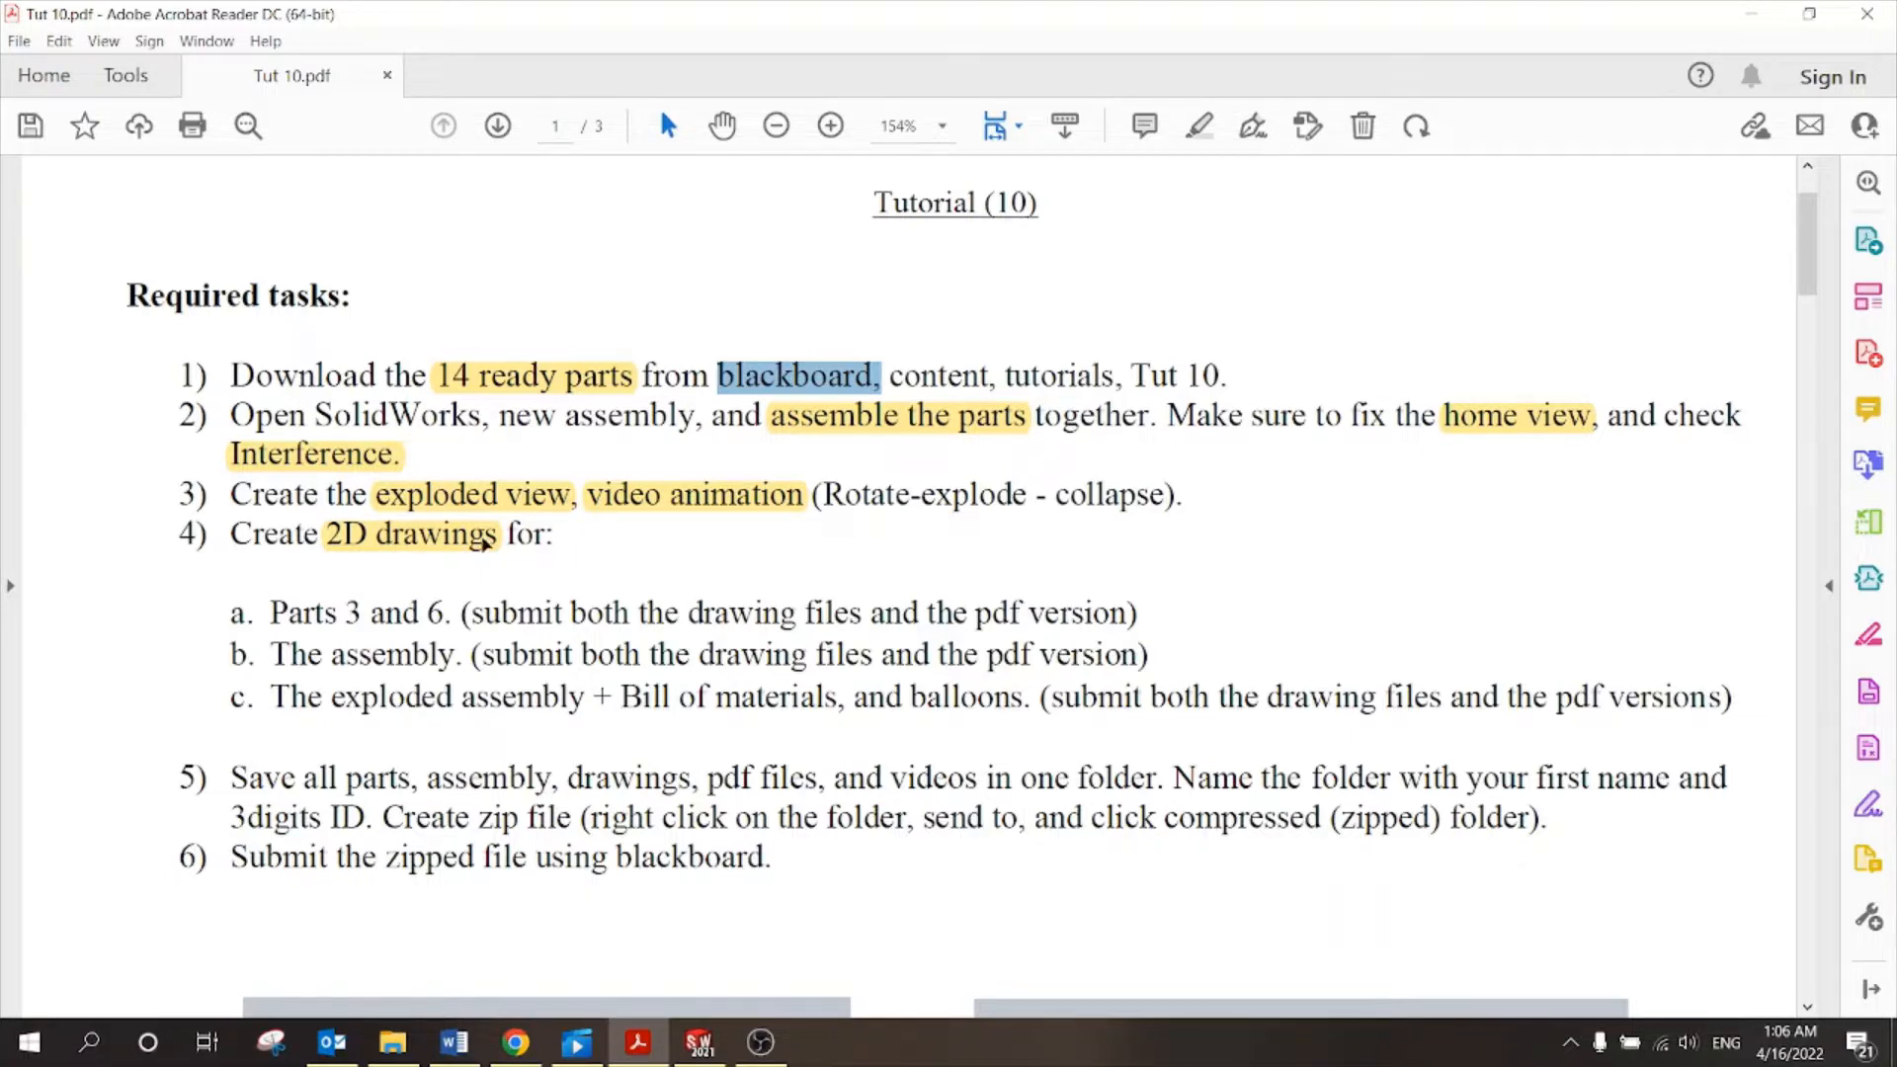
Scroll to page 2's exploded saw drawing and zoom out from 154% to 75%.
scroll(485, 542, down, 6)
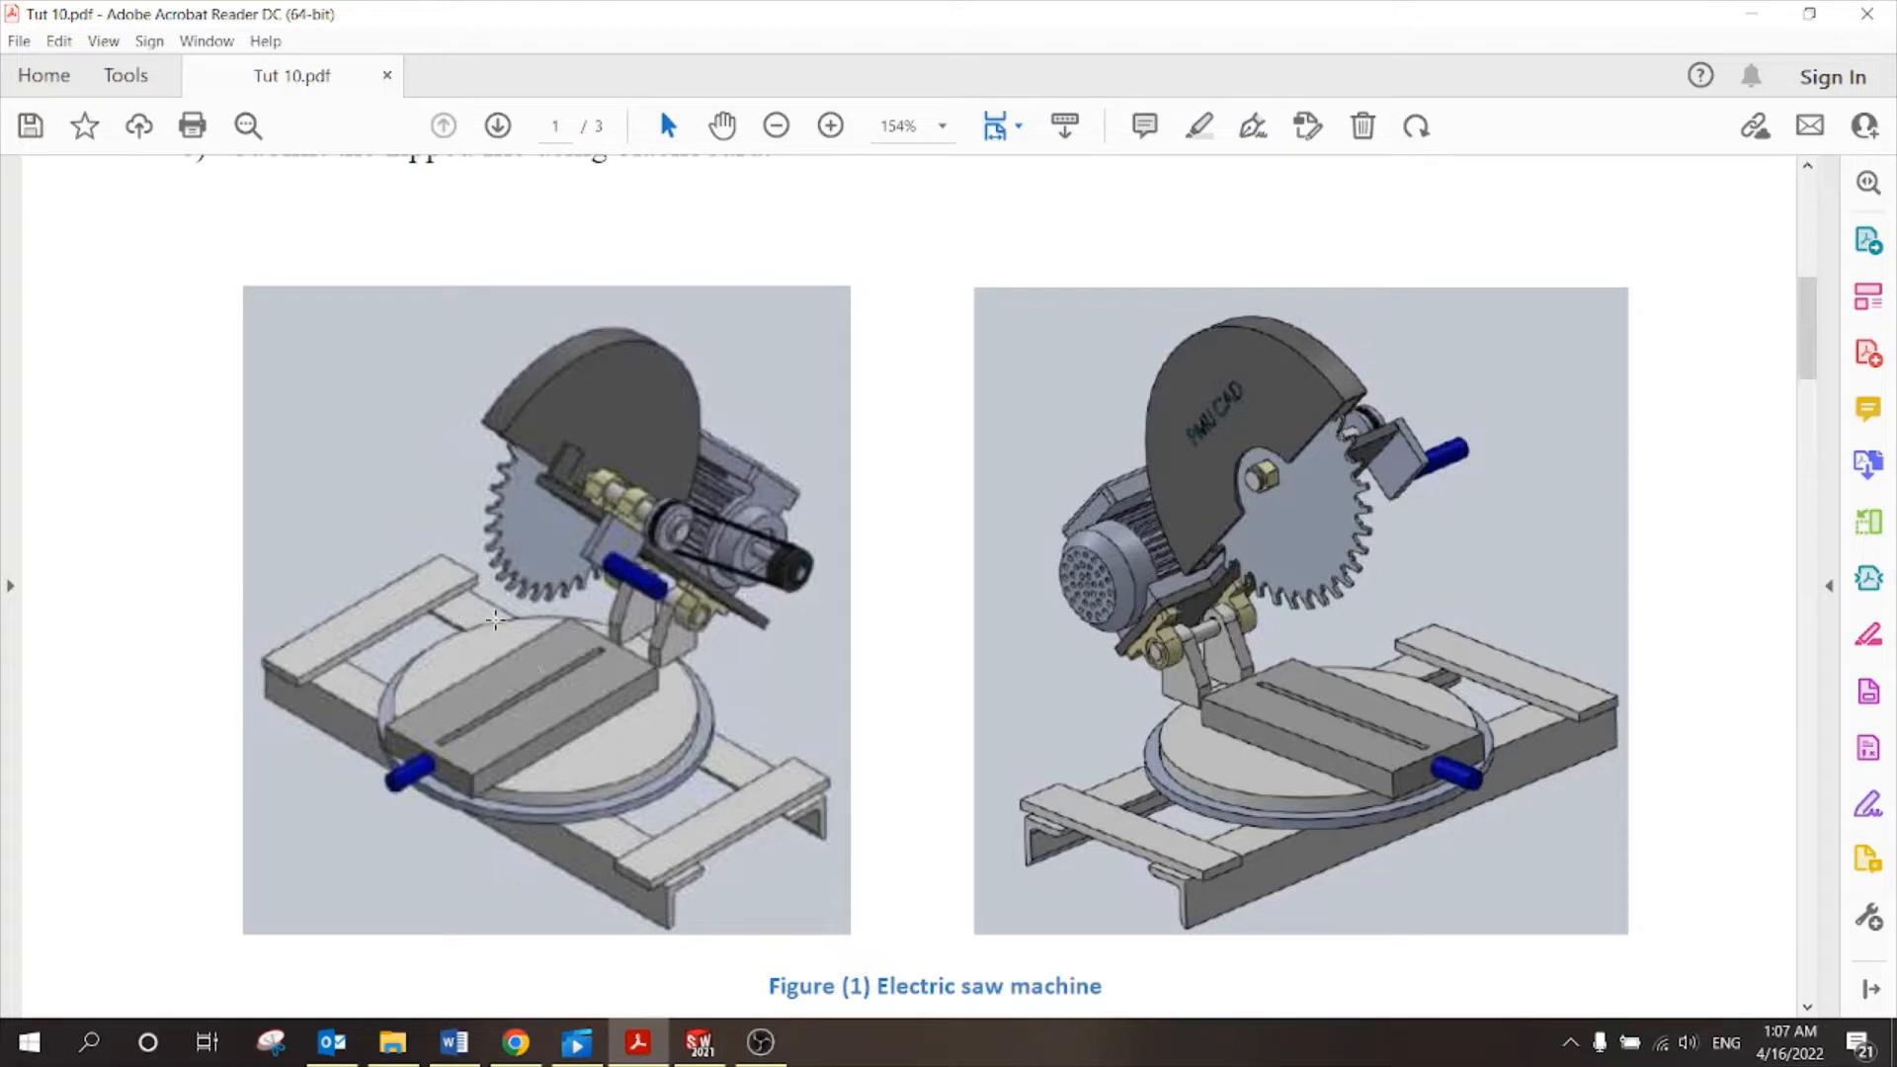
scroll(719, 590, down, 10)
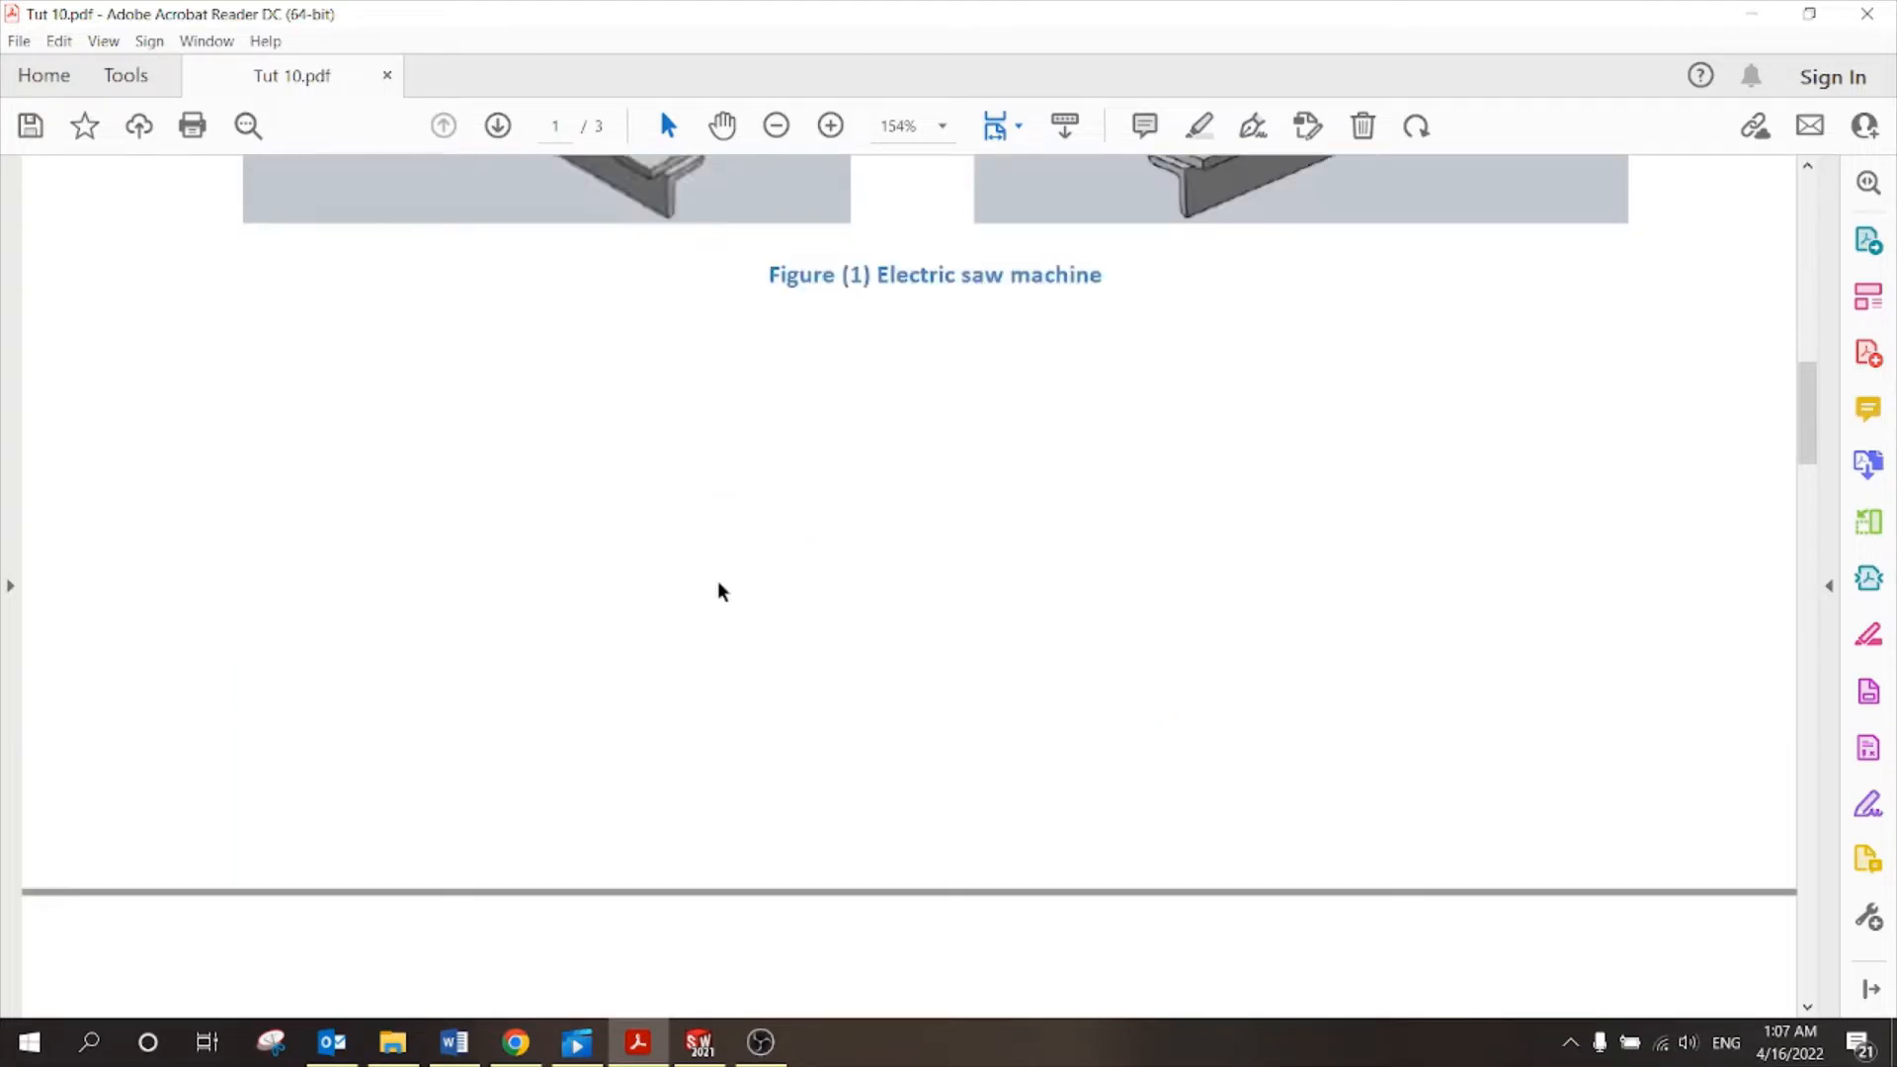
scroll(717, 591, down, 10)
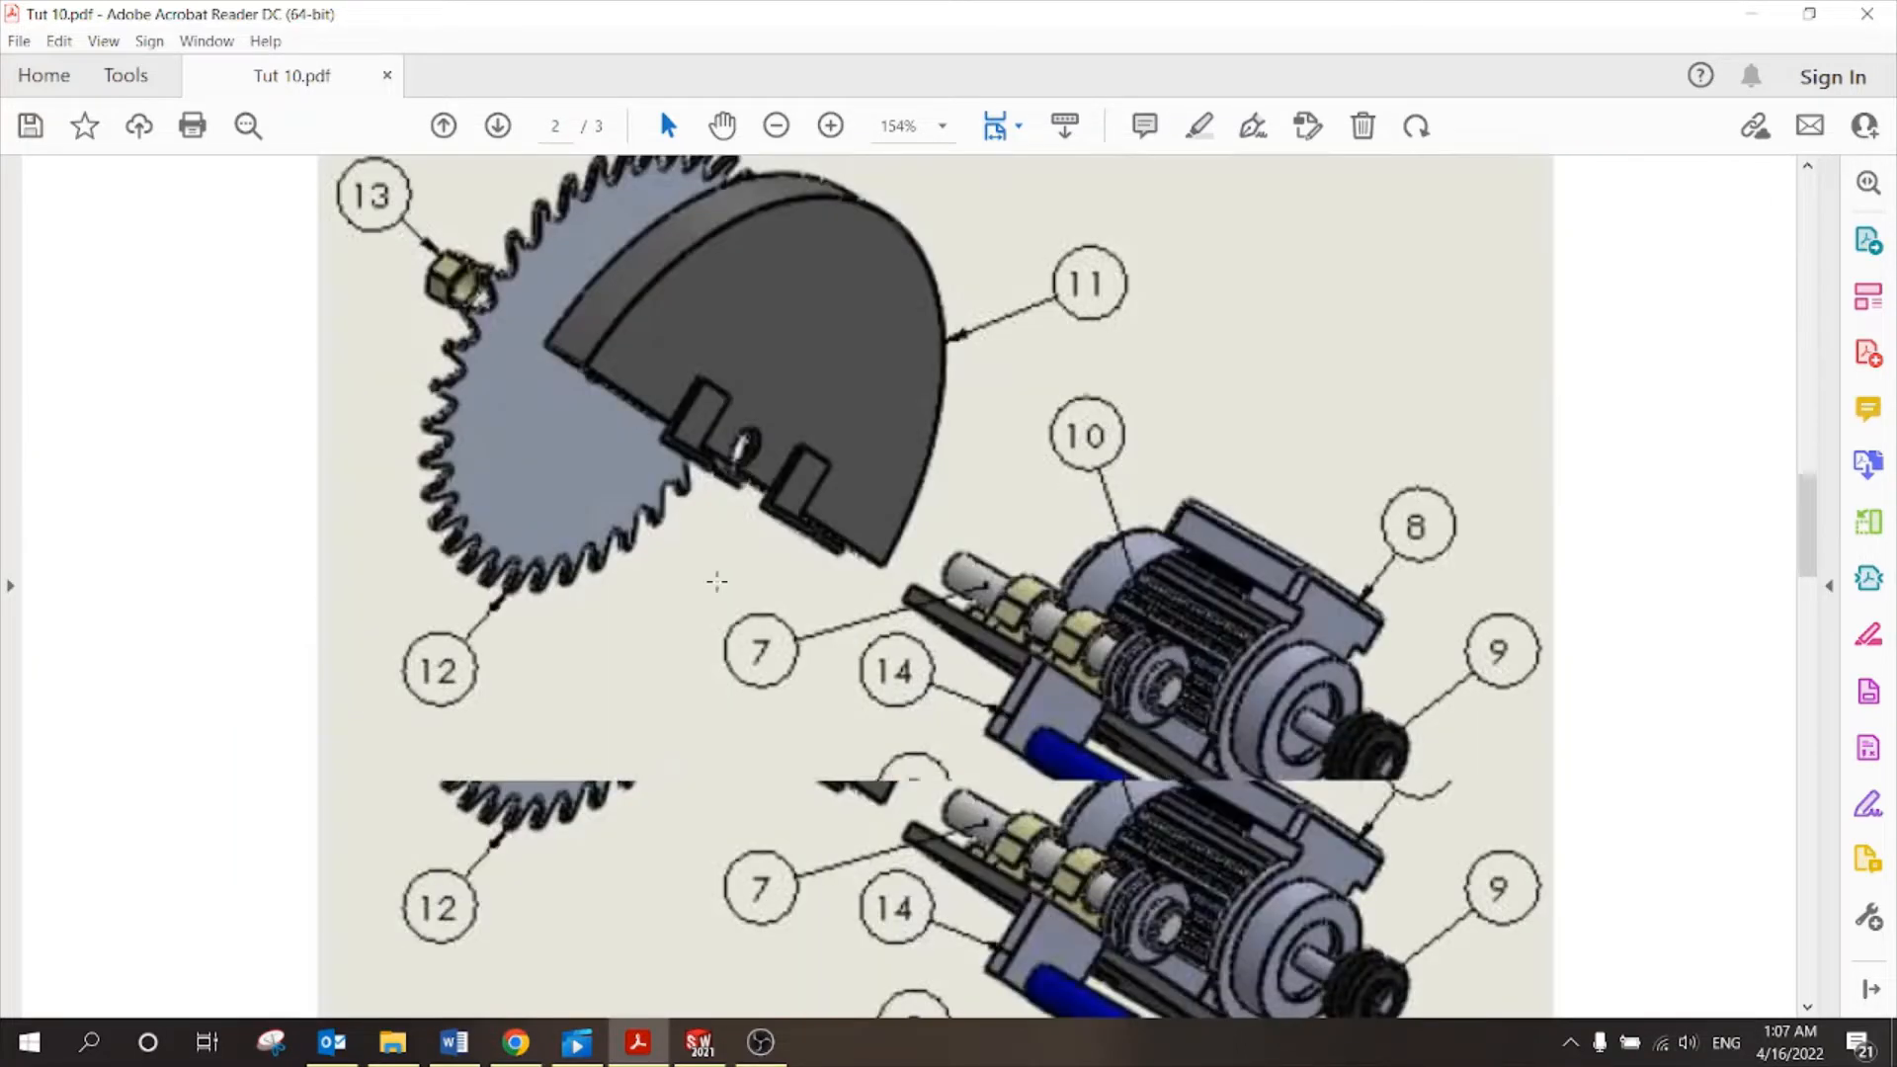
click(778, 126)
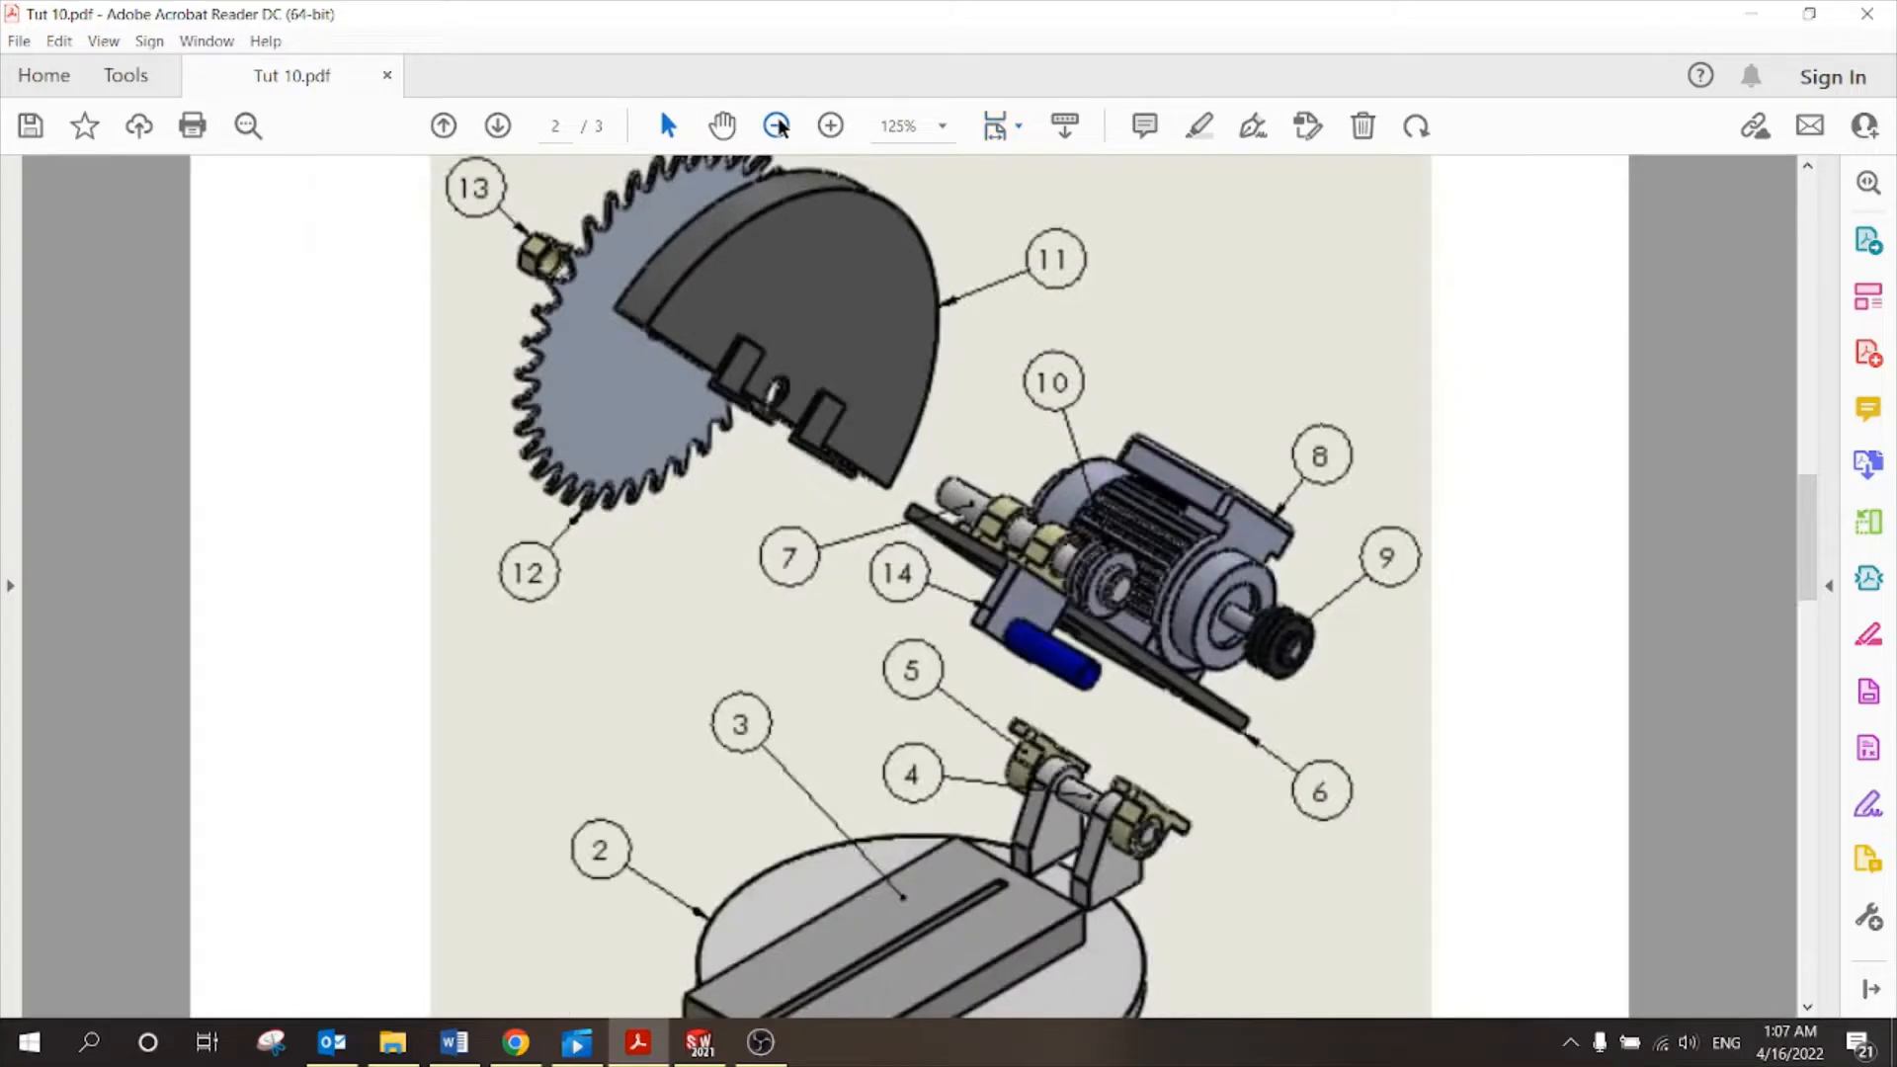
click(778, 126)
click(778, 126)
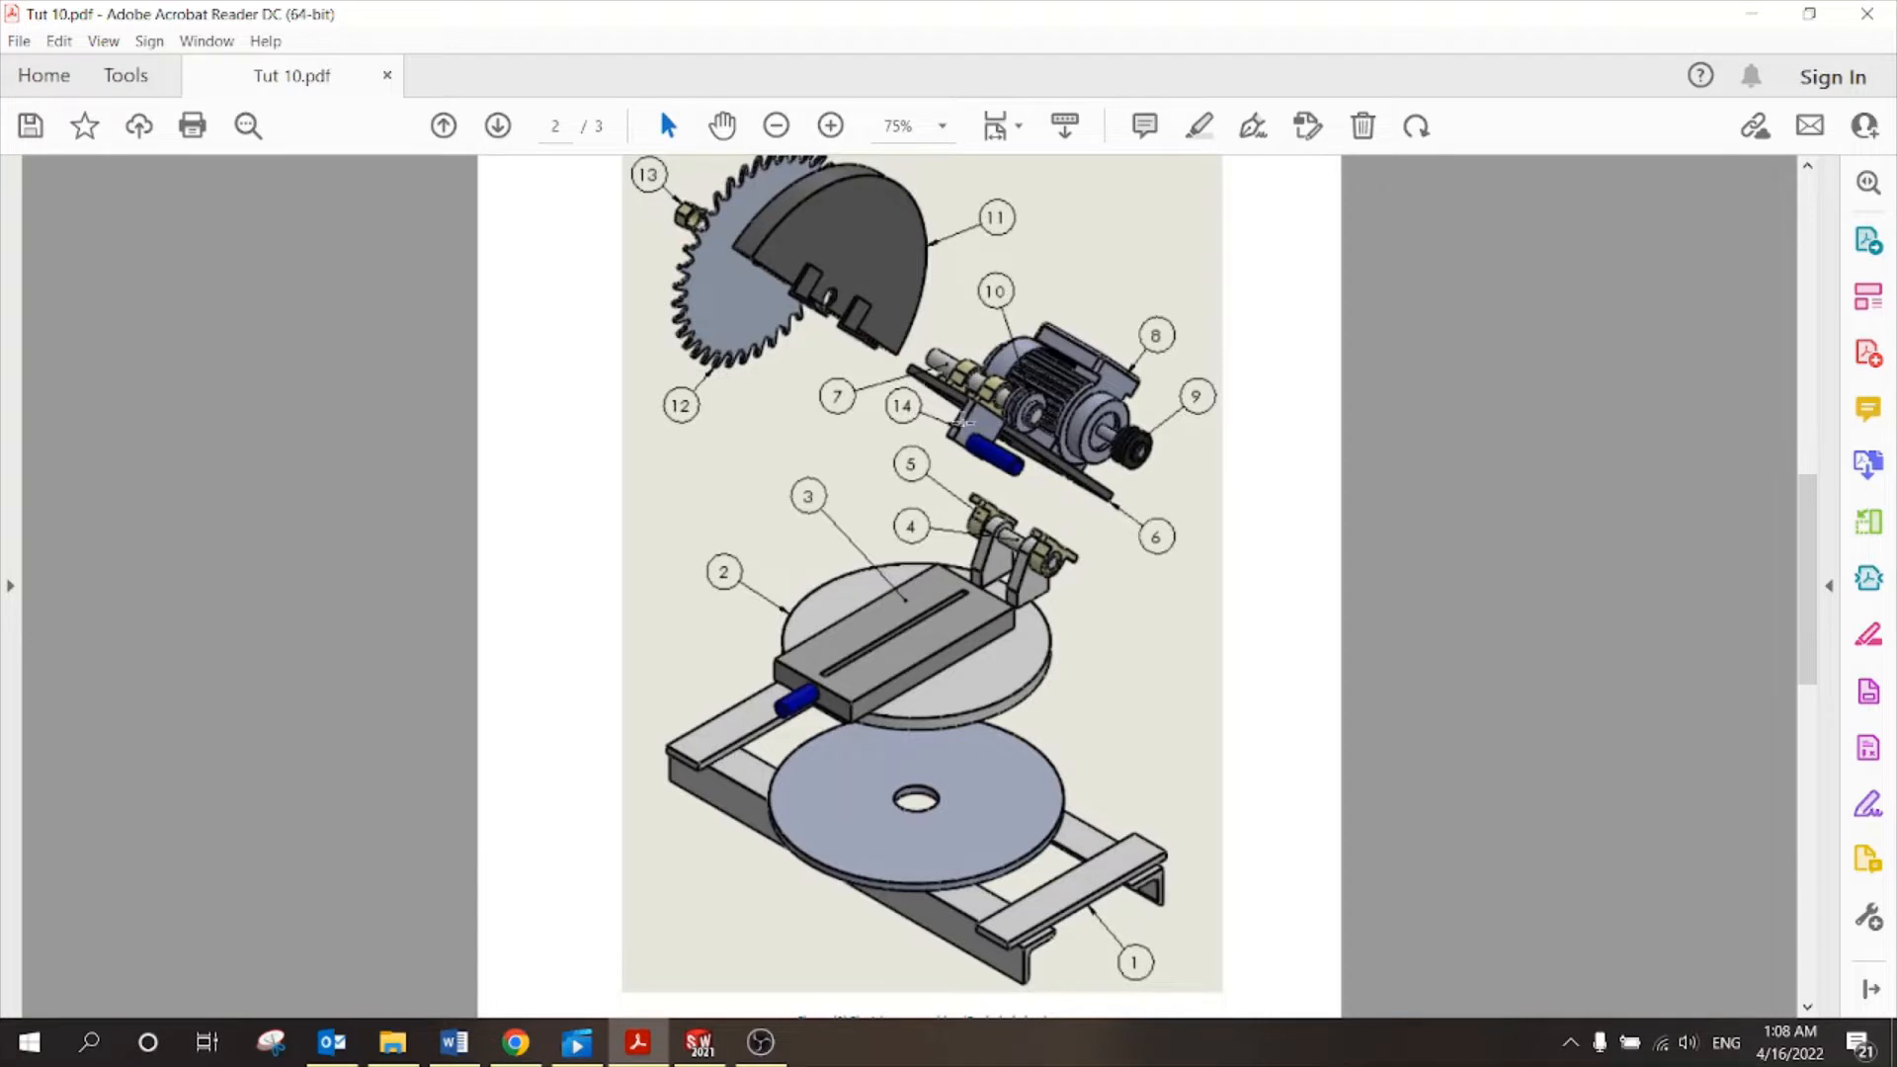
Compare the page 2 exploded view with the page 3 bill of materials.
scroll(901, 464, down, 10)
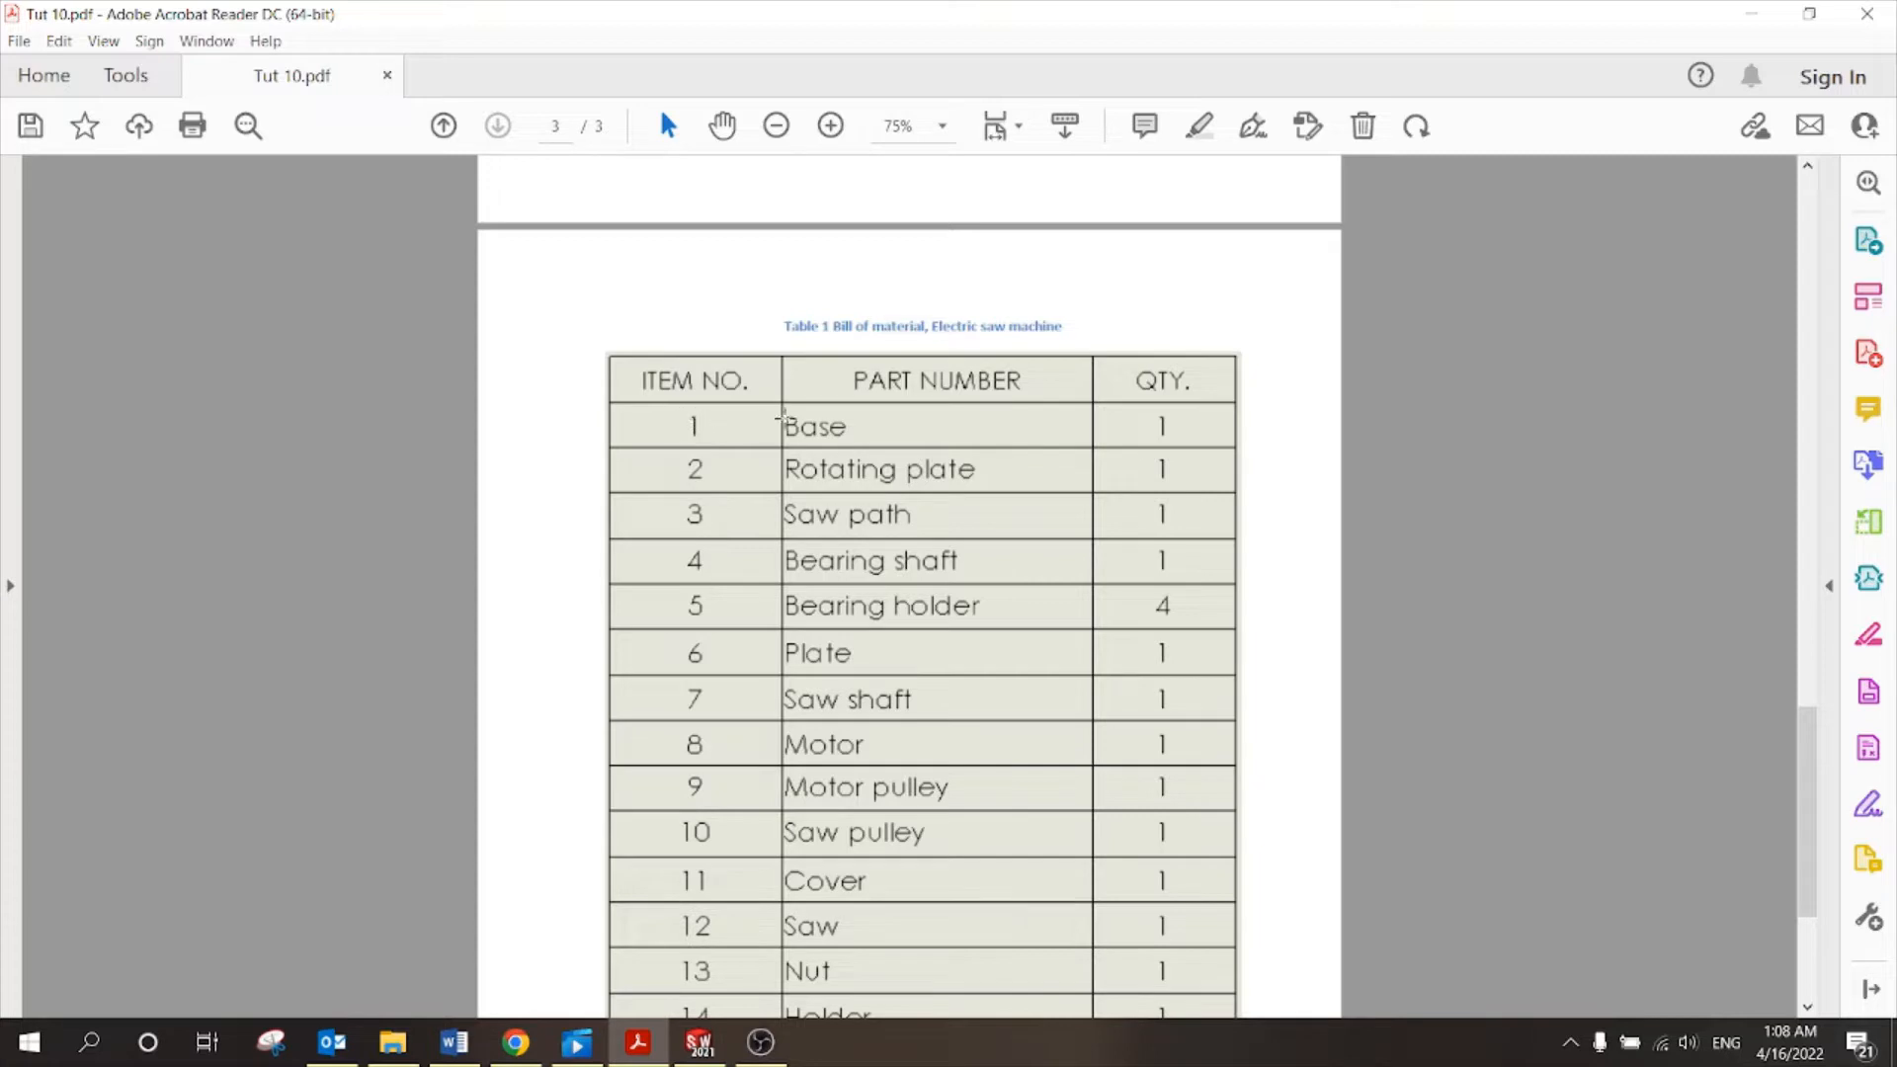
scroll(856, 426, up, 10)
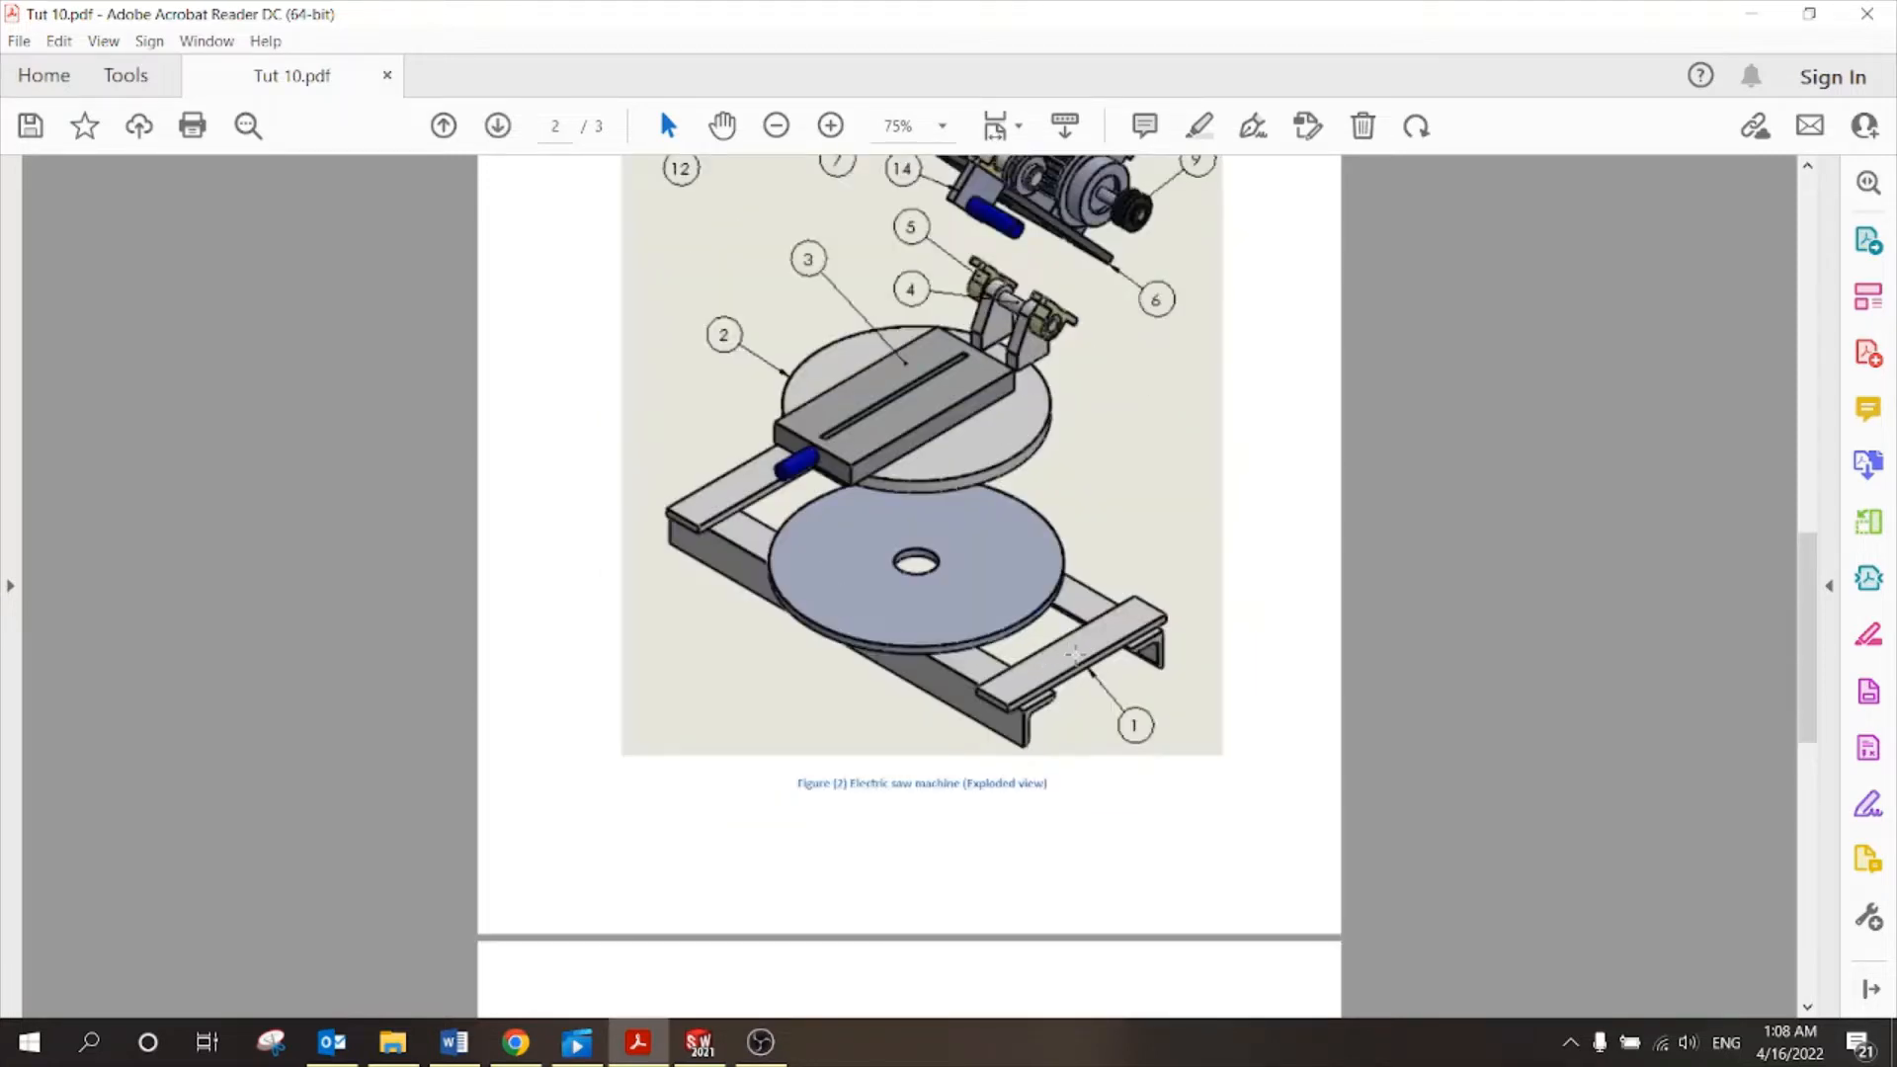
scroll(1075, 653, down, 10)
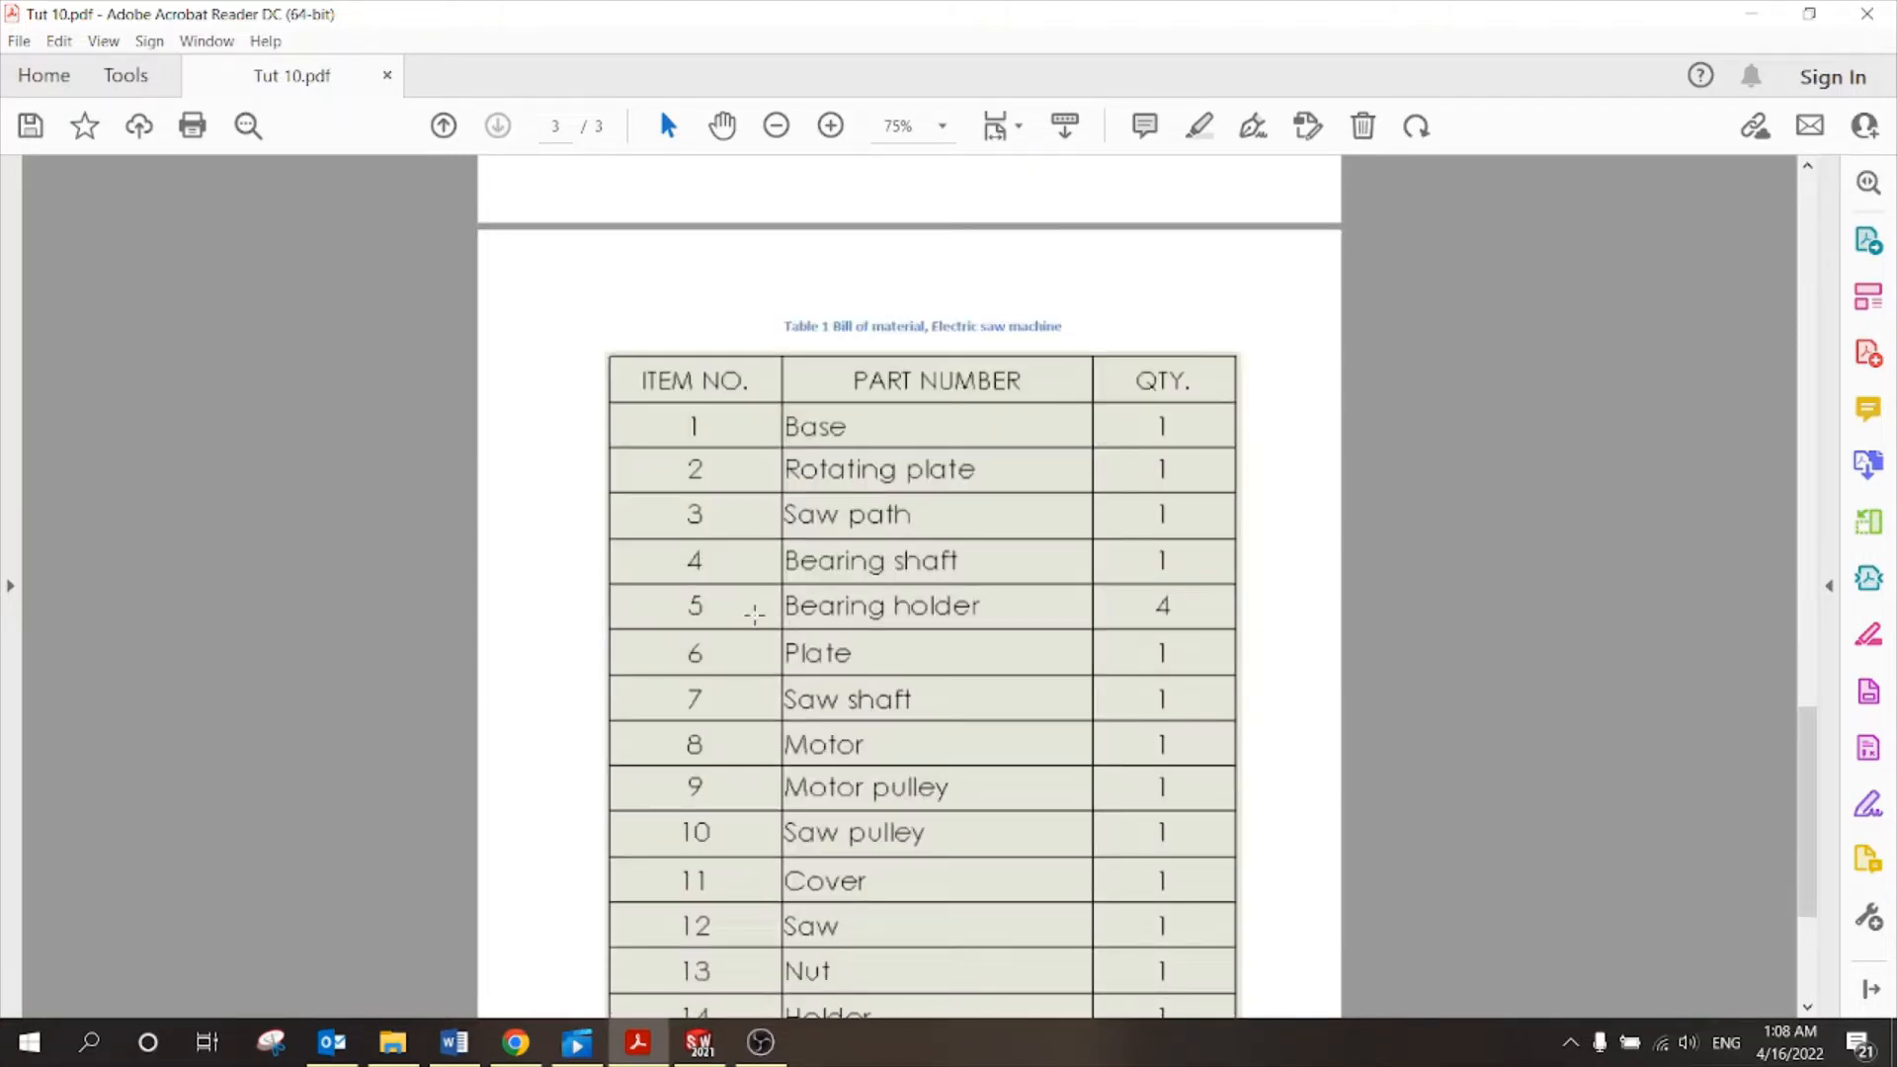
scroll(1018, 624, up, 10)
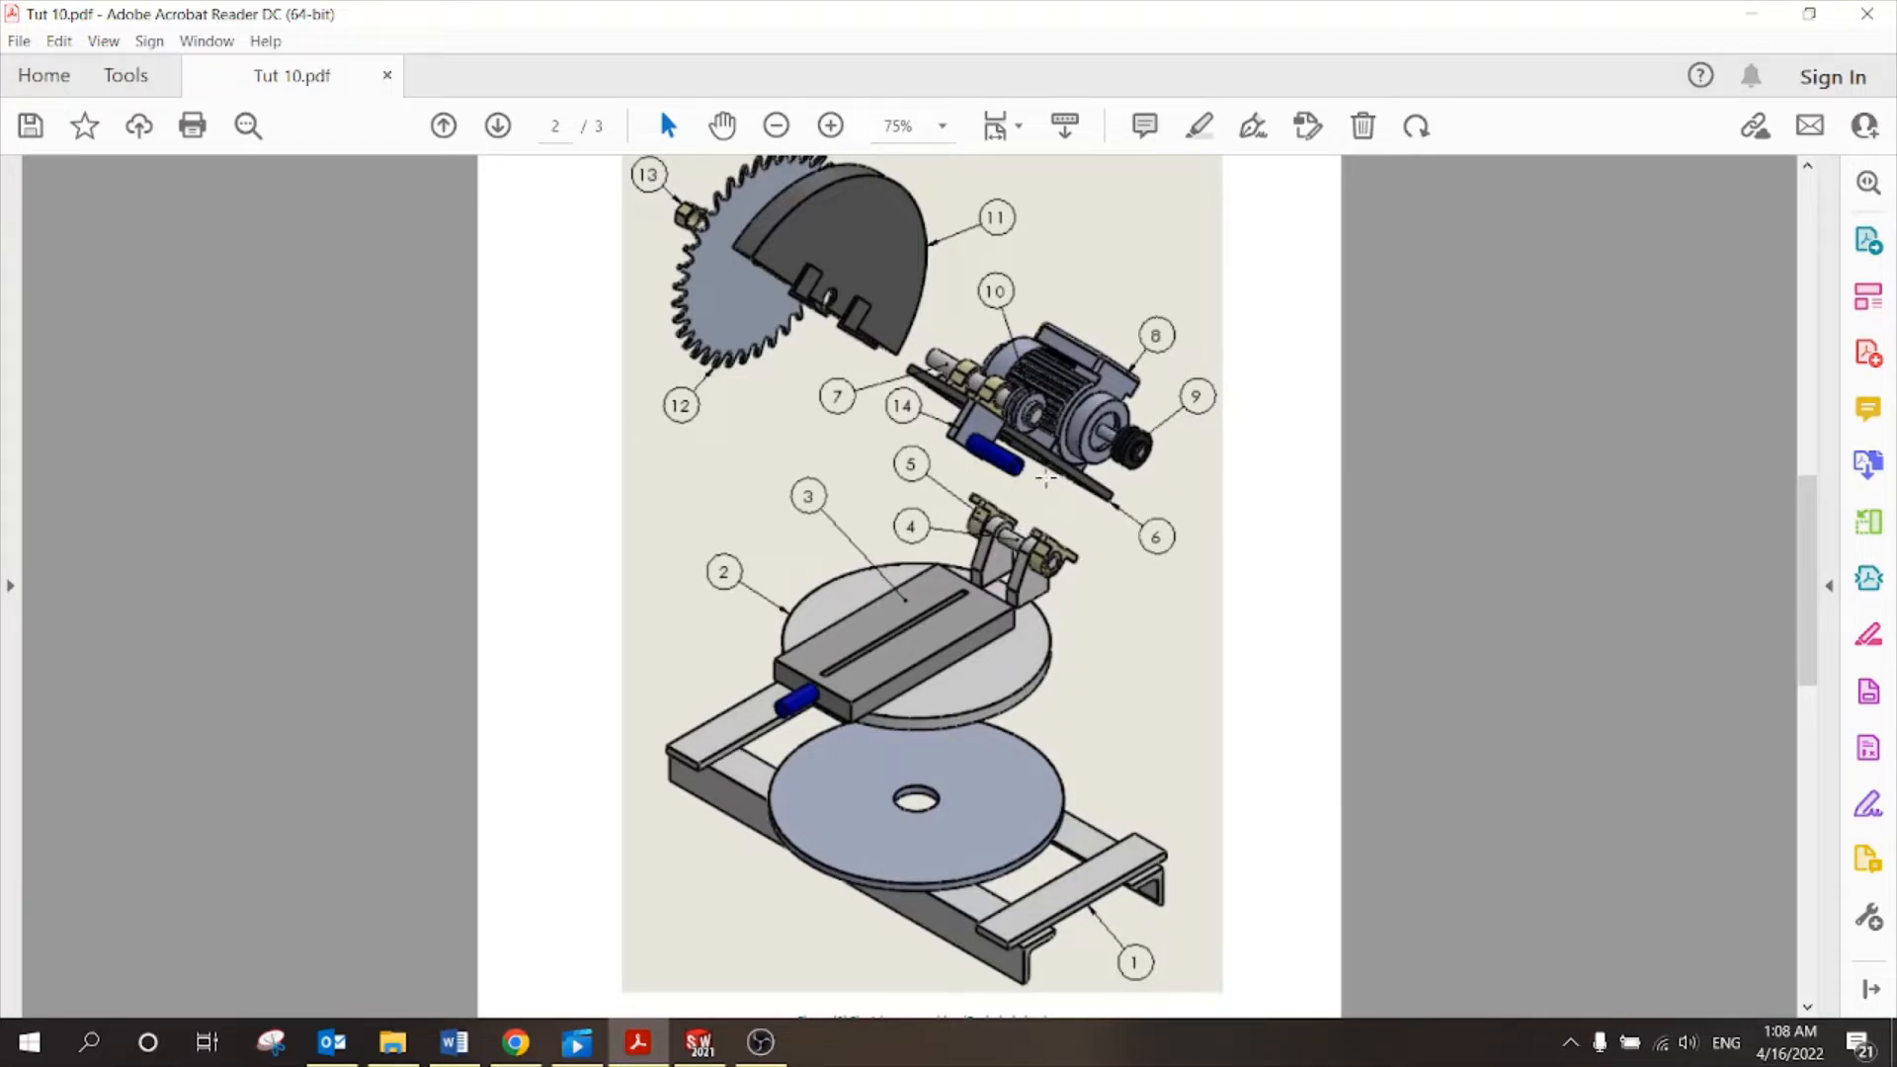
scroll(1028, 565, down, 10)
scroll(1028, 565, up, 10)
scroll(1029, 566, up, 10)
scroll(1029, 566, down, 5)
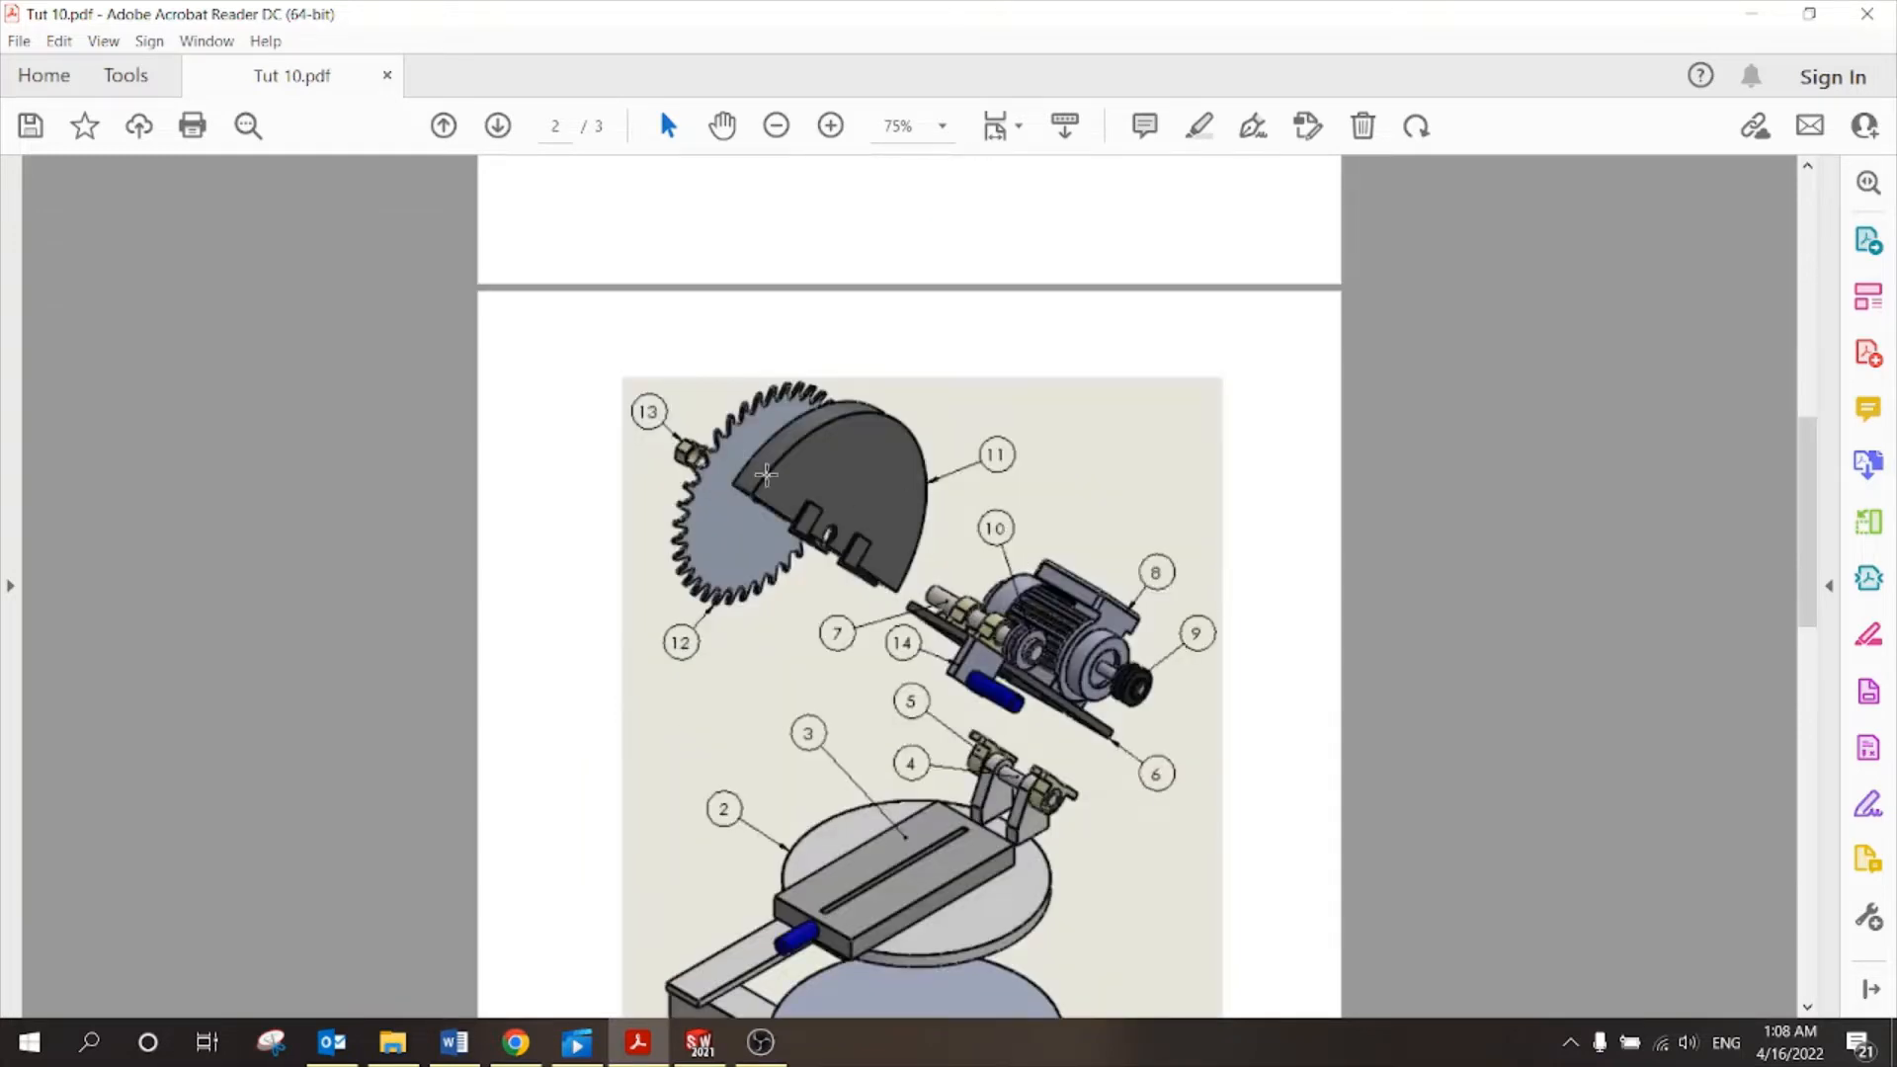
scroll(811, 612, down, 5)
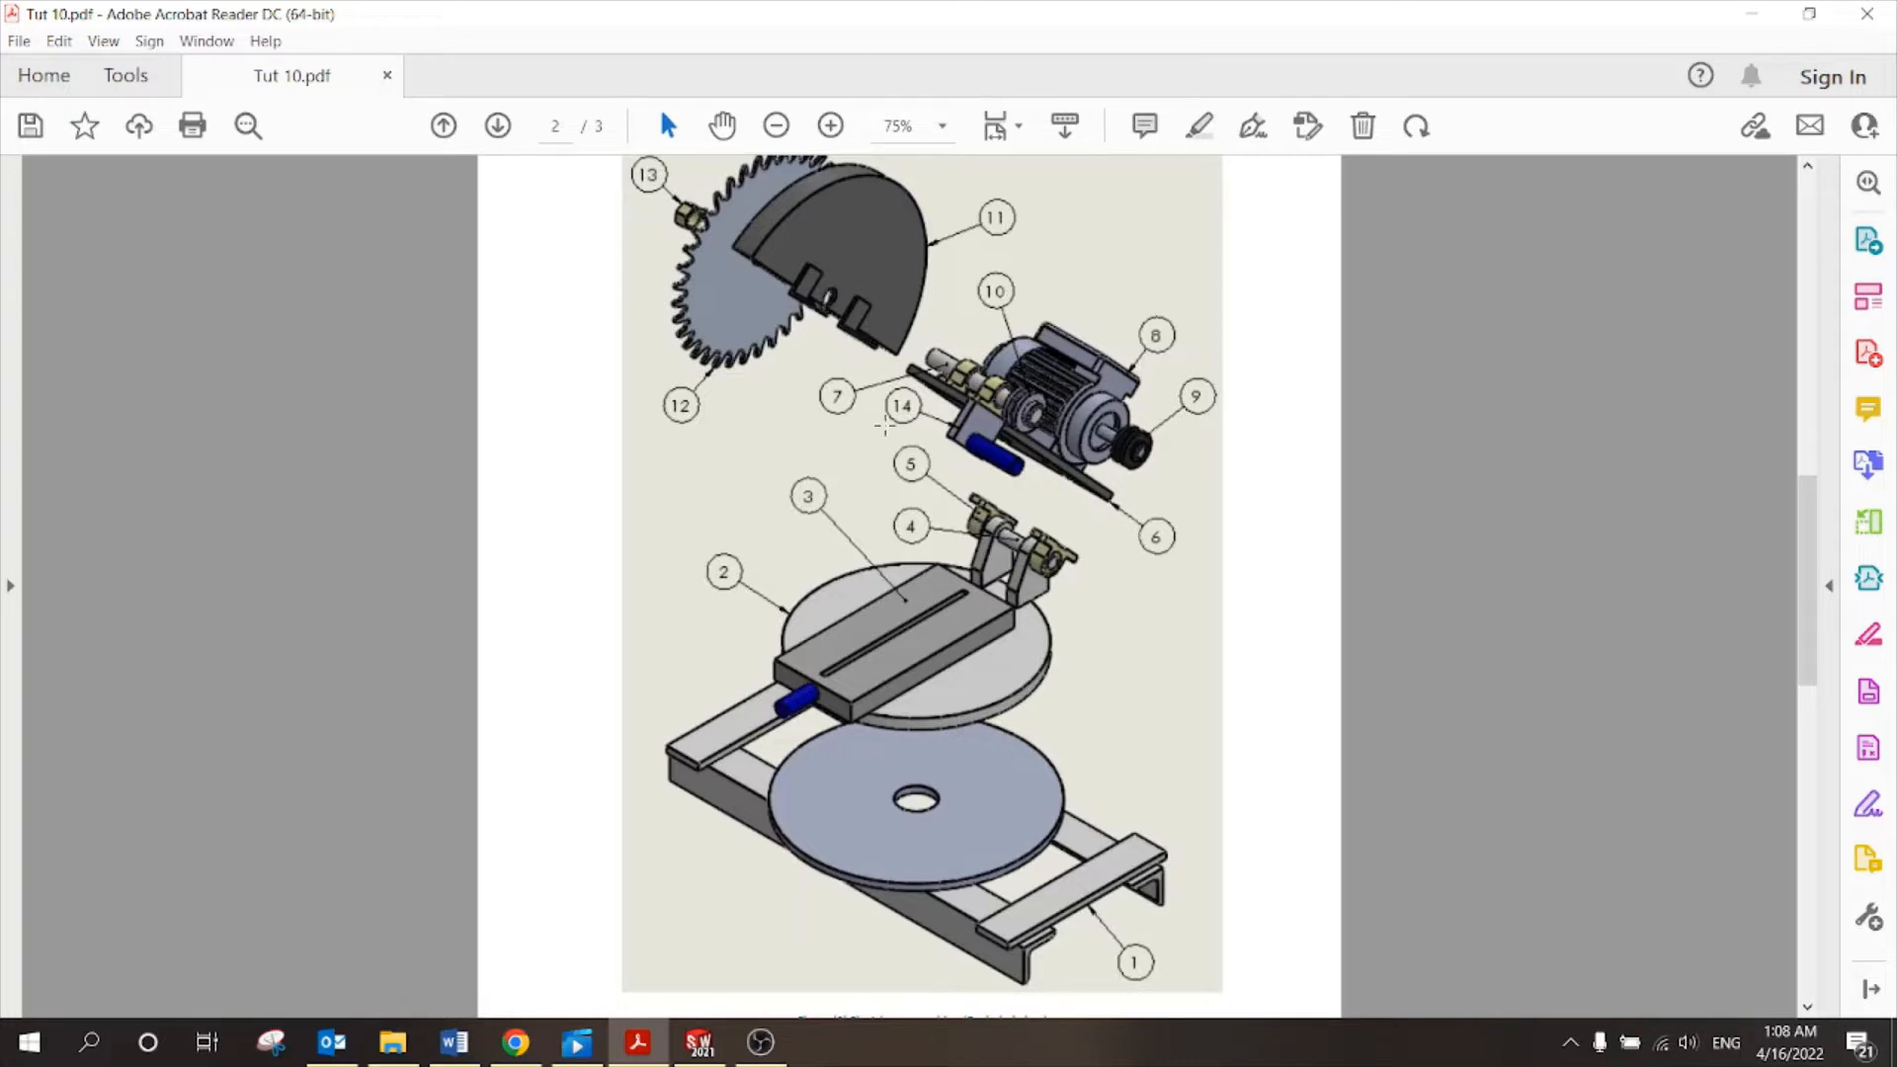
Return to the page 1 Required tasks list, then switch to the saw animation video.
scroll(1008, 764, up, 15)
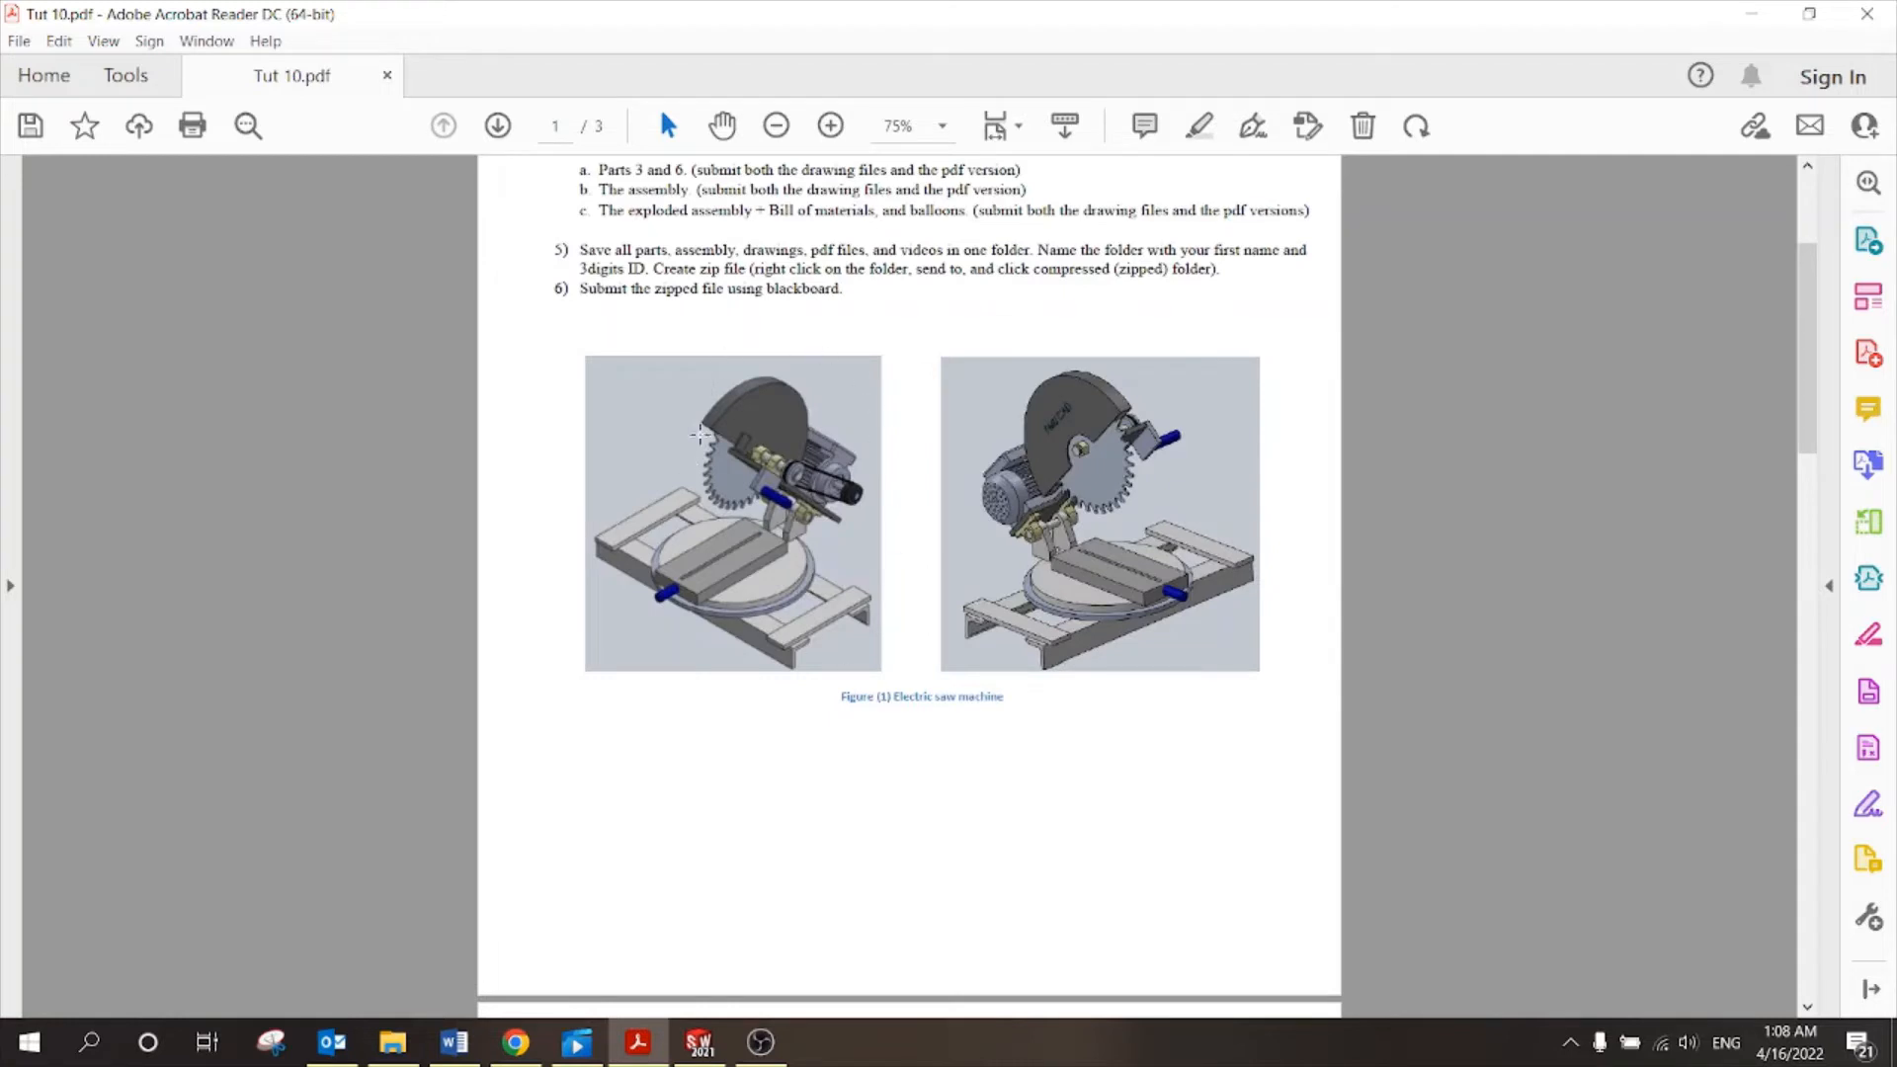
scroll(791, 553, down, 20)
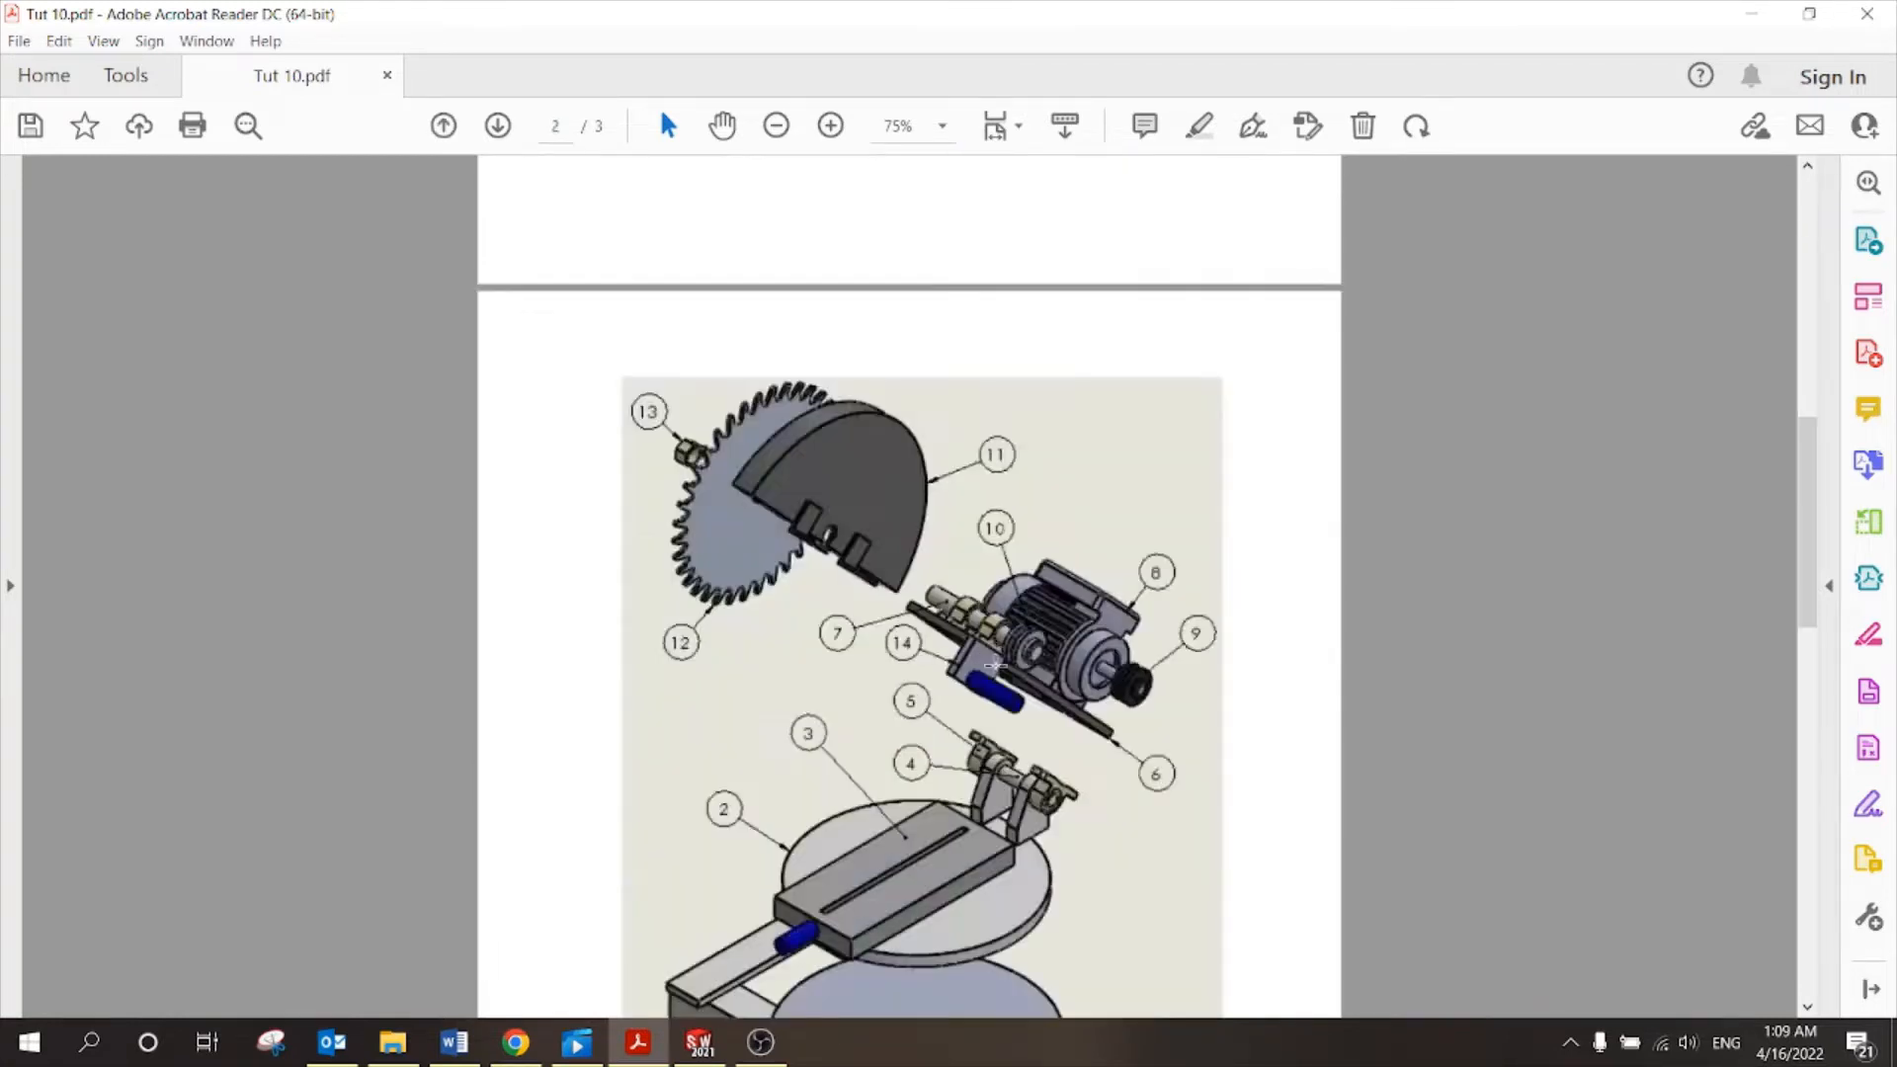
scroll(787, 441, down, 3)
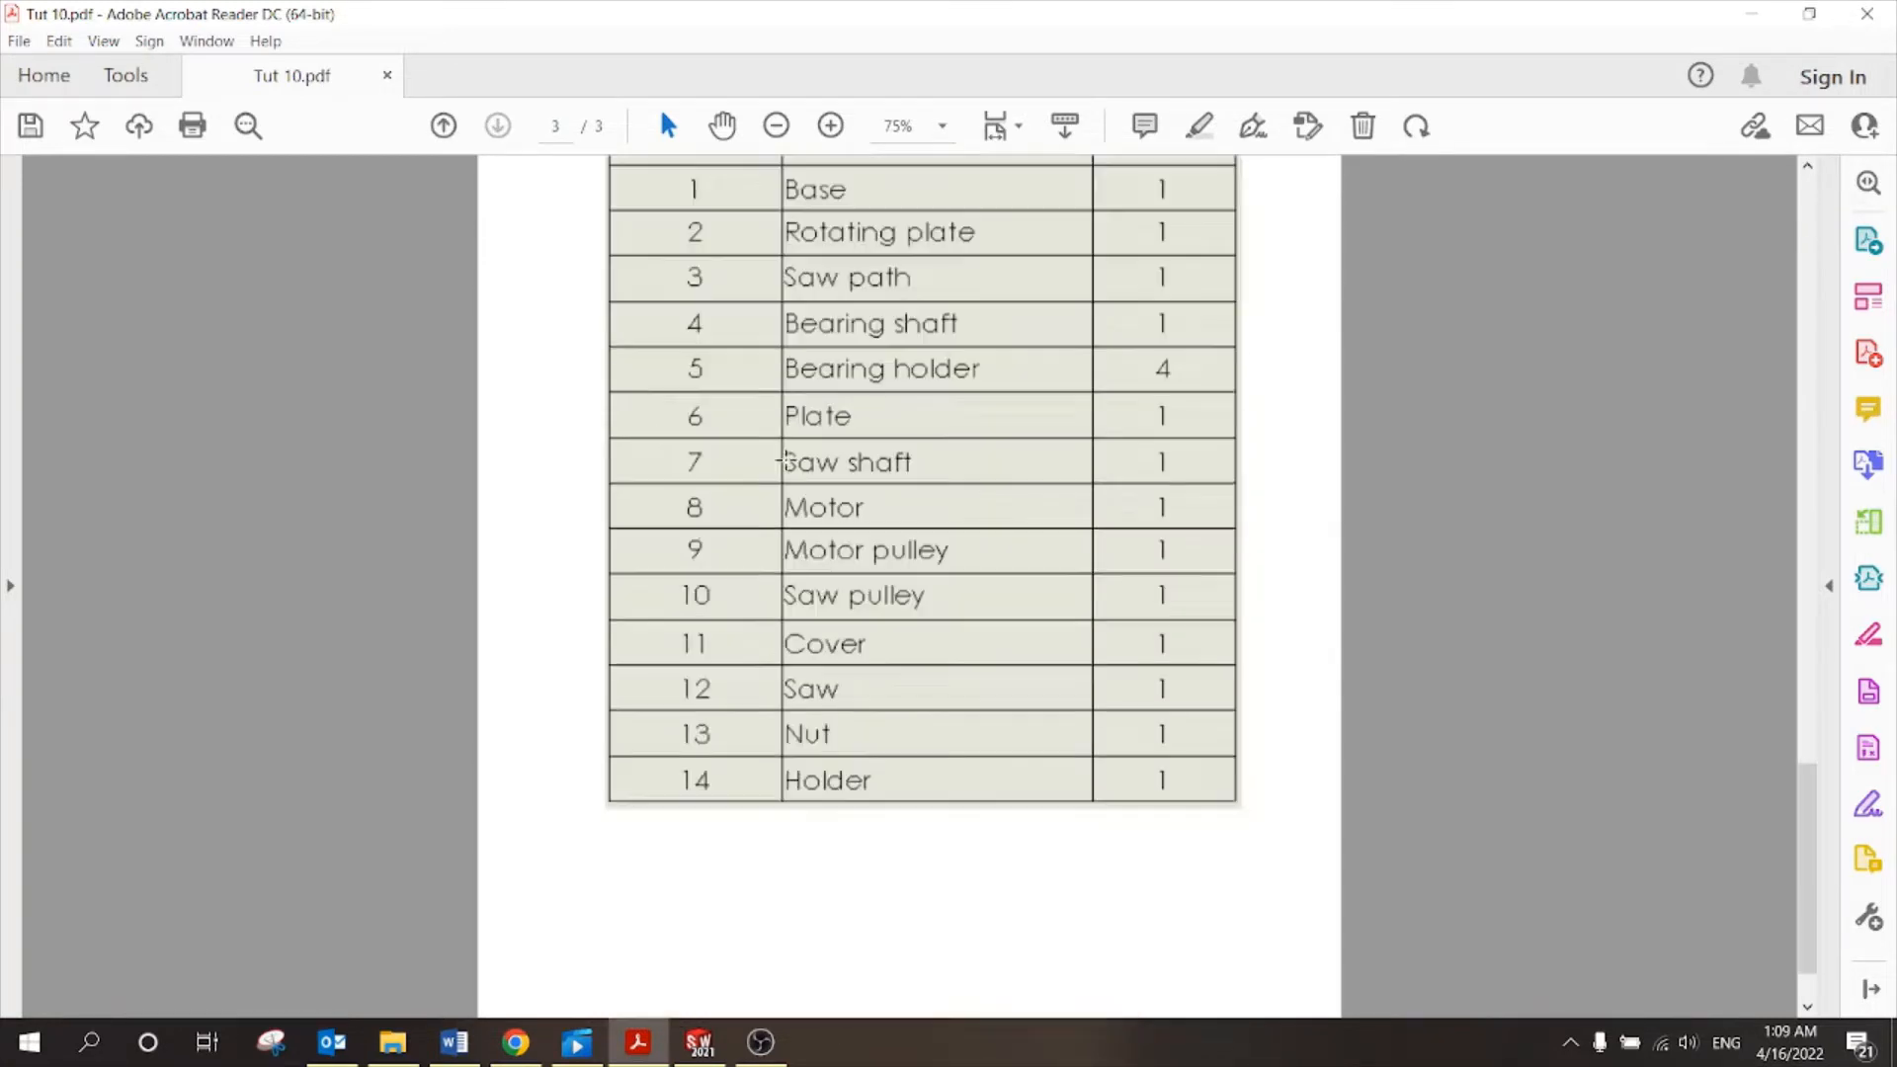
scroll(818, 507, up, 3)
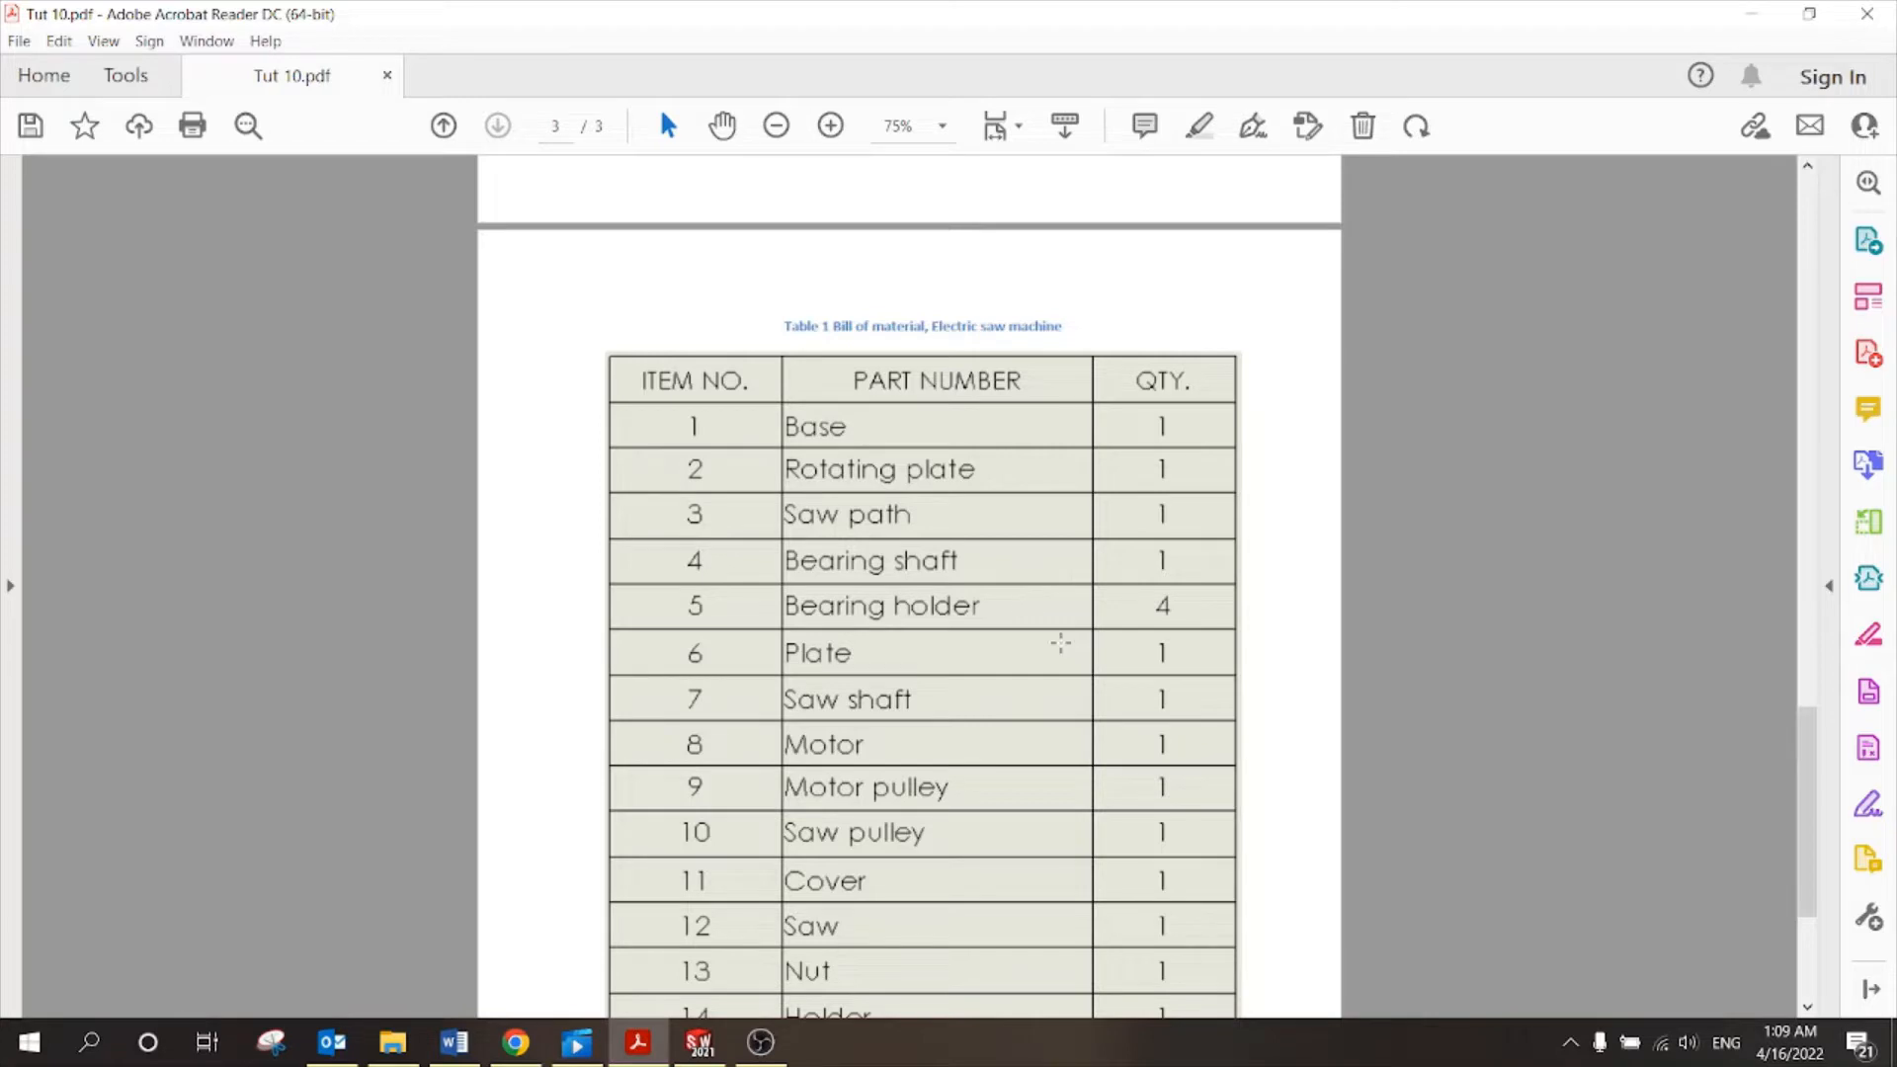
scroll(1061, 643, down, 2)
scroll(1177, 649, up, 15)
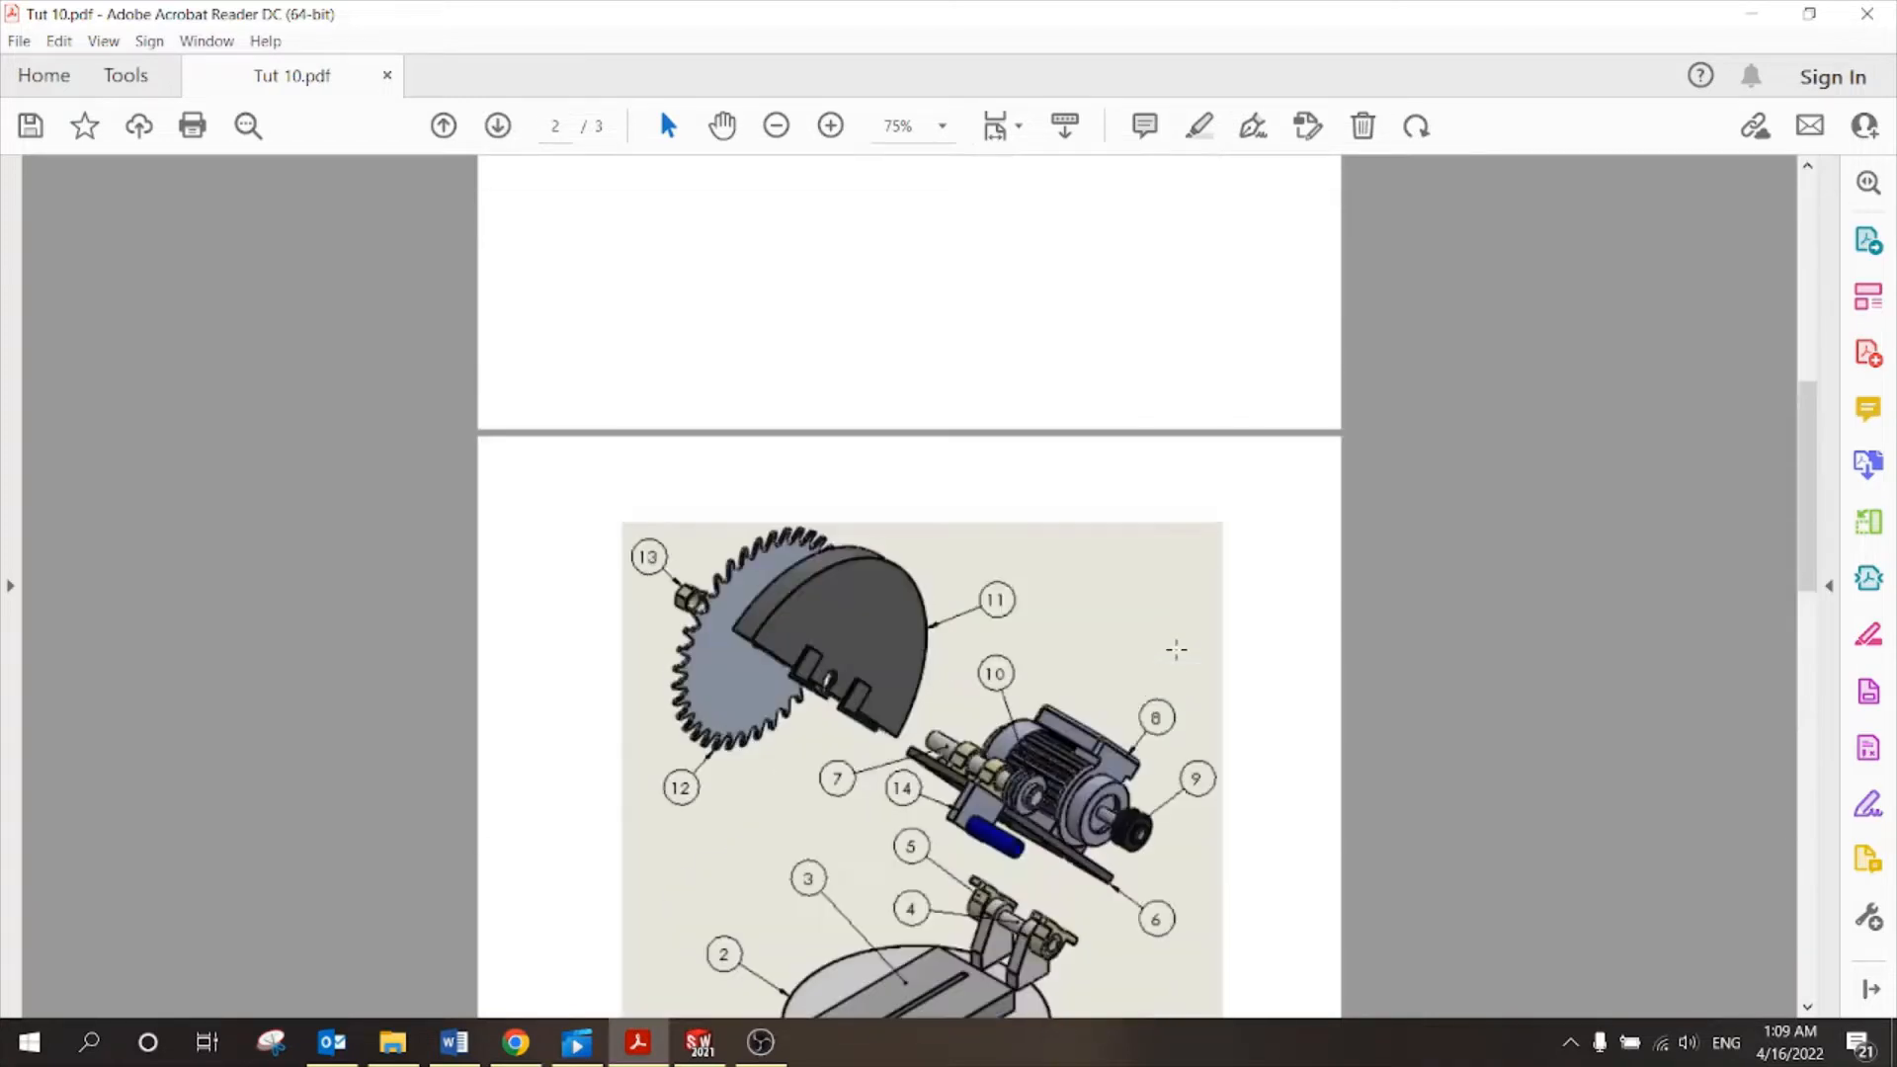
scroll(1135, 657, up, 10)
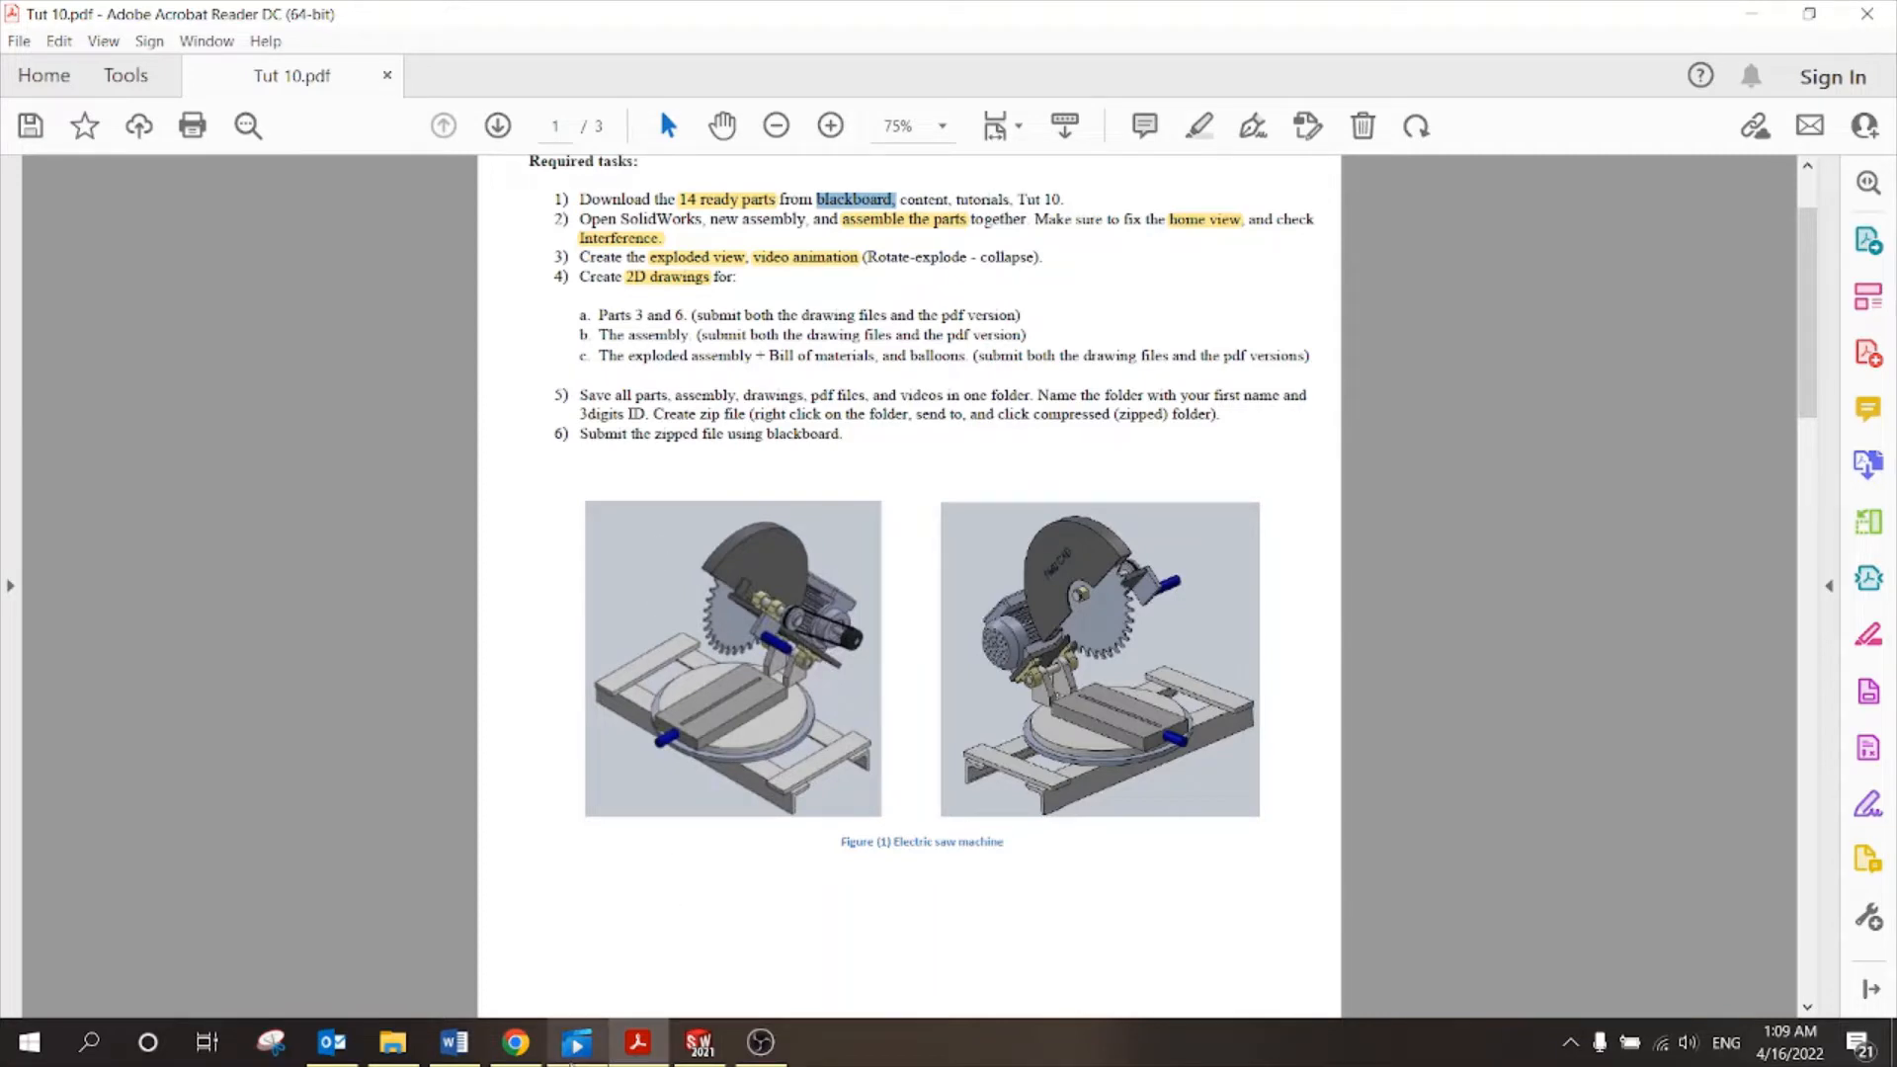
click(579, 1033)
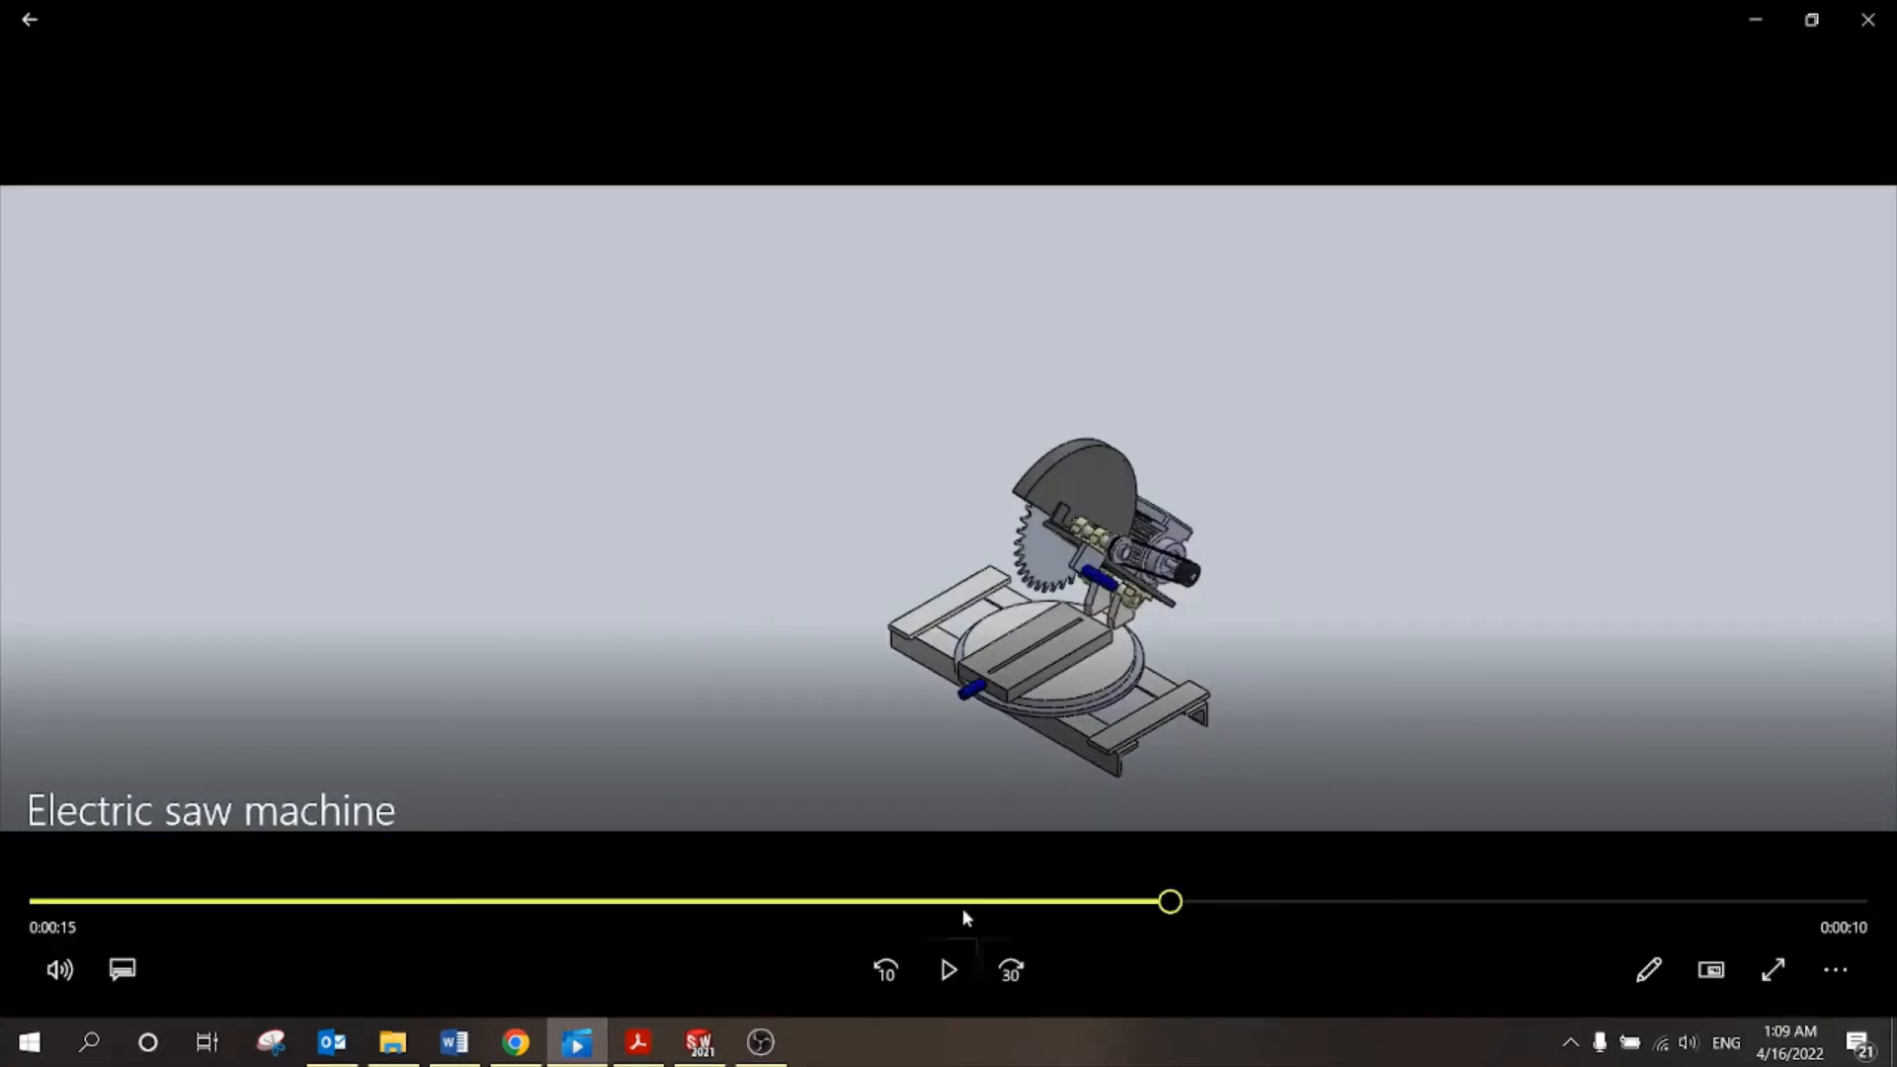
Play the Electric saw machine animation to the end, then go back to Tut 10.pdf.
click(946, 966)
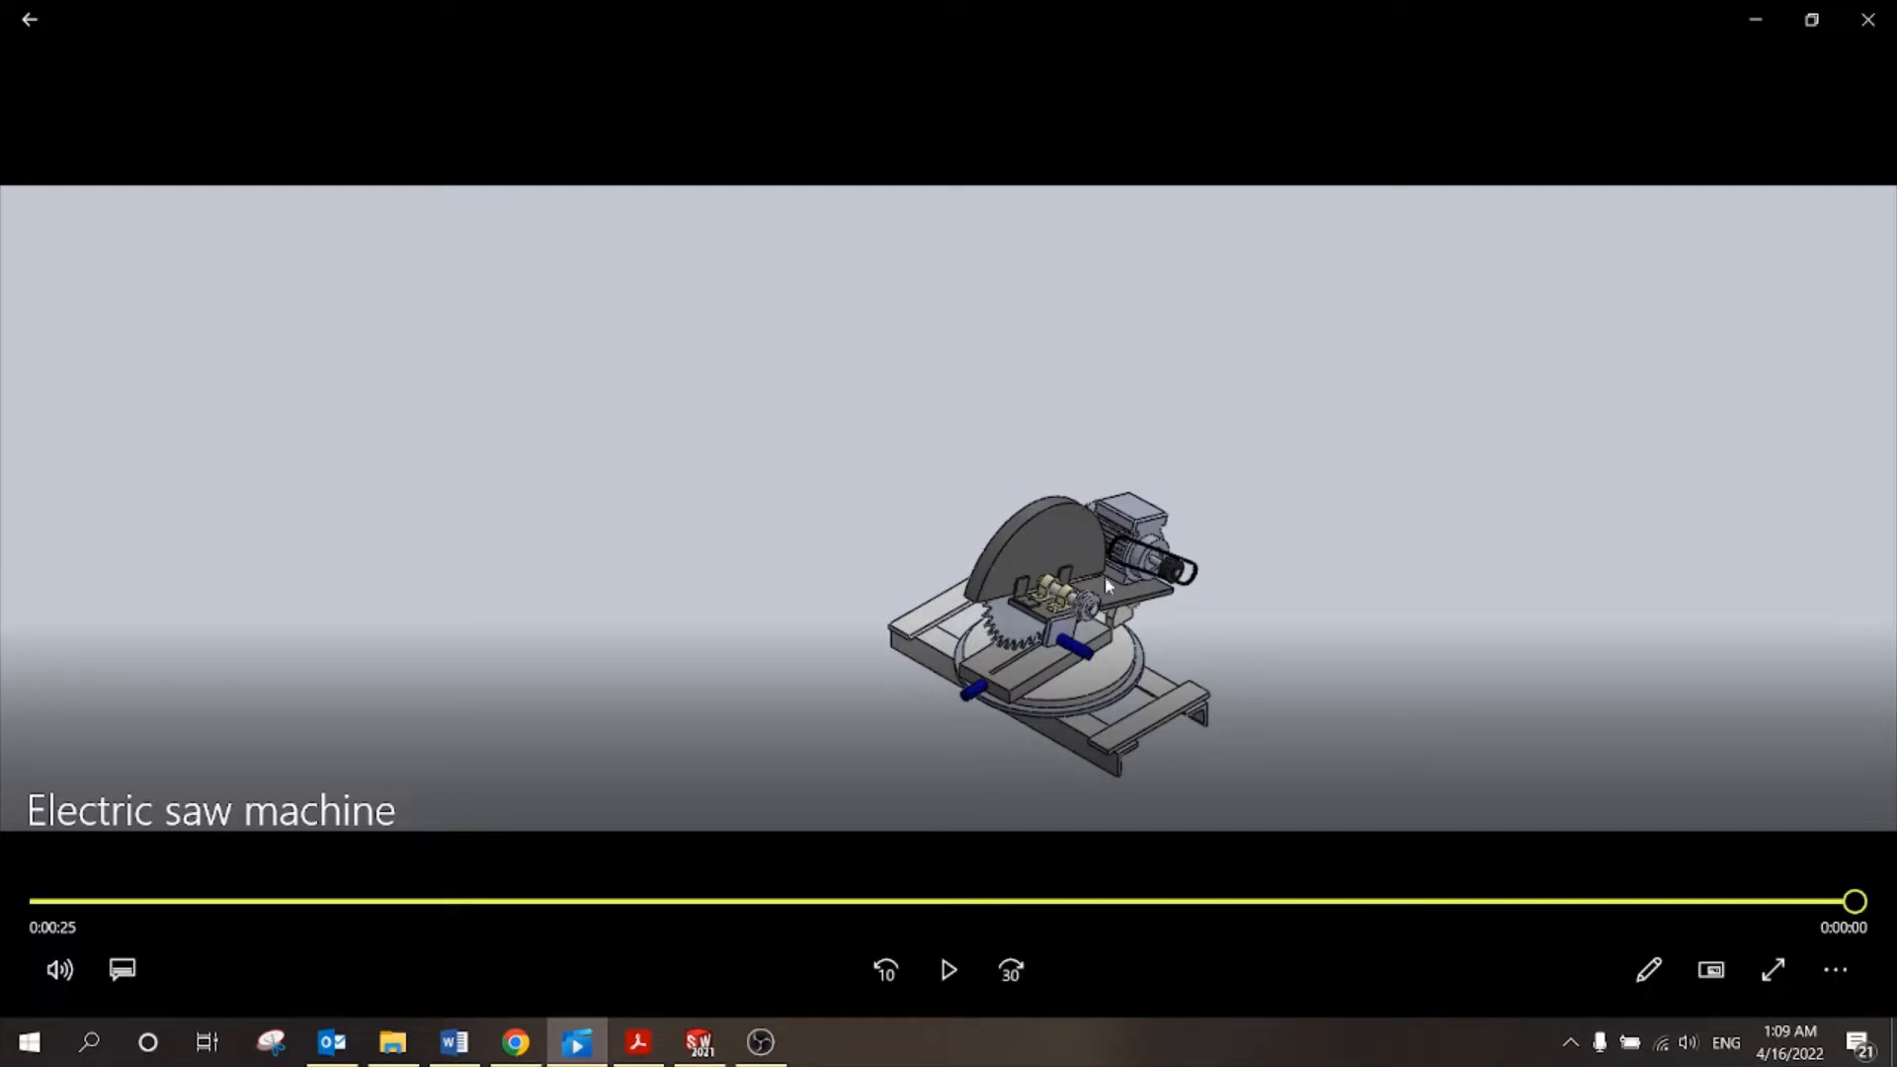
click(639, 1042)
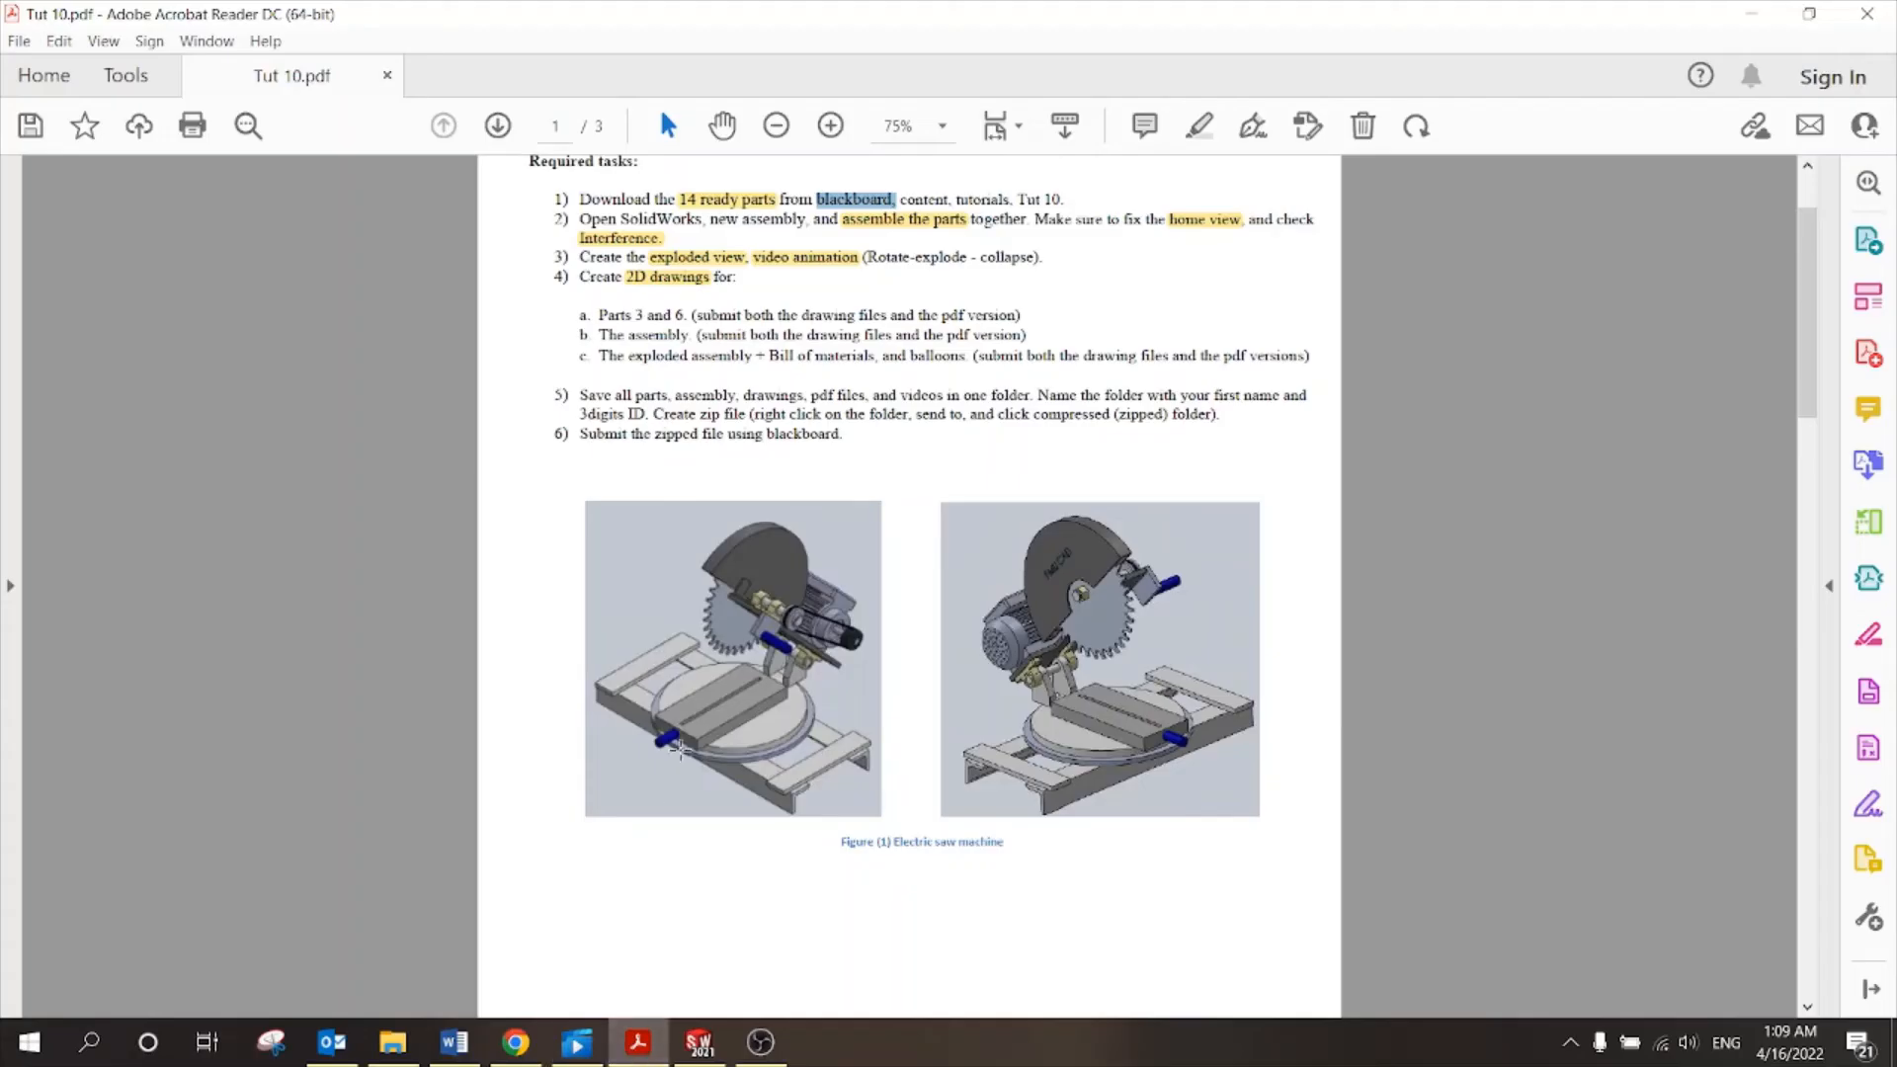
scroll(708, 622, down, 3)
scroll(707, 622, up, 3)
Switch the Tut 10 folder to Large icons view and look over its part files.
click(393, 1043)
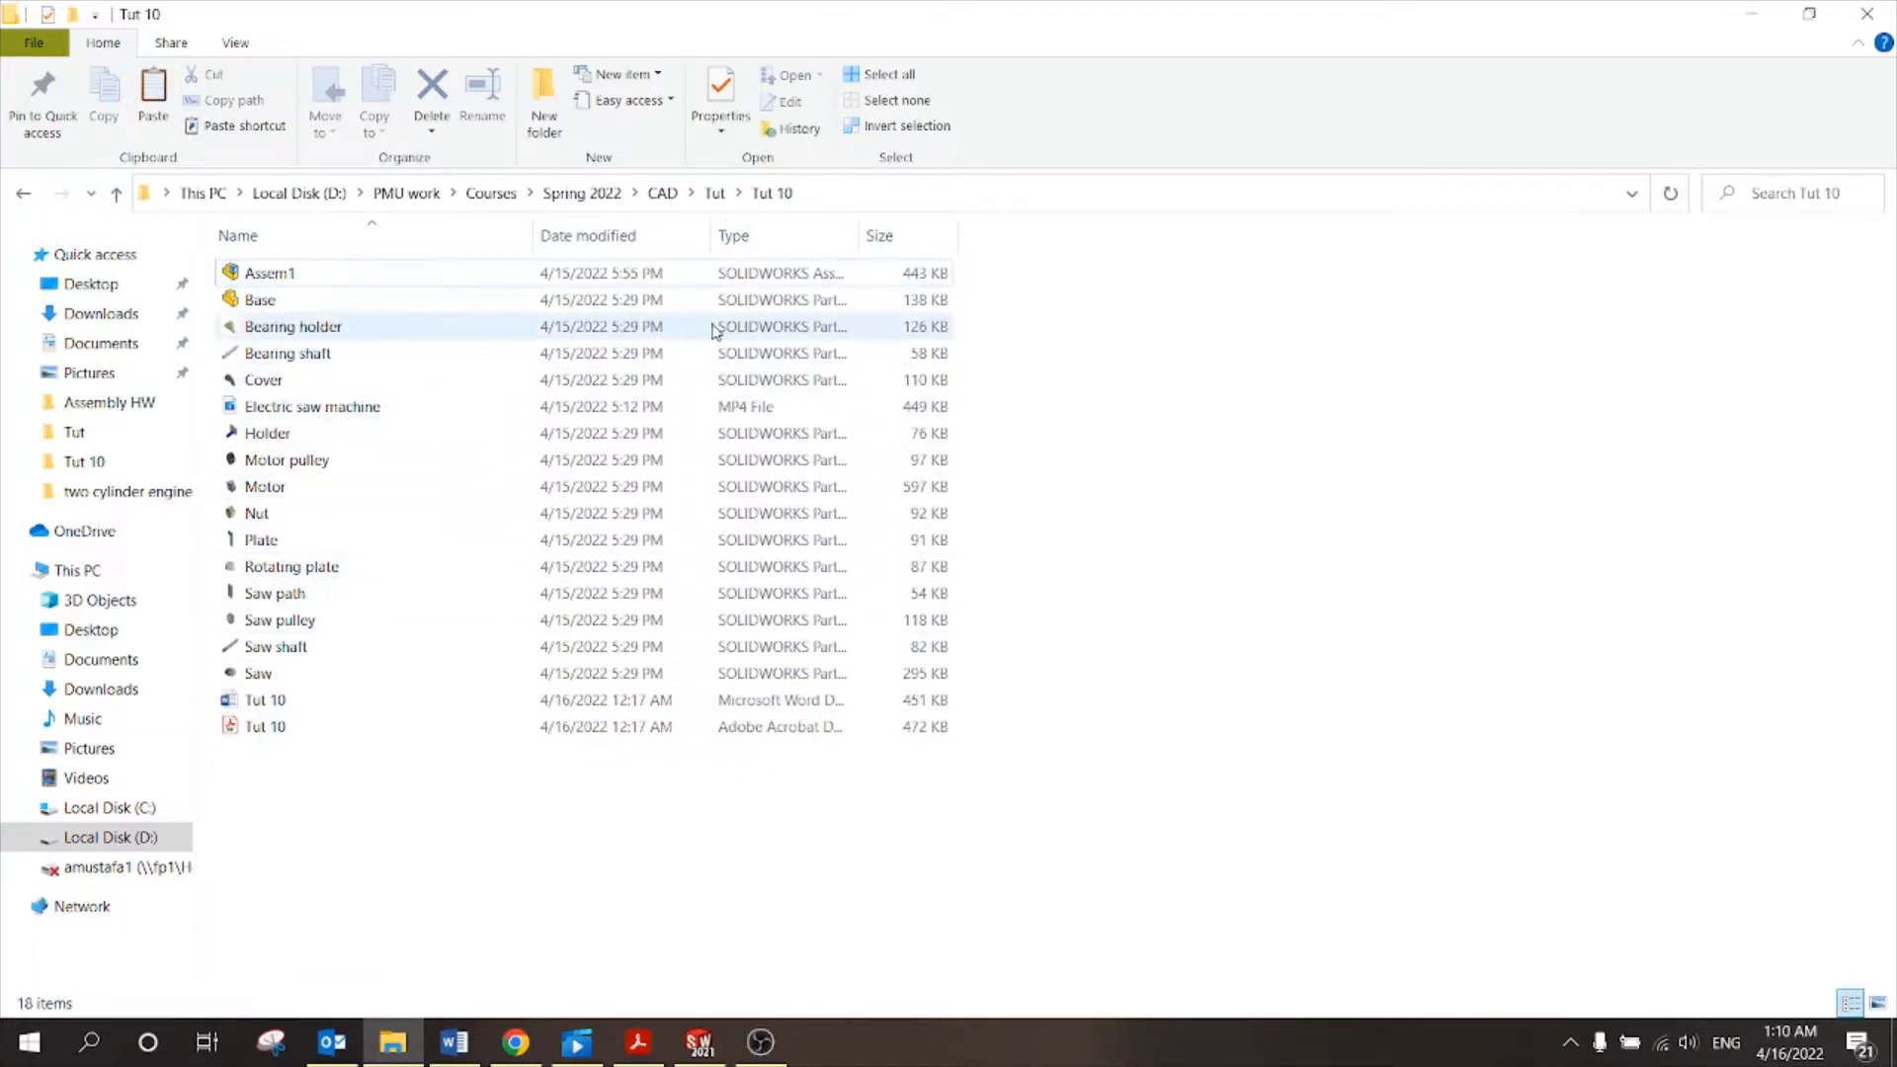
click(288, 268)
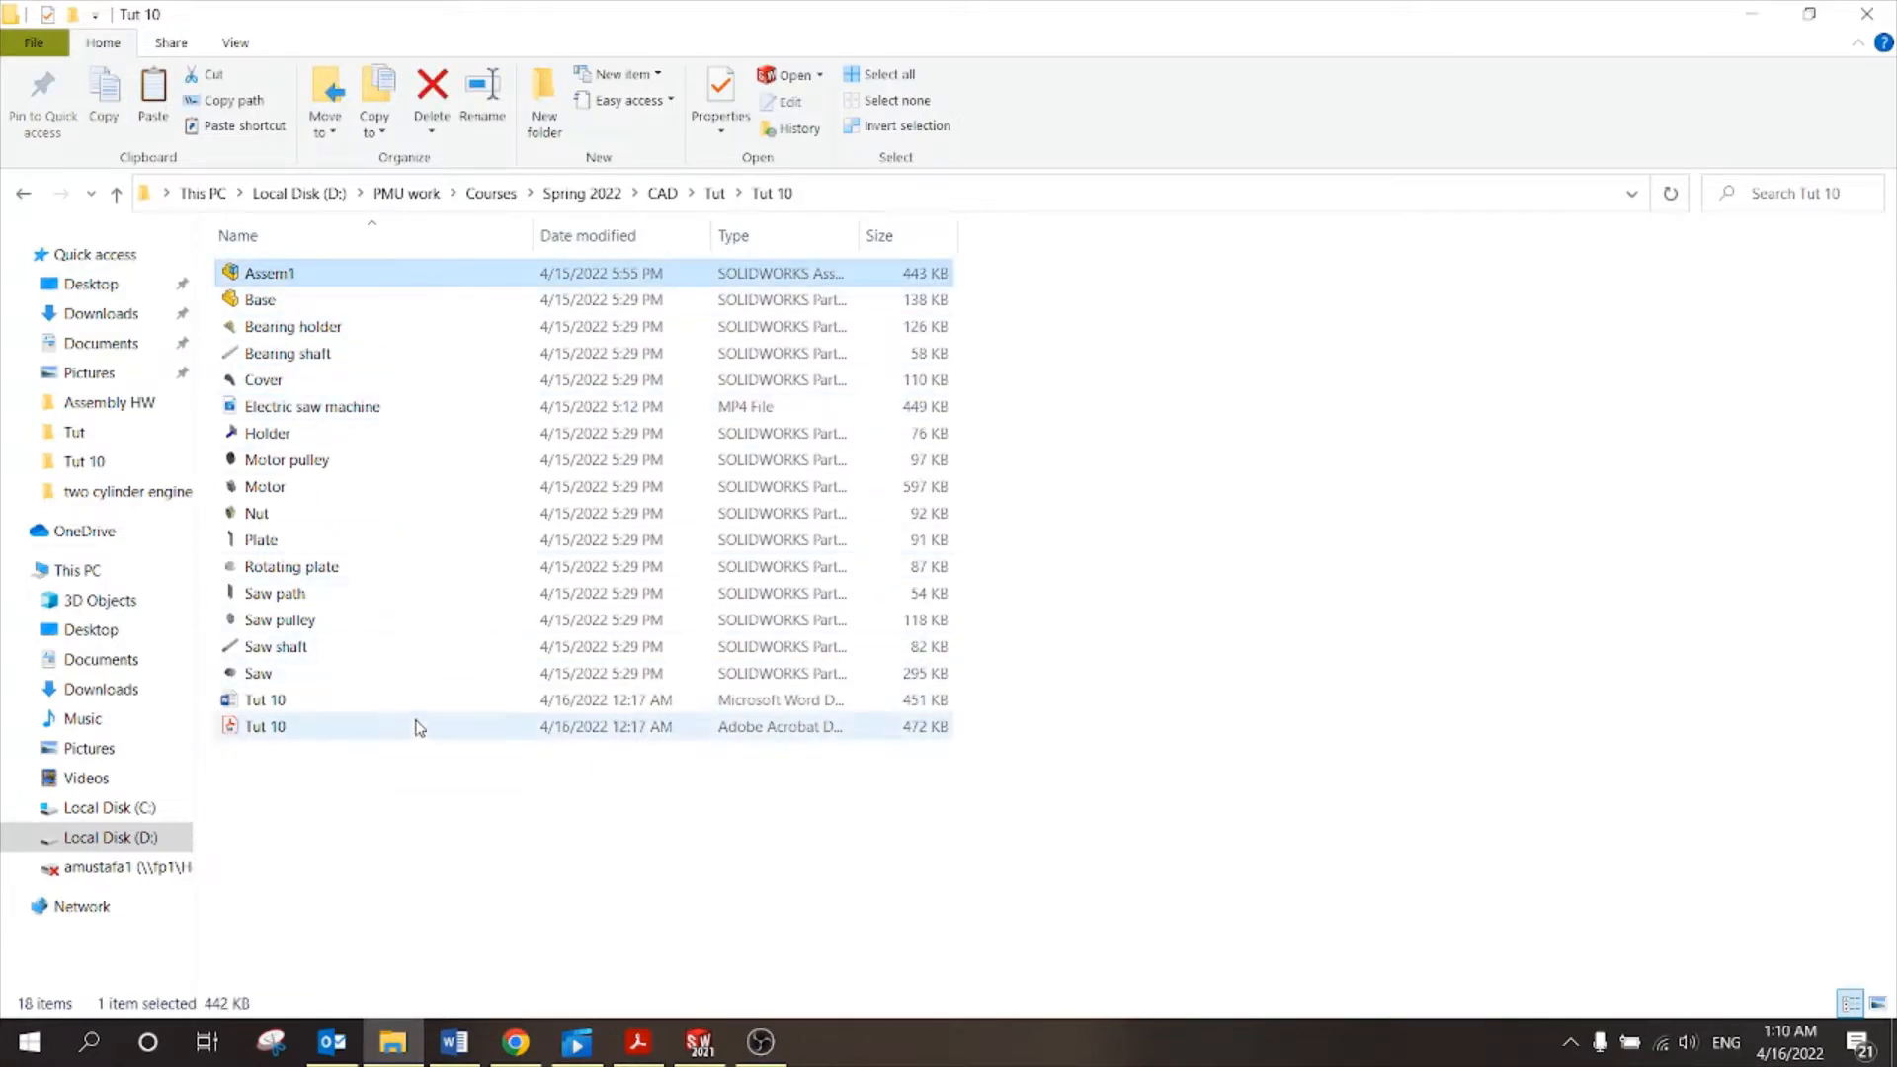
right_click(1254, 269)
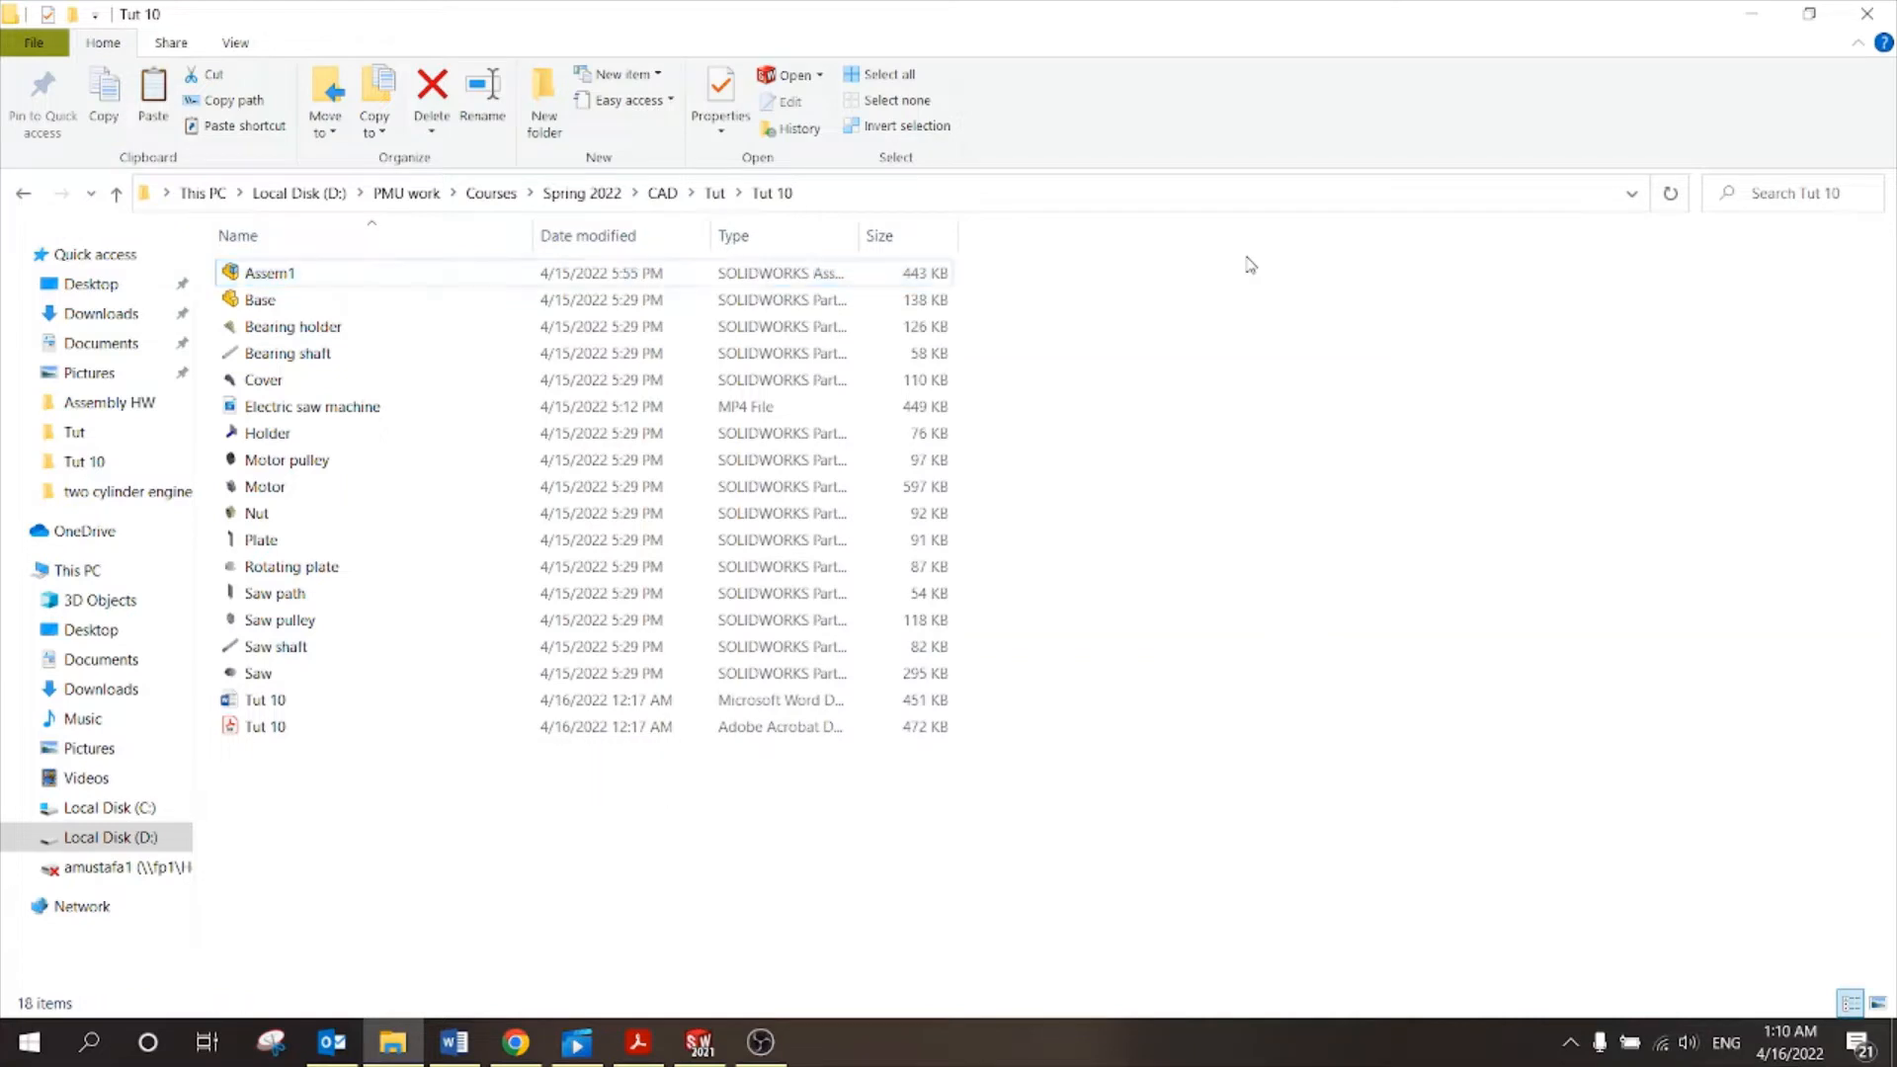
mouse_move(1461, 281)
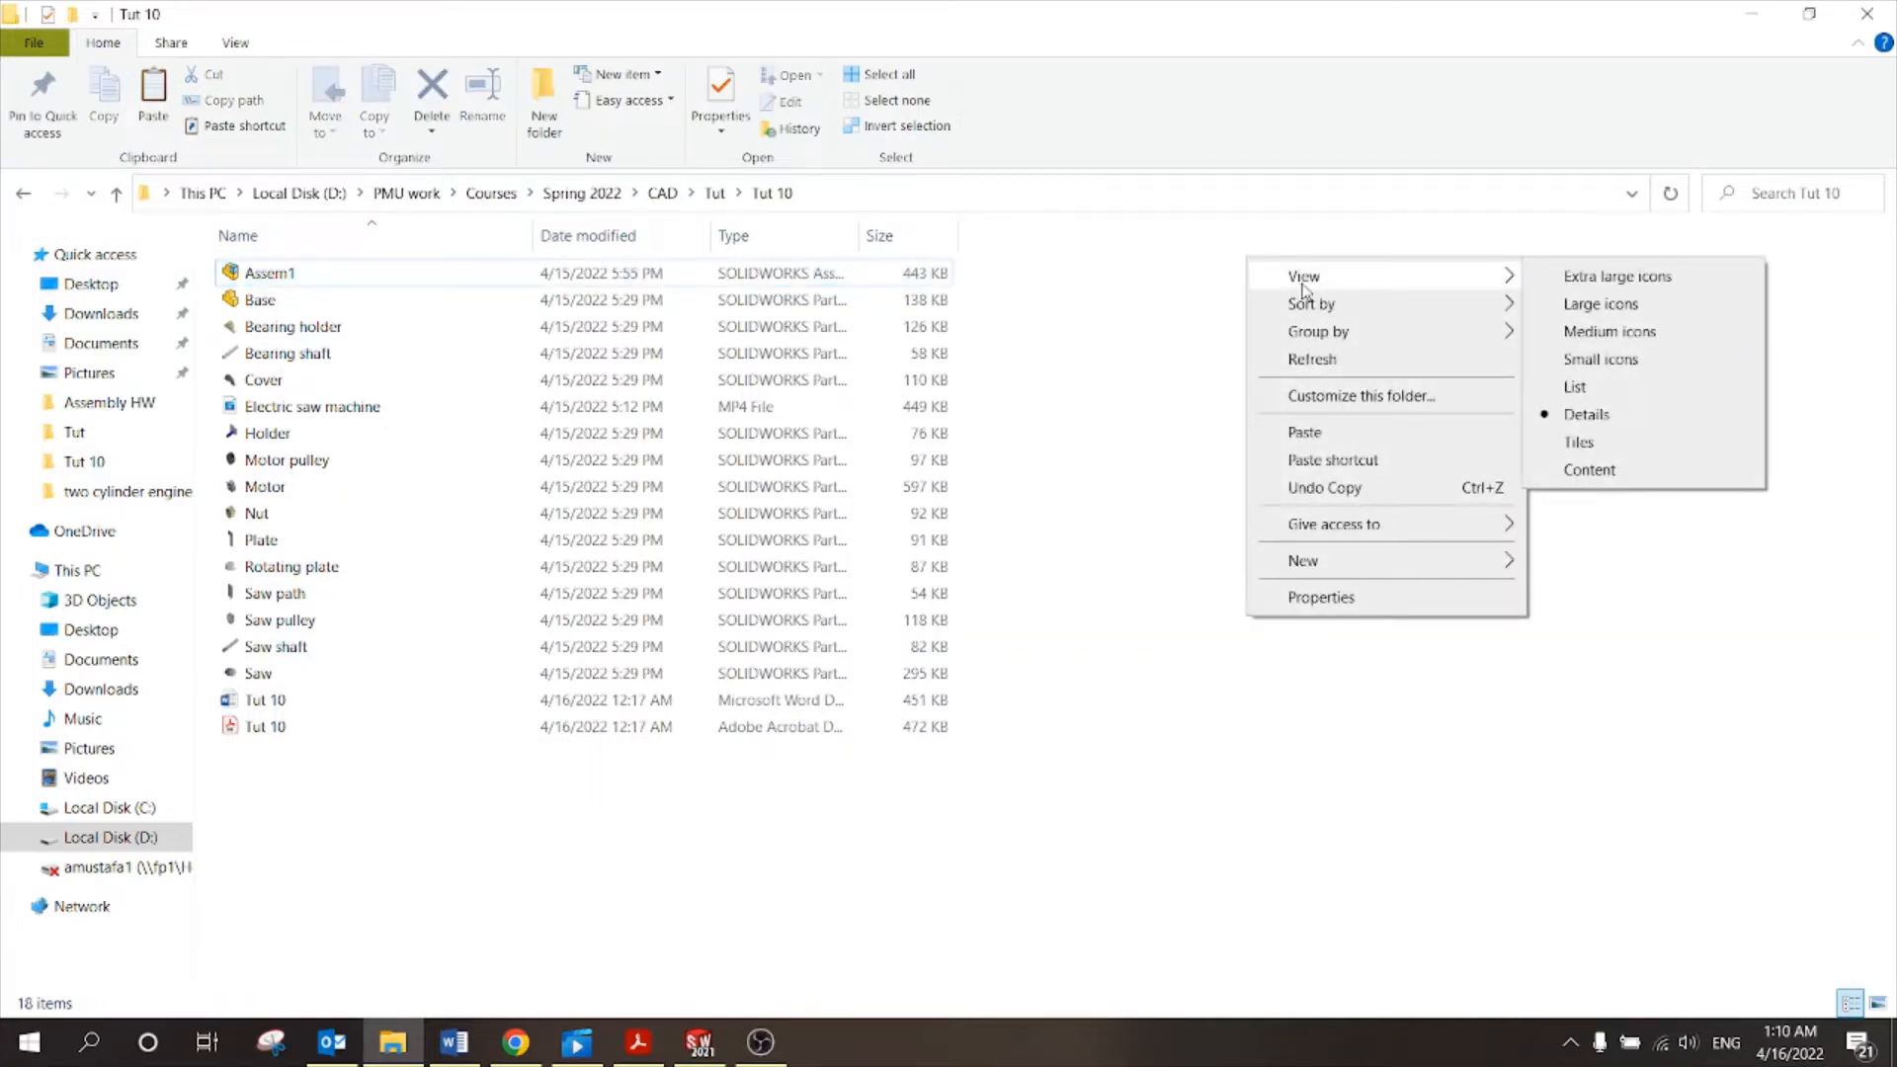
click(1593, 304)
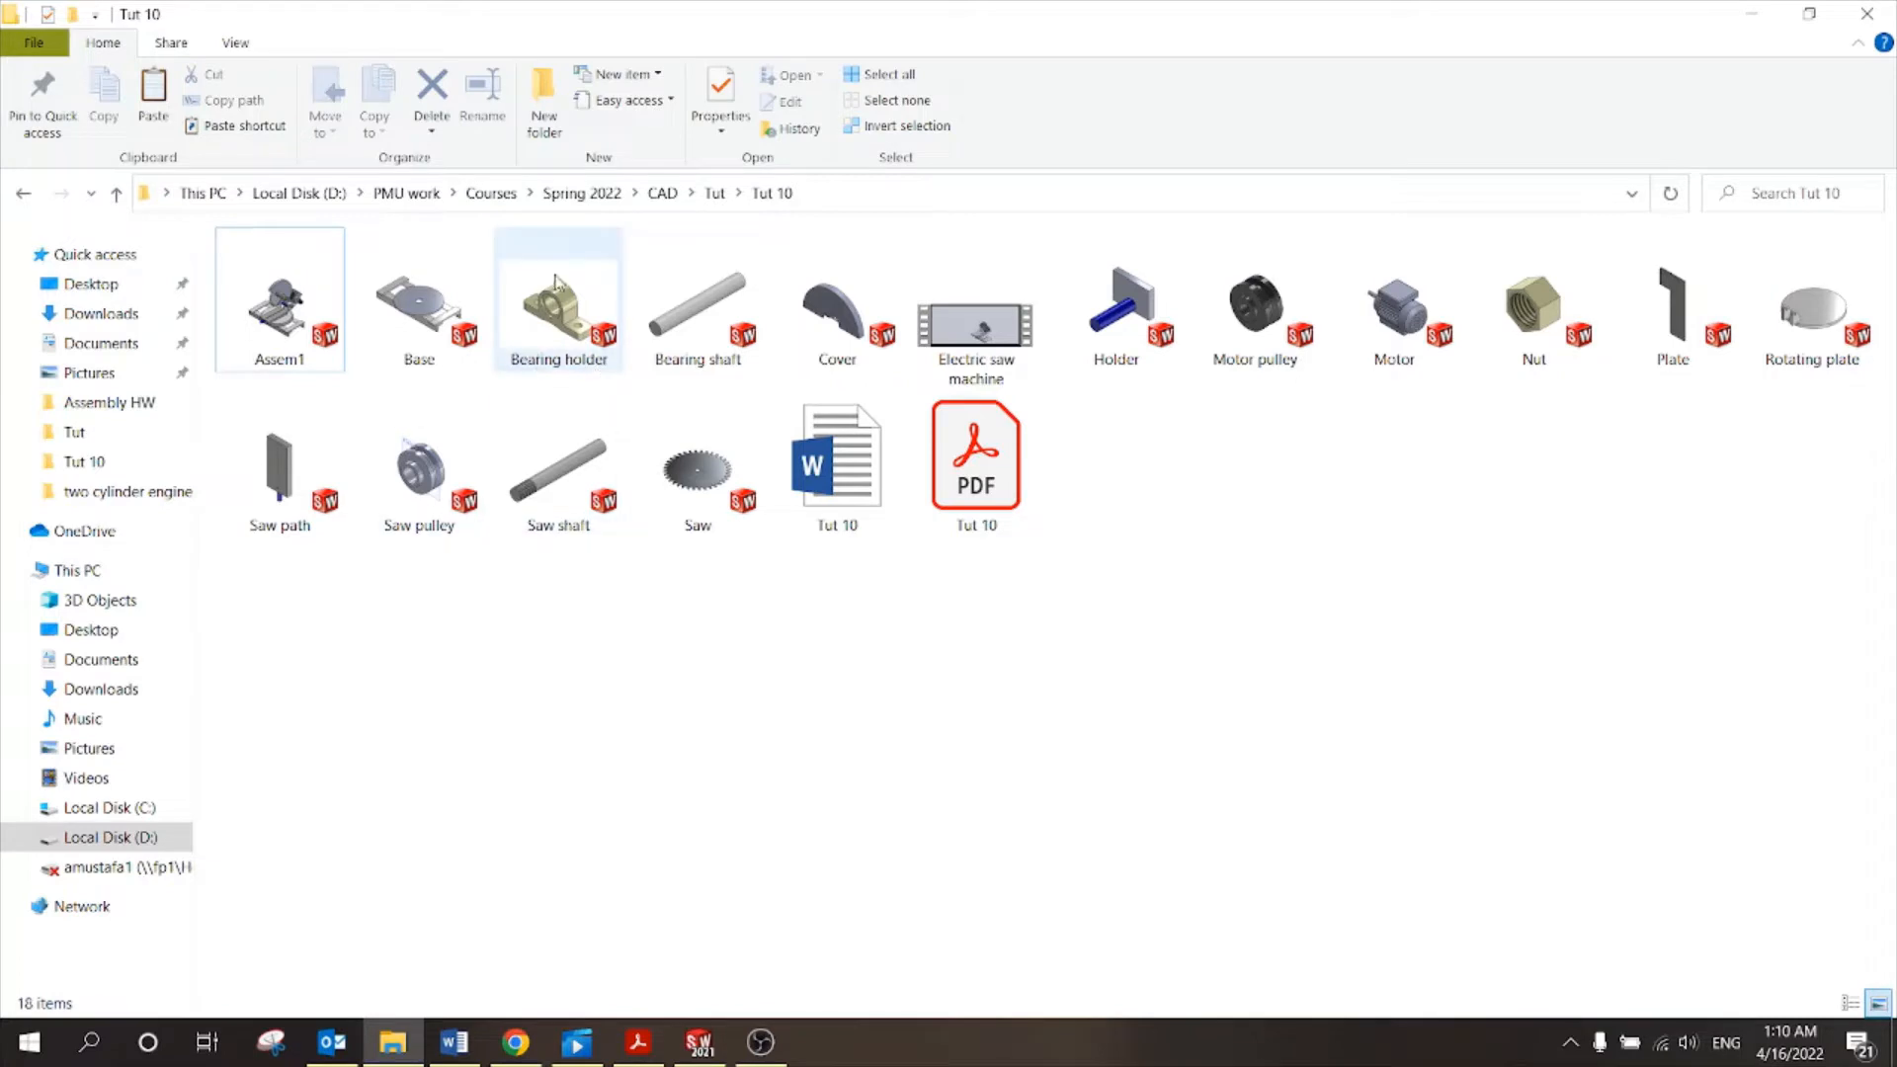
click(421, 369)
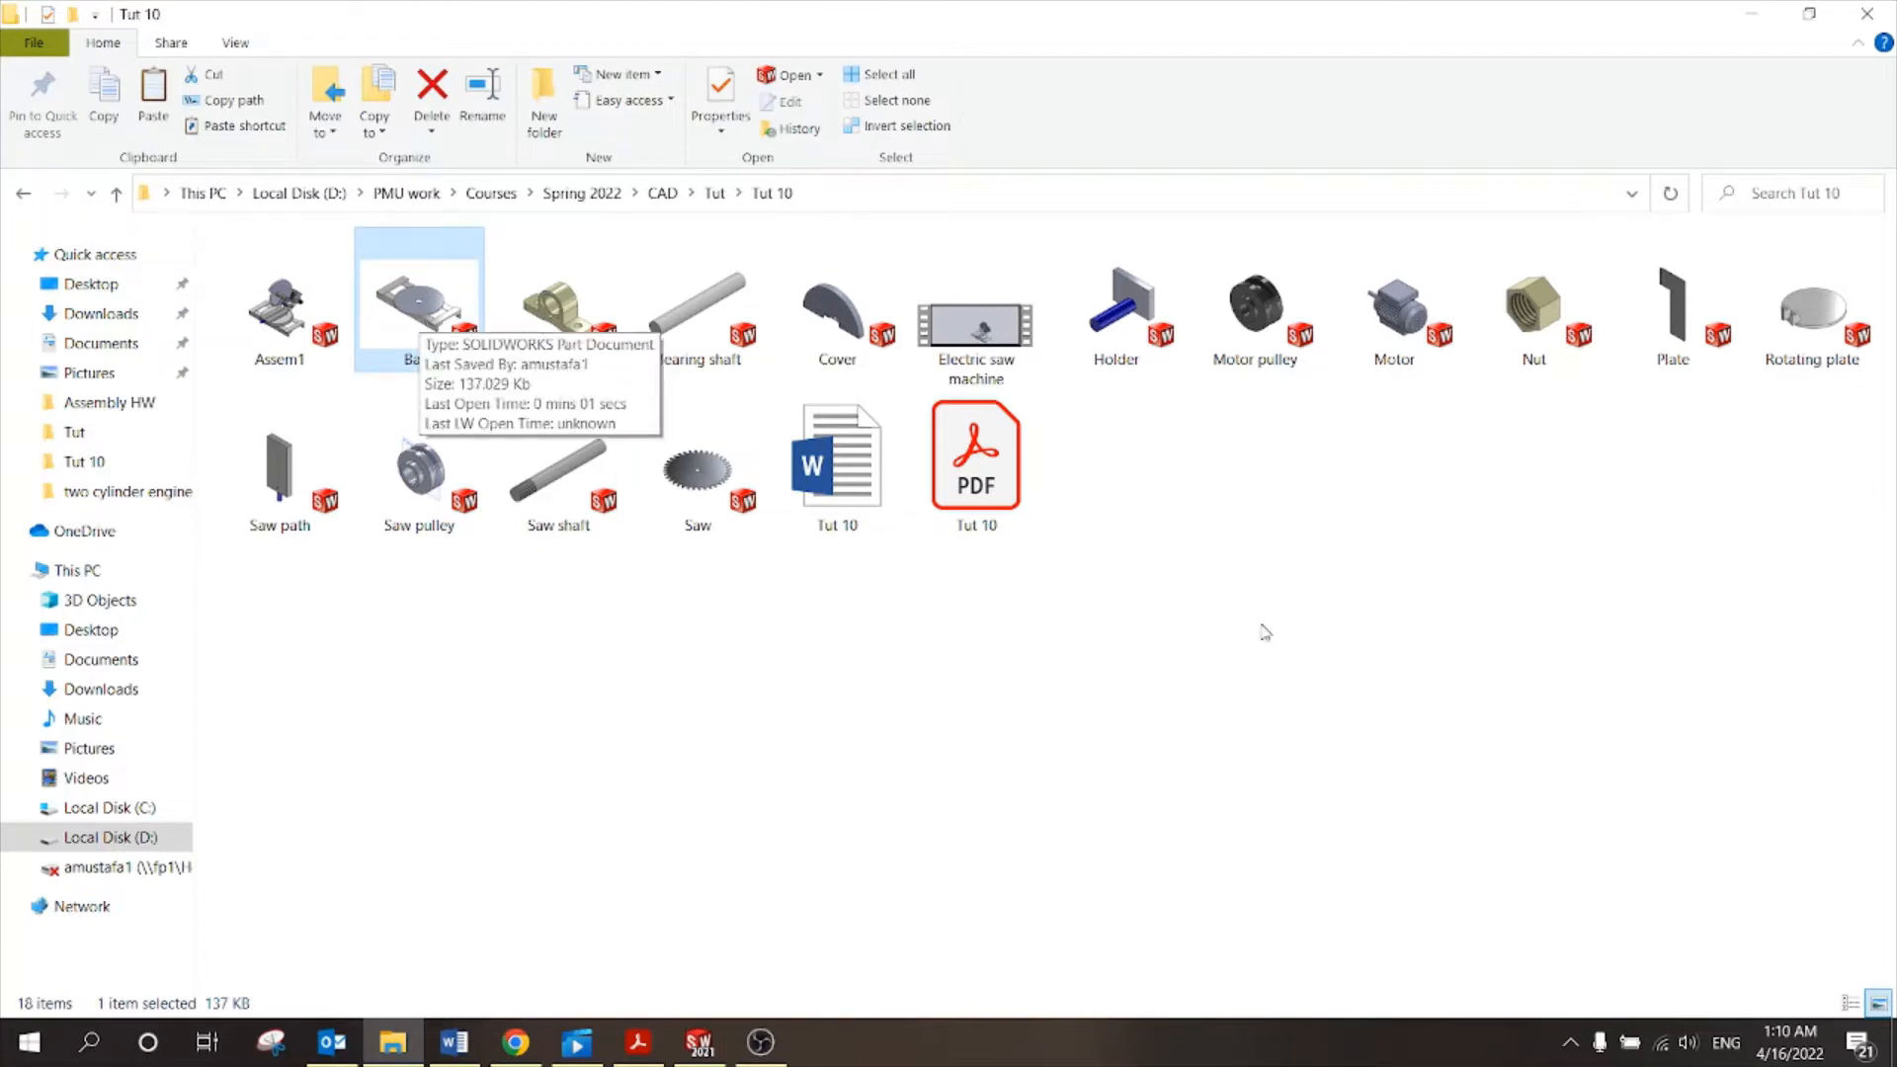
right_click(1242, 501)
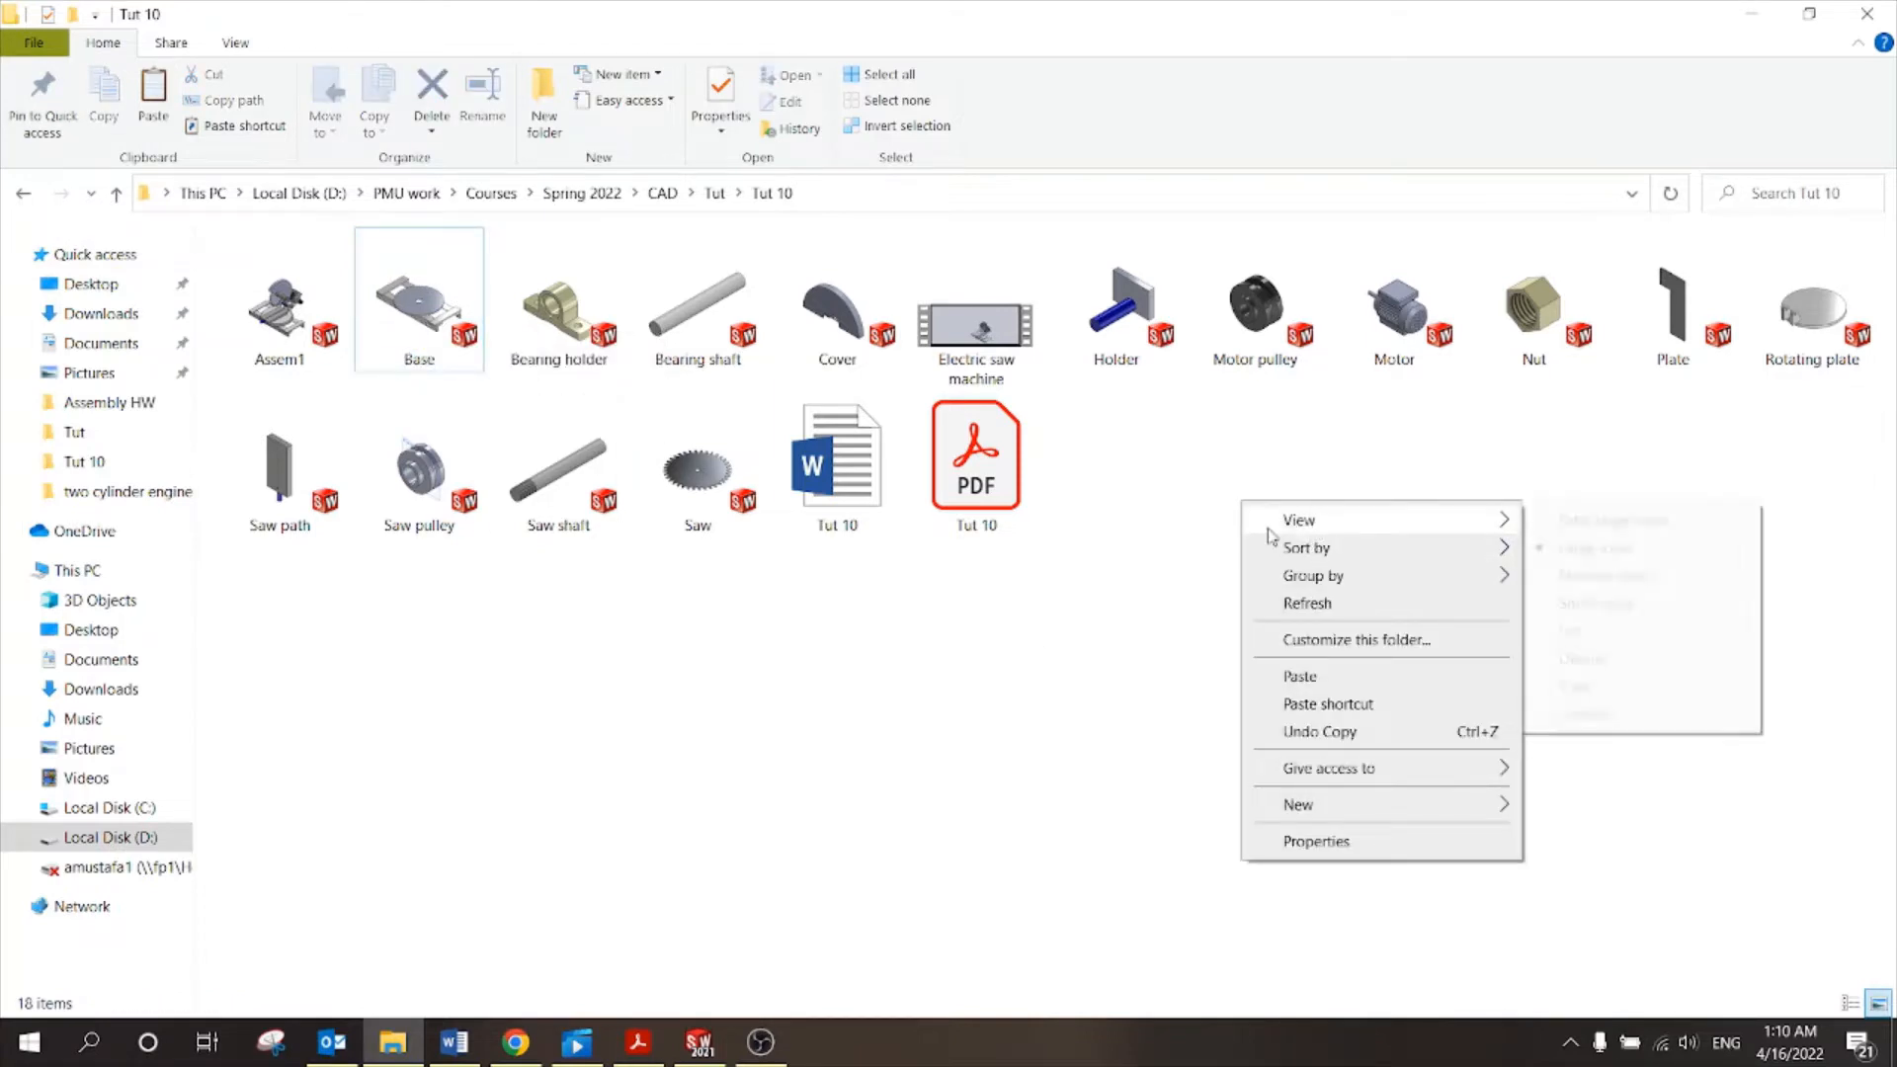
click(1162, 595)
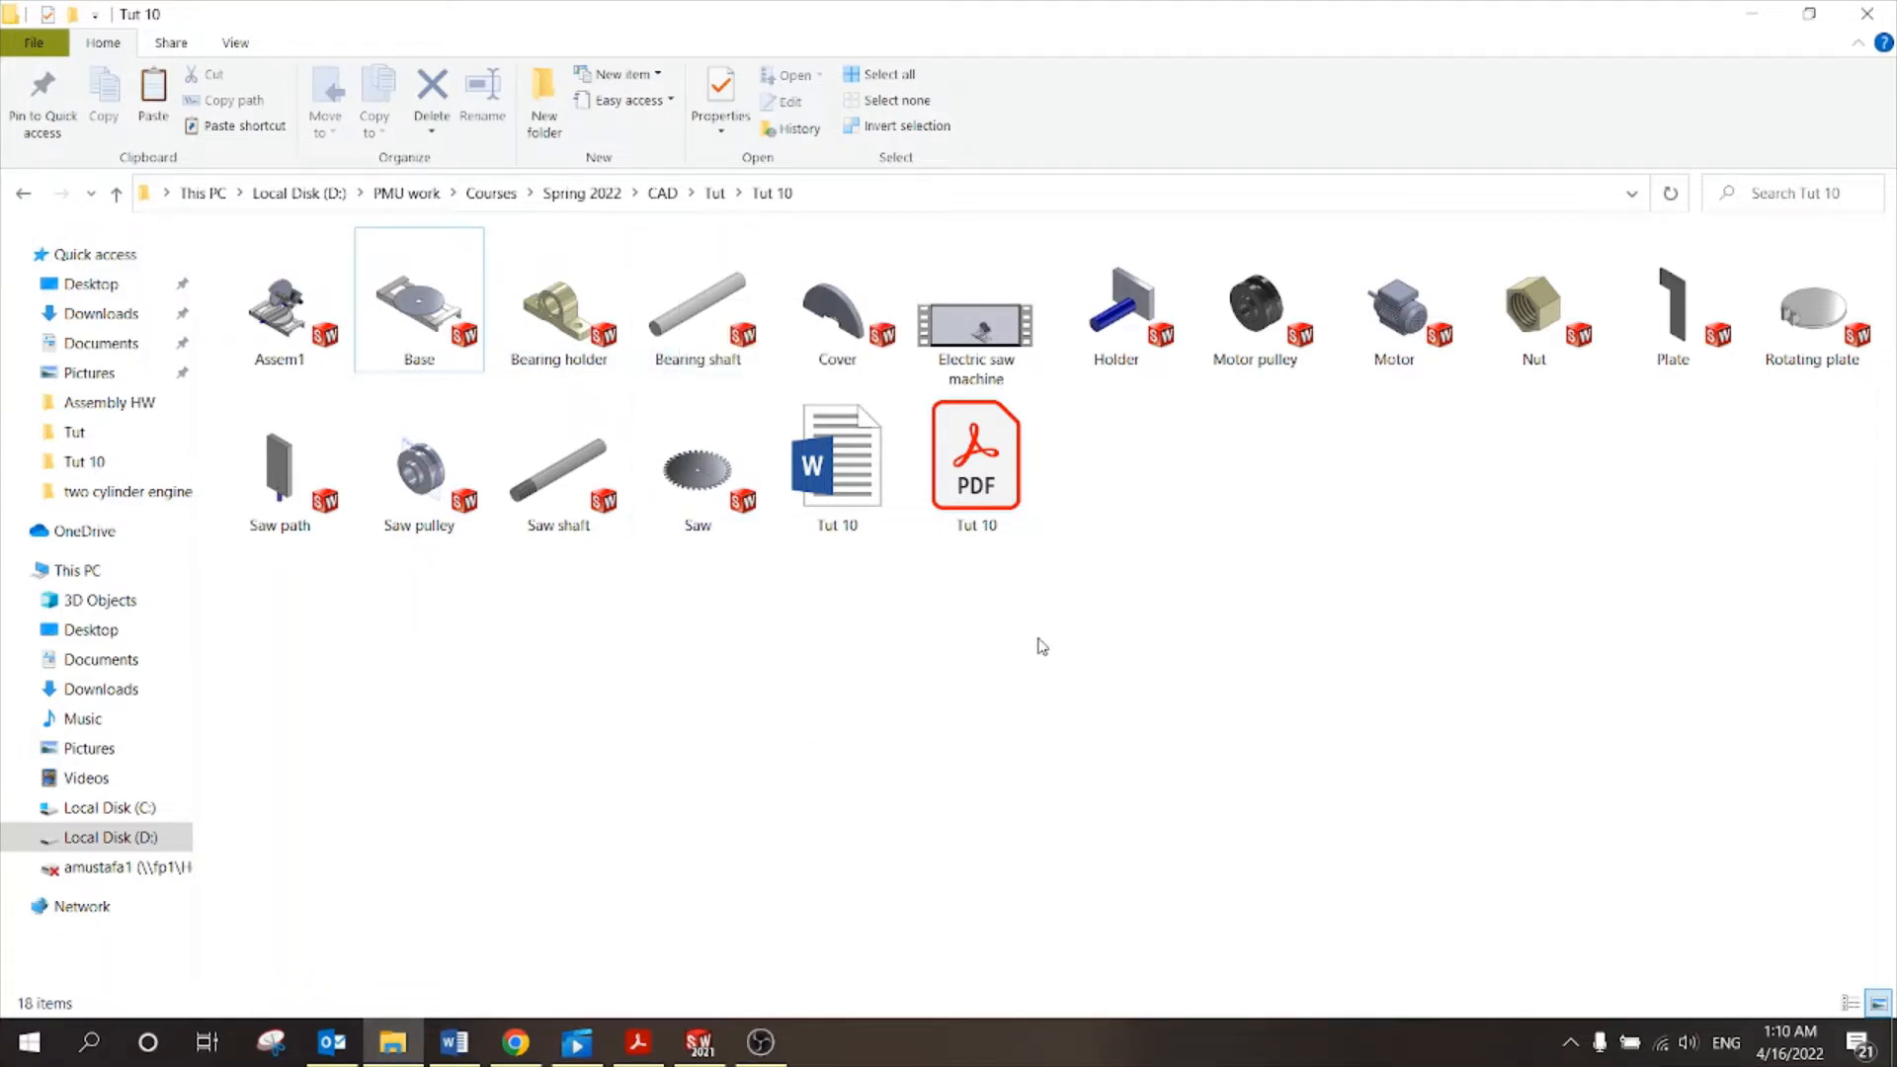
Create a new SOLIDWORKS assembly document.
click(698, 1043)
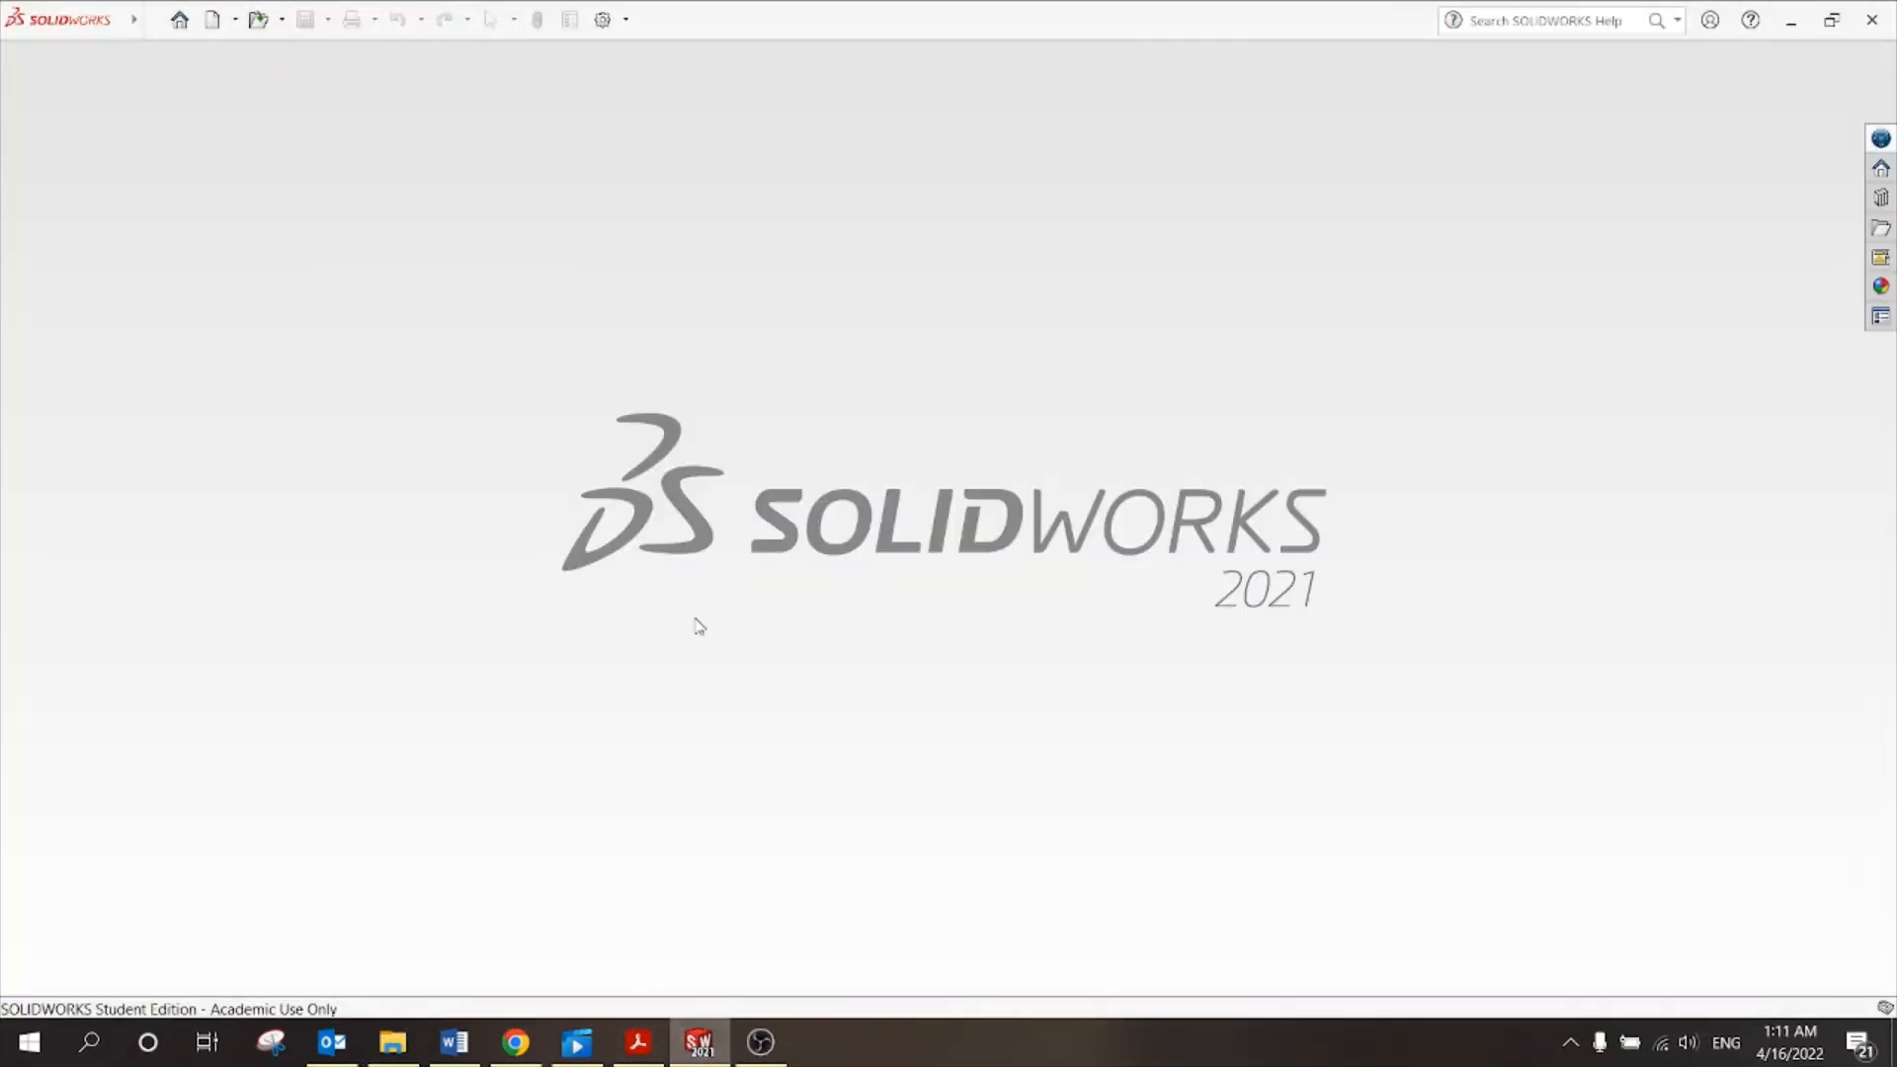
click(211, 19)
click(873, 392)
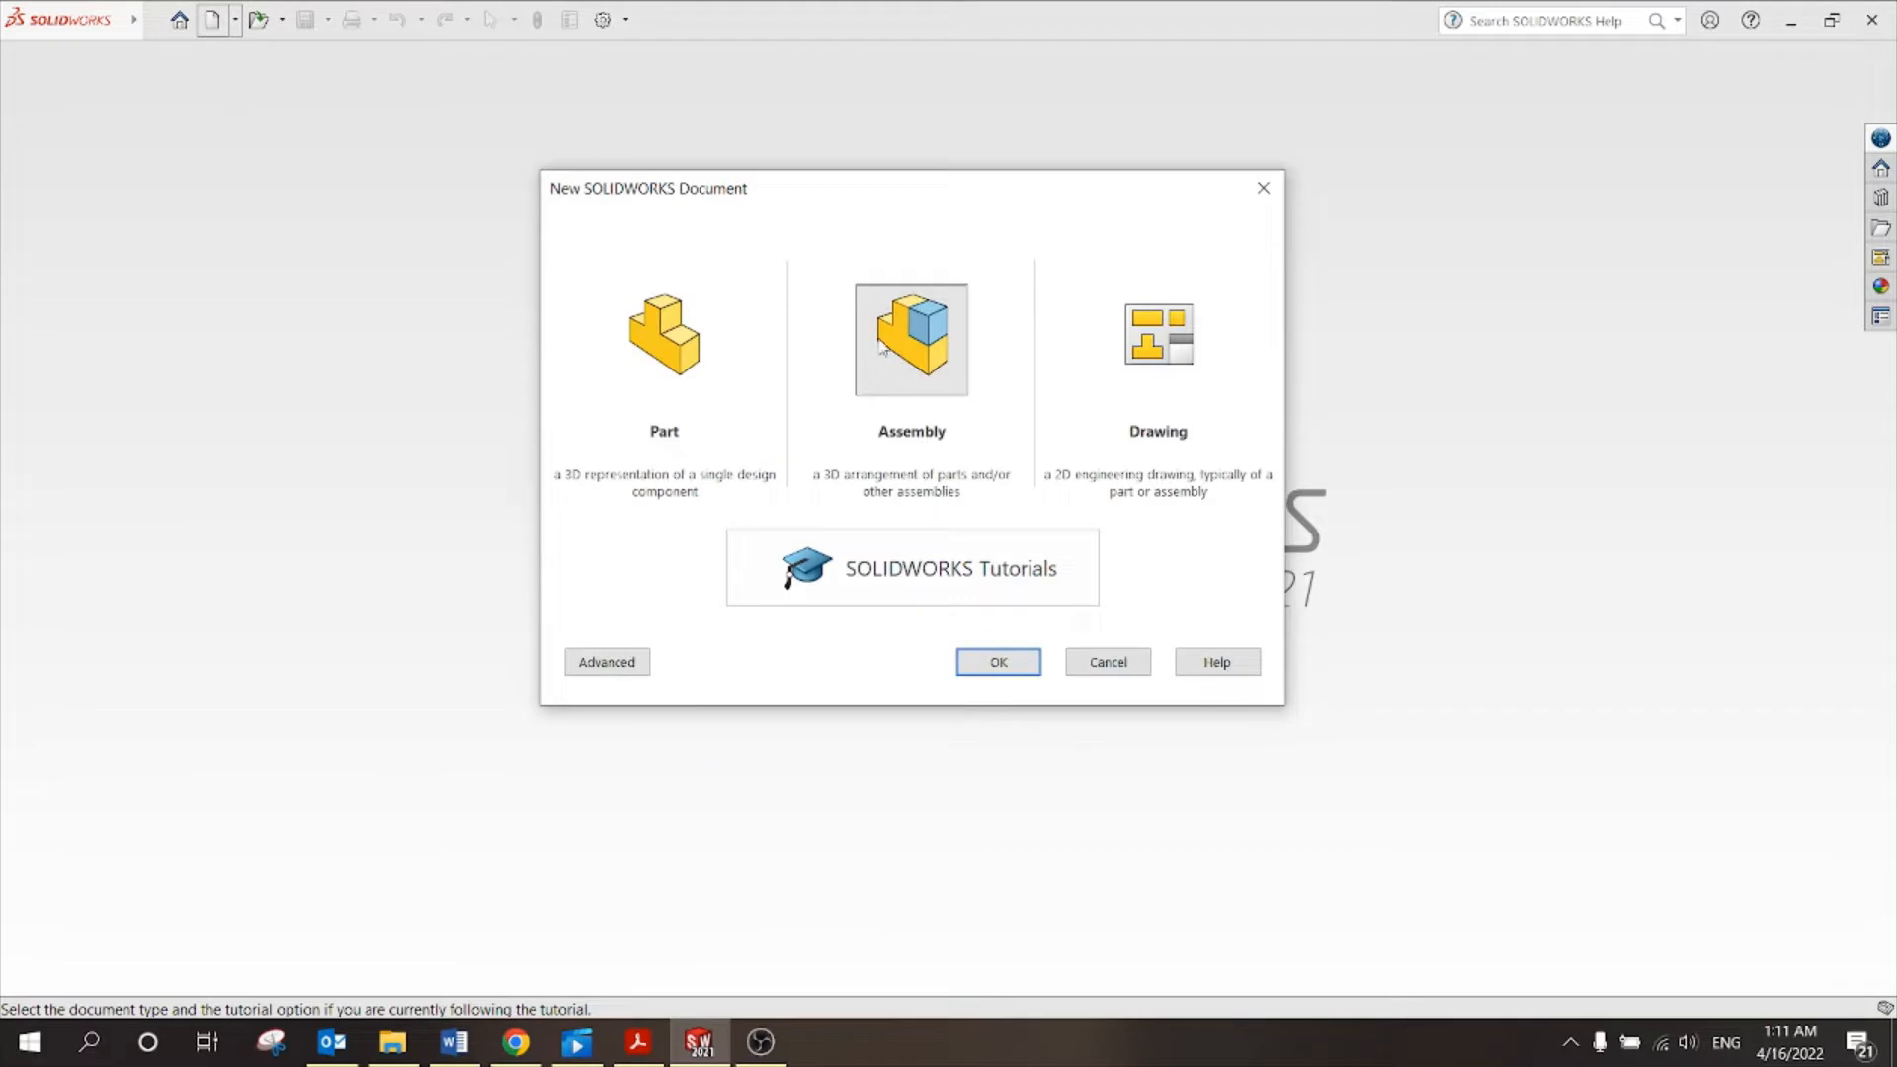
click(1006, 654)
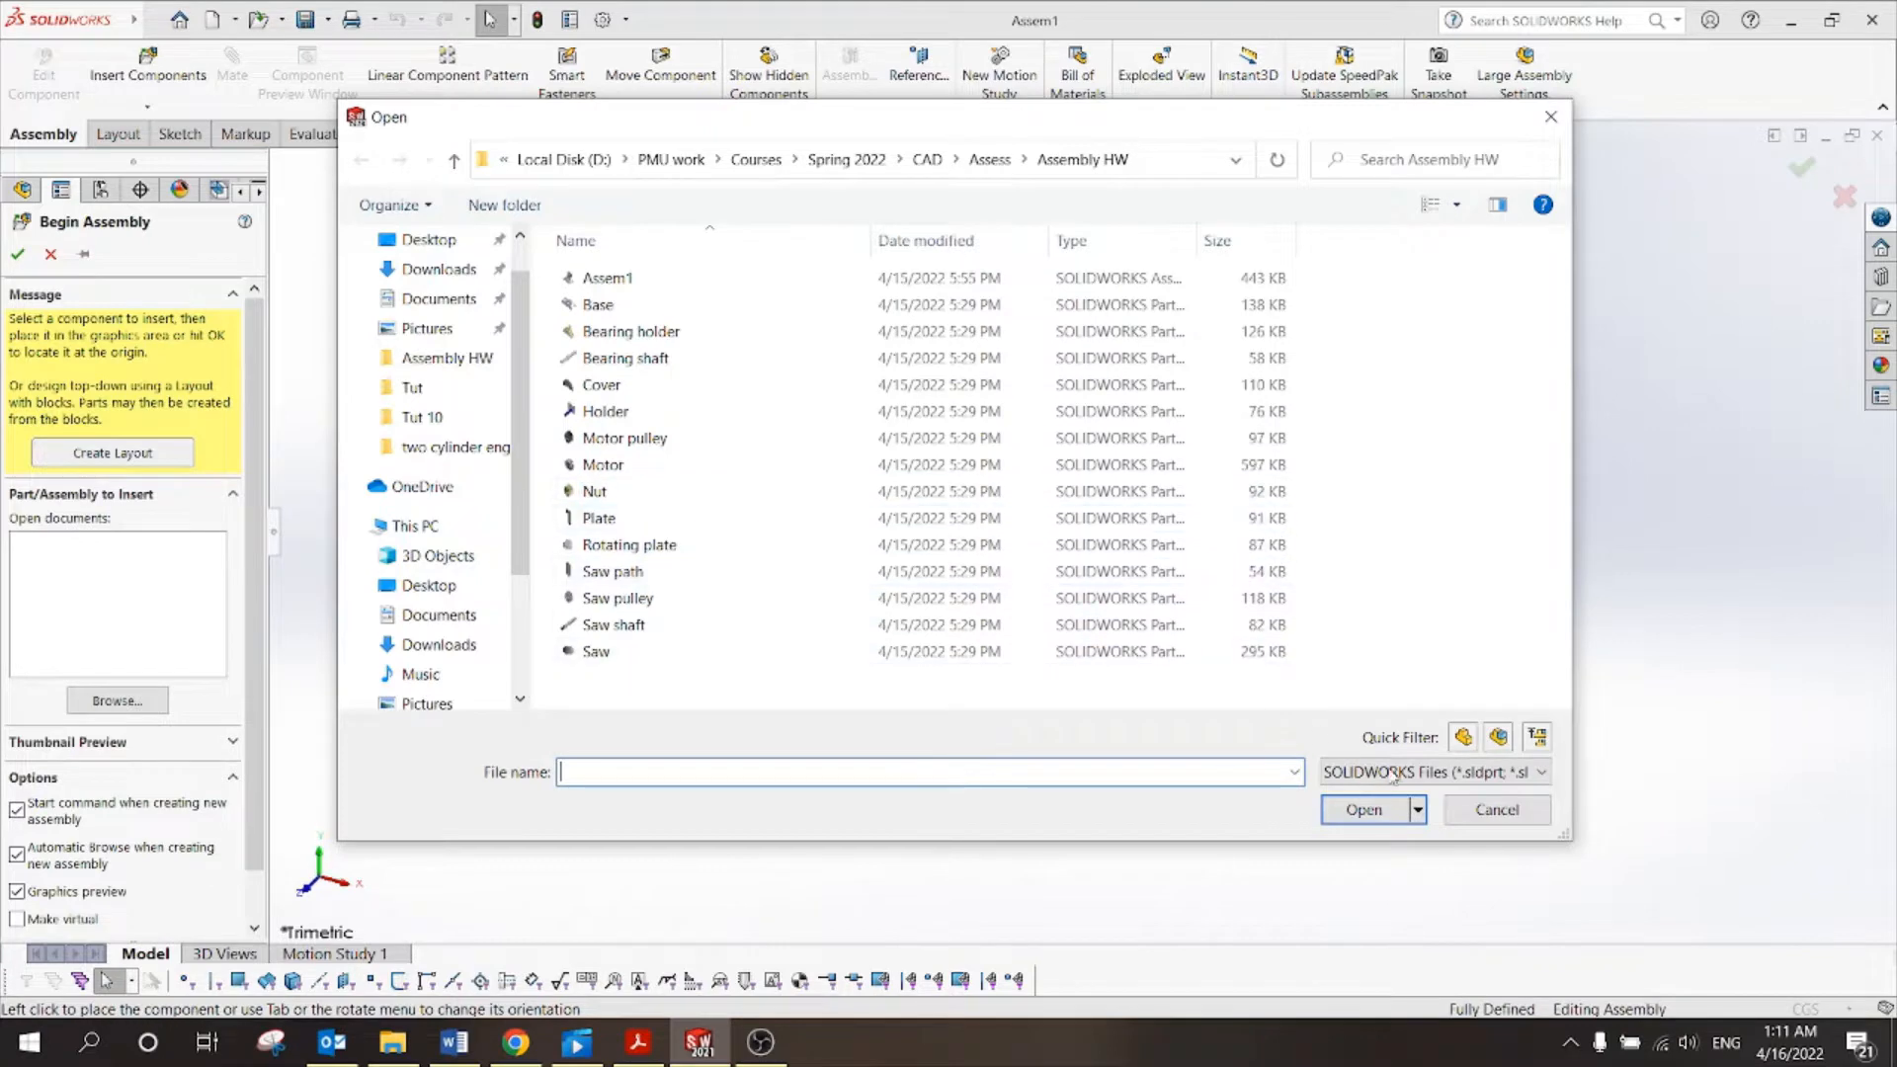
Close the Begin Assembly file picker and prompt, then start Insert Components.
click(1494, 812)
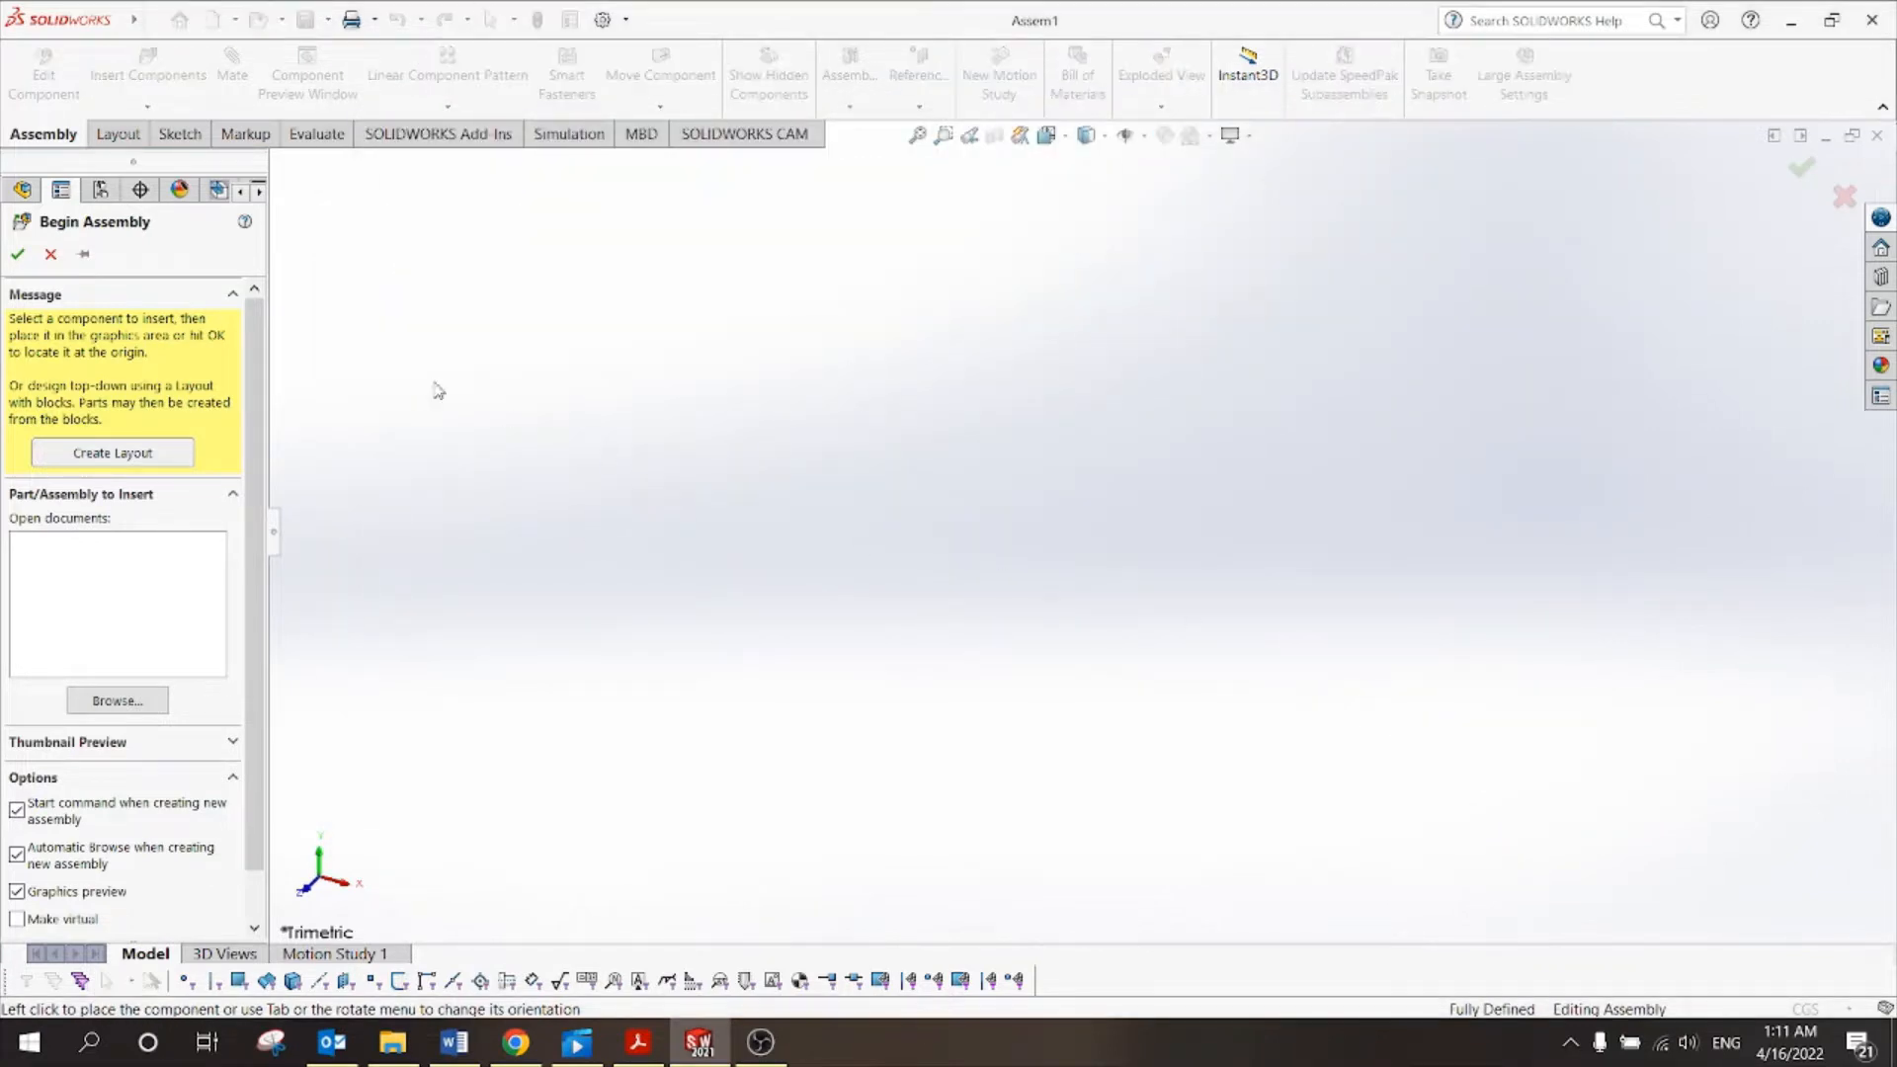
click(51, 254)
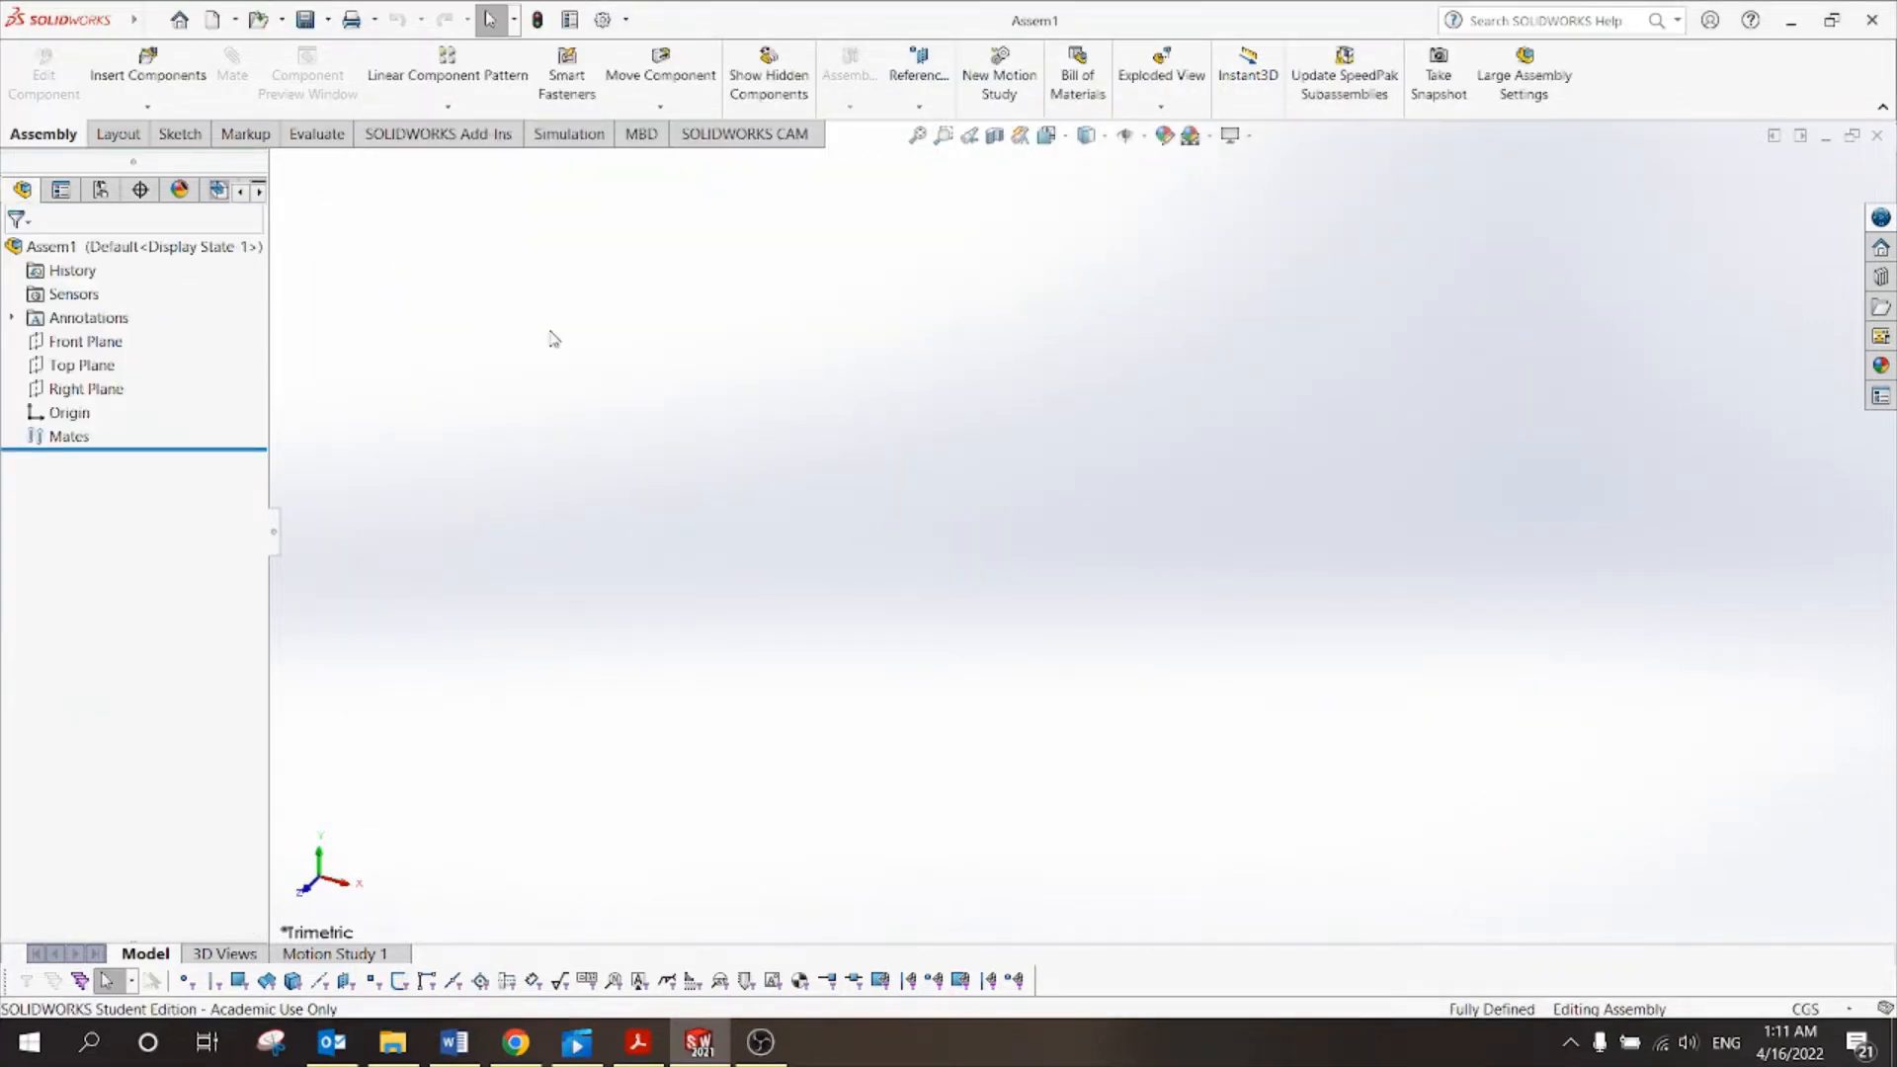
click(148, 74)
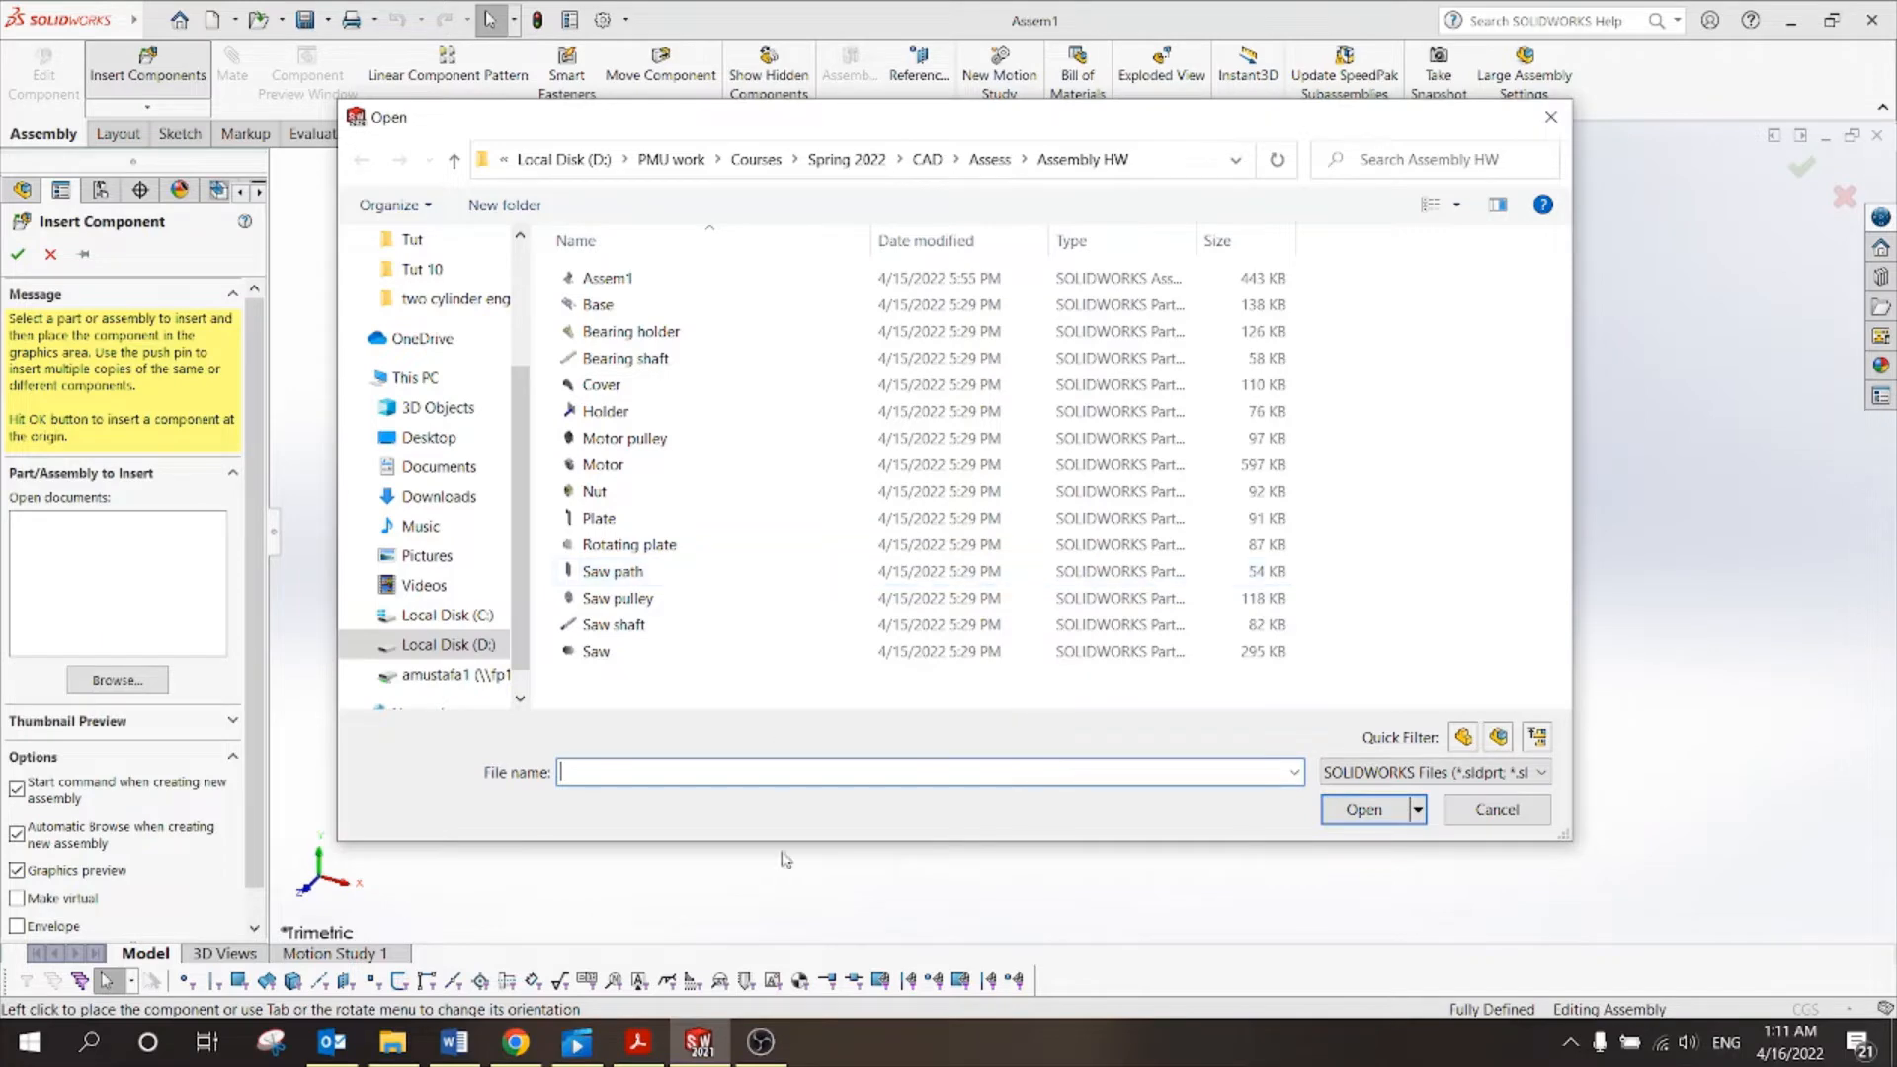
Check the tutorial PDF and the Base part file in the Tut 10 folder.
click(643, 1043)
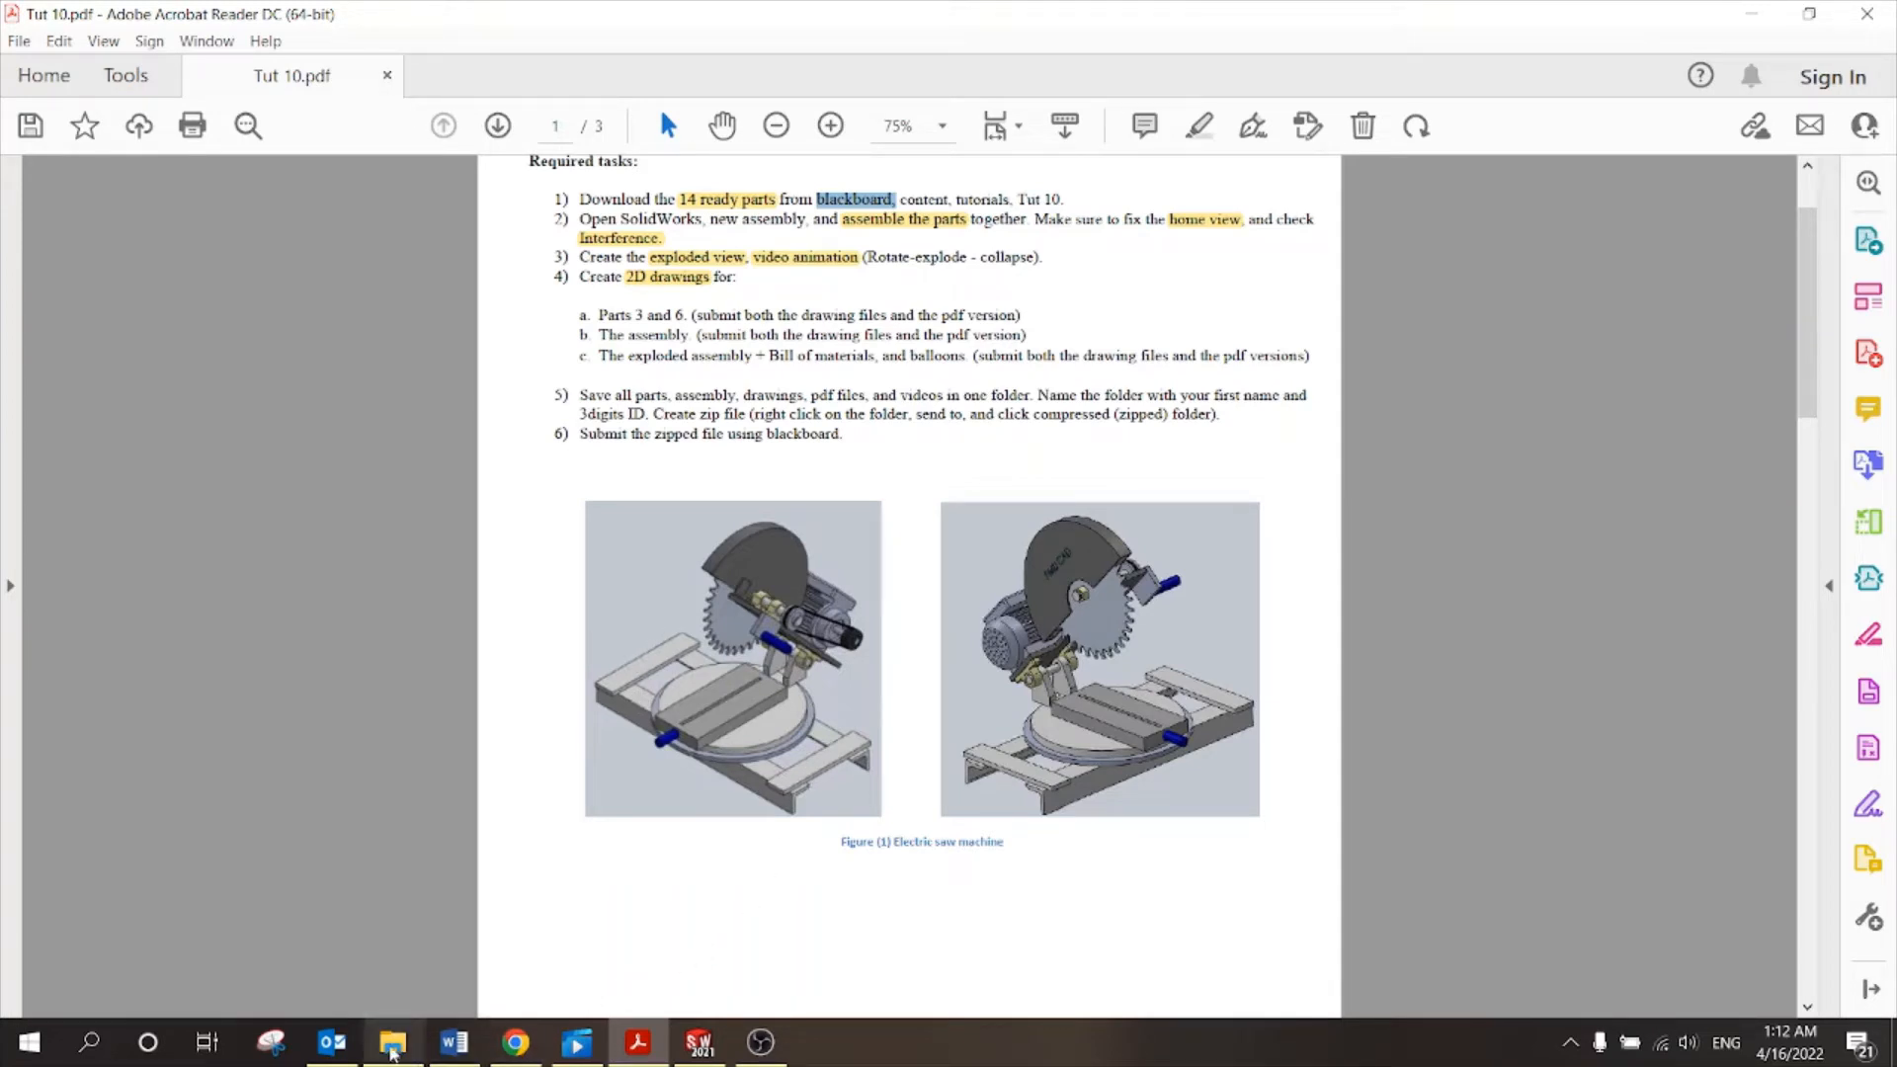
click(405, 1050)
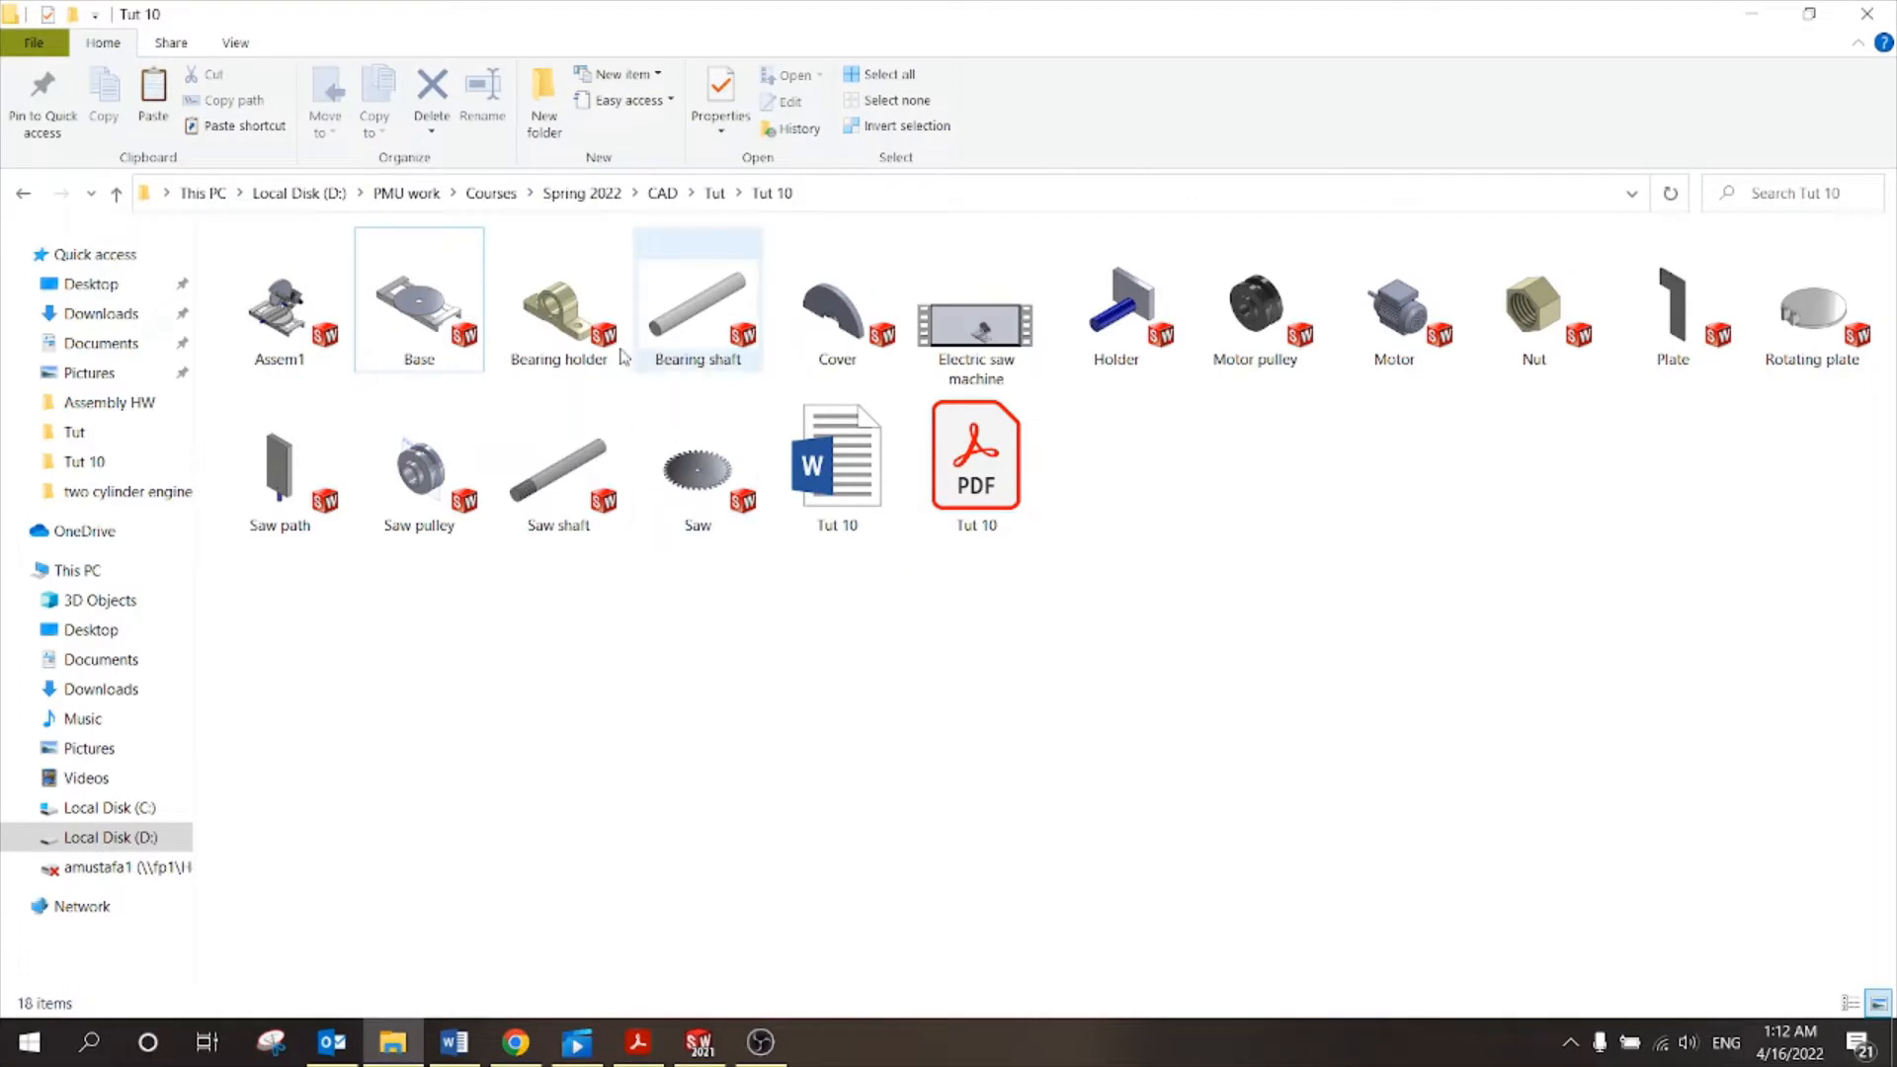
click(424, 334)
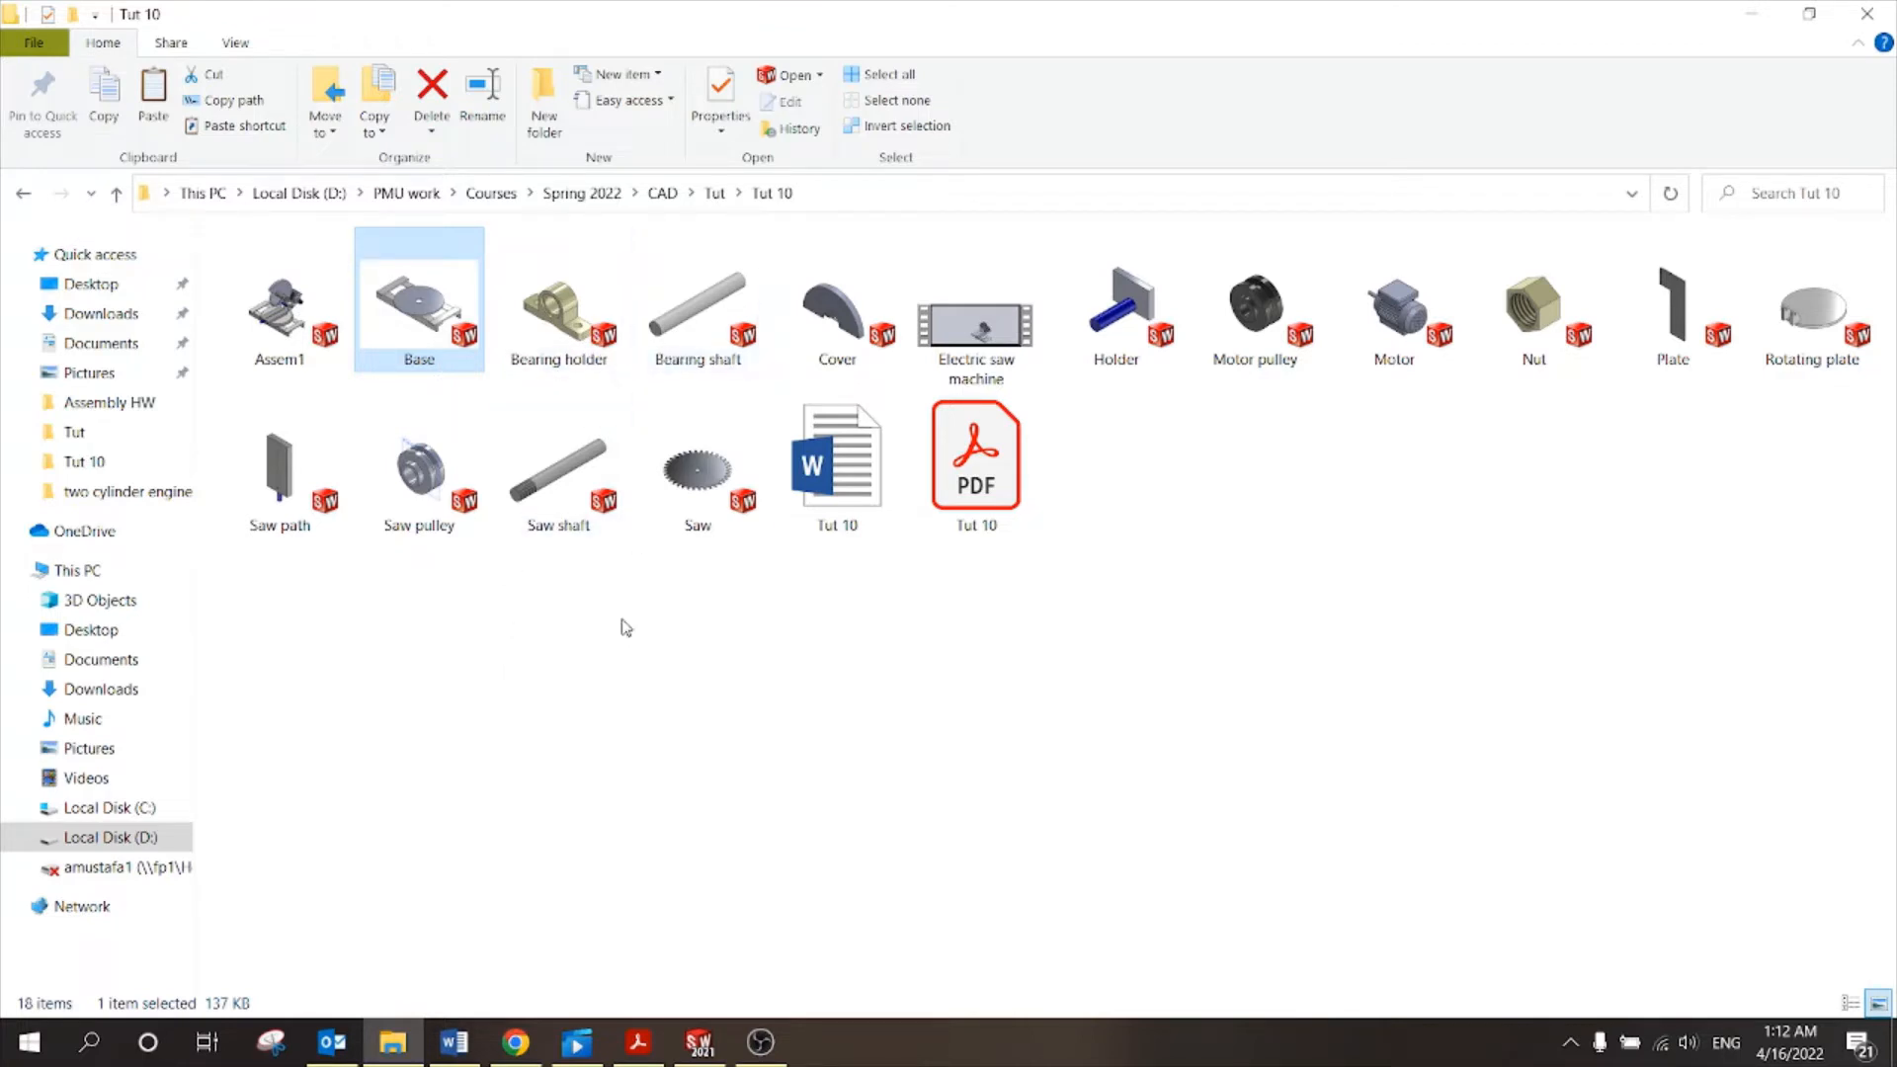
click(637, 1042)
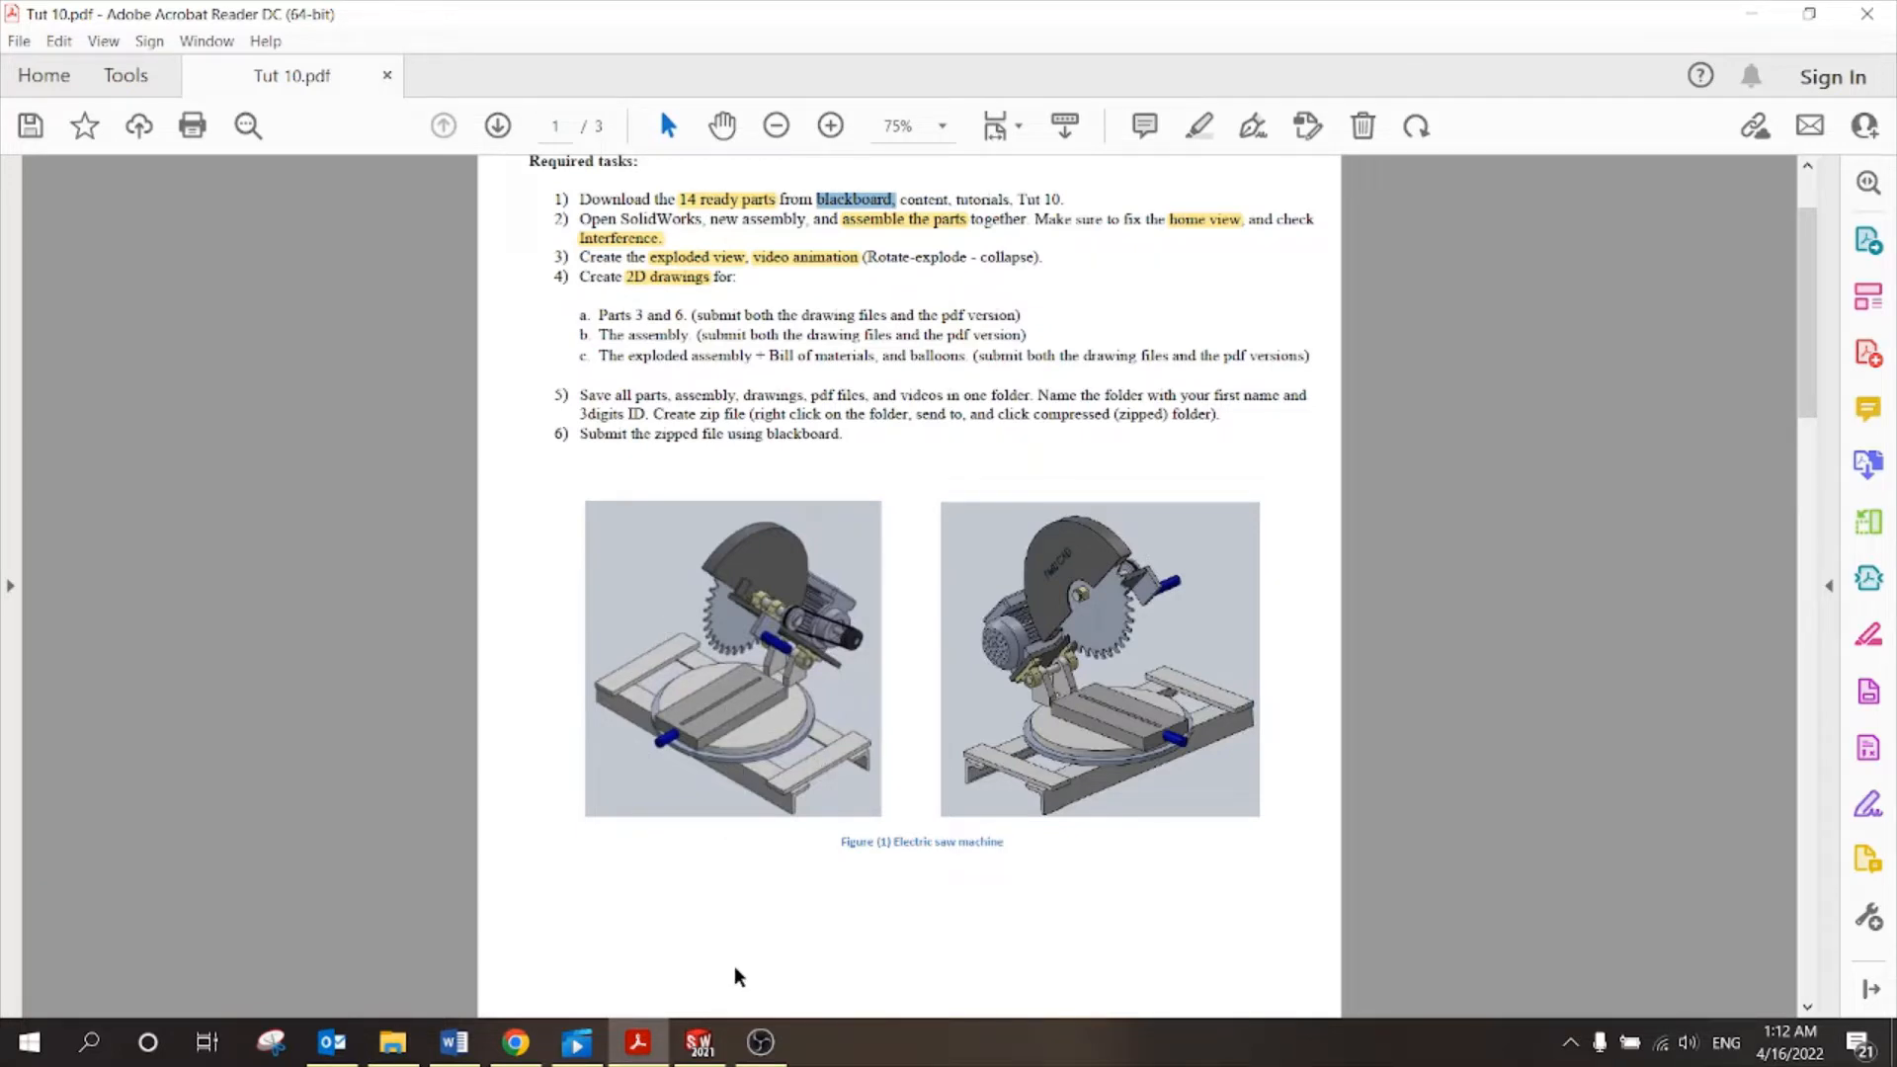
click(699, 1041)
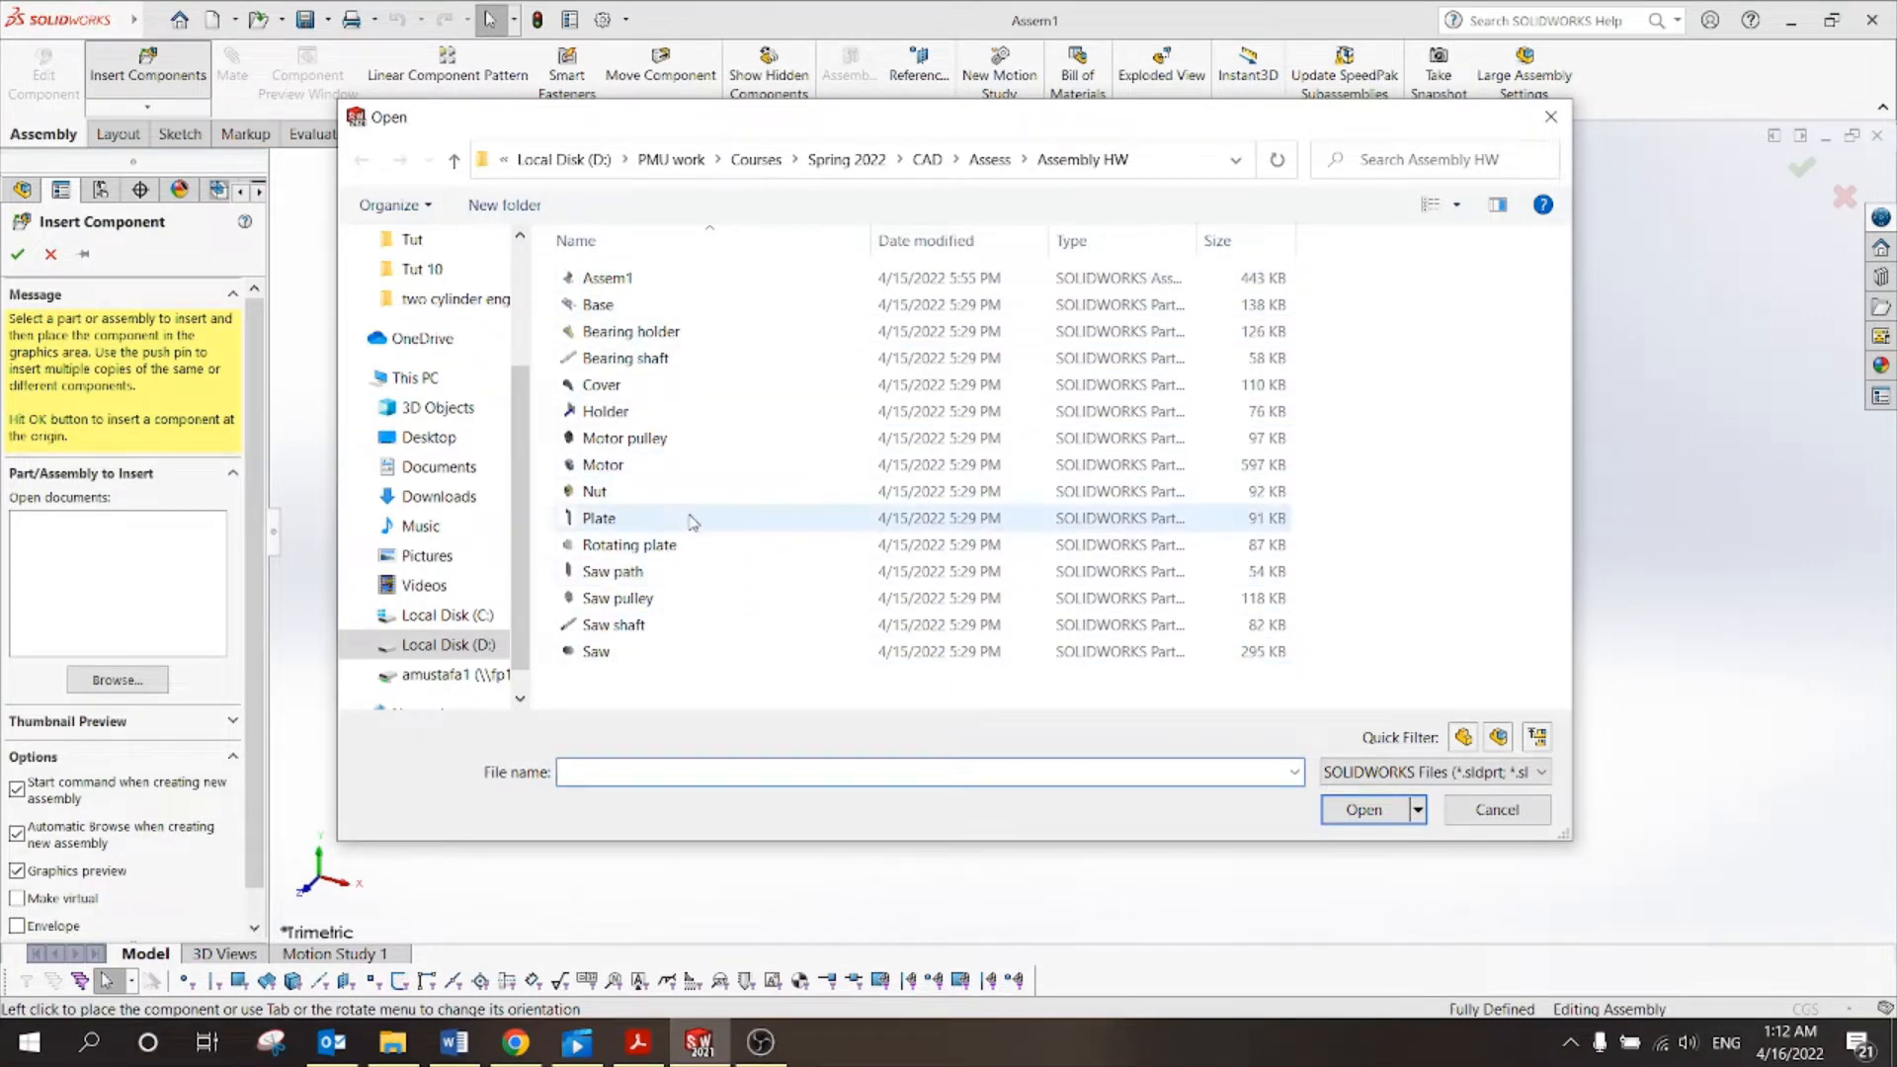
Set the Open dialog to Large icons, browse the parts, and open Base.
click(672, 310)
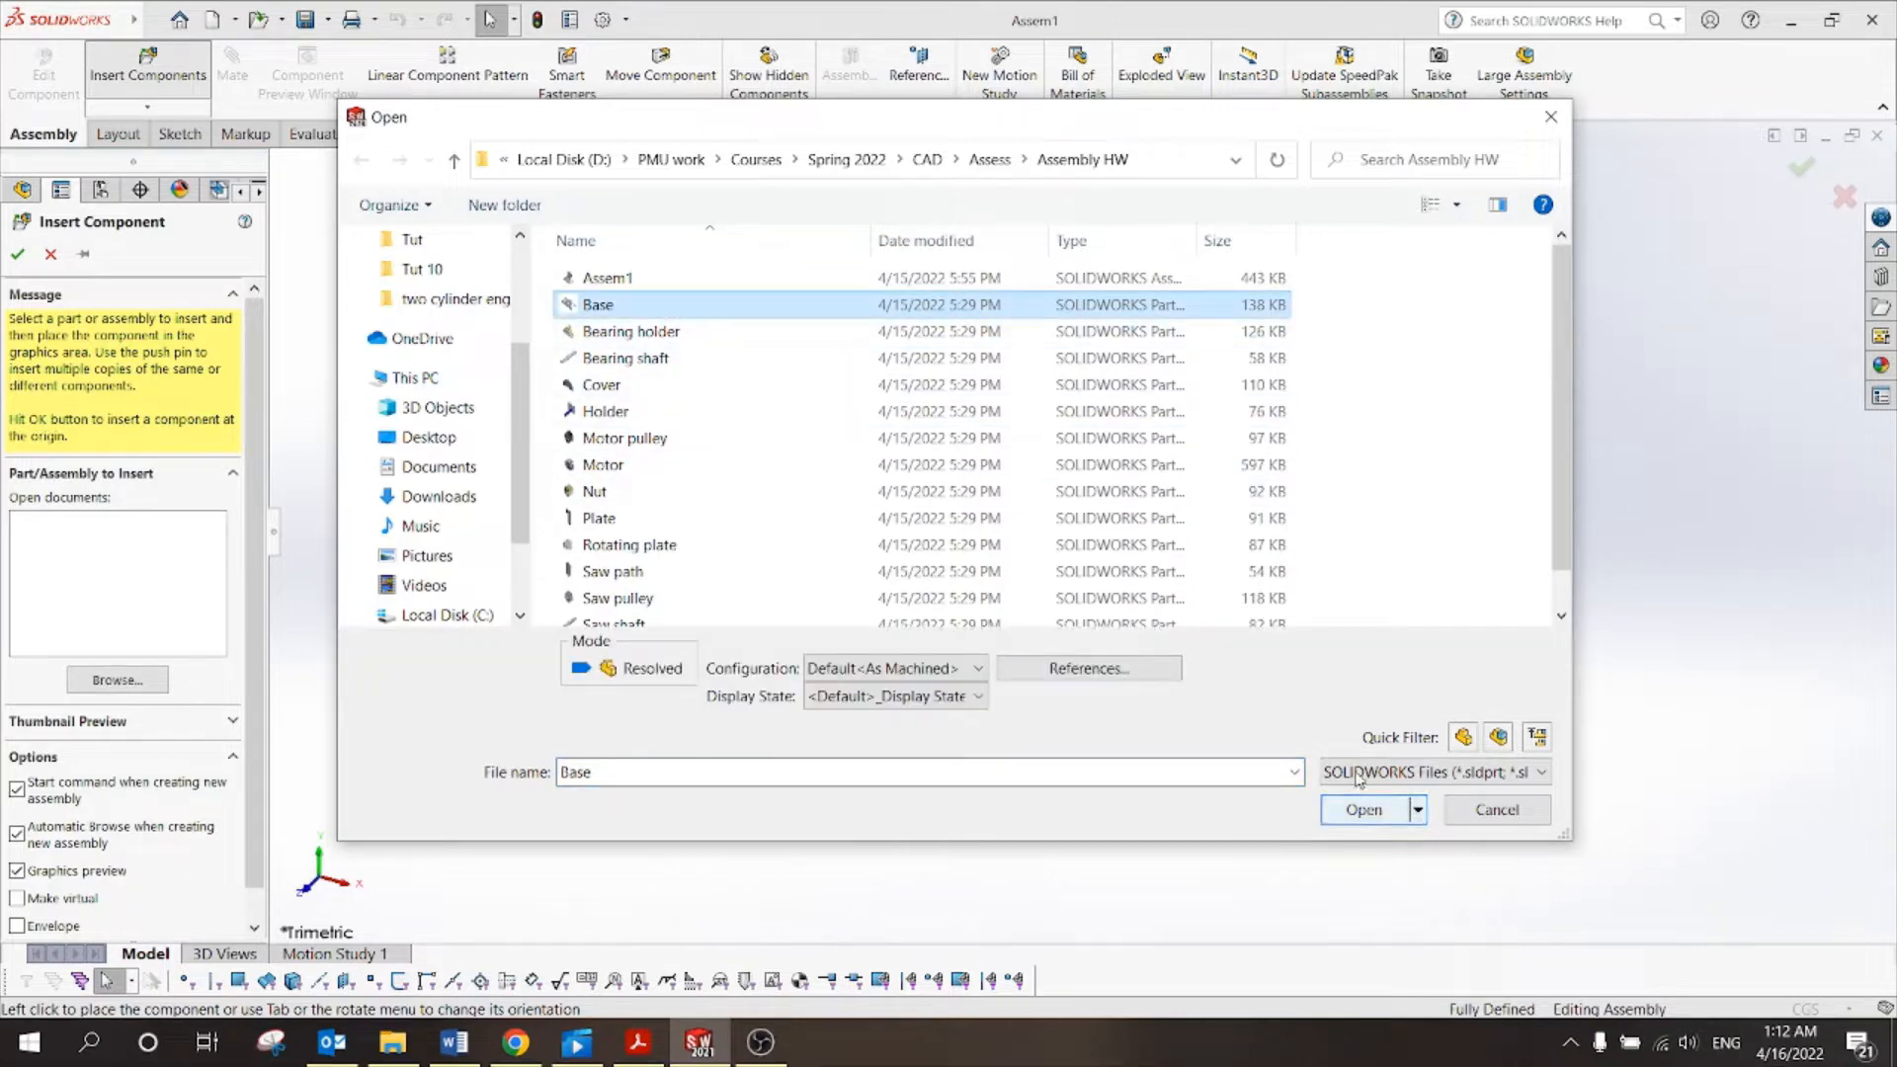
right_click(1349, 302)
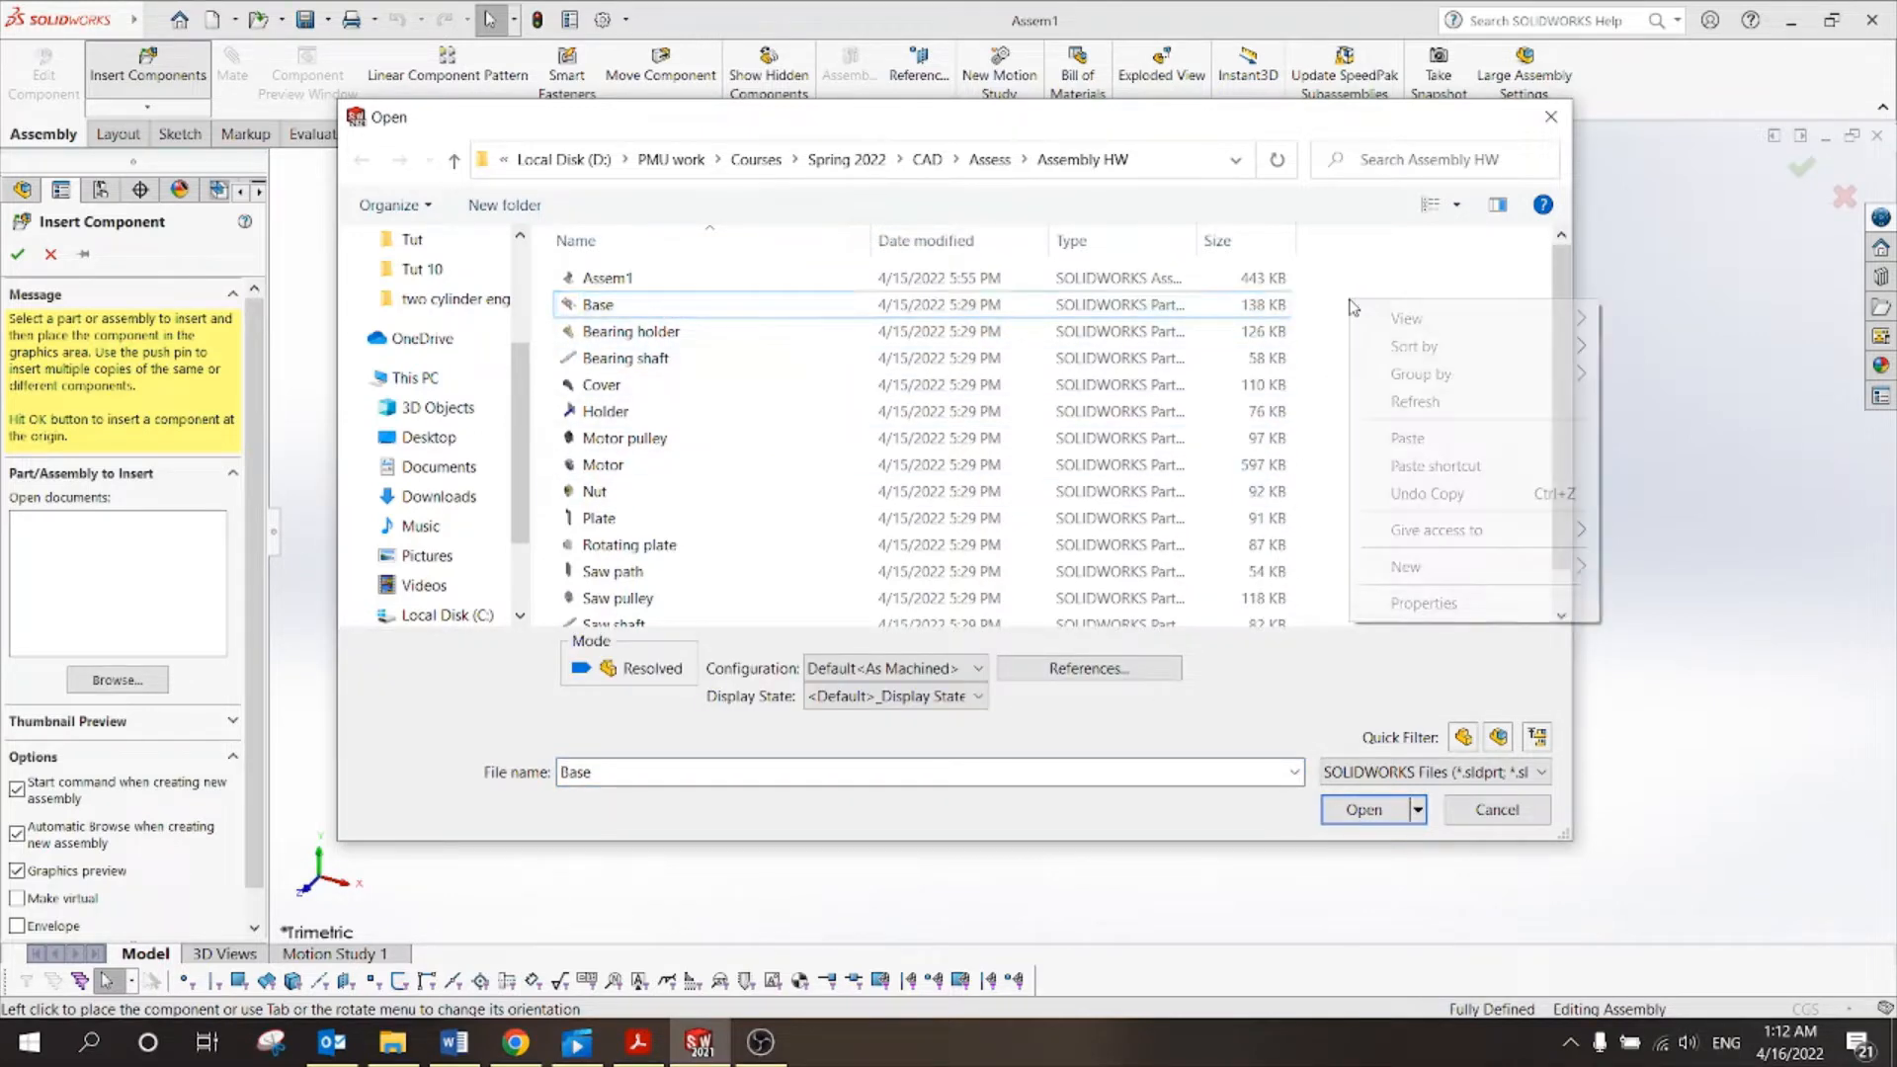
mouse_move(1376, 321)
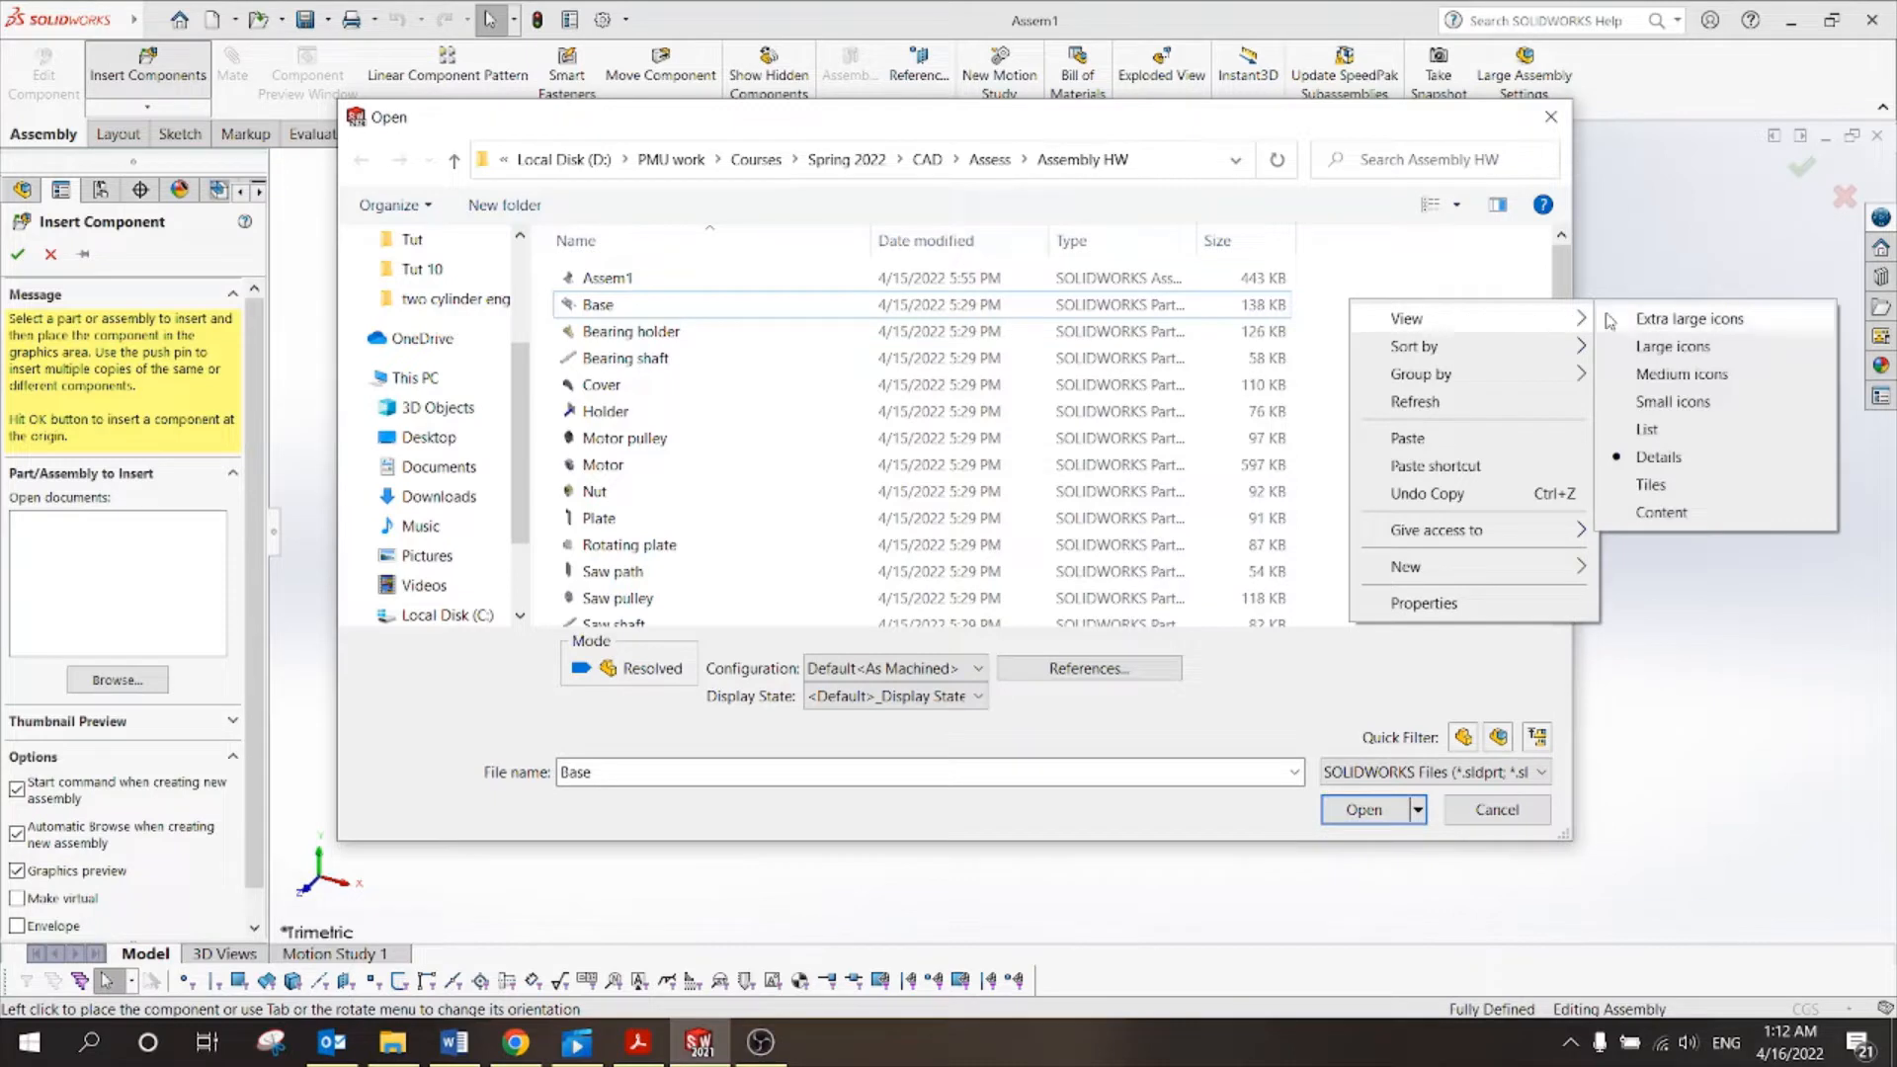
click(1641, 348)
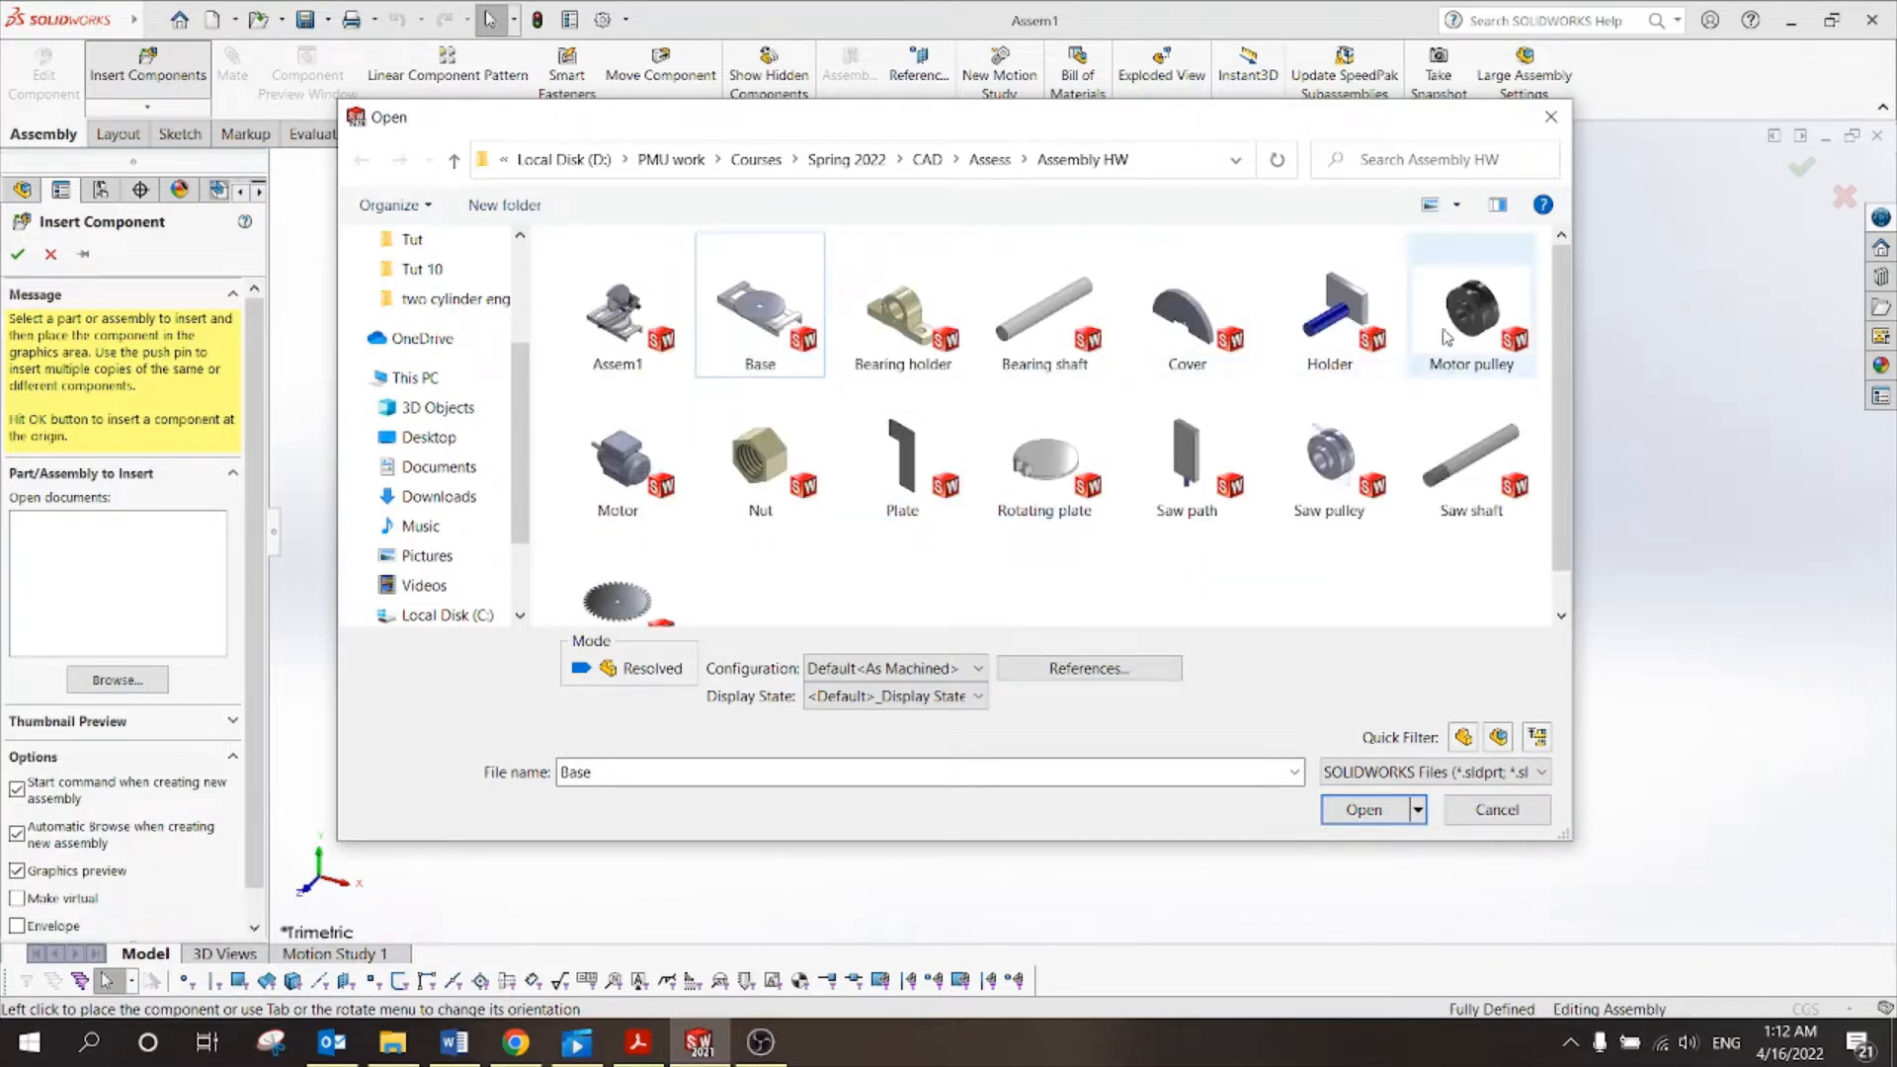
click(1473, 316)
click(1468, 475)
click(1050, 346)
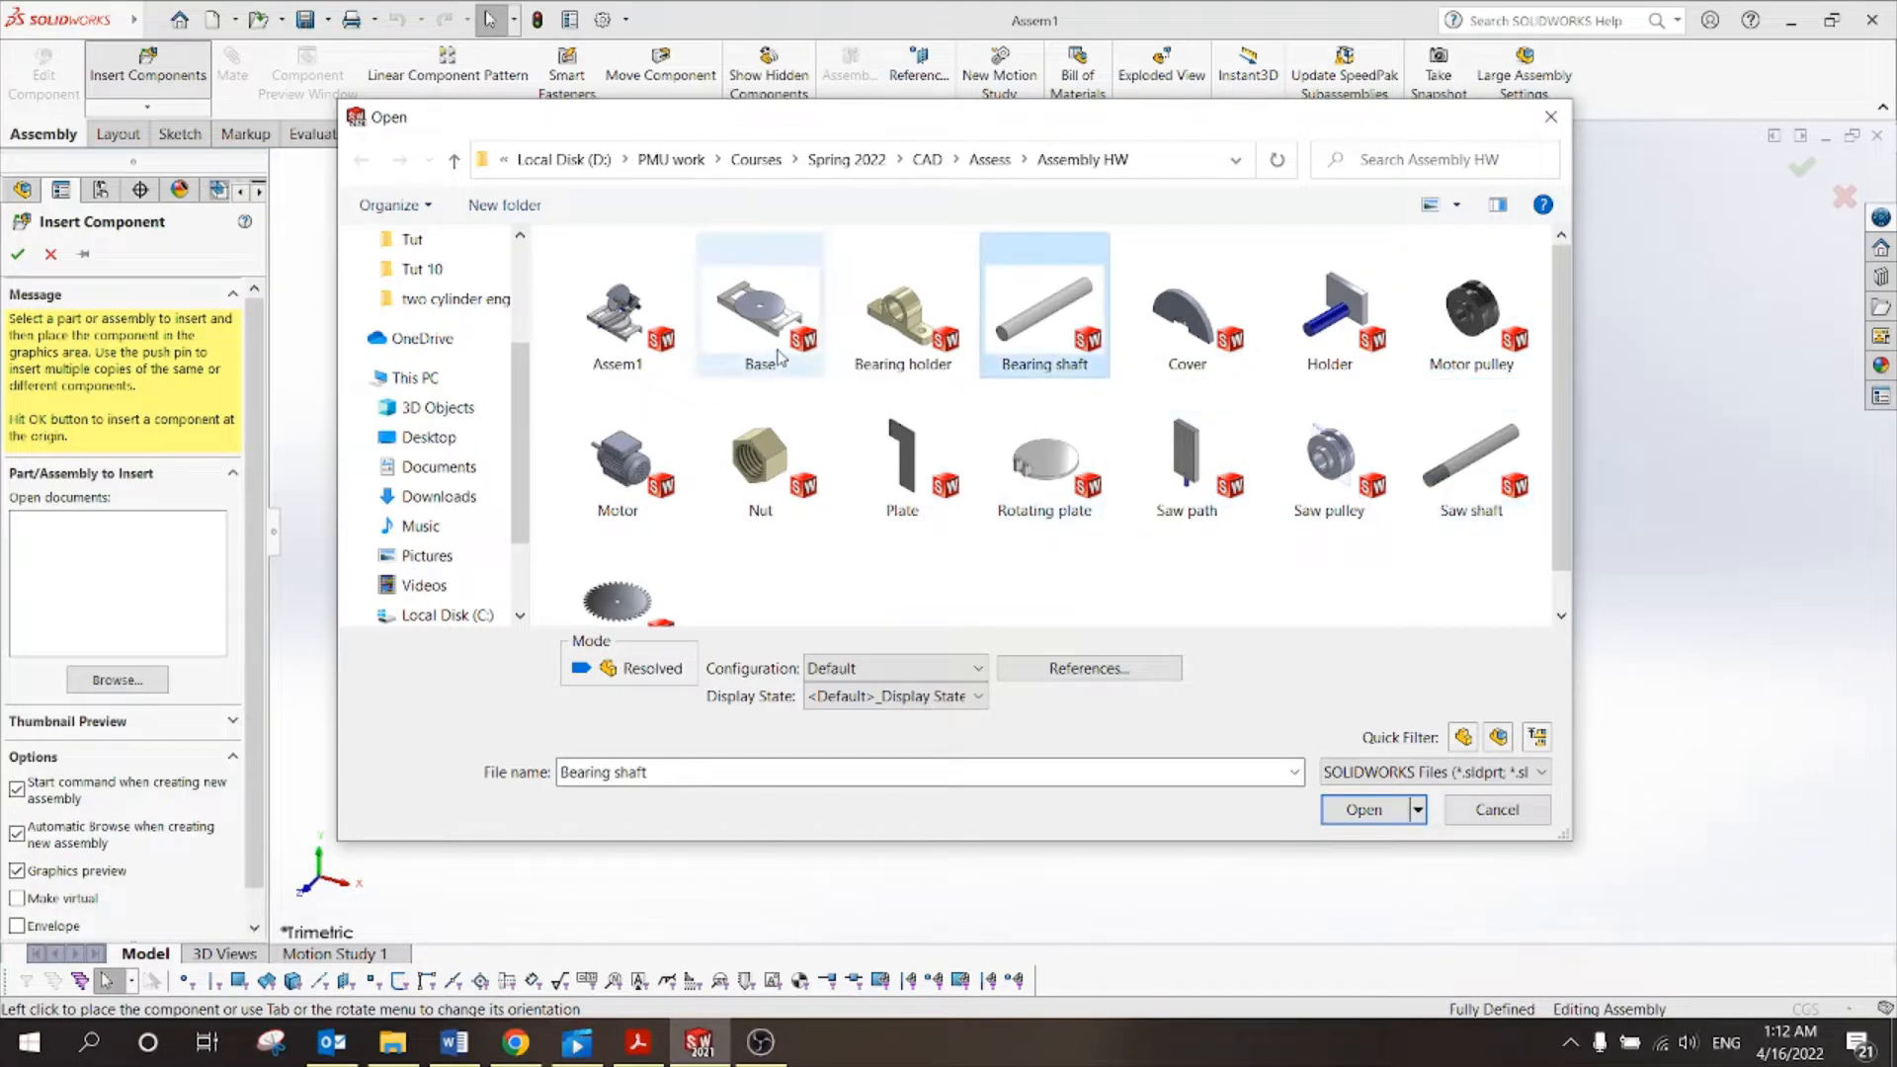
click(750, 303)
click(1376, 811)
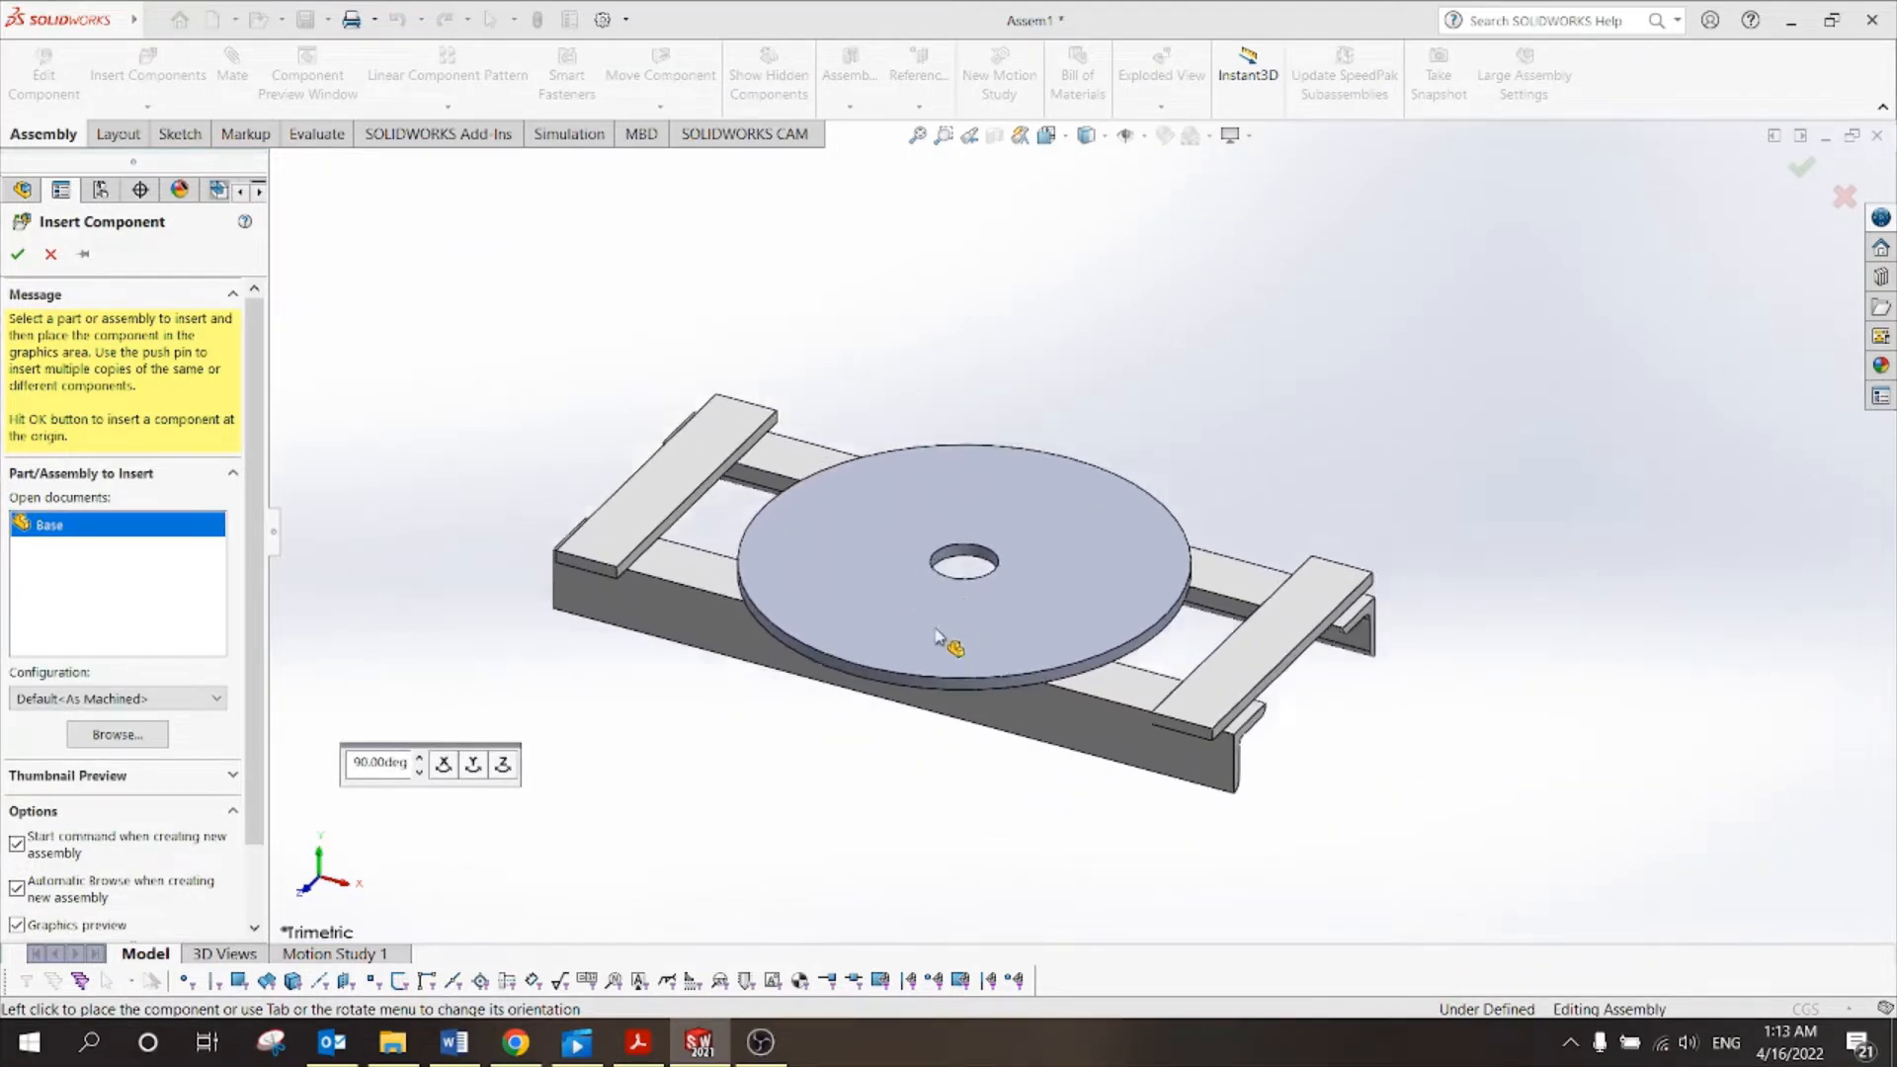
Place Base at the origin as fixed (f) Base<1> and confirm it cannot be dragged.
scroll(949, 506, up, 4)
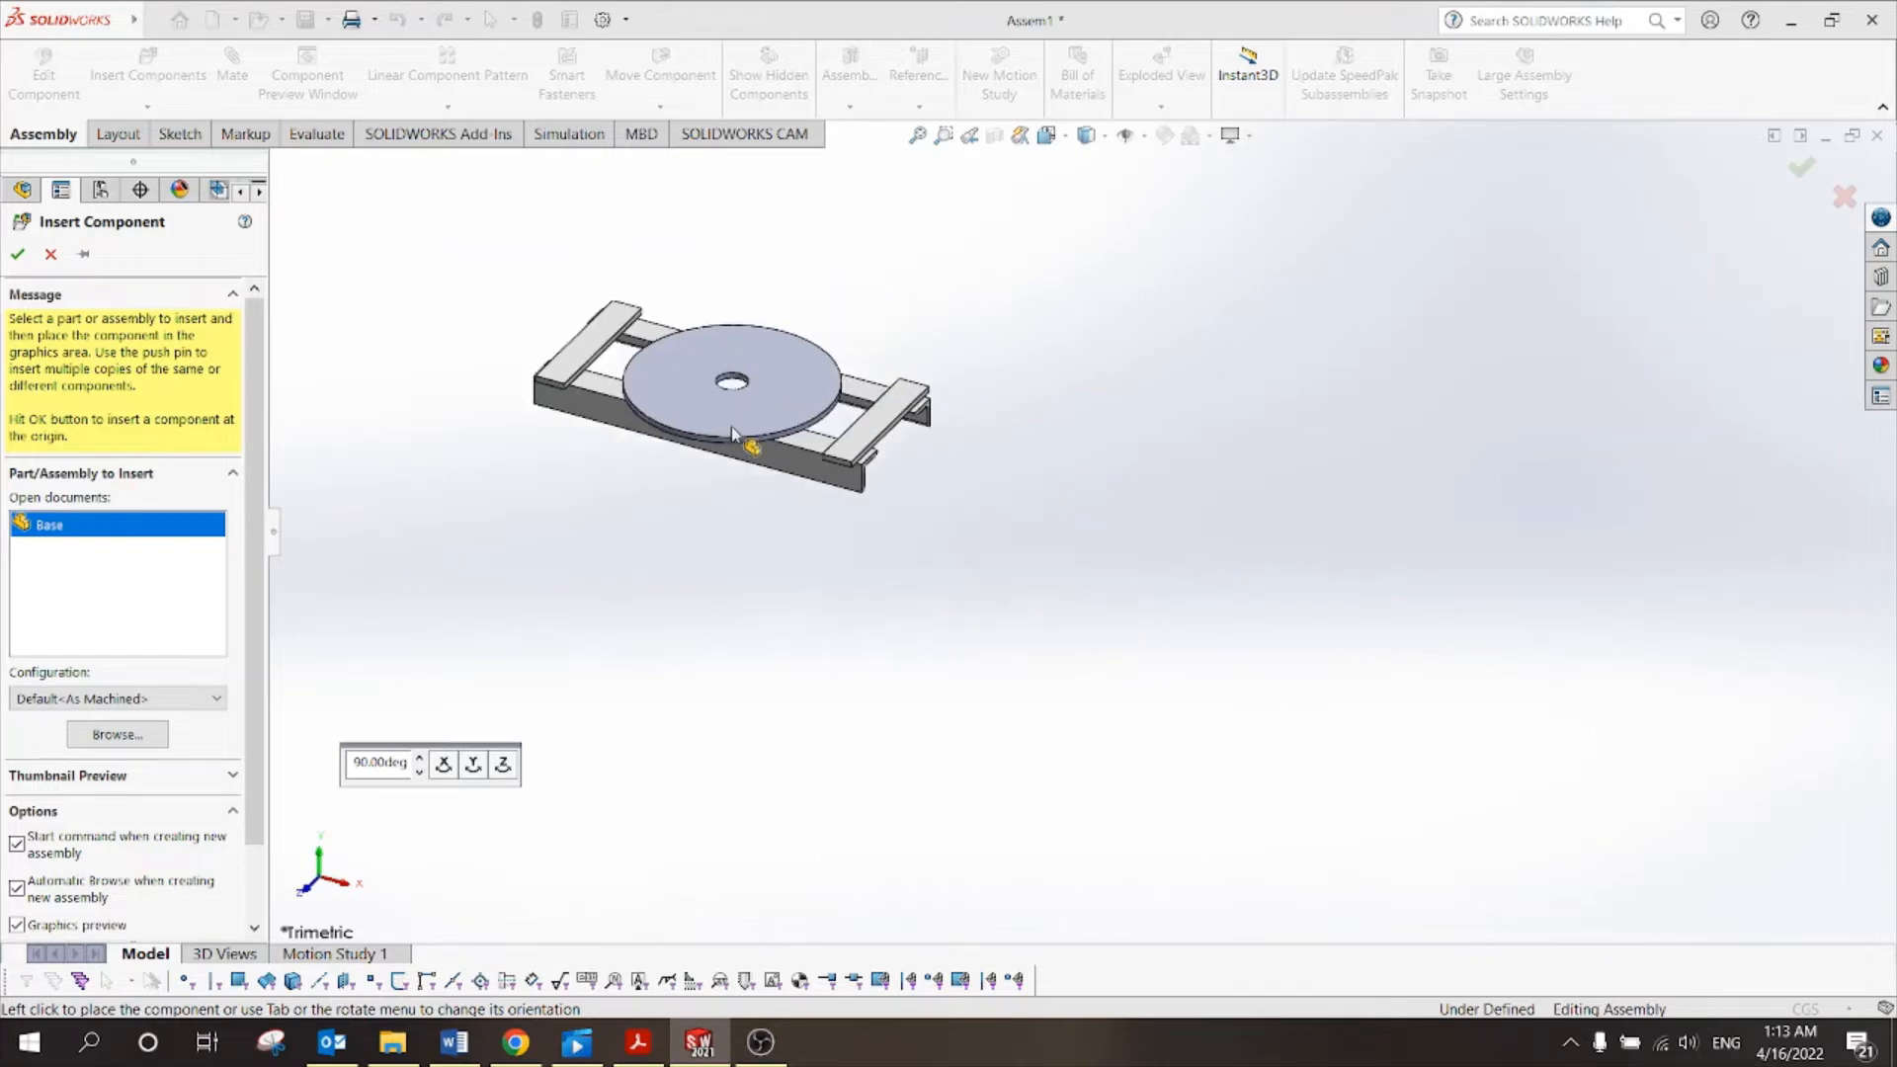
click(1180, 413)
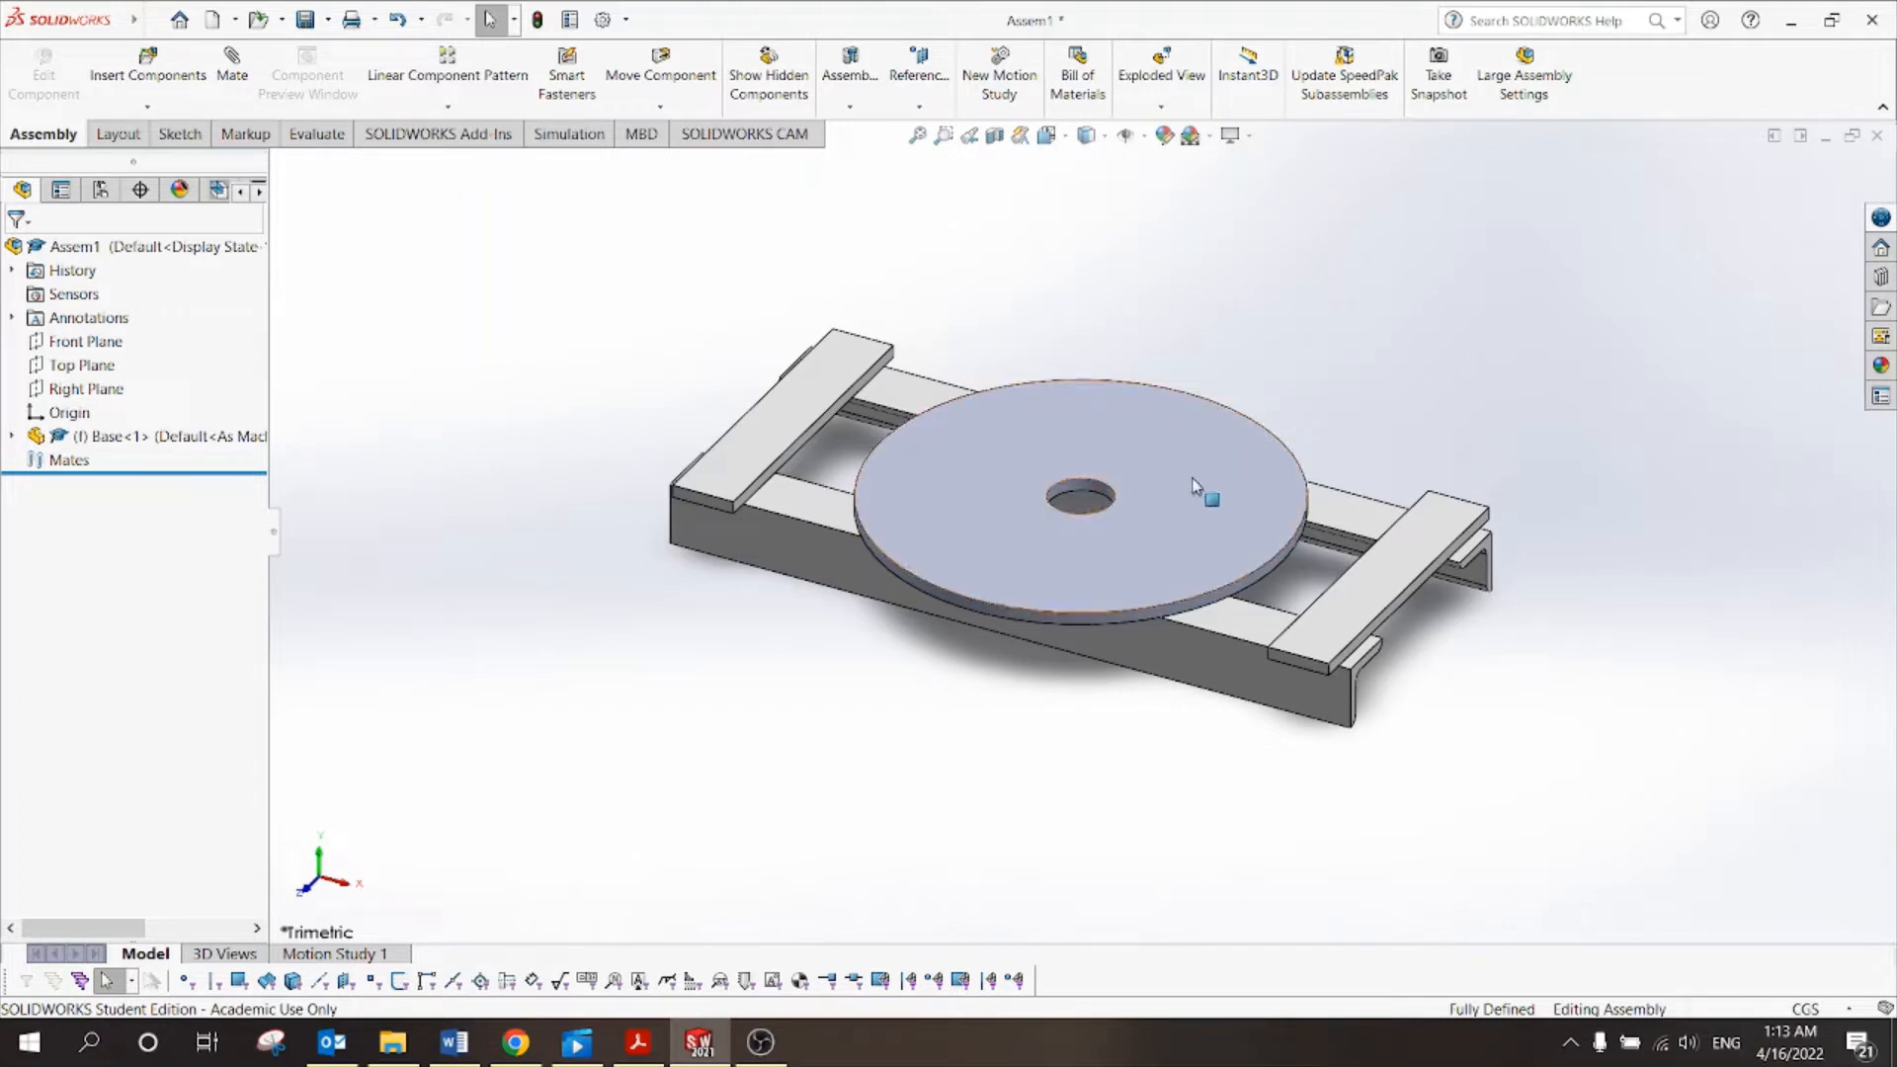
drag(1191, 478, 746, 519)
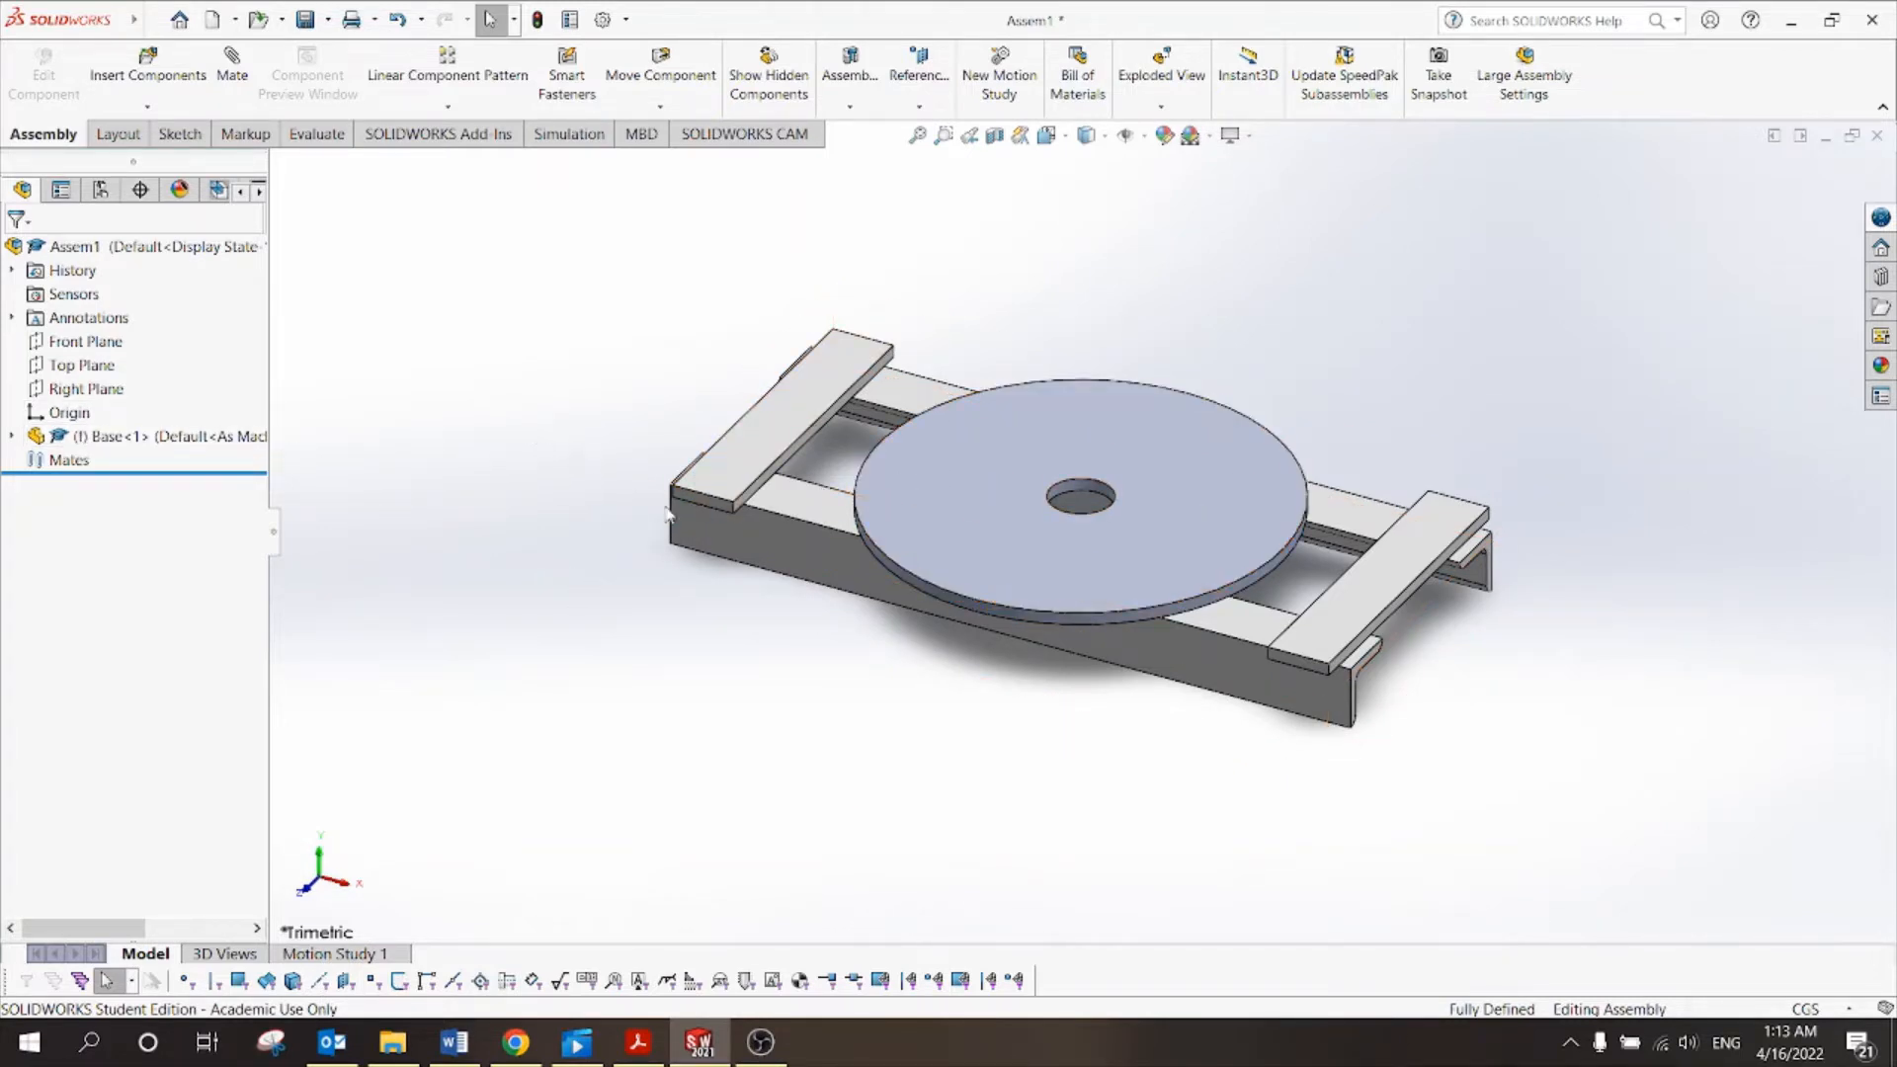
click(766, 450)
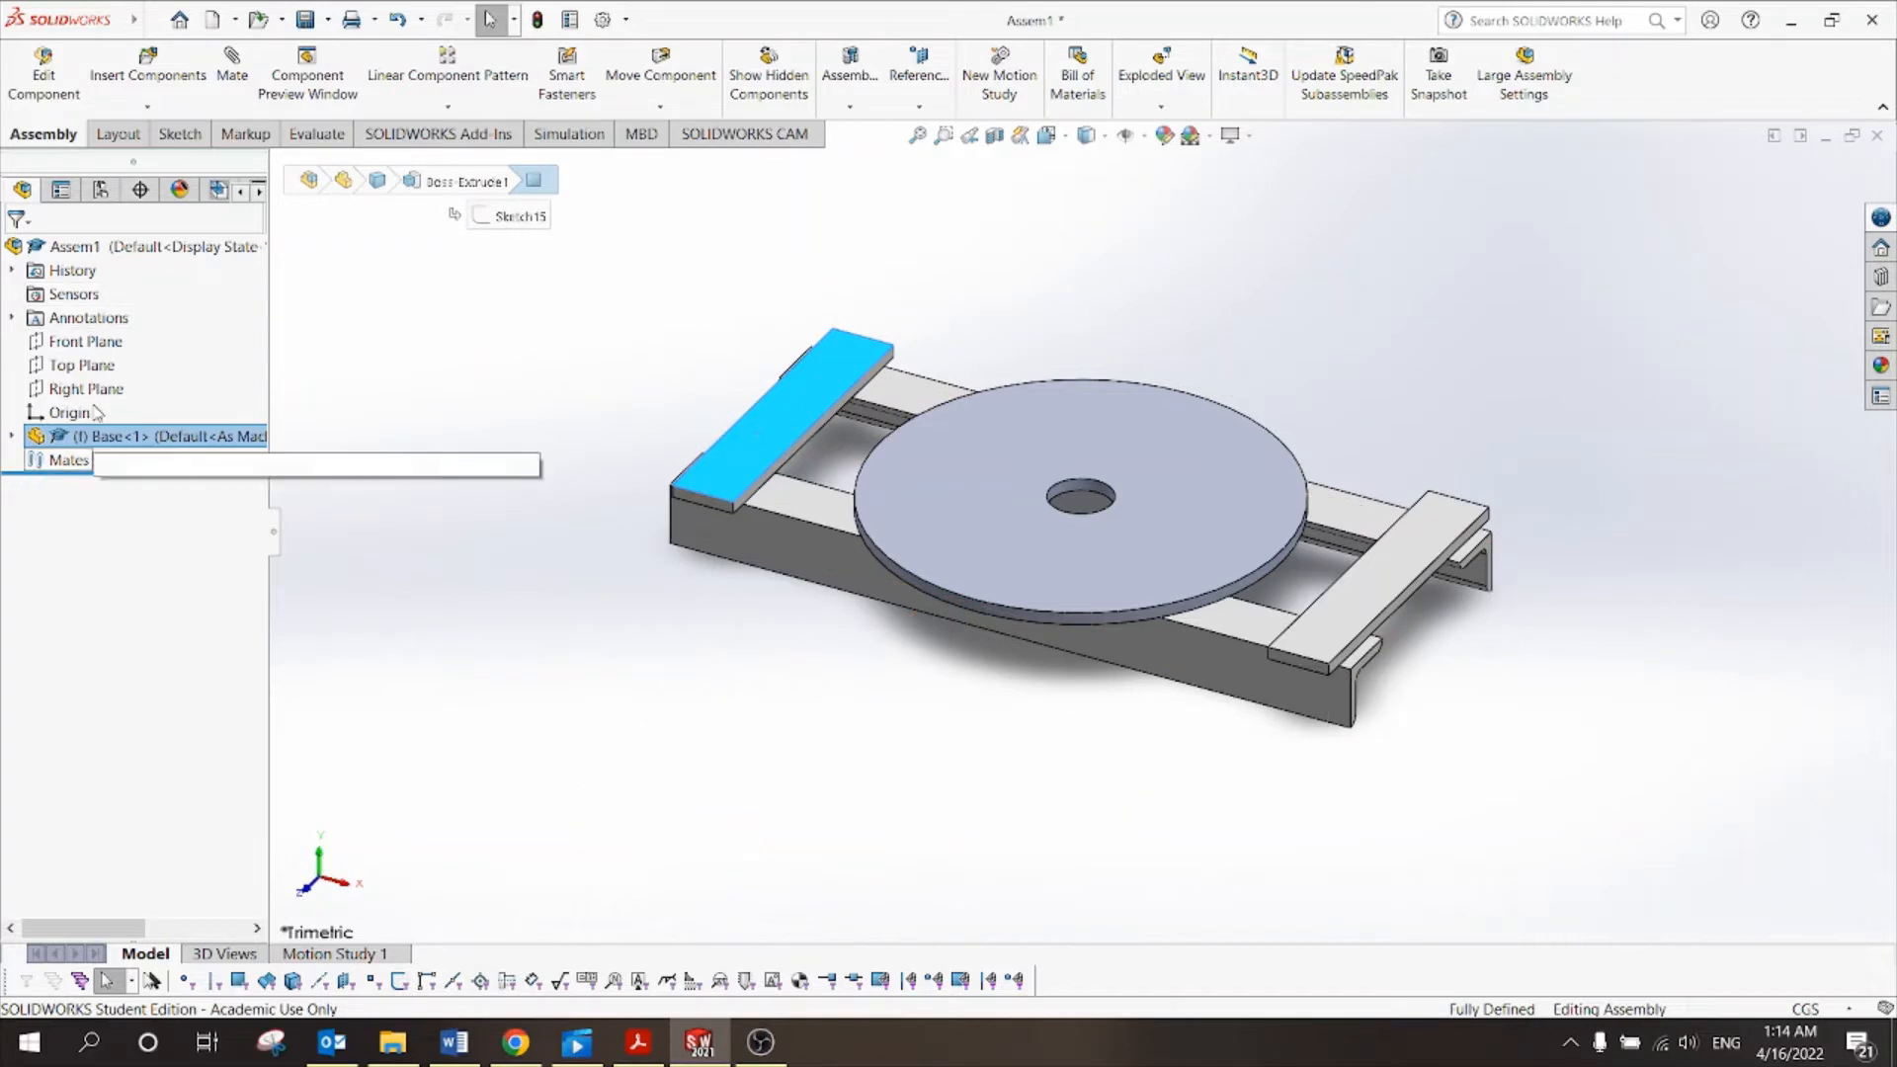
click(439, 685)
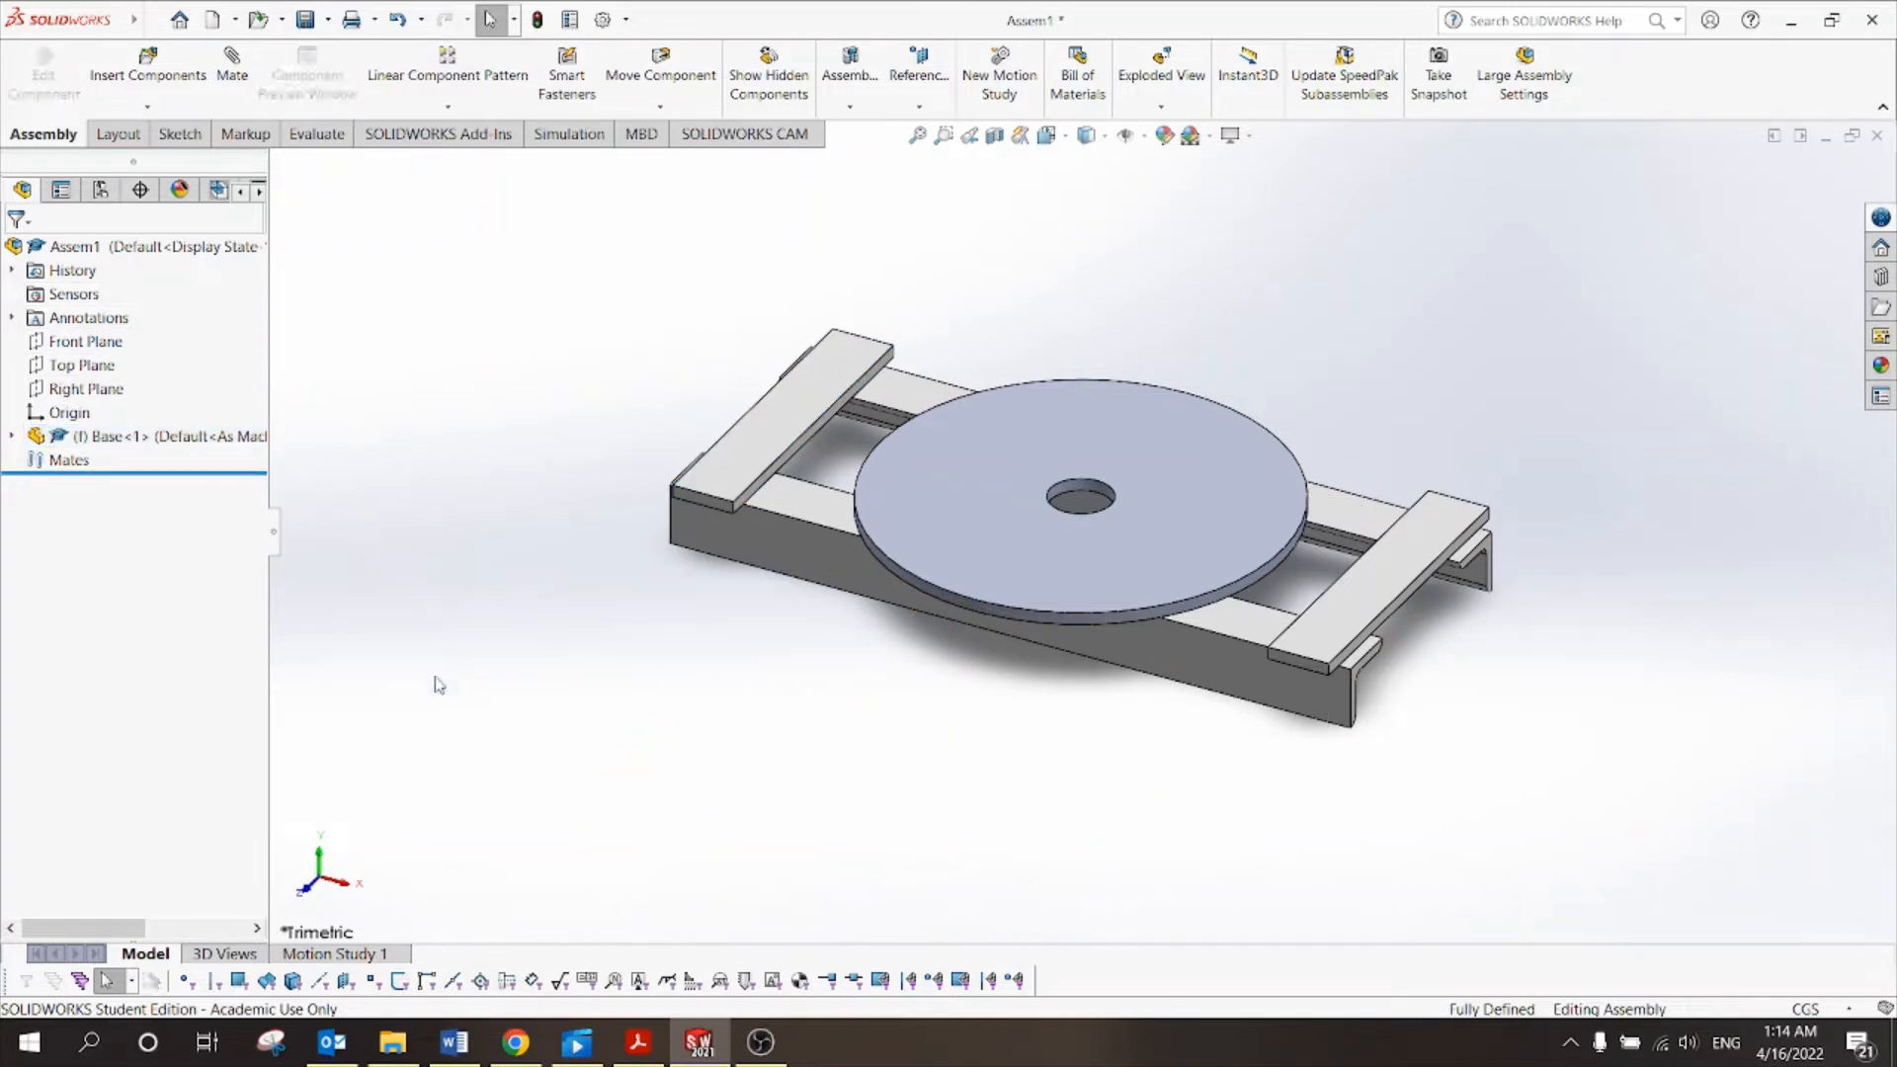
click(123, 437)
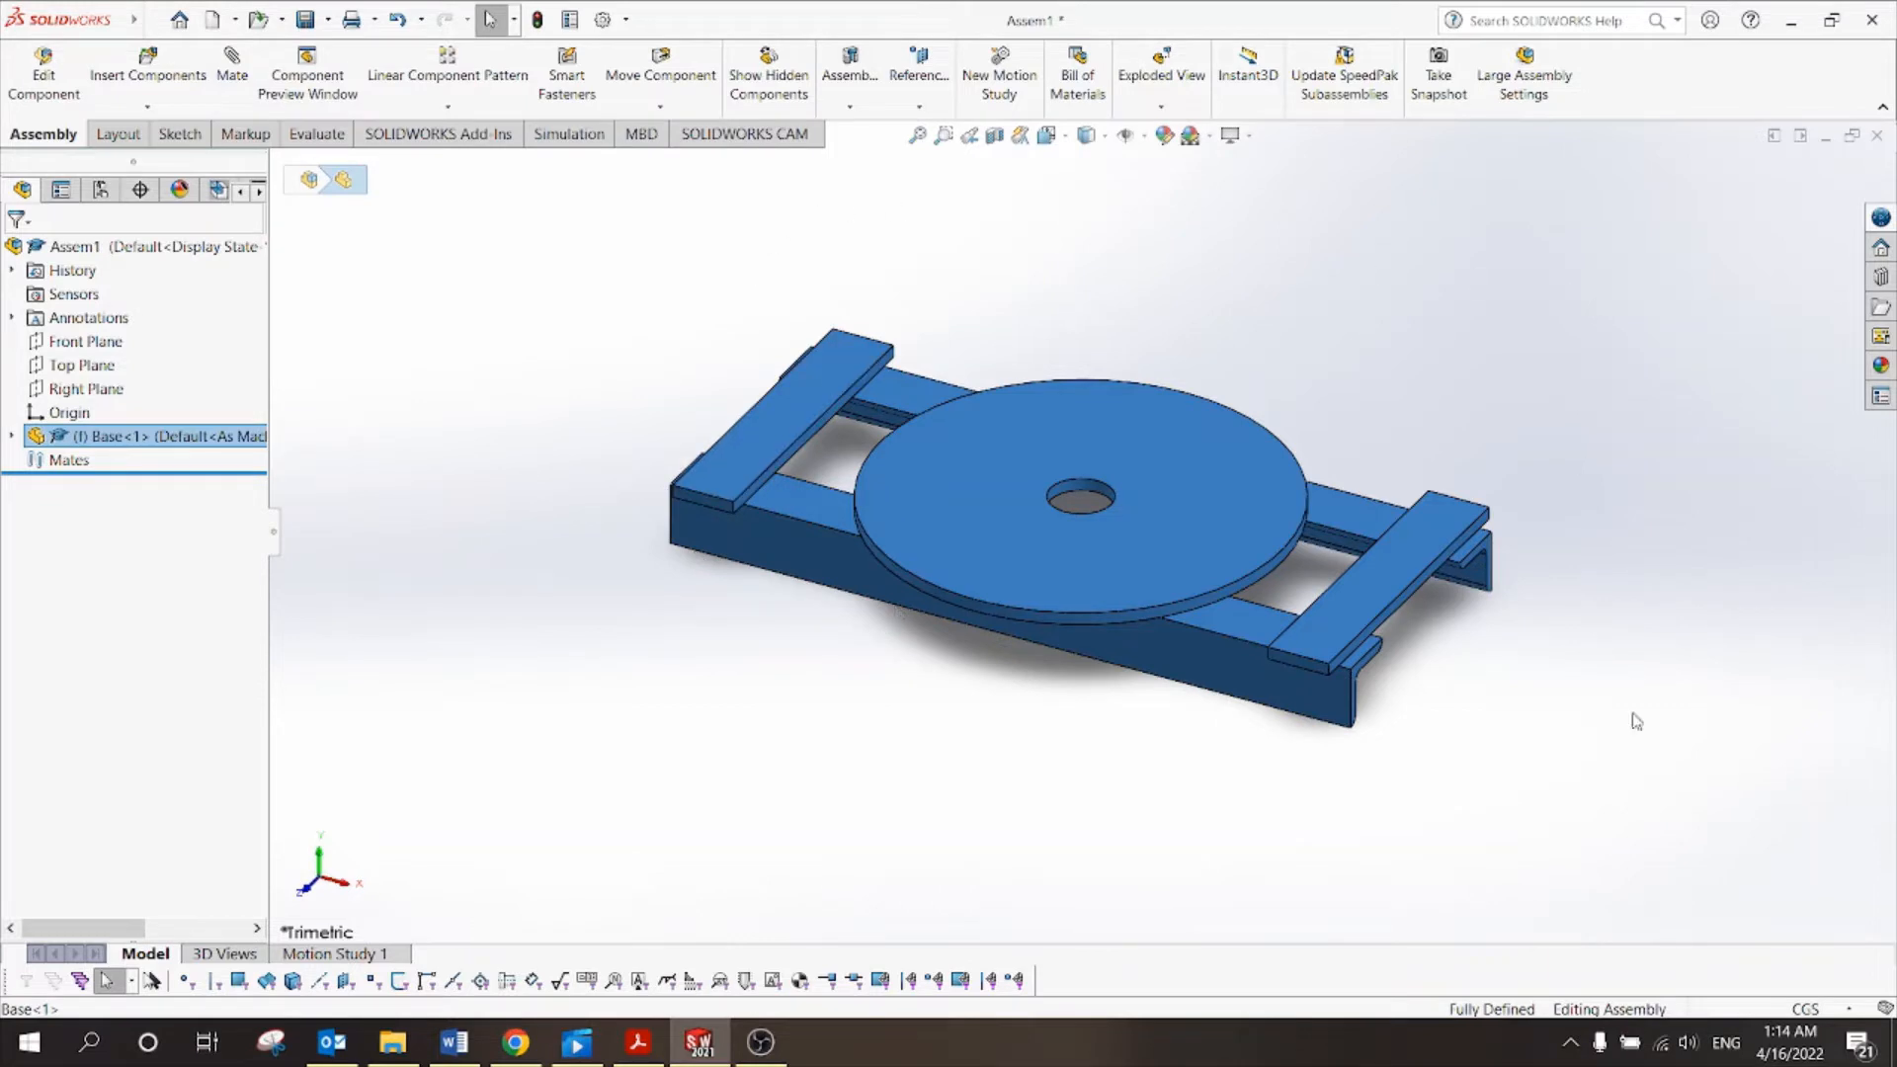
click(539, 566)
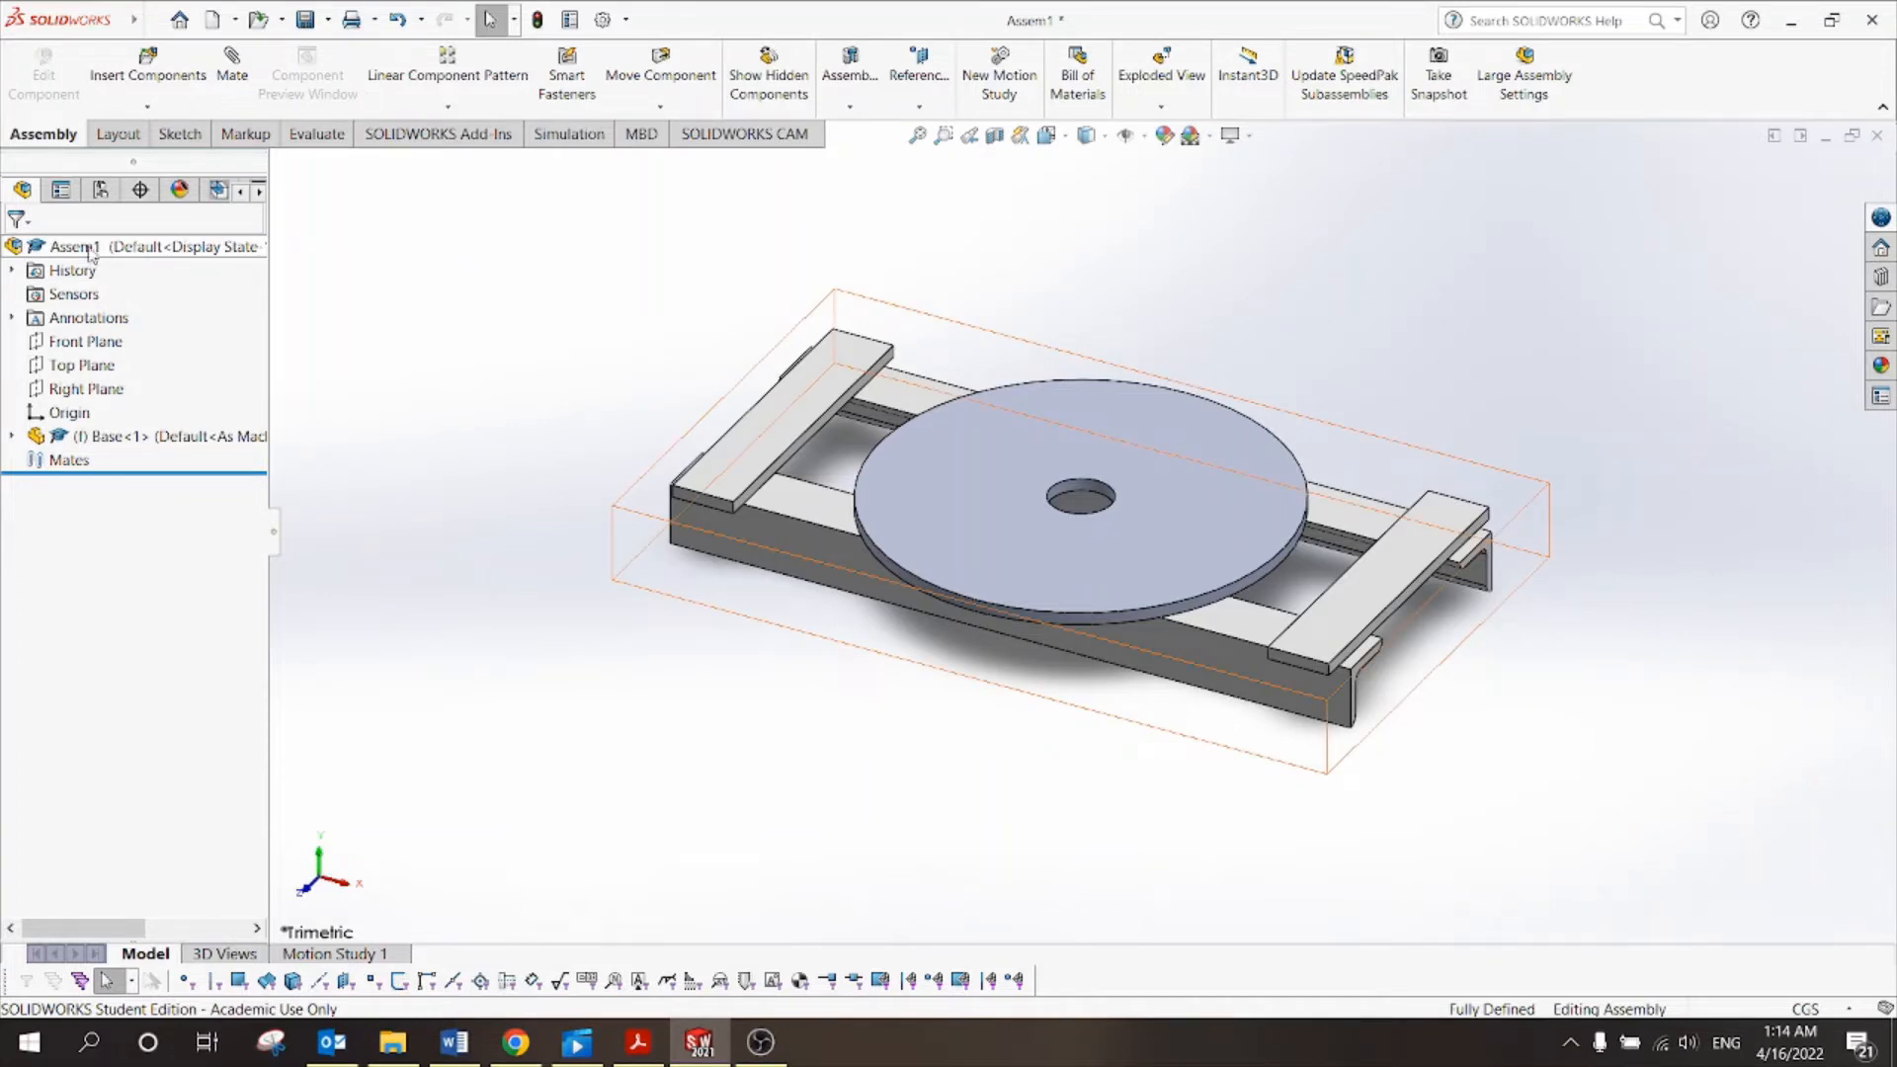
Try dragging the fixed Base disc to confirm it stays in place.
click(100, 441)
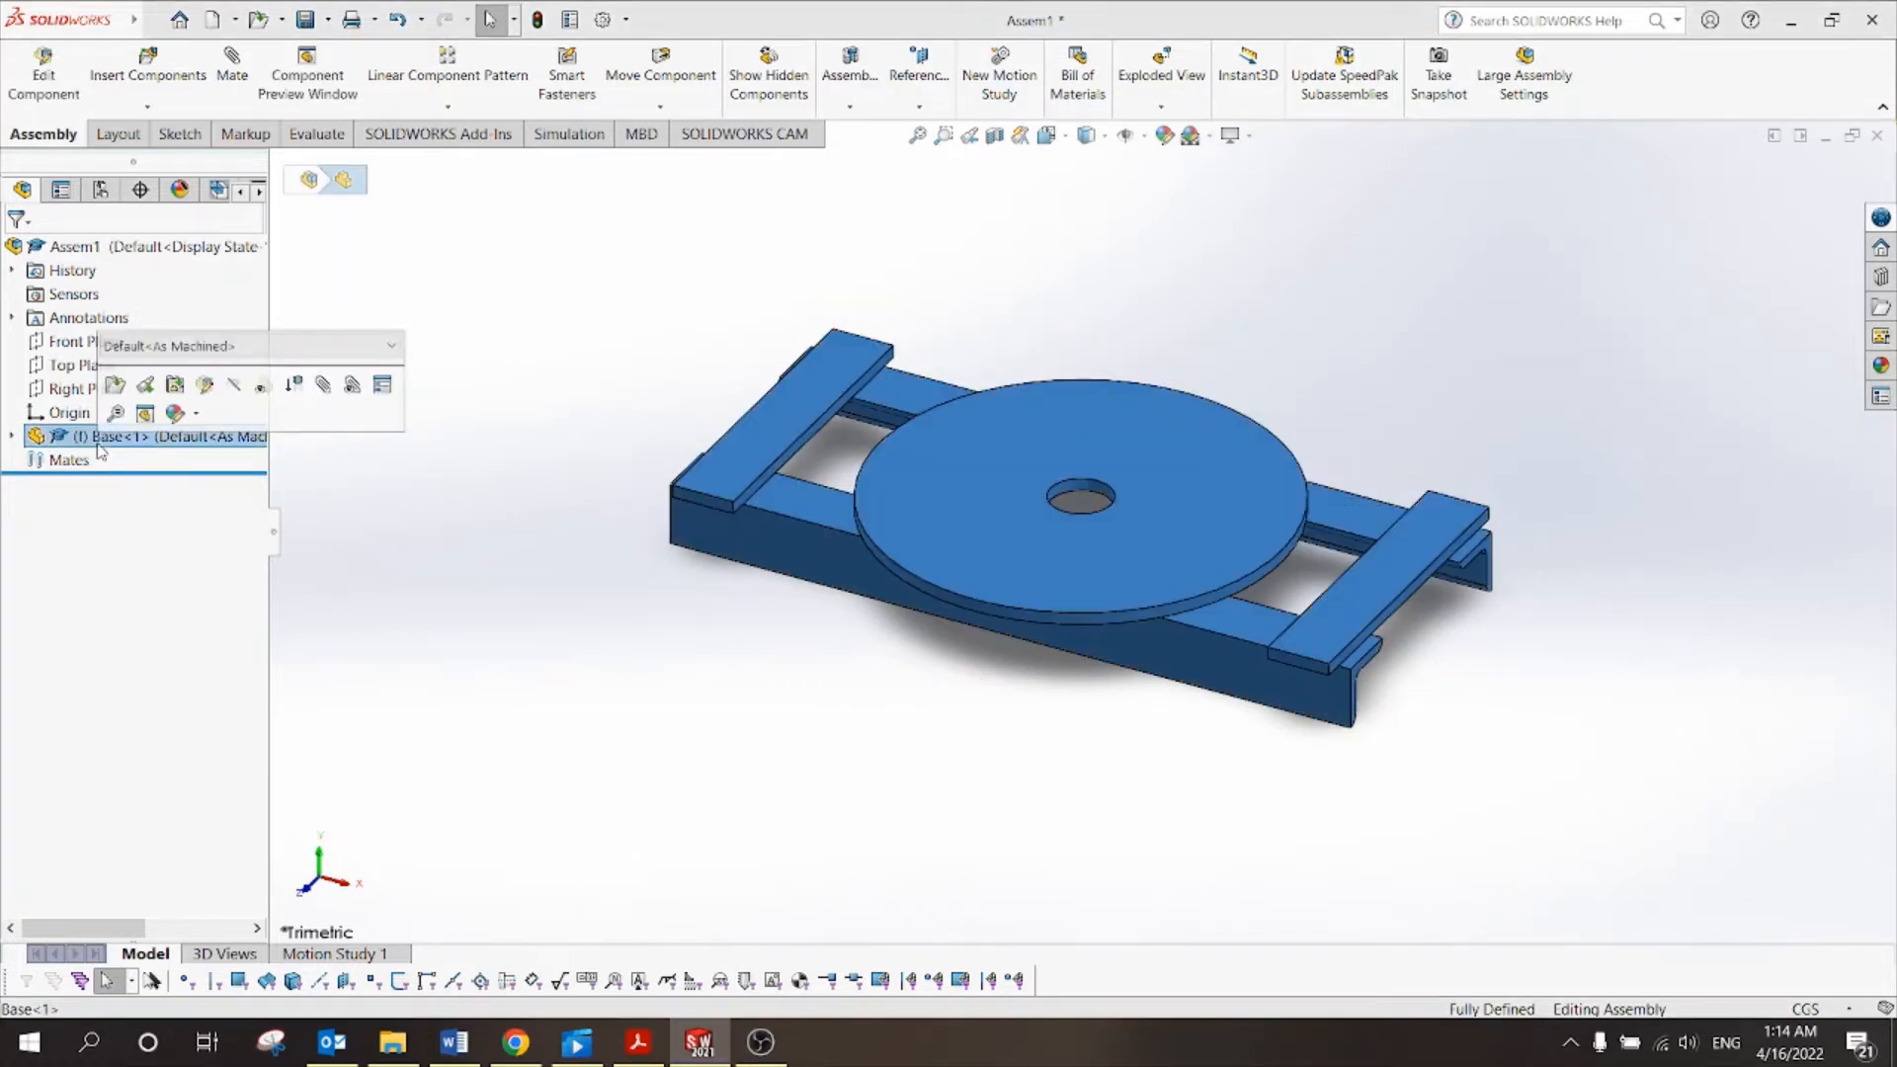
click(542, 592)
drag(858, 529, 632, 585)
click(732, 669)
drag(919, 514, 661, 690)
click(669, 640)
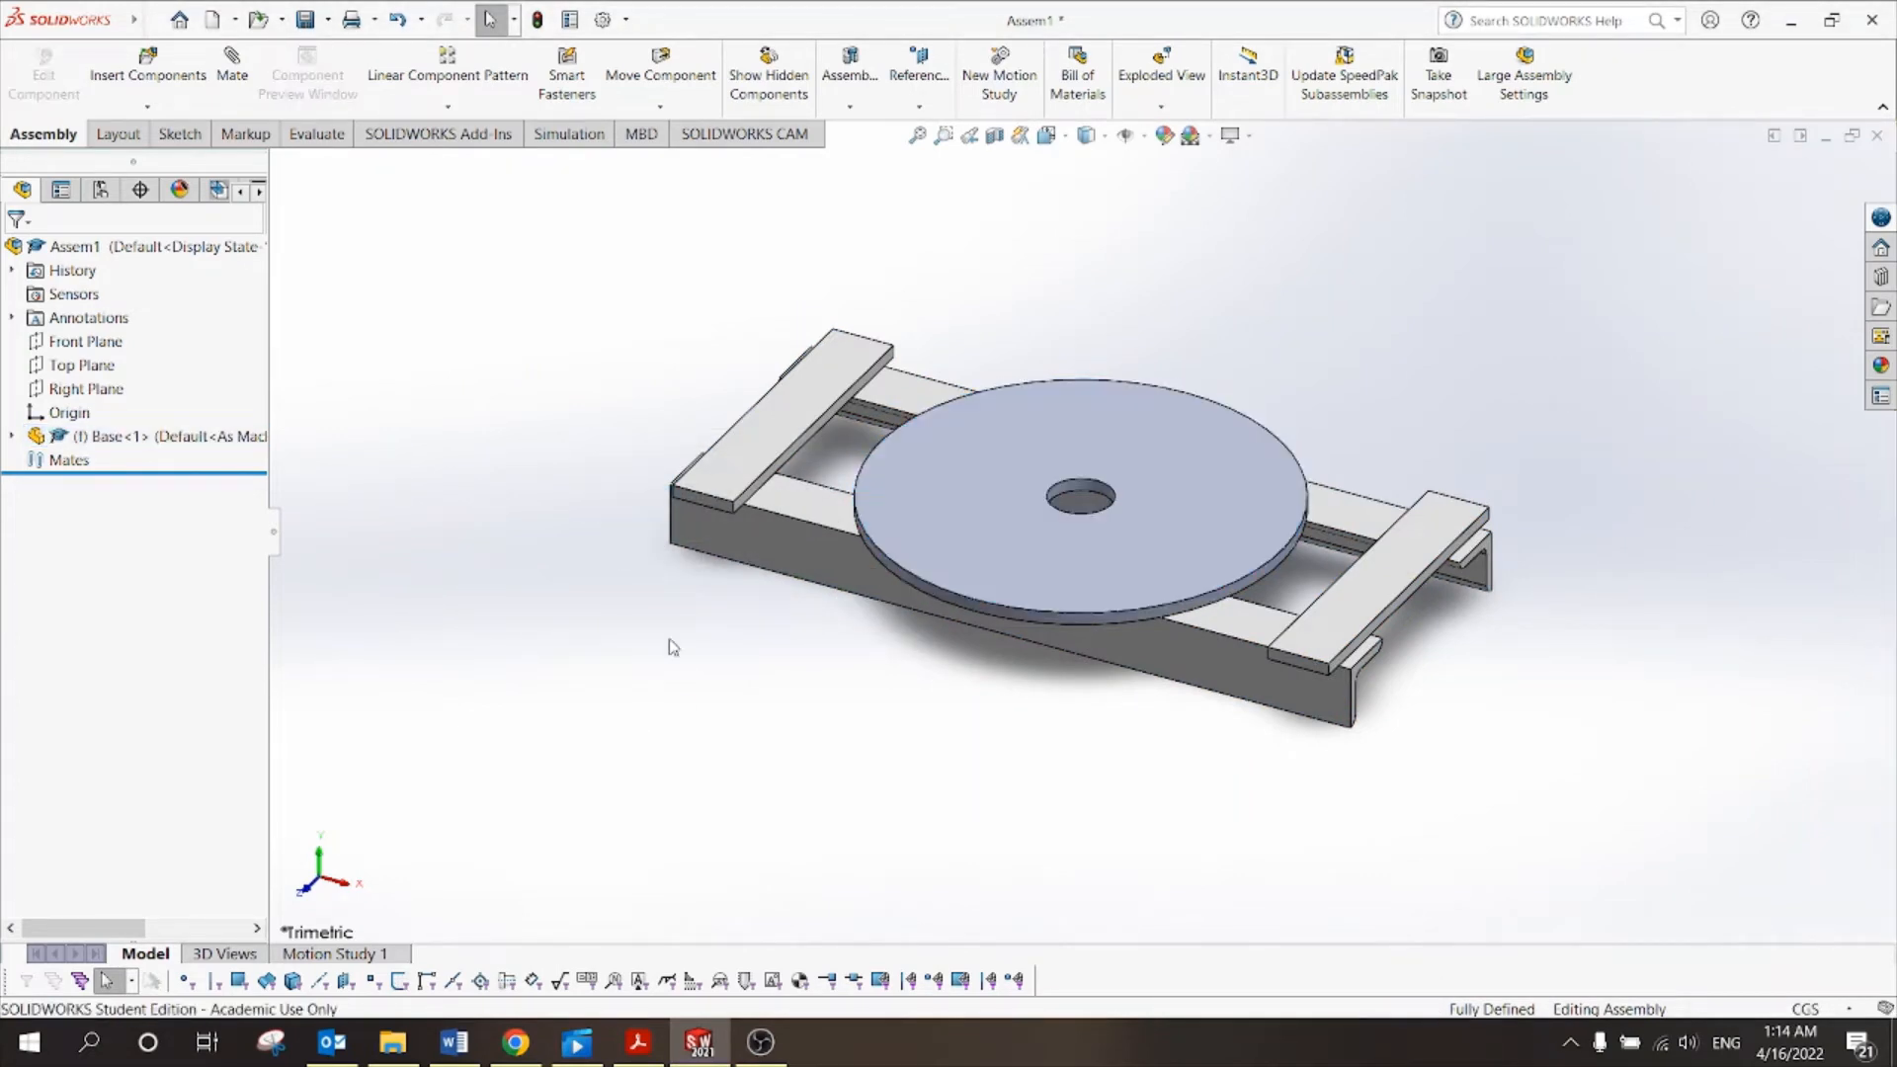
Float the Base component and drag it around freely.
right_click(925, 455)
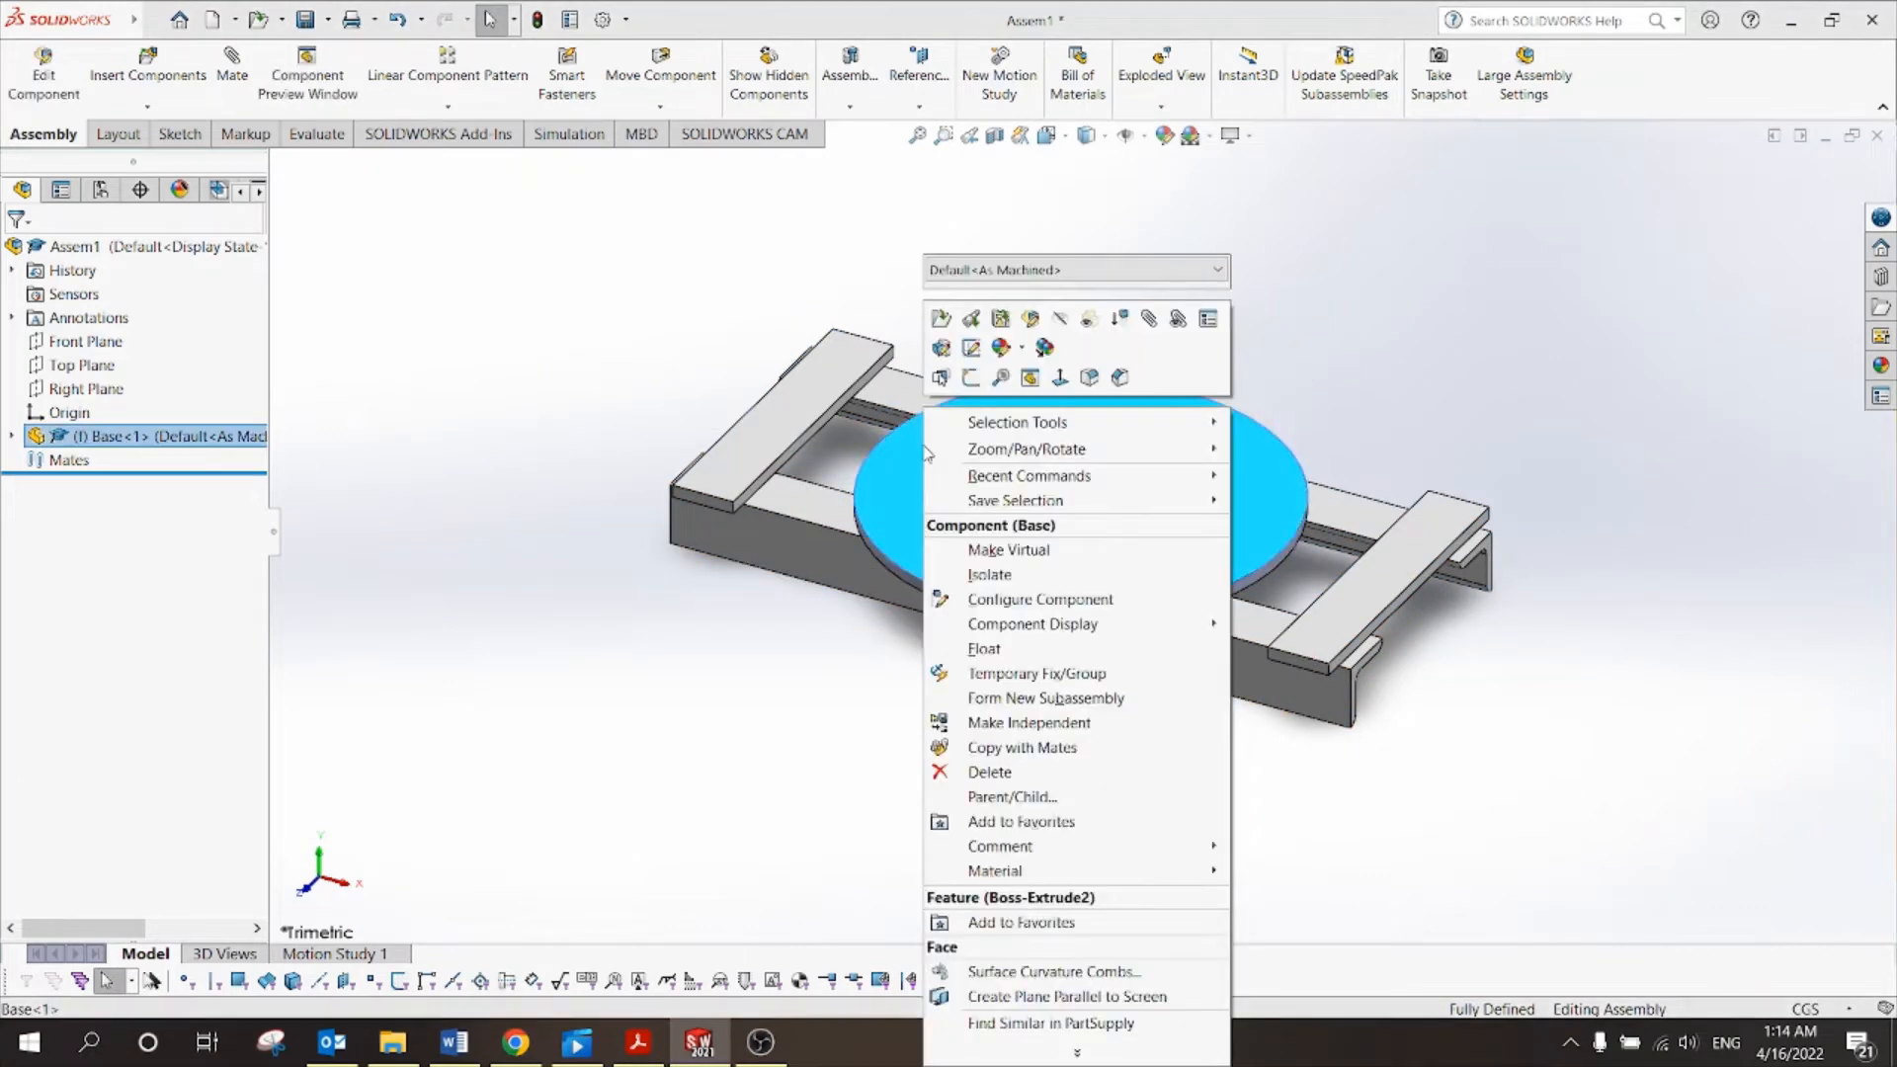
click(893, 648)
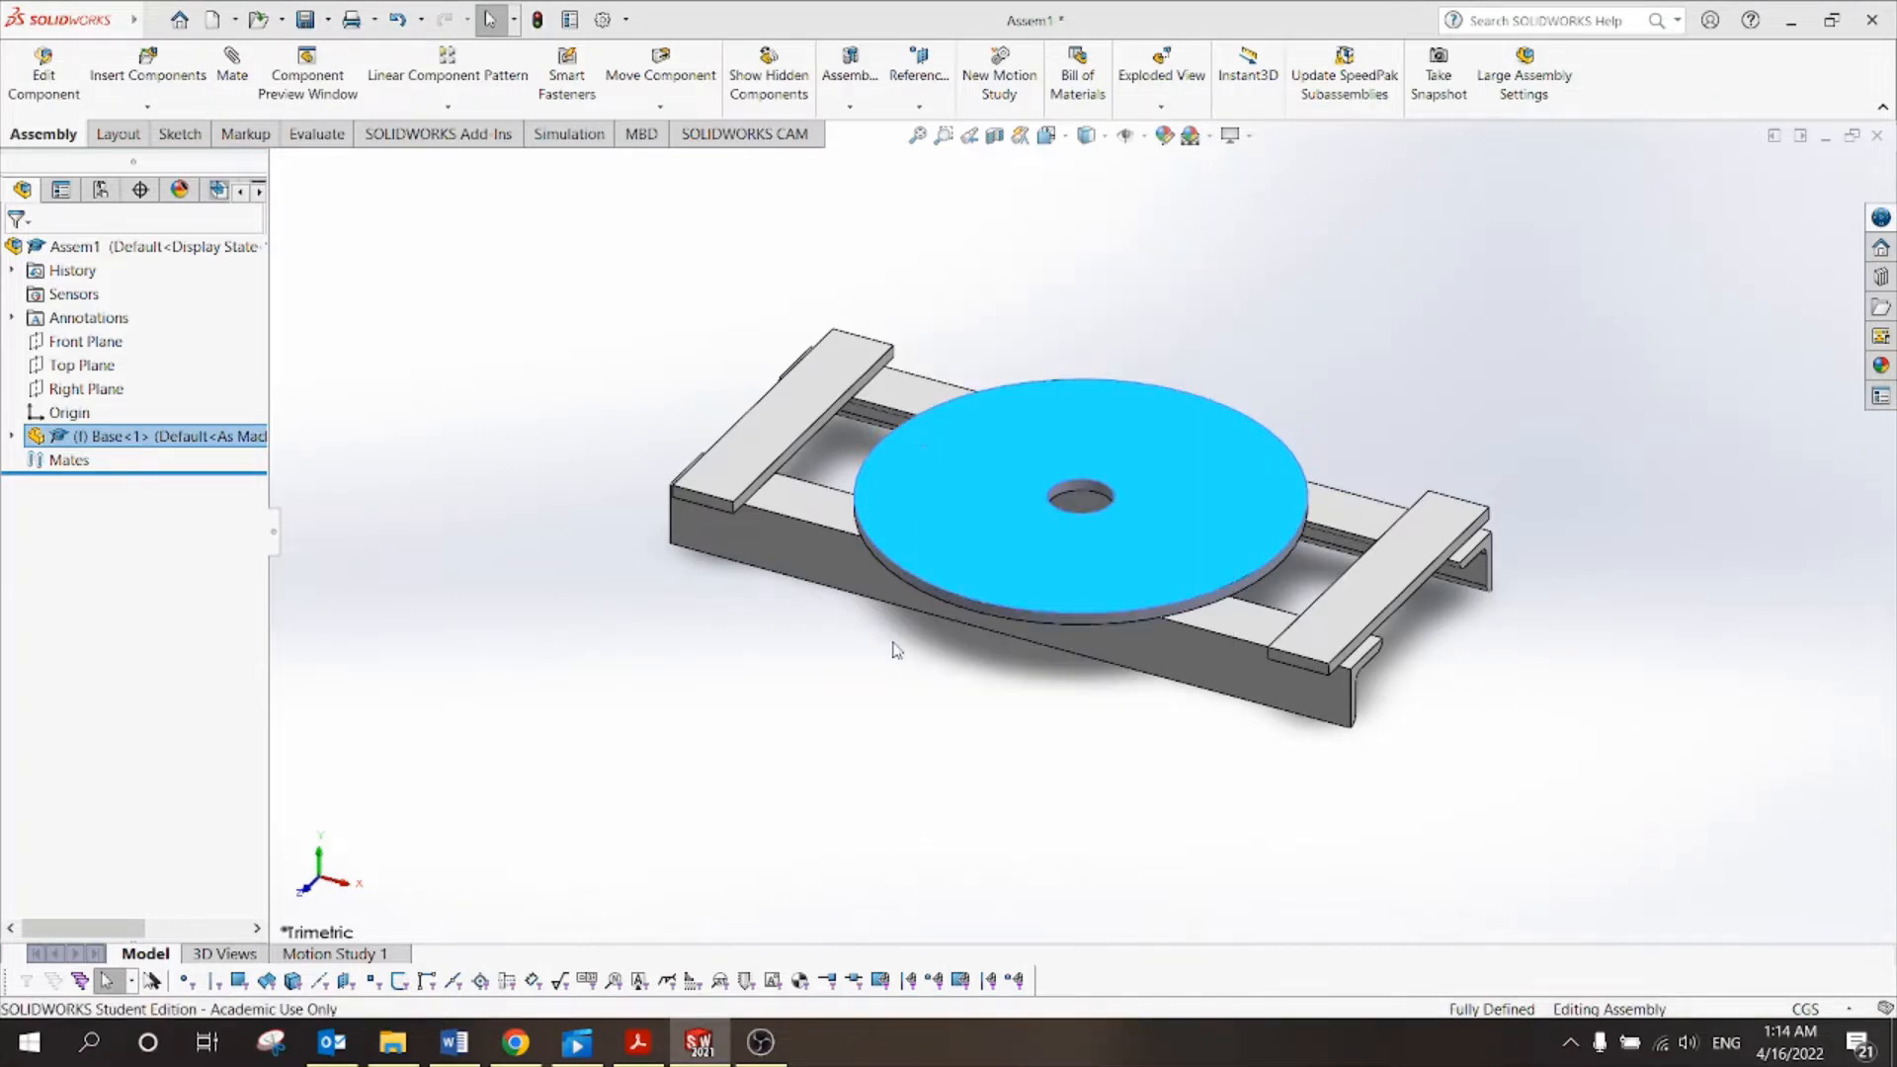
click(1012, 542)
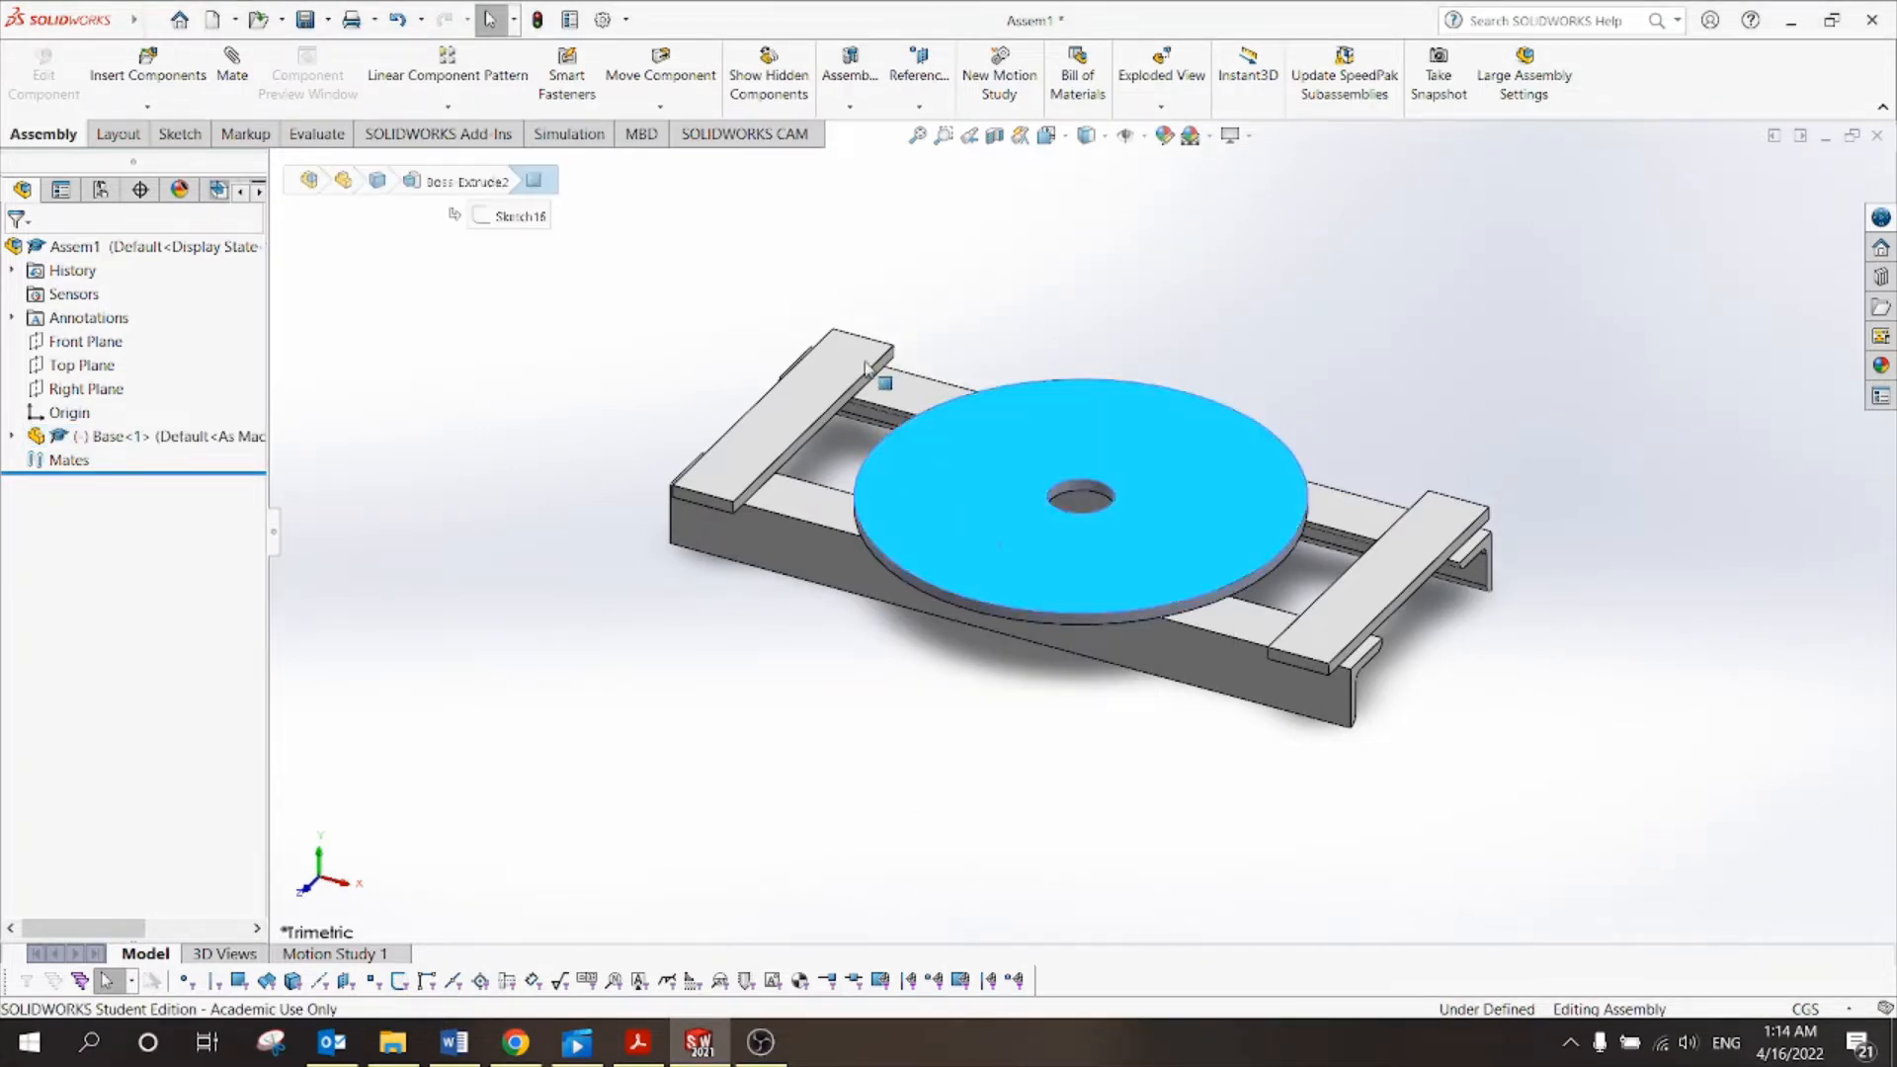
drag(865, 369, 746, 664)
drag(669, 610, 994, 467)
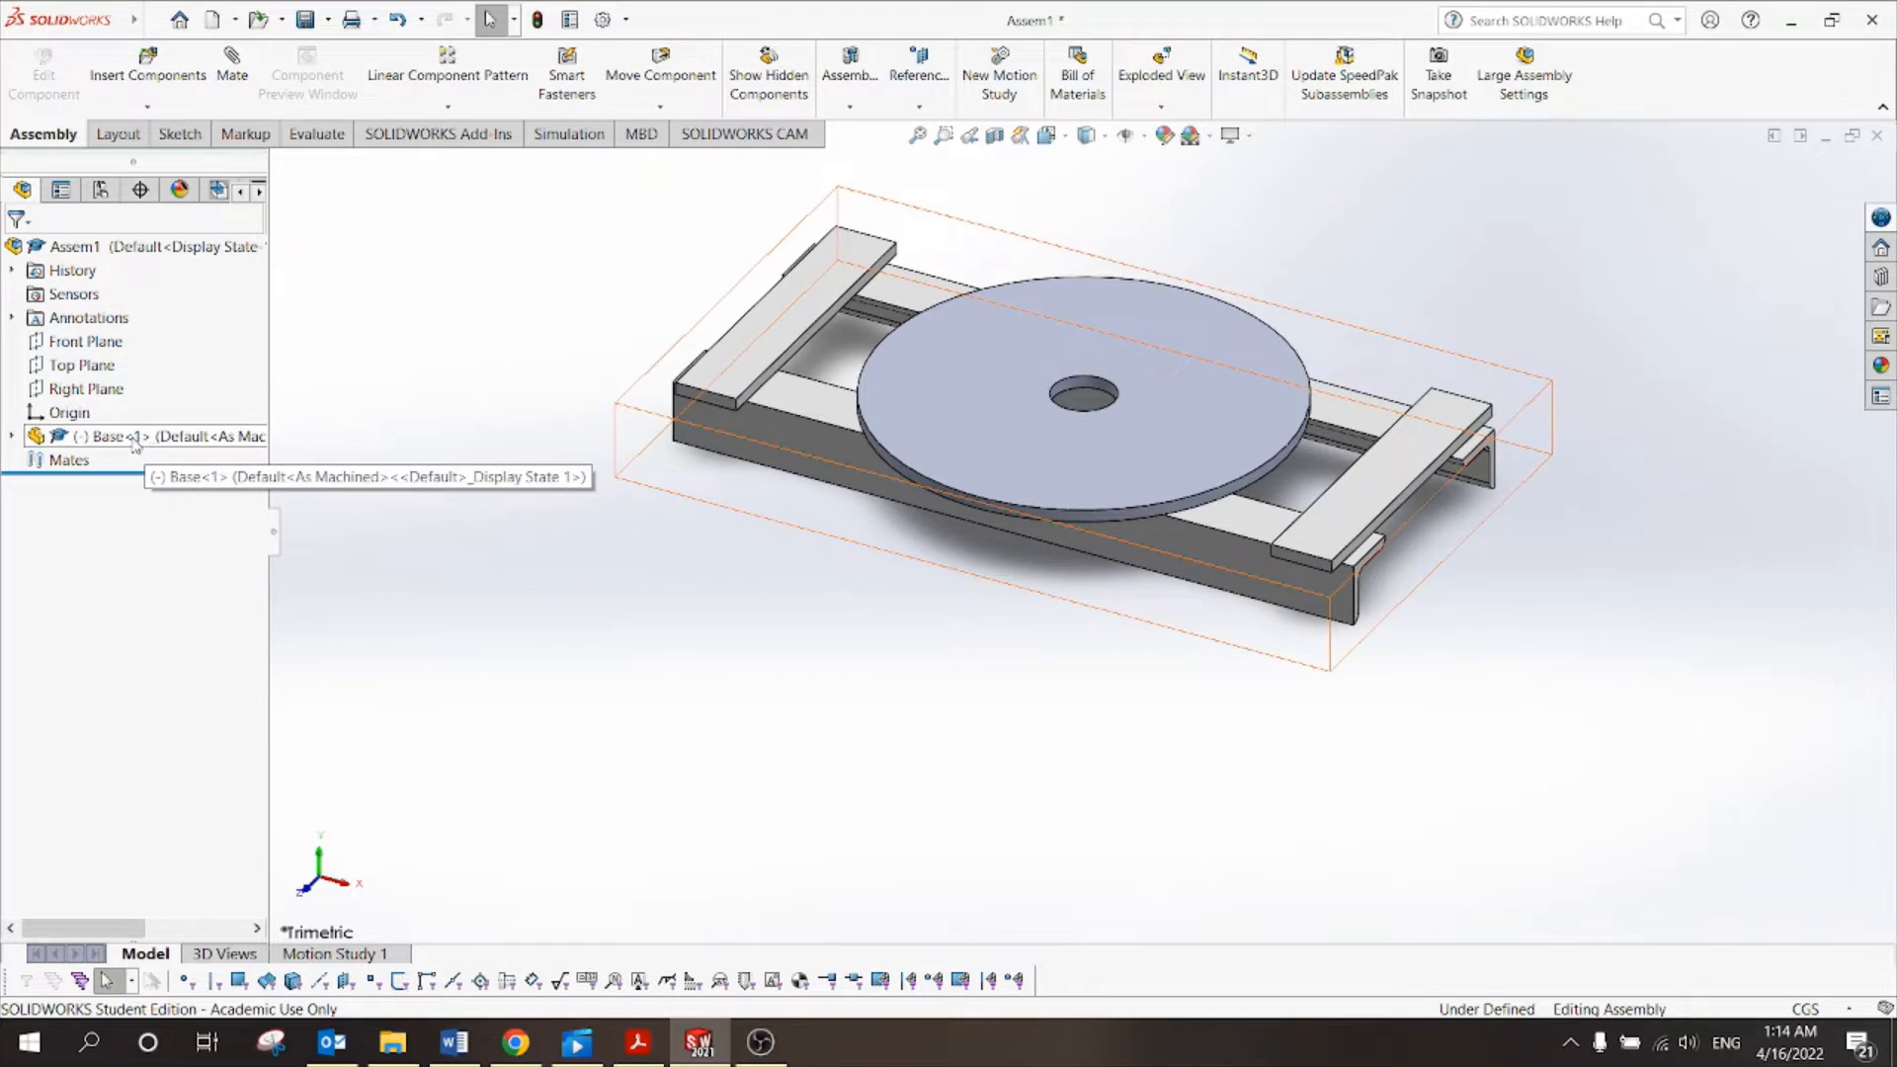
Fix the Base component again and confirm it no longer moves.
right_click(135, 442)
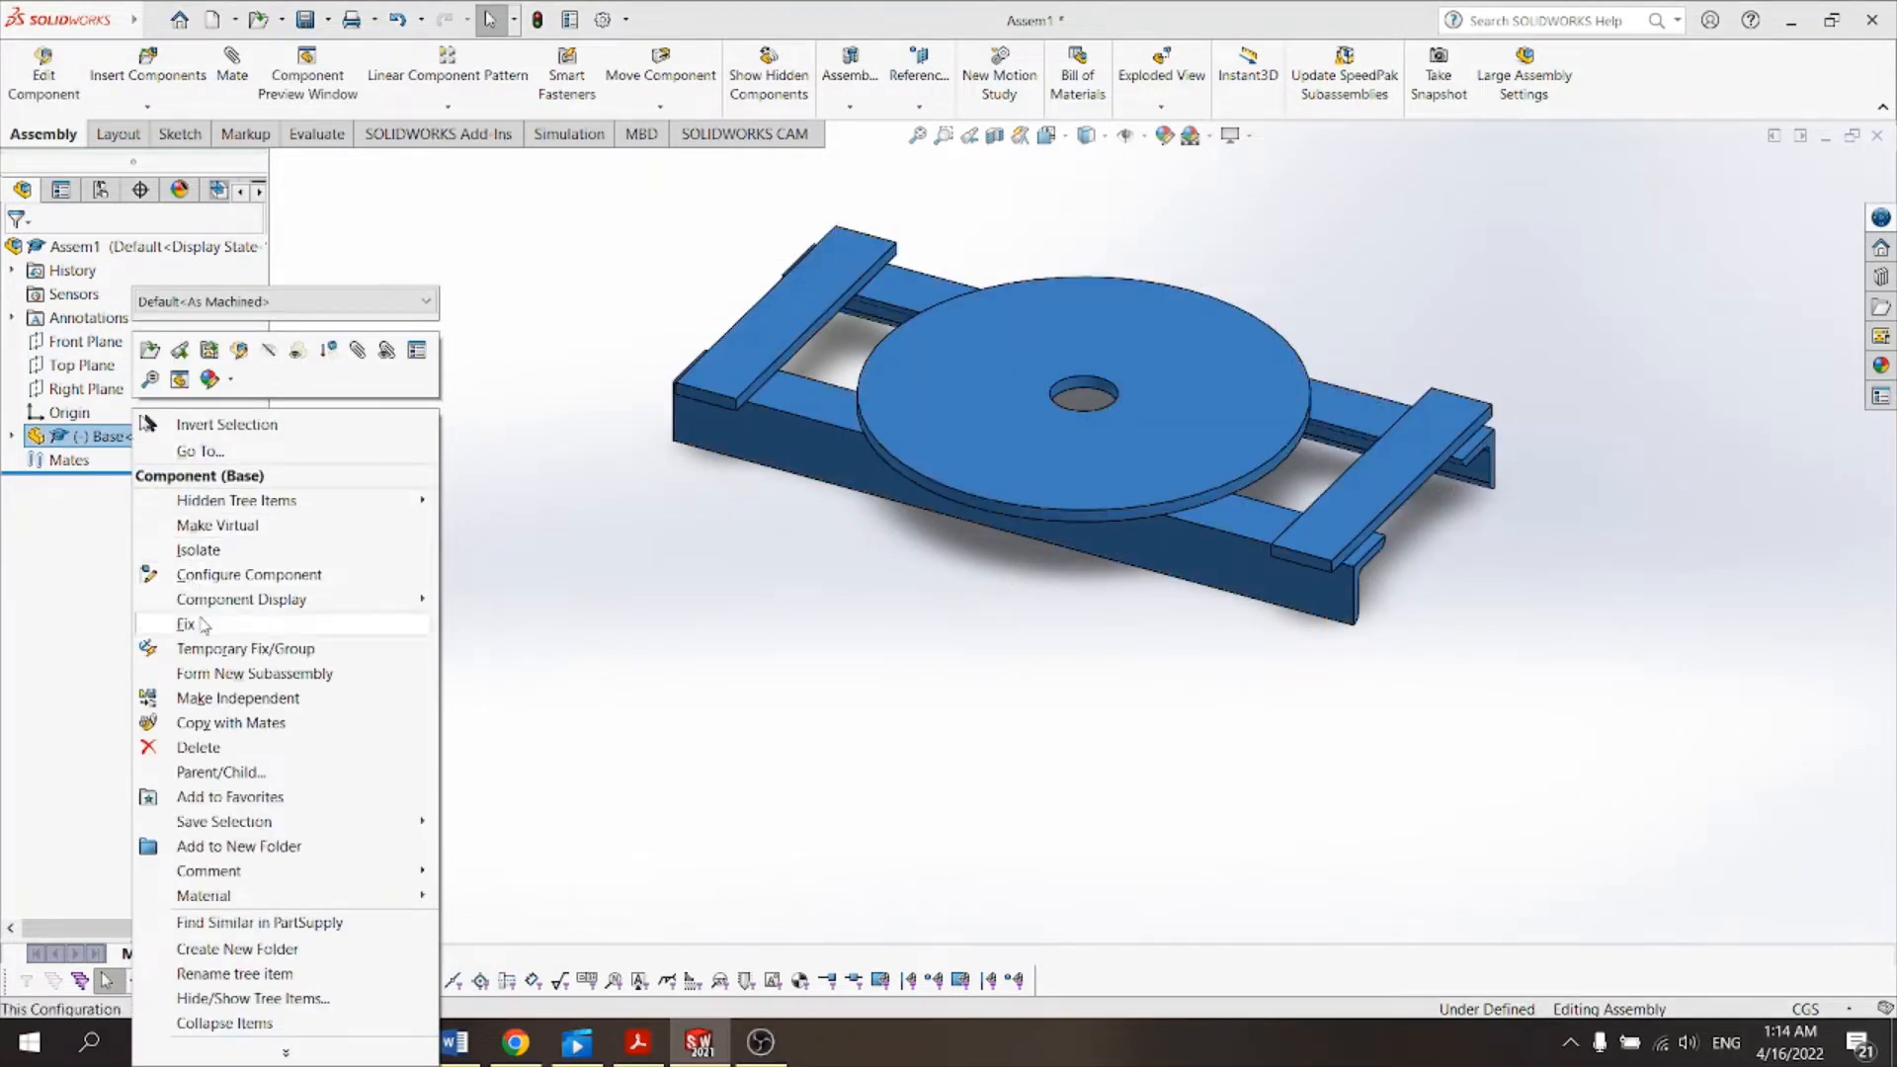
click(200, 625)
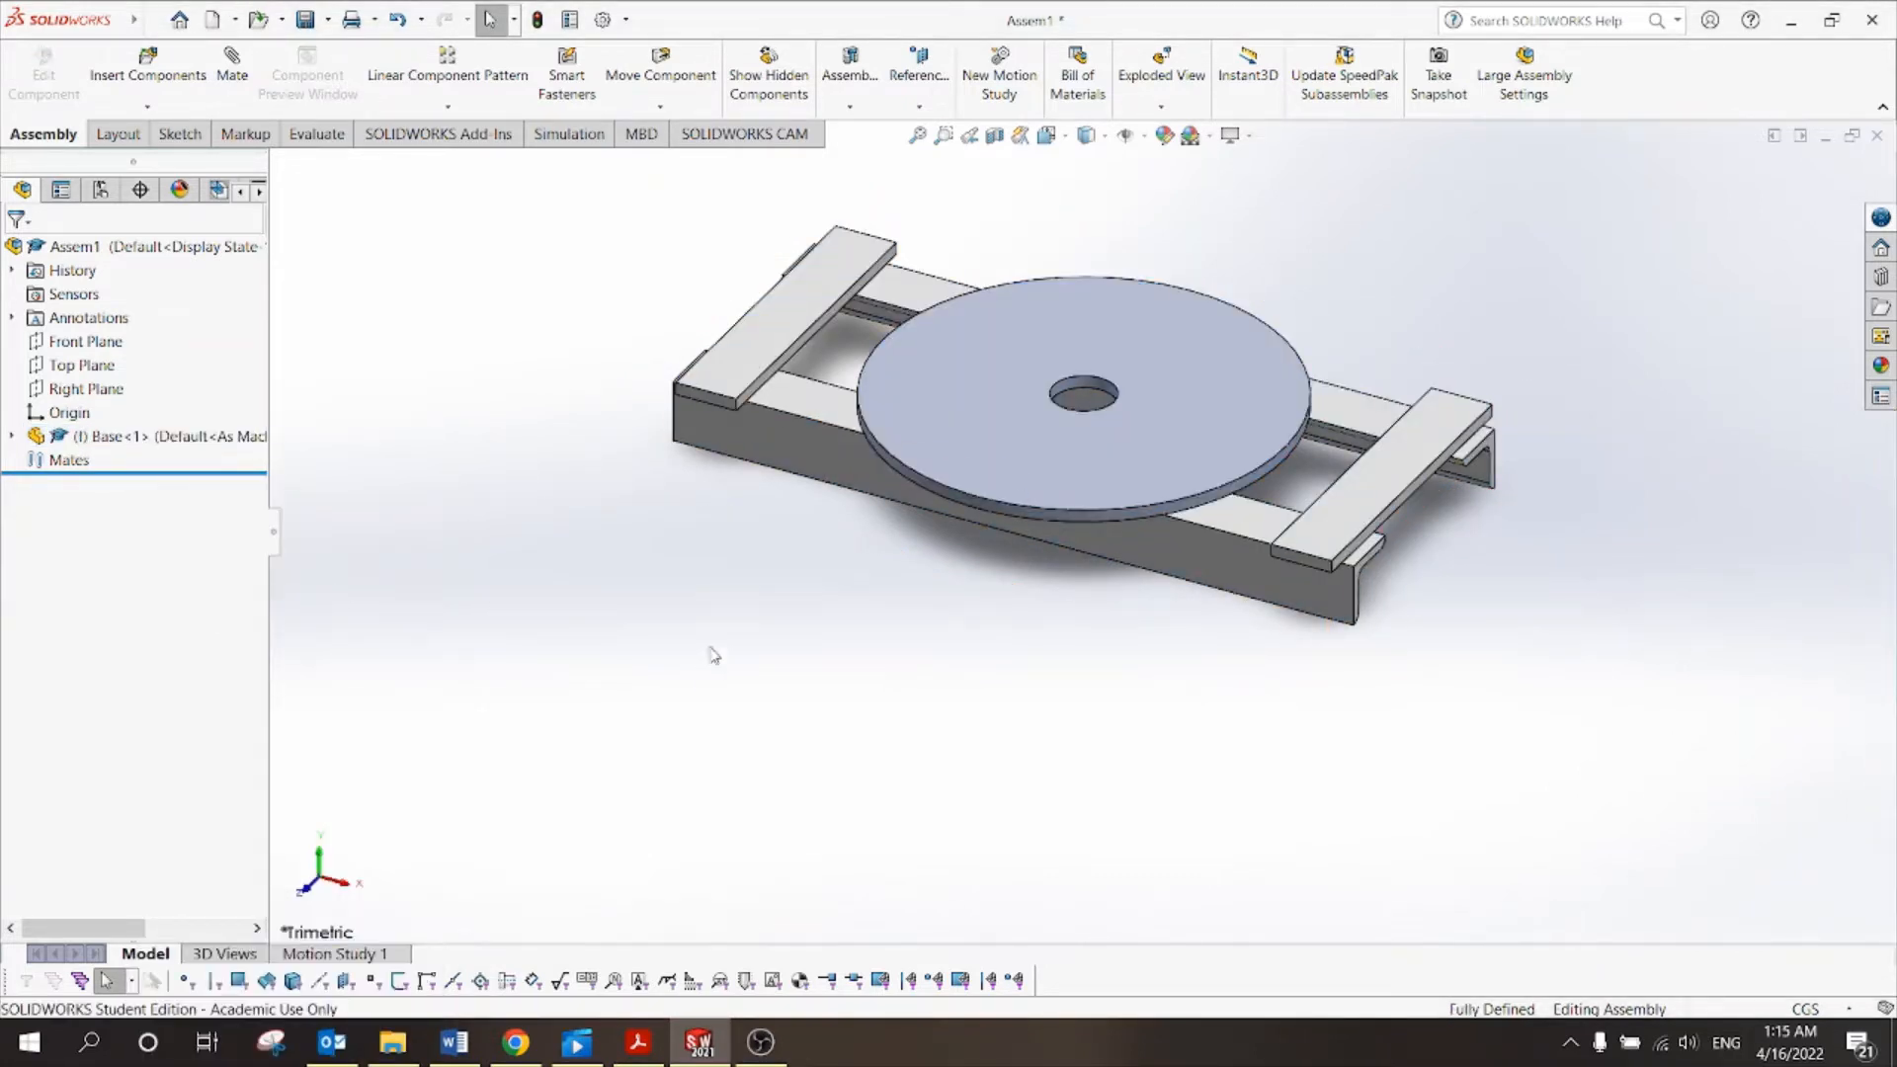
drag(940, 423, 820, 504)
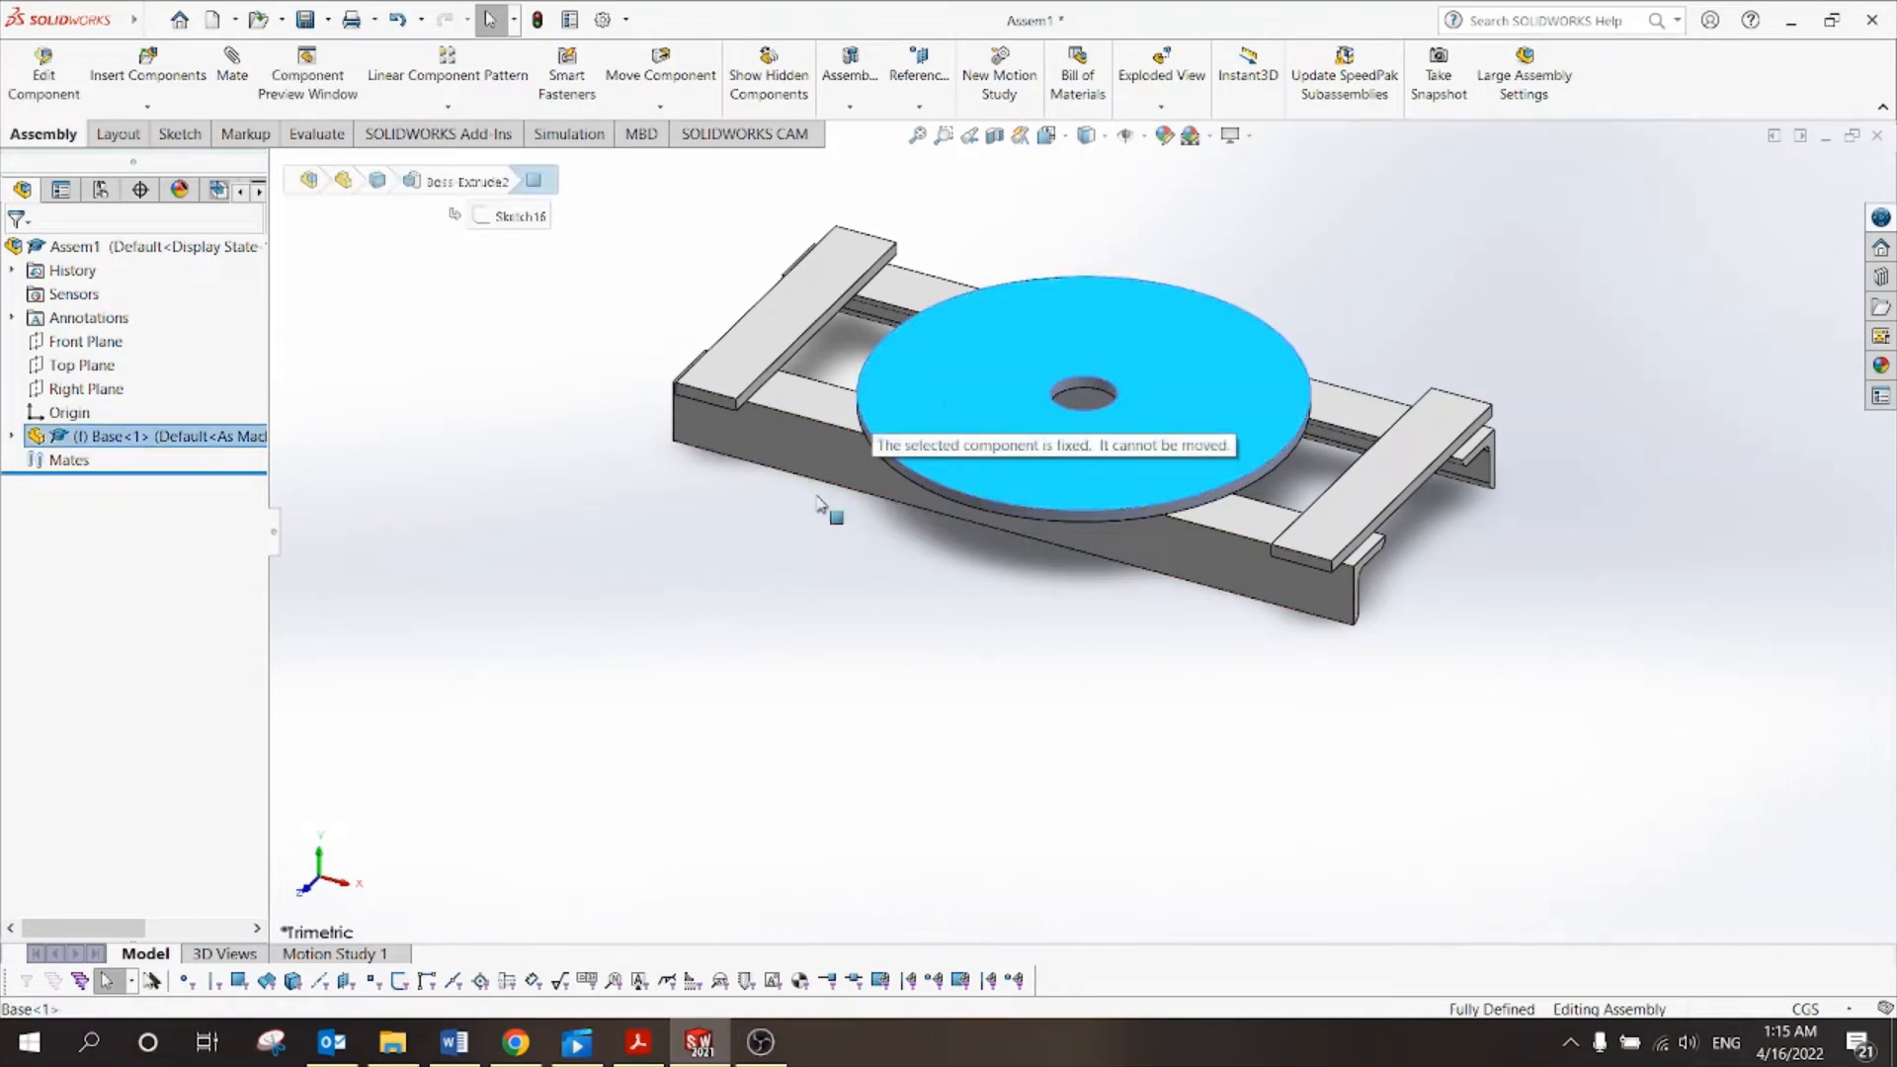
click(690, 714)
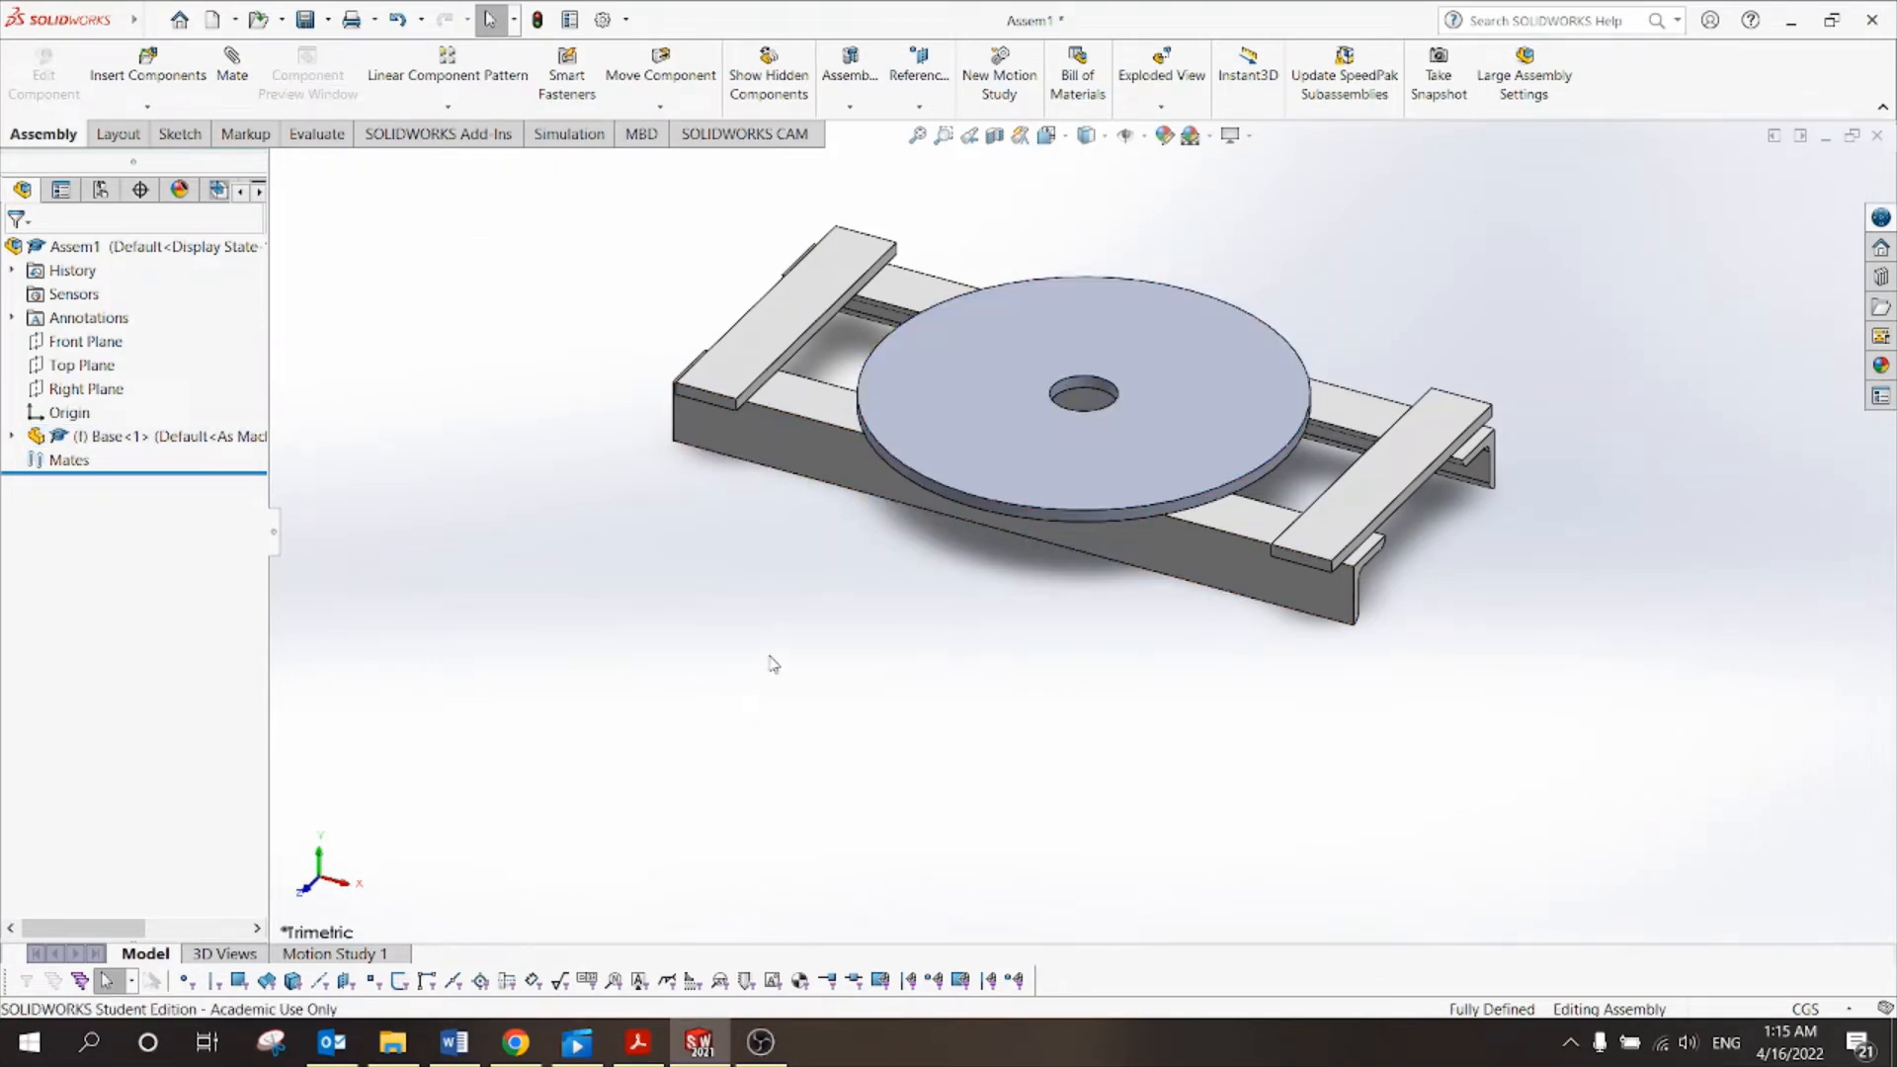
Show the model in isometric view and bring Tut 10.pdf to the front.
click(1068, 140)
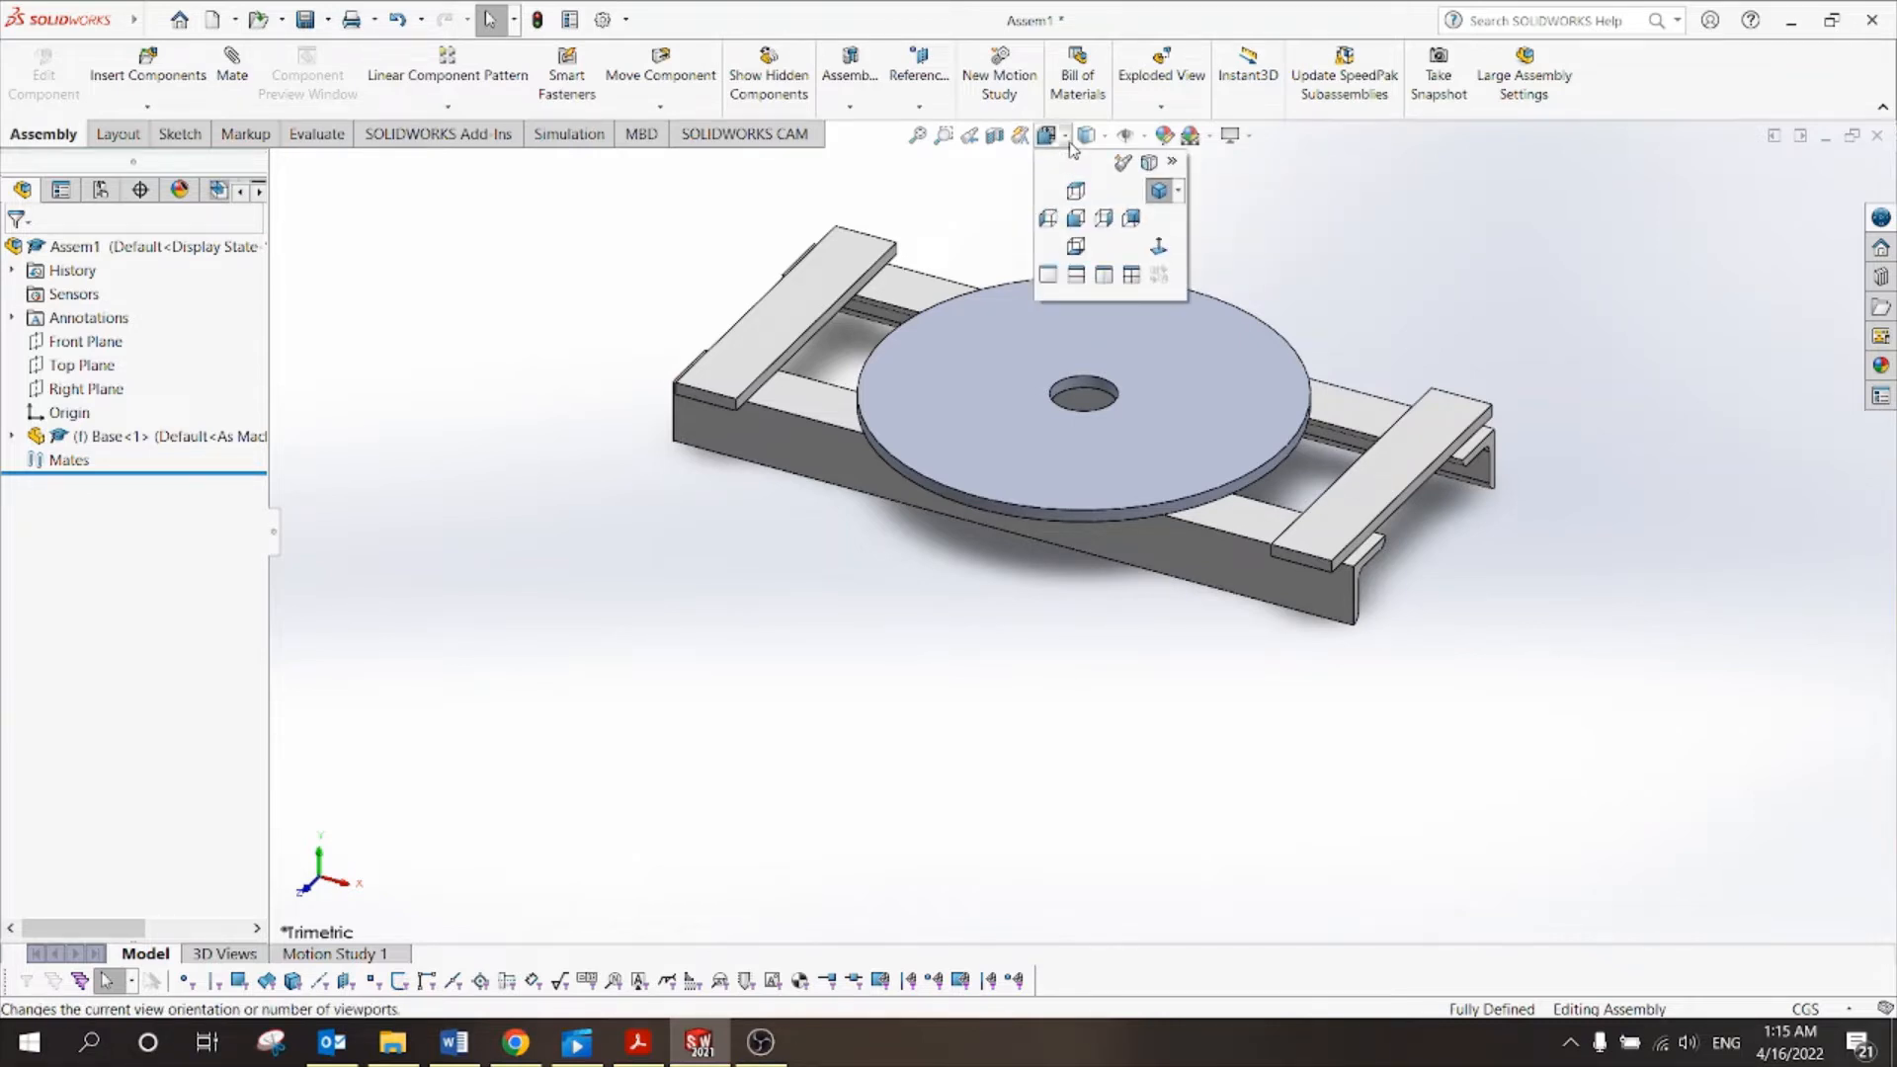
click(1156, 191)
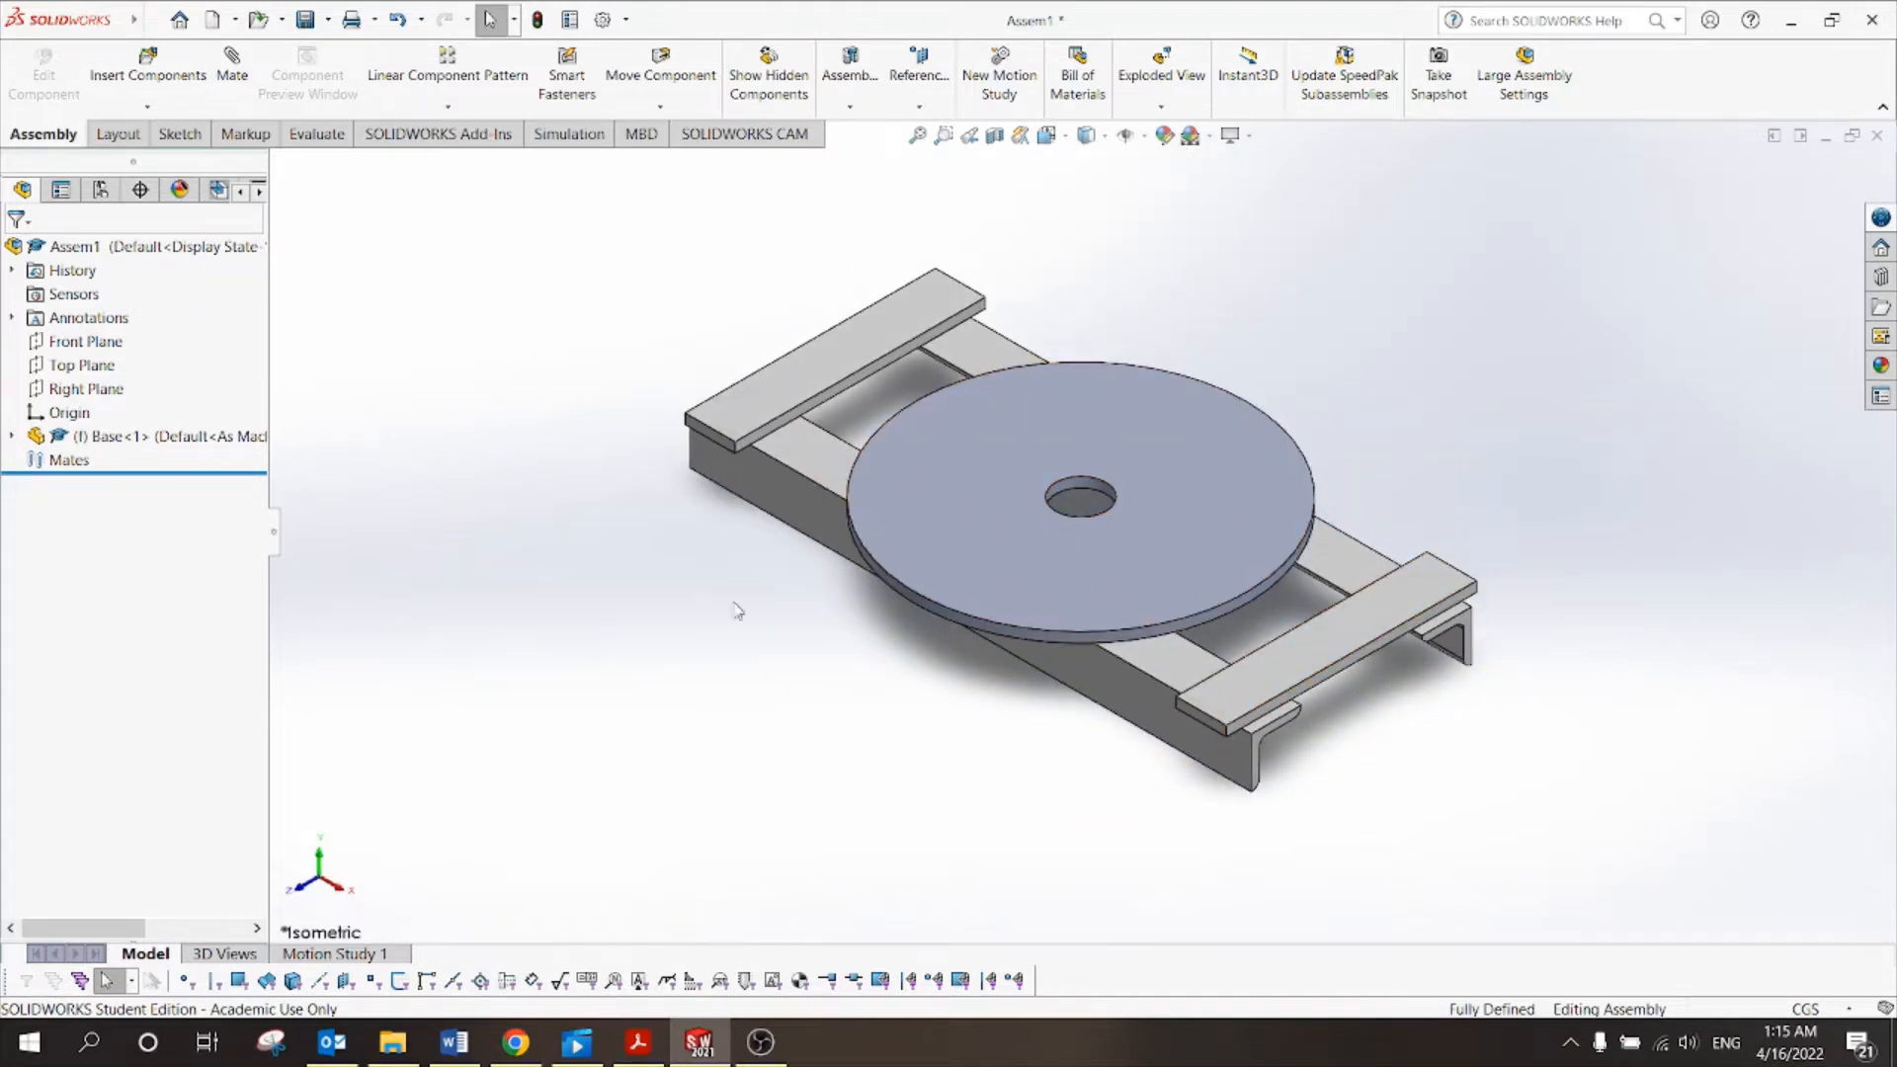
click(655, 1040)
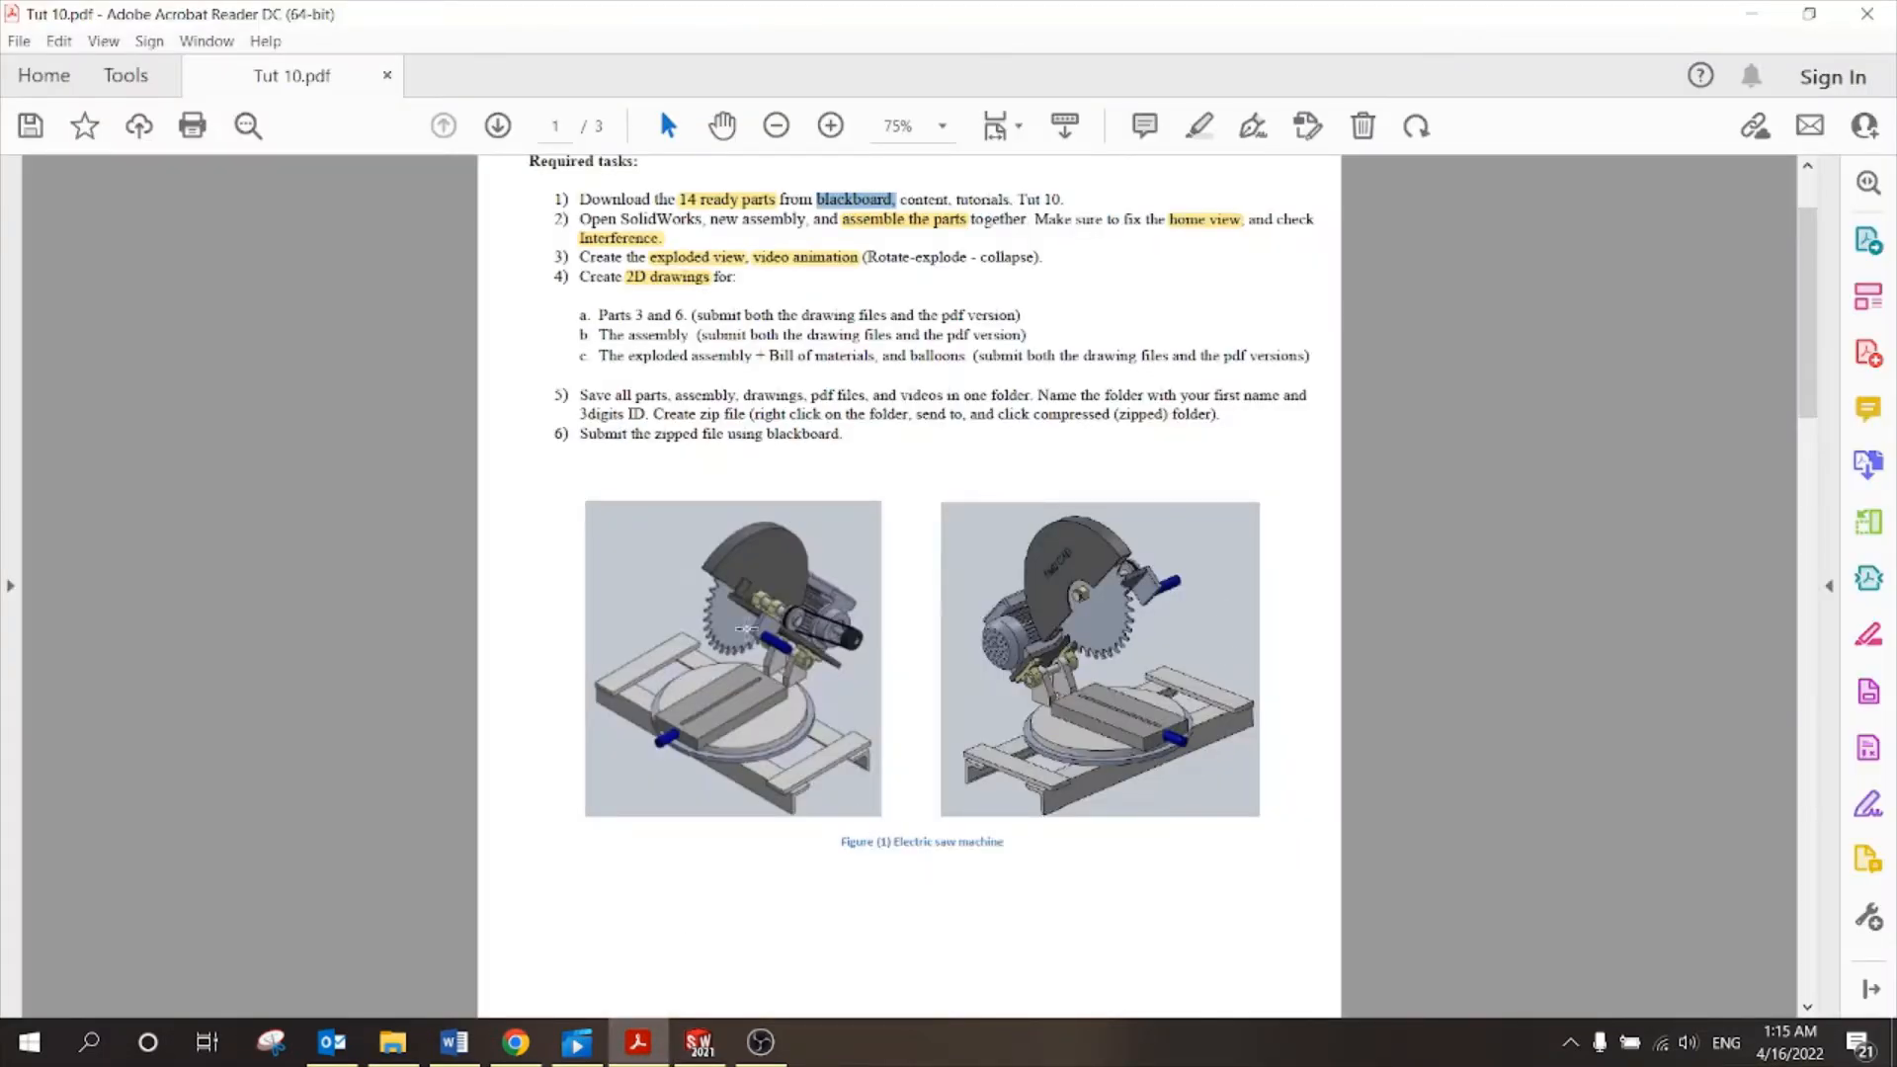
Box-select part of the left saw figure, clear it, and return to SOLIDWORKS.
drag(753, 614, 592, 813)
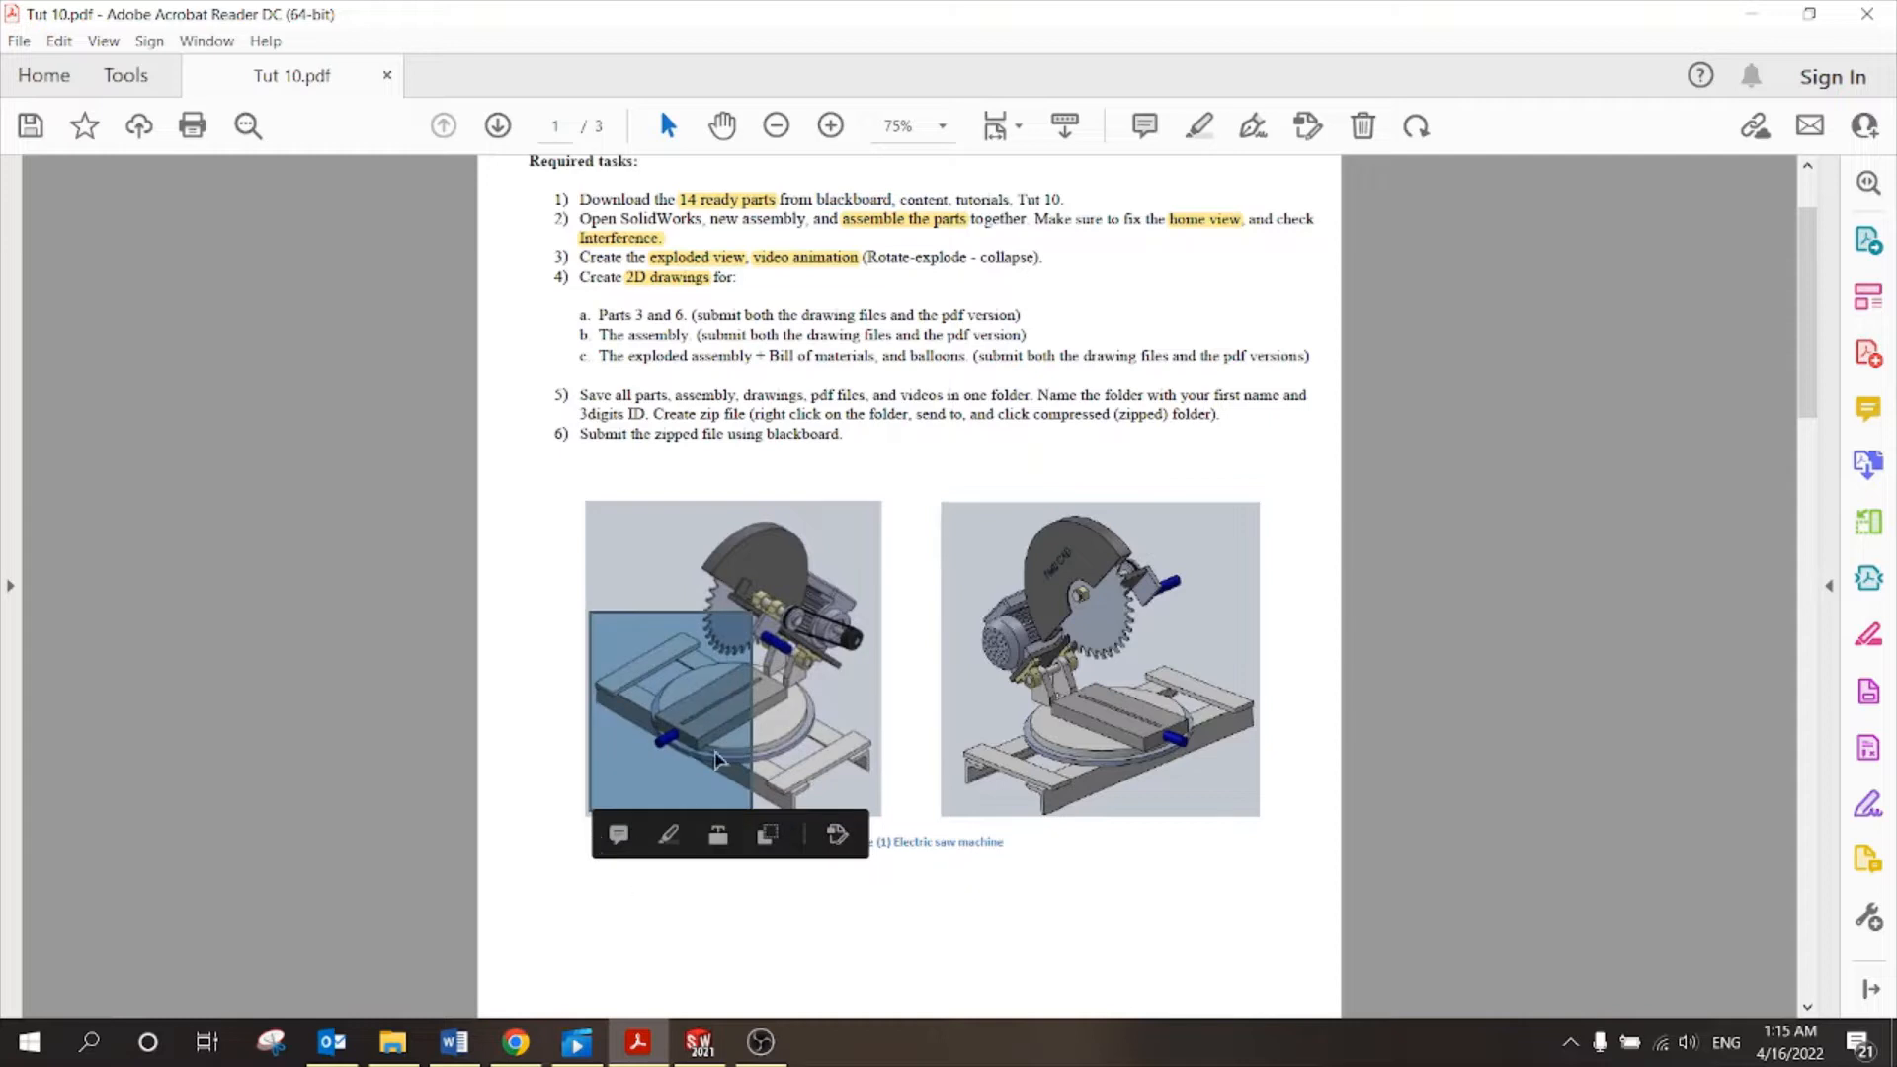
click(820, 657)
click(703, 850)
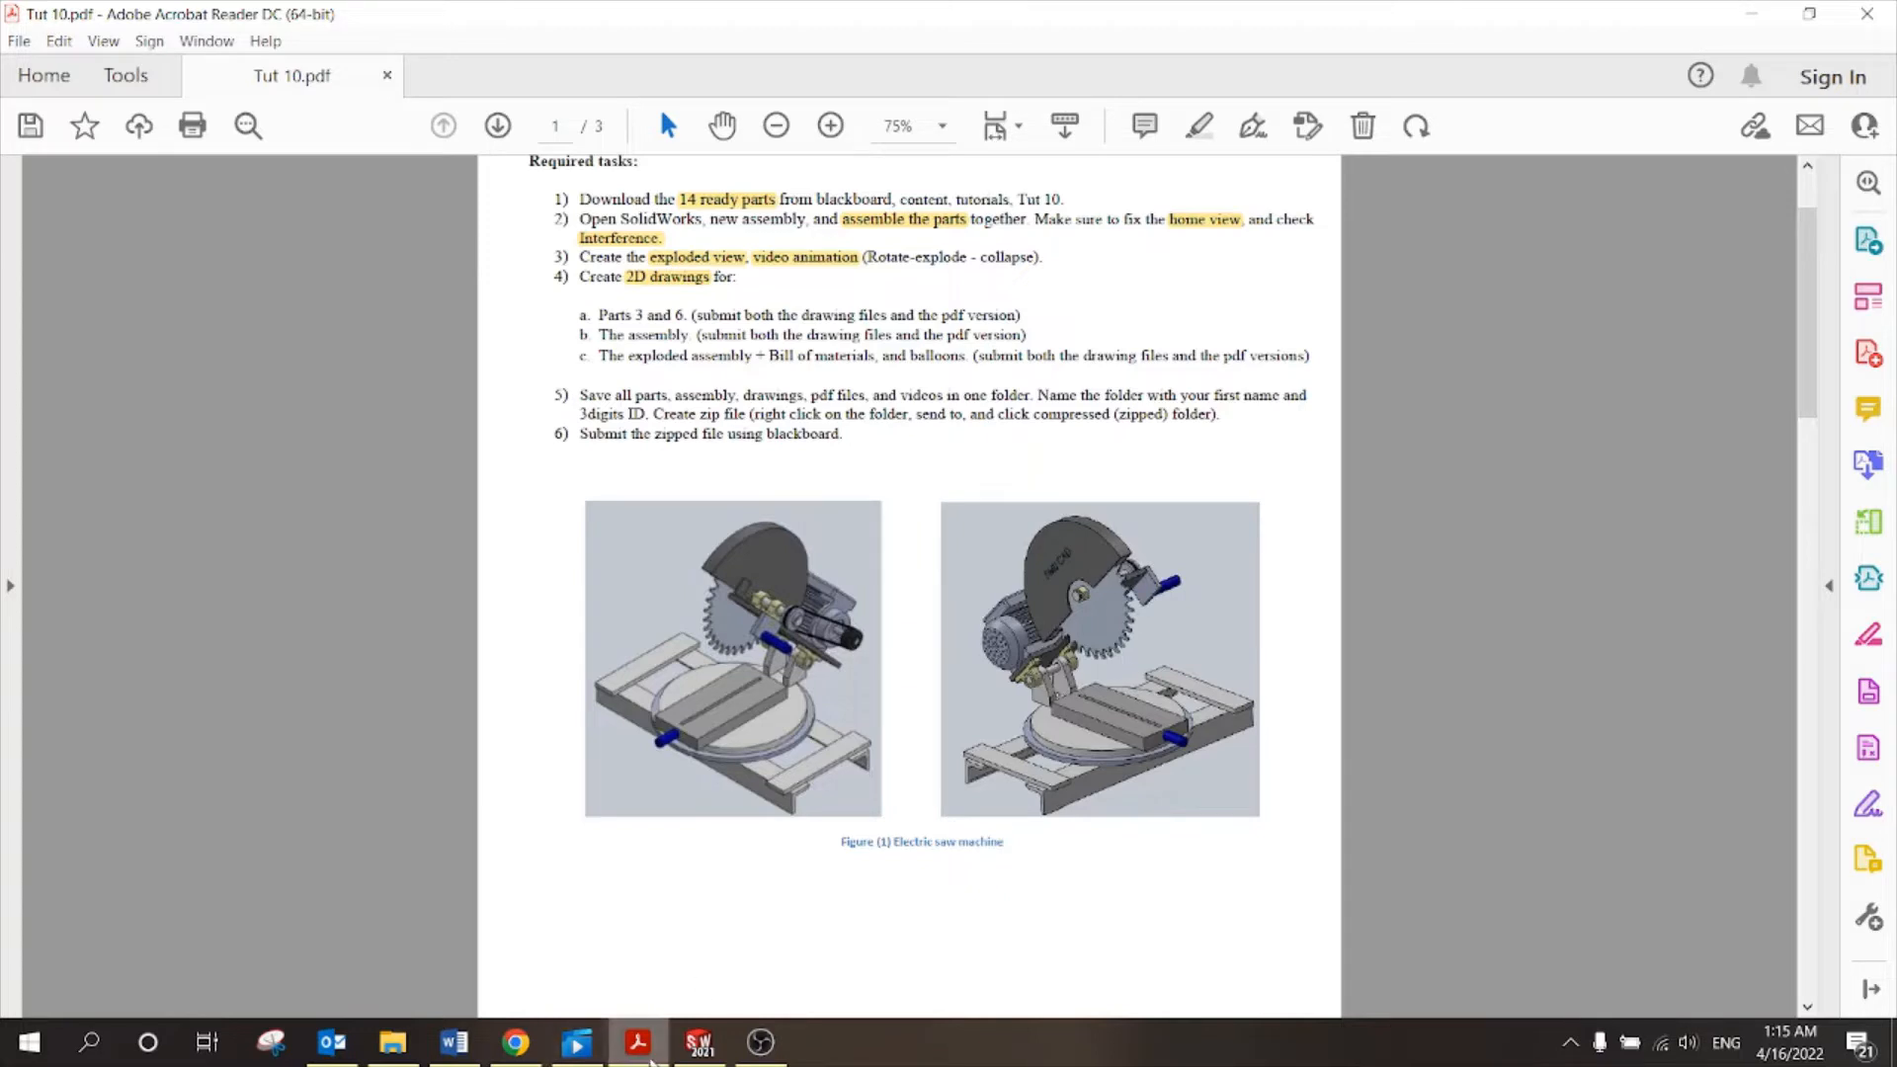
click(699, 1043)
scroll(1094, 536, up, 4)
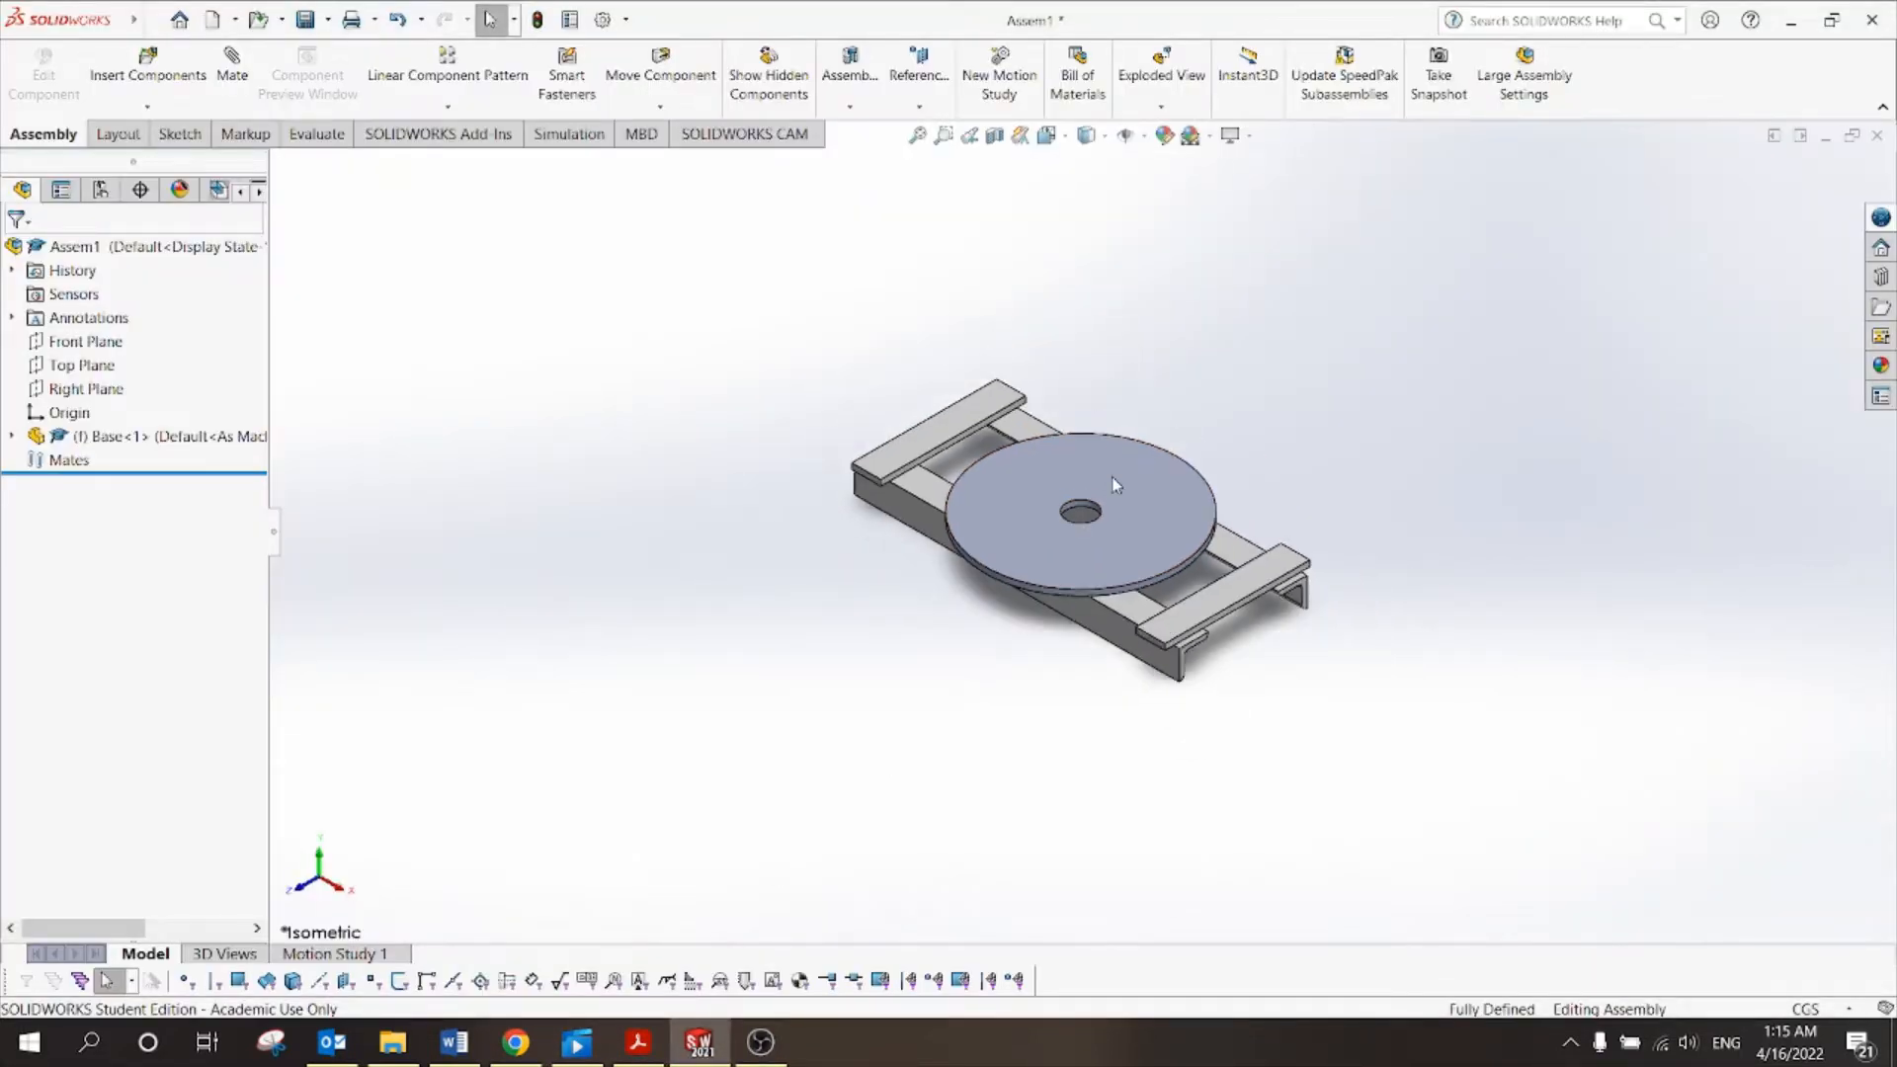
middle_drag(1107, 494, 917, 661)
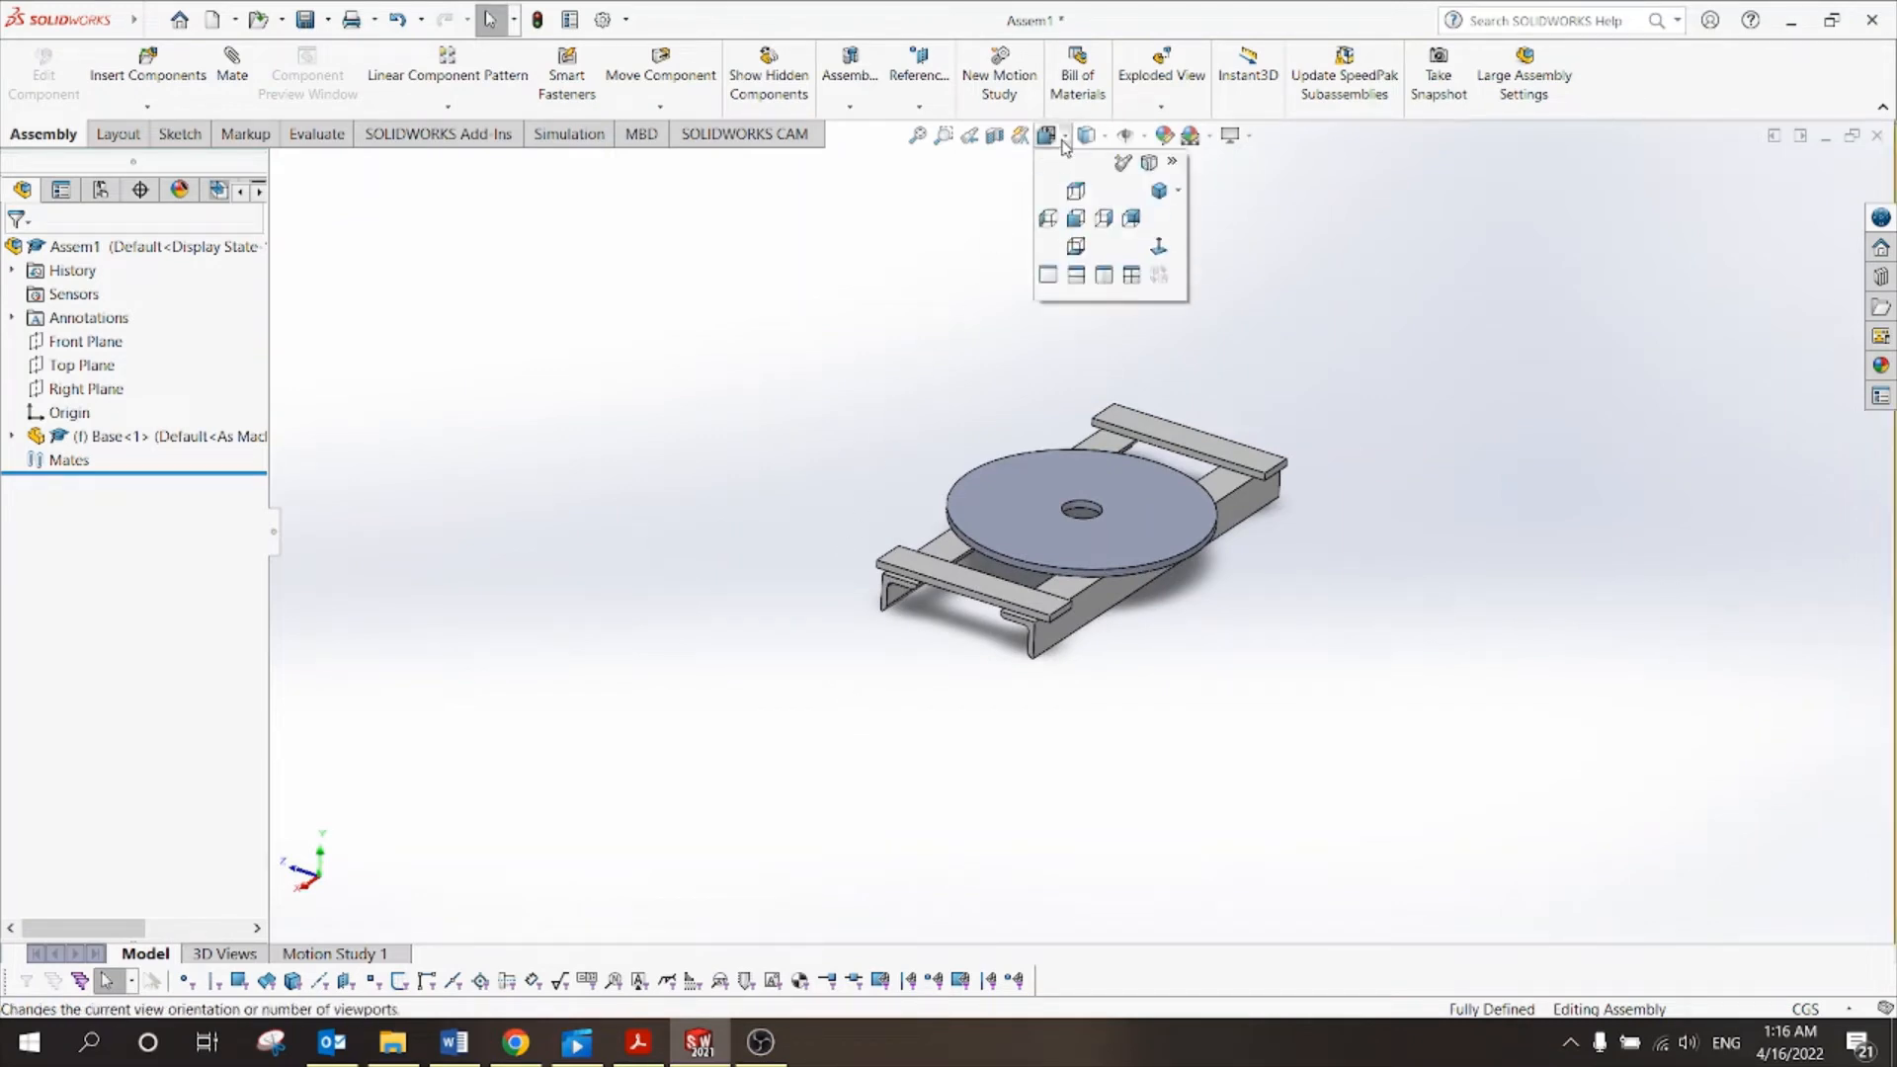
mouse_move(1087, 147)
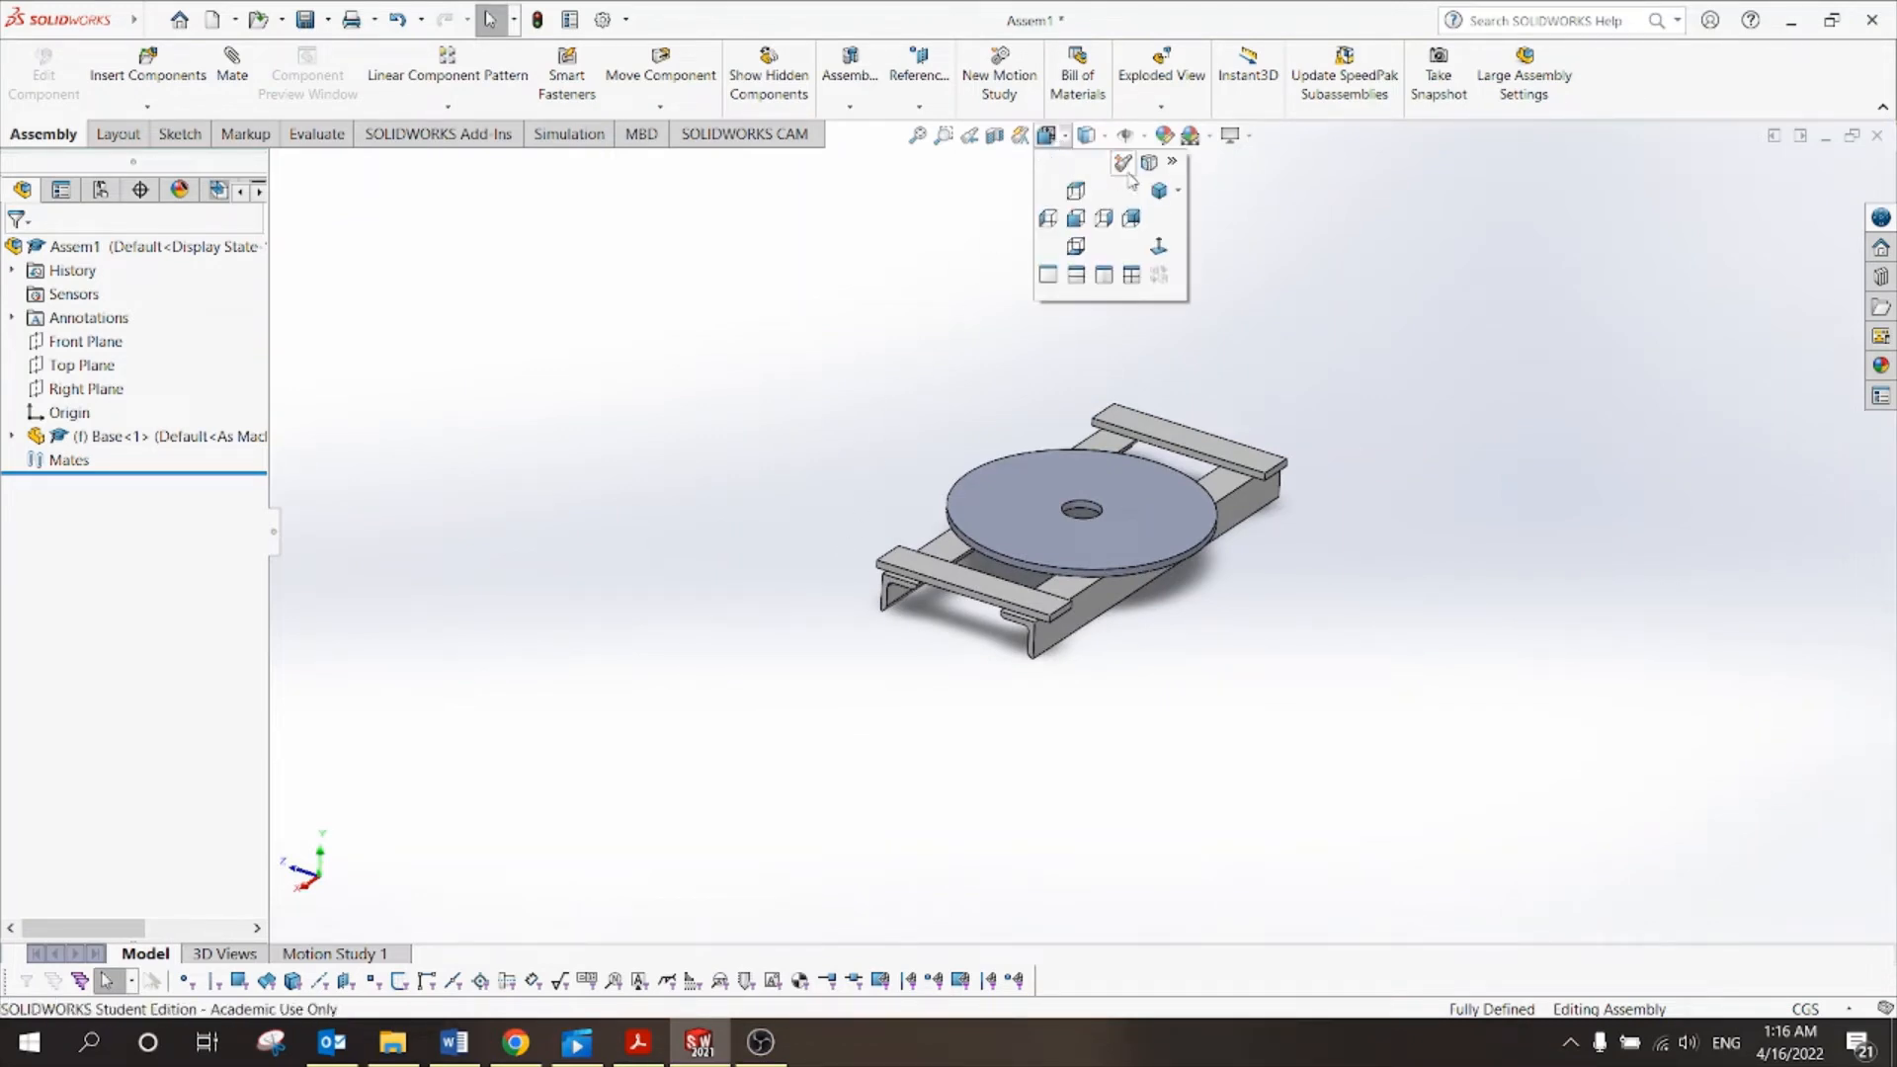
click(1161, 197)
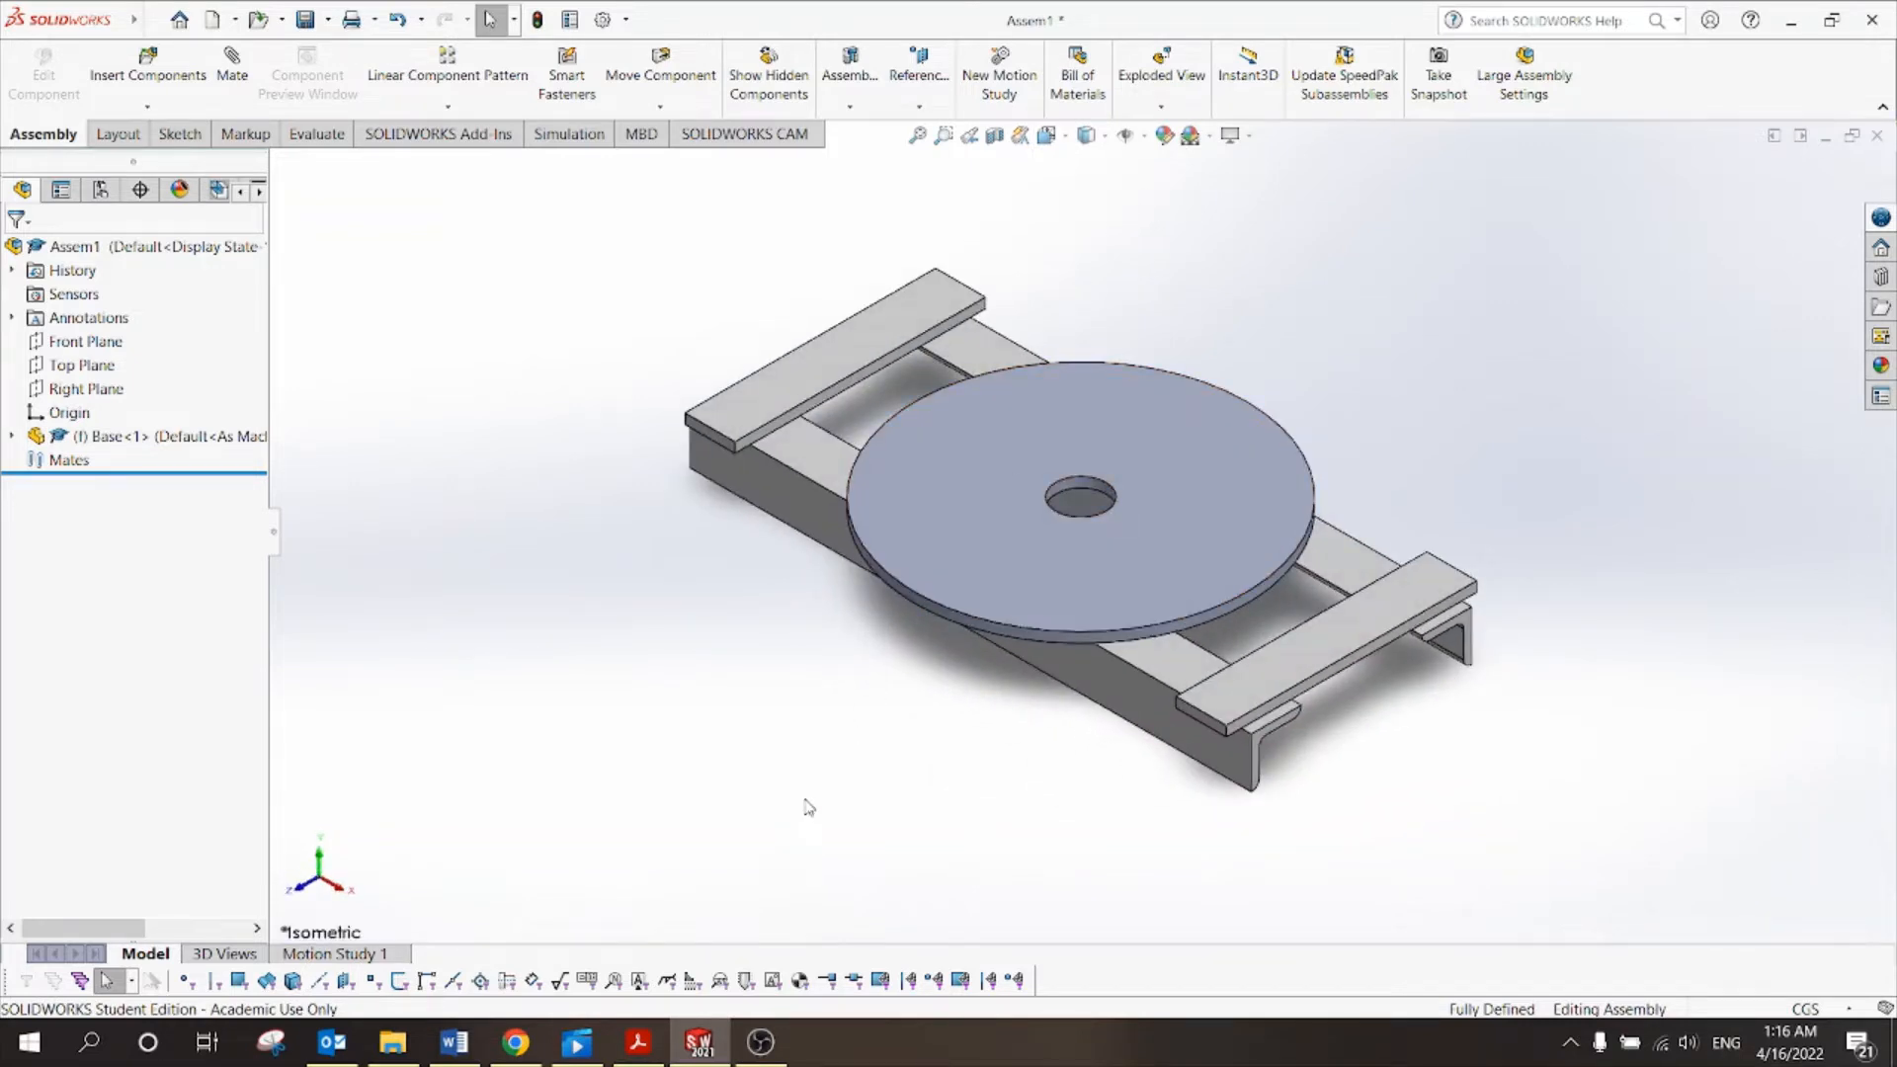
scroll(809, 808, up, 1)
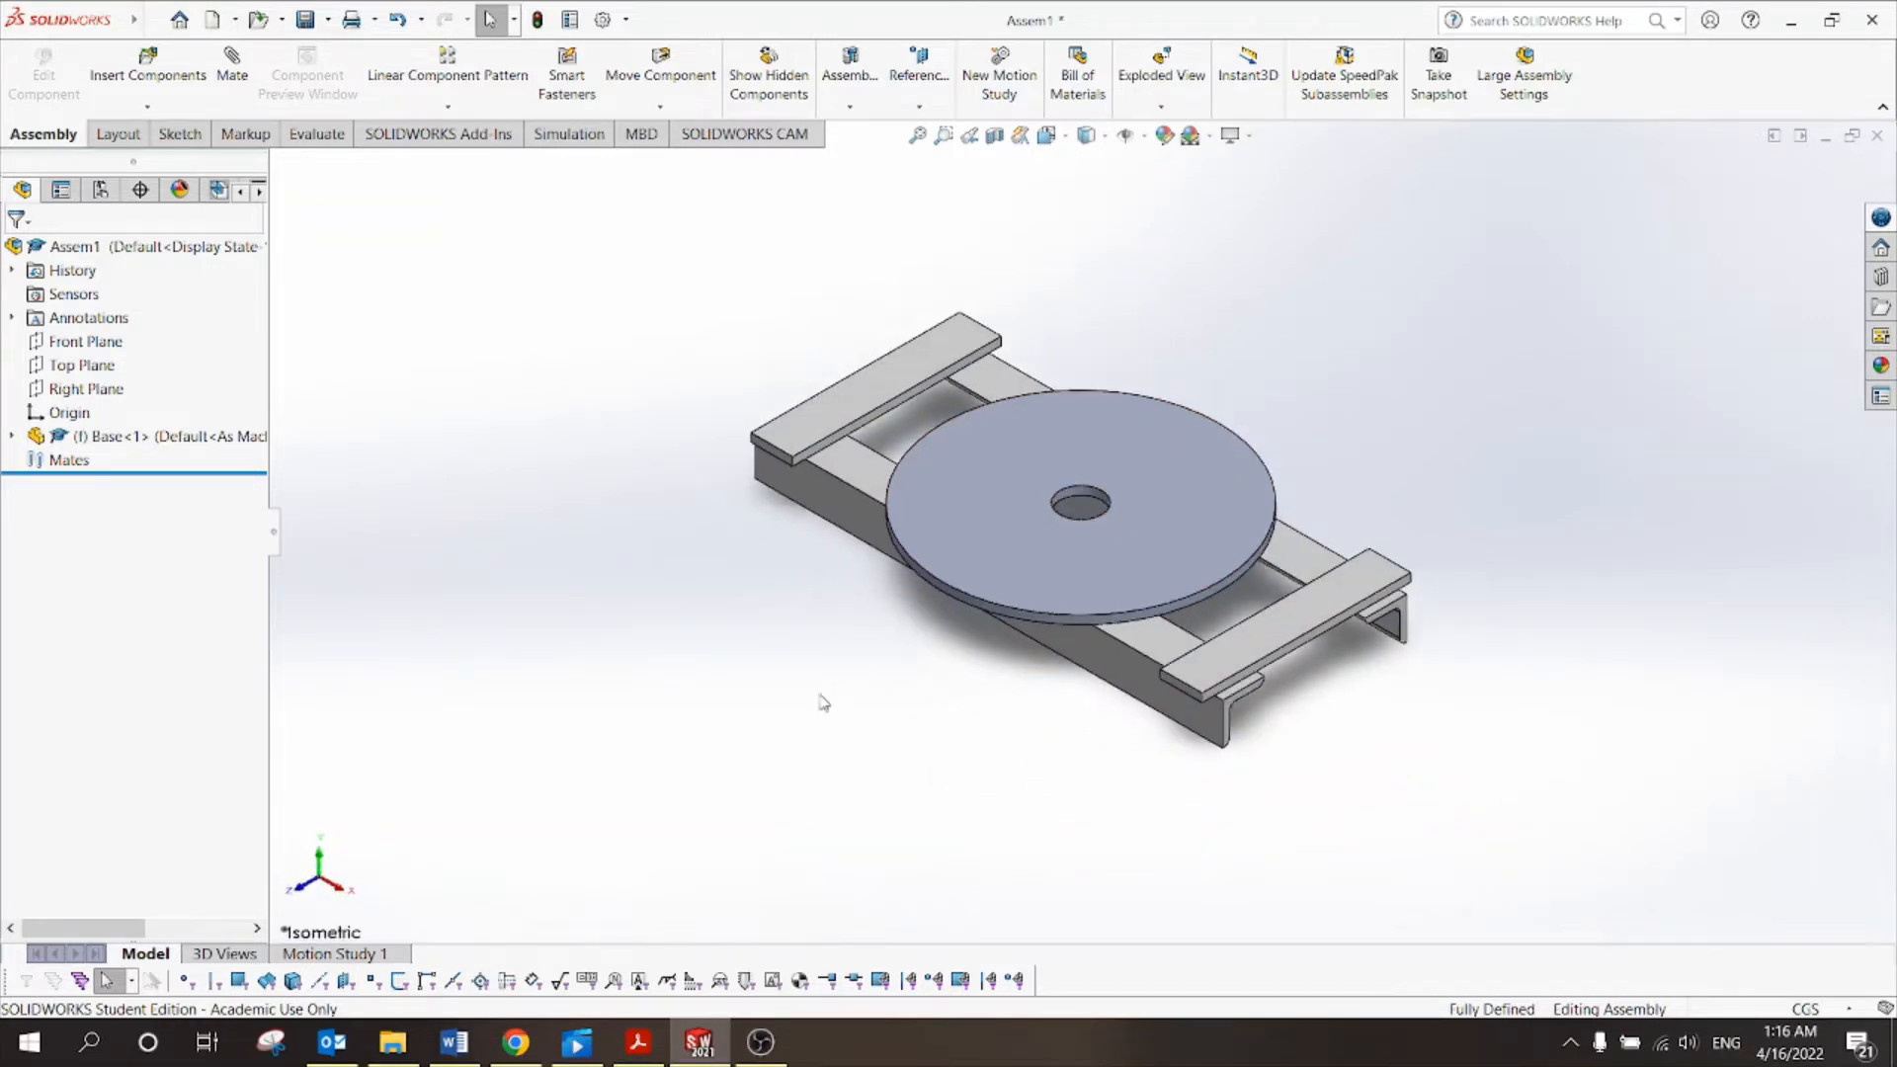
click(662, 108)
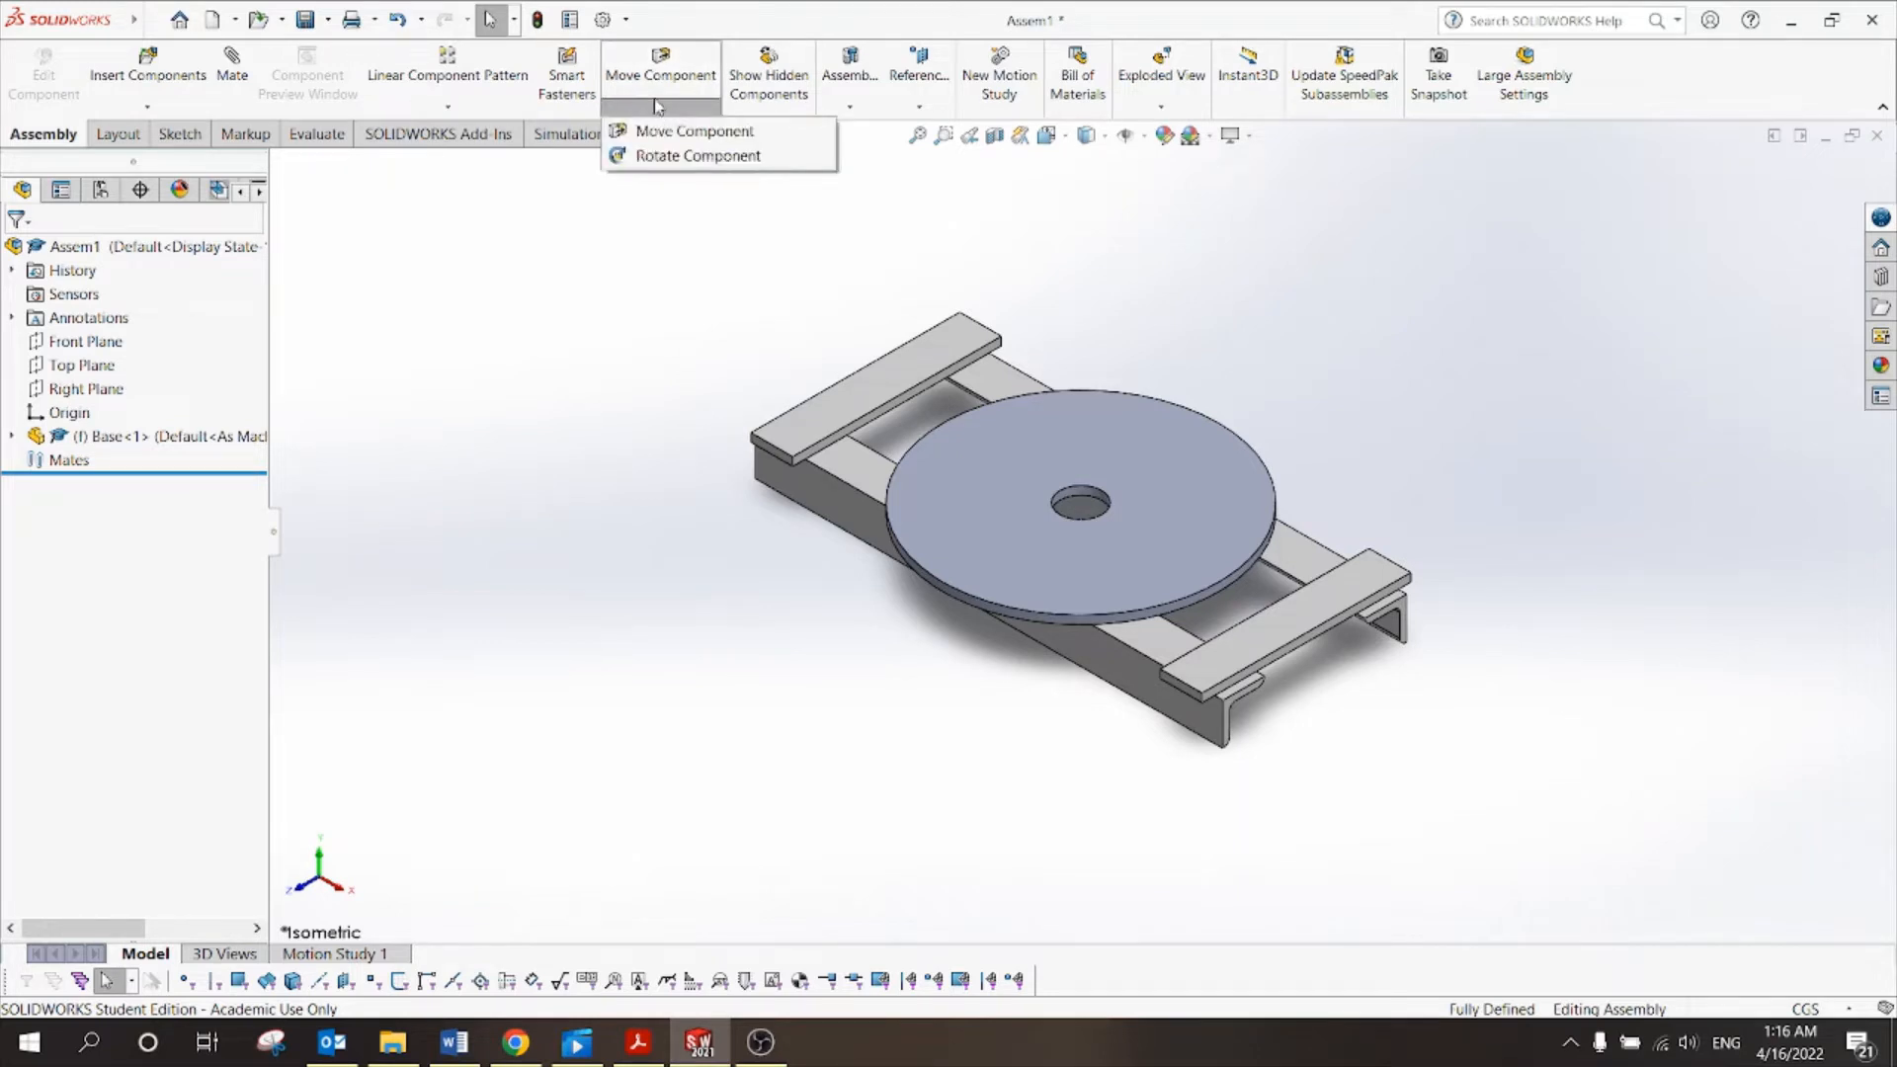
click(681, 157)
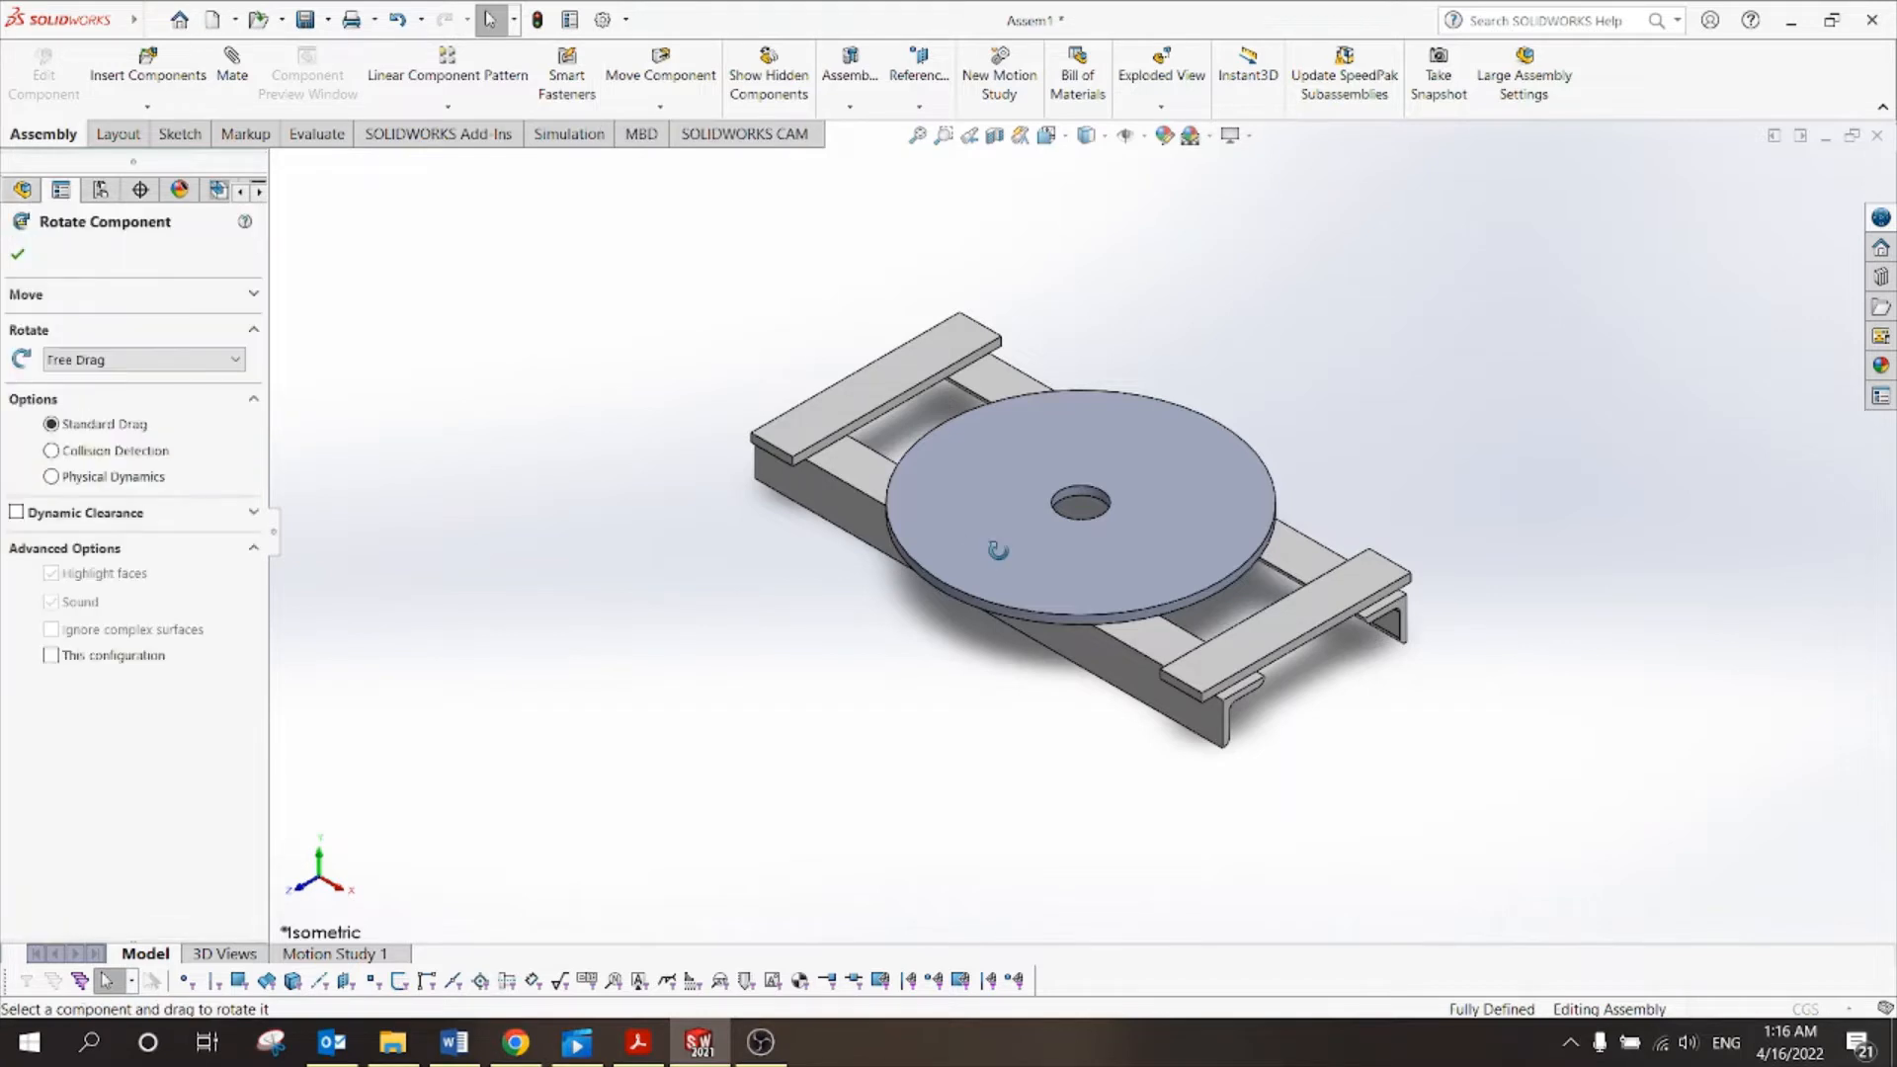
drag(1183, 408, 1157, 568)
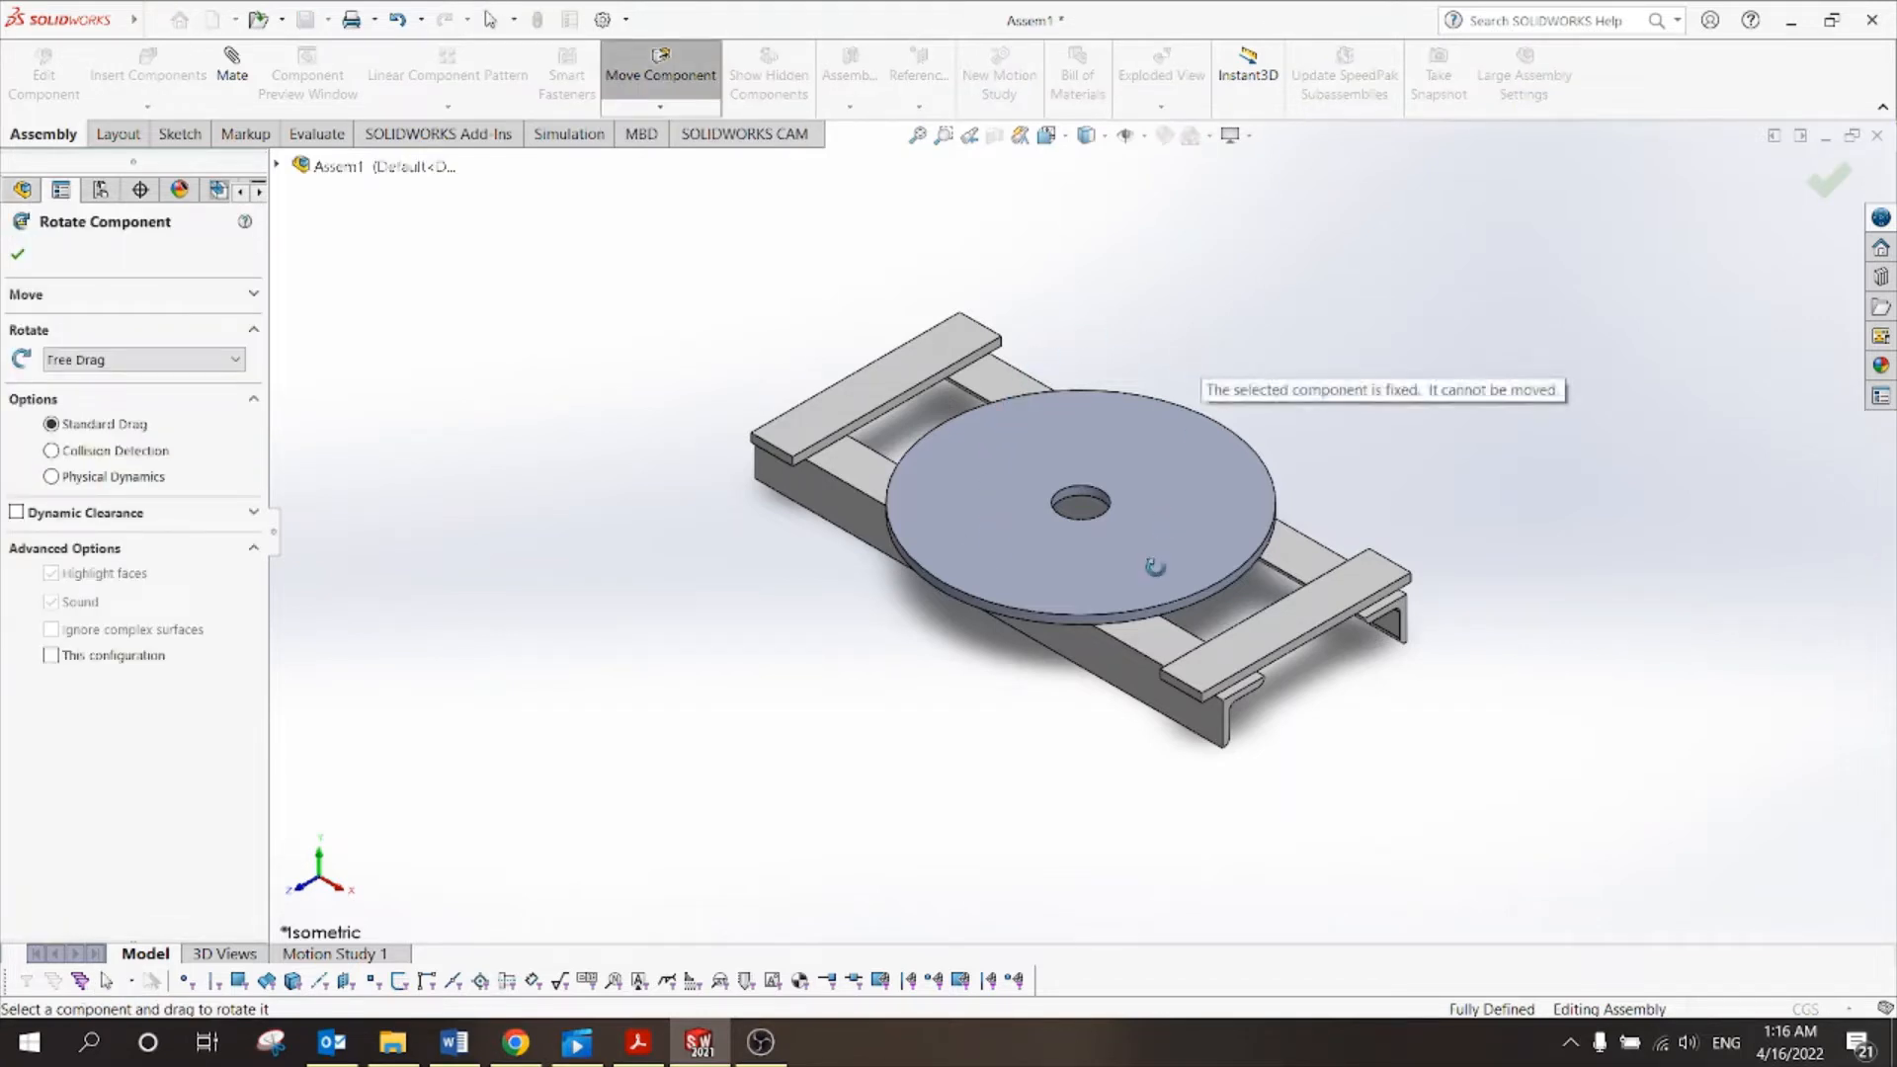
drag(1251, 448, 1140, 619)
drag(1234, 495, 1136, 629)
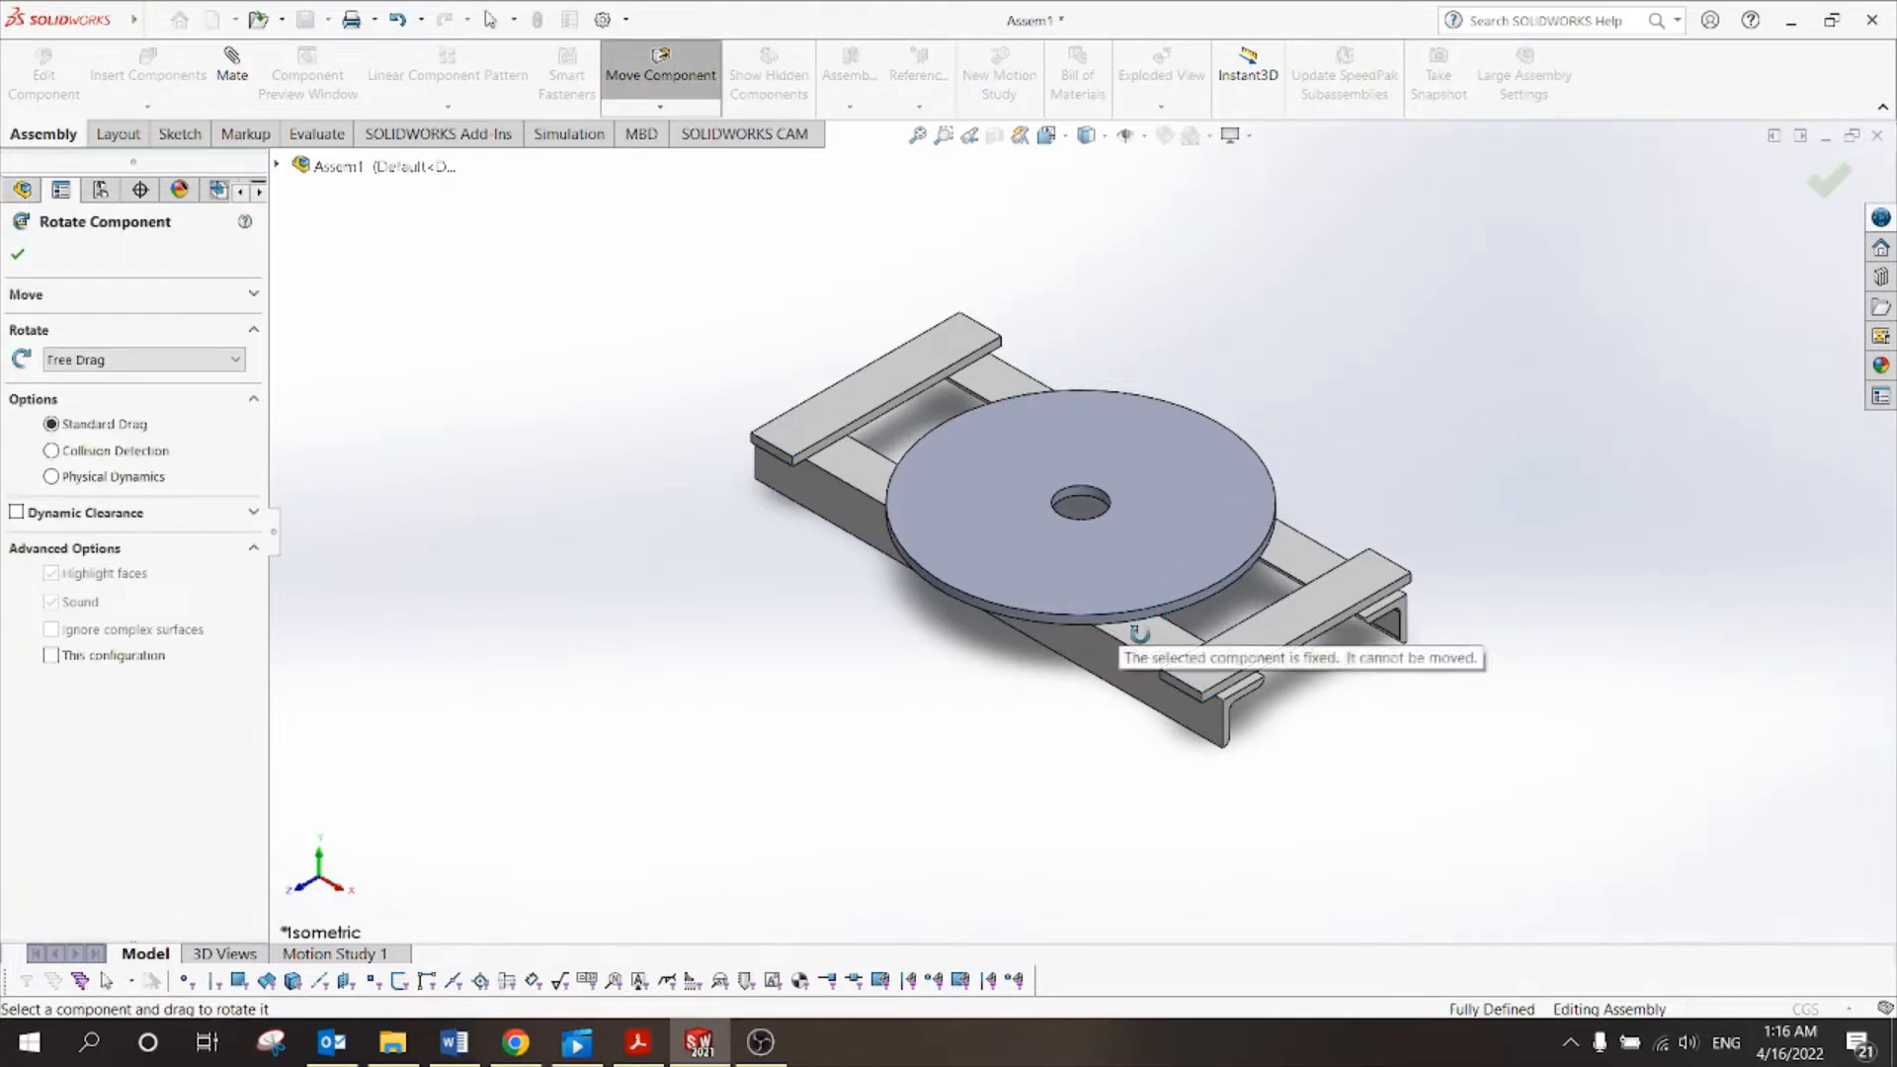
drag(1266, 494, 1198, 445)
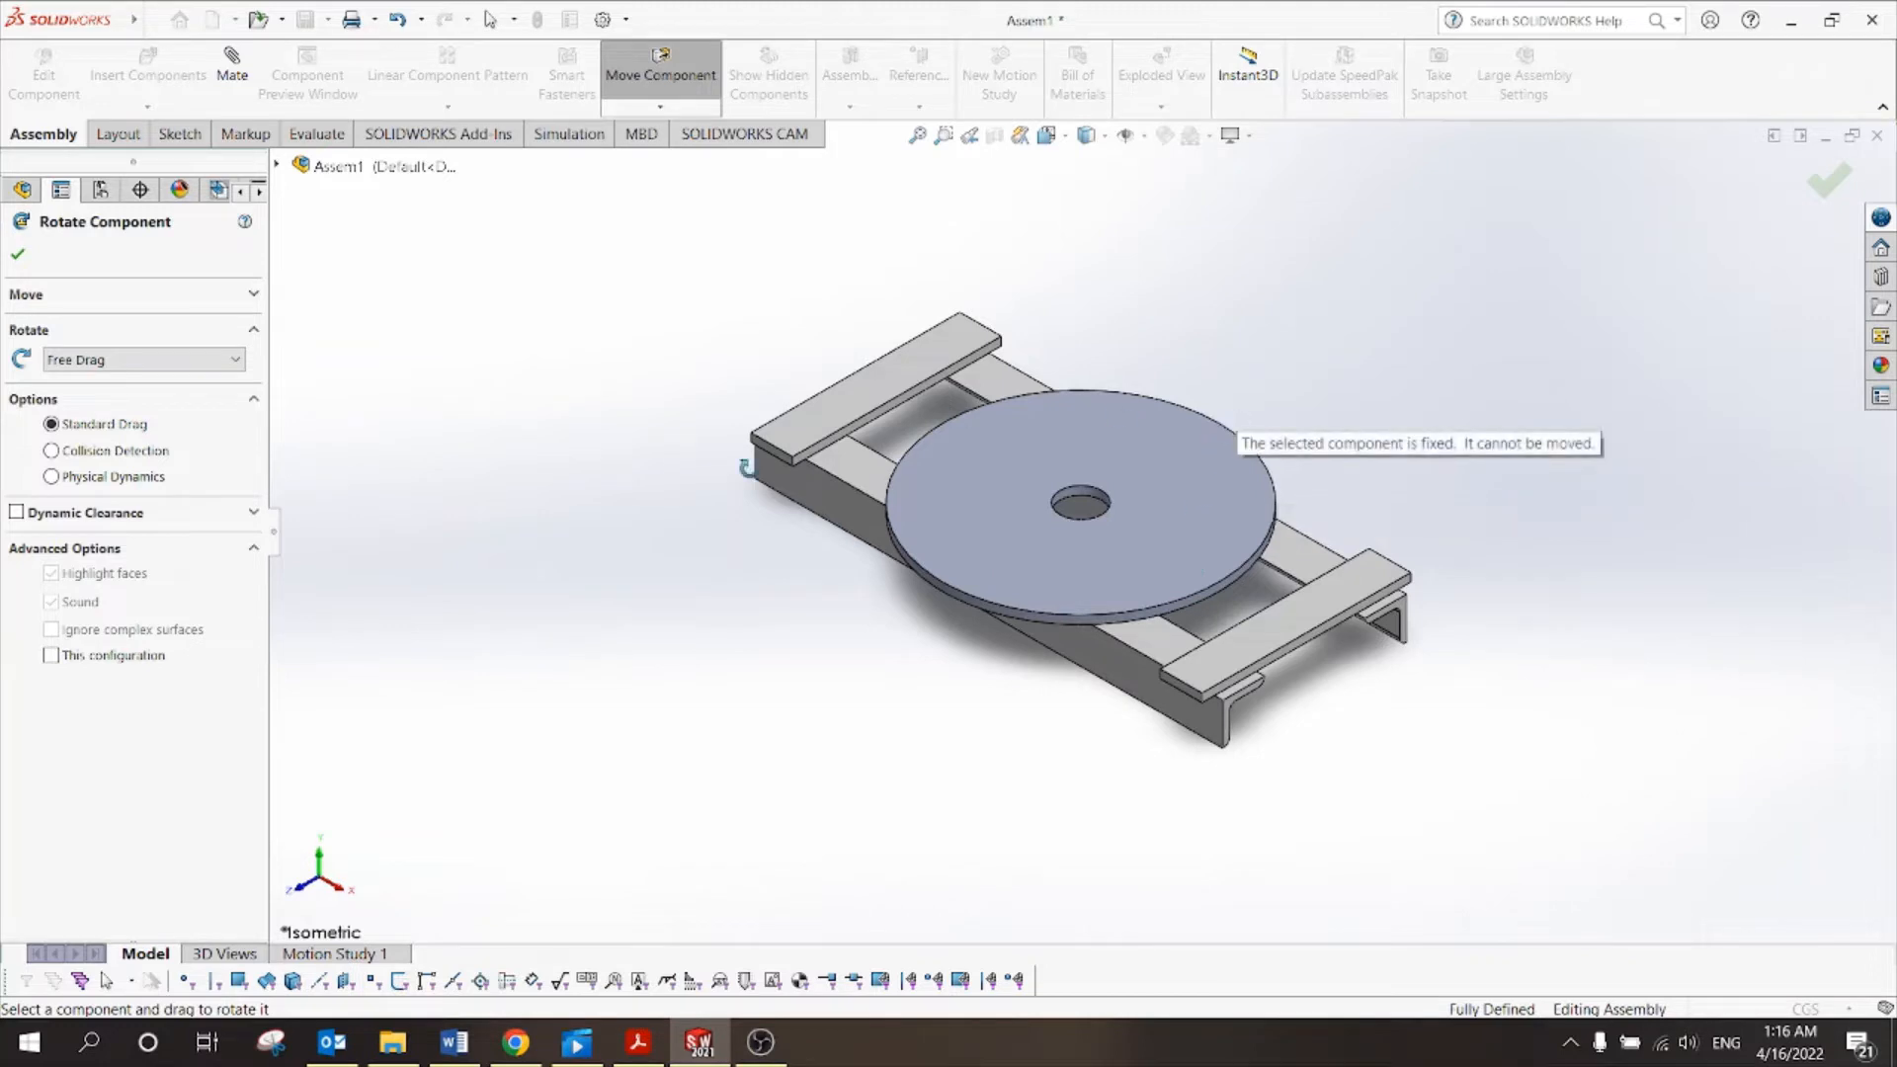
click(1829, 180)
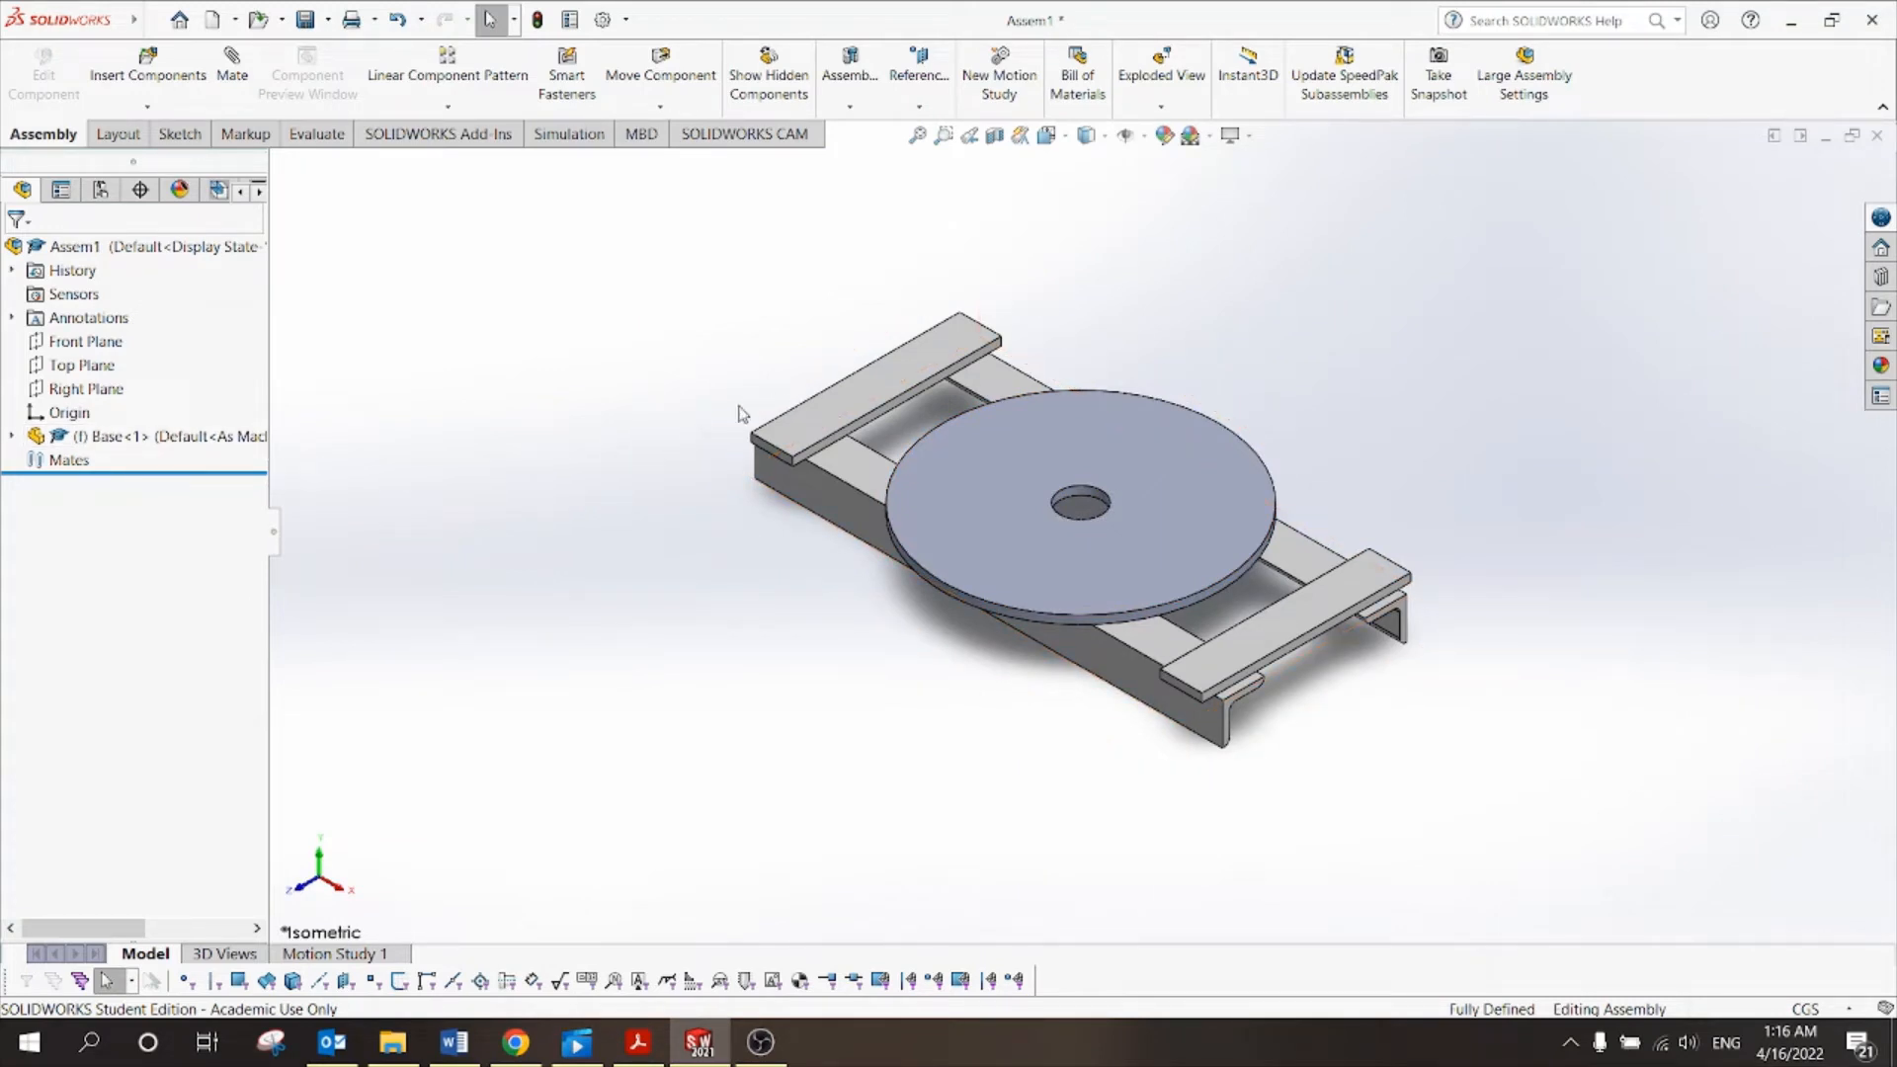
Float Base<1> and tilt it with Rotate Component, then orbit to inspect it.
right_click(811, 410)
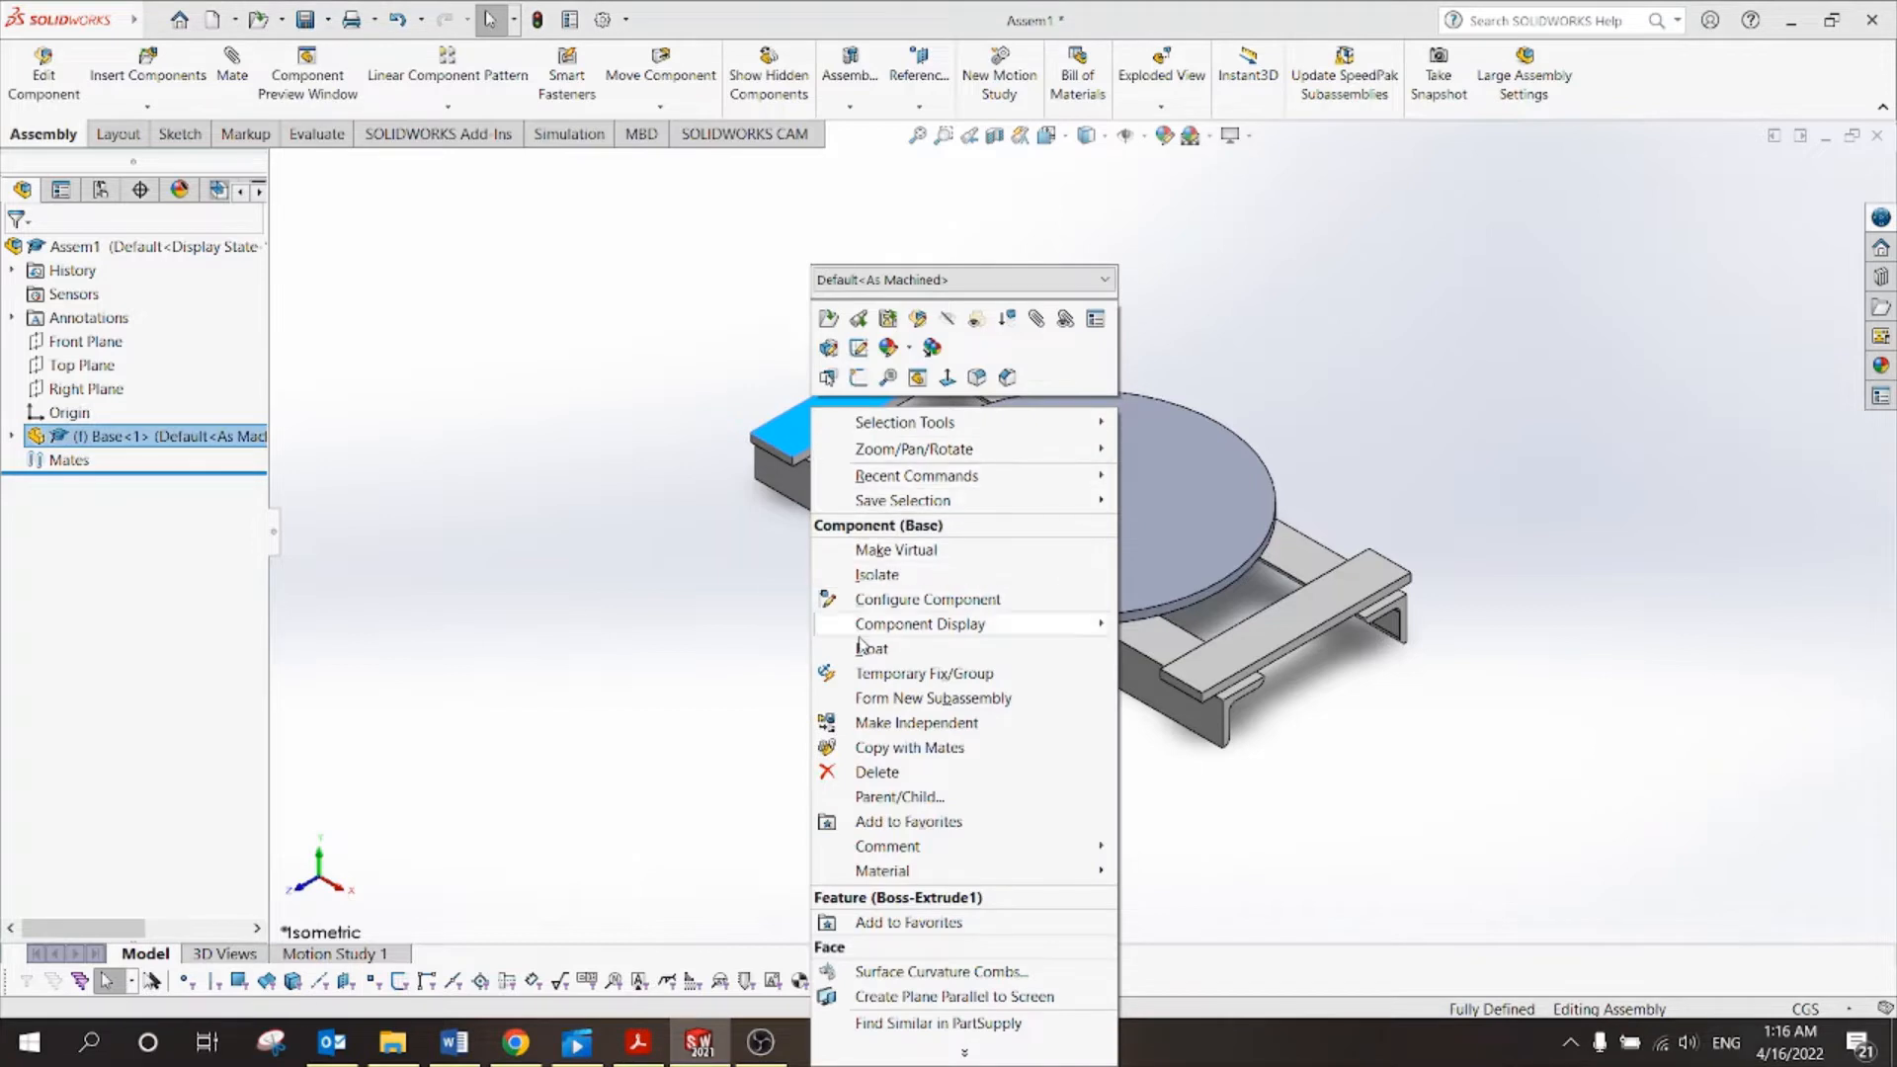
click(869, 649)
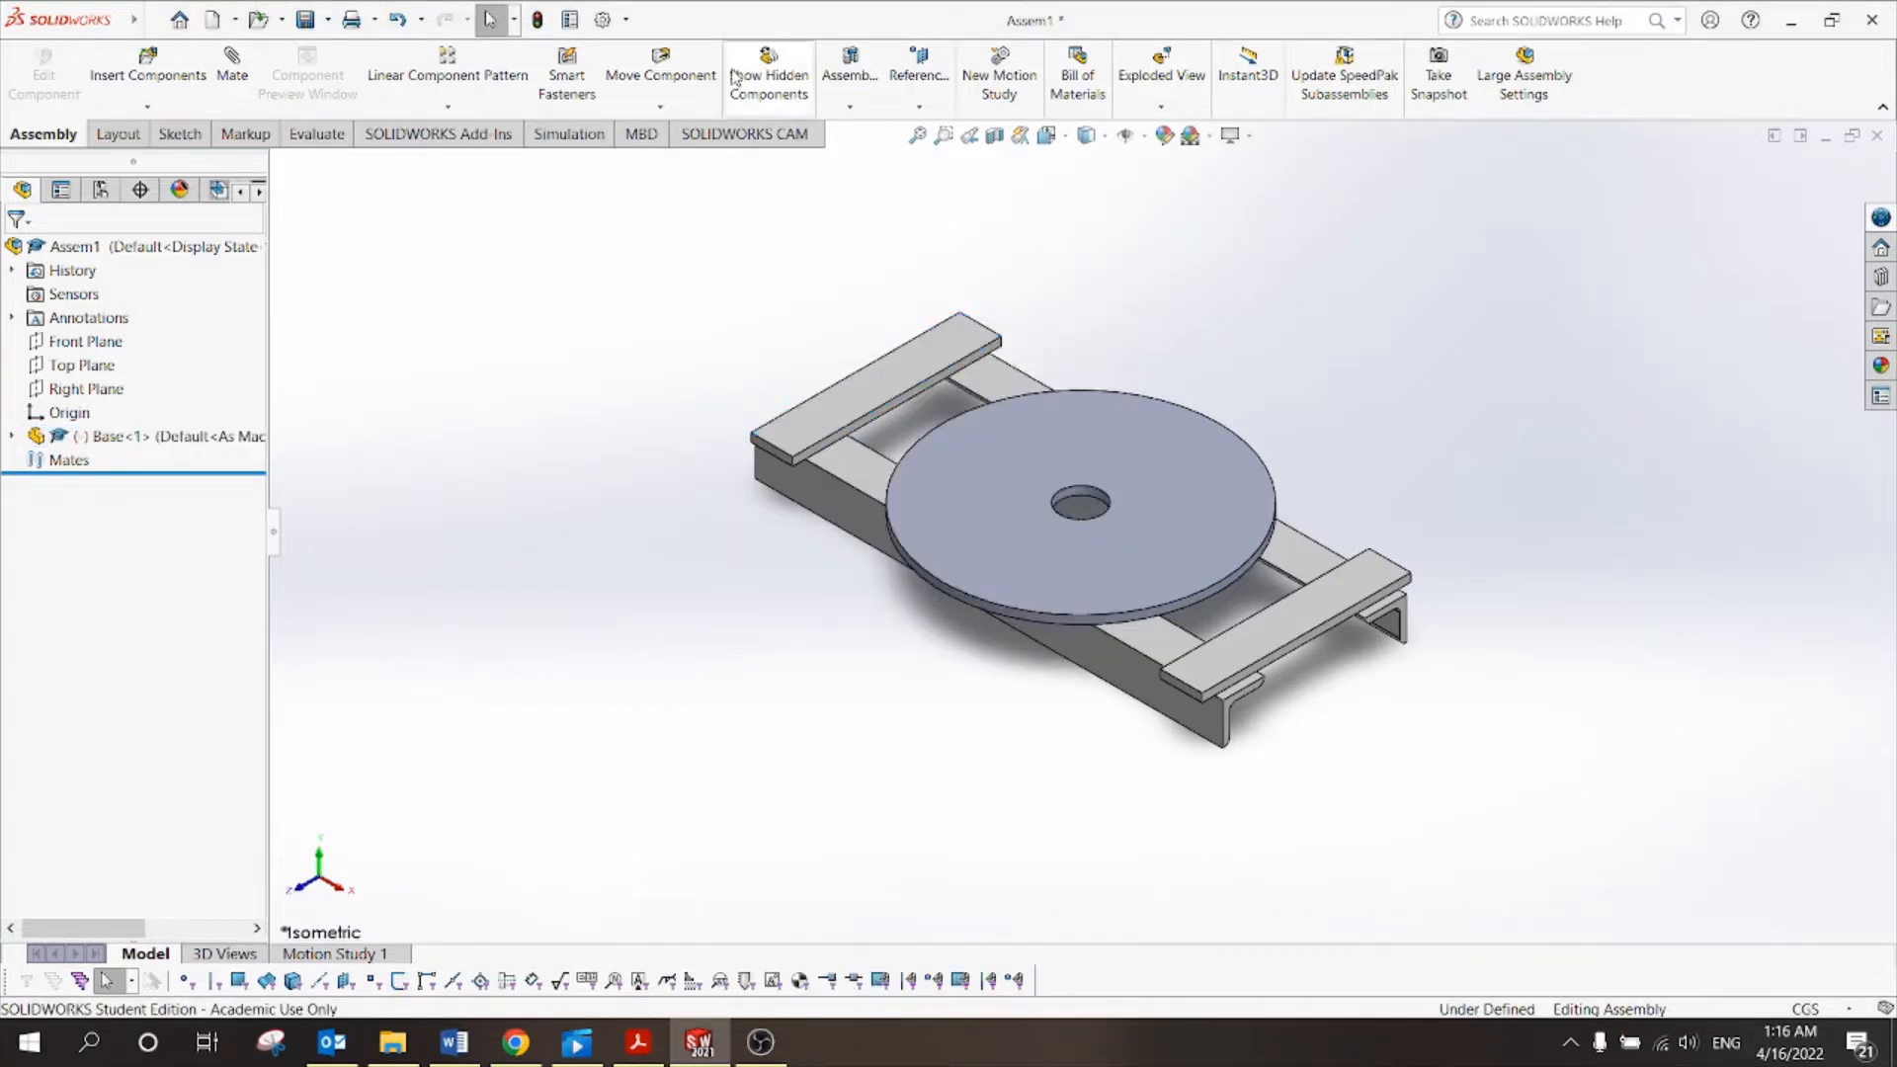
click(657, 111)
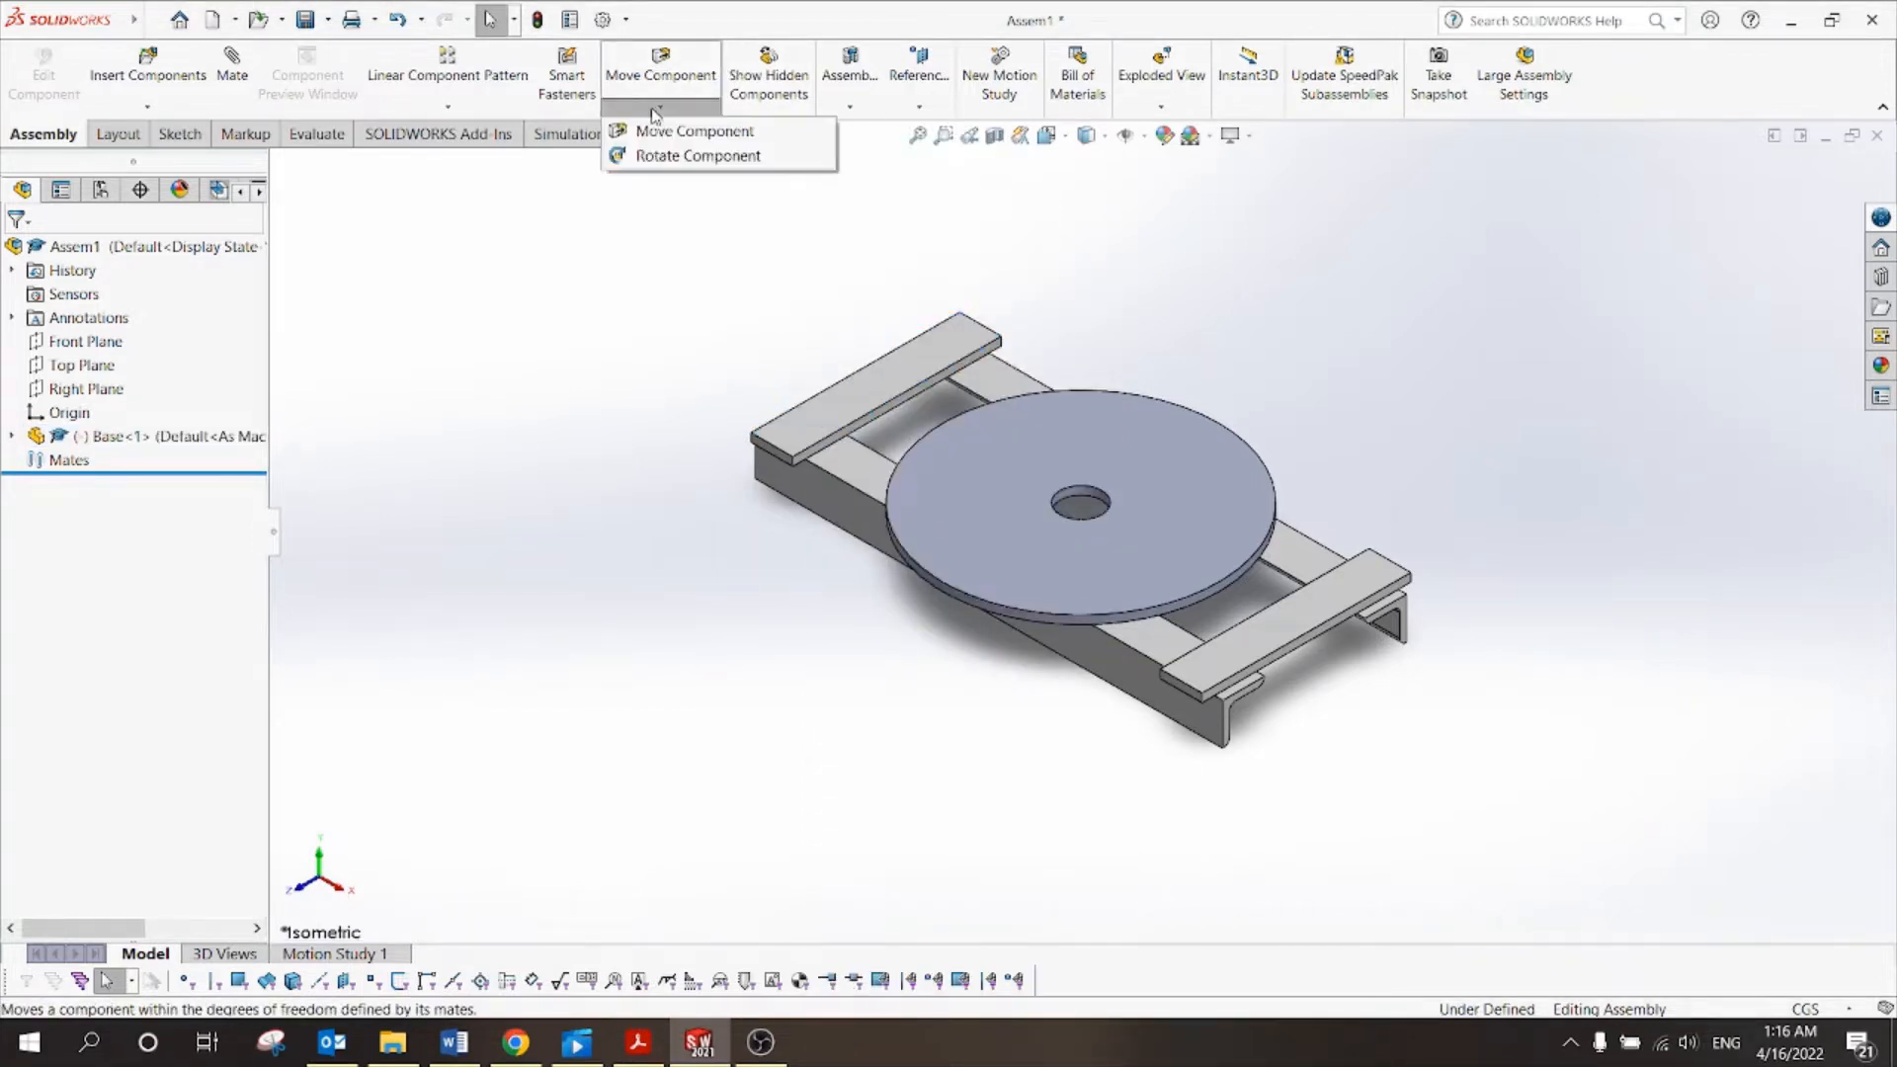
click(692, 152)
drag(971, 505, 1131, 449)
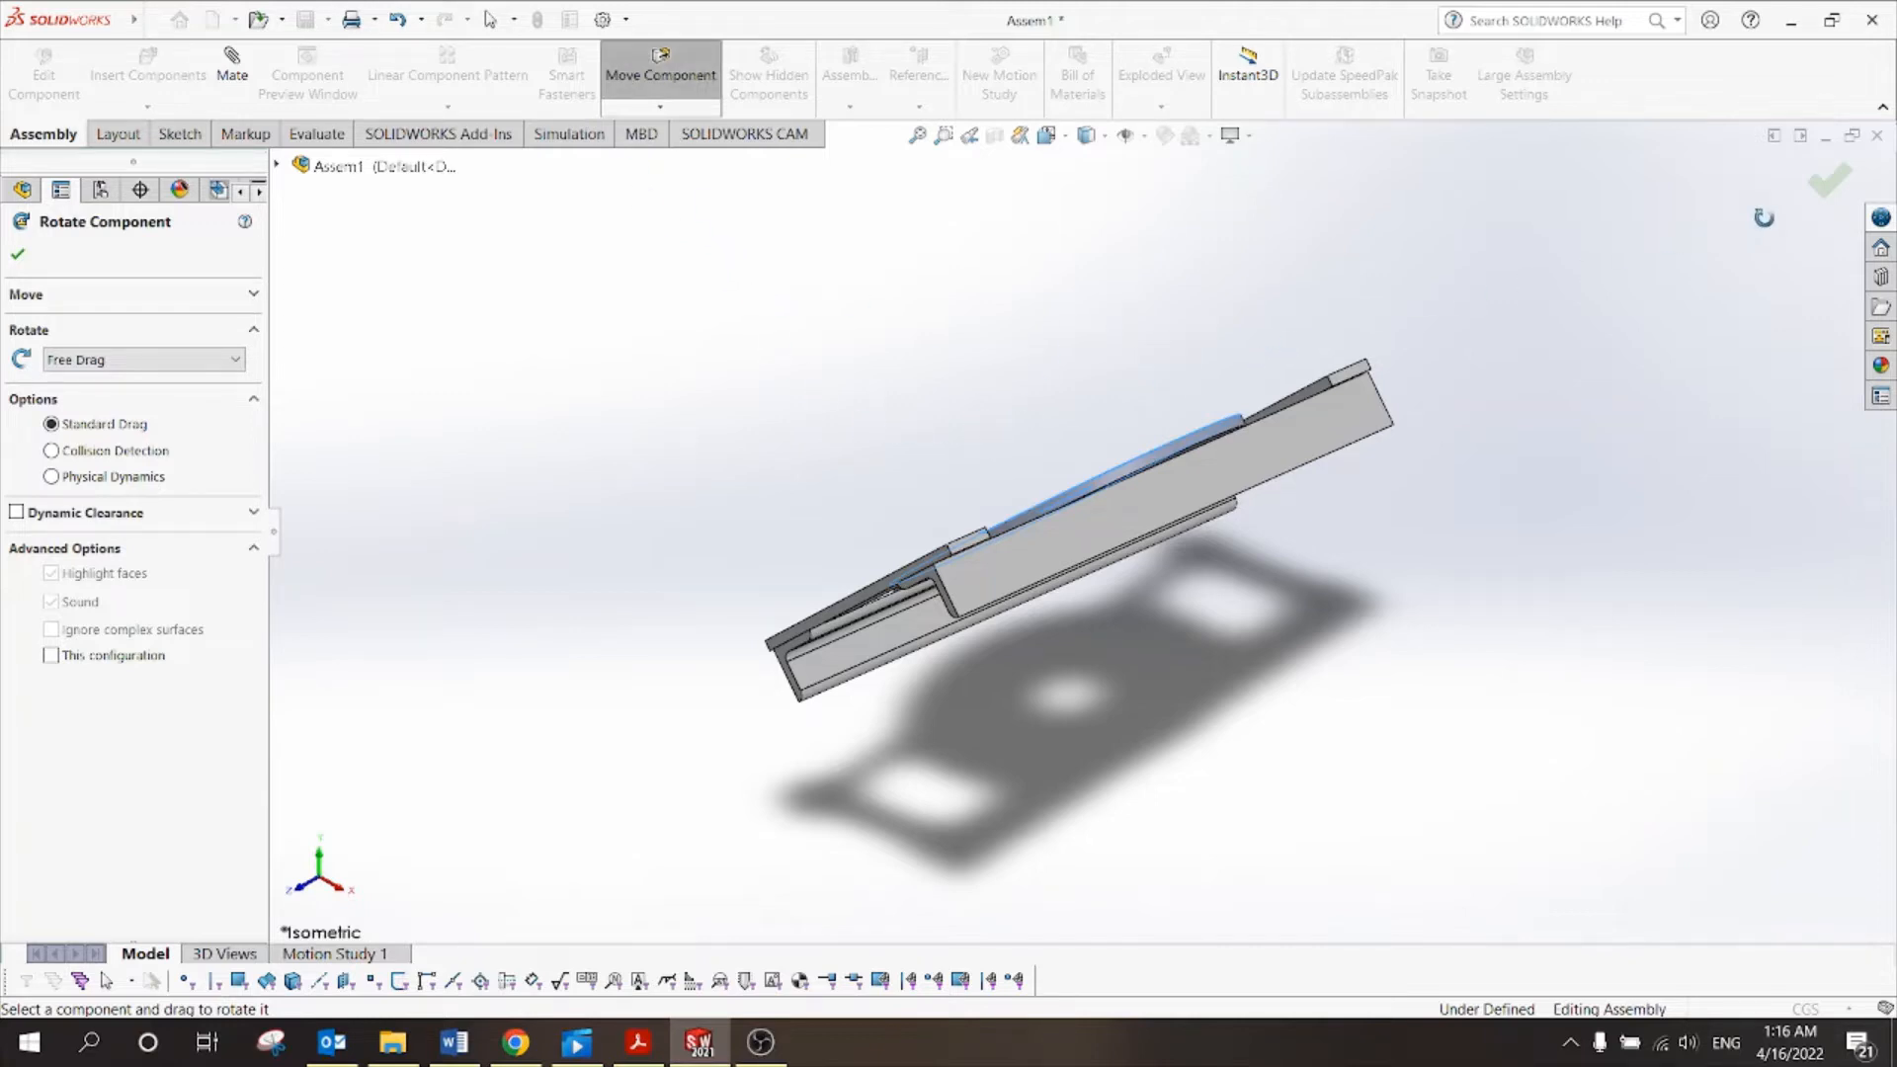
click(1829, 180)
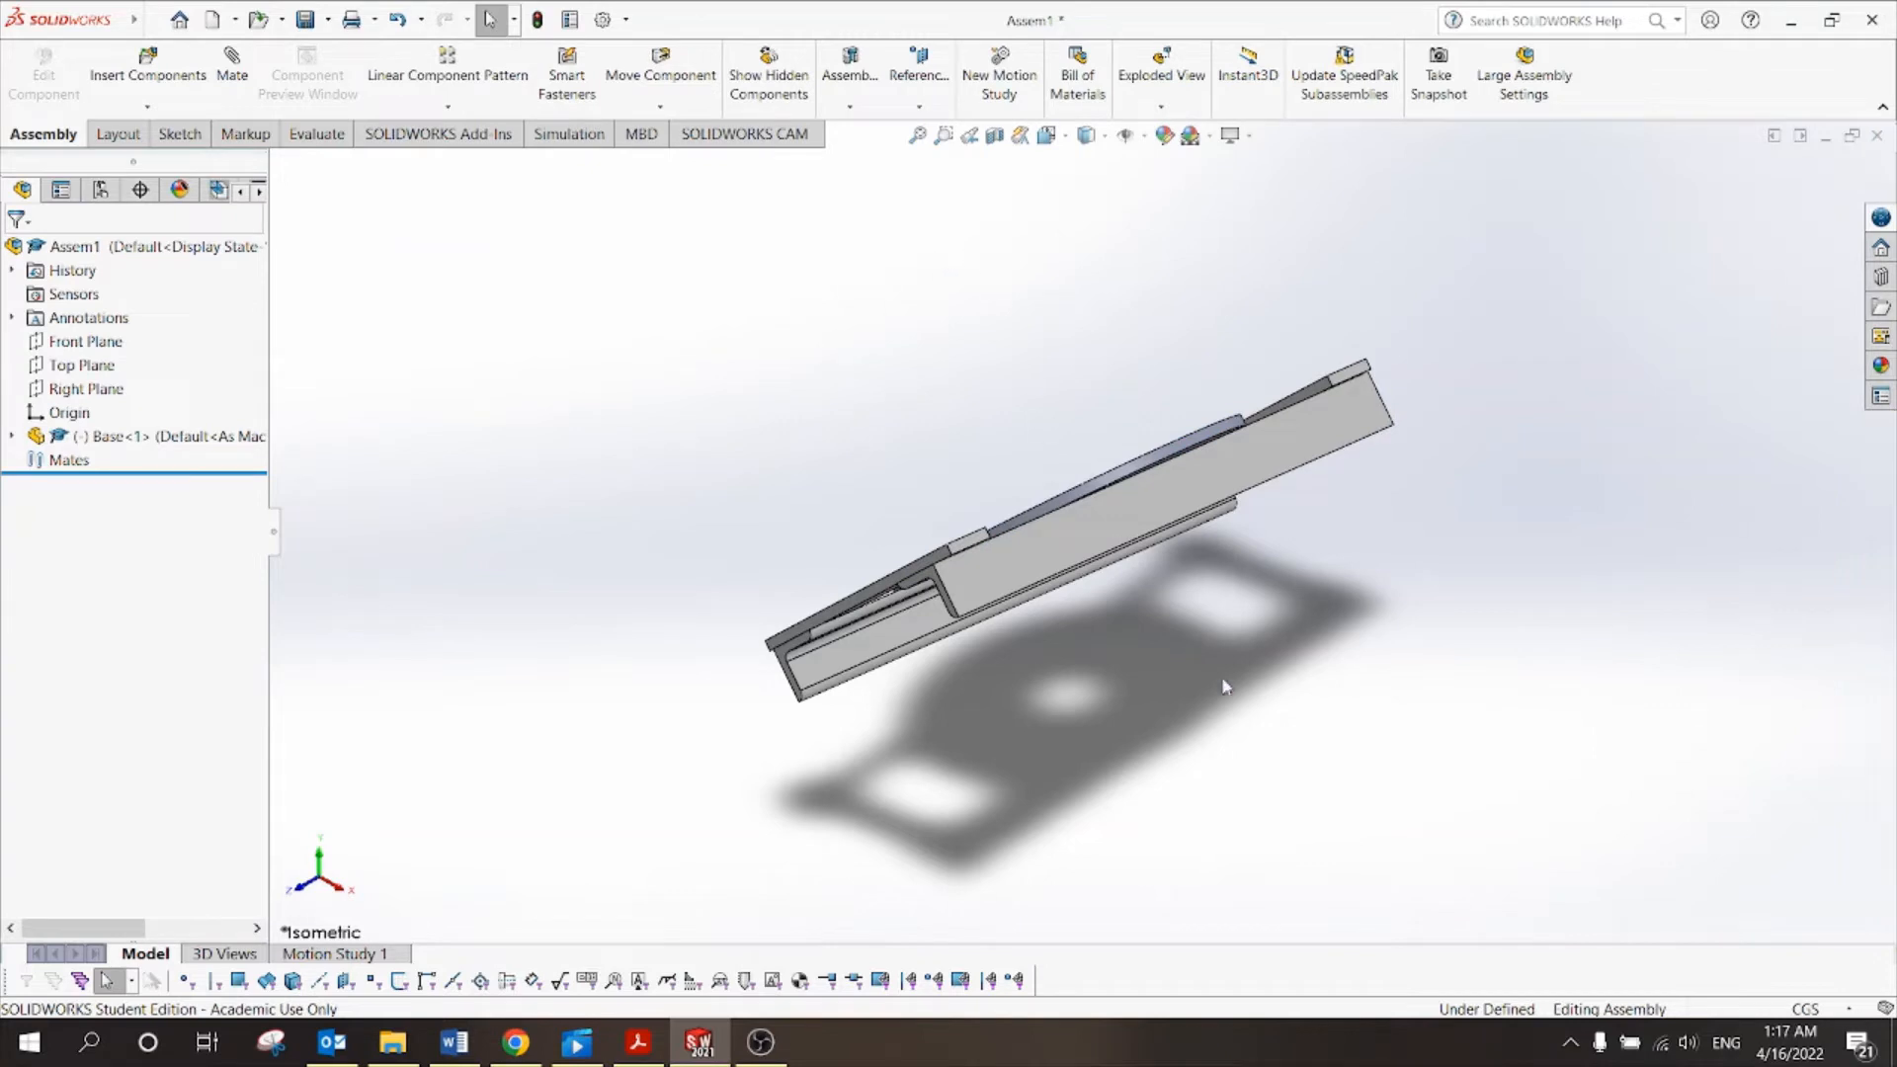
middle_drag(1225, 687, 1125, 496)
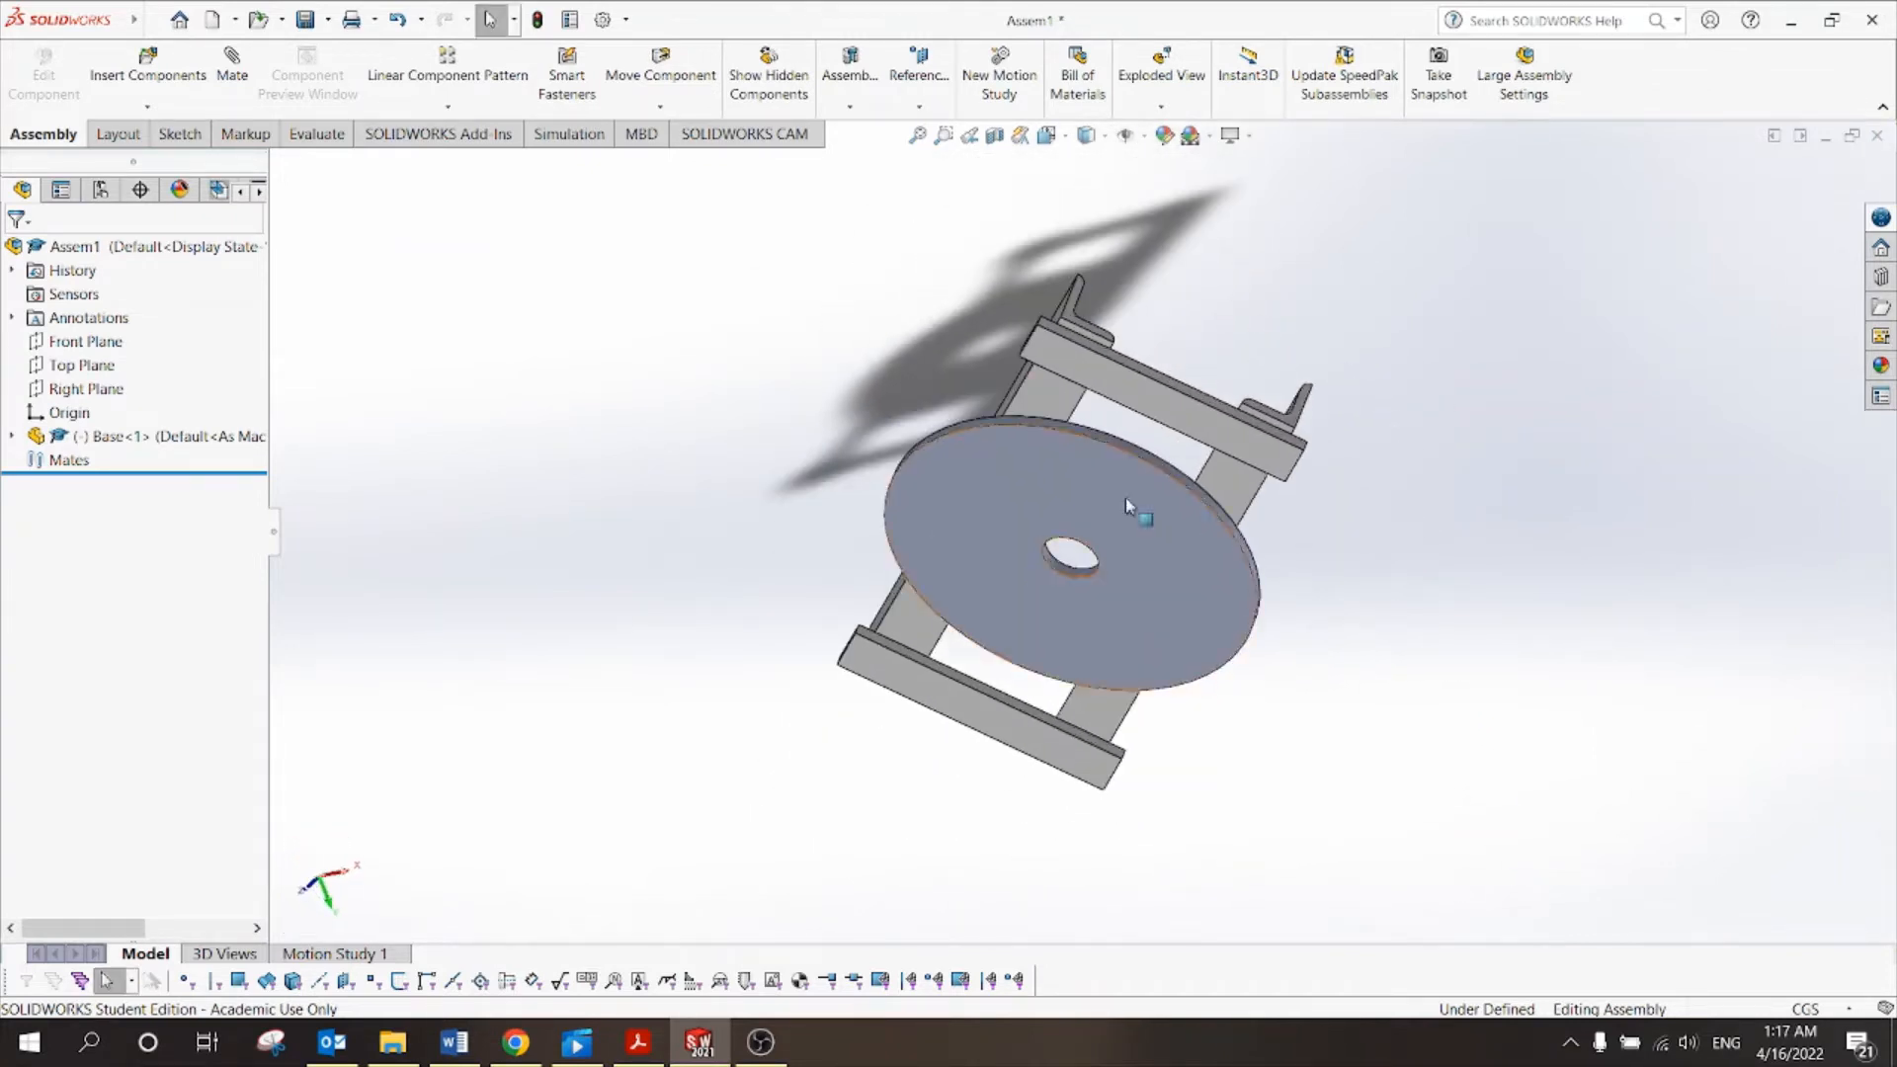
Reset the view to isometric, glance at the Move Component options, then bring Tut 10.pdf forward.
click(1067, 139)
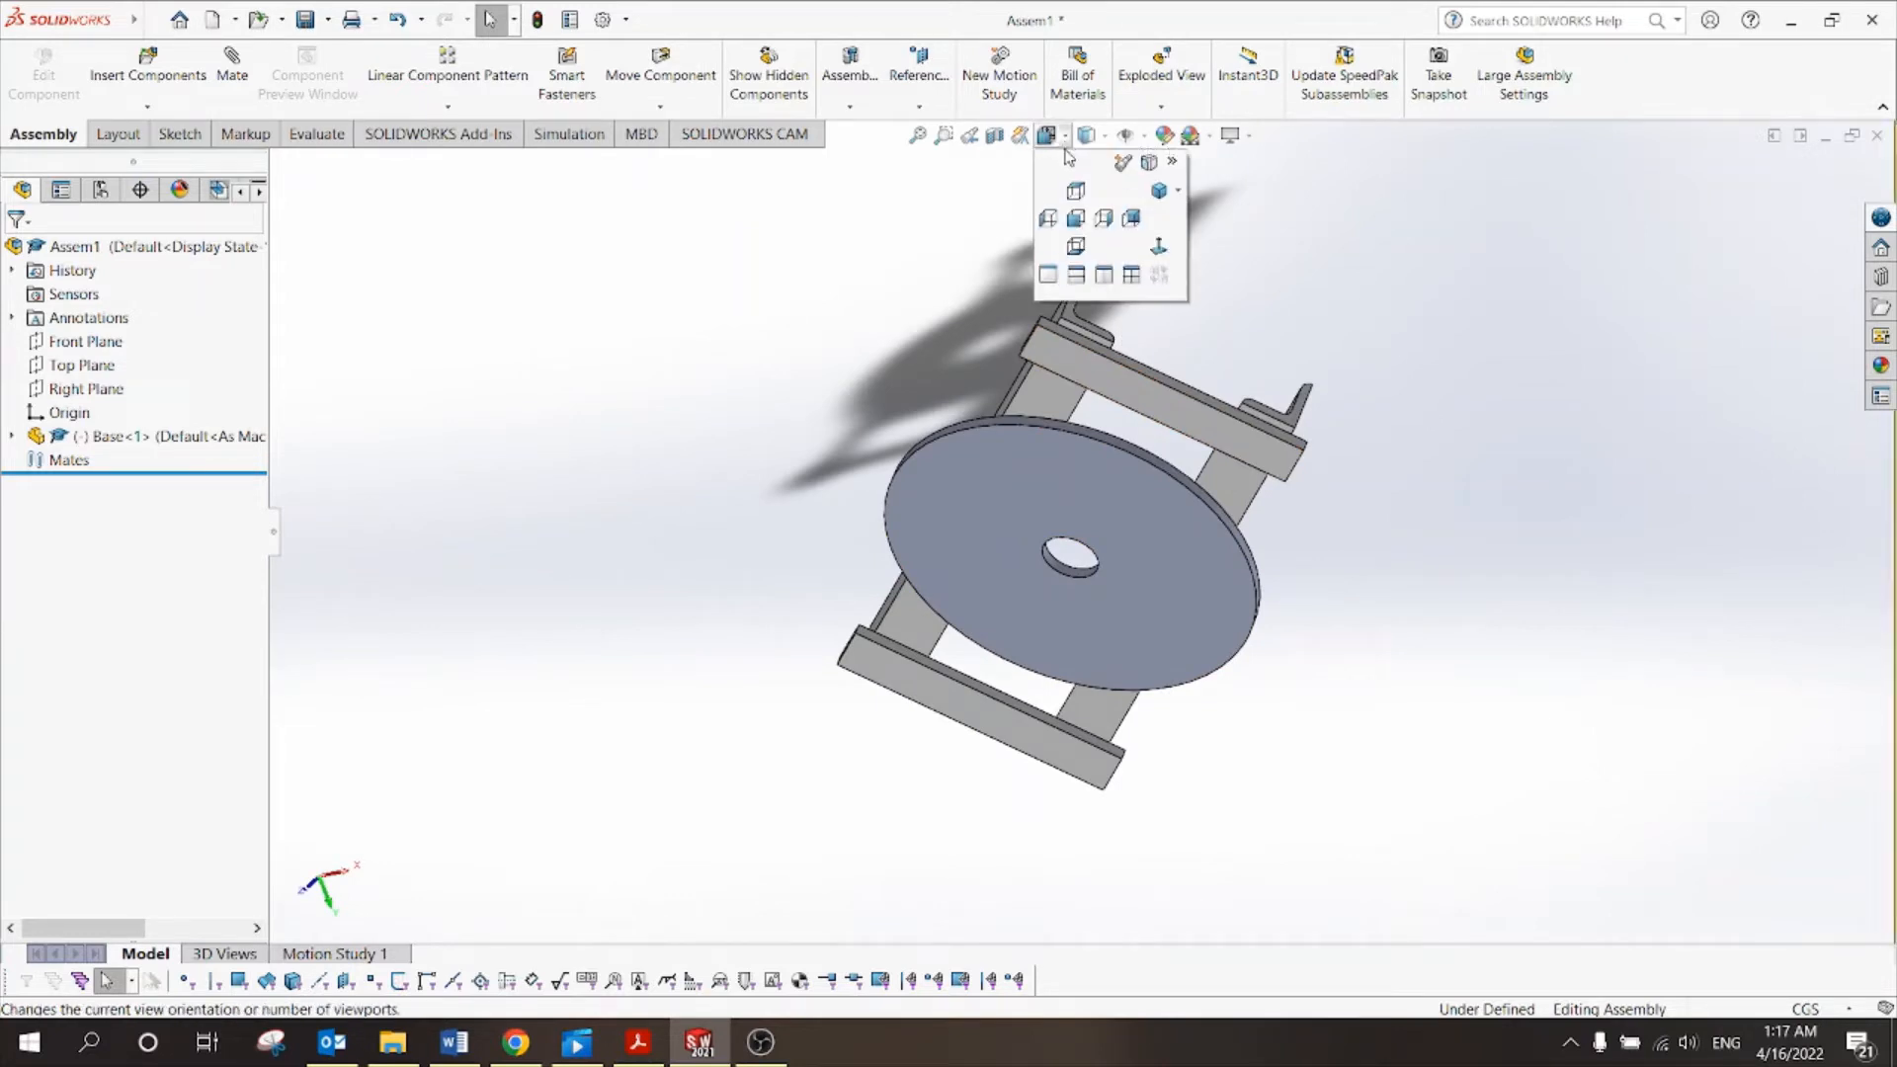
click(1159, 191)
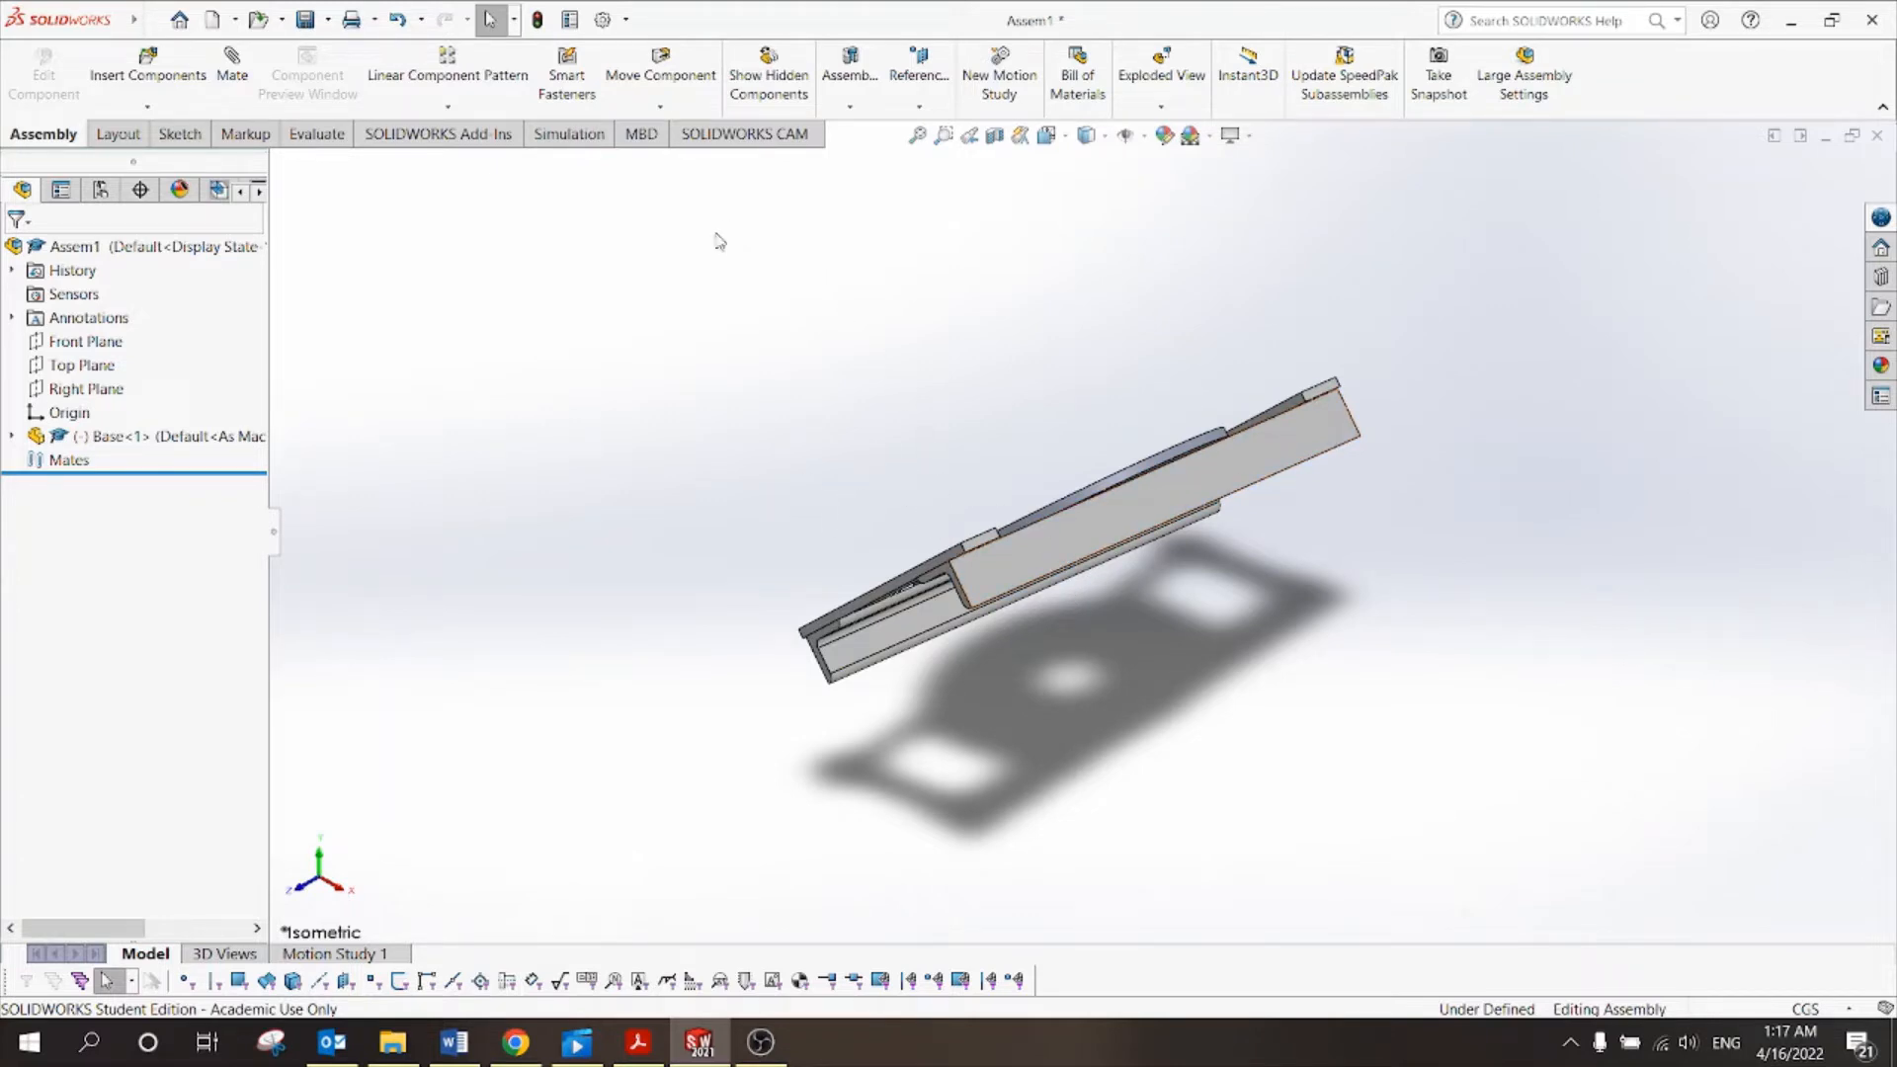
click(661, 106)
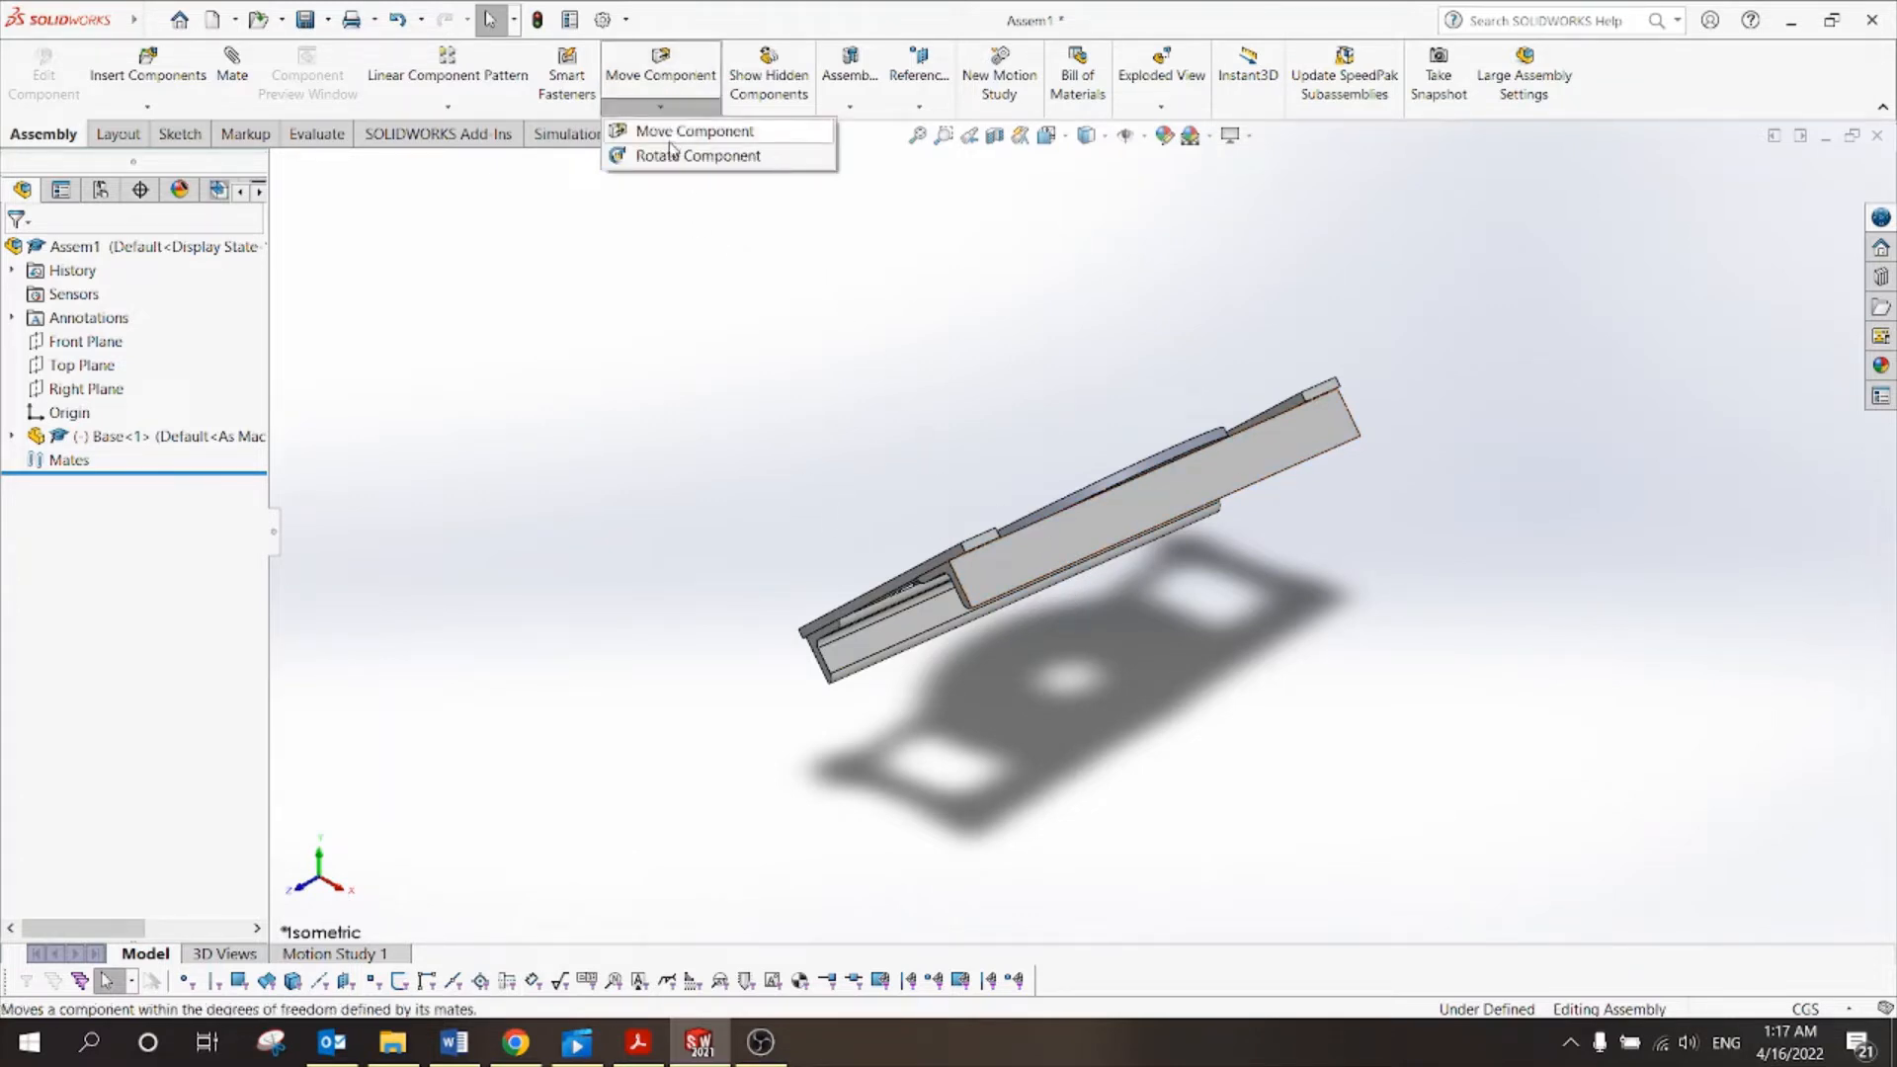
click(700, 318)
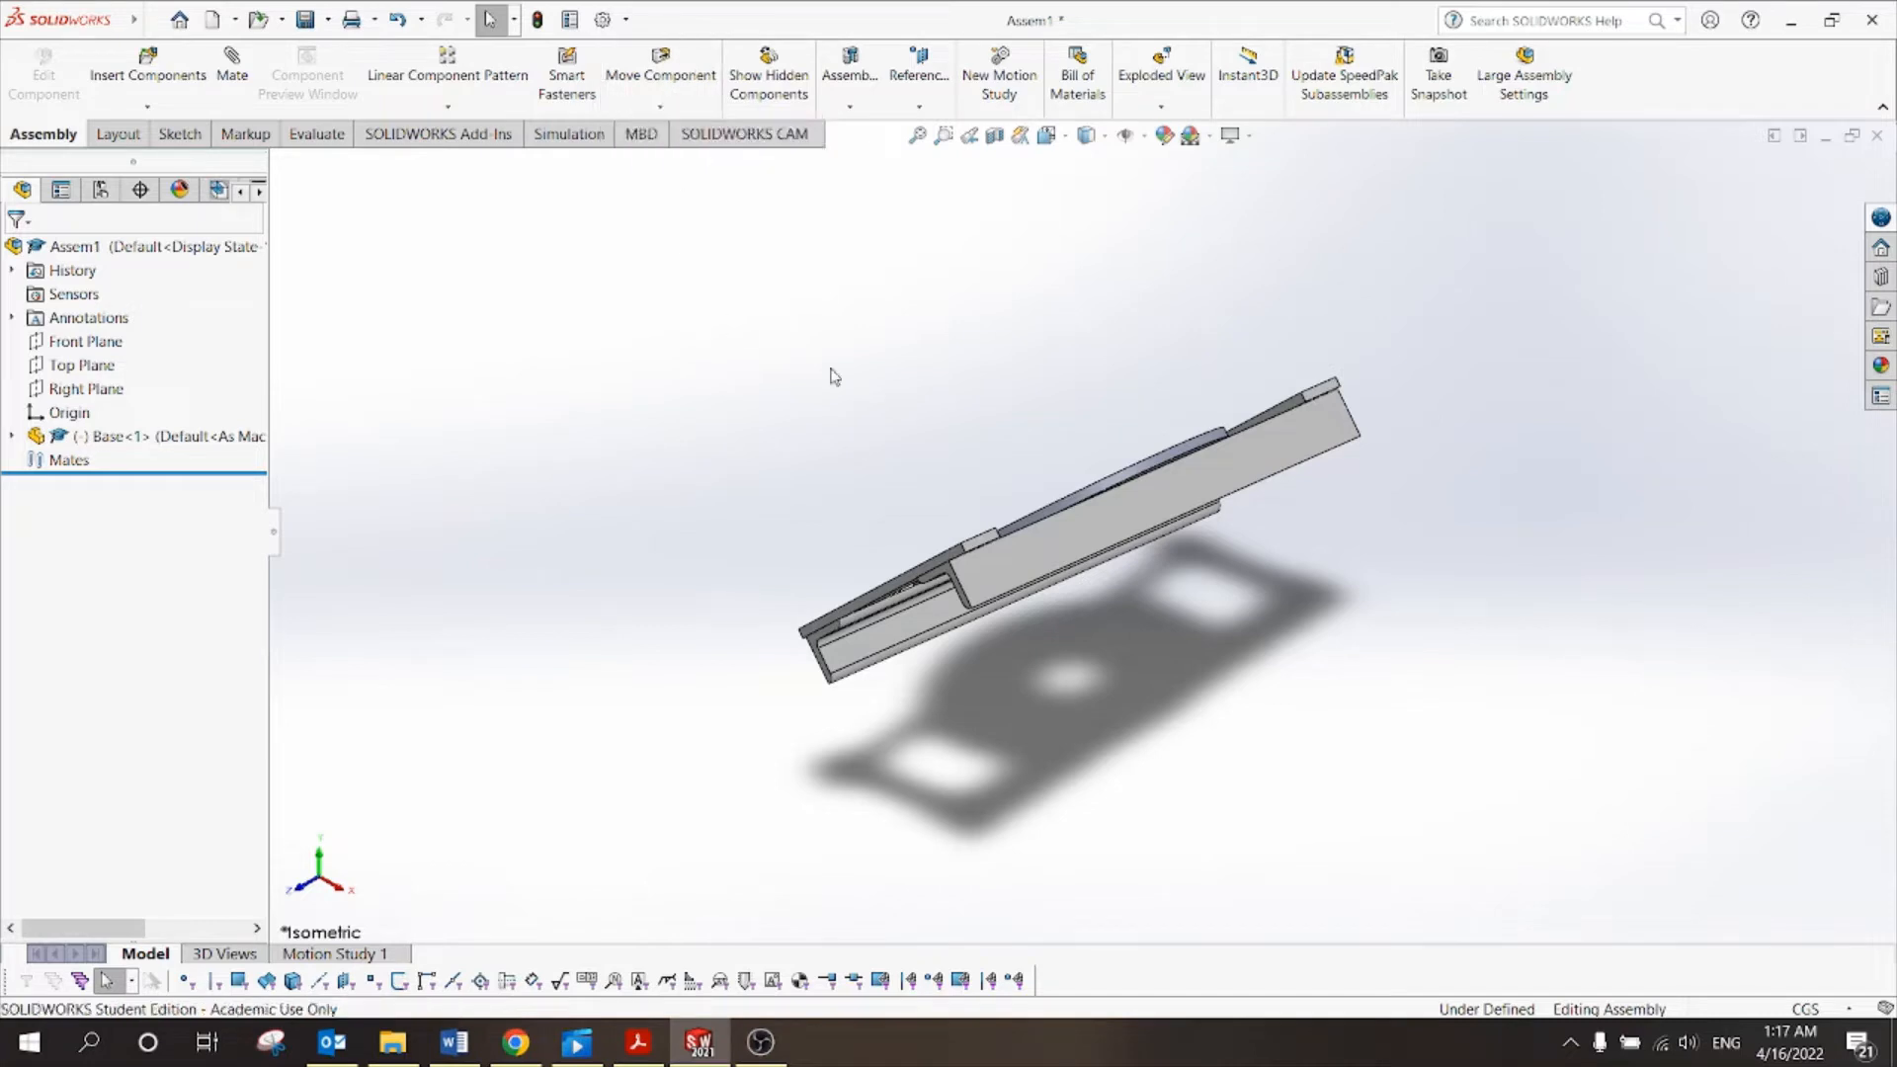
click(637, 1042)
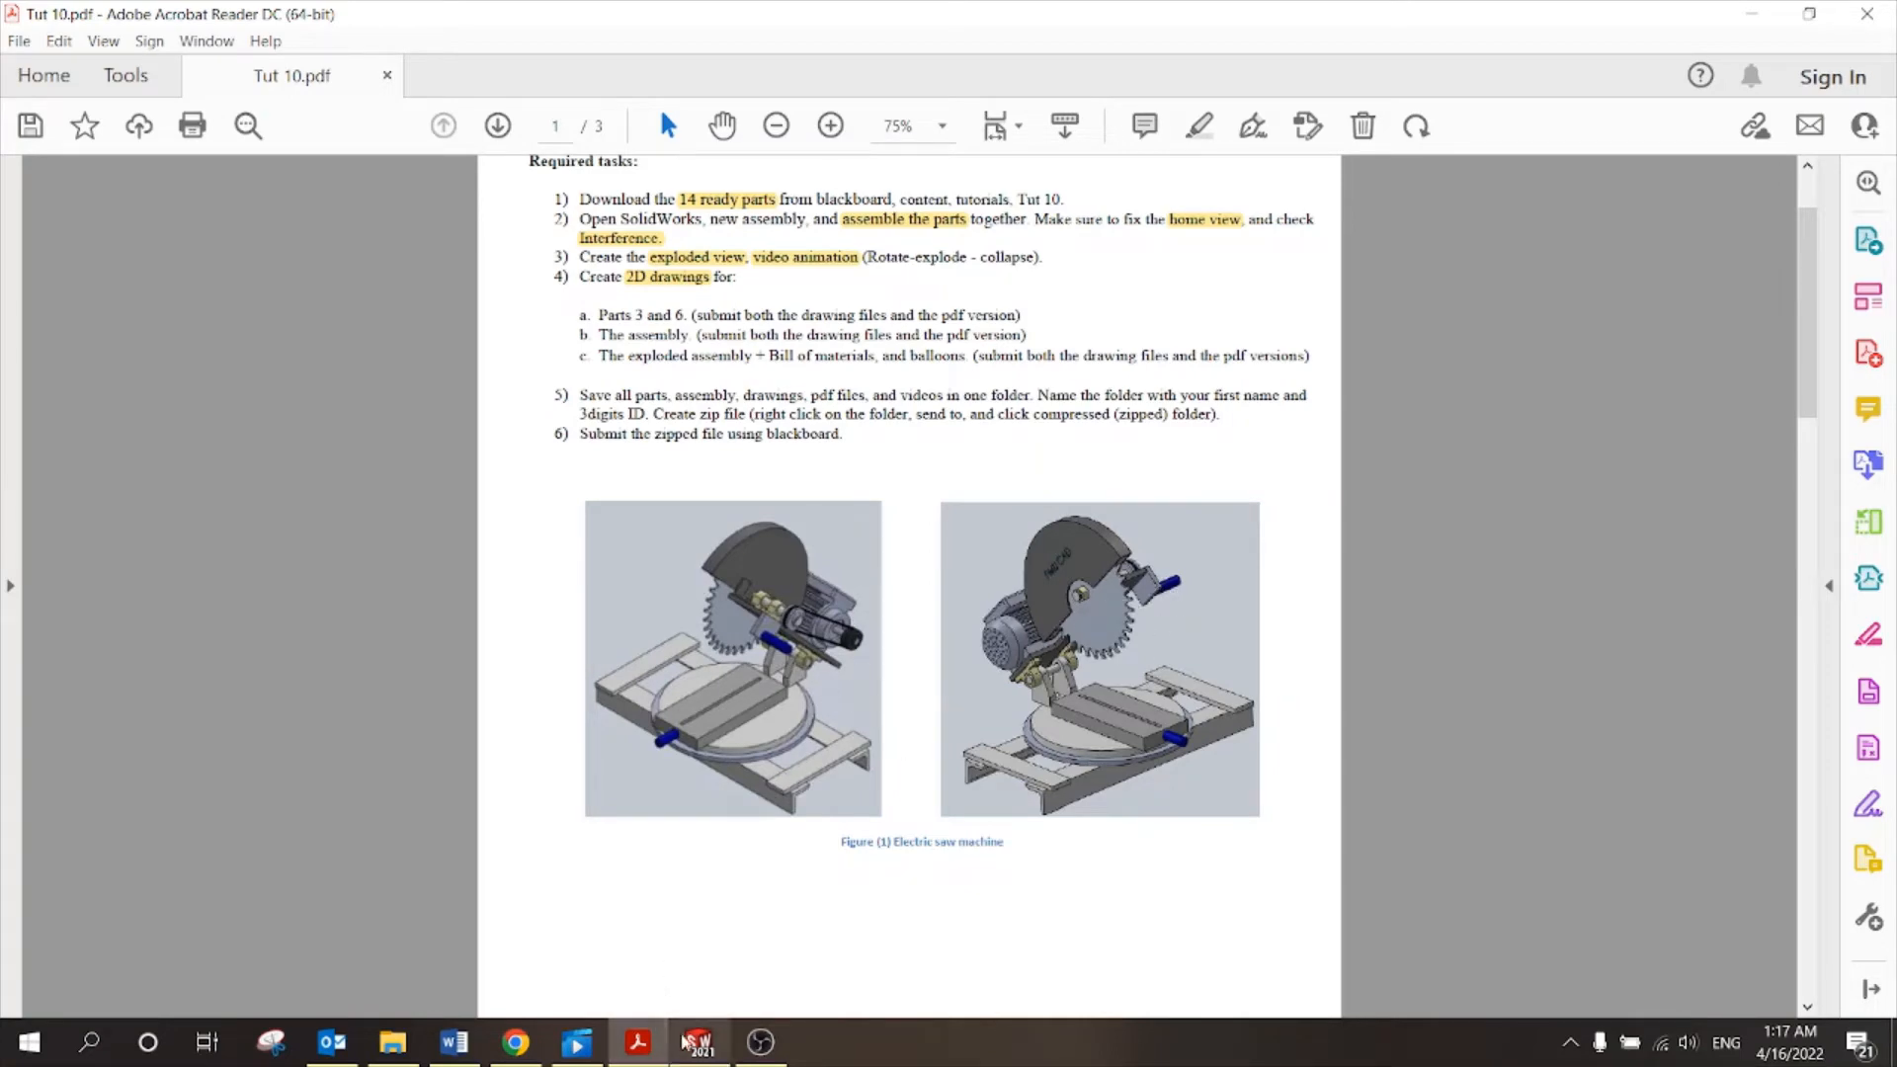
Switch back to SOLIDWORKS and orbit the assembly to see the disc on top.
click(699, 1043)
middle_drag(1049, 579, 1285, 597)
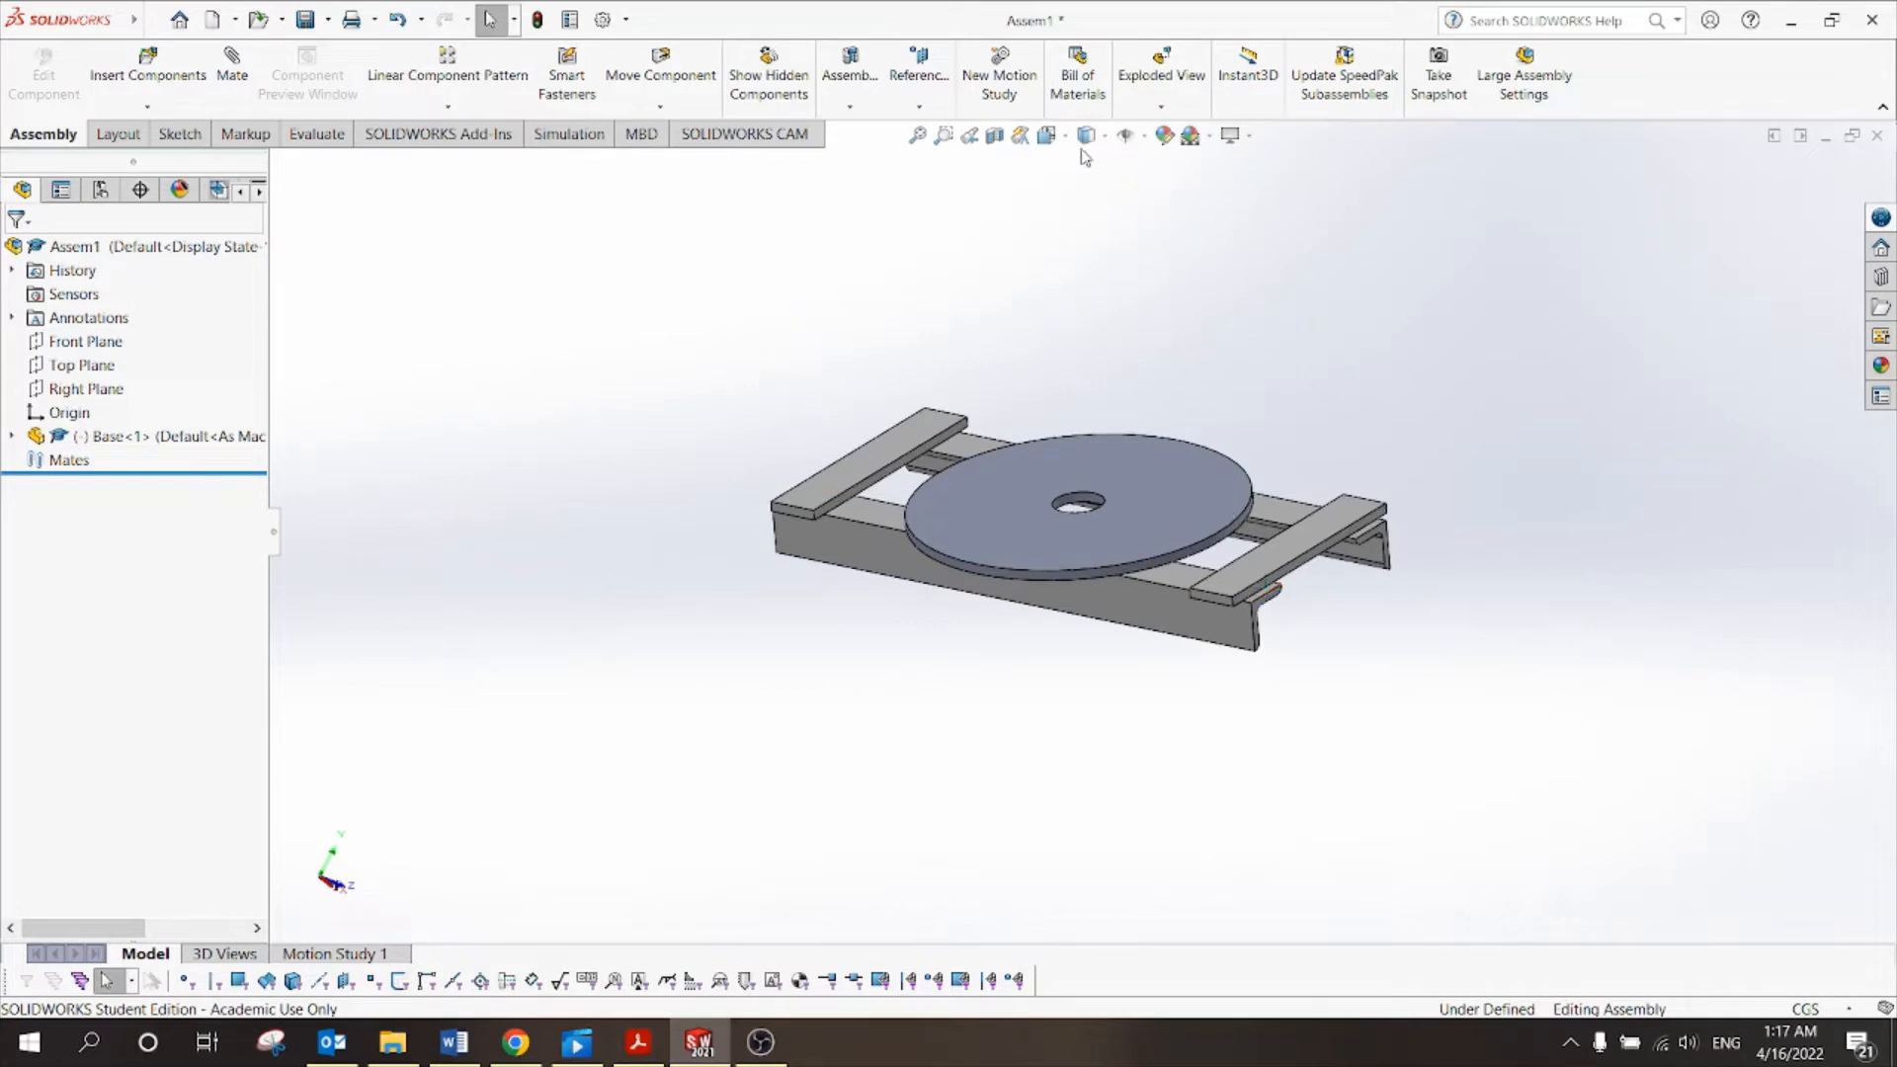
Reset to isometric, check the tutorial's task list, and inspect the disc's top face from above.
click(1047, 135)
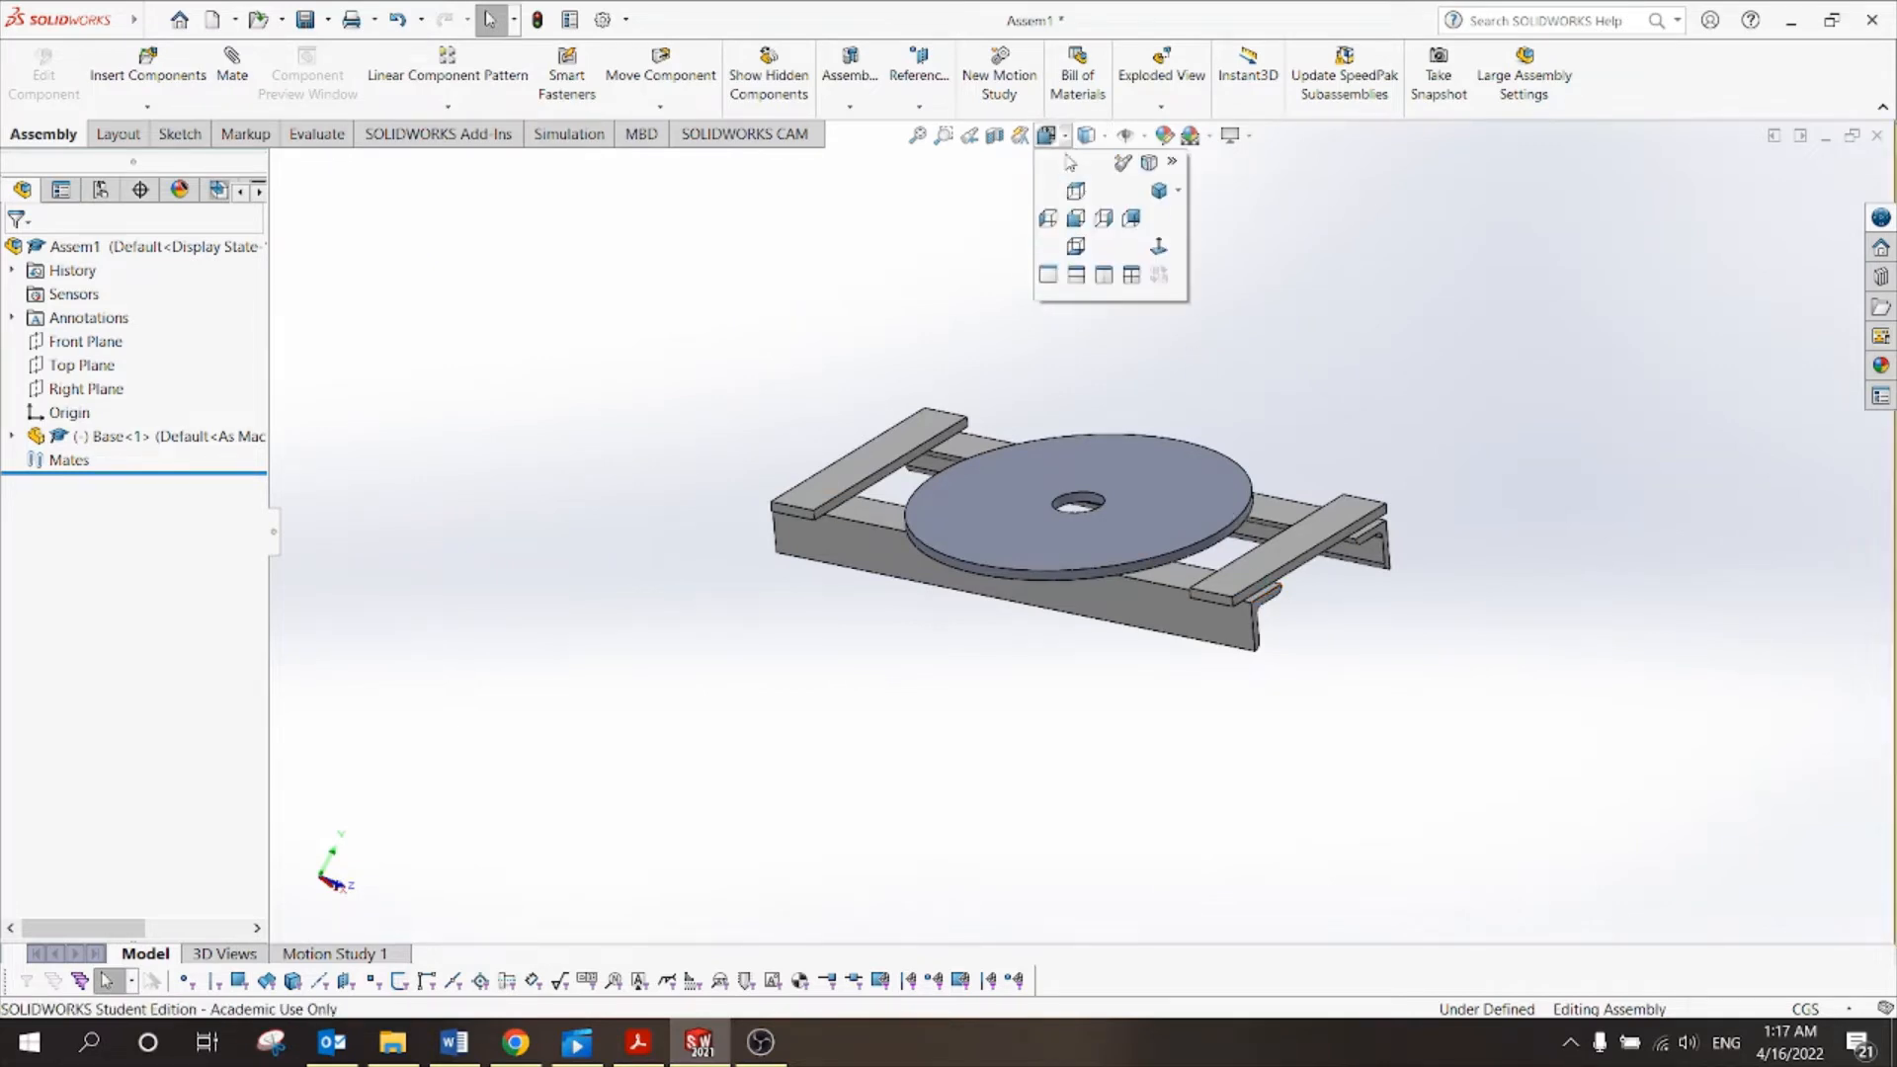
click(1158, 192)
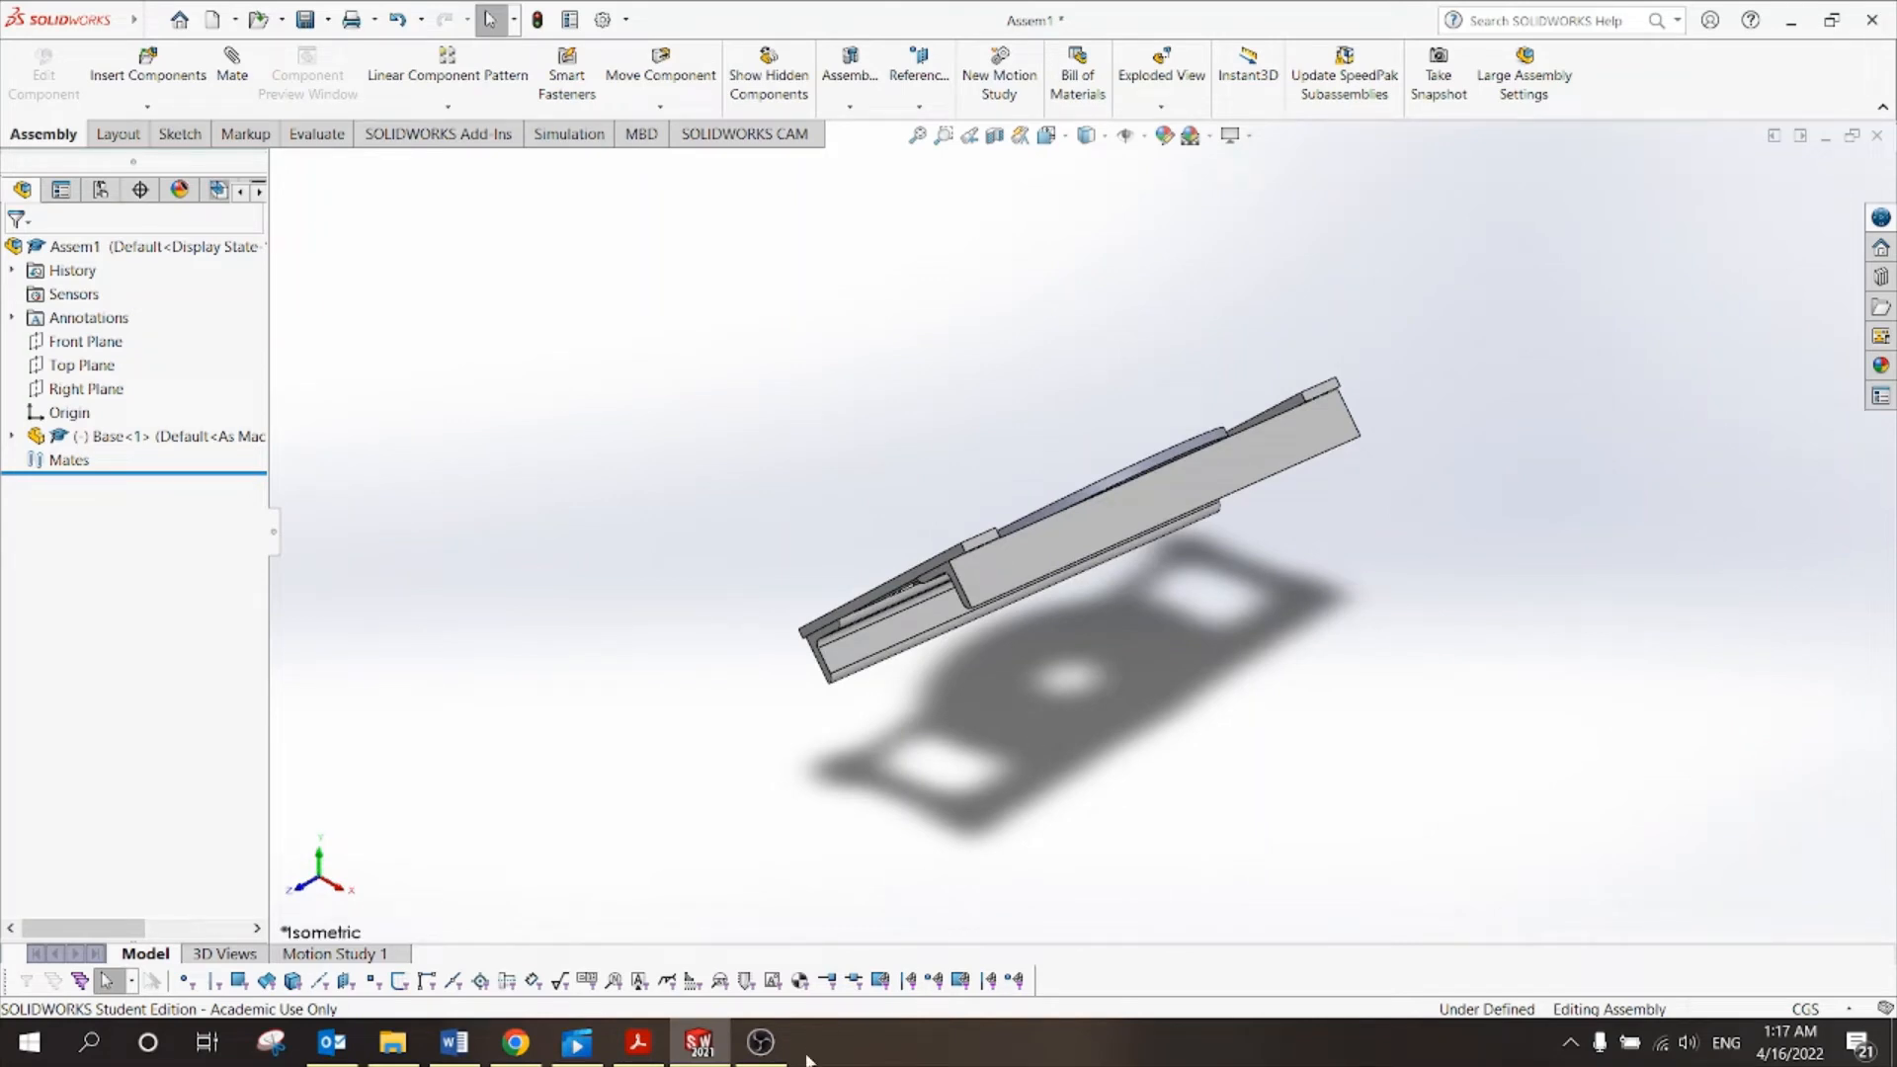
click(638, 1042)
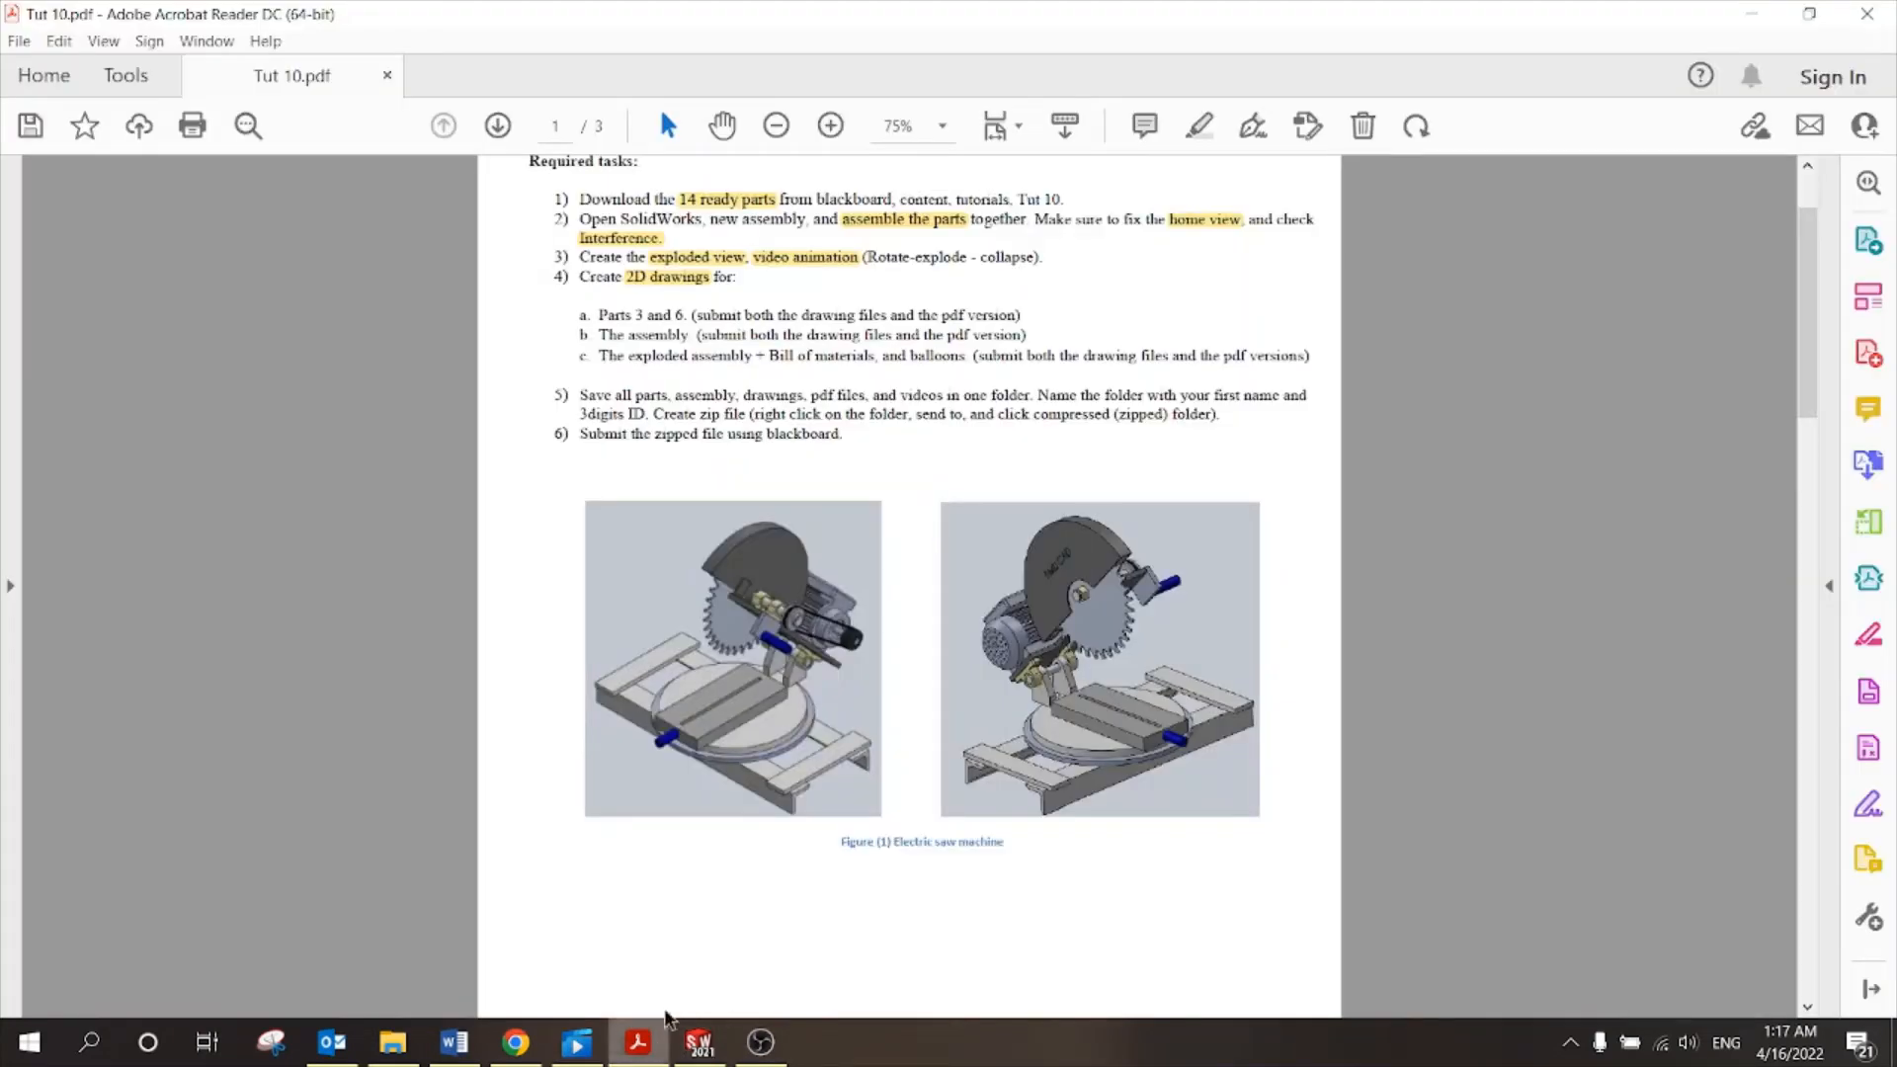
click(1185, 219)
click(1166, 327)
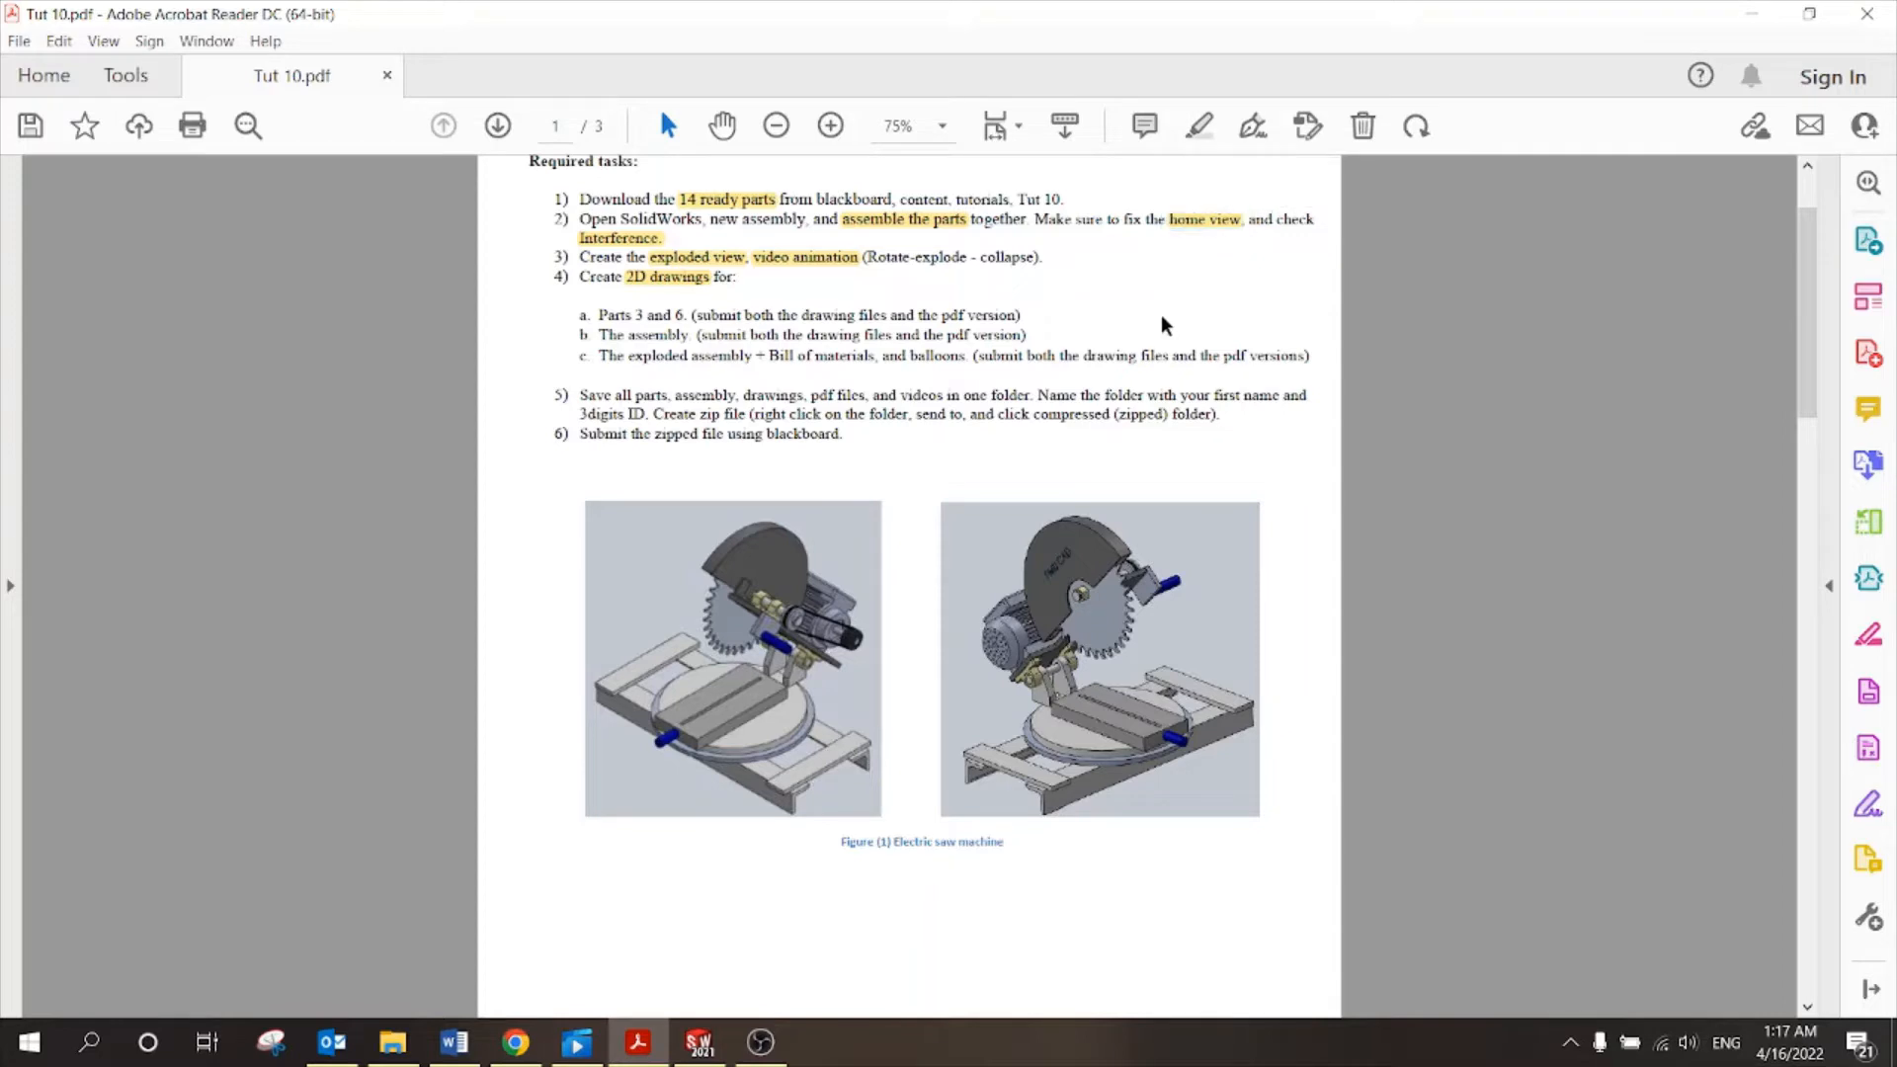
click(698, 1043)
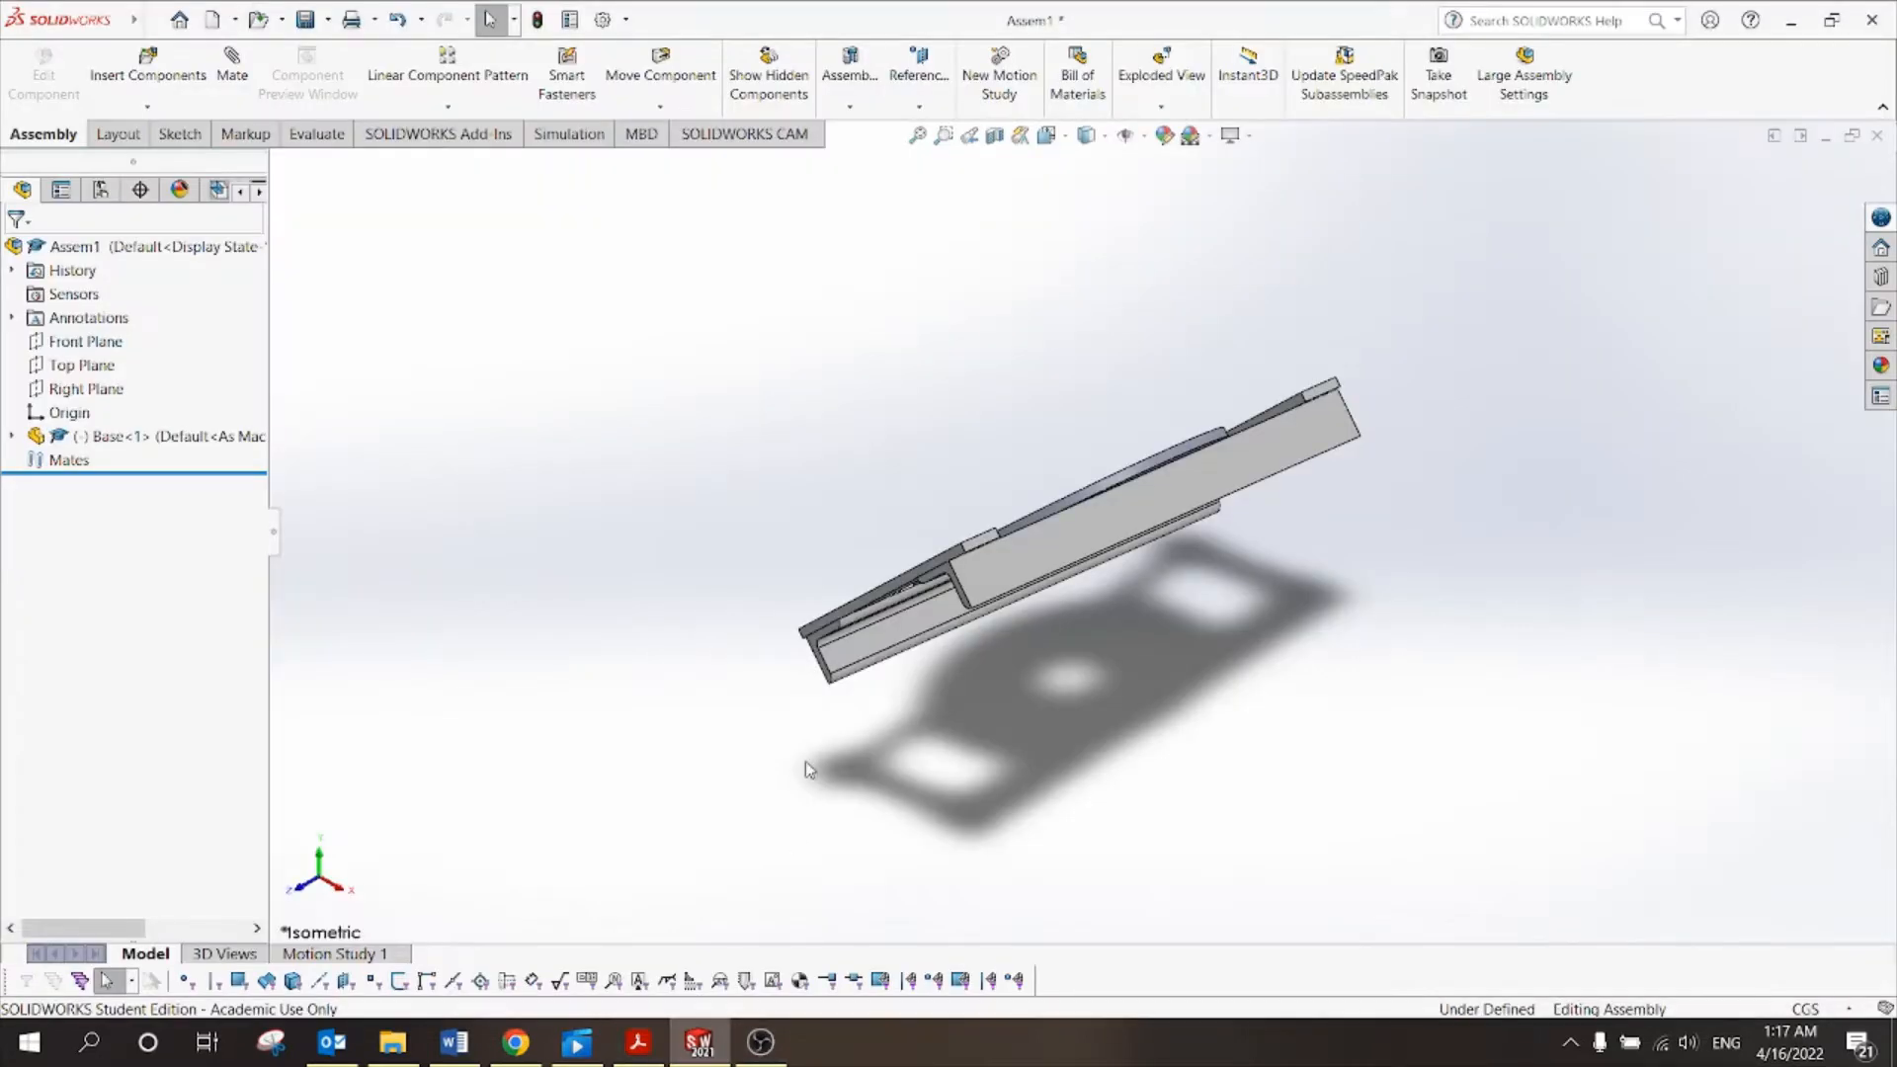
middle_drag(1063, 702, 1325, 469)
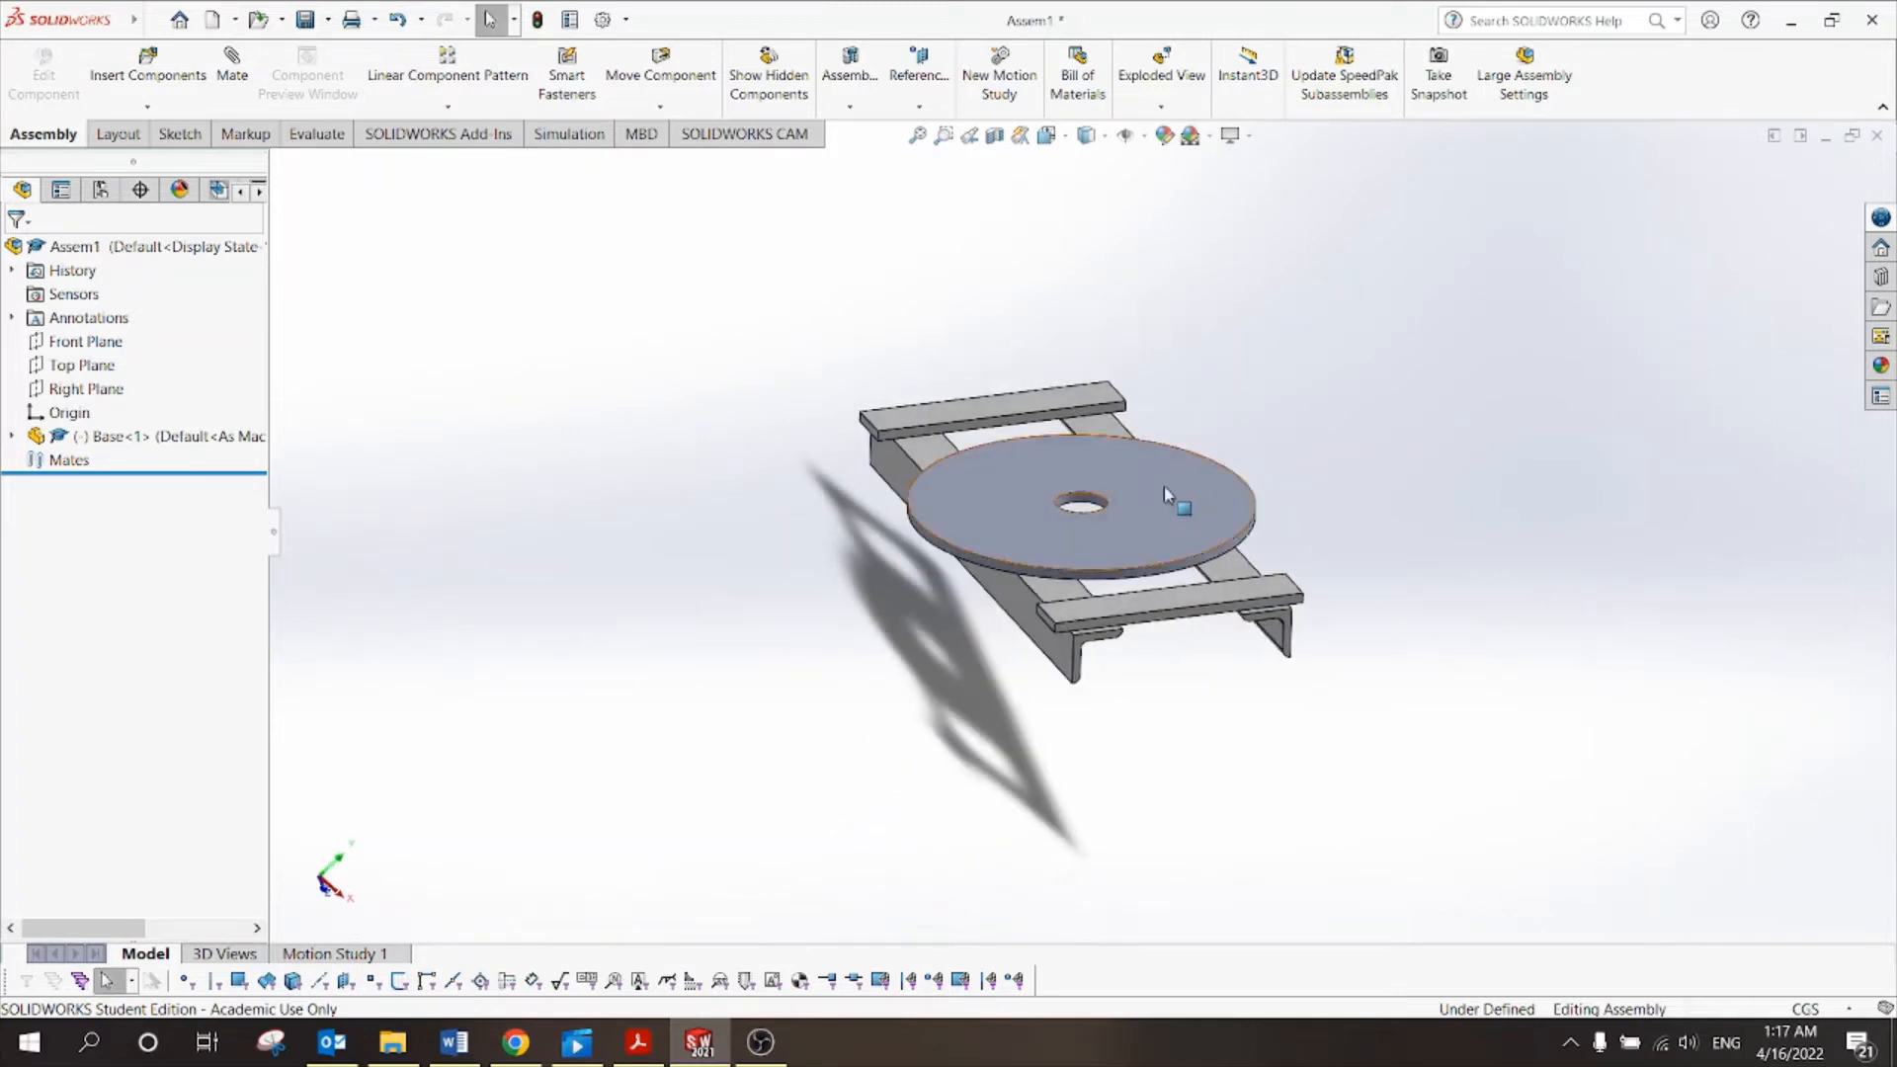
click(1164, 486)
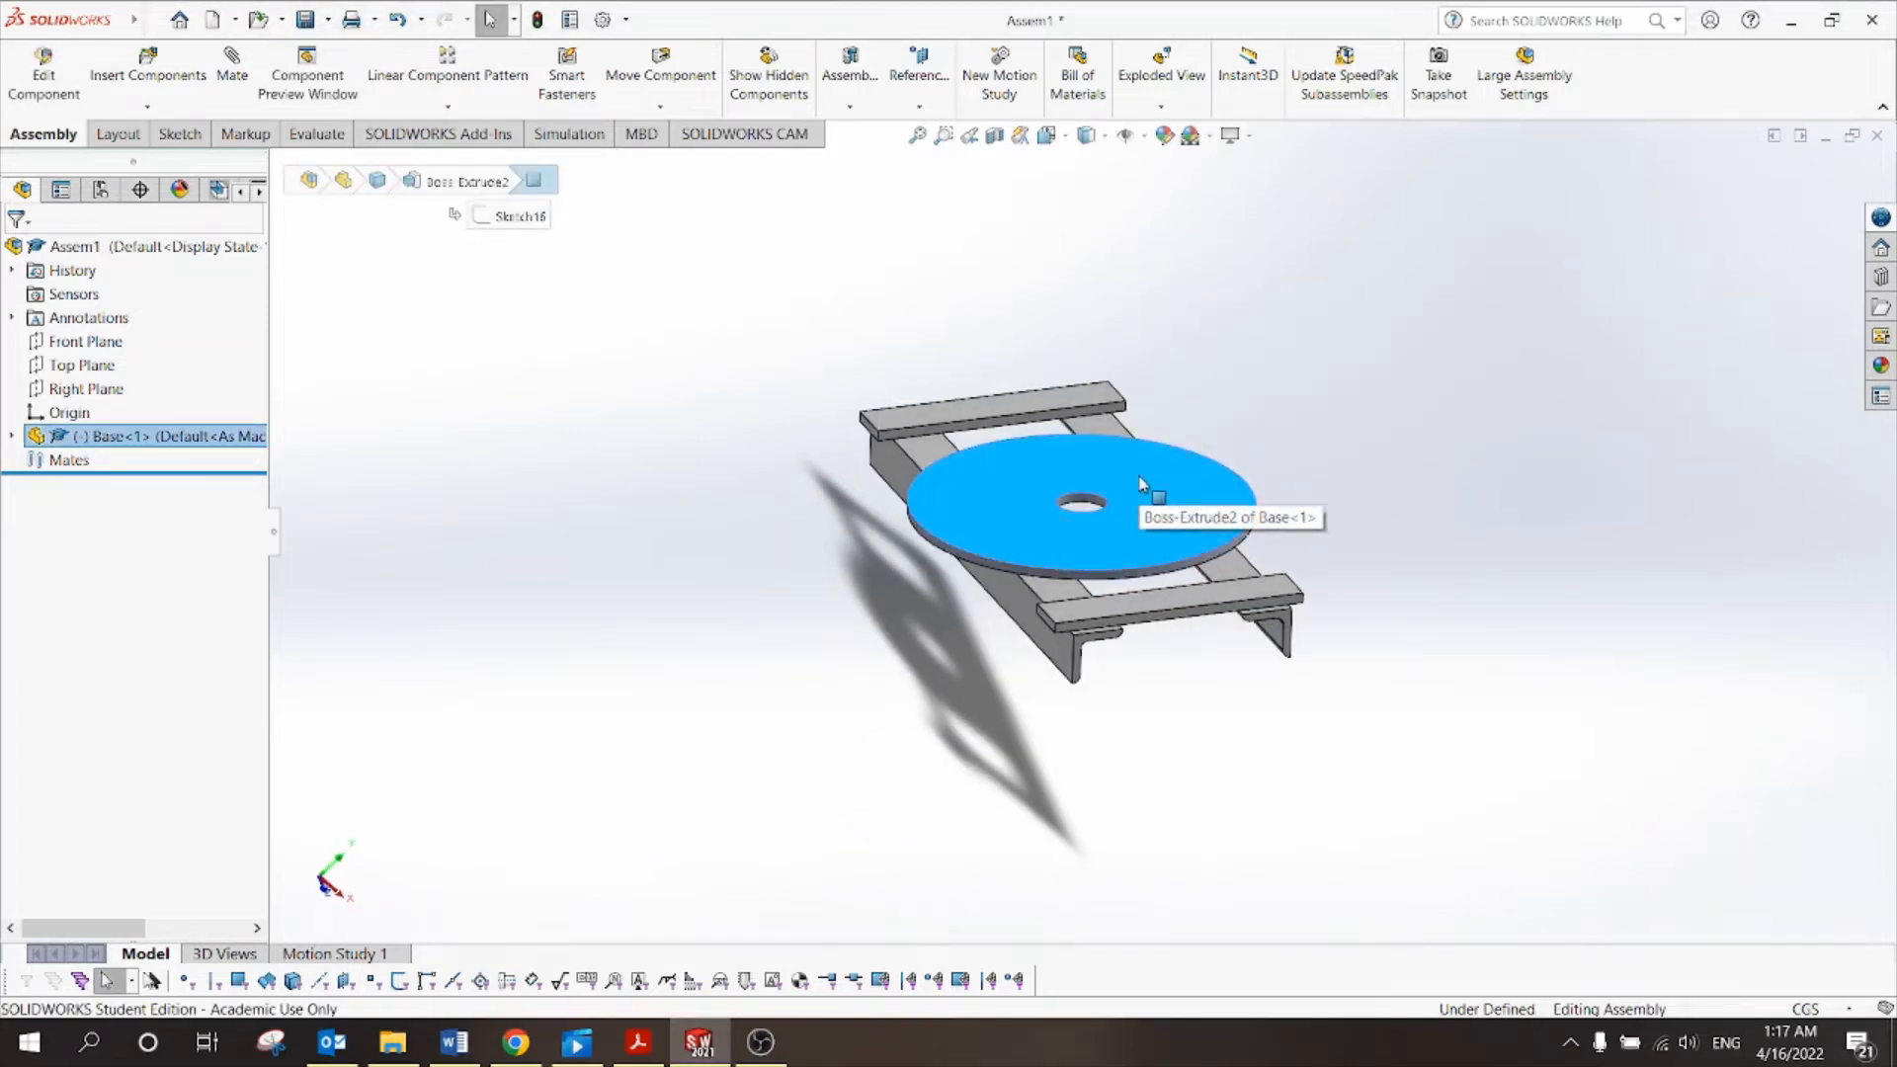
click(542, 411)
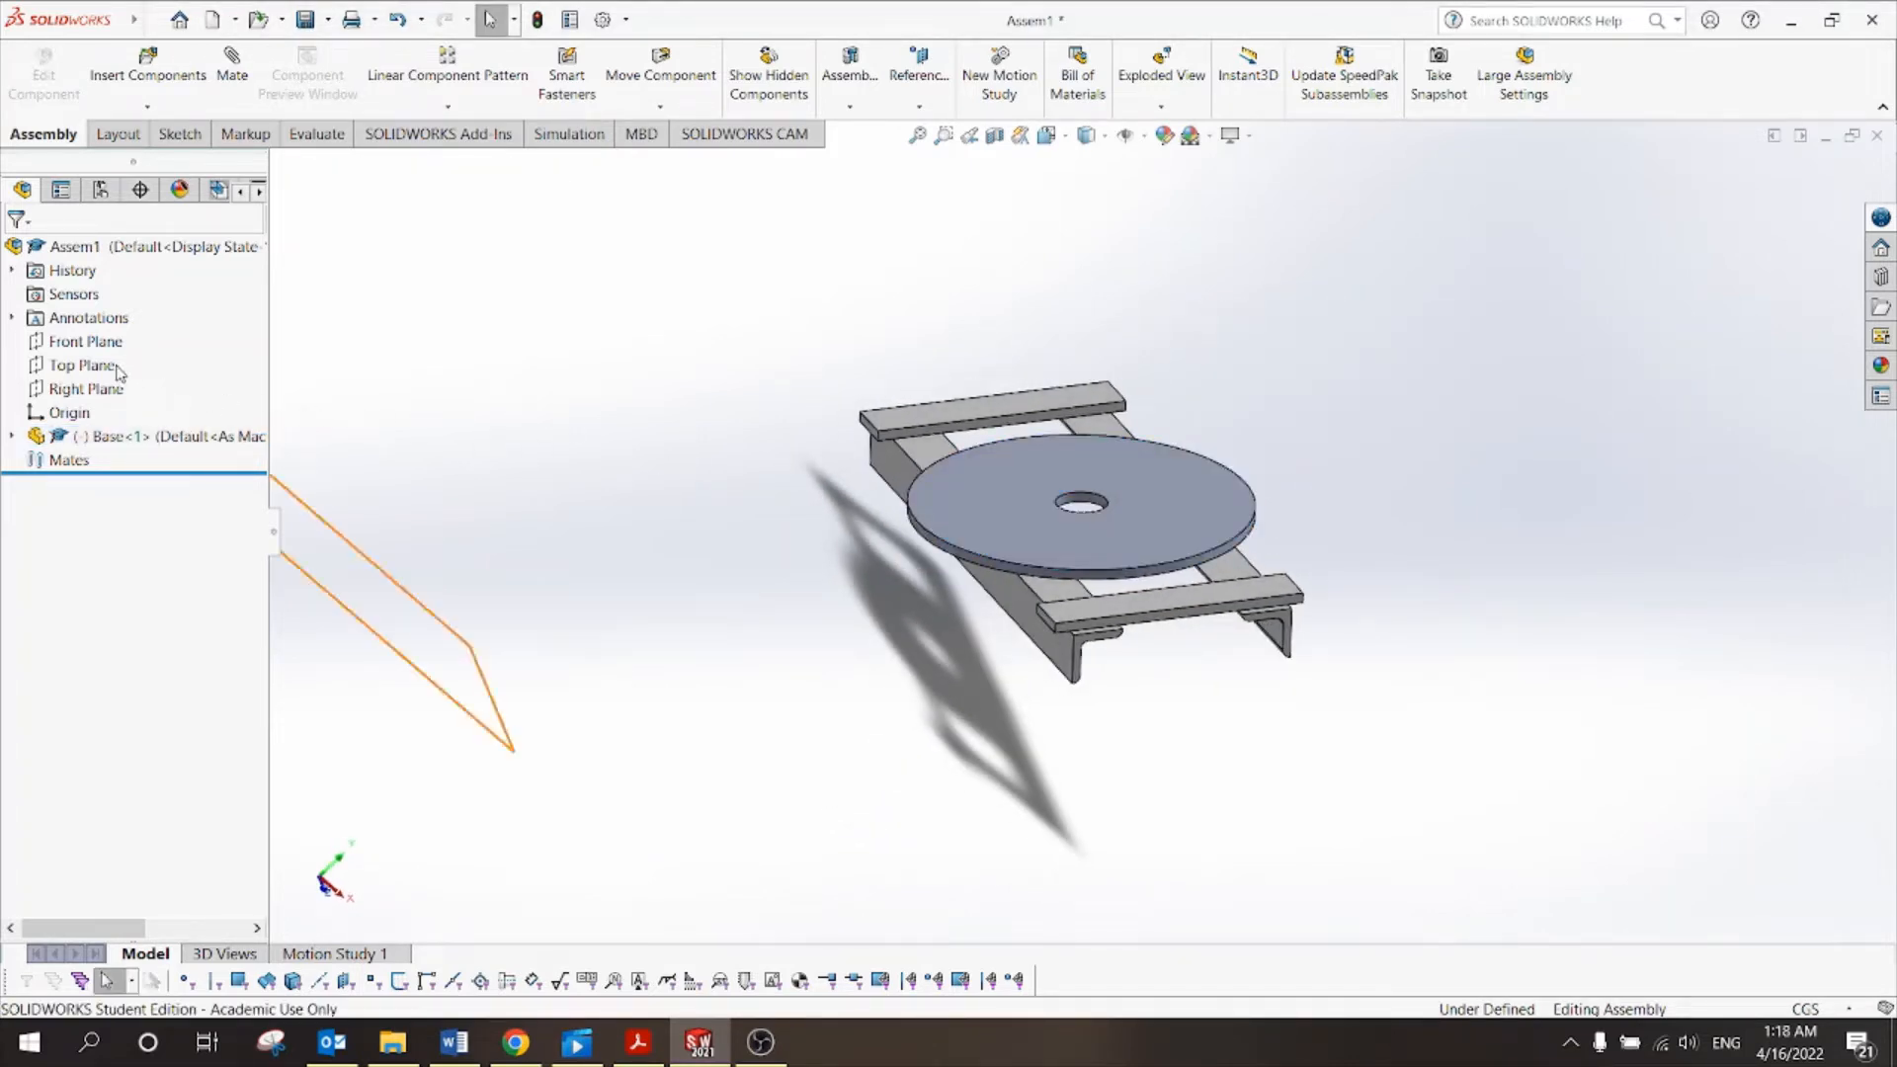
Preview the assembly's Top, Front and Right Planes in the graphics area.
click(83, 366)
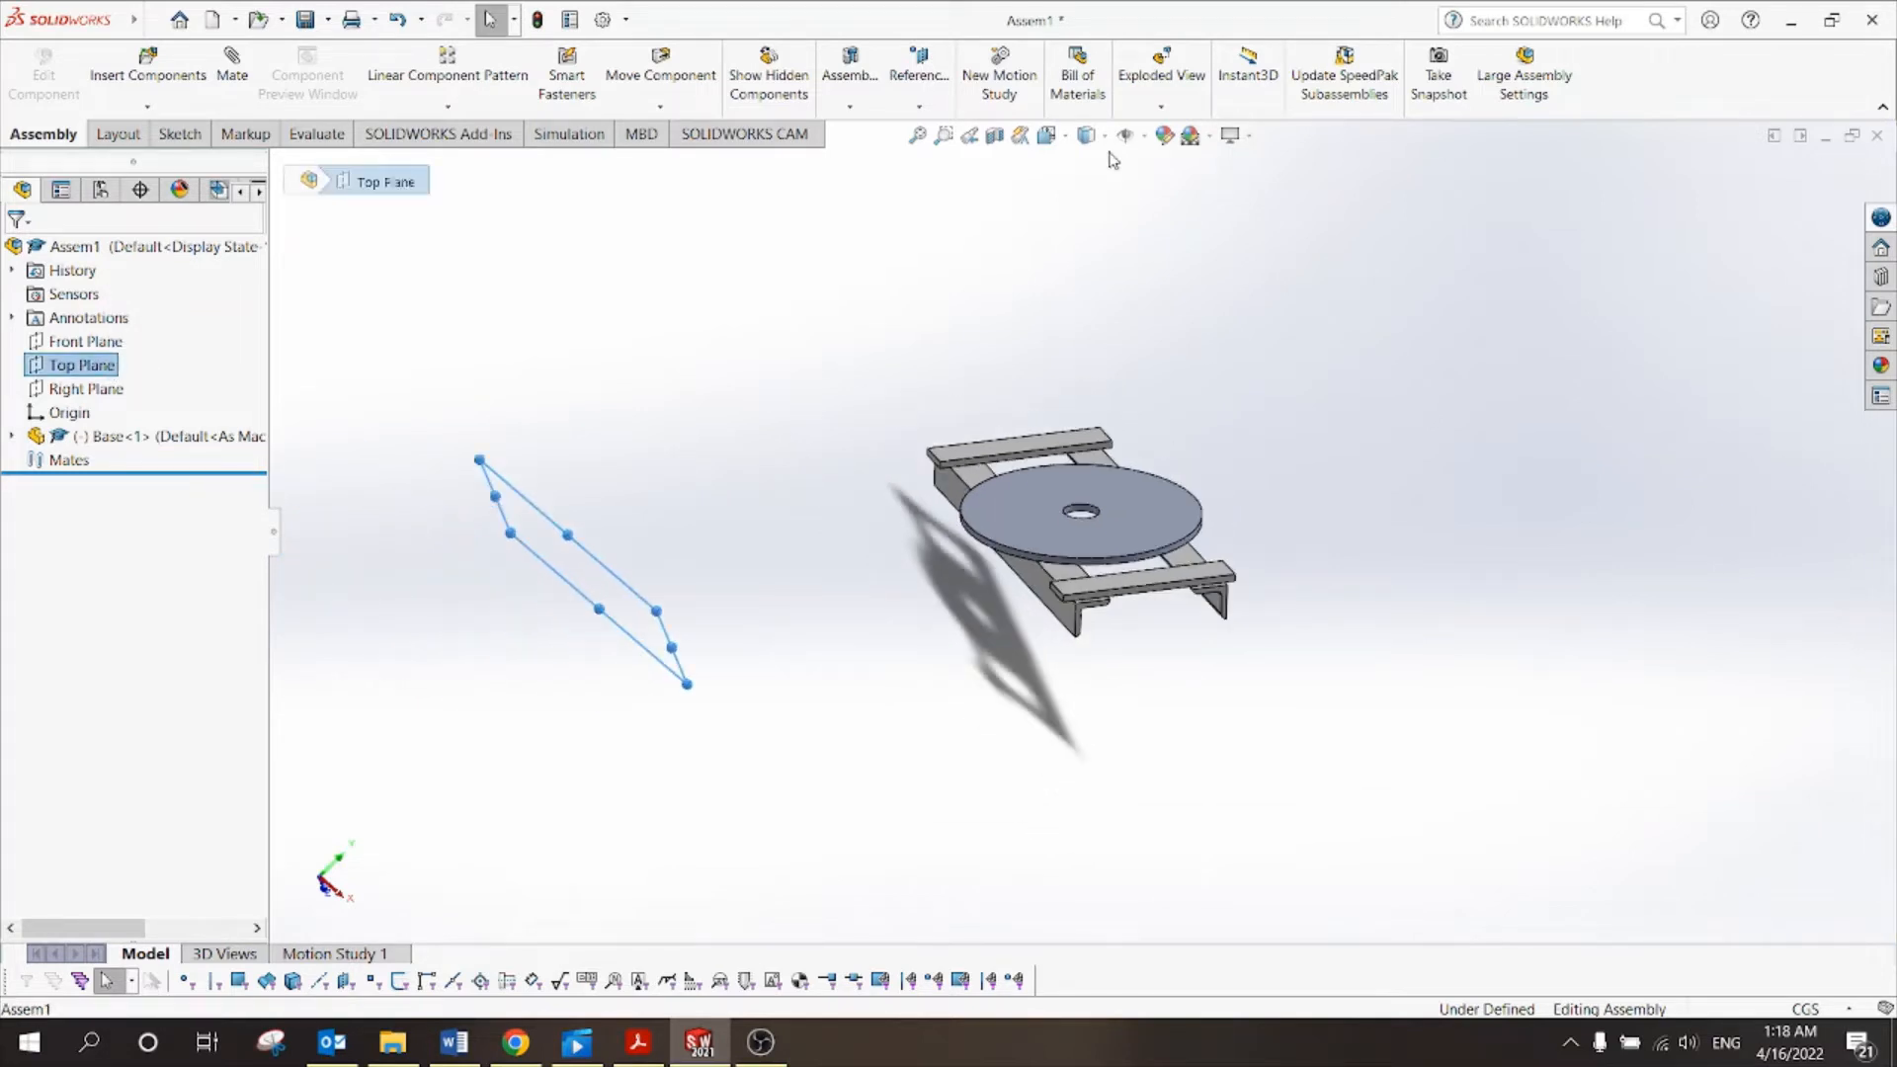
click(591, 423)
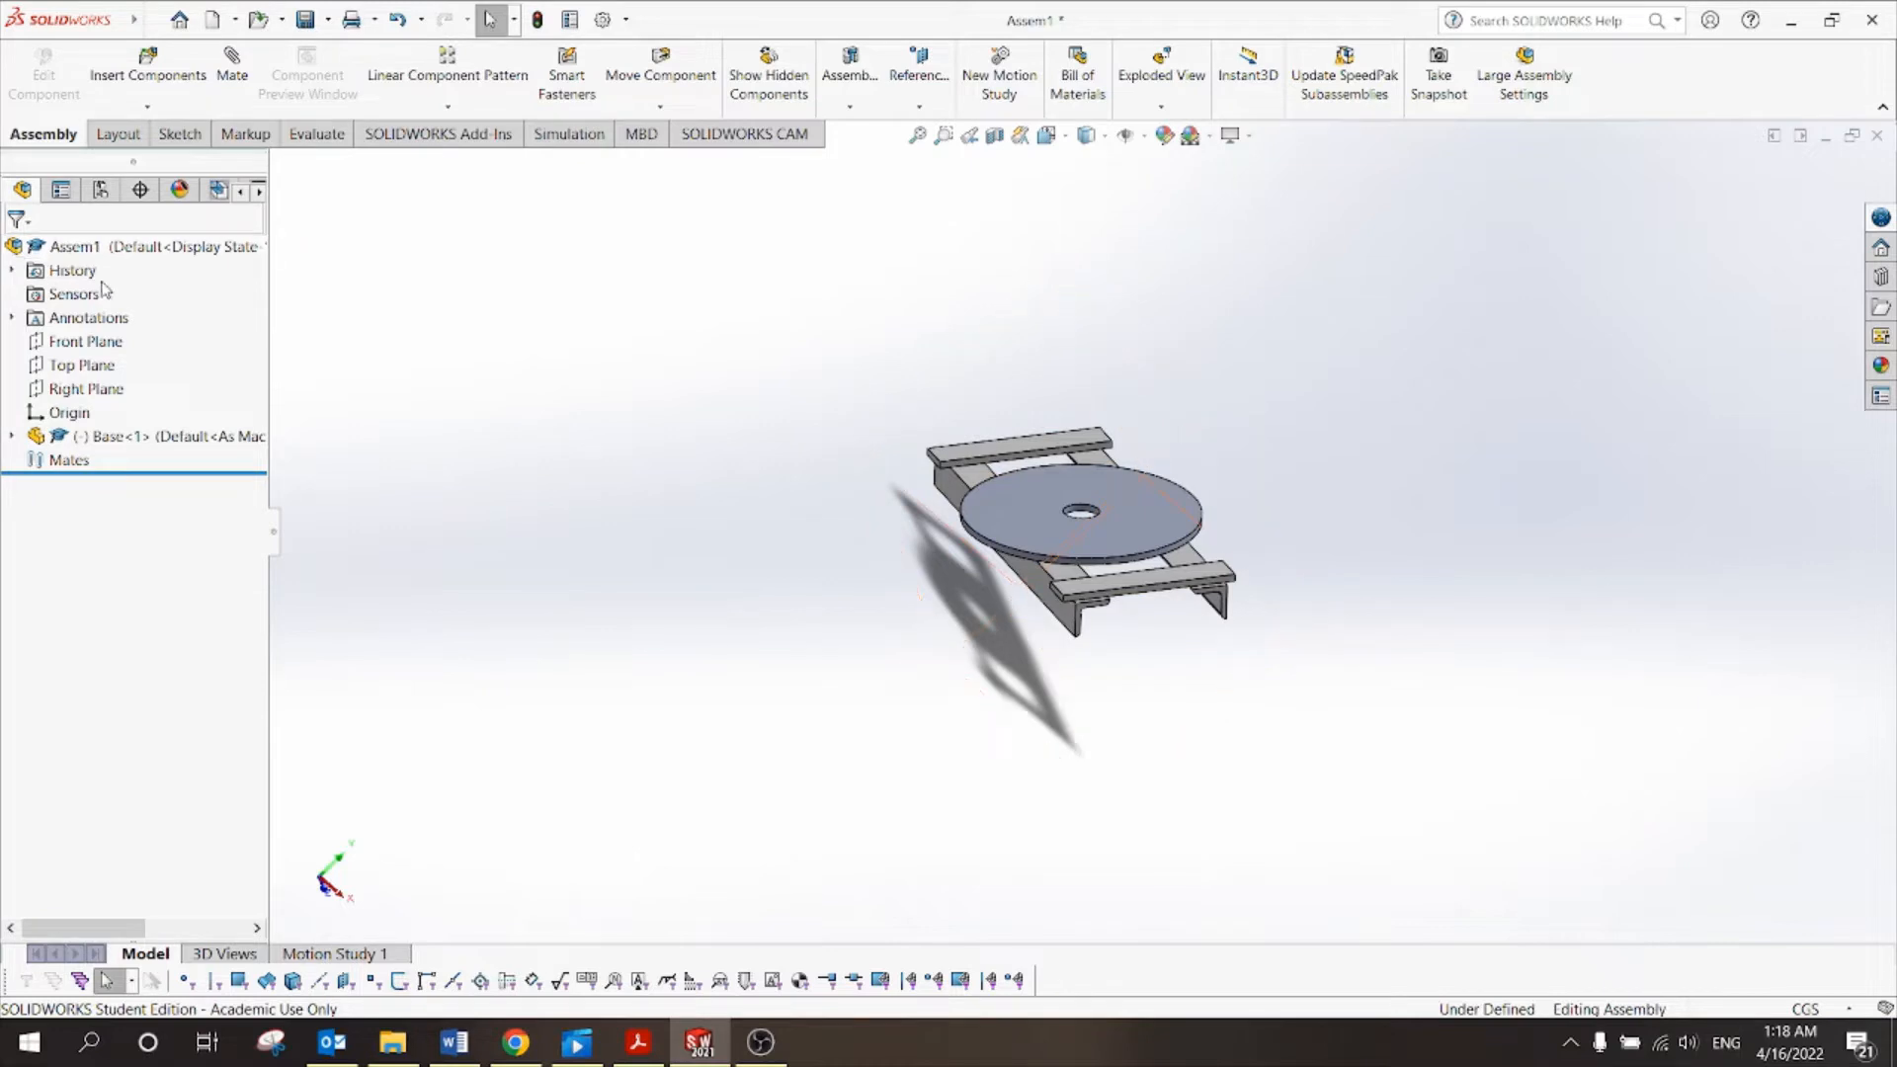
click(99, 342)
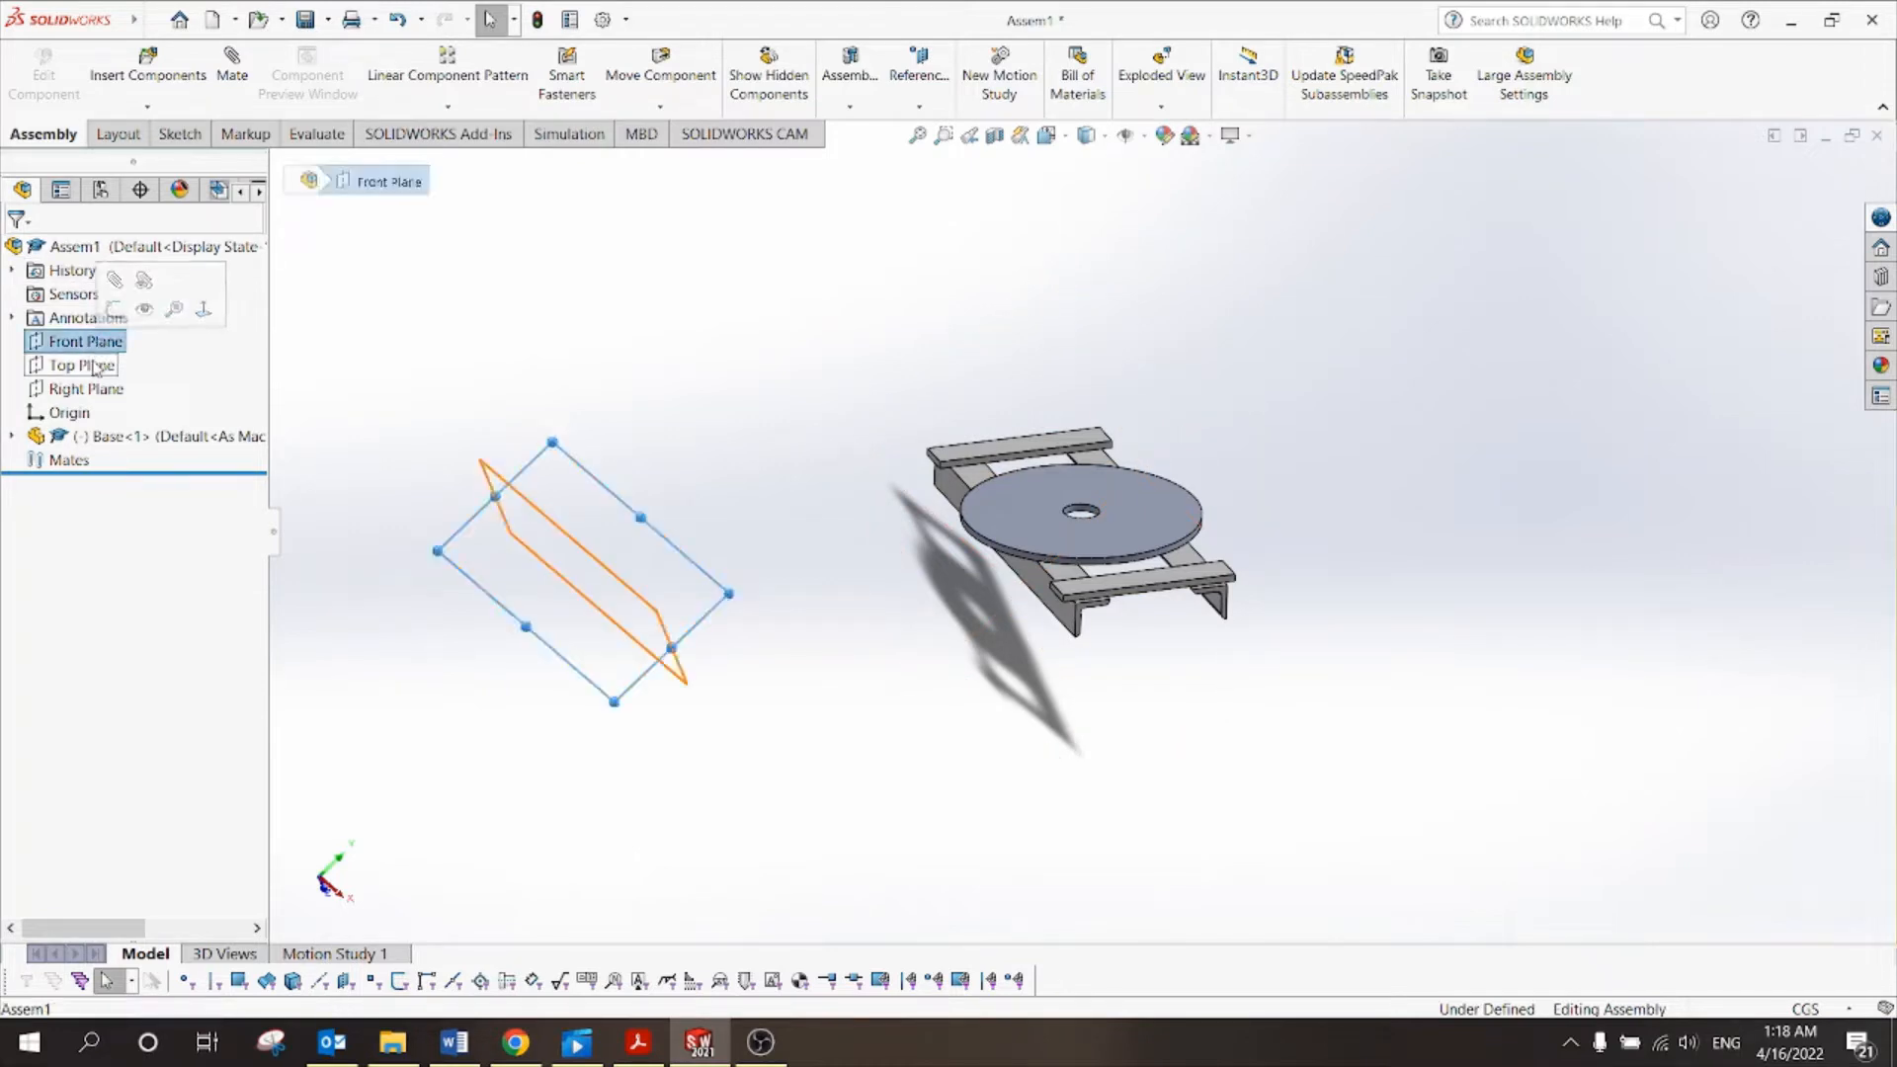
click(89, 366)
click(94, 390)
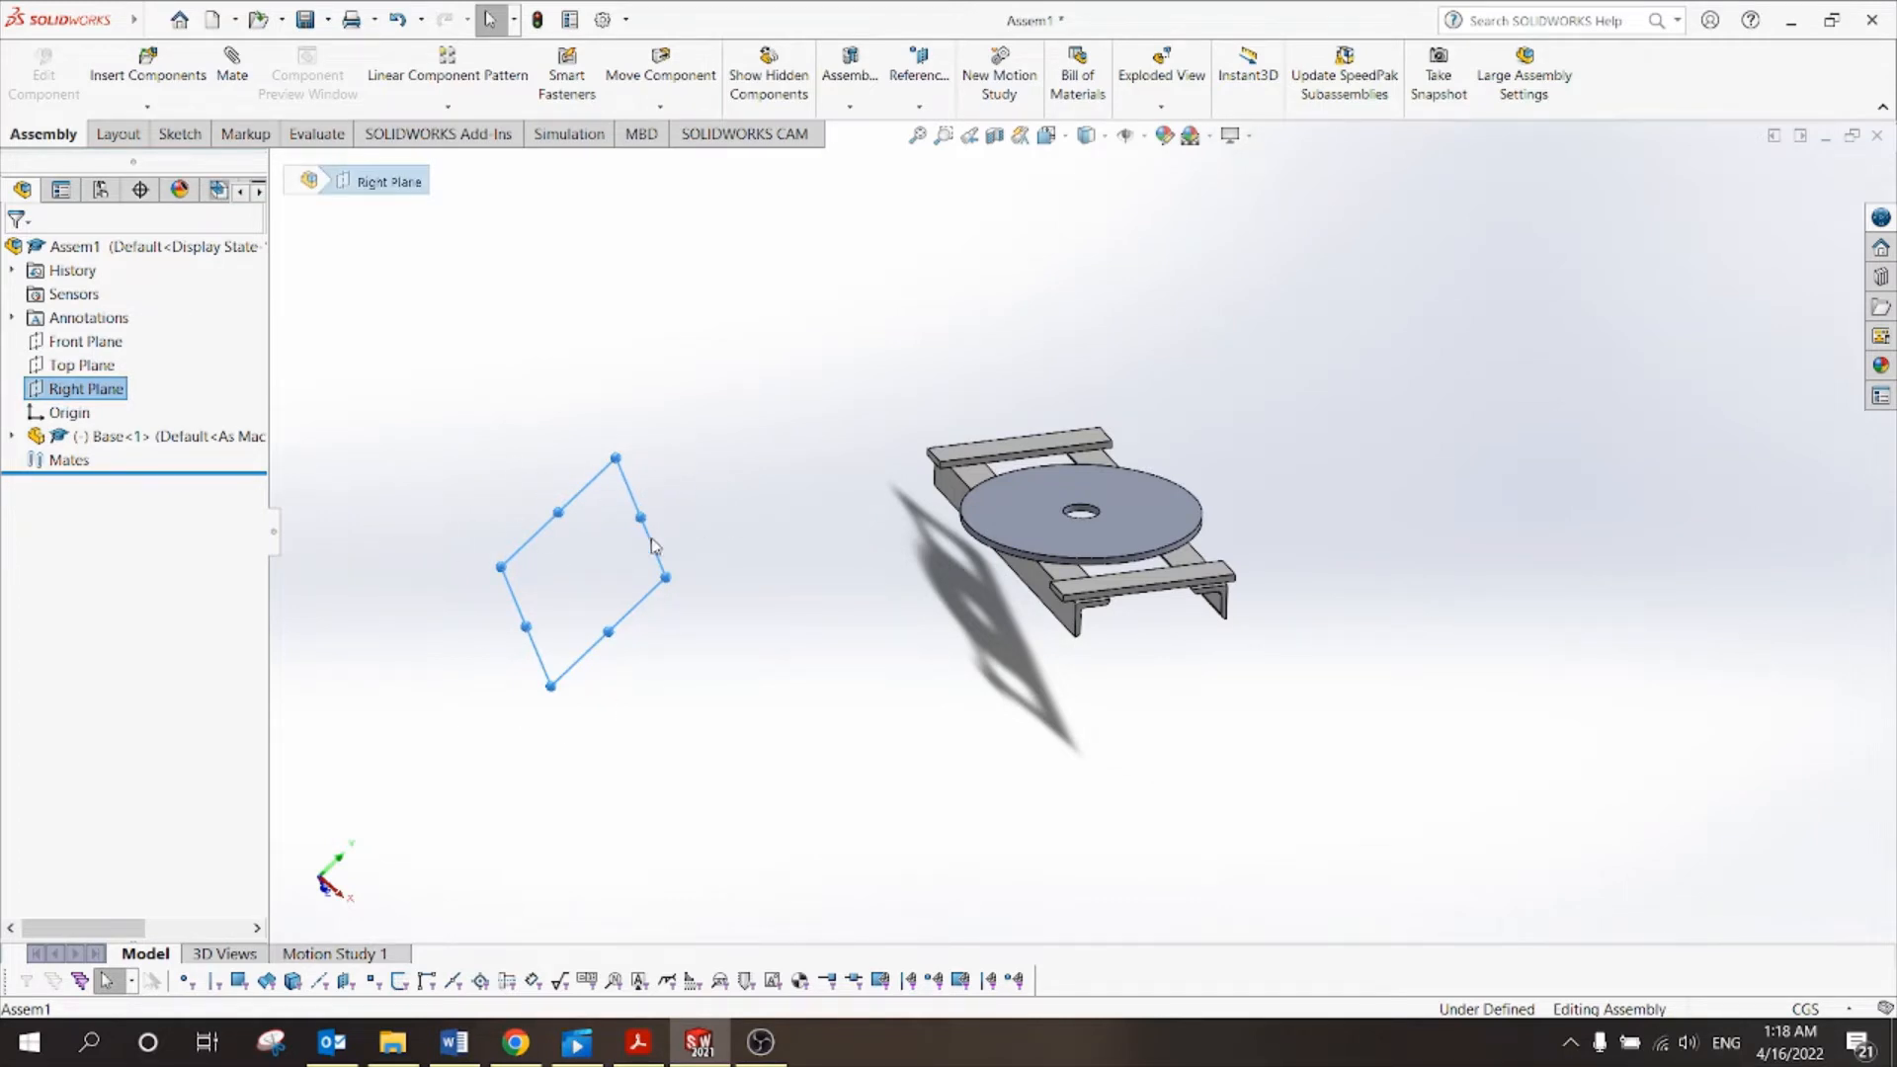
click(723, 669)
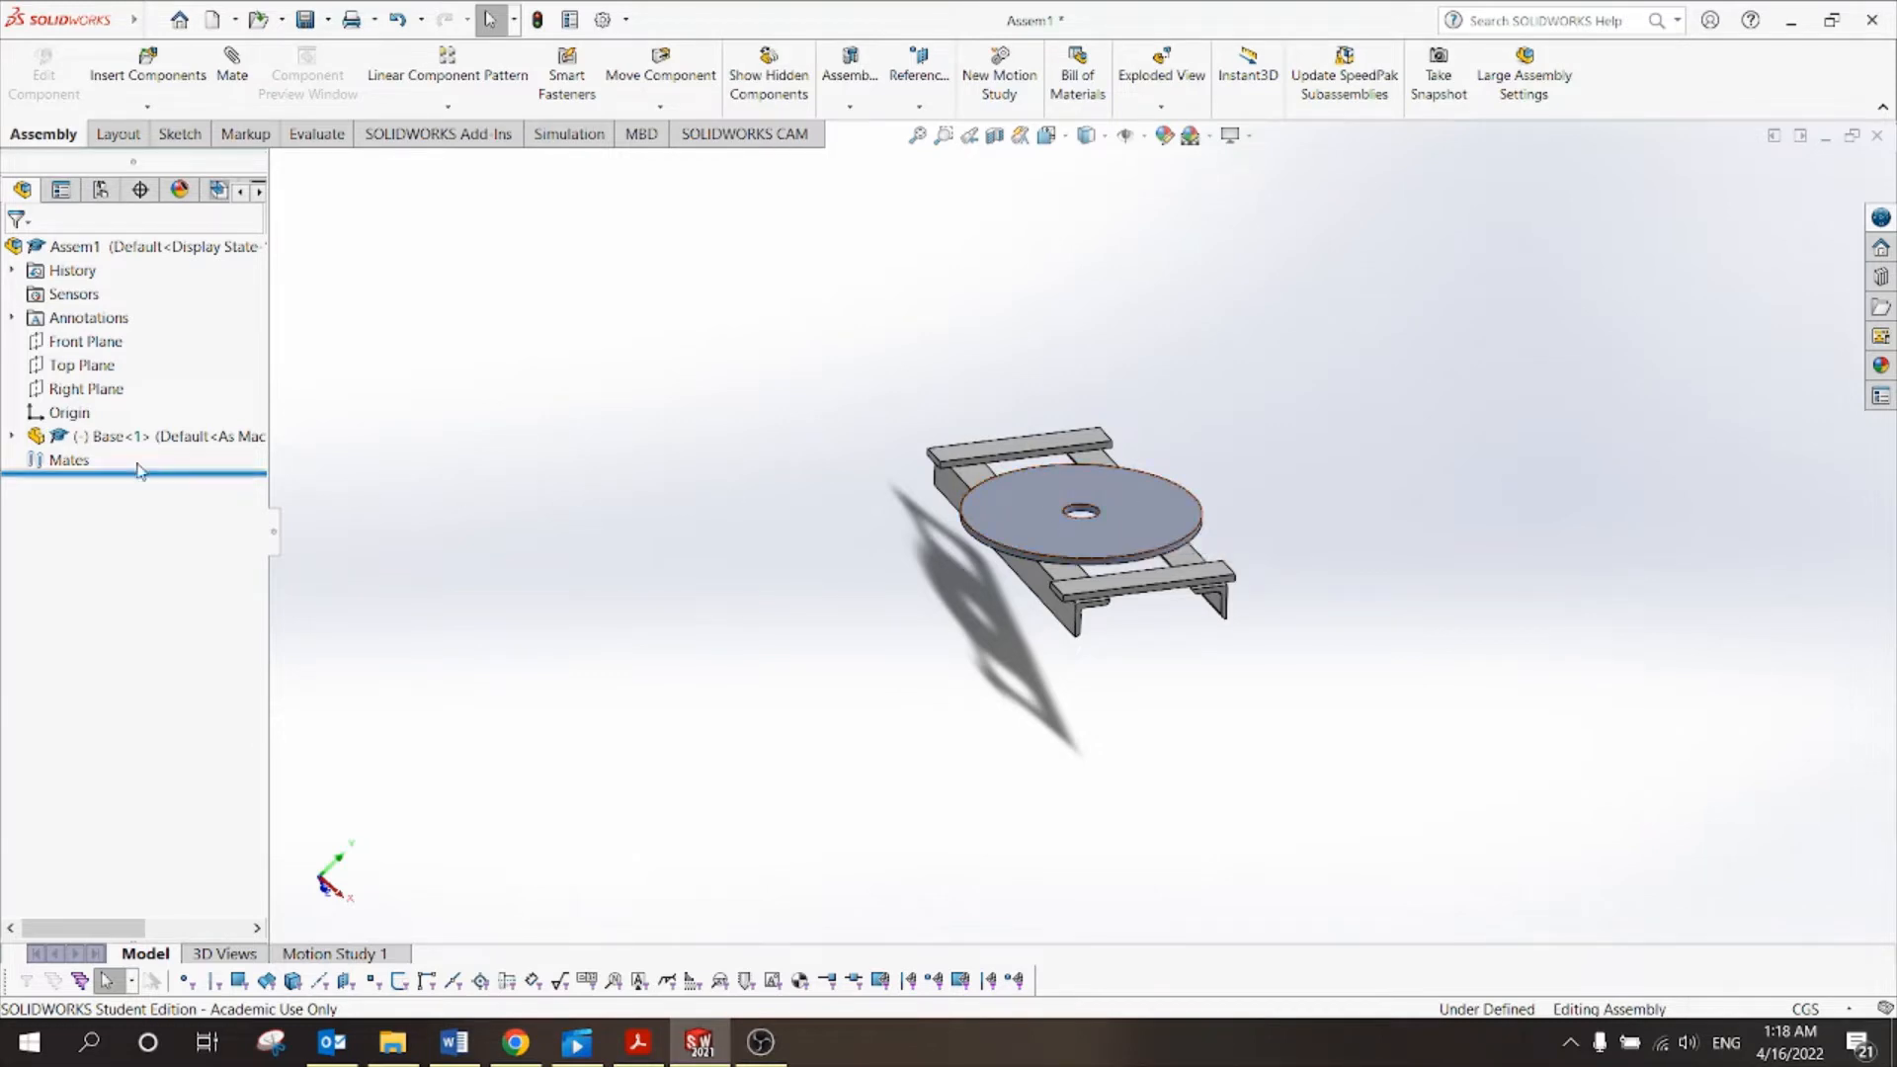
Expand Base<1> and preview its Front, Top and Right Planes, then re-inspect the disc's top face.
click(13, 436)
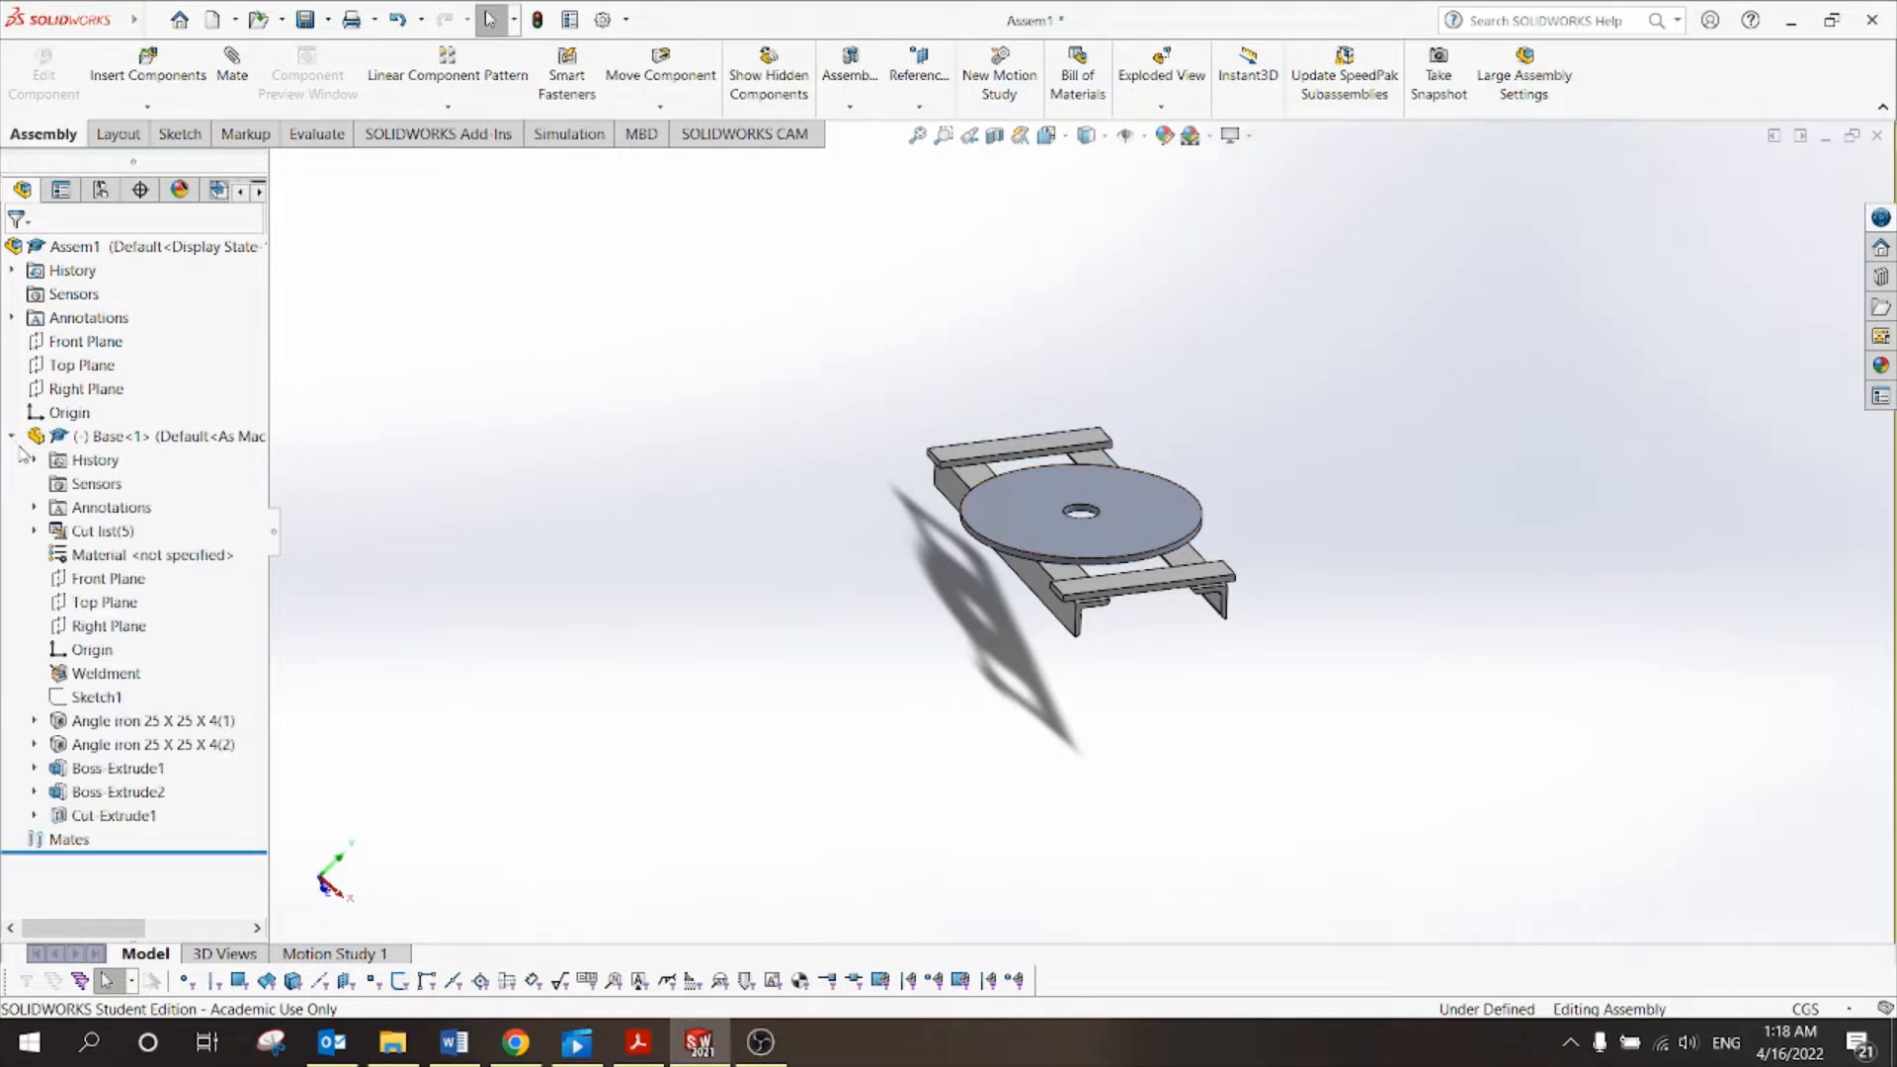
click(94, 580)
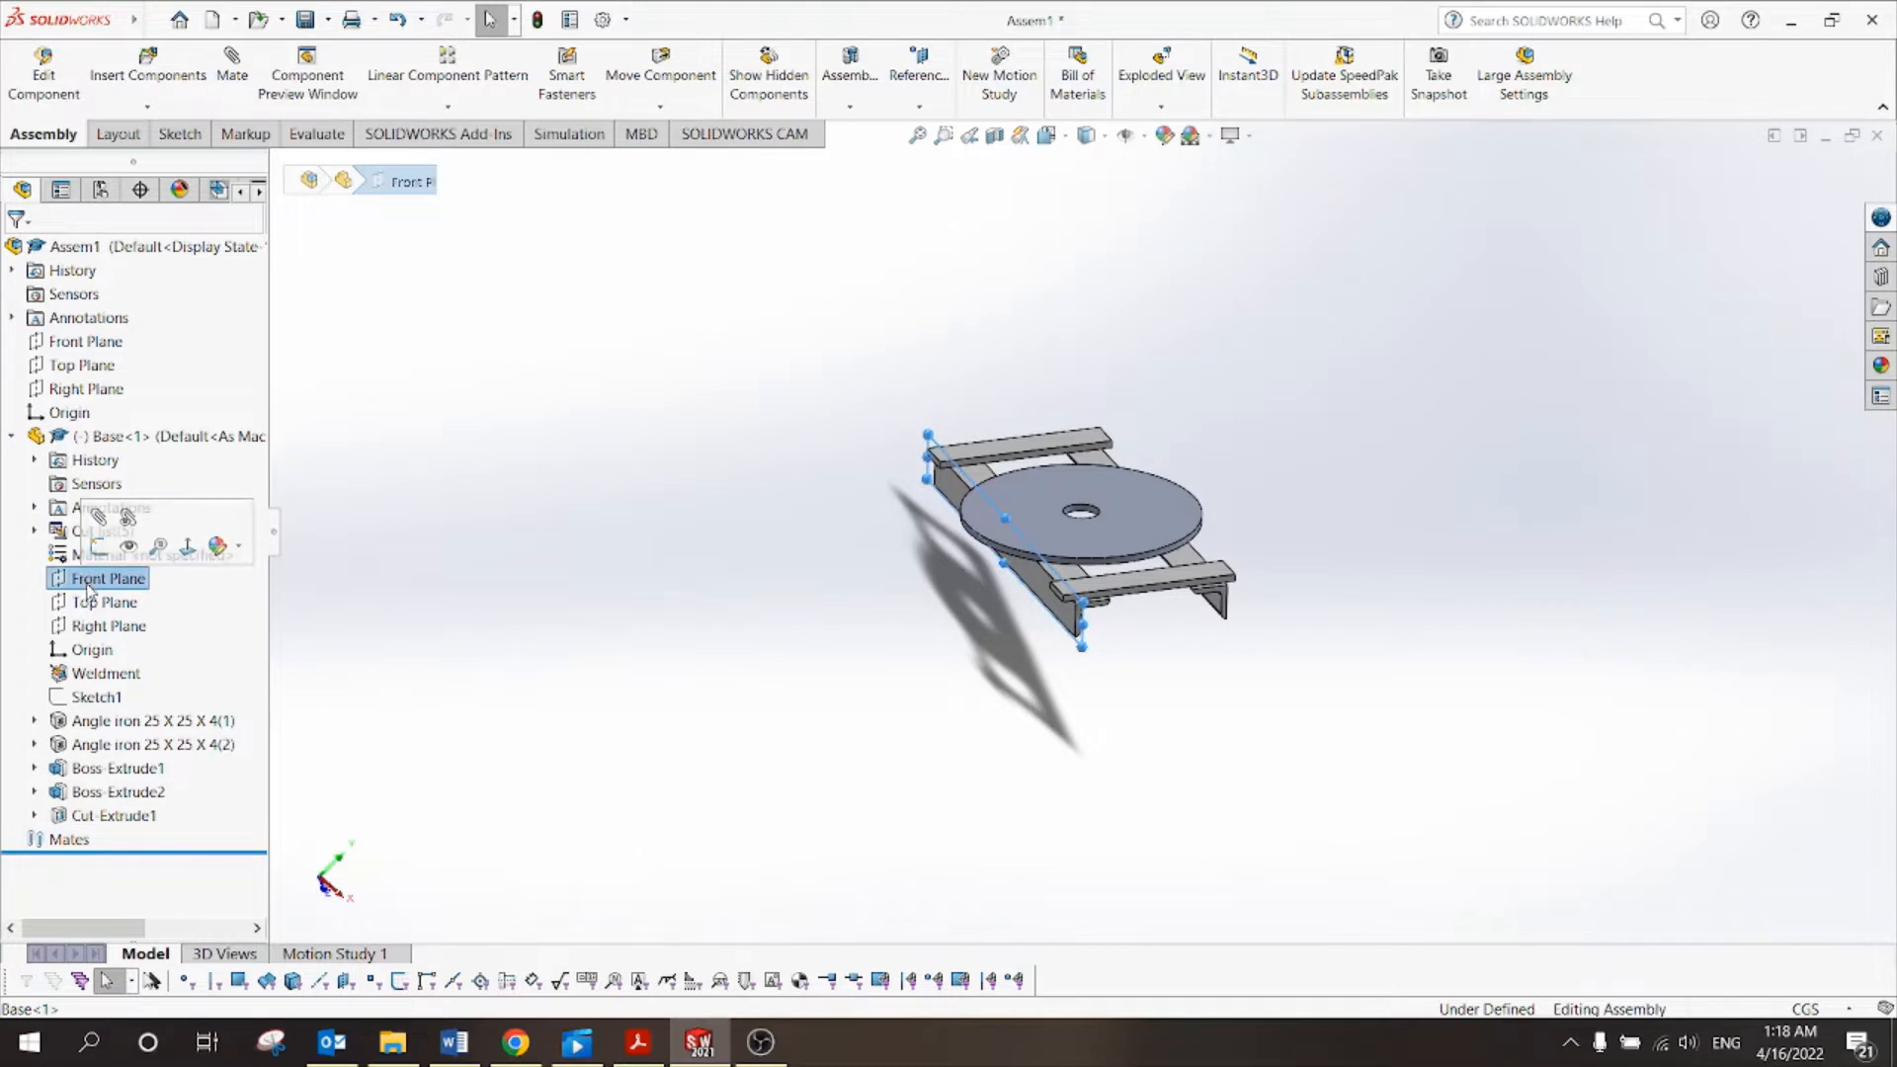
click(102, 603)
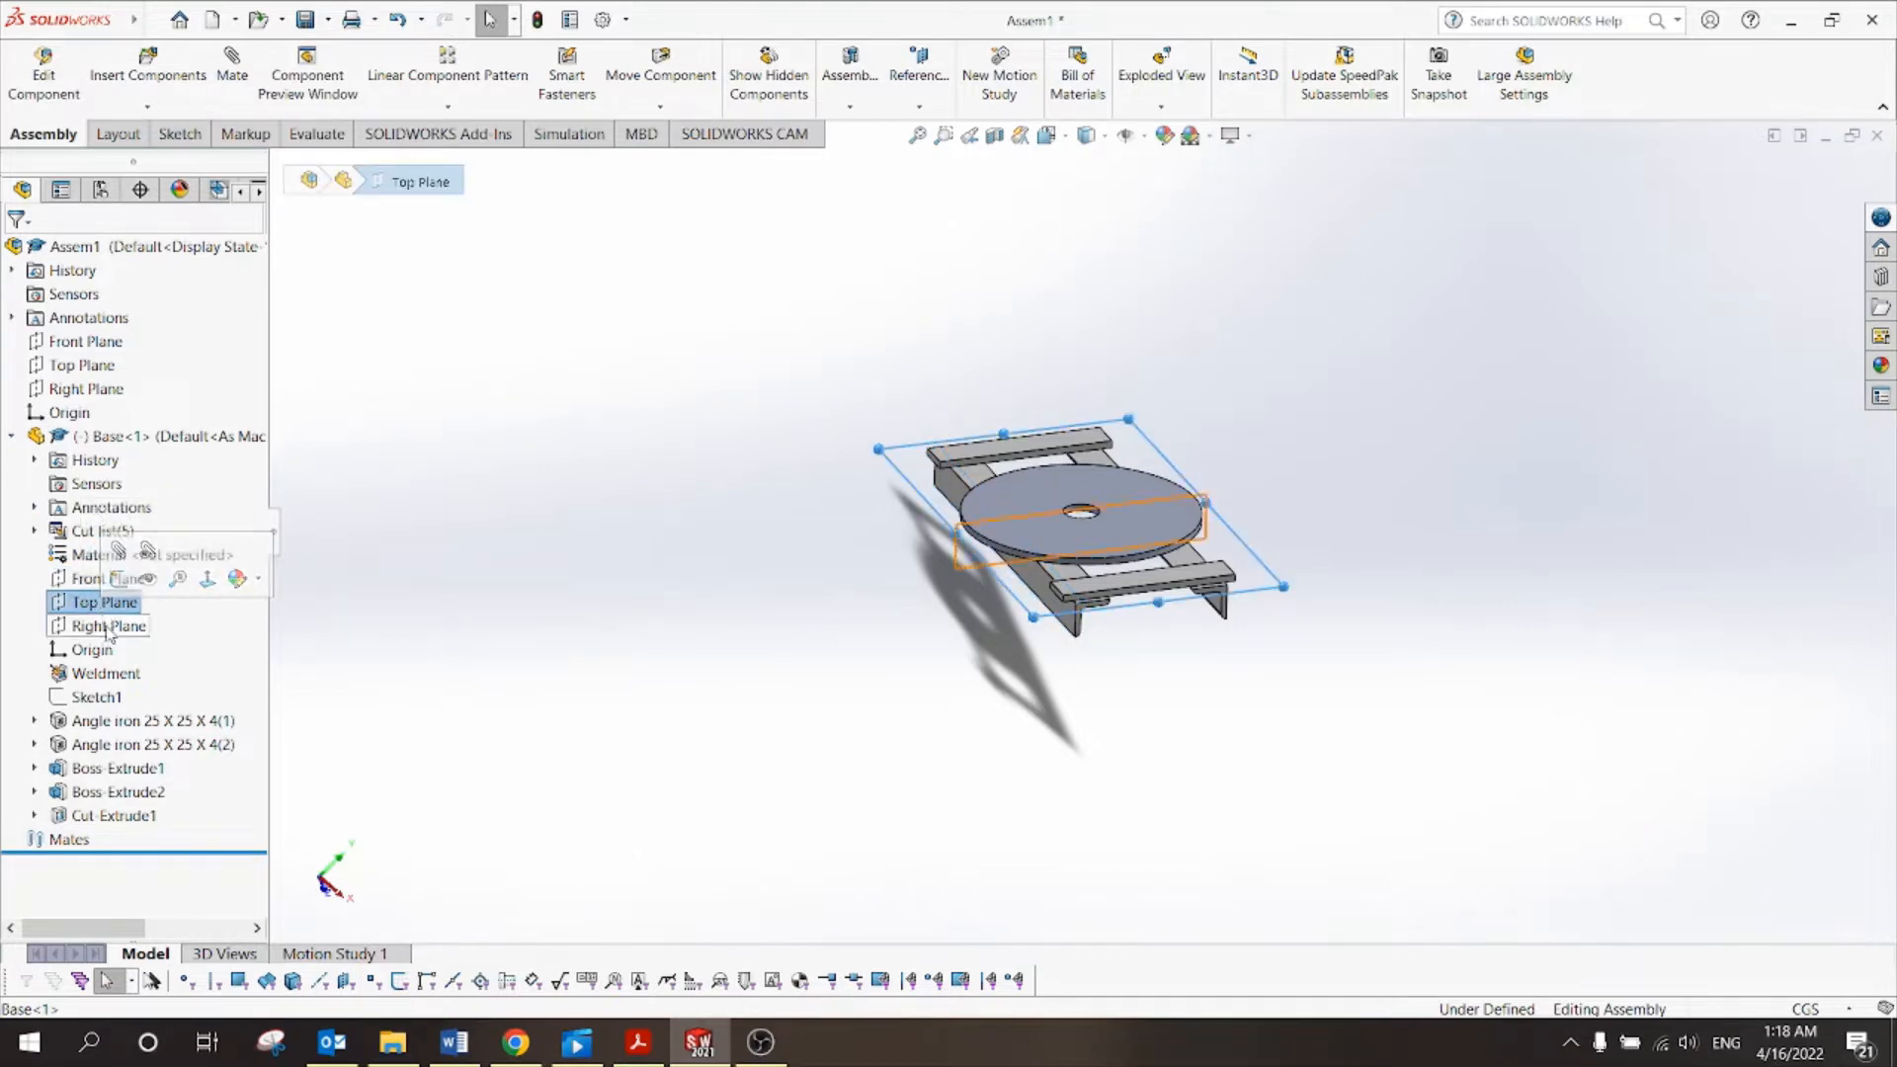
click(108, 627)
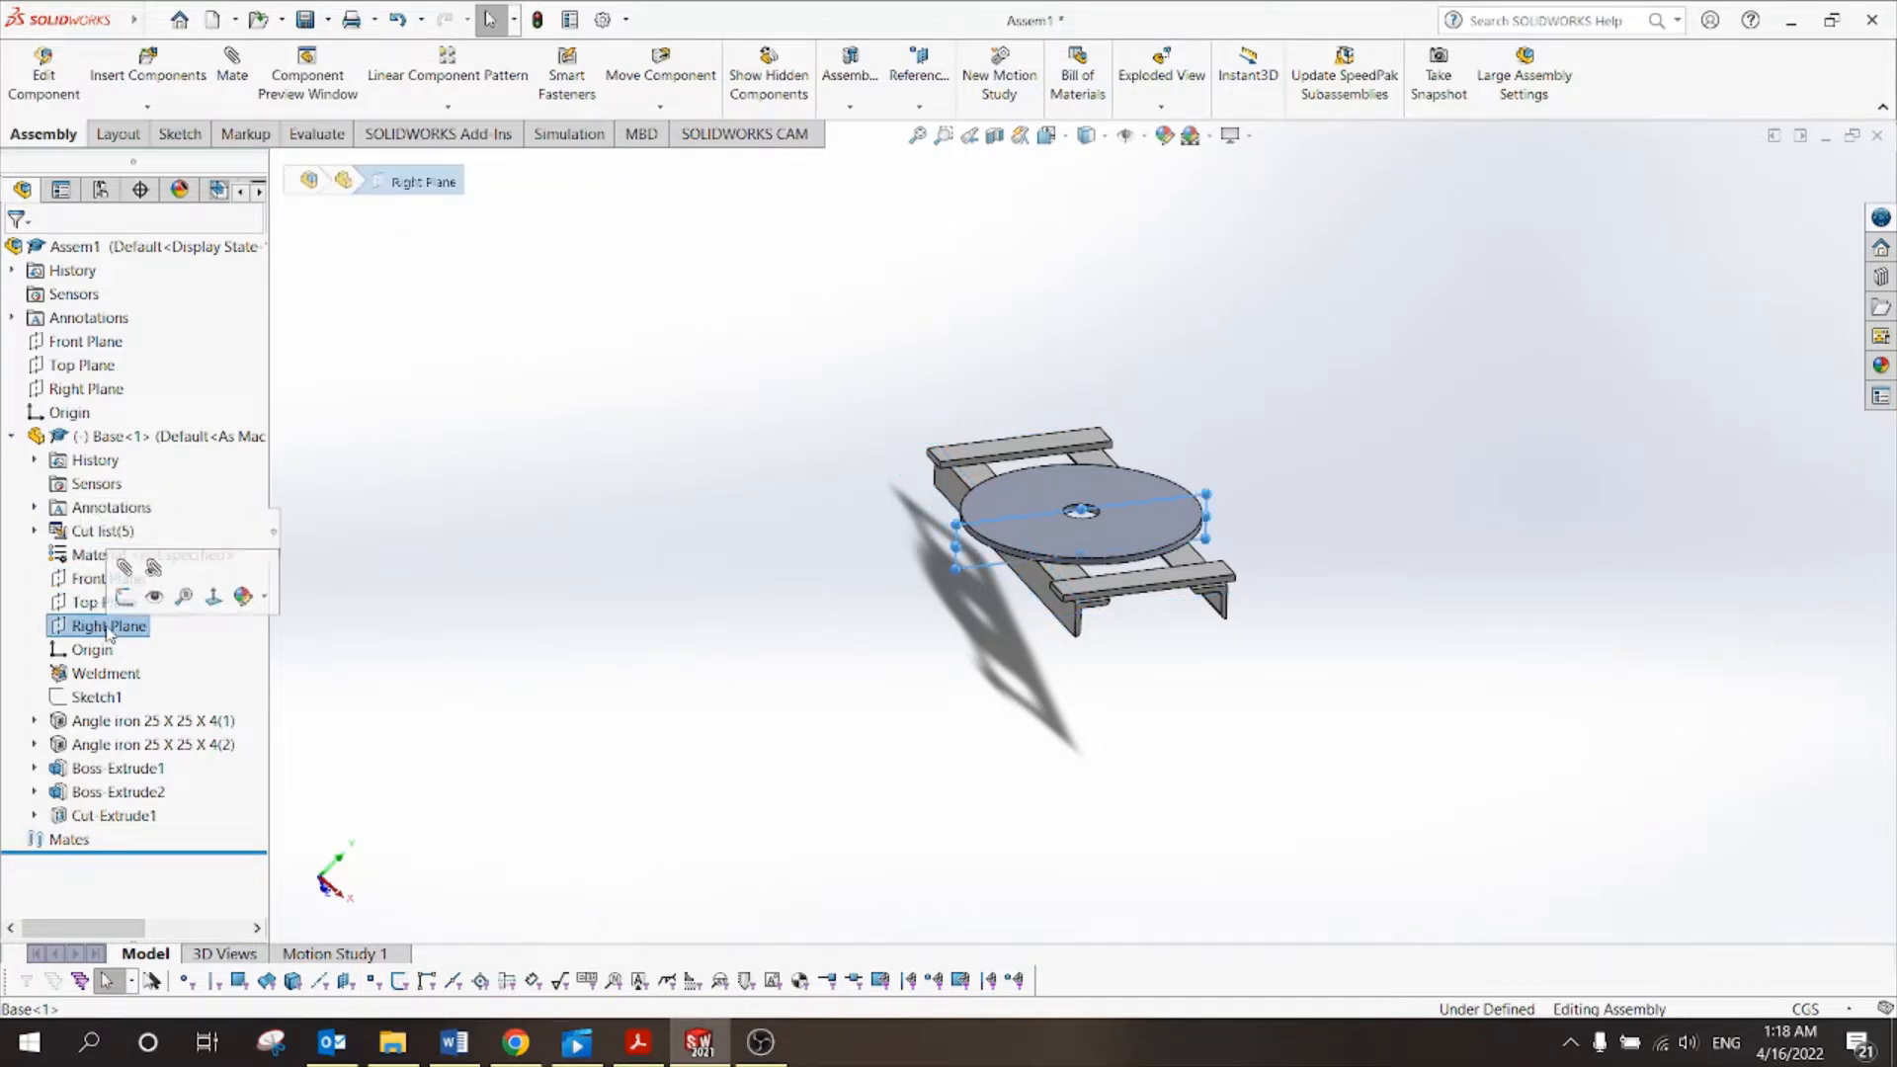
click(531, 582)
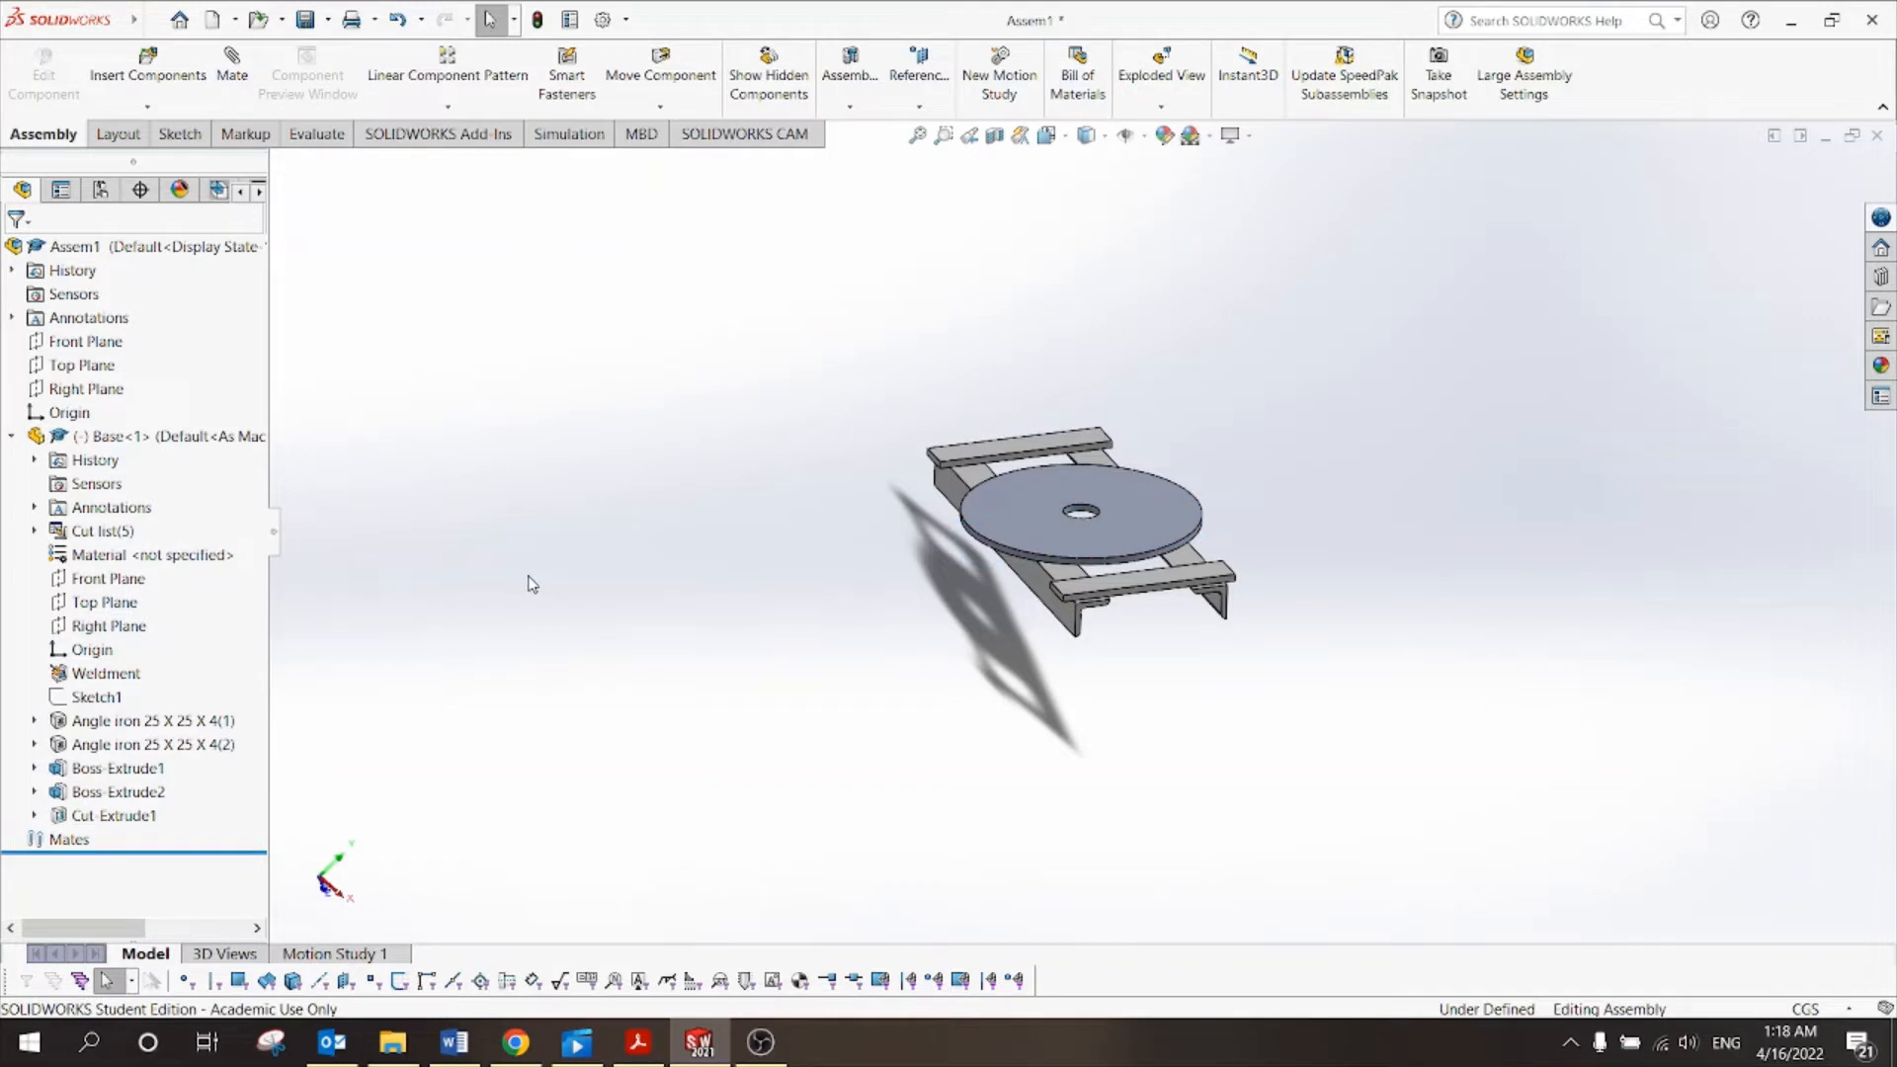
click(11, 436)
click(119, 442)
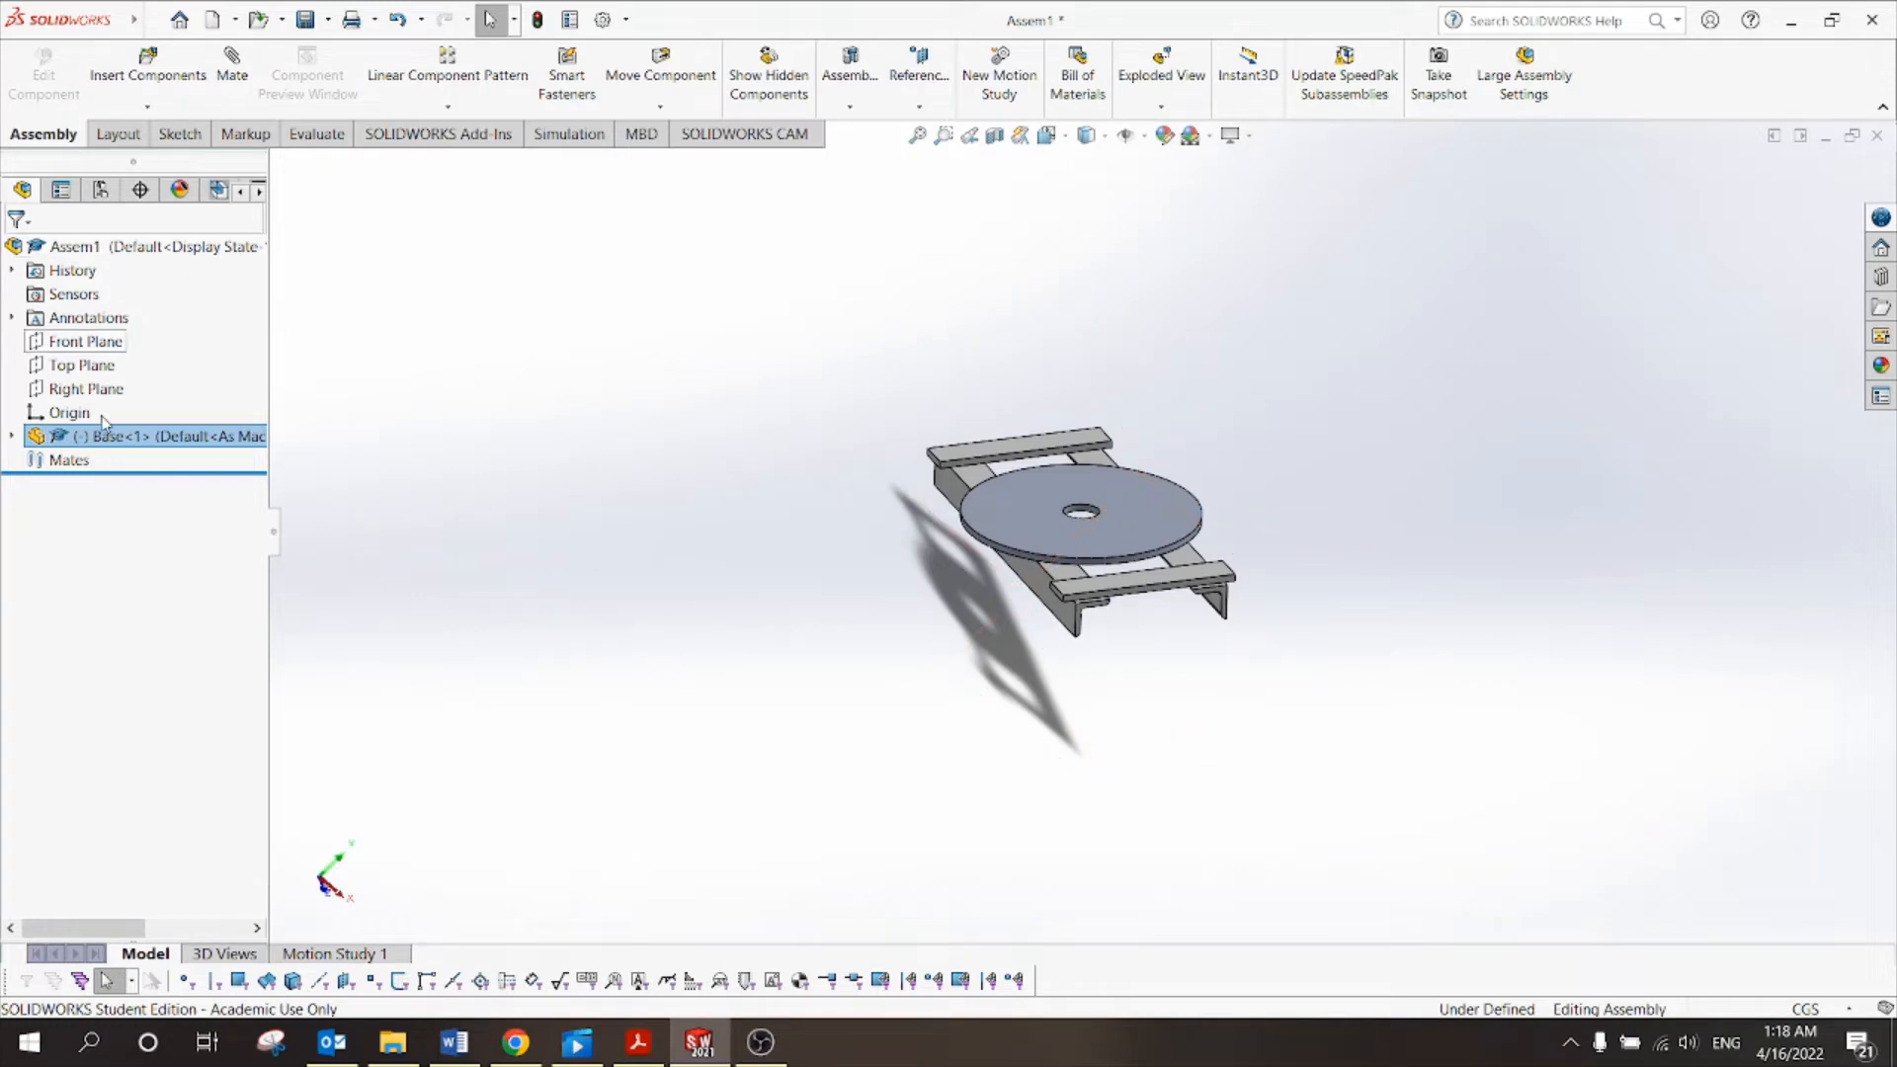
click(13, 437)
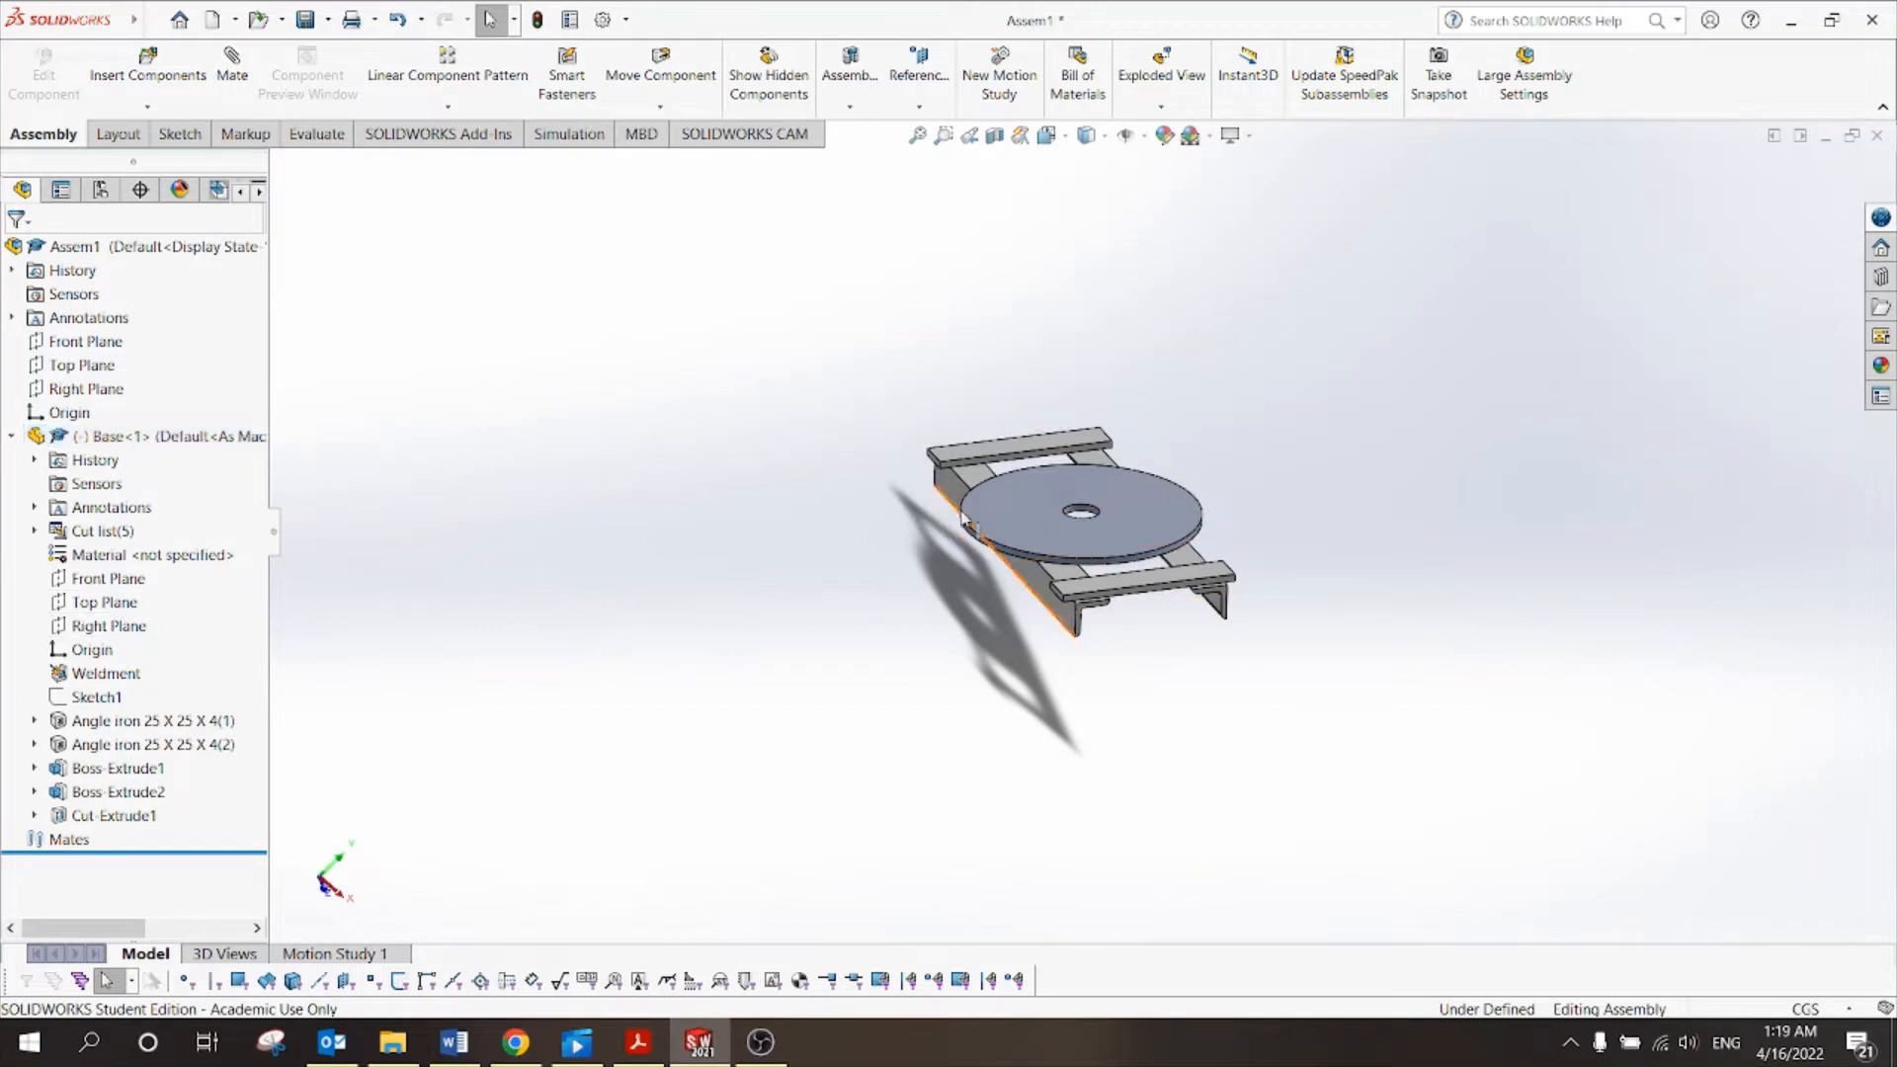
click(1004, 500)
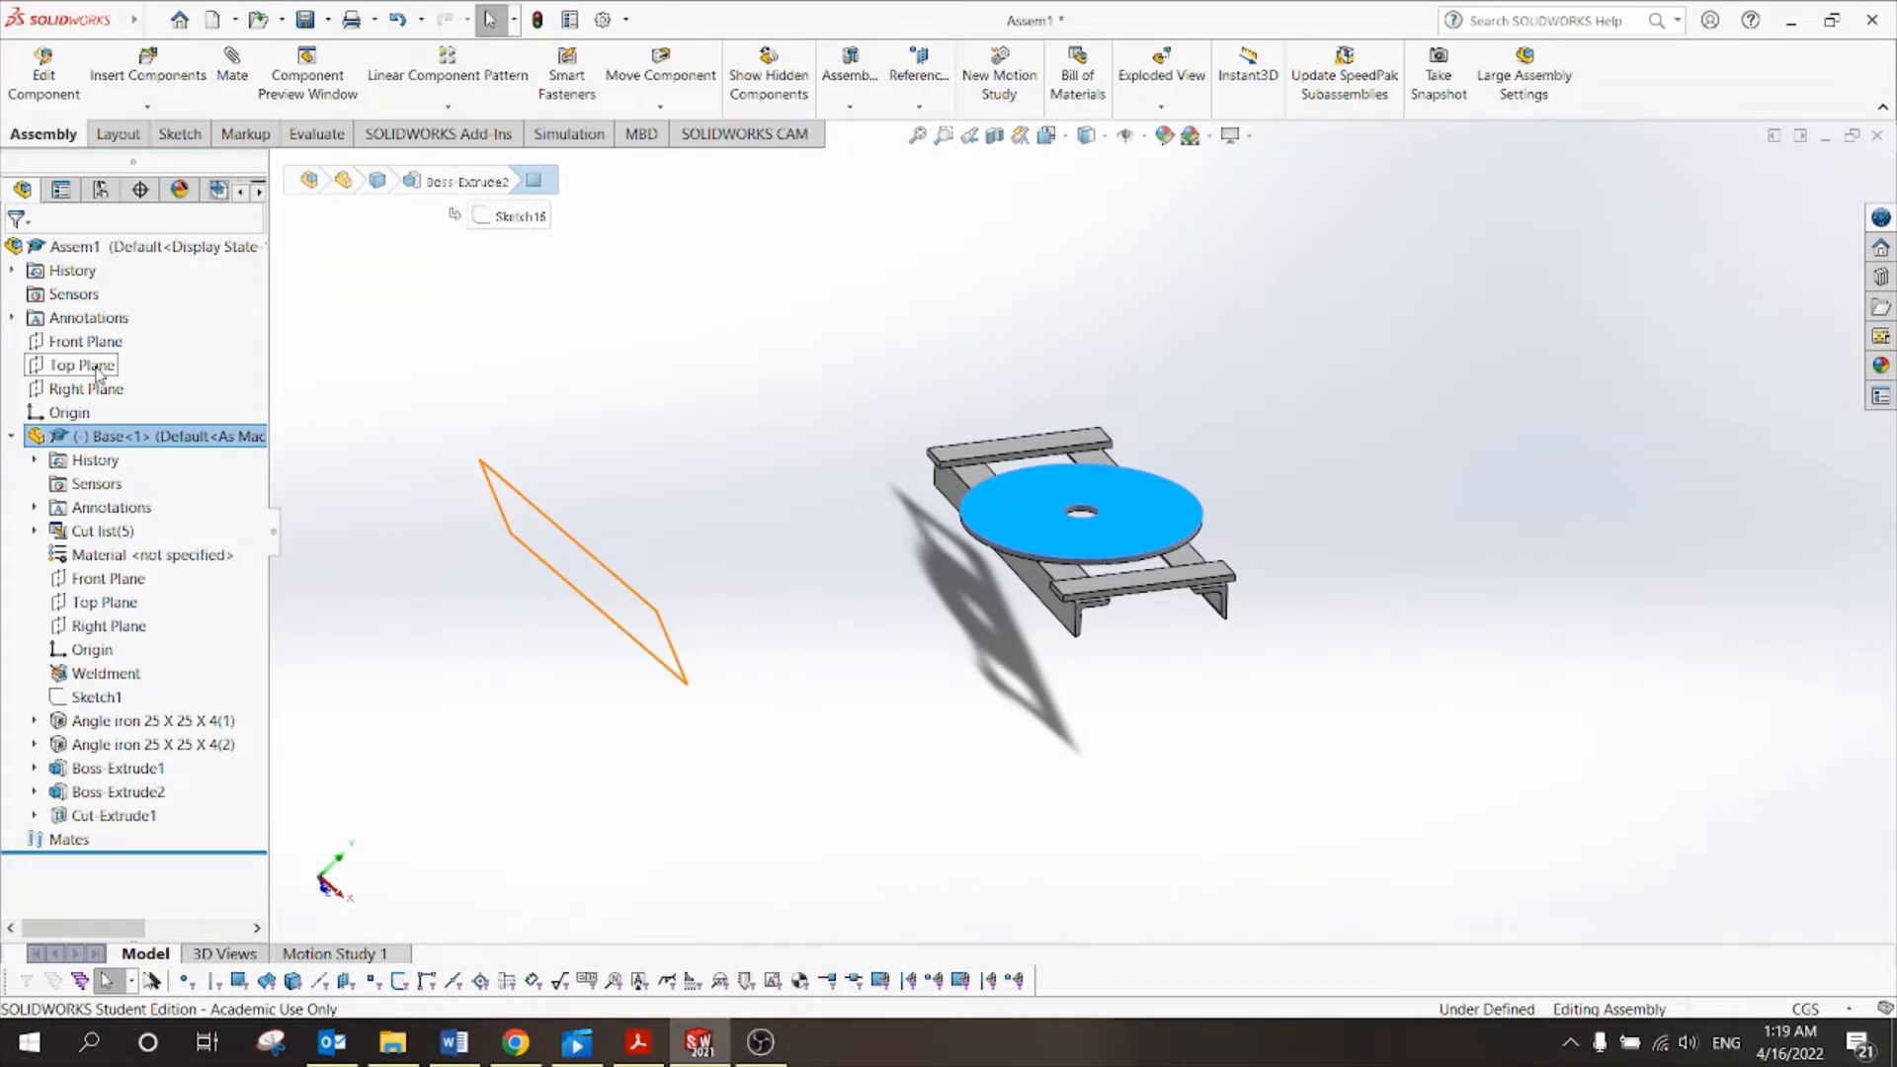
click(402, 318)
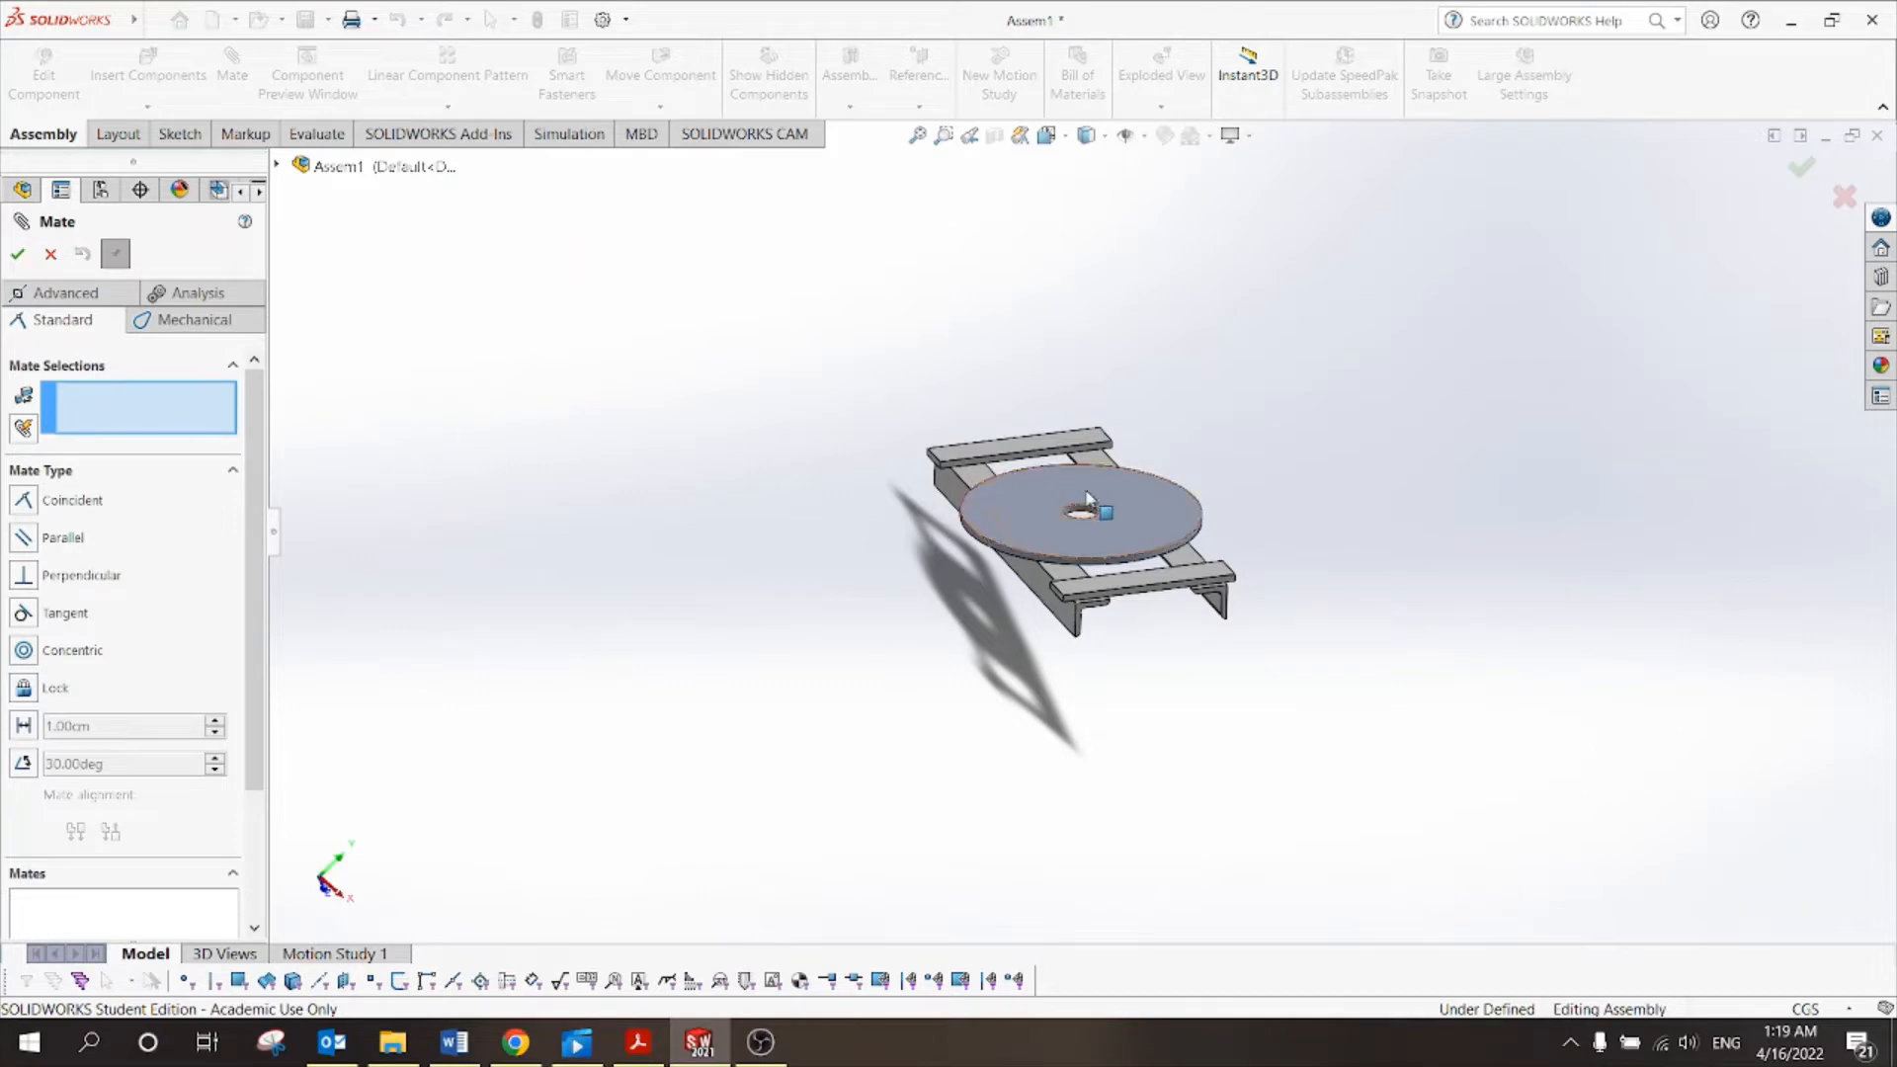
Mate the disc's top face coincident with the assembly Top Plane, then view the tutorial's saw figures.
click(1024, 490)
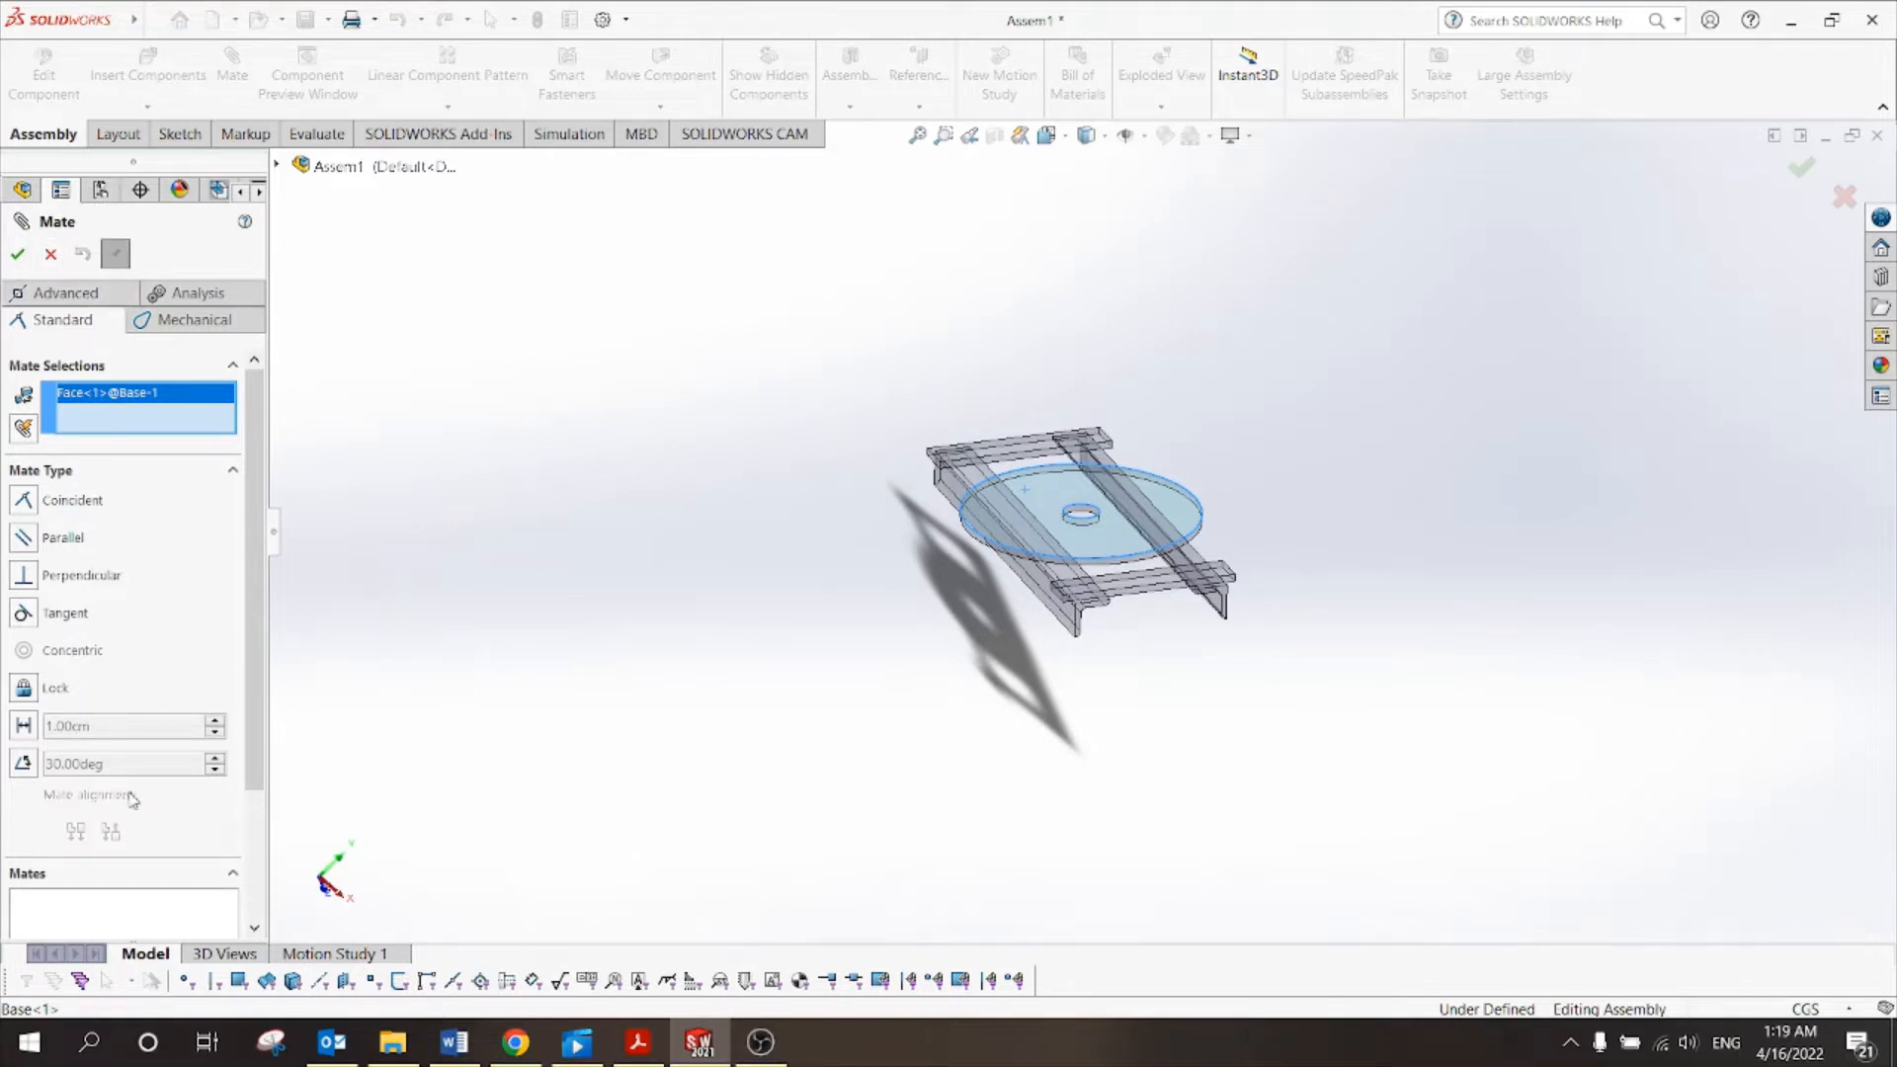
click(50, 255)
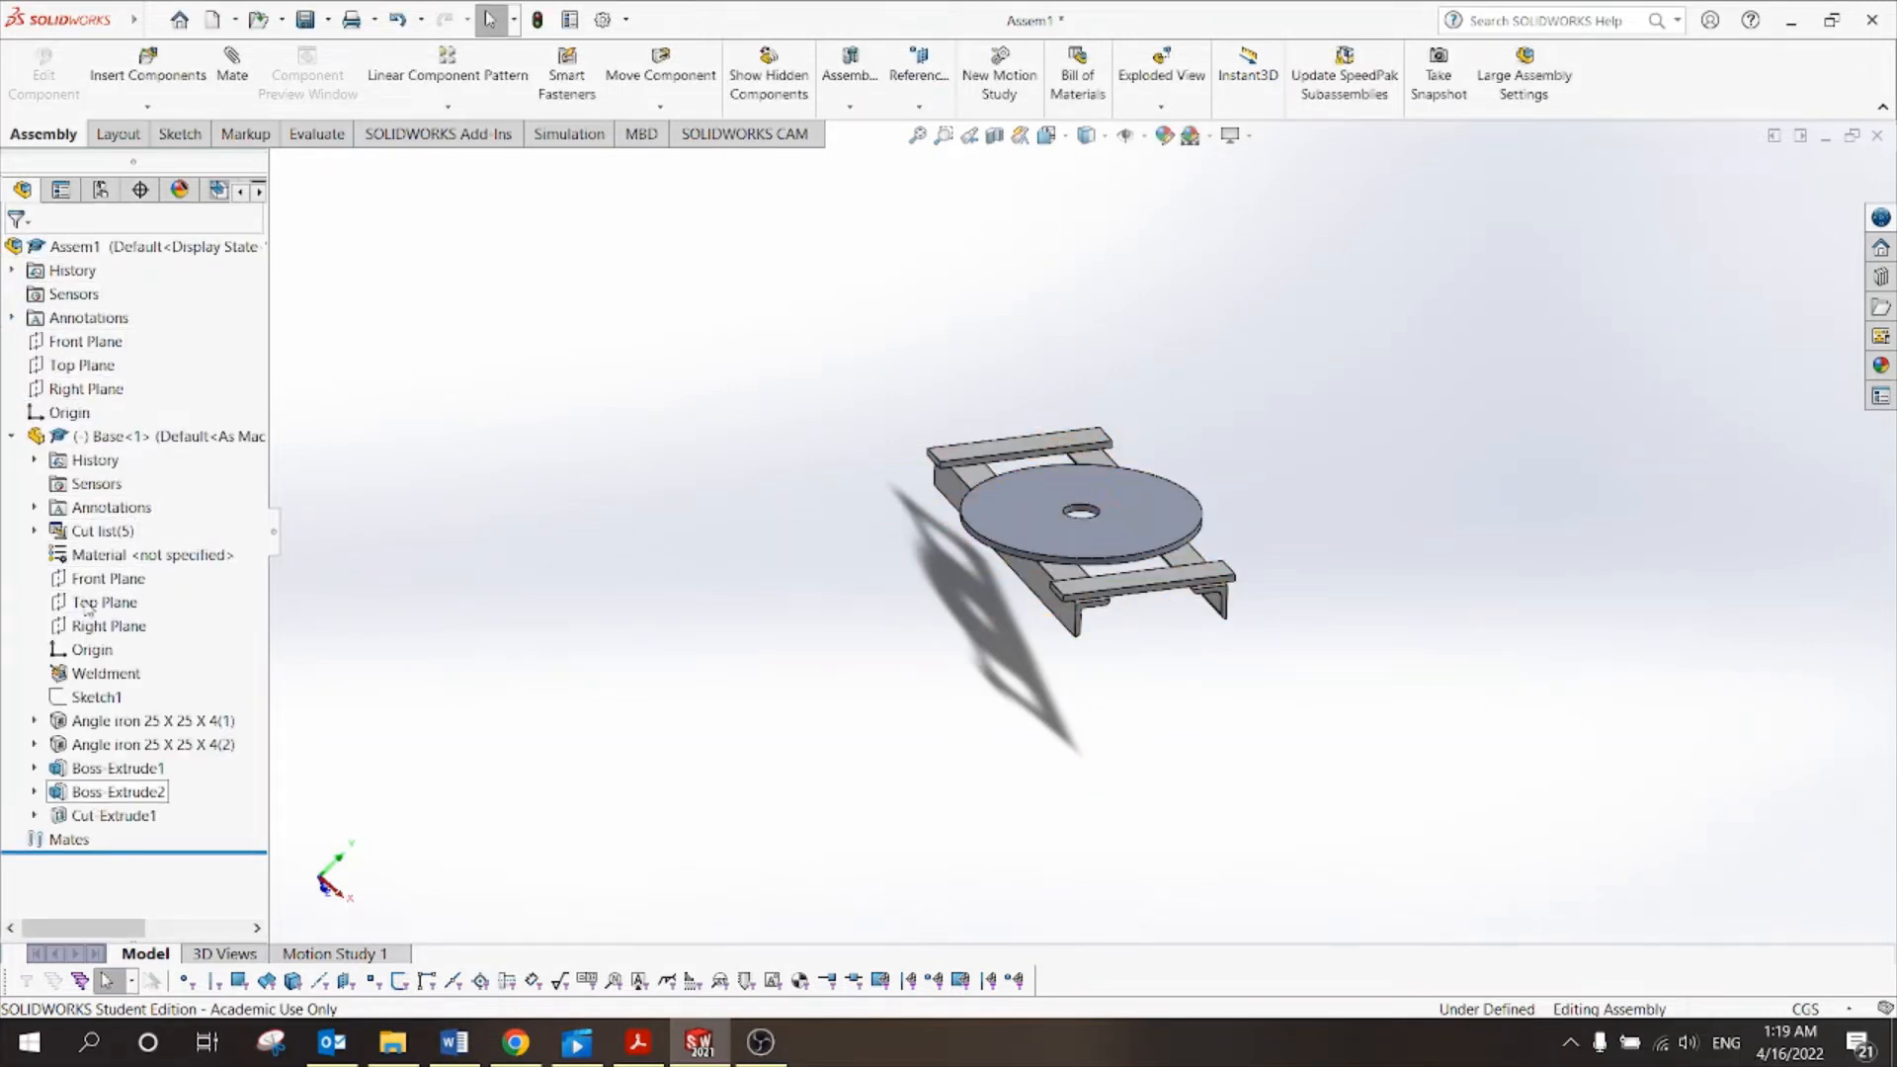
click(242, 69)
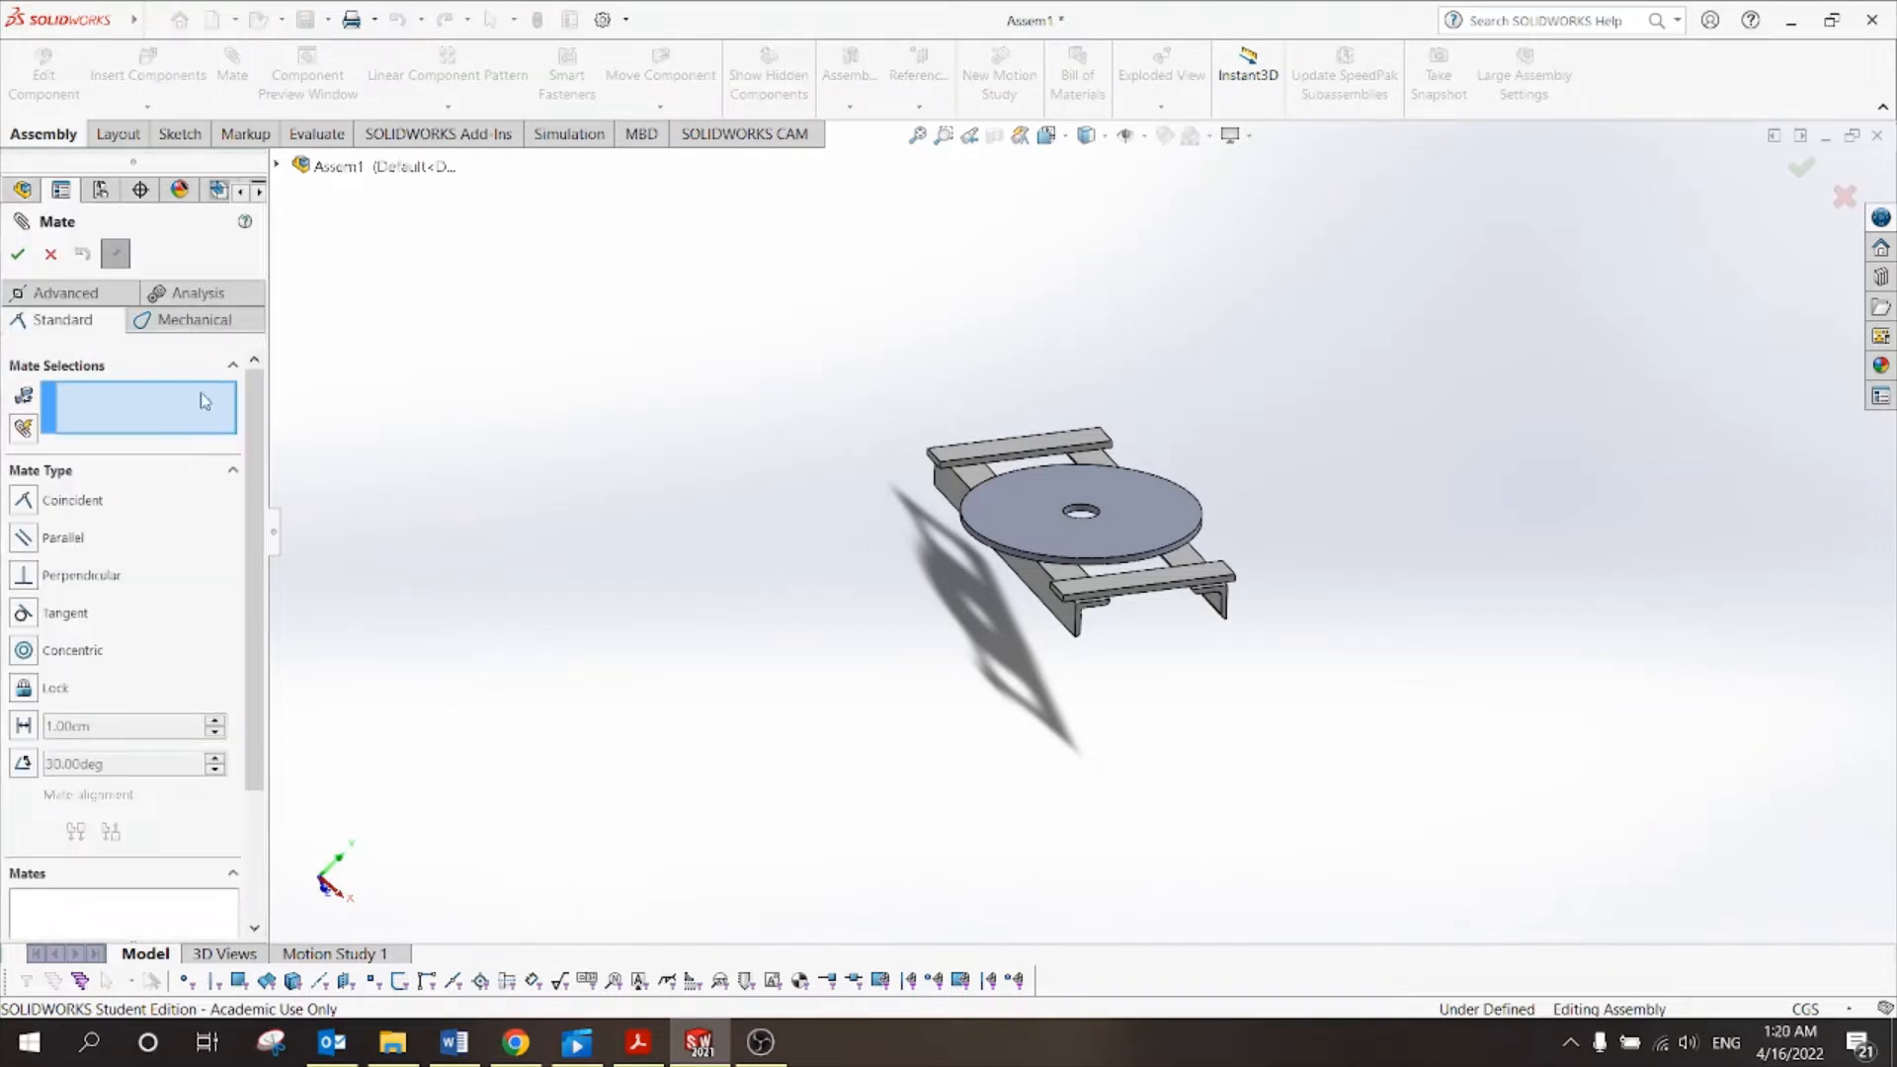
click(283, 164)
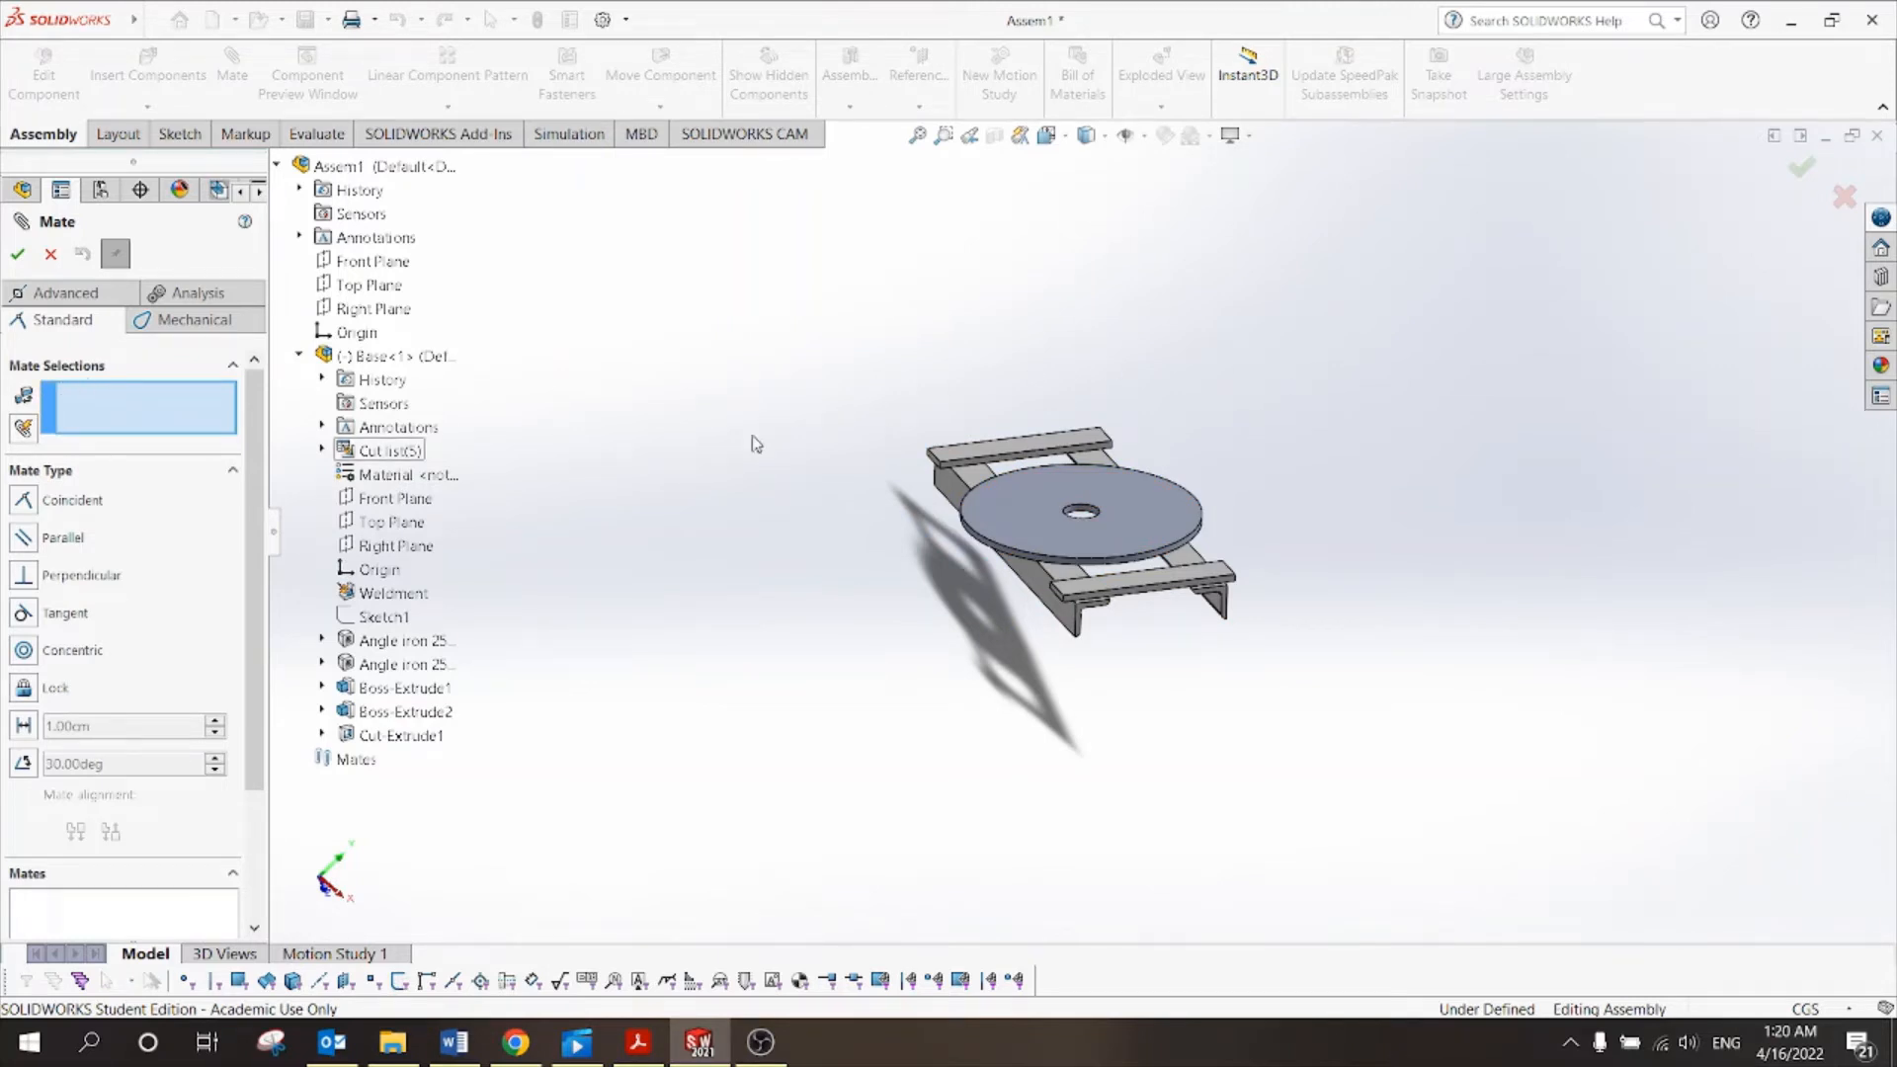
click(1161, 509)
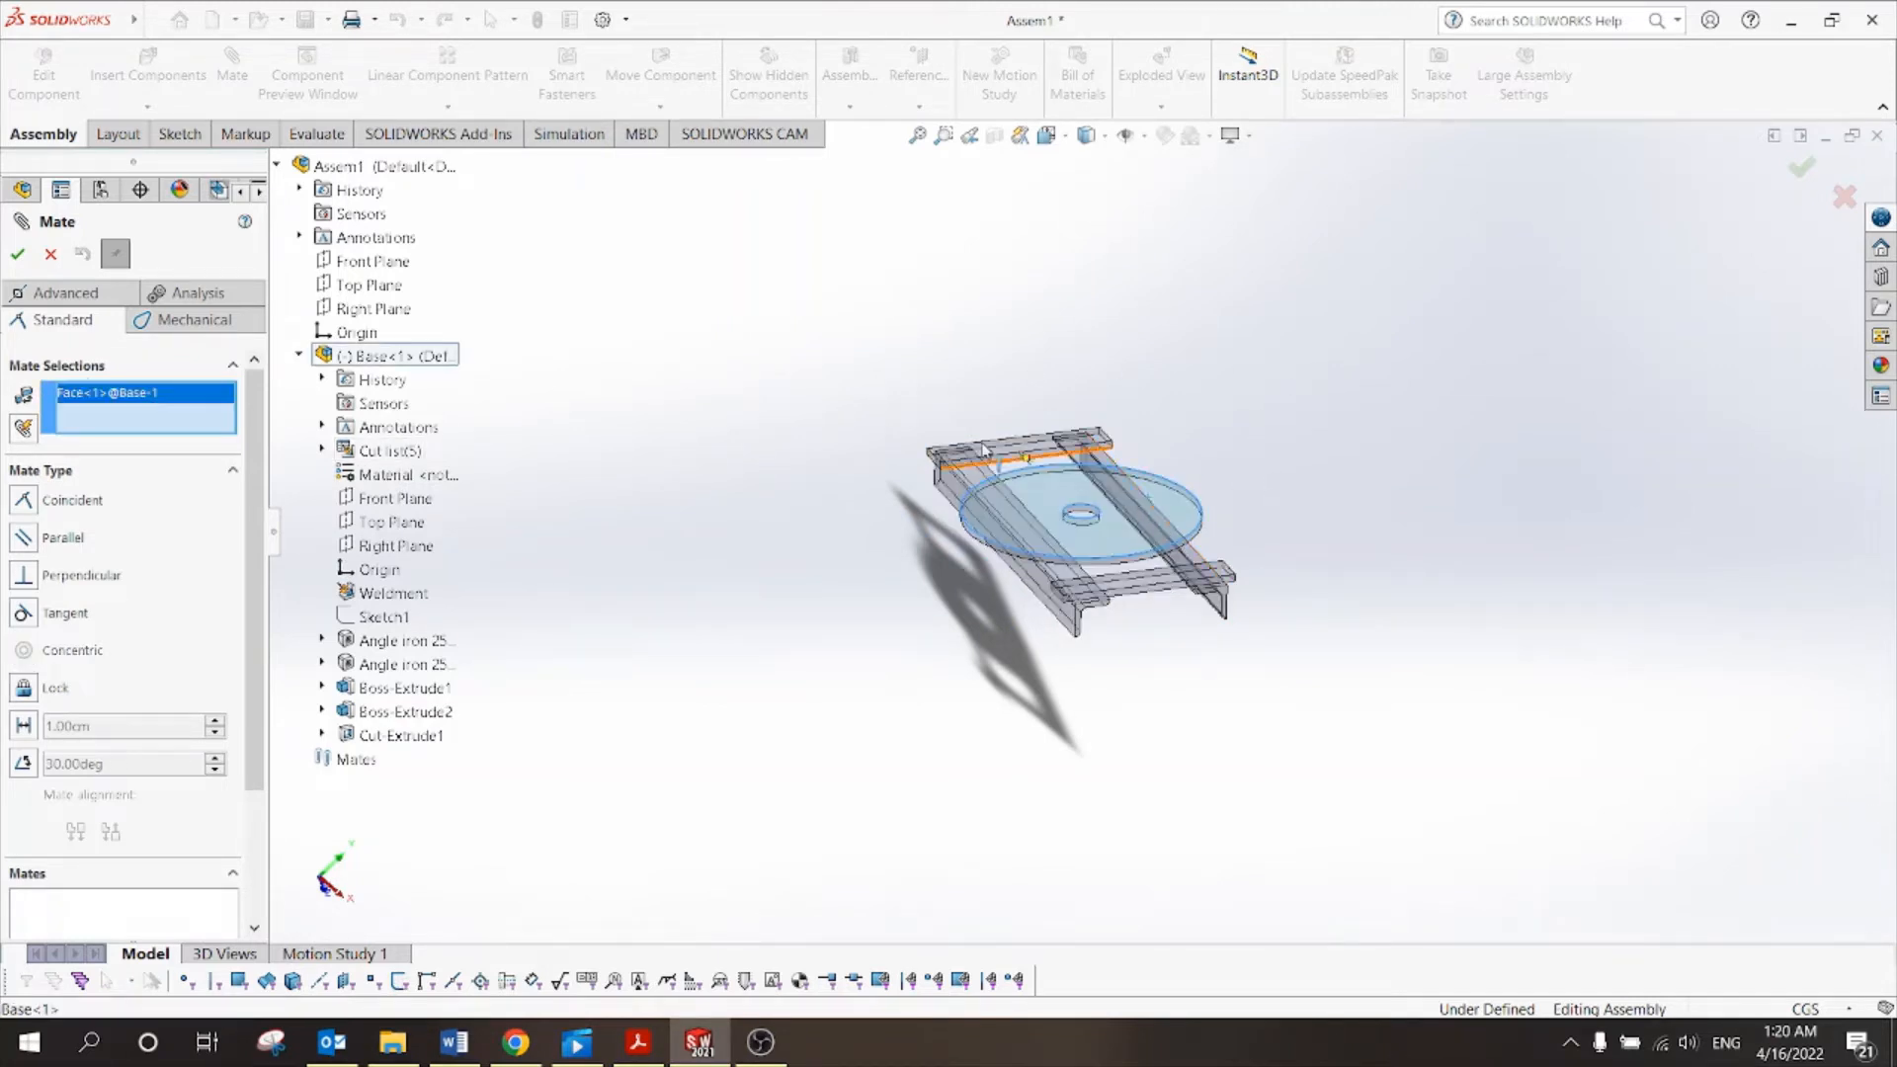
click(383, 295)
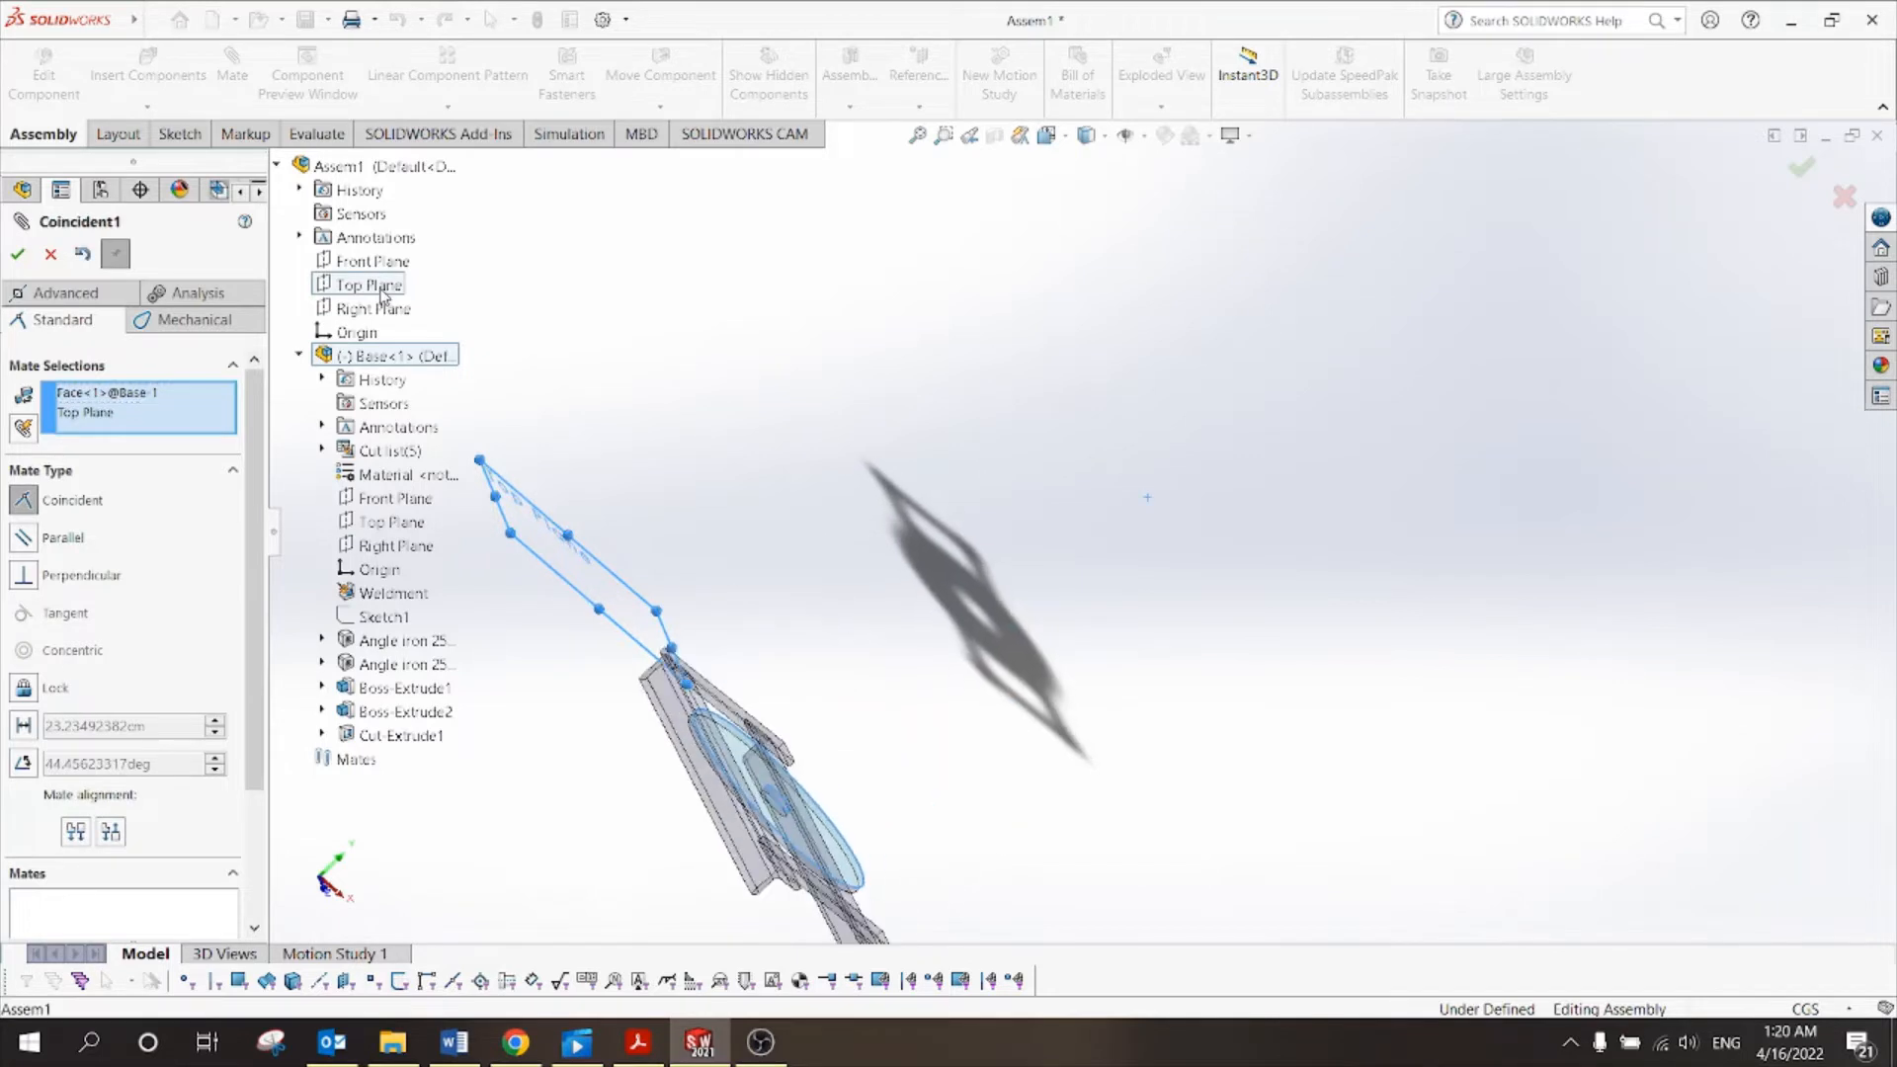
scroll(924, 716, down, 3)
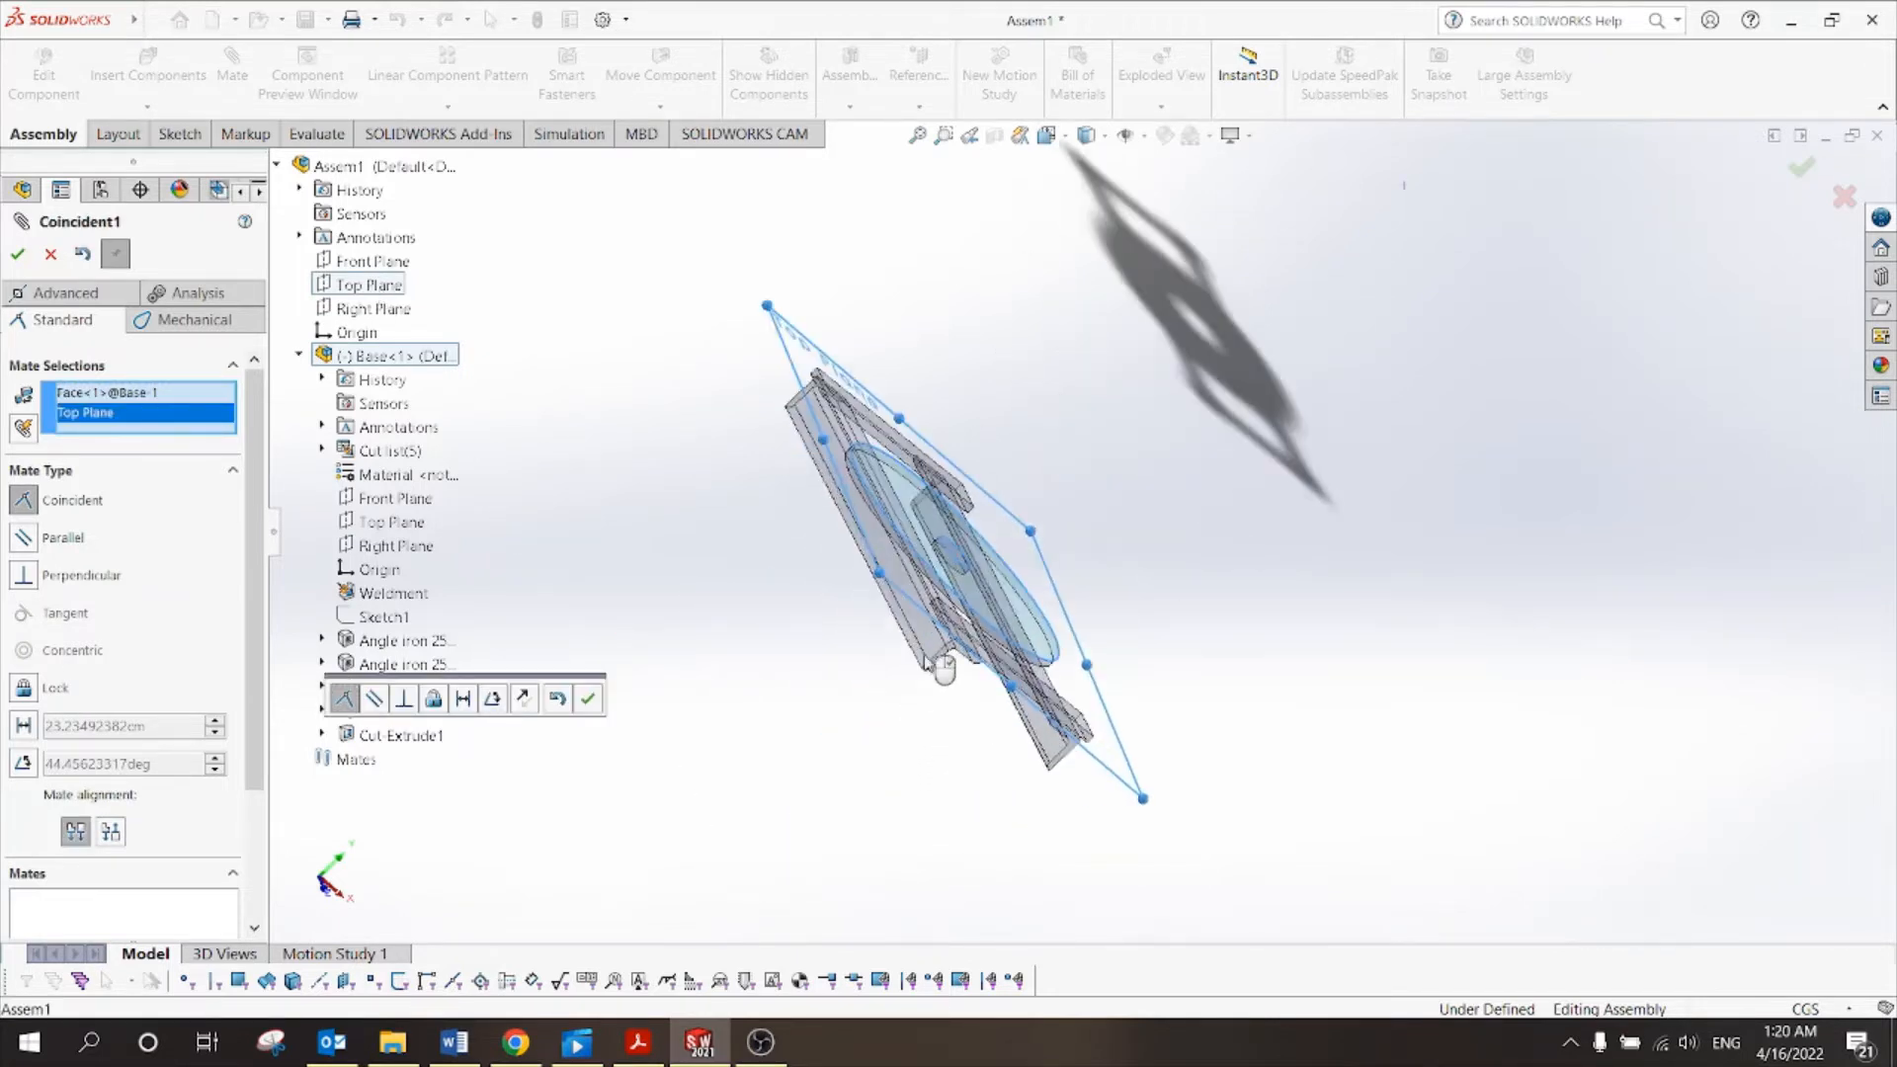
click(590, 701)
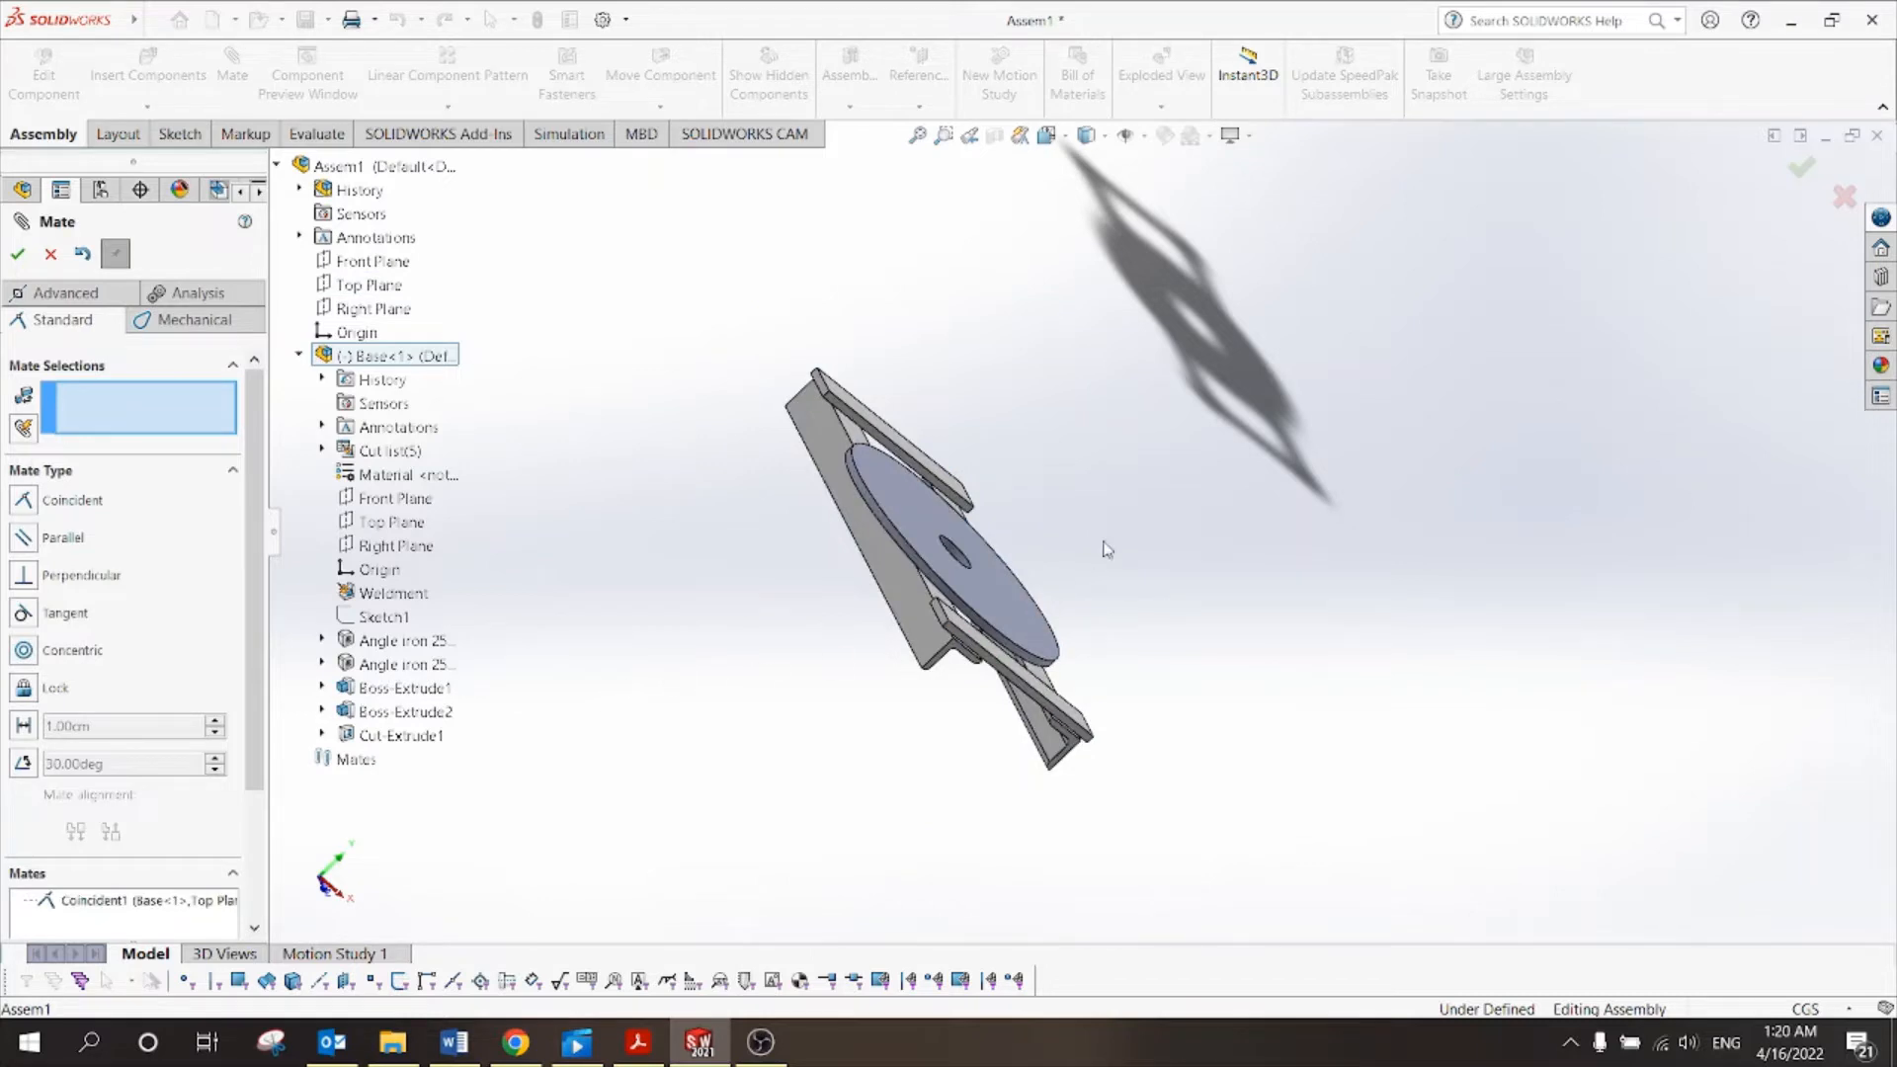
middle_drag(1107, 549, 860, 790)
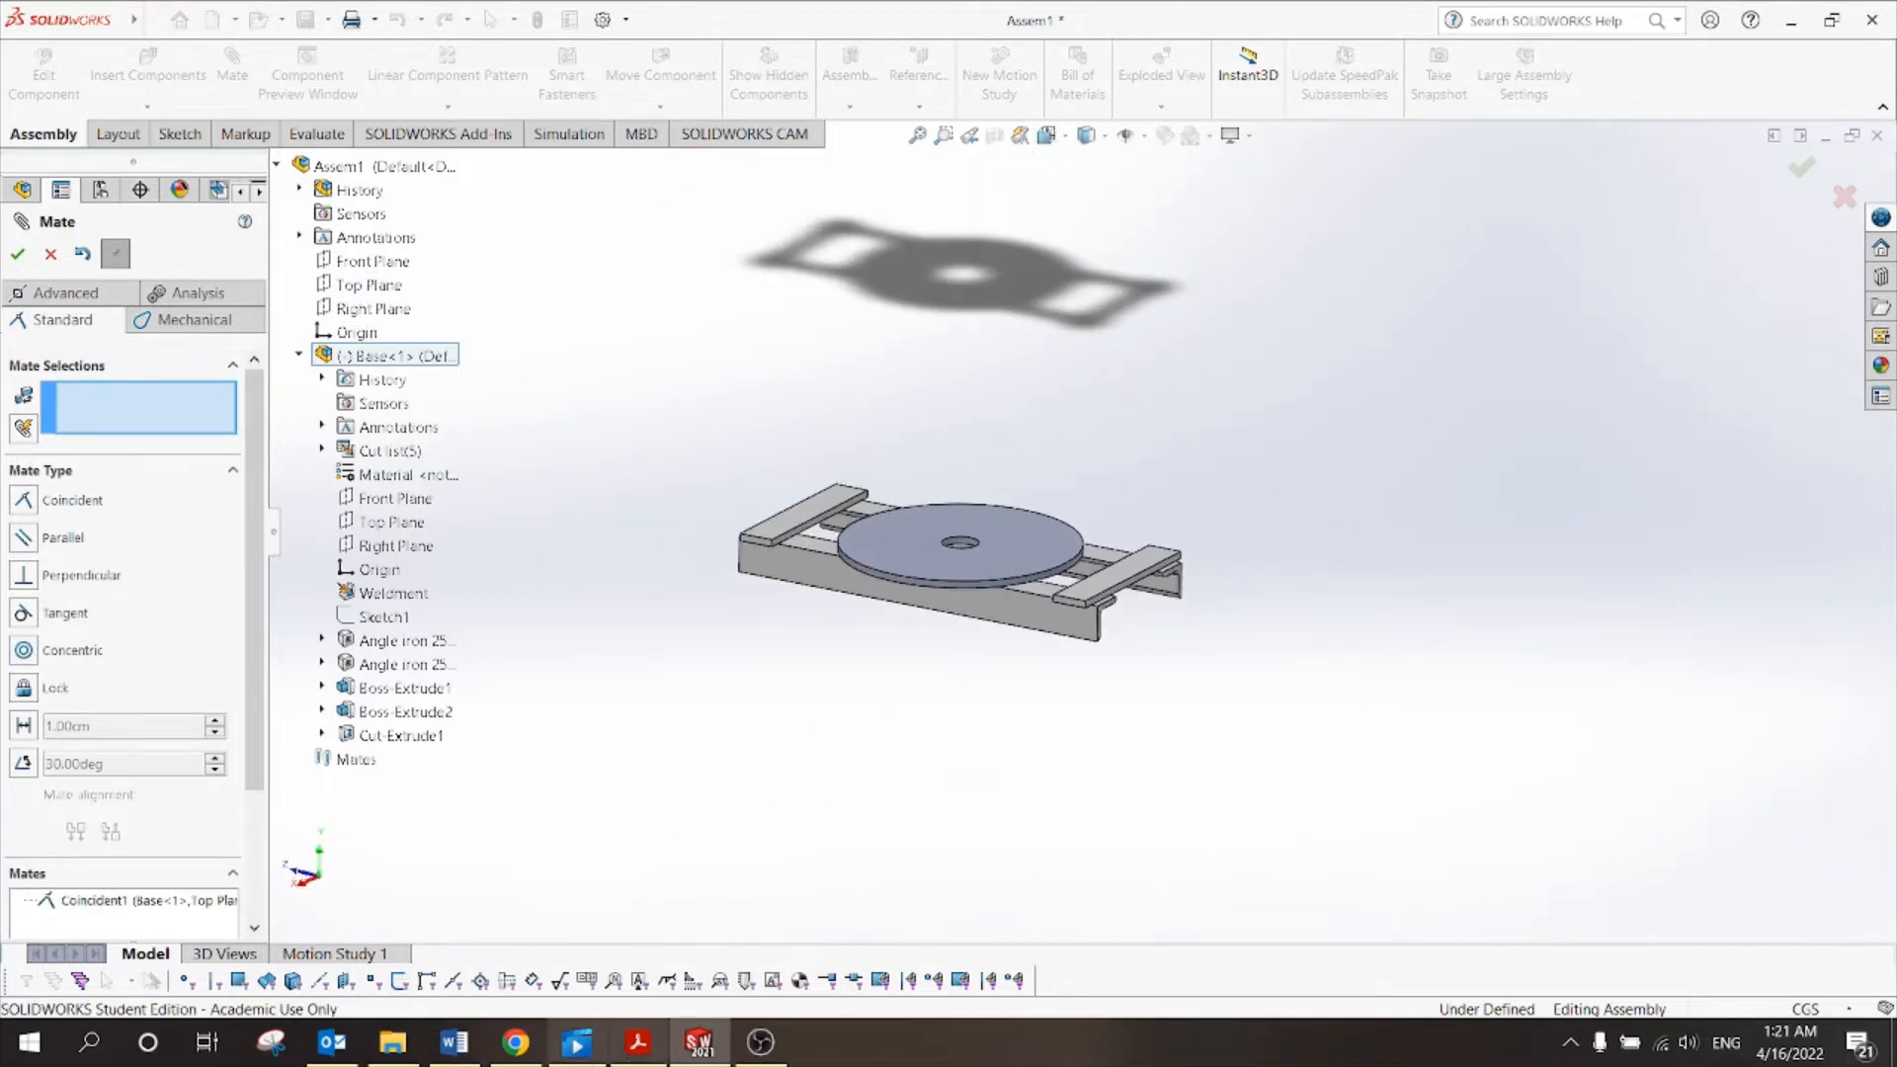
click(633, 1053)
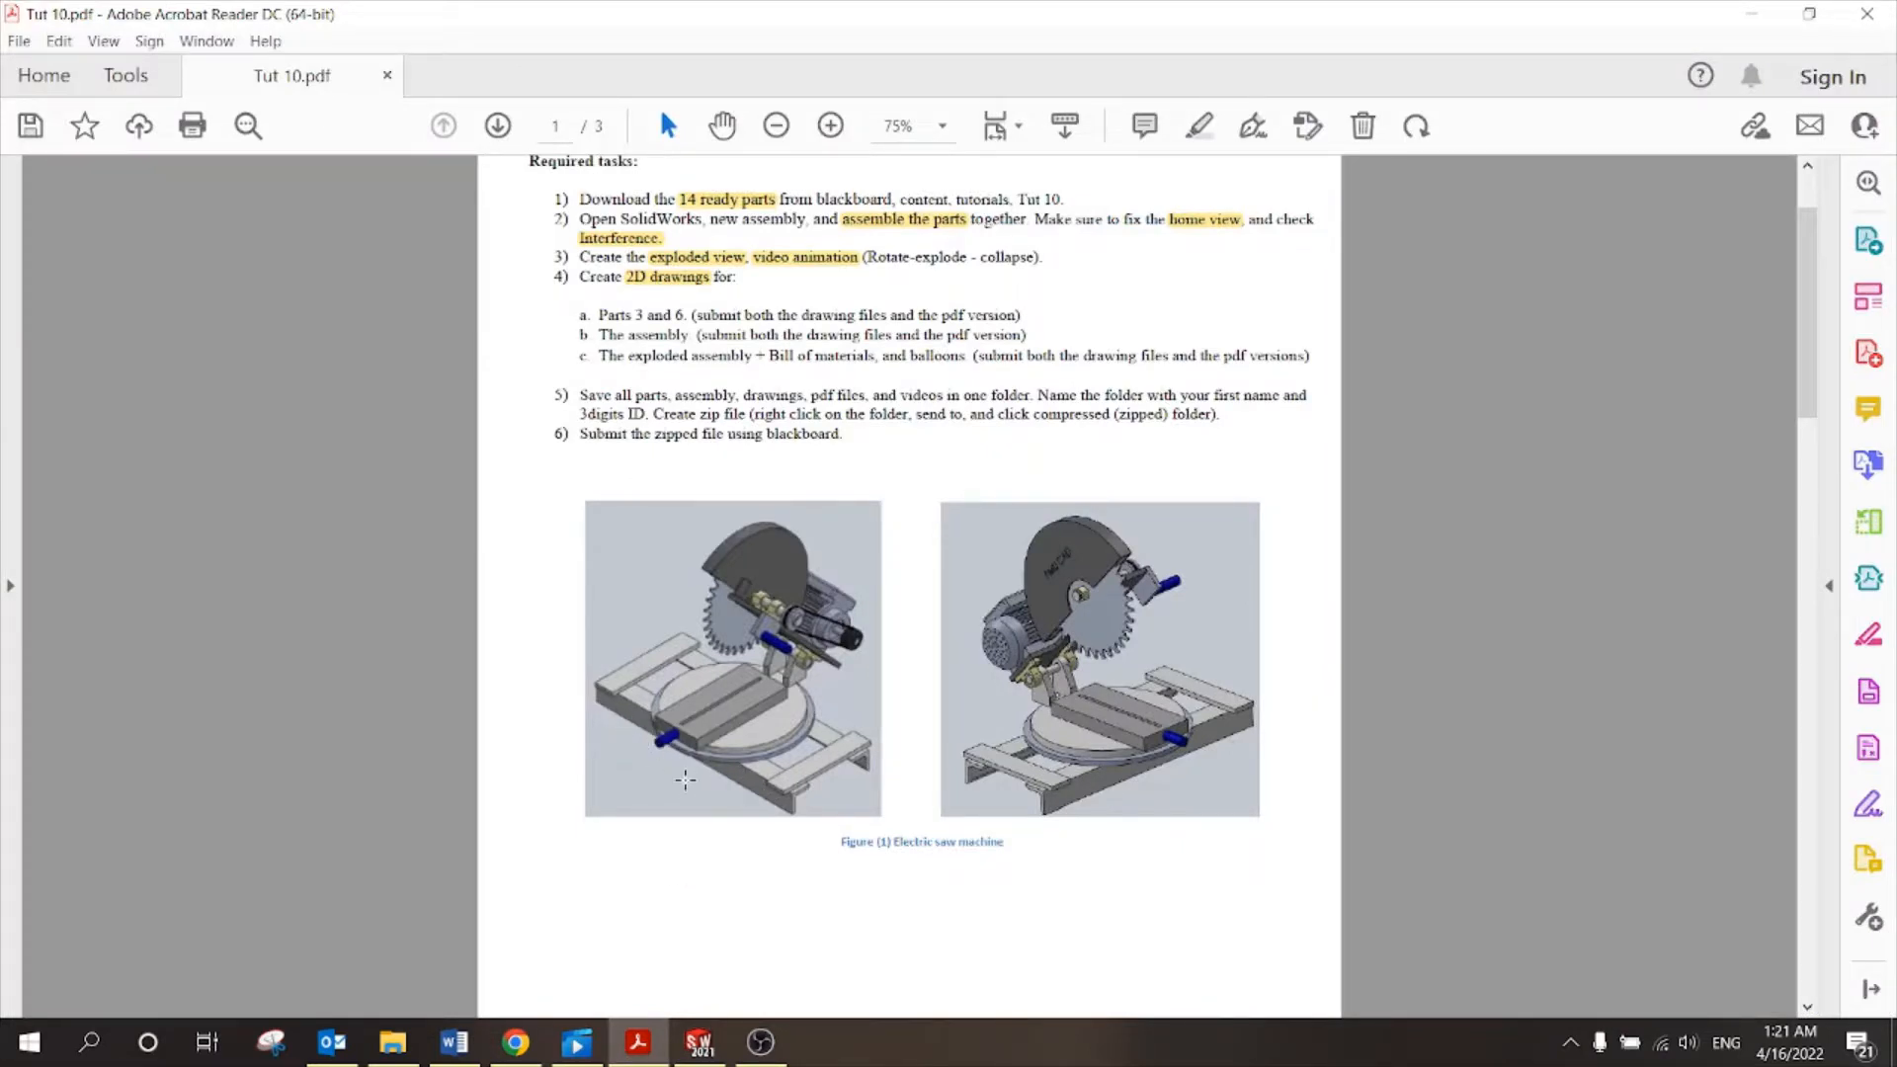
Mate the base frame's long side face coincident with the assembly Front Plane.
click(698, 1042)
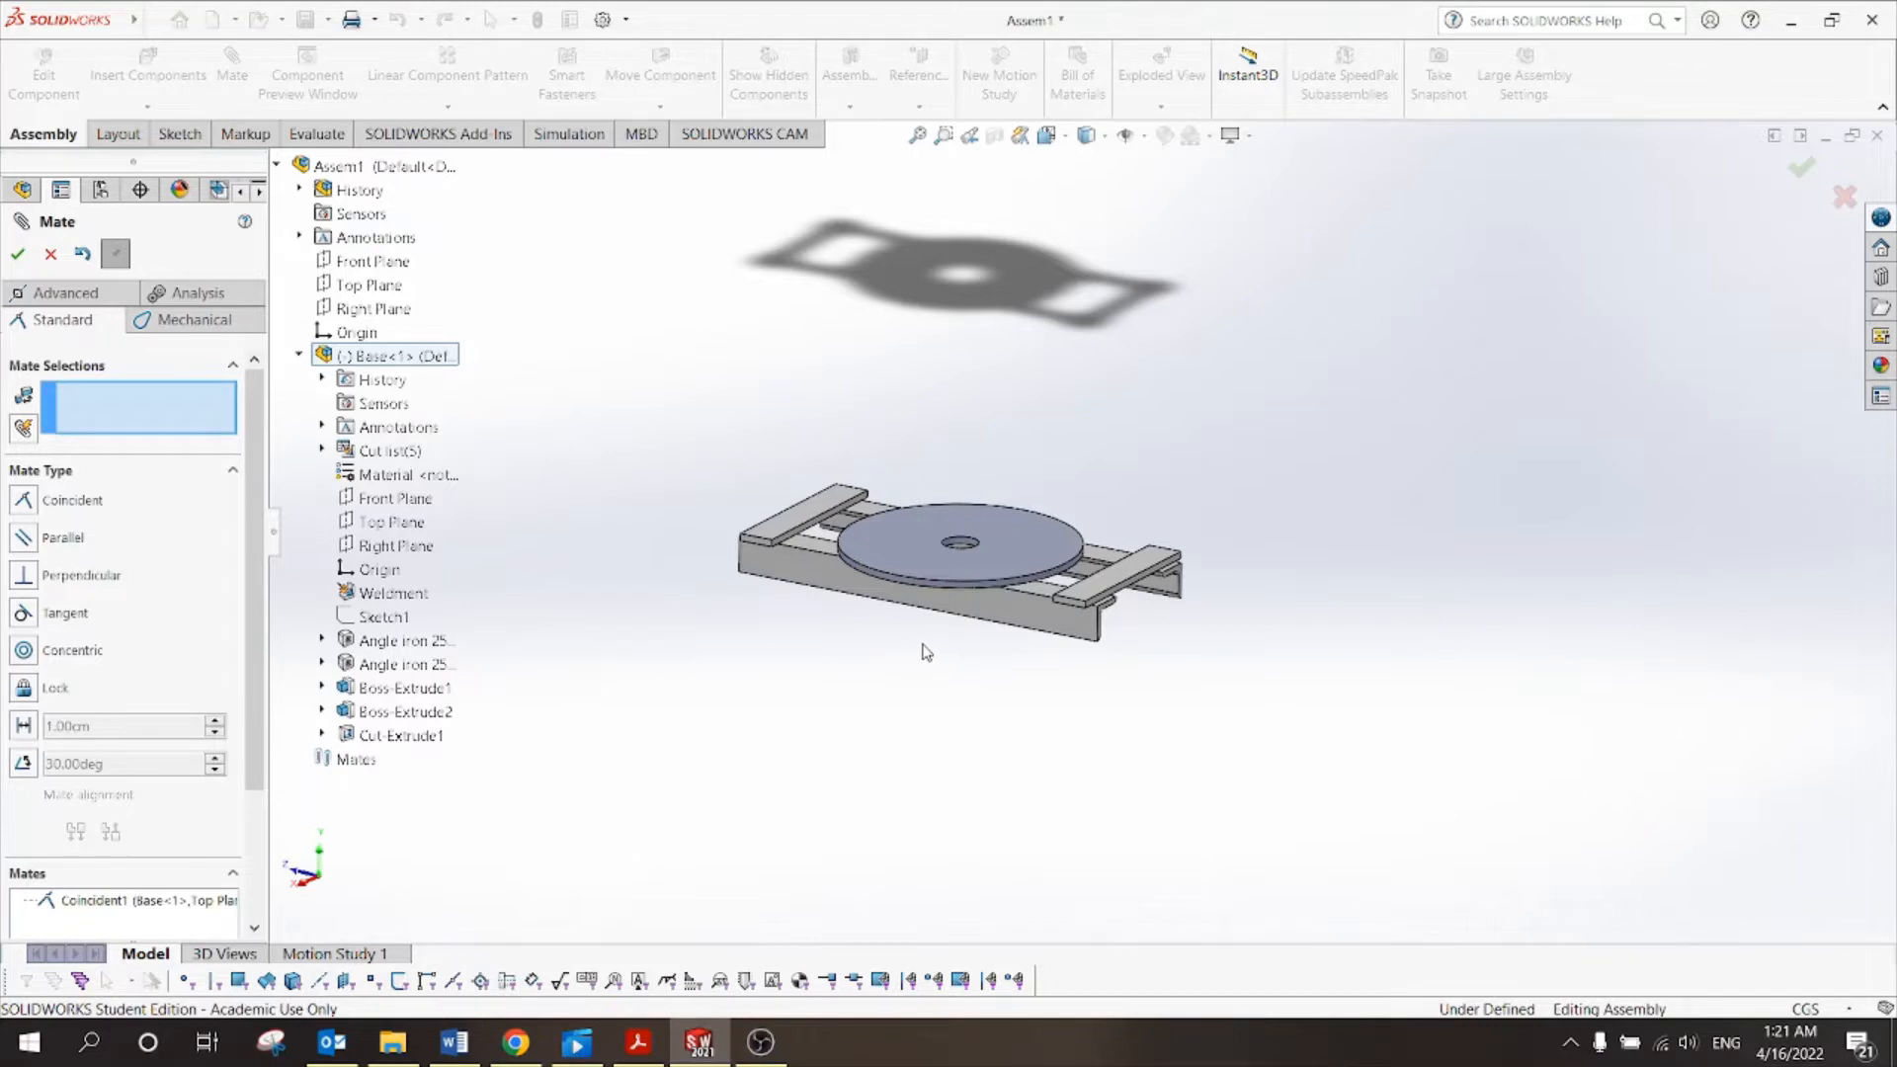
middle_drag(926, 652, 889, 623)
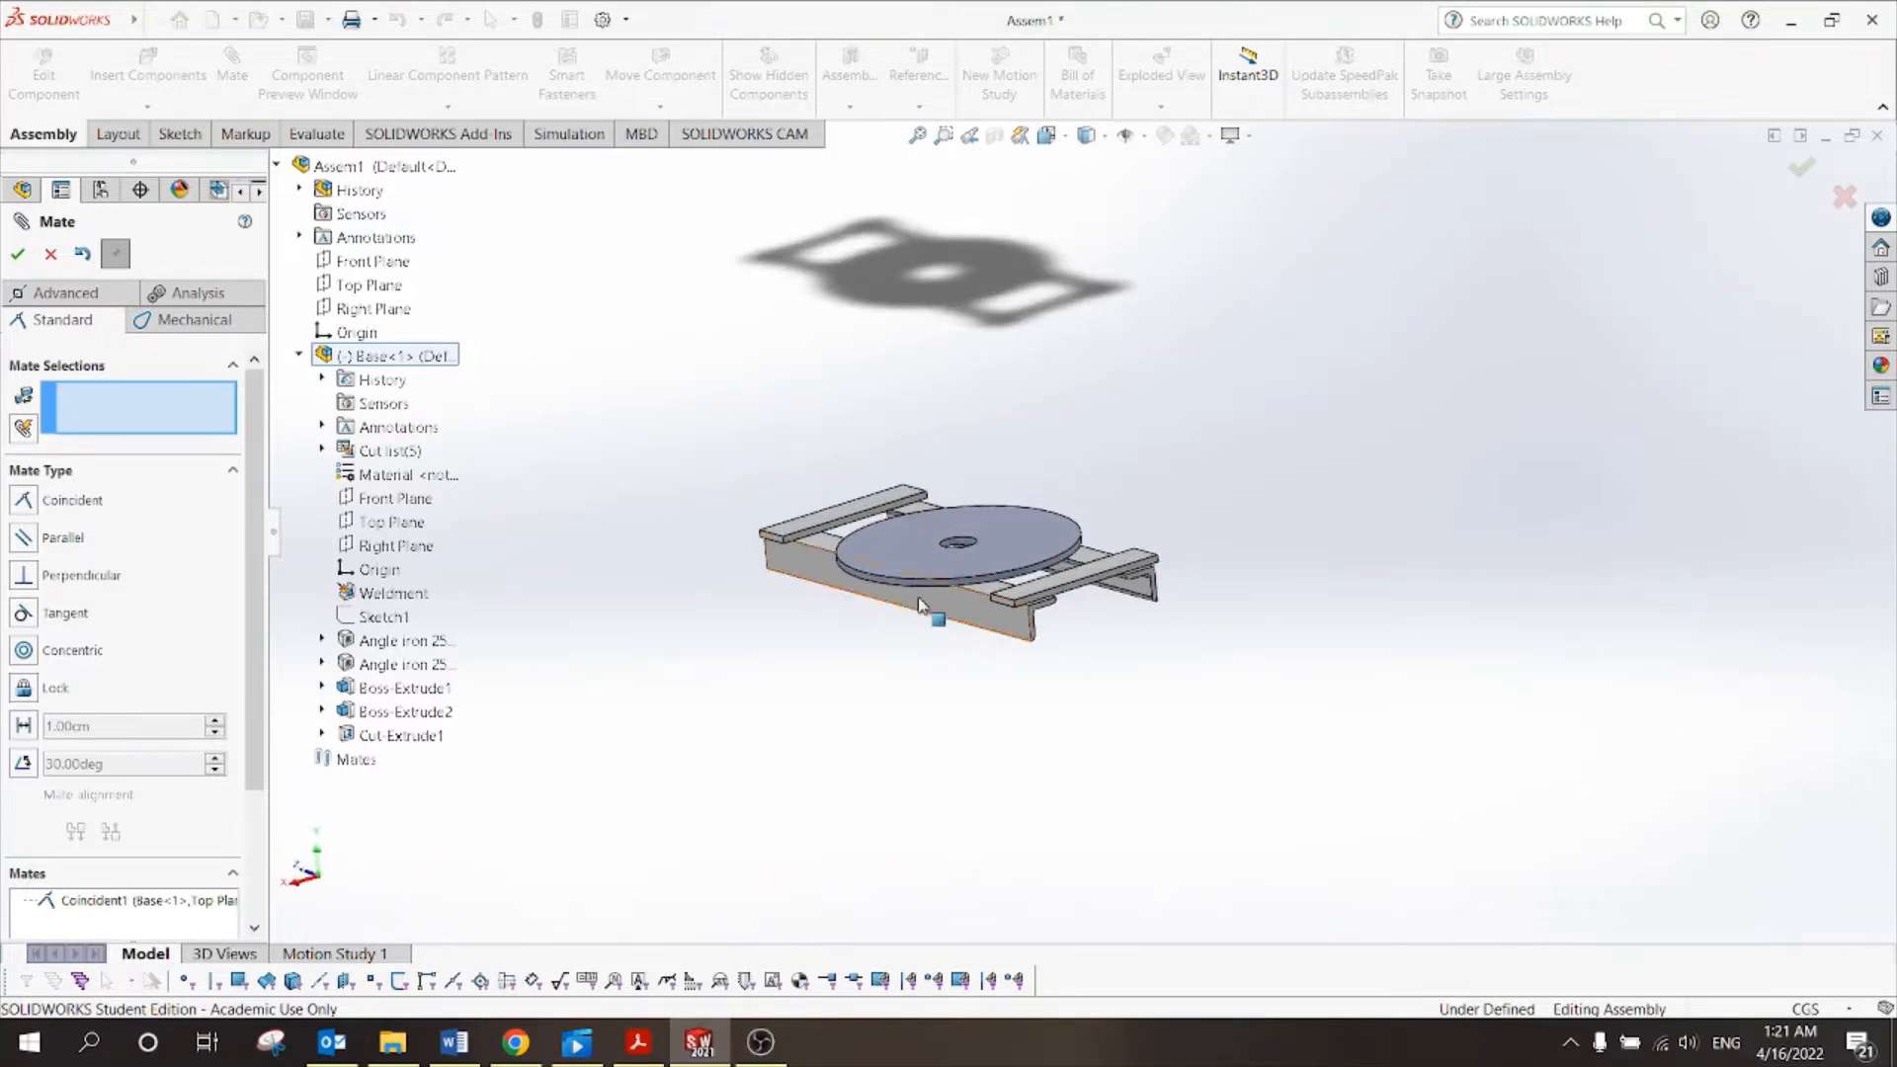
click(919, 604)
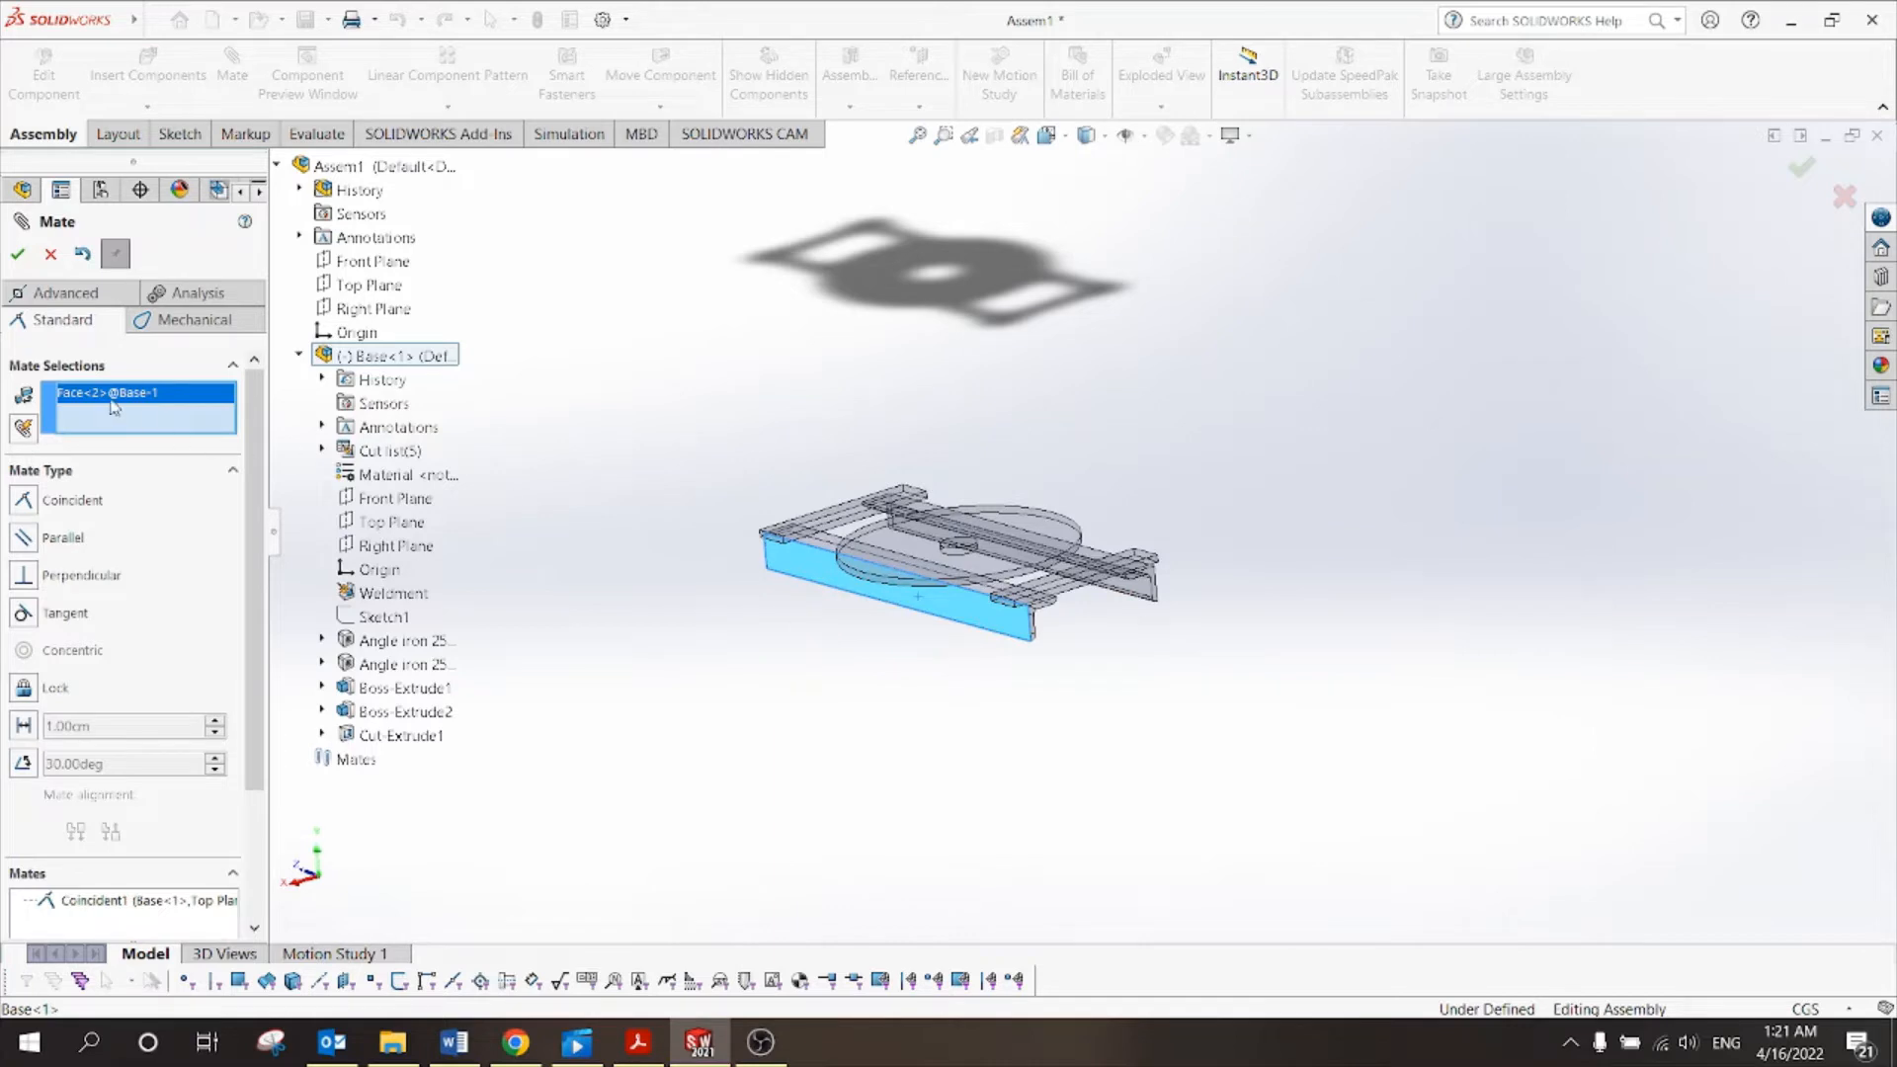
click(375, 265)
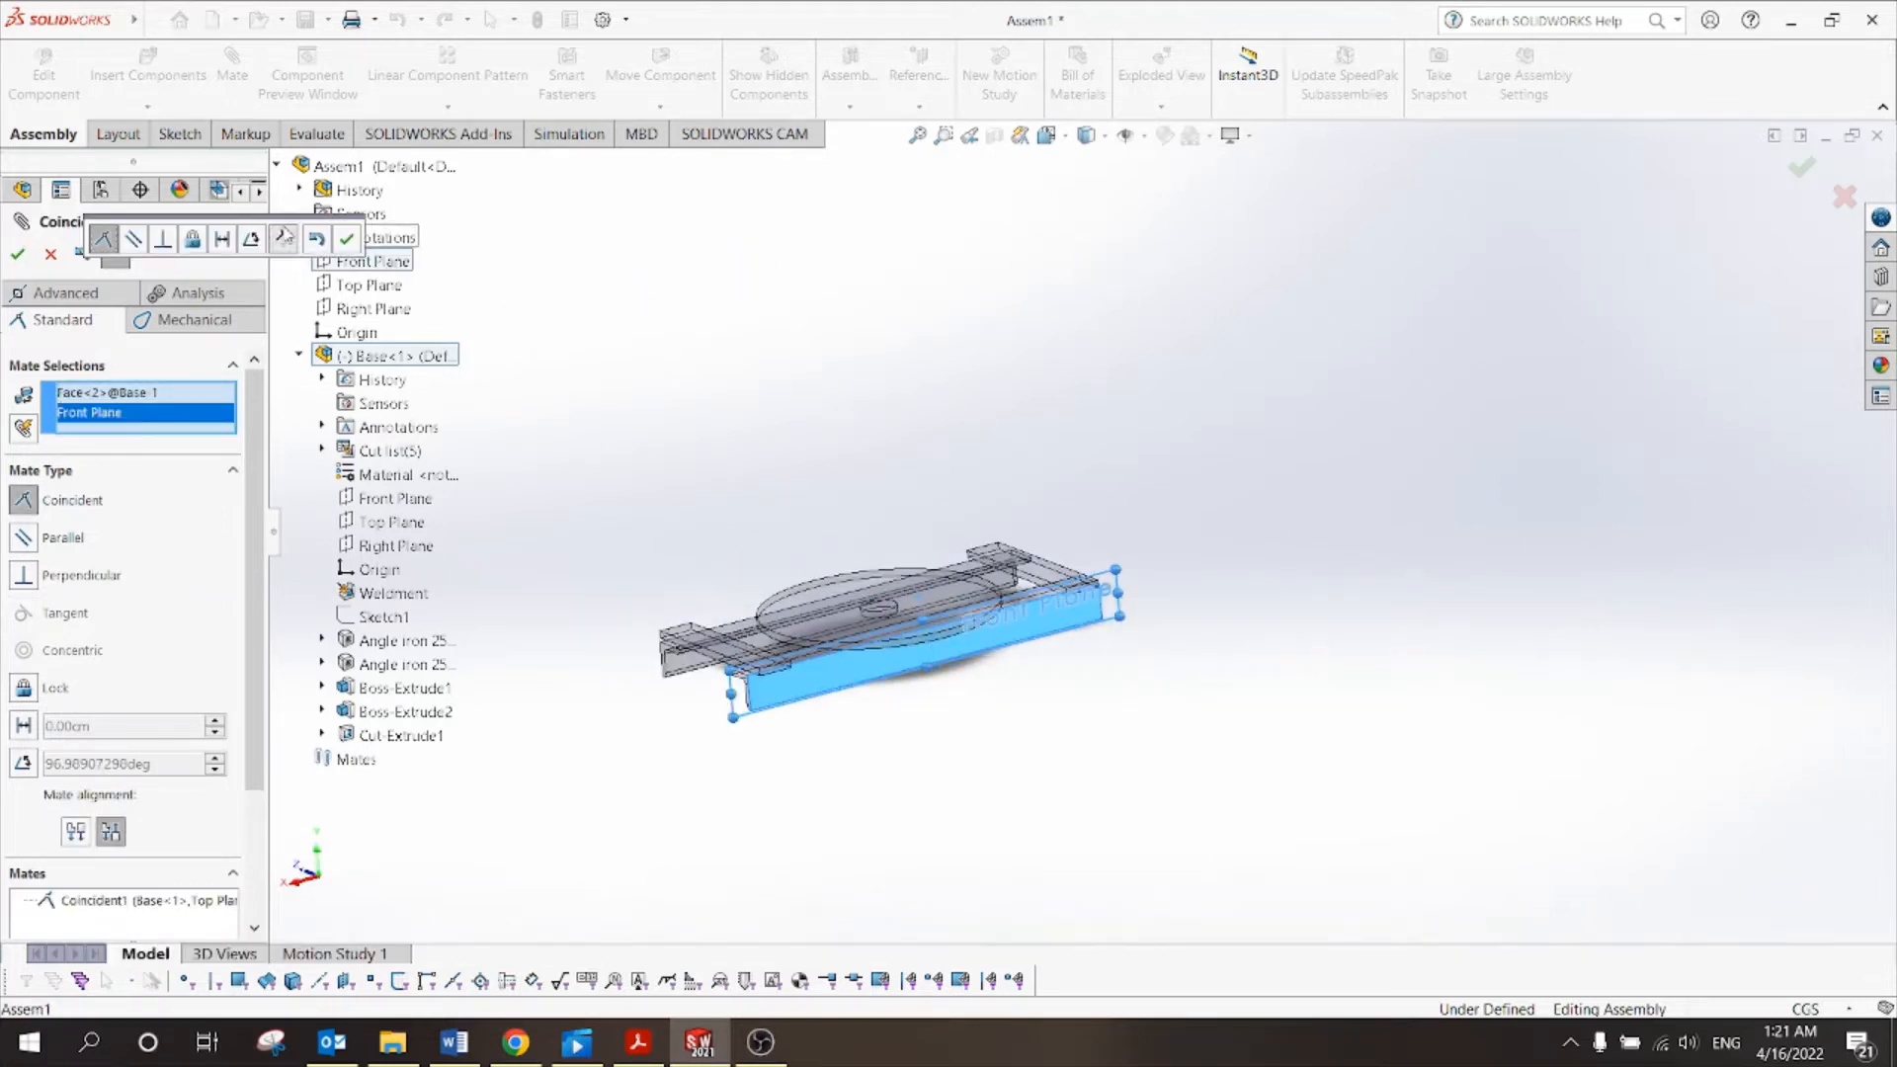
click(17, 256)
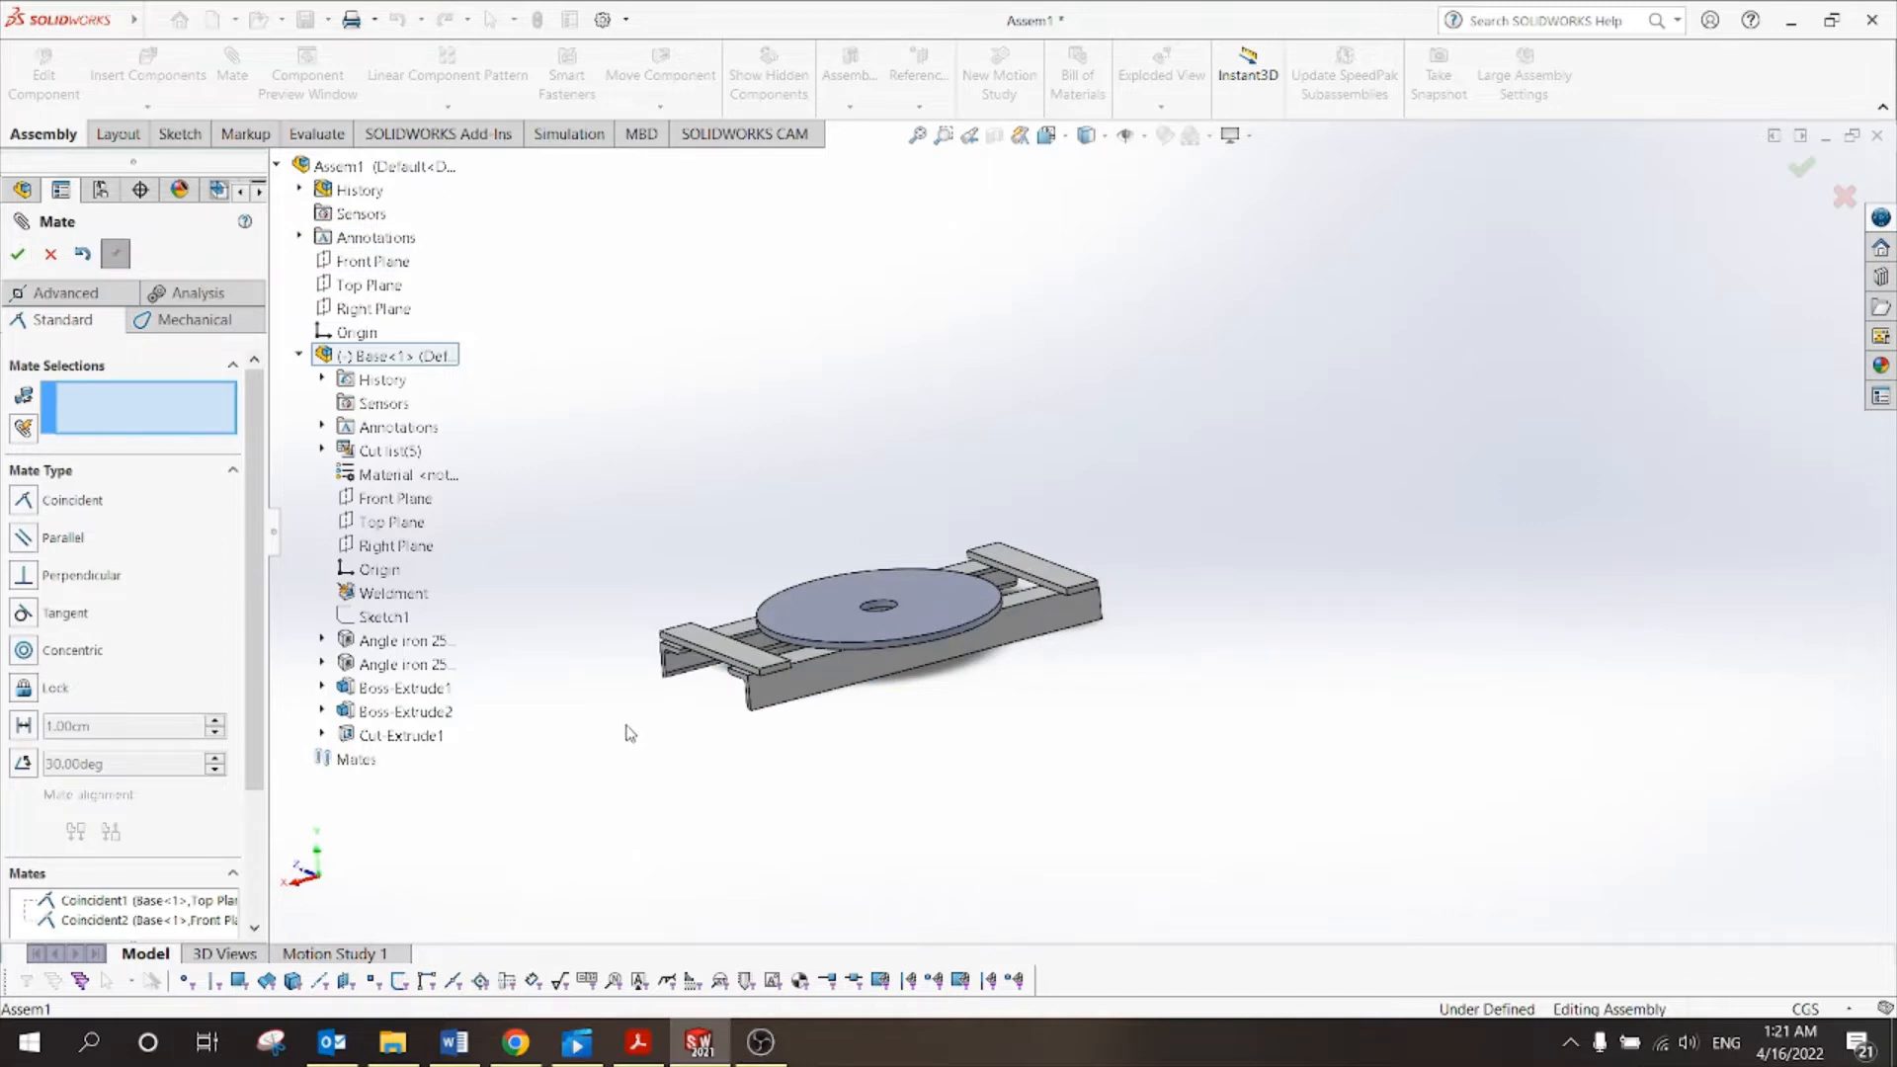
Mate the end plate's front face coincident with the assembly Right Plane and close Mate.
scroll(630, 733, down, 2)
scroll(826, 606, down, 3)
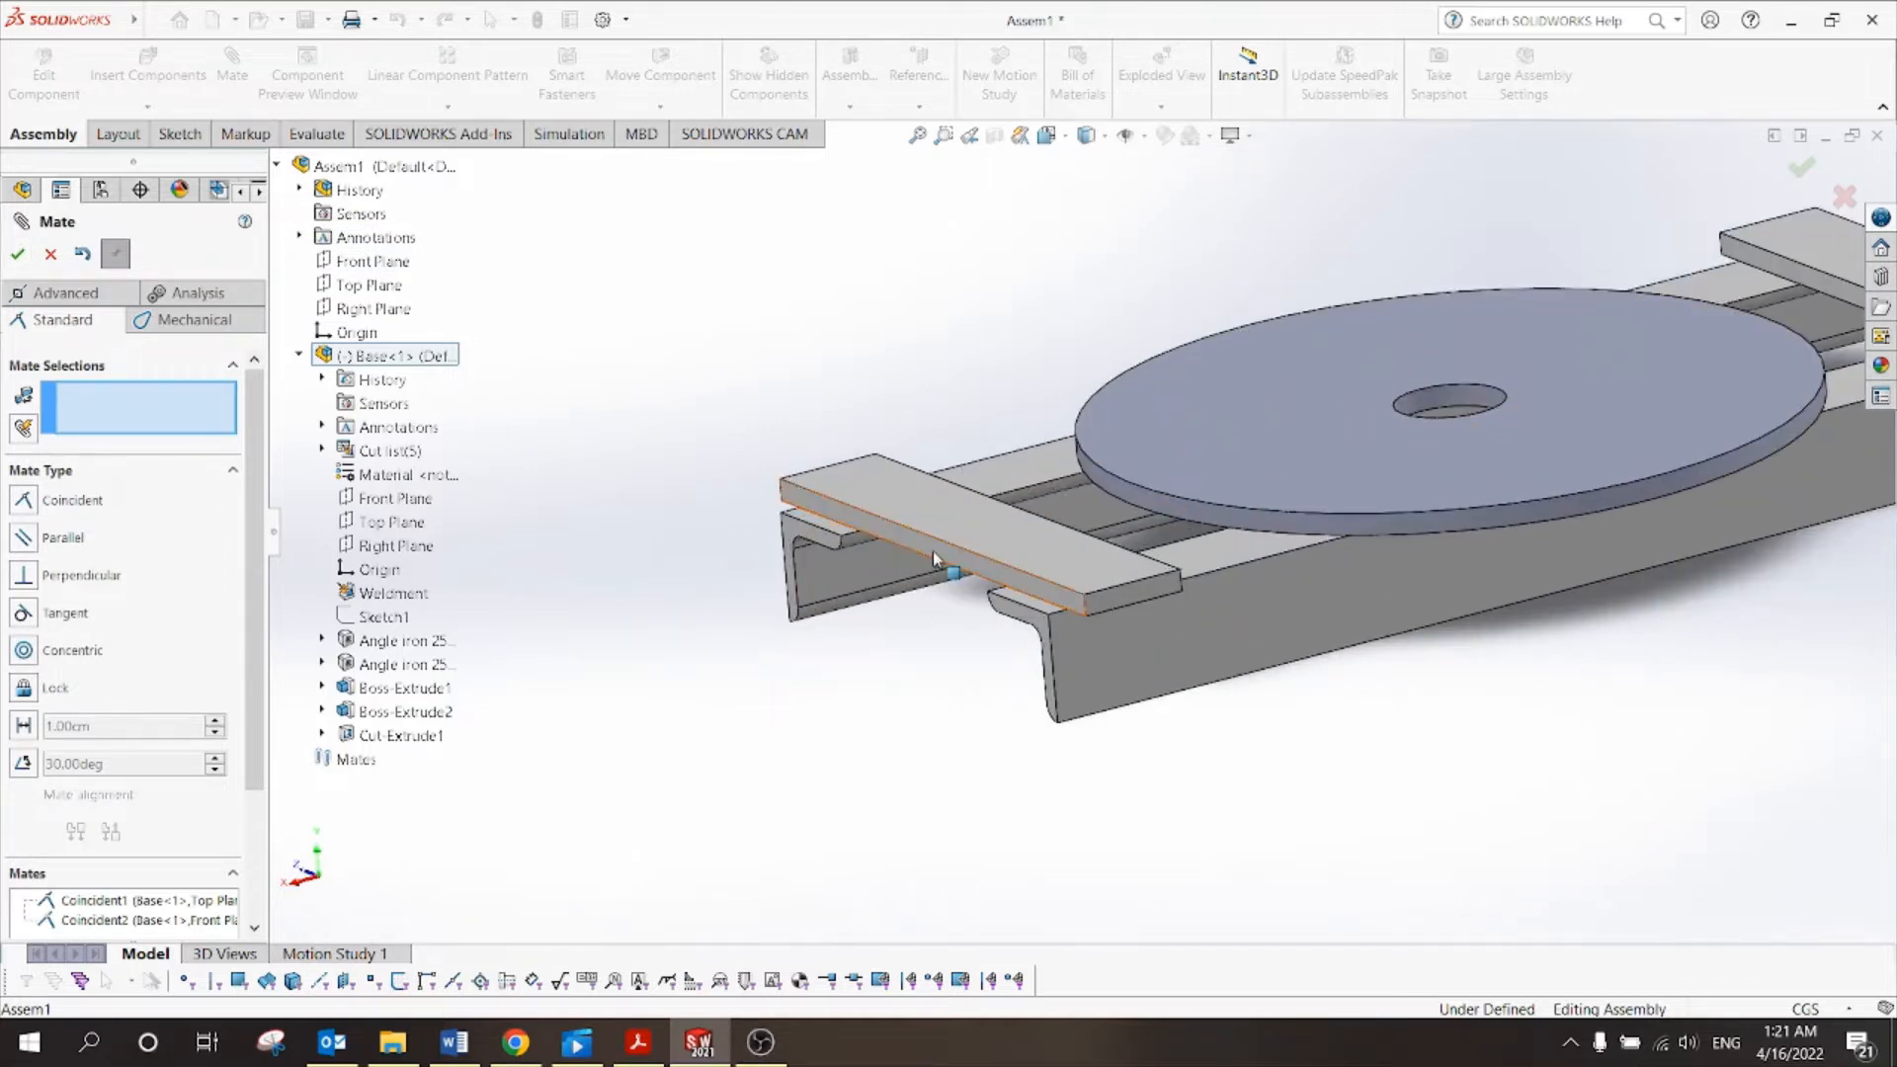
click(932, 549)
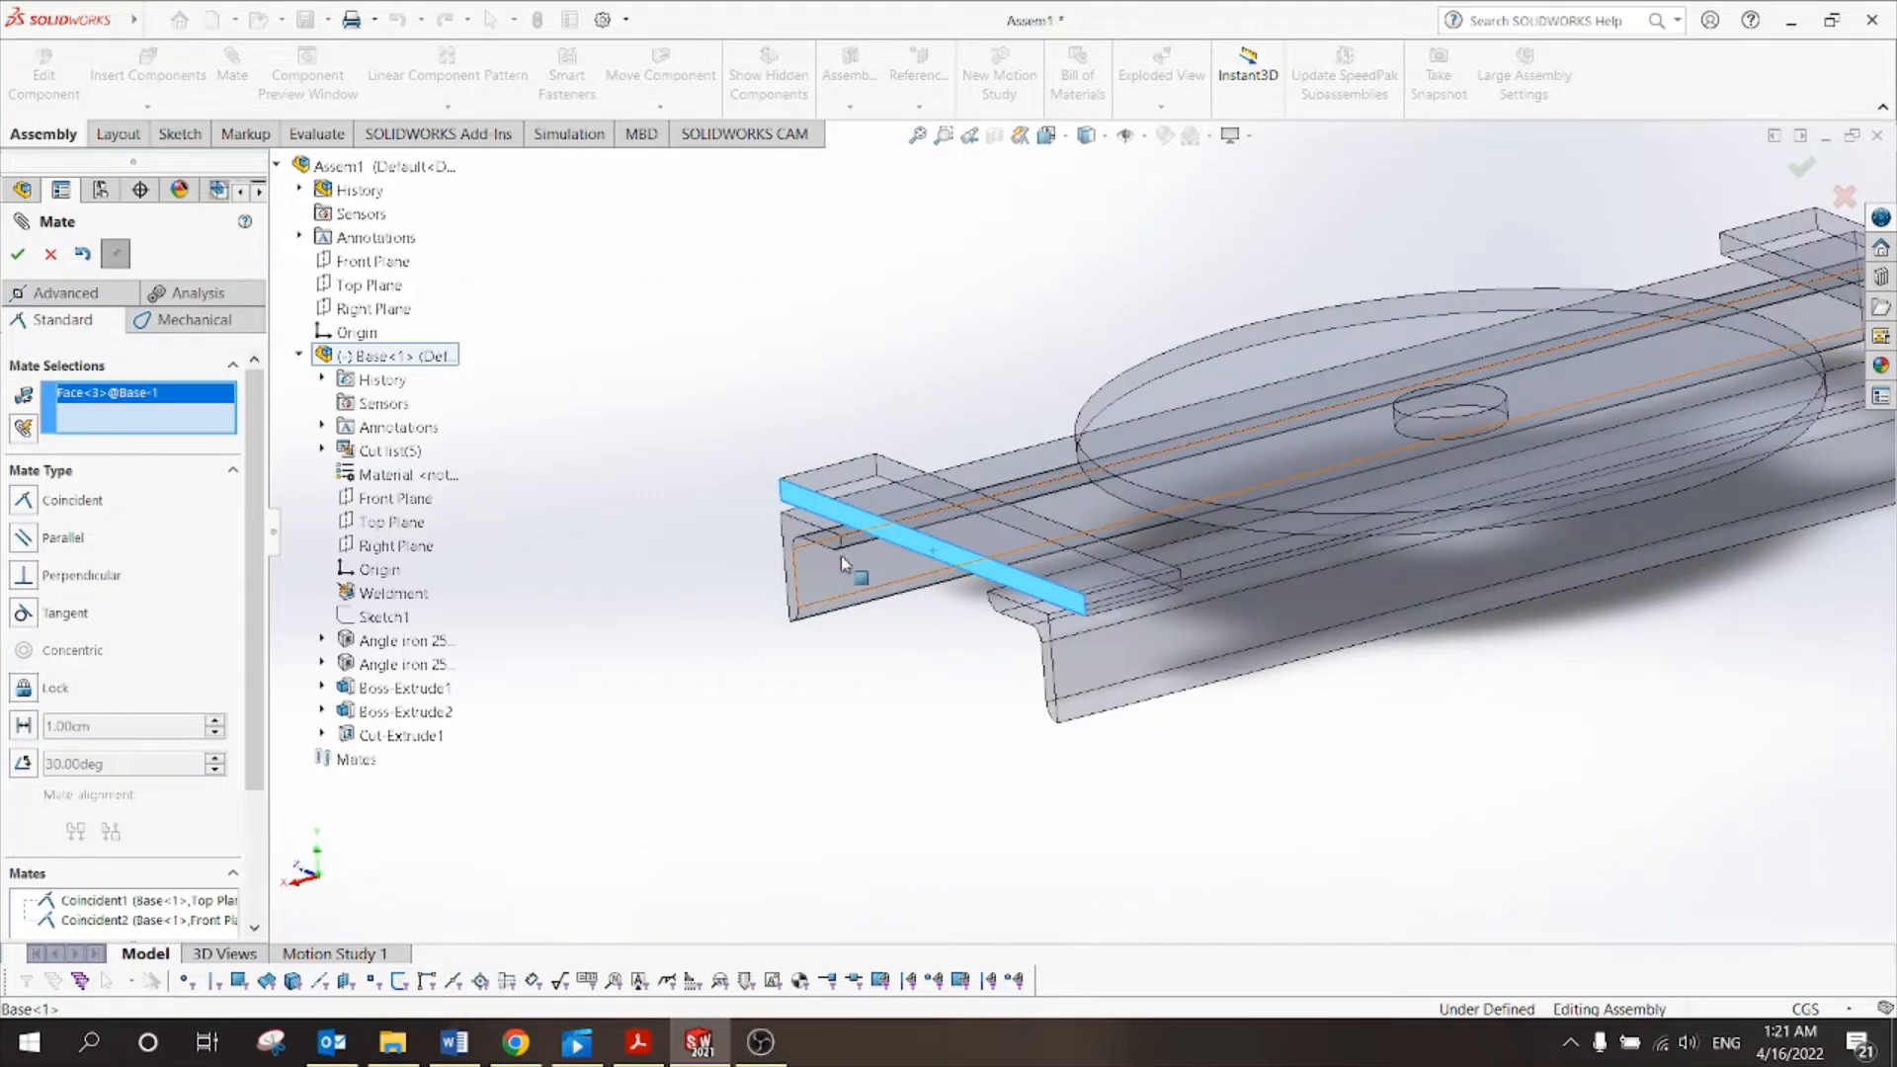
click(413, 306)
scroll(1374, 569, up, 3)
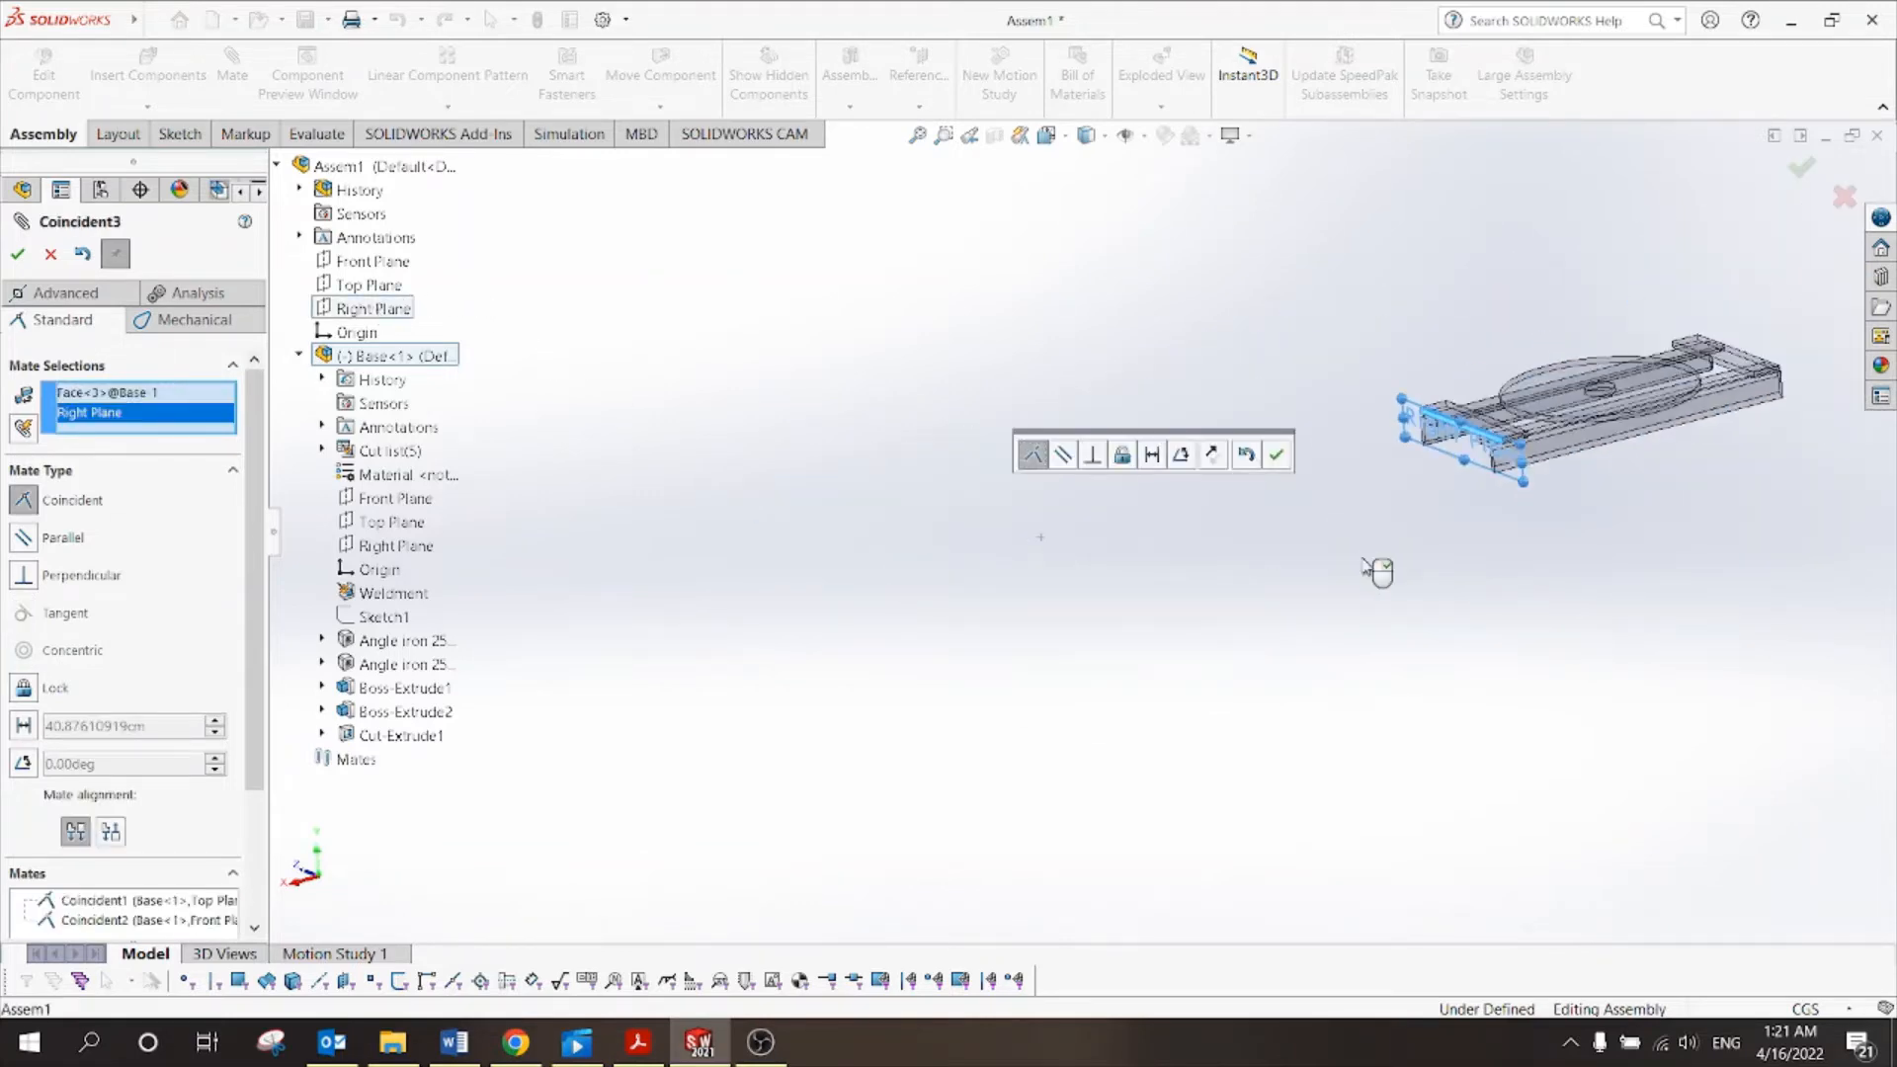
click(1277, 454)
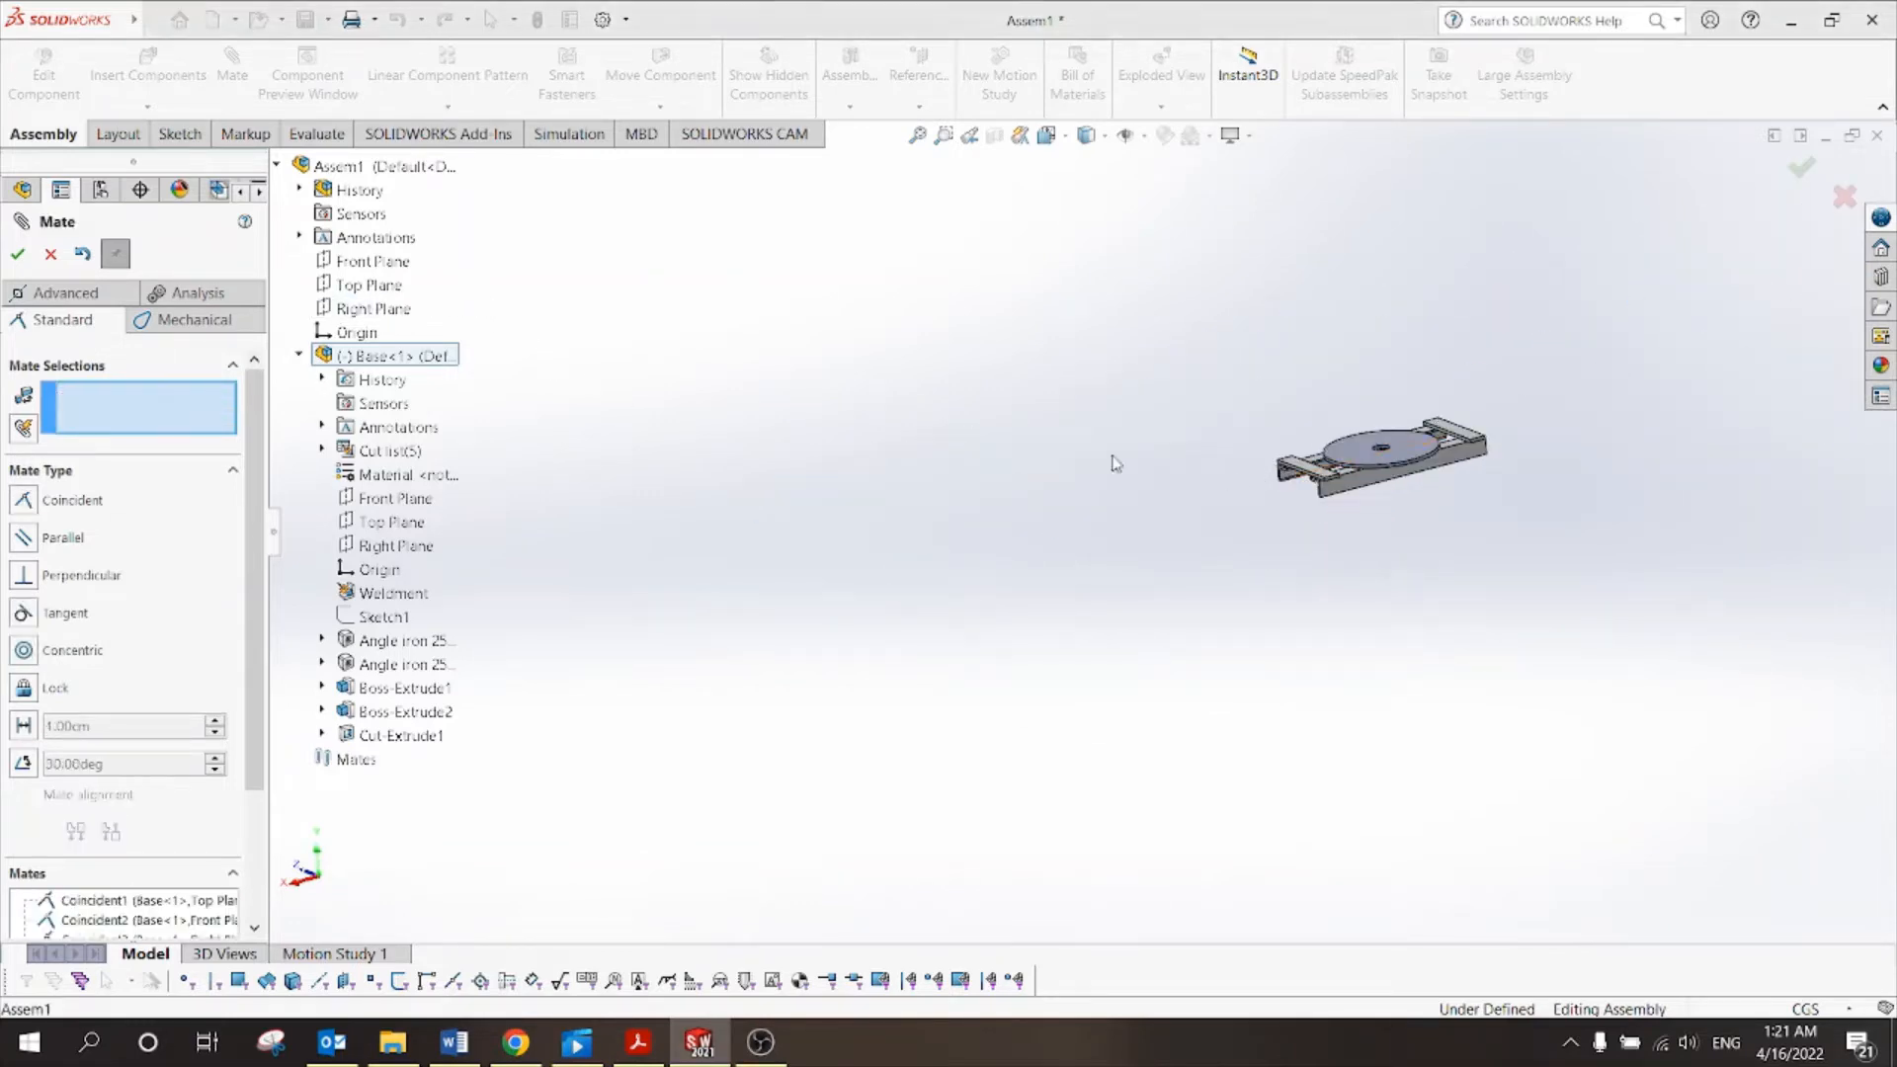
key(Escape)
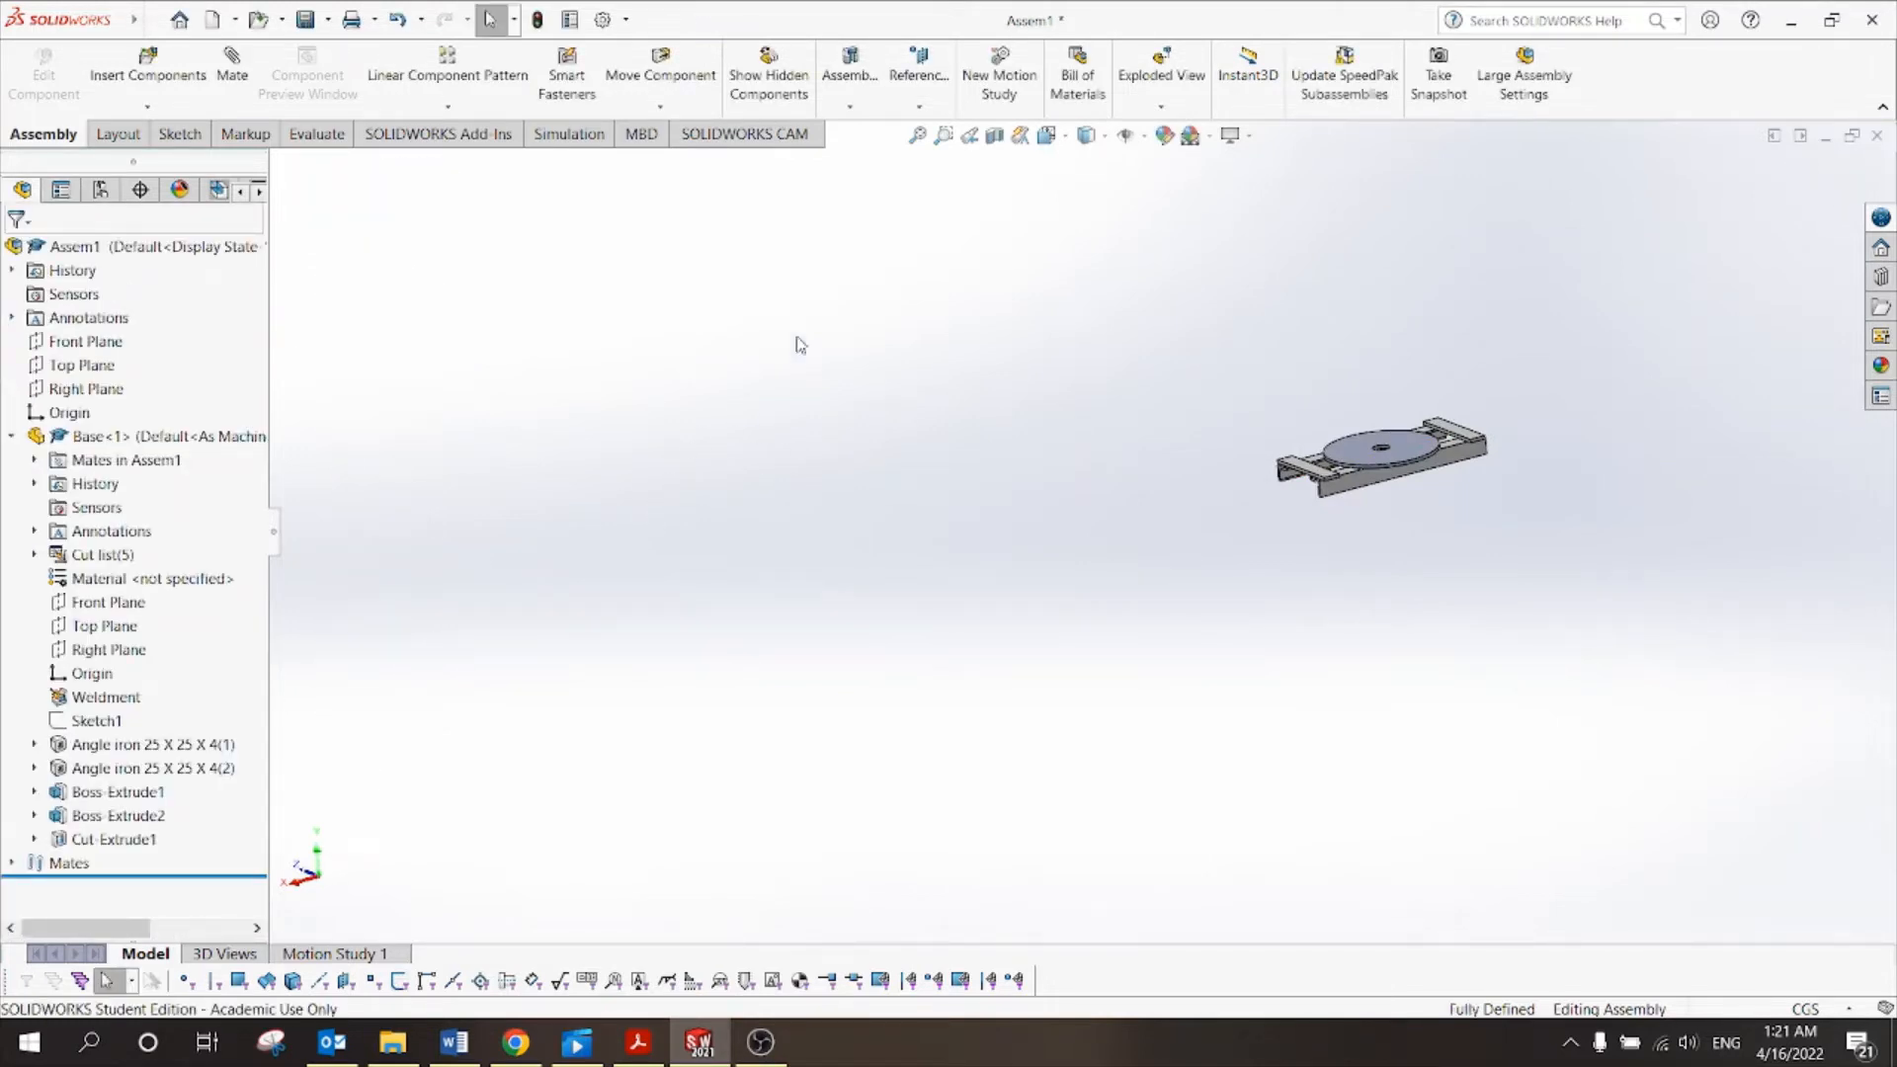
Return to isometric, collapse Base<1>, confirm the base won't drag, then bring up Tut 10.pdf.
click(1063, 142)
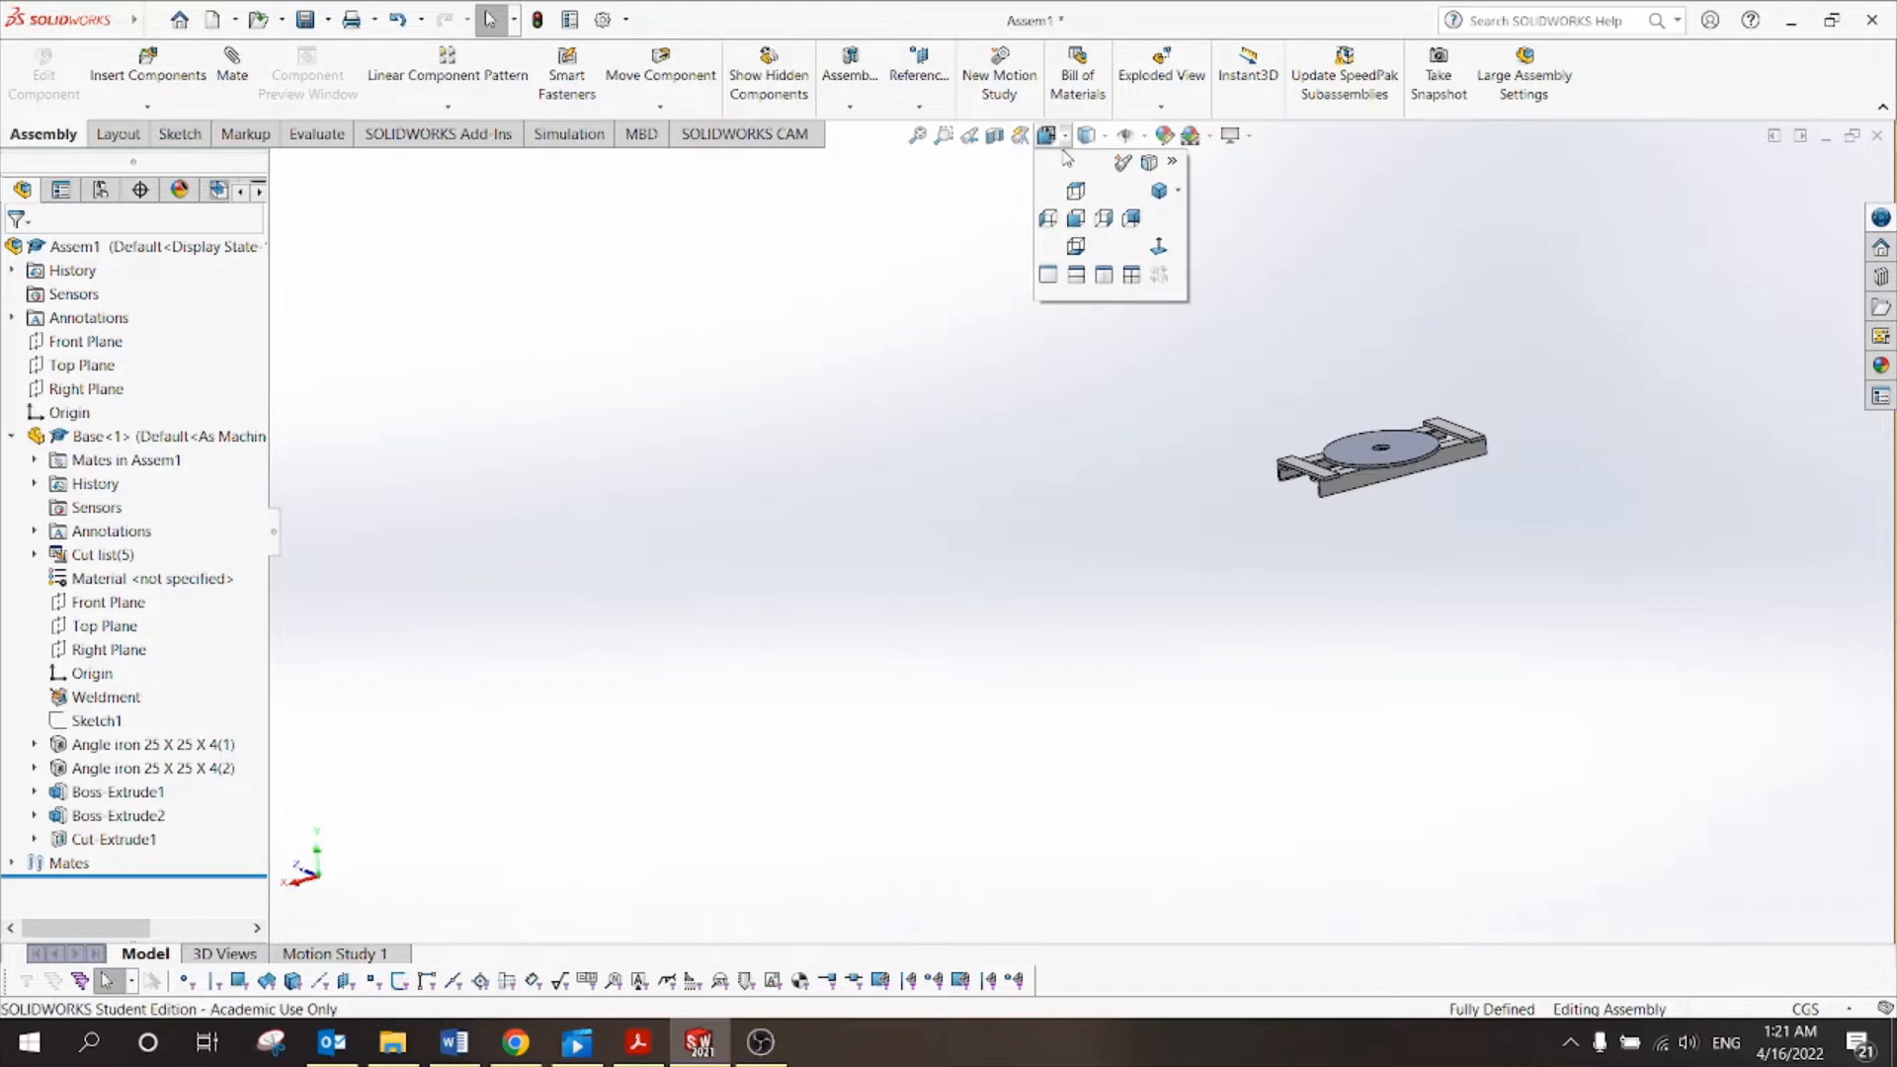
click(1158, 192)
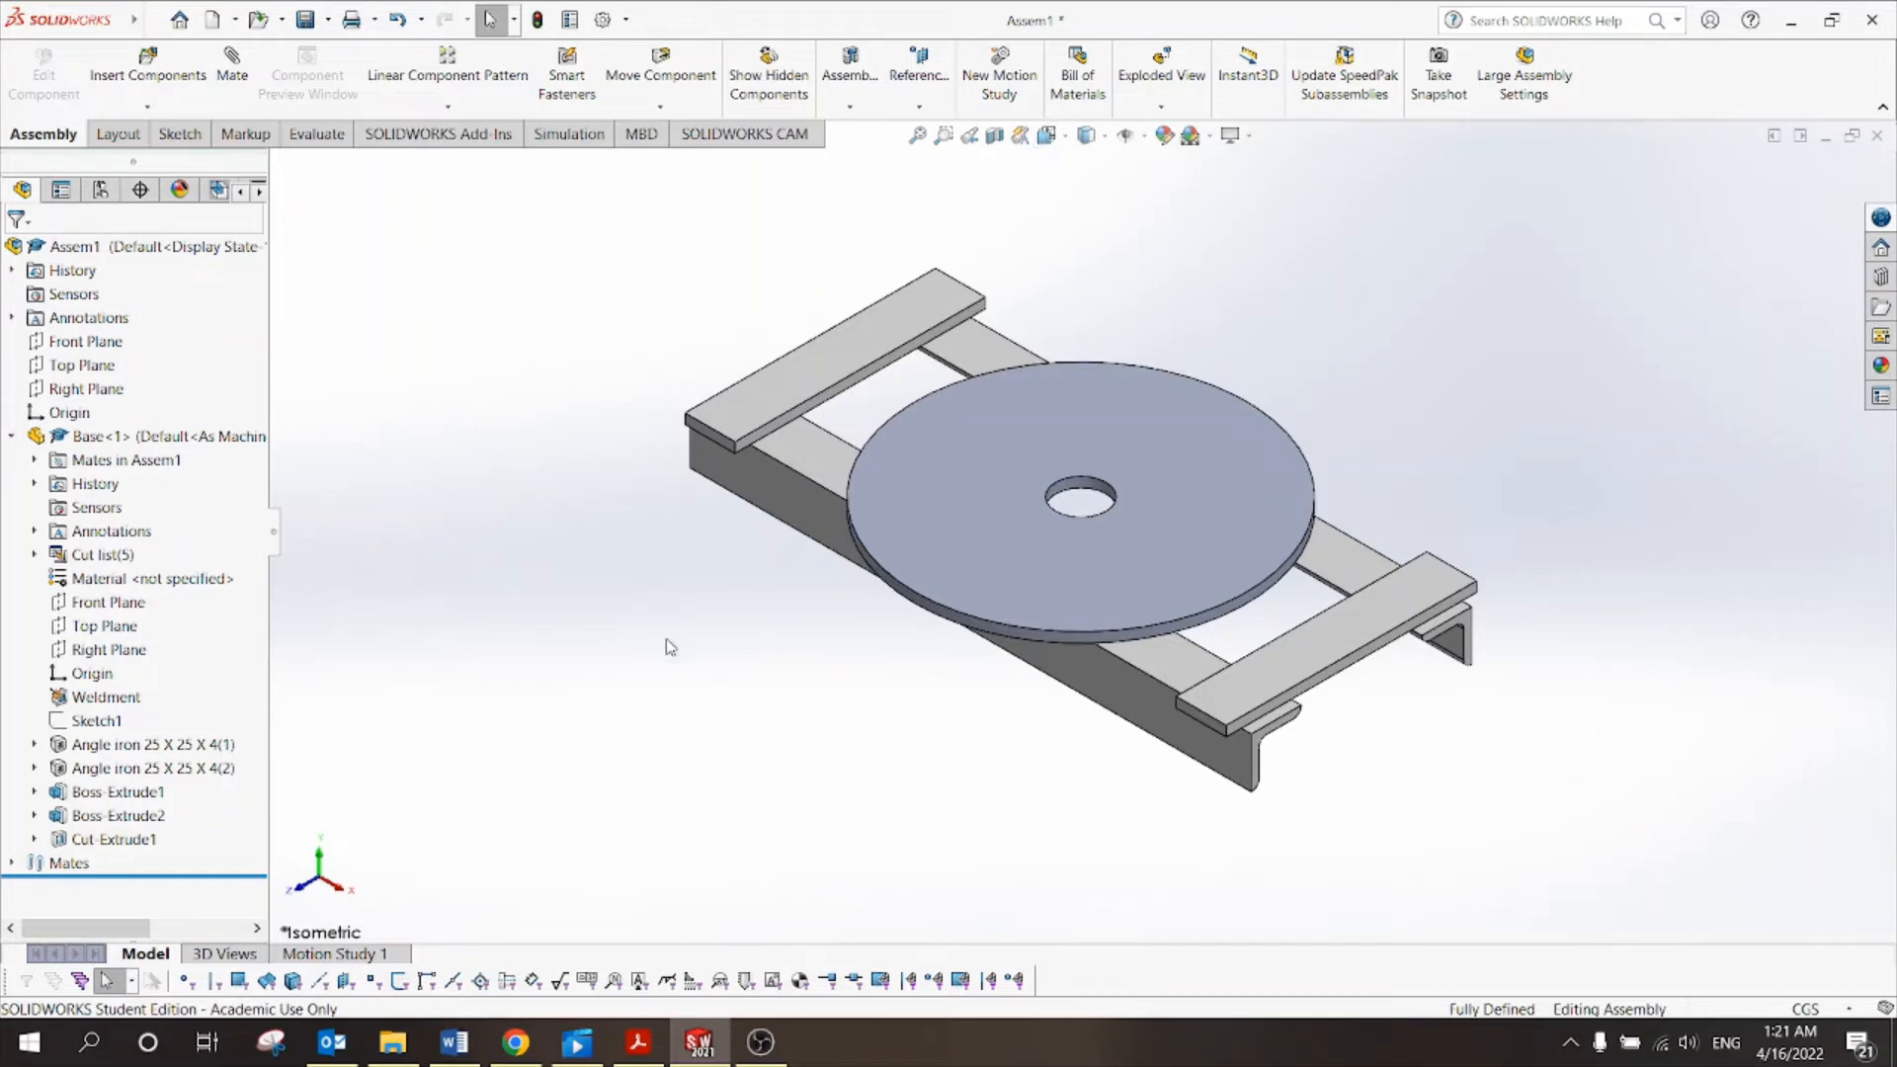
click(12, 438)
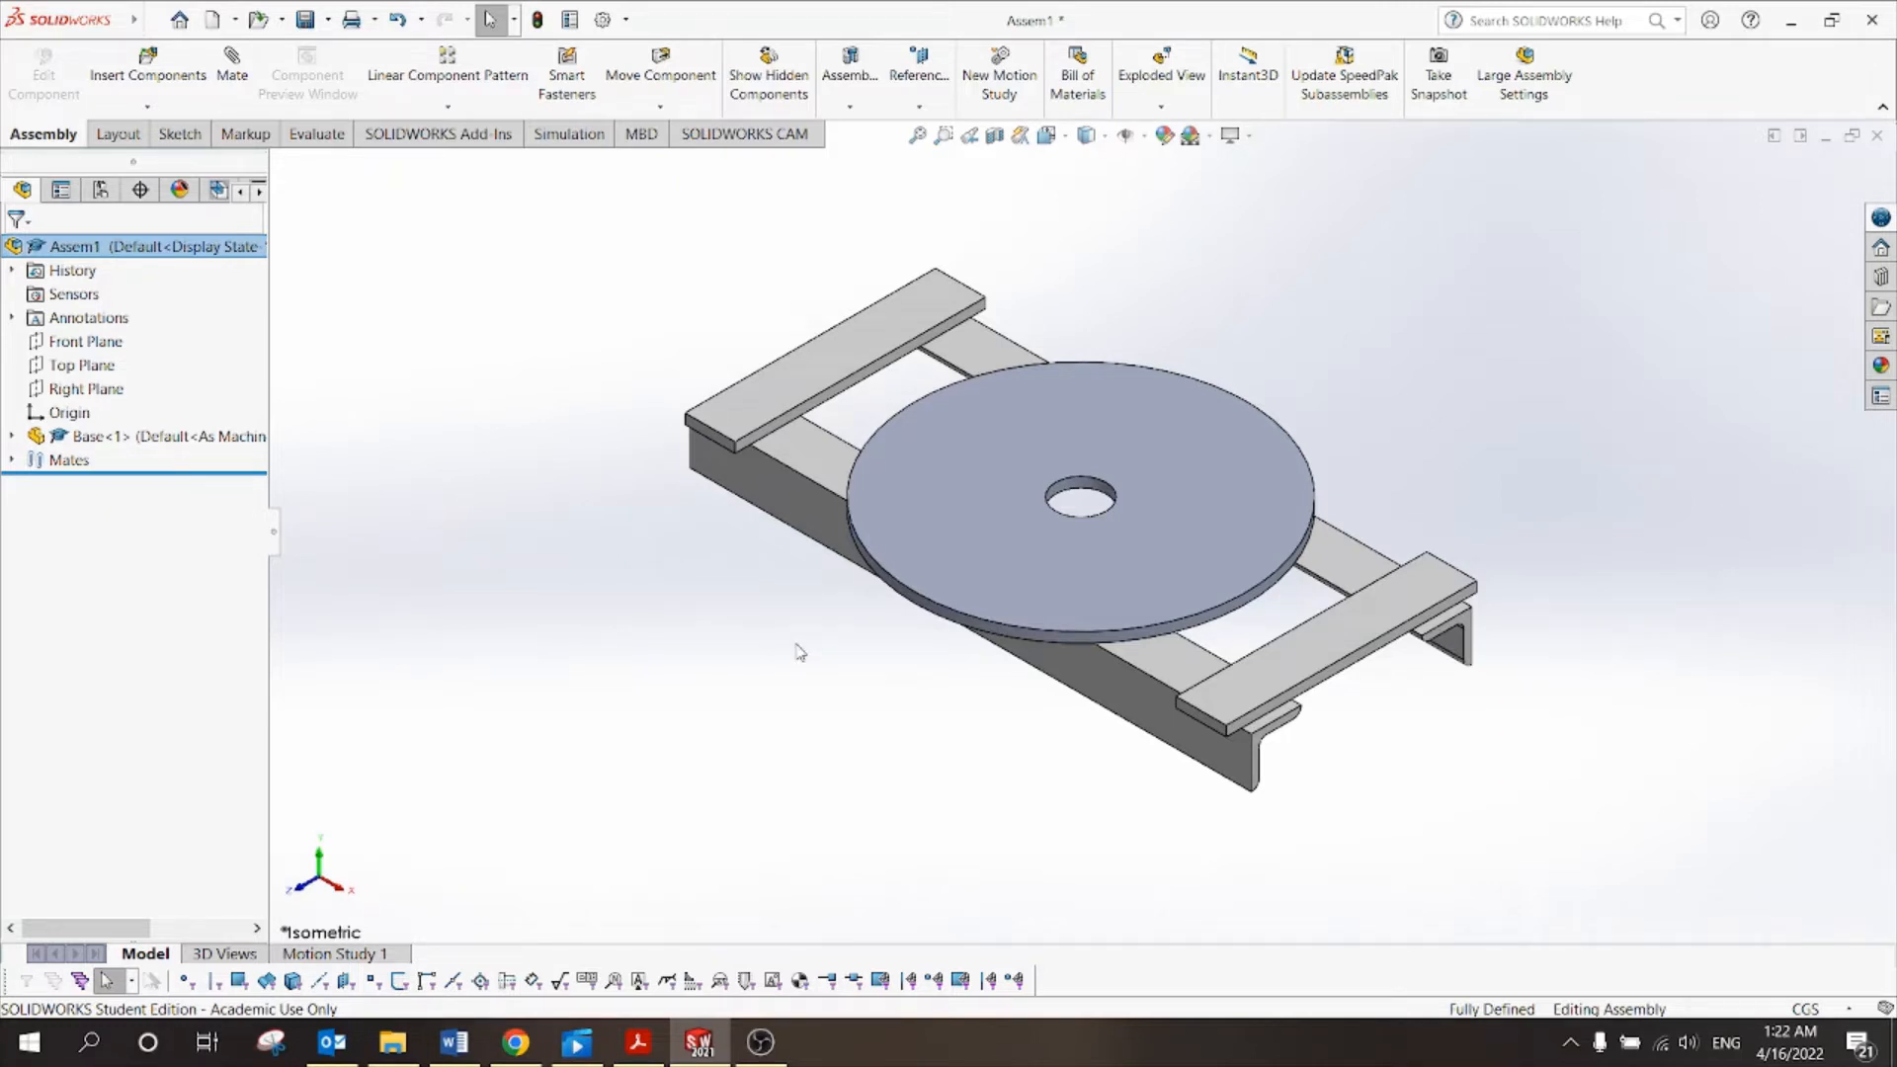
drag(976, 519, 803, 563)
click(748, 597)
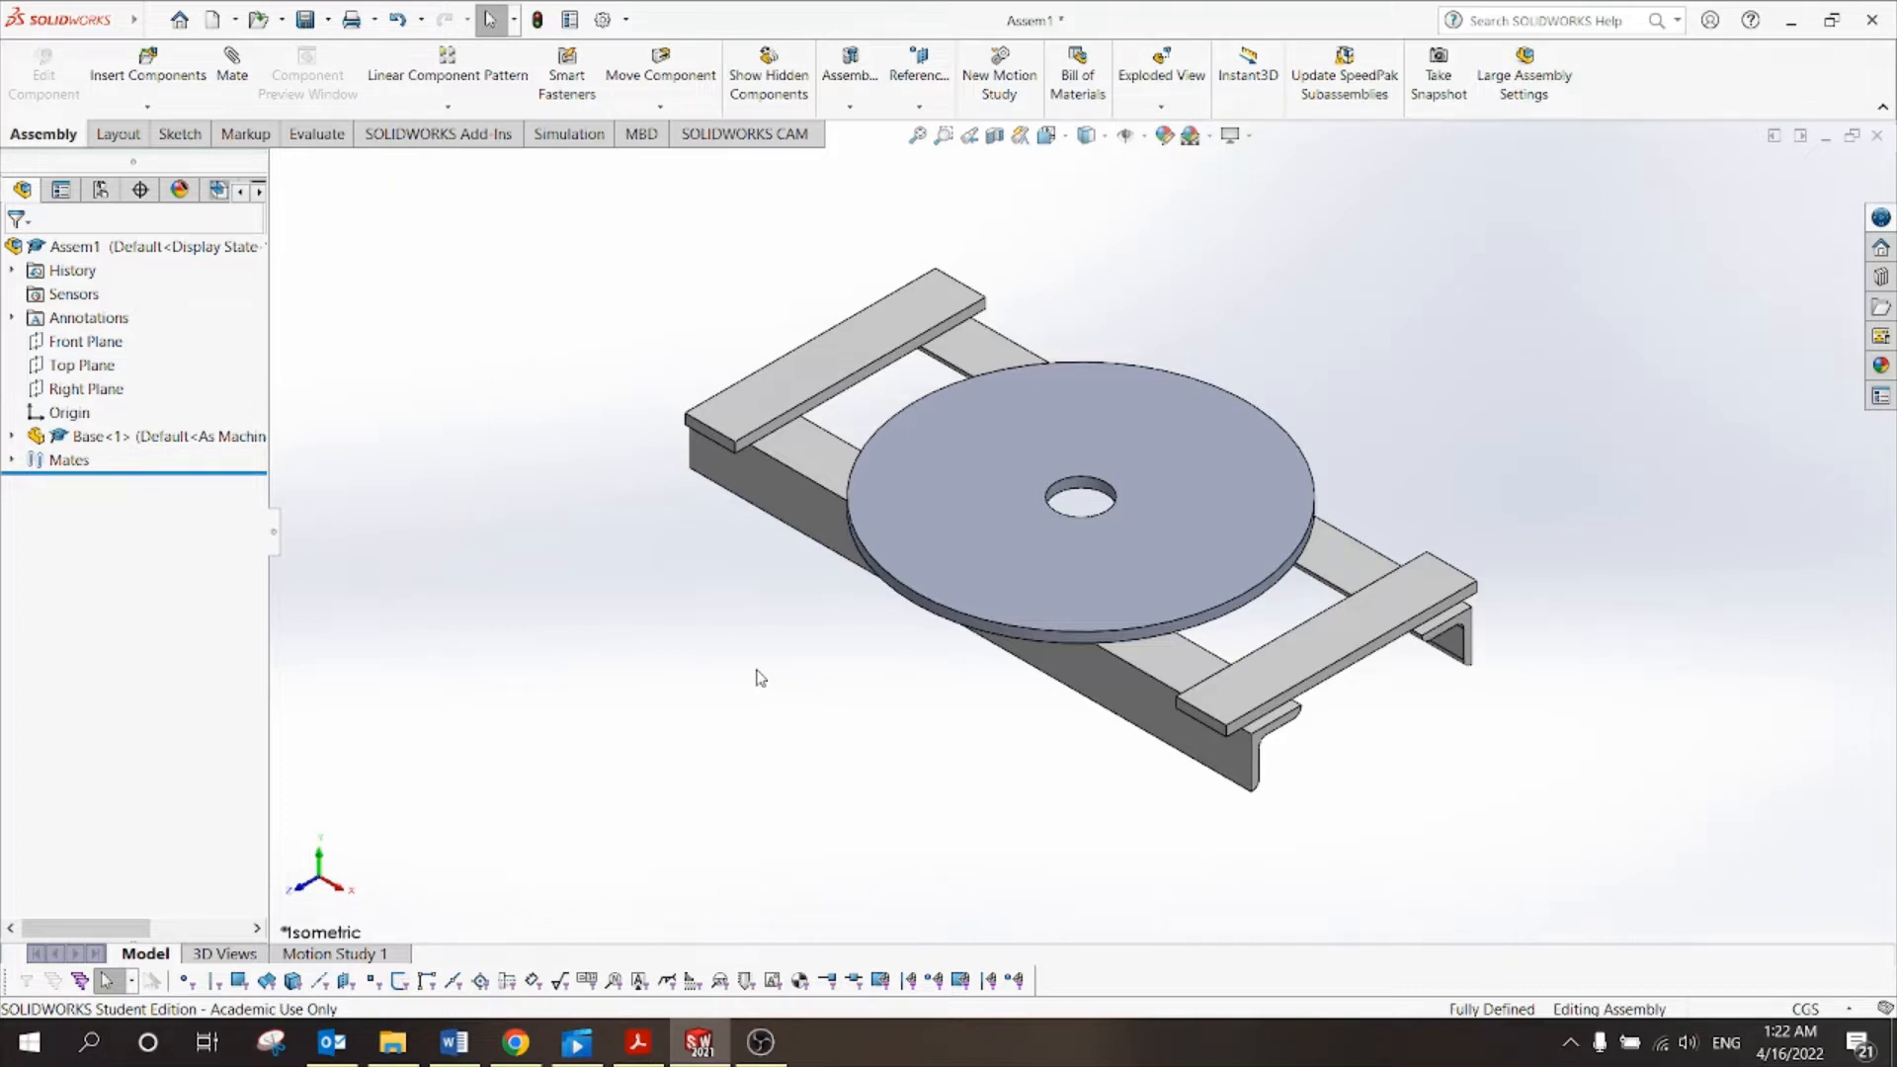
scroll(898, 686, up, 3)
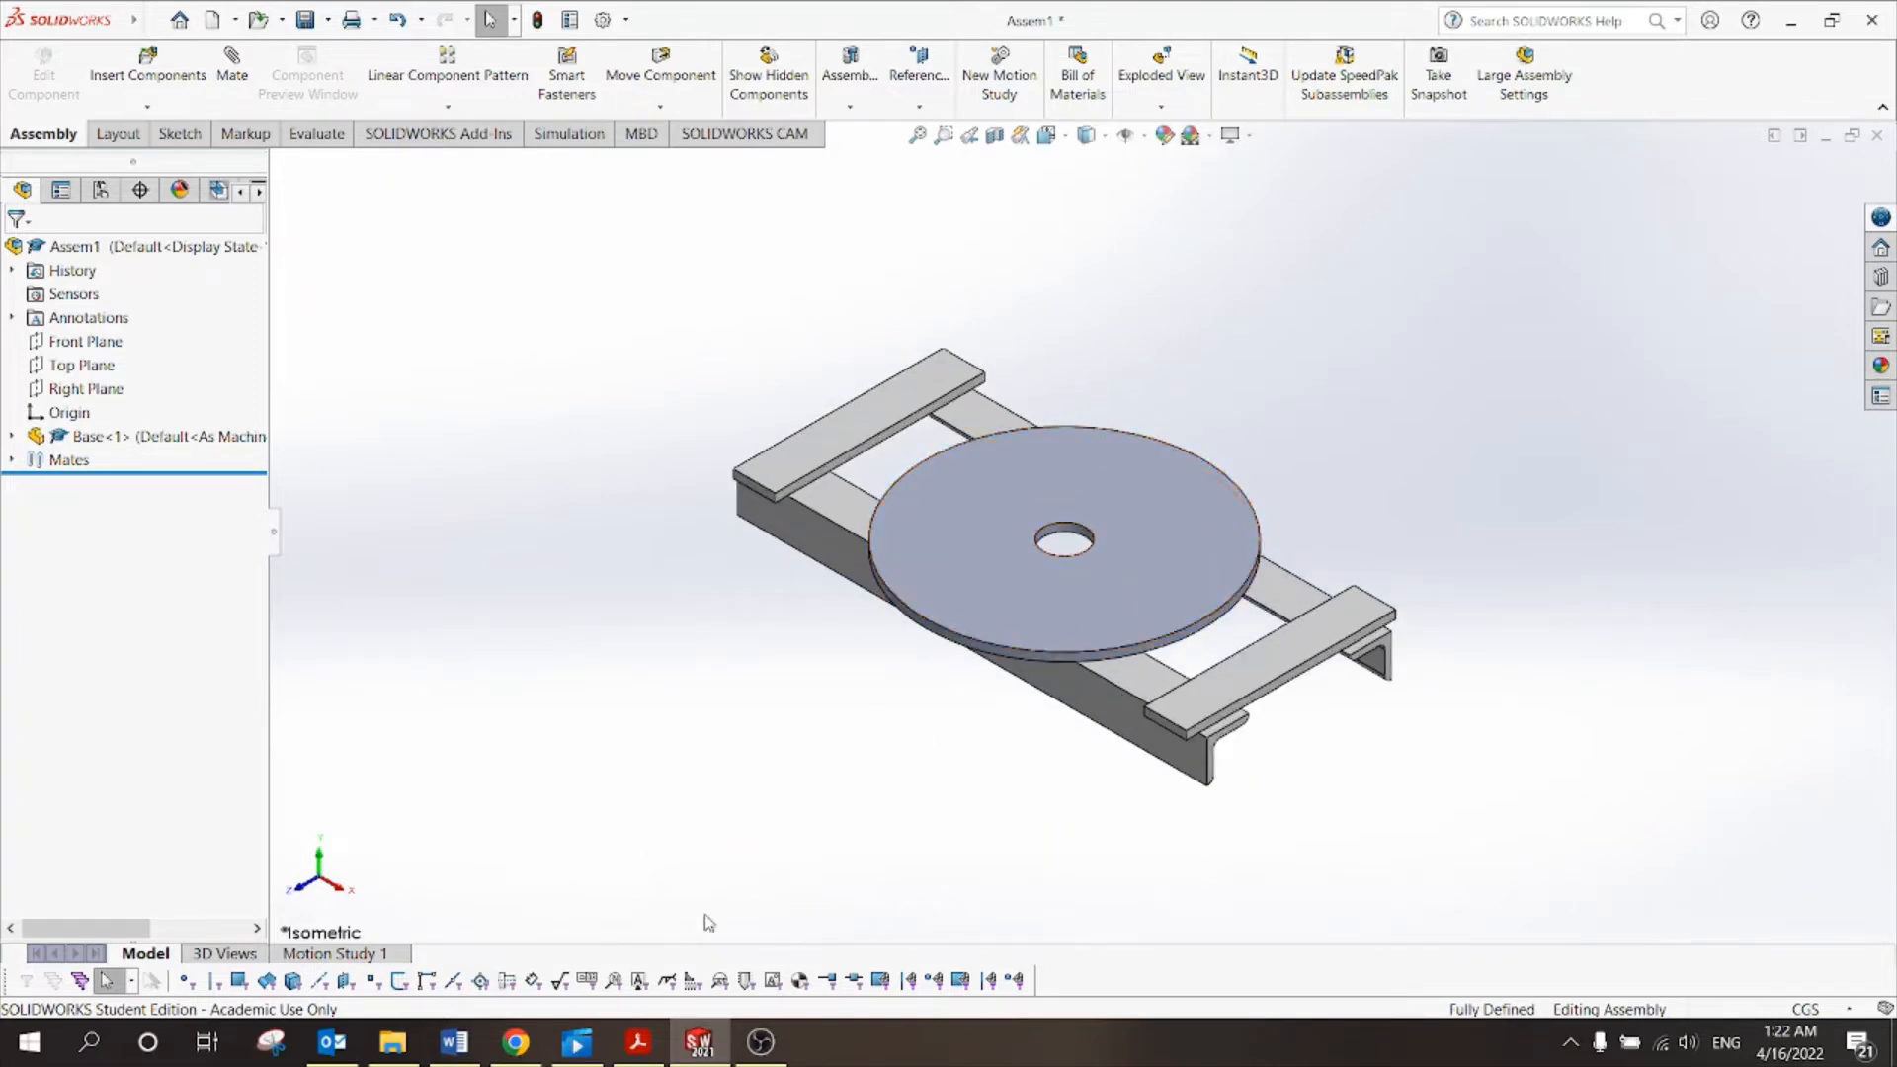
click(649, 1060)
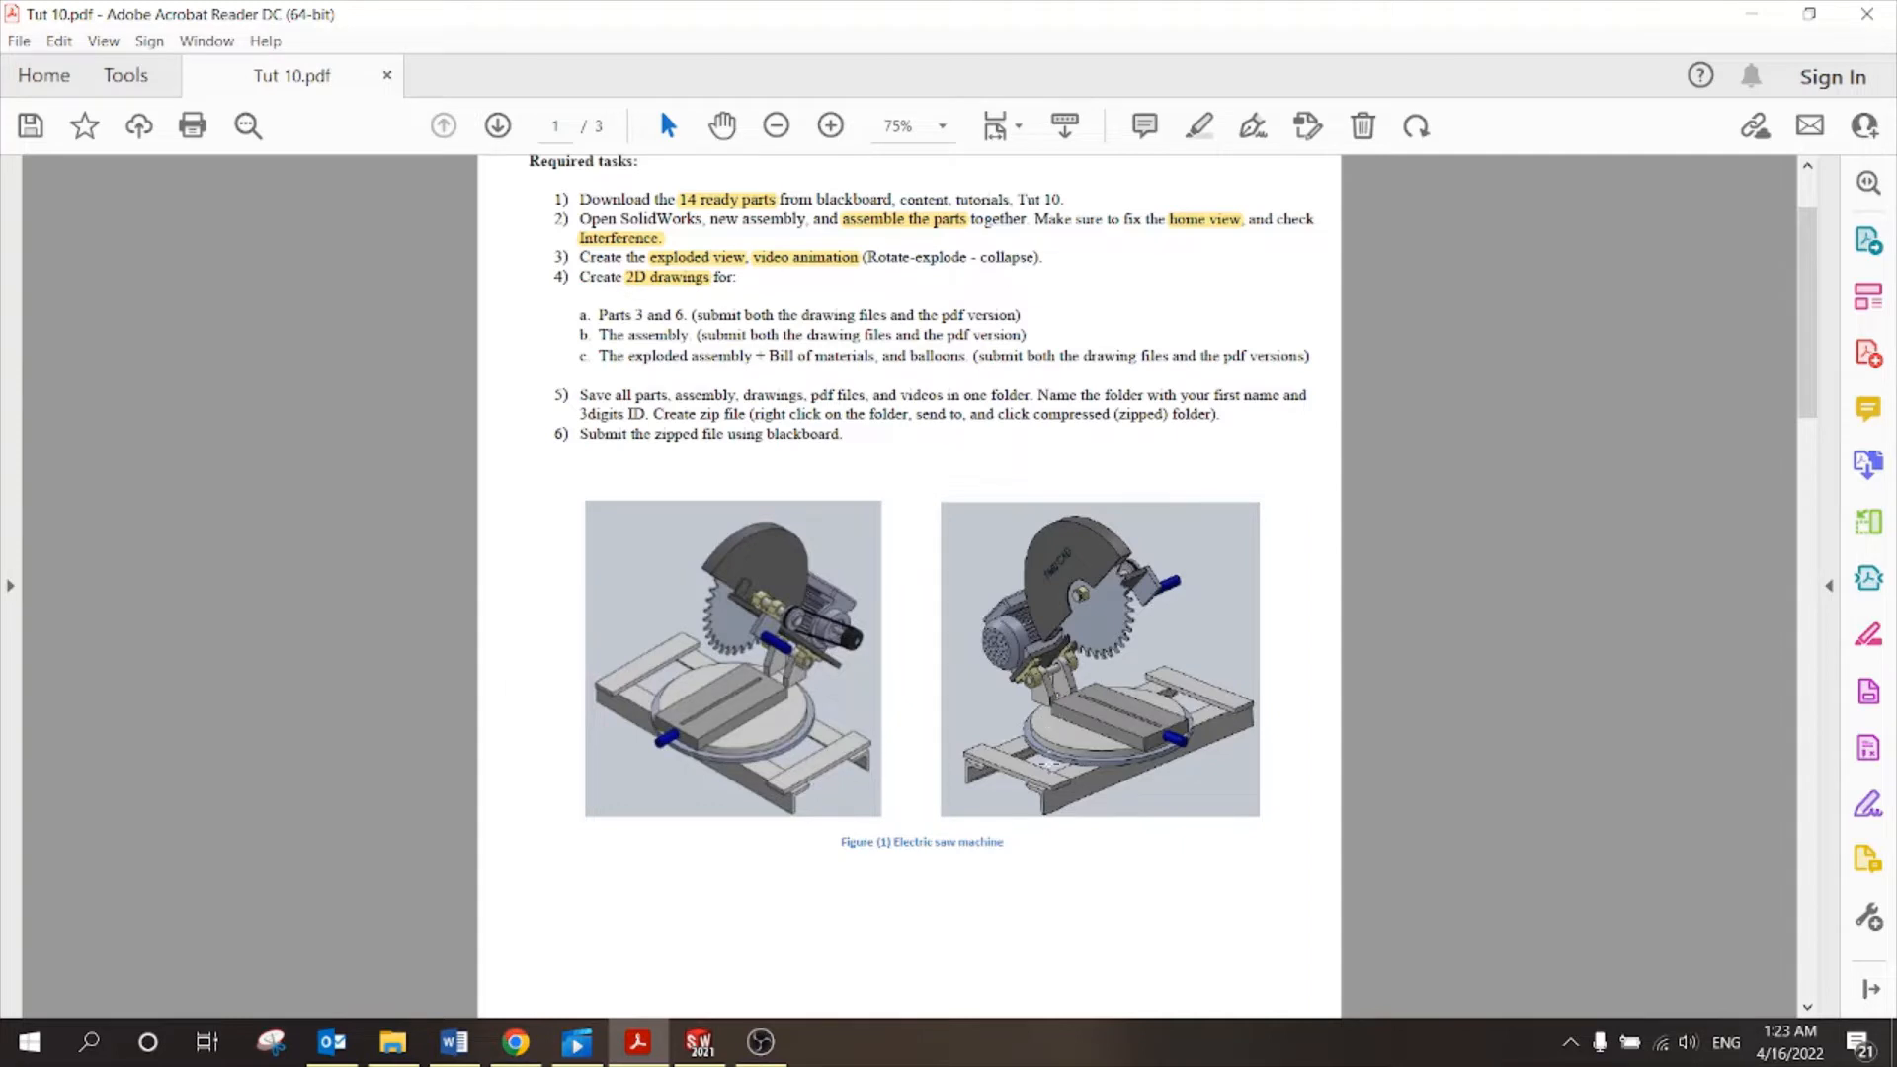
Scroll to page 2's exploded view and page 3's bill of materials, then return to SOLIDWORKS.
scroll(1048, 717, down, 10)
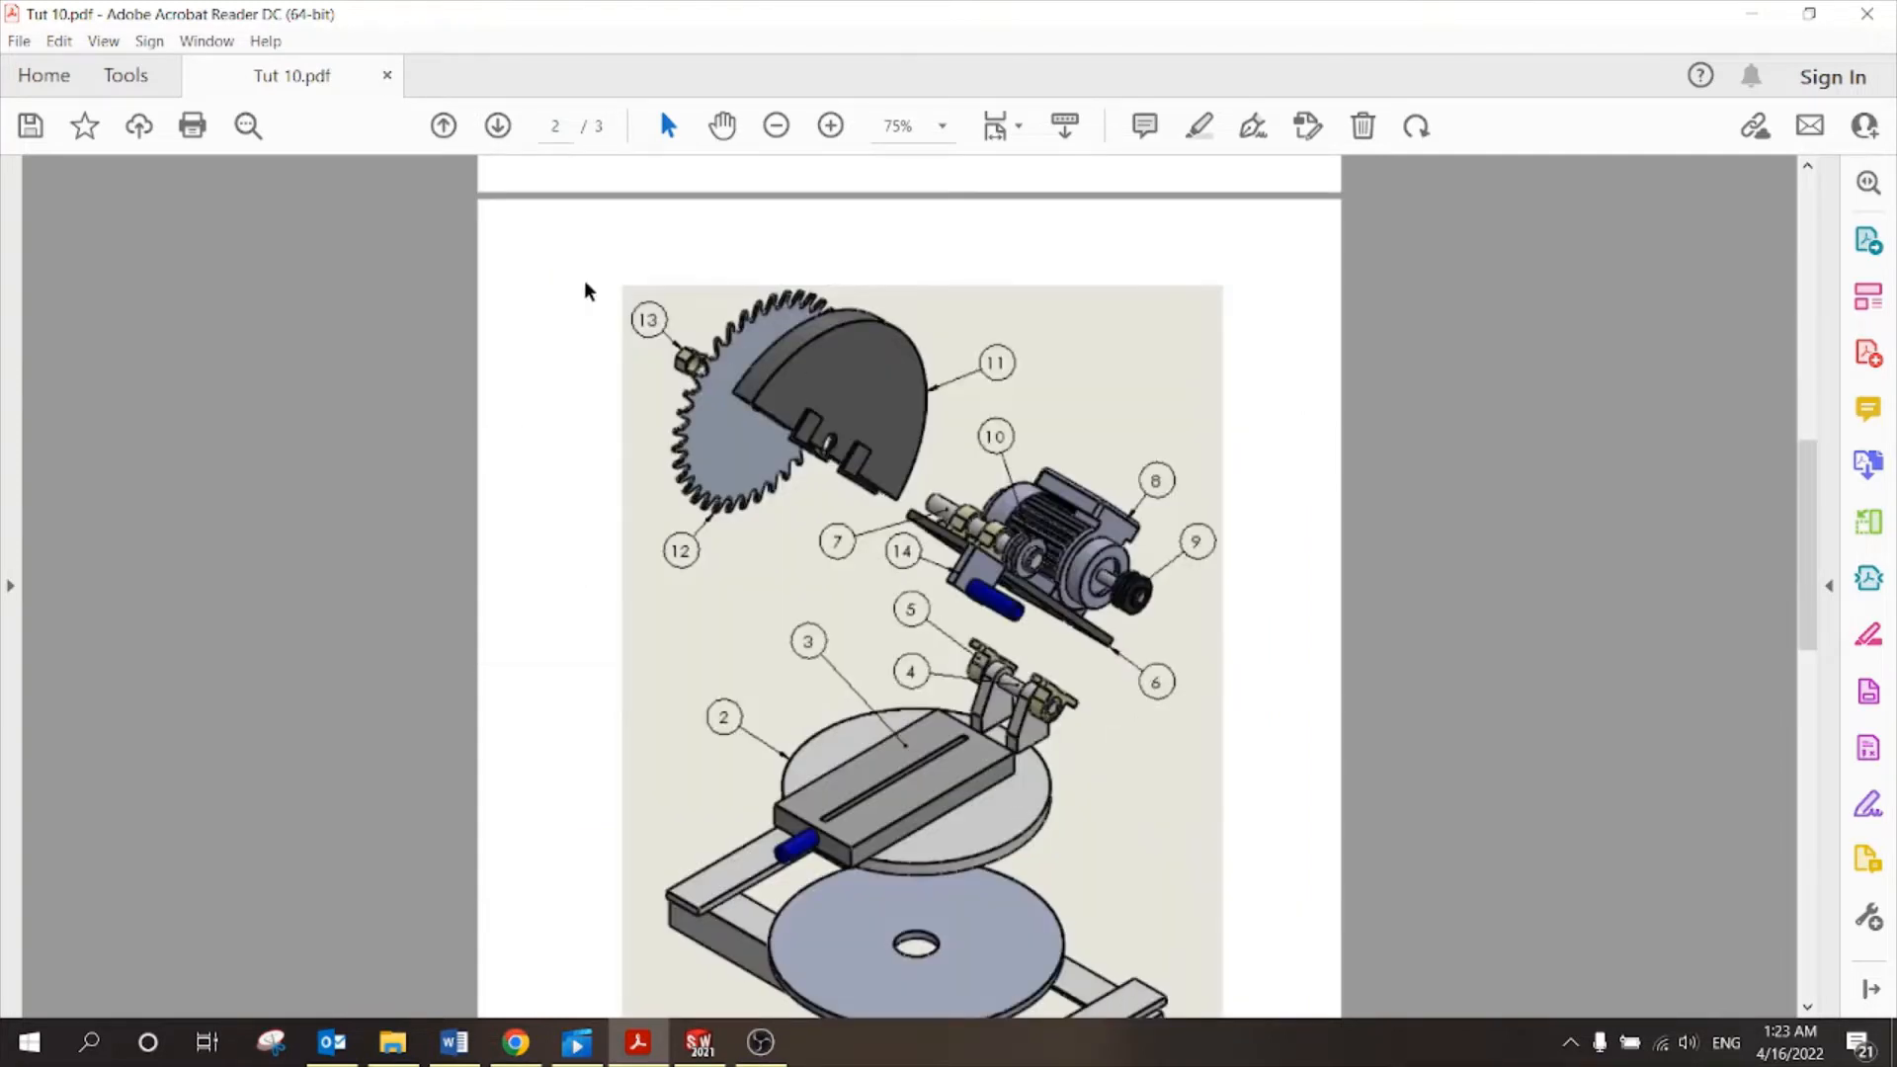
scroll(941, 427, down, 3)
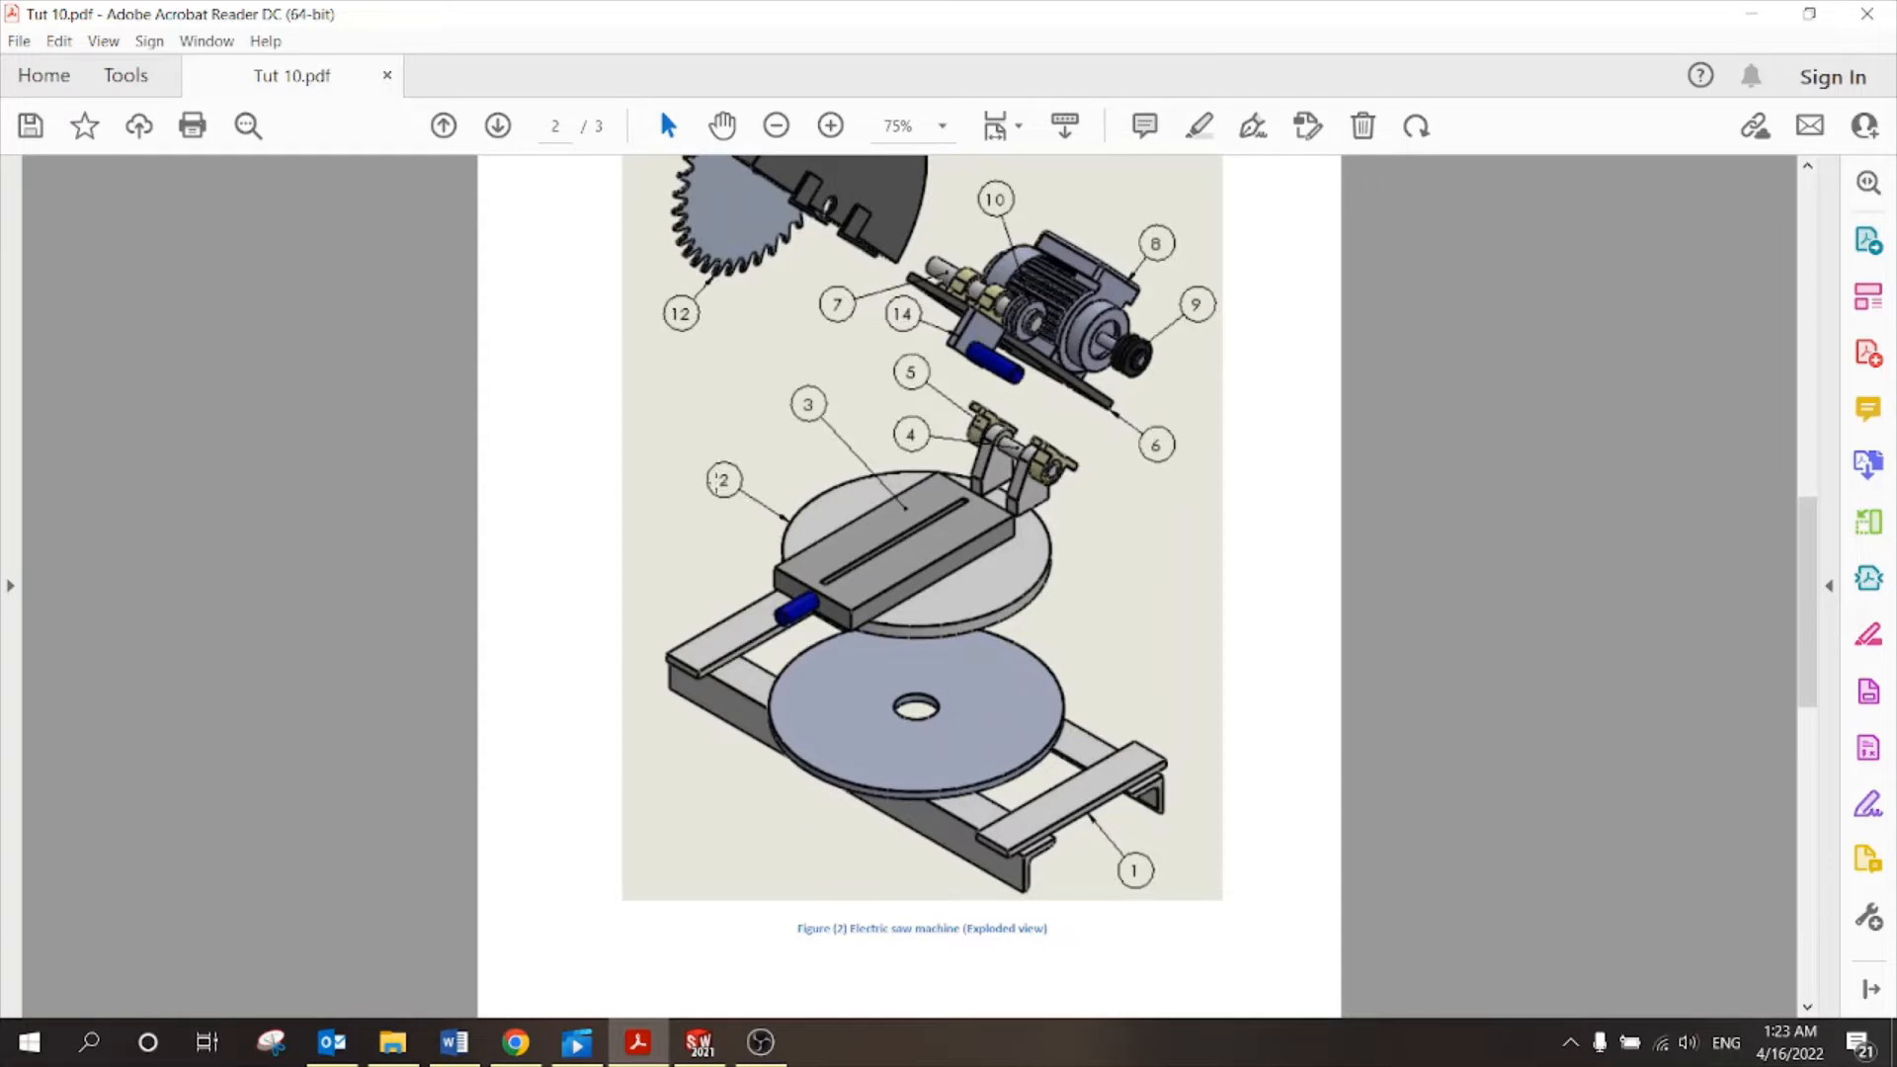
scroll(769, 538, down, 12)
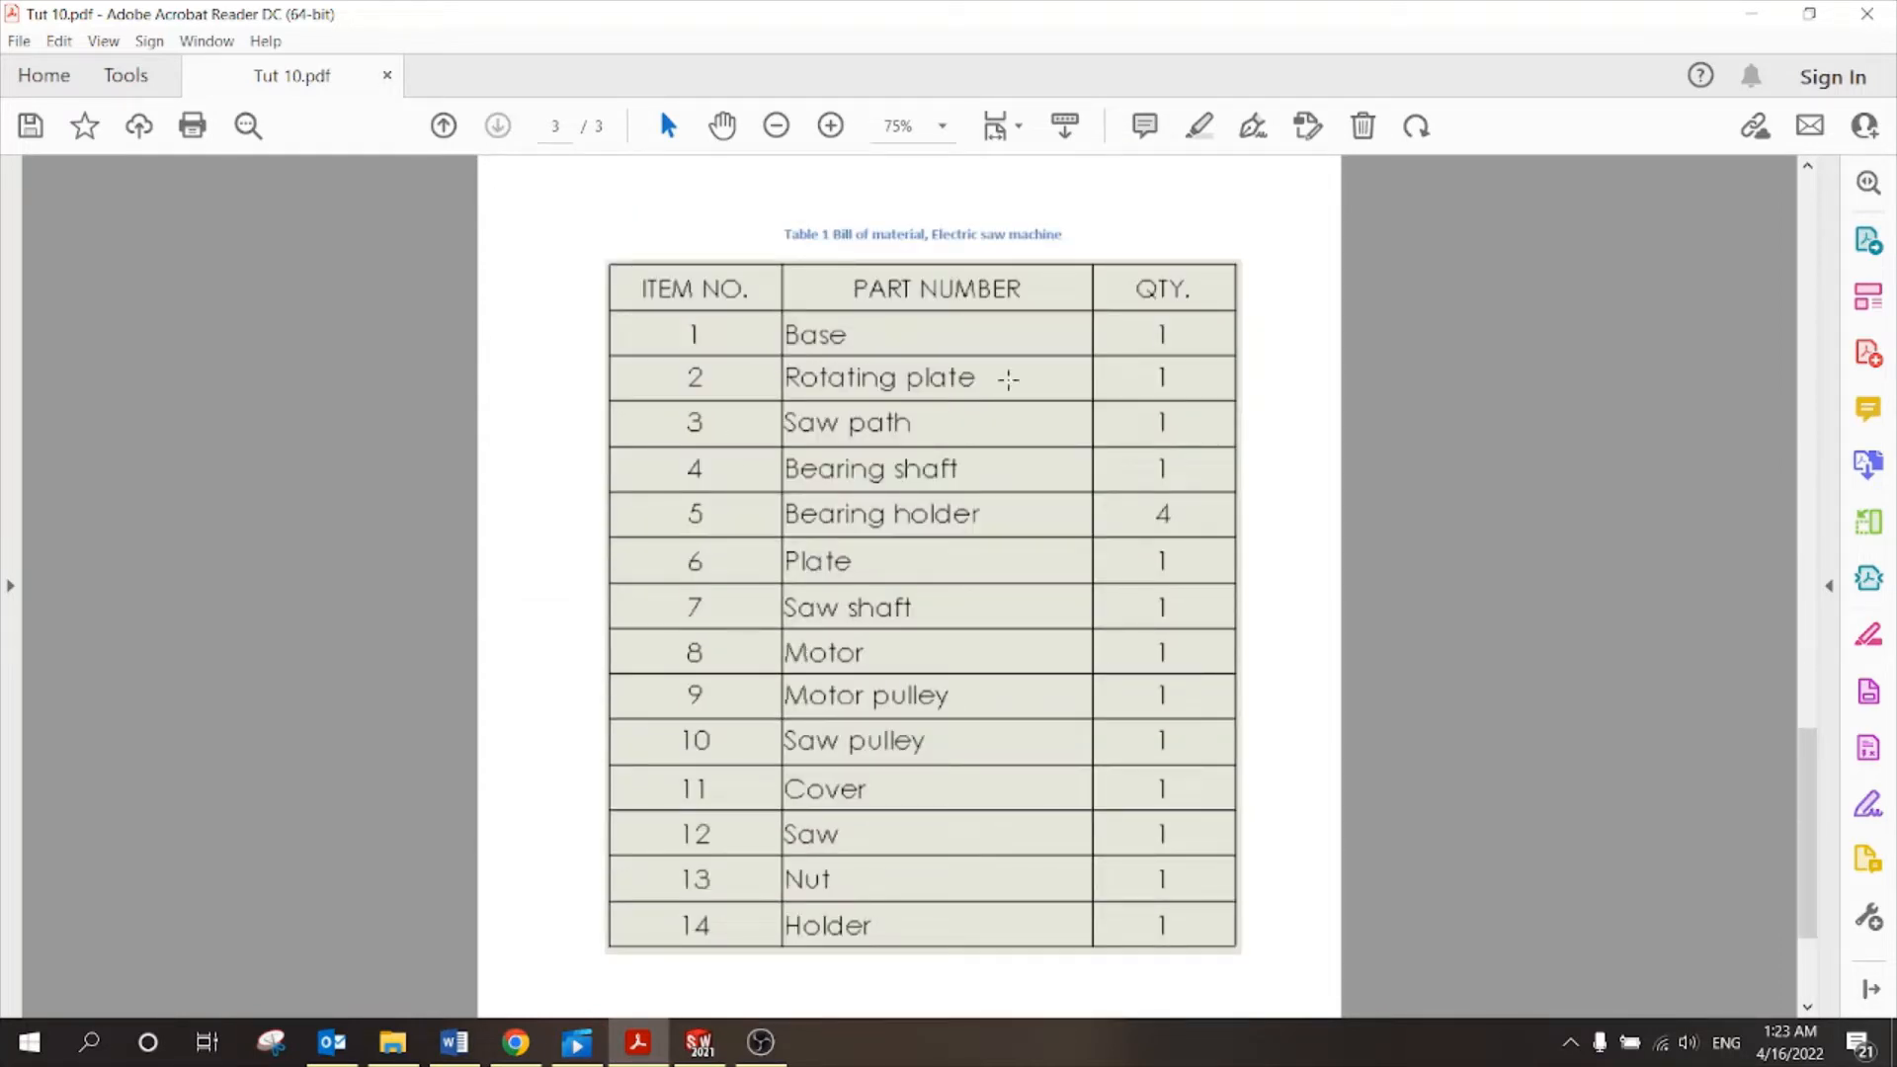
click(699, 1043)
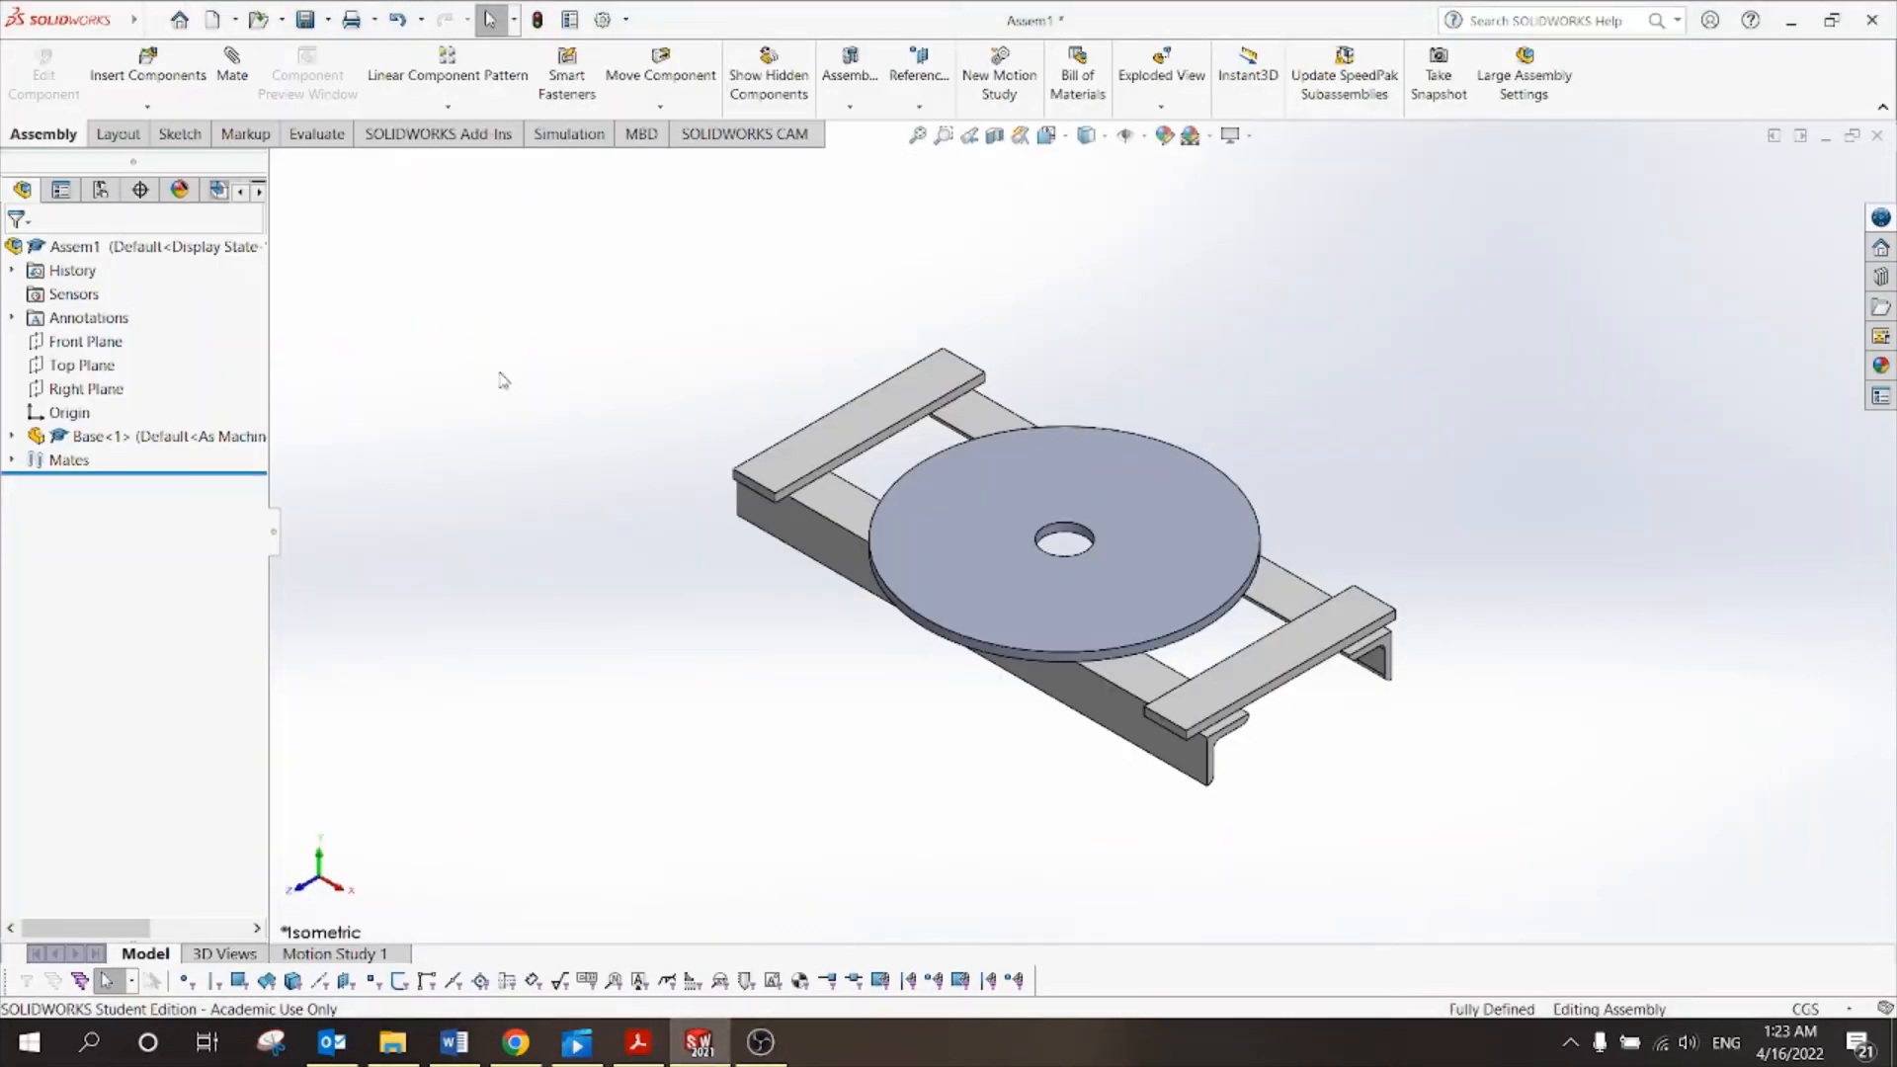
Insert the Rotating plate part into the assembly with Insert Components.
click(148, 61)
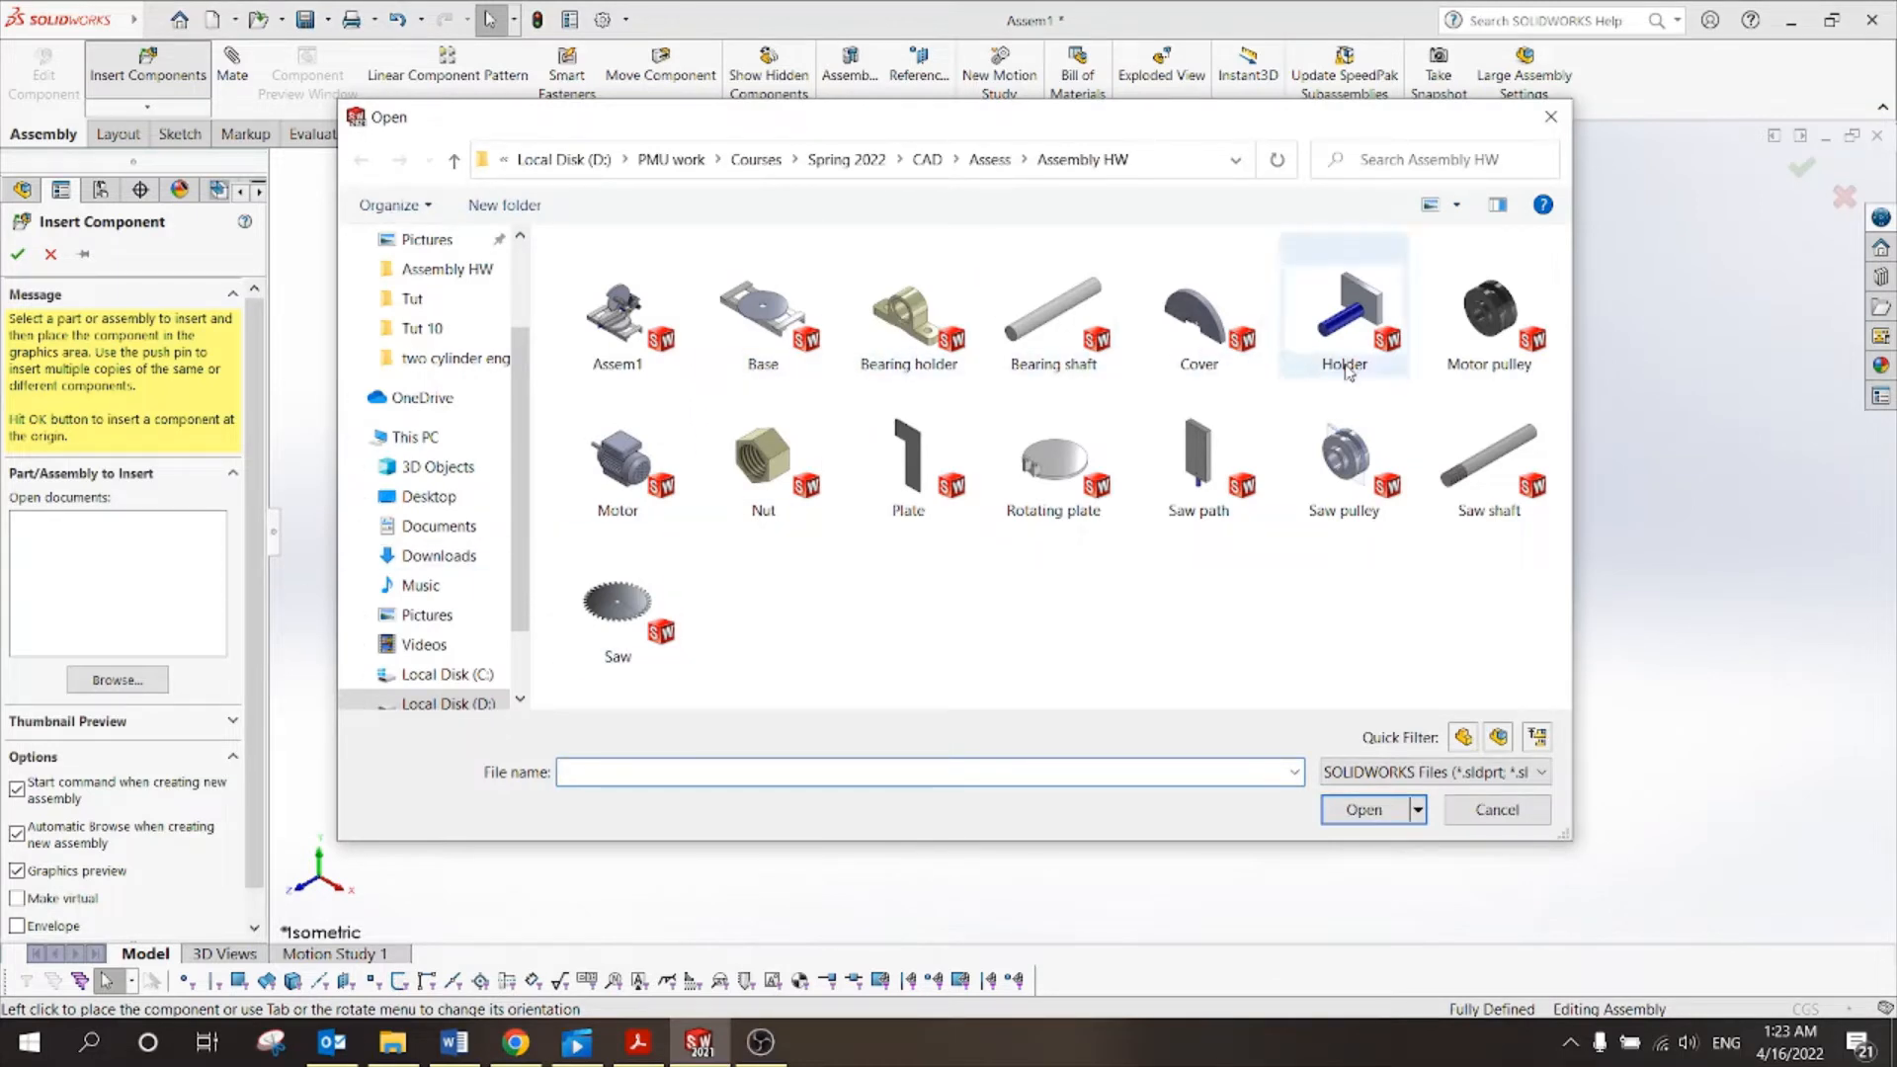
click(1018, 488)
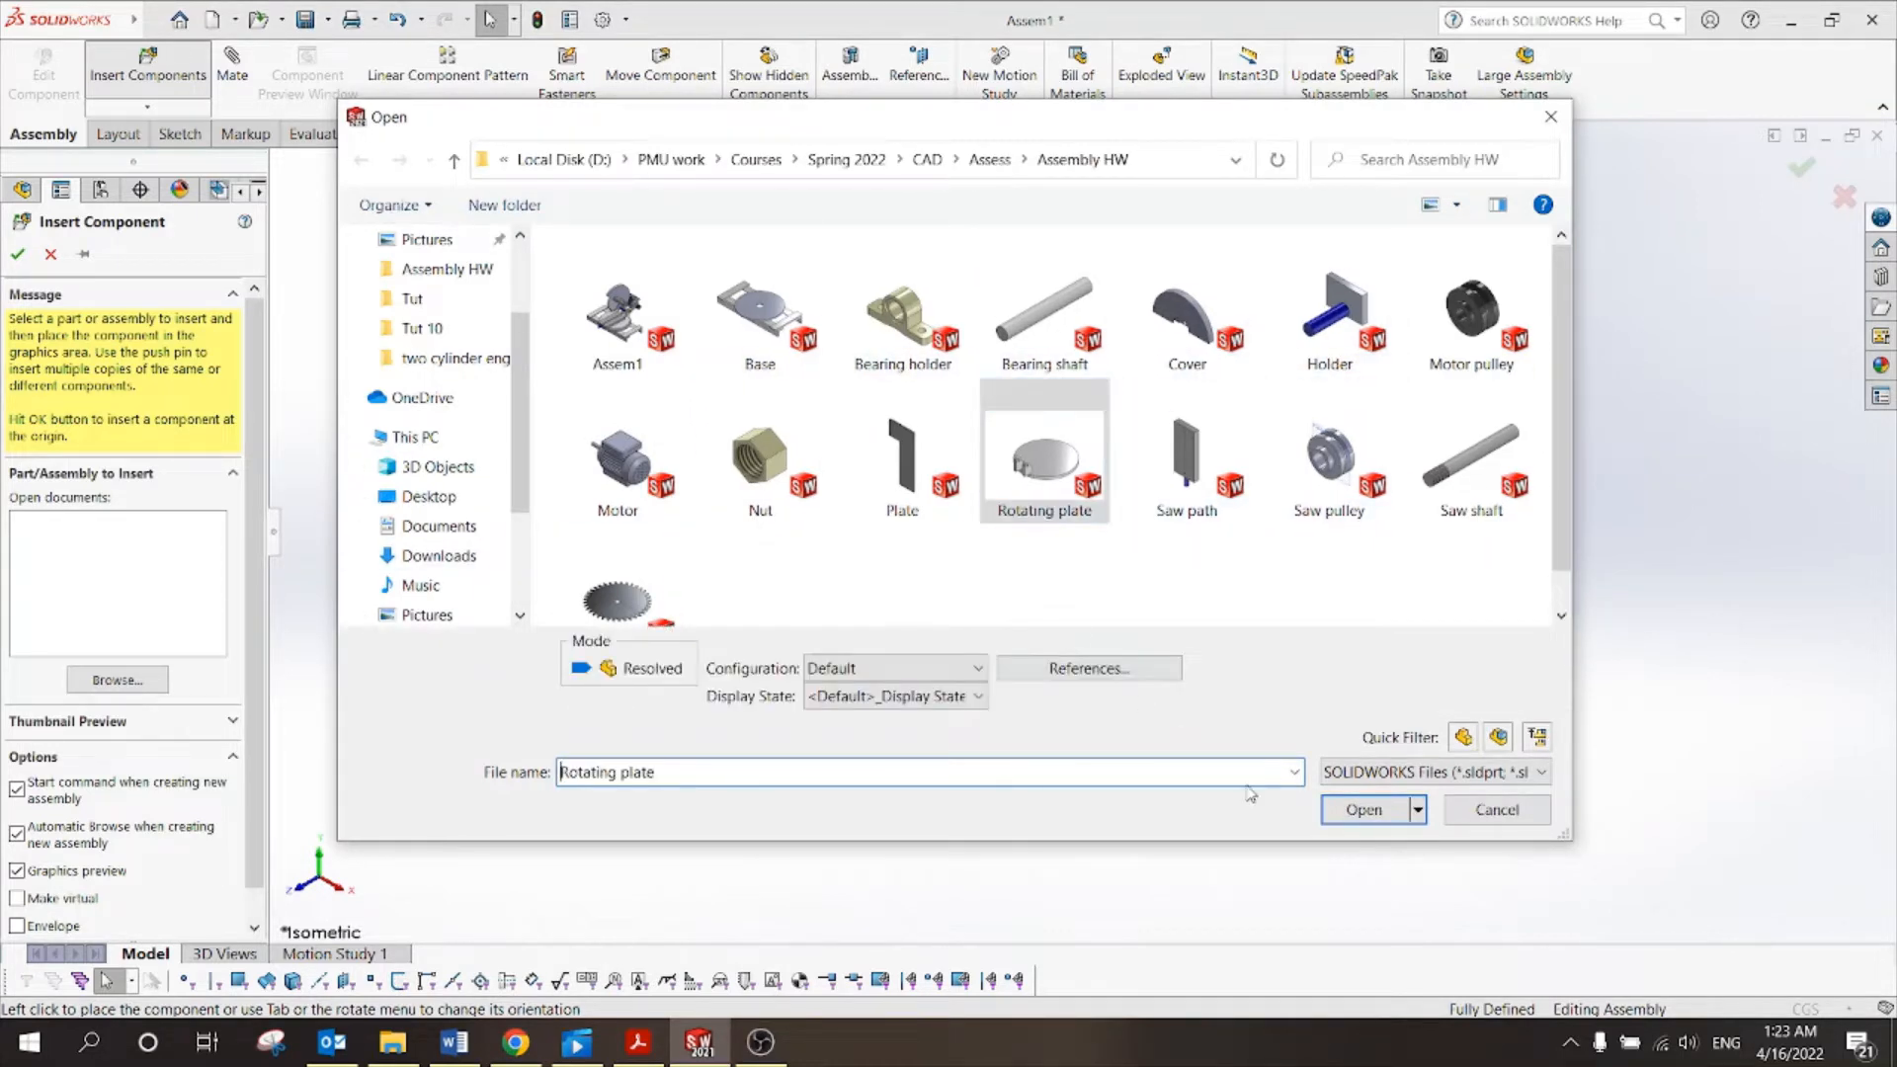
click(1369, 814)
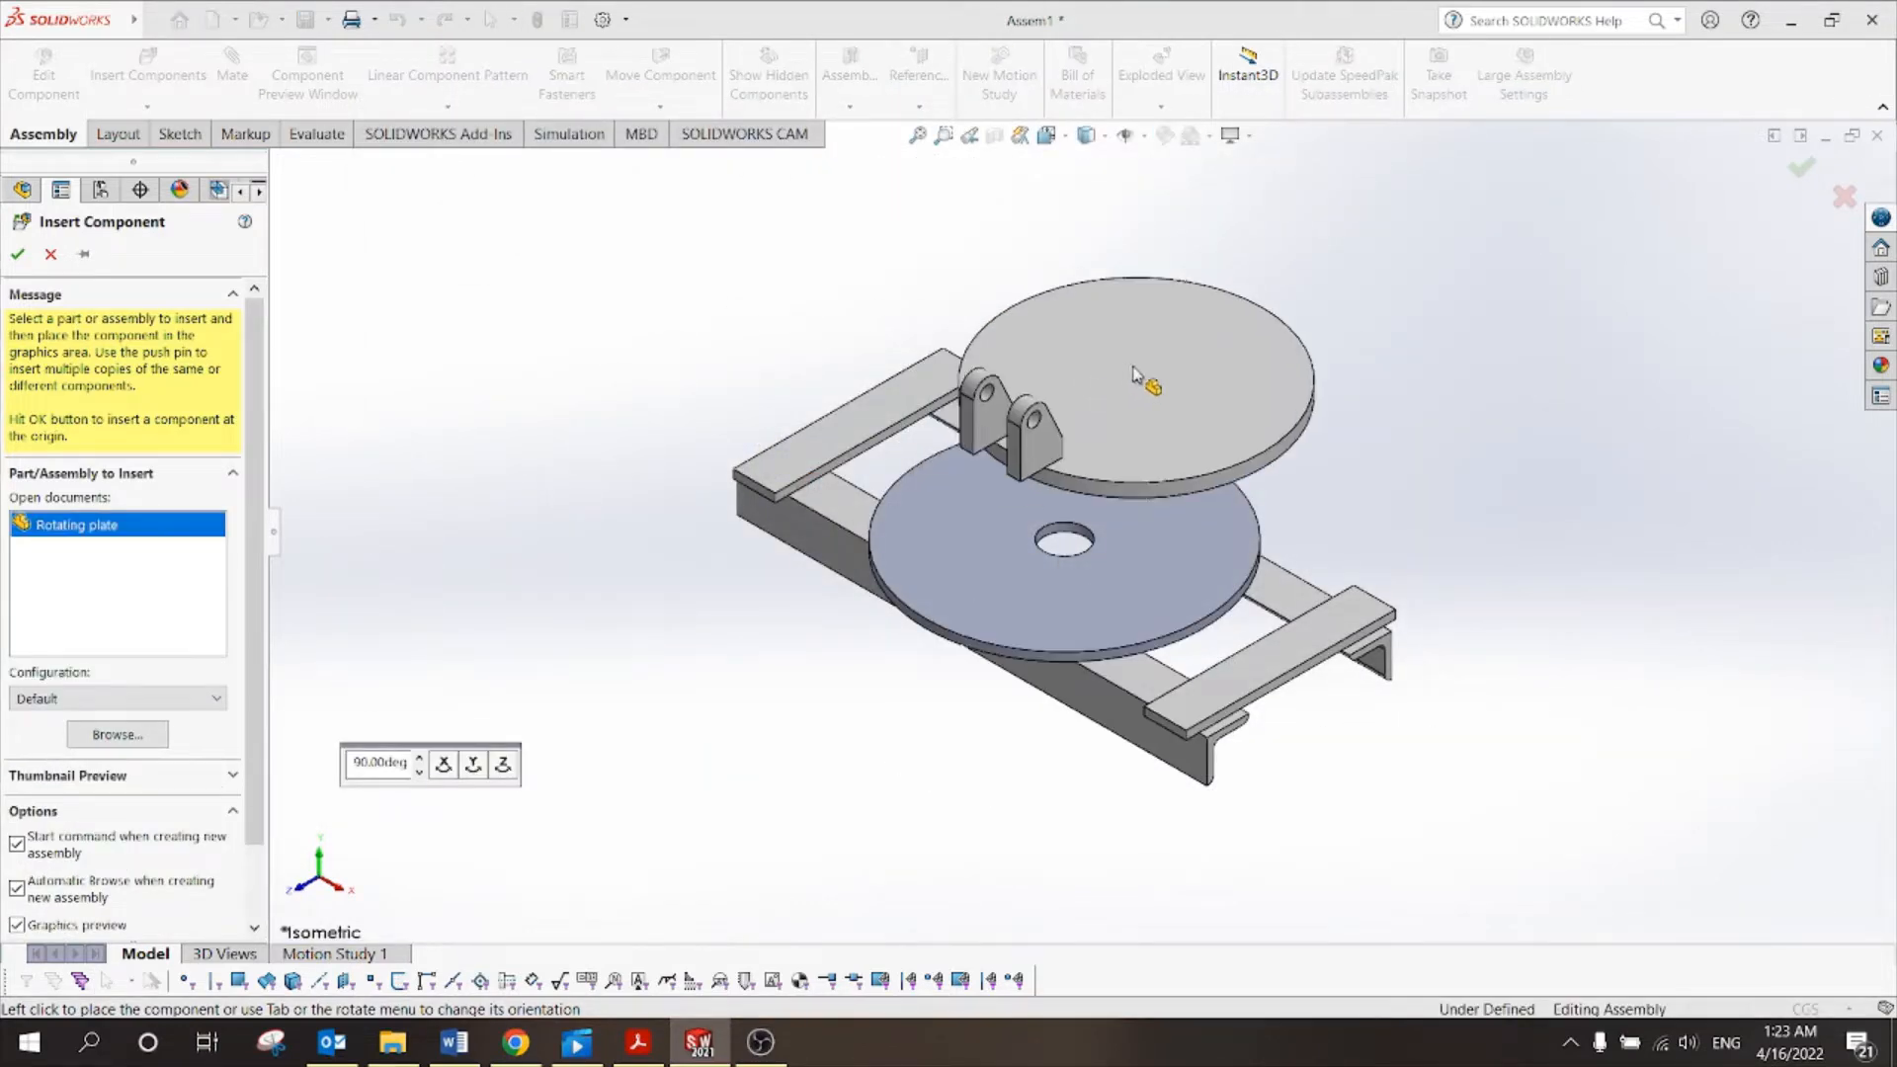
click(1218, 356)
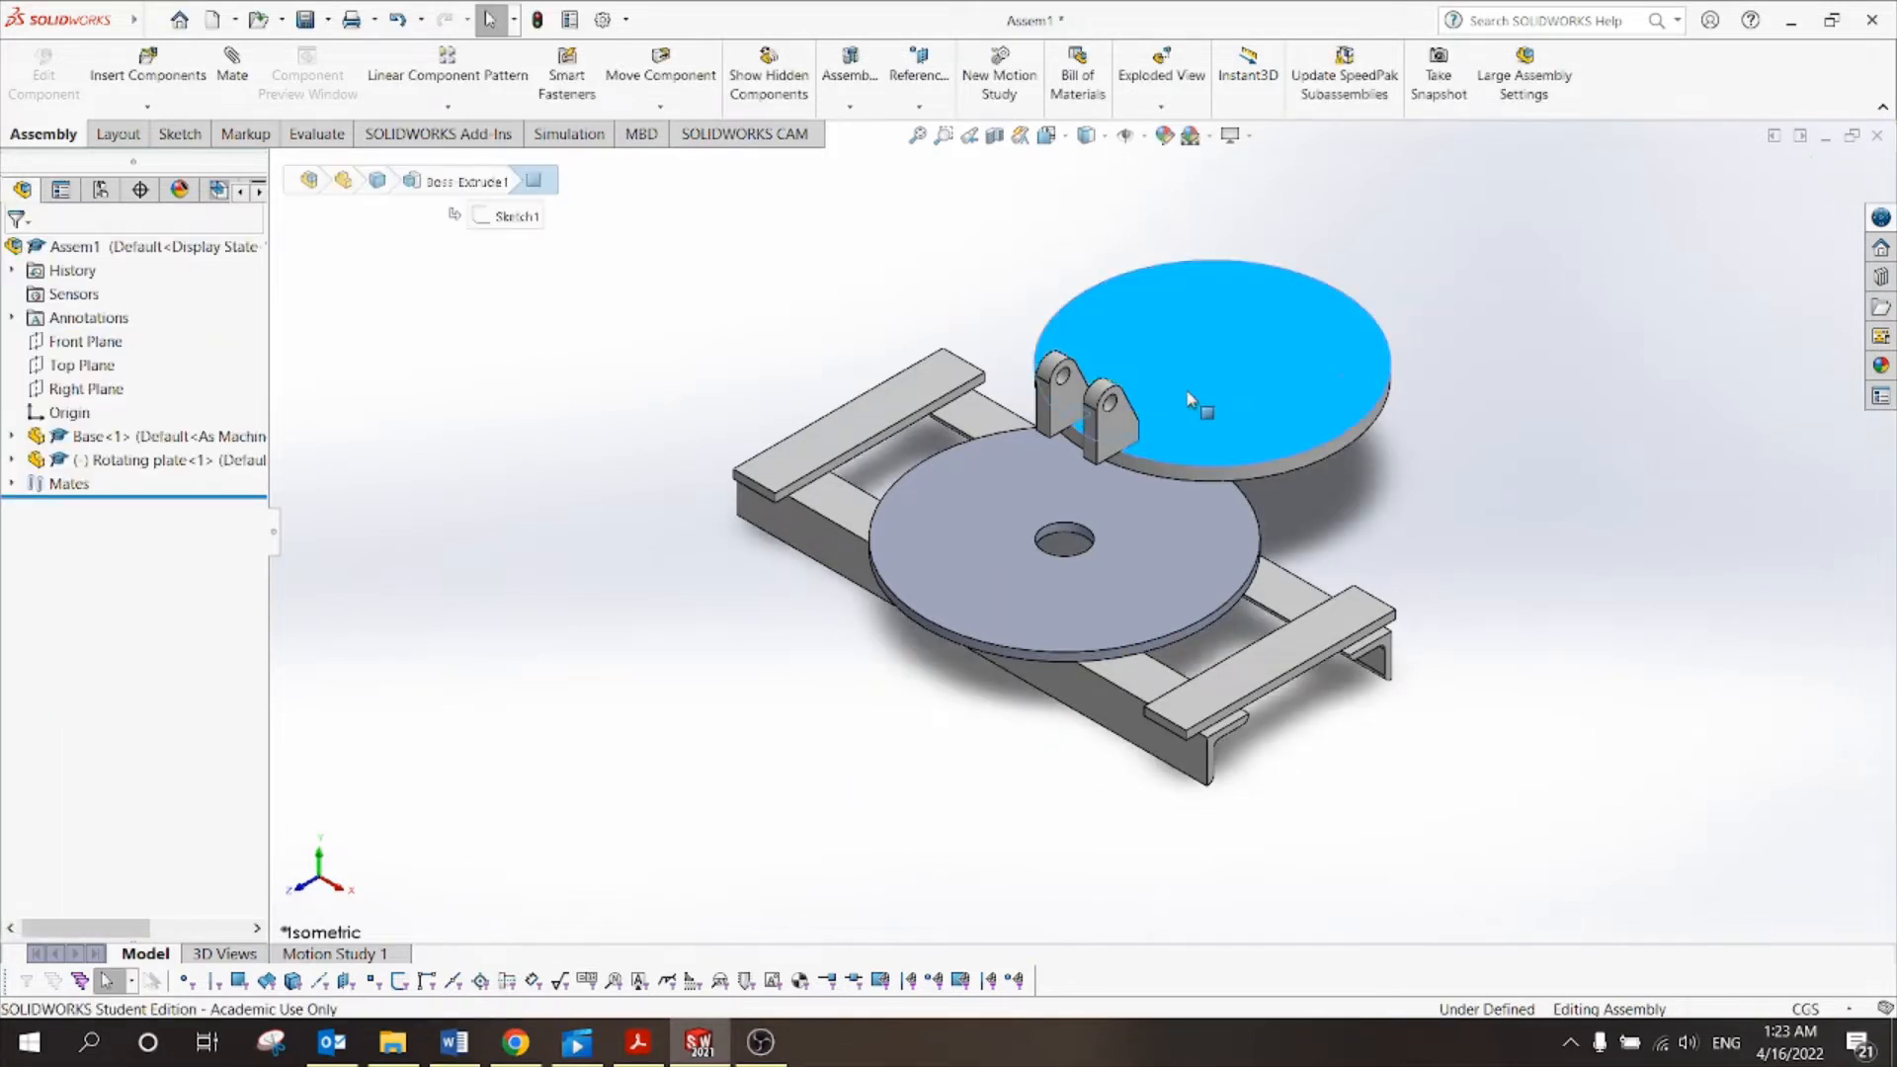
Drag Rotating plate<1> into position so it floats just above the base.
drag(1201, 405, 1170, 338)
drag(1261, 305, 1168, 389)
key(Escape)
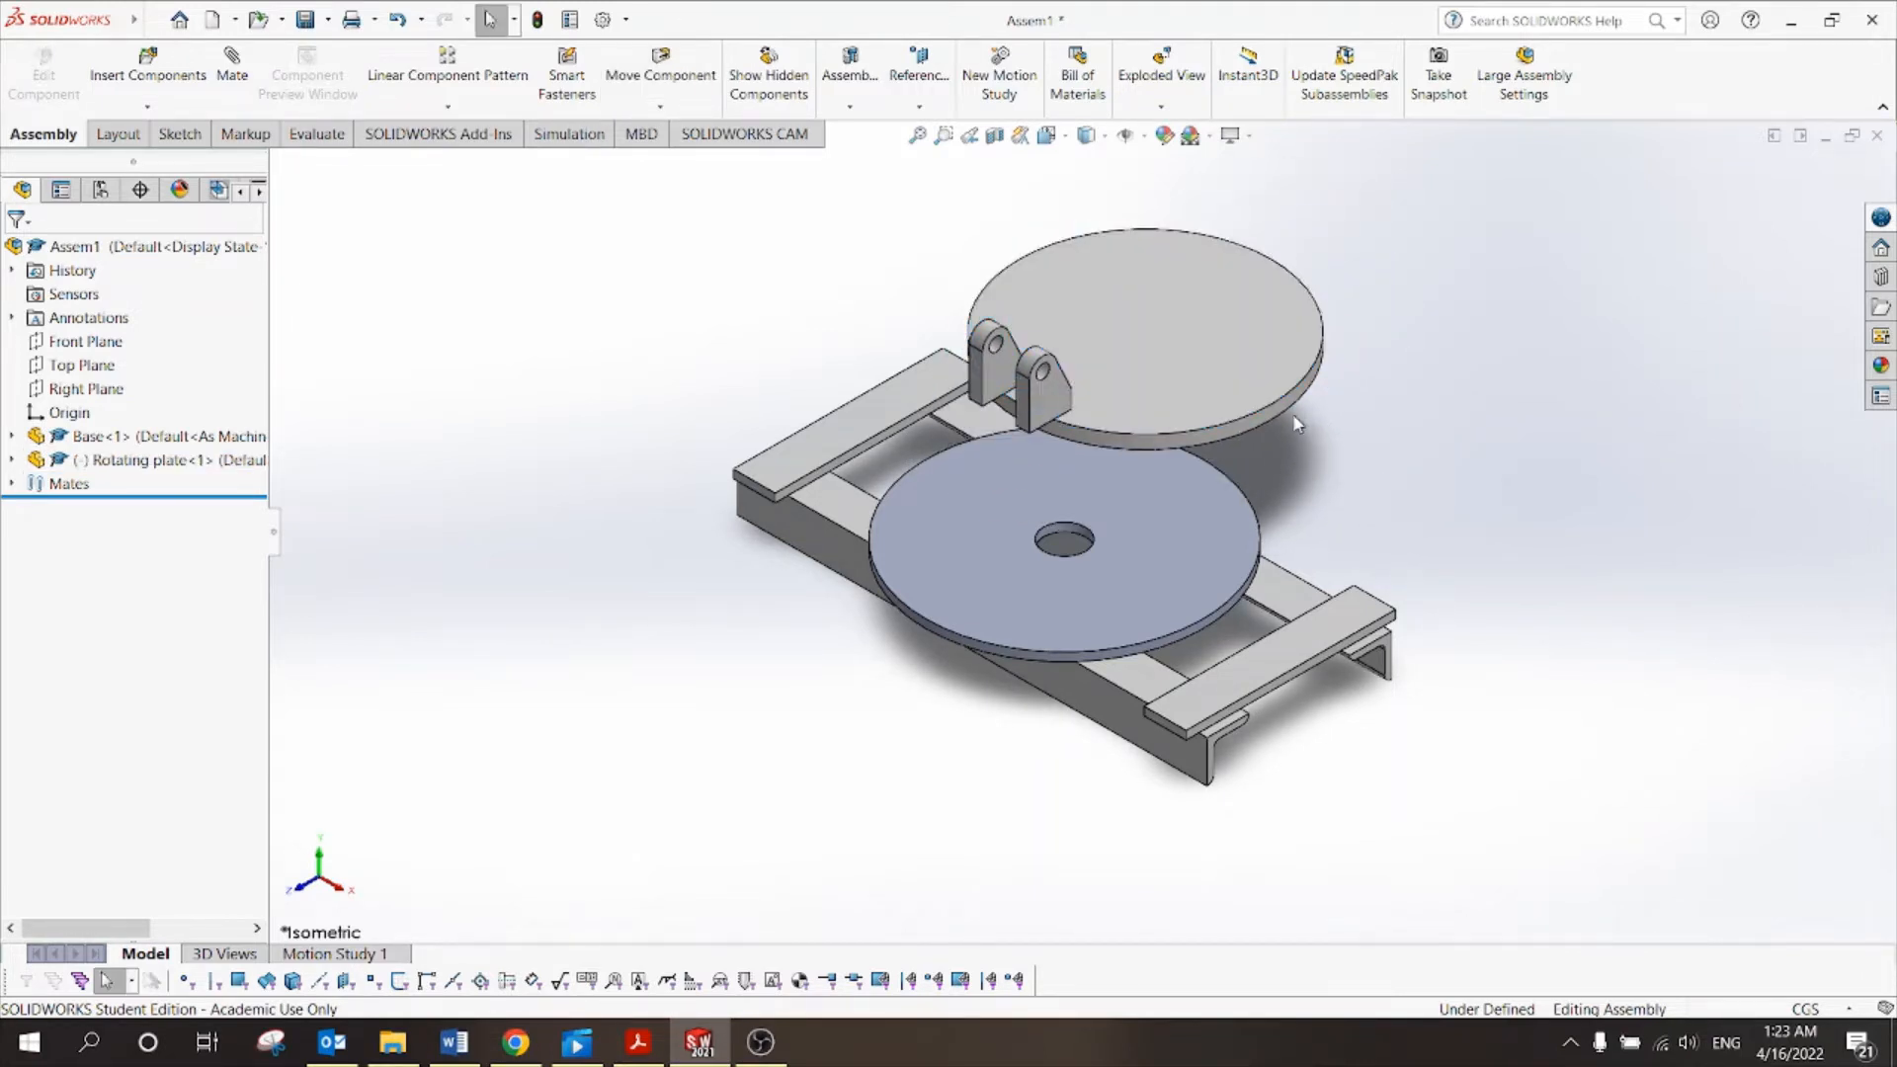
drag(1236, 385, 1189, 287)
key(Escape)
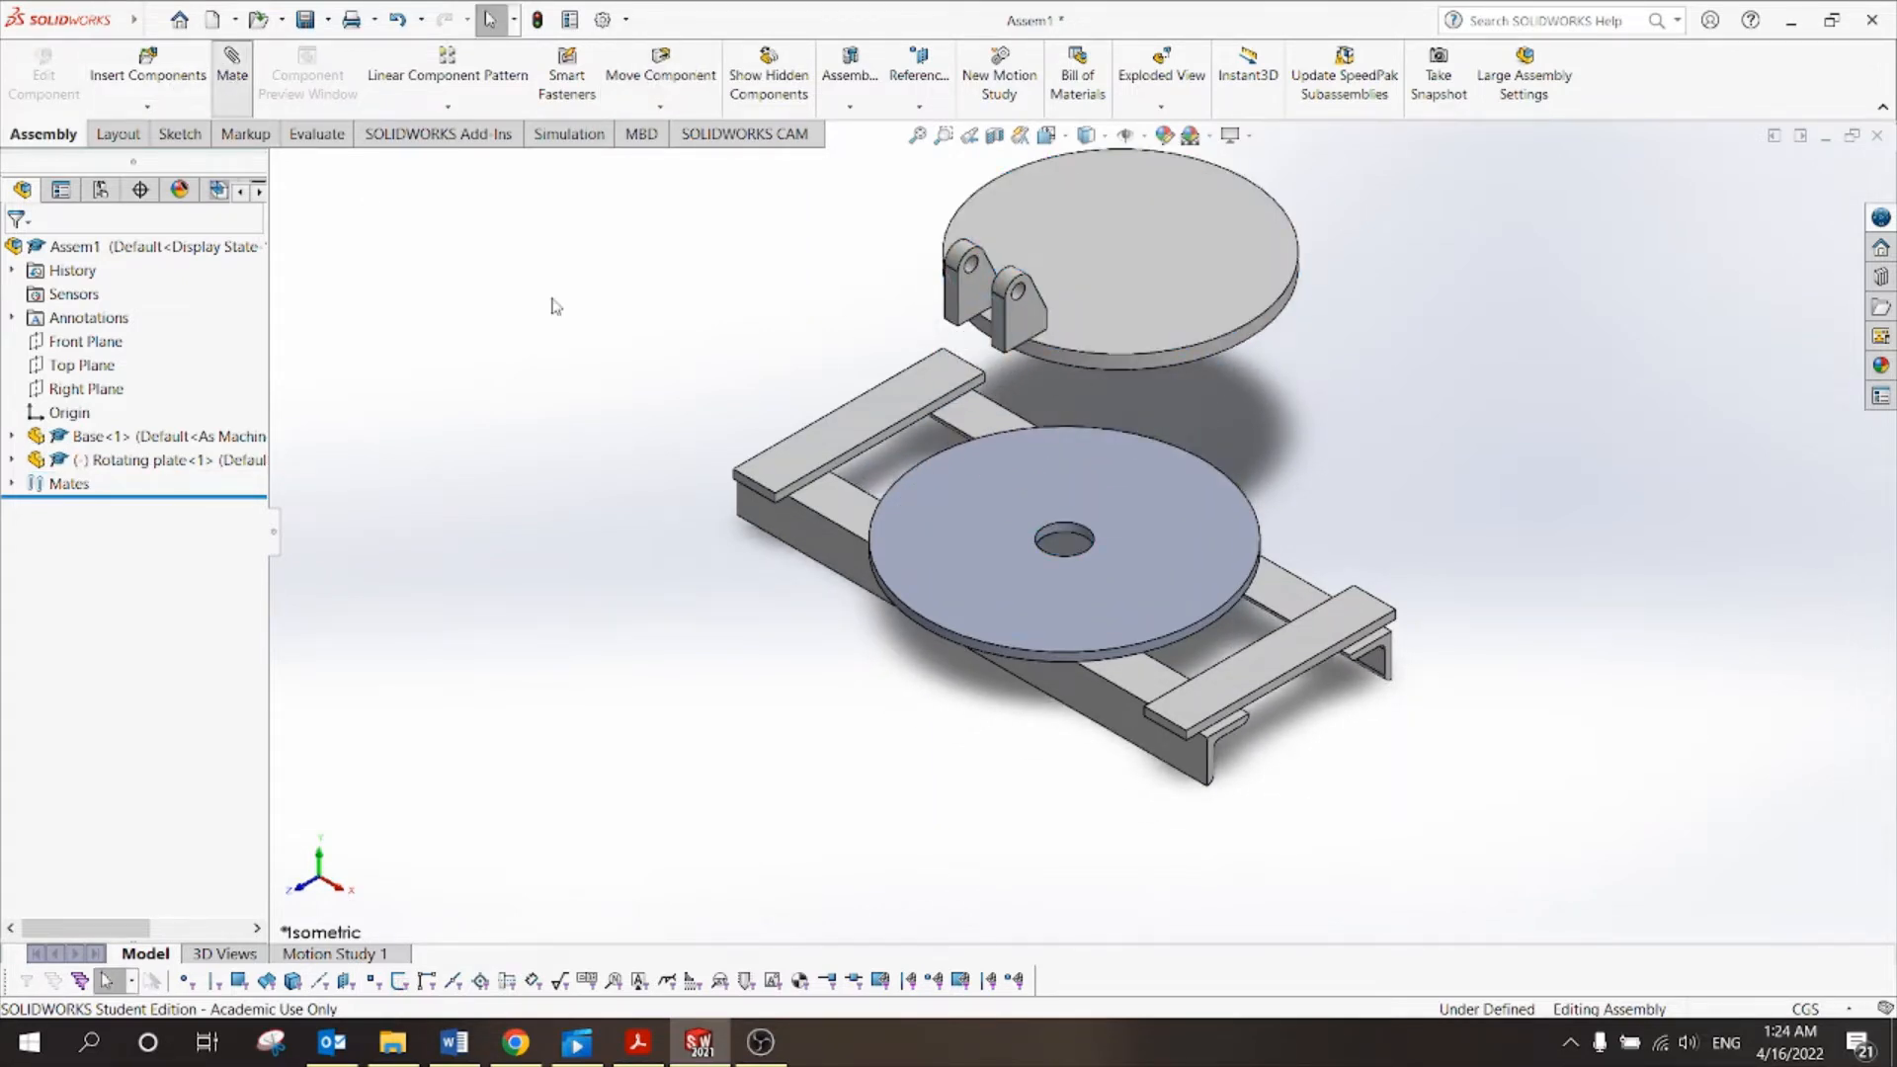
Add a Concentric mate between the rotating plate's round face and the base disc's round face.
scroll(1279, 336, down, 4)
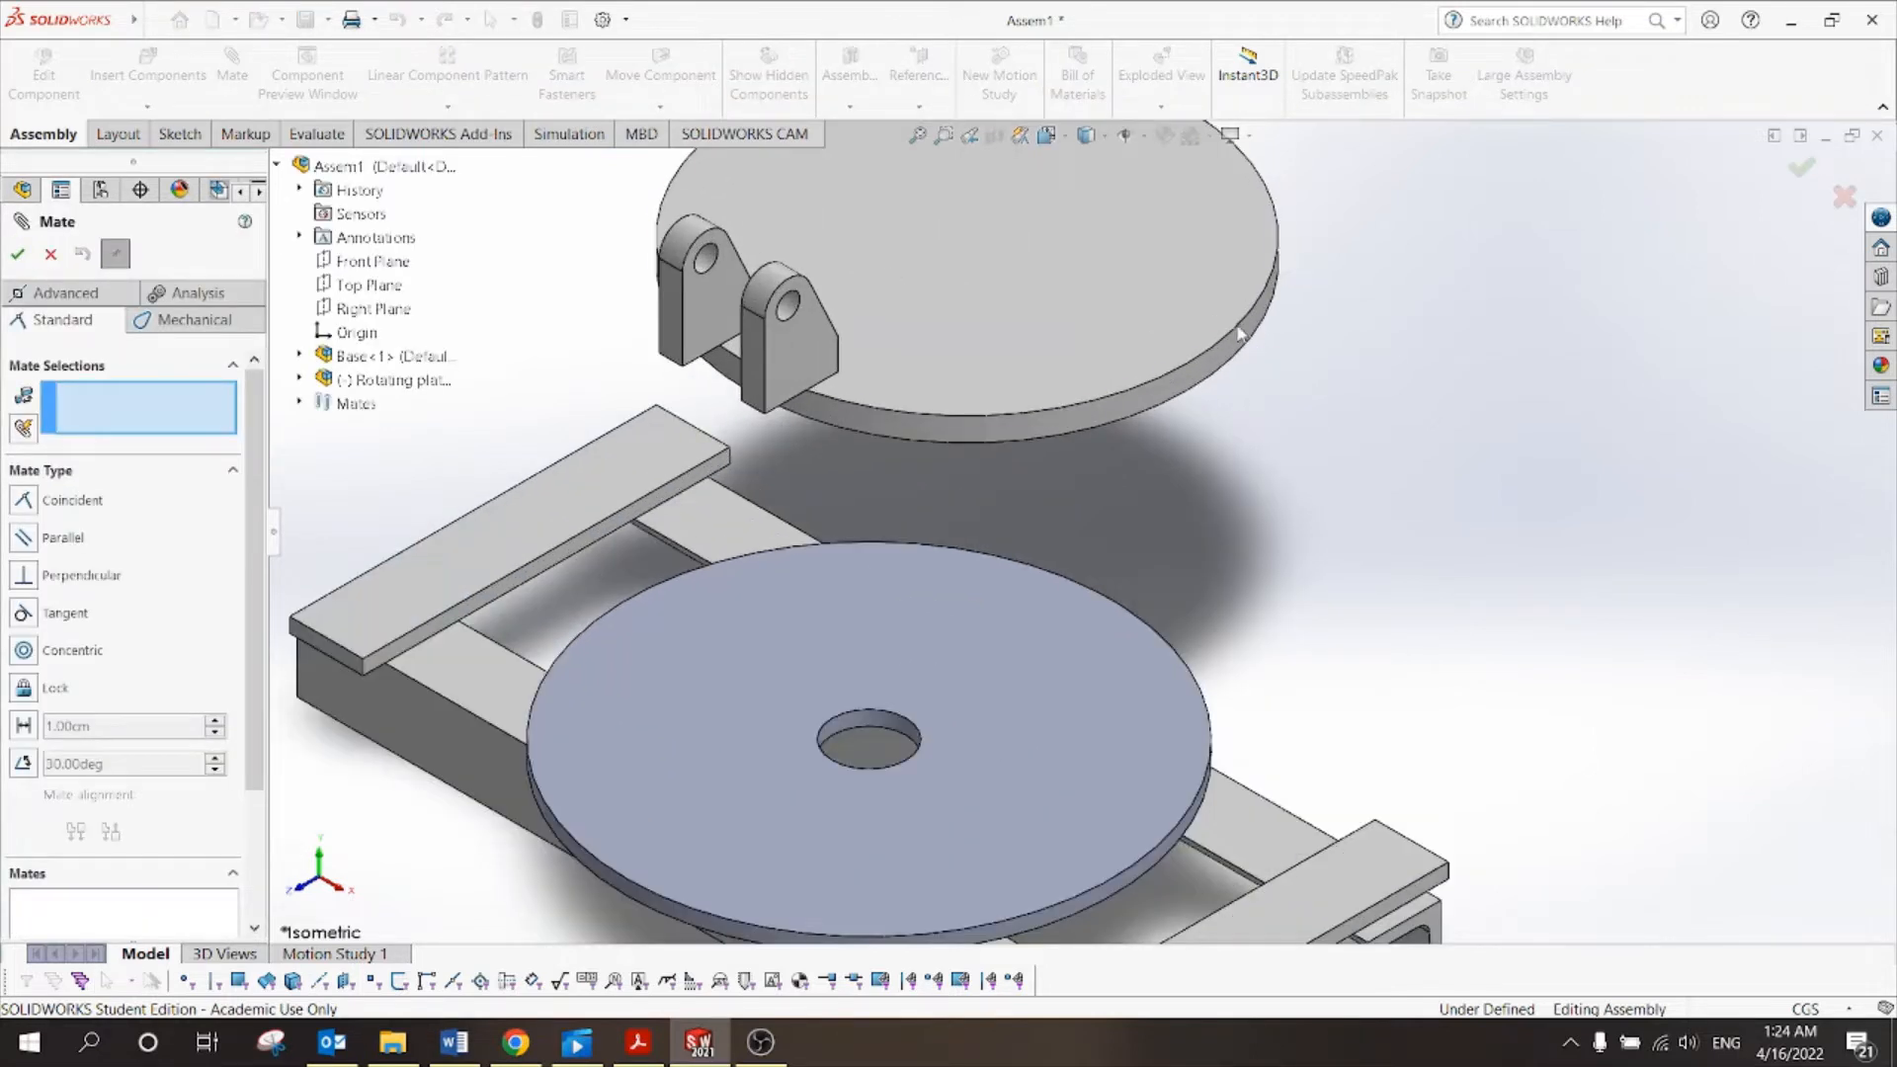
click(1208, 379)
scroll(1255, 464, up, 3)
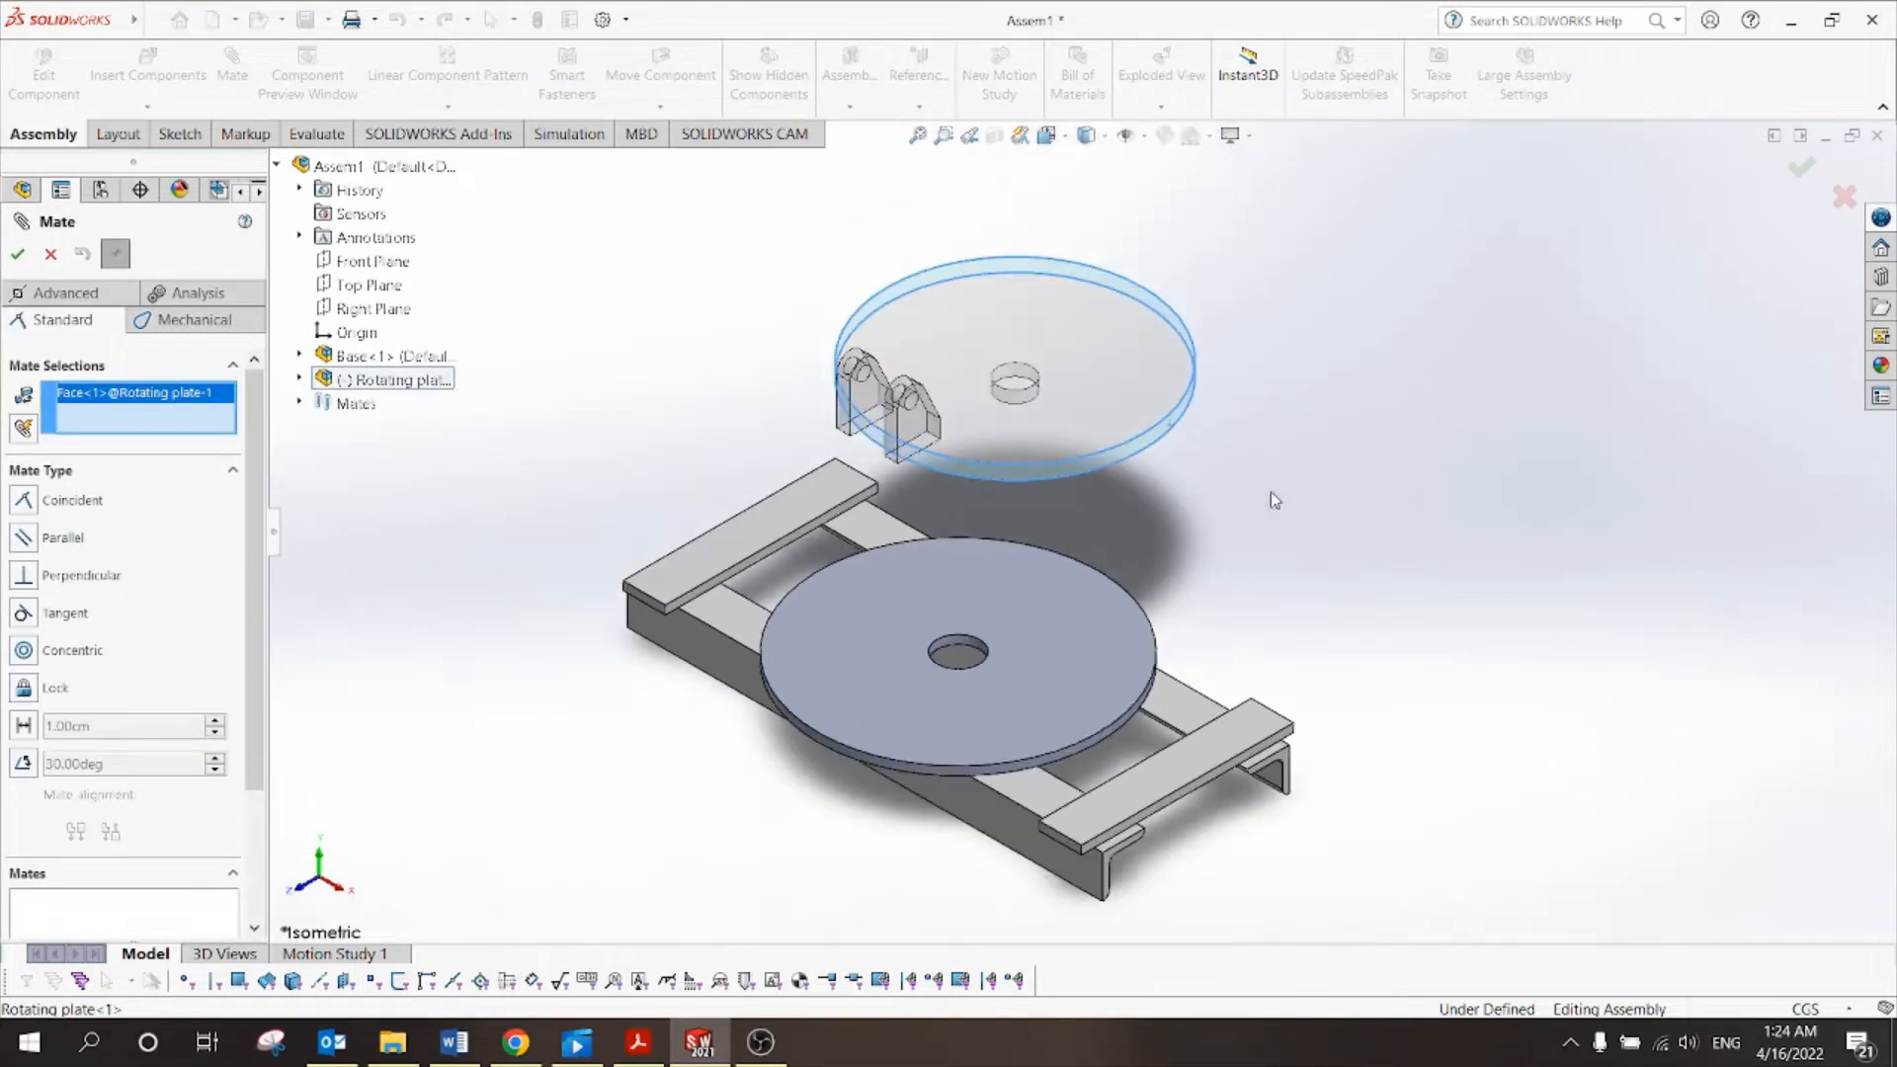
scroll(1136, 691, down, 4)
scroll(1131, 680, down, 2)
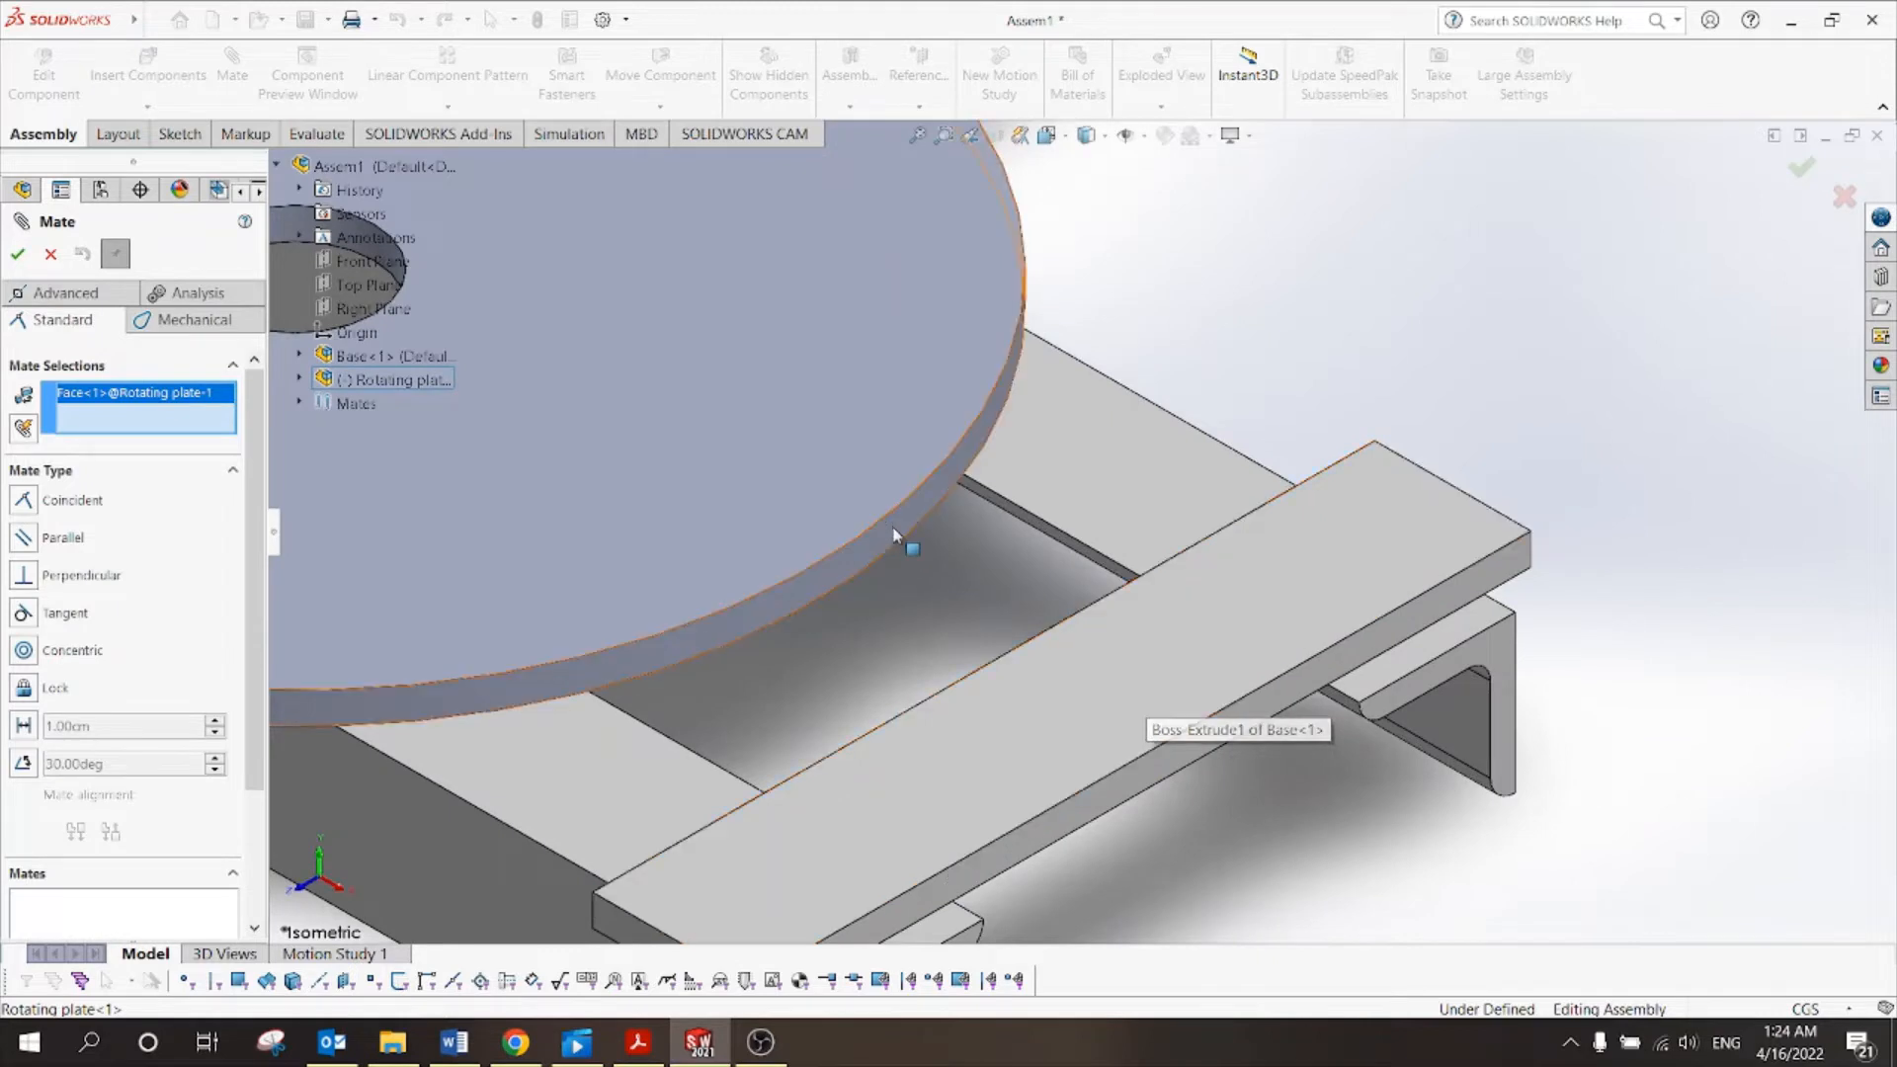
click(905, 540)
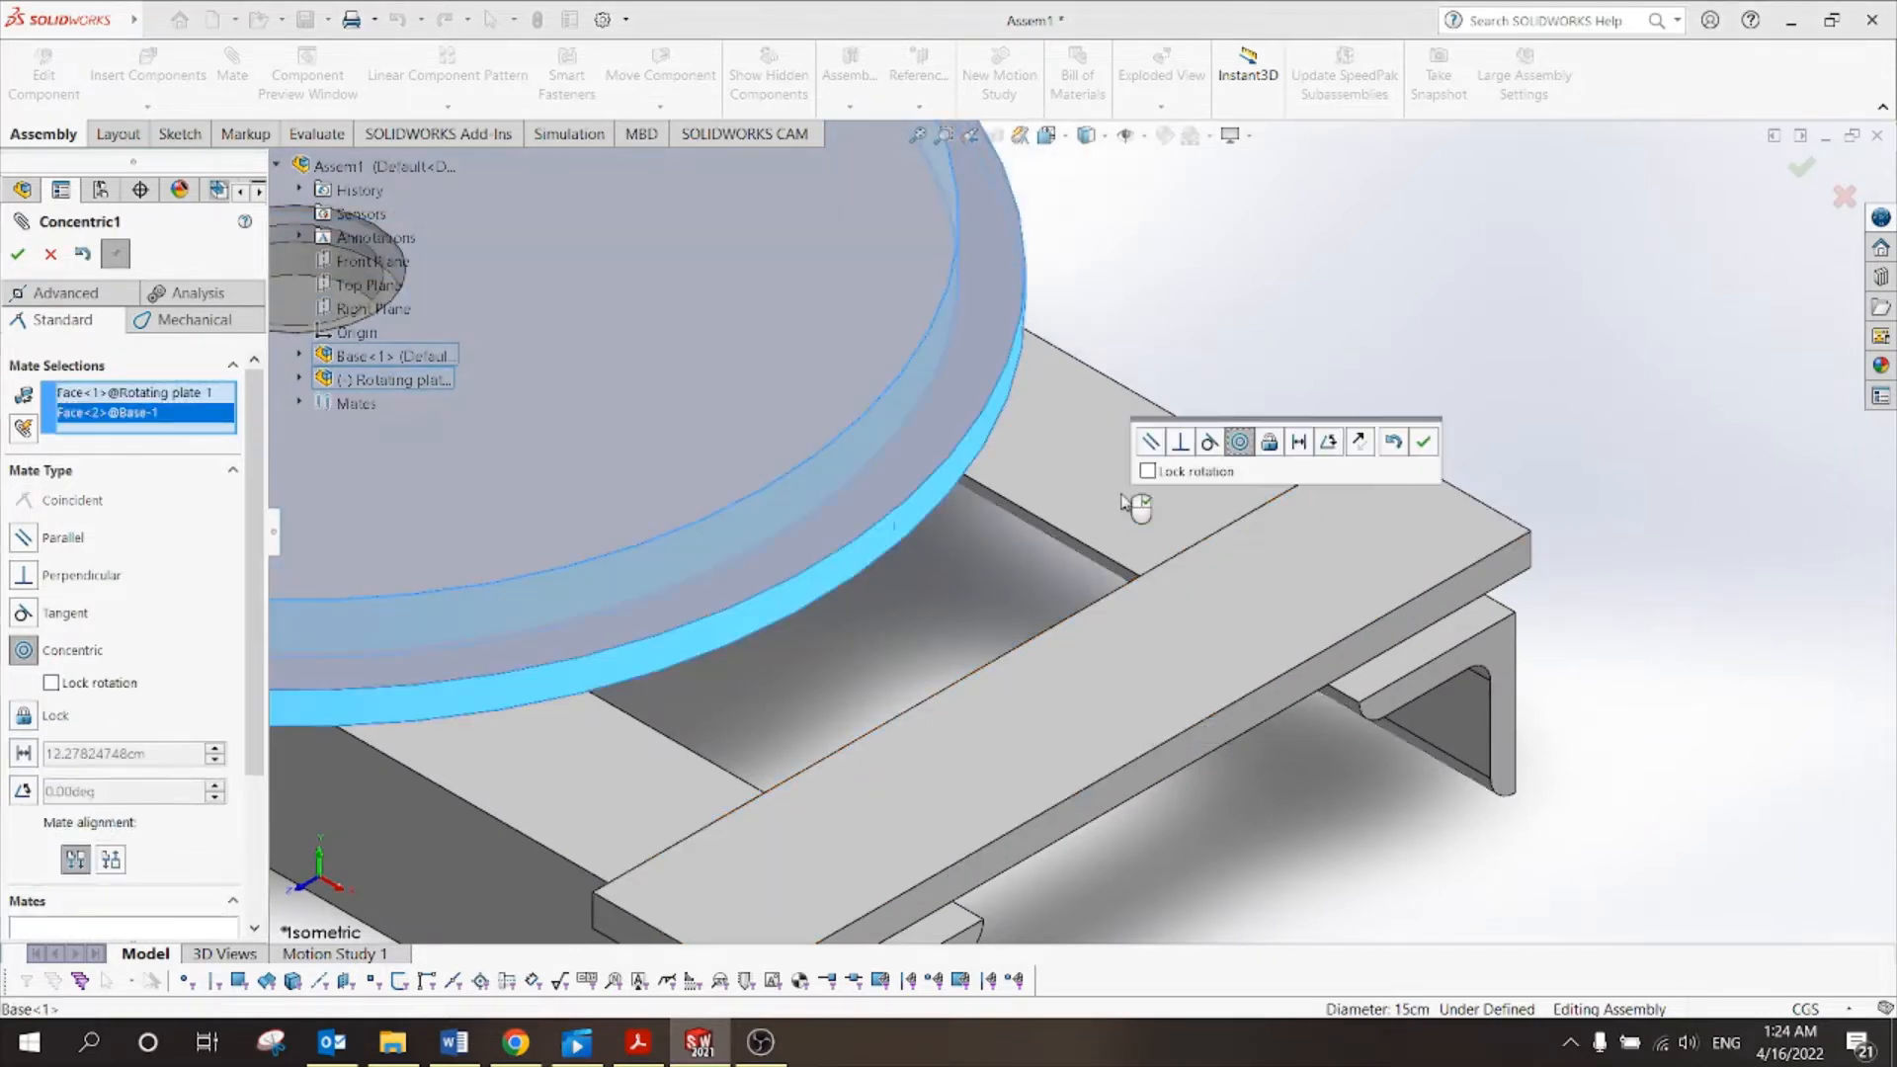
scroll(1135, 500, up, 5)
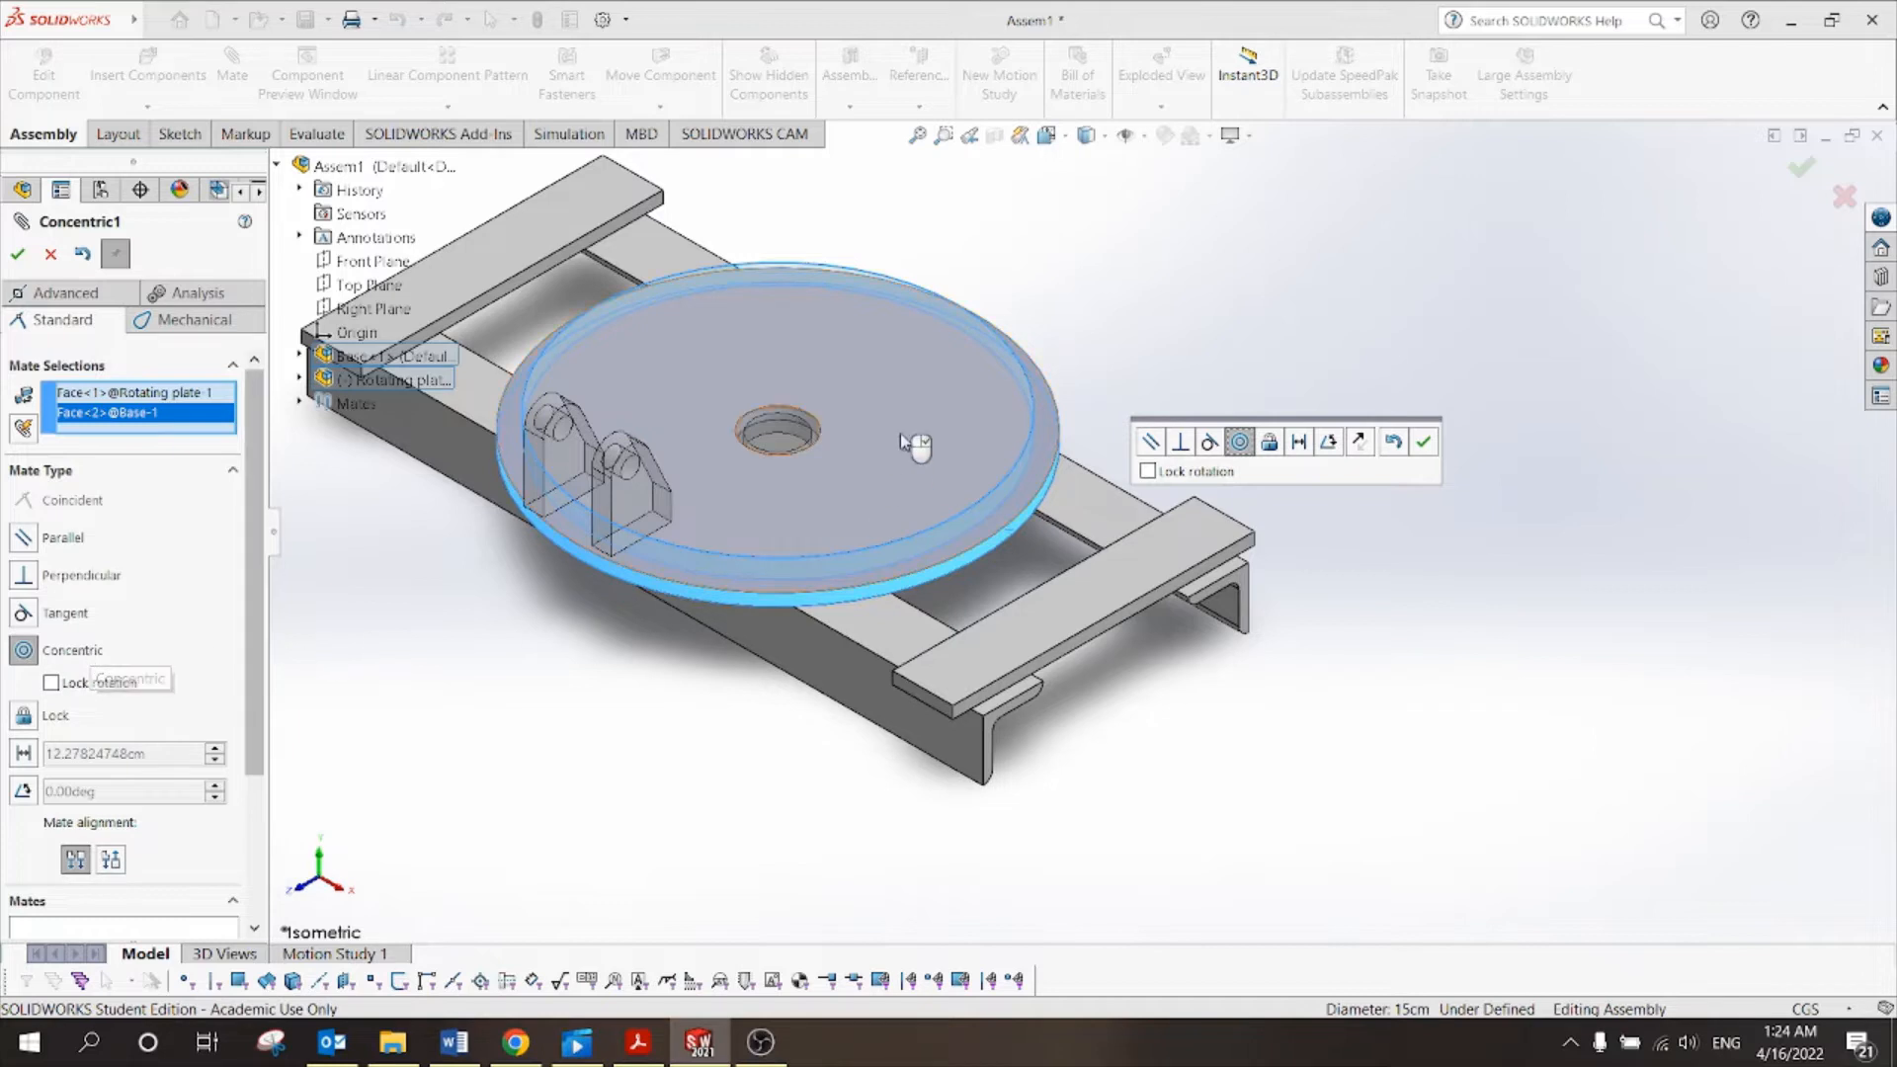
click(20, 253)
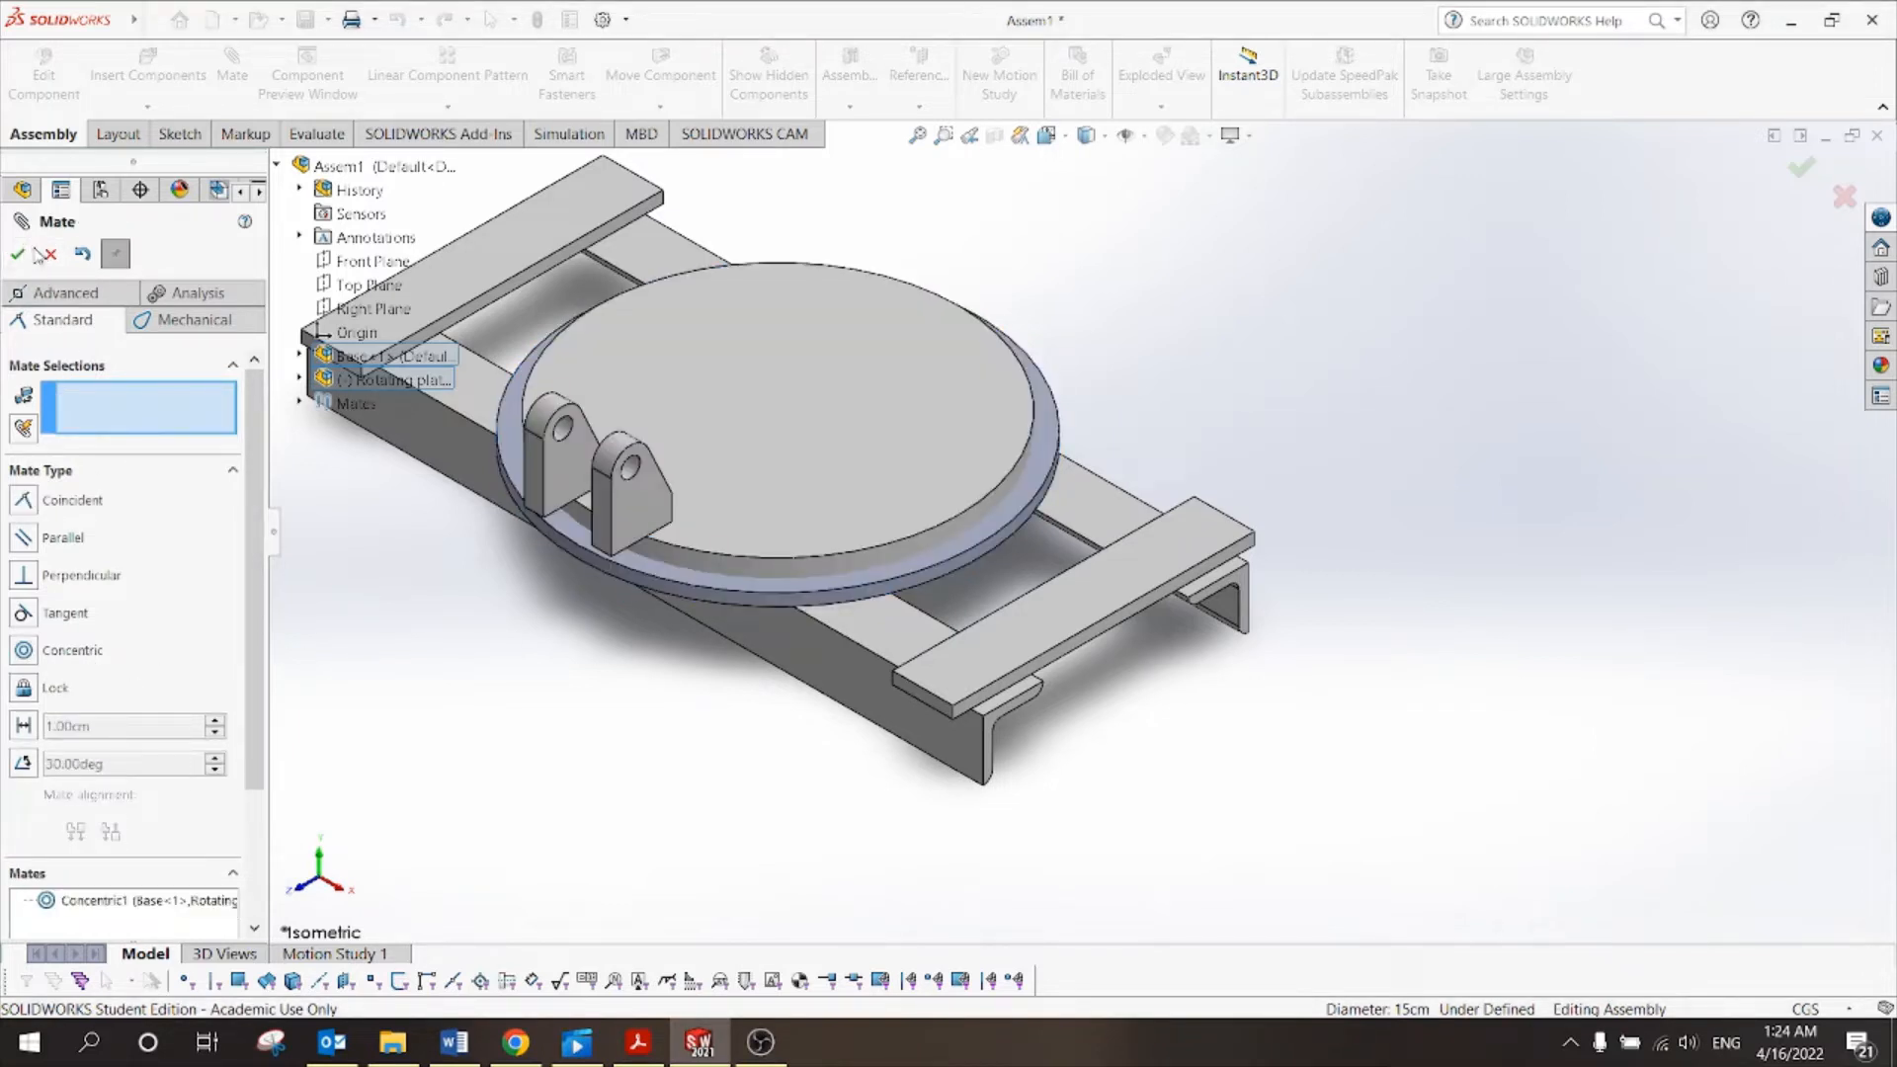
click(19, 254)
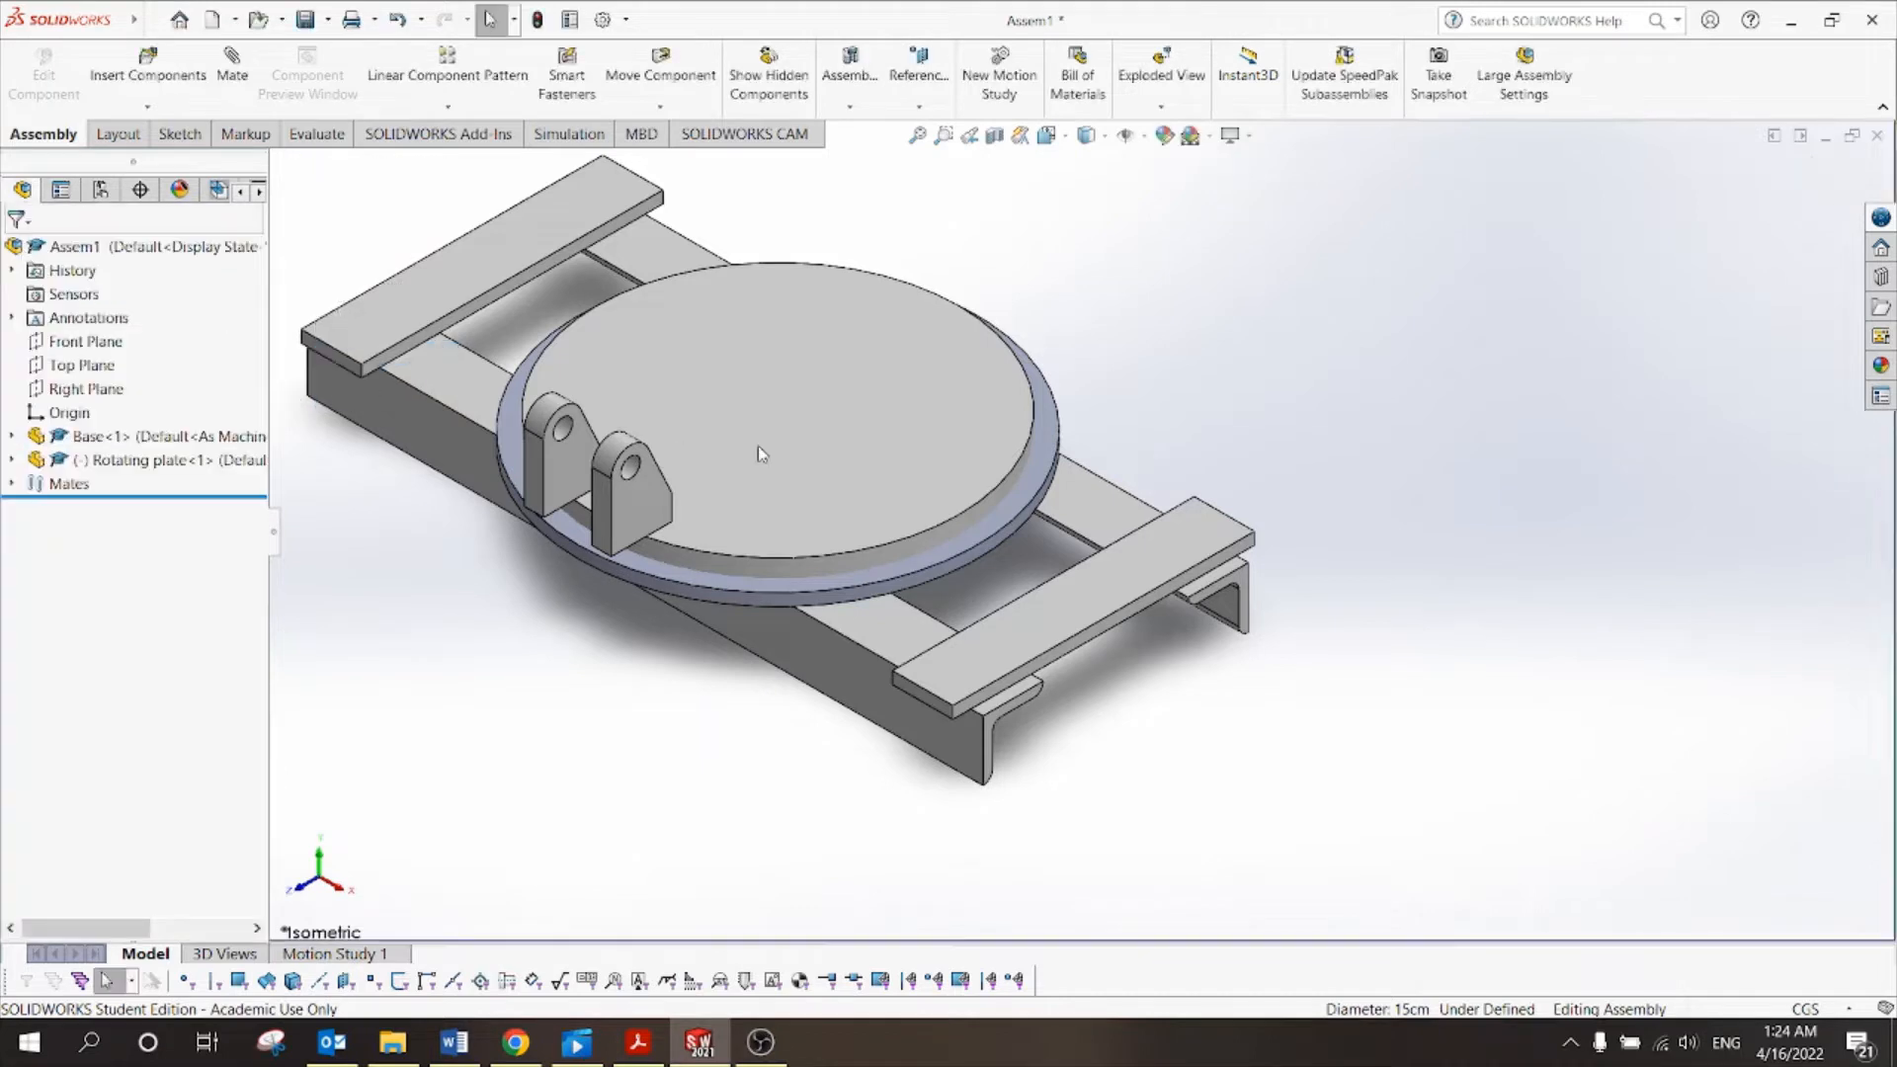
Lift the rotating plate off the base and orbit to view the assembly from several angles.
drag(821, 460, 821, 316)
scroll(826, 472, up, 3)
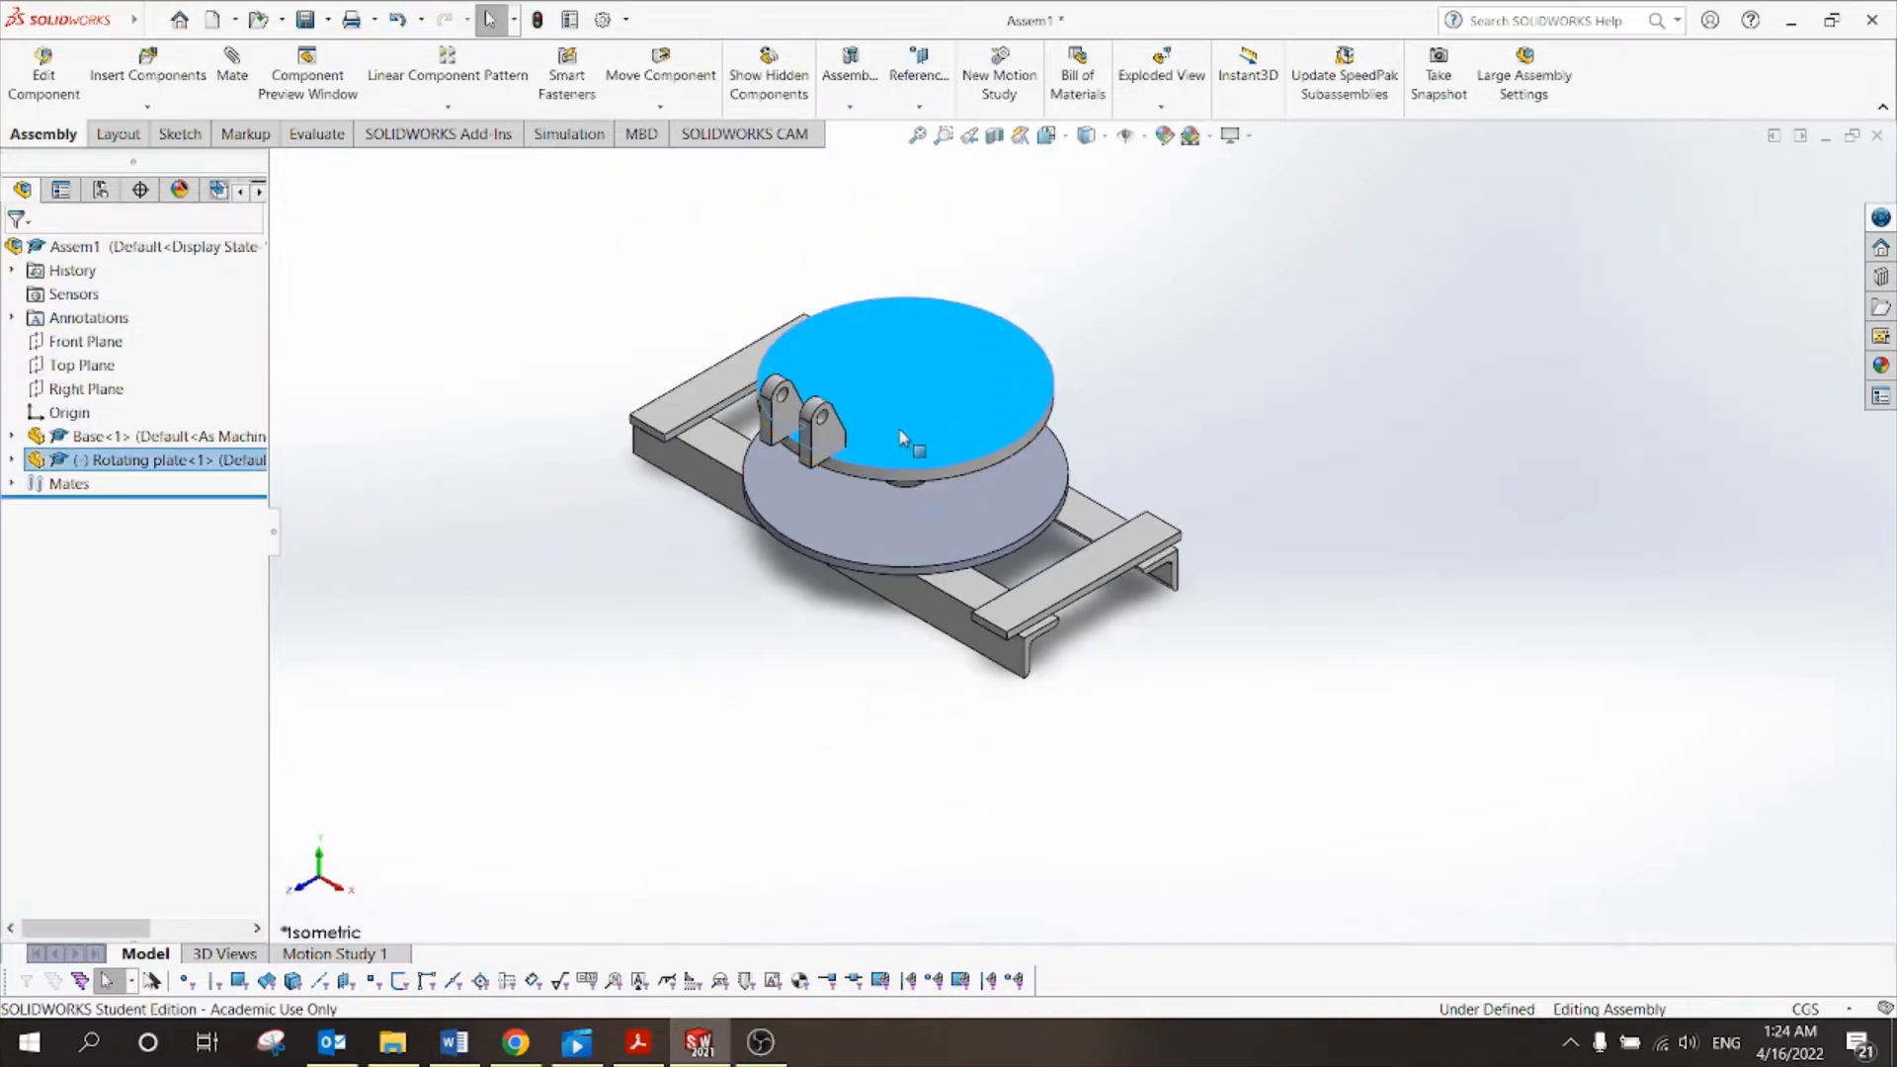
drag(904, 480, 1067, 356)
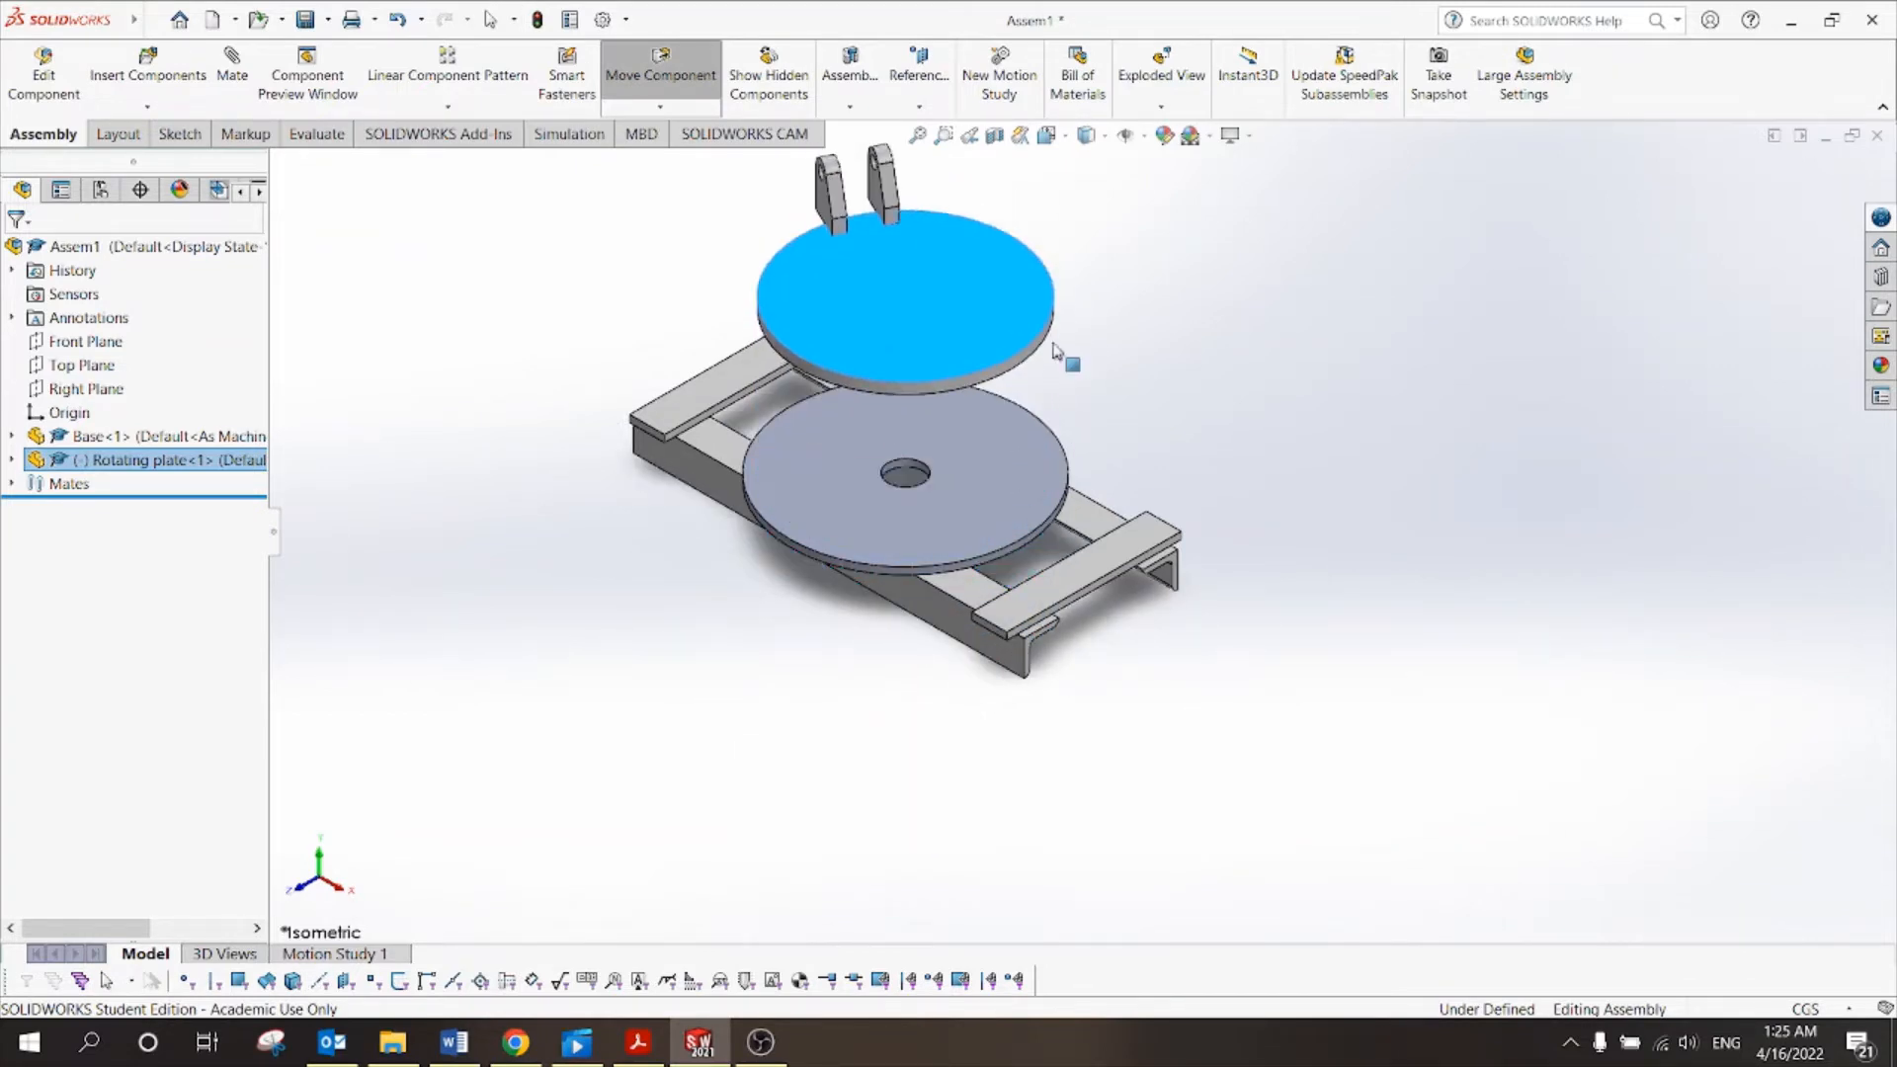
click(1166, 417)
middle_drag(1166, 417, 1119, 370)
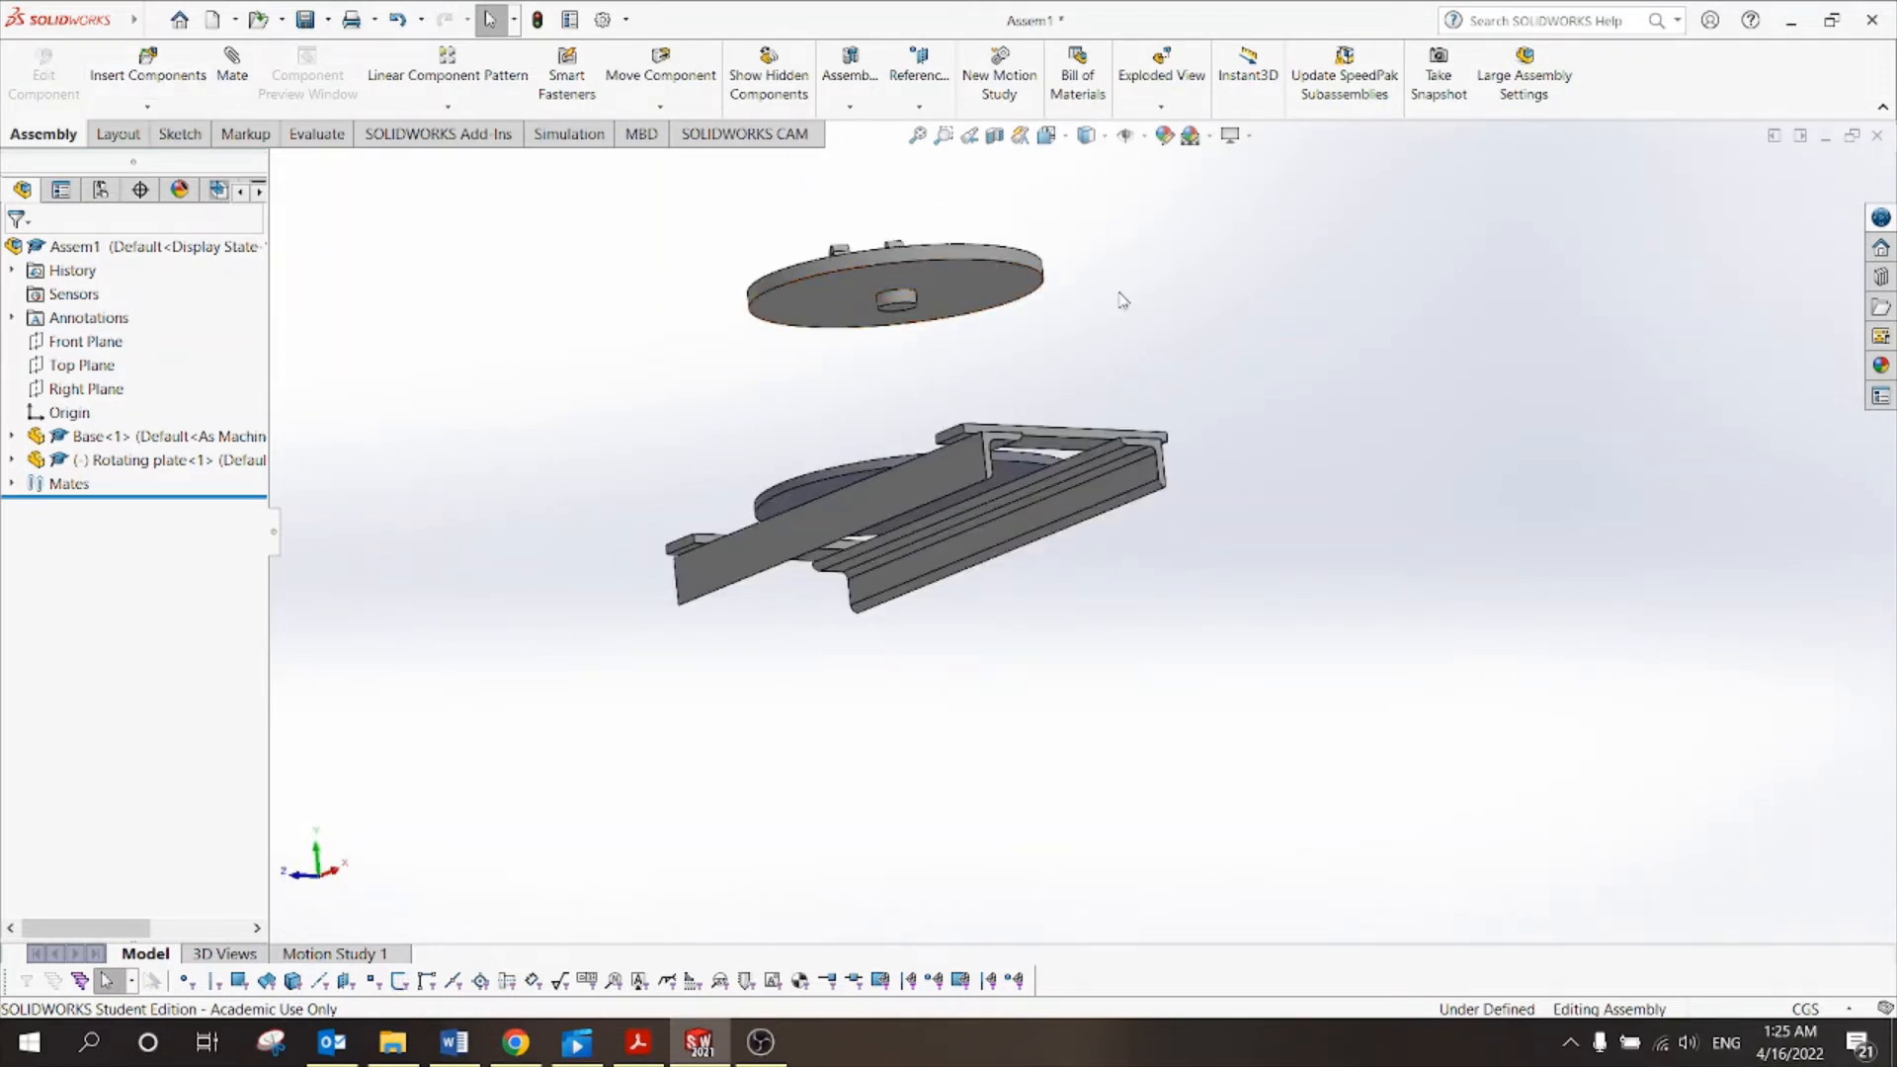
middle_drag(1120, 301, 1160, 439)
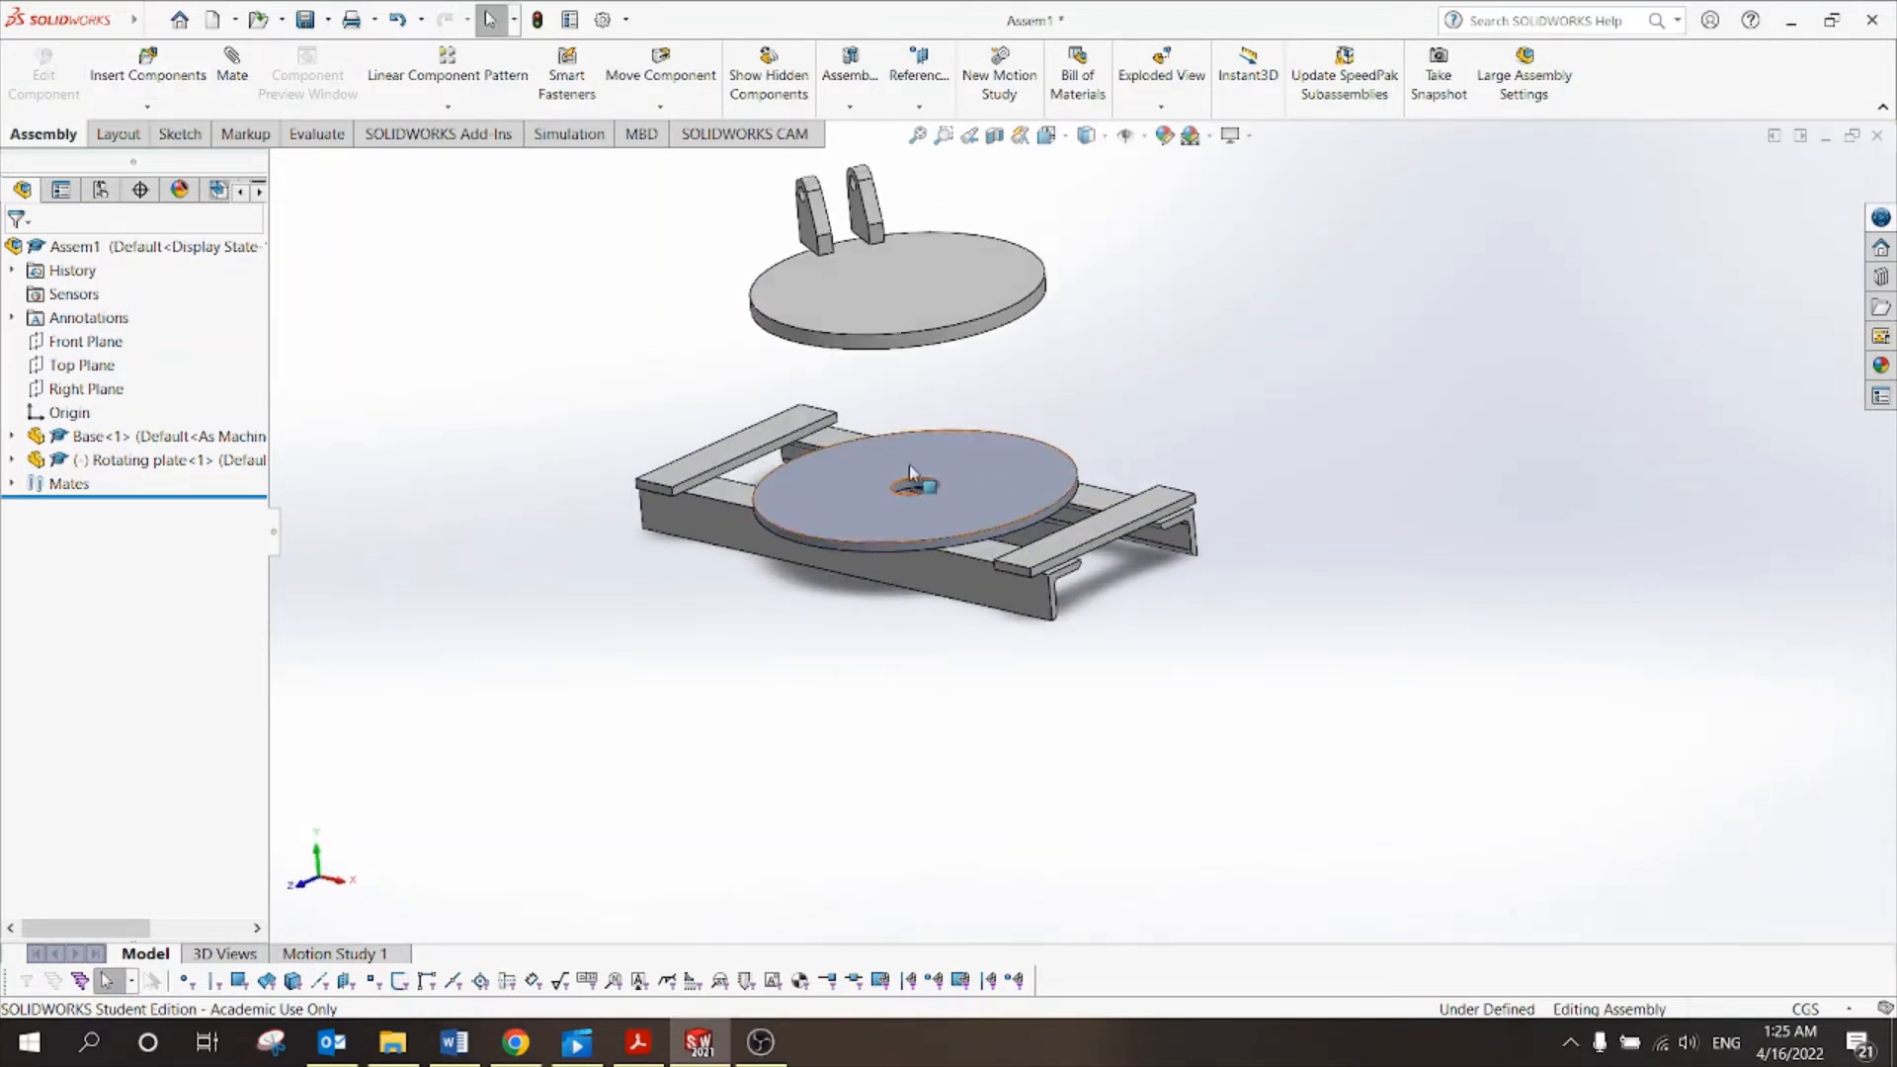
middle_drag(1223, 386, 1110, 306)
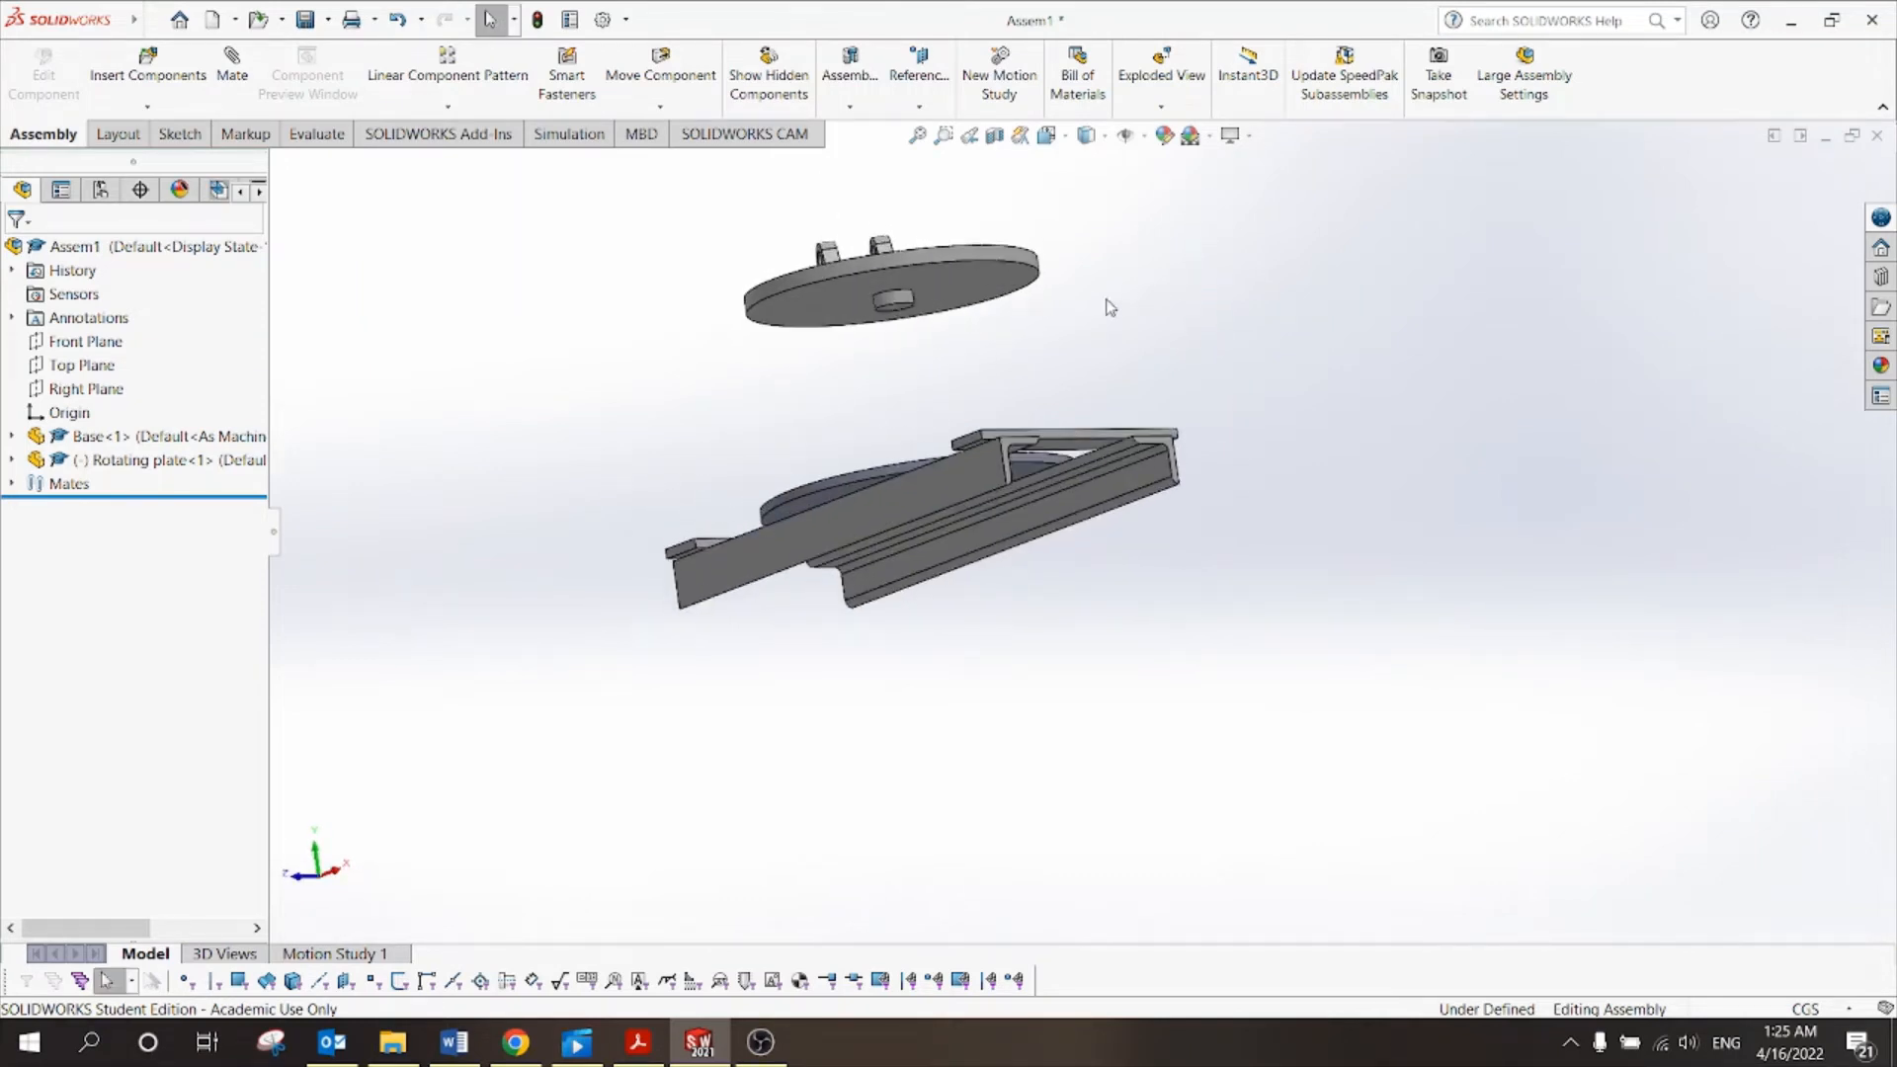
Mate the rotating plate's bottom face coincident with the base's top face.
click(230, 66)
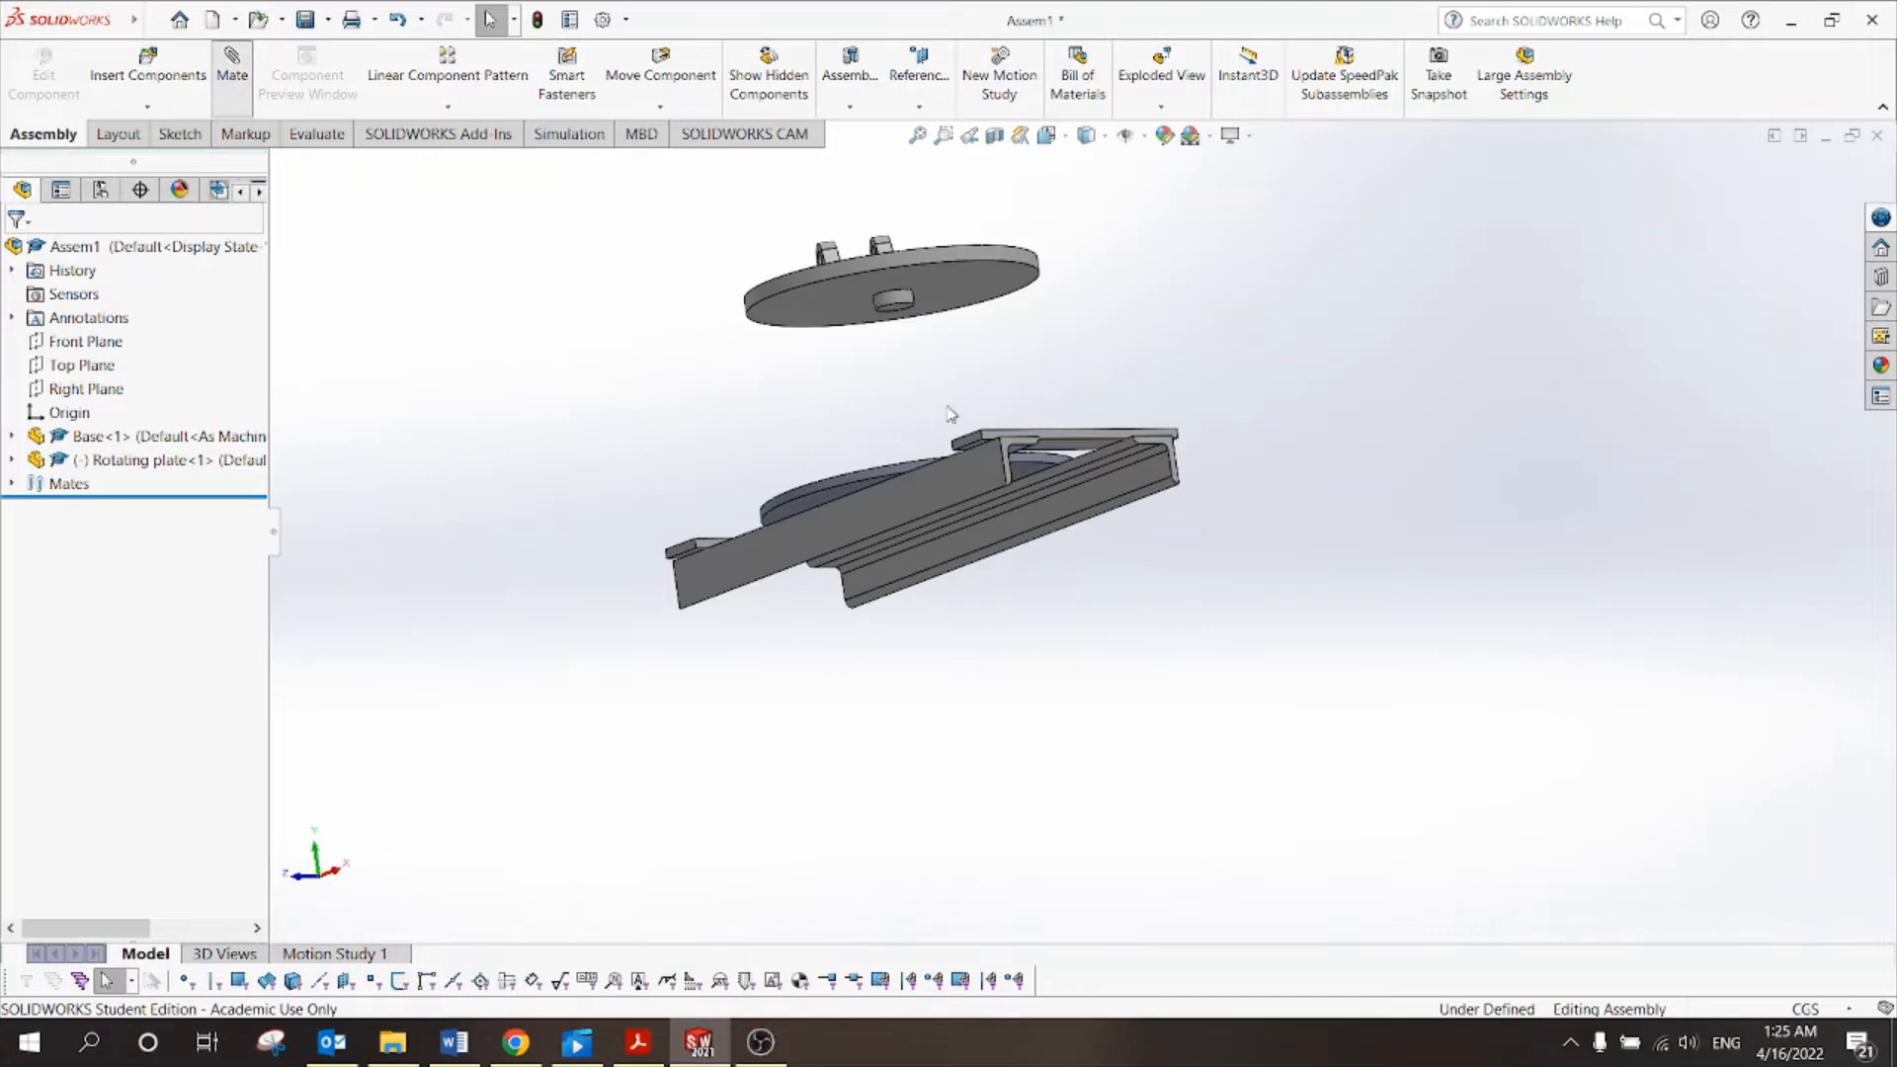
click(972, 295)
middle_drag(1320, 315, 1329, 449)
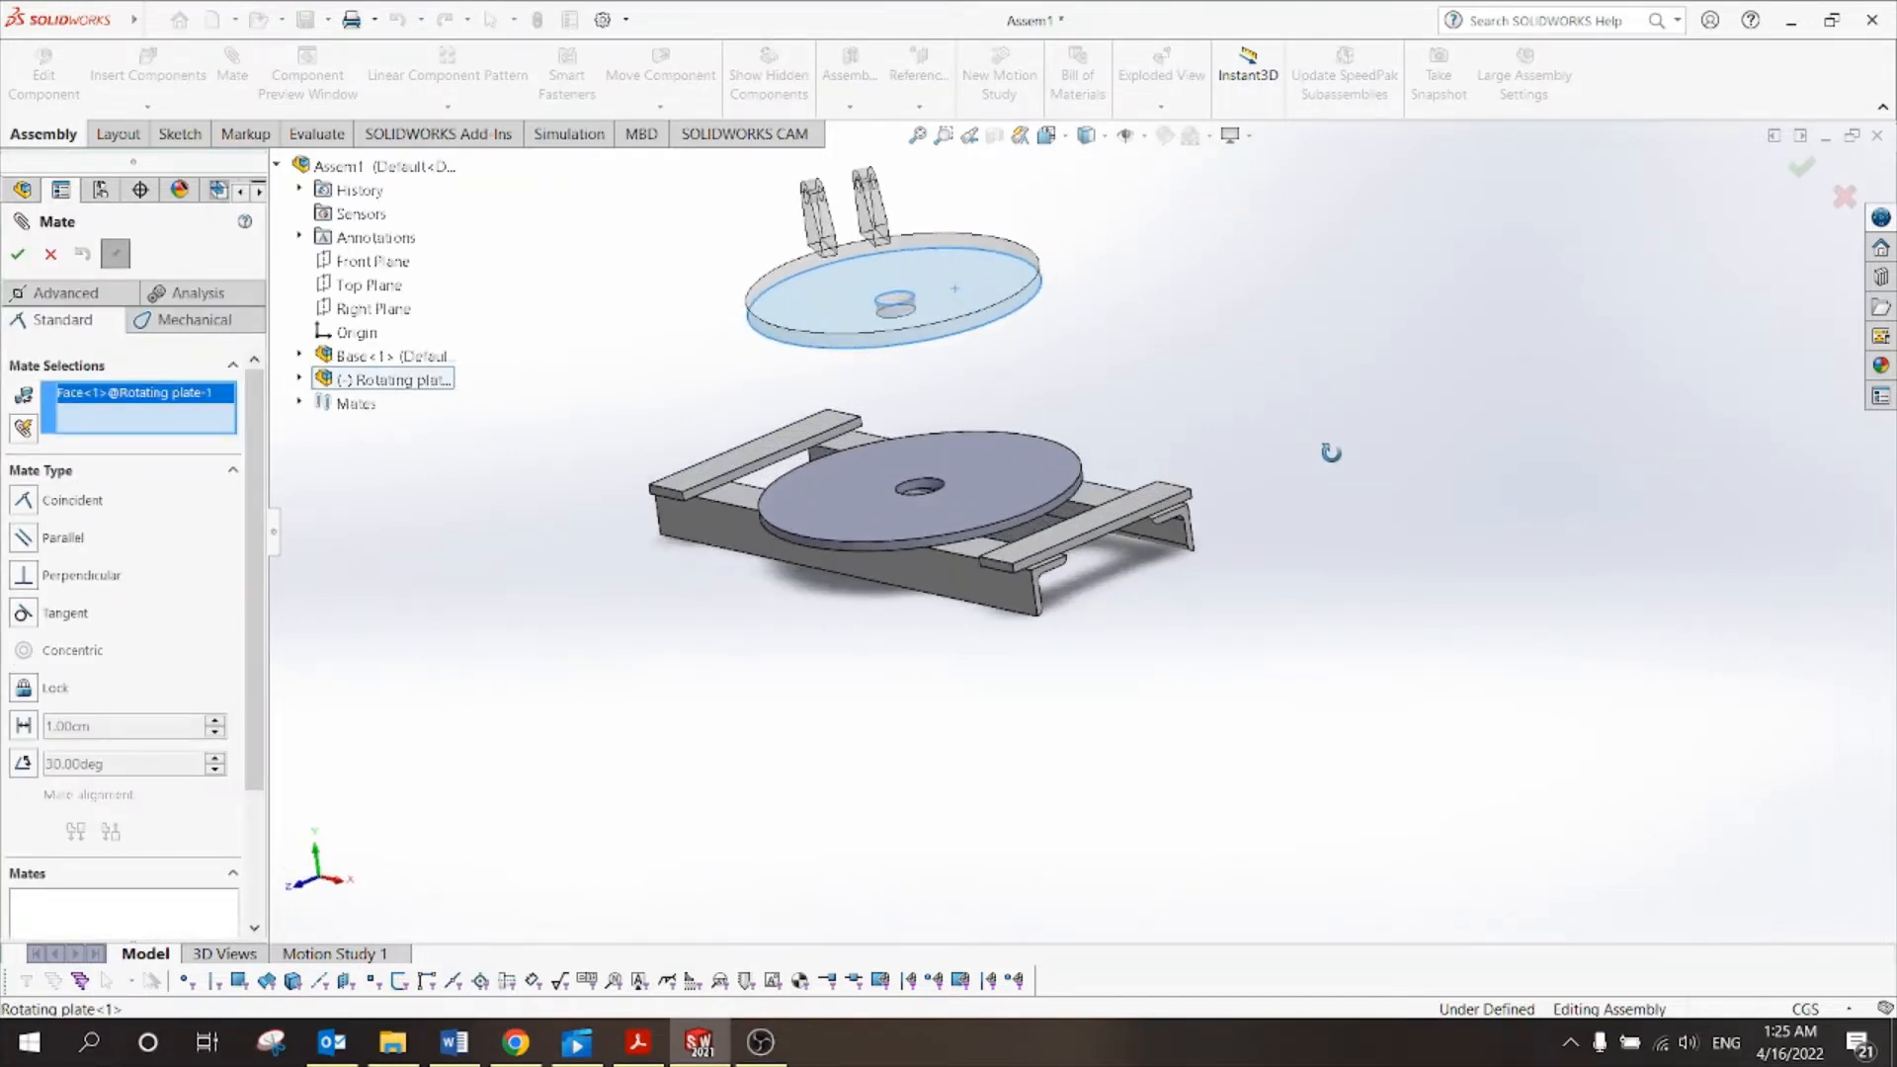
click(982, 471)
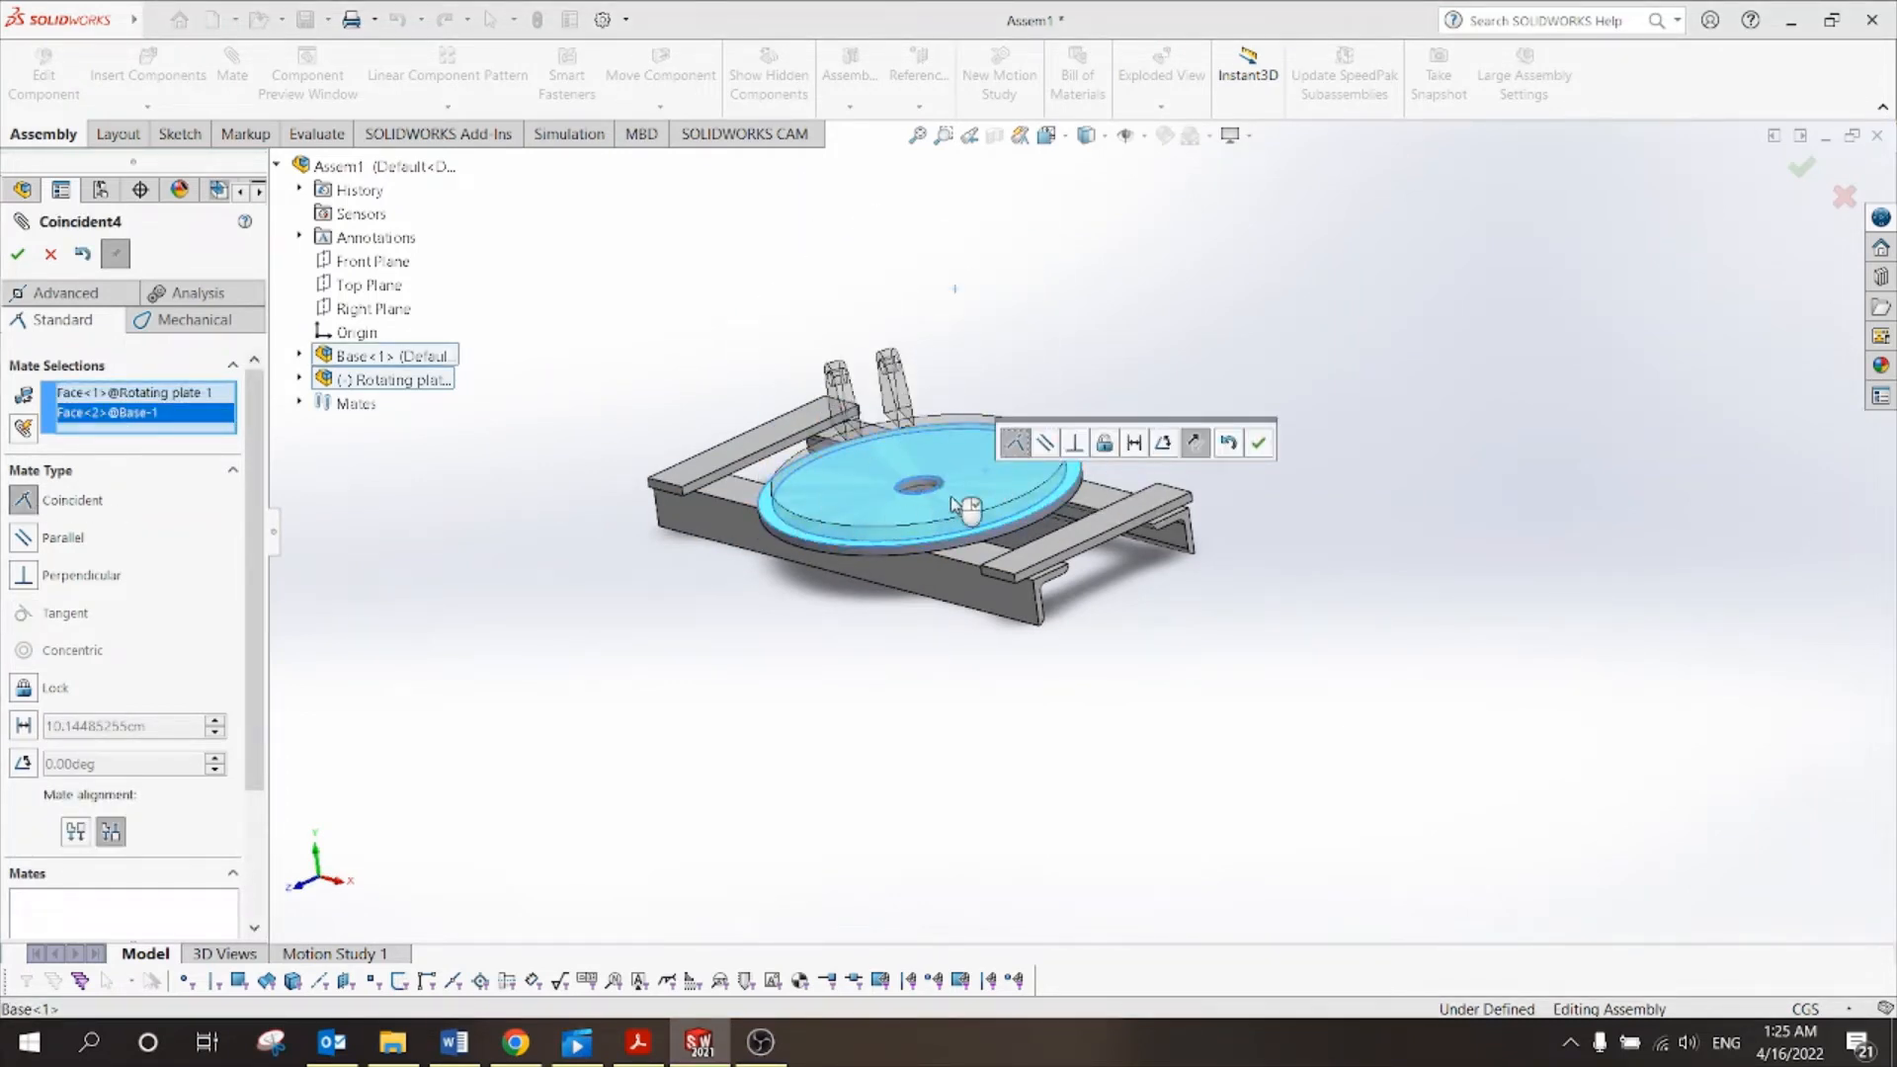
click(1258, 443)
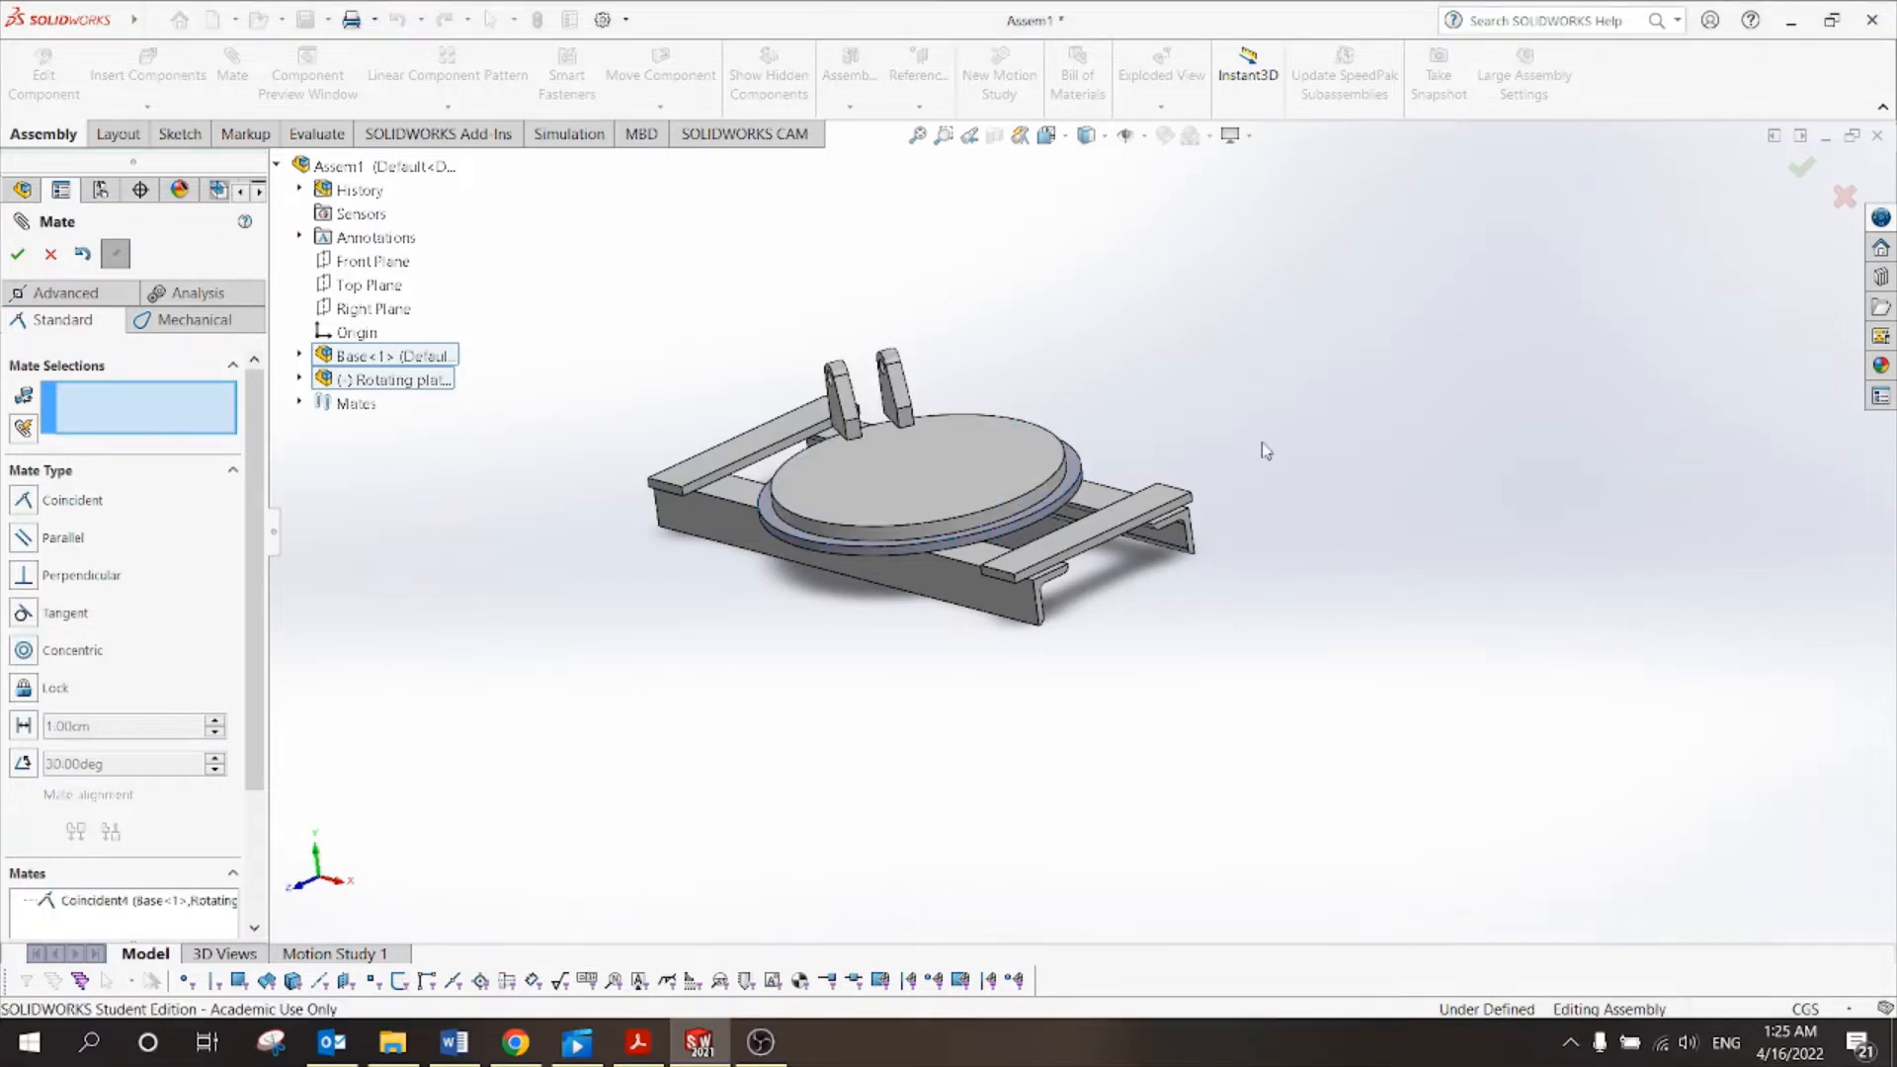
click(18, 254)
Spin the rotating plate to confirm it rotates freely, then show the tutorial's bill of materials.
middle_drag(839, 673, 1286, 510)
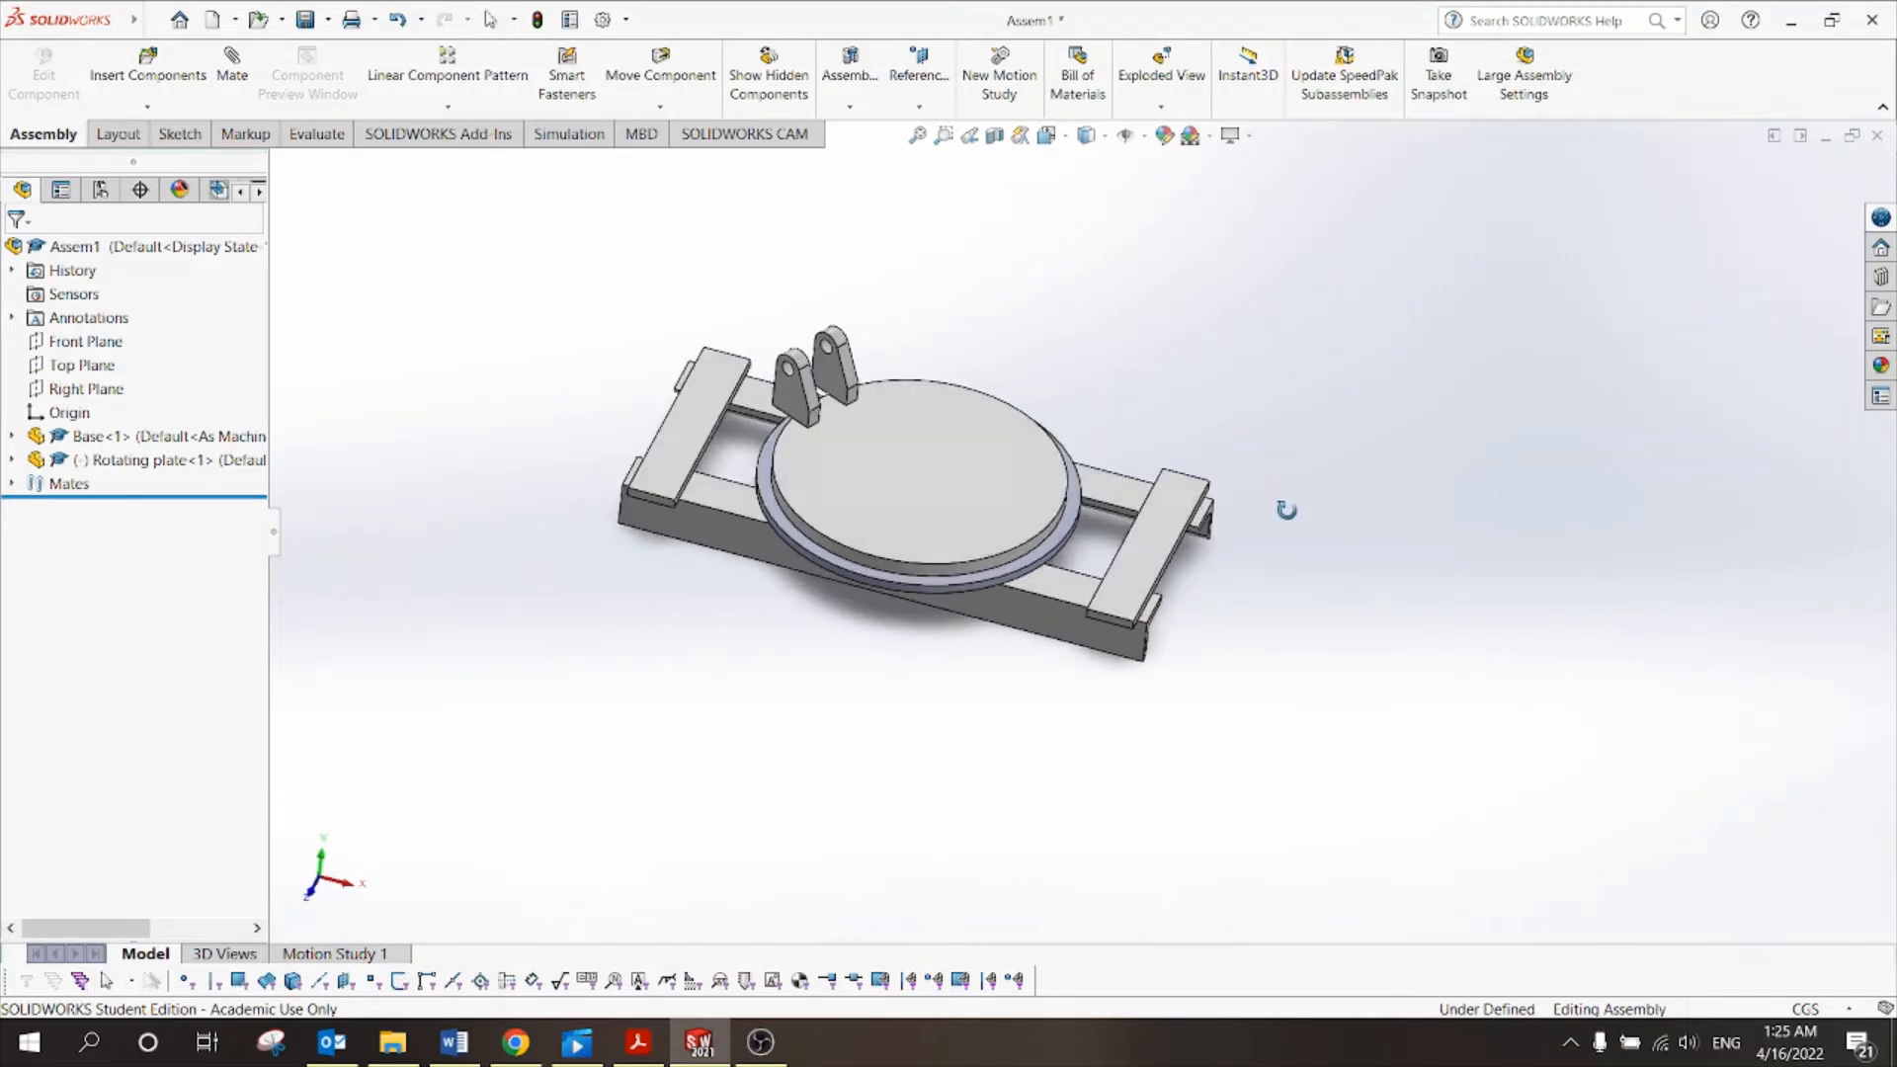
mouse_move(933, 461)
mouse_down()
mouse_move(966, 484)
mouse_move(915, 478)
mouse_move(940, 292)
mouse_move(904, 541)
mouse_up()
click(804, 695)
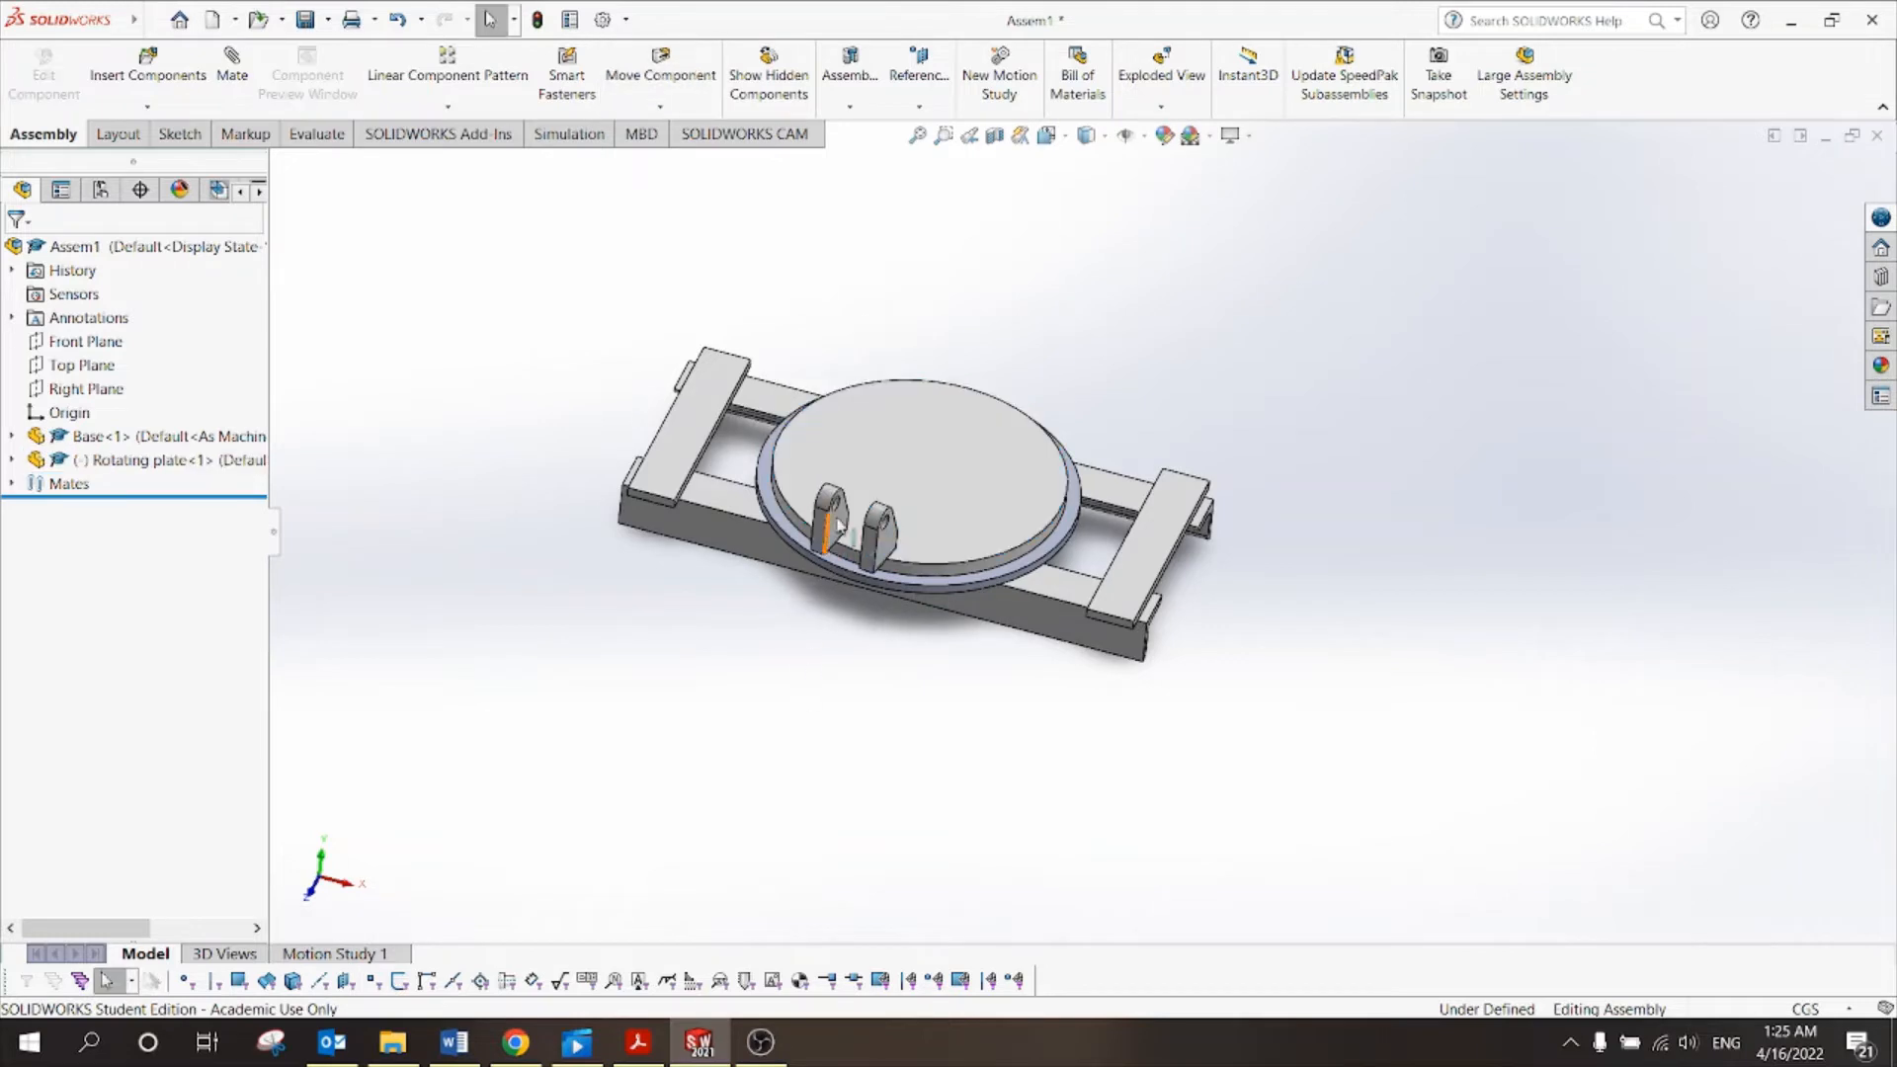
drag(846, 460, 1057, 465)
scroll(1067, 522, up, 1)
click(637, 1042)
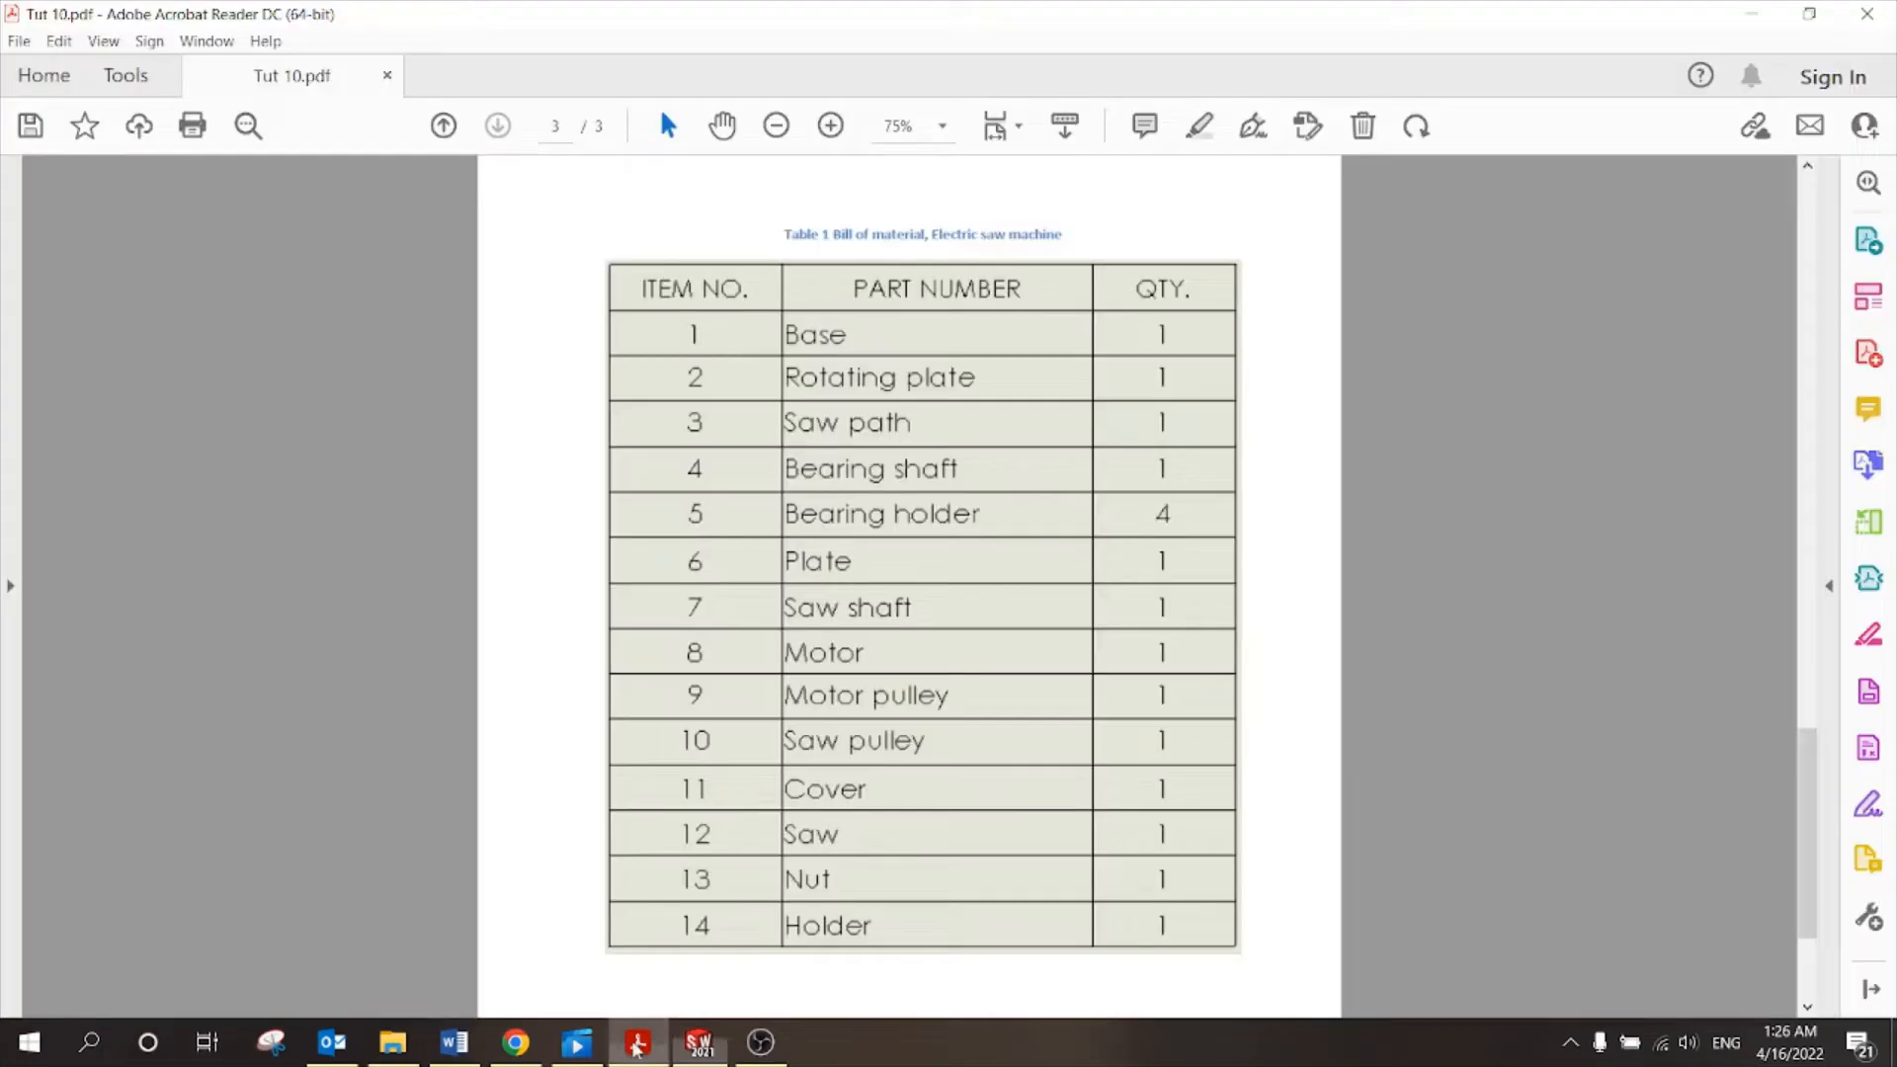
Scroll the tutorial PDF, then turn the rotating plate once more in the assembly.
scroll(742, 633, up, 10)
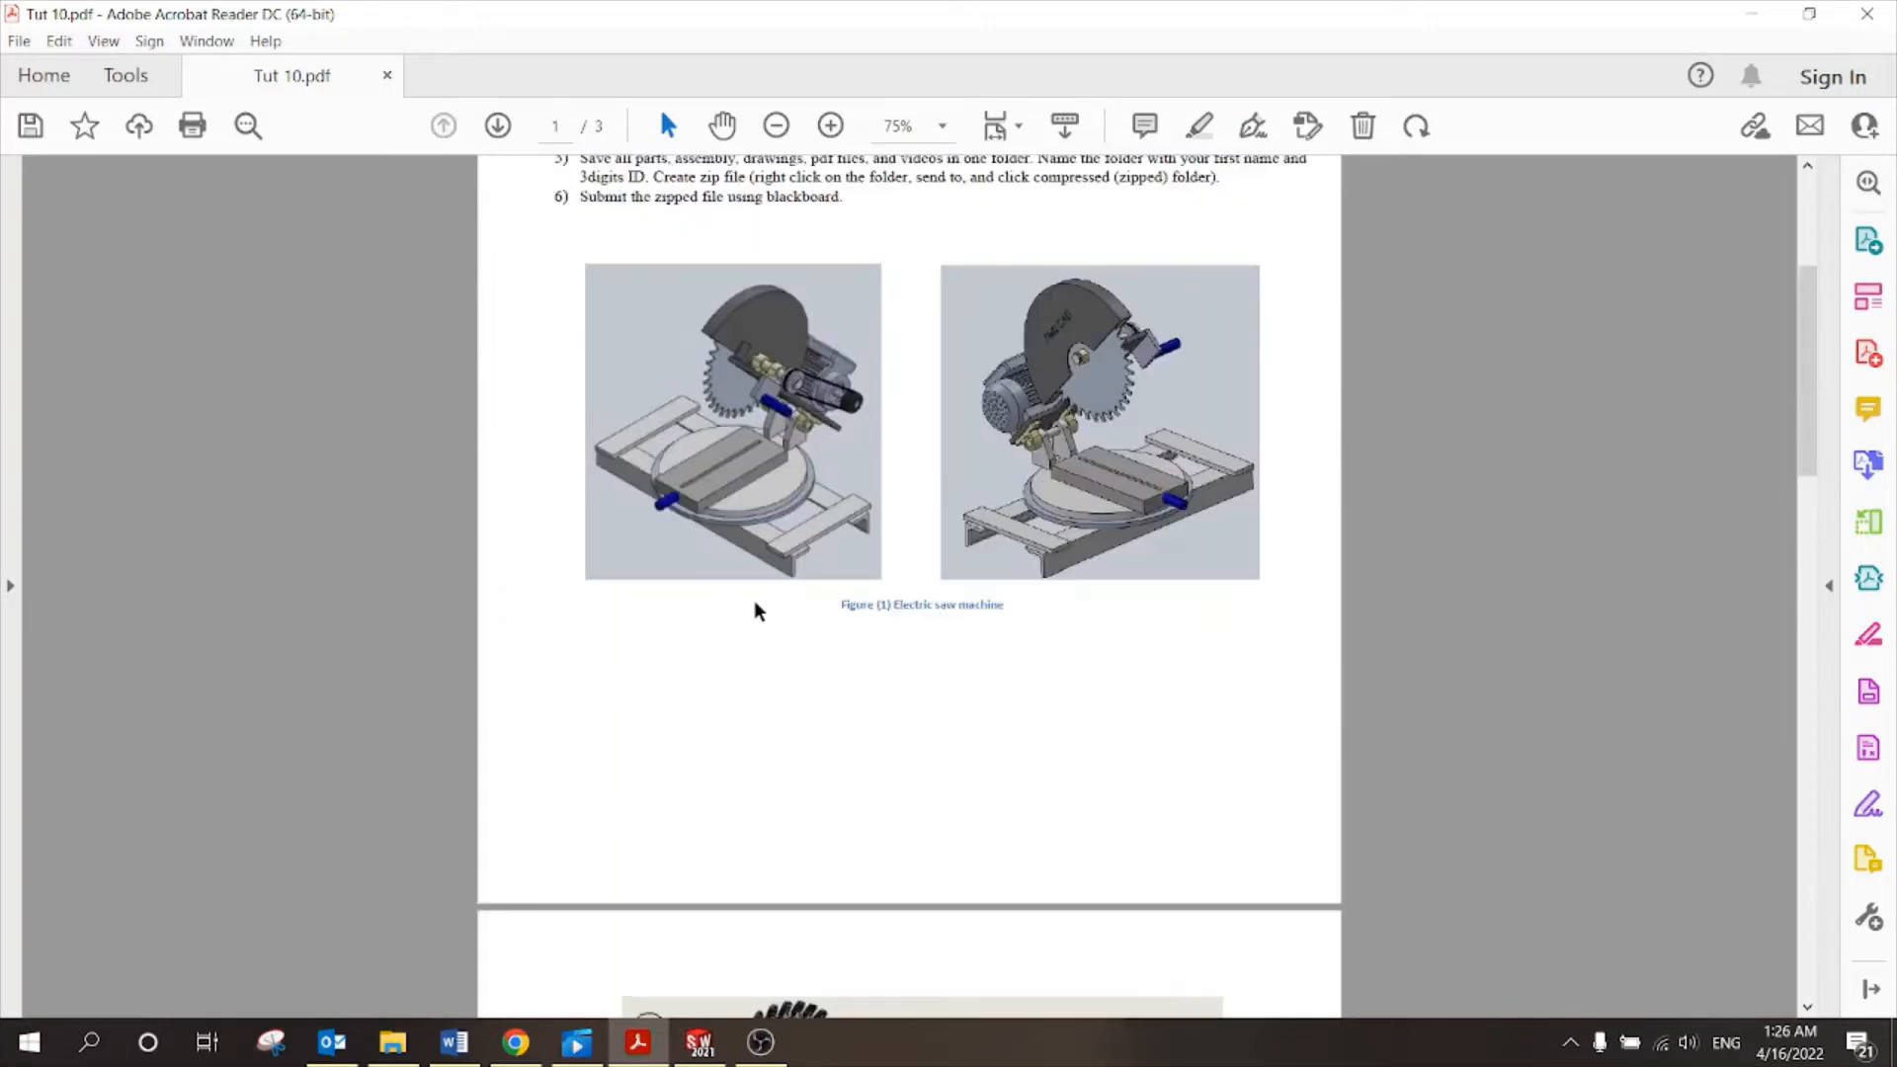
scroll(758, 611, up, 5)
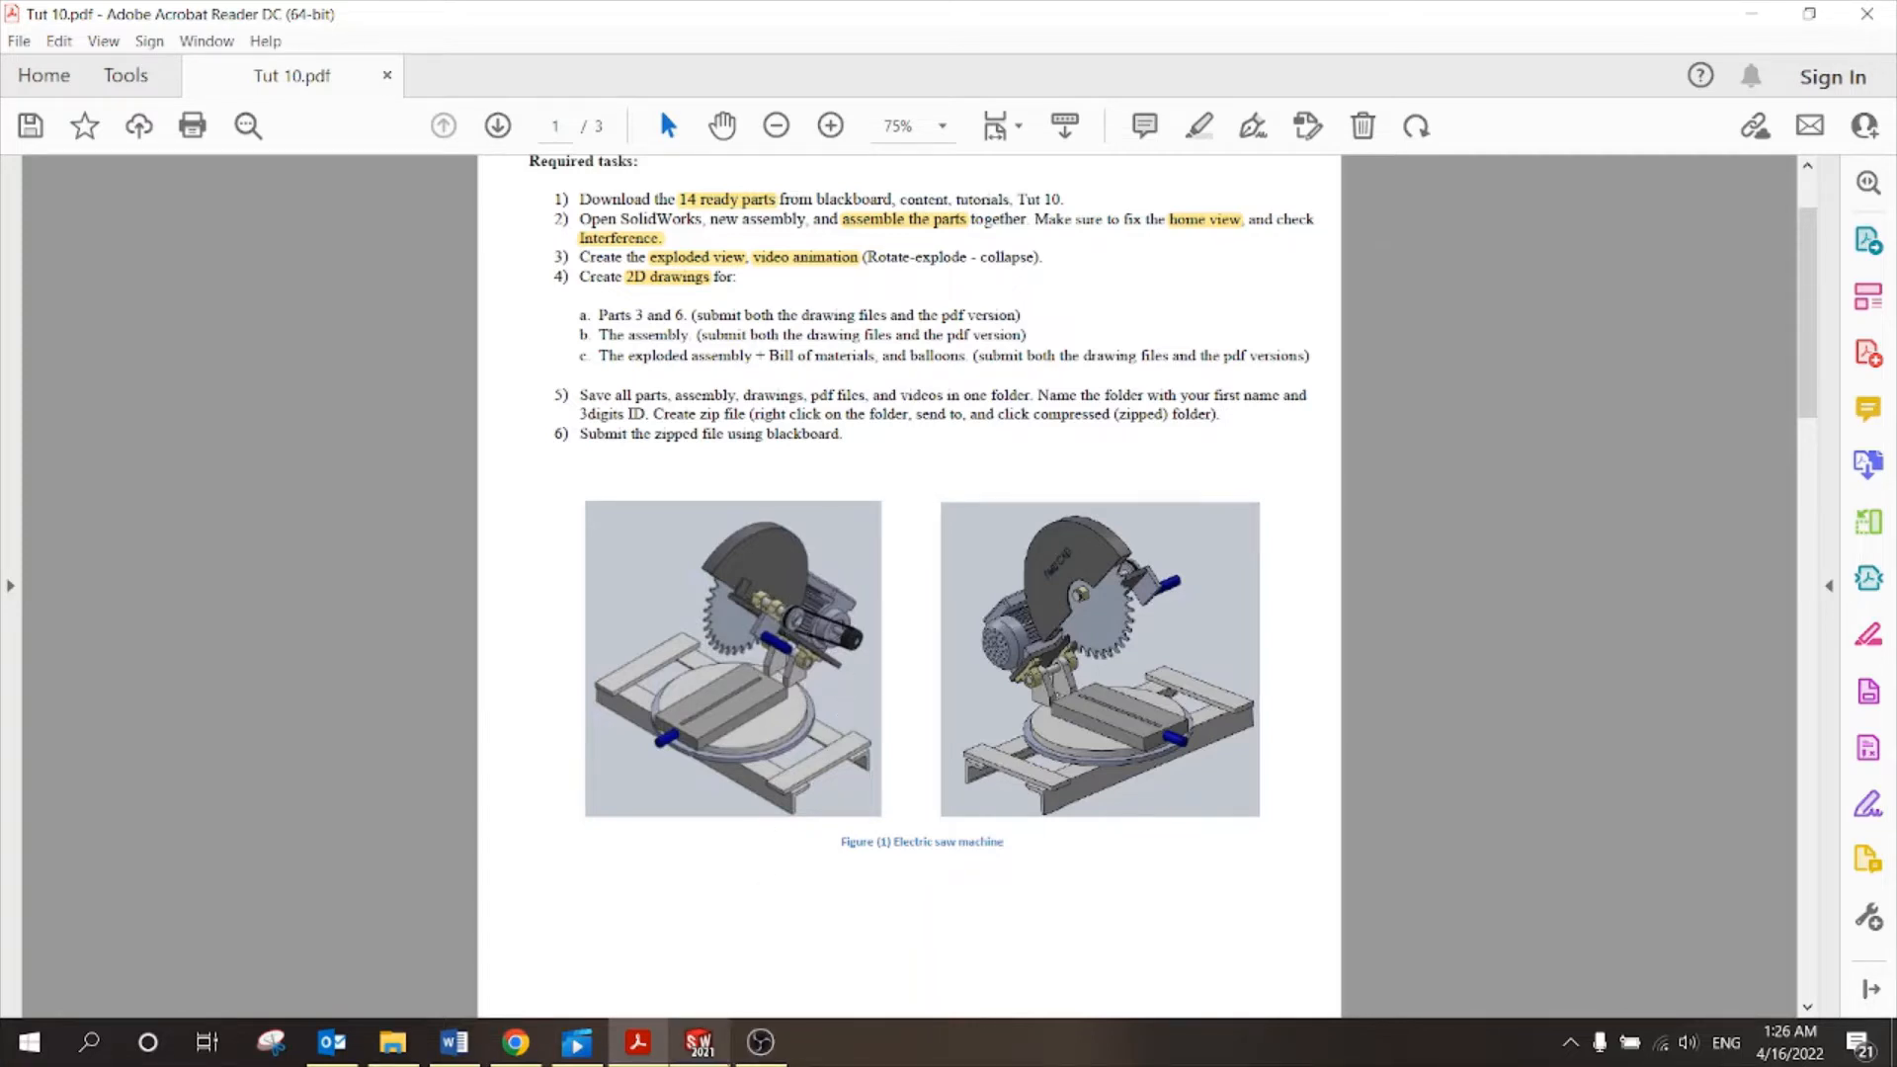
click(698, 1042)
click(1115, 699)
mouse_move(1033, 496)
mouse_down()
mouse_move(1030, 513)
mouse_move(1041, 480)
mouse_up()
key(Escape)
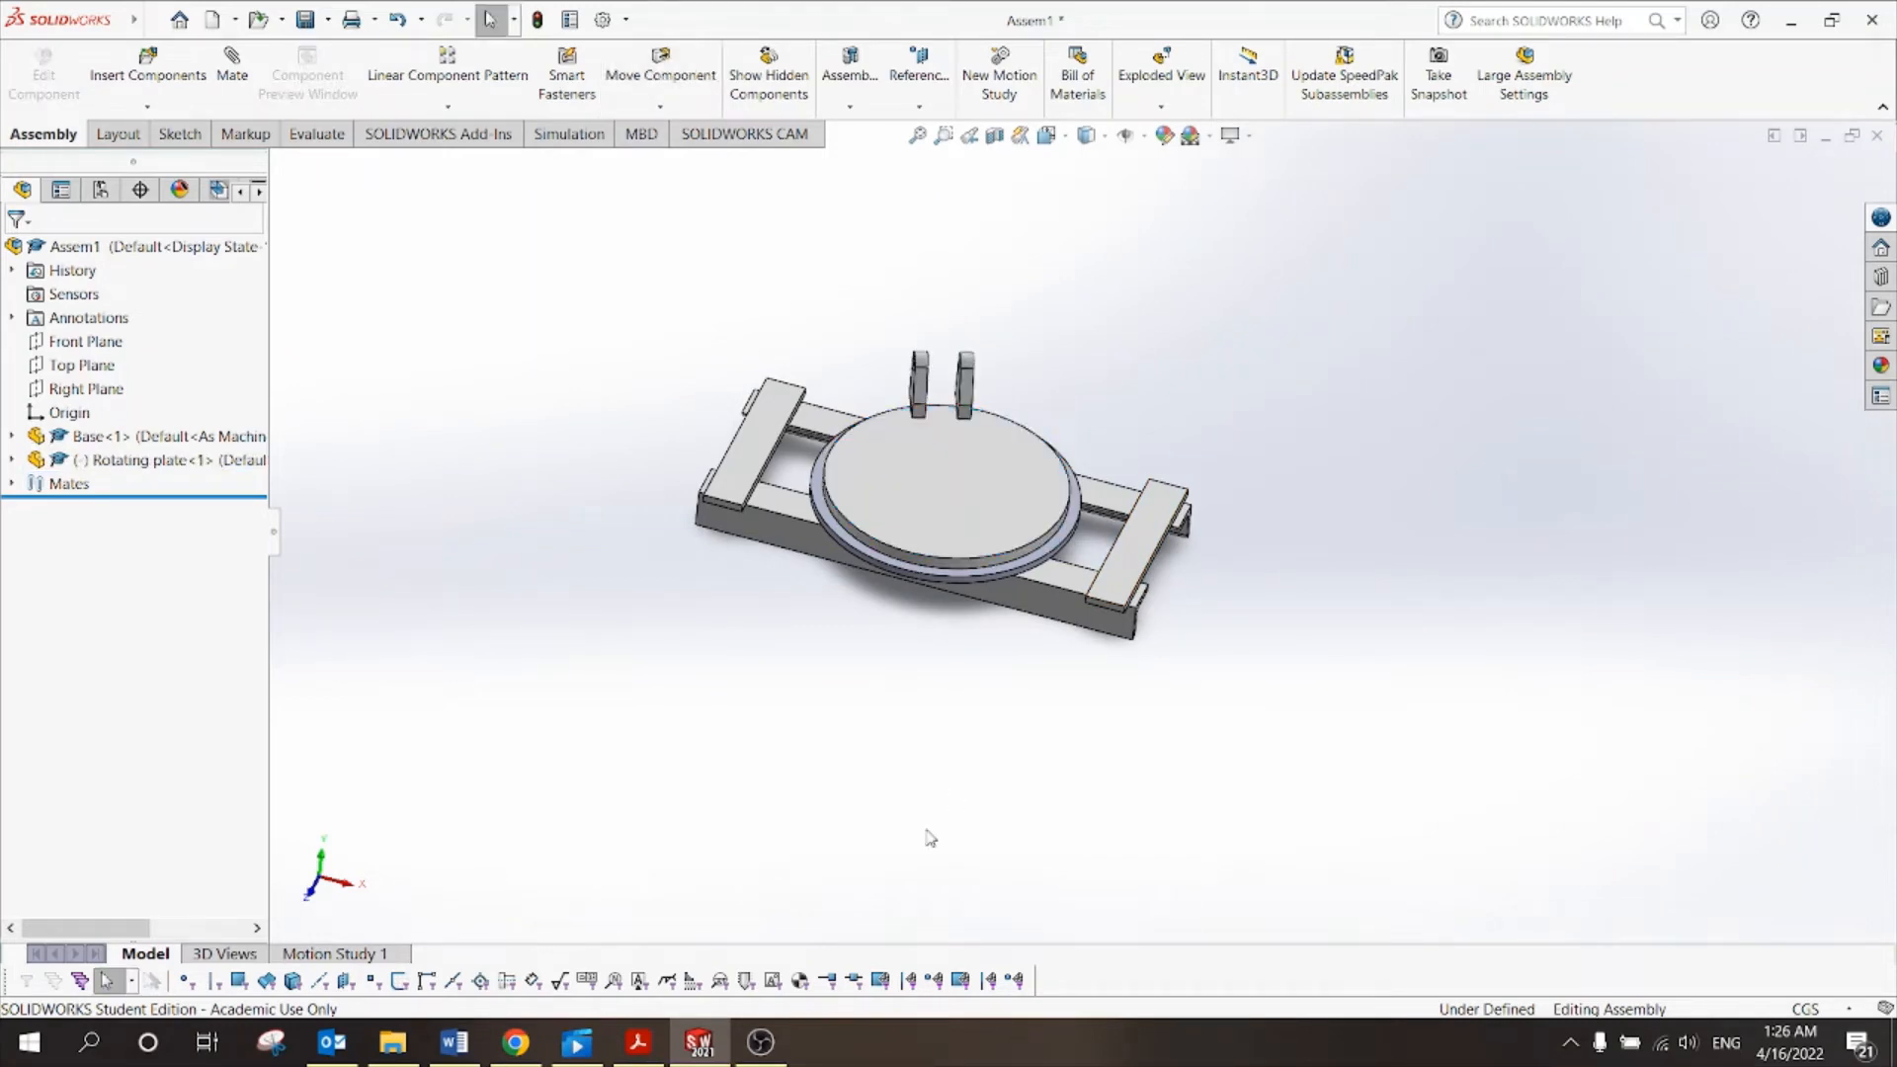
Read through Tut 10.pdf's saw machine figures, exploded view and bill of materials.
click(638, 1043)
scroll(1027, 676, down, 10)
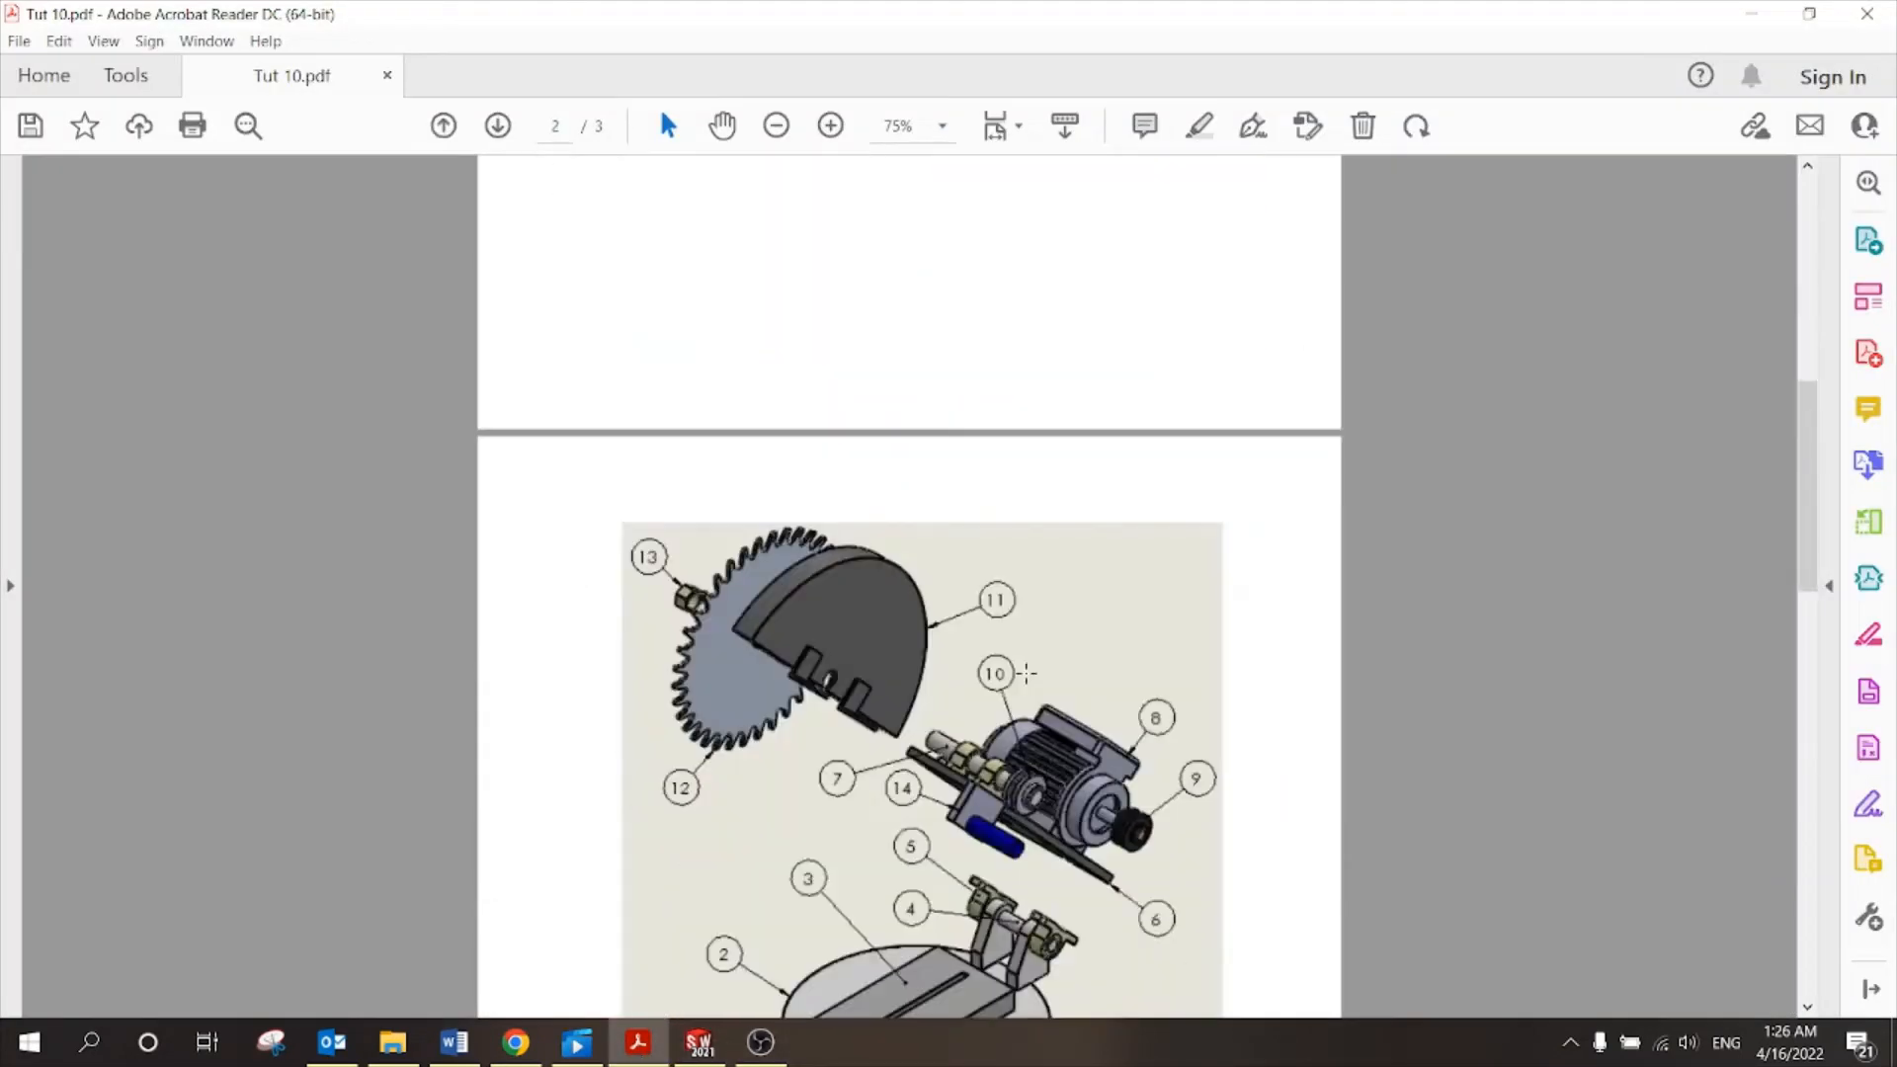
scroll(1028, 676, up, 5)
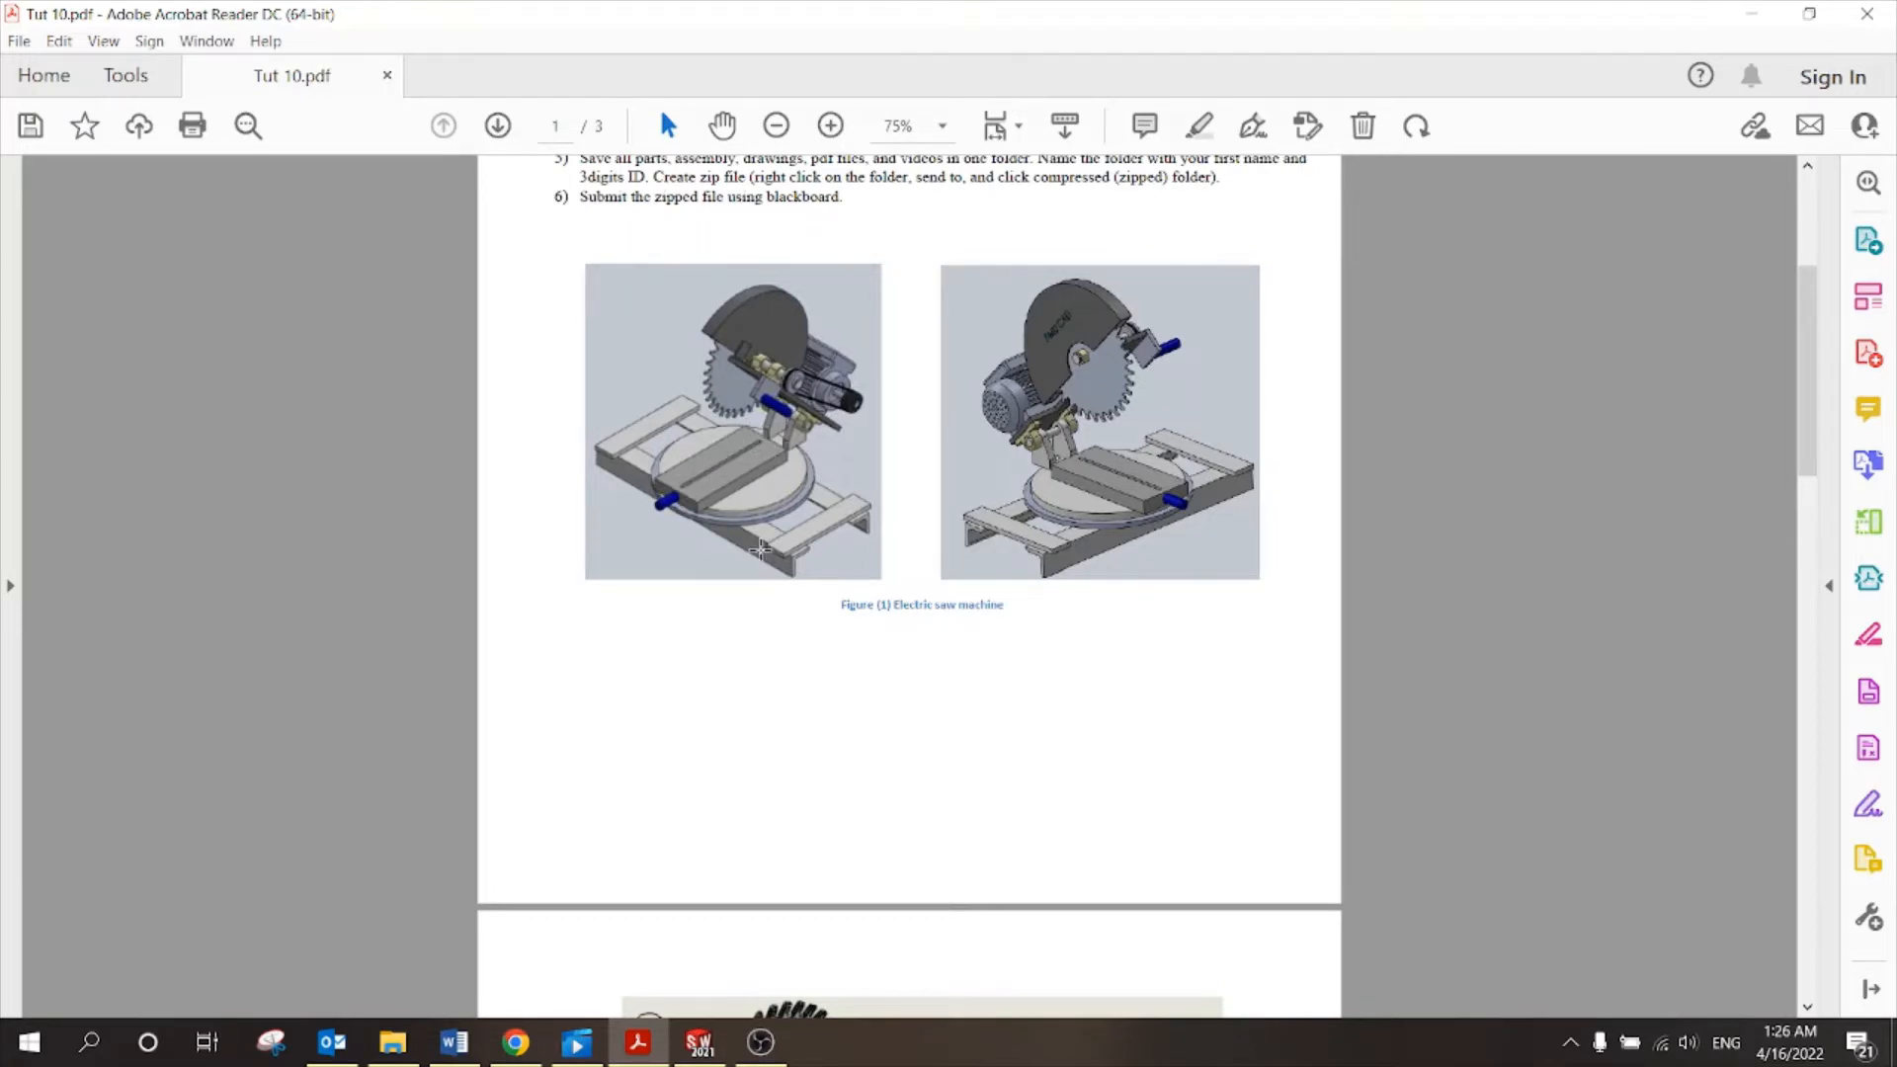
scroll(759, 550, down, 7)
scroll(733, 423, down, 3)
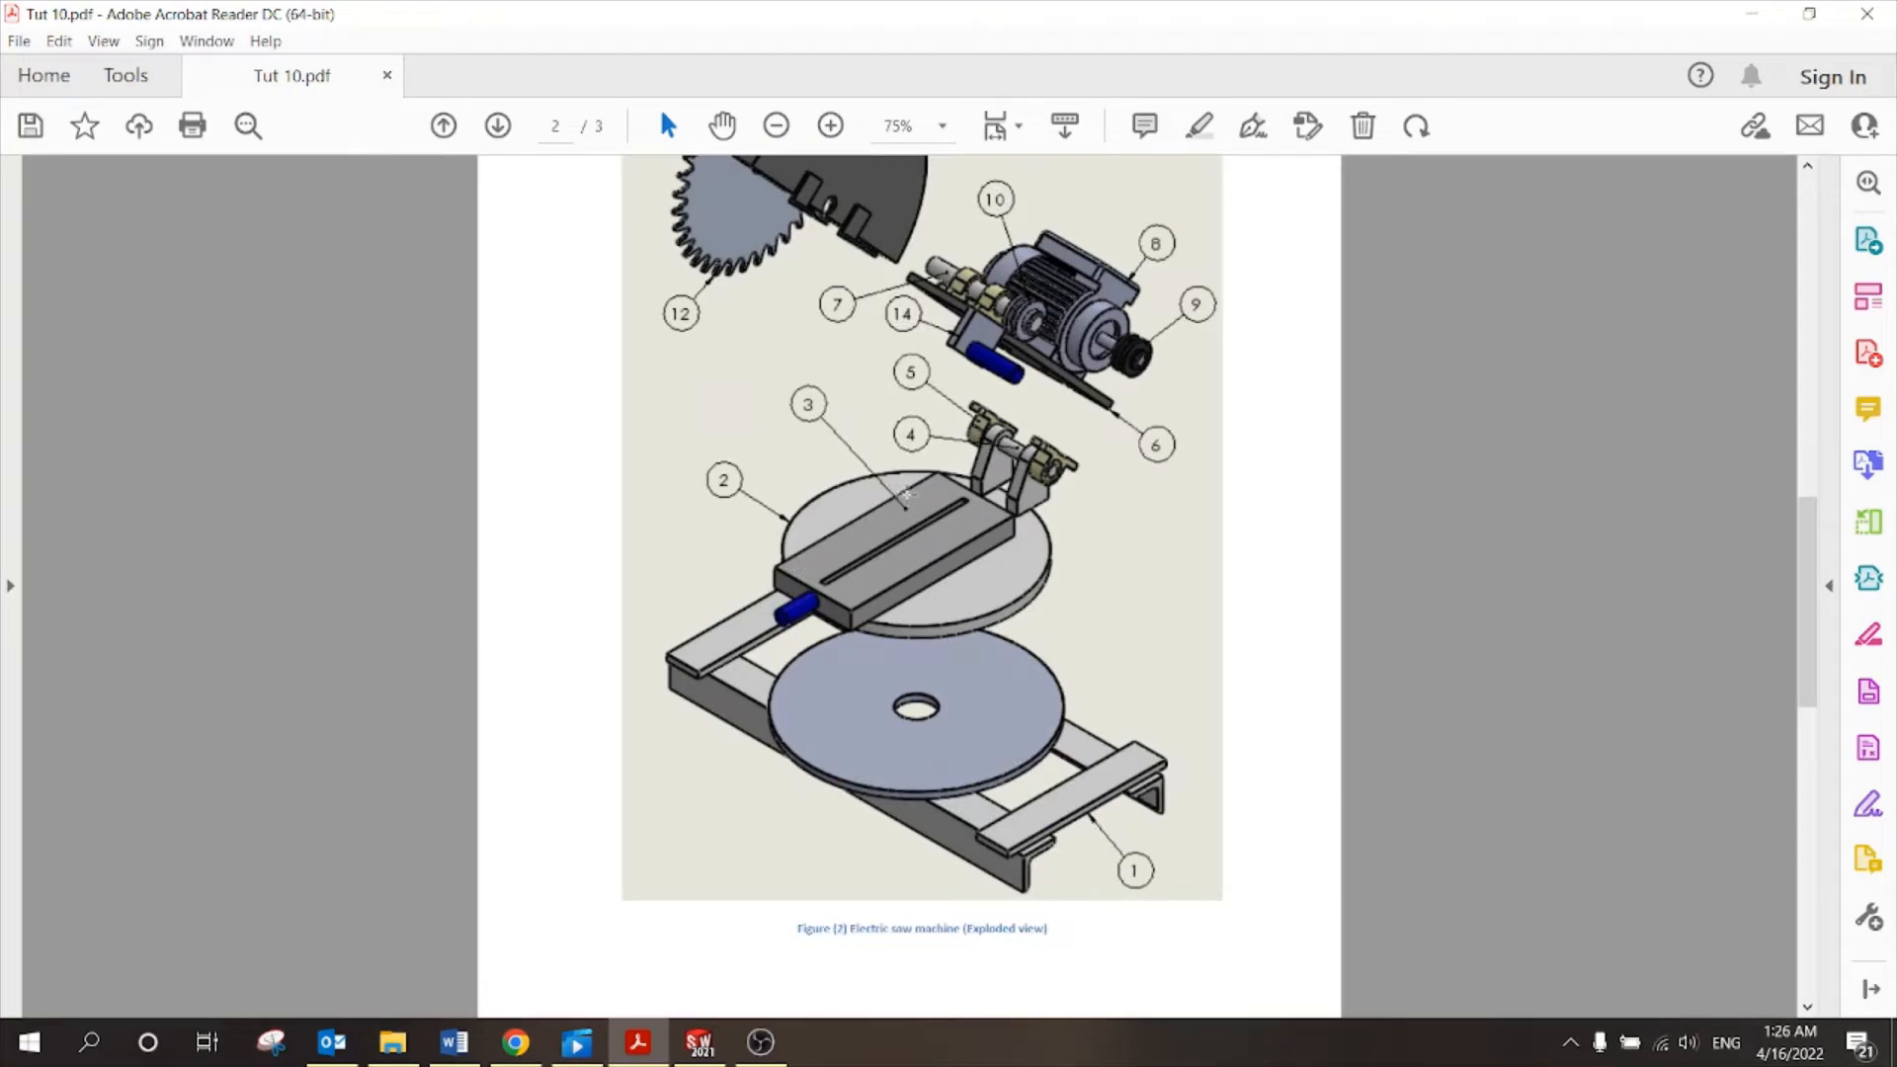
scroll(896, 547, down, 5)
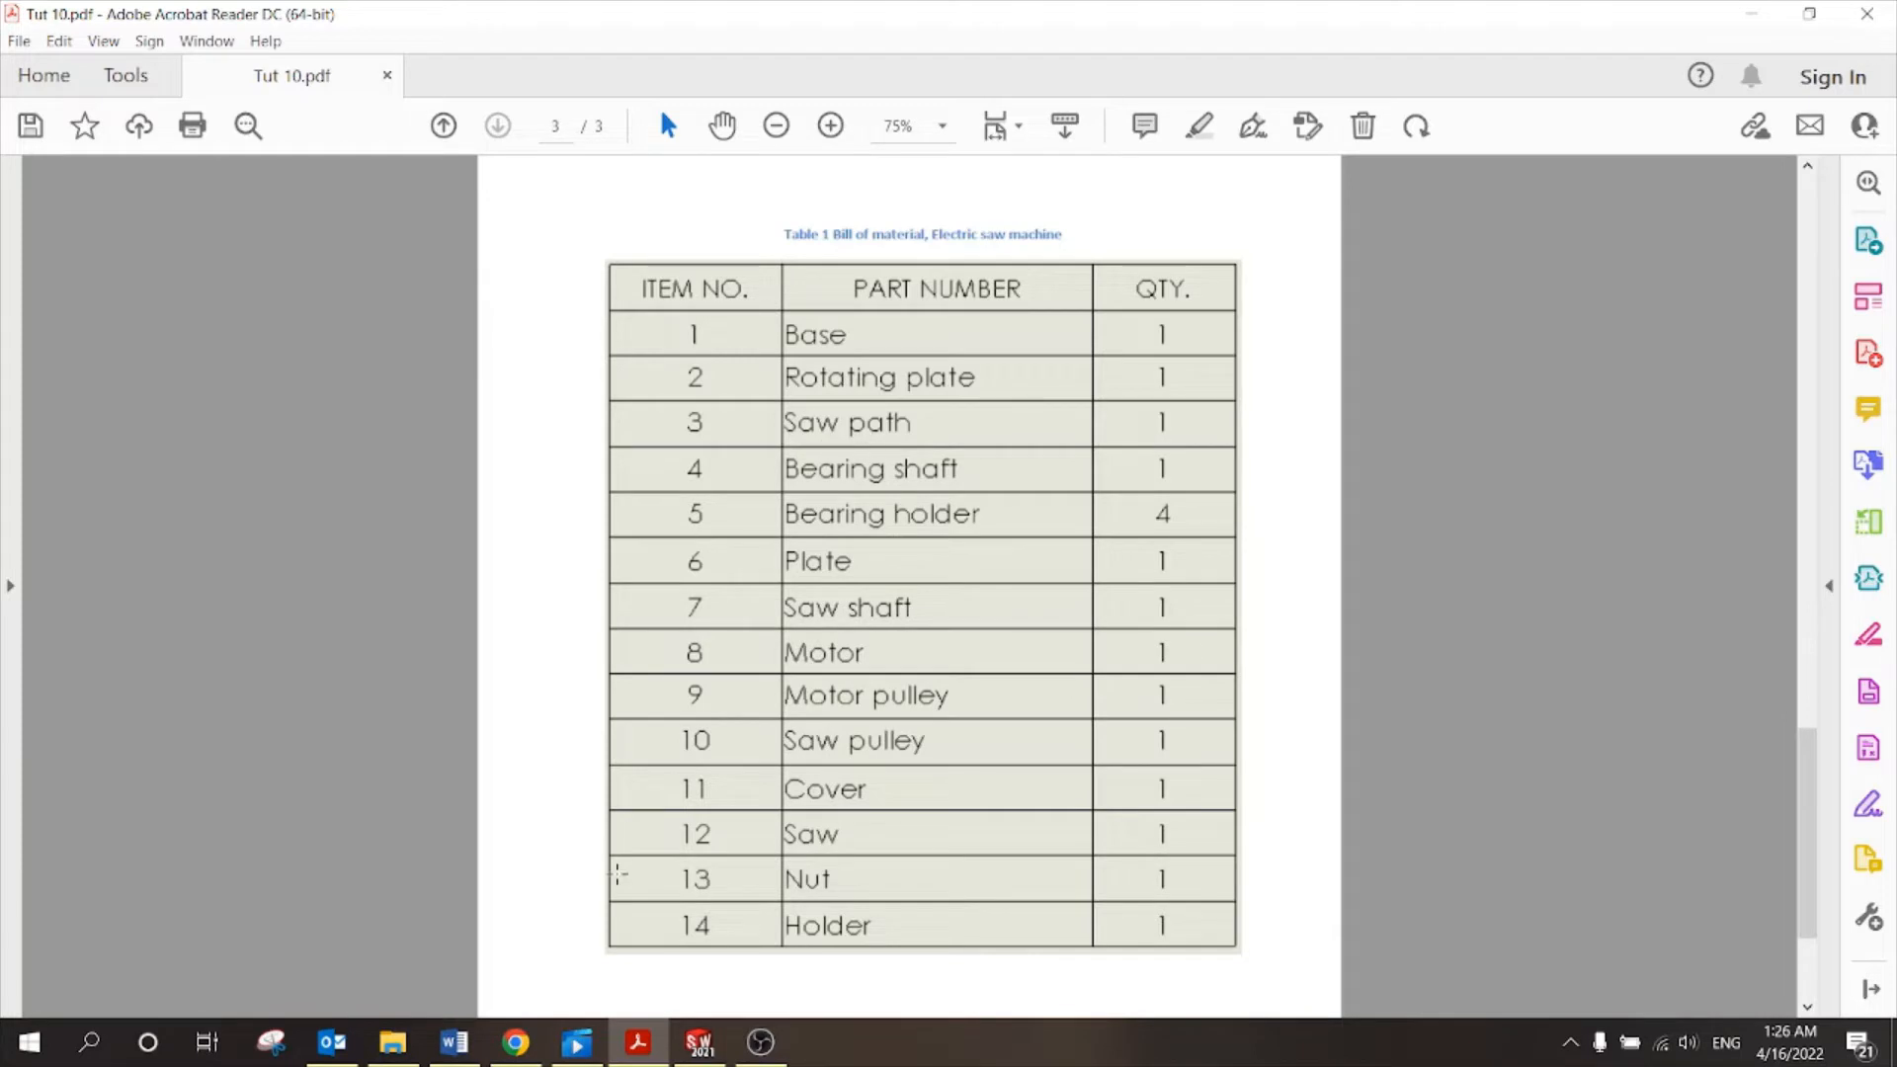
click(698, 1041)
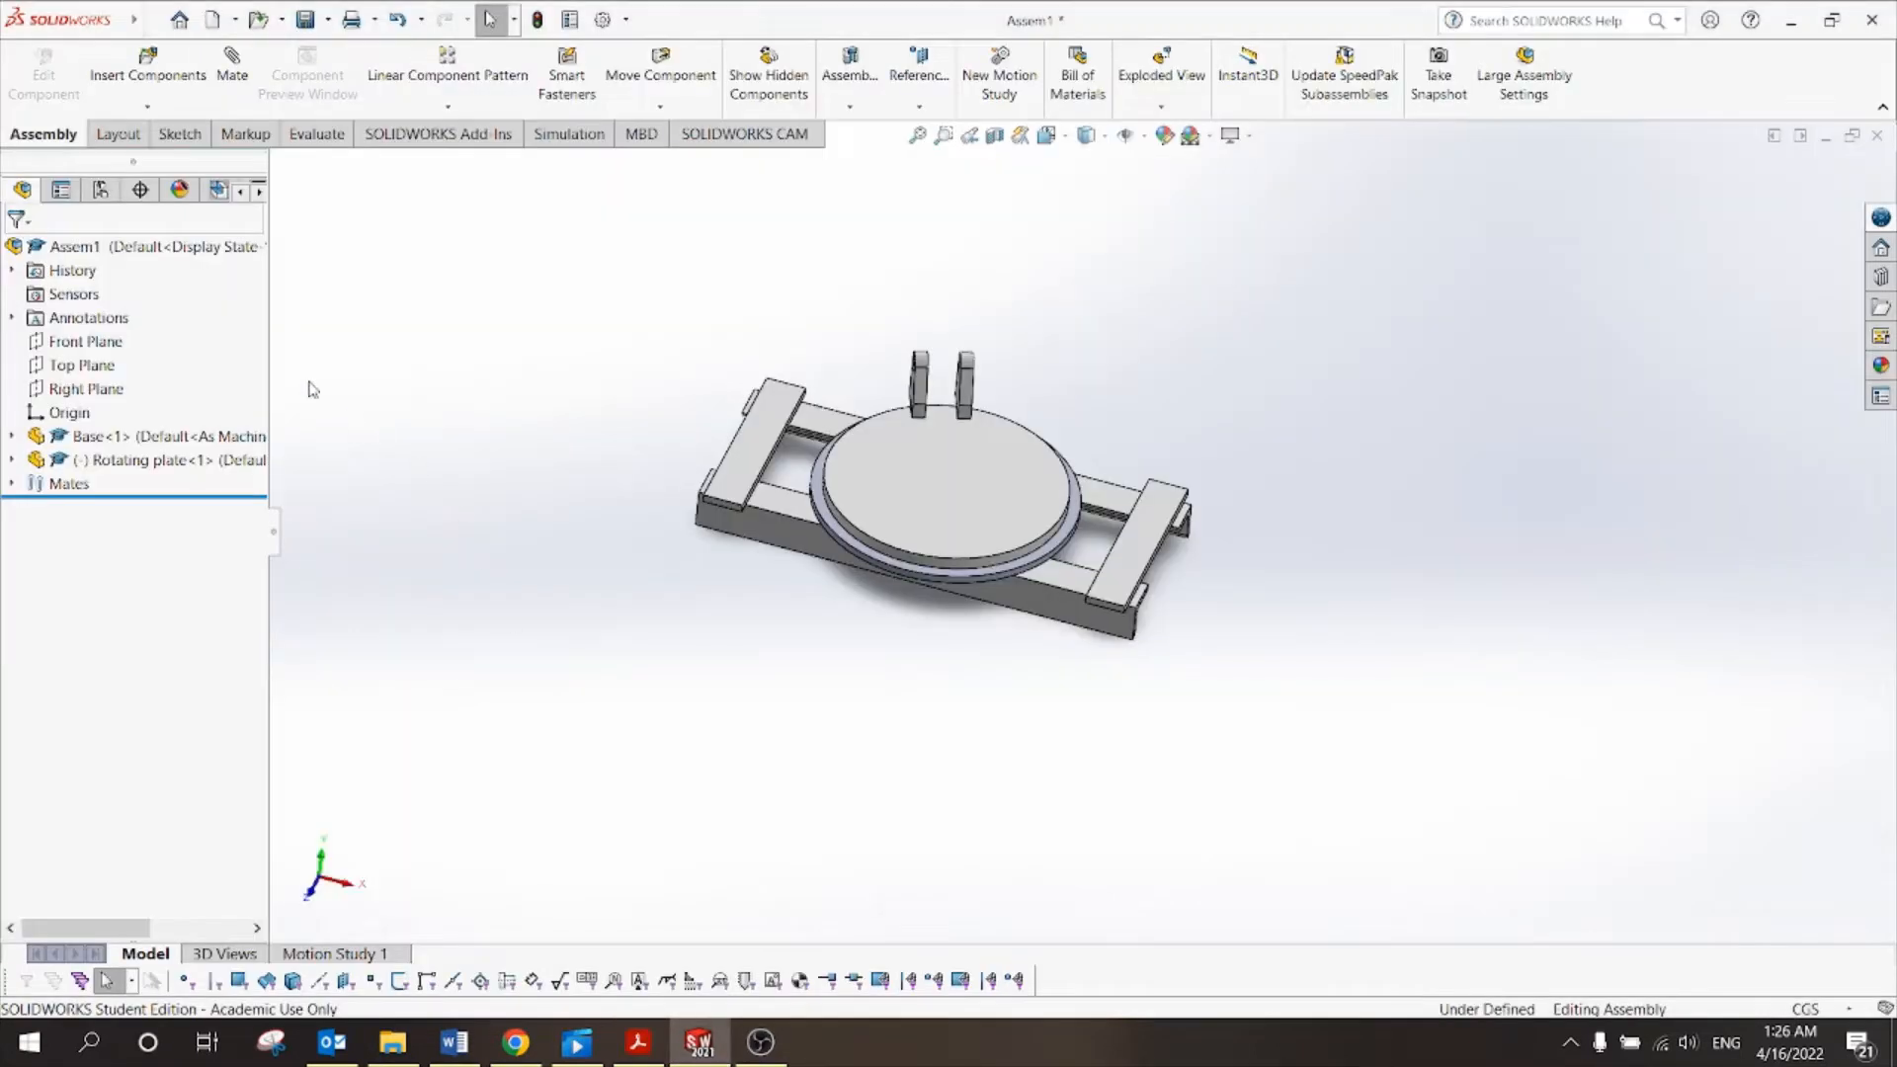
Insert the Saw path part into Assem1 and place it in the graphics area.
click(149, 69)
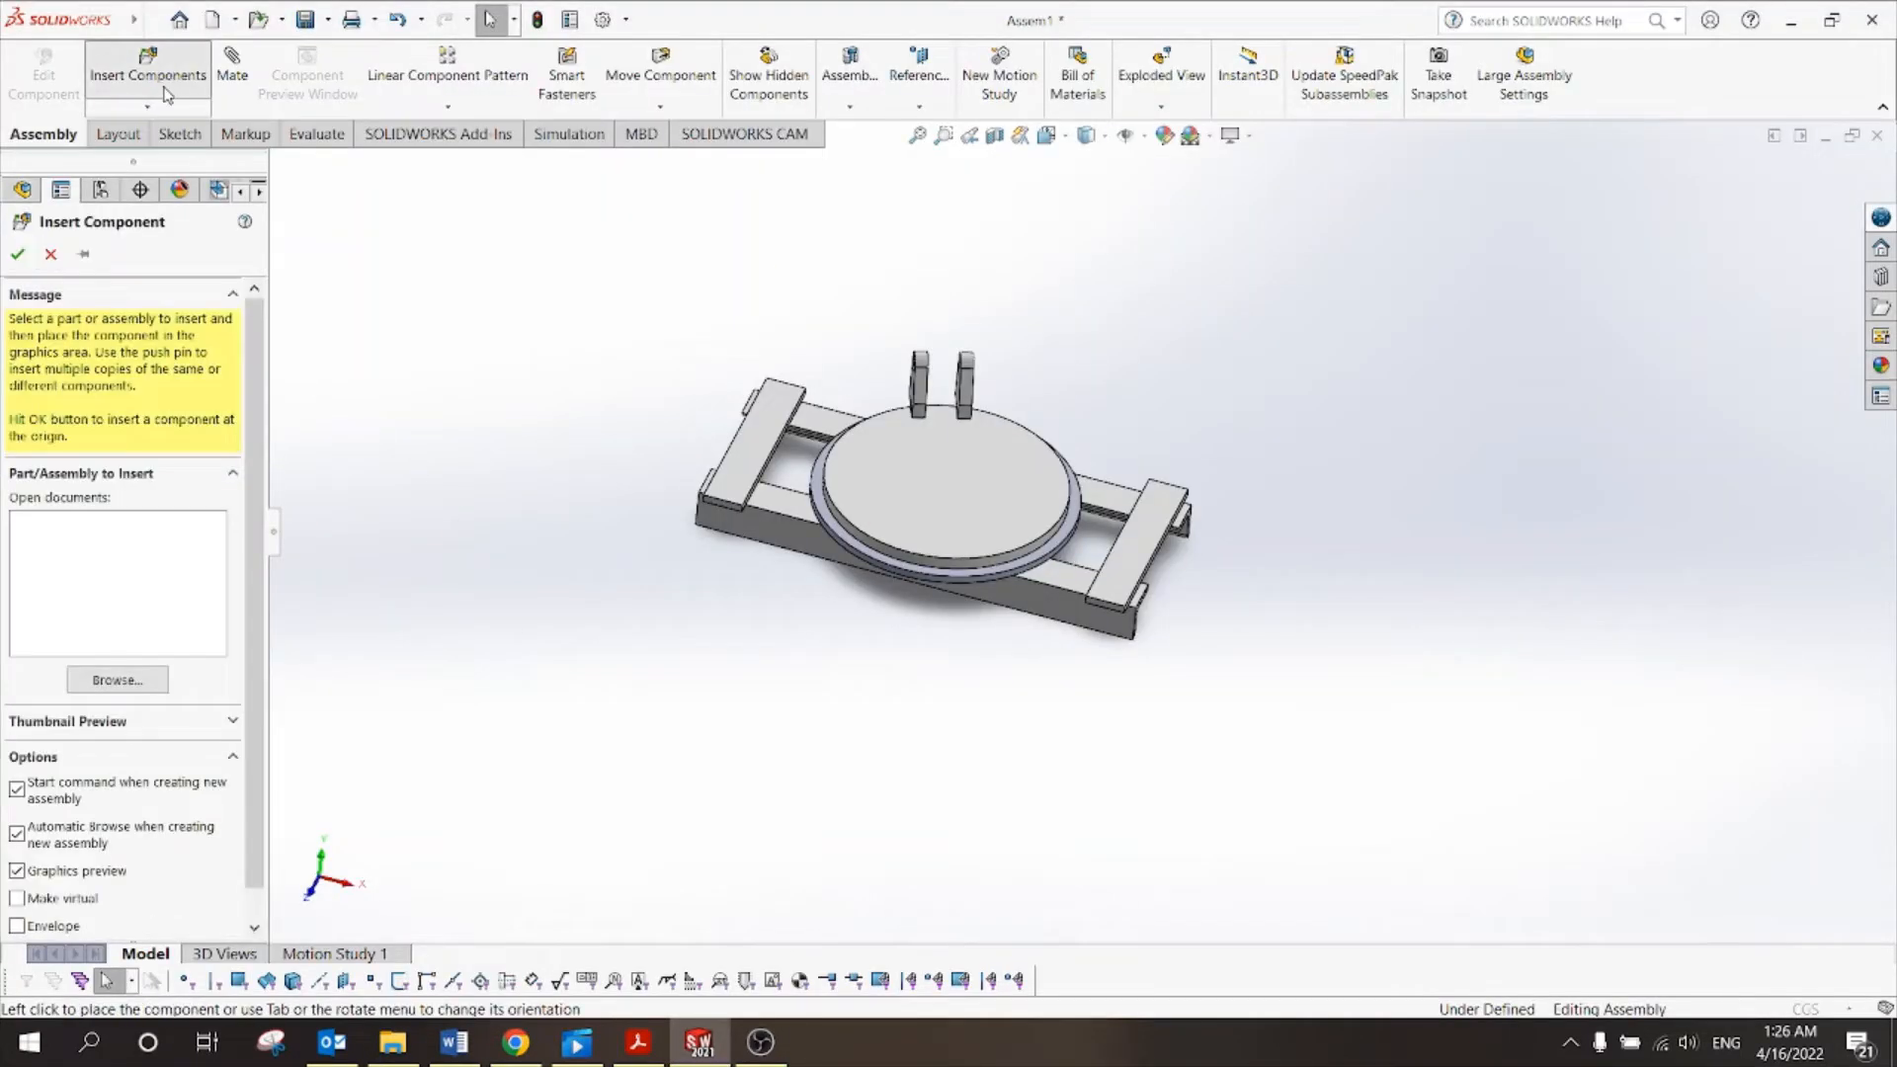
click(117, 679)
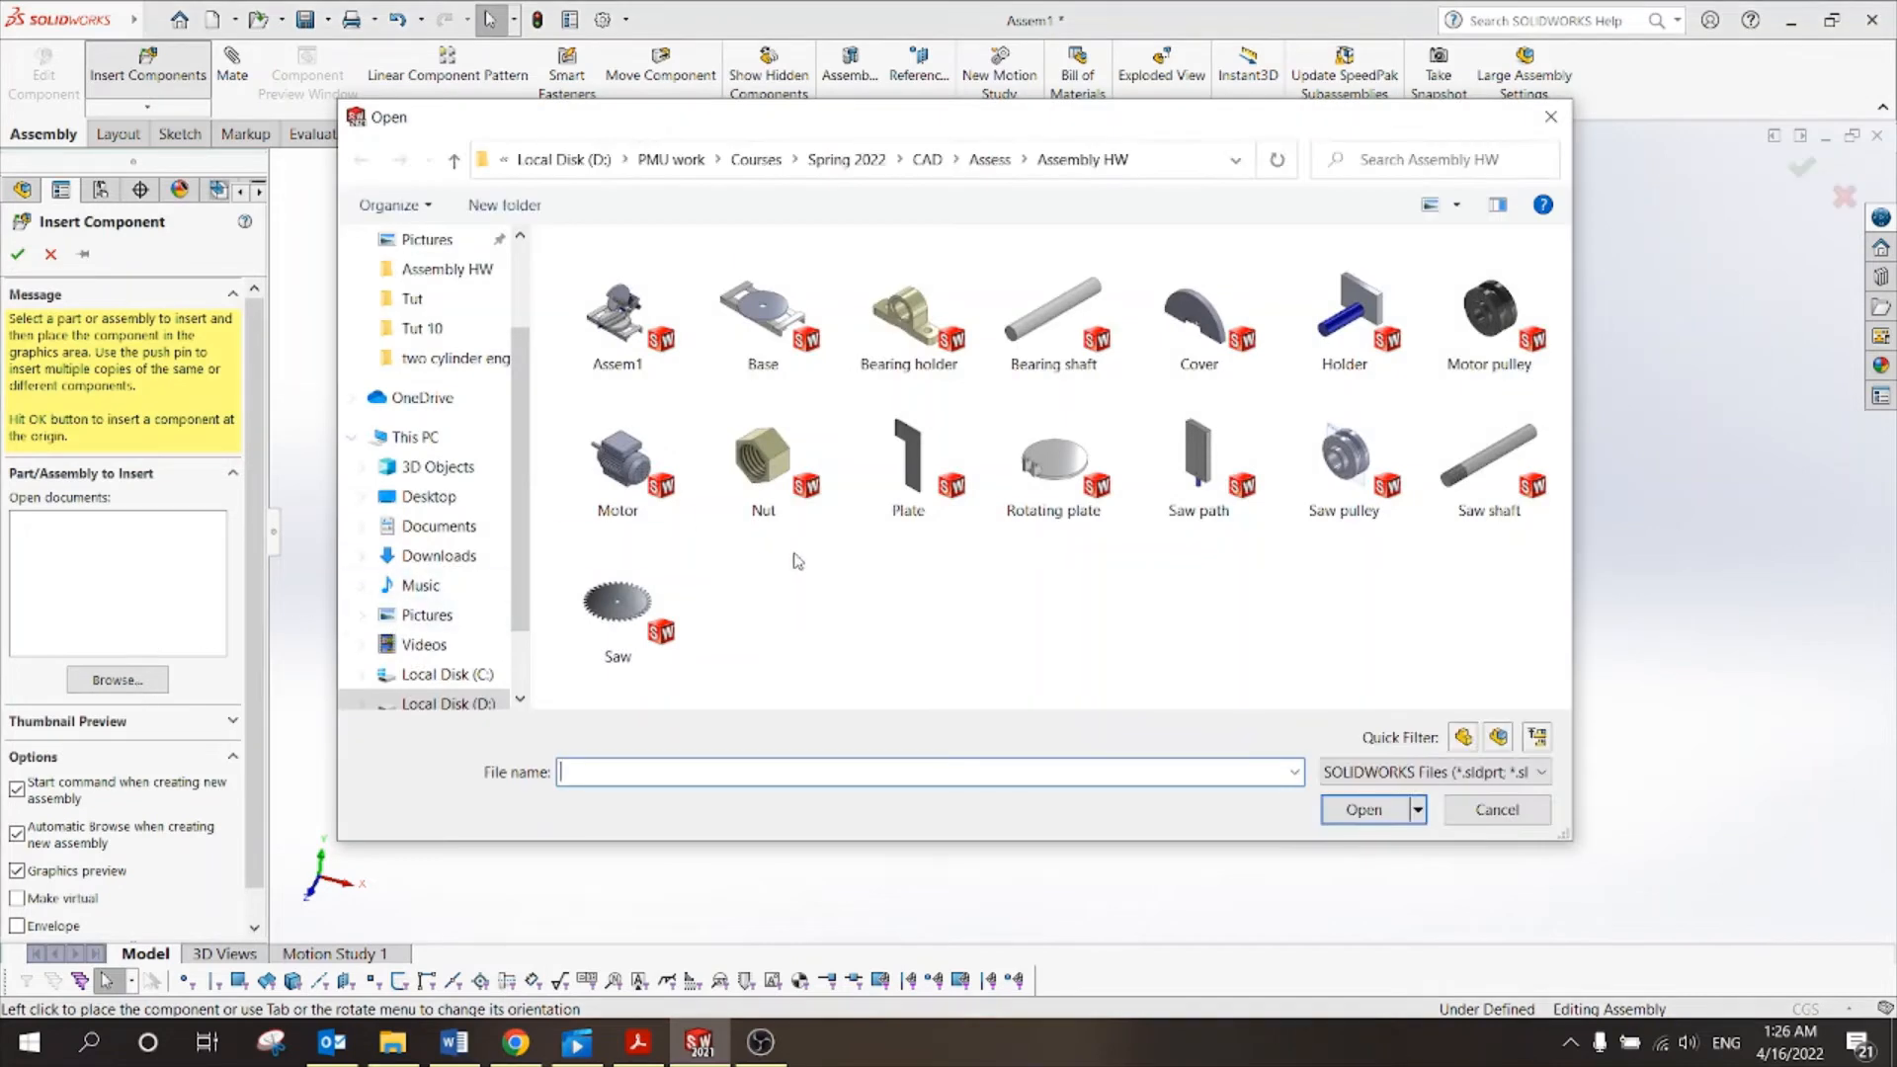
click(1176, 484)
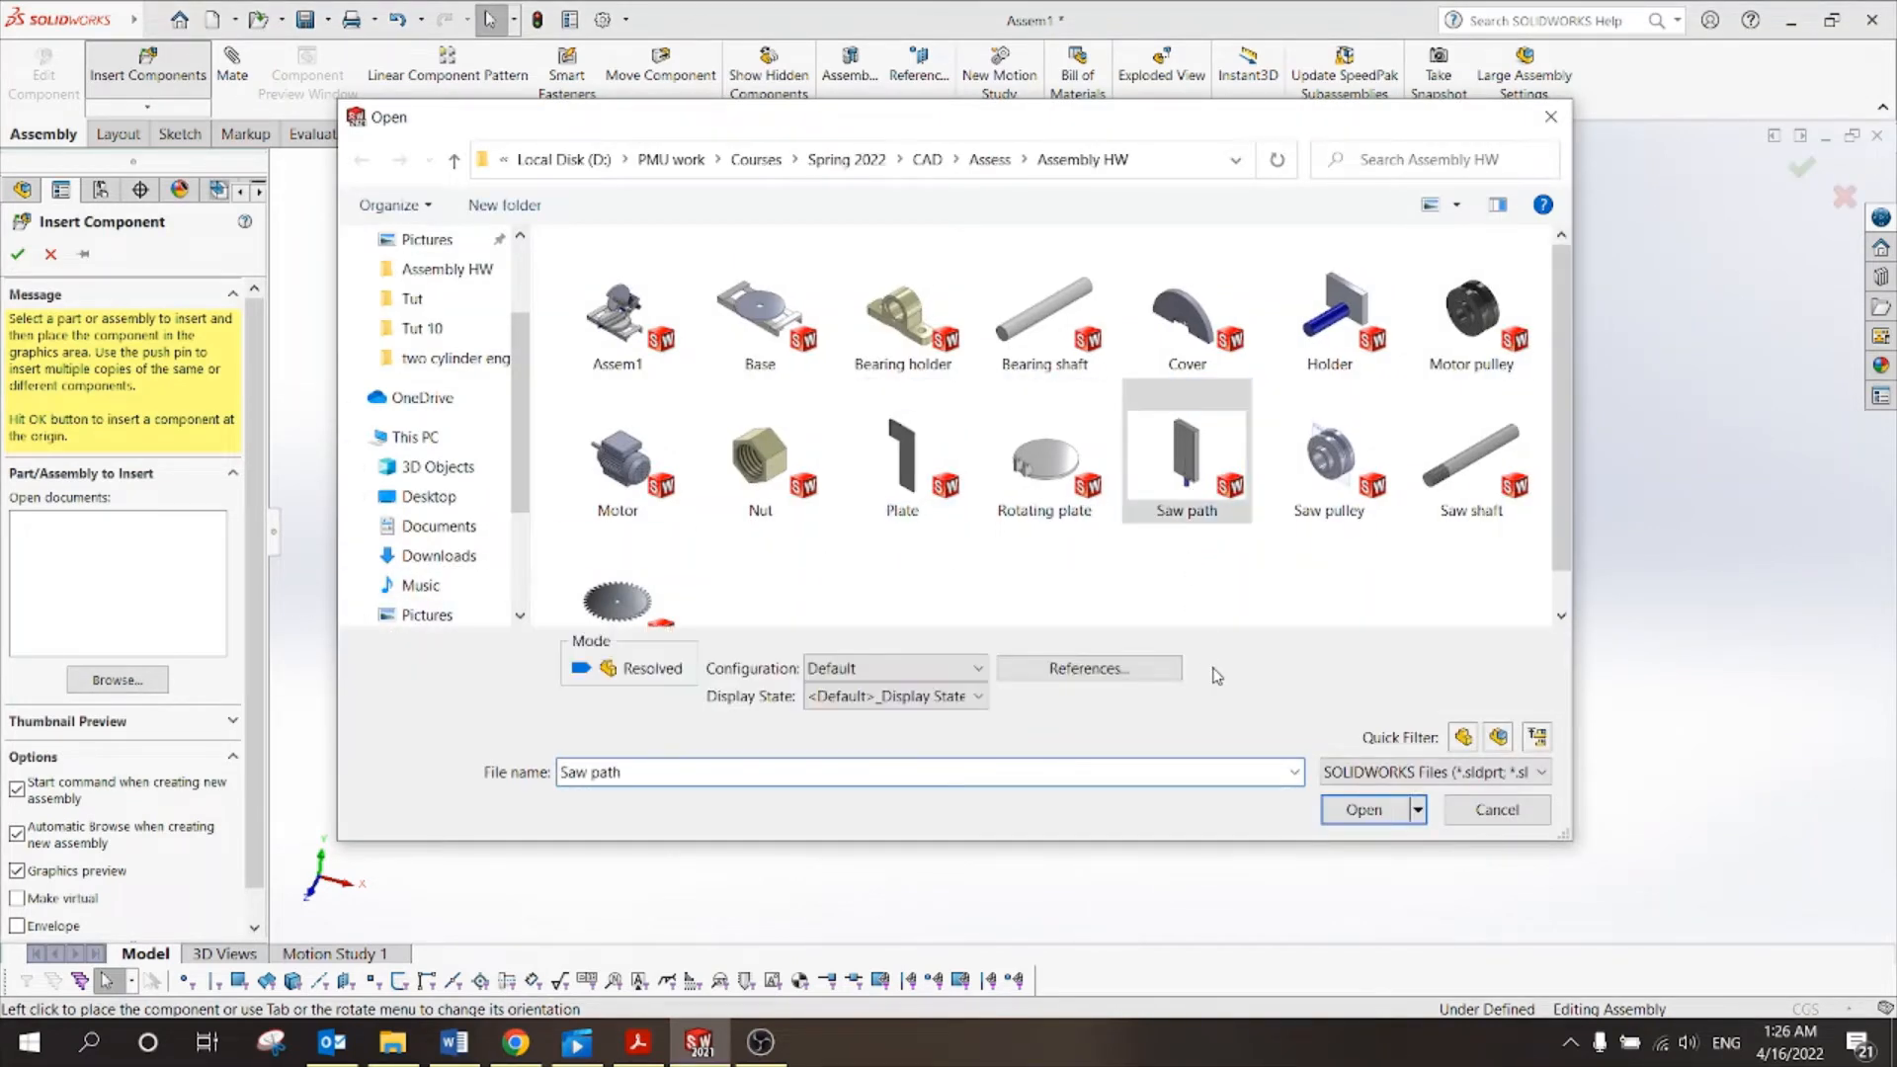
click(1373, 820)
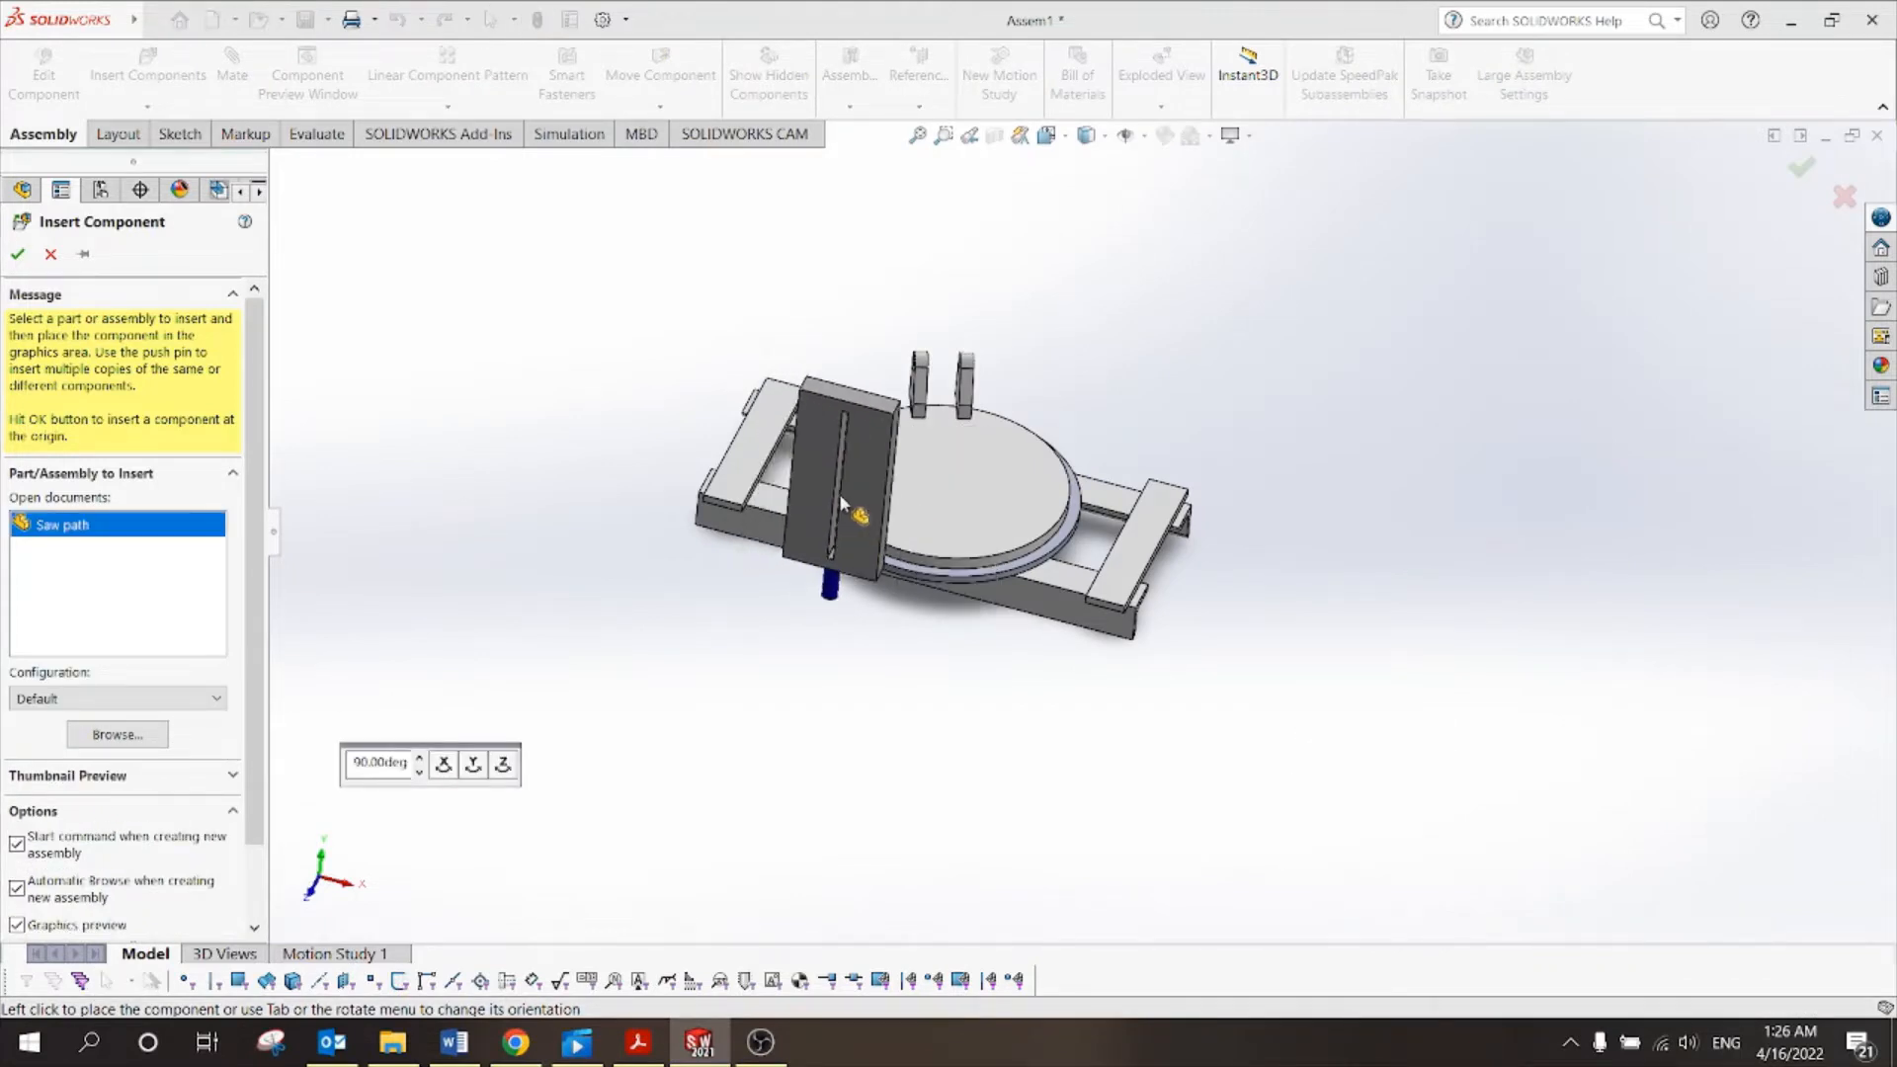
click(835, 628)
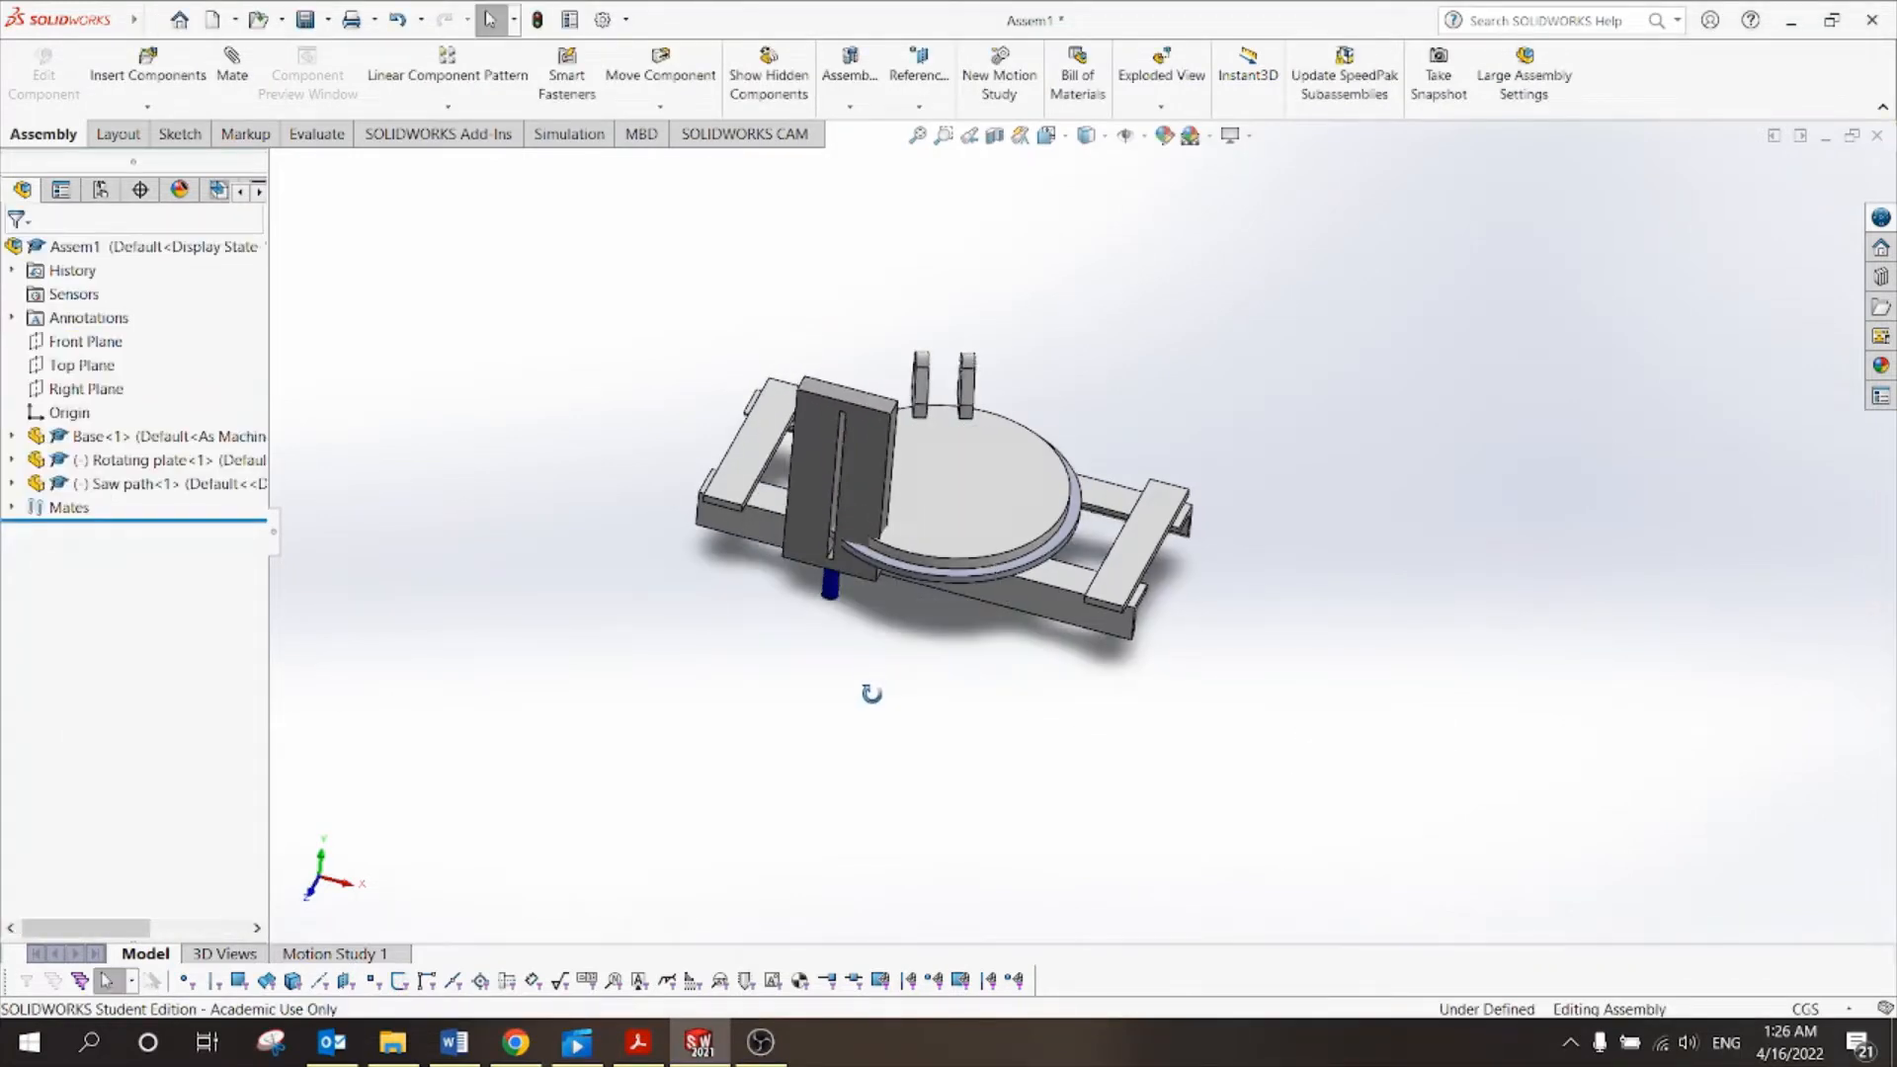
Drag the Saw path to the left of the base and view the assembly from several angles.
middle_drag(871, 693, 836, 568)
drag(845, 460, 504, 445)
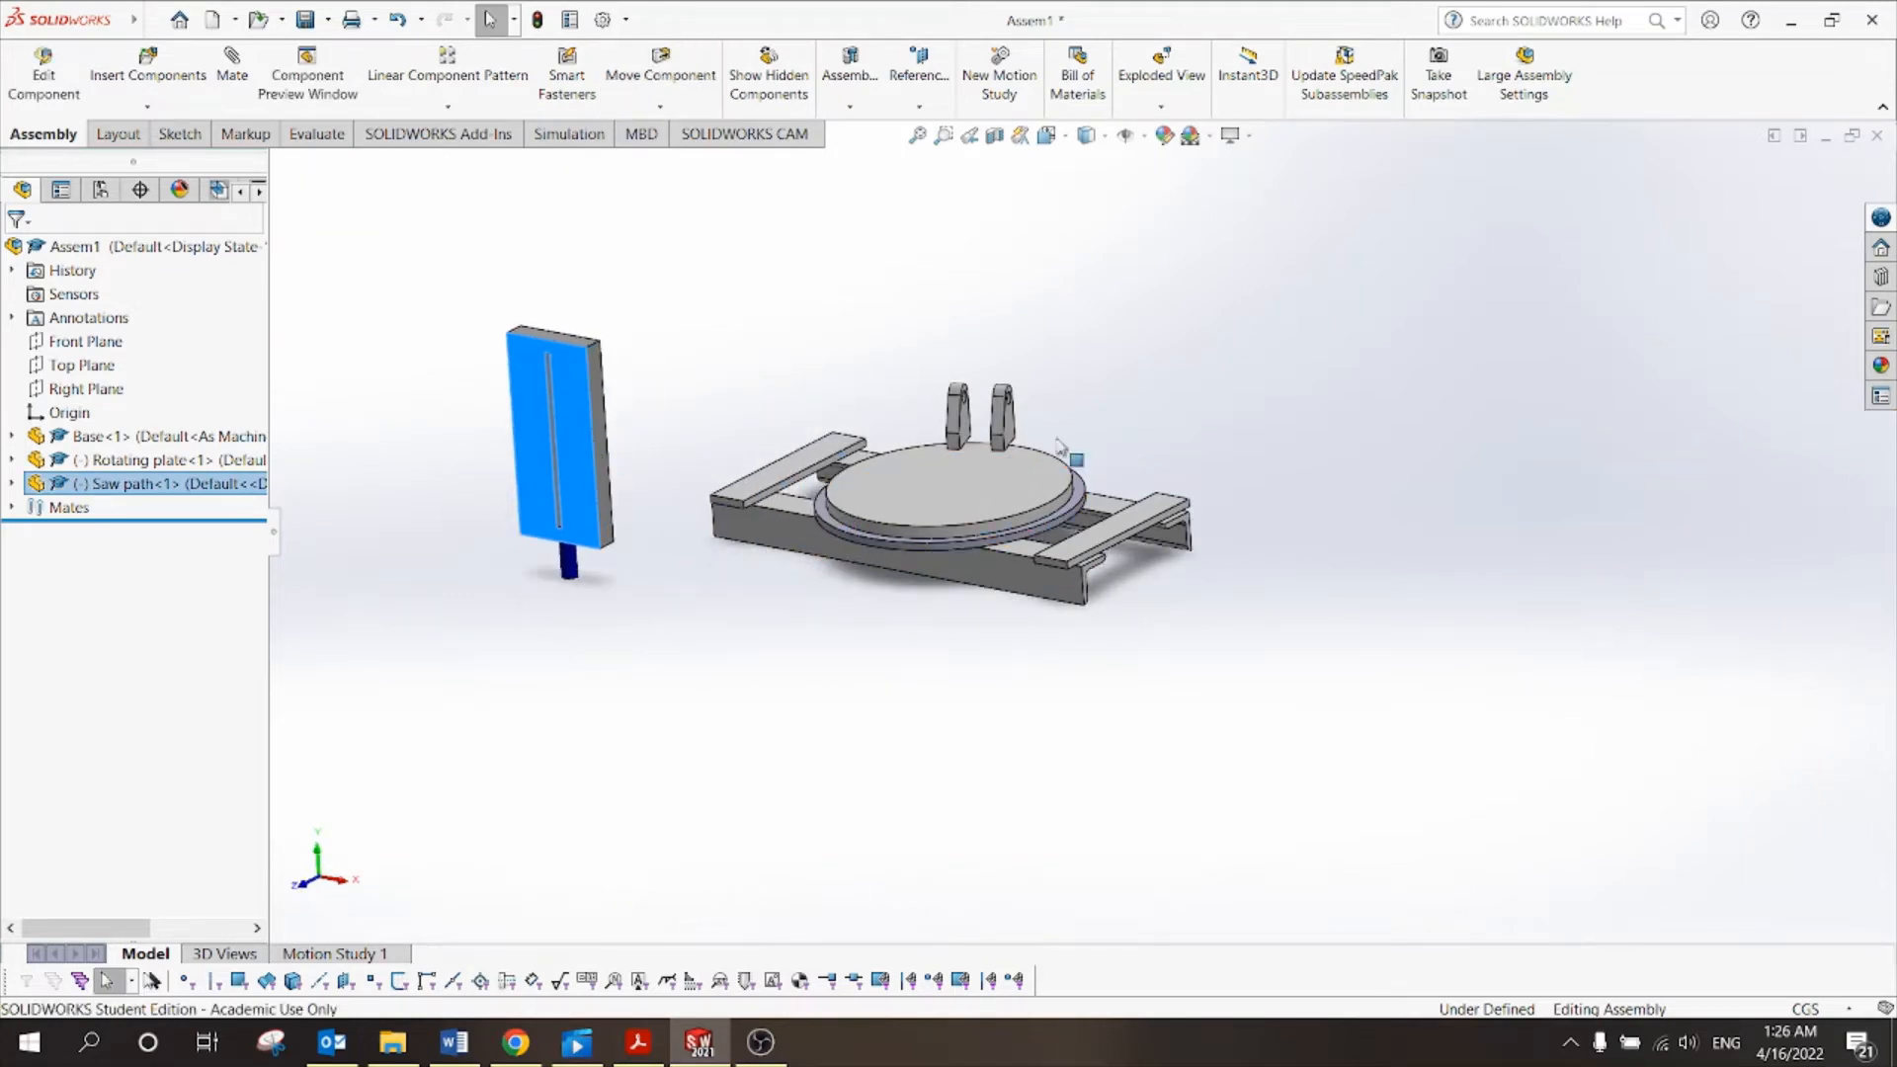
middle_drag(1102, 389, 1067, 464)
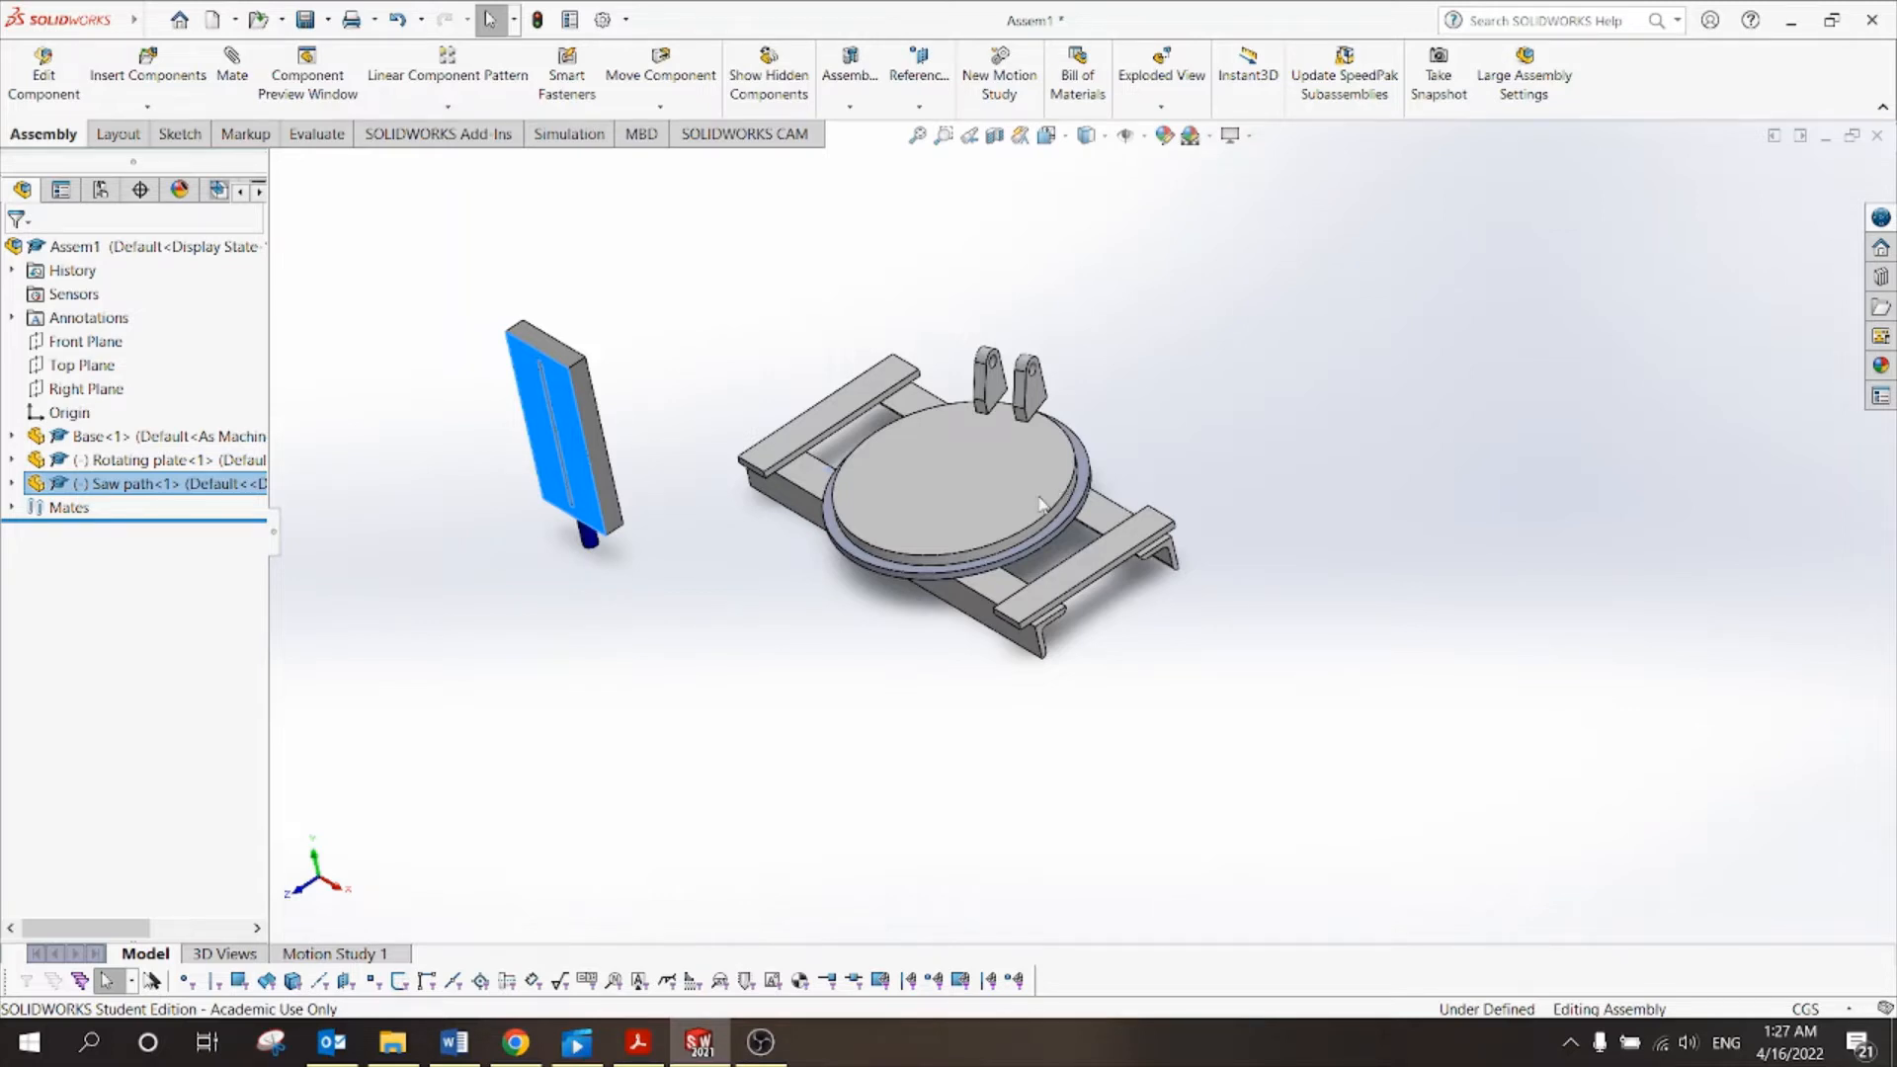
click(772, 653)
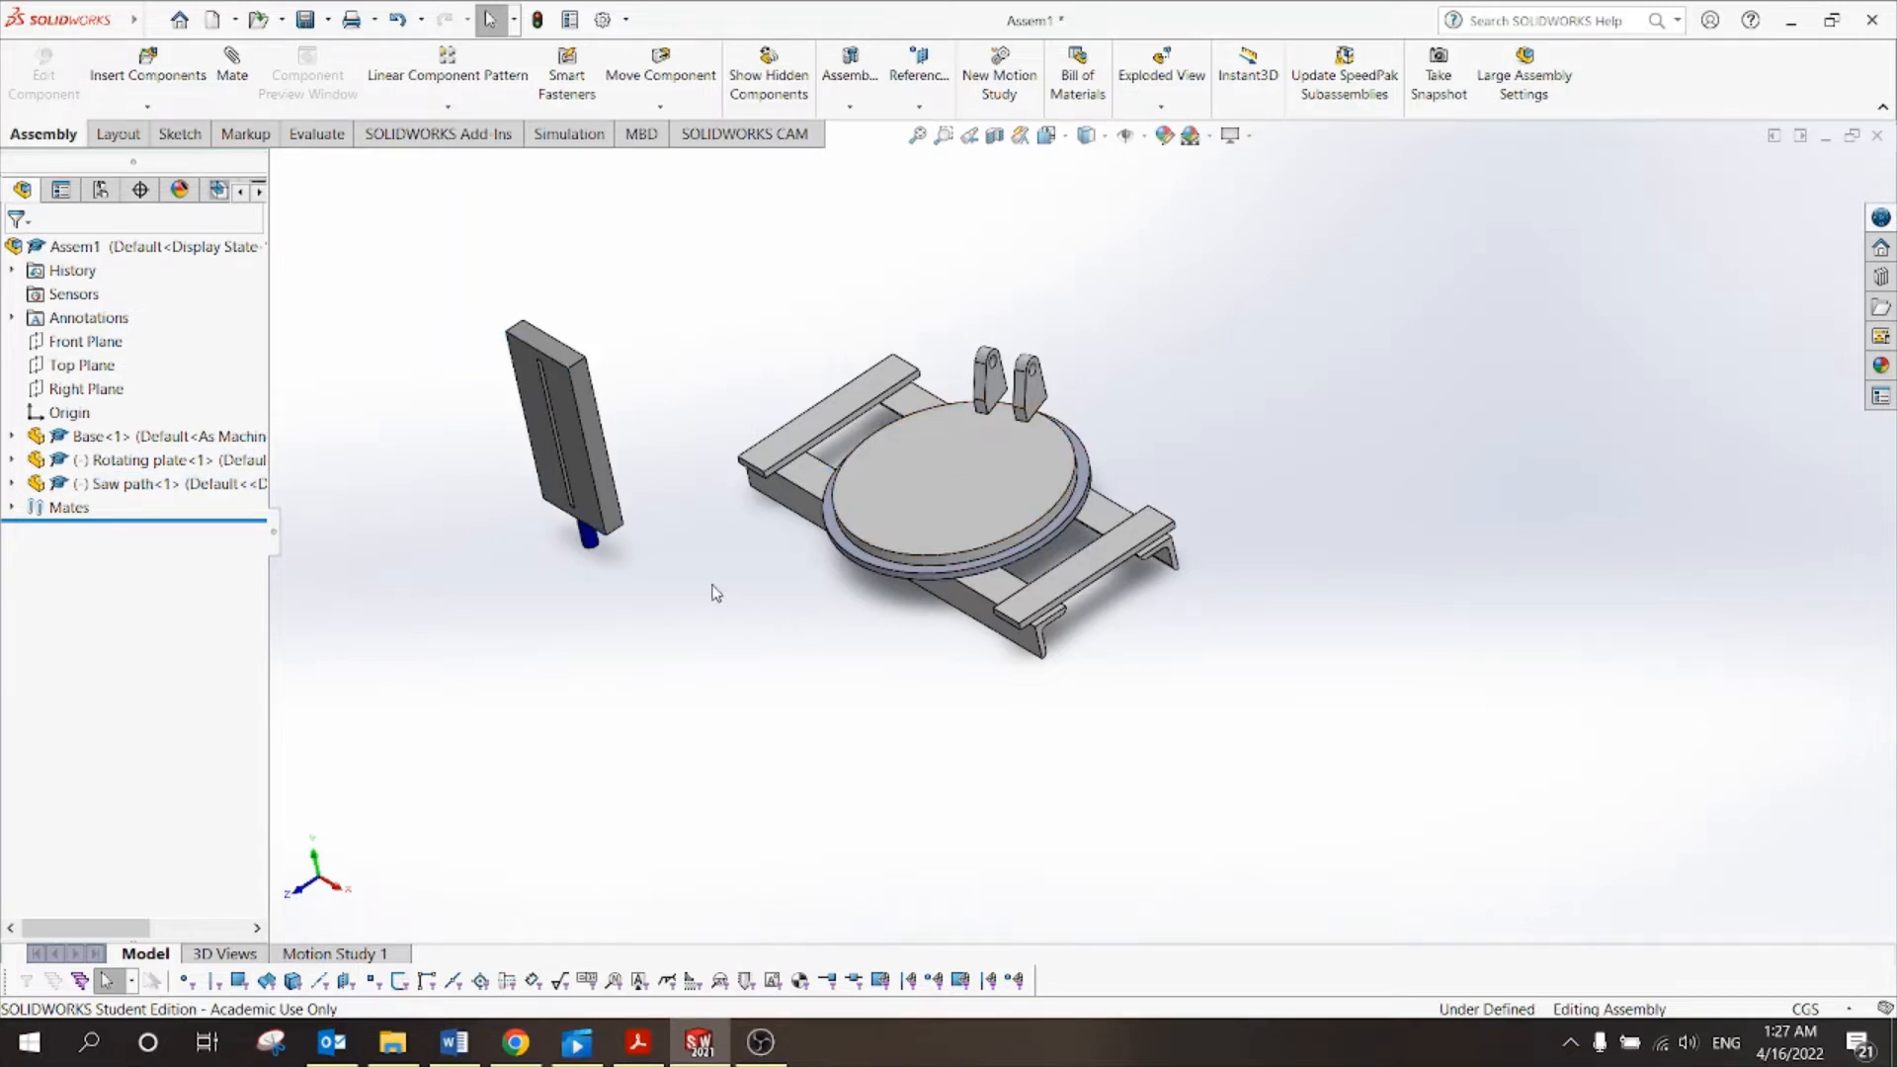
middle_drag(715, 592, 542, 673)
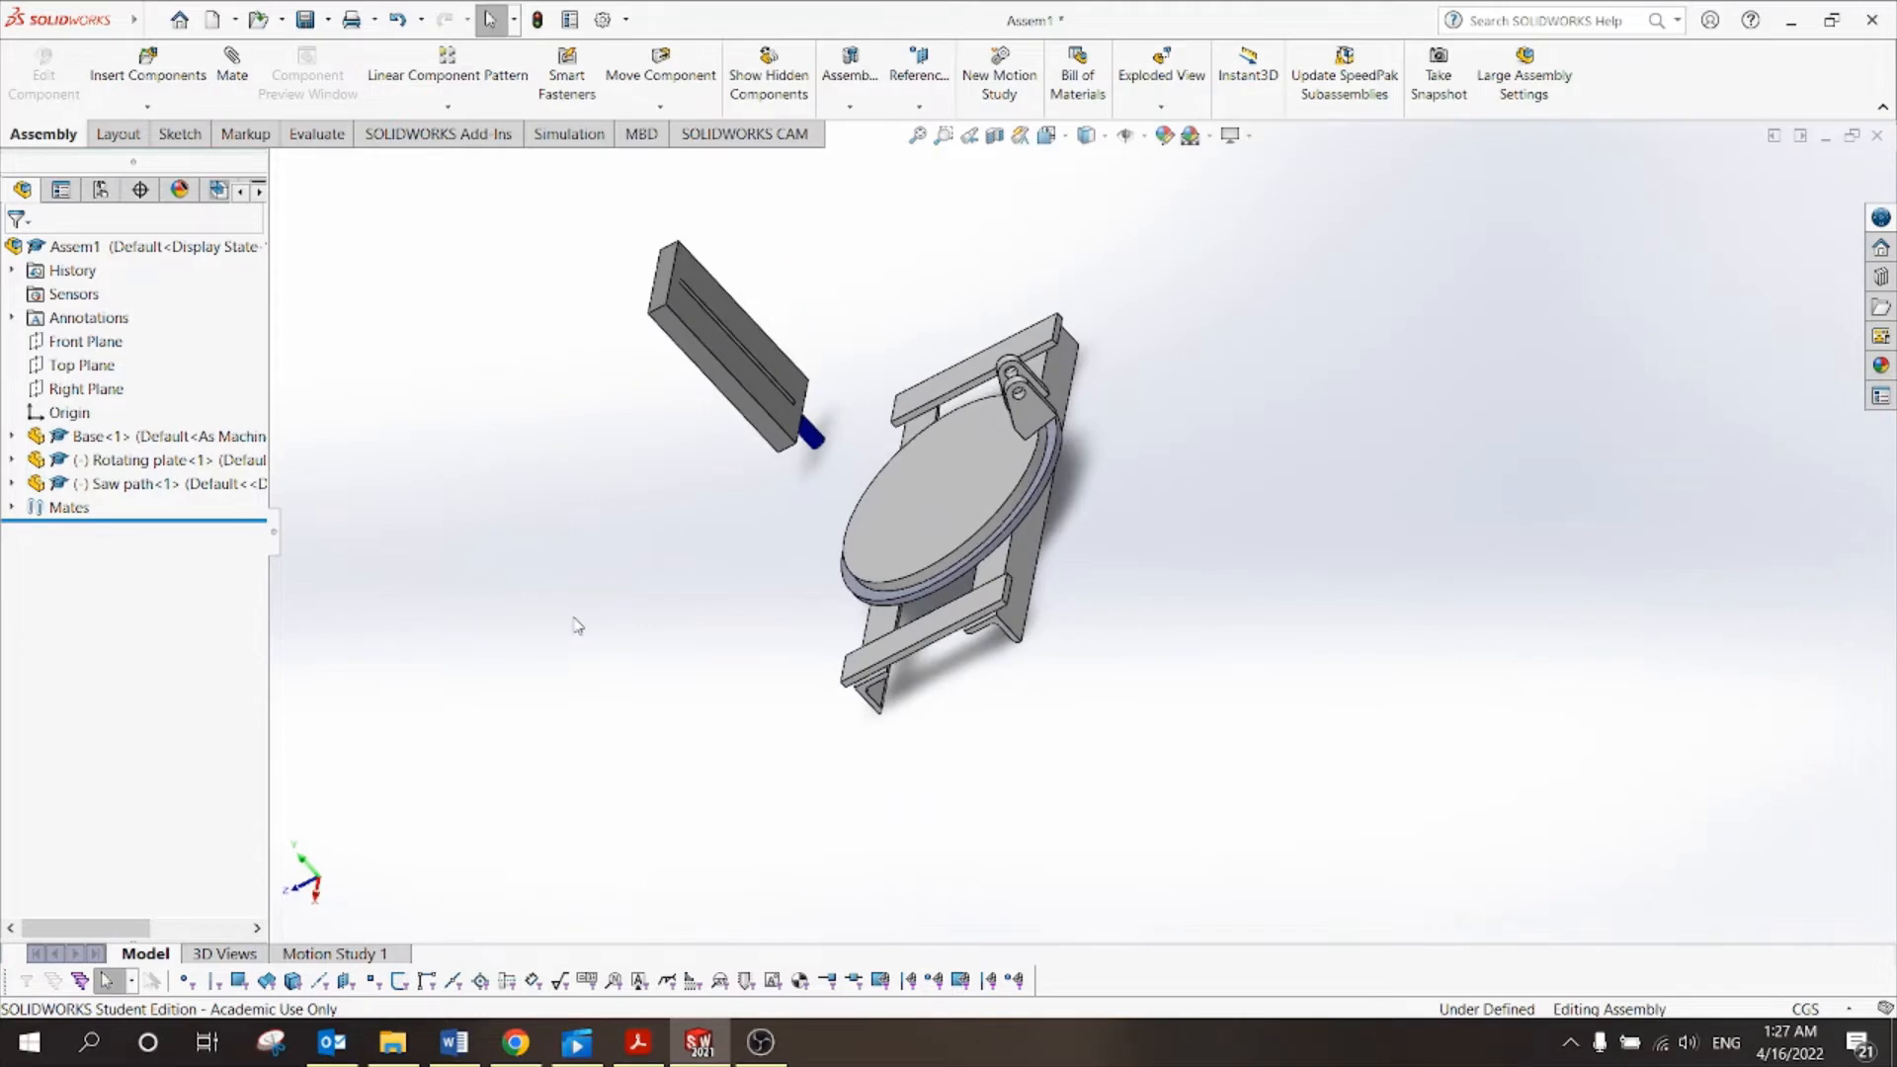
click(922, 514)
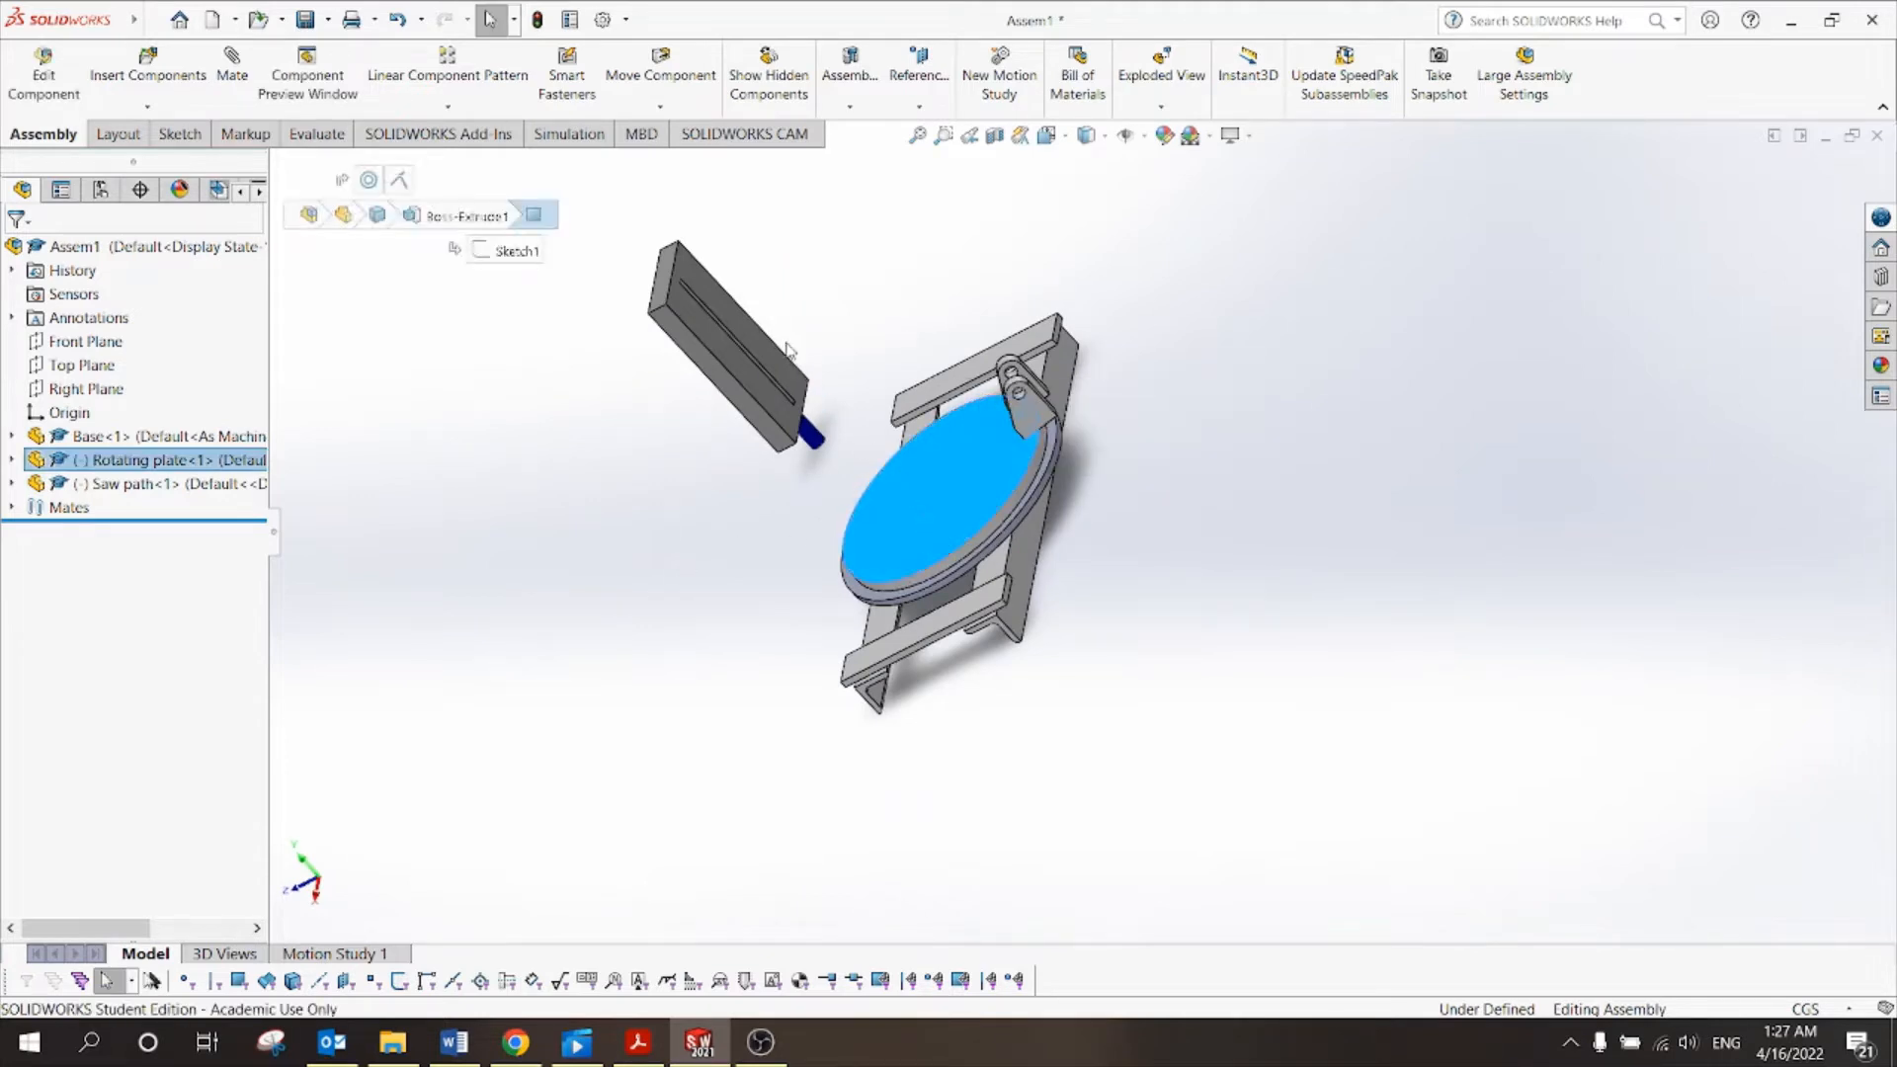
click(751, 346)
click(720, 518)
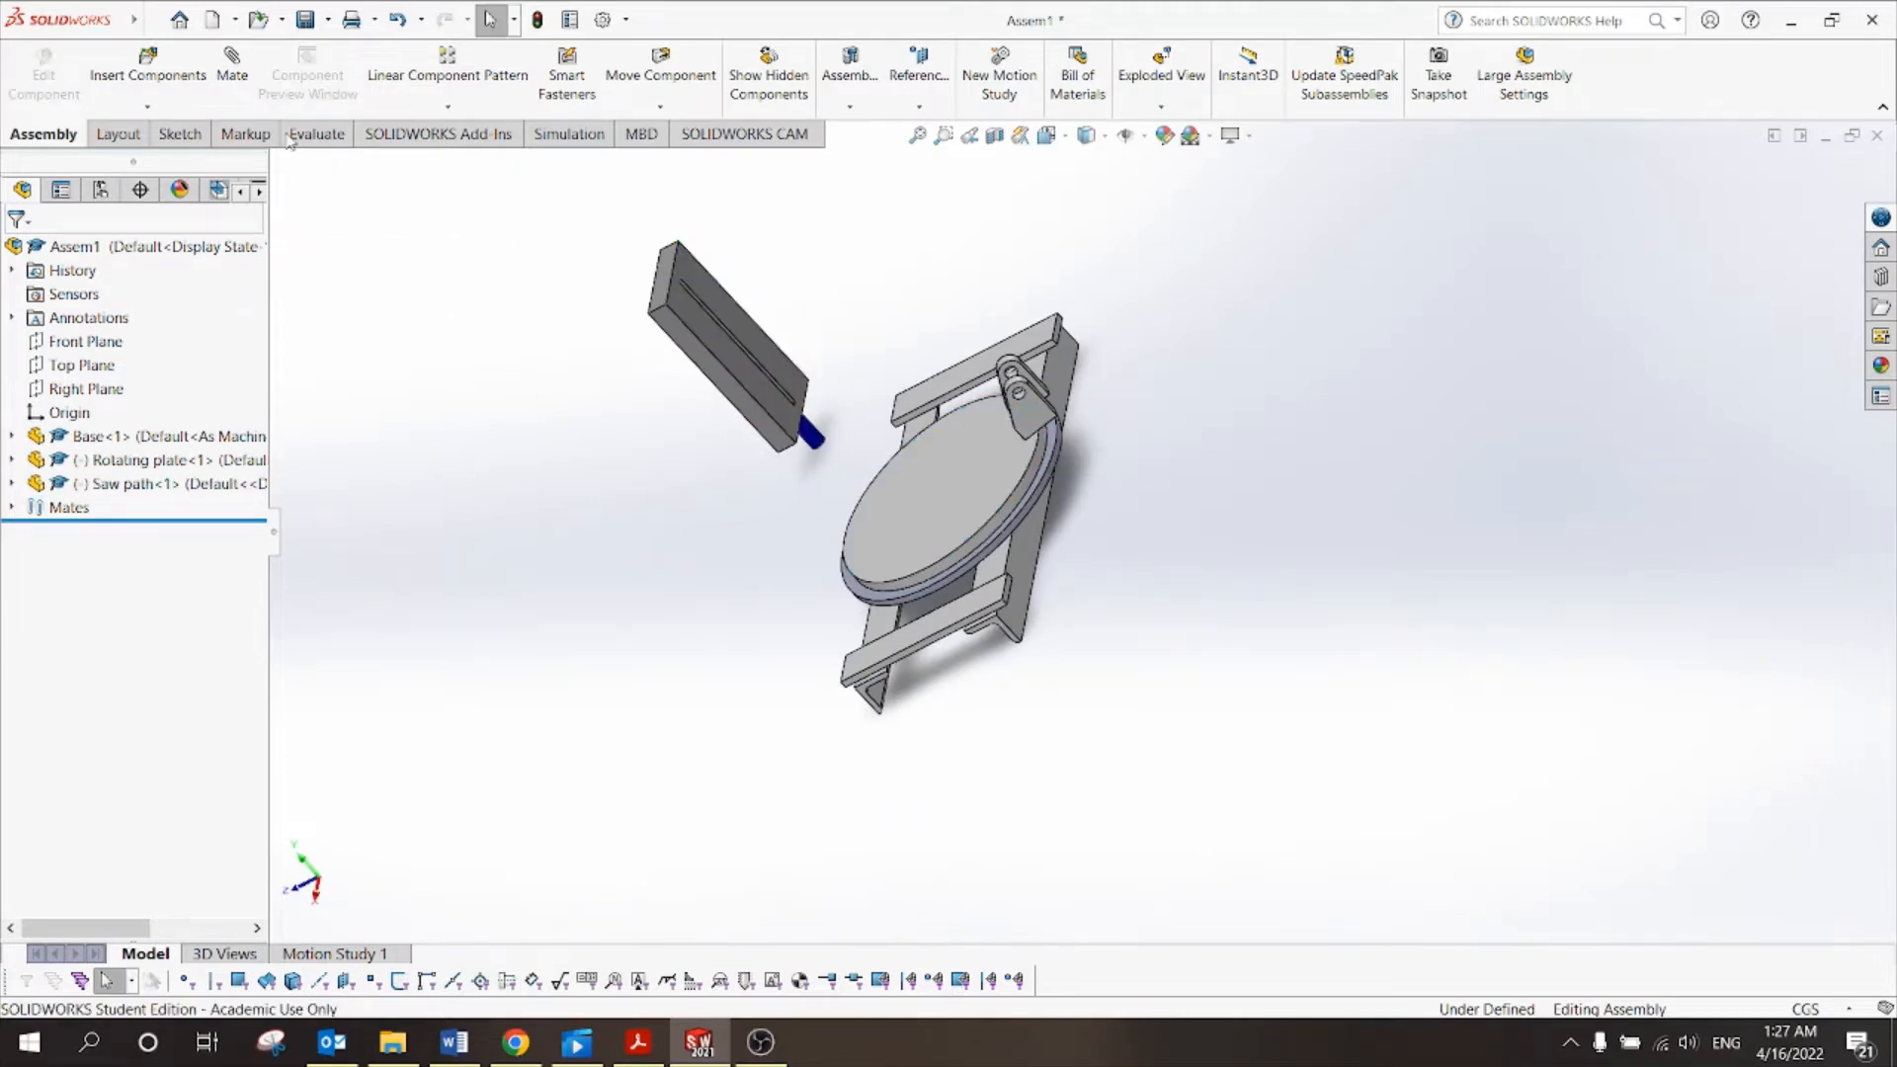
click(235, 67)
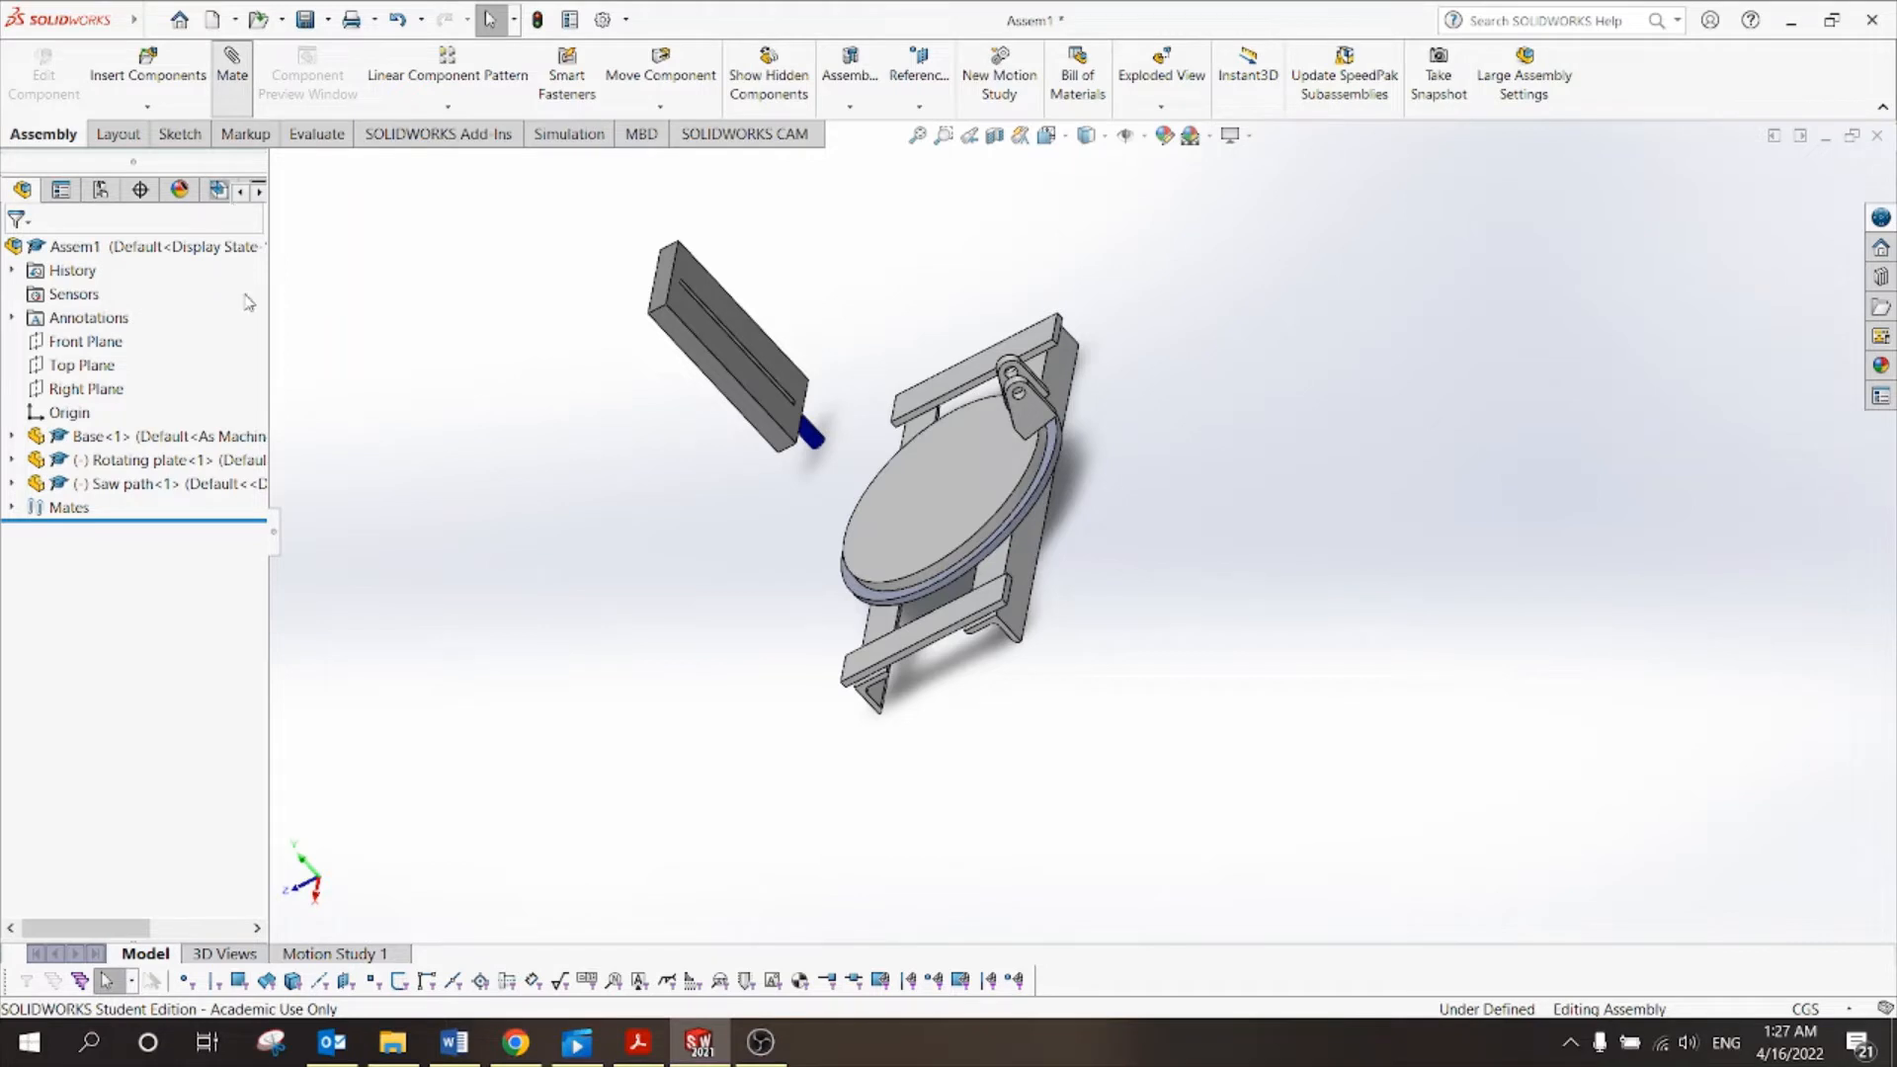
Mate the rotating plate's top face coincident with the Saw path's bottom face.
click(942, 468)
scroll(775, 361, down, 3)
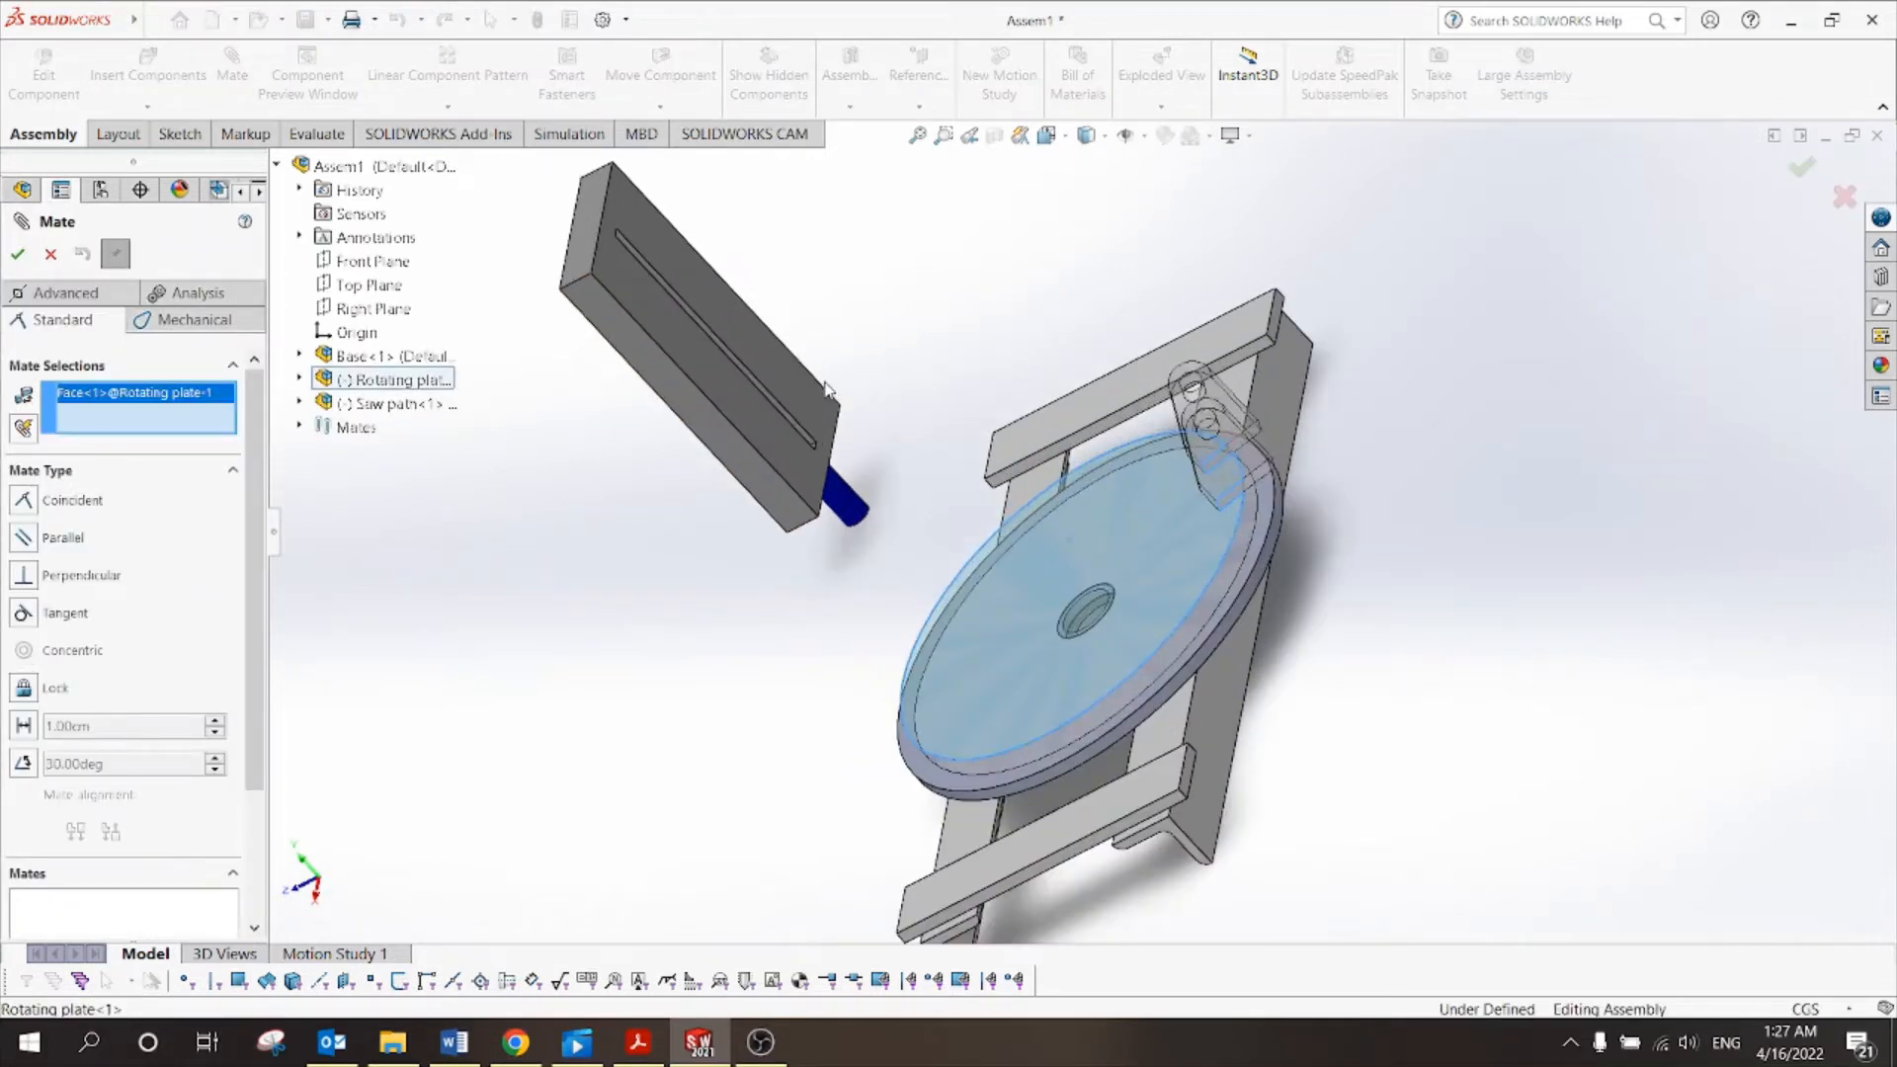
click(770, 366)
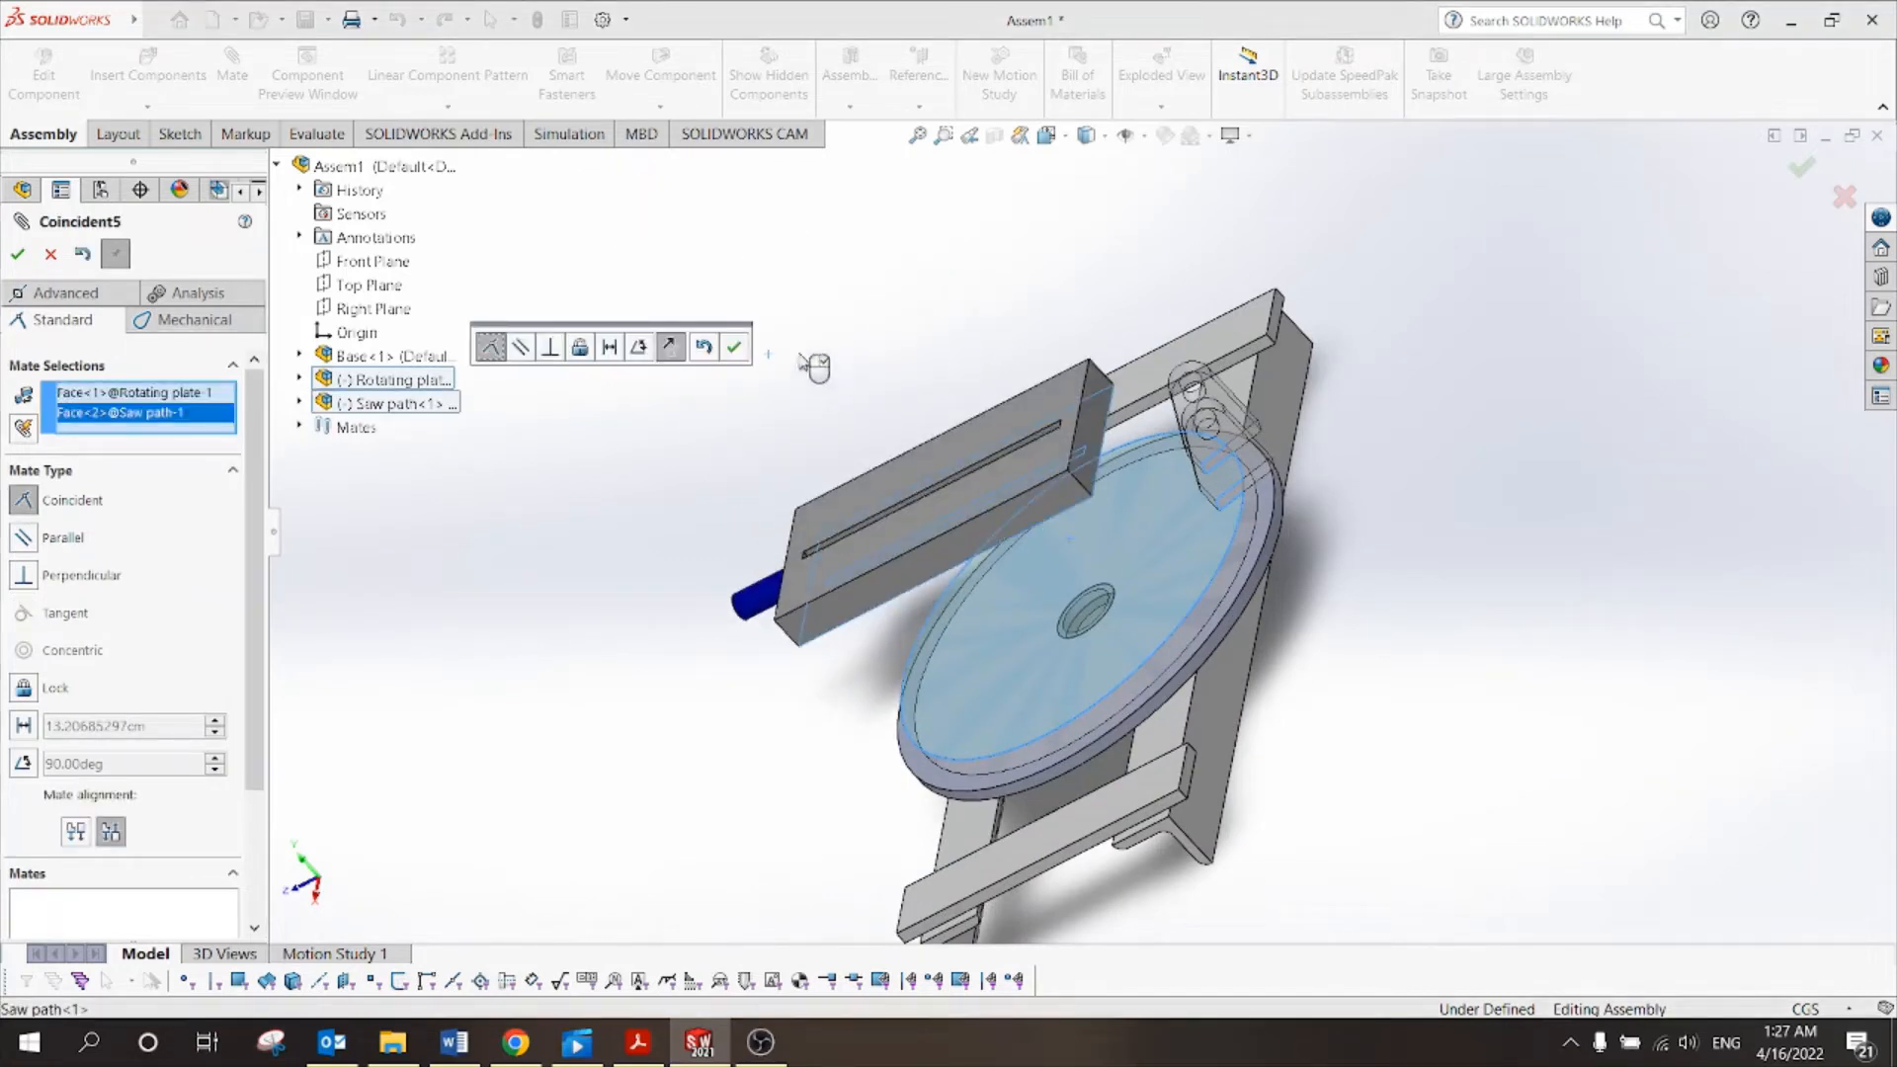
click(736, 347)
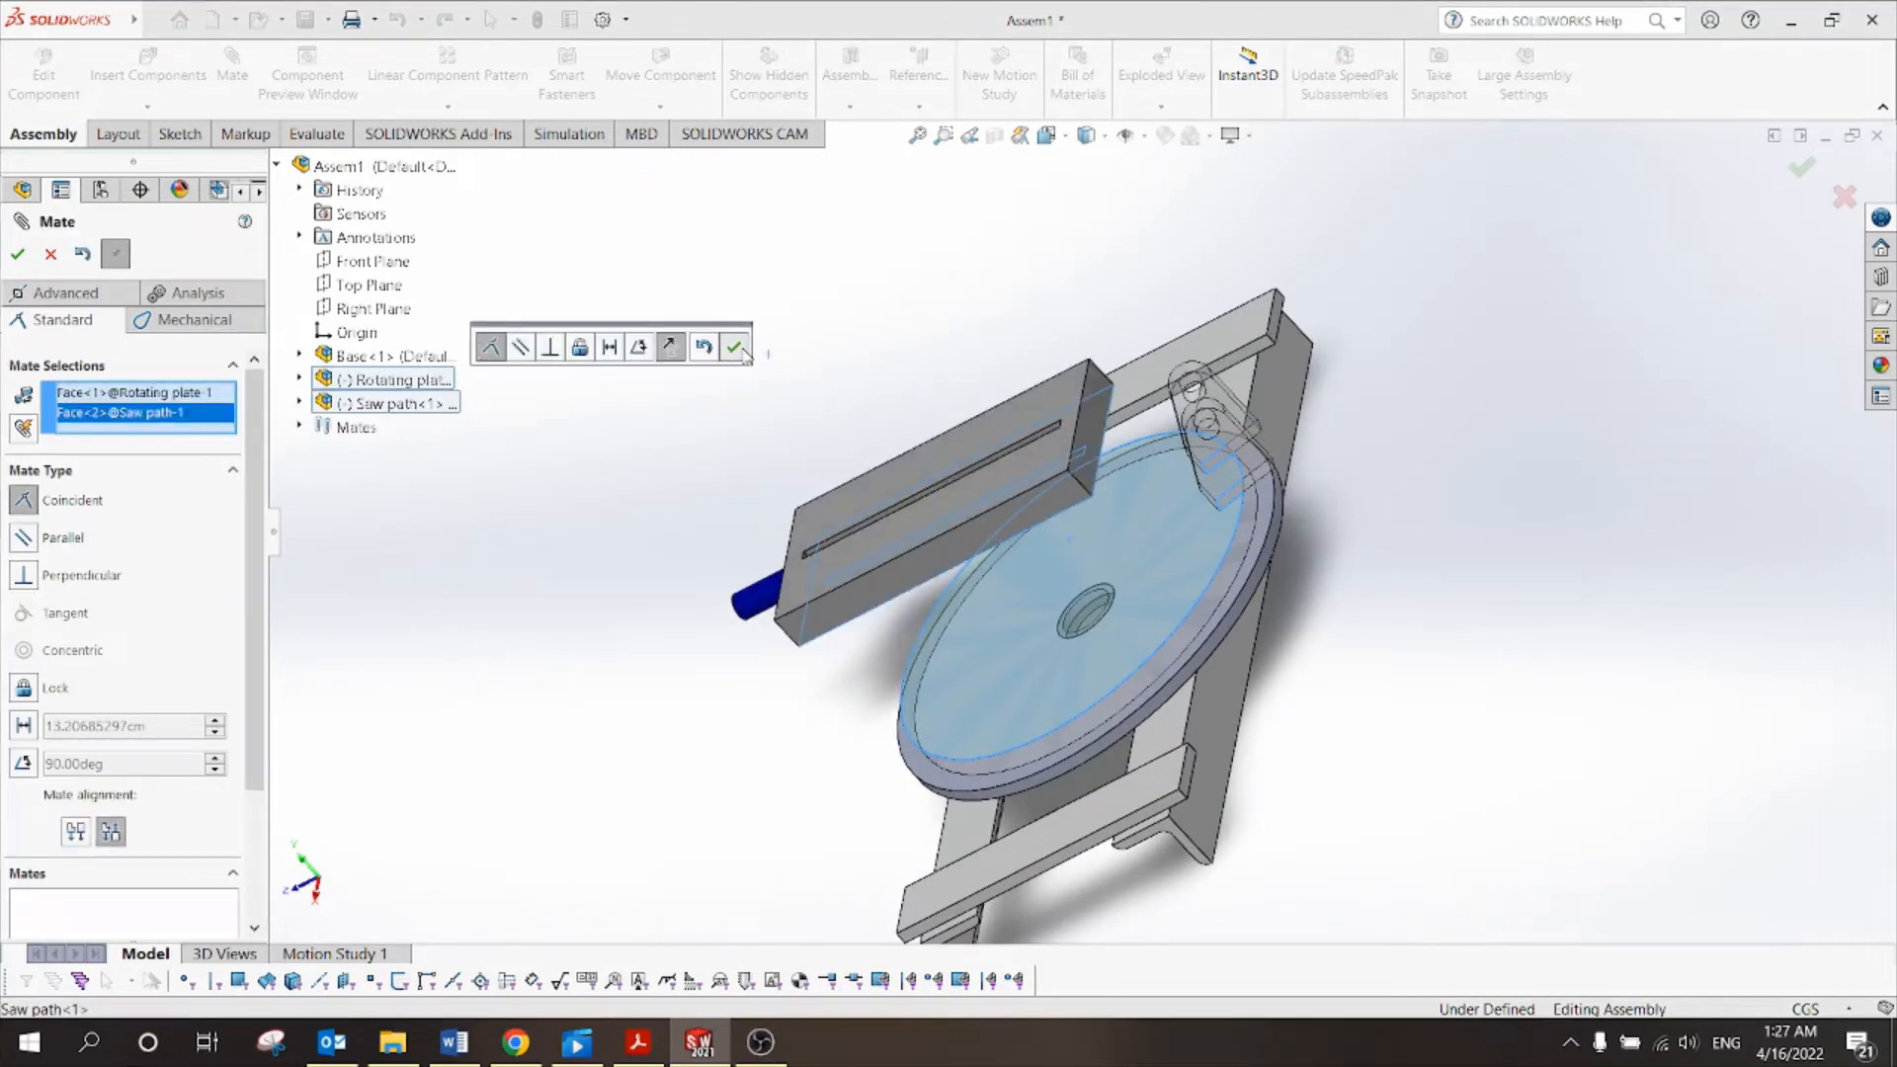
click(19, 255)
Switch the assembly to the Right view.
scroll(1059, 467, up, 3)
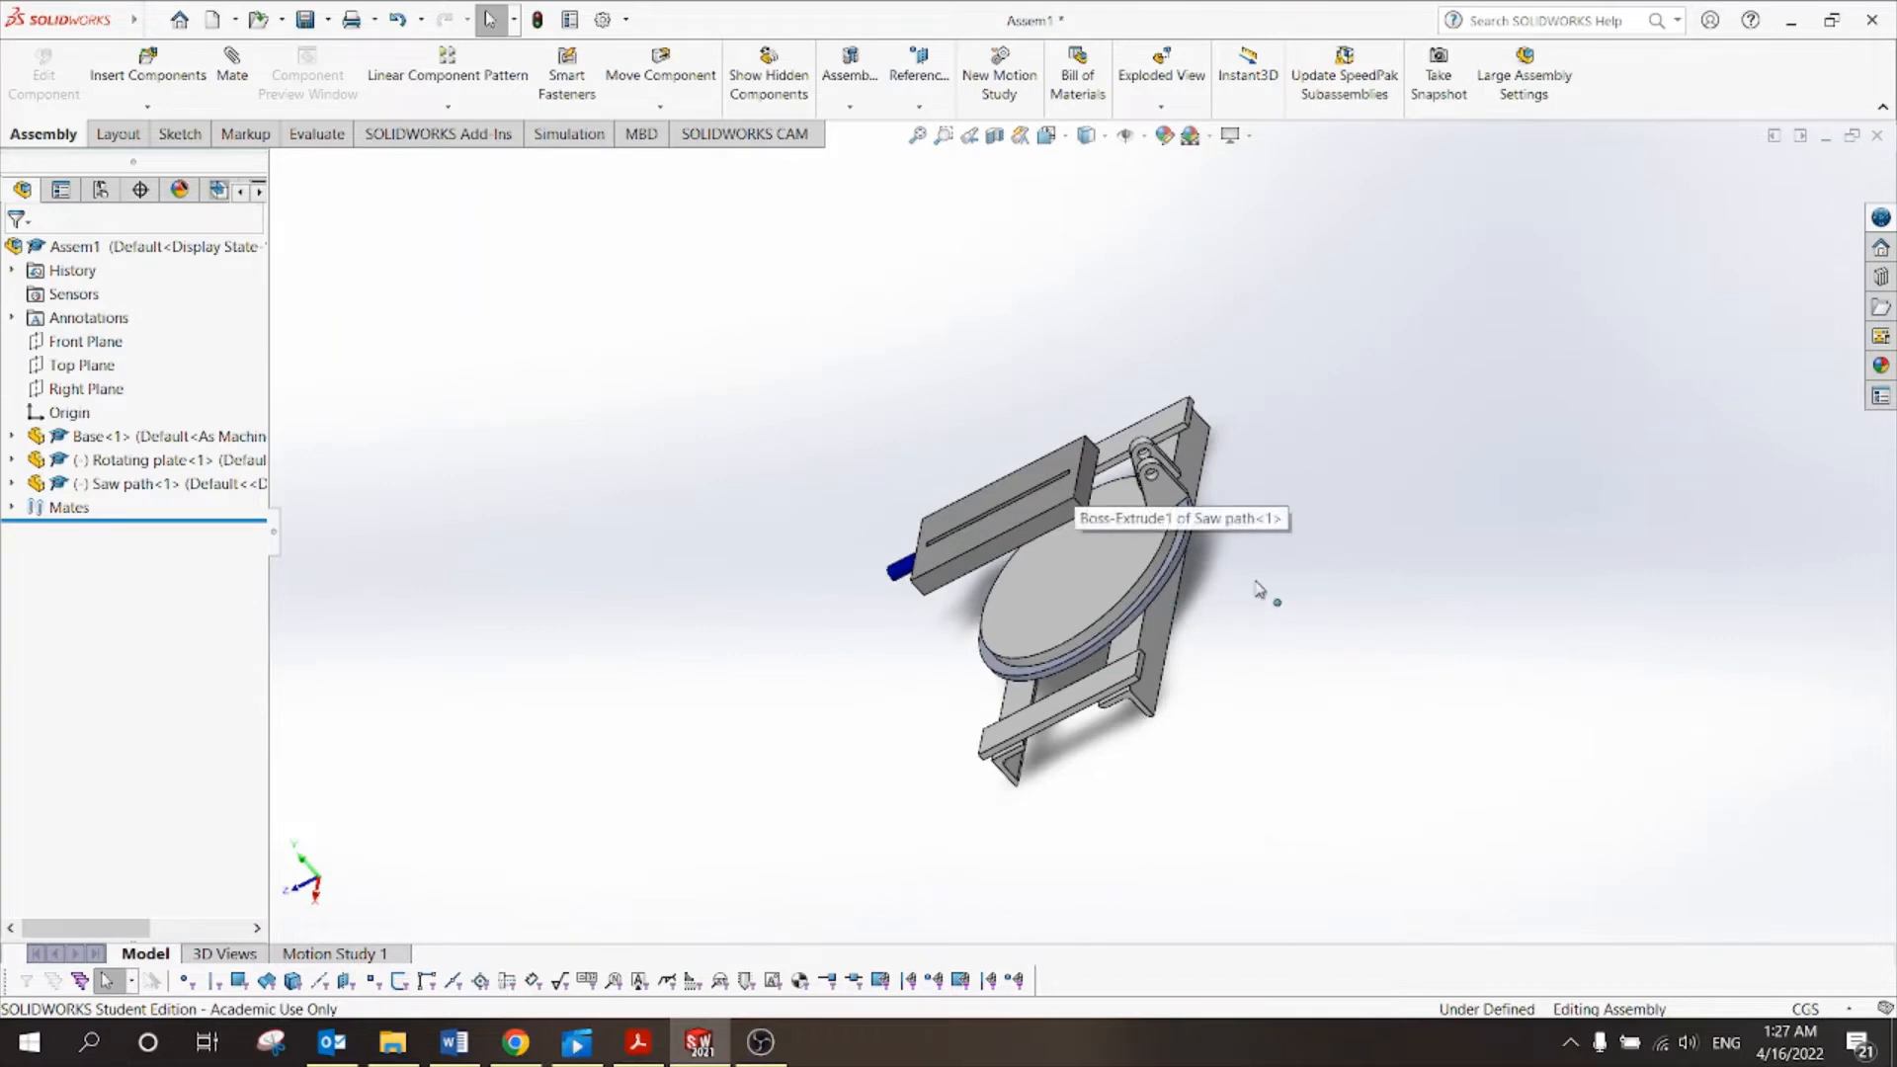
middle_drag(1426, 448, 1549, 443)
scroll(1088, 706, down, 5)
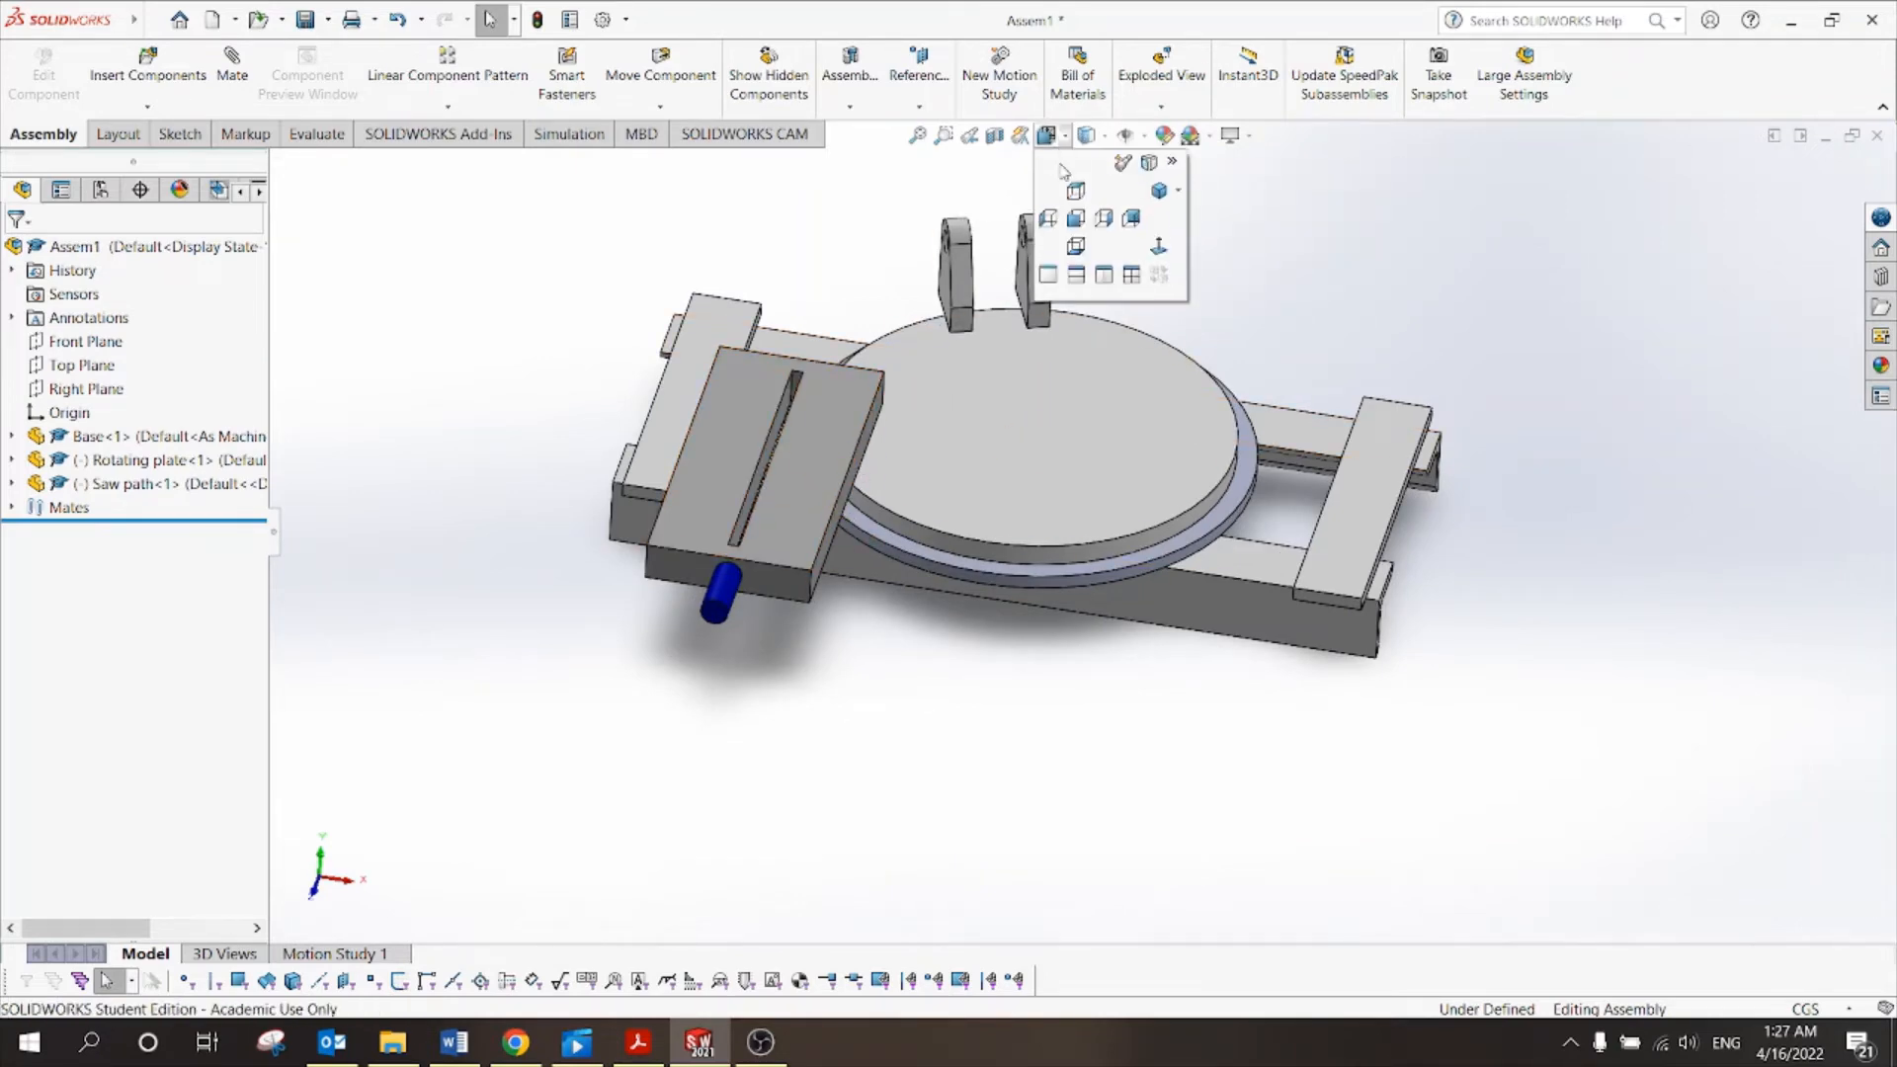
click(1103, 219)
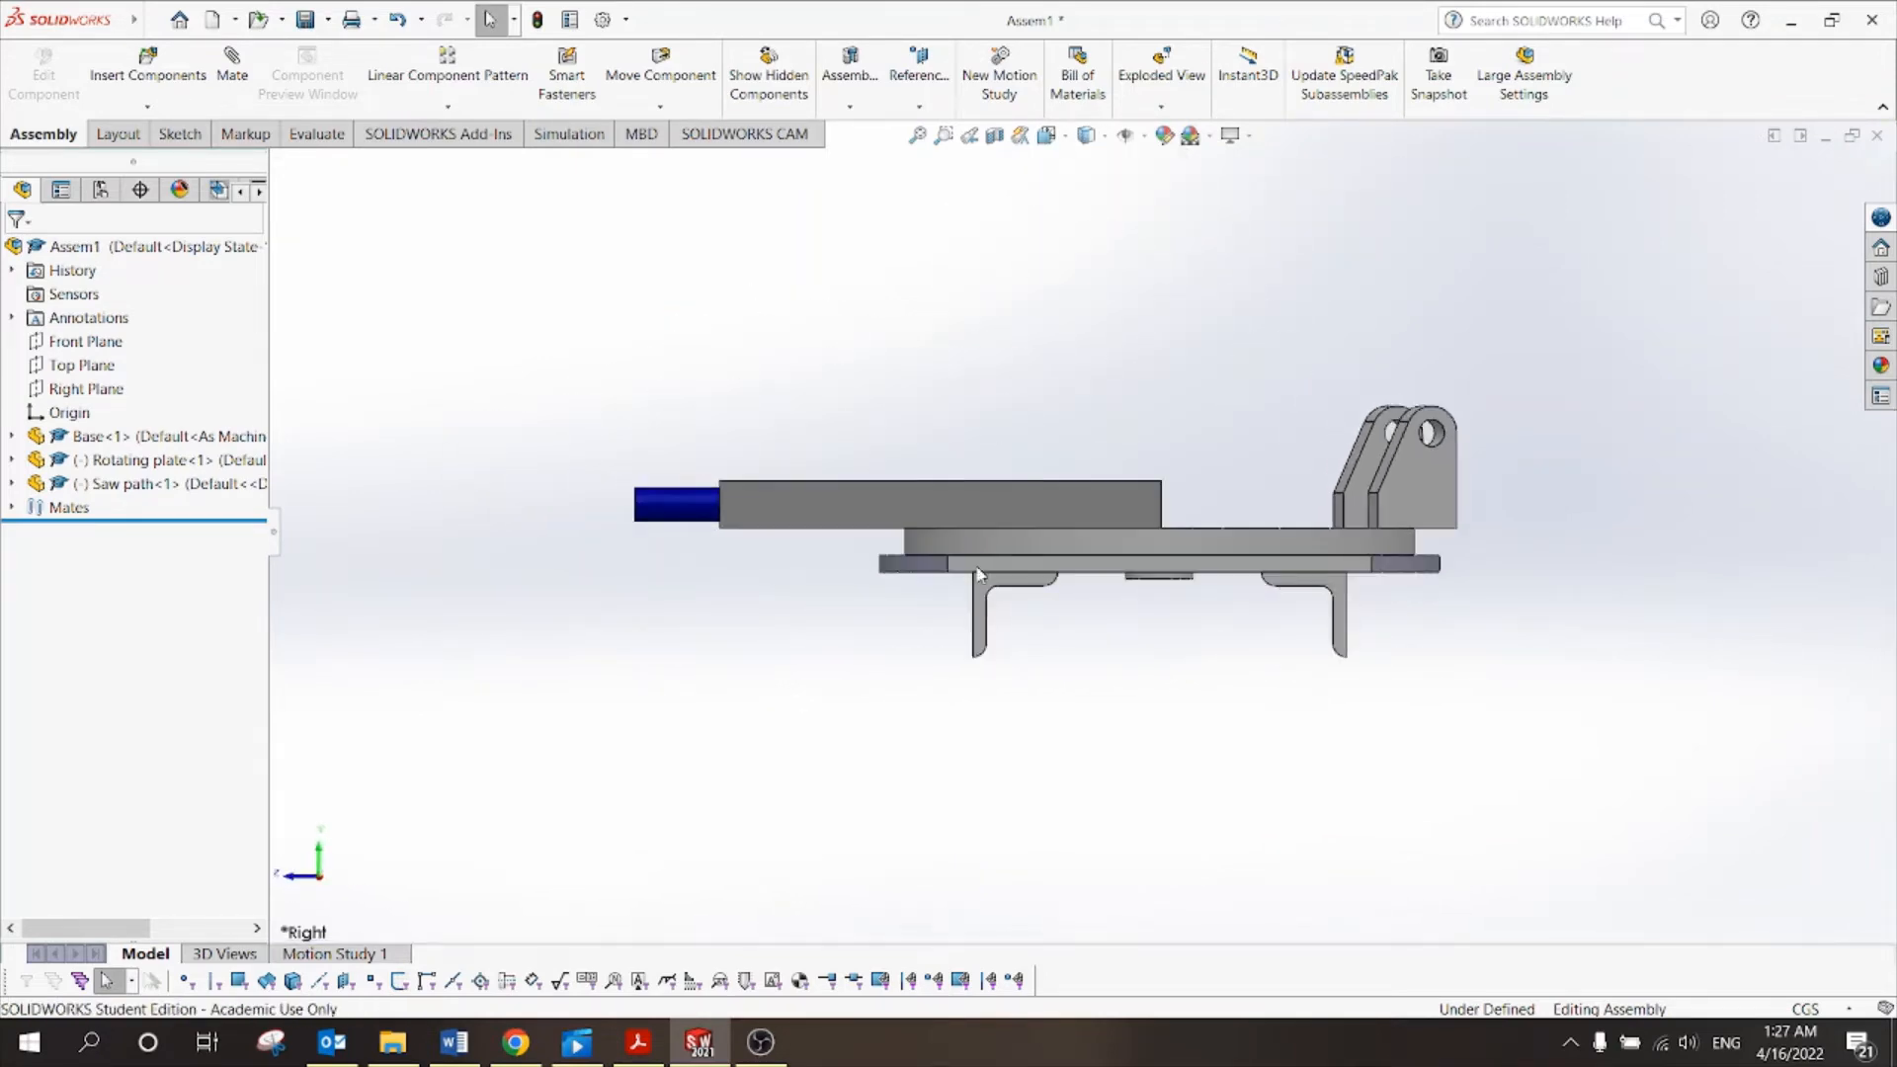
Slide the saw path block across the base to test how it moves.
drag(999, 497, 982, 395)
middle_drag(1090, 650, 1110, 762)
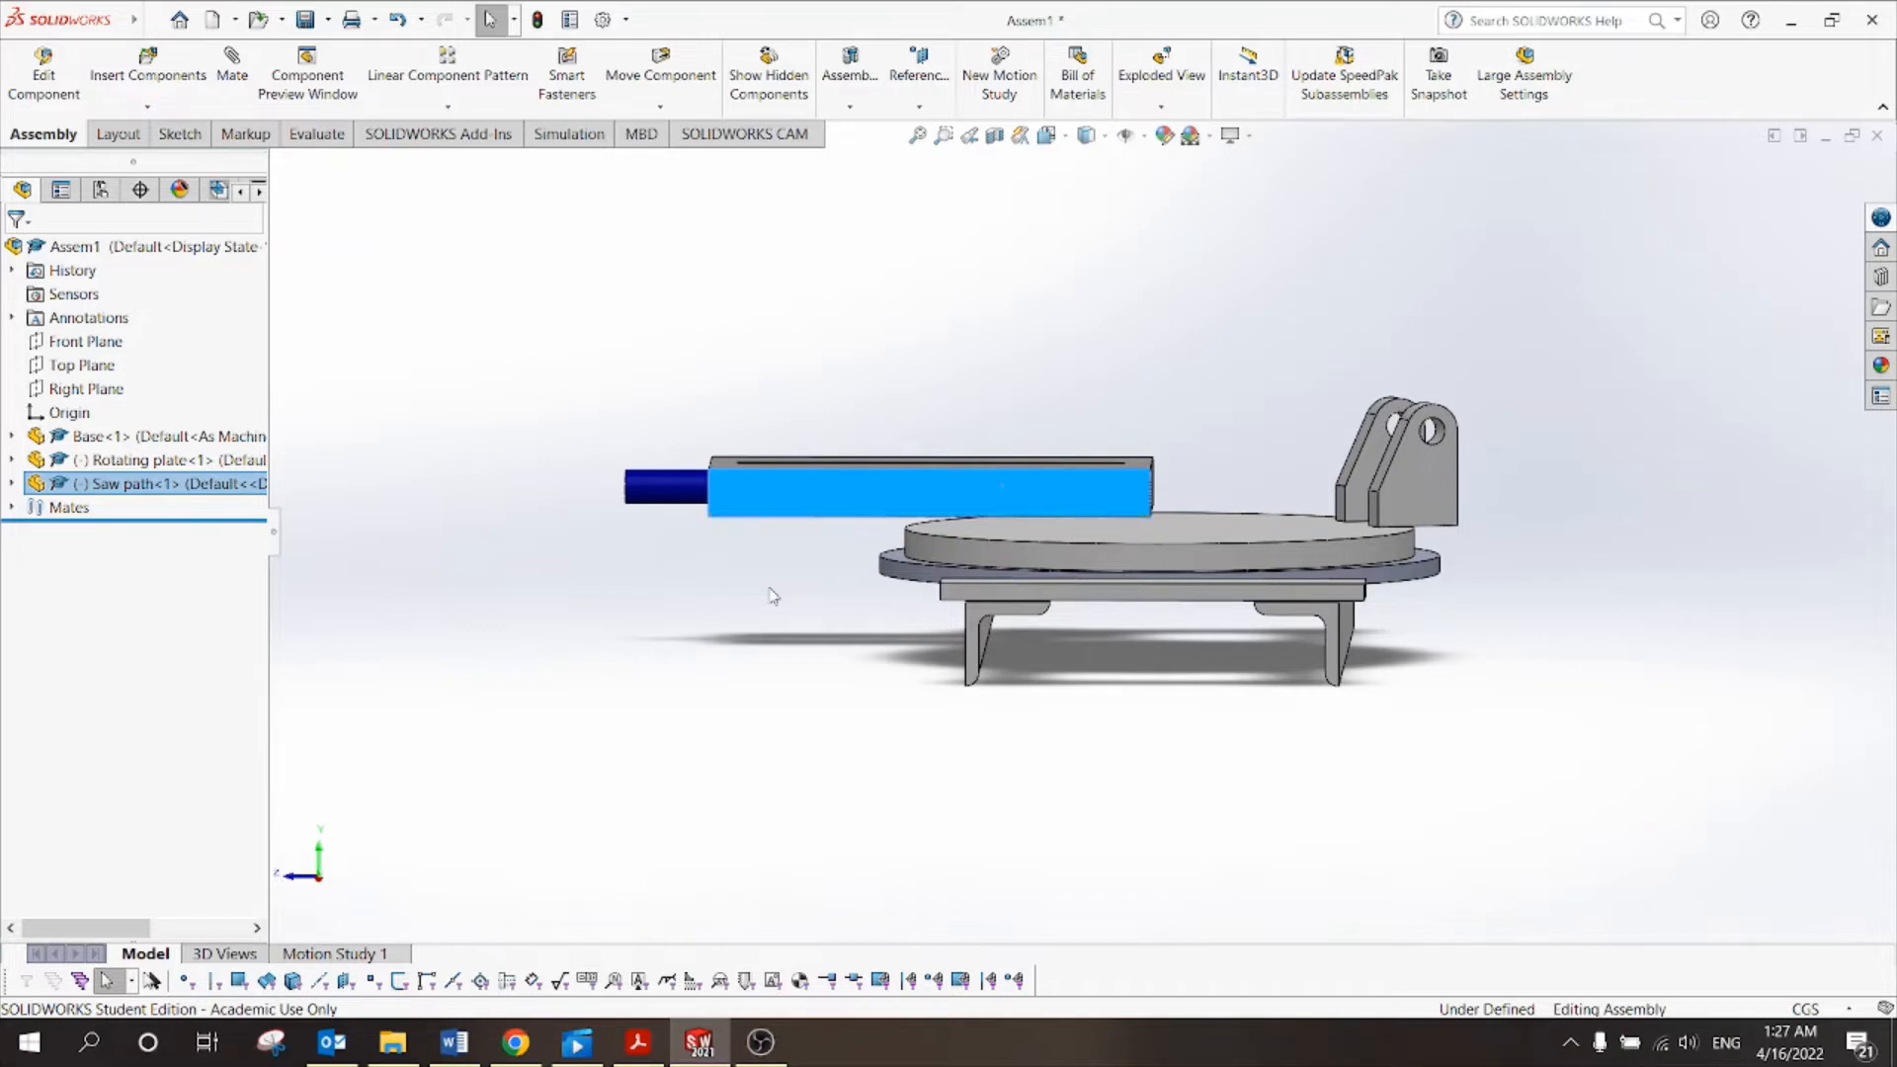
click(878, 523)
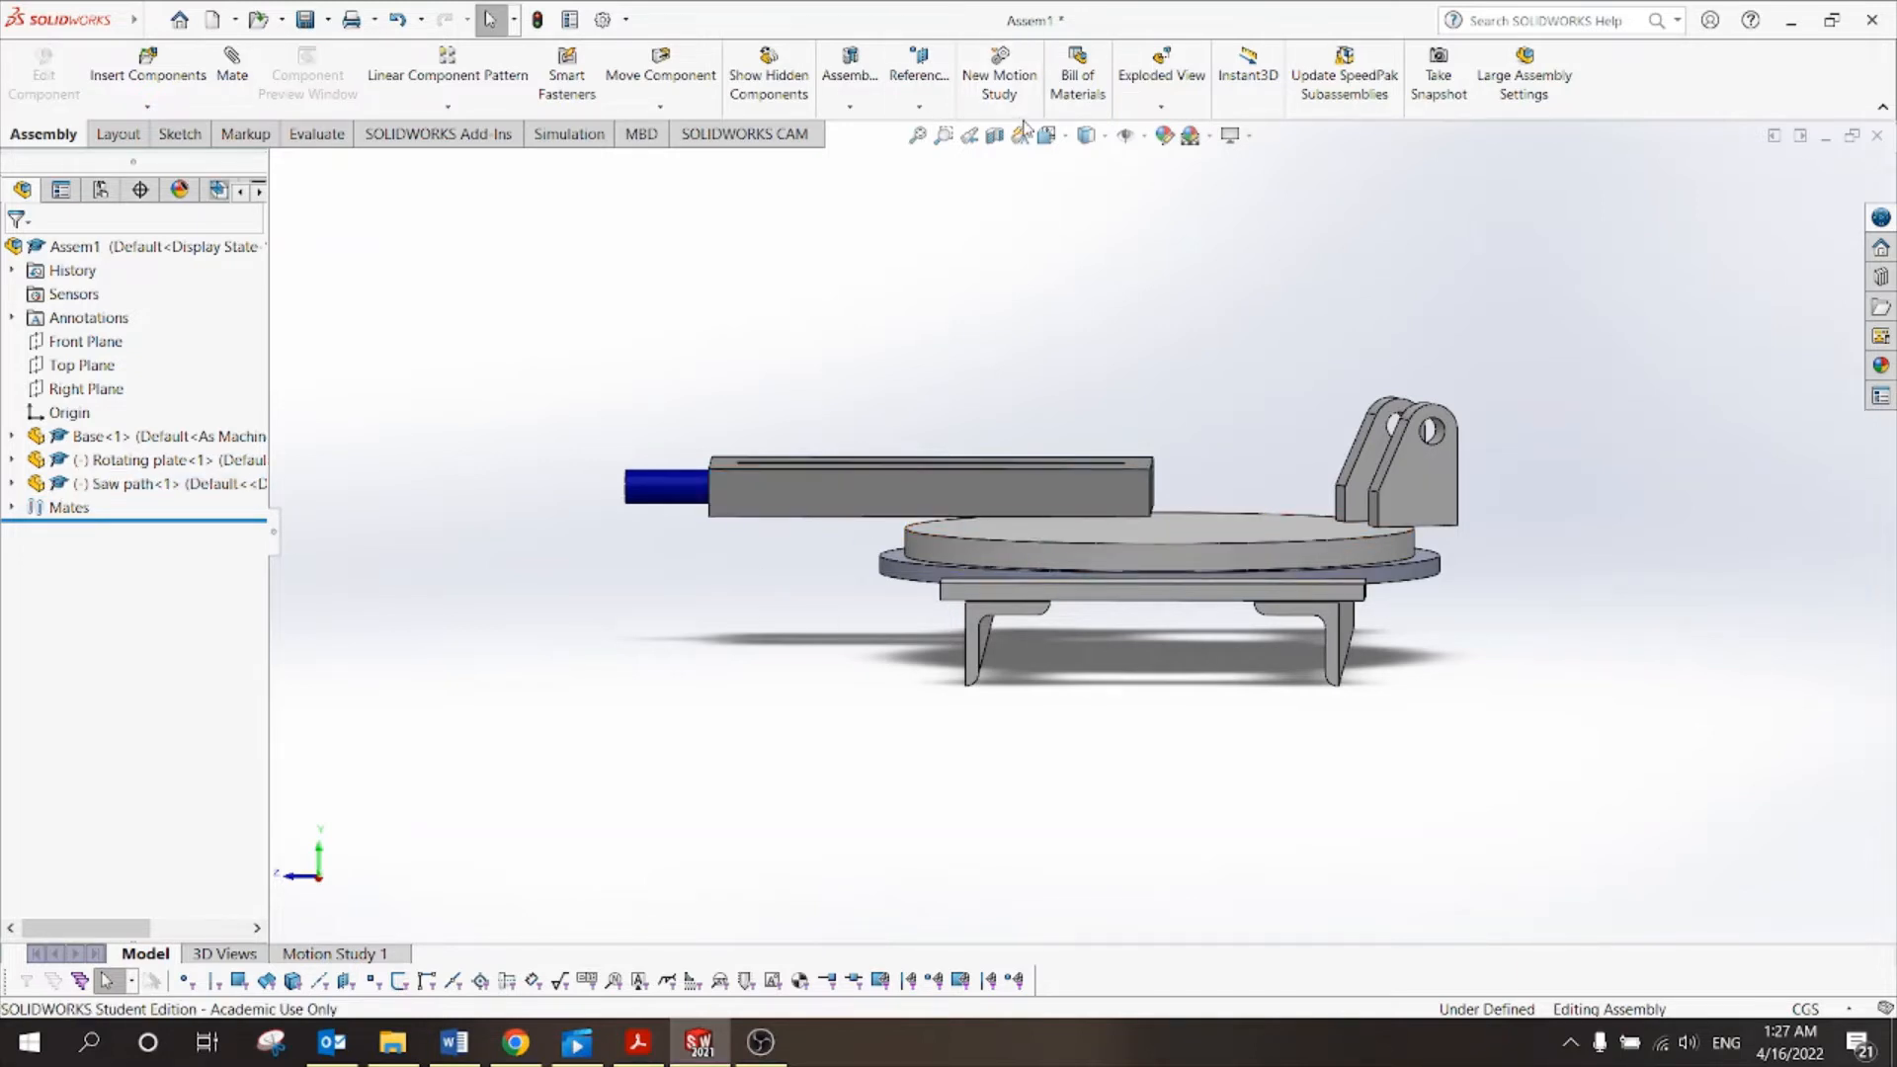
drag(941, 496, 1112, 520)
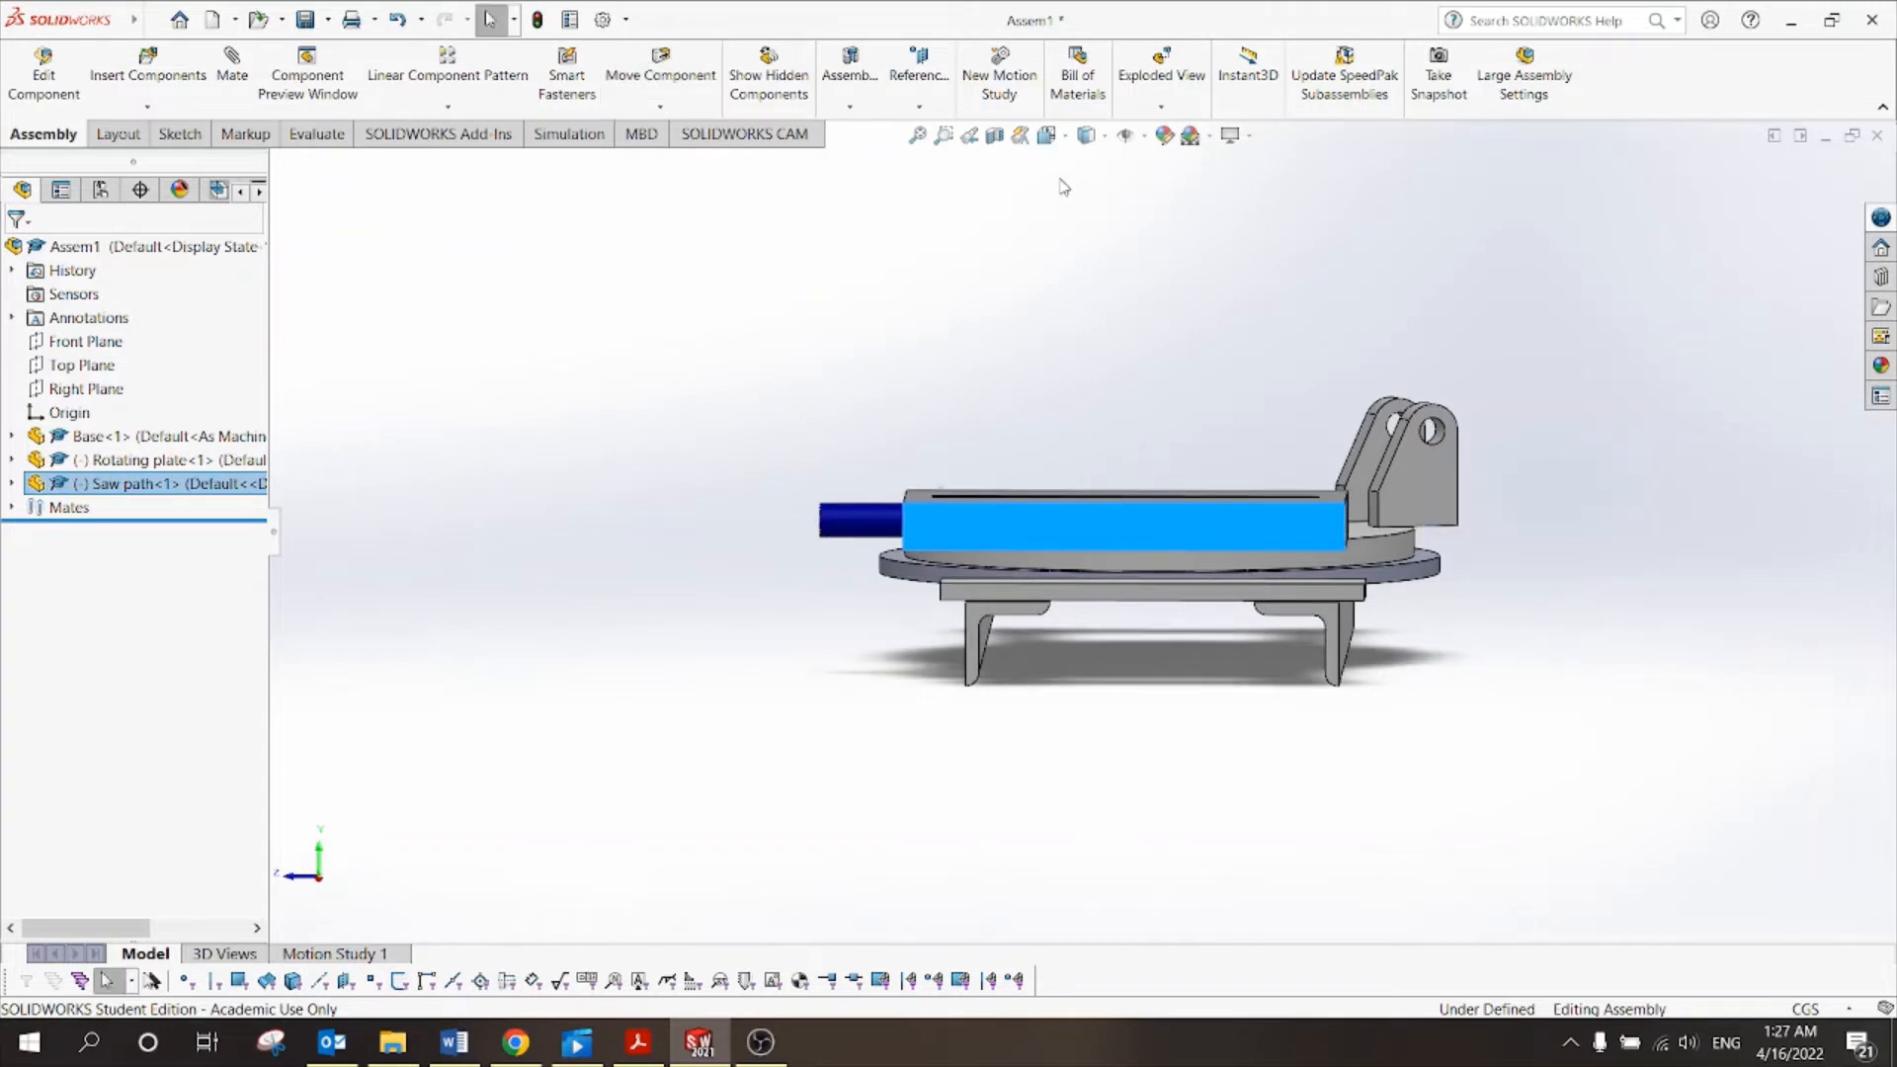
In Front view, centre the saw path block between the bracket lugs, then orbit to isometric.
click(1070, 137)
click(1075, 218)
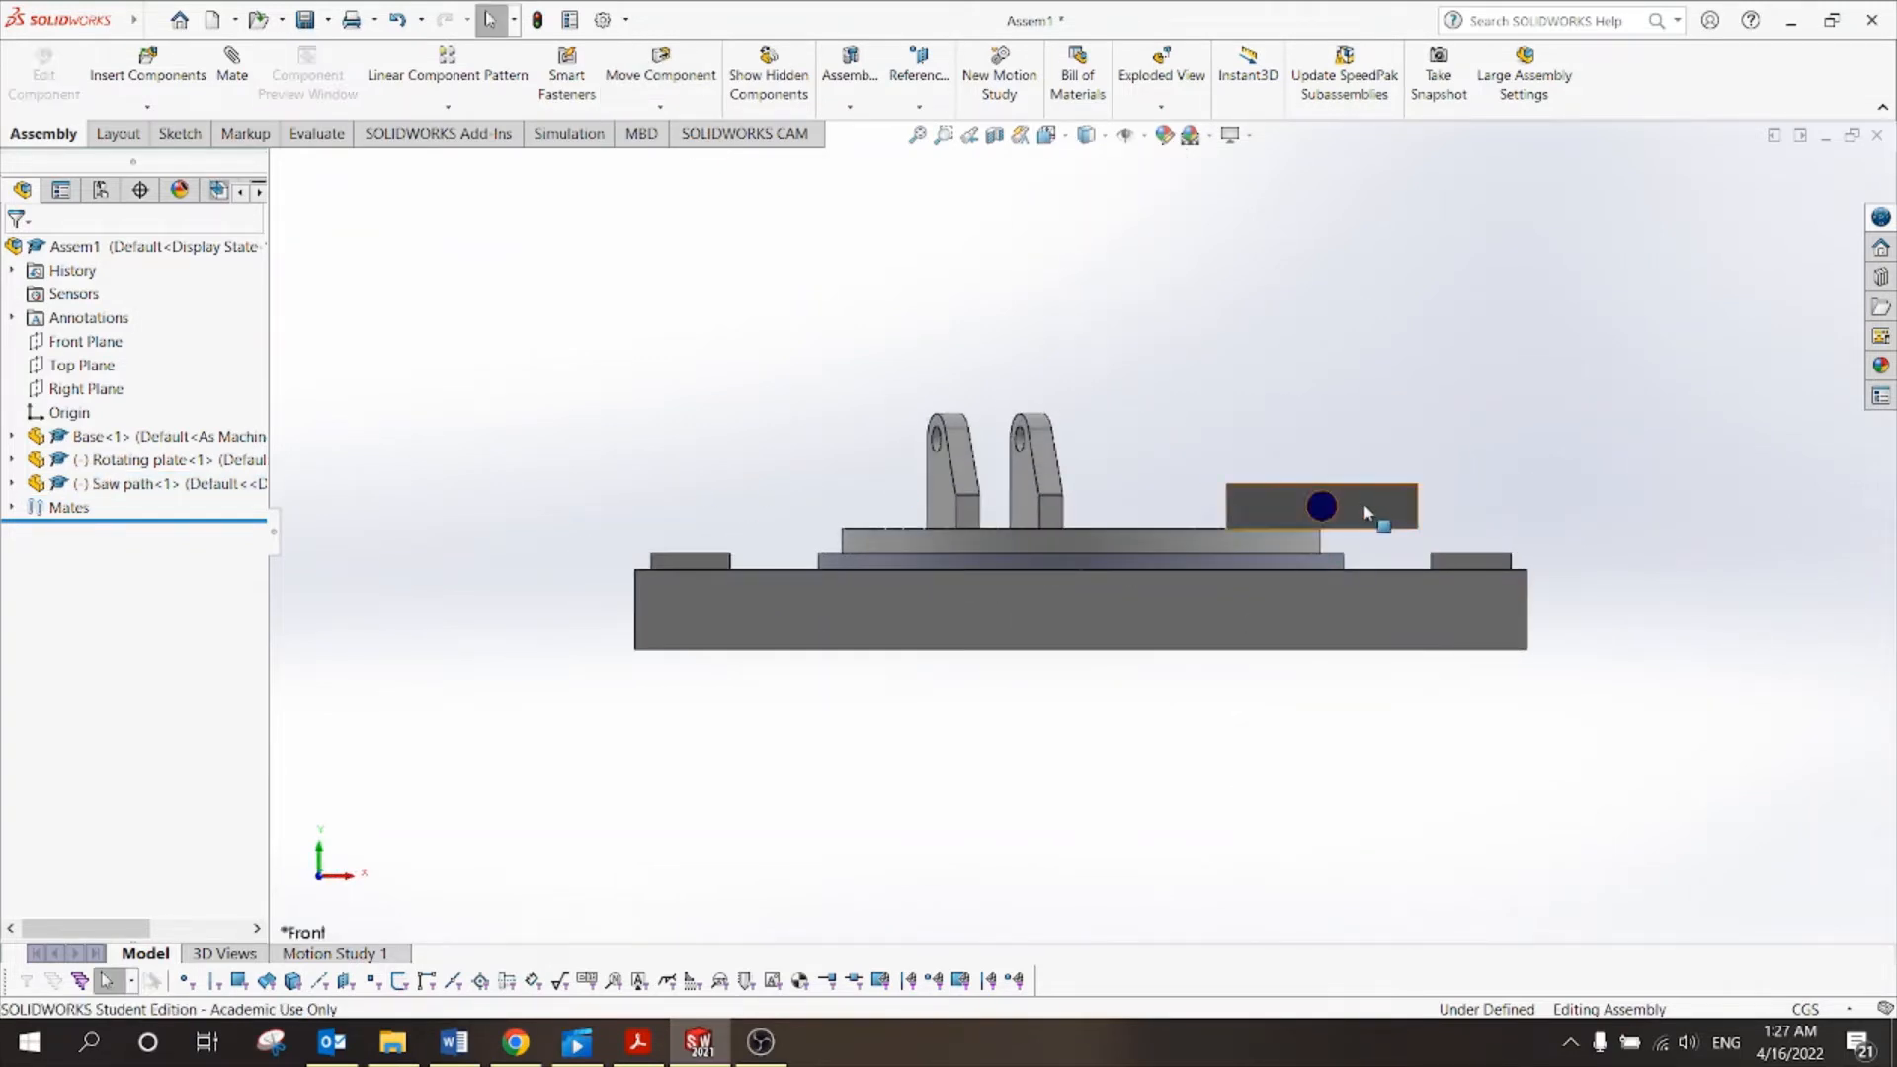
drag(1363, 509, 952, 525)
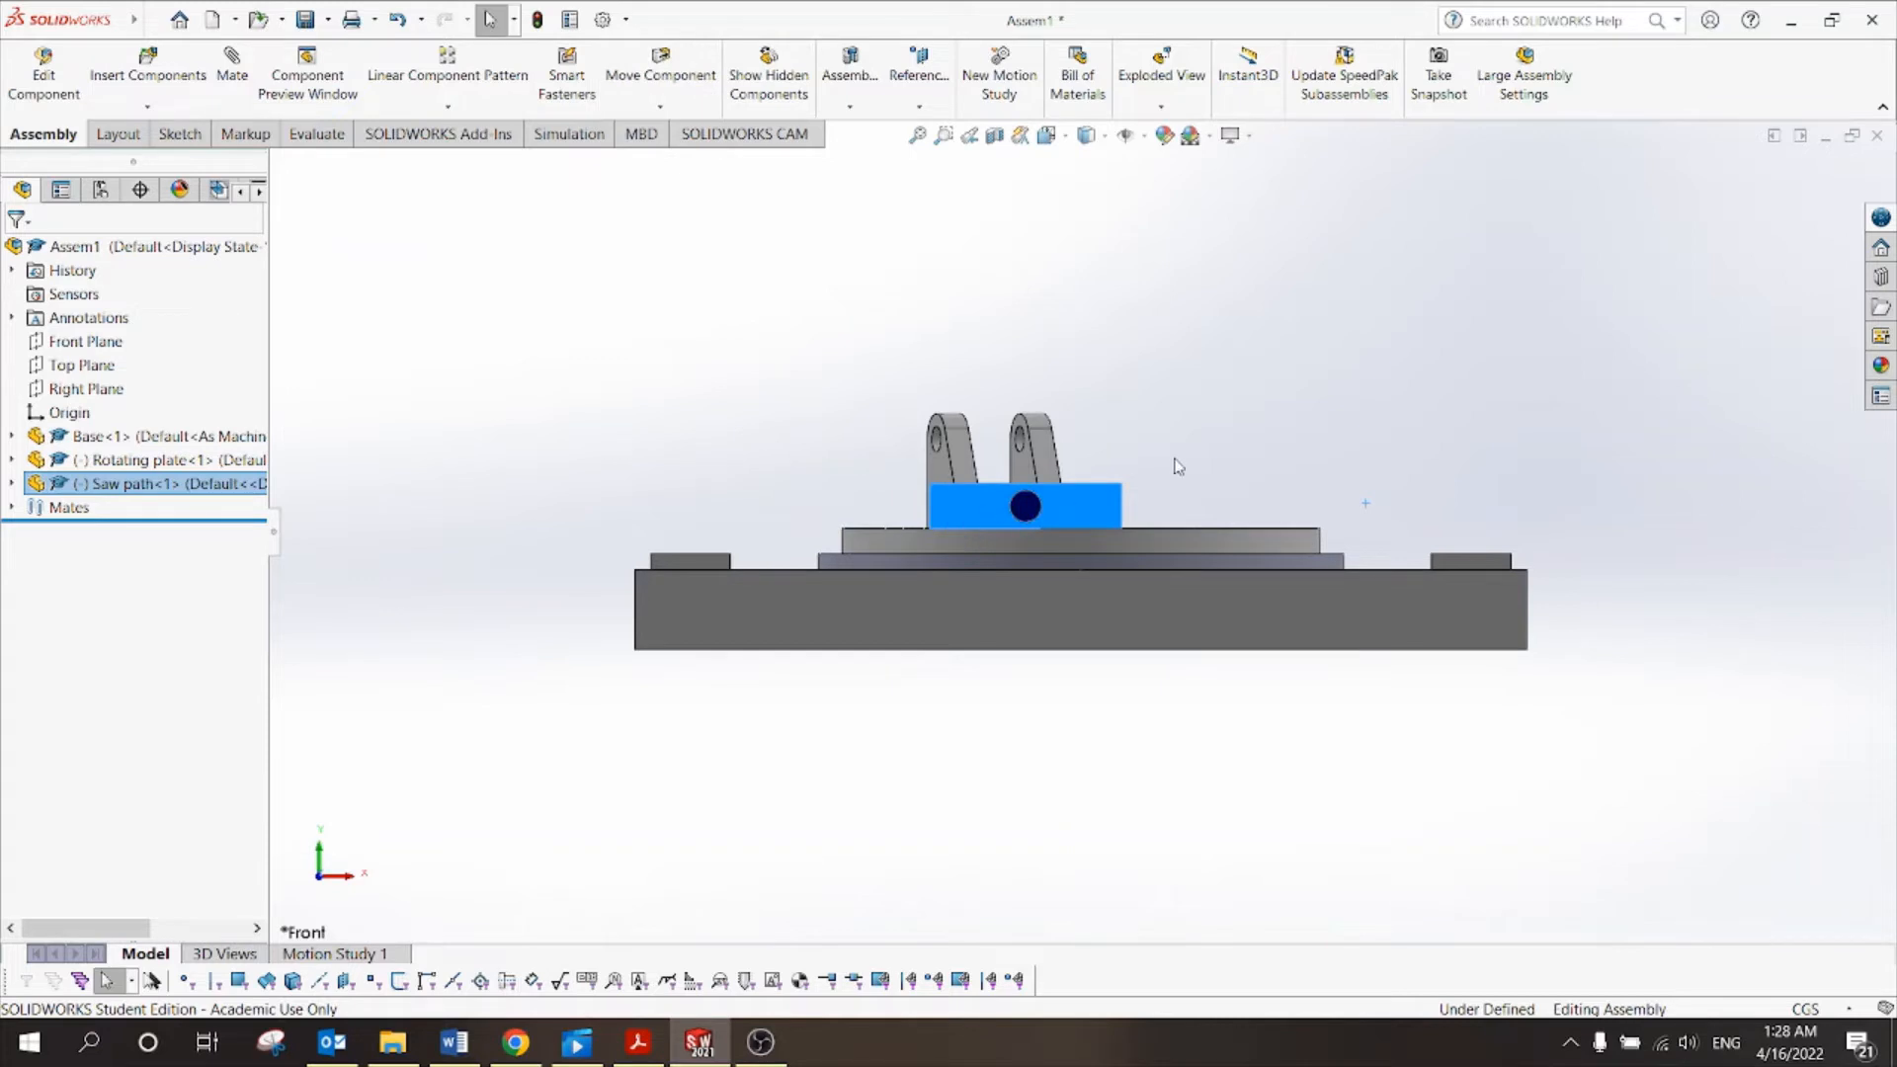
scroll(1176, 467, up, 3)
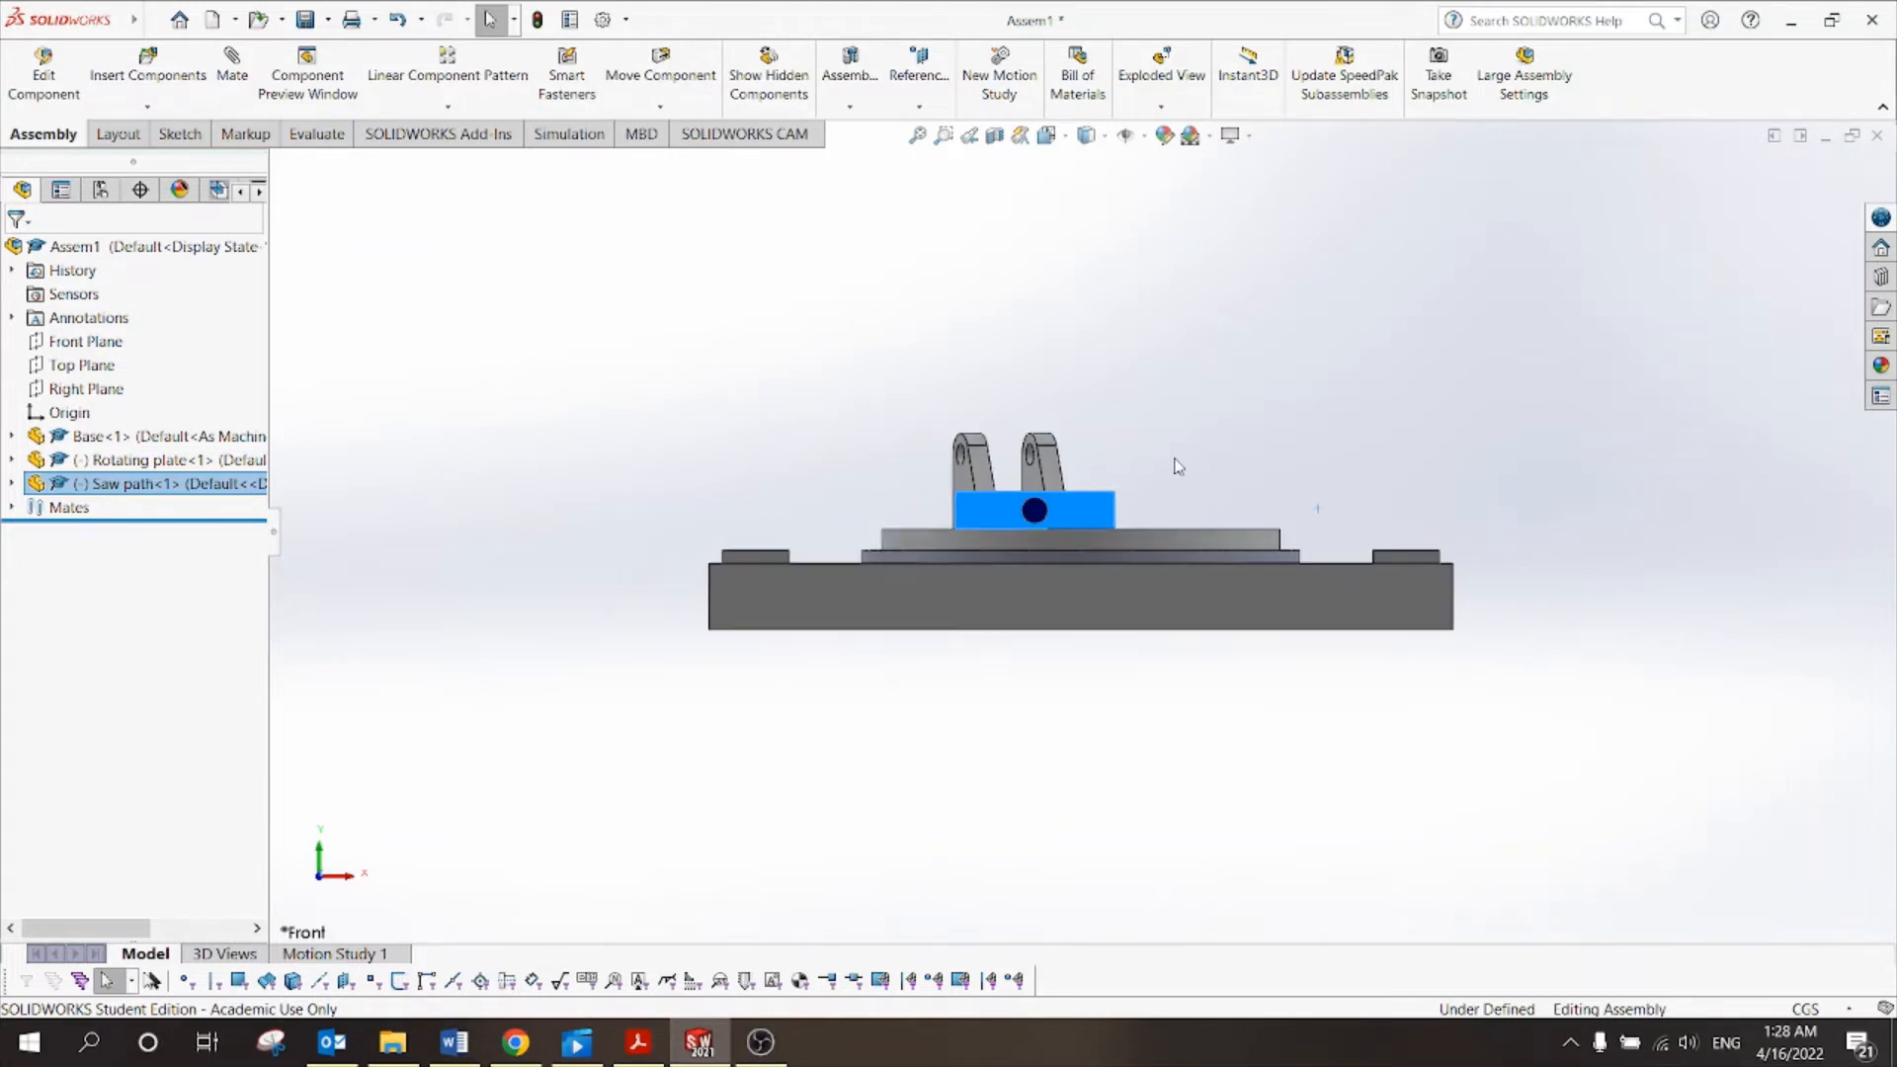
middle_drag(1176, 467, 1127, 632)
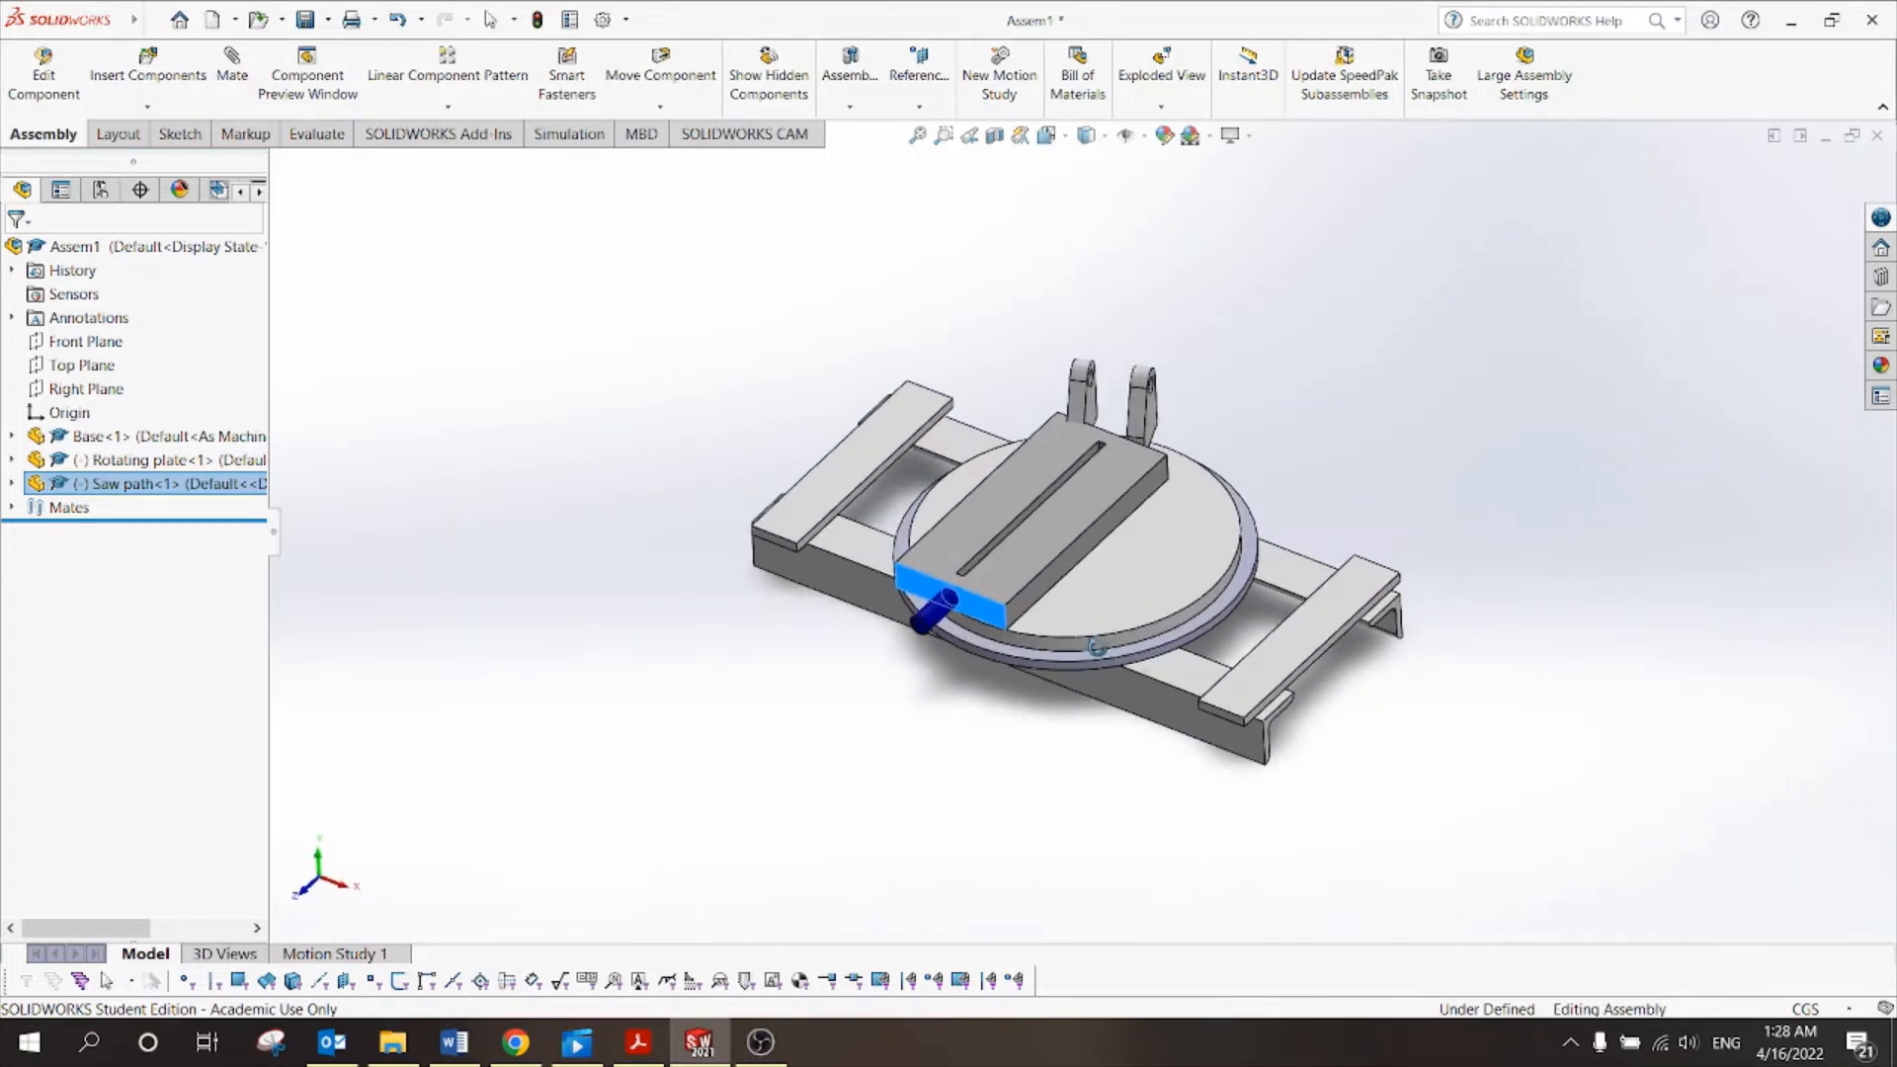
click(1315, 442)
middle_drag(1315, 442, 1402, 425)
scroll(1214, 457, down, 1)
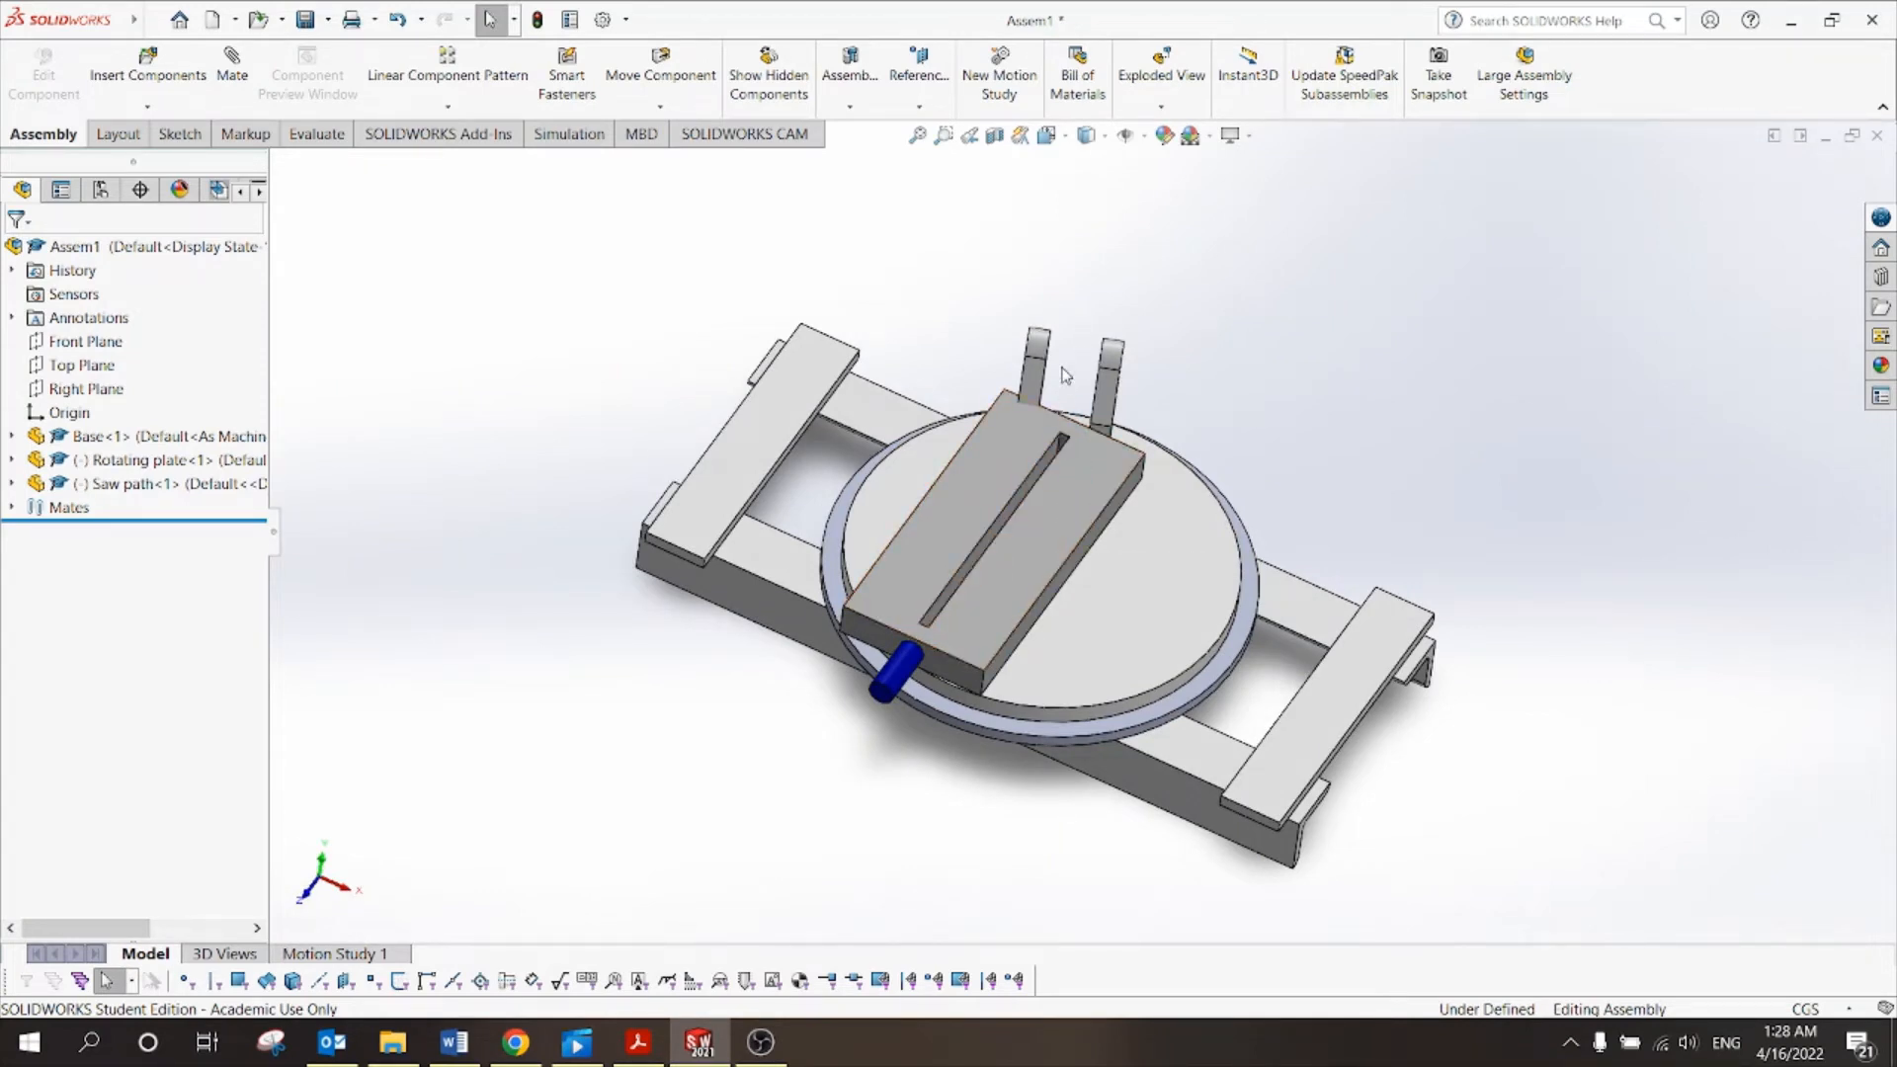
Scroll Tut 10.pdf up from the parts table toward Figure 1 of the finished saw machine.
click(640, 1043)
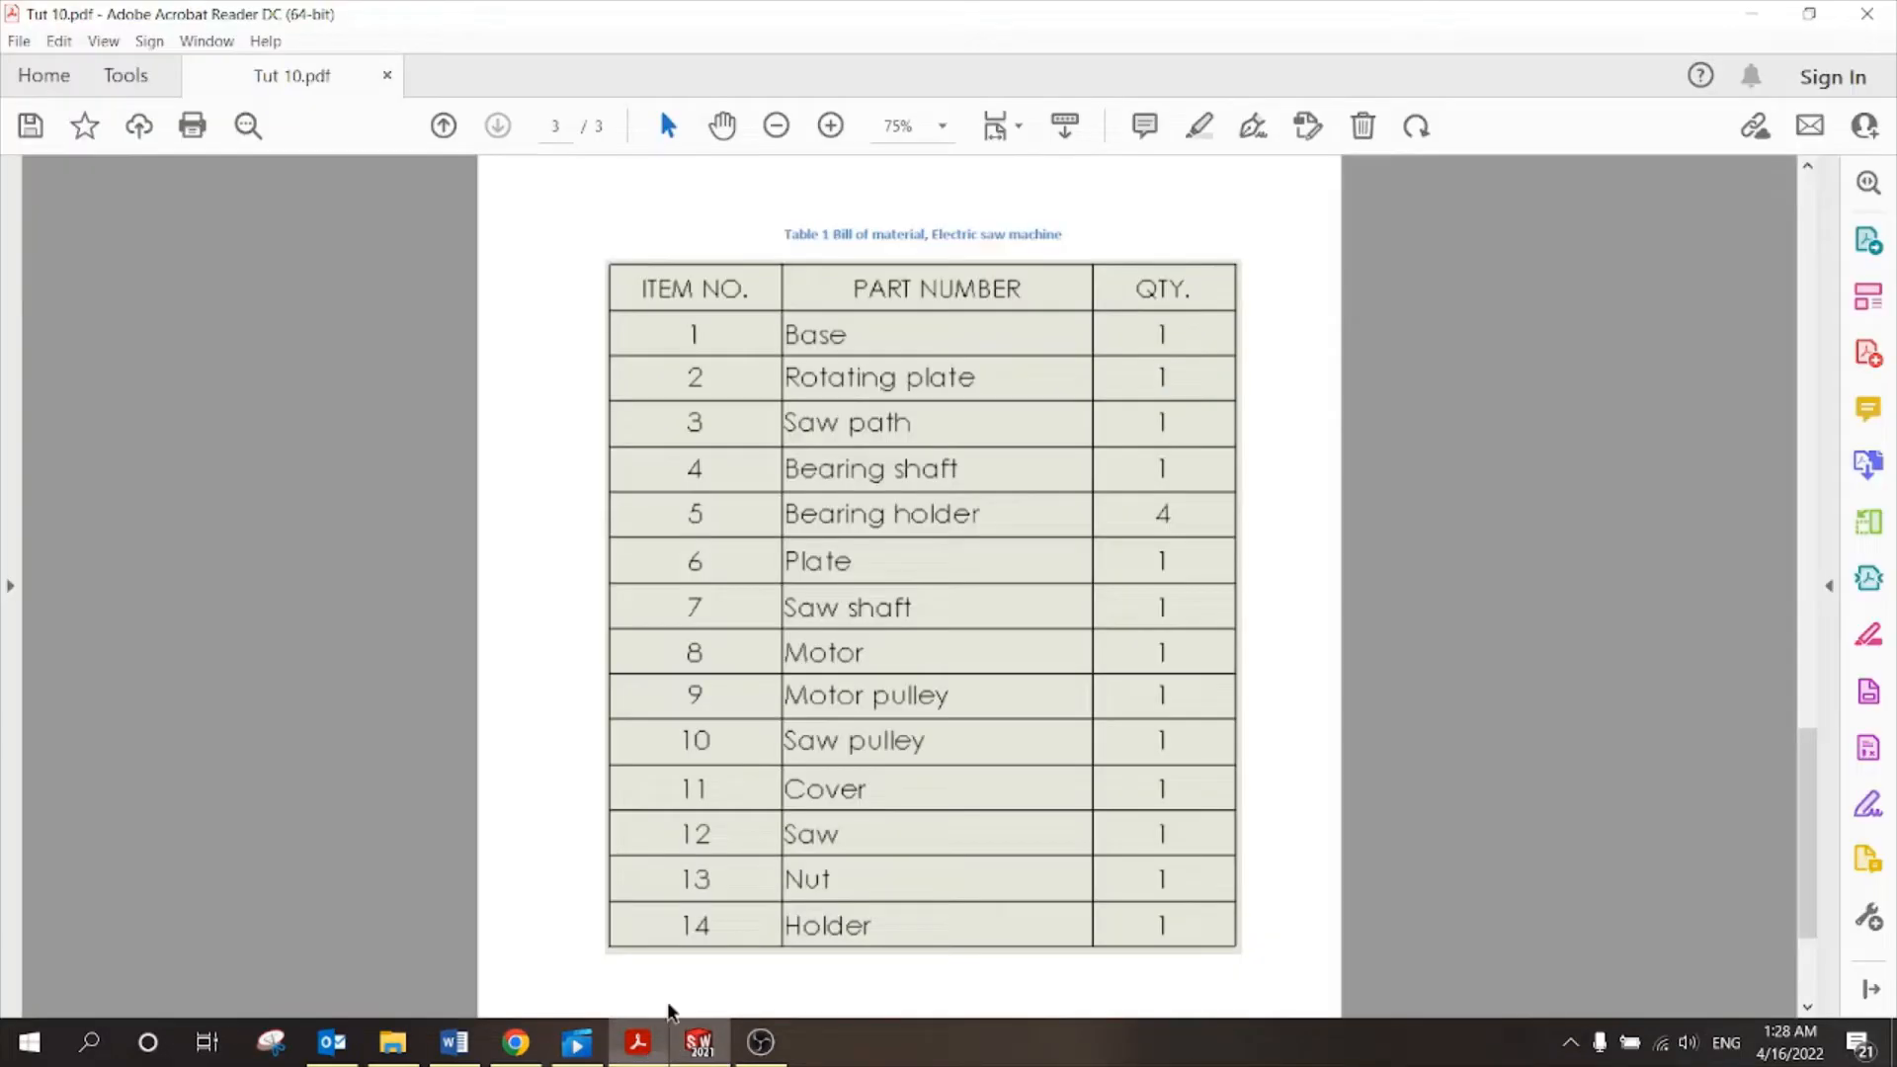
scroll(930, 538, up, 15)
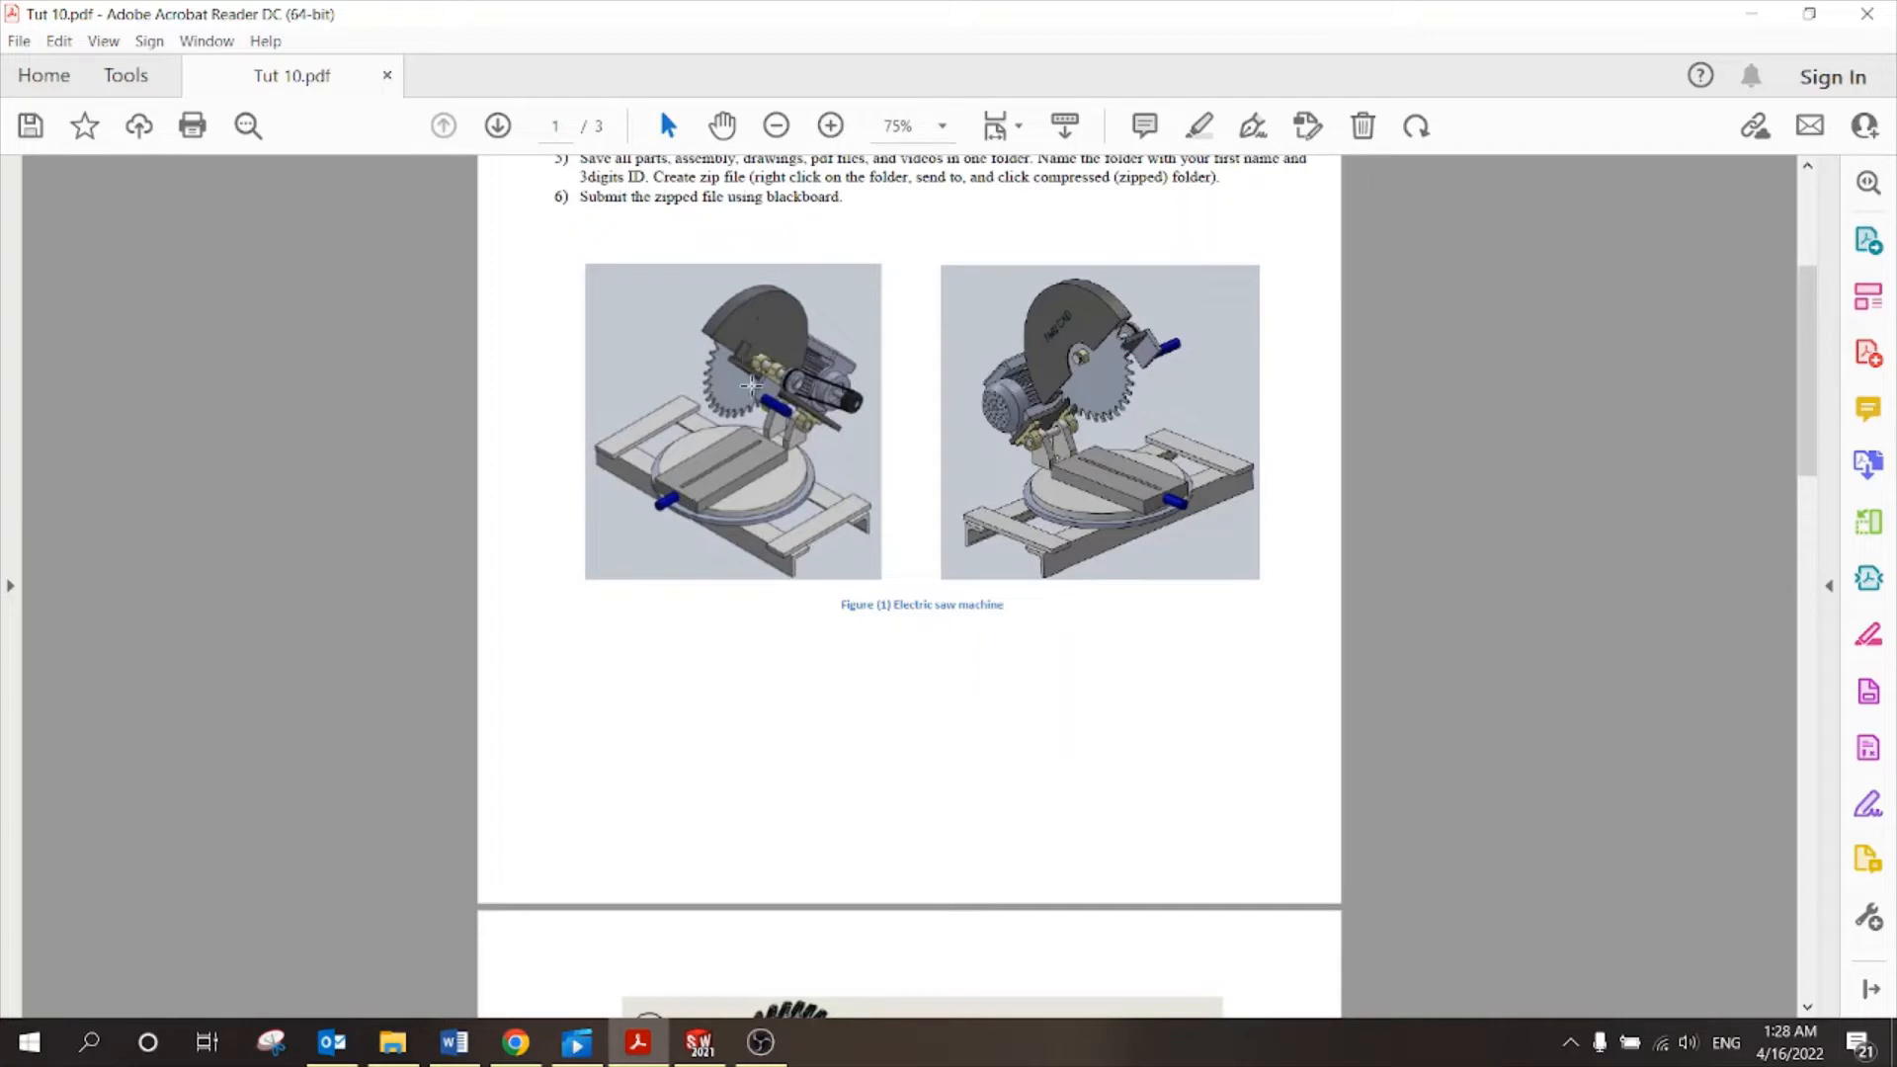
Inspect the bracket lug faces, then slide the saw path block toward the plate's left edge.
click(701, 1042)
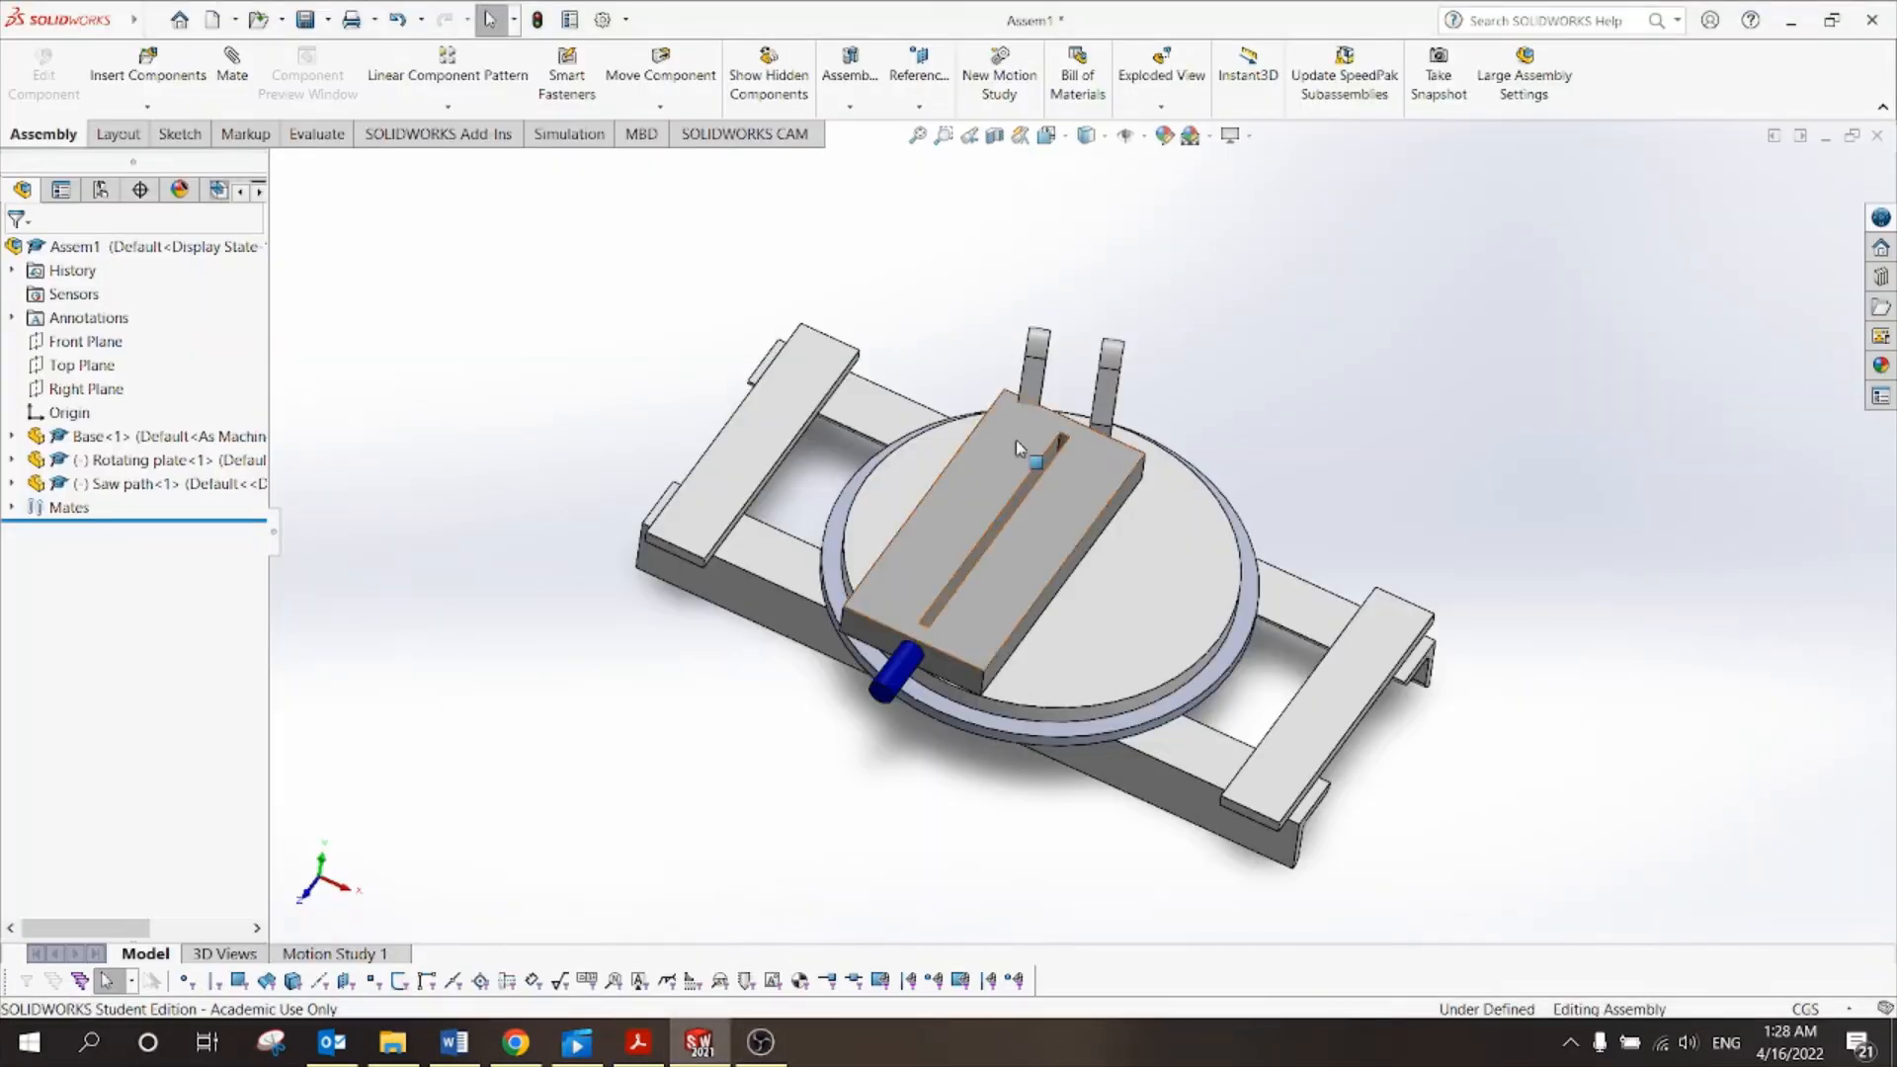
middle_drag(1200, 312, 1098, 294)
scroll(1113, 507, down, 5)
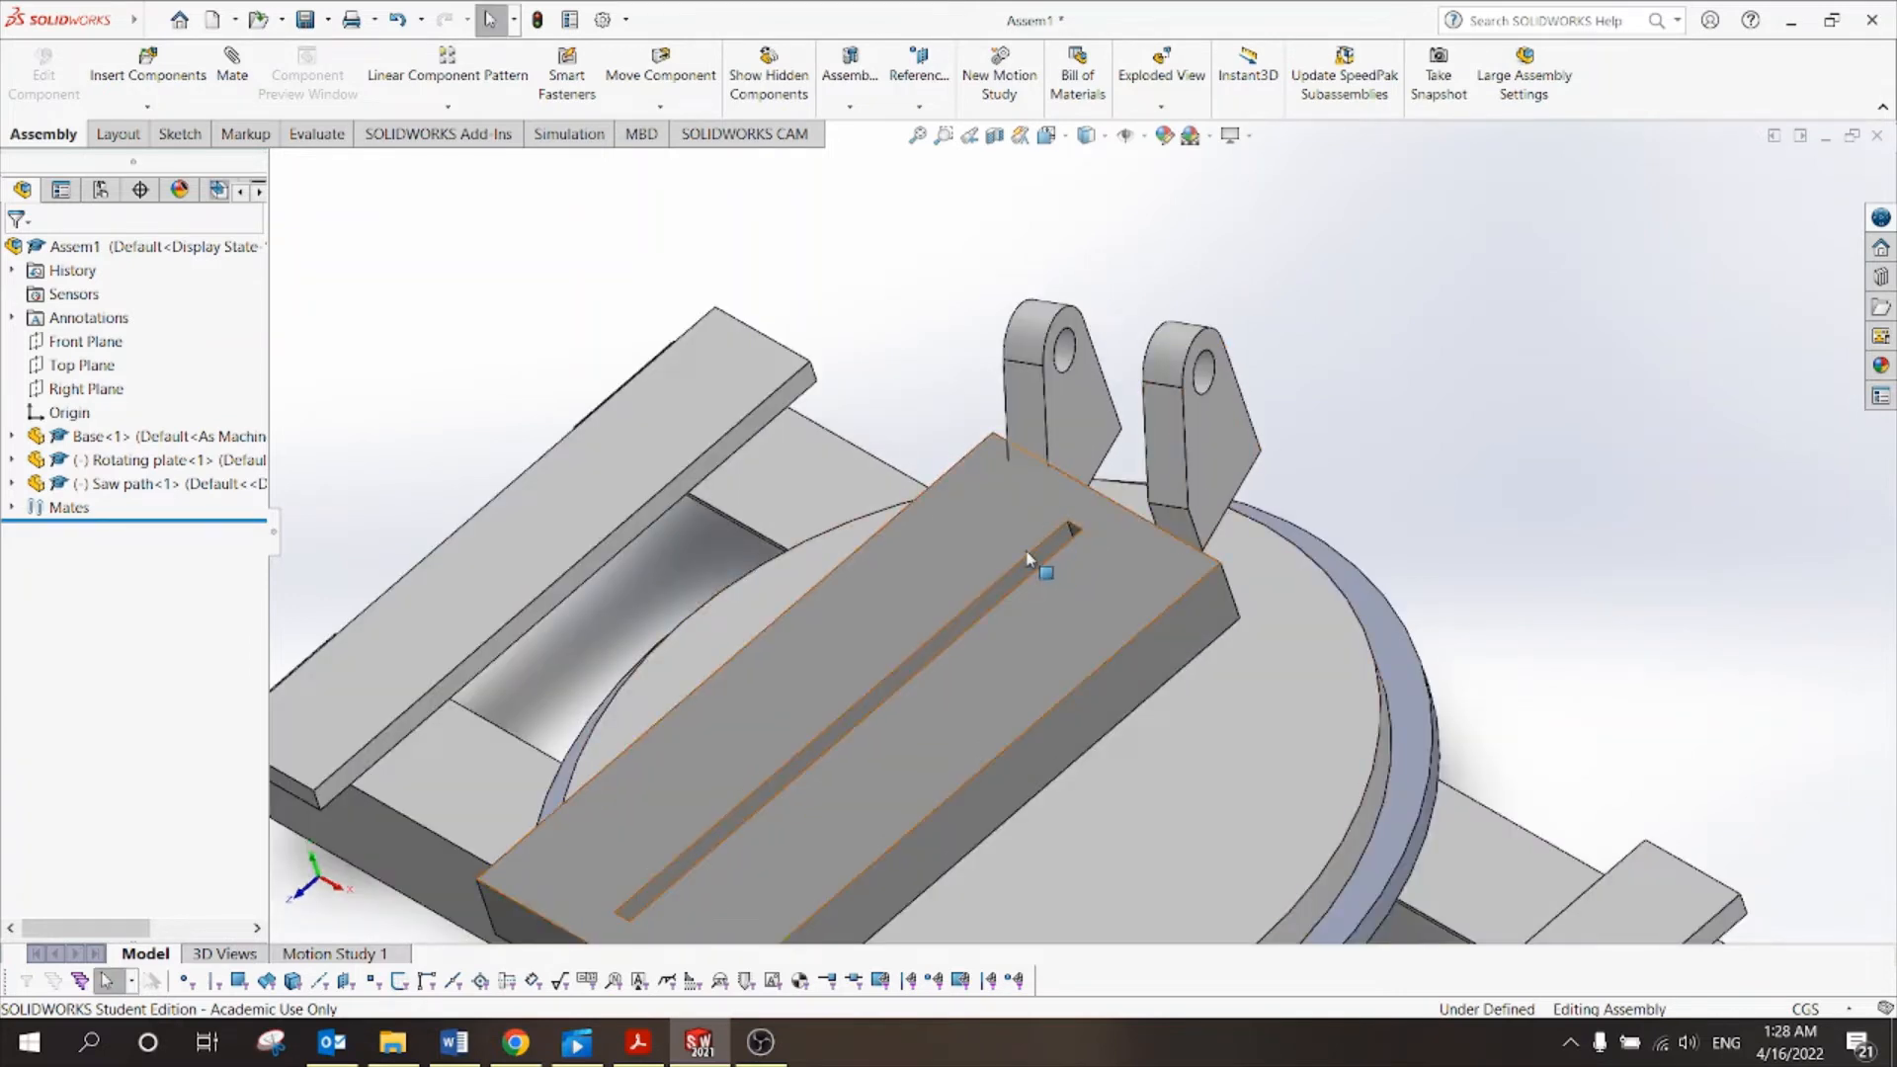
scroll(1080, 529, up, 2)
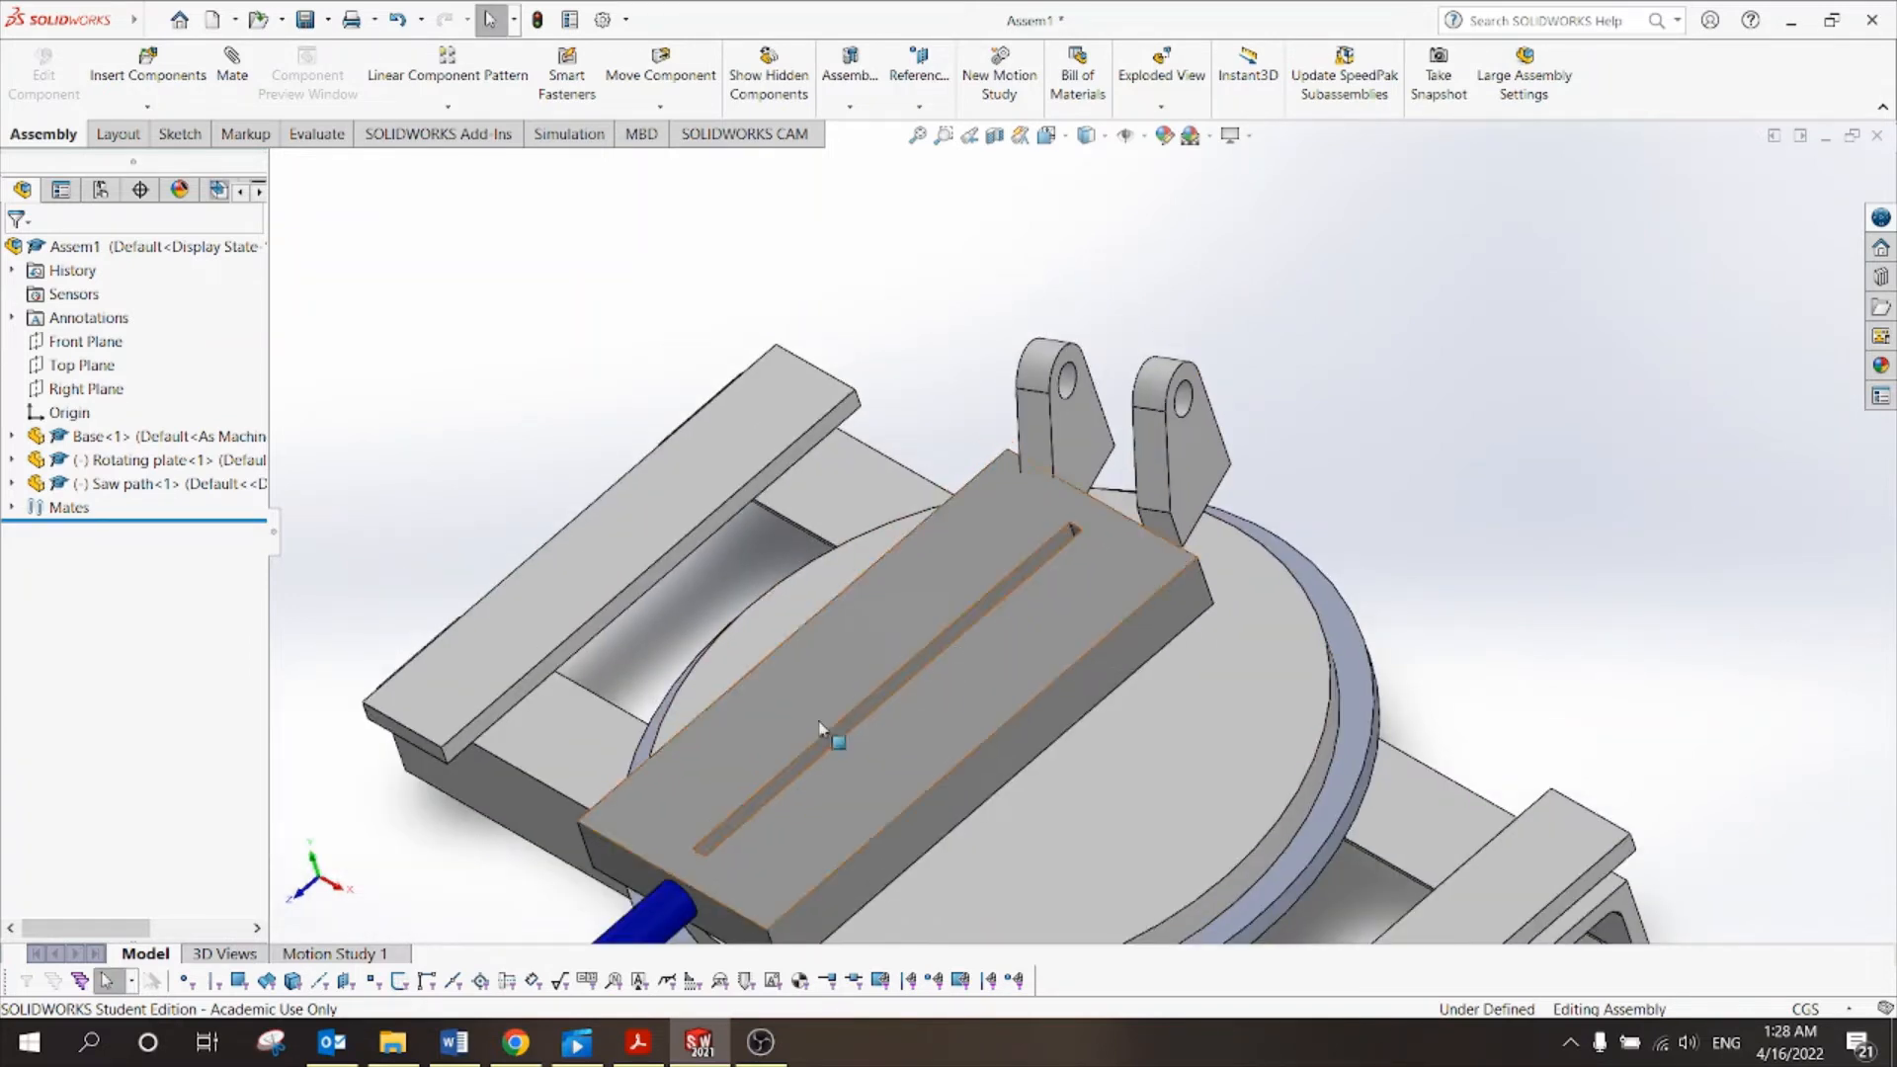
click(1084, 434)
middle_drag(1147, 309, 1175, 402)
click(1139, 436)
click(1309, 512)
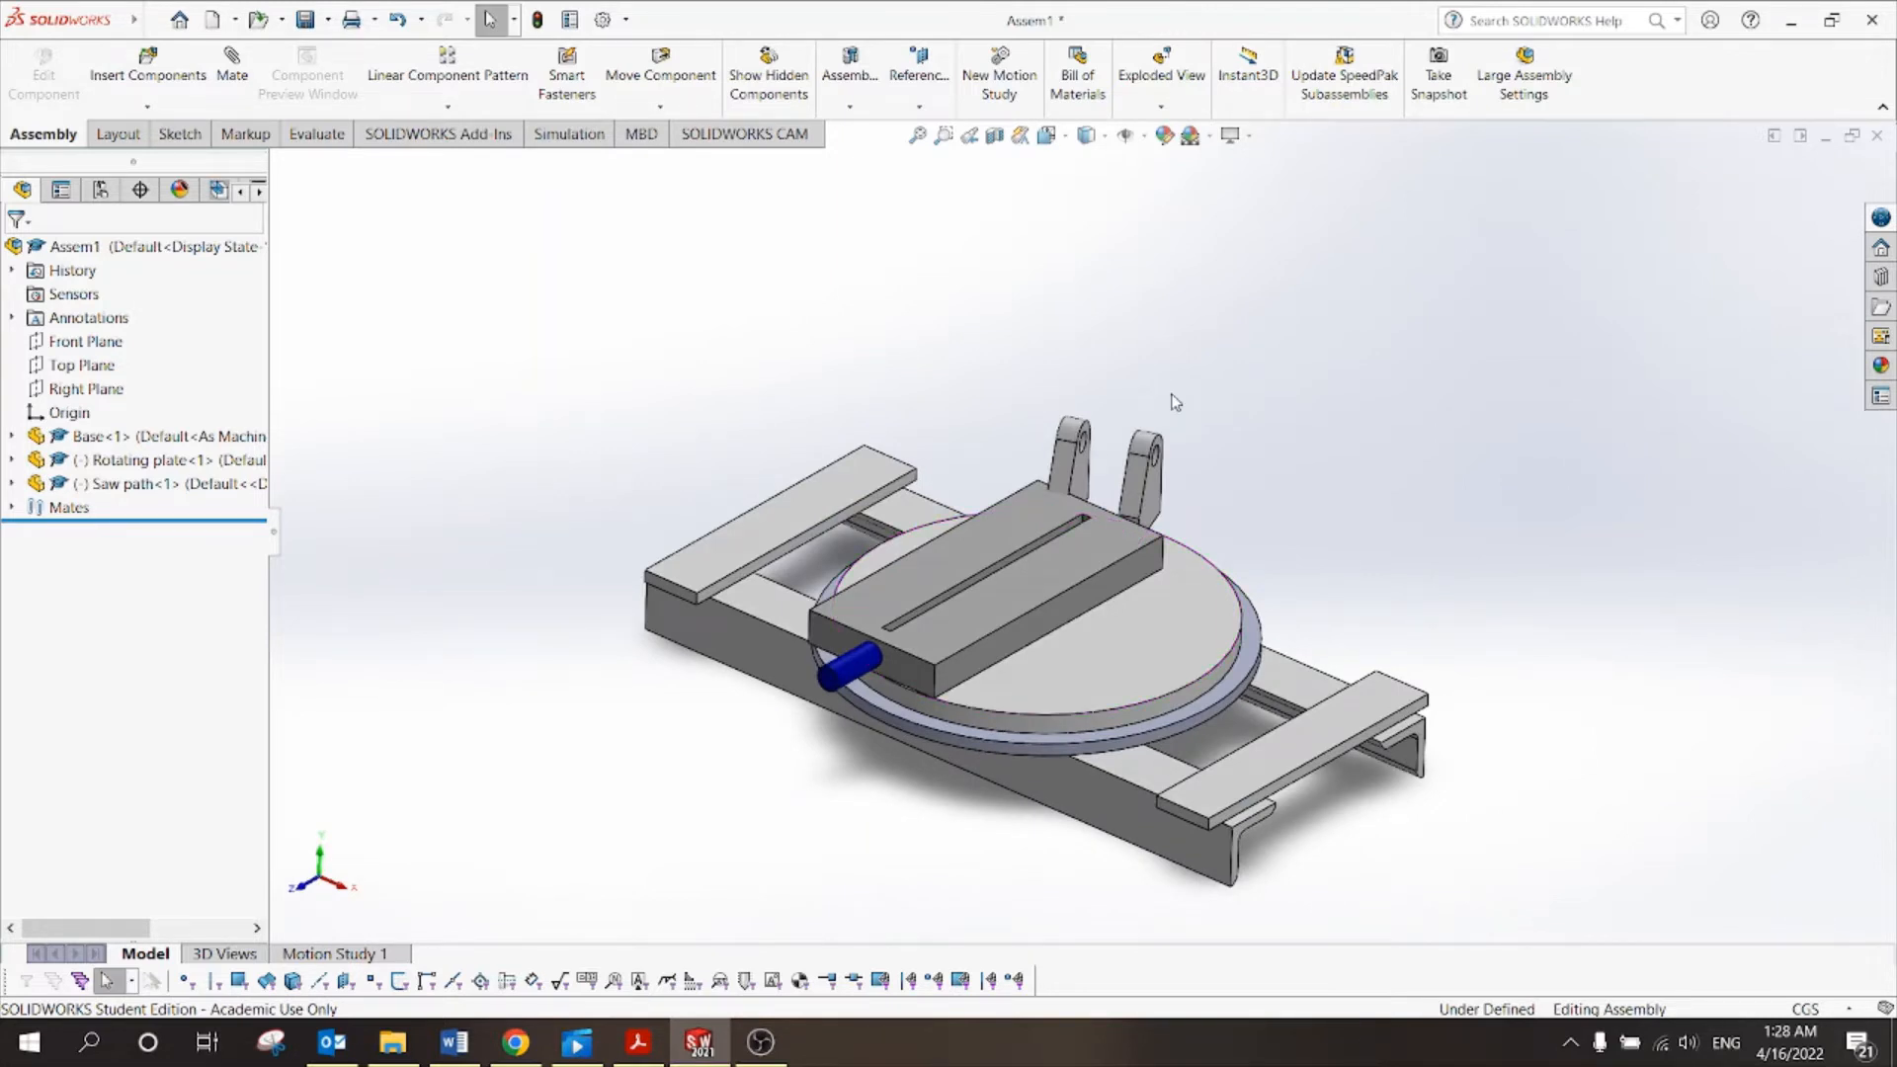
drag(1028, 538, 907, 343)
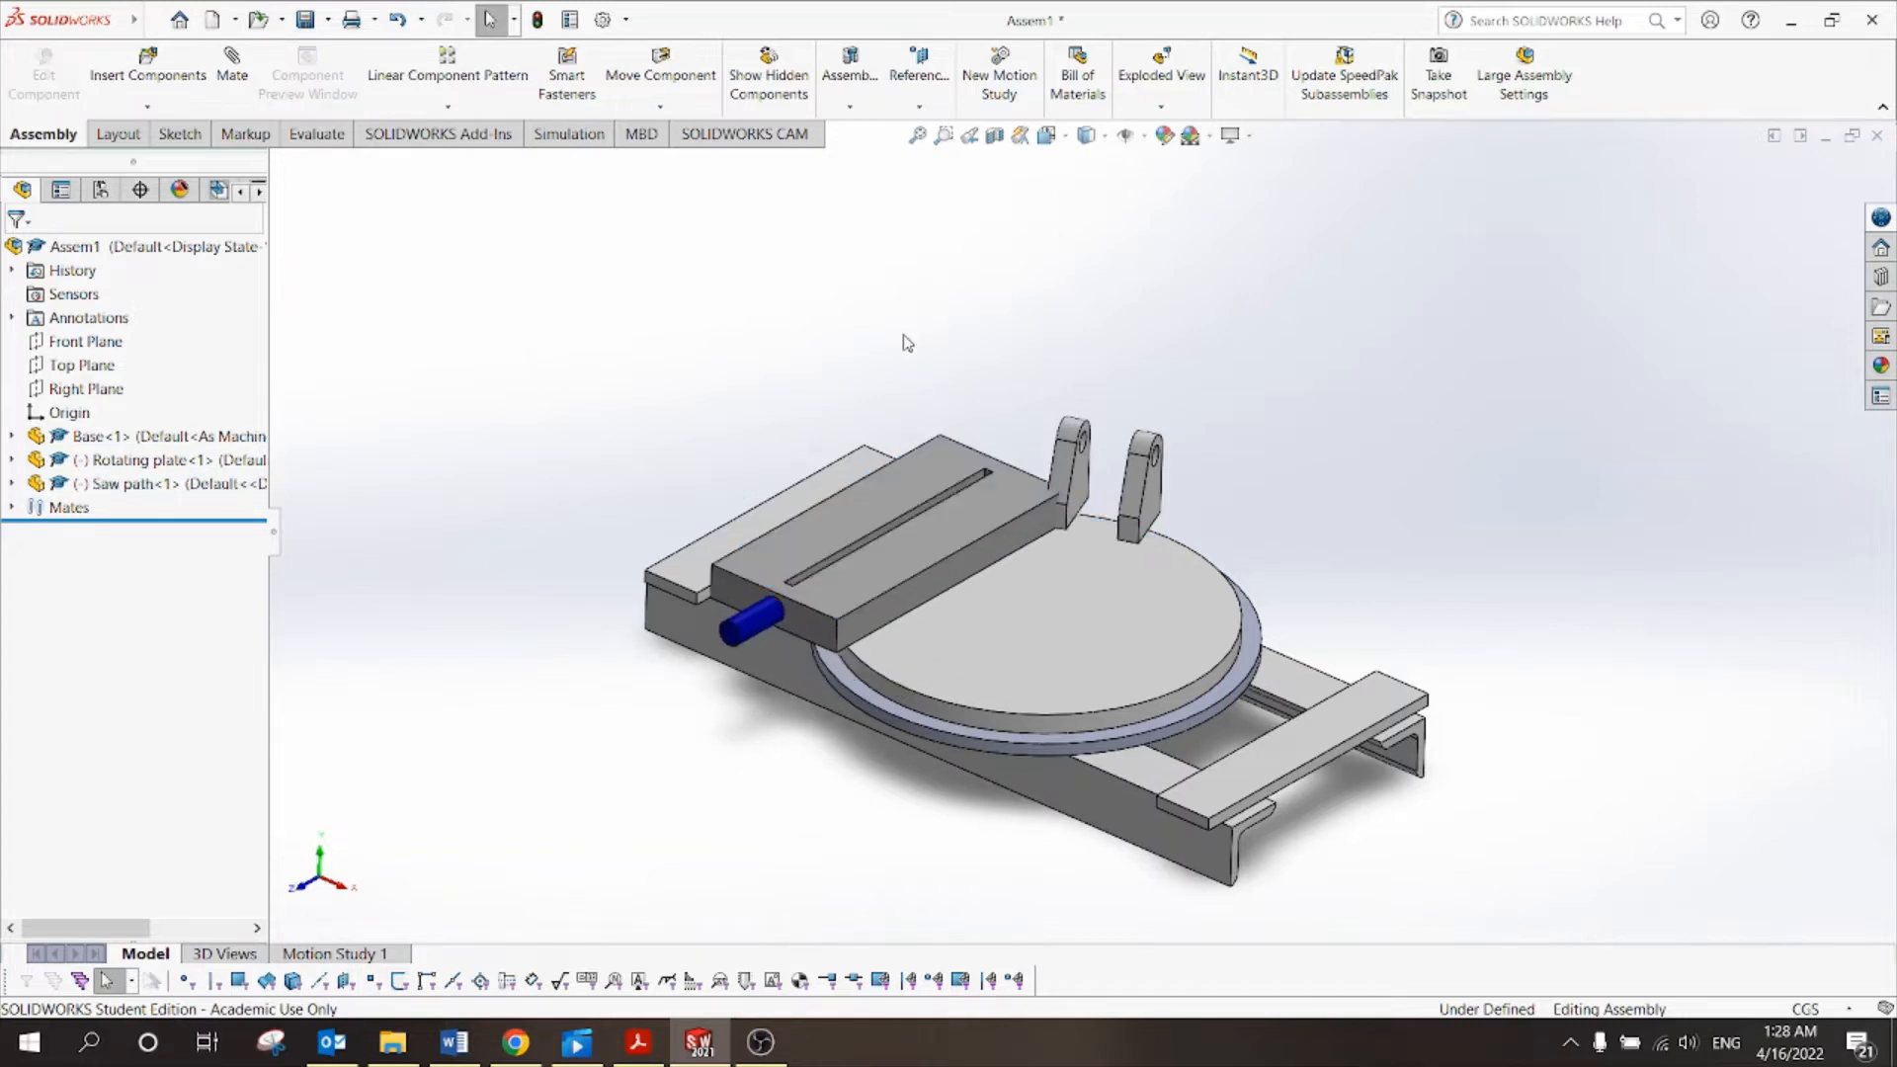
click(236, 67)
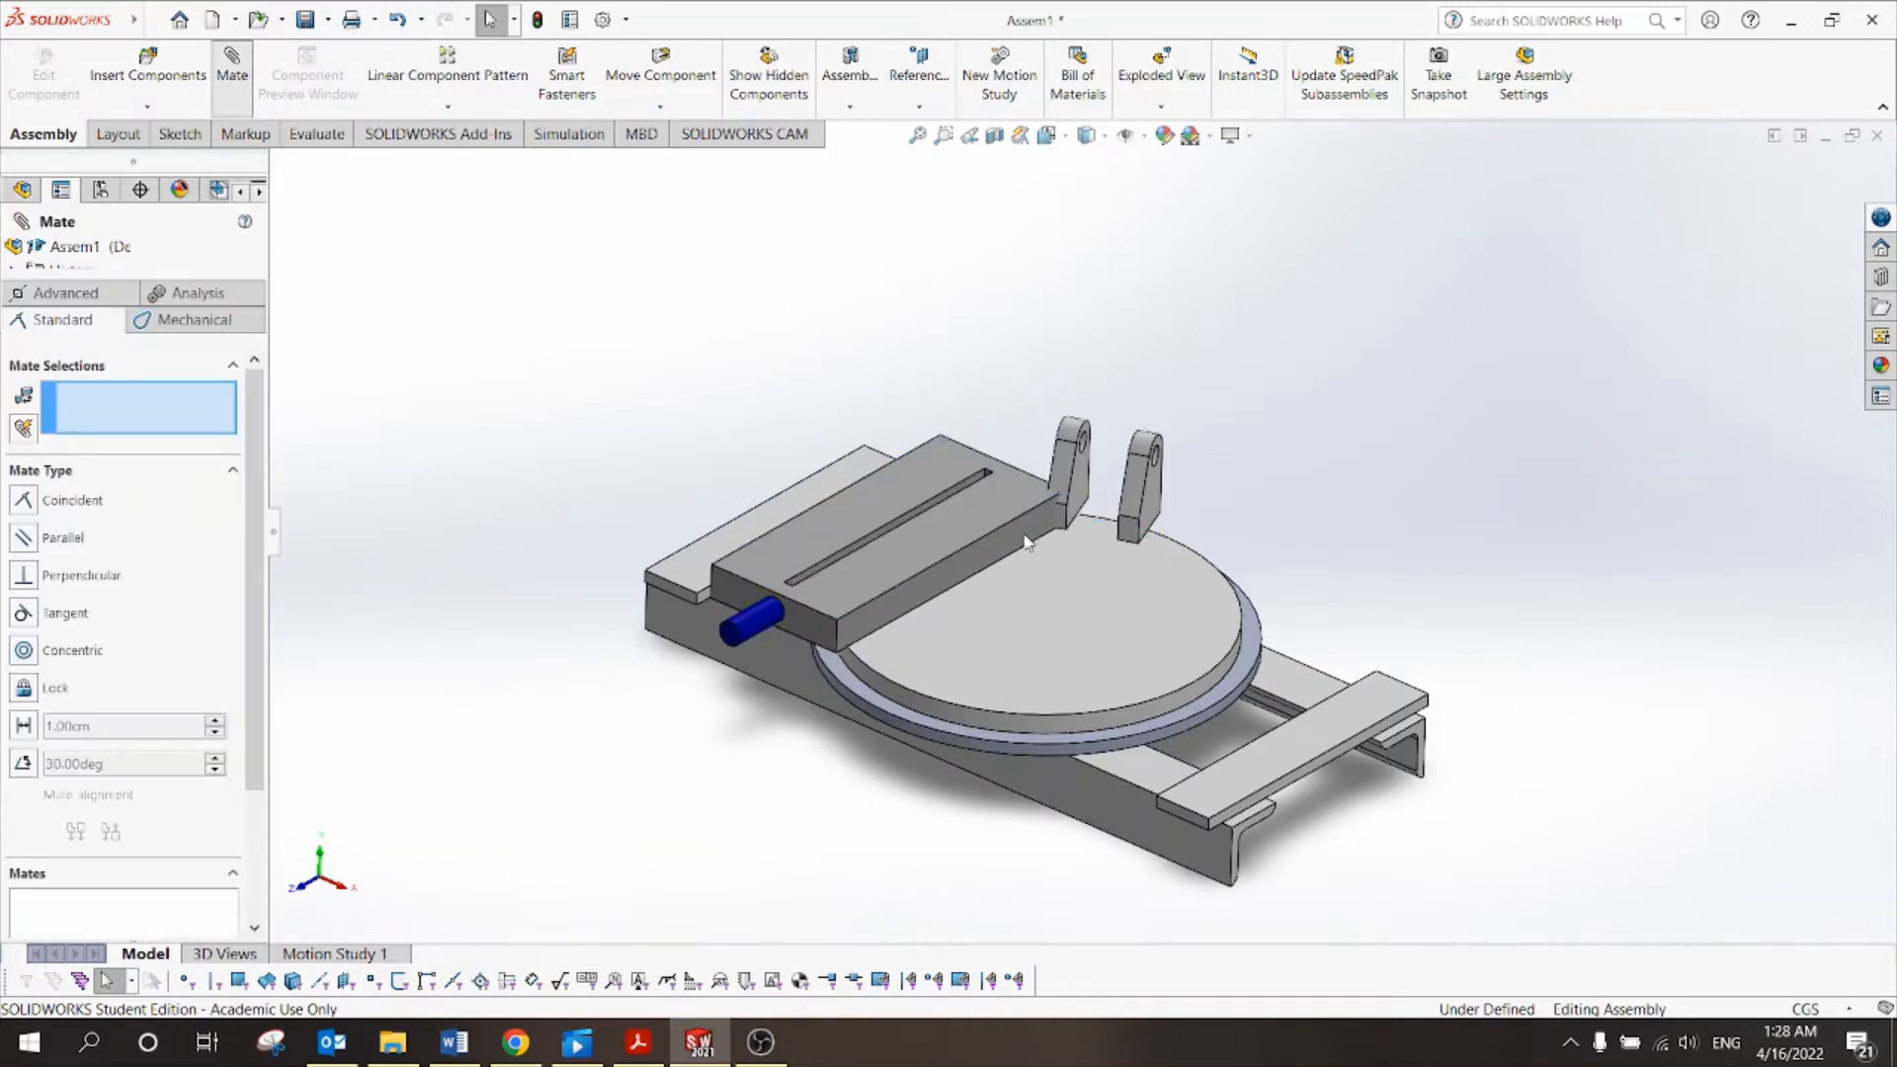
Mate the saw path's long side face coincident with the bracket lug face.
scroll(1033, 544, down, 3)
click(1056, 518)
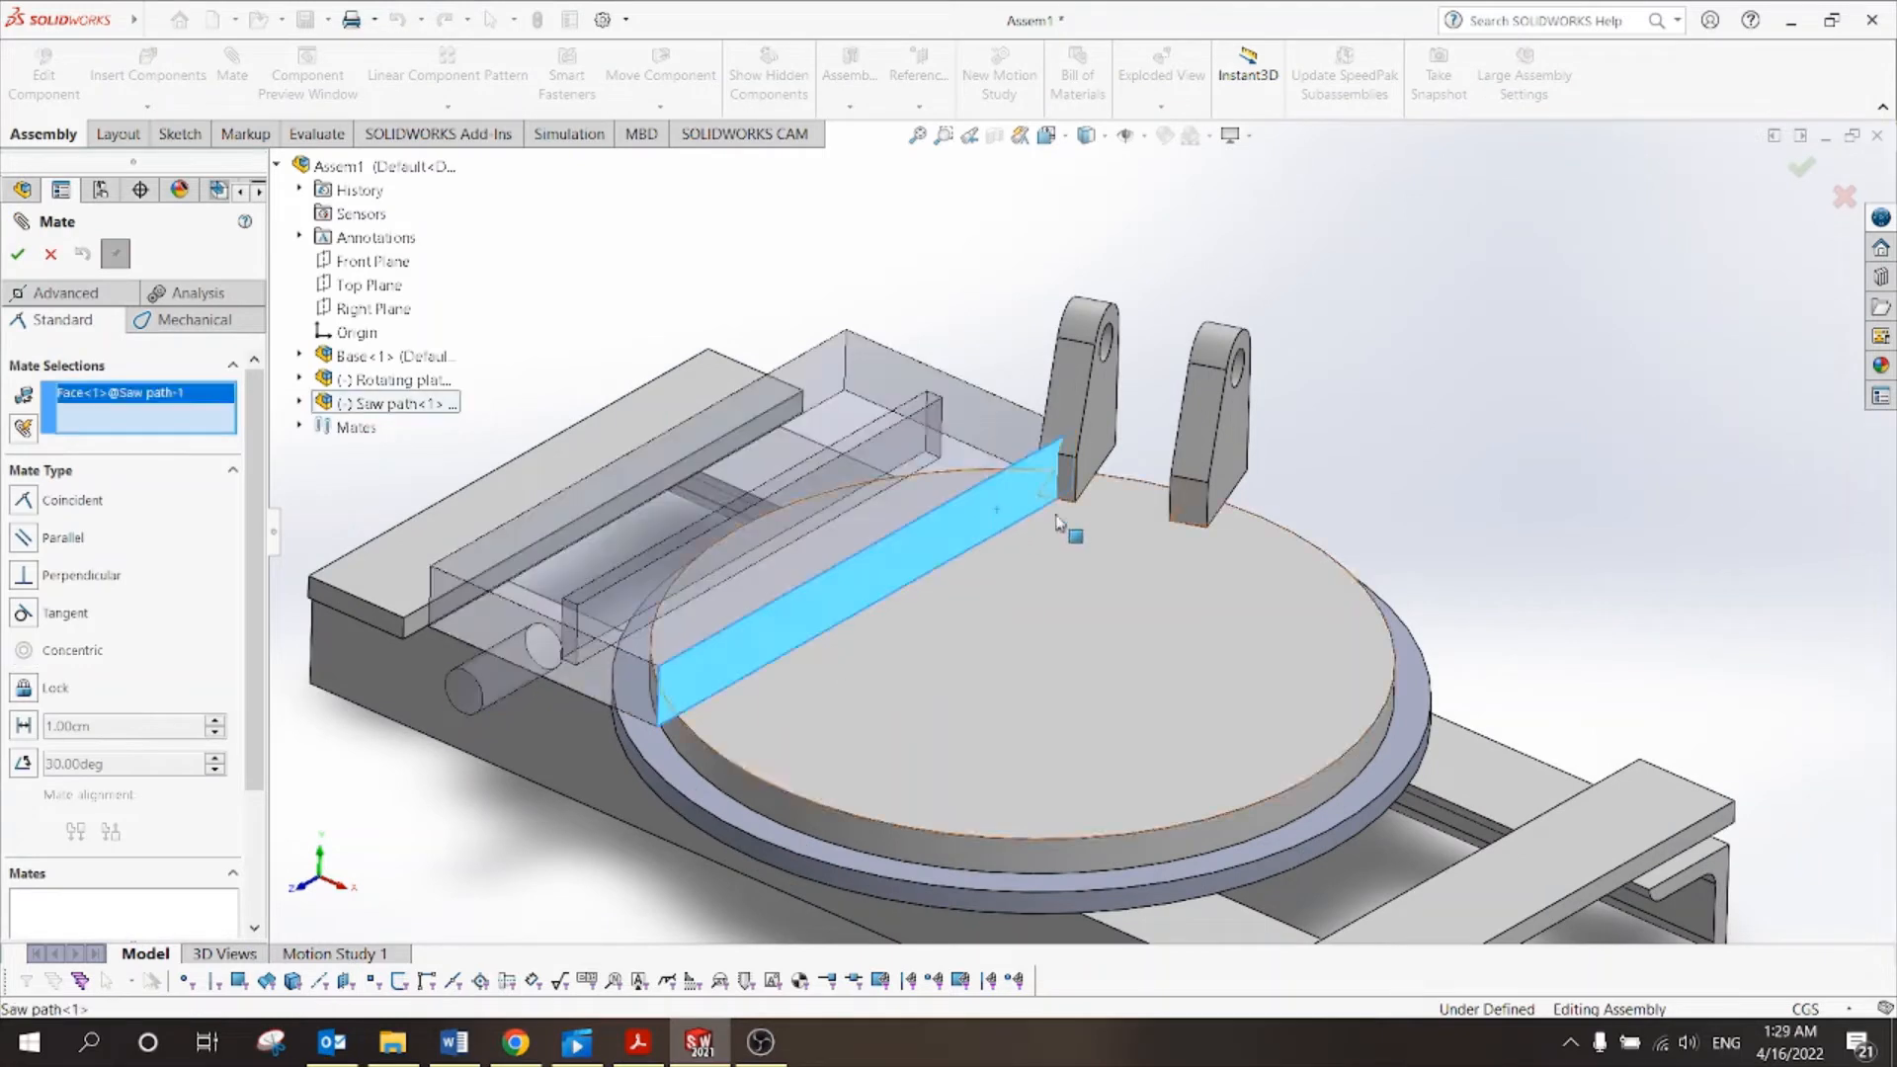
click(1237, 456)
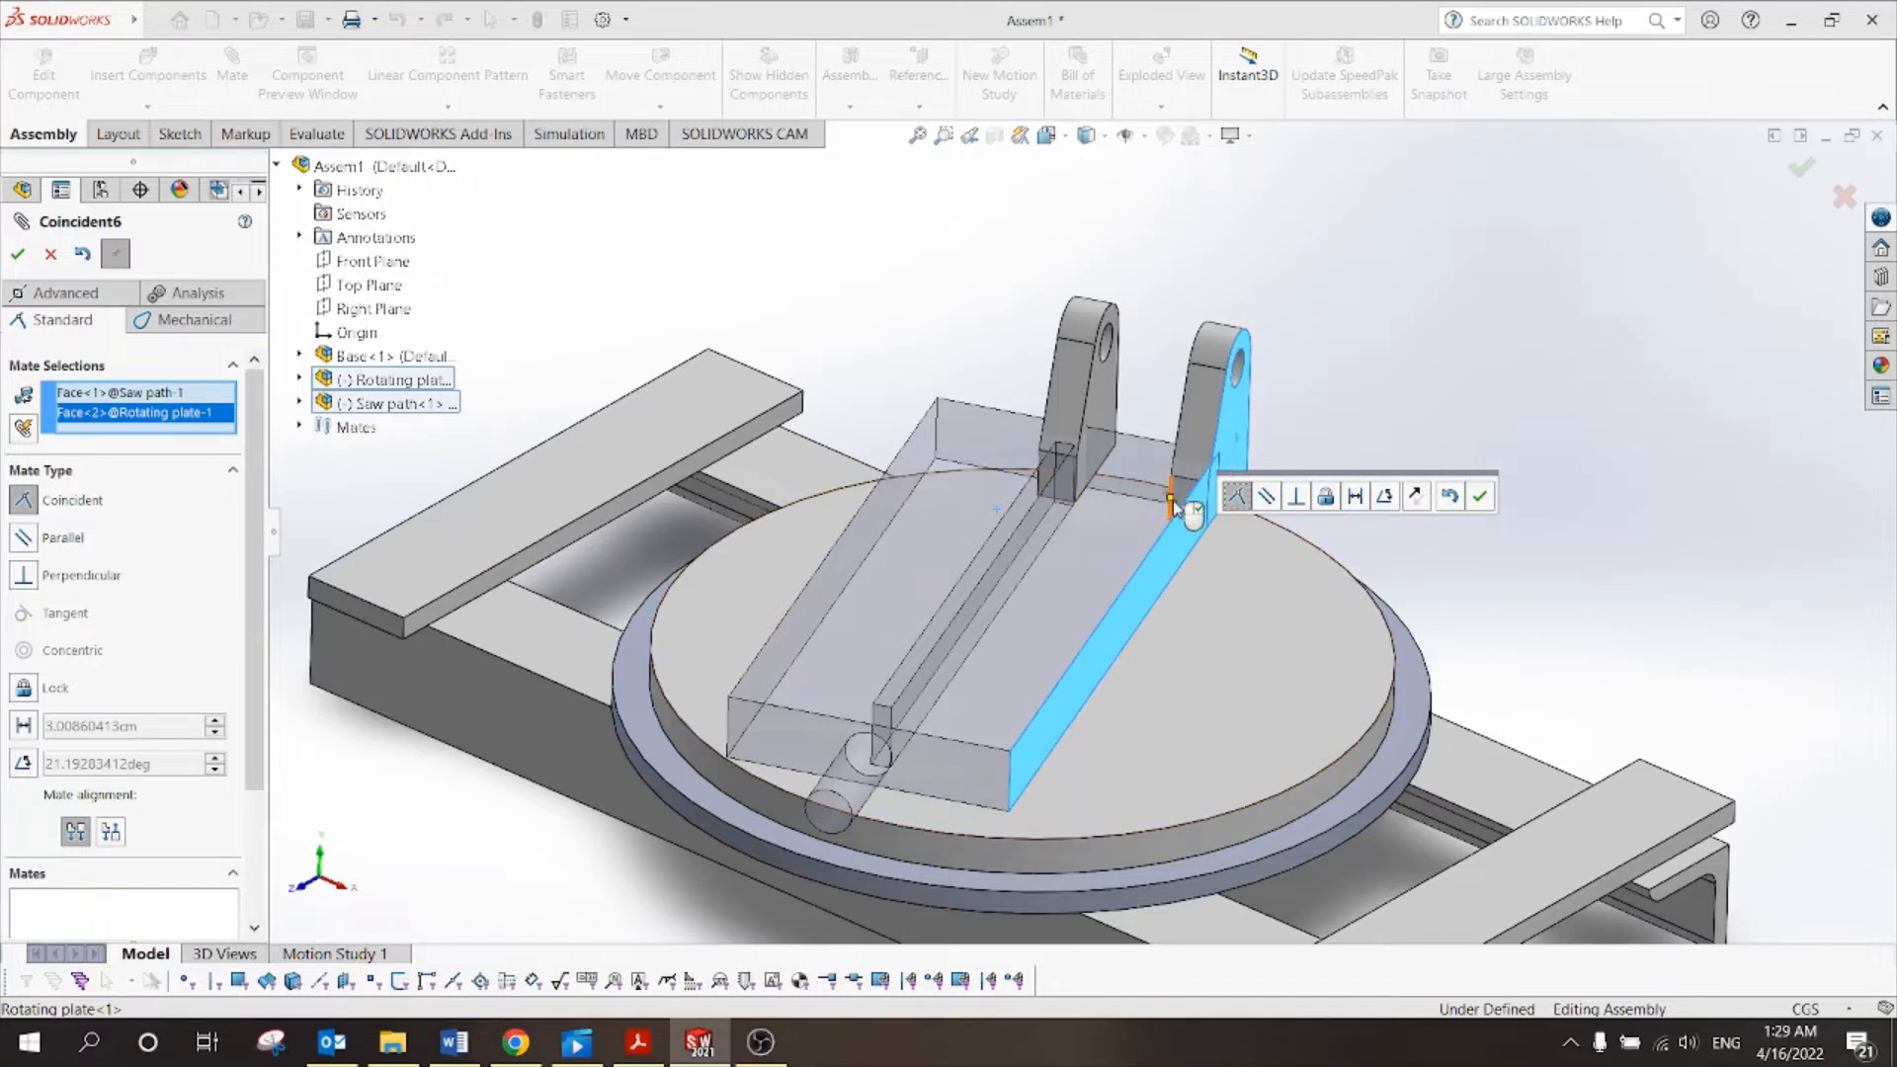
click(1480, 497)
Drag the rotating plate to confirm it still turns with the saw path attached.
click(1052, 583)
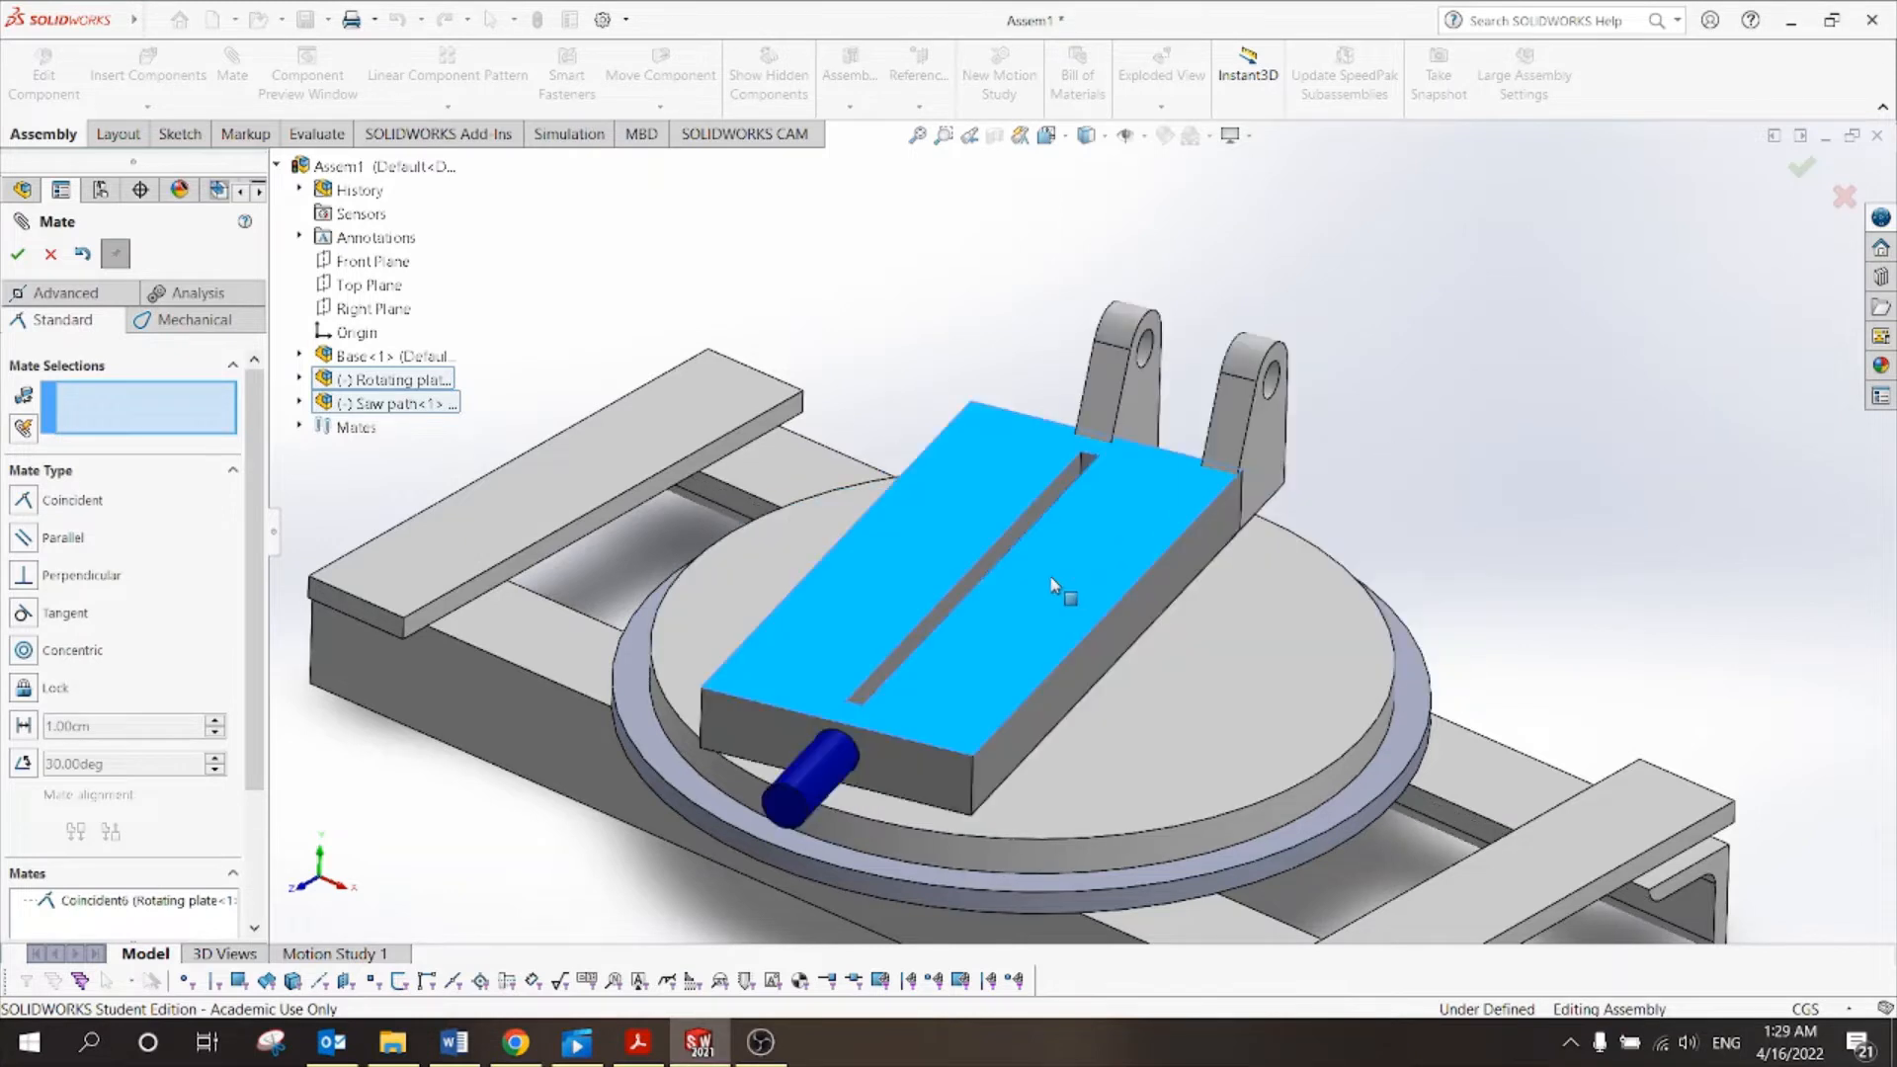
drag(1052, 583, 1103, 546)
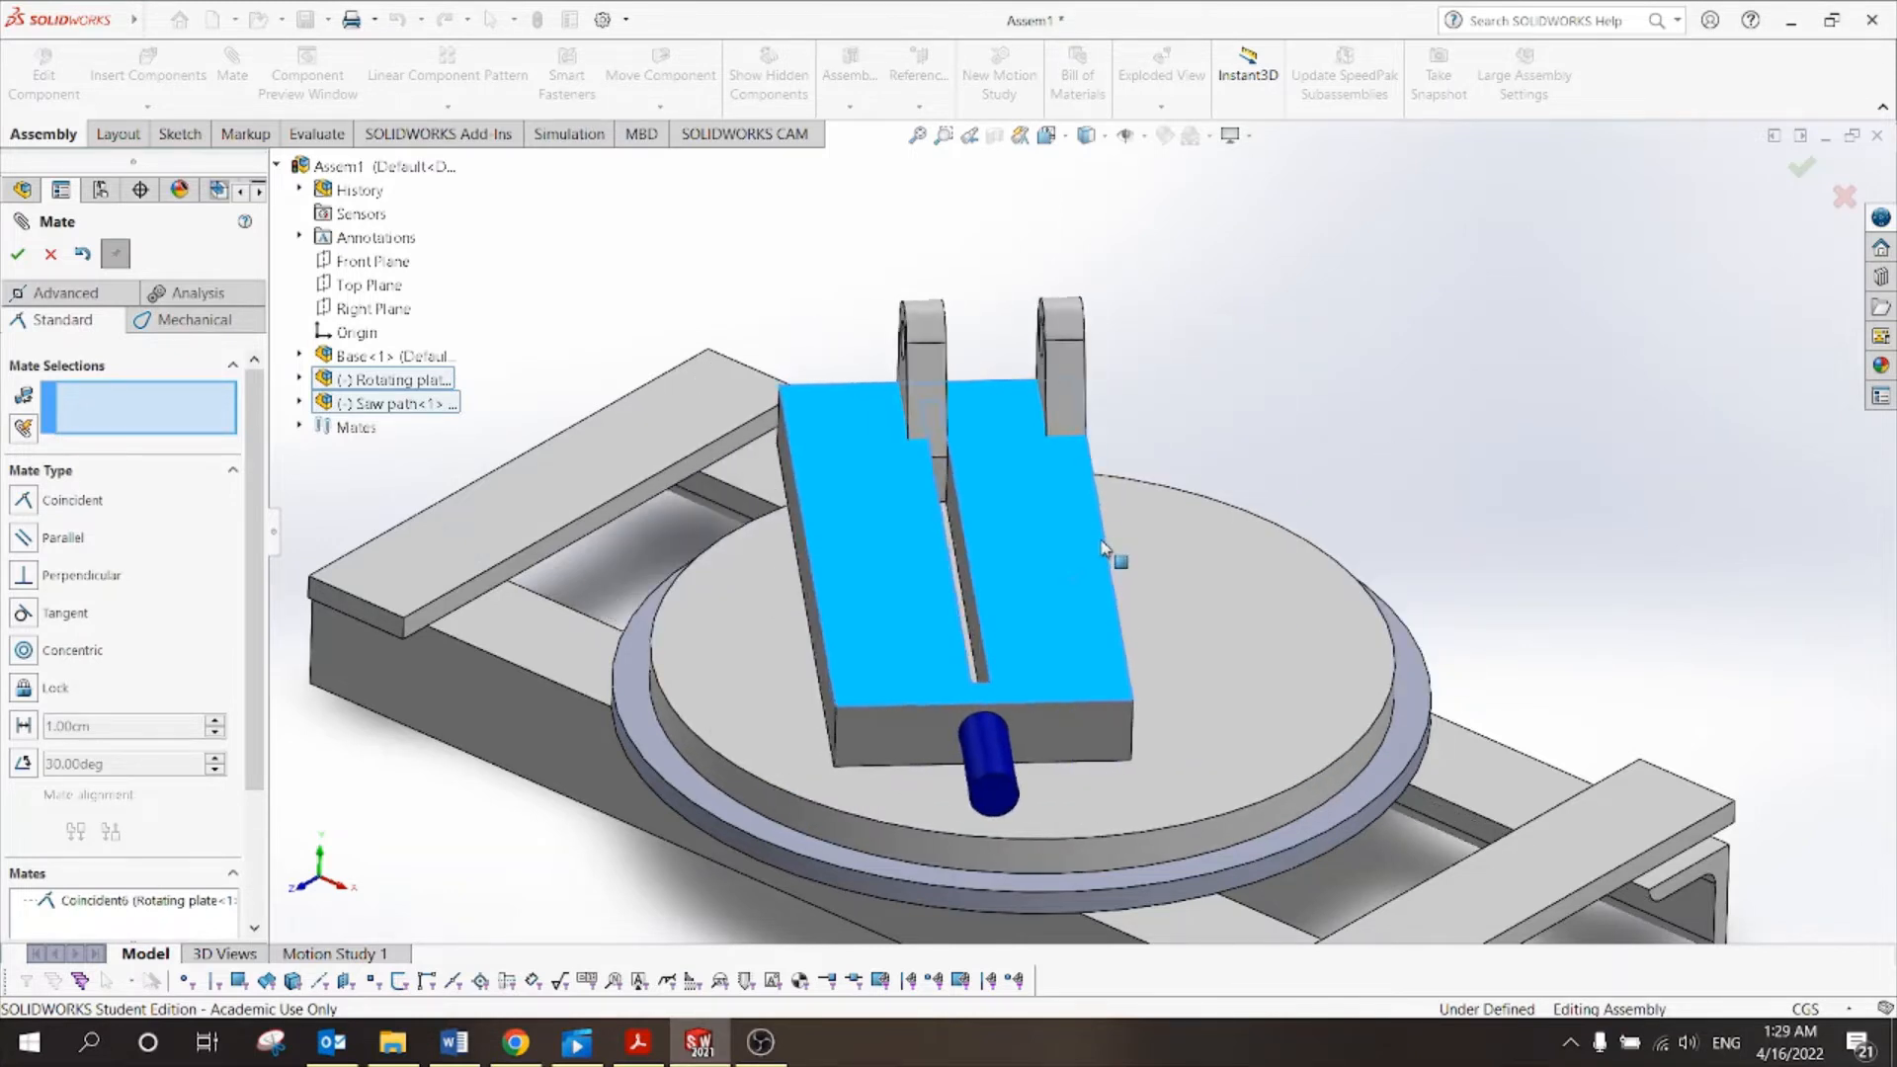
drag(1053, 444, 1144, 448)
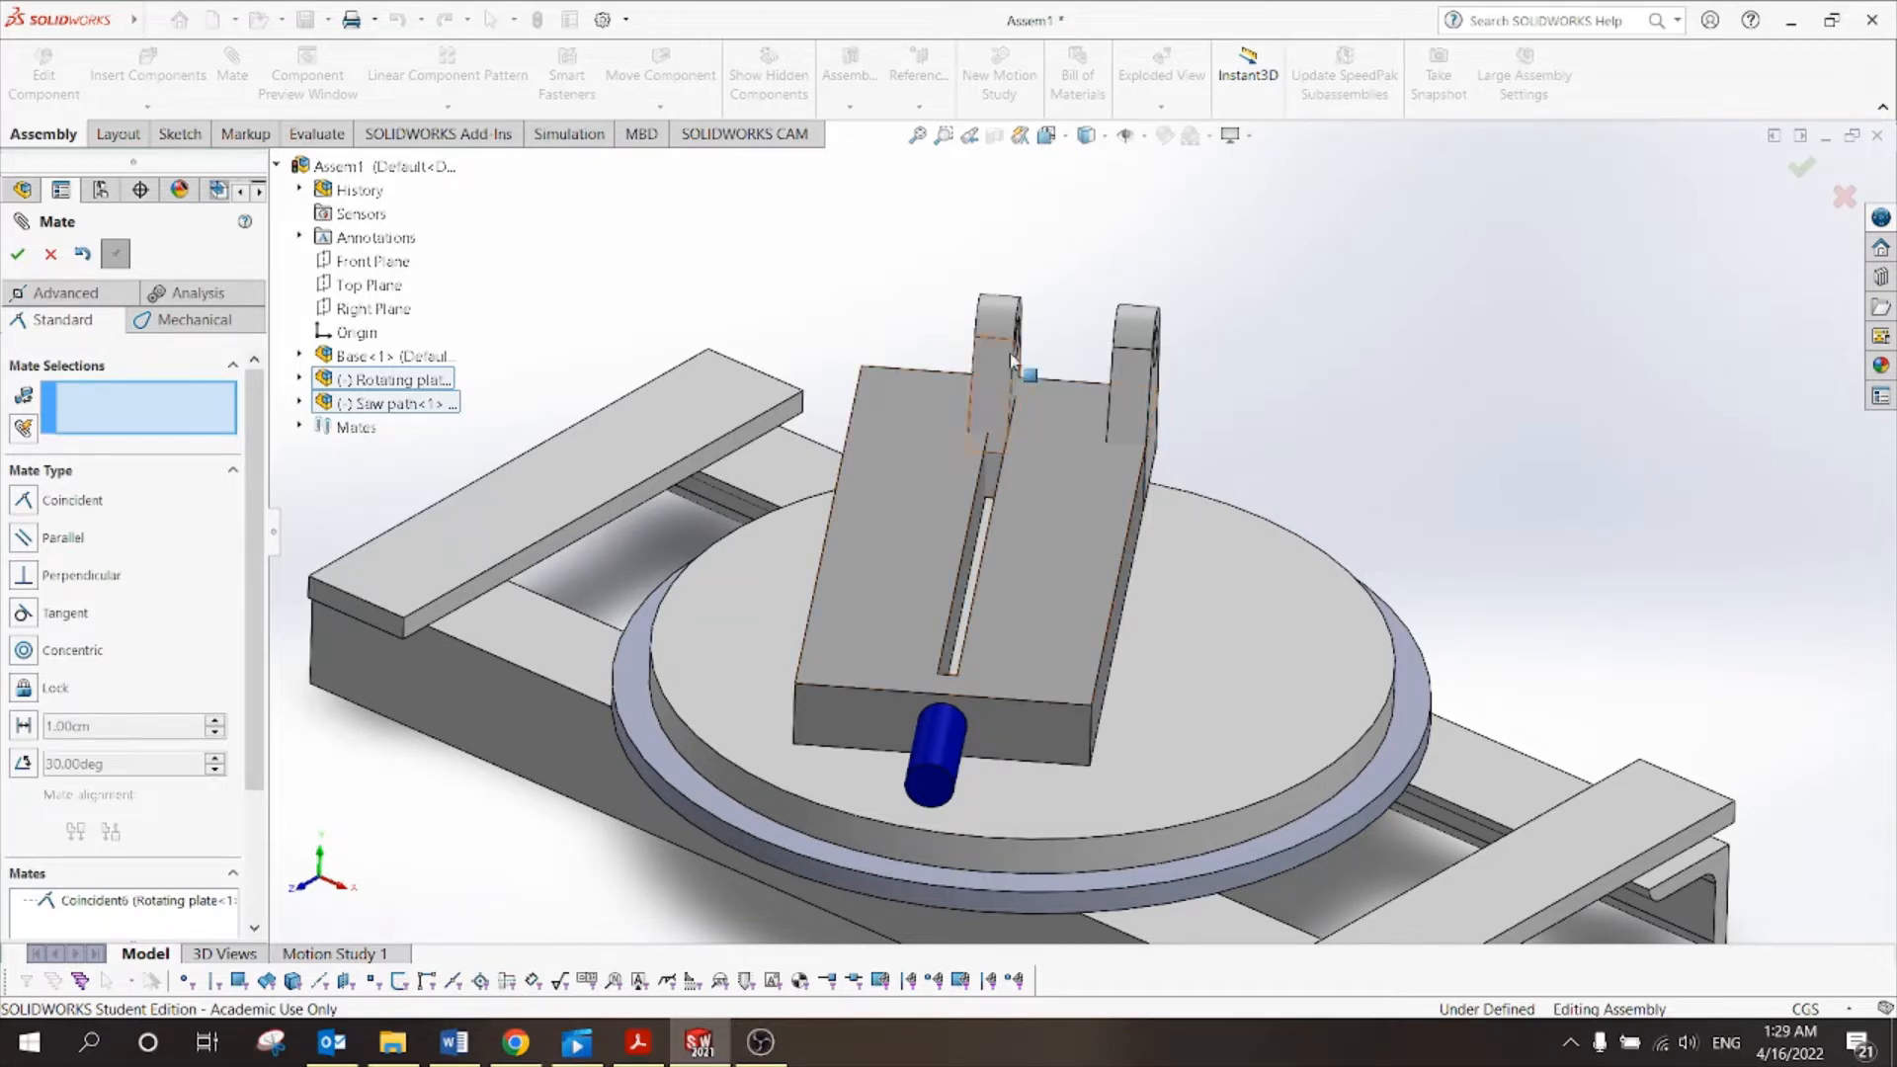
middle_drag(1084, 357, 1086, 348)
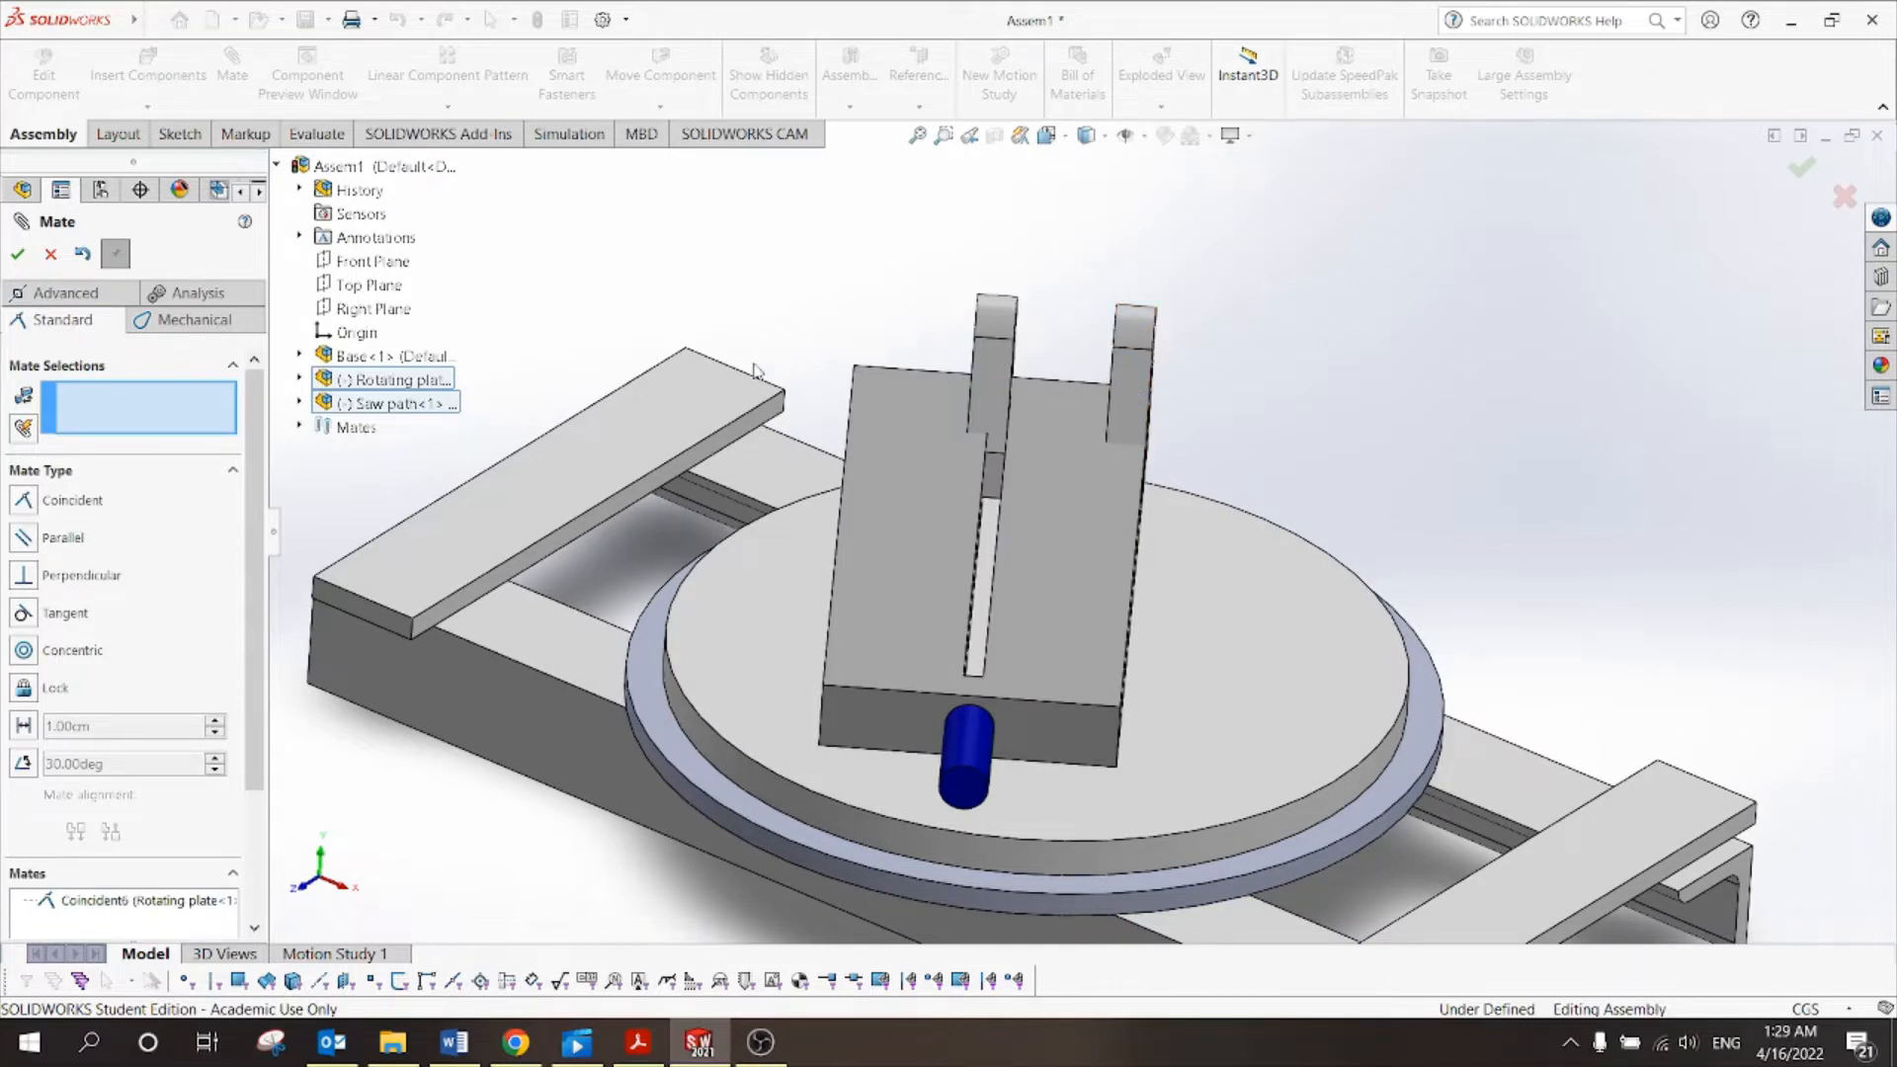
click(49, 256)
scroll(1408, 453, up, 2)
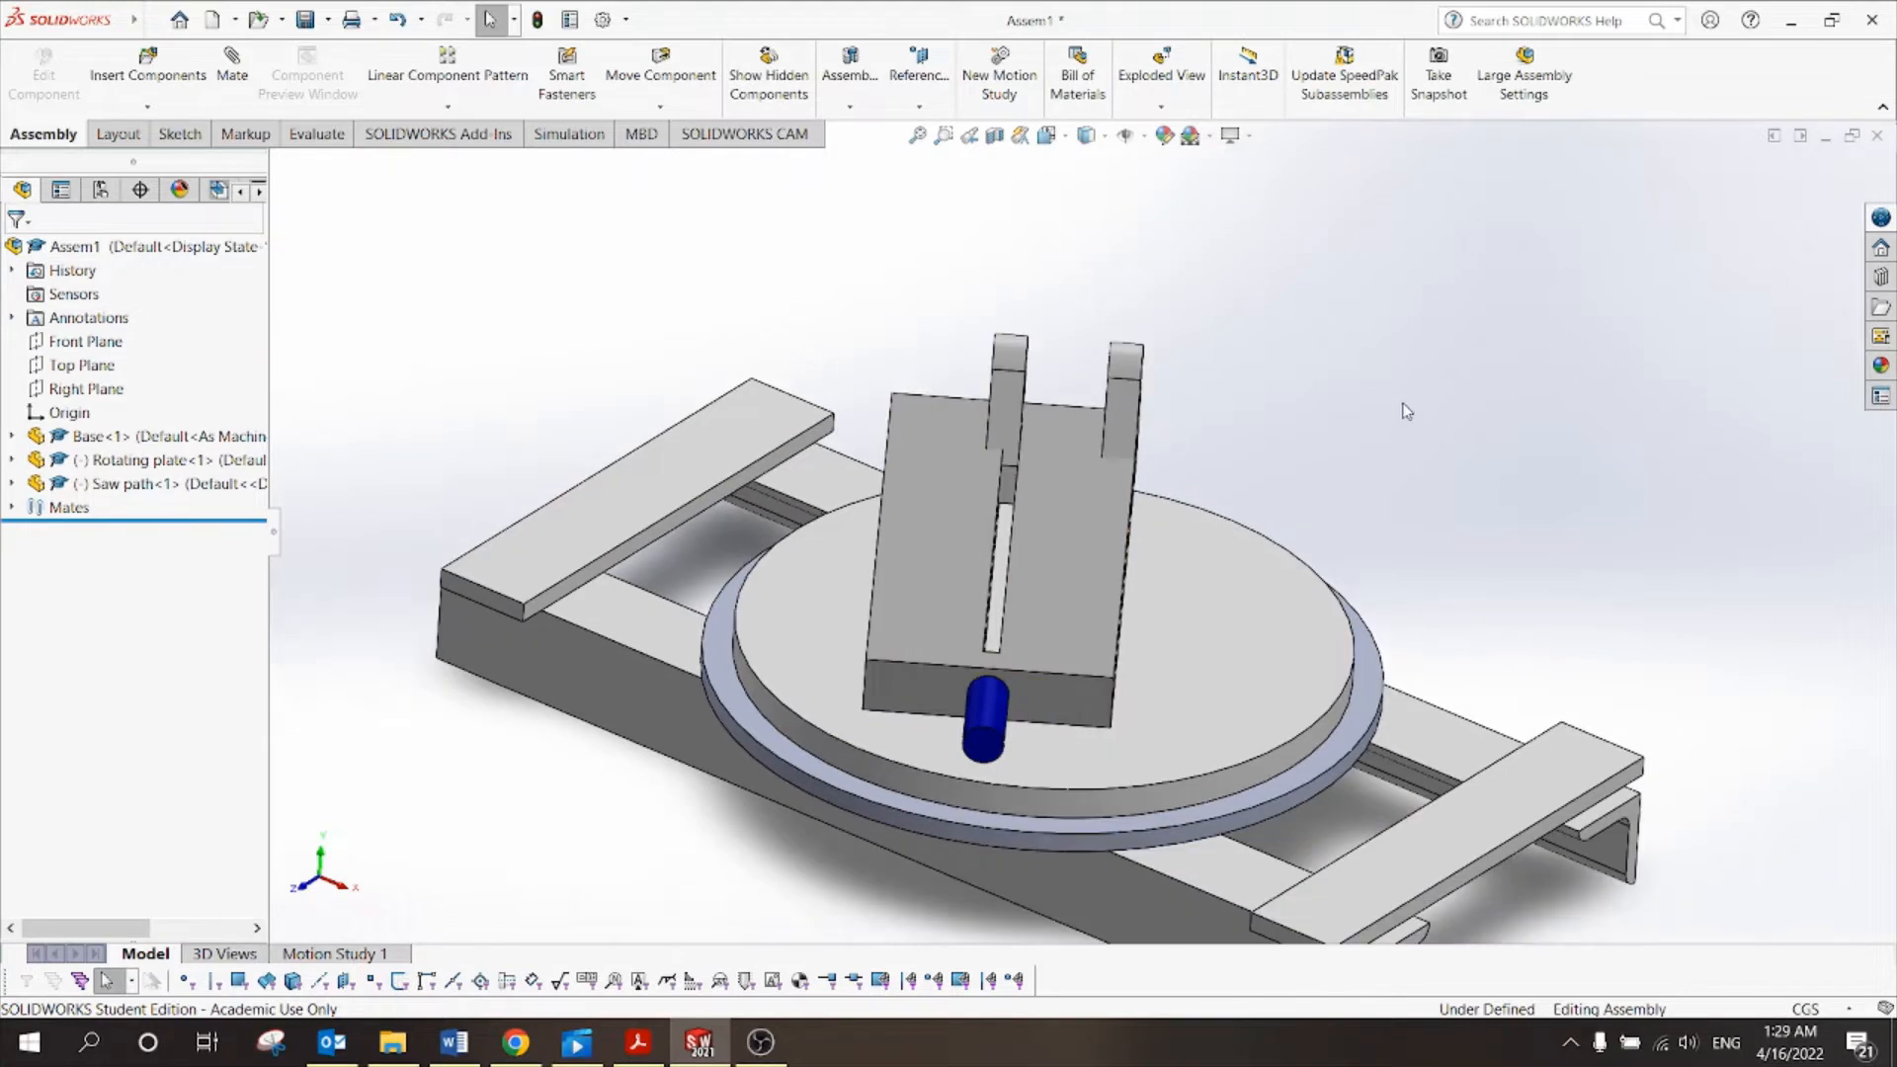
Test the saw path's rotation, then list the mates attached to Saw path<1>.
drag(1101, 542, 1136, 518)
click(1377, 496)
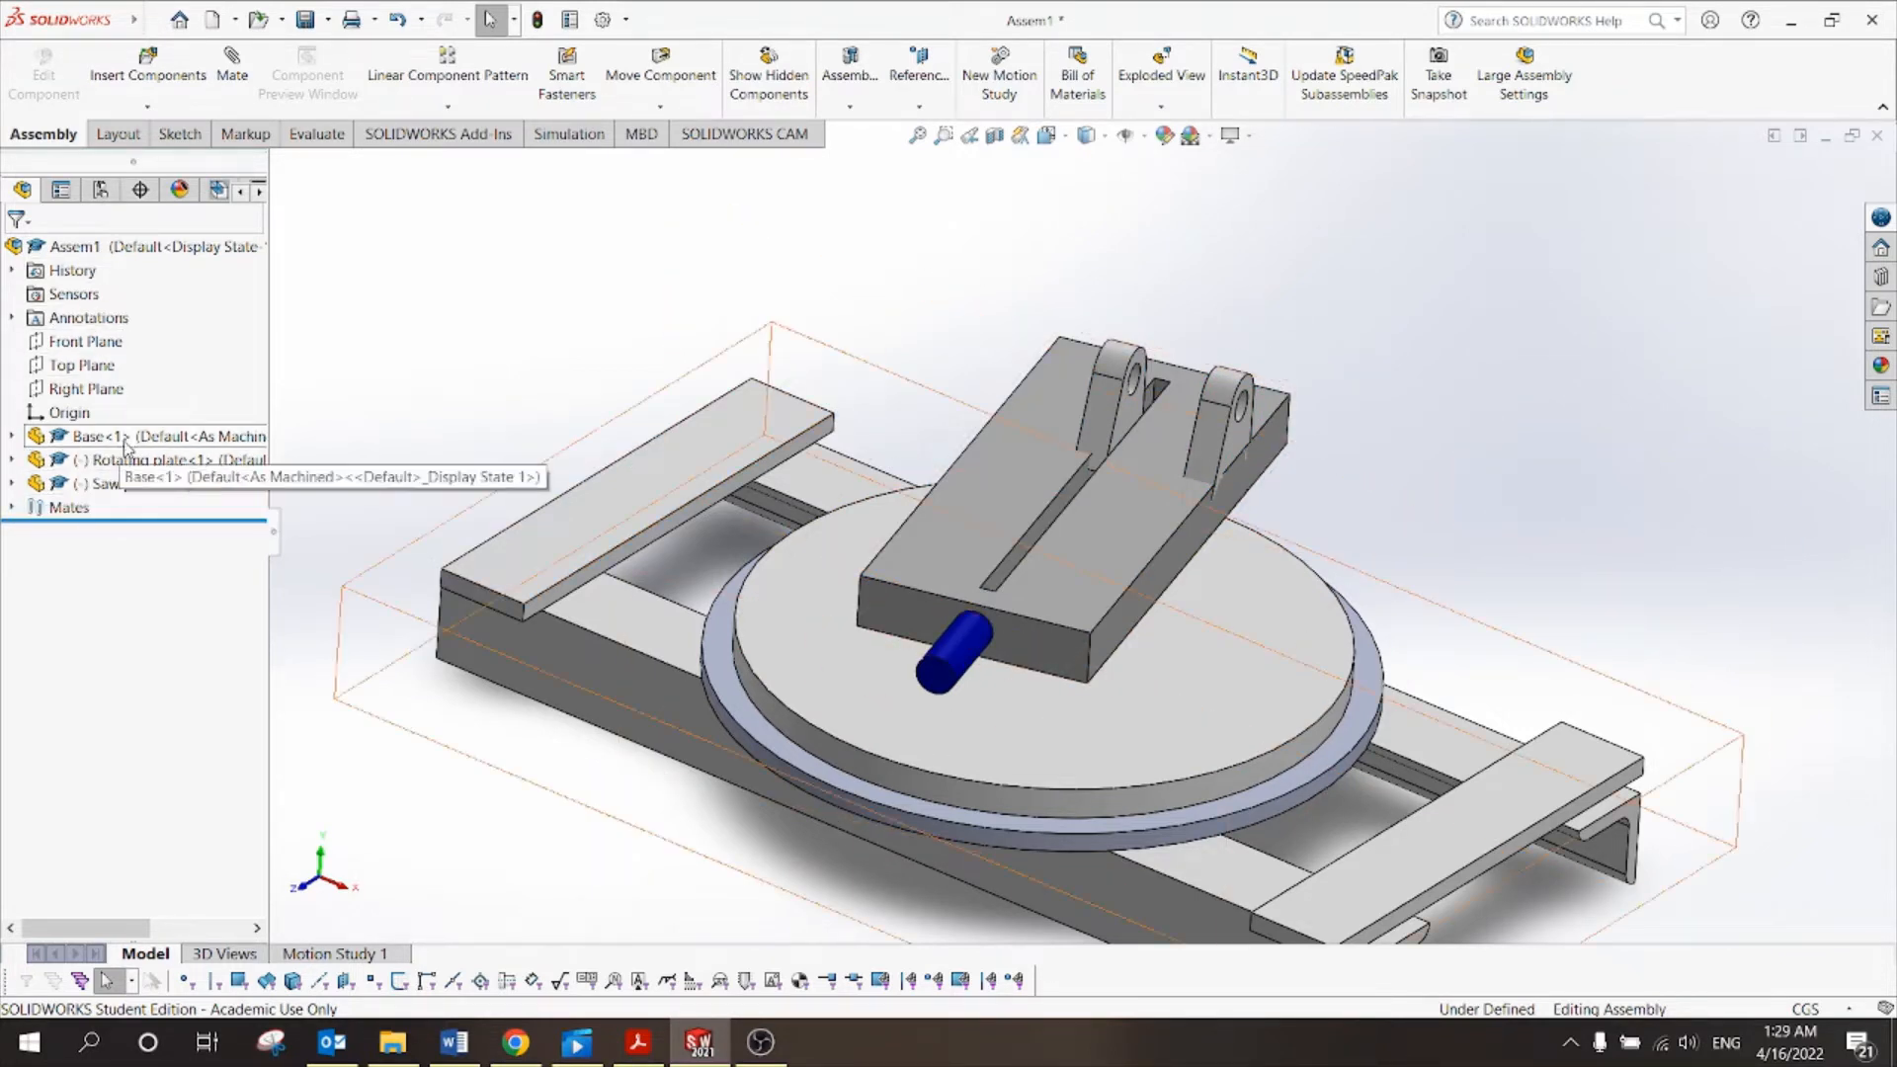
click(11, 508)
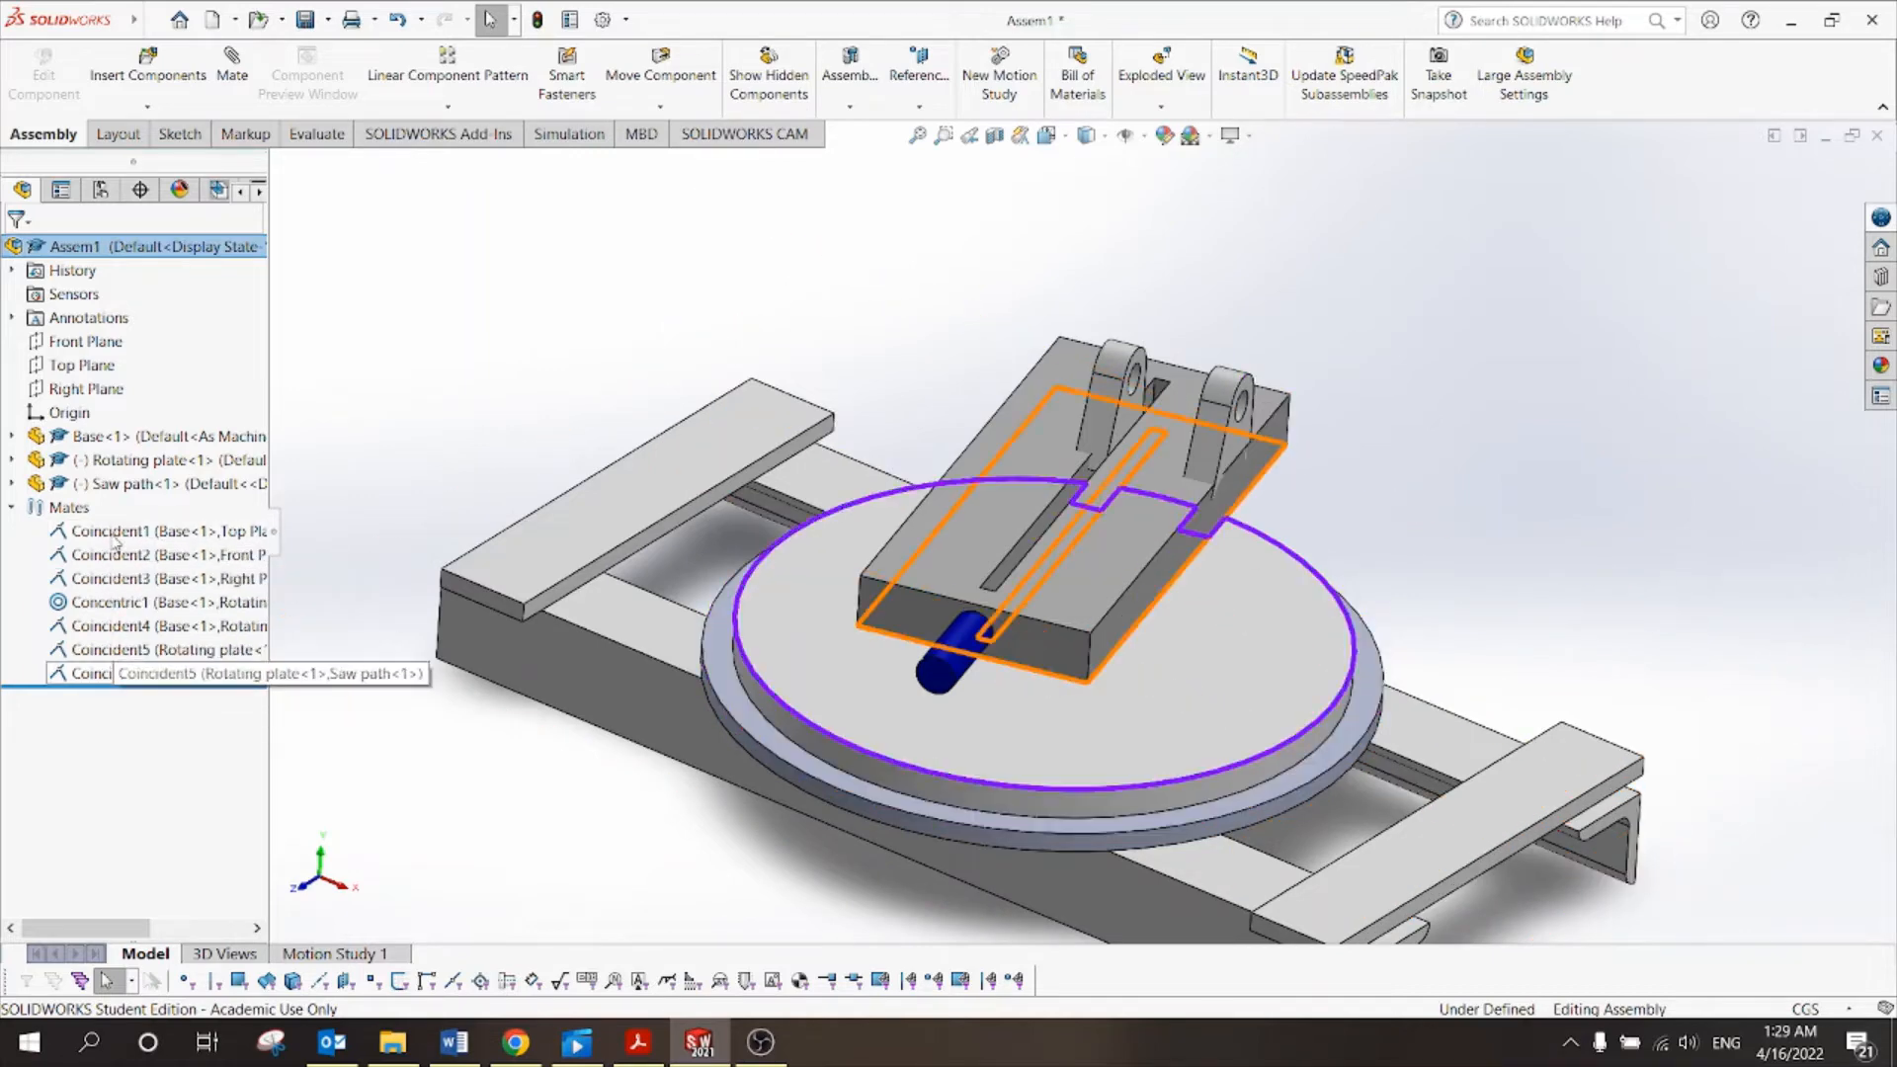
click(13, 508)
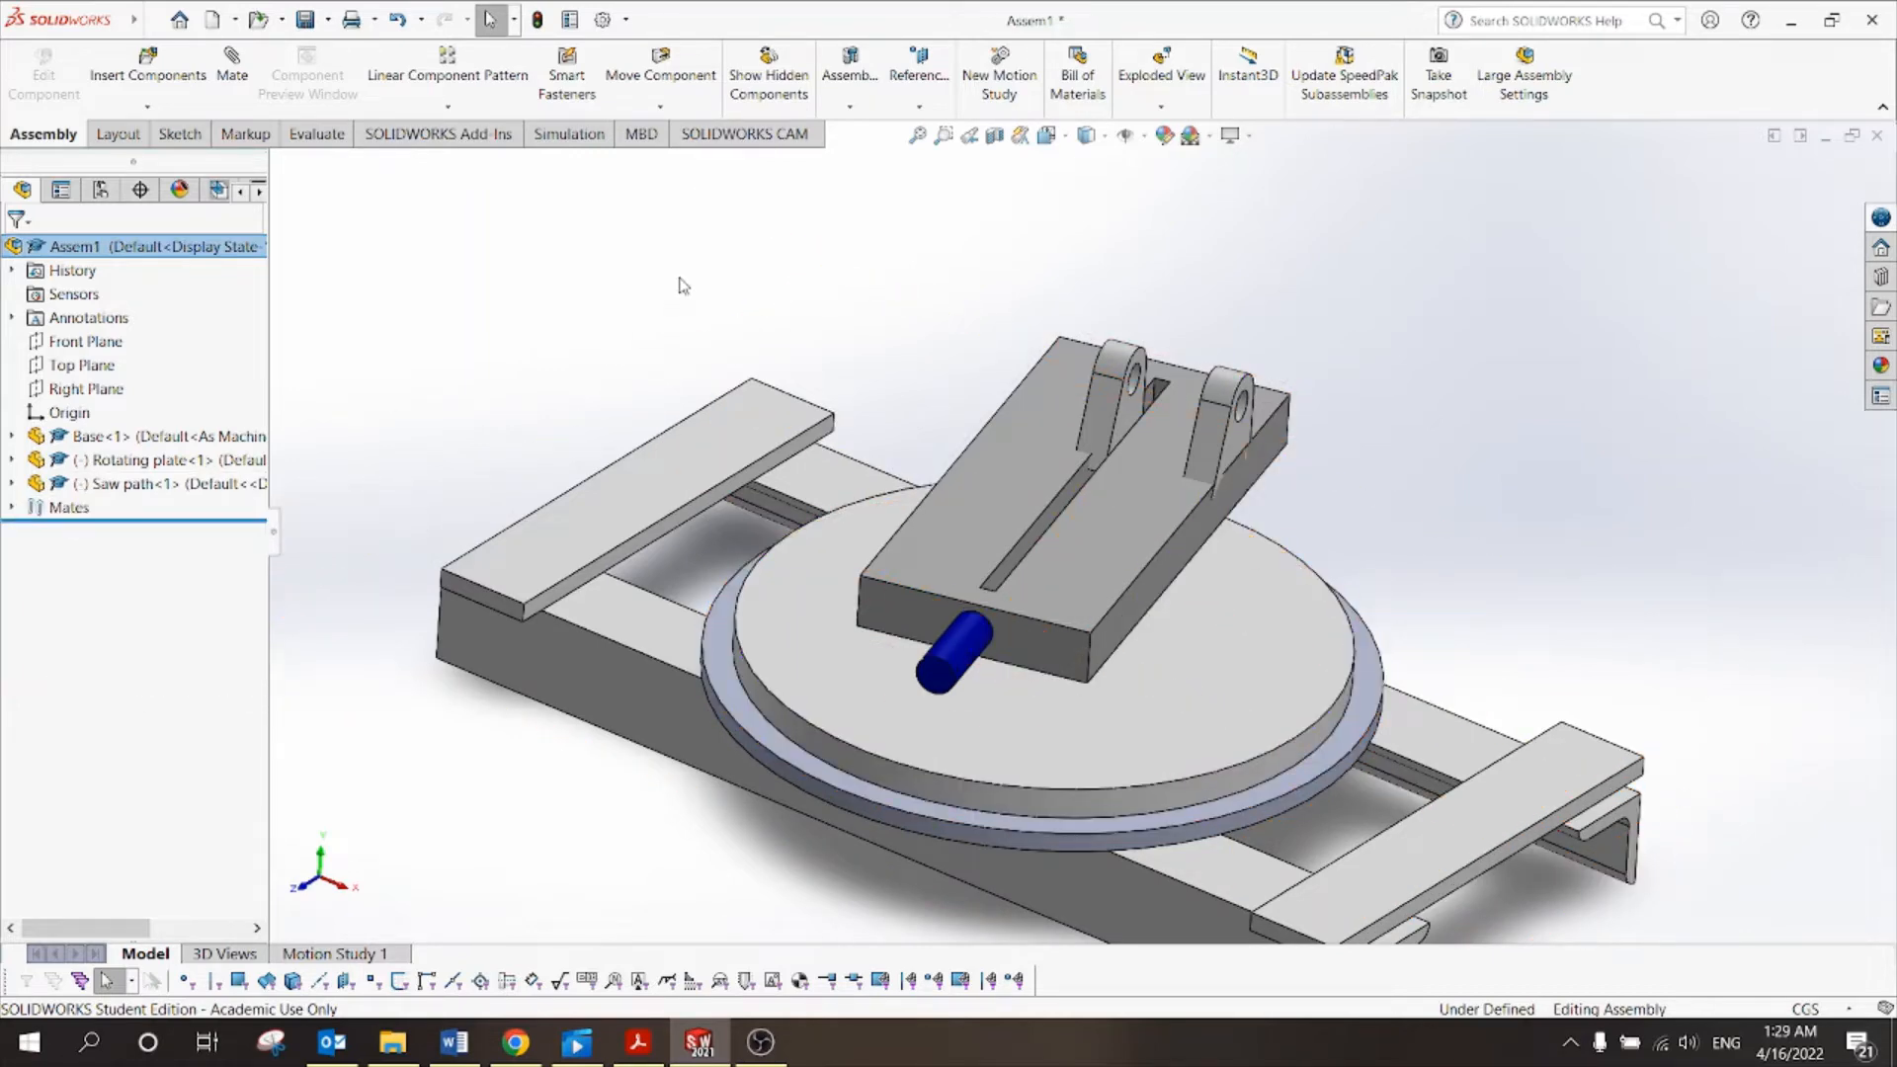
click(683, 286)
click(1030, 417)
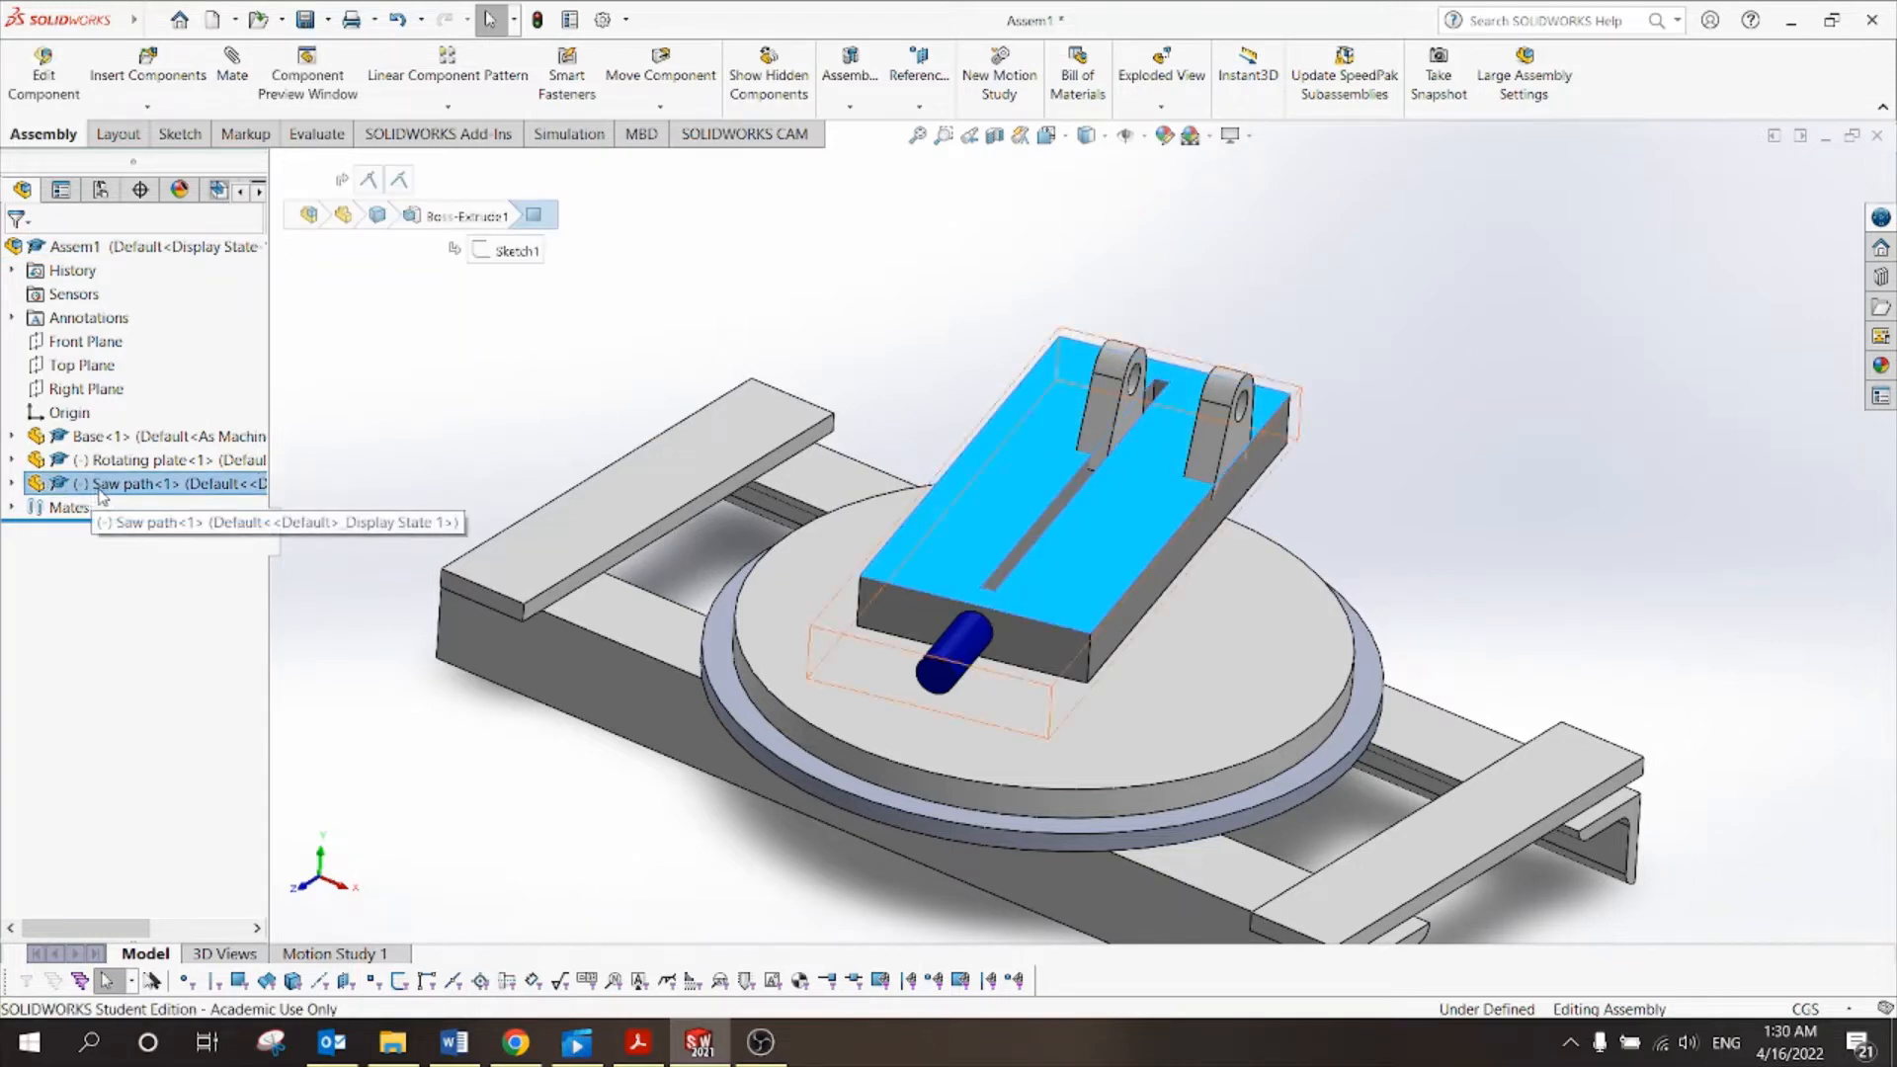
click(12, 484)
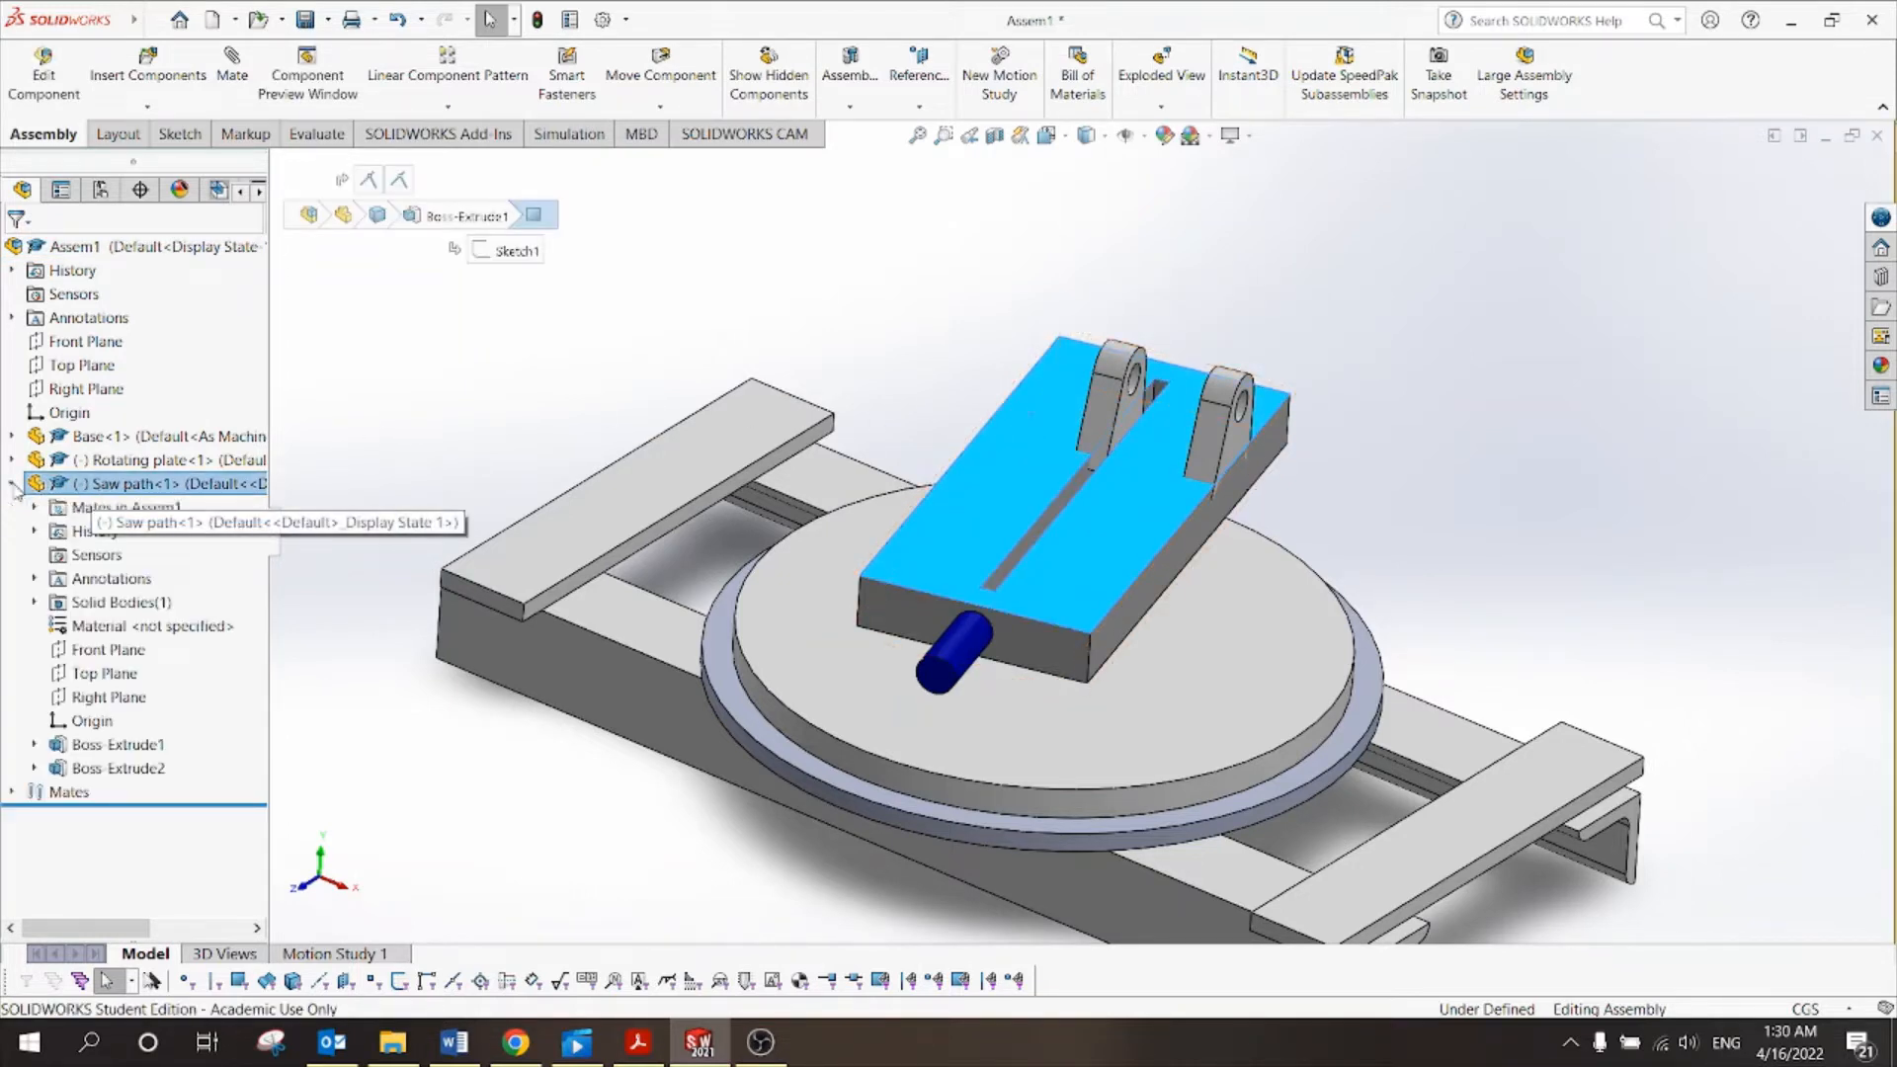
click(34, 508)
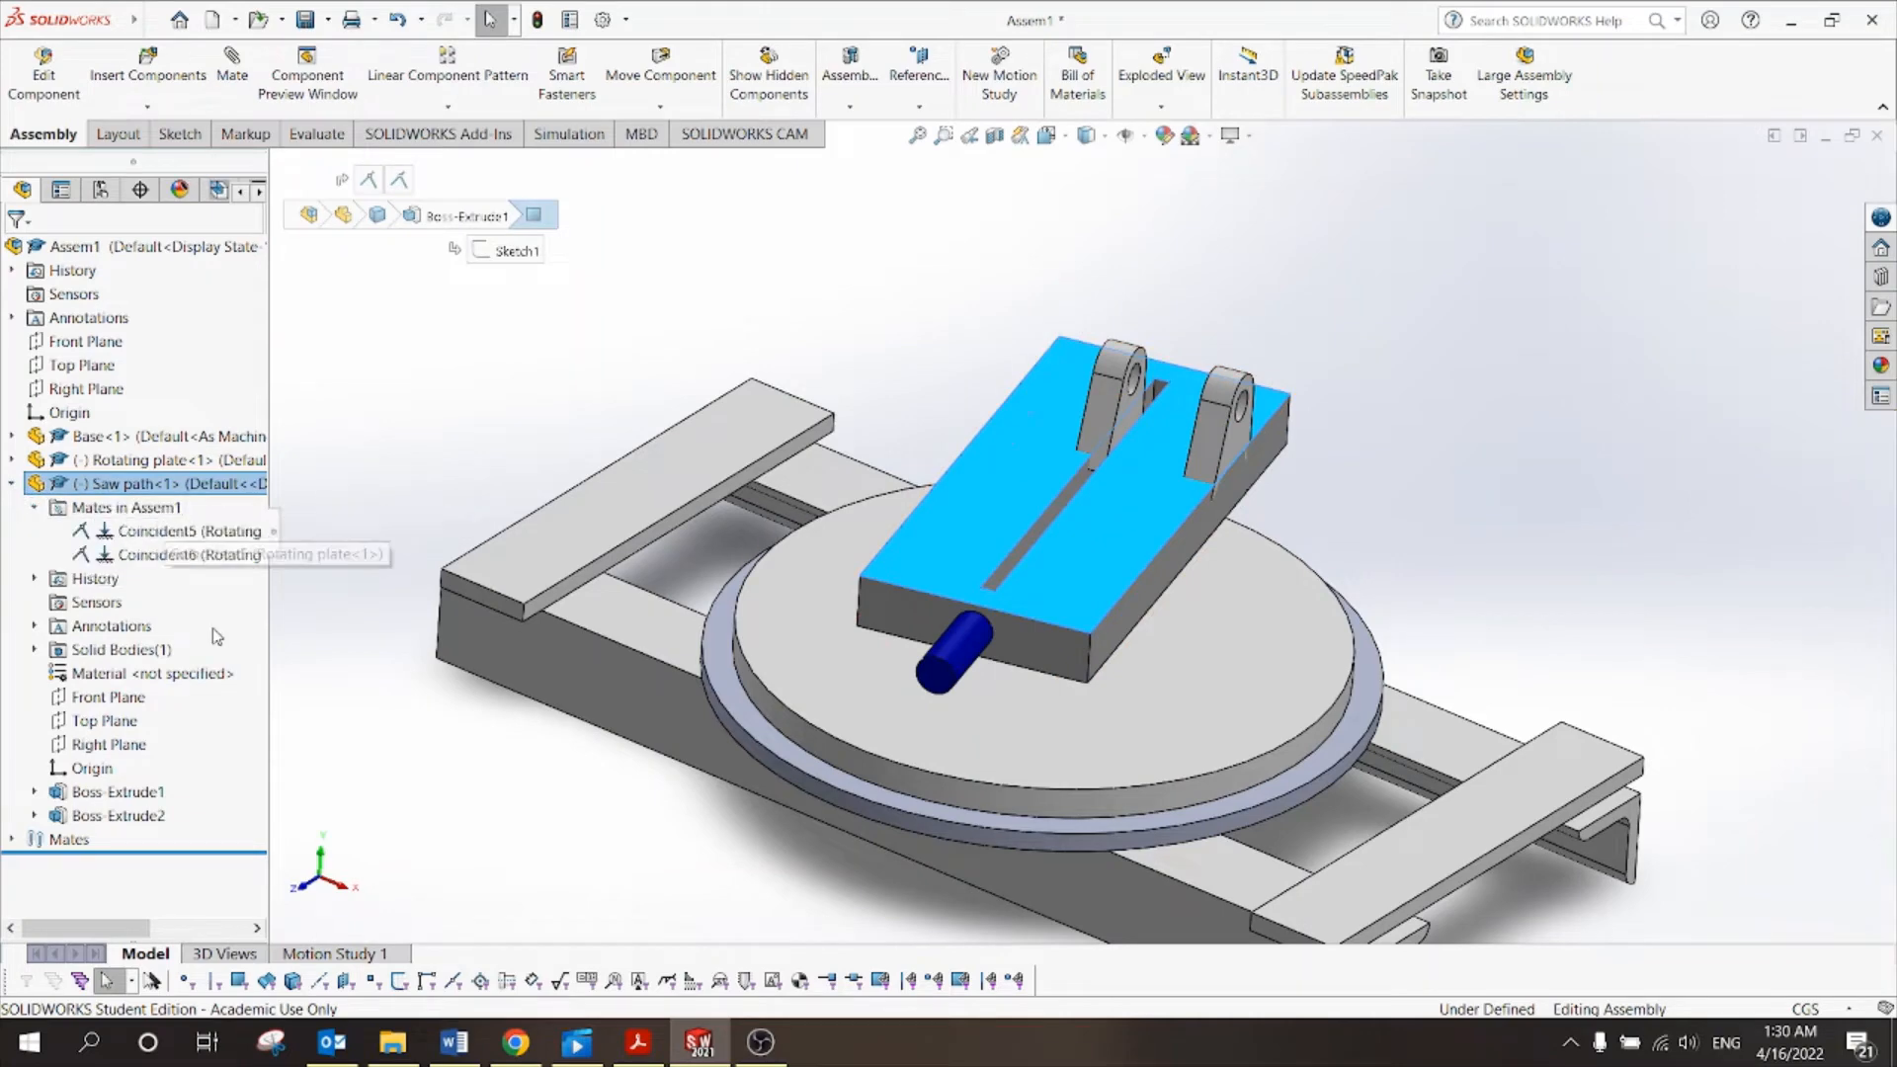
Compare Coincident5 and Coincident6, delete Coincident6, and slide the saw path along the plate.
click(143, 533)
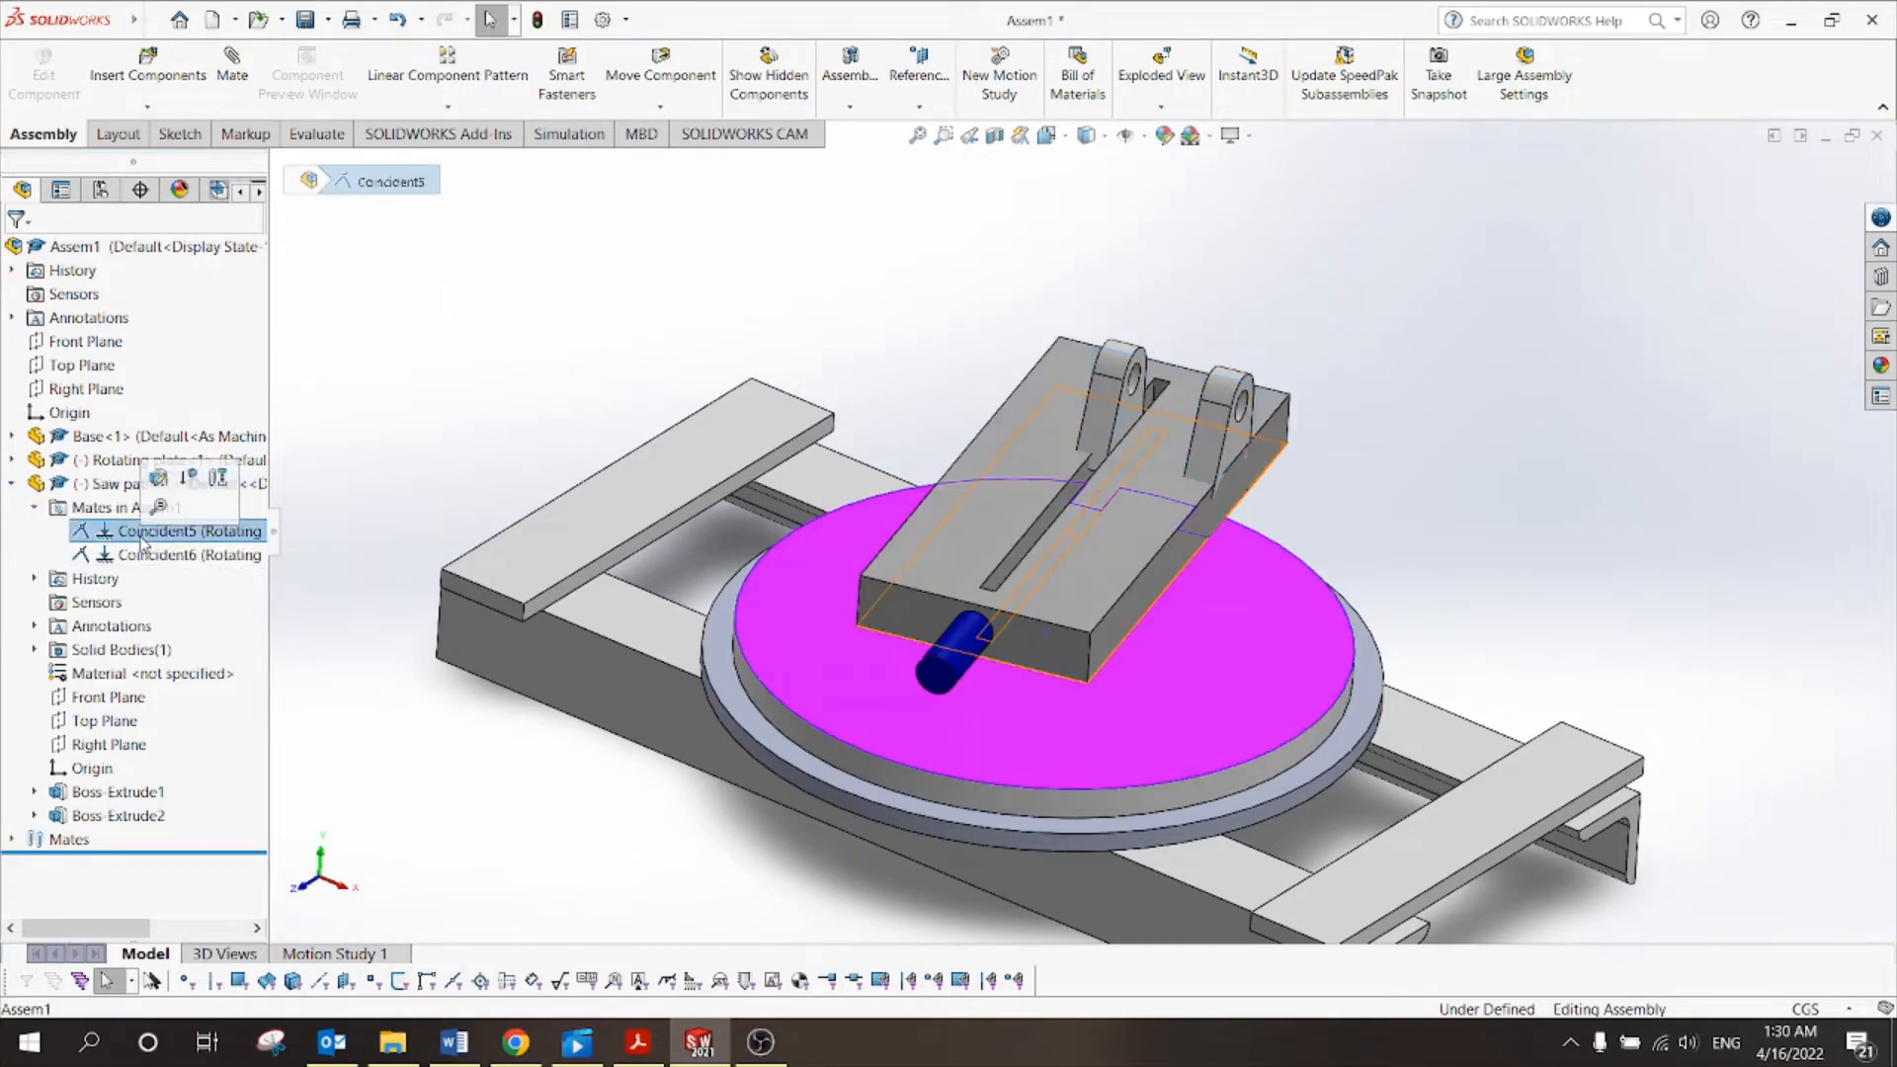
mouse_move(1475, 460)
middle_down()
mouse_move(1393, 263)
mouse_move(1312, 188)
mouse_move(1449, 444)
middle_up()
click(1516, 563)
click(213, 556)
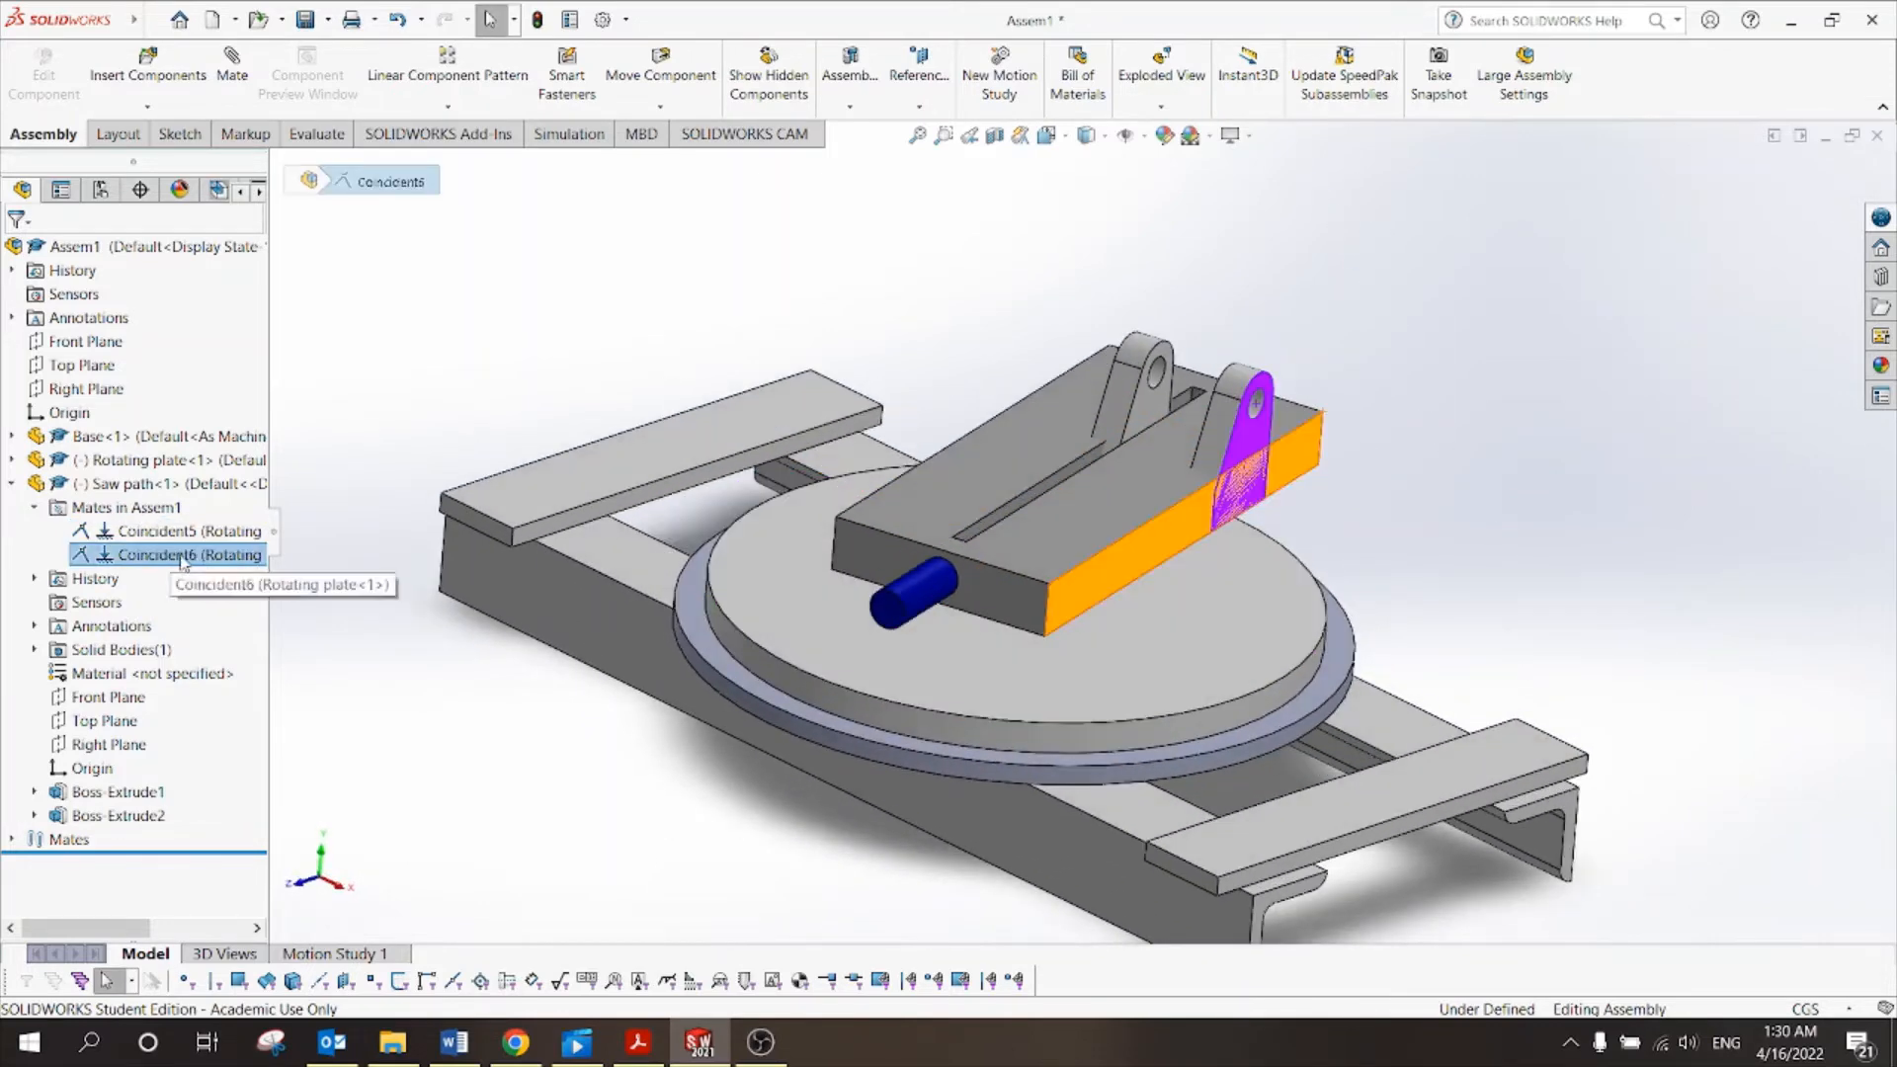
right_click(158, 558)
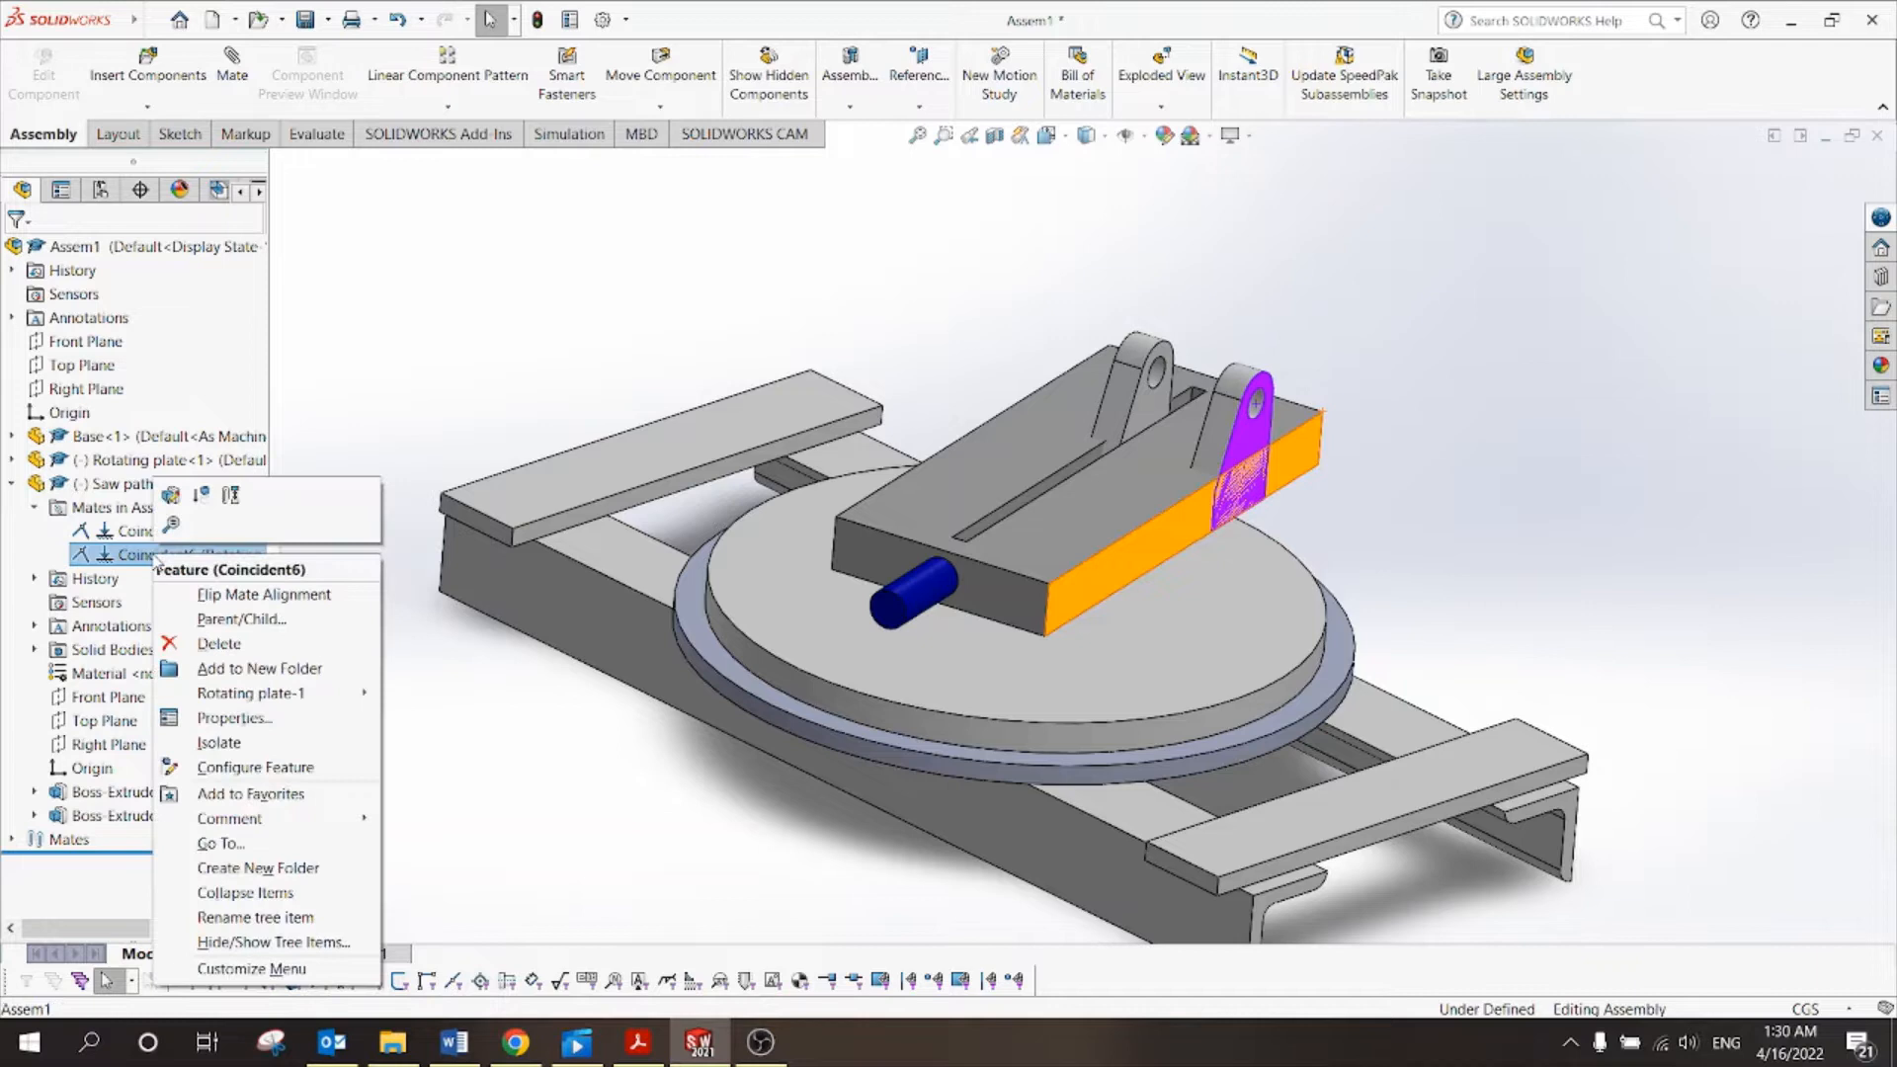
click(213, 649)
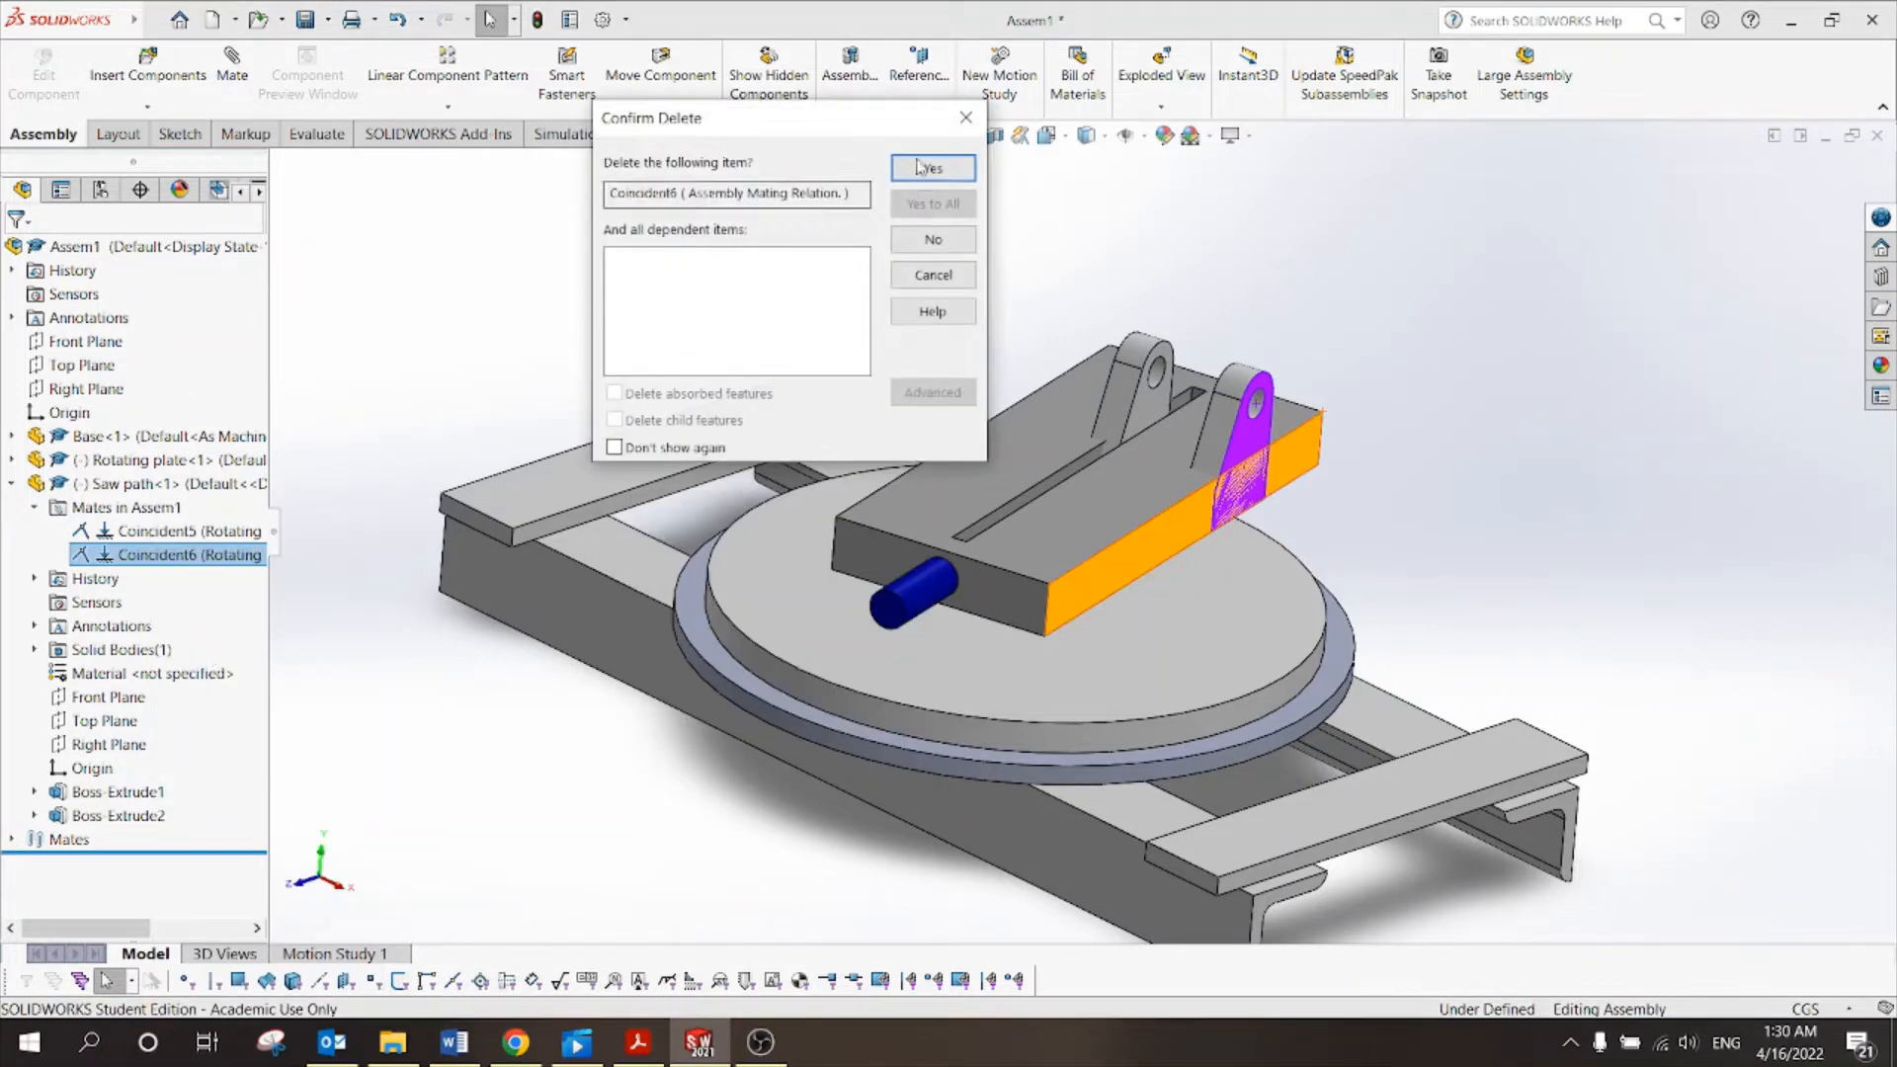
click(933, 168)
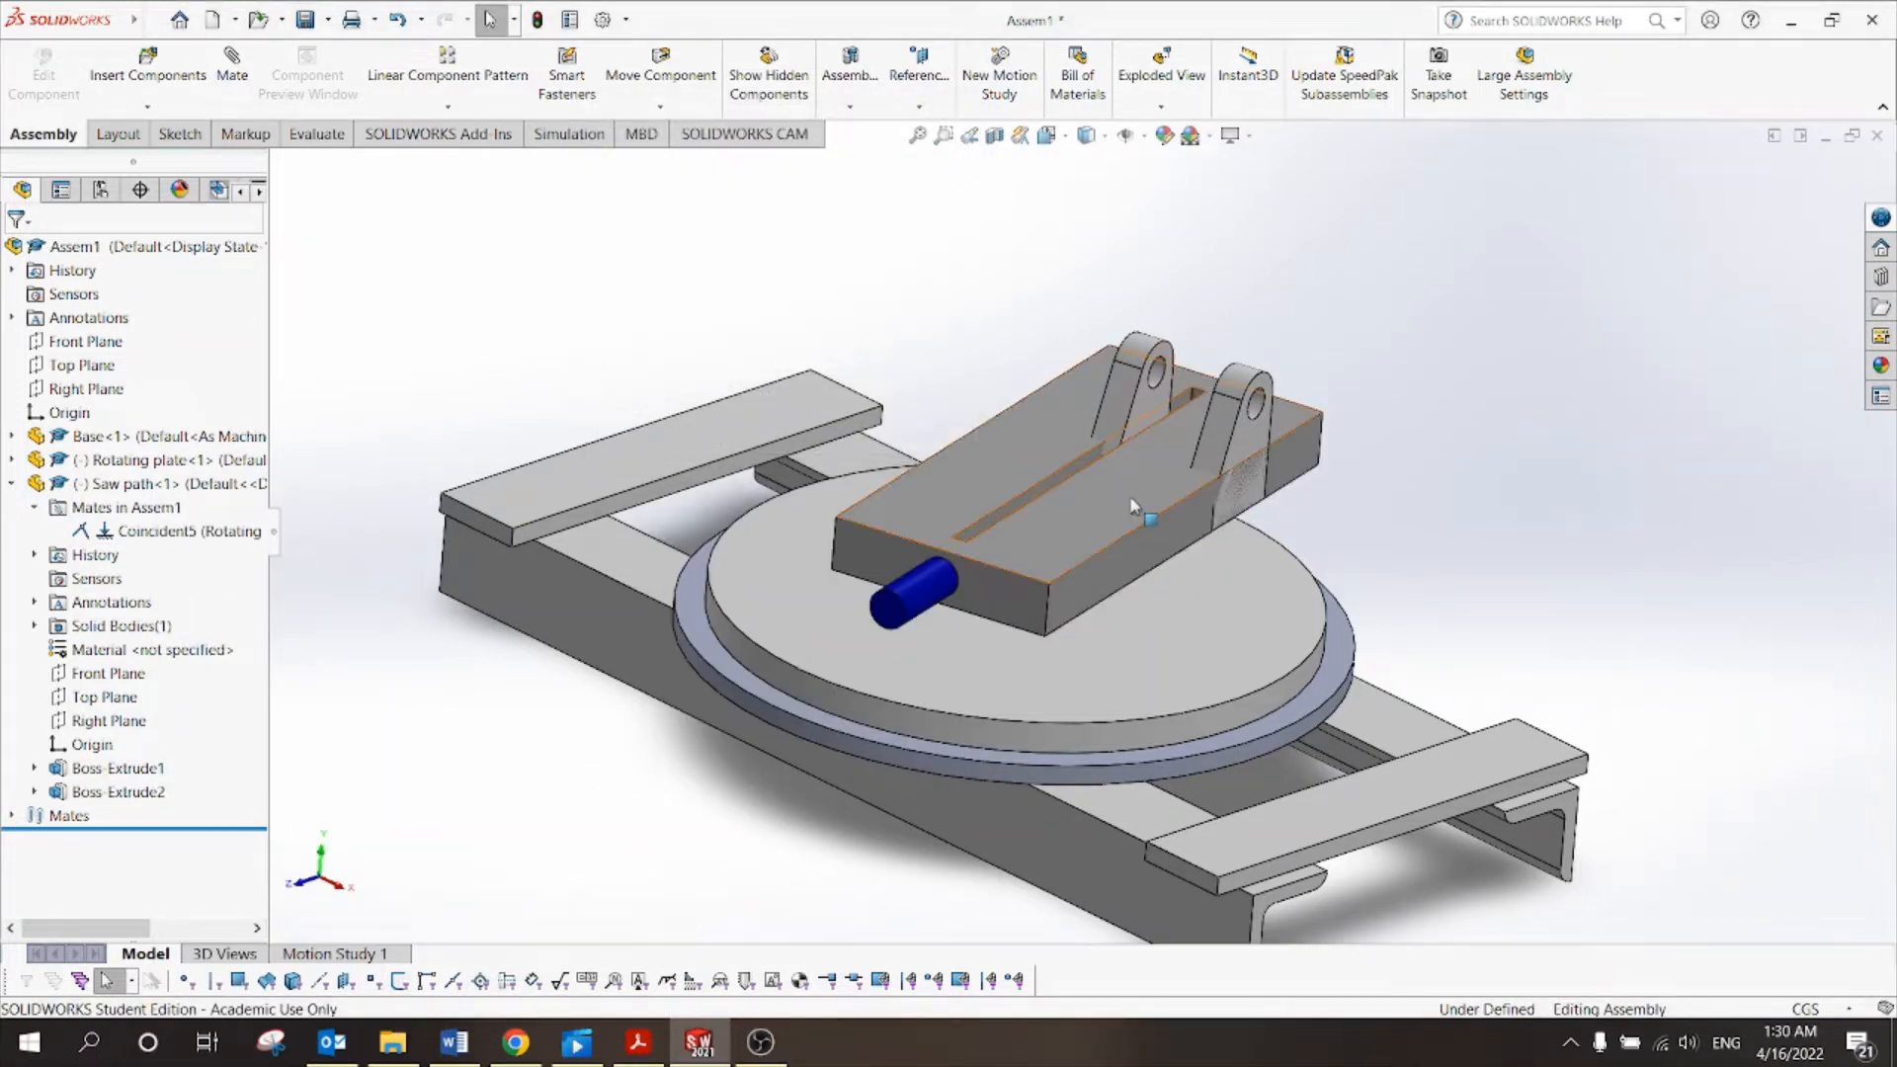
drag(1167, 535, 1124, 591)
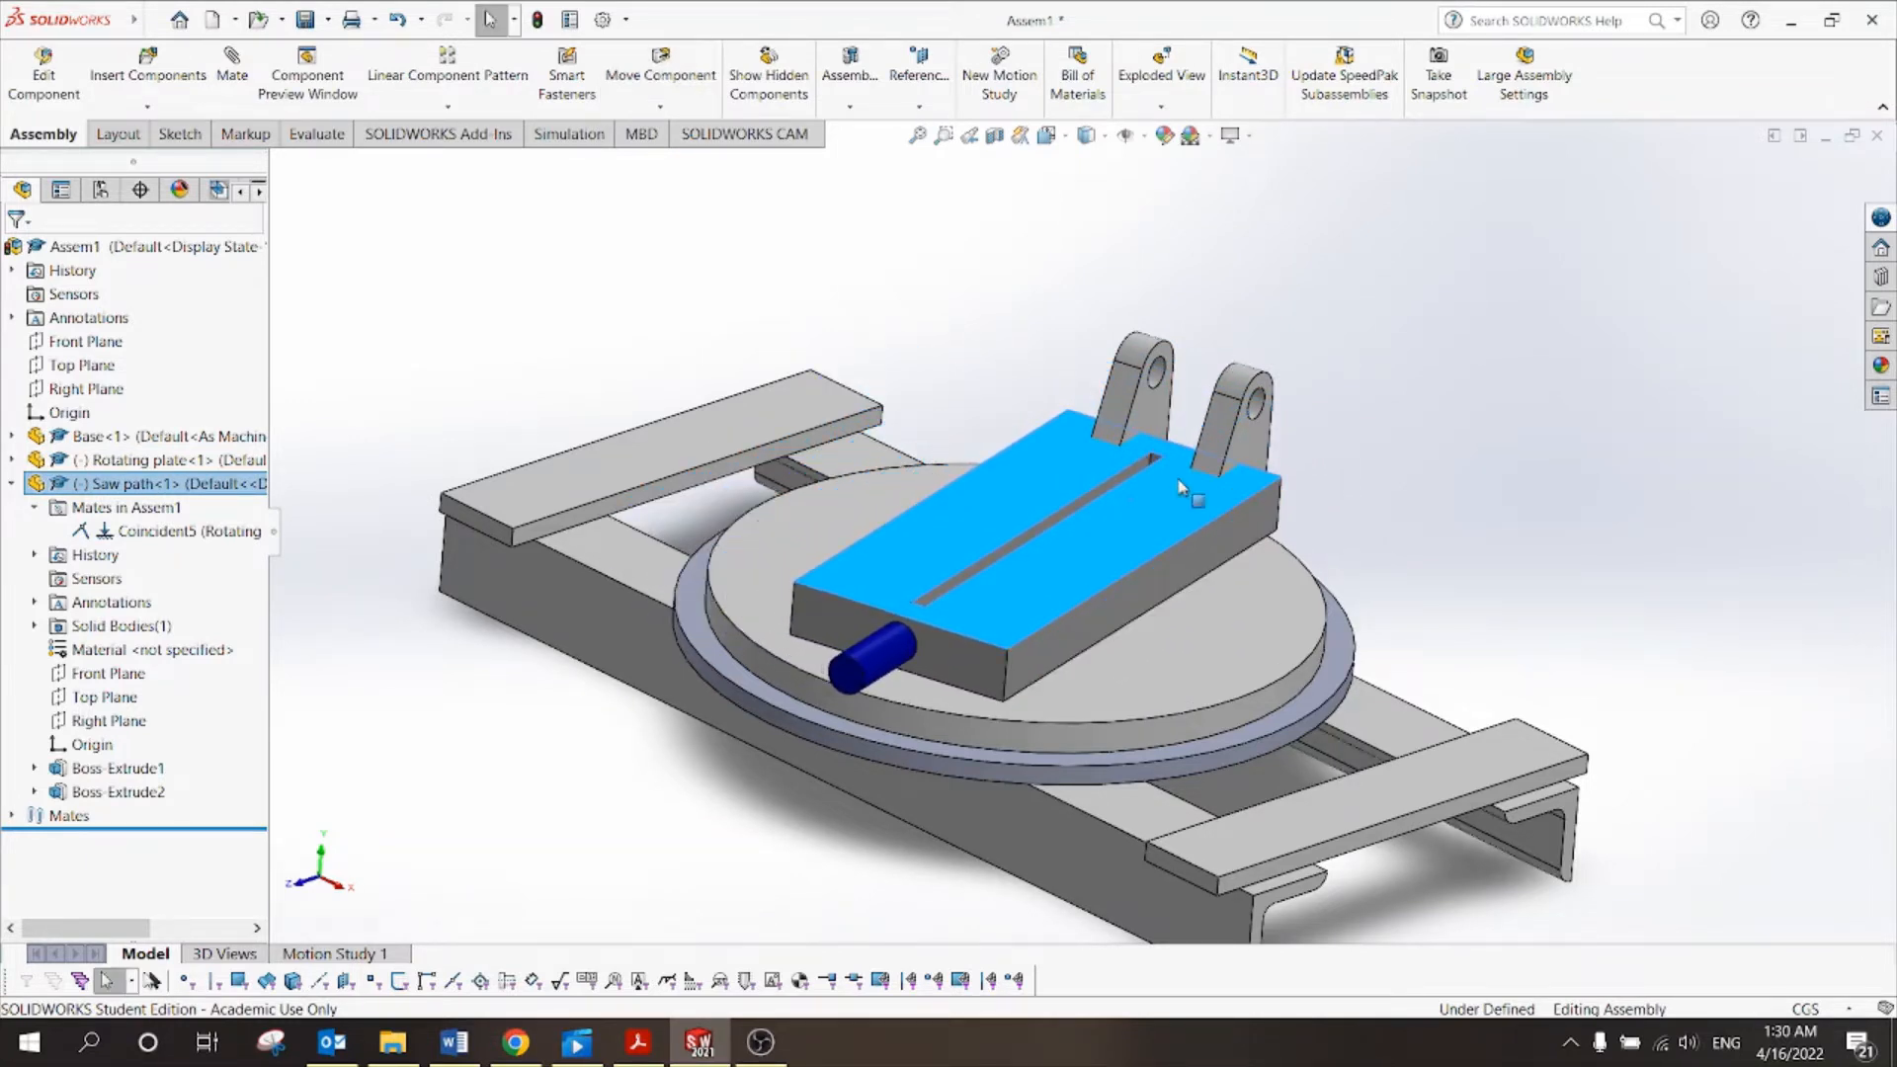
In Top view, swing the saw path block around its pivot on the rotating plate.
middle_drag(1341, 407, 1444, 432)
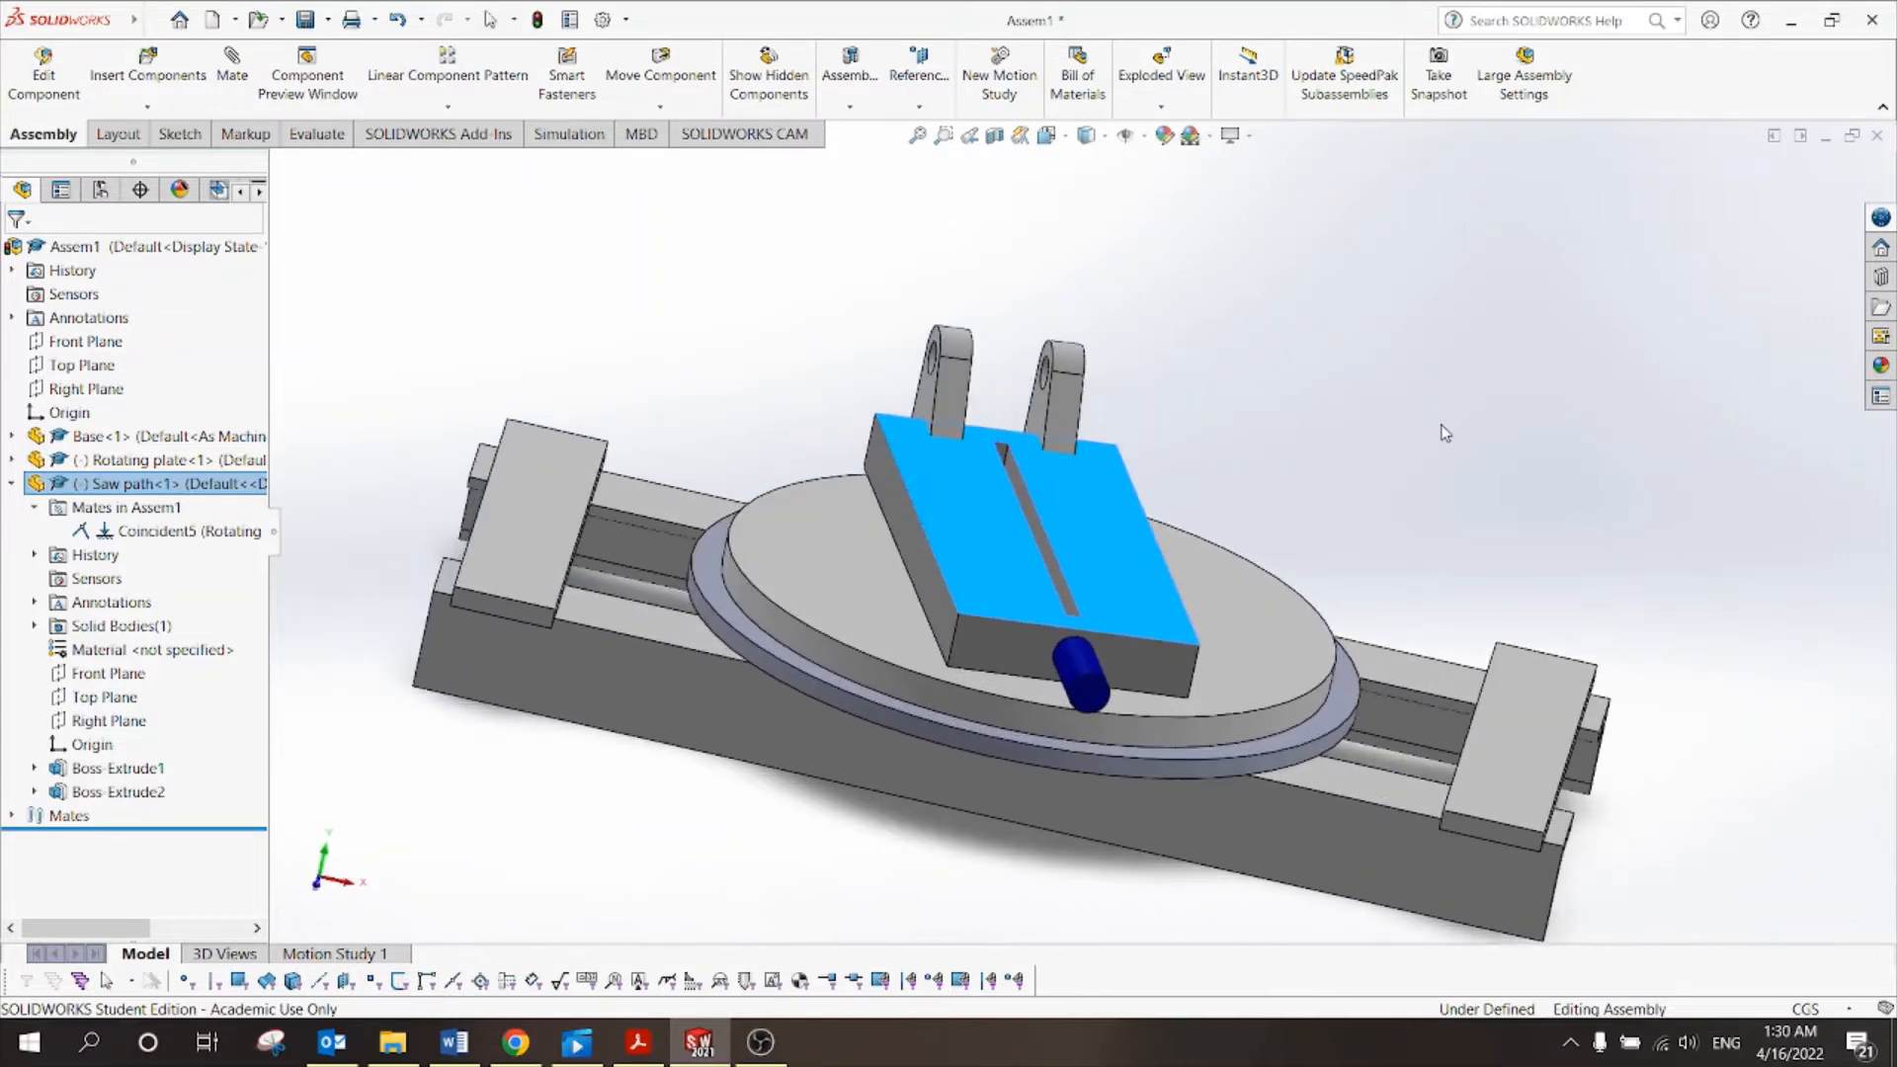
click(1067, 143)
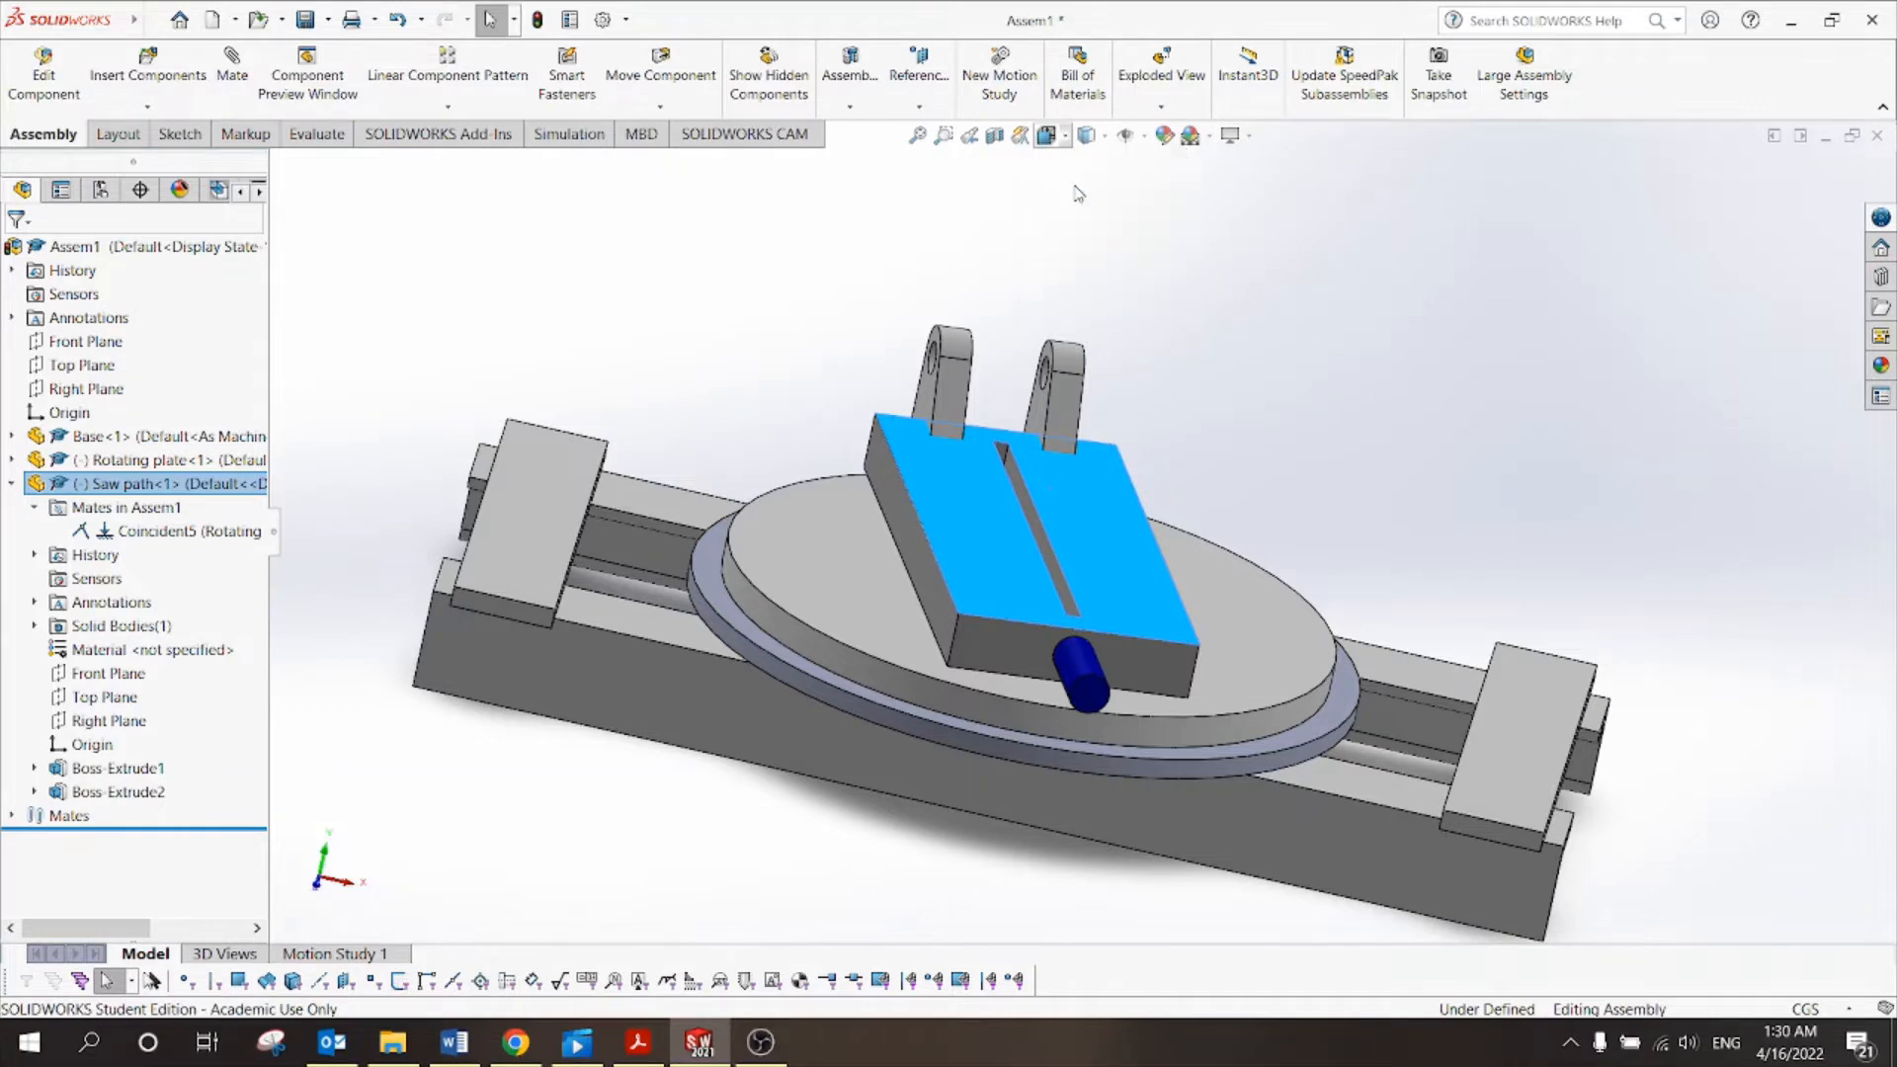
click(1076, 218)
mouse_move(1067, 453)
mouse_down()
mouse_move(1036, 450)
mouse_move(1070, 452)
mouse_up()
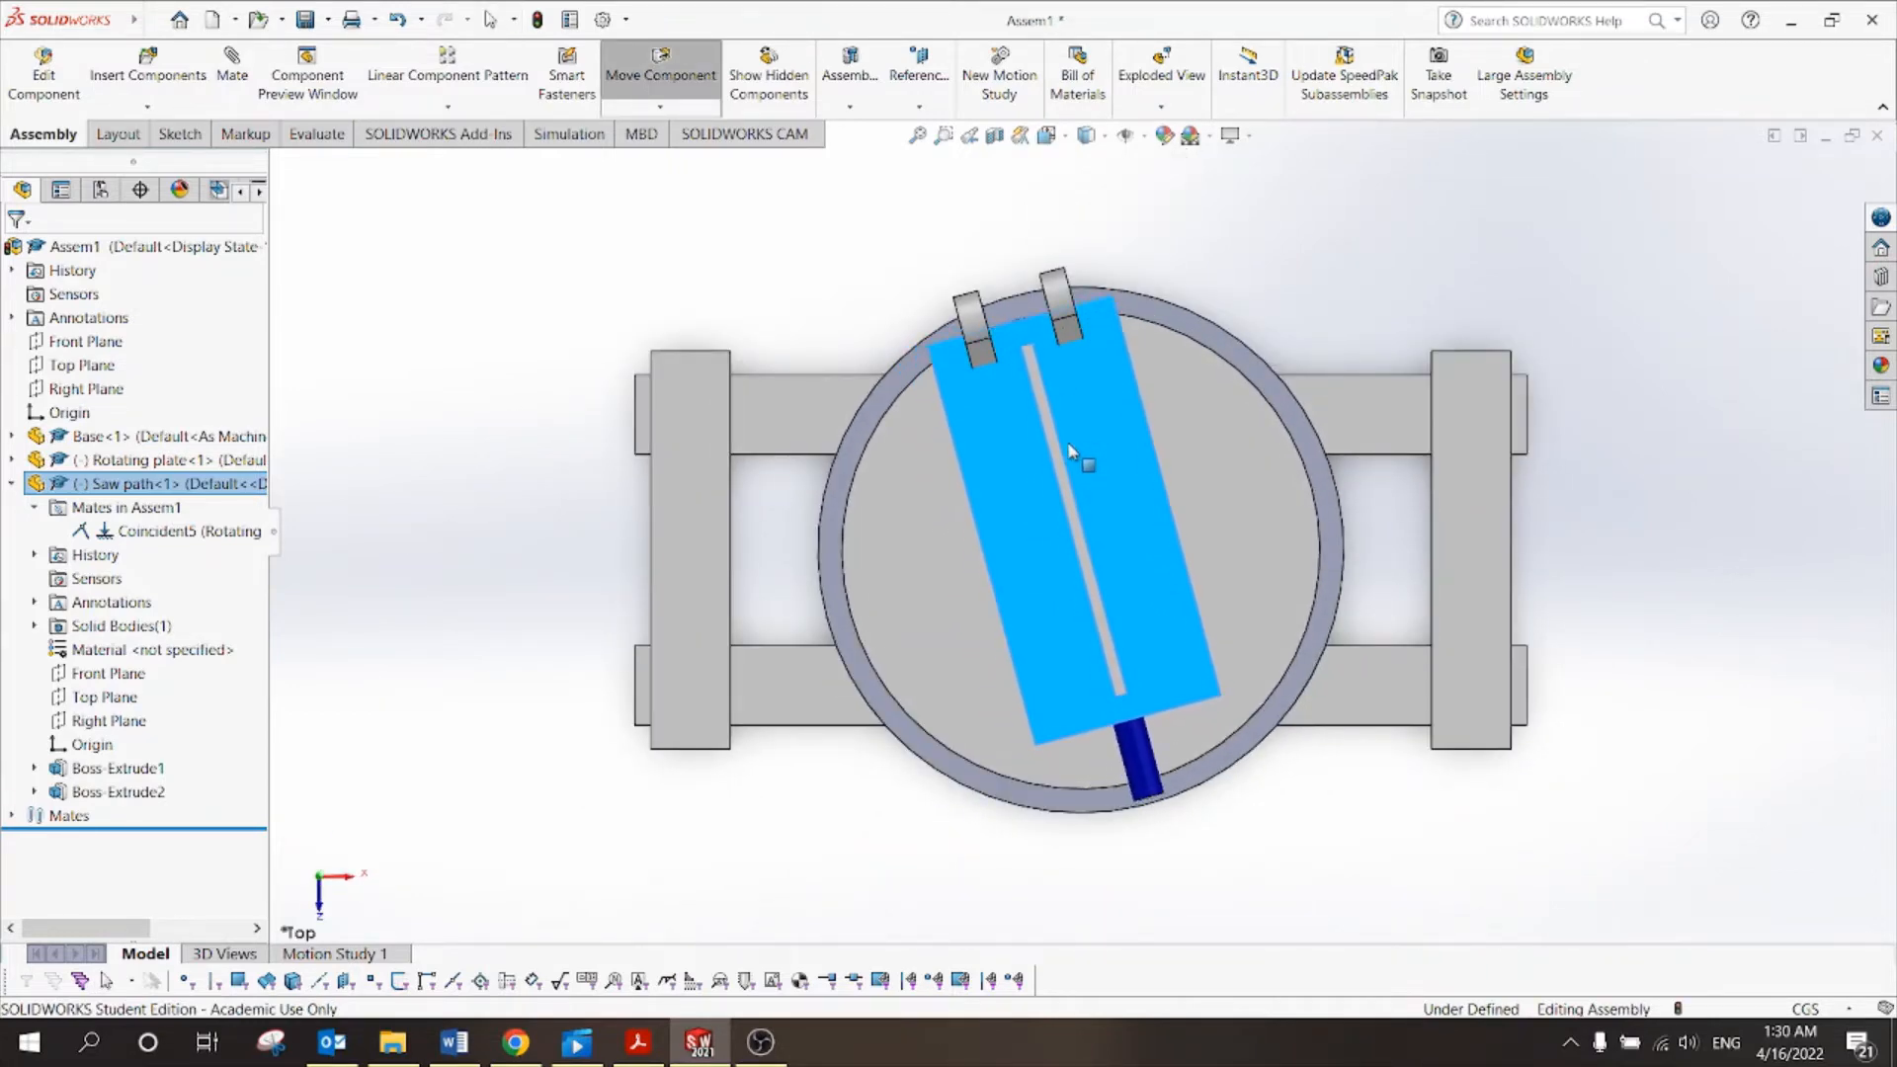
key(Escape)
click(1272, 247)
Slide the saw path block down the rotating plate and orbit to a side-tilted view.
middle_drag(1243, 281, 1095, 418)
drag(1095, 419, 1152, 568)
click(1225, 265)
middle_drag(1250, 246, 1095, 265)
scroll(1164, 330, down, 2)
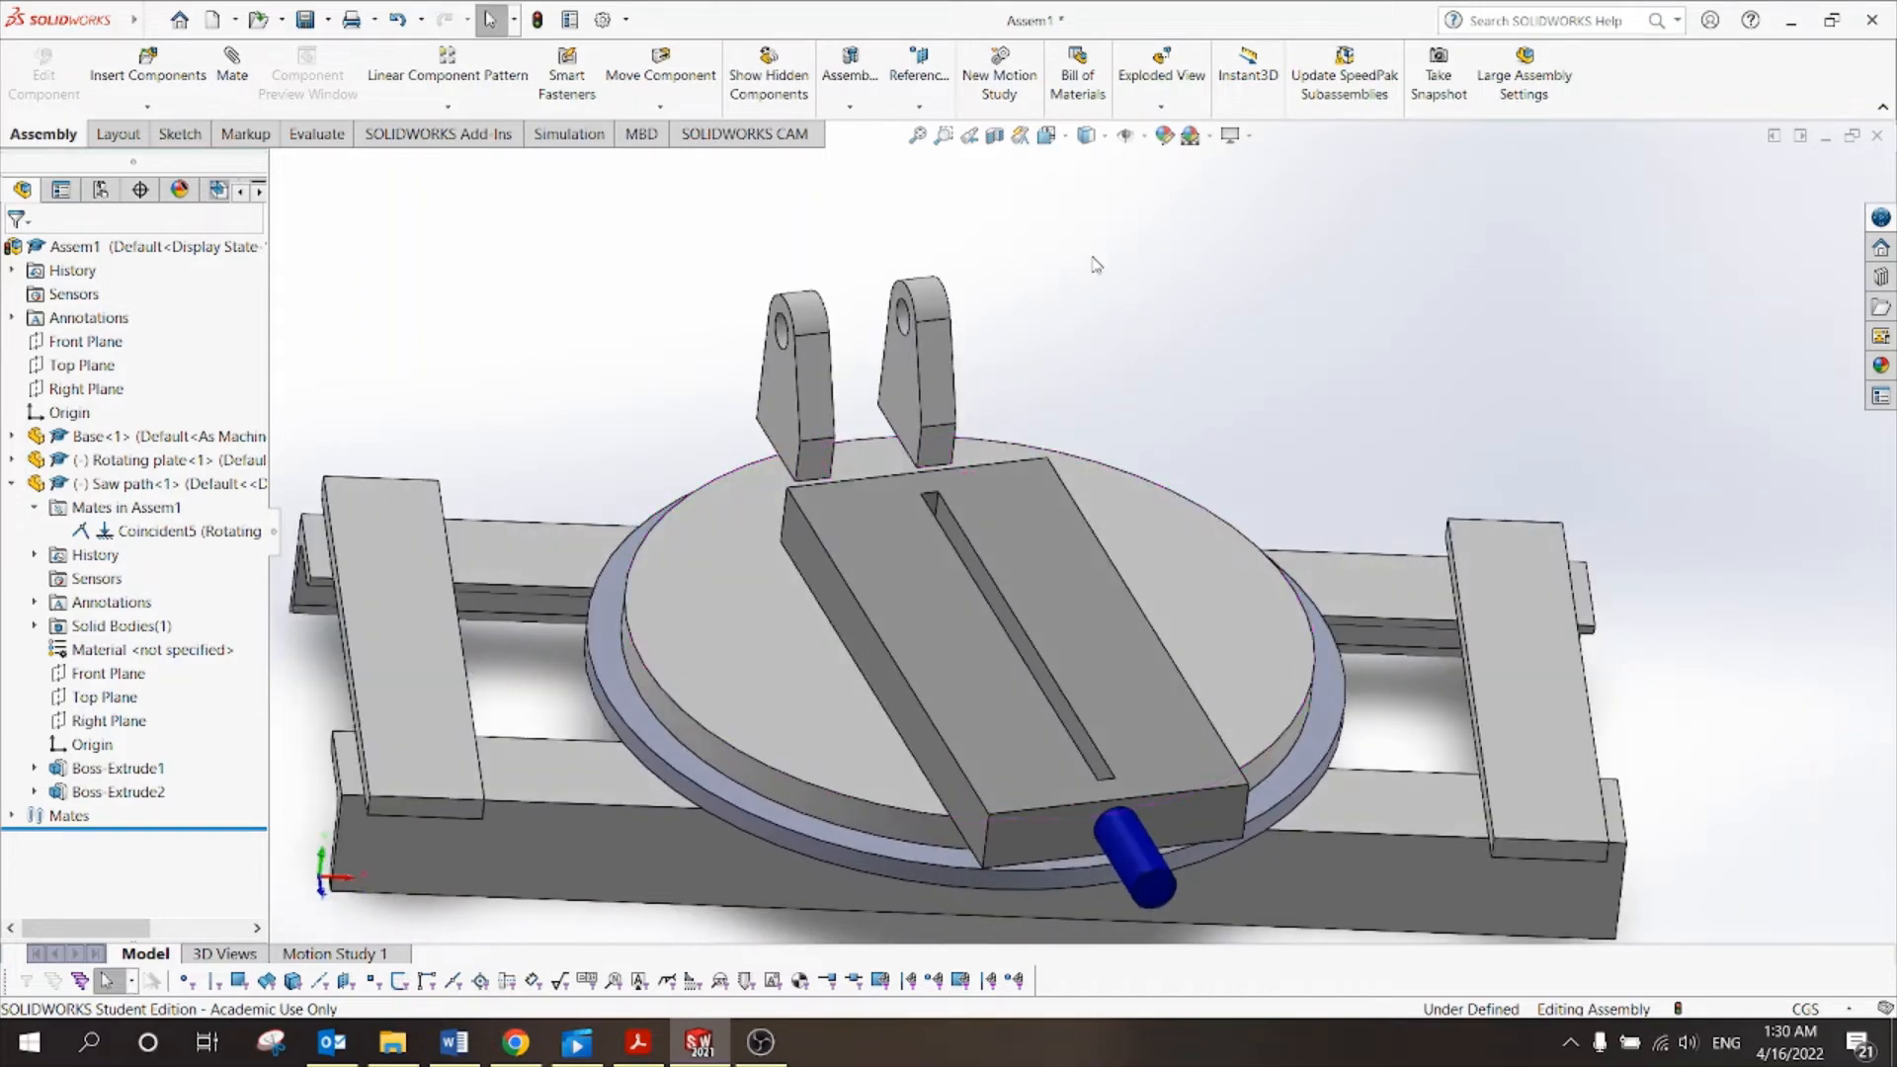
middle_drag(1028, 341, 1011, 343)
Inspect the inner faces of the left and right brackets.
click(911, 374)
middle_drag(854, 341, 713, 348)
click(839, 387)
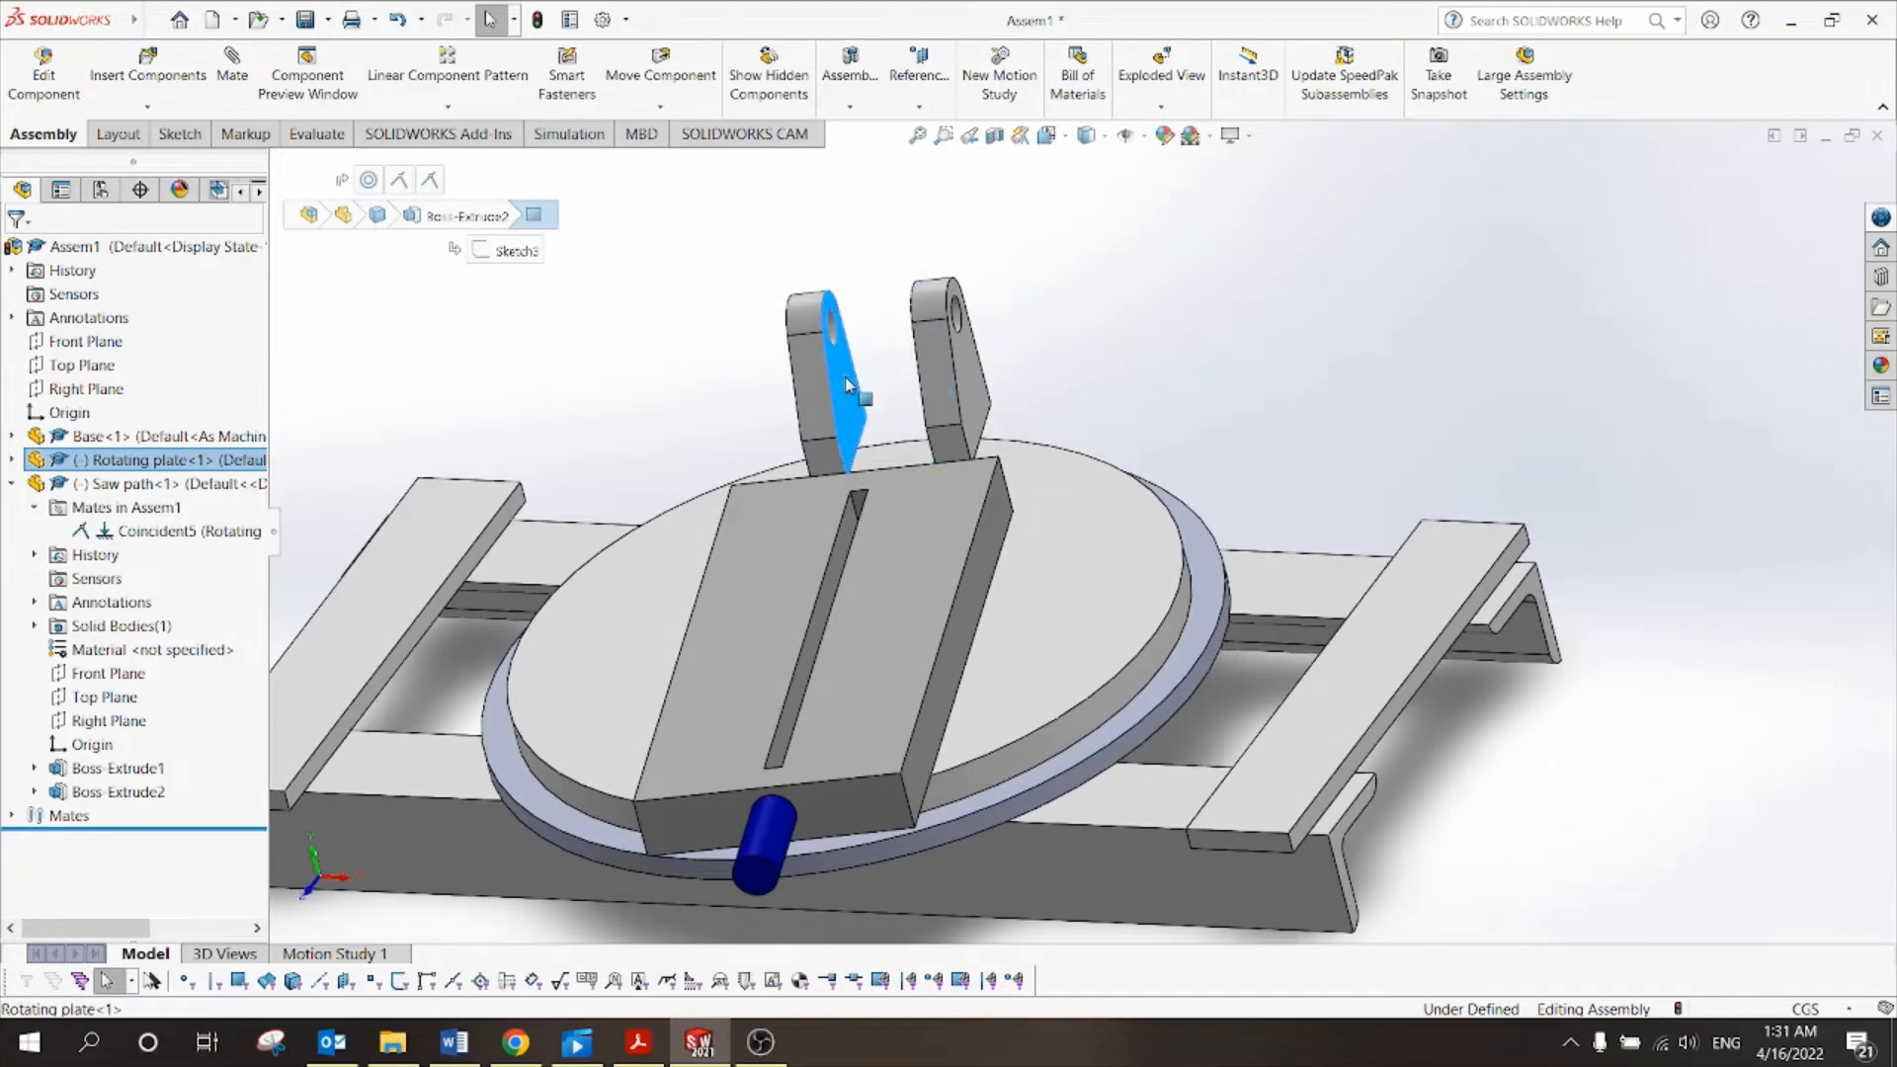
click(856, 260)
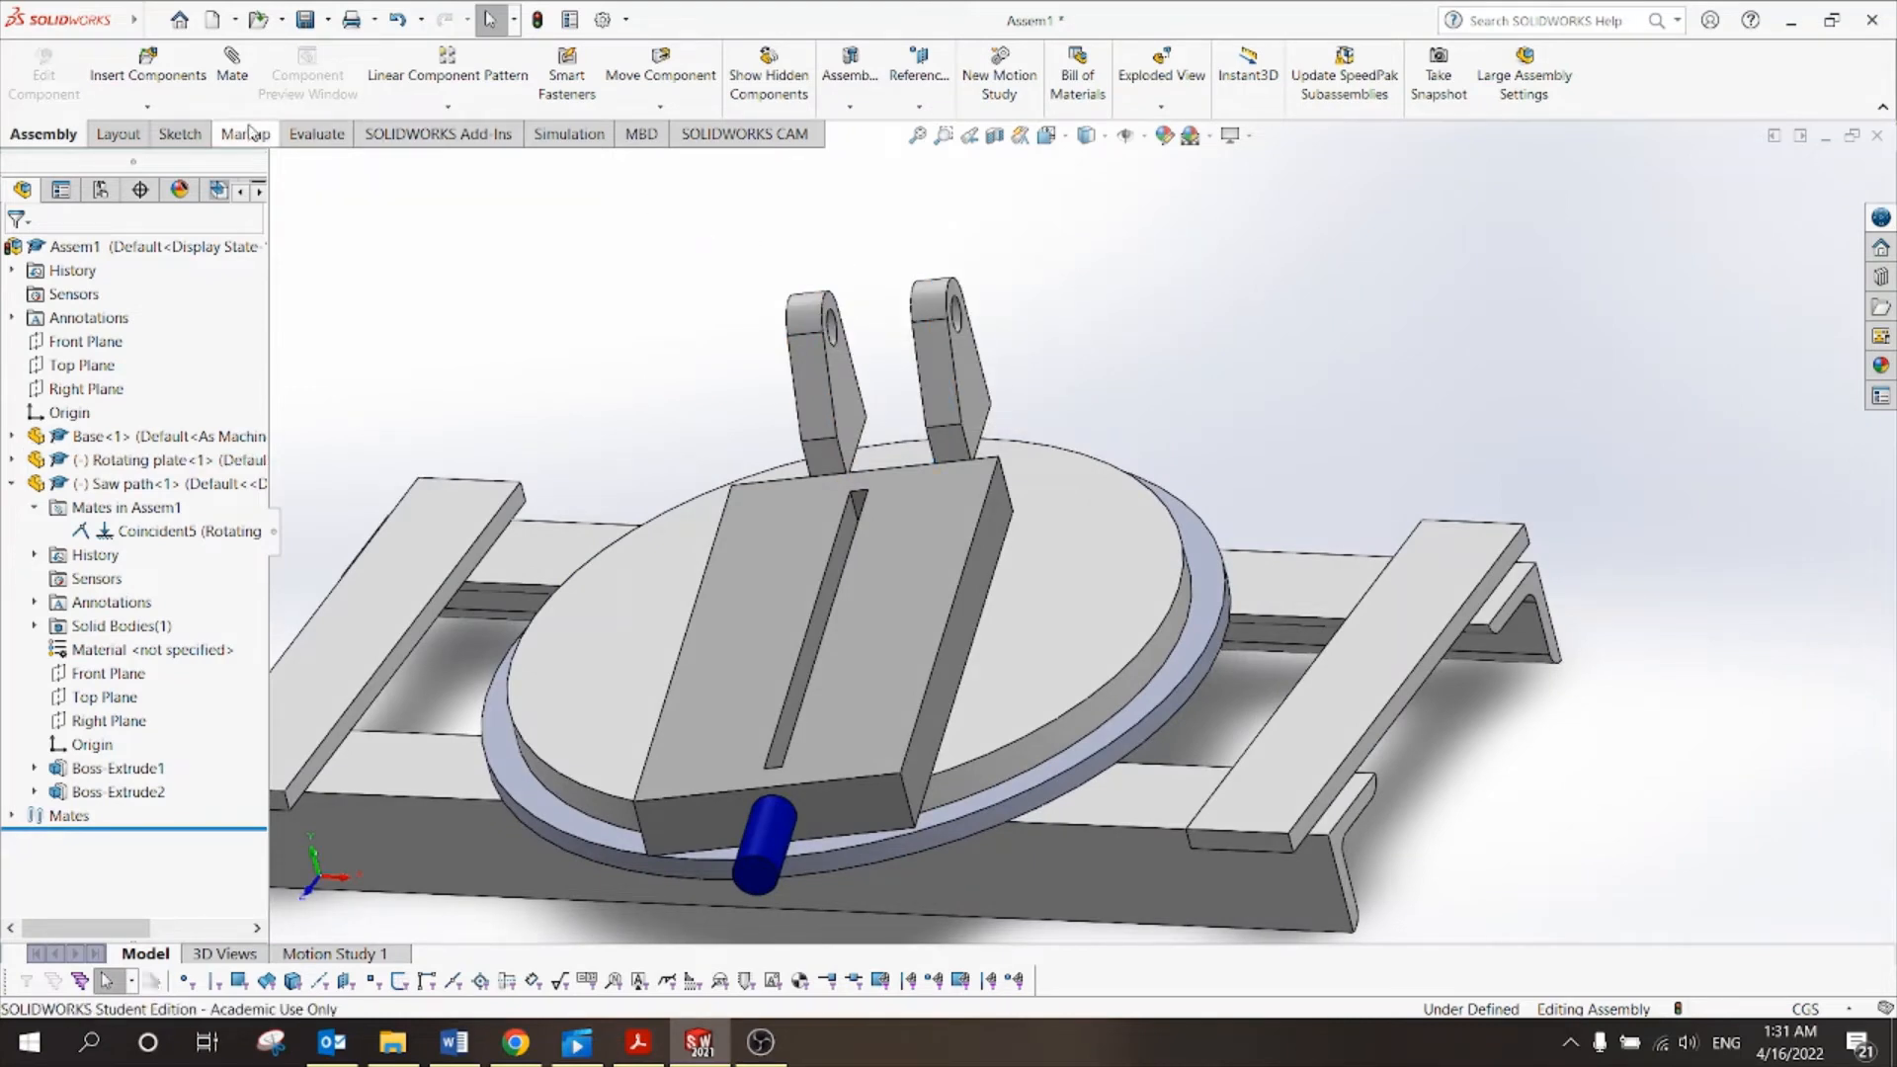
click(327, 136)
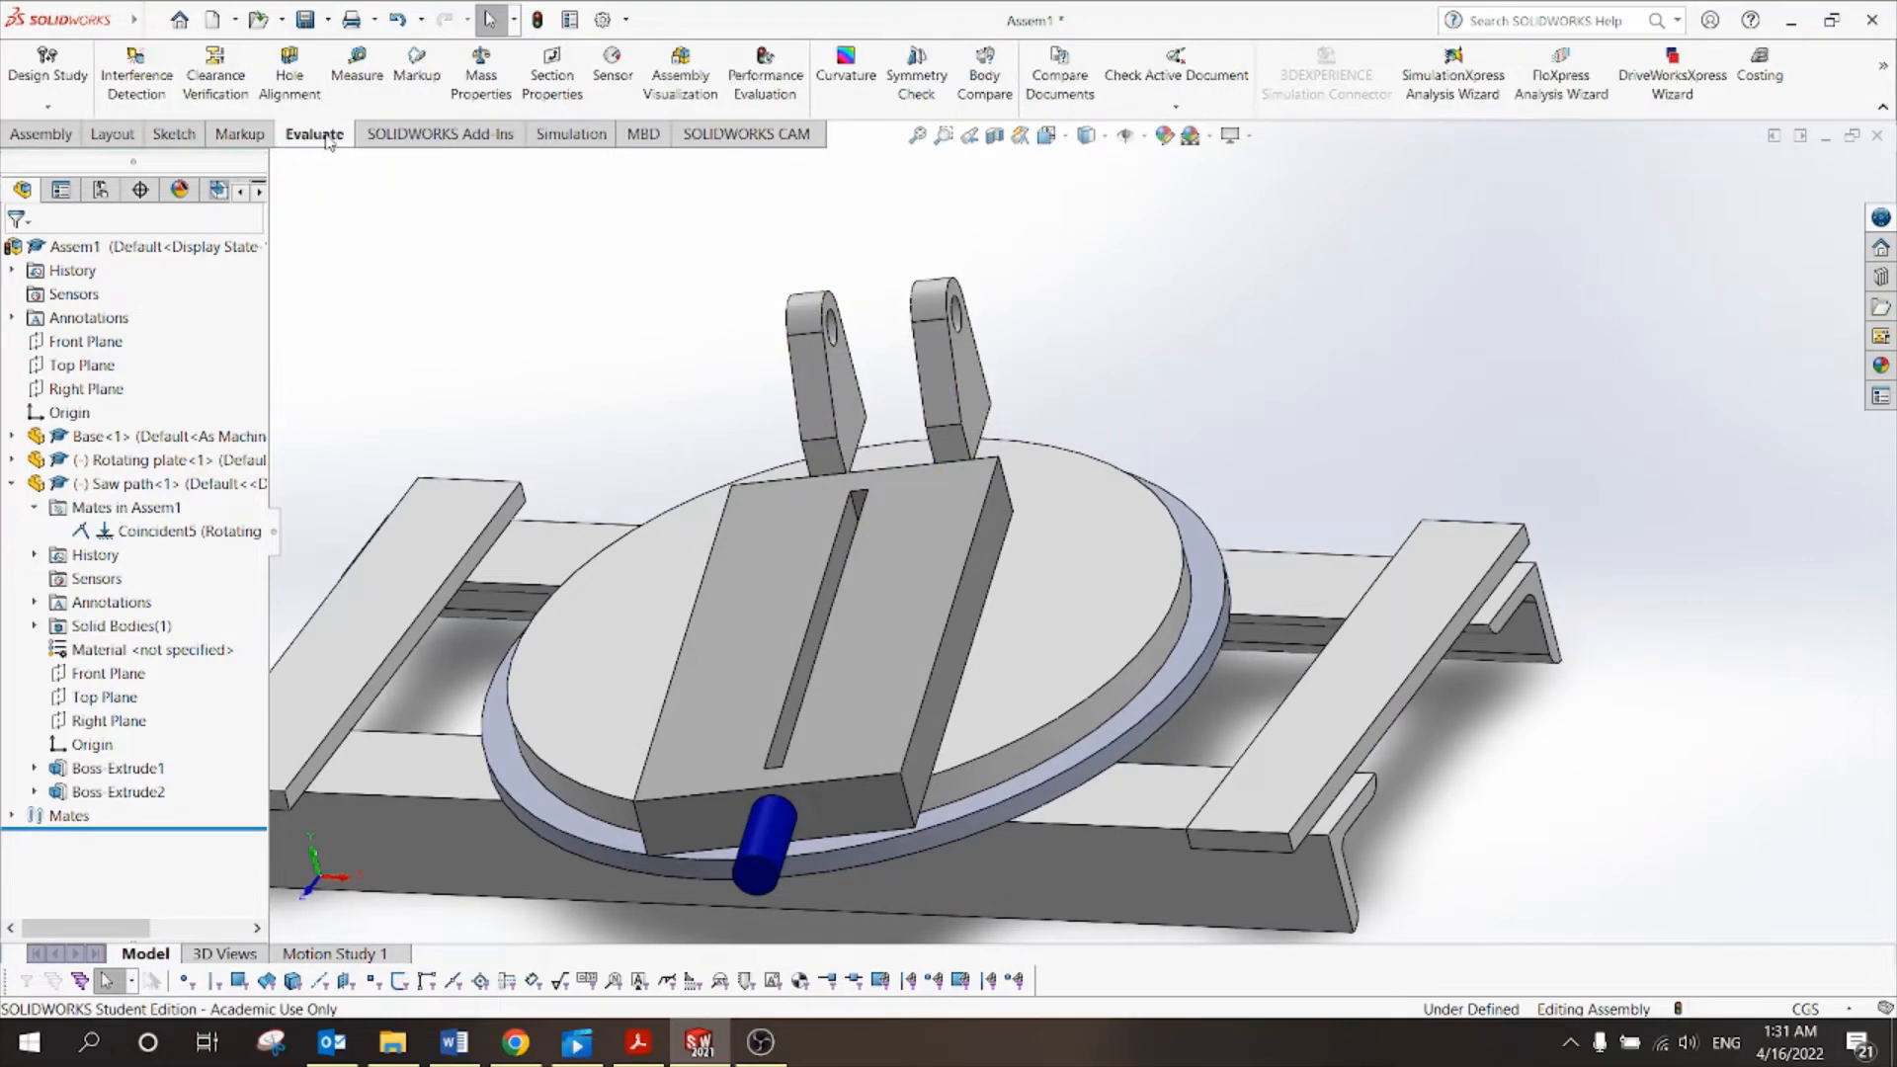
Measure the gap between the two inner bracket faces, reading 2 cm.
click(357, 65)
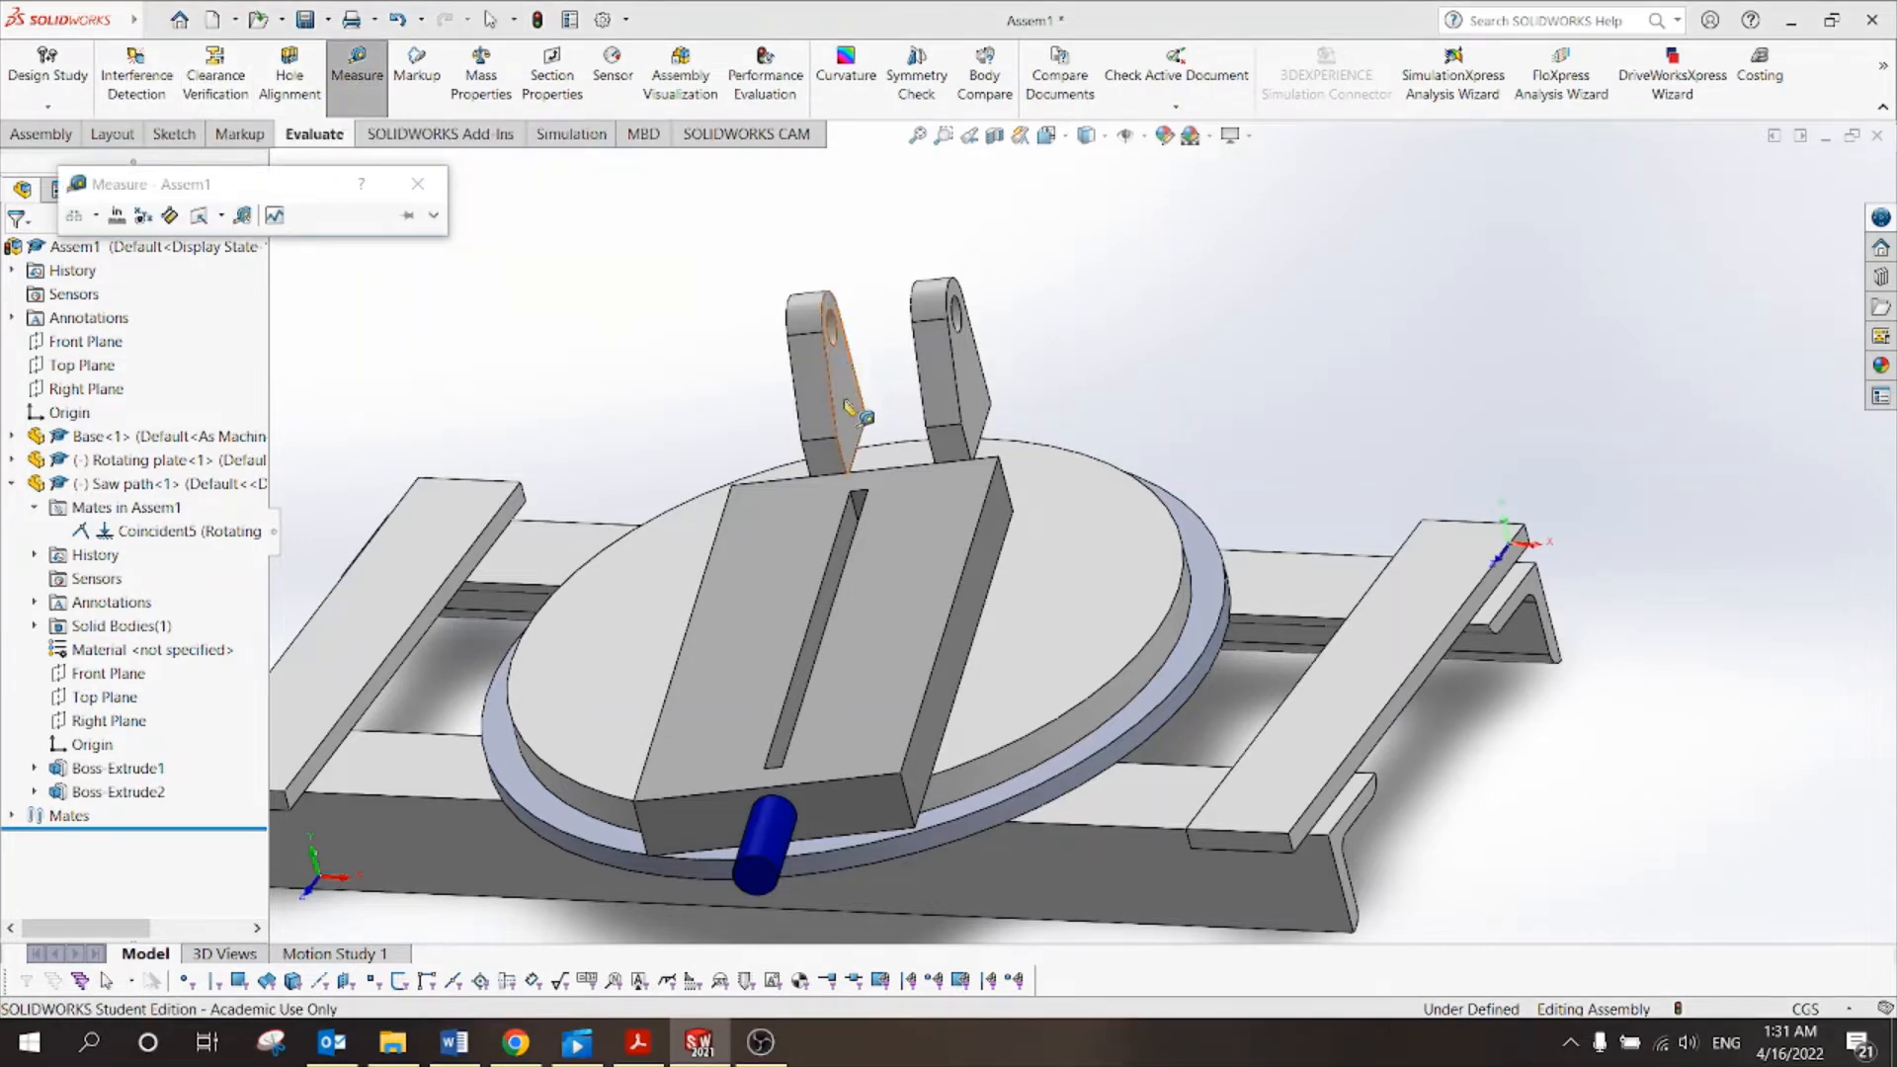
click(865, 400)
middle_drag(870, 396, 1122, 305)
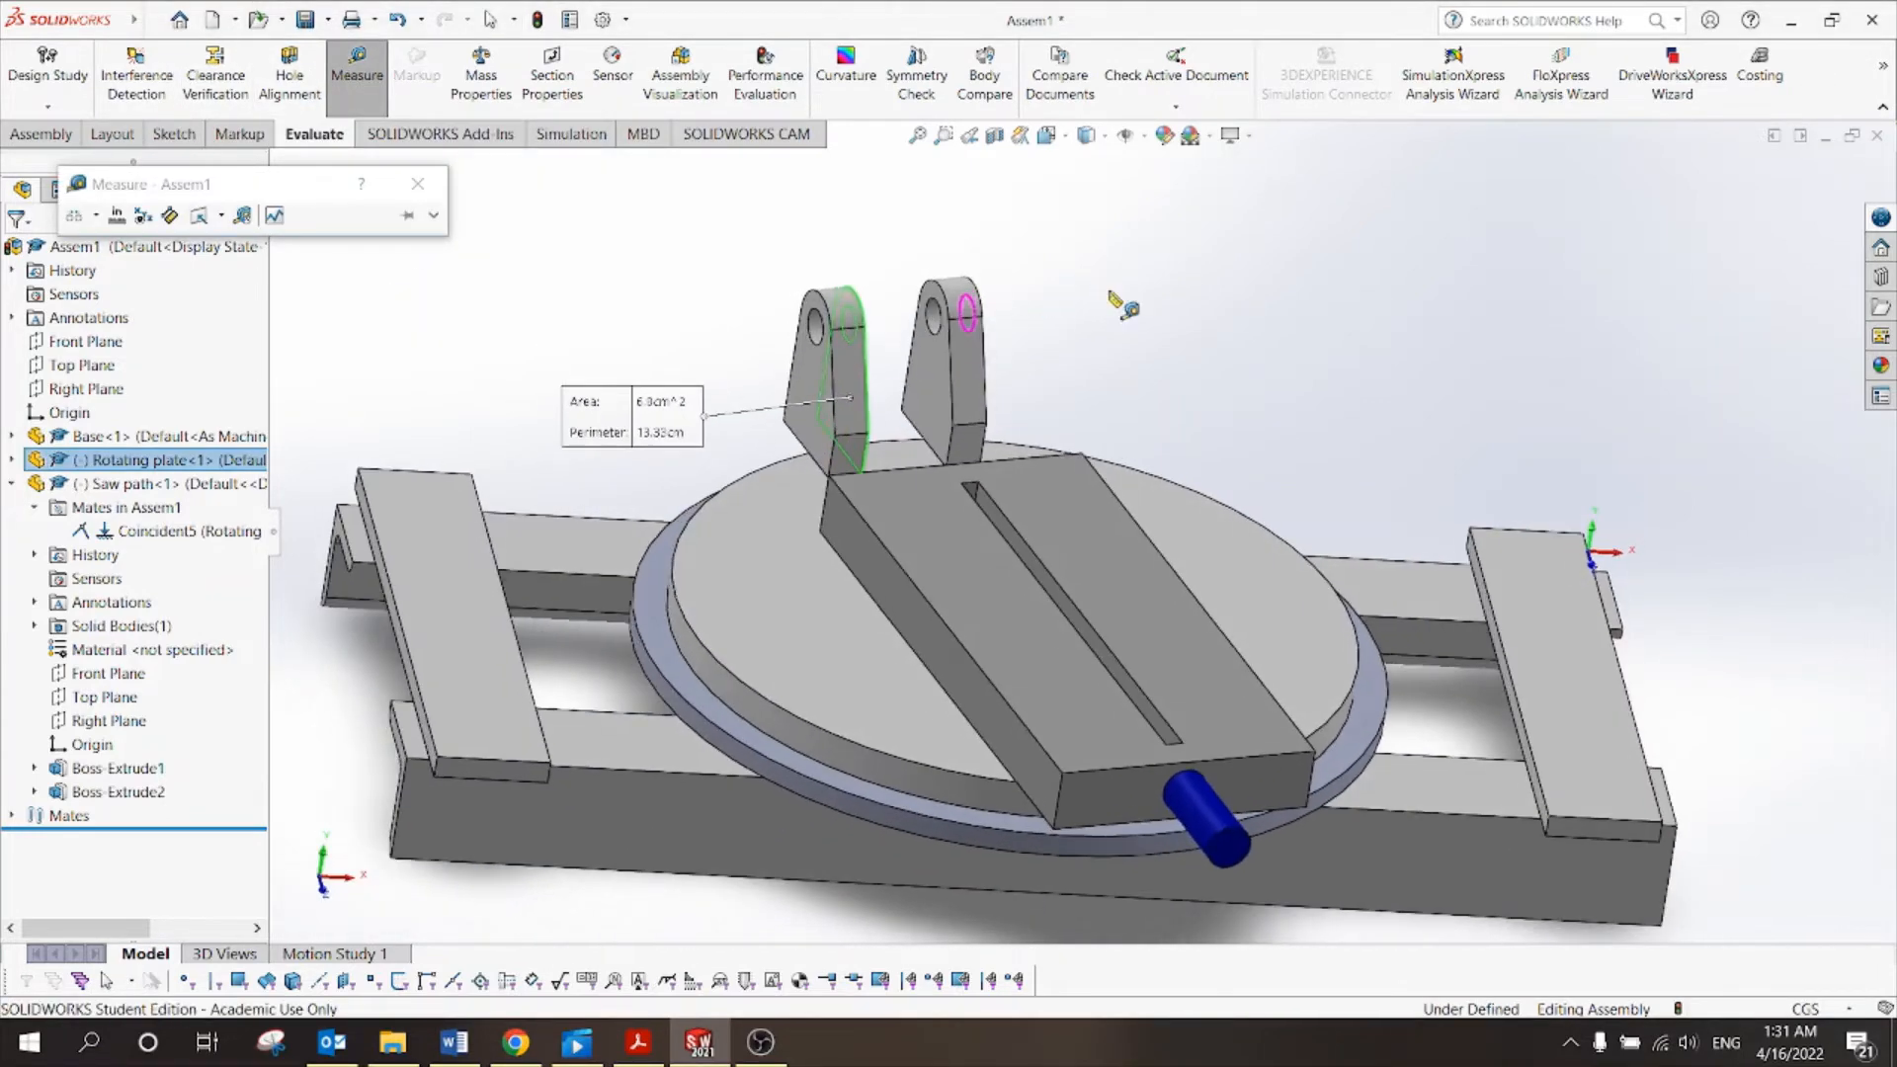
click(903, 431)
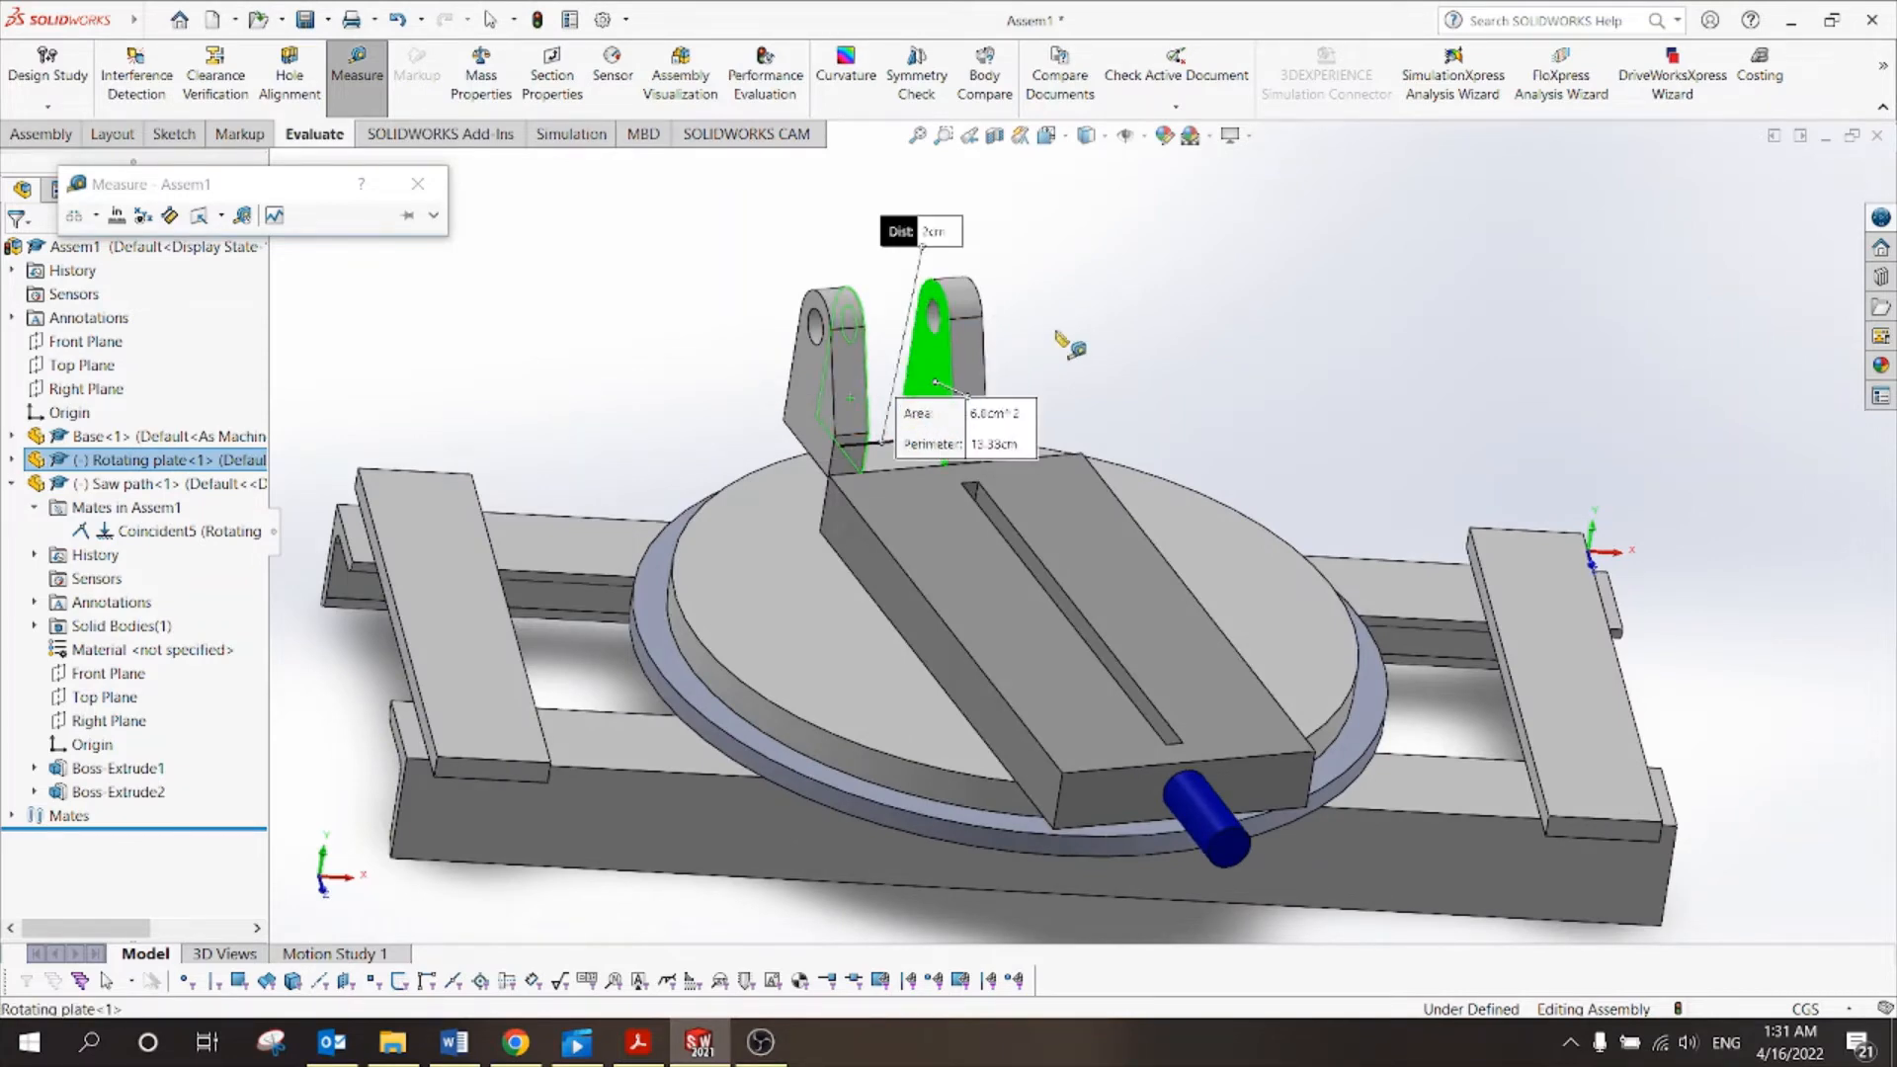
middle_drag(1104, 308, 1018, 354)
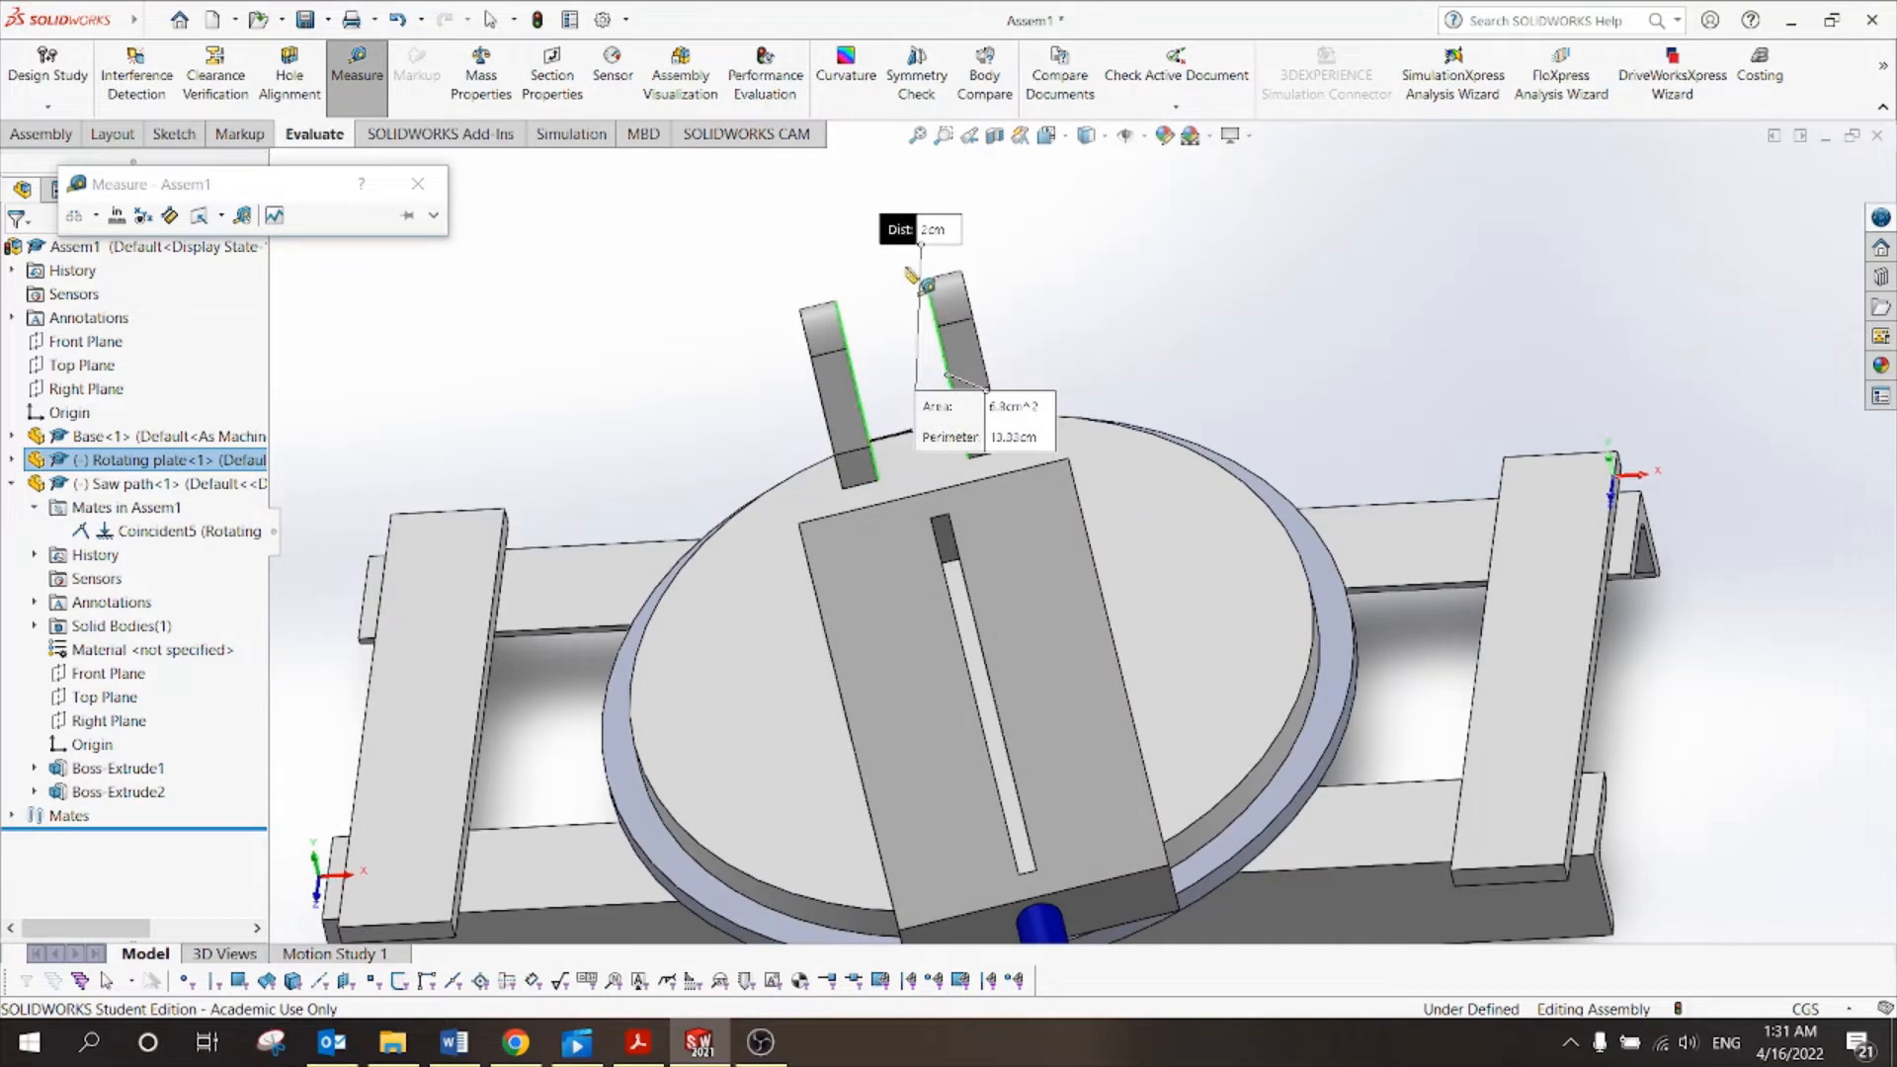
click(1040, 289)
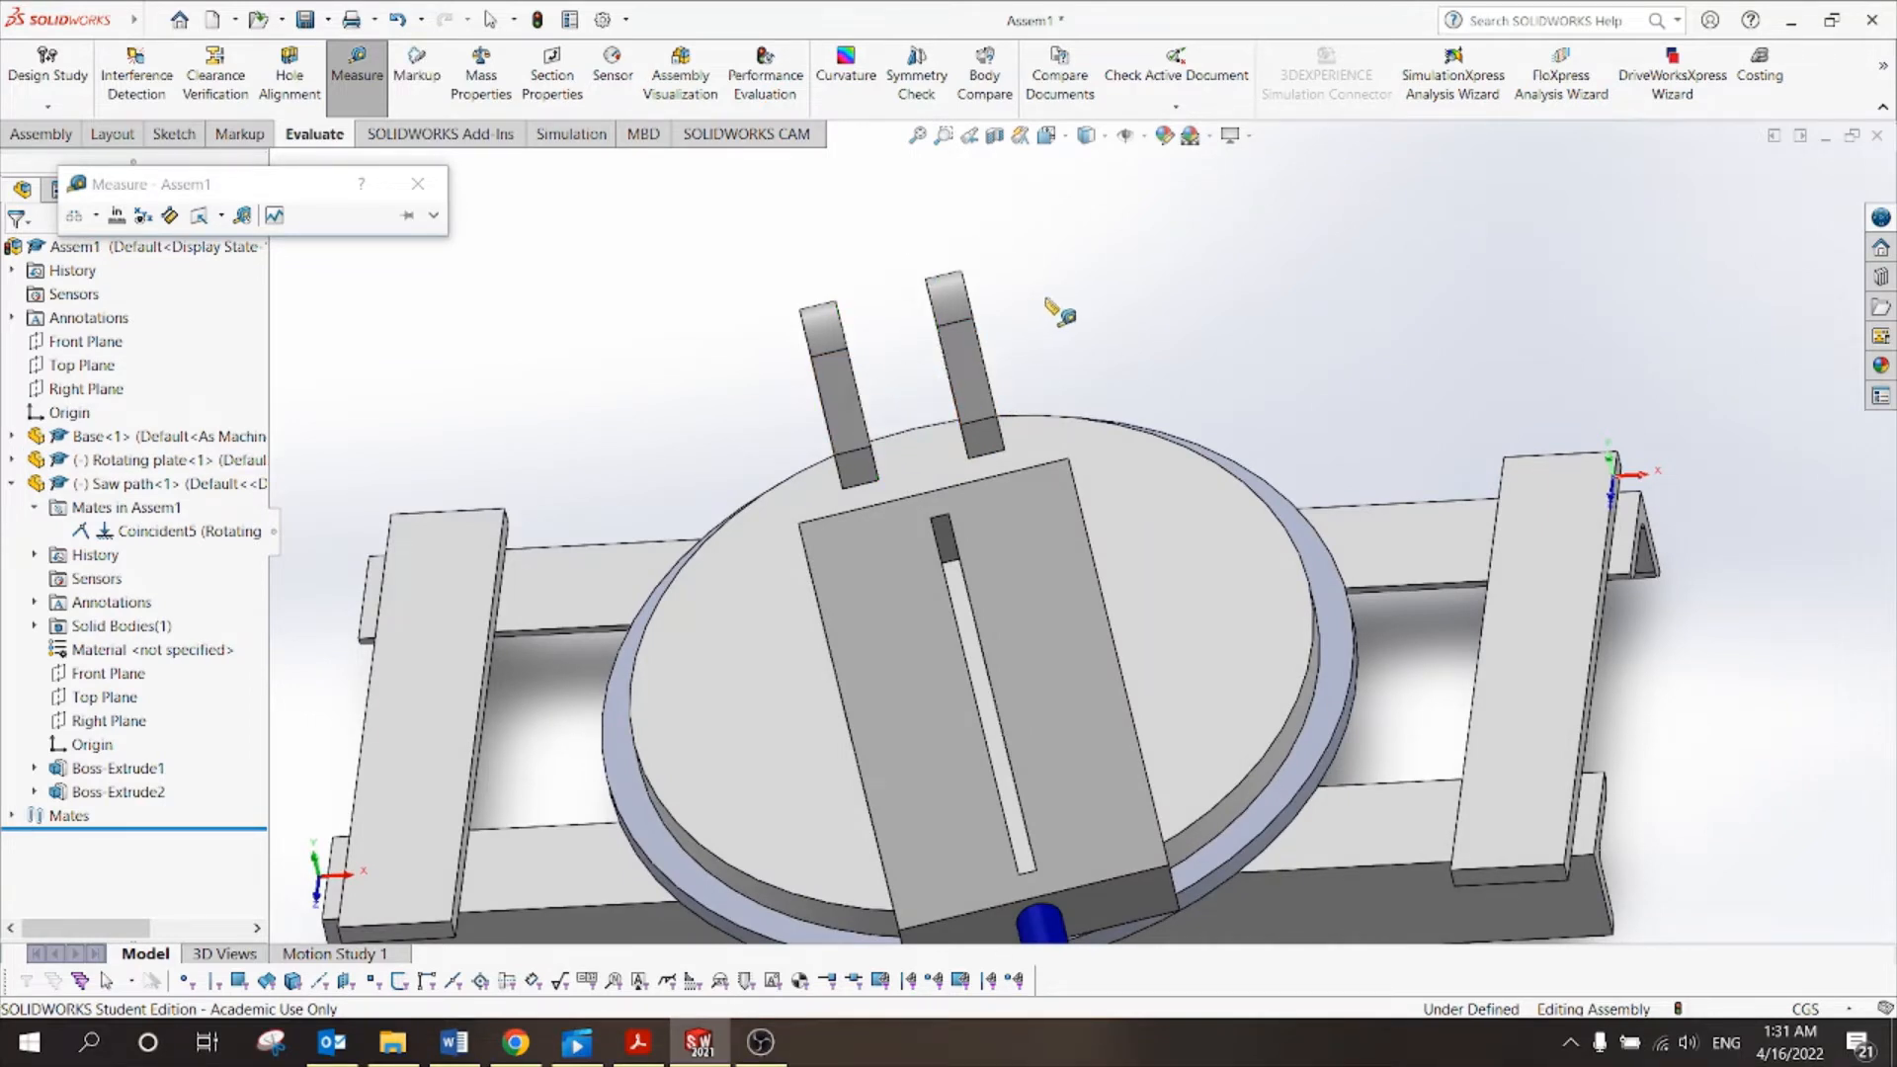
Close the Measure dialog and return to the Assembly tools.
scroll(1046, 298, up, 1)
middle_drag(1045, 299, 1083, 300)
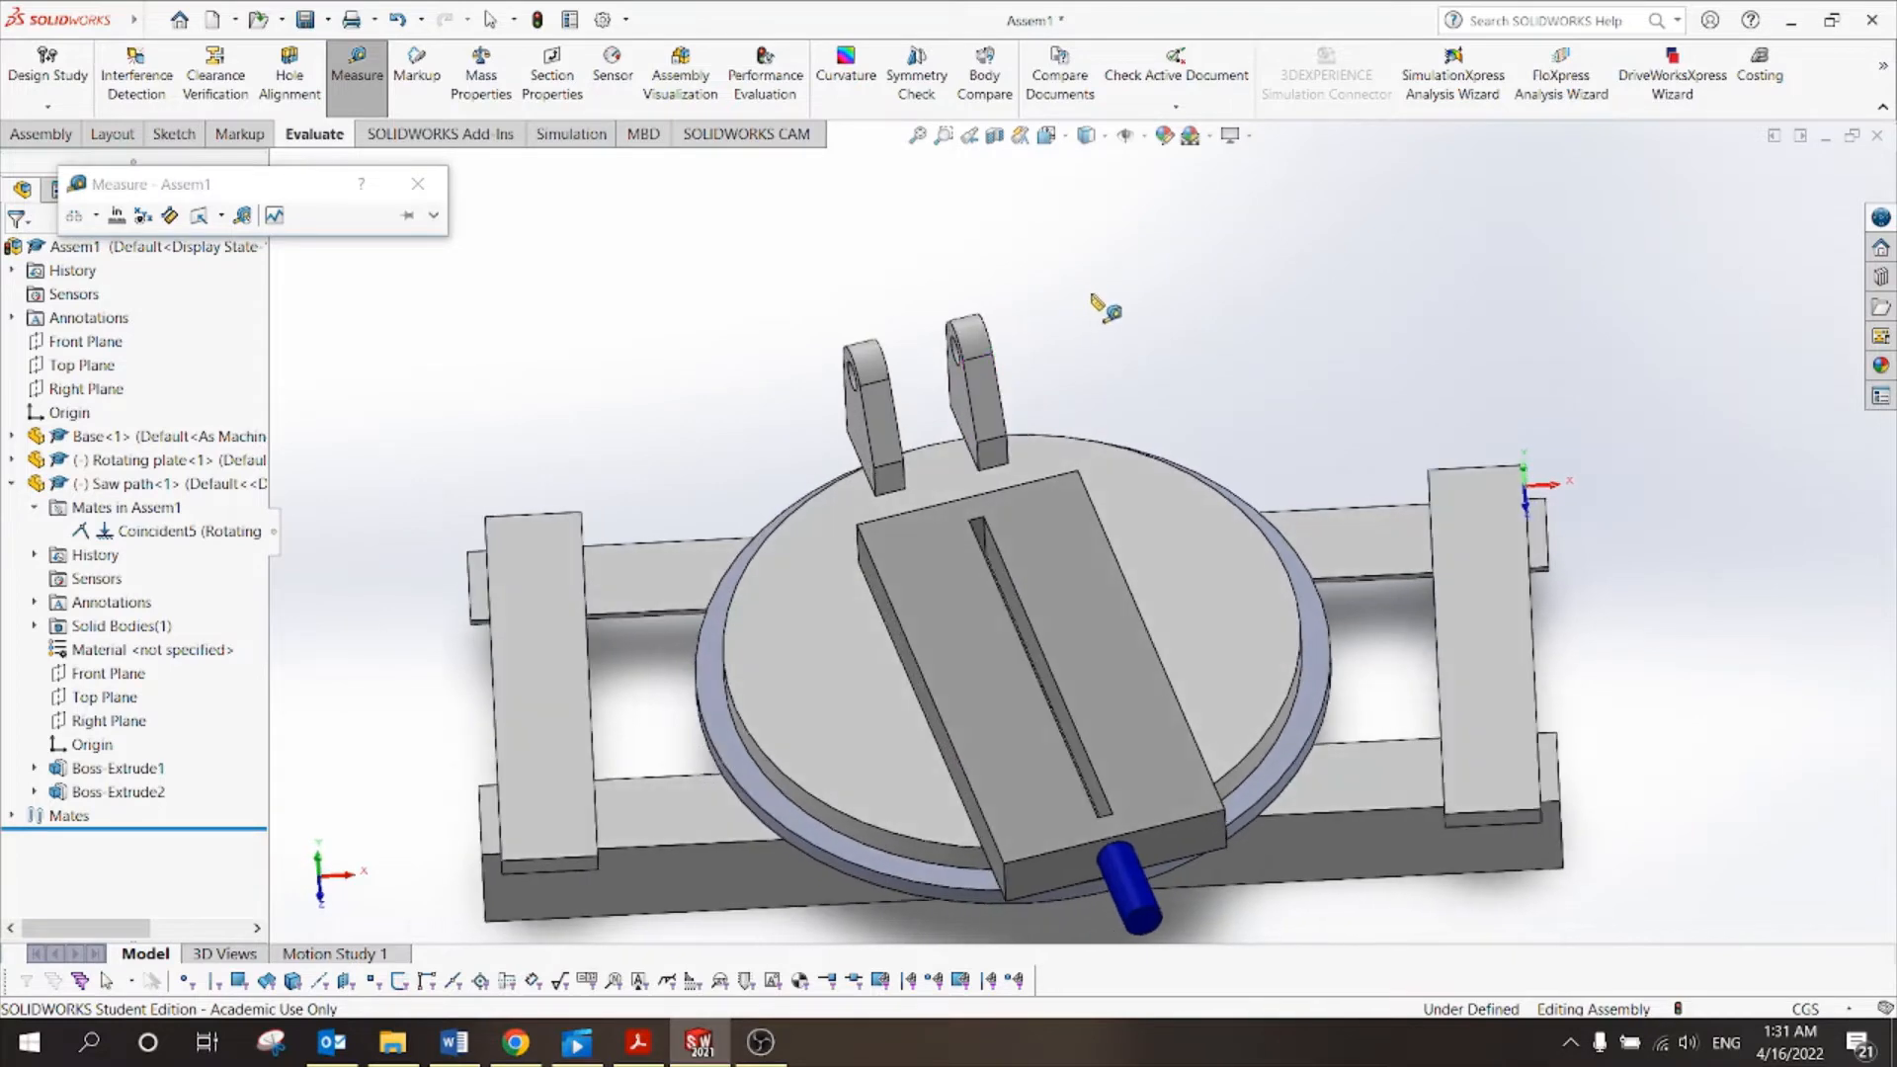
click(418, 184)
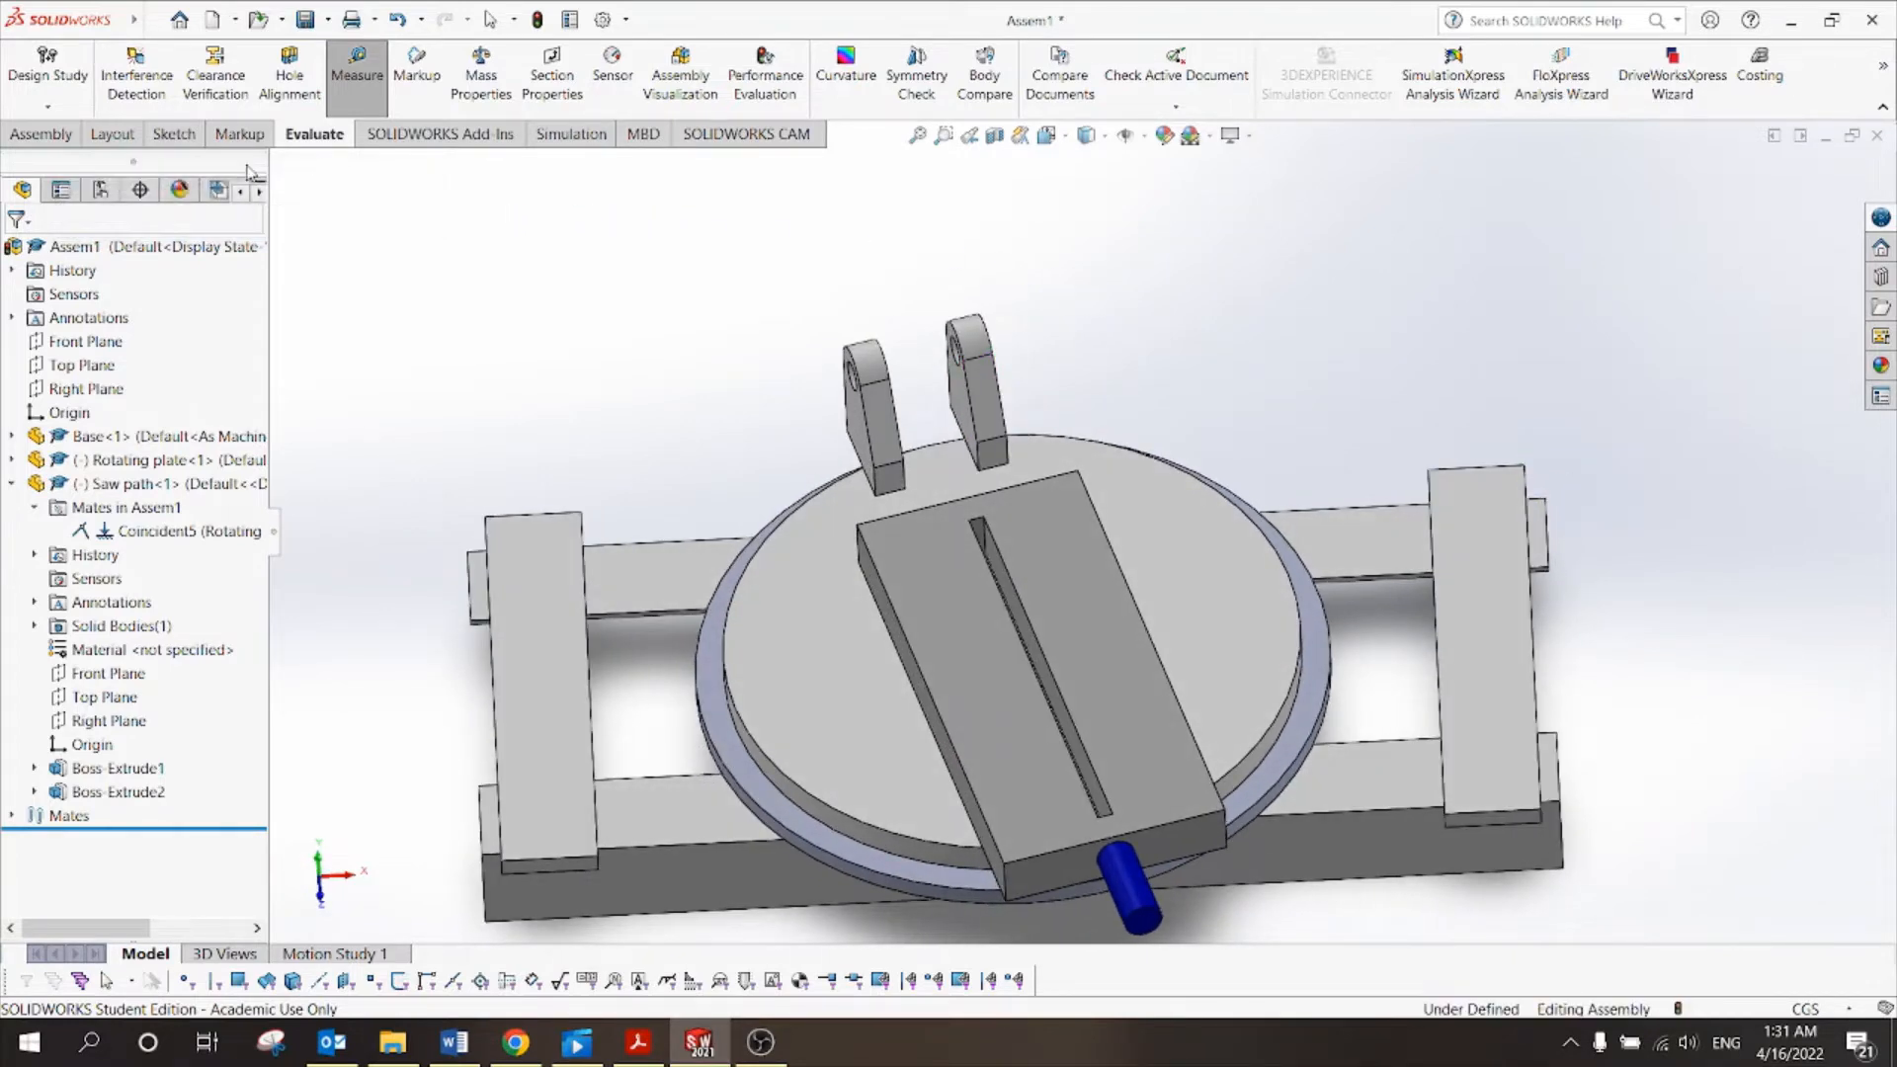
click(40, 134)
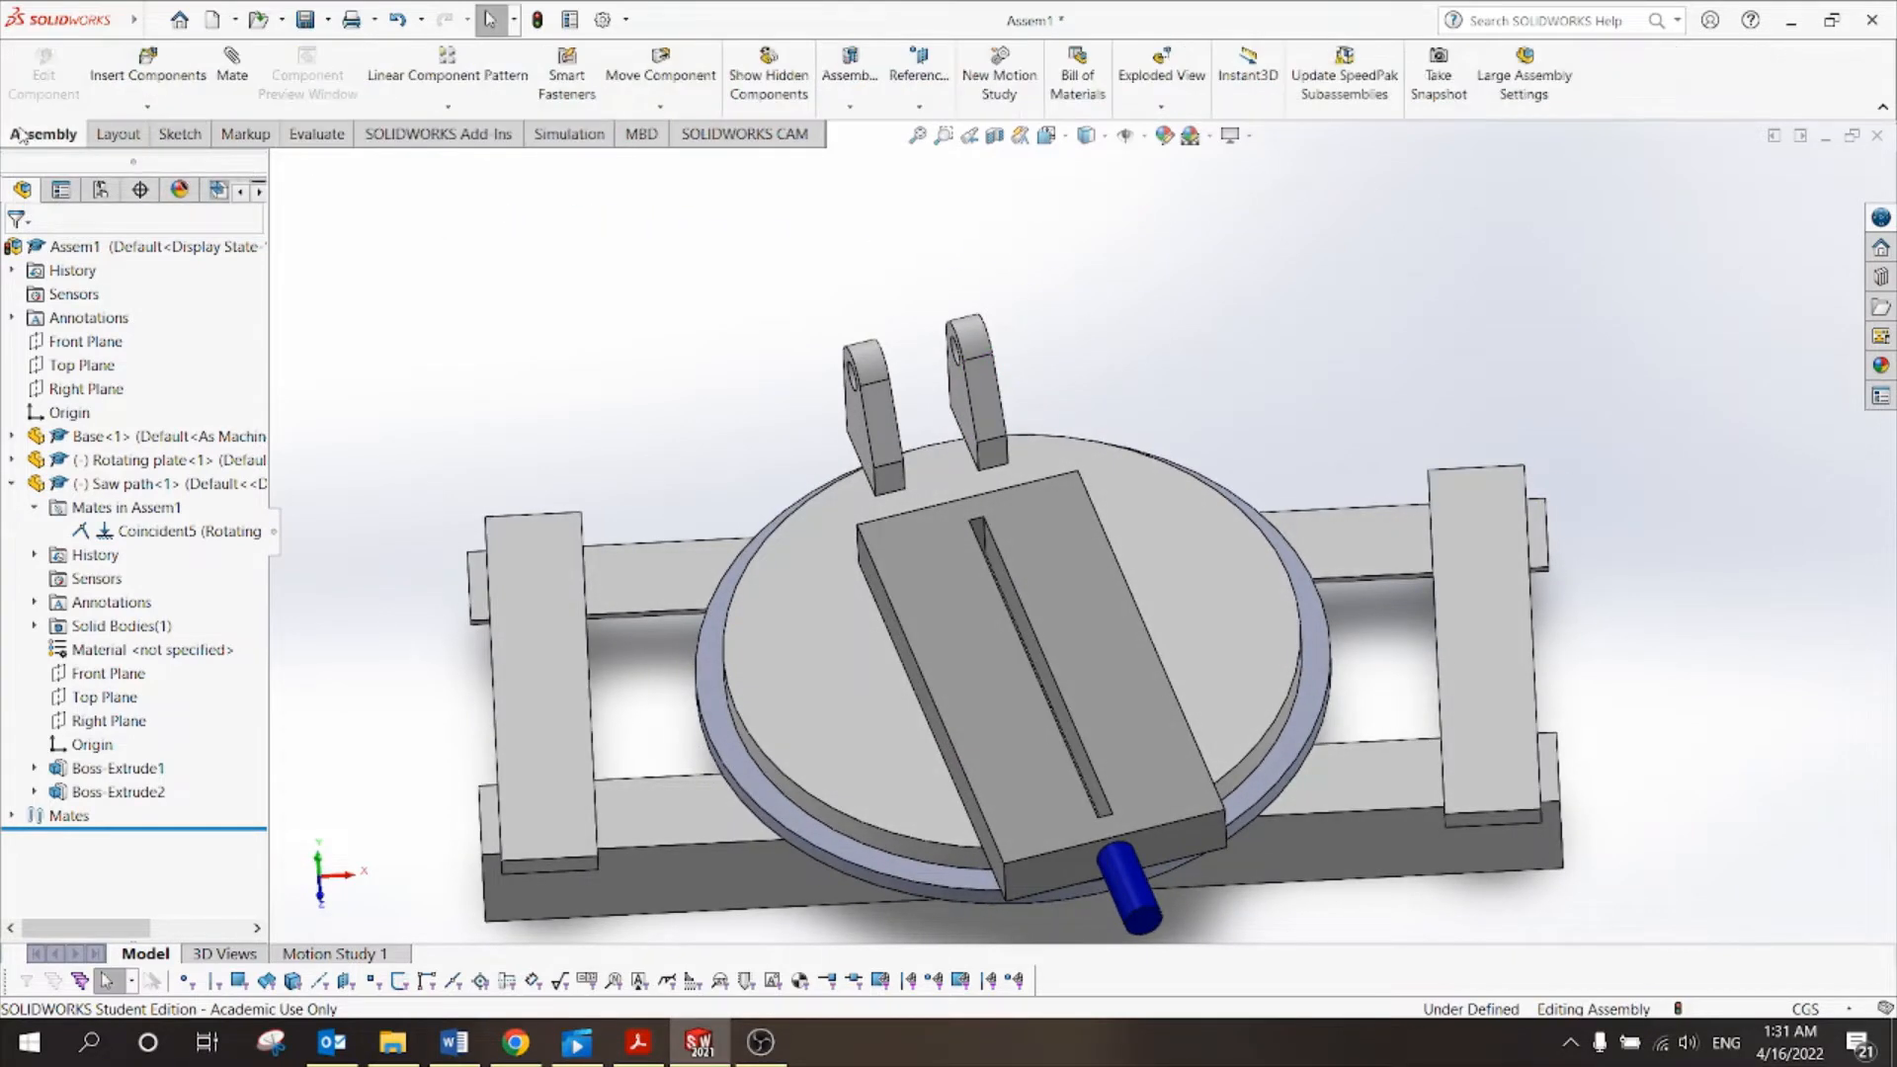
click(918, 113)
Create PLANE1 offset 1.00 cm from the bracket's inner face, between the two brackets.
click(920, 137)
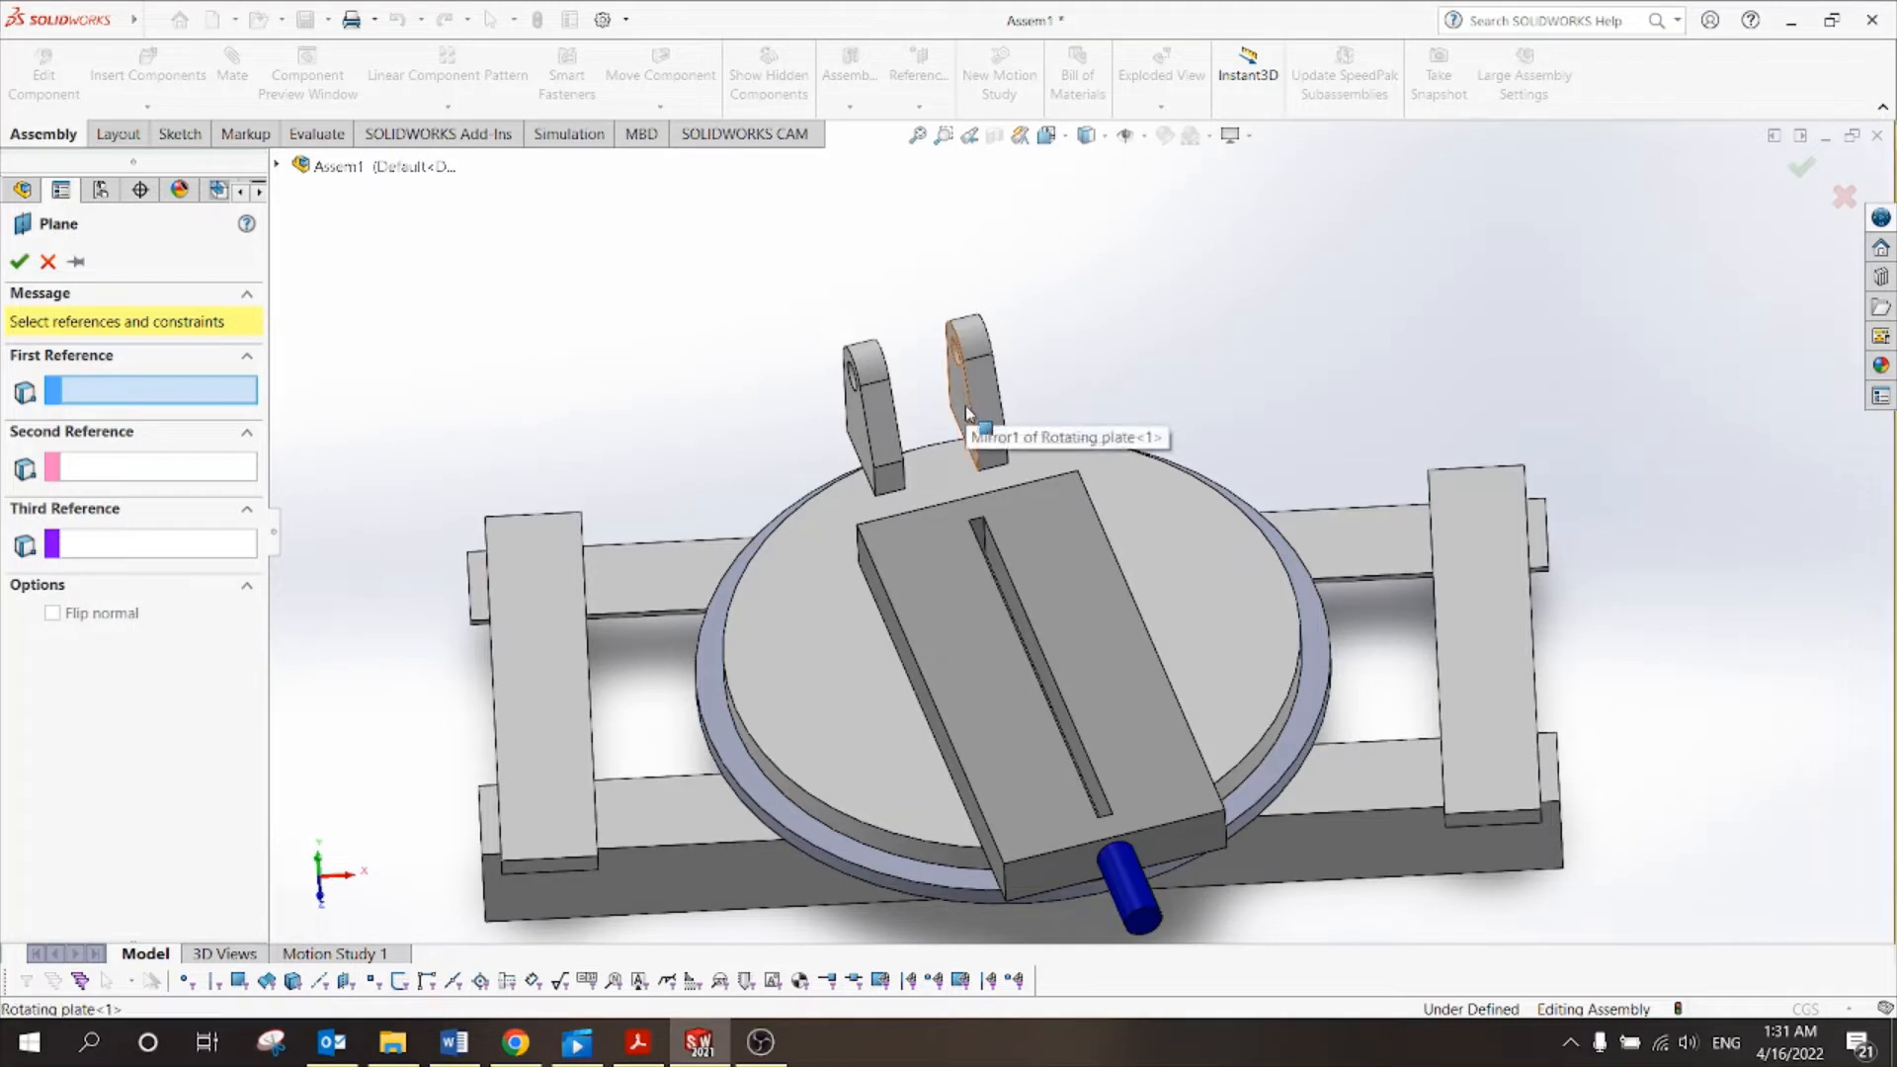
click(1087, 330)
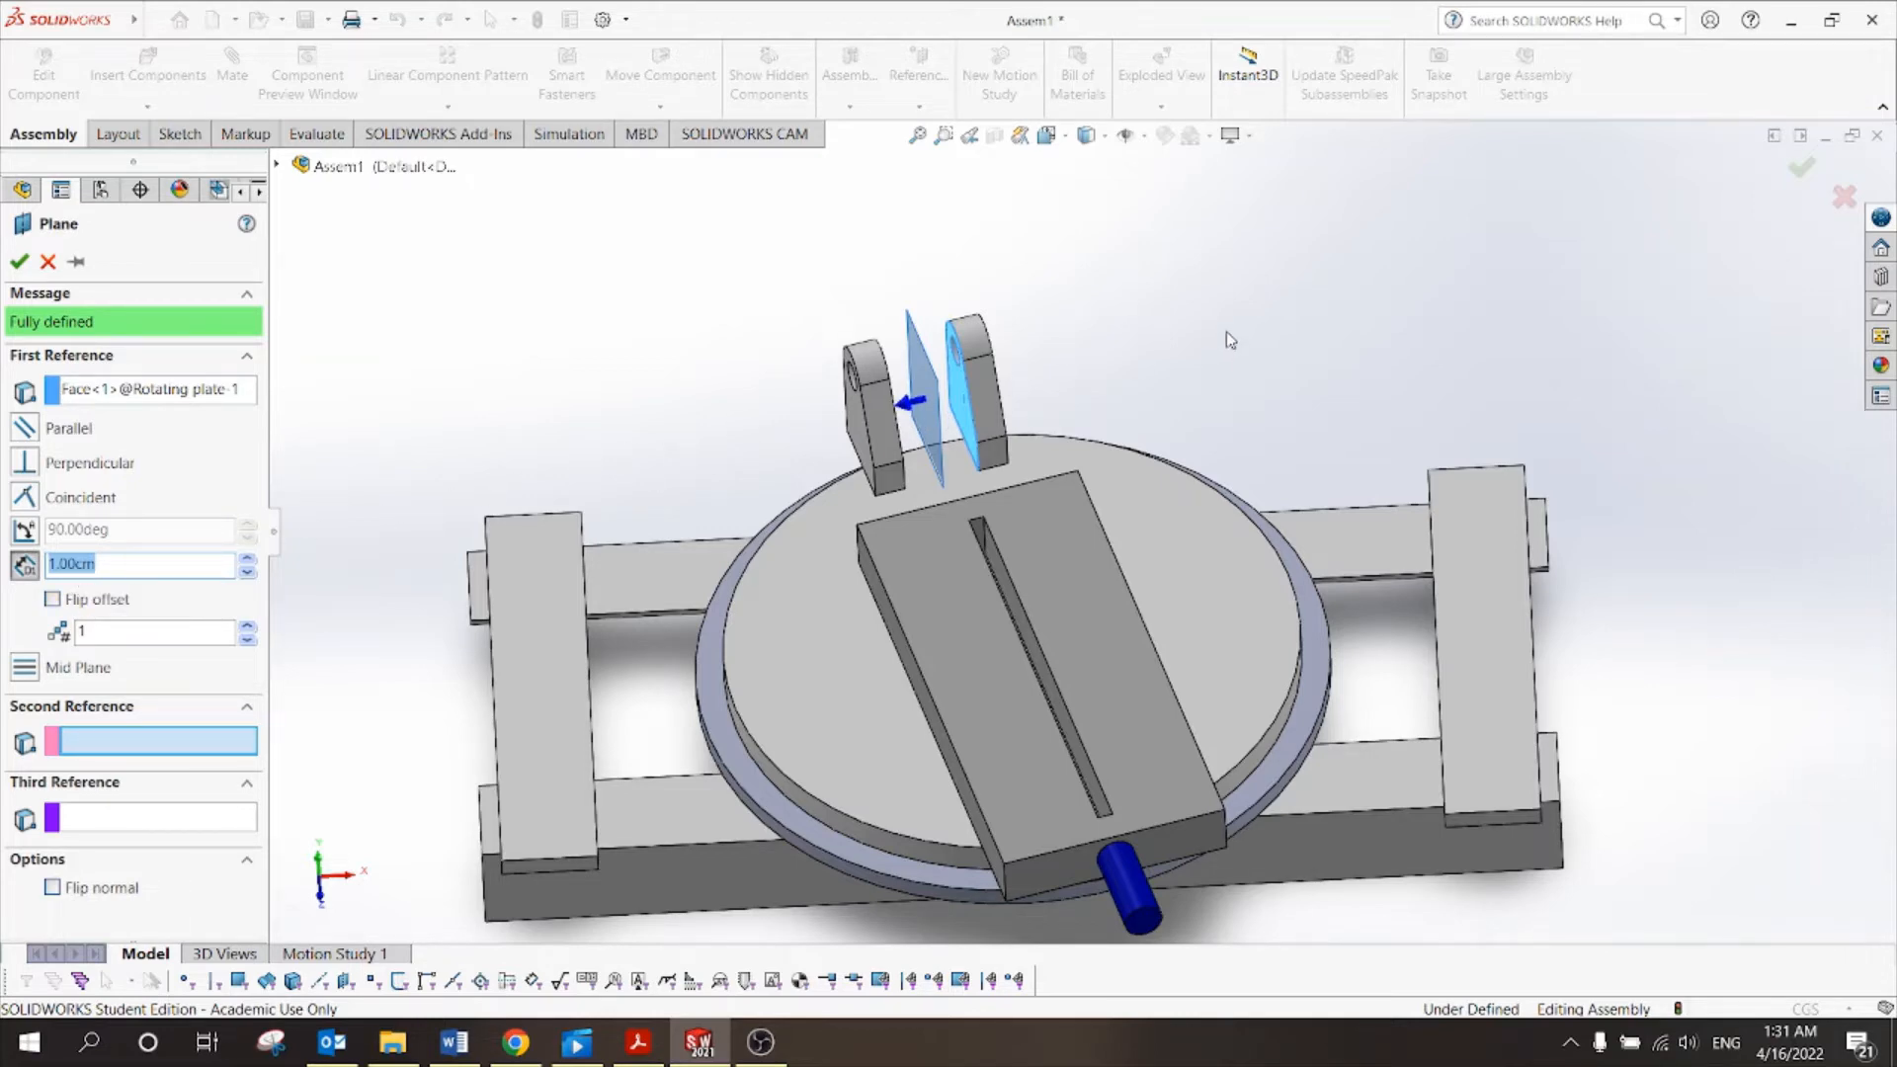
middle_drag(1226, 332, 1211, 278)
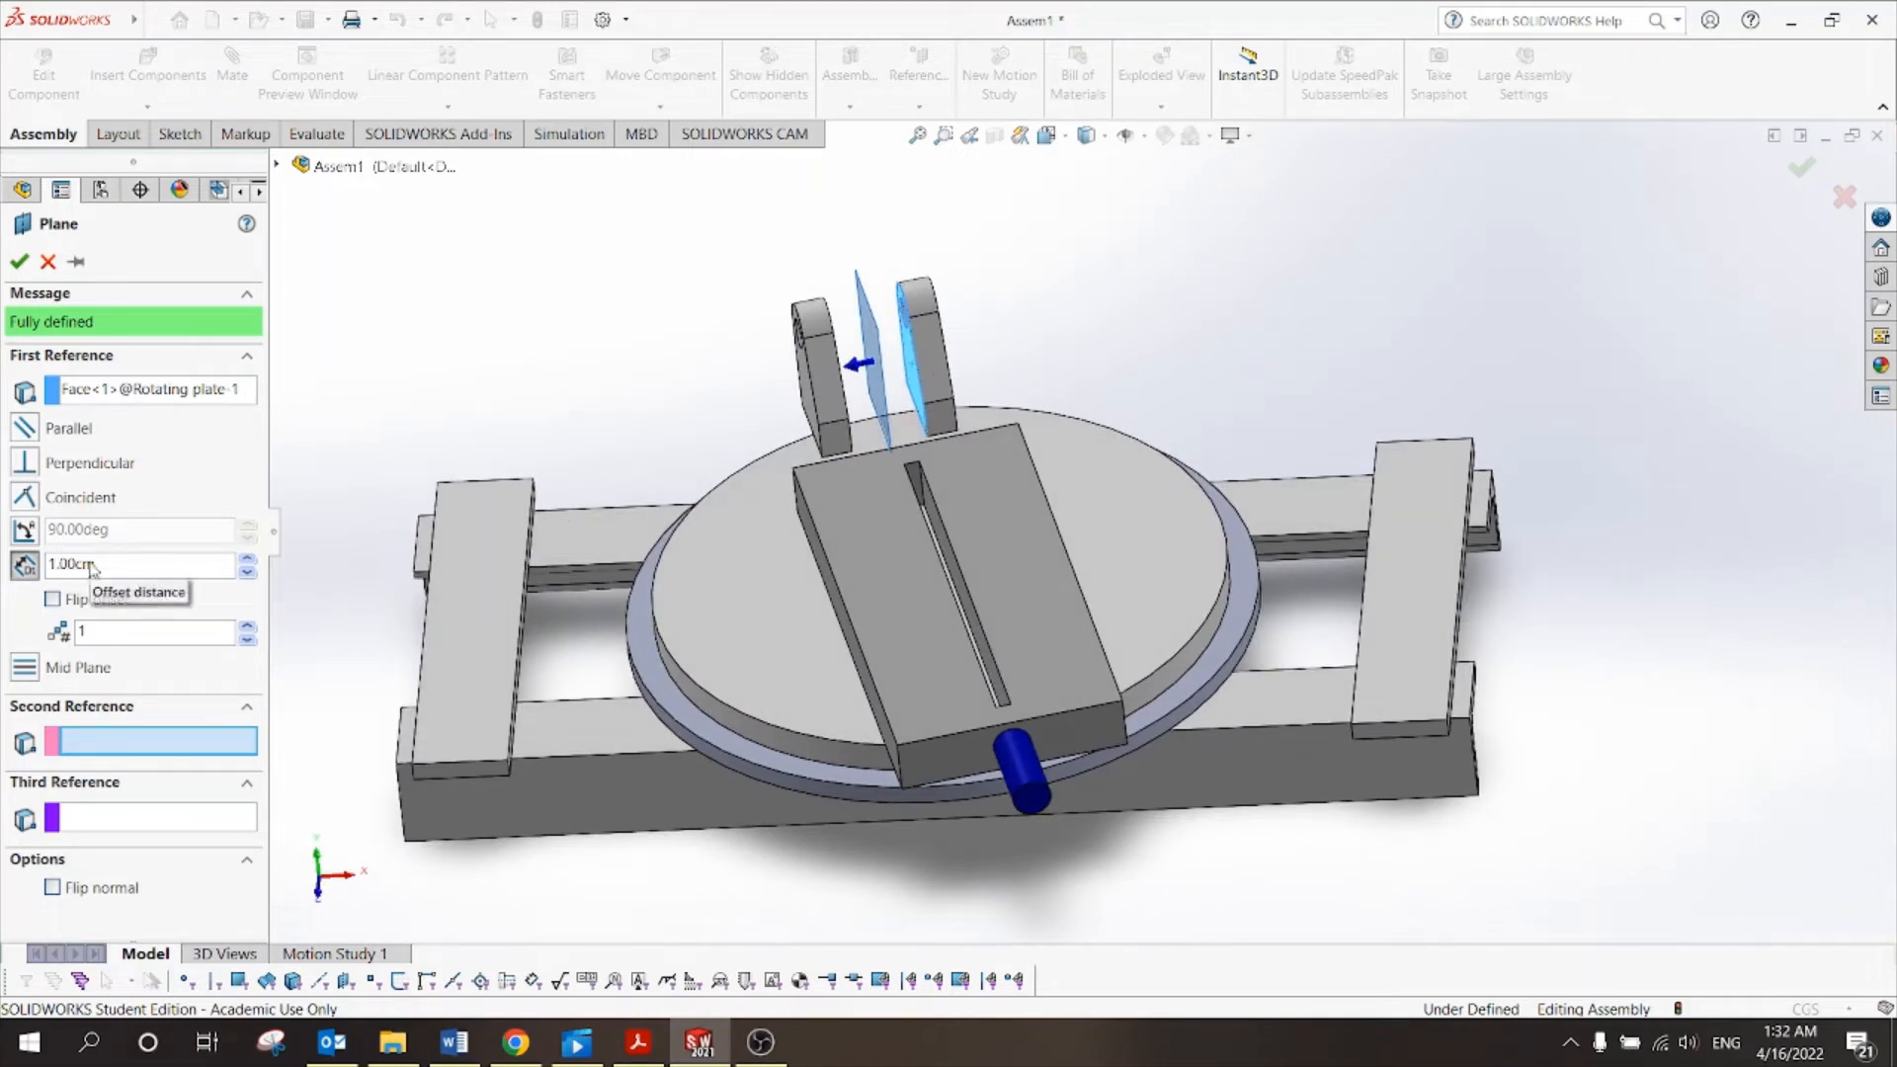
click(24, 262)
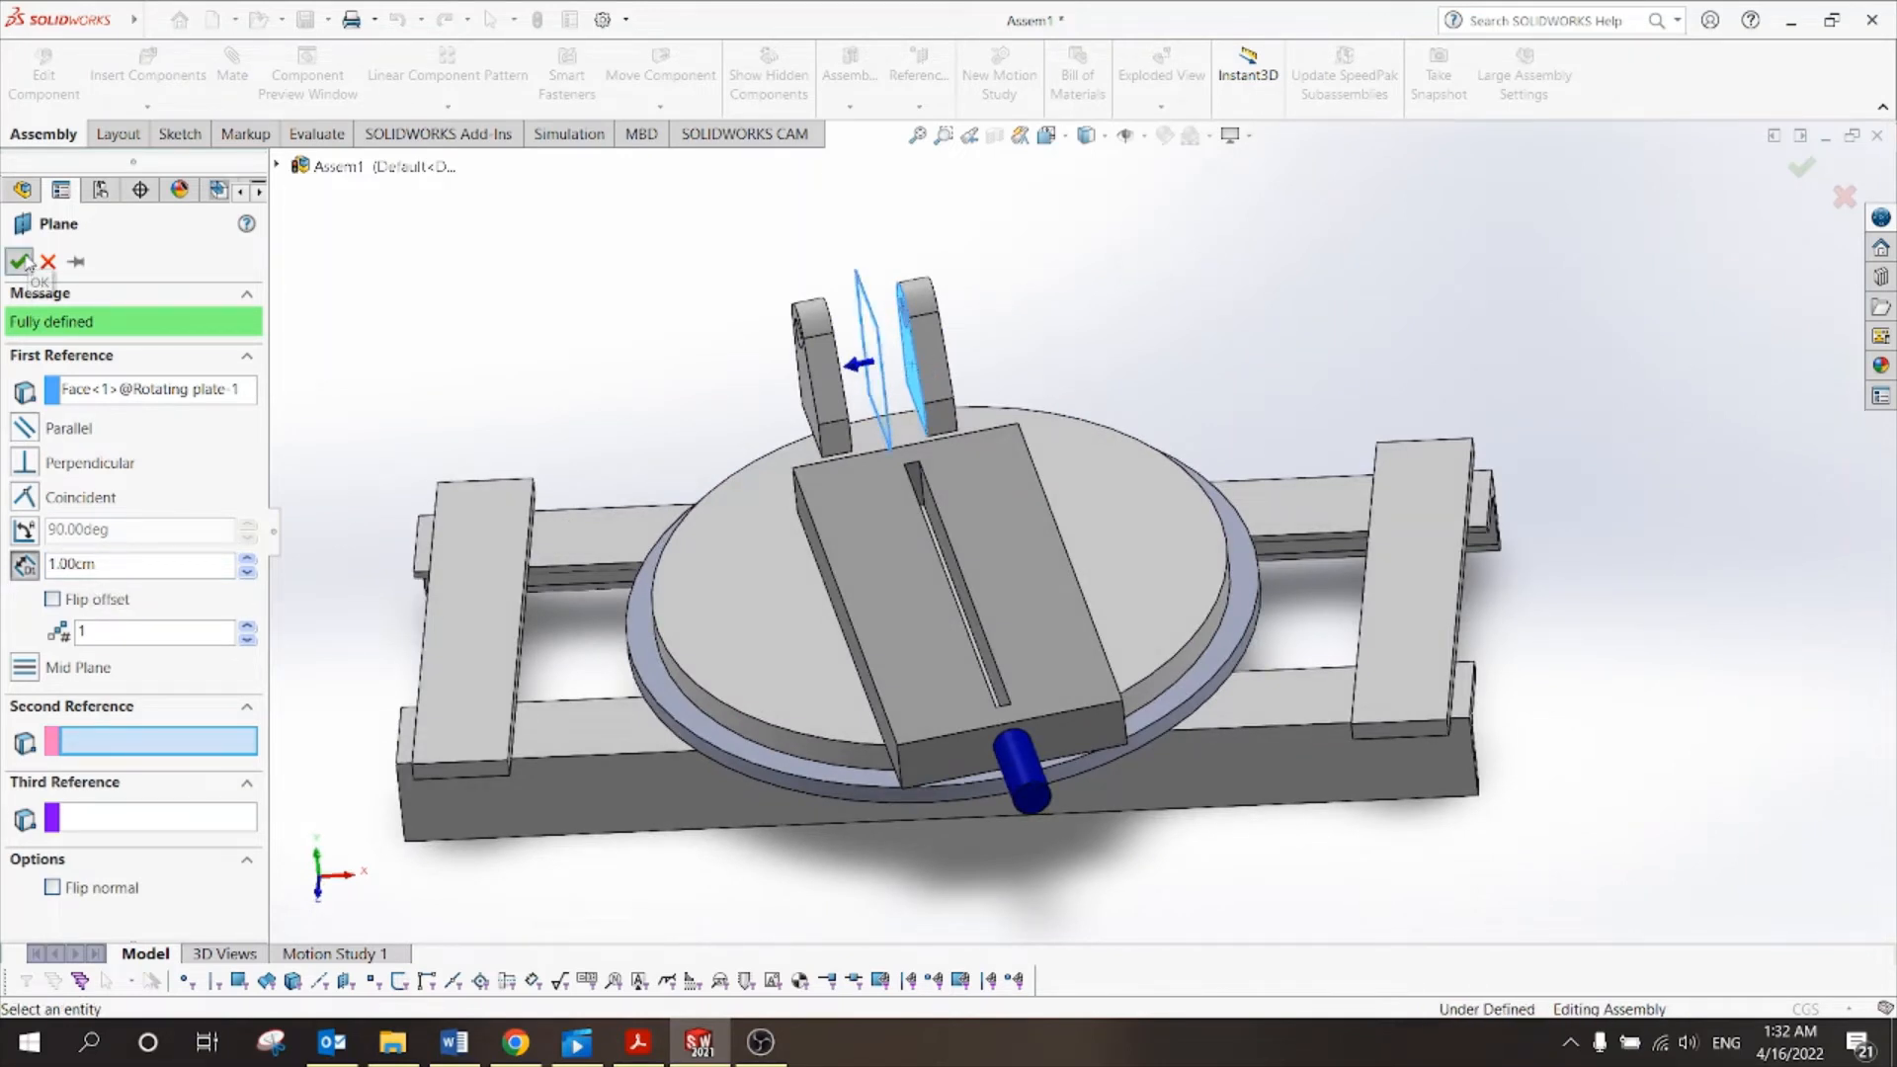
click(642, 339)
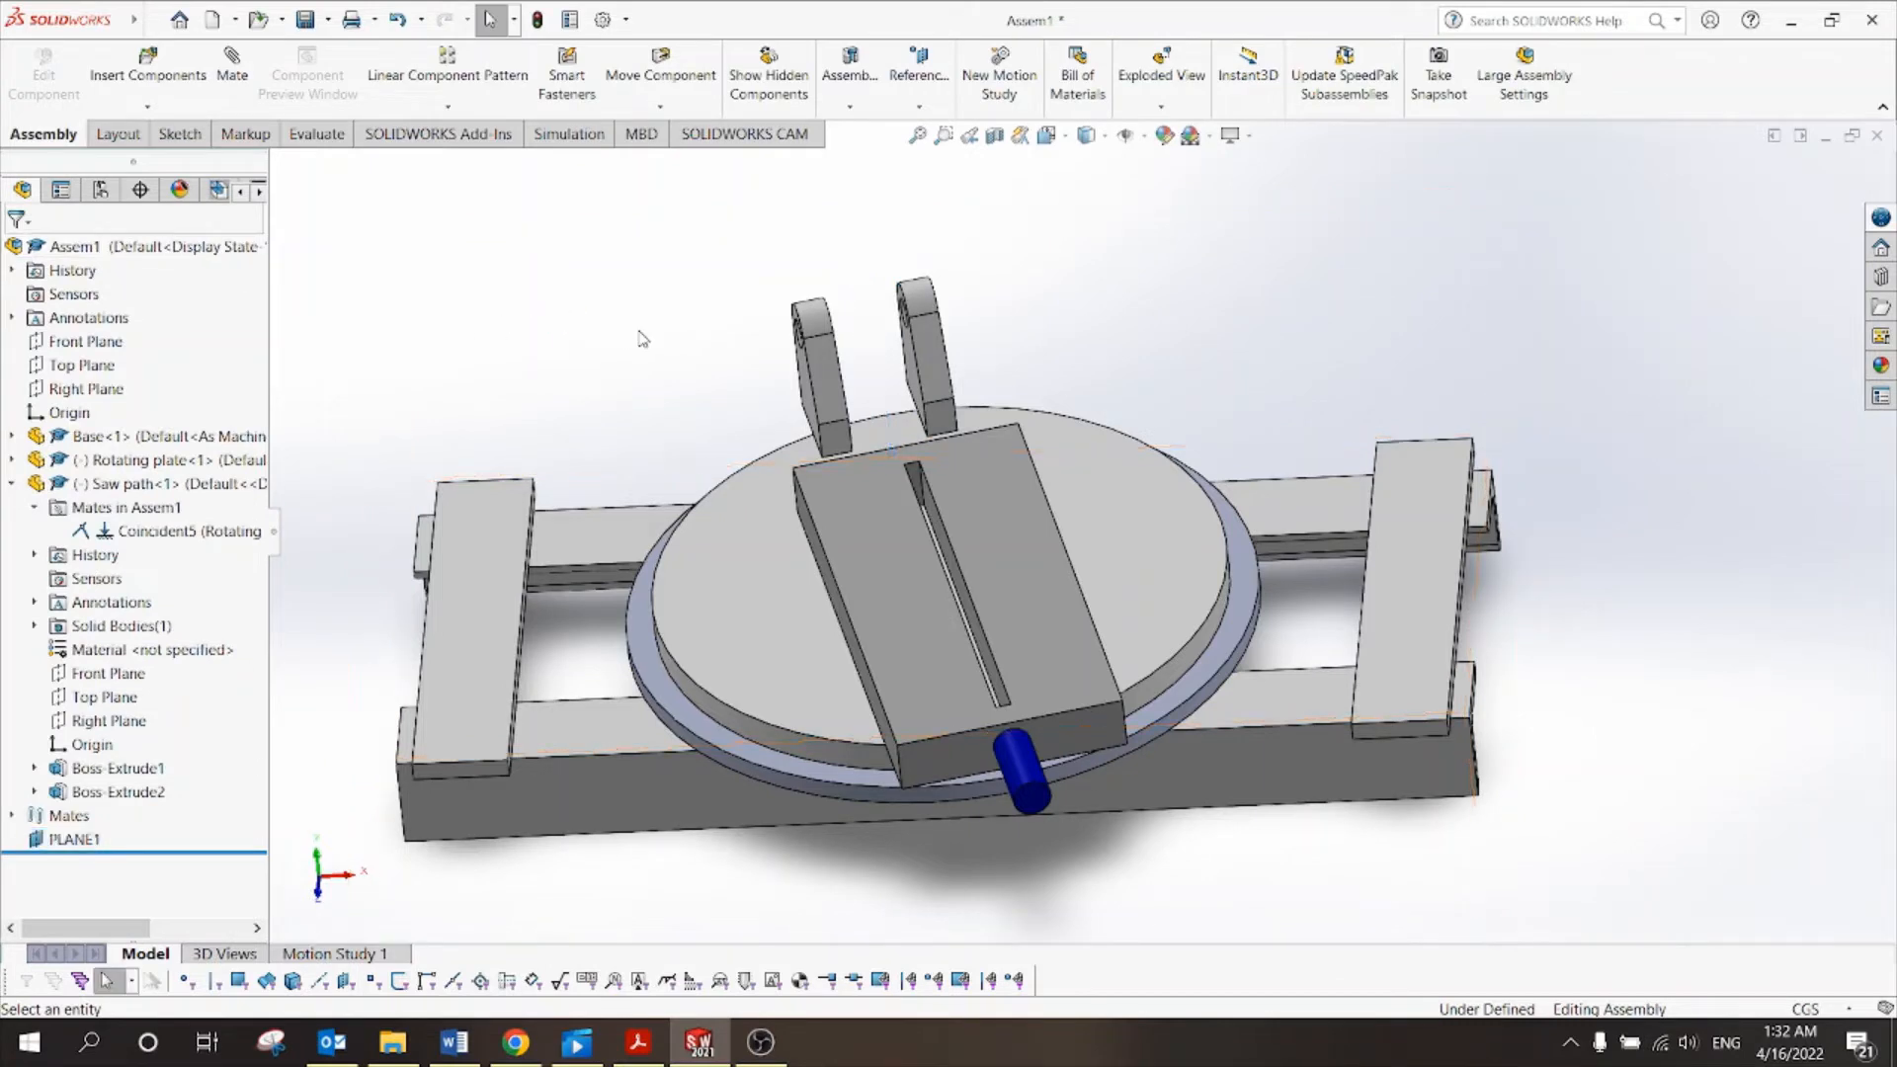
Check PLANE1's position and review the saw path block's Front, Top and Right planes.
click(75, 839)
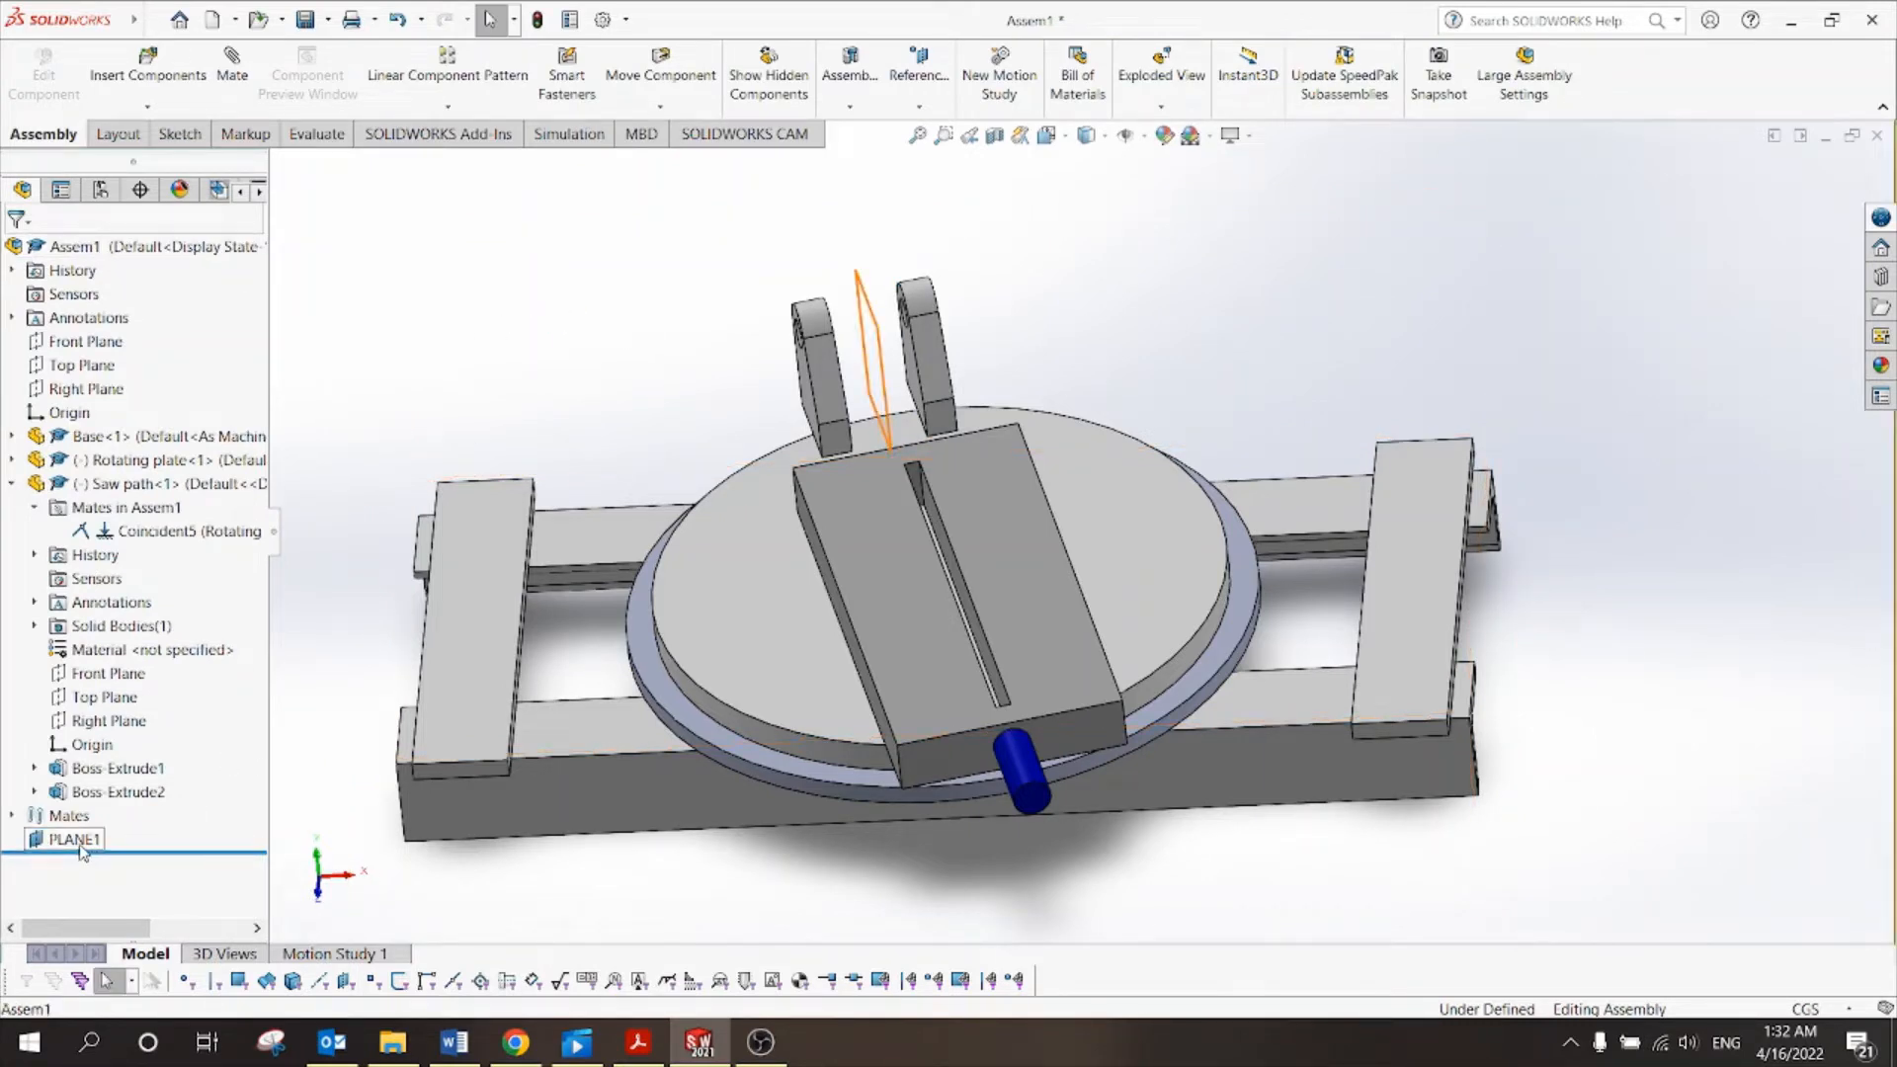
click(1125, 337)
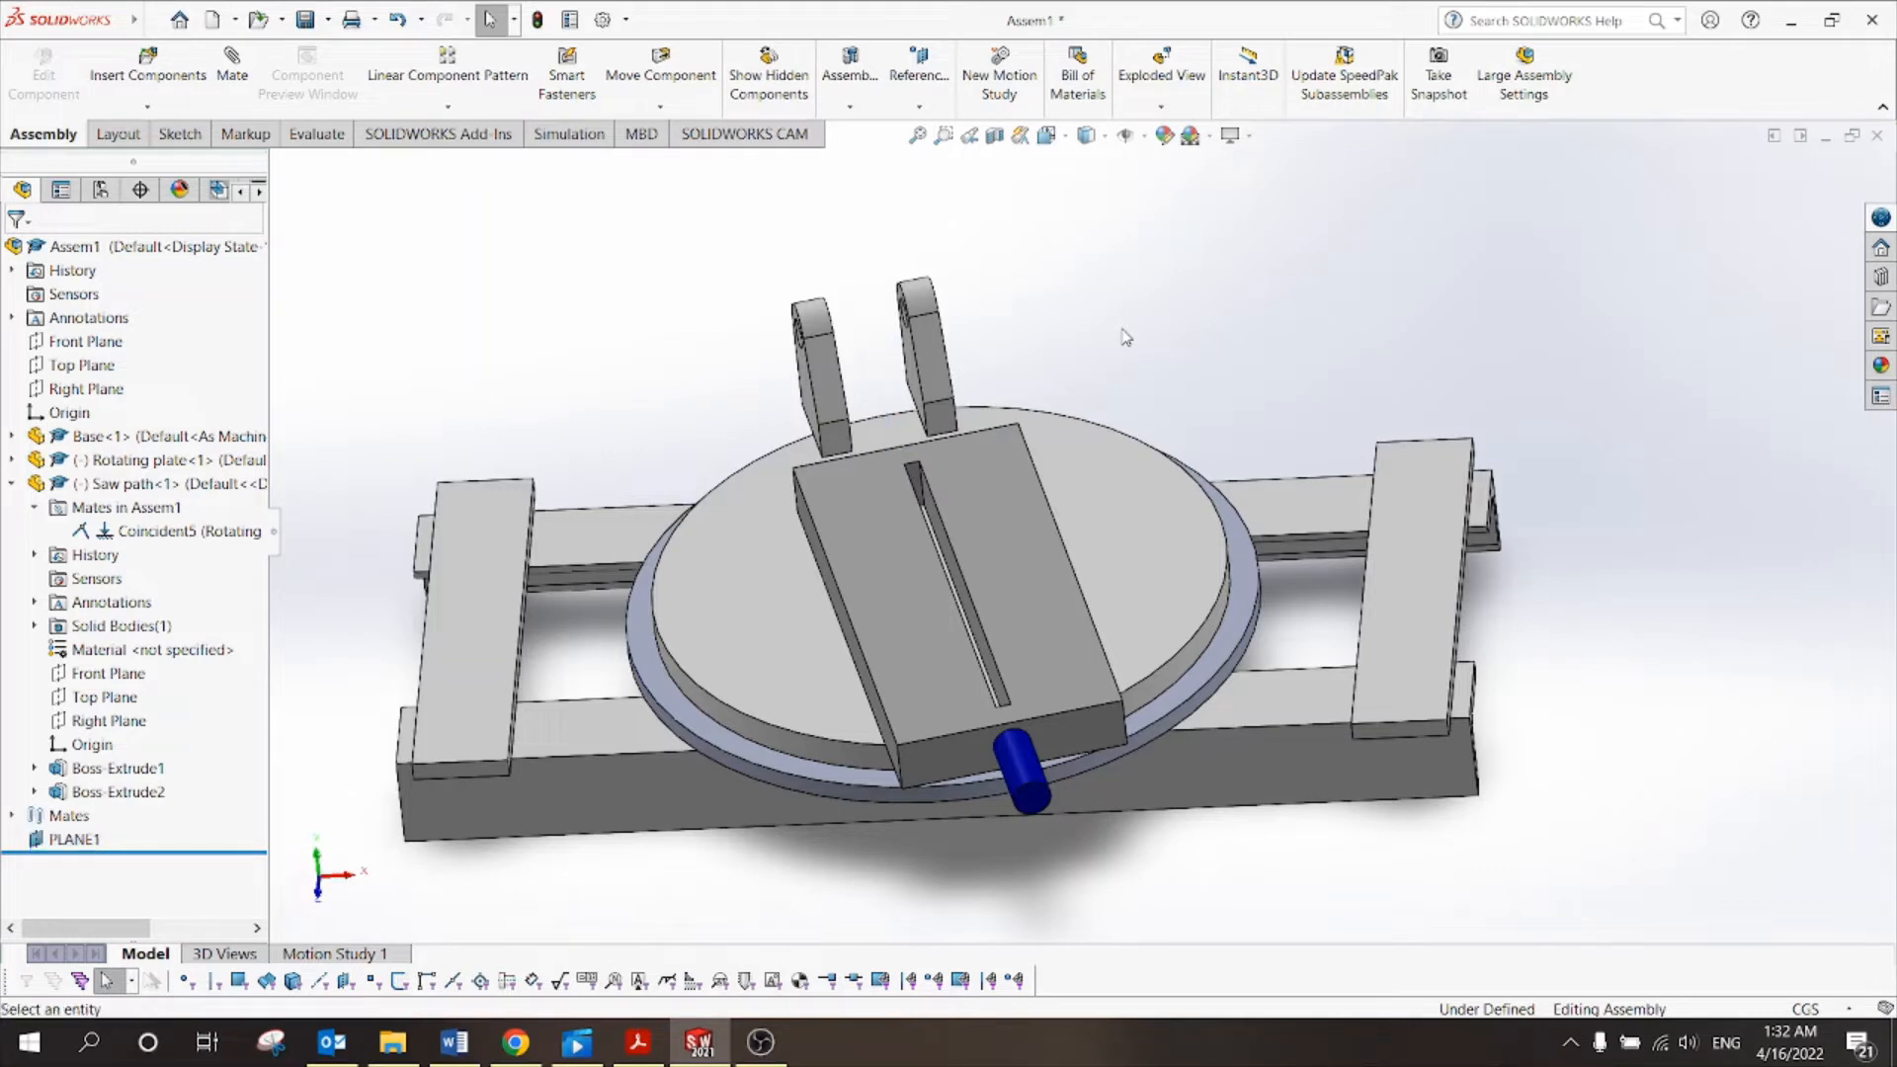
click(986, 537)
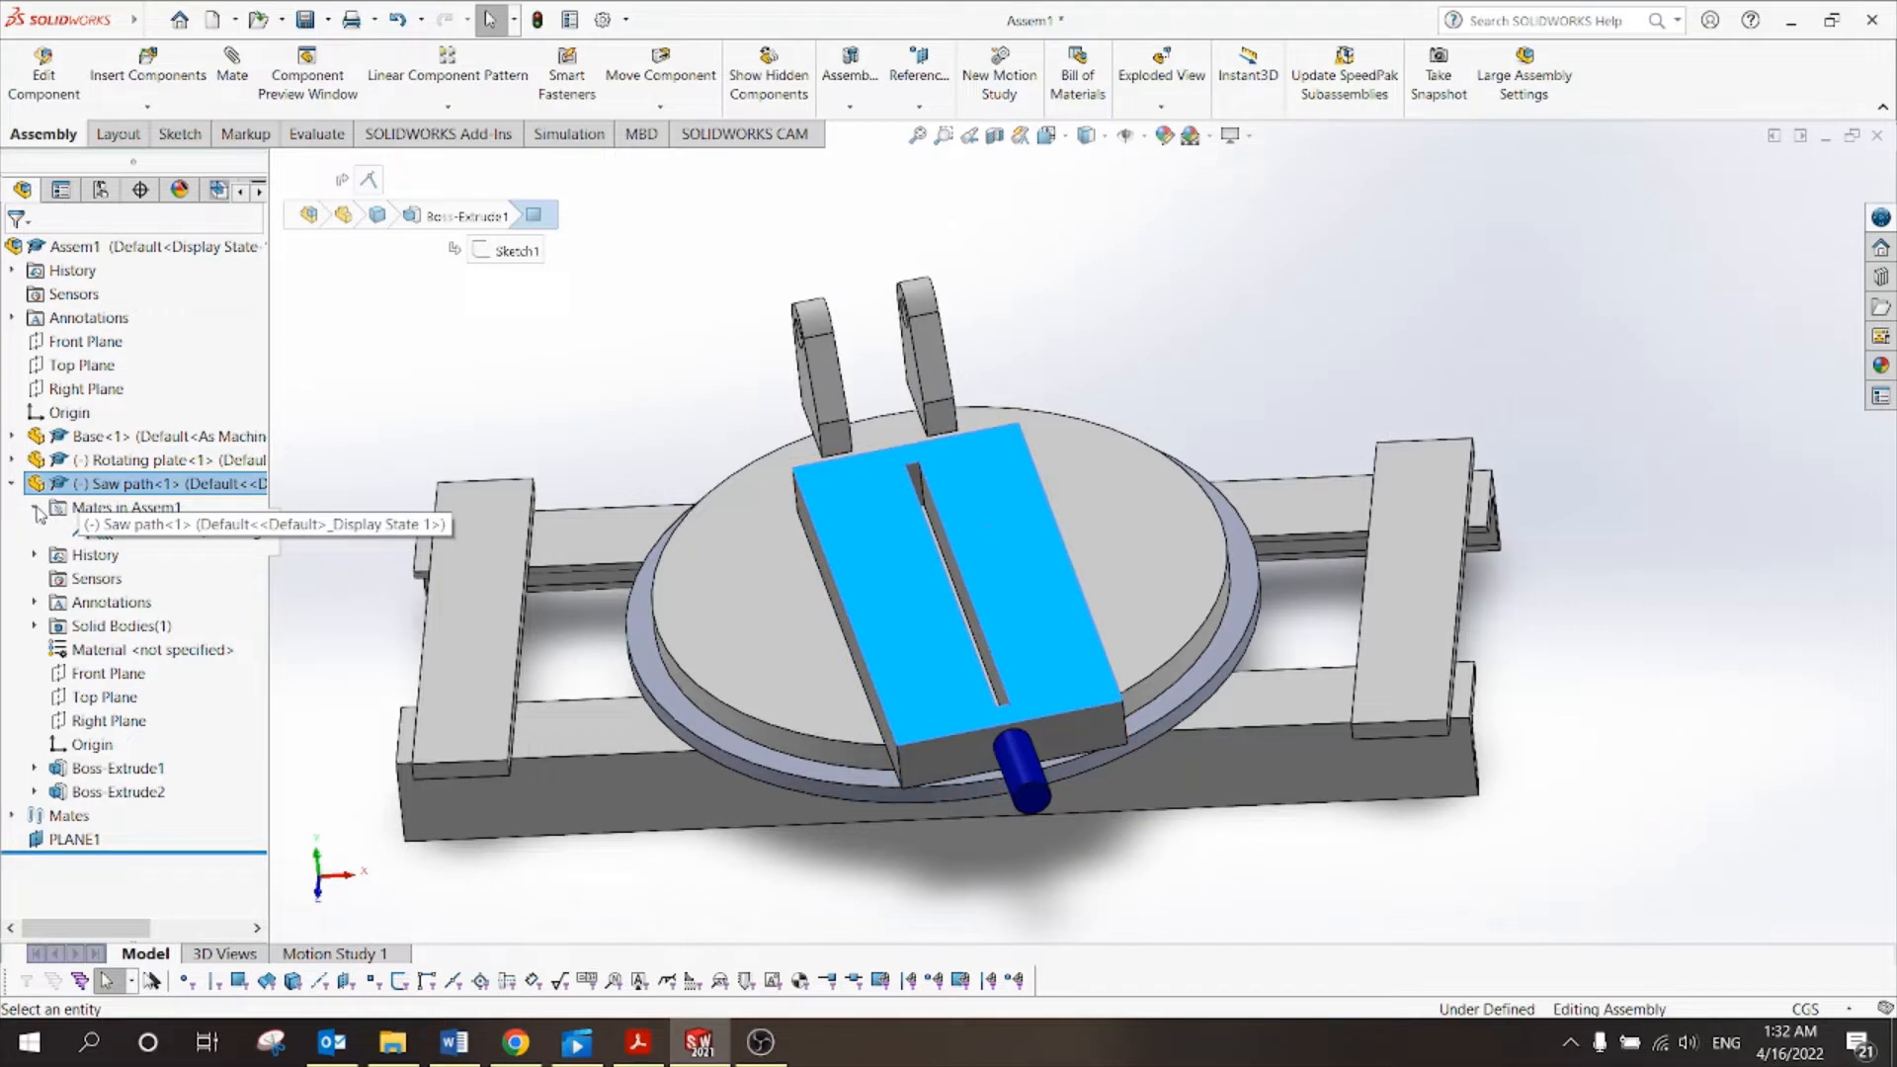
click(36, 509)
click(96, 652)
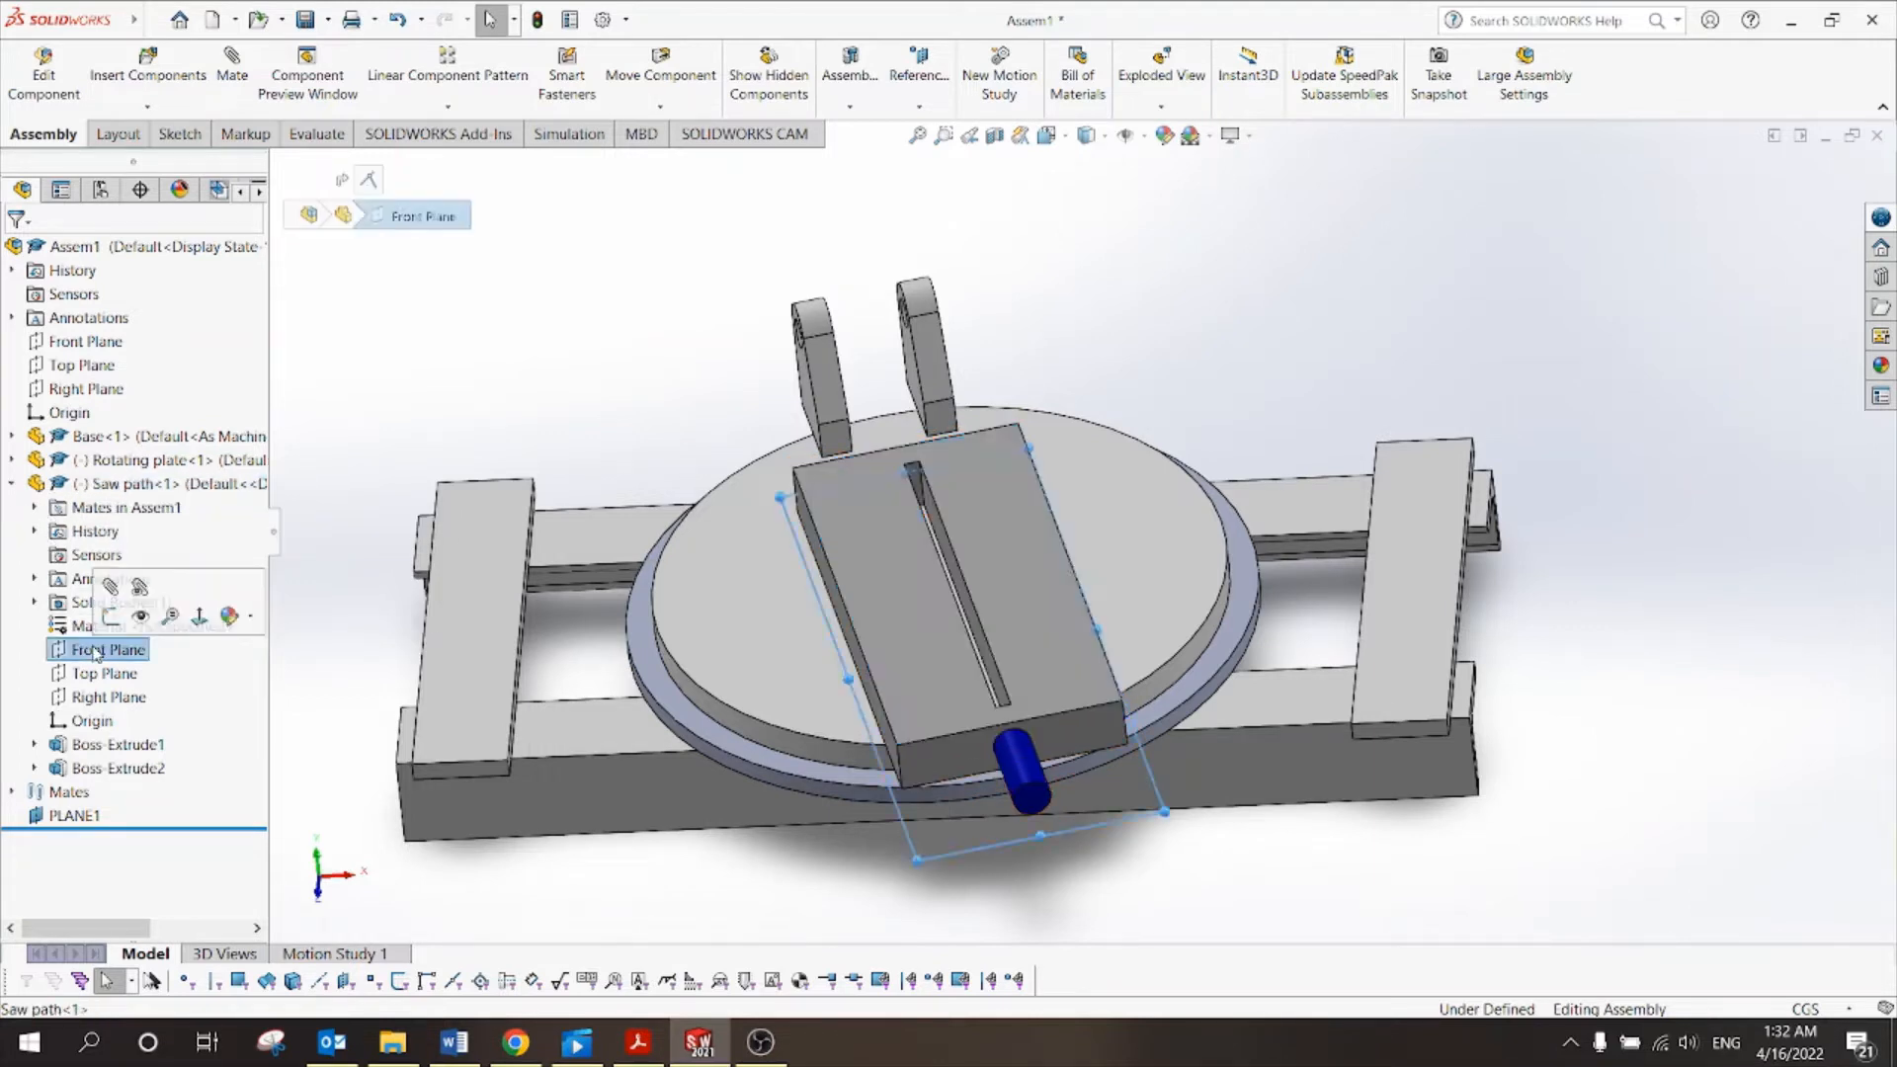
click(100, 673)
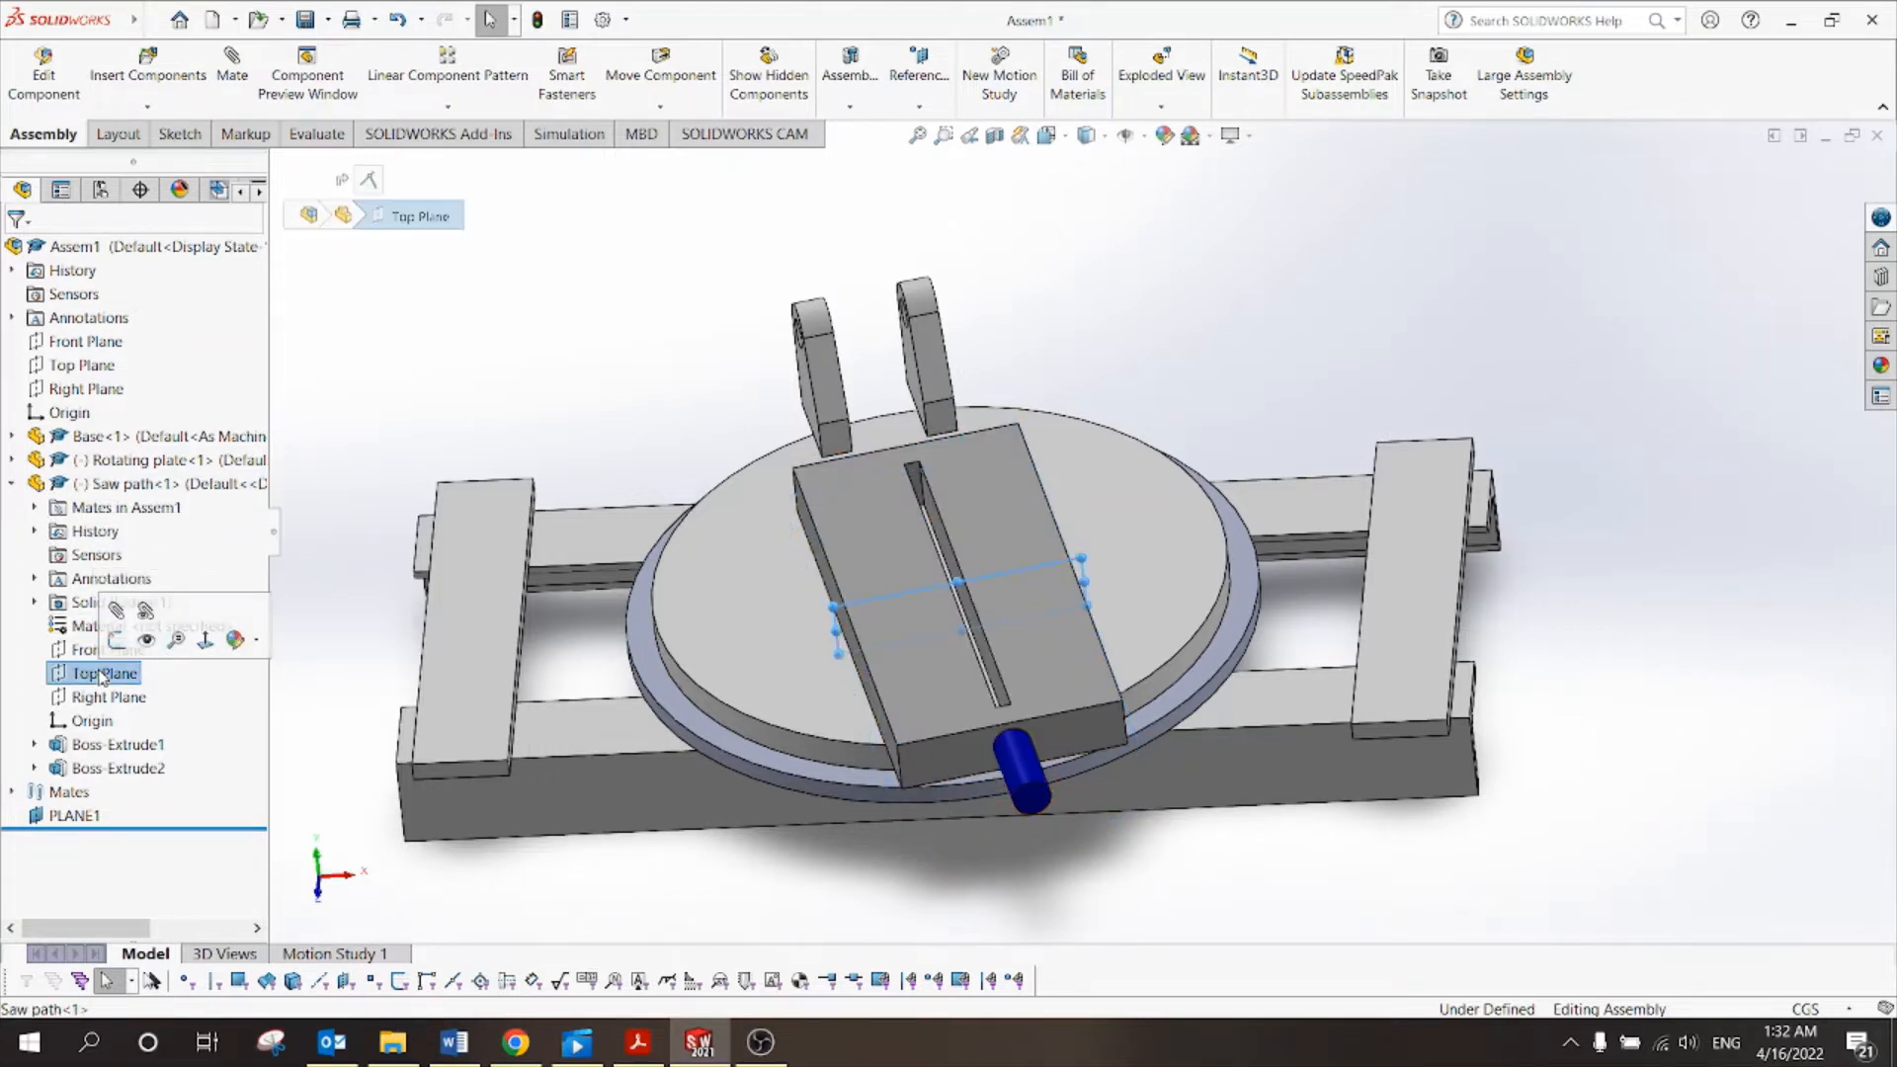
click(108, 700)
Orbit to expose the block's right side, clear selections, and start a new mate.
scroll(1126, 484, down, 1)
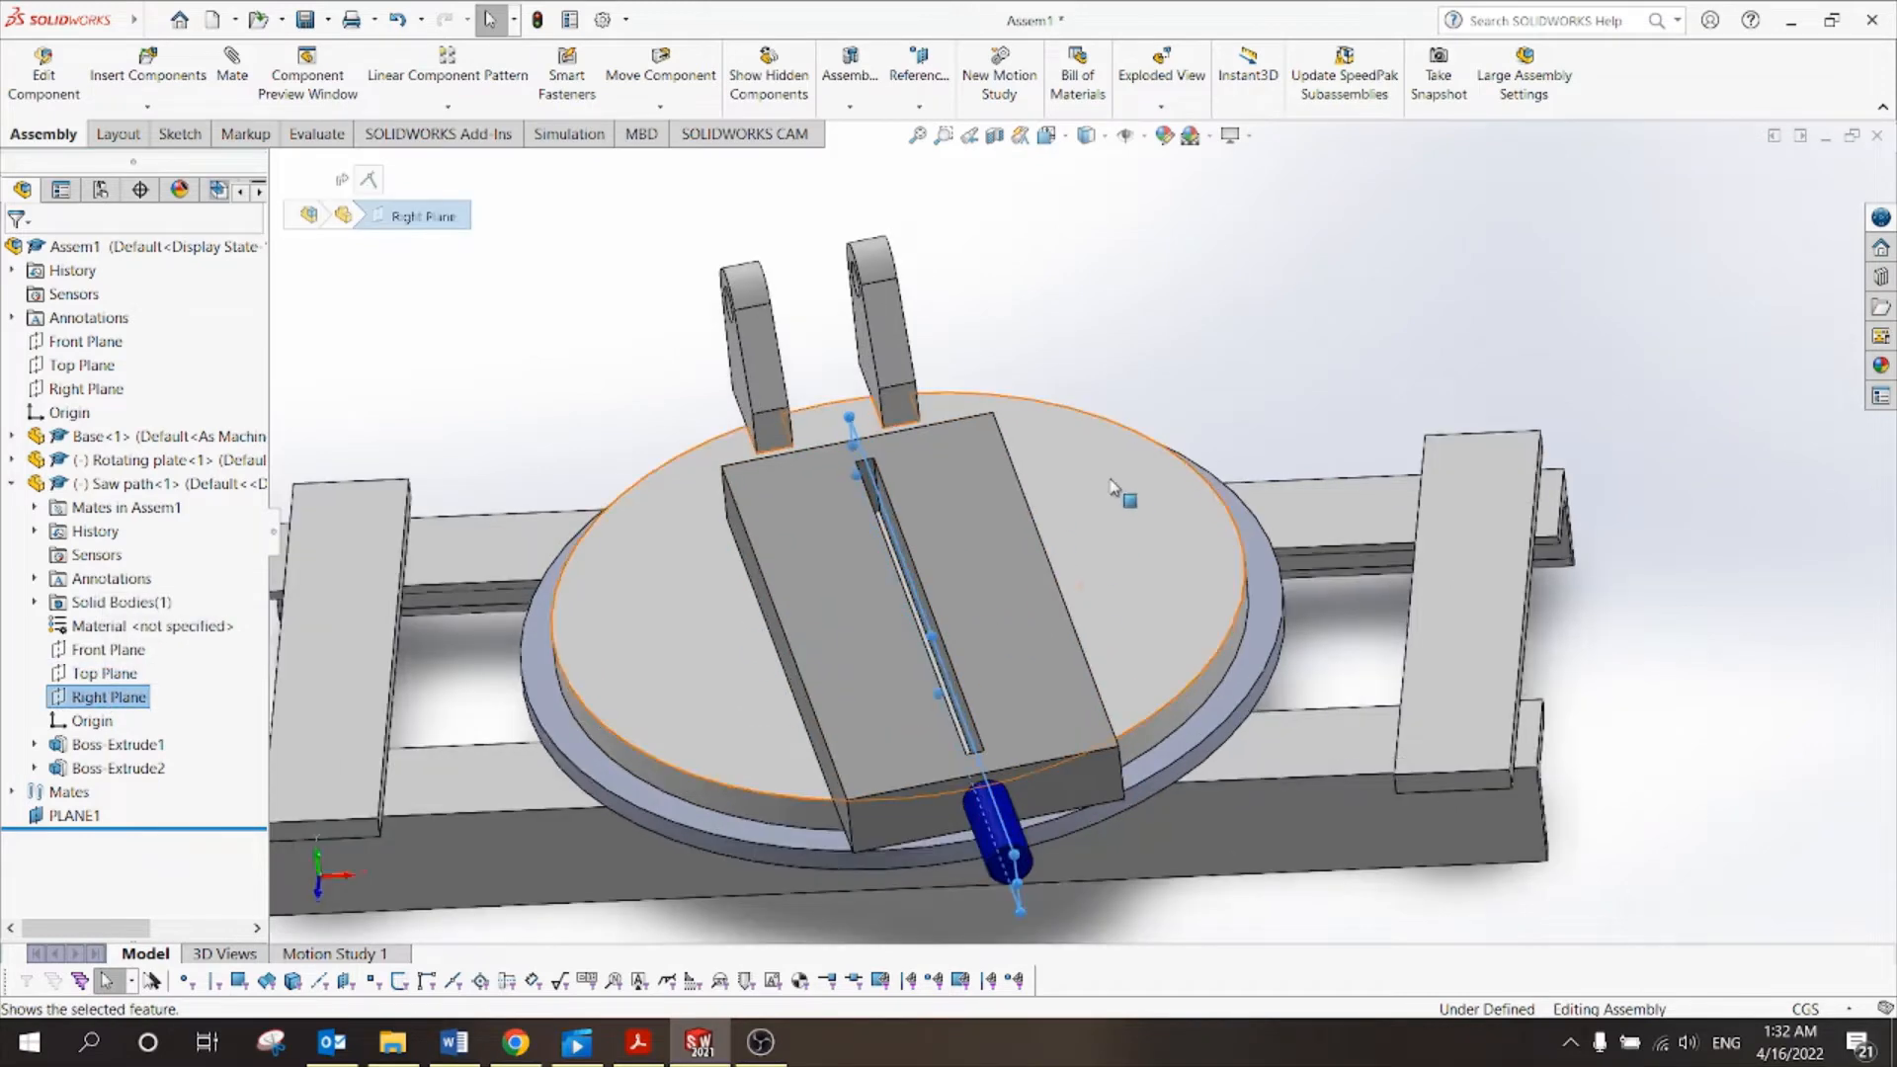
middle_drag(1058, 483, 1059, 526)
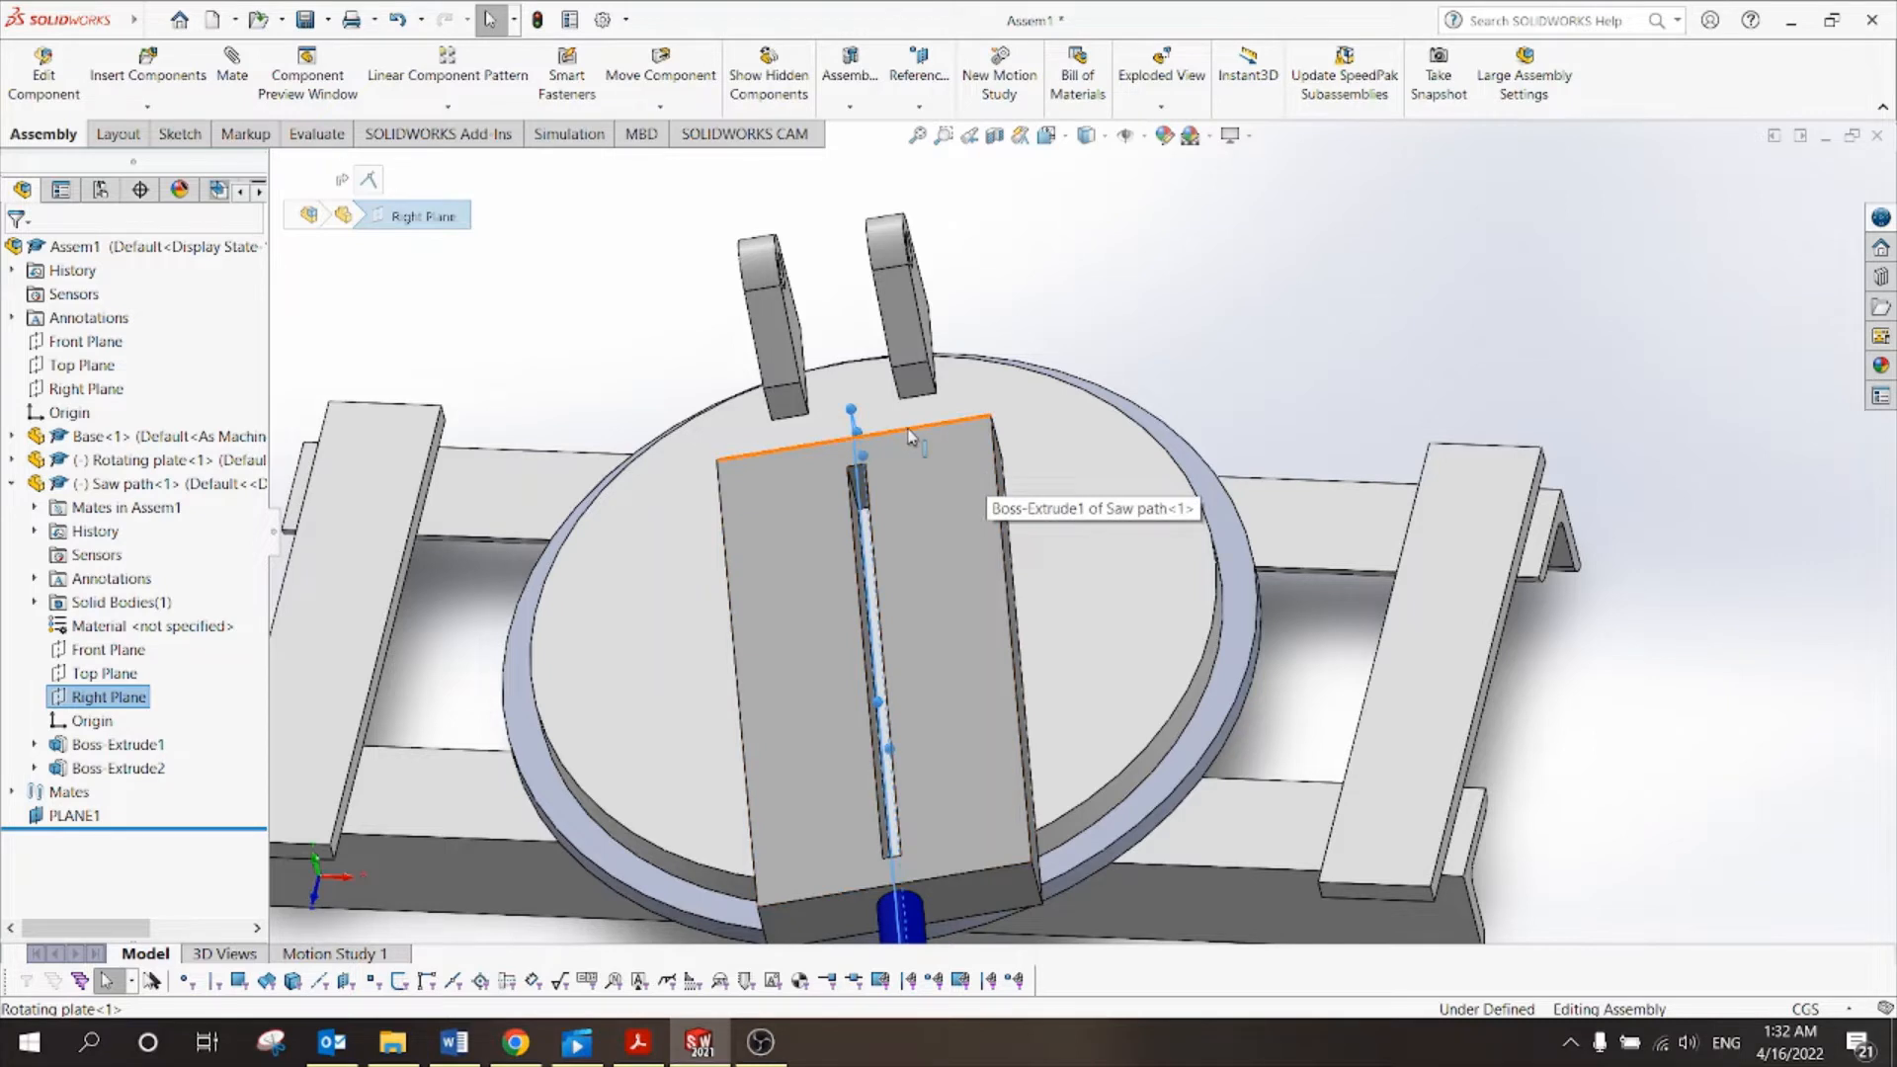
middle_drag(1021, 300, 1004, 301)
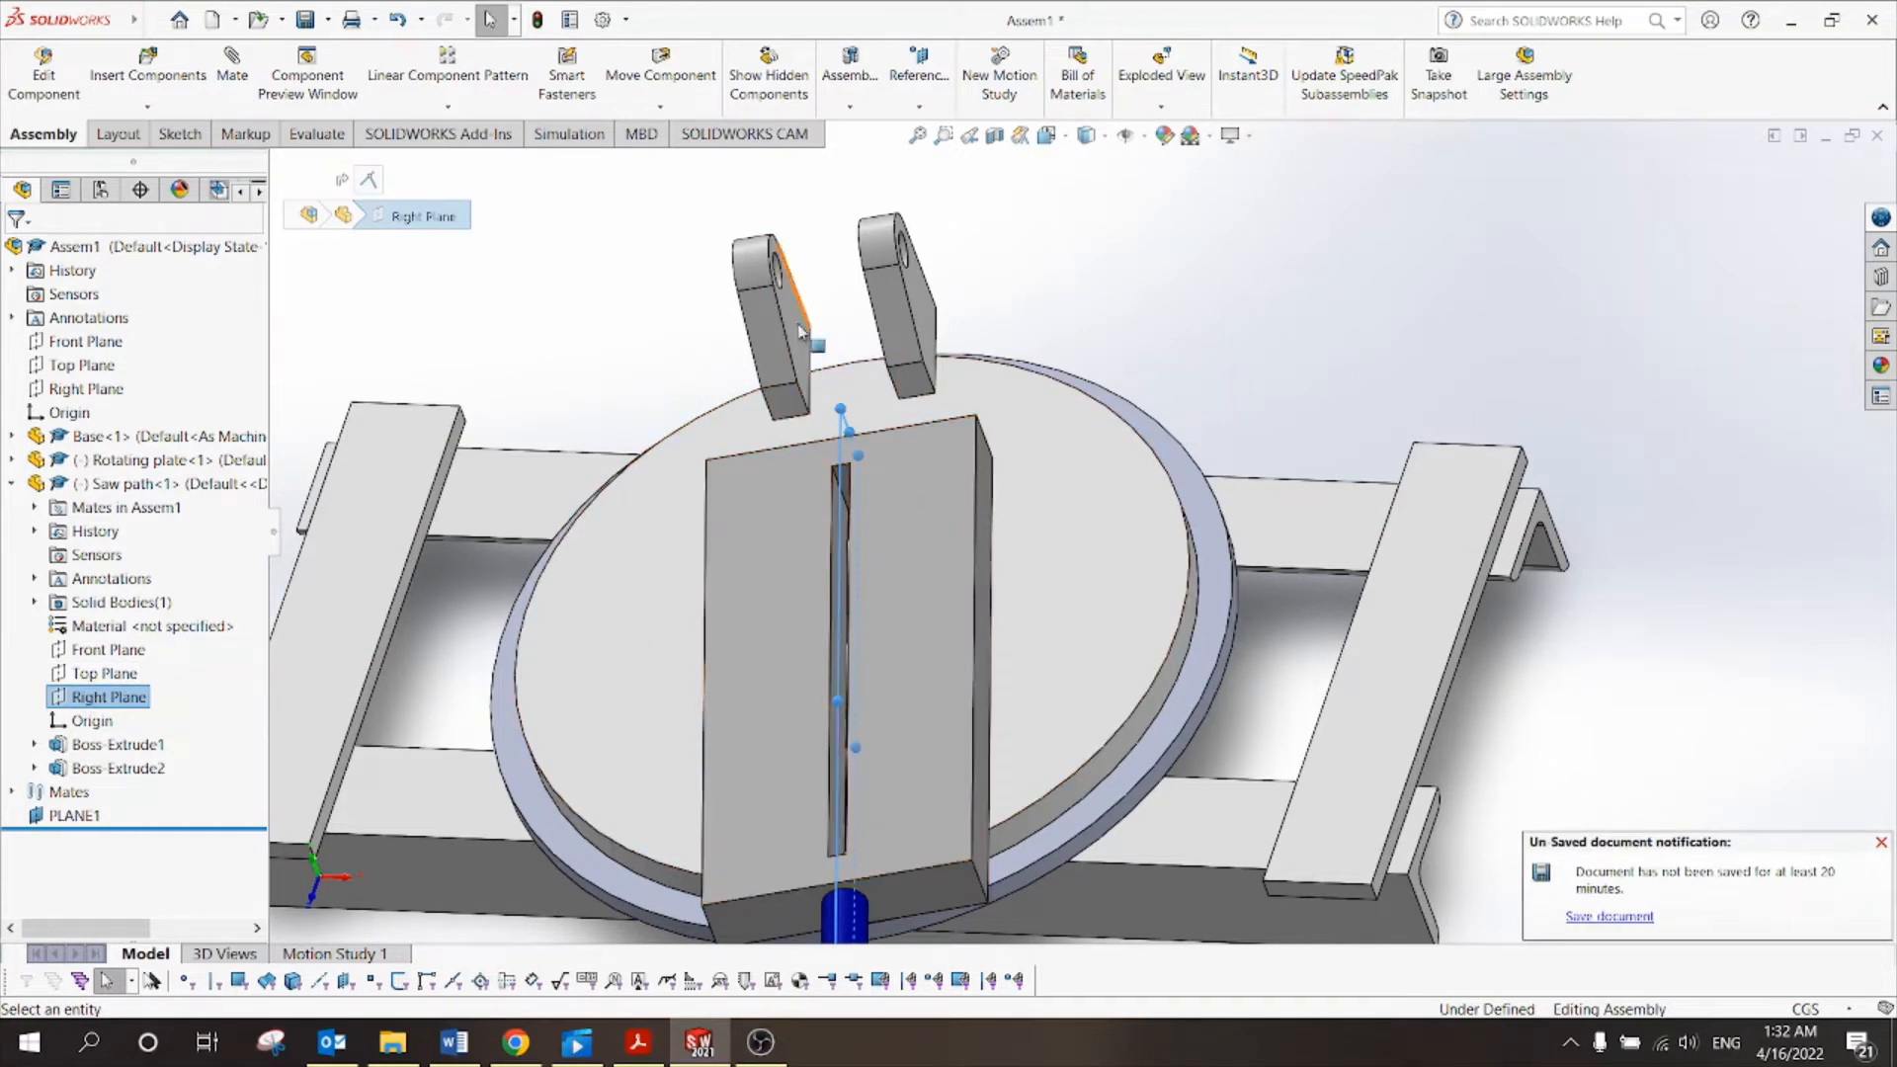
click(91, 819)
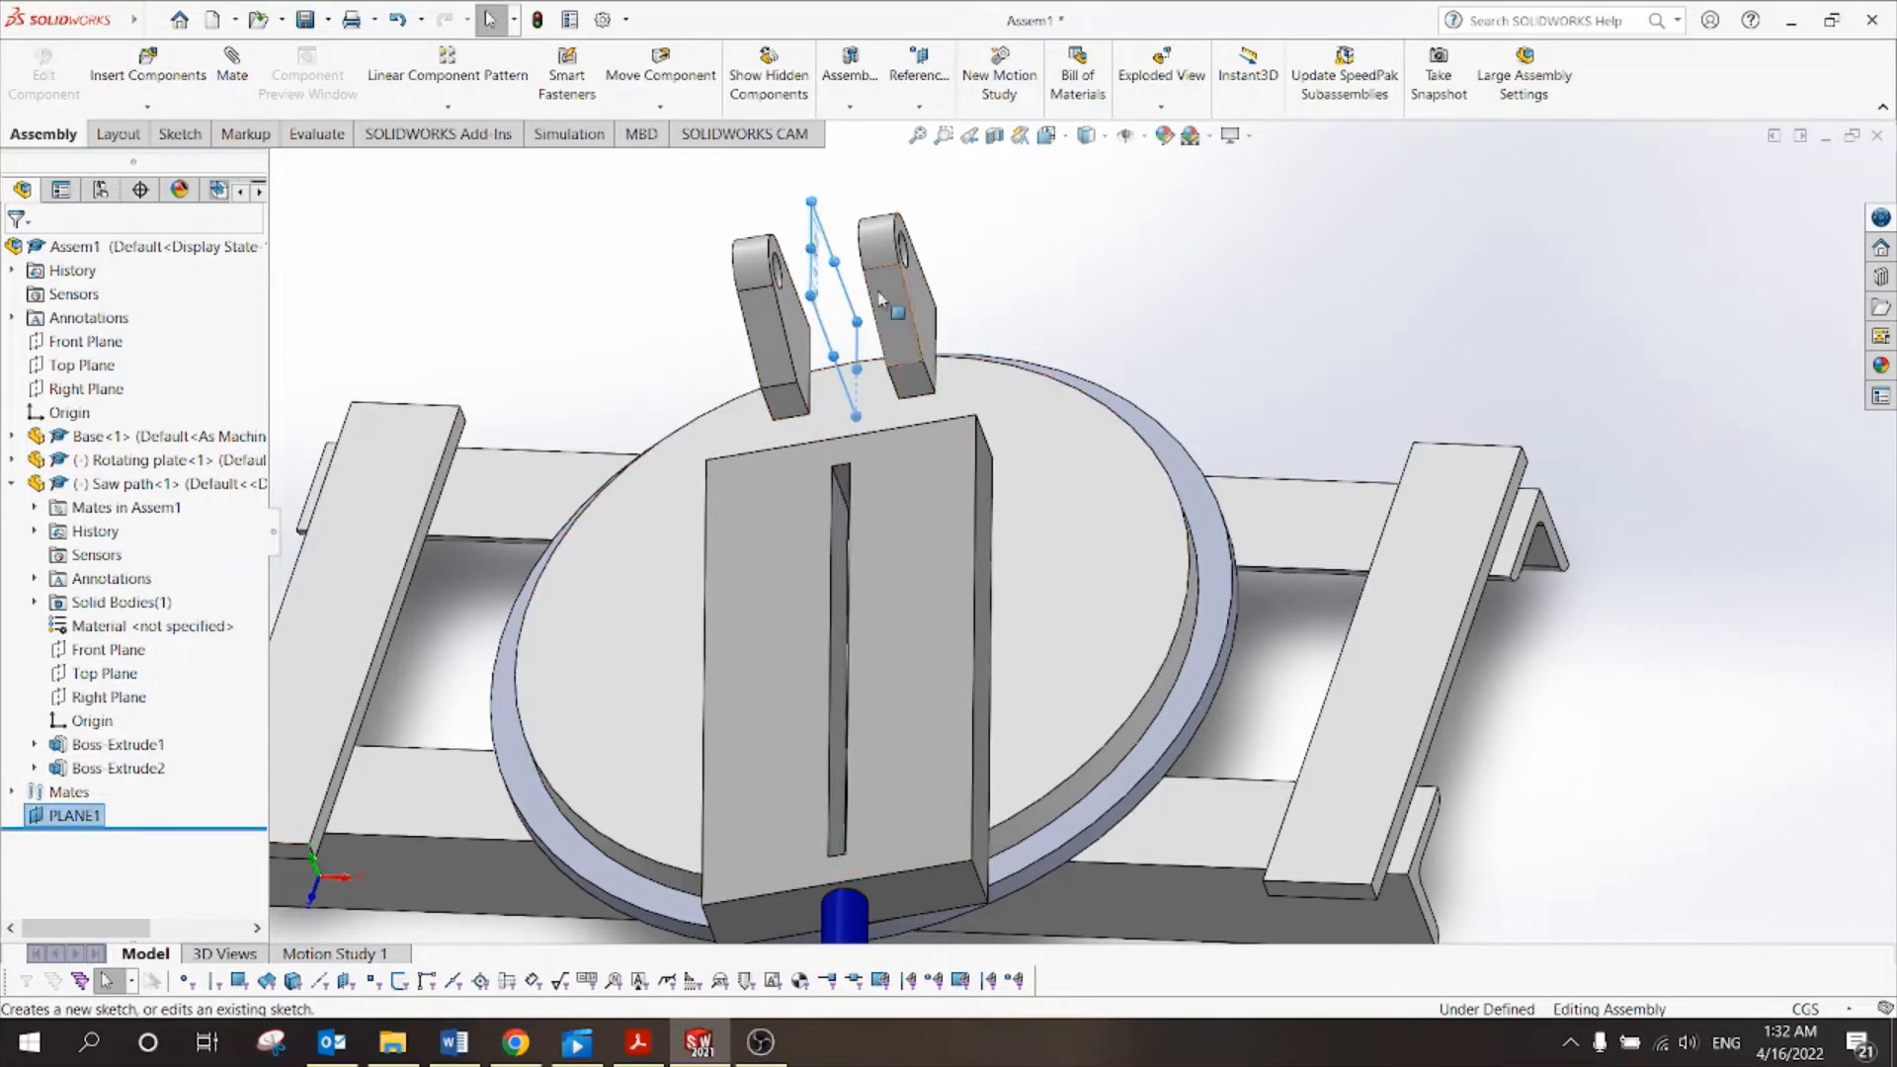
click(537, 312)
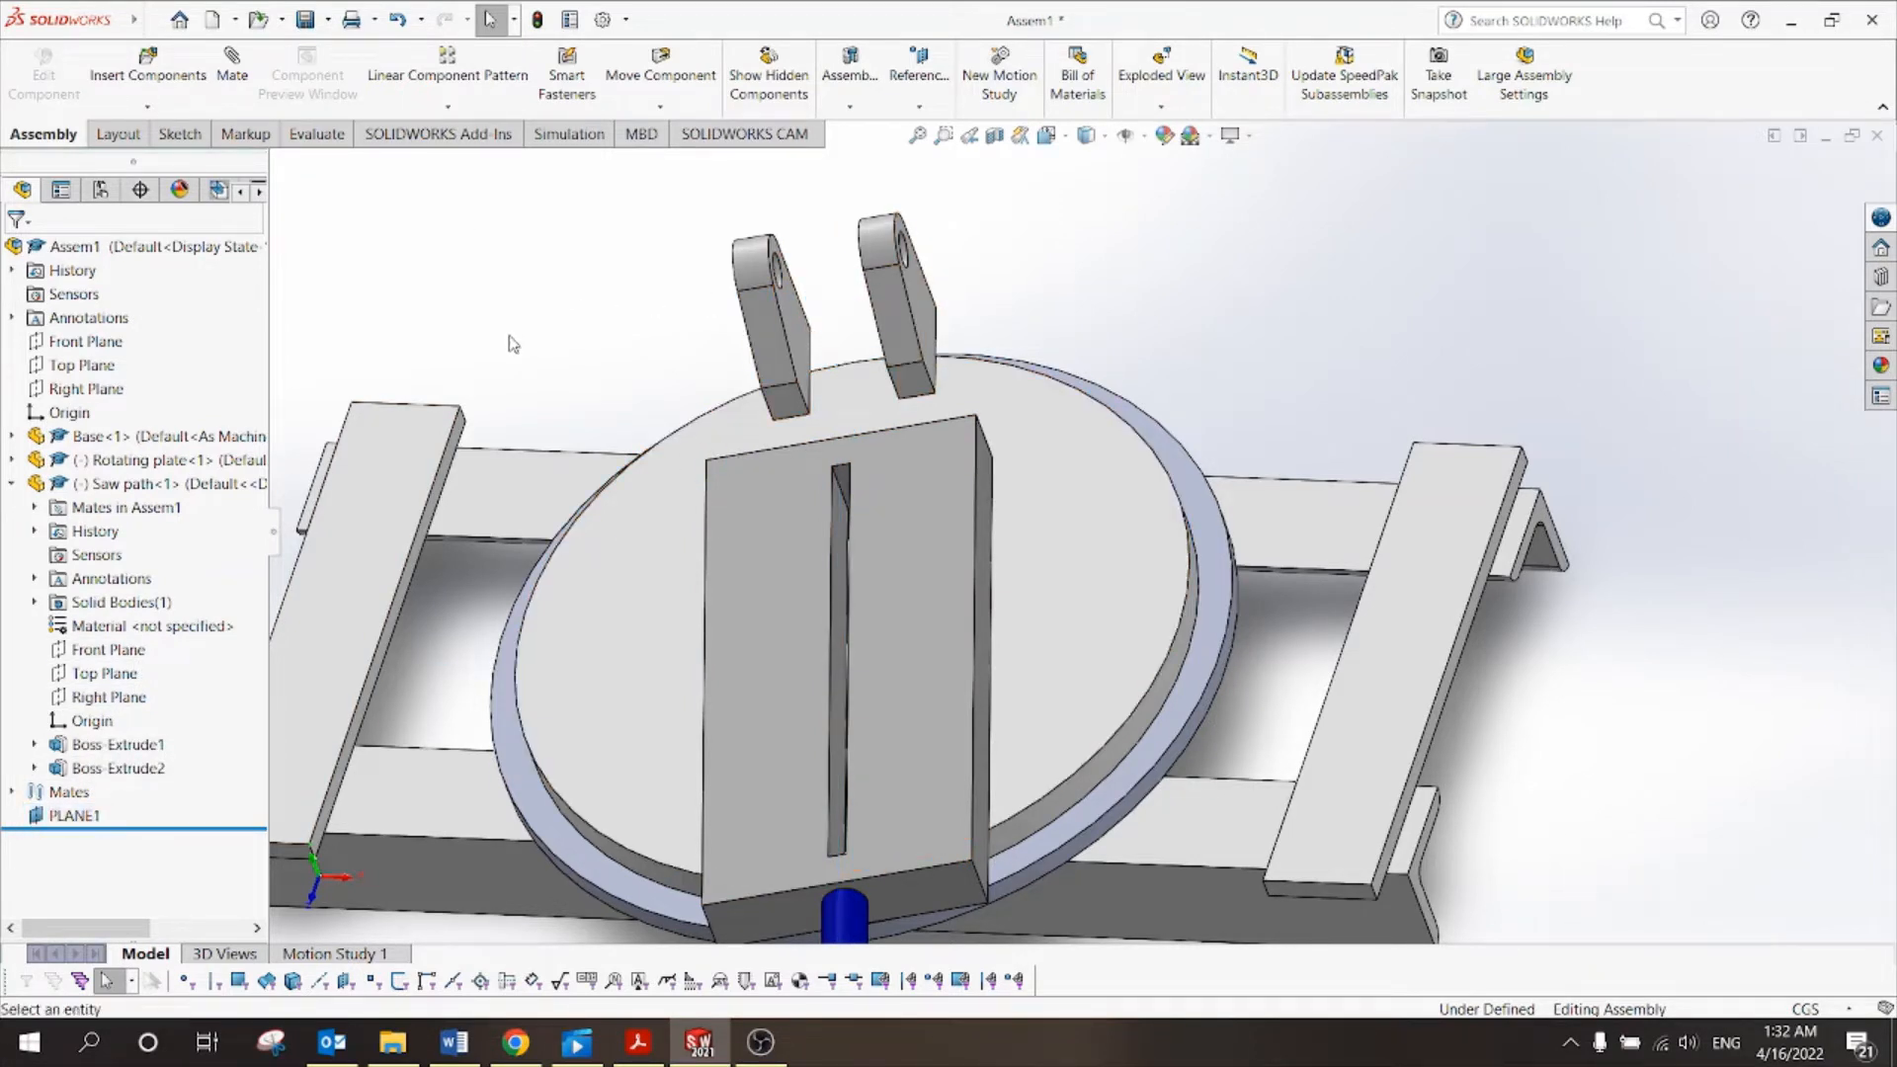
click(233, 65)
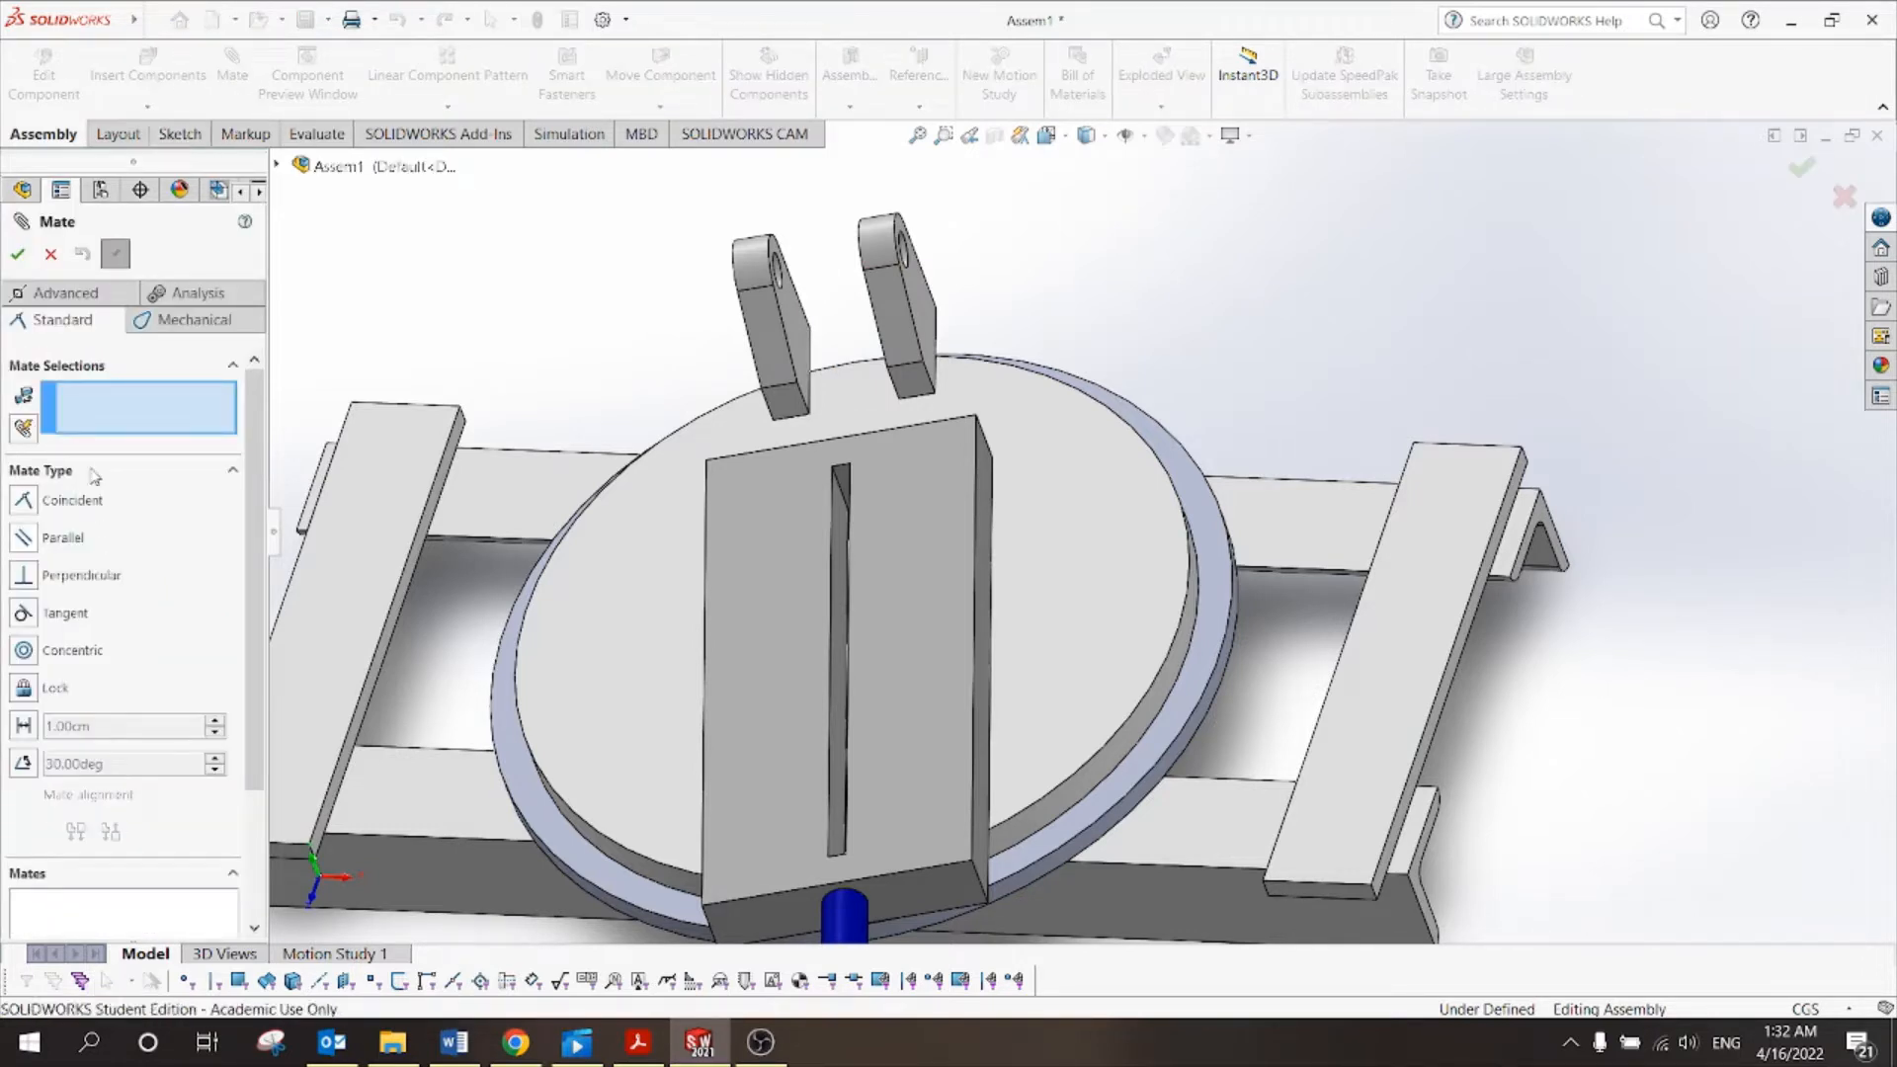
Mate Saw path's Right Plane coincident to PLANE1 (Coincident7), centring the block between the lugs.
click(279, 168)
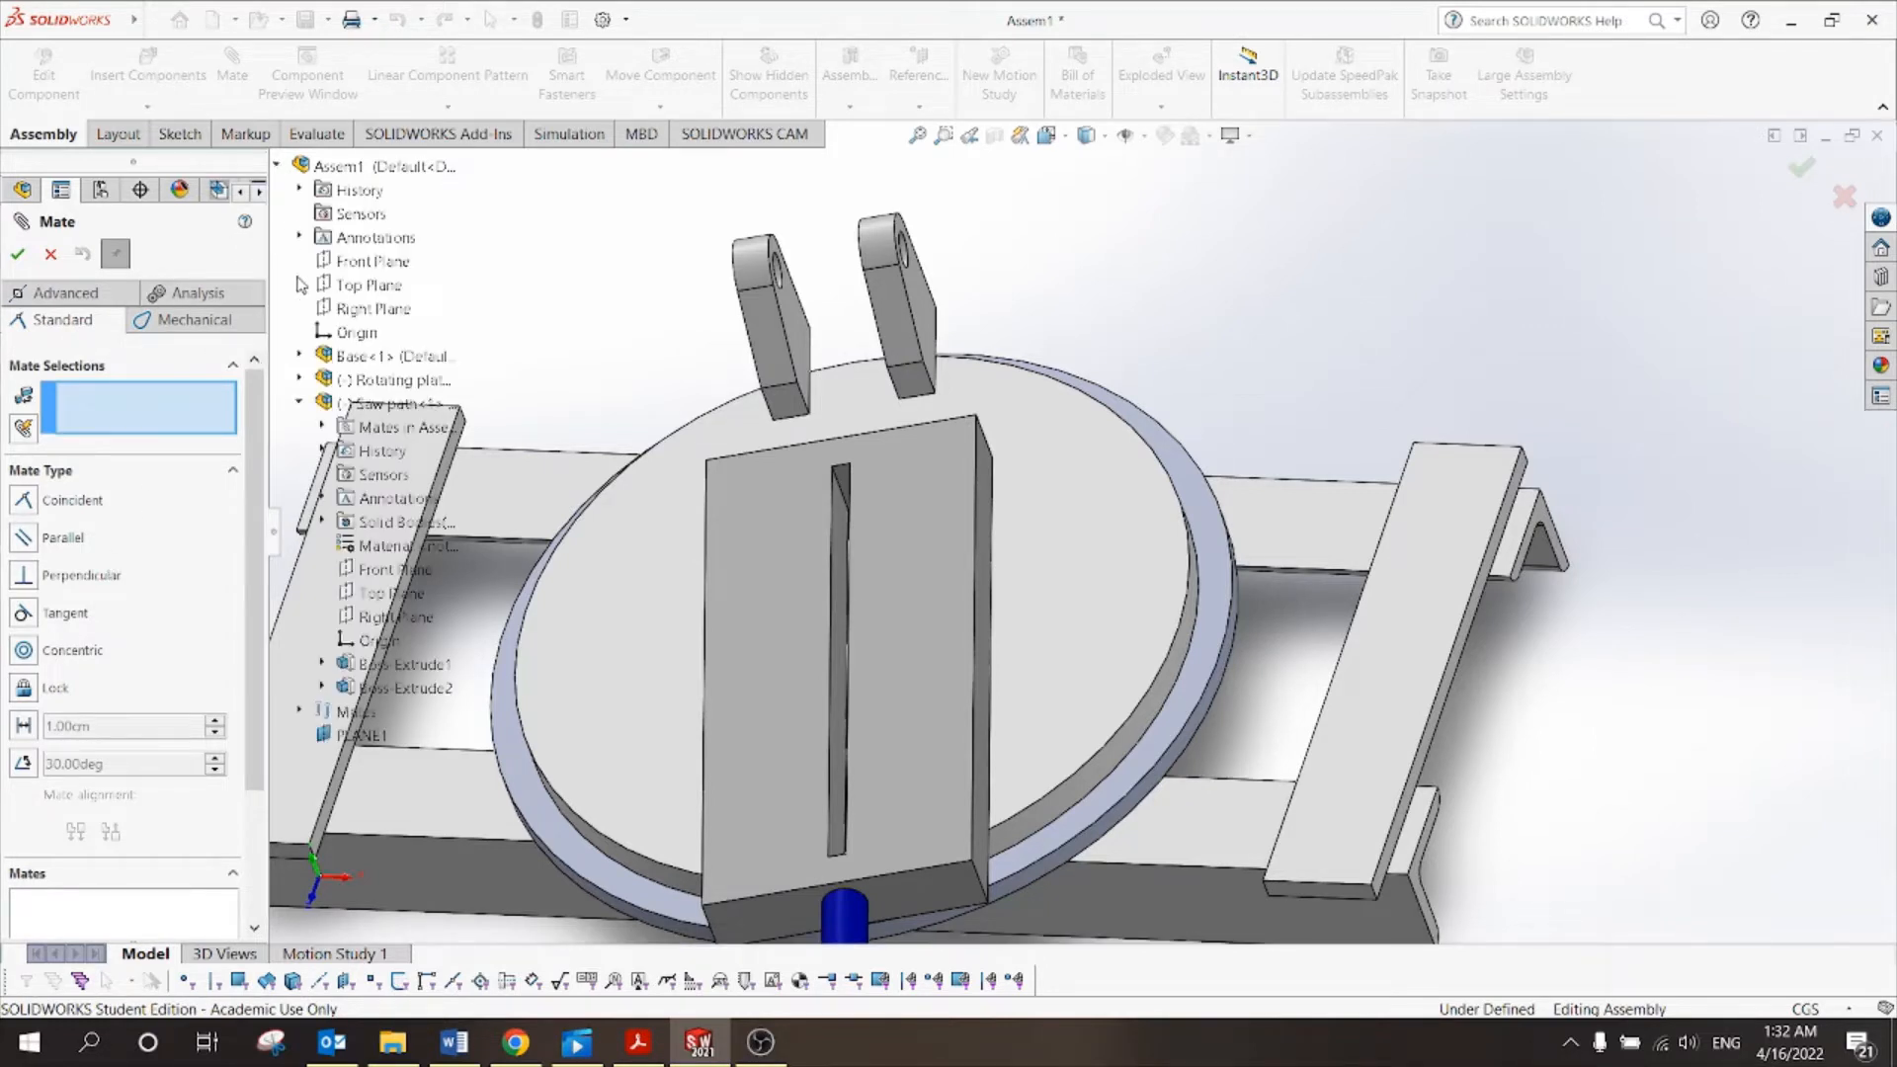
click(300, 403)
scroll(1082, 554, up, 3)
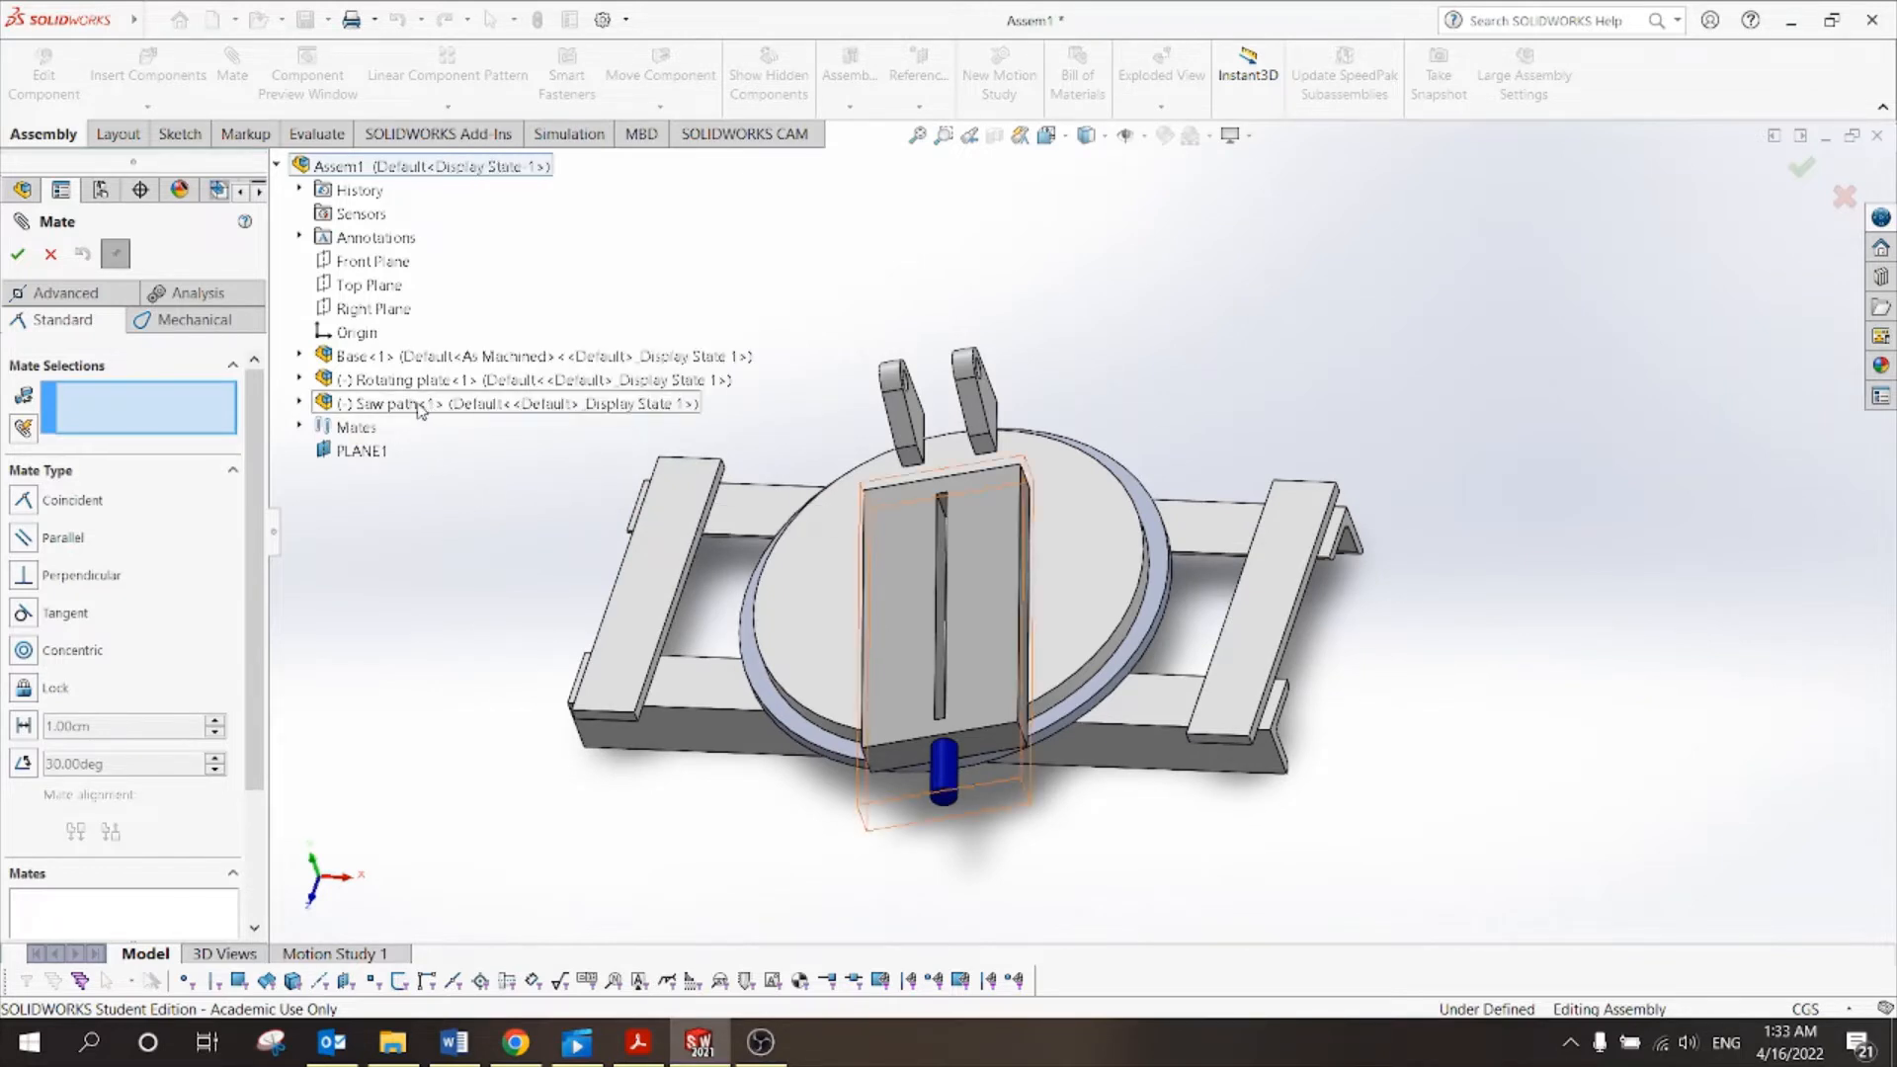
click(299, 403)
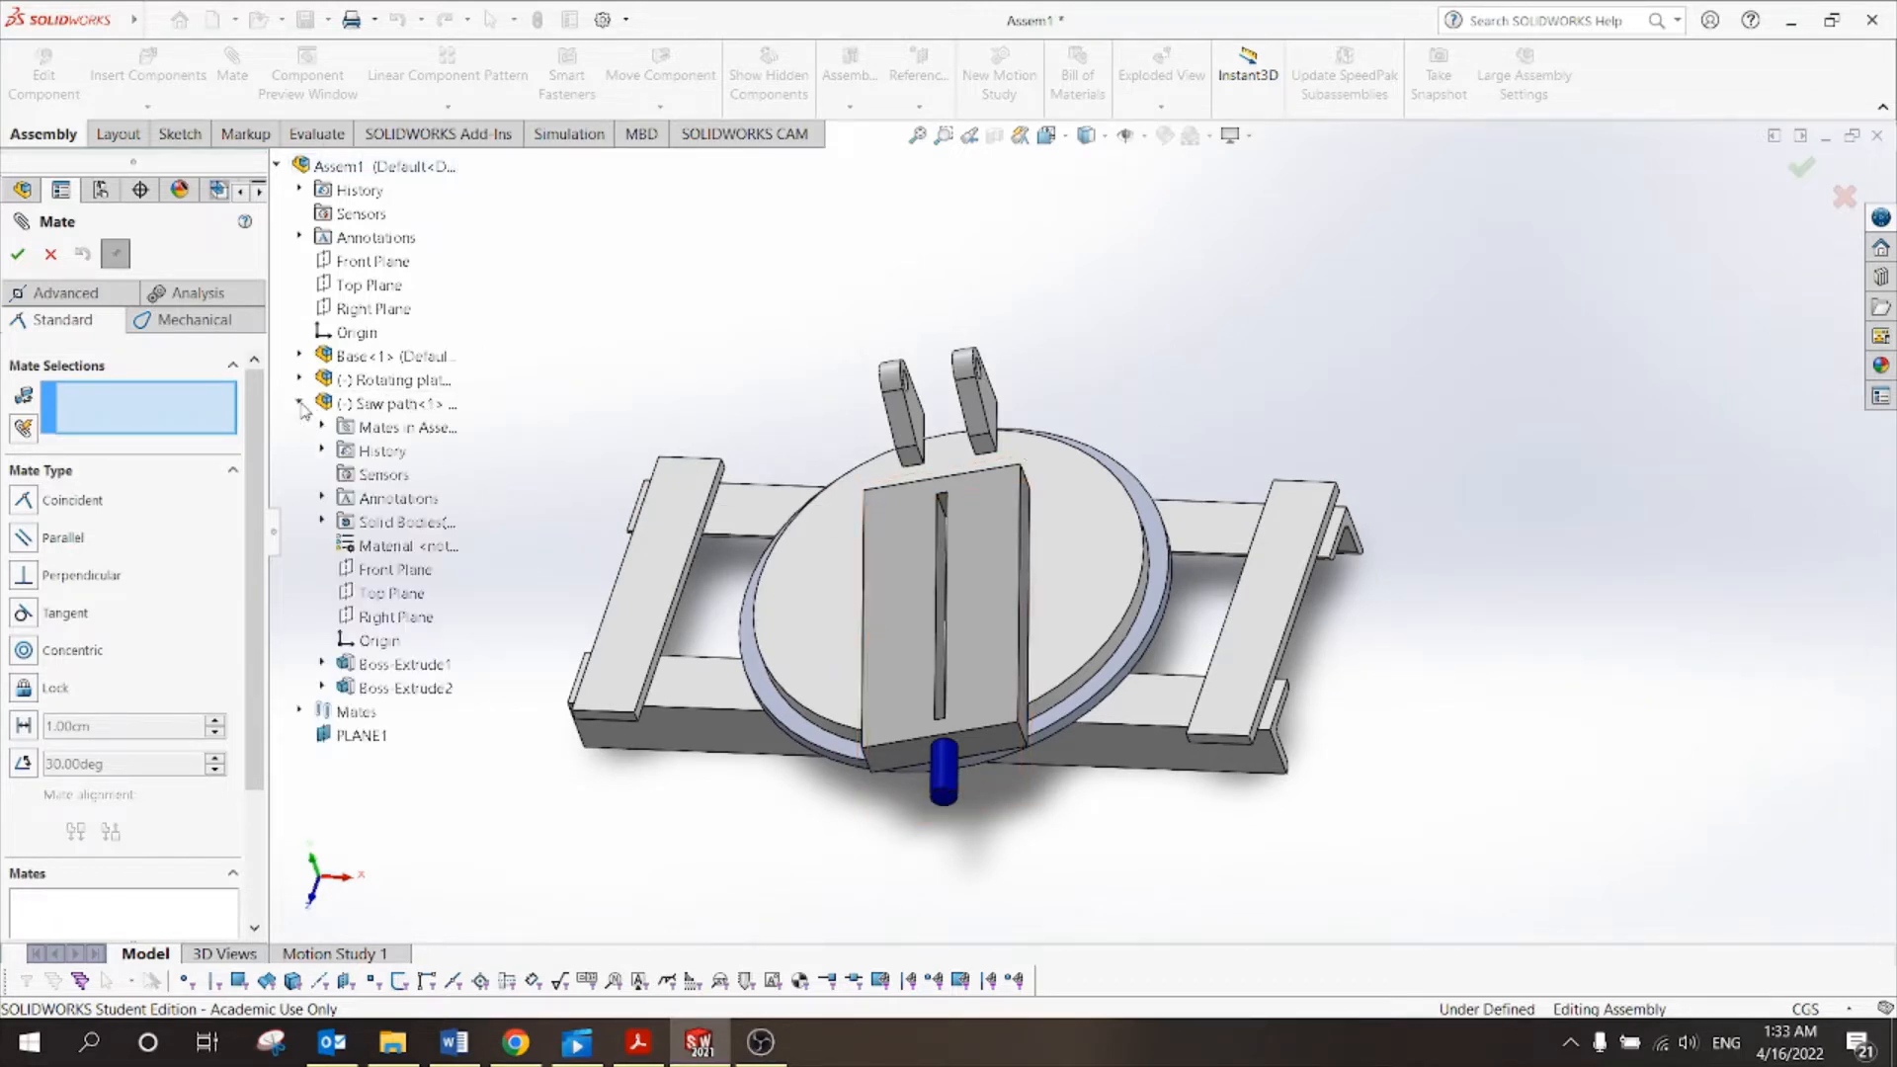
click(391, 616)
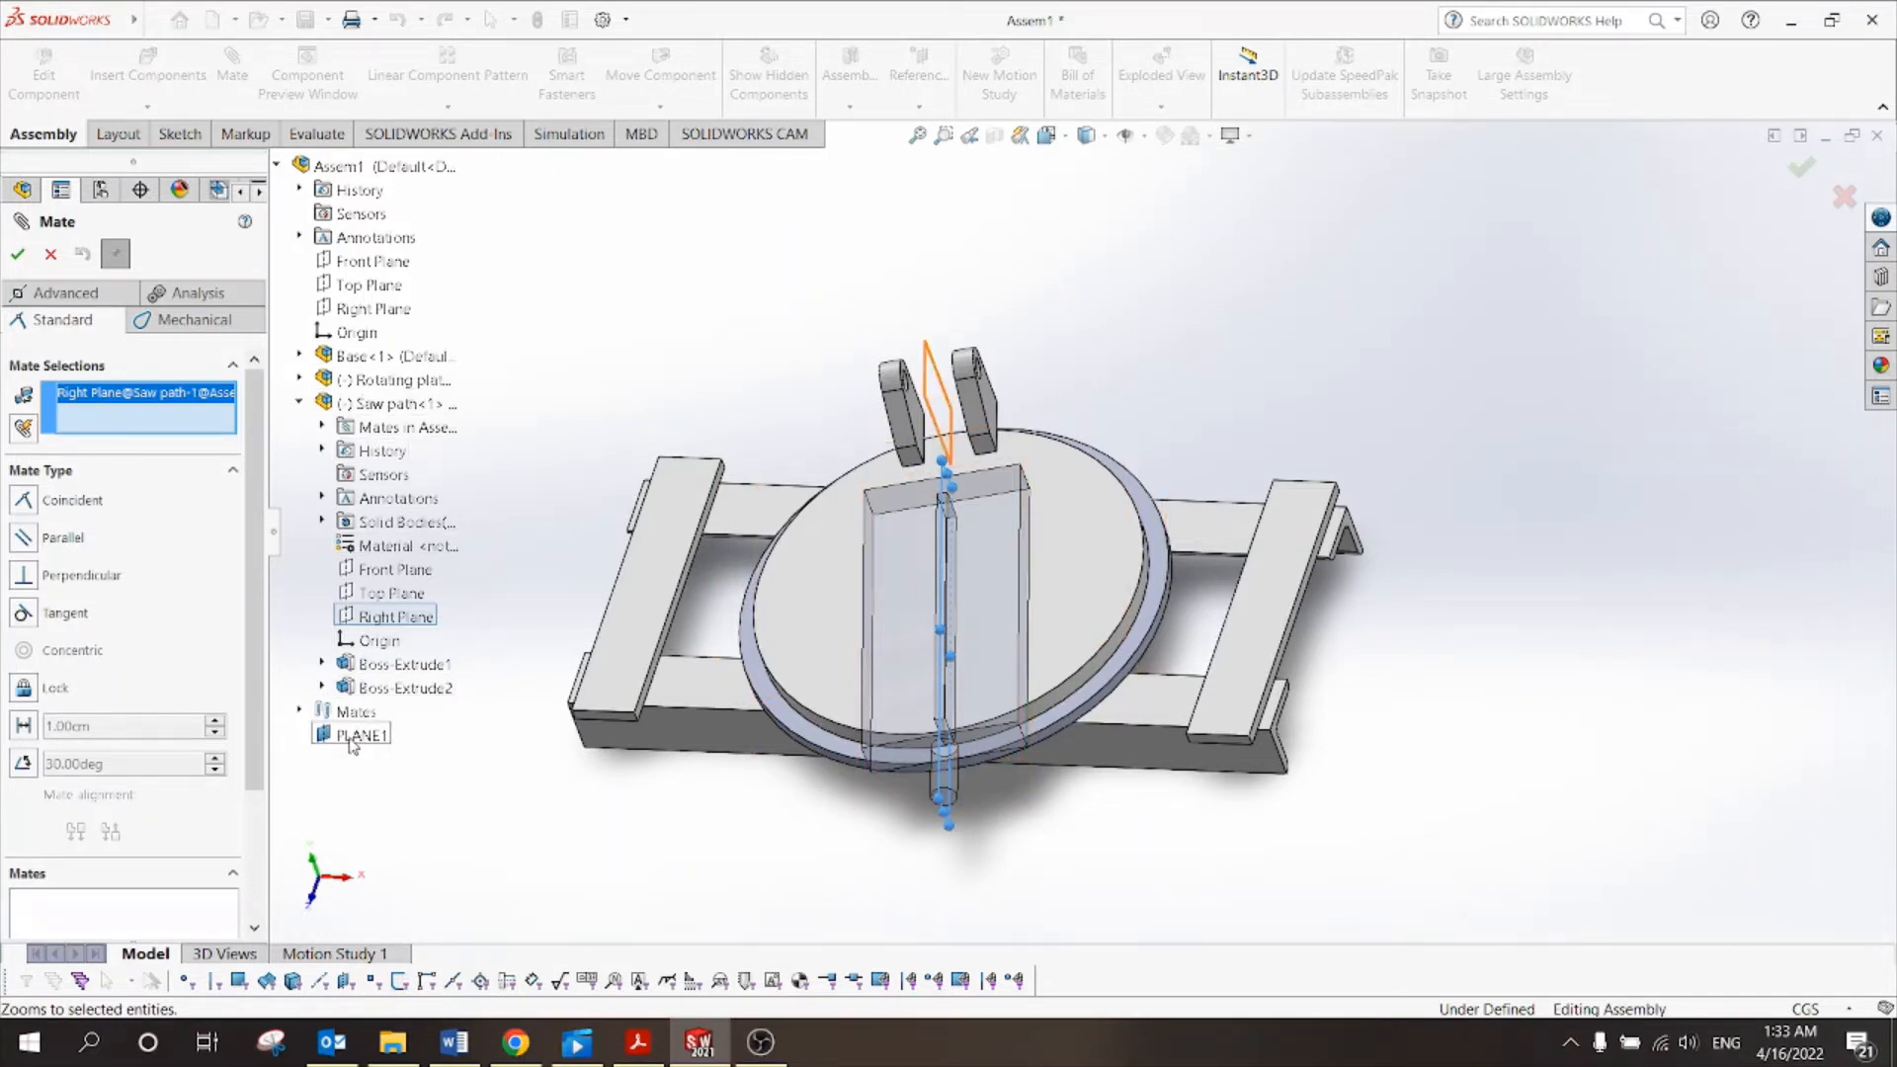
click(299, 403)
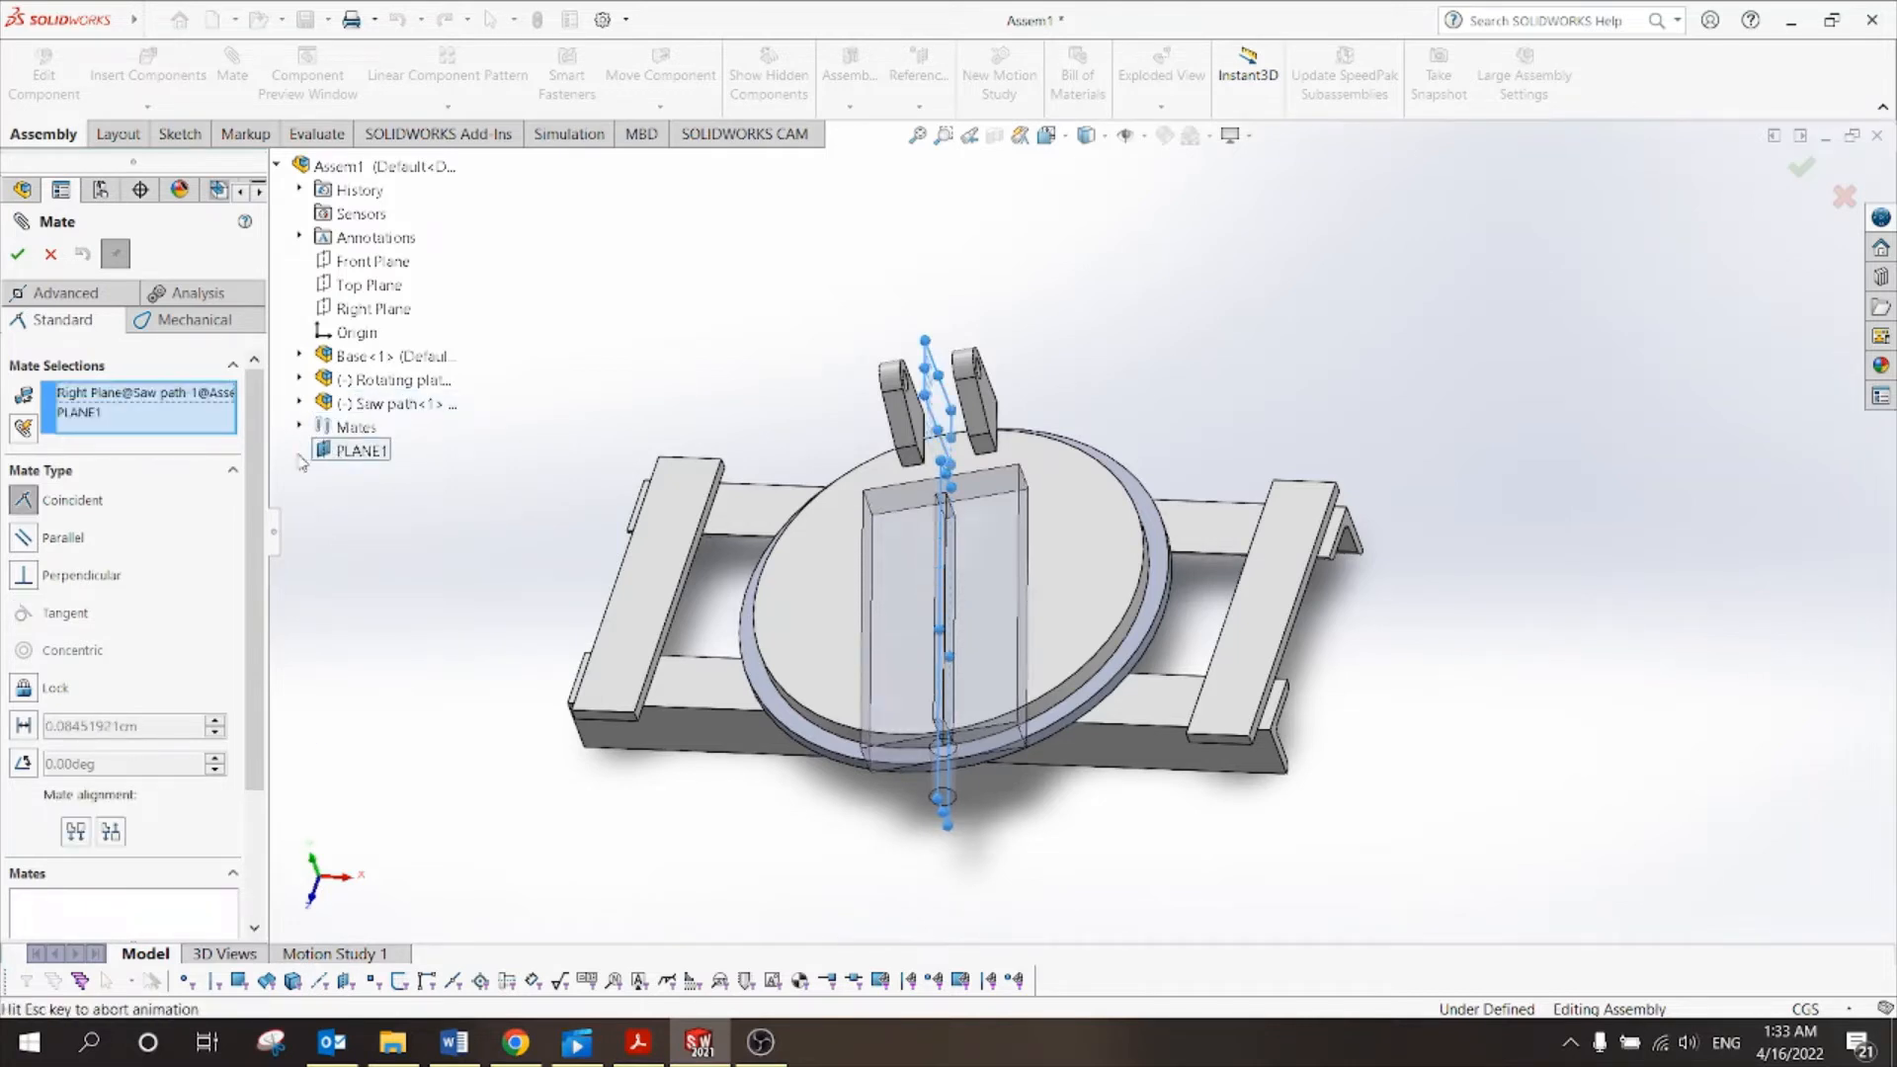
click(346, 451)
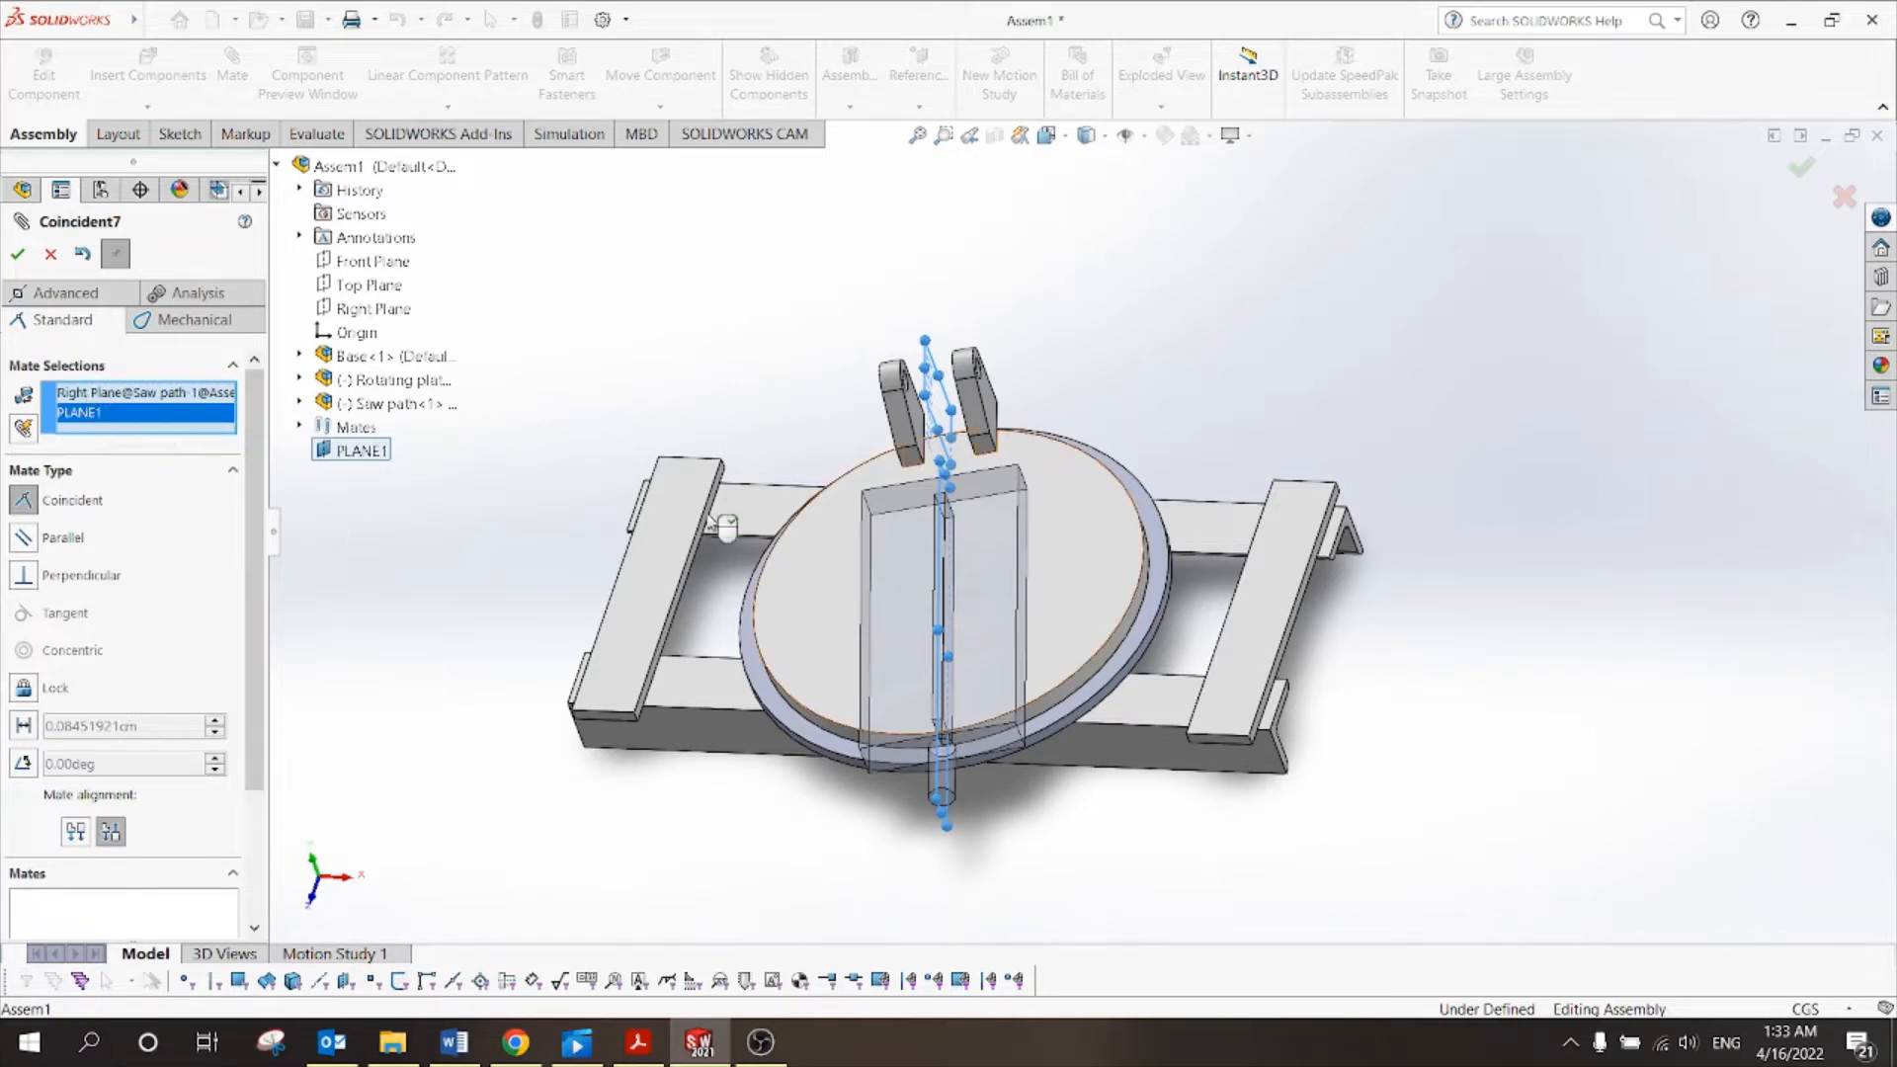
click(18, 255)
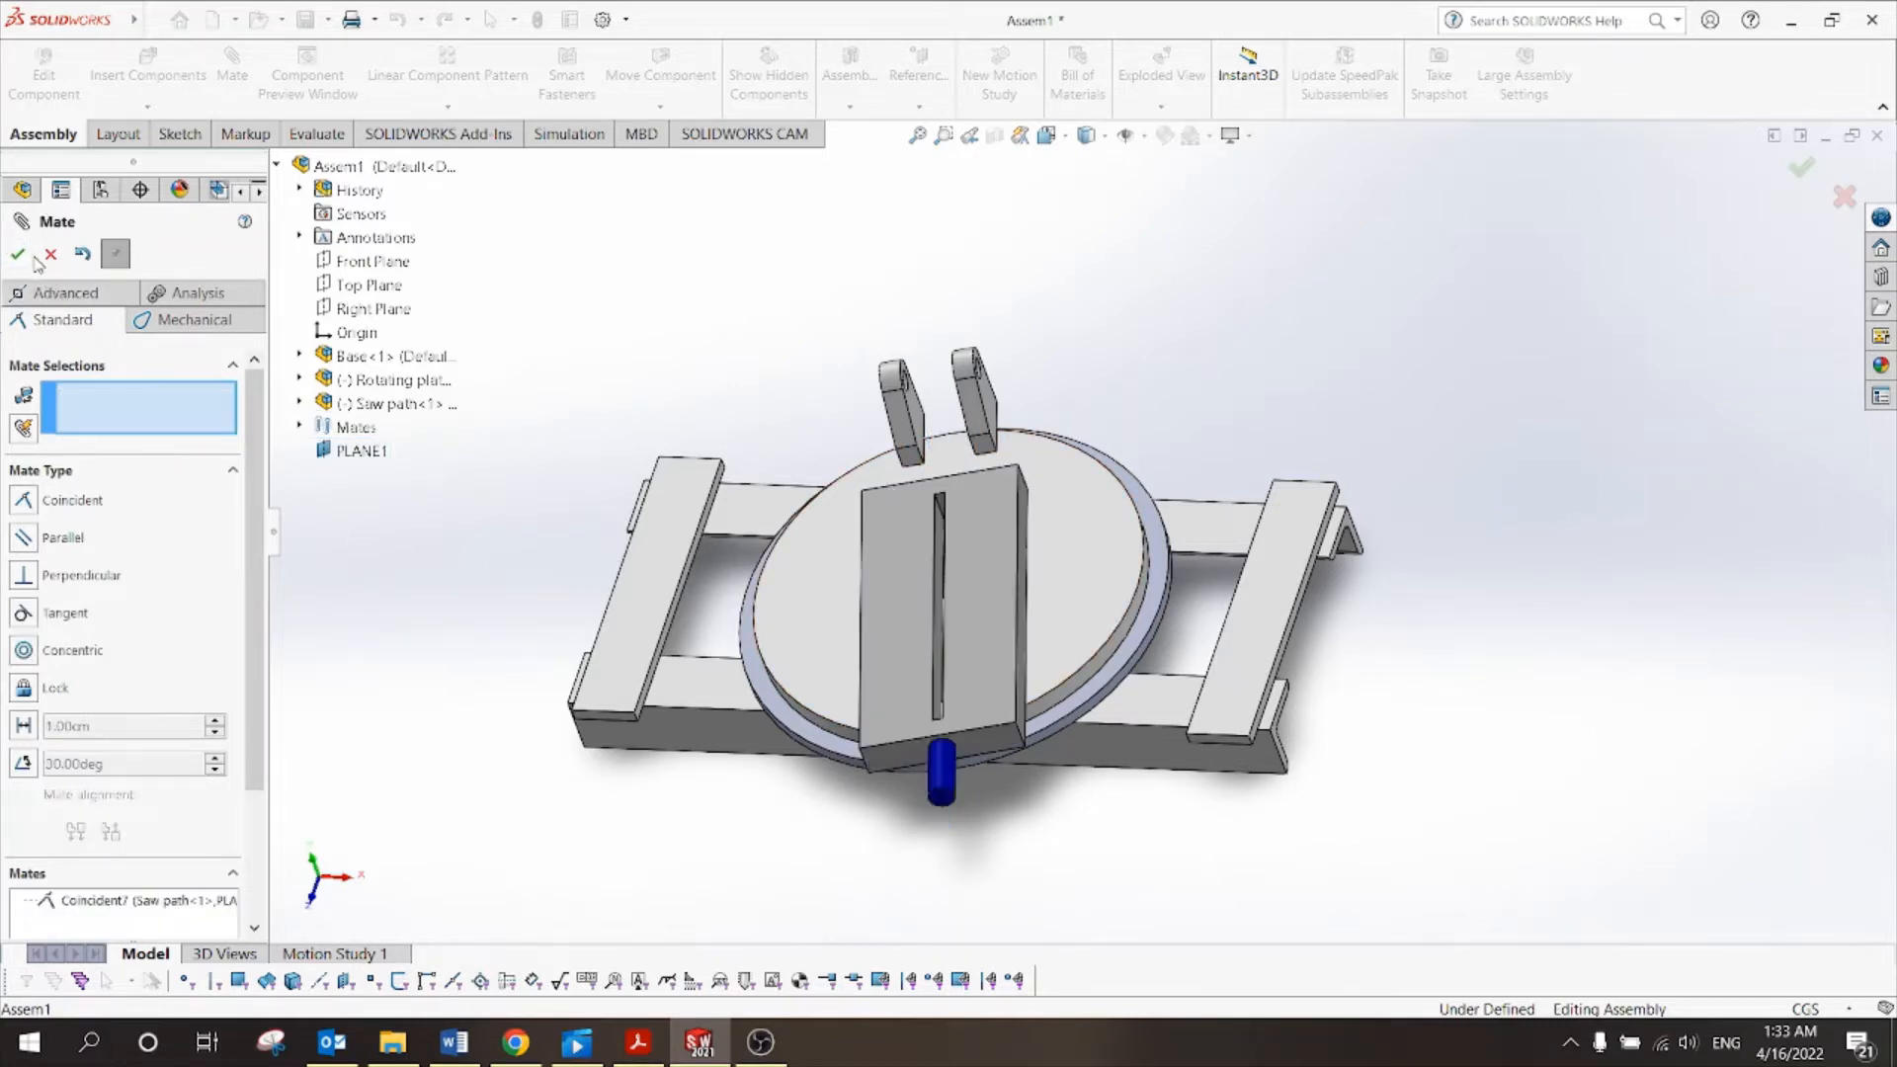
click(51, 255)
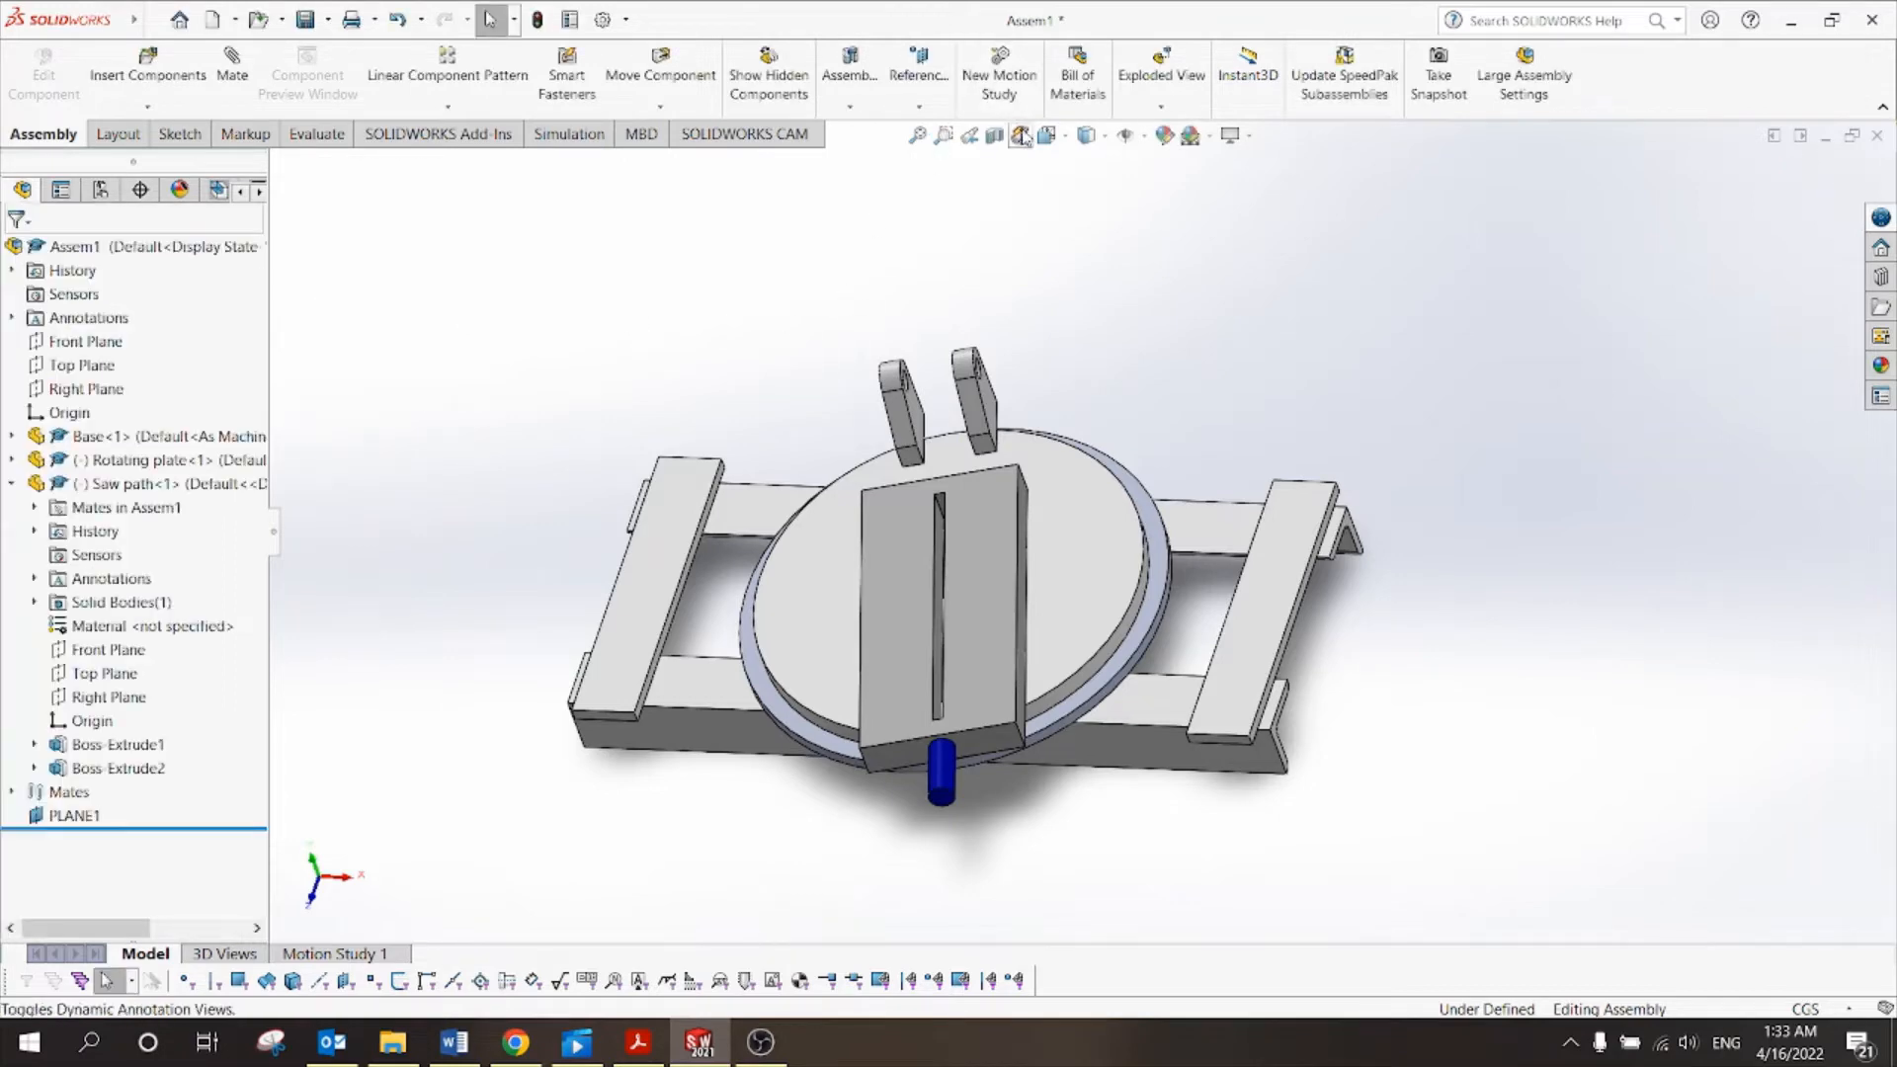
In Top view, rotate the saw path slide so it lies lengthwise toward the lugs.
click(1066, 141)
click(1076, 195)
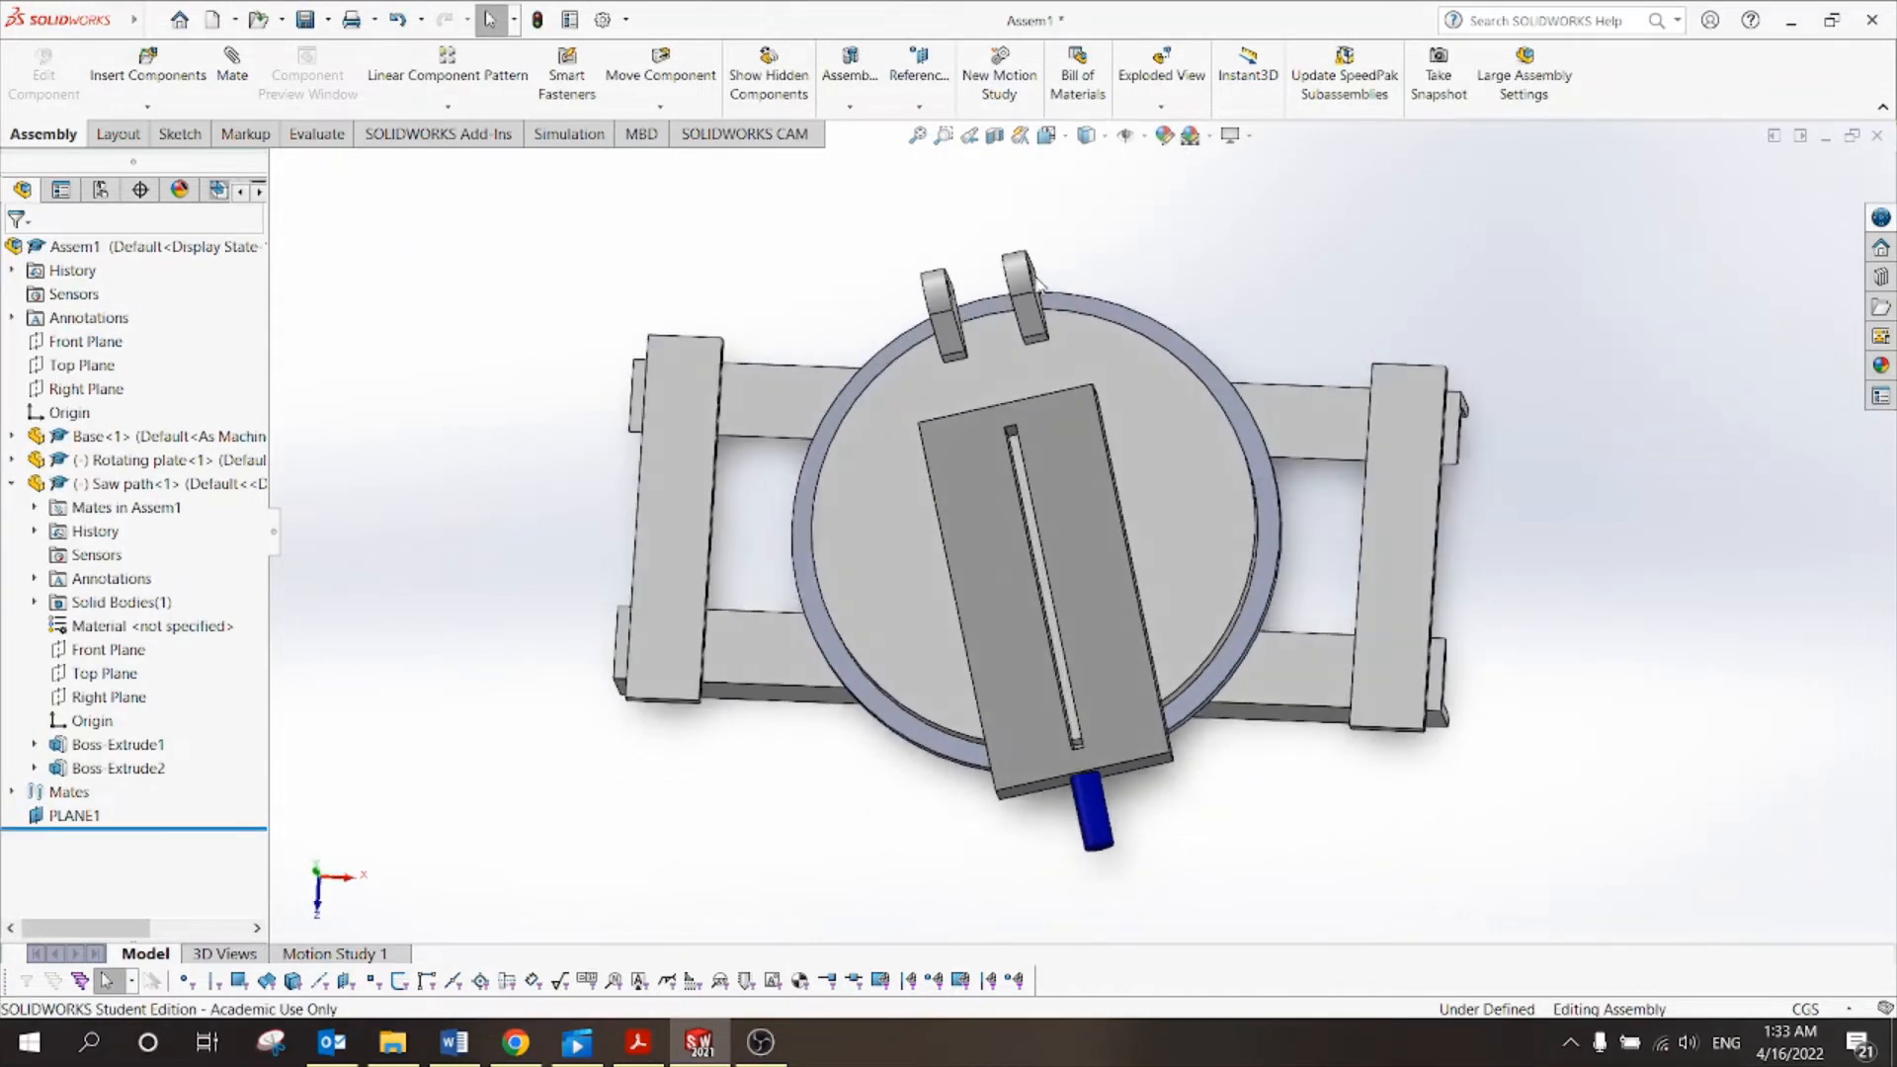
drag(1105, 431, 1222, 551)
scroll(1106, 413, up, 1)
click(807, 333)
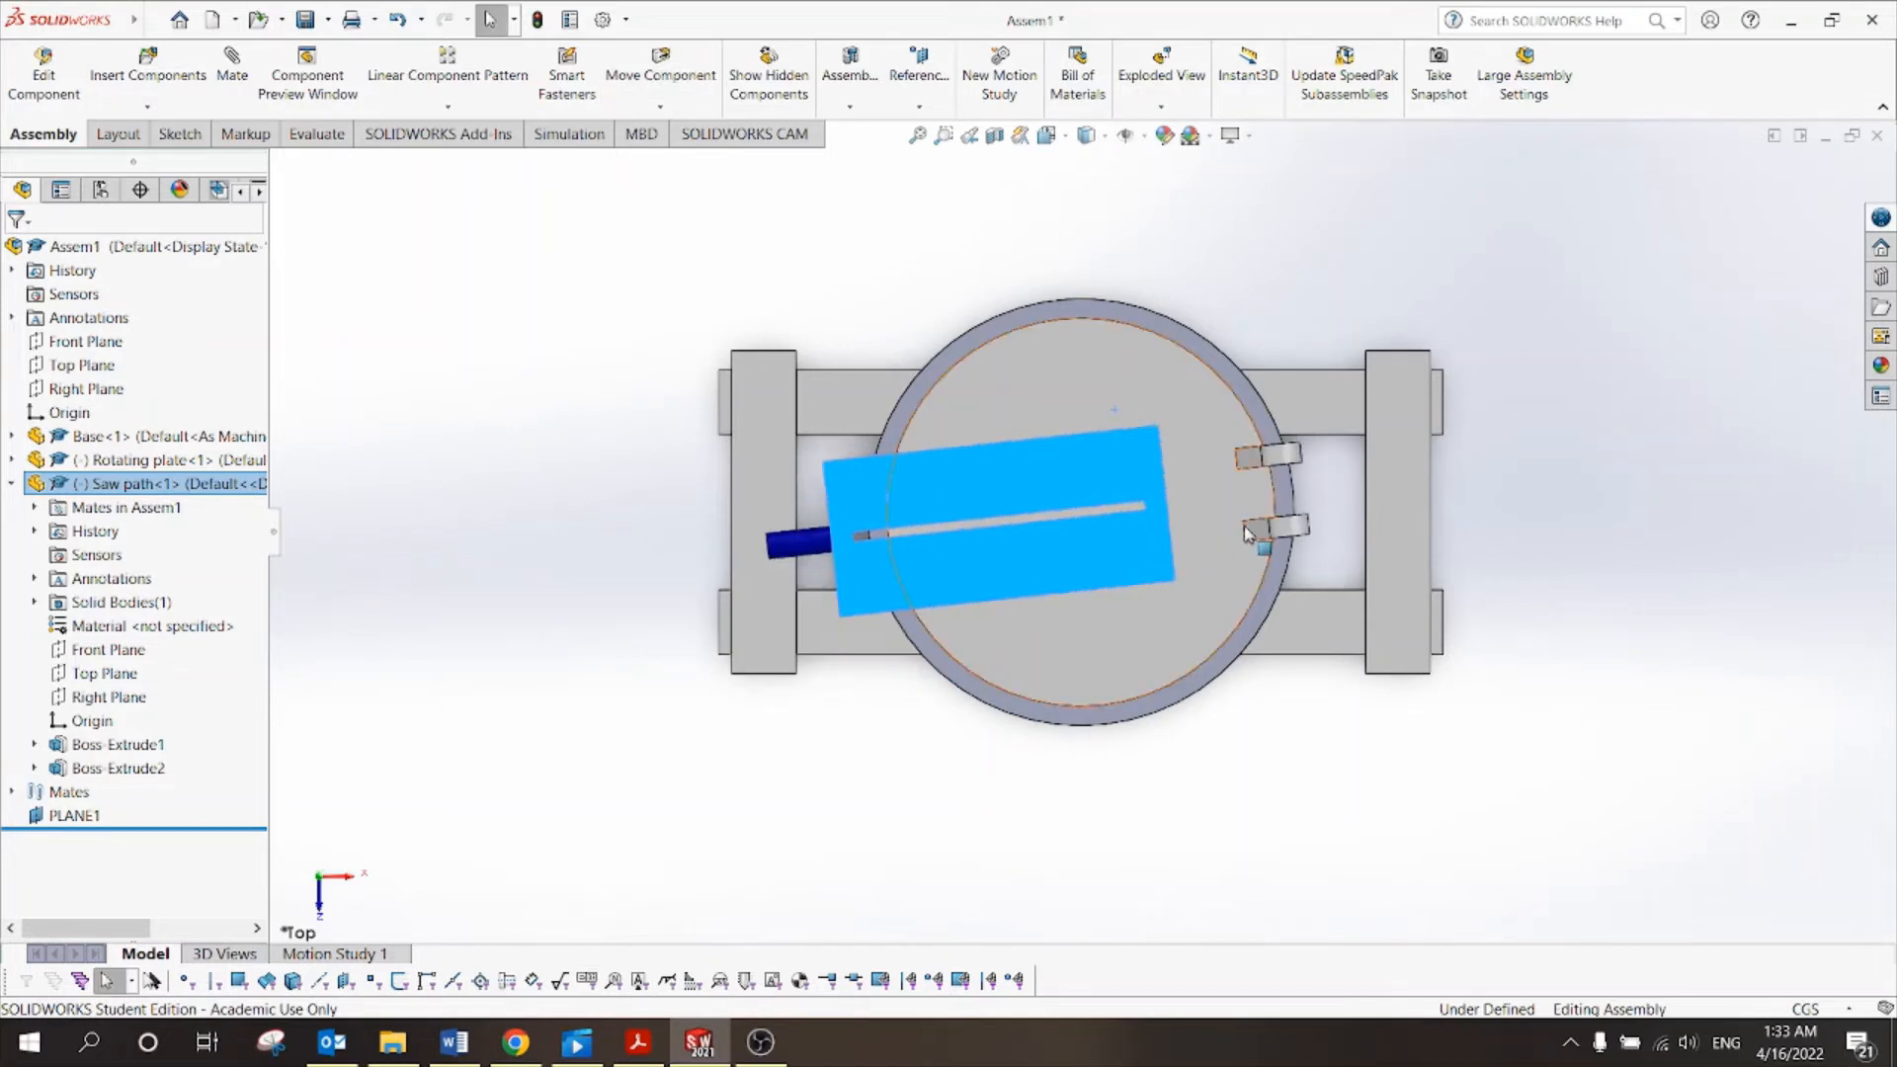
click(1293, 276)
Orbit to a tilted side view and start a new mate.
middle_drag(1287, 322, 1300, 189)
scroll(1296, 447, down, 2)
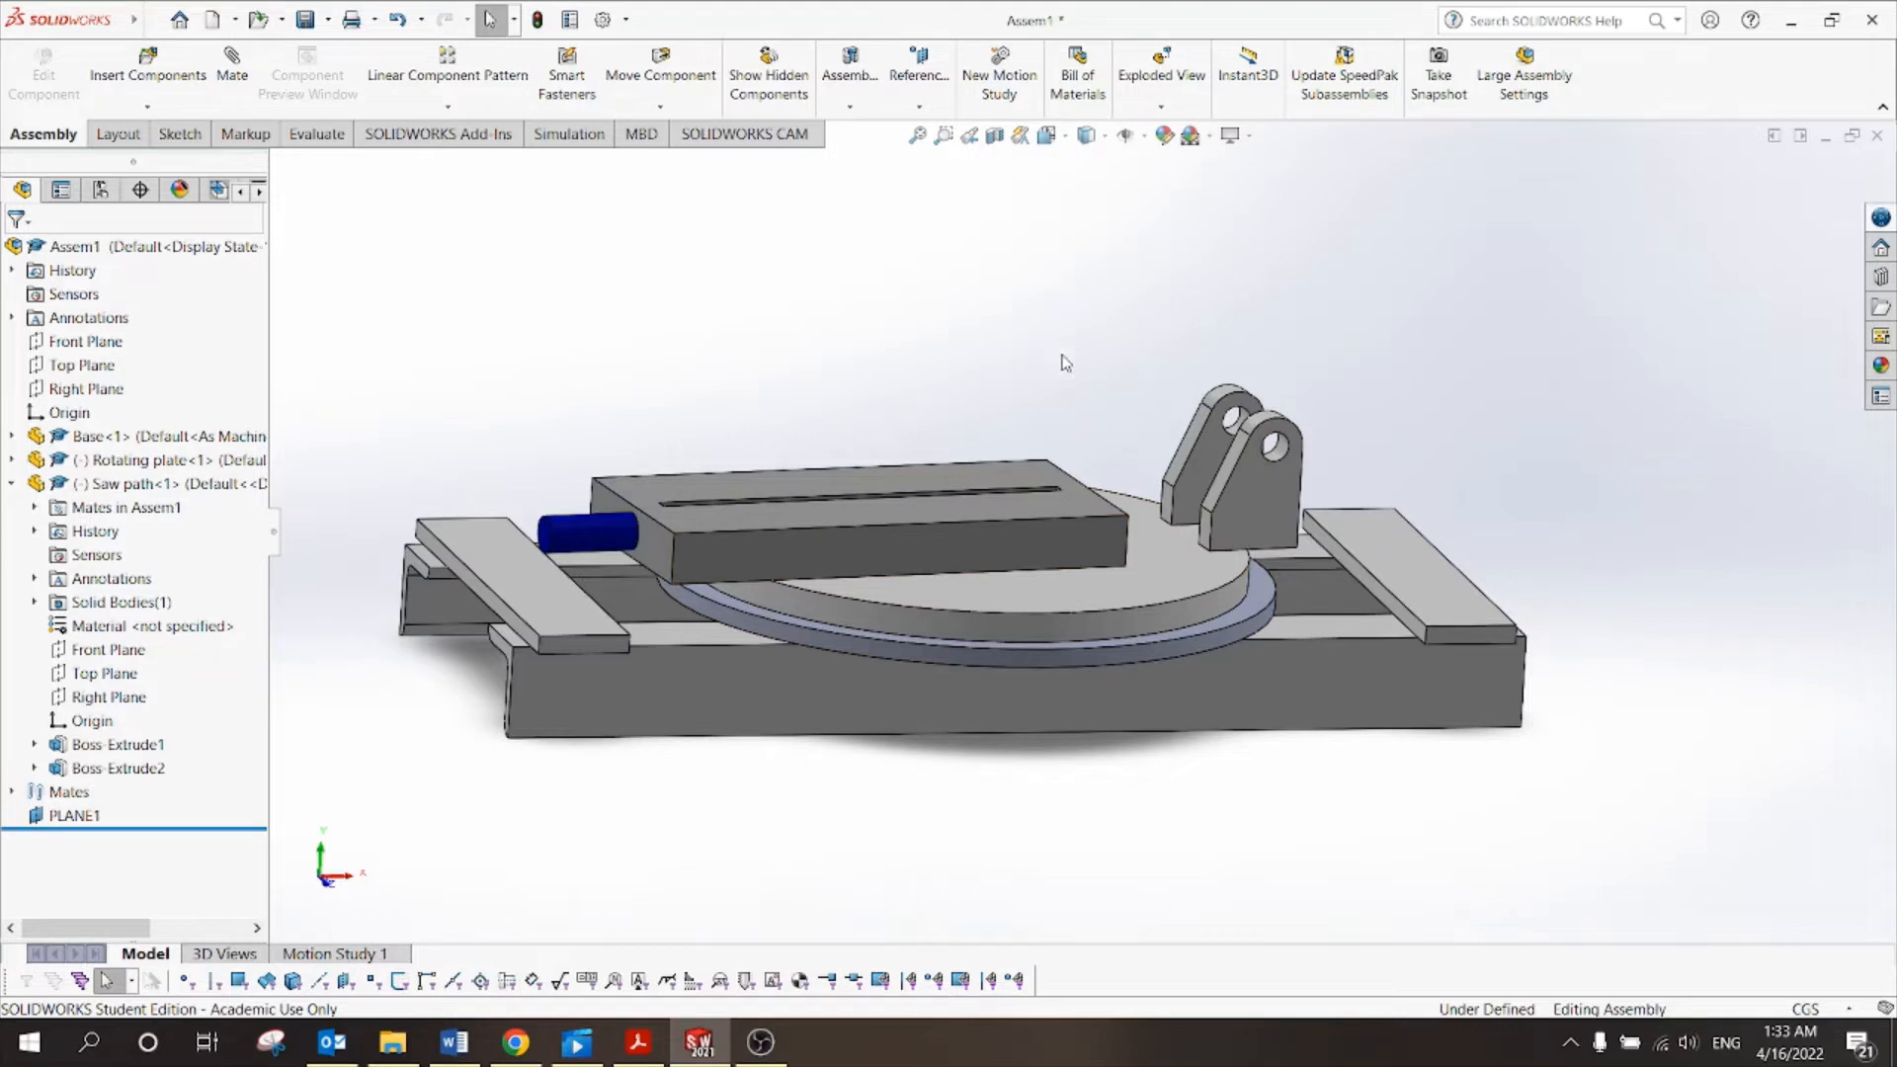
click(234, 67)
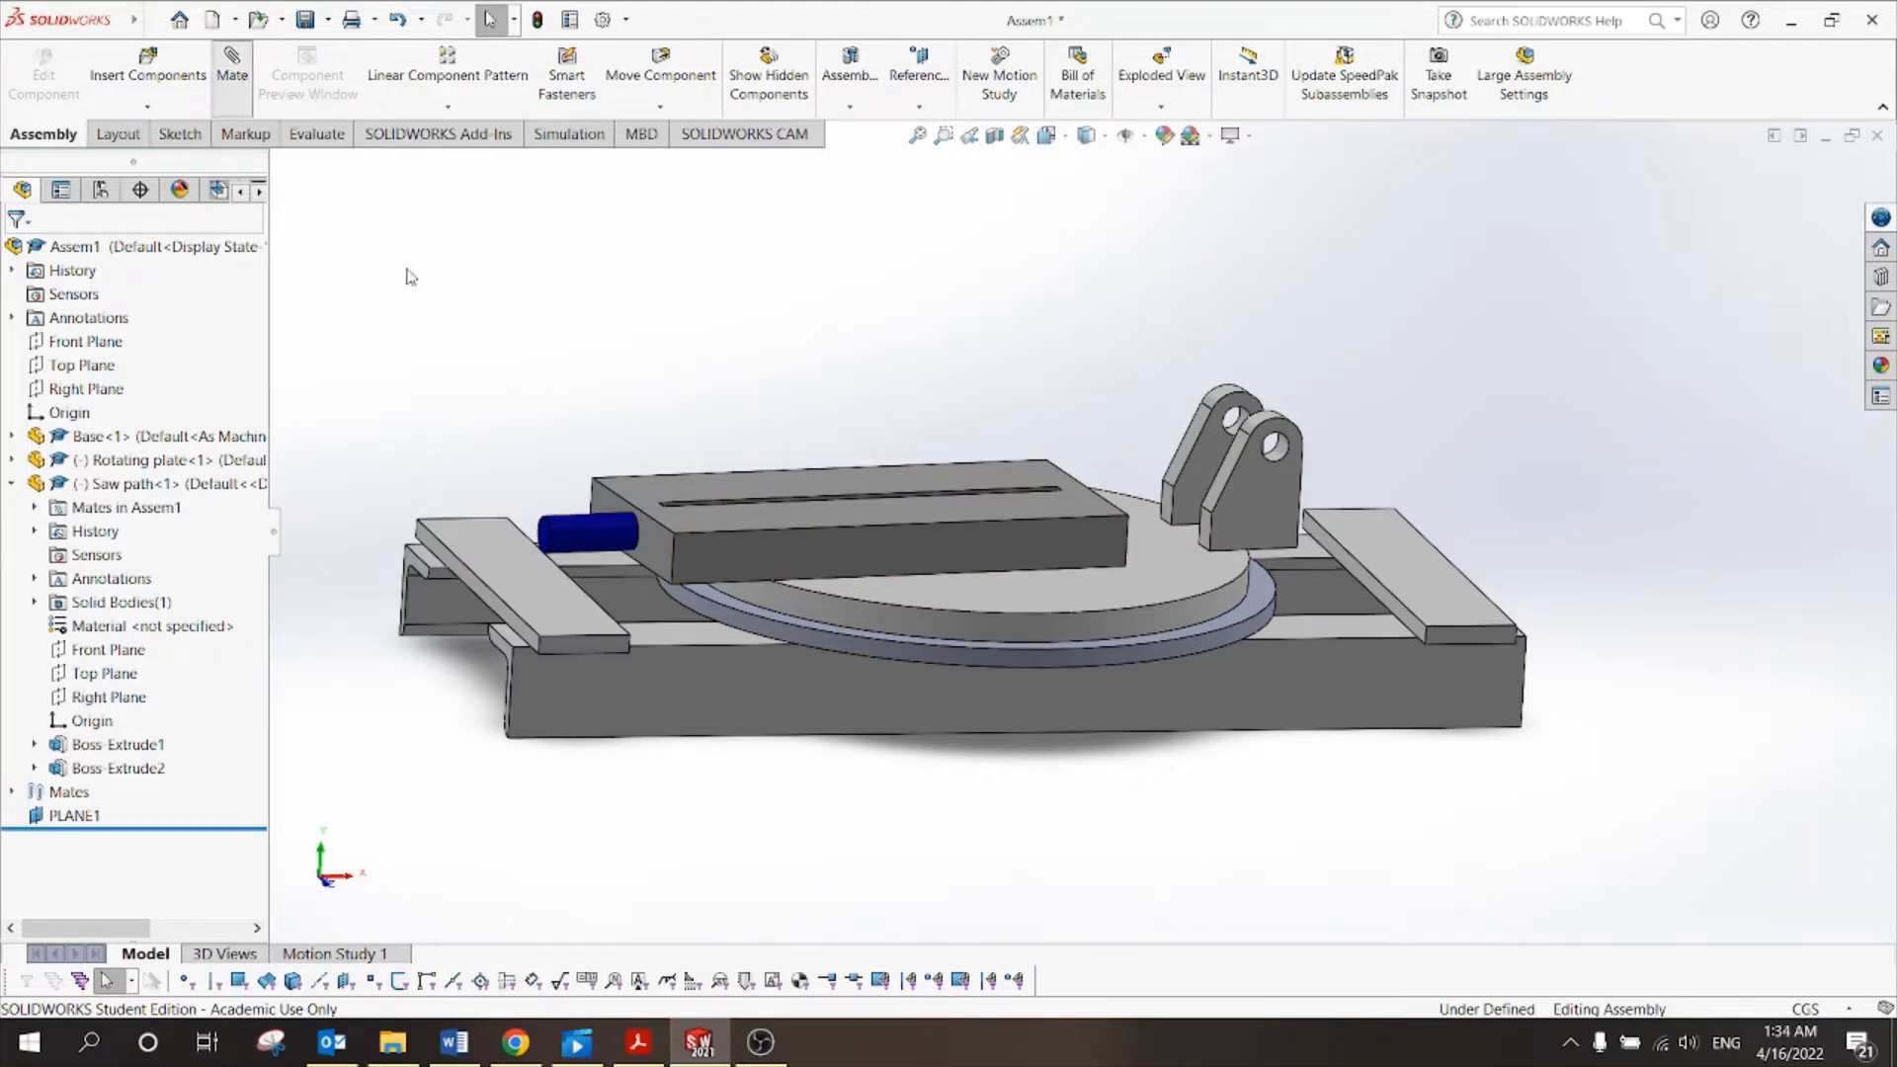
Mate the bracket face coincident with the saw path slide's end face (Coincident8).
scroll(1208, 558, down, 3)
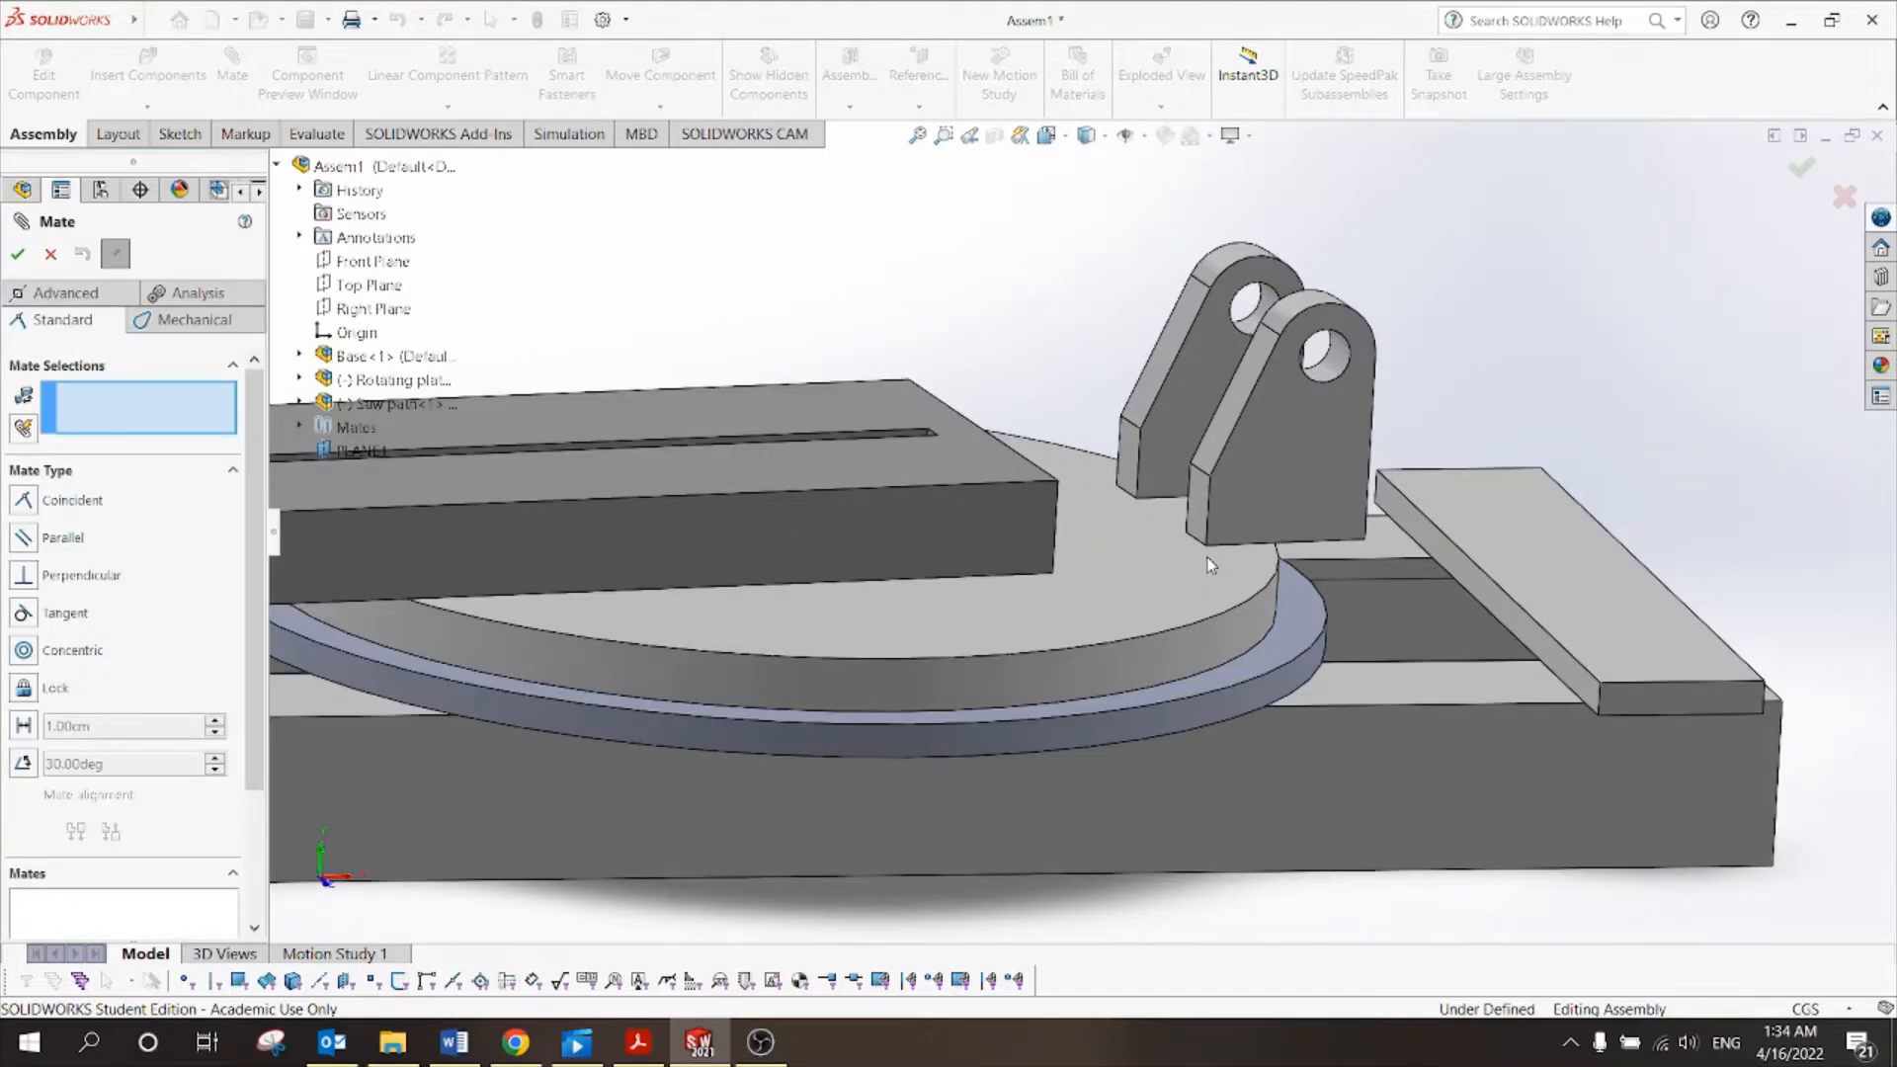
click(1194, 494)
middle_drag(1522, 413, 1423, 405)
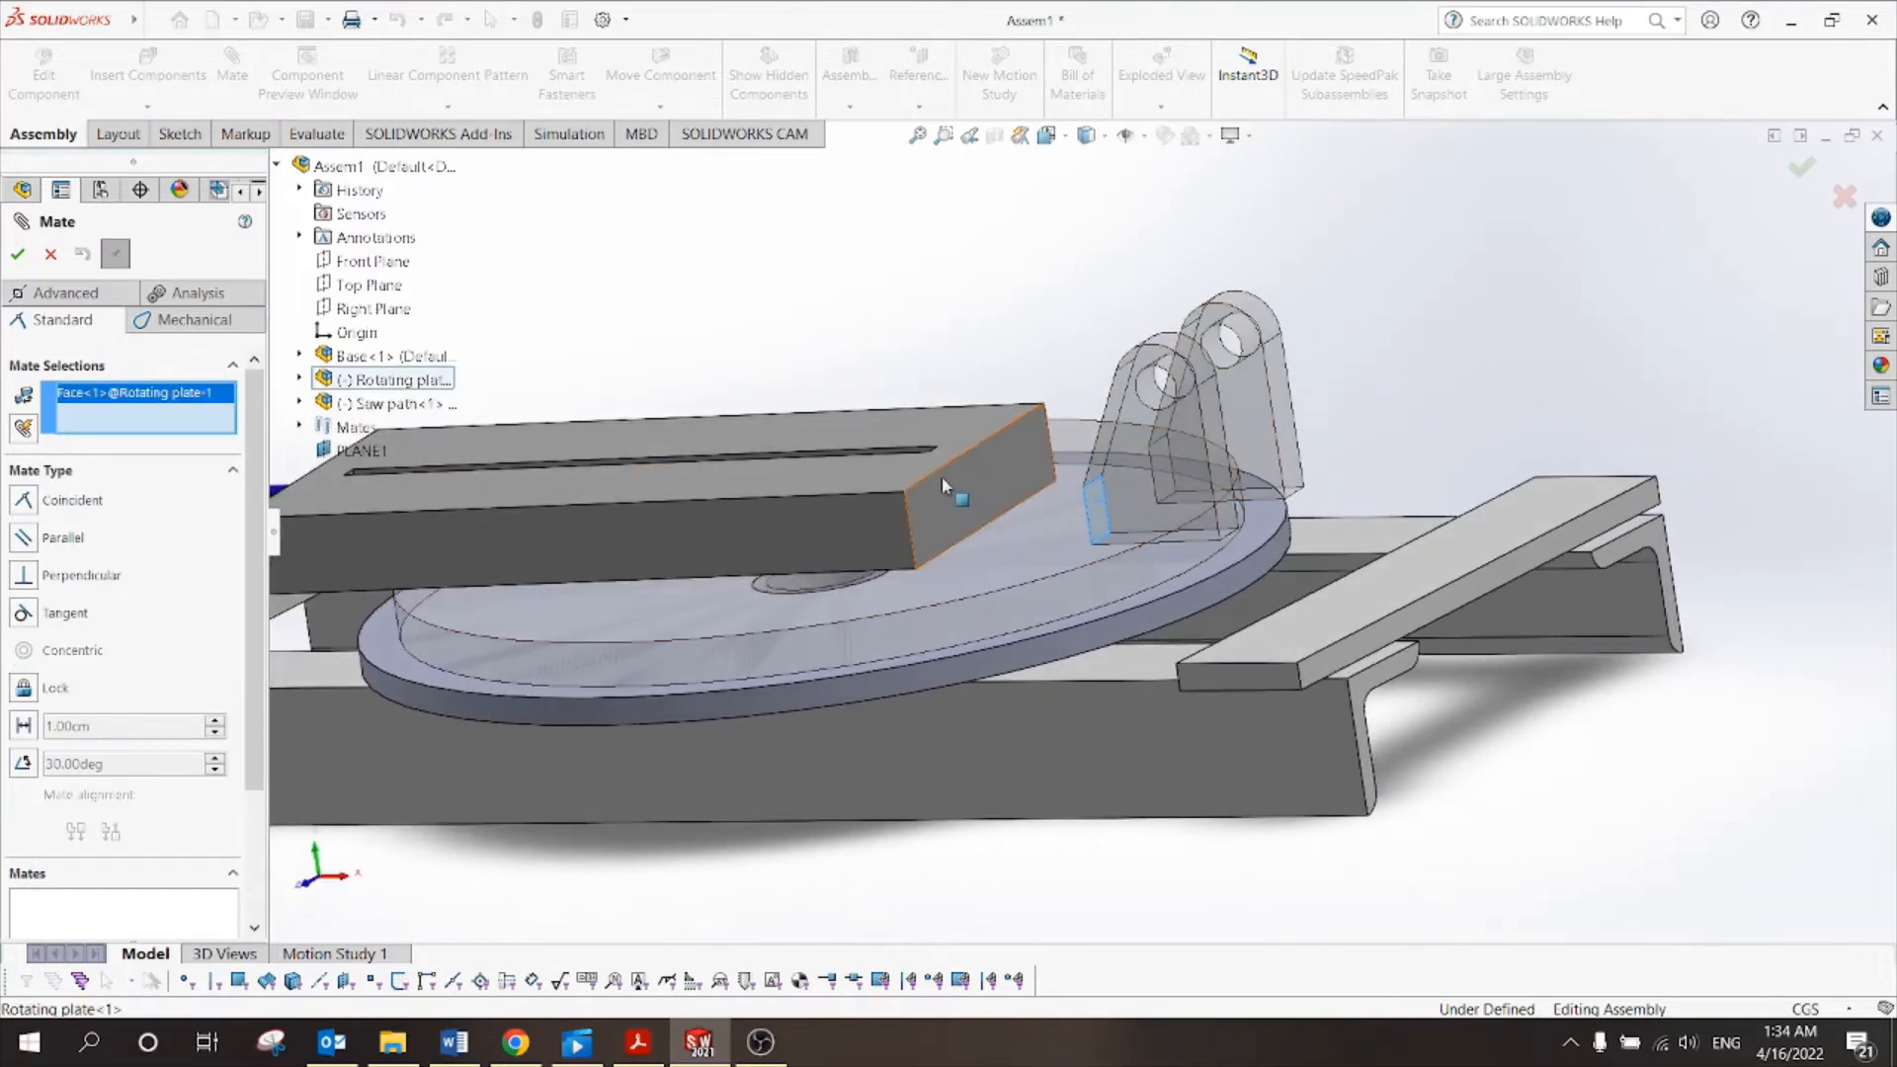
click(940, 494)
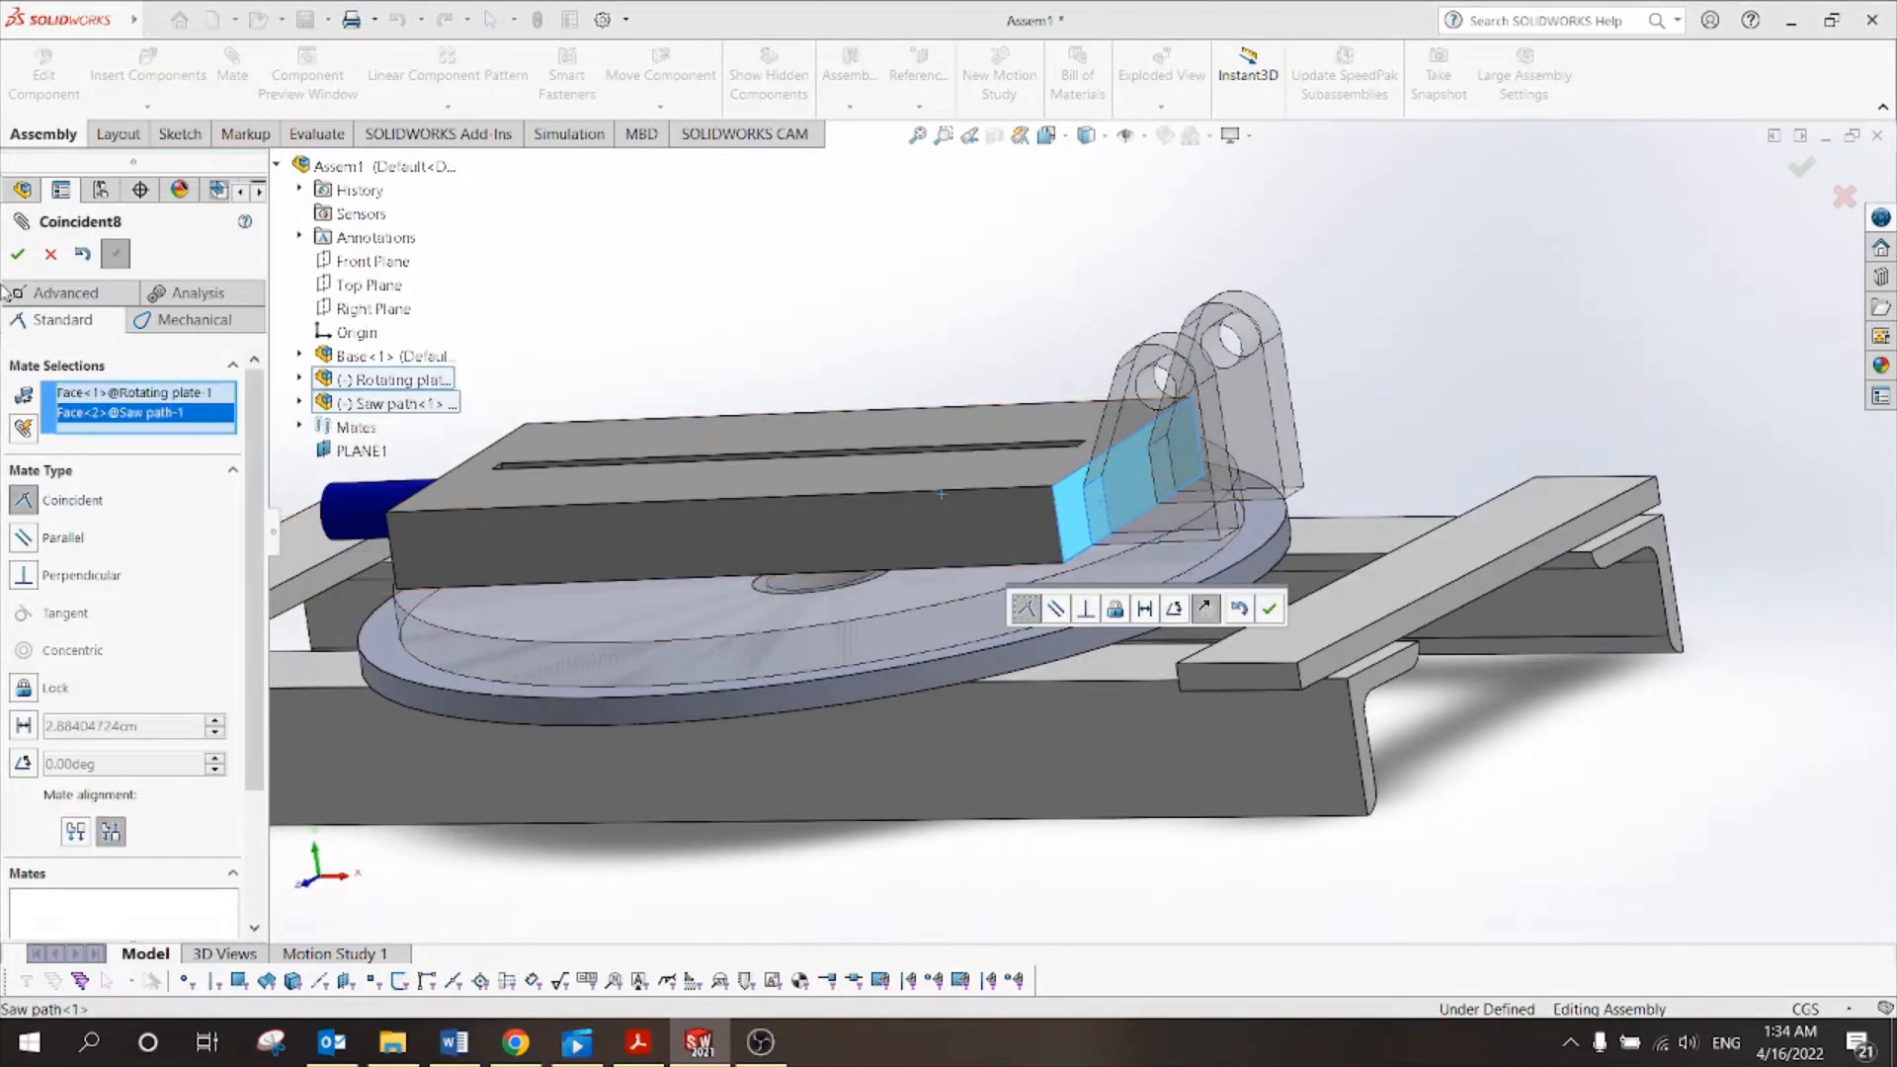
click(20, 254)
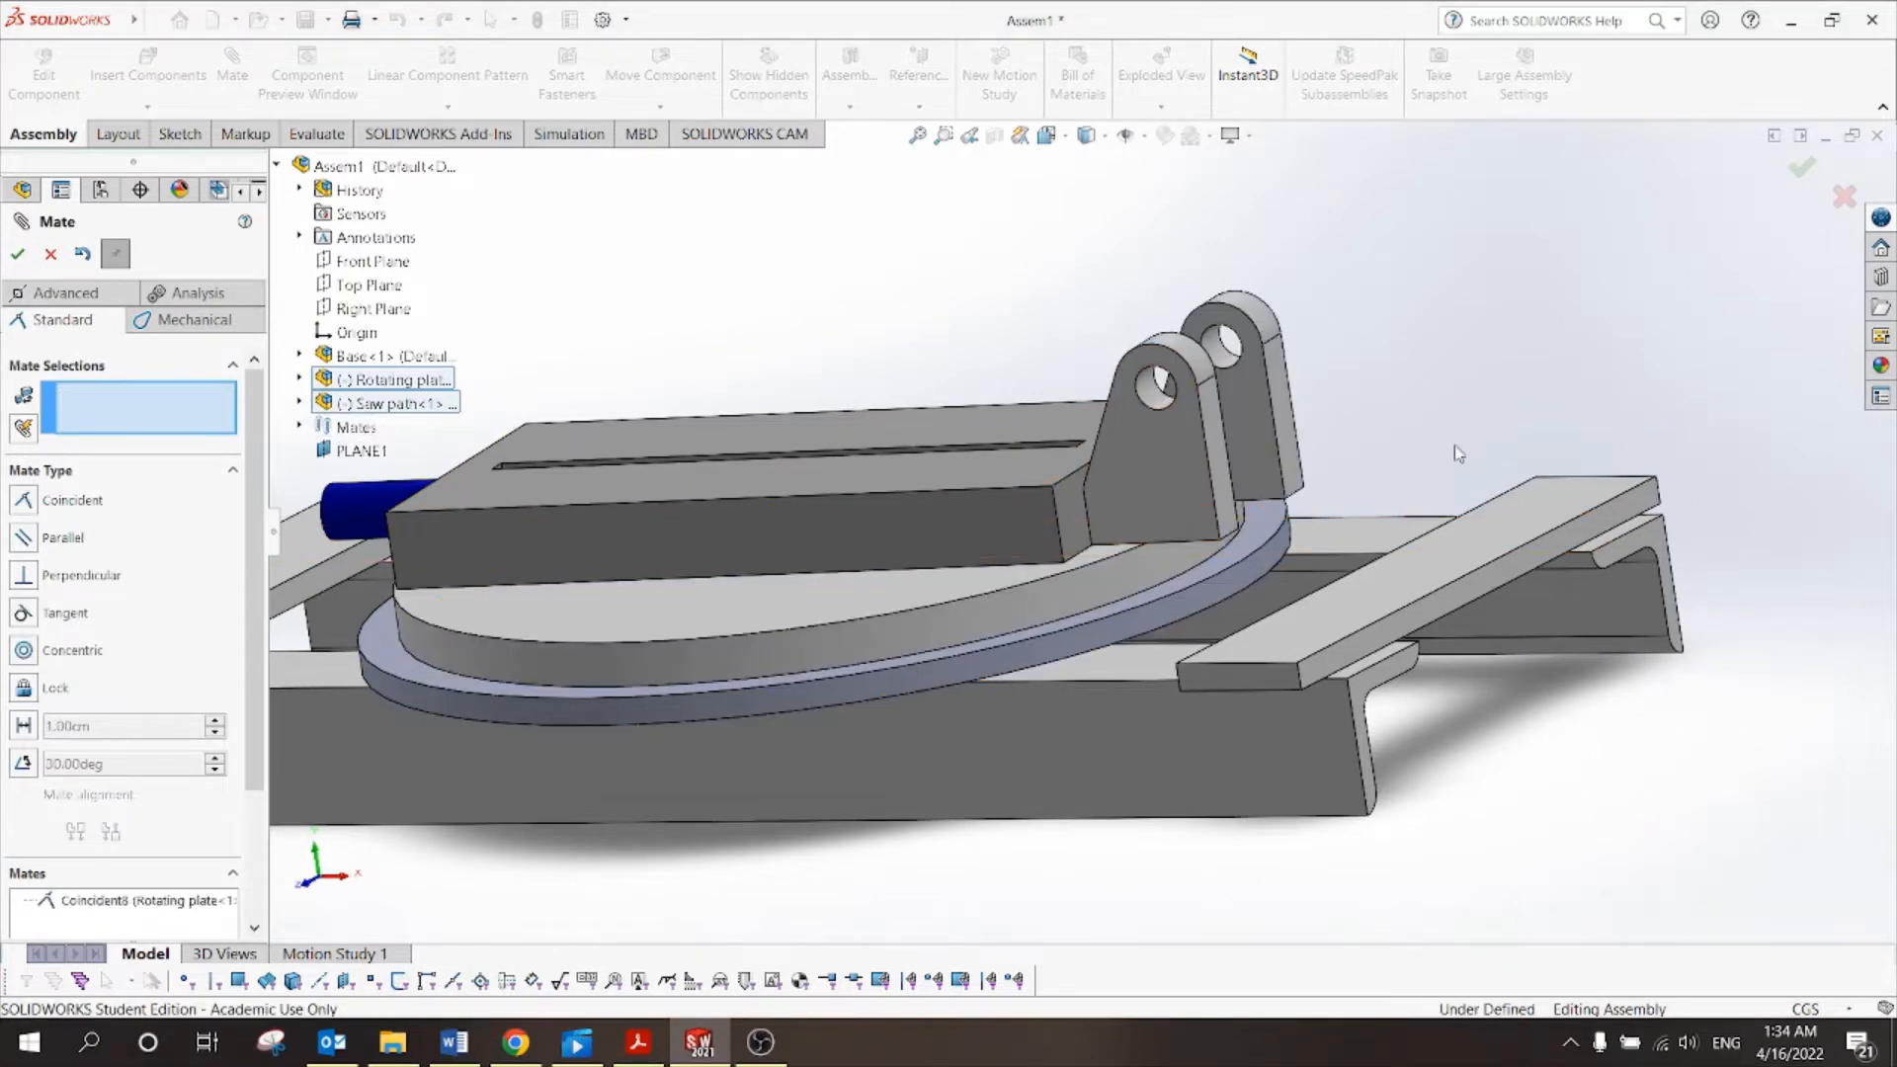
Drag the saw block to confirm it still turns on the plate, then exit the mate.
middle_drag(1445, 445, 1317, 511)
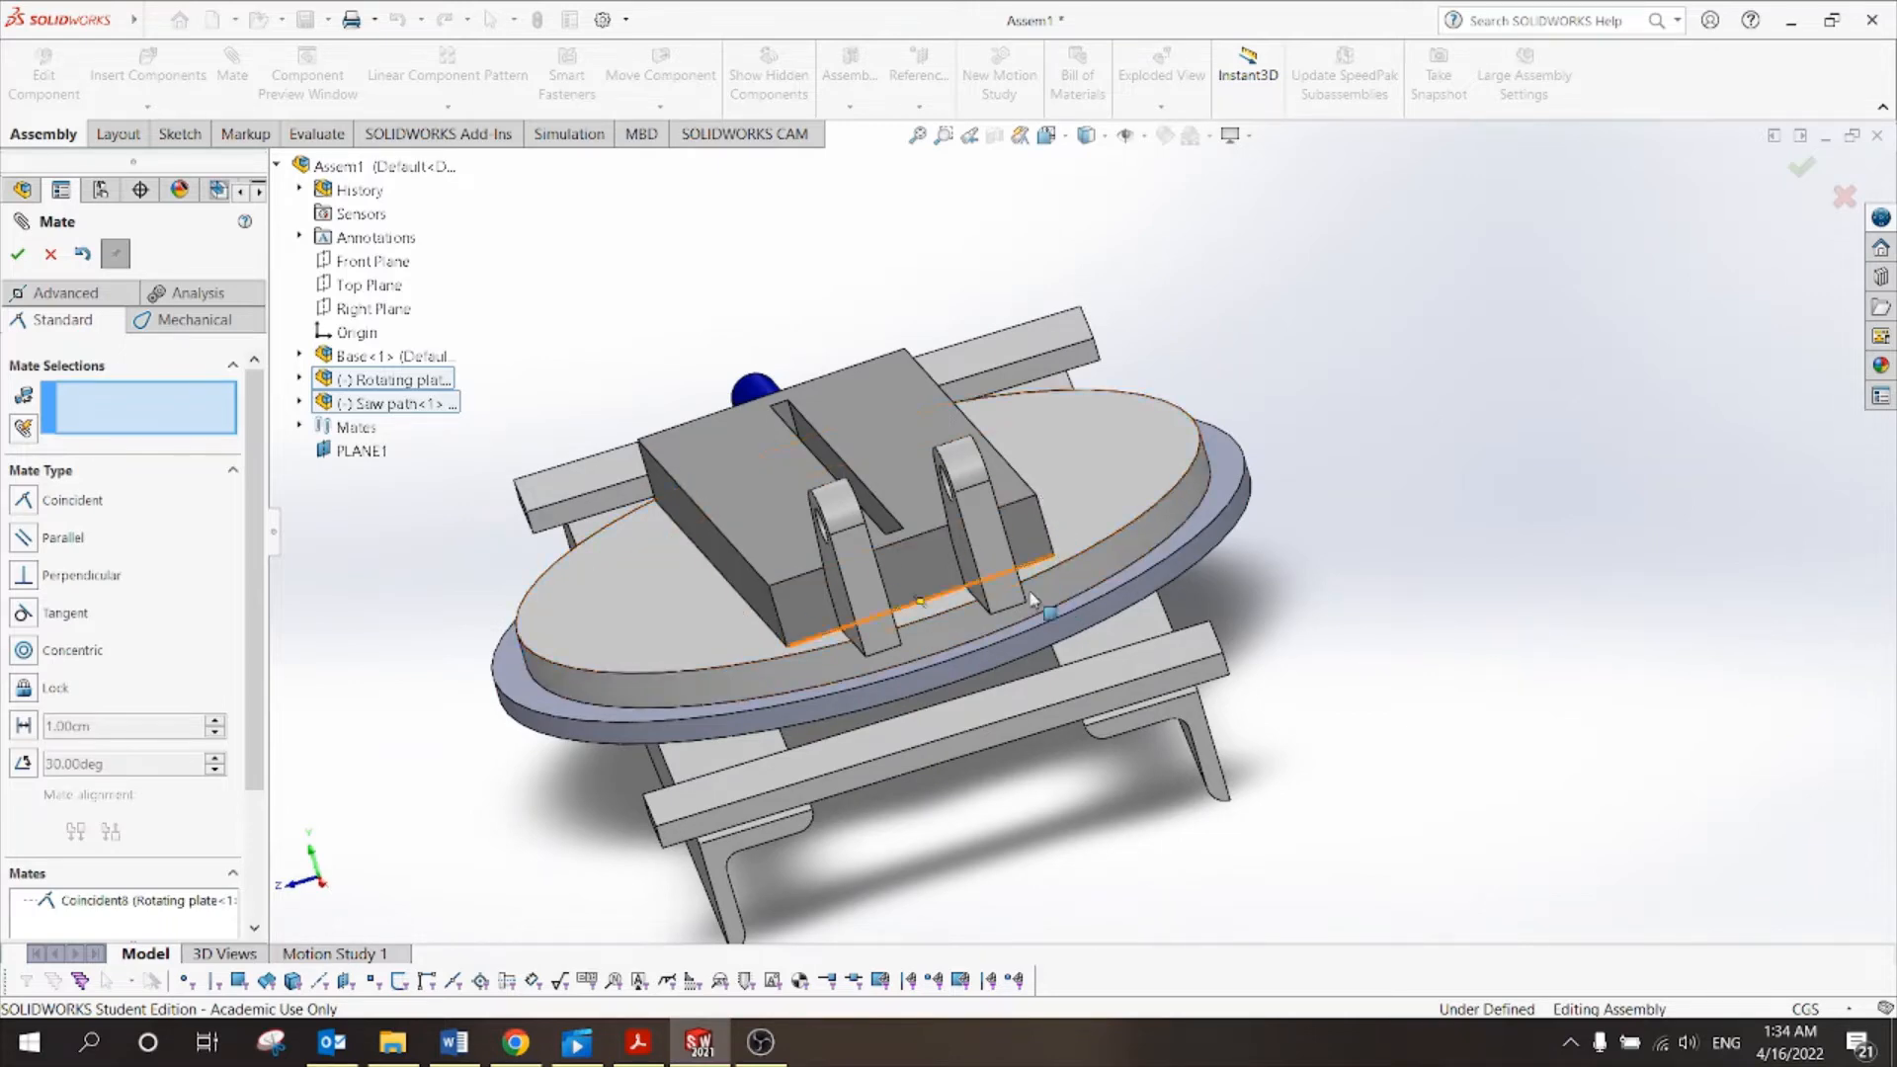
scroll(1205, 479, up, 2)
middle_drag(1208, 475, 1385, 662)
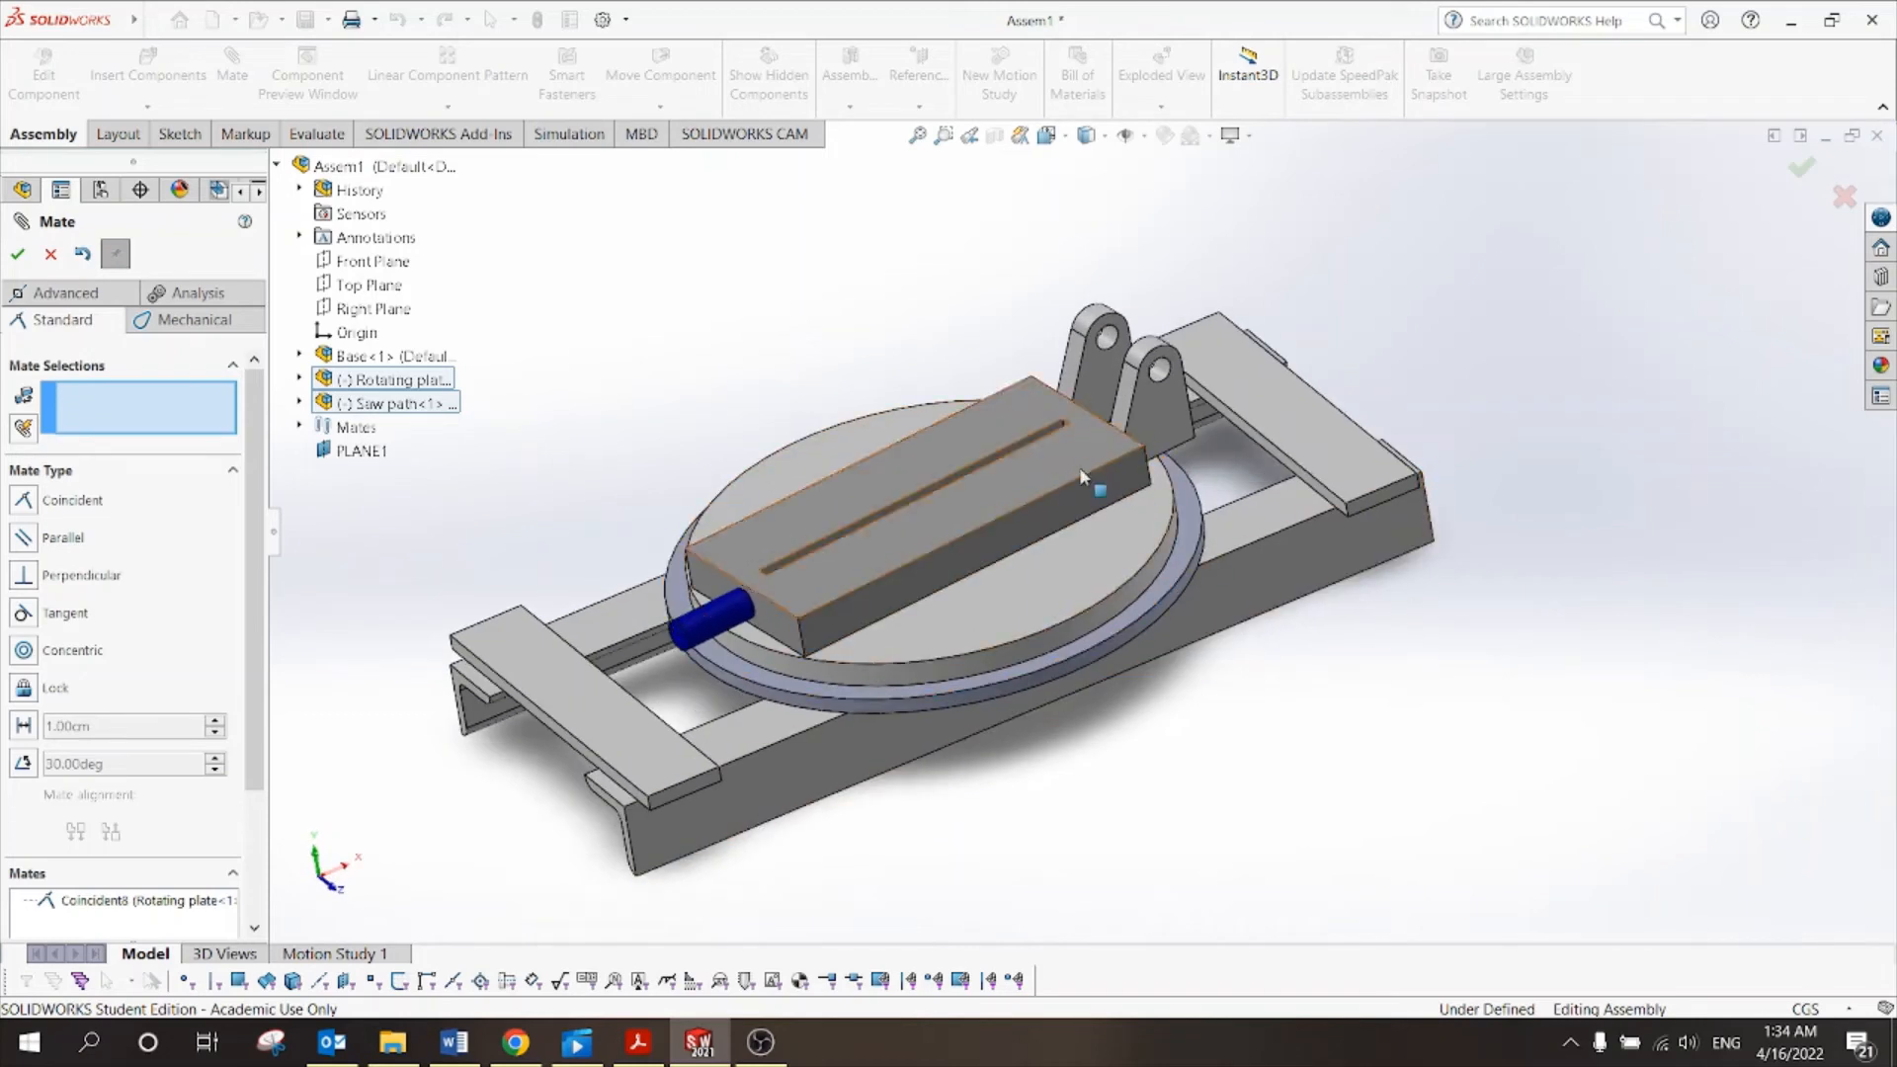
drag(1079, 467, 836, 423)
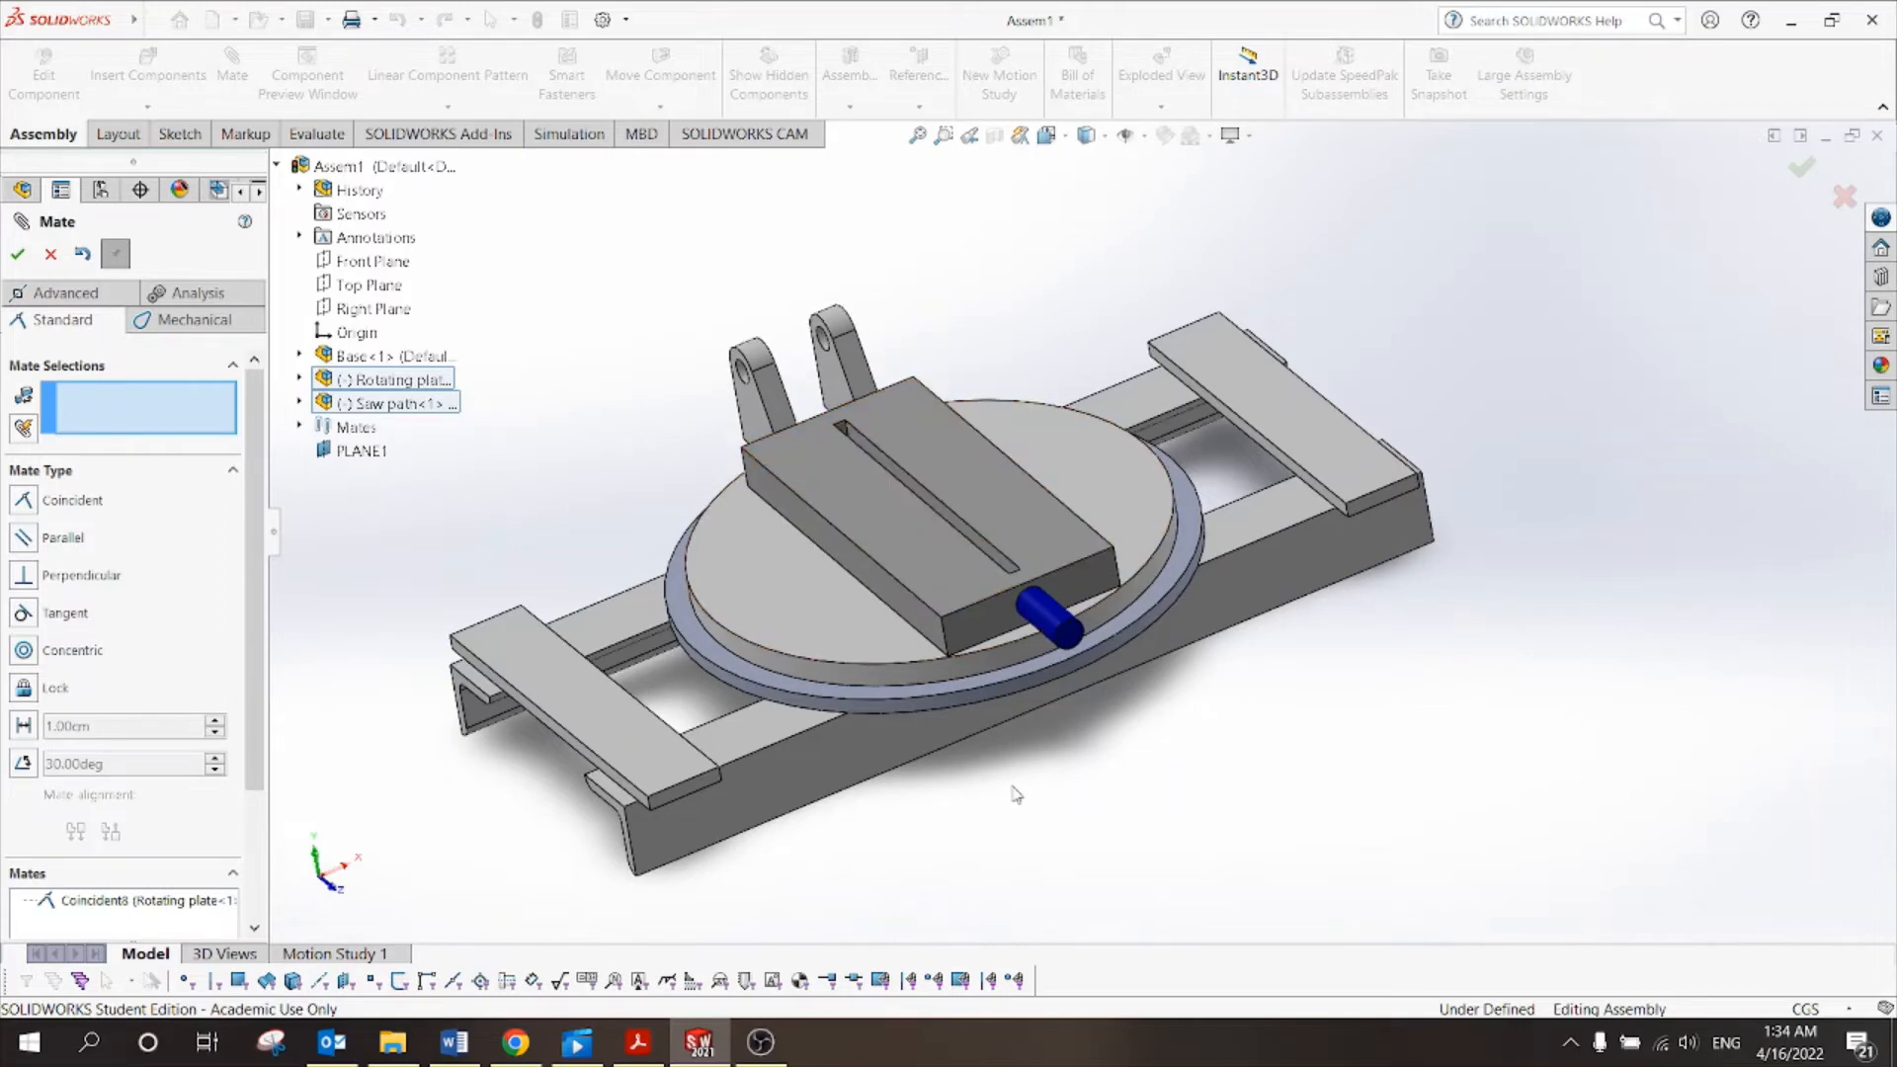
middle_drag(1267, 699, 1163, 459)
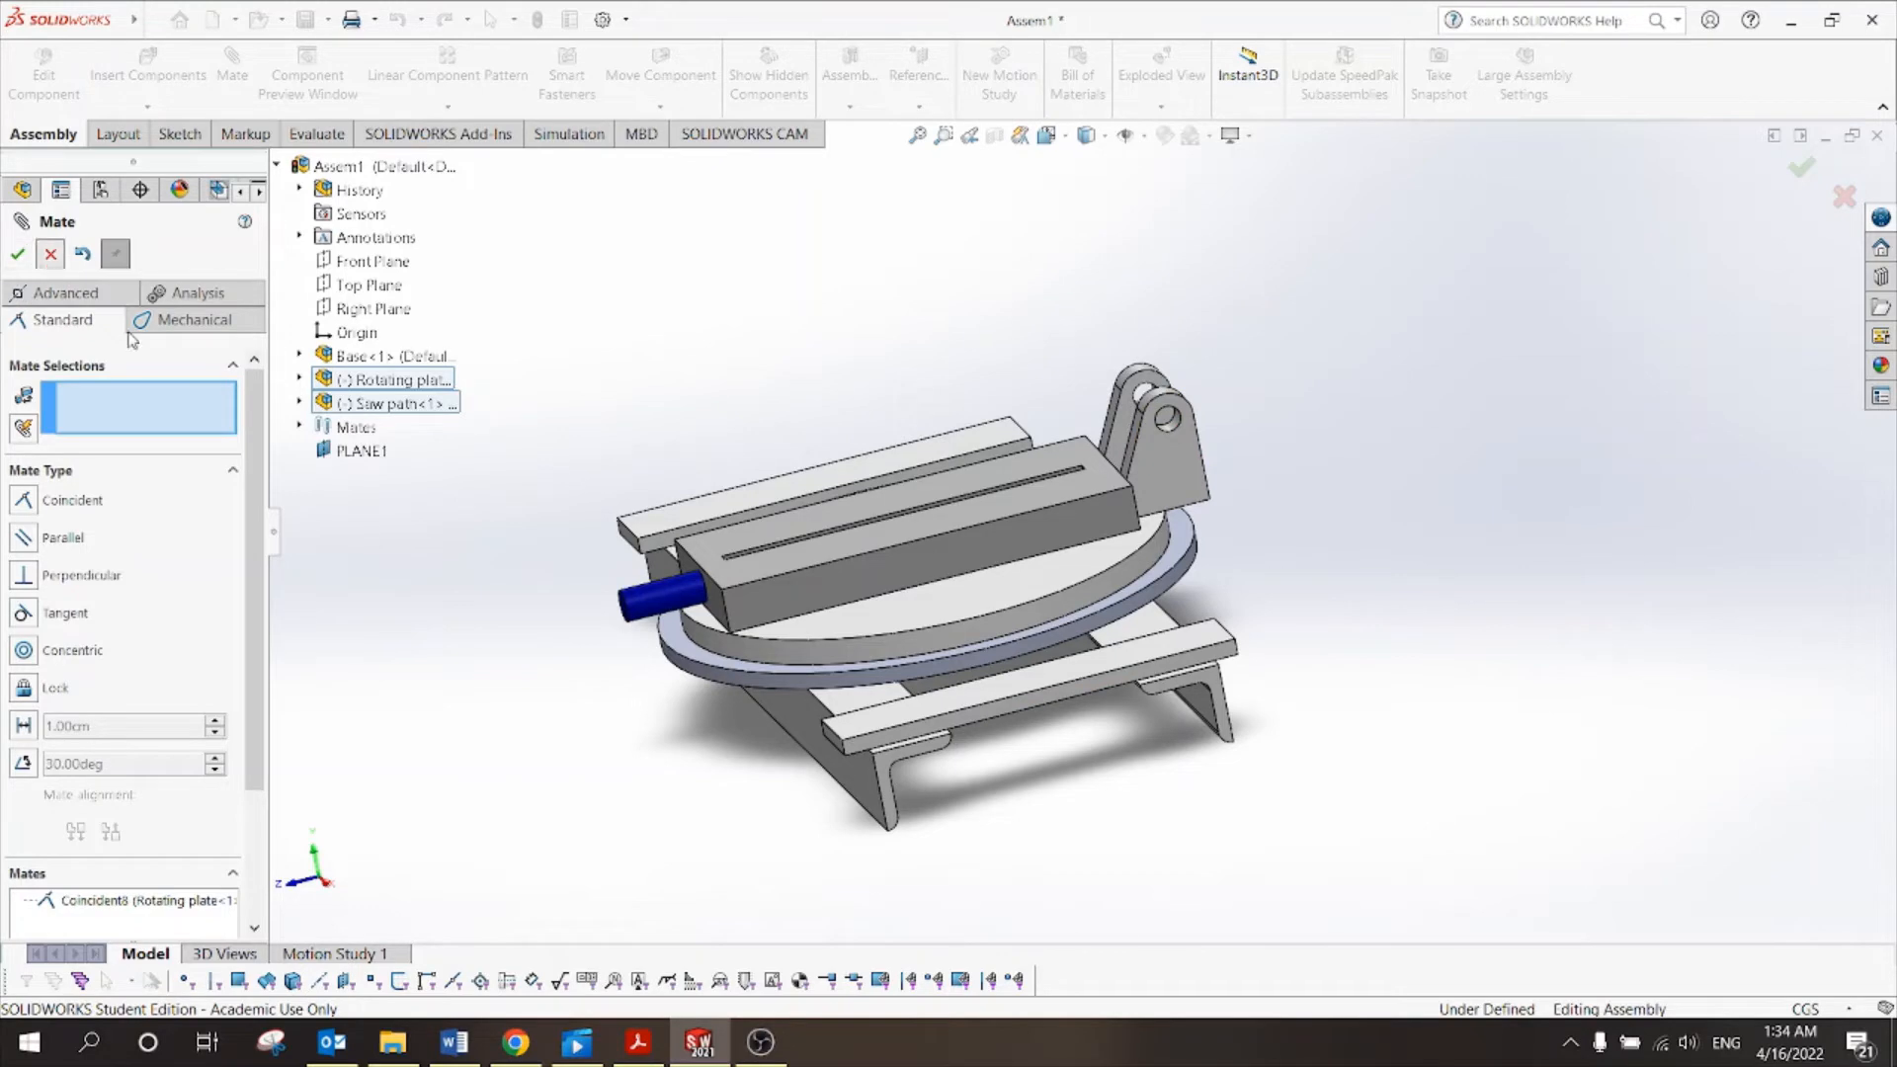
key(Escape)
Bring Tut 10.pdf forward and zoom the Electric saw machine figure to 125%.
click(637, 1042)
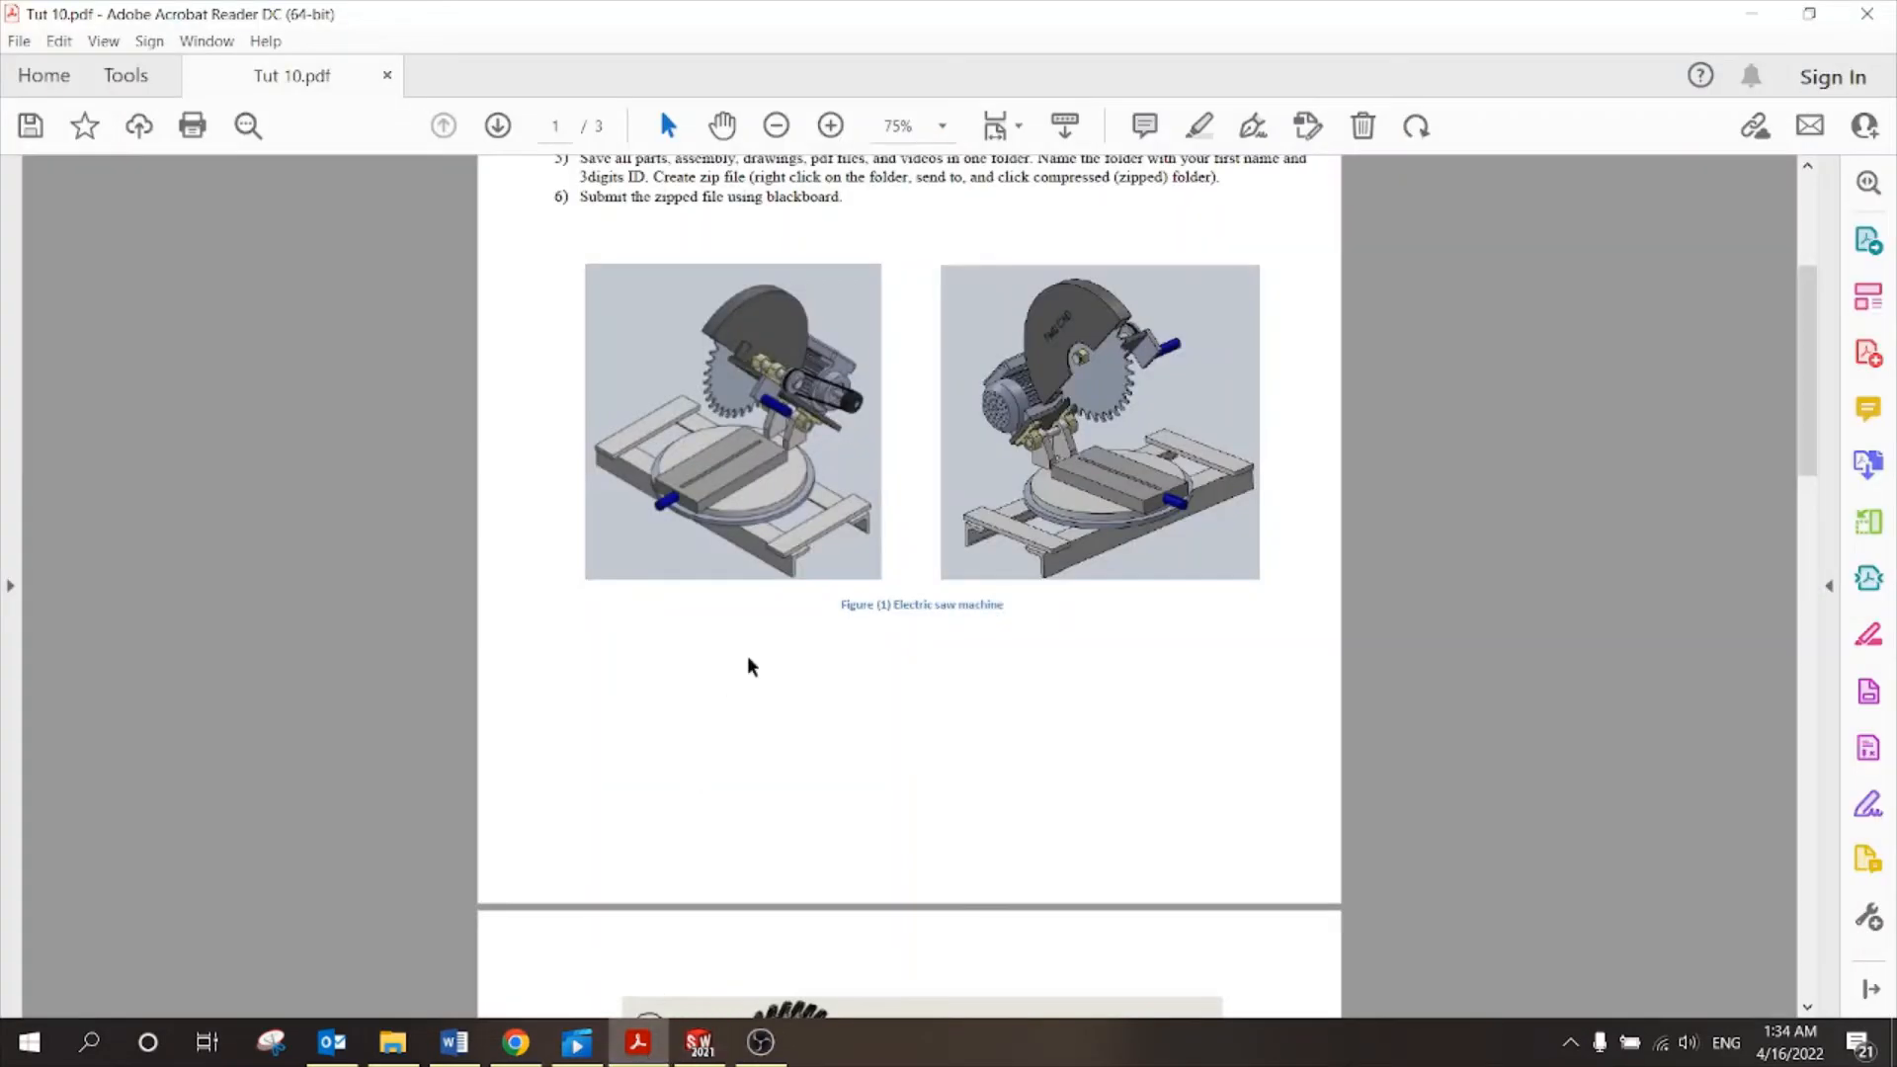
scroll(796, 458, down, 2)
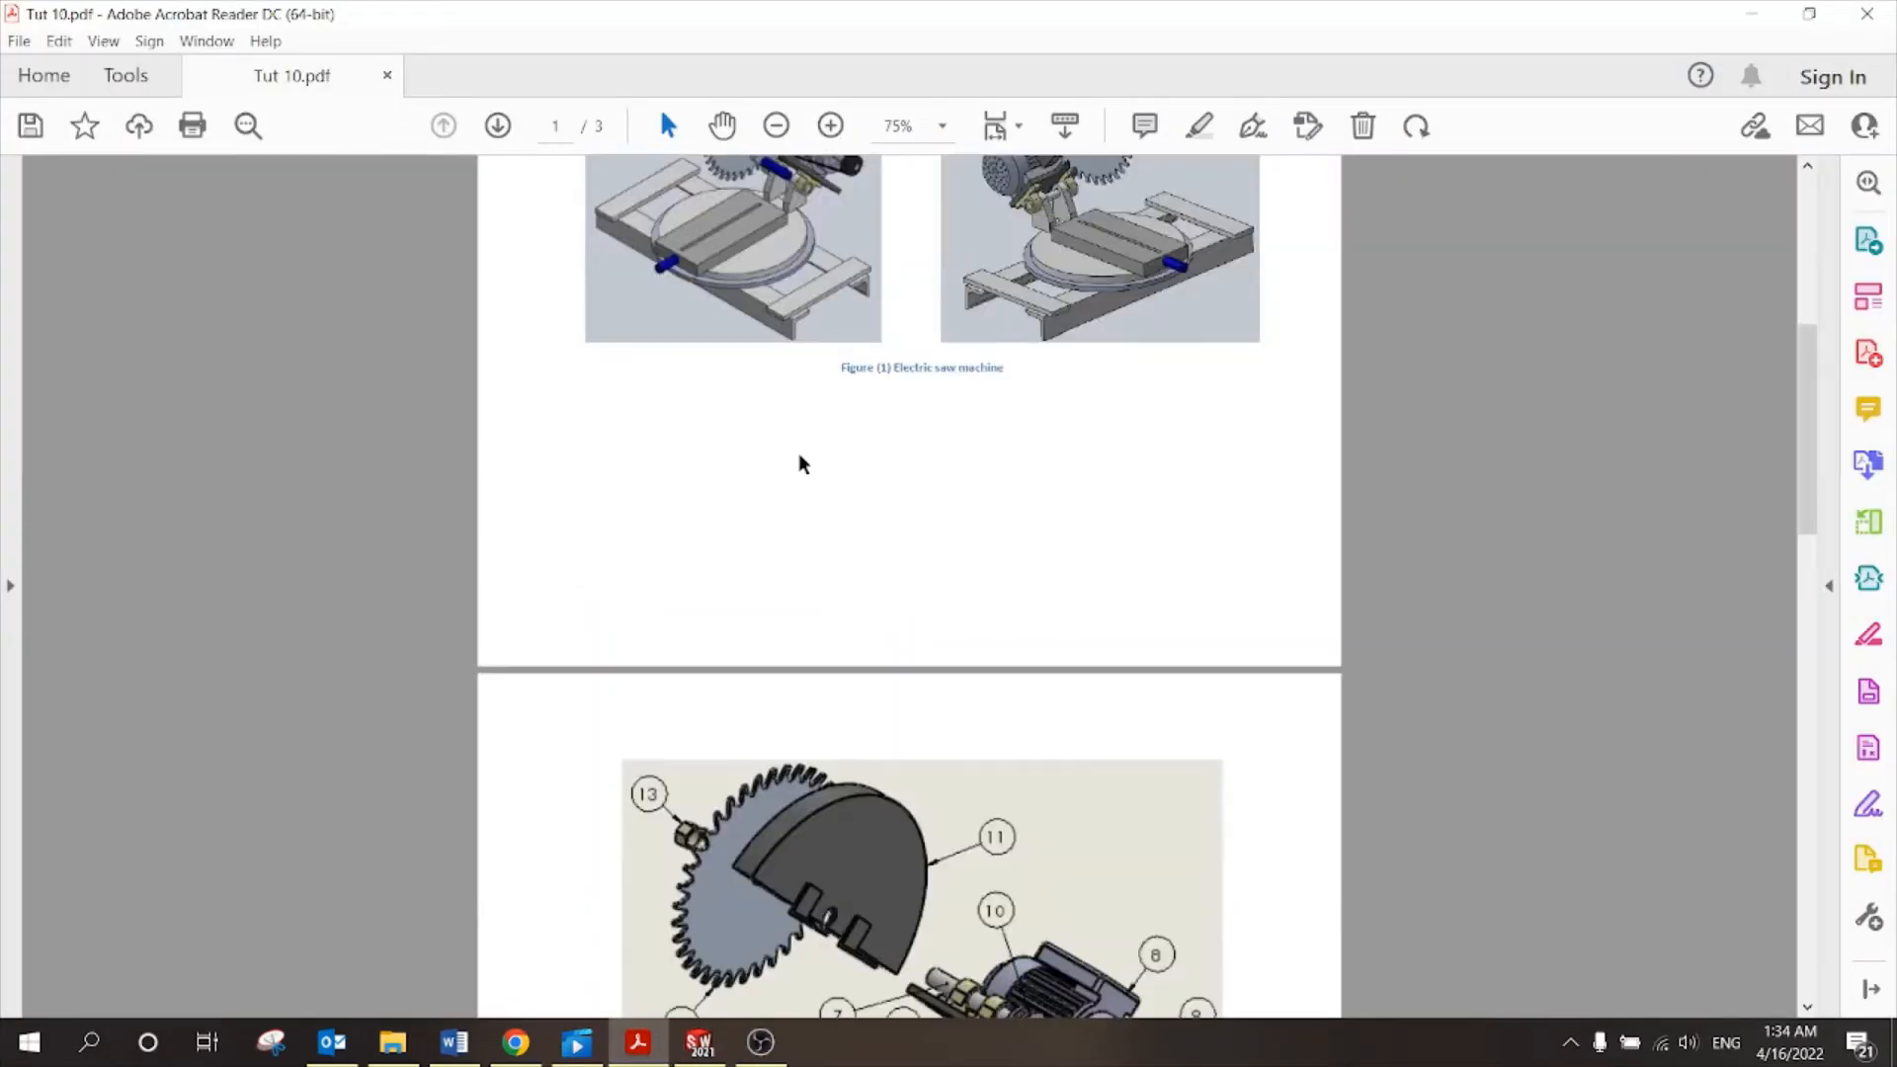
scroll(796, 457, up, 2)
click(830, 126)
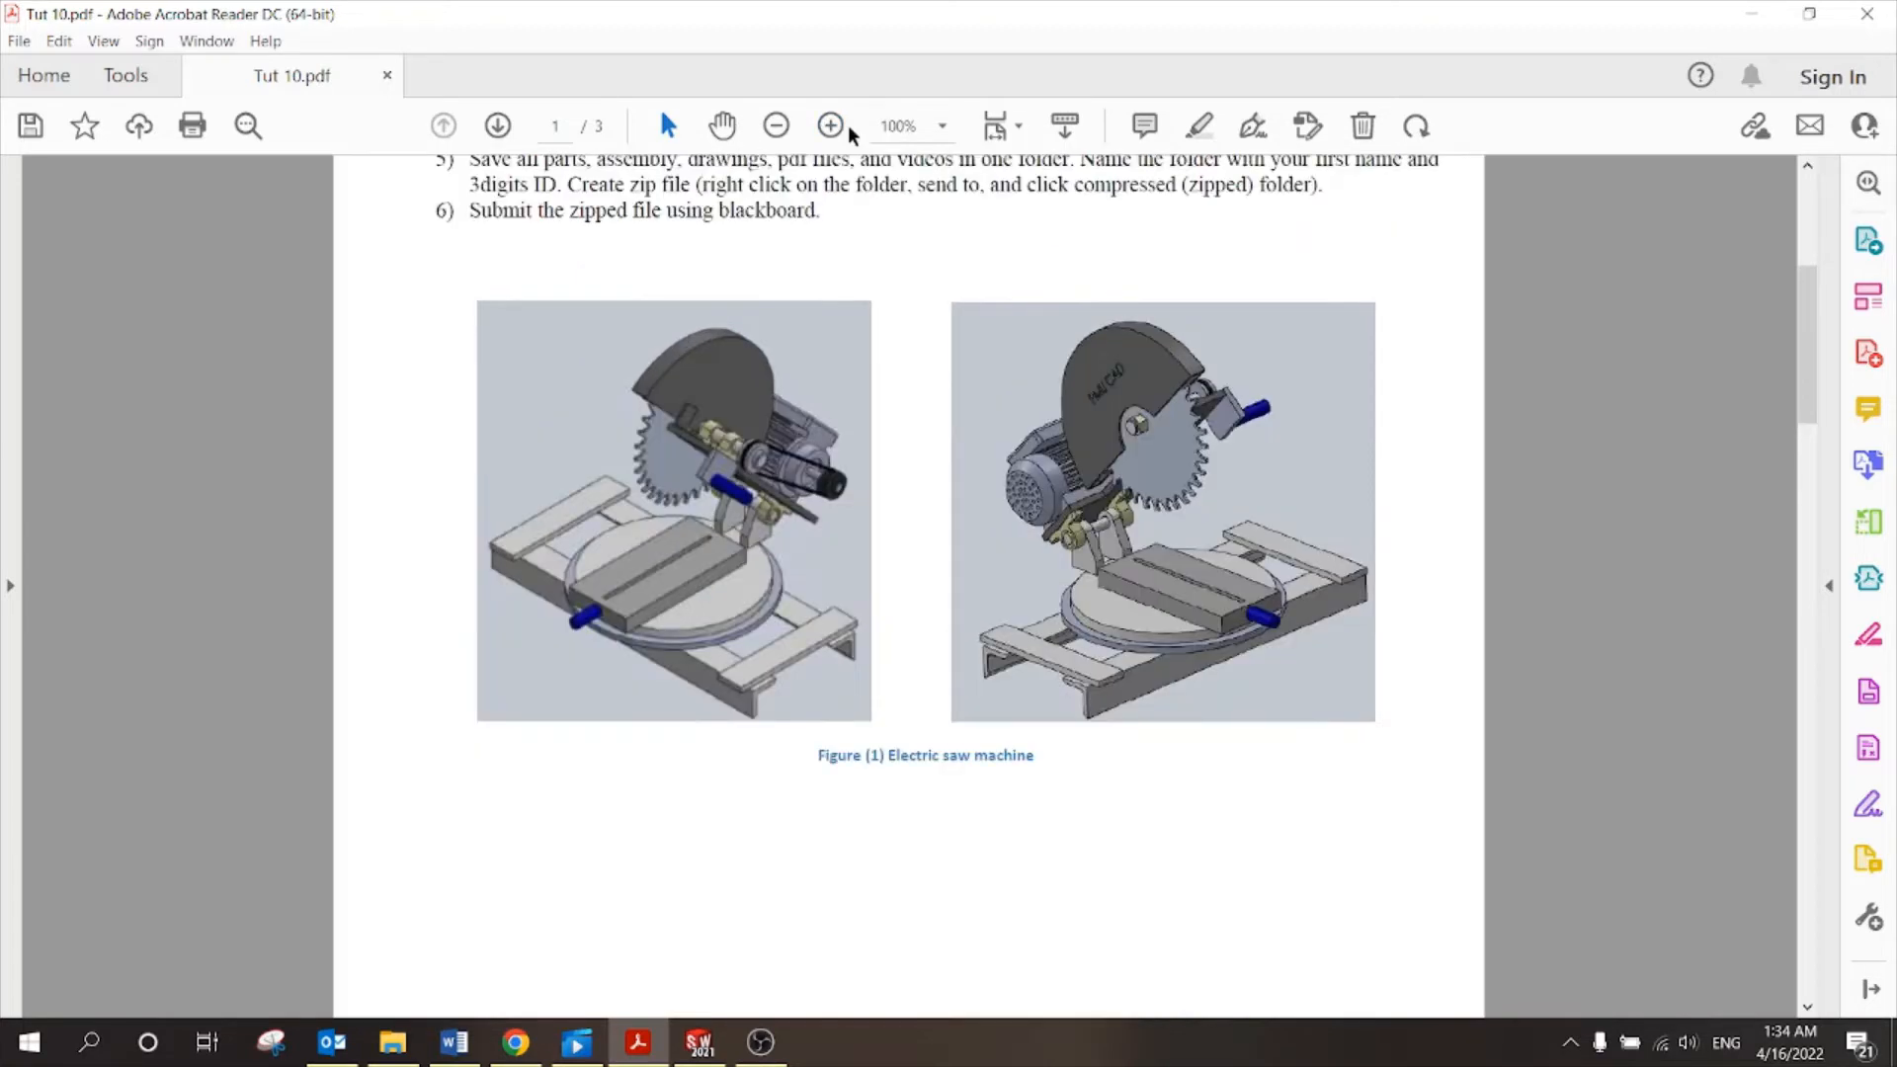
click(830, 125)
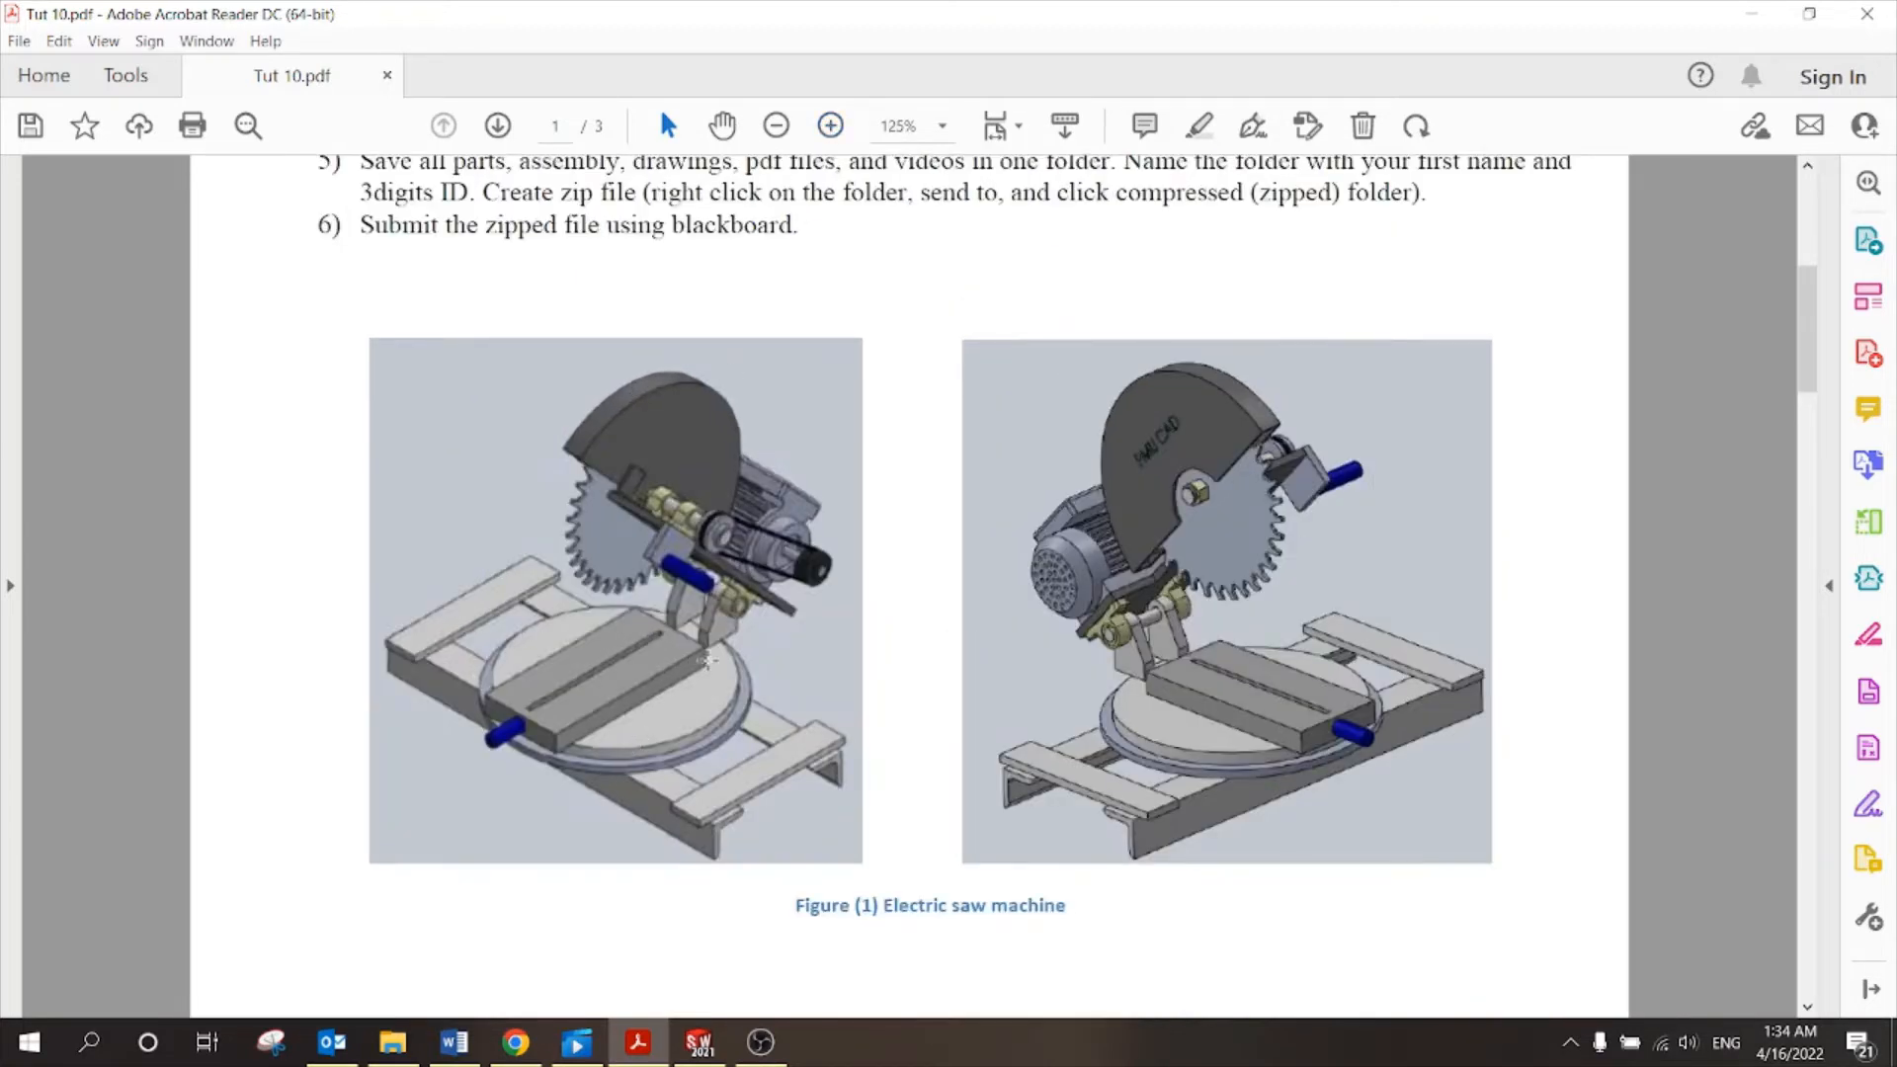
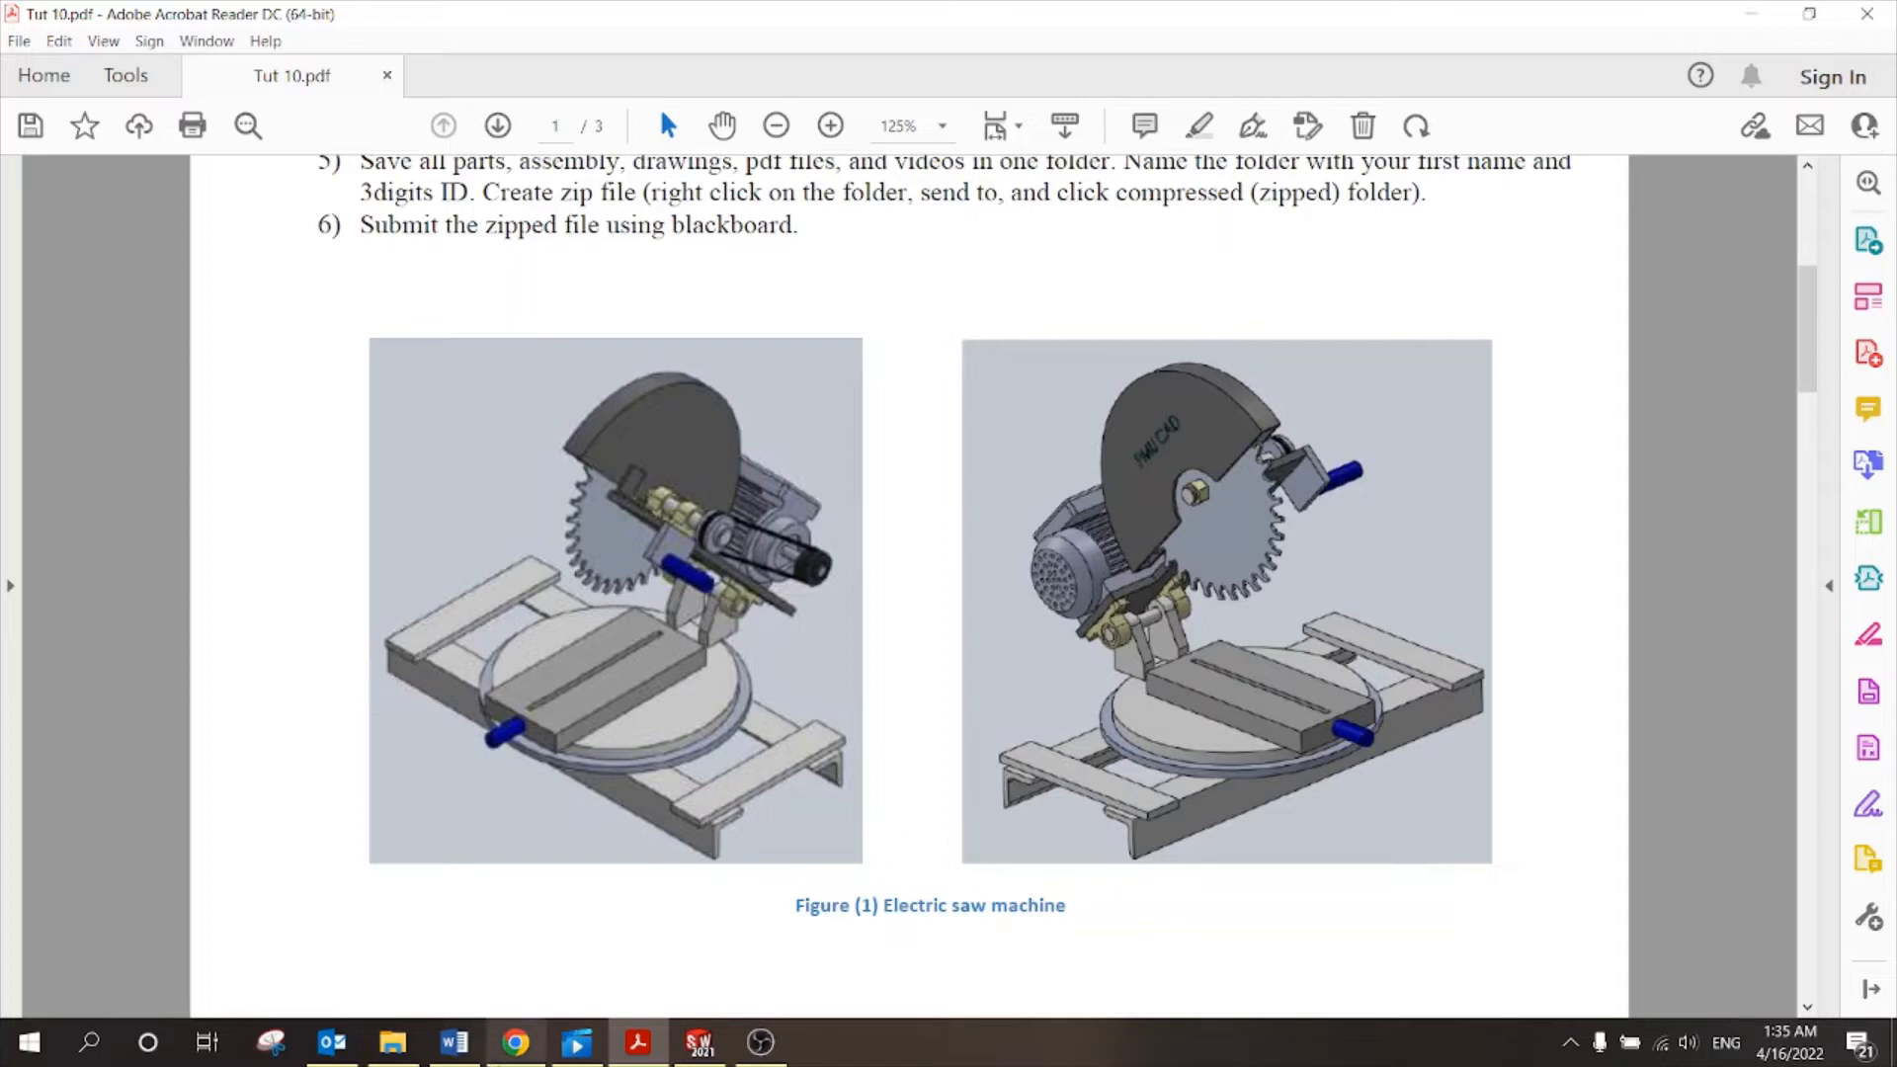
Switch from Acrobat Reader back to the SOLIDWORKS Assem1 window.
click(698, 1043)
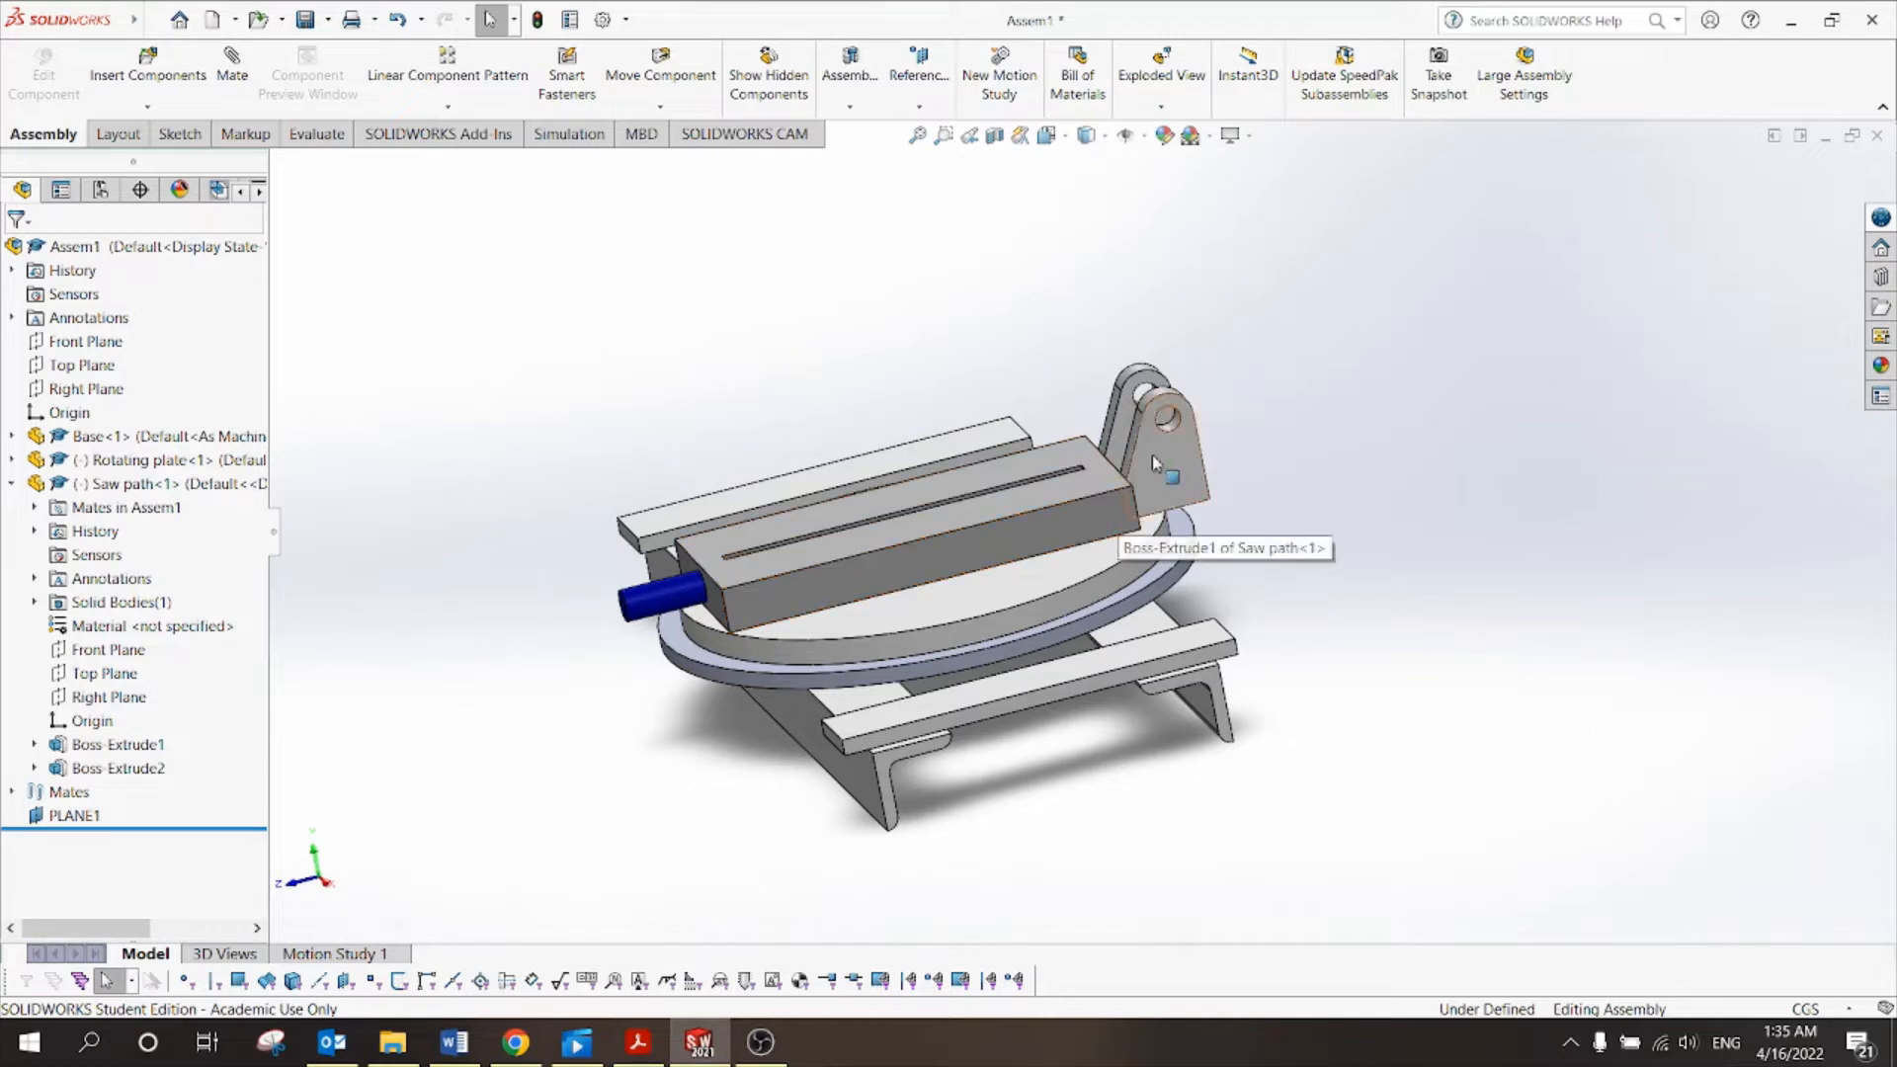
Find Coincident8 under the Rotating plate's Mates and open it for editing.
middle_drag(1317, 424, 1355, 446)
click(1166, 478)
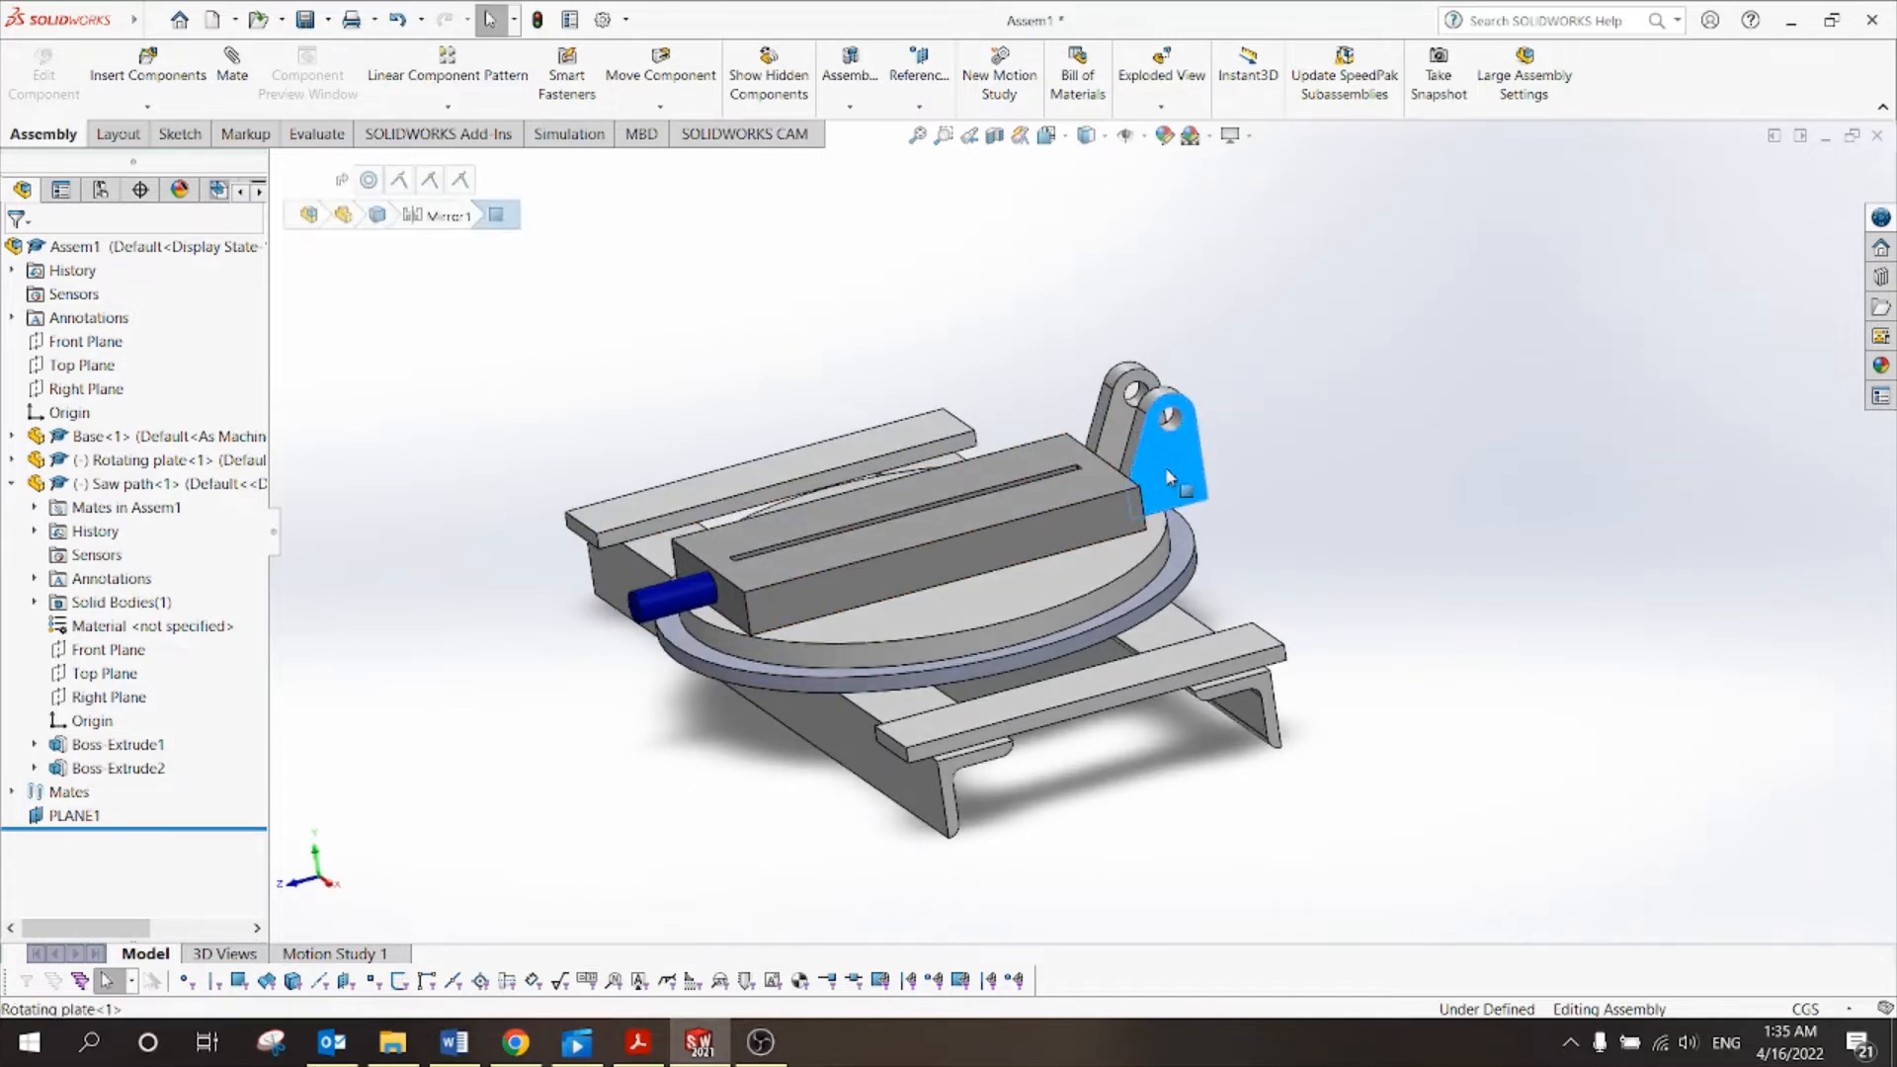
click(12, 459)
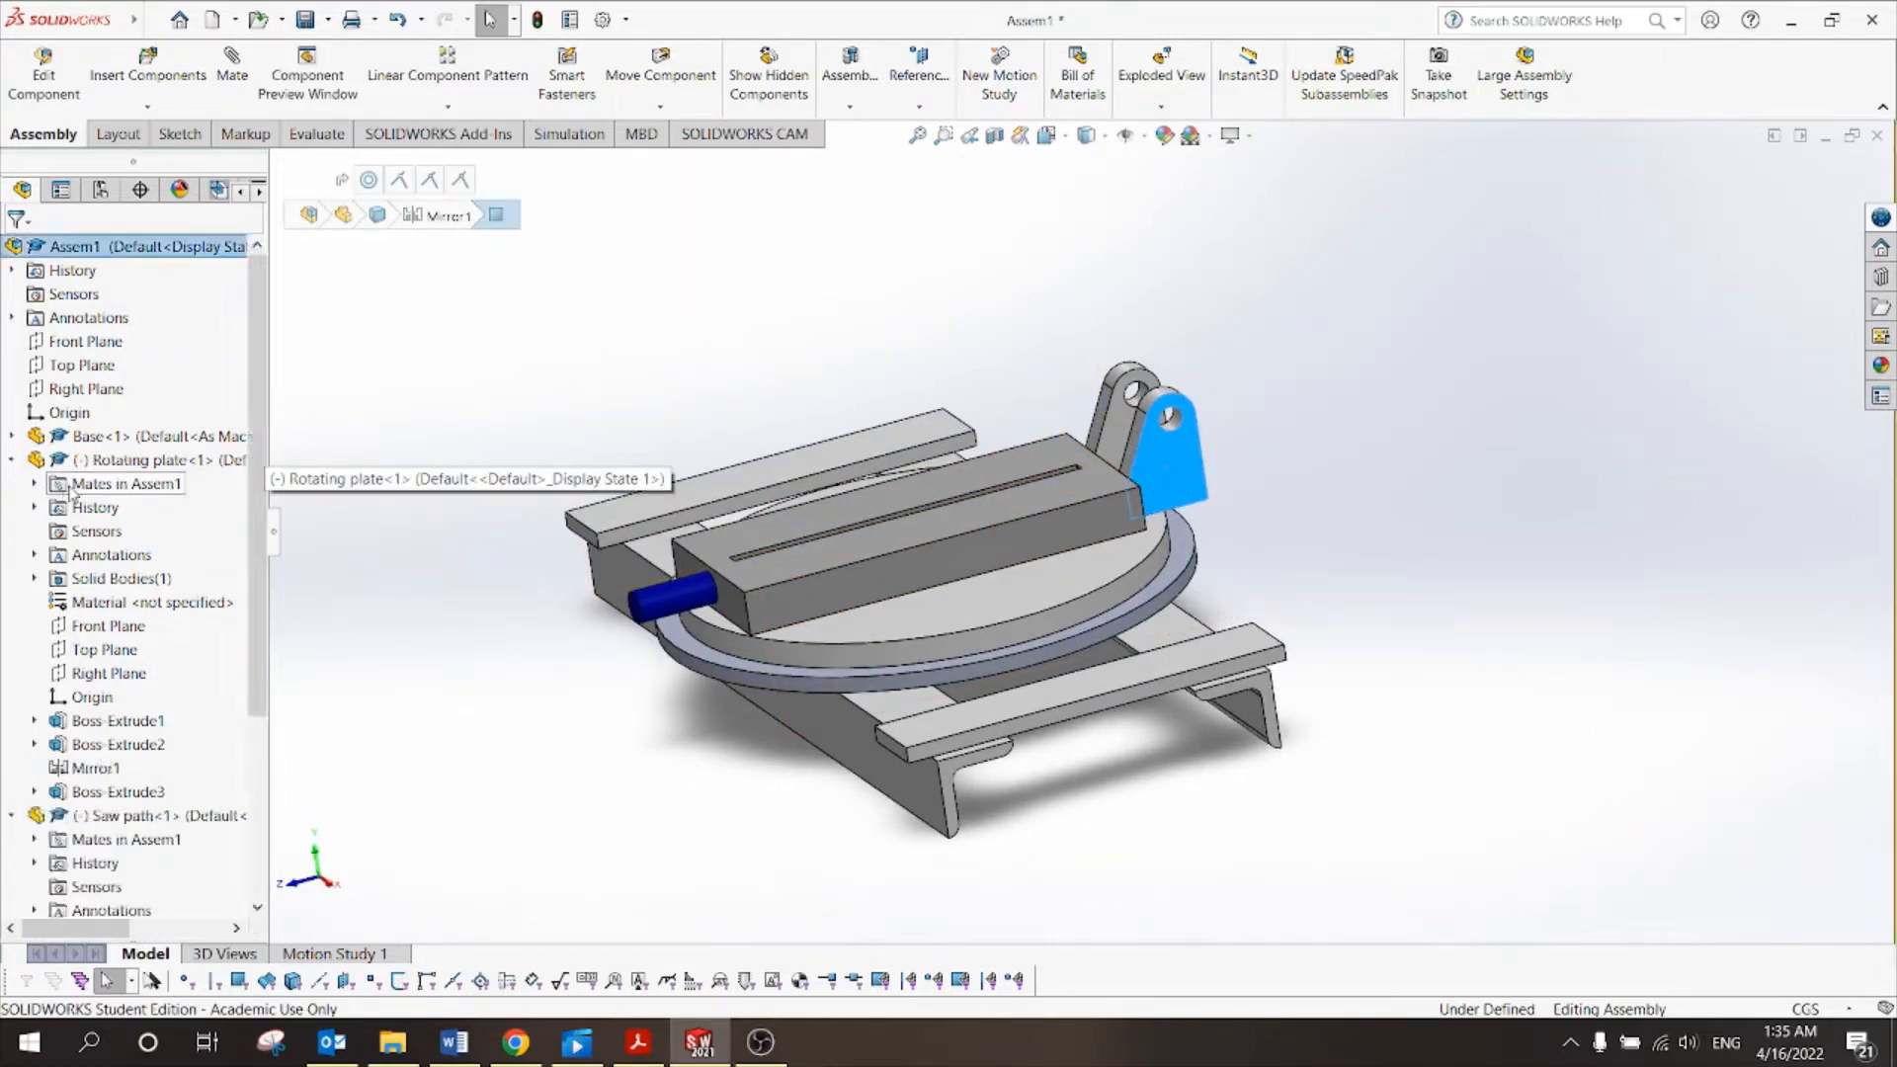
click(36, 484)
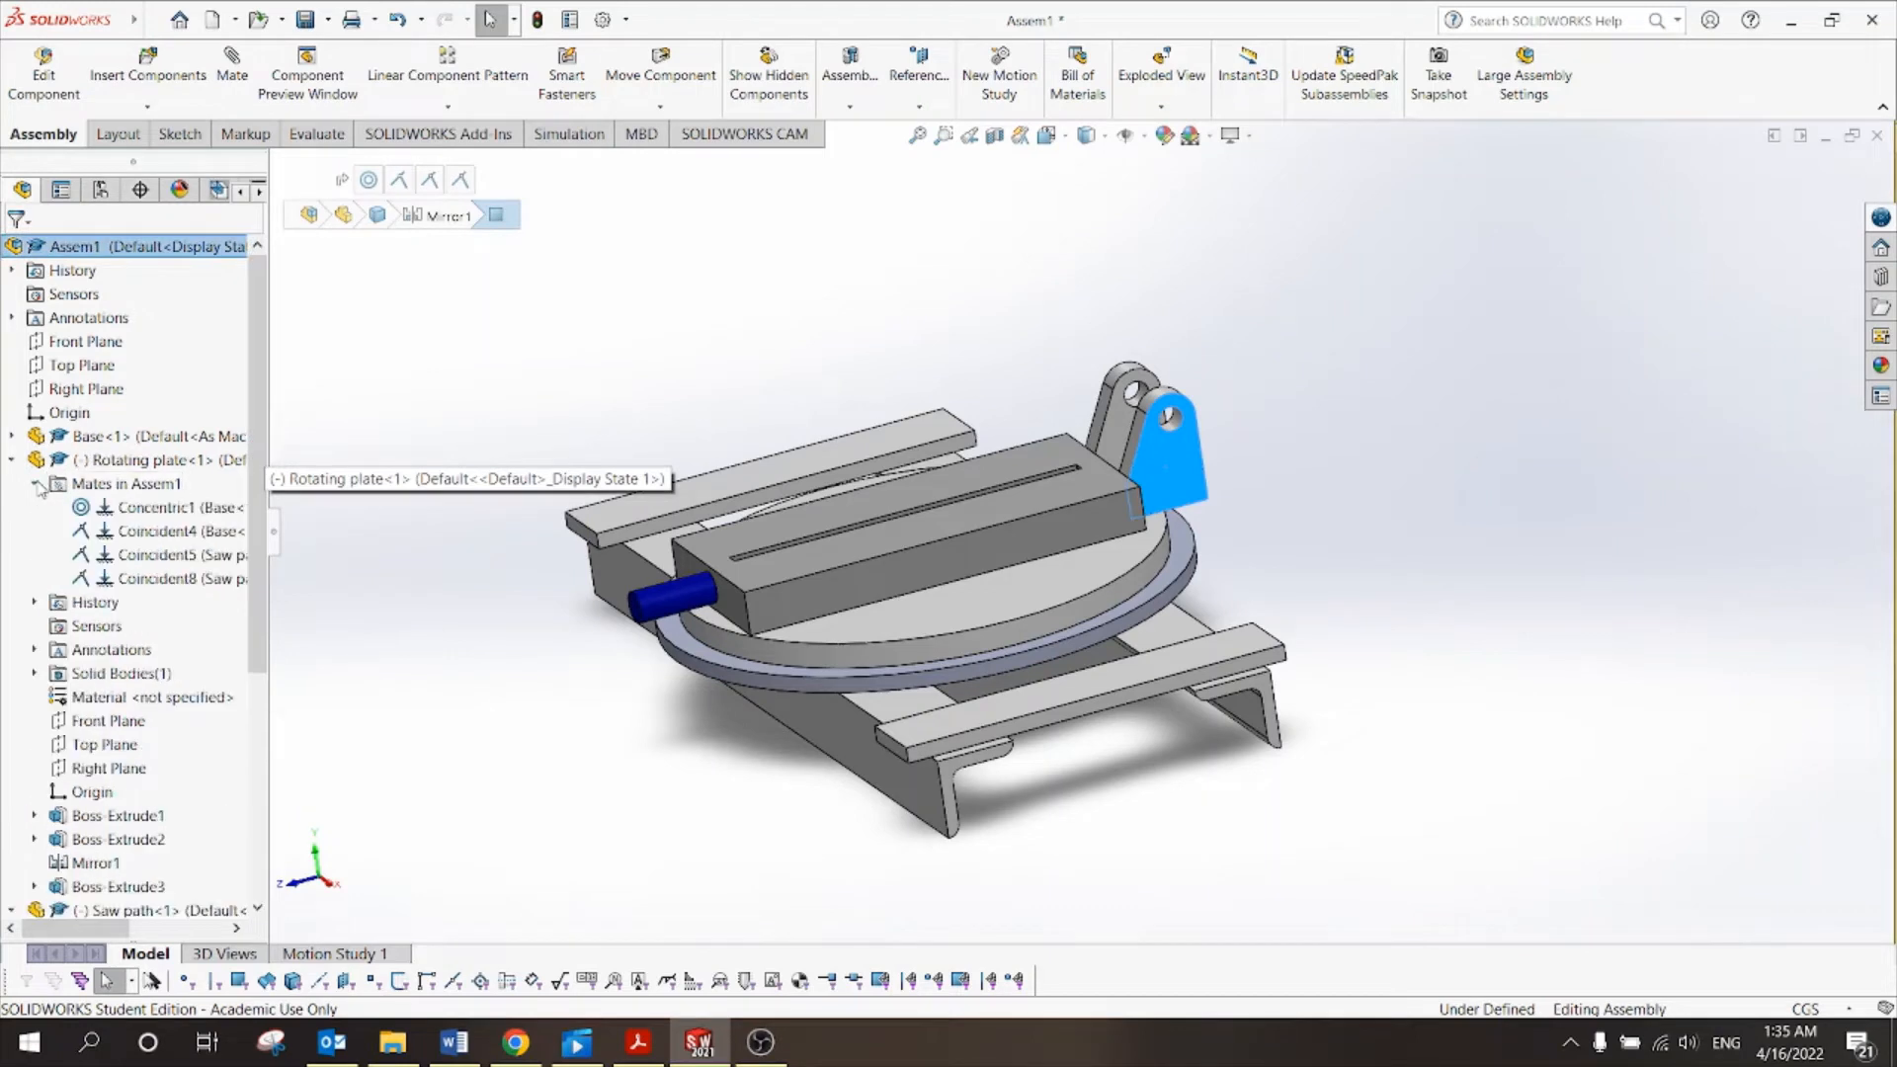
click(148, 579)
middle_drag(1434, 462, 1341, 487)
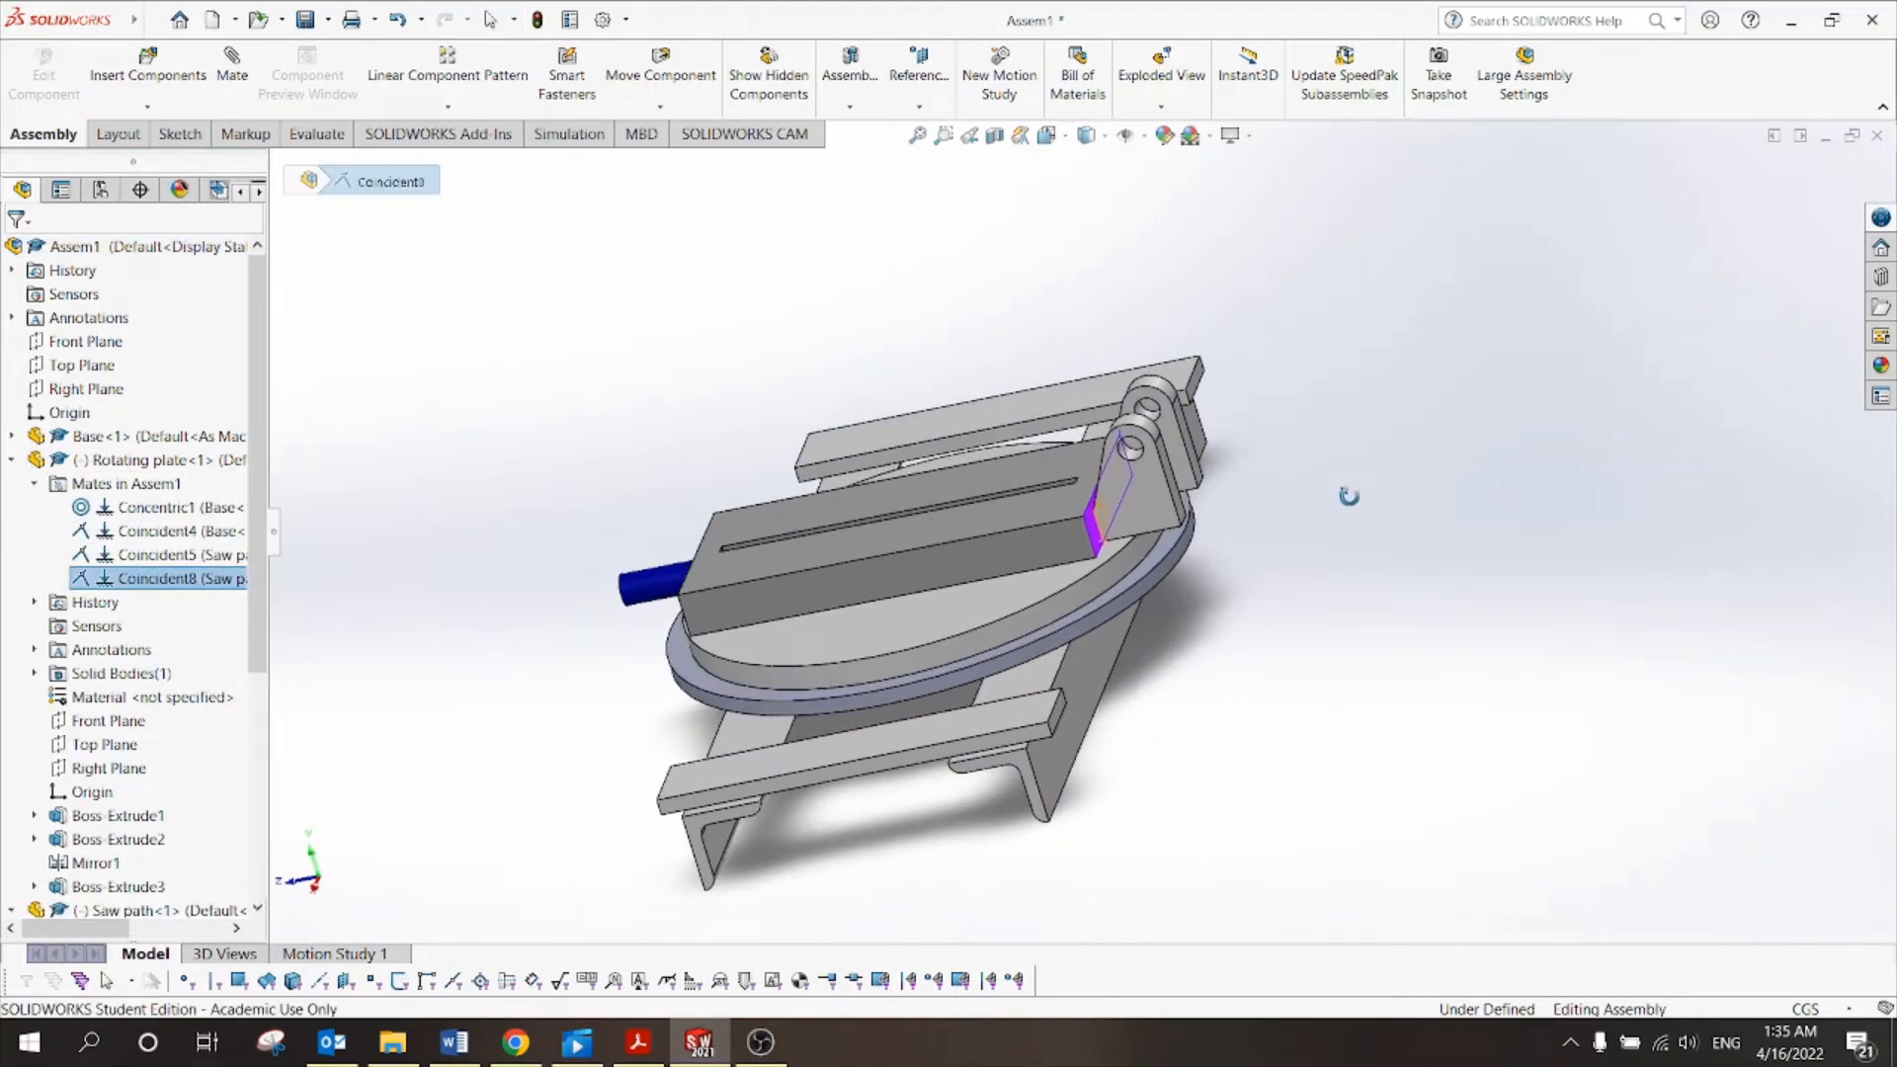
right_click(198, 580)
key(Escape)
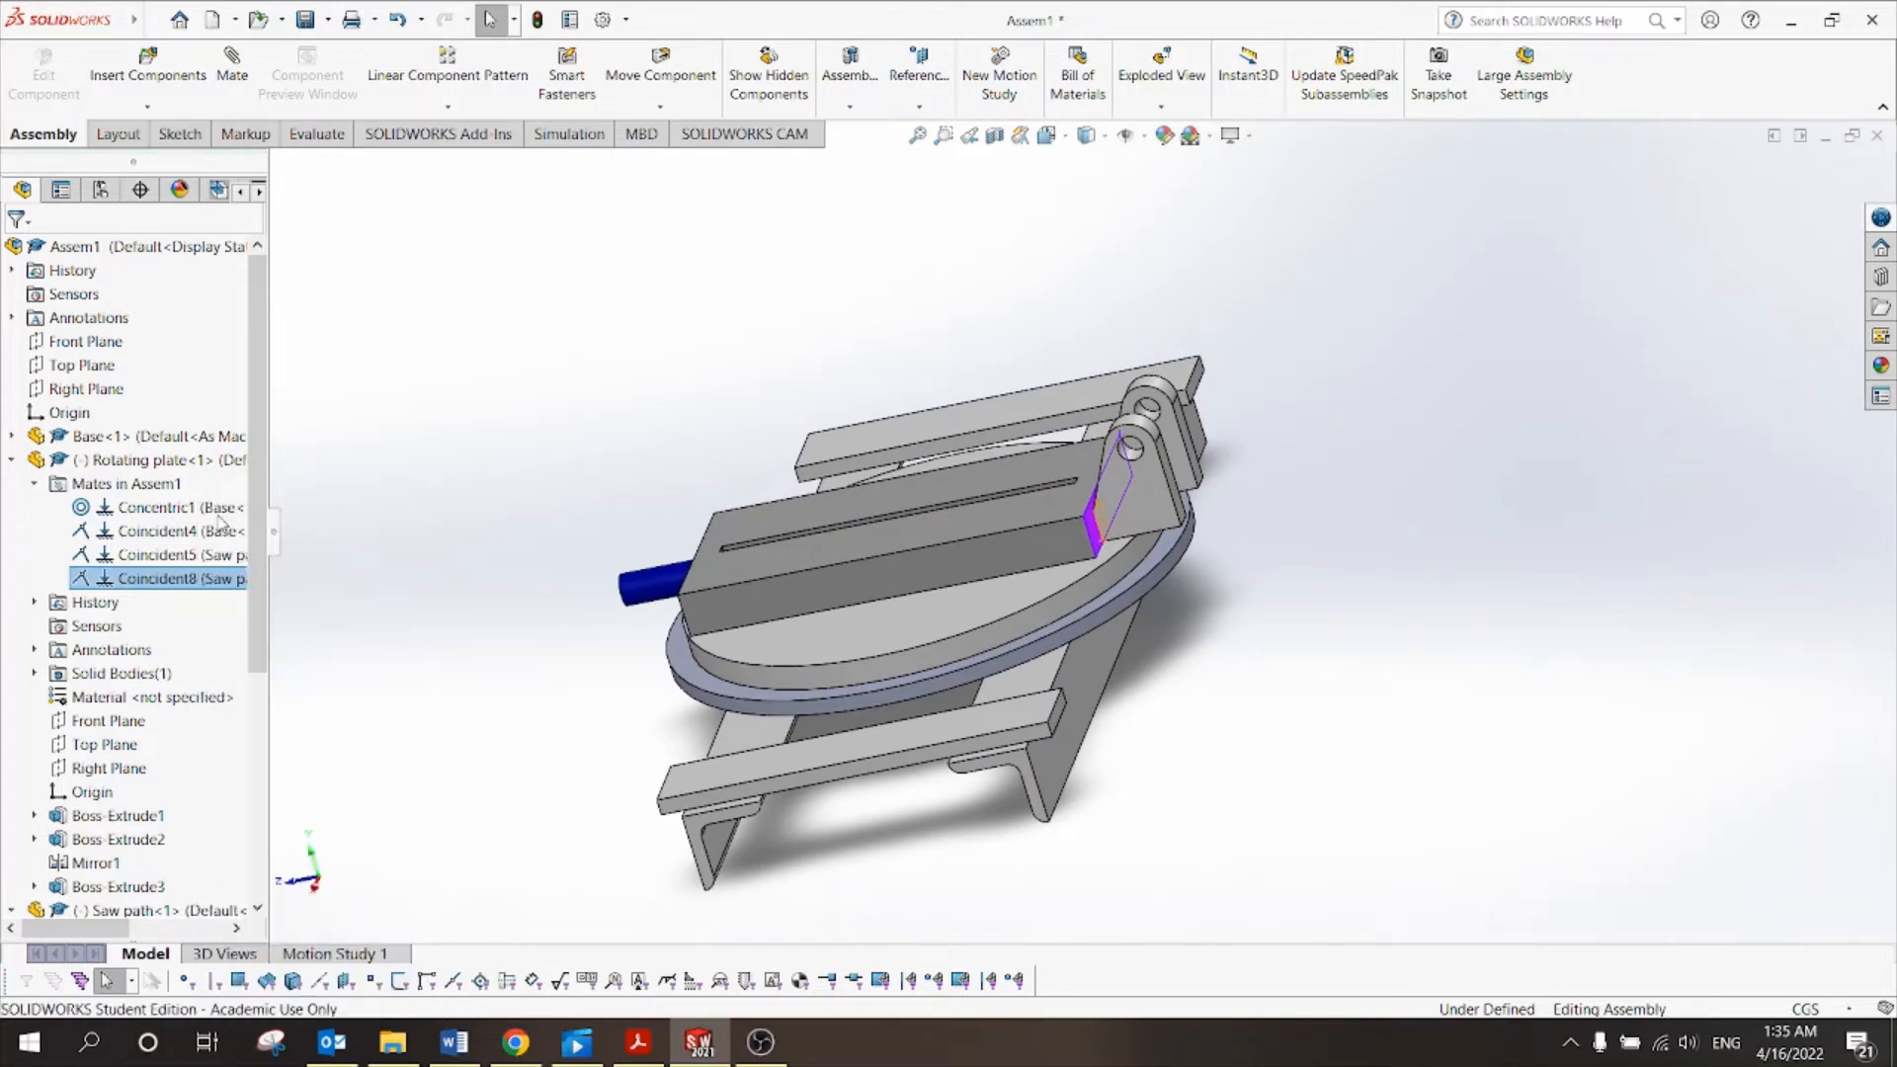
click(221, 524)
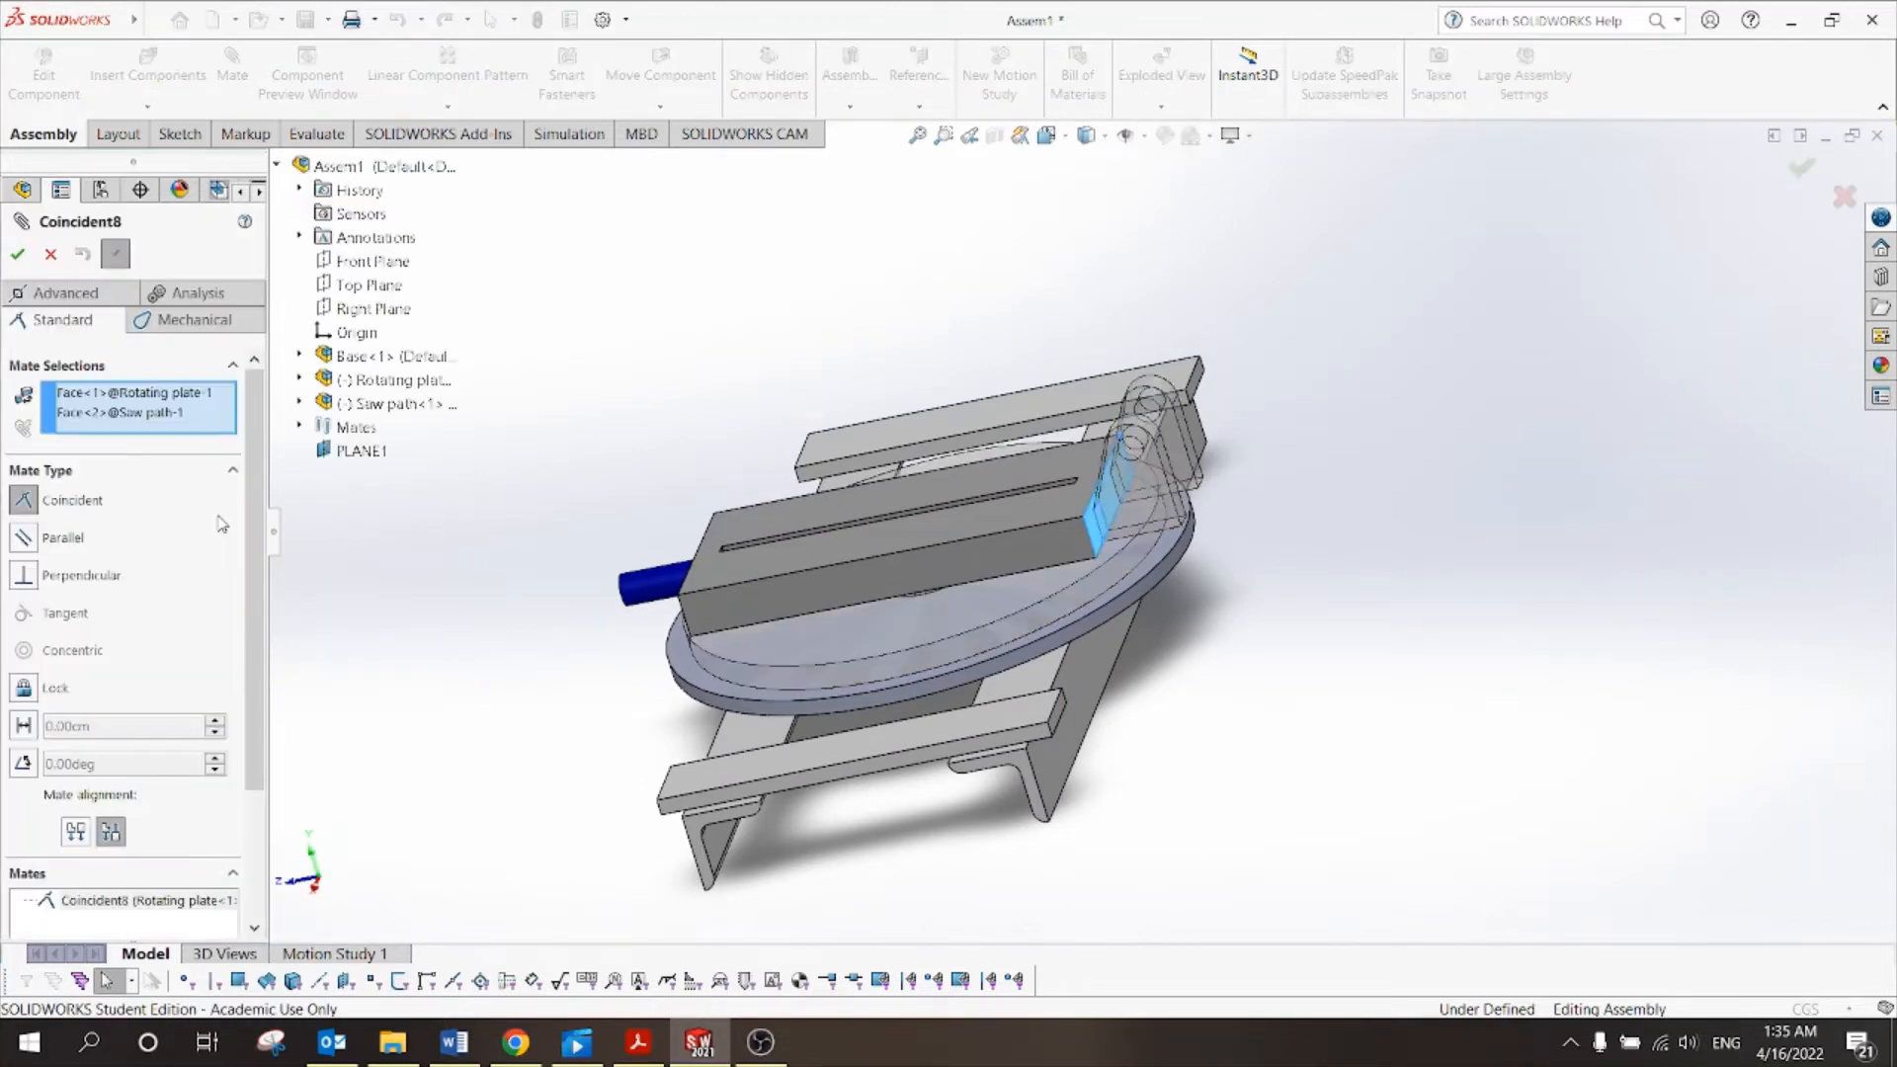
Change Coincident8 into a 1.00 cm distance mate (Distance1) and close the mate.
click(25, 726)
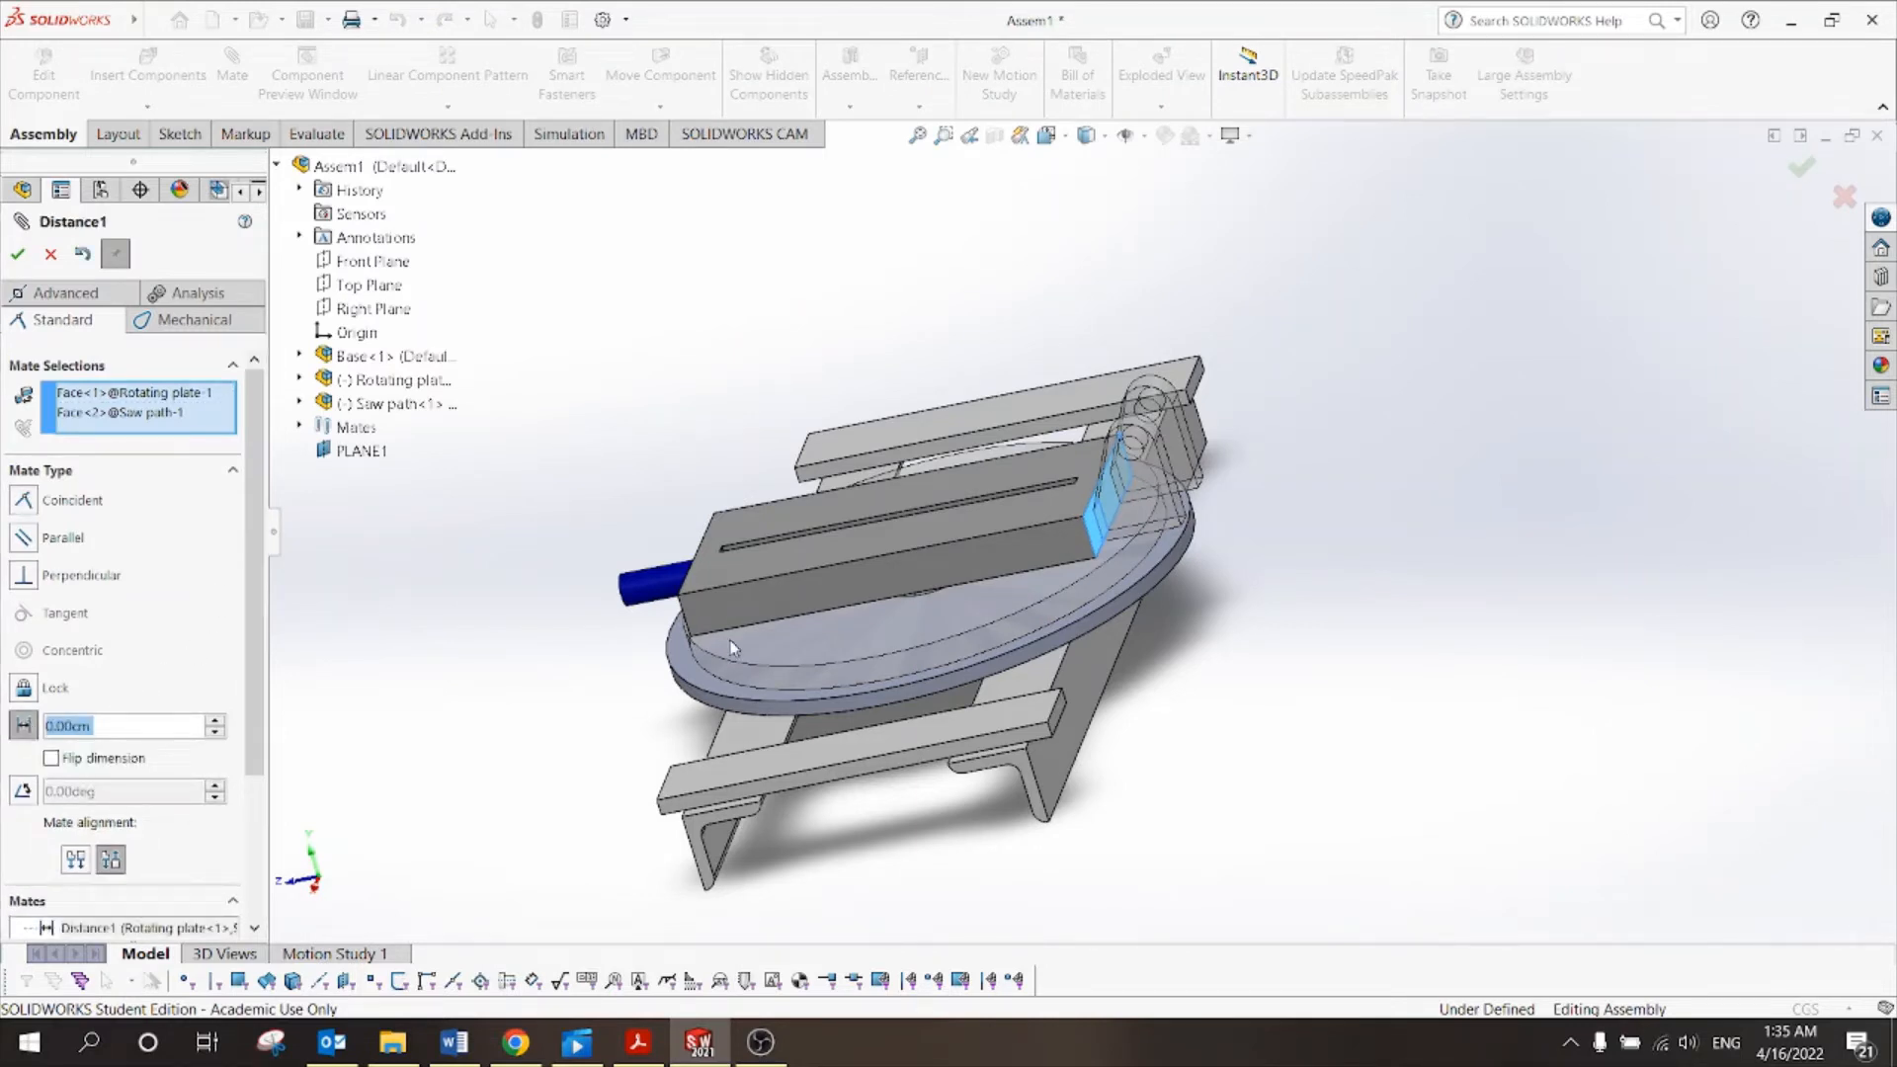
mouse_move(1416, 607)
middle_down()
mouse_move(1465, 572)
mouse_move(1444, 583)
middle_up()
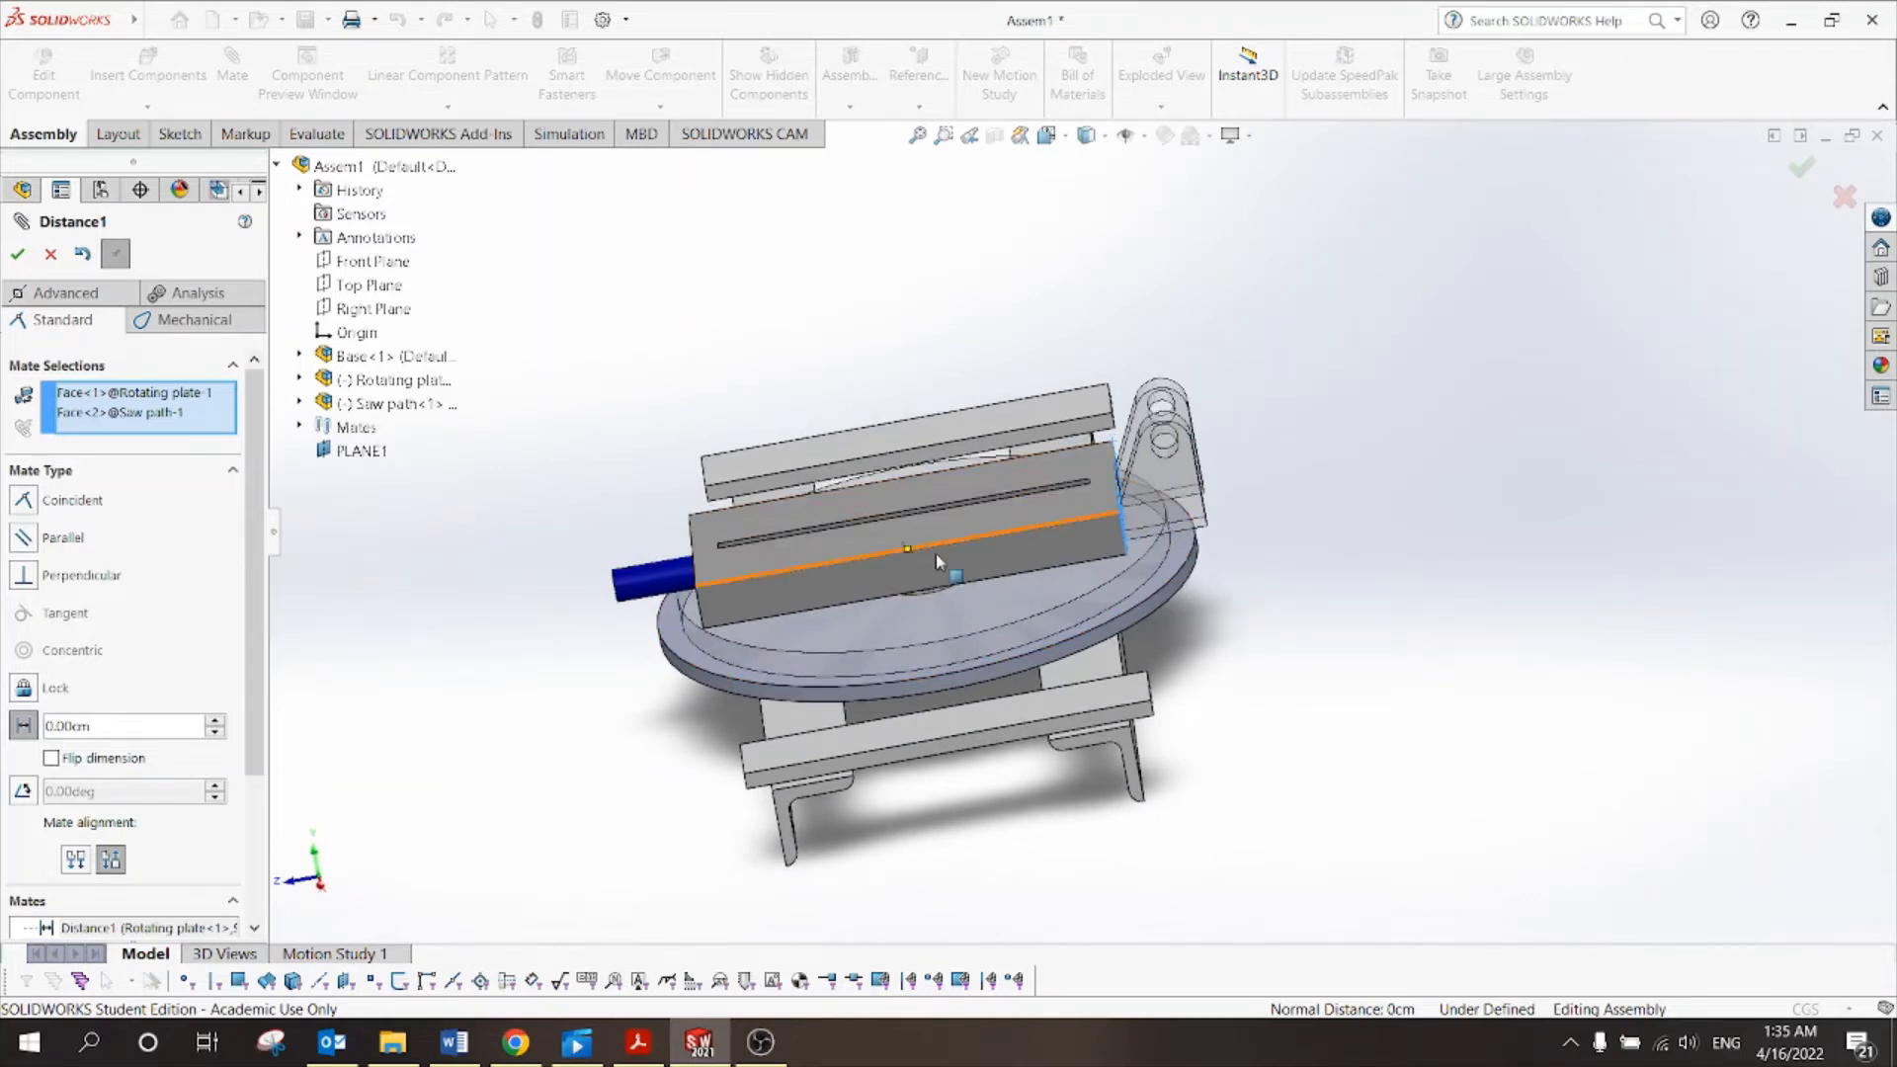
double_click(69, 731)
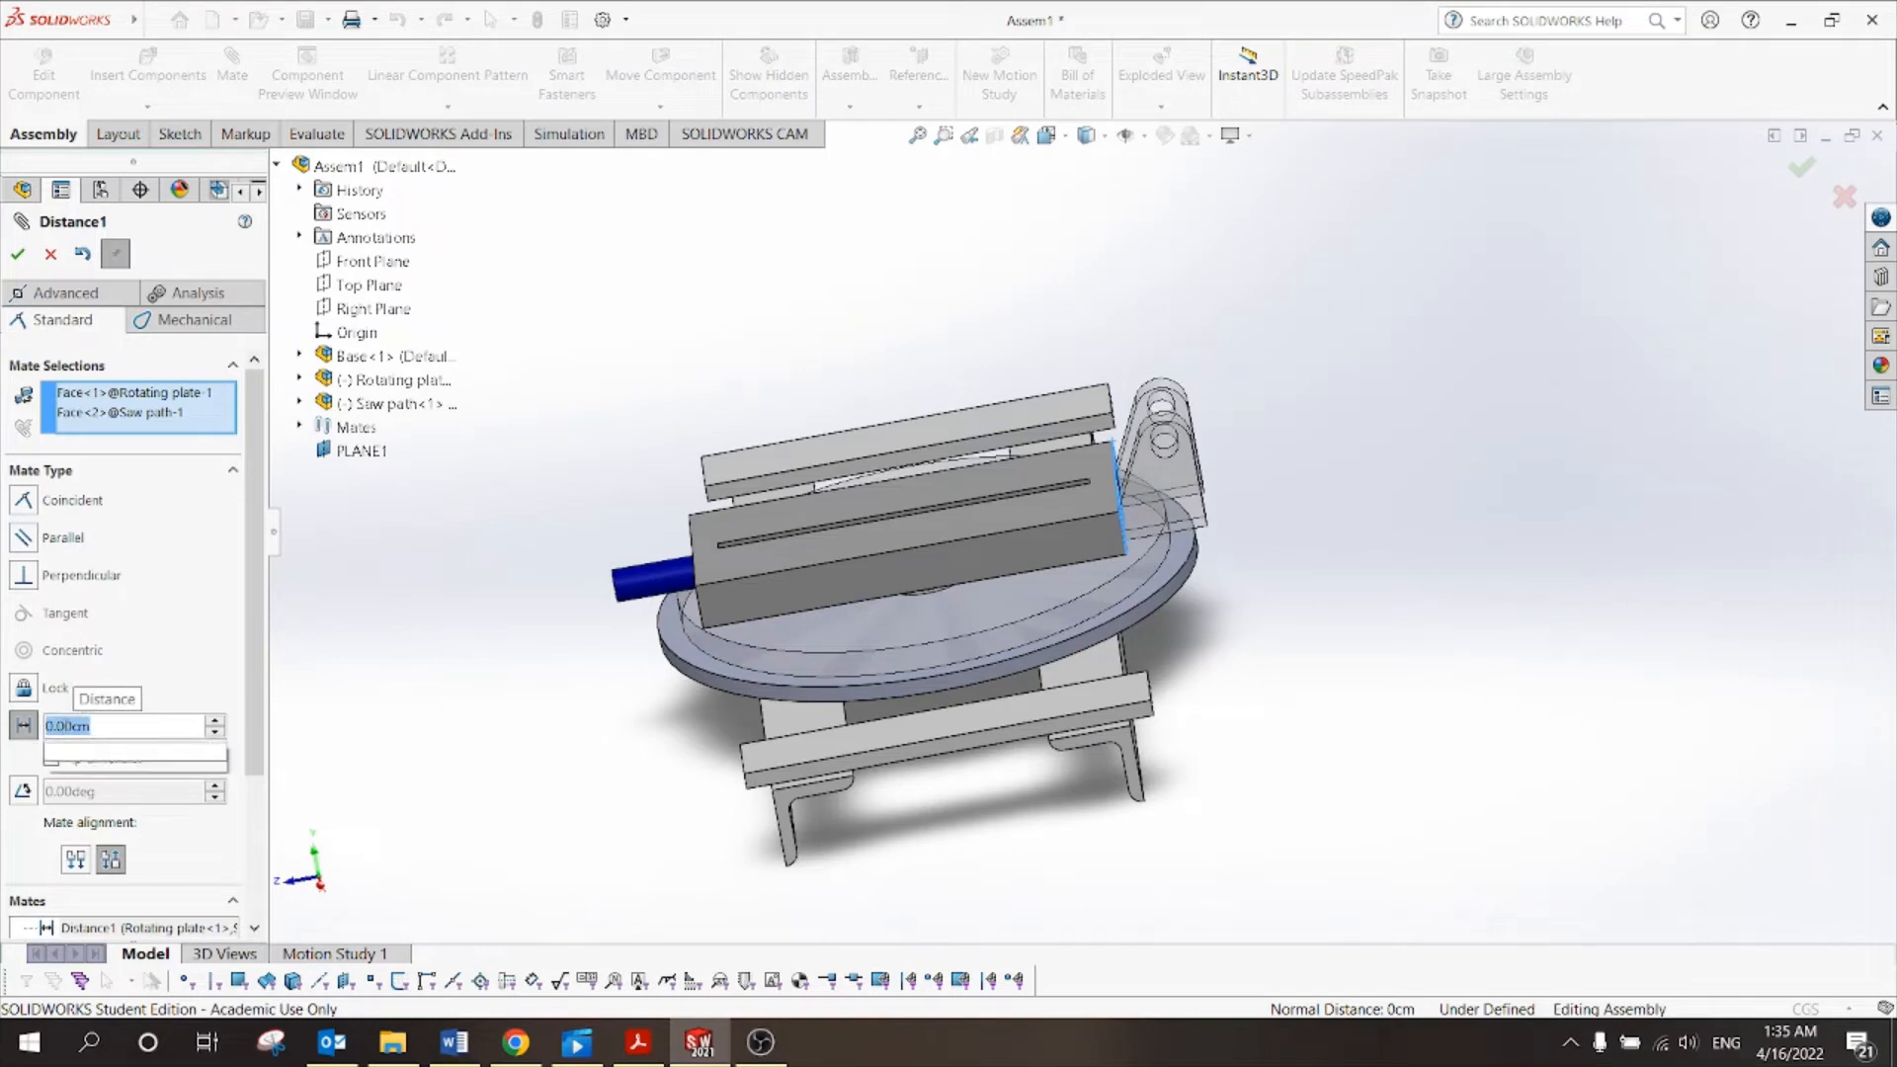
text(1)
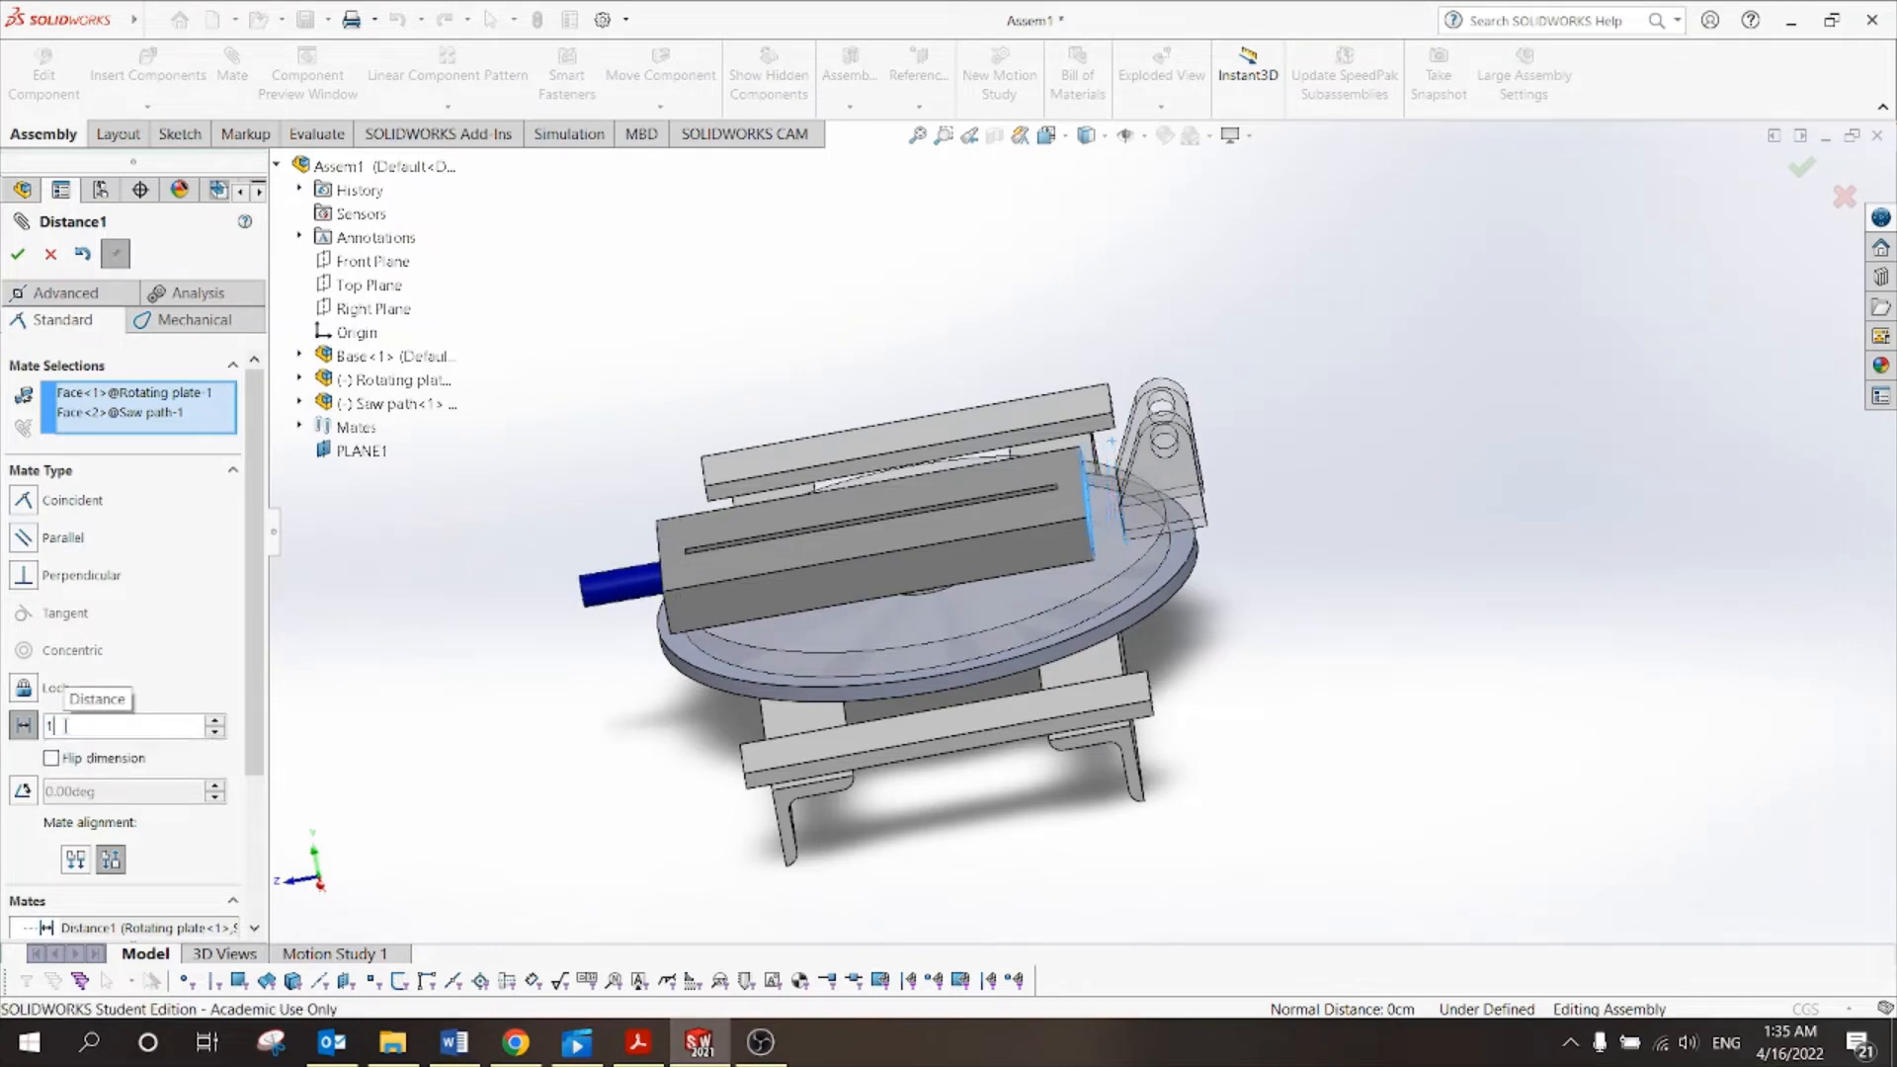
key(Return)
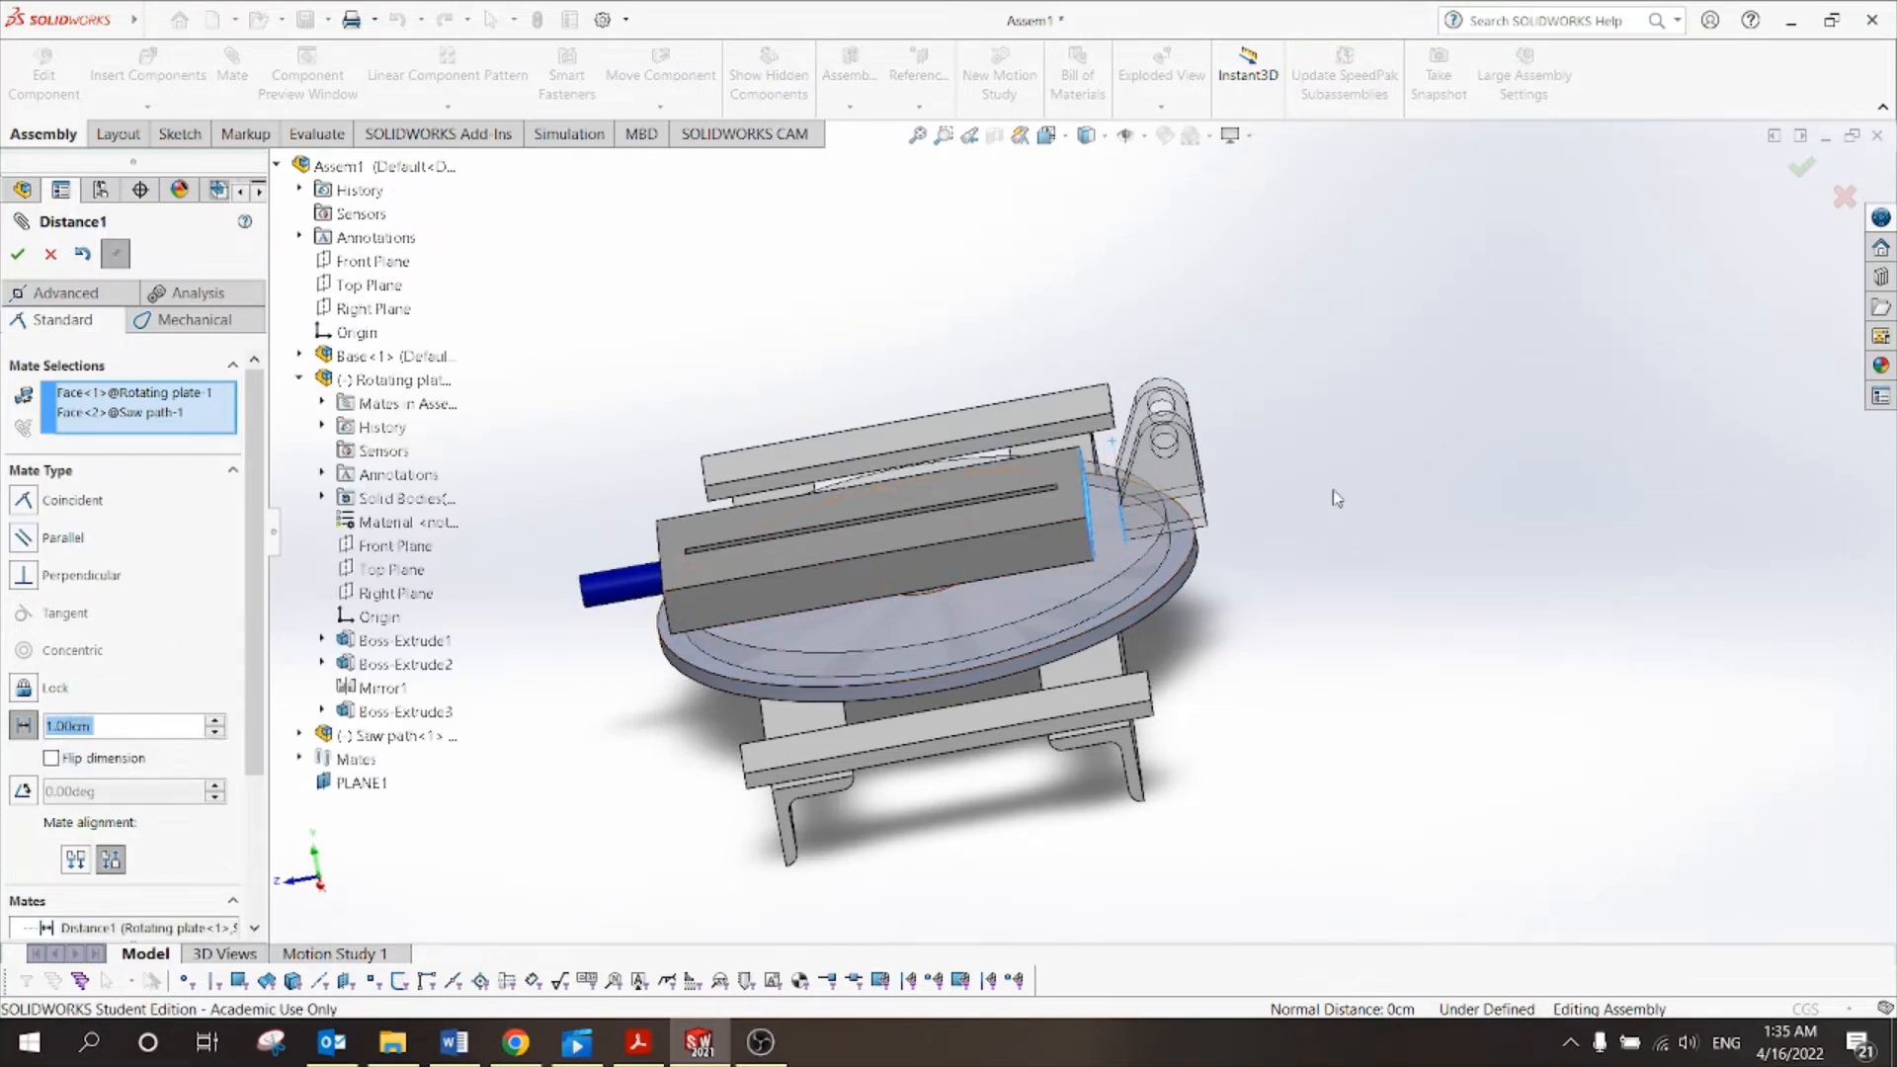
middle_drag(1374, 397, 1413, 462)
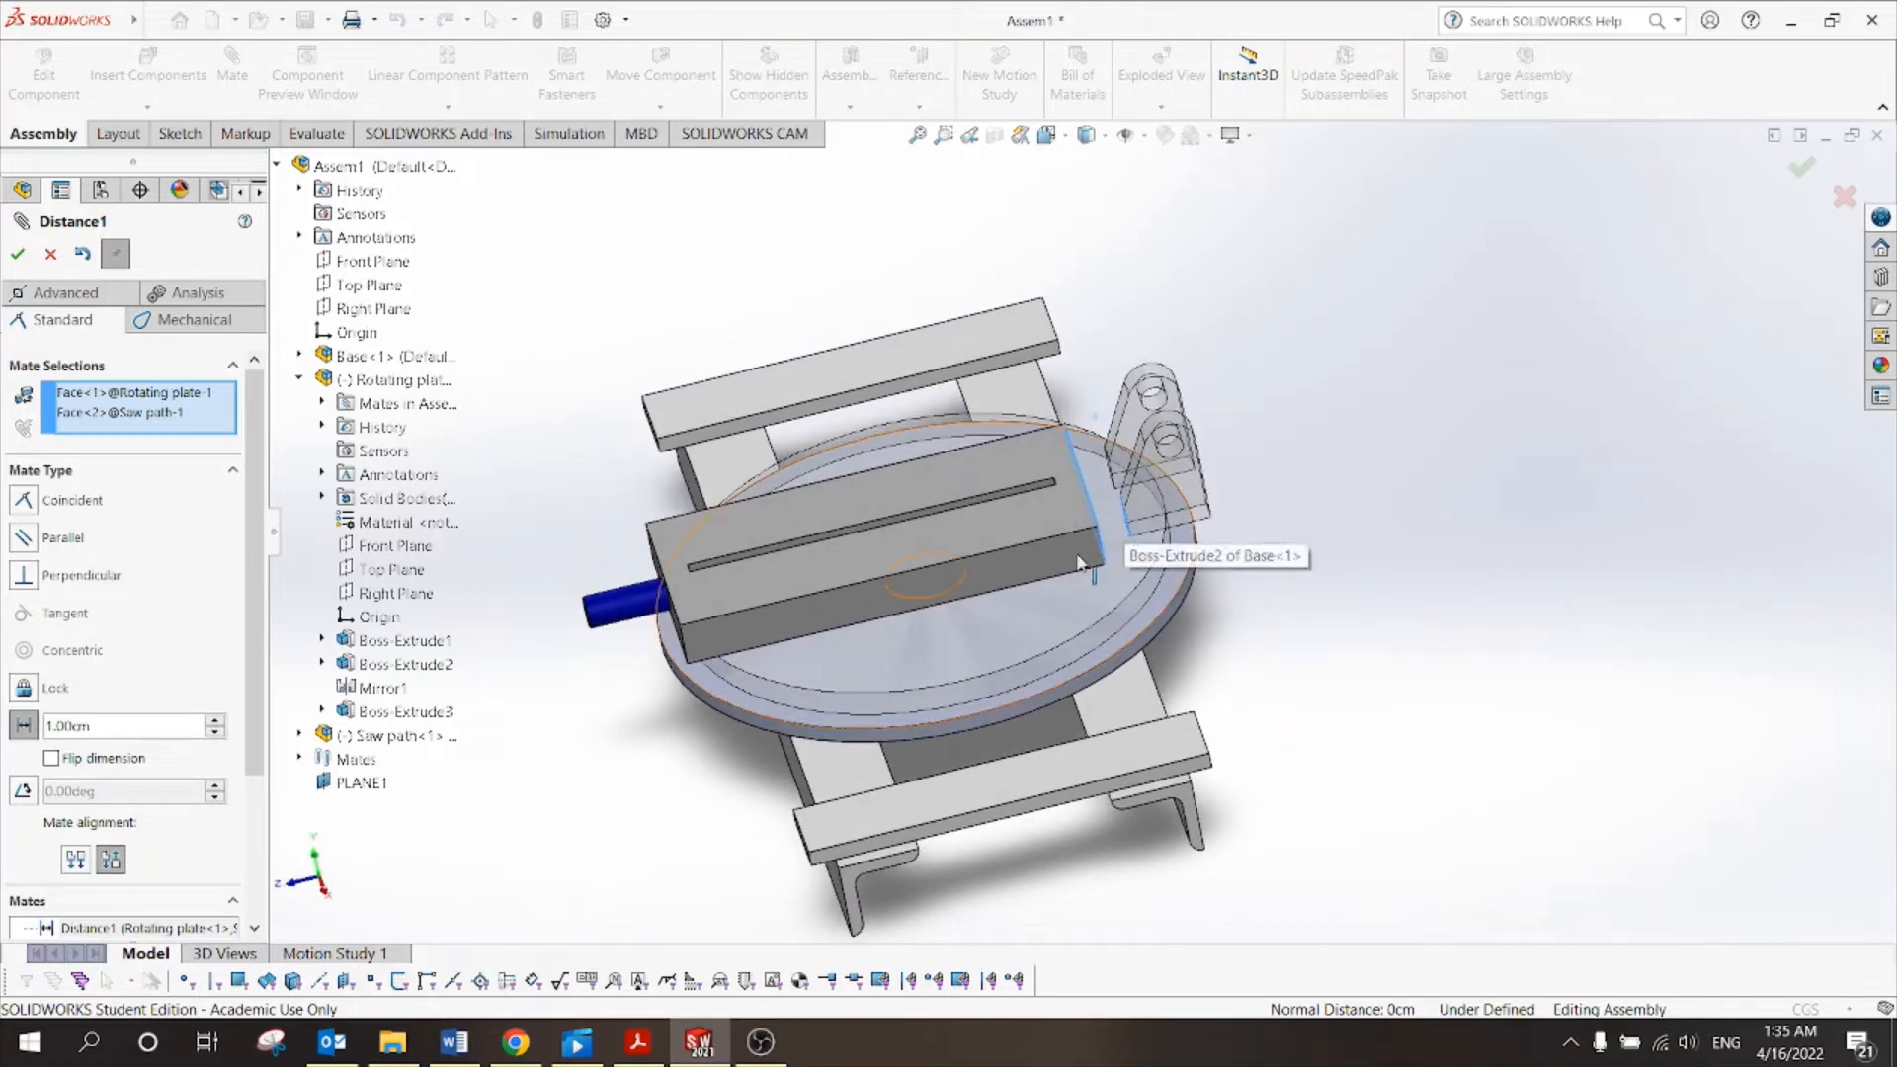
click(18, 255)
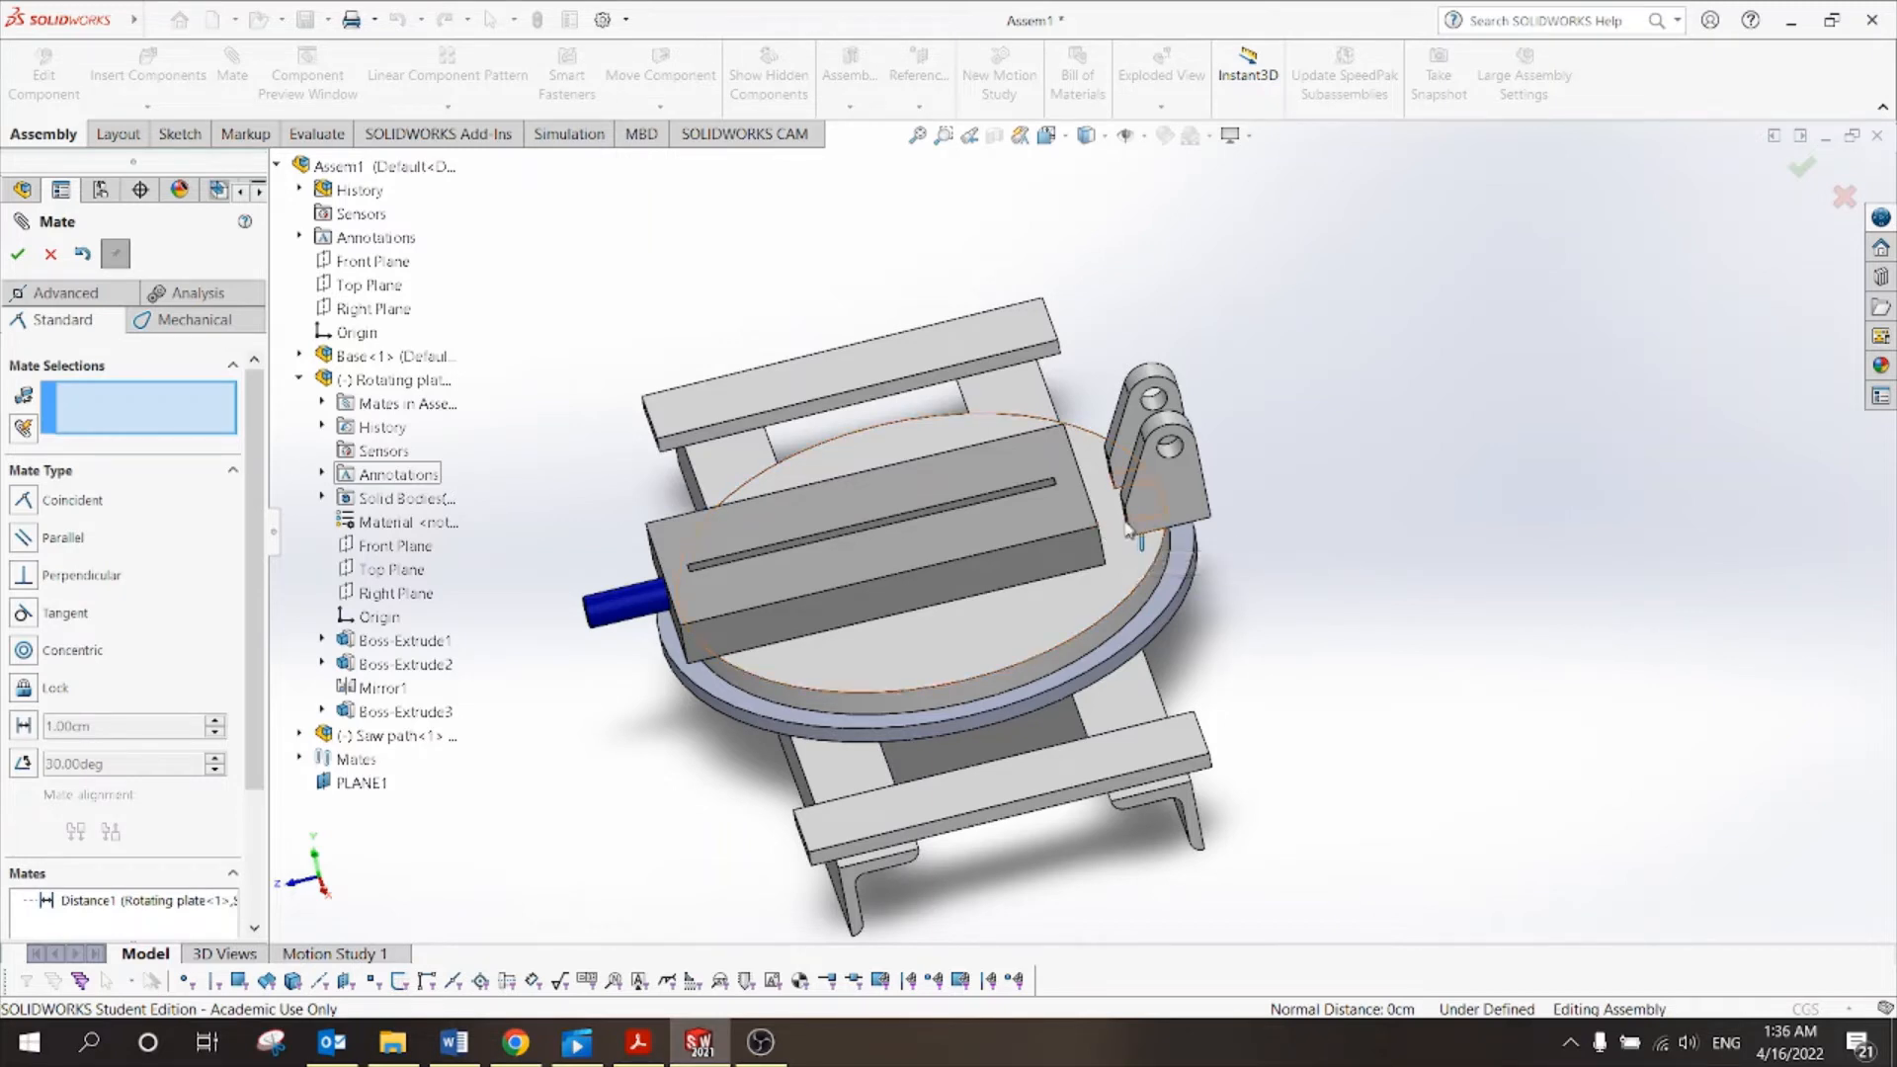
click(19, 255)
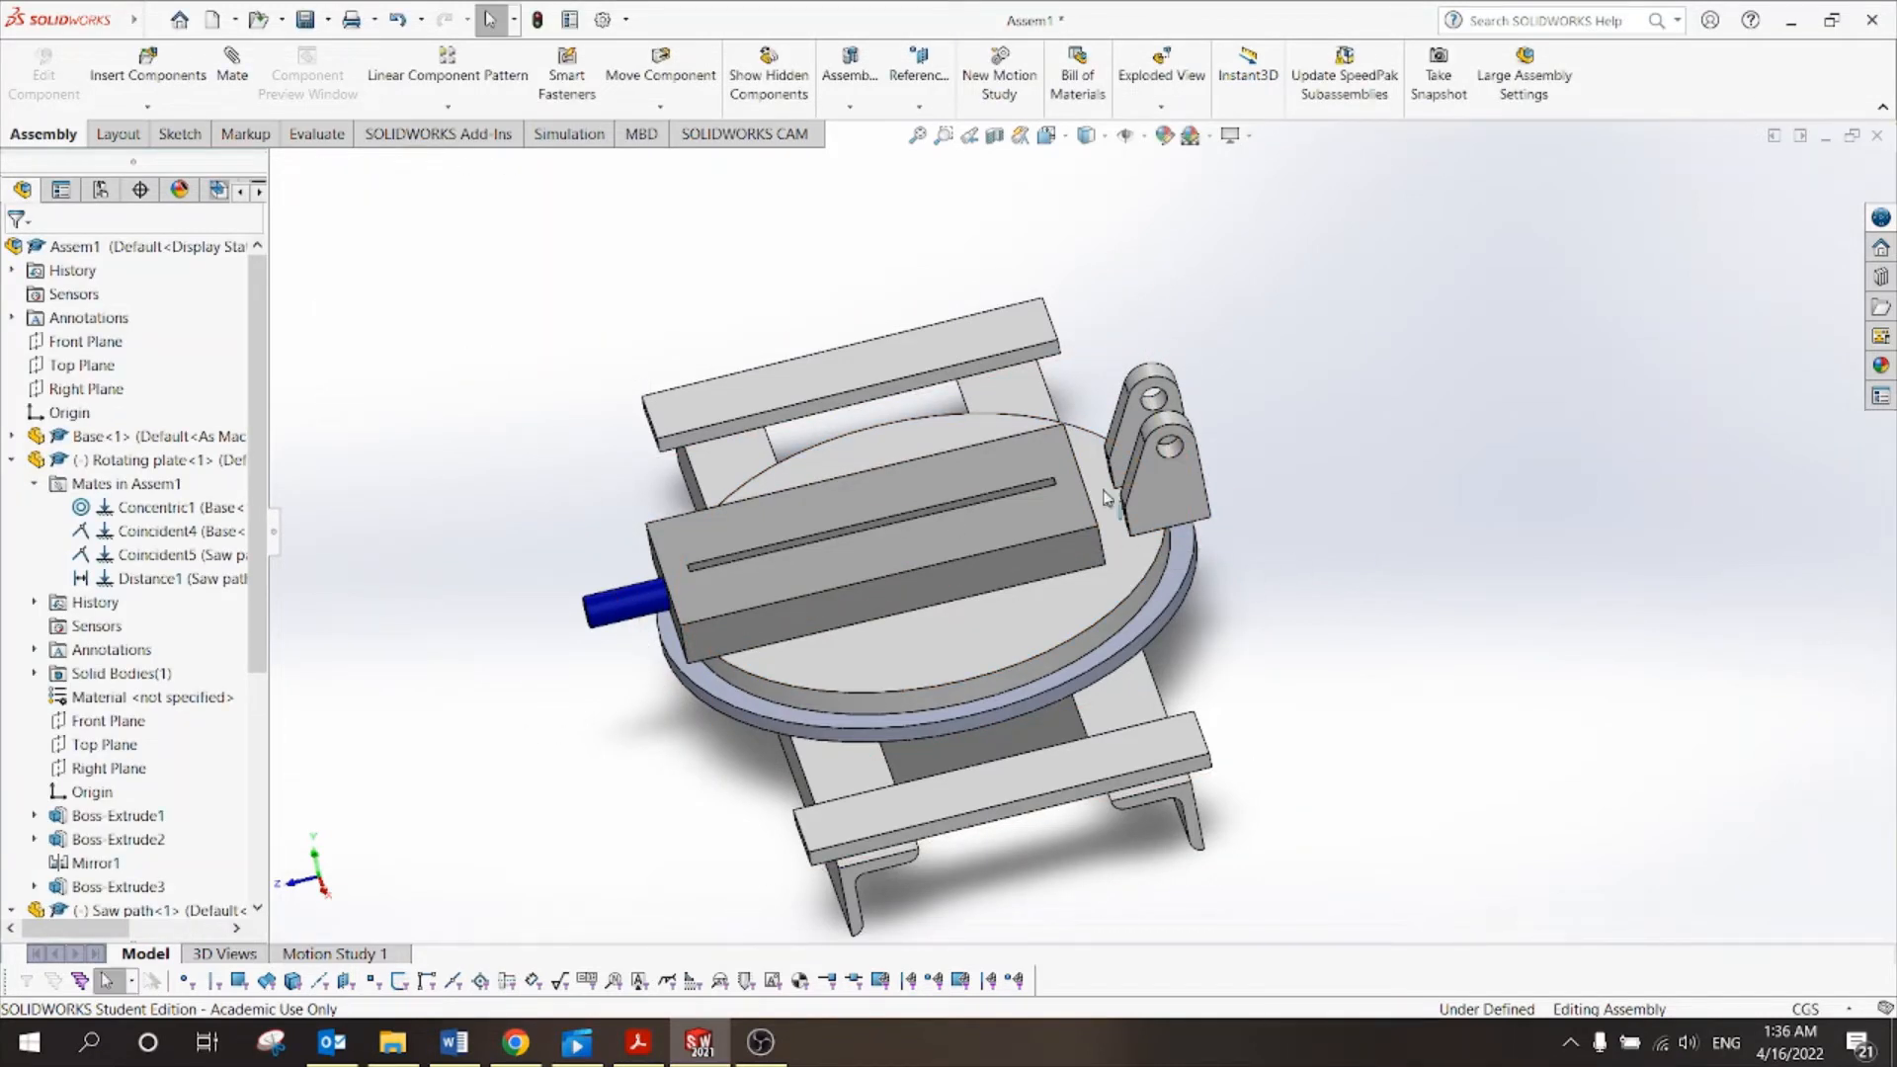
Switch the view orientation to Isometric.
click(1046, 135)
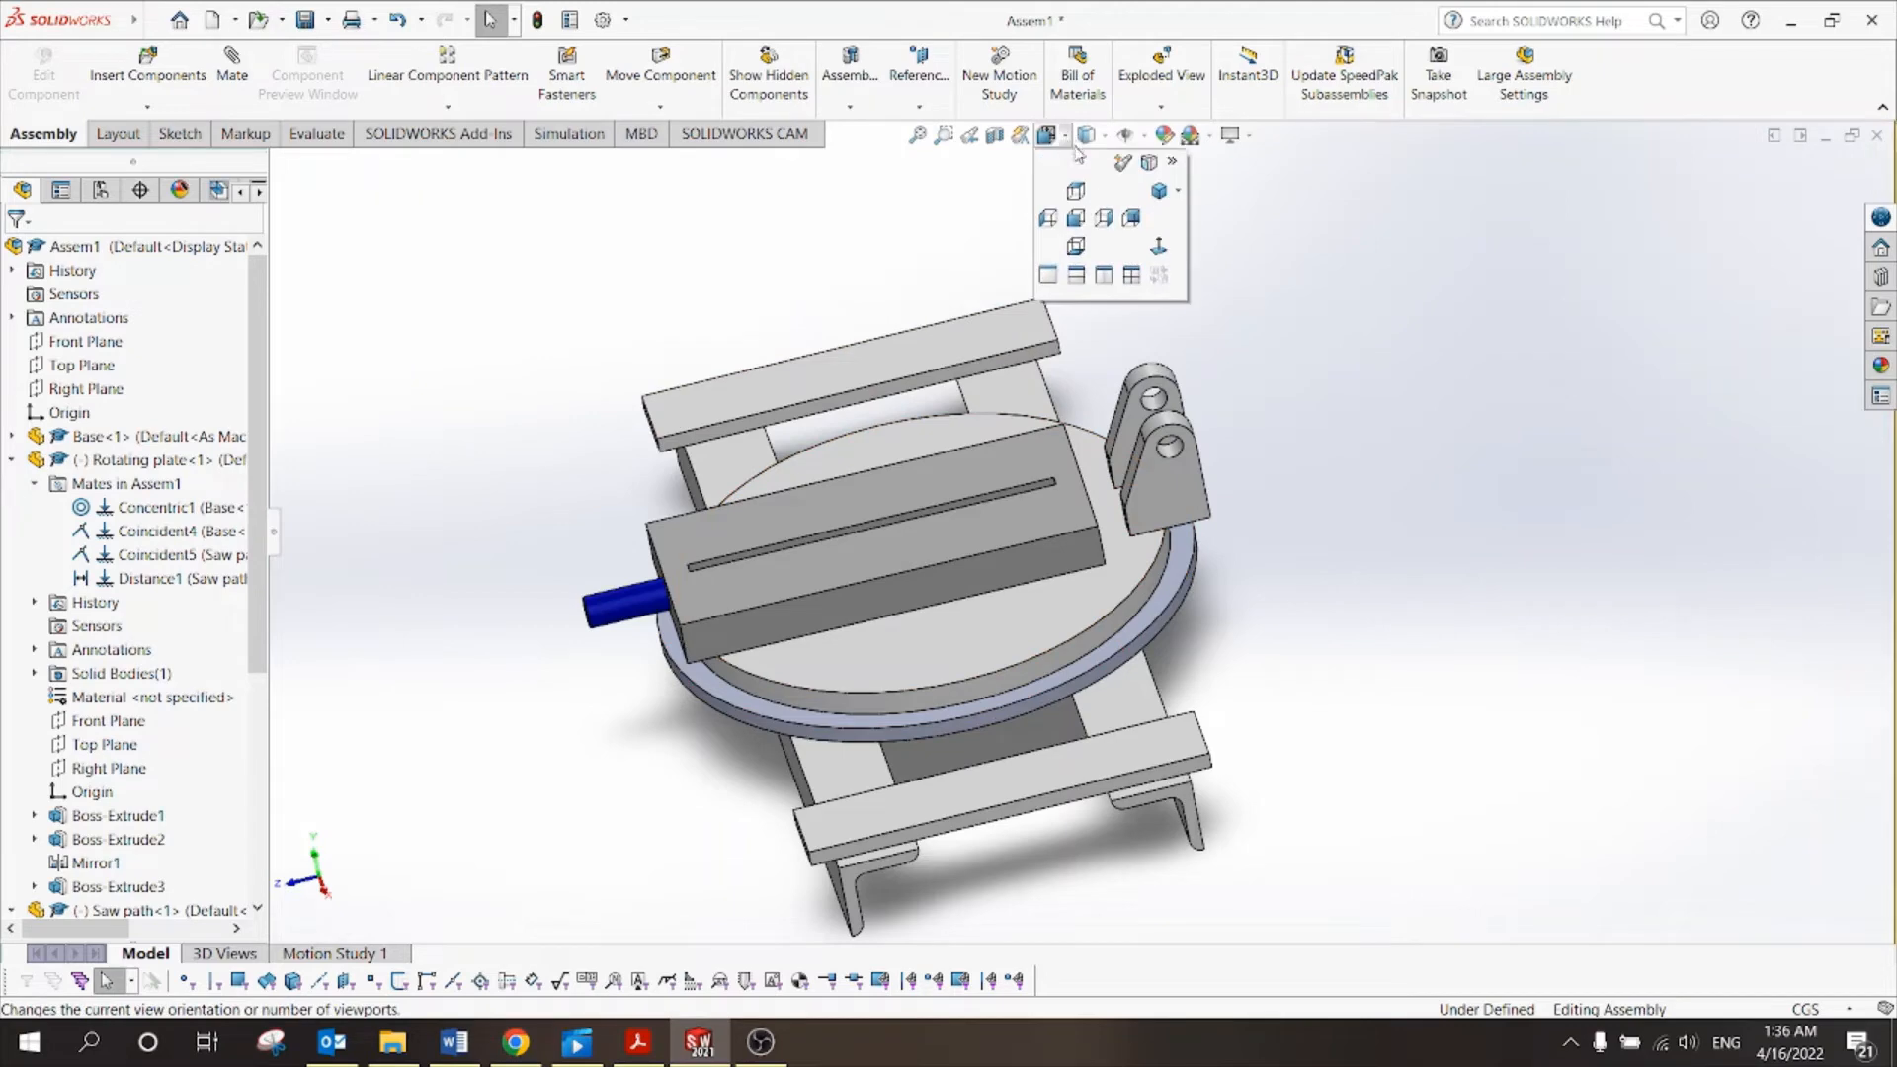
click(1087, 135)
click(1049, 136)
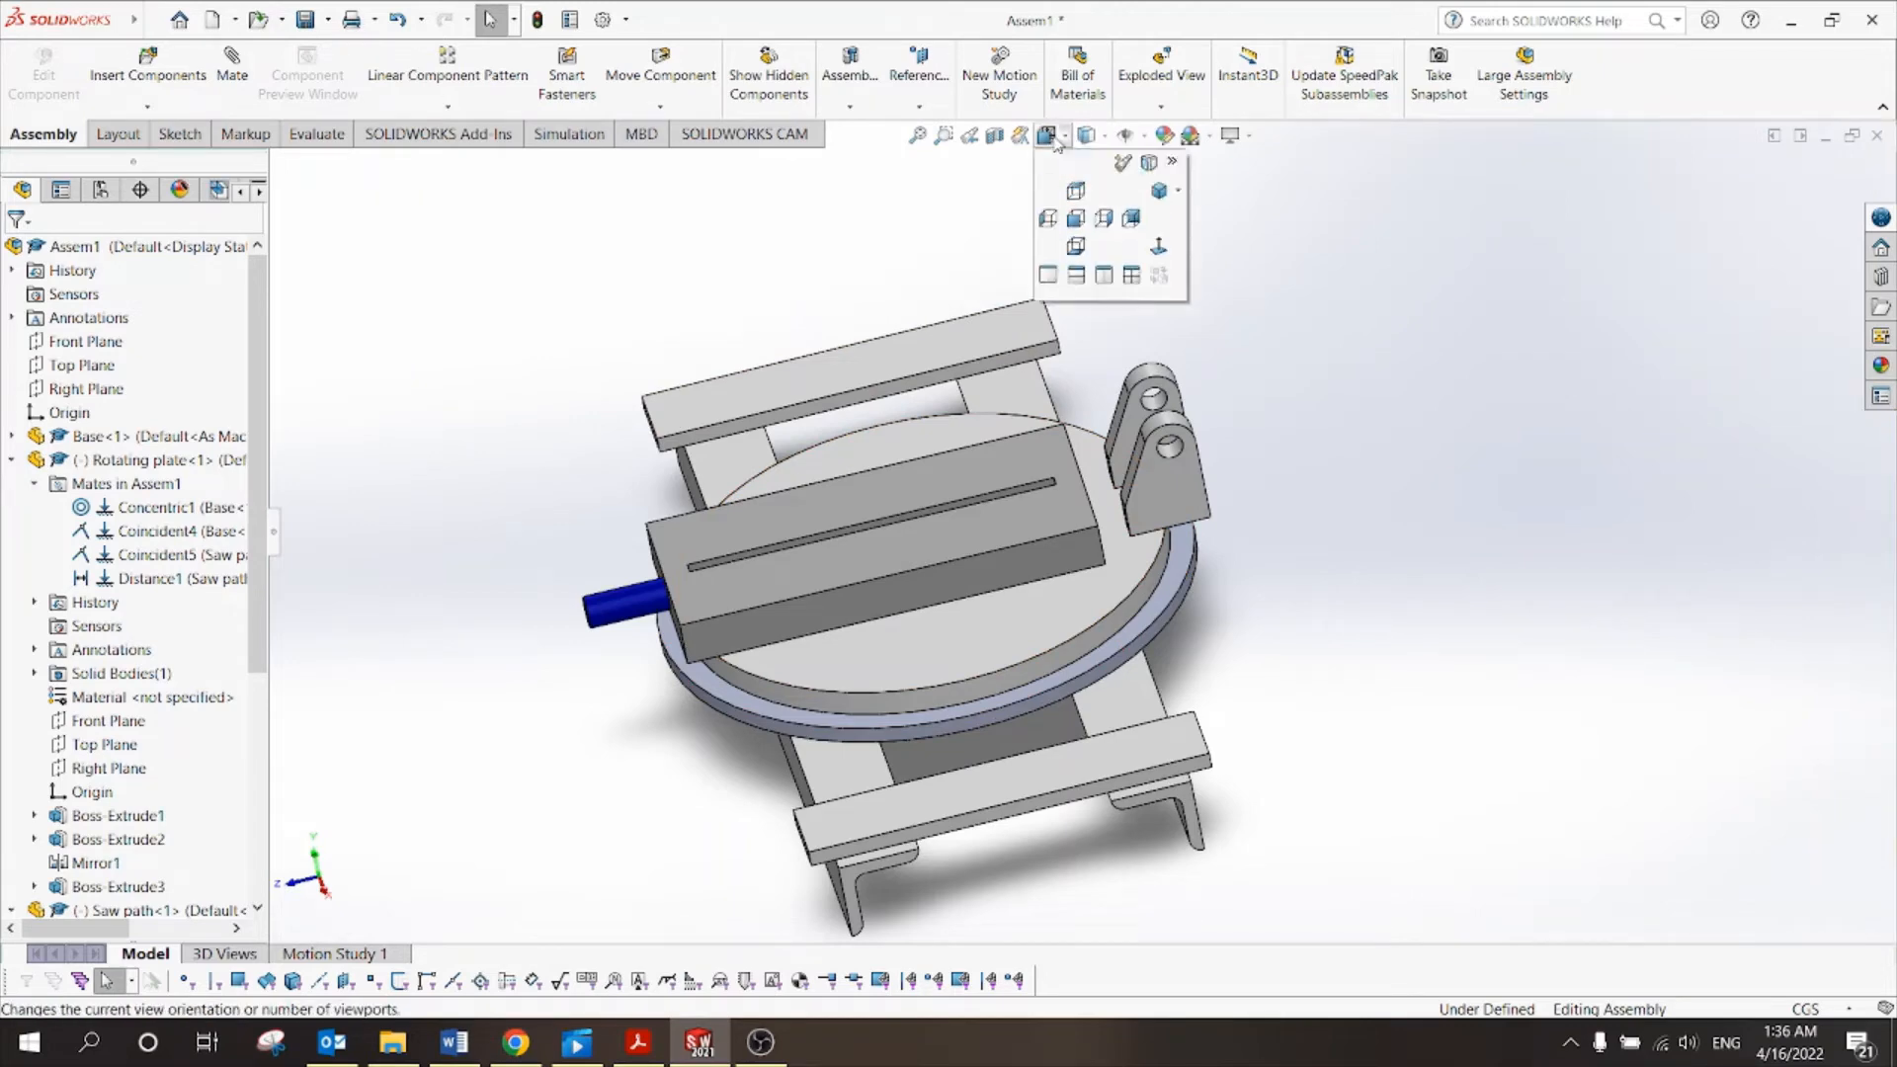
click(1159, 190)
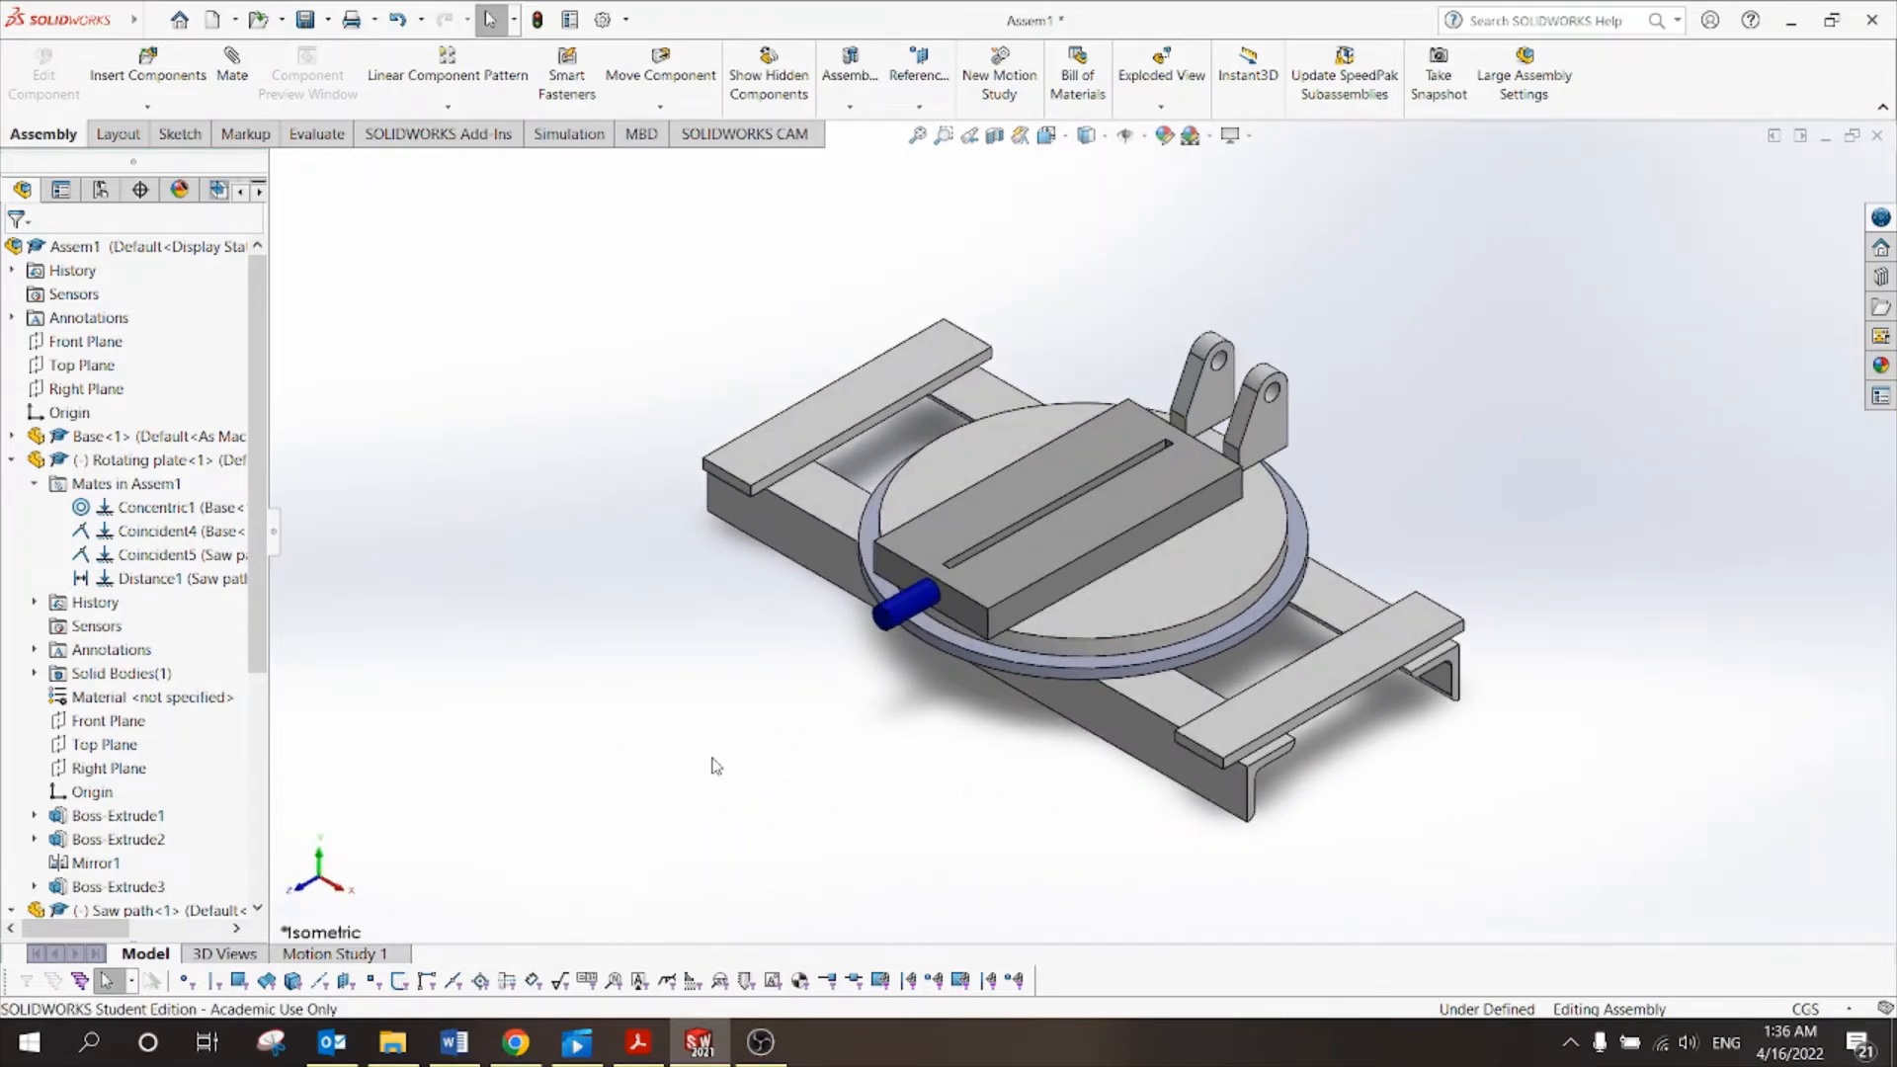
Switch to Tut 10.pdf in Acrobat Reader to check the electric saw figure.
click(639, 1042)
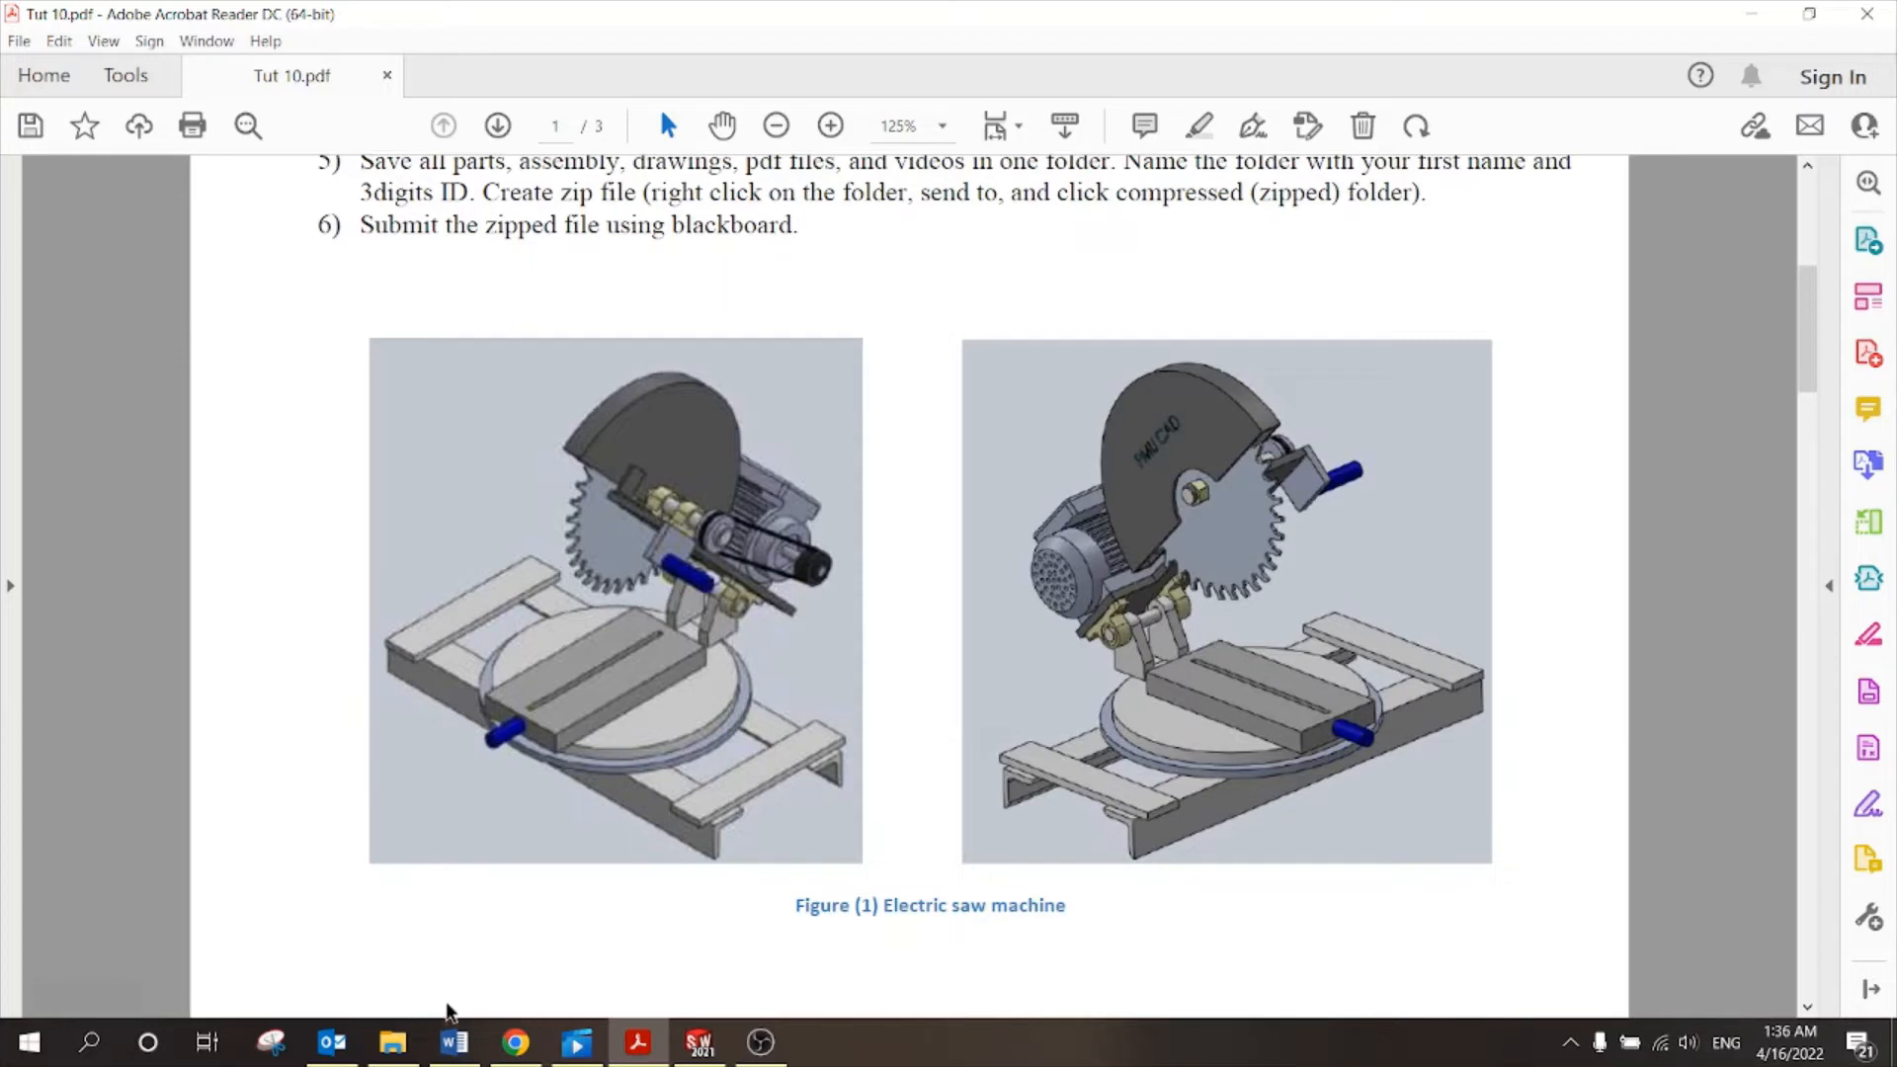
click(393, 1043)
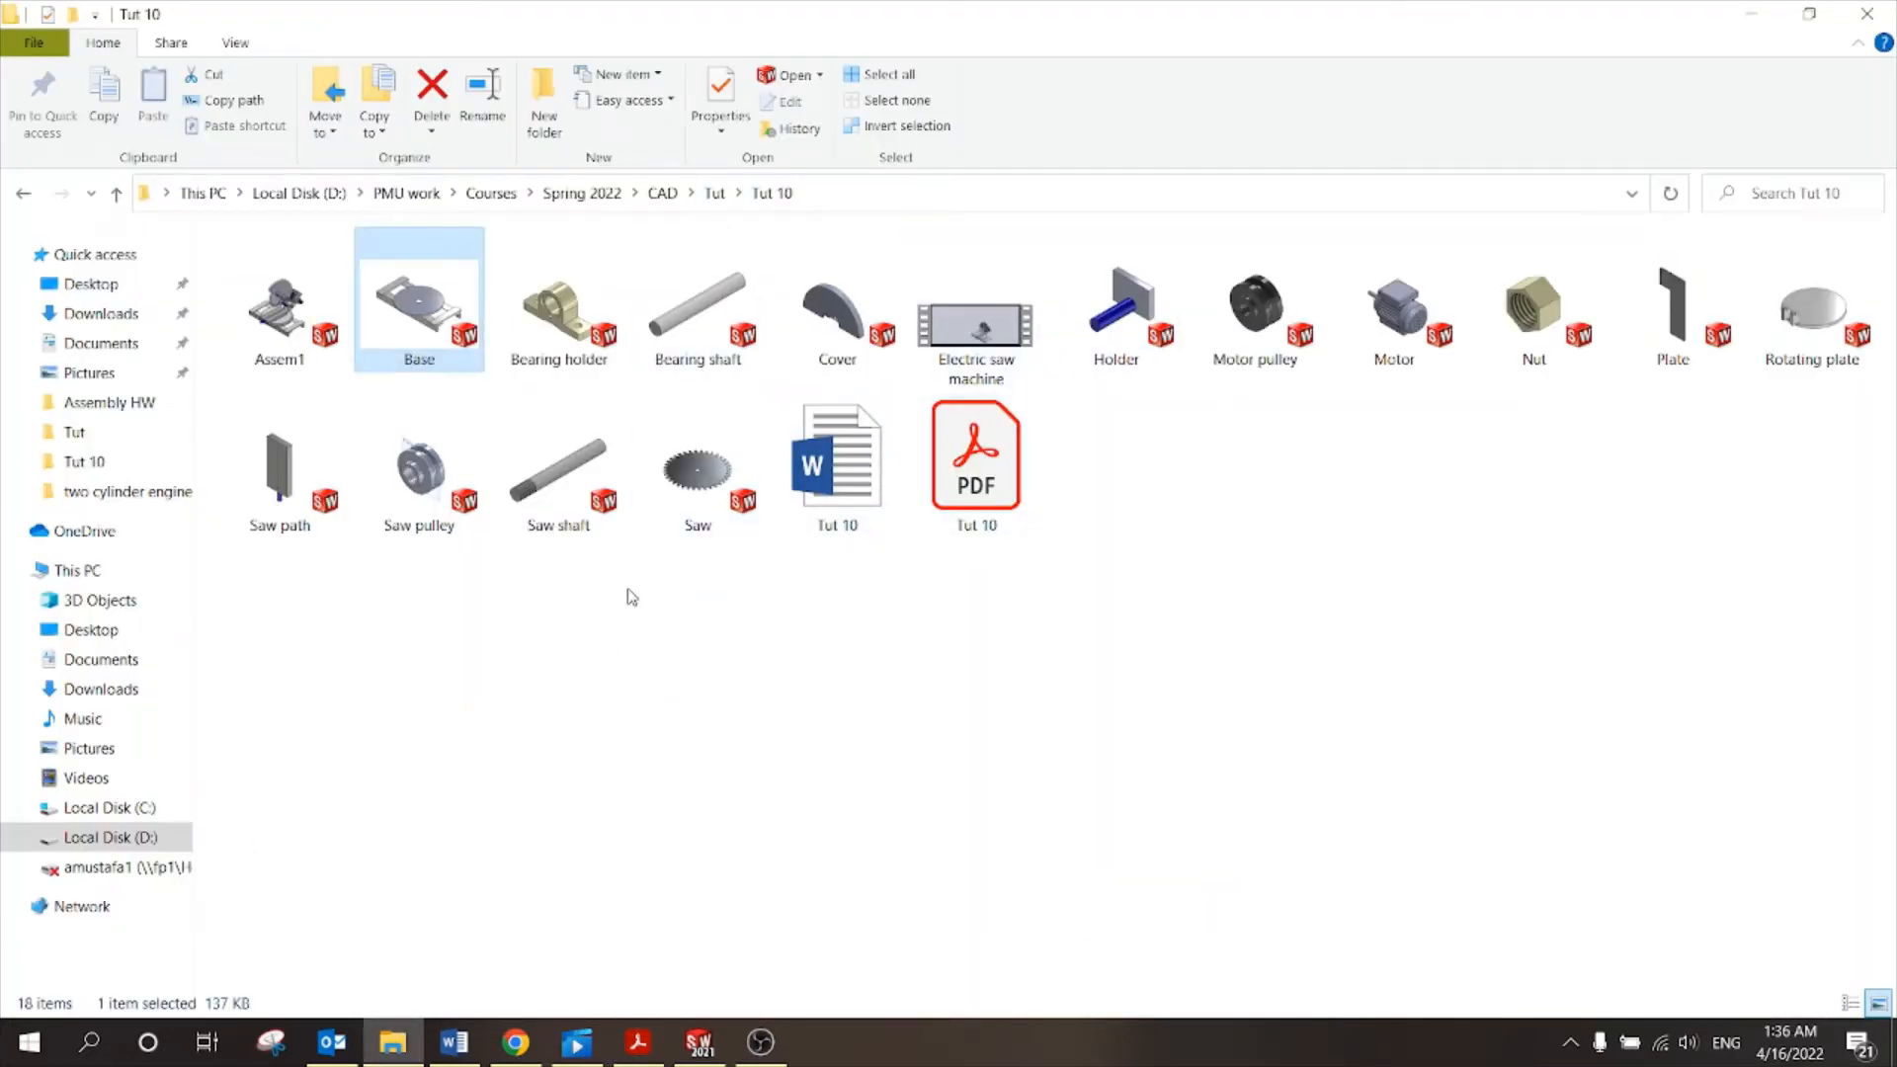
click(549, 505)
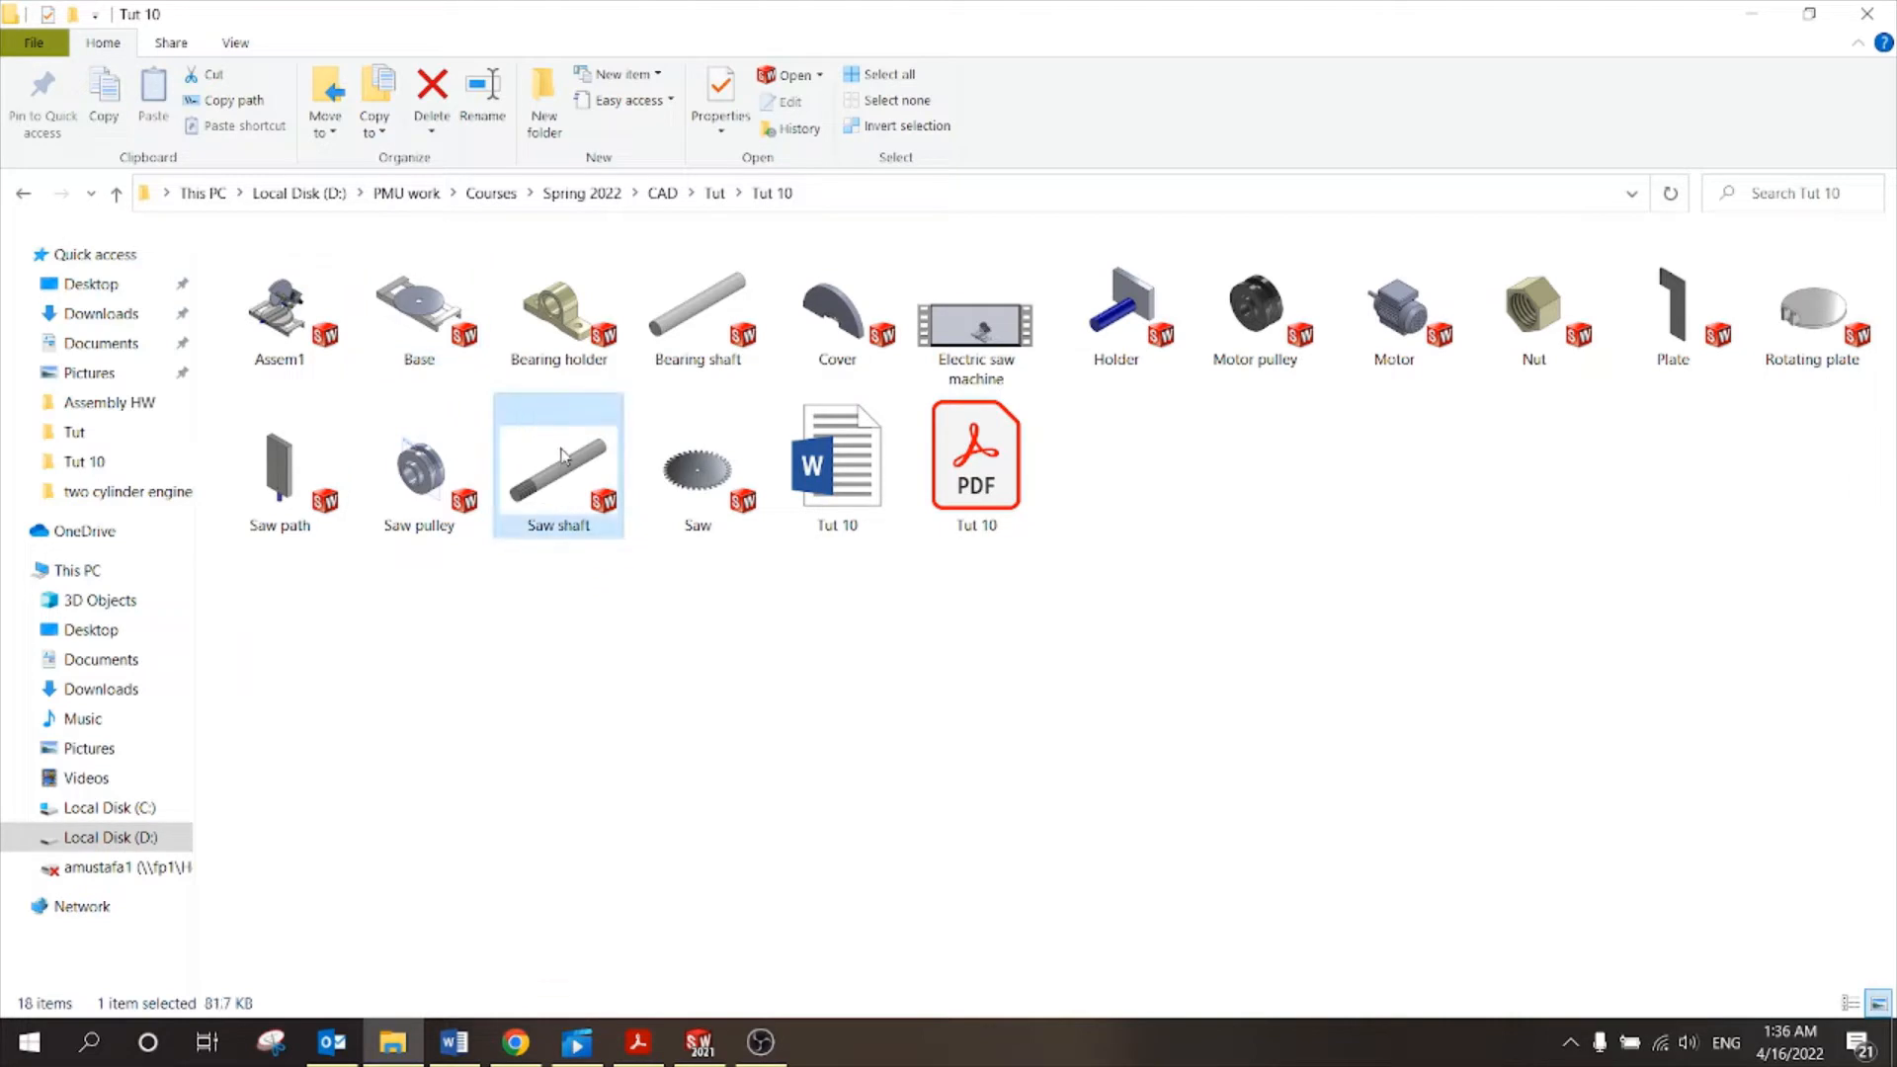
click(714, 319)
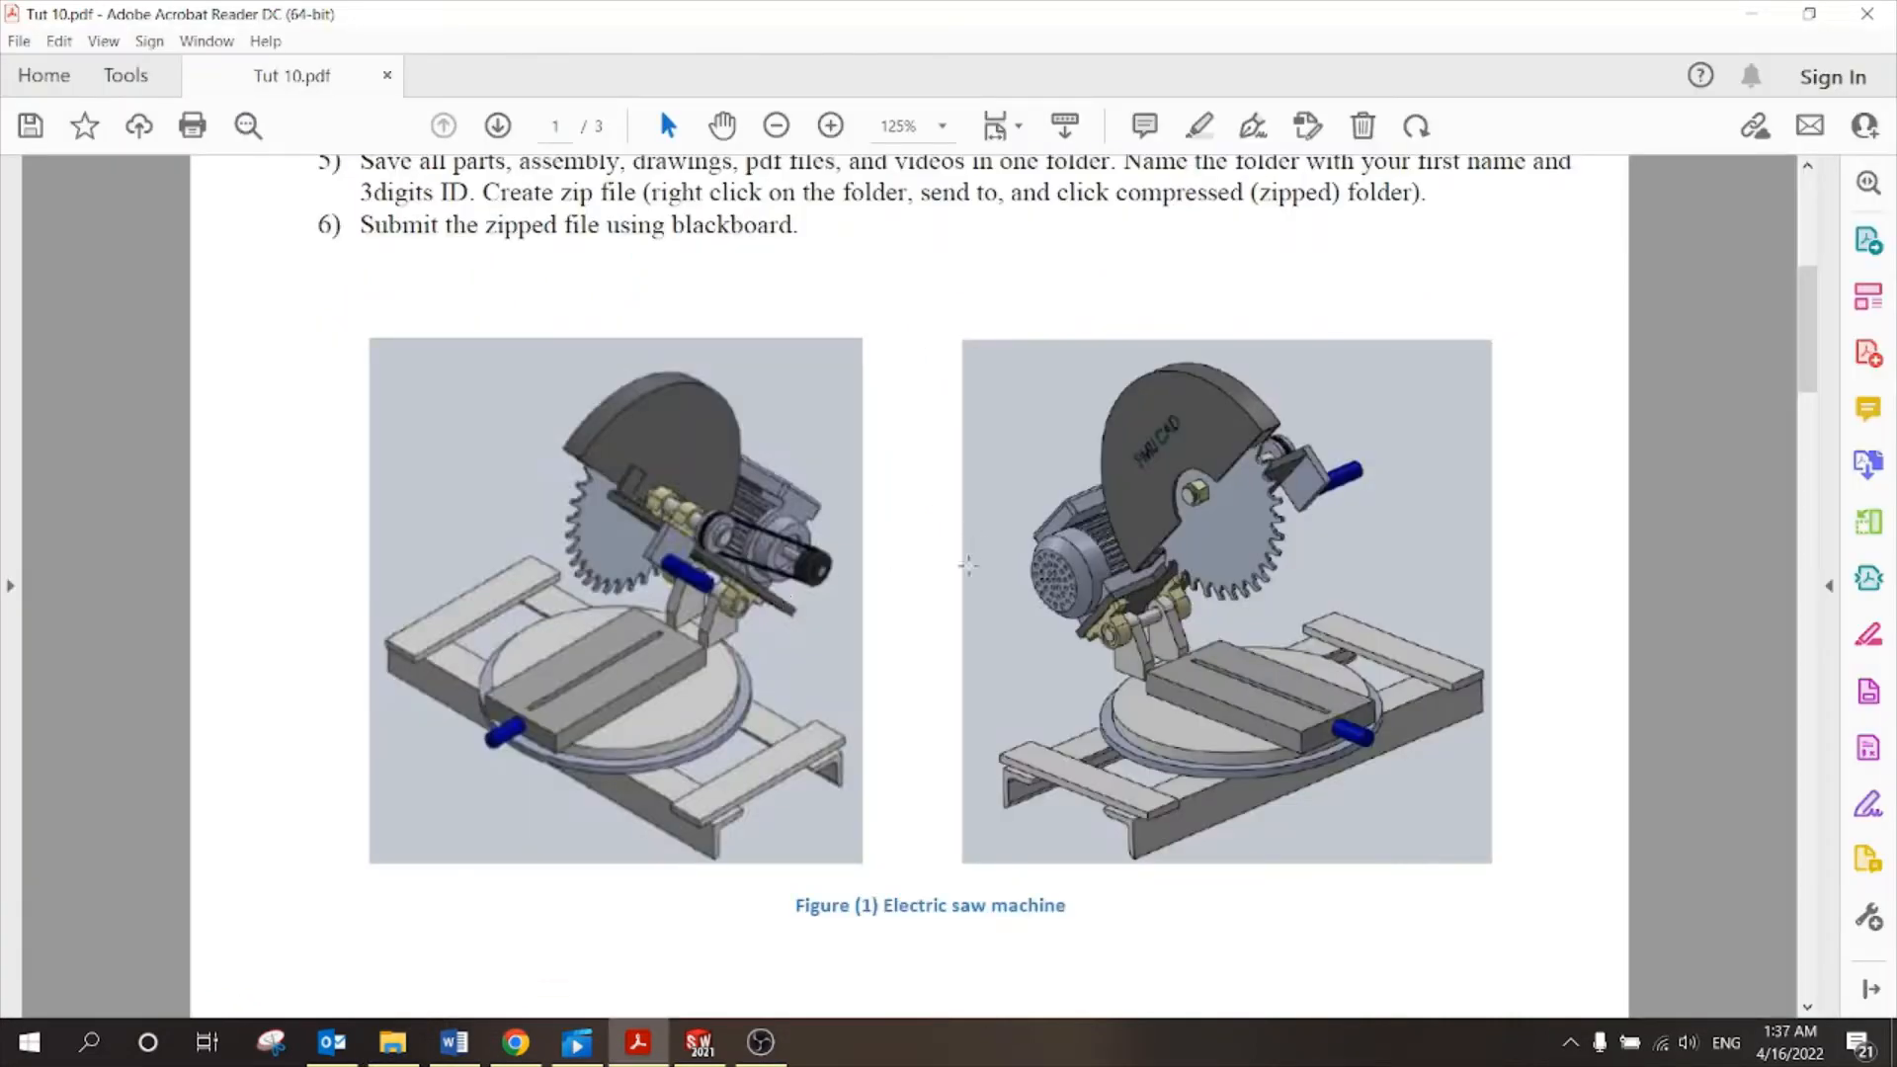
Review the page 2 exploded view and page 3 BOM at 100%, then return to SOLIDWORKS.
scroll(934, 618, down, 10)
scroll(934, 619, down, 4)
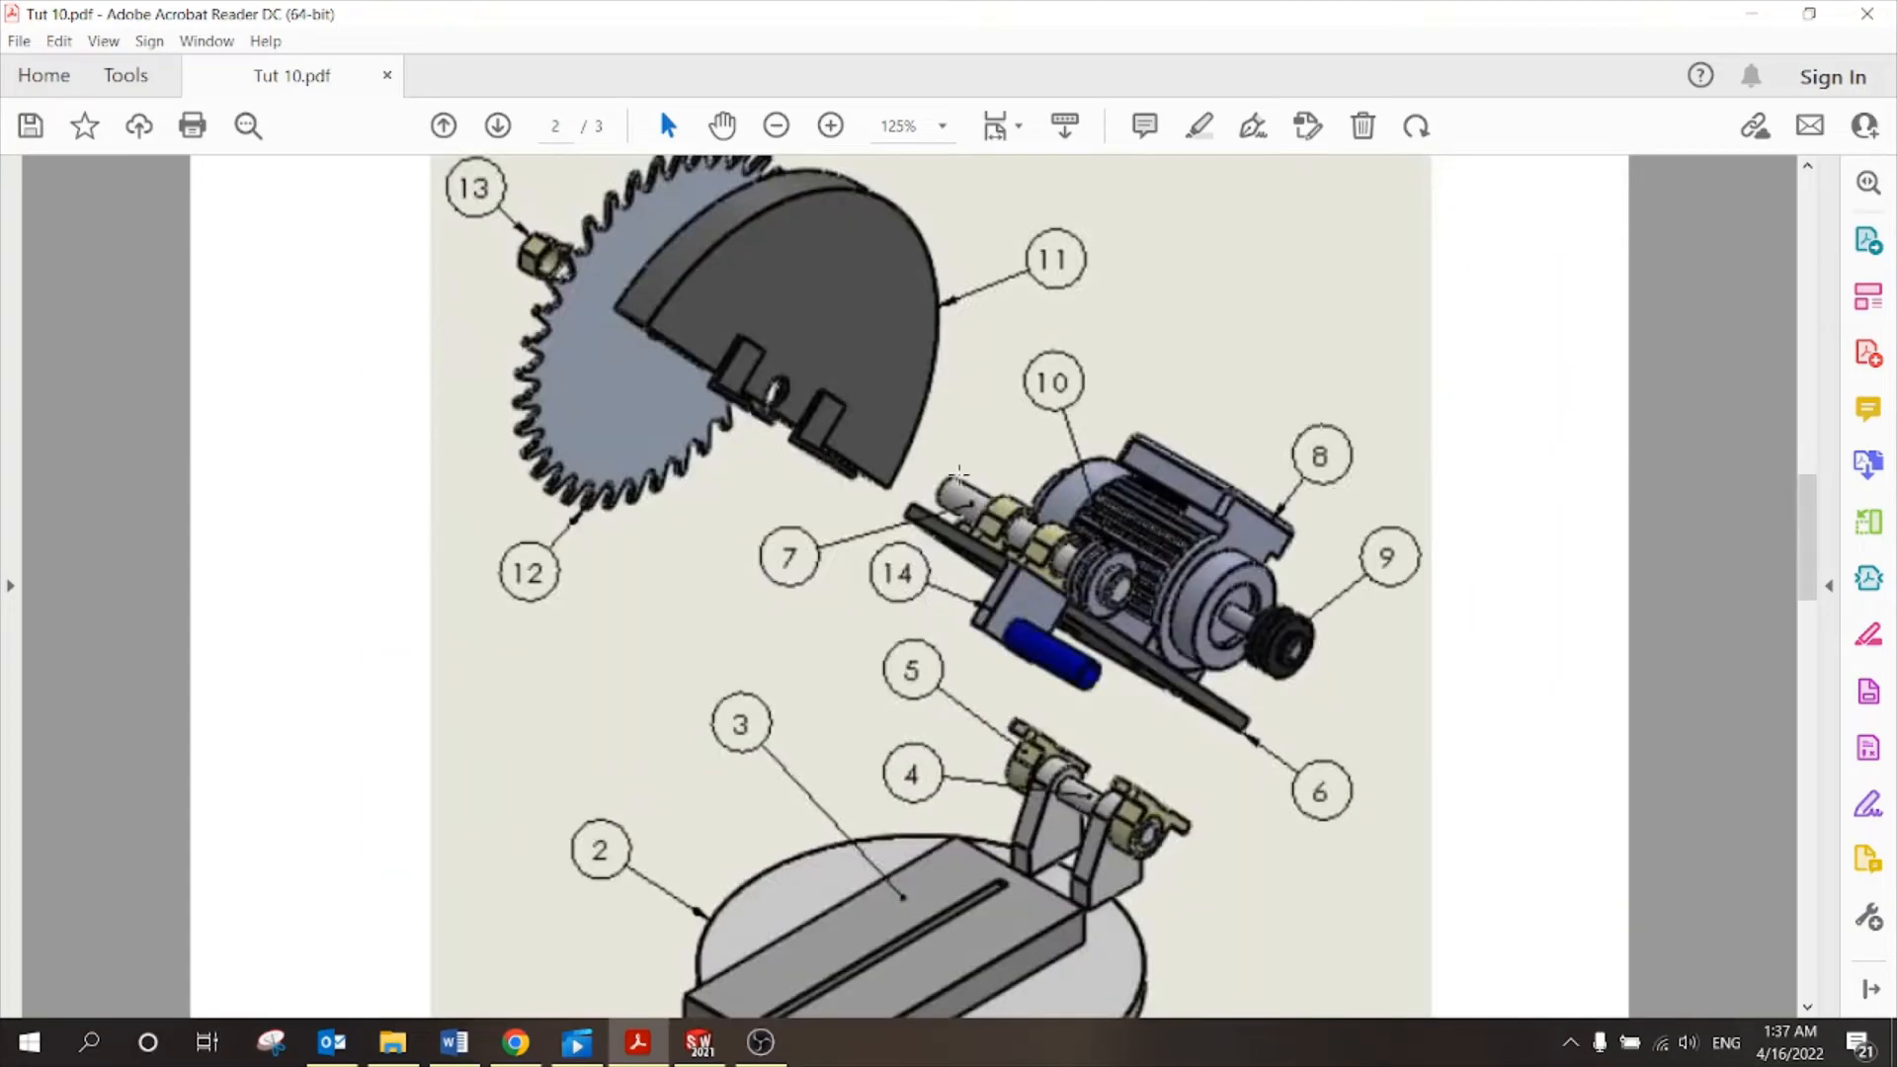
click(776, 127)
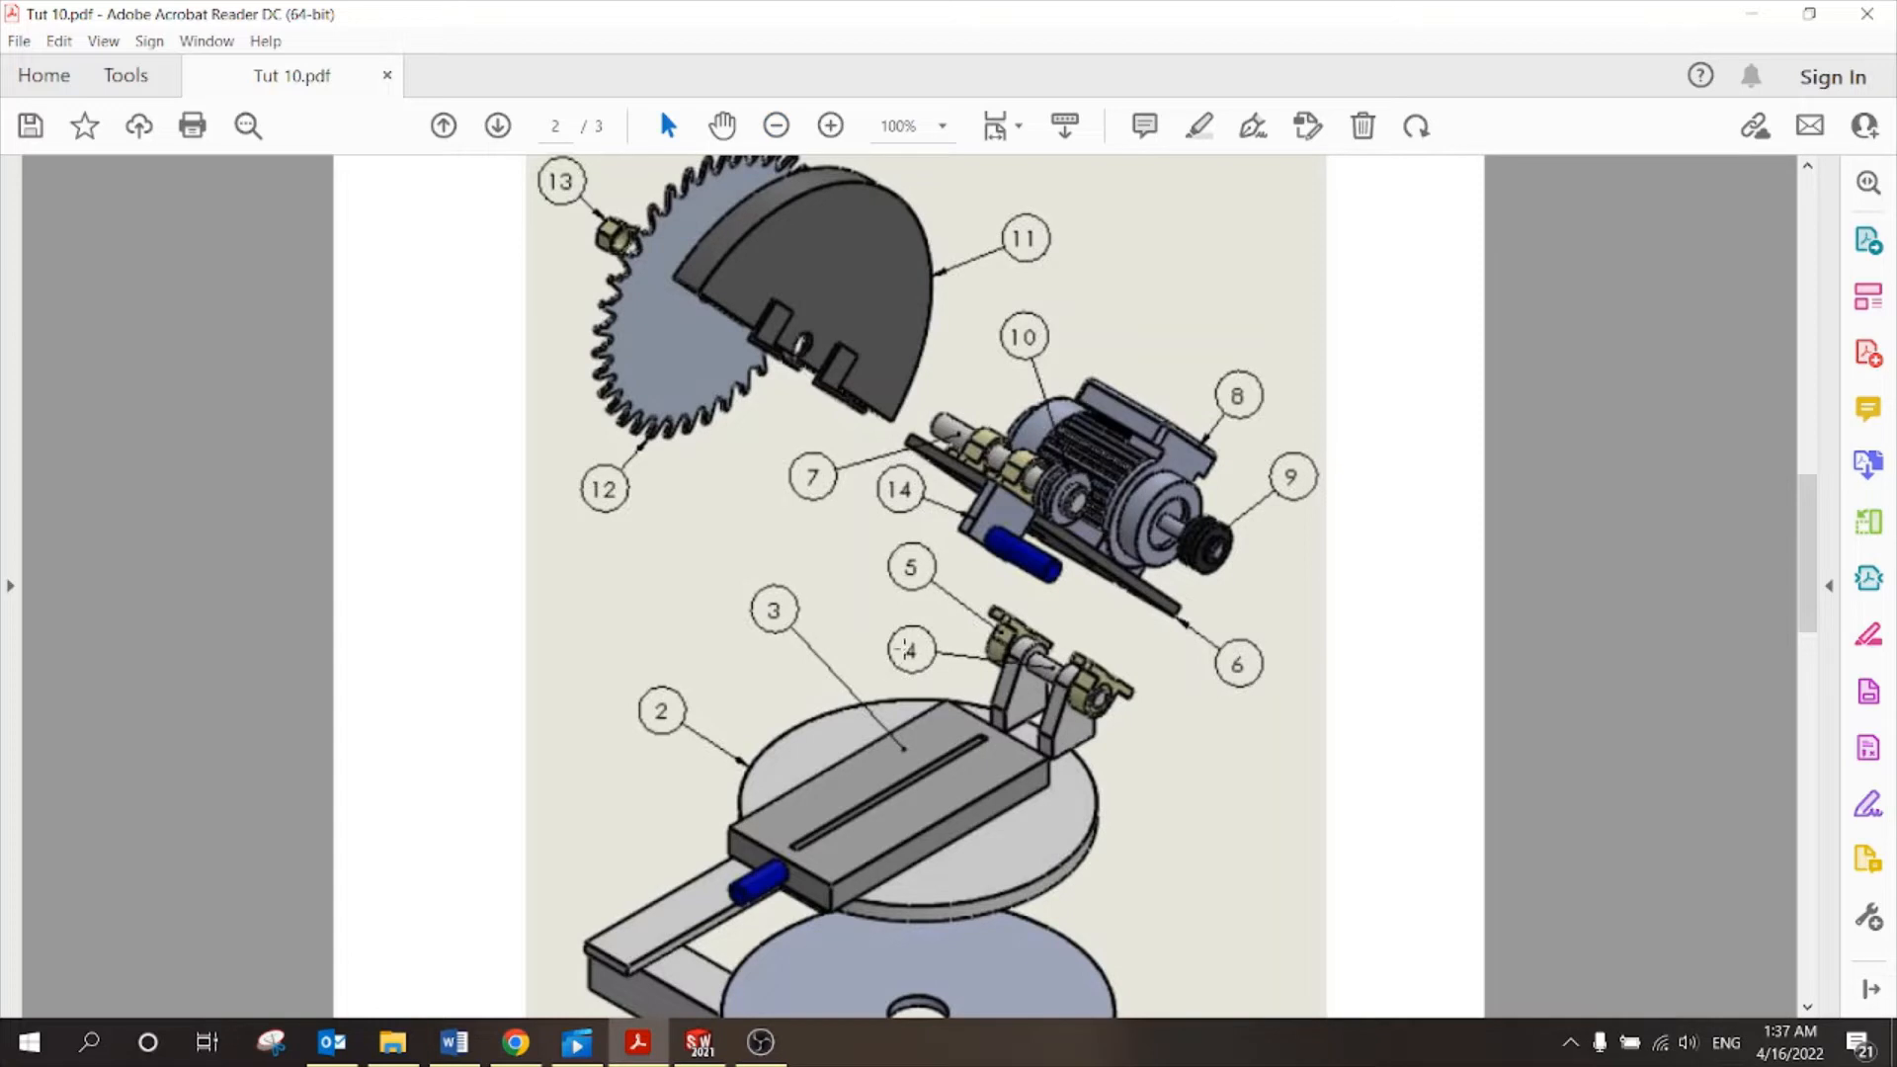
scroll(1038, 657, down, 20)
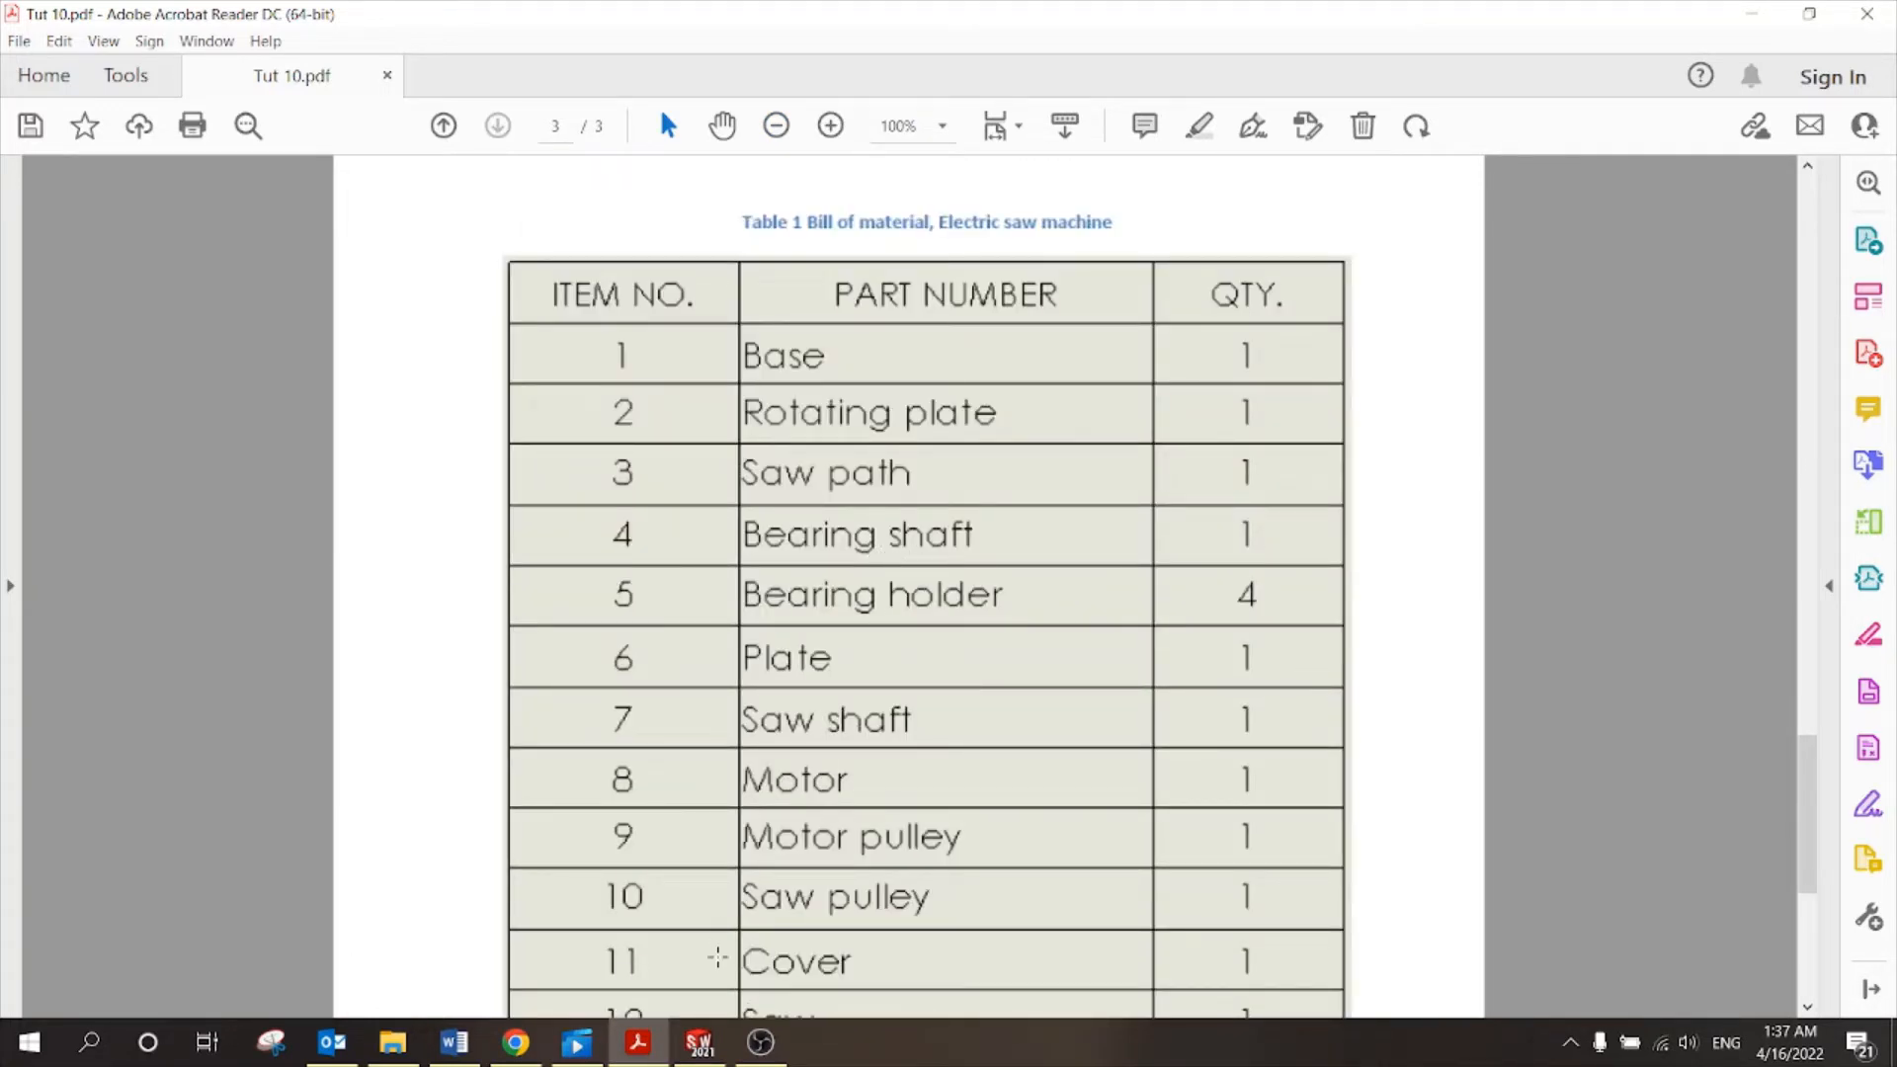
click(696, 1043)
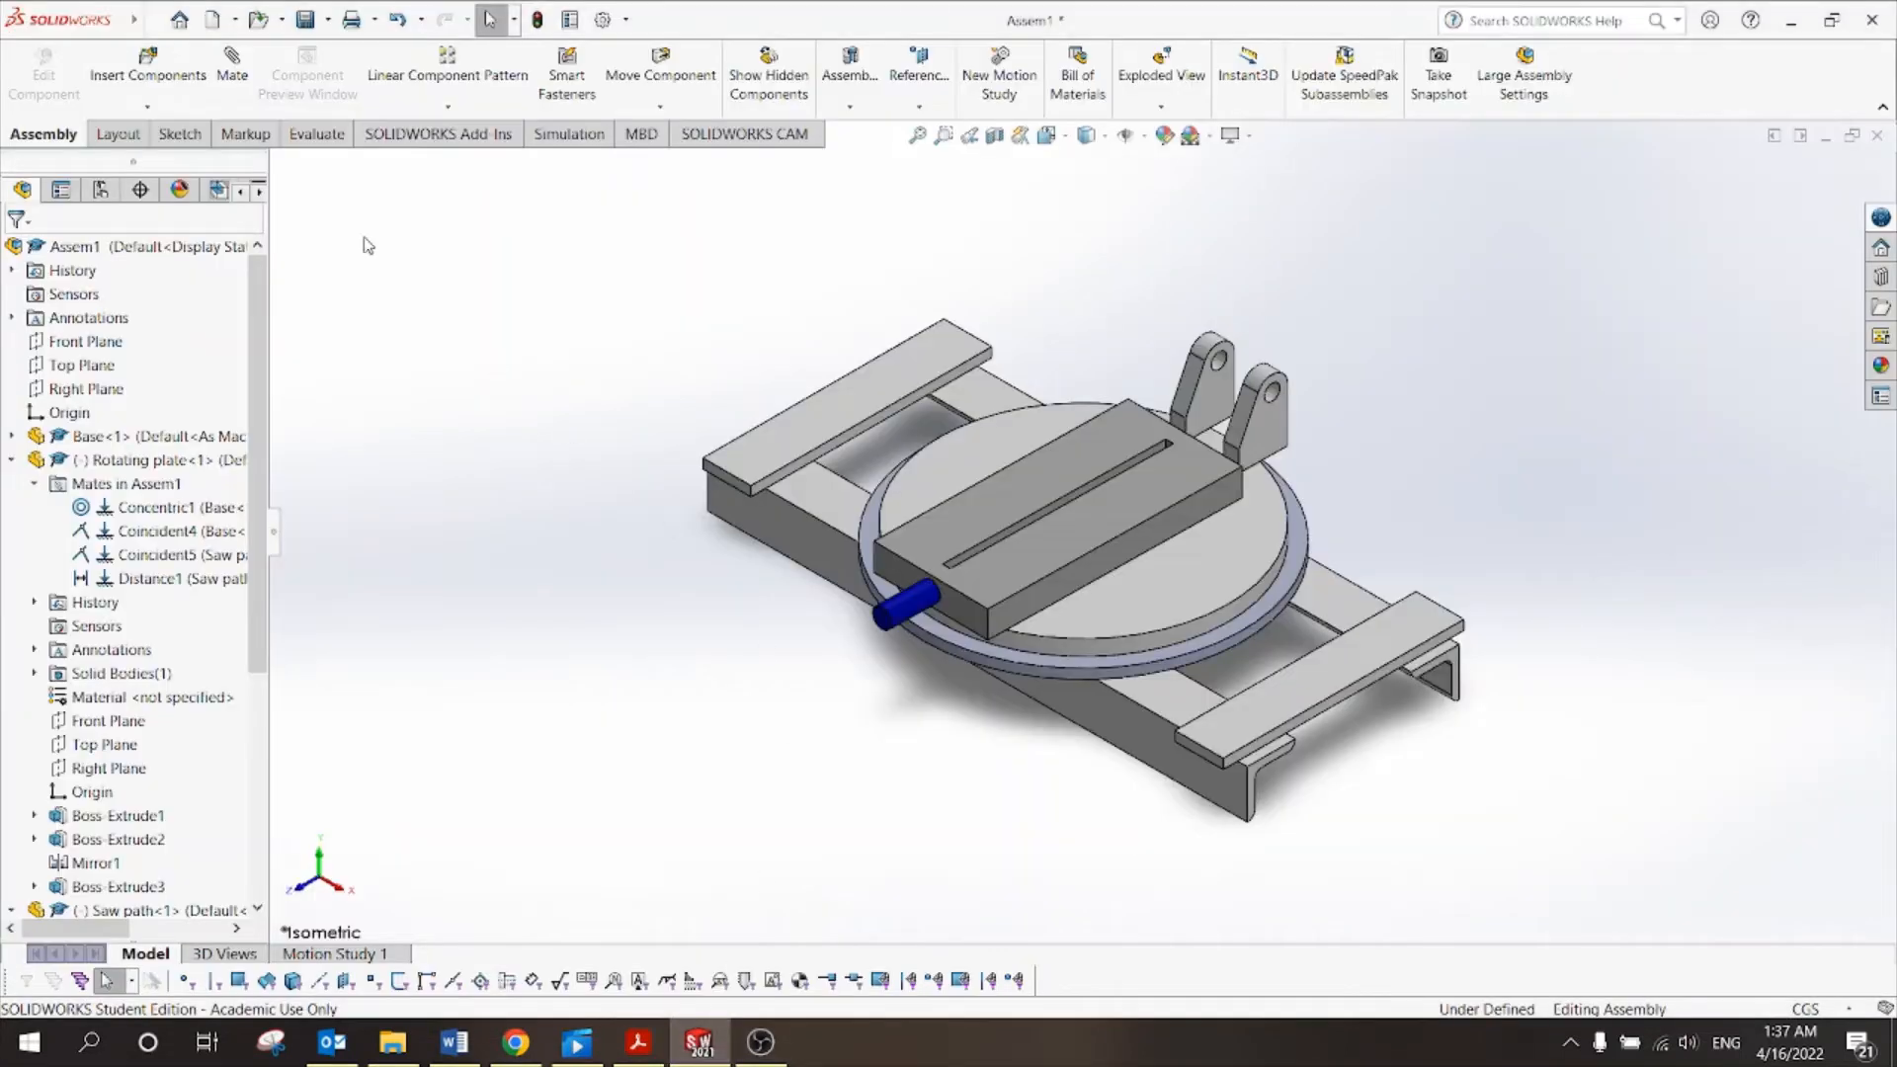
Insert the Bearing shaft part and drop it beside the brackets on the rotating plate.
click(176, 75)
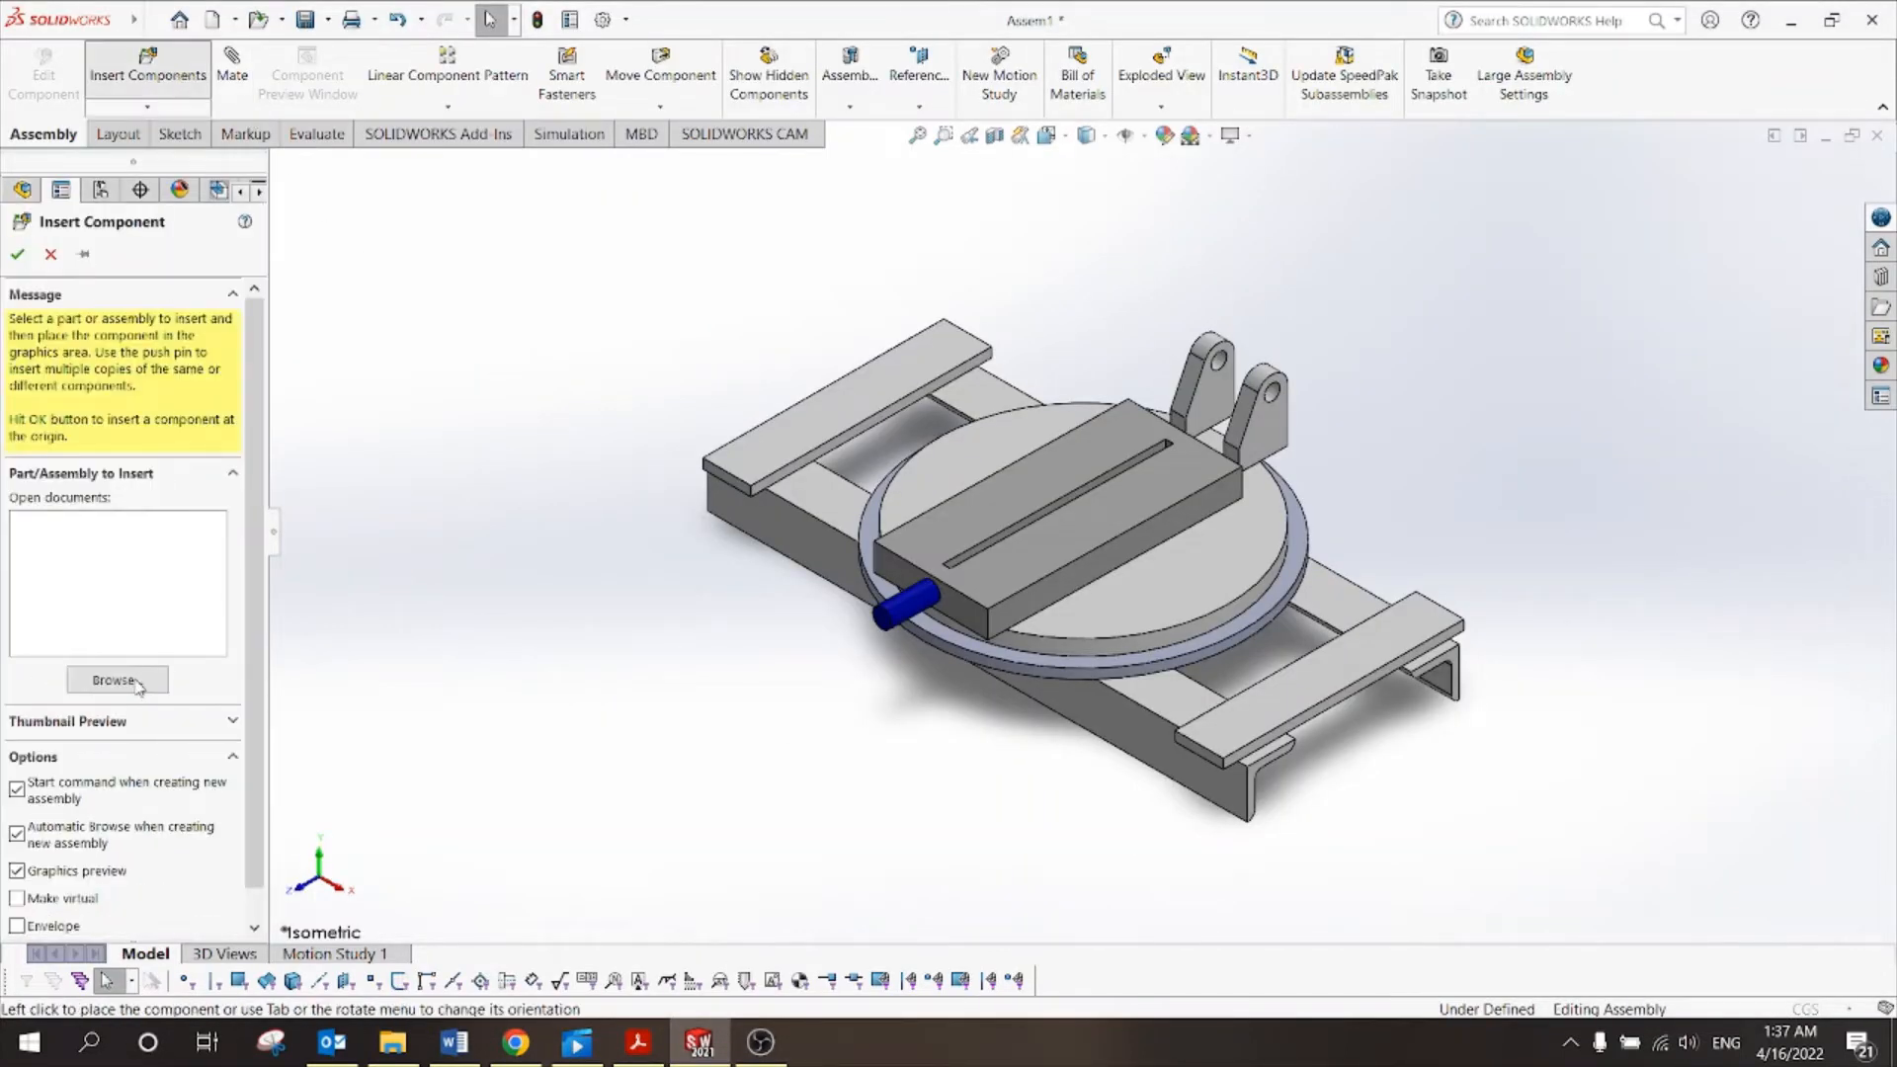
click(136, 683)
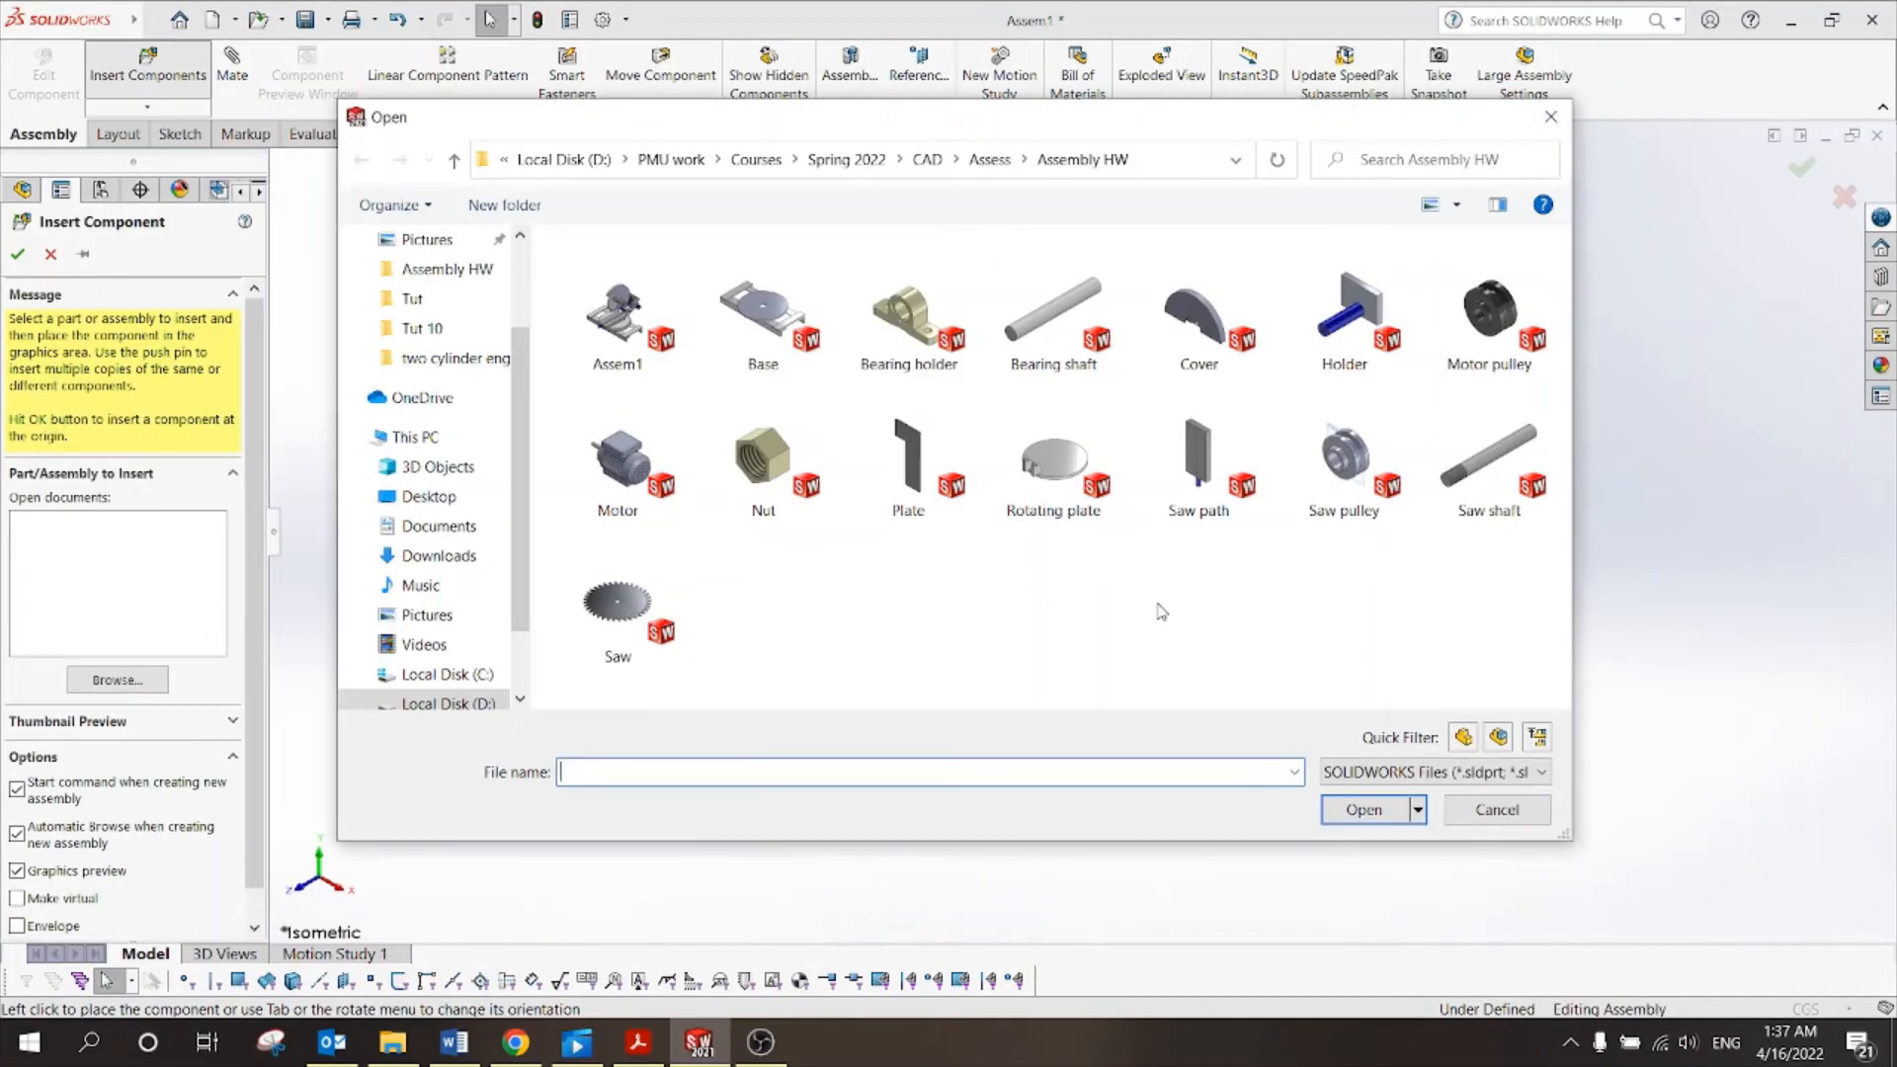
click(1023, 336)
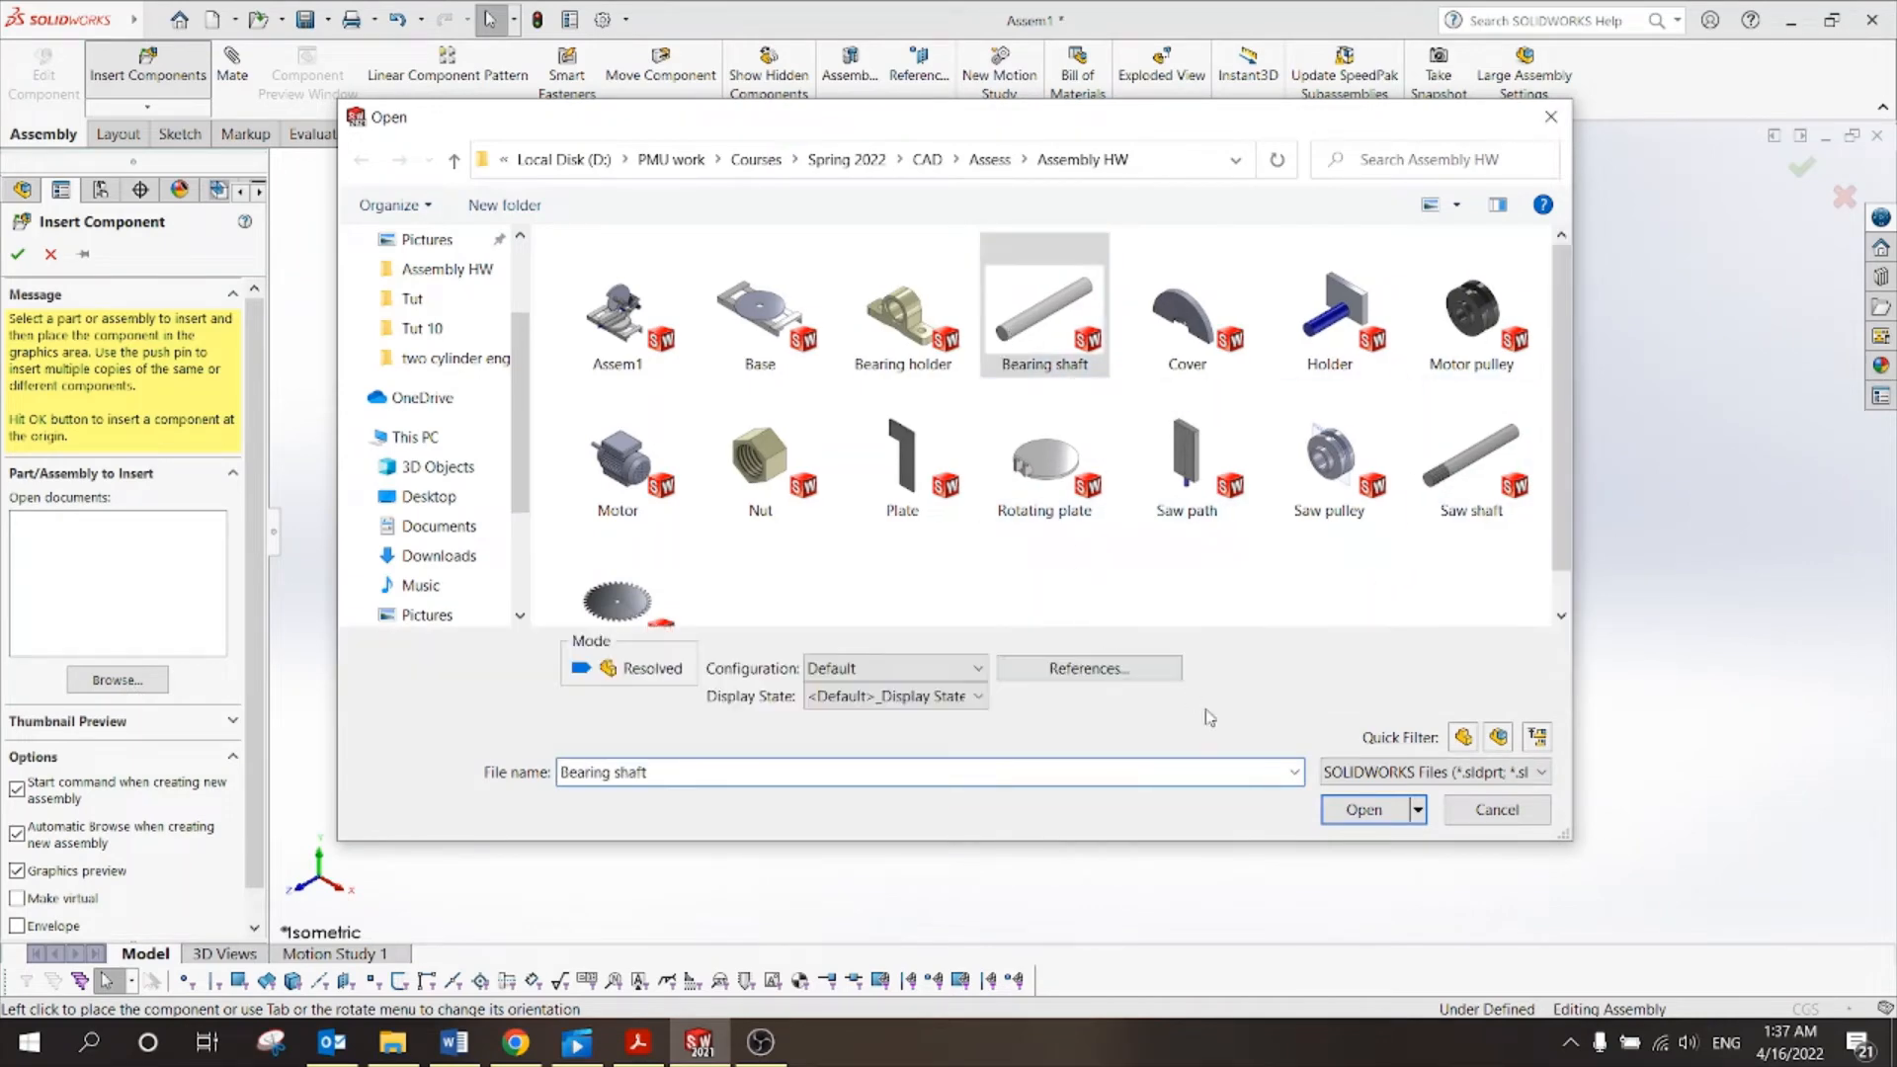
click(1358, 811)
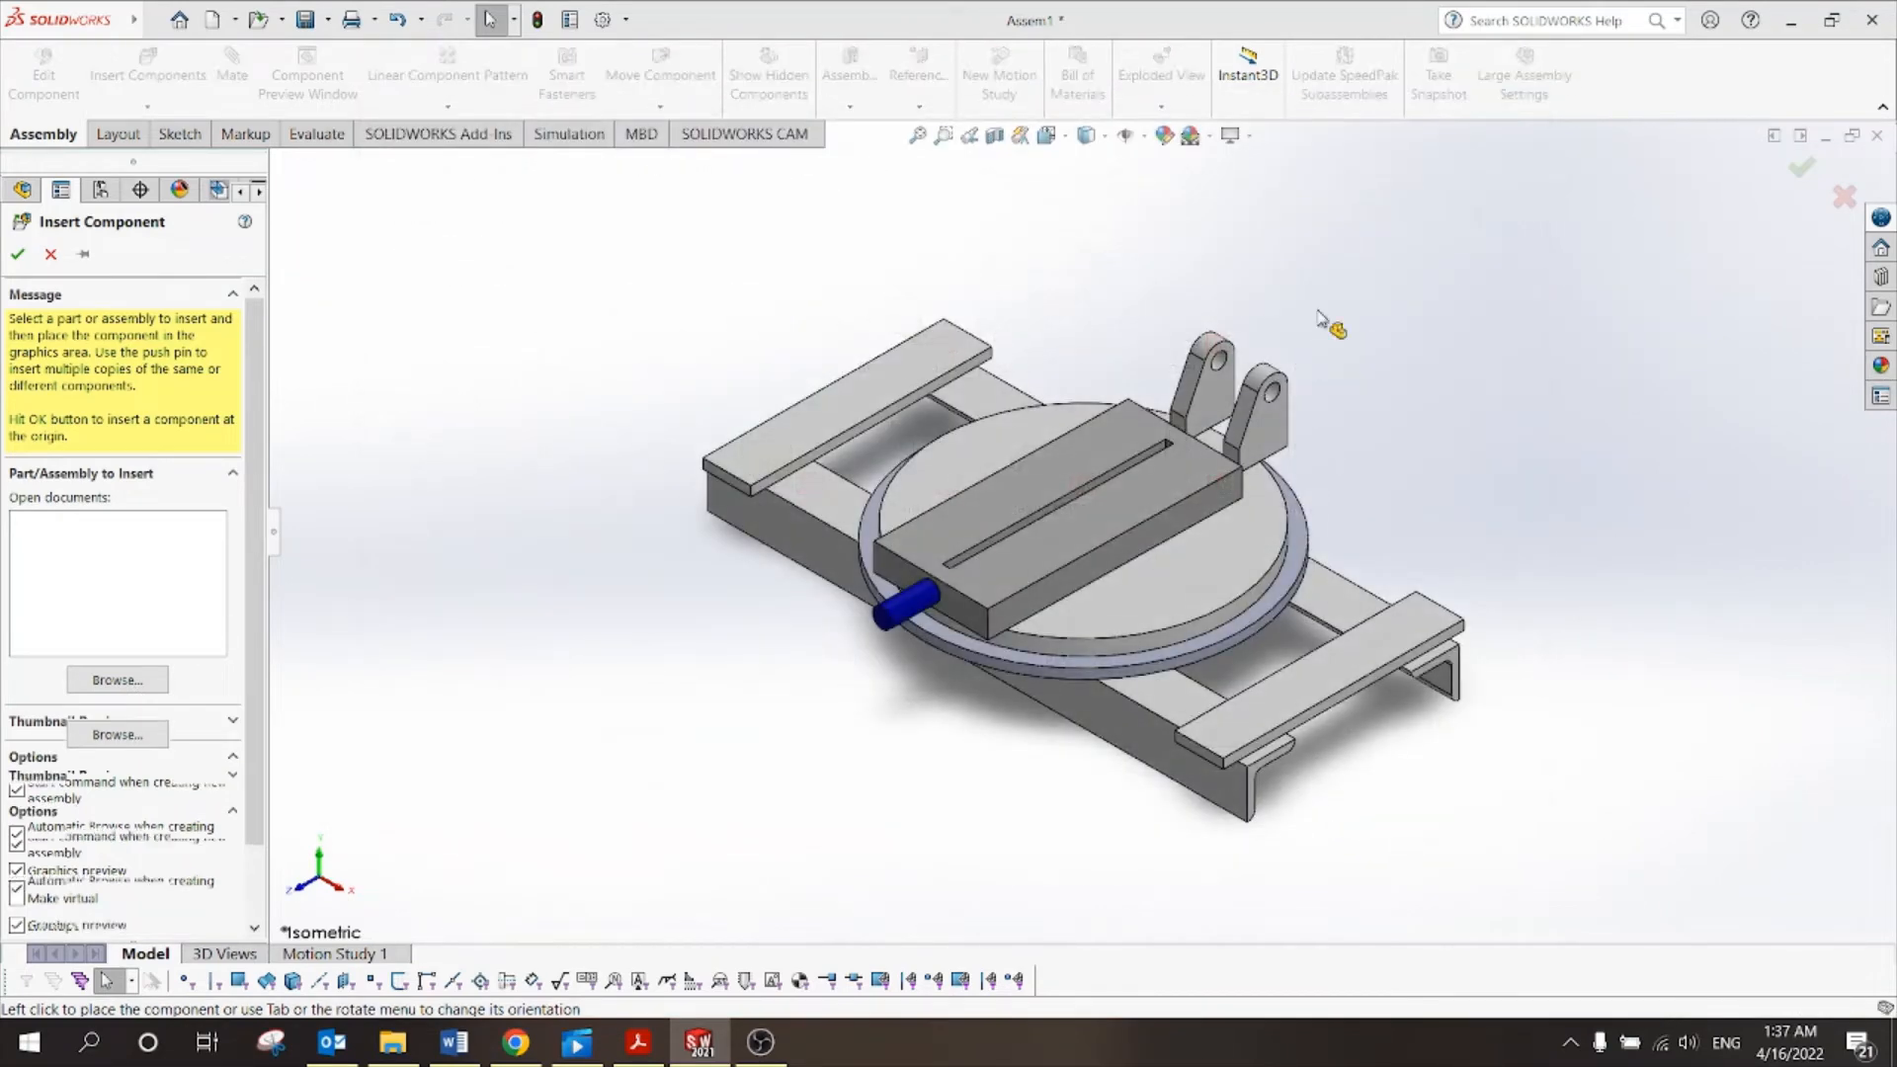
click(1283, 374)
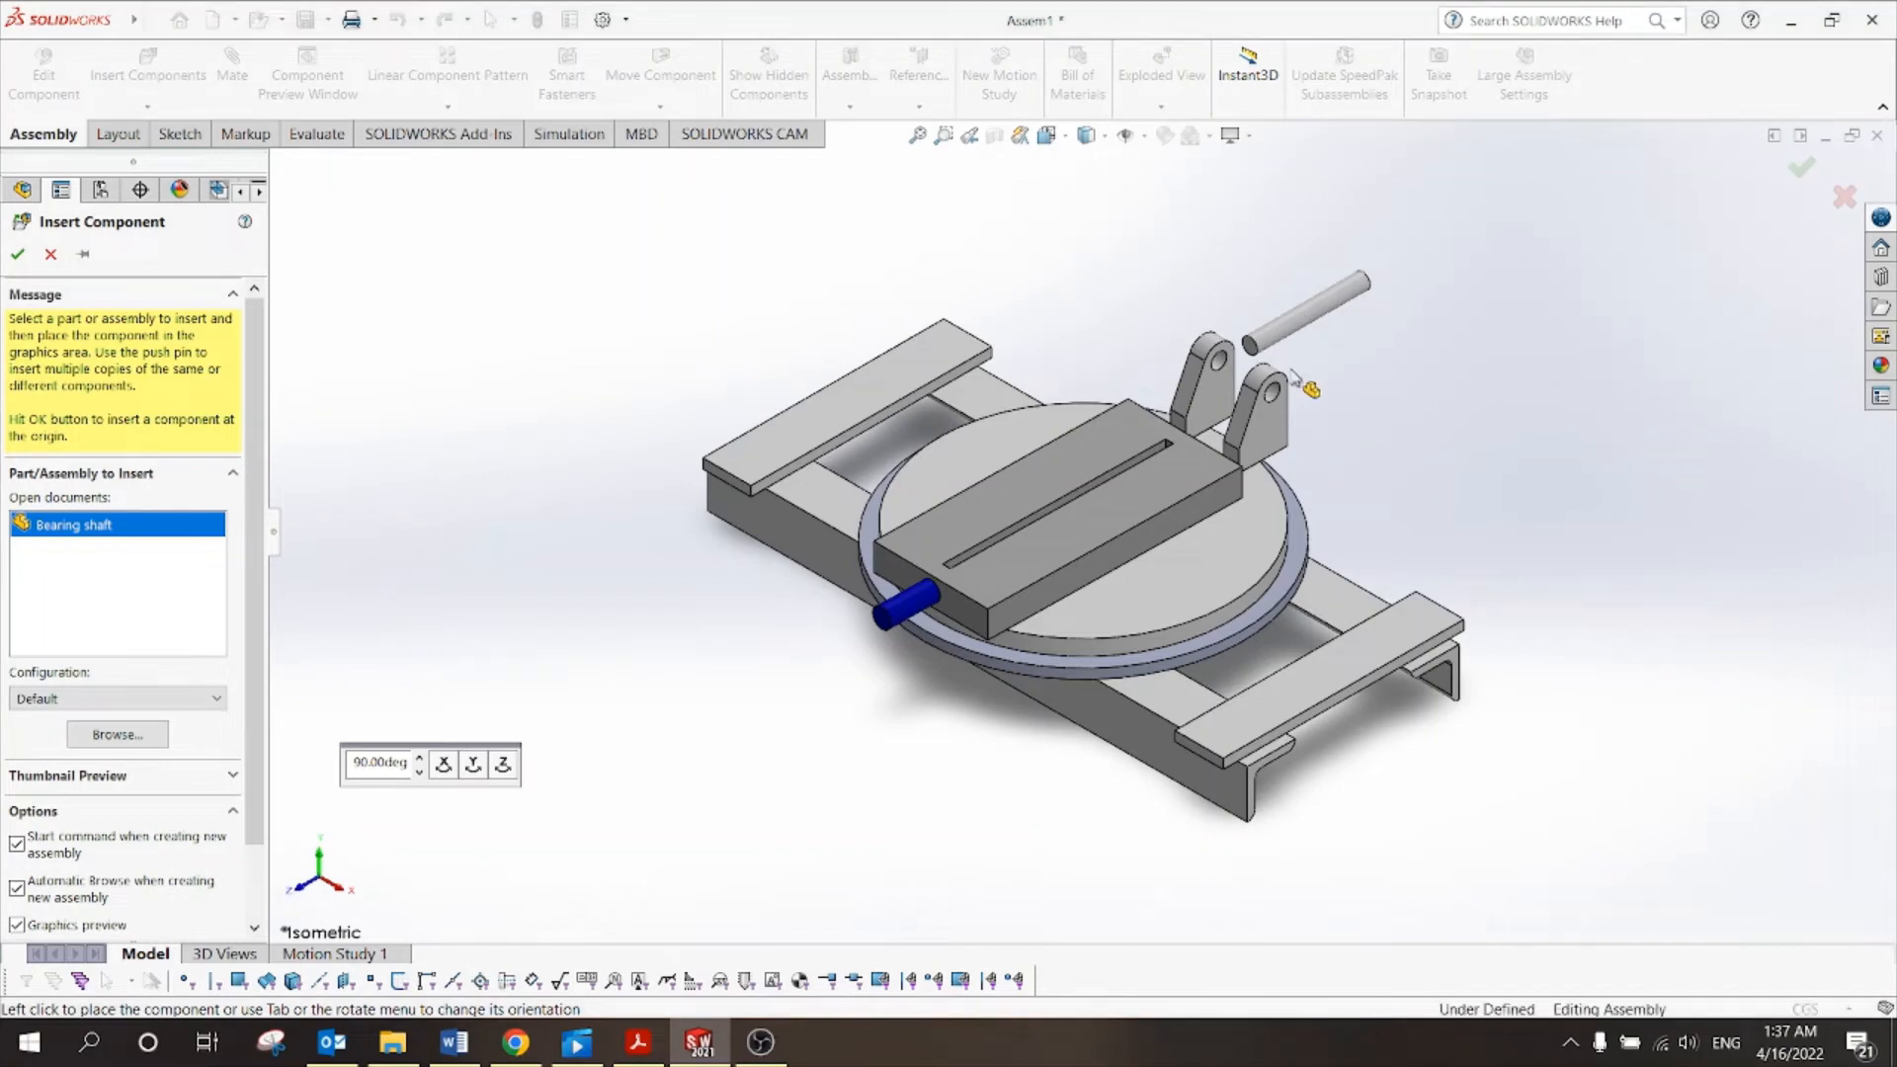
scroll(1315, 444, up, 3)
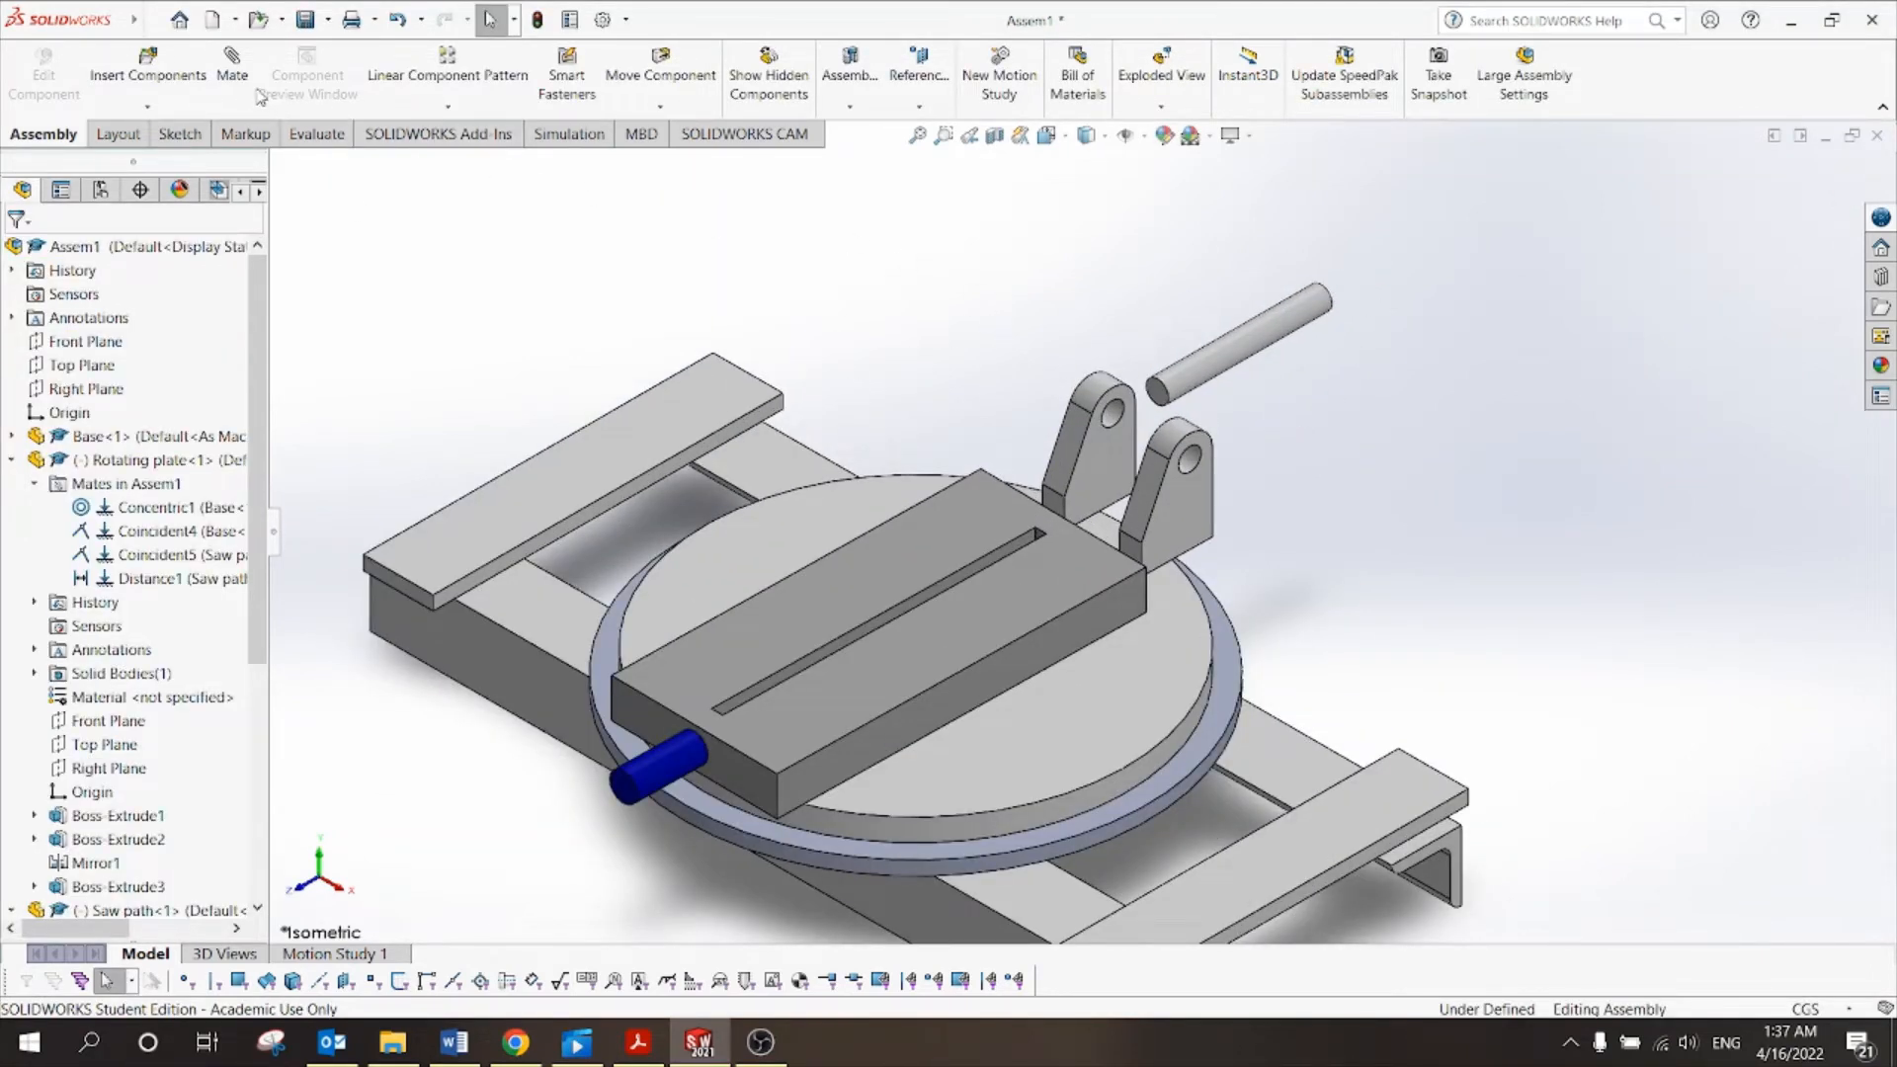
click(234, 61)
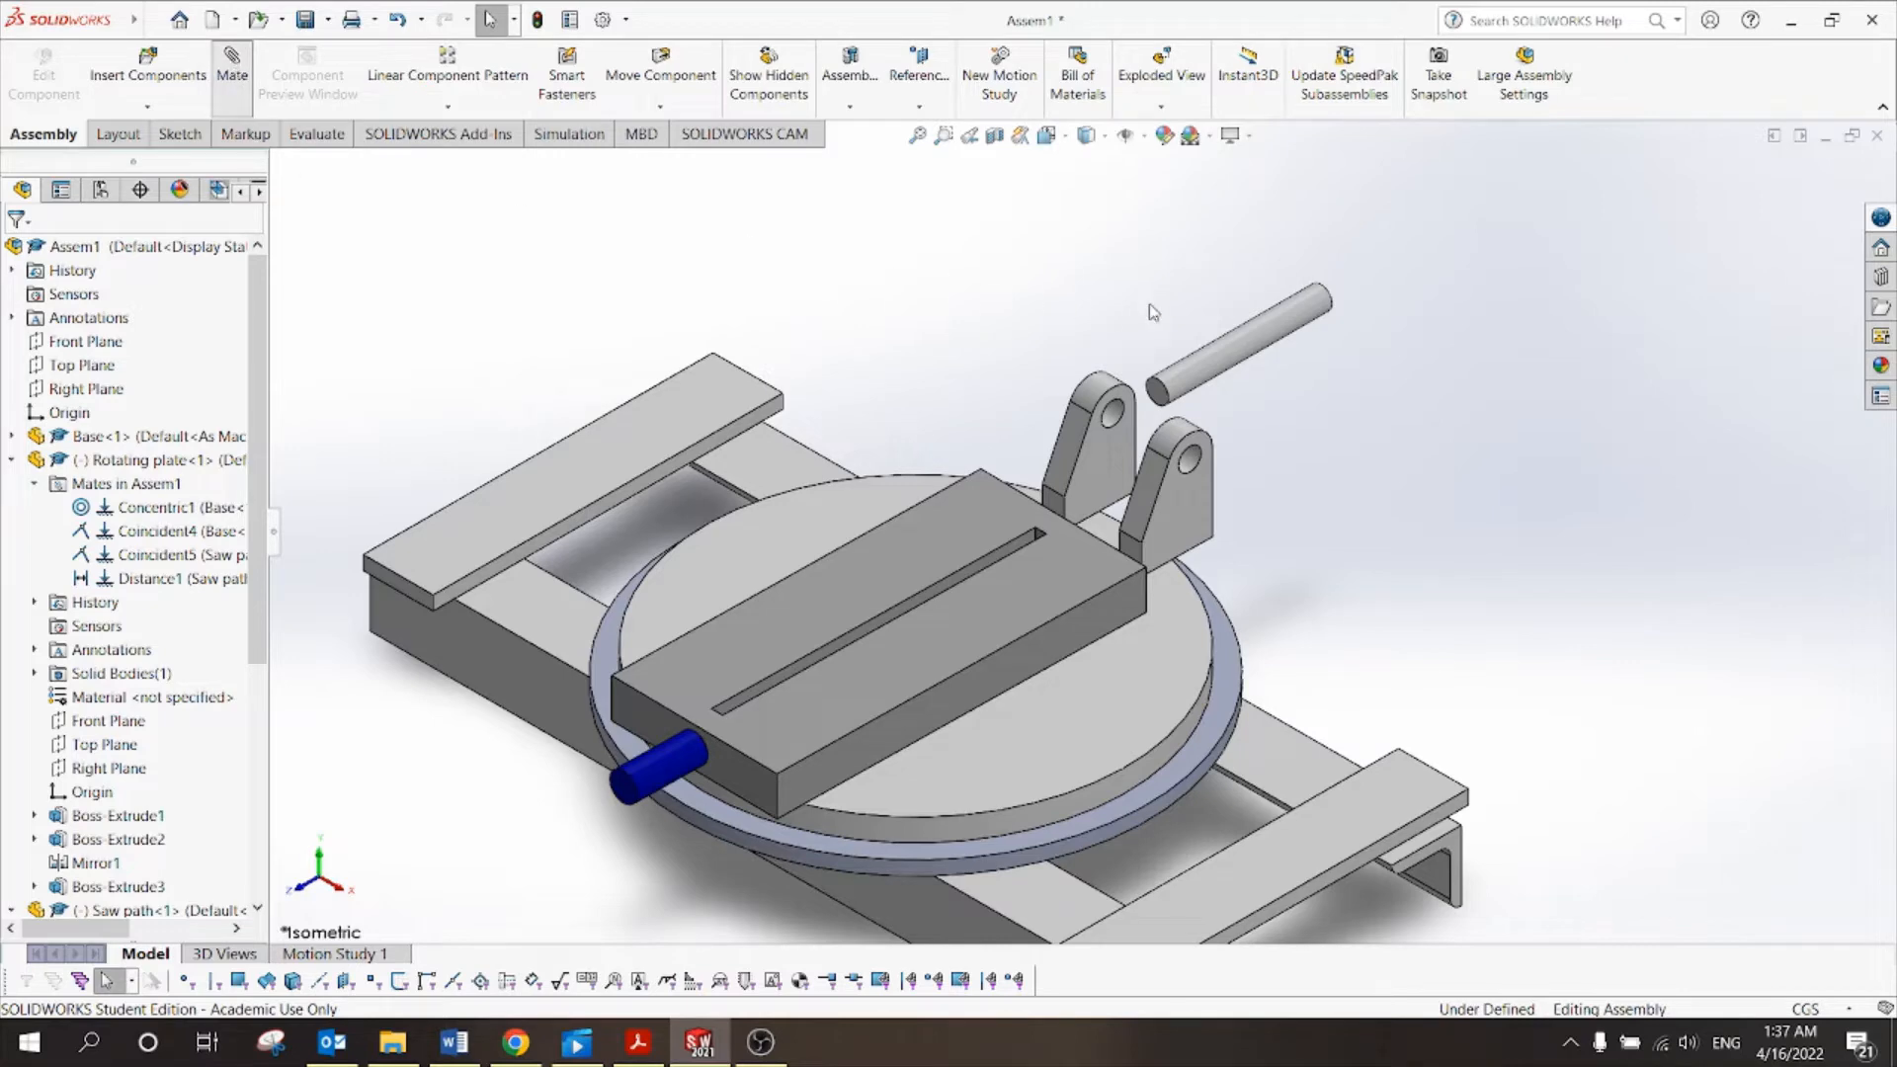
Mate the shaft's cylindrical face concentric with the bracket hole (Concentric2), then drag-test it.
click(1250, 344)
scroll(1231, 481, down, 5)
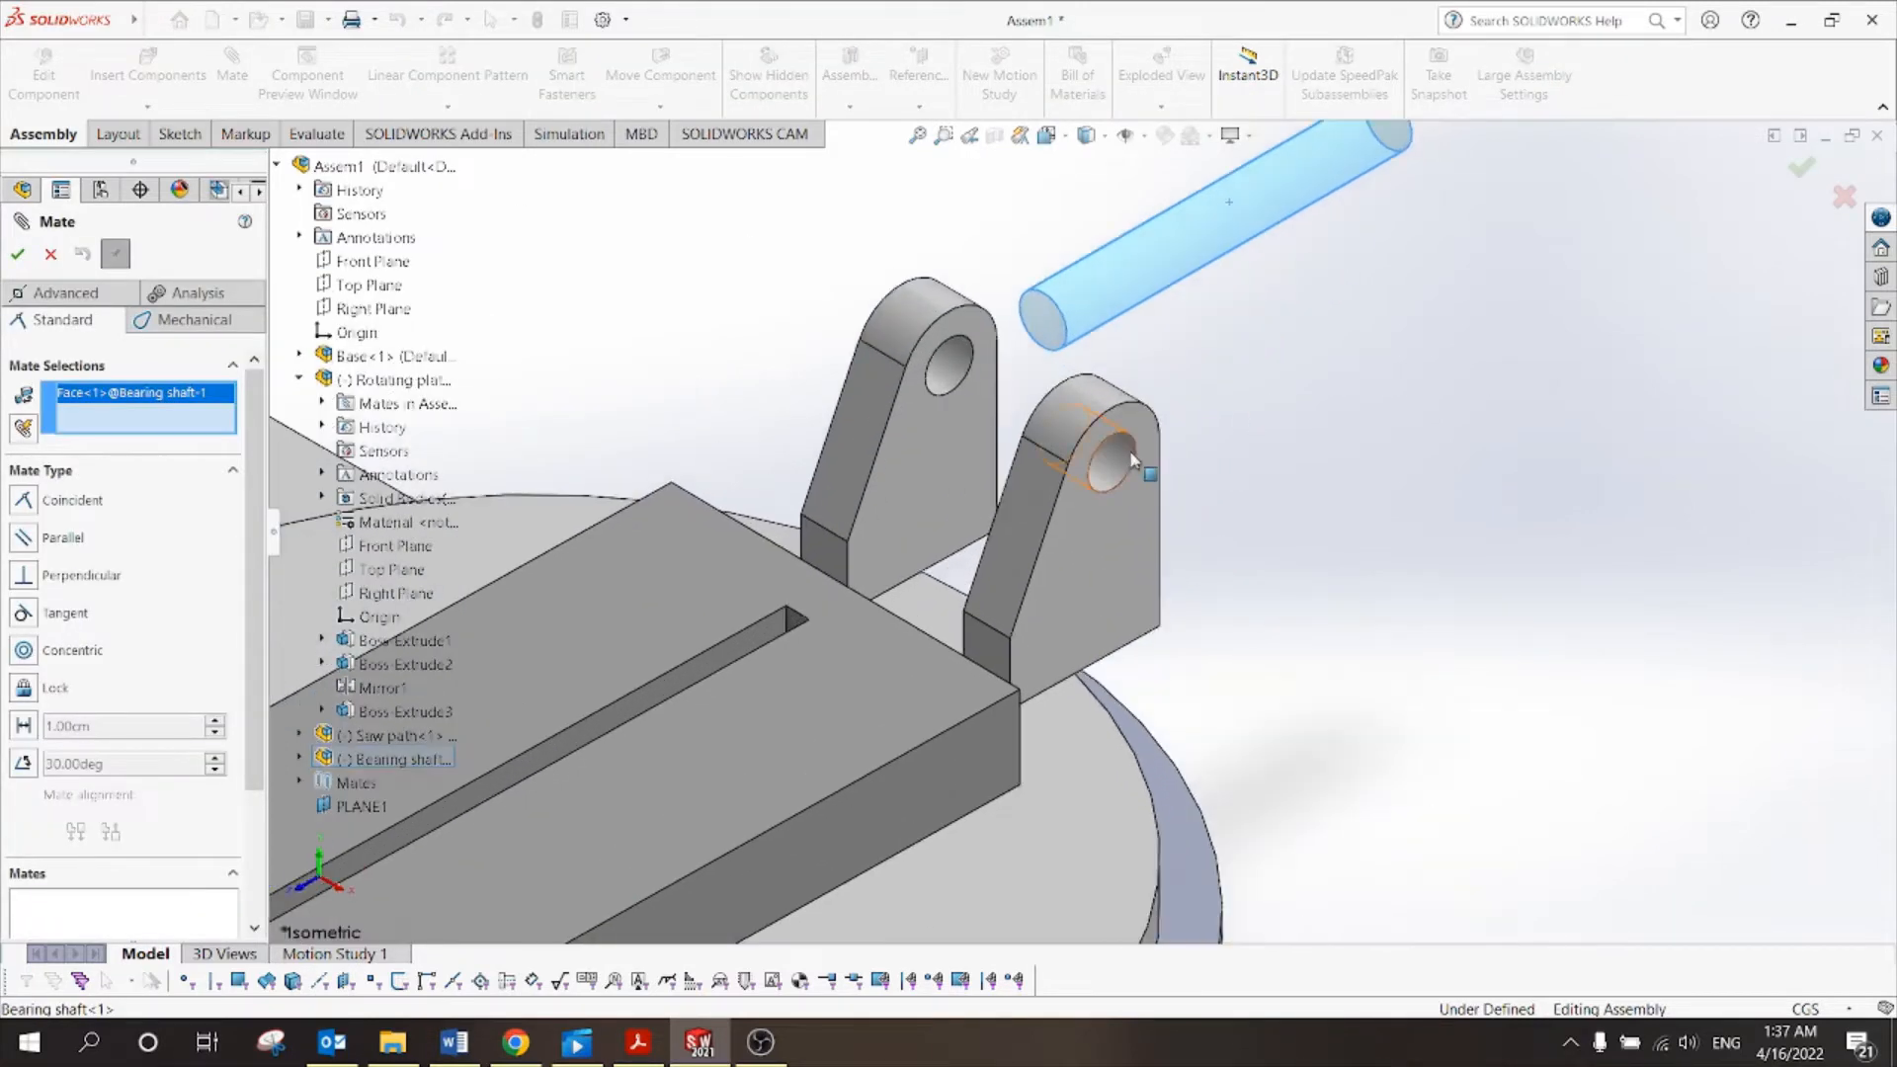
click(1127, 459)
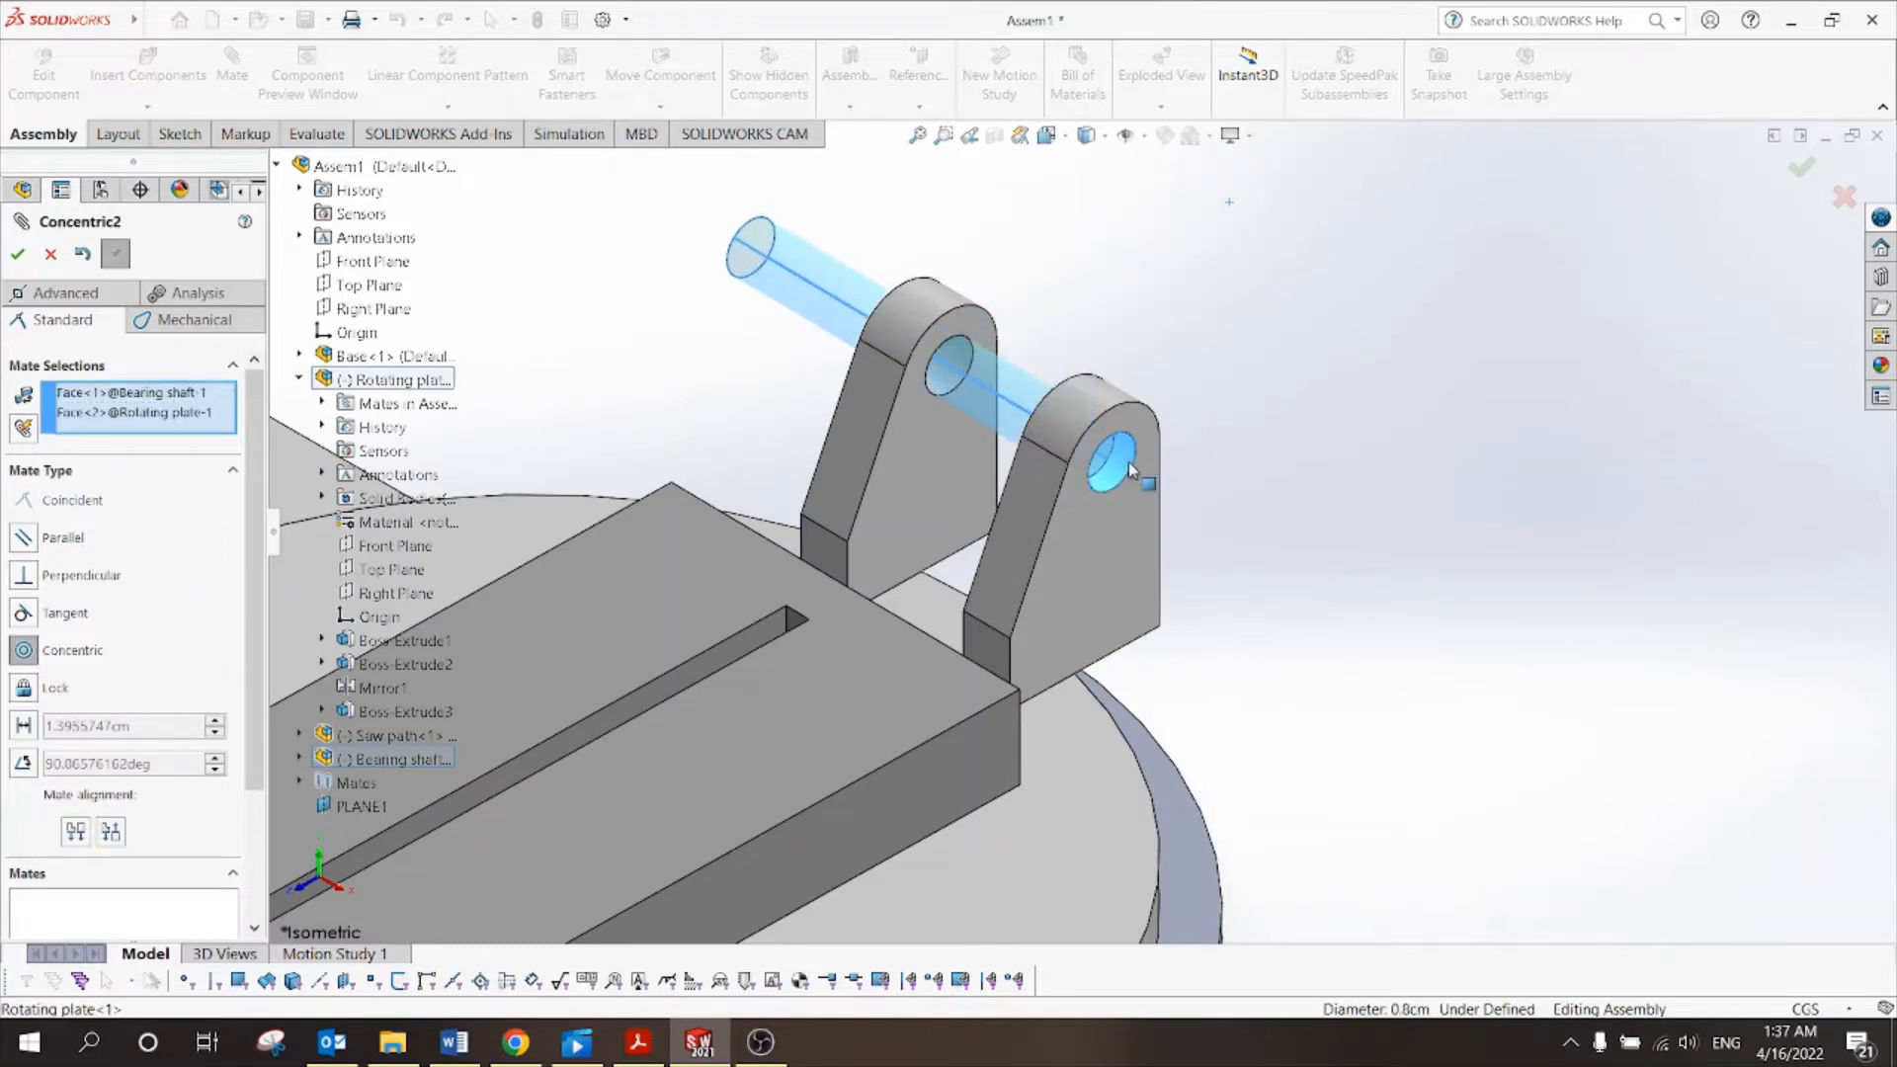
click(17, 254)
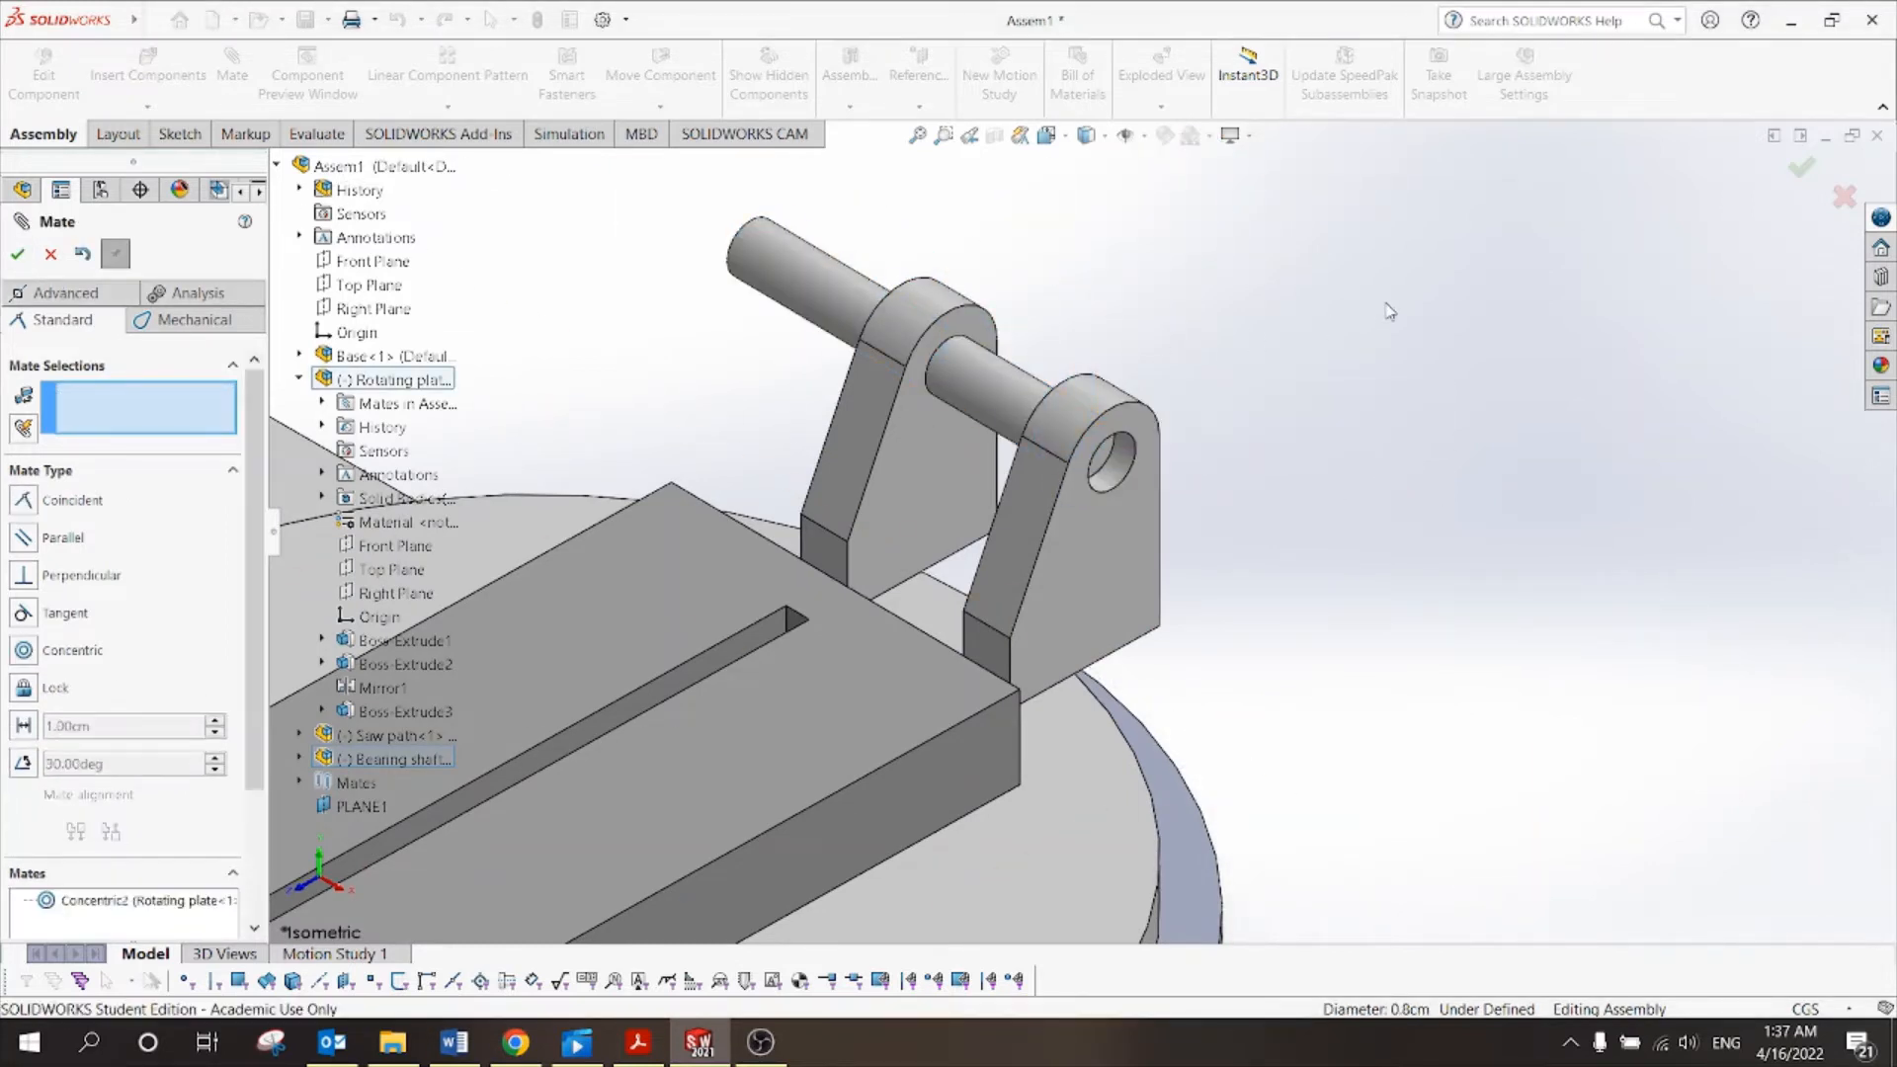
drag(980, 382, 1065, 496)
scroll(788, 445, up, 5)
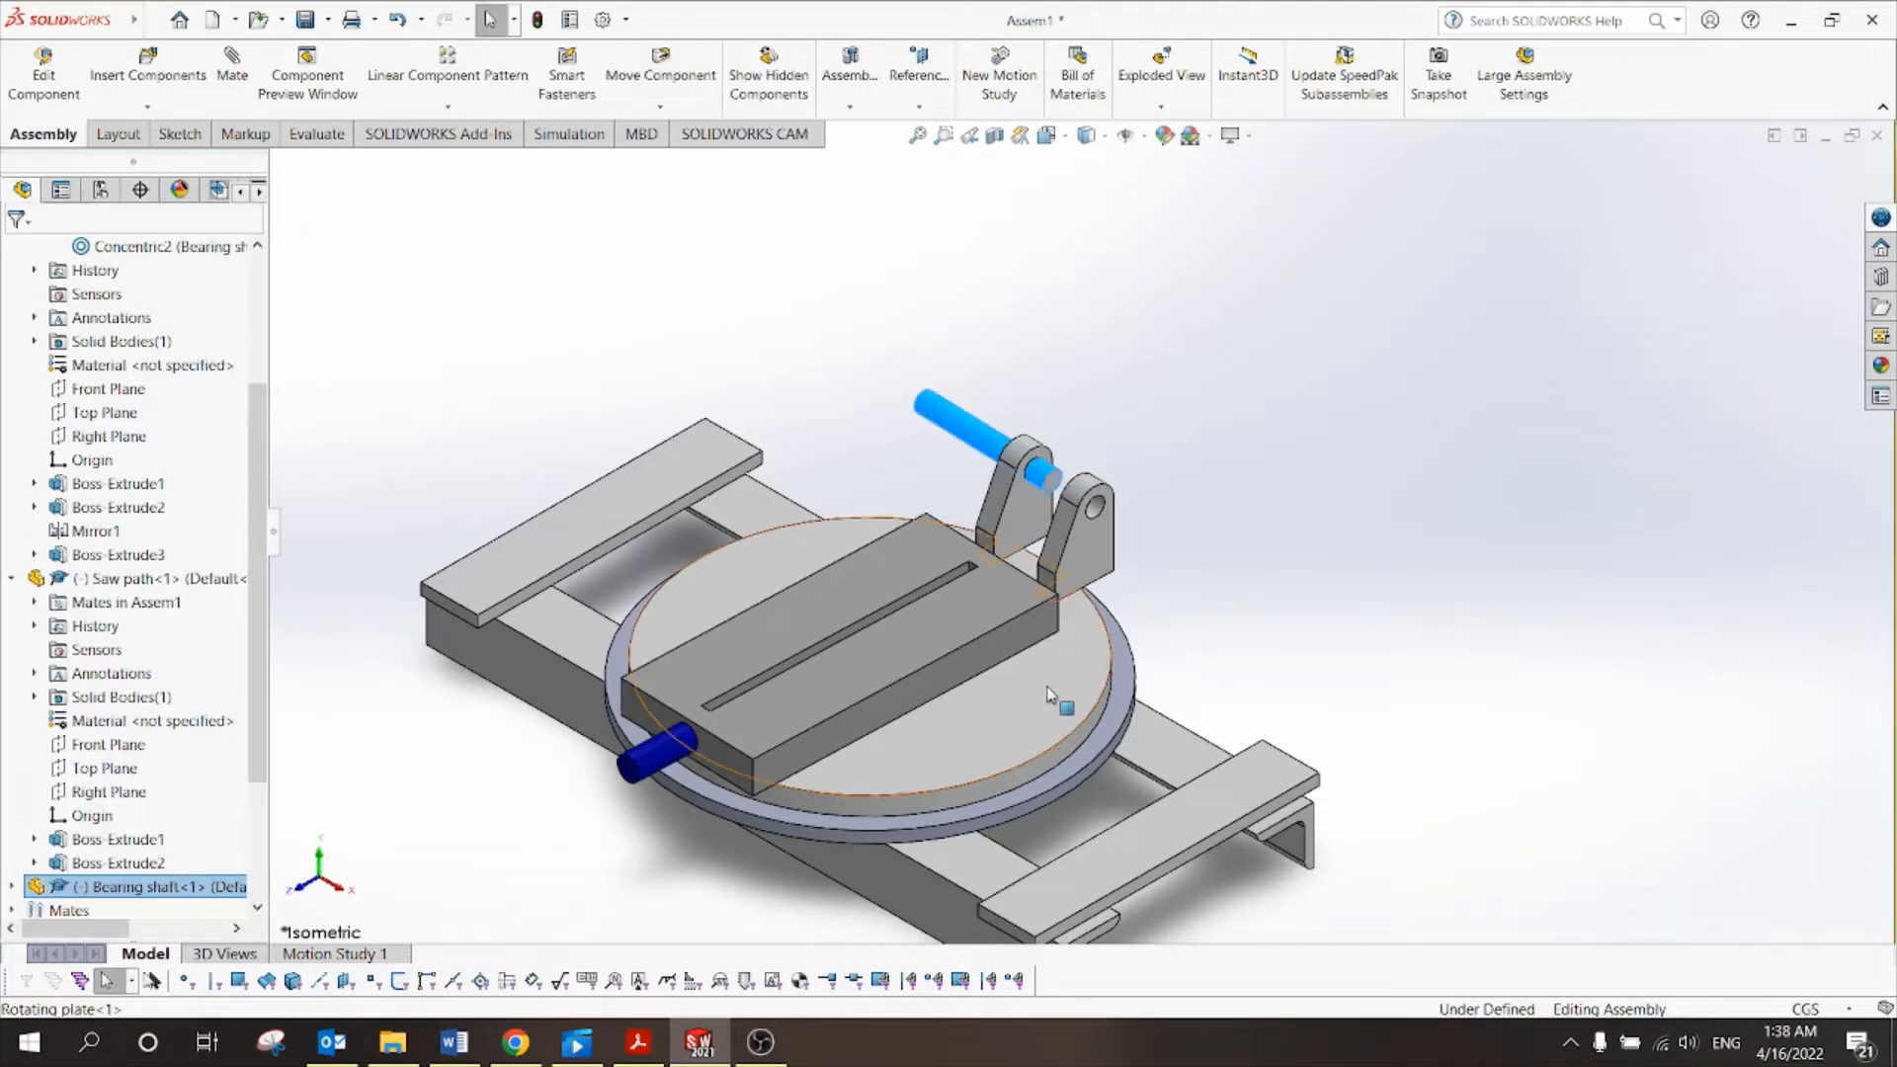
Fix the rotating plate in place.
click(1049, 693)
right_click(1055, 692)
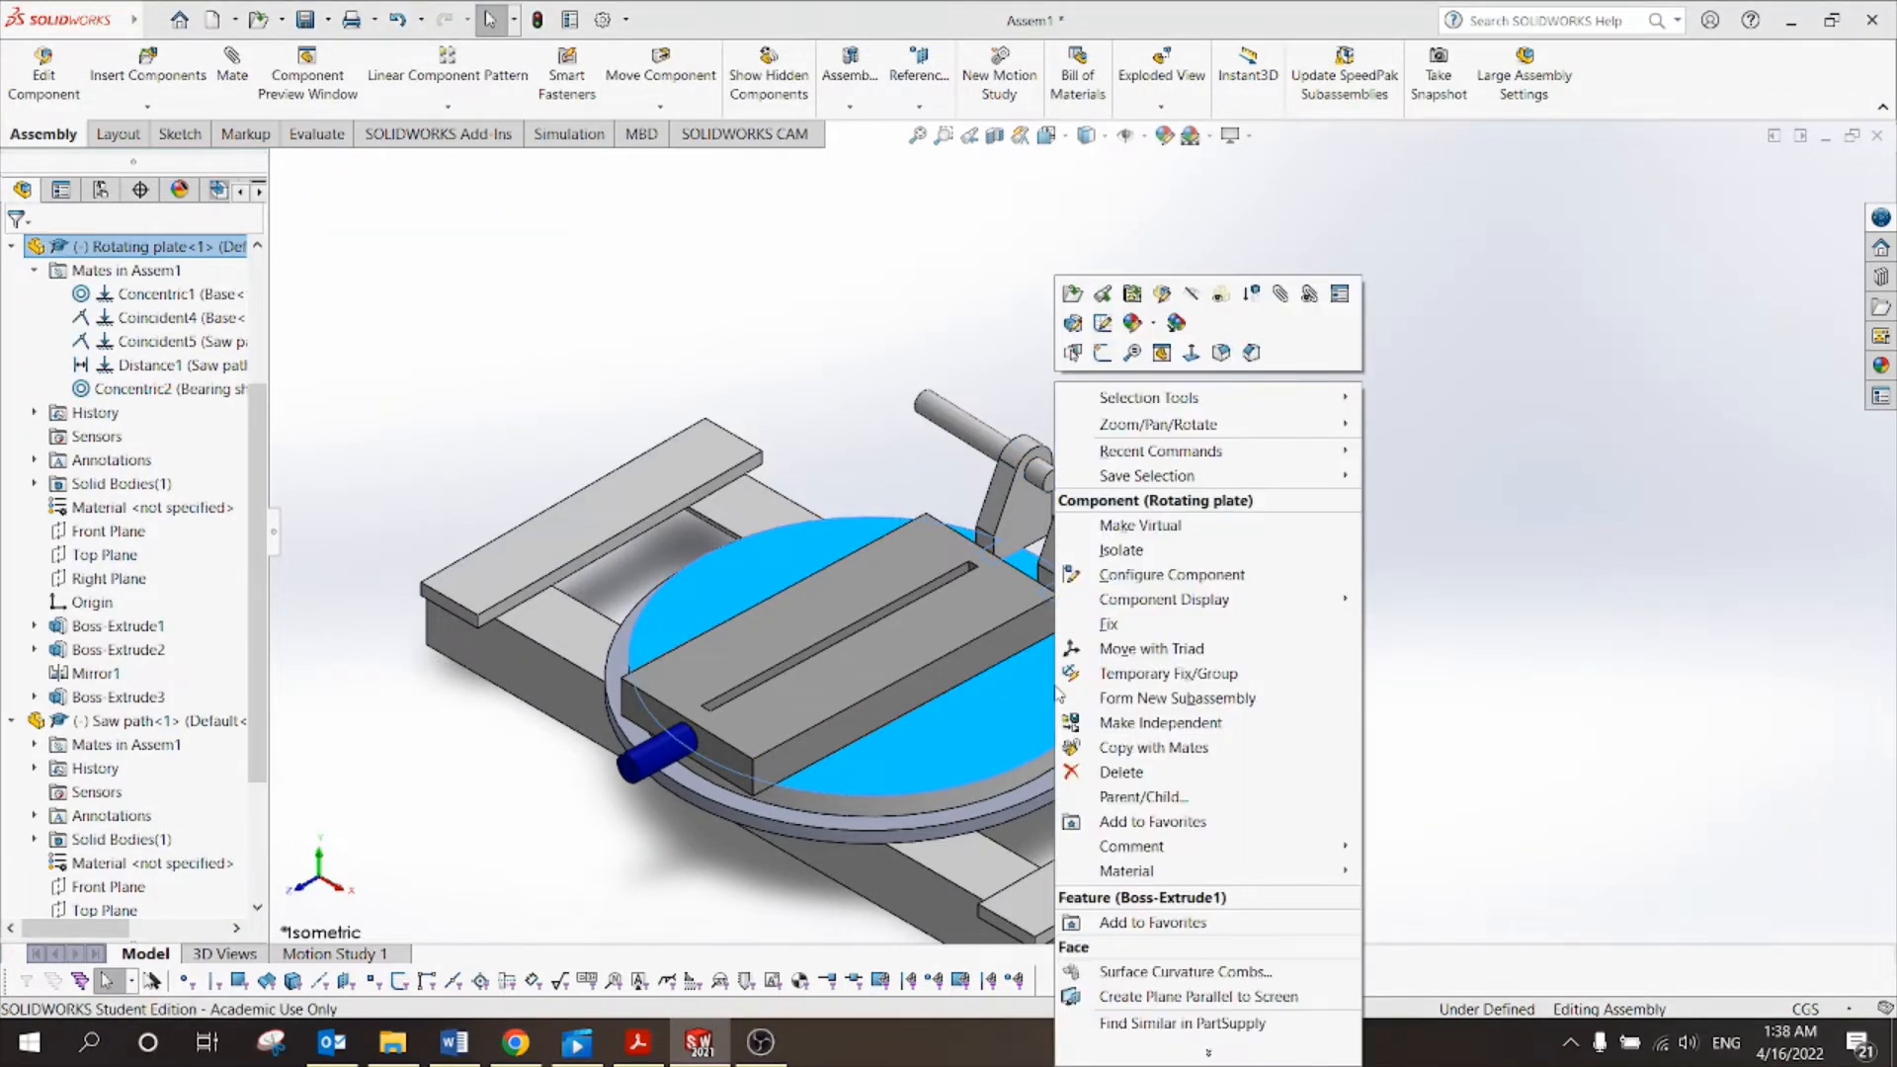
click(1083, 638)
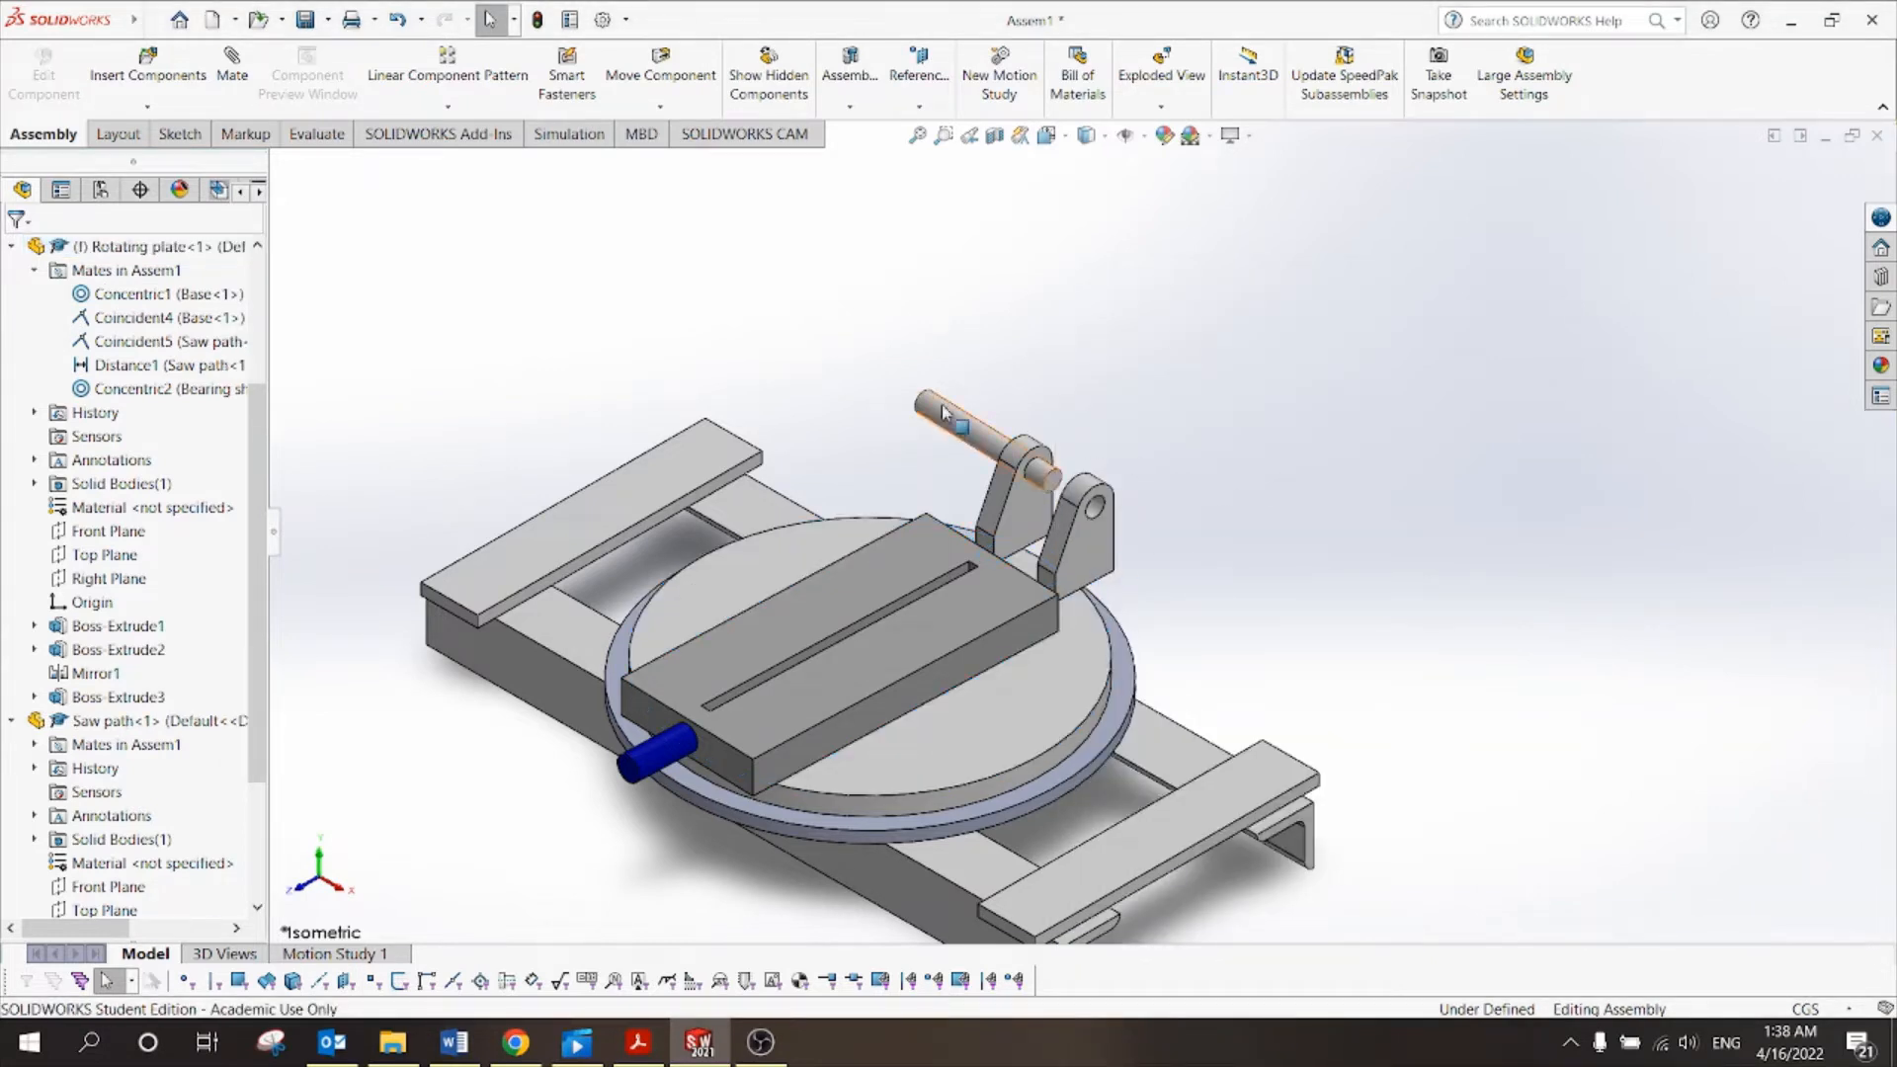
Drag the bearing shaft along its axis until it sits beyond the outer bracket.
drag(946, 442, 991, 406)
scroll(1044, 427, down, 4)
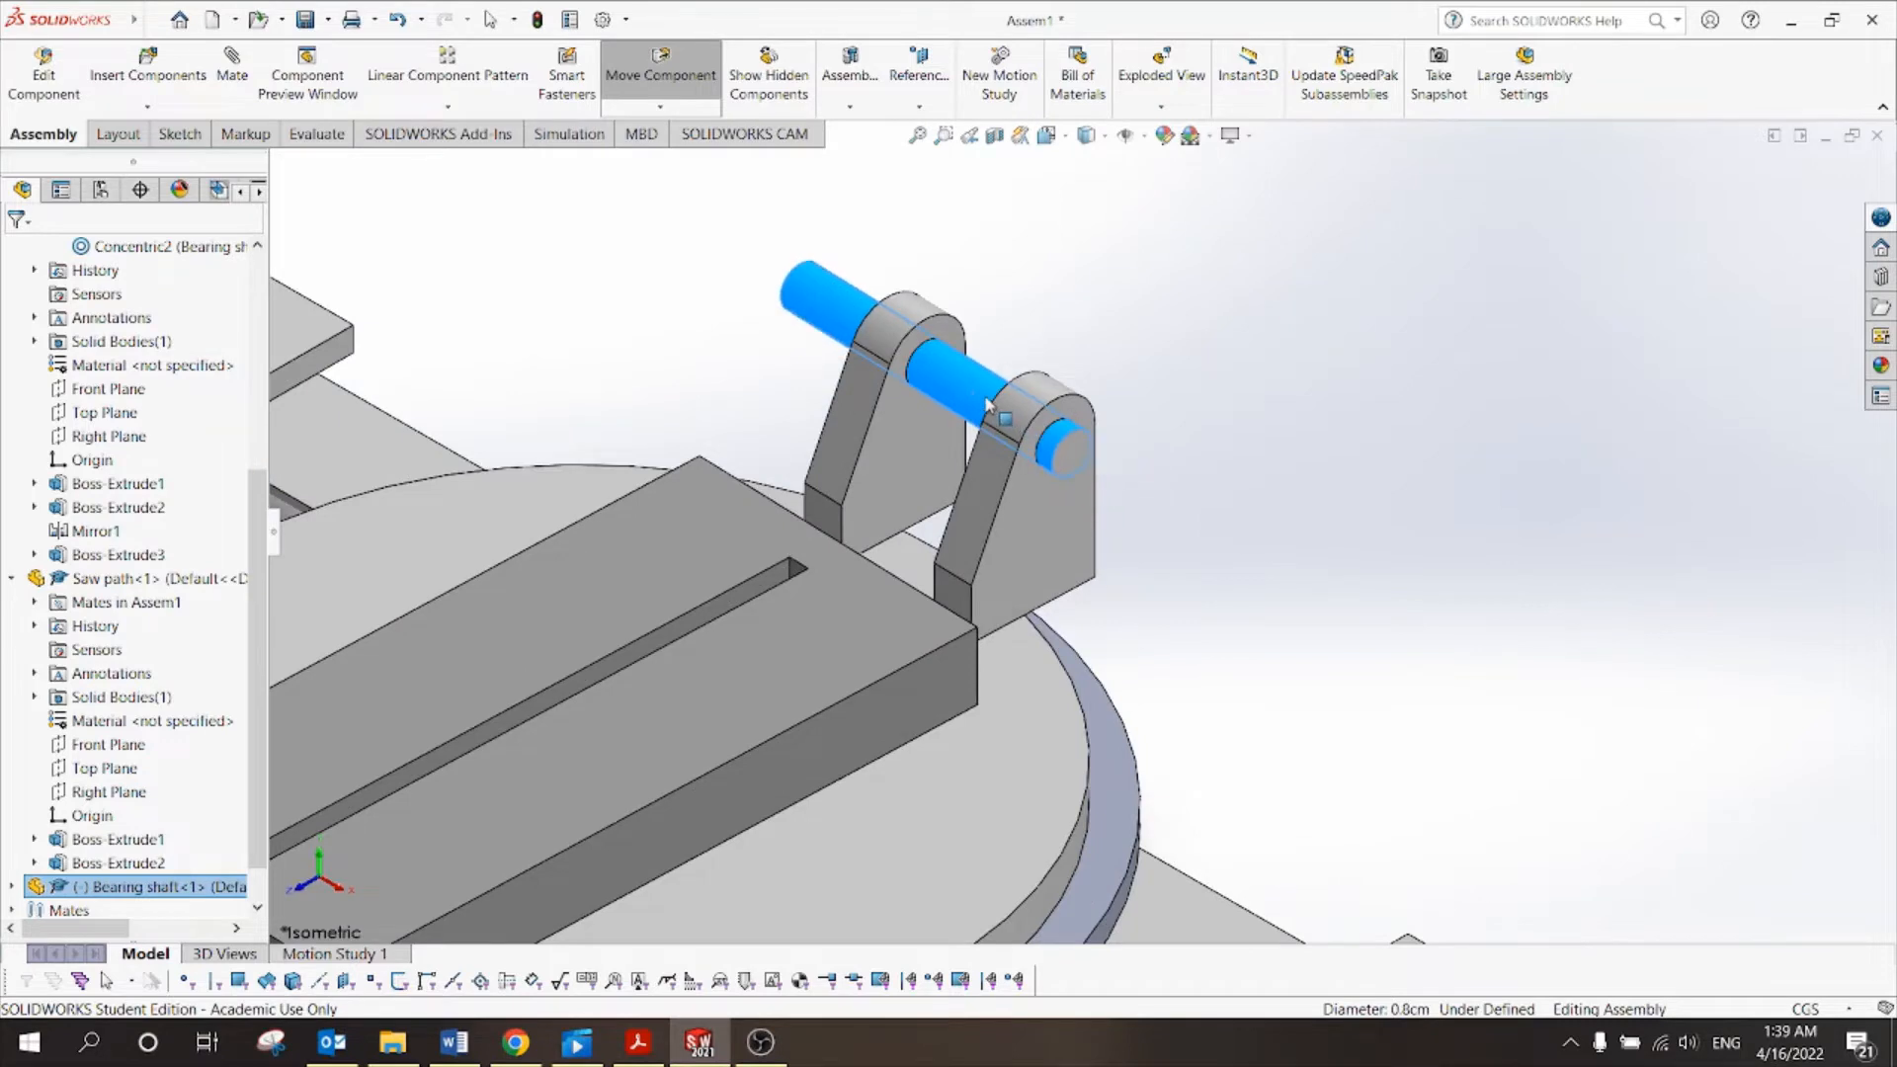
scroll(1257, 374, up, 1)
middle_drag(1183, 429, 1215, 442)
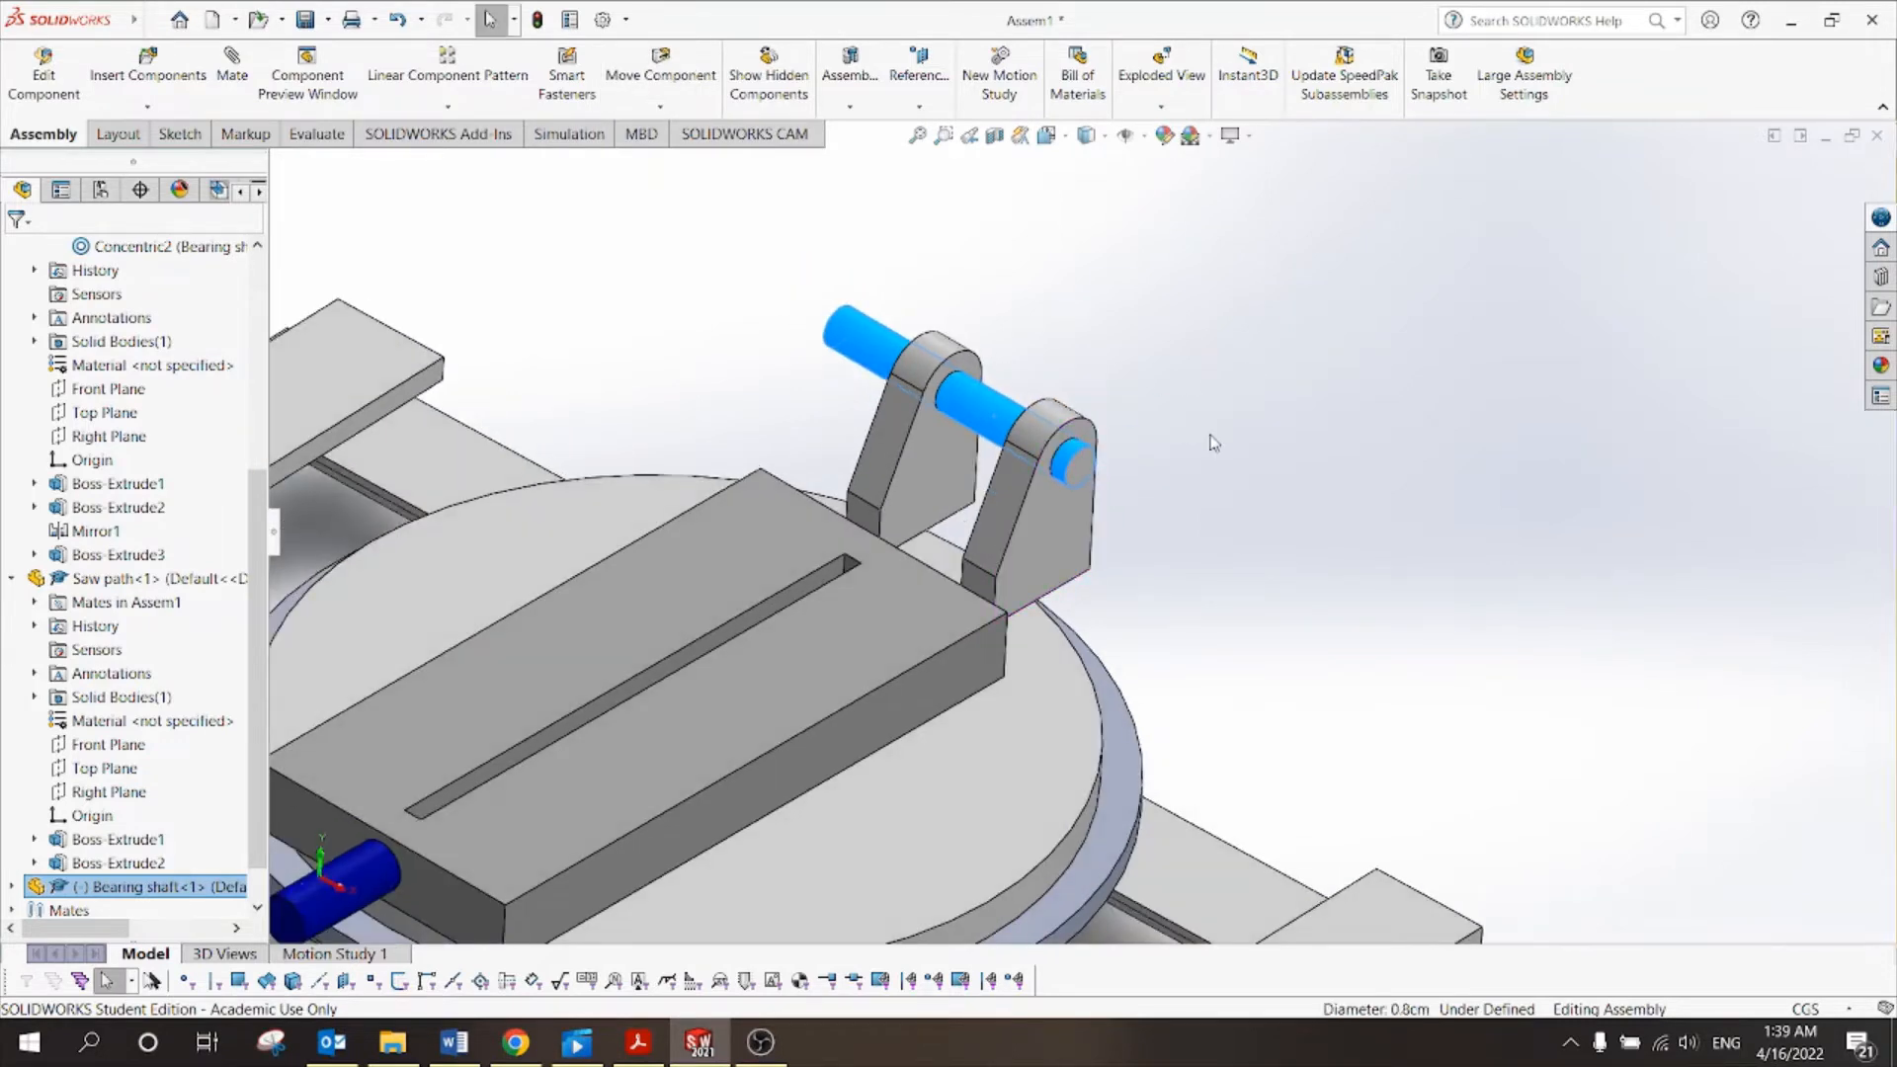
click(1215, 443)
drag(976, 412, 1250, 525)
click(1288, 494)
click(1016, 431)
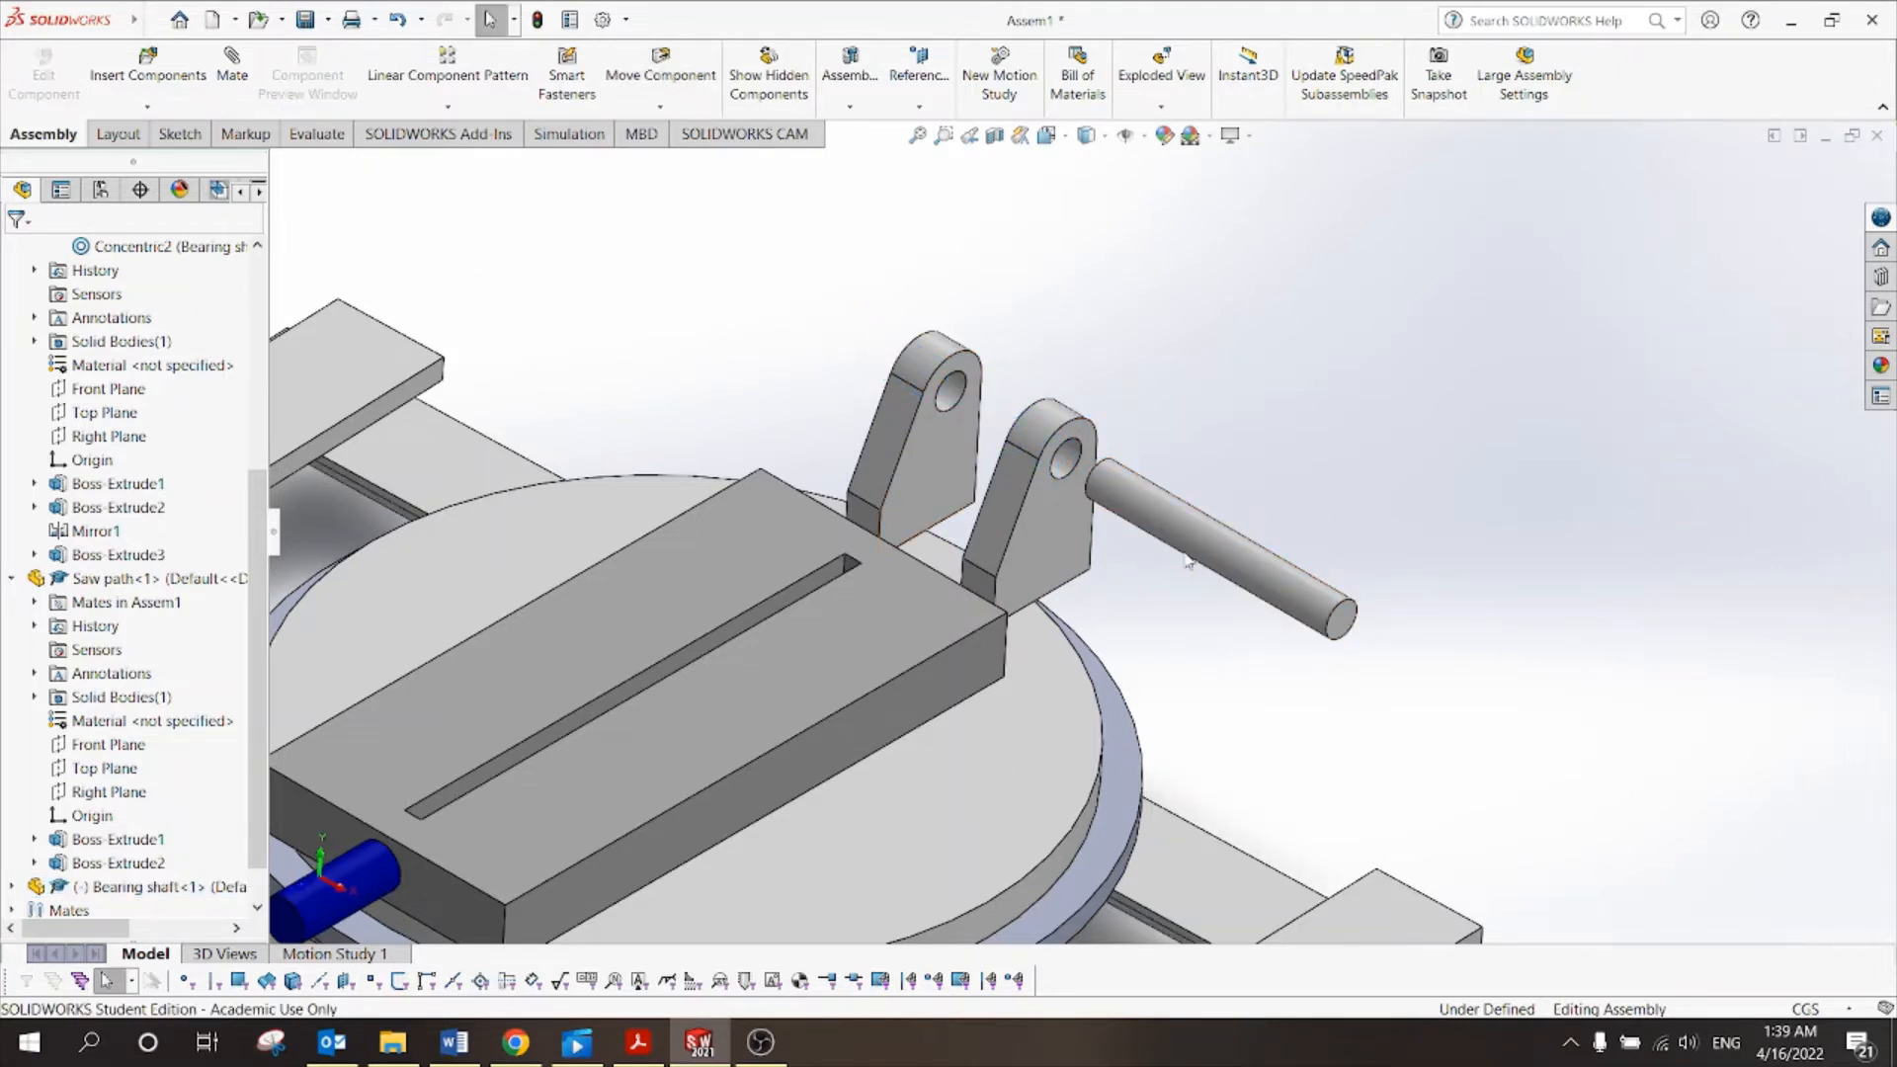
scroll(1268, 514, up, 2)
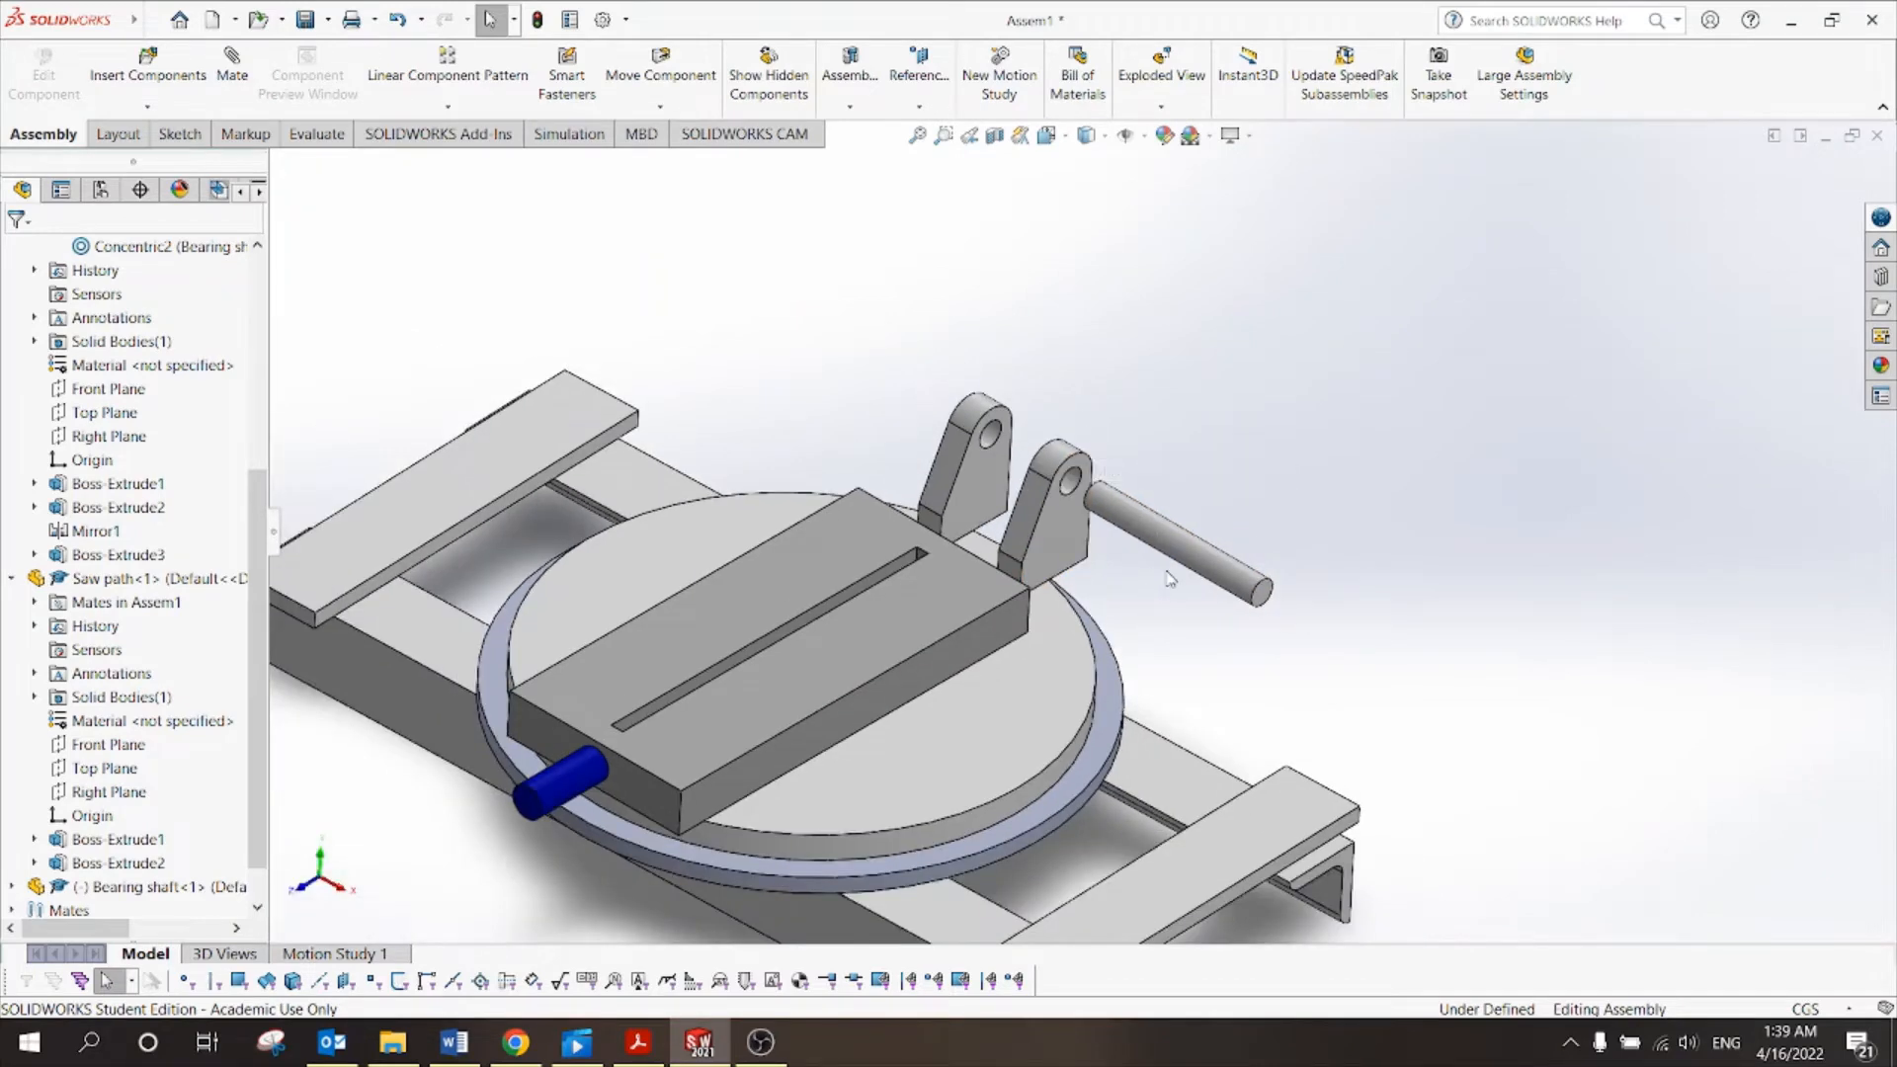
middle_drag(1142, 420, 1176, 430)
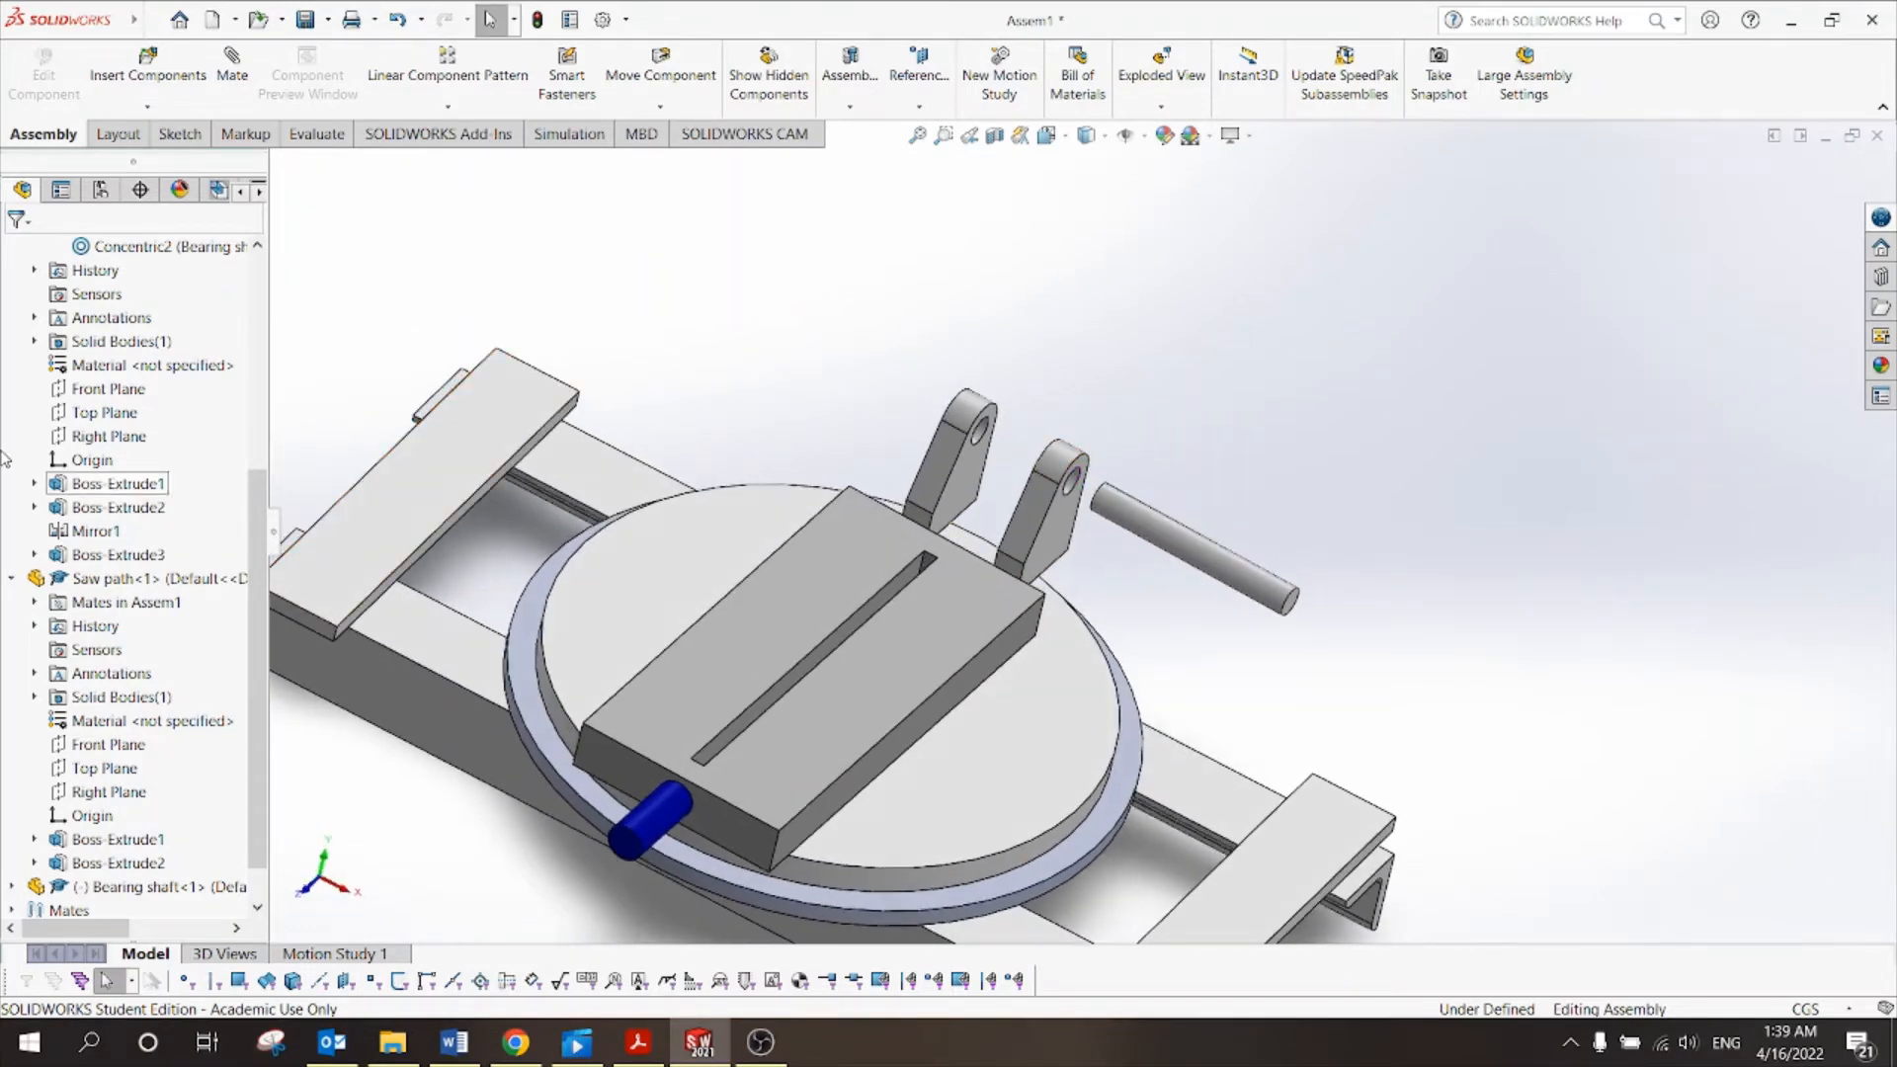
scroll(253, 497, up, 5)
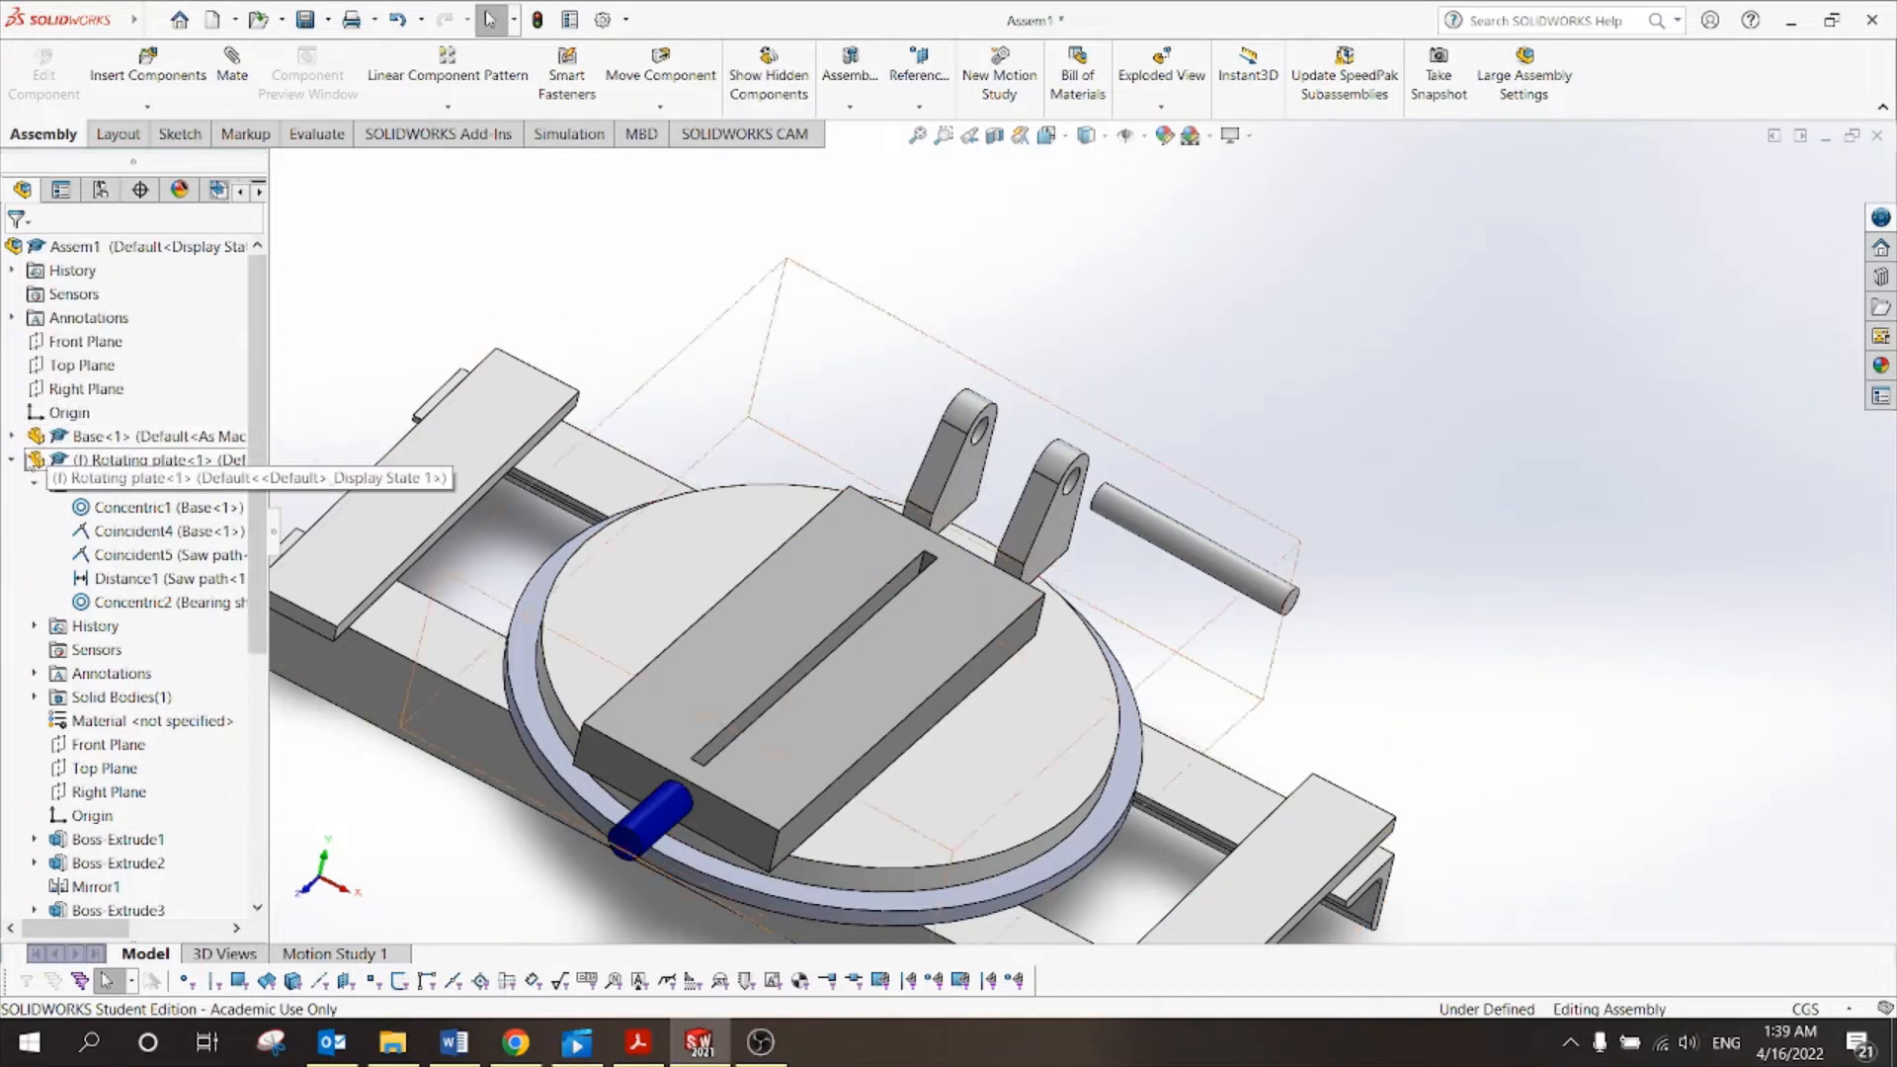
Collapse the Rotating plate and Saw path branches and check where PLANE1 lies.
click(12, 459)
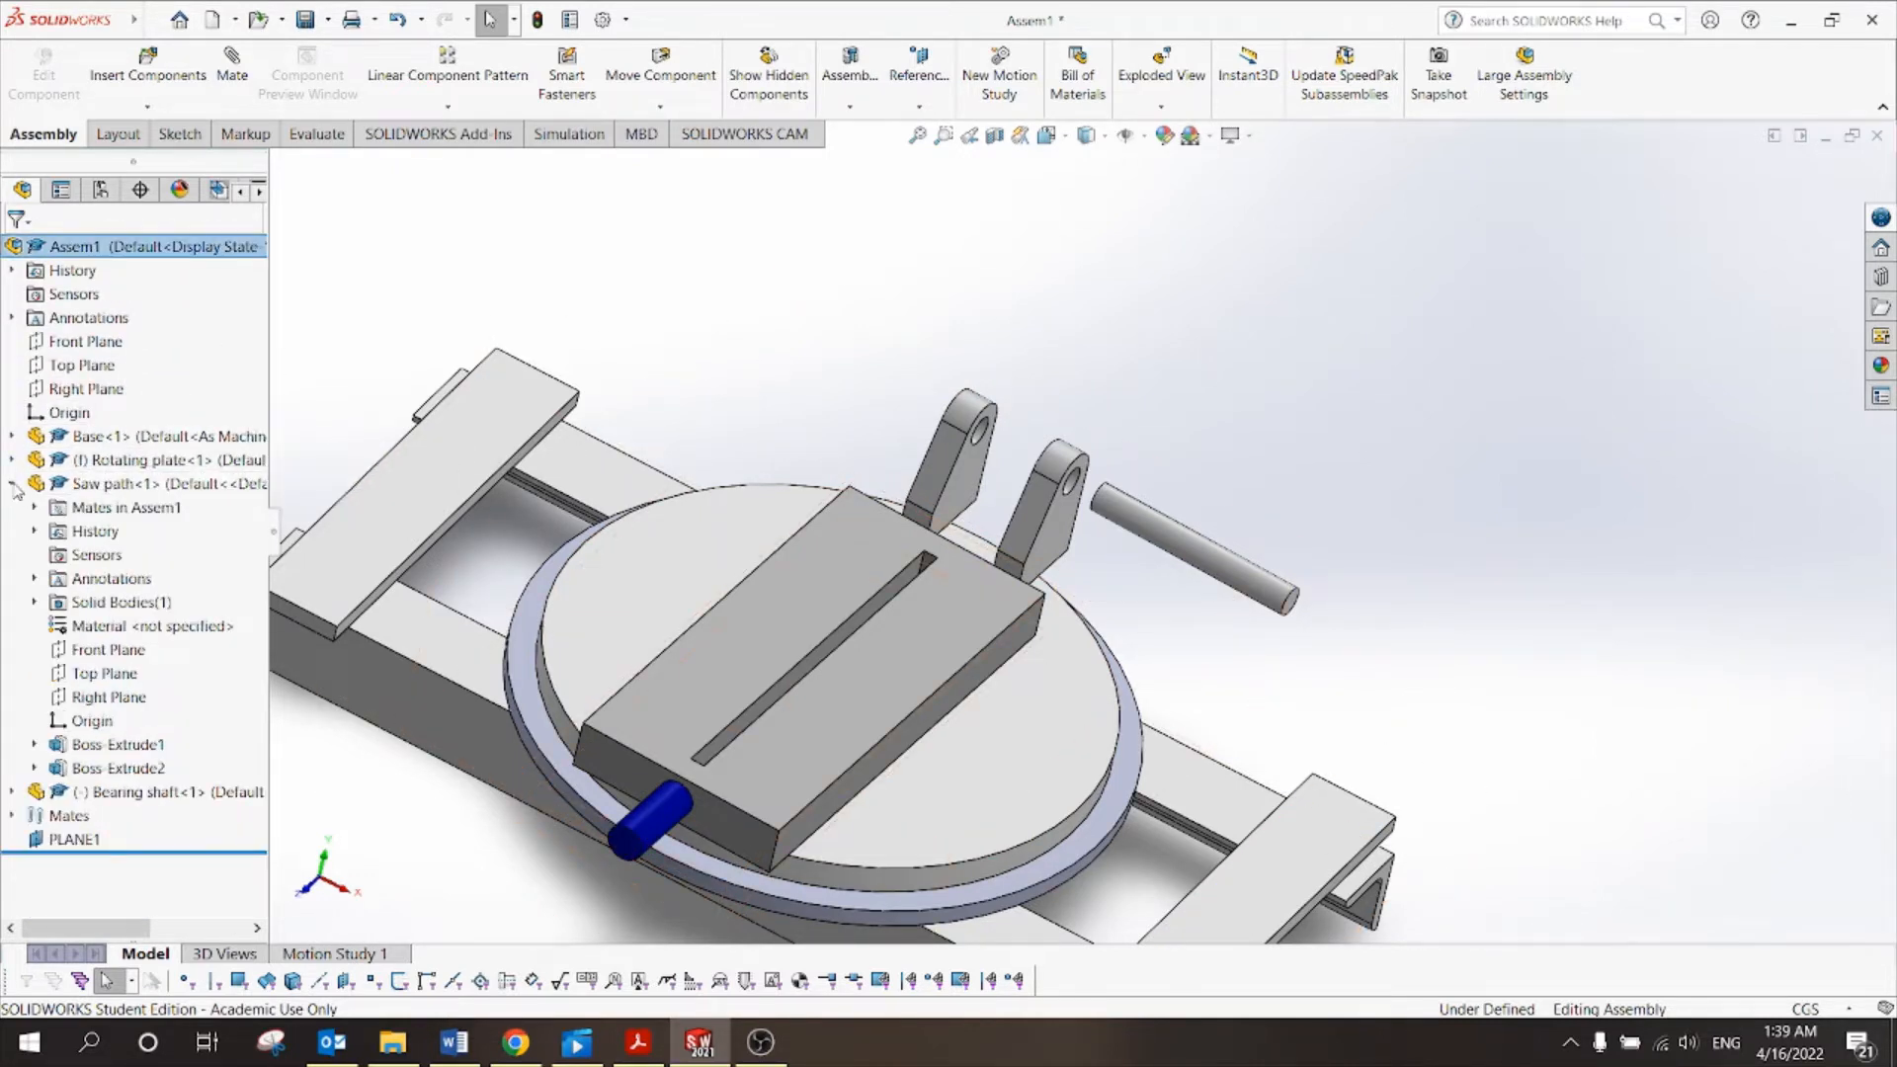
click(11, 483)
click(58, 556)
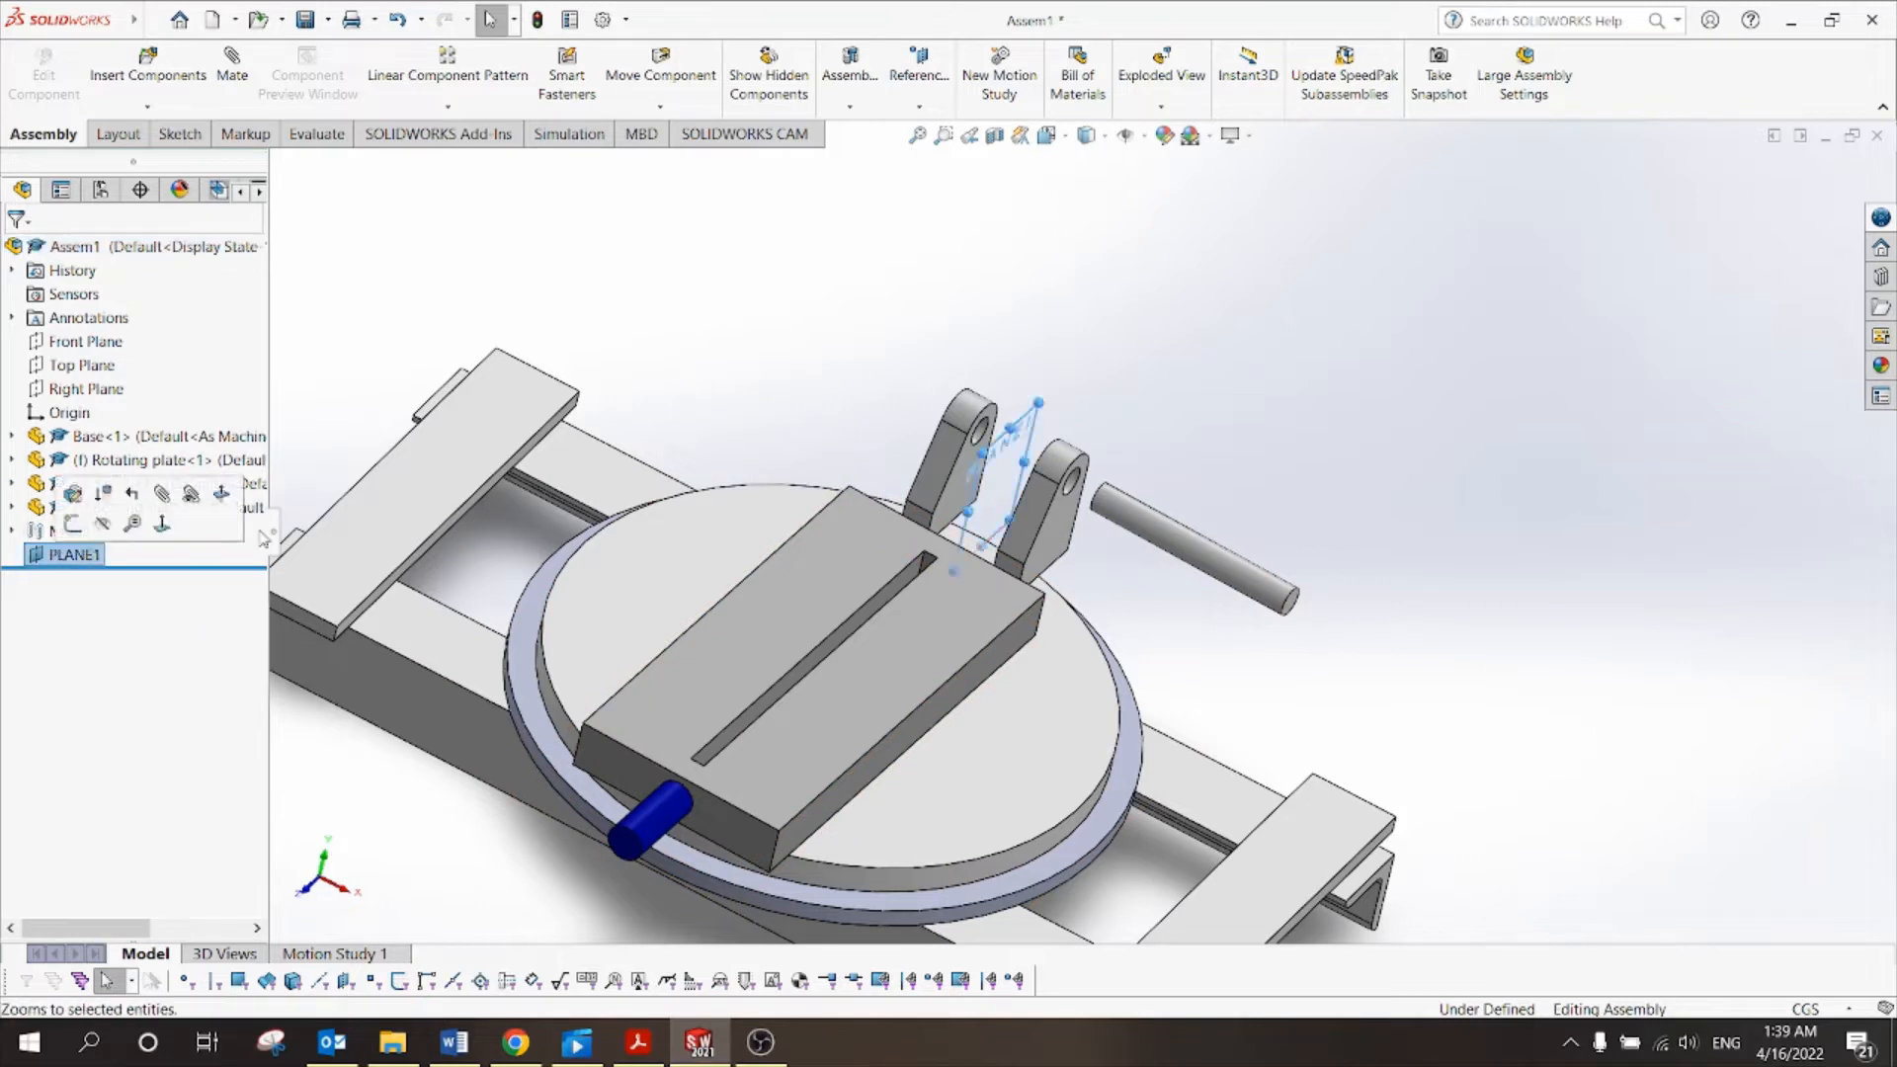
click(1314, 434)
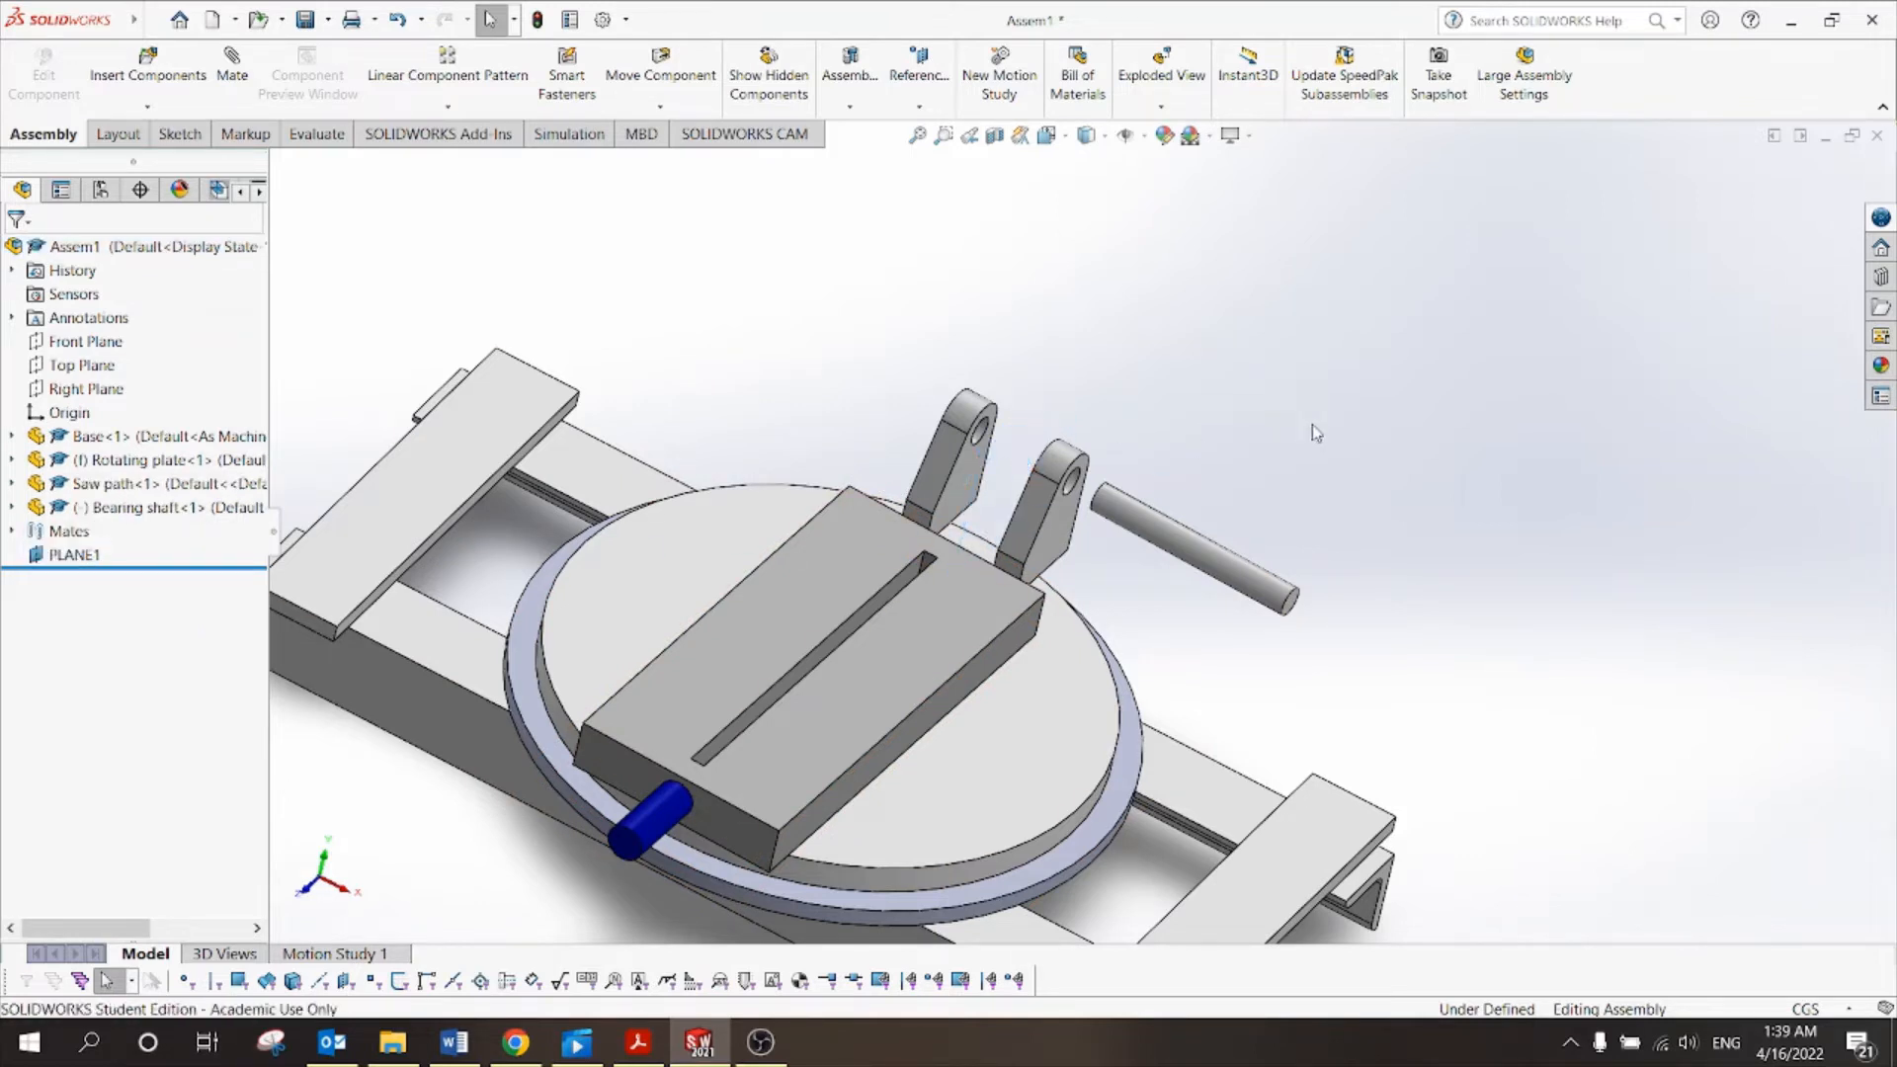
click(1195, 549)
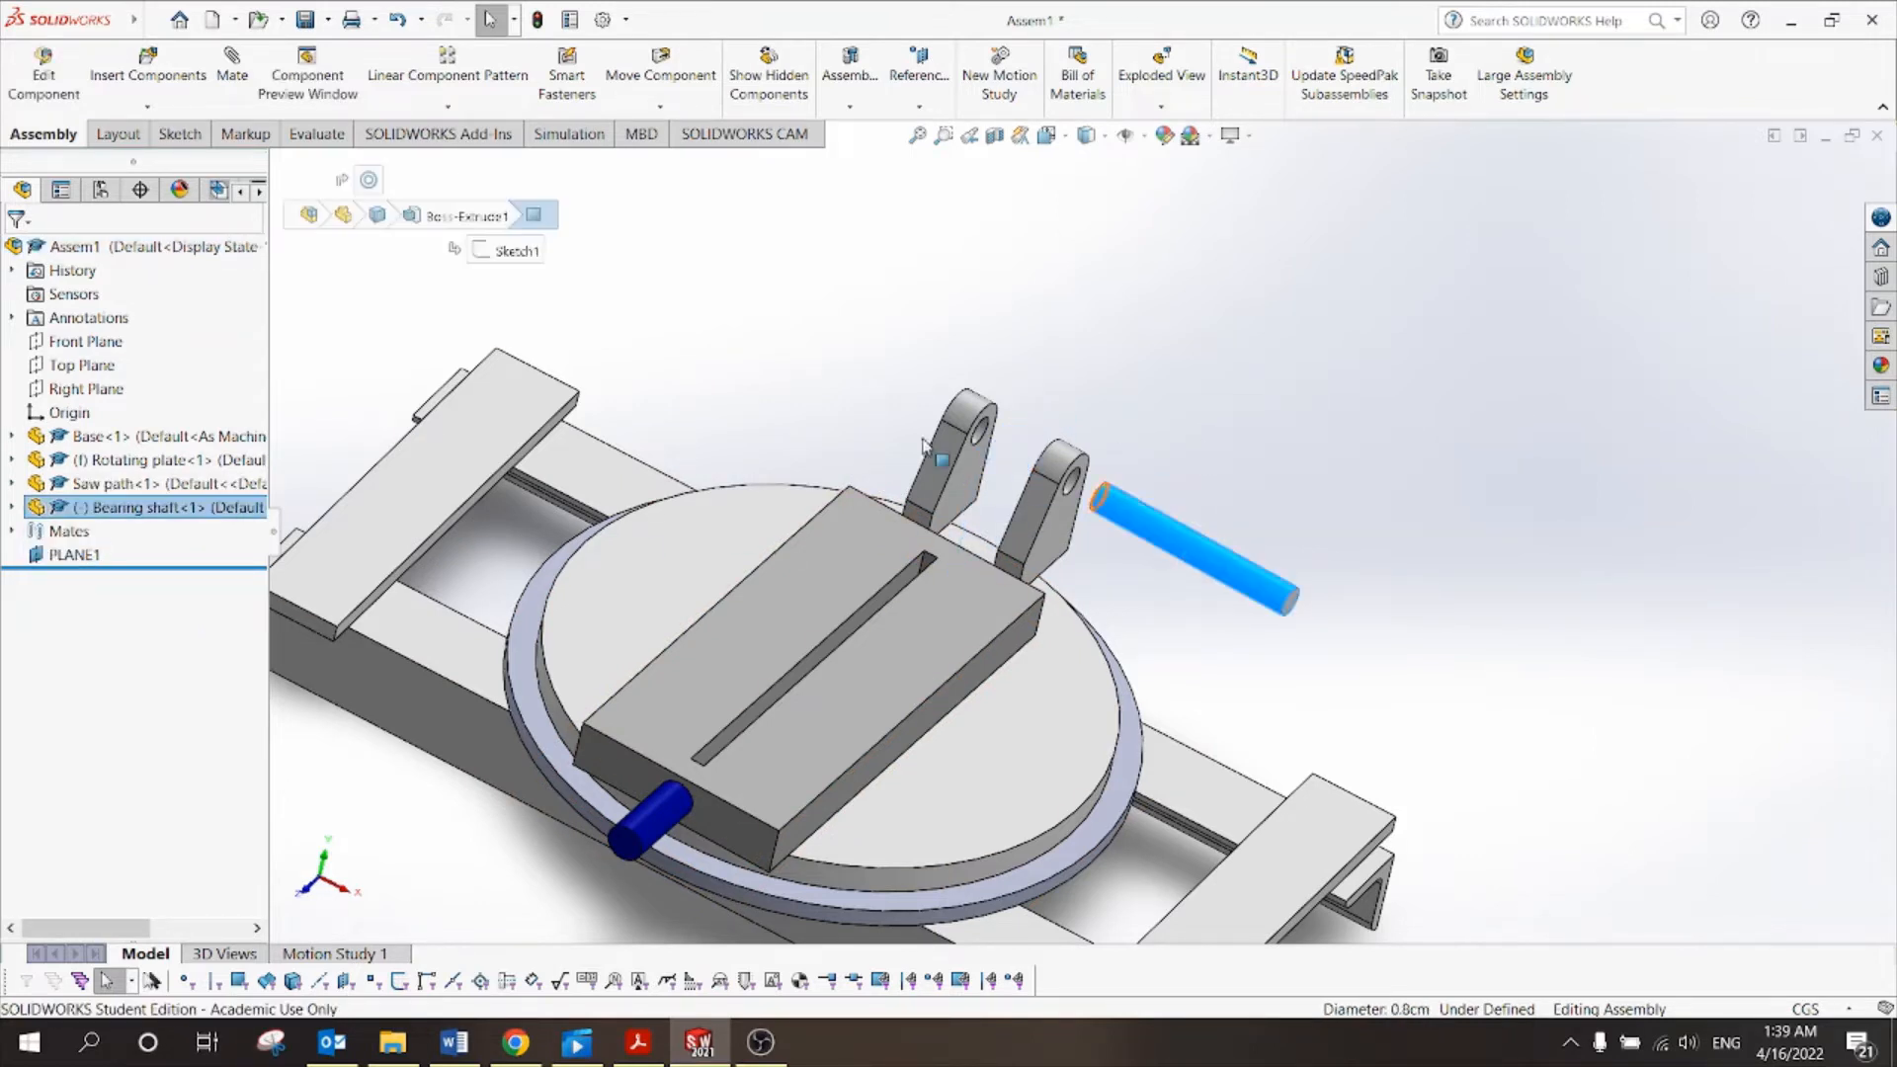
Highlight the bearing shaft's Front, Top and Right Planes to see their positions.
click(12, 507)
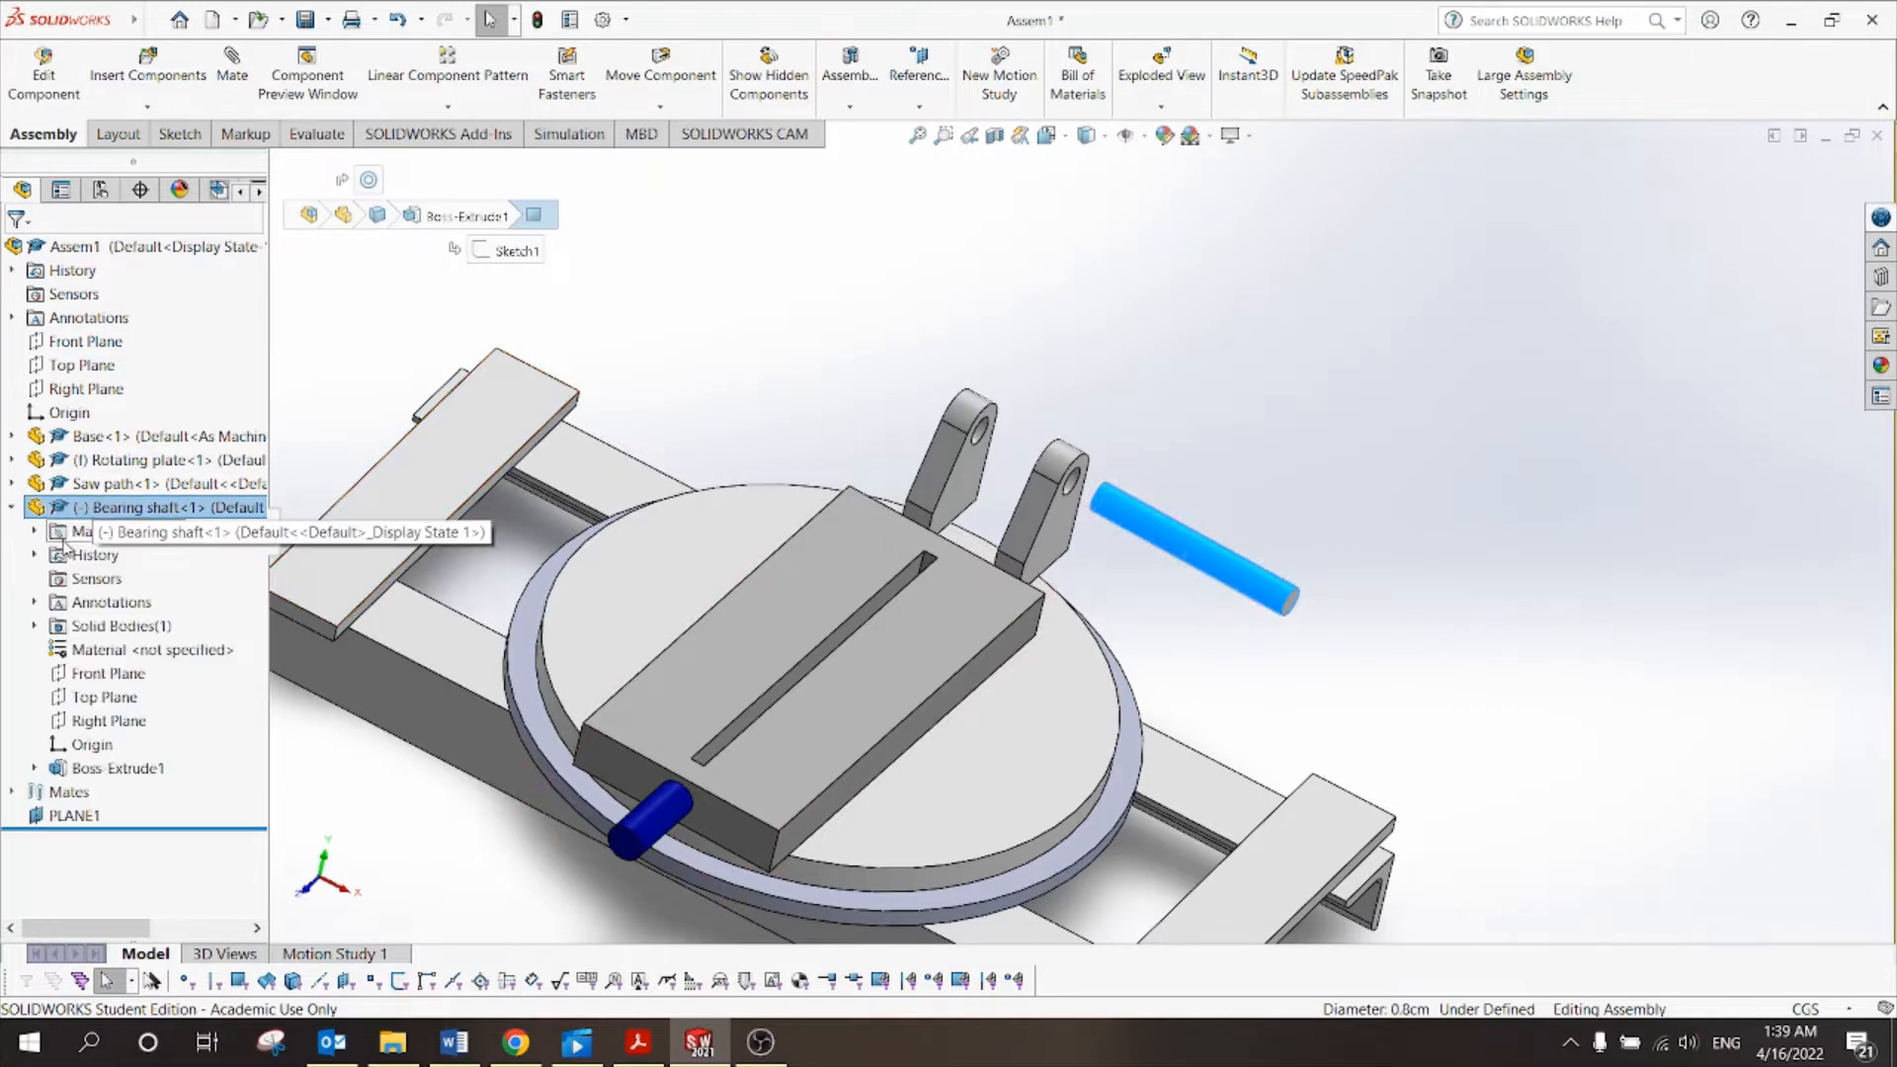
click(81, 673)
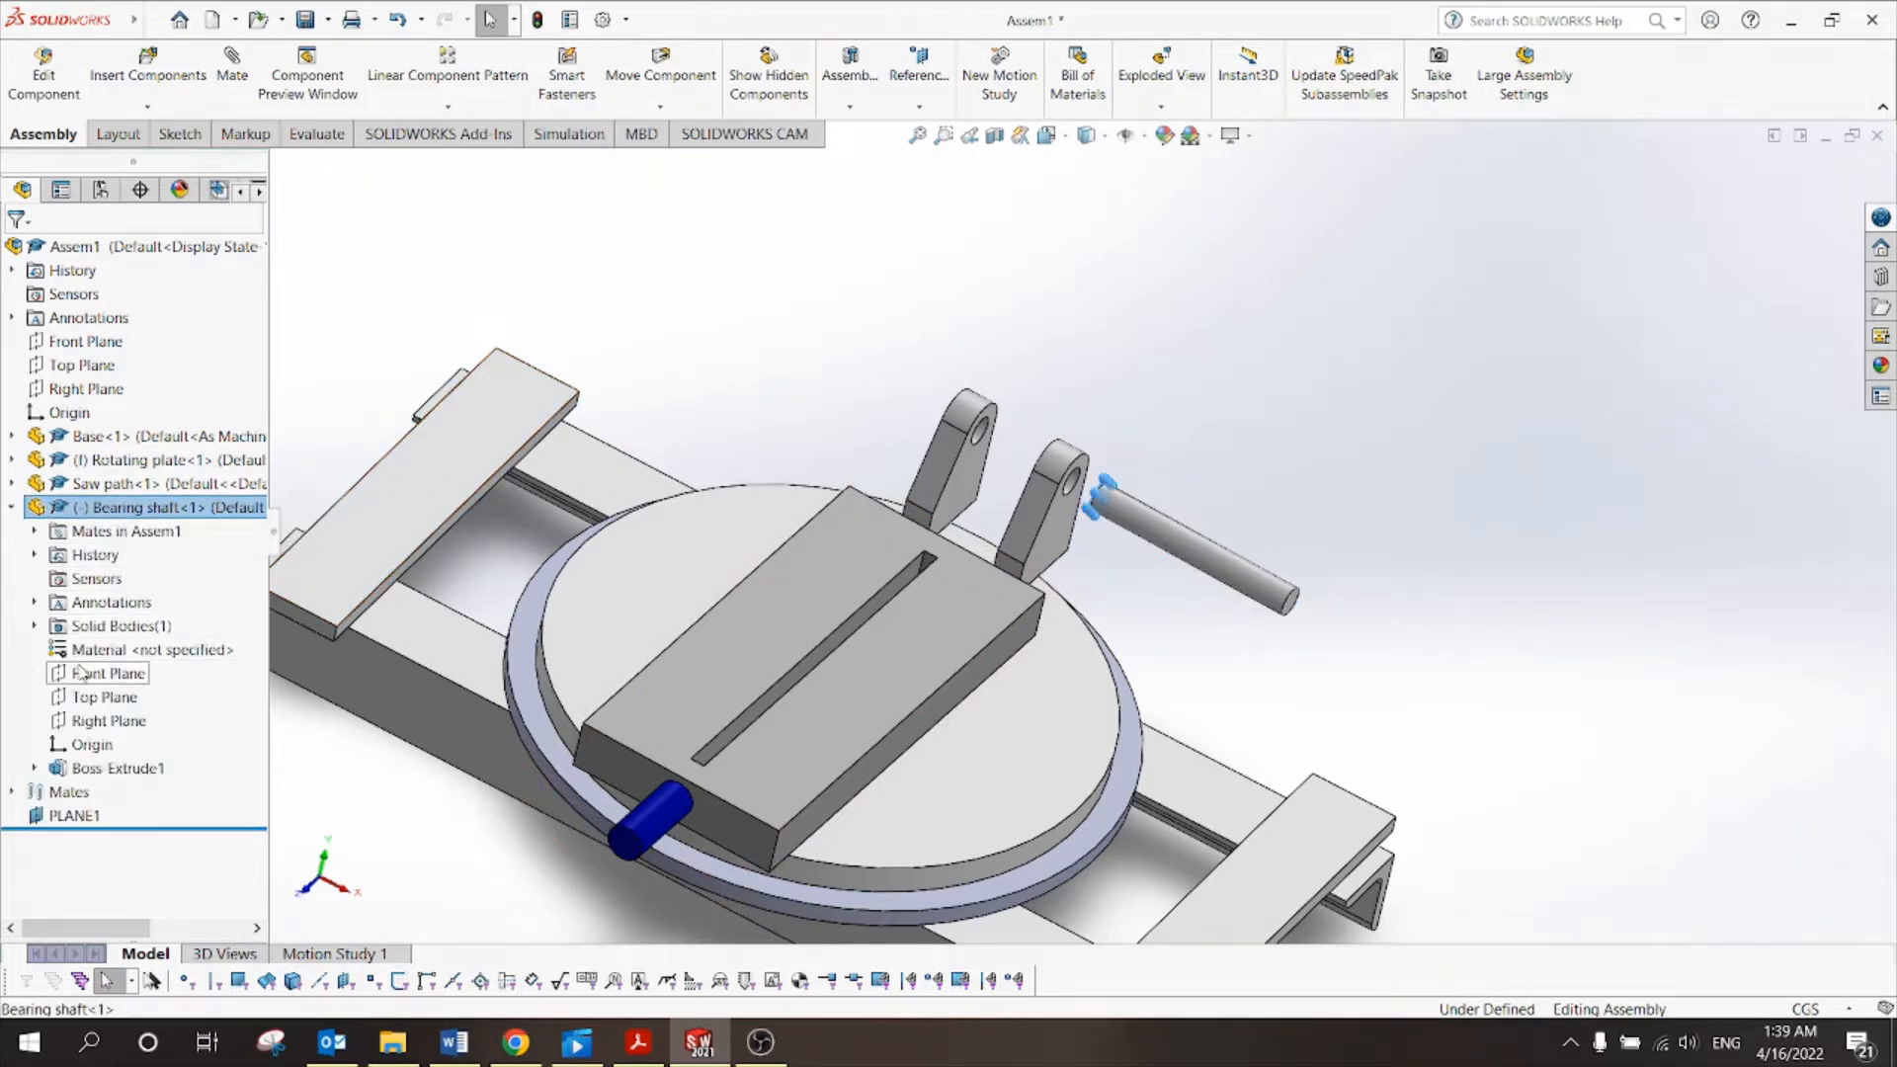
scroll(1138, 498, down, 3)
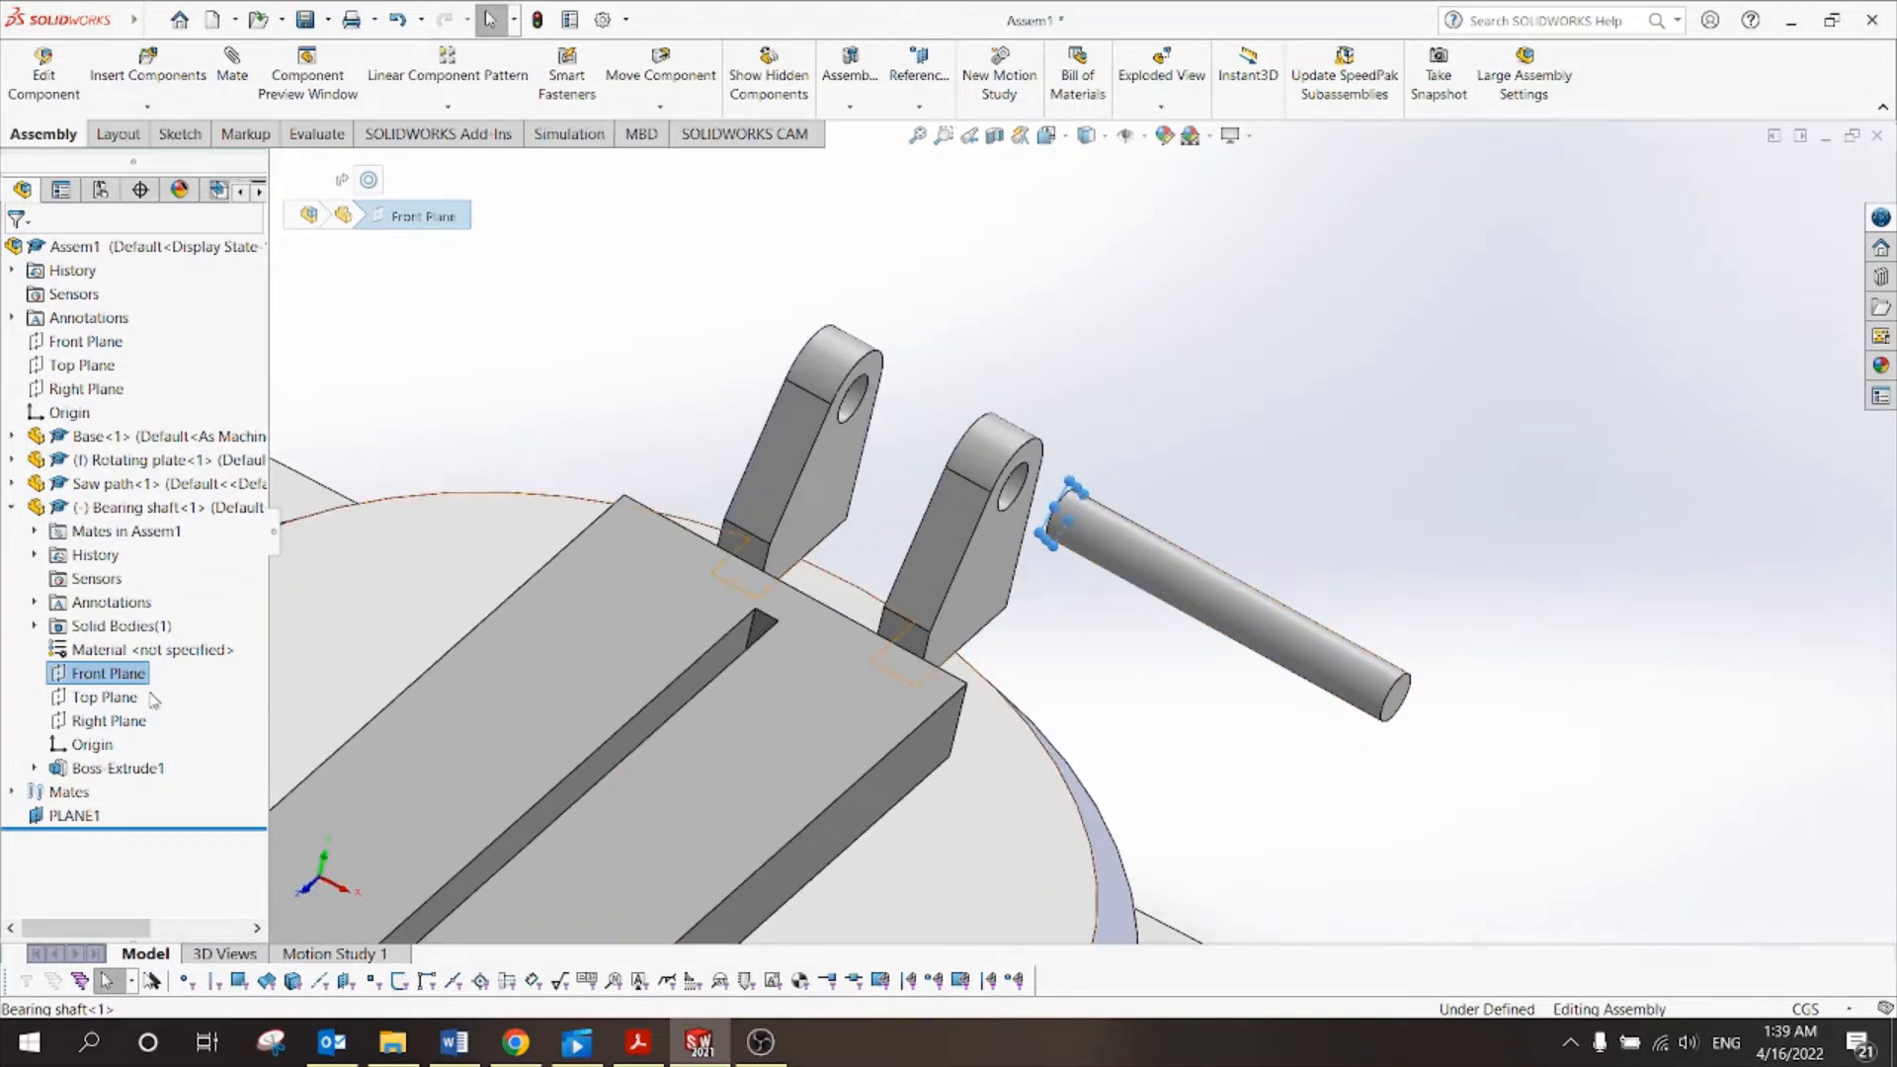
click(127, 697)
click(130, 721)
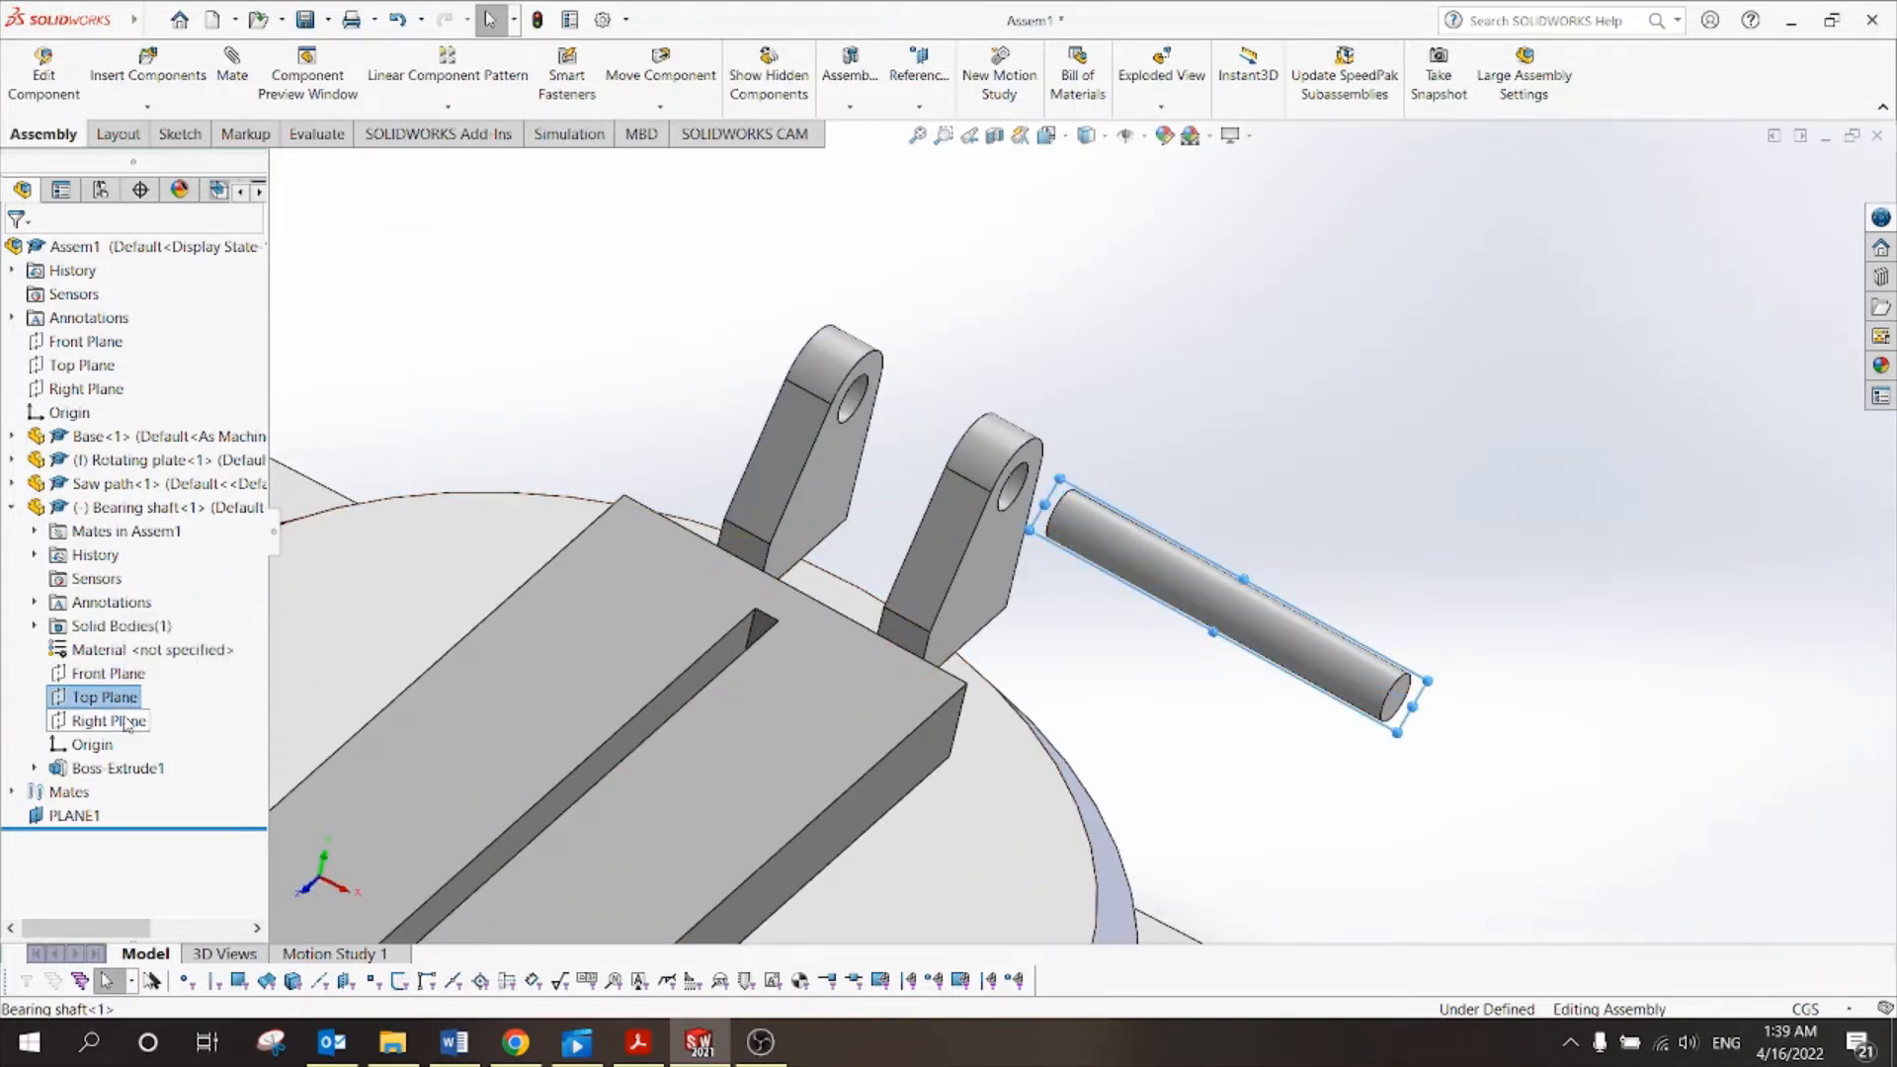
click(1196, 469)
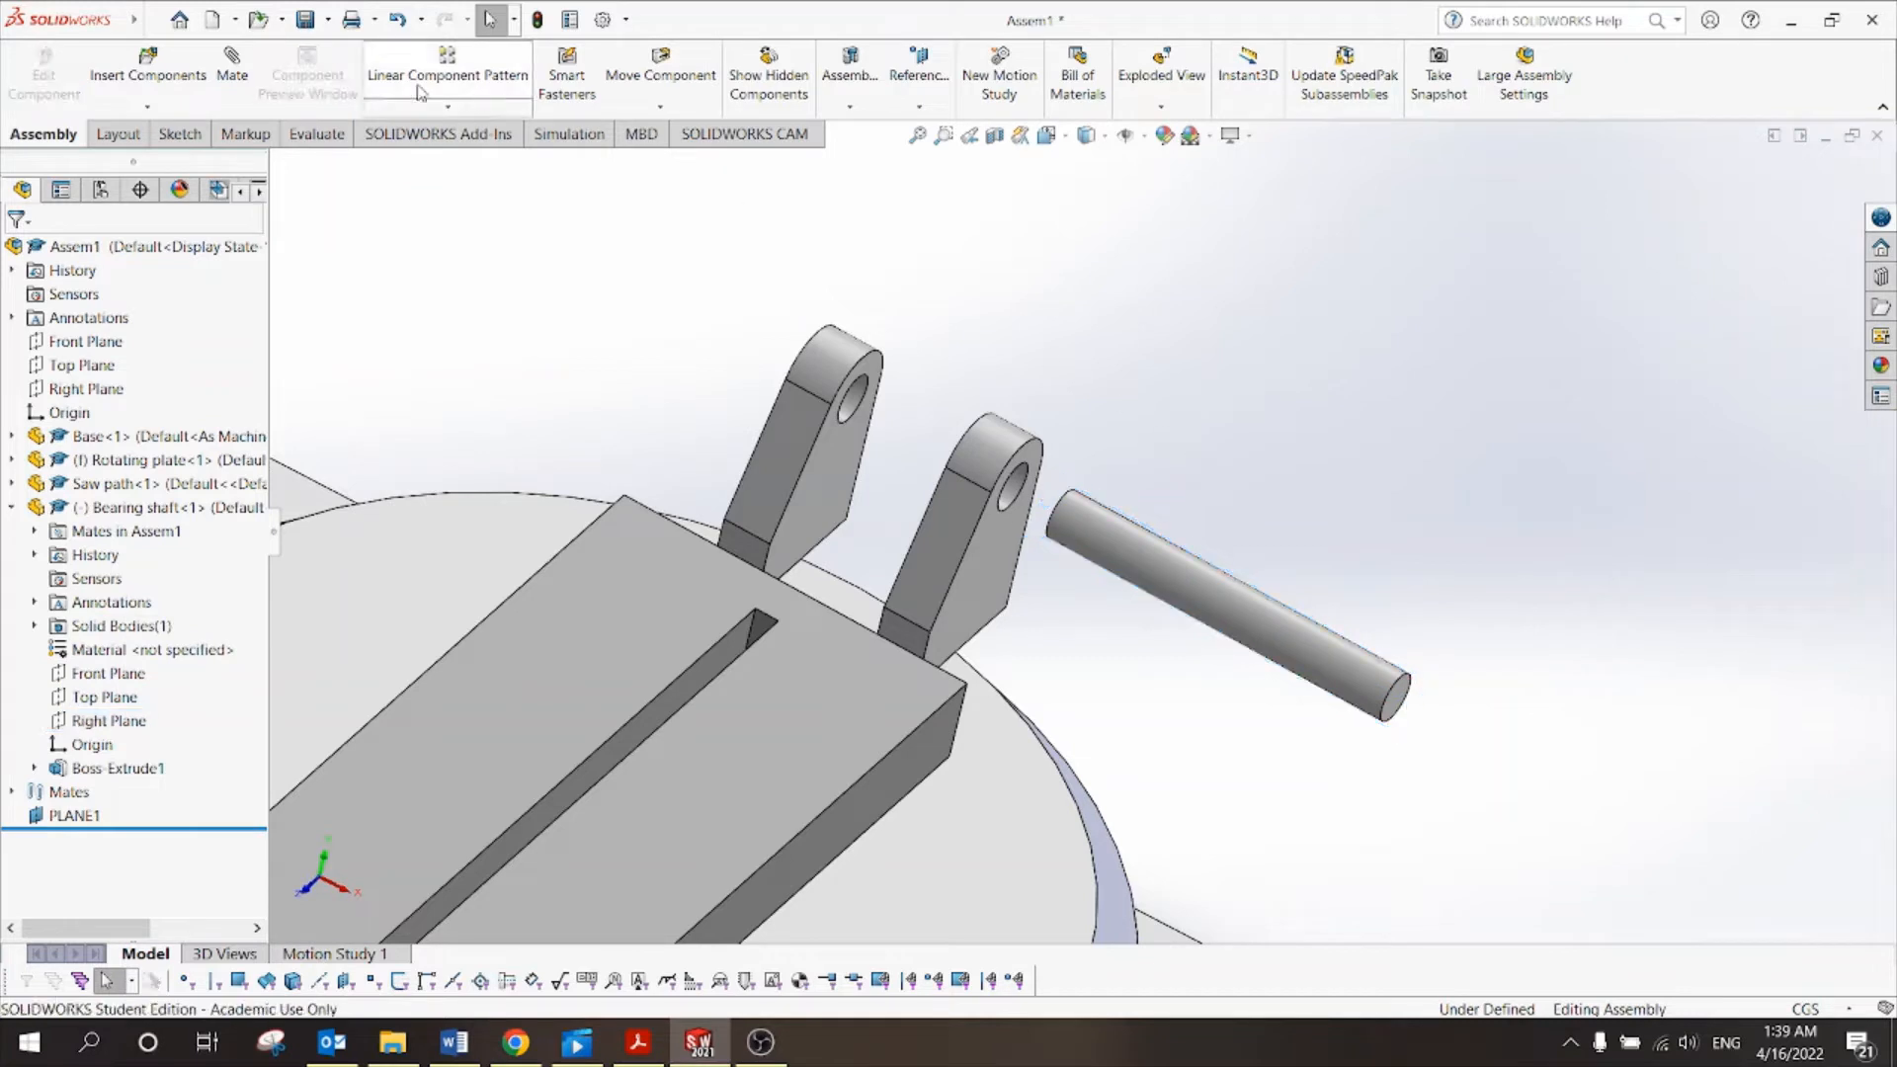
click(315, 133)
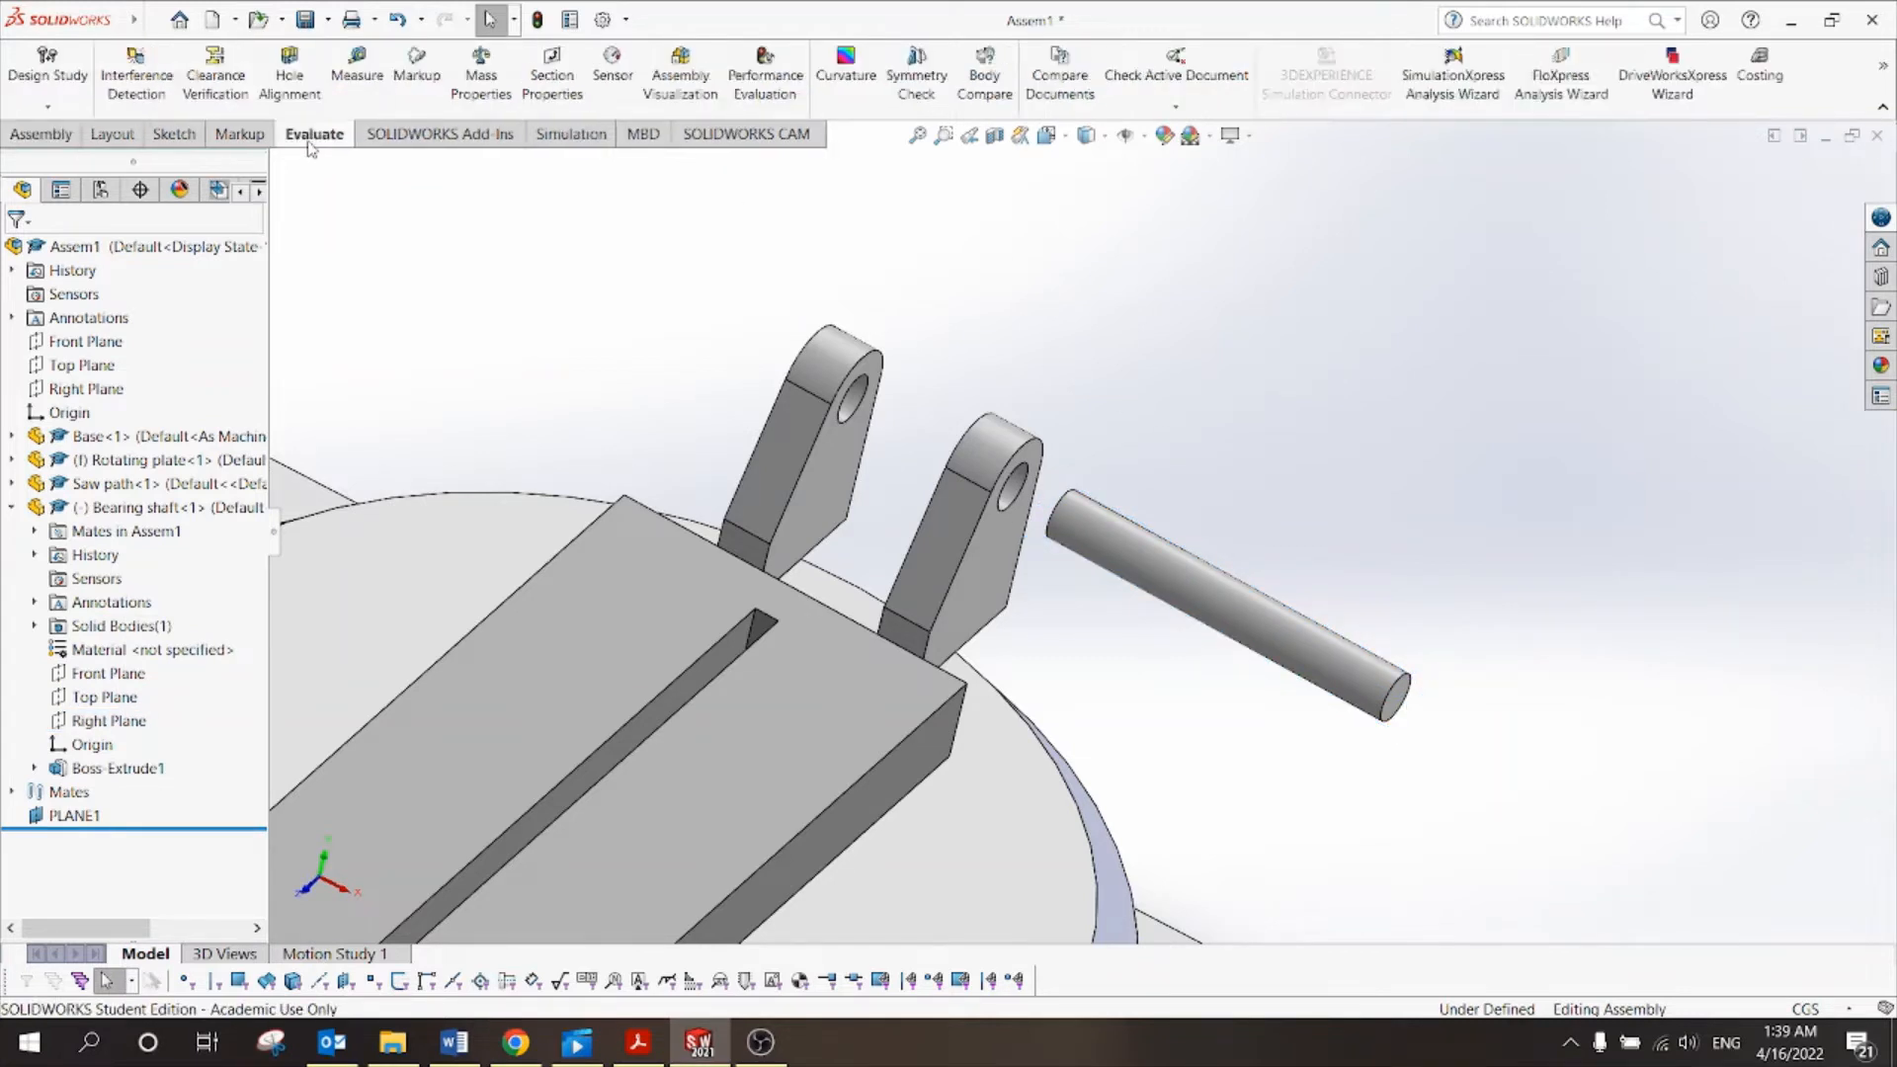
Measure the shaft's two end faces: 0.5 cm² face area, 5.05 cm centre distance.
click(359, 82)
scroll(1388, 712, down, 4)
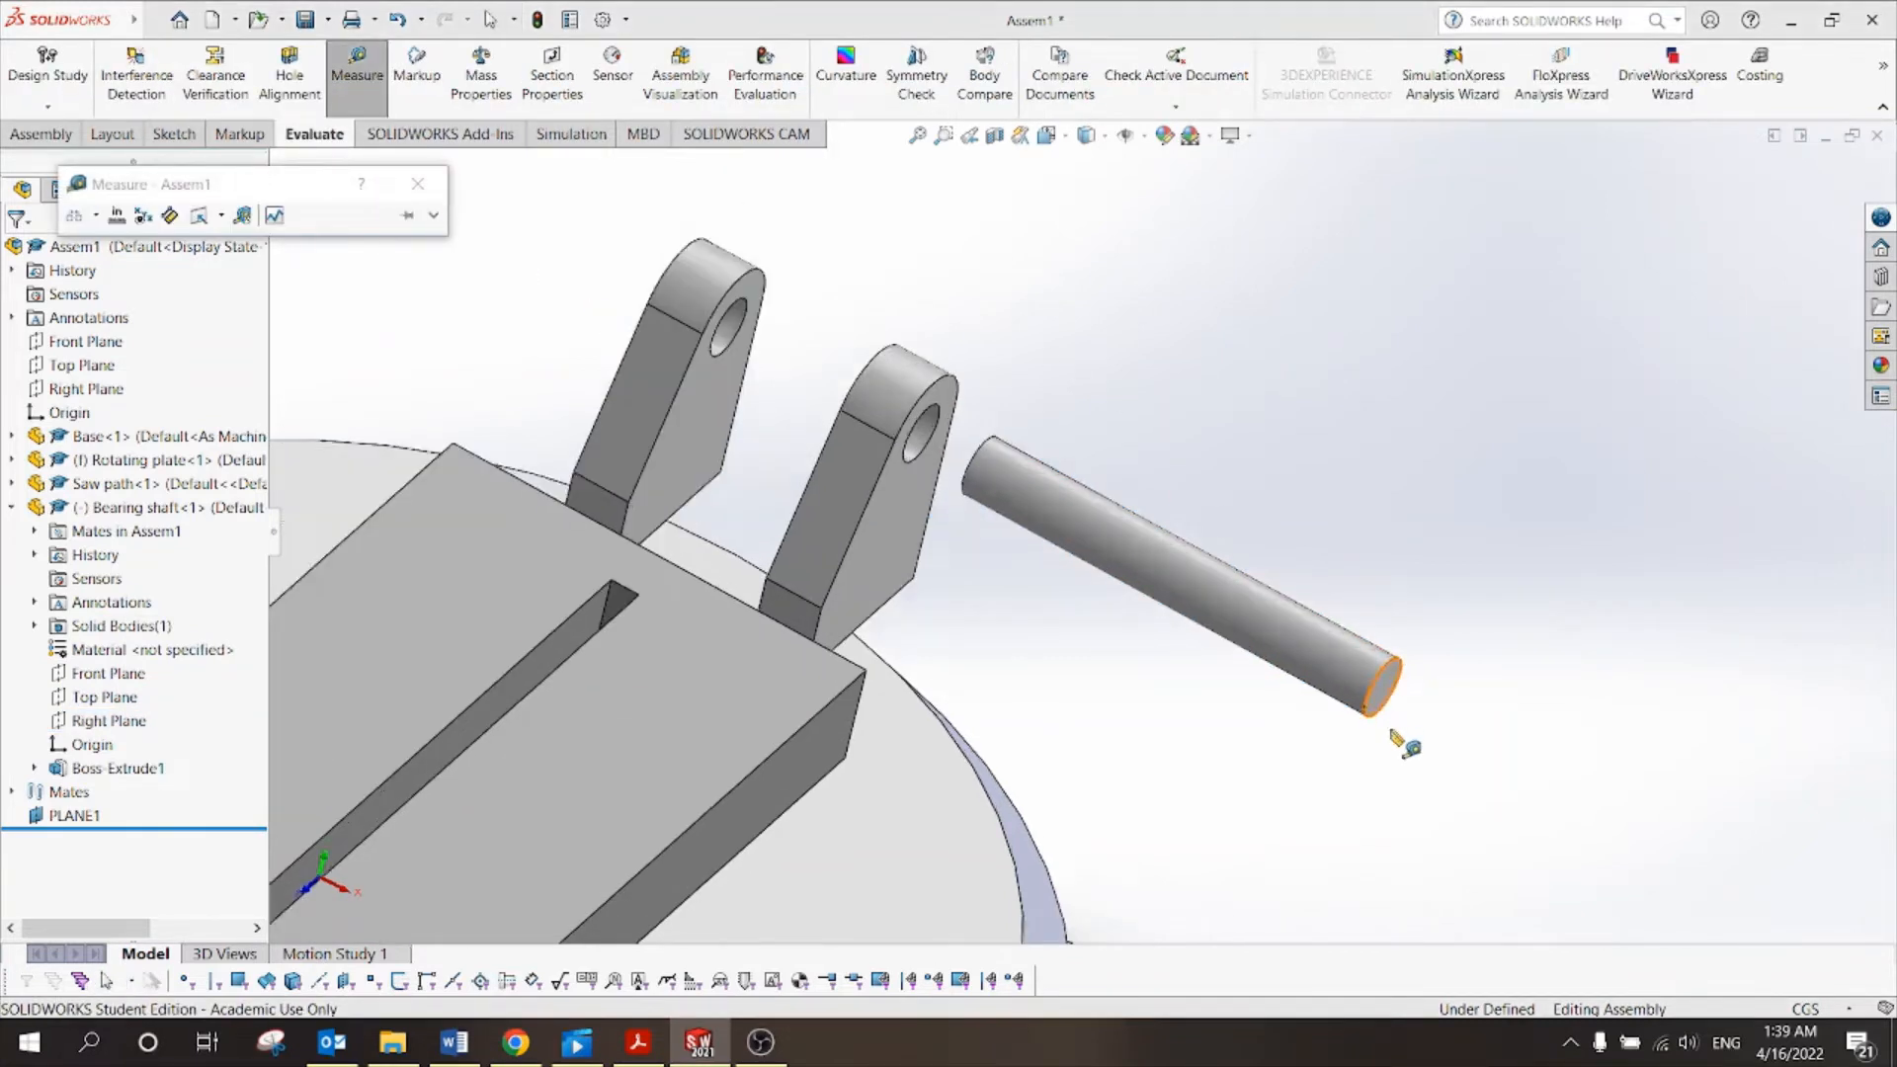
click(1356, 647)
middle_drag(1339, 645, 1062, 603)
scroll(835, 385, down, 2)
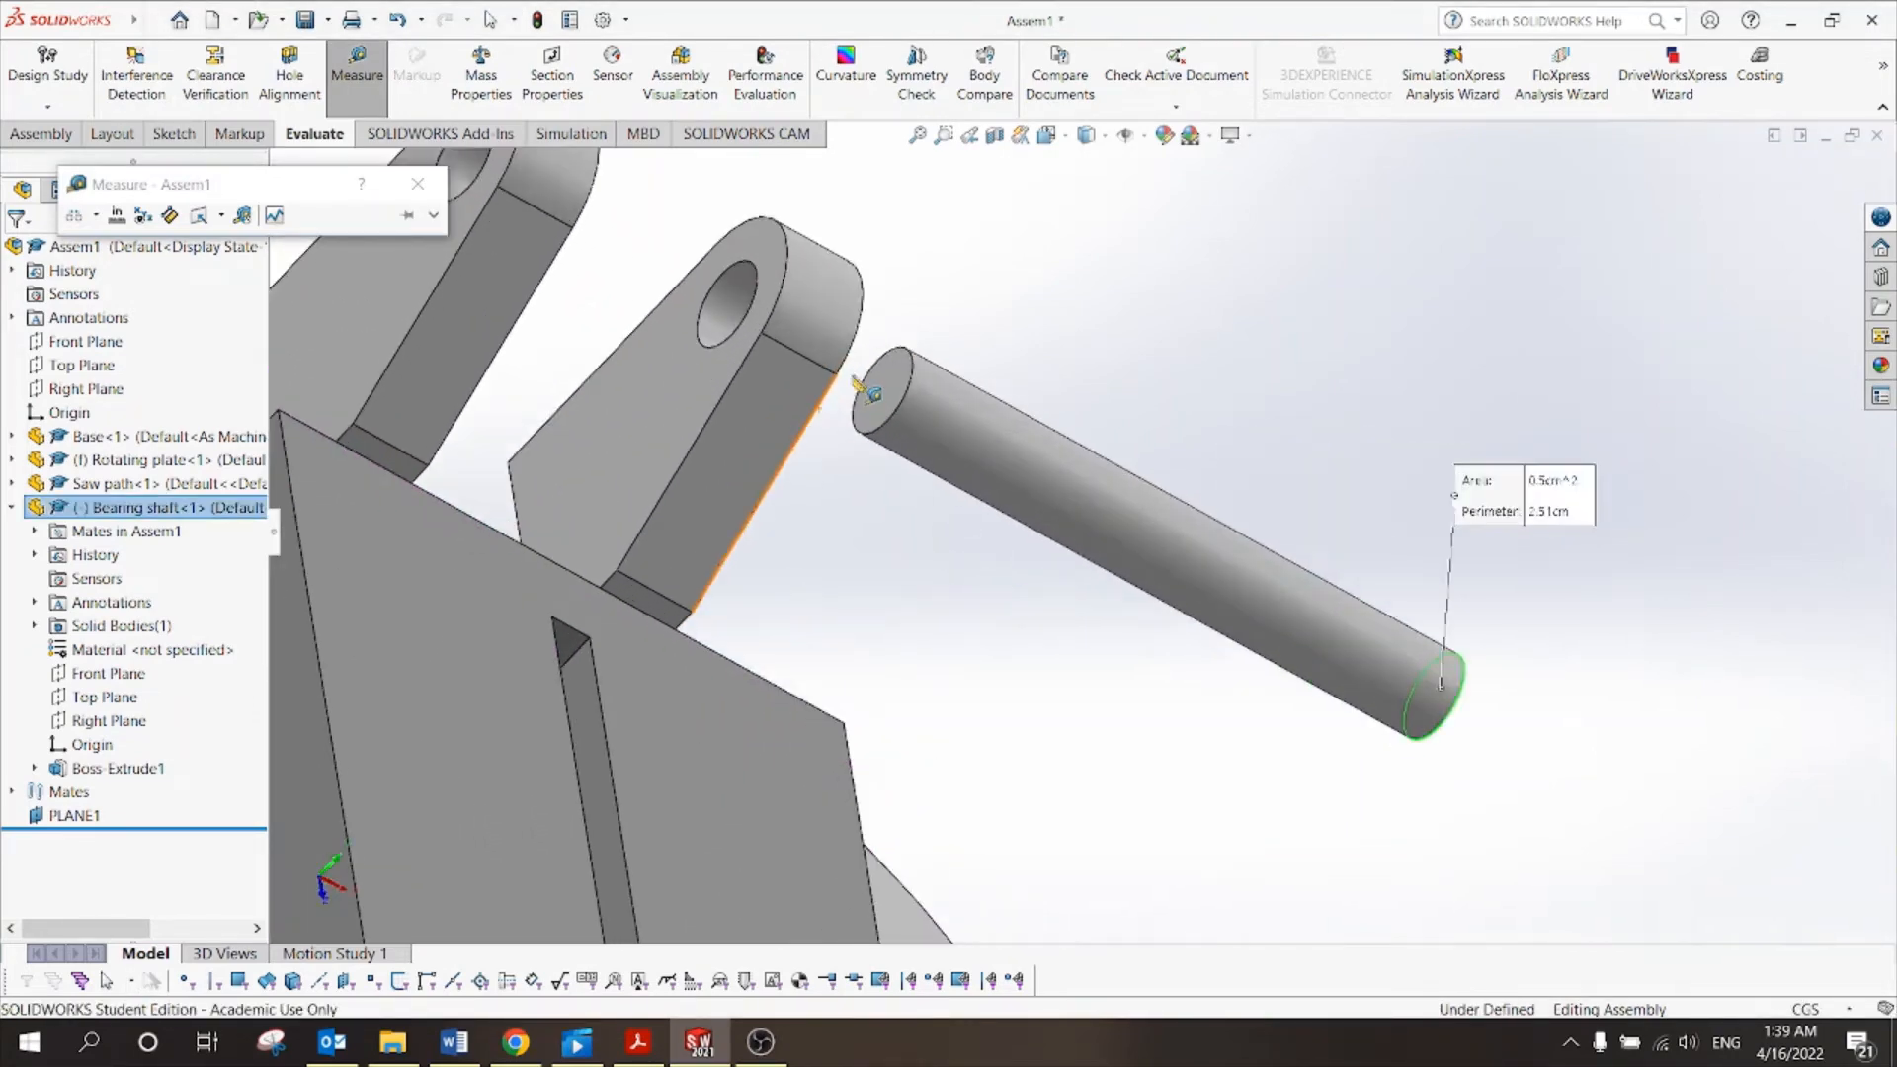
click(880, 384)
click(880, 385)
scroll(1087, 538, up, 3)
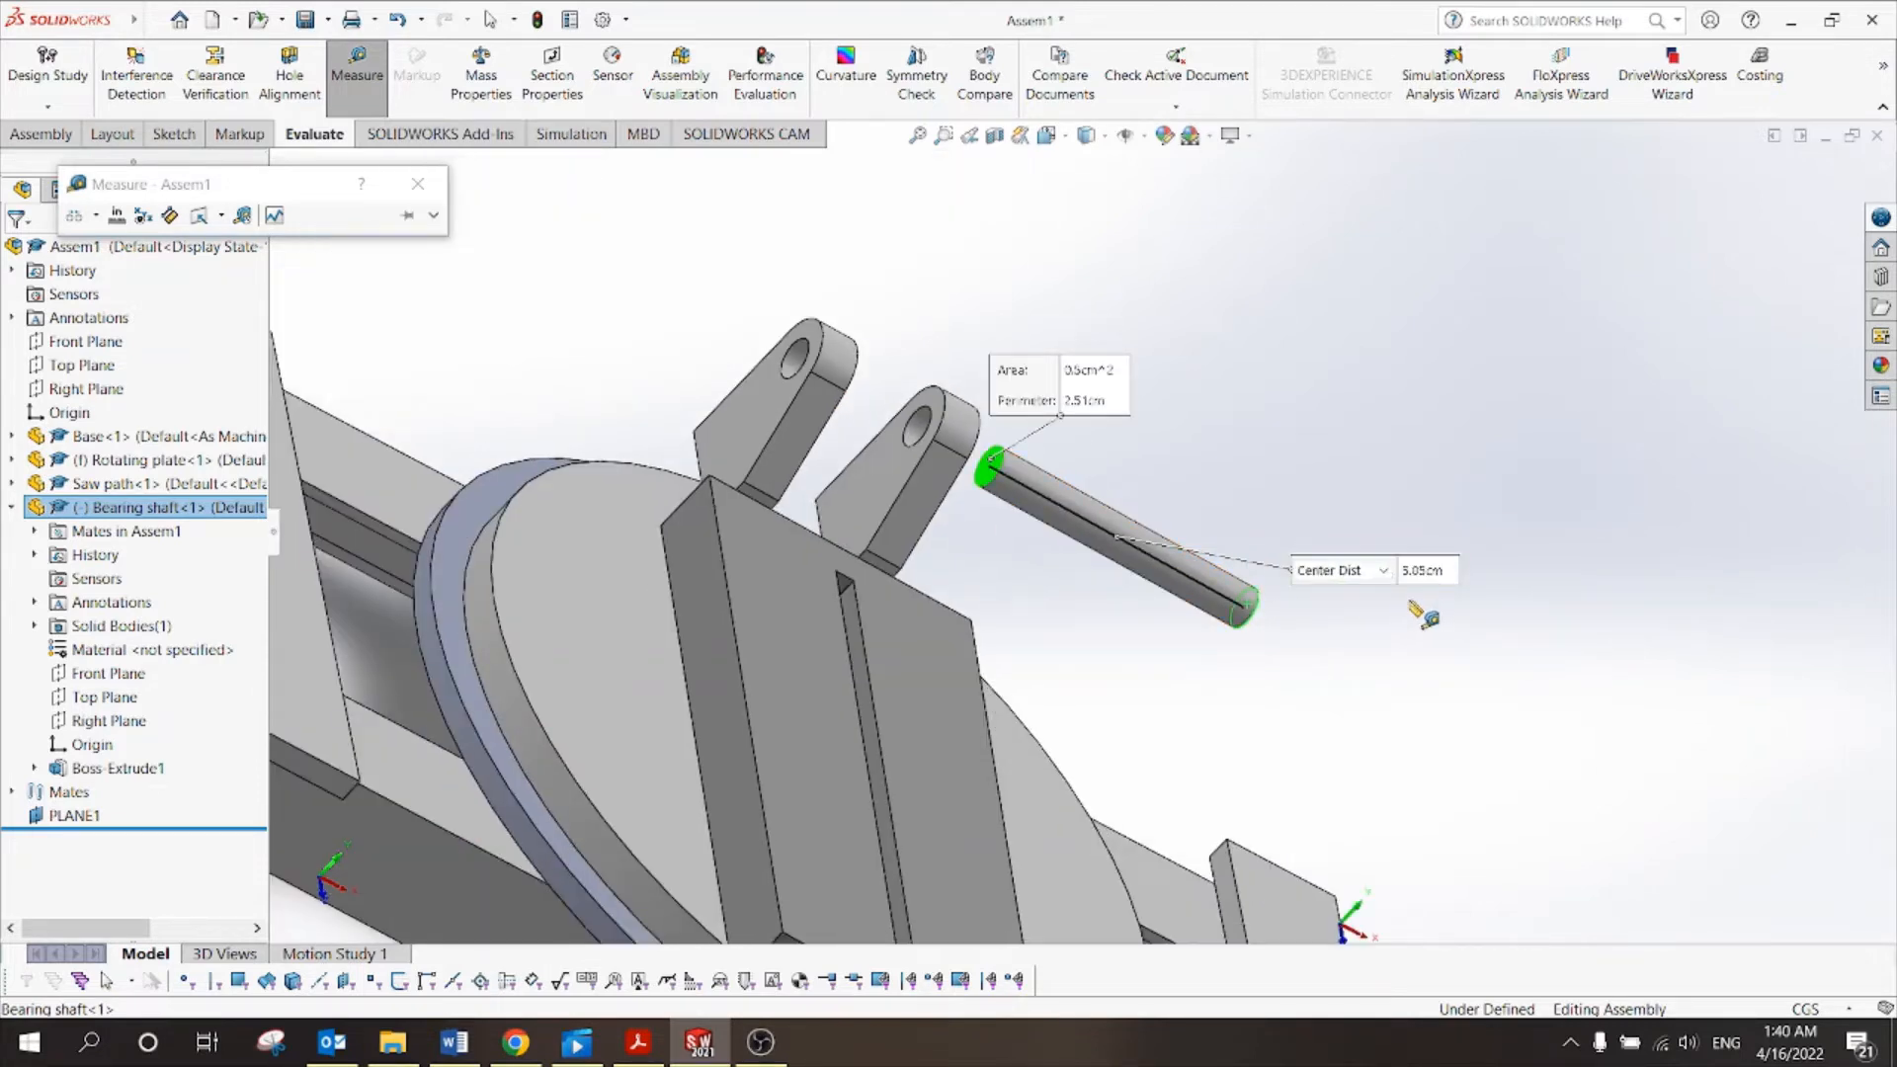
click(418, 184)
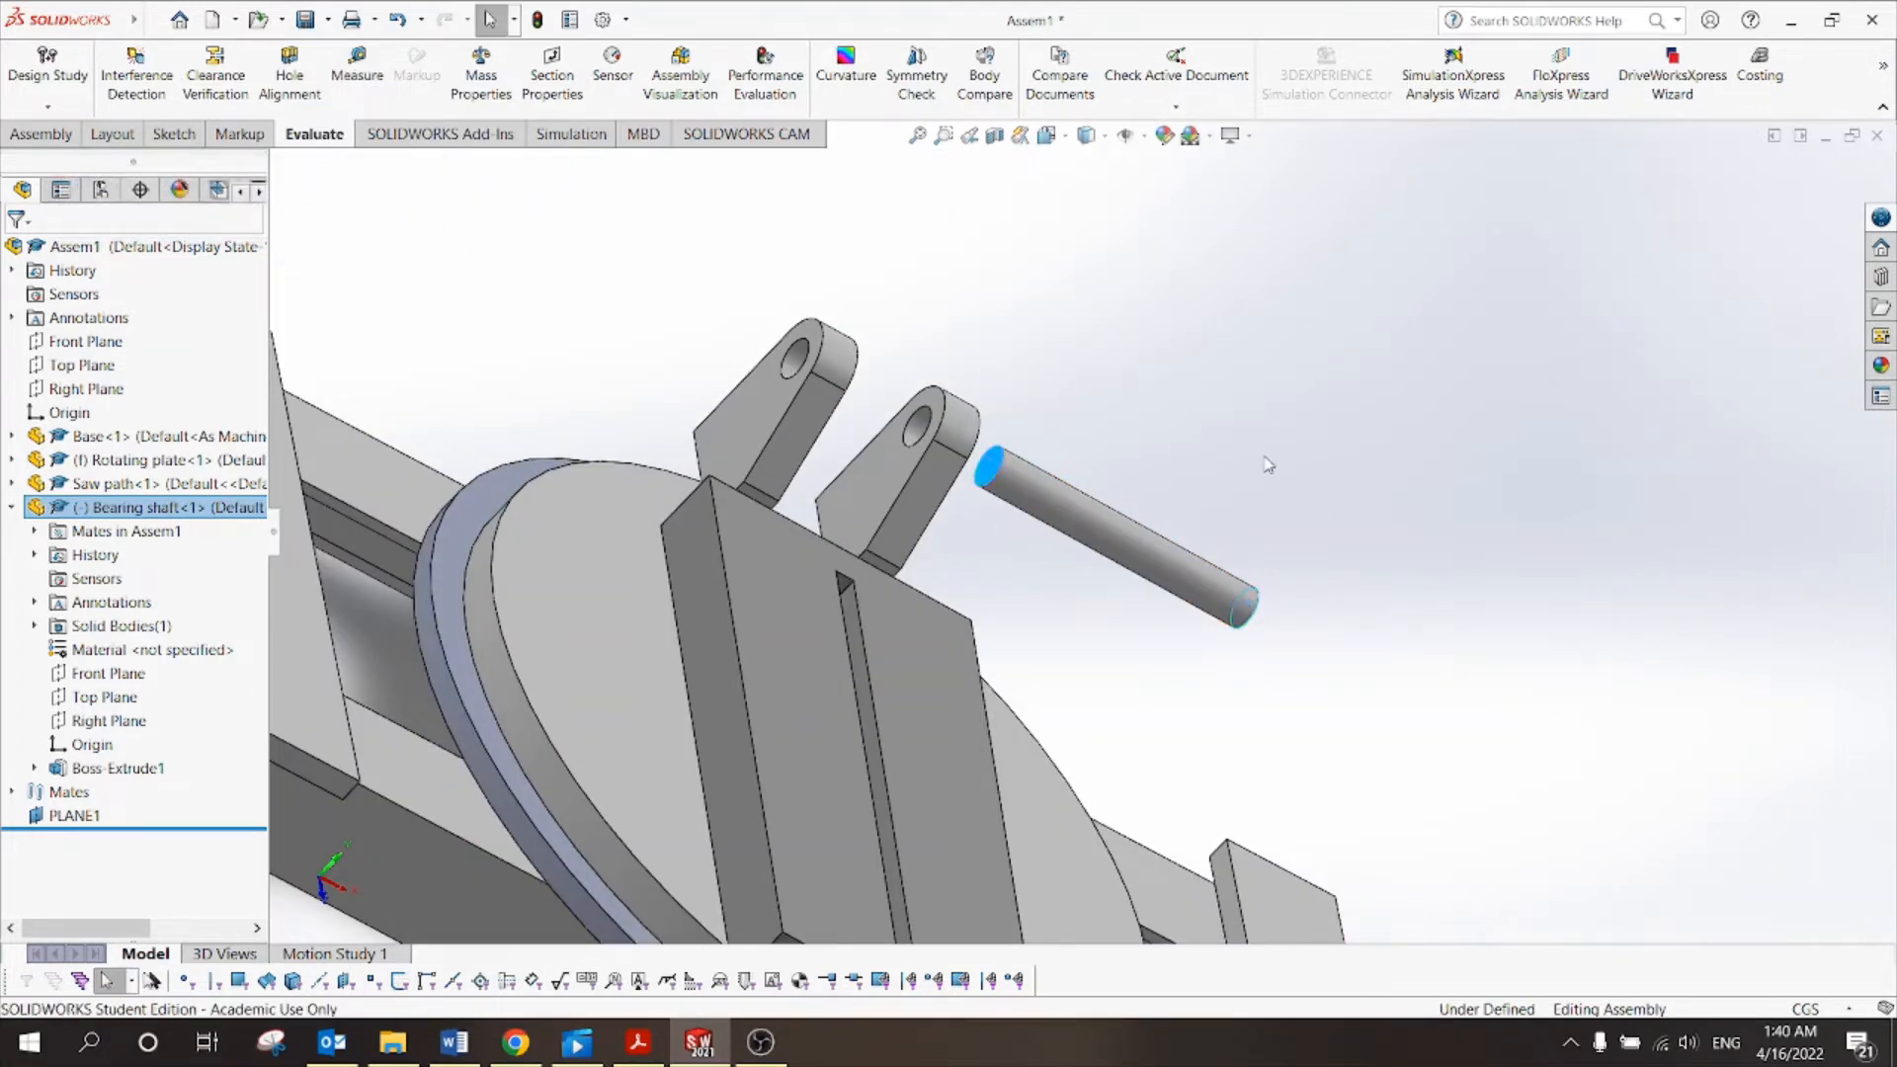
click(1283, 433)
middle_drag(1283, 433, 1269, 435)
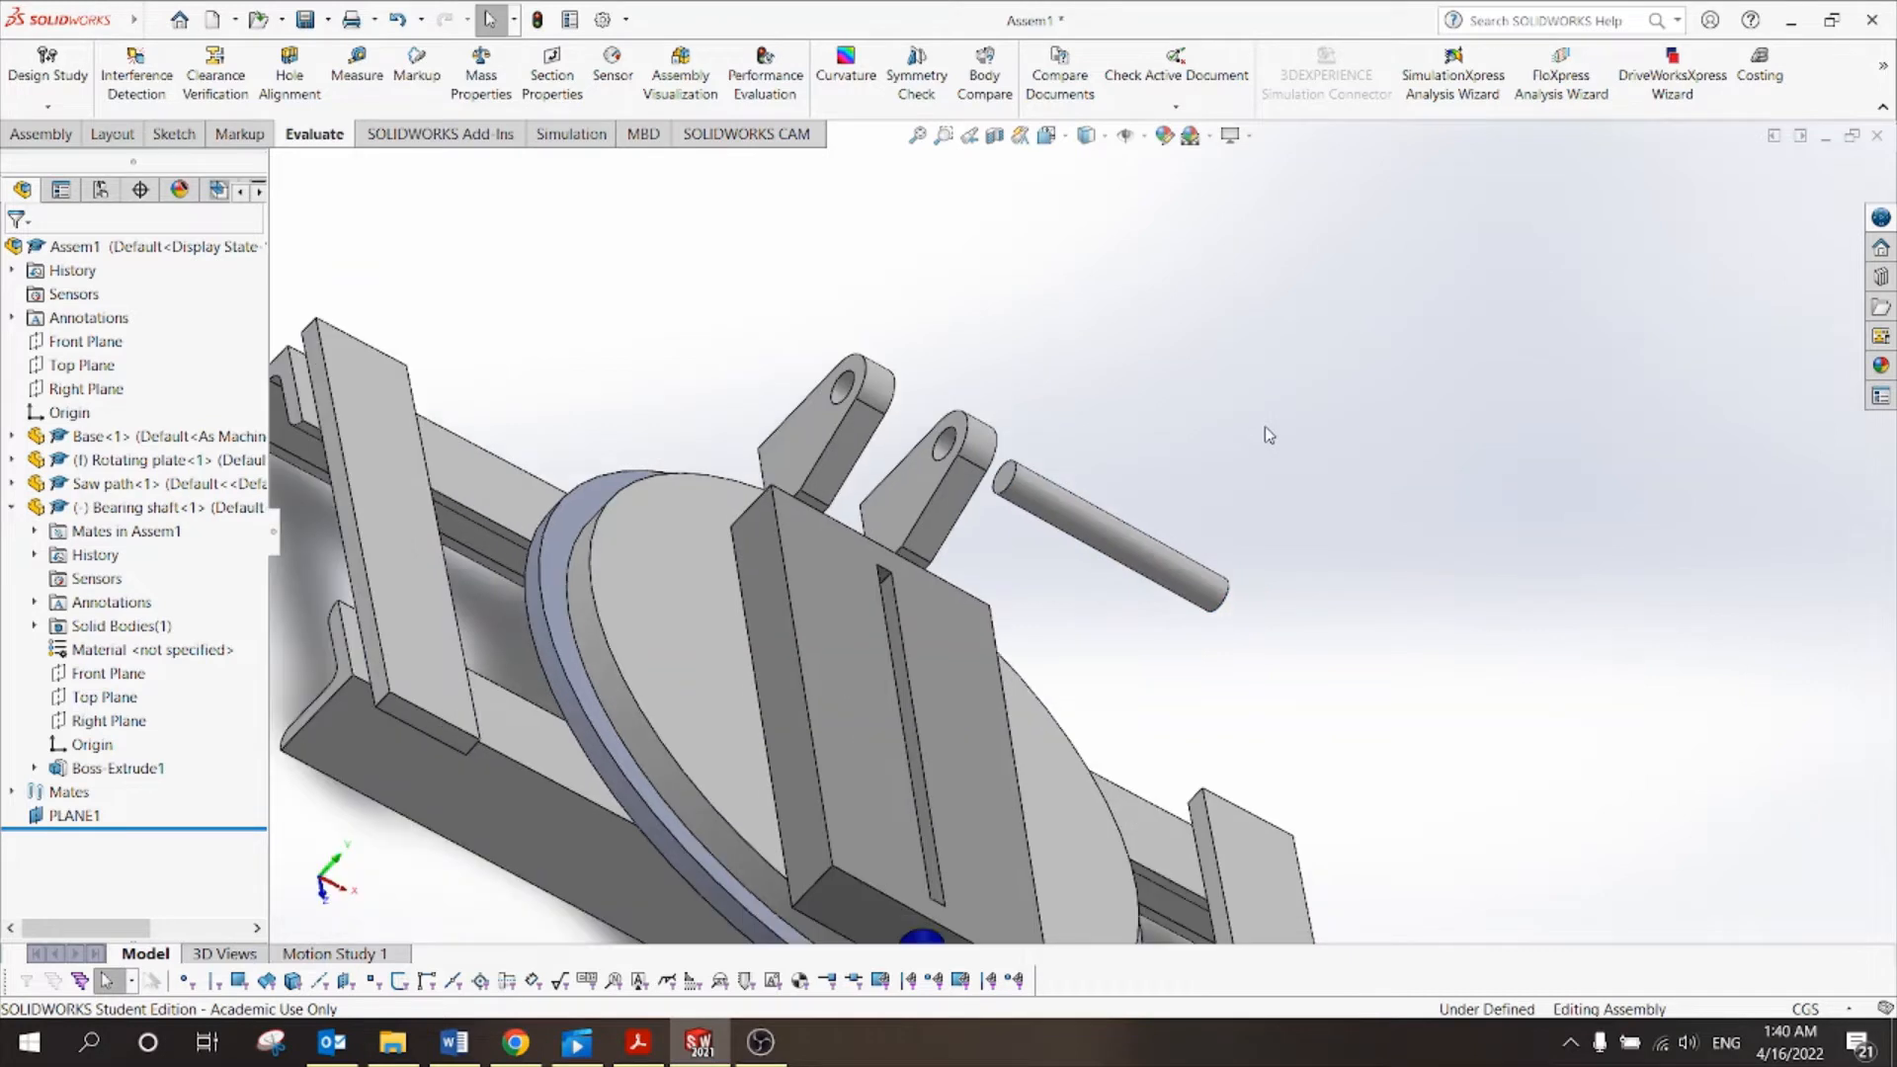
Create PLANE2 offset 5.58/2 (2.79 cm) from the shaft end face, flipped inward to its midpoint.
click(39, 134)
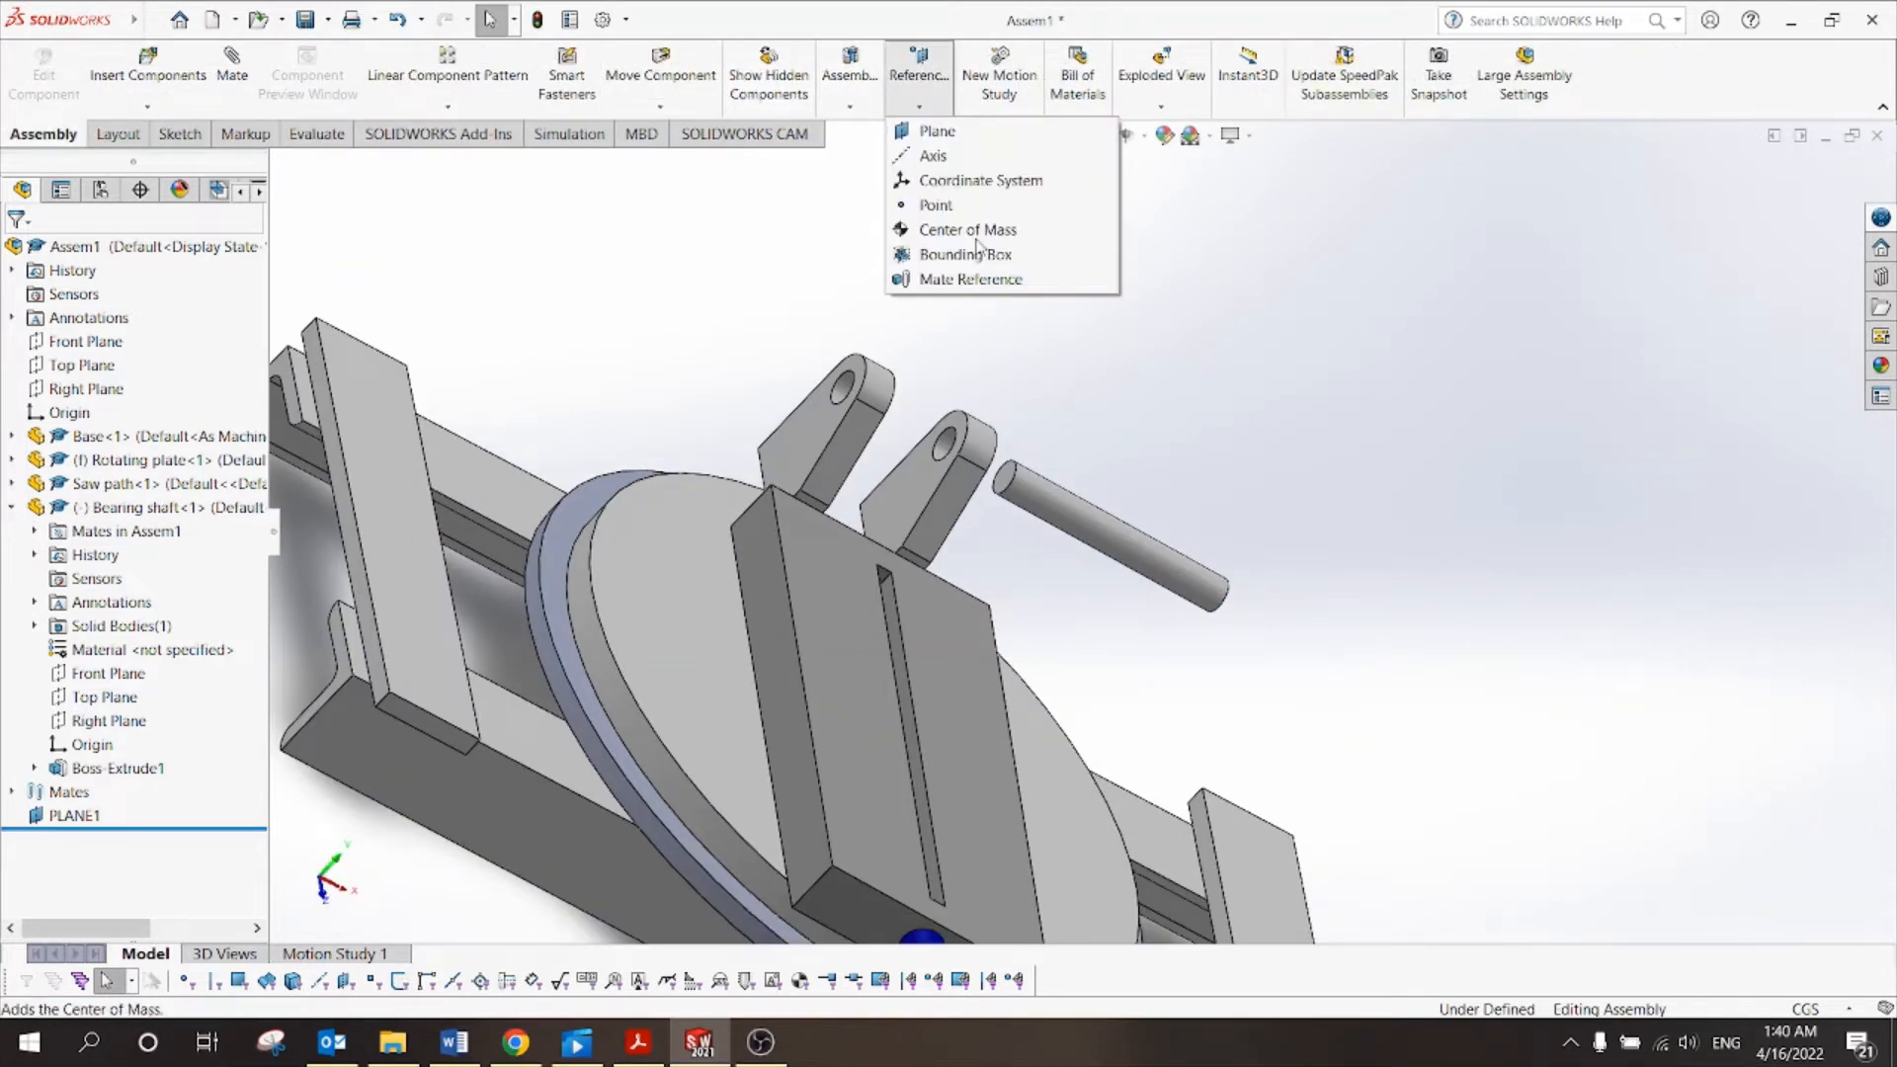
click(924, 84)
click(988, 133)
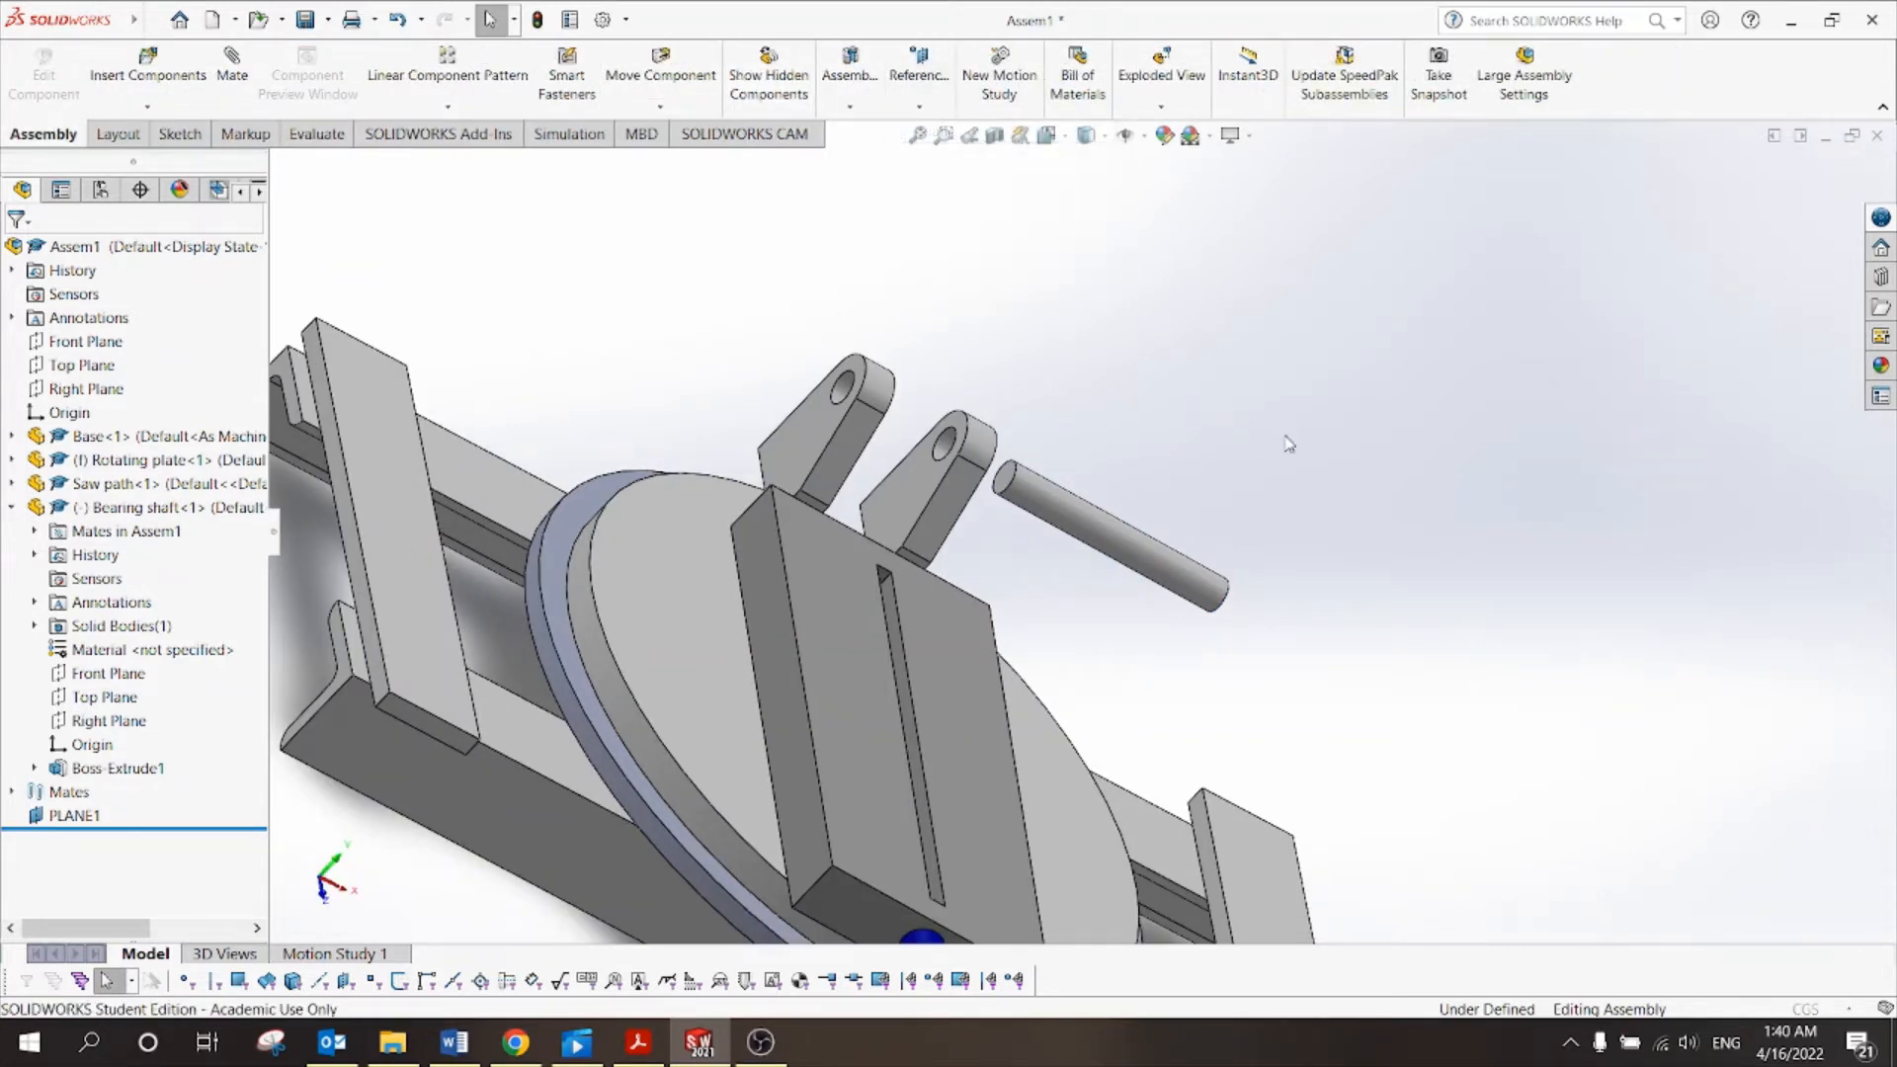
middle_drag(1215, 464, 1119, 387)
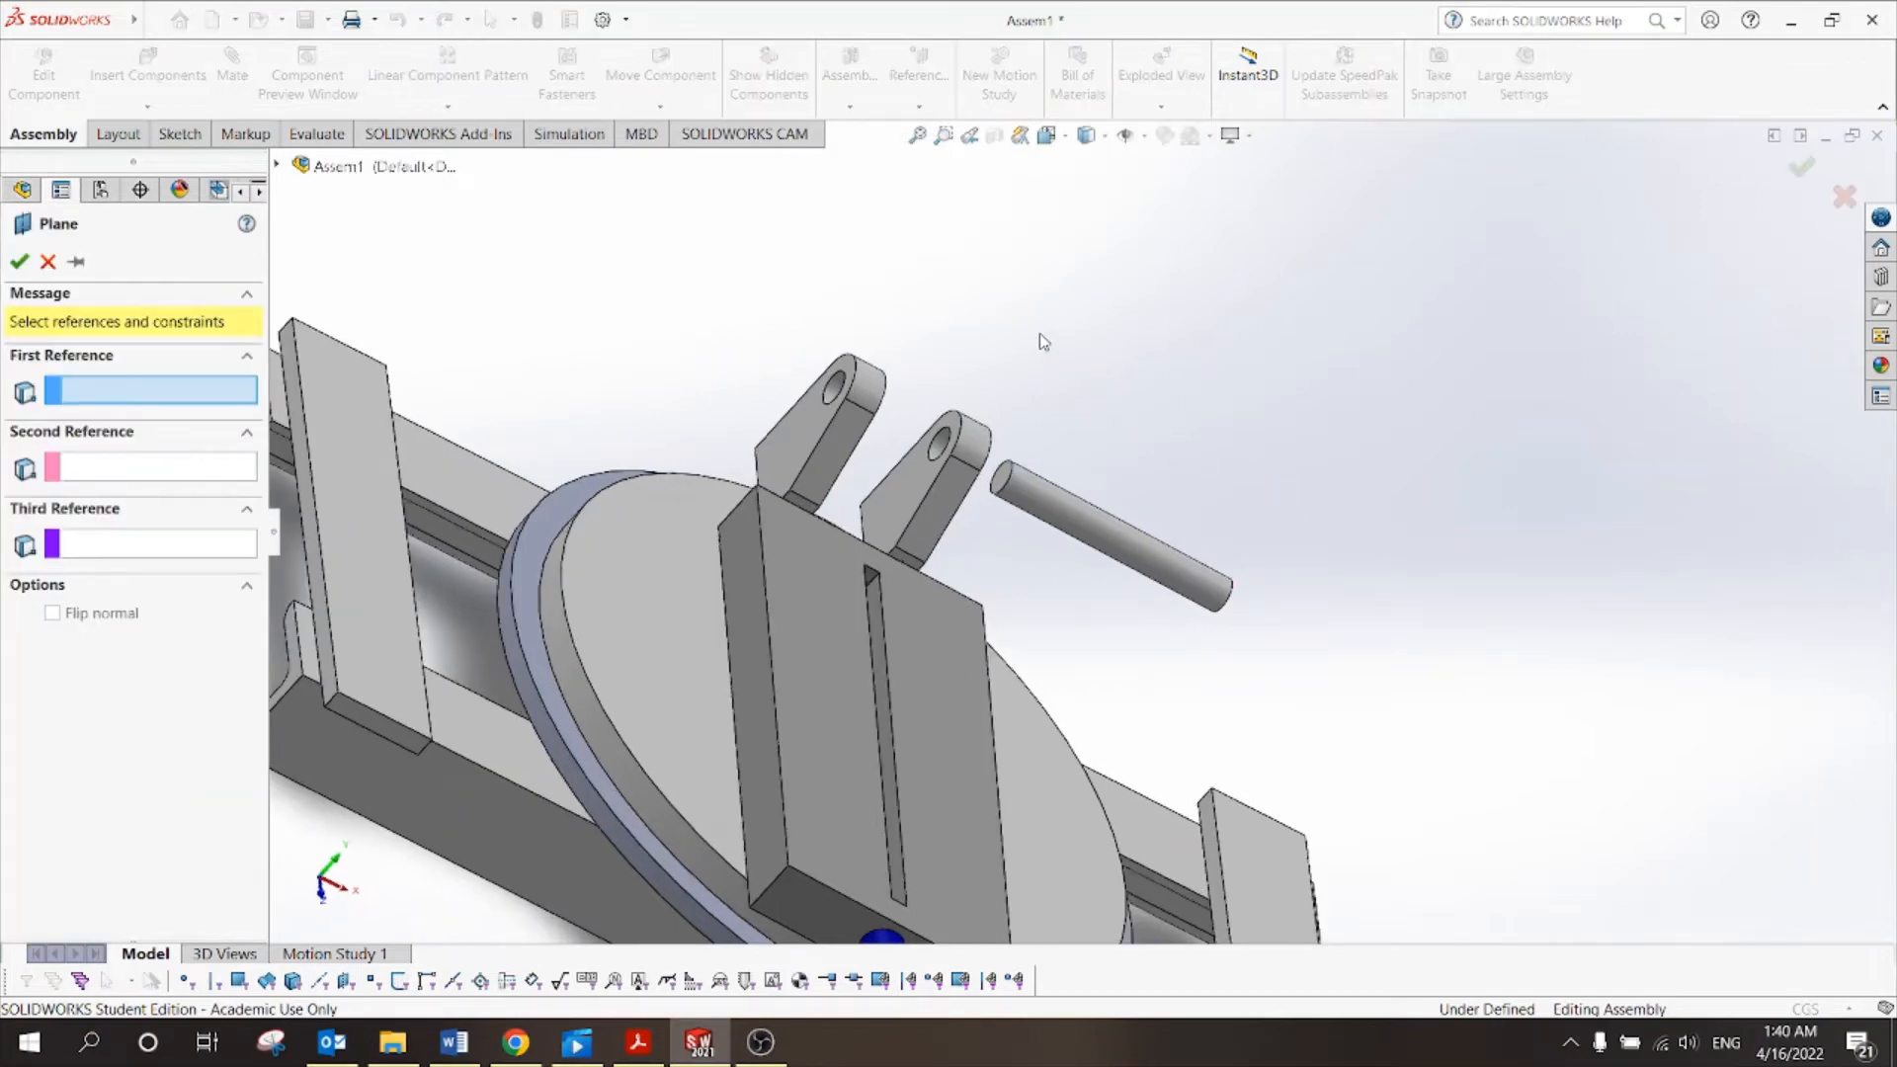
middle_drag(1039, 335, 983, 305)
middle_drag(1215, 495, 999, 293)
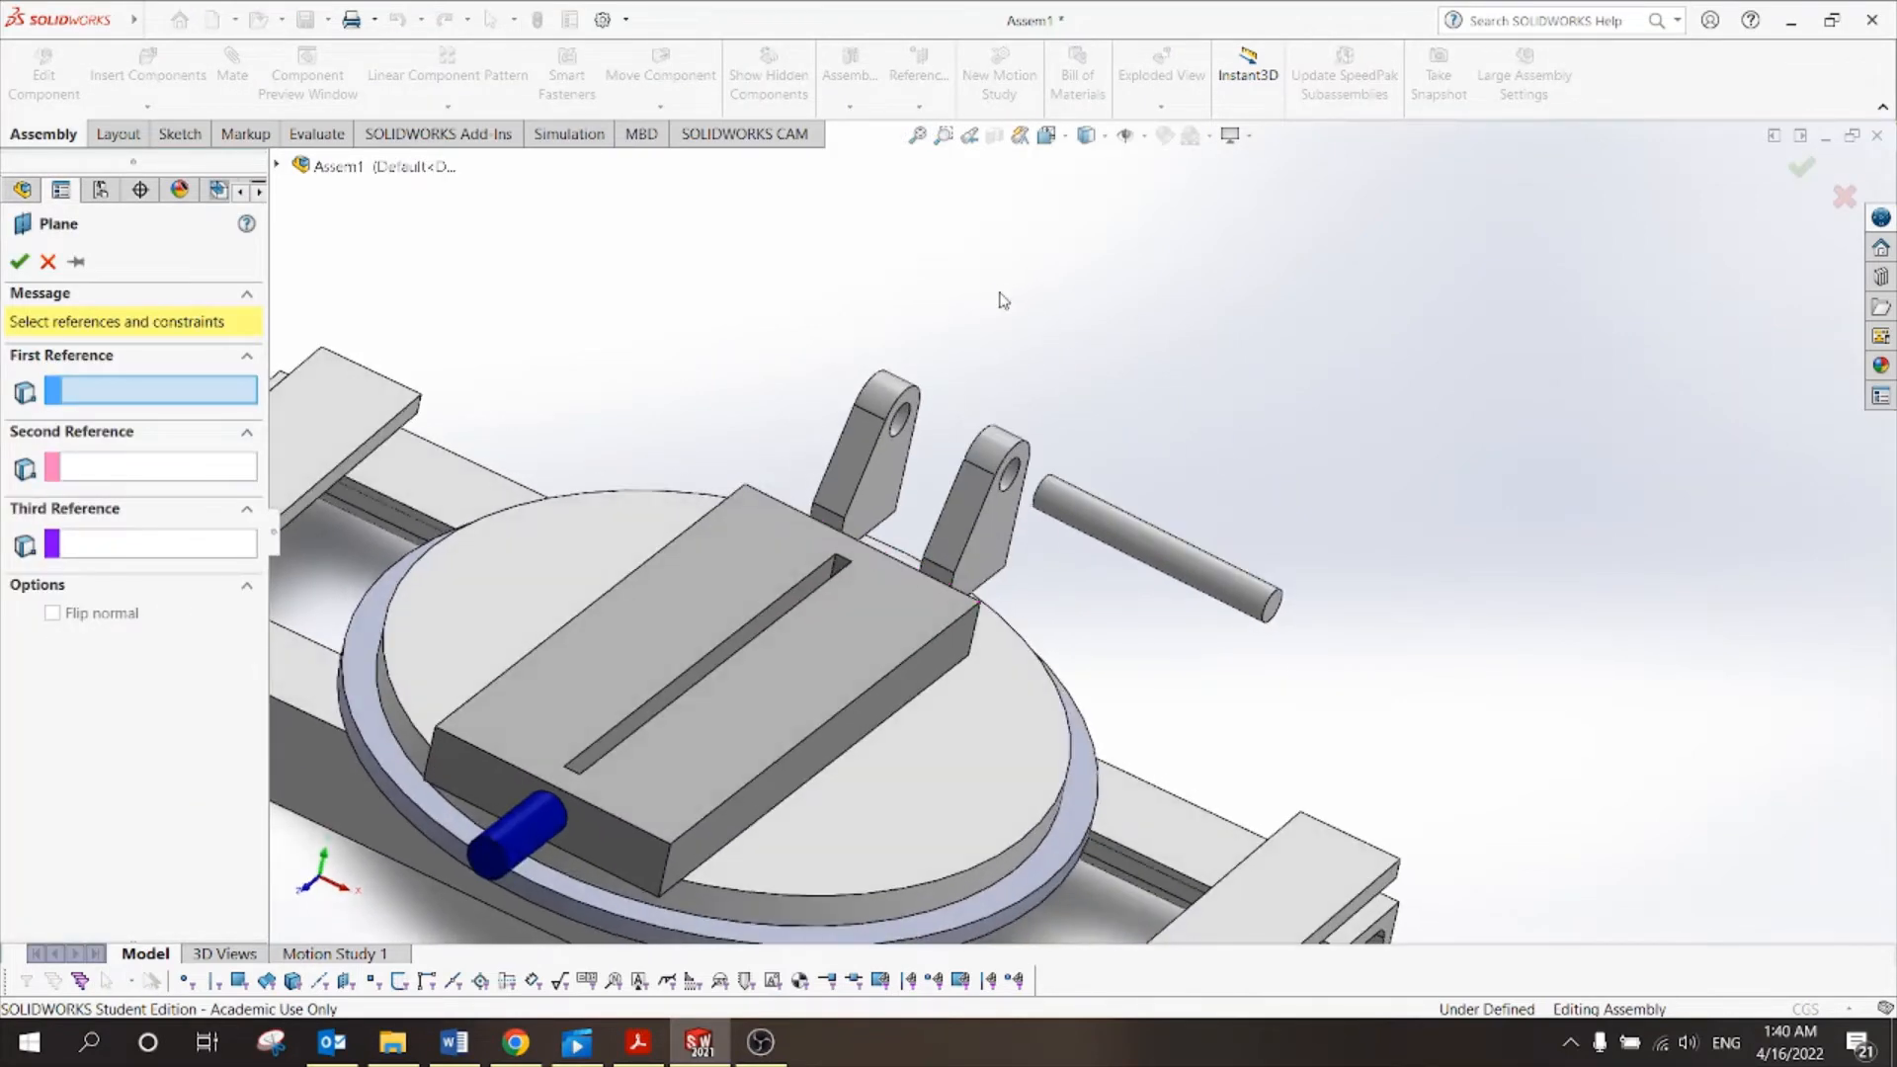
scroll(1303, 628, down, 3)
click(1223, 583)
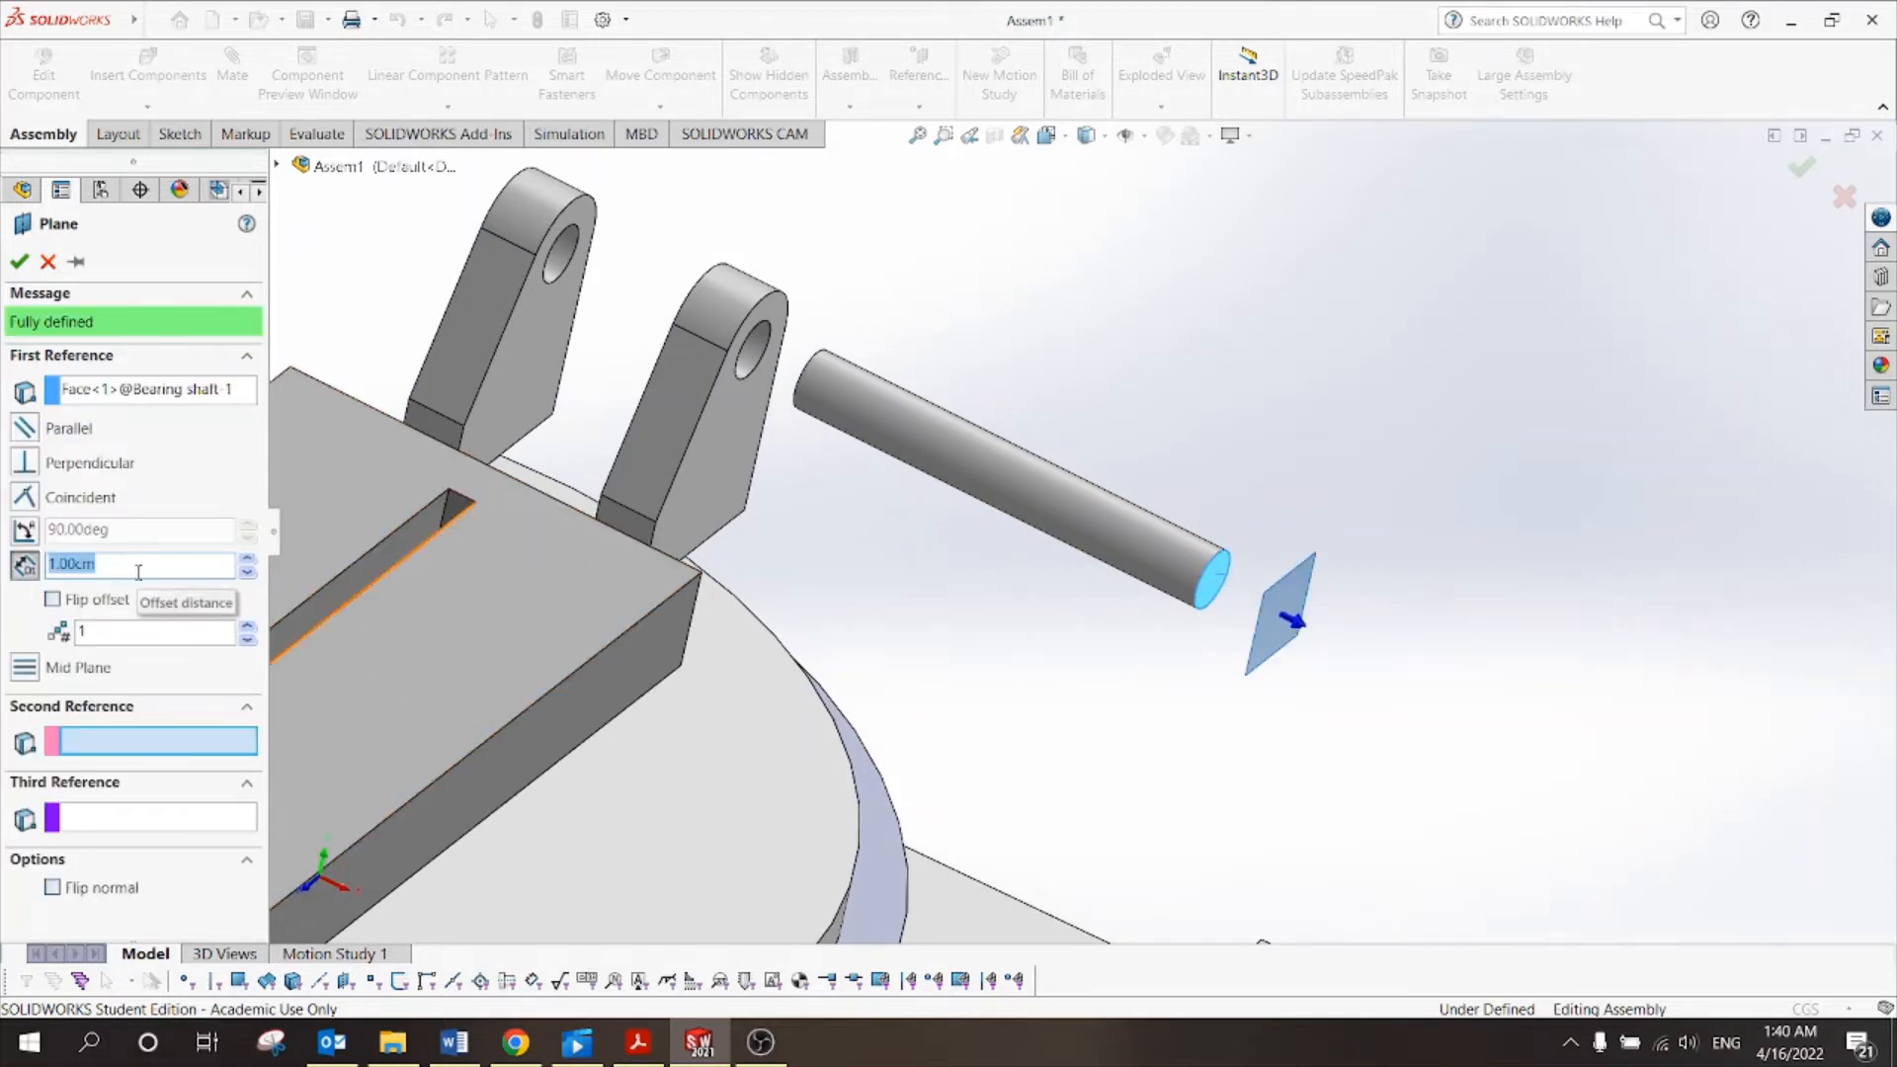
text(5.58/2)
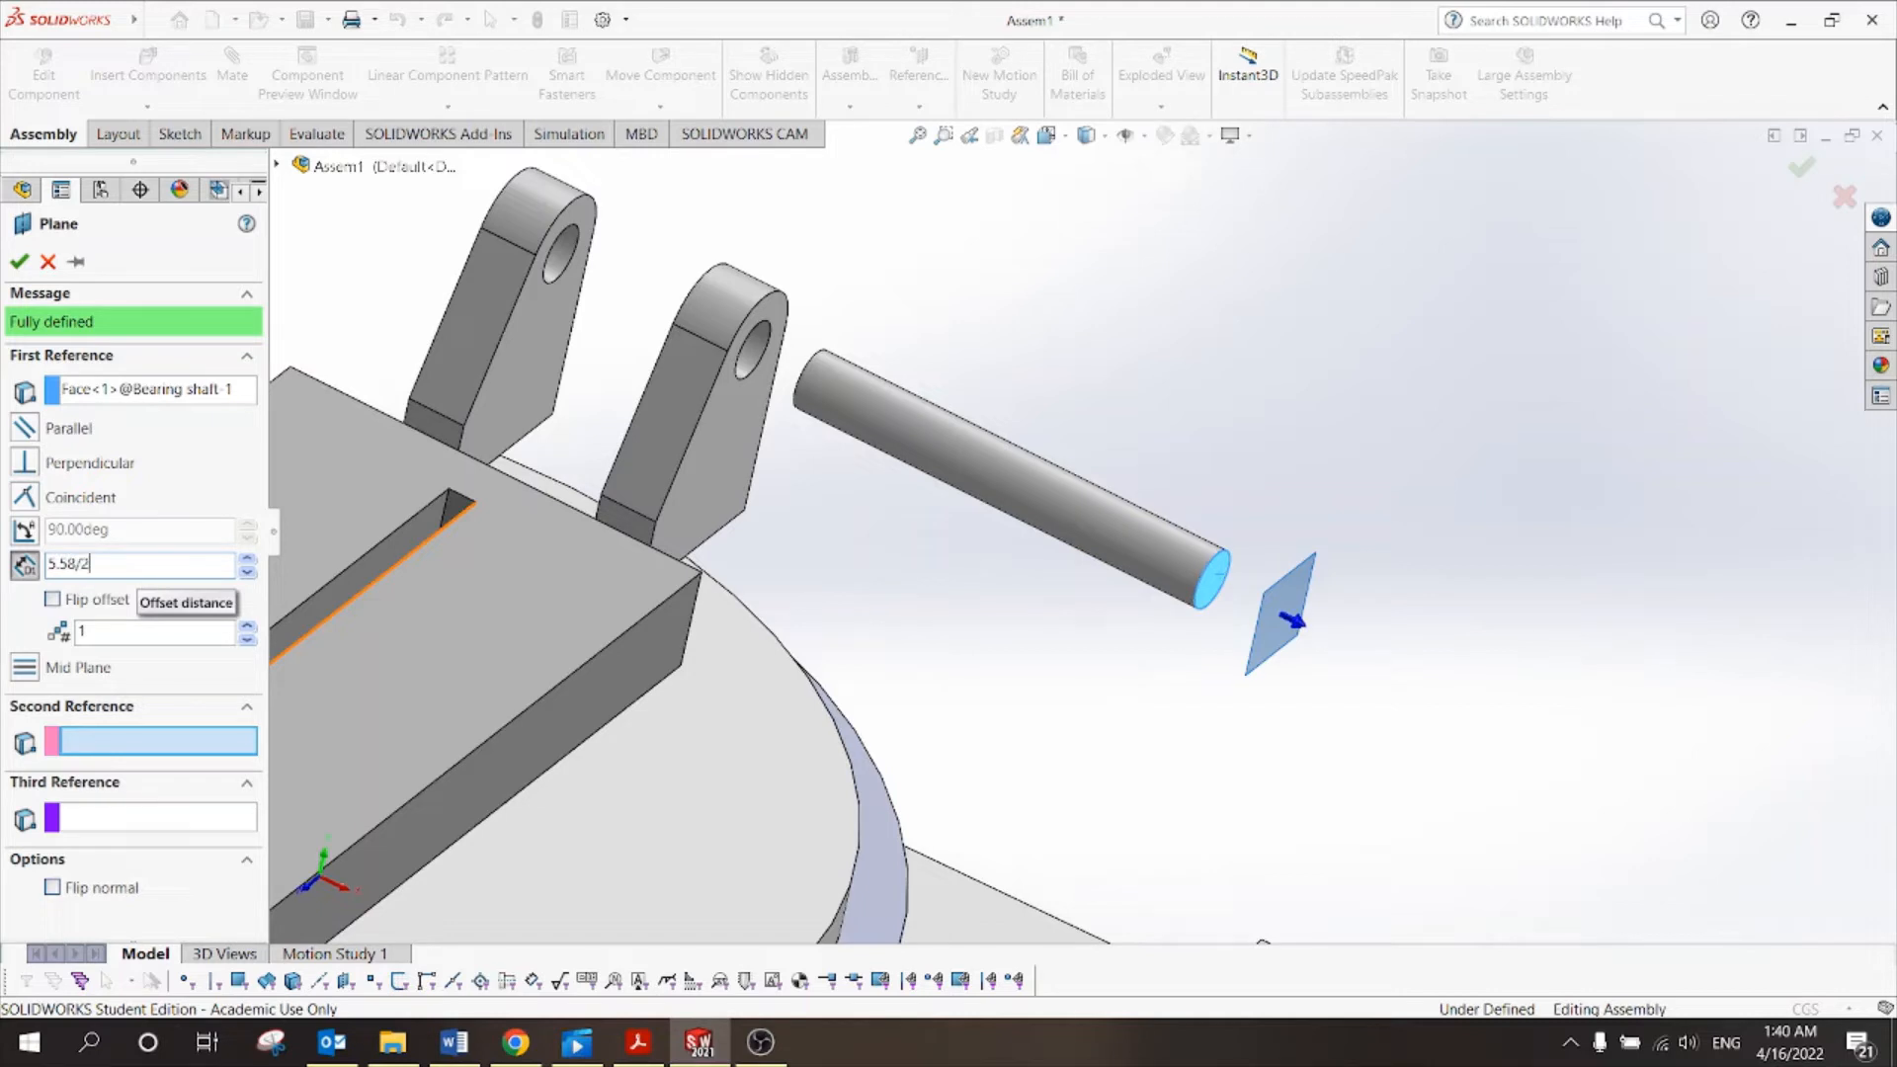
click(52, 598)
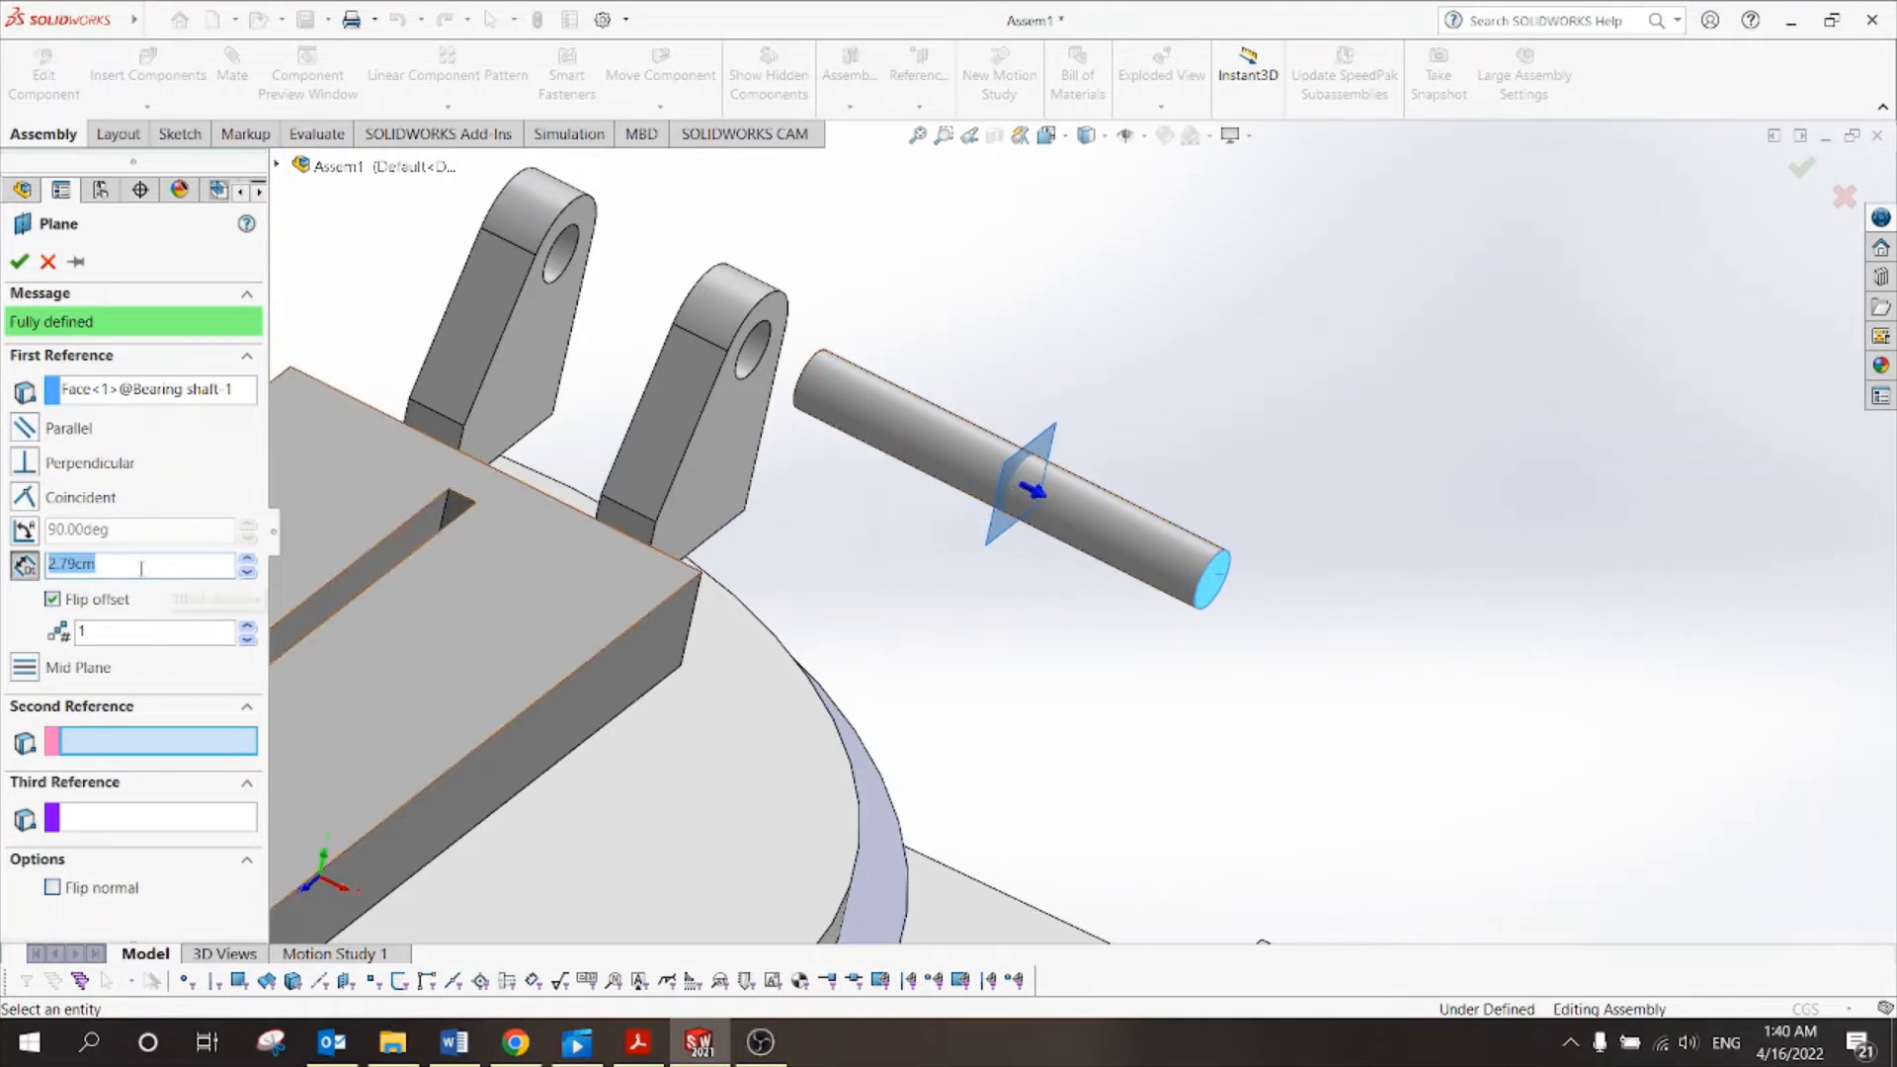
click(18, 262)
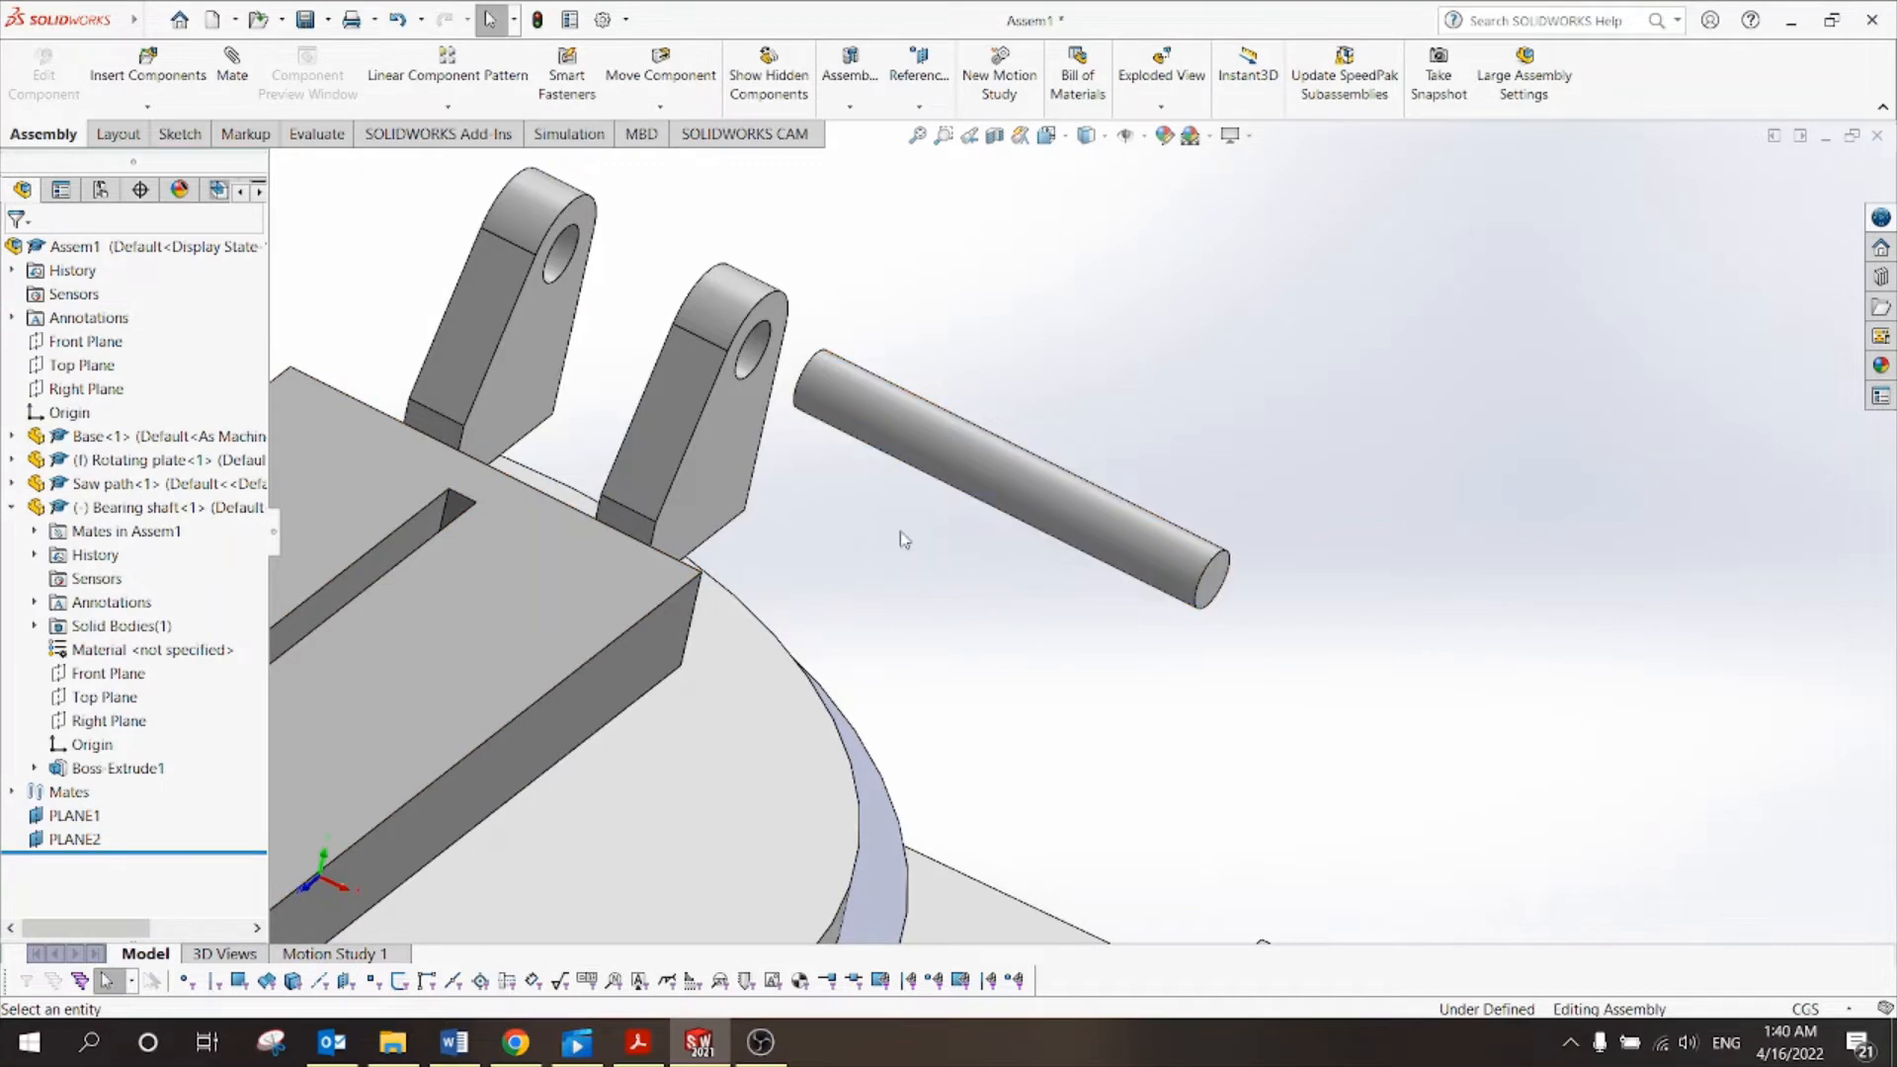
click(65, 822)
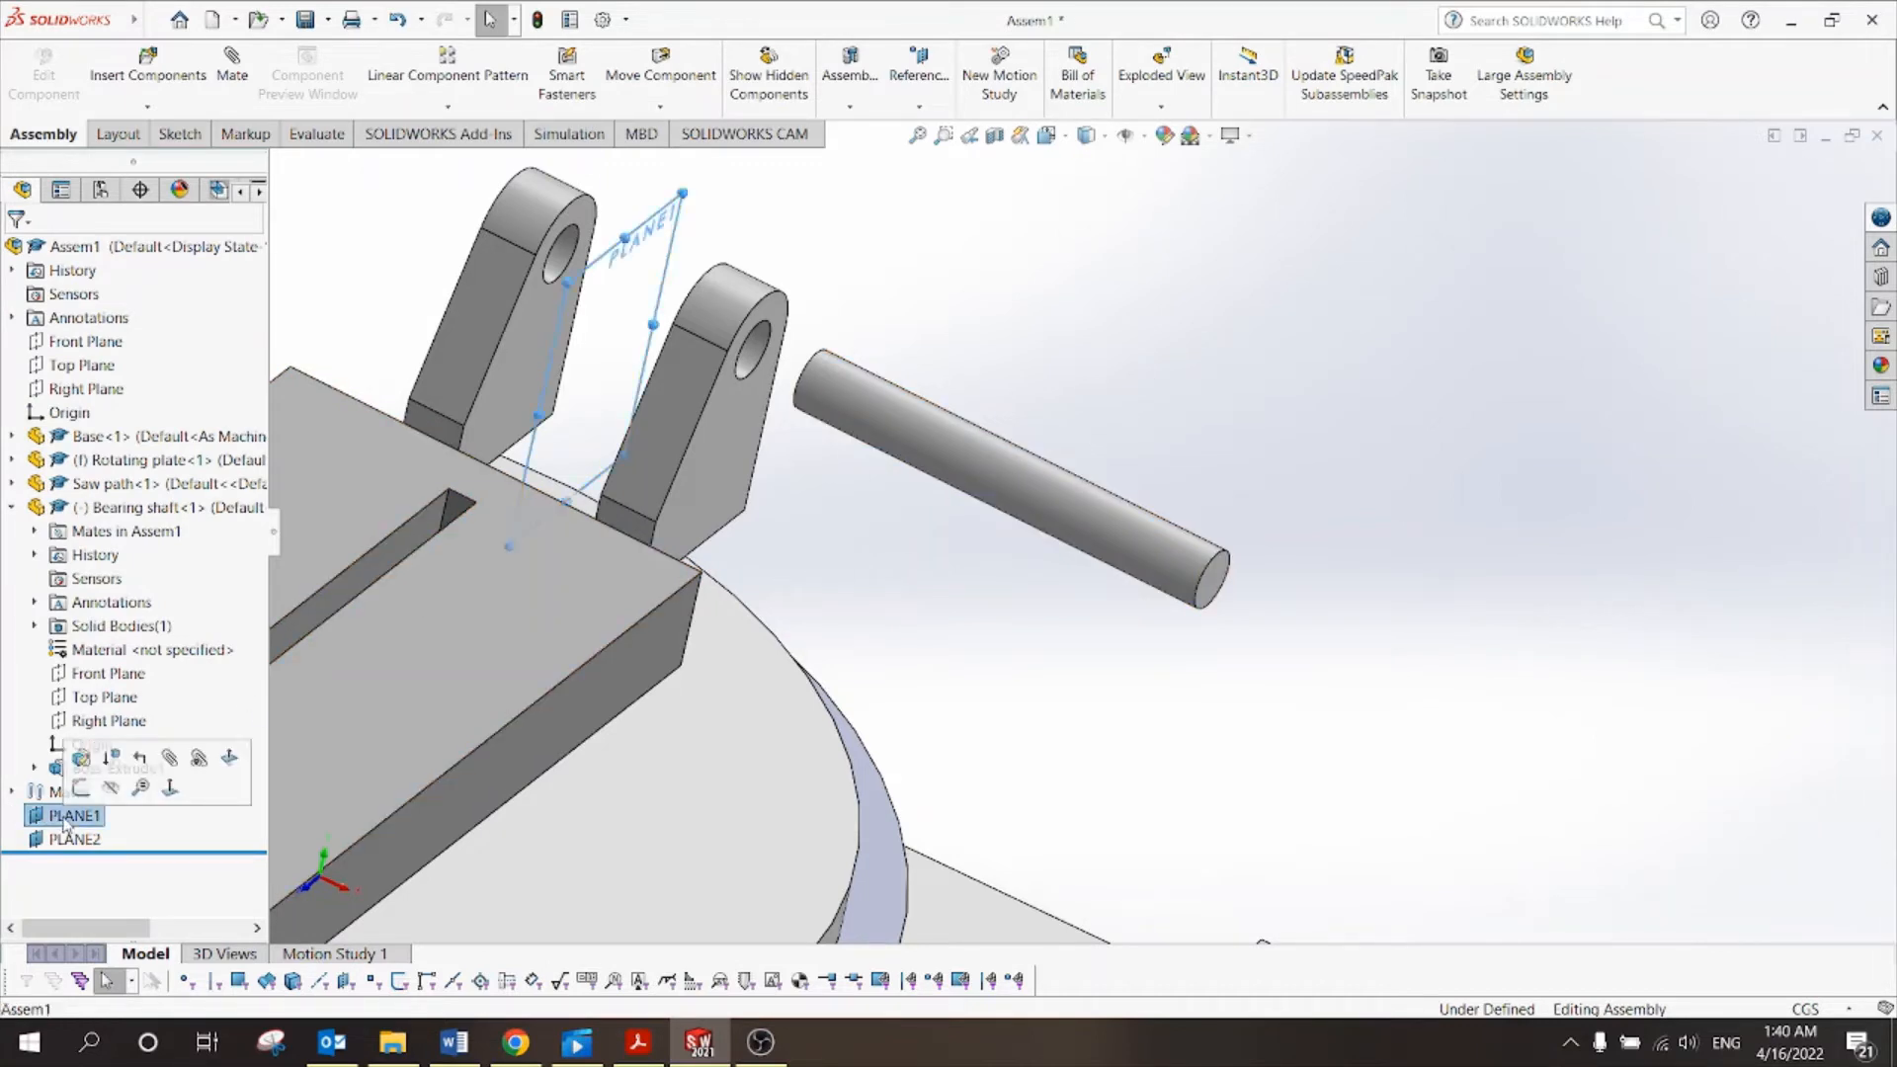
click(74, 839)
scroll(932, 609, up, 2)
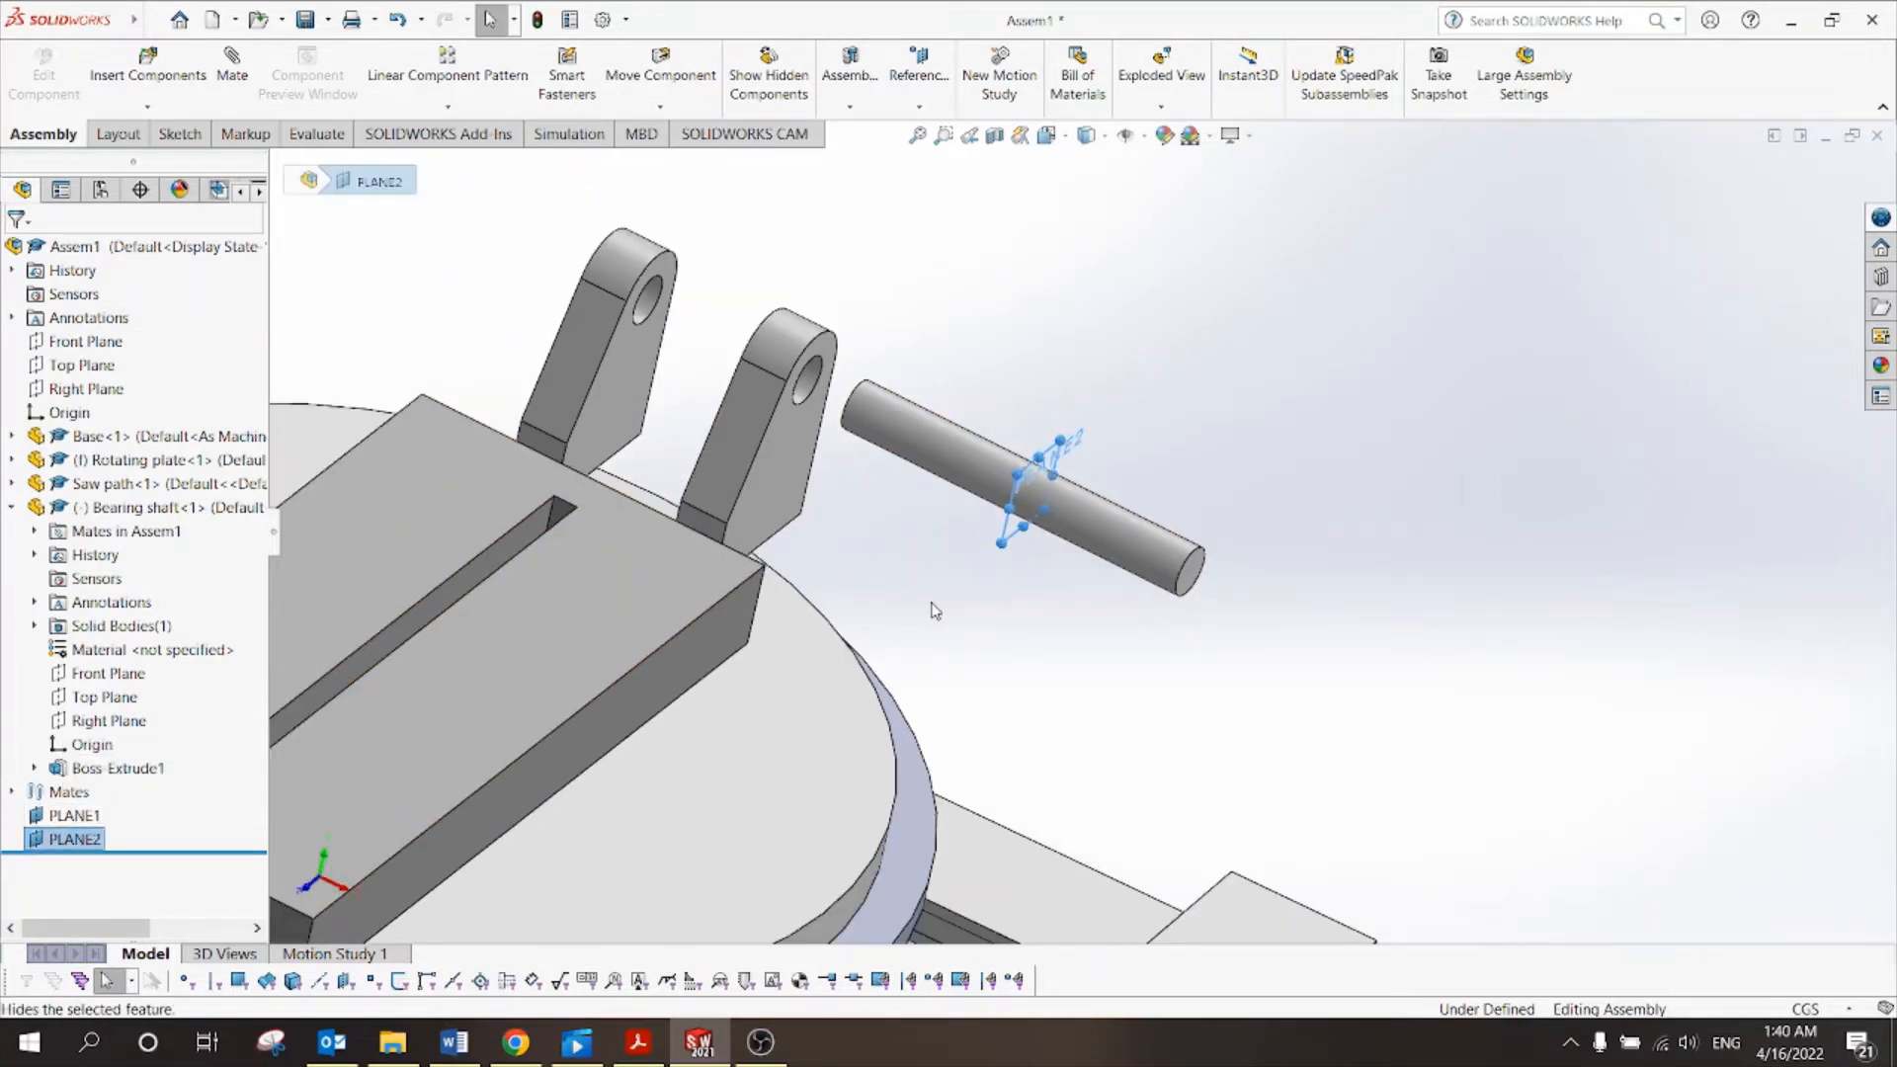
click(1111, 418)
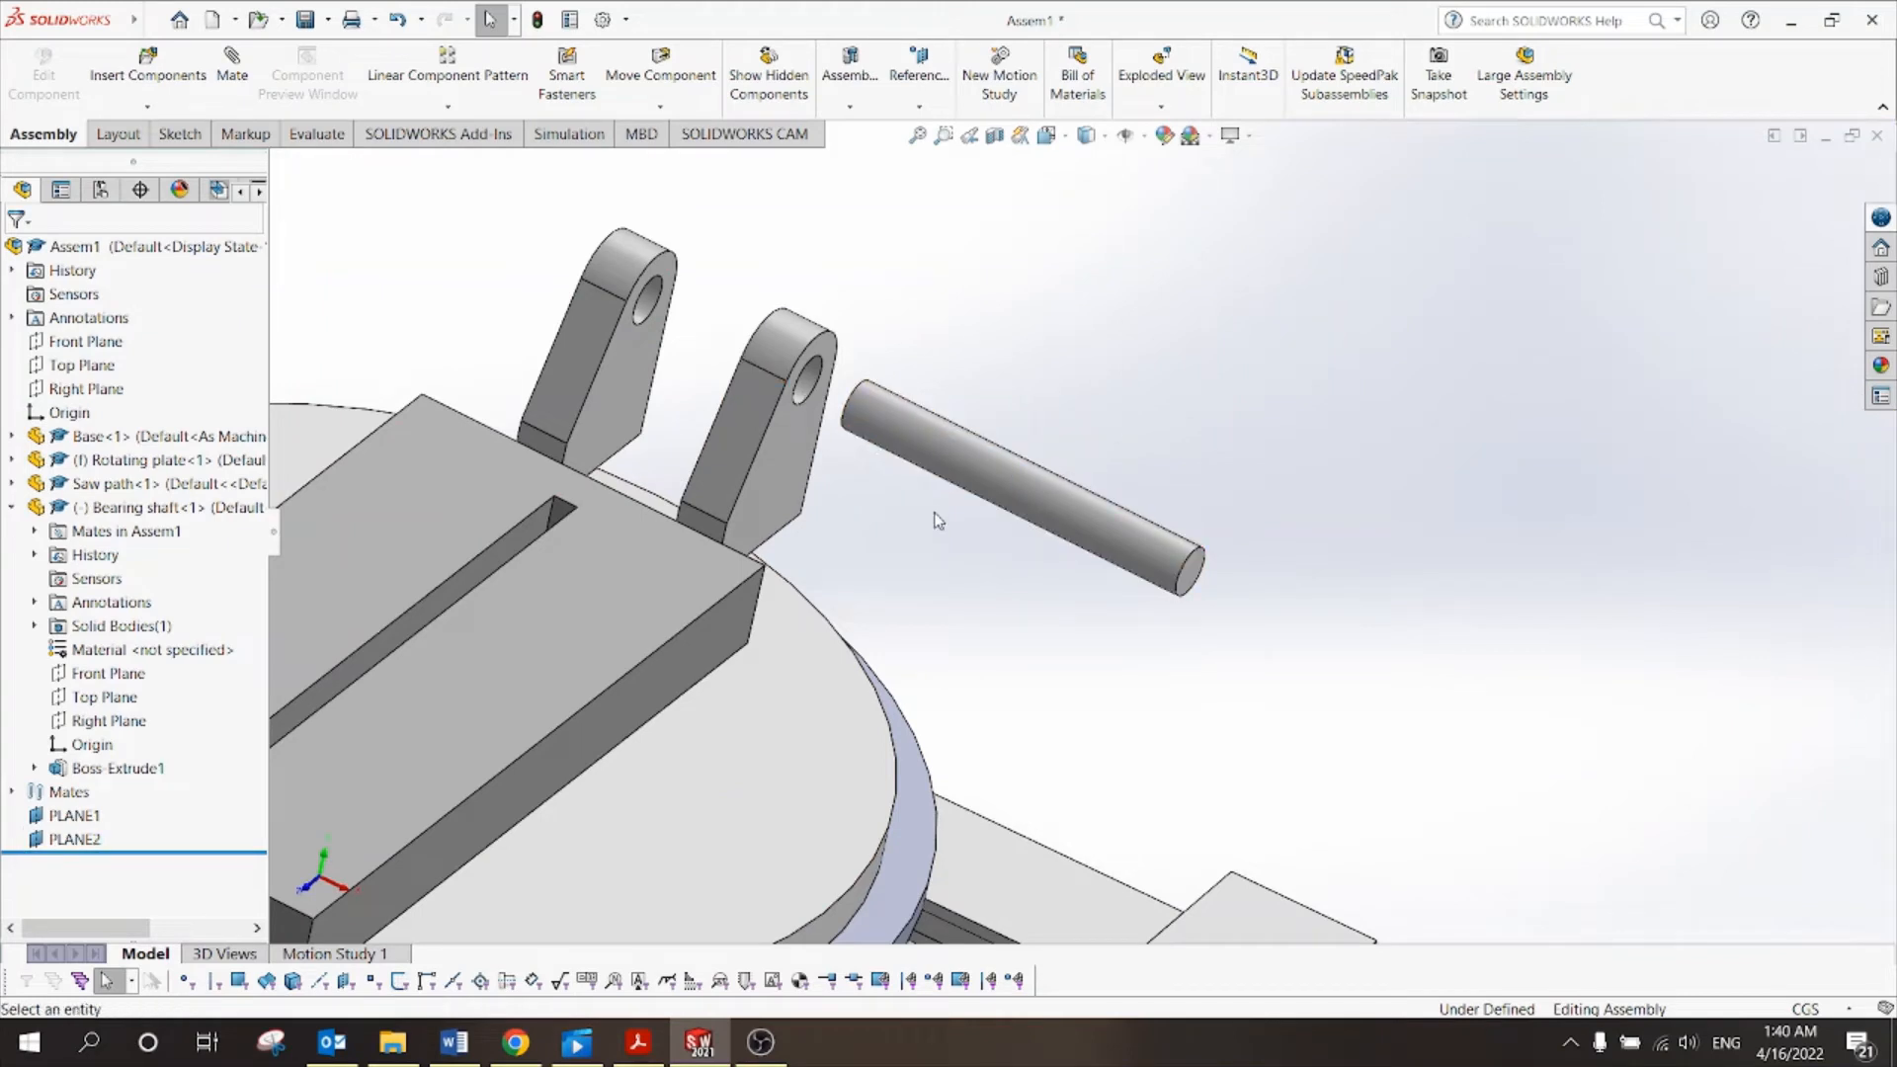
click(225, 79)
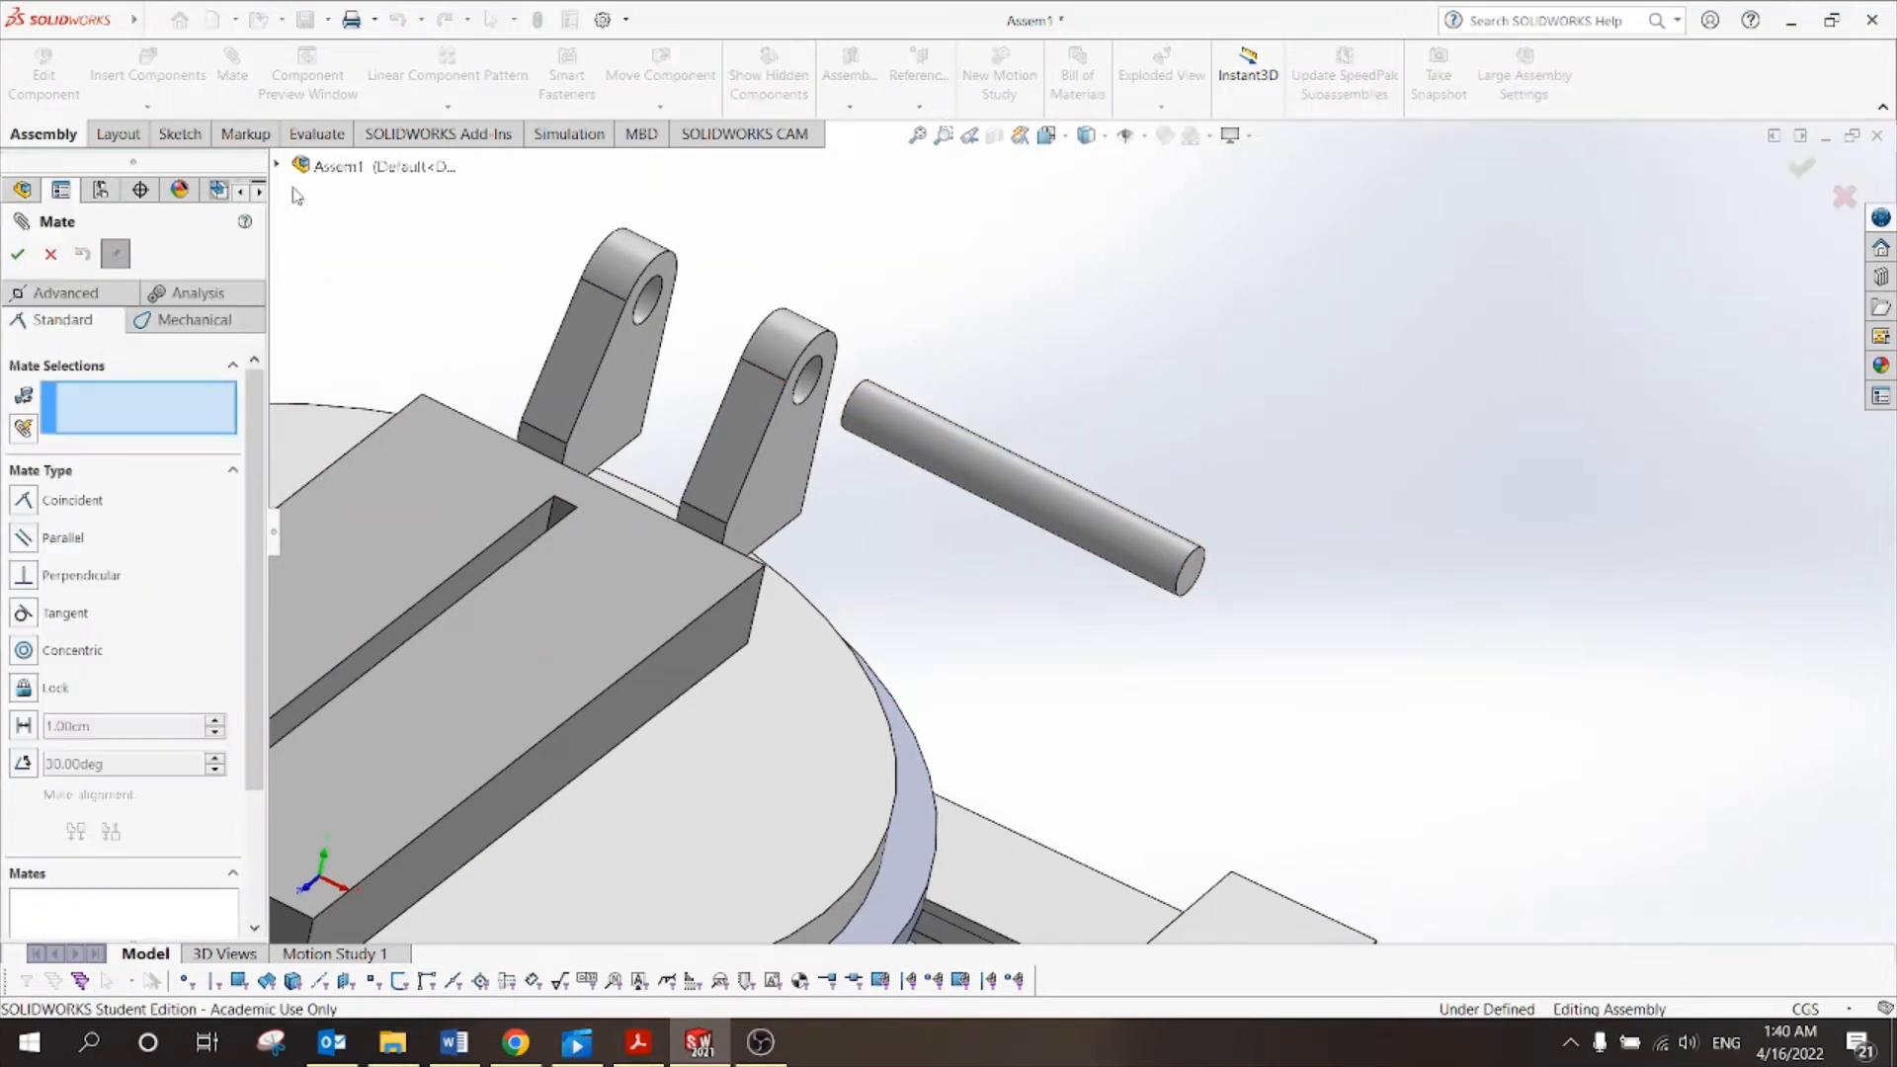
click(278, 165)
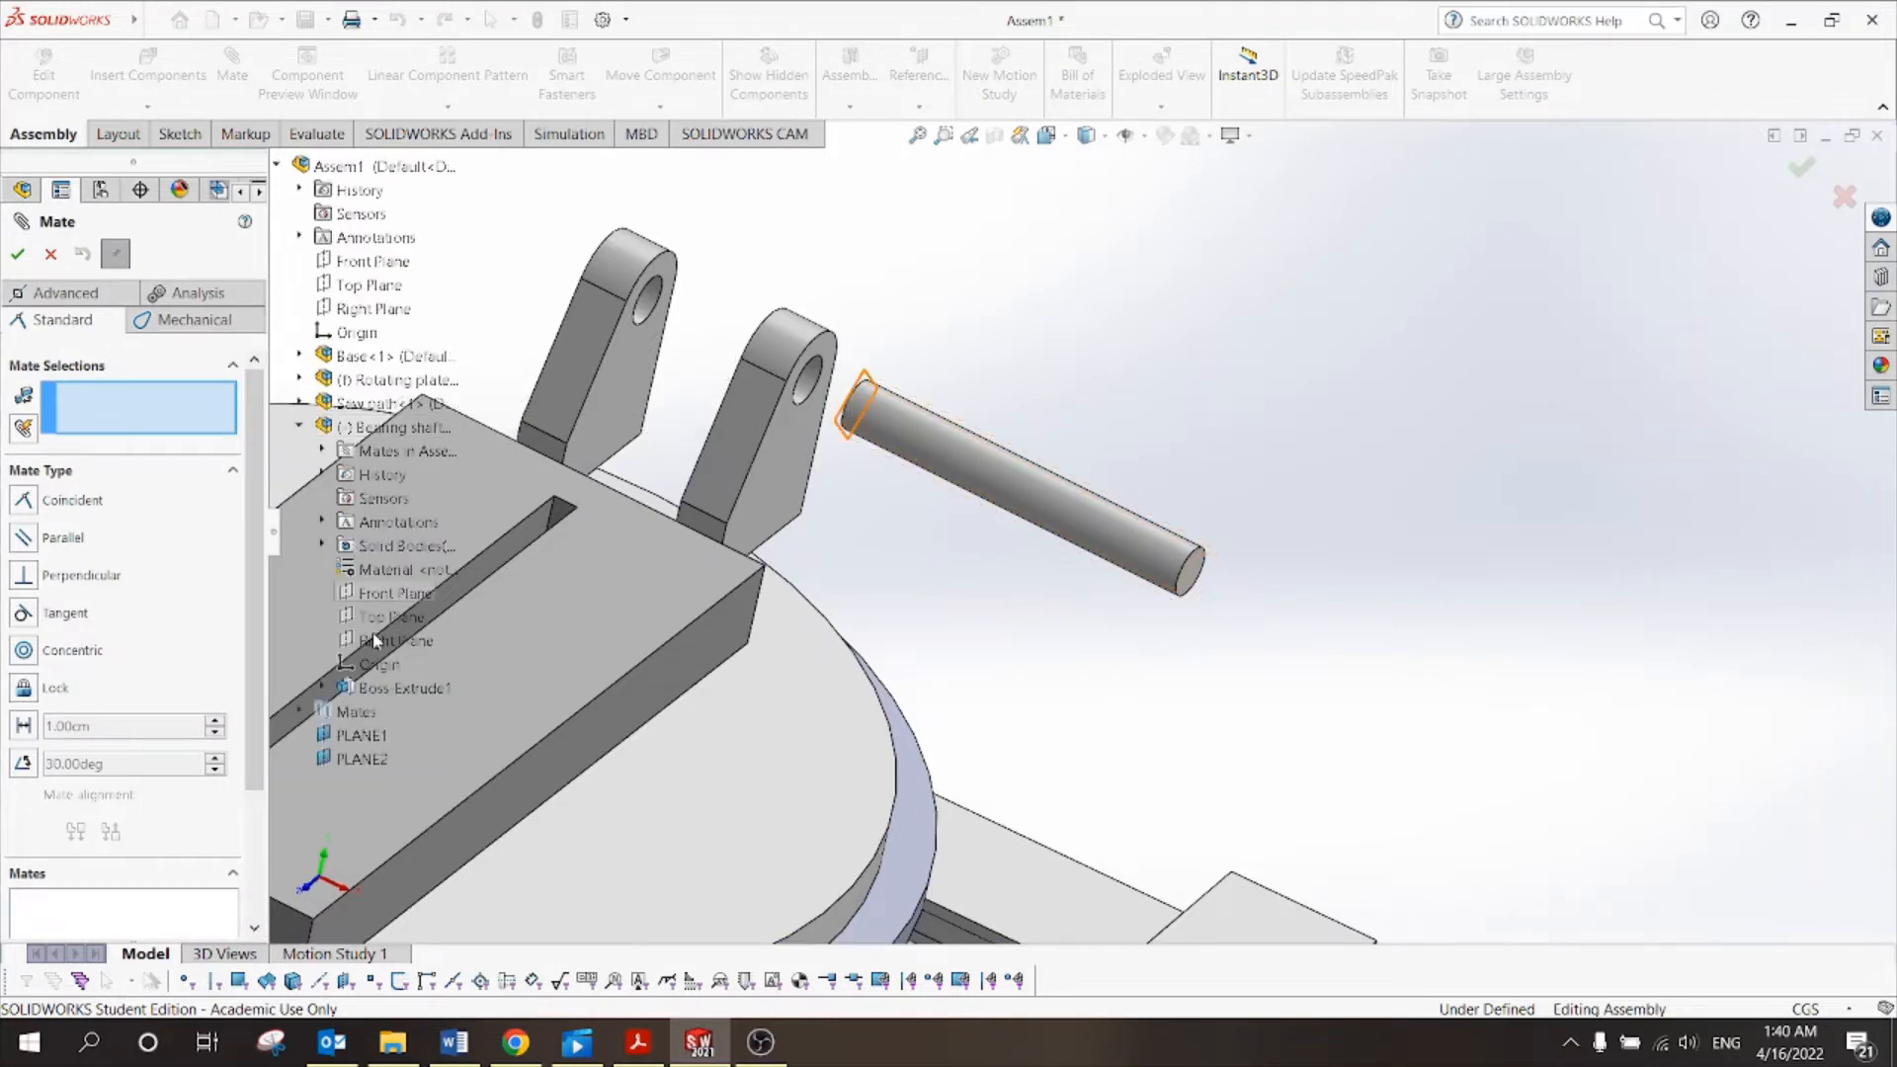
click(376, 734)
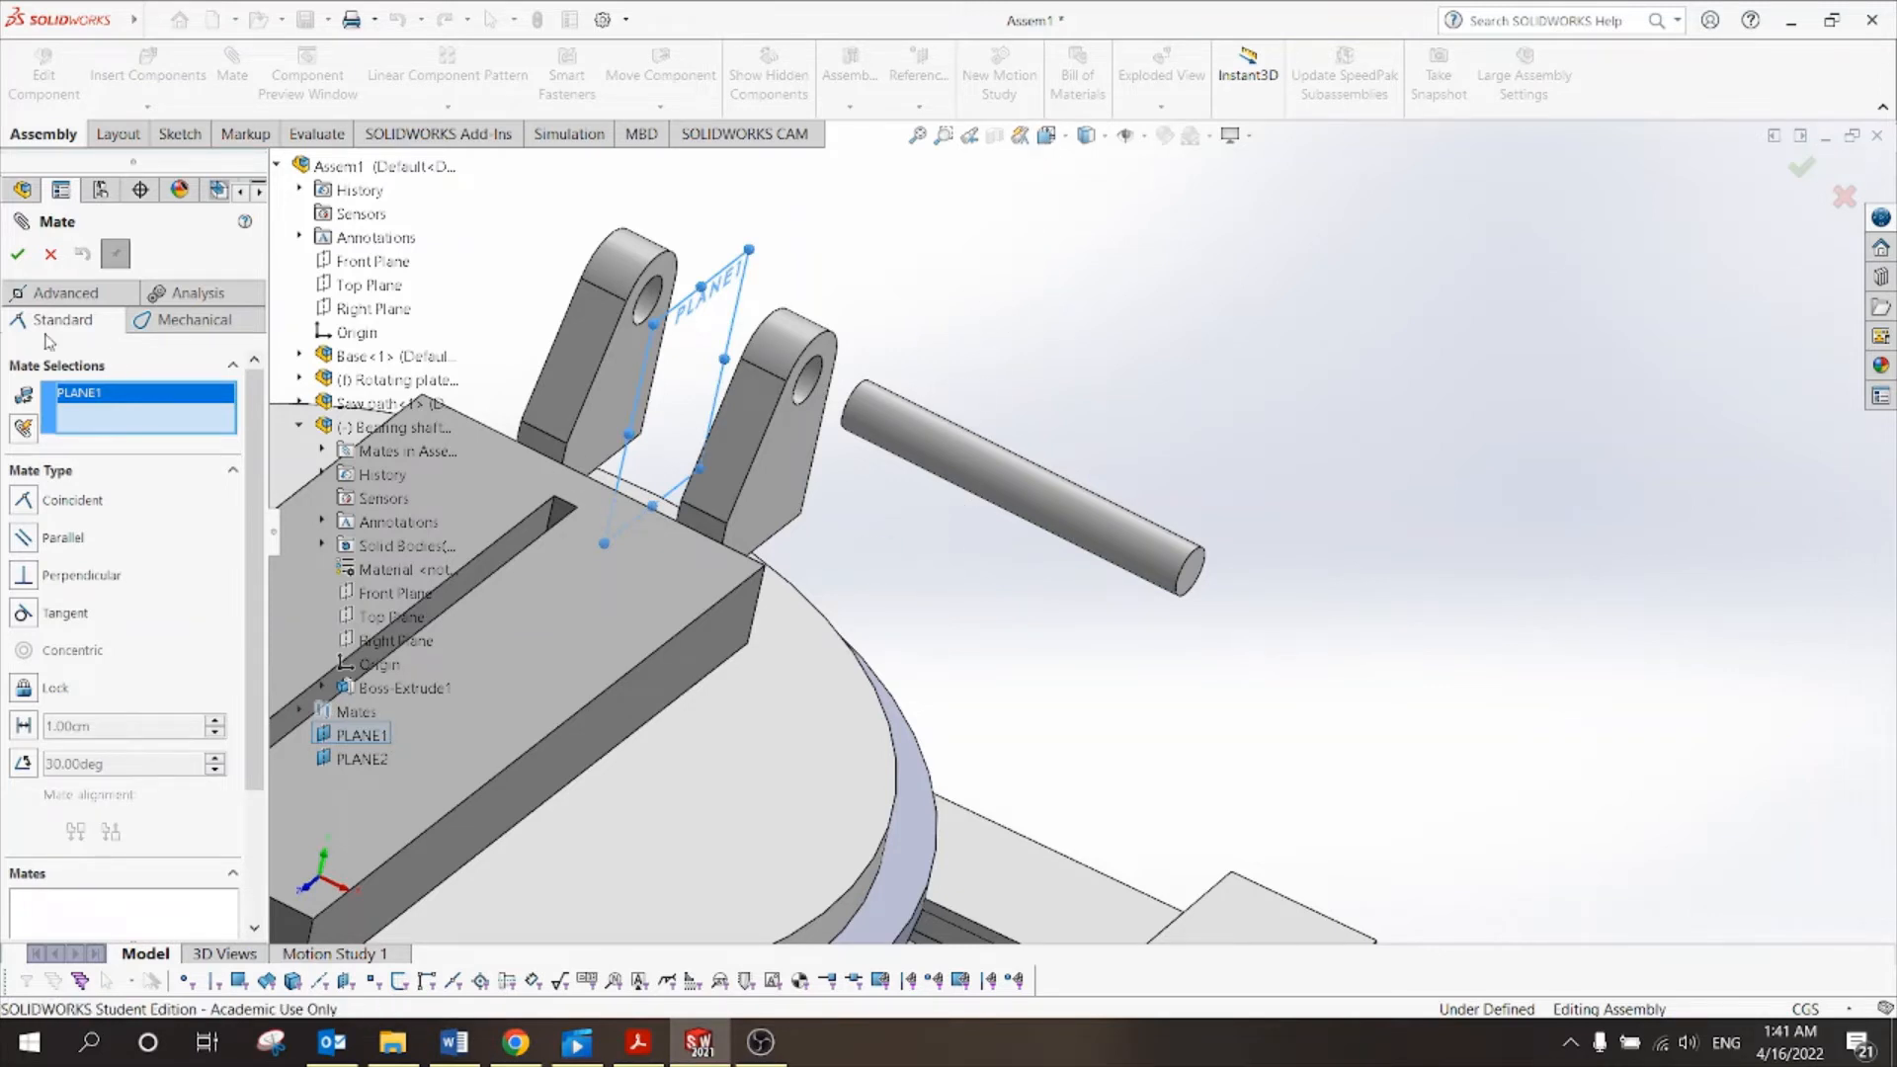
click(51, 255)
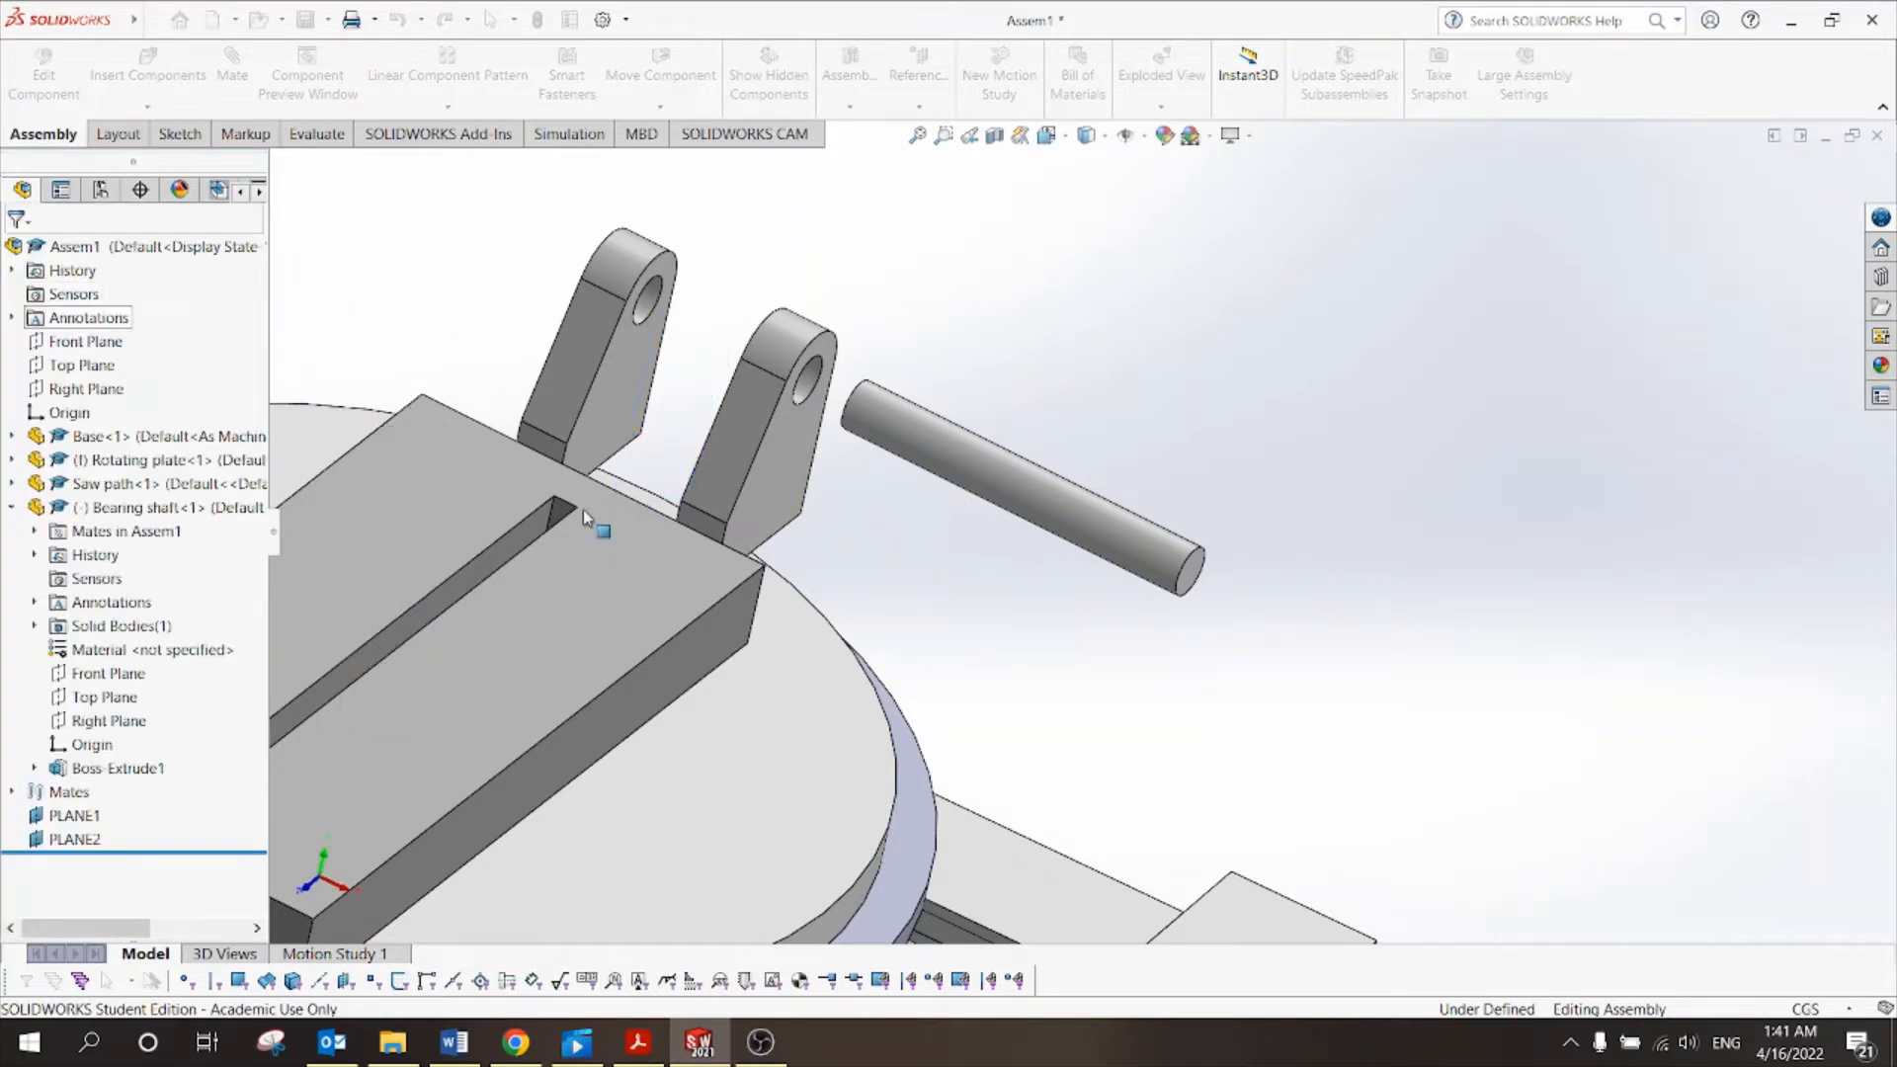
Compare where PLANE1 and PLANE2 sit relative to the bracket pins in the assembly.
click(29, 816)
click(12, 508)
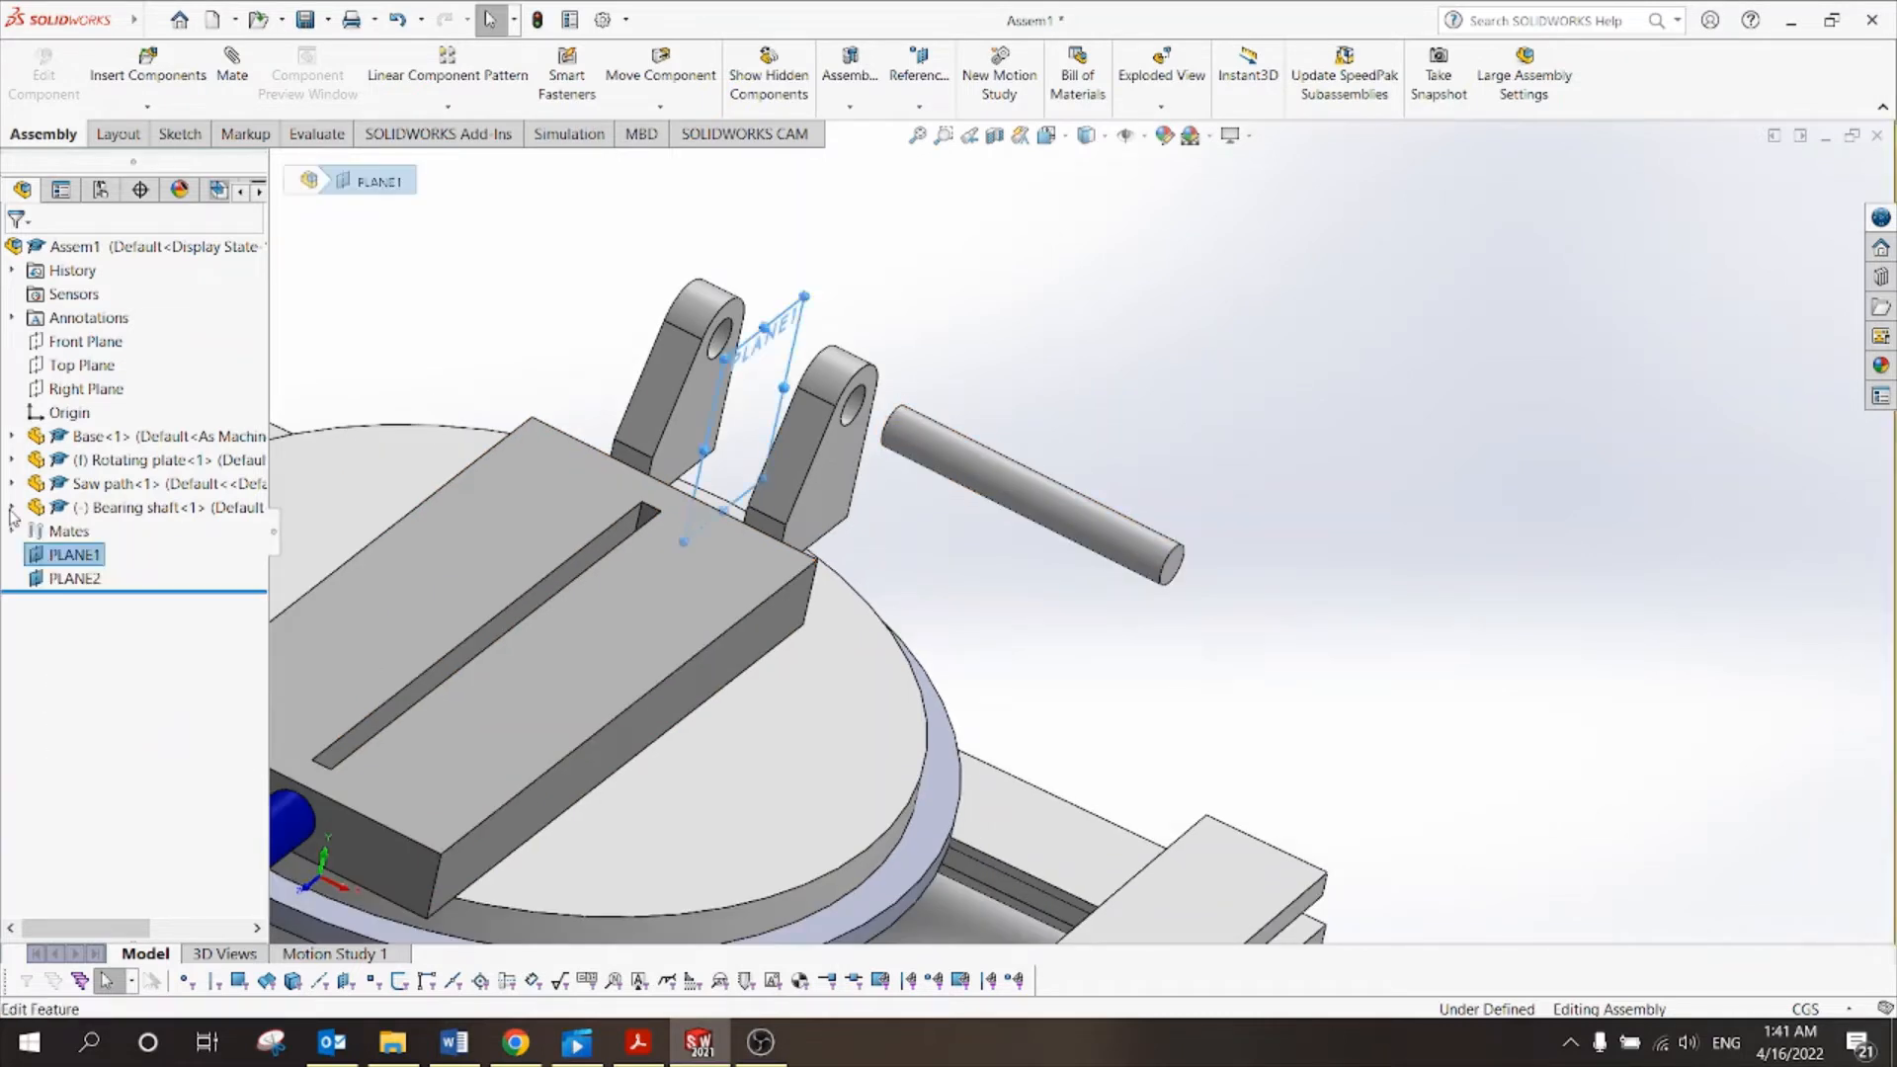
click(74, 578)
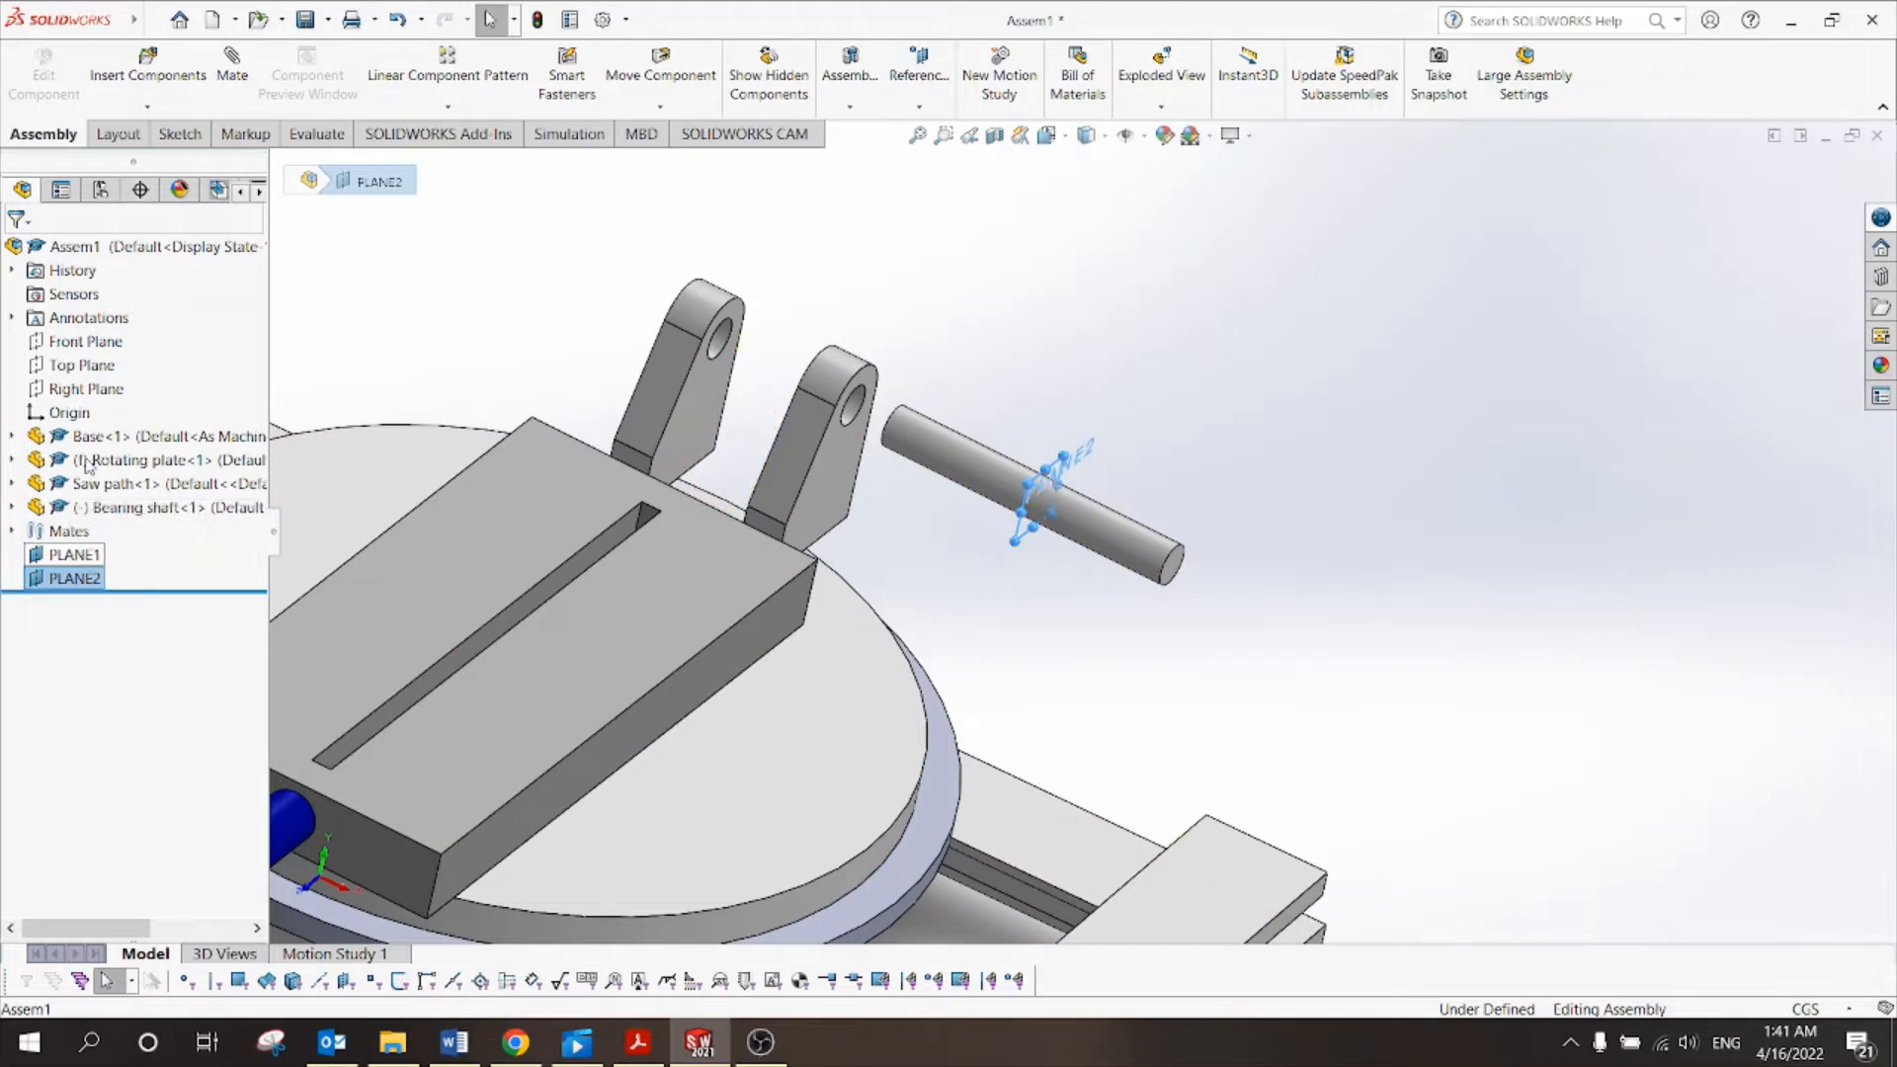
click(68, 559)
click(71, 578)
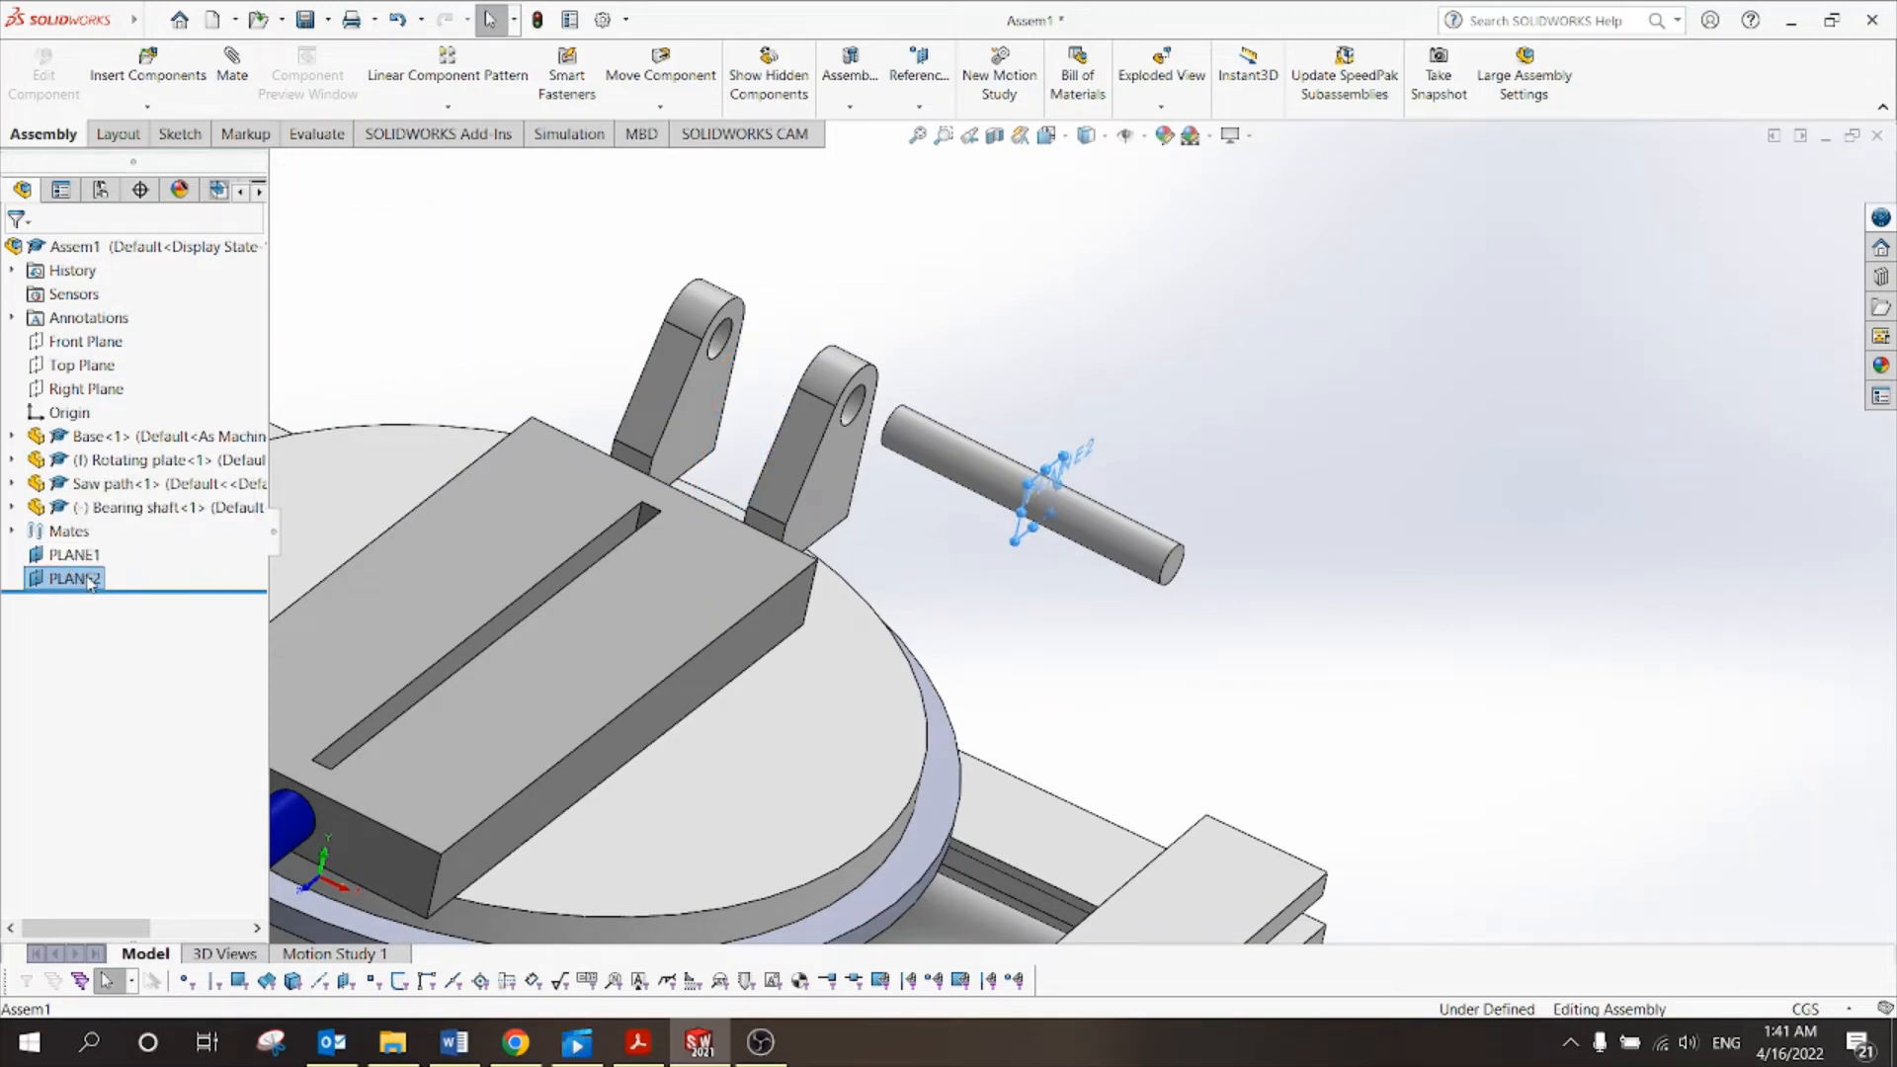
Delete PLANE2 from the assembly and open the Bearing shaft part on its own.
right_click(83, 581)
click(150, 739)
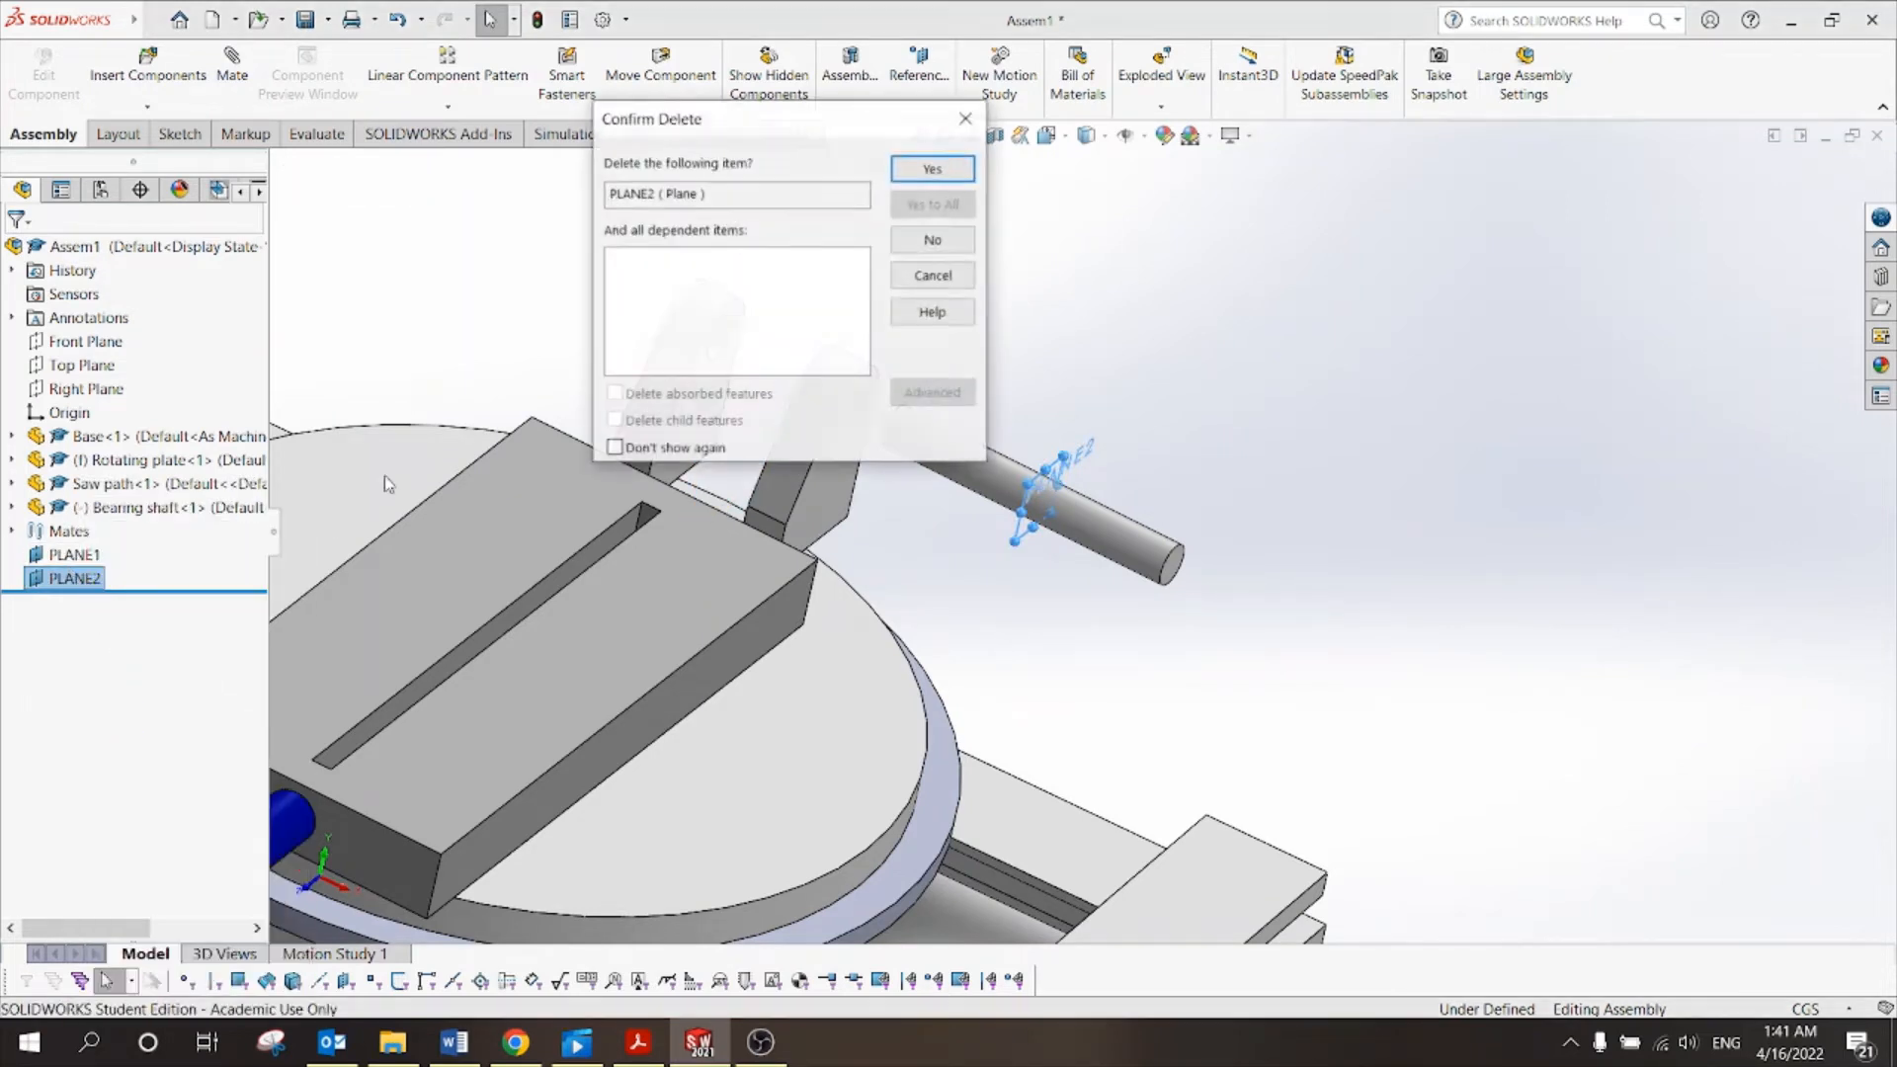
click(933, 168)
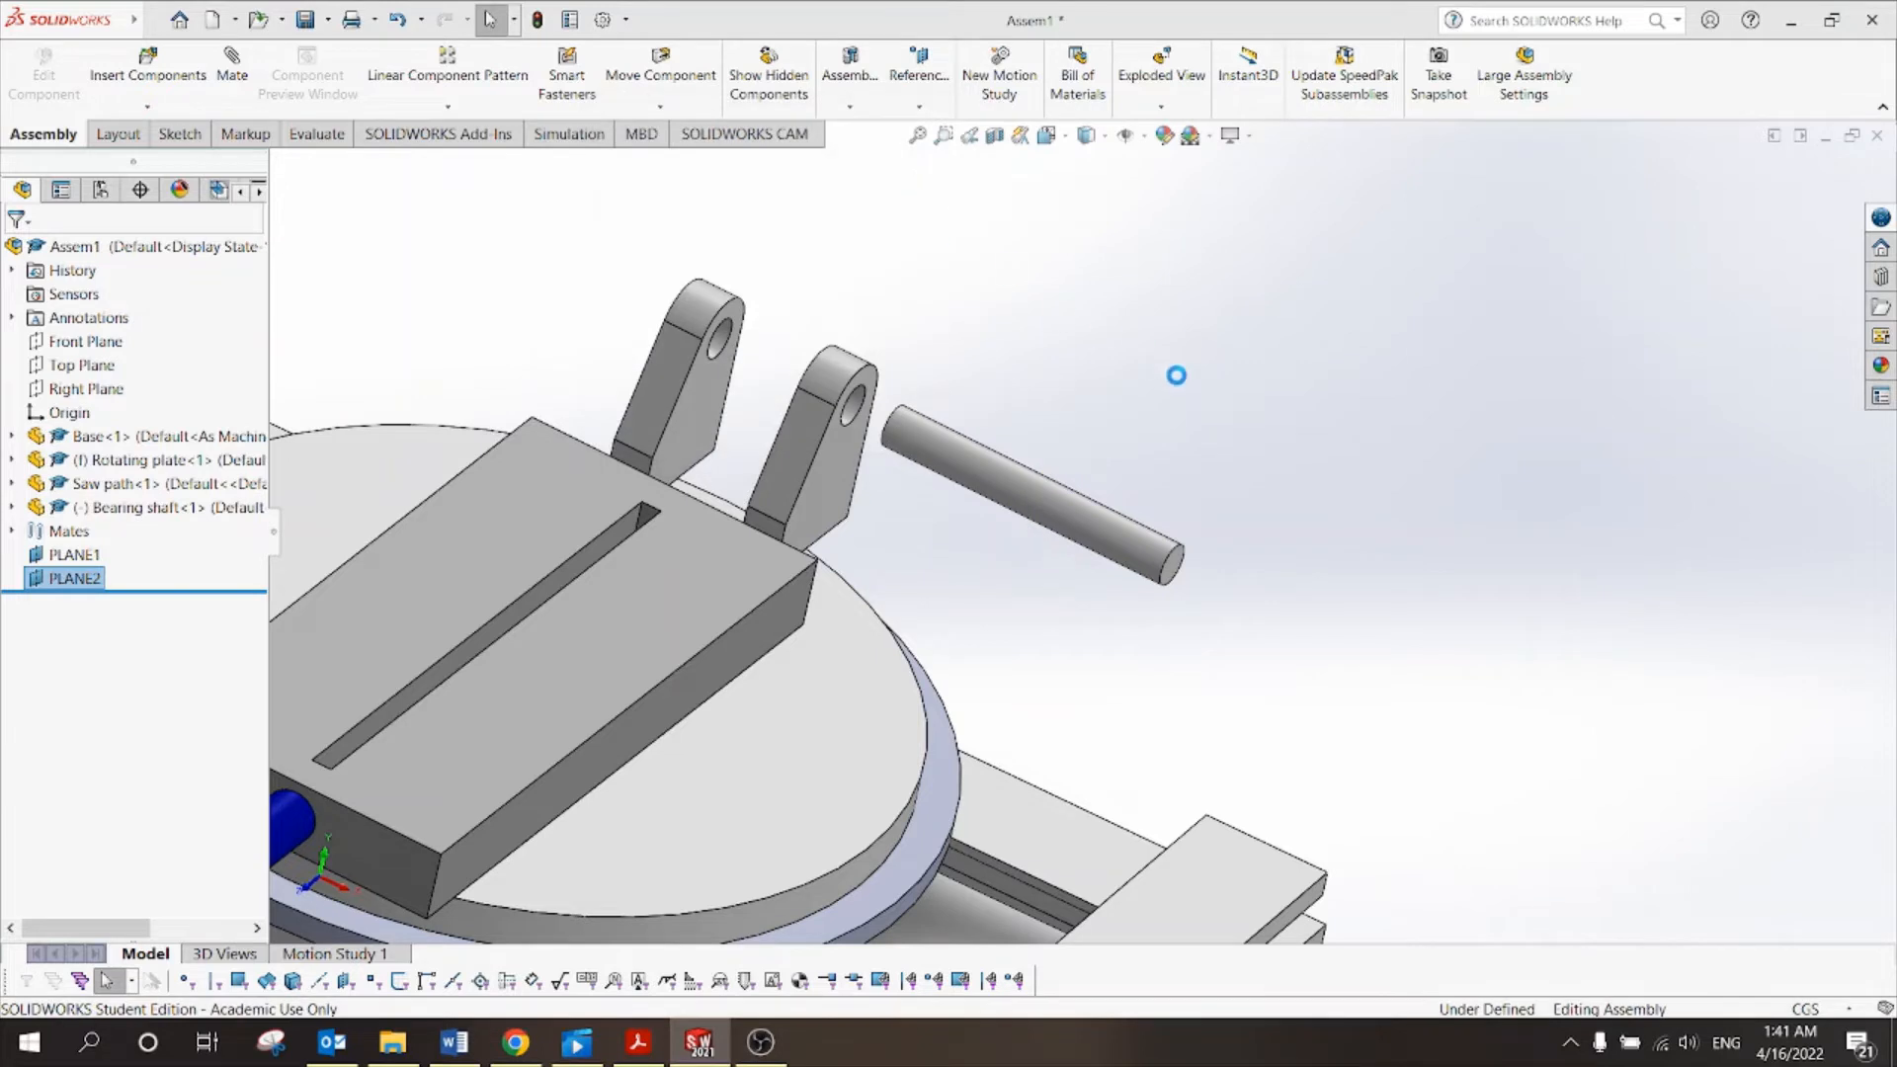
click(1127, 540)
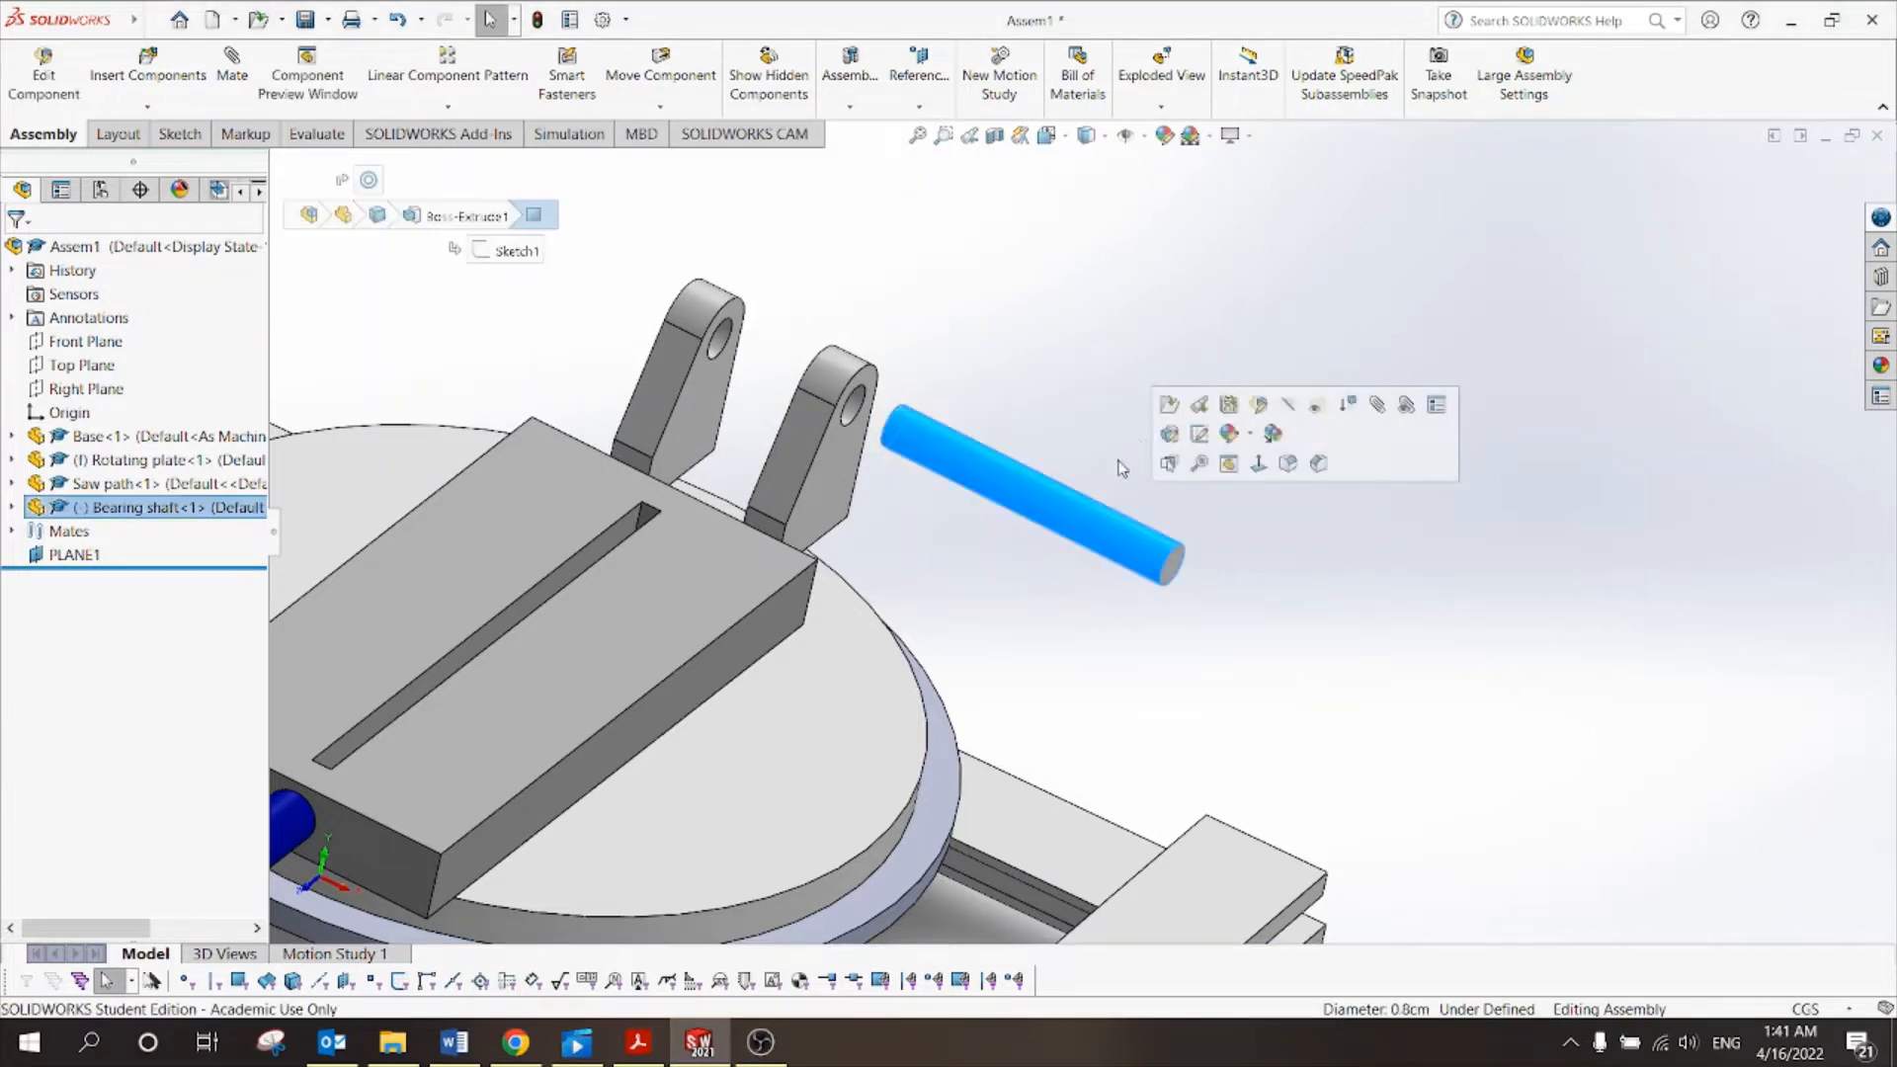
click(1163, 414)
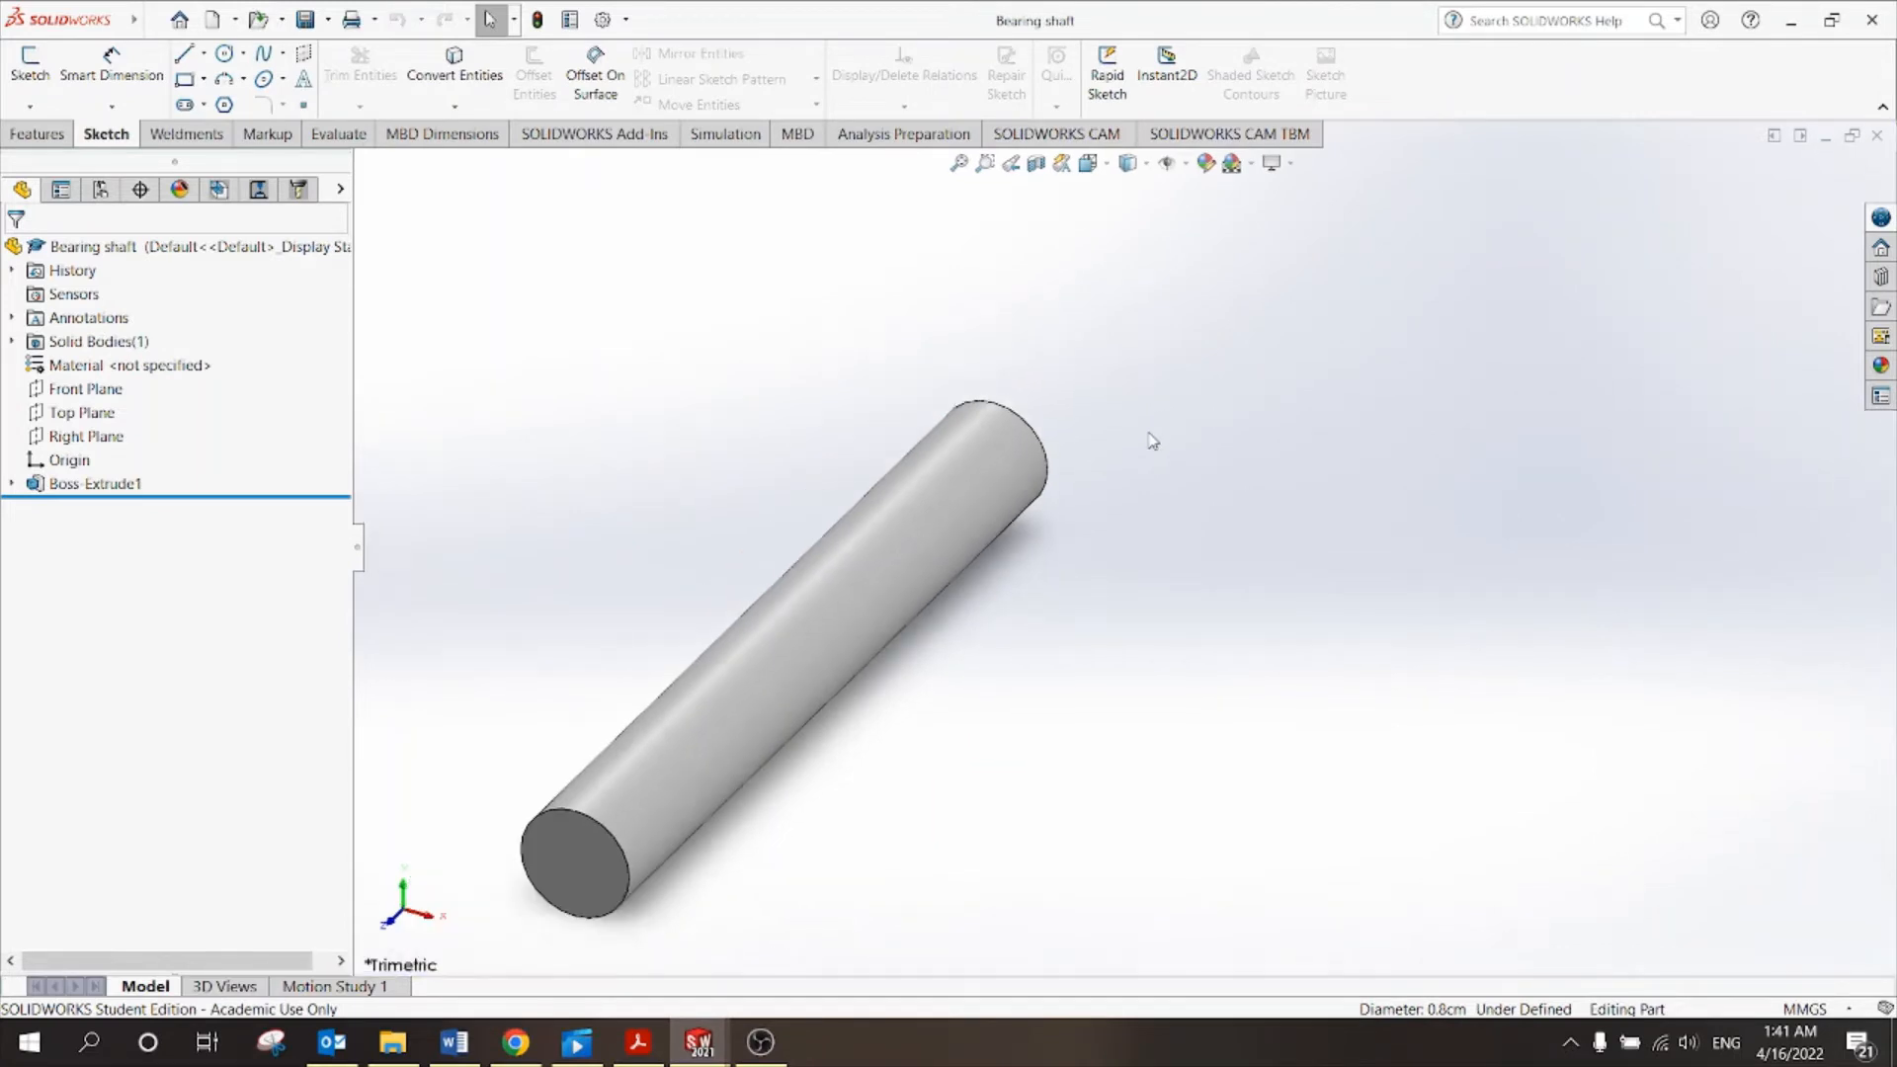
Check that the Bearing shaft's Boss-Extrude1 has a 58.50 mm Blind depth, leaving it unchanged.
scroll(1147, 434, up, 1)
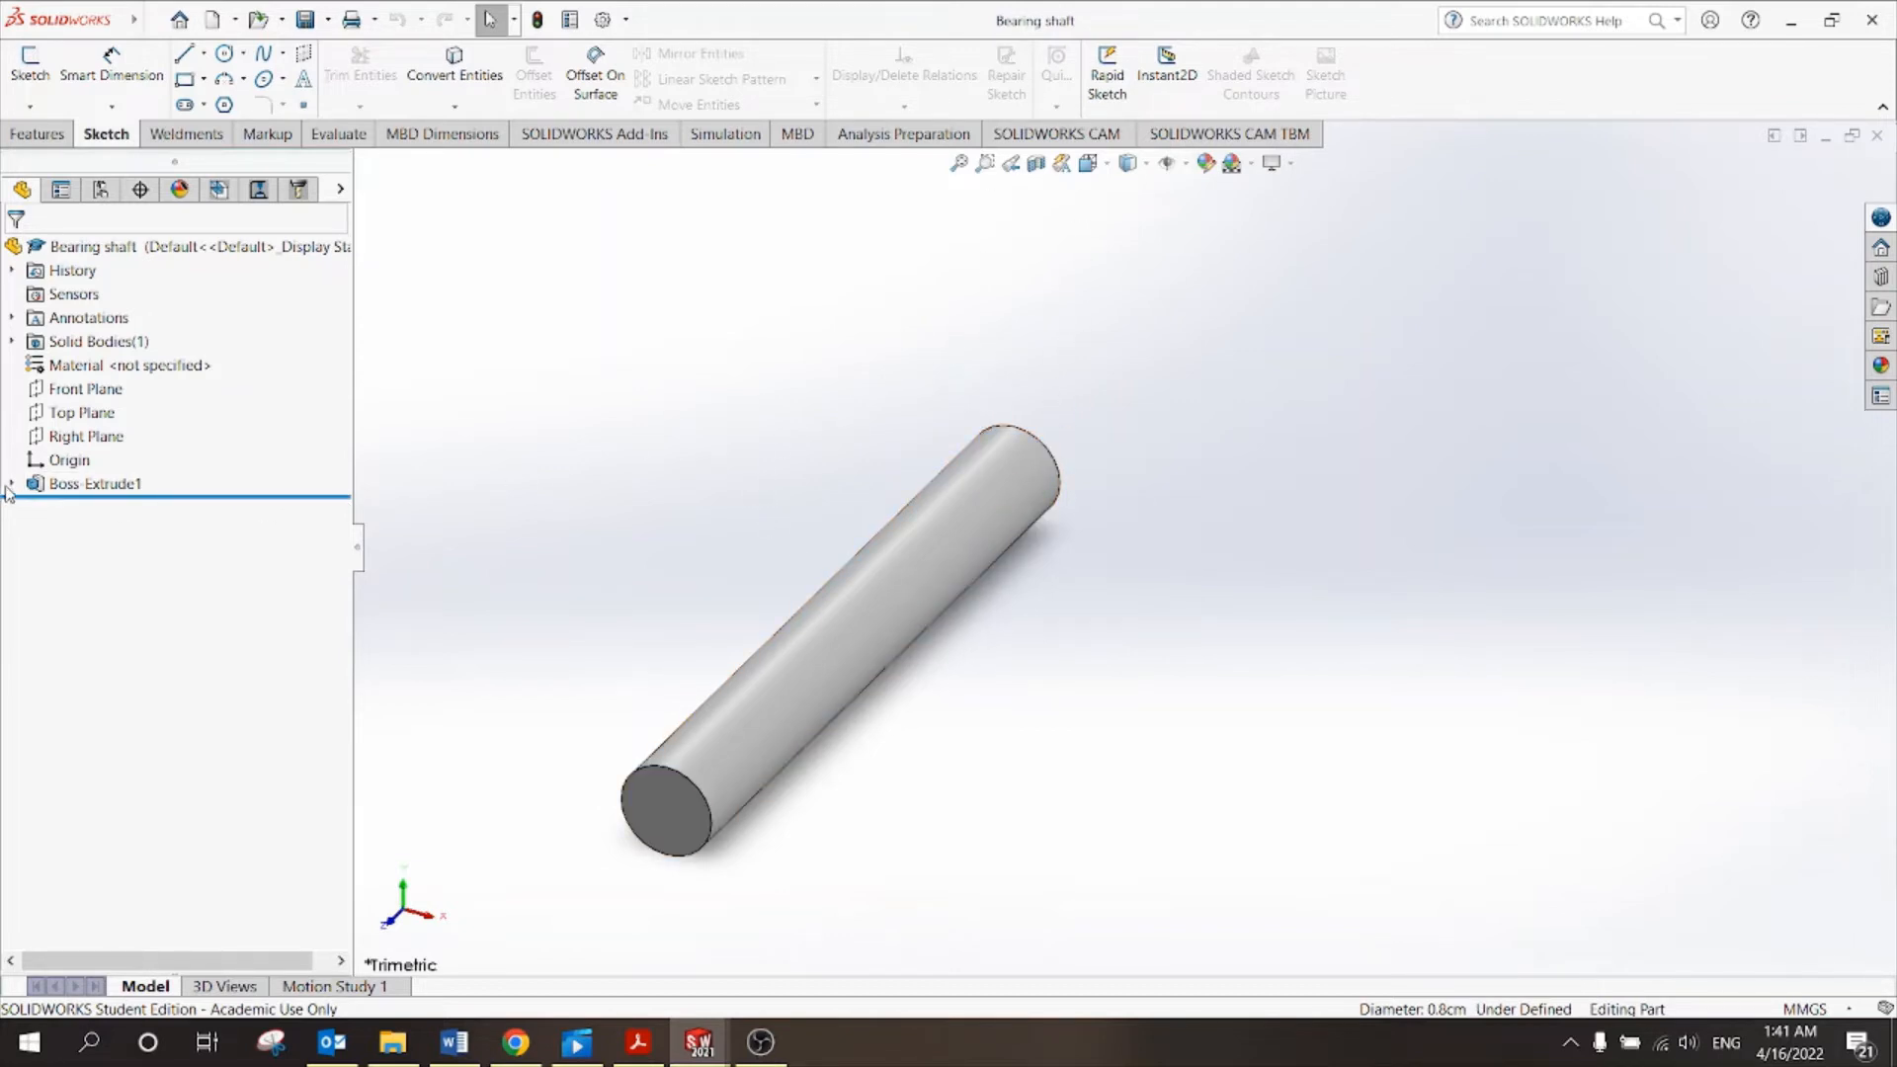
click(89, 483)
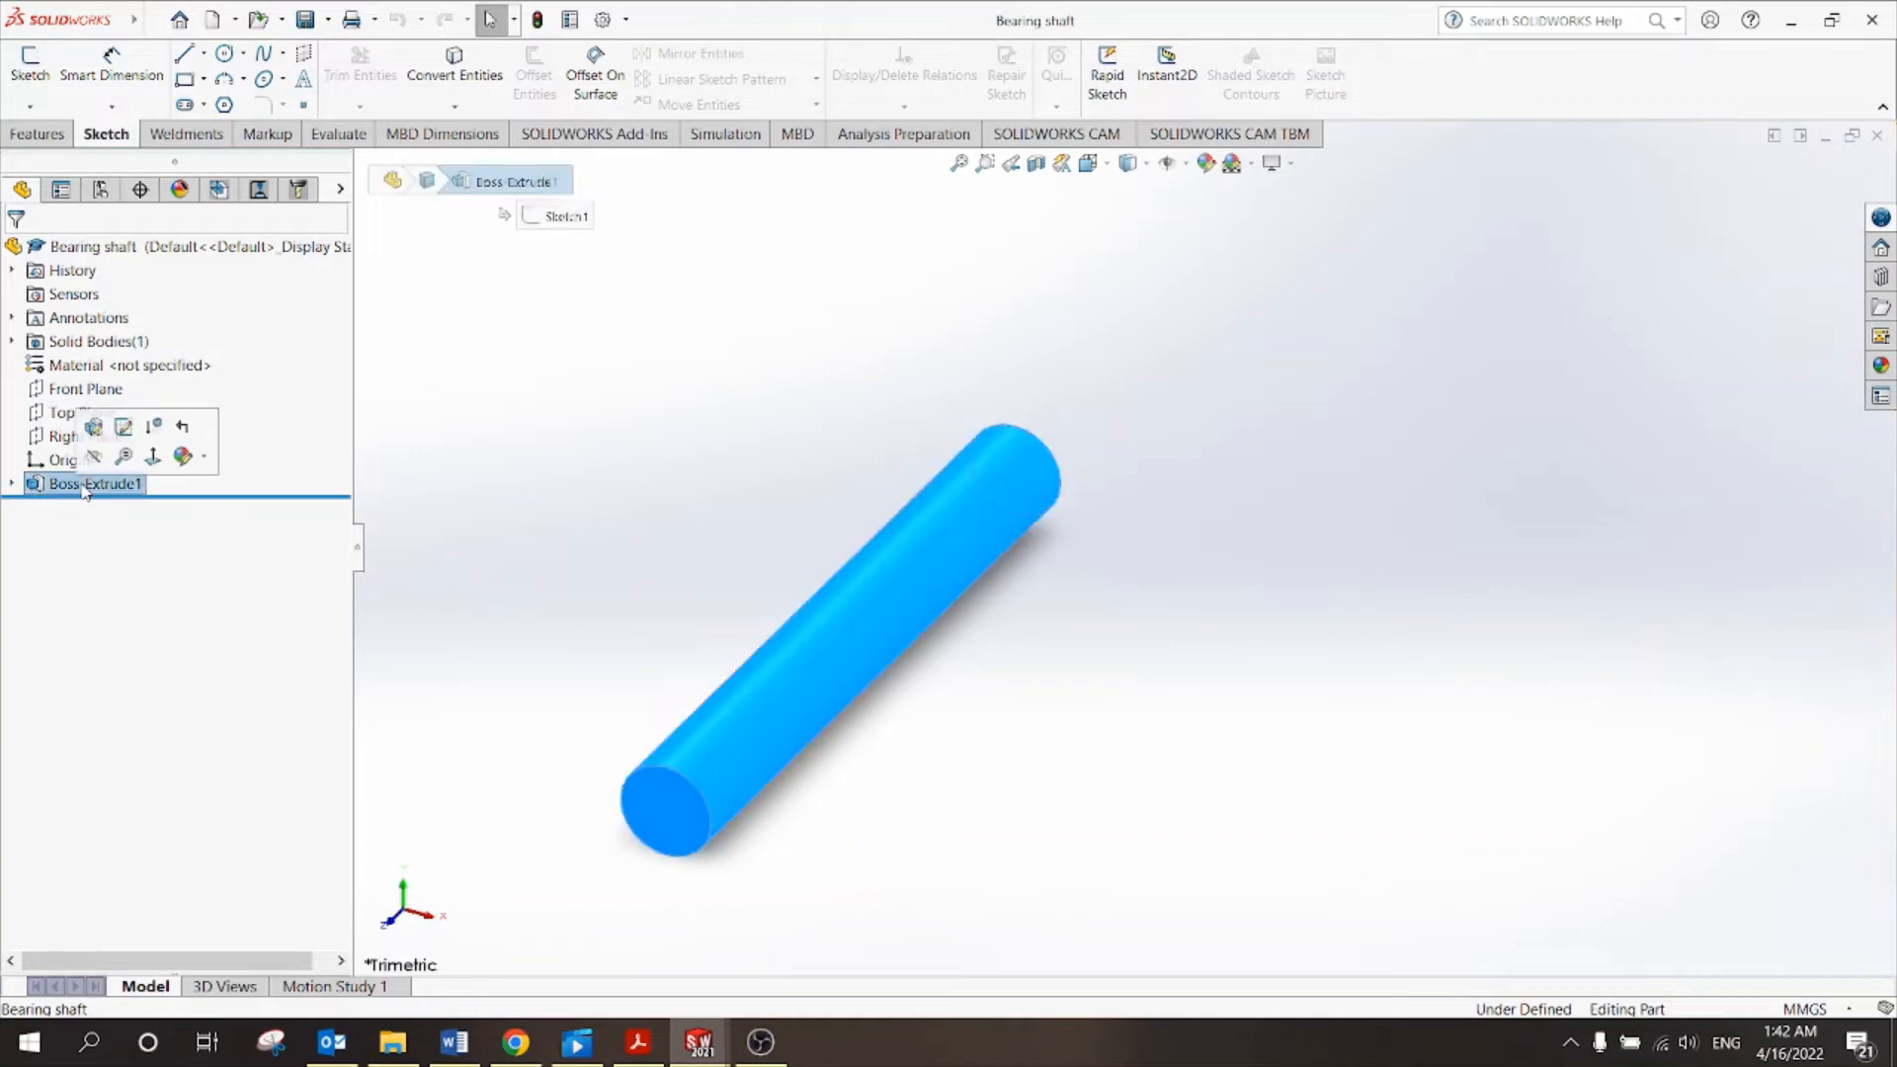
click(90, 429)
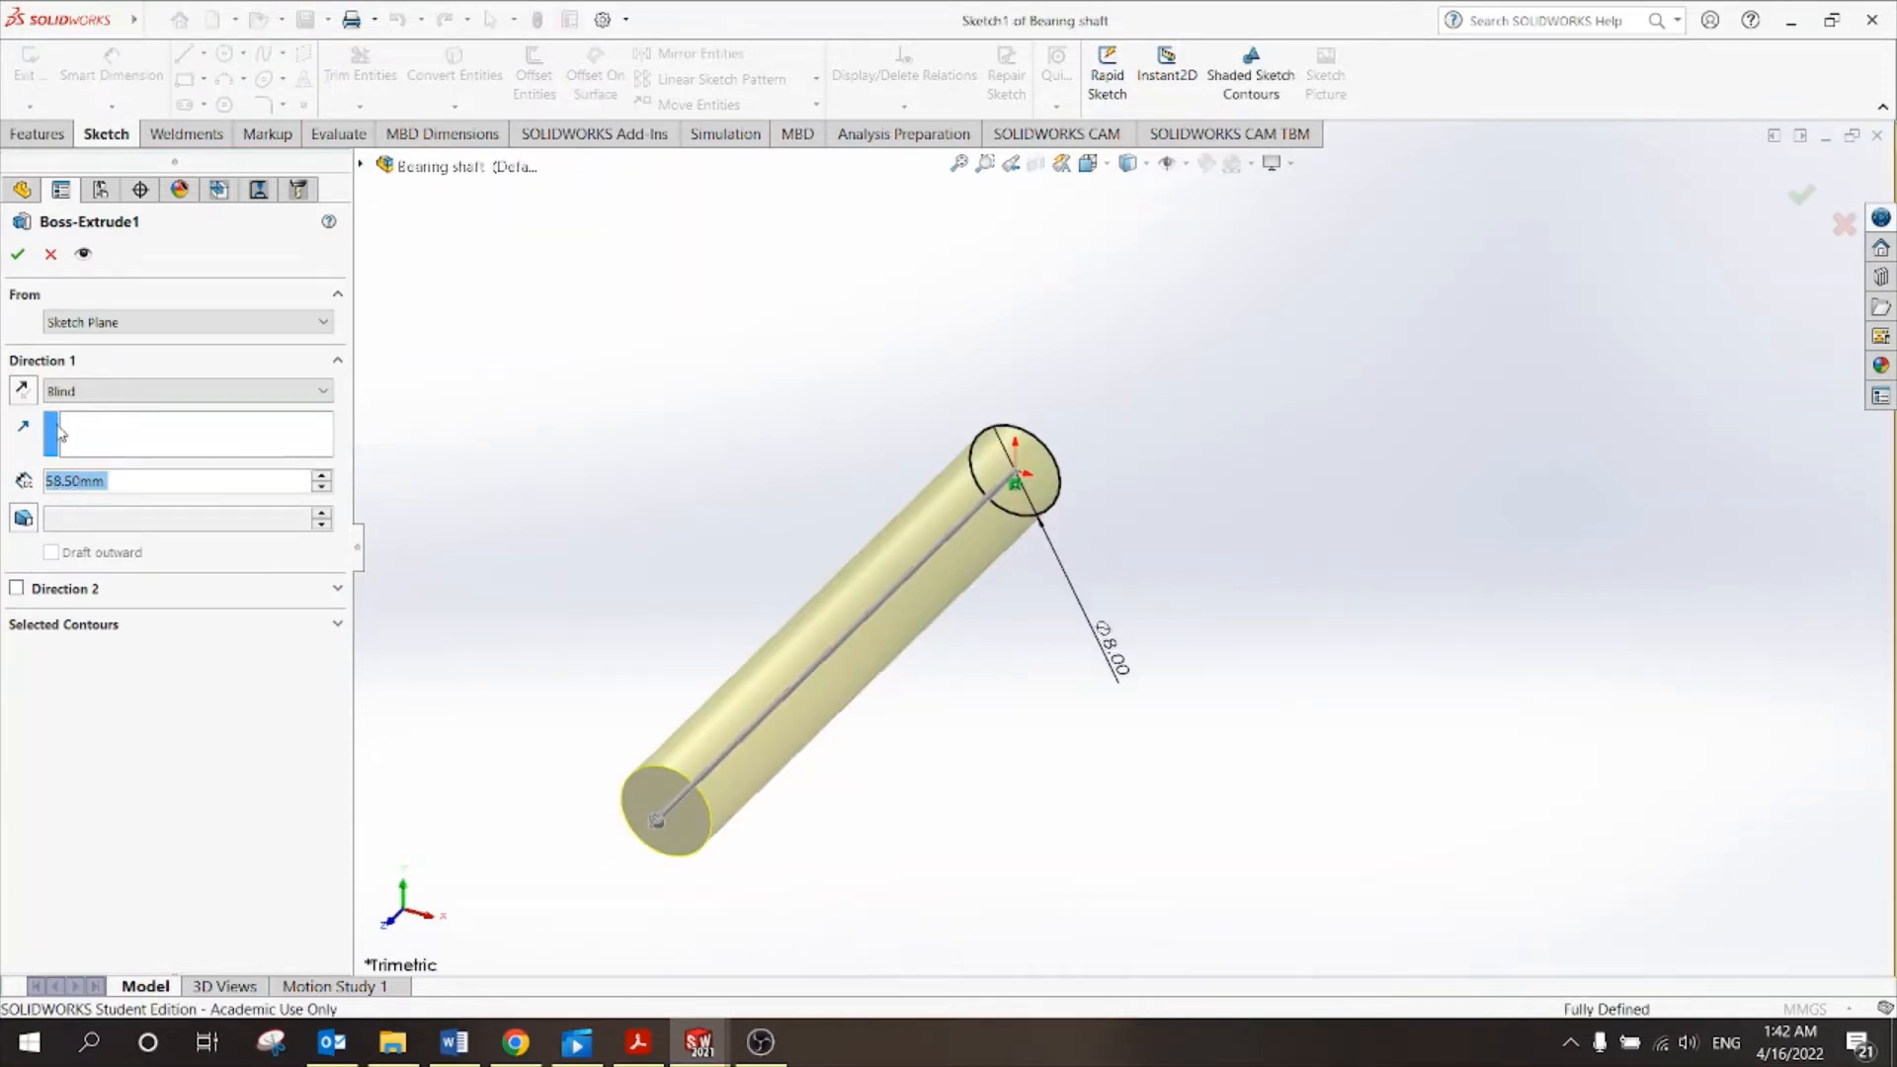
click(17, 255)
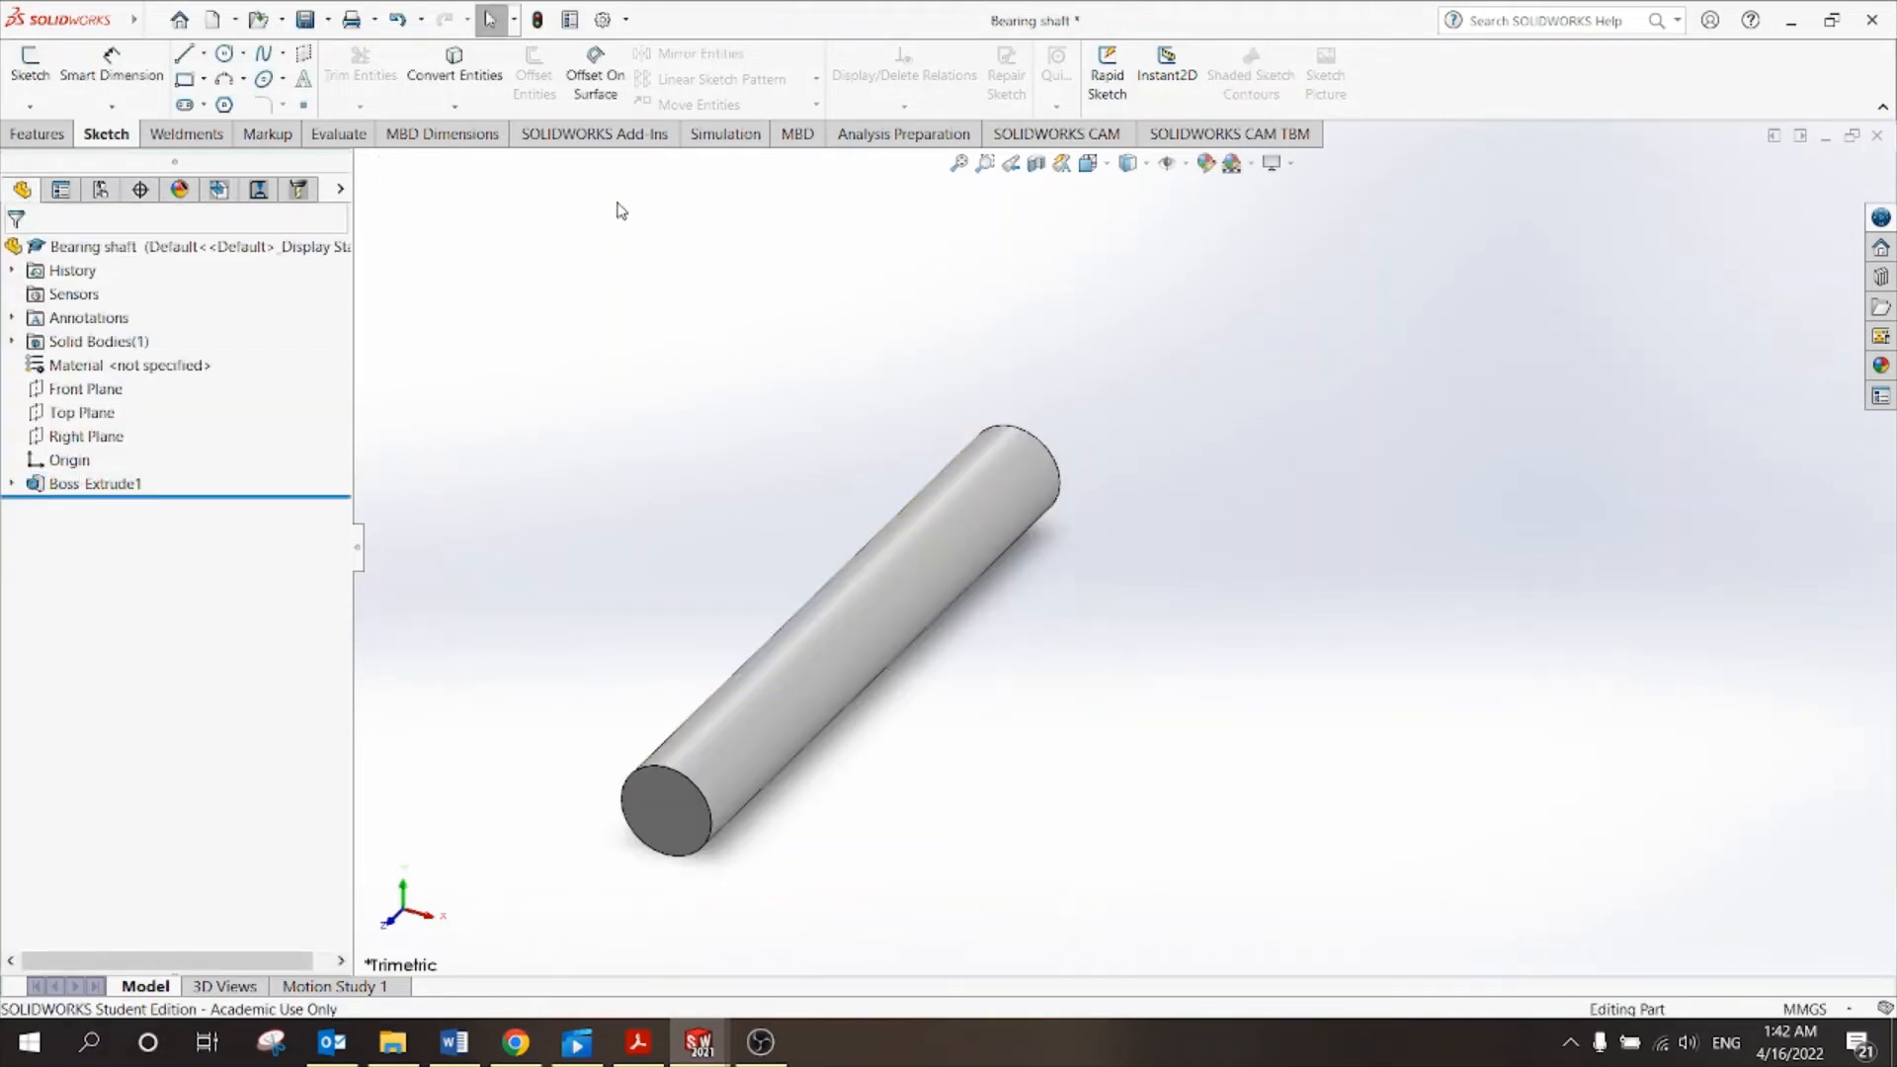
click(60, 132)
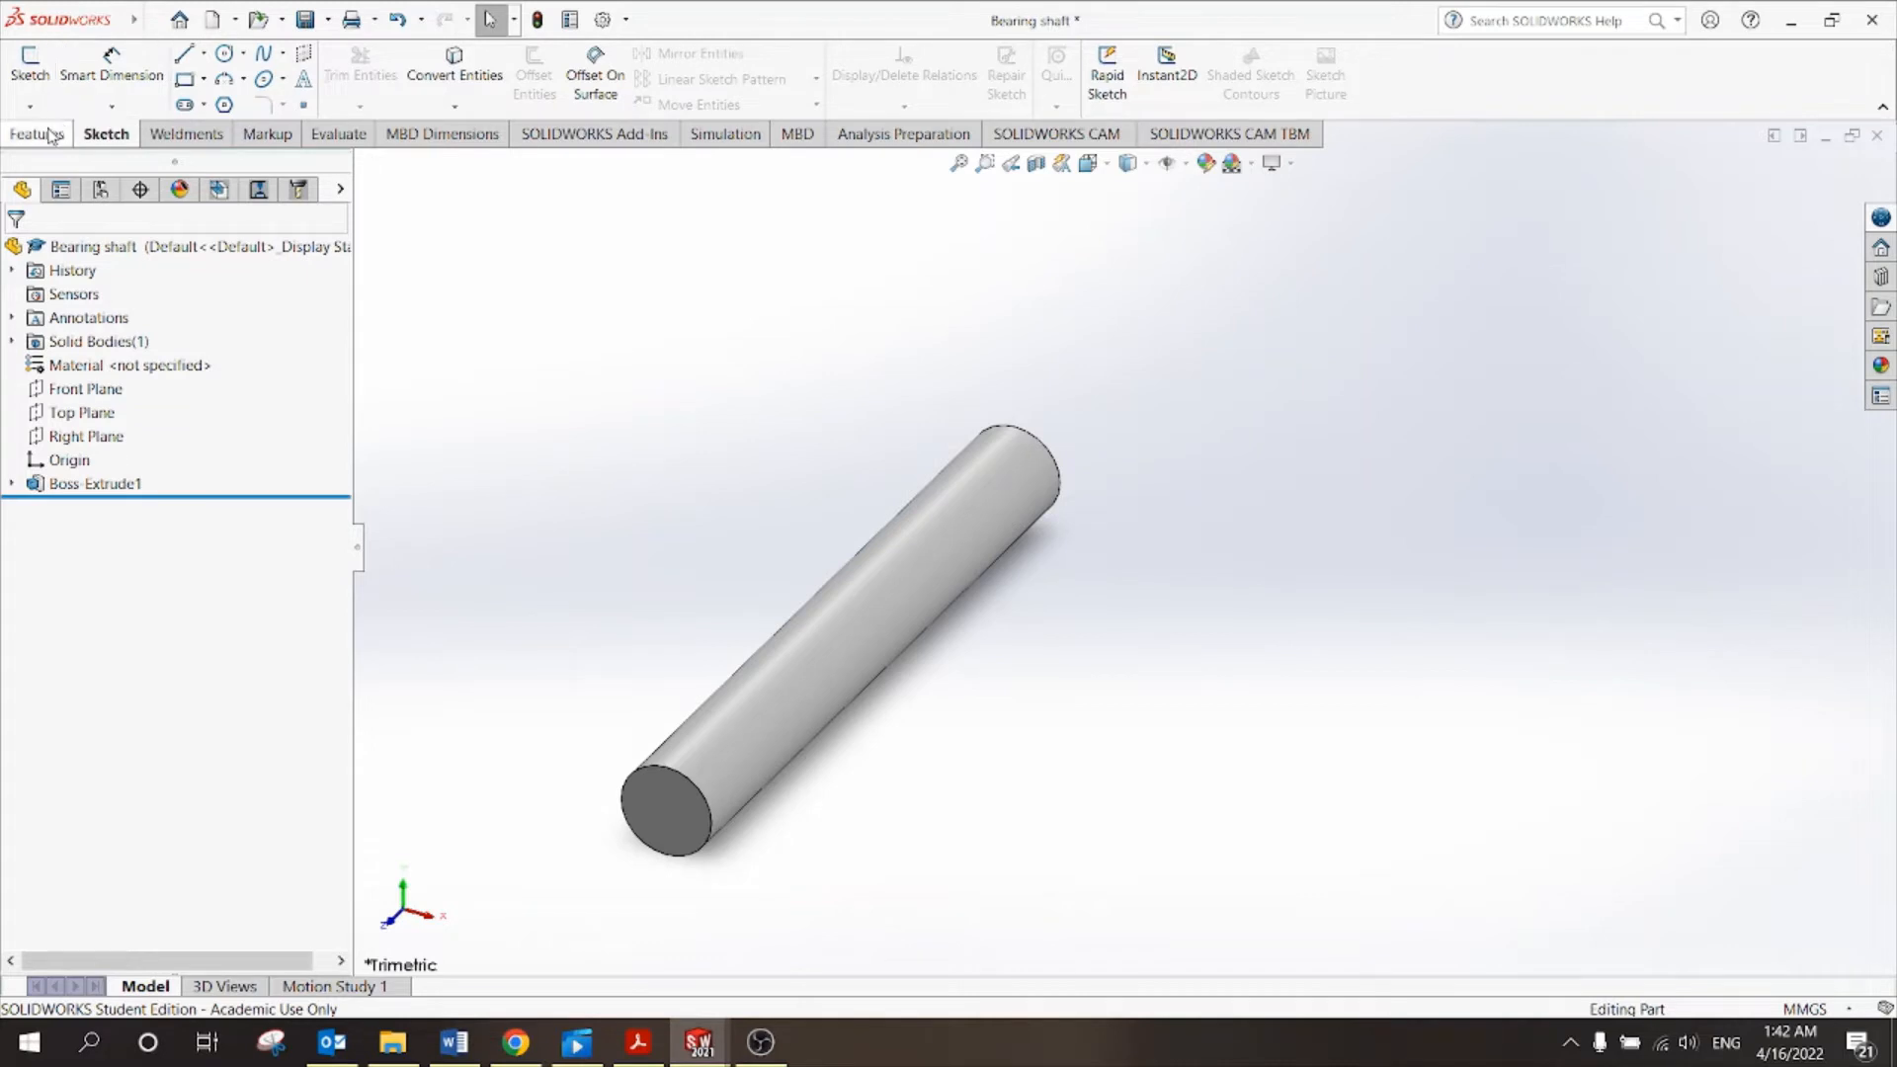
Create Plane1 offset 29.25 mm inward from the shaft's end face, at the shaft's midpoint.
click(973, 107)
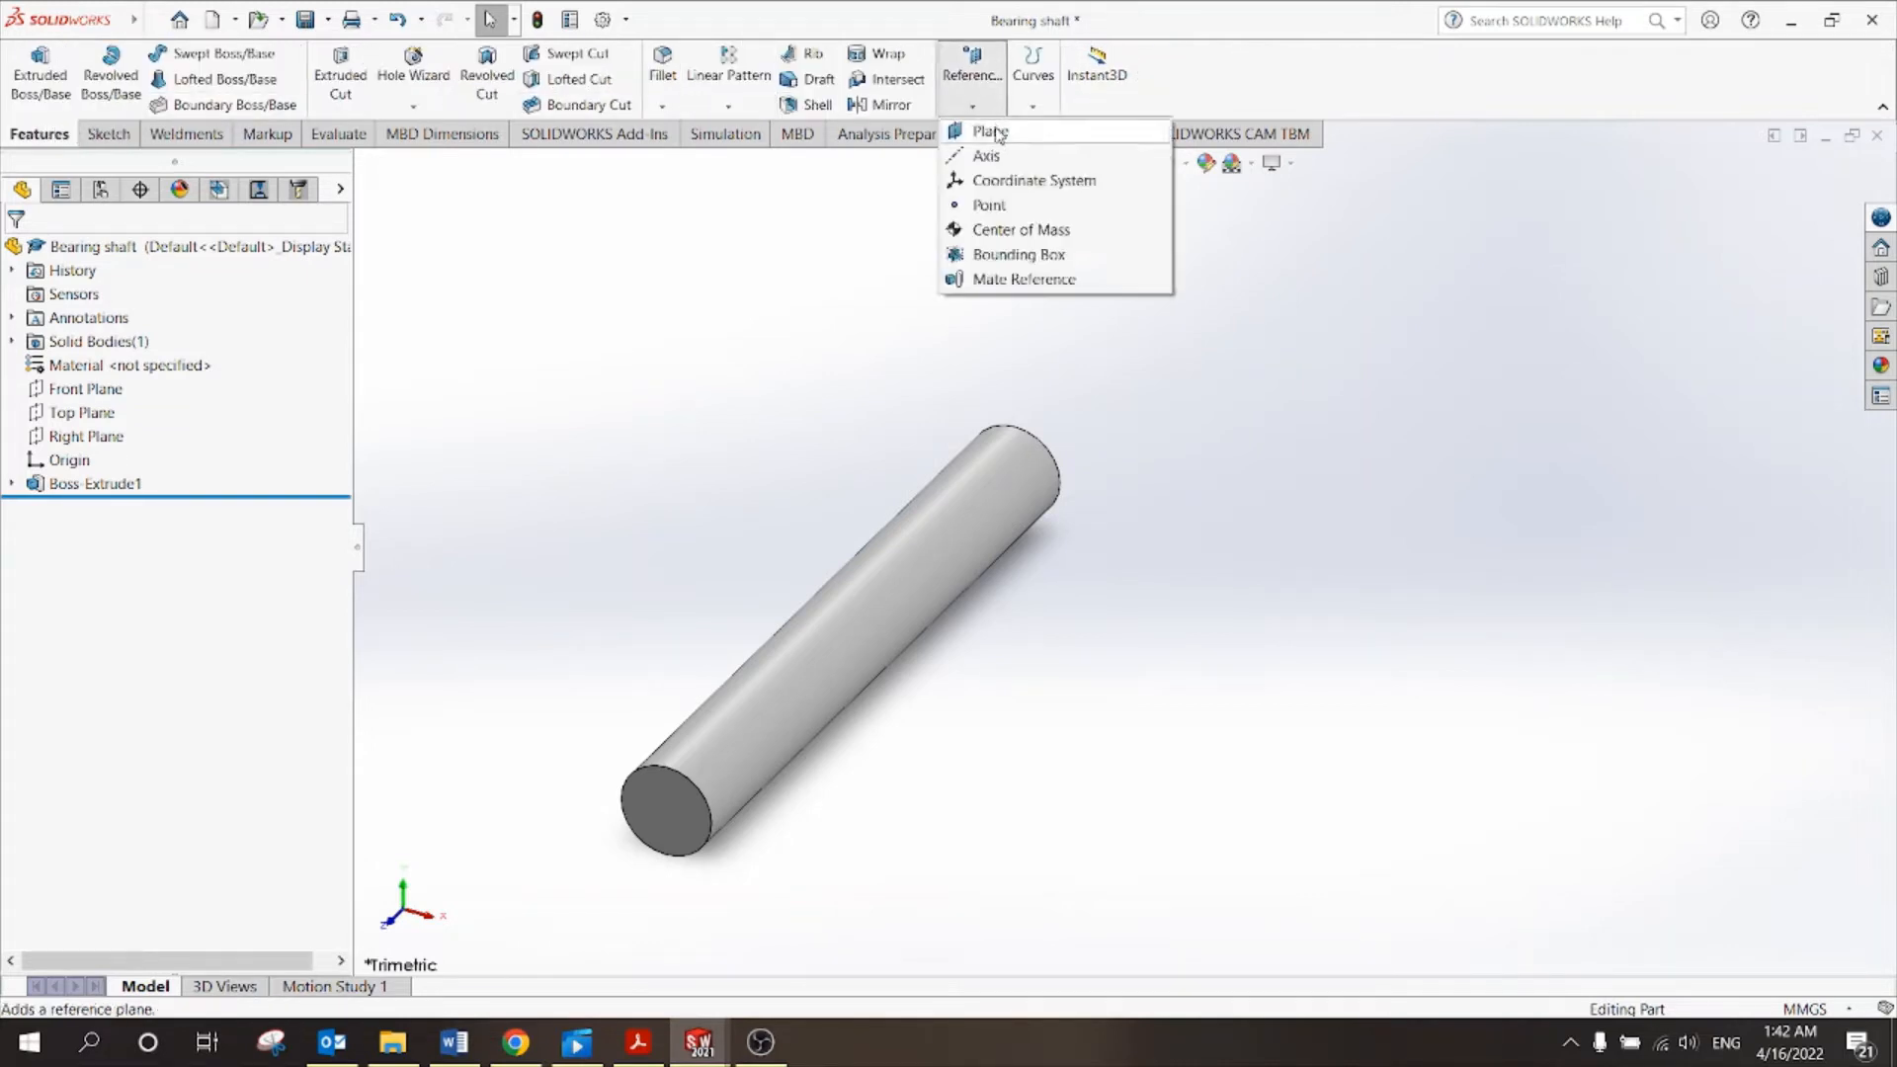
click(992, 128)
click(657, 796)
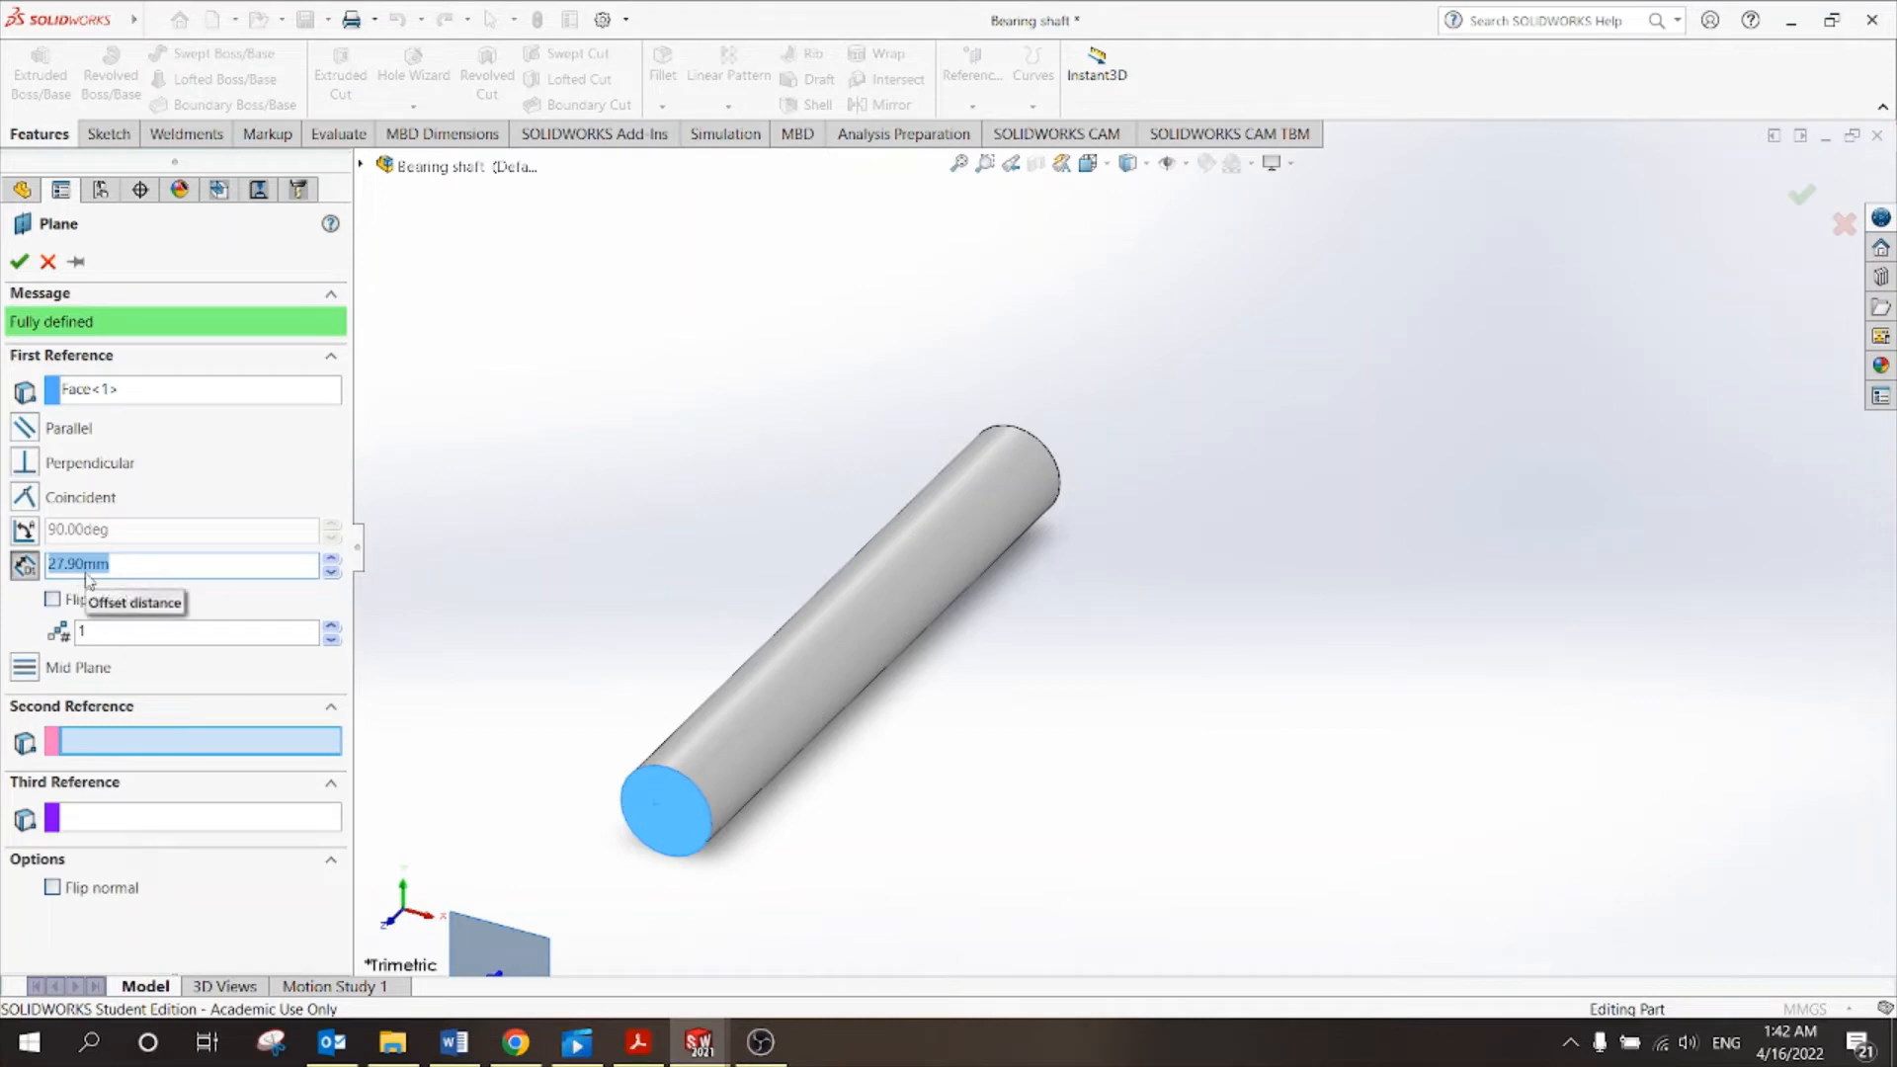
text(5)
key(Return)
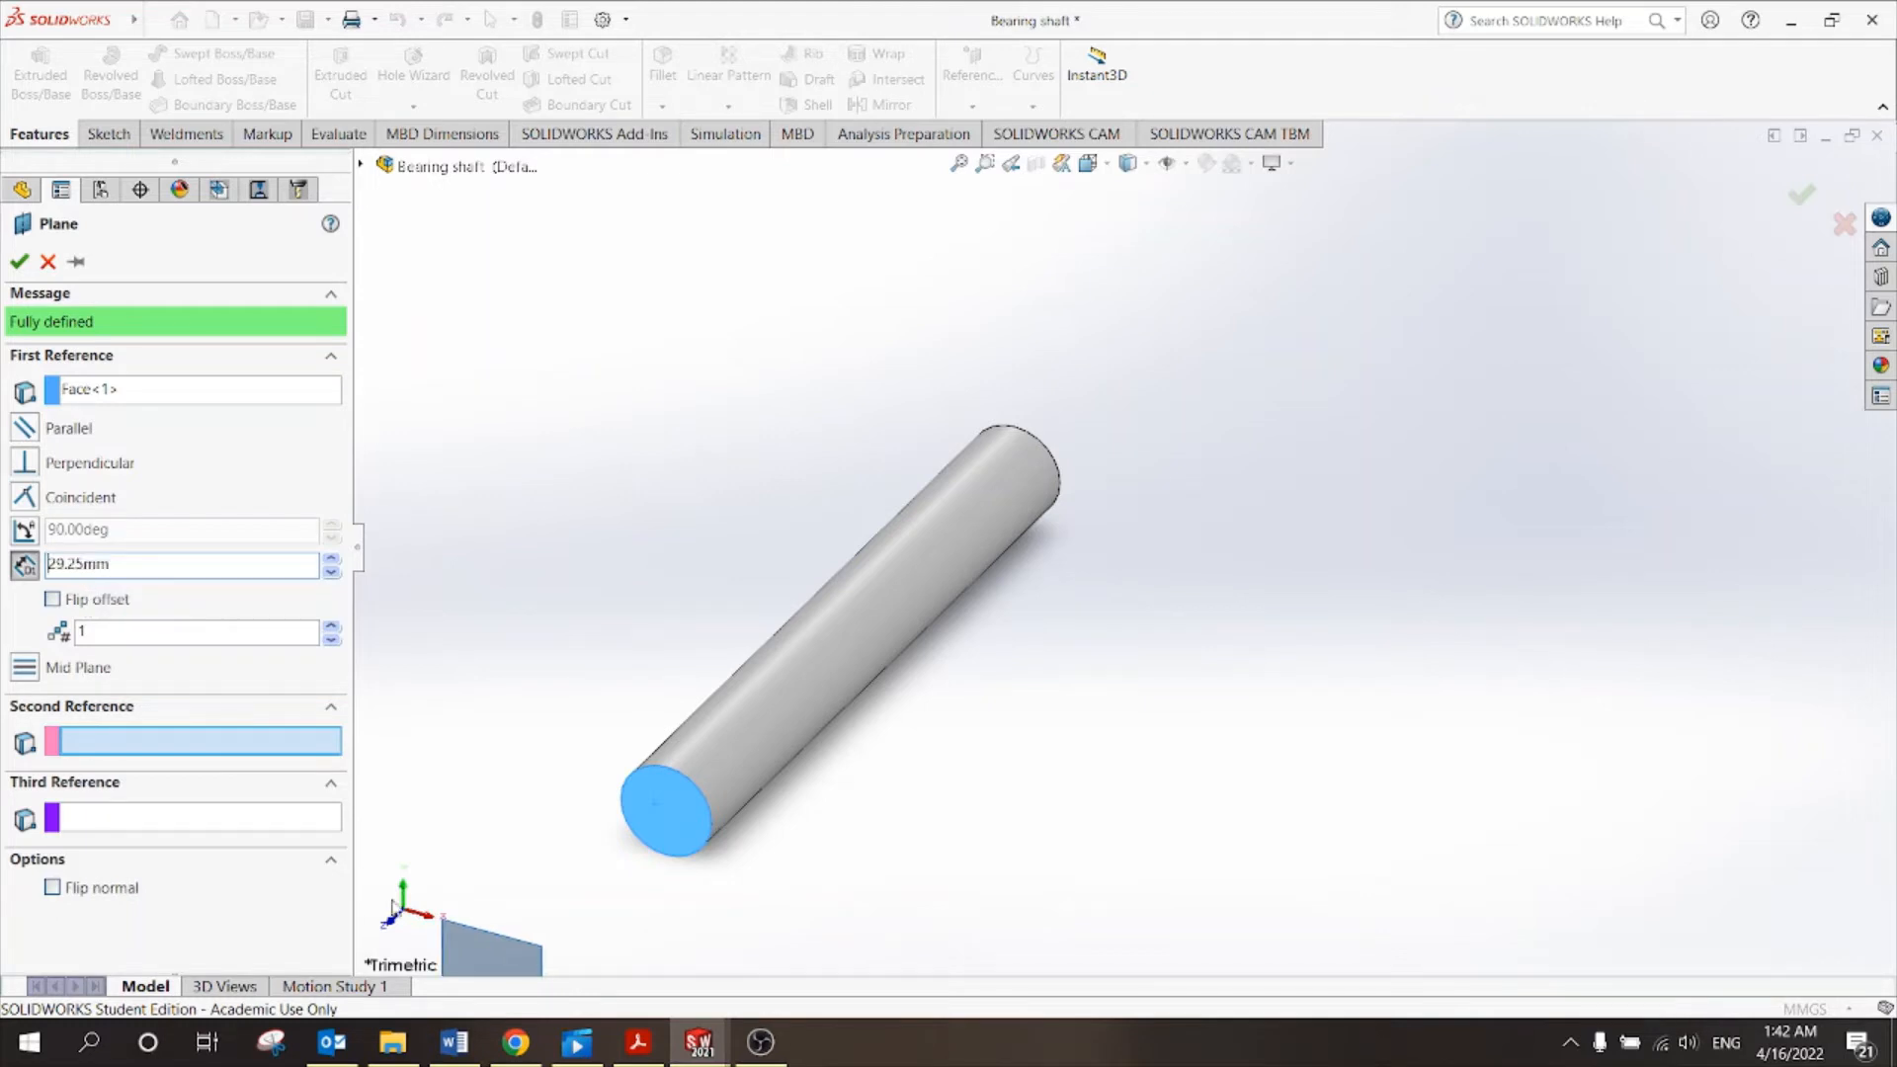
scroll(585, 840, up, 2)
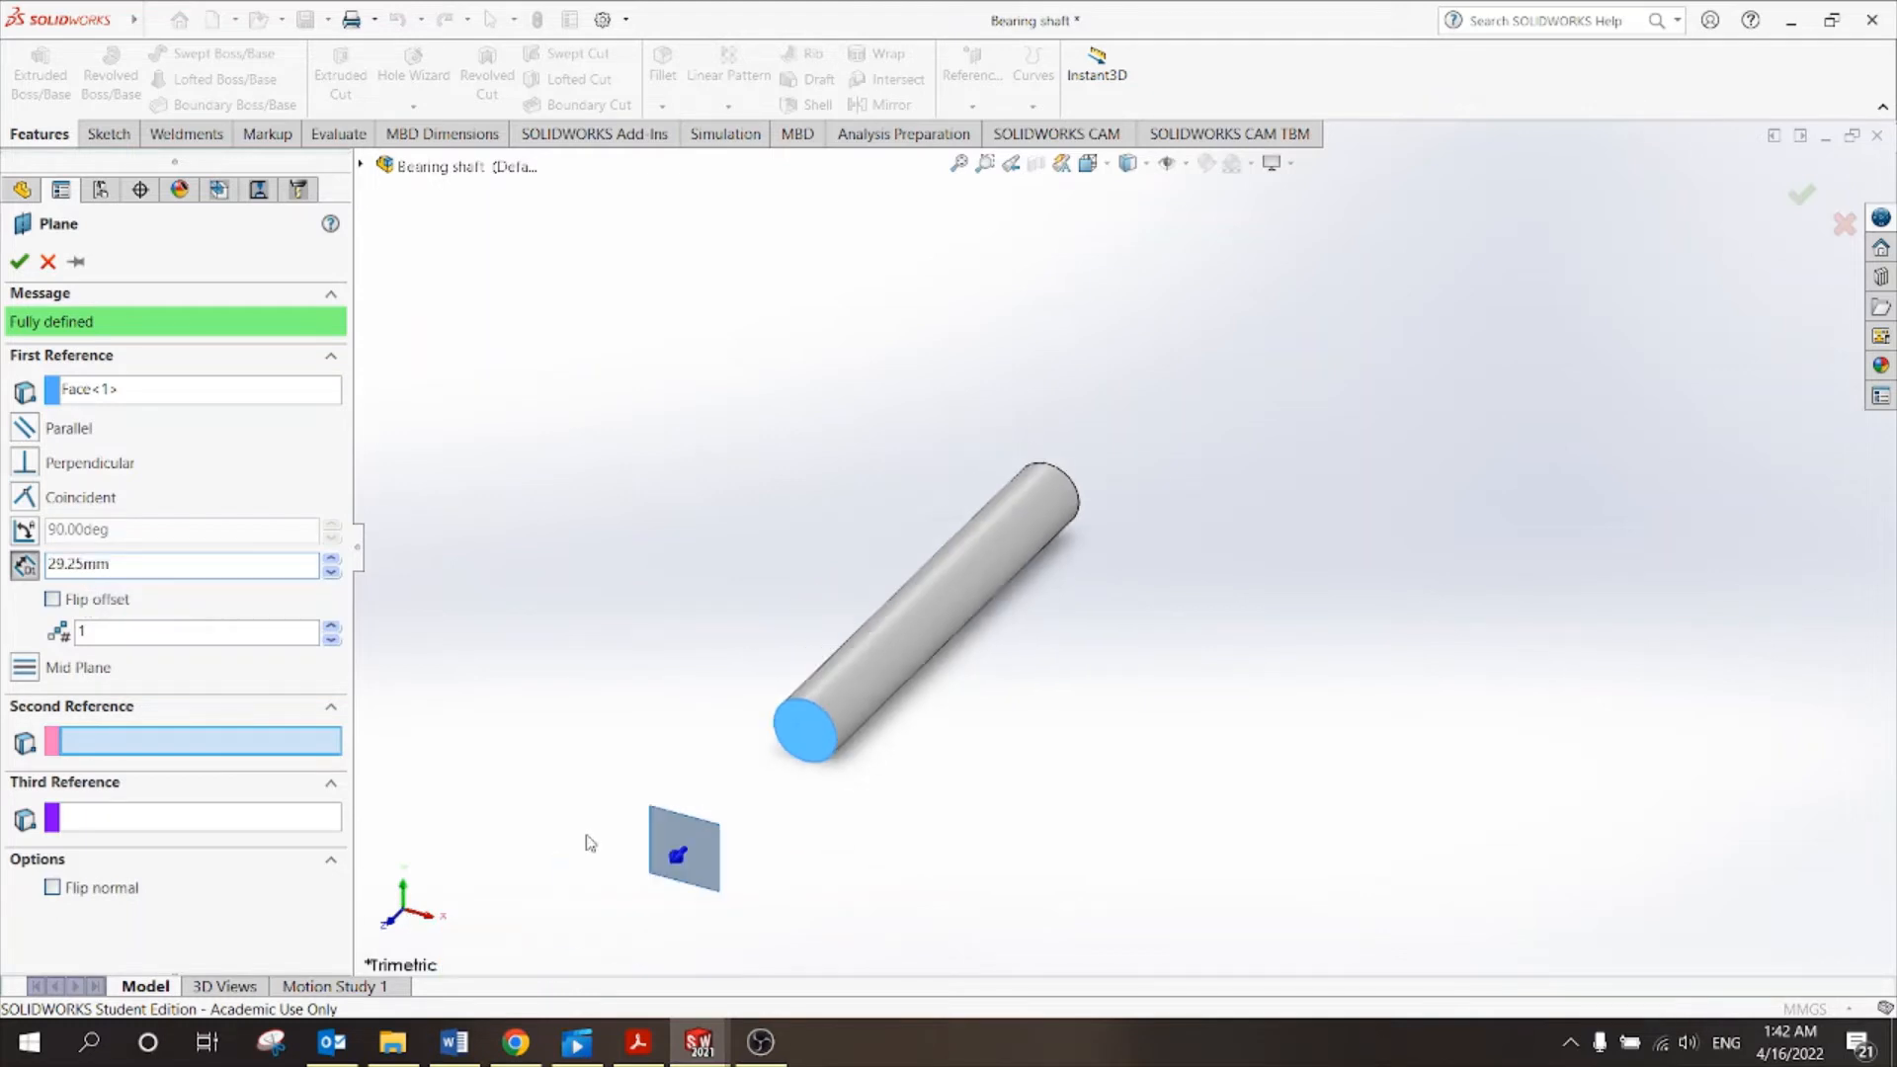
click(53, 599)
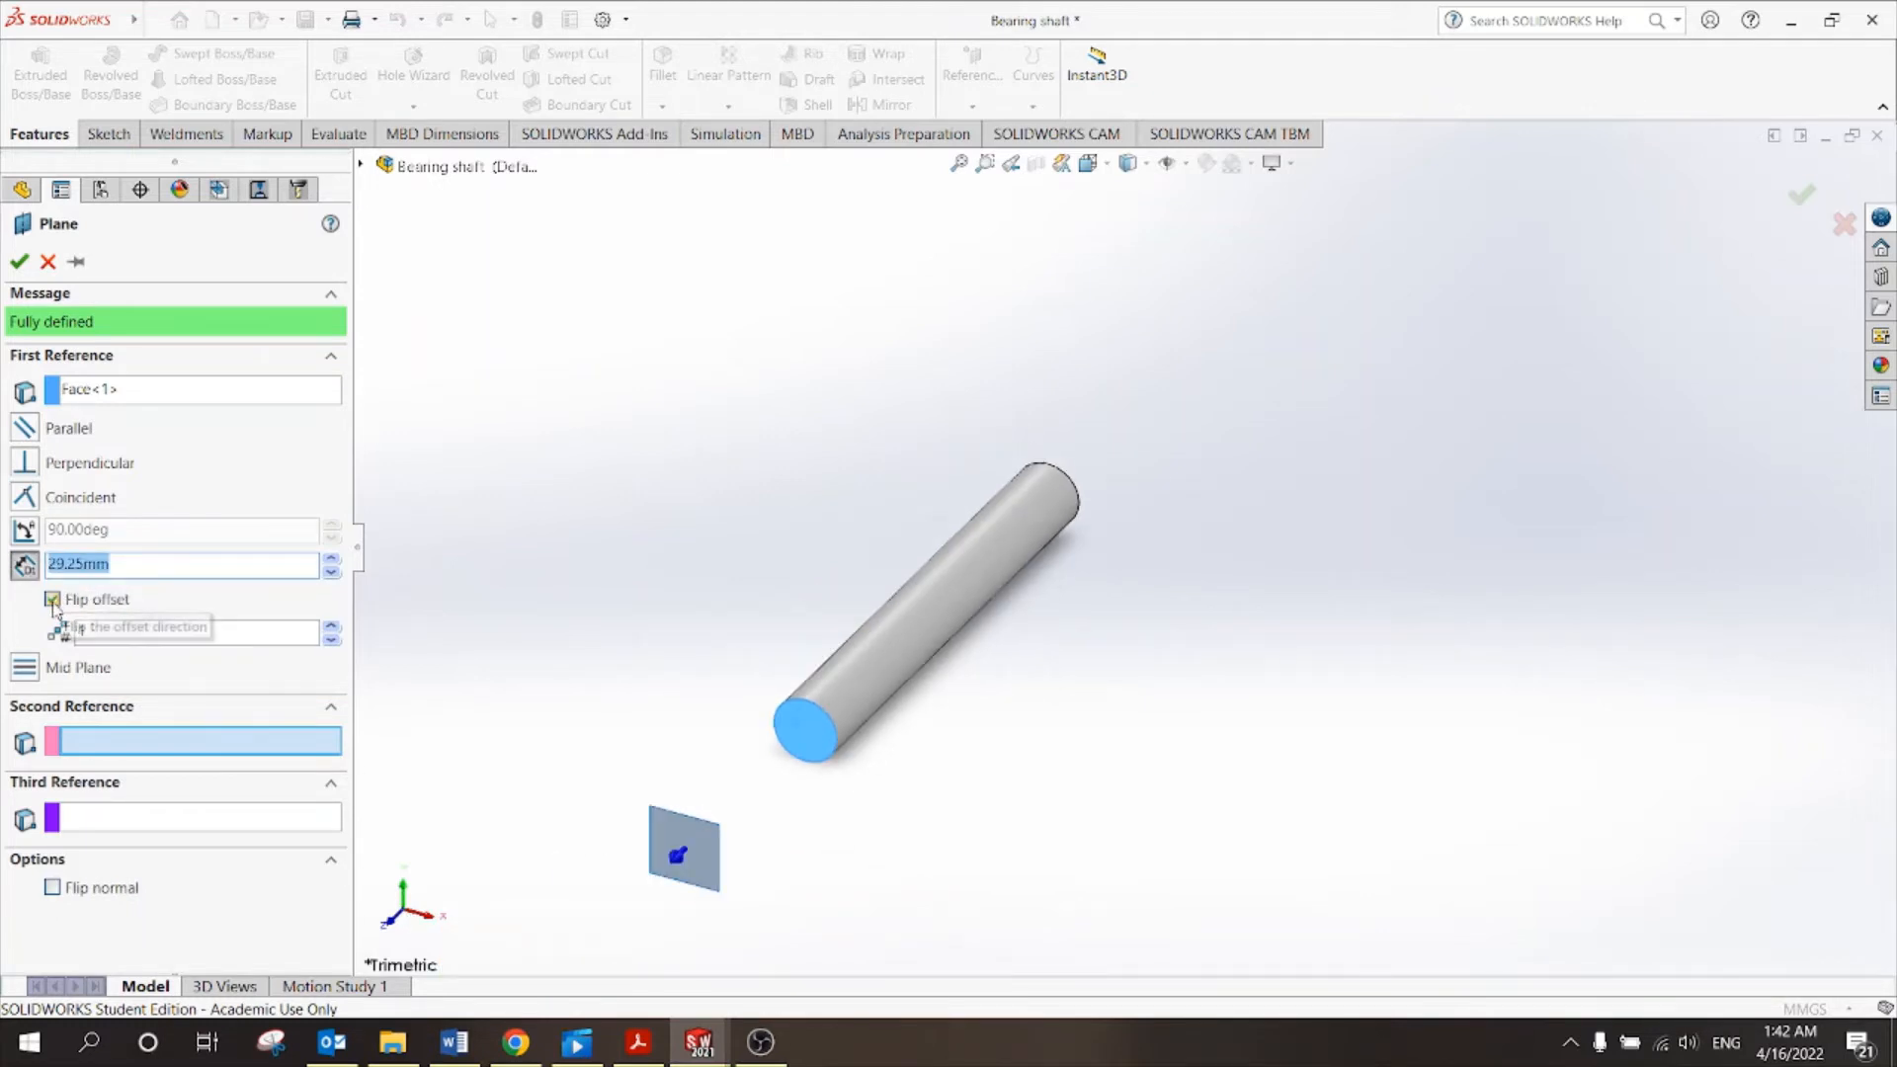
click(23, 263)
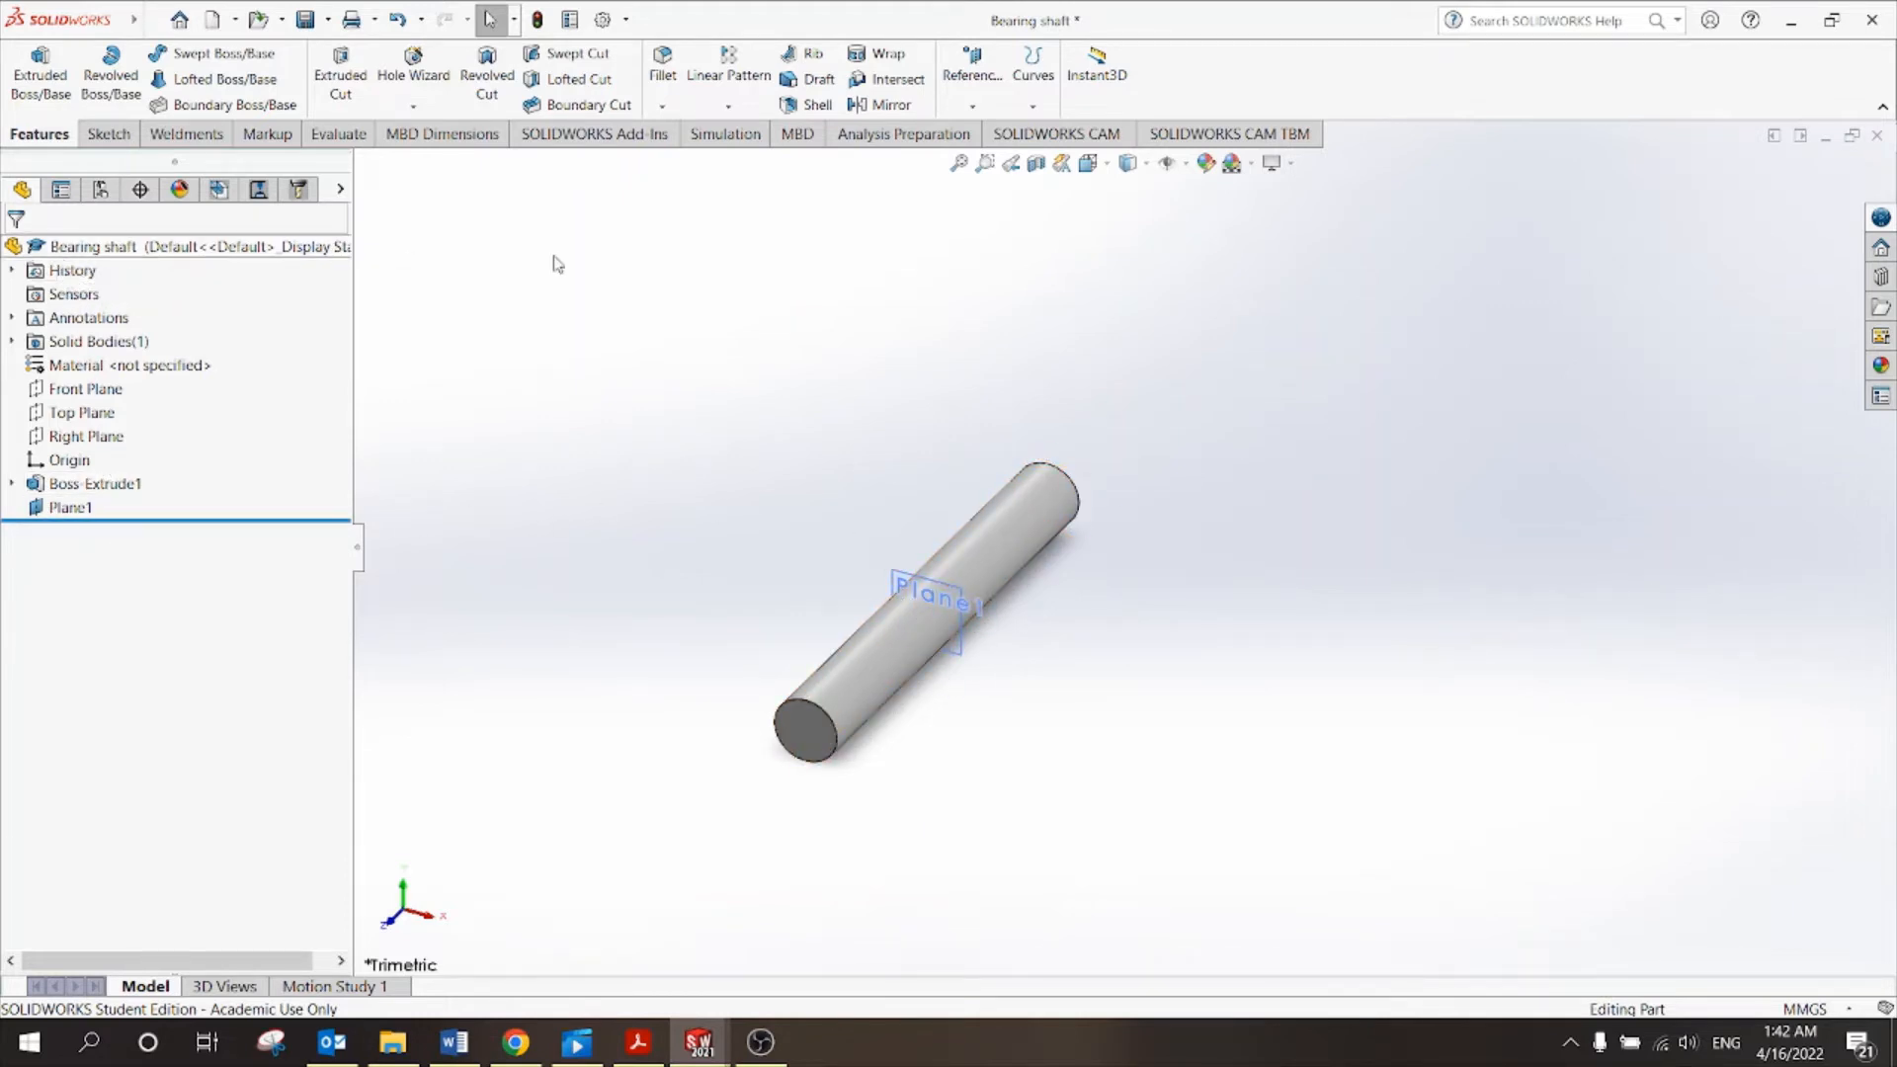
Close the Bearing shaft part, save its changes, and rebuild the assembly.
click(1878, 136)
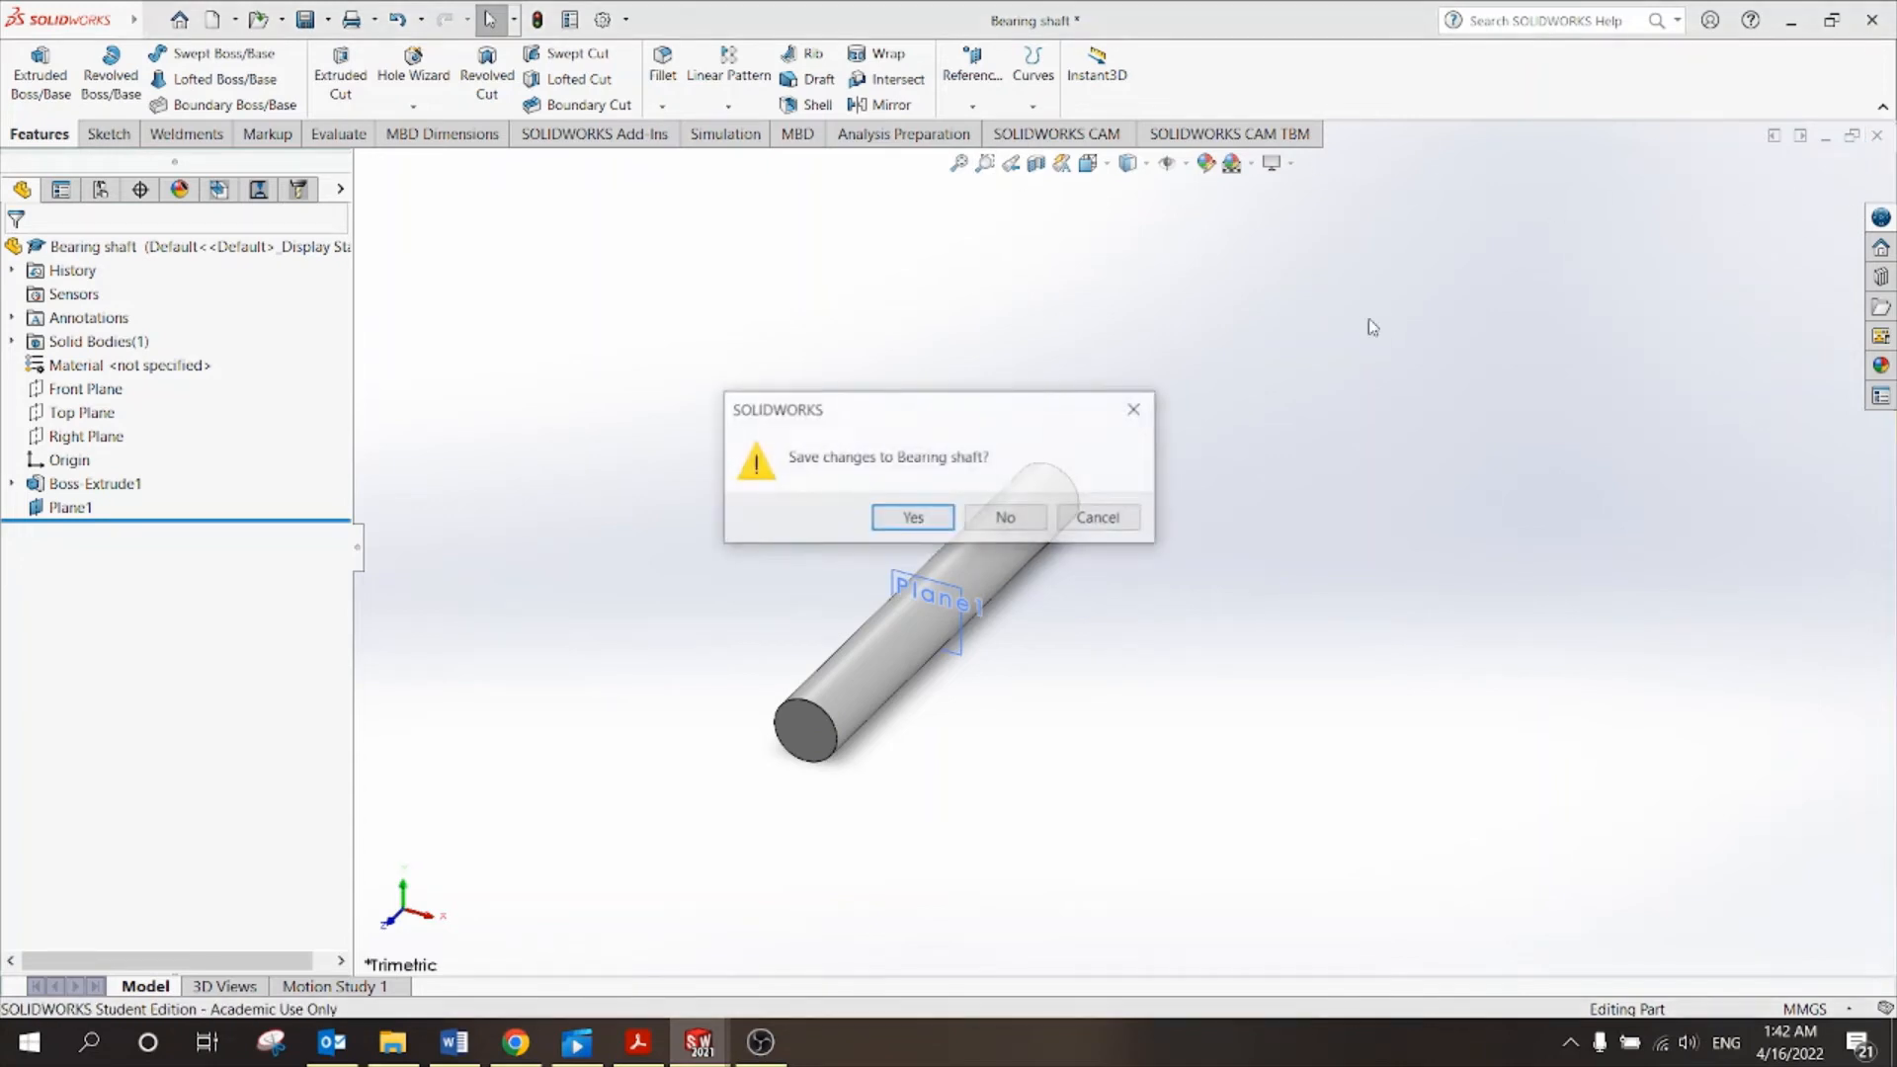
click(911, 518)
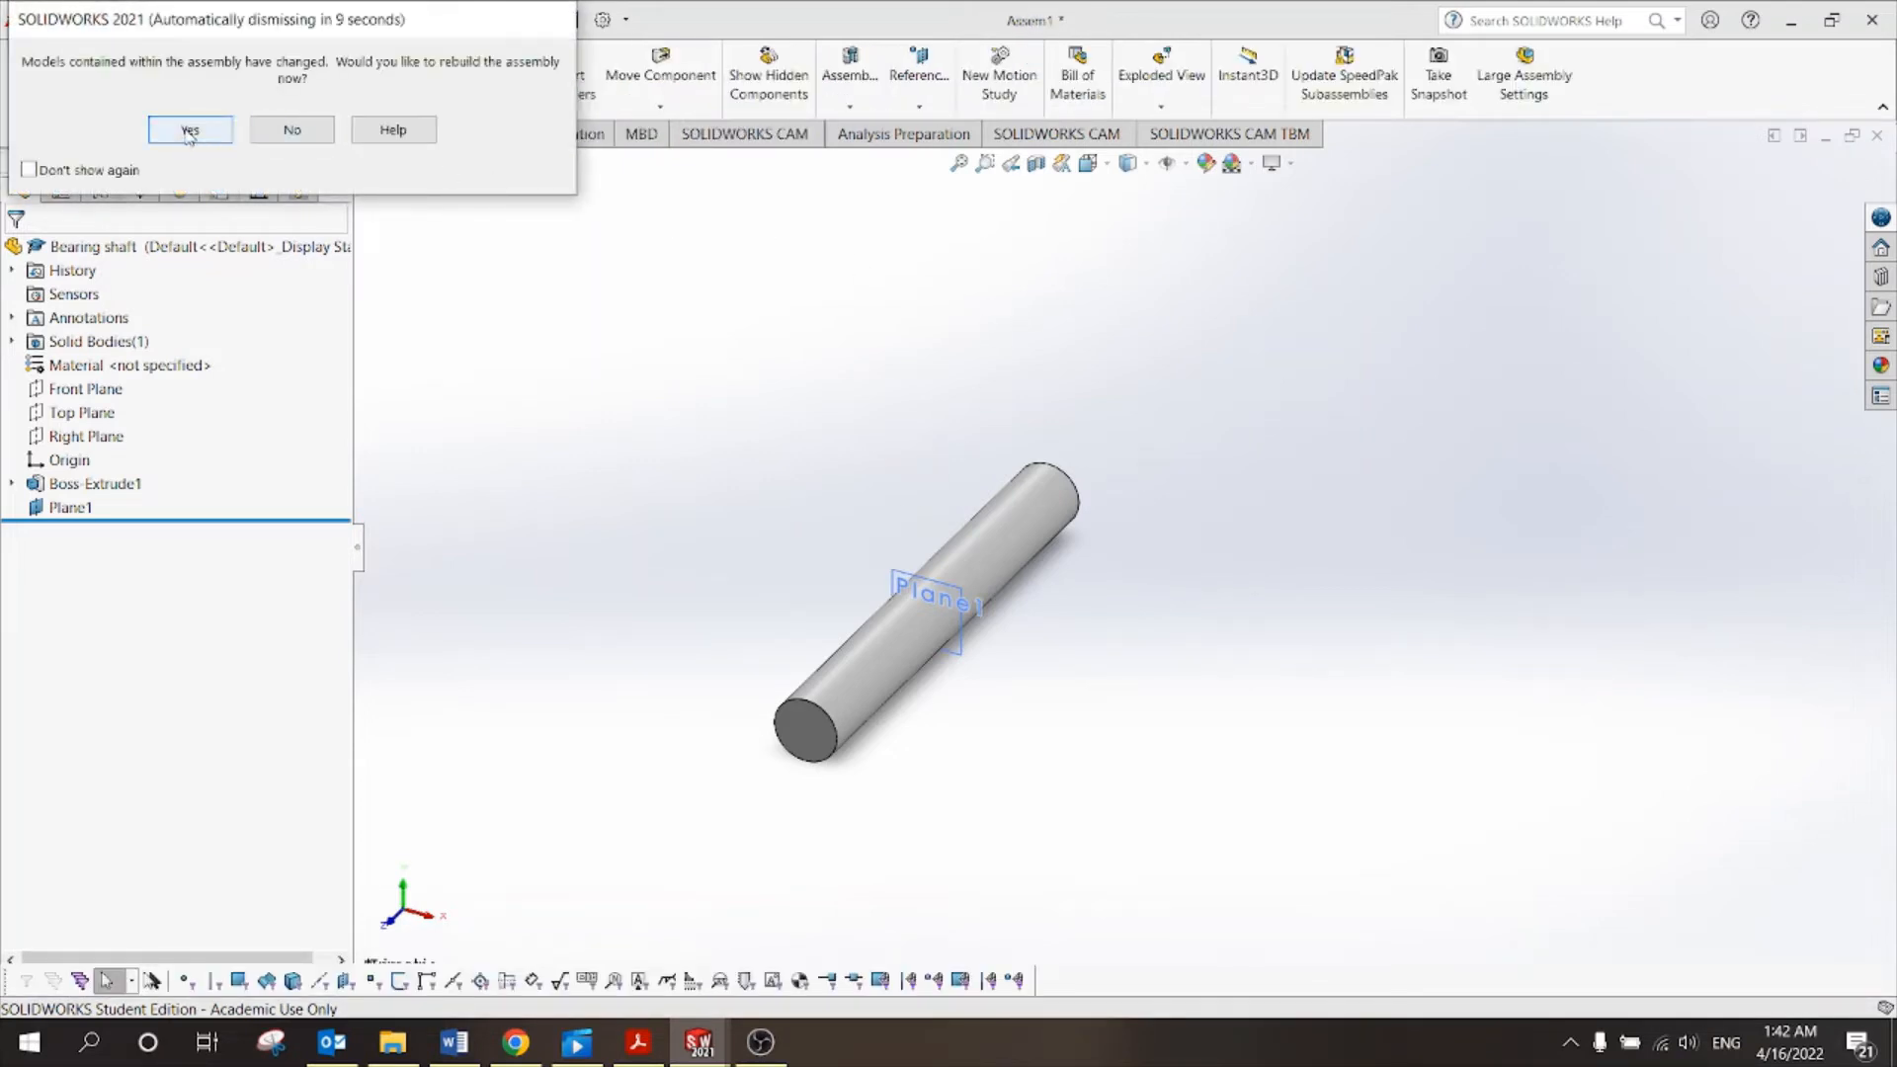
click(190, 132)
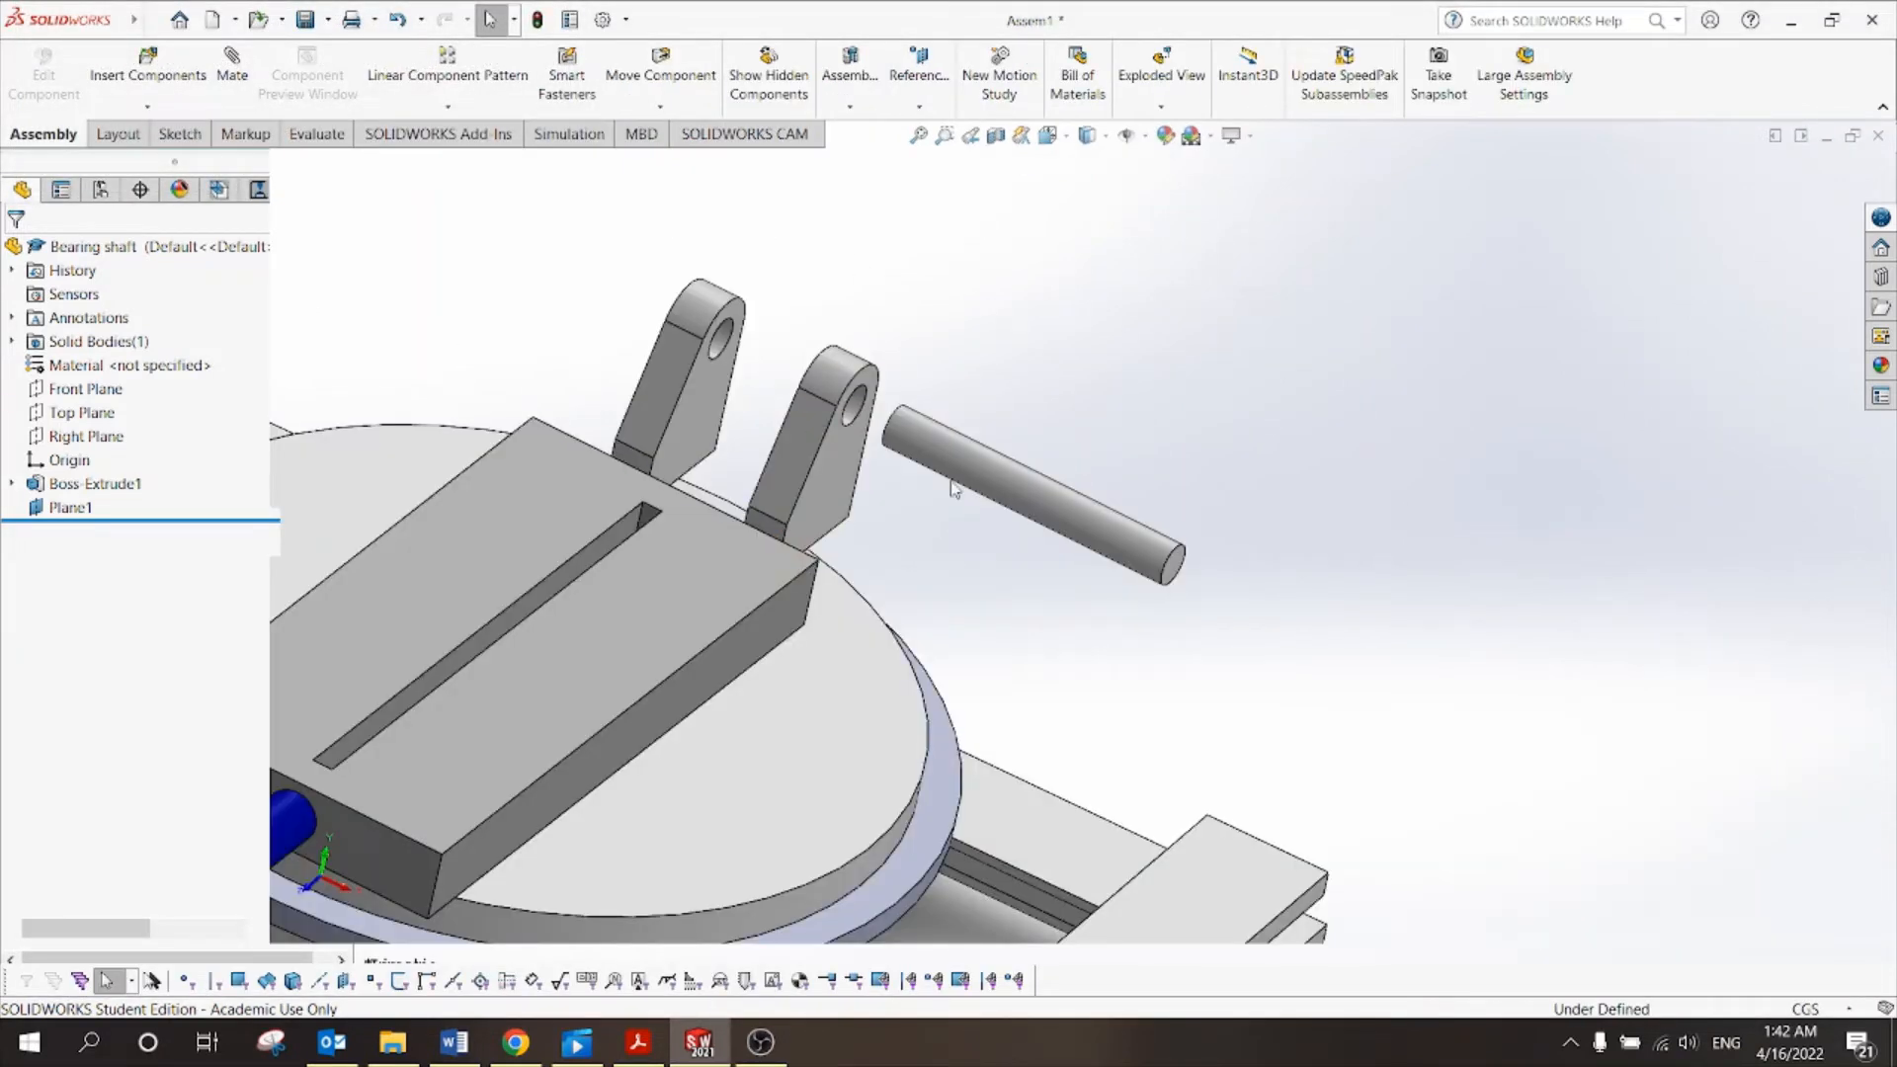
Expand Bearing shaft<1> and compare the assembly's PLANE1 with the shaft's new Plane1.
scroll(976, 358, up, 2)
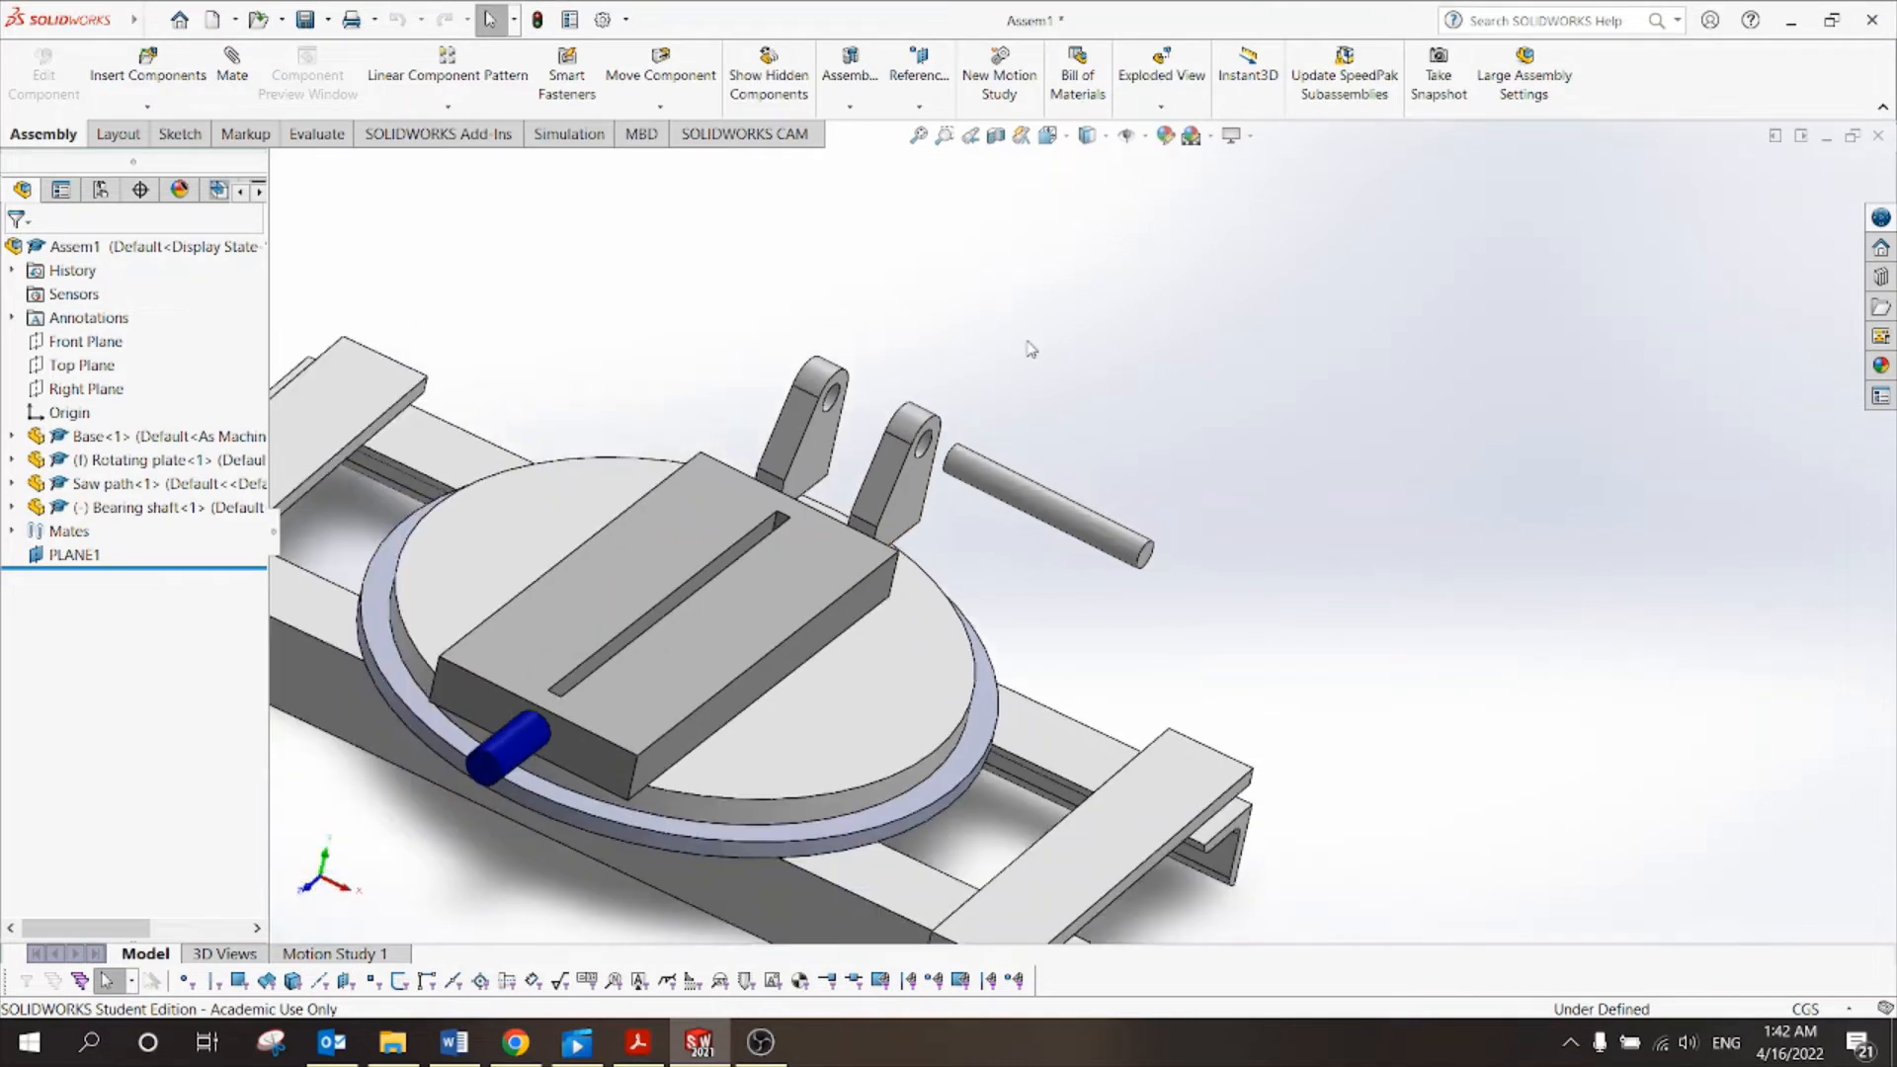
click(74, 554)
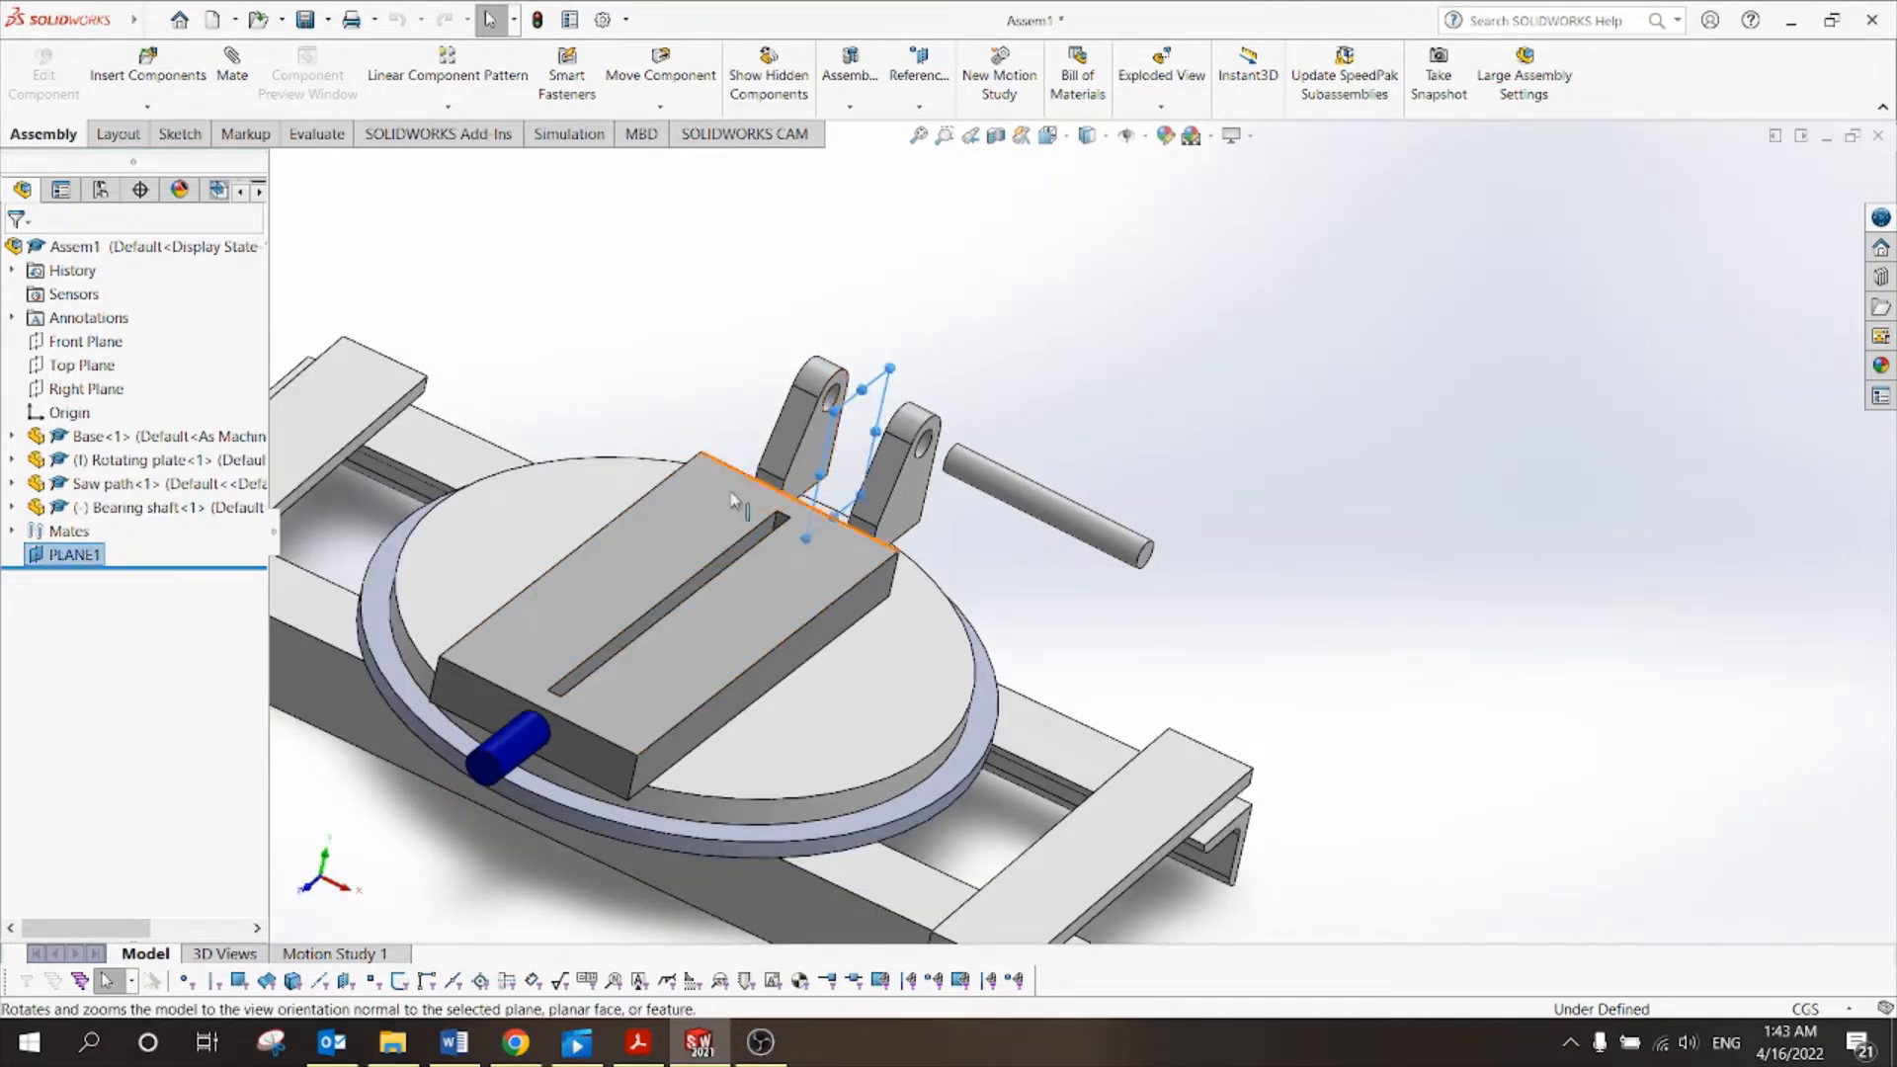
click(22, 507)
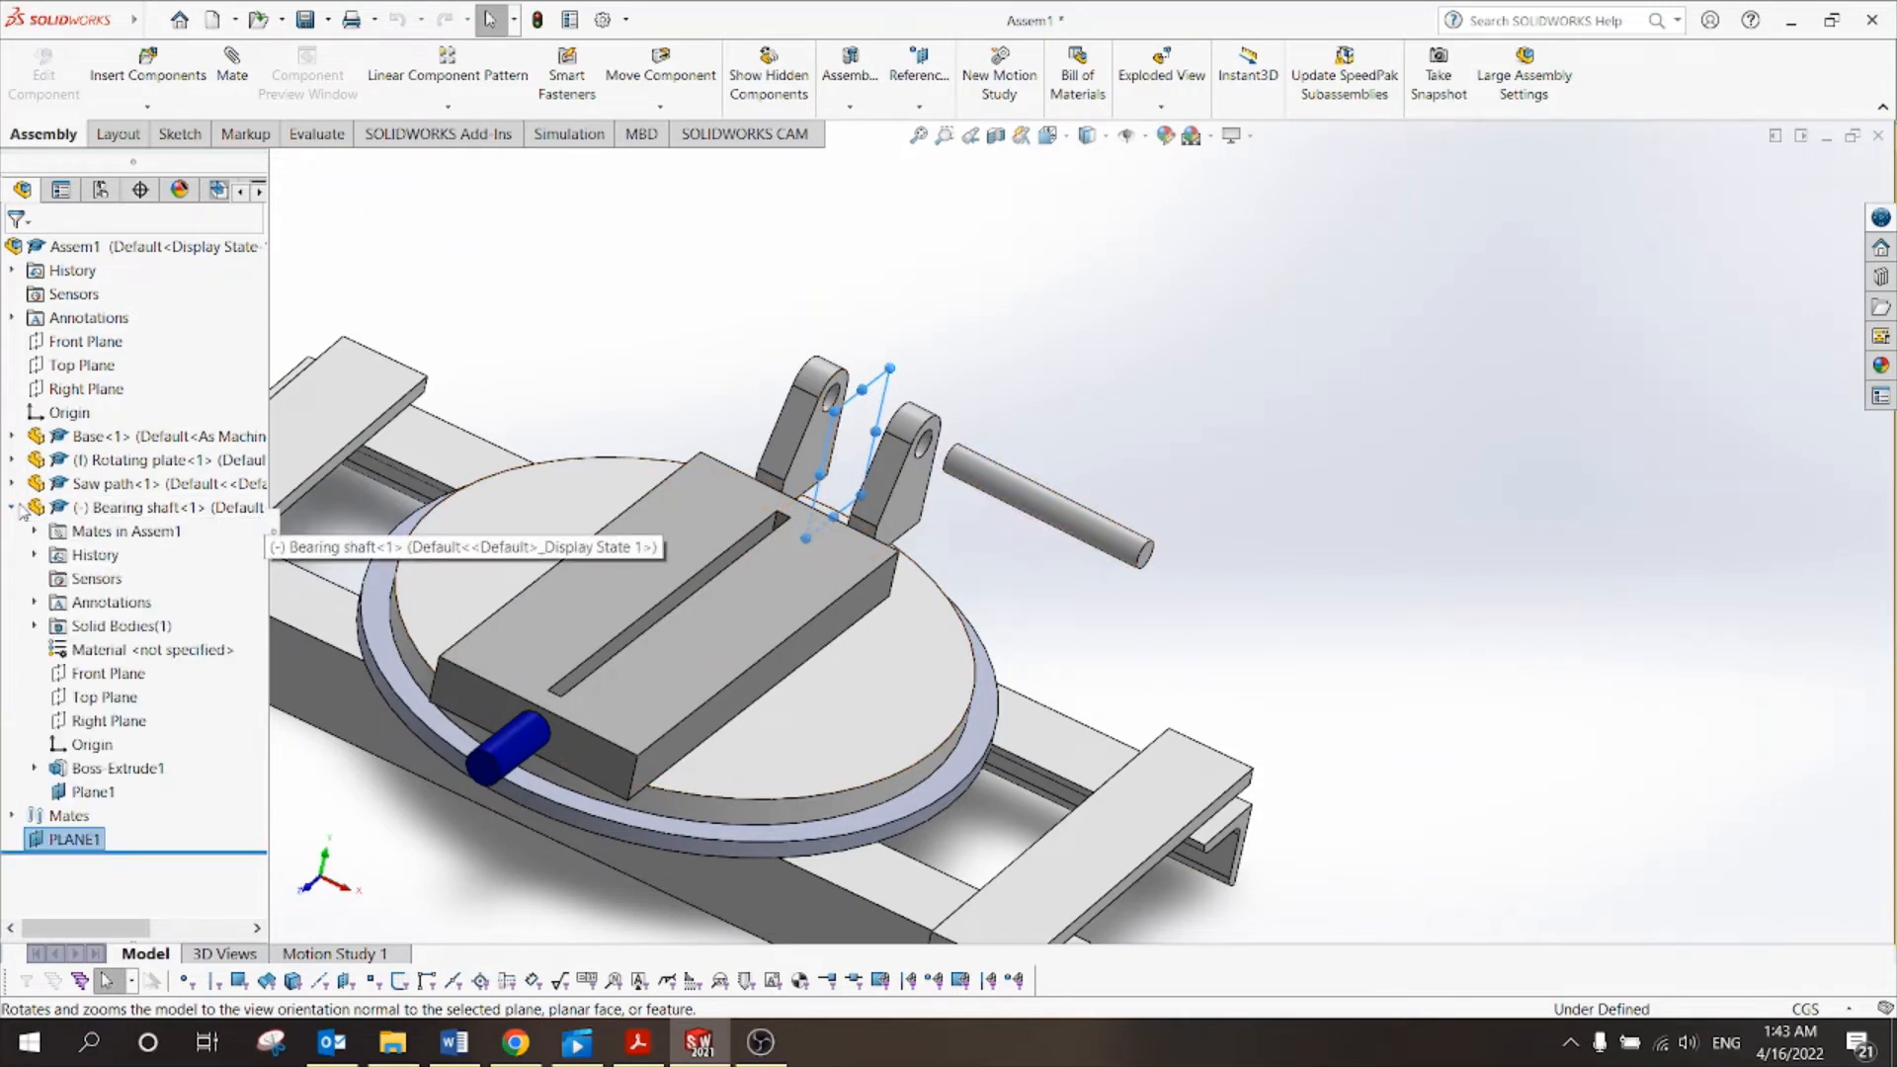
click(98, 791)
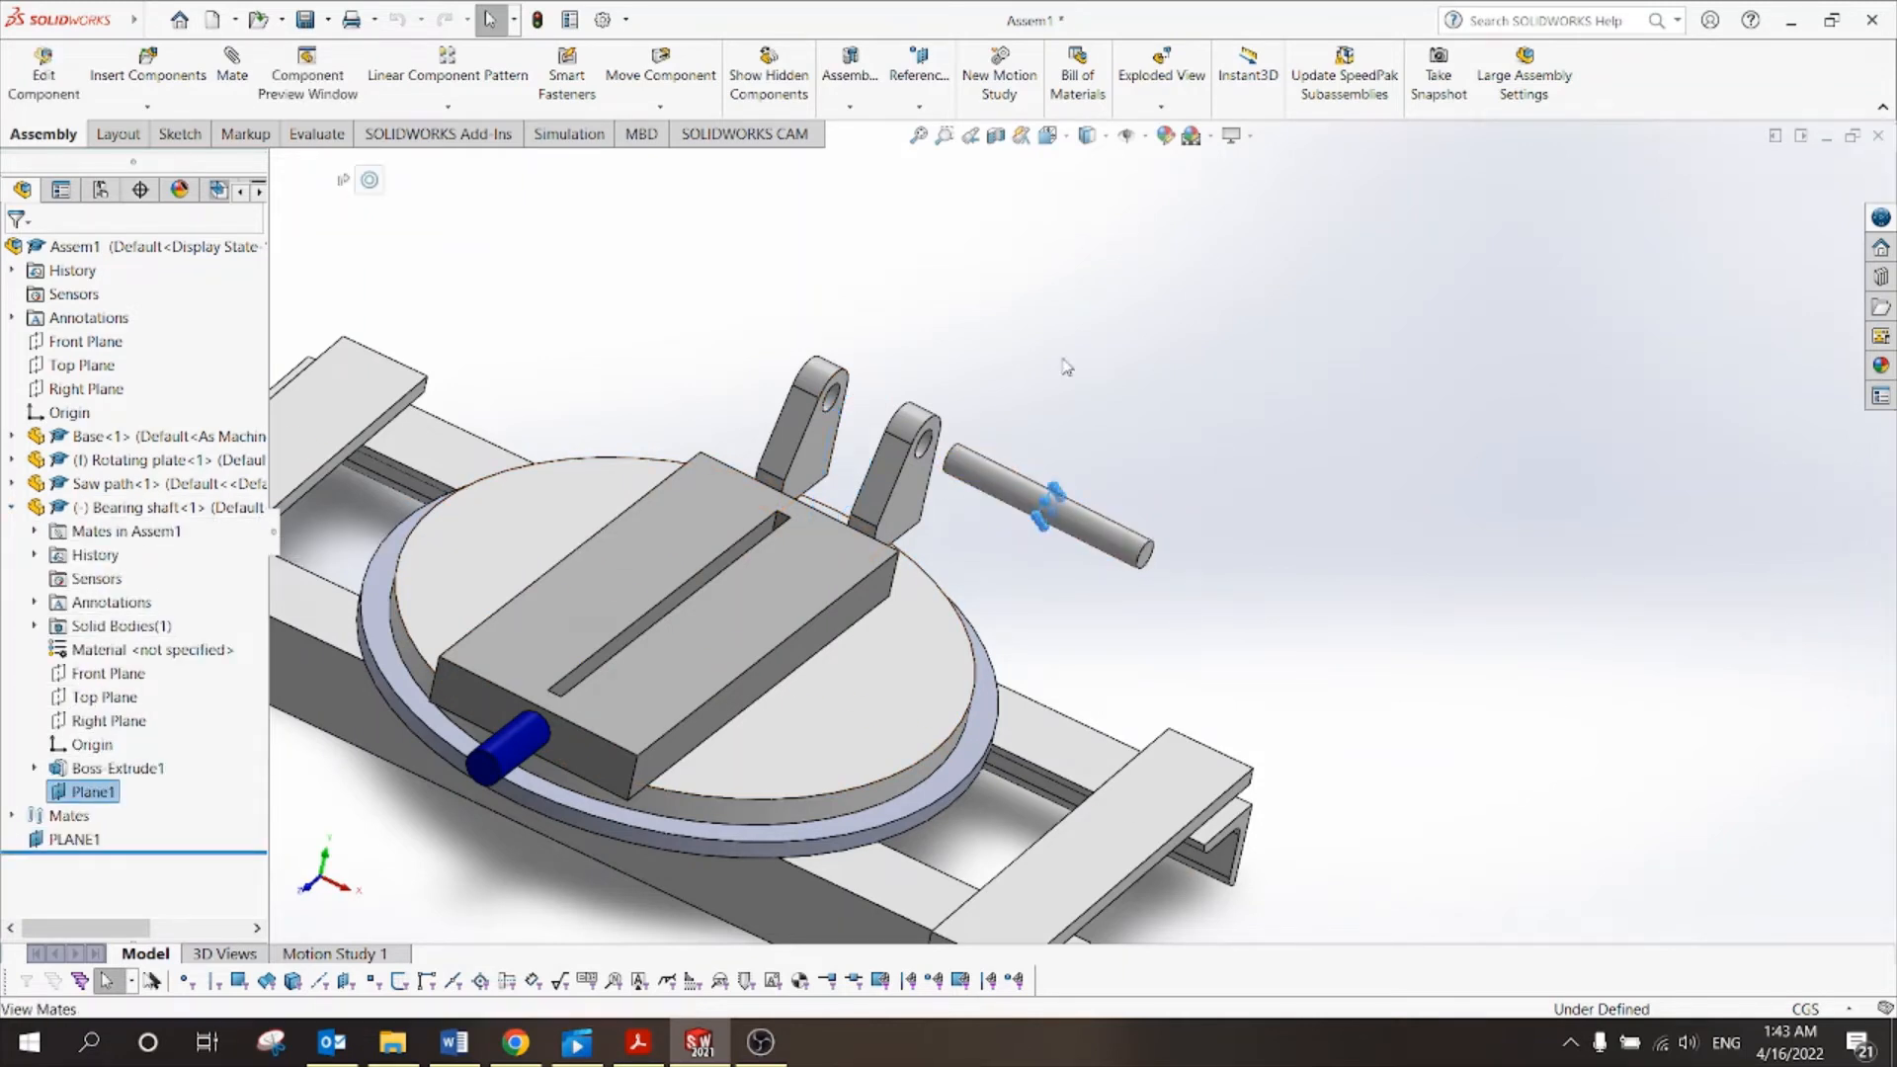
click(1068, 367)
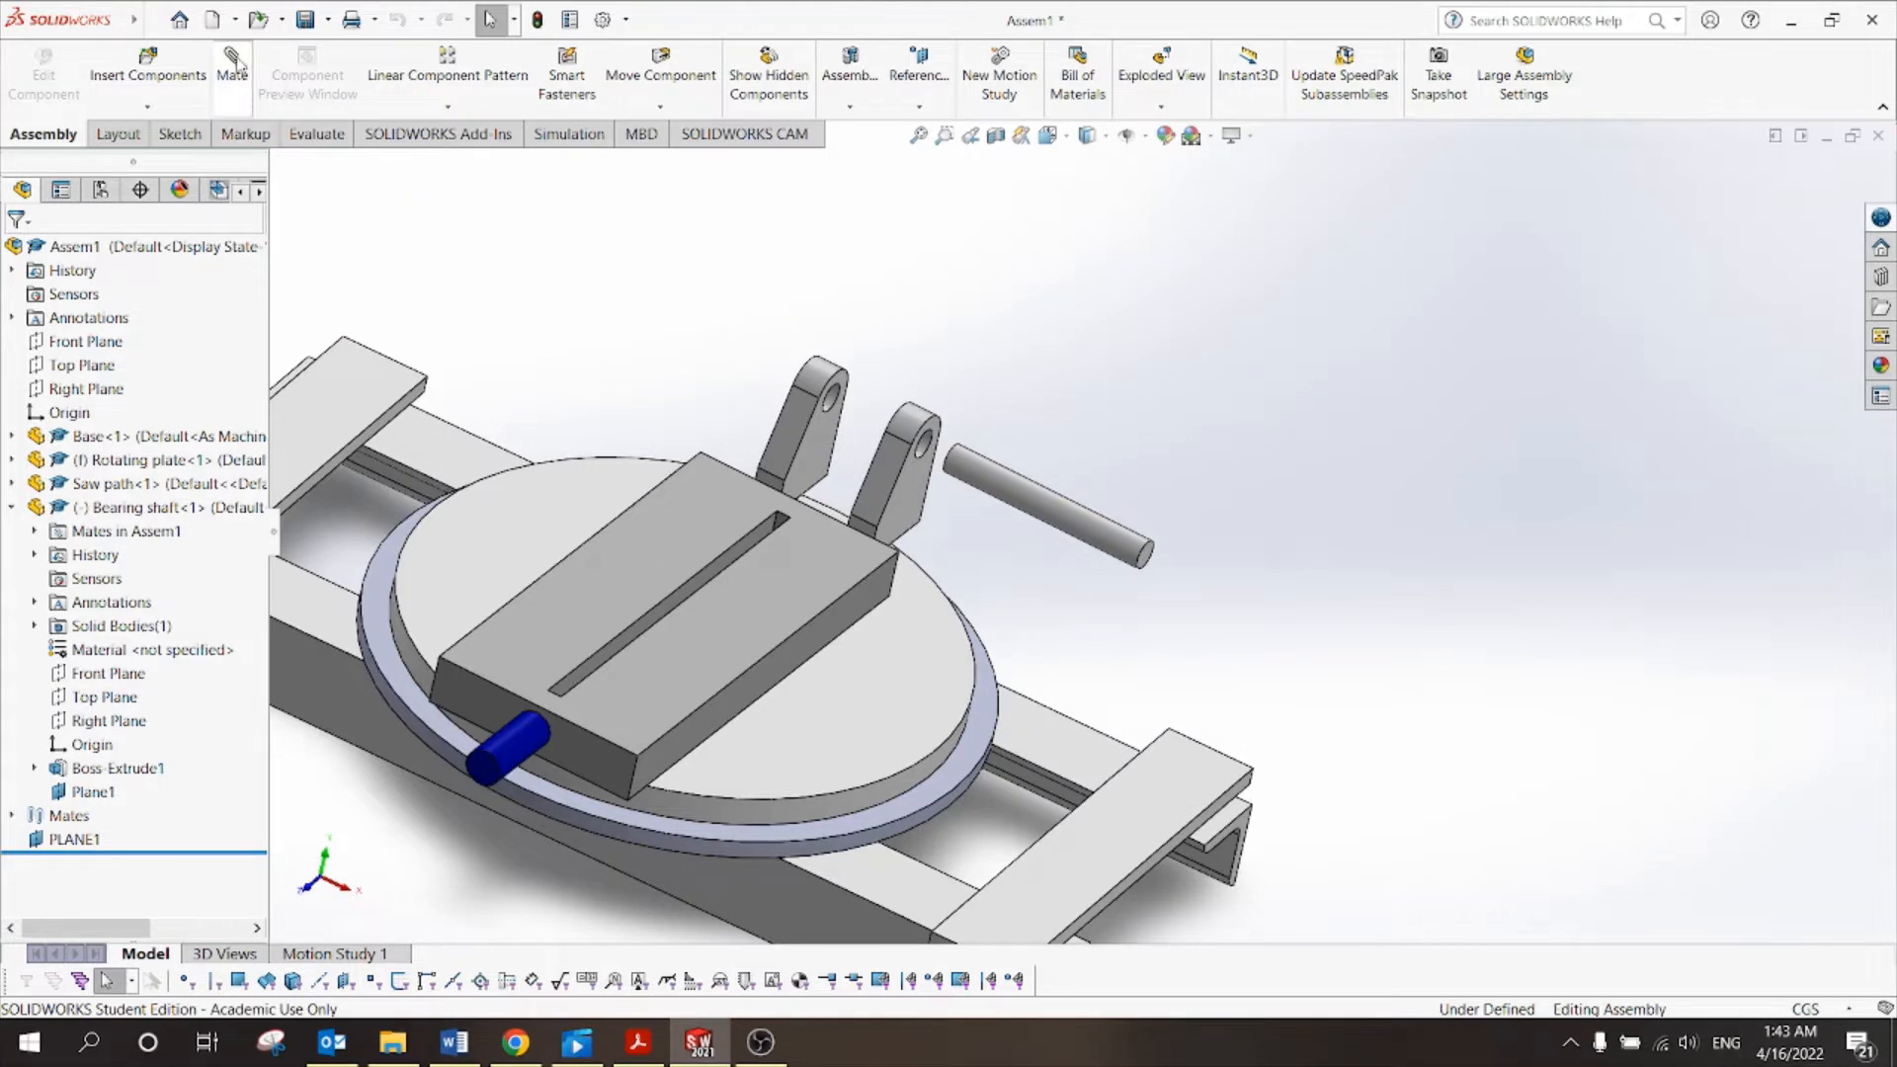
Mate the bearing shaft's Plane1 coincident with the assembly's PLANE1.
click(236, 59)
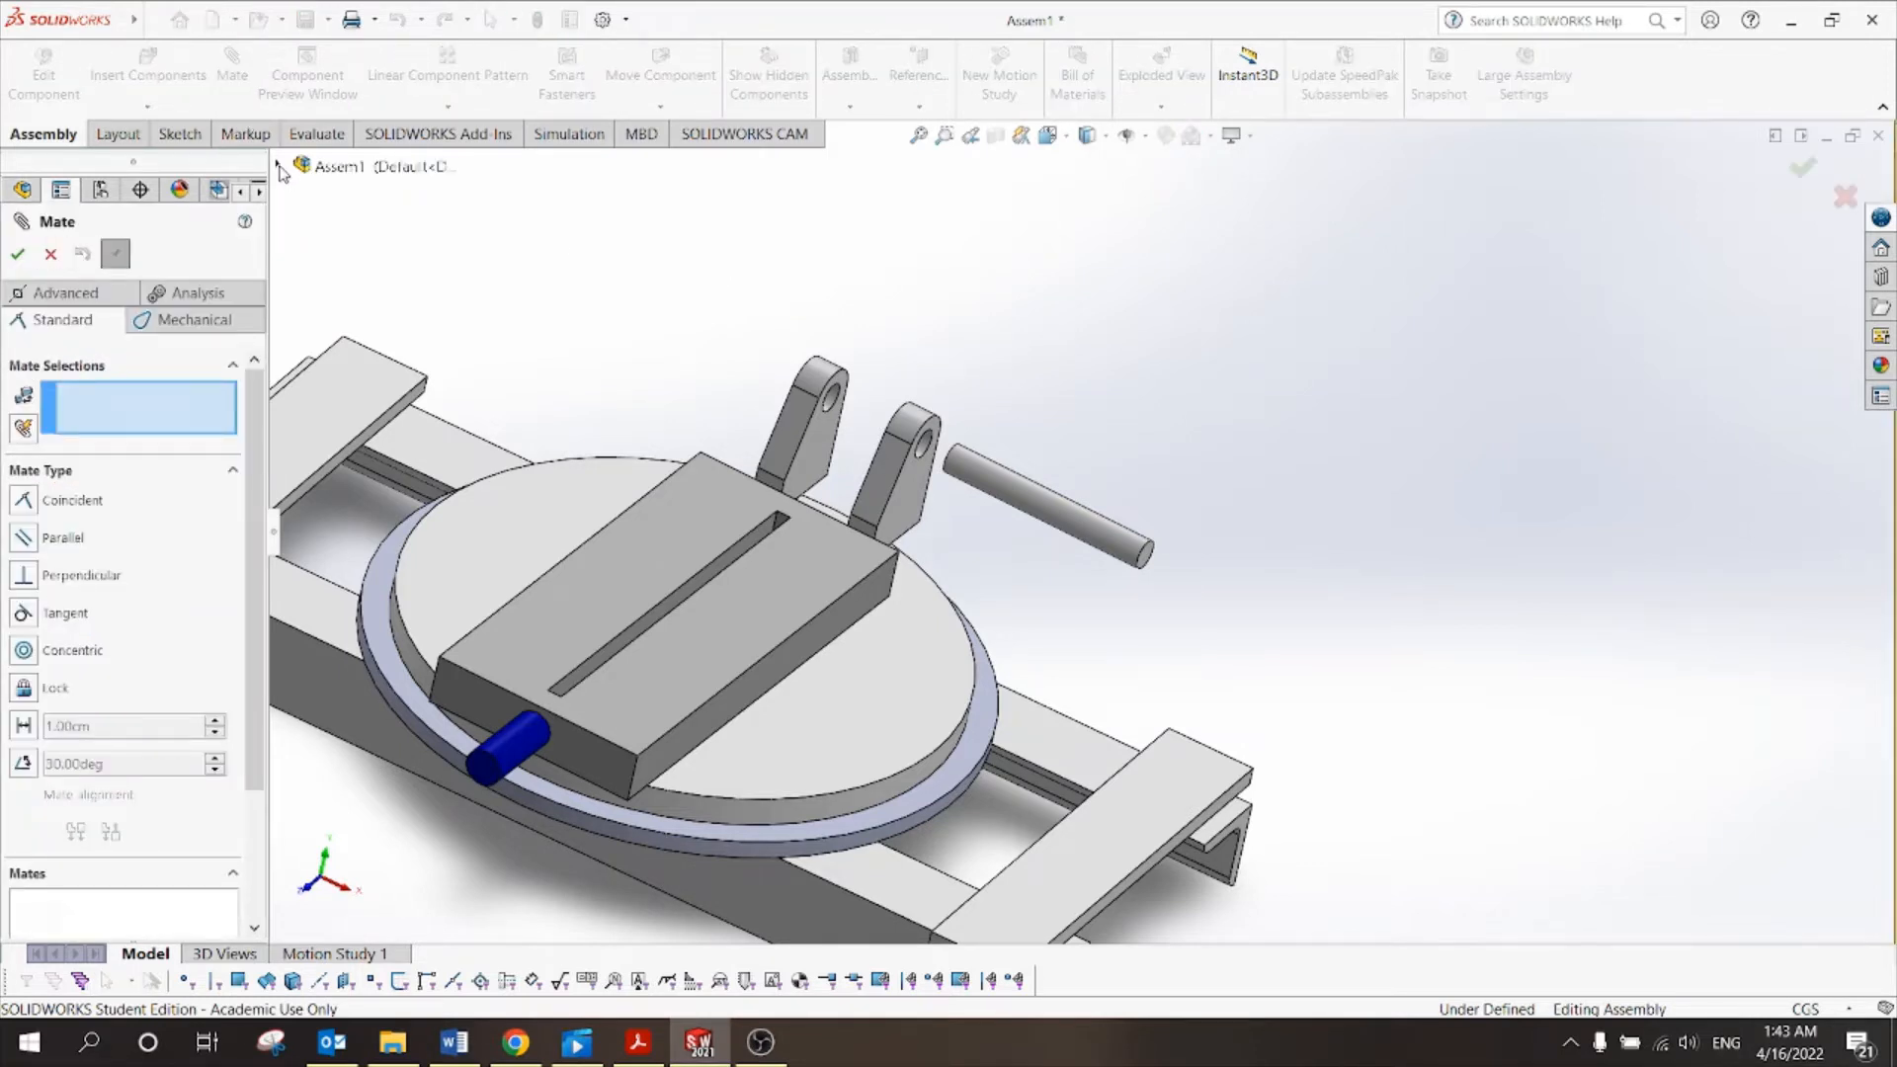
click(279, 165)
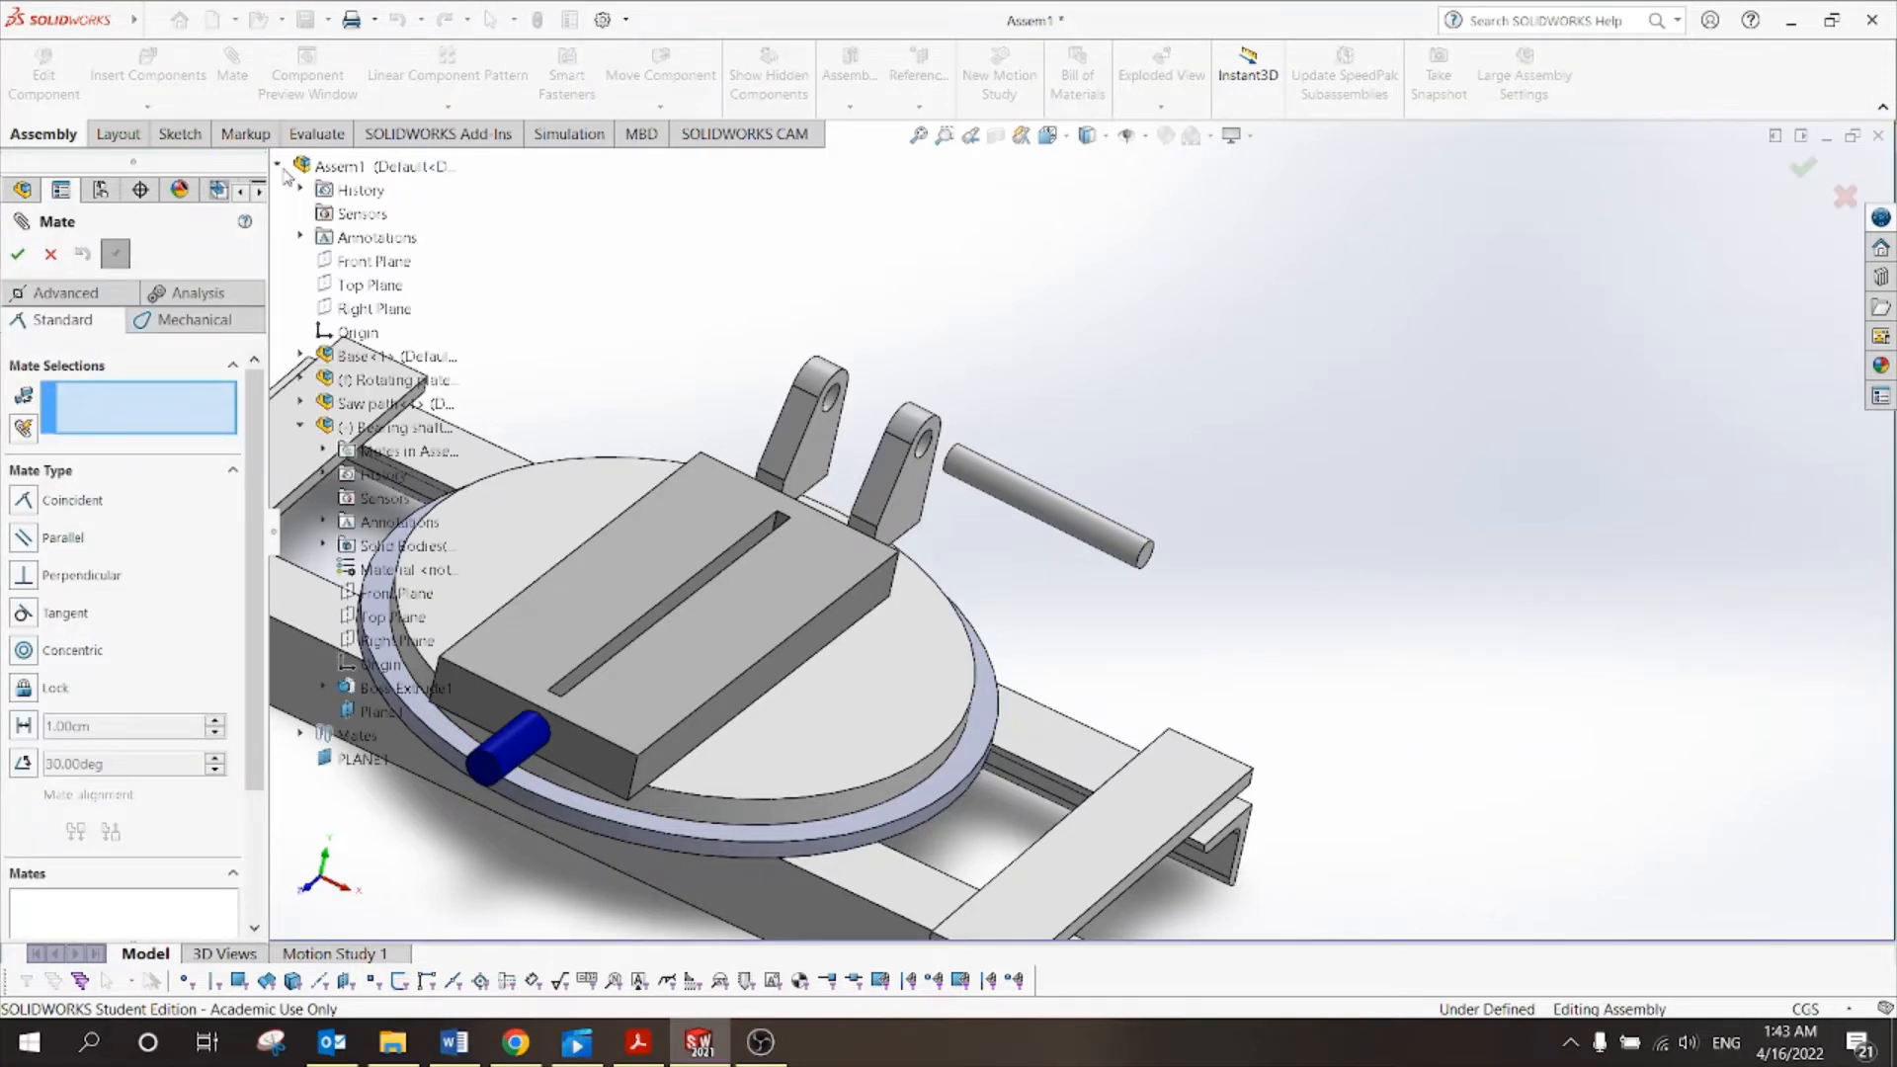
click(360, 759)
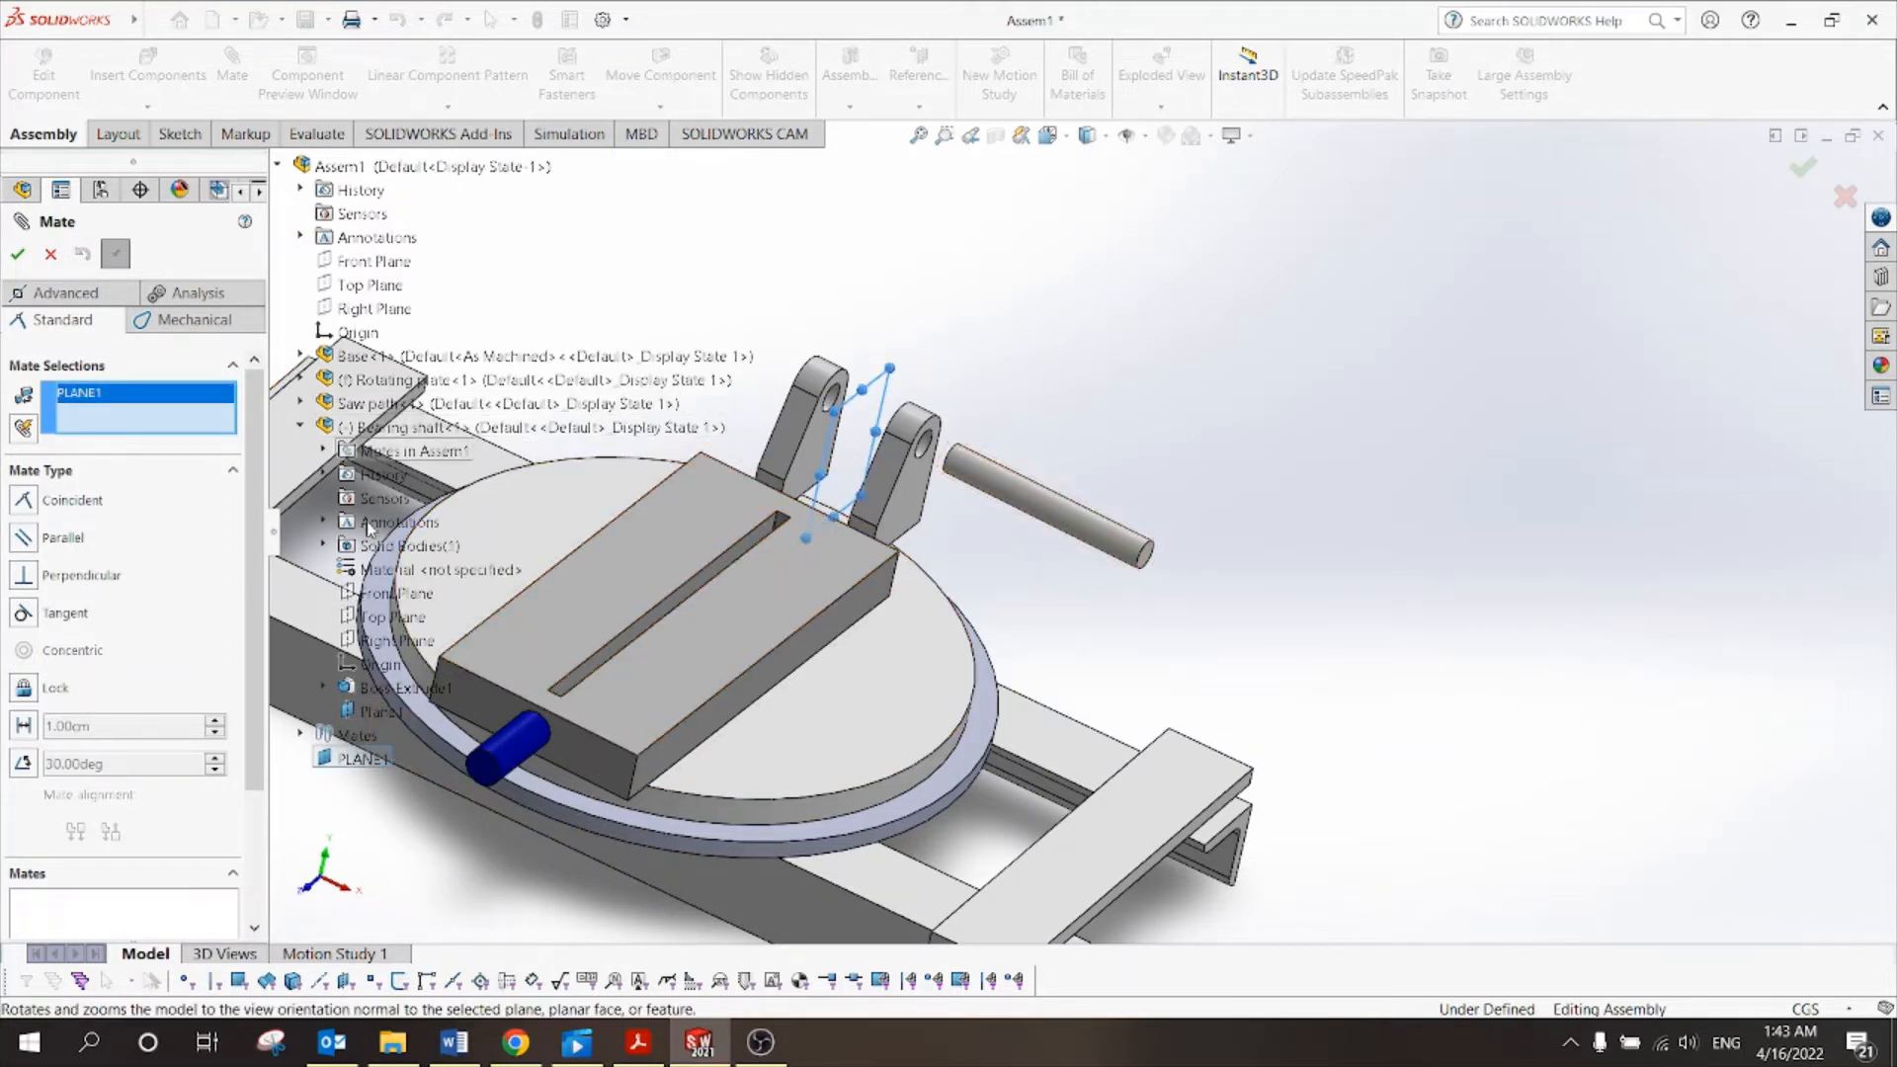
click(379, 710)
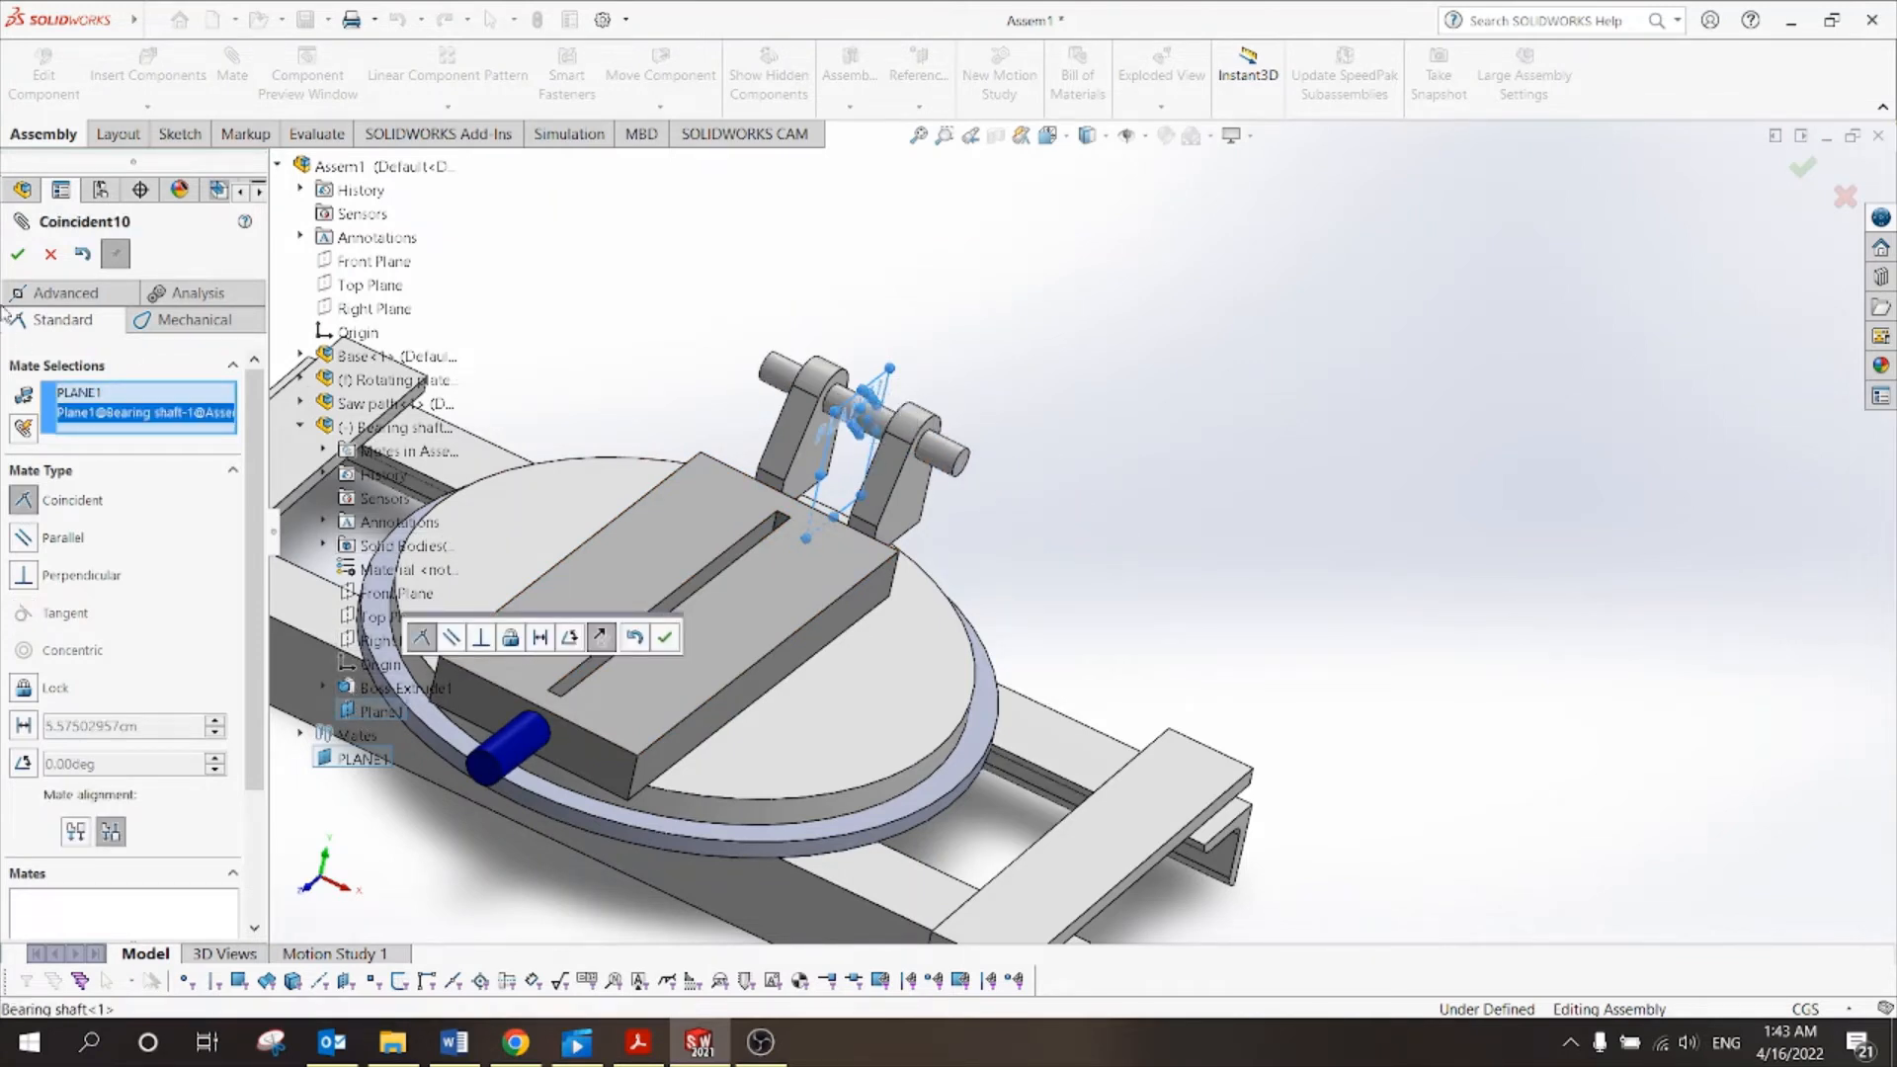
click(17, 255)
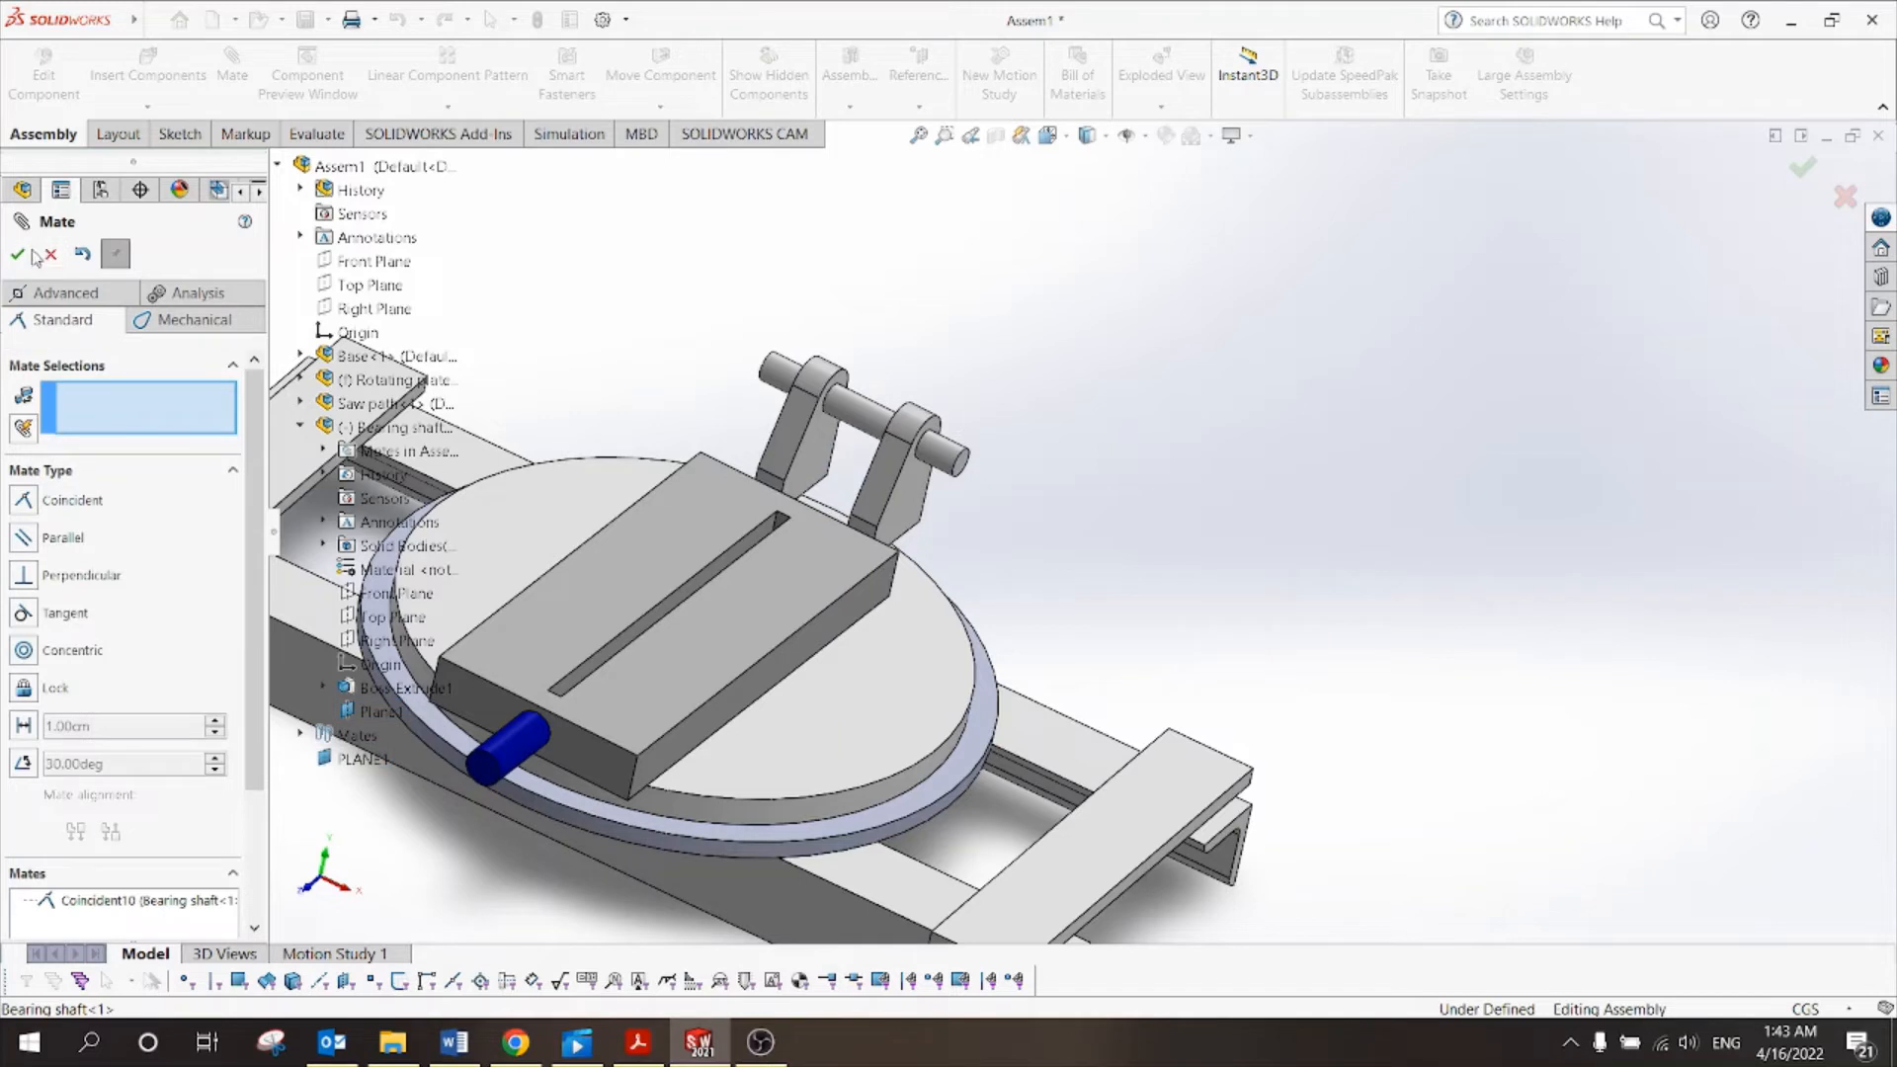
click(20, 255)
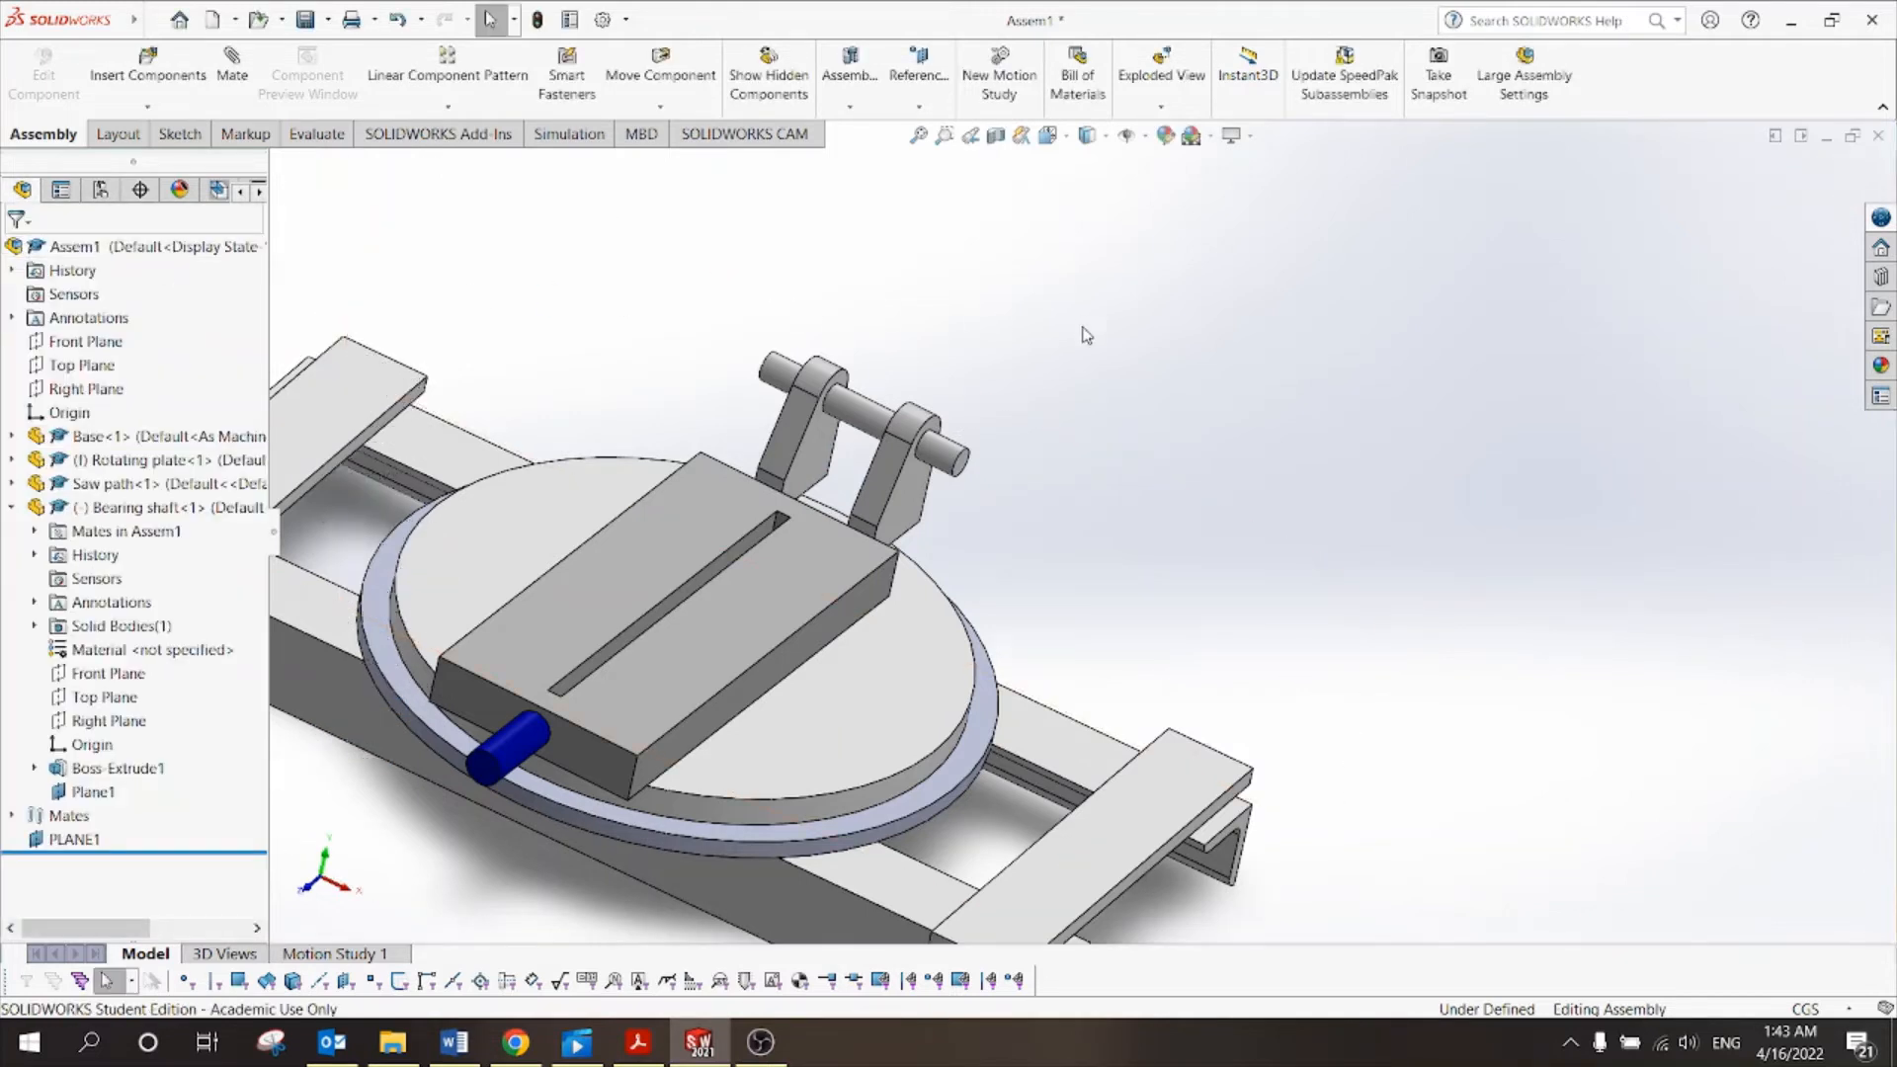
Drag the bearing shaft to confirm it is constrained, then bring up the tutorial PDF.
mouse_move(946, 459)
mouse_down()
mouse_move(962, 415)
mouse_move(982, 435)
mouse_move(931, 455)
mouse_move(967, 393)
mouse_move(923, 443)
mouse_move(955, 447)
mouse_move(870, 426)
mouse_move(979, 484)
mouse_move(853, 406)
mouse_up()
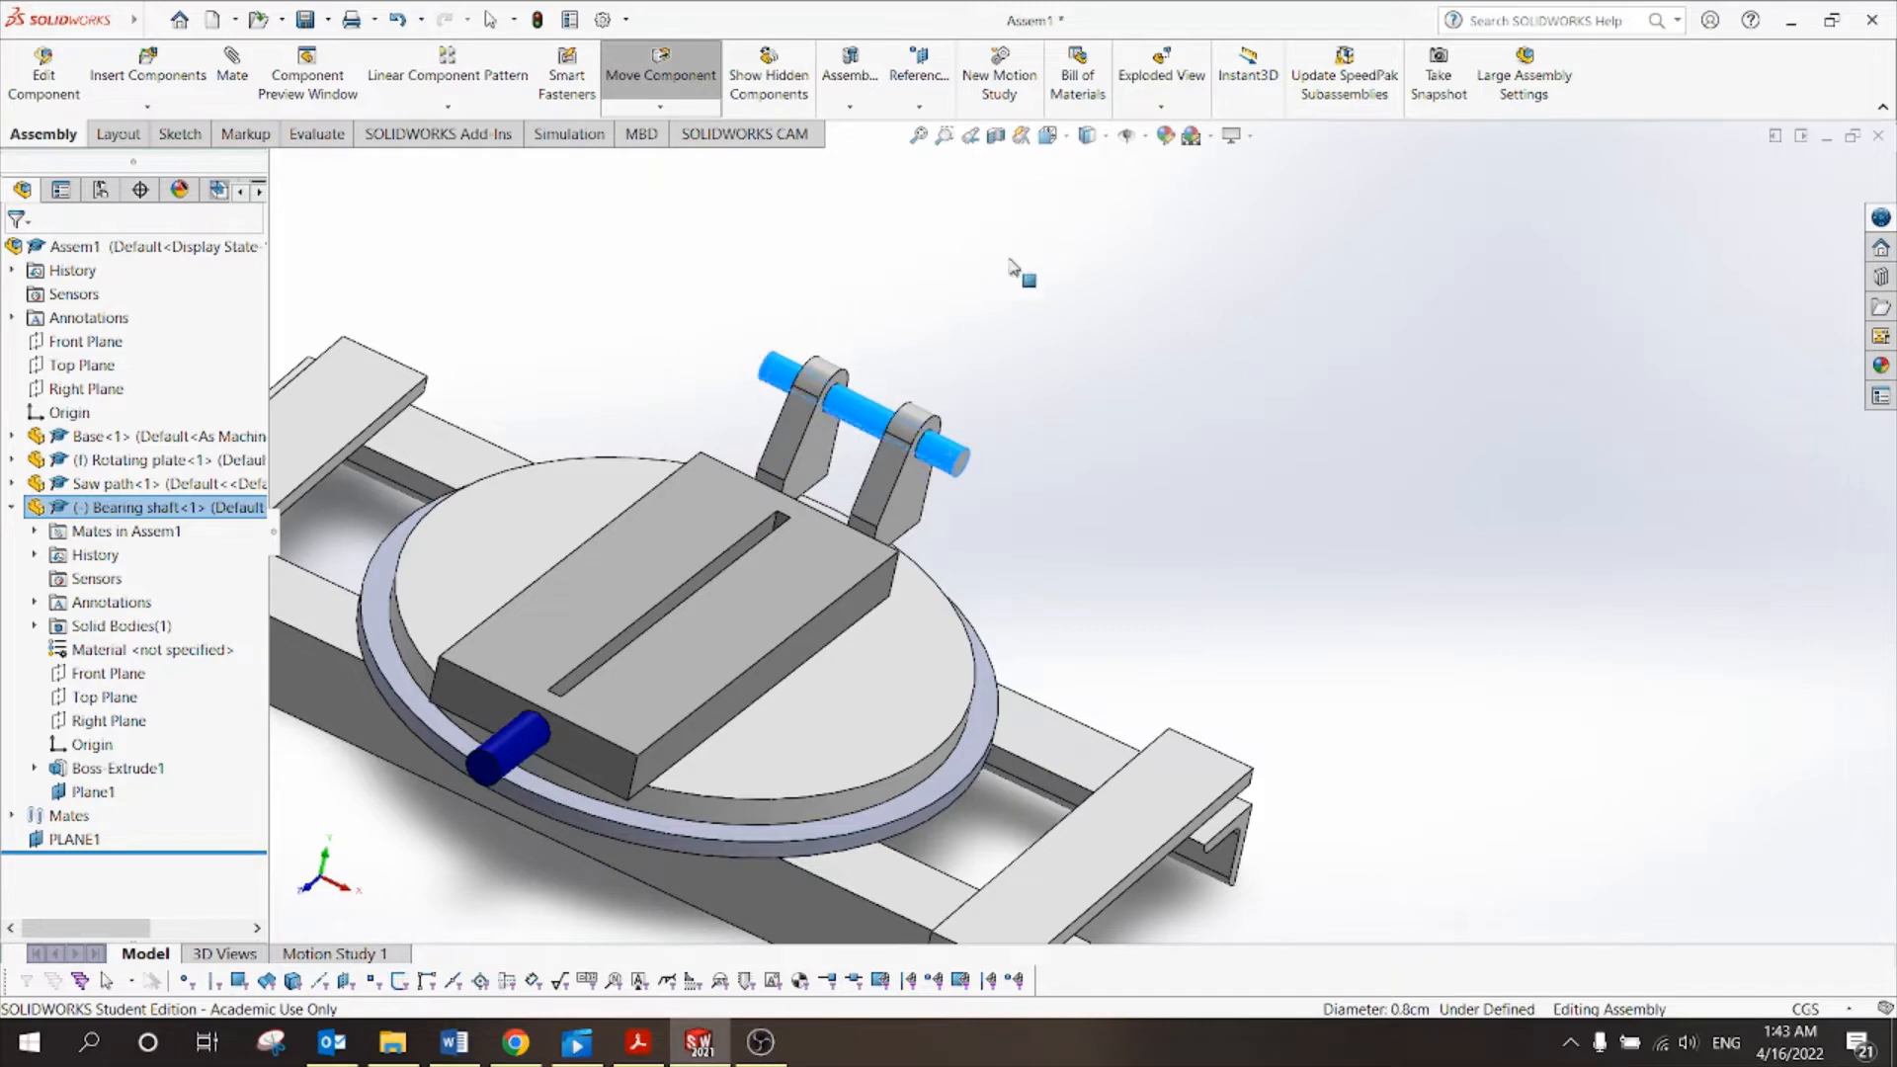
key(Escape)
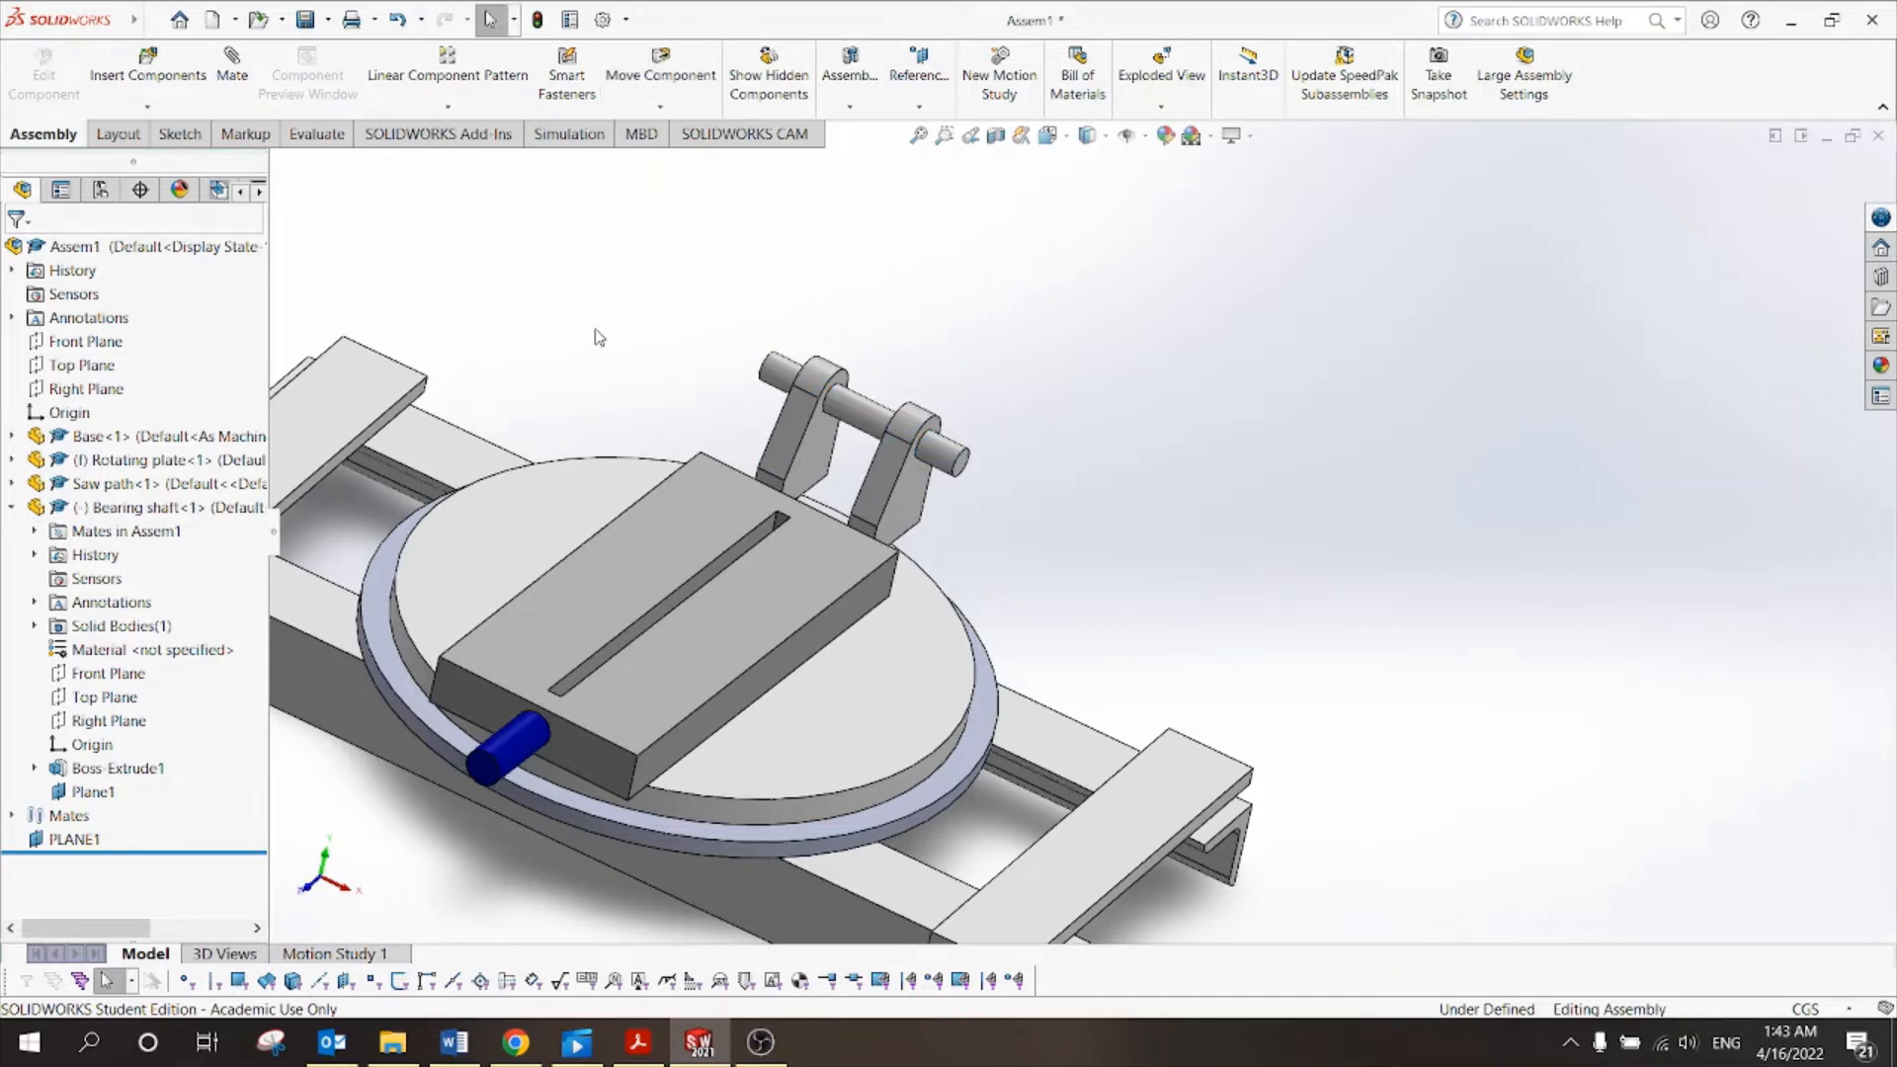
click(637, 1042)
scroll(860, 581, up, 20)
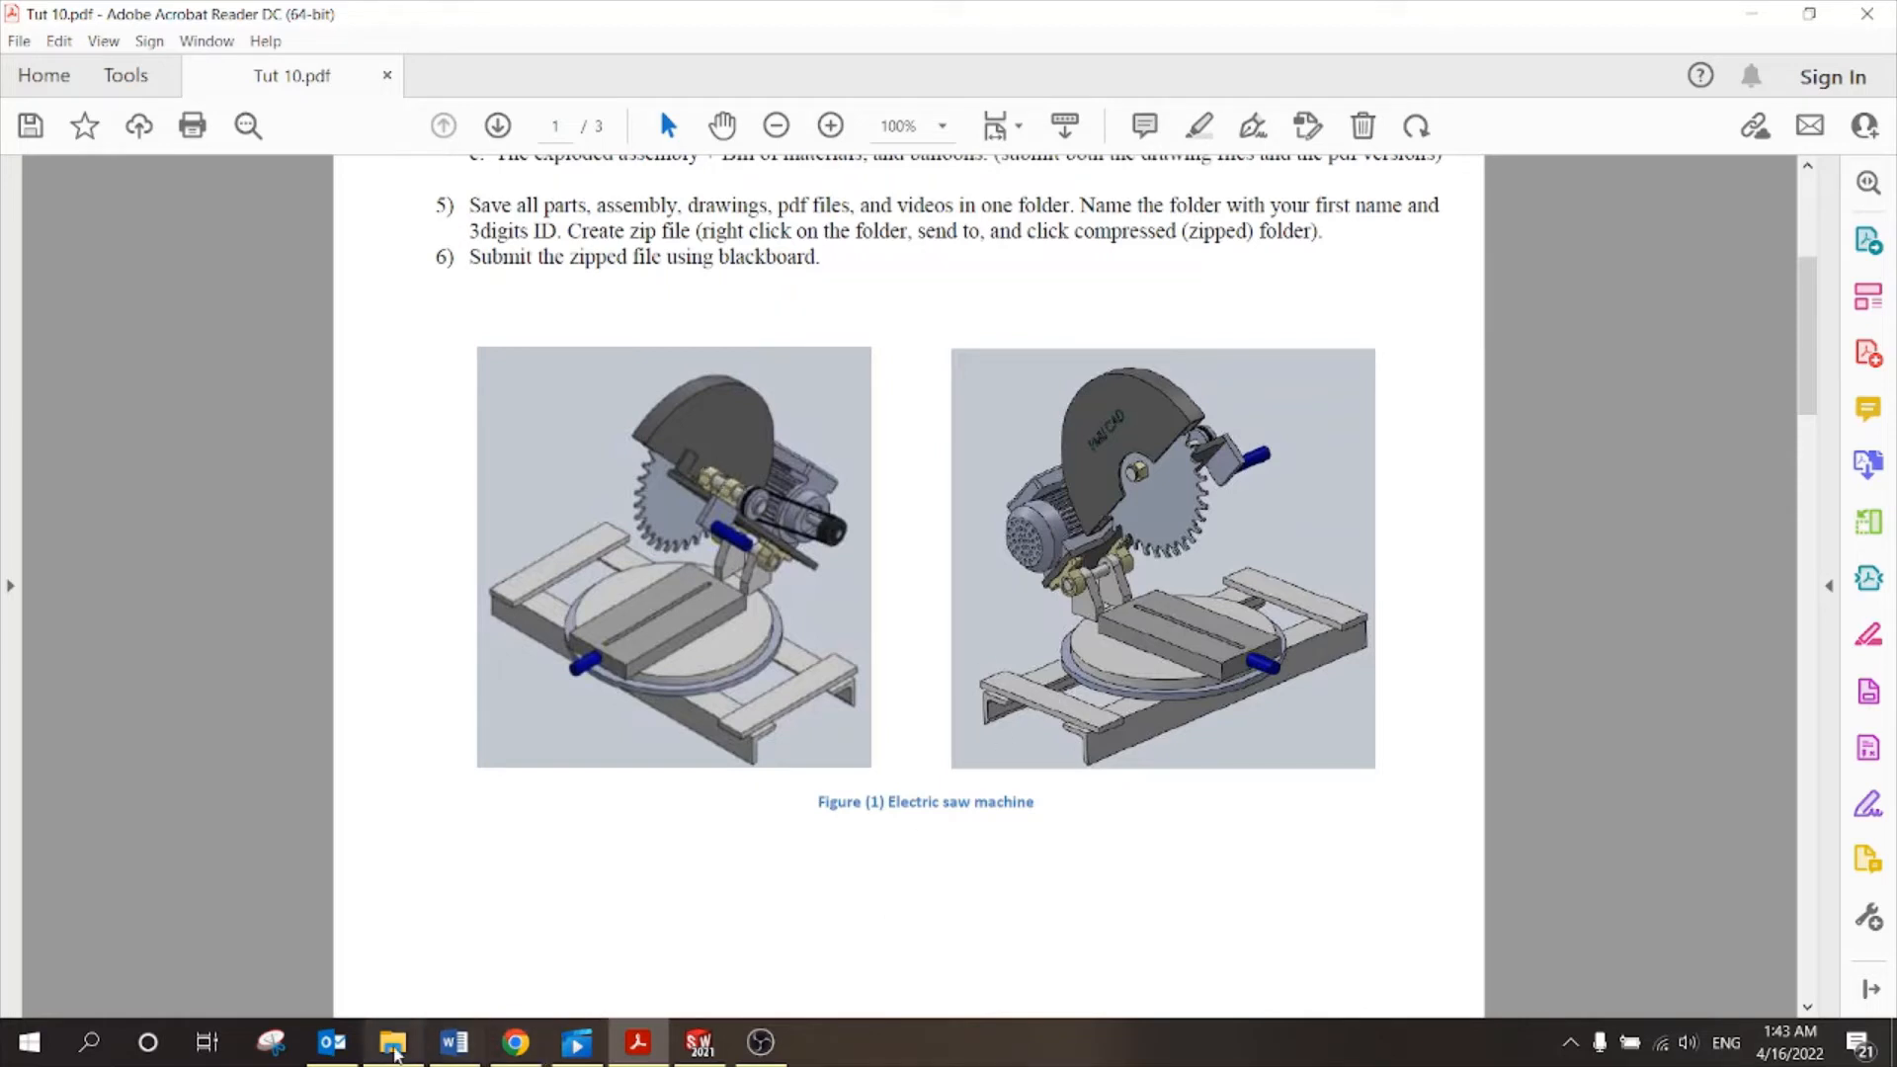
Switch to the File Explorer window holding the Tut 10 part files.
click(392, 1043)
Select the Bearing holder file in the Tut 10 folder, then return to the tutorial PDF.
click(538, 324)
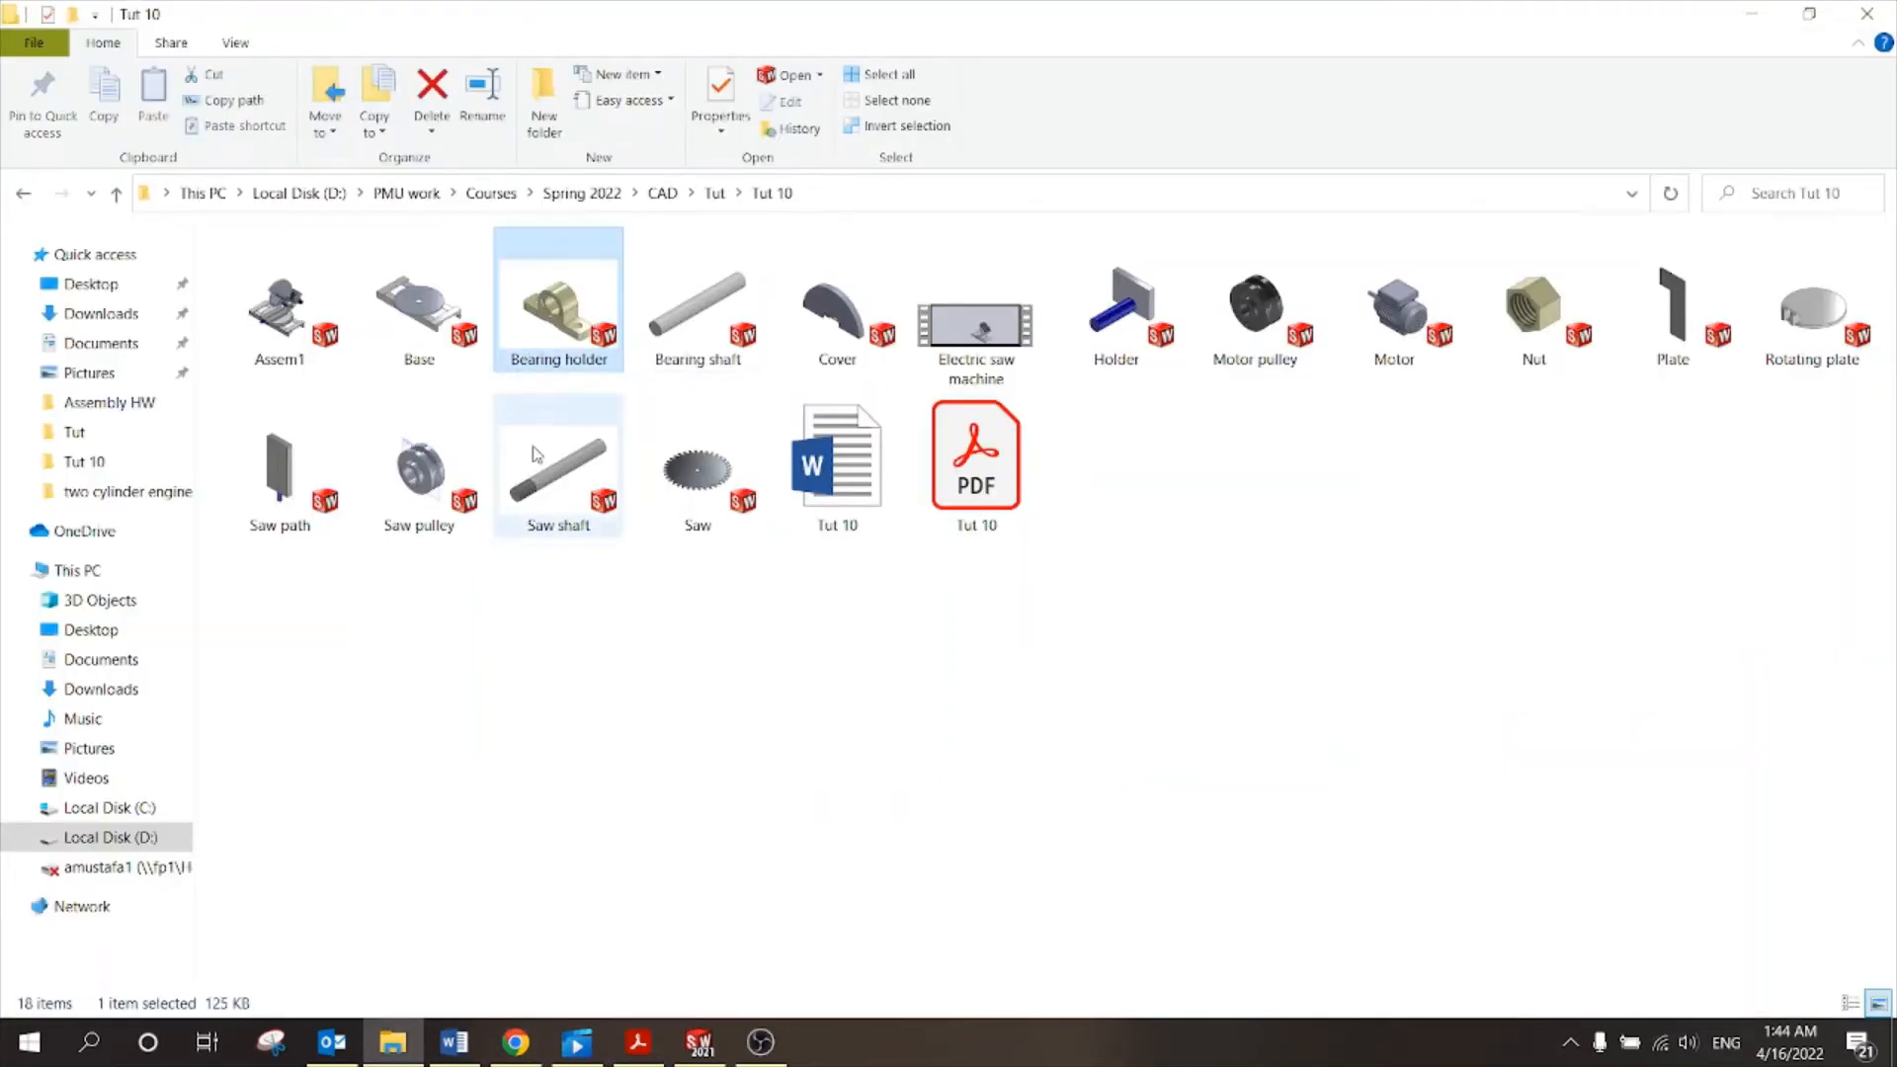
click(732, 791)
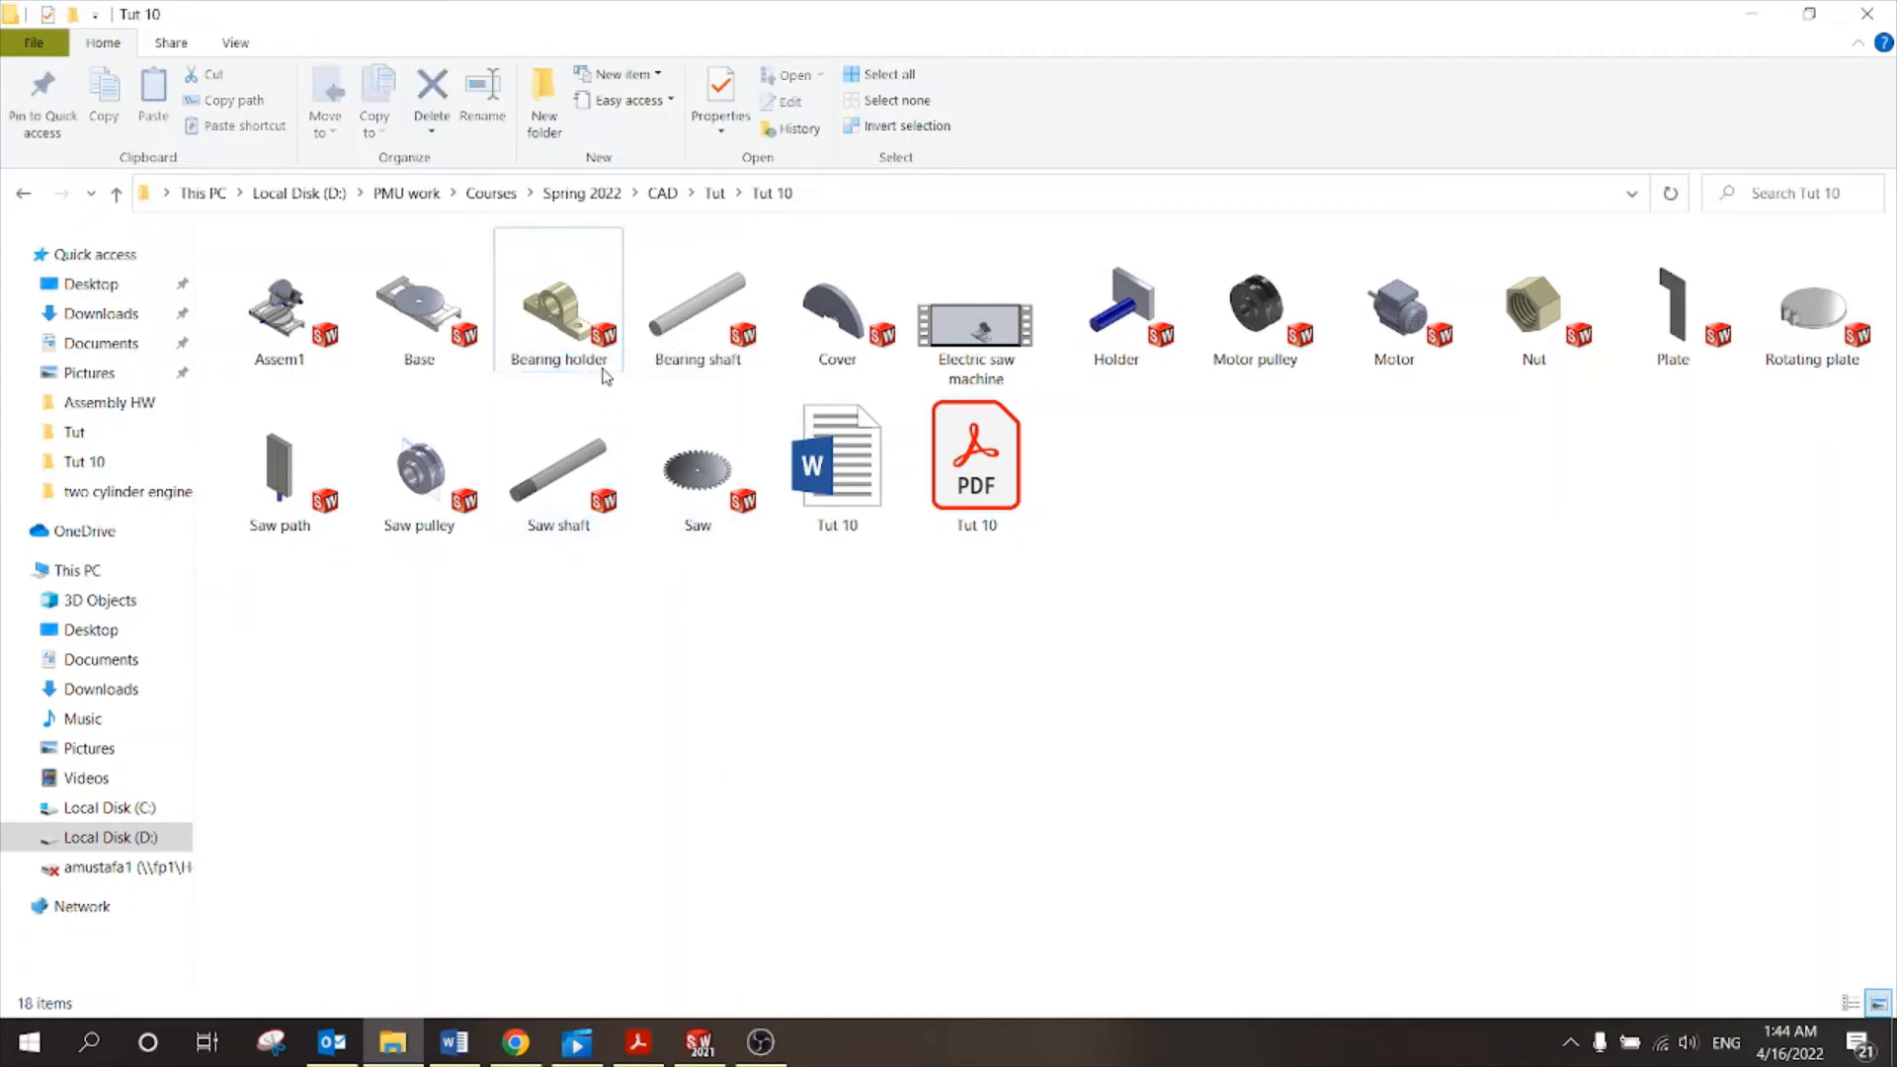
click(578, 329)
click(638, 1043)
Scroll Tut 10.pdf to Table 1 listing four bearing holders, then return to SOLIDWORKS.
scroll(780, 745, down, 12)
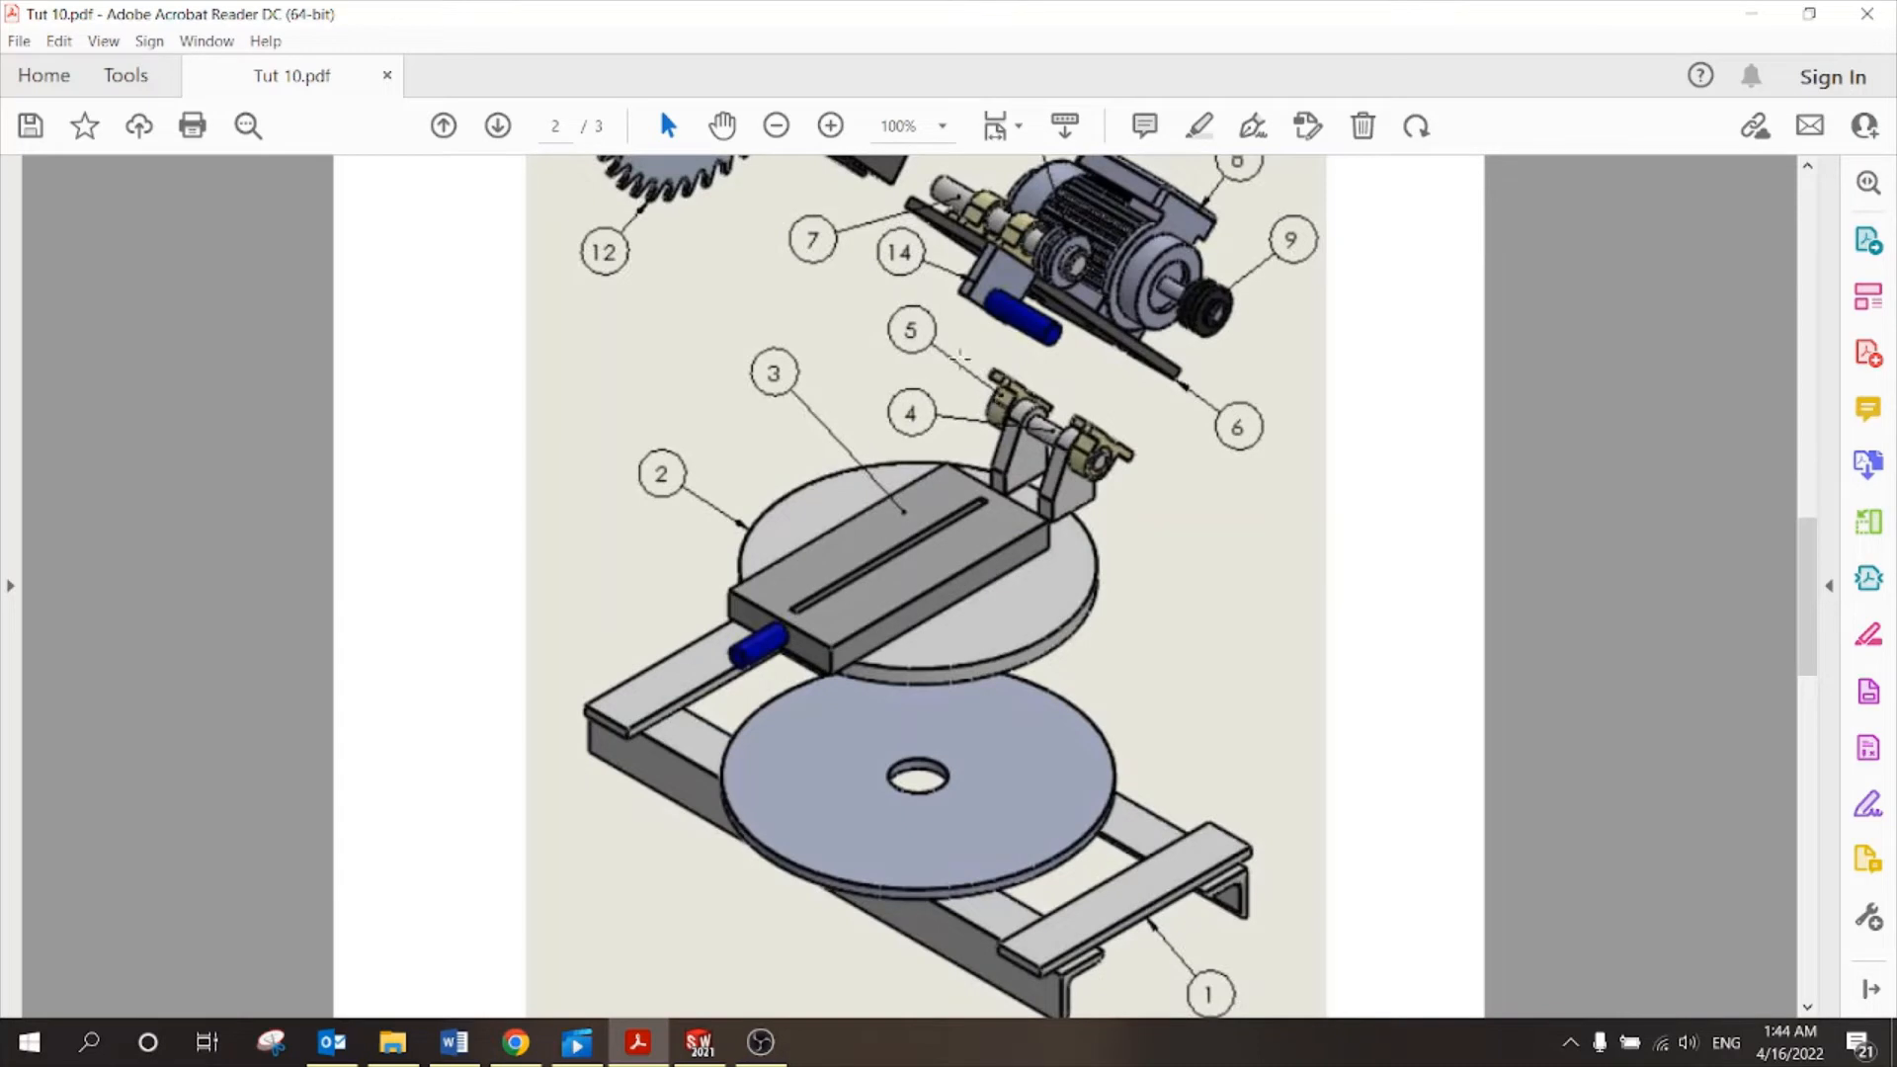
scroll(965, 445, down, 10)
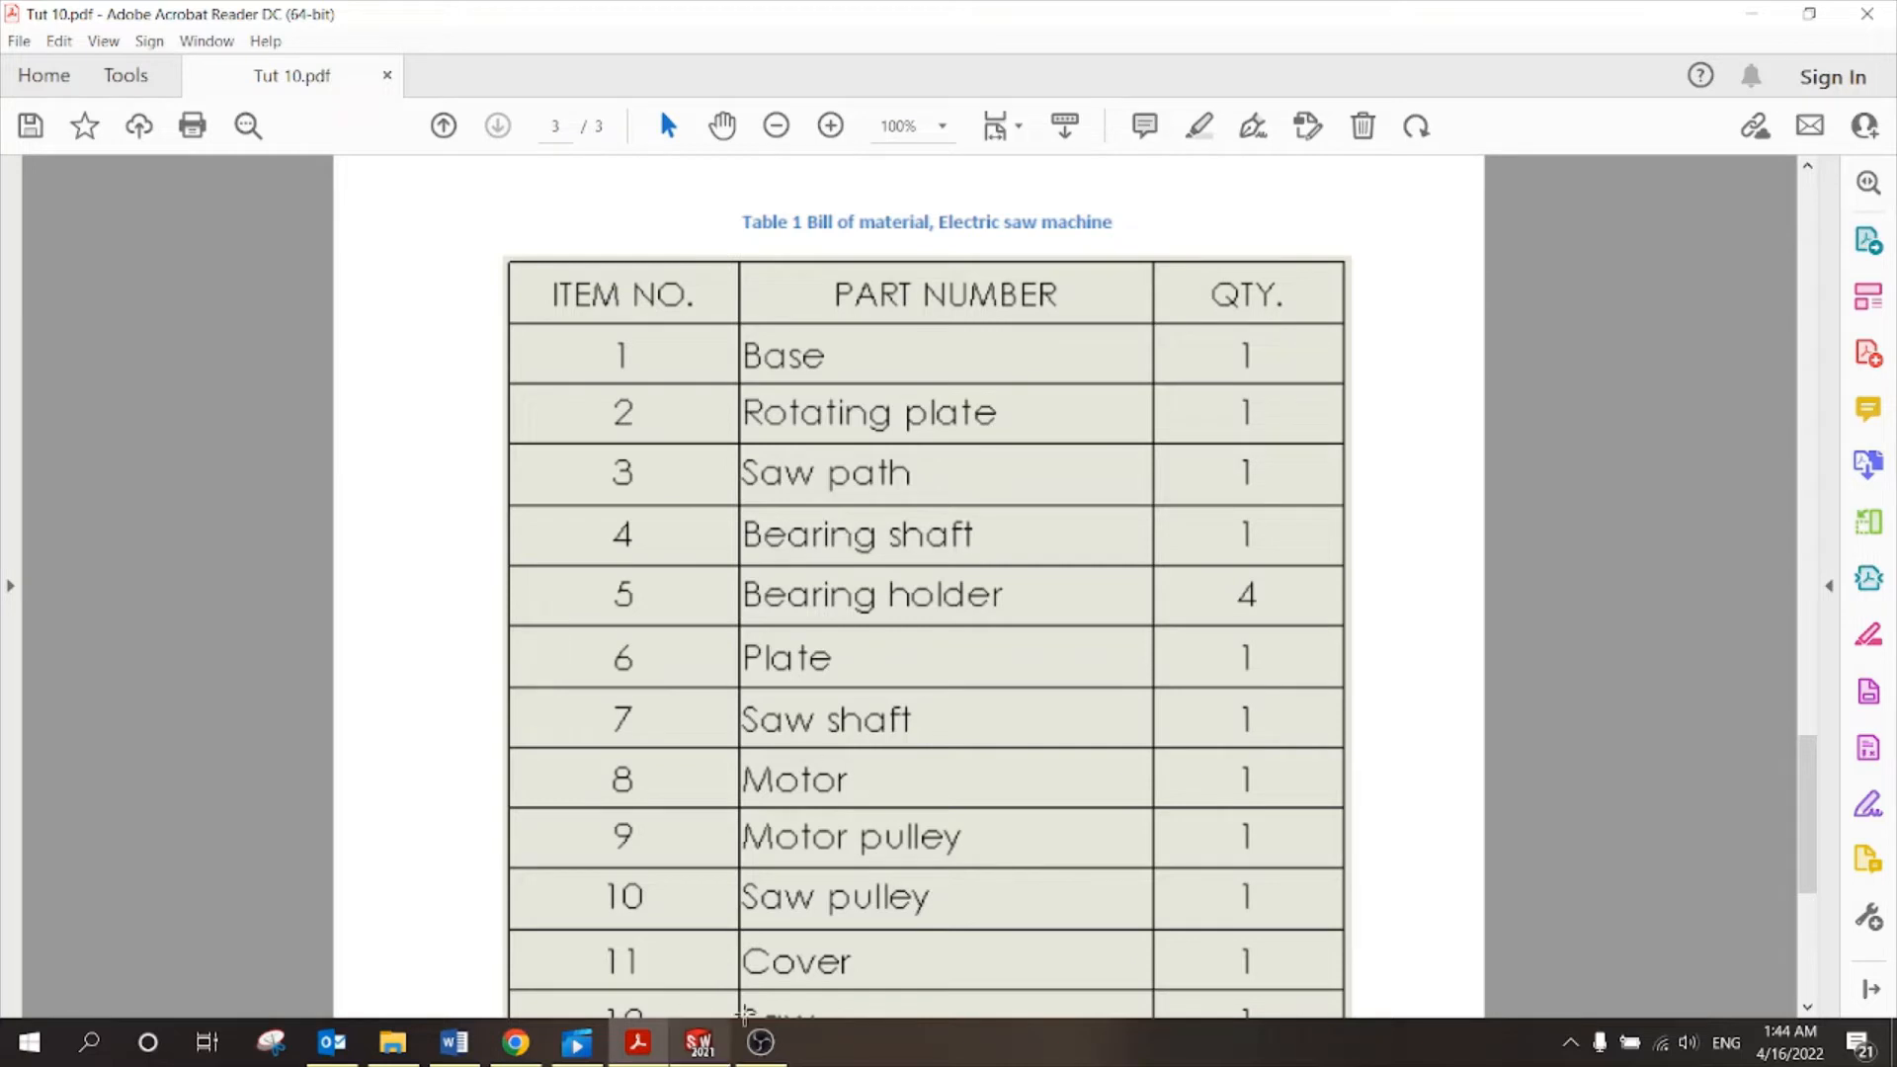
click(724, 1045)
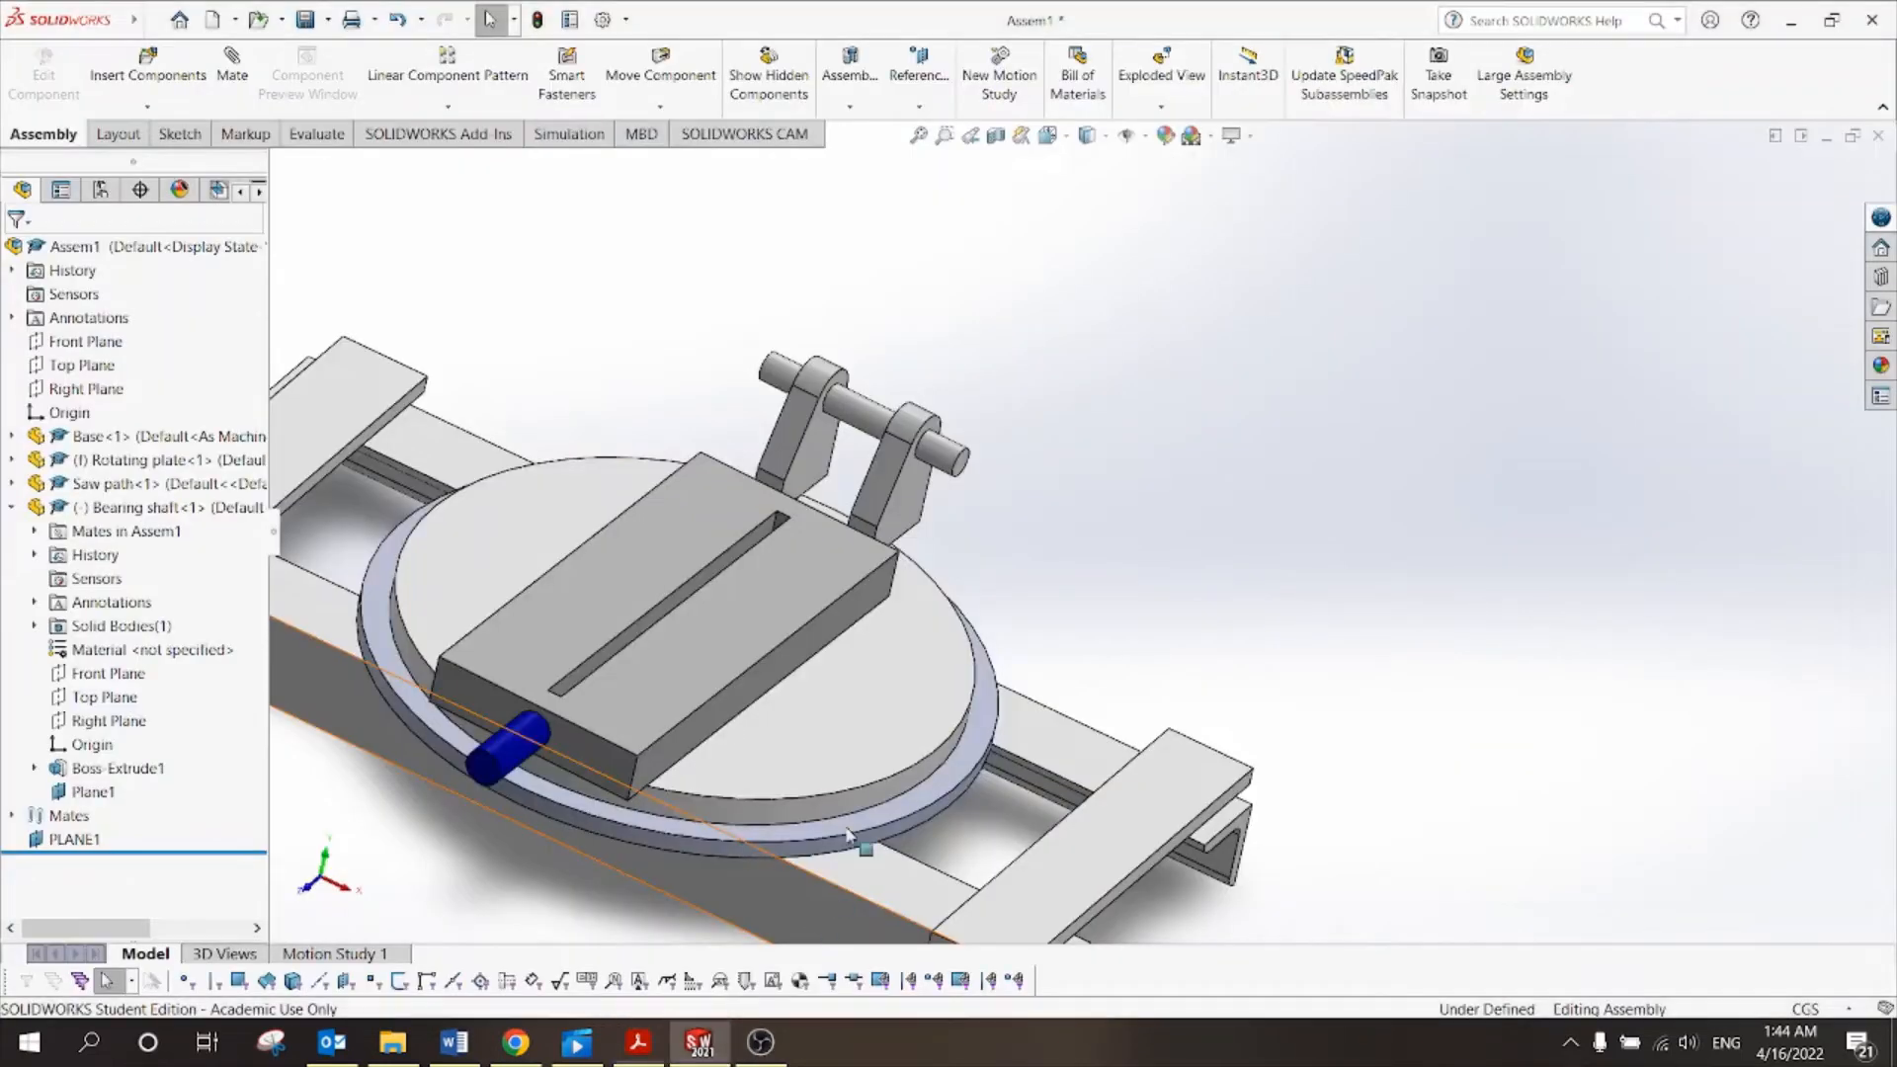
Insert two Bearing holder components into the assembly near the brackets.
click(148, 62)
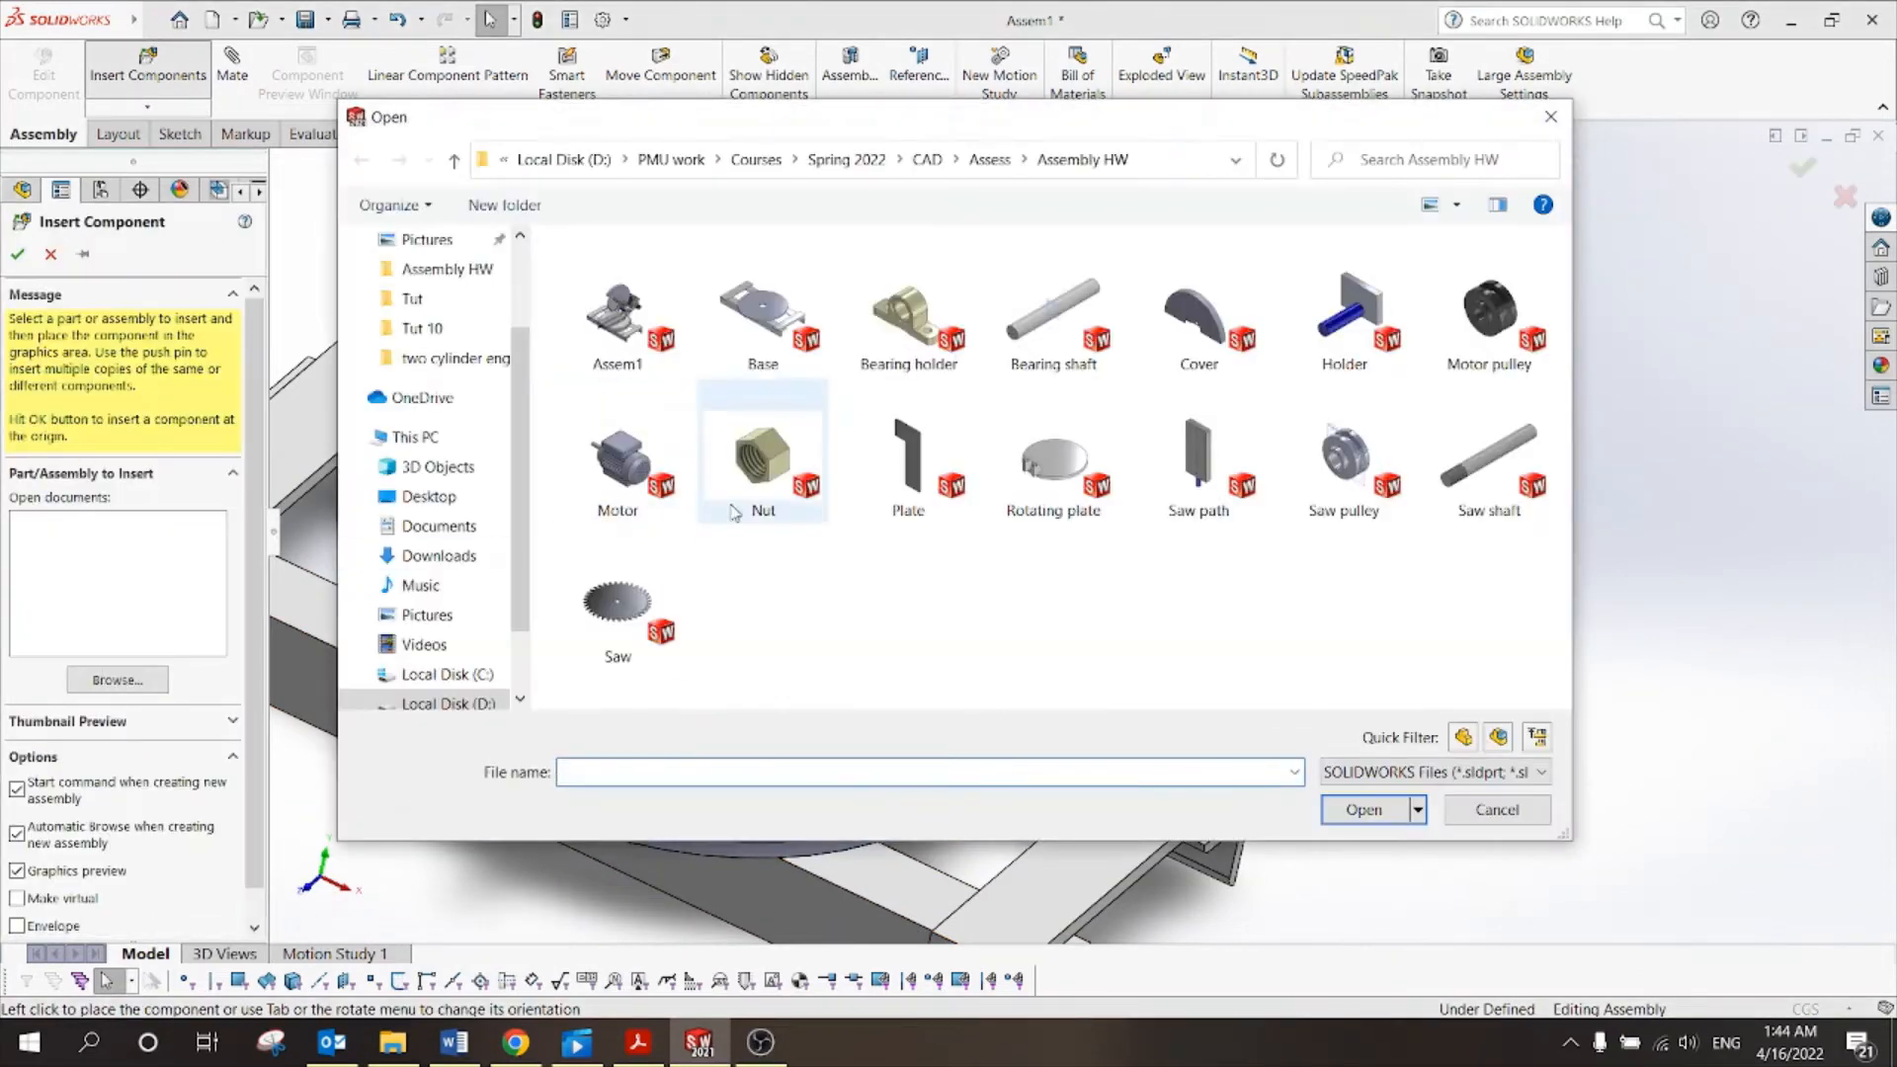
click(899, 333)
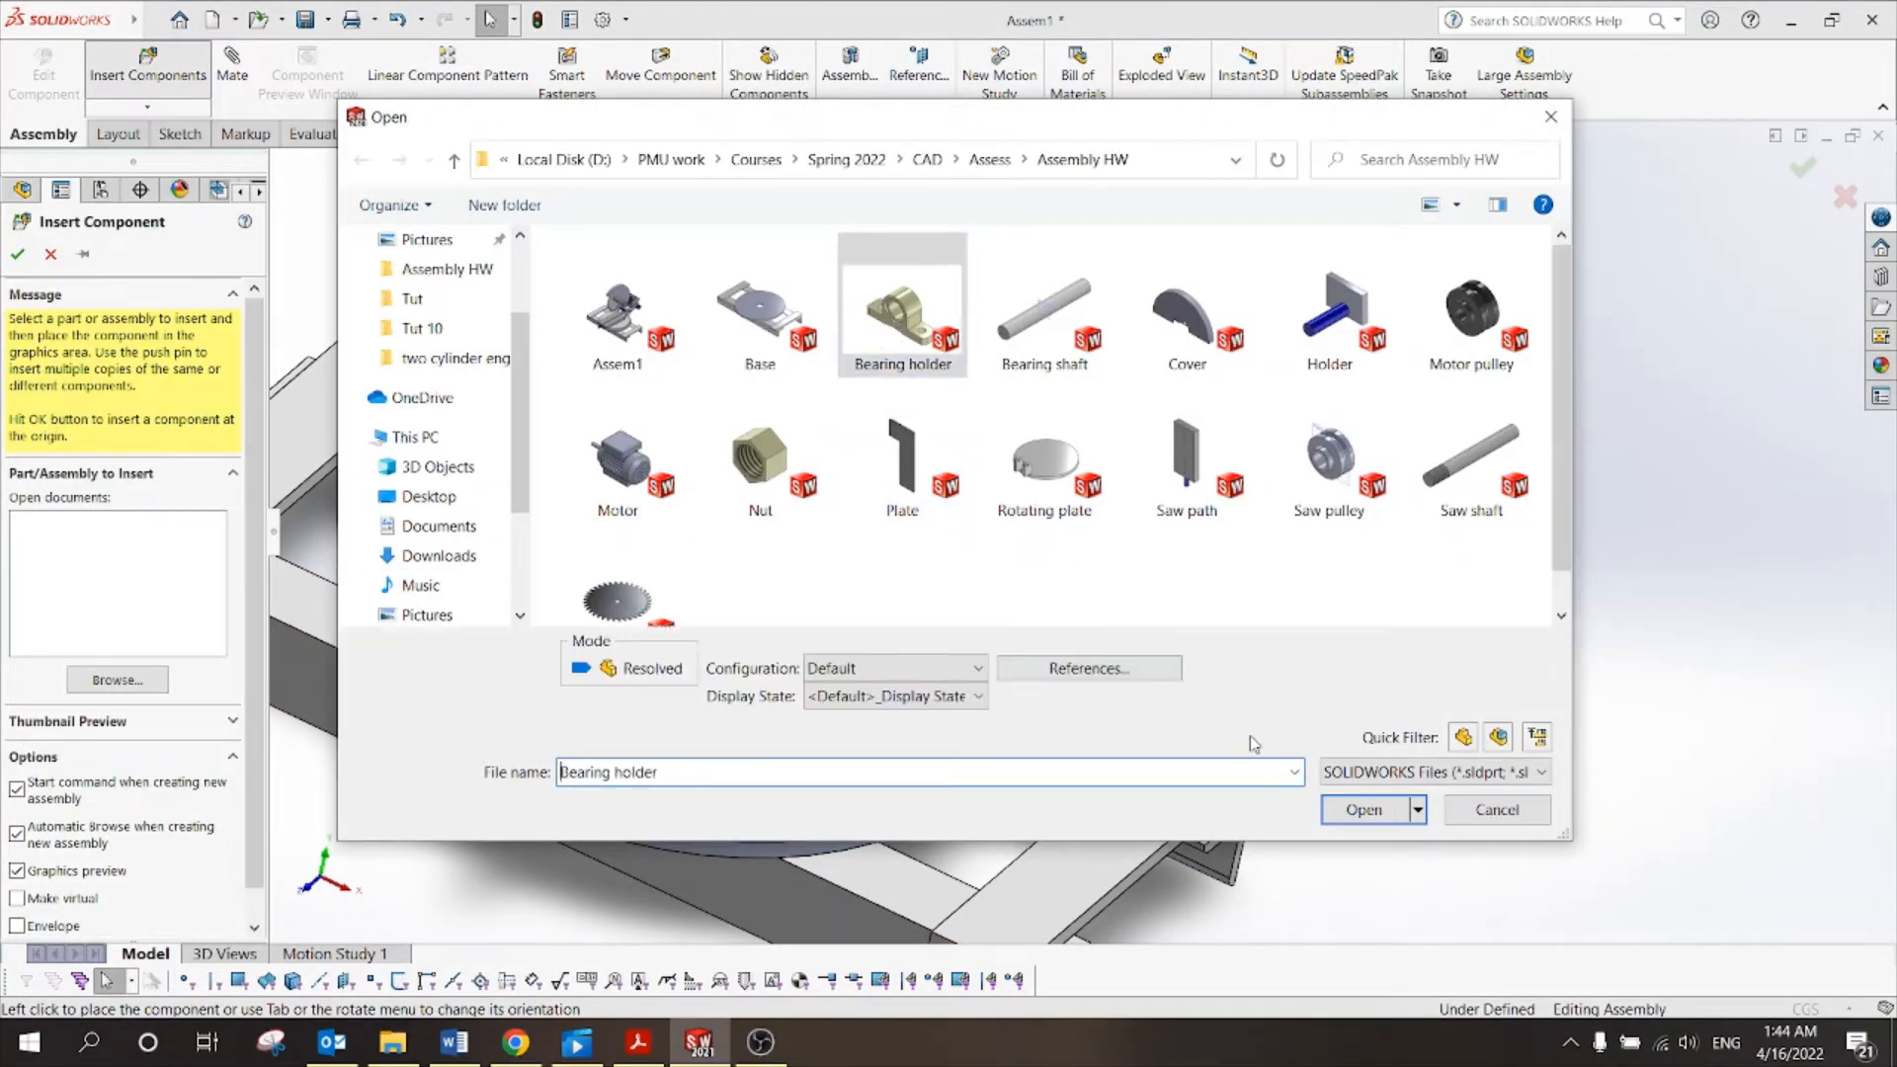
click(1370, 813)
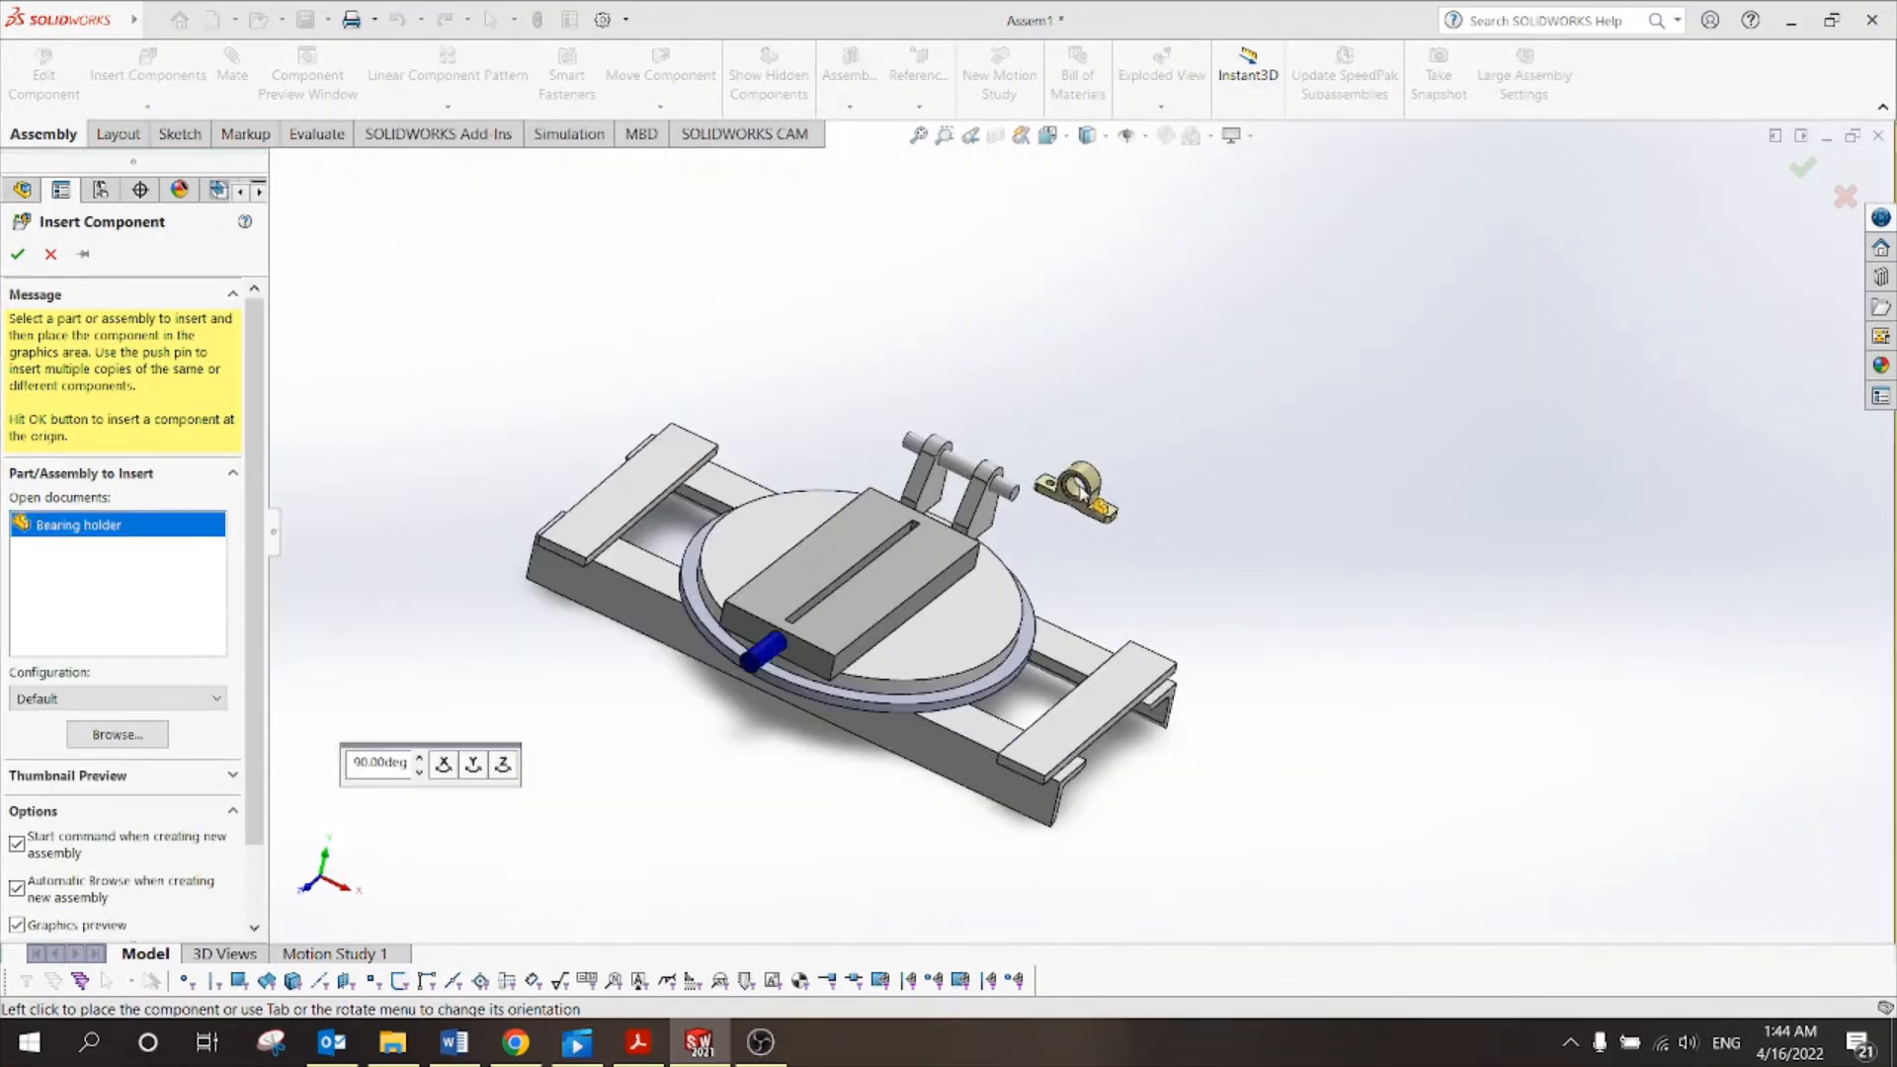
click(1103, 559)
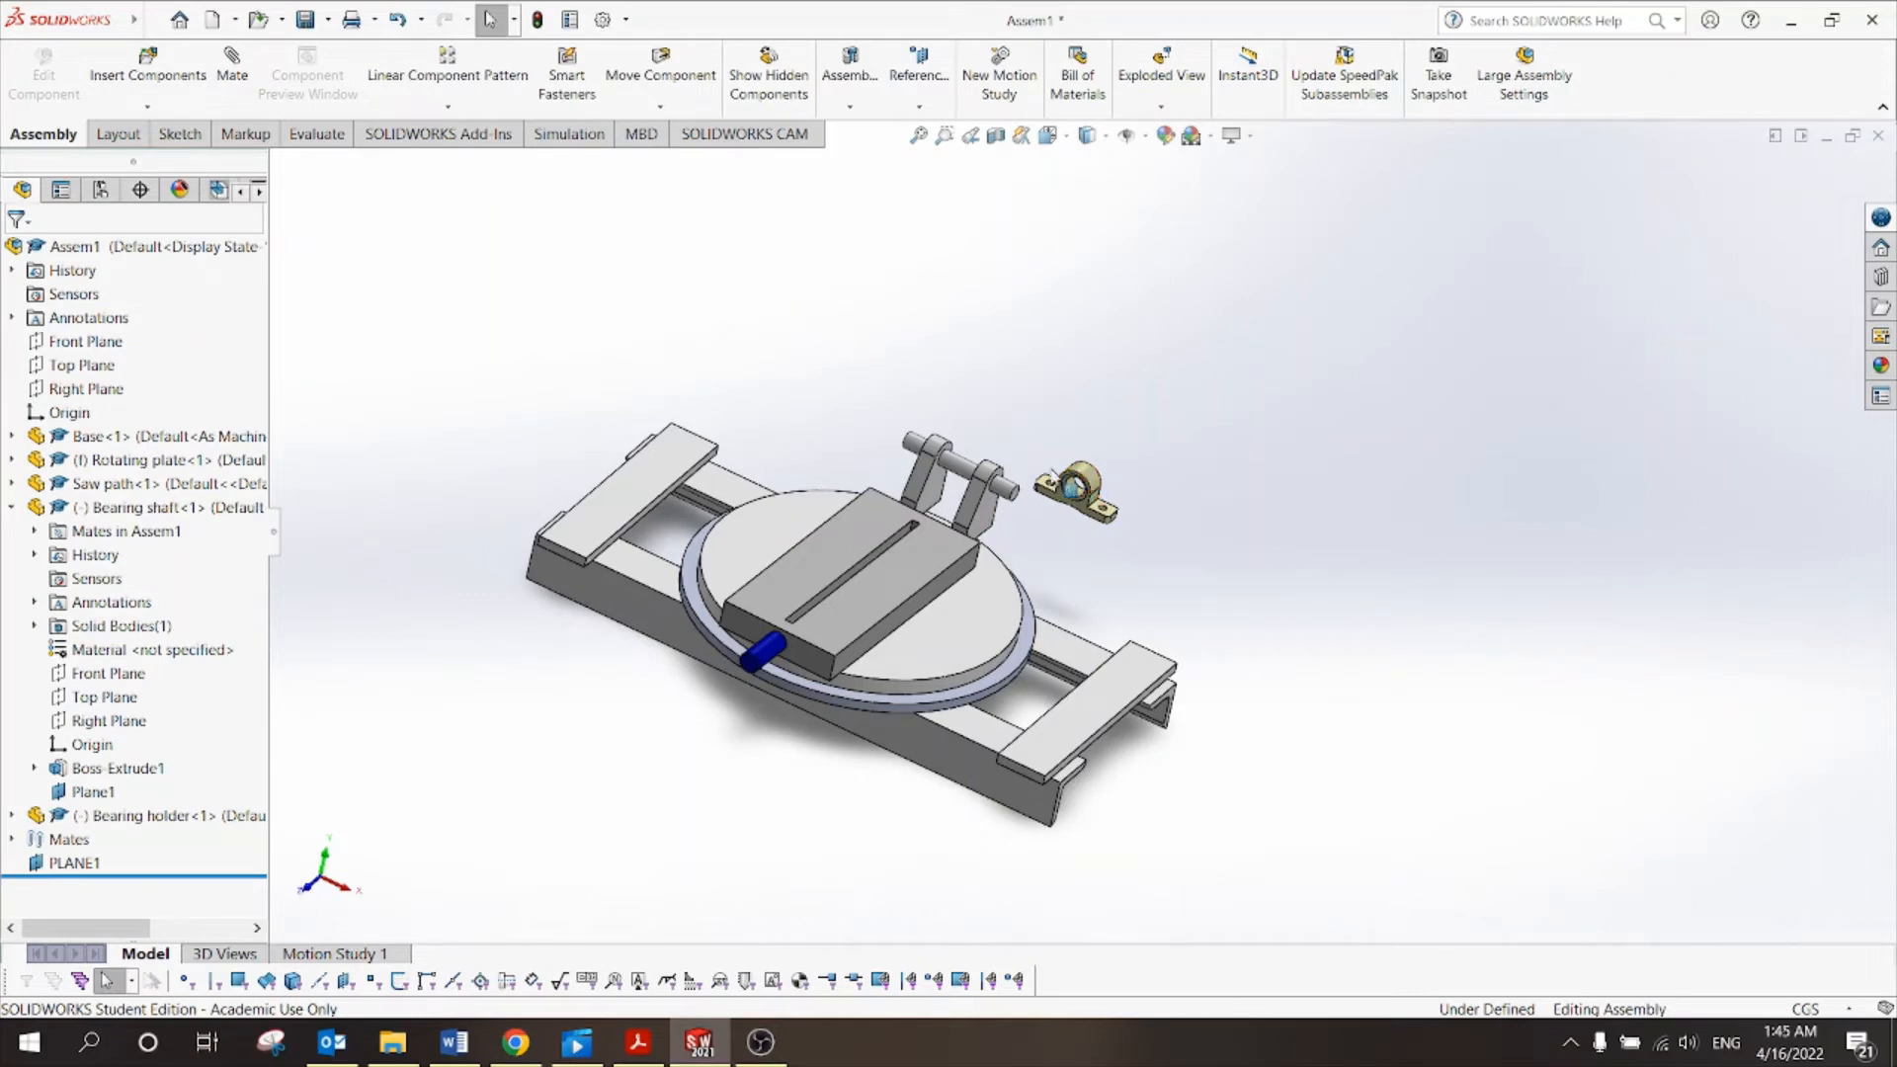
click(125, 68)
click(157, 676)
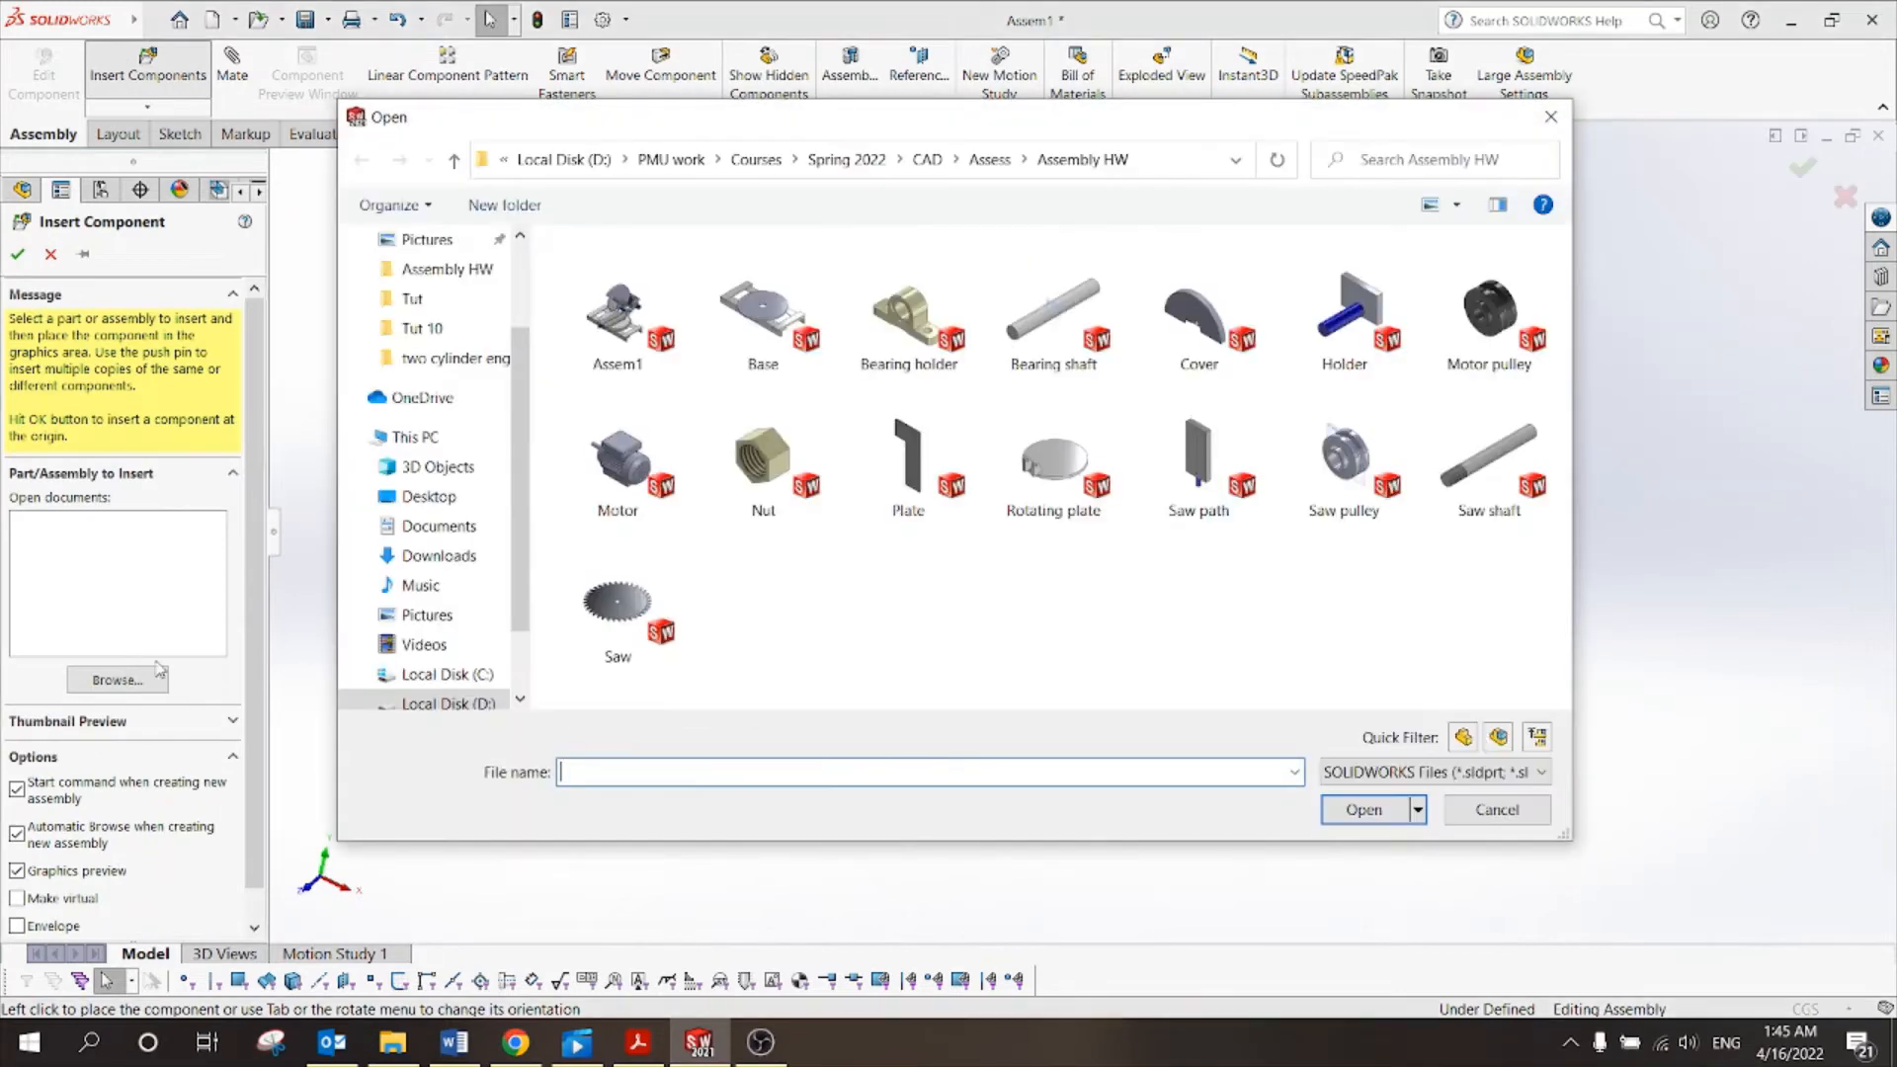
click(917, 321)
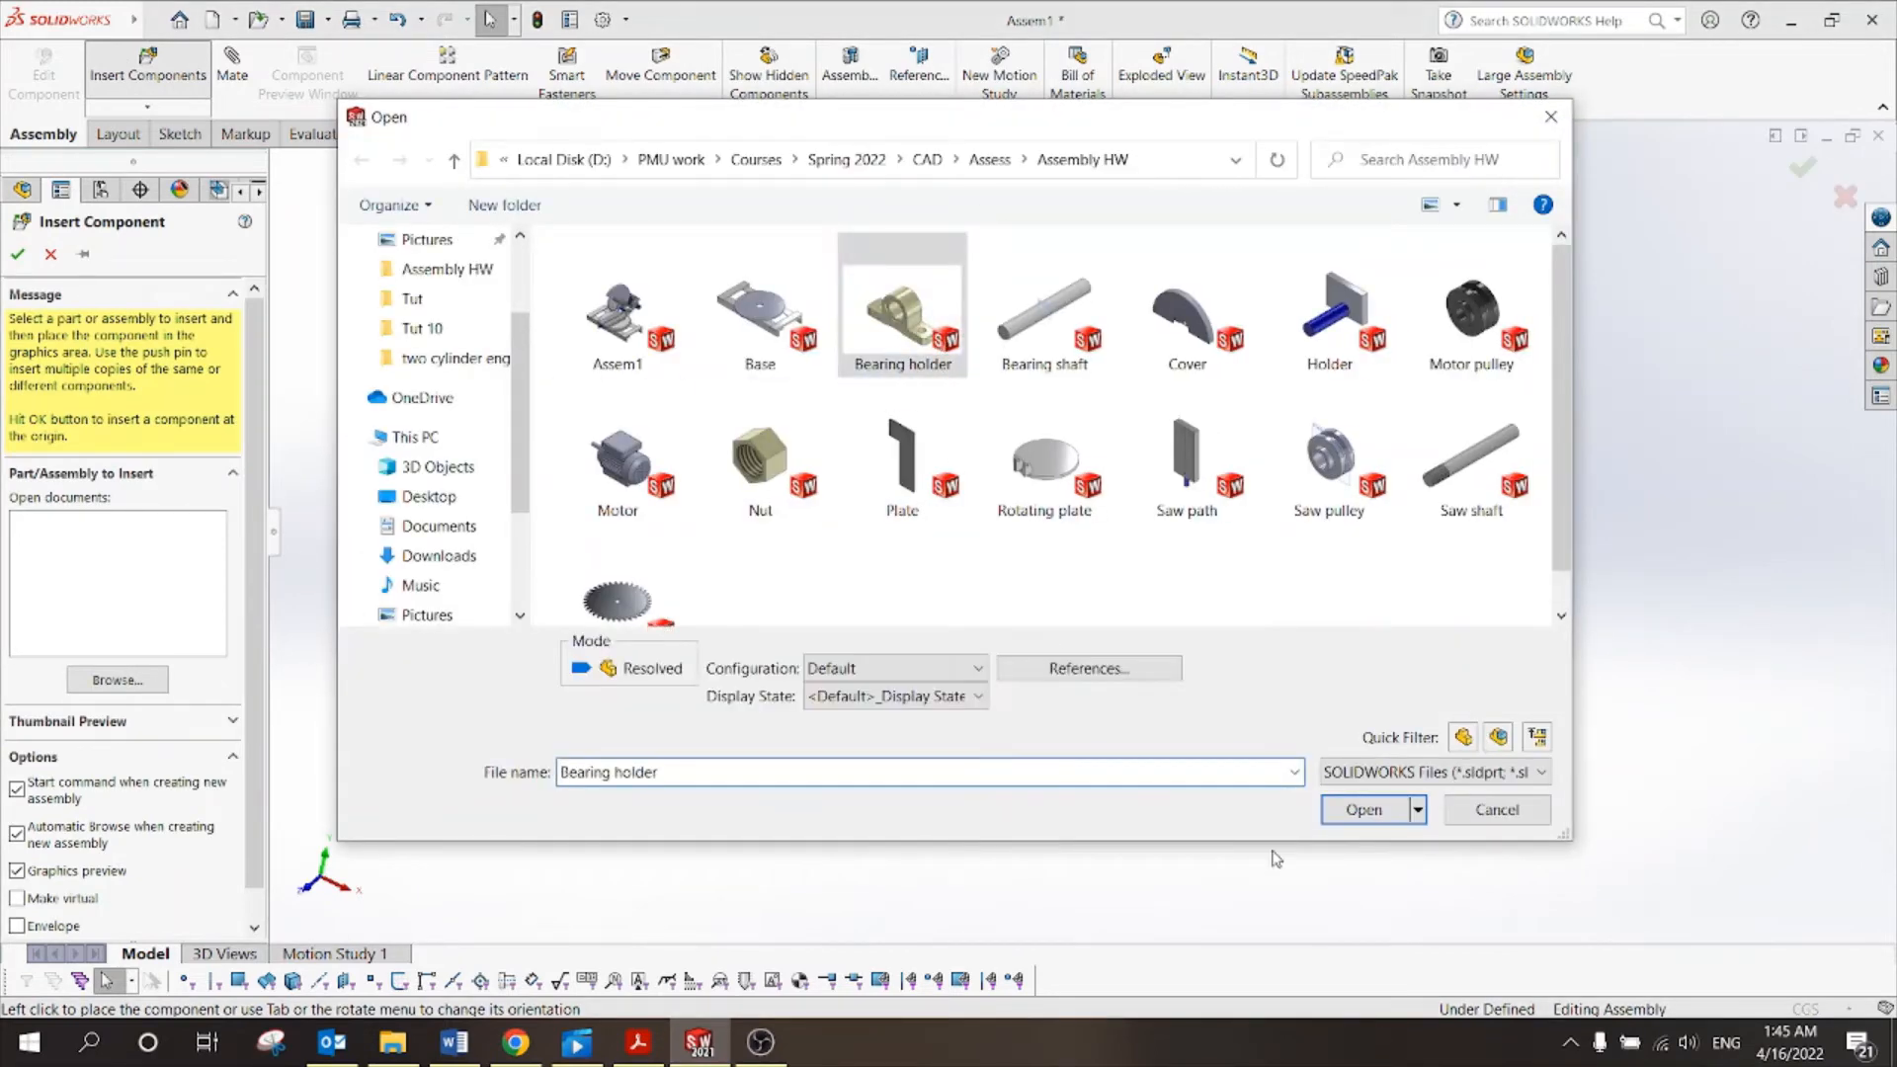
click(1329, 819)
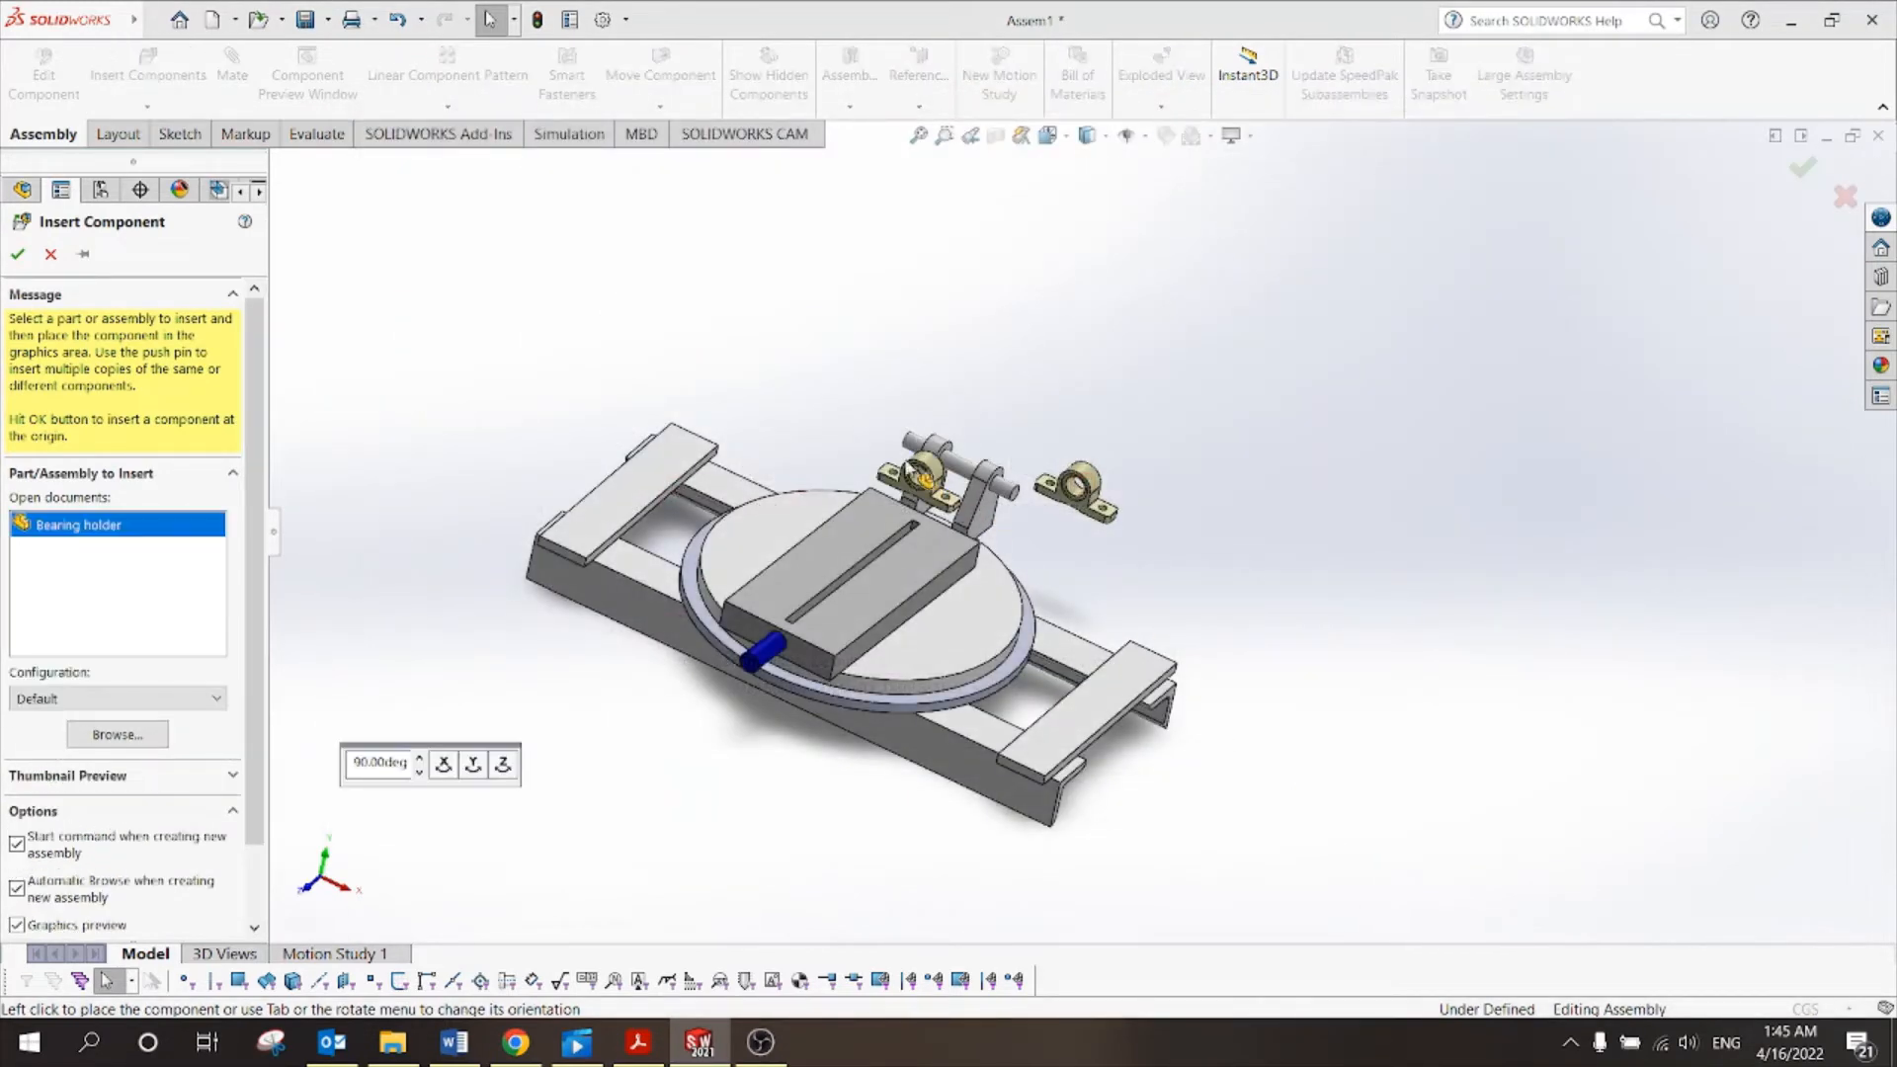
click(883, 379)
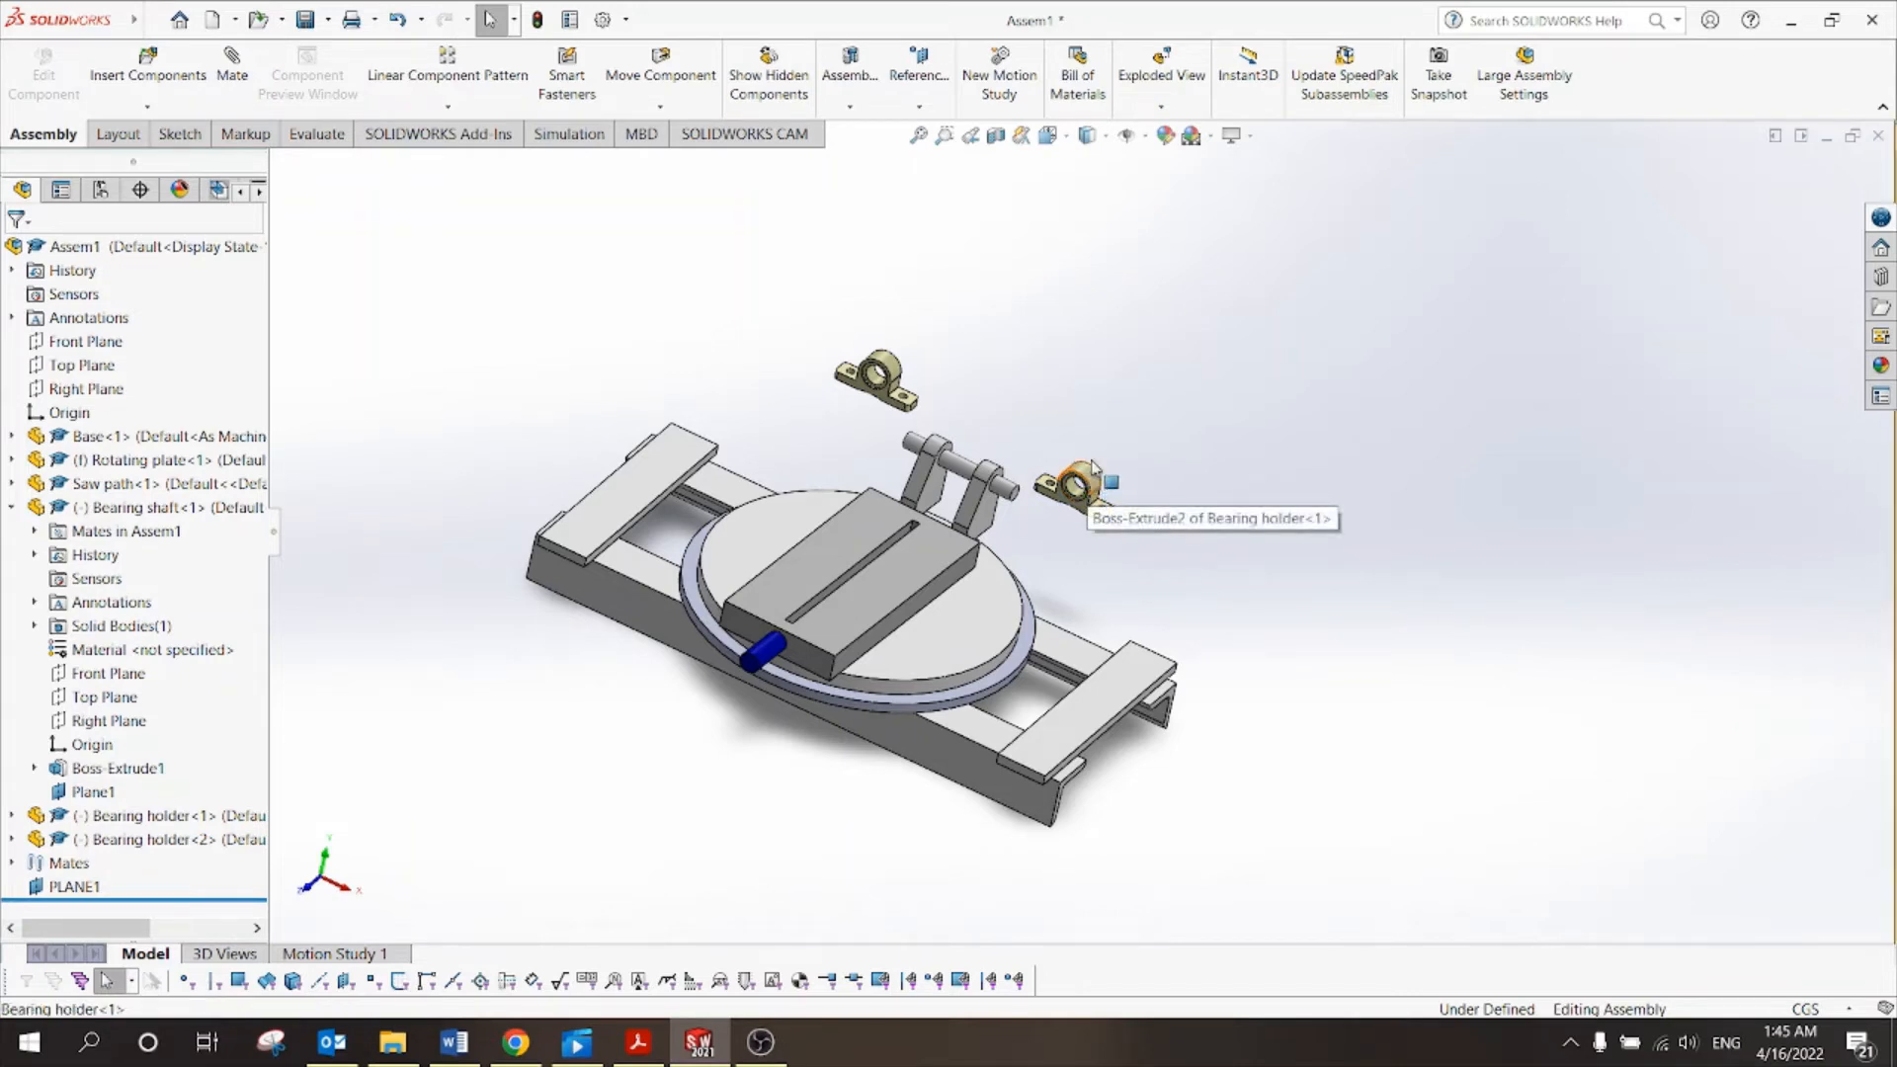
Delete the surplus third bearing holder copy so only two remain.
ctrl+drag(1091, 488, 1200, 460)
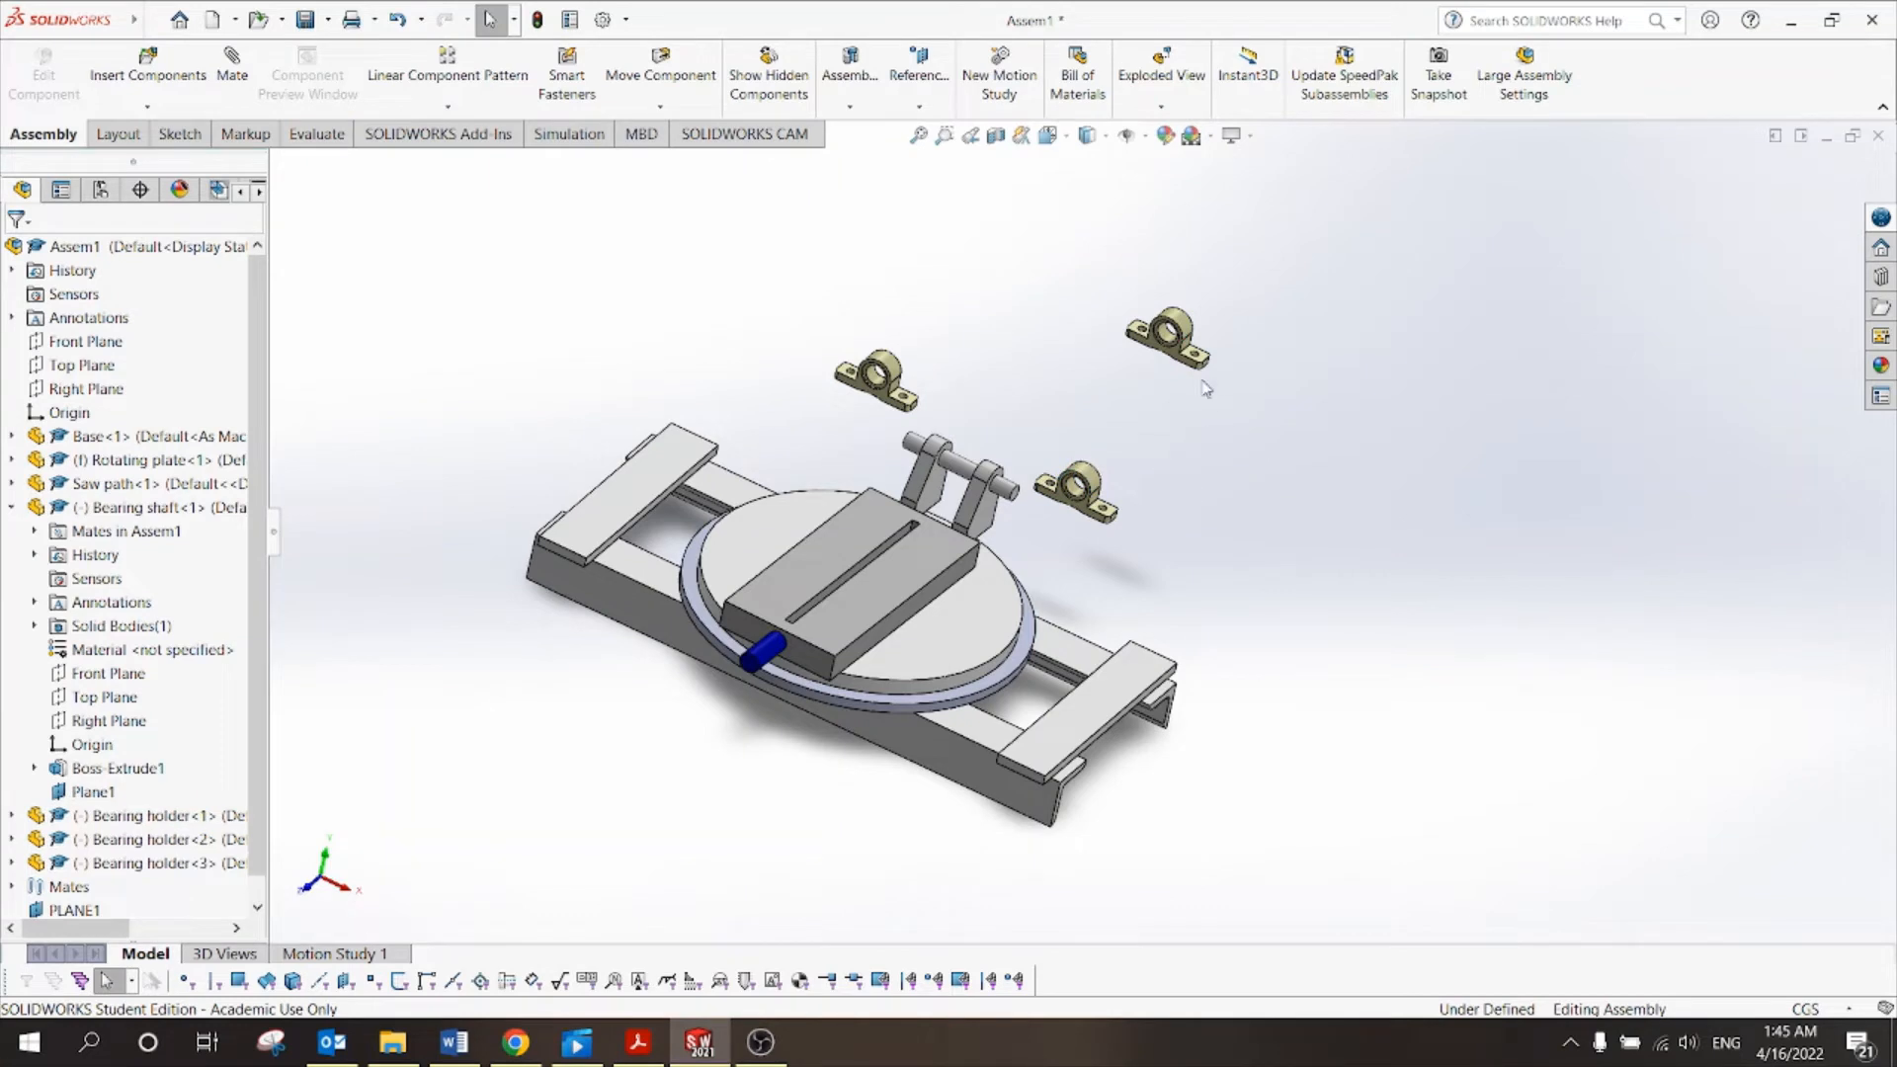
click(1192, 332)
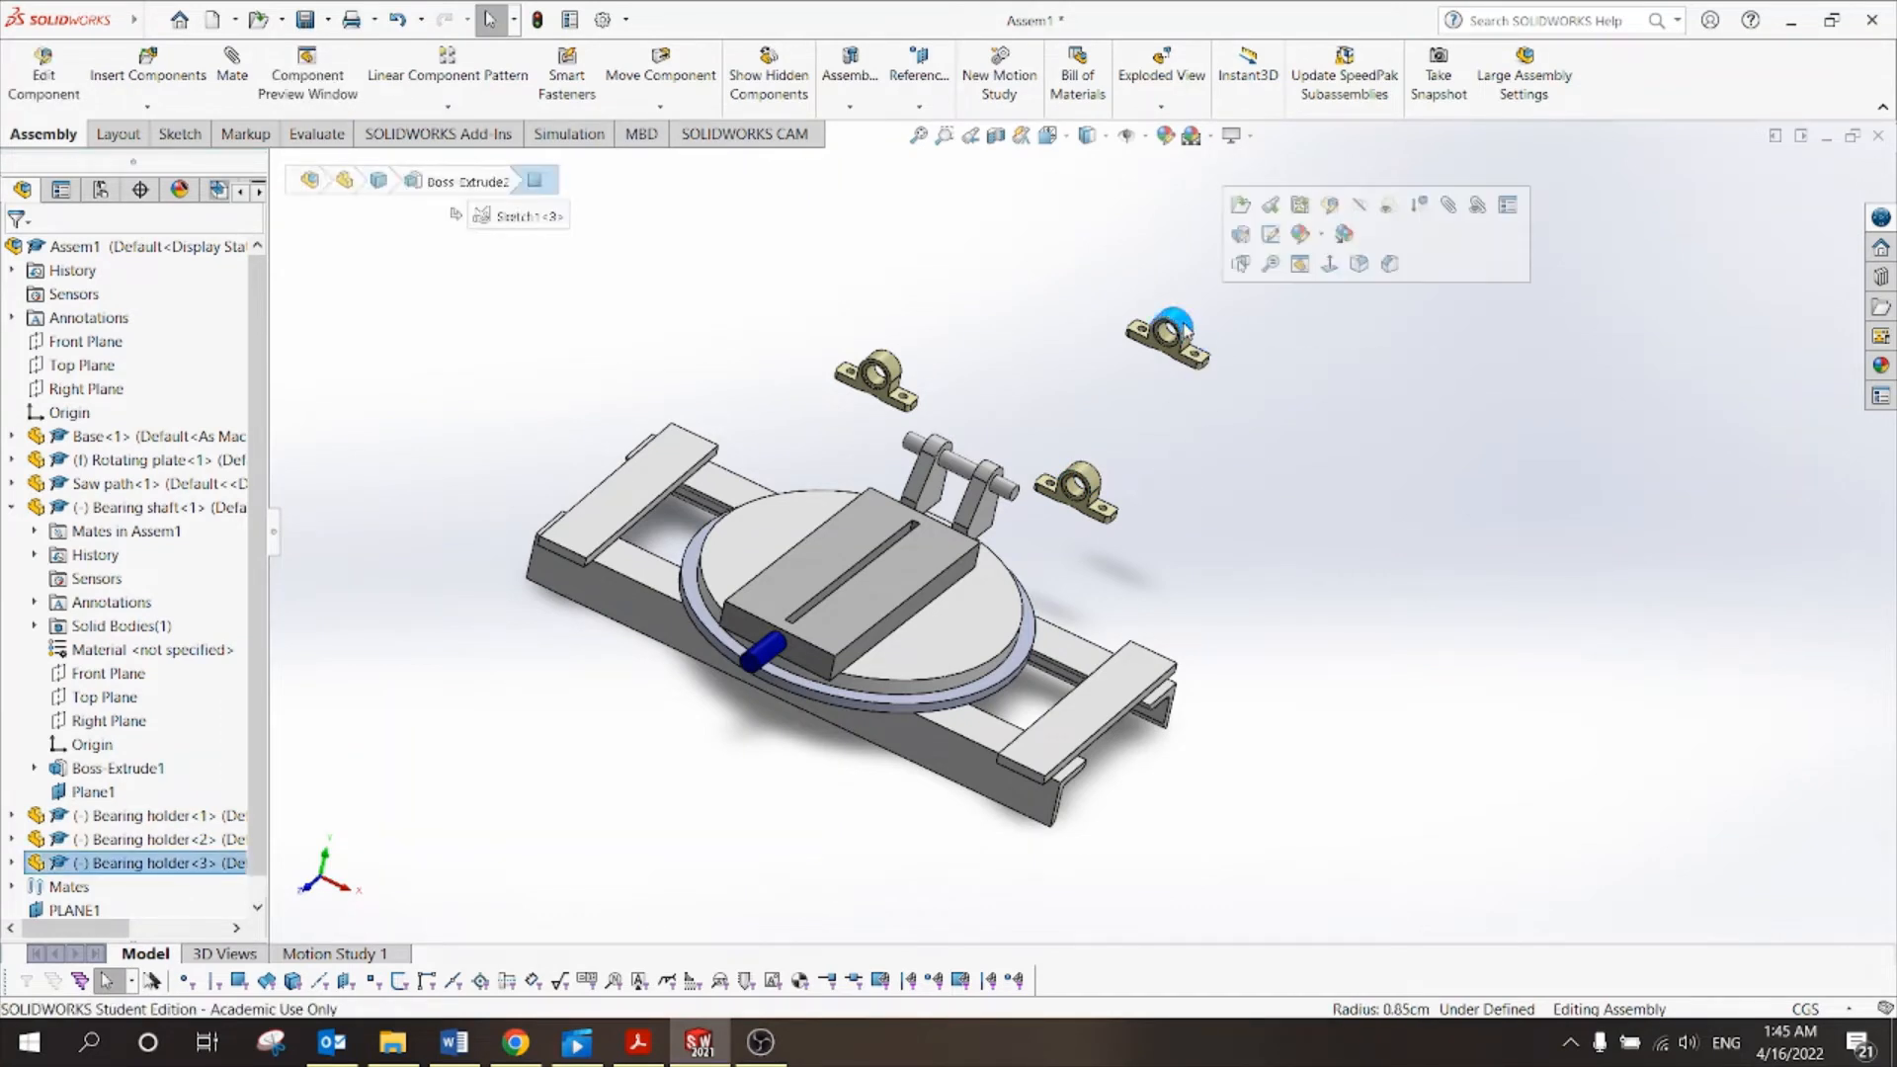
key(Delete)
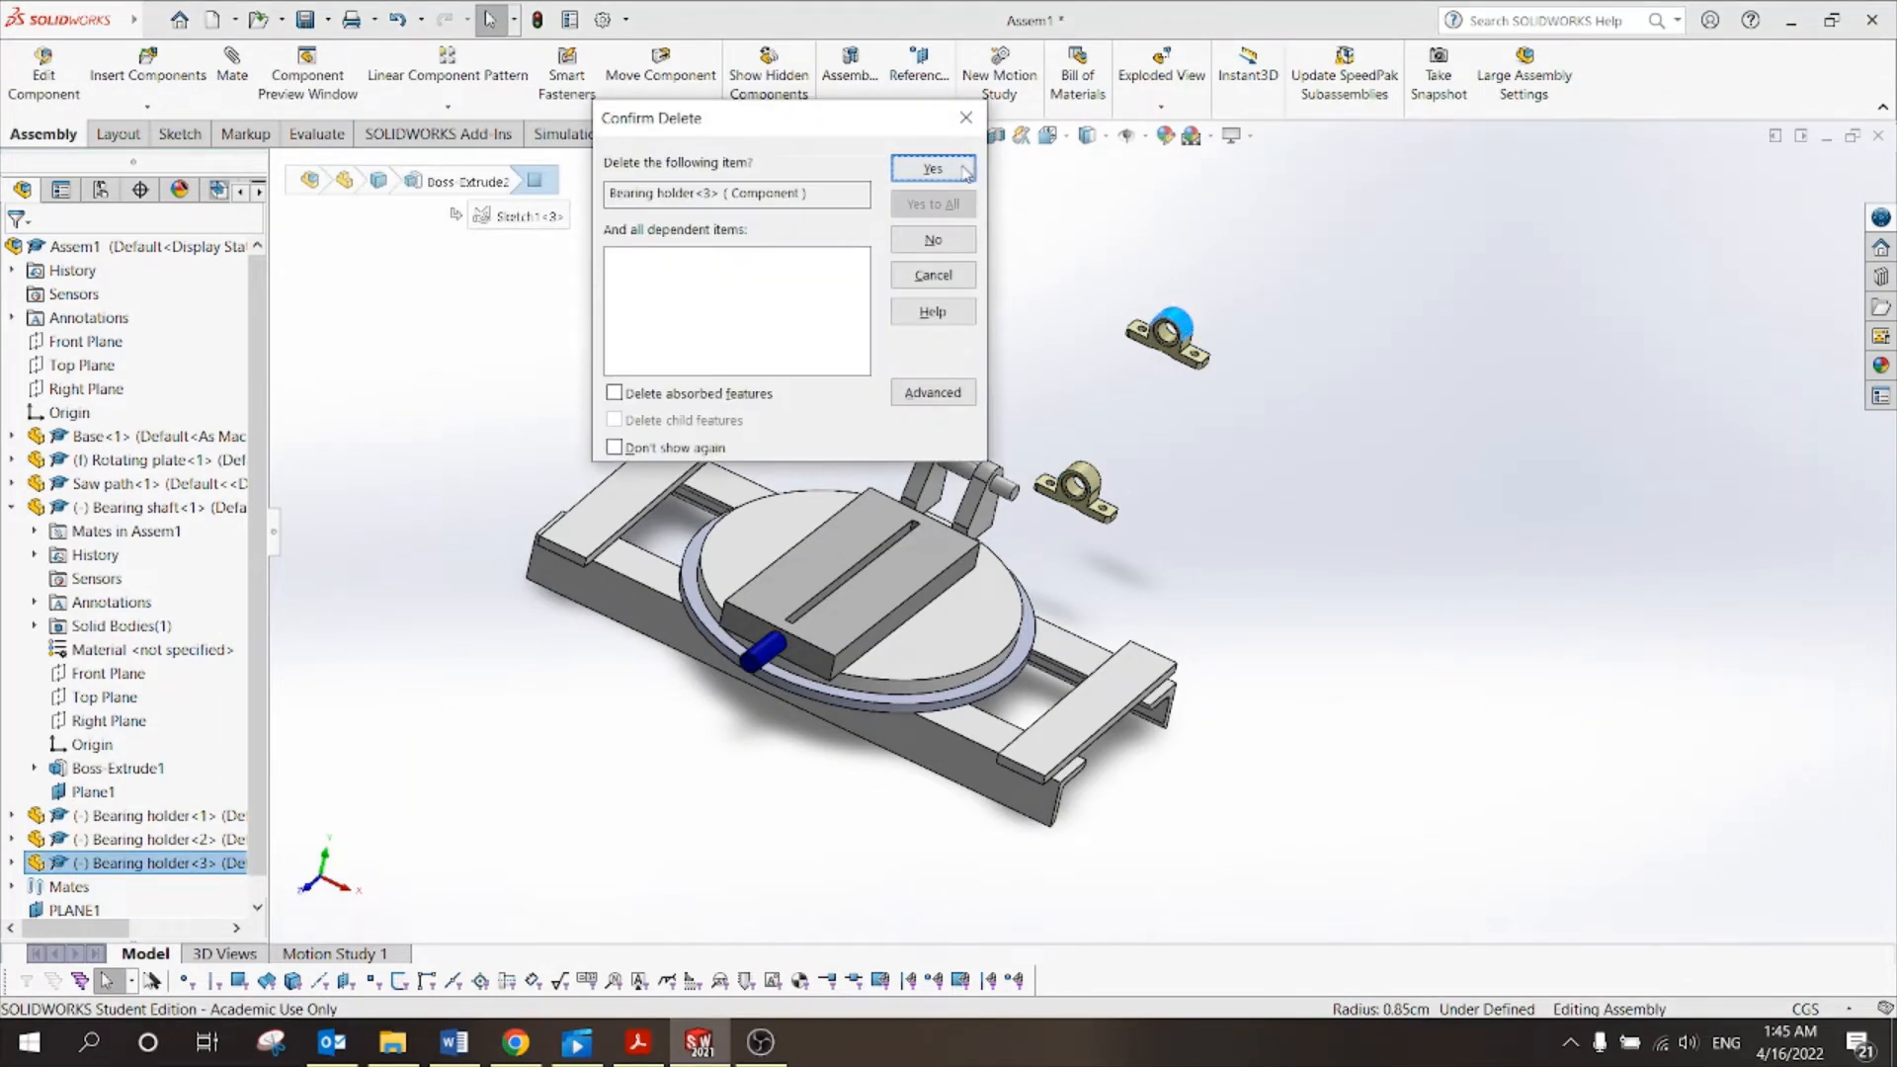
click(933, 168)
scroll(1146, 411, down, 2)
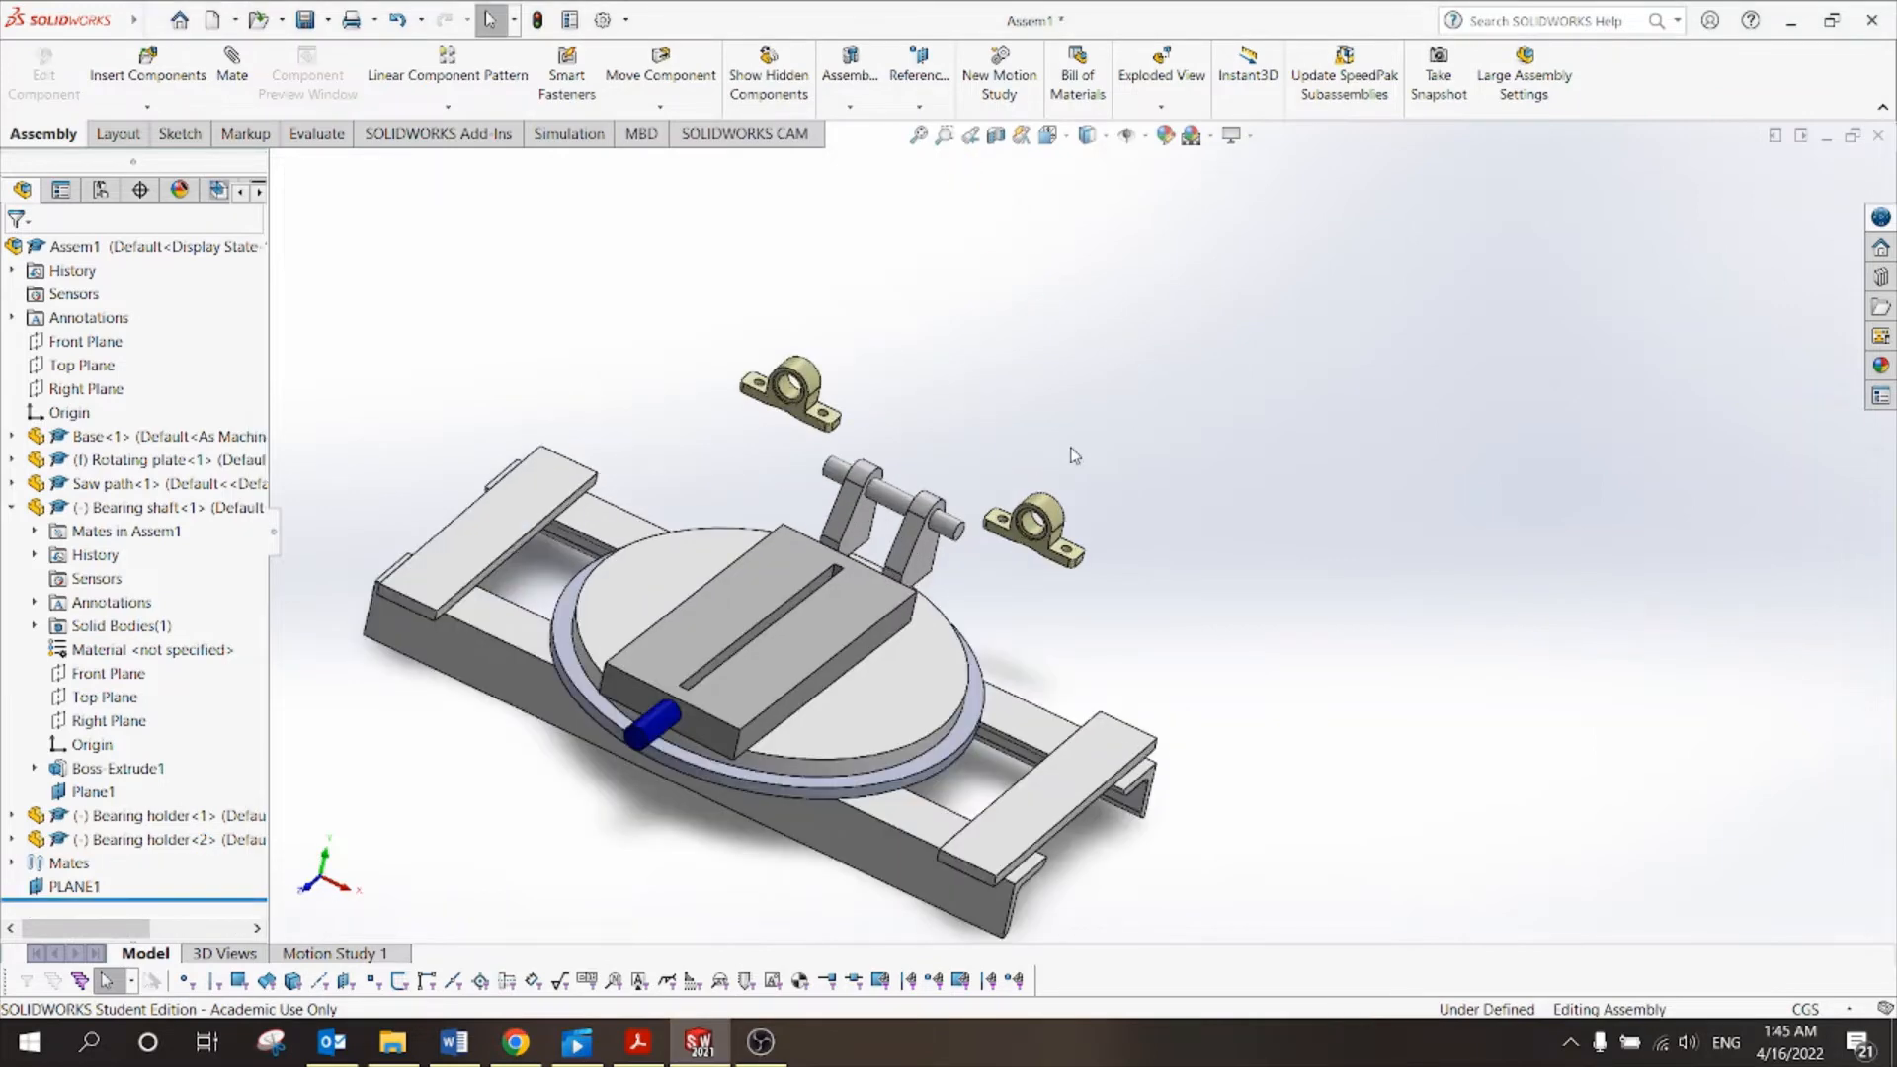
scroll(1005, 529, down, 4)
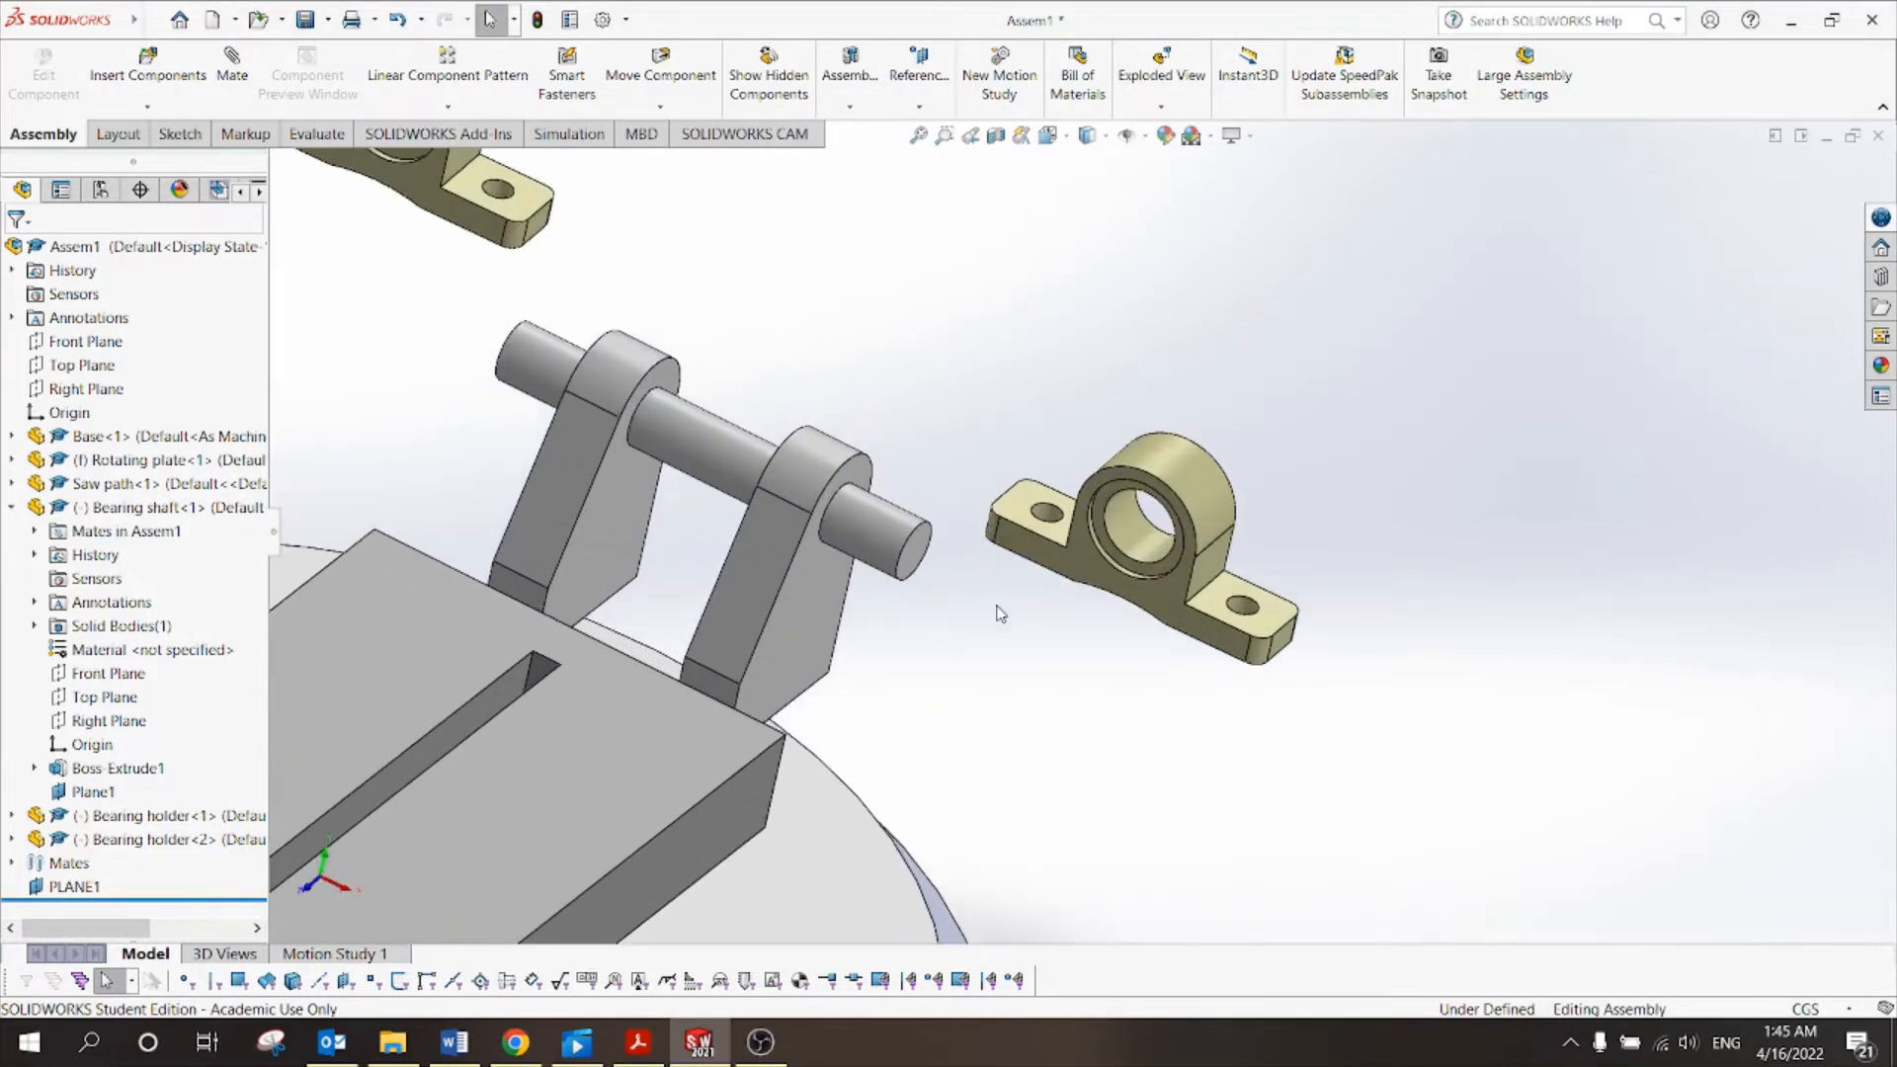
scroll(1028, 622, up, 2)
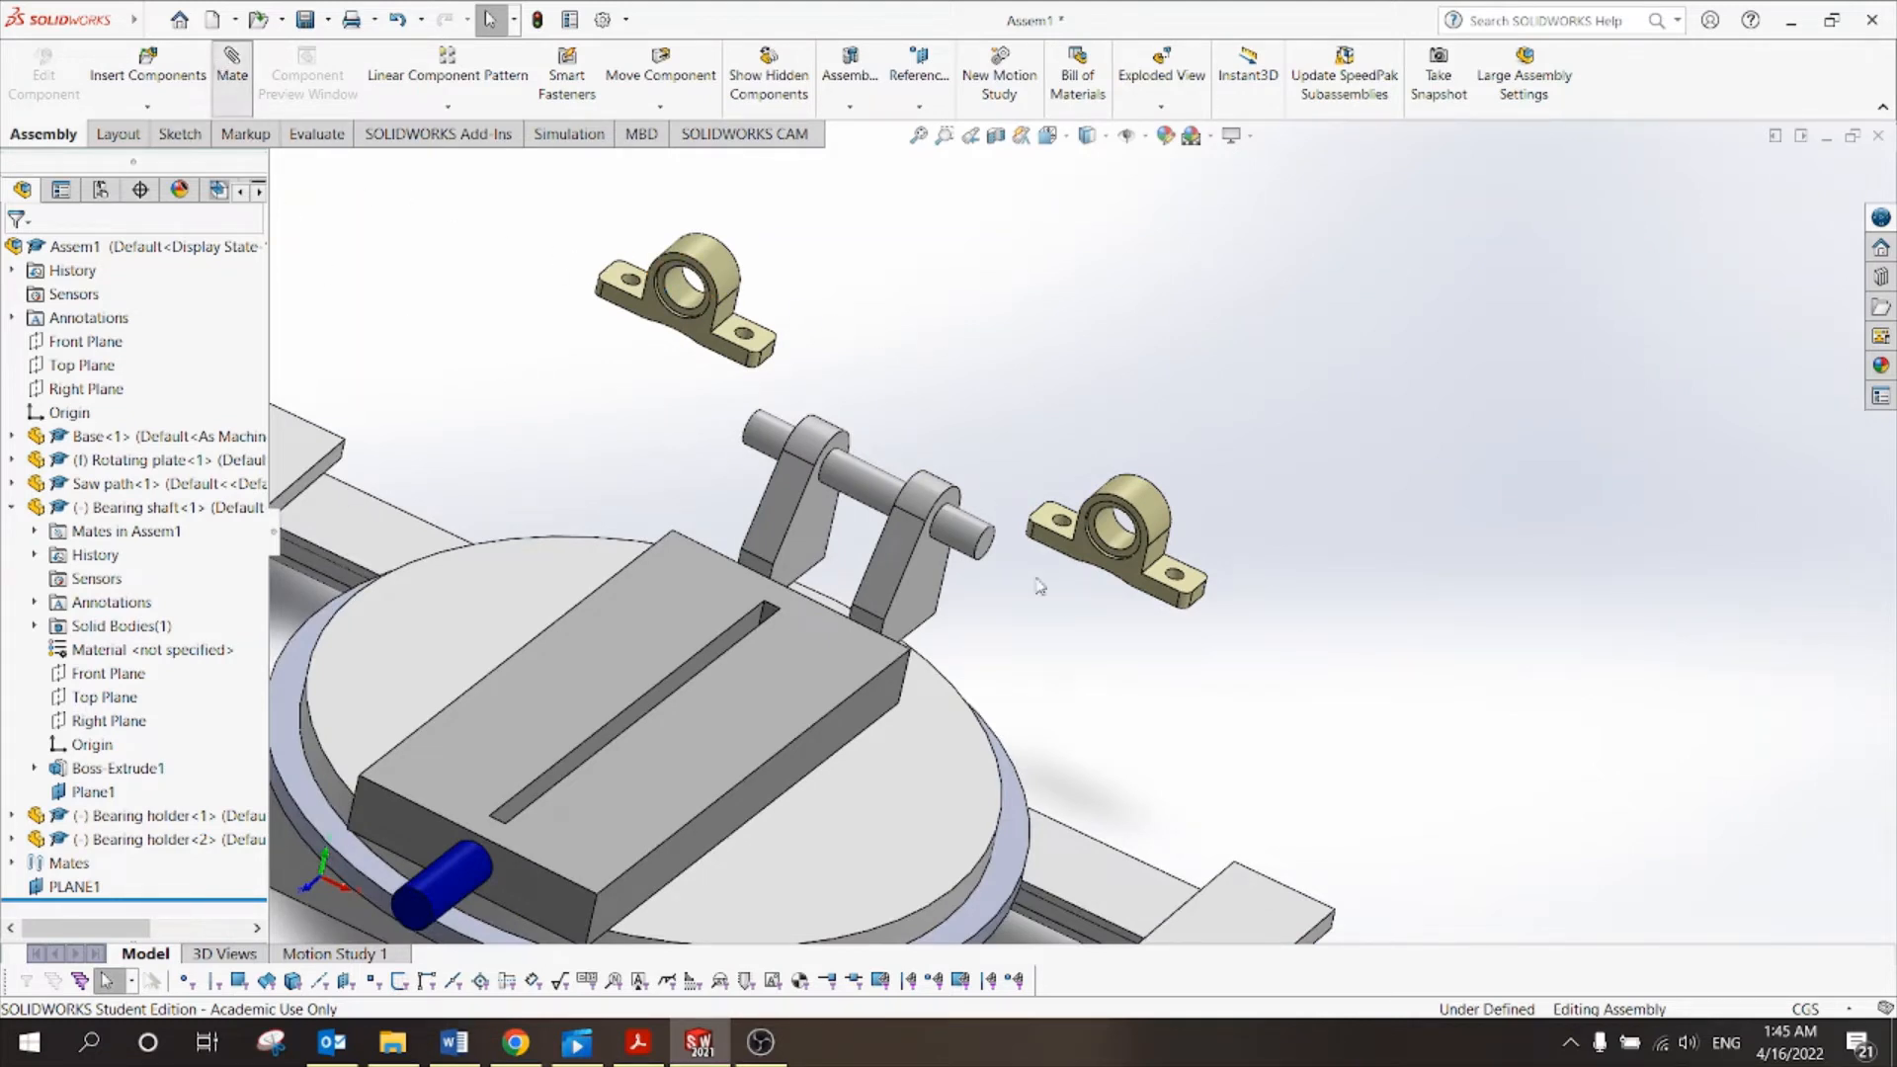
Mate the bearing holder's bore concentric with the bearing shaft and slide it along the shaft.
click(984, 544)
scroll(1048, 578, up, 2)
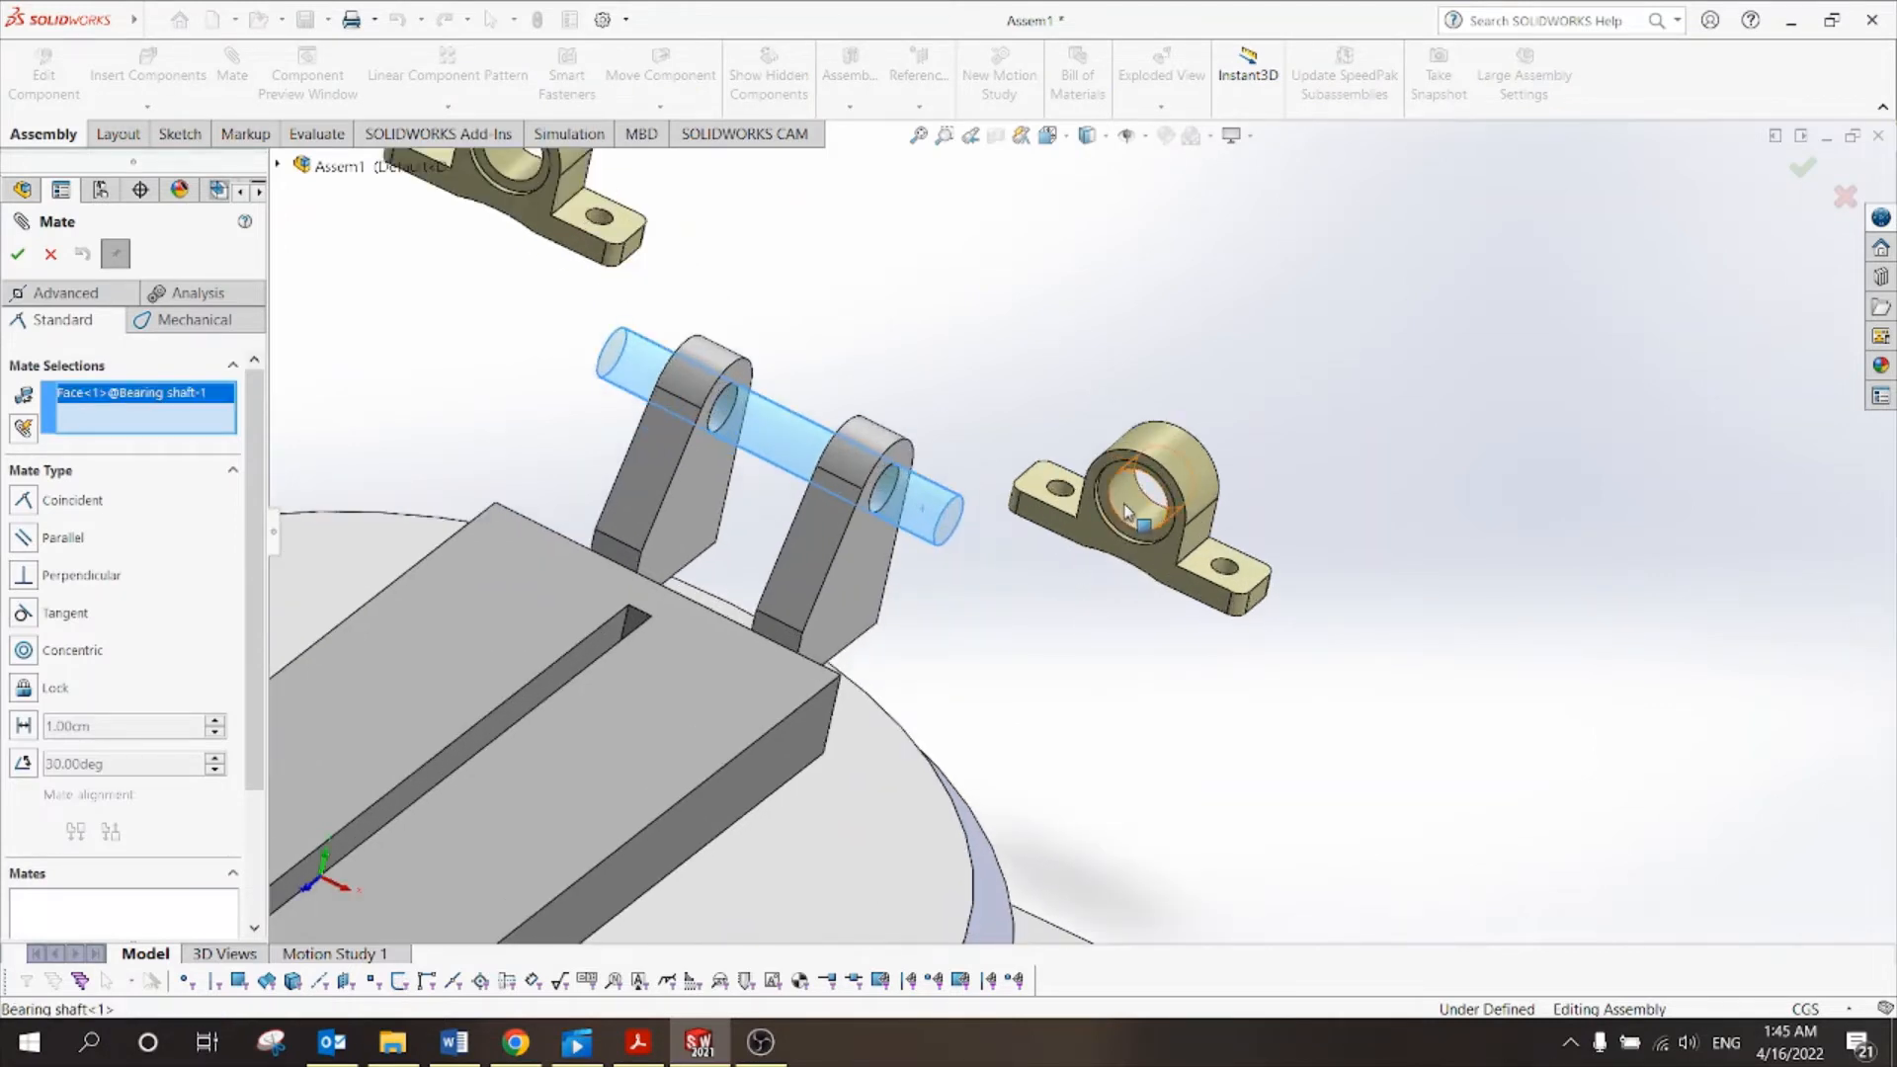
click(1126, 511)
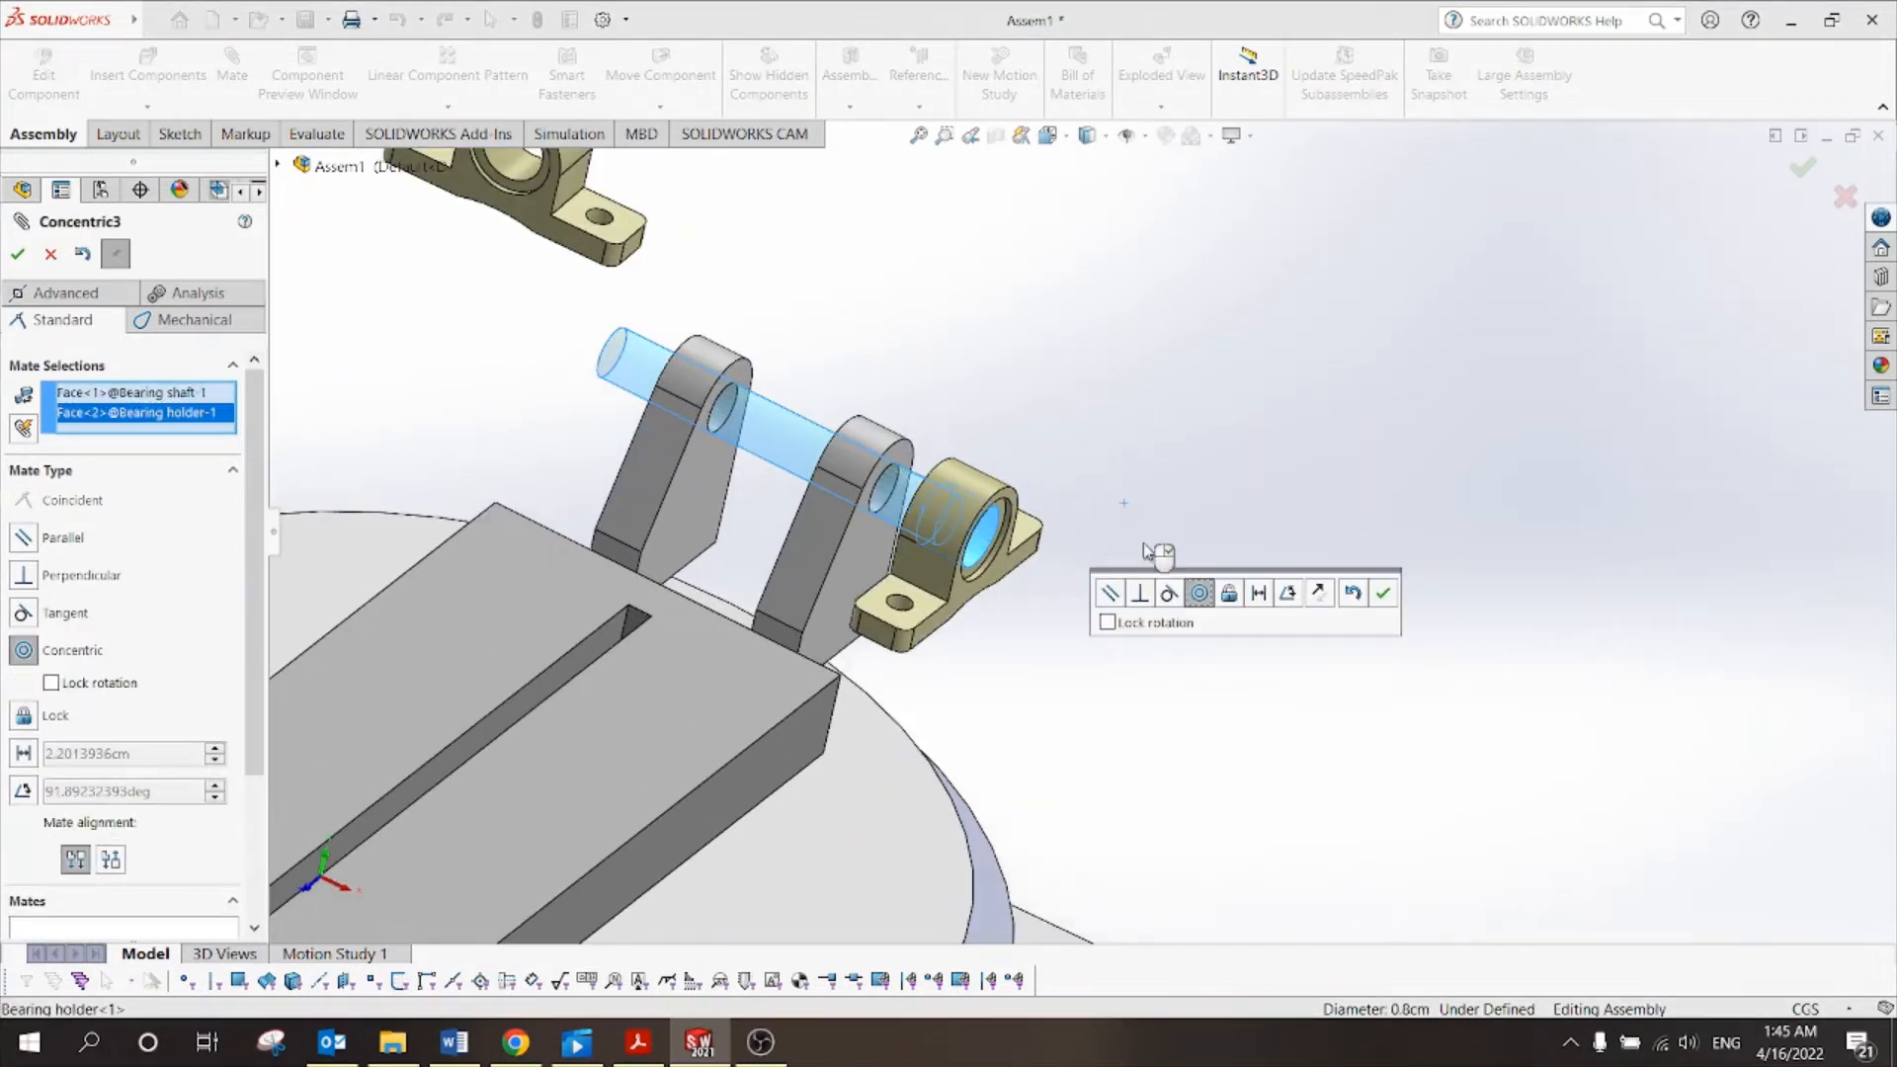
click(1383, 594)
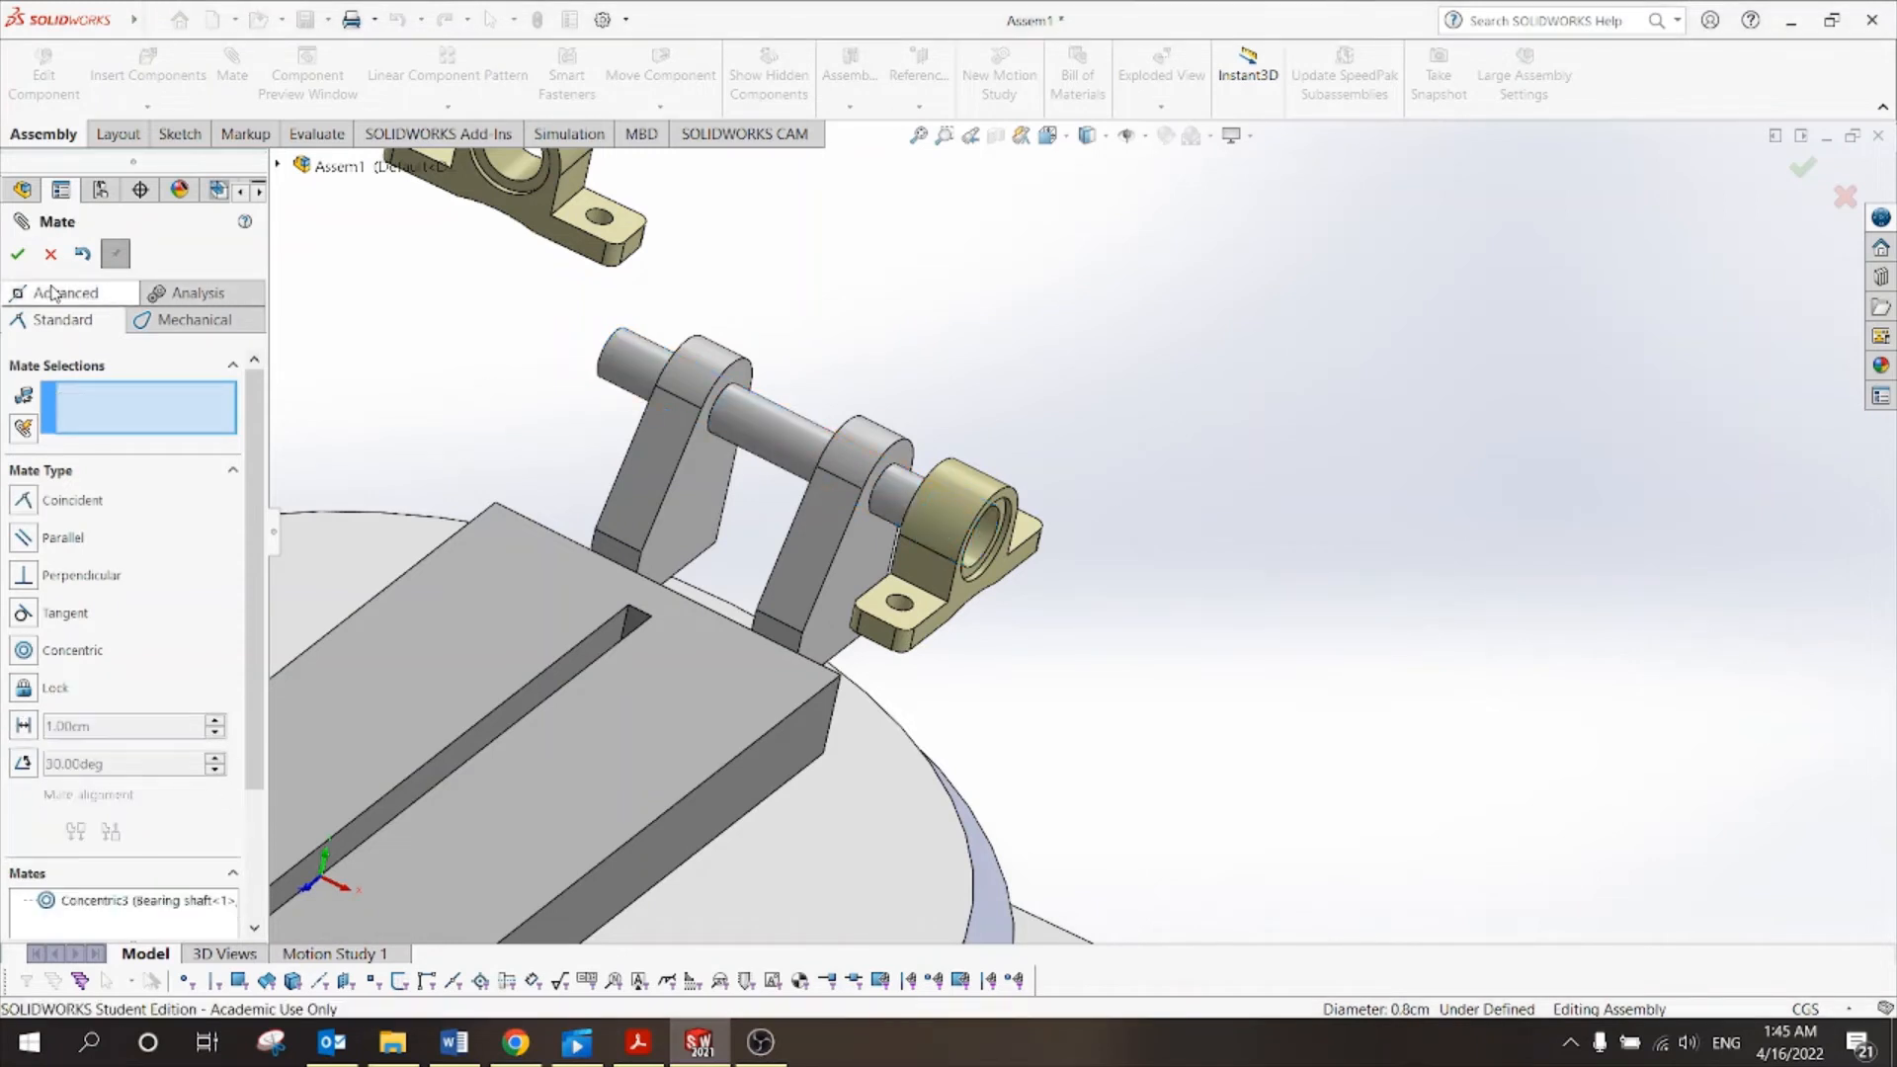
click(48, 256)
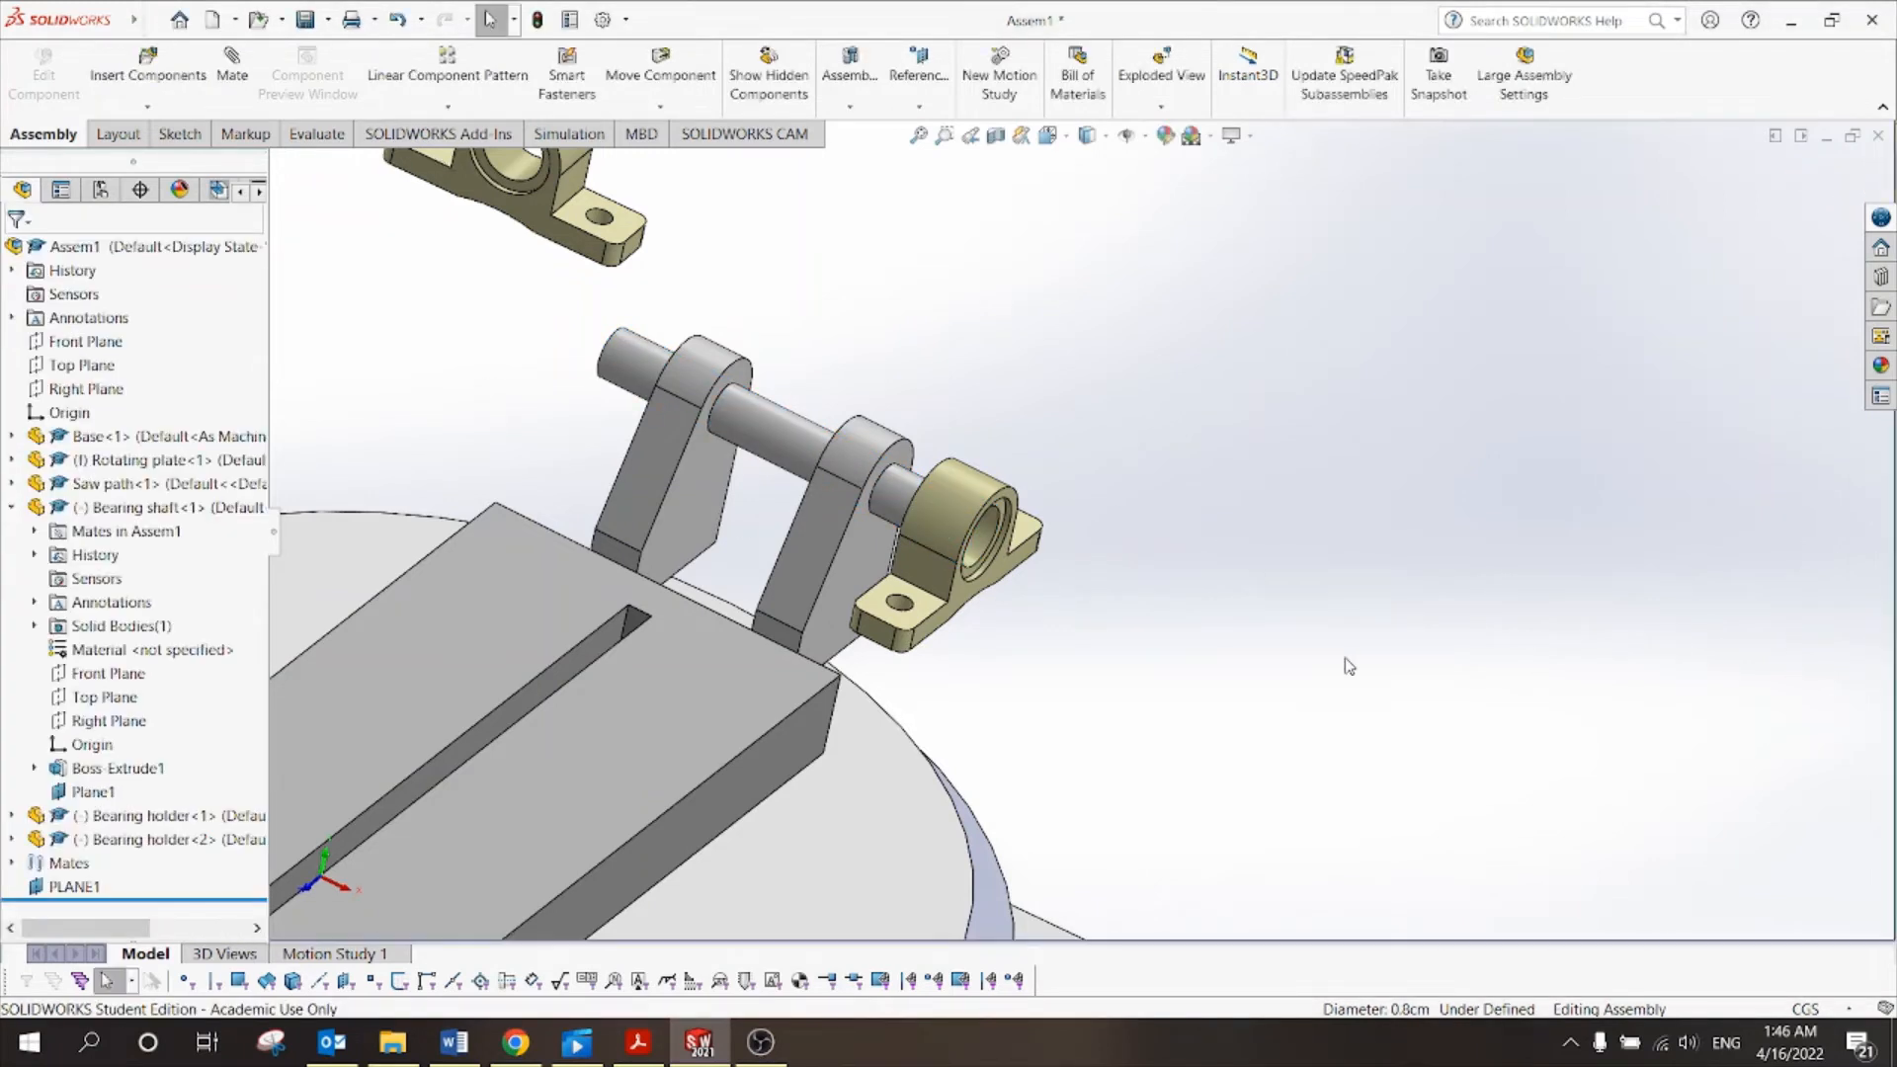
drag(970, 514, 919, 486)
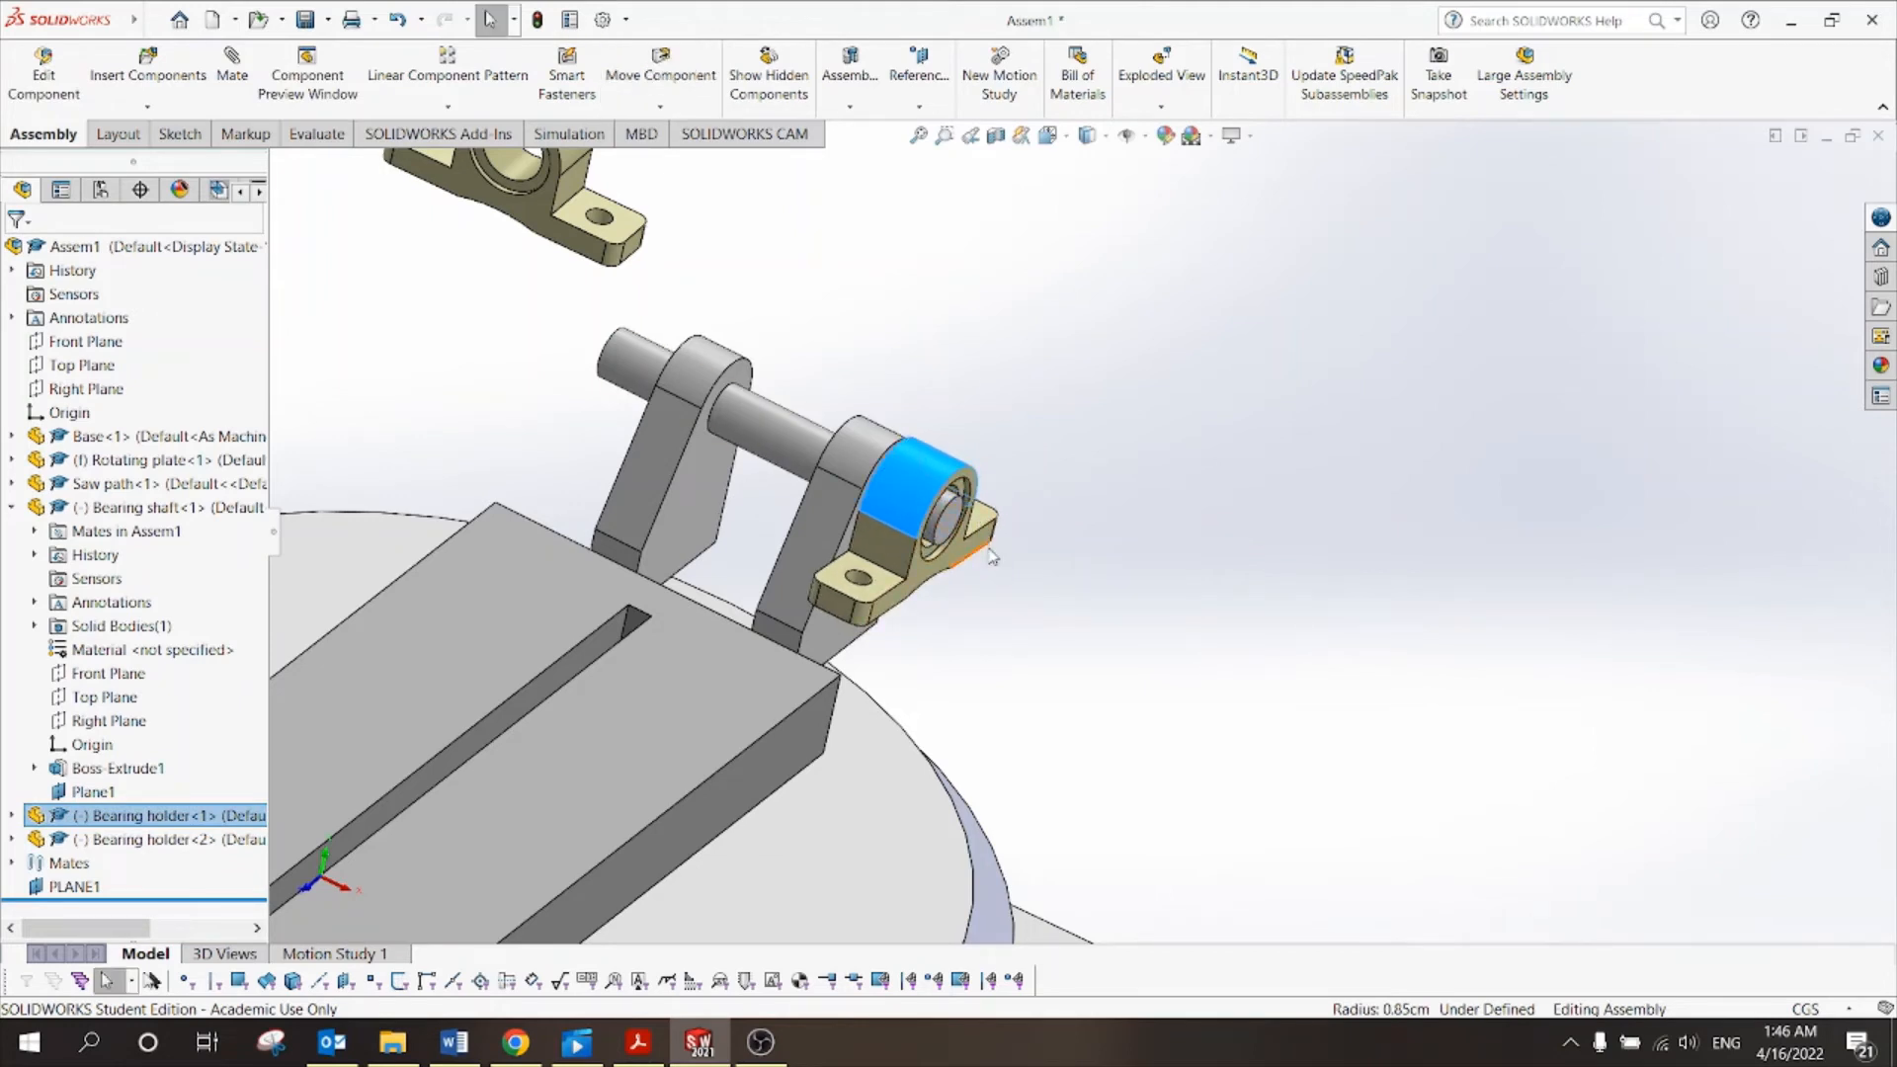
click(994, 555)
Make the bearing holder's end face coincident with the shaft's end face.
scroll(991, 548, down, 3)
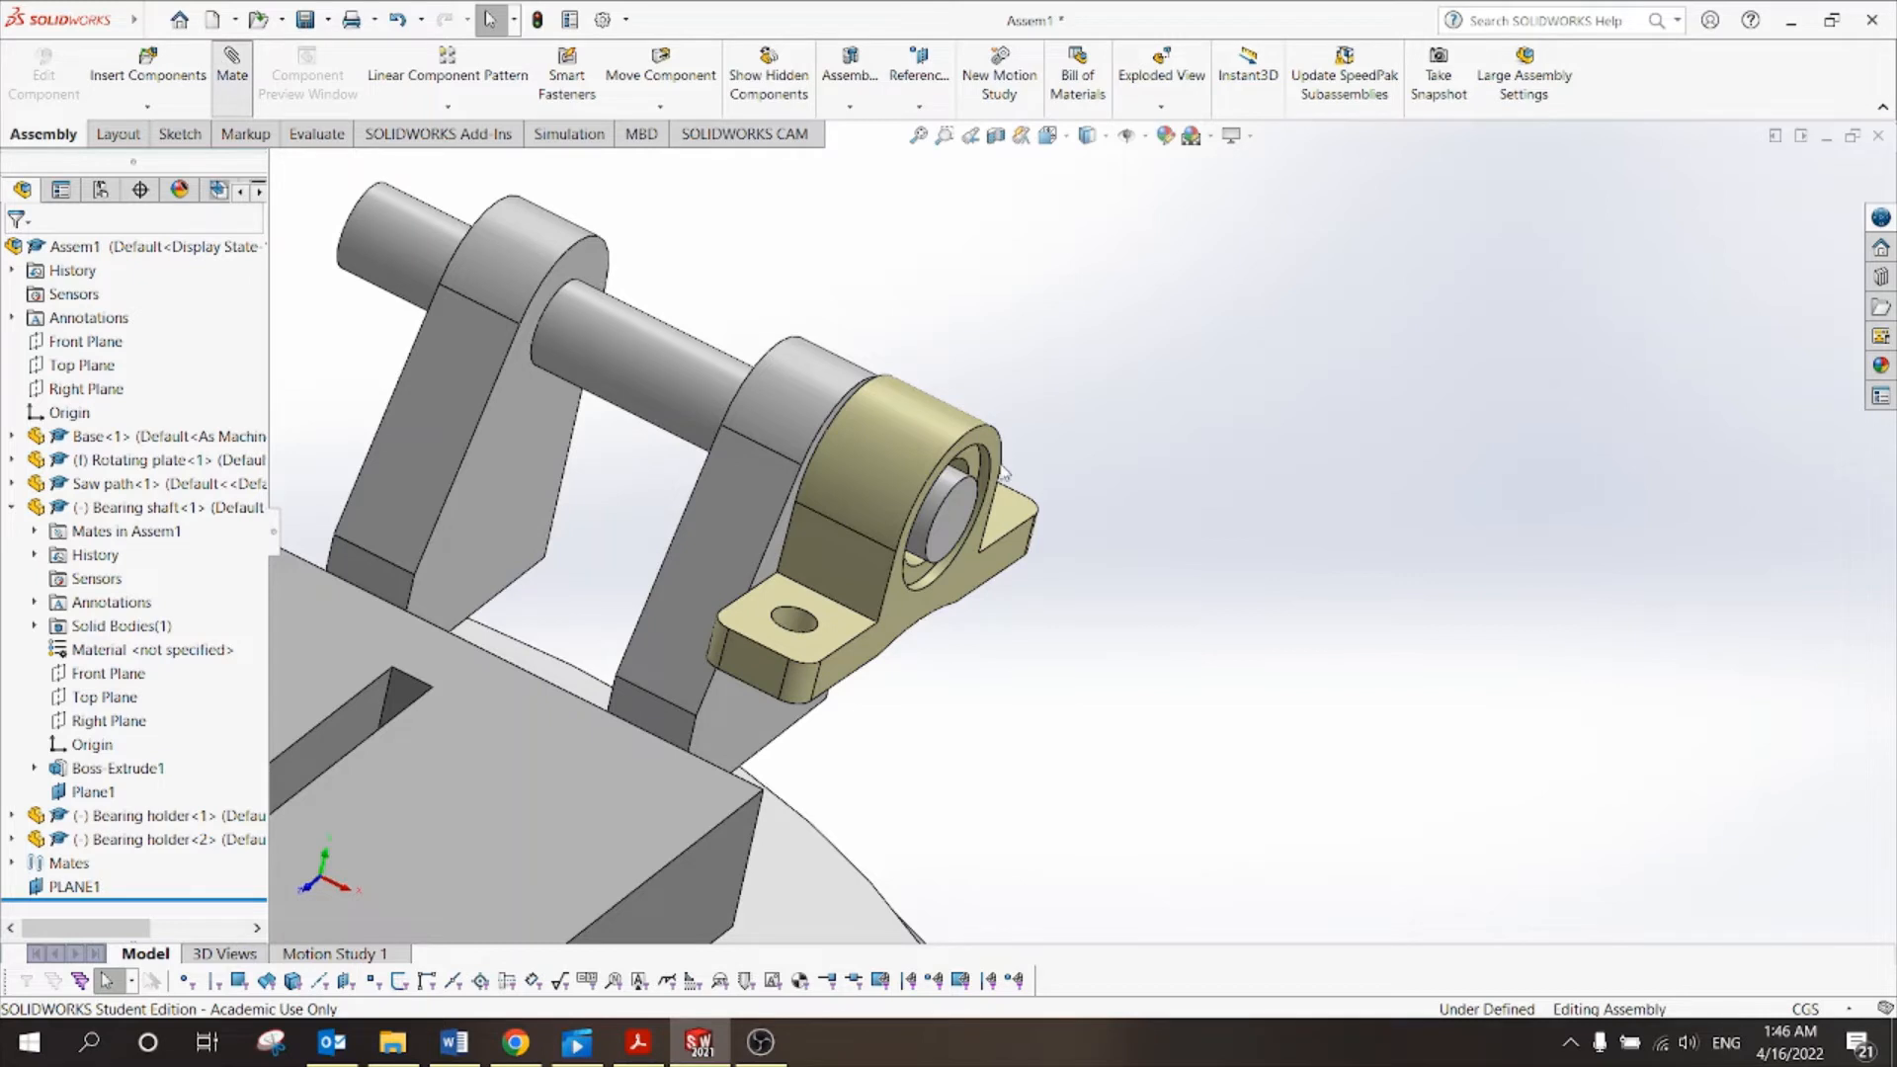
scroll(1003, 494, down, 3)
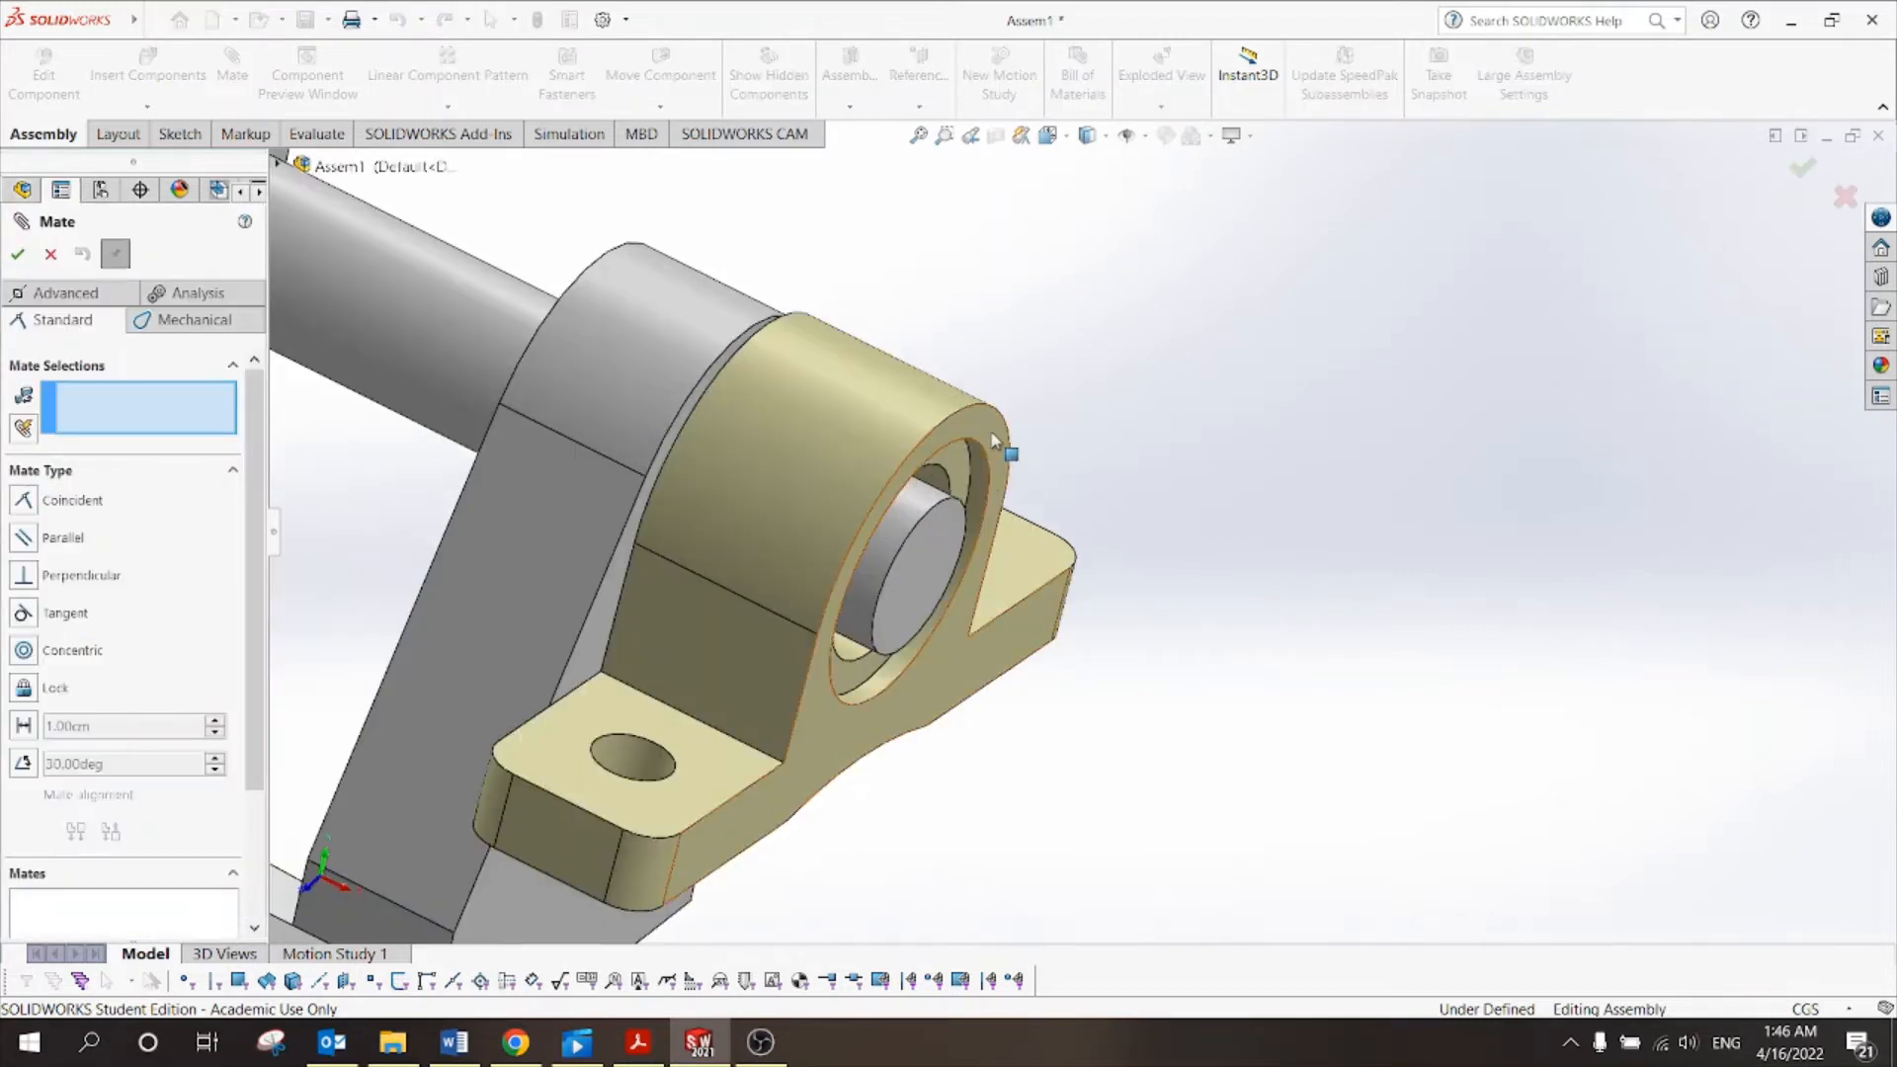
click(958, 504)
click(933, 553)
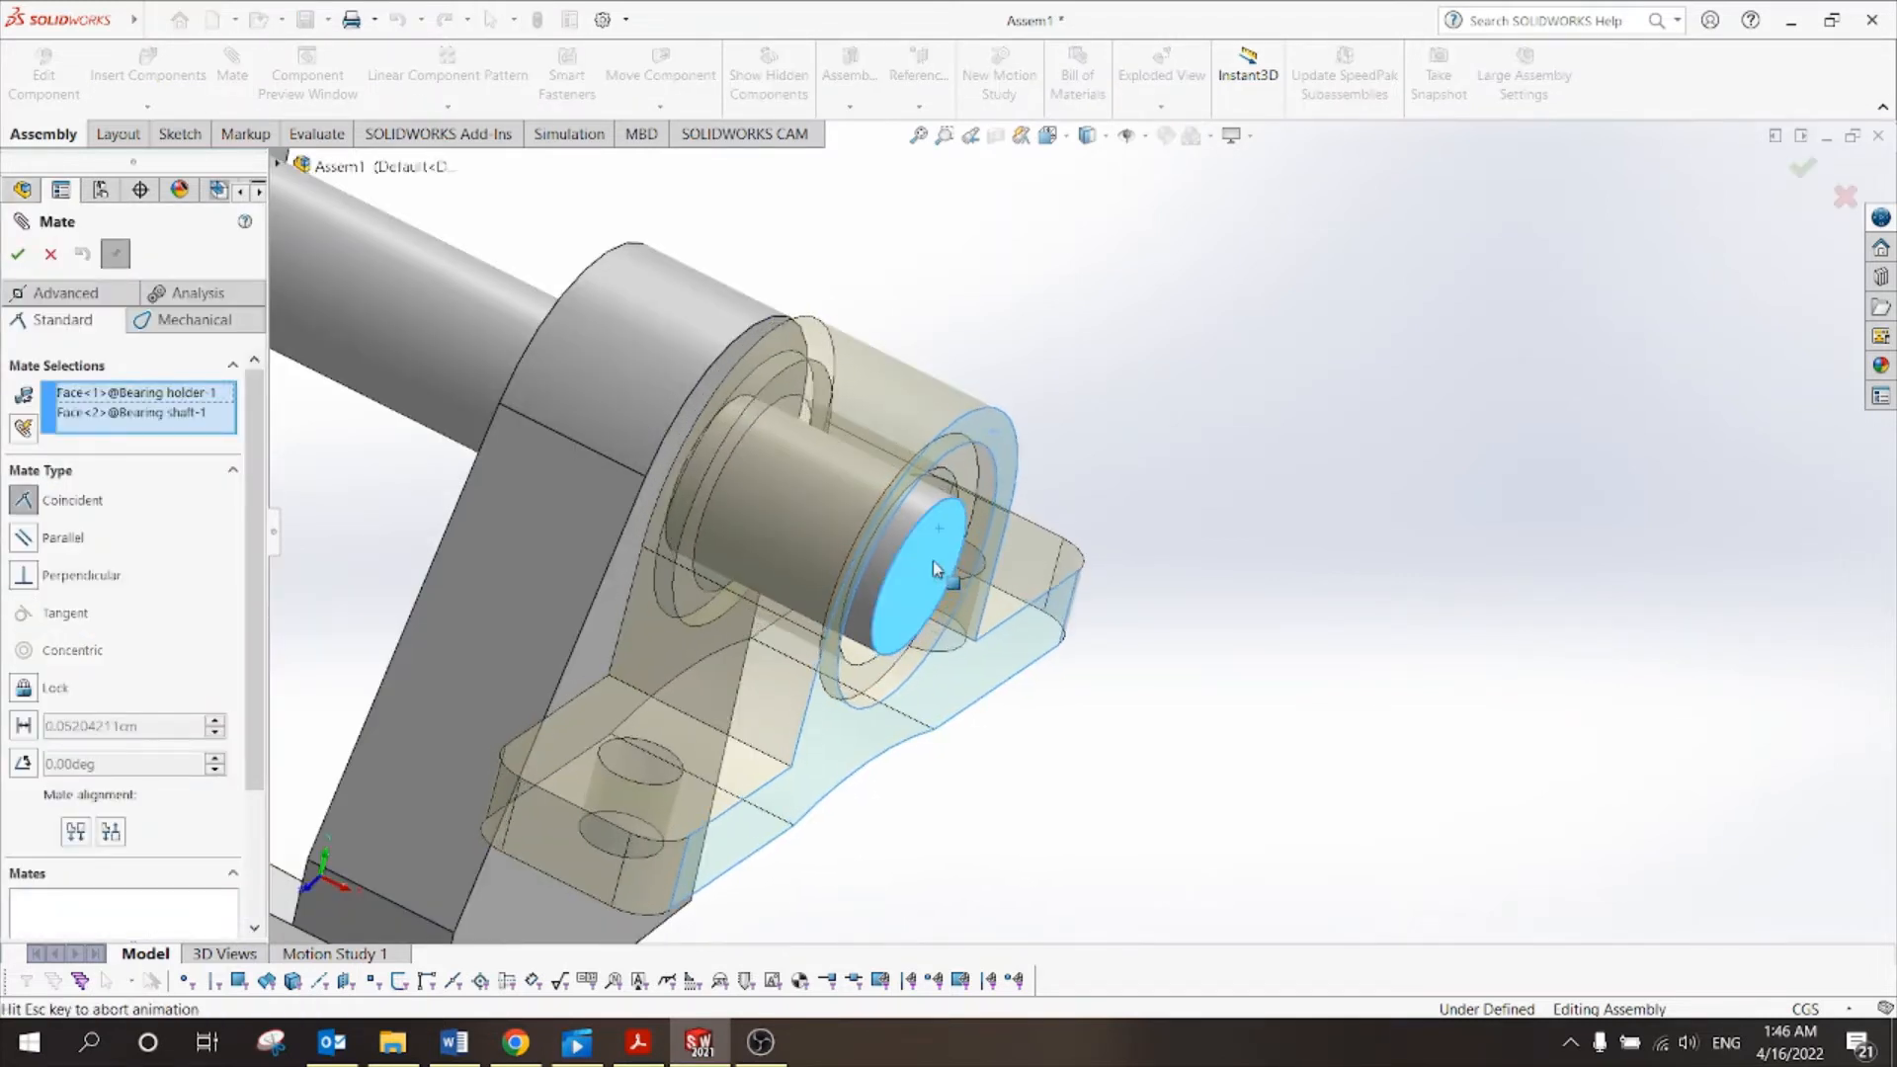
click(17, 254)
key(Escape)
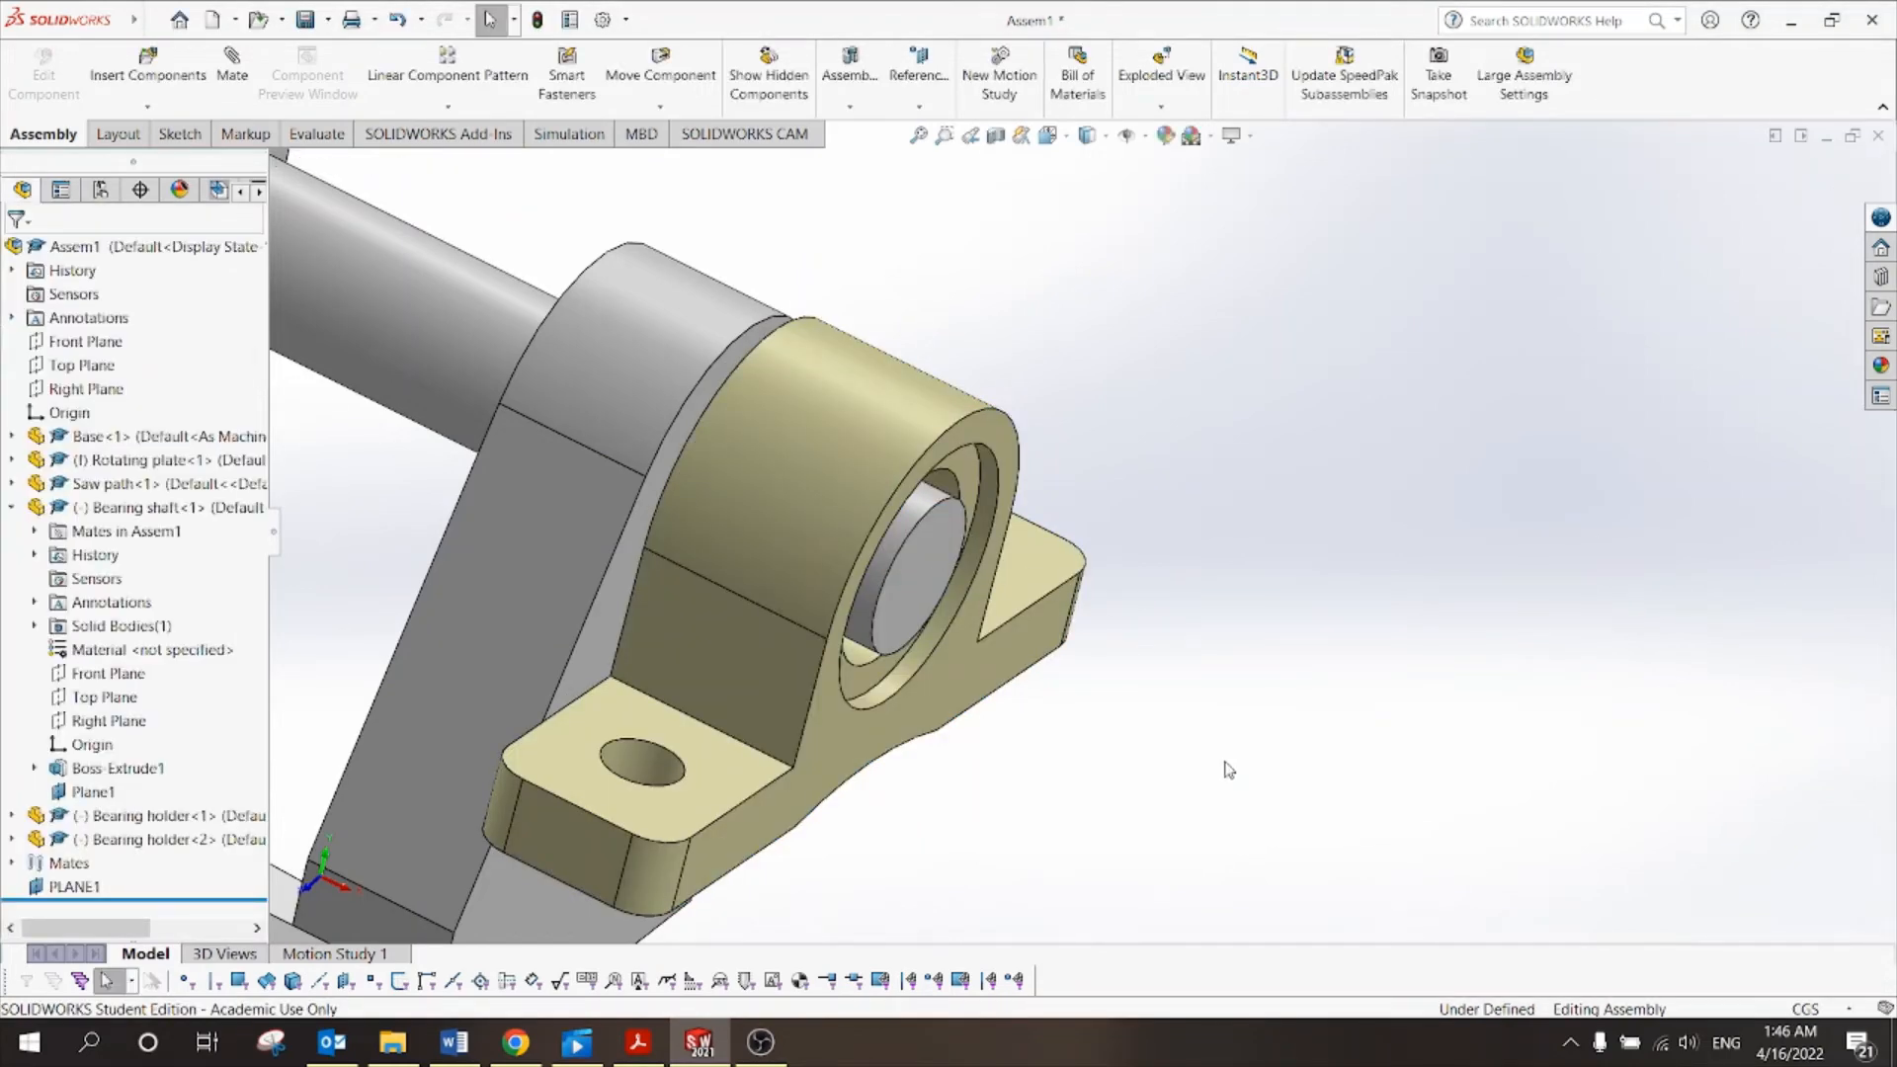
scroll(621, 672, up, 5)
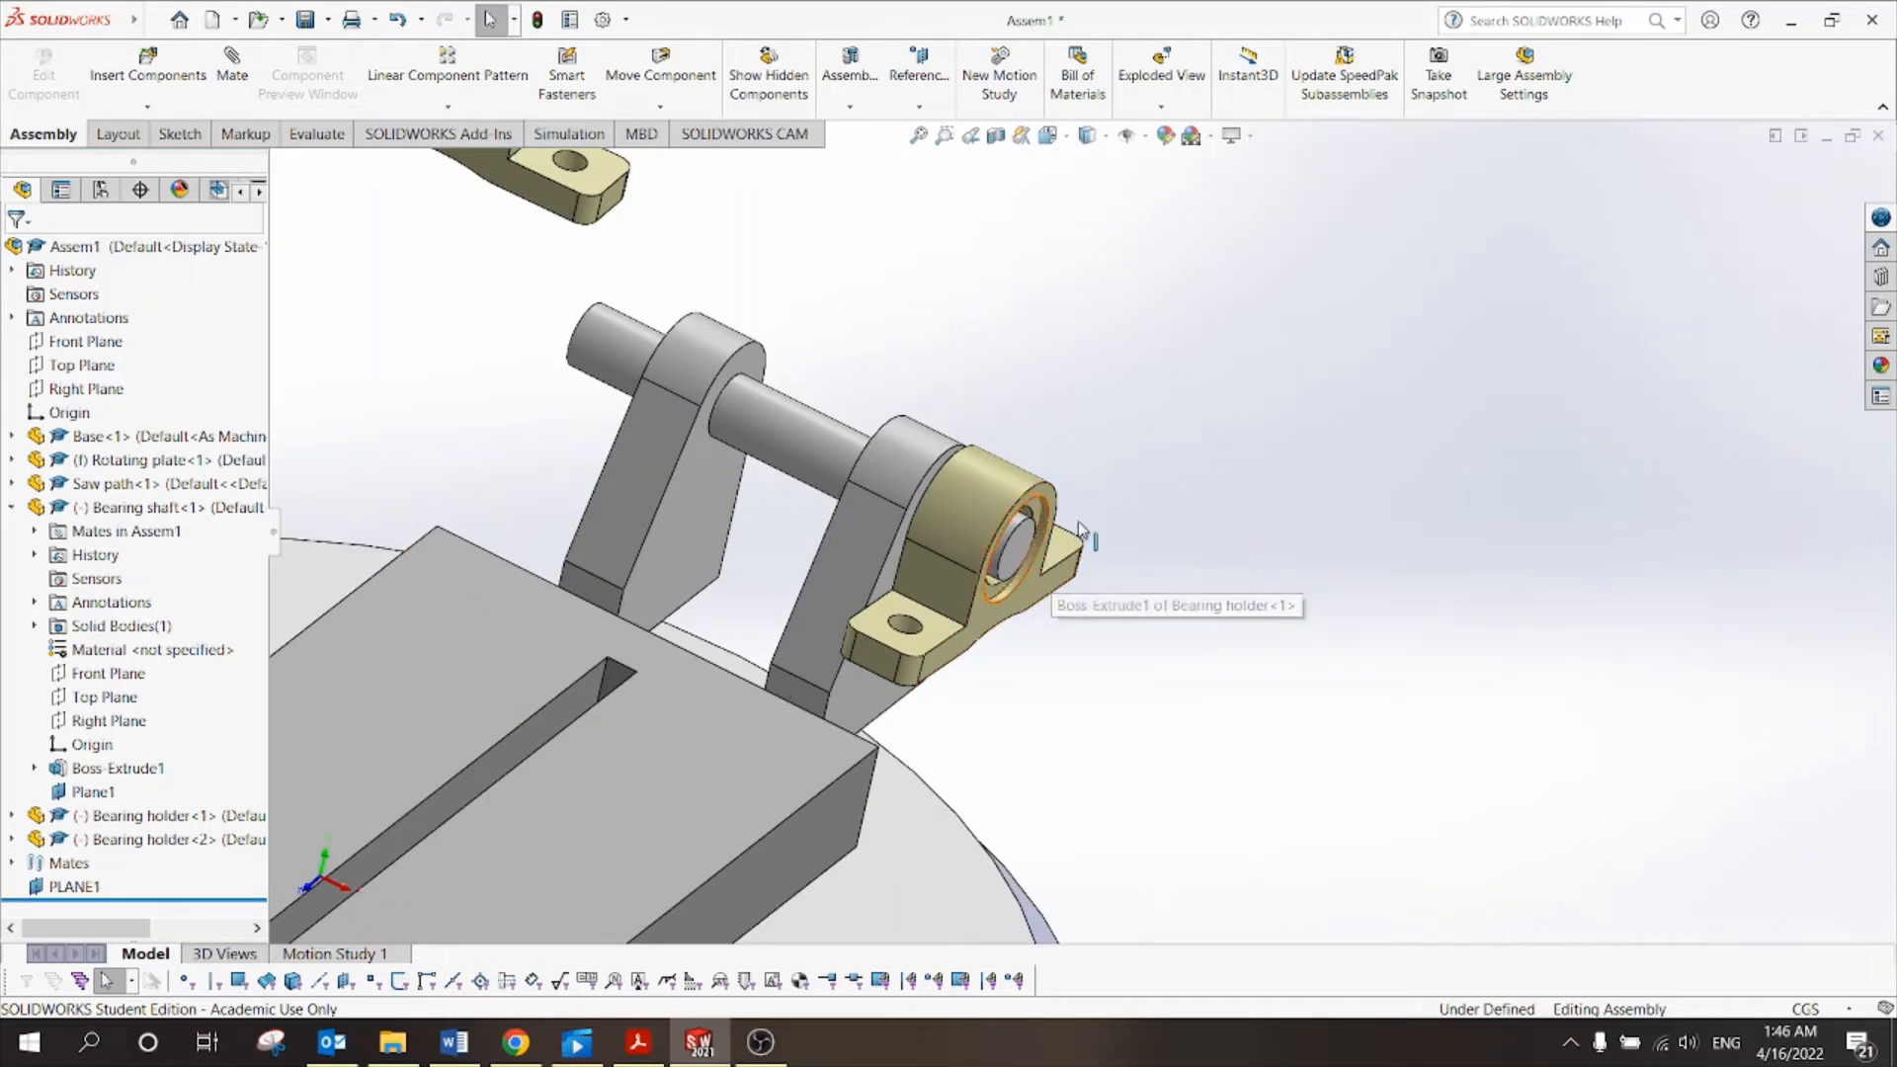
scroll(1053, 591, down, 2)
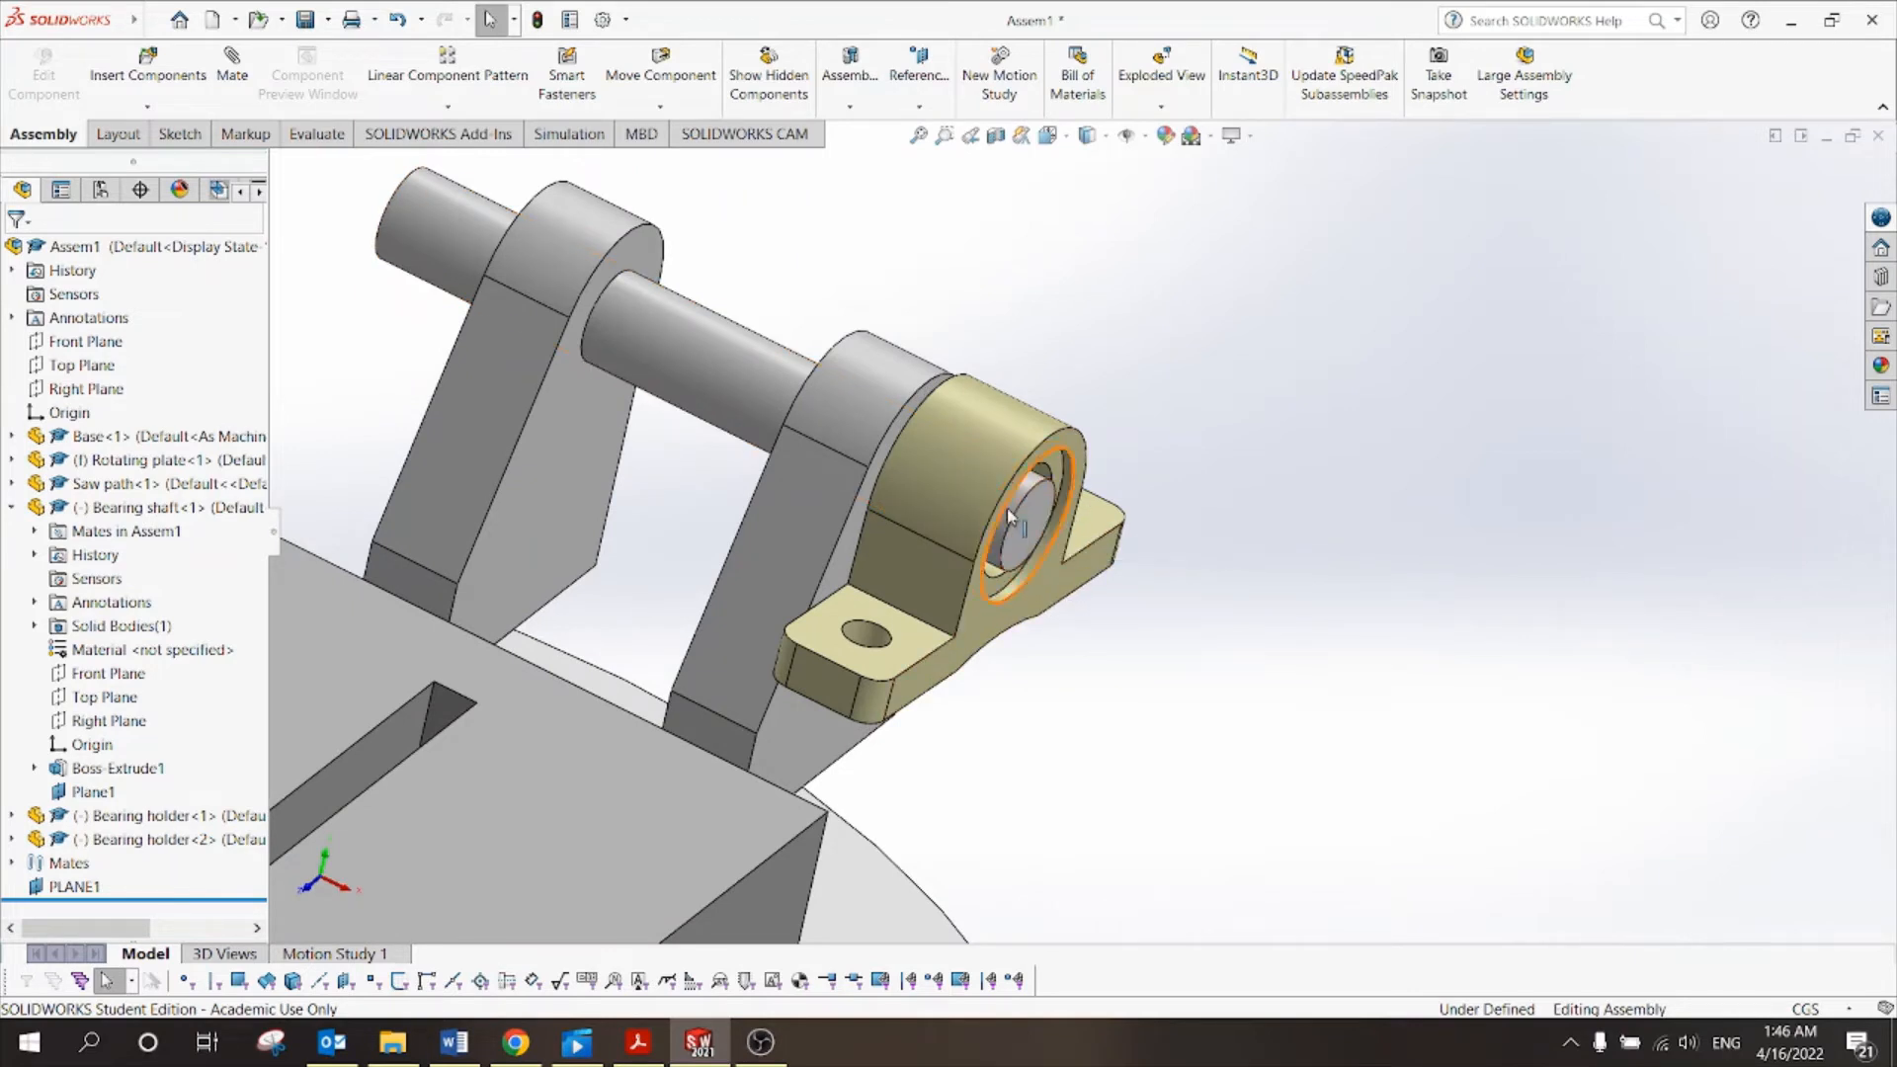
scroll(1087, 539, up, 1)
scroll(947, 541, up, 3)
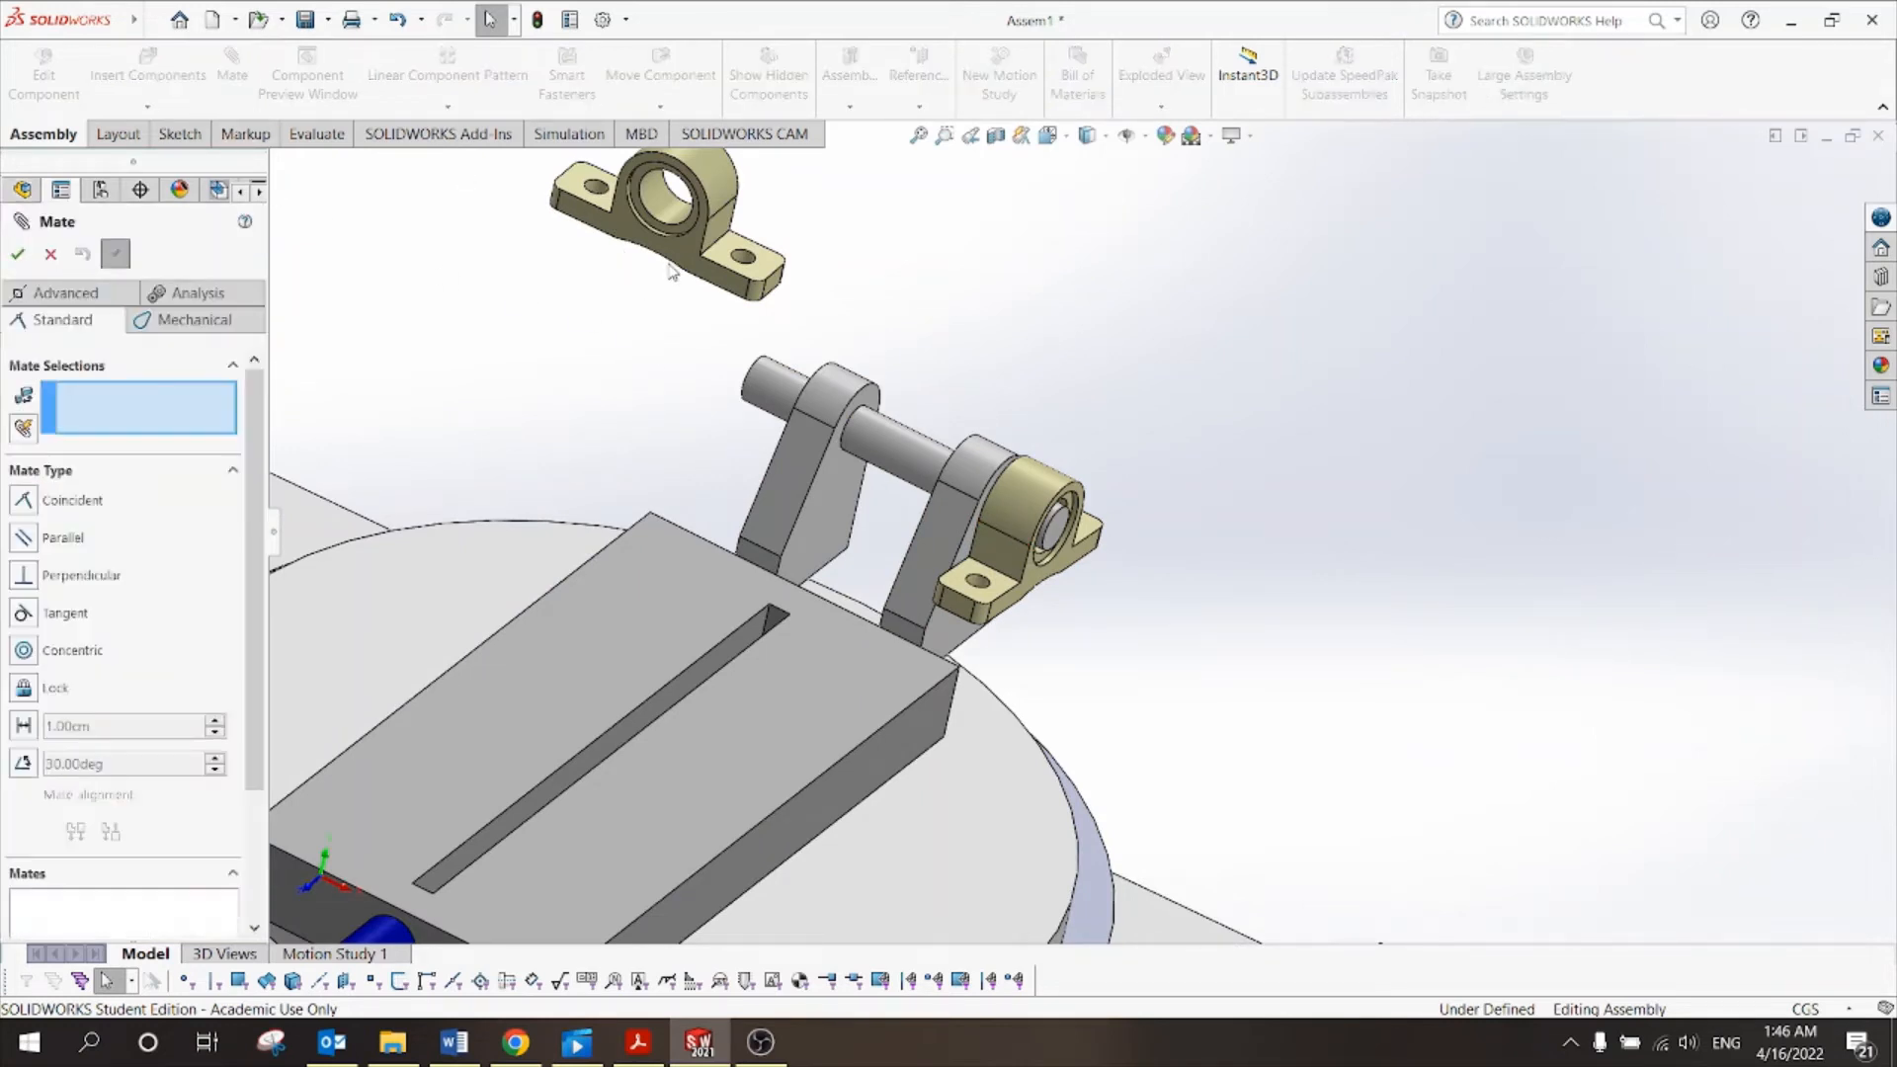
Mate the second bearing holder's bore concentric with the shaft.
scroll(643, 319, up, 2)
click(743, 245)
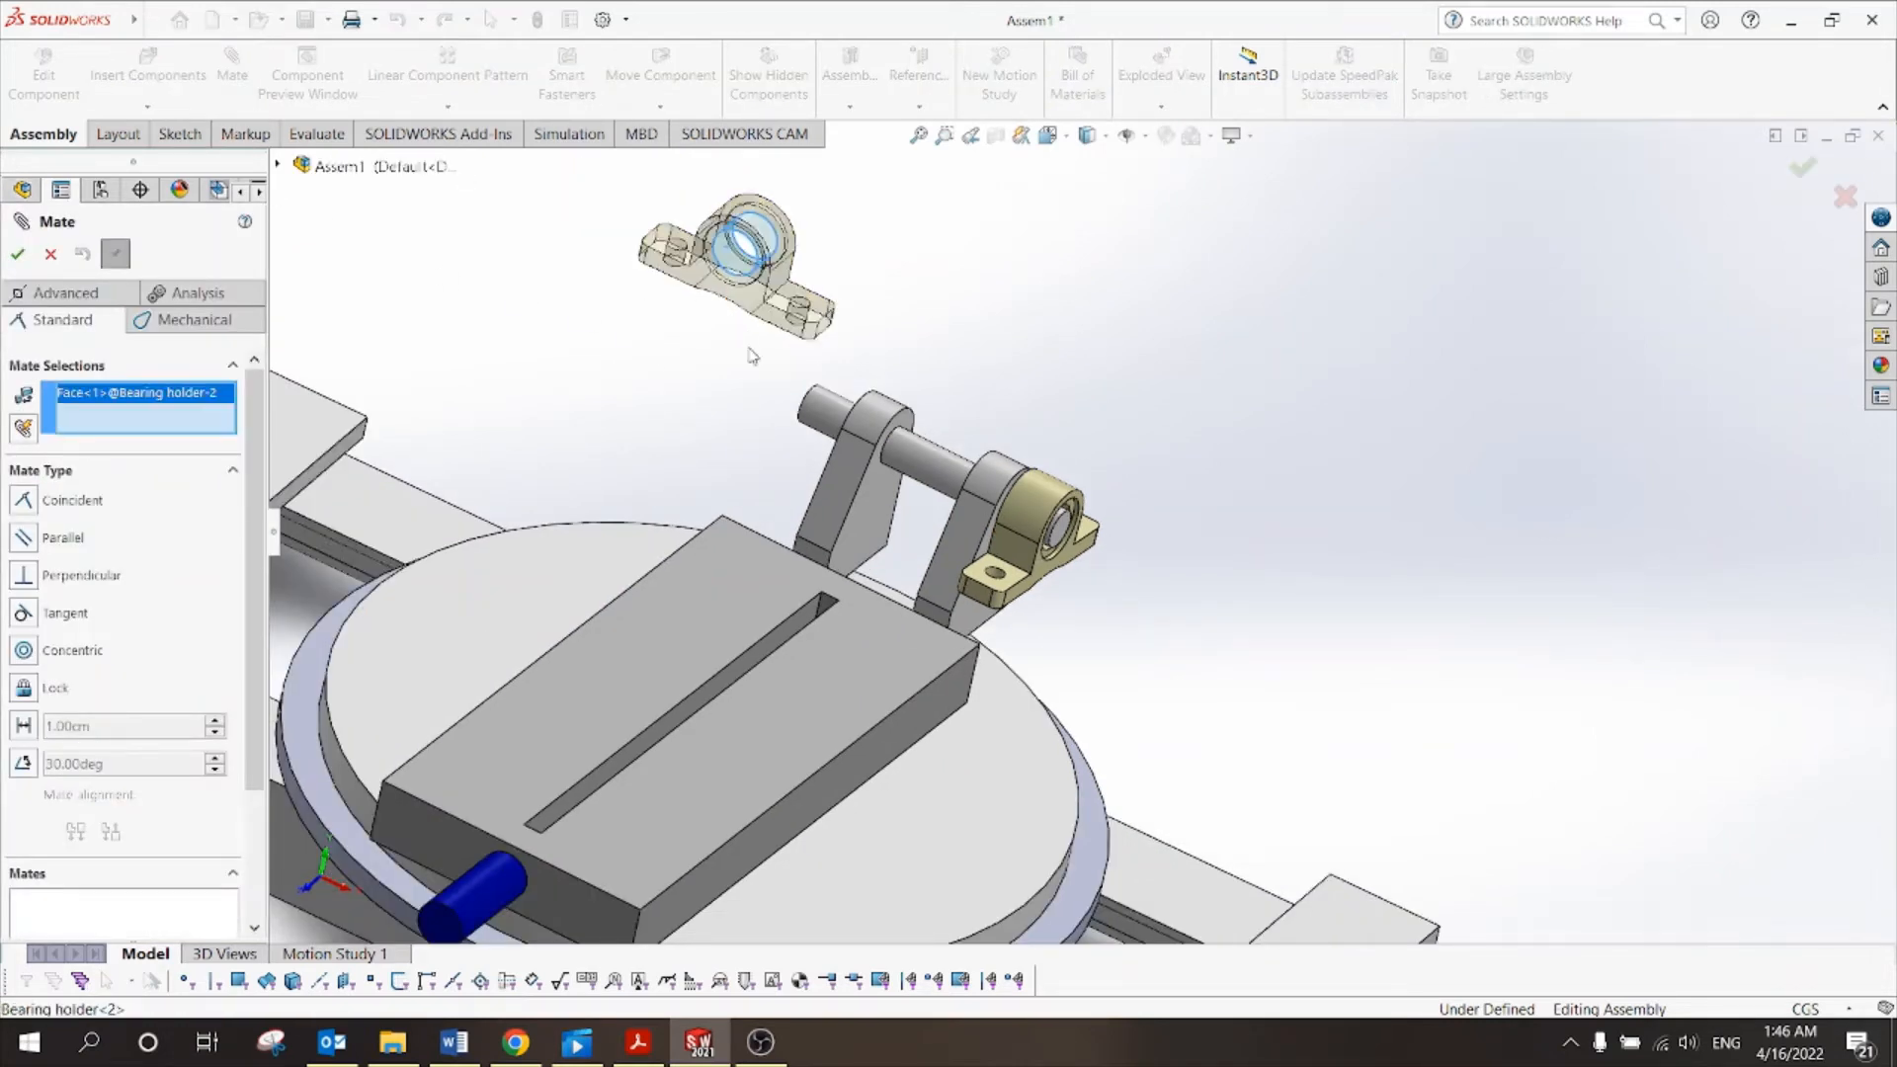
click(826, 423)
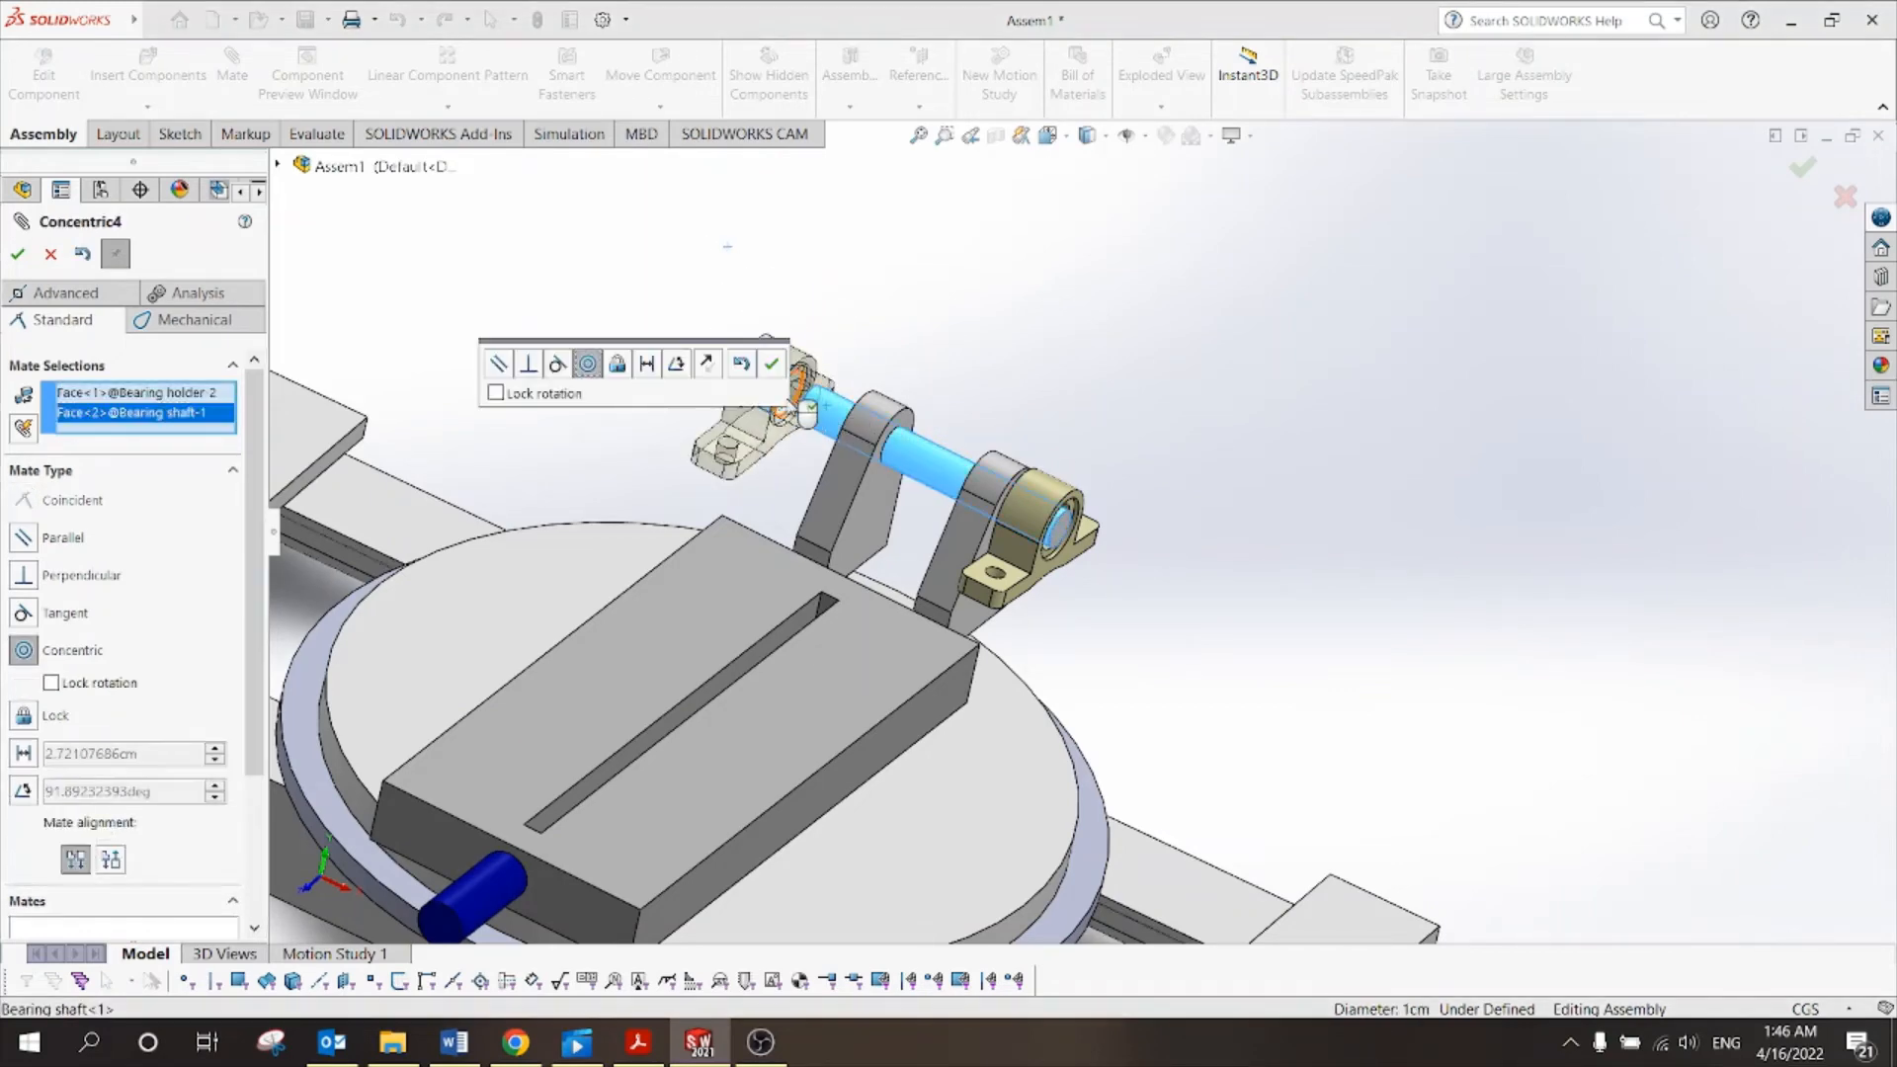
click(771, 363)
Make the second holder's front face coincident with the shaft's end face so it sits flush.
middle_drag(1069, 516, 1314, 394)
scroll(1030, 521, down, 5)
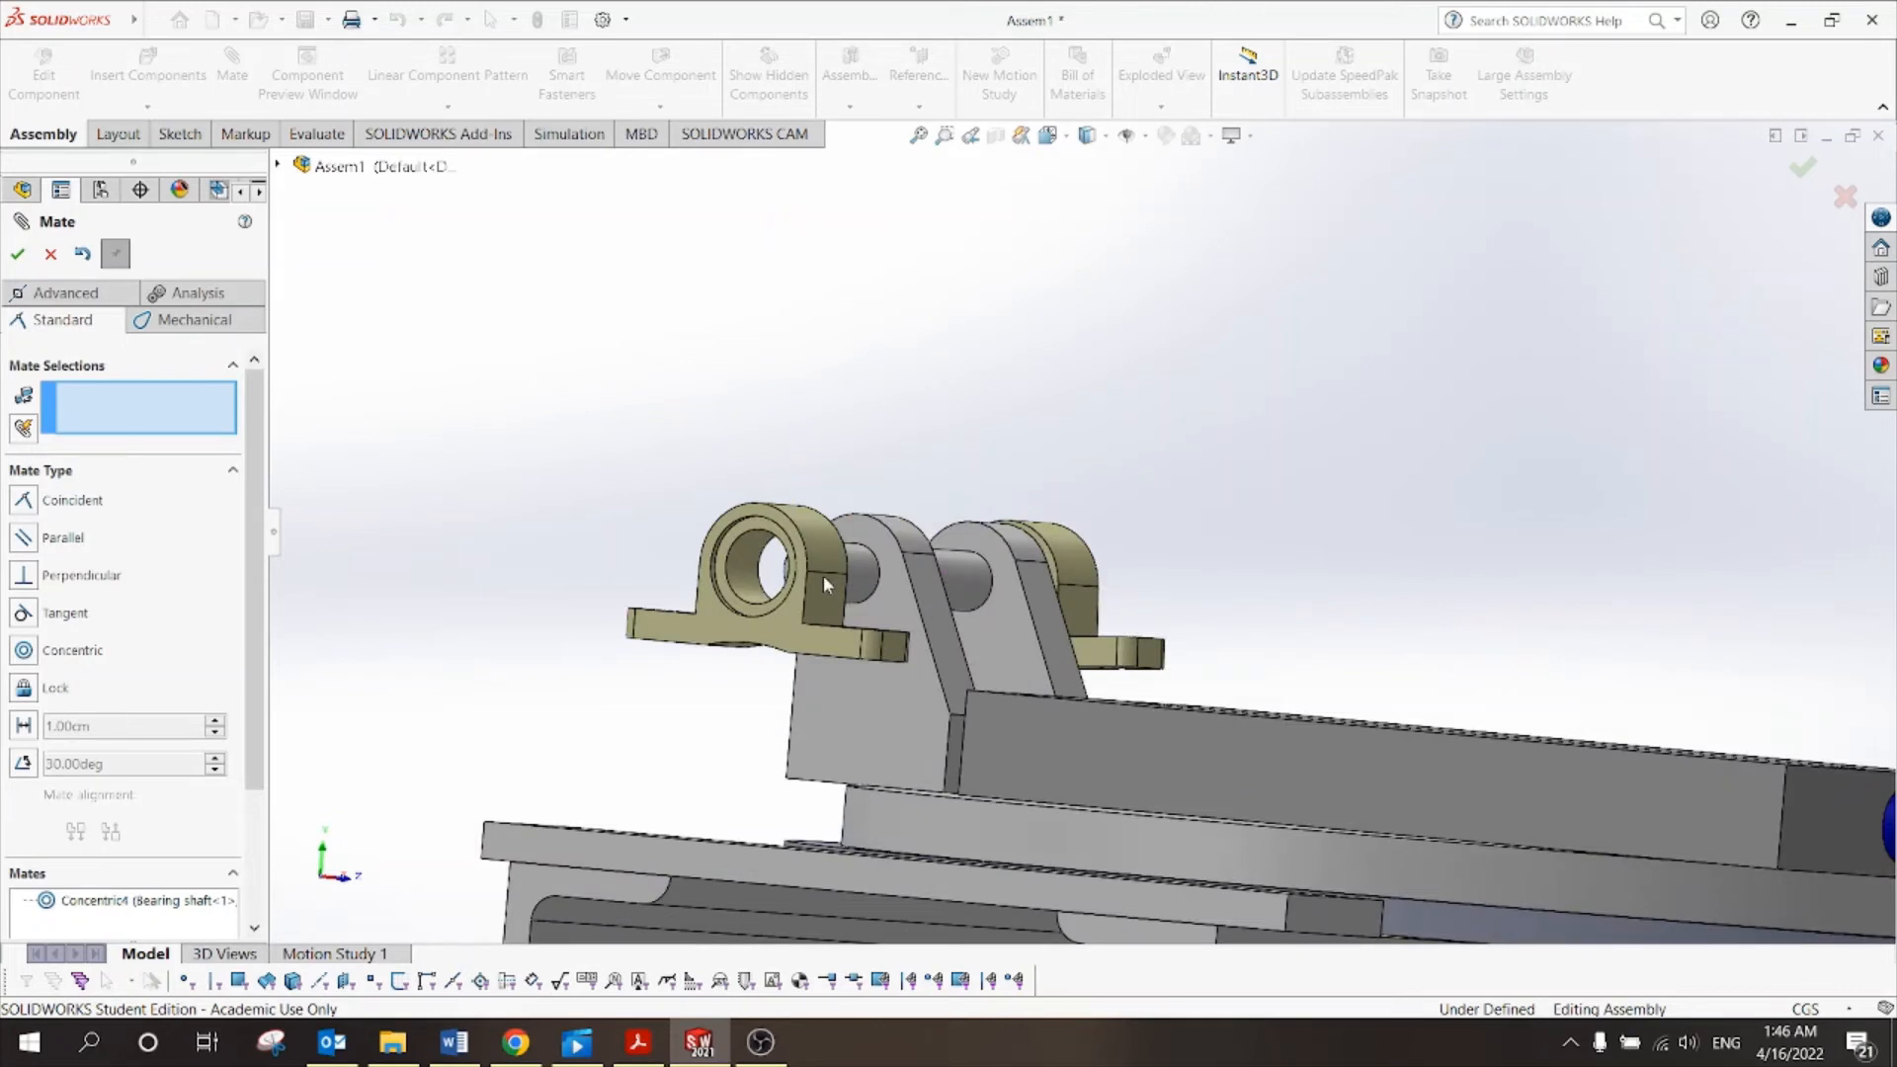
drag(868, 588, 791, 494)
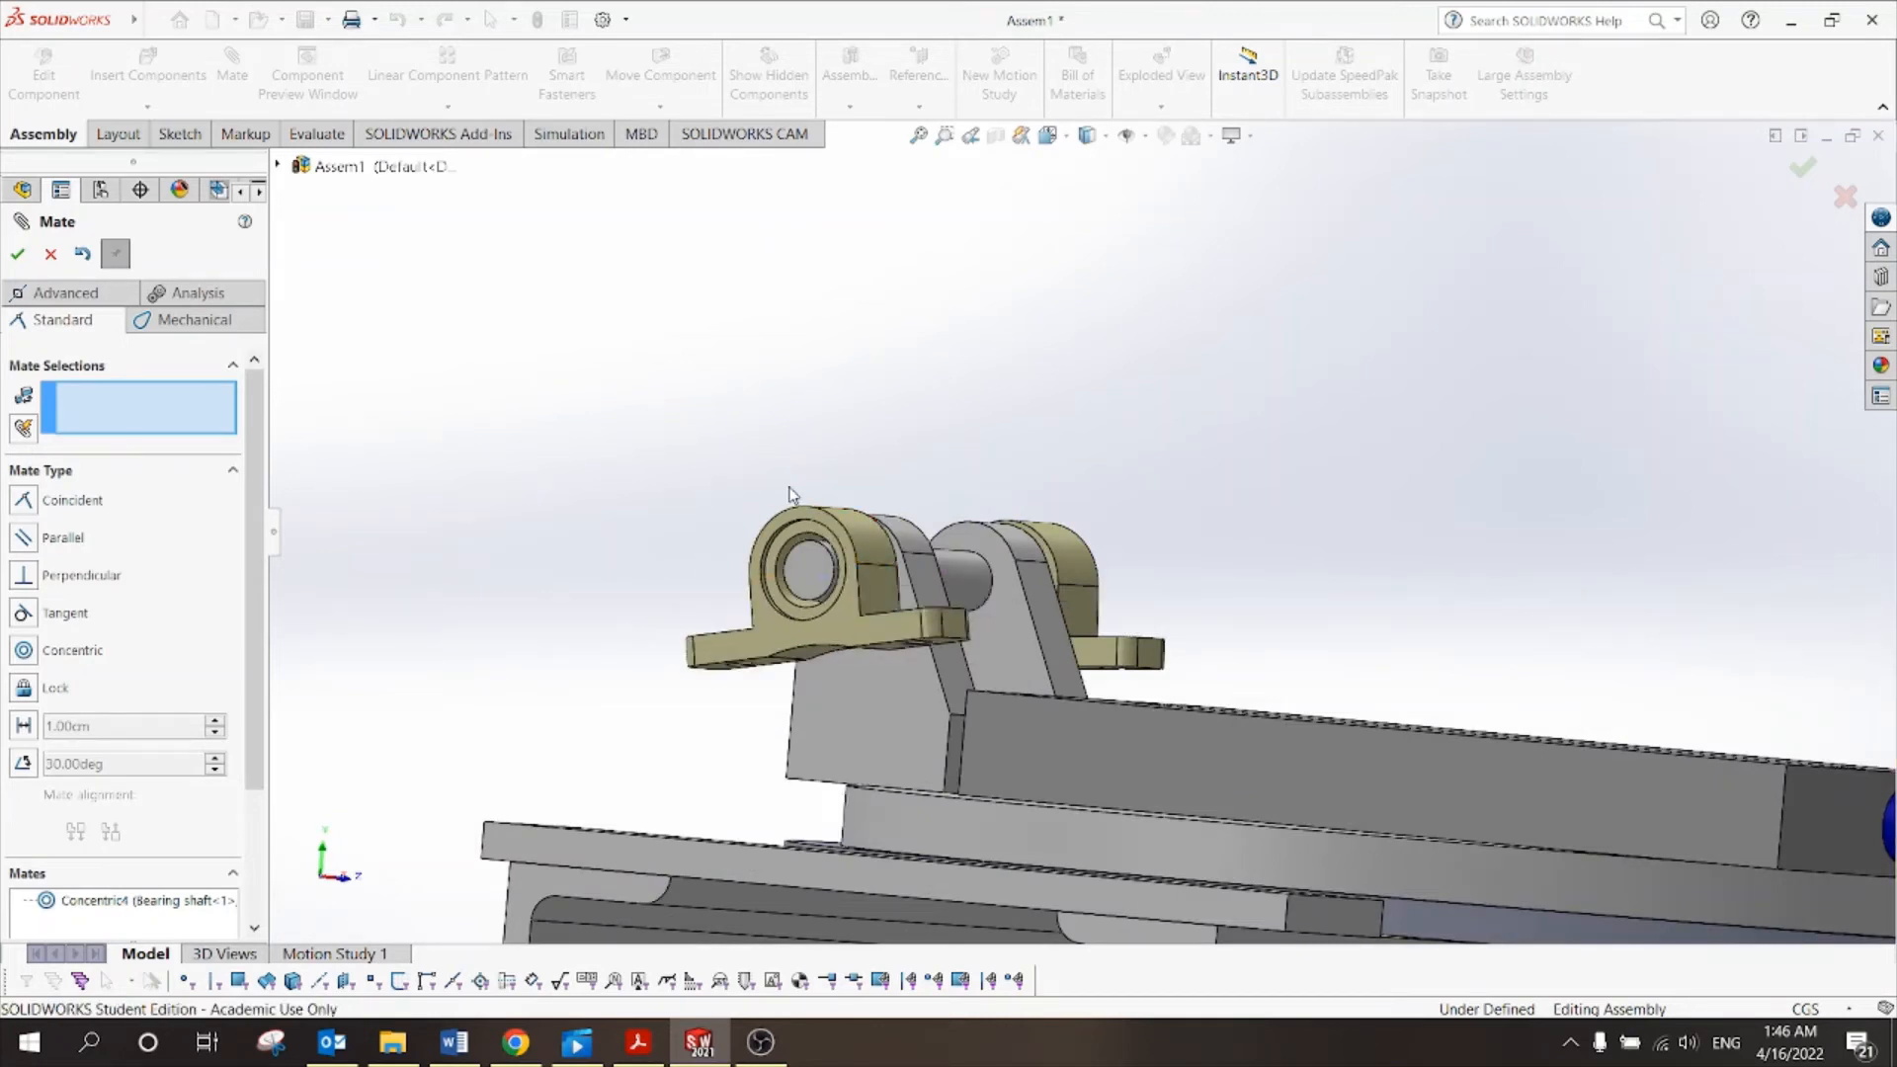
scroll(751, 578, down, 3)
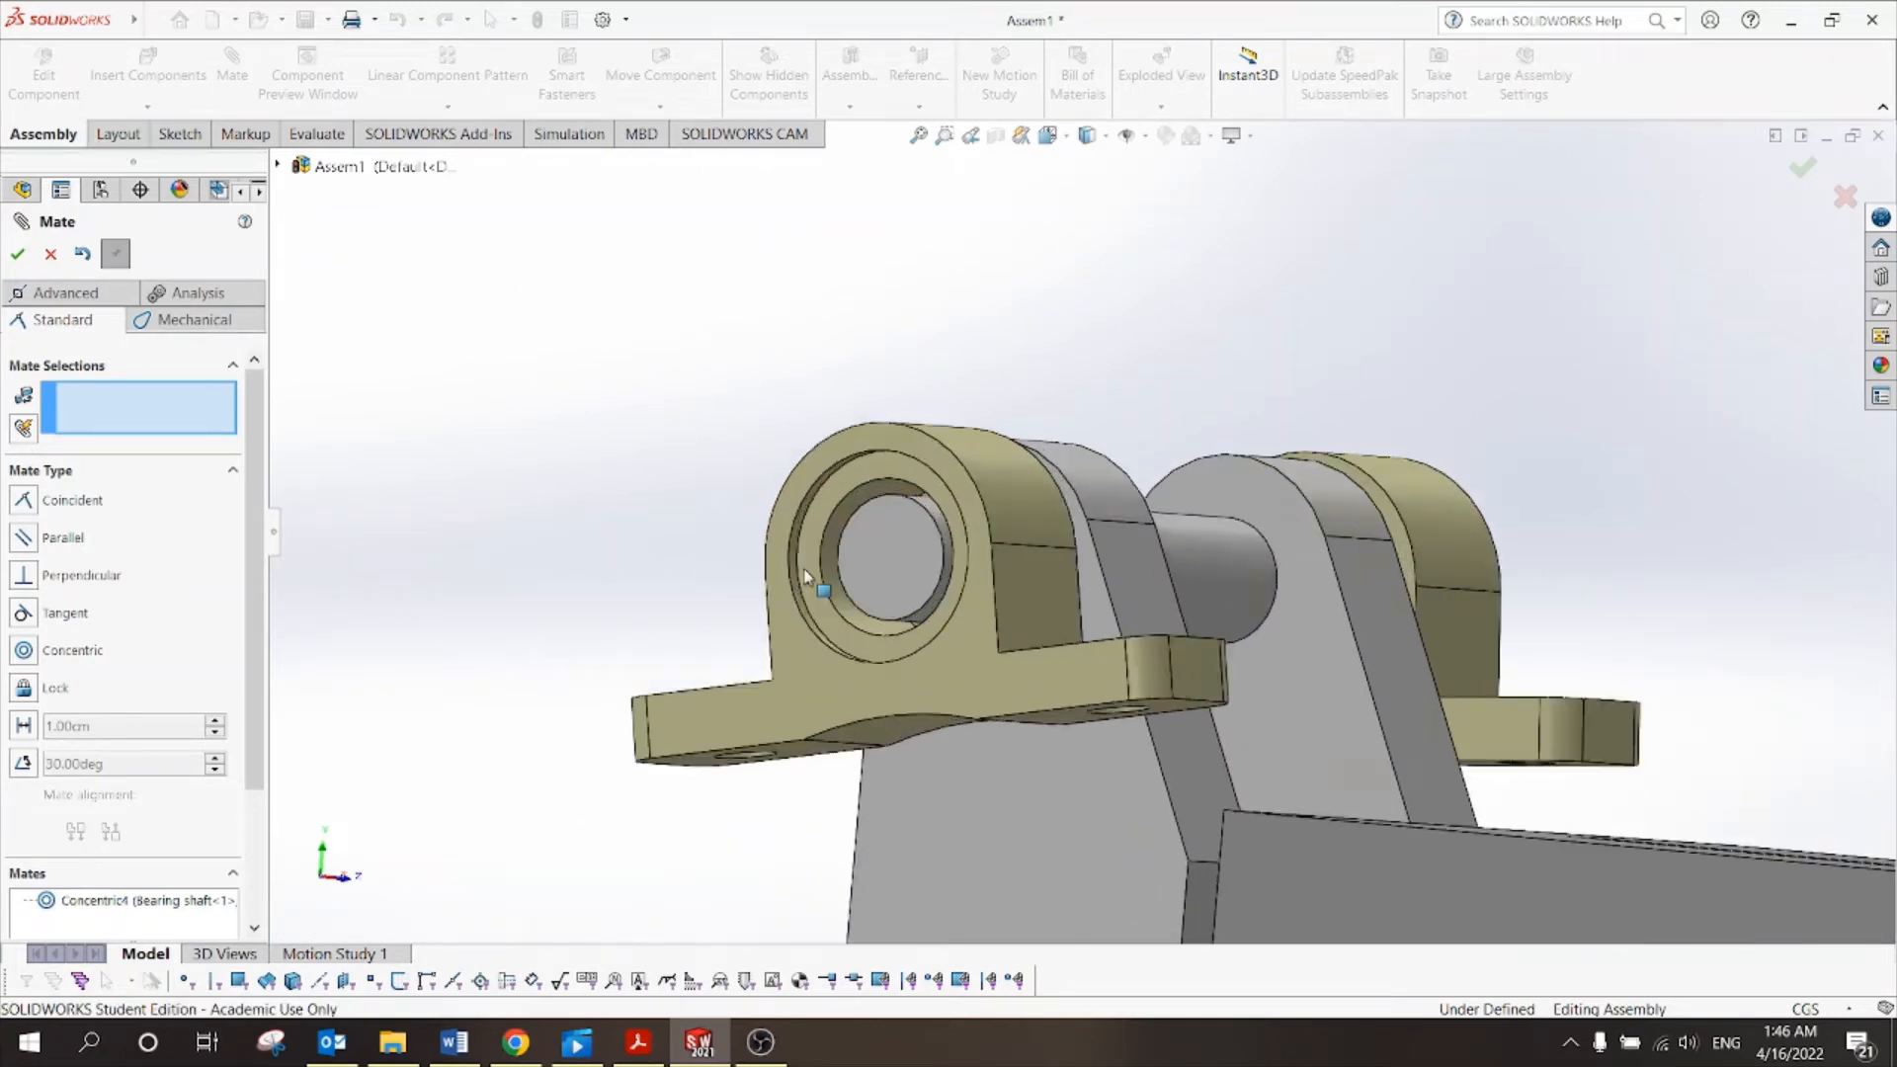
click(822, 457)
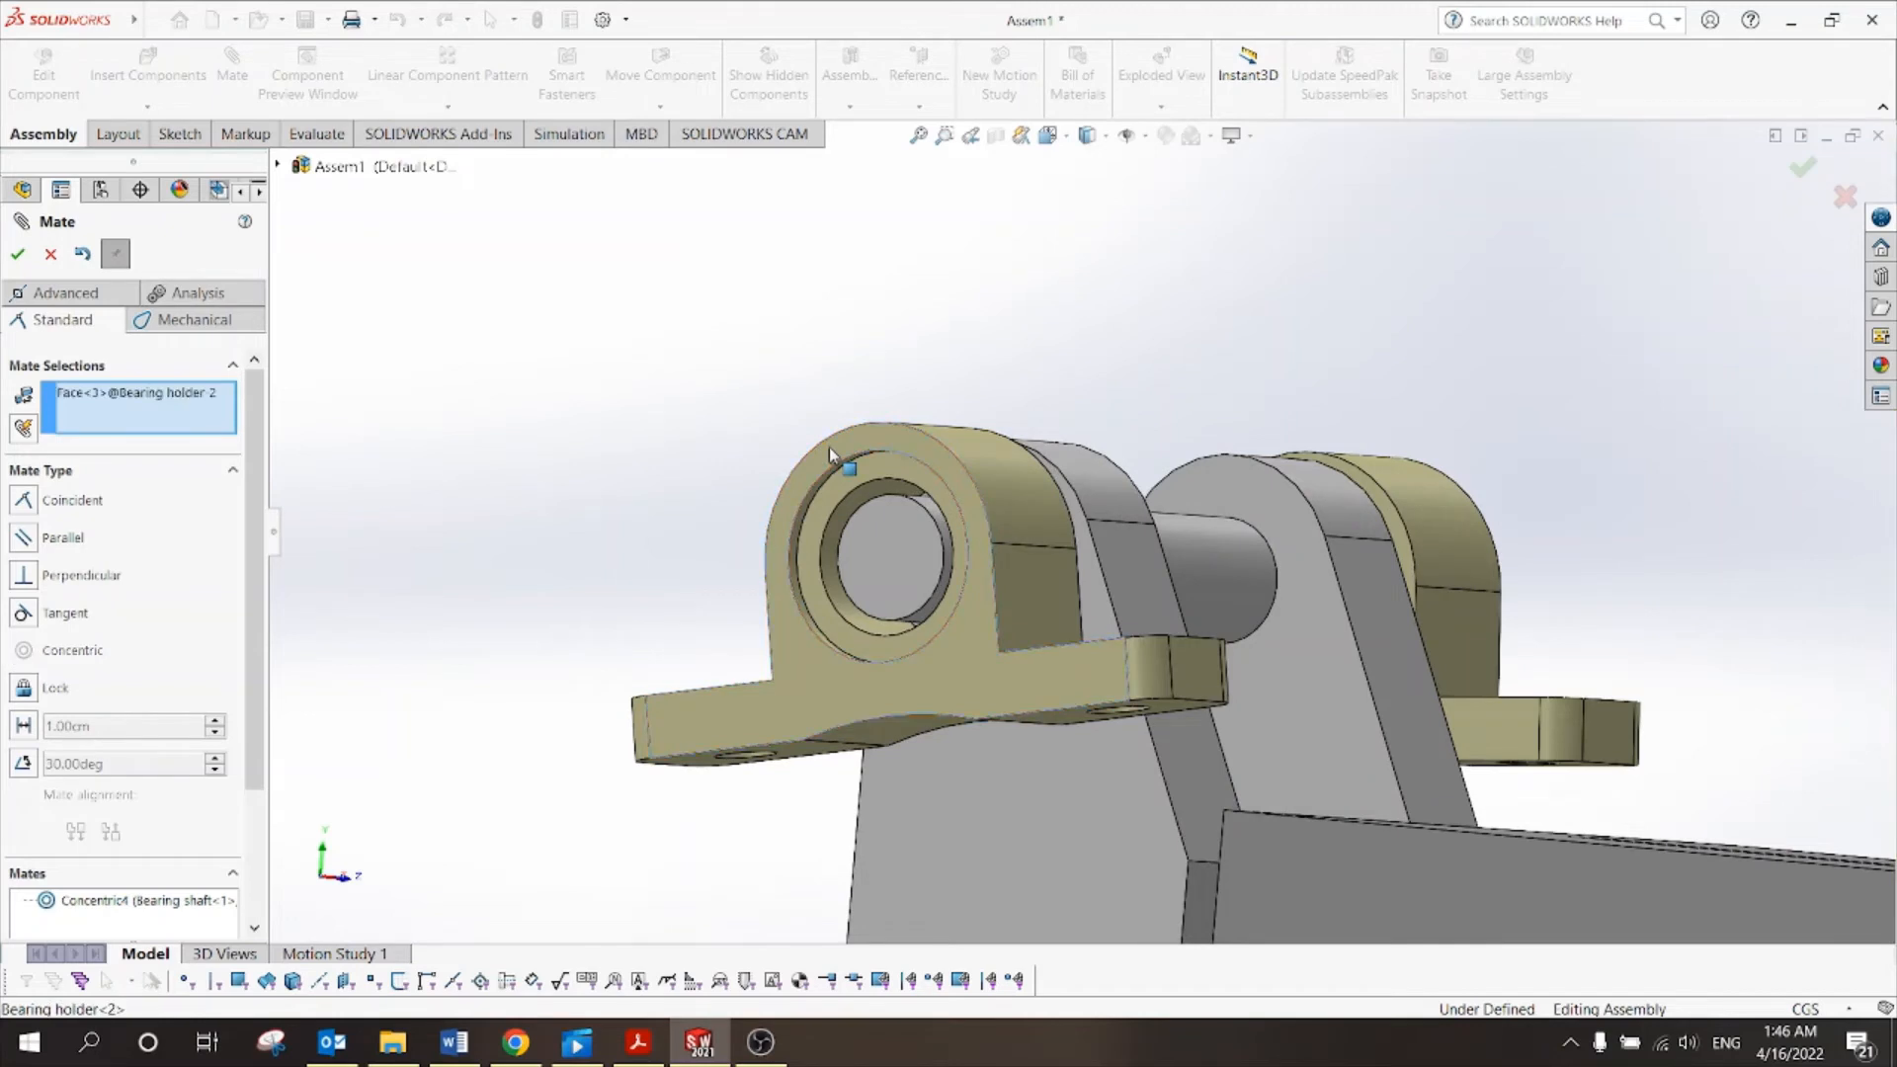
click(902, 548)
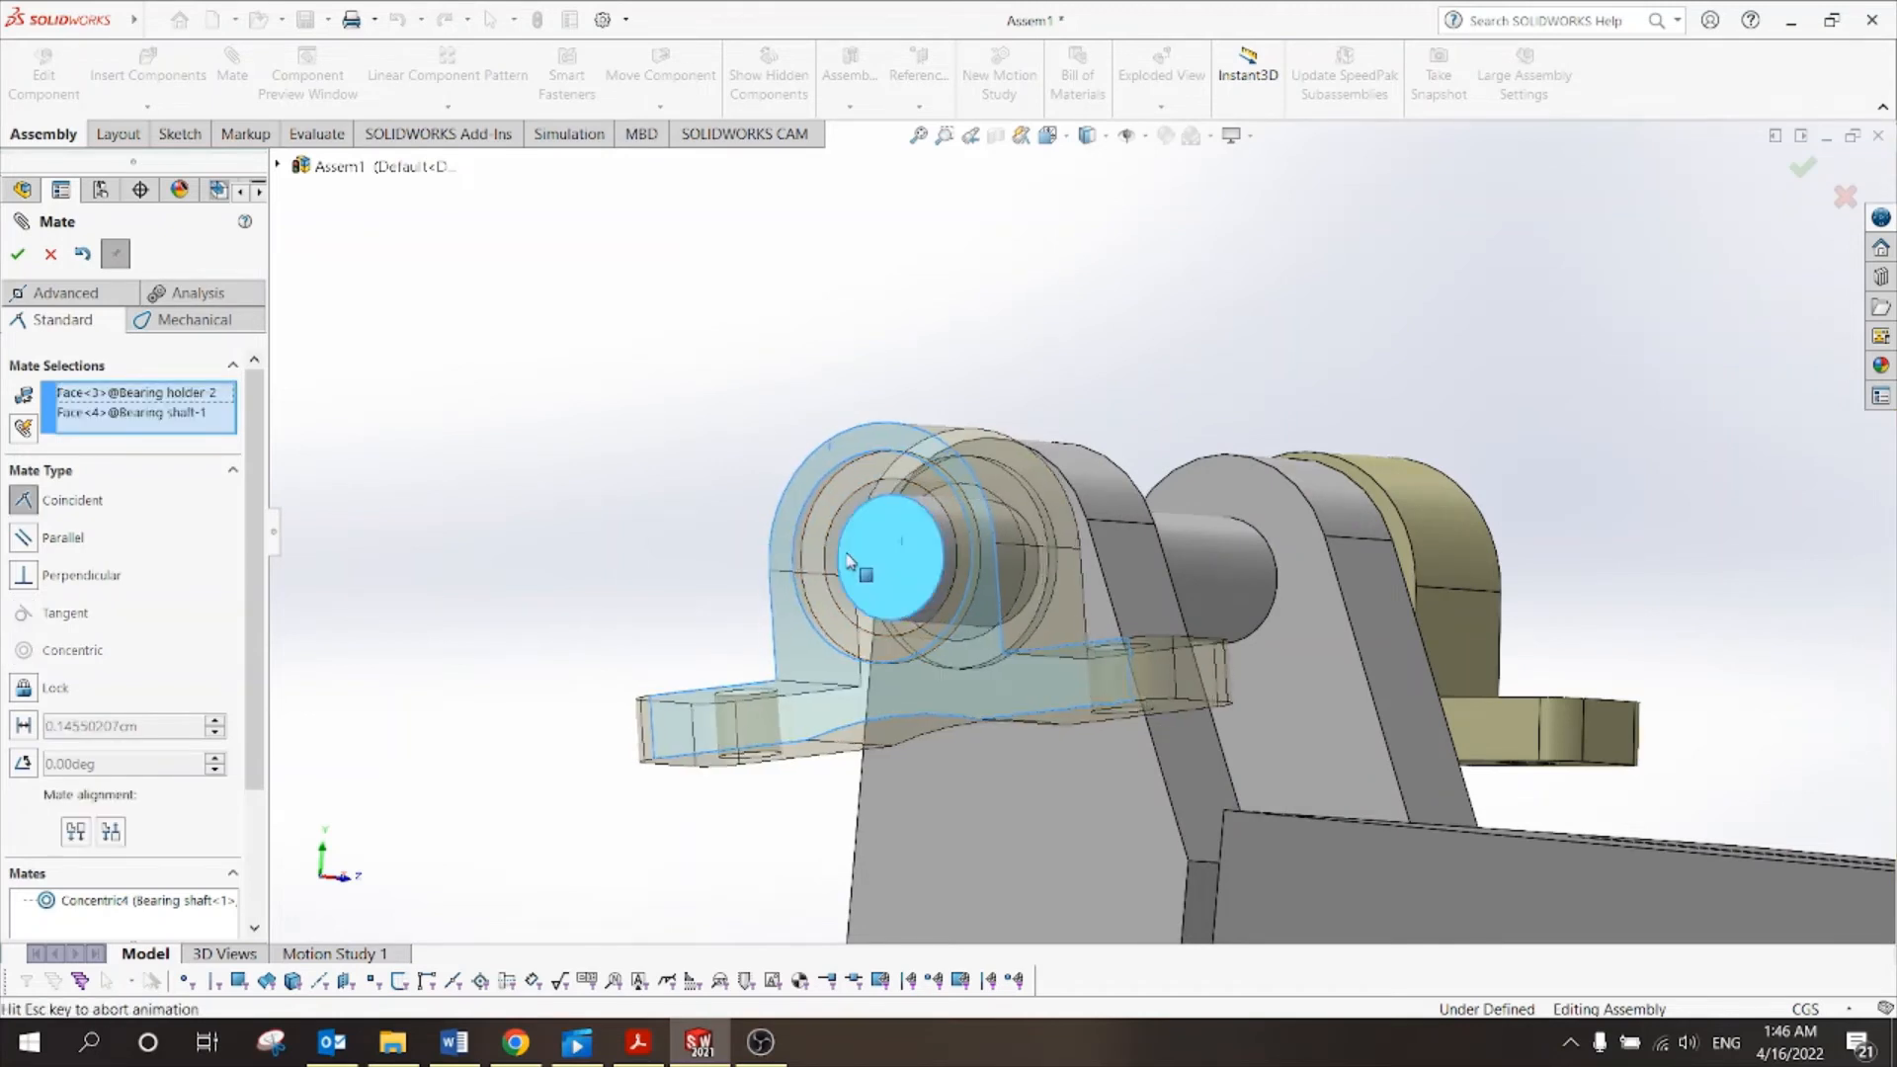
click(18, 254)
key(Escape)
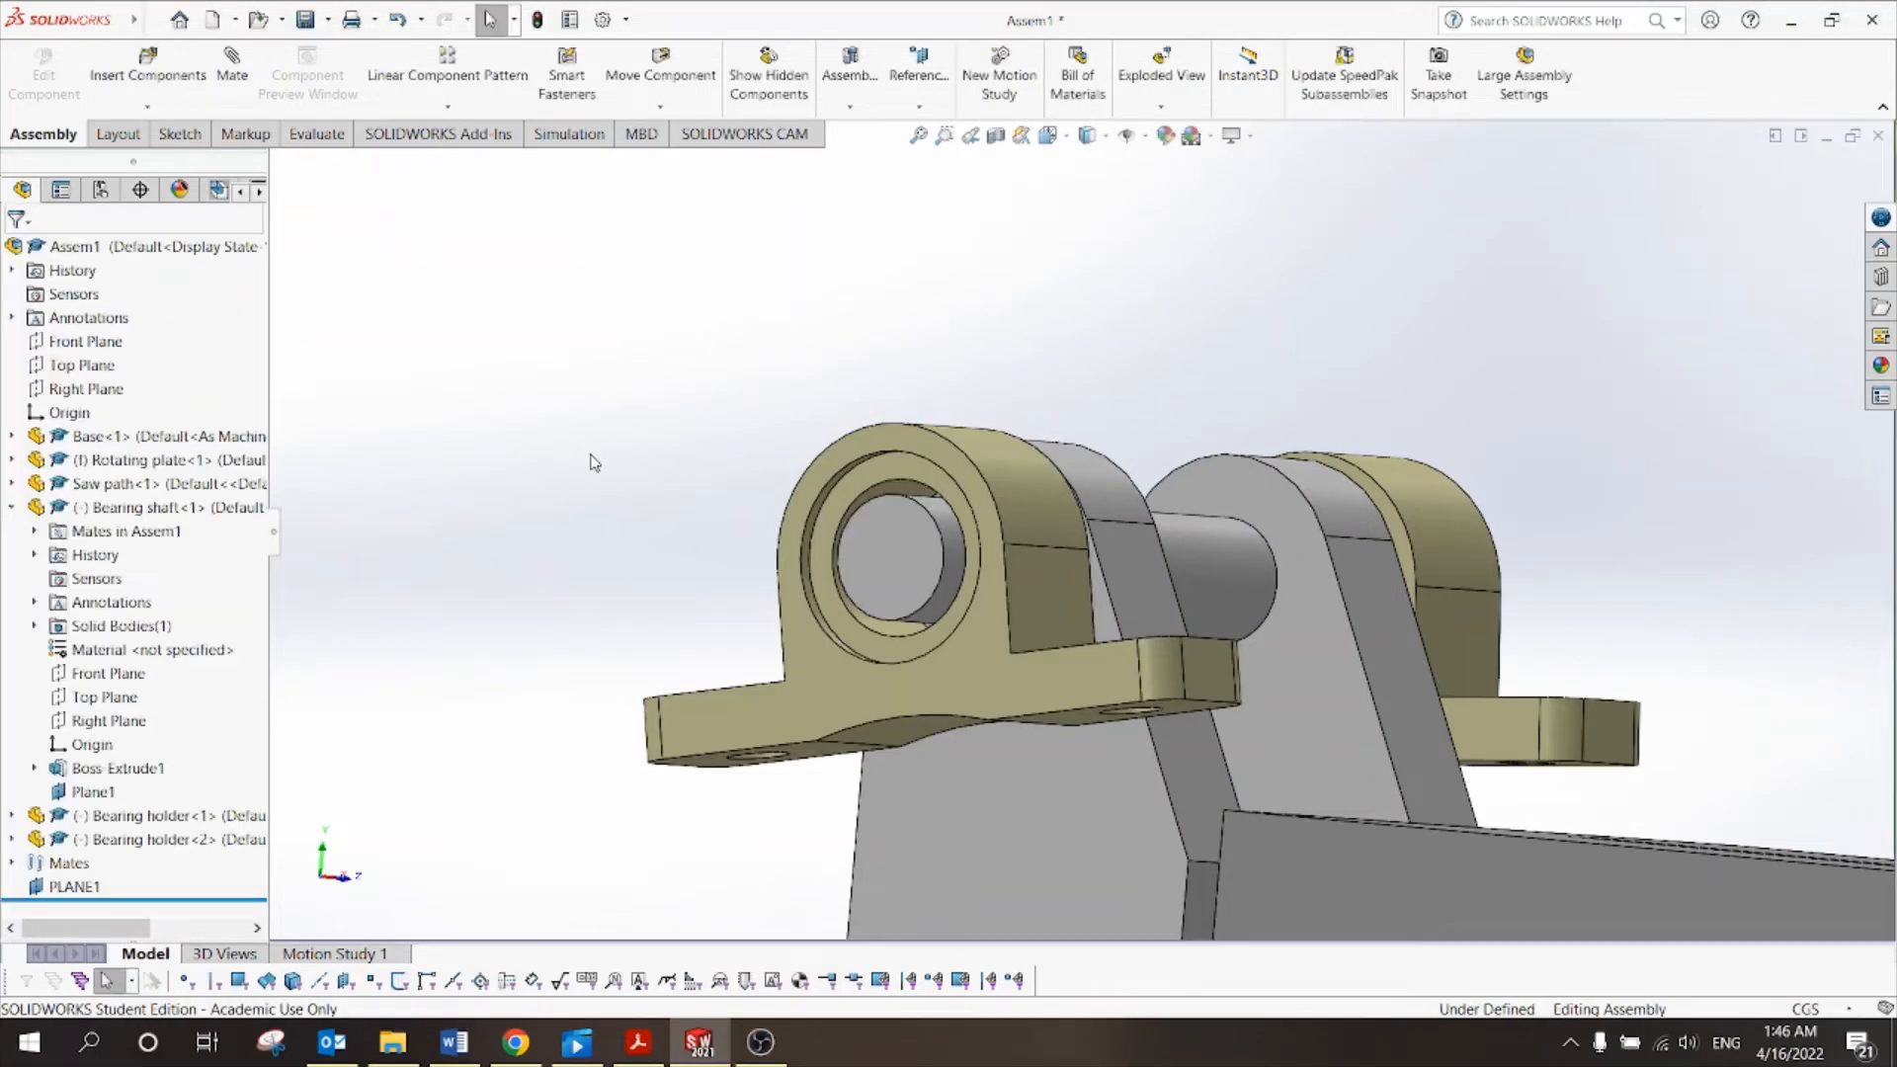
Switch the assembly to the isometric view.
scroll(594, 462, up, 6)
middle_drag(1483, 465, 1127, 316)
click(1048, 135)
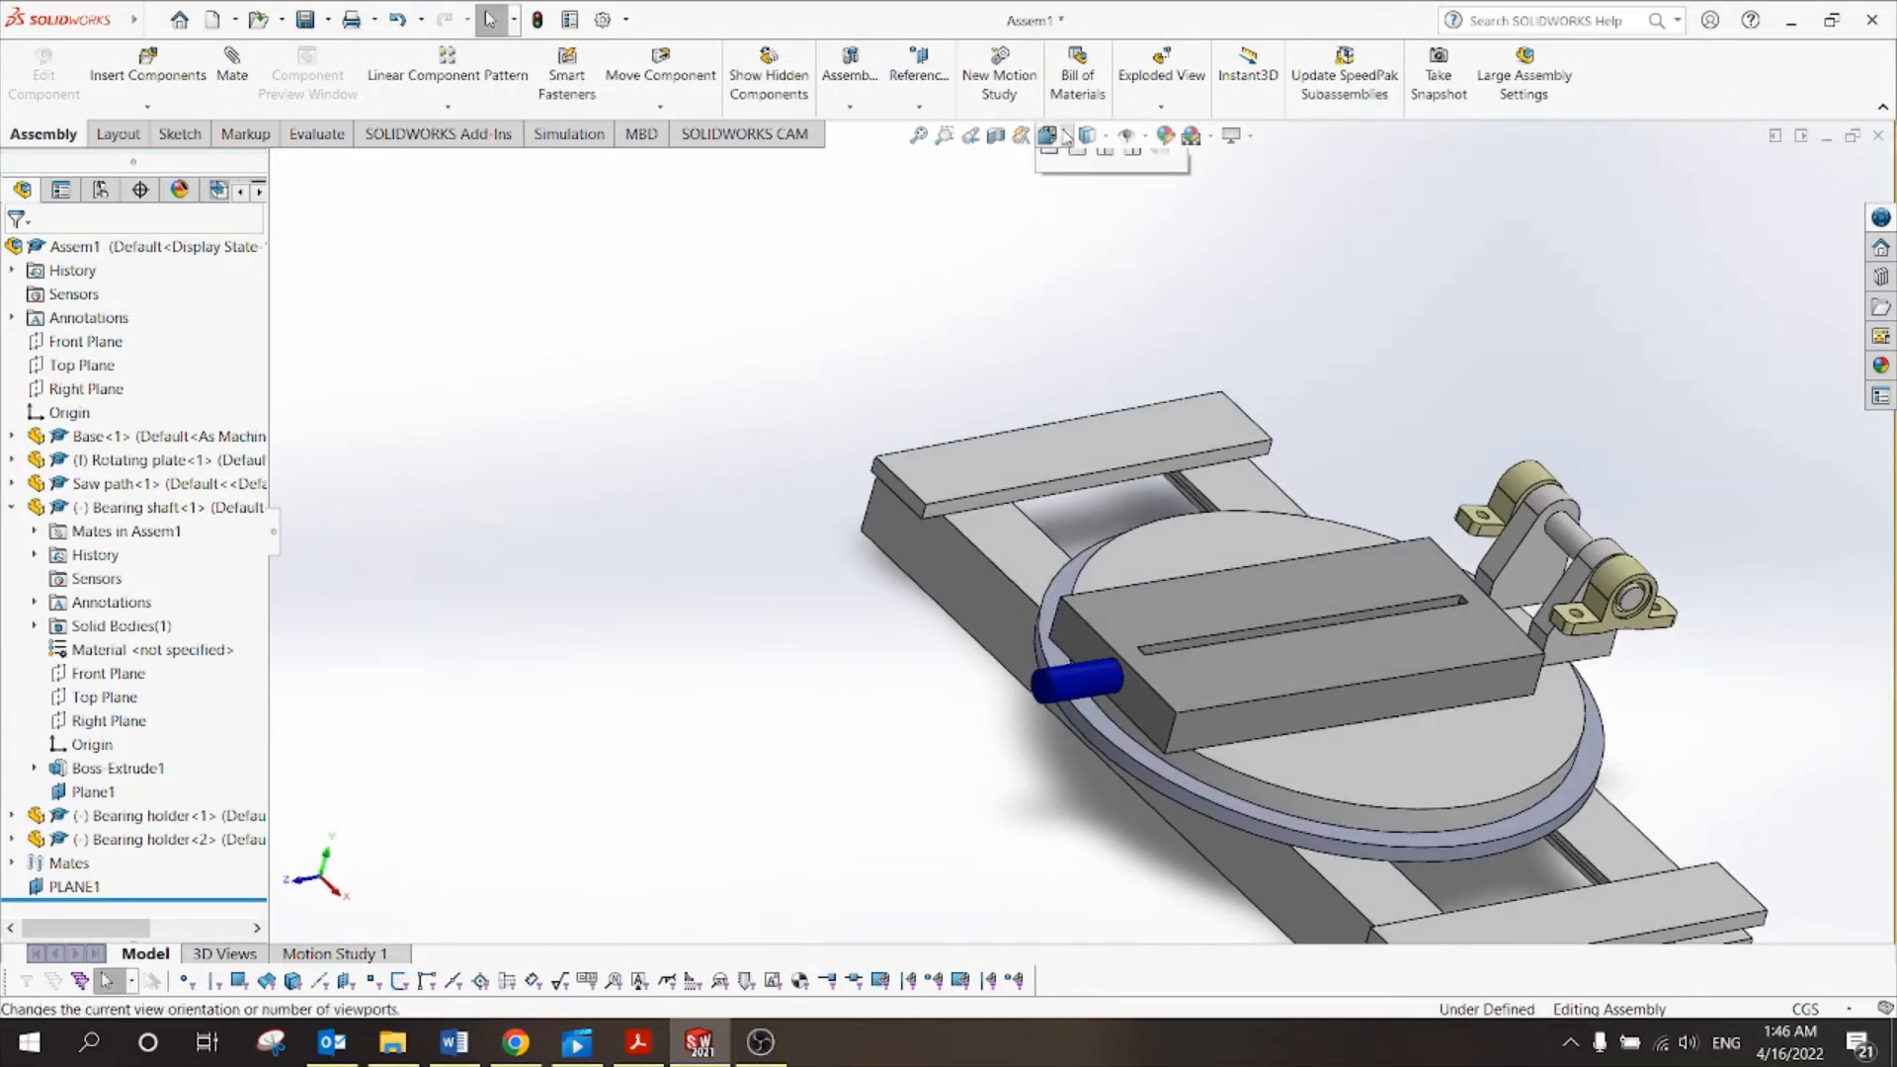
click(1160, 191)
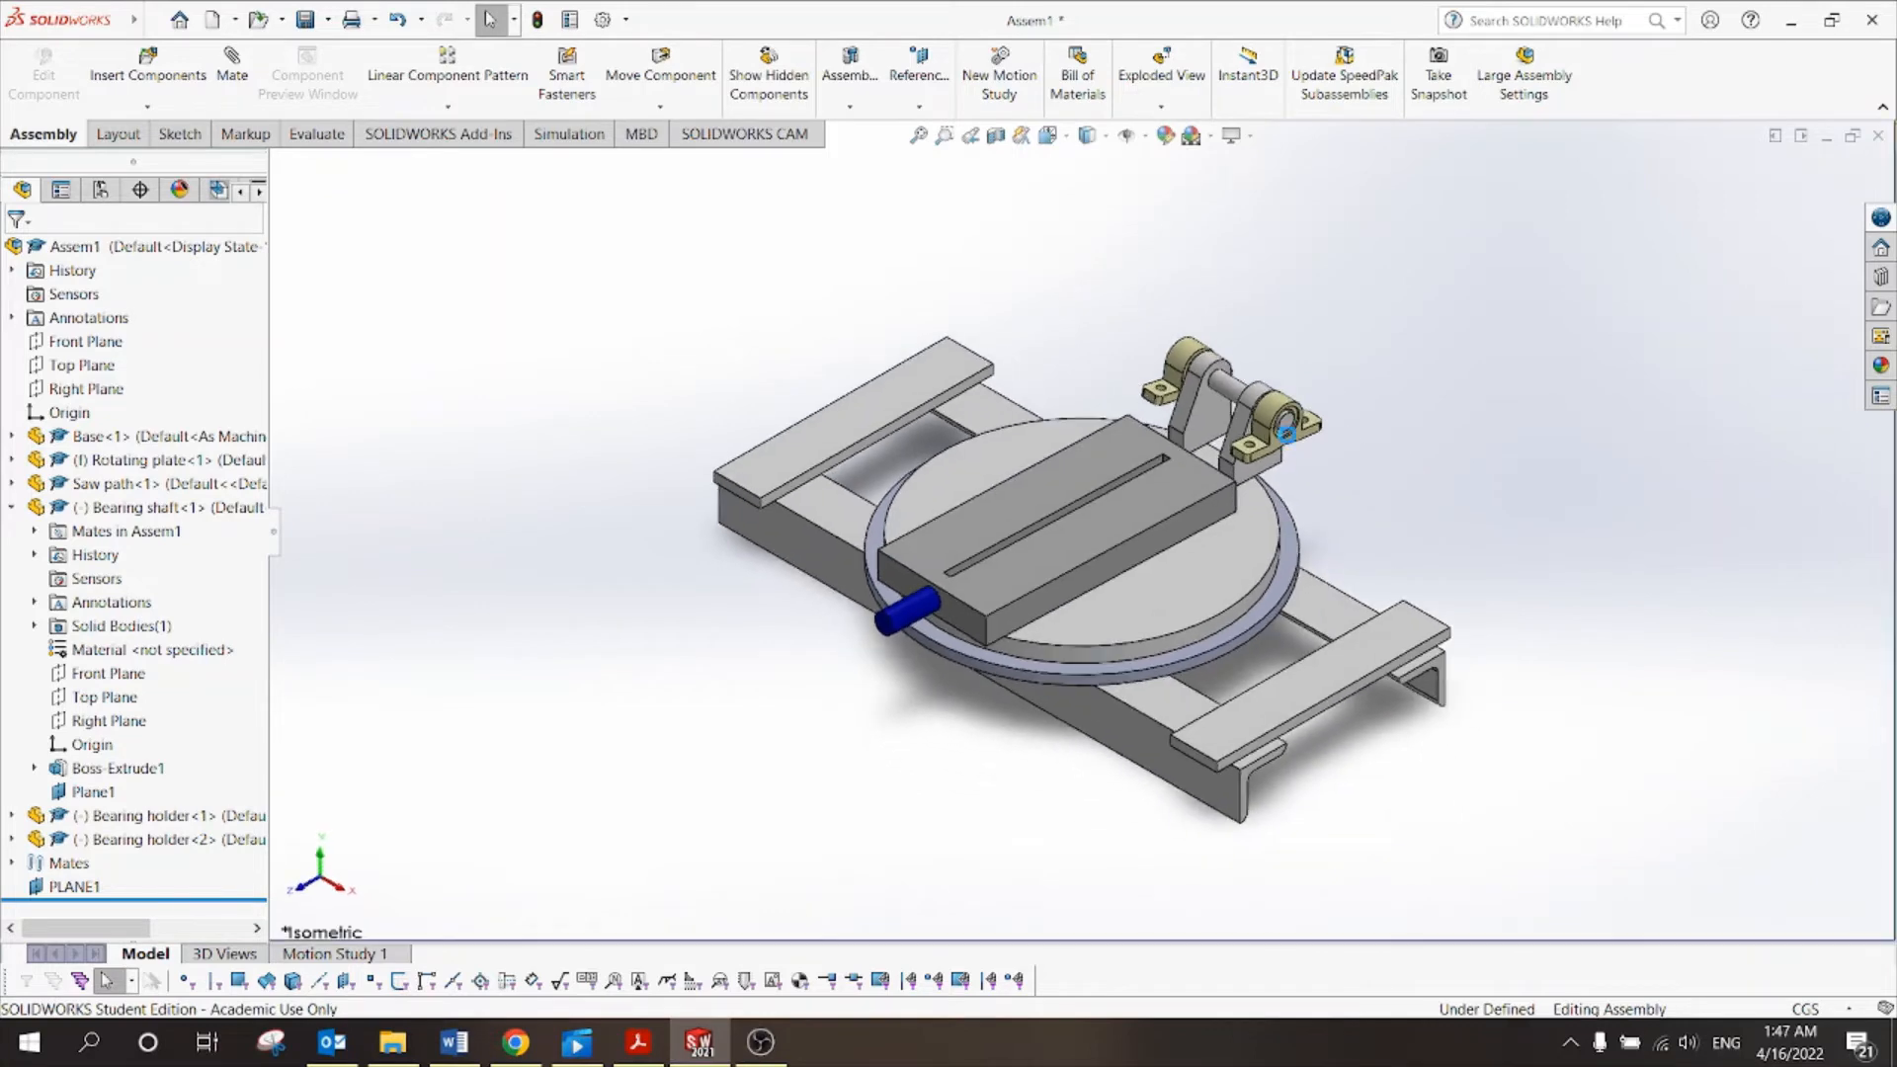
Rotate both bearing holders about the shaft, then bring up Tut 10.pdf's electric saw figure.
scroll(1306, 531, down, 4)
drag(1307, 532, 1253, 467)
click(1346, 563)
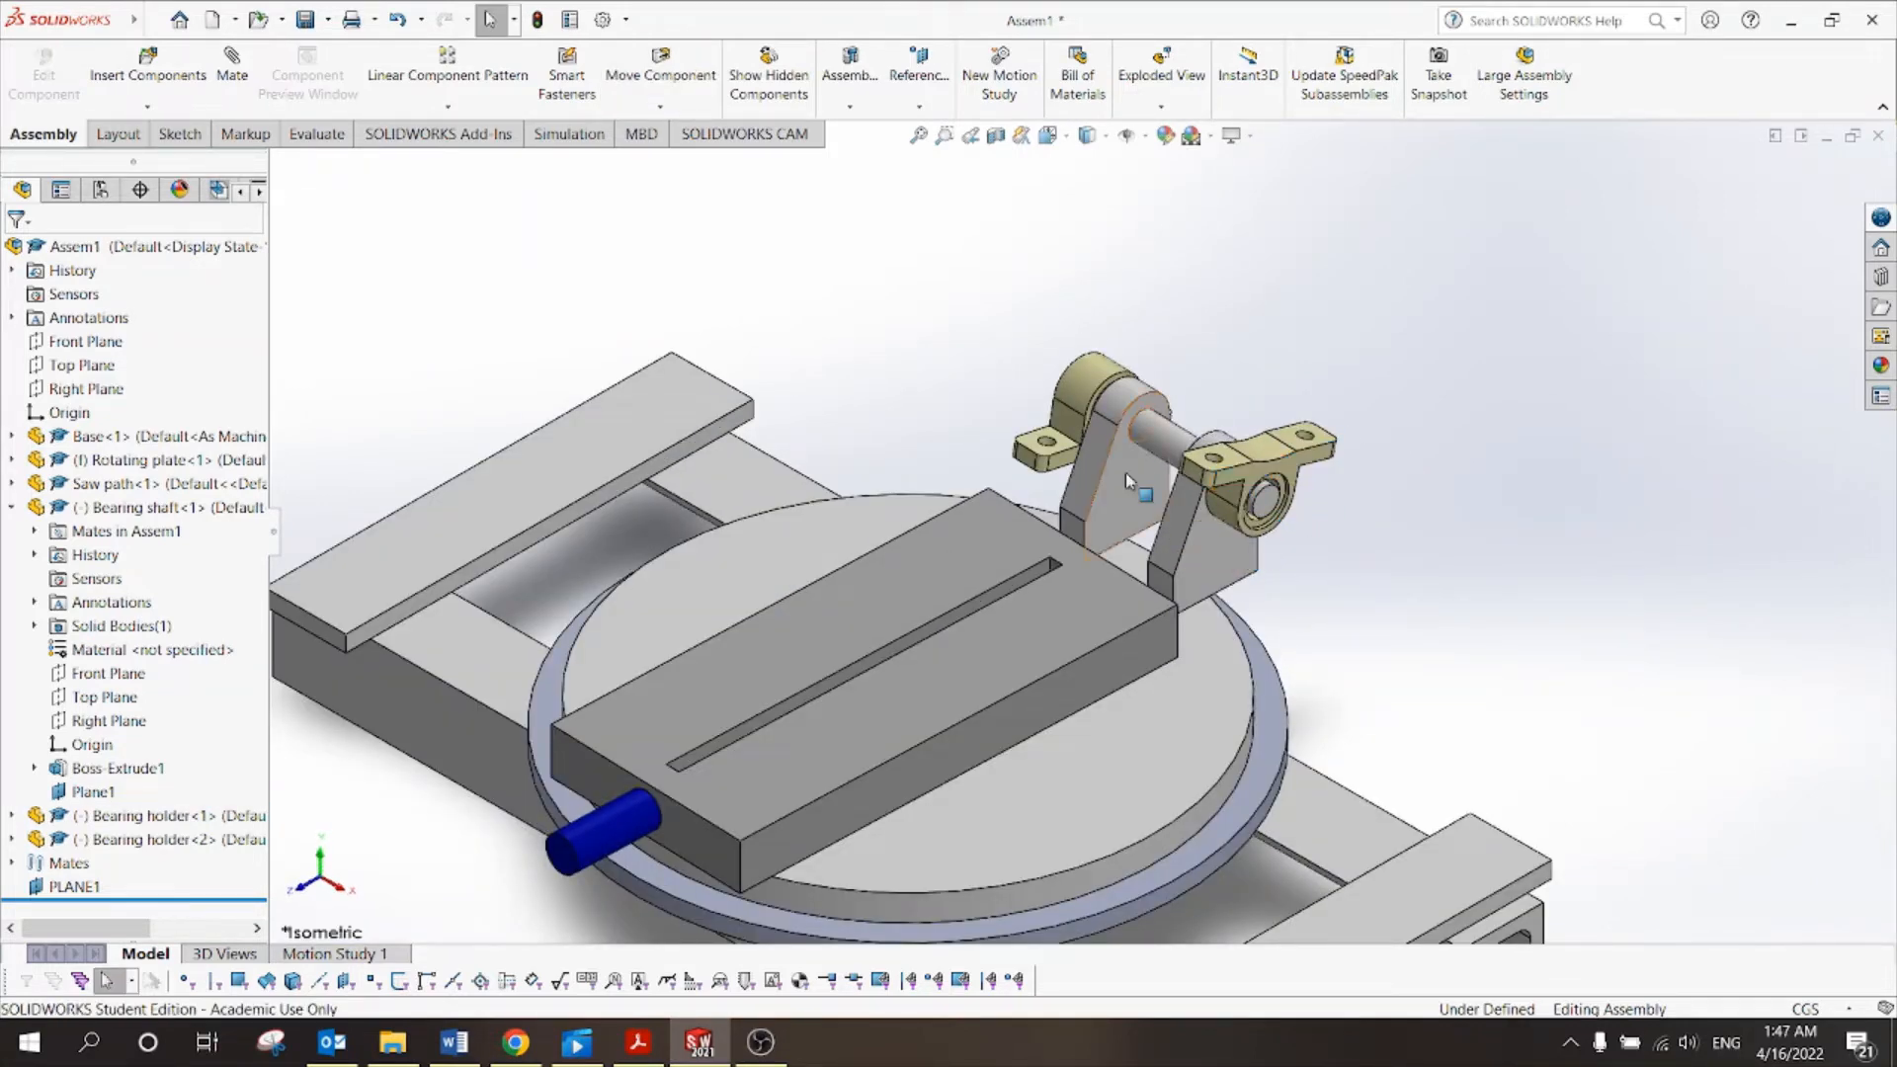
drag(1059, 462, 1126, 358)
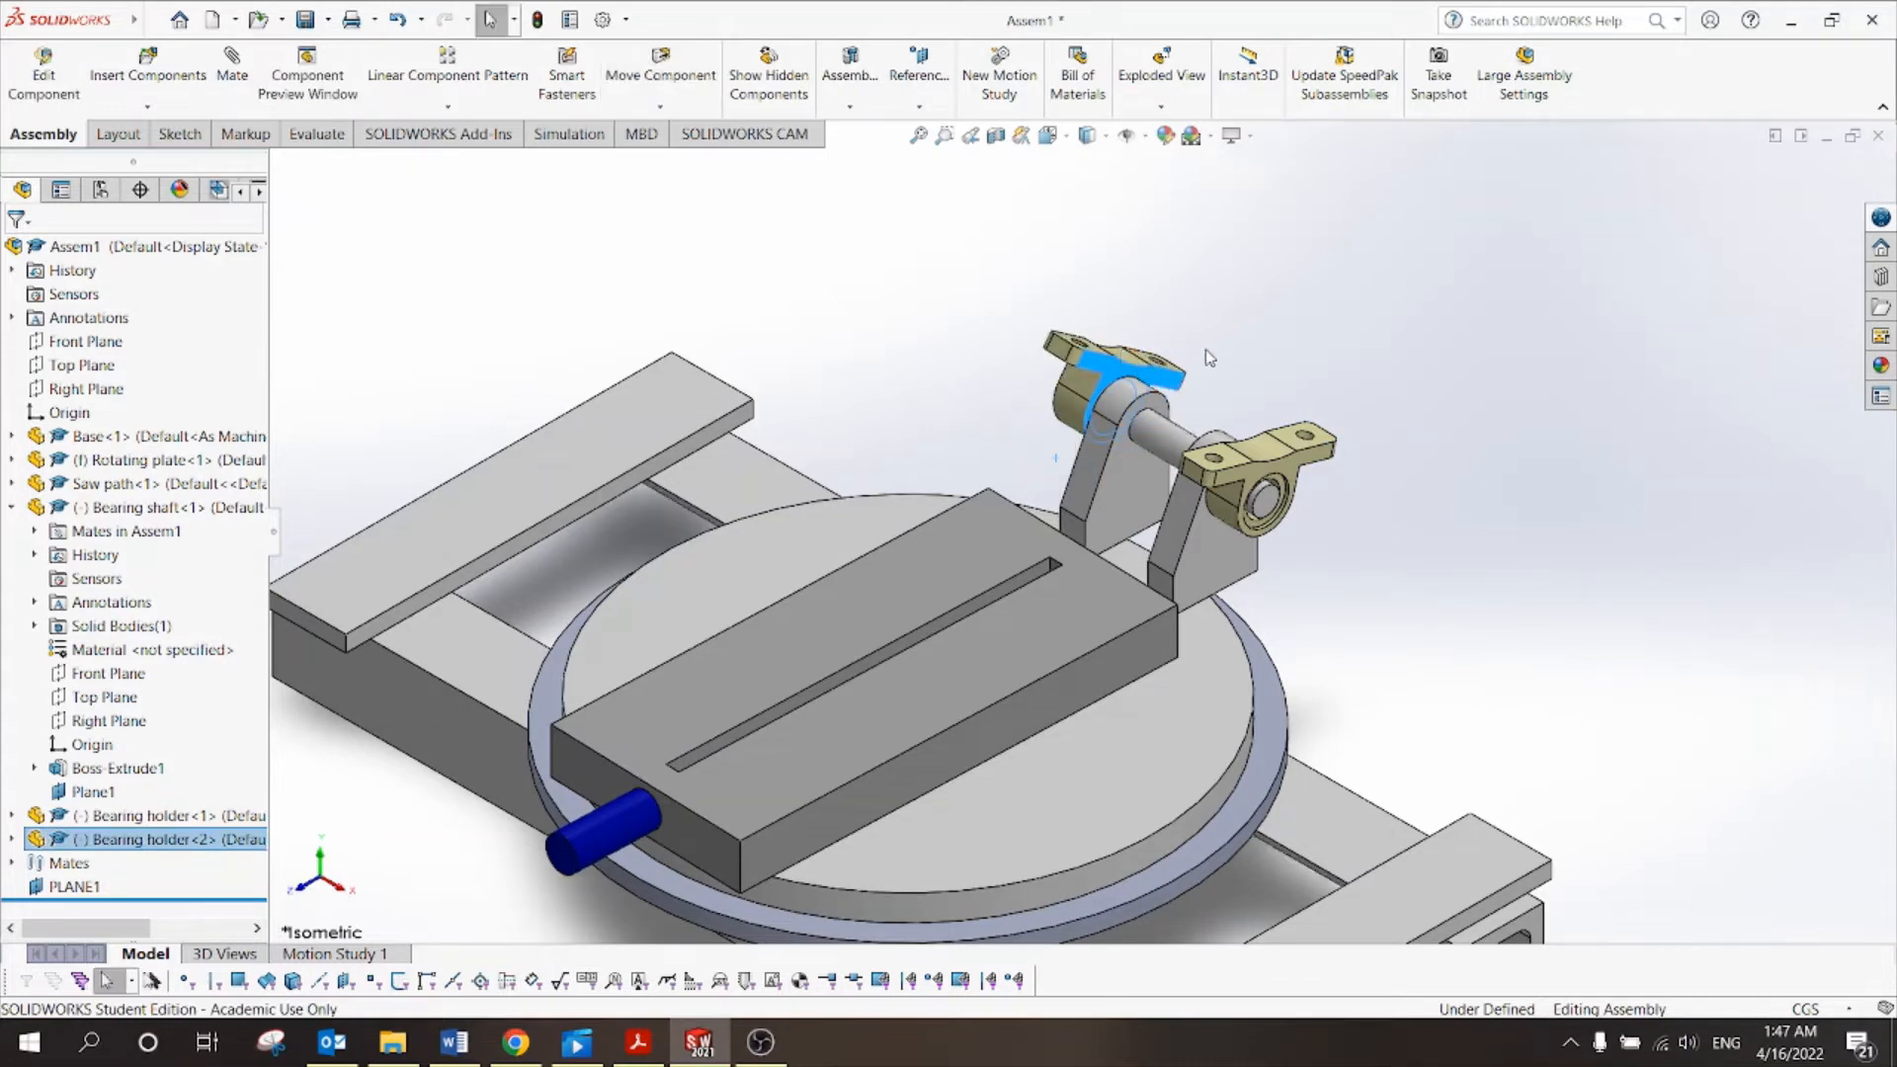
click(1244, 356)
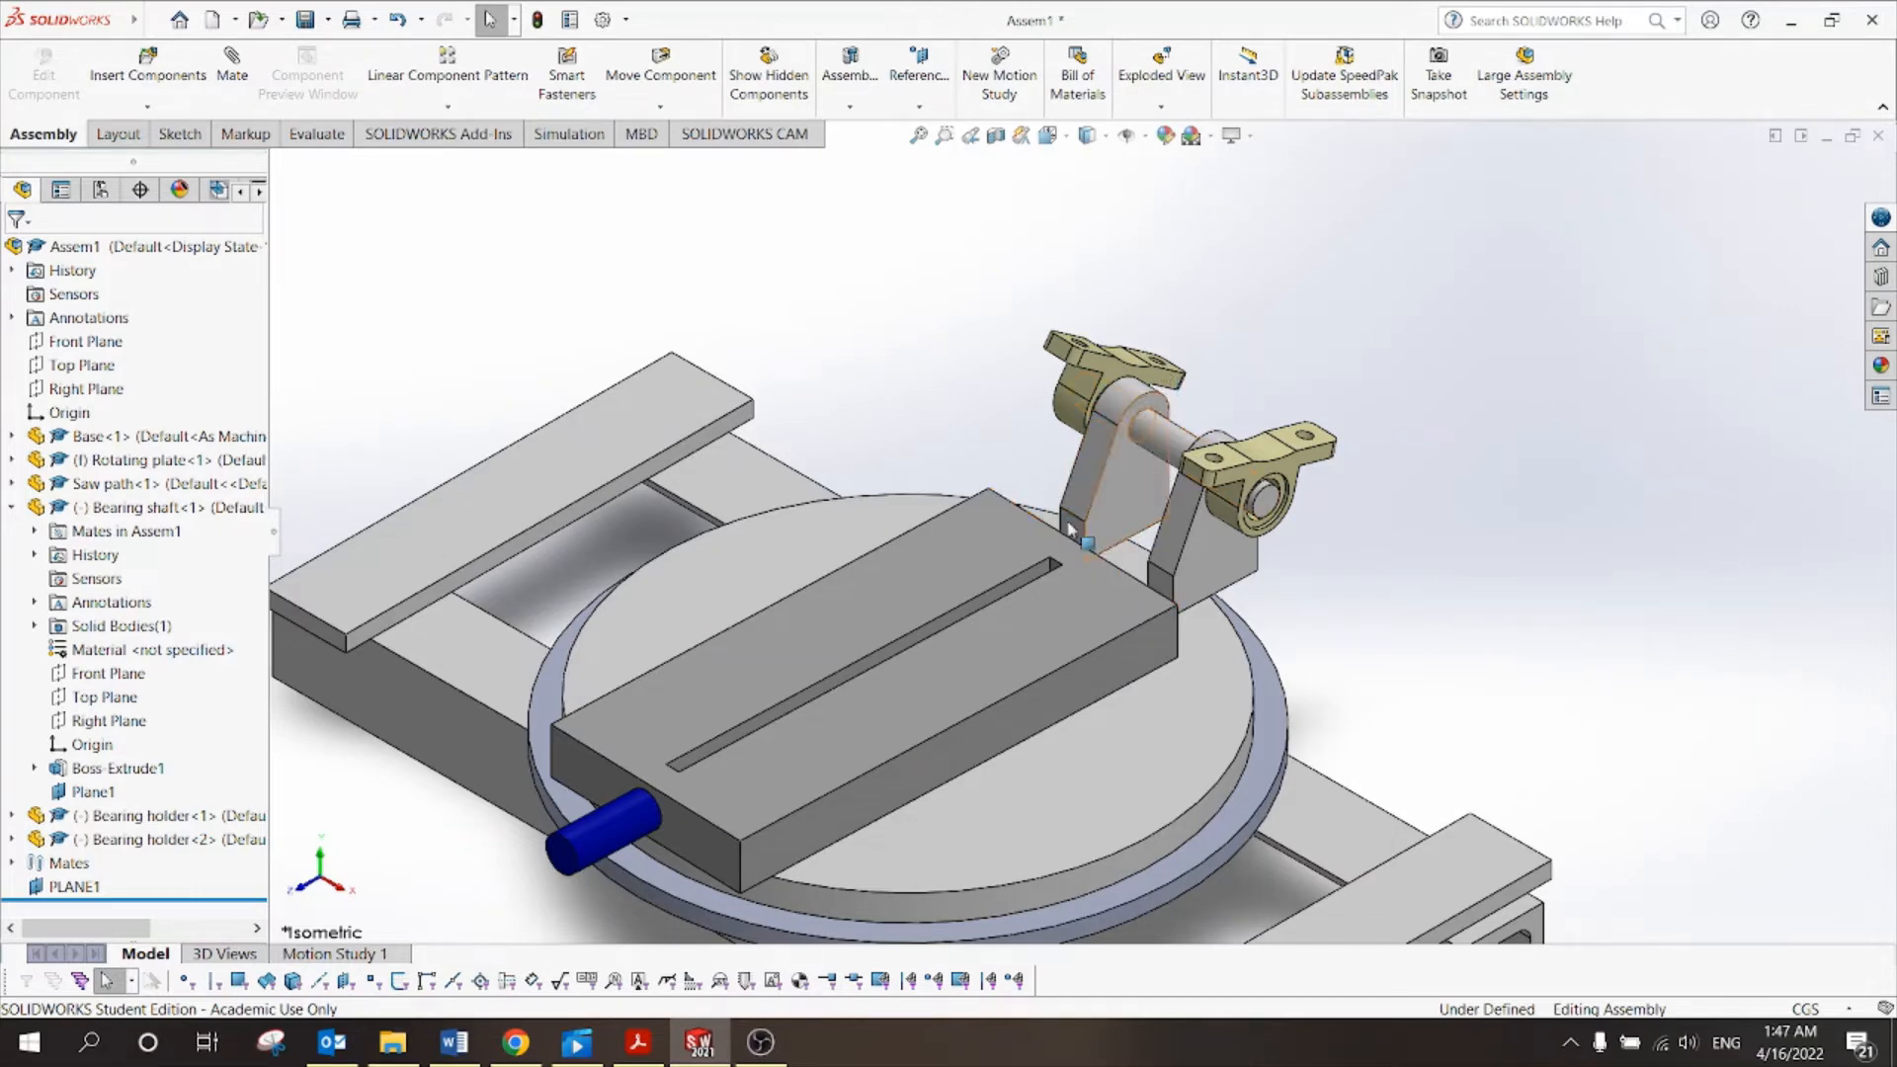
click(632, 1043)
scroll(954, 571, up, 10)
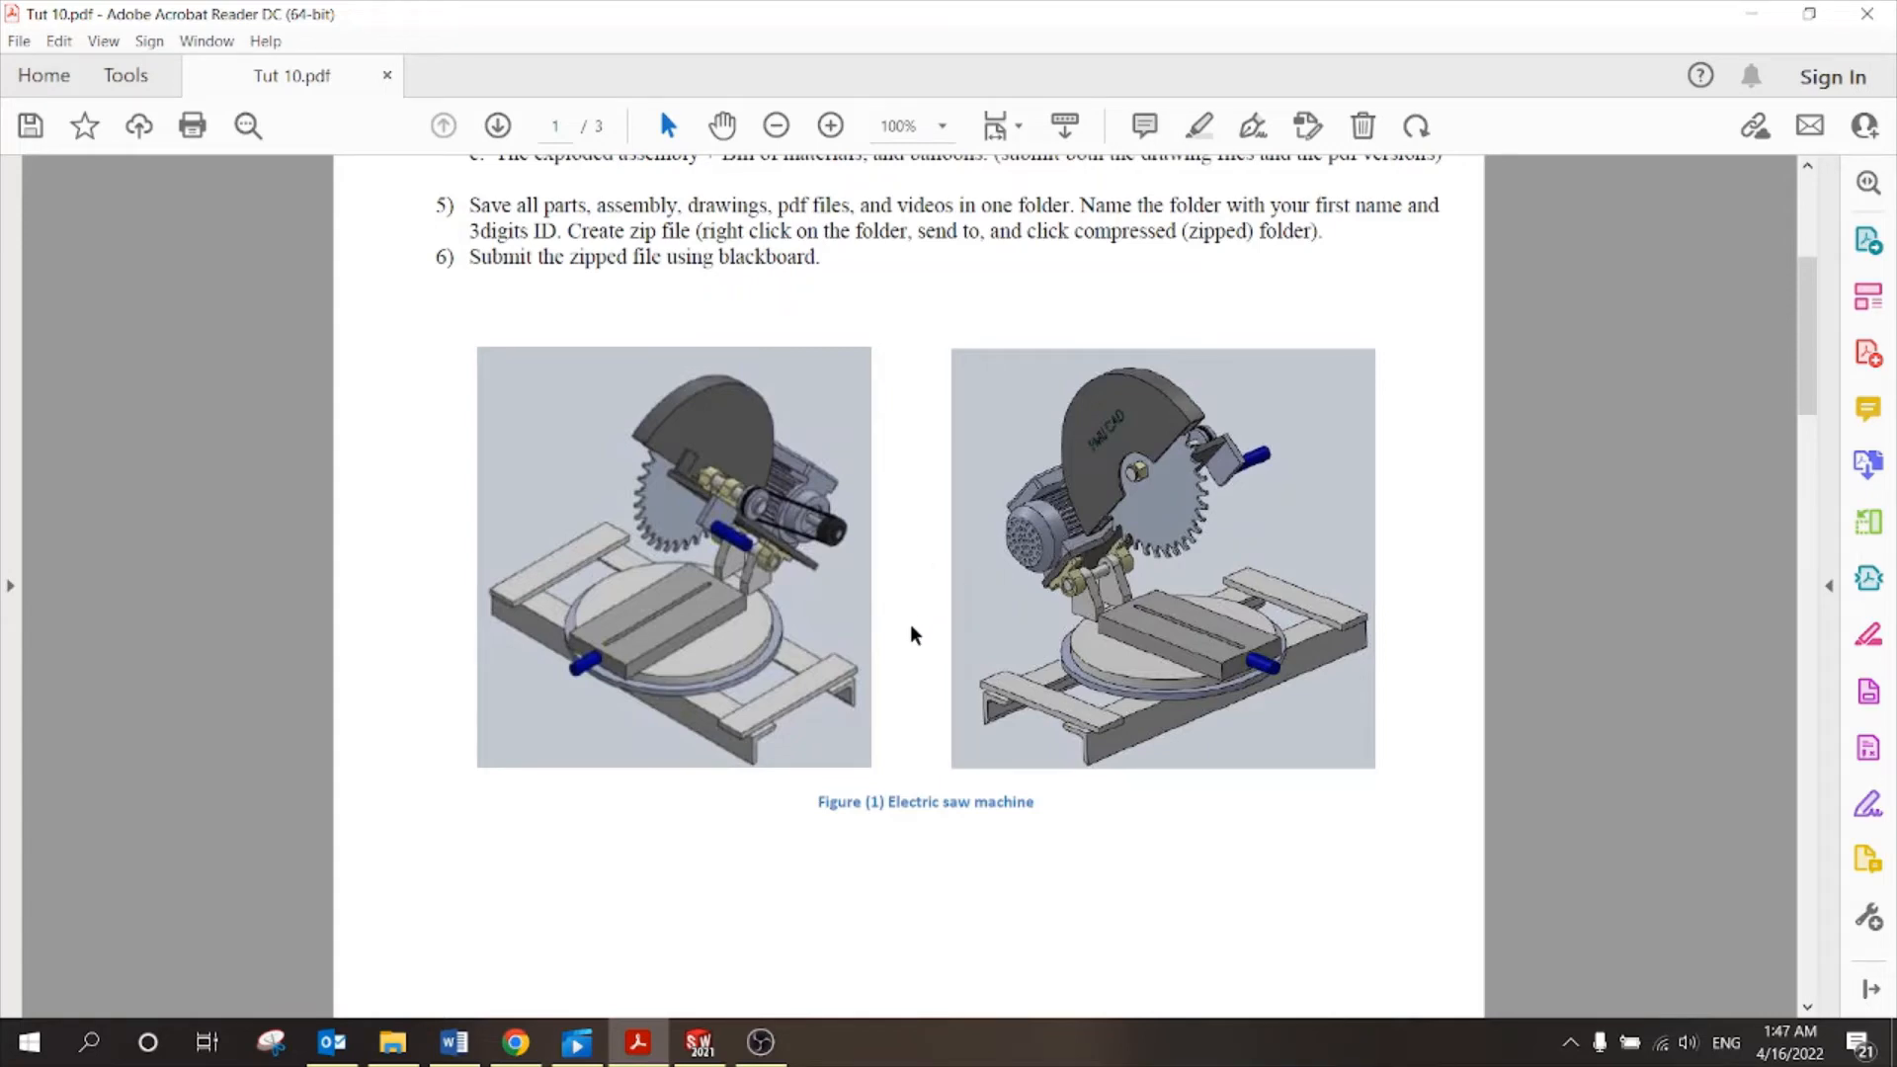
Scroll Tut 10.pdf past page 2's exploded view to page 3's bill of materials, then return to SOLIDWORKS.
scroll(911, 642, down, 10)
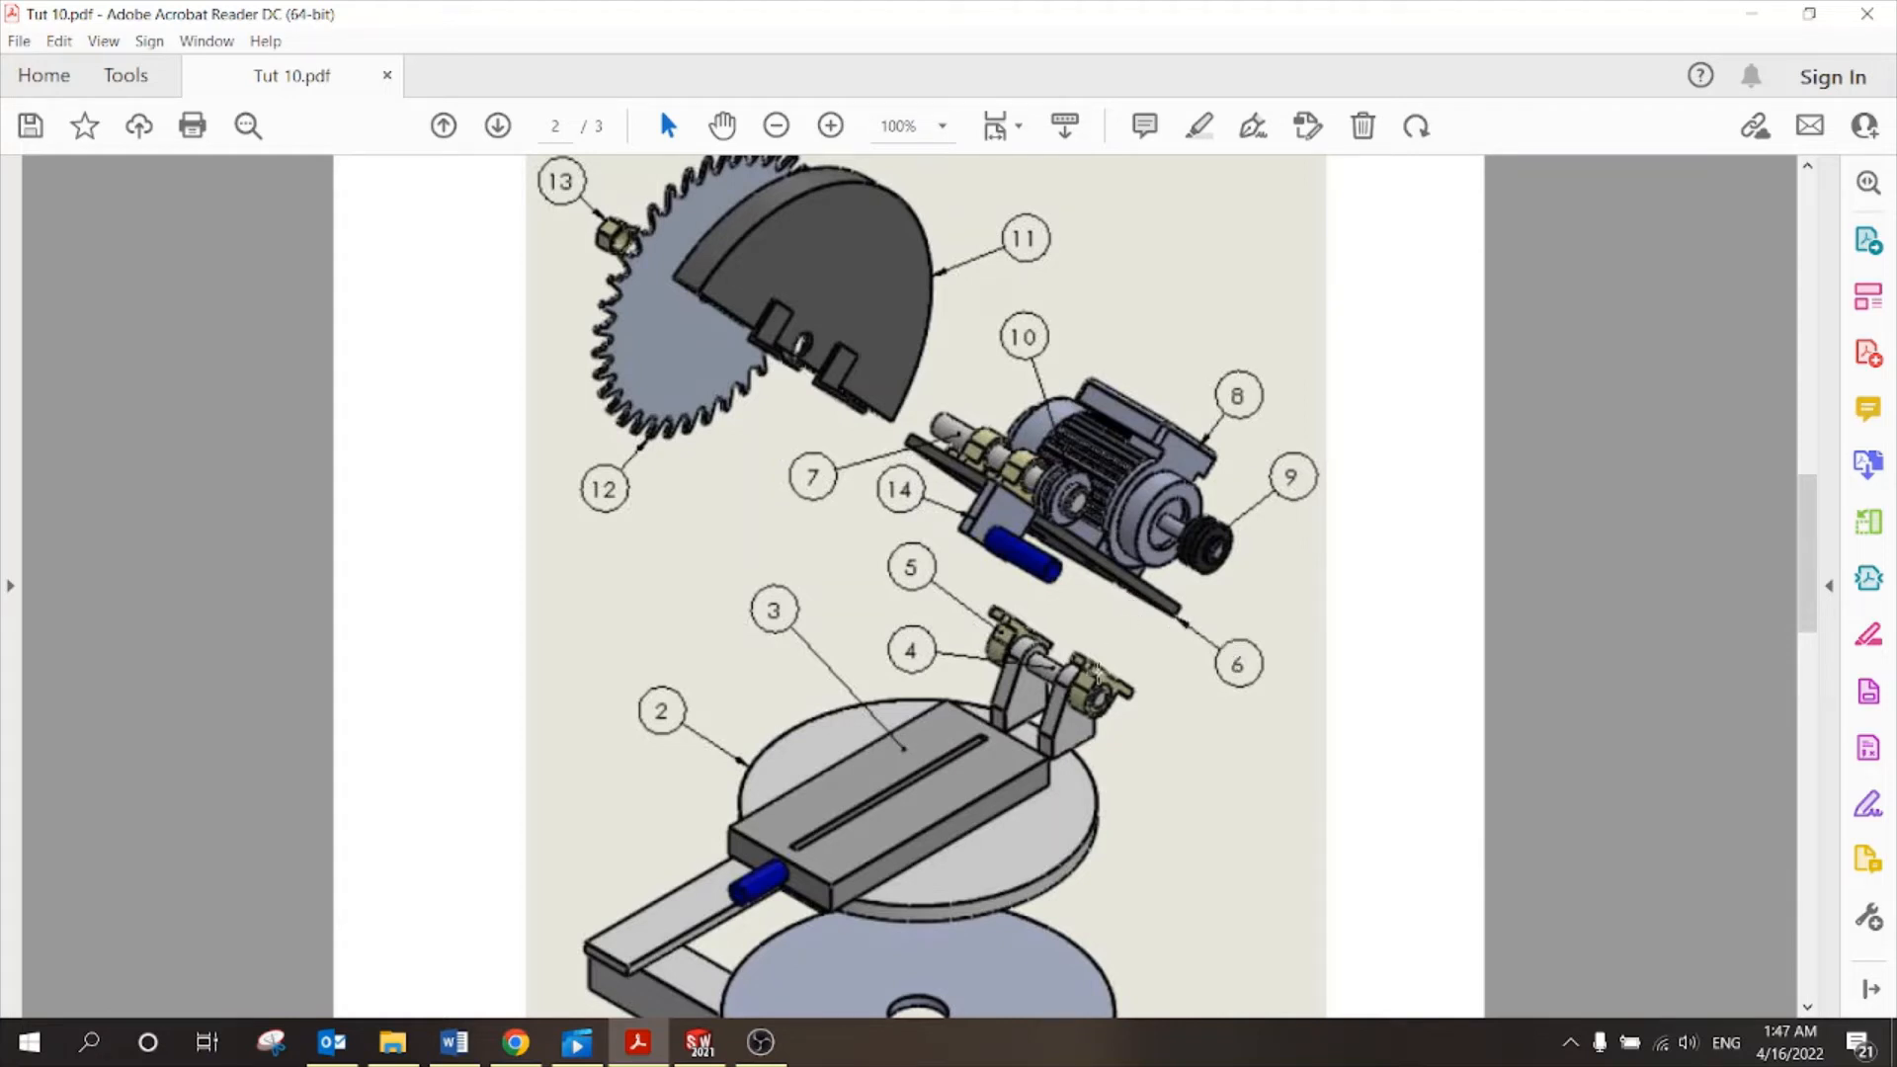
scroll(1081, 648, down, 10)
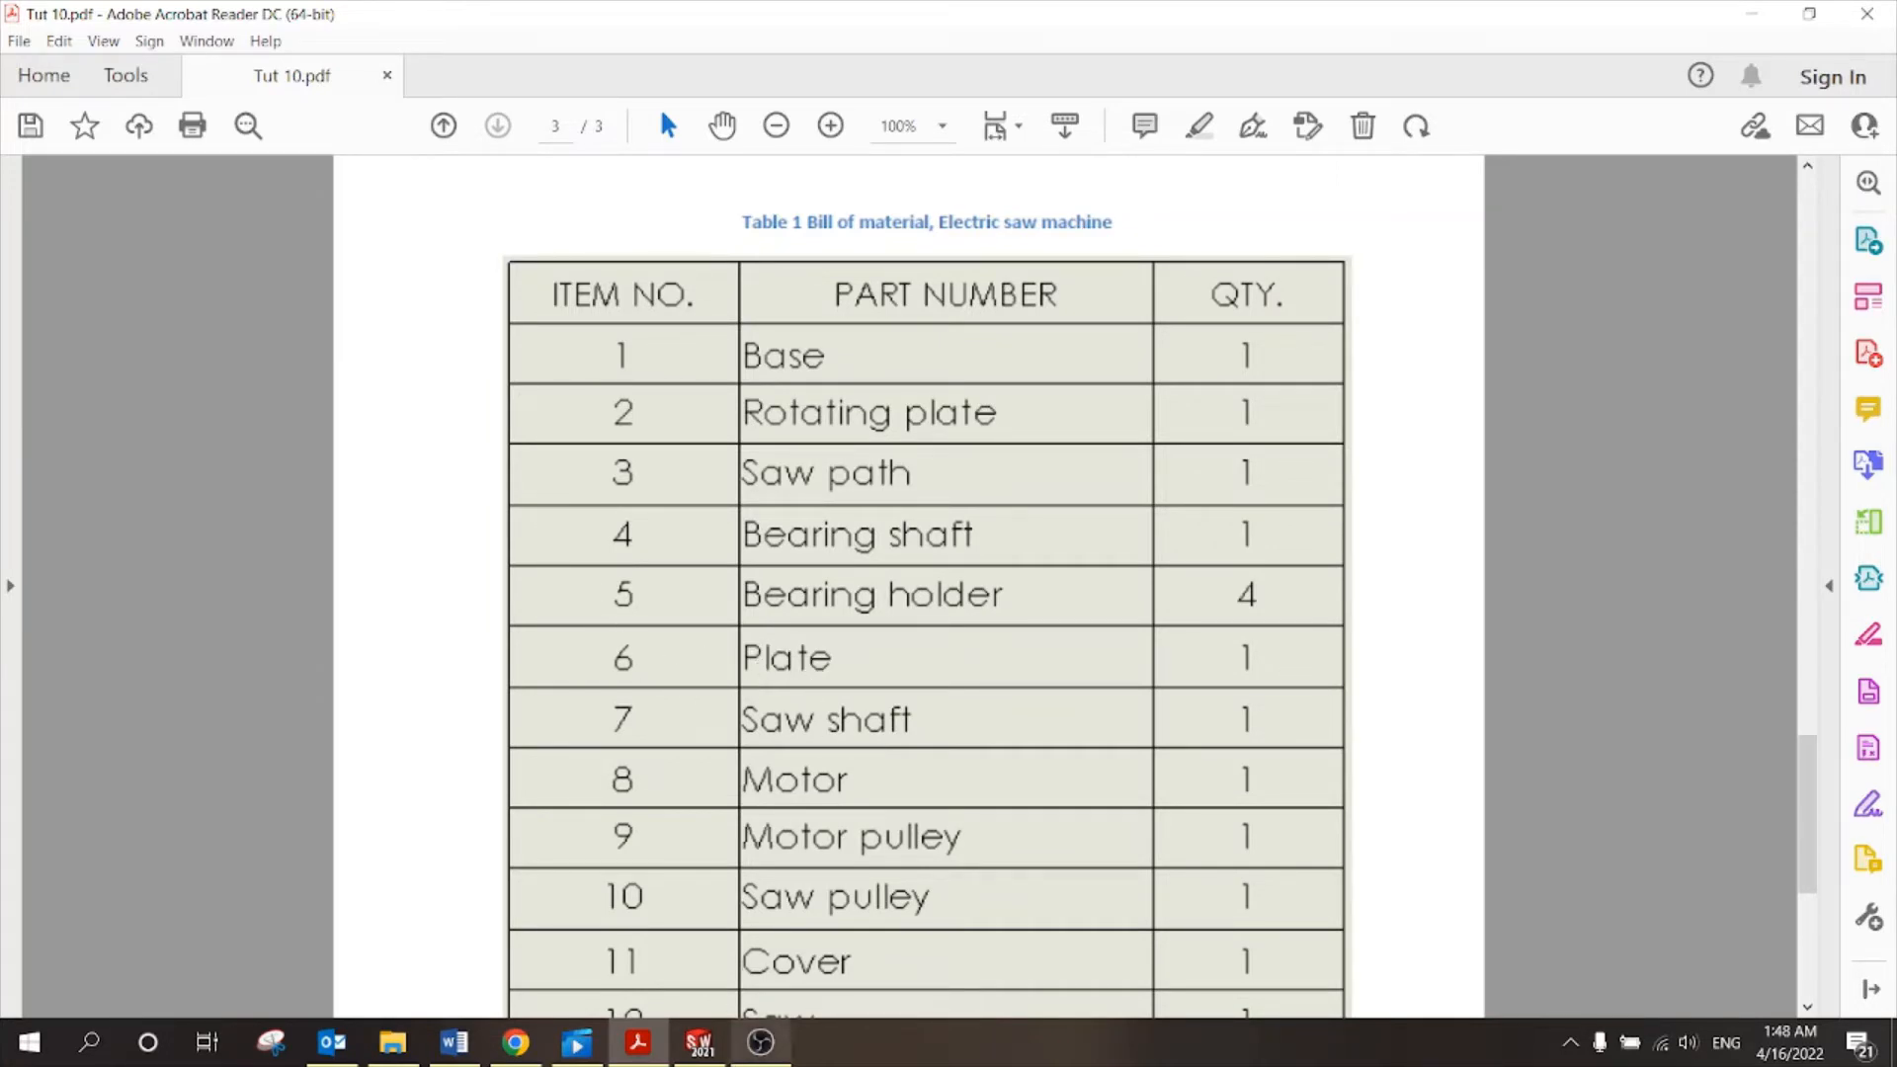
click(699, 1043)
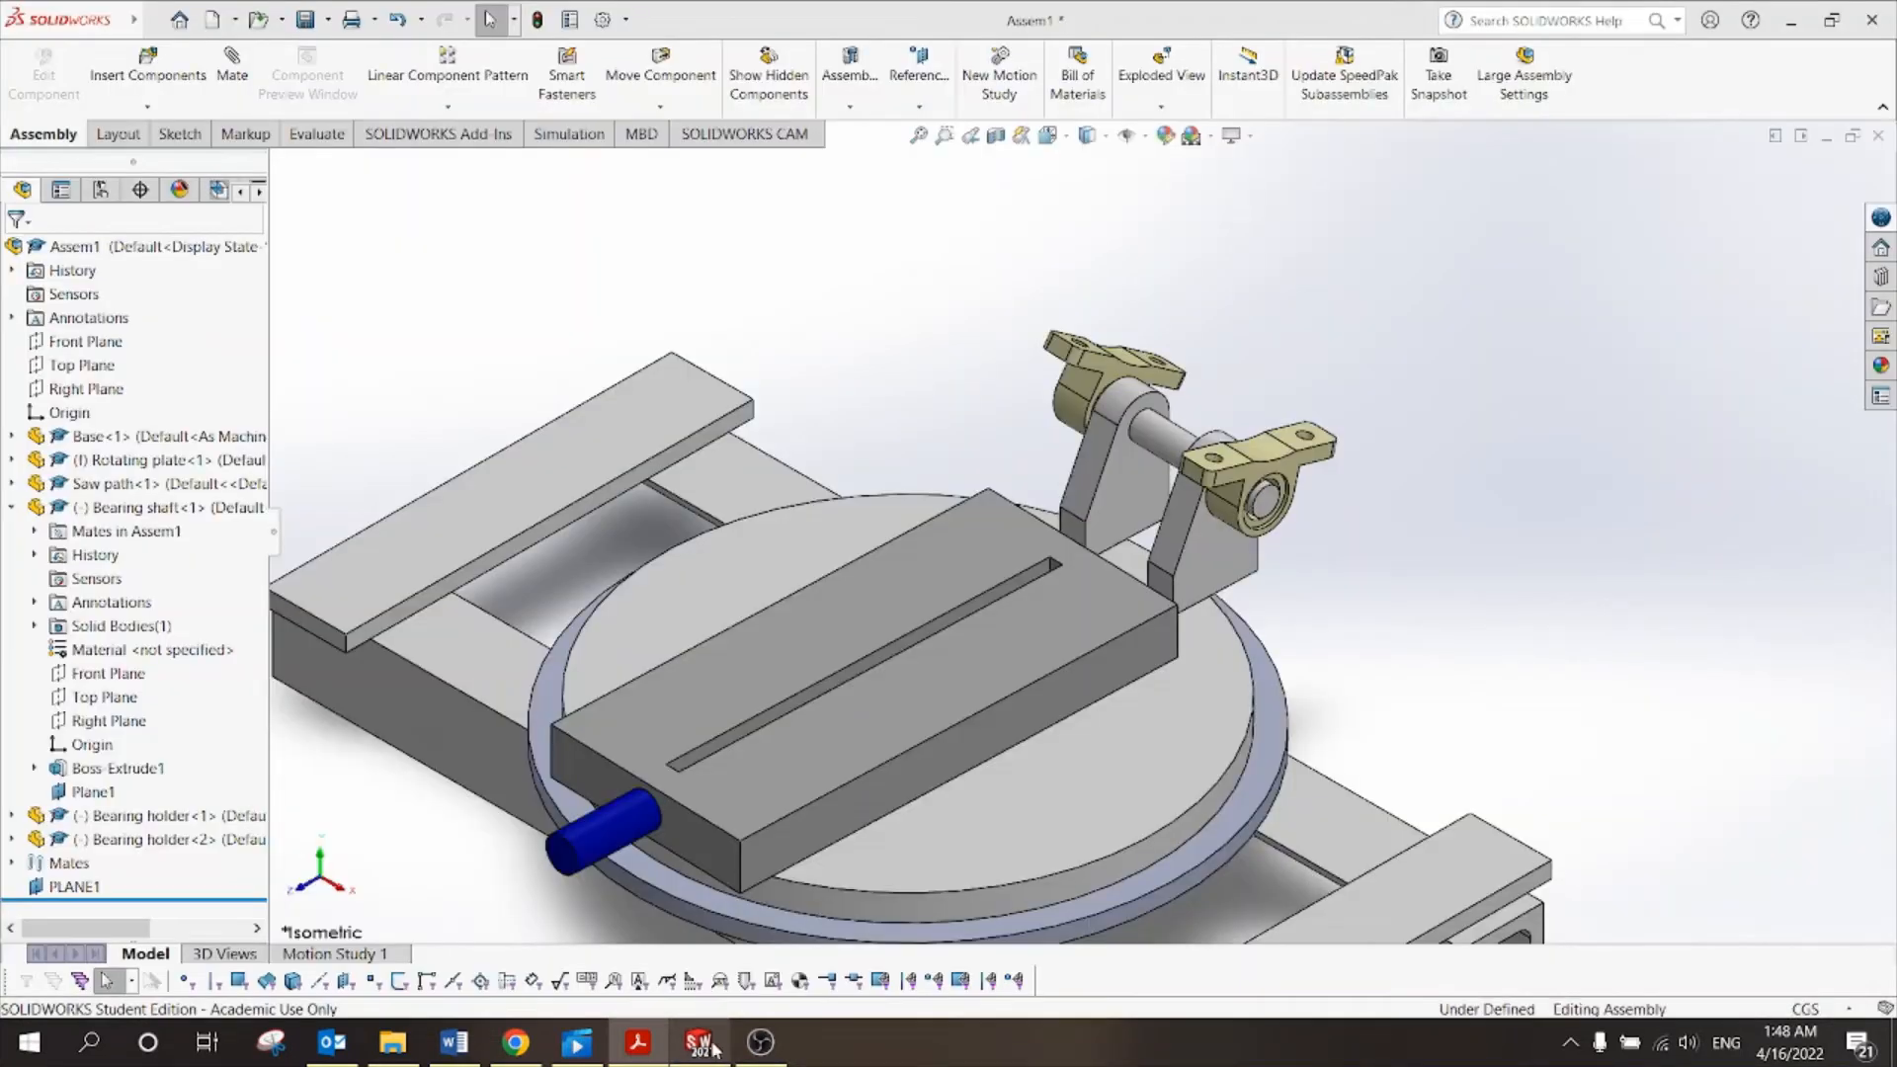
Insert the Plate part into Assem1 and drag it upright beside the bearing holders.
click(147, 76)
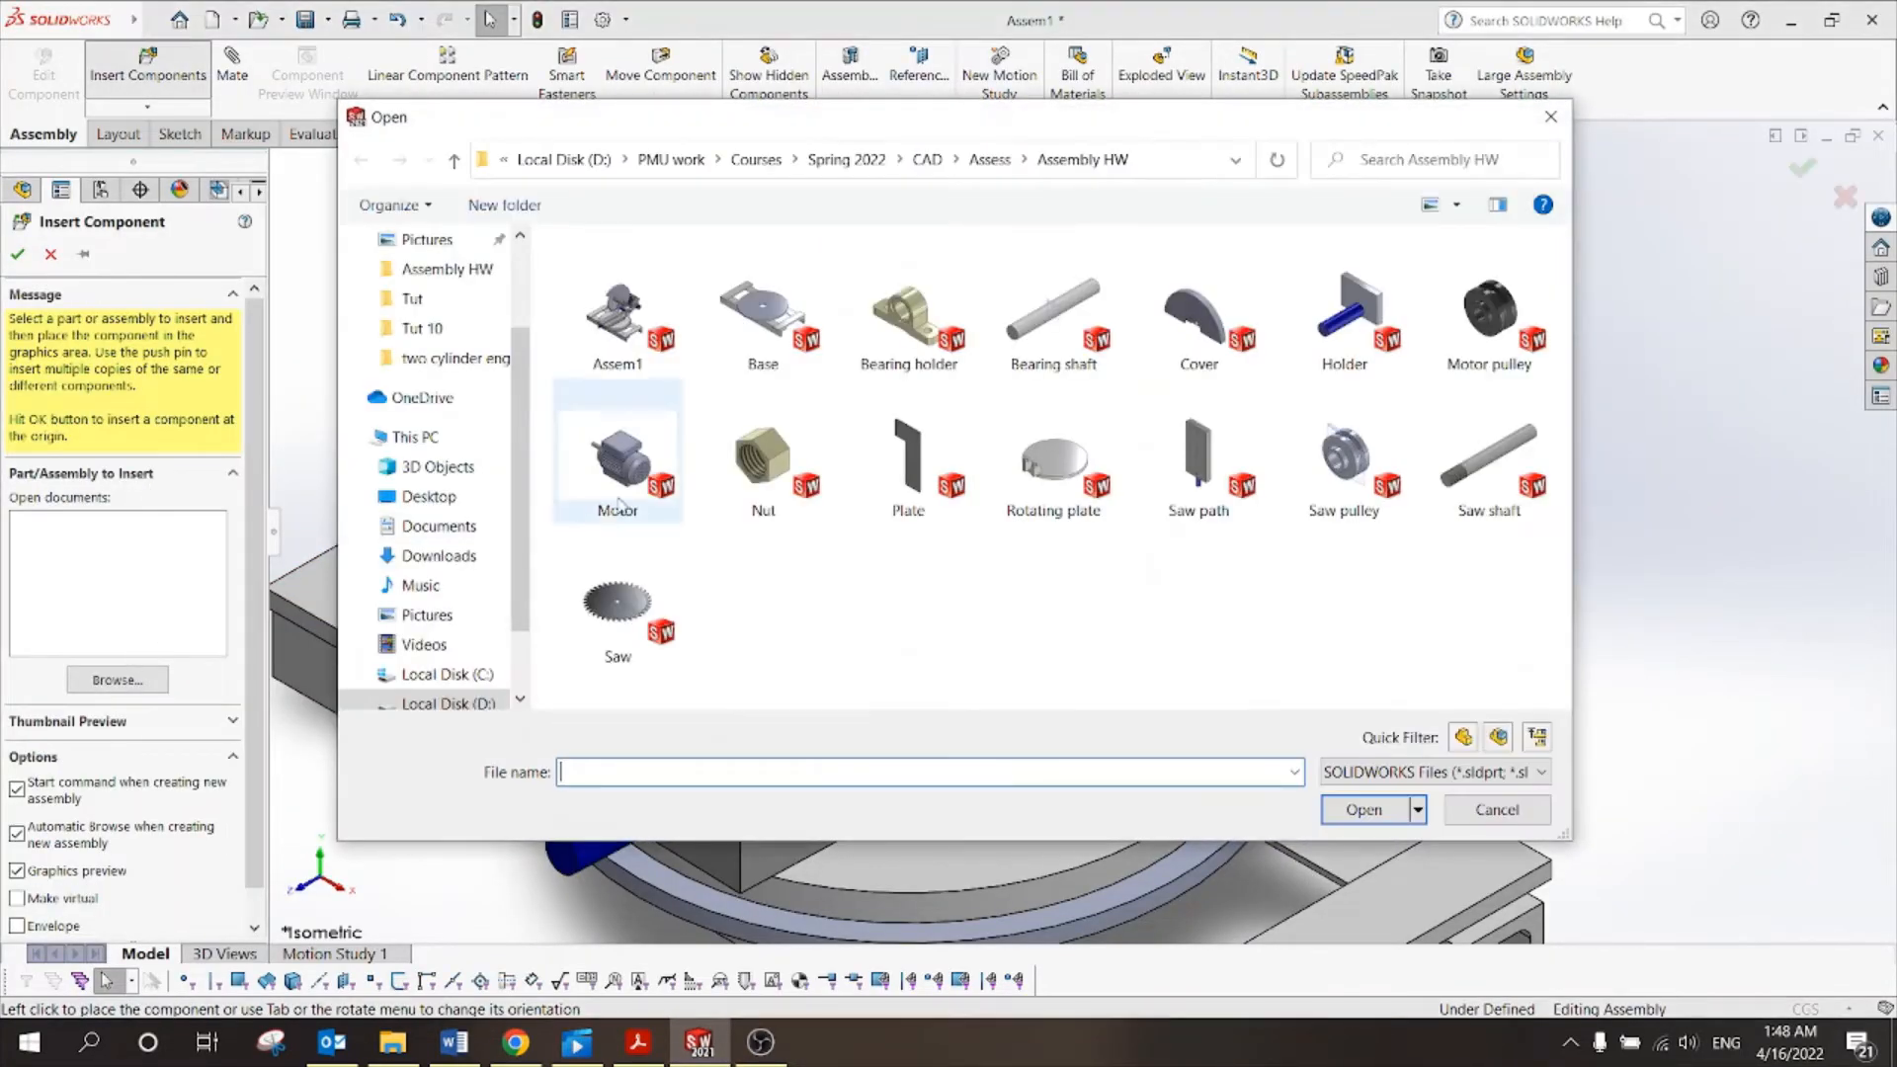
click(913, 502)
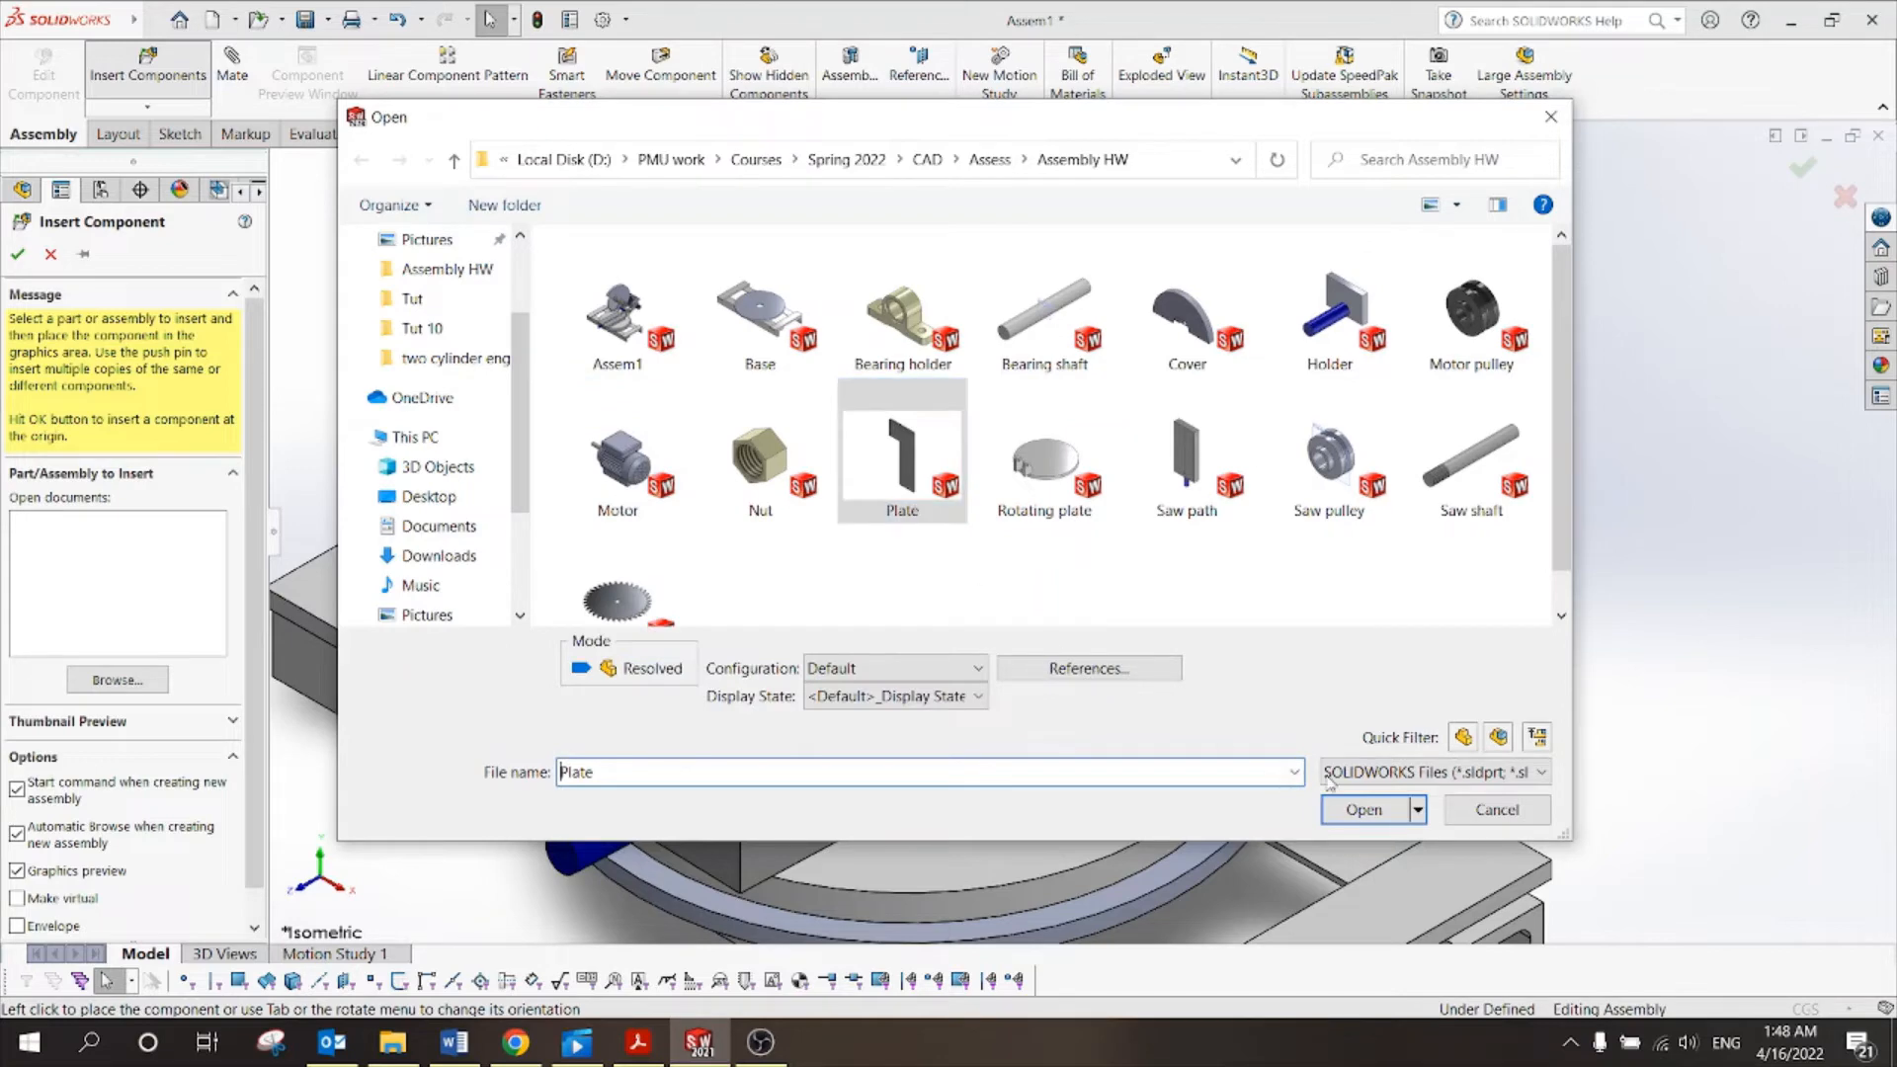
click(1356, 808)
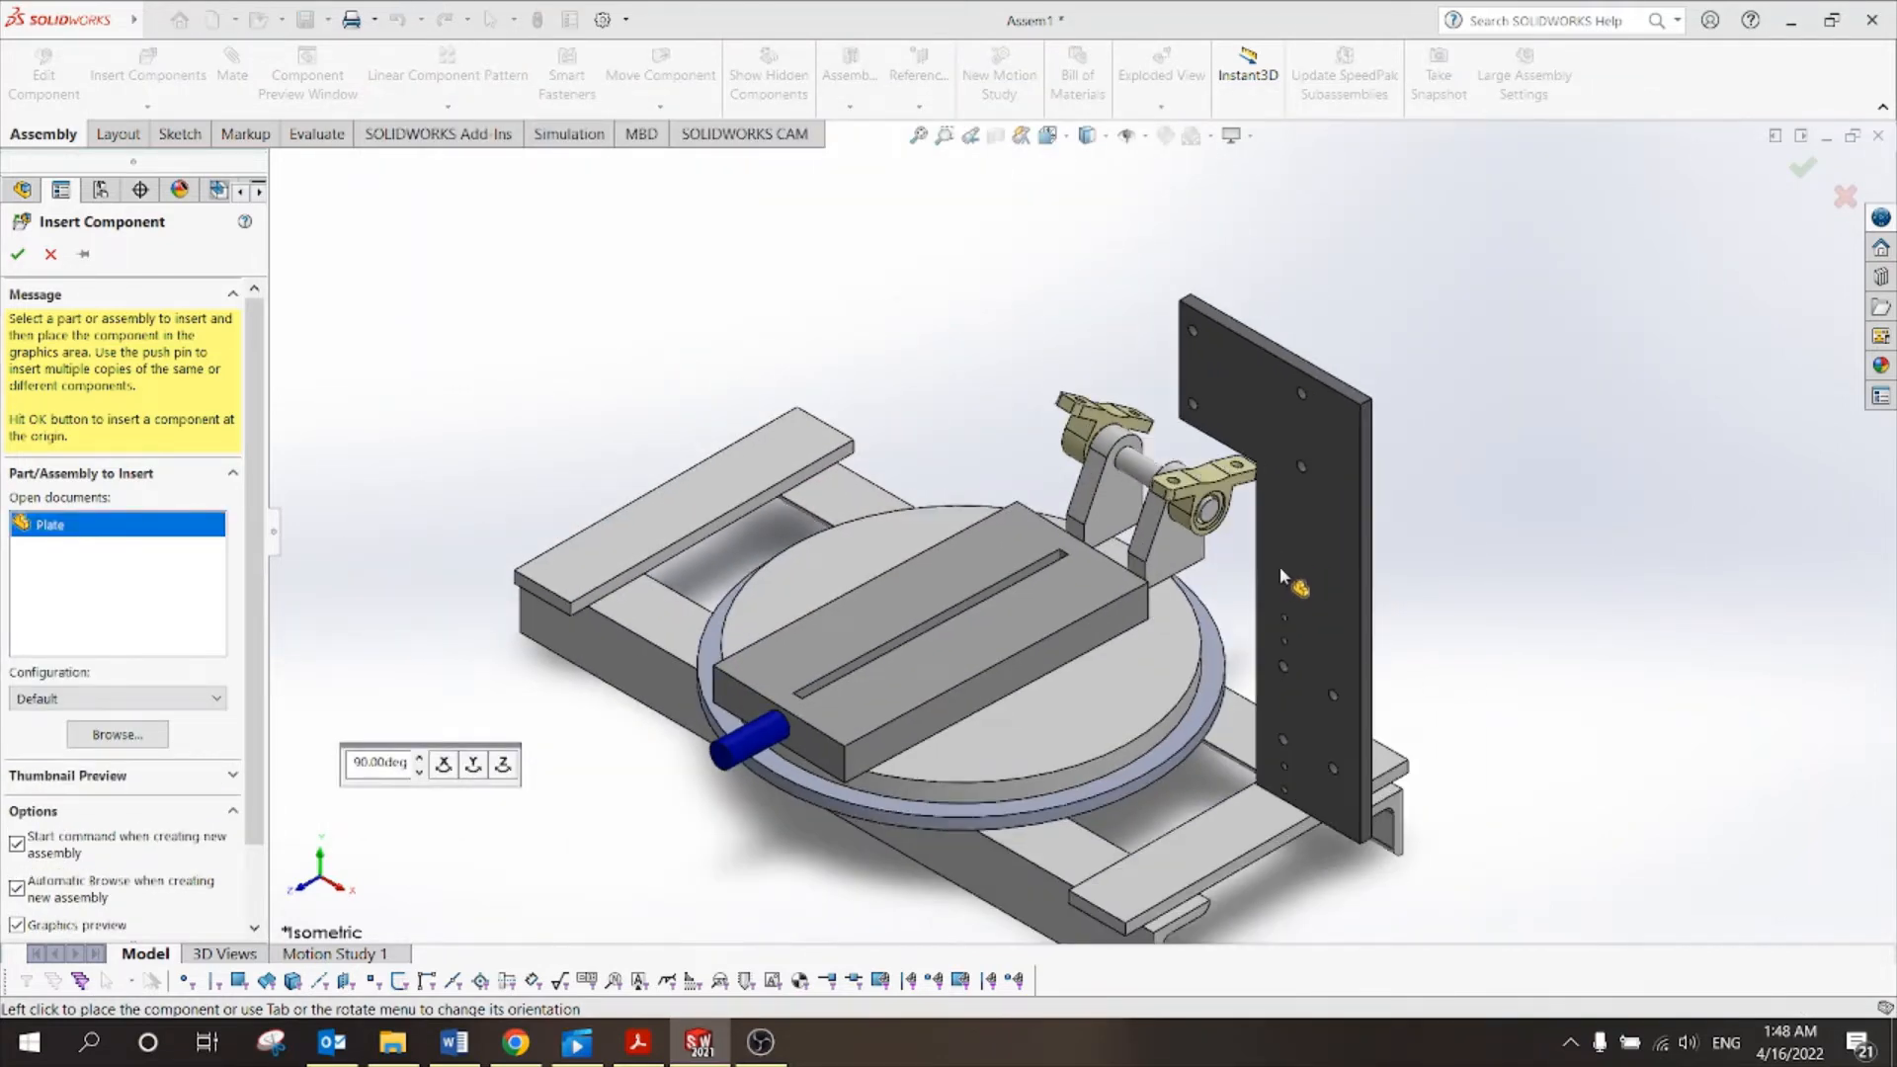
click(1278, 569)
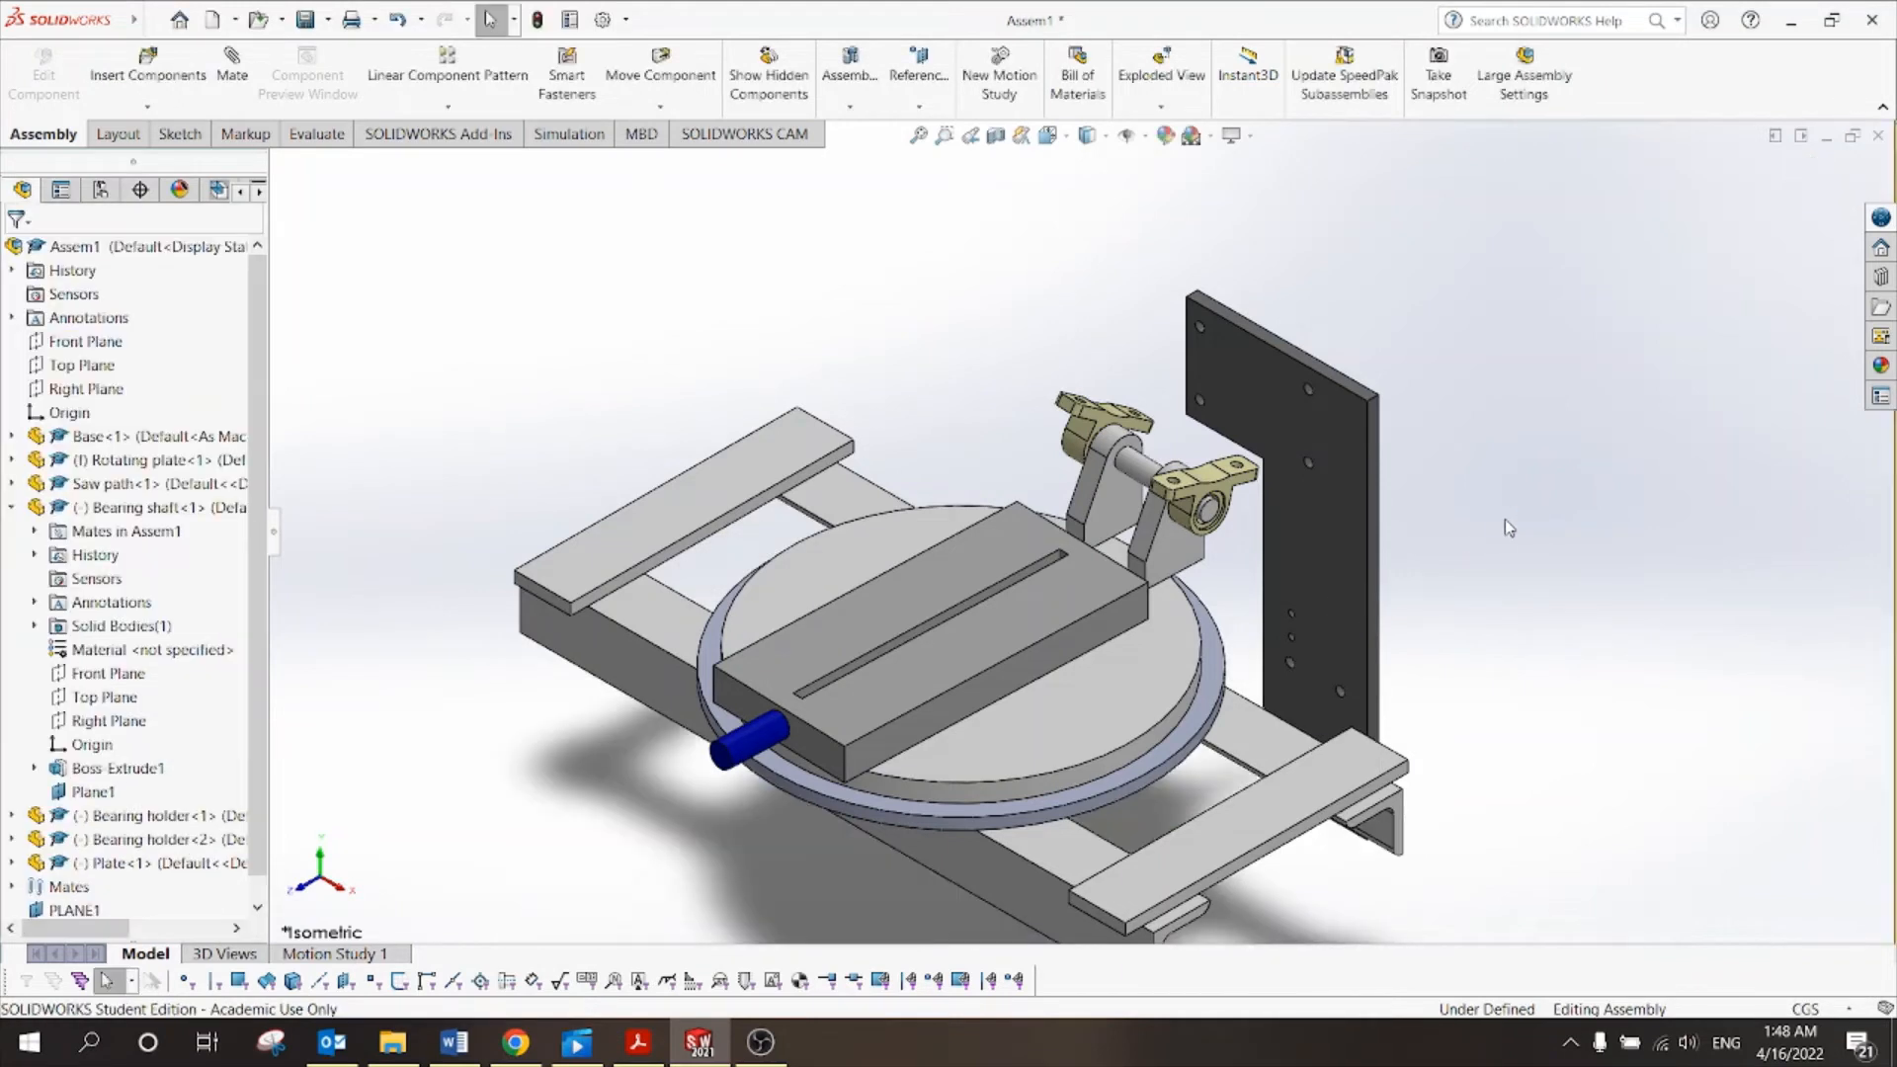
scroll(1351, 524, up, 1)
drag(1318, 583, 1321, 411)
click(1487, 427)
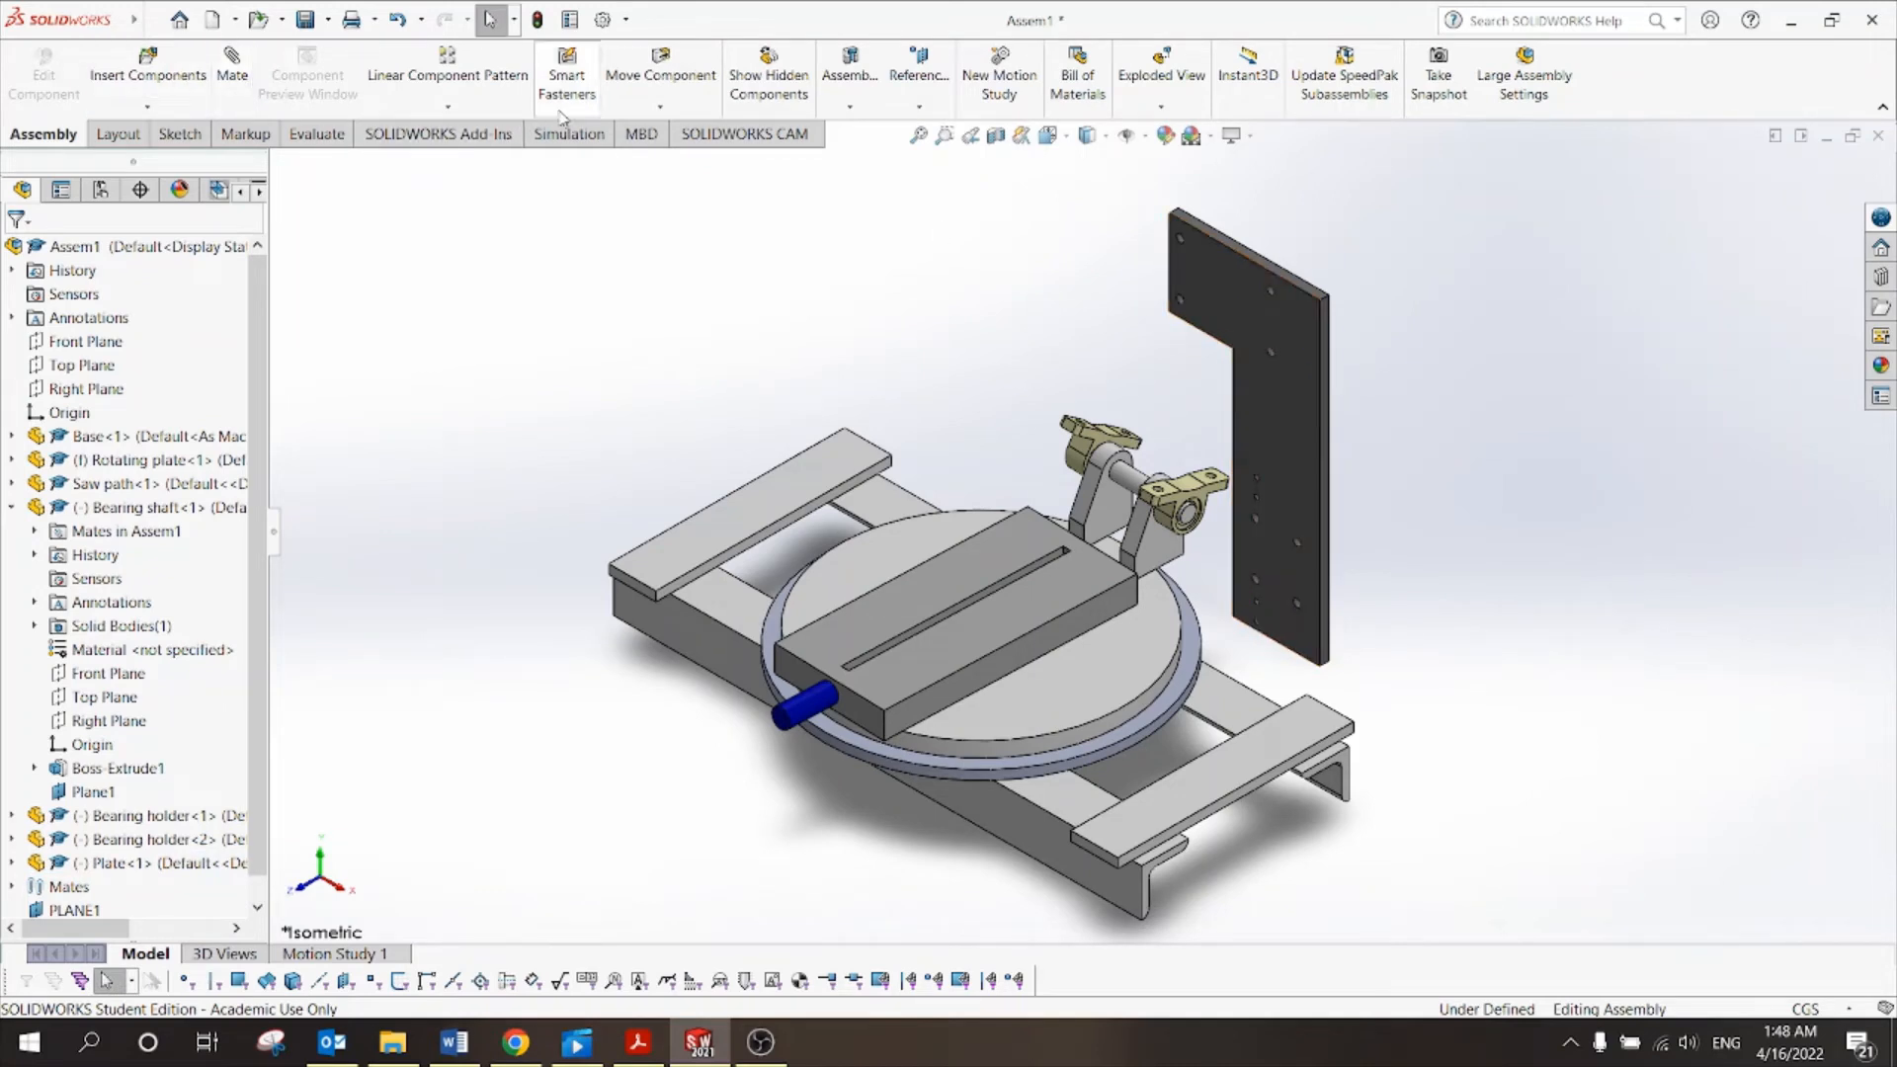
click(660, 106)
Rotate the Plate with Rotate Component until it lies nearly flat, then return to the tutorial PDF.
click(695, 155)
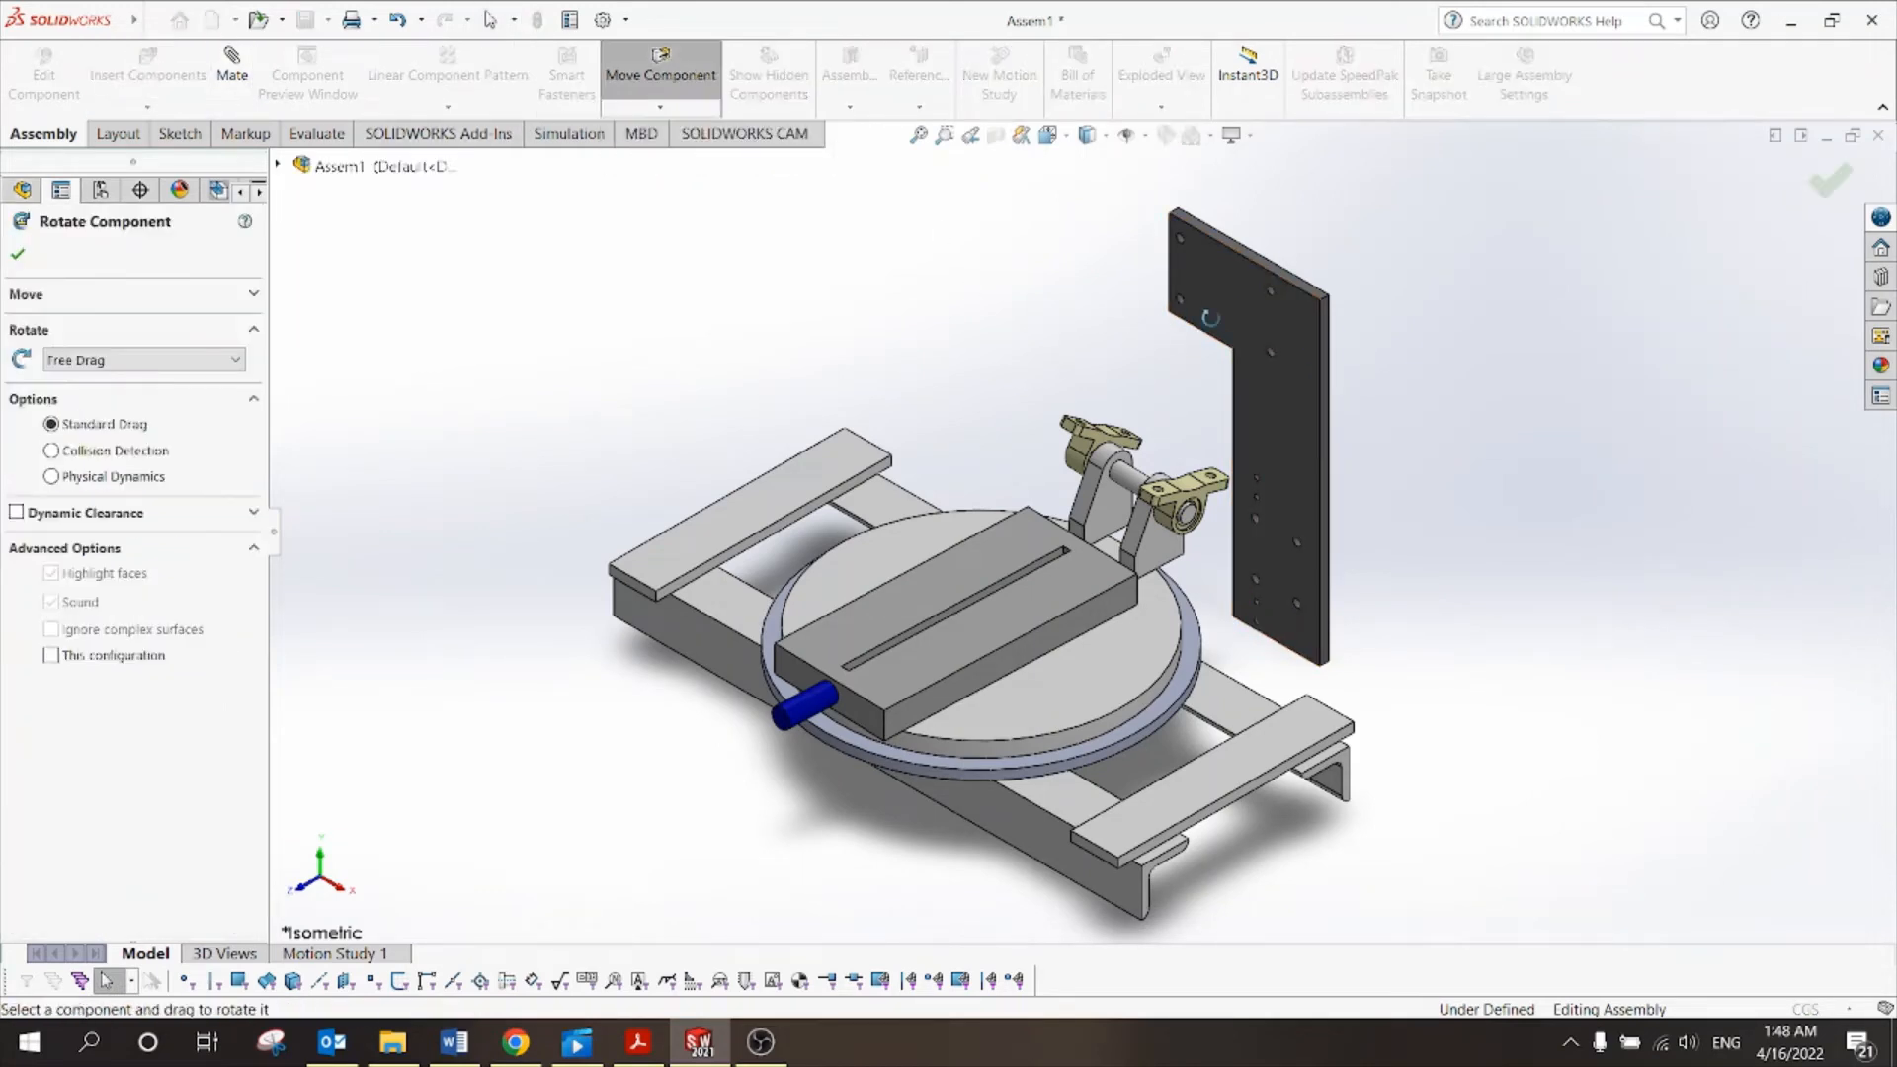
drag(1286, 319, 1399, 407)
drag(1407, 487, 1512, 432)
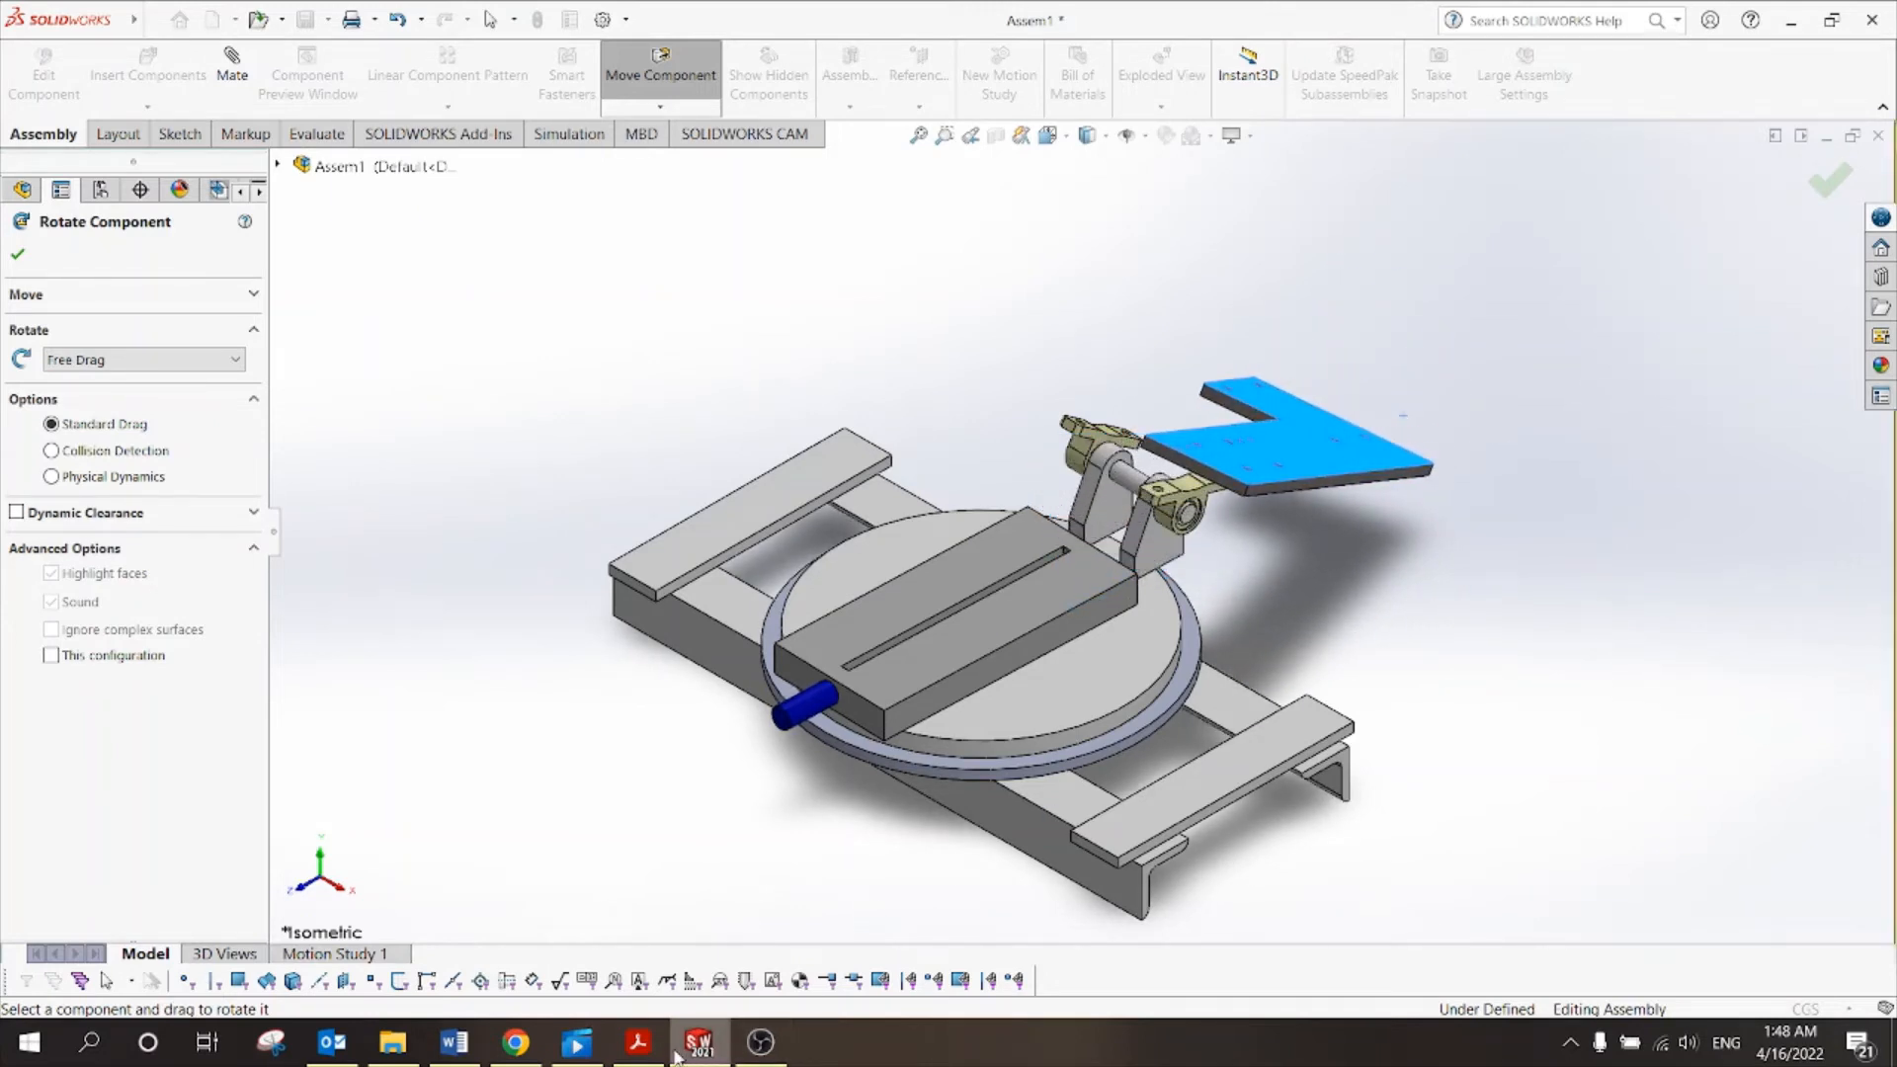
click(638, 1043)
Scroll Tut 10.pdf back up to page 1's Figure (1) saw views, then return to SOLIDWORKS.
scroll(931, 438, up, 20)
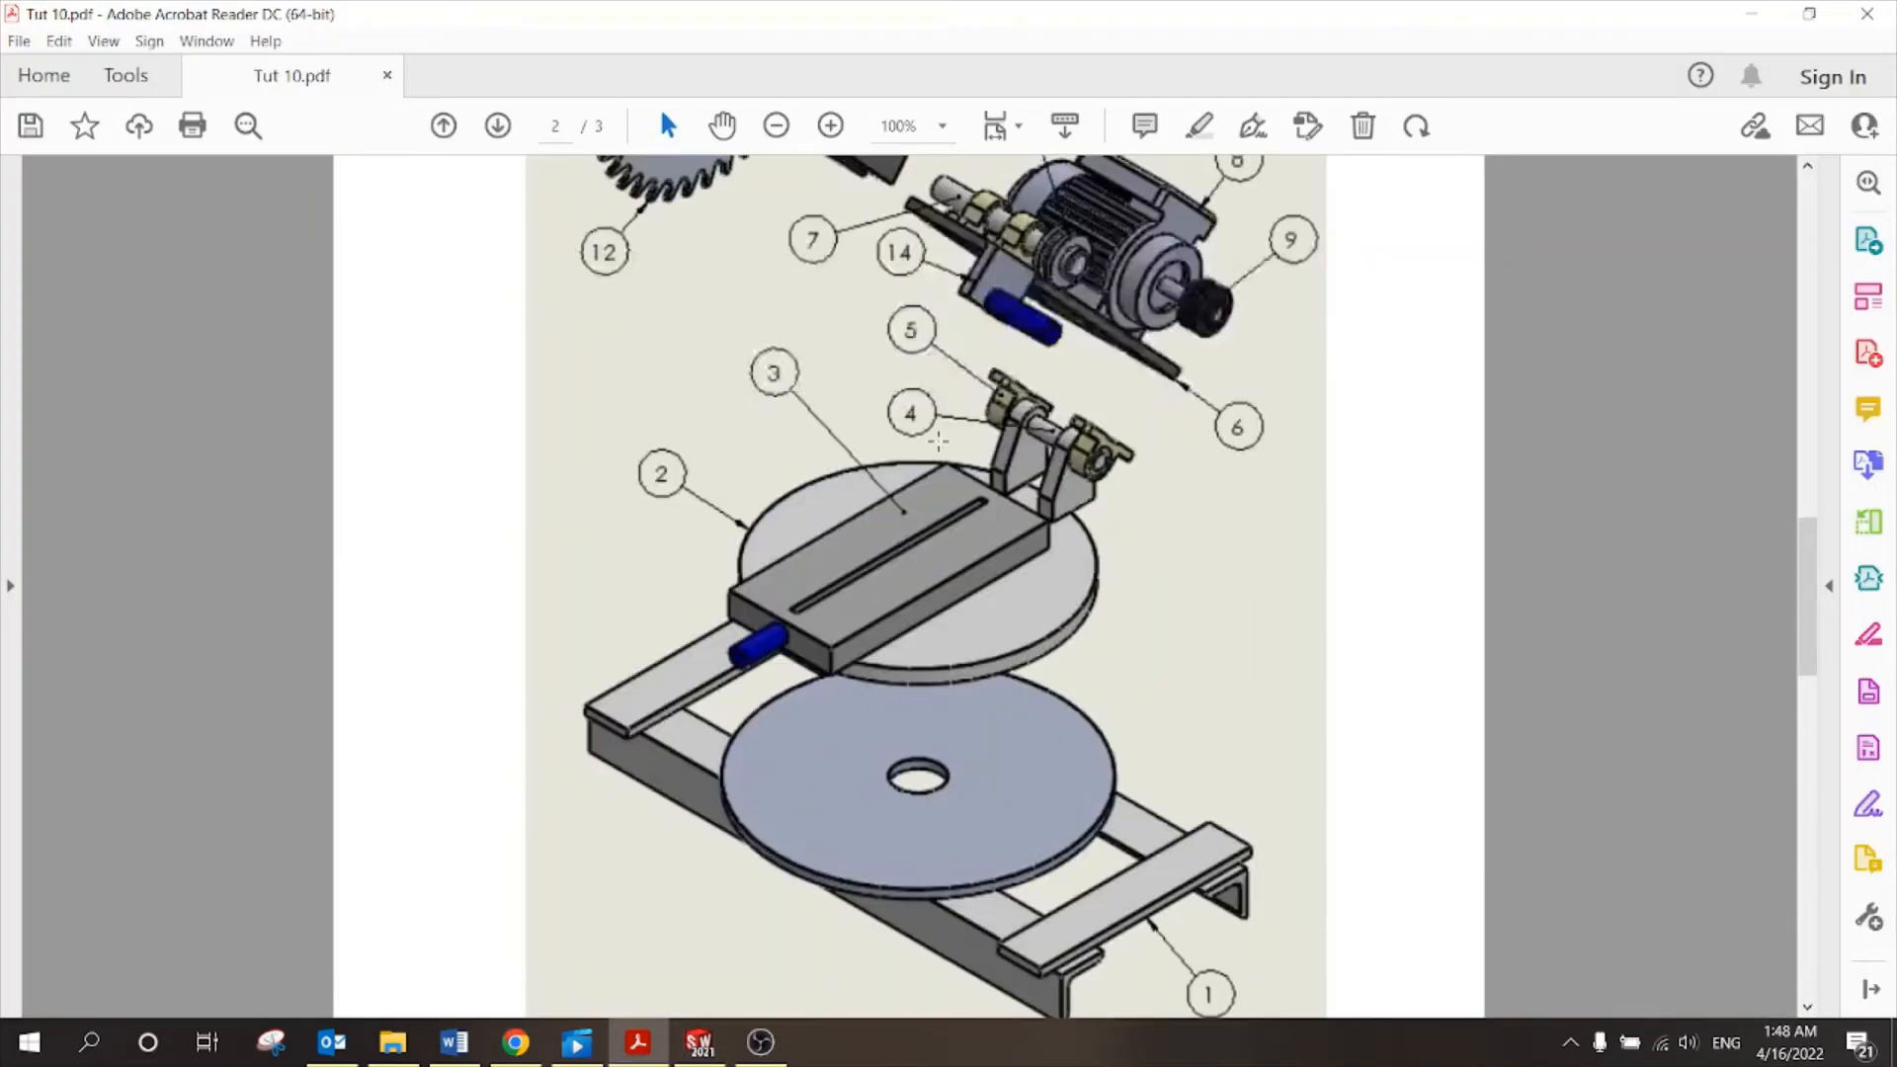
scroll(1087, 620, up, 3)
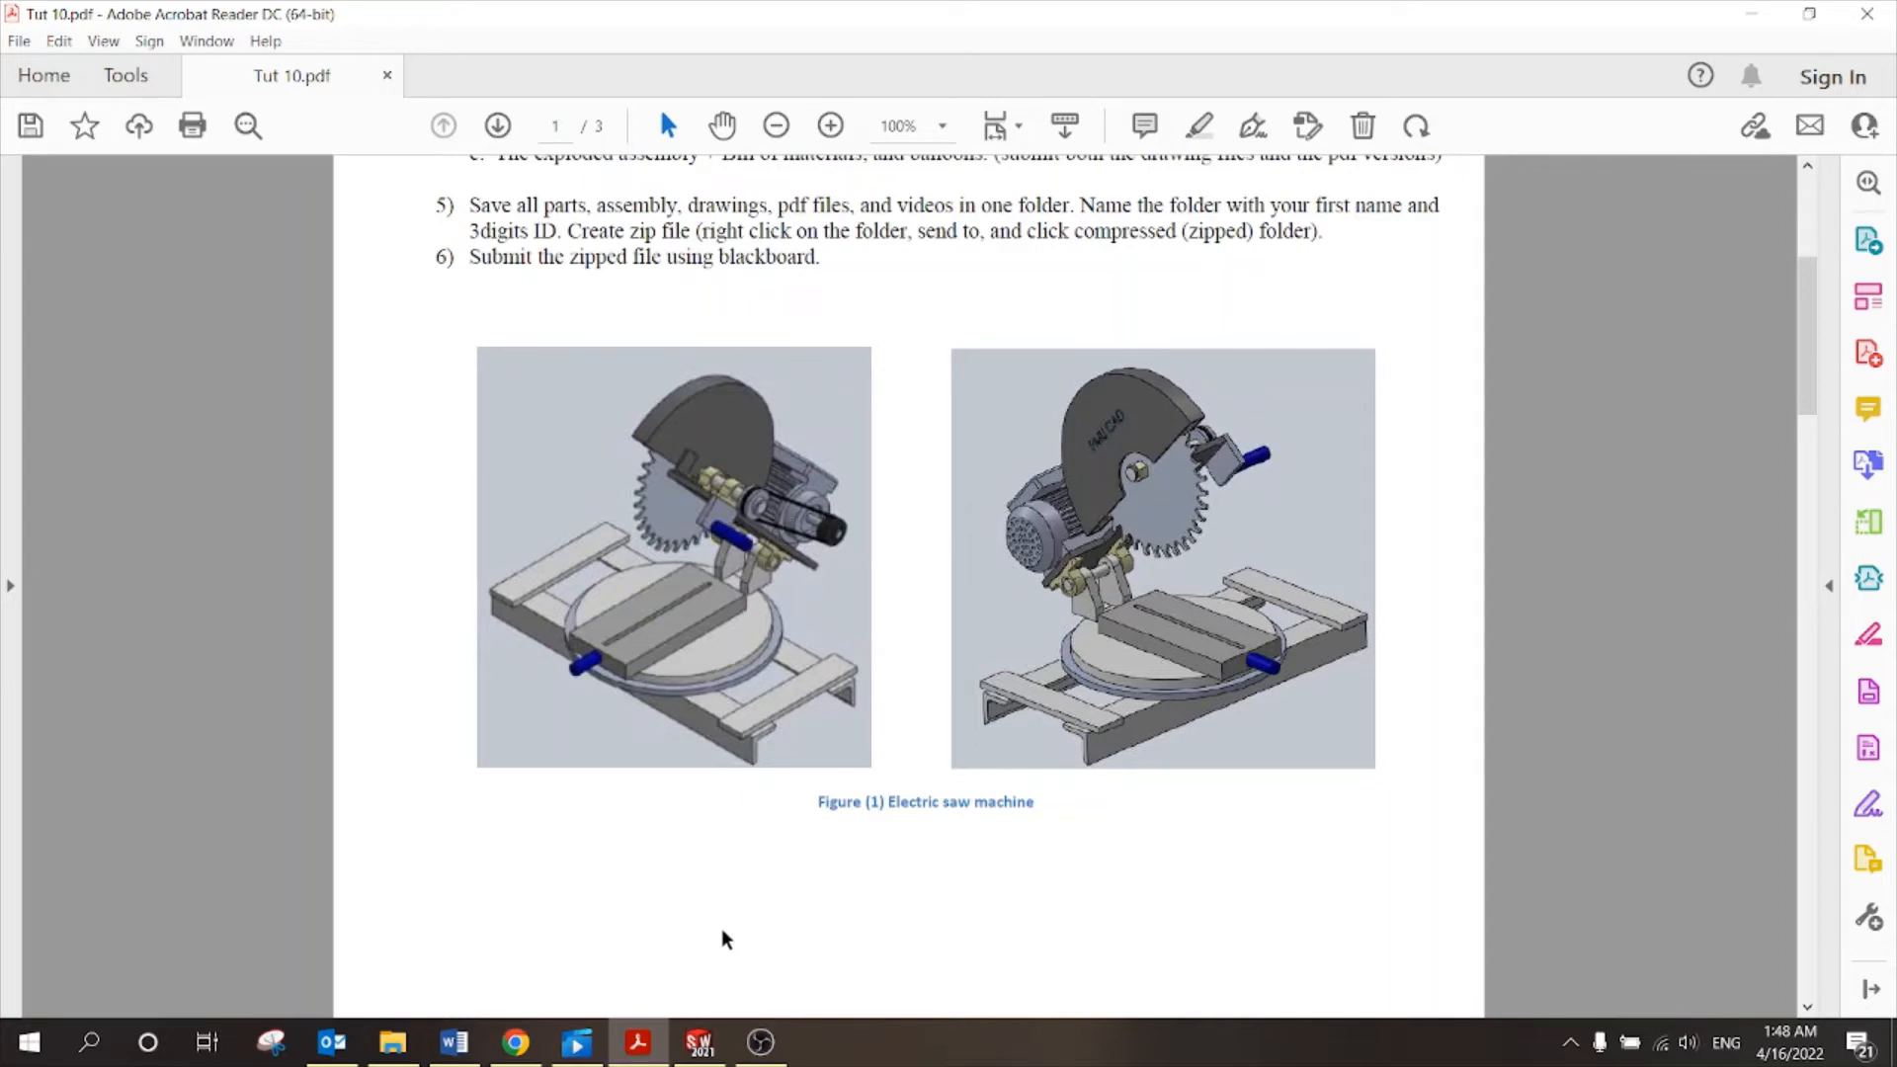
click(699, 1042)
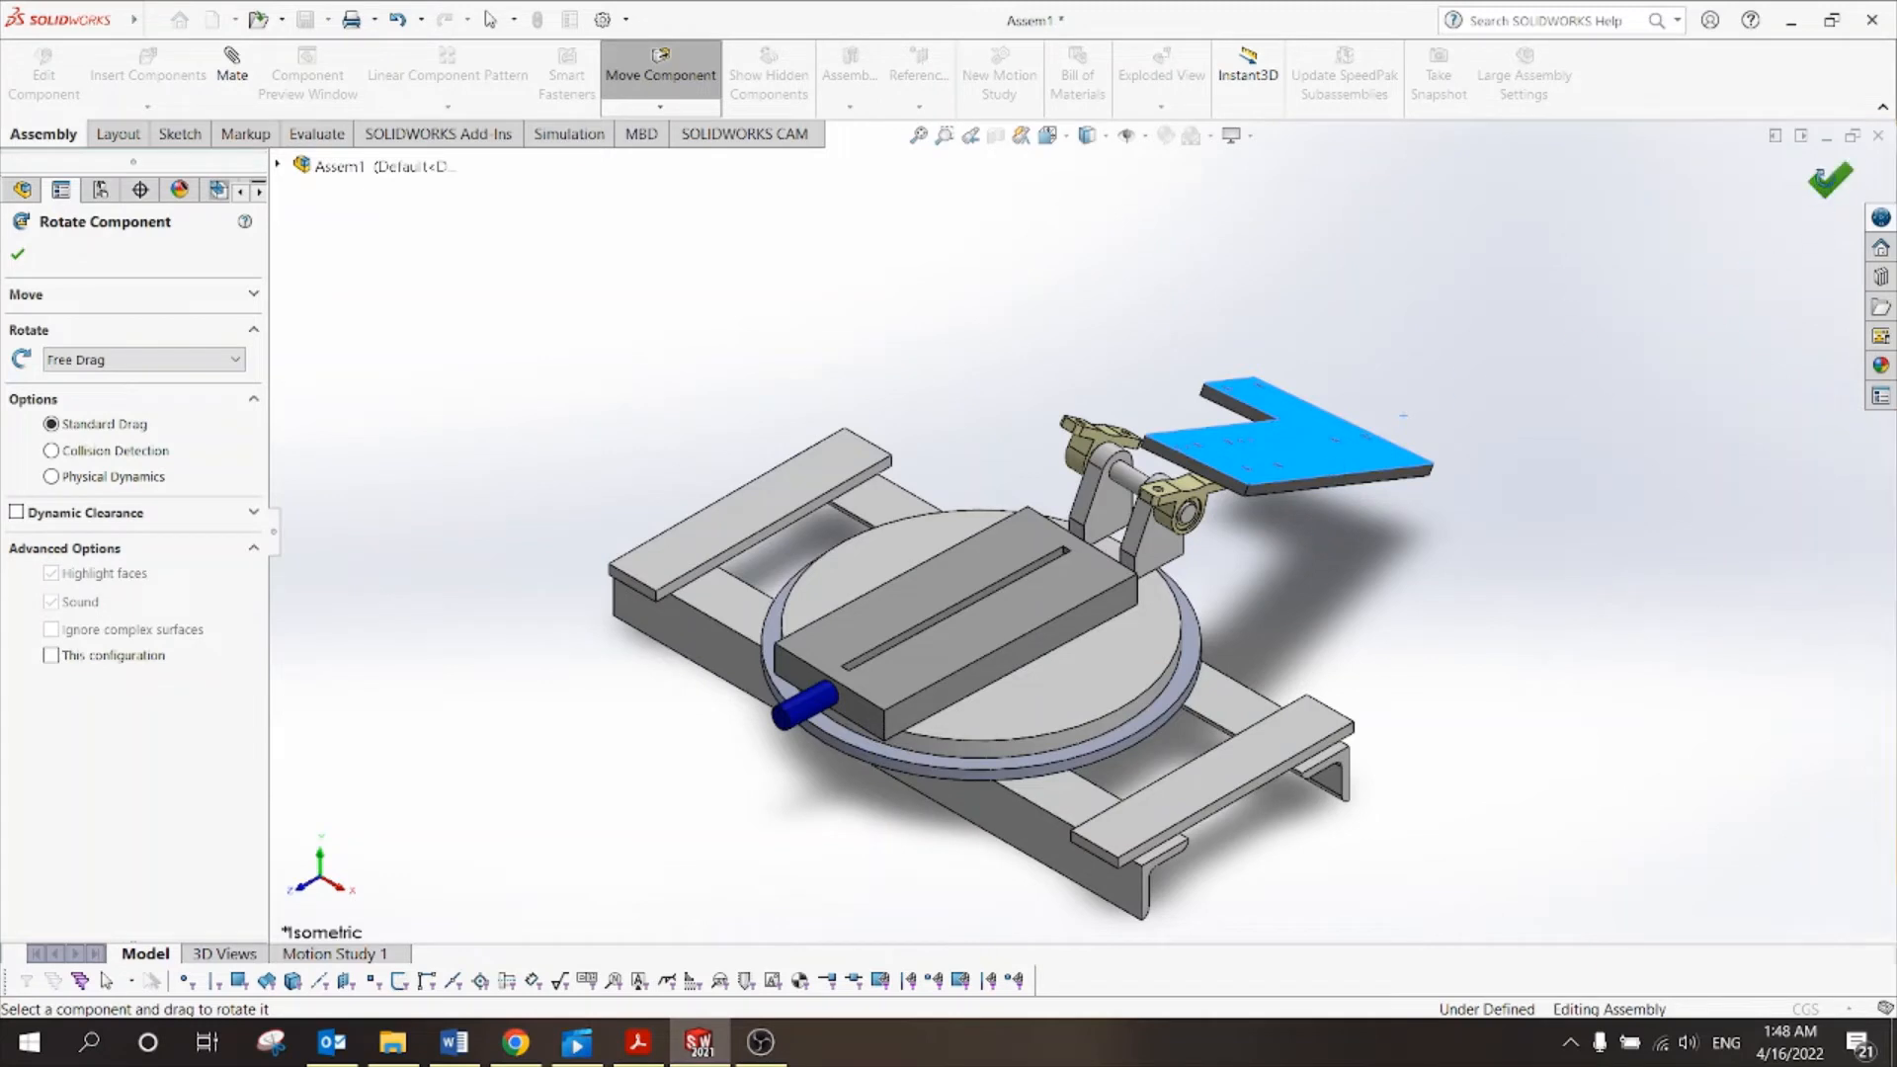
Mate a Plate face coincident with a bearing holder face.
click(1830, 180)
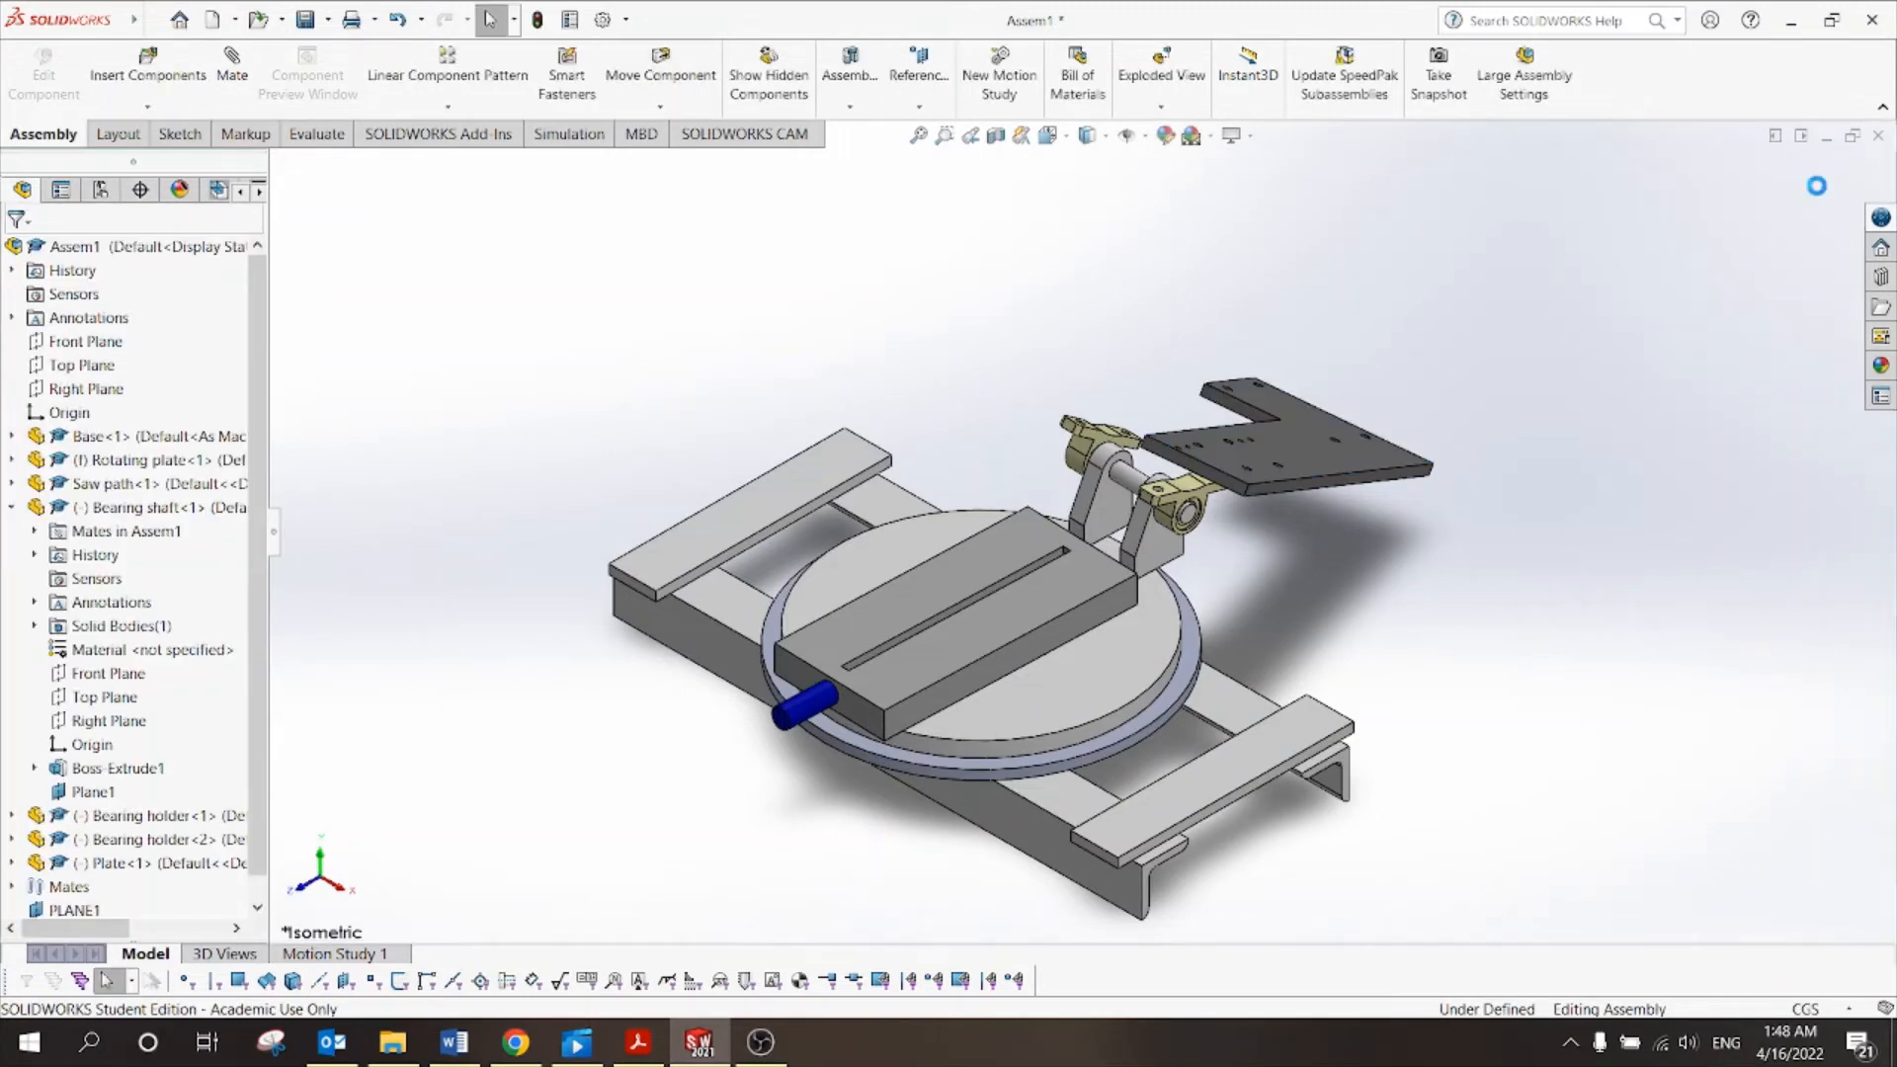
scroll(1369, 397, down, 5)
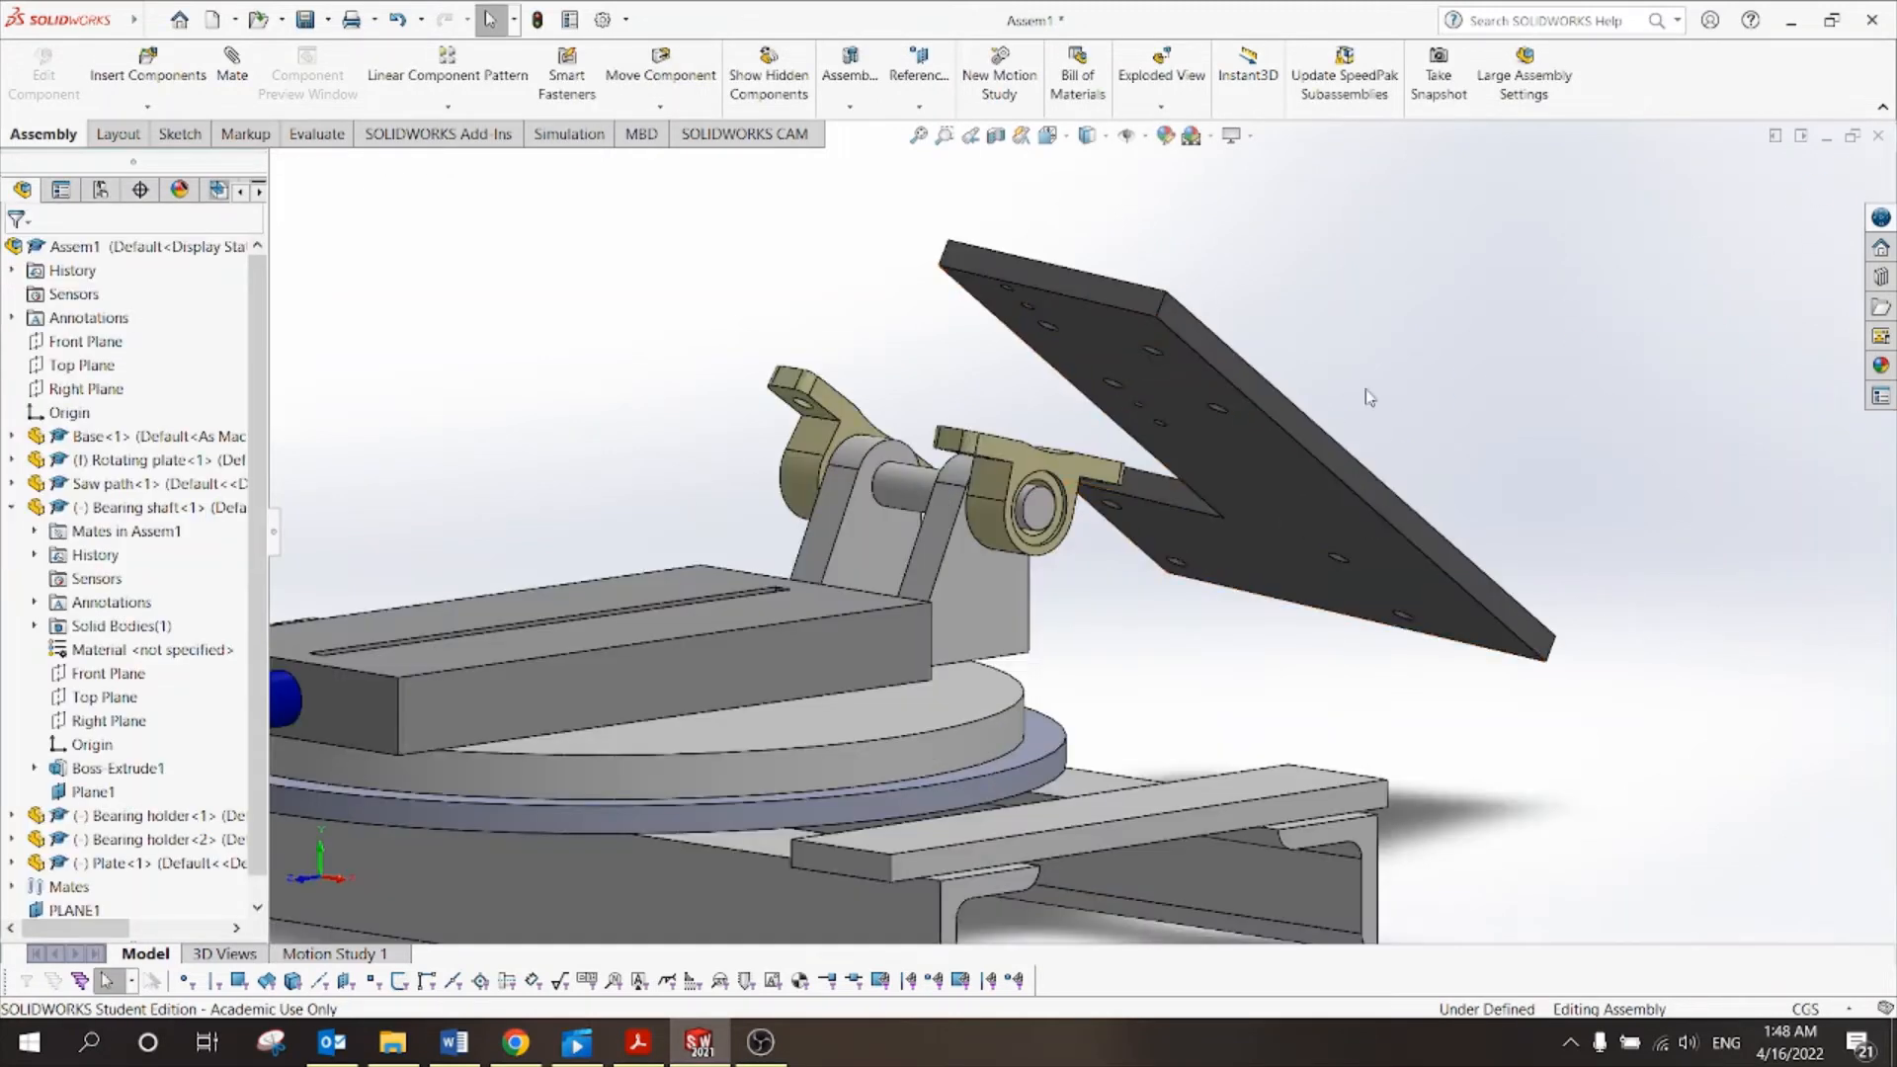
click(1257, 504)
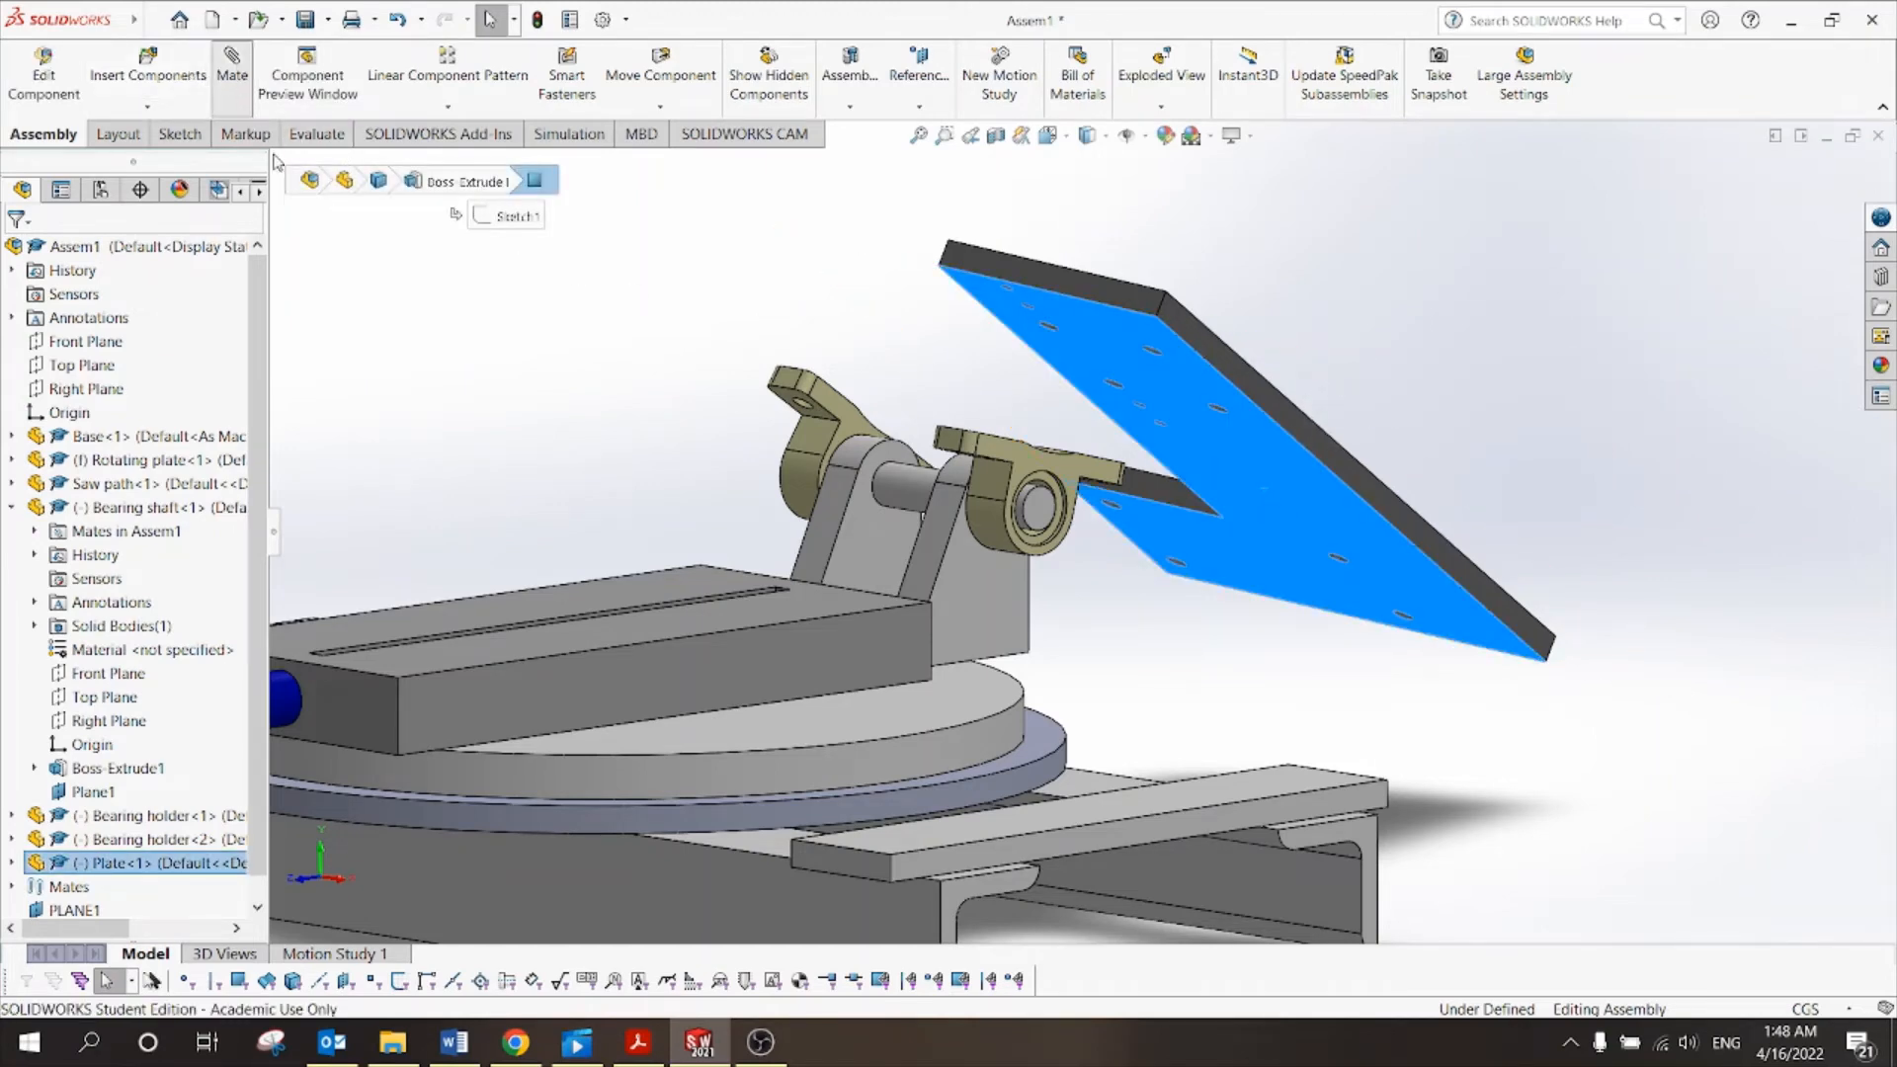
click(232, 74)
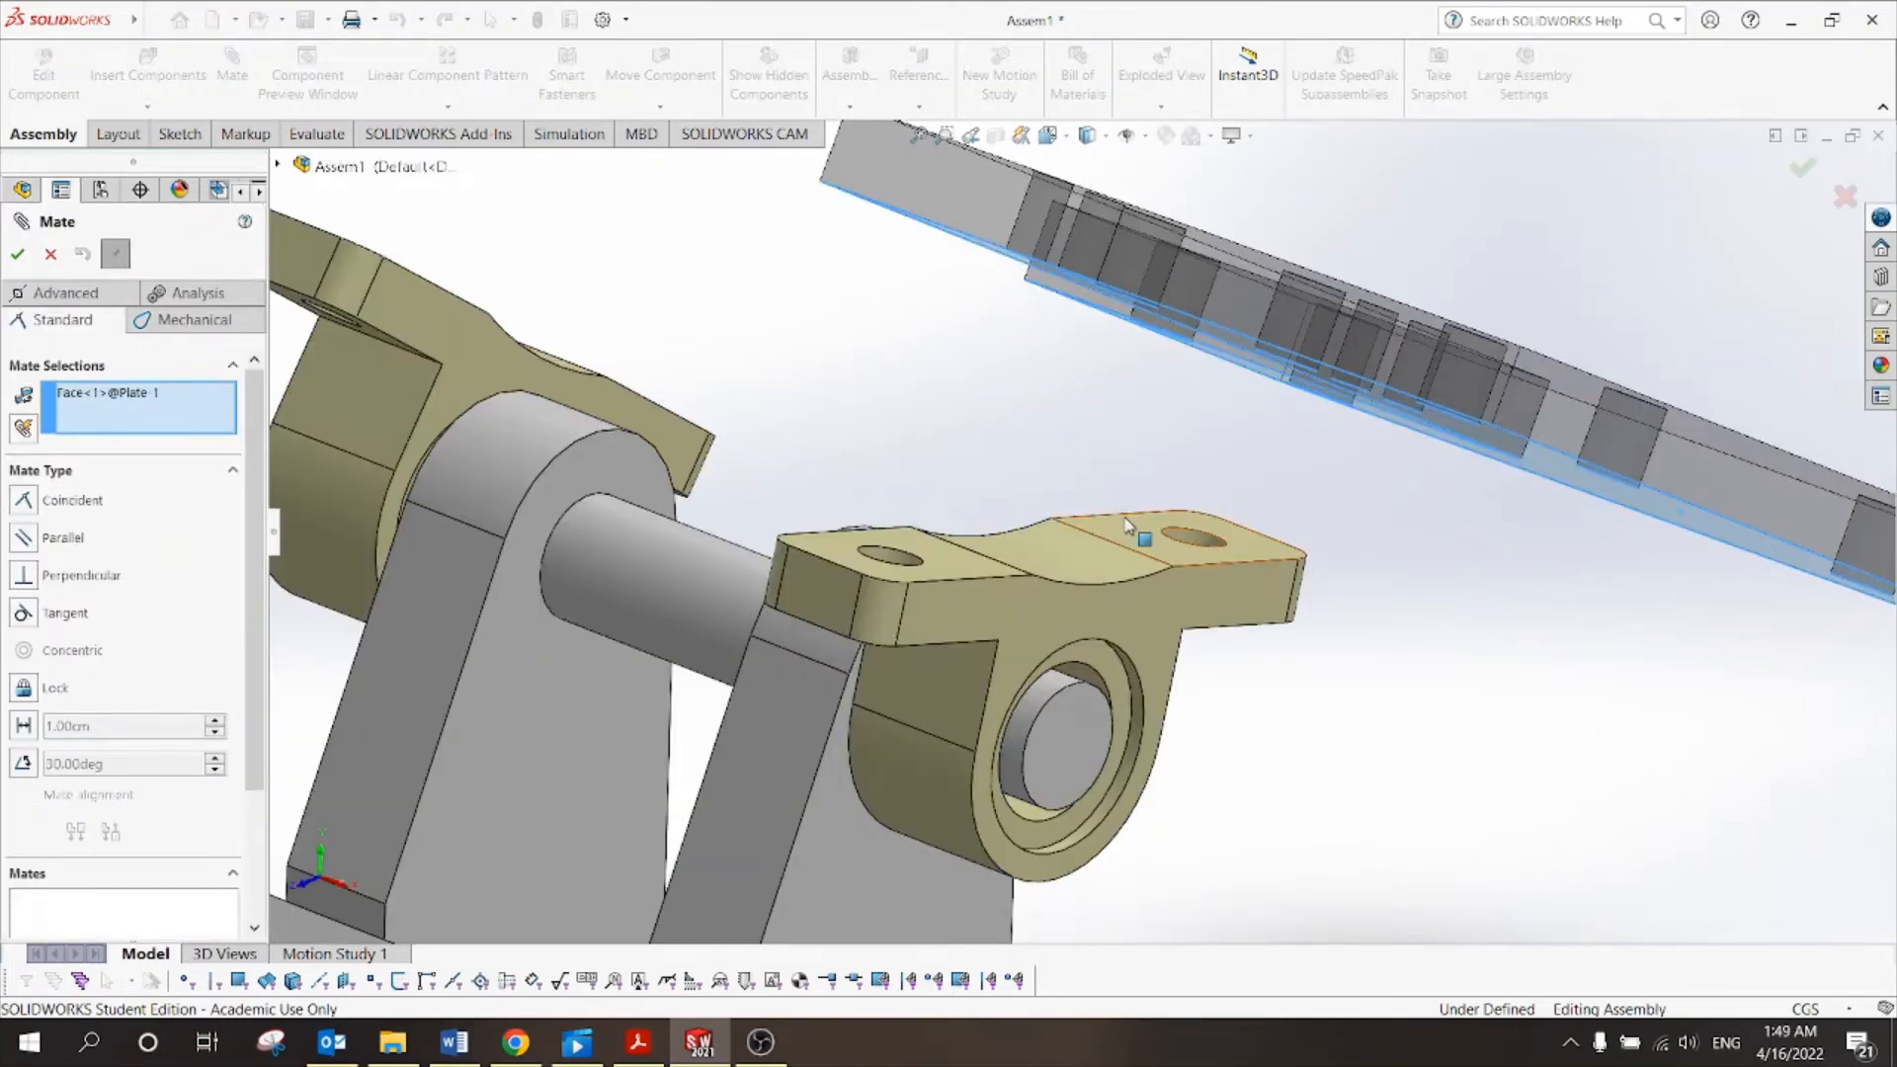
click(1034, 511)
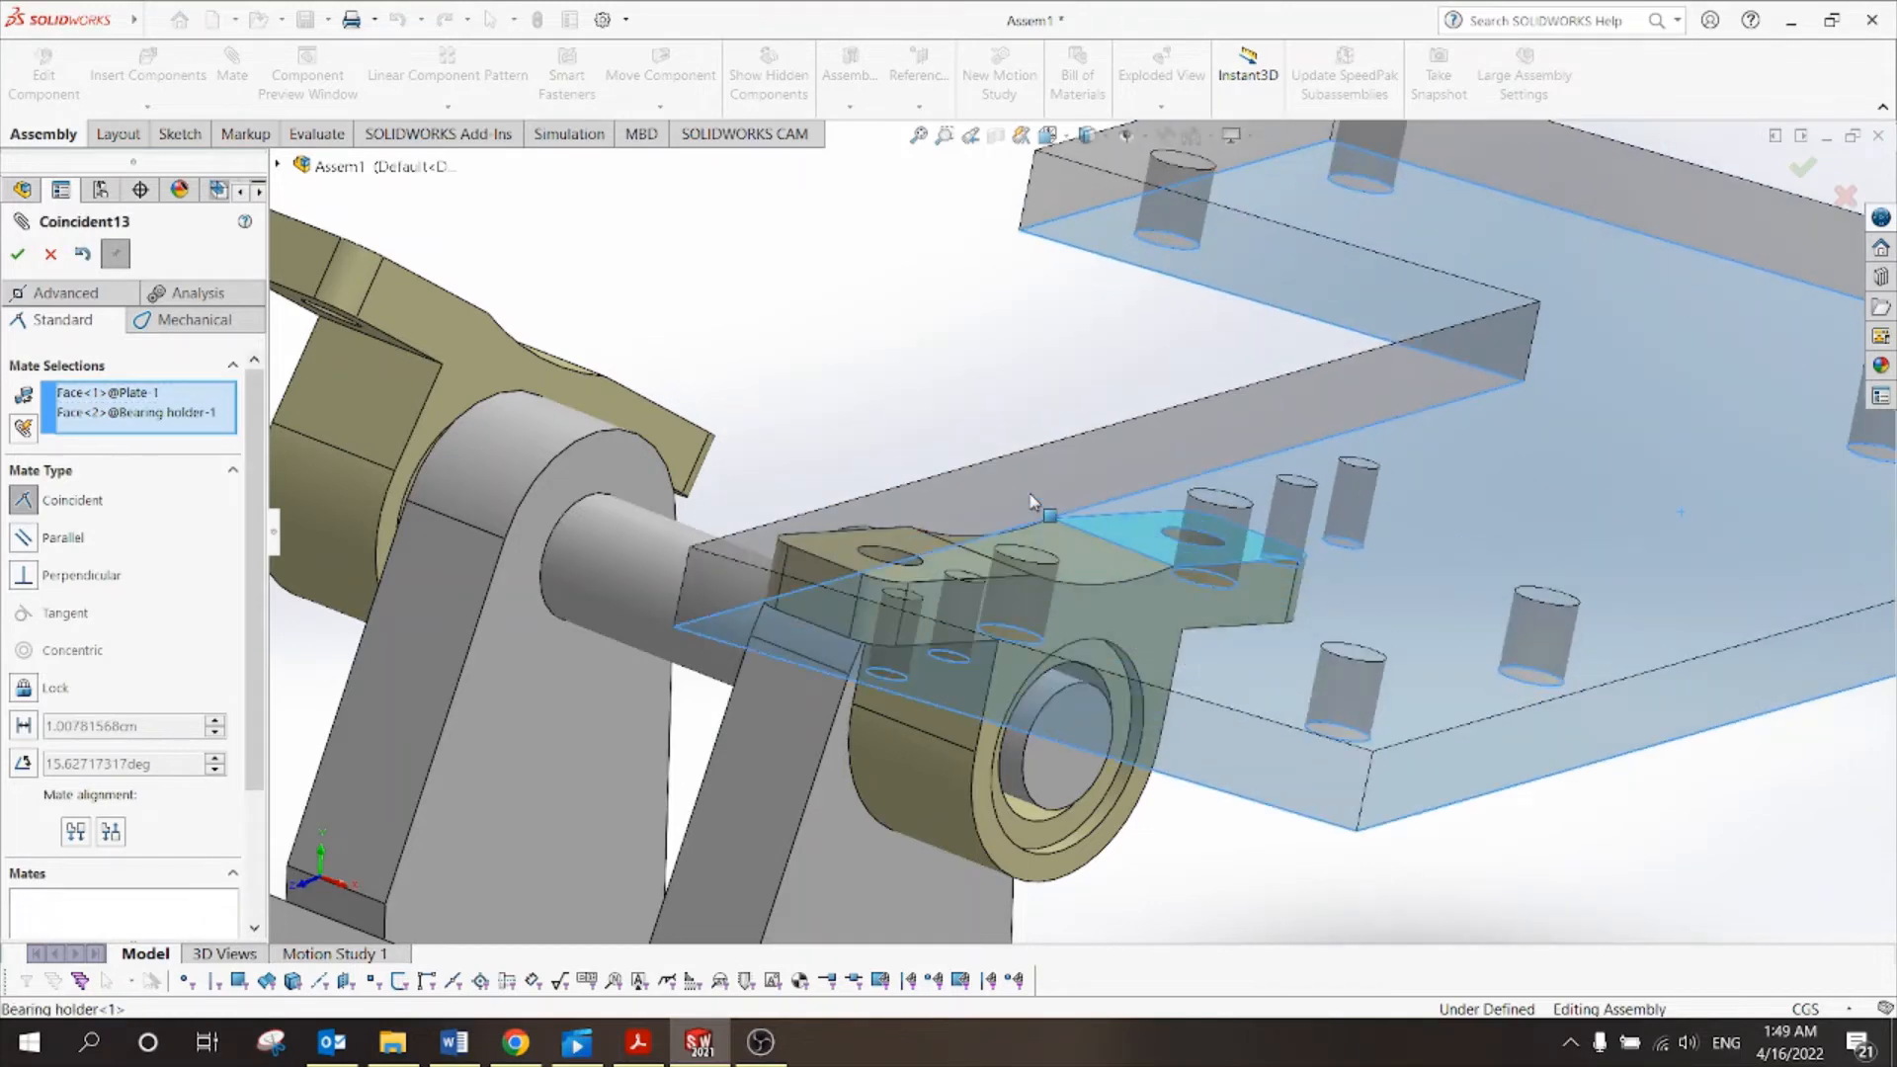
click(1803, 167)
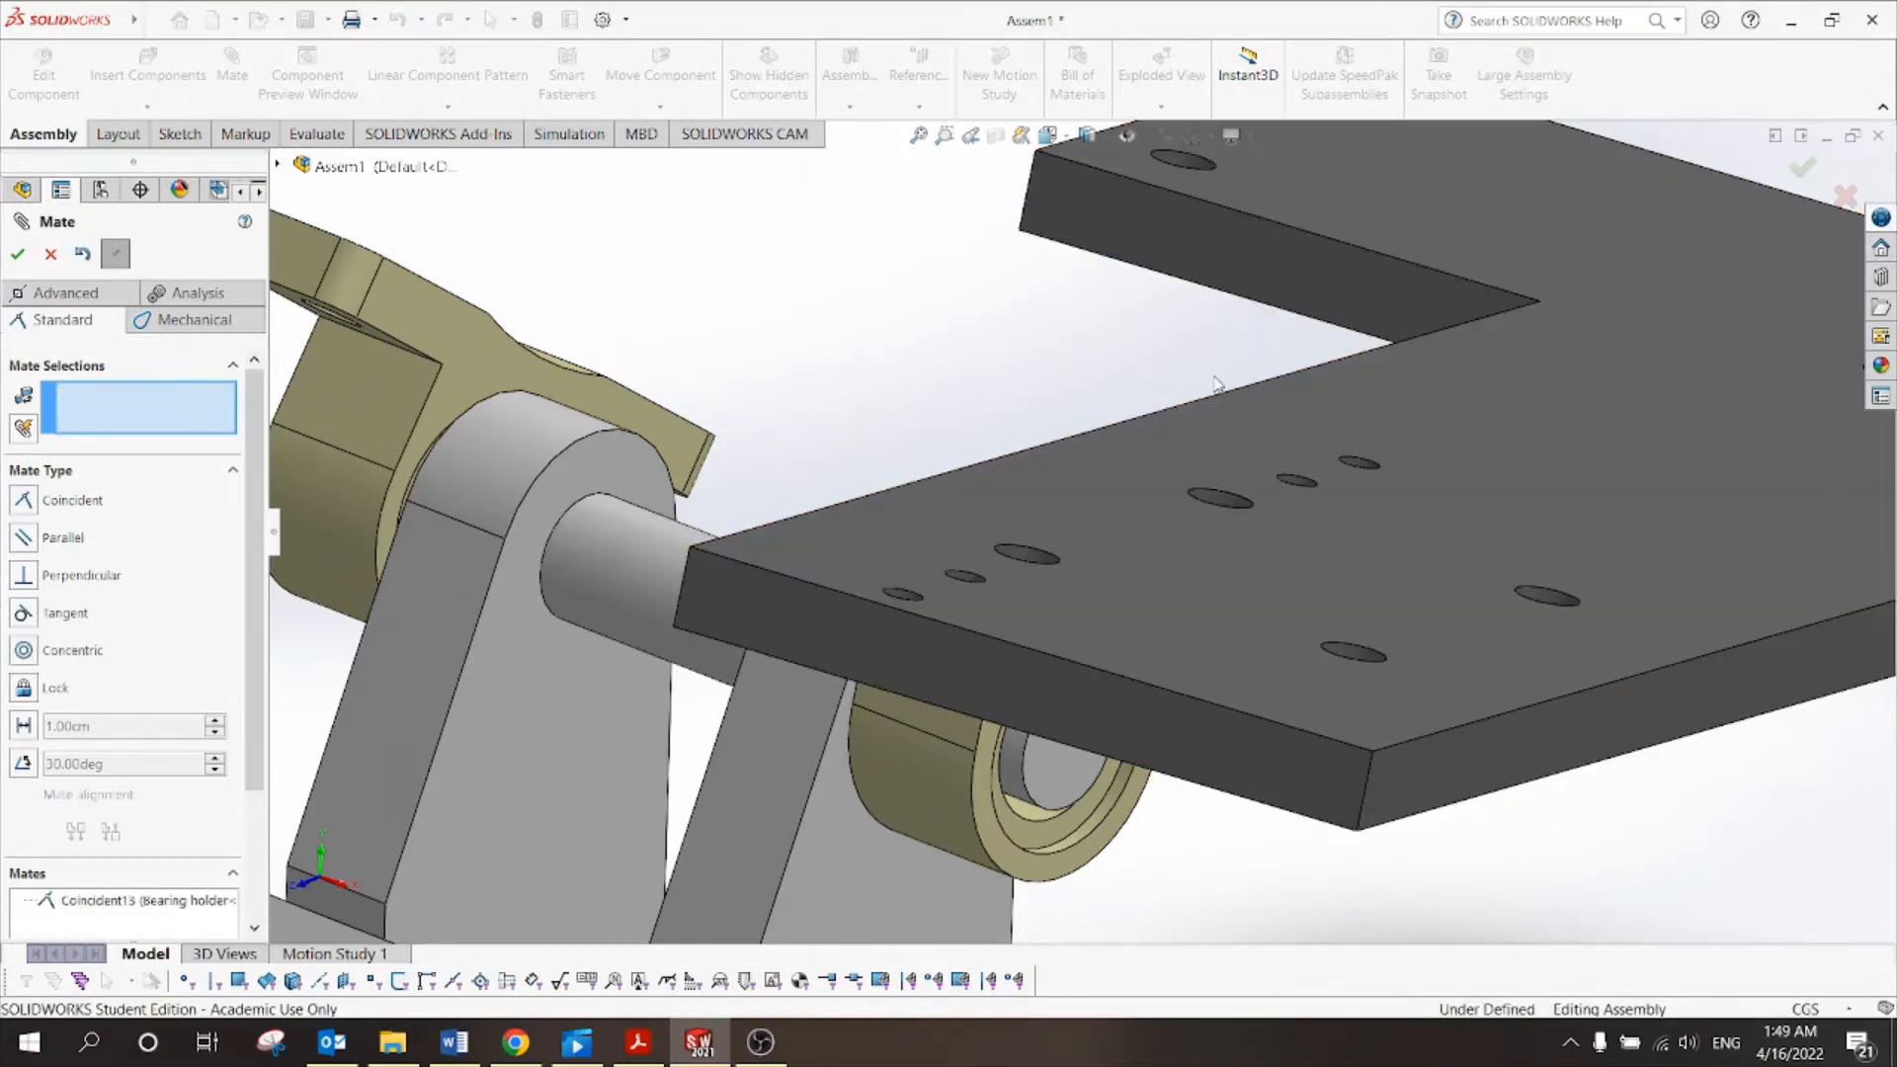
Swing the plate down around the bearing shaft to check its position.
scroll(988, 410, up, 3)
scroll(1063, 420, up, 2)
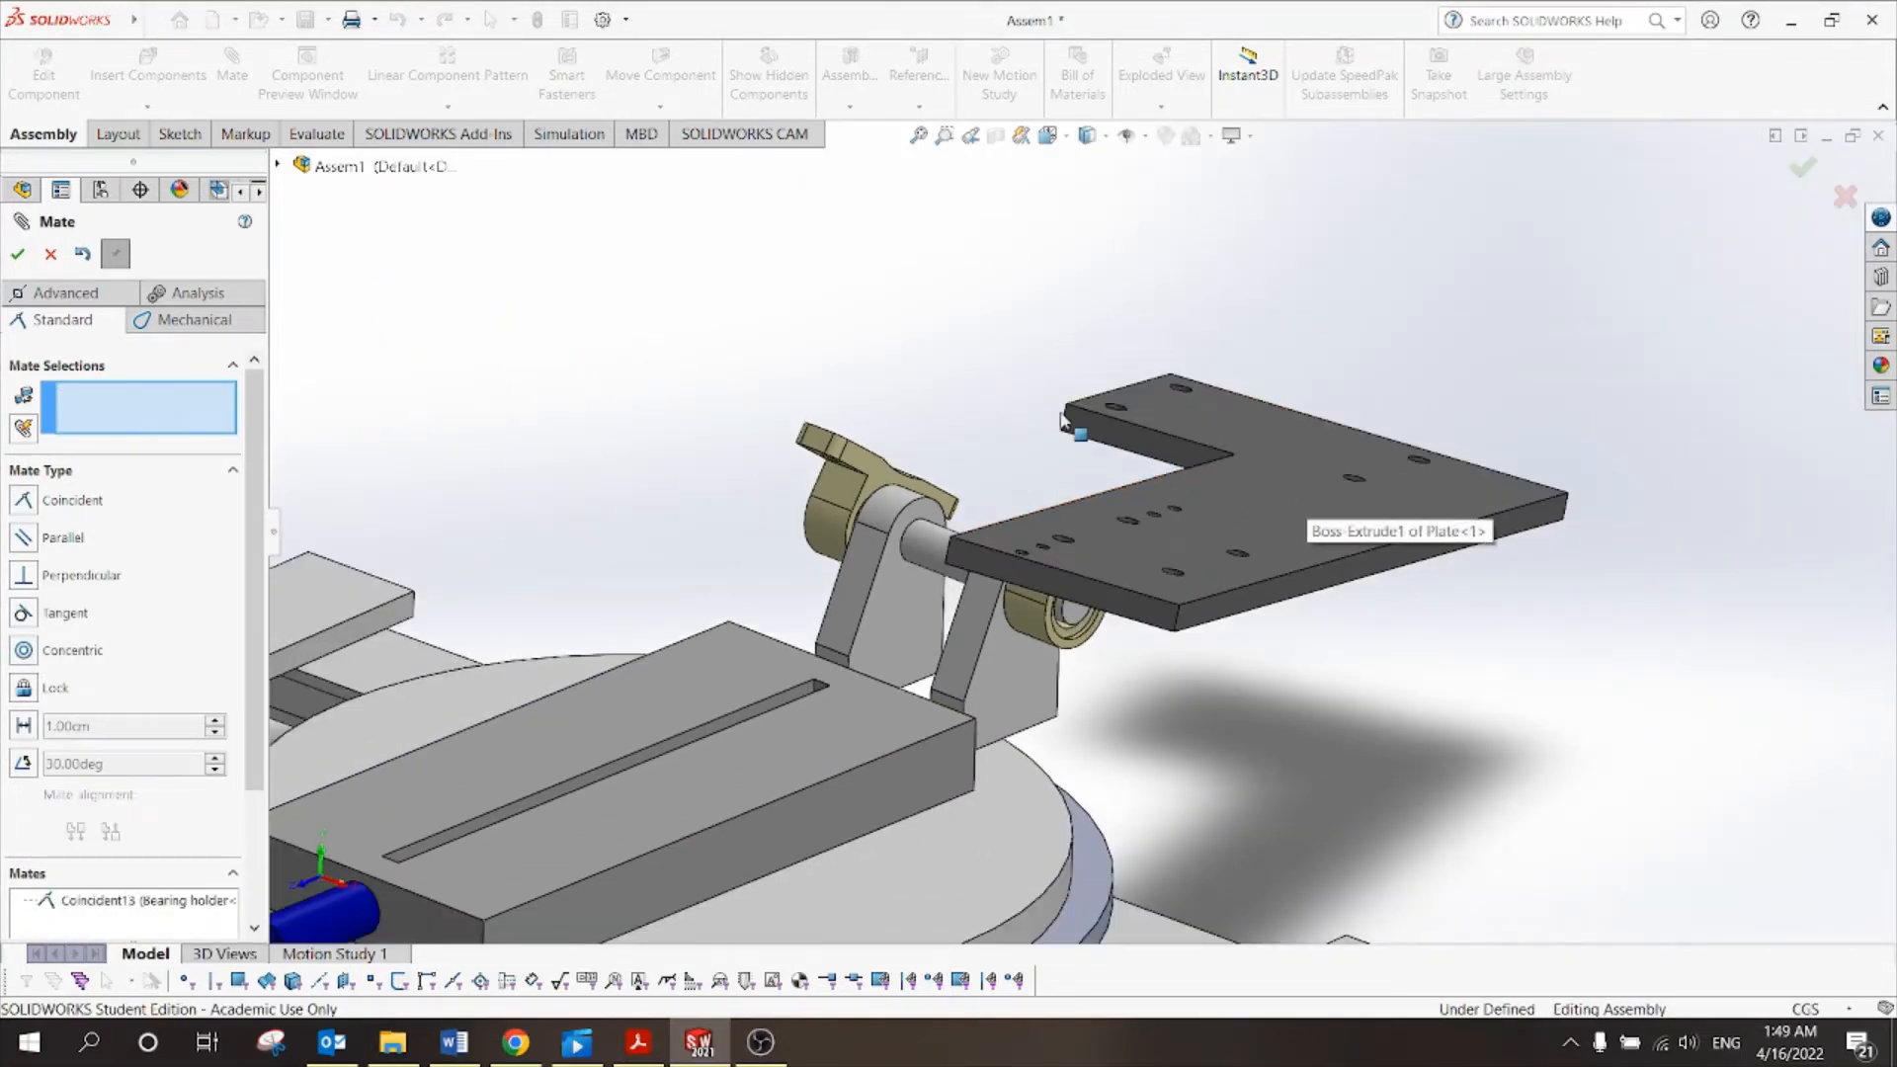
middle_drag(1063, 420, 1028, 489)
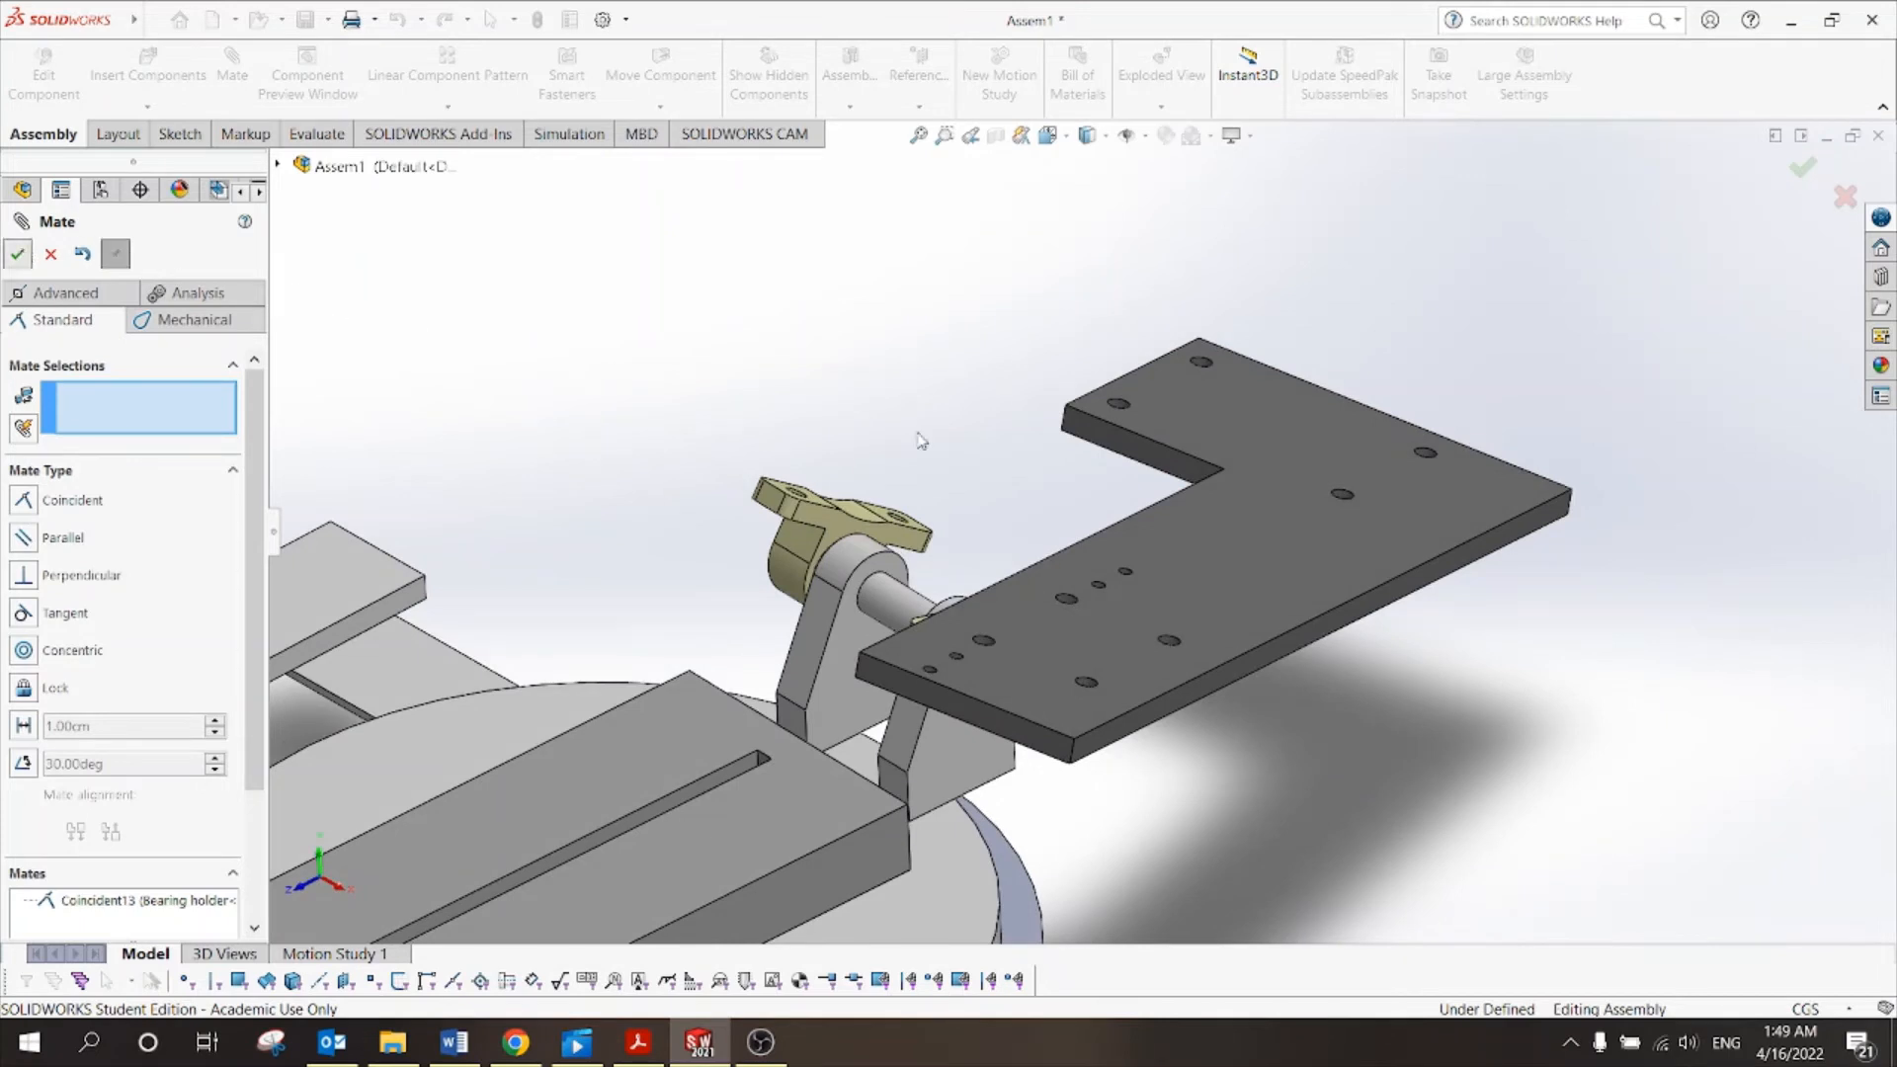
key(Escape)
drag(1338, 536, 1249, 605)
click(1283, 672)
drag(1180, 542, 1384, 691)
click(1024, 384)
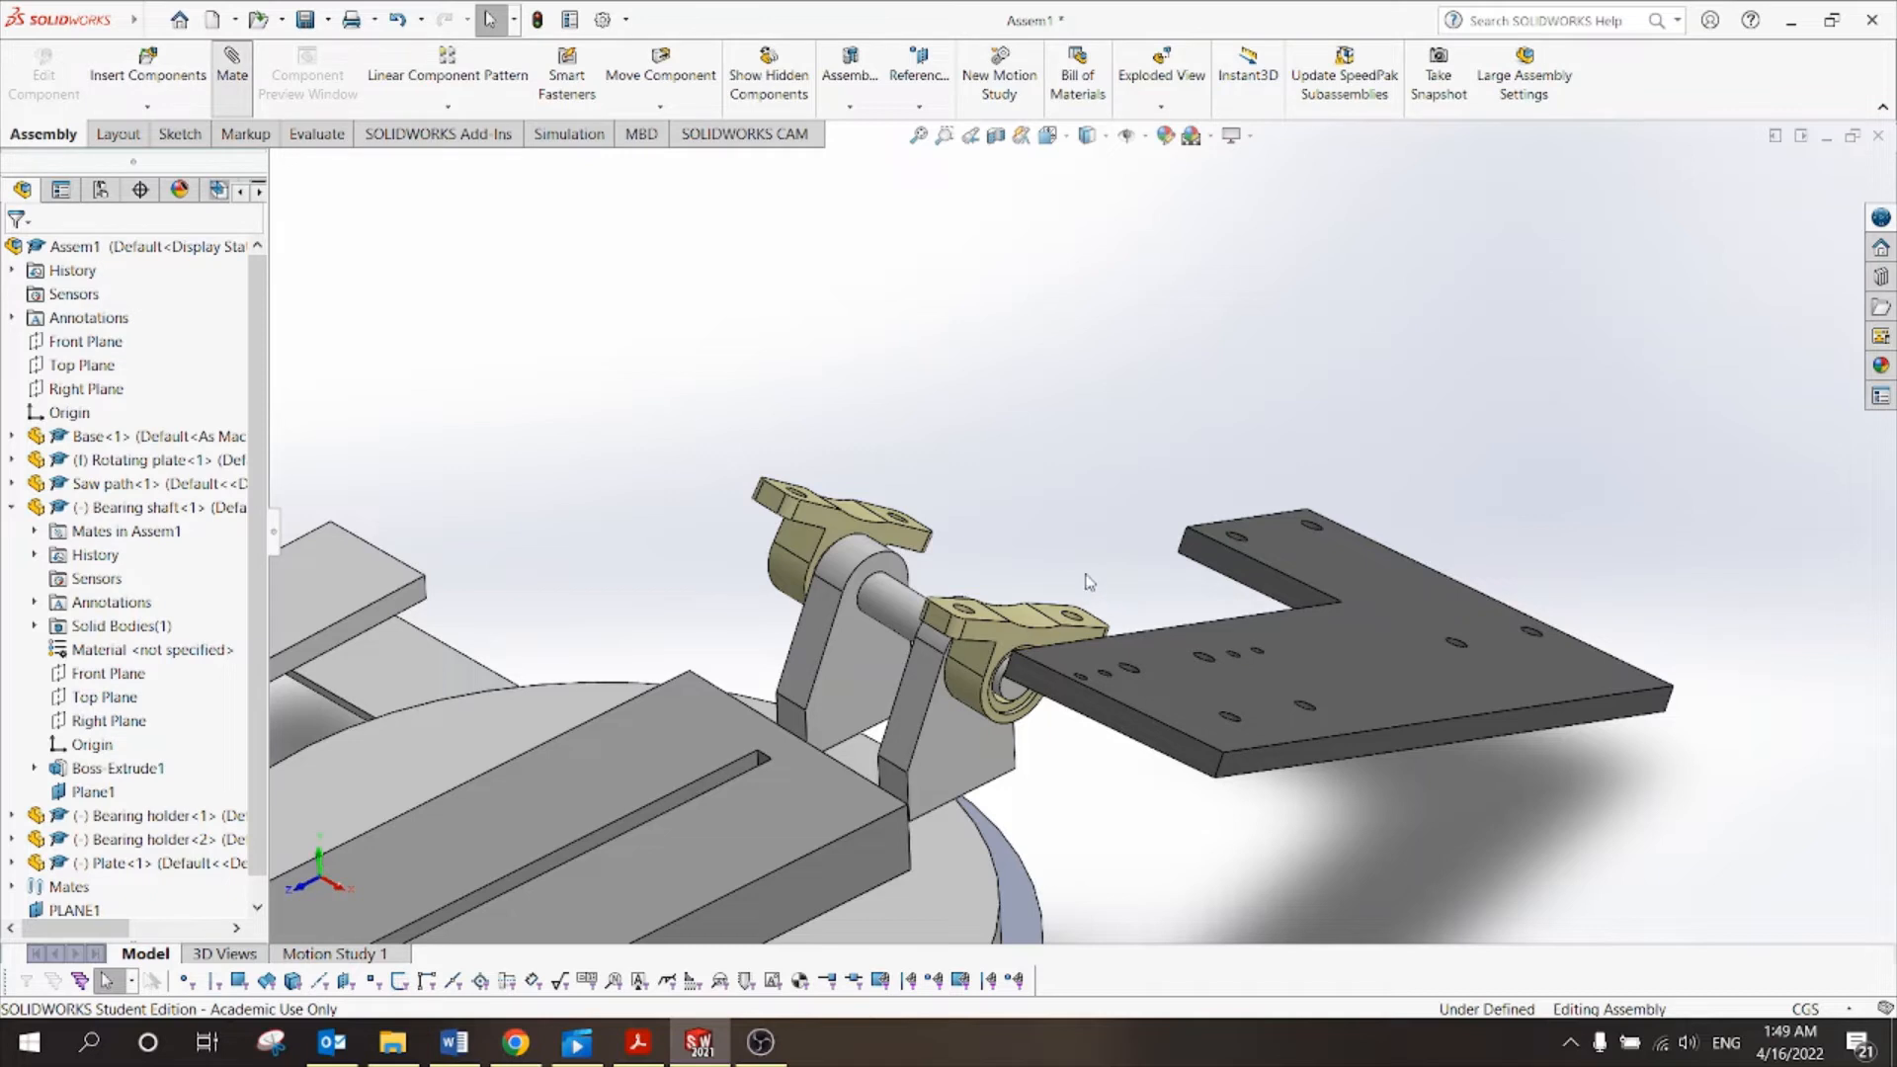
Make both bearing holders' top faces coincident (Coincident14).
scroll(1080, 566, down, 2)
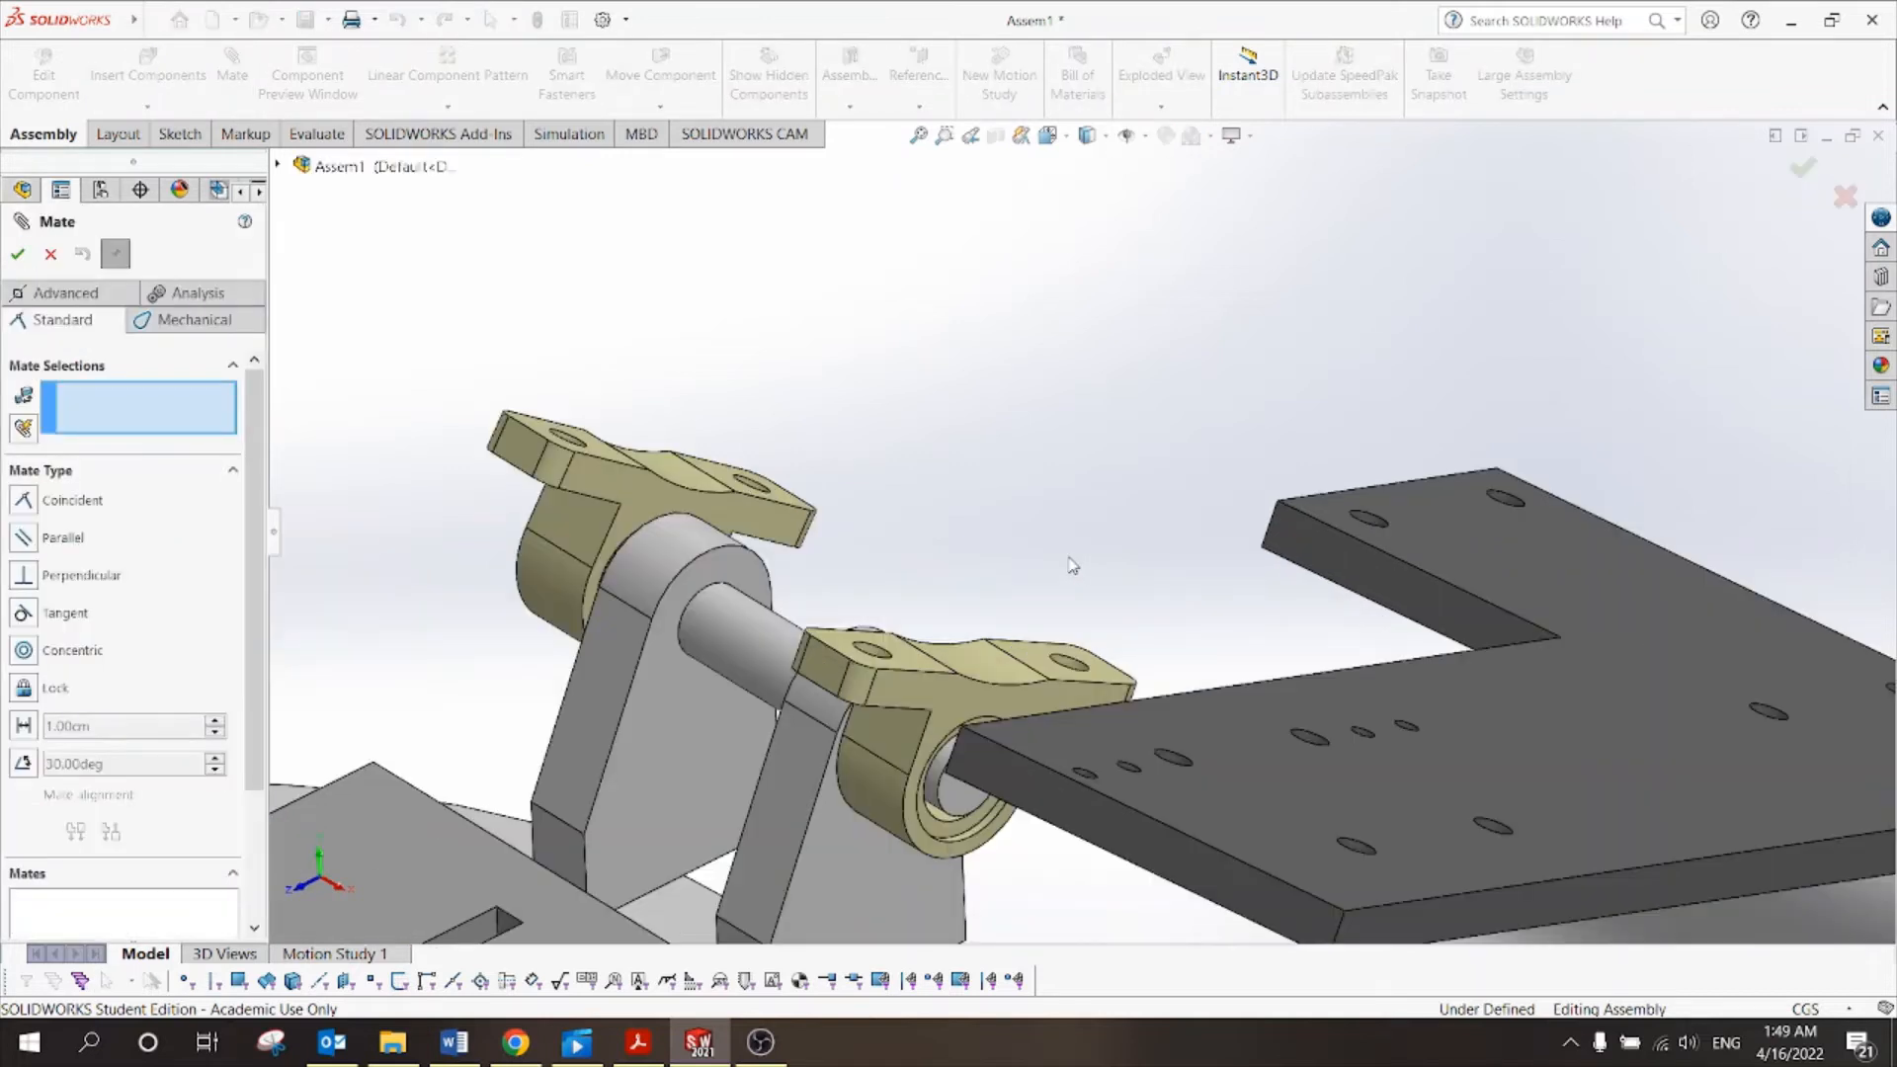
click(1111, 675)
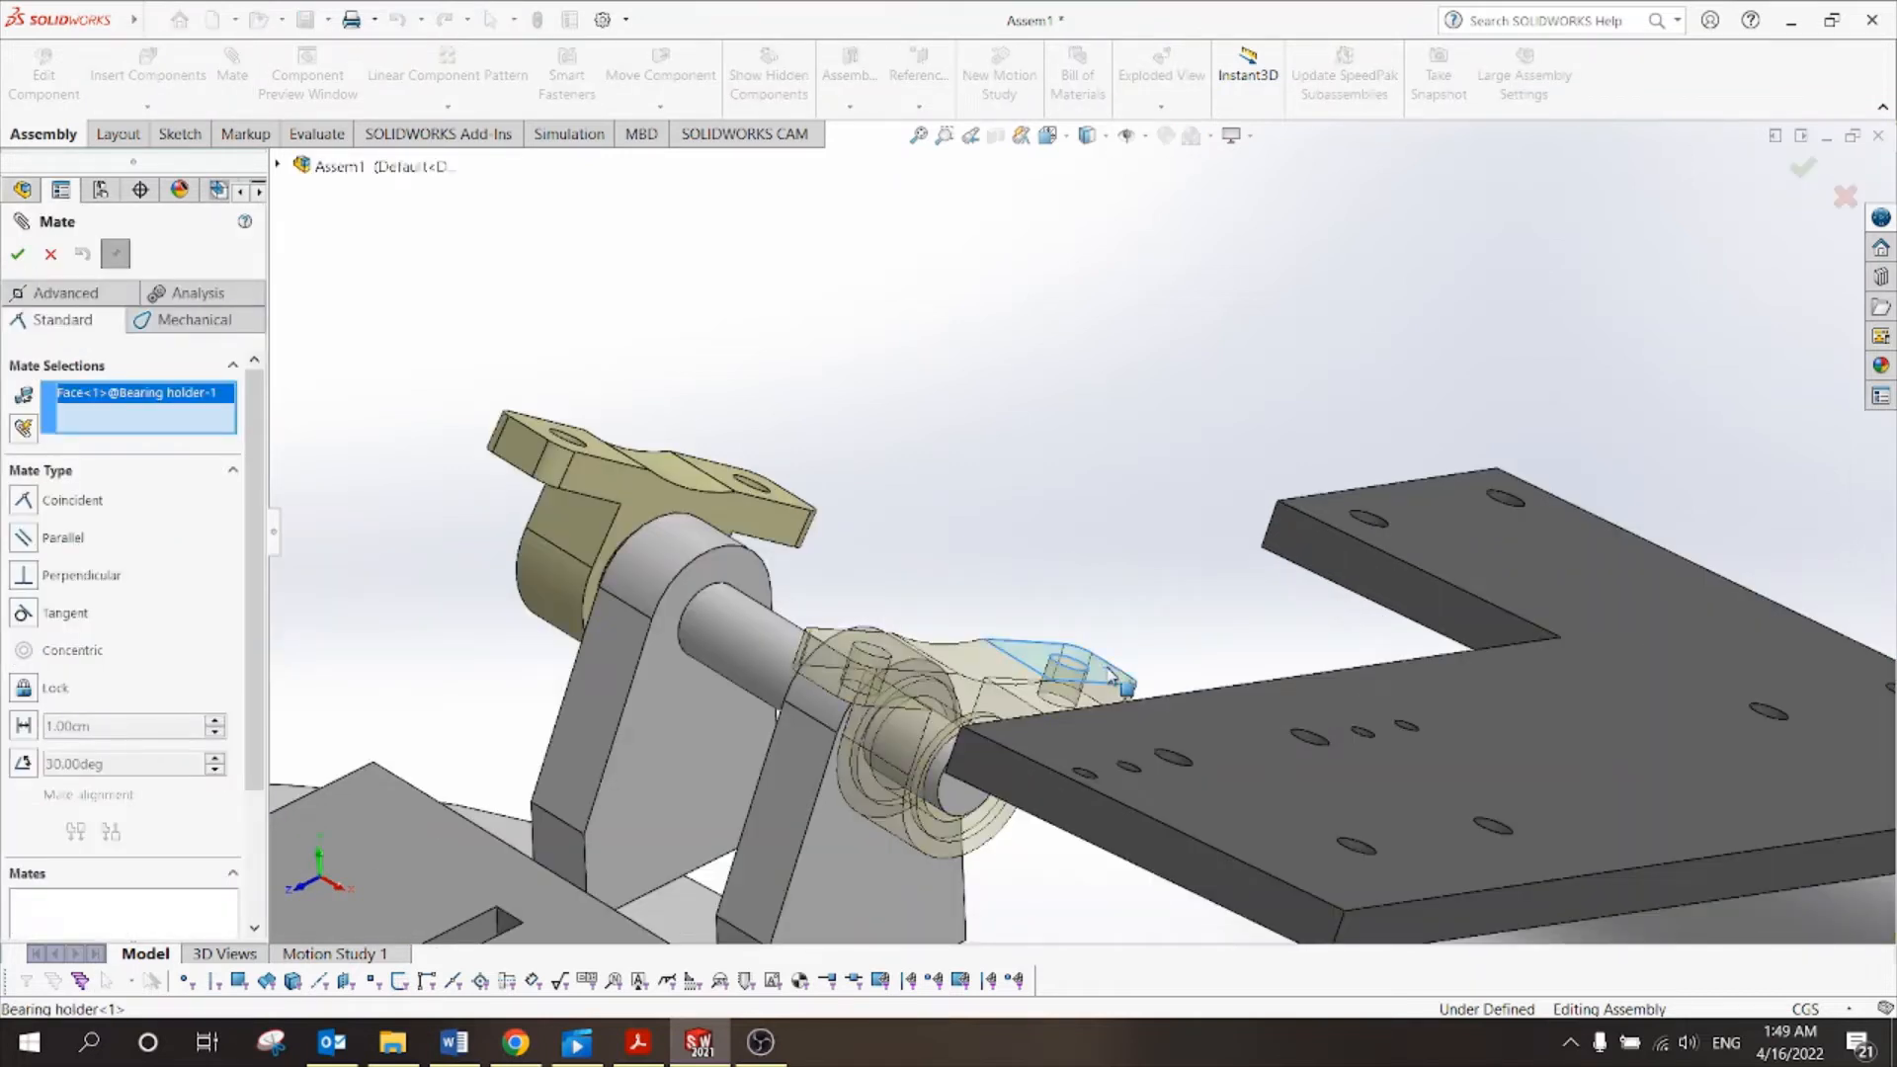
click(792, 502)
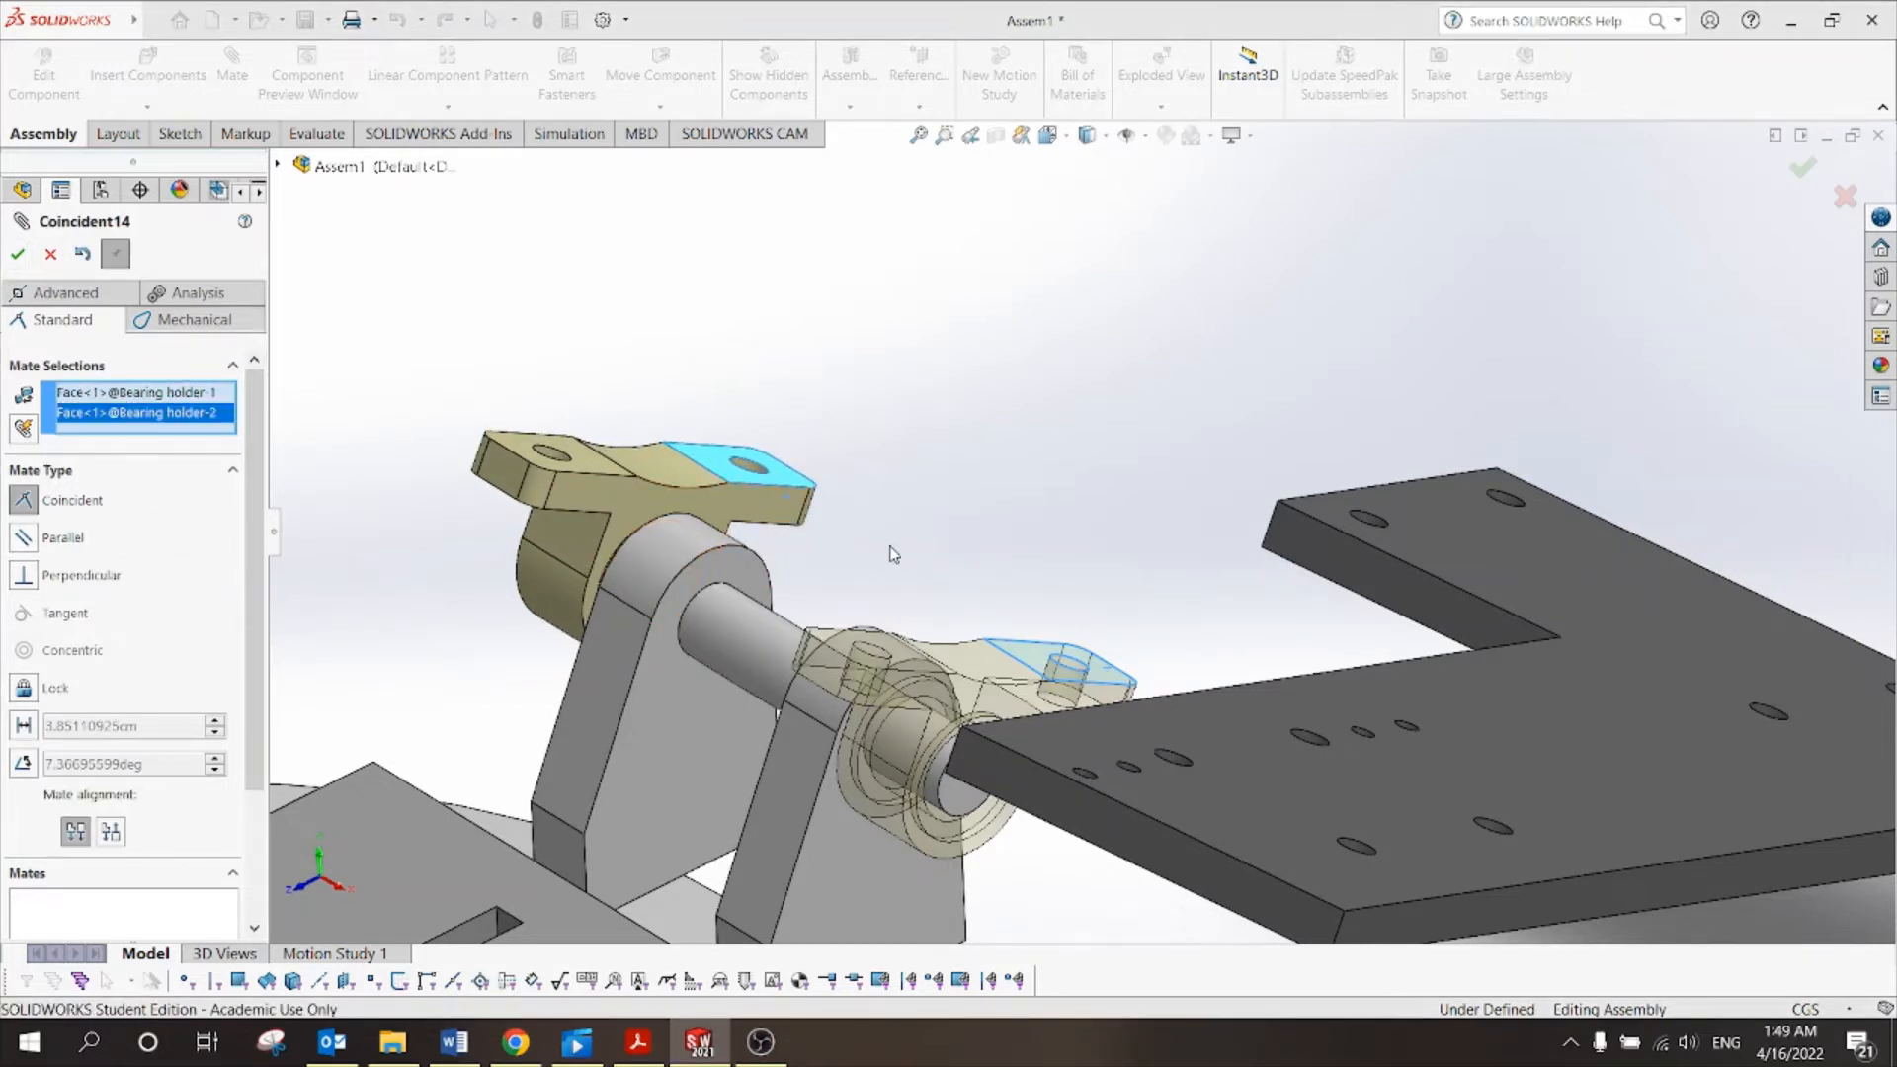
click(17, 256)
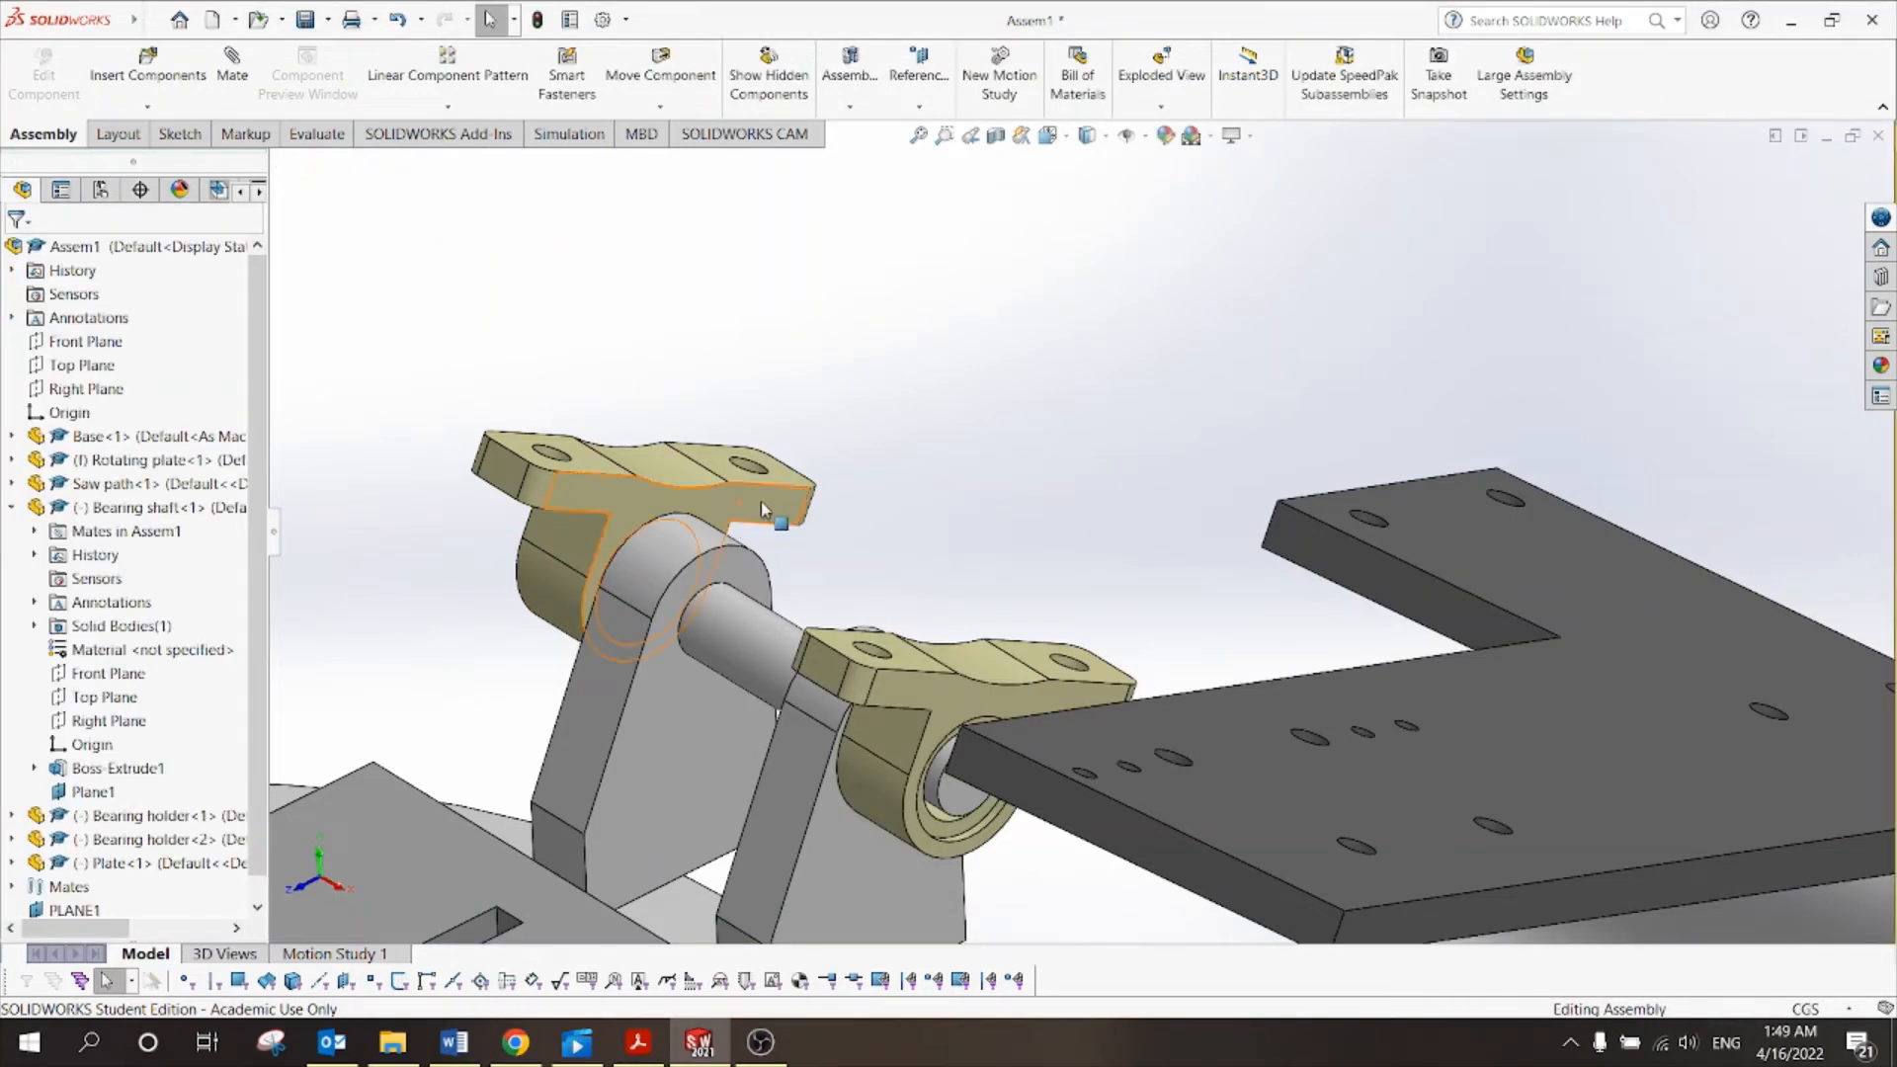
Swing the linked bearing holders and plate about the shaft, then switch to the Top view.
drag(761, 500, 810, 558)
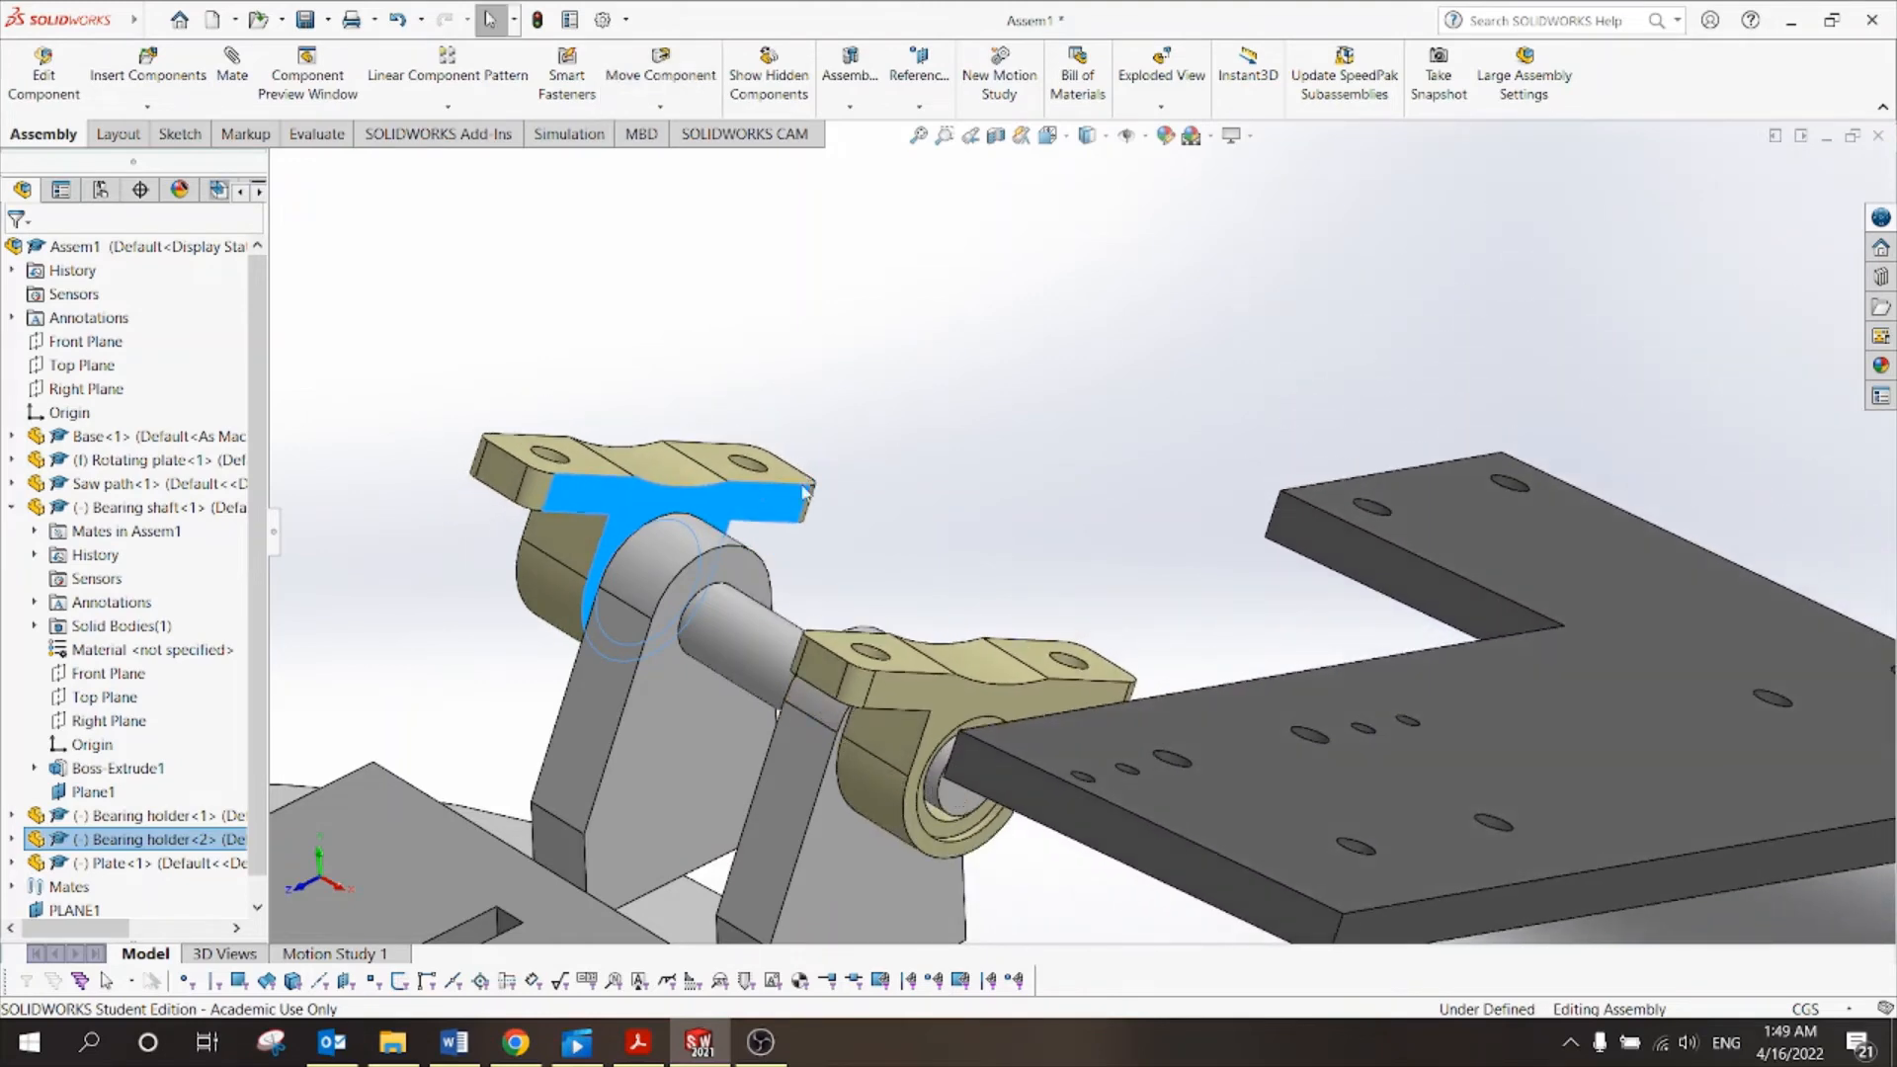
scroll(812, 557, up, 1)
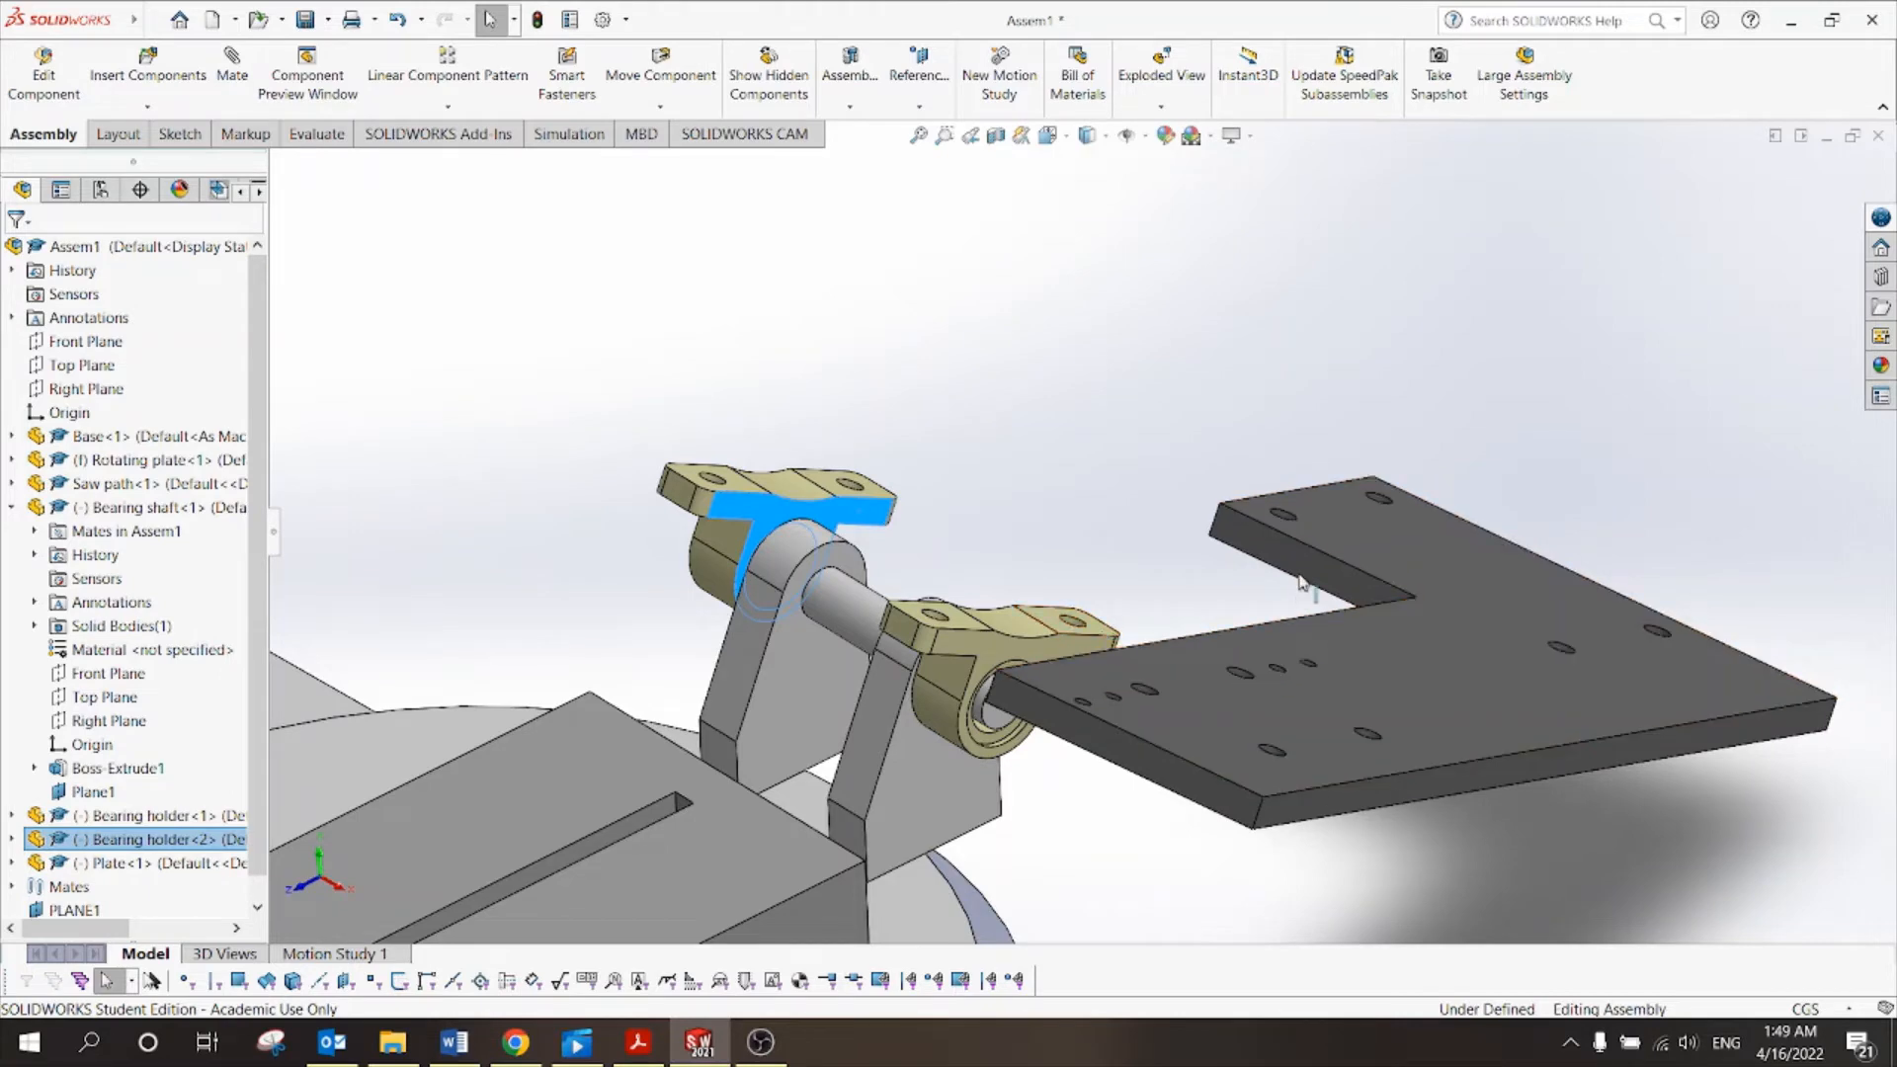
drag(859, 504, 894, 447)
scroll(897, 451, up, 1)
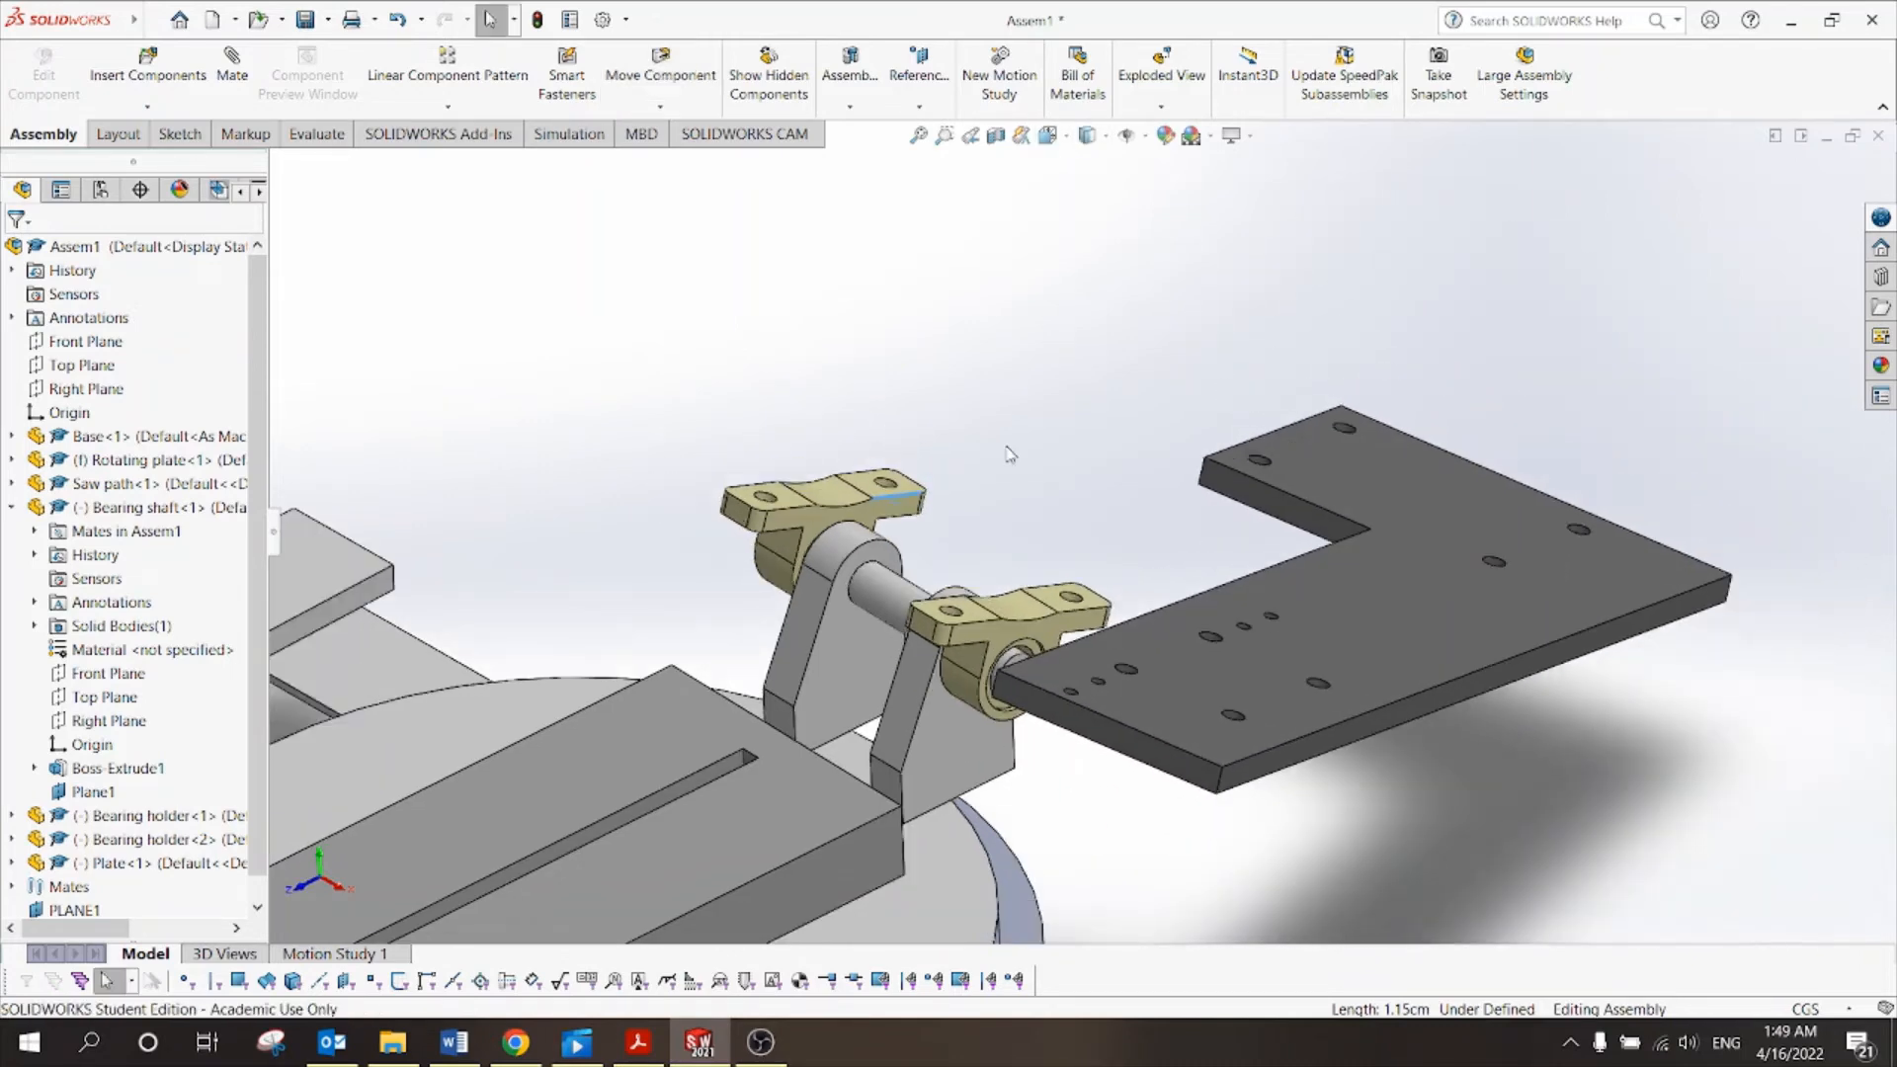
click(1018, 533)
click(1049, 136)
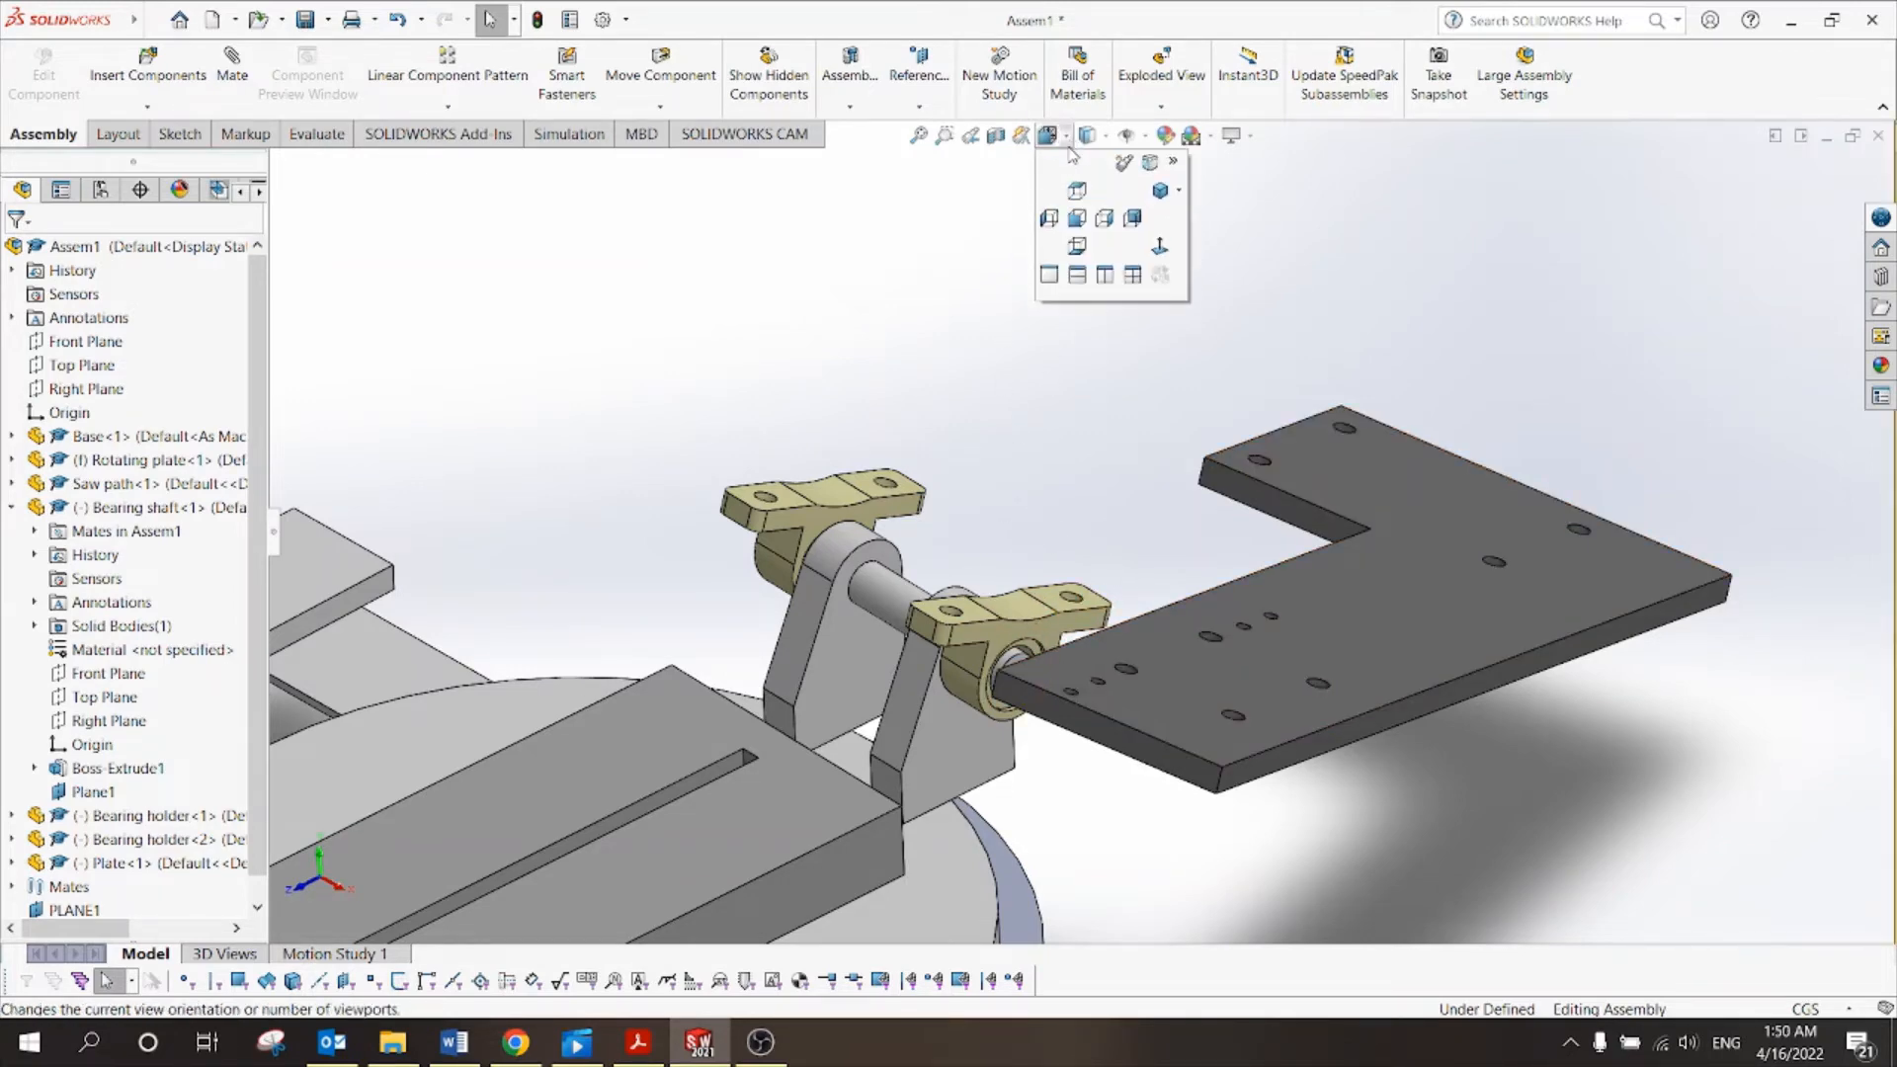
click(1076, 193)
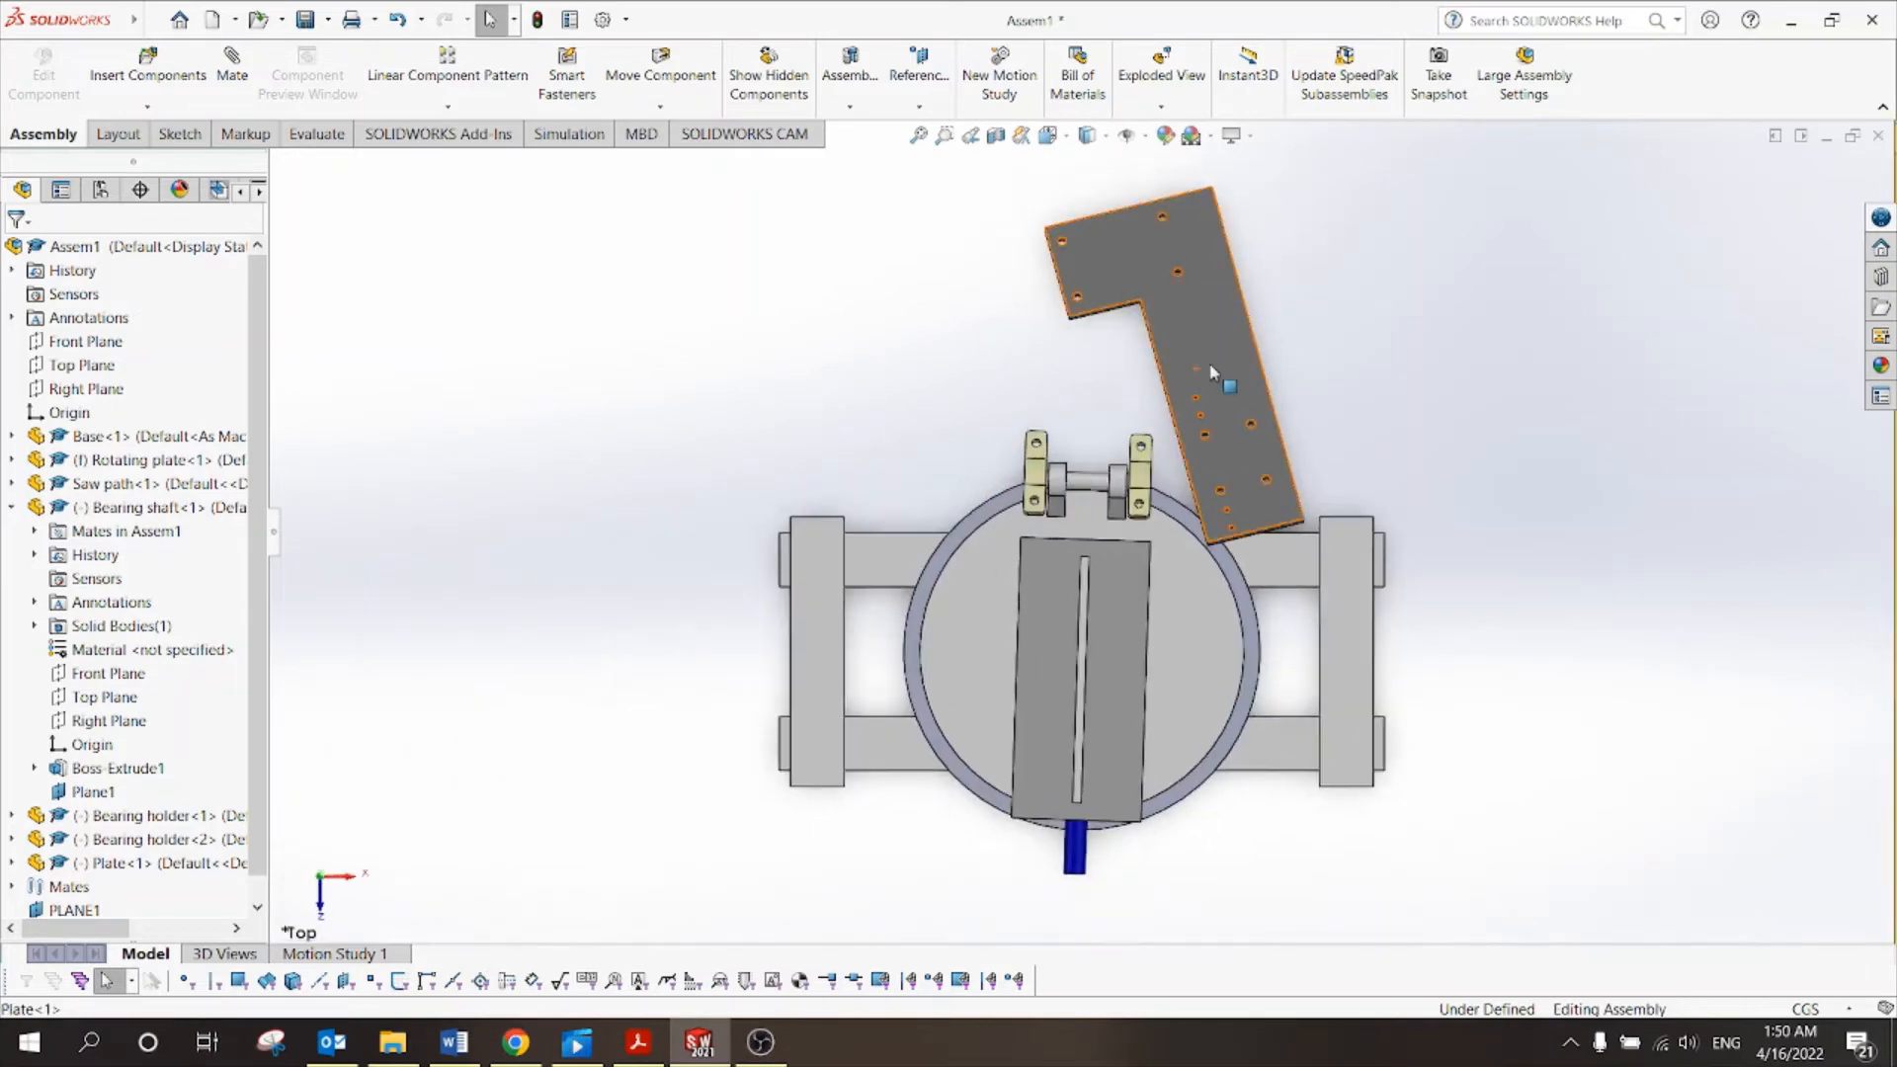
Drag the plate back over the assembly, lowering and re-angling it.
drag(1207, 373, 1136, 421)
drag(1121, 289, 1145, 452)
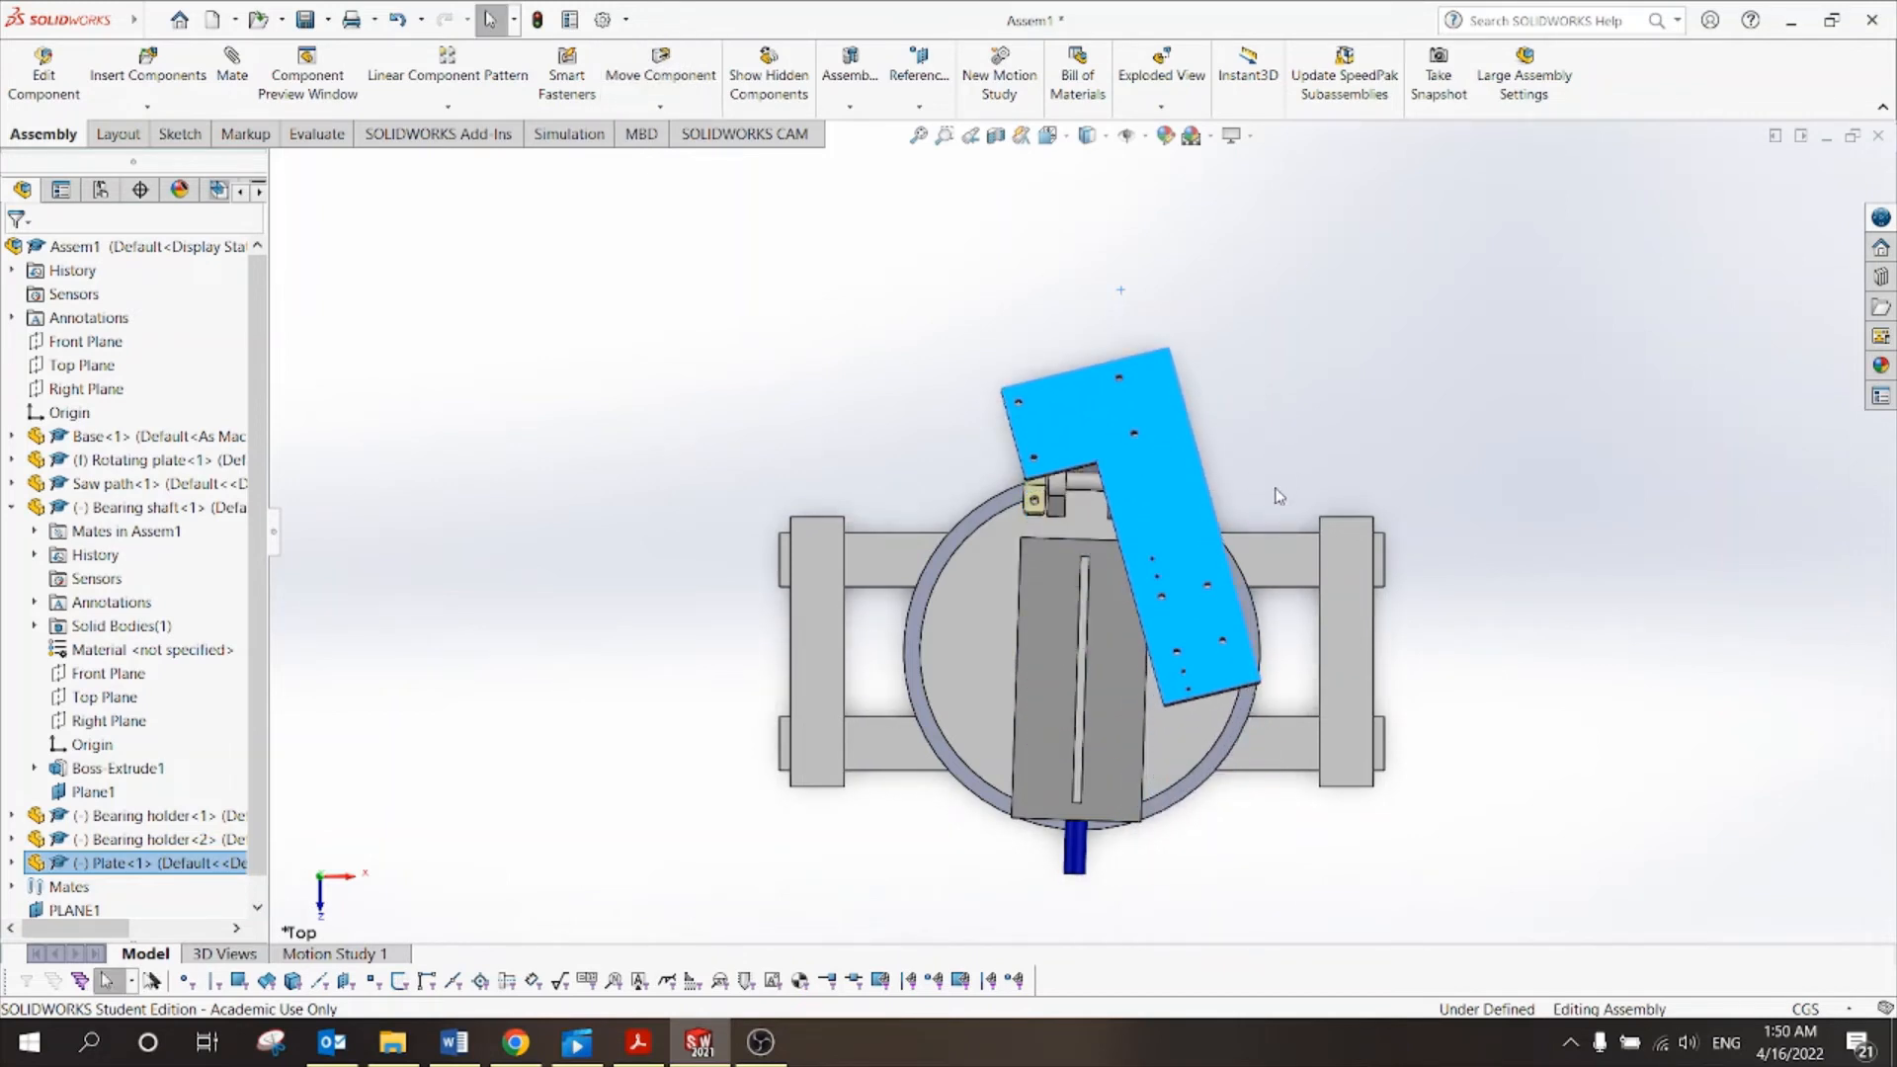
middle_drag(1279, 496, 1275, 358)
scroll(1197, 432, down, 3)
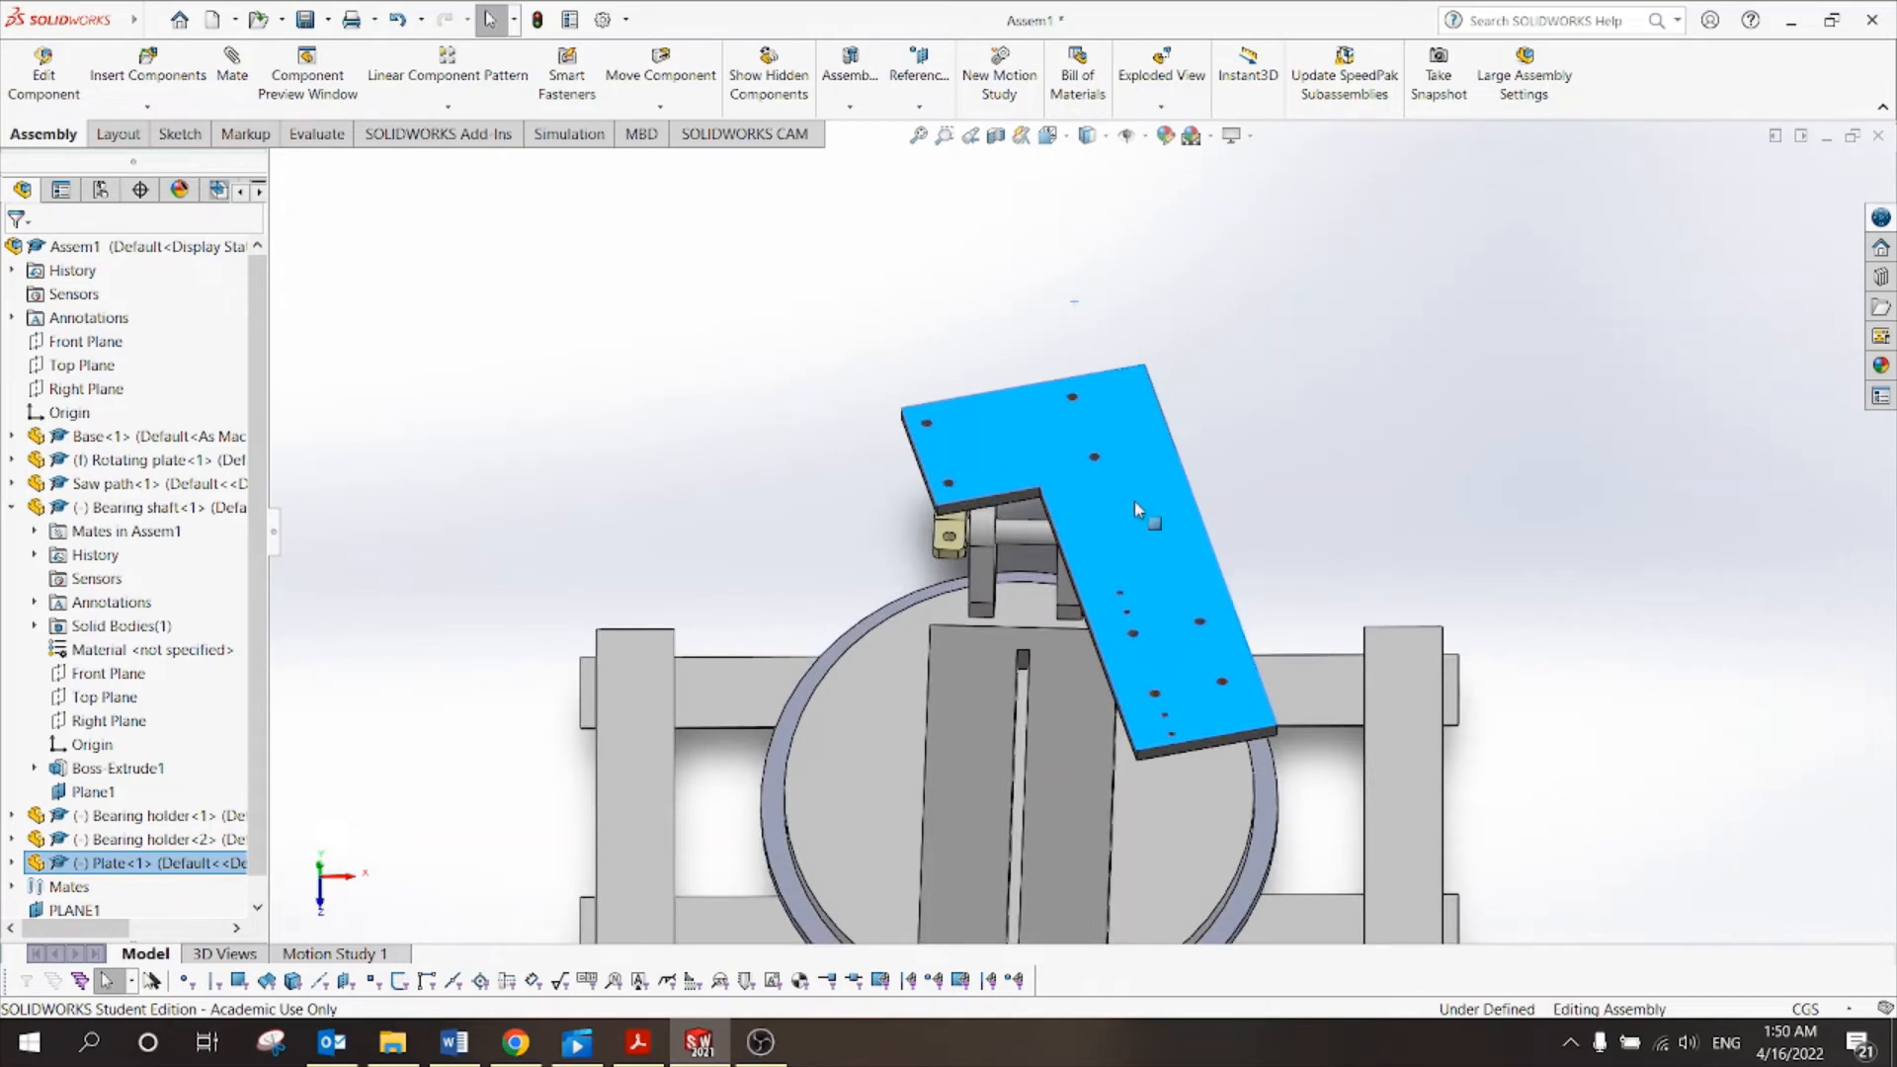
drag(1134, 509, 1518, 494)
scroll(1075, 527, down, 2)
scroll(974, 500, down, 3)
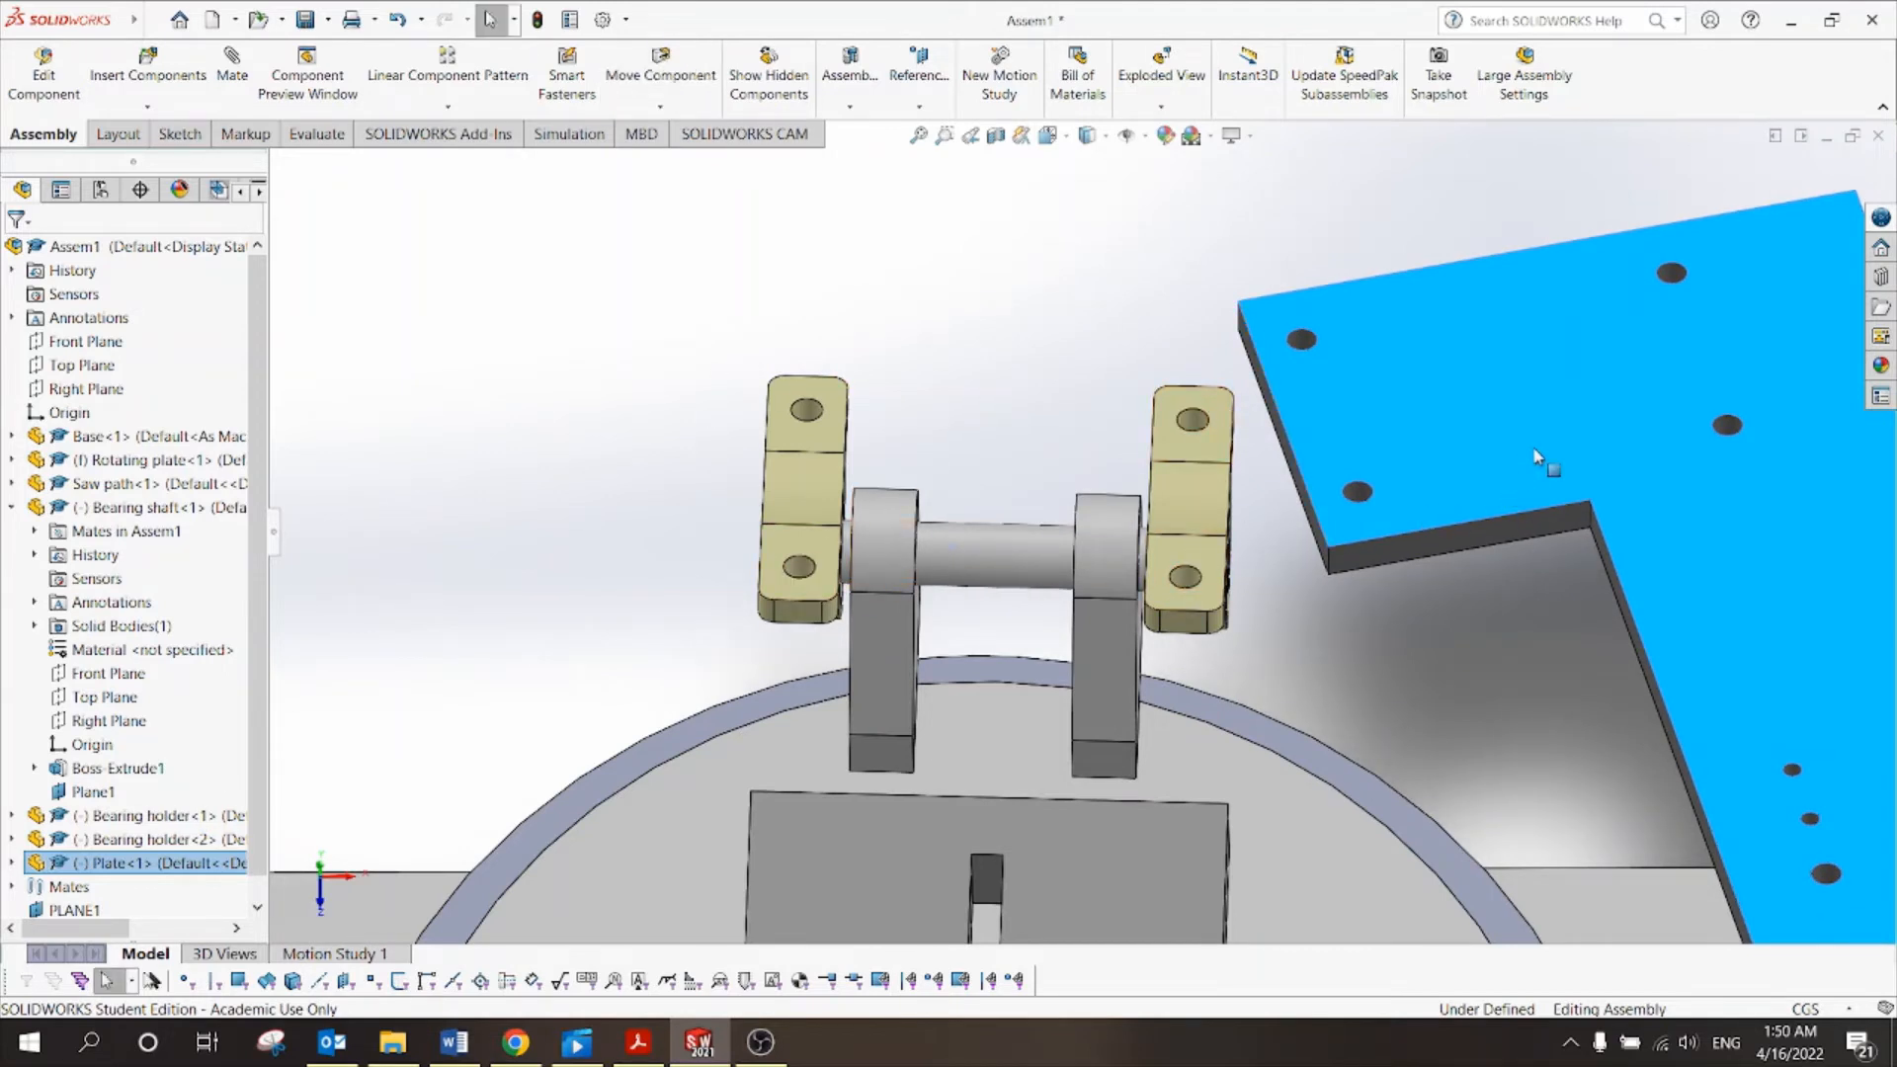
Slide the plate left over the bearing holder and shaft and nudge it into place.
drag(1536, 457, 1408, 598)
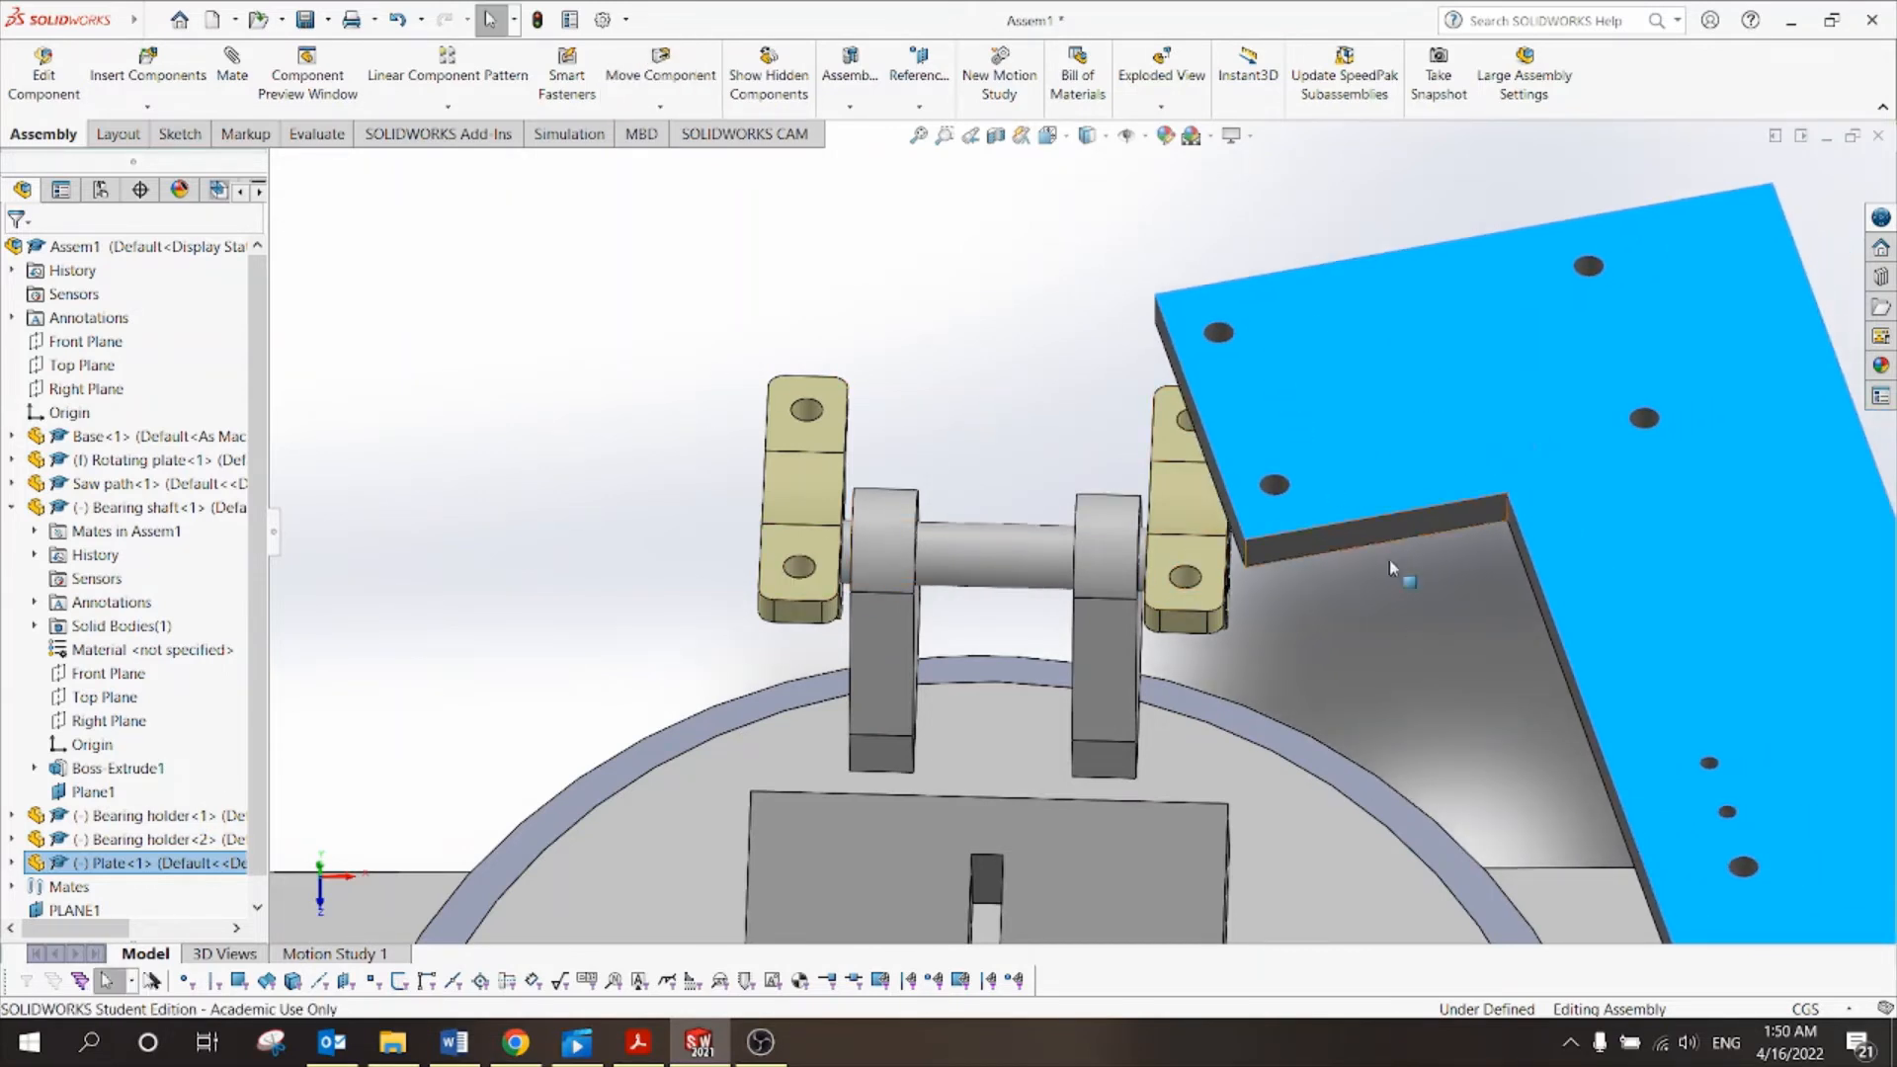
drag(1433, 440, 988, 500)
middle_drag(808, 514, 828, 759)
scroll(731, 396, down, 3)
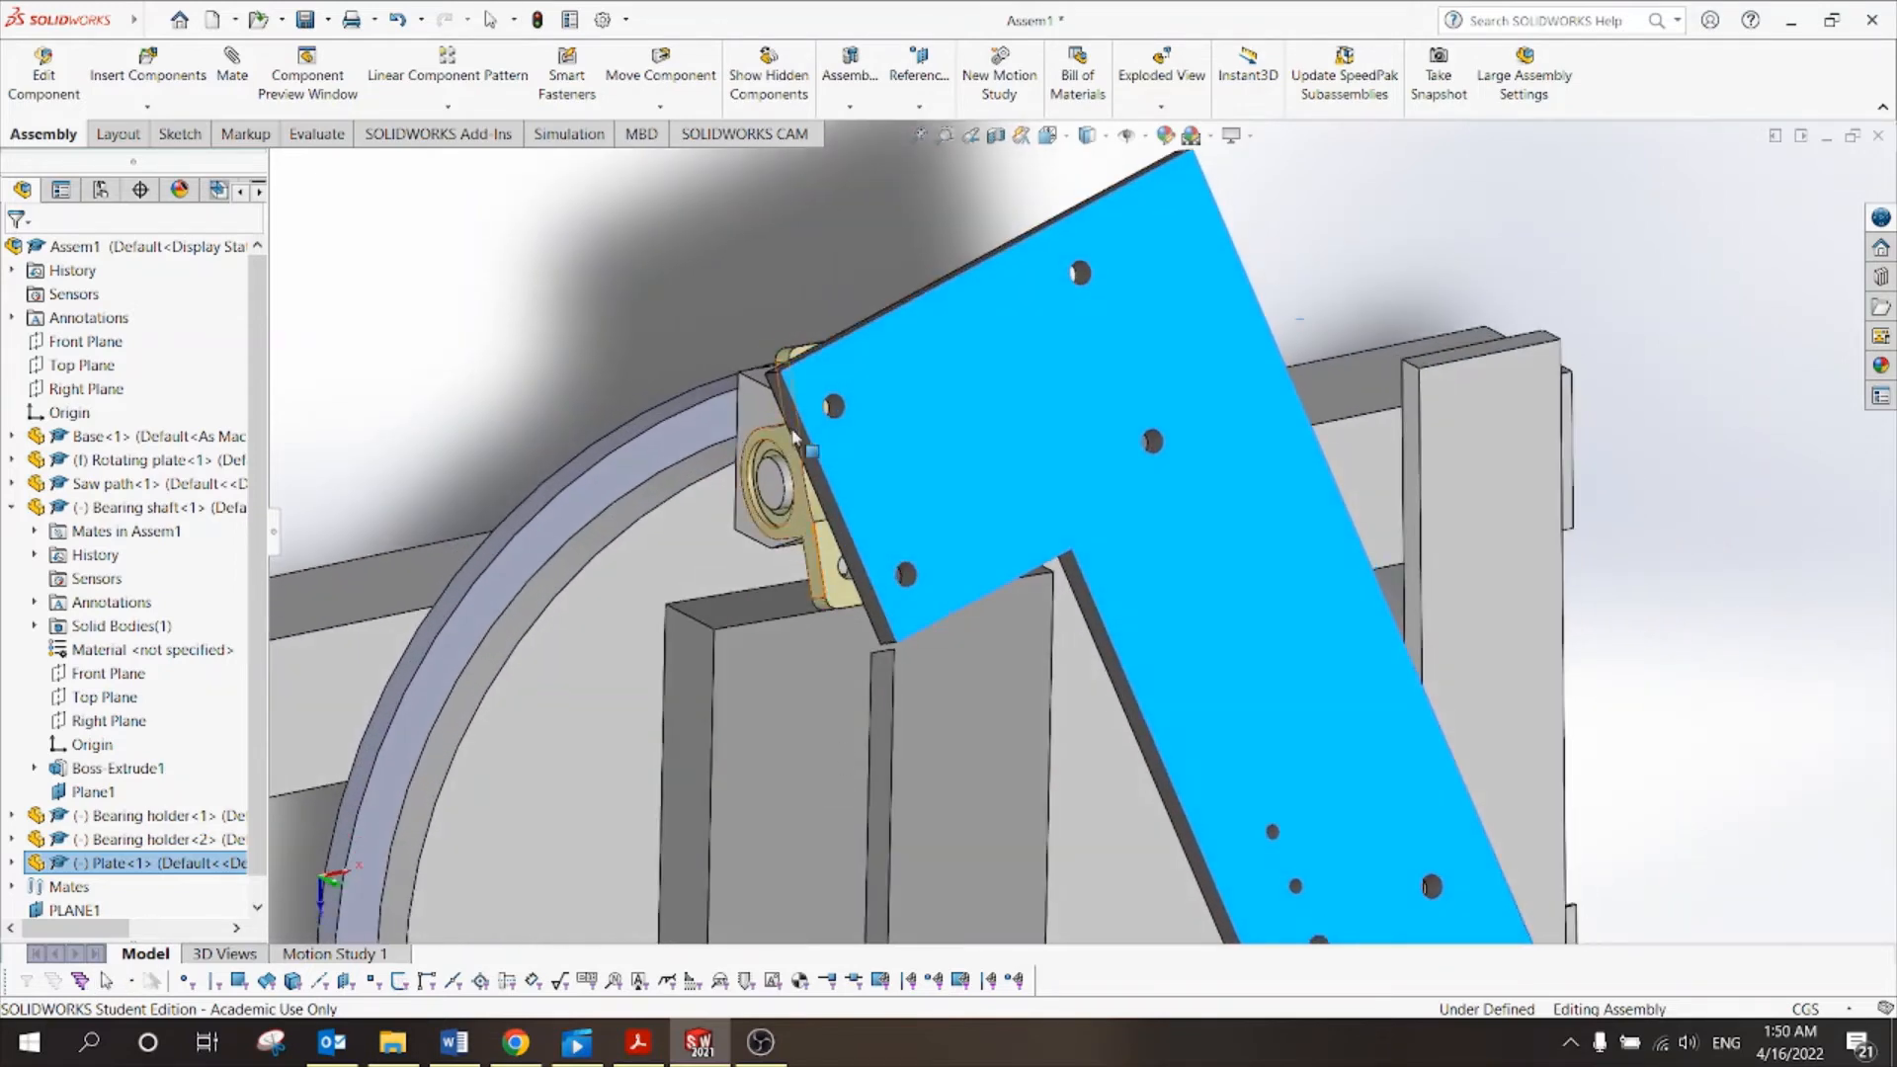
scroll(708, 417, down, 2)
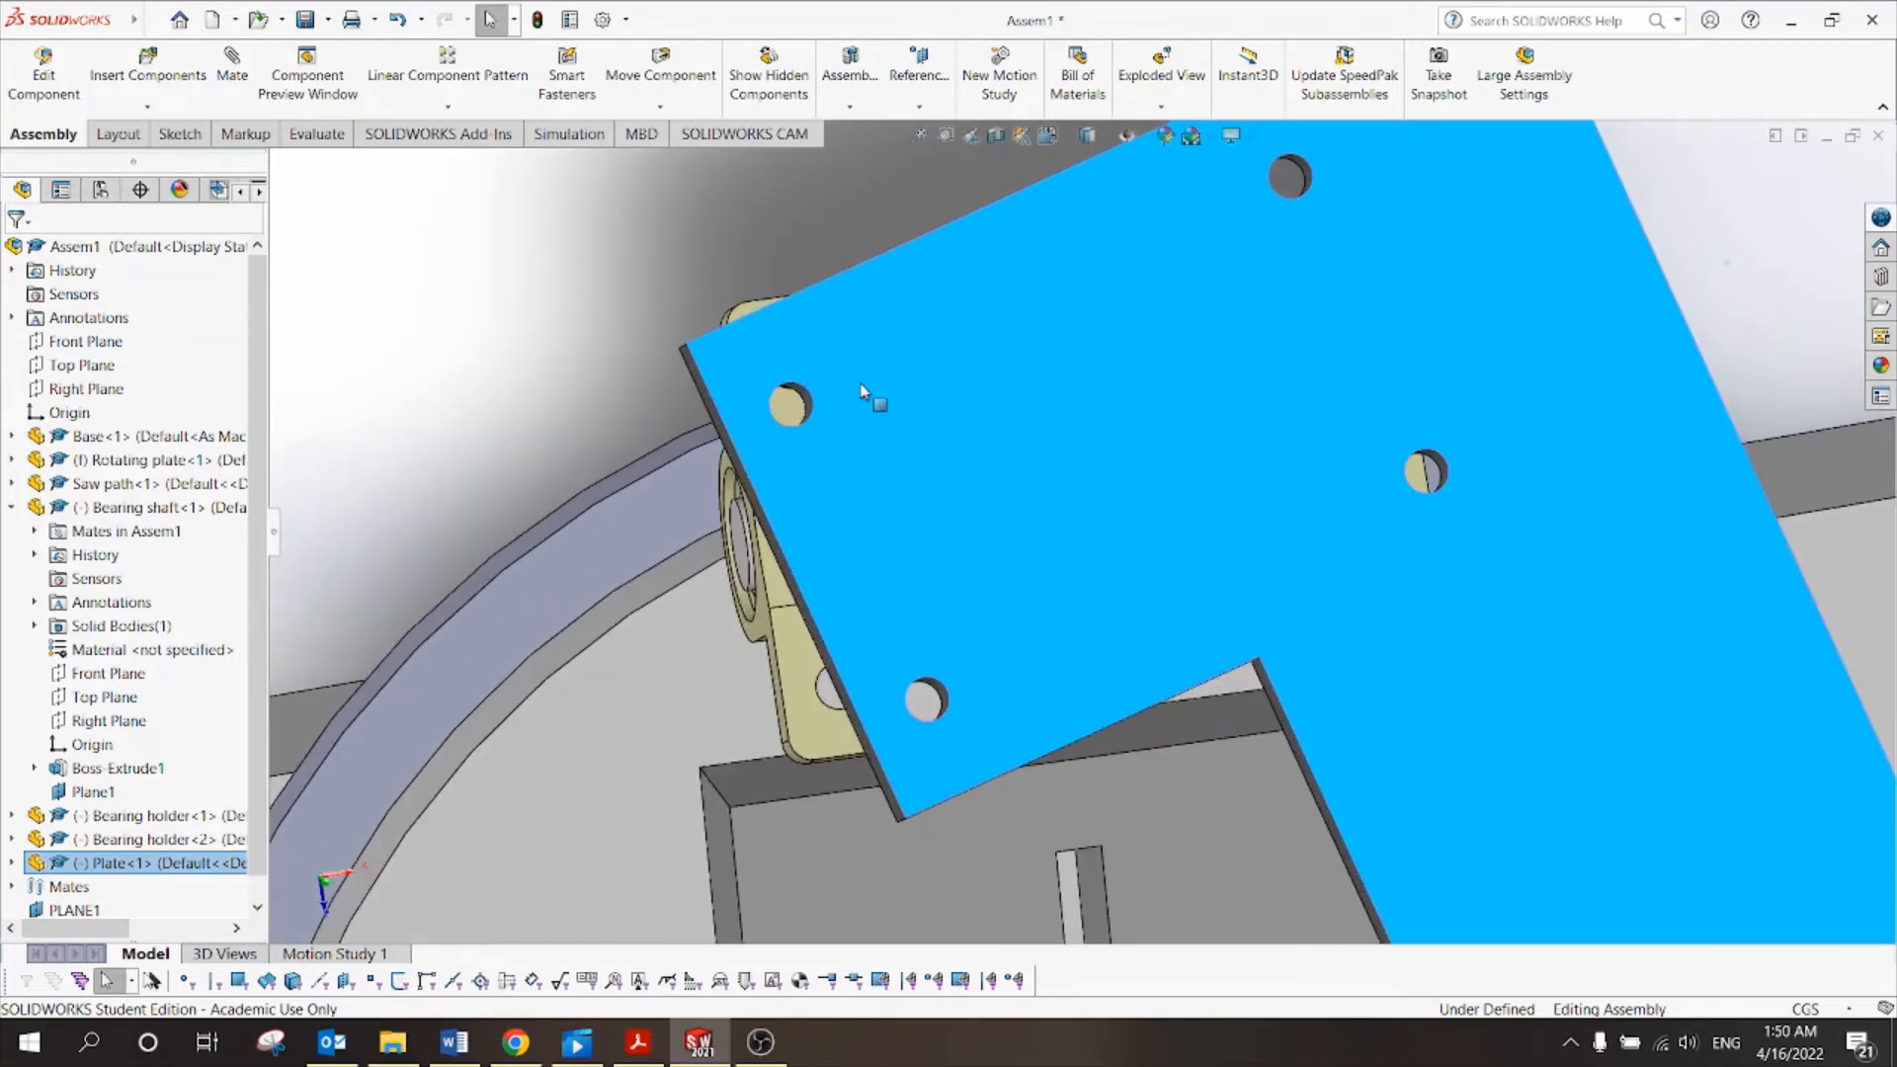
drag(884, 365, 902, 343)
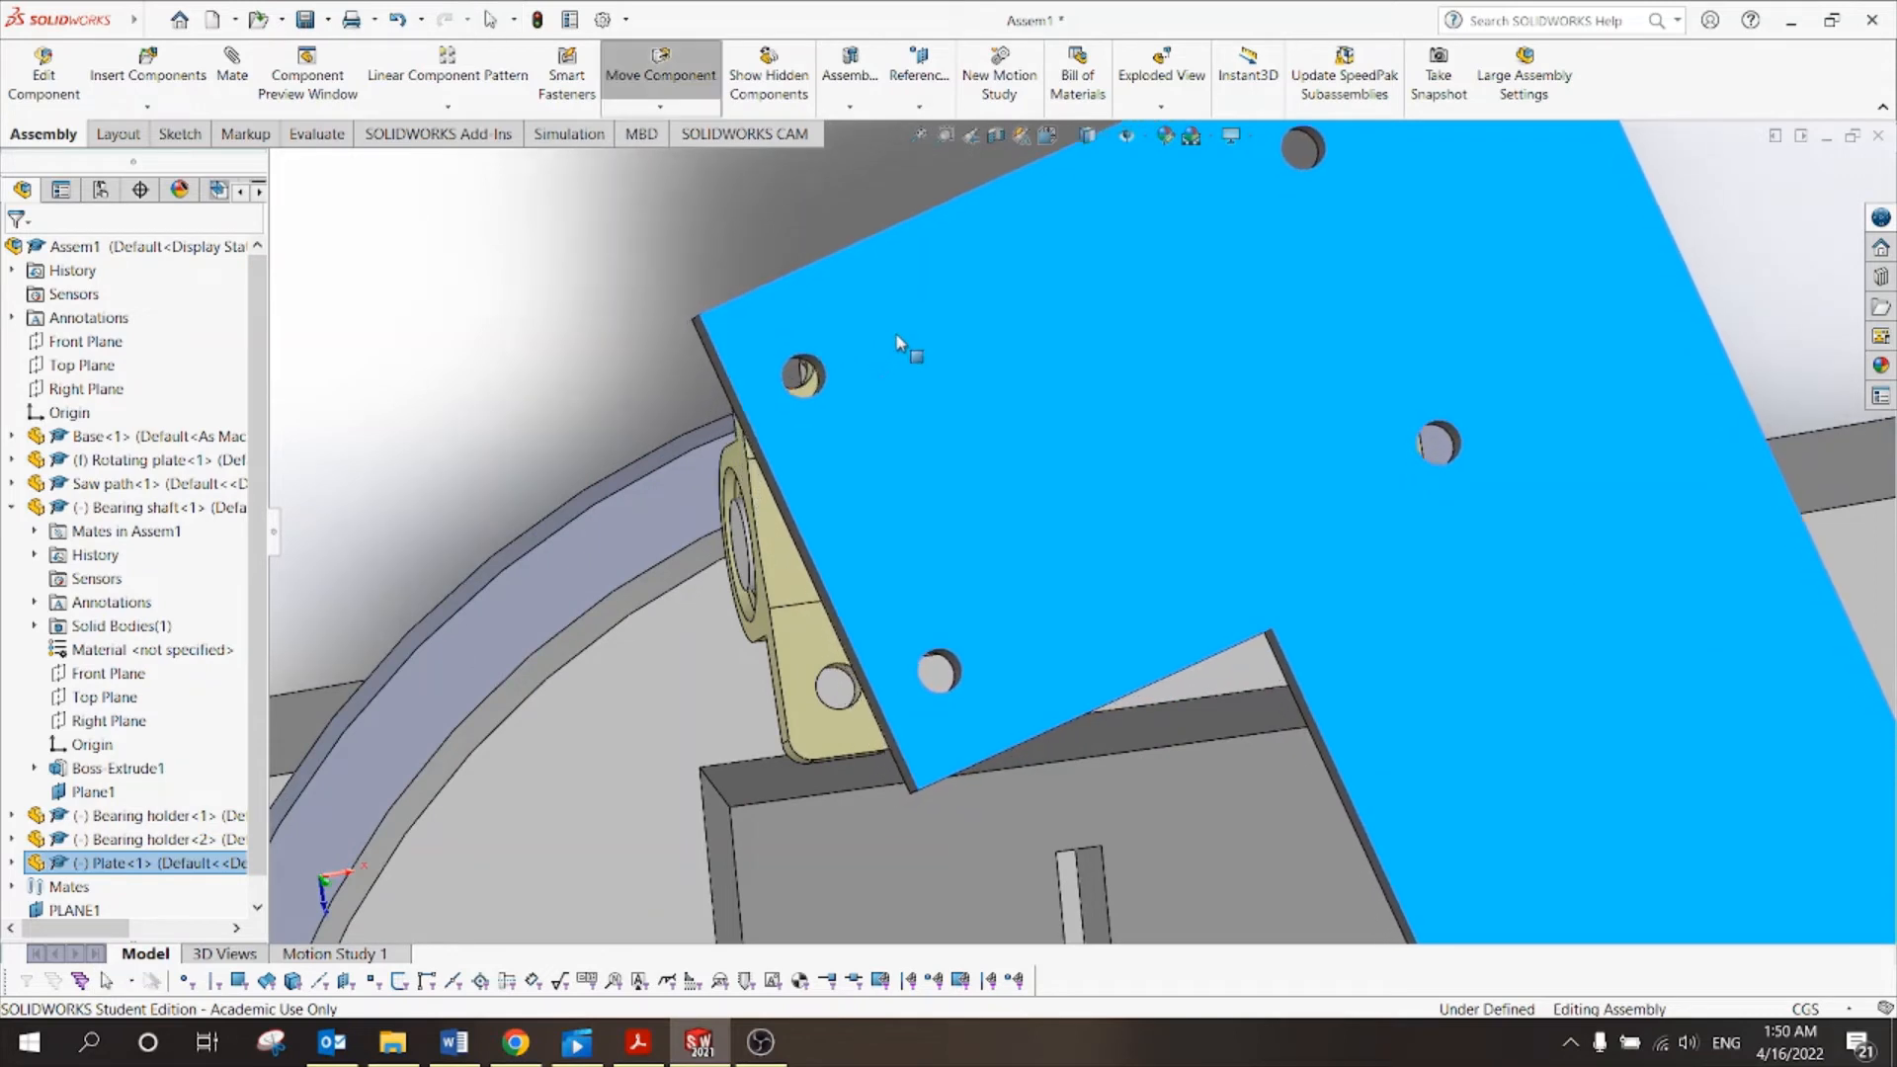
click(623, 353)
scroll(662, 356, down, 2)
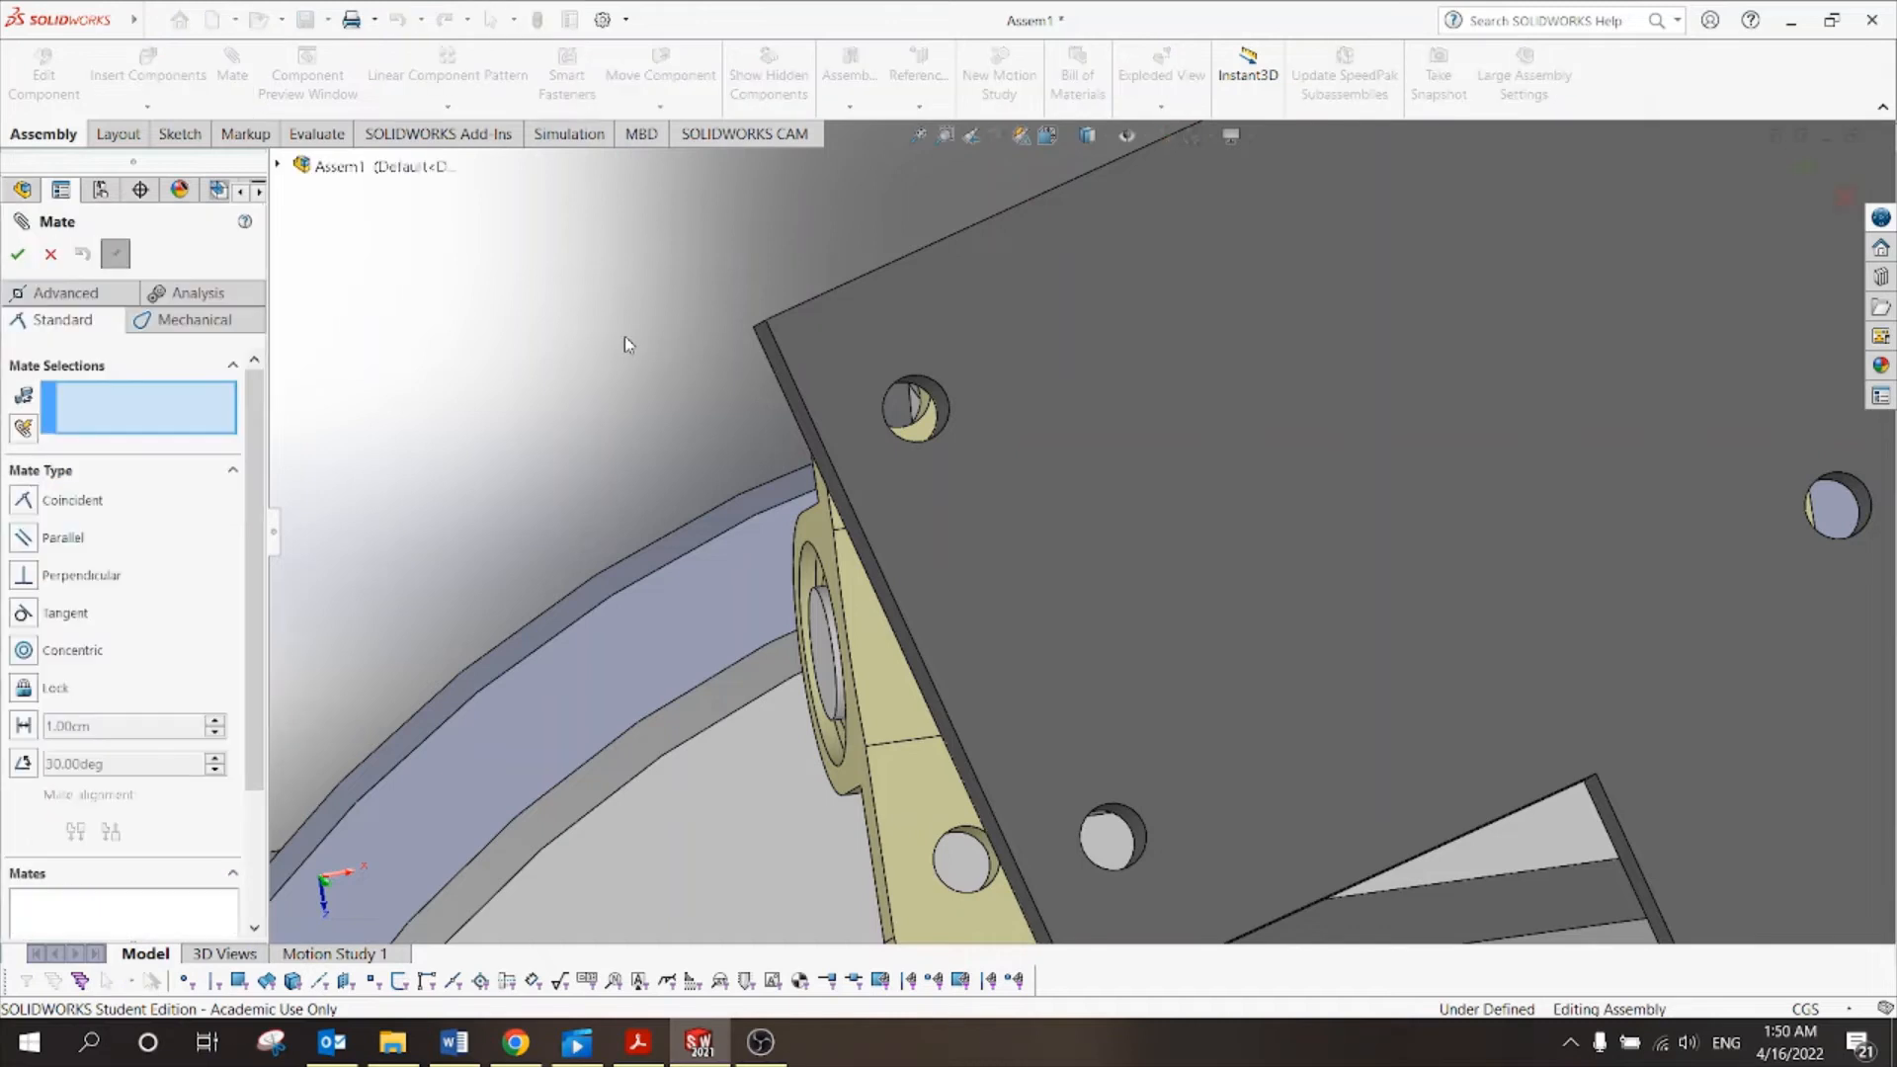
Mate a Bearing holder<2> hole edge coincident with a Plate hole edge (Coincident15).
scroll(816, 417, down, 4)
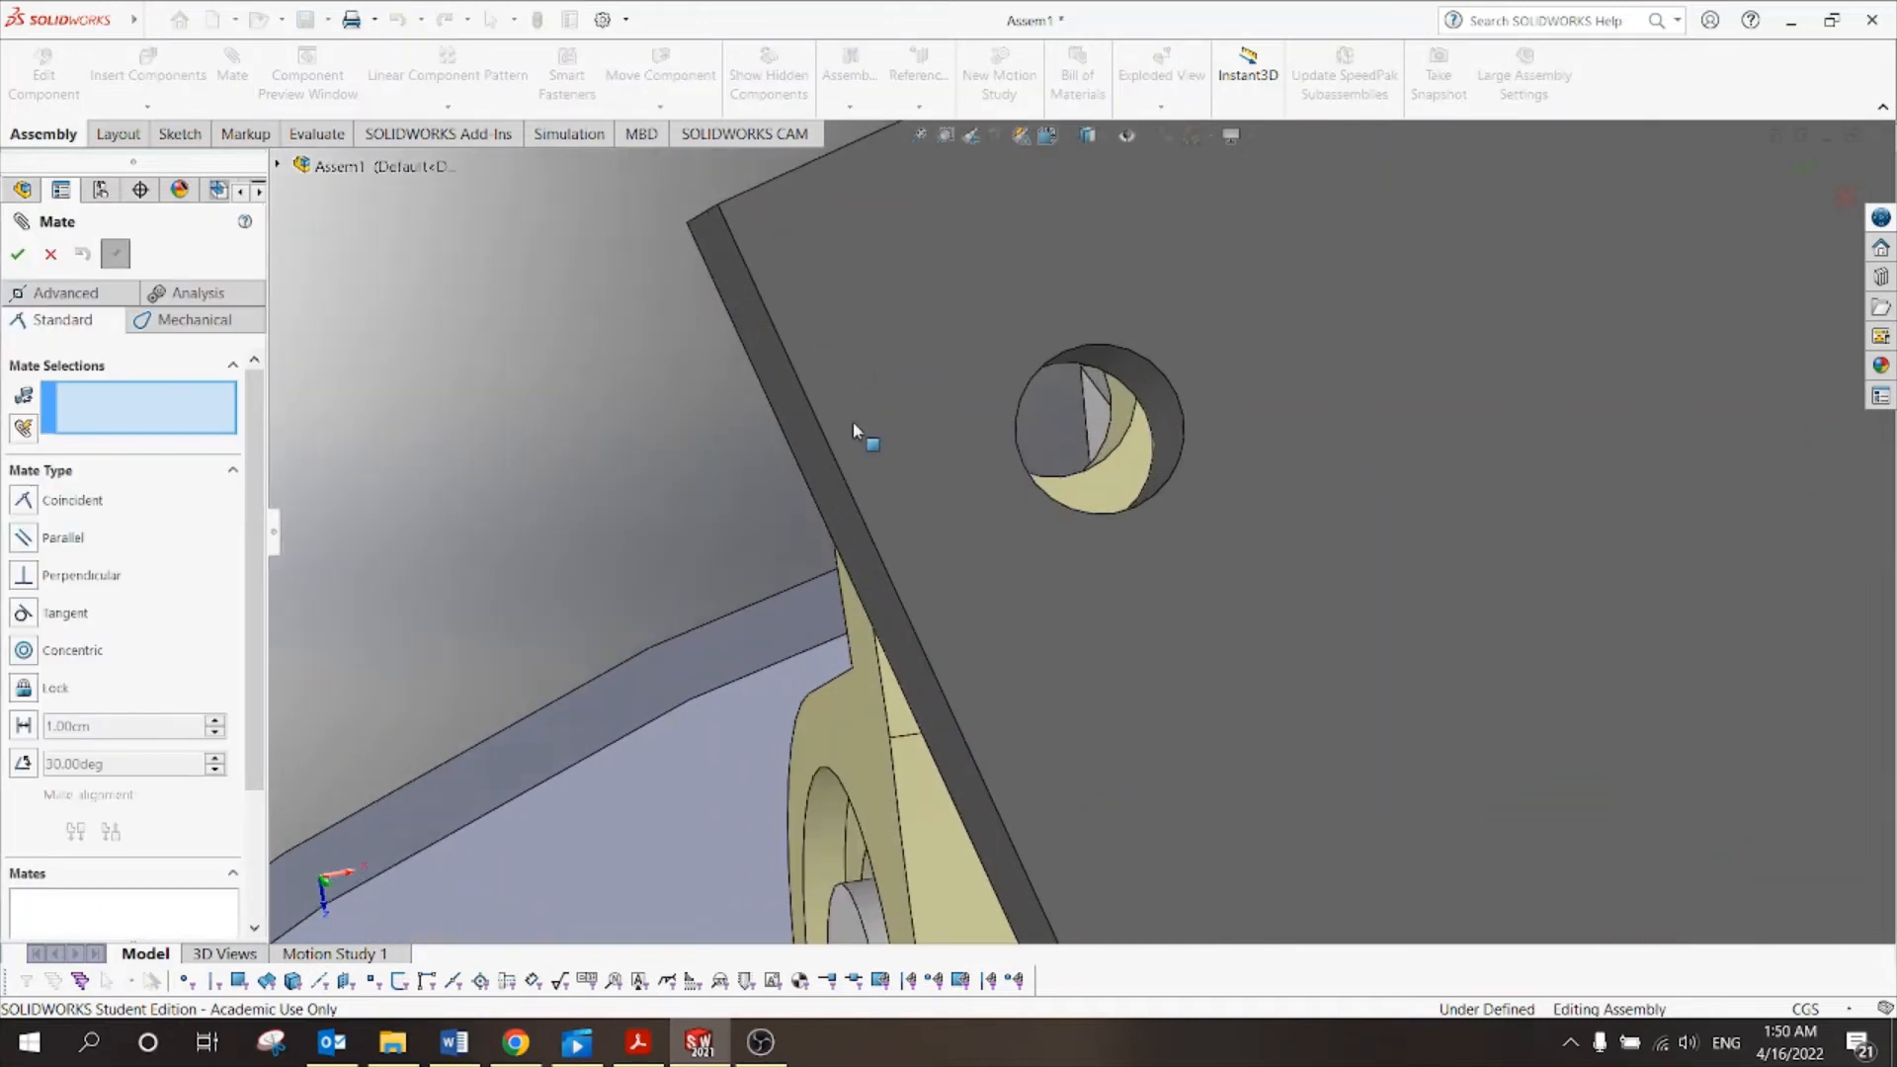
click(1108, 461)
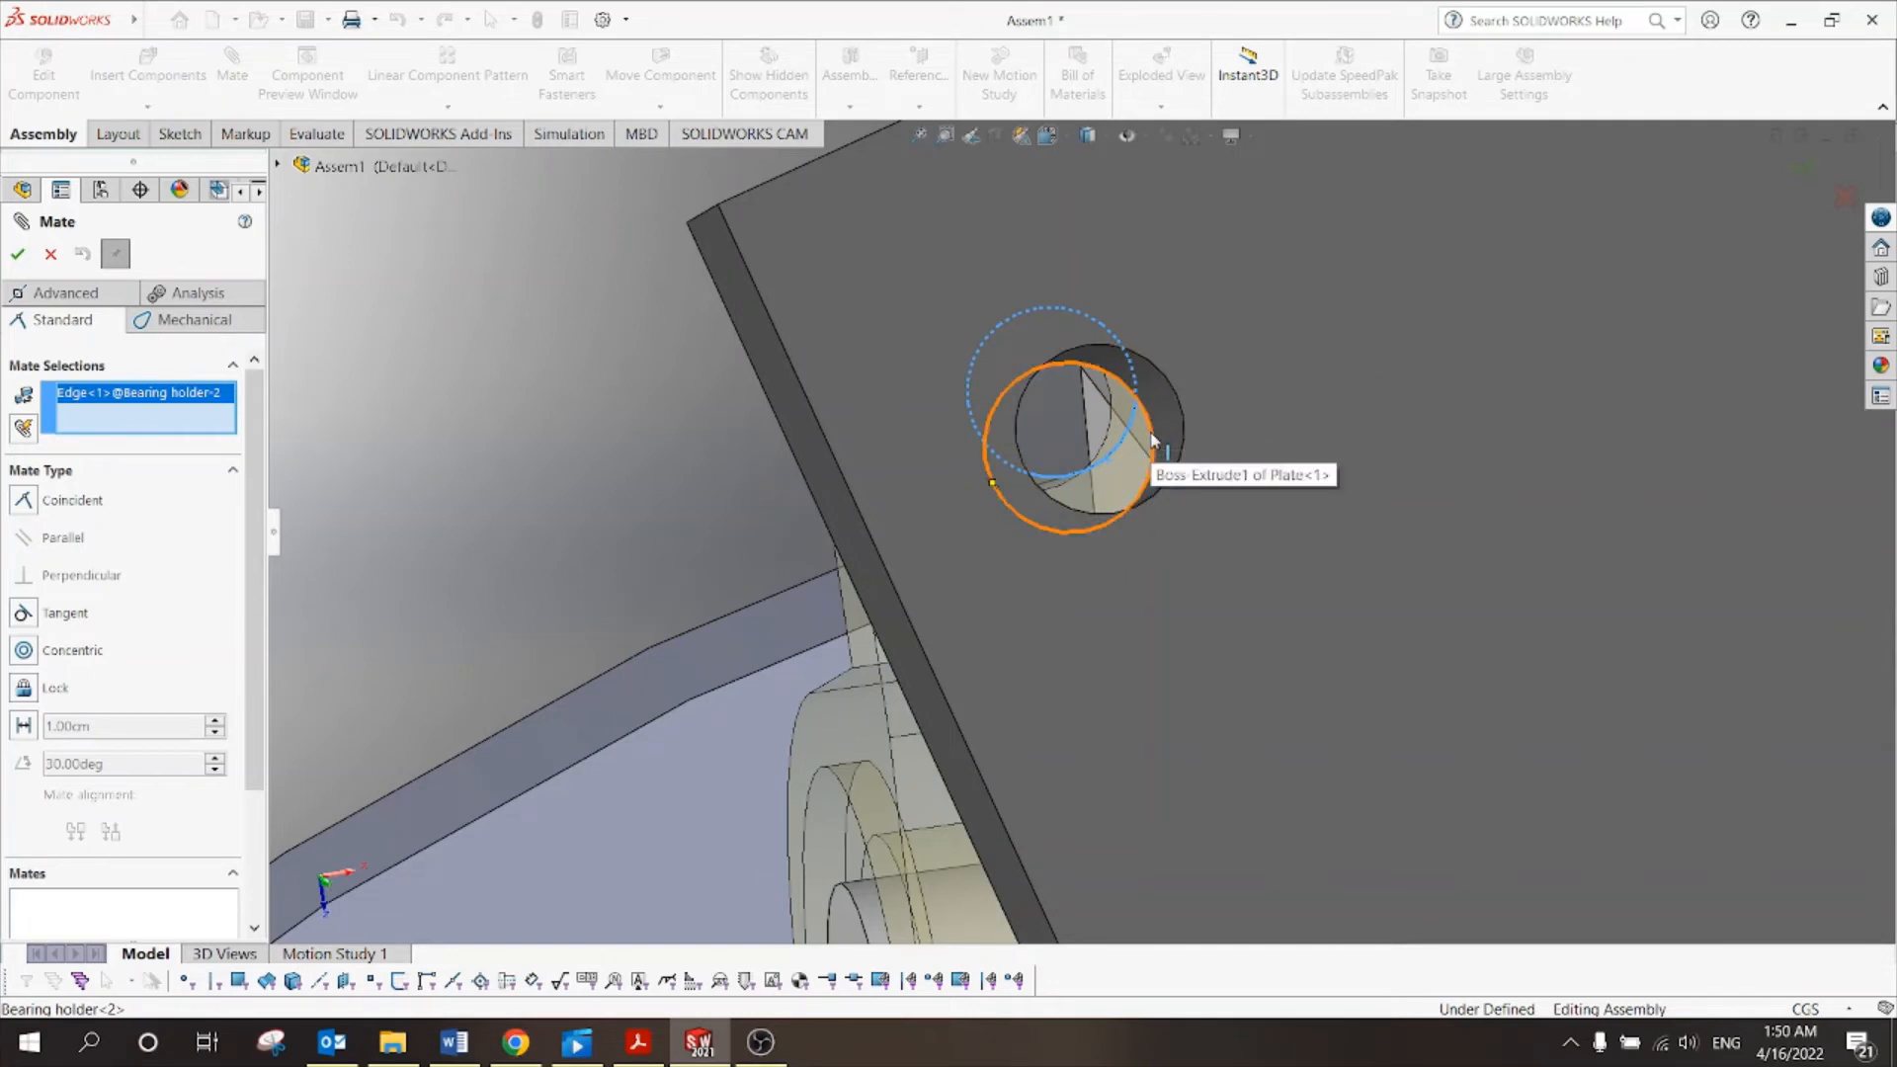
click(1153, 441)
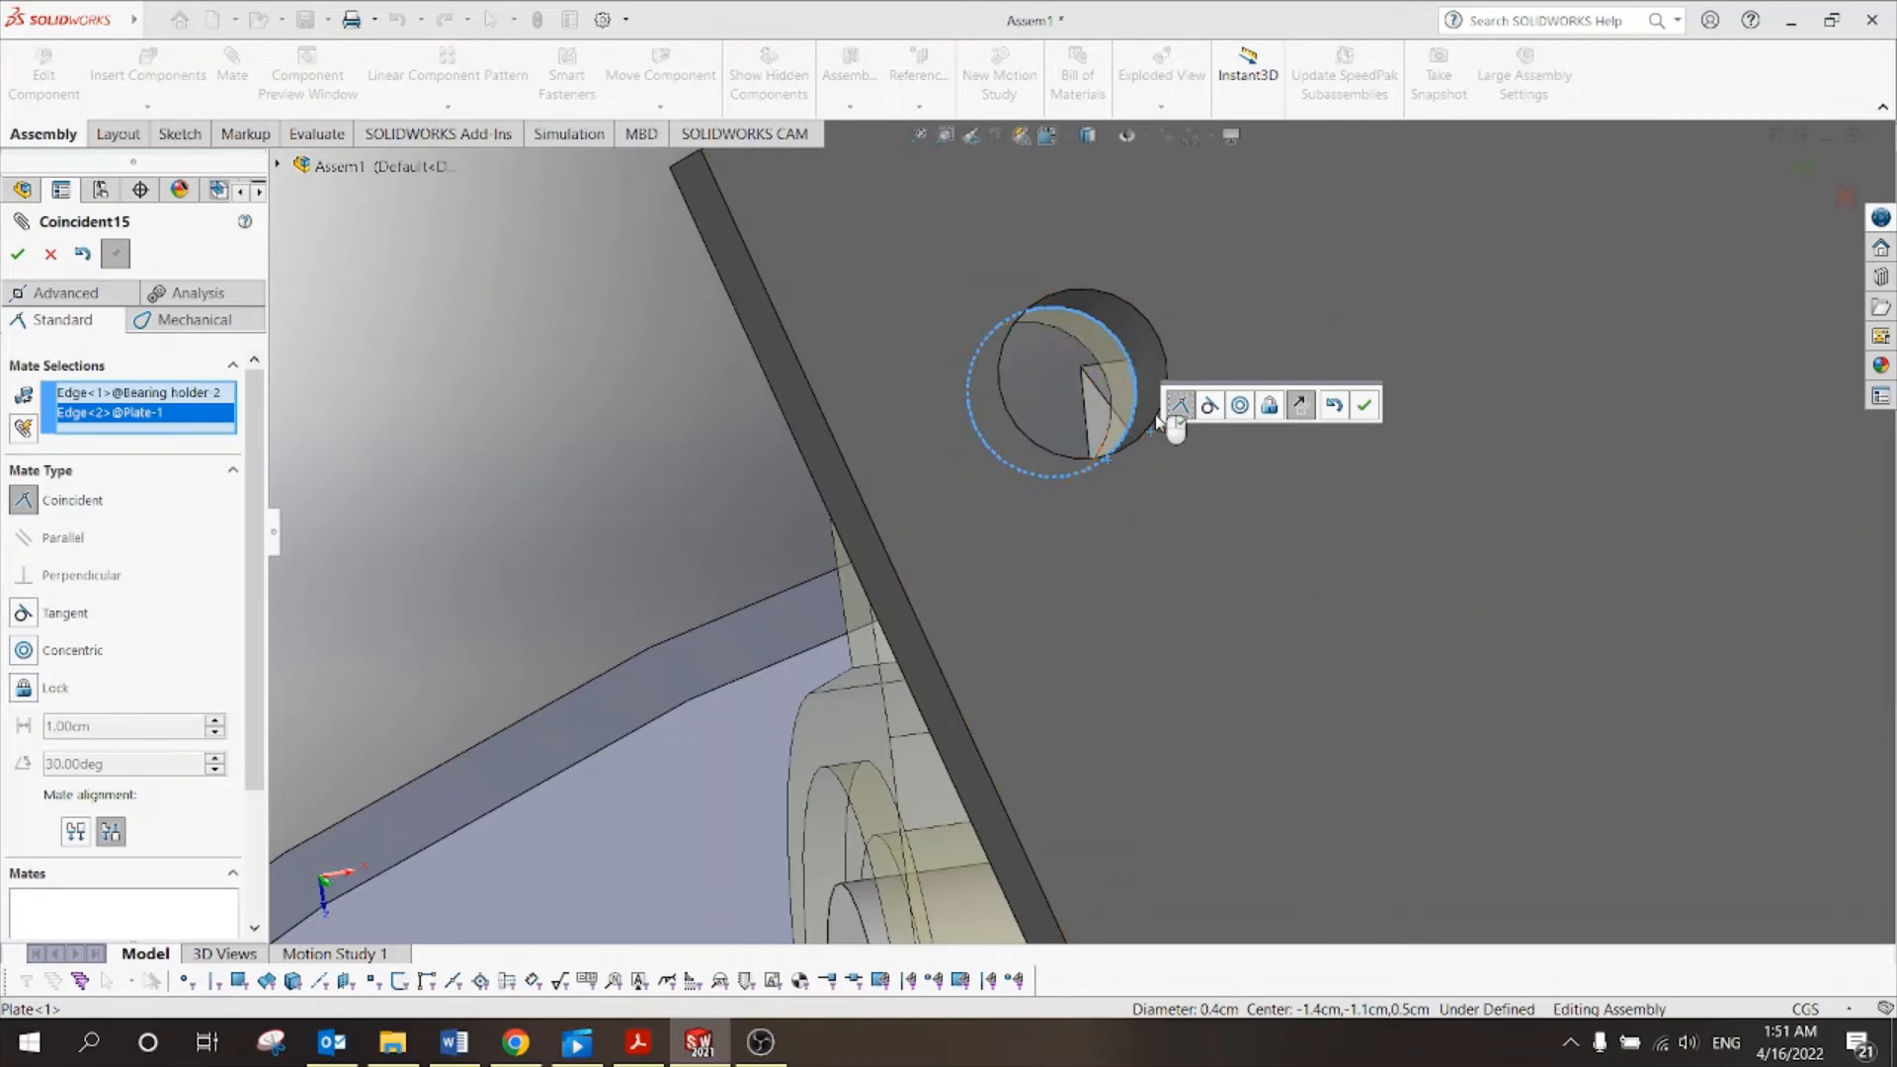
click(1364, 405)
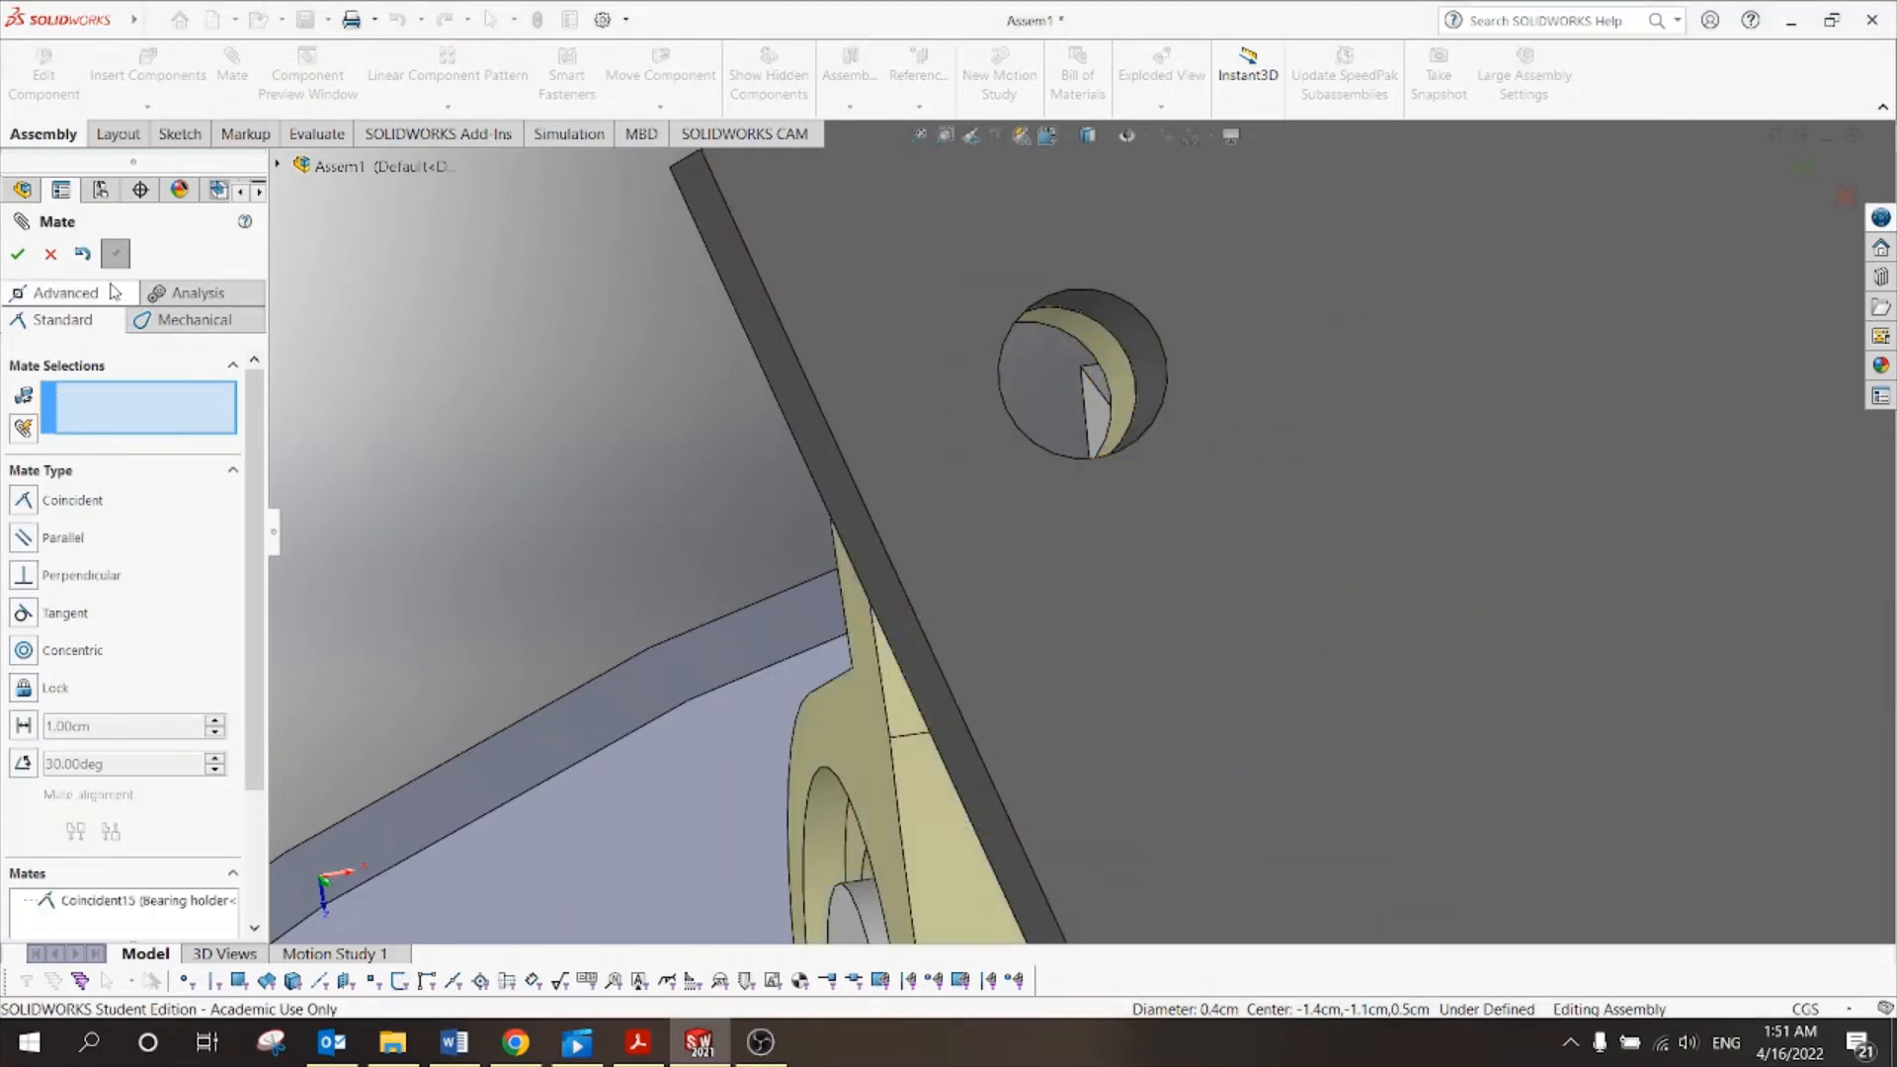
scroll(781, 469, up, 9)
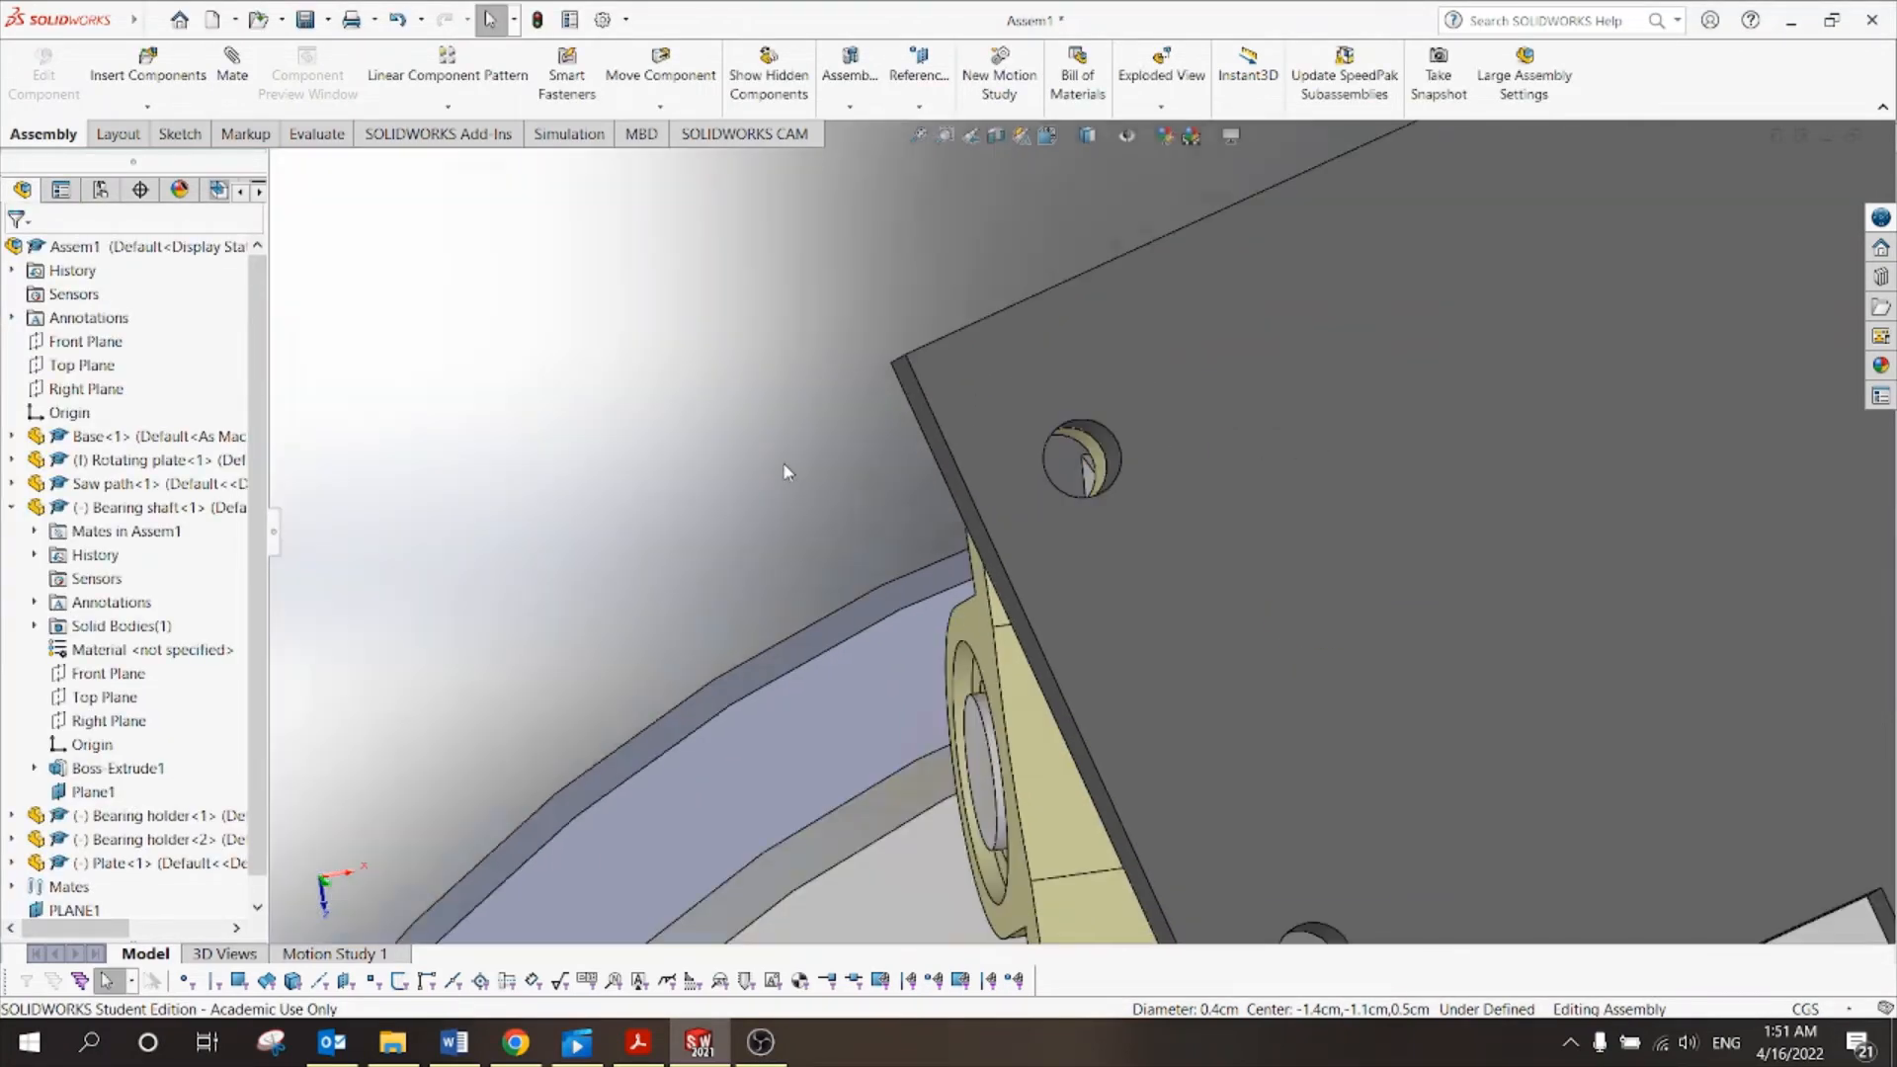
scroll(899, 509, up, 5)
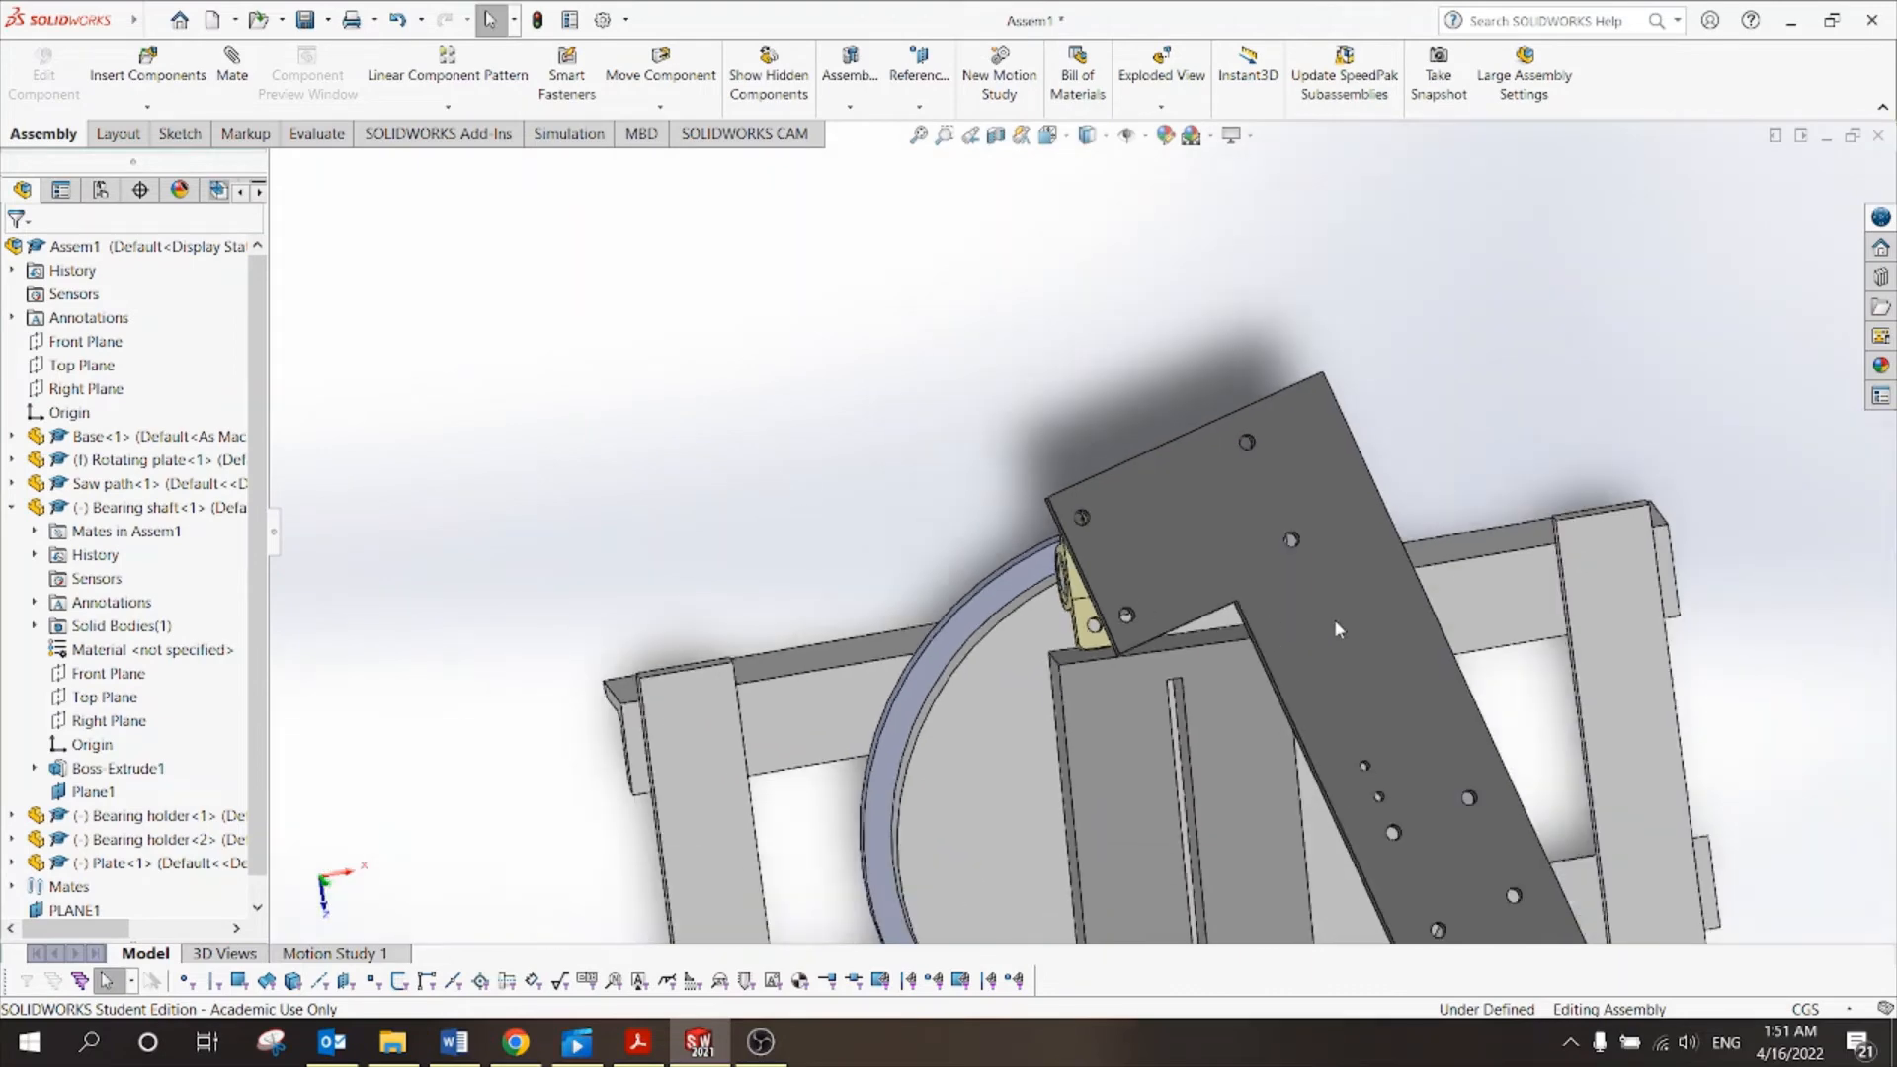
Swing the Plate about its mated hole until its holes line up over both bearing holders.
click(1391, 626)
drag(927, 640, 1161, 603)
key(Escape)
scroll(1160, 603, up, 3)
scroll(1156, 591, down, 5)
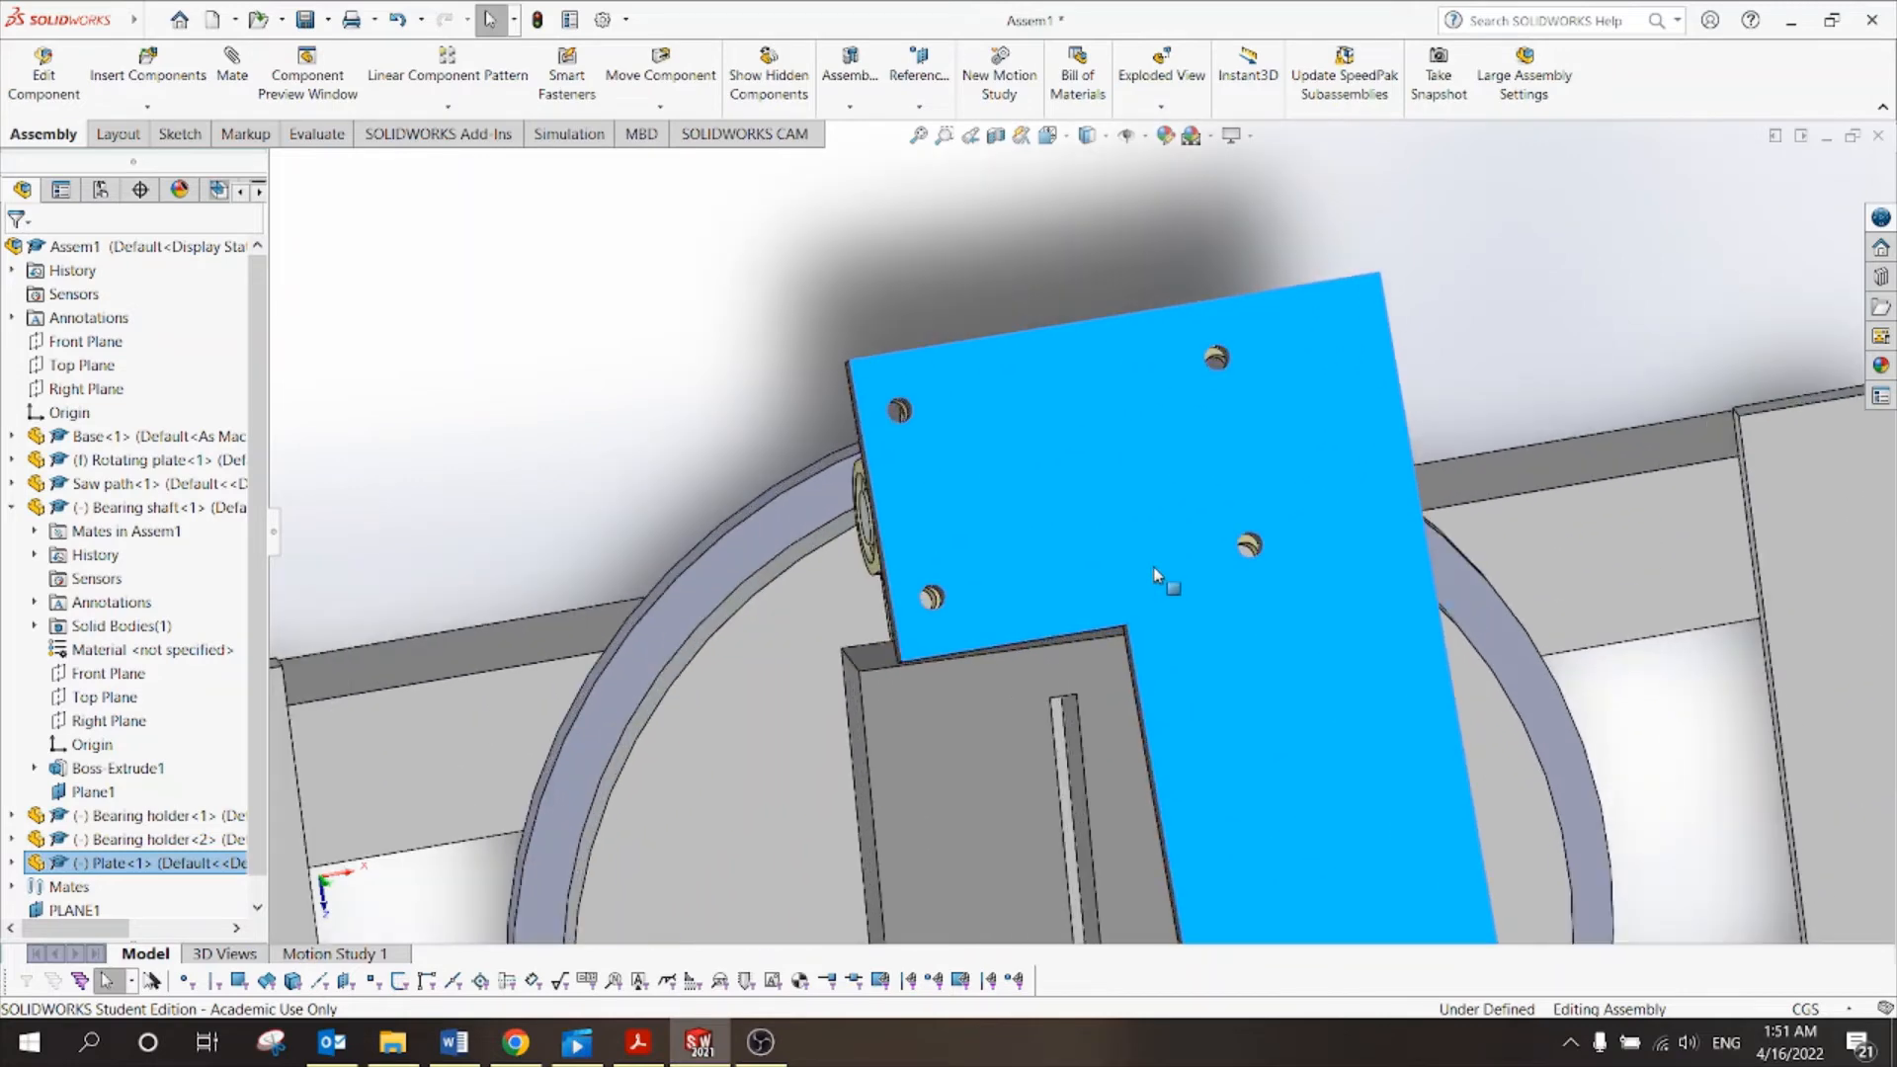
scroll(1250, 386, down, 3)
scroll(1136, 405, up, 2)
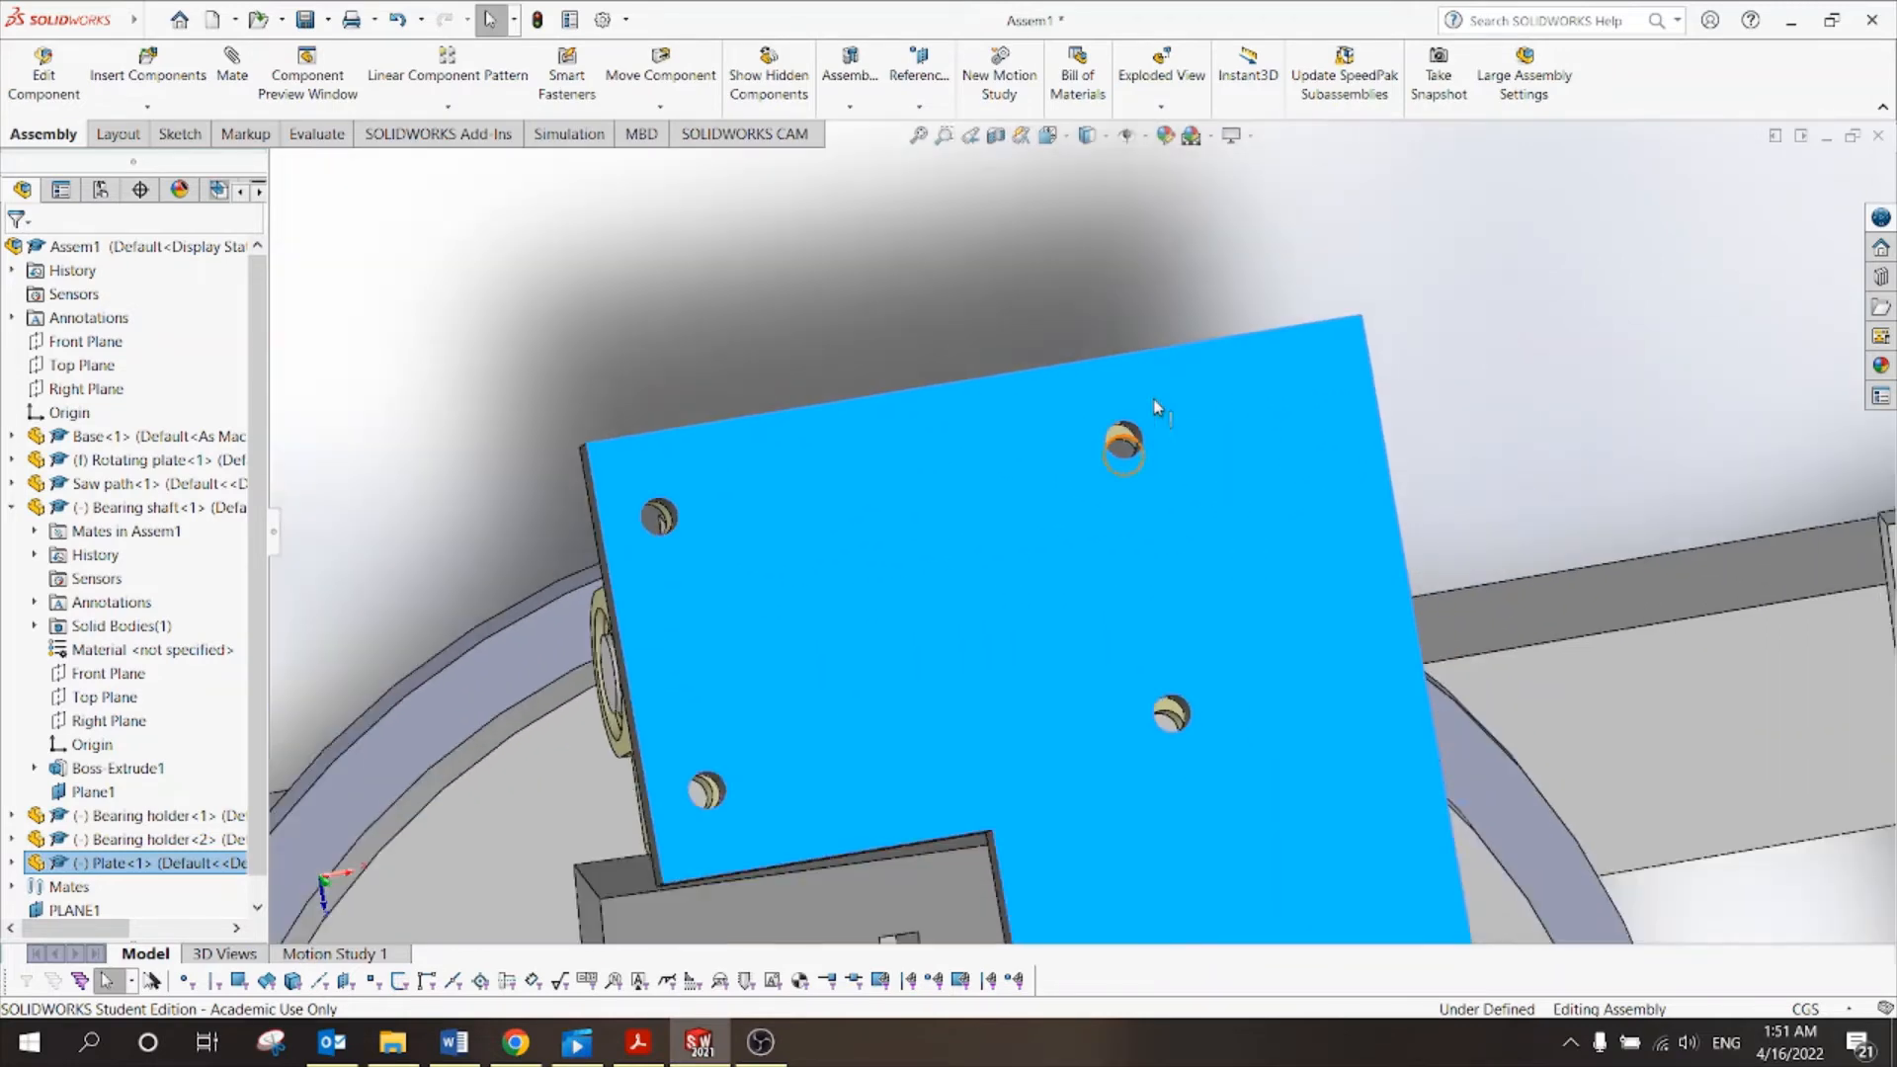
scroll(1156, 682, down, 3)
scroll(642, 707, up, 2)
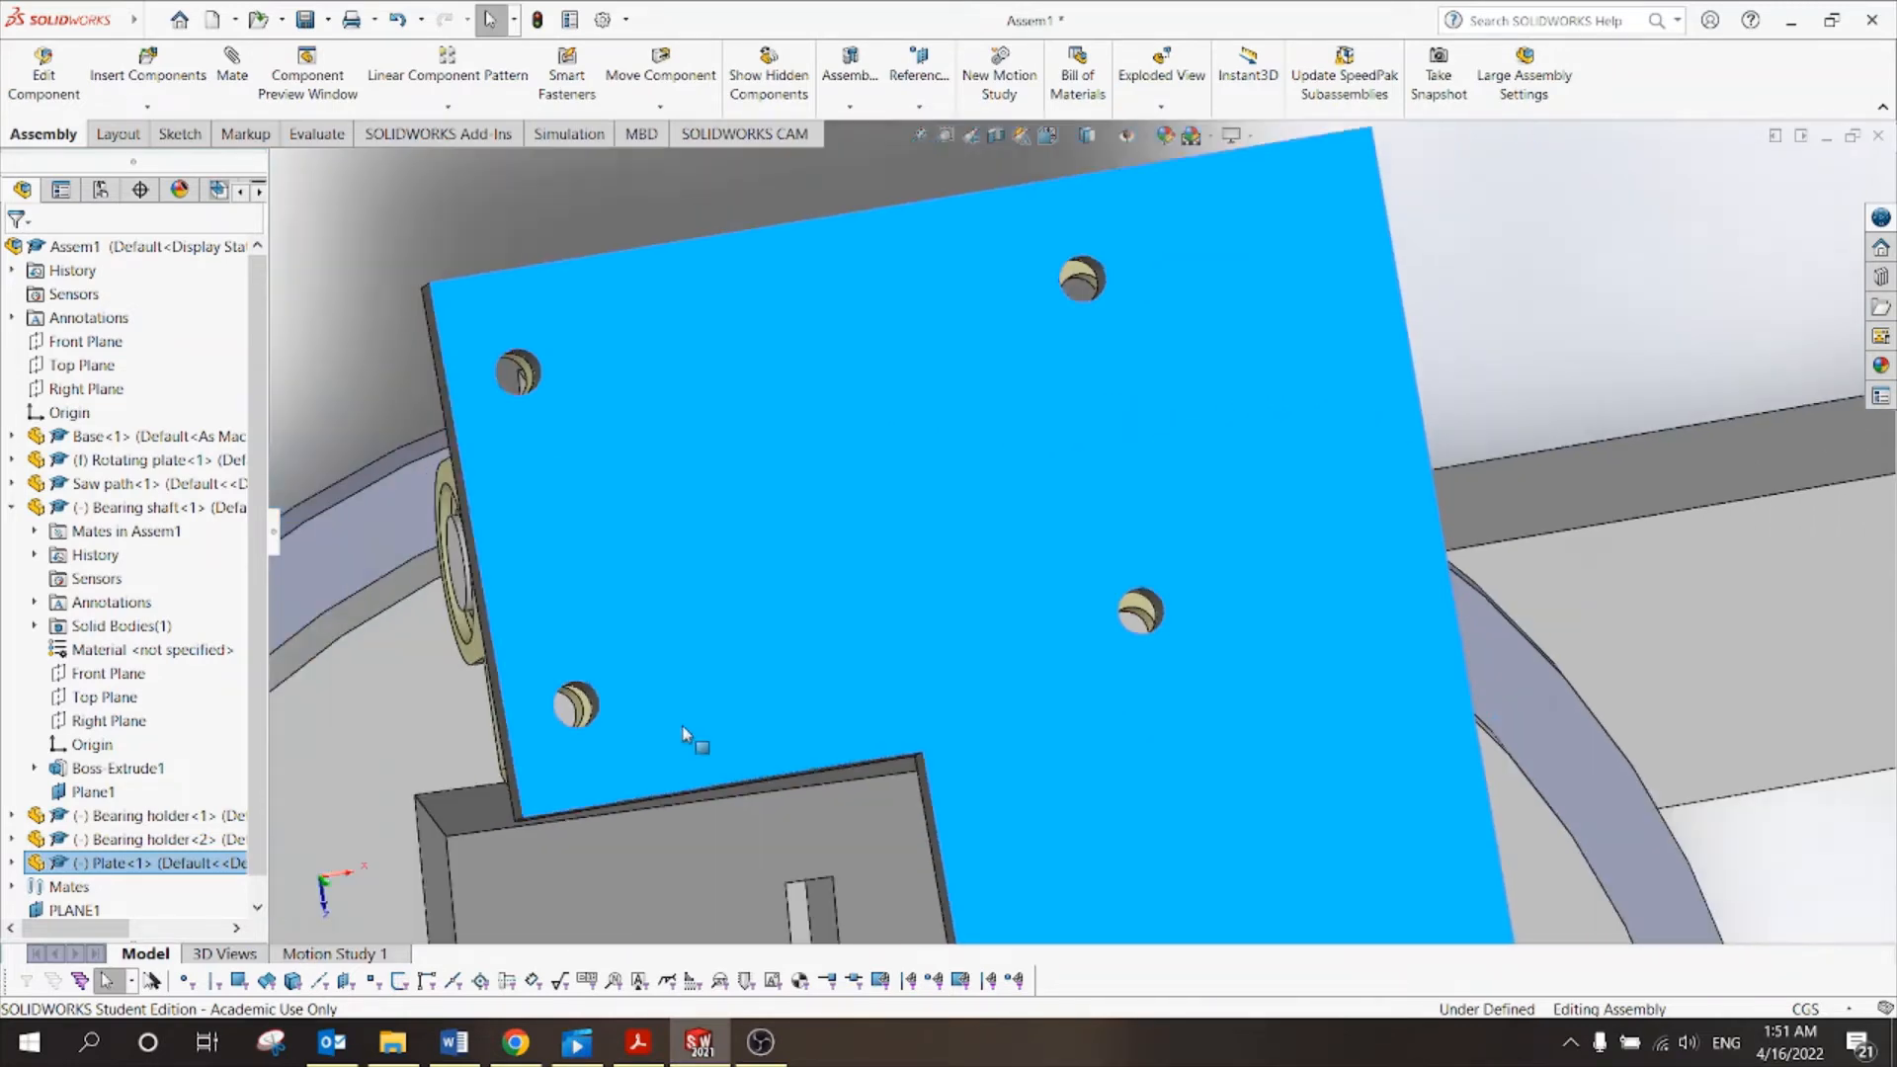
scroll(664, 701, down, 1)
scroll(664, 701, down, 3)
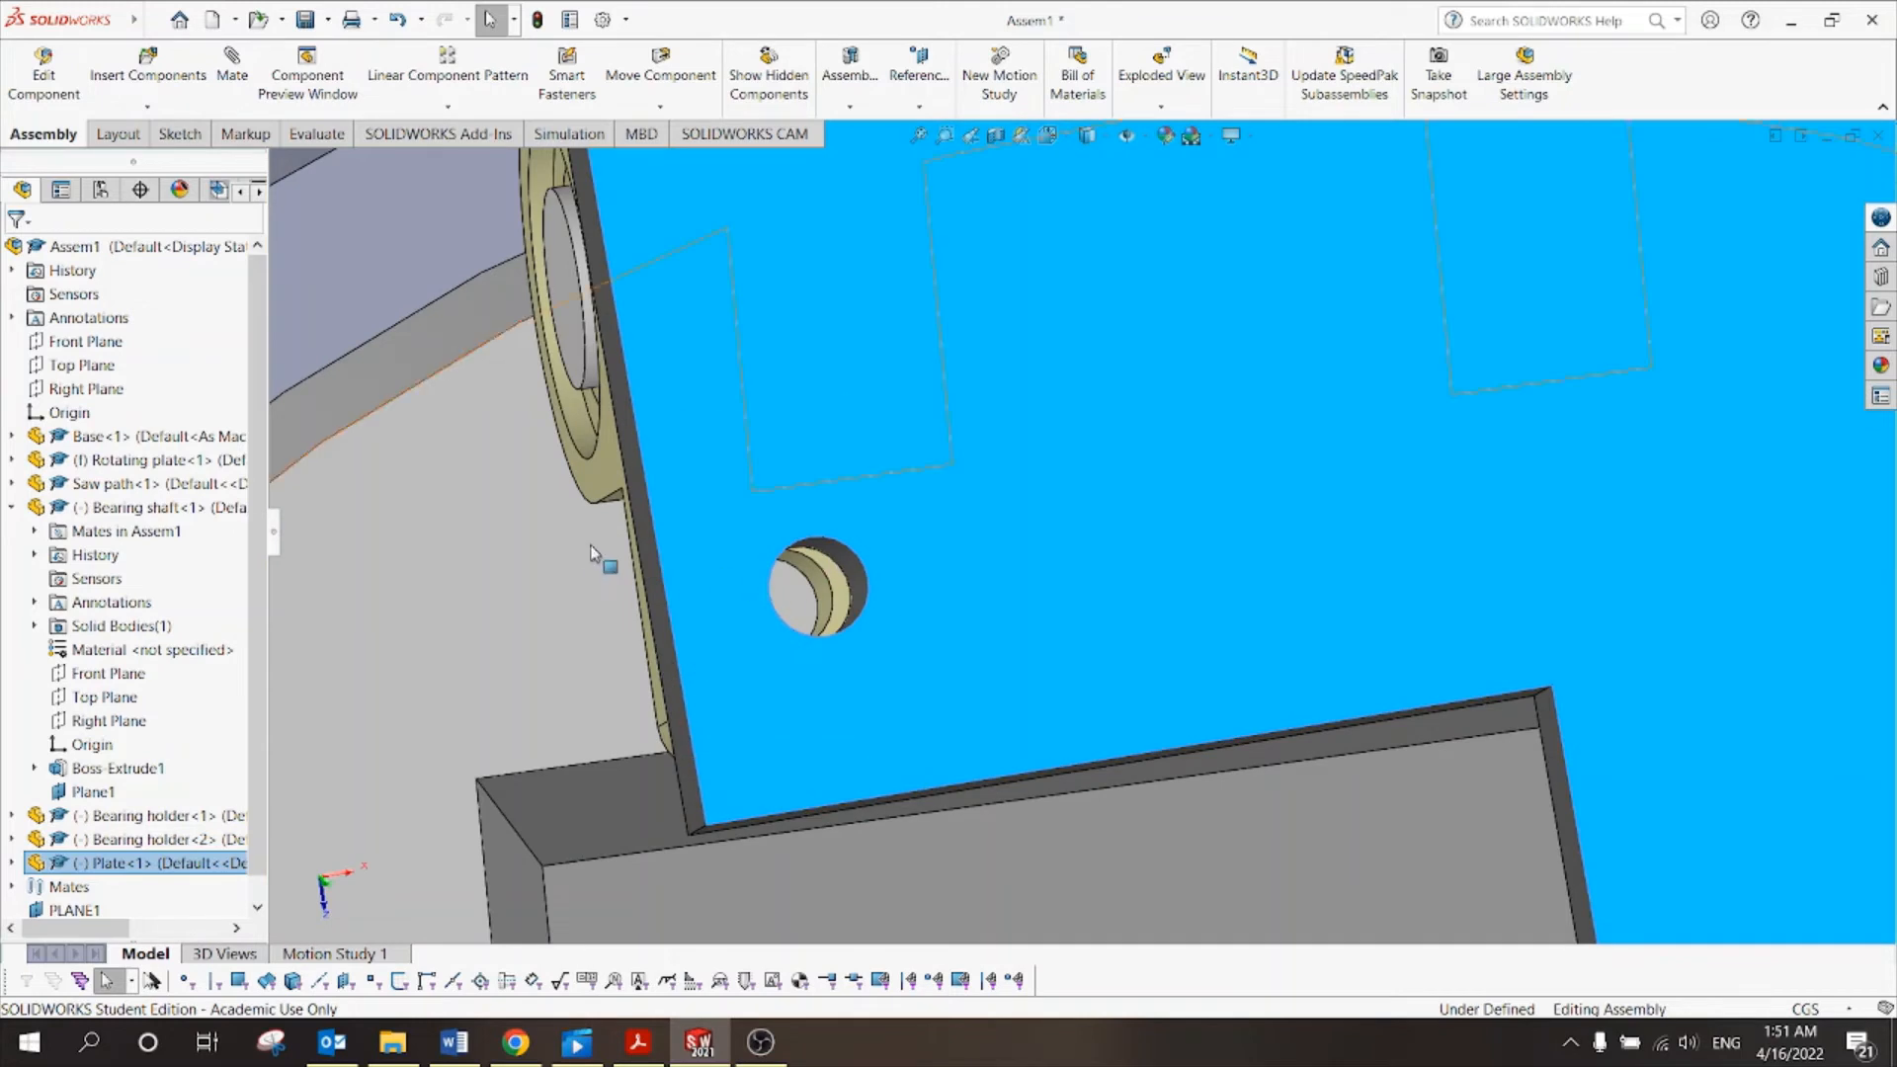
scroll(580, 573, down, 2)
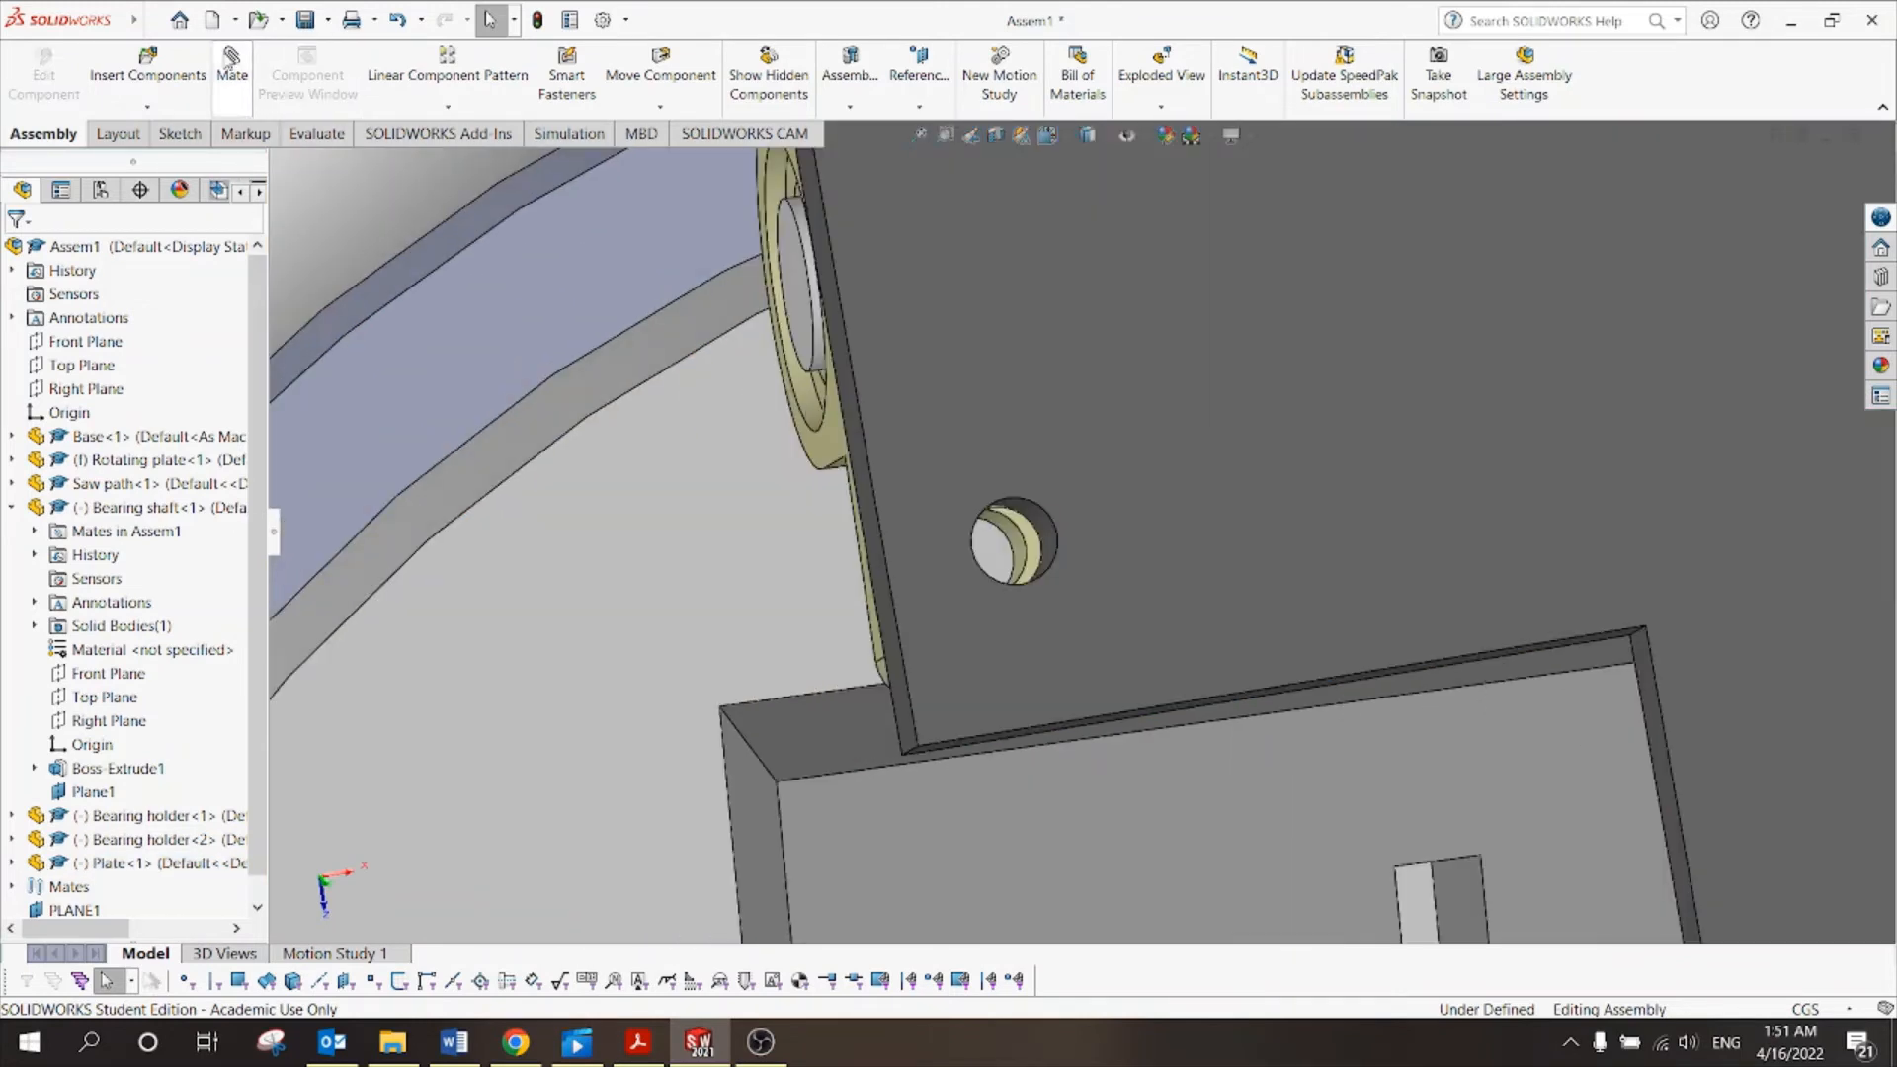
Tie a second Plate hole edge to a Bearing holder<2> hole edge with Coincident16.
click(226, 56)
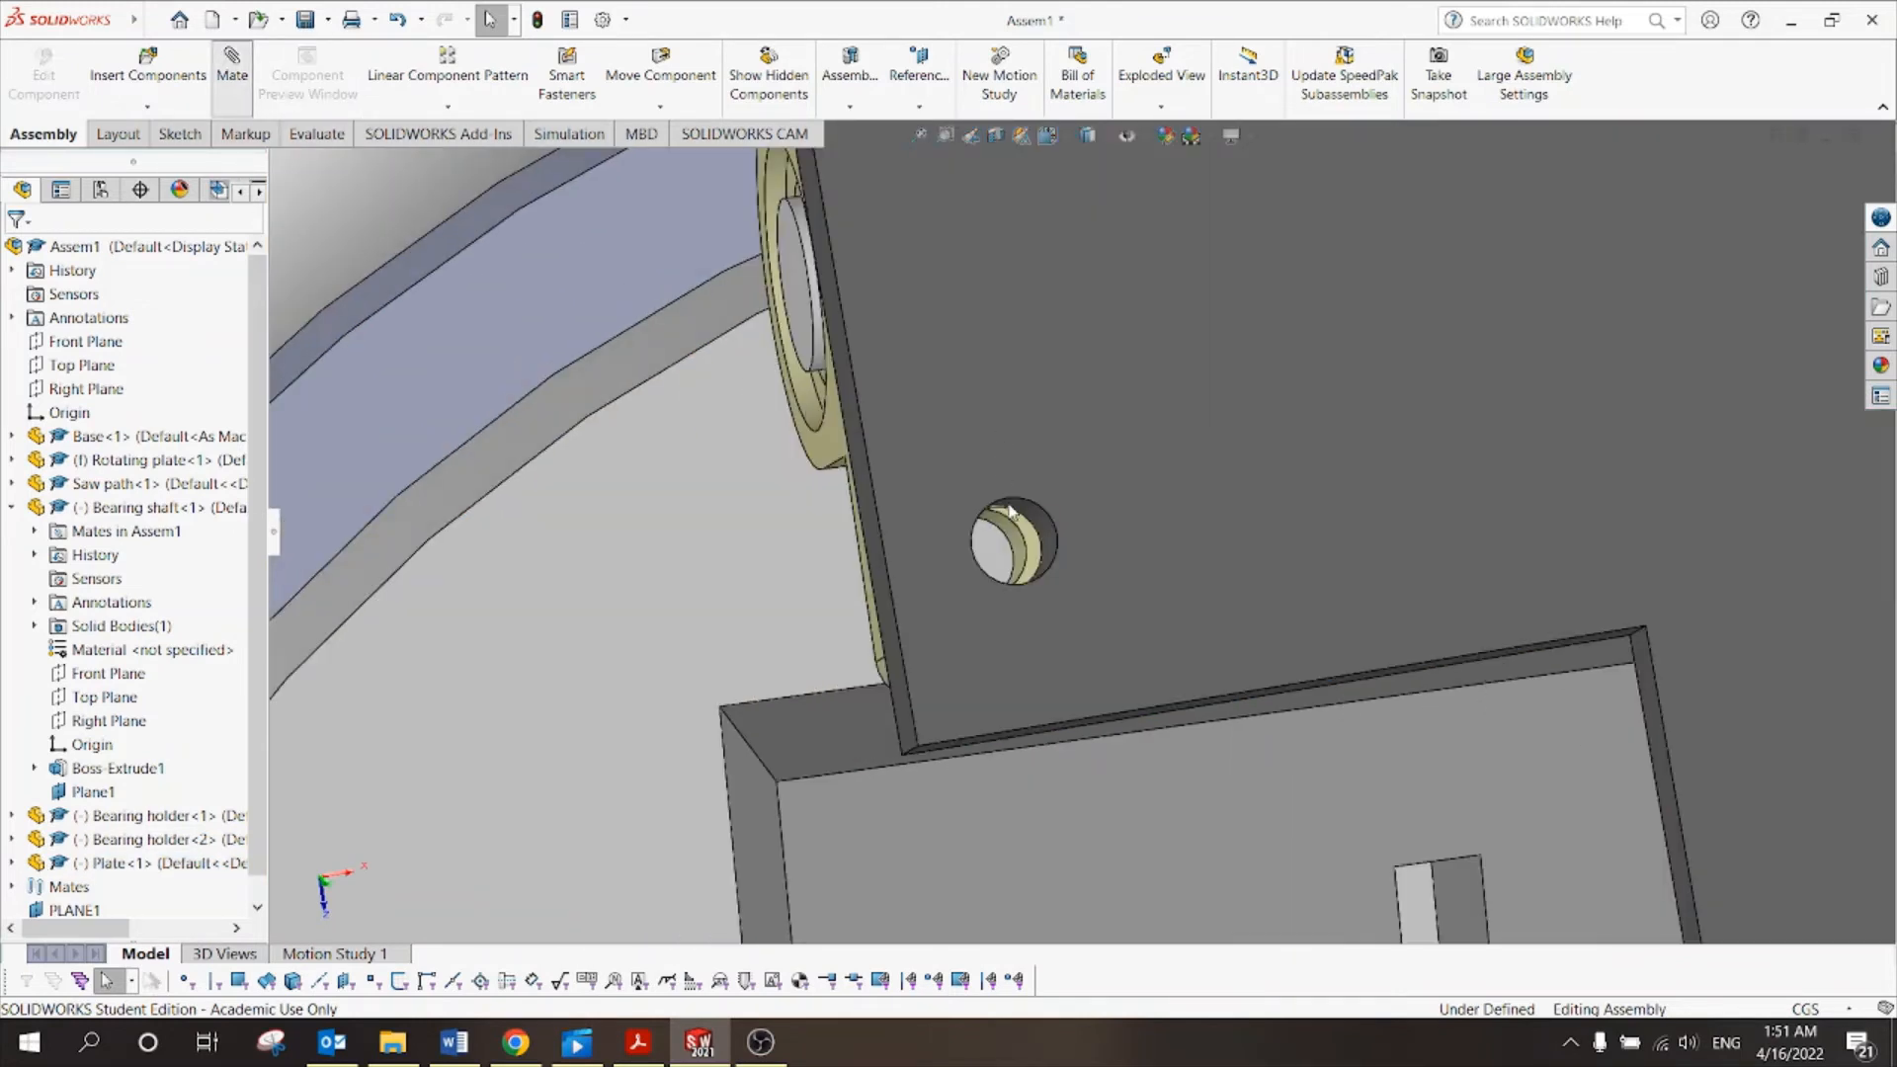
scroll(1017, 536, down, 4)
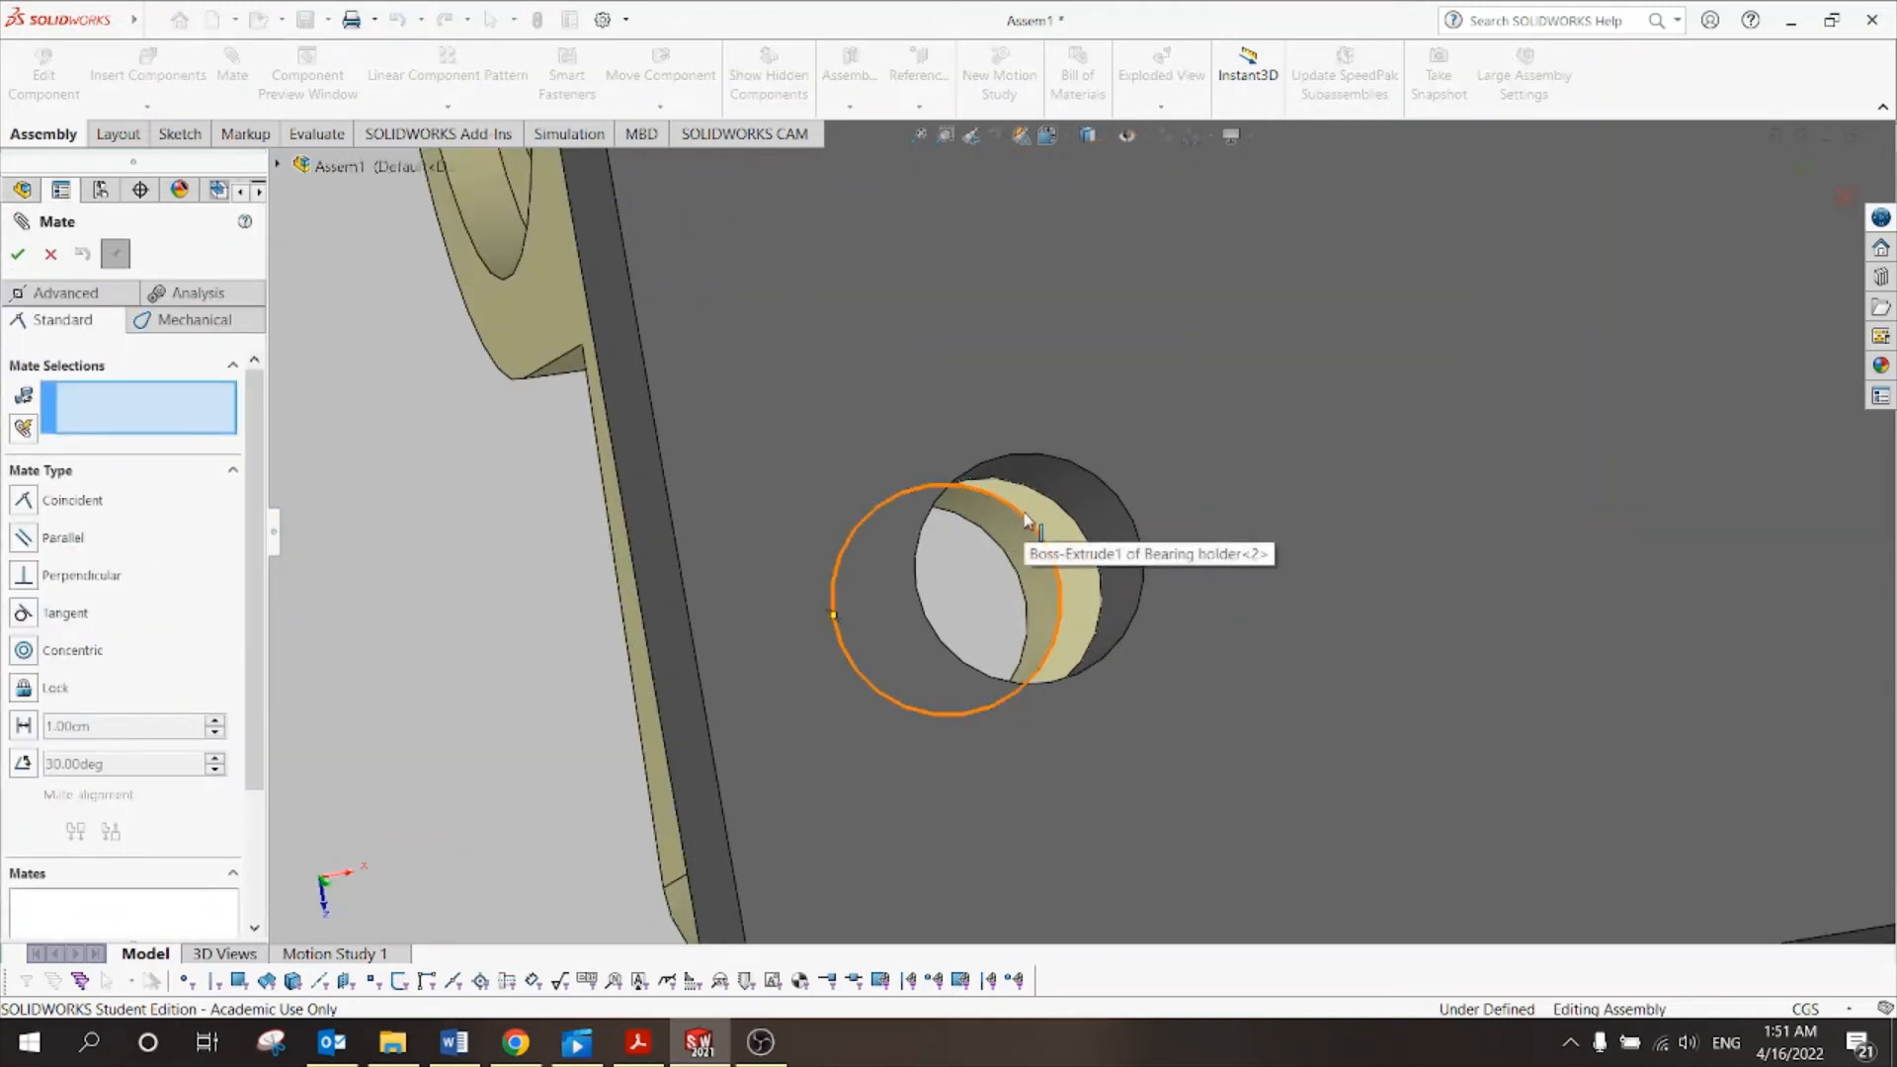
click(1028, 527)
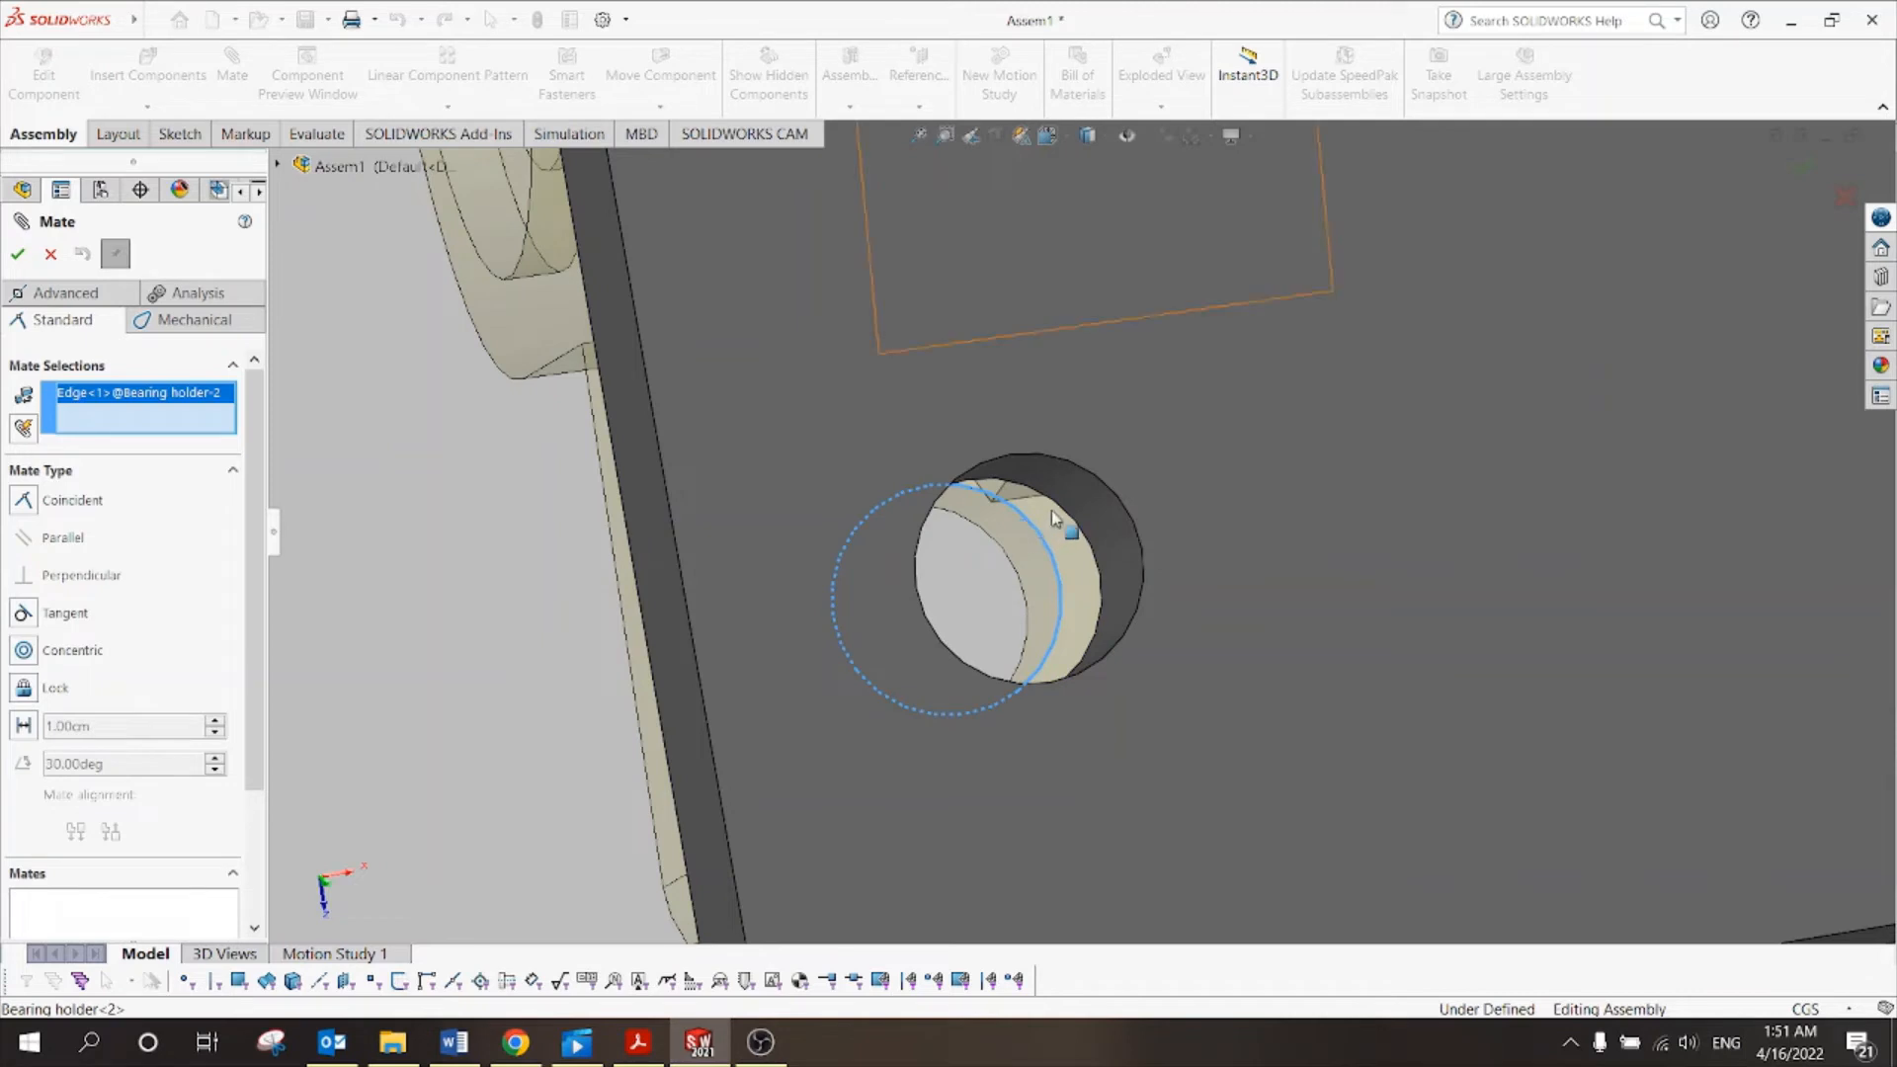
click(1056, 510)
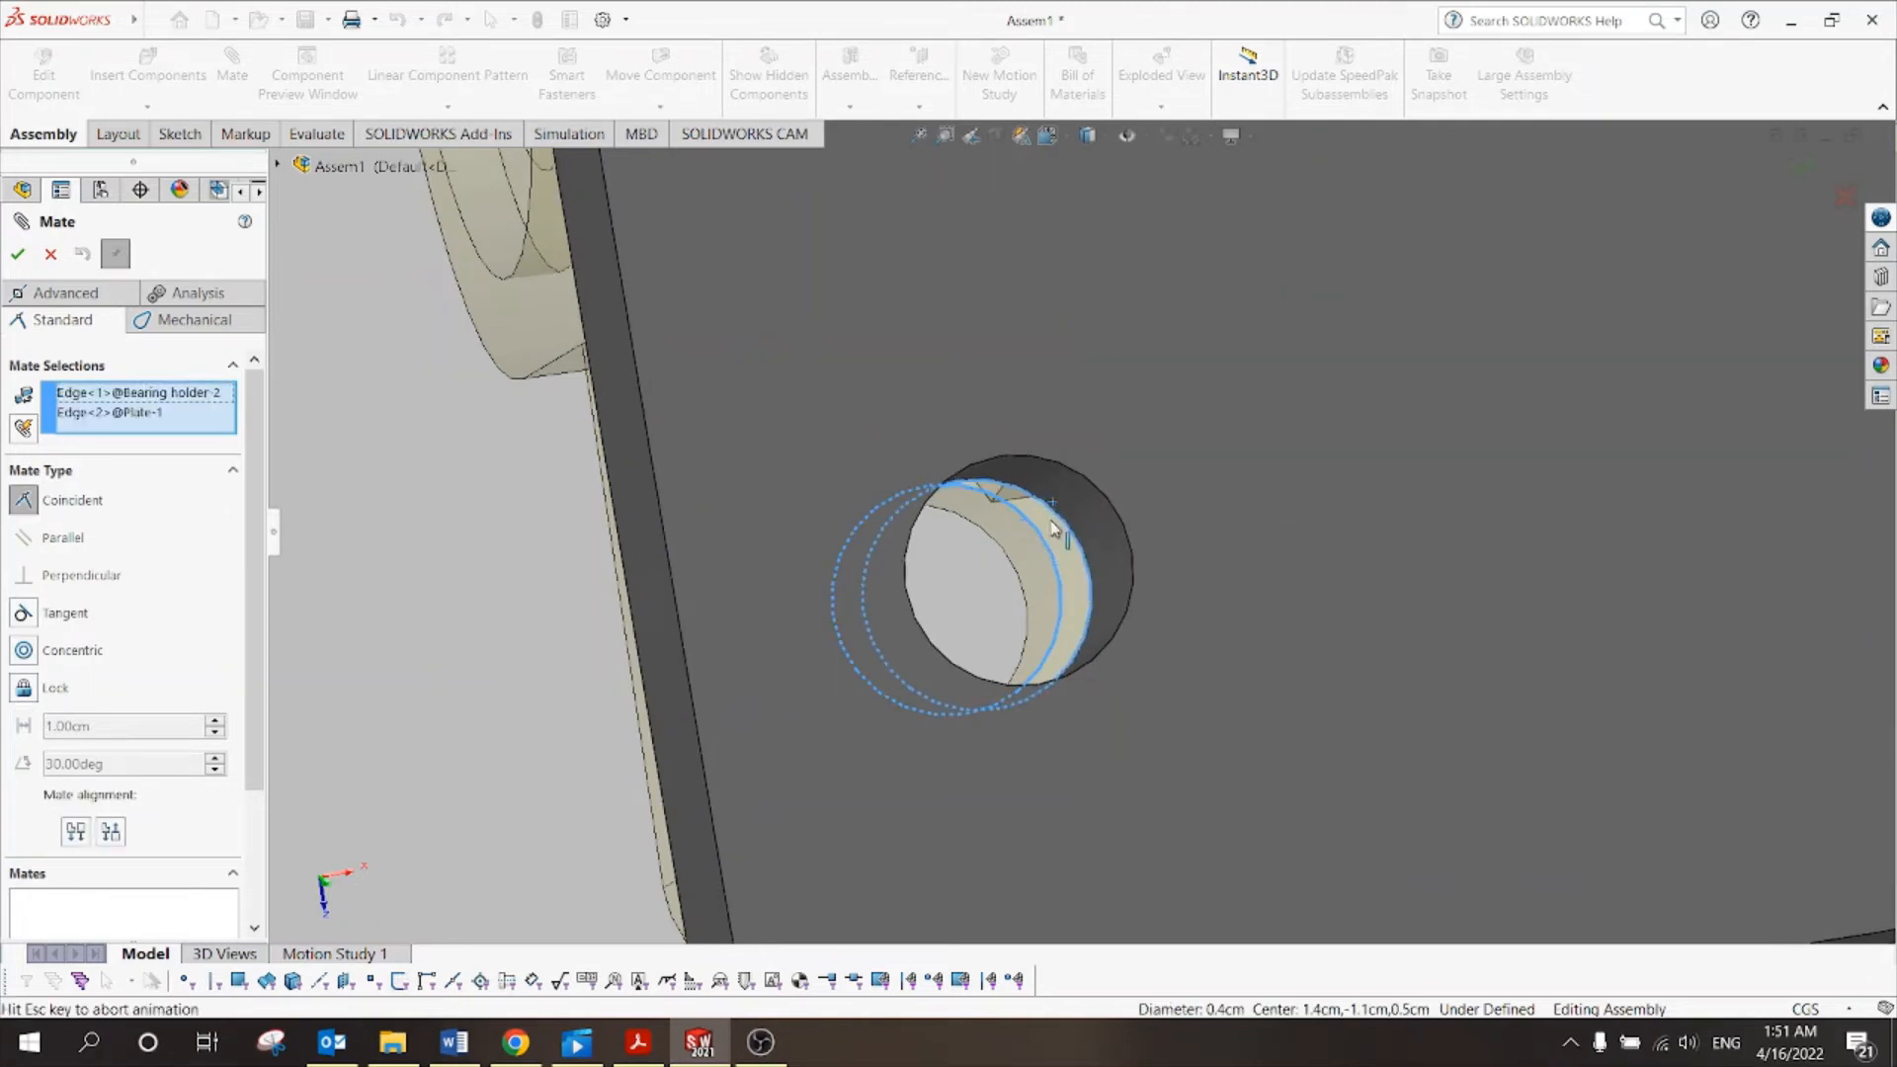
click(20, 256)
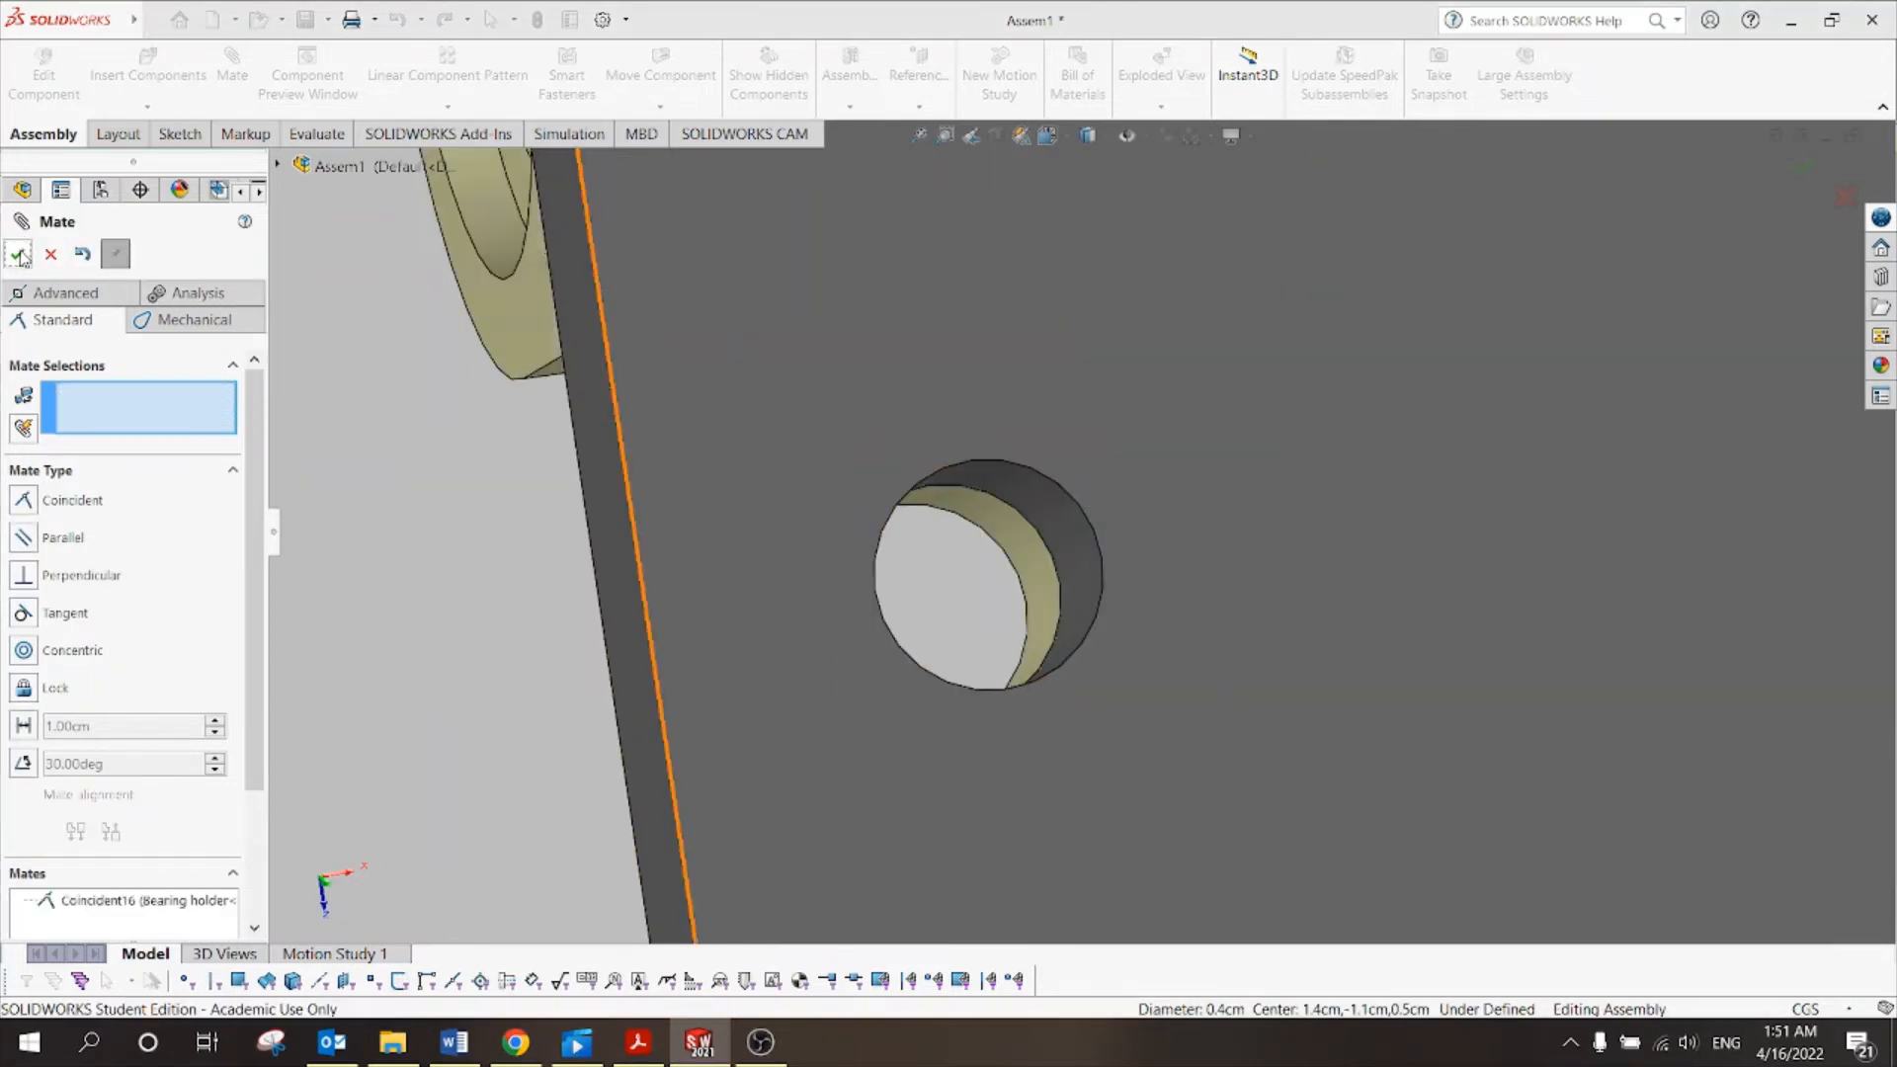
key(Escape)
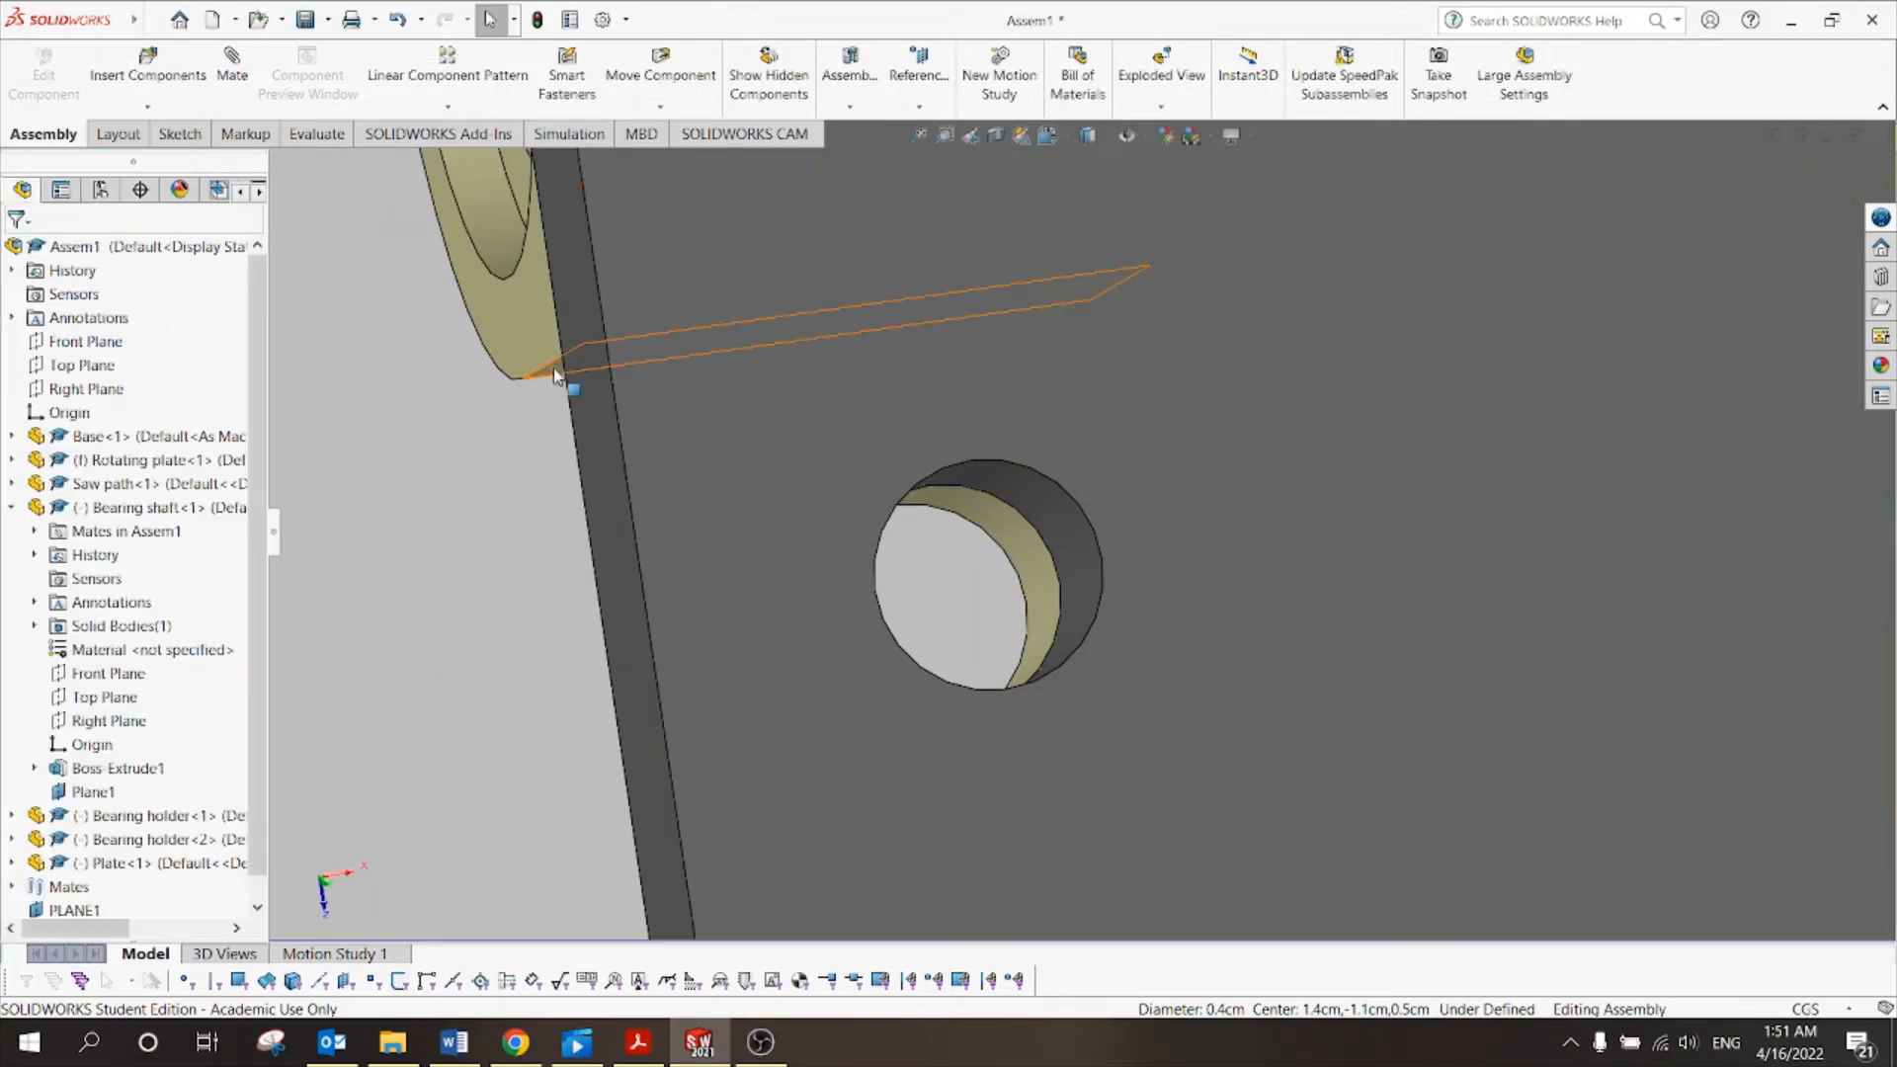
Tilt the plate up about its hinge to check that it pivots on the shaft.
scroll(571, 381, up, 10)
middle_drag(865, 513, 825, 287)
scroll(1022, 345, up, 1)
mouse_move(1047, 353)
mouse_down()
mouse_move(1376, 372)
mouse_move(1055, 242)
mouse_move(1038, 364)
mouse_up()
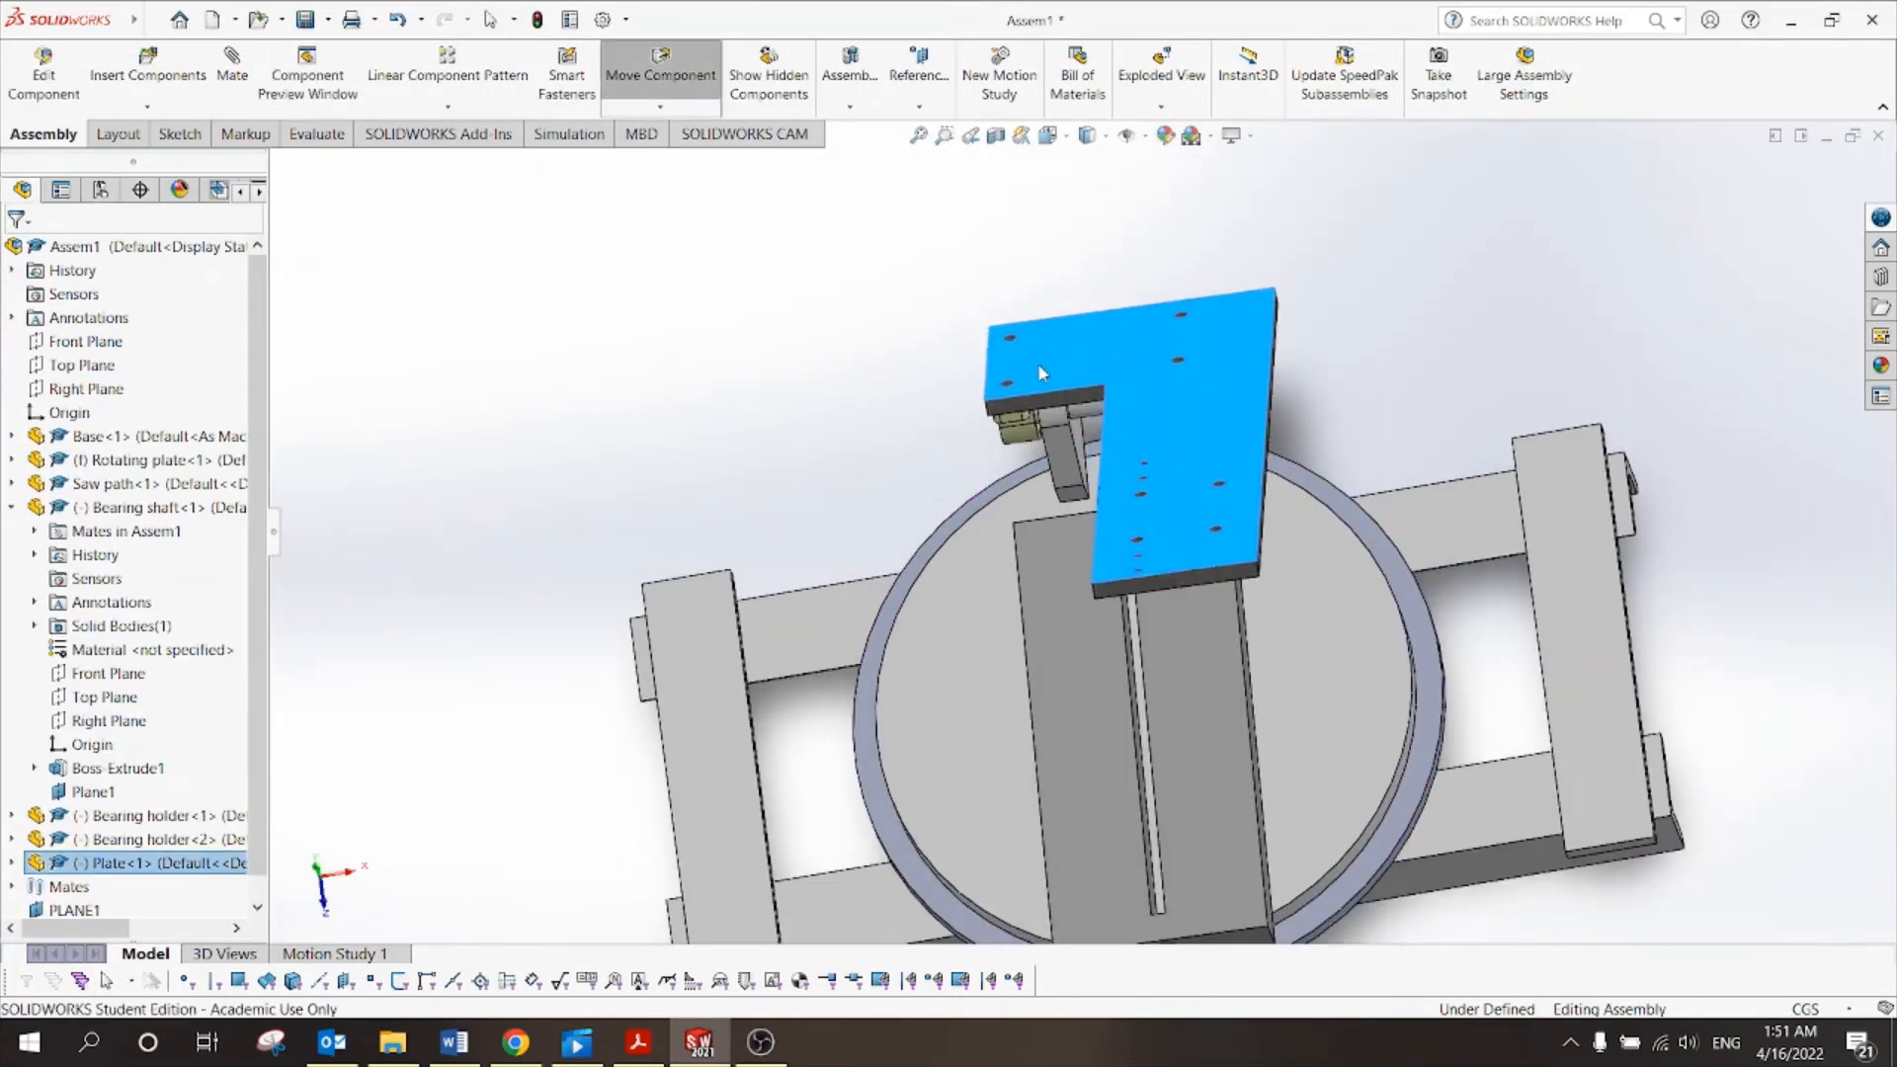
scroll(1117, 459, up, 3)
middle_drag(1245, 522, 1174, 301)
click(1356, 562)
Lower the plate until it lies nearly flat, then bring up Tut 10.pdf.
scroll(1304, 660, down, 2)
scroll(1308, 668, down, 1)
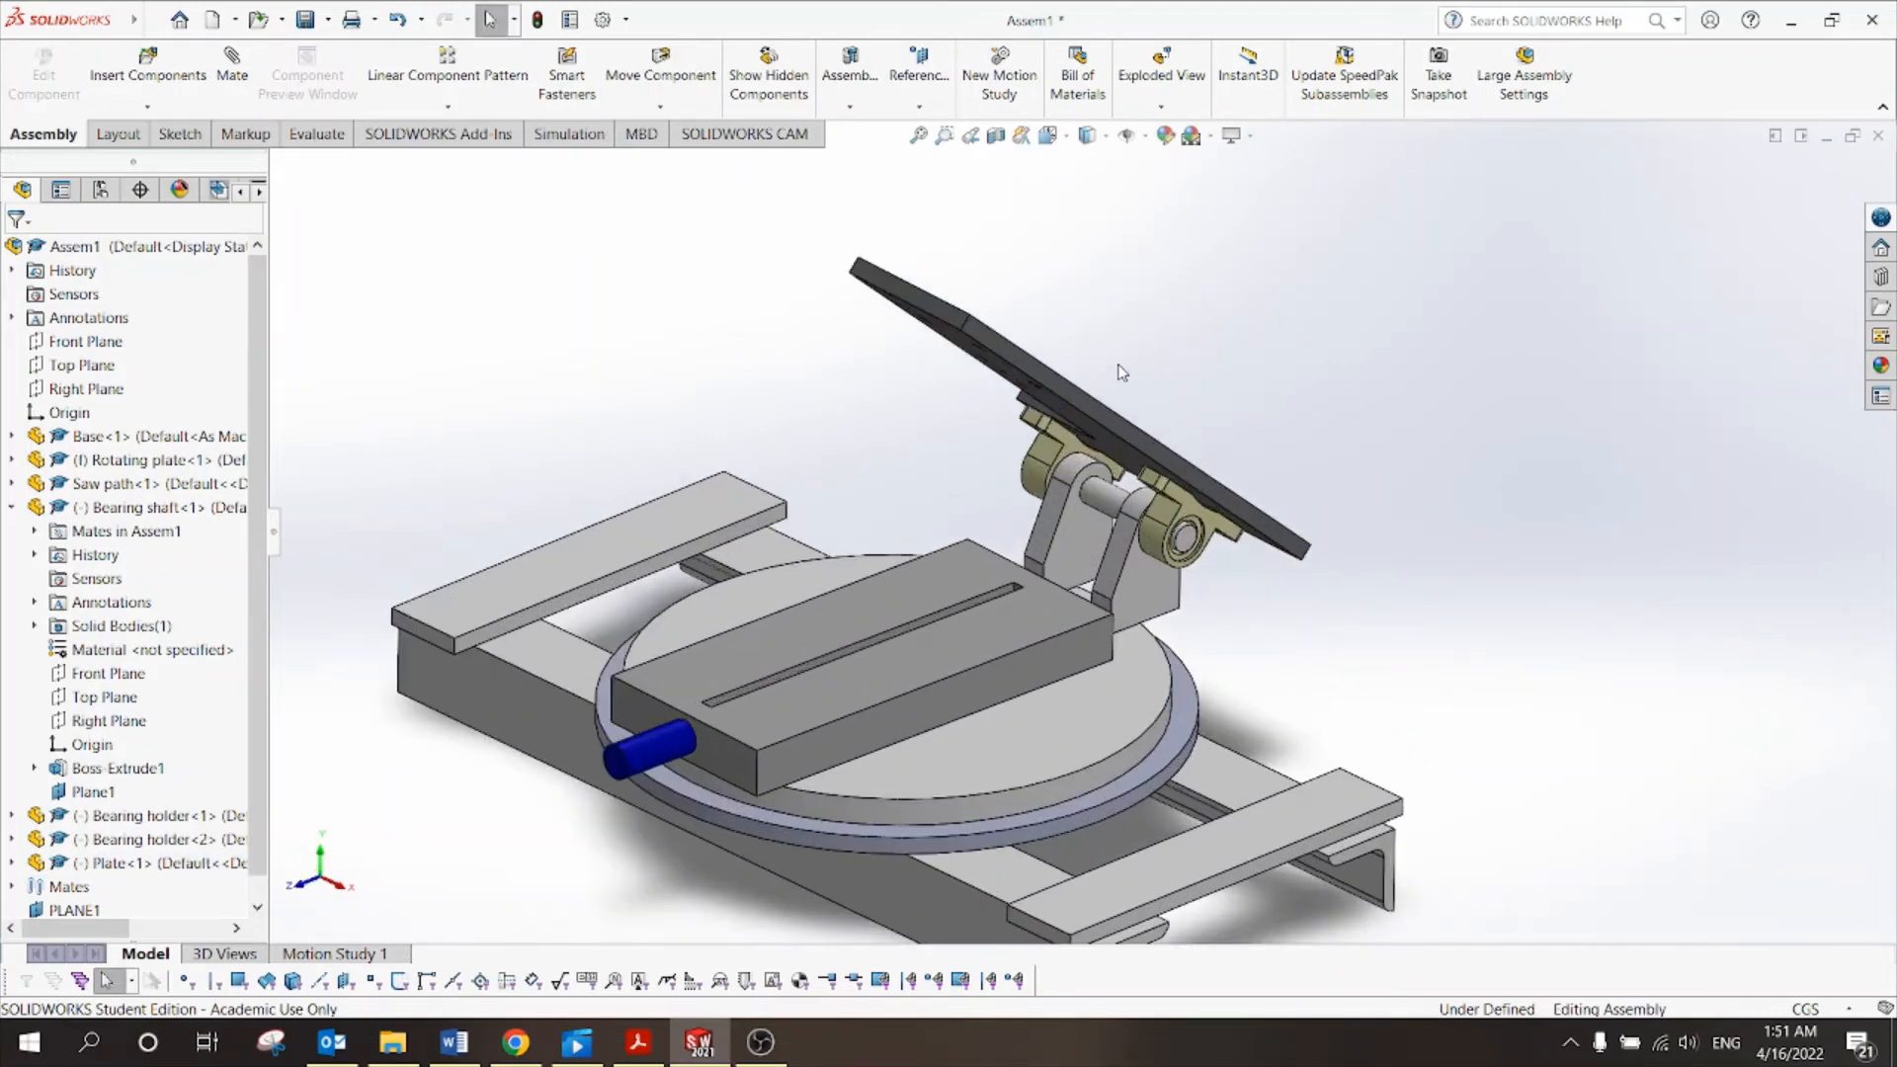
drag(1042, 368, 1120, 440)
key(Escape)
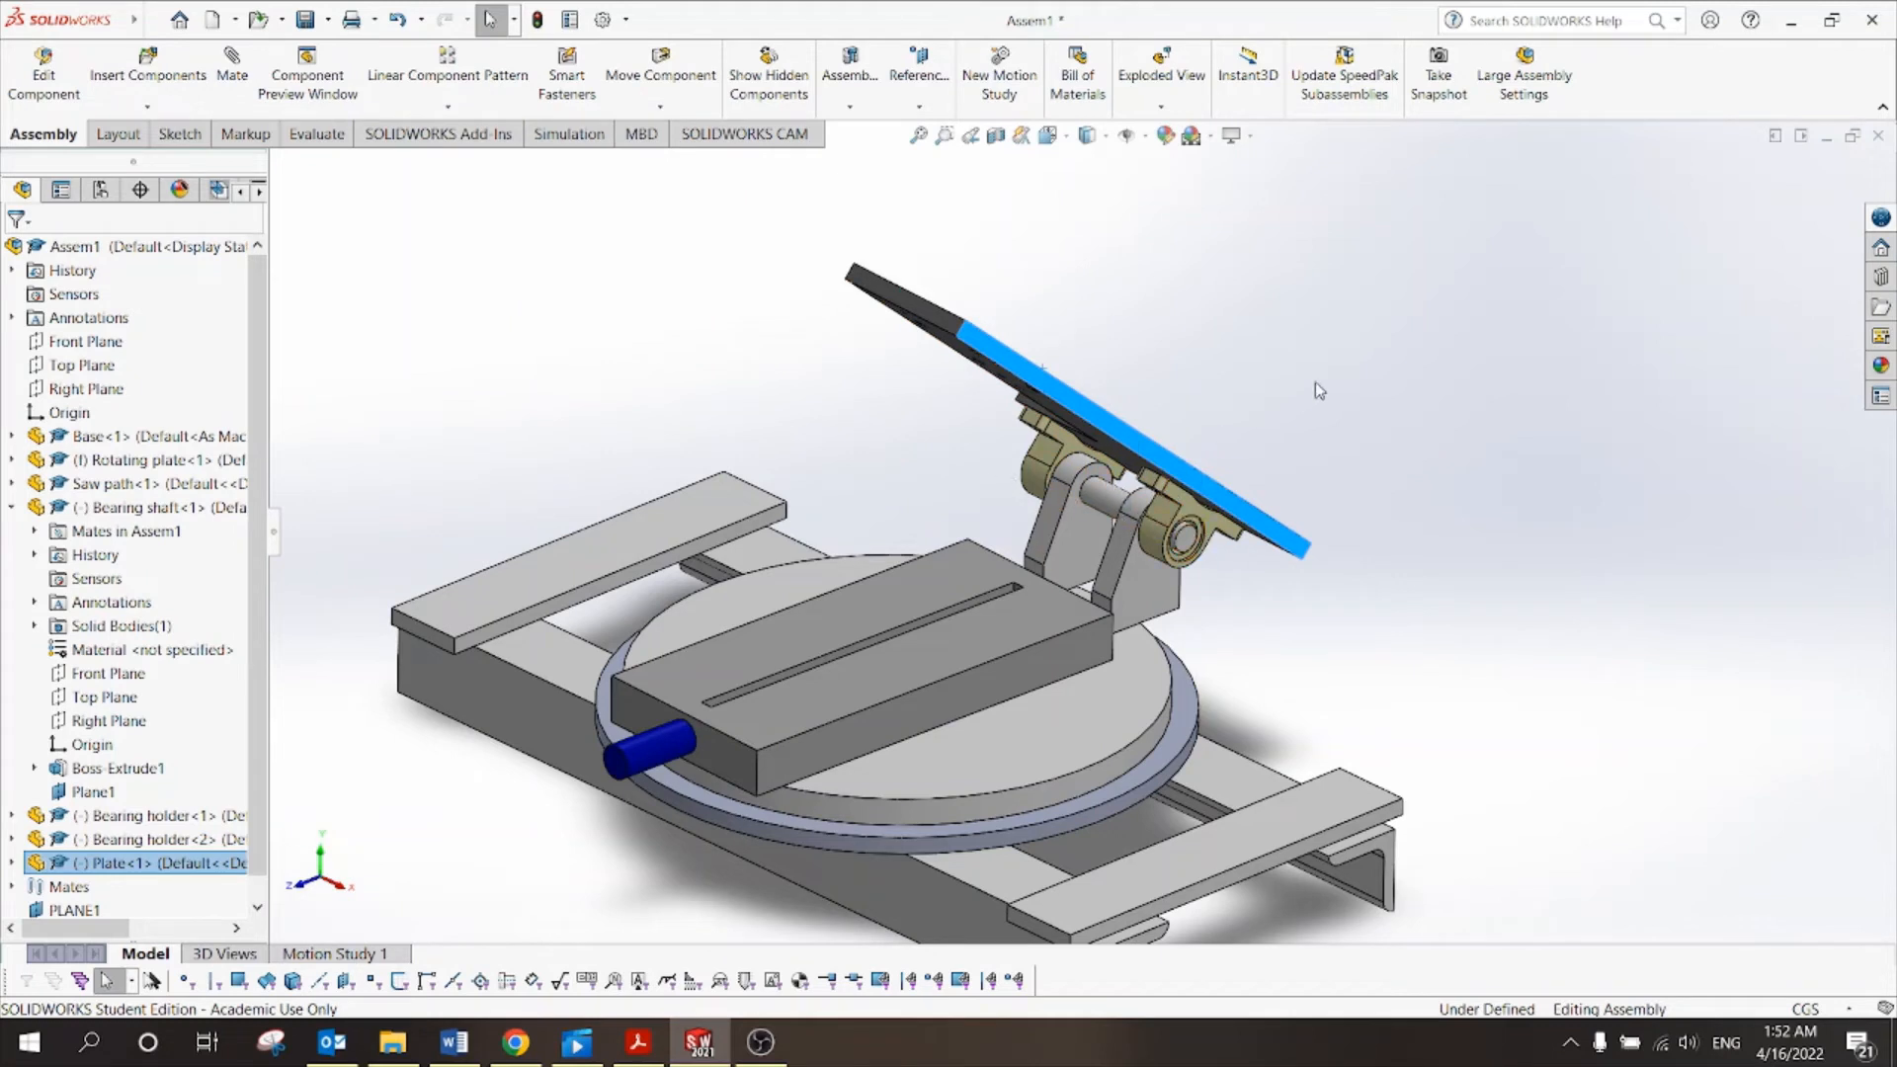
drag(1021, 358, 996, 611)
key(Escape)
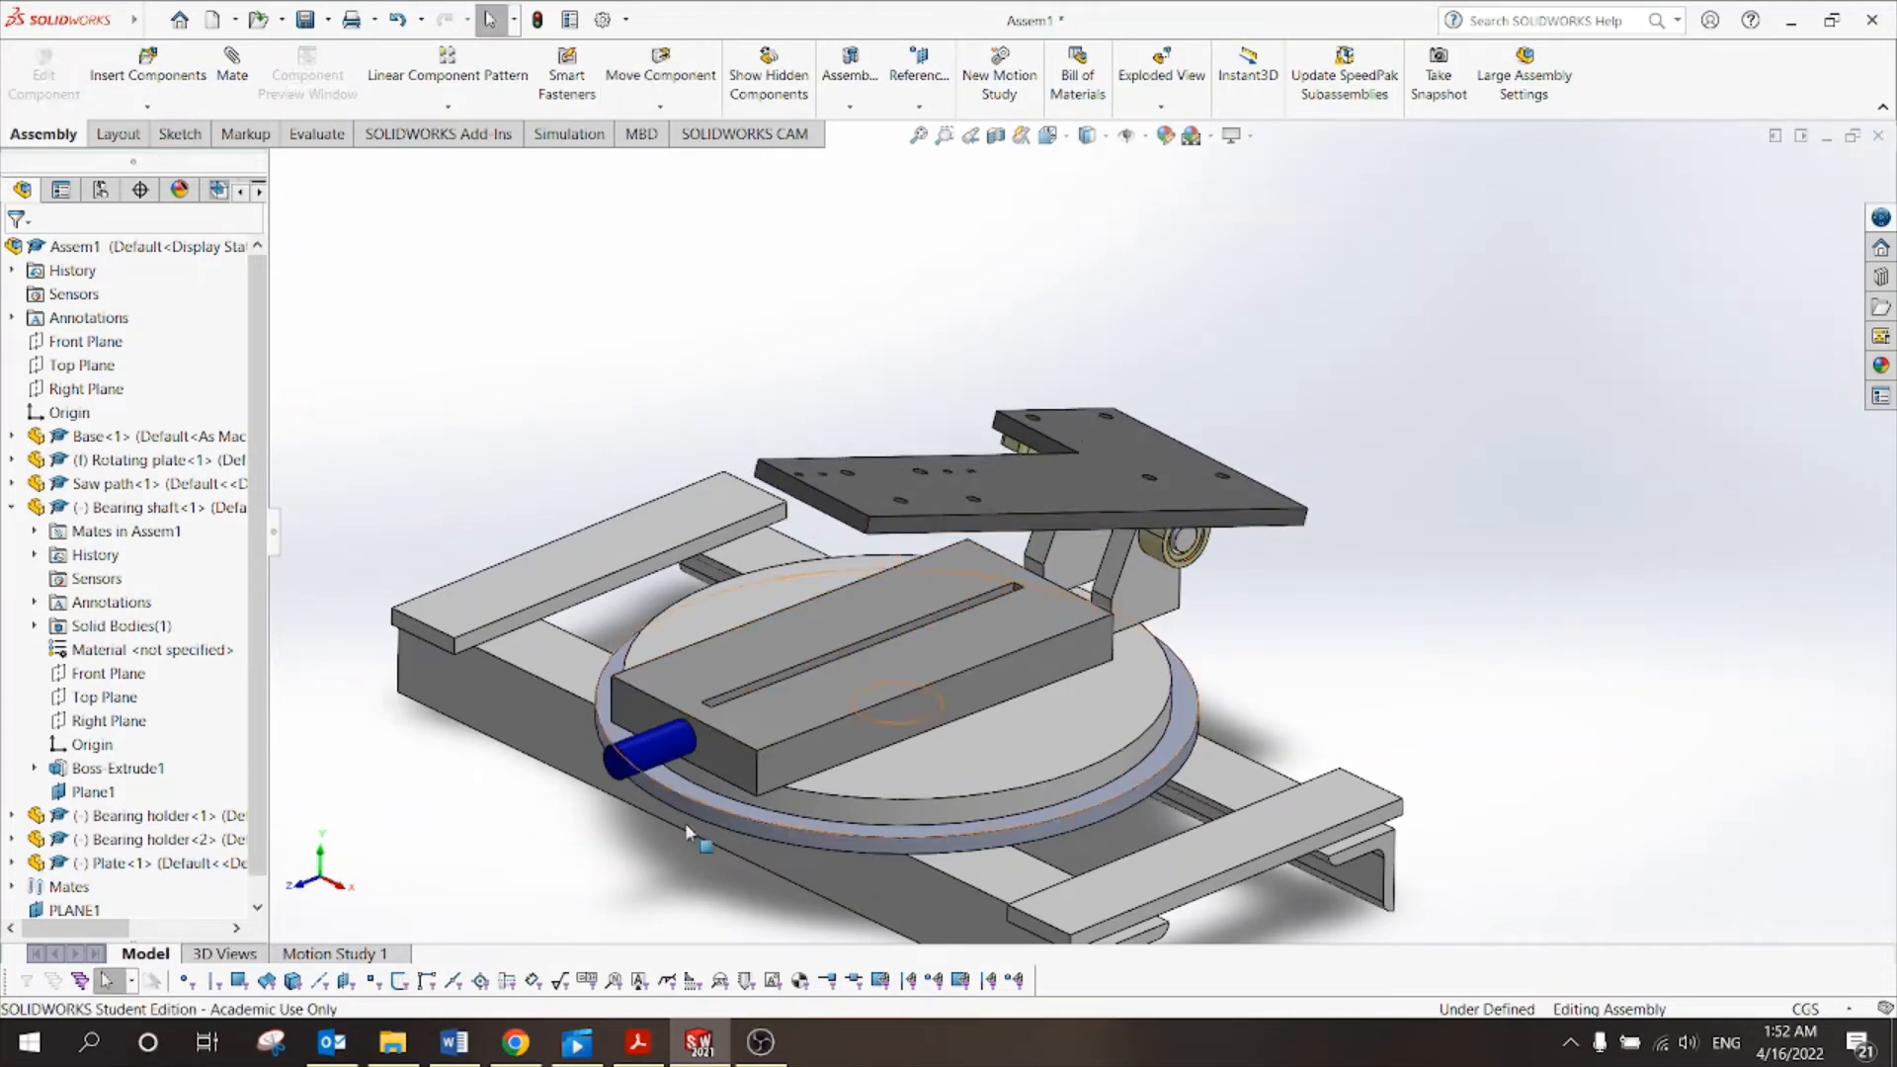
click(637, 1042)
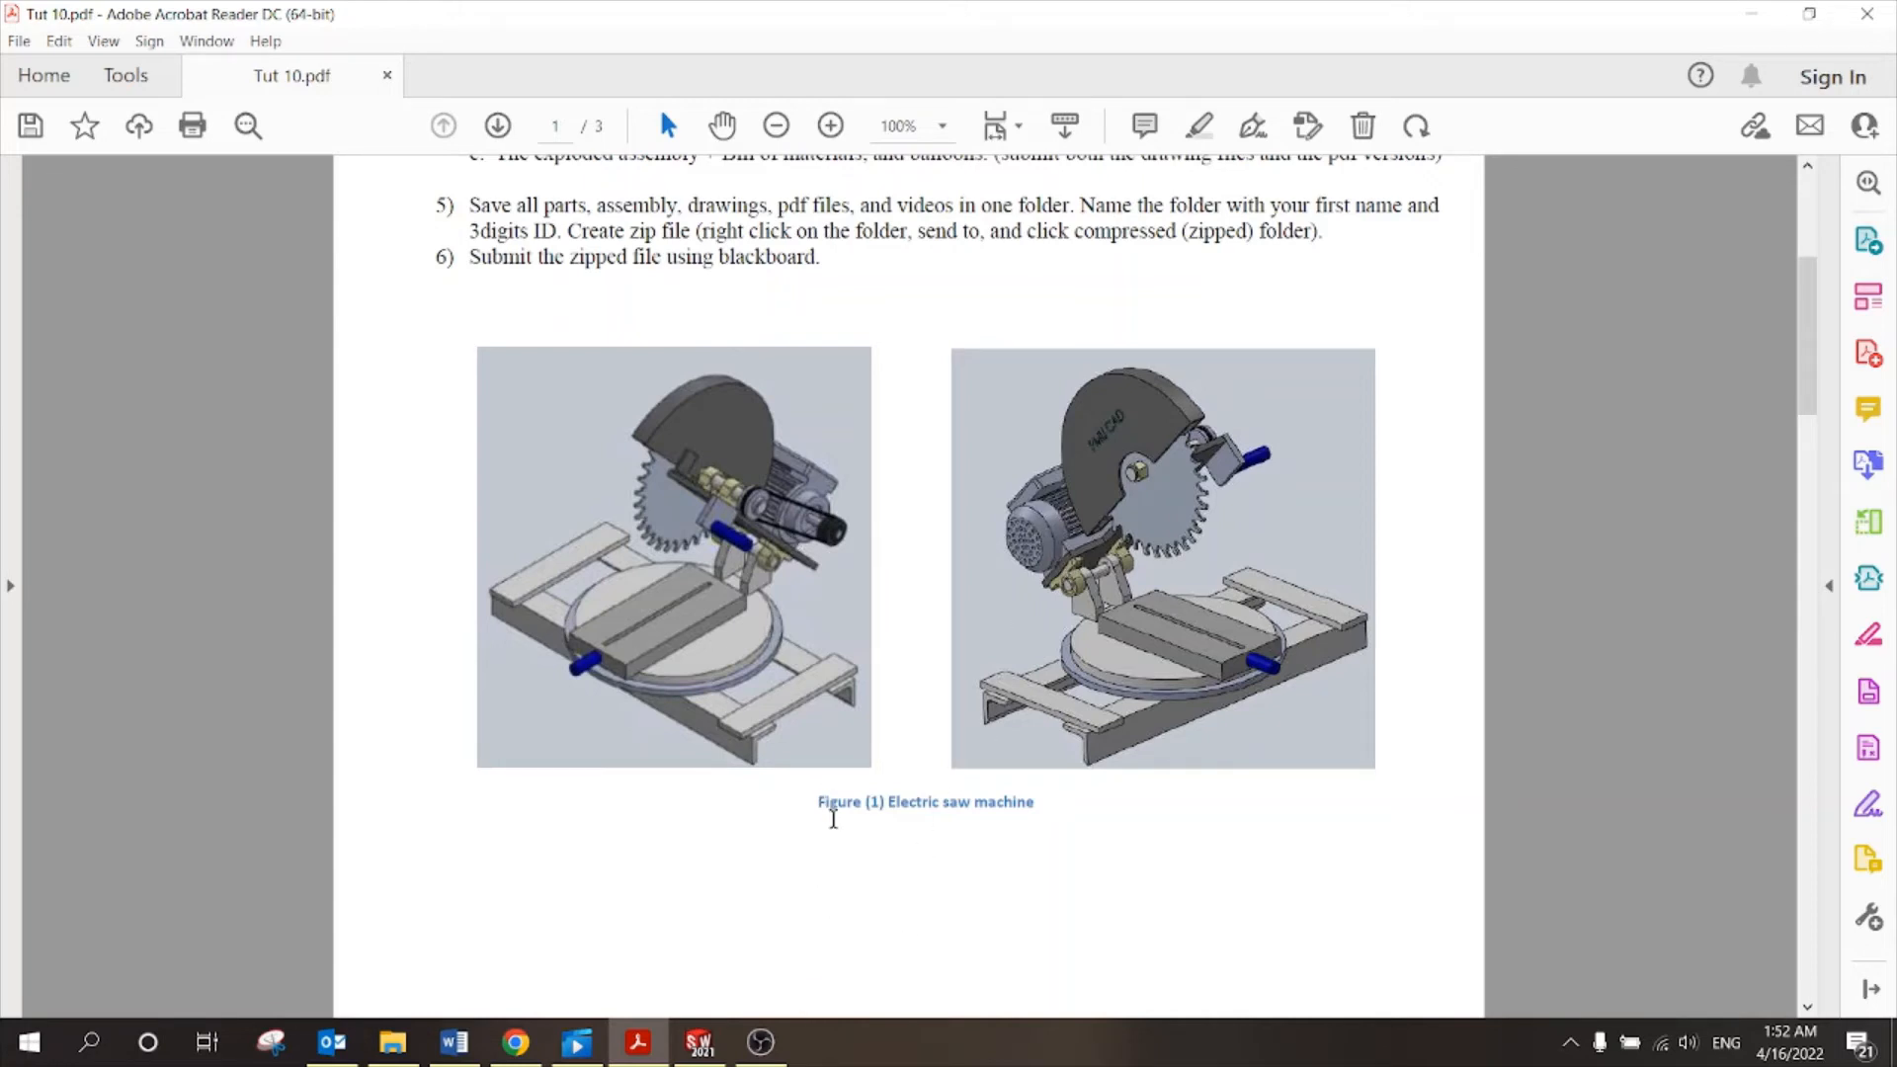
Scroll Tut 10.pdf to the Table 1 bill of materials on page 3, then return to SOLIDWORKS.
scroll(833, 817, down, 10)
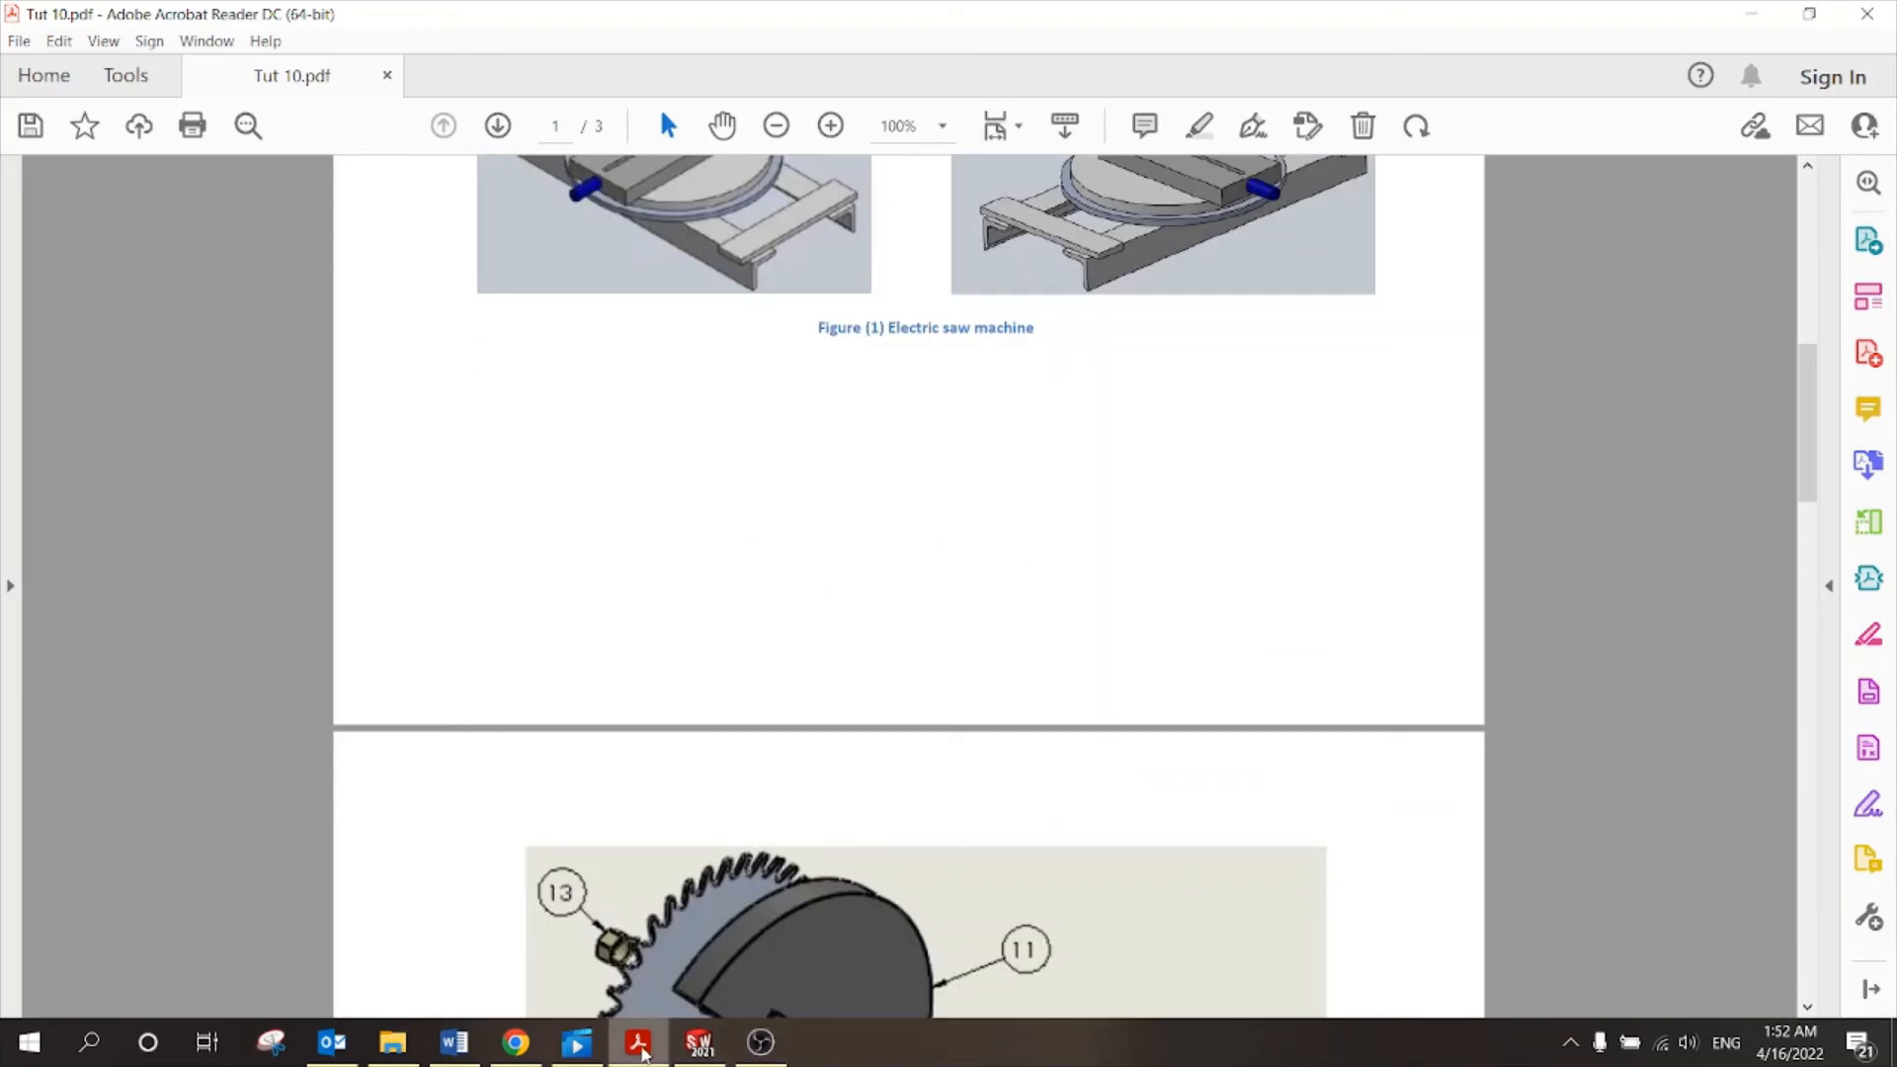
scroll(792, 721, down, 10)
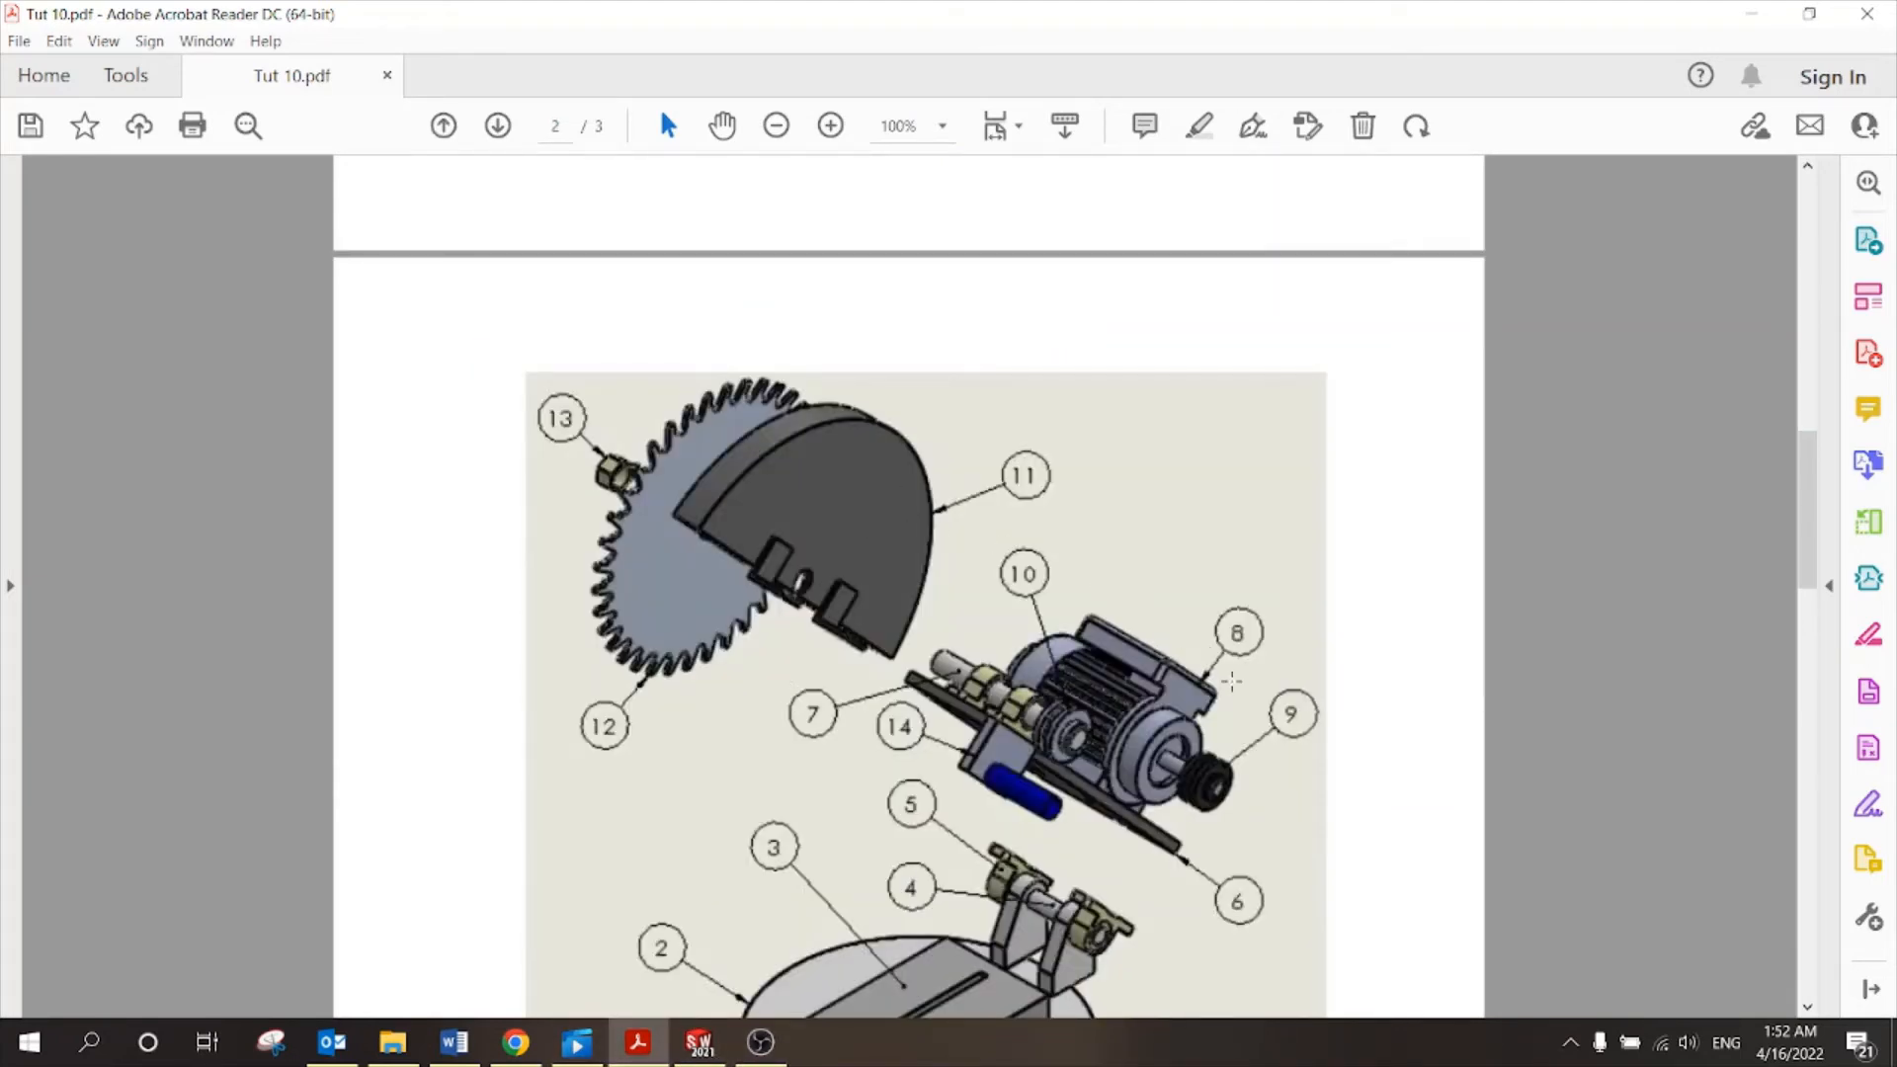
scroll(1277, 605, down, 20)
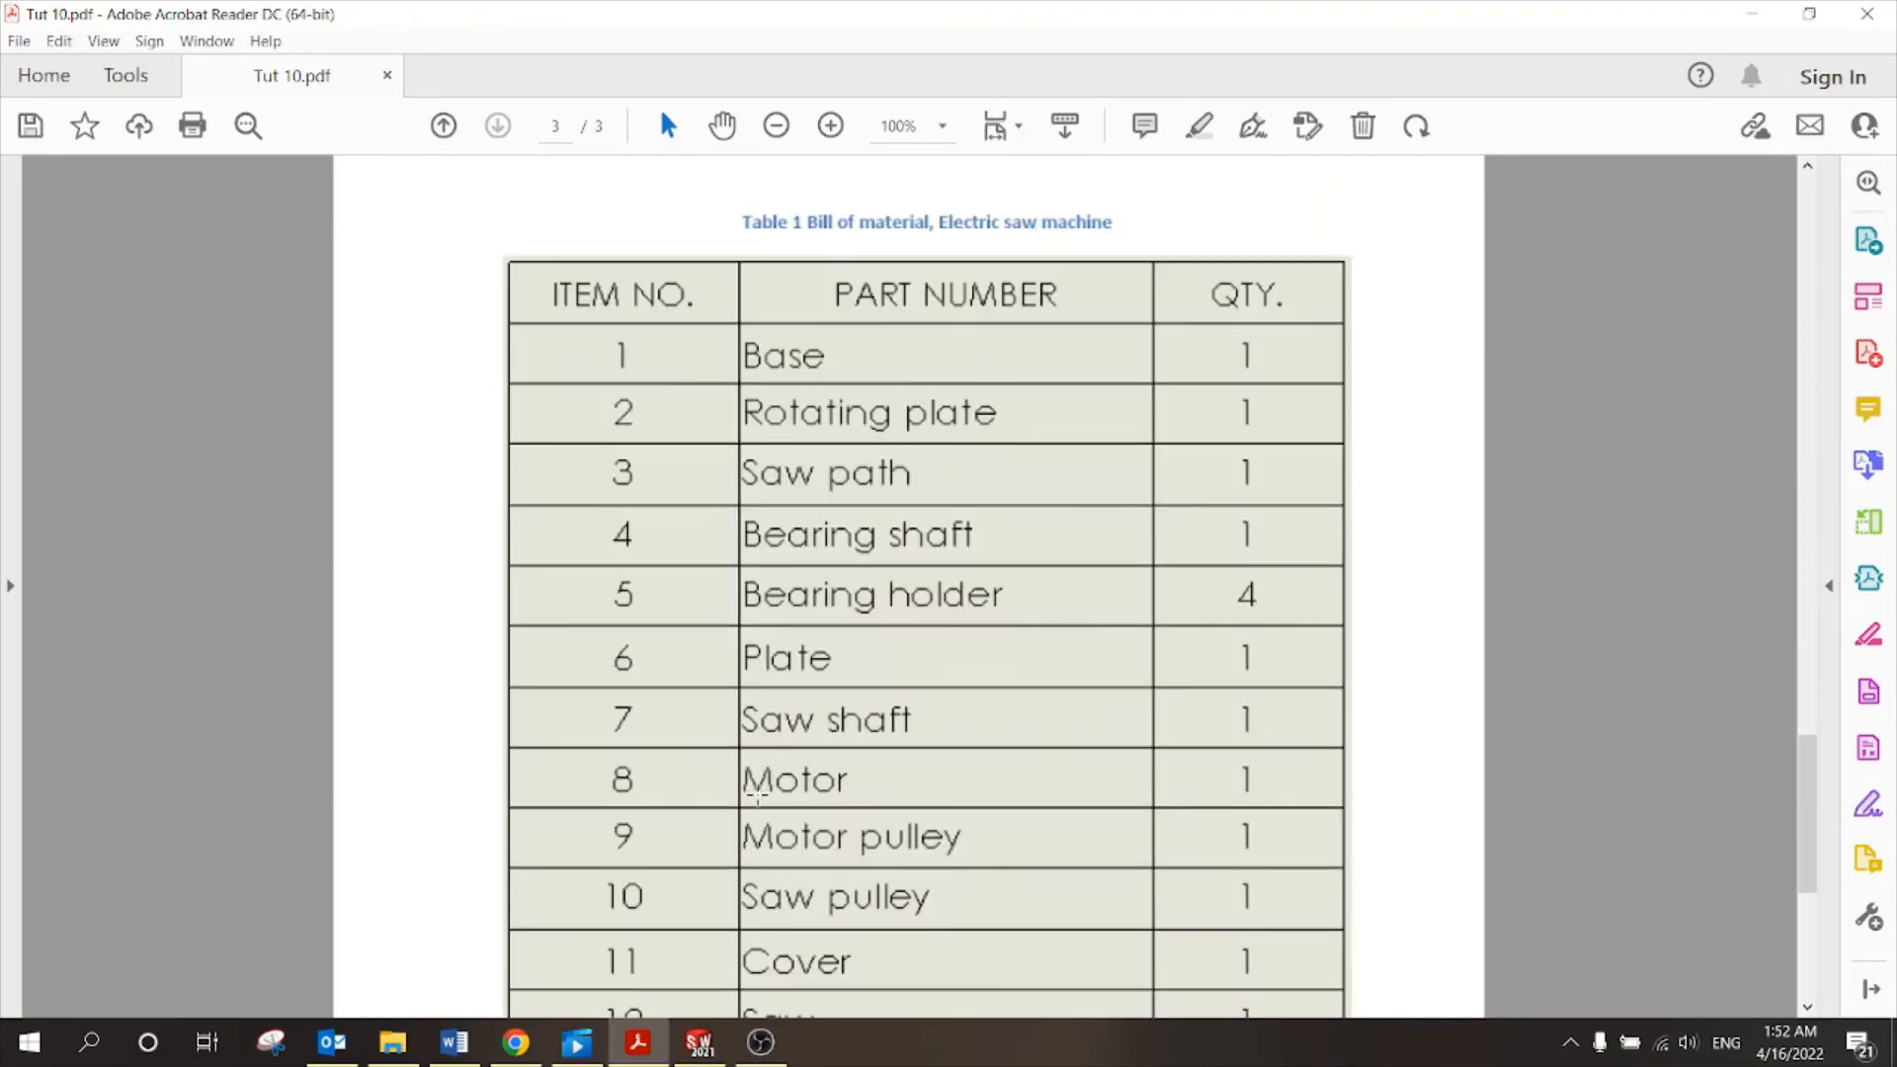
click(699, 1042)
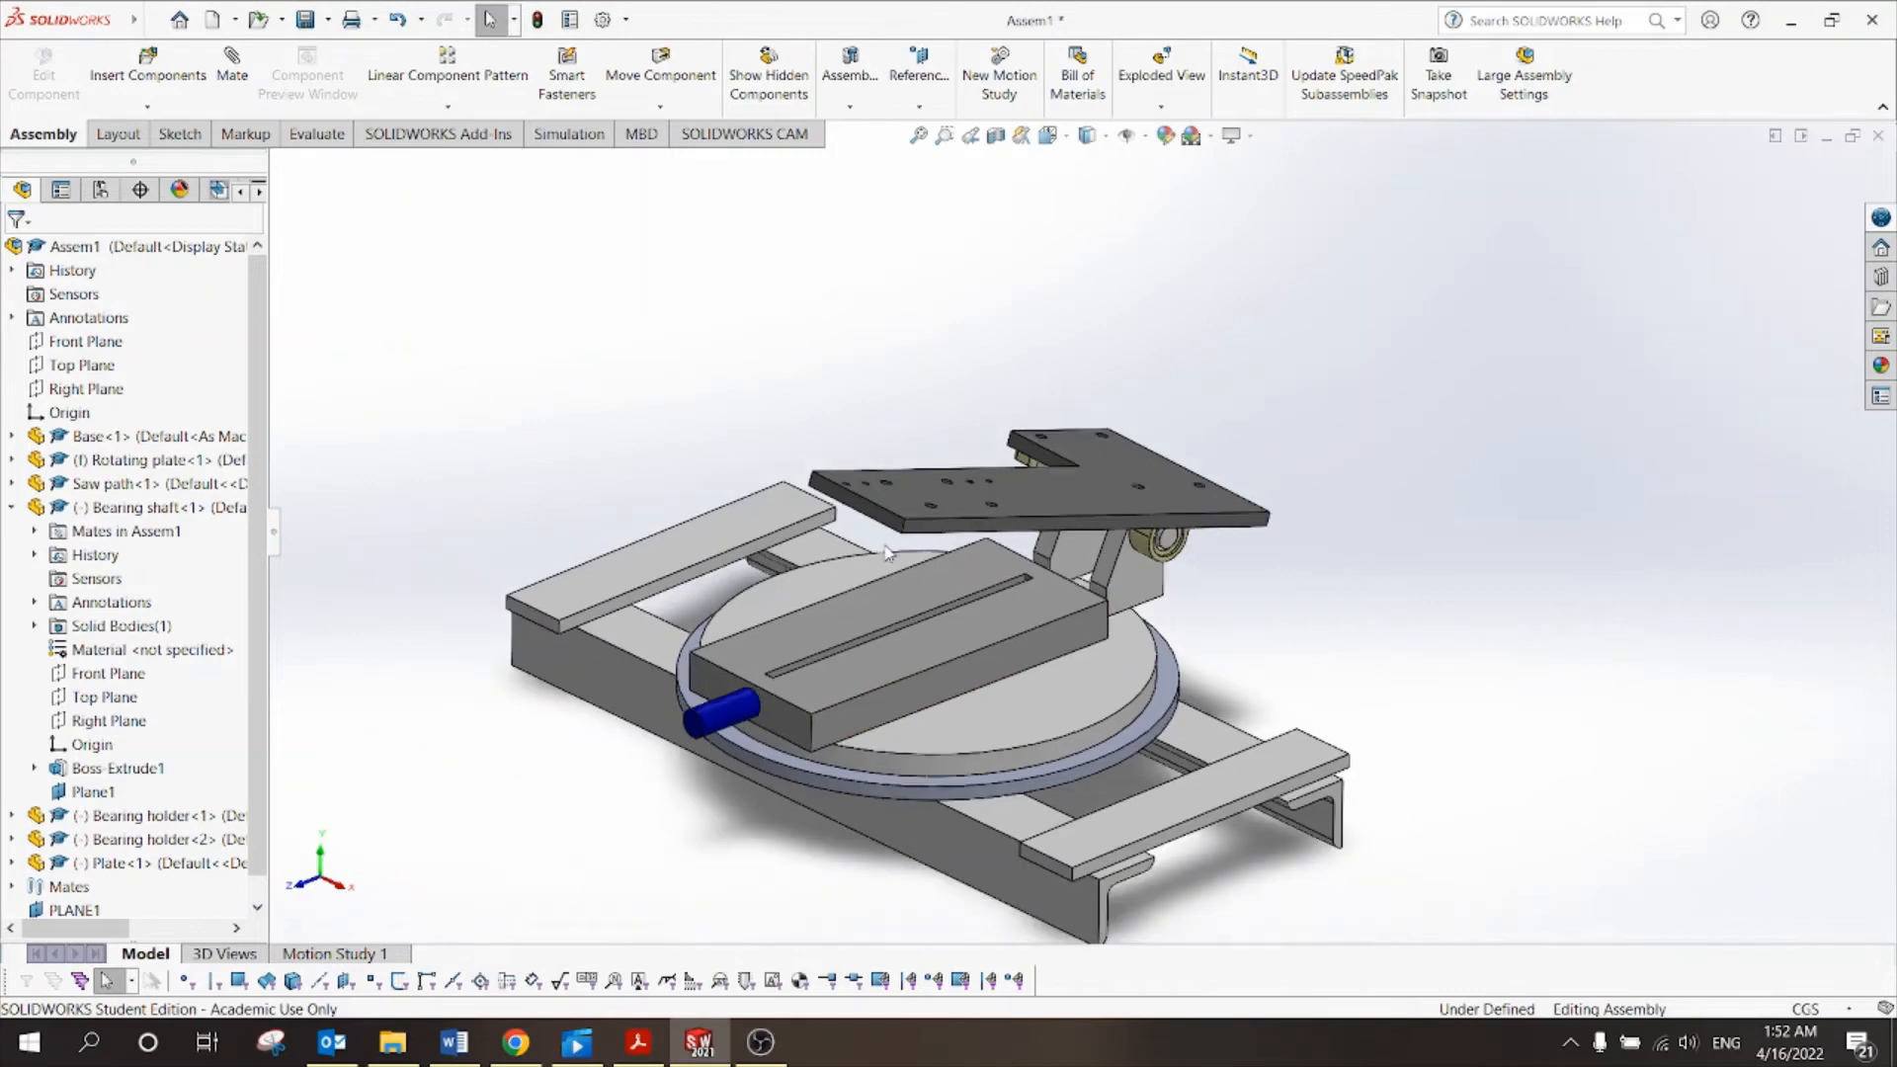
Insert the Motor part into the assembly, placing it above the L-shaped plate.
click(160, 70)
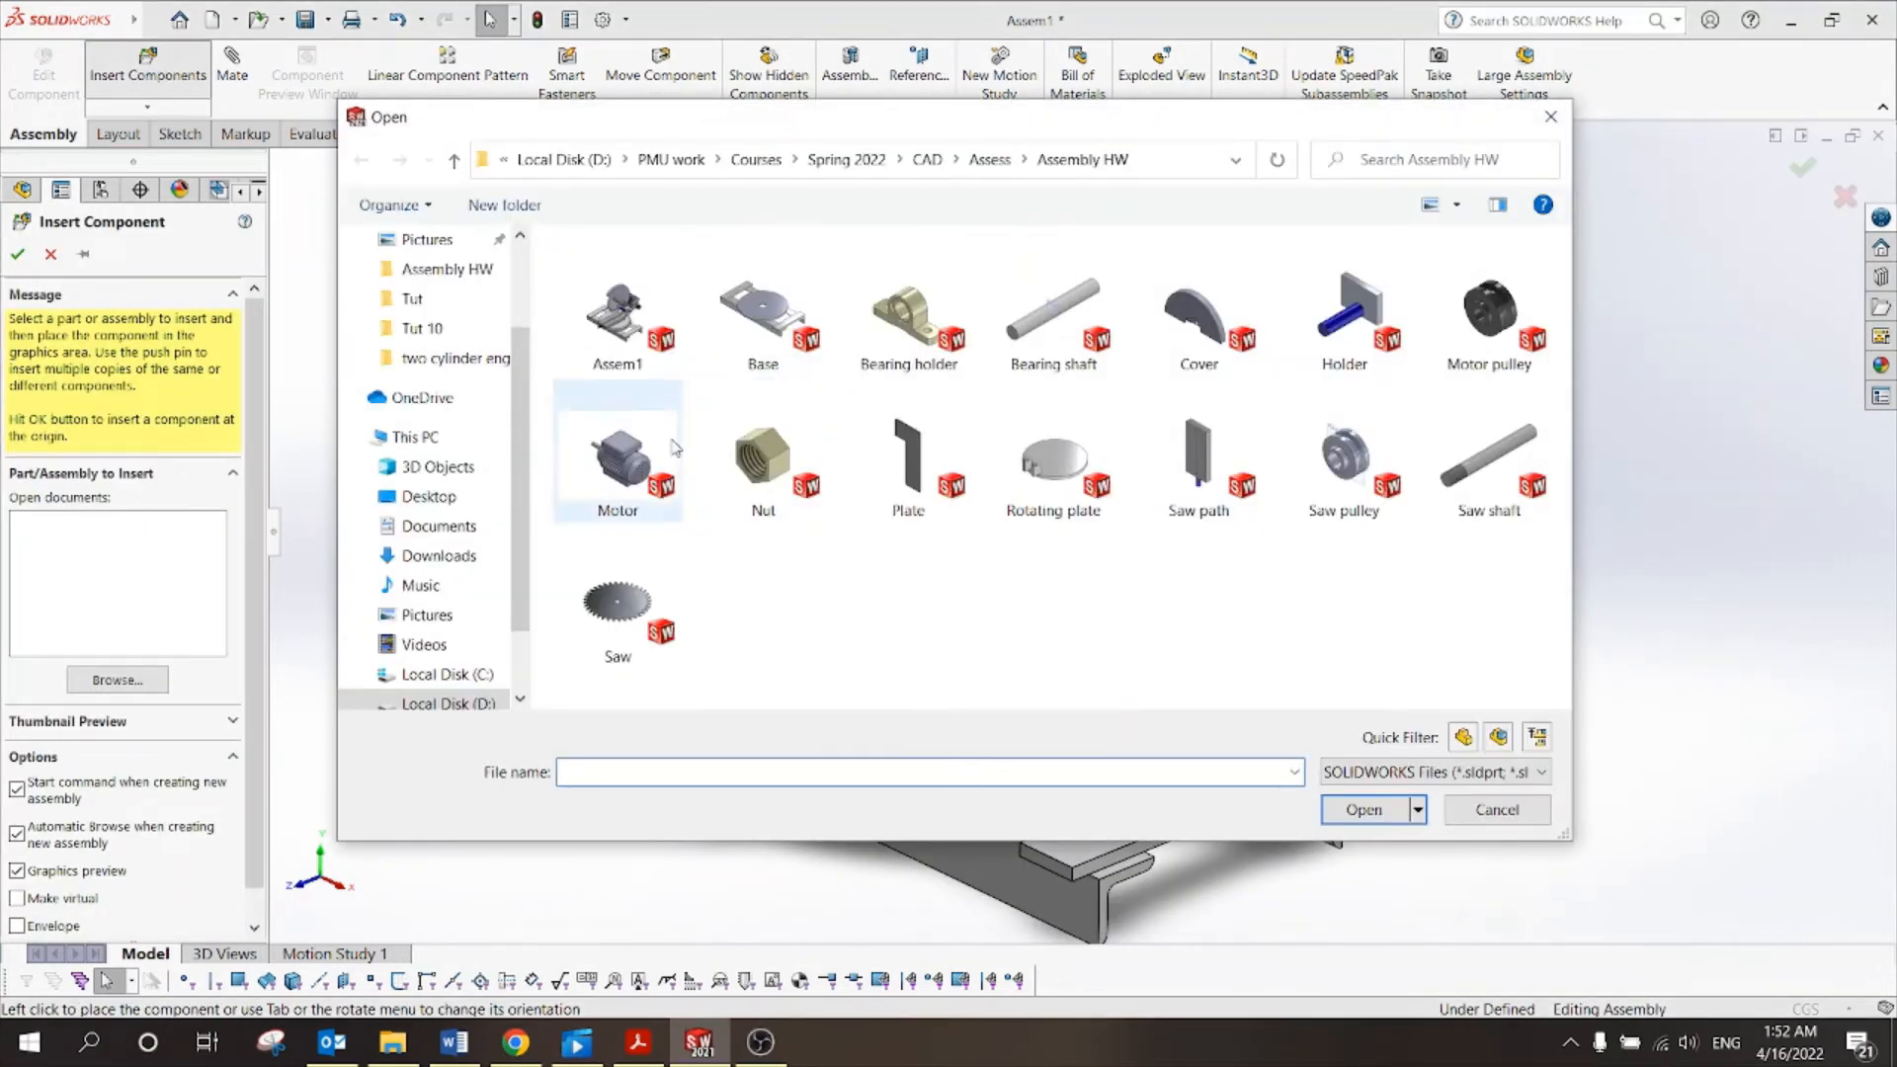
click(623, 475)
click(1372, 809)
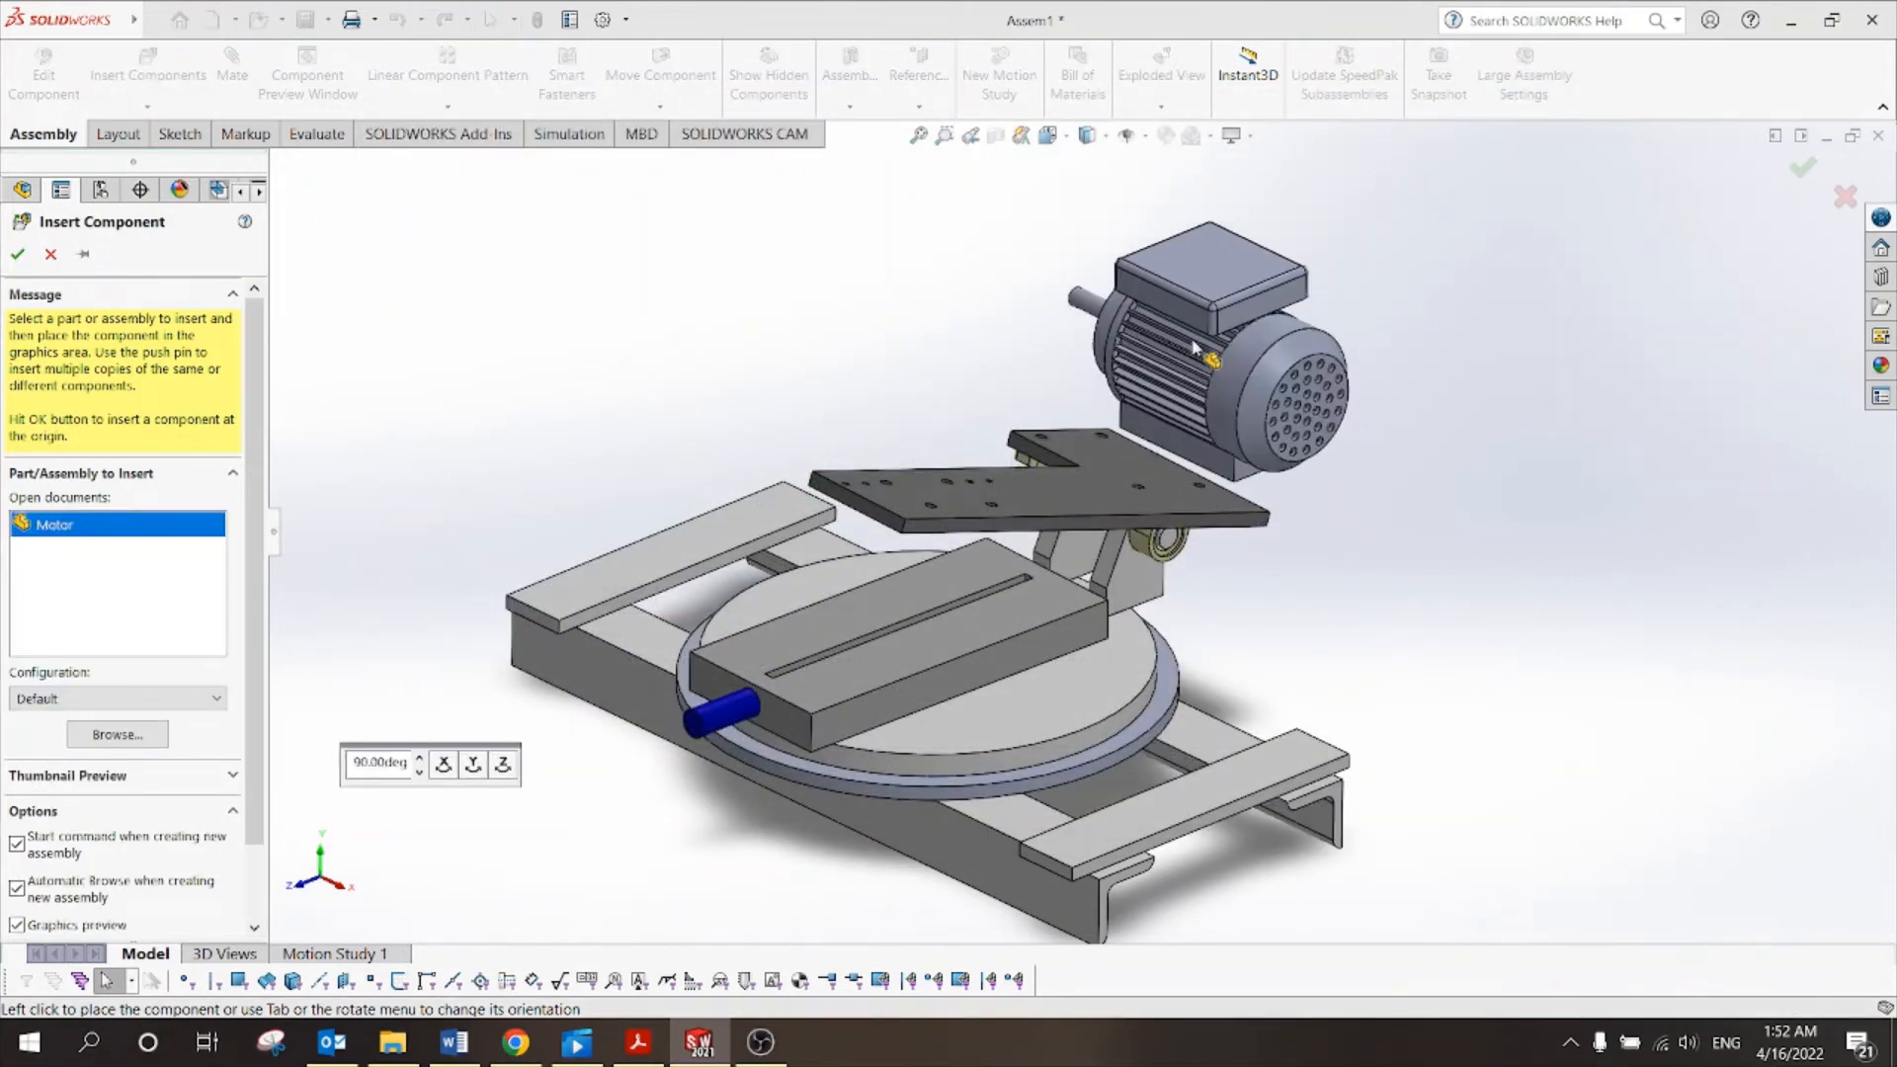
click(1228, 519)
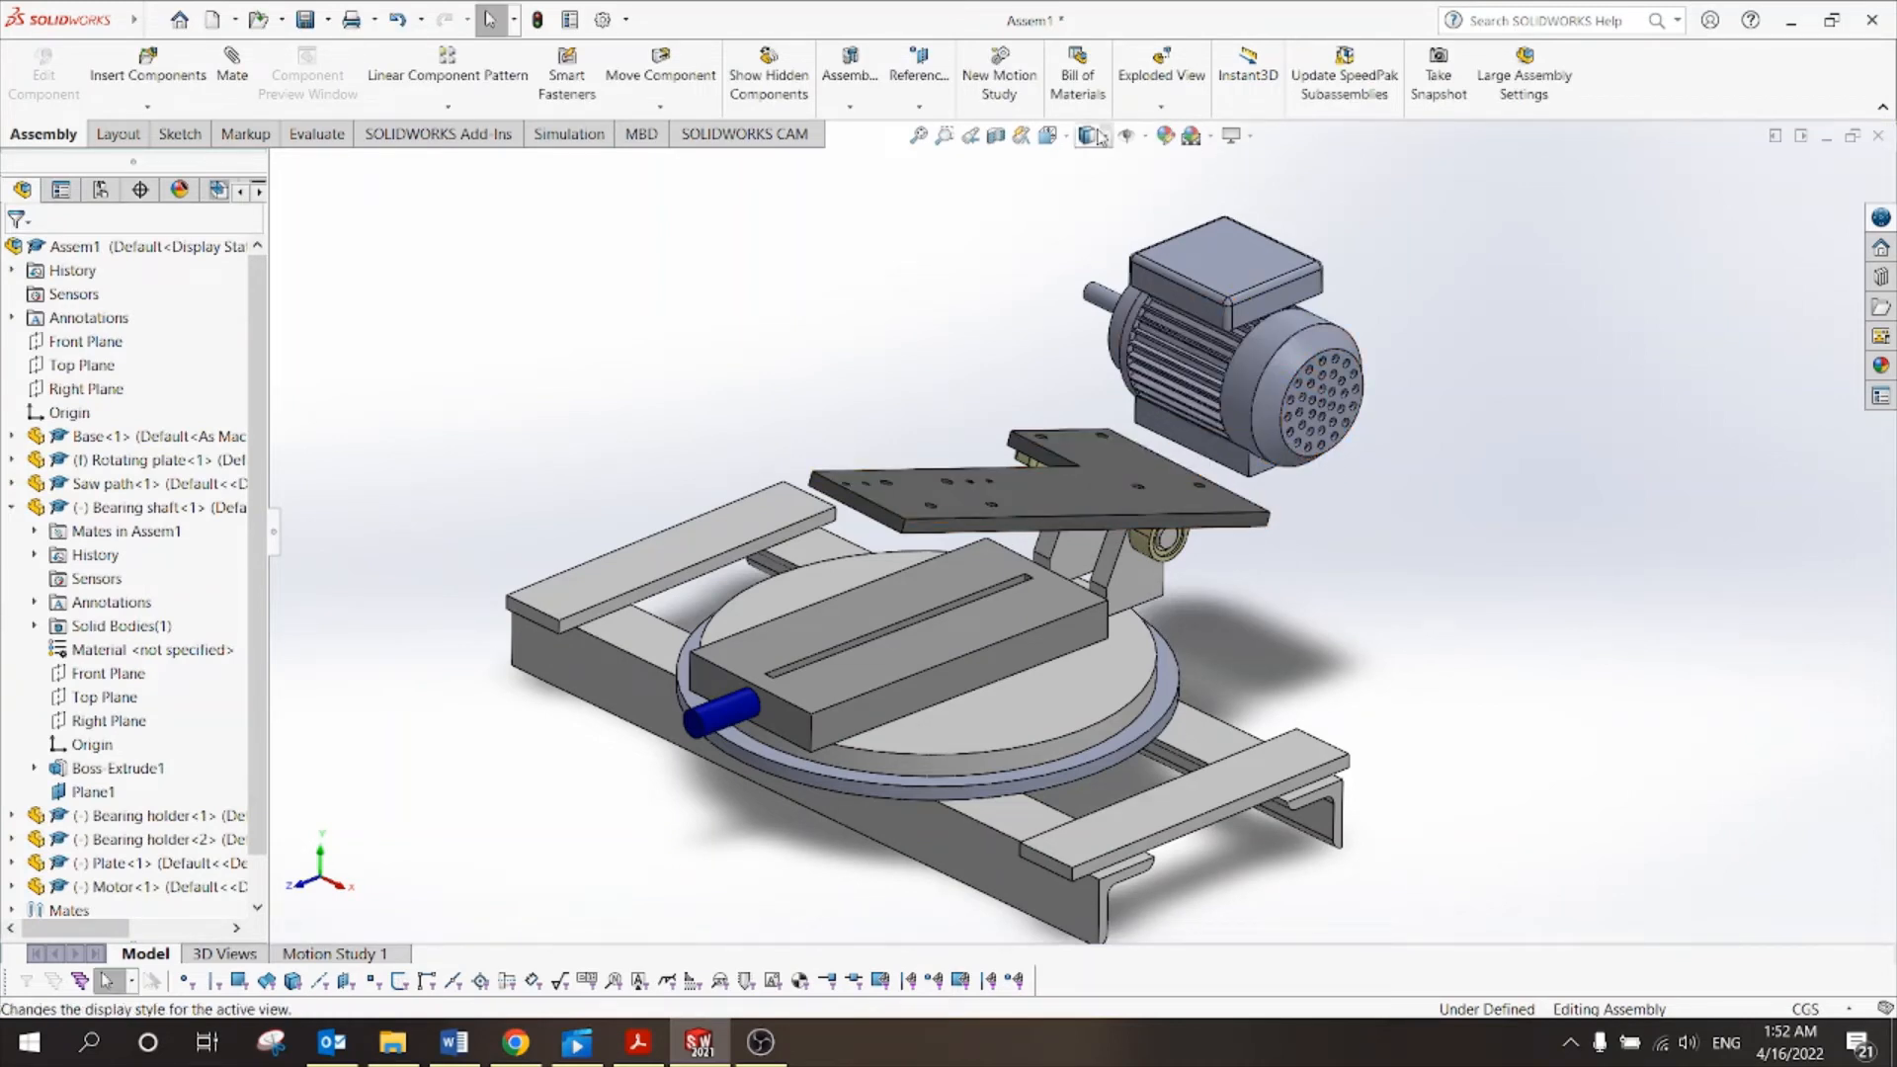
Switch to isometric view and compare with the saw figure in the PDF.
click(1059, 141)
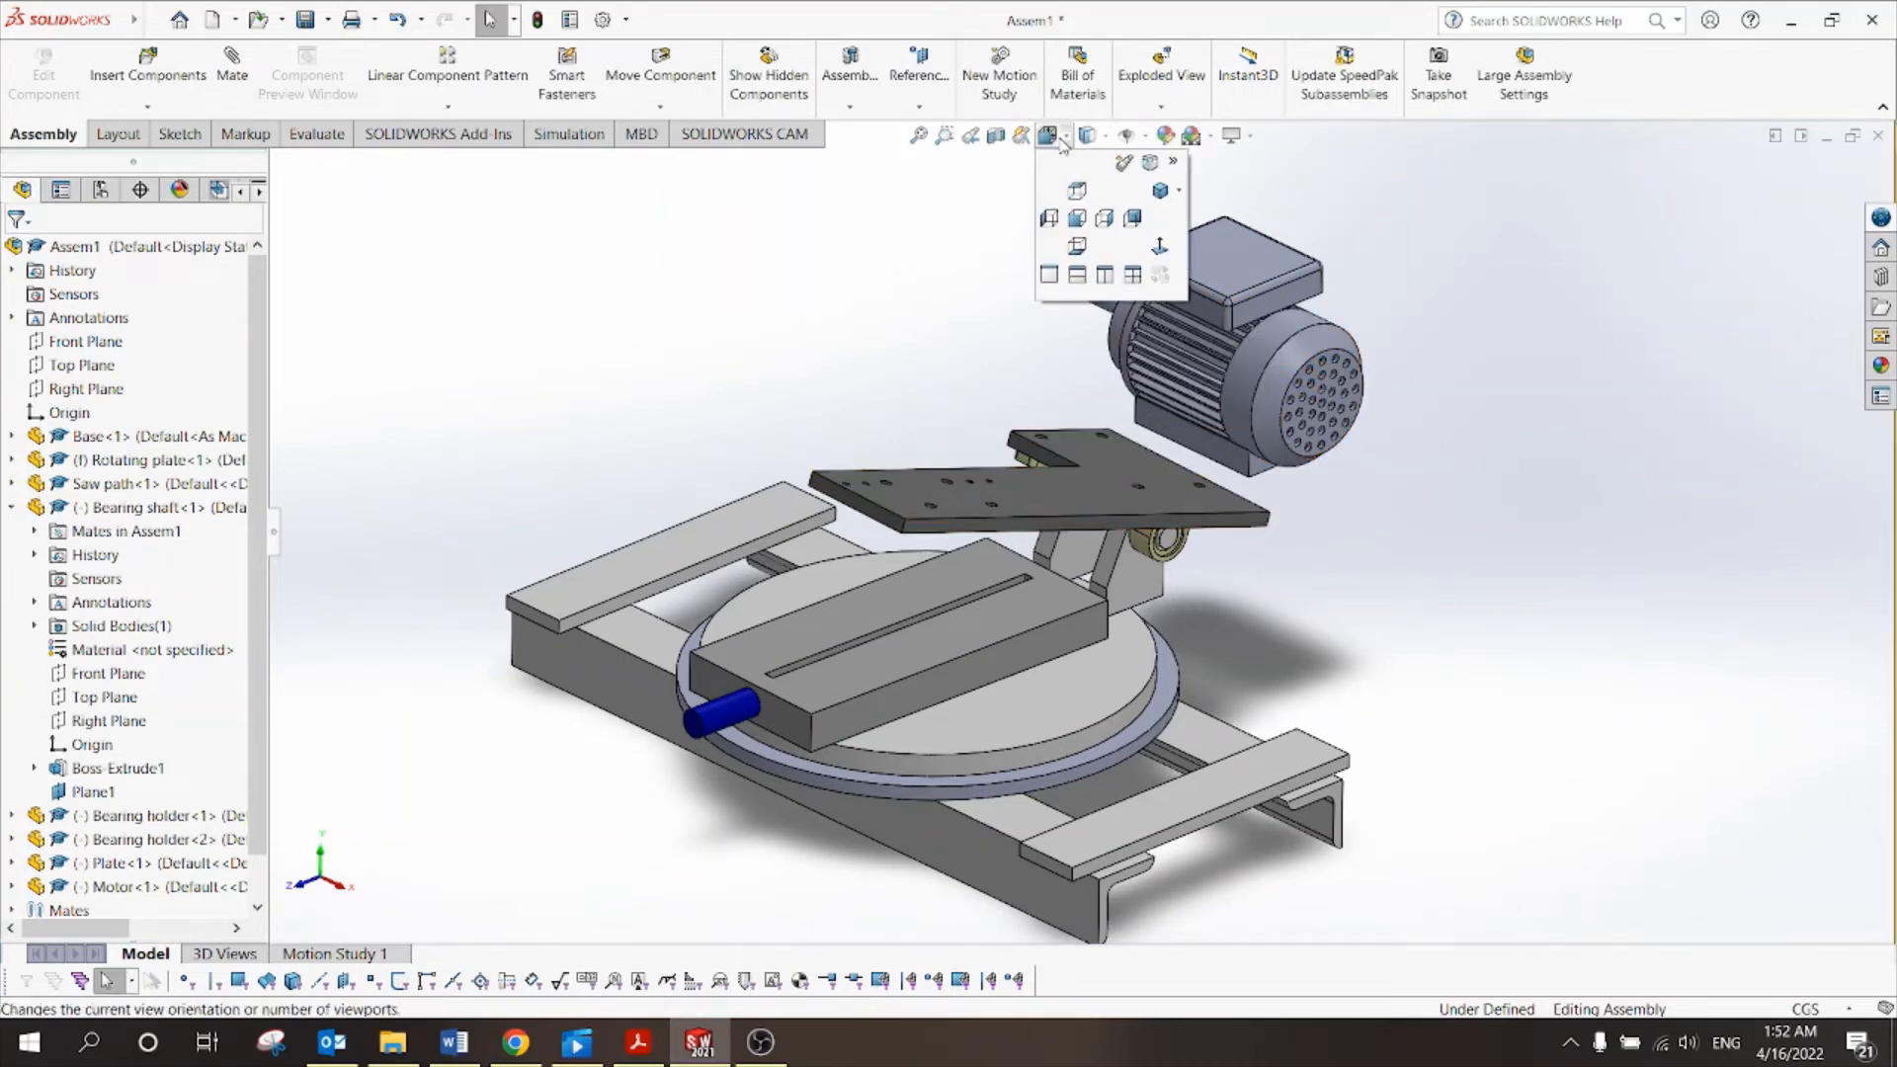
click(1155, 193)
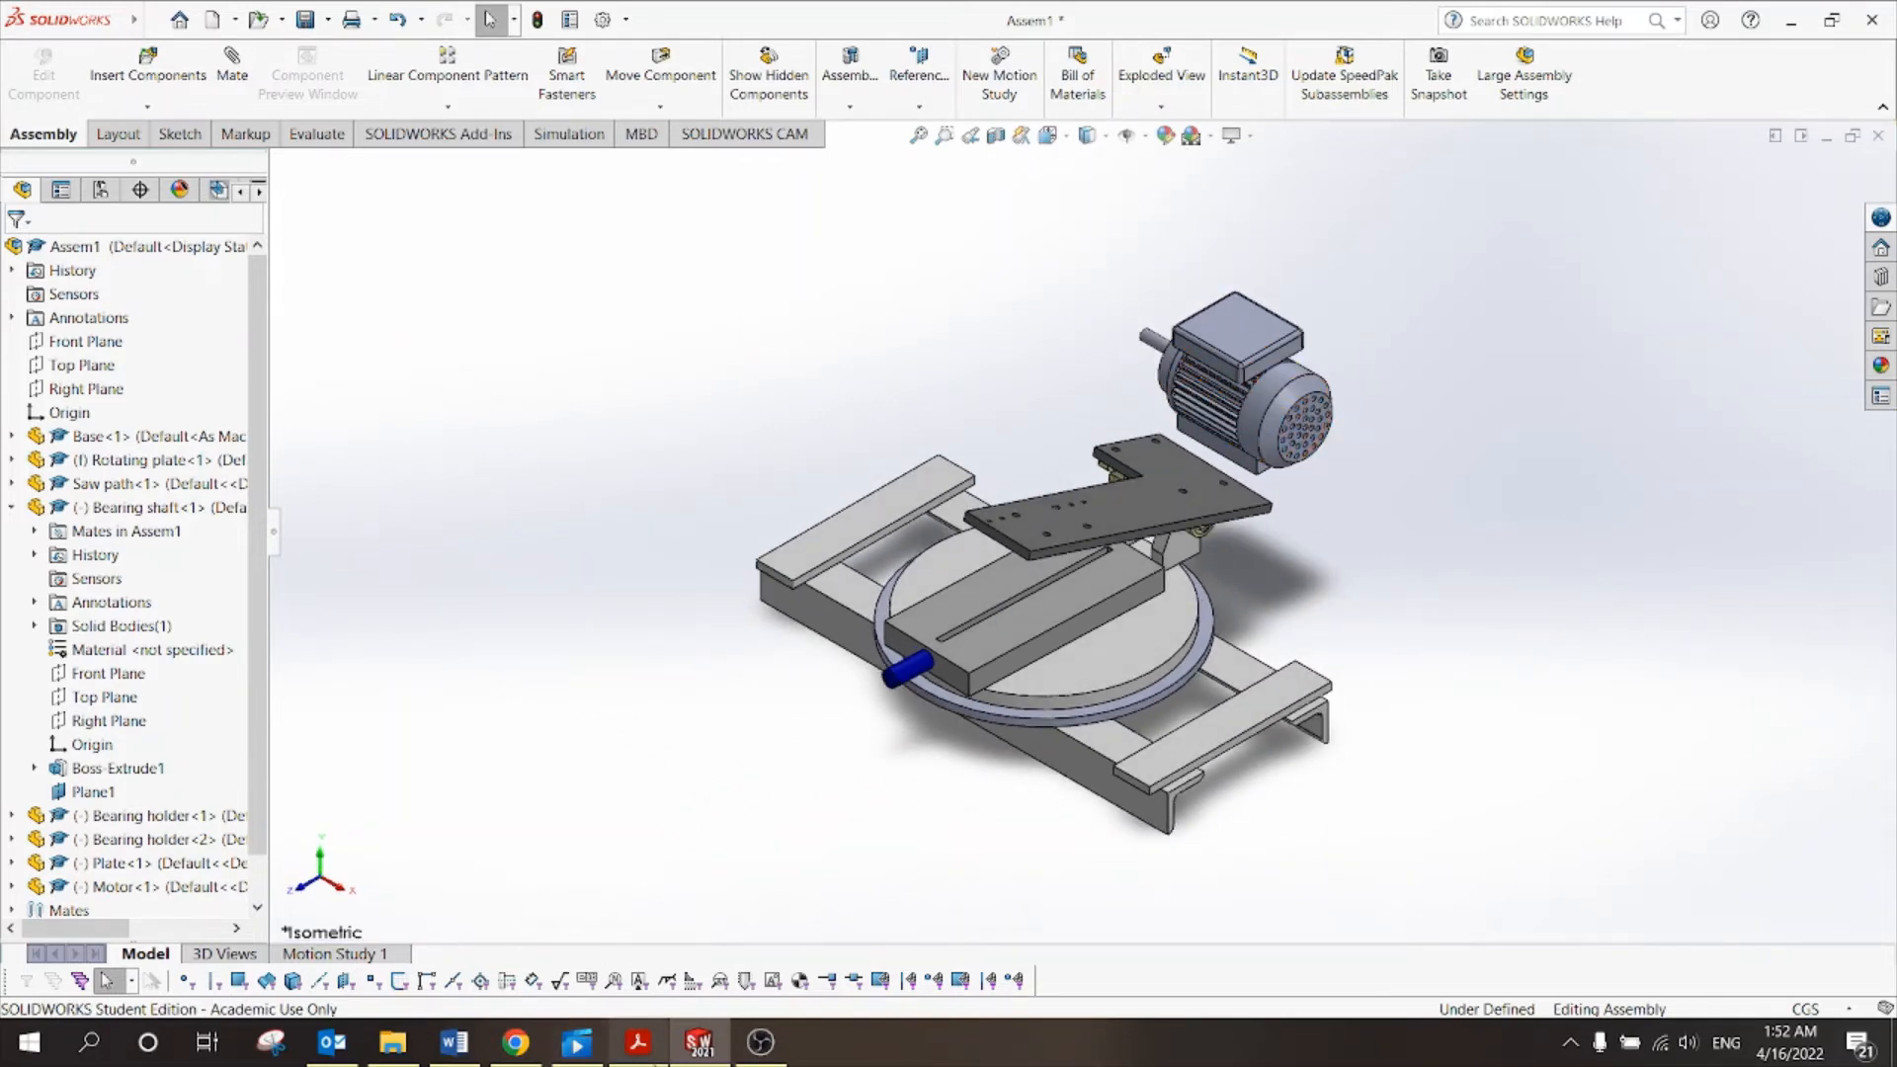
click(639, 1043)
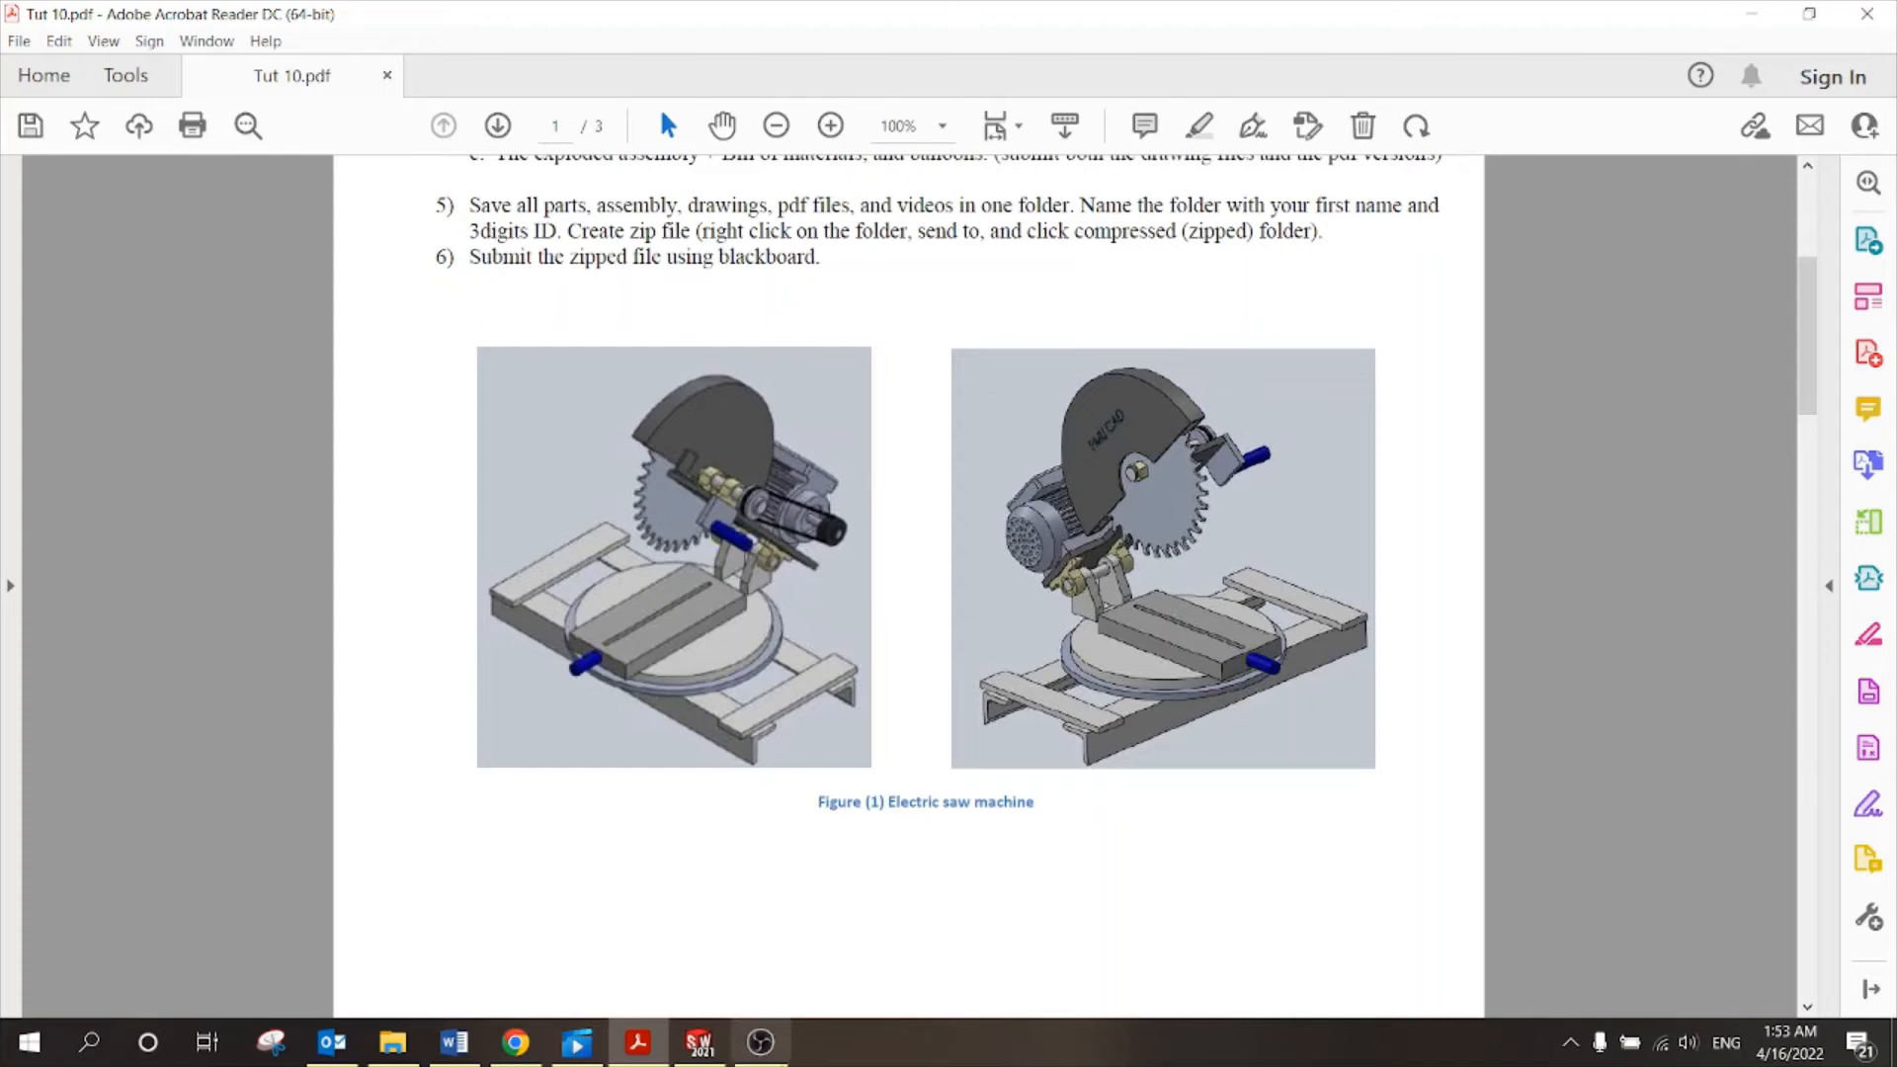
click(699, 1042)
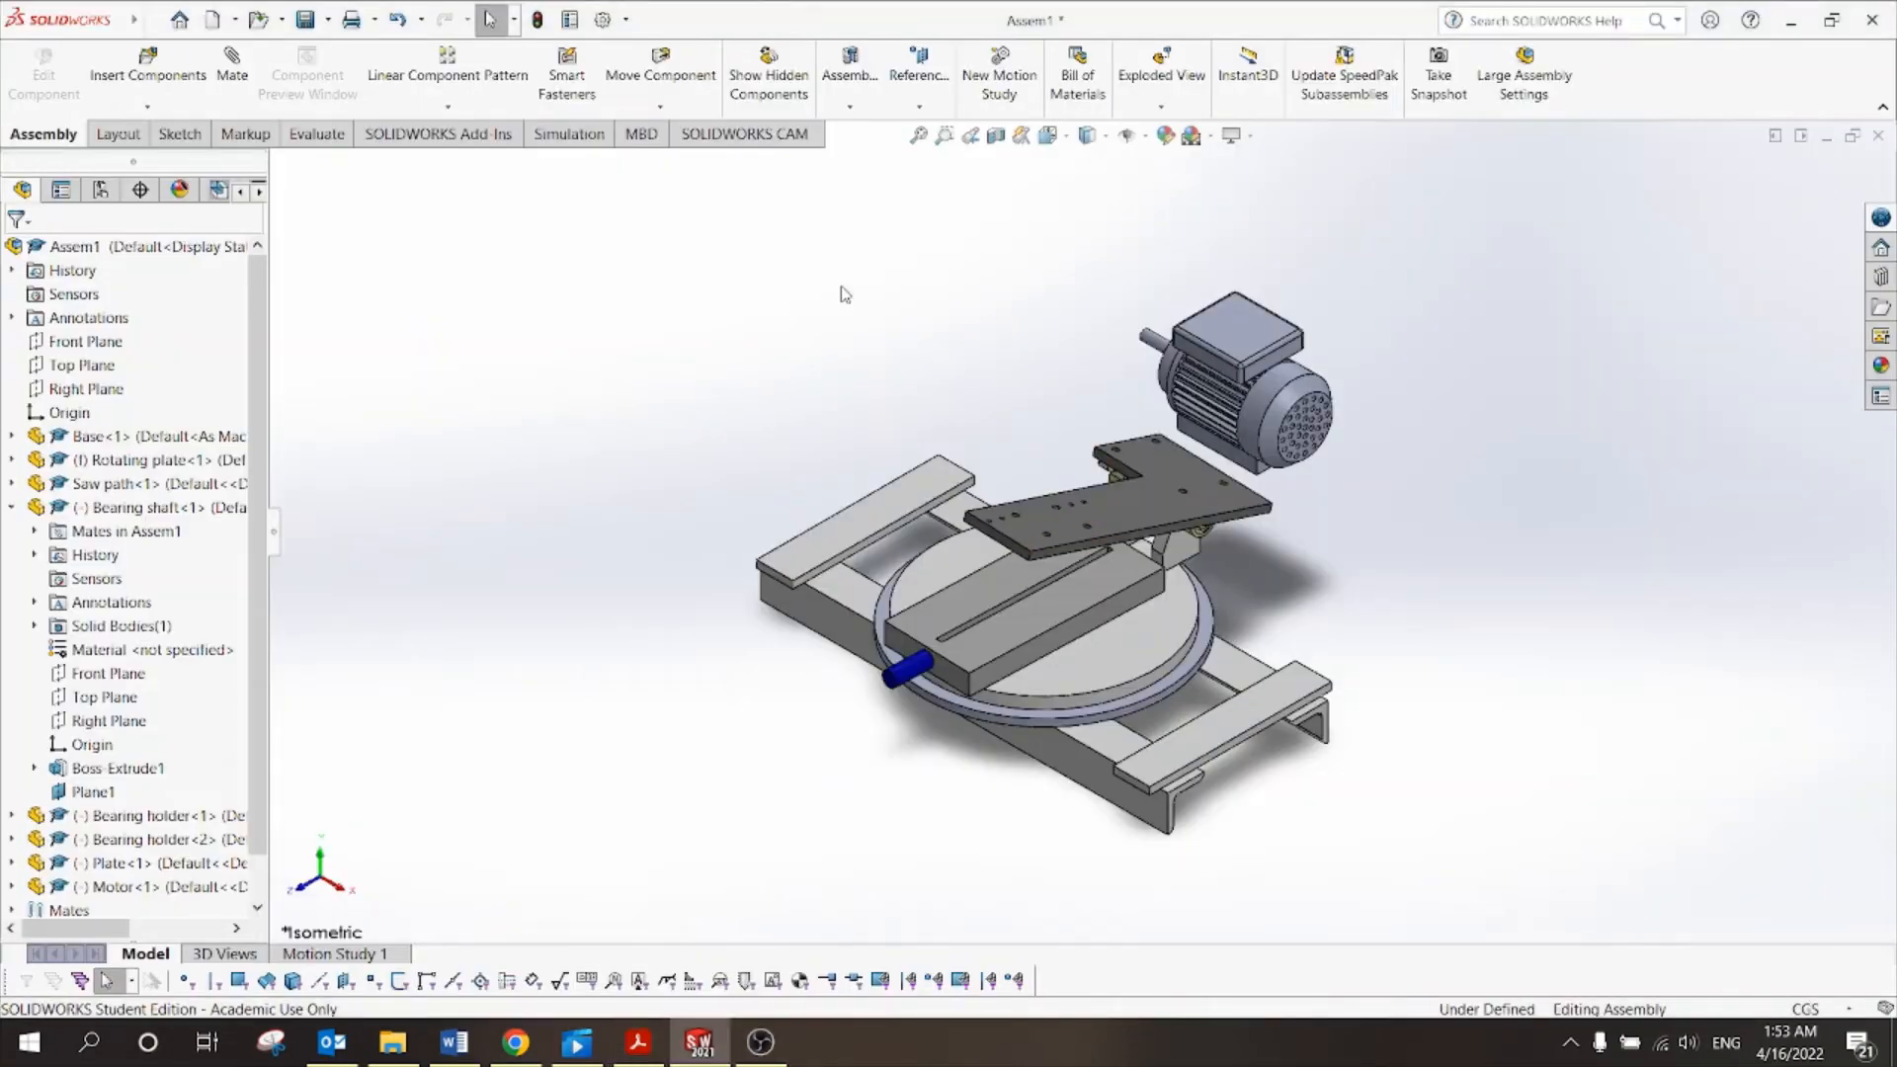
Rotate the motor with Rotate Component so its shaft points toward the front.
click(1238, 332)
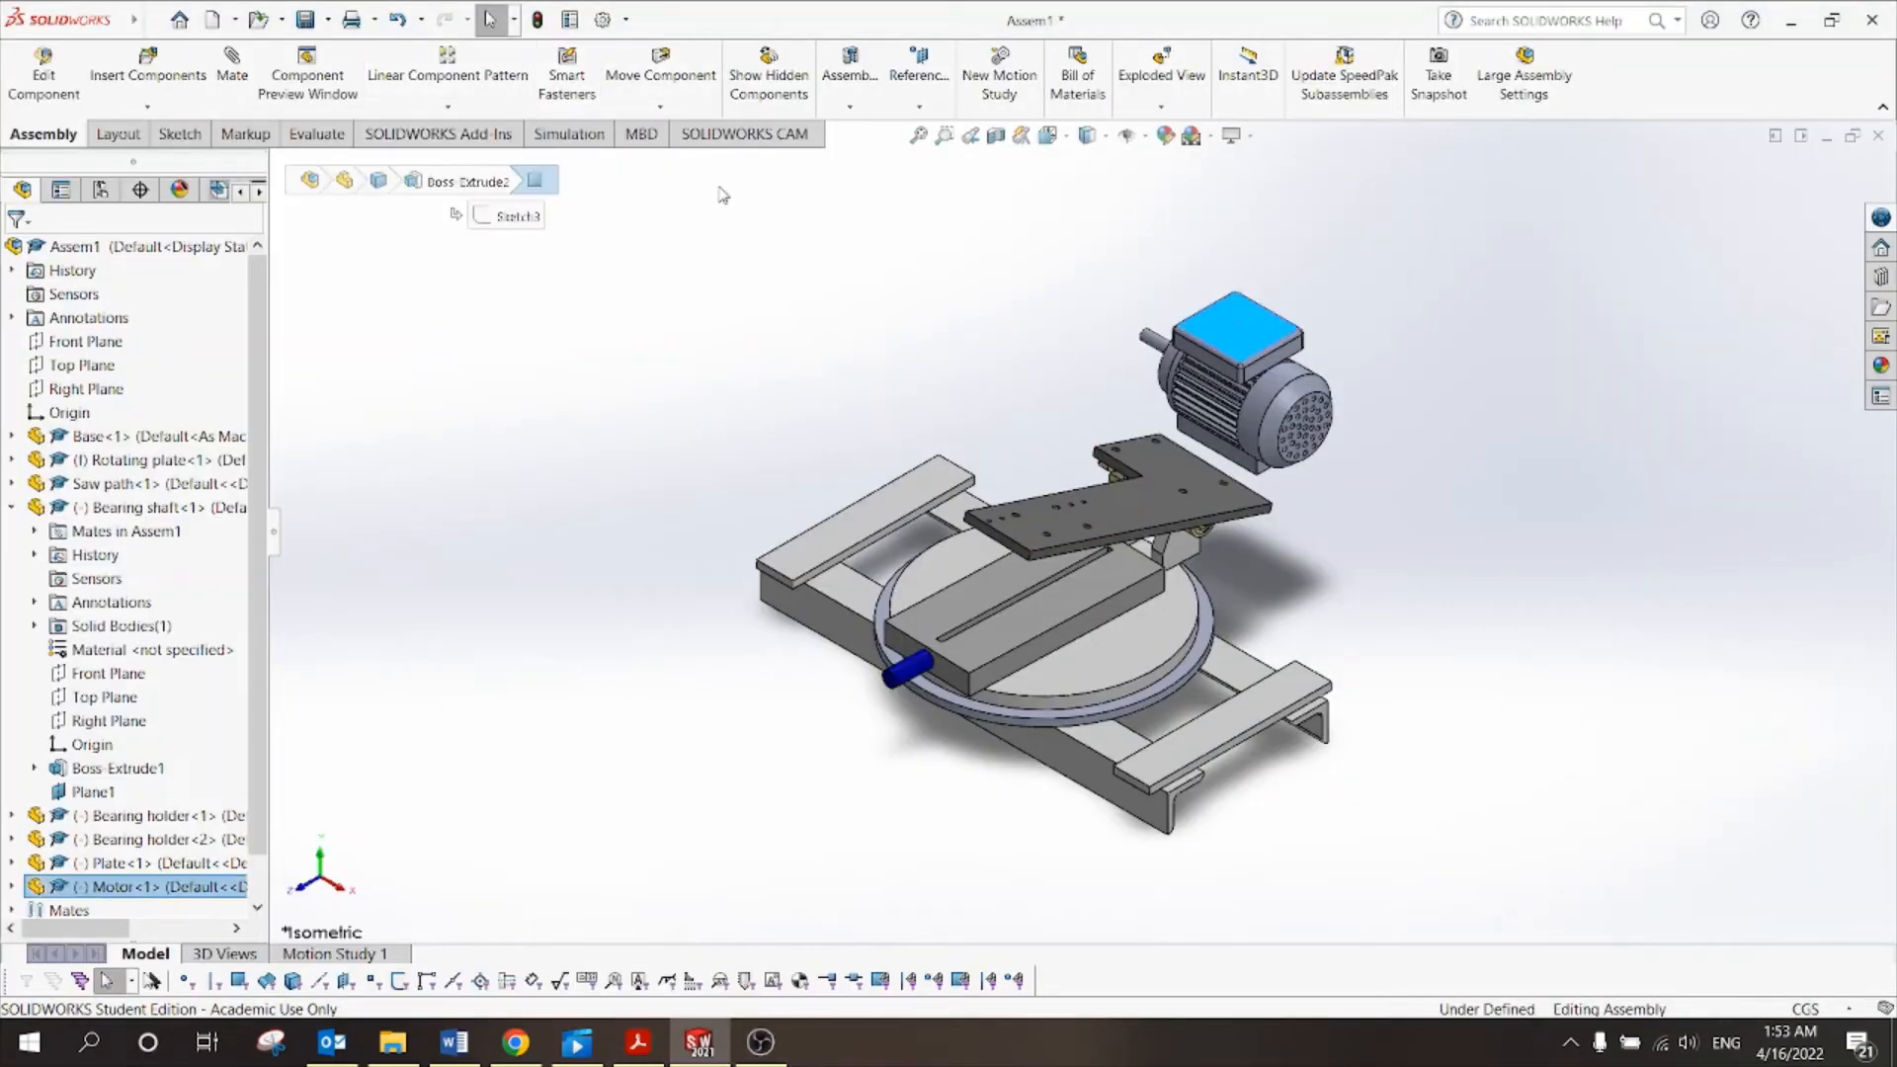
click(664, 107)
click(698, 155)
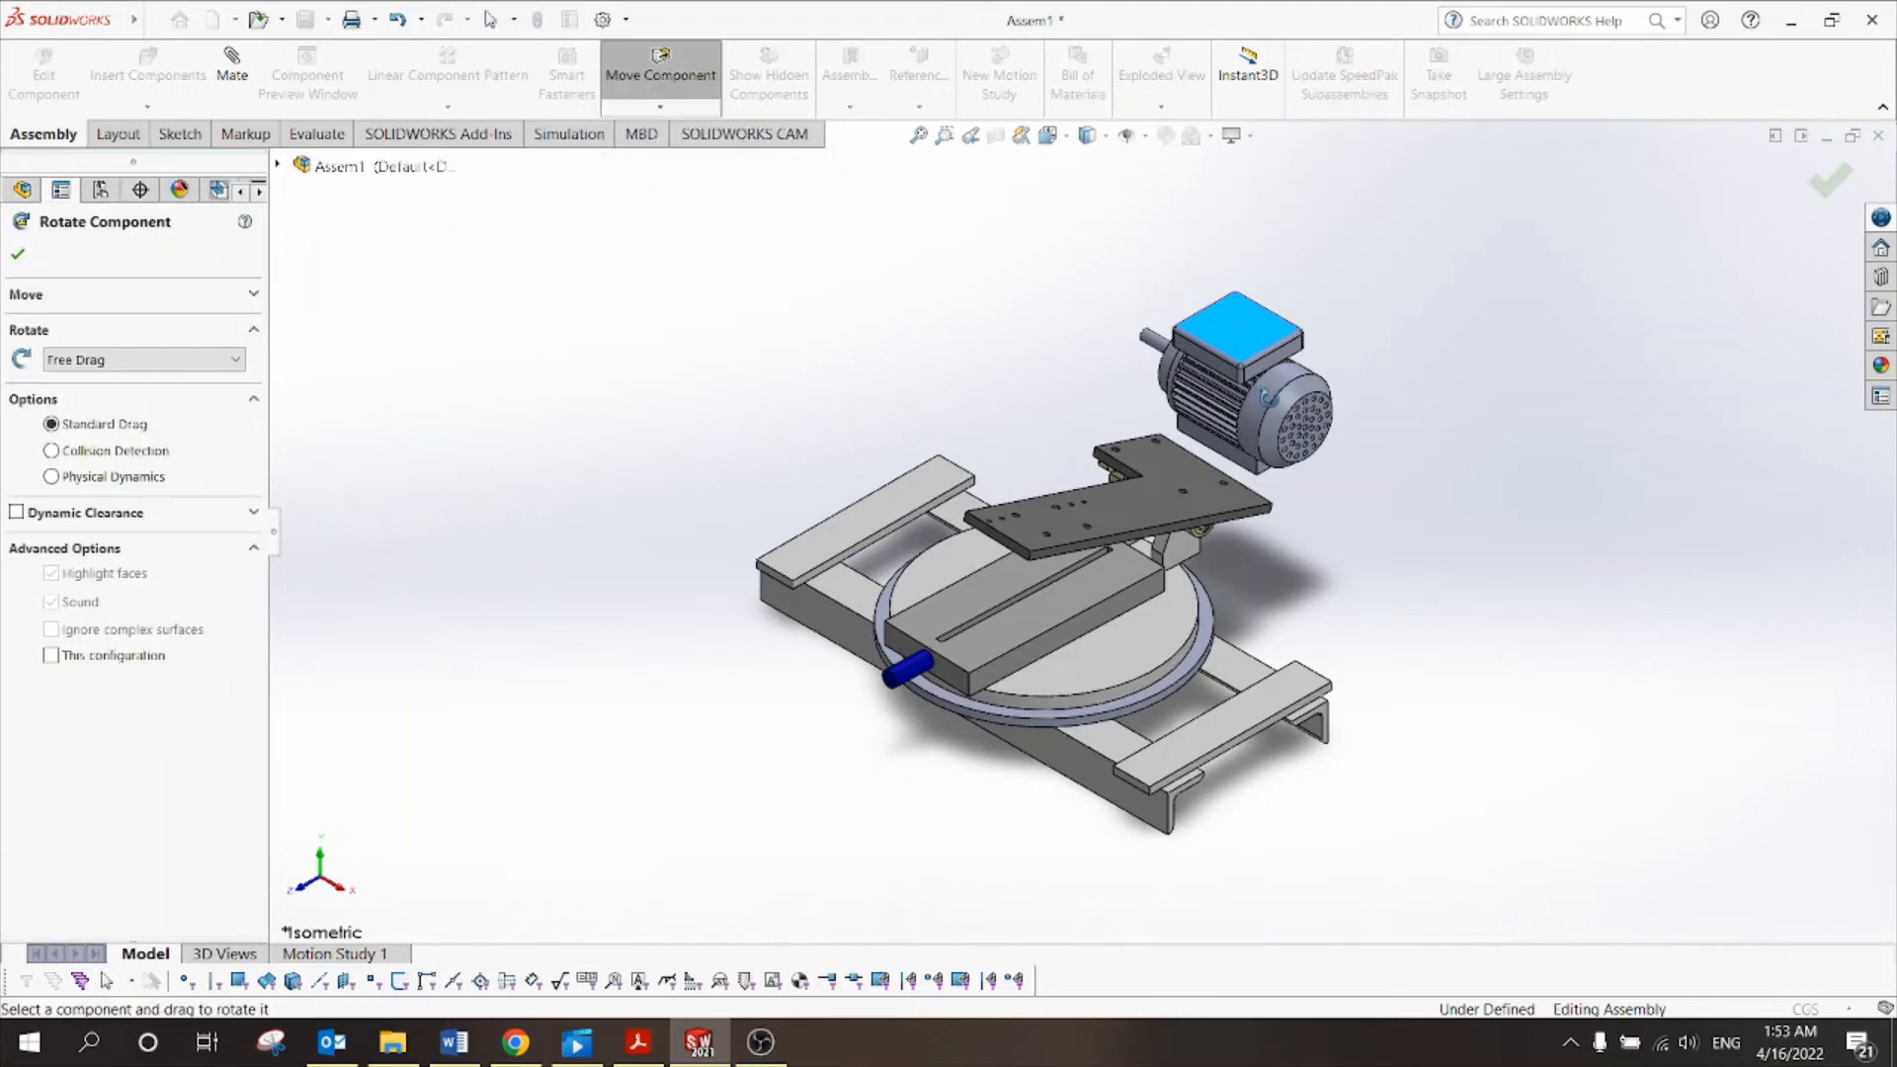
drag(1260, 393, 917, 429)
drag(1318, 388, 1263, 419)
click(1814, 184)
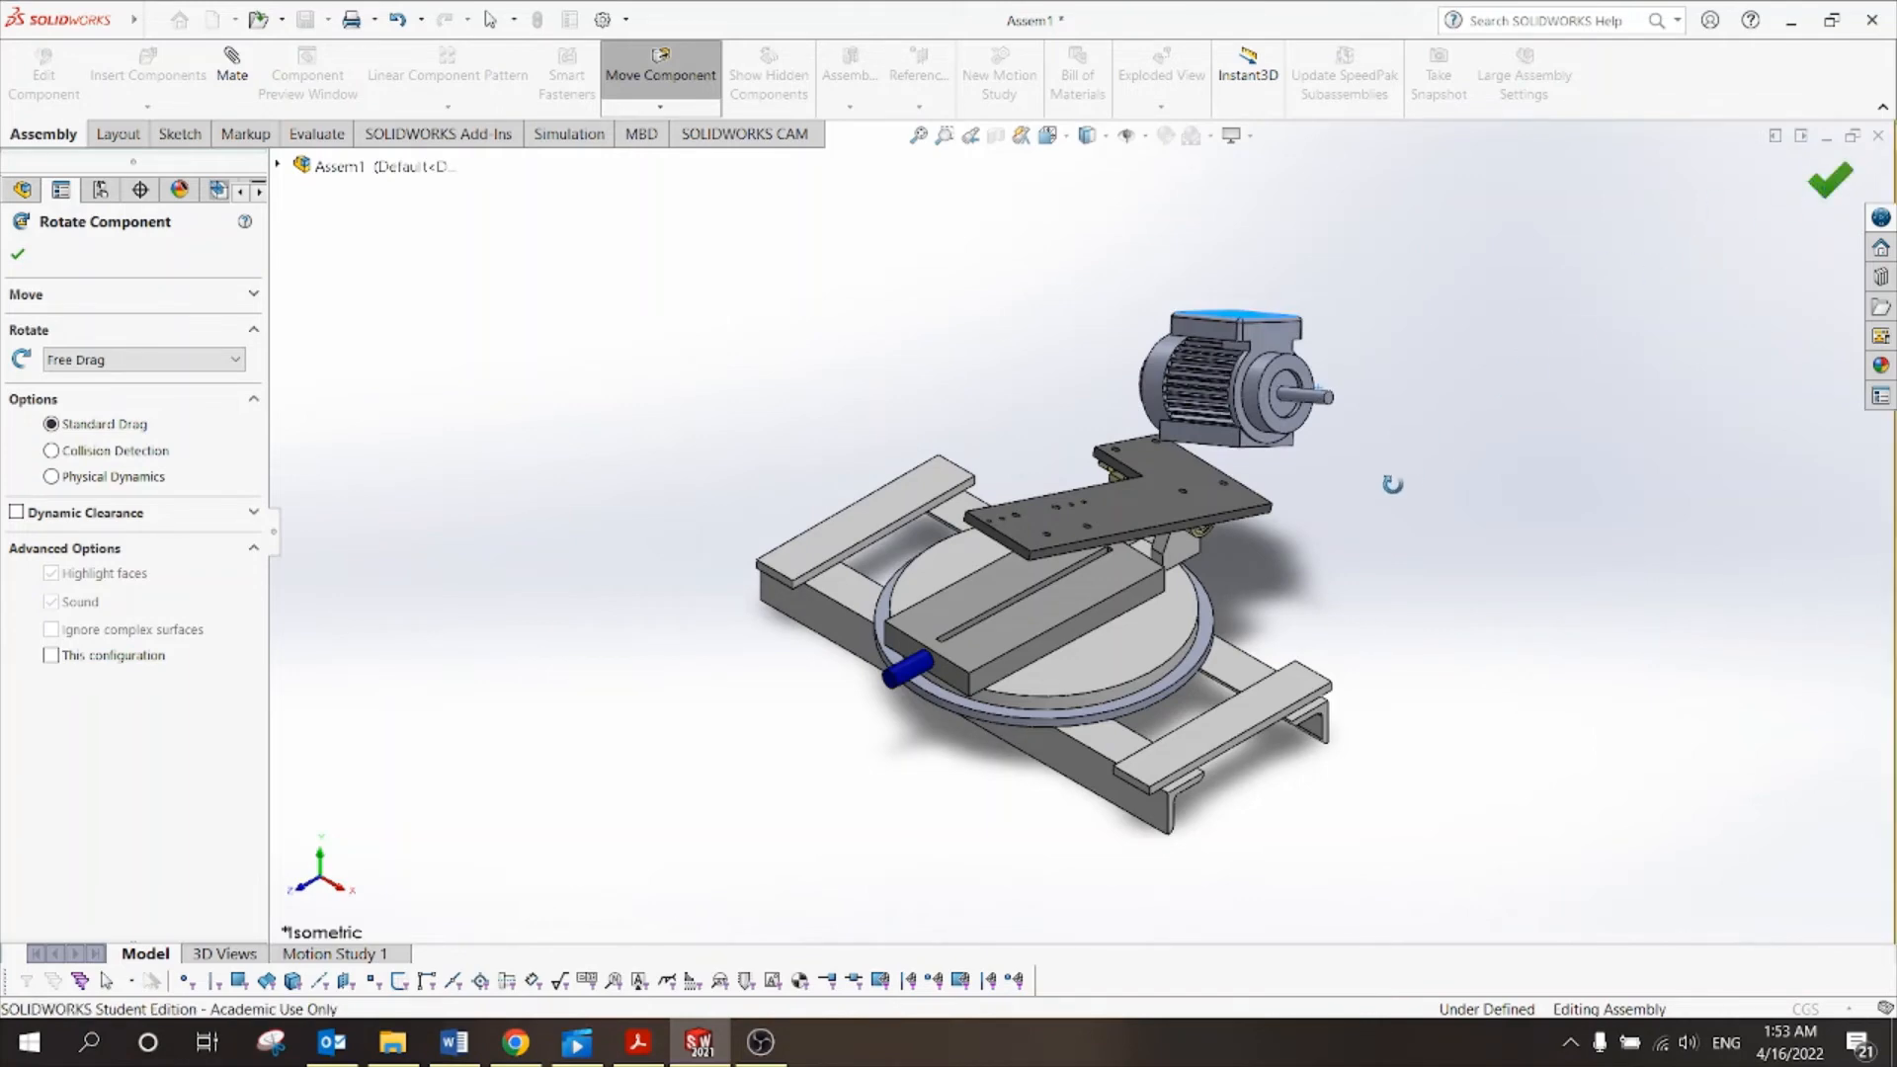
Inspect the motor and plate from below, then rebuild and save the assembly.
middle_drag(1383, 479, 1283, 317)
scroll(1221, 516, down, 5)
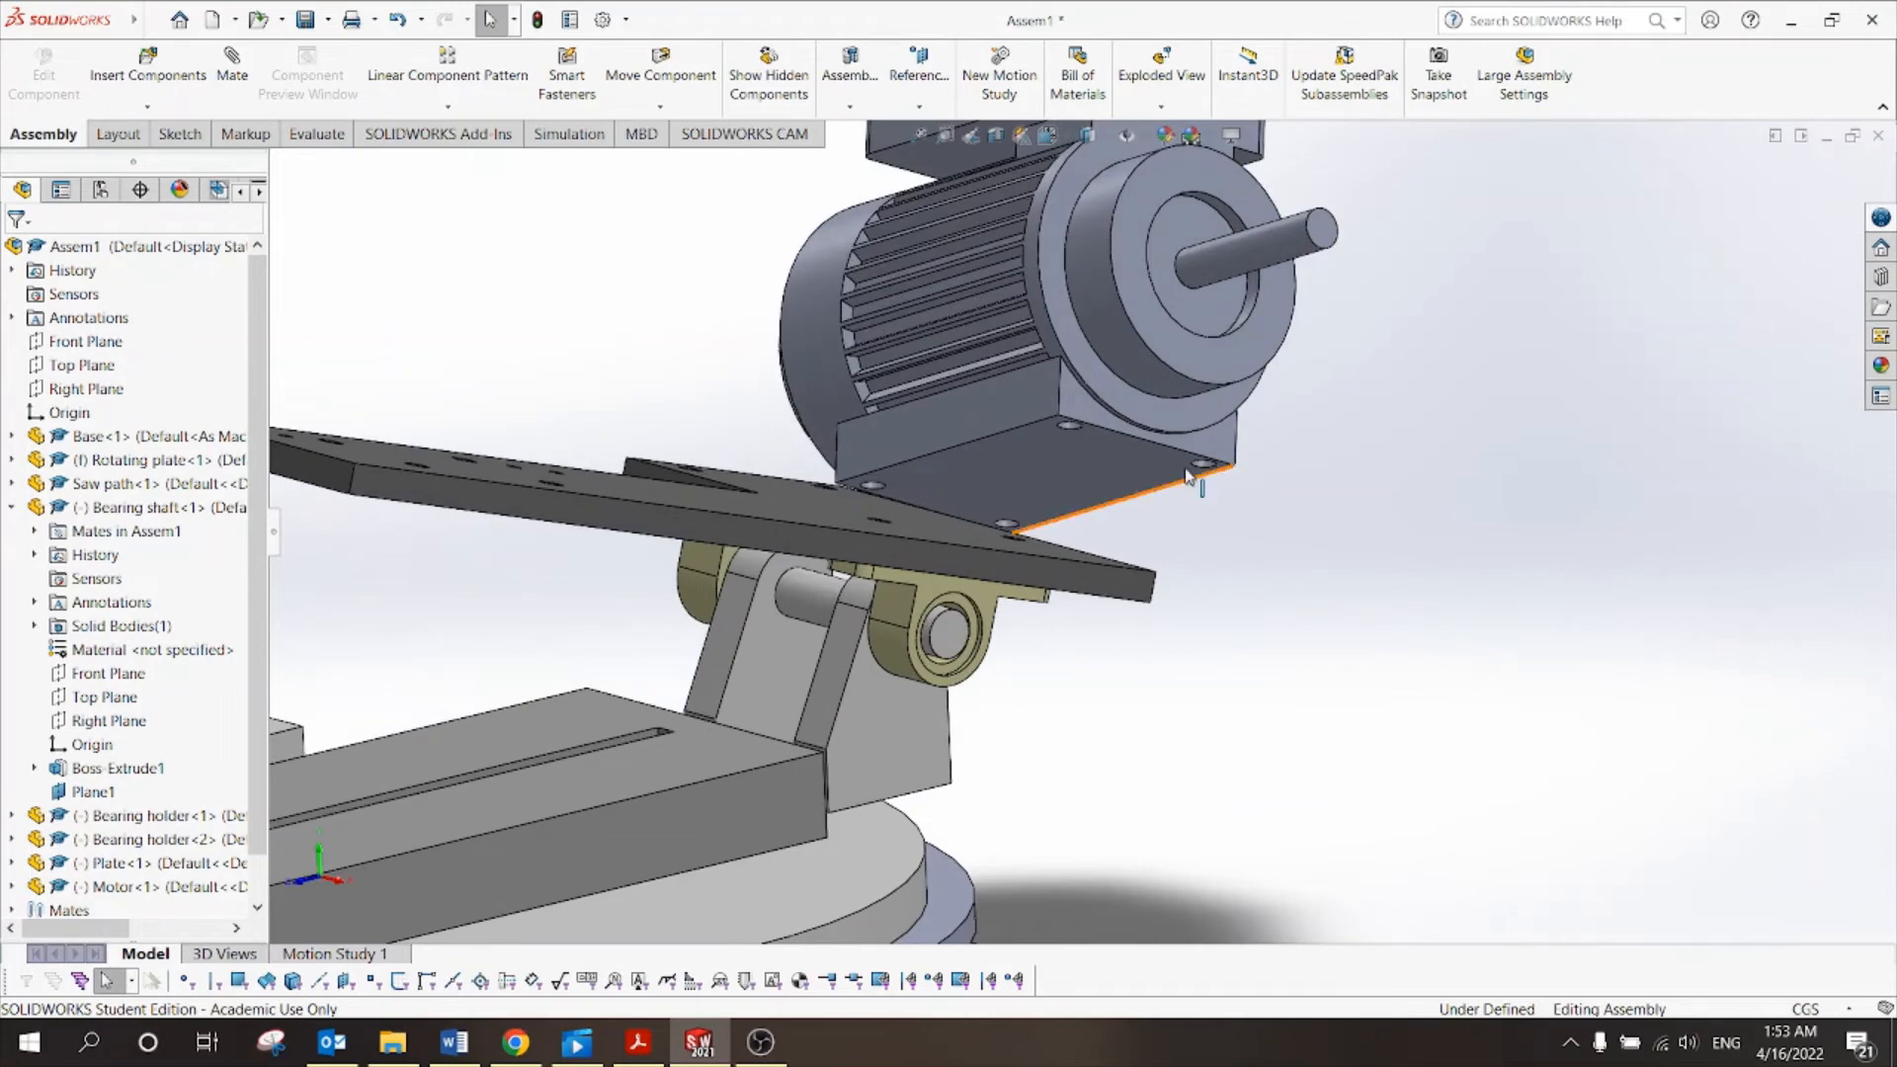
scroll(1072, 435, up, 2)
scroll(1348, 504, up, 5)
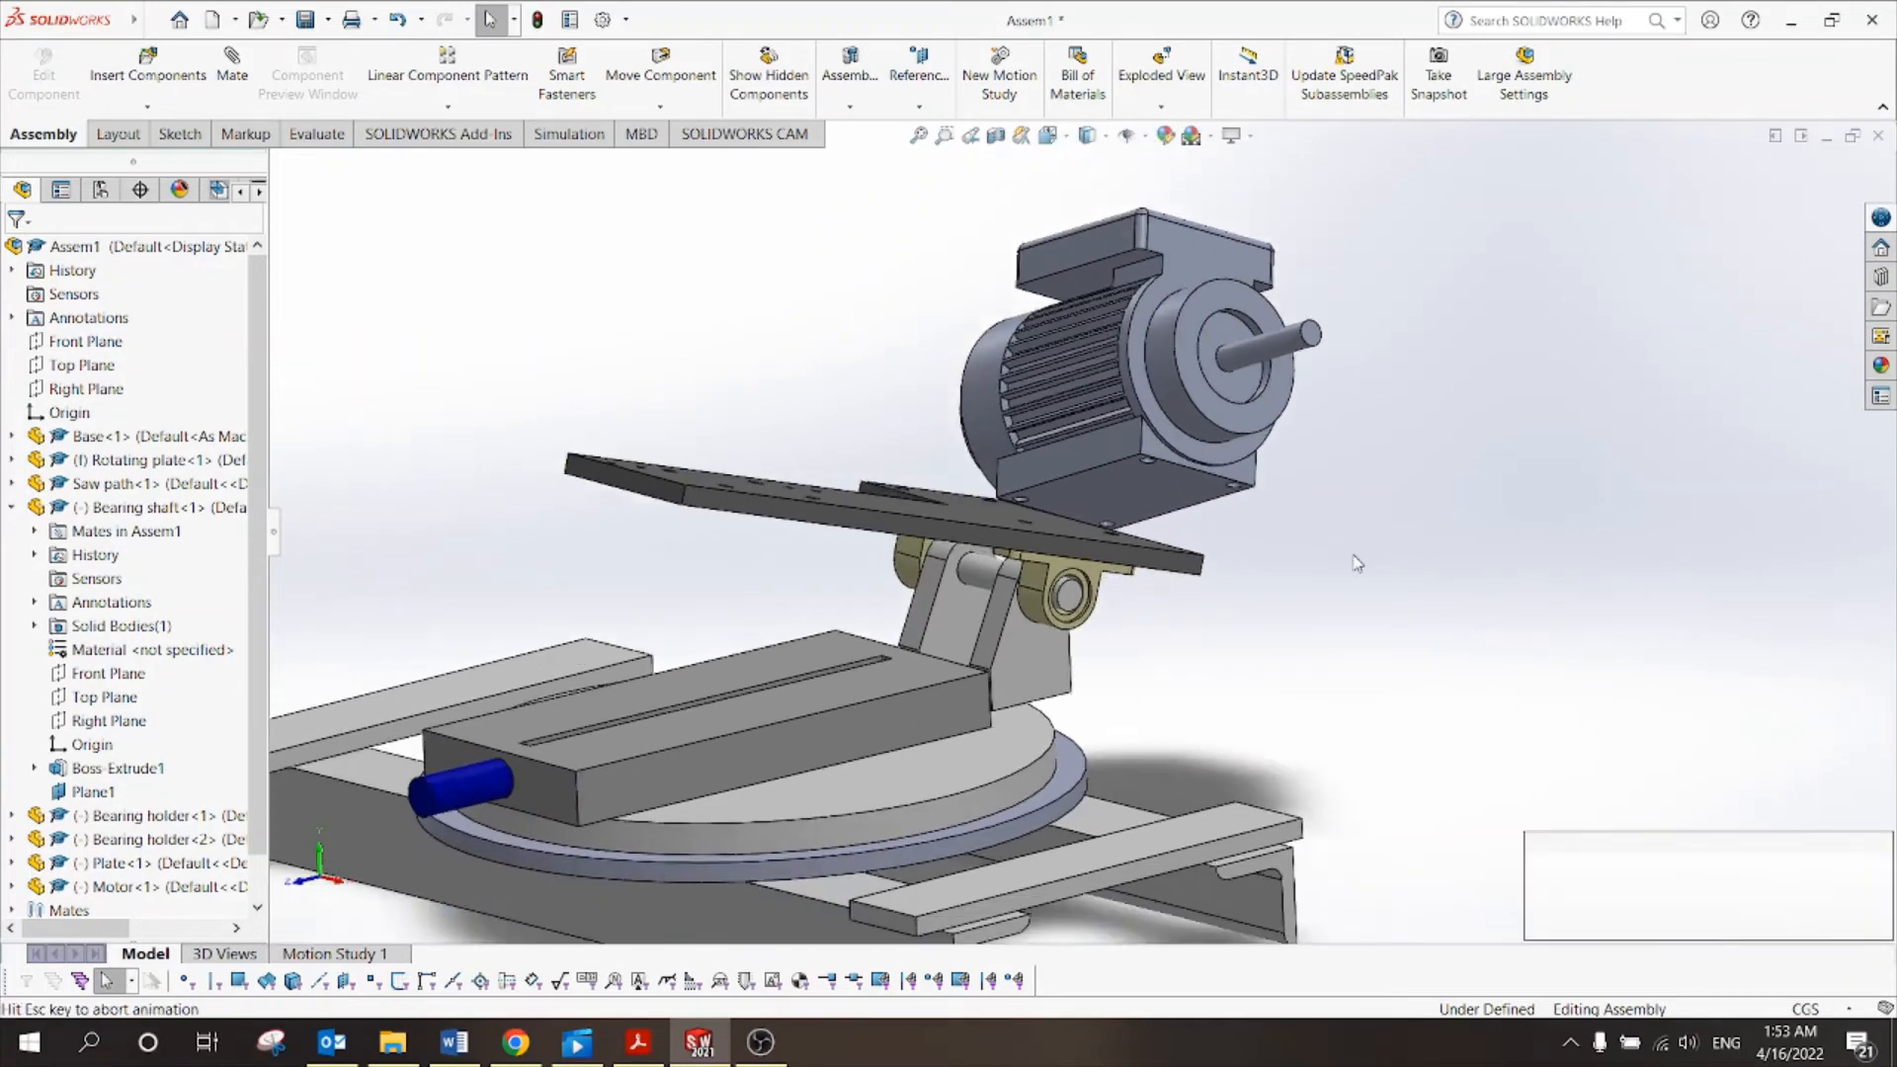
scroll(1350, 541, down, 4)
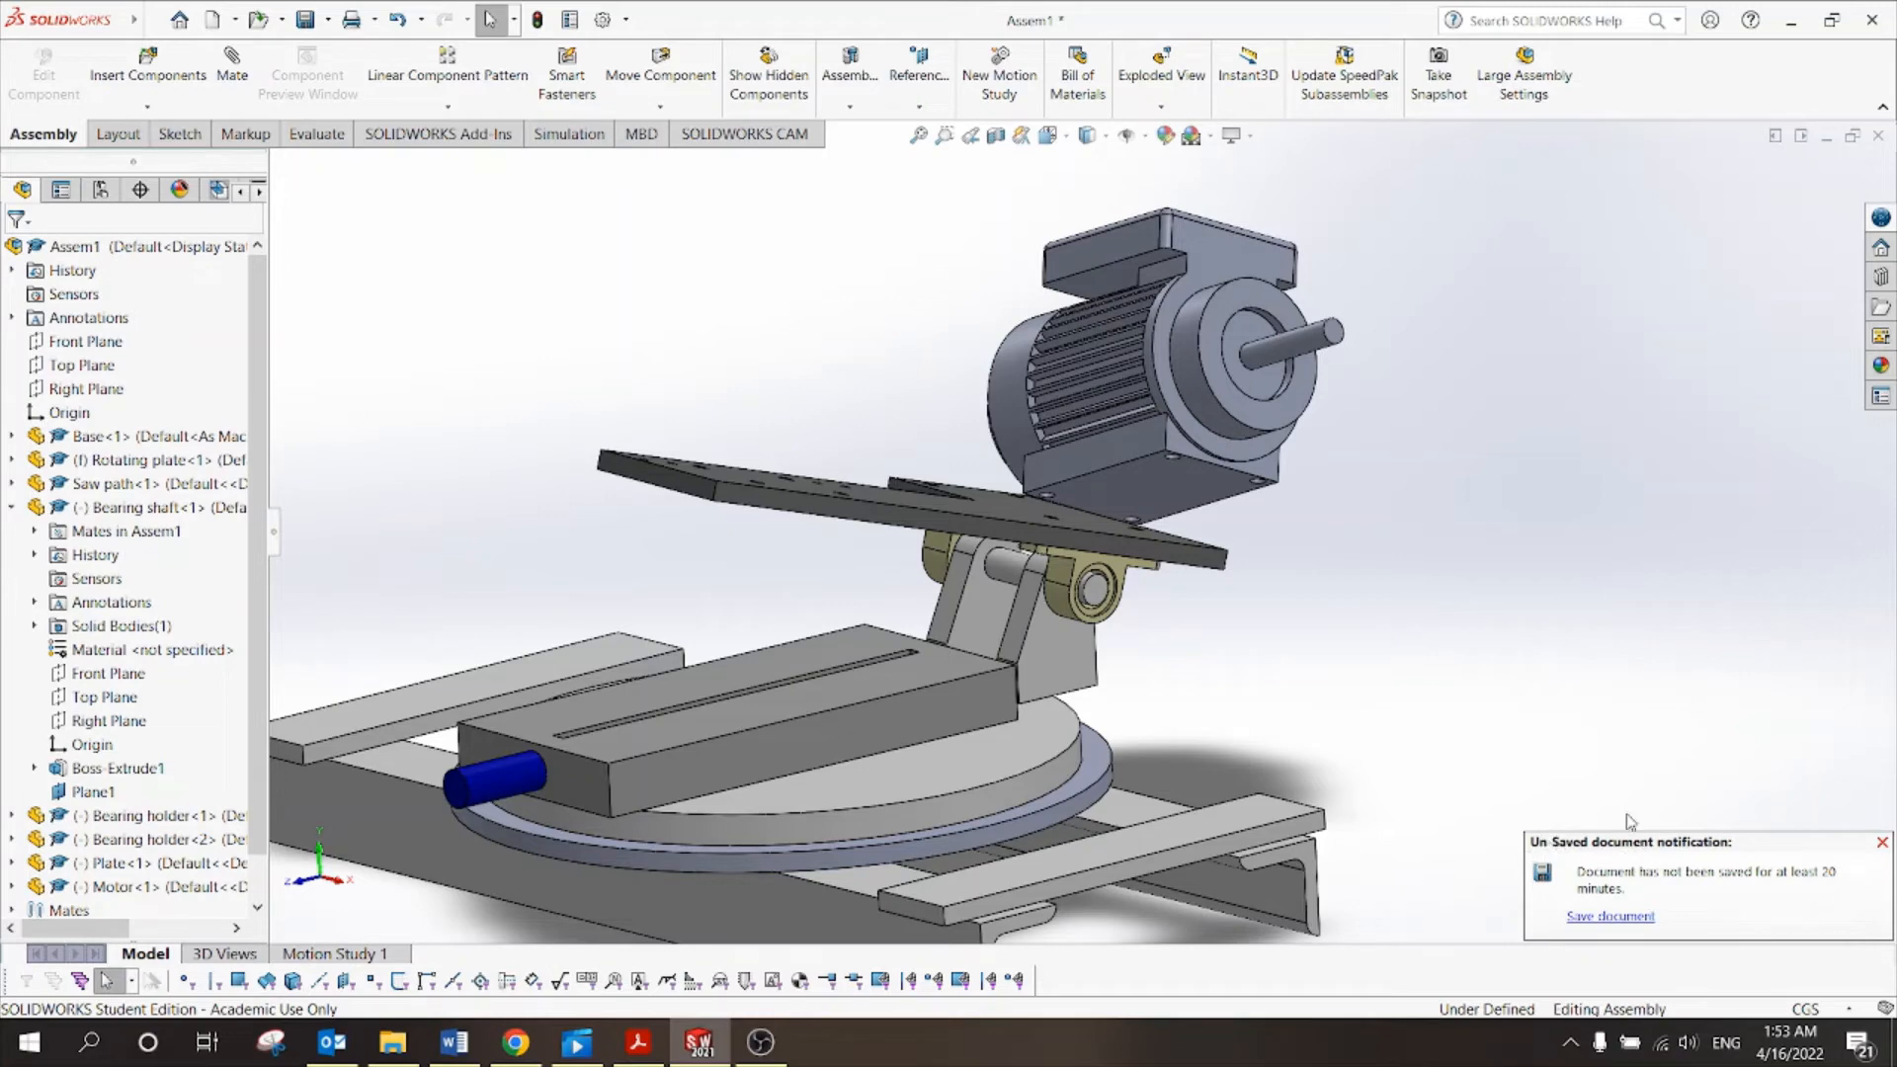
key(ctrl+s)
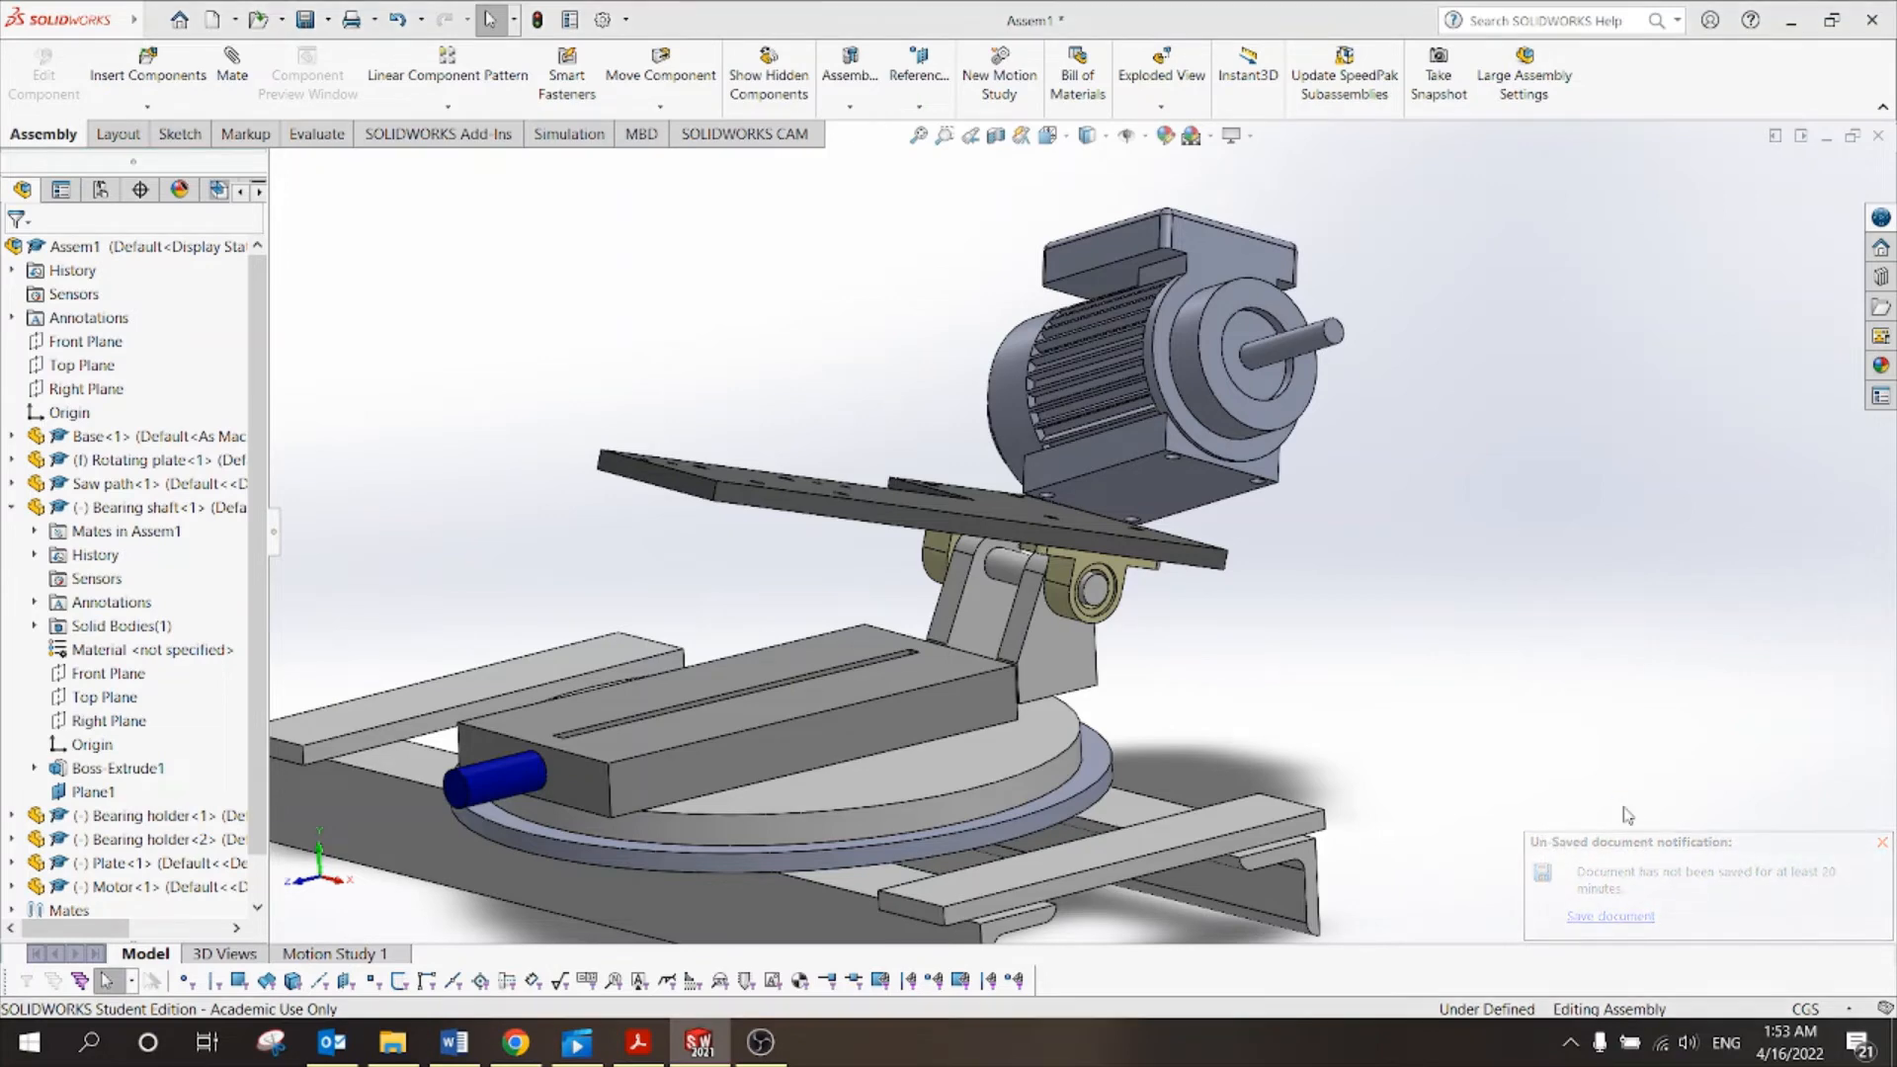
click(878, 450)
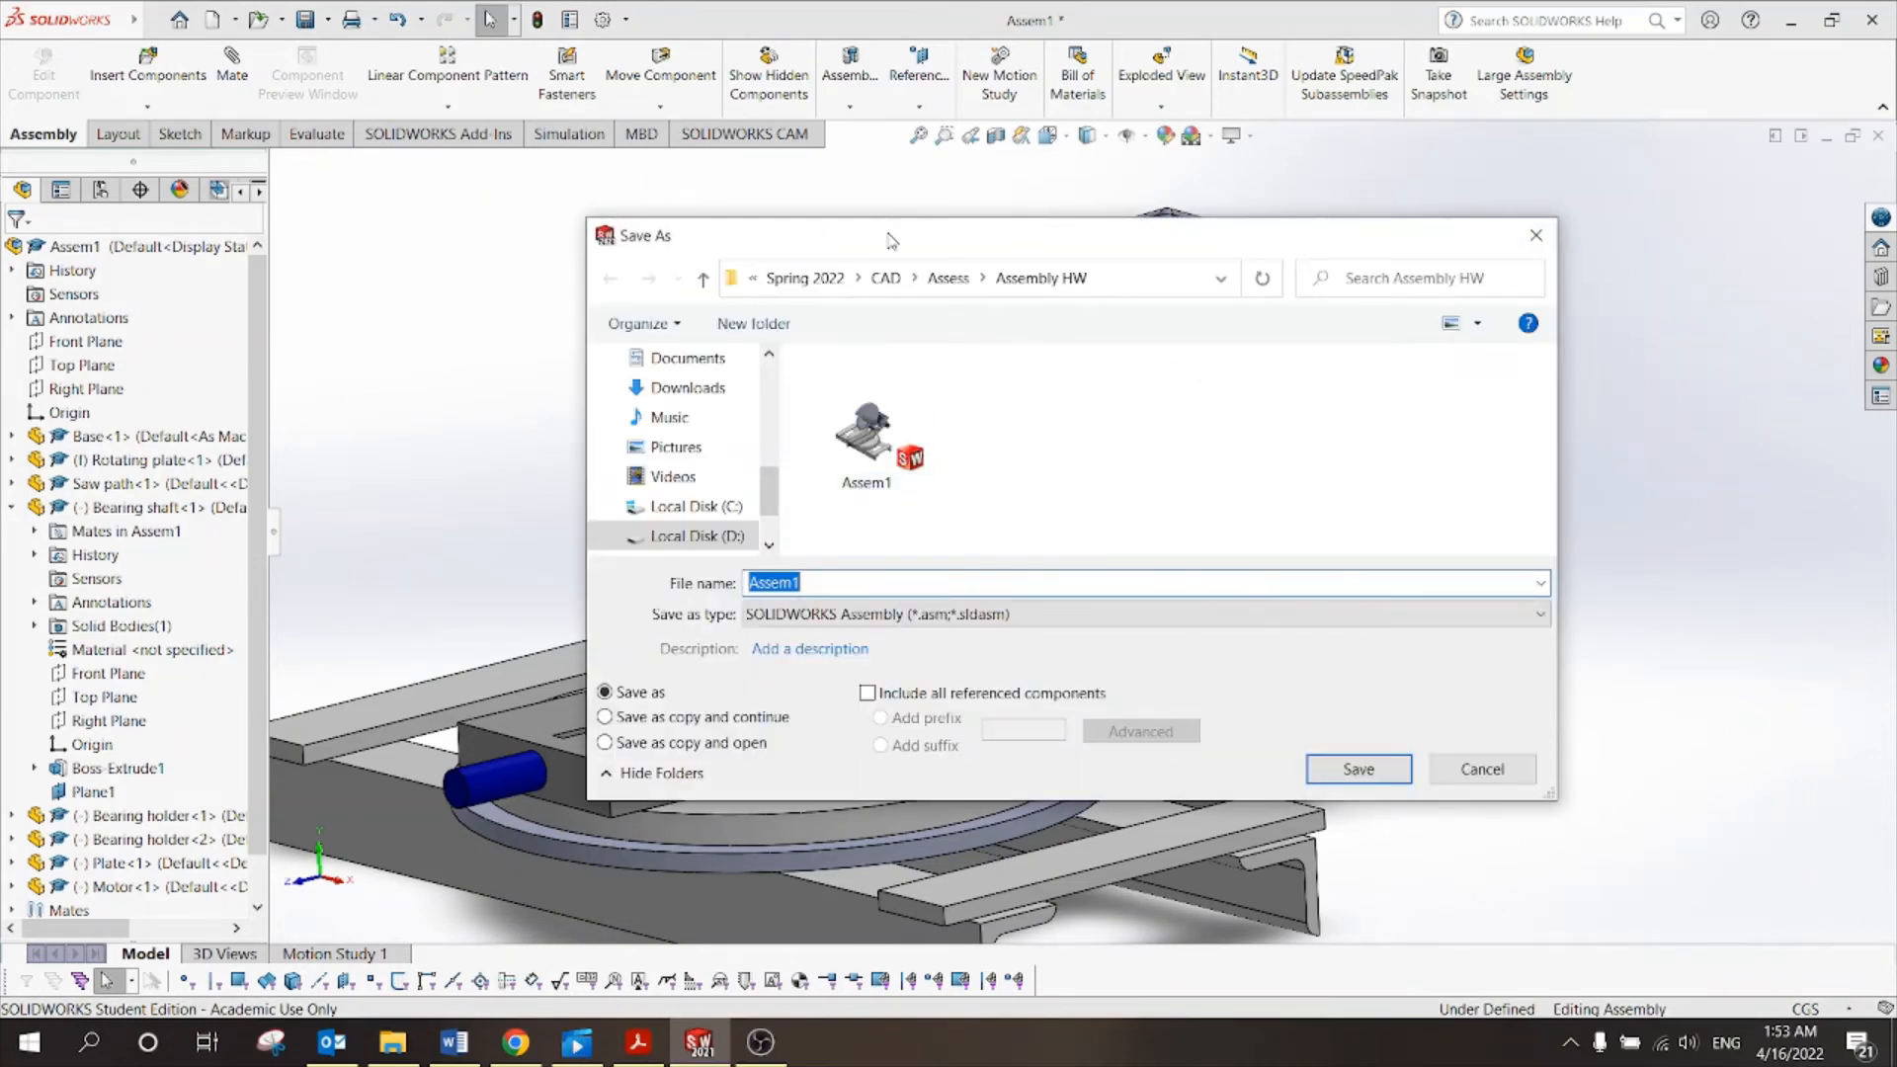
Save the assembly as 'SAW mm' in the CAD > Tut > Tut 10 folder.
drag(892, 241, 875, 177)
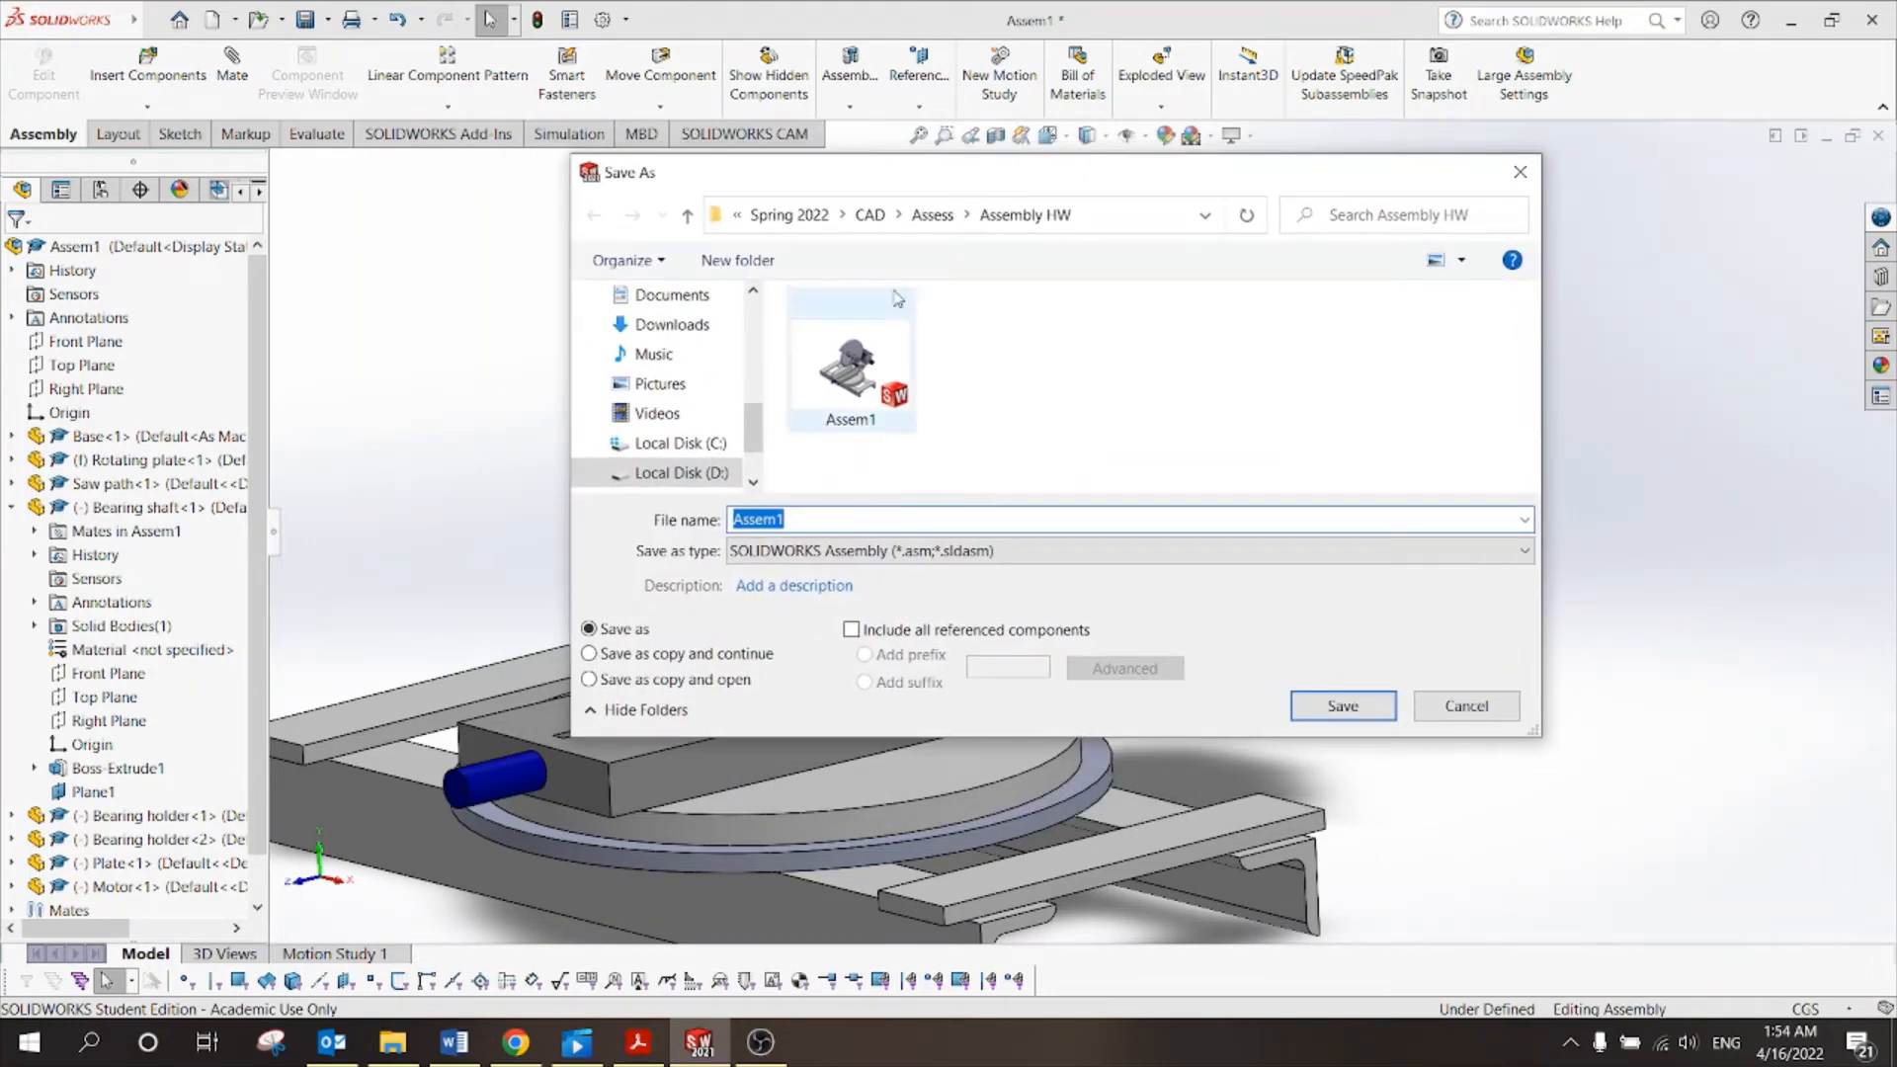
click(869, 218)
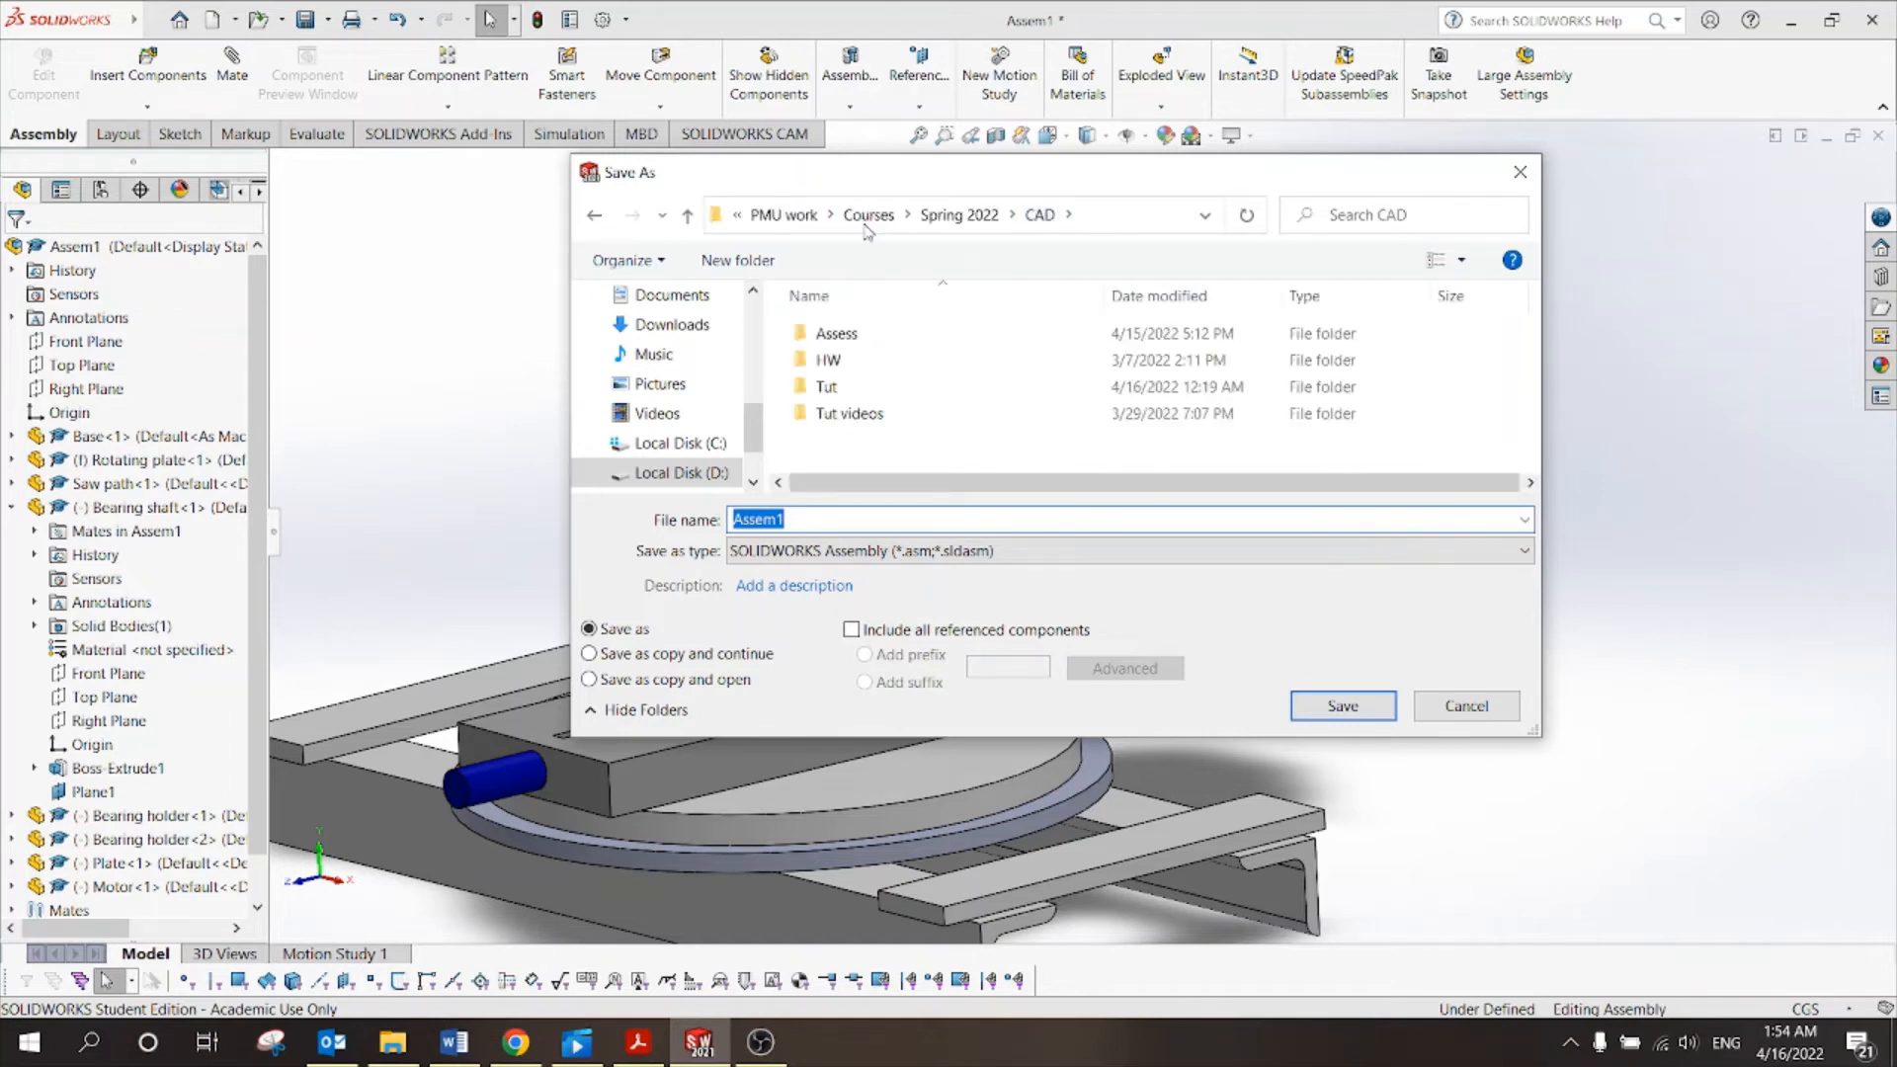
double_click(864, 387)
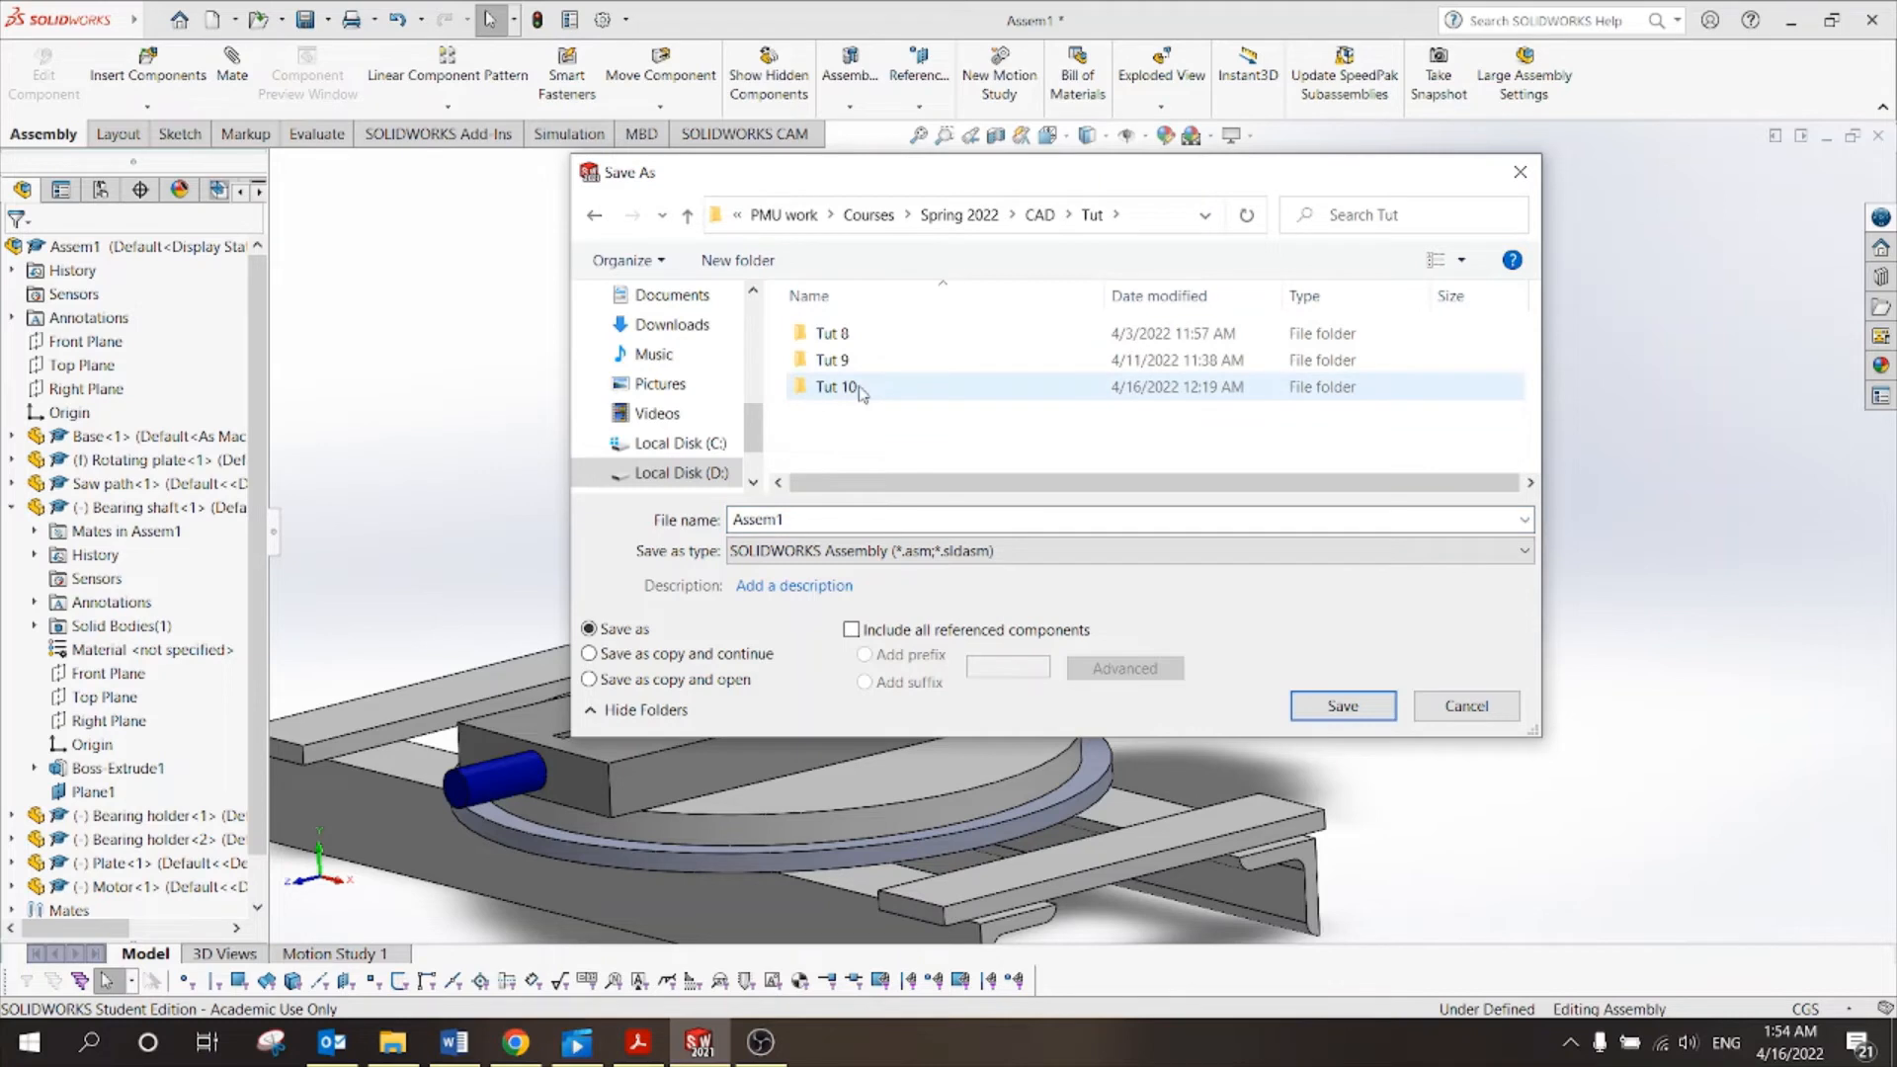
double_click(860, 389)
double_click(805, 516)
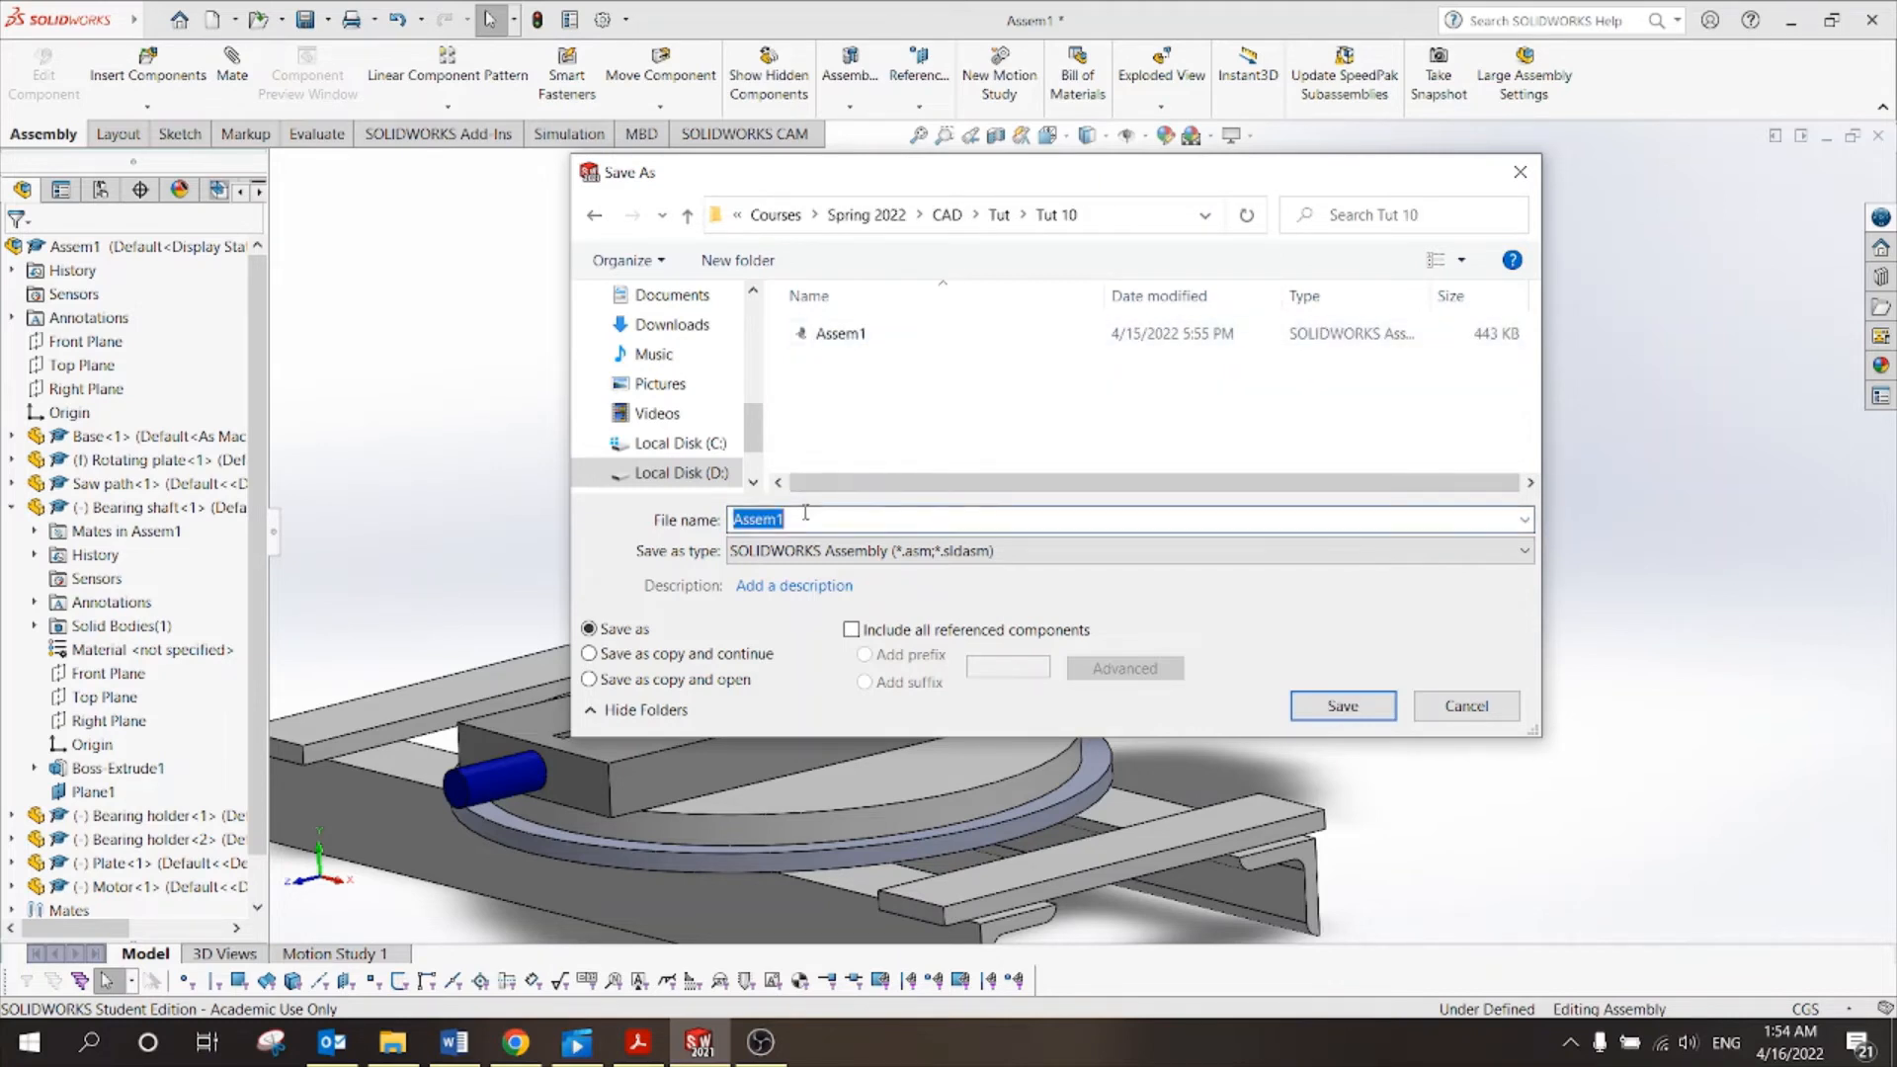
text(S)
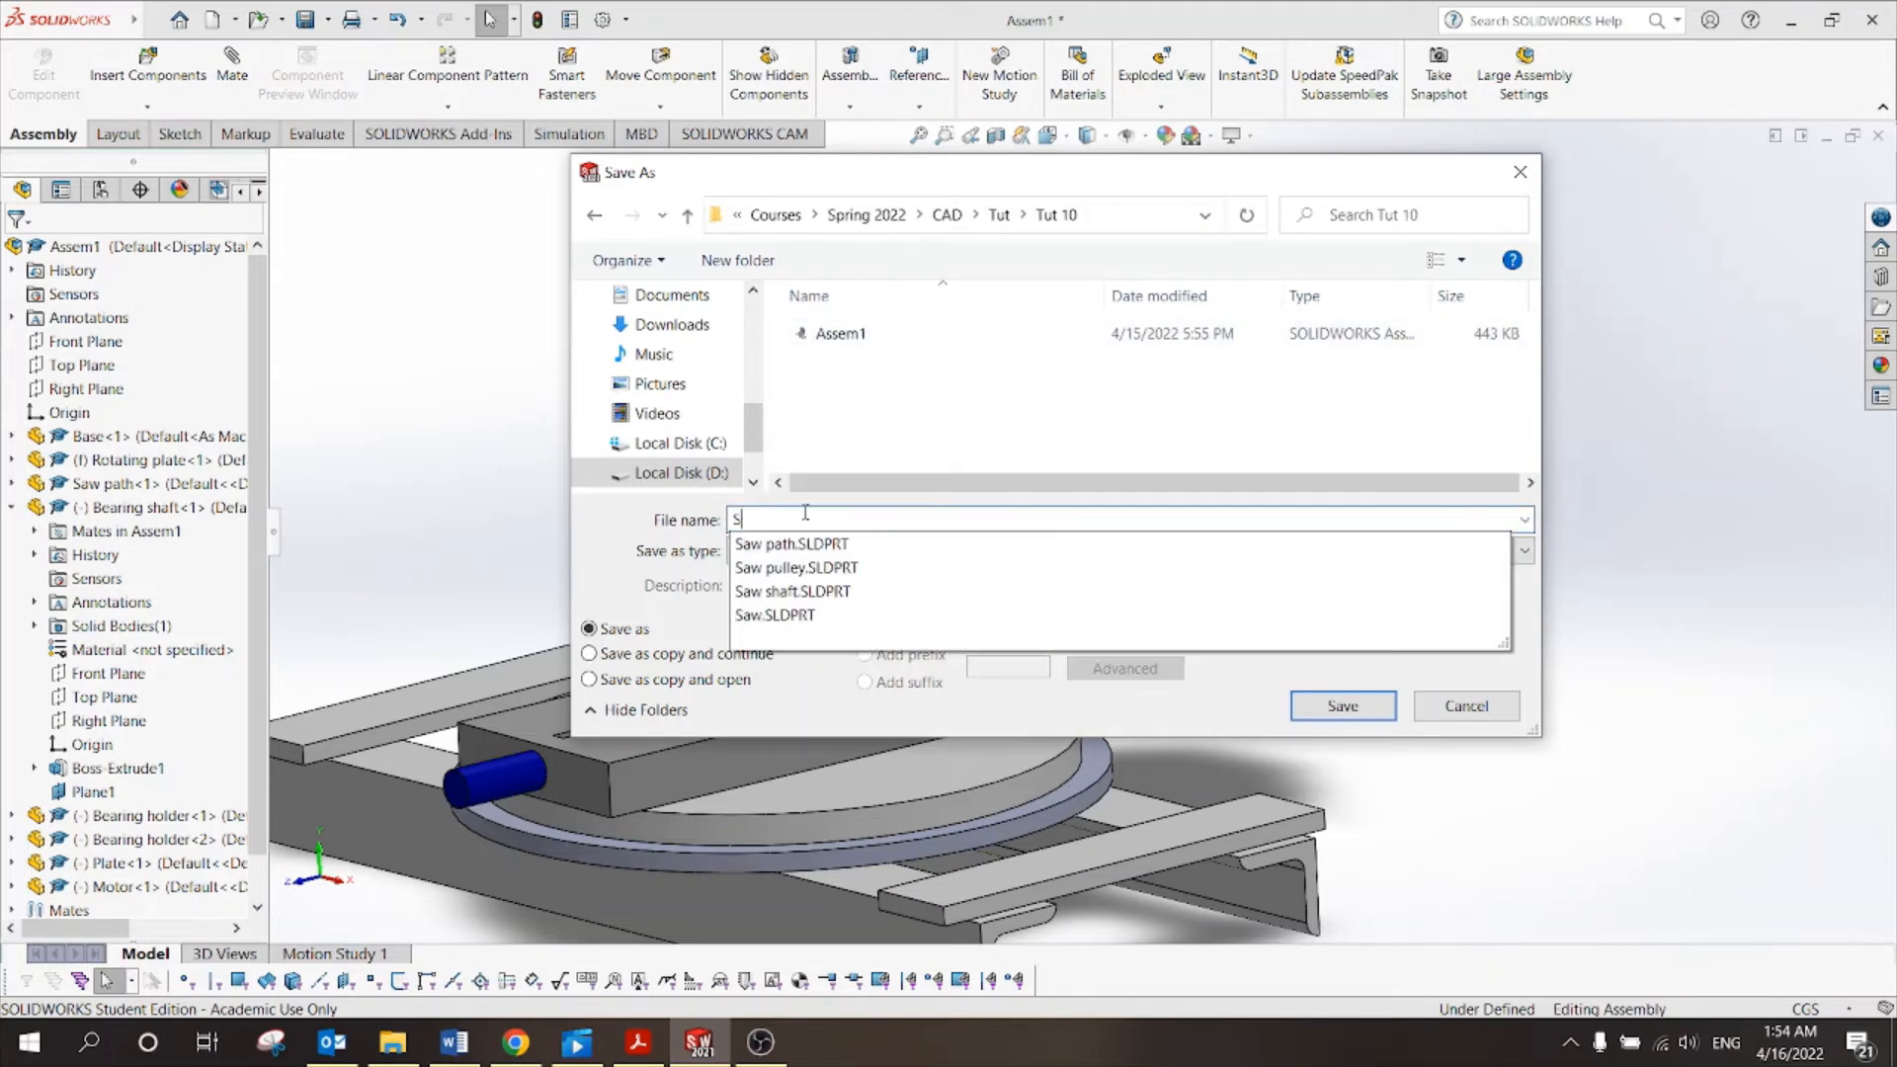
text(AW )
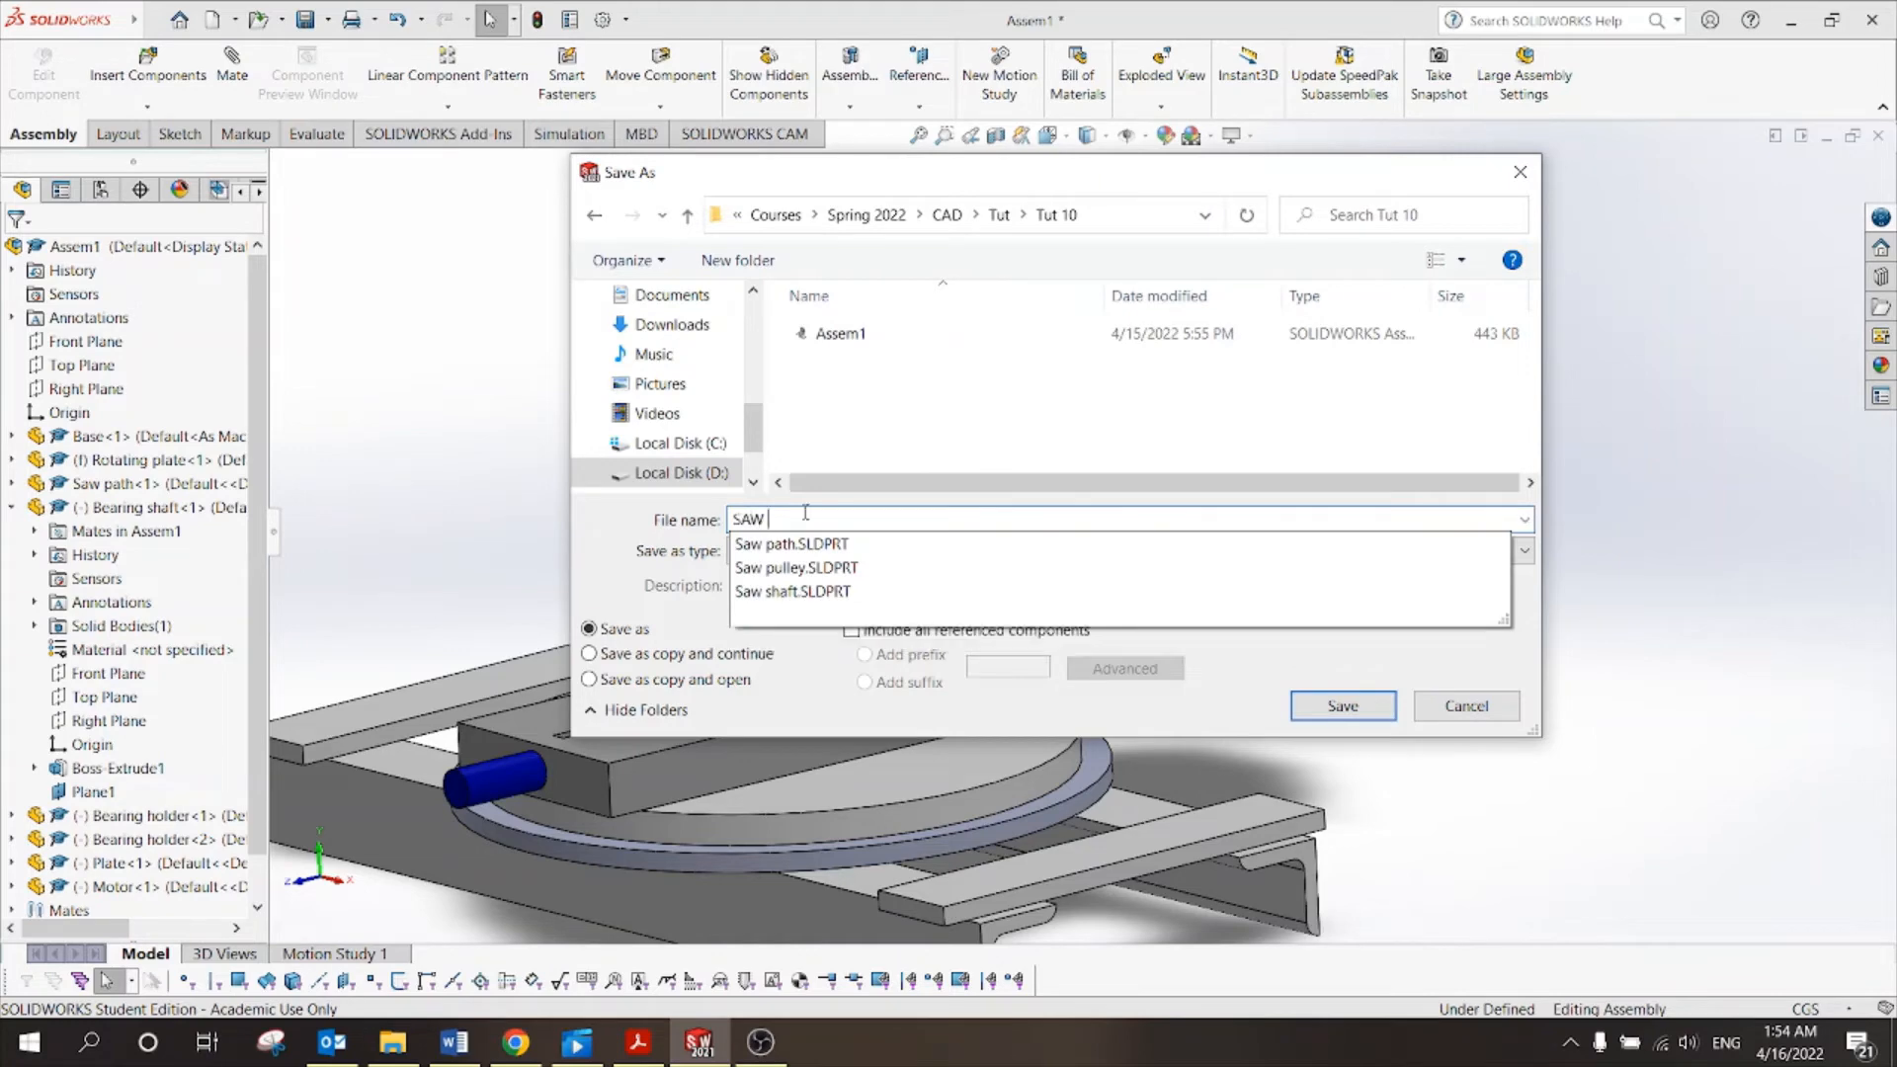
text(mm)
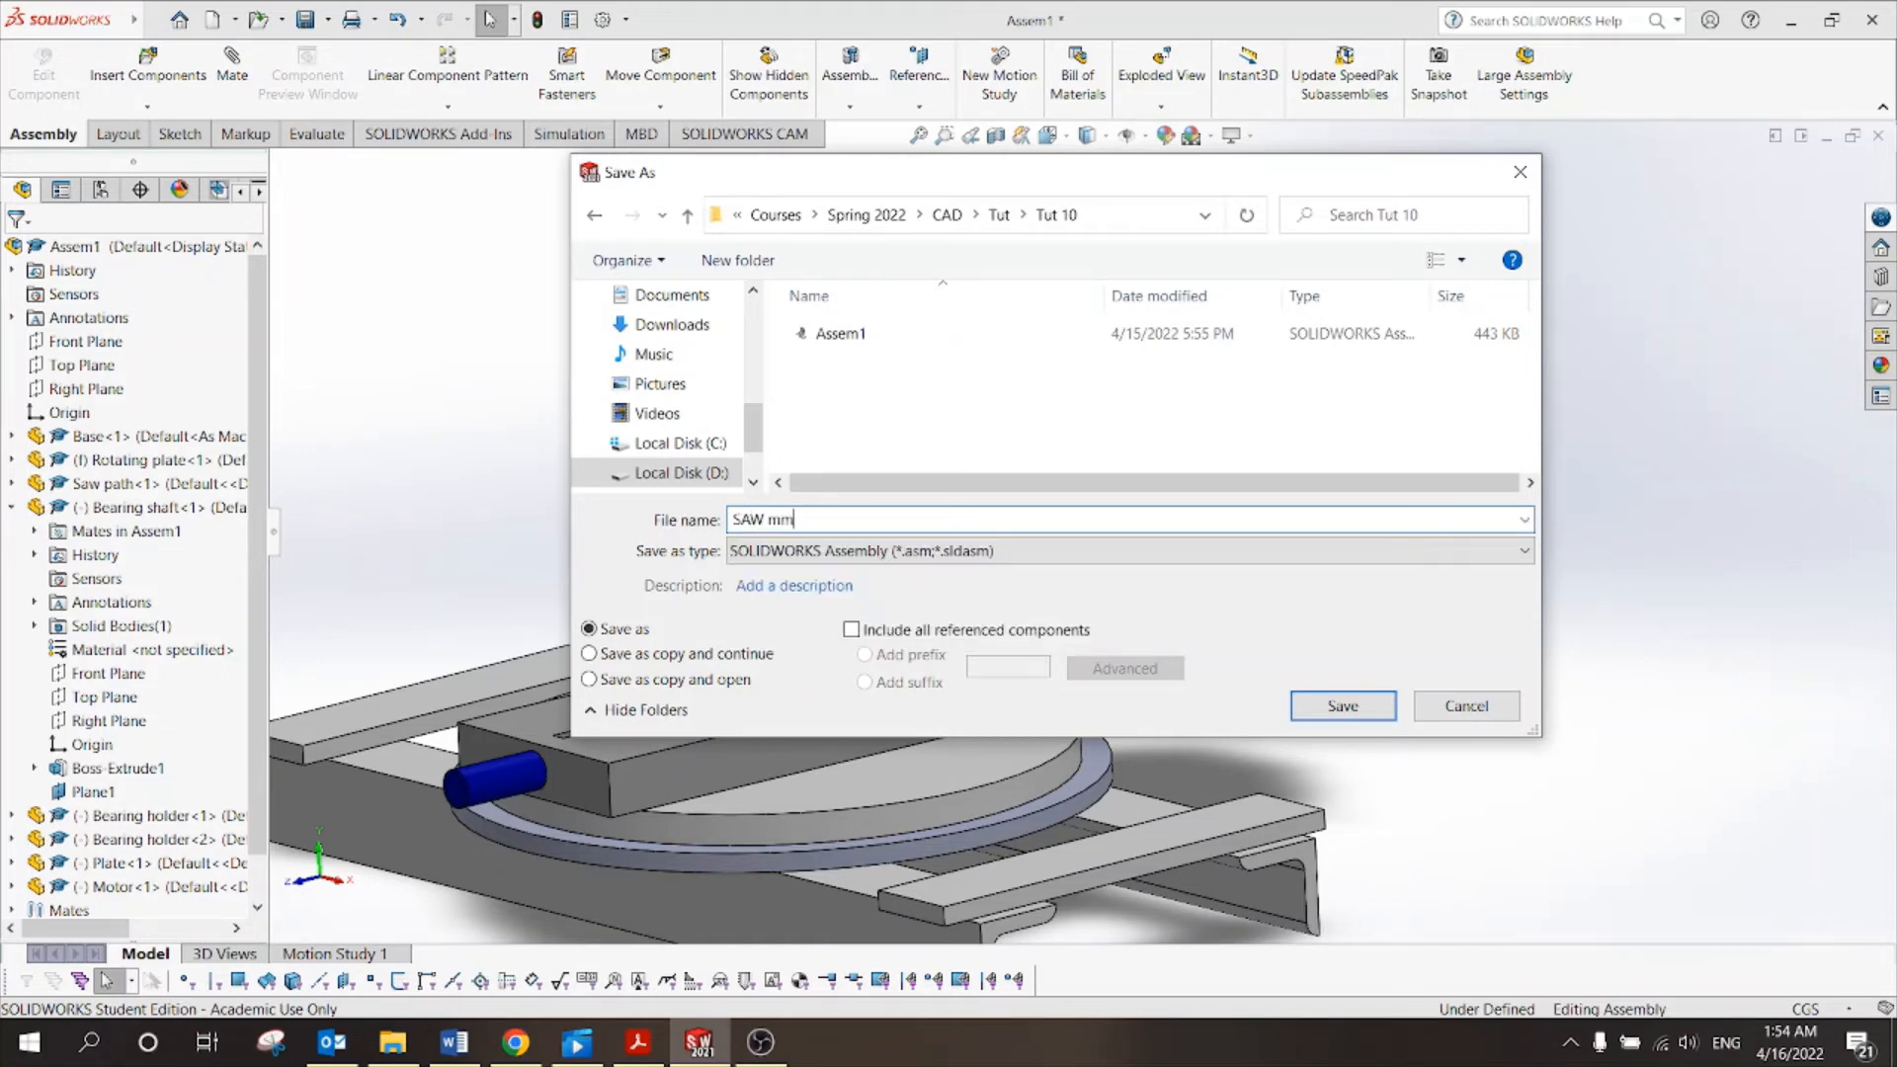
click(1321, 708)
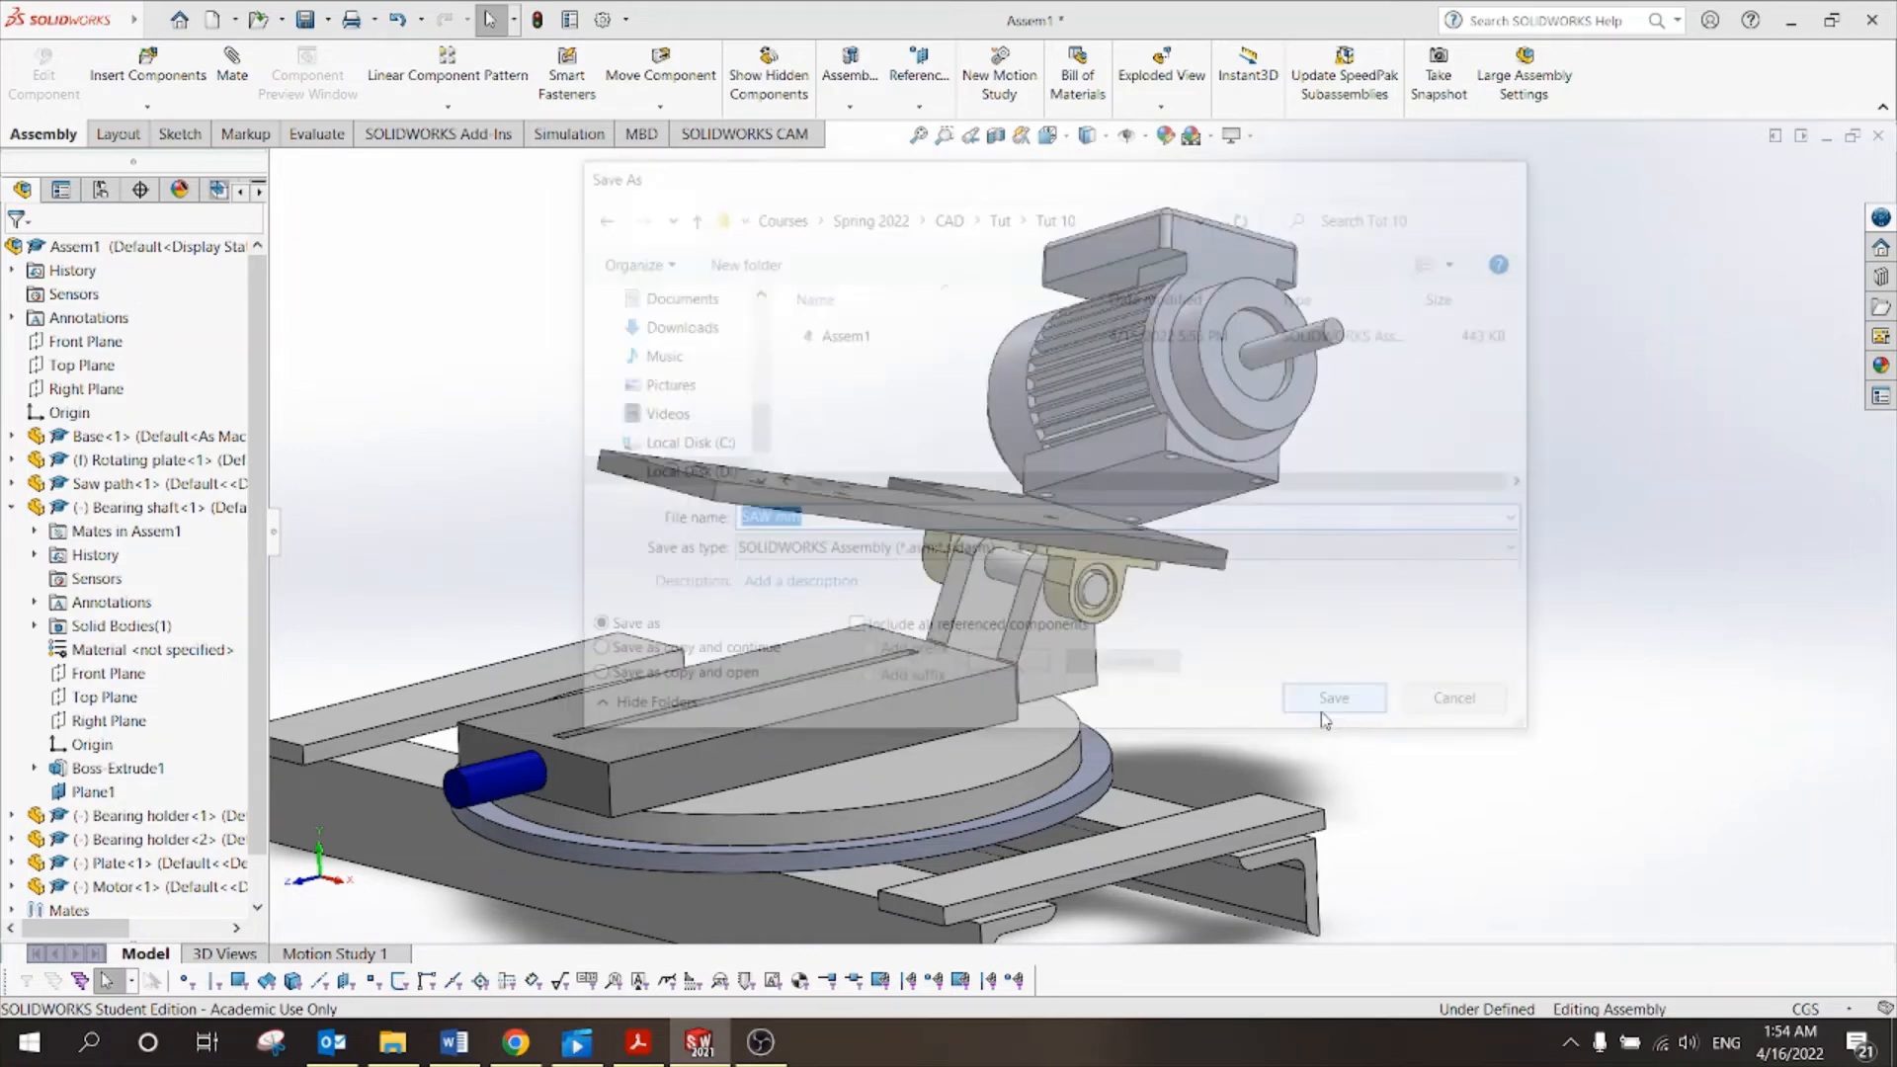
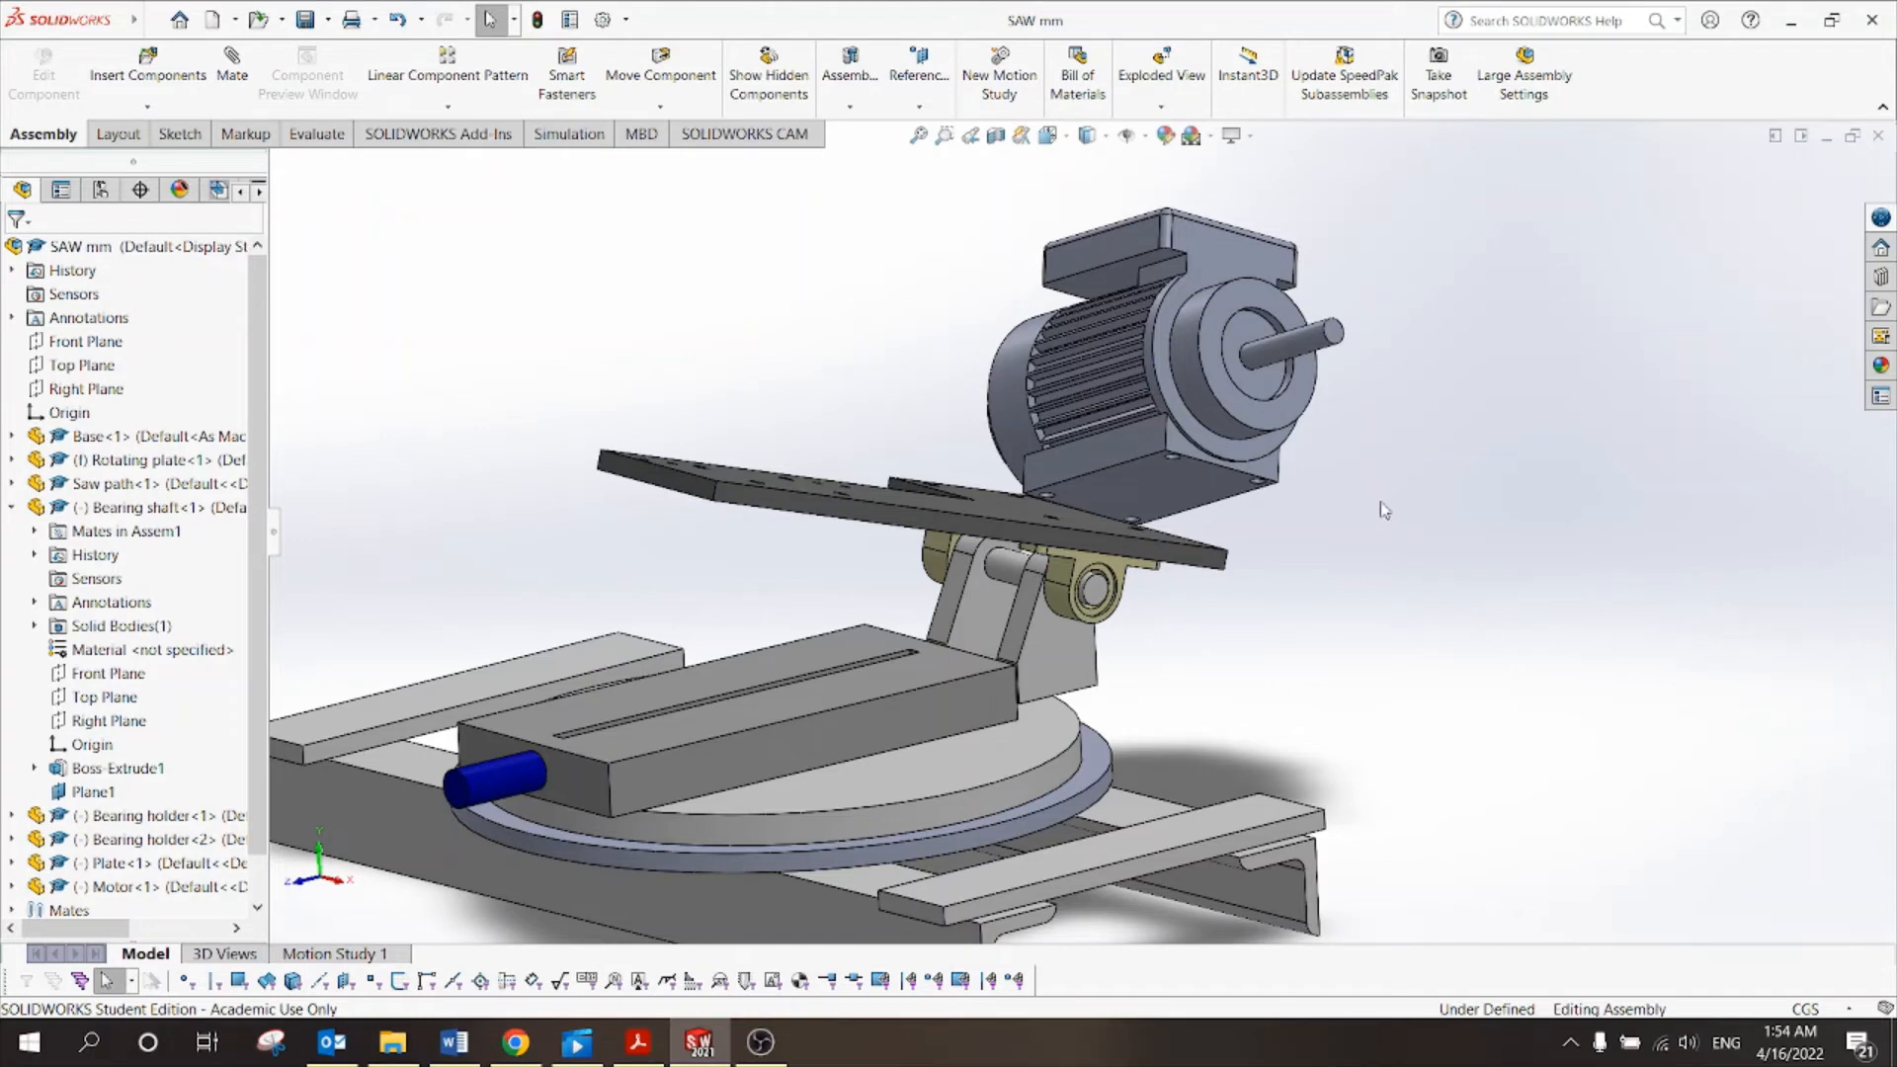
Start a mate by selecting the edge of a motor base hole.
scroll(1274, 555, down, 3)
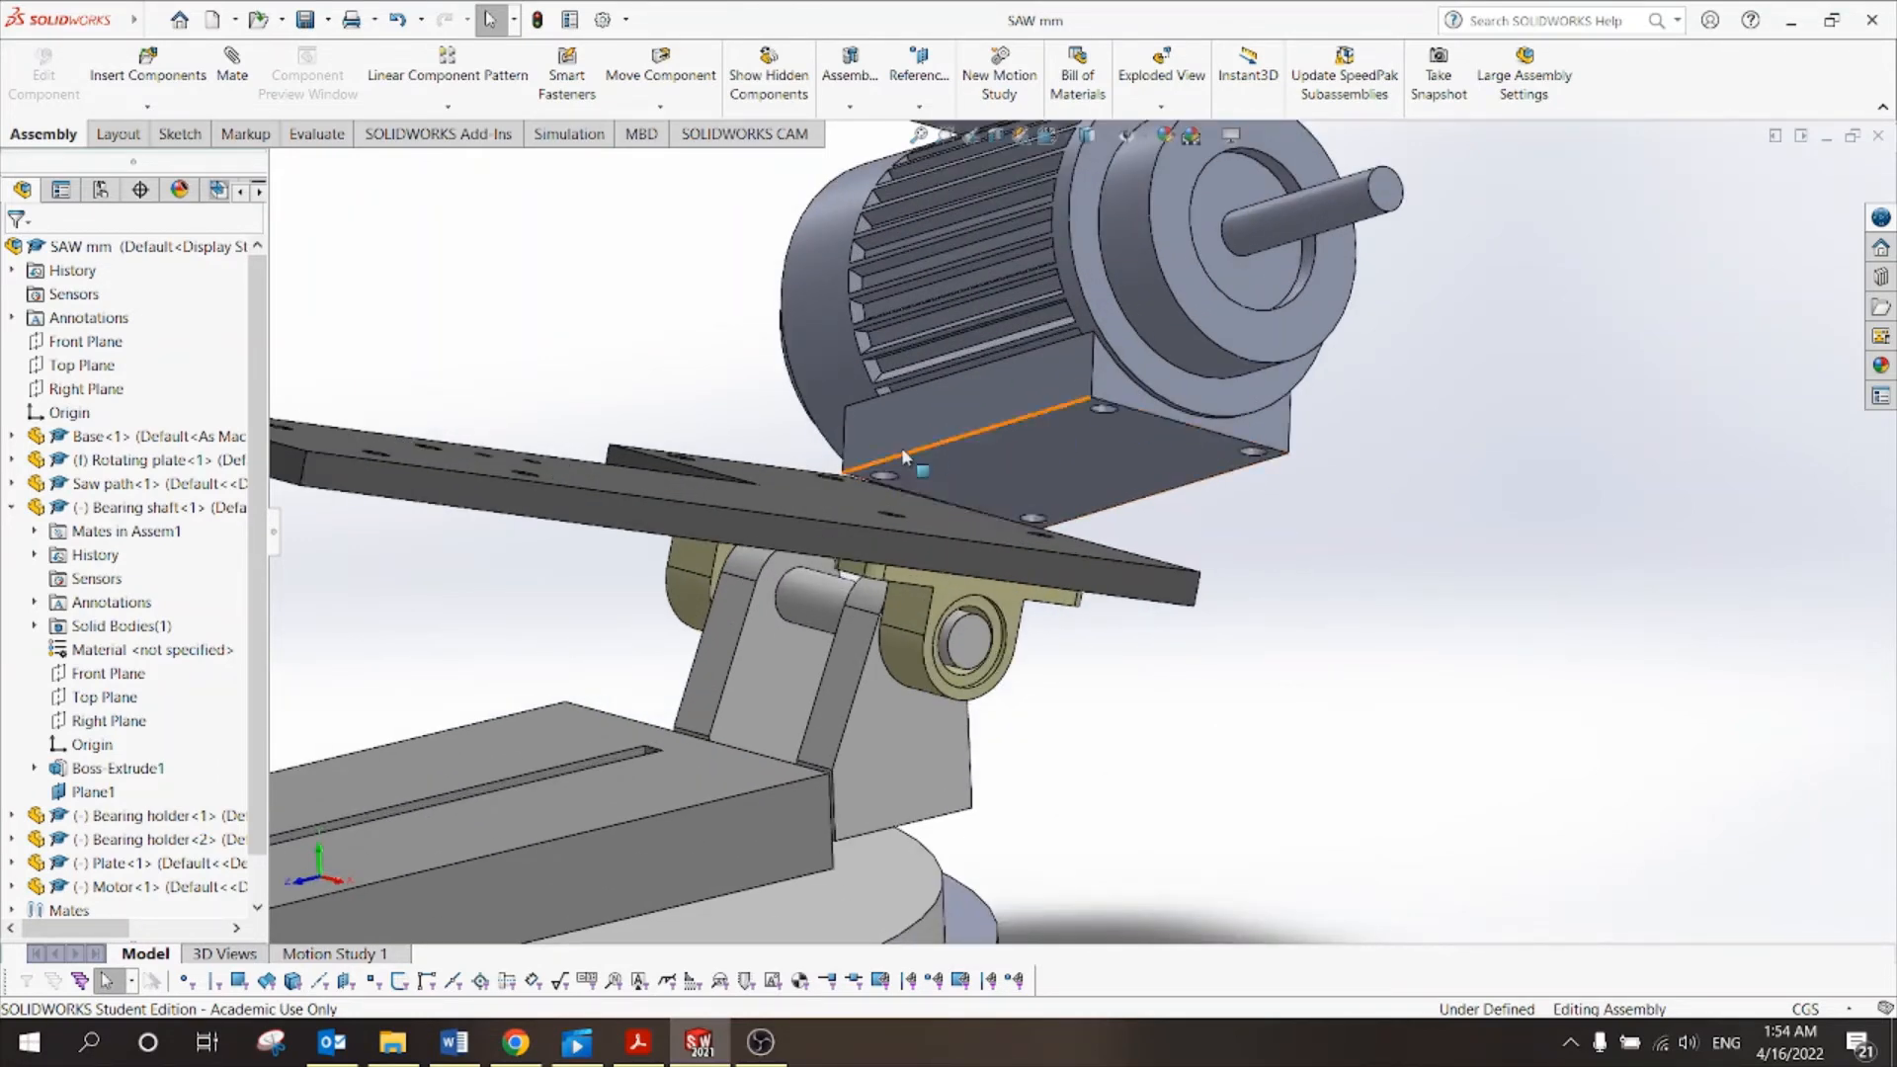
scroll(1092, 523, up, 2)
middle_drag(1217, 528, 1048, 513)
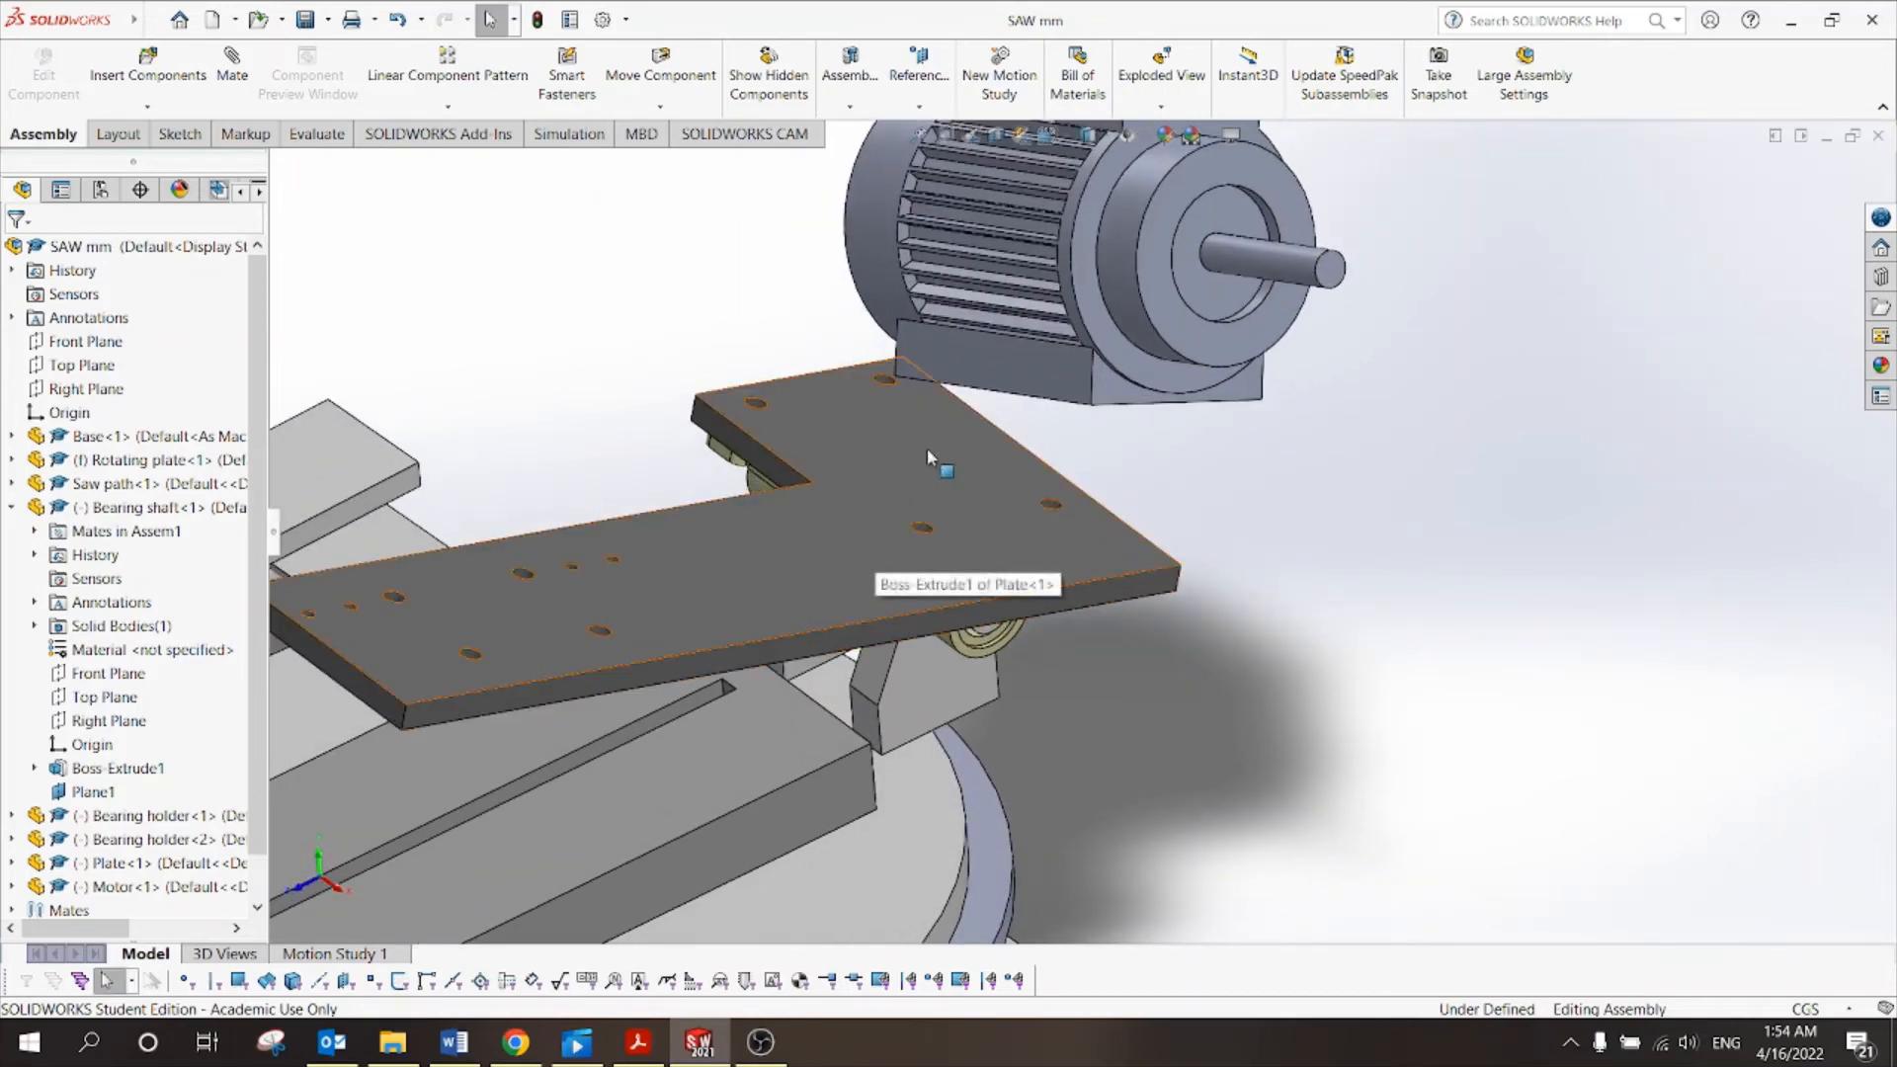
middle_drag(1237, 520, 1326, 520)
click(243, 86)
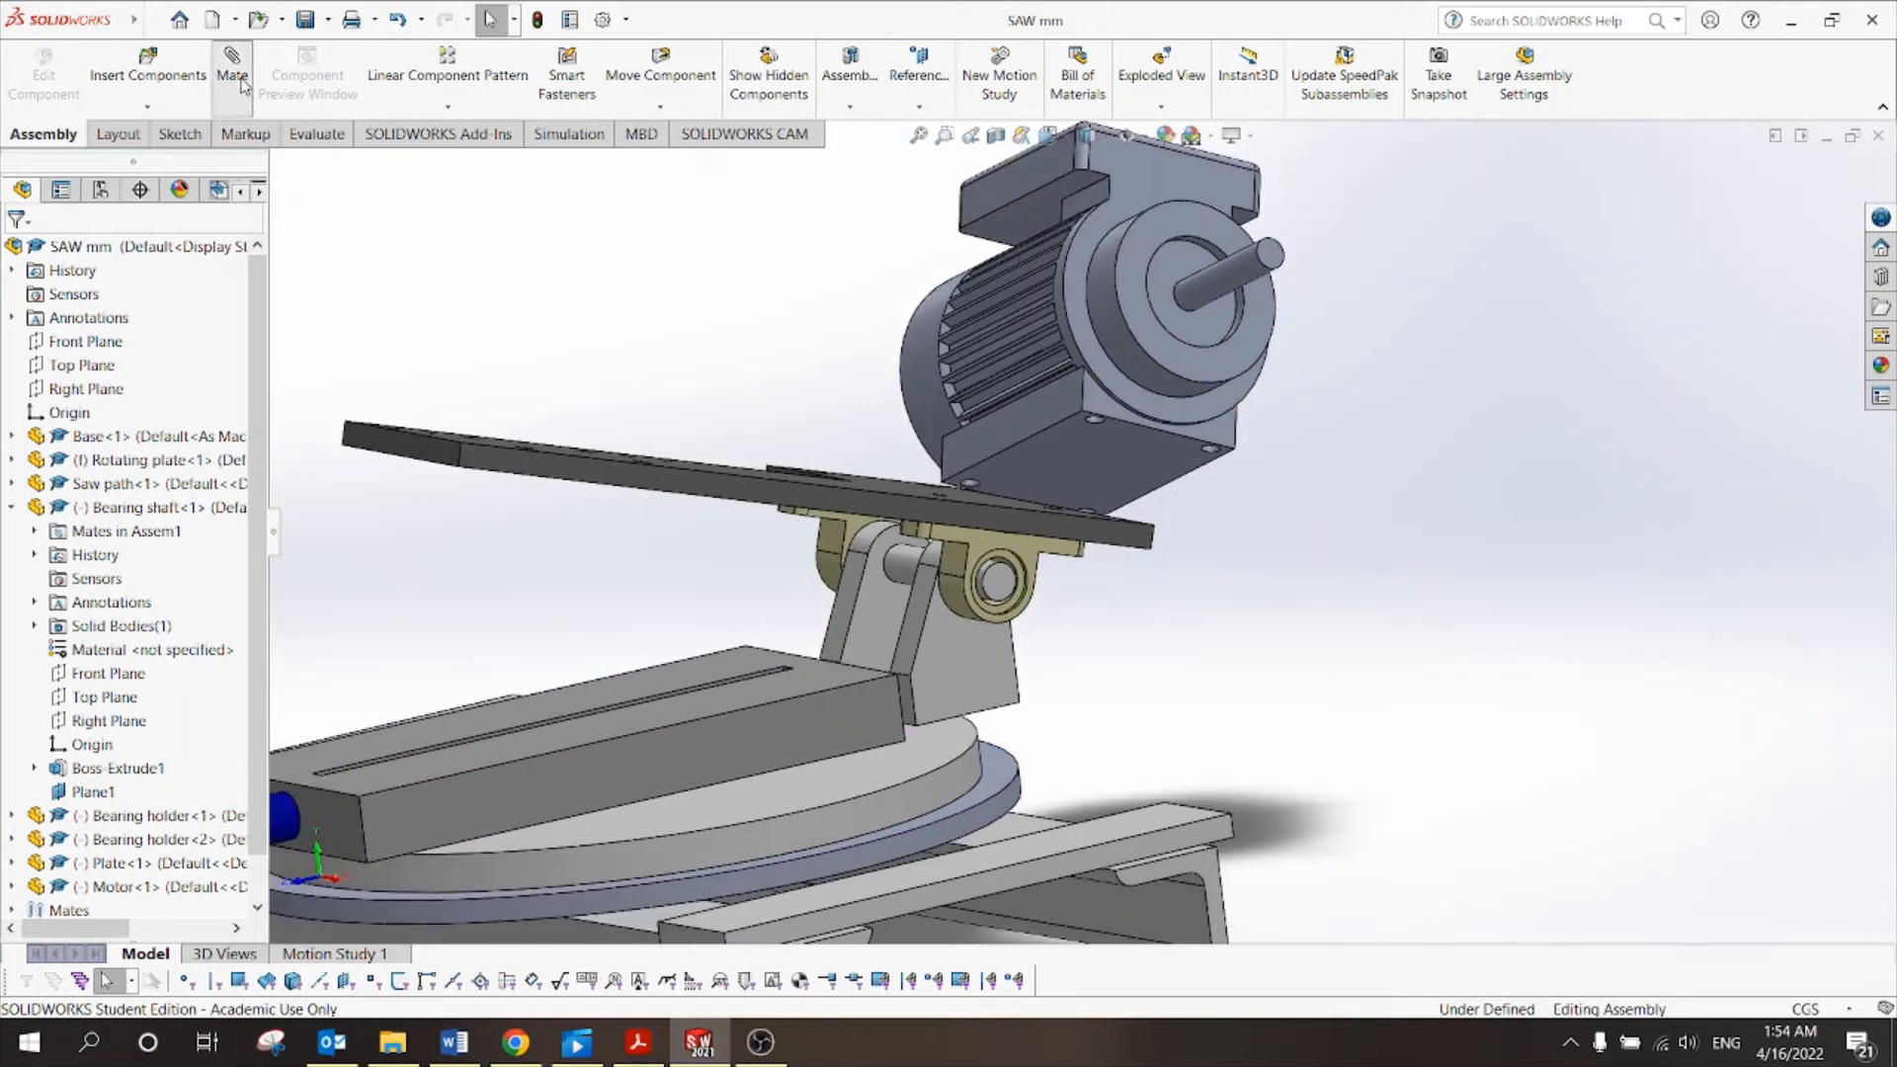
scroll(1231, 484, down, 2)
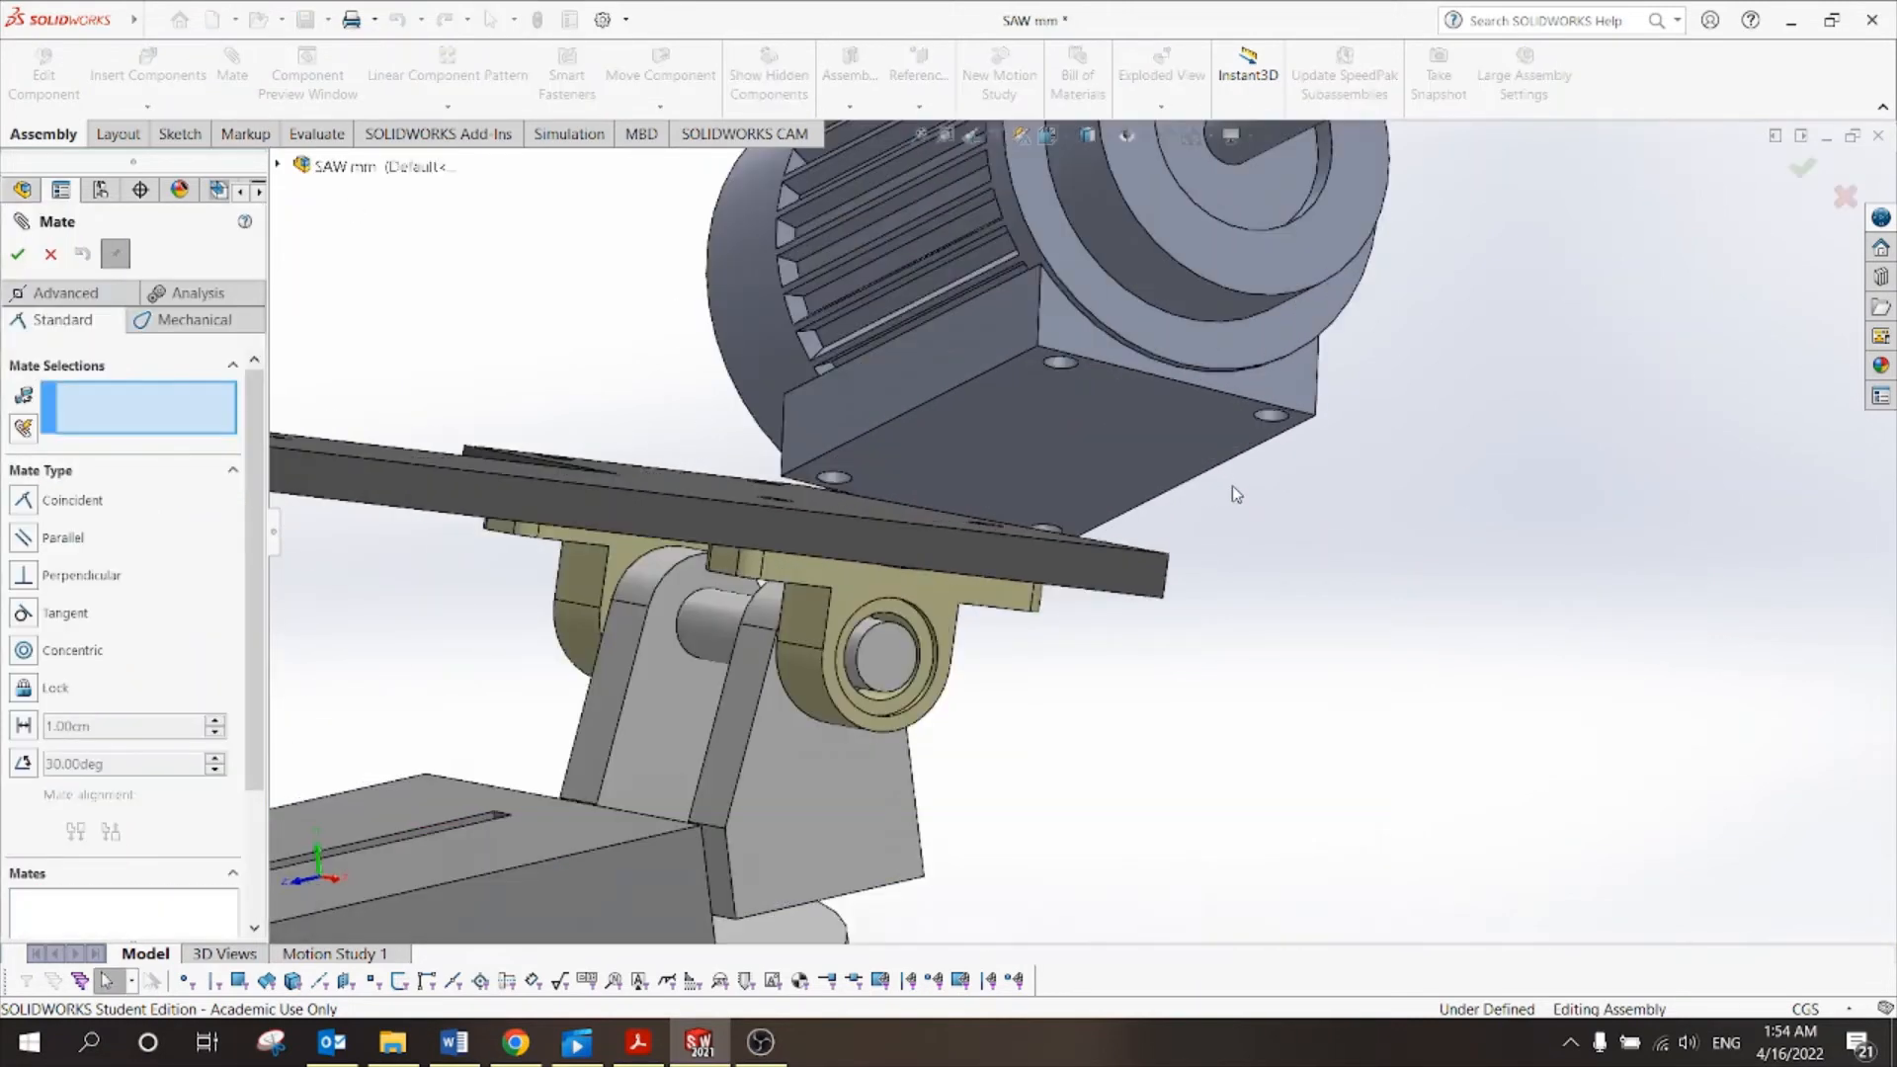
scroll(1260, 424, down, 5)
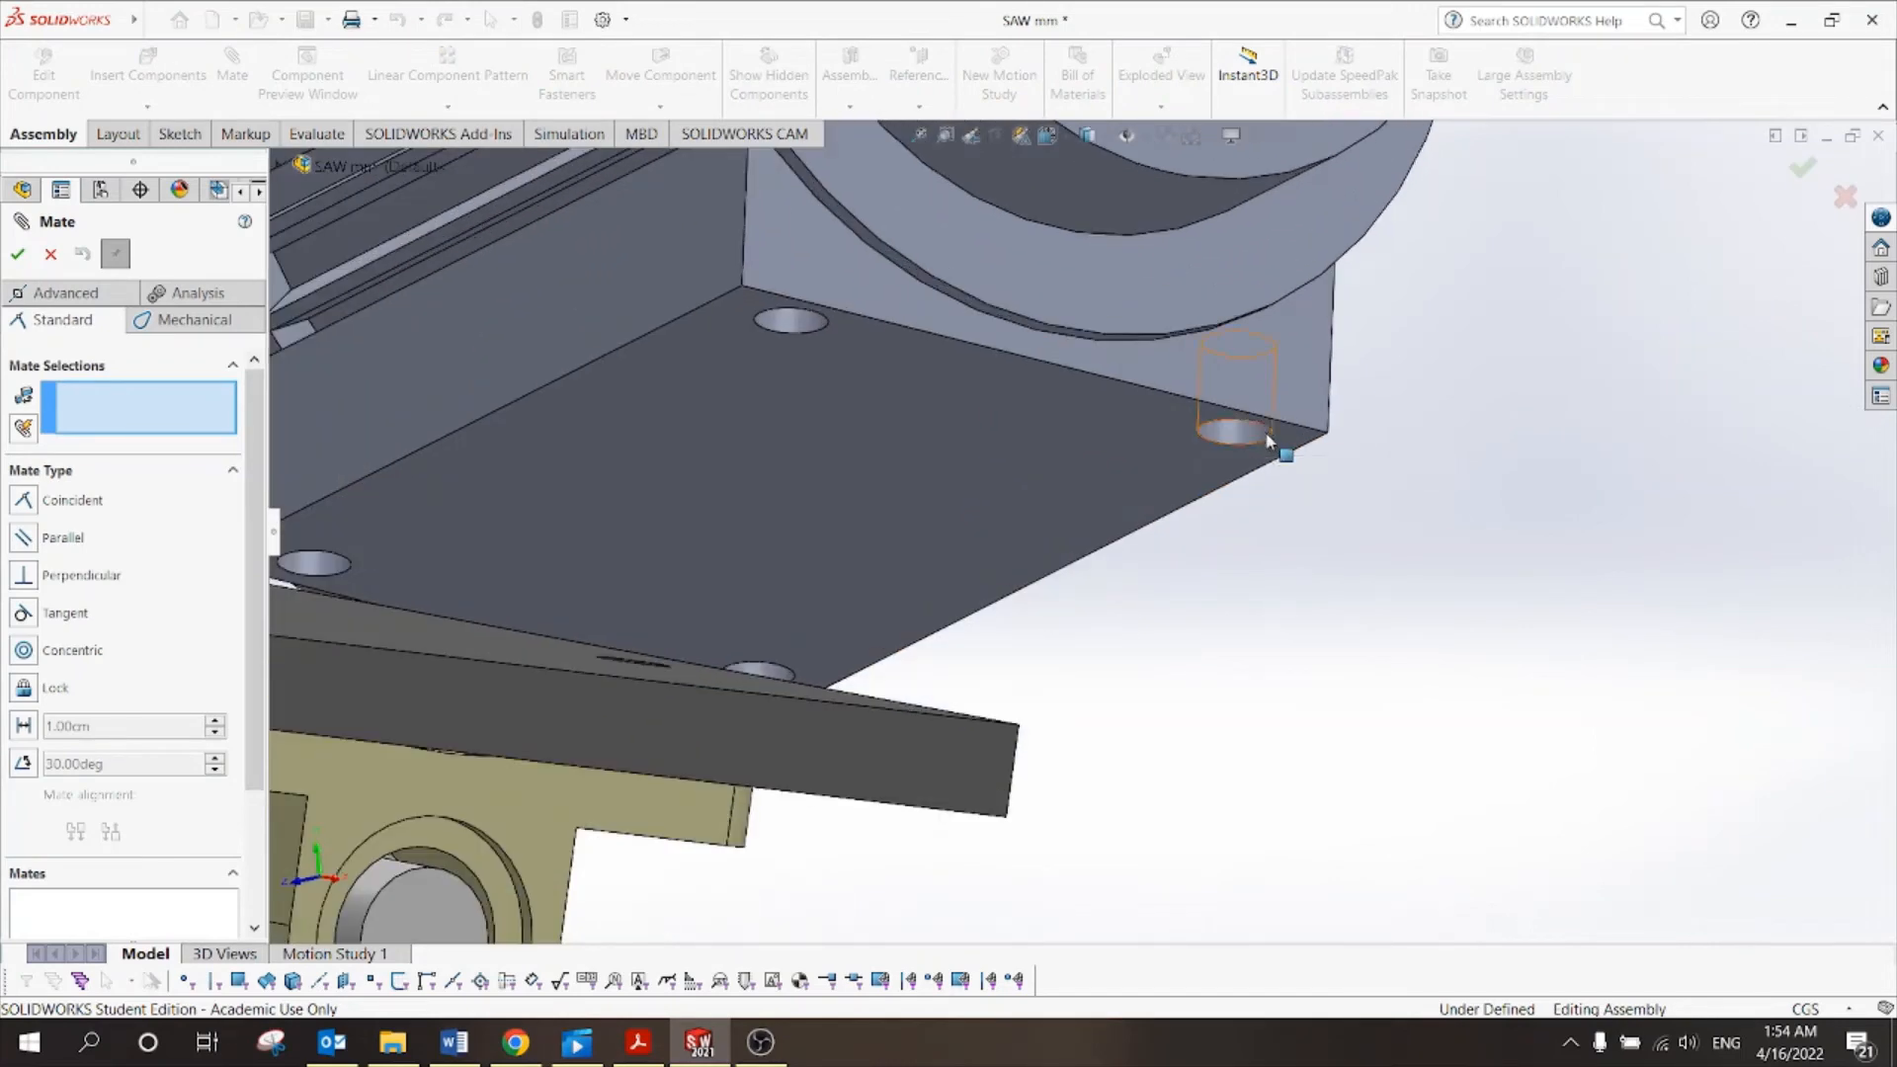
click(1268, 448)
Select the matching plate hole edge and accept the Coincident mate.
scroll(1249, 550, up, 3)
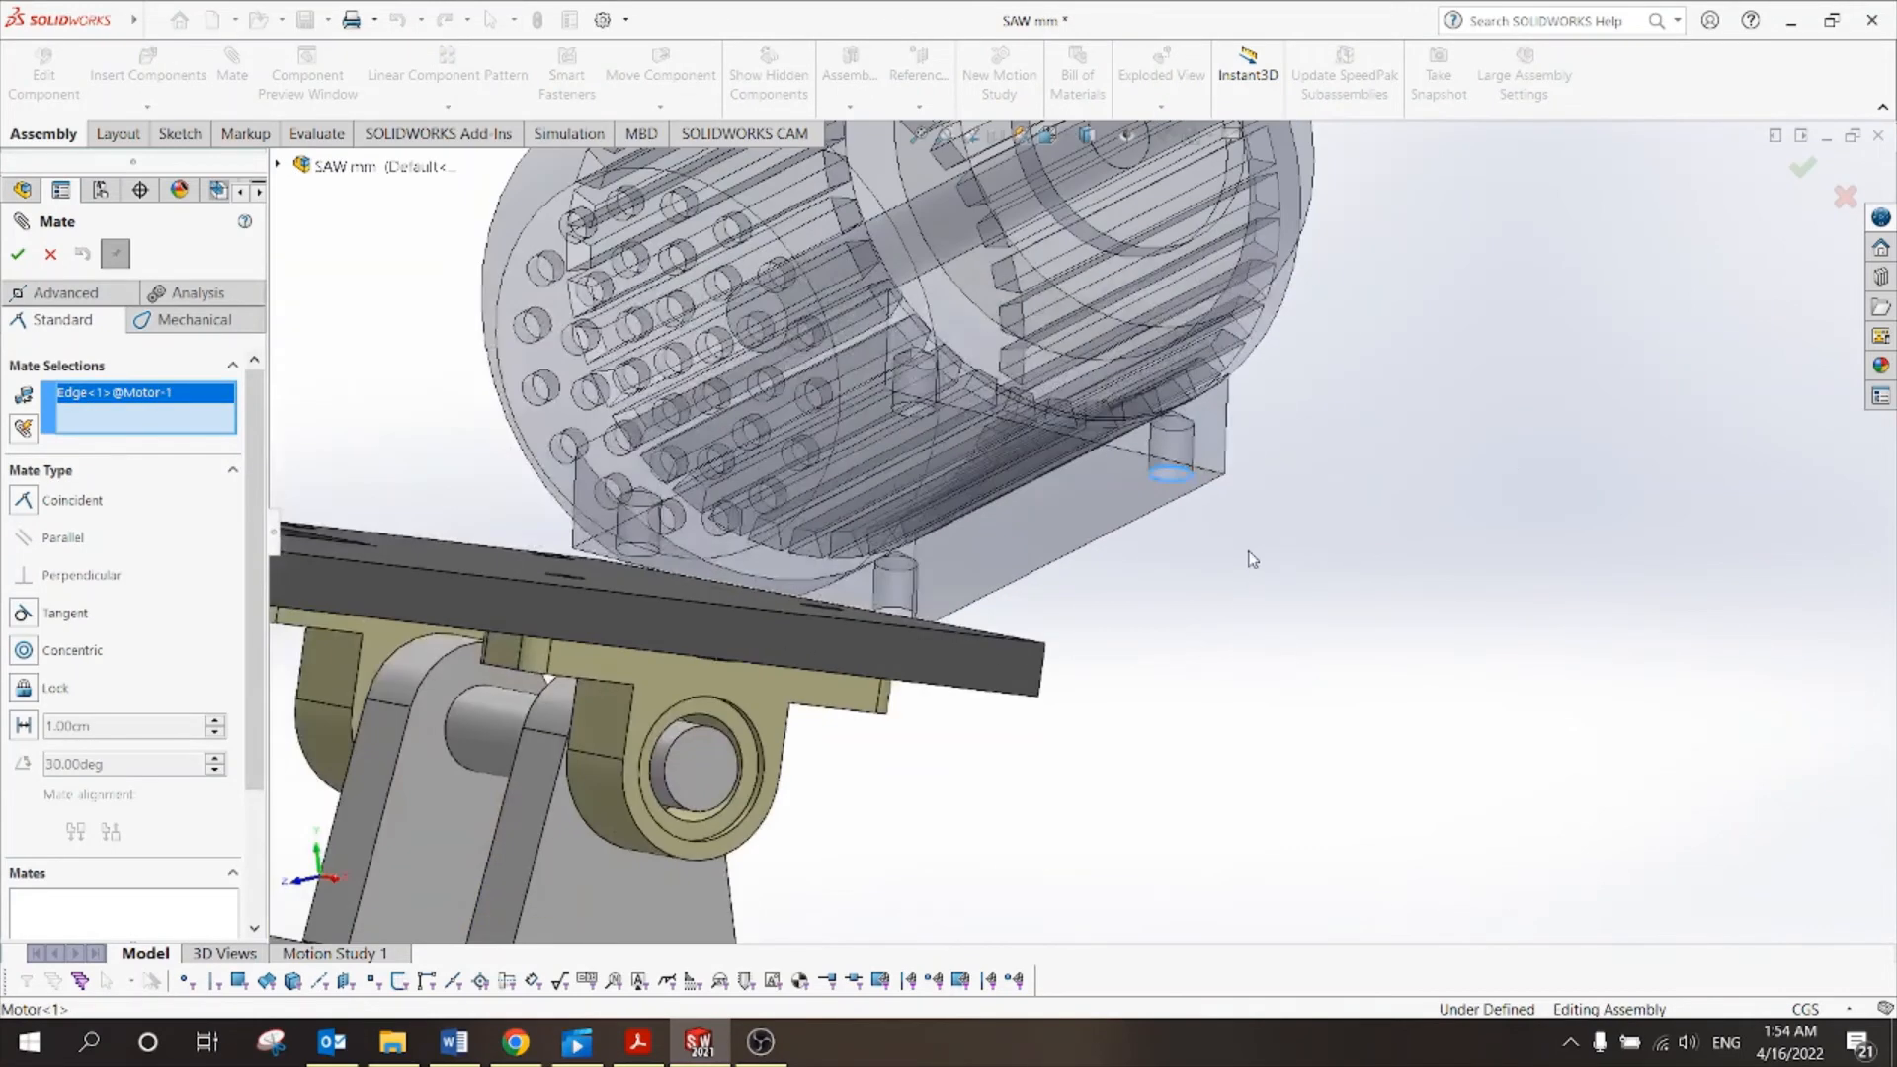
middle_drag(1250, 553, 1263, 698)
scroll(837, 626, down, 2)
scroll(836, 626, down, 1)
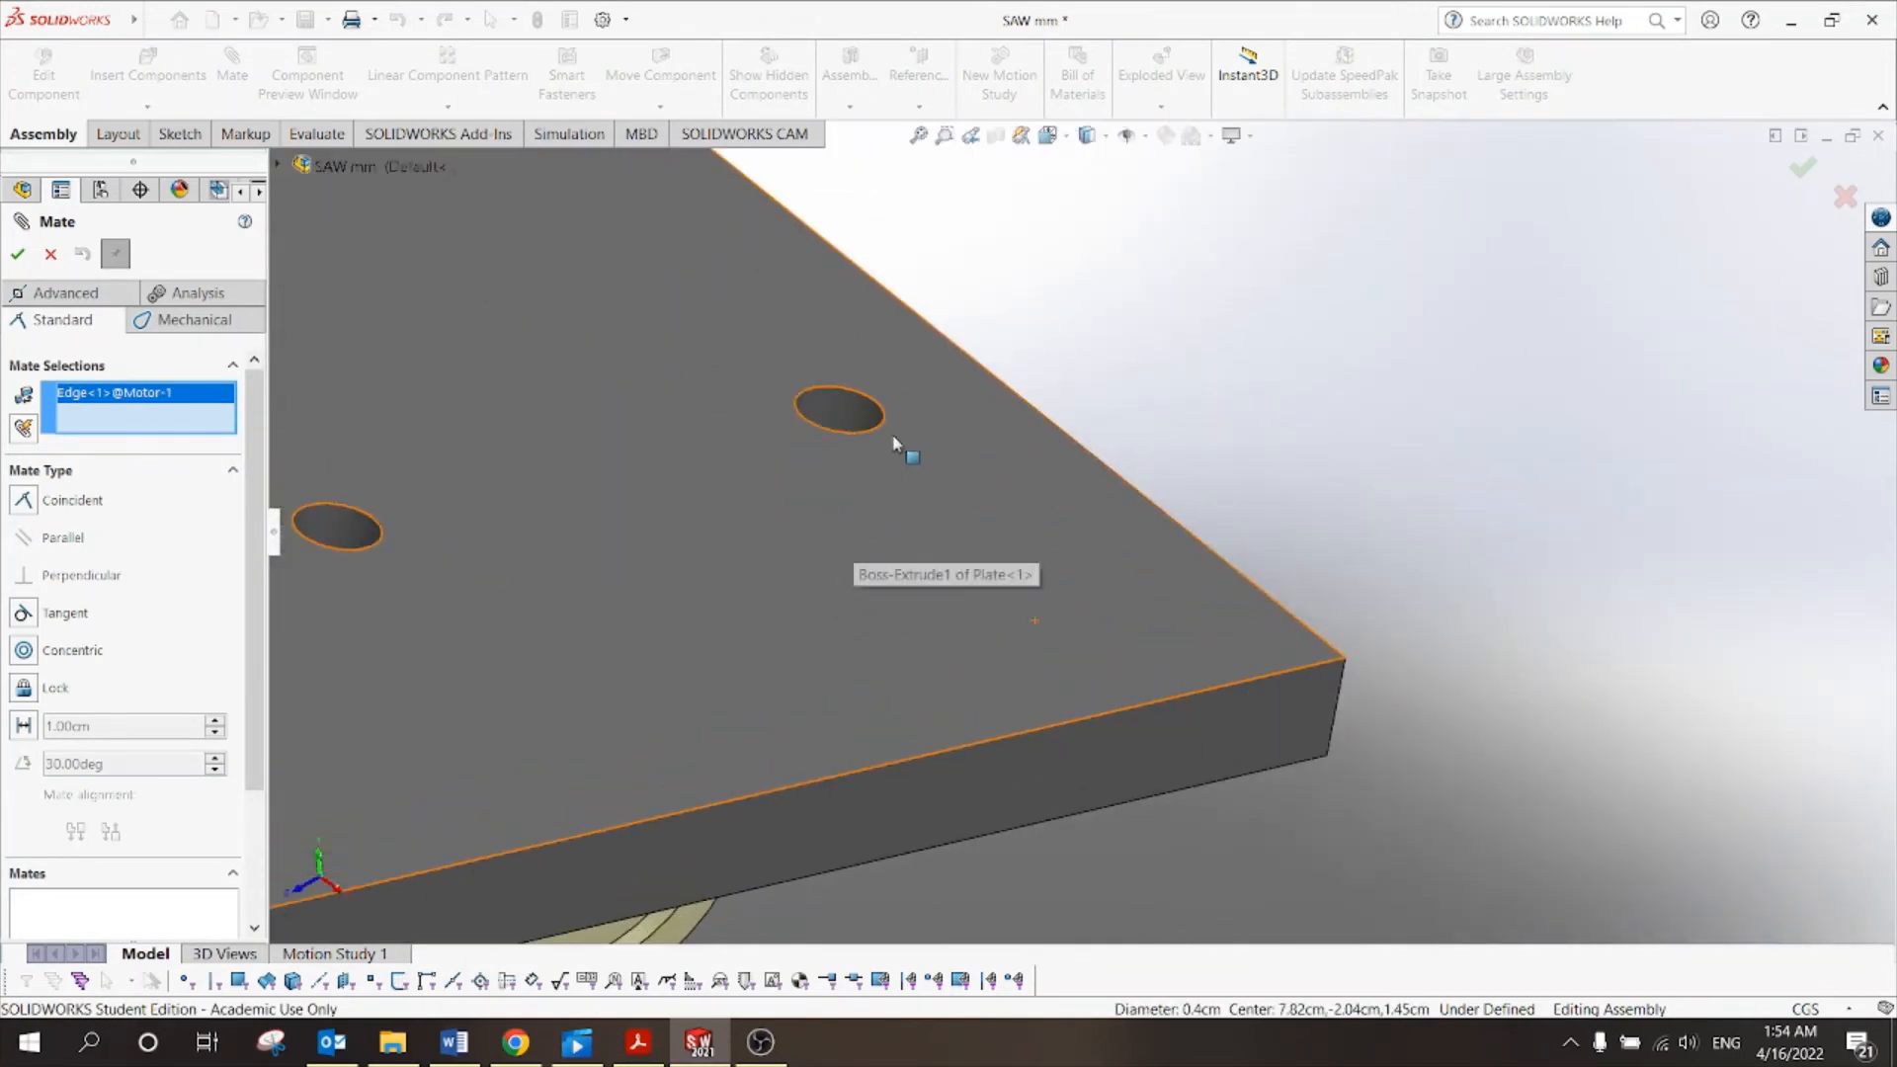
click(880, 411)
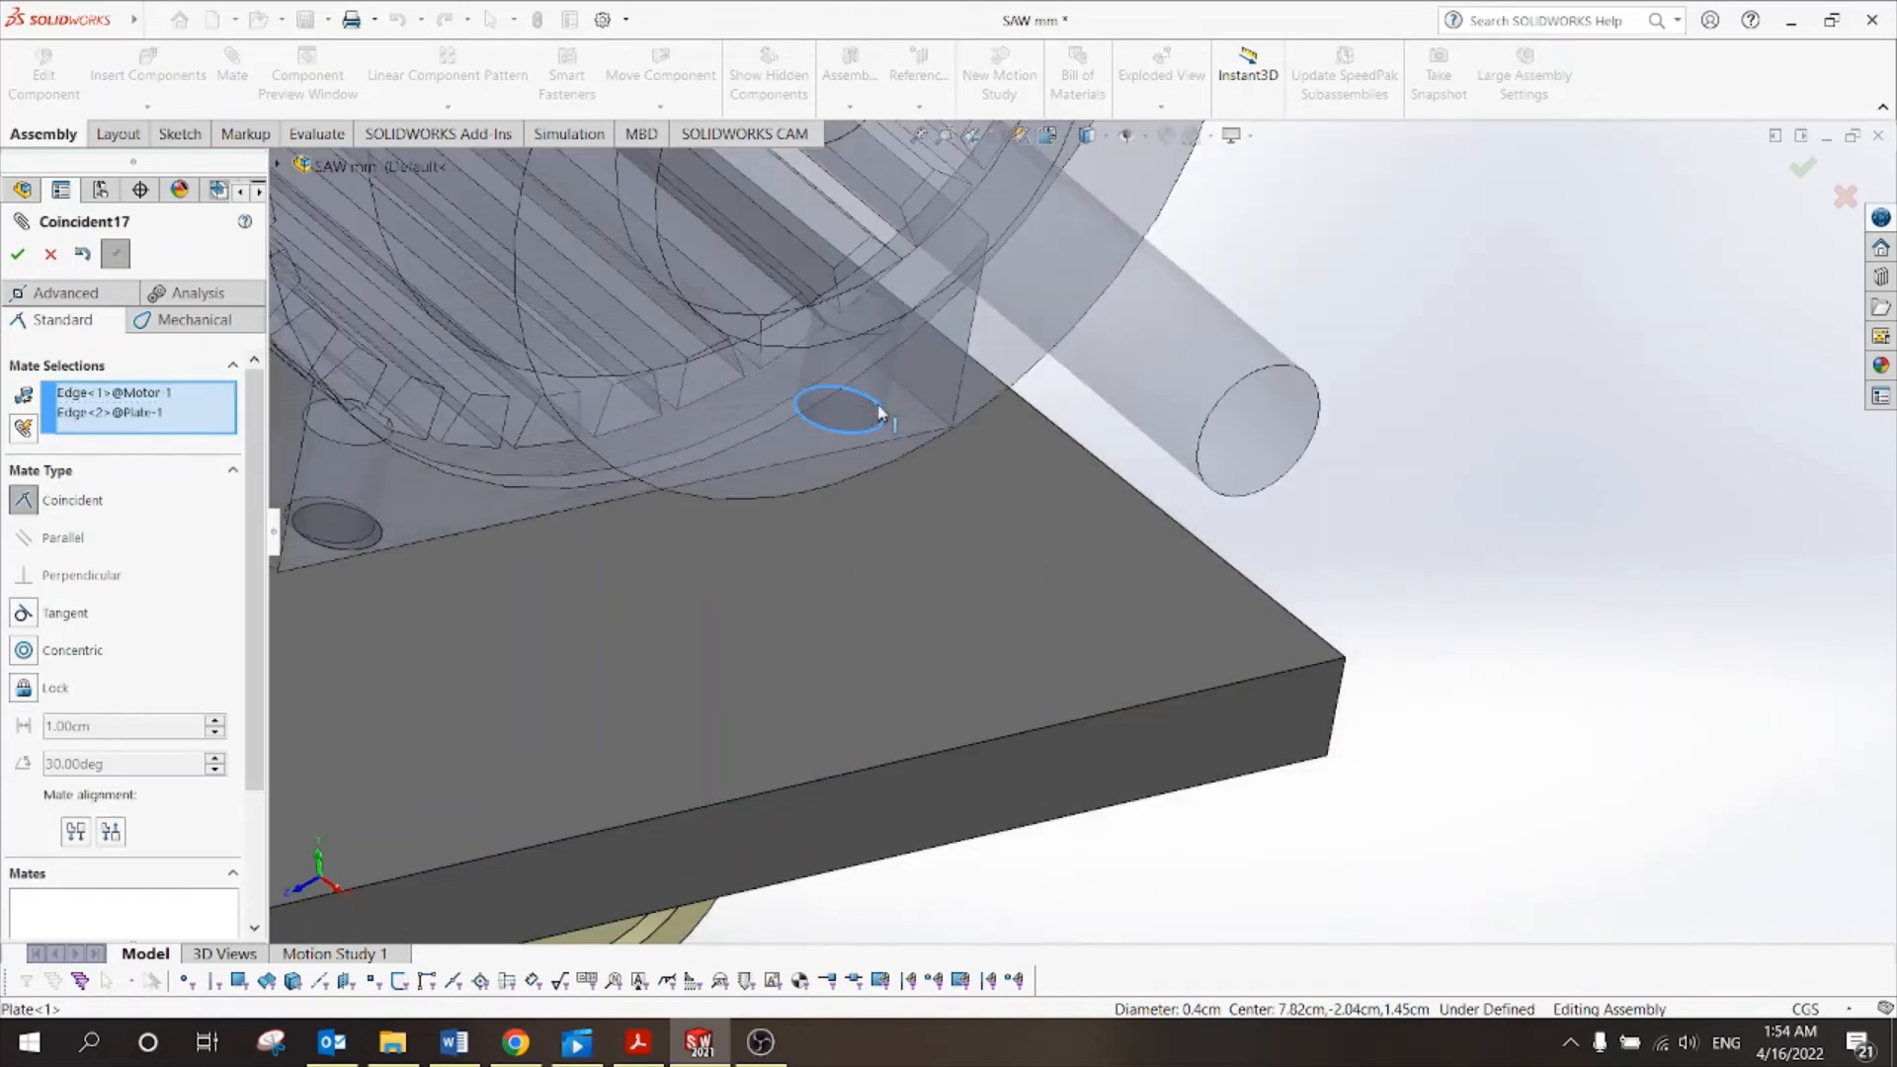
click(851, 378)
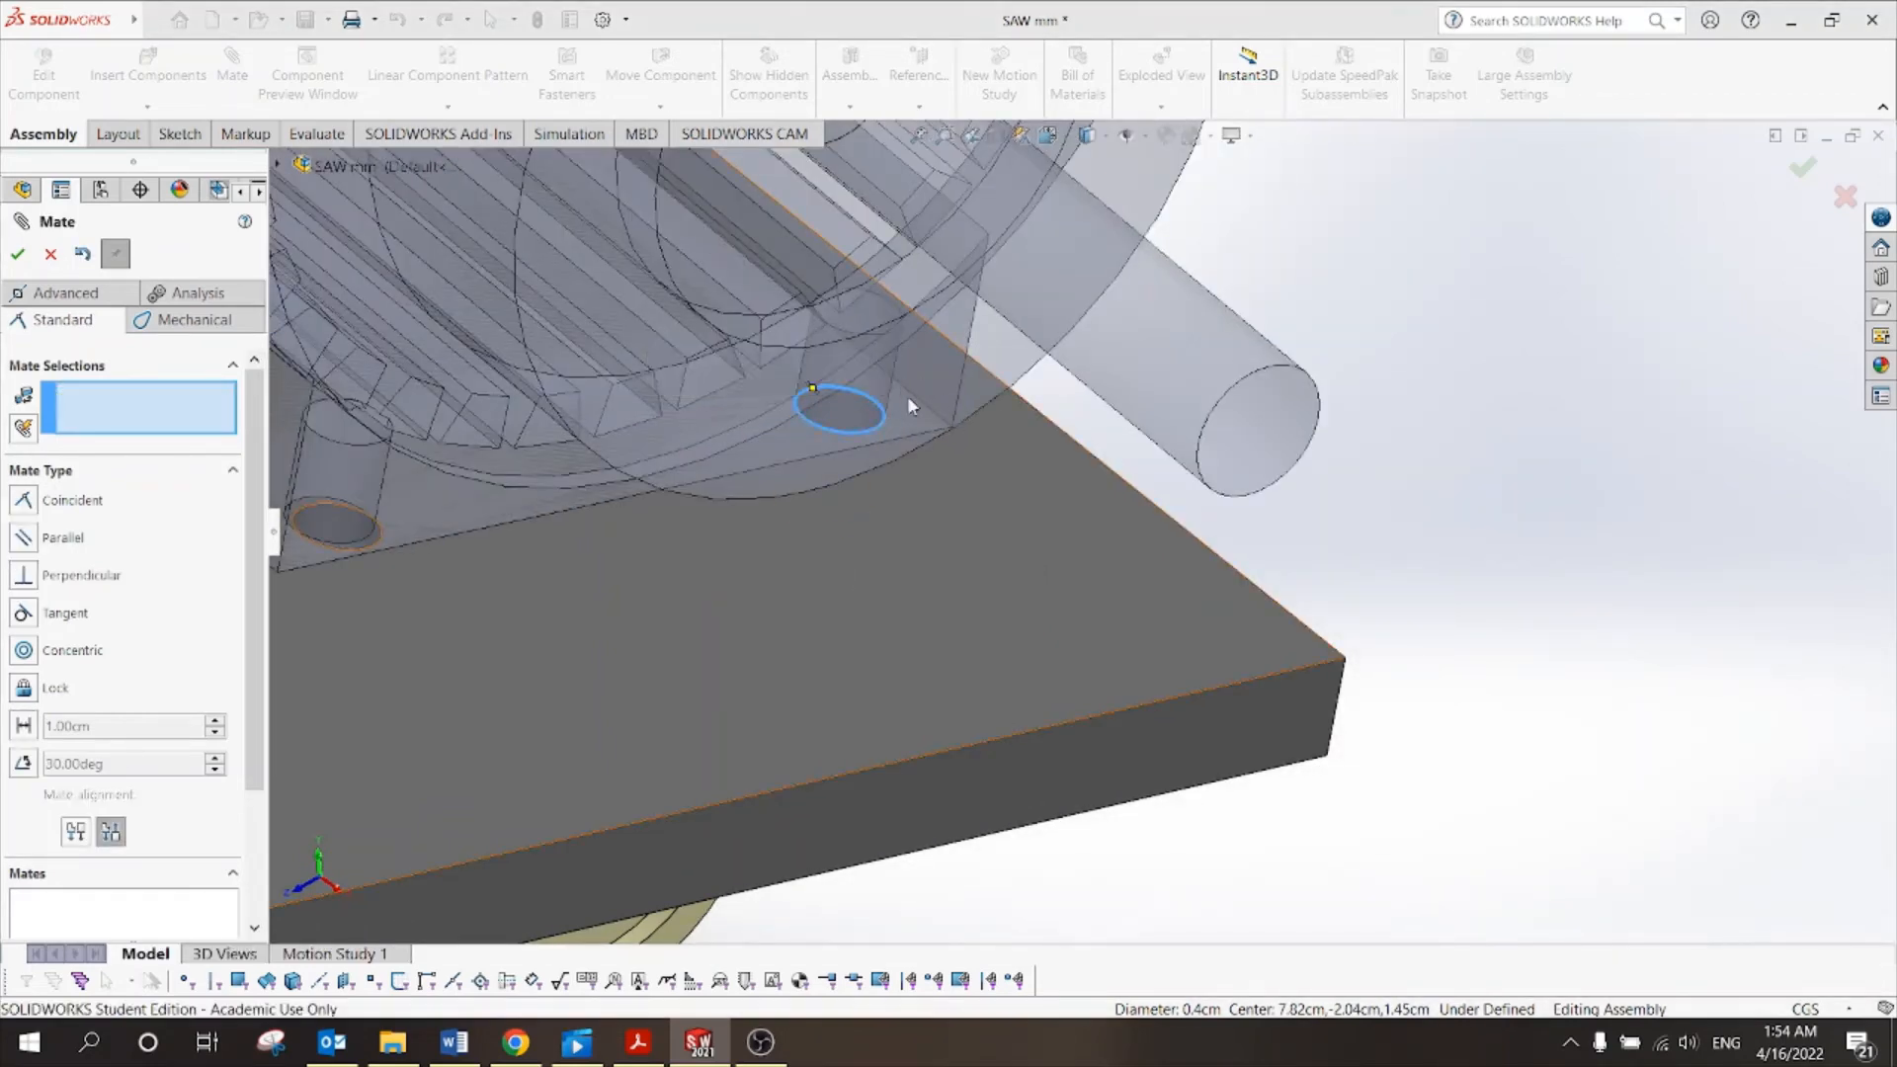
scroll(907, 396, up, 3)
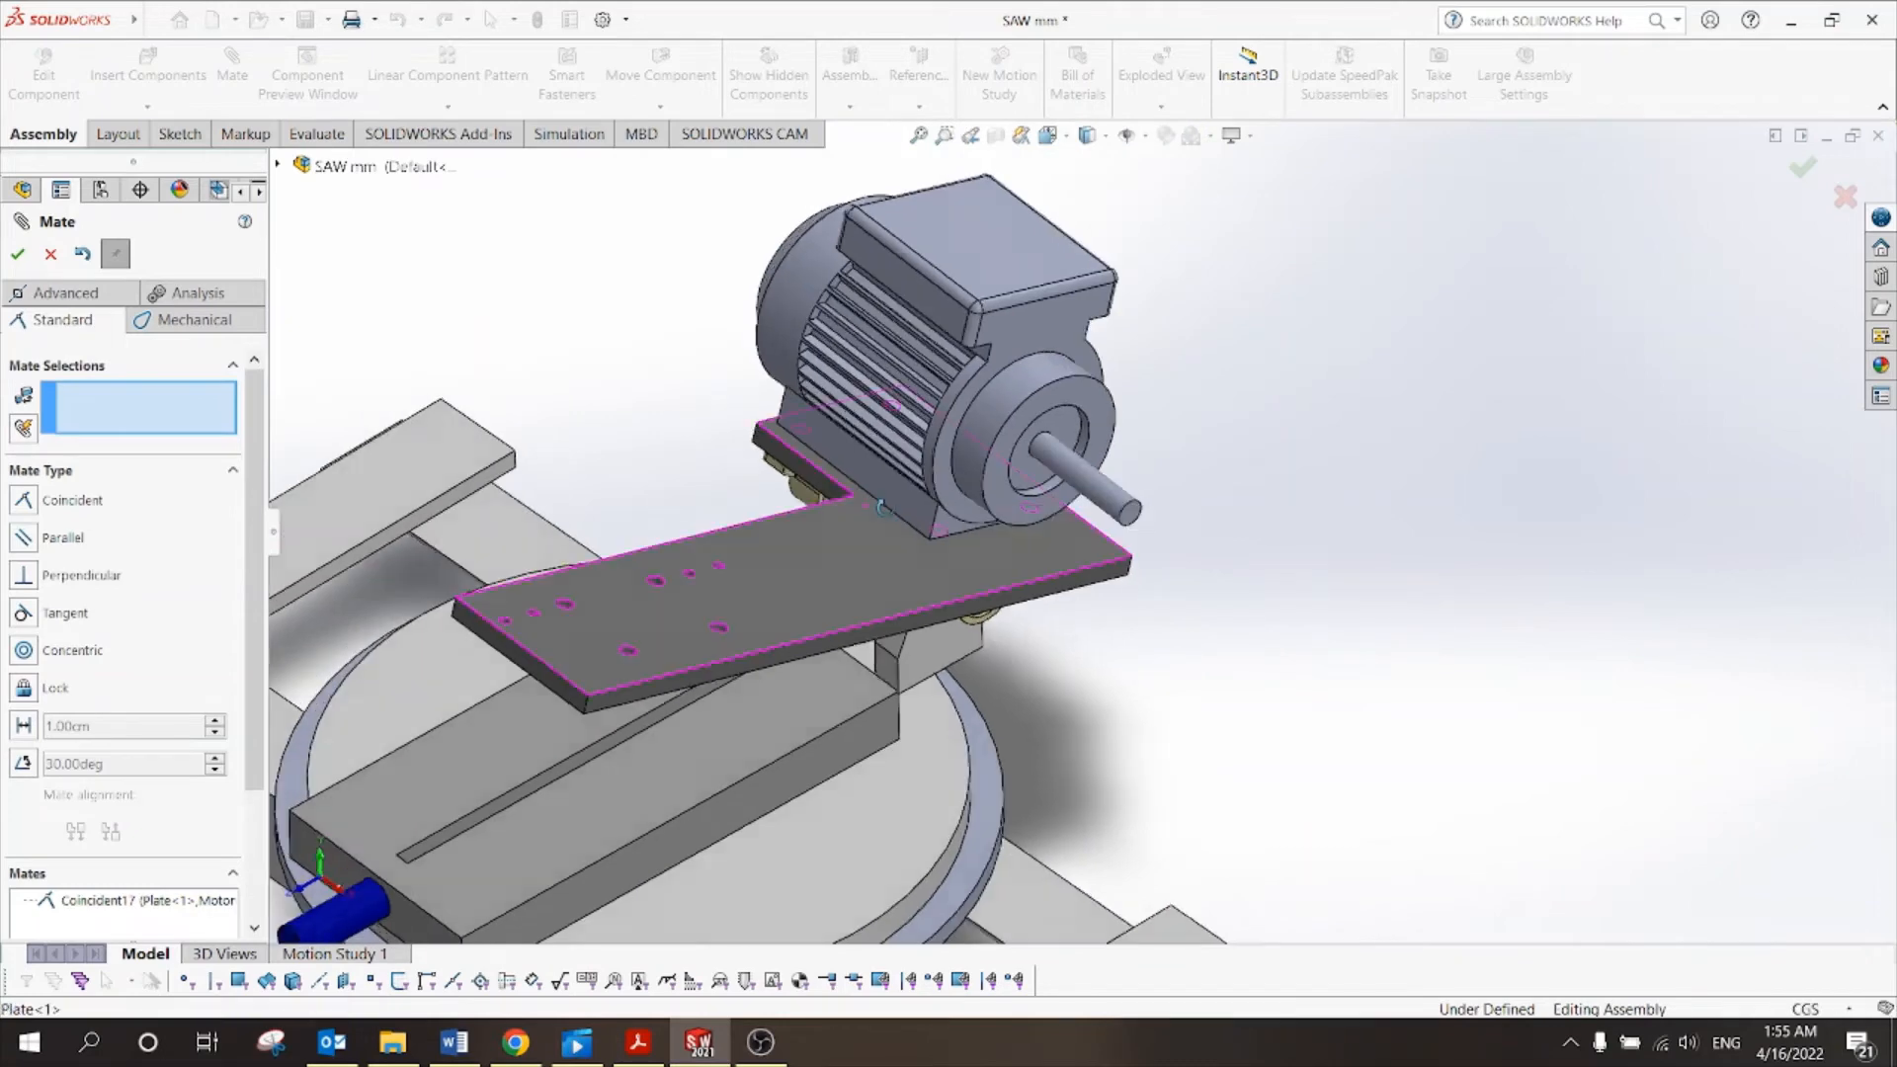
middle_drag(870, 500, 698, 433)
key(Escape)
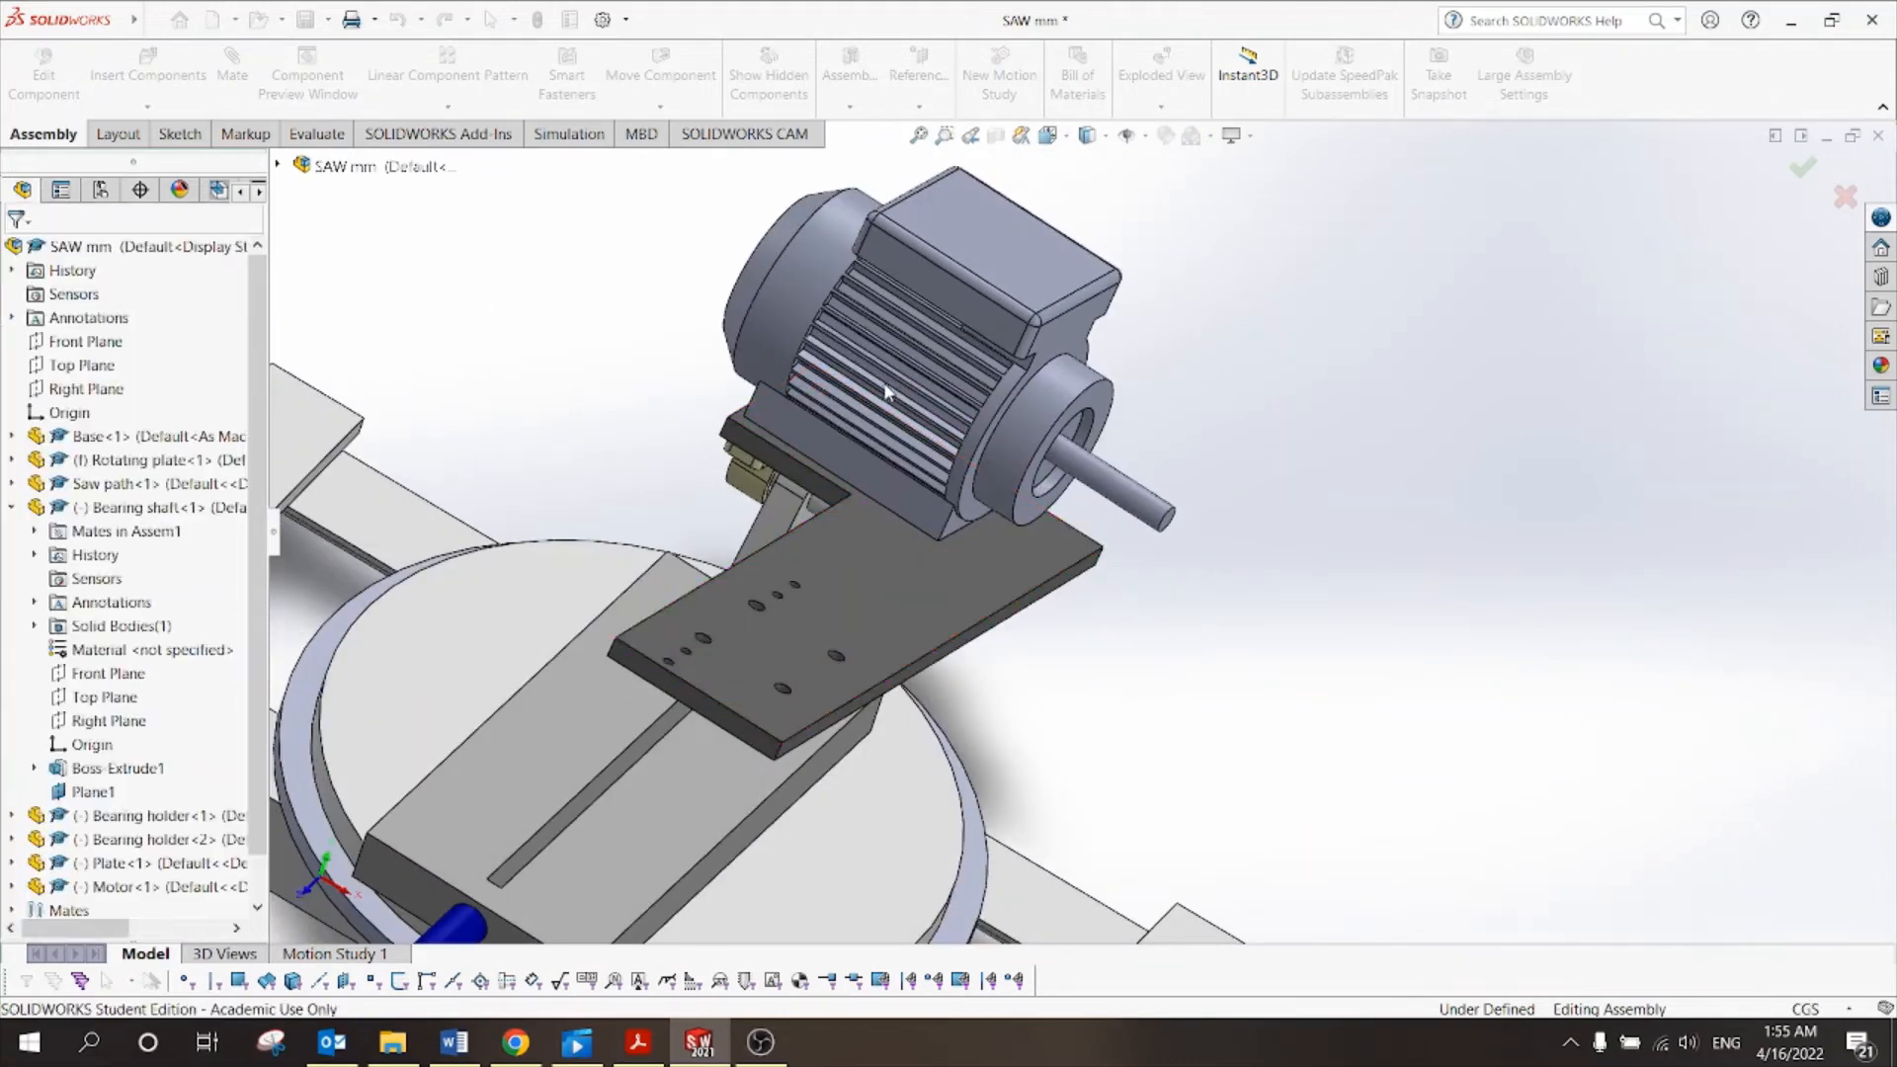
Mate a second plate hole edge coincident with a motor base hole.
drag(889, 387, 899, 255)
middle_drag(1228, 468, 1466, 644)
scroll(944, 761, down, 4)
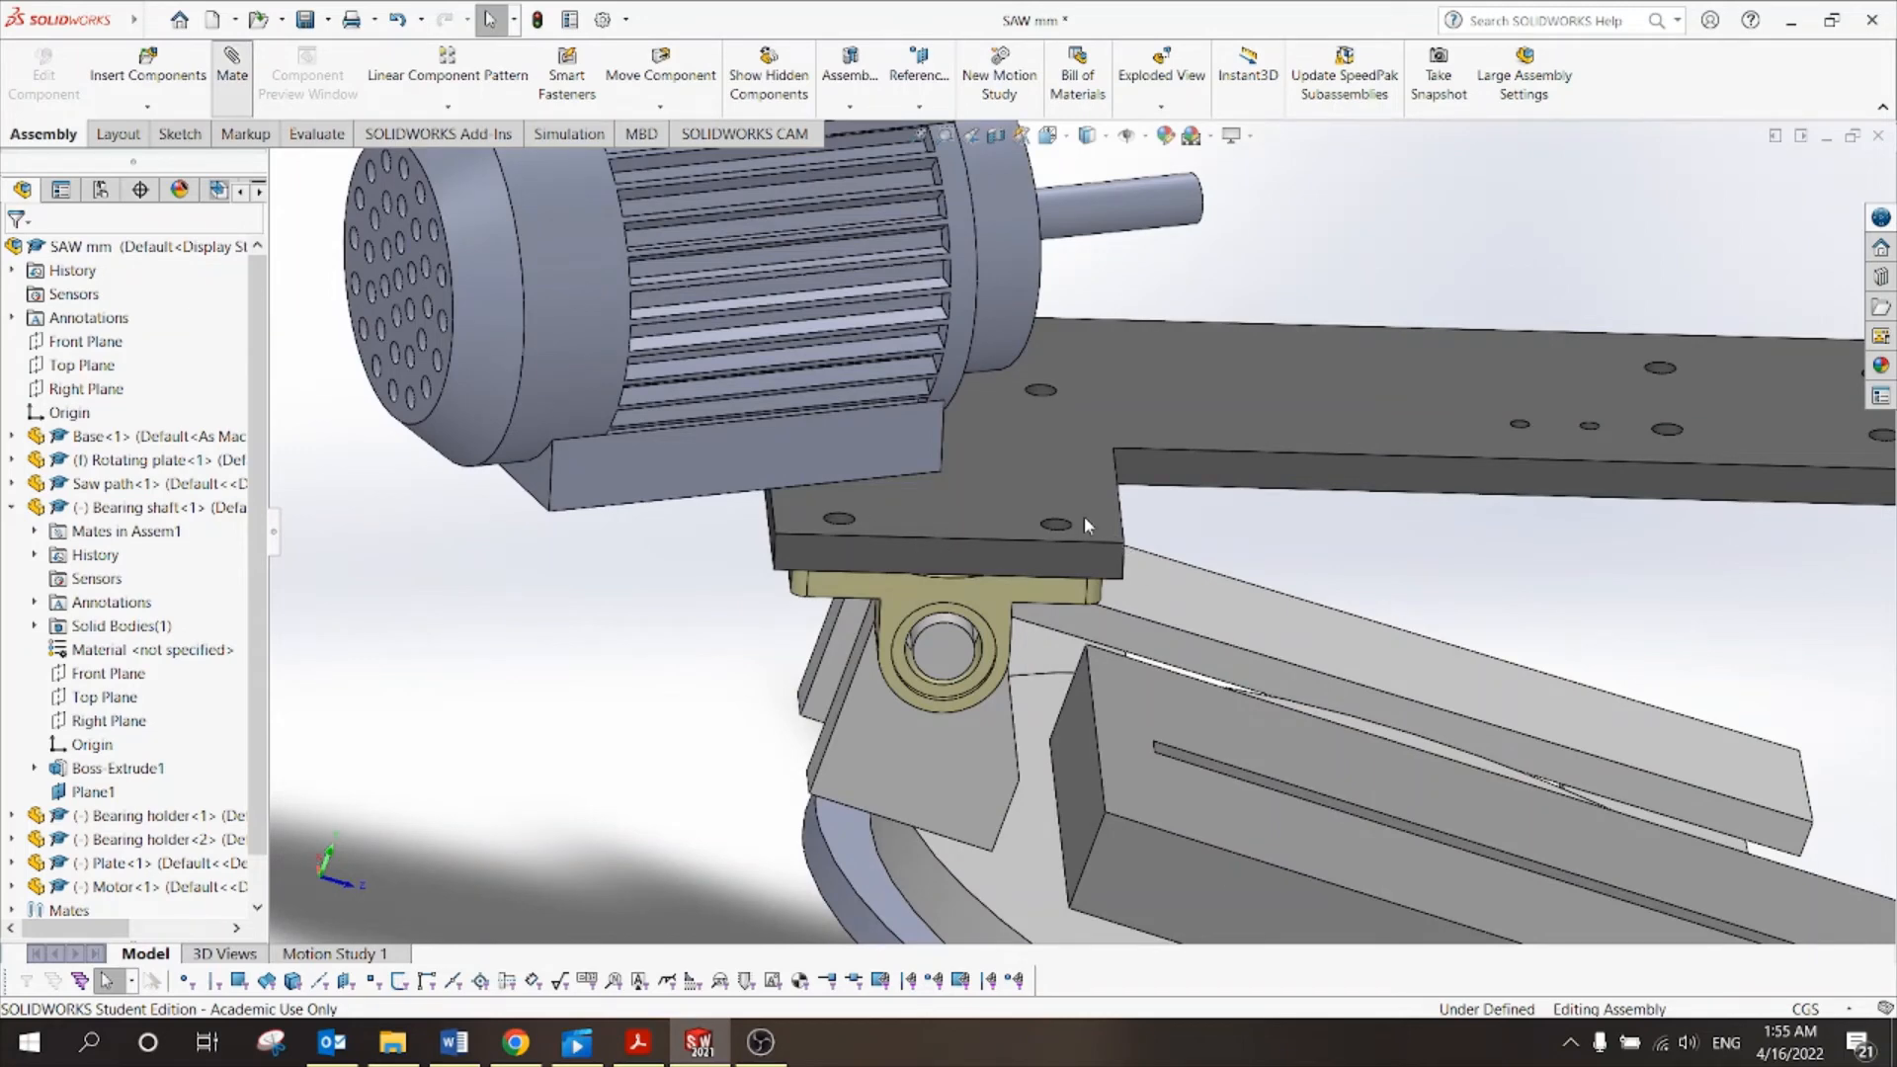
scroll(1083, 524, down, 2)
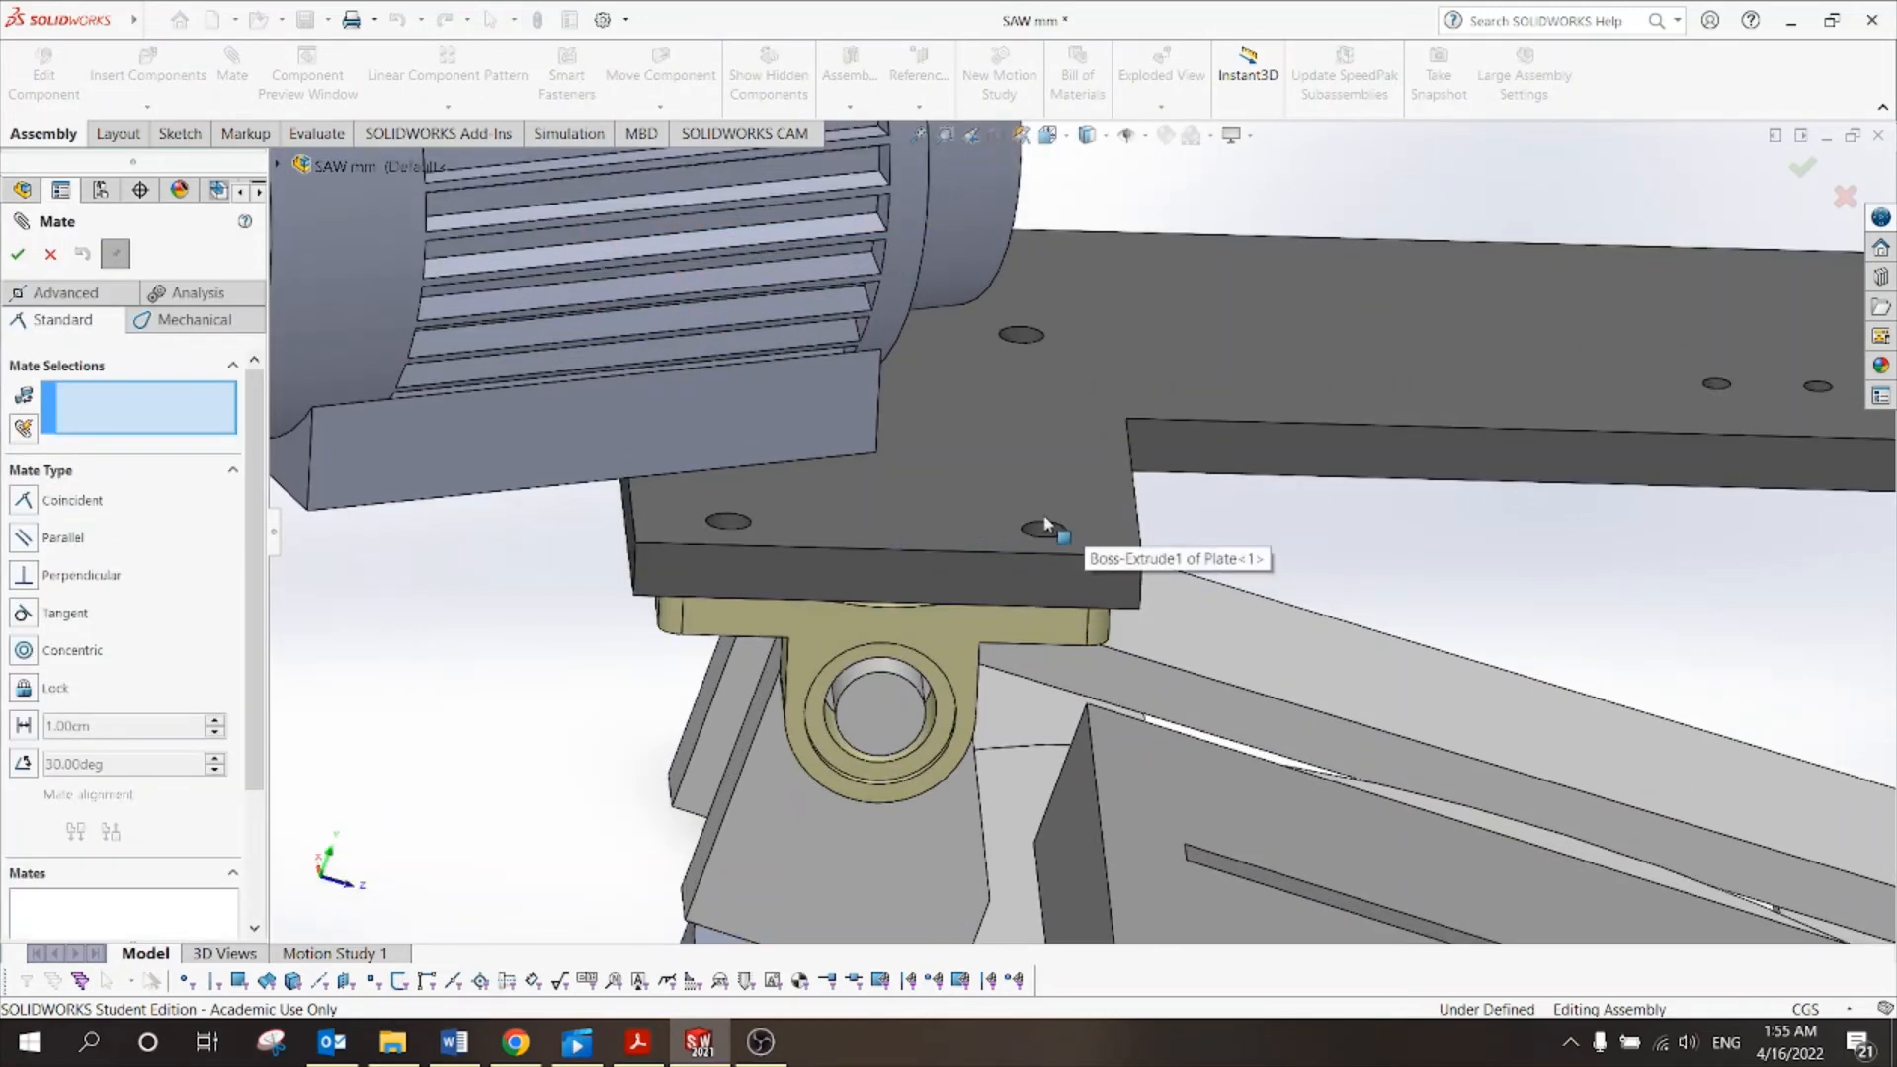
click(1047, 525)
scroll(1043, 529, up, 5)
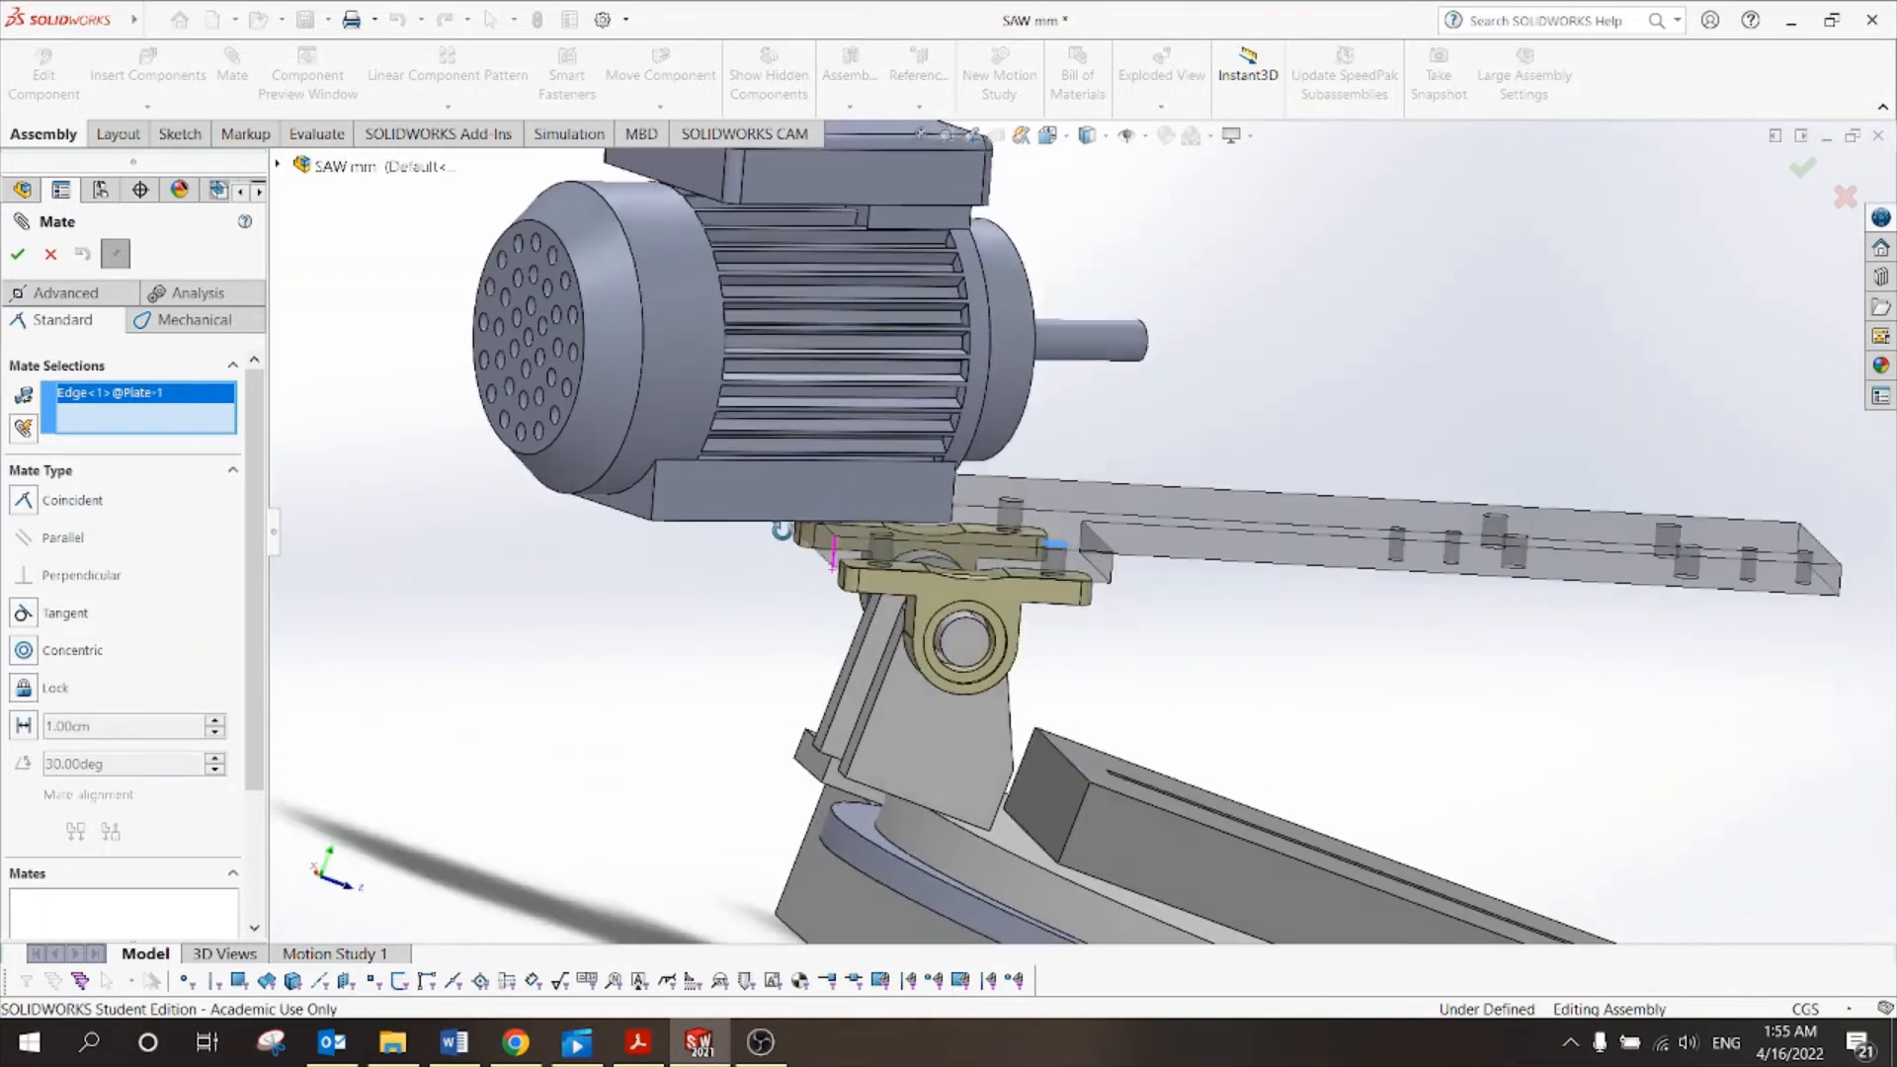
middle_drag(781, 531, 766, 460)
scroll(691, 552, down, 5)
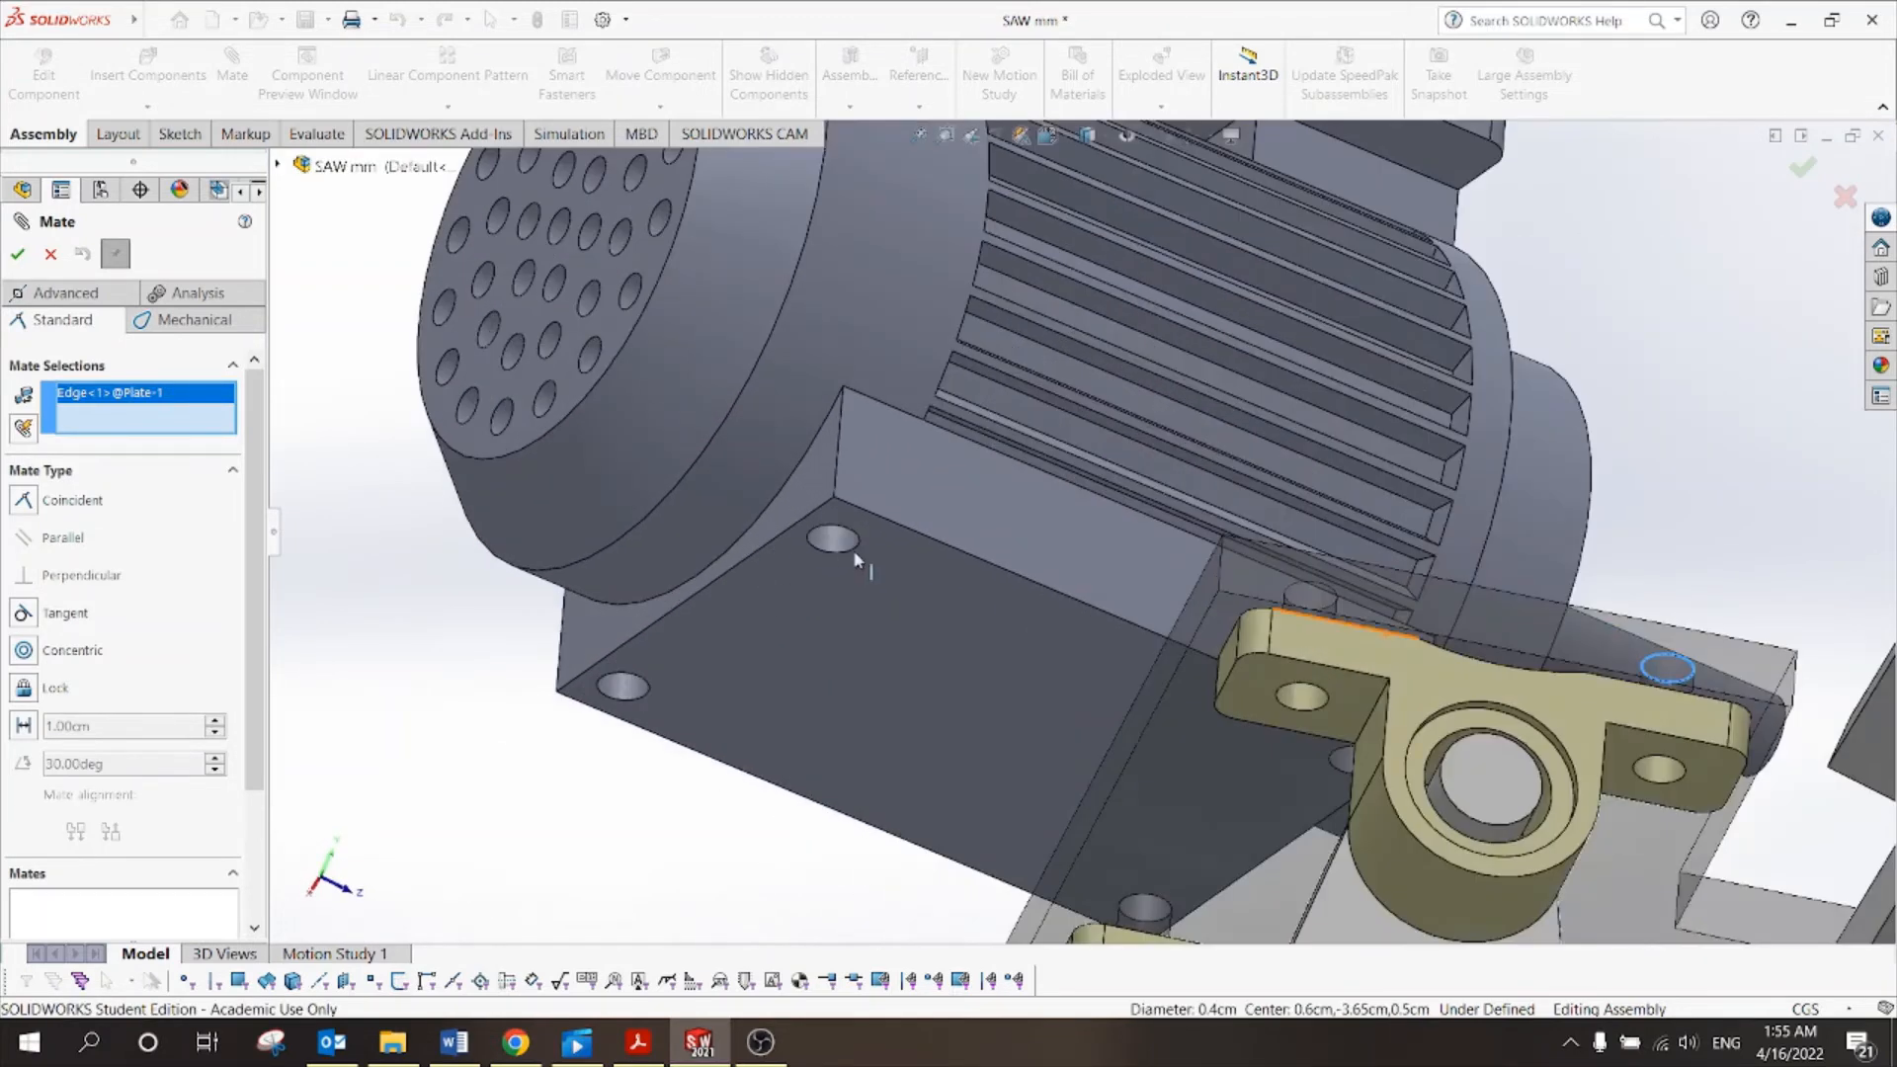
click(860, 542)
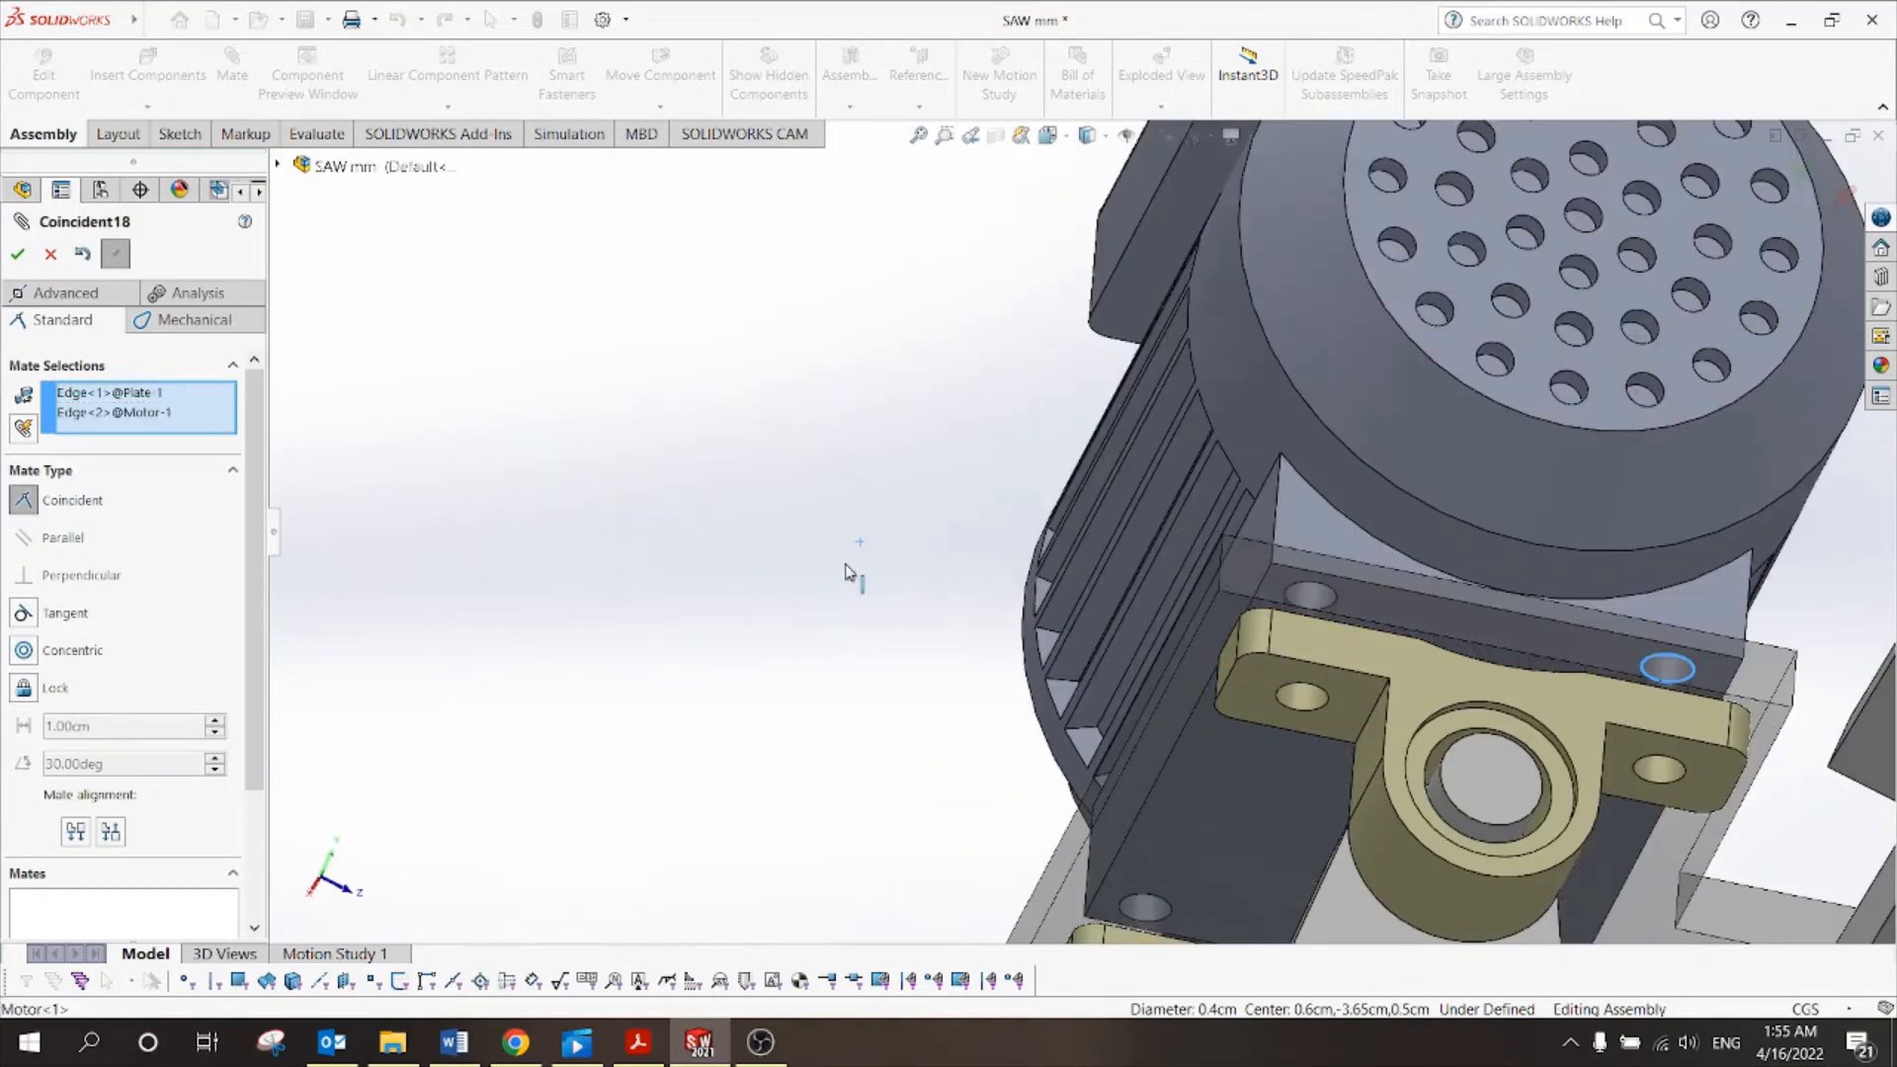
click(20, 254)
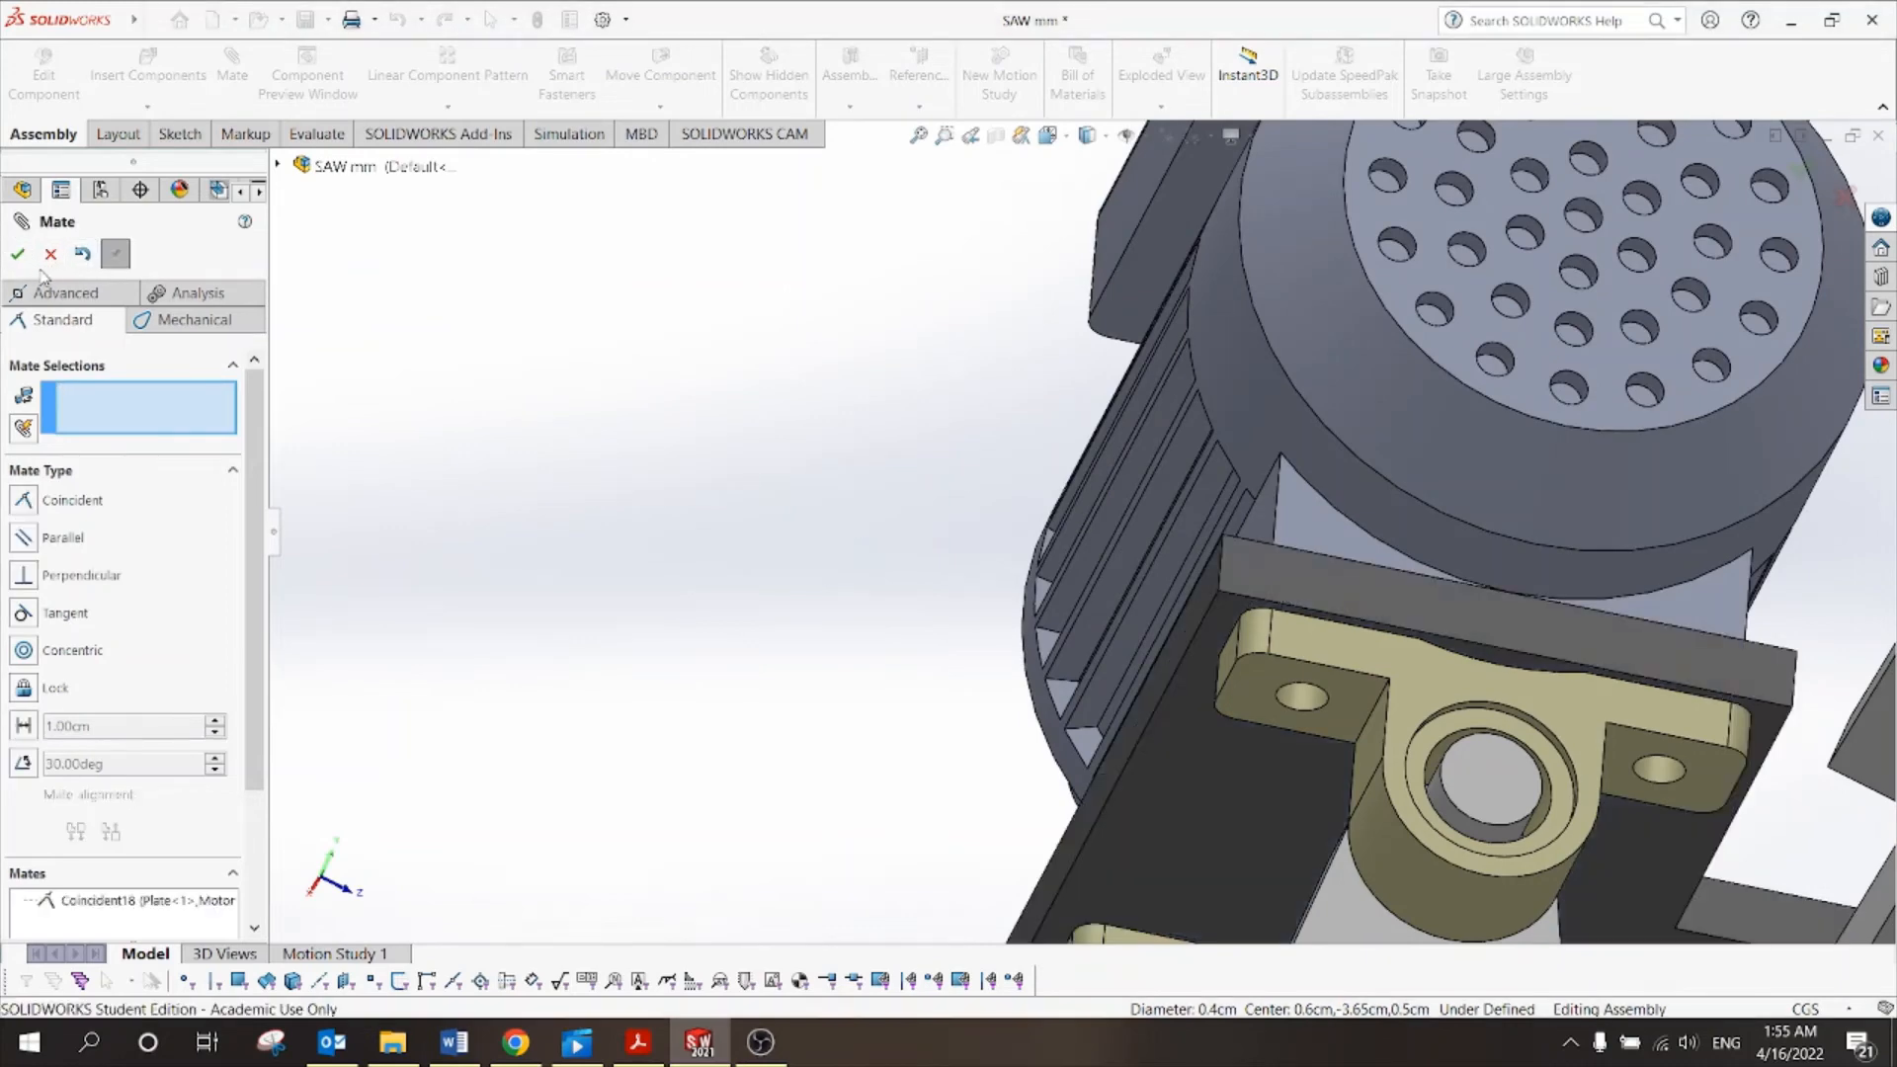
key(Escape)
Swing the motor and plate about the bearing shaft until they sit level.
scroll(1140, 506, up, 10)
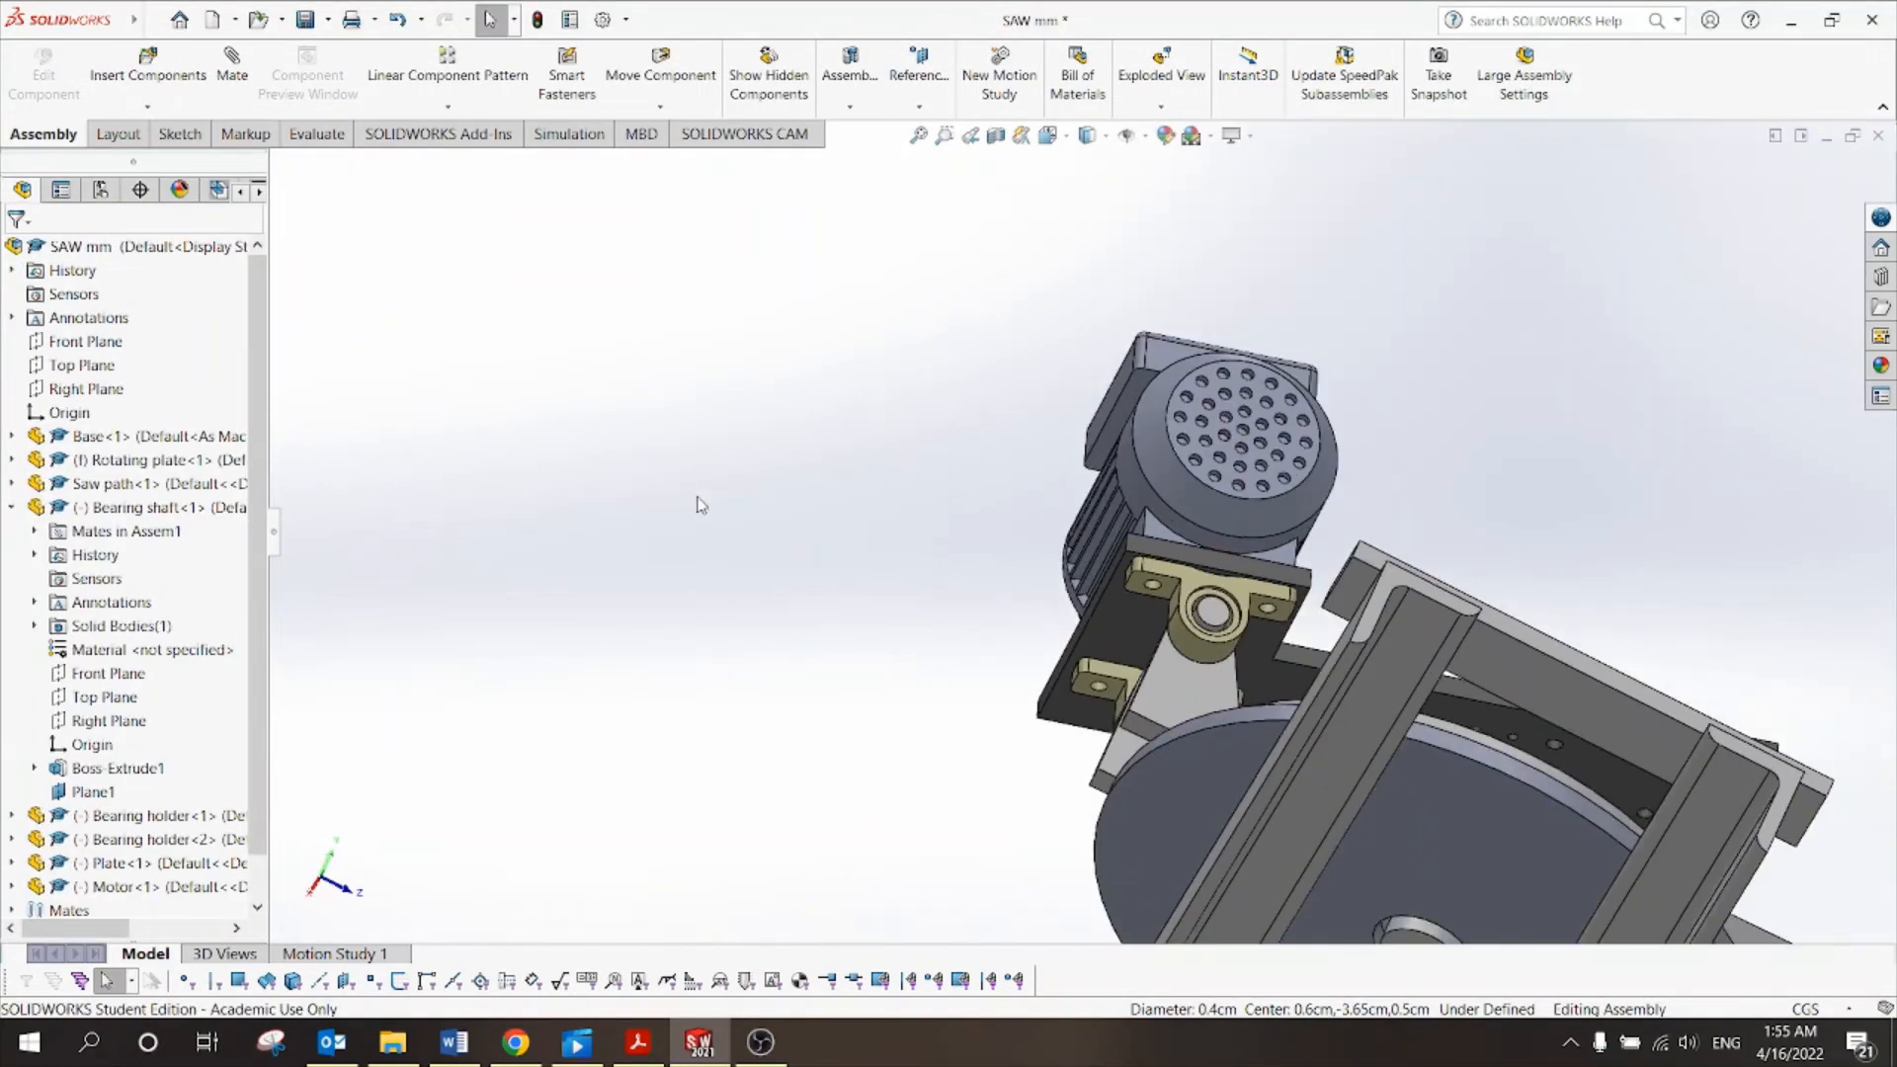
middle_drag(1349, 507, 988, 622)
click(1330, 469)
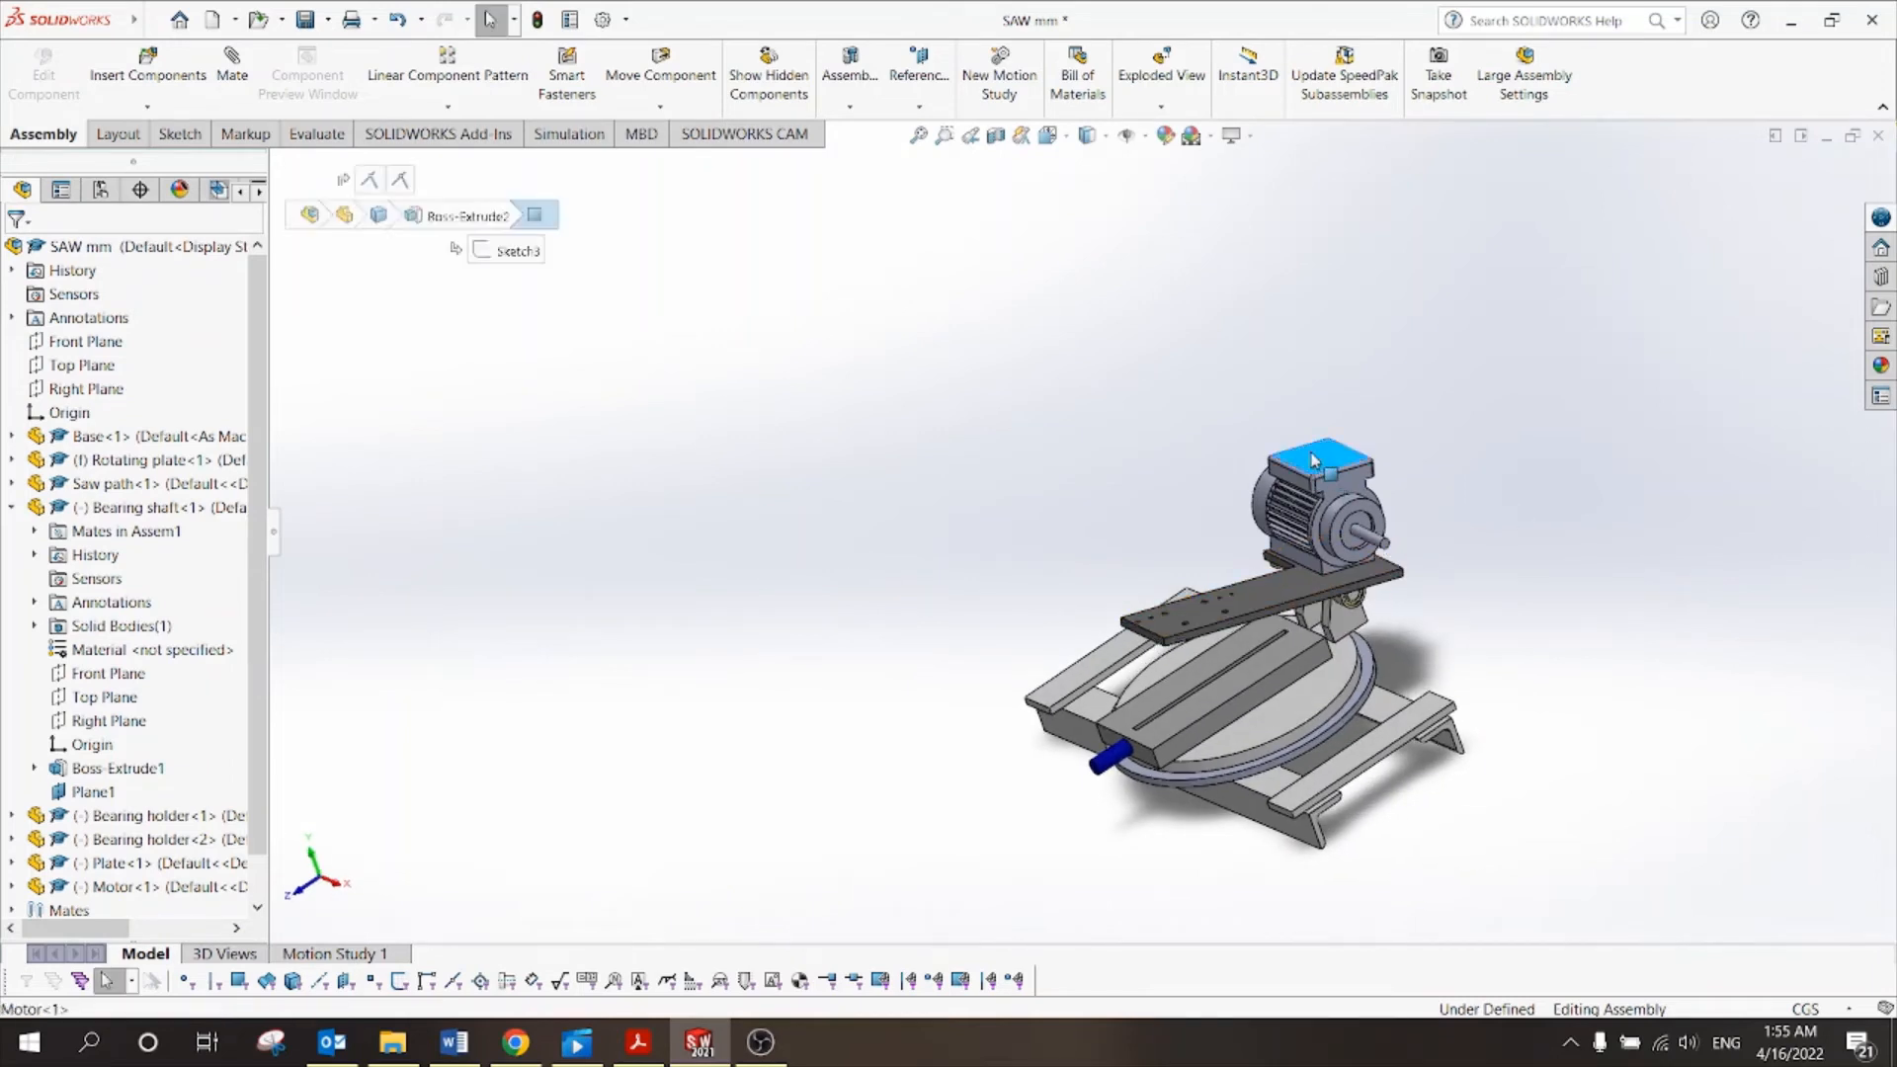
drag(1329, 470, 1159, 526)
click(976, 515)
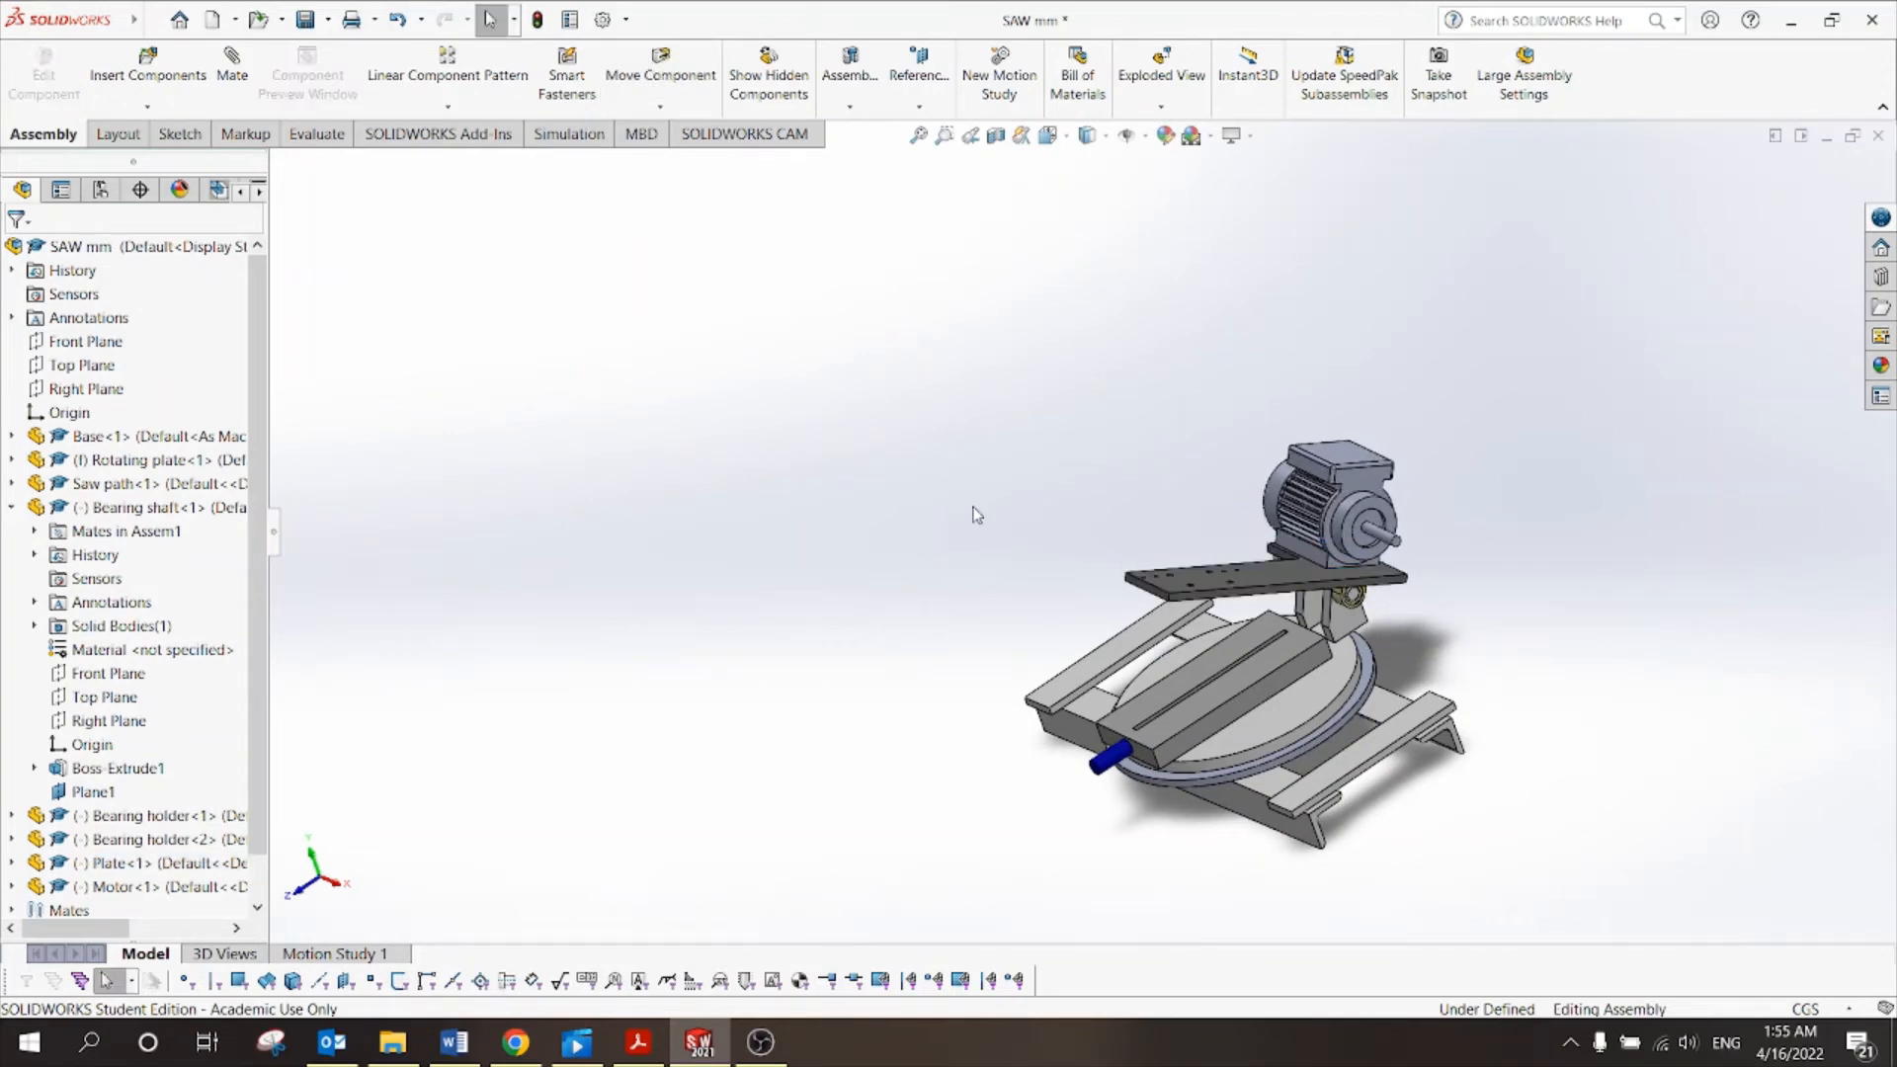
Bring up the tutorial PDF showing Figure (1) Electric saw machine.
scroll(1338, 565, down, 2)
middle_drag(1448, 526, 1499, 656)
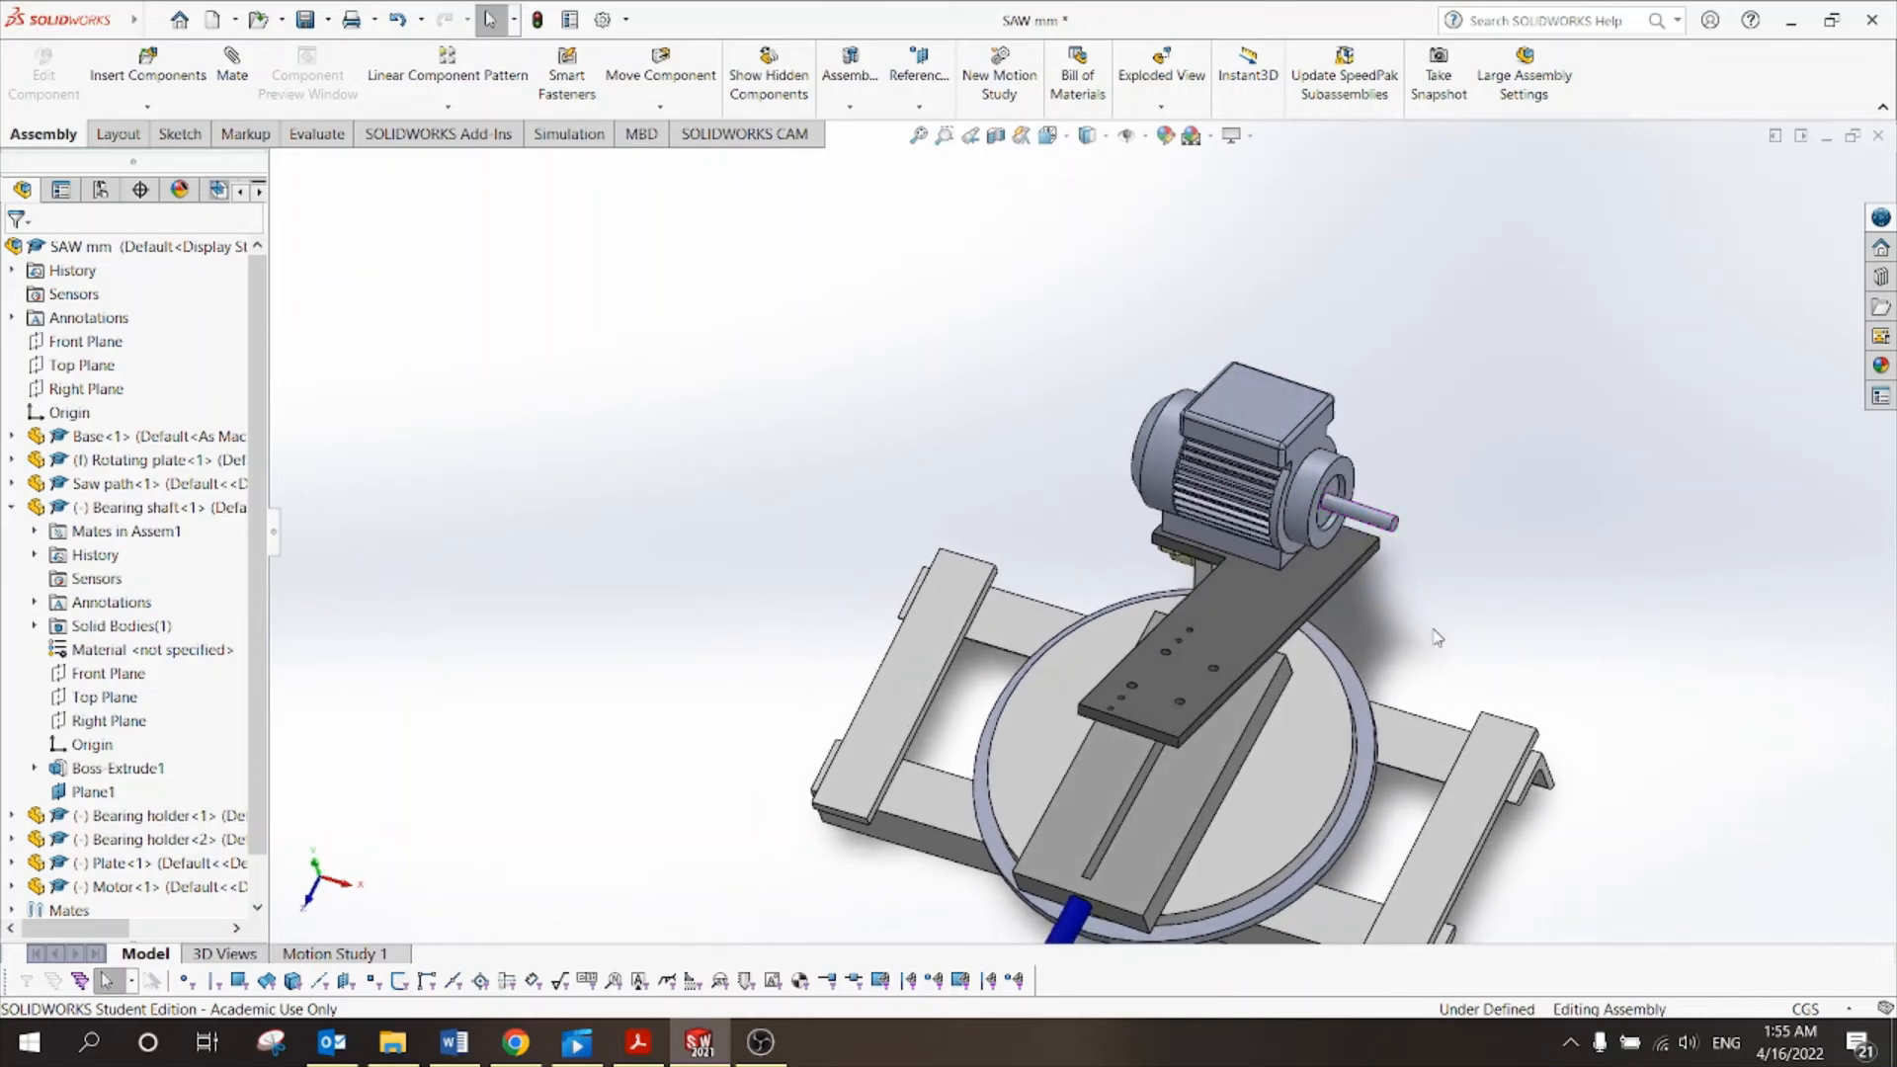
scroll(1410, 559, down, 3)
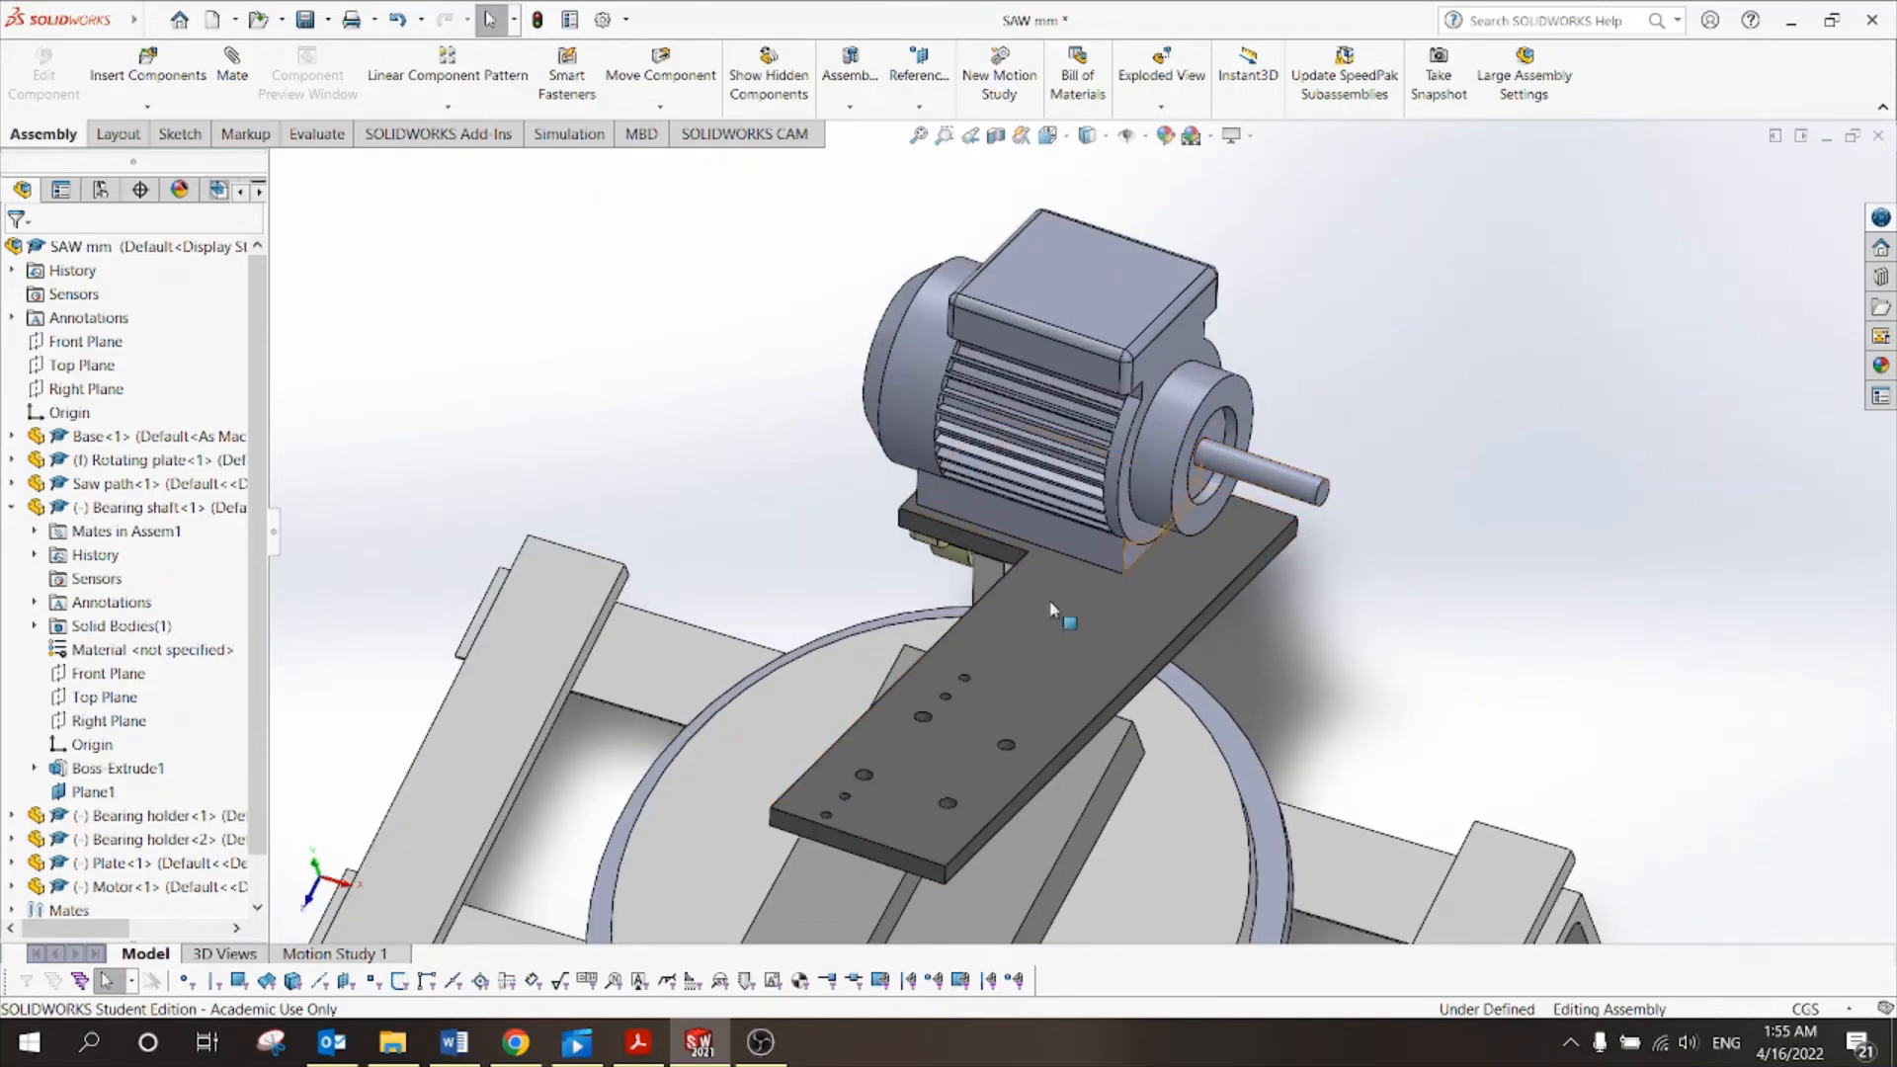
click(639, 1043)
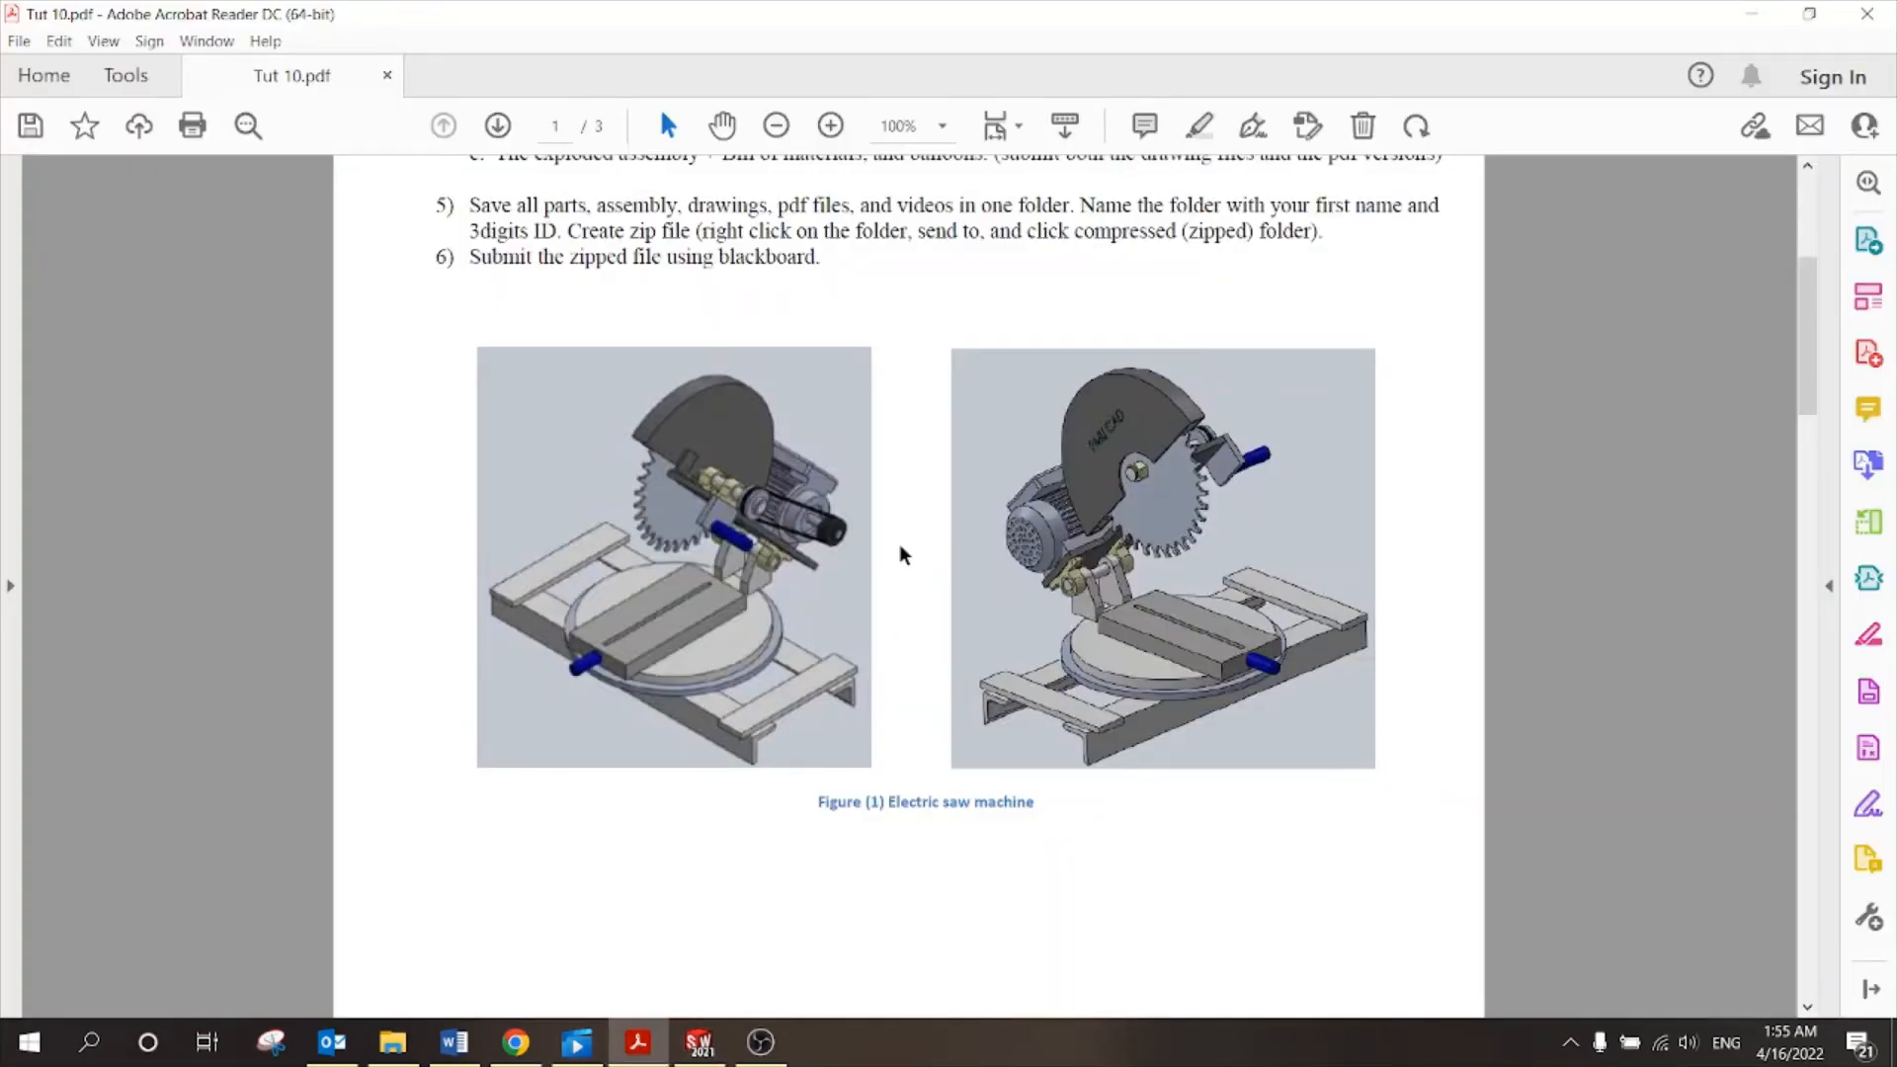
Review Figure 2 and the Holder in the Bill of Materials, then start Insert Components.
scroll(901, 554, down, 8)
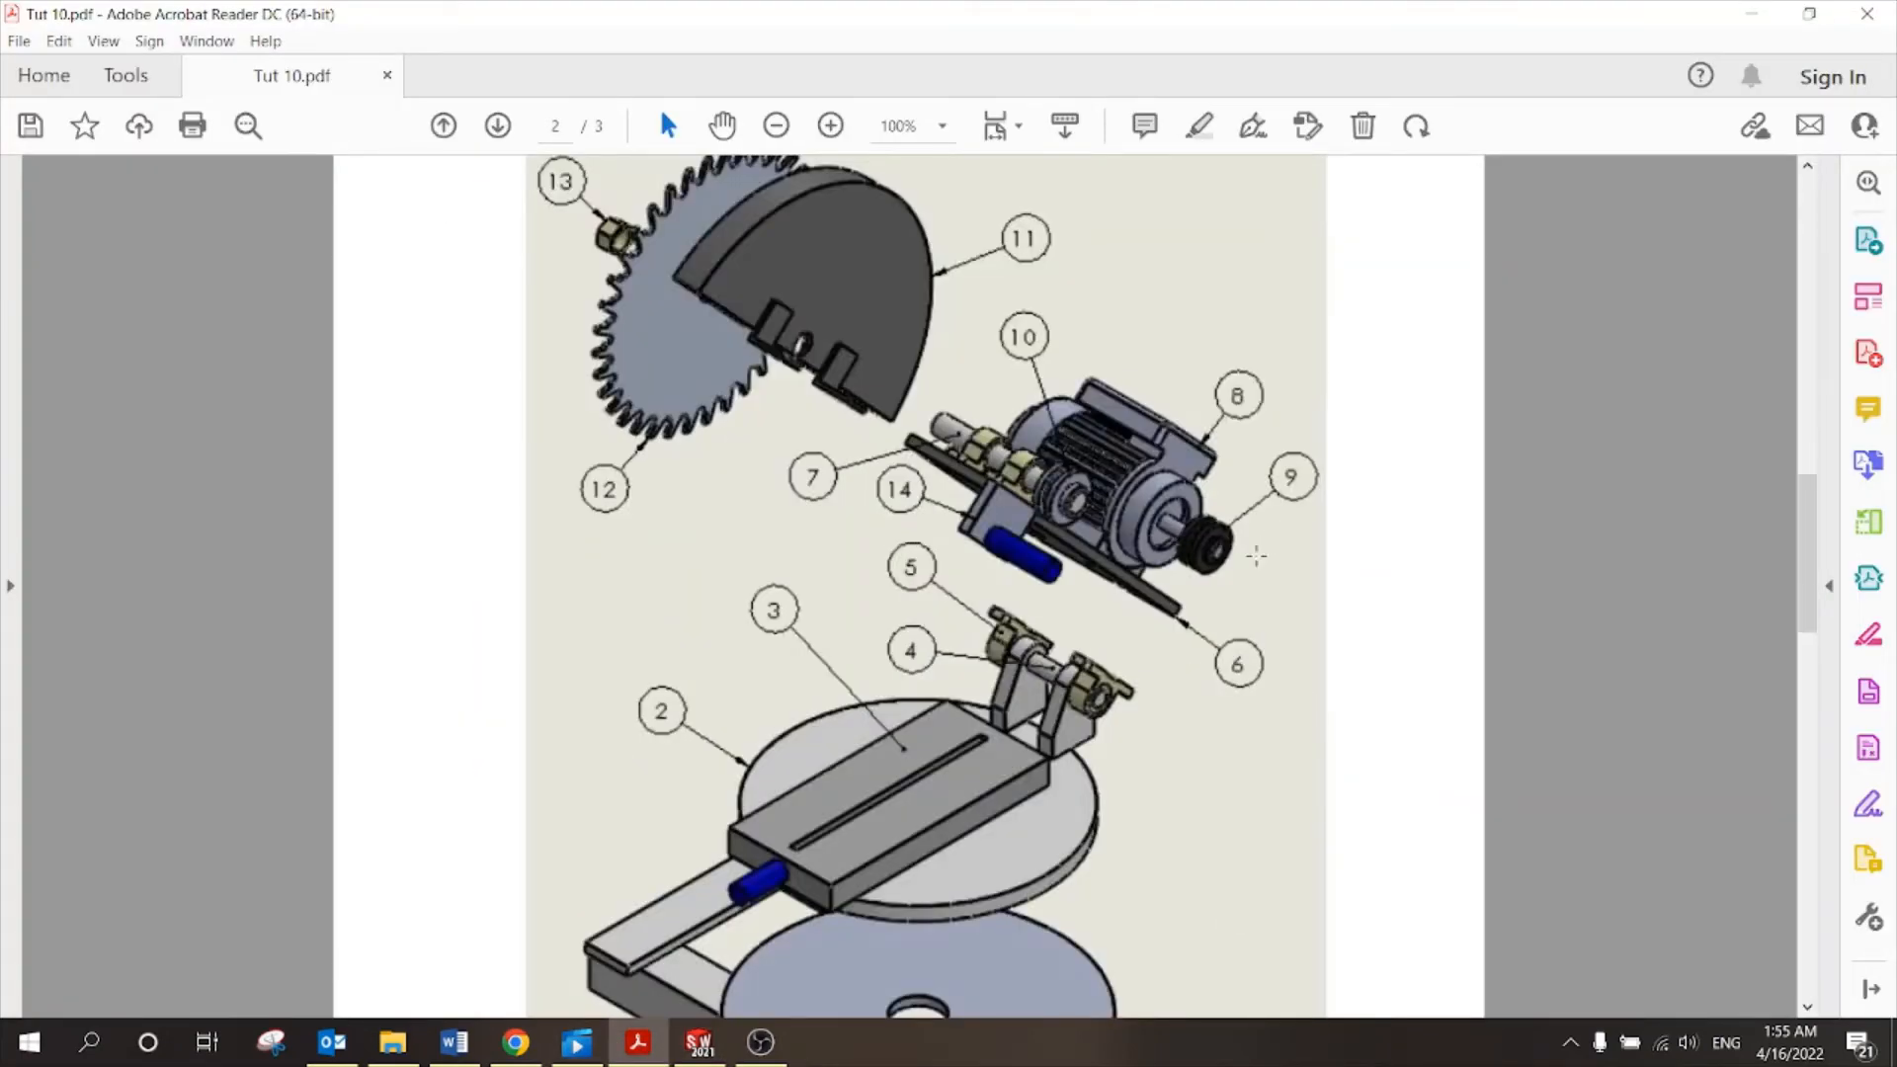
scroll(1096, 678, down, 10)
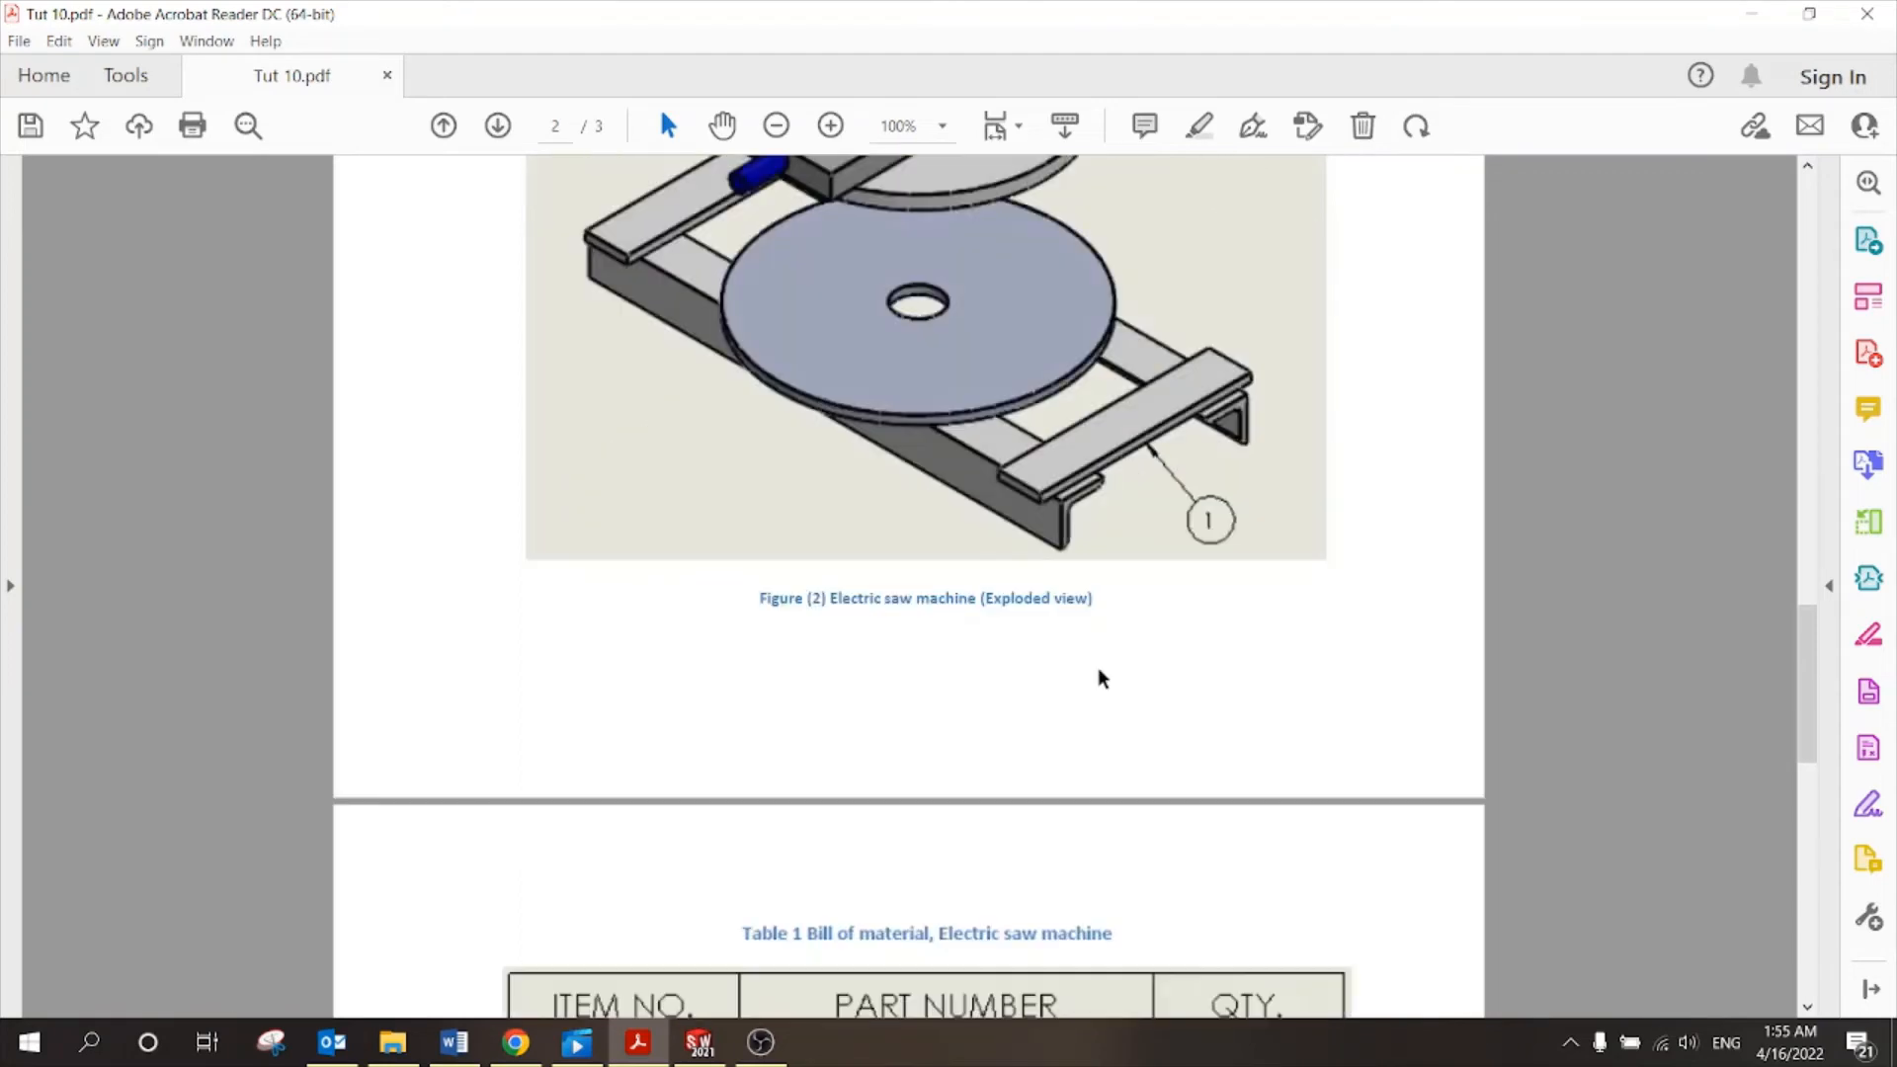
scroll(626, 754, down, 3)
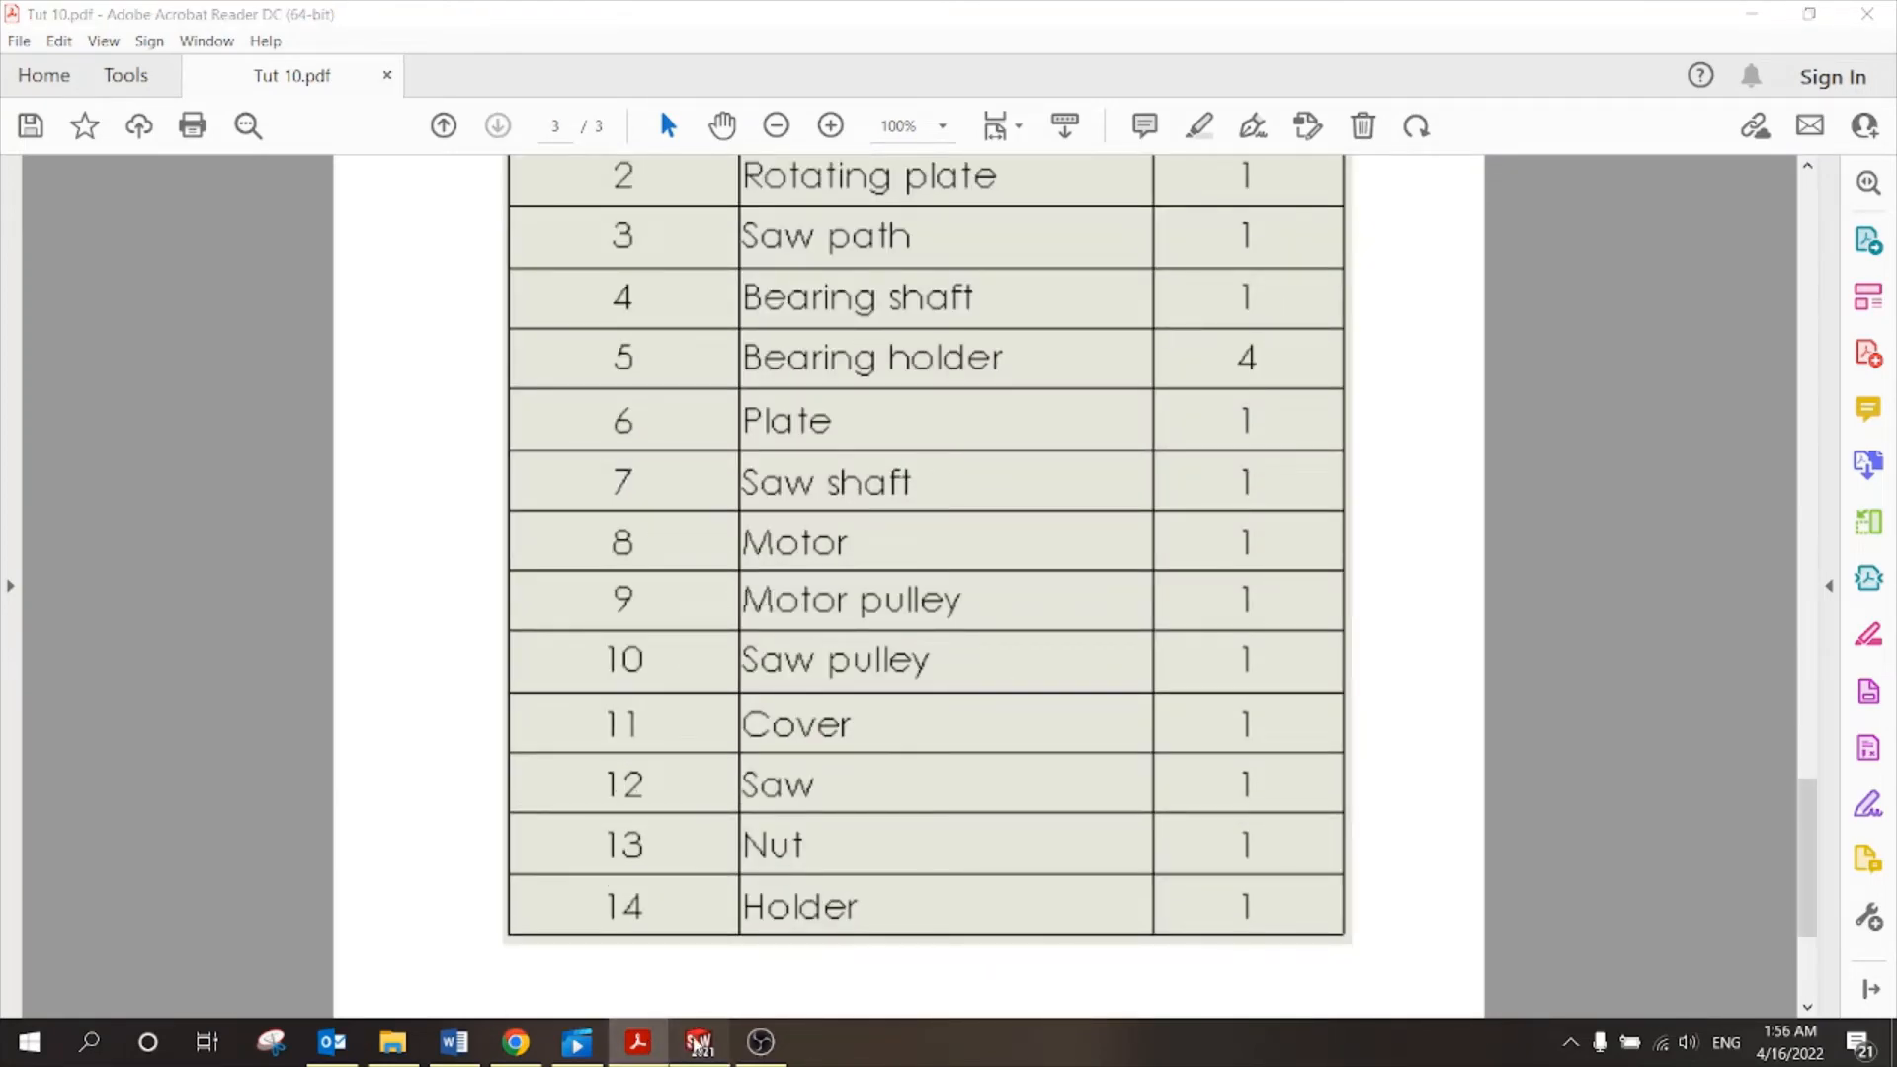
click(698, 1043)
click(145, 82)
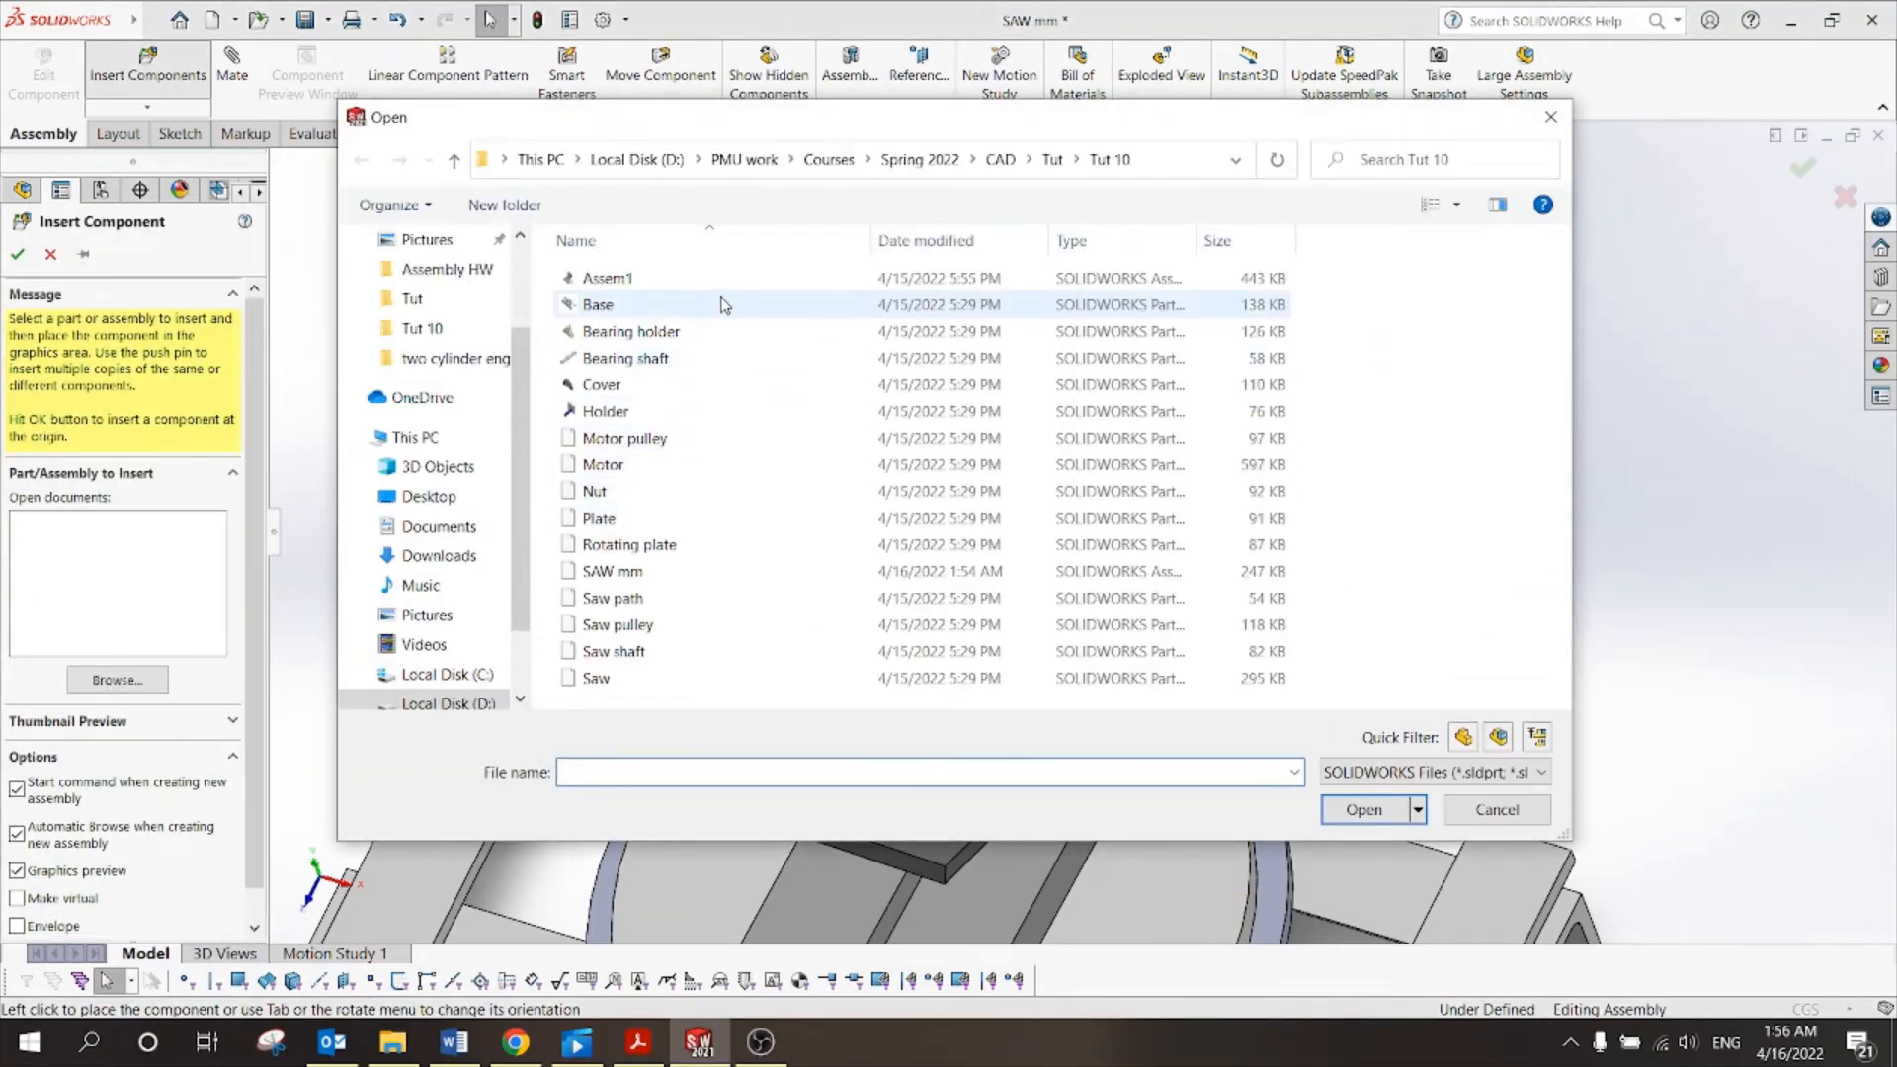
Show files as large thumbnails and place the Motor pulley part beside the motor shaft.
right_click(1452, 389)
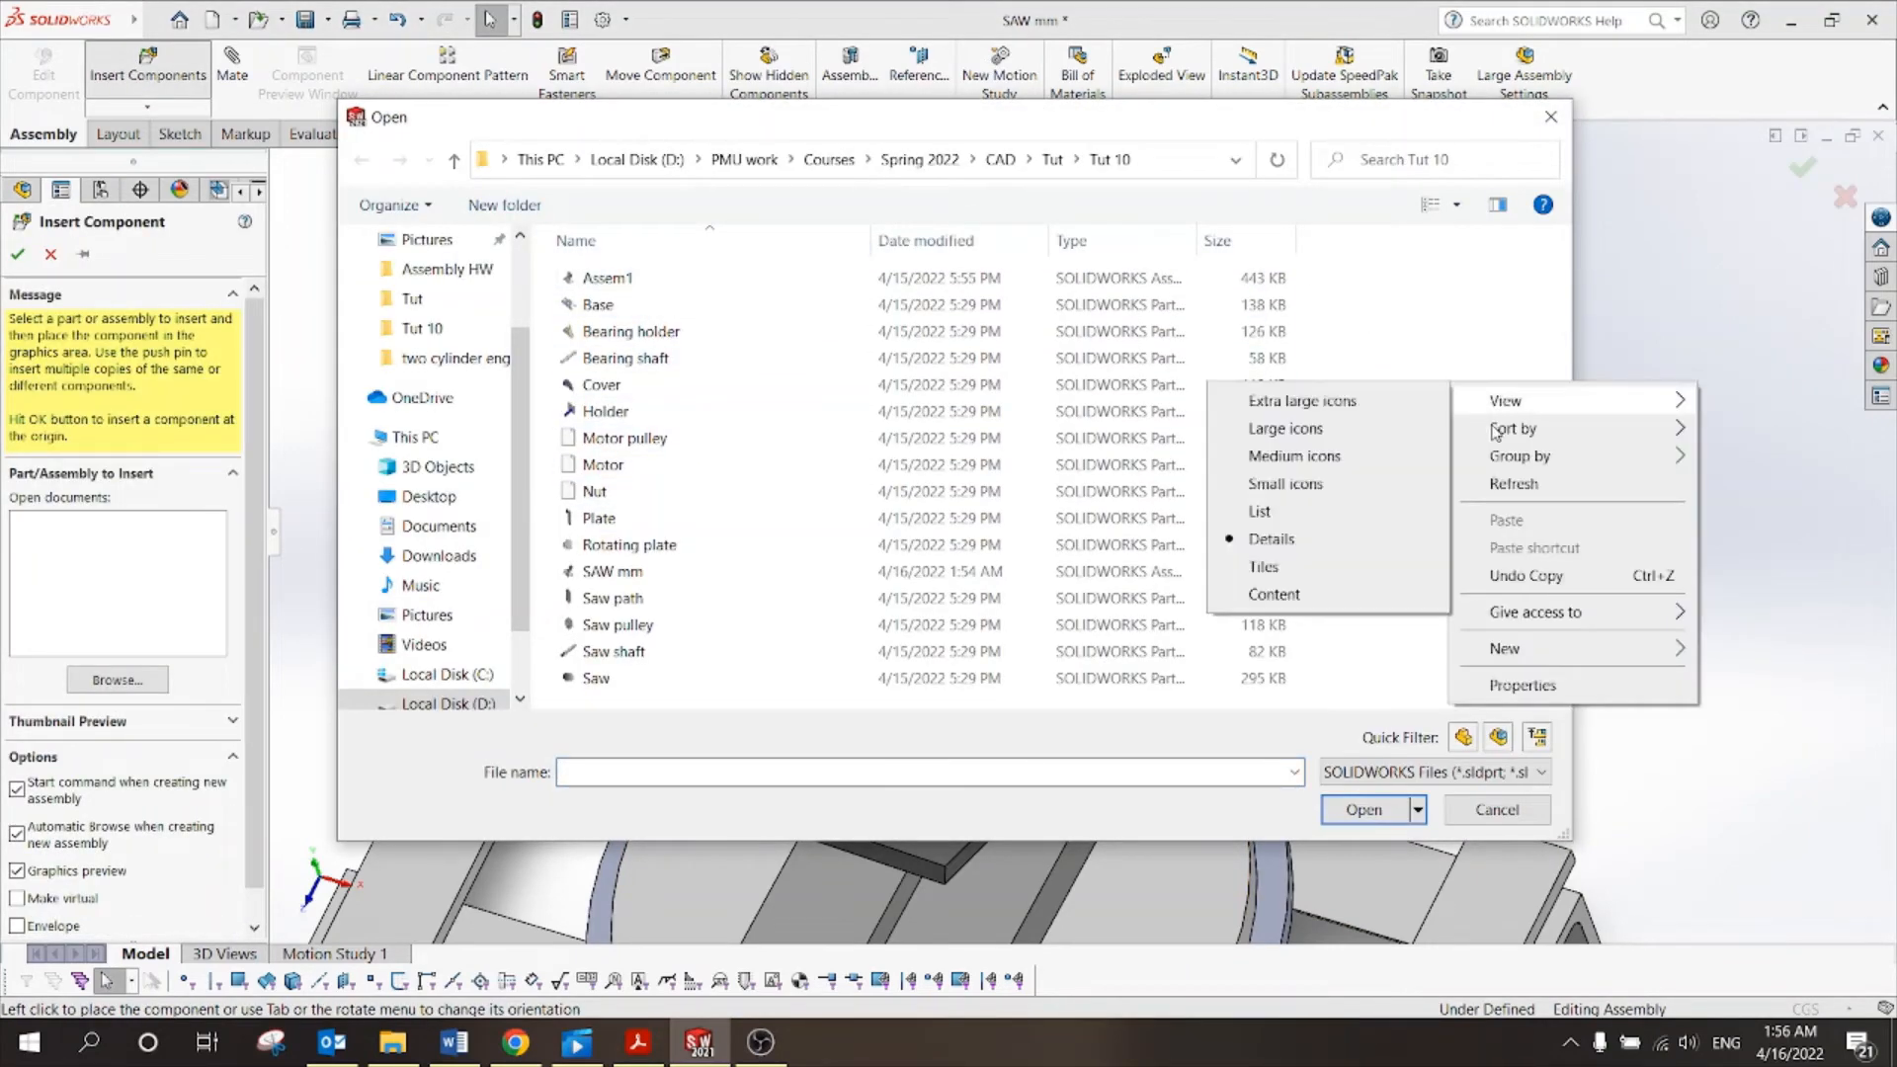
mouse_move(1501, 403)
click(1362, 435)
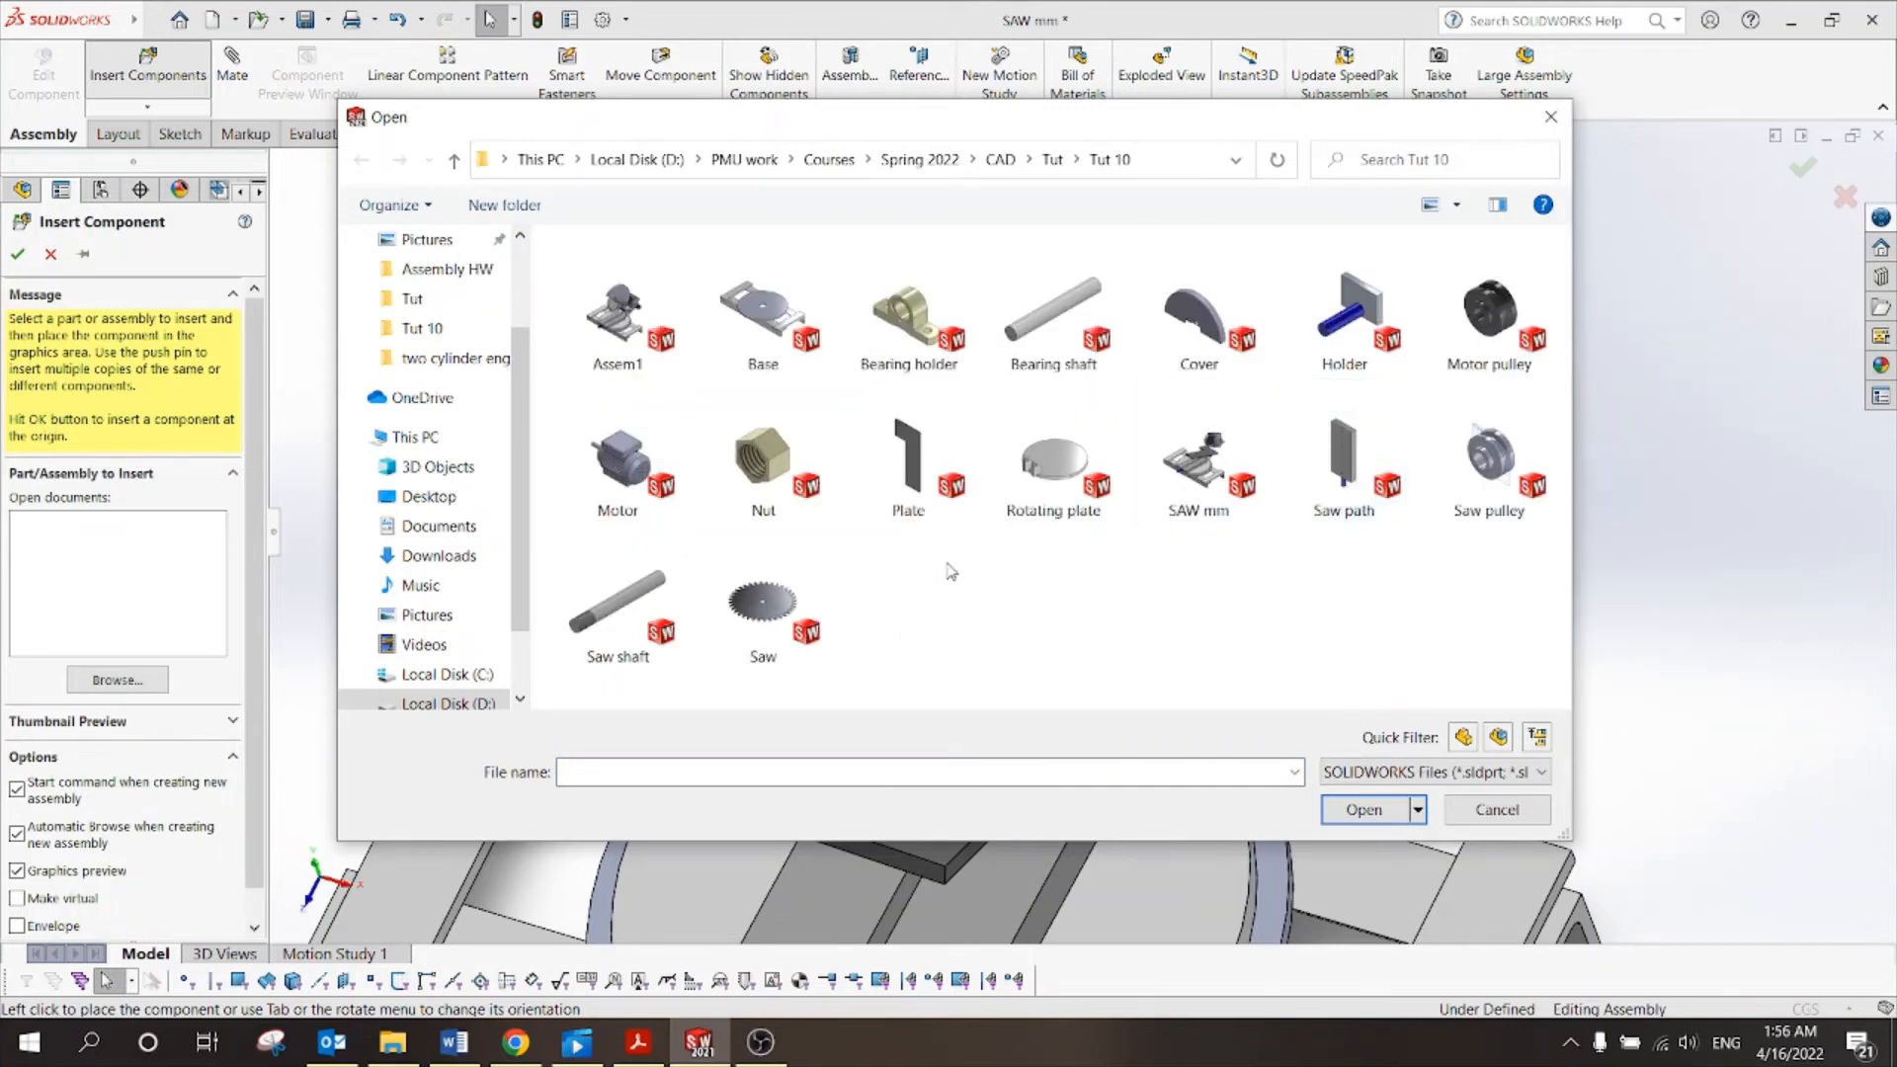
click(1488, 341)
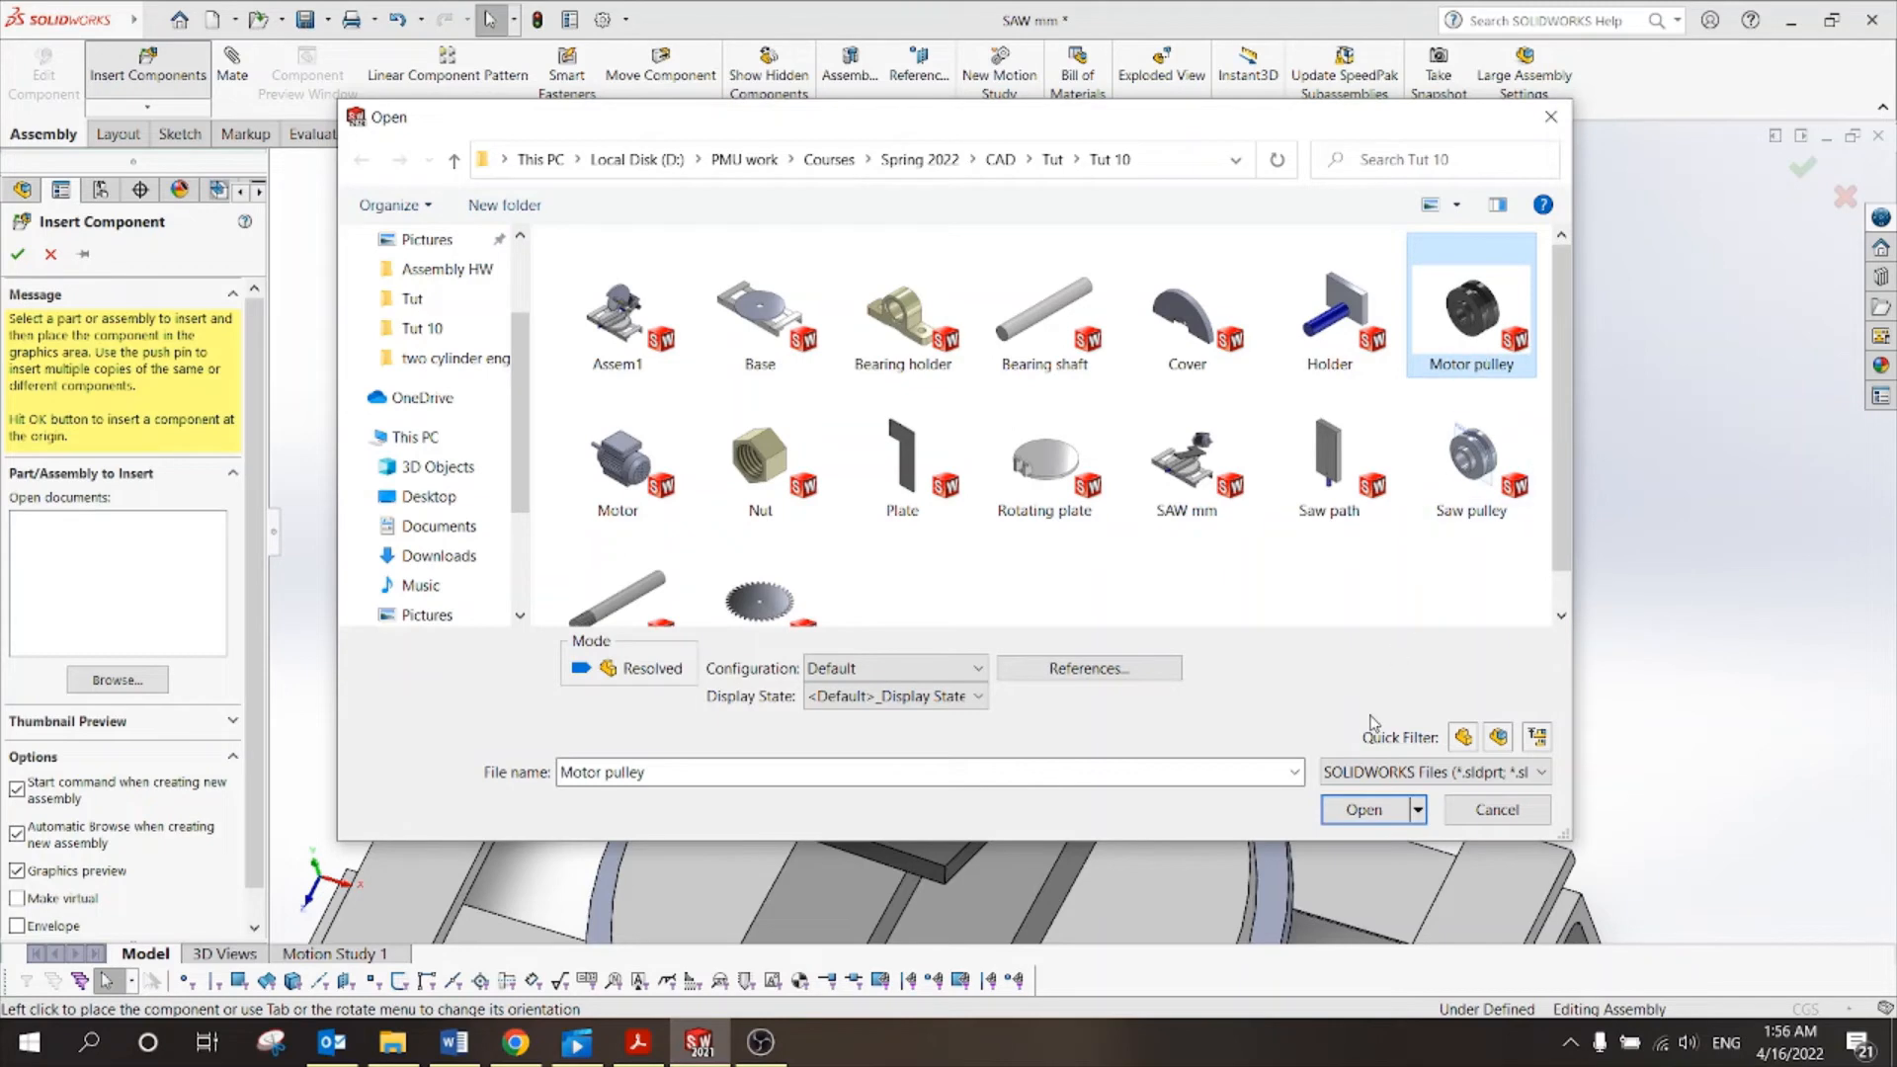
click(1365, 808)
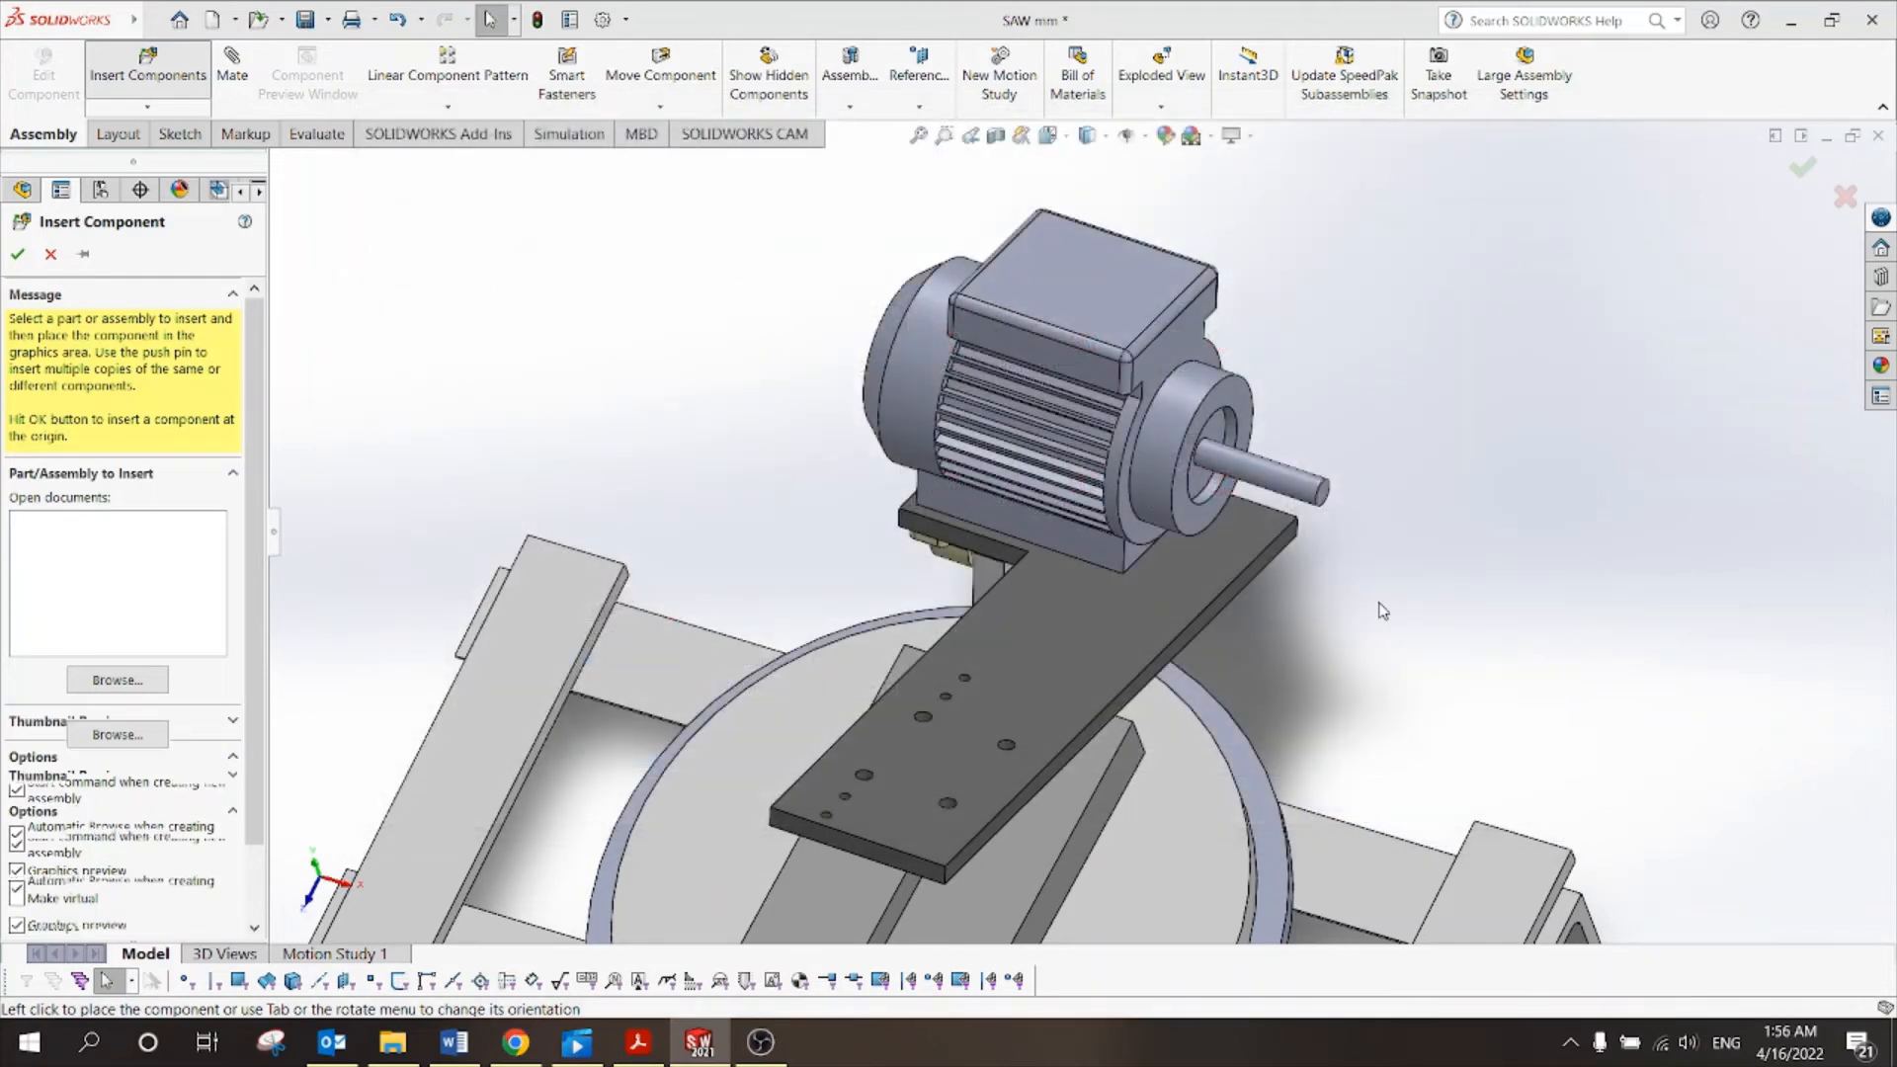
click(1398, 430)
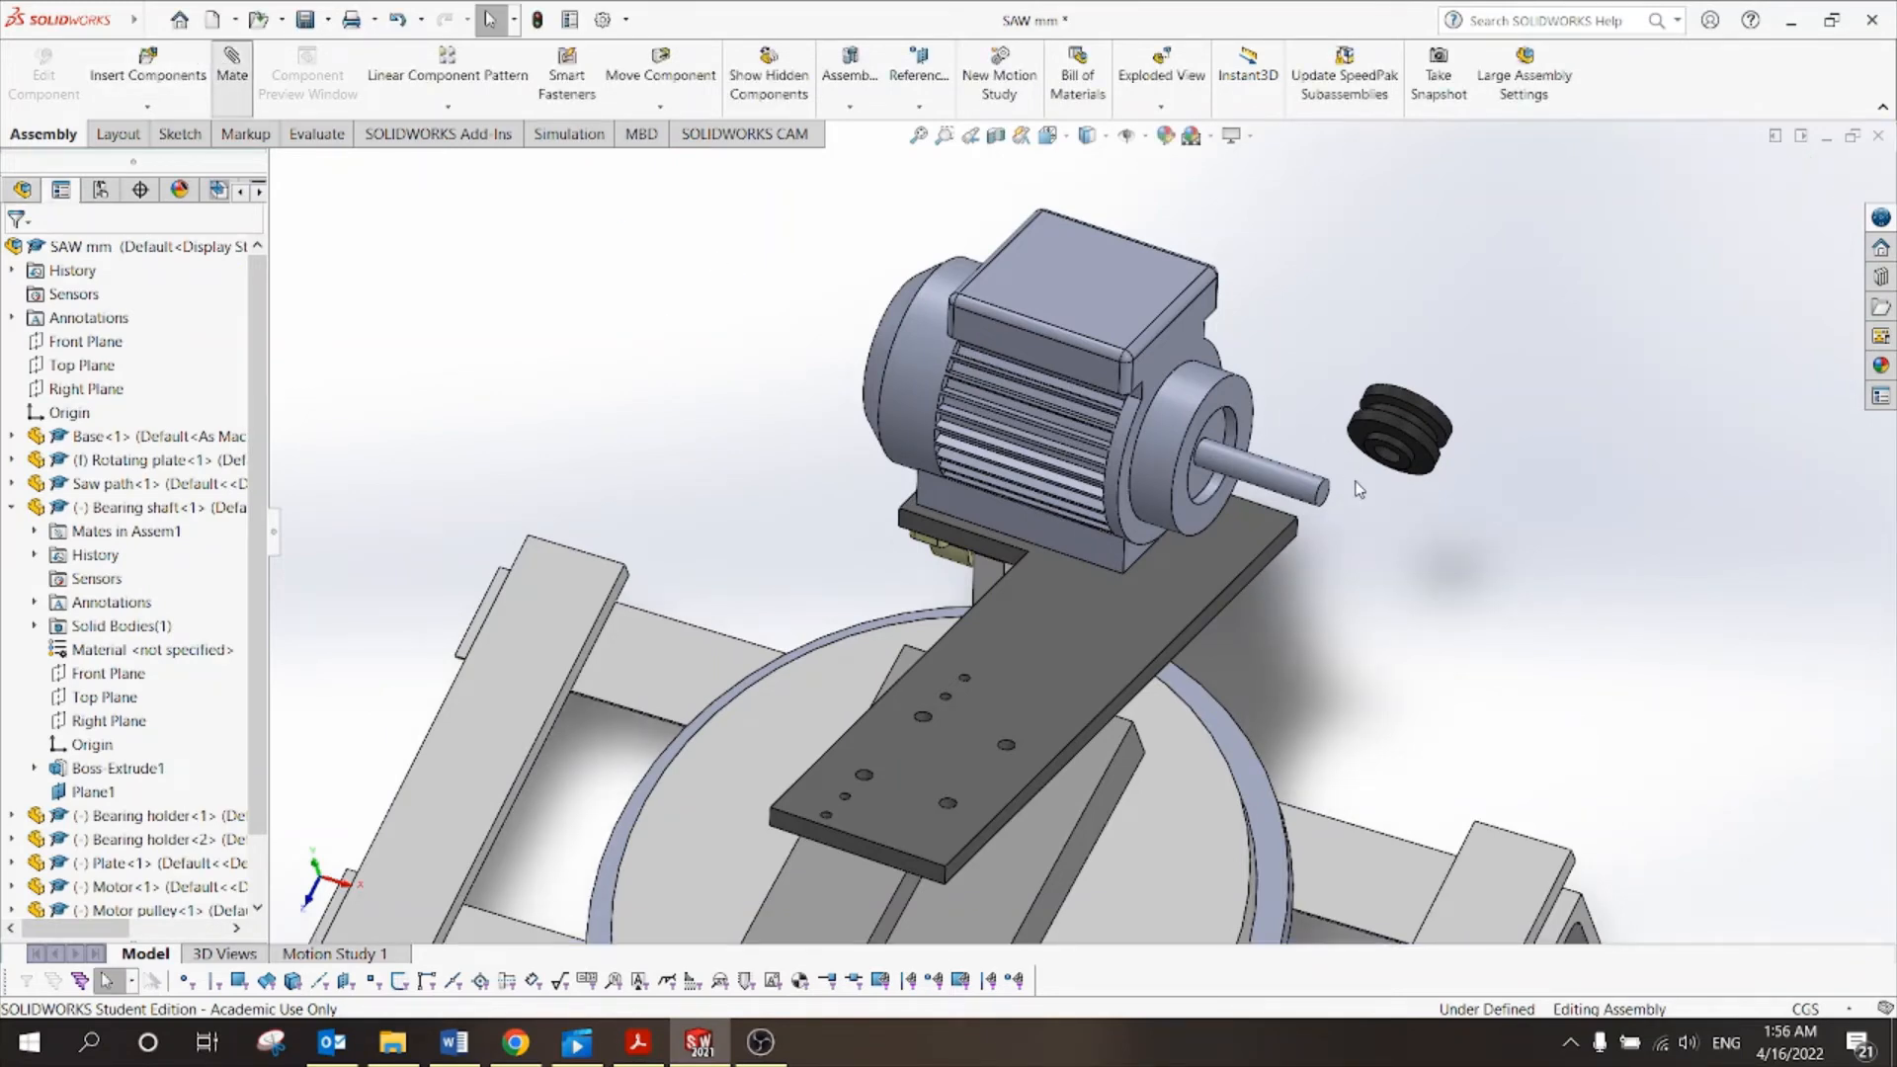
Mate the Motor pulley bore concentric with the motor shaft.
scroll(1359, 489, down, 5)
click(1421, 466)
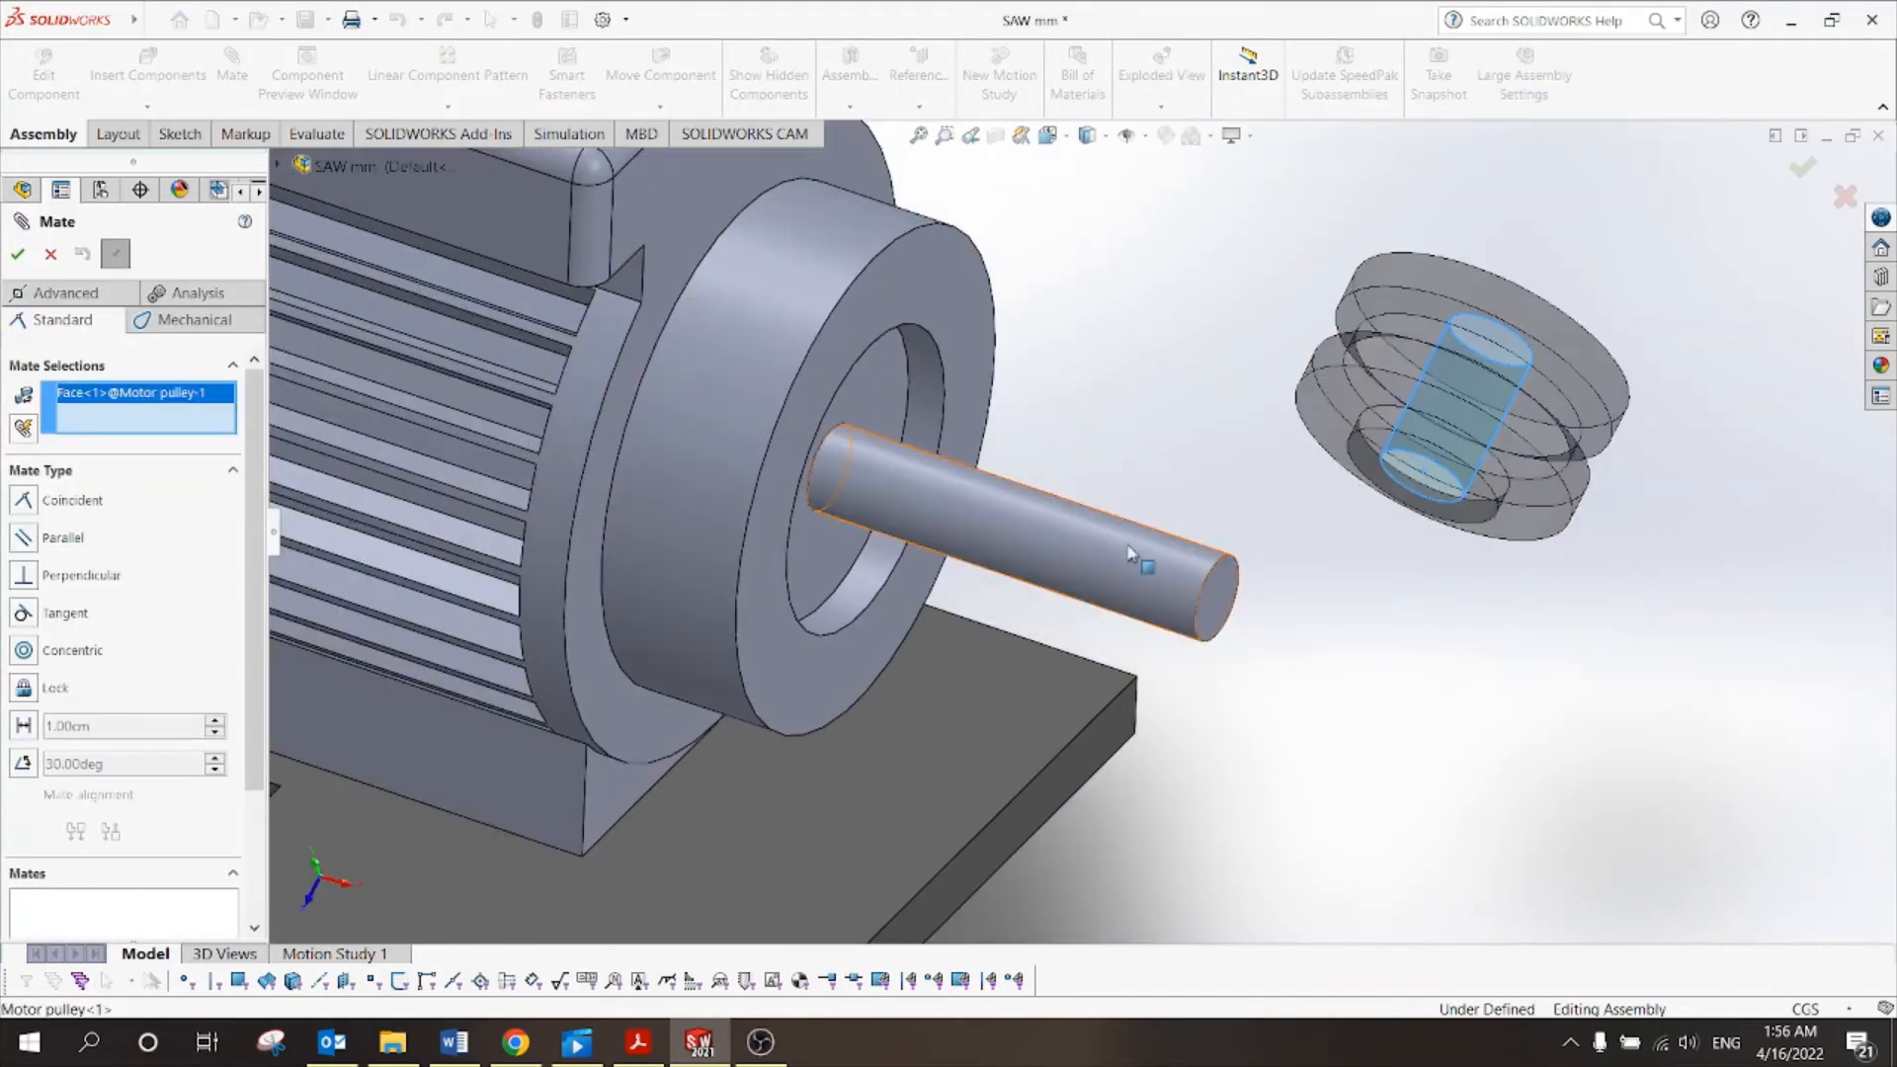
click(1117, 558)
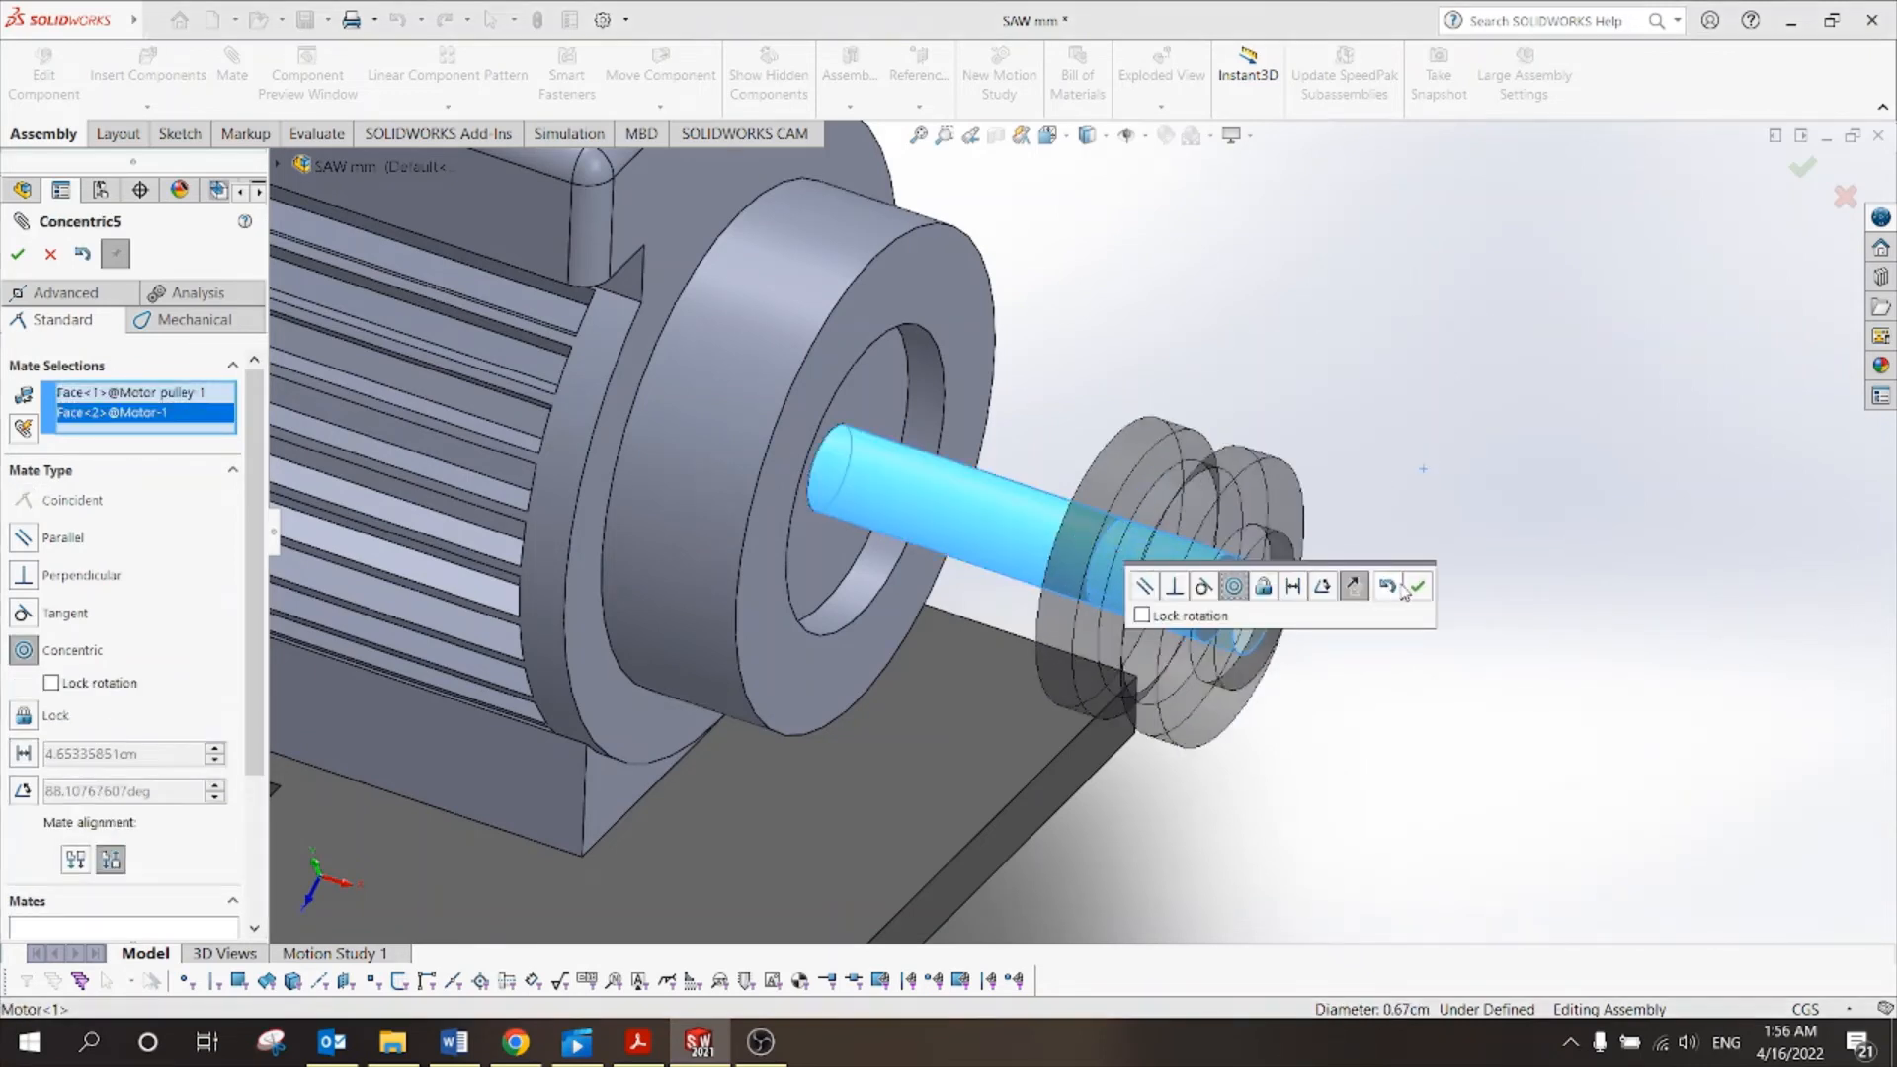
click(1417, 589)
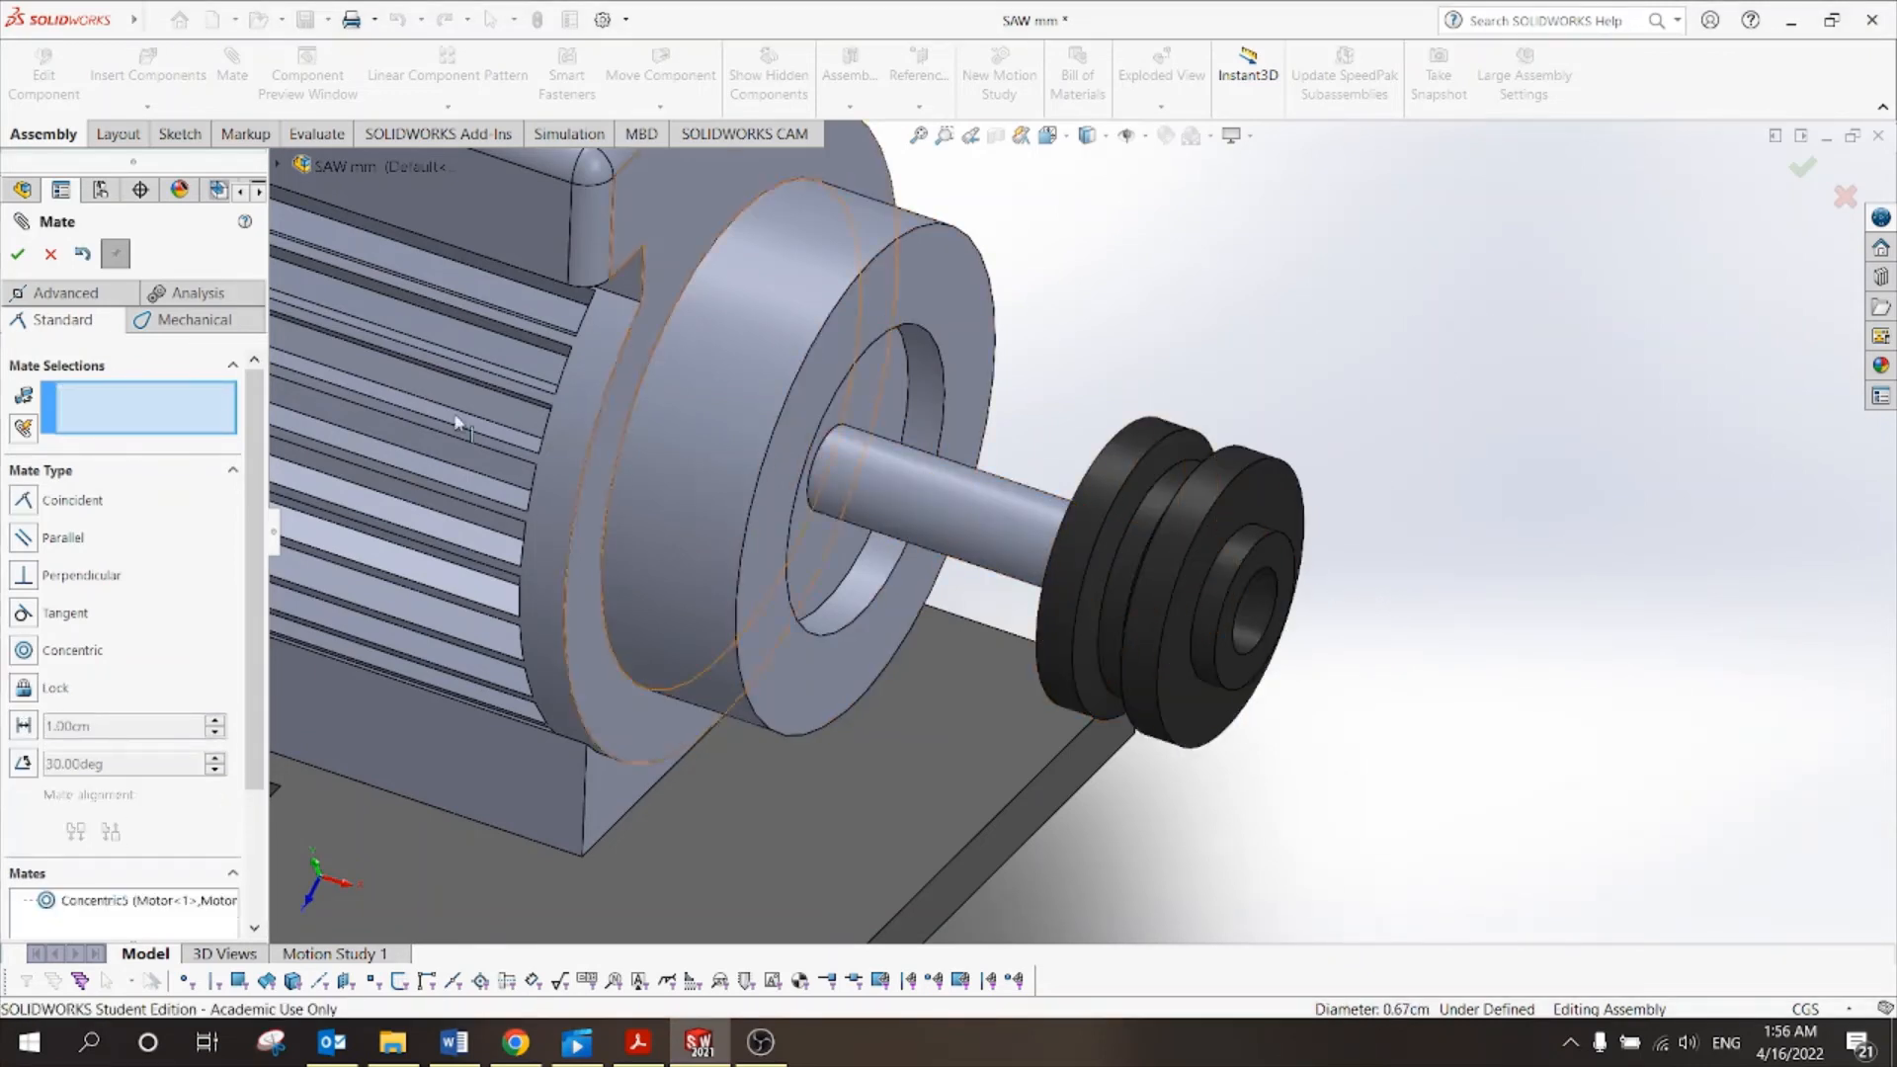
Add a 0.2 cm distance mate between the pulley's outer face and the shaft end.
drag(1225, 494, 1131, 456)
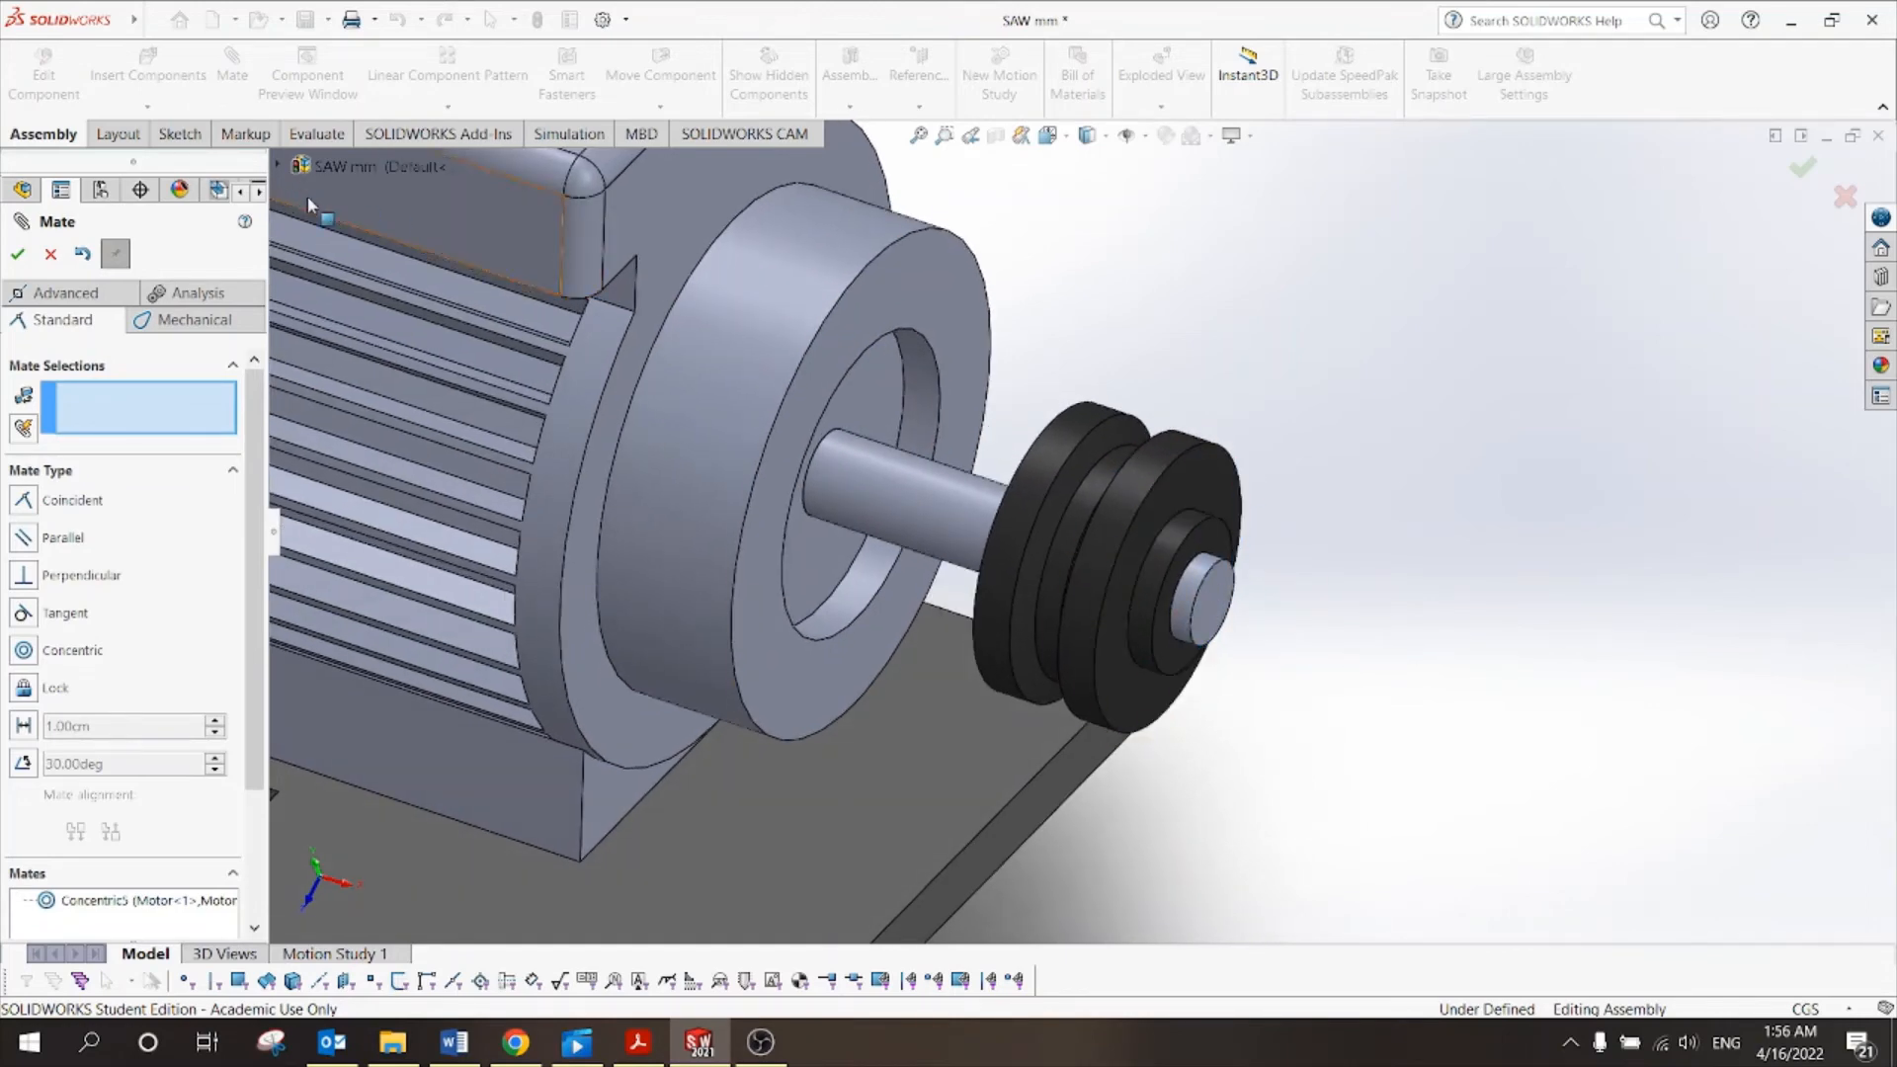
scroll(1290, 629, down, 3)
scroll(1289, 629, down, 2)
click(1001, 385)
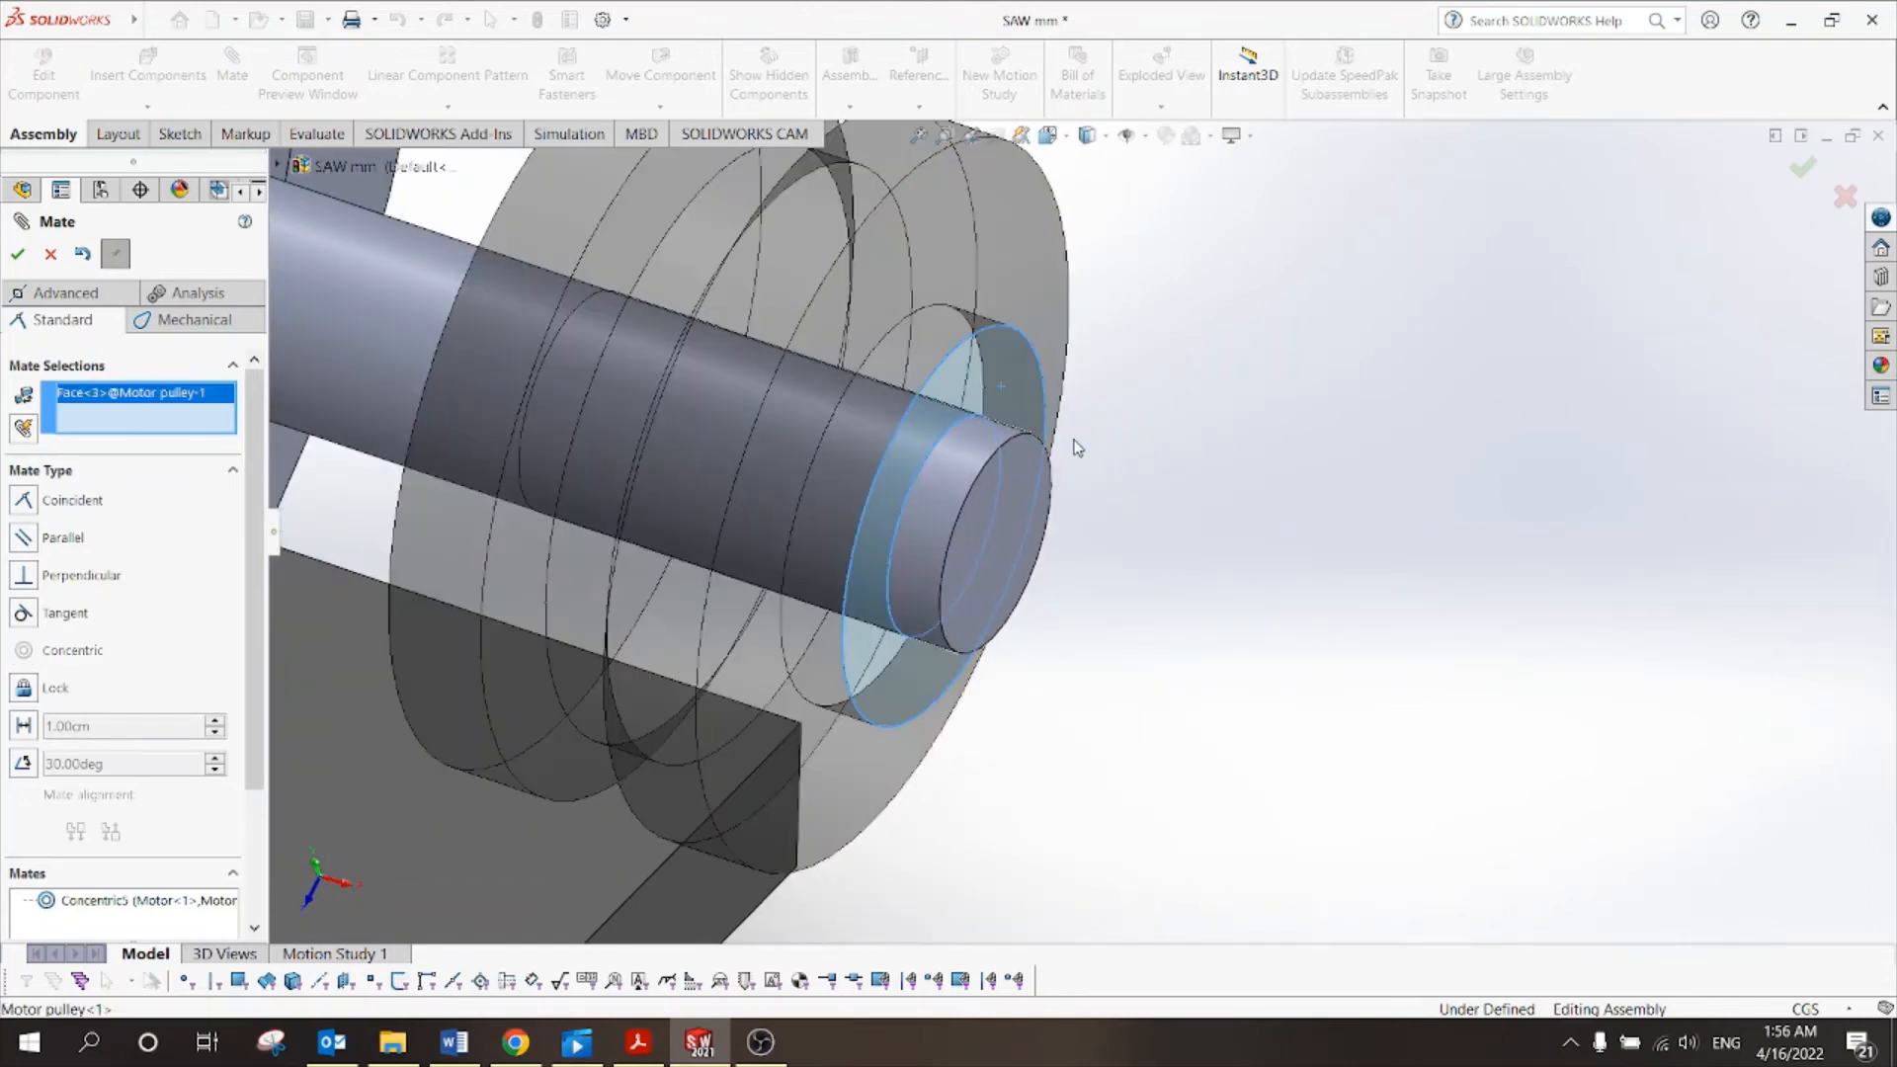
click(1020, 493)
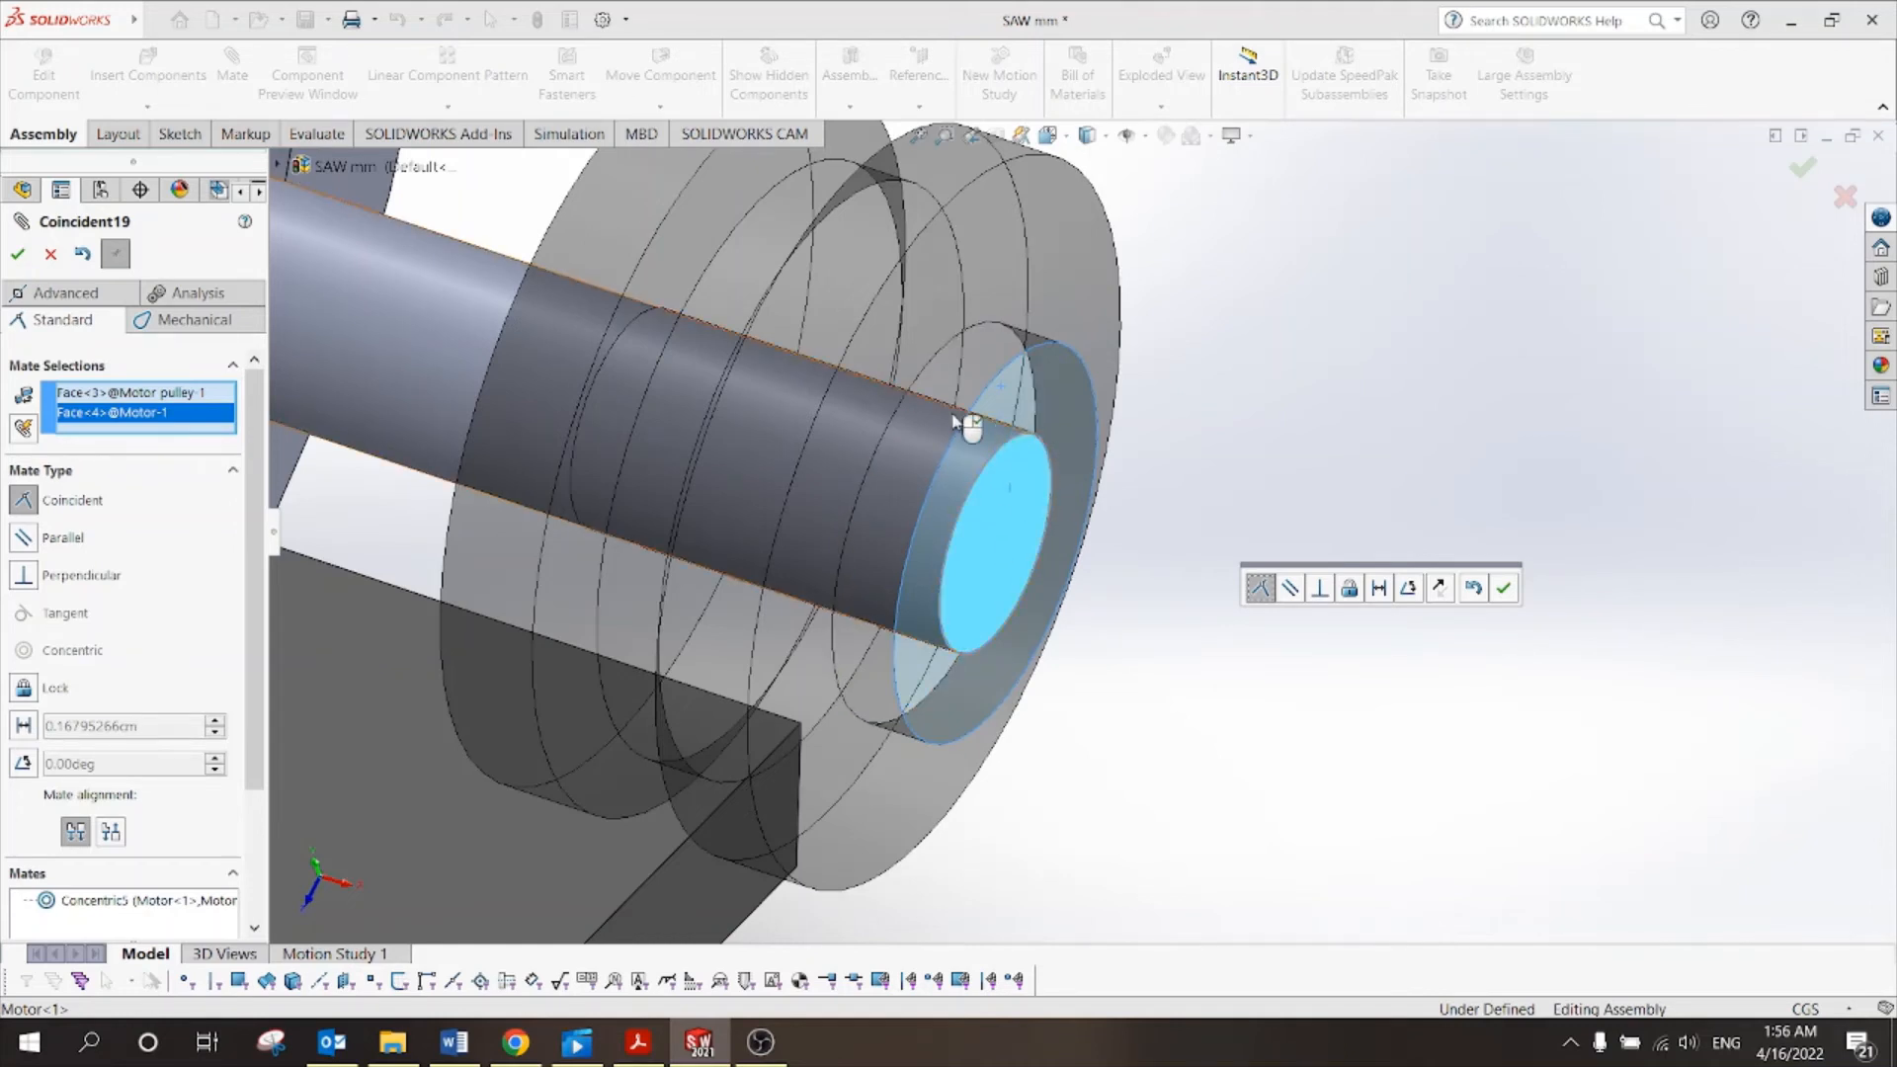
click(24, 728)
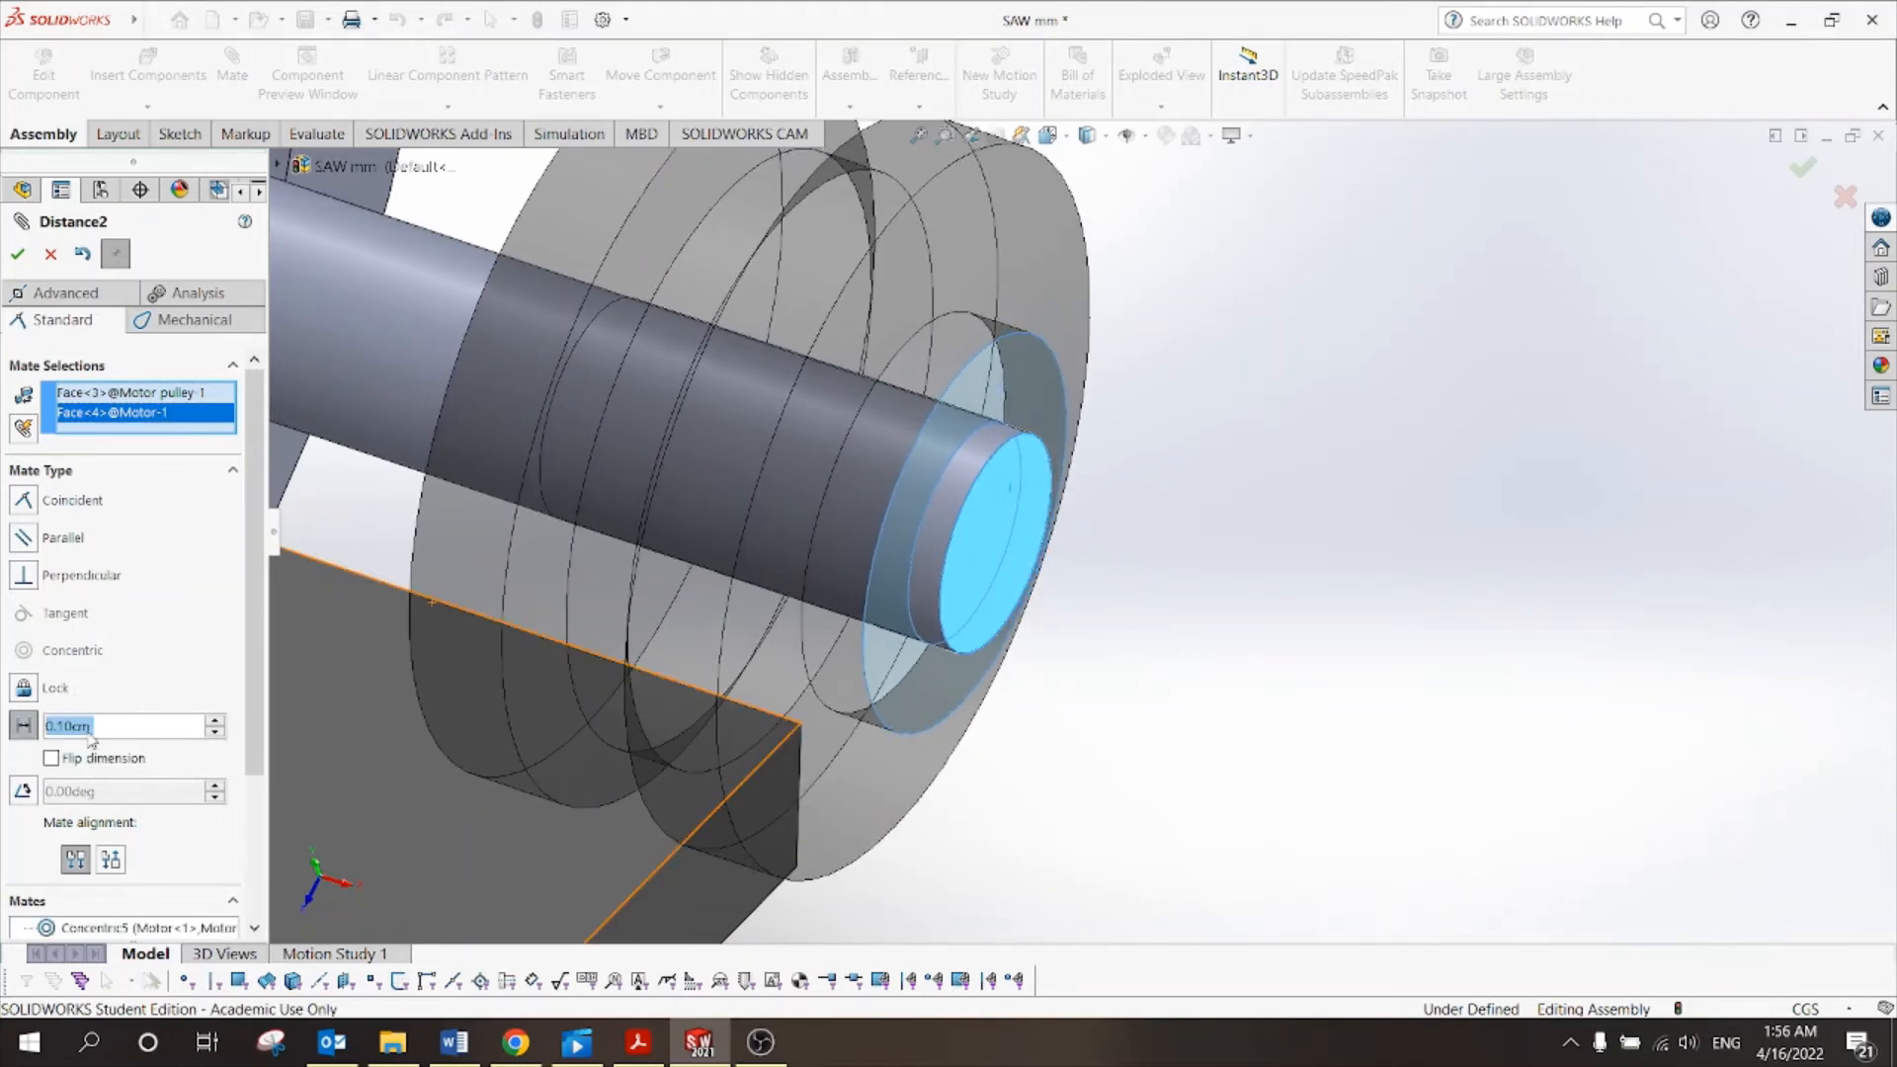
text(.2)
key(Return)
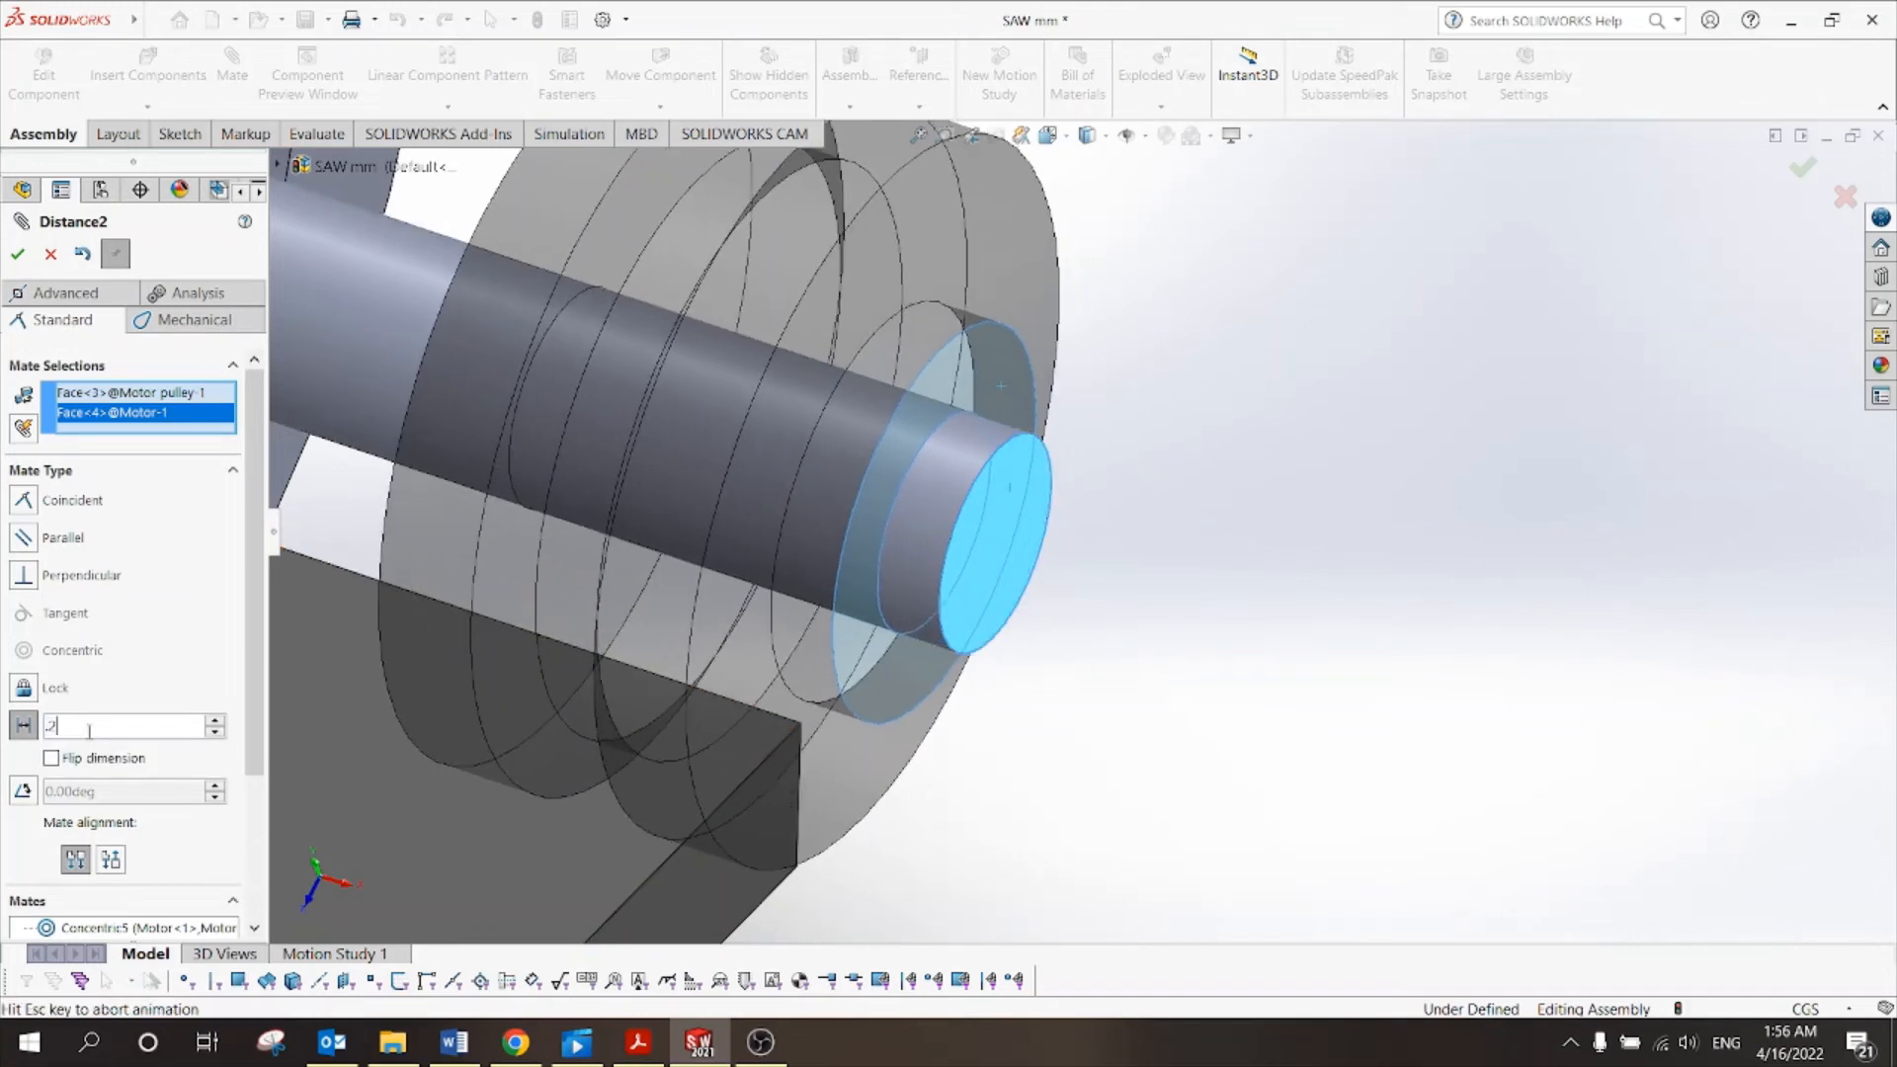
click(19, 254)
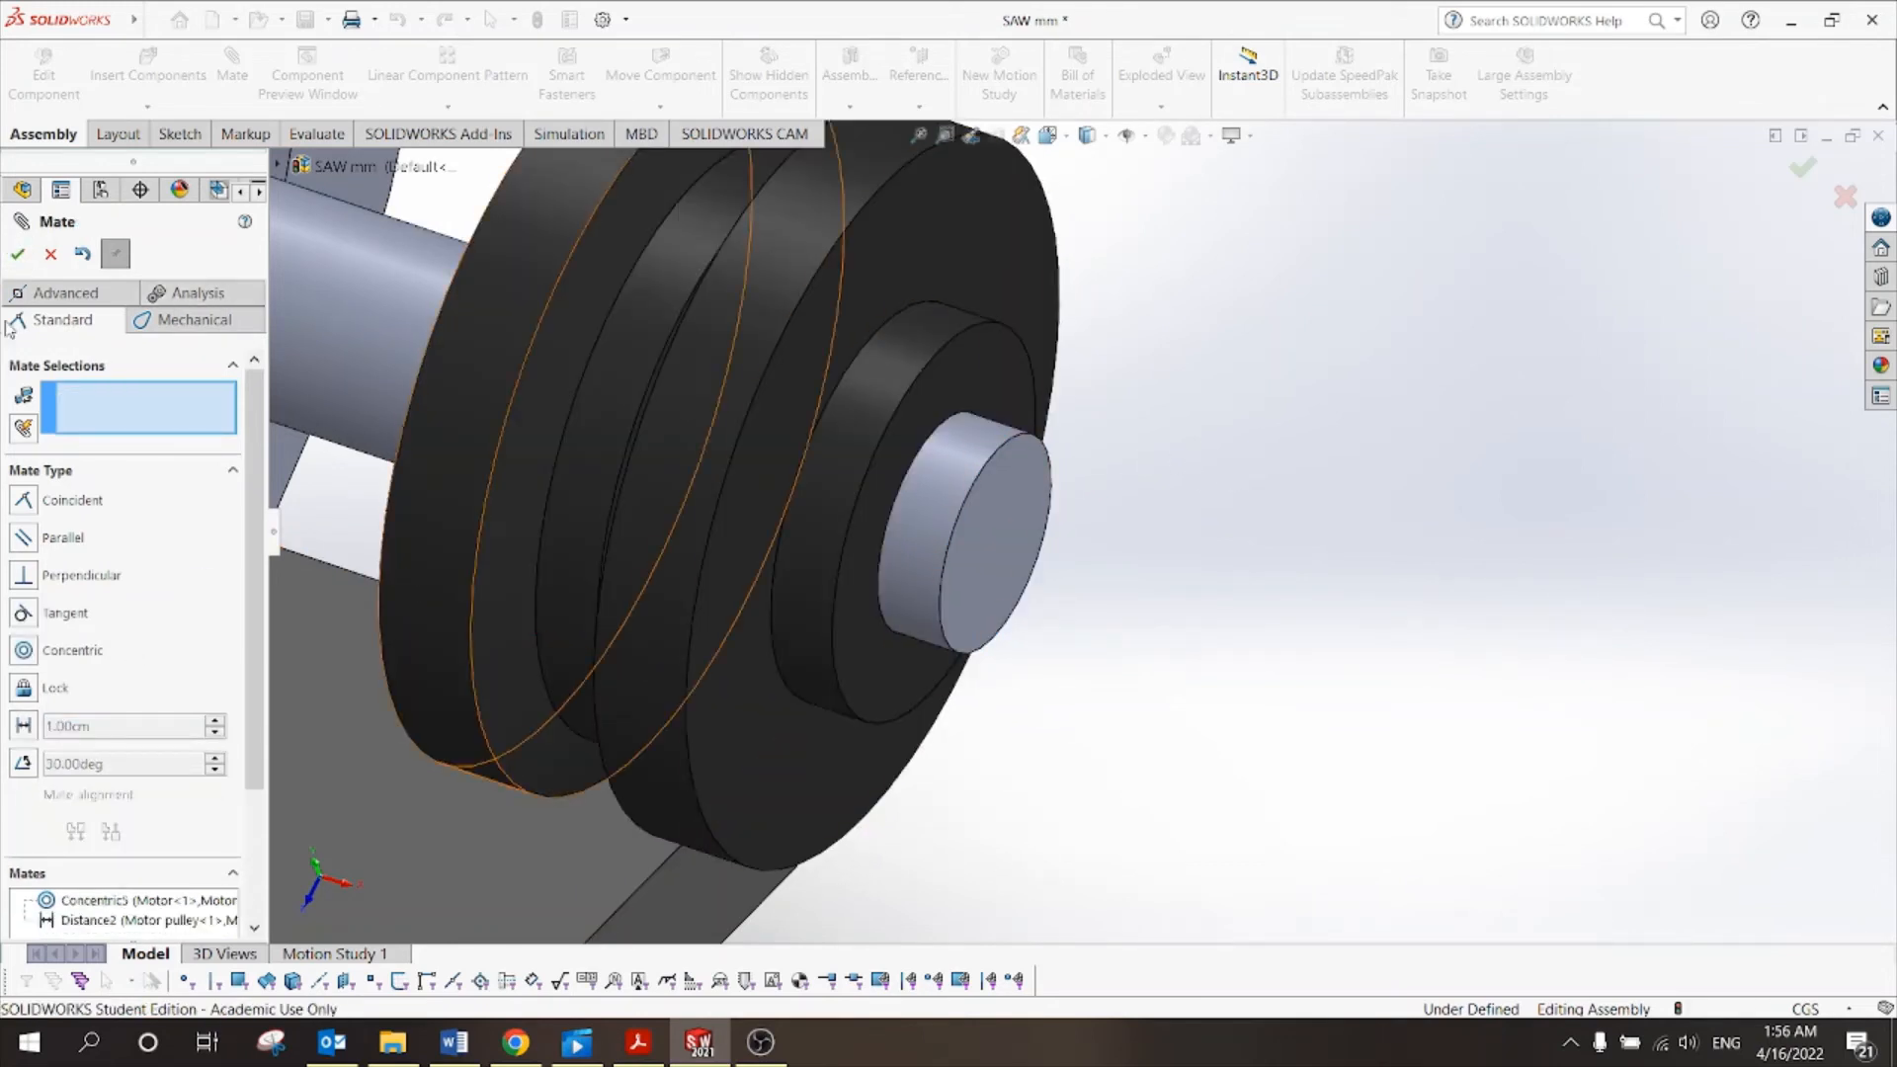
click(20, 254)
Rotate the view over the whole assembly, then switch to the tutorial PDF.
scroll(1238, 381, up, 5)
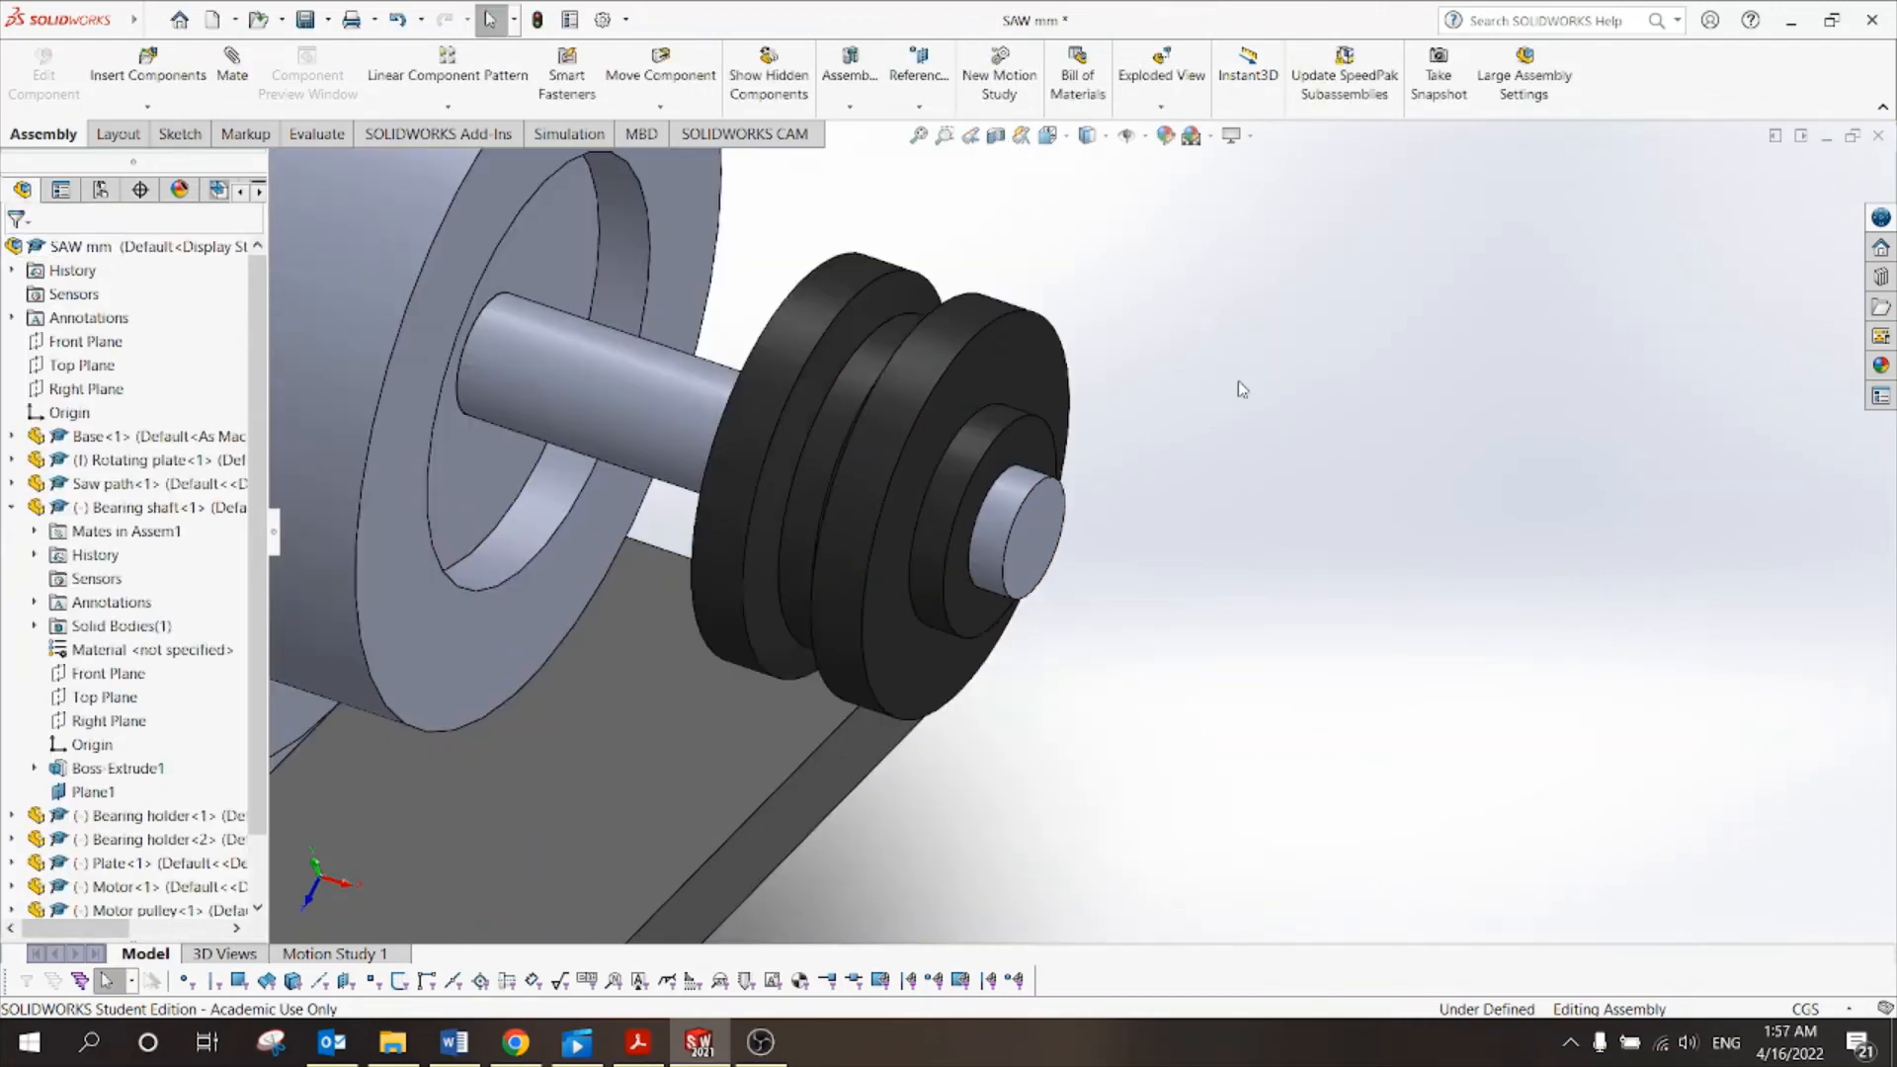
scroll(1237, 382, up, 6)
middle_drag(1237, 381, 1188, 498)
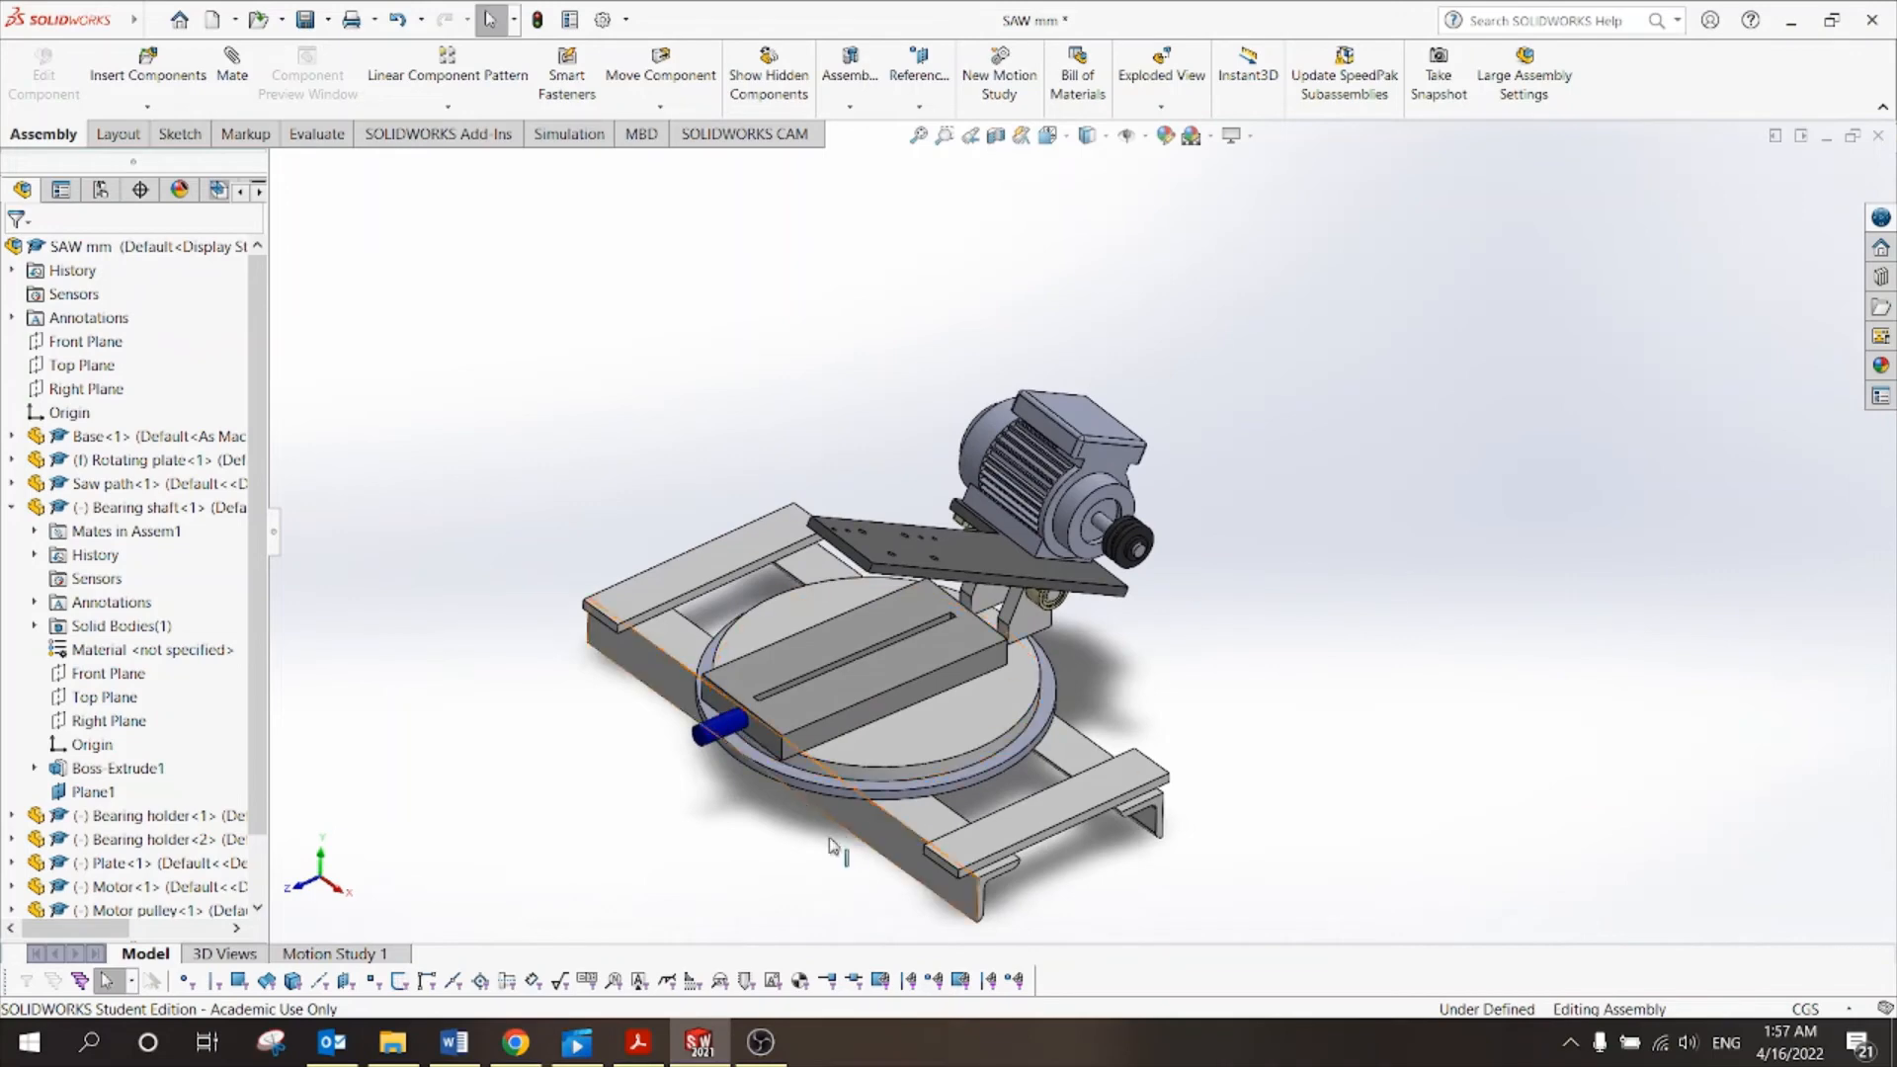
click(641, 1046)
scroll(721, 657, up, 20)
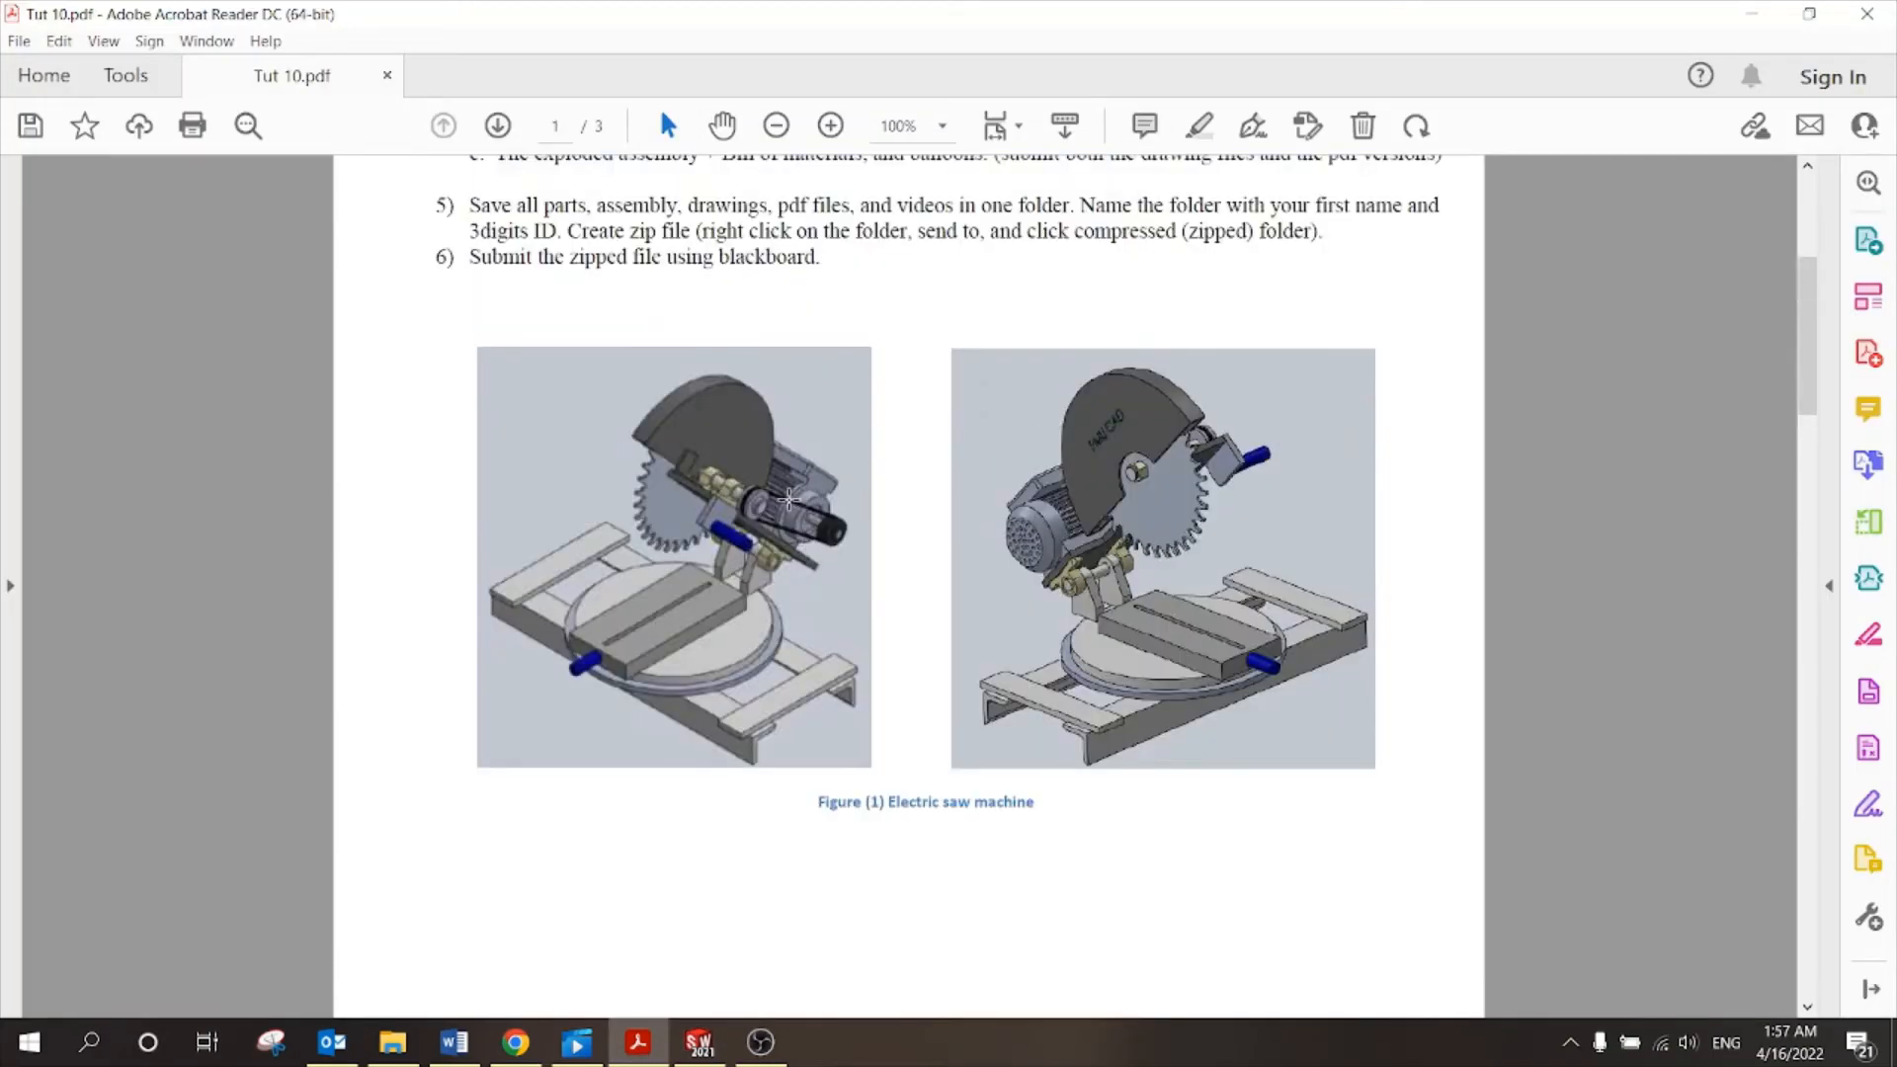
Compare Figure (1) in Tut 10.pdf with the SOLIDWORKS model, zooming around the assembly.
scroll(732, 494, down, 3)
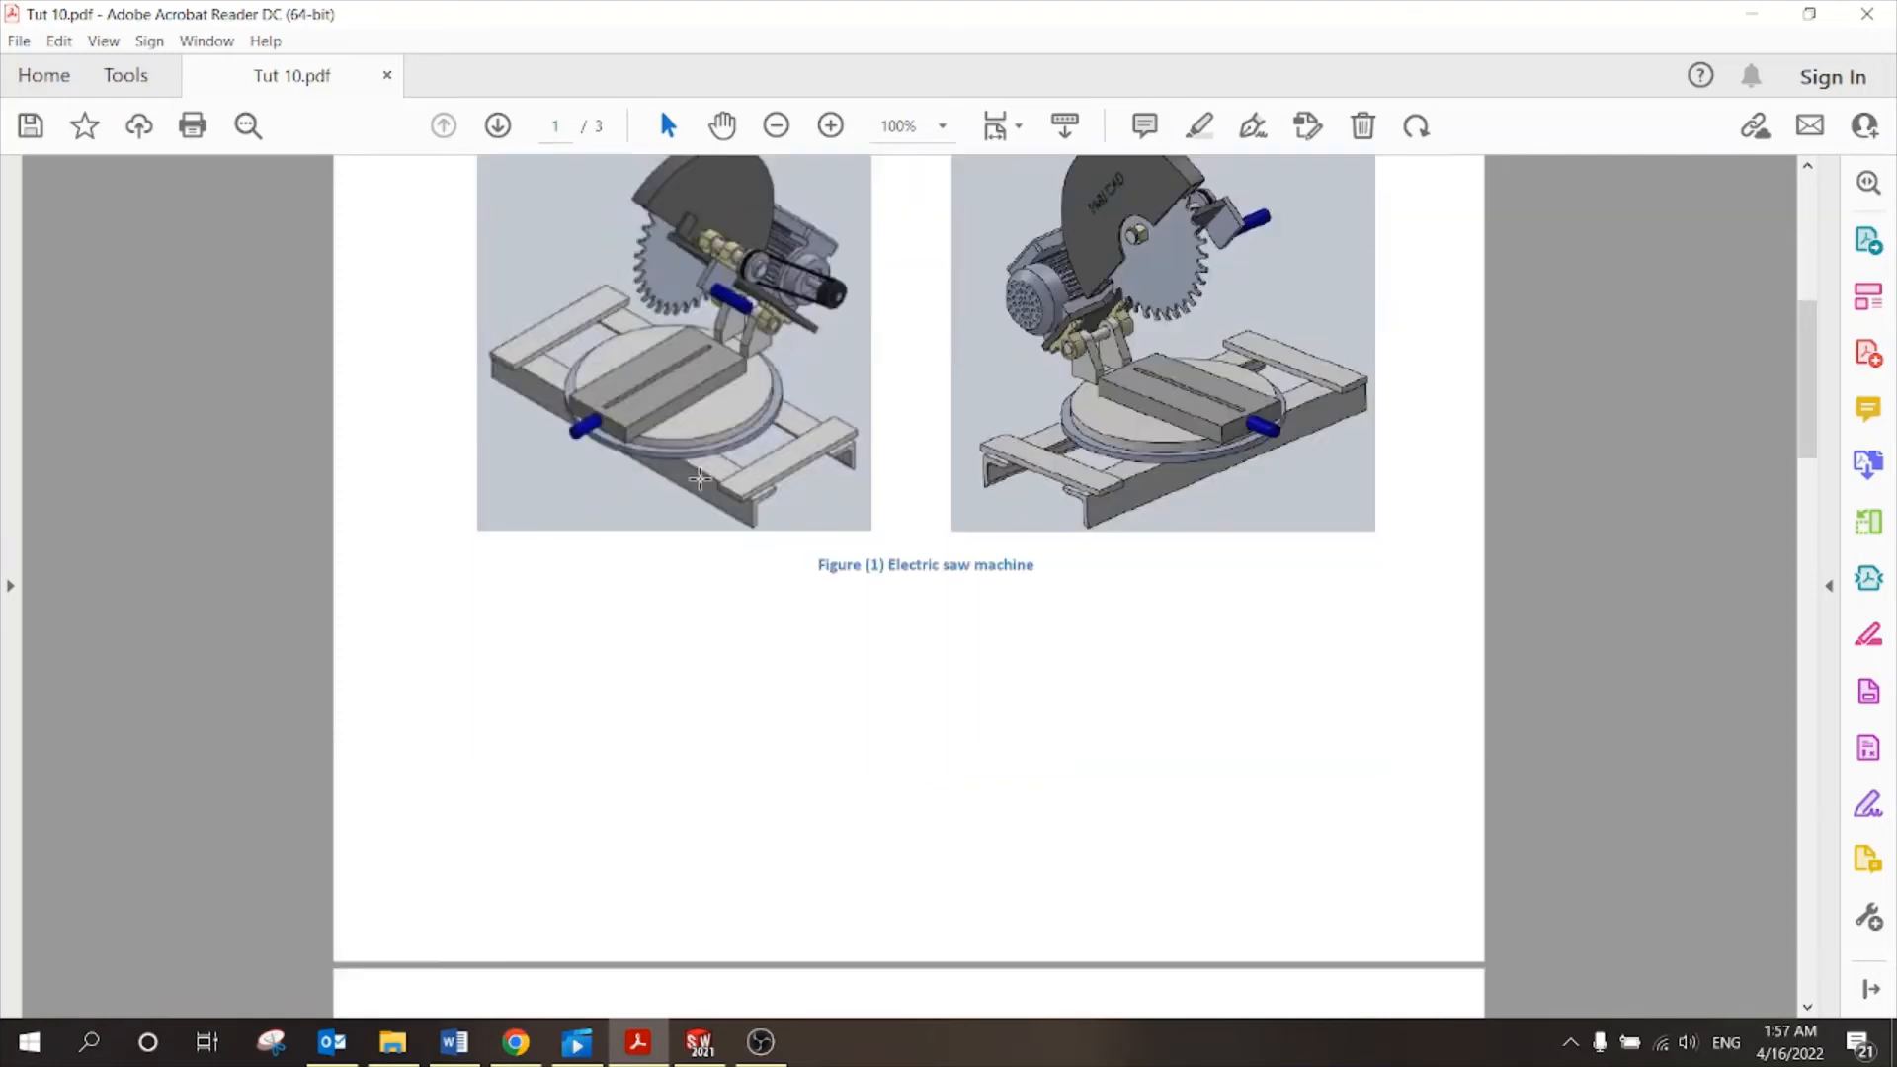
scroll(701, 481, up, 3)
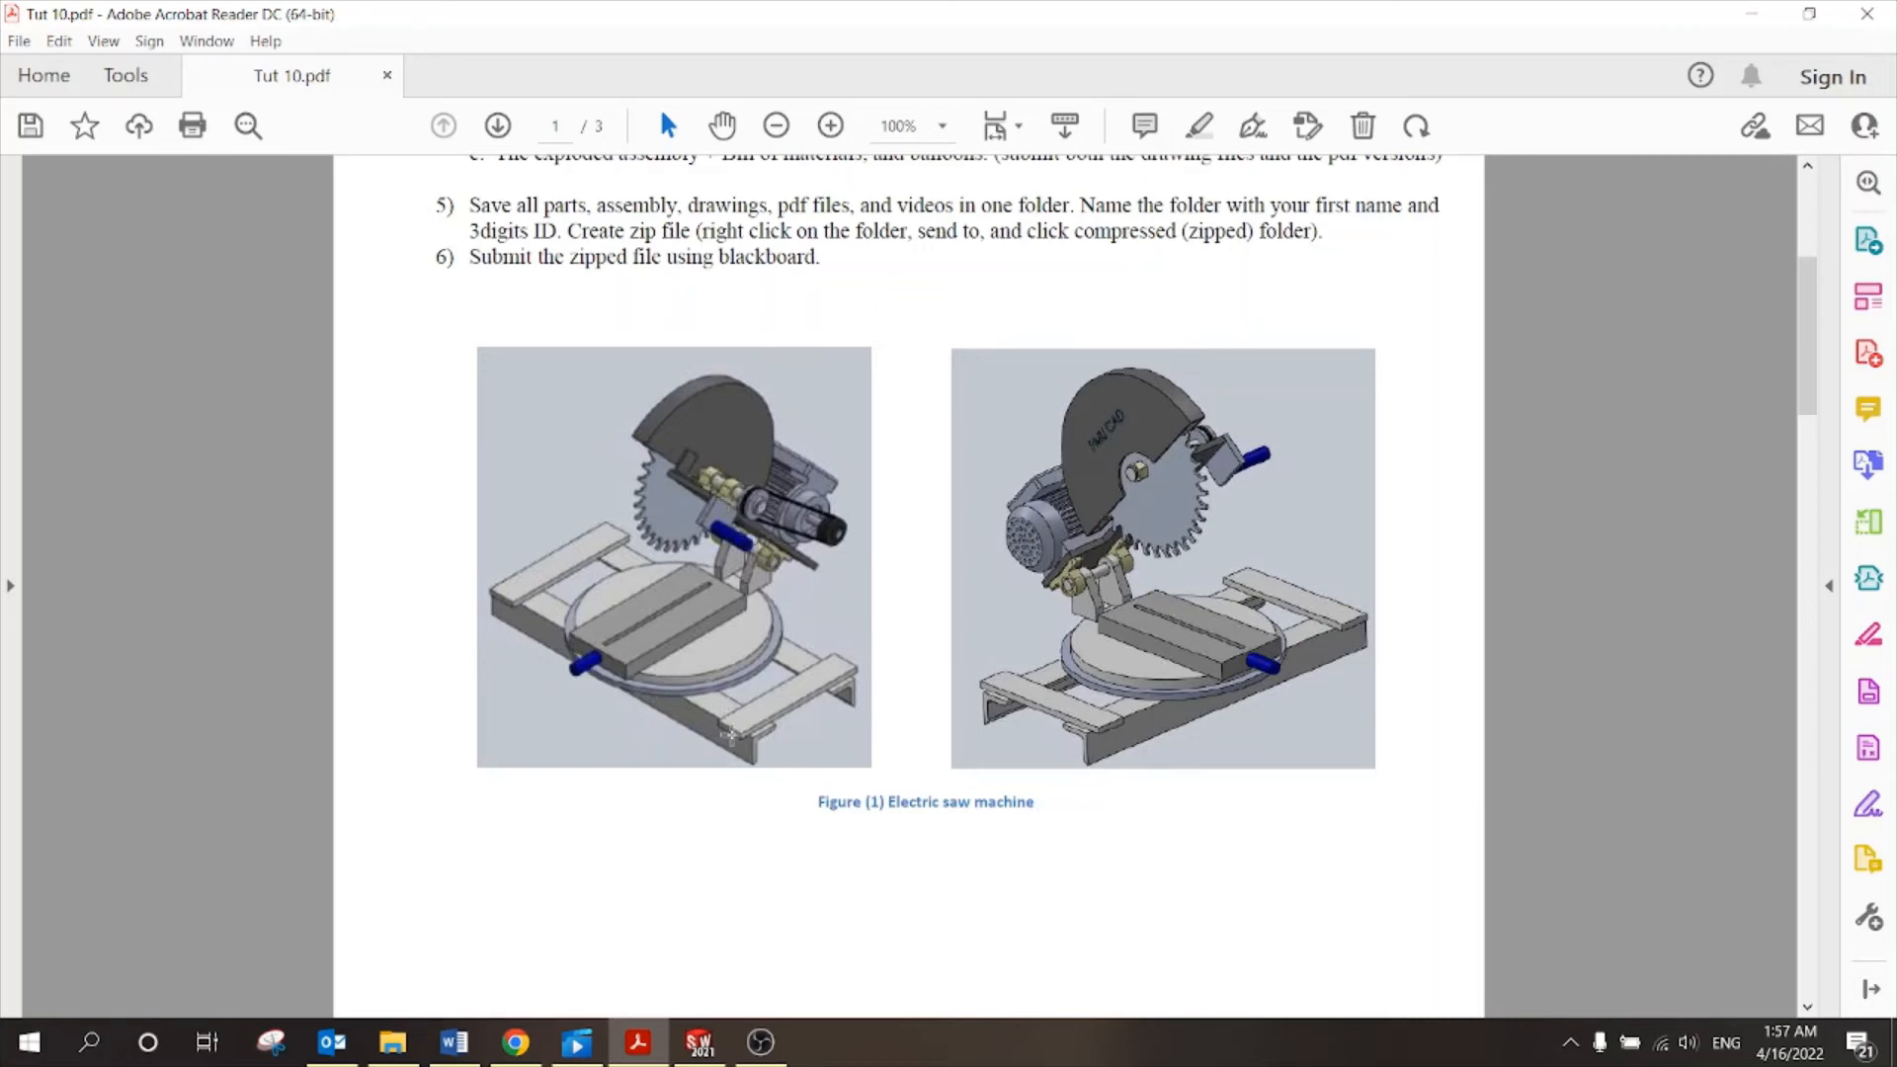
click(699, 1042)
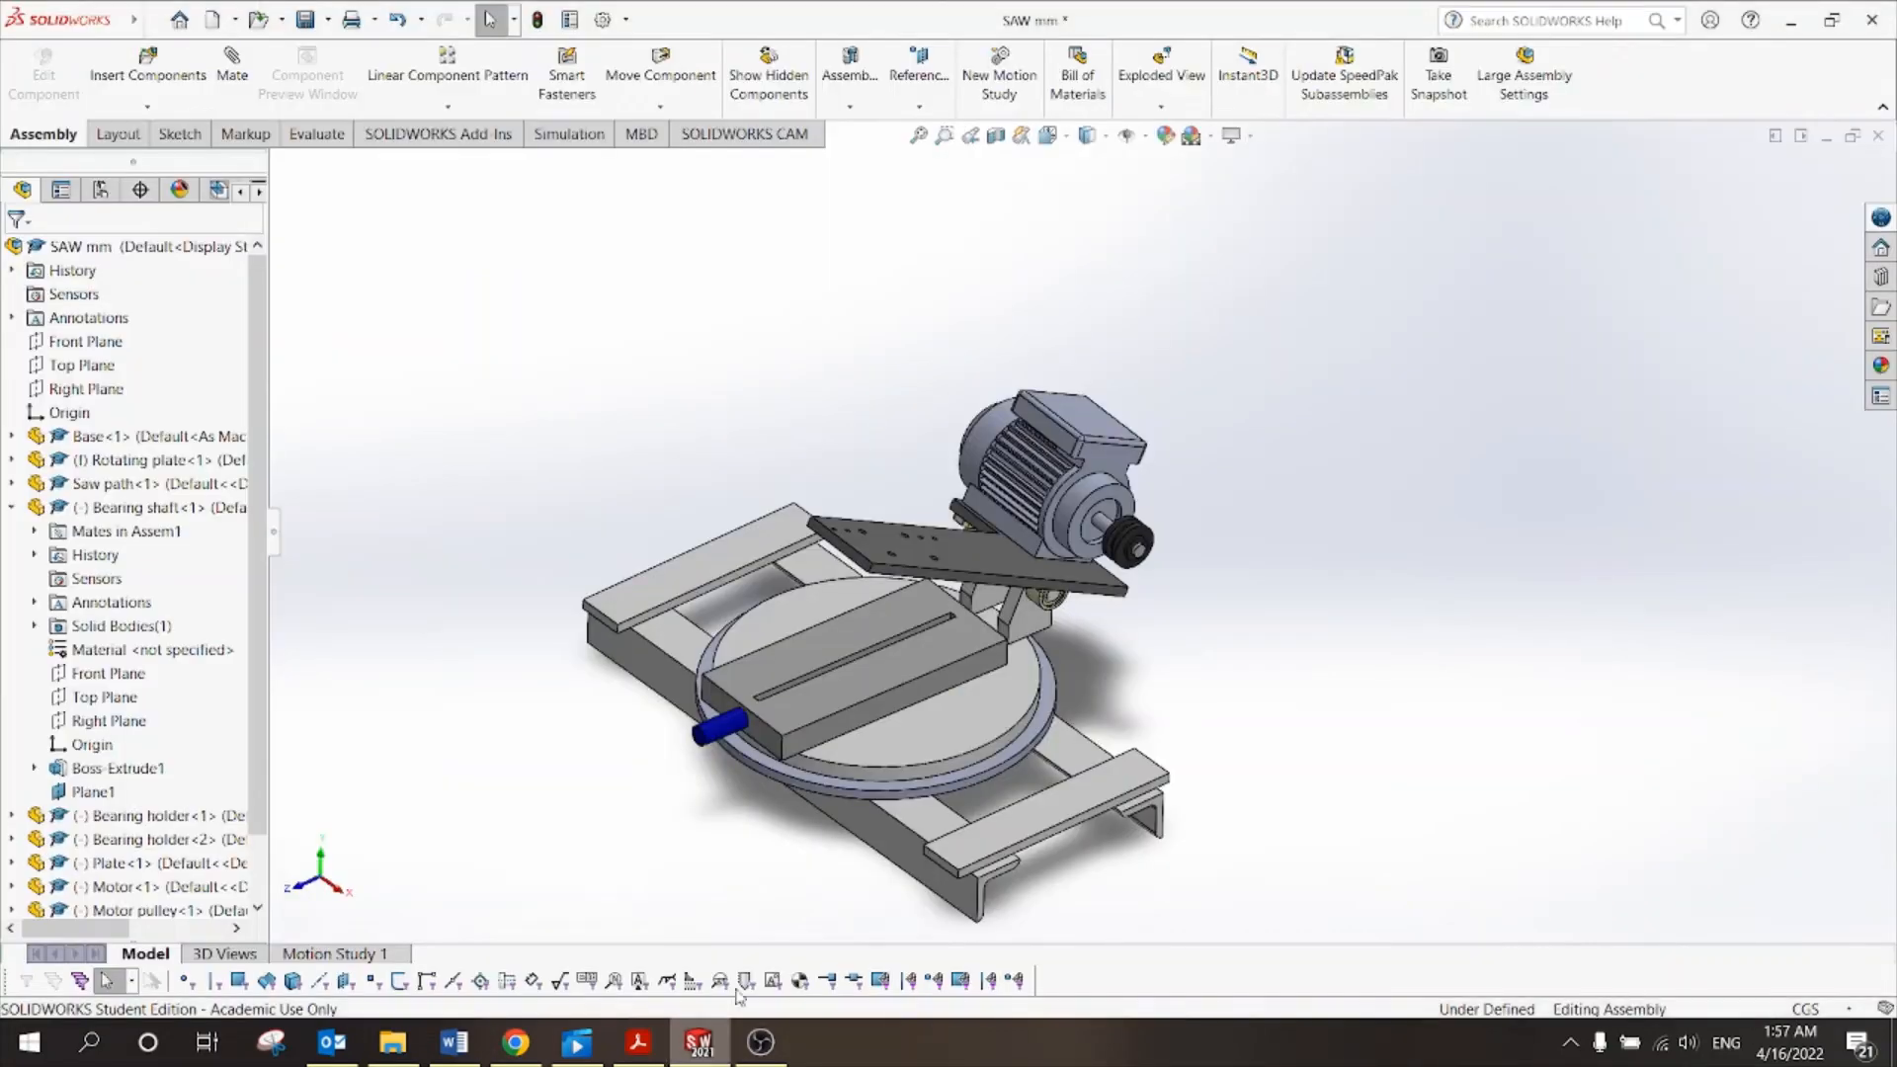
scroll(927, 522, down, 5)
scroll(926, 522, down, 2)
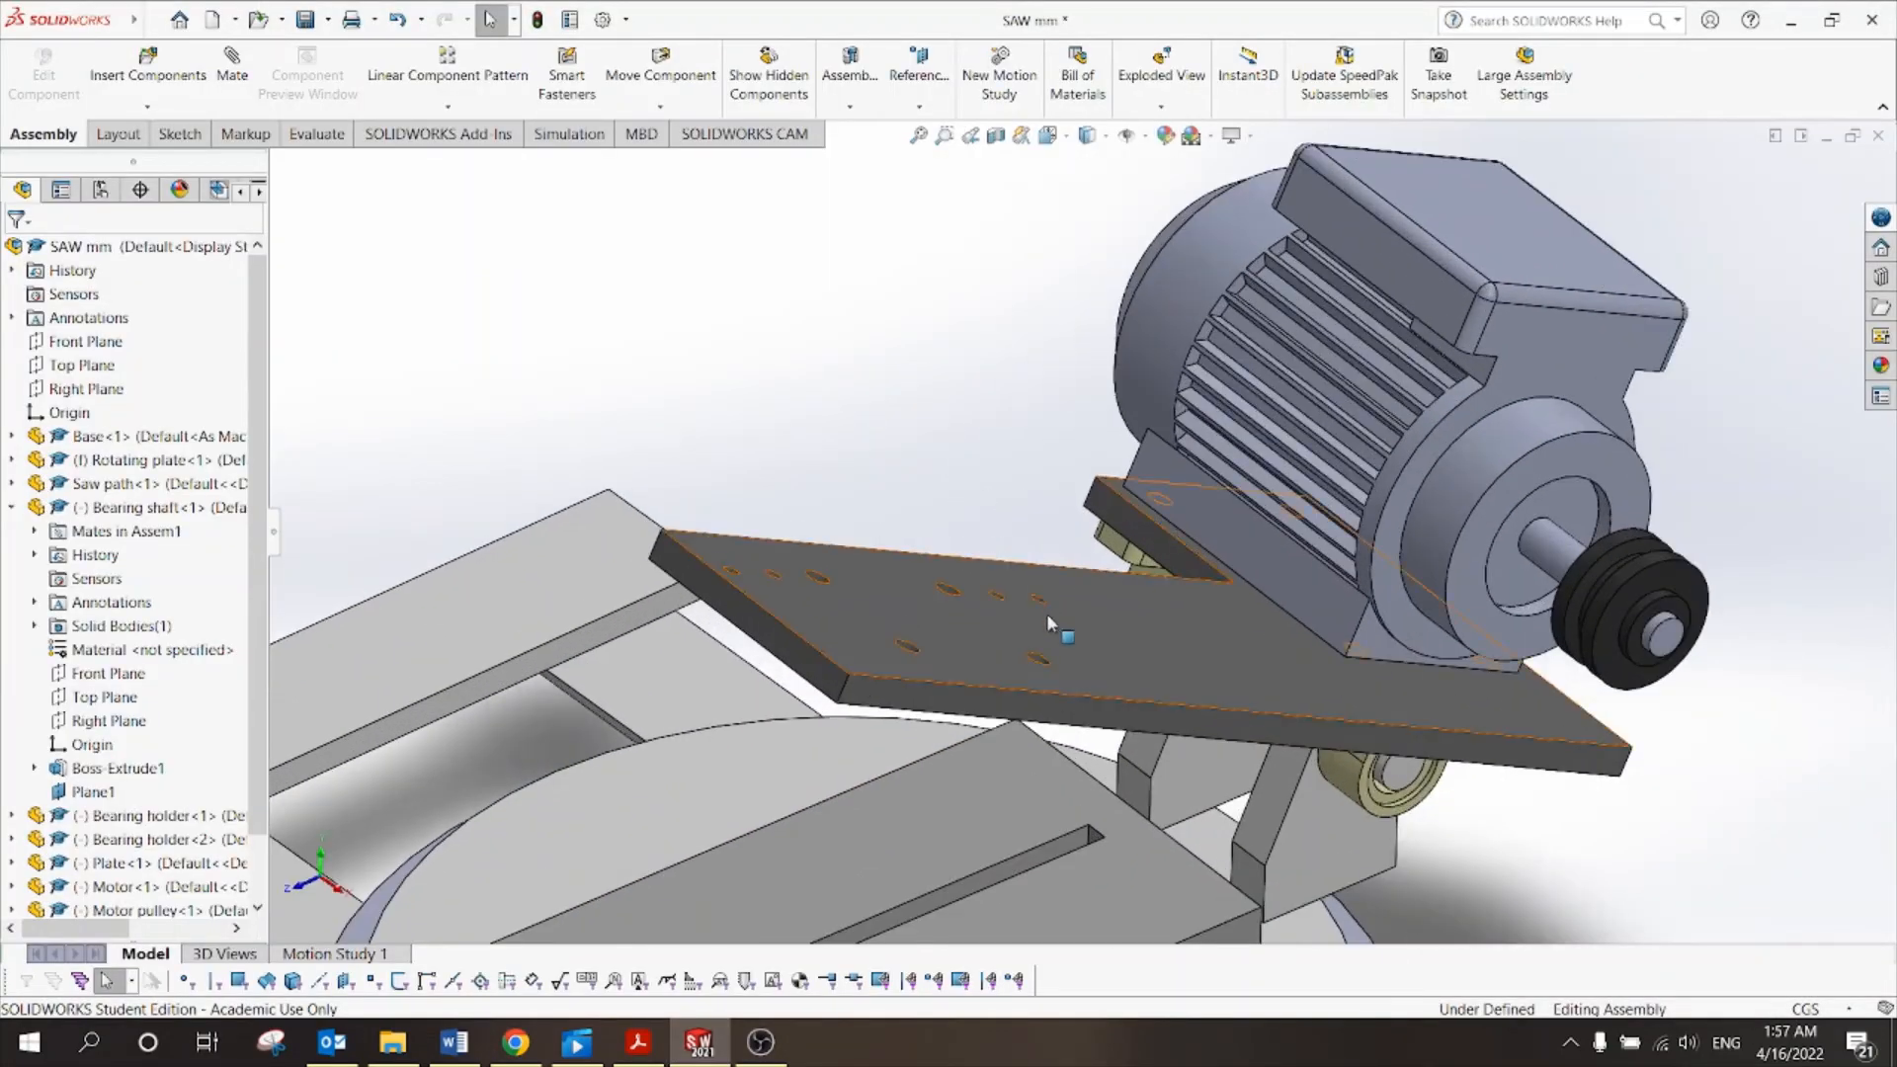
scroll(834, 608, up, 4)
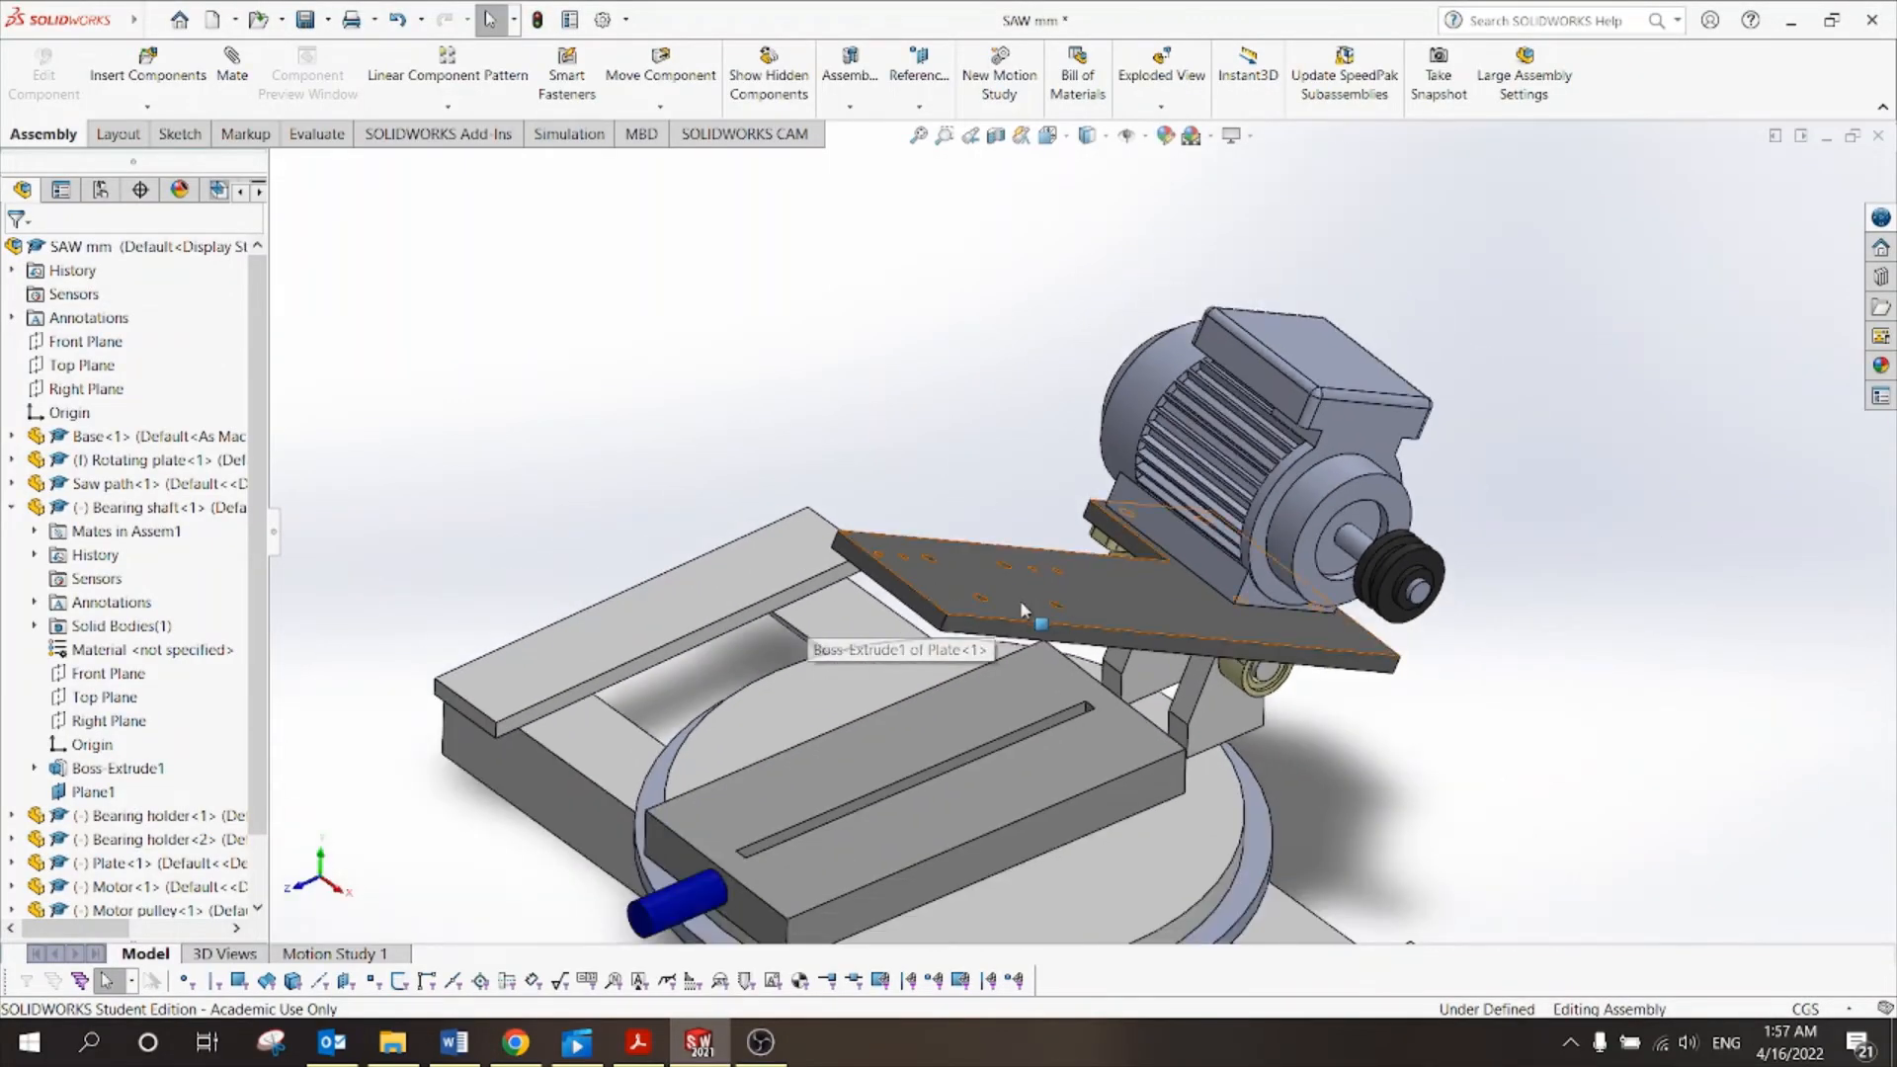
scroll(965, 652, up, 2)
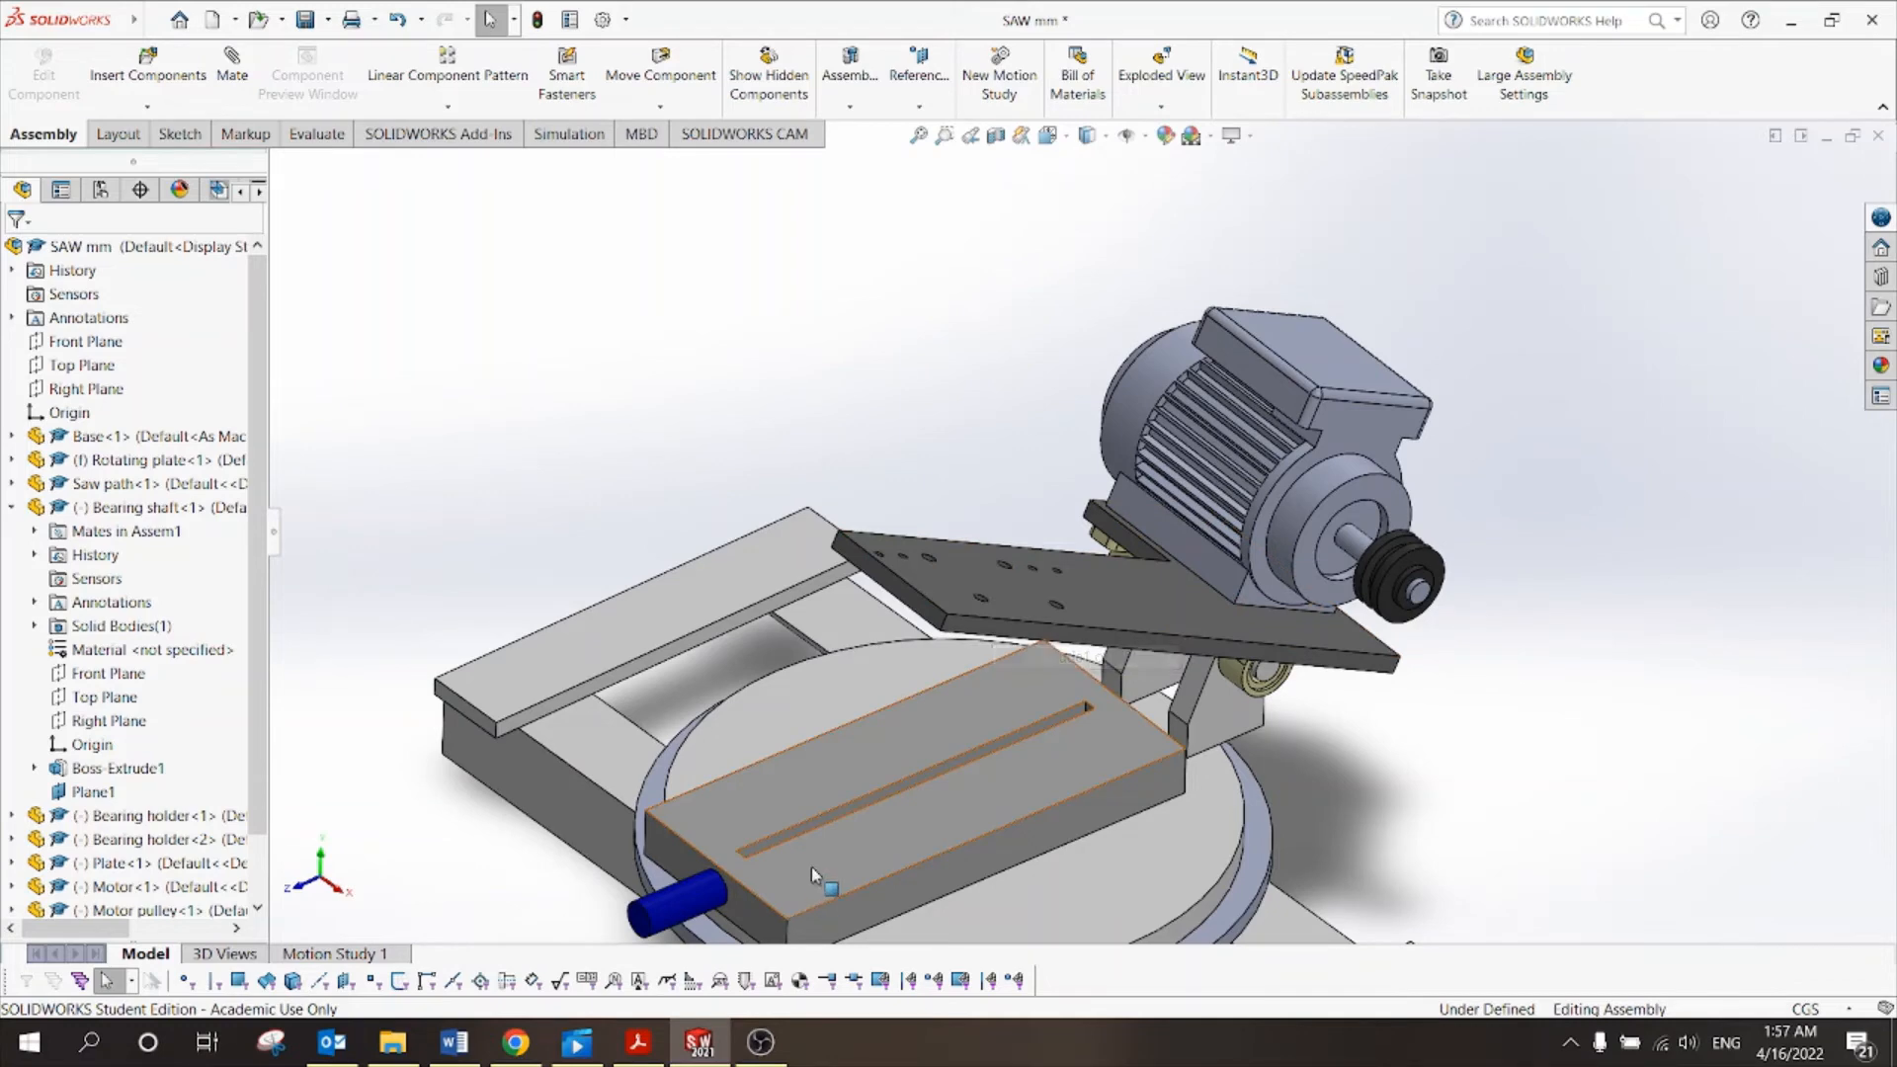
click(638, 1042)
scroll(745, 796, down, 10)
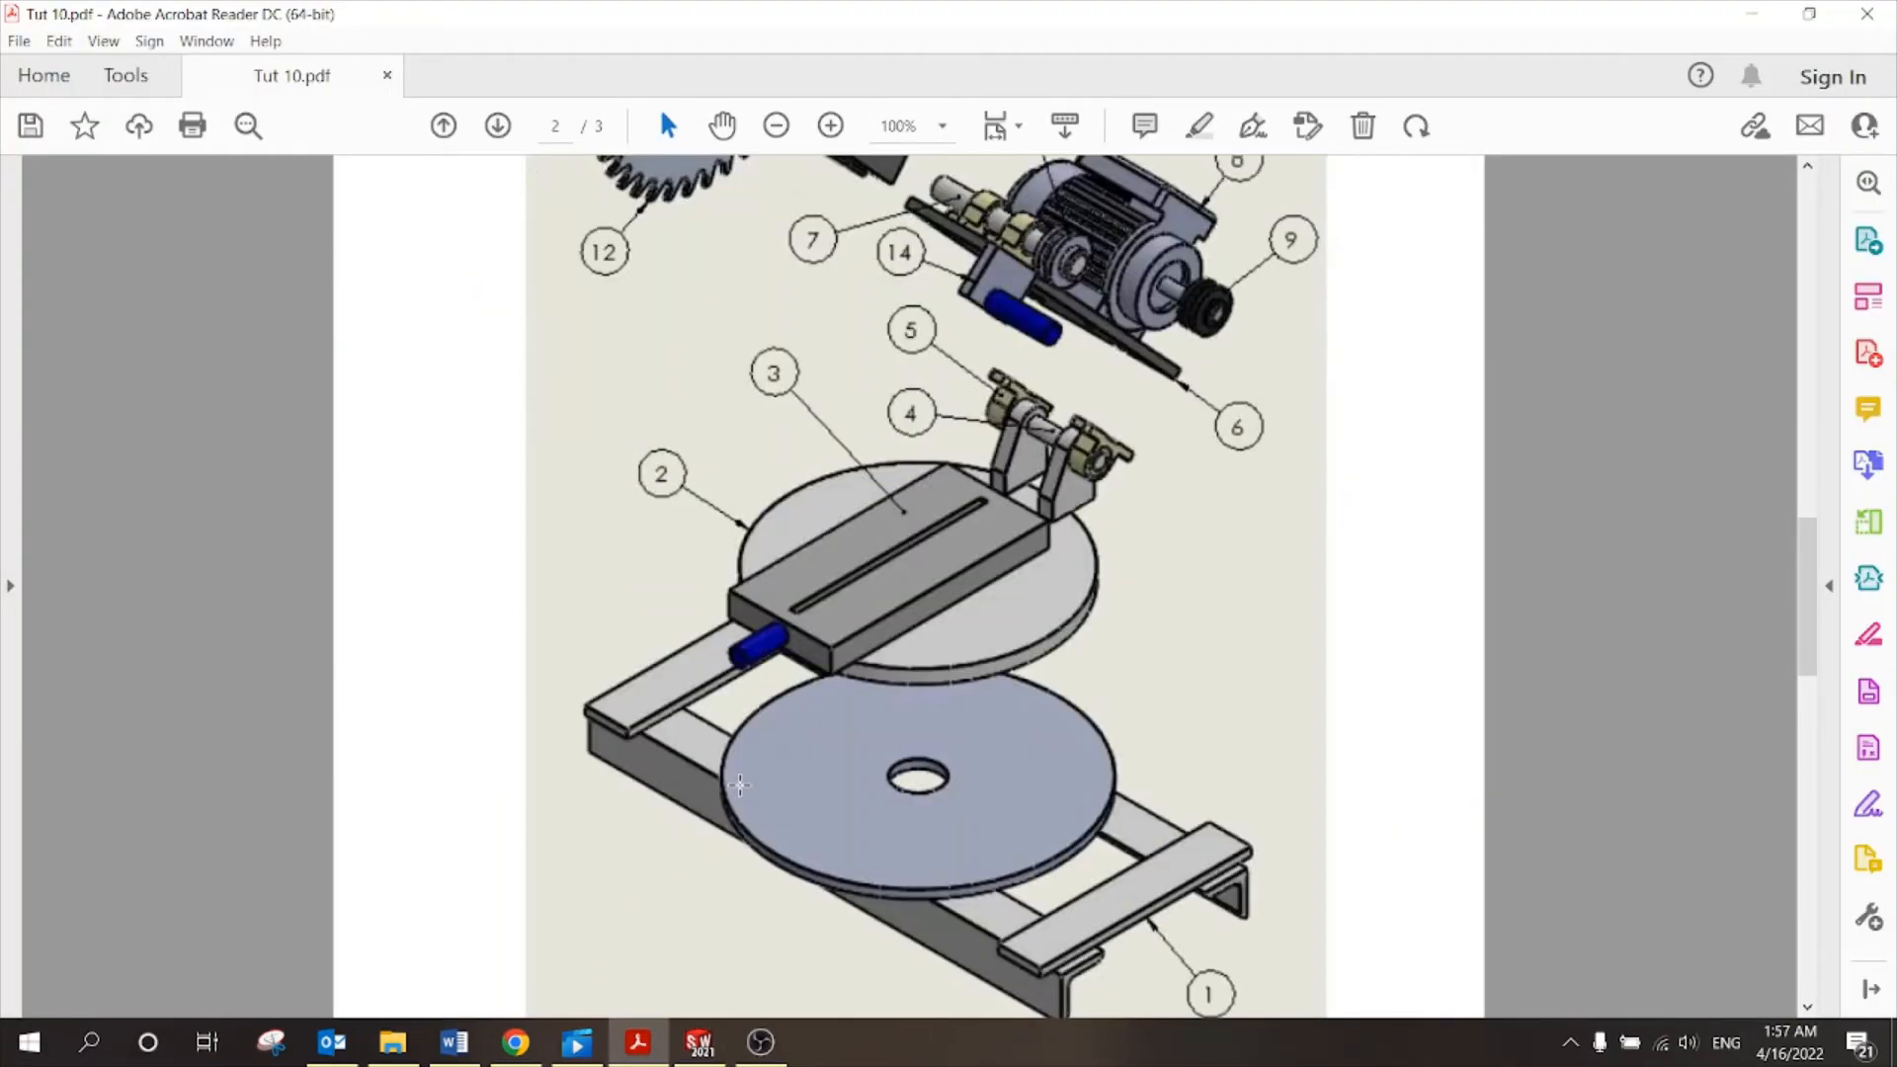
Check the page 2 exploded view, then return to the SAW mm assembly.
scroll(739, 785, up, 3)
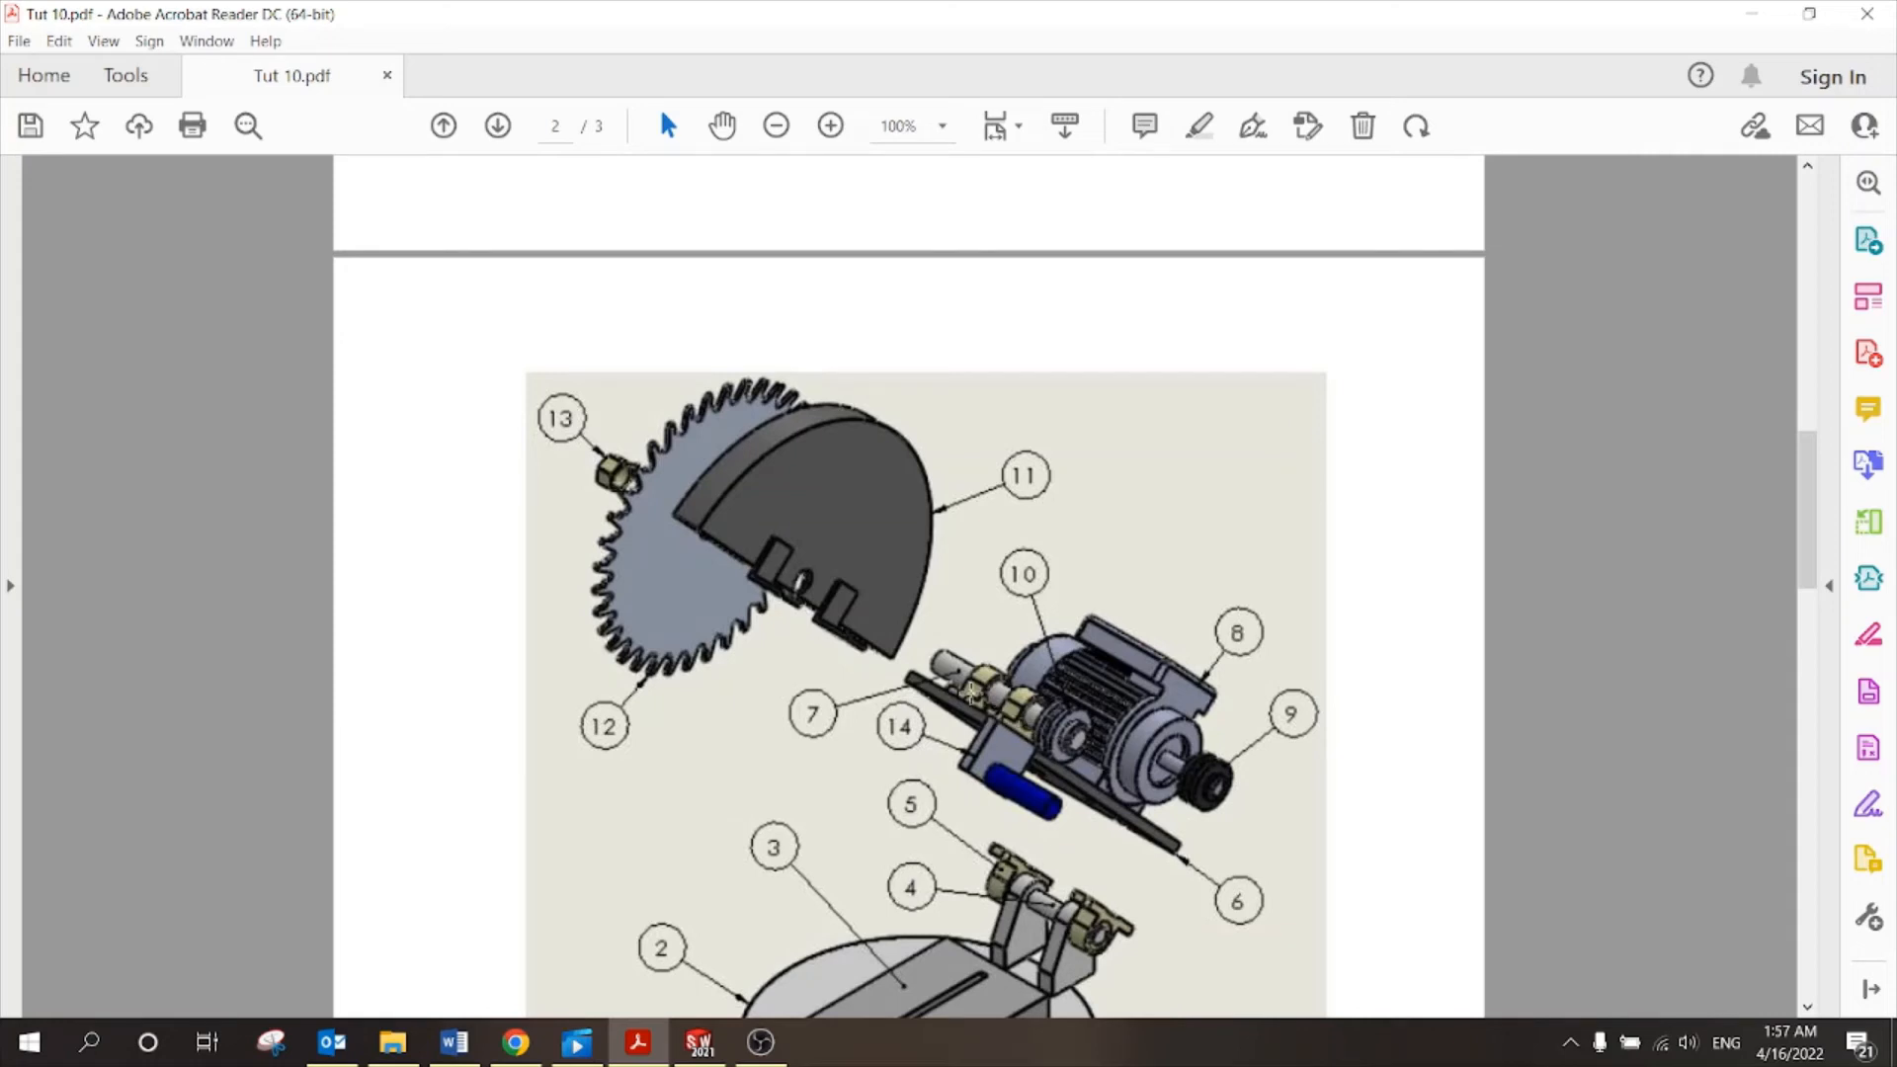
click(699, 1043)
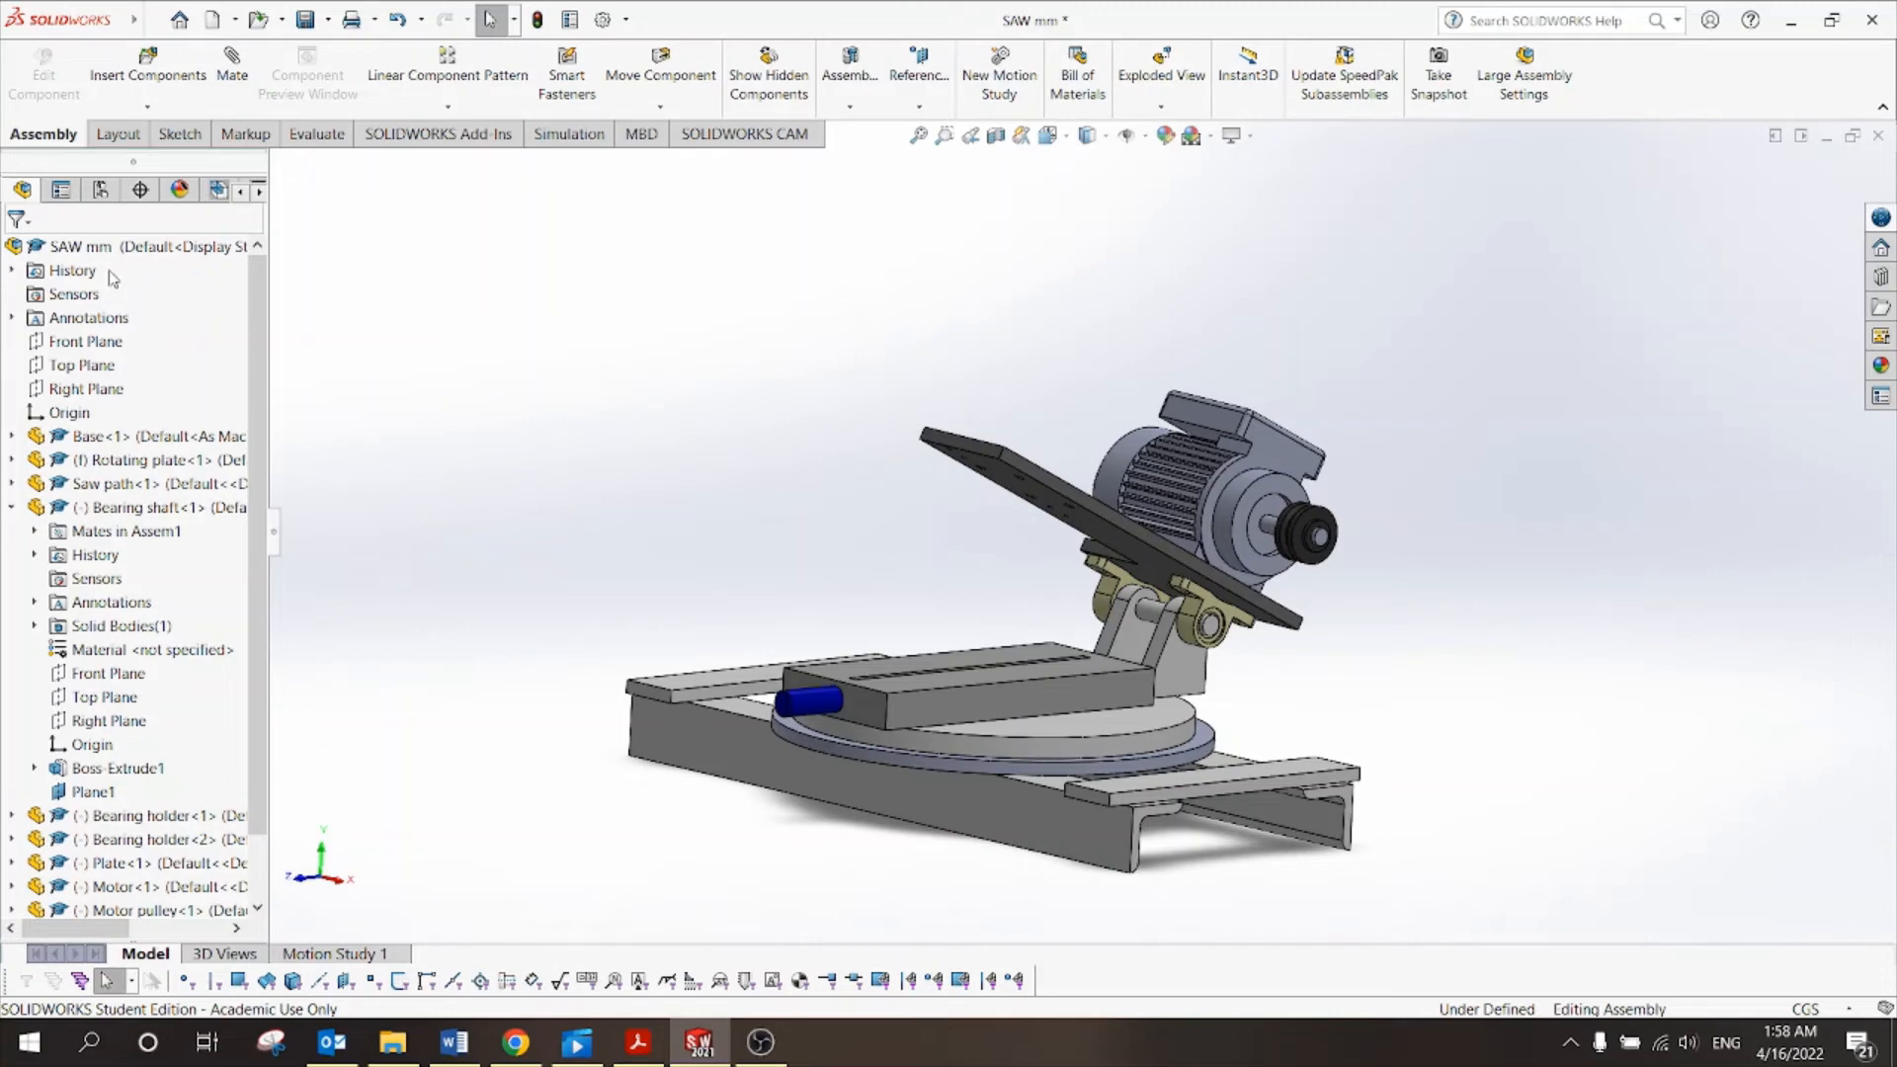
Create two Bearing holder copies, <4> and <5>, floating beside the saw.
click(167, 62)
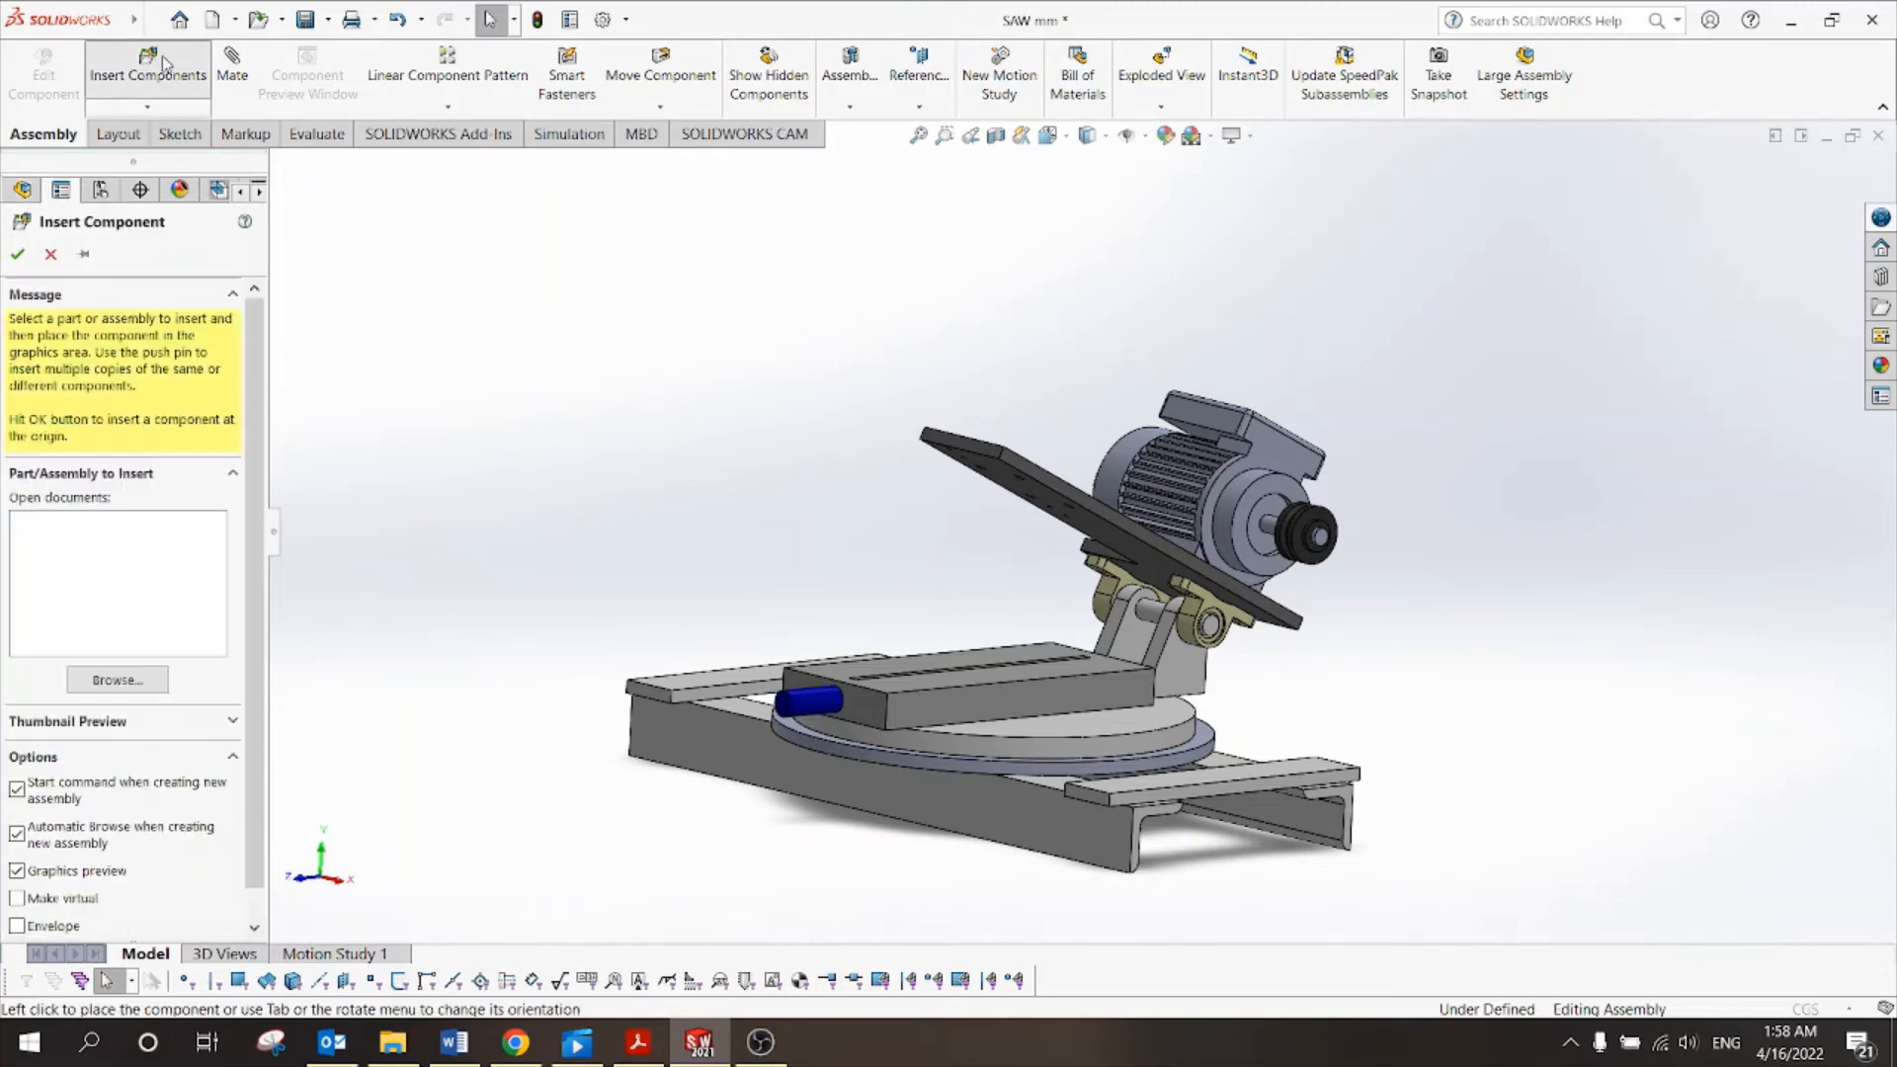
click(118, 680)
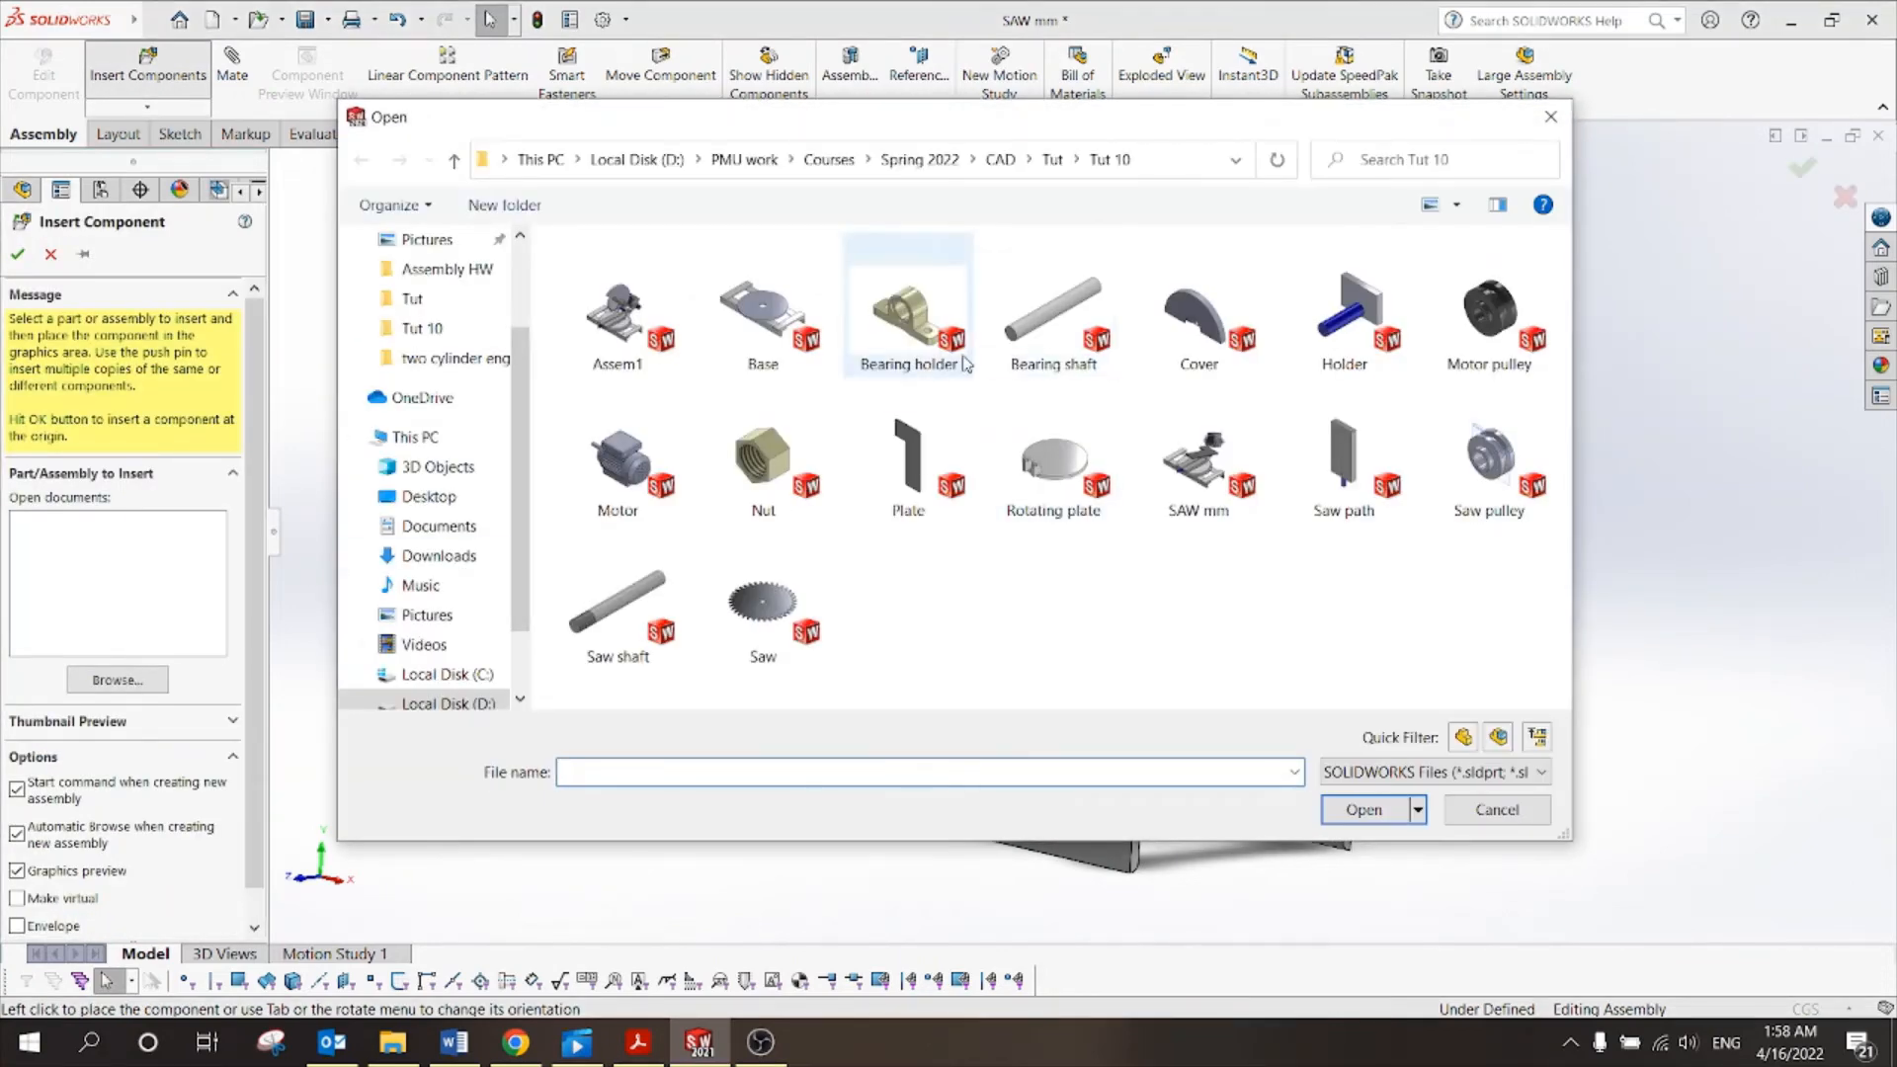
click(1494, 810)
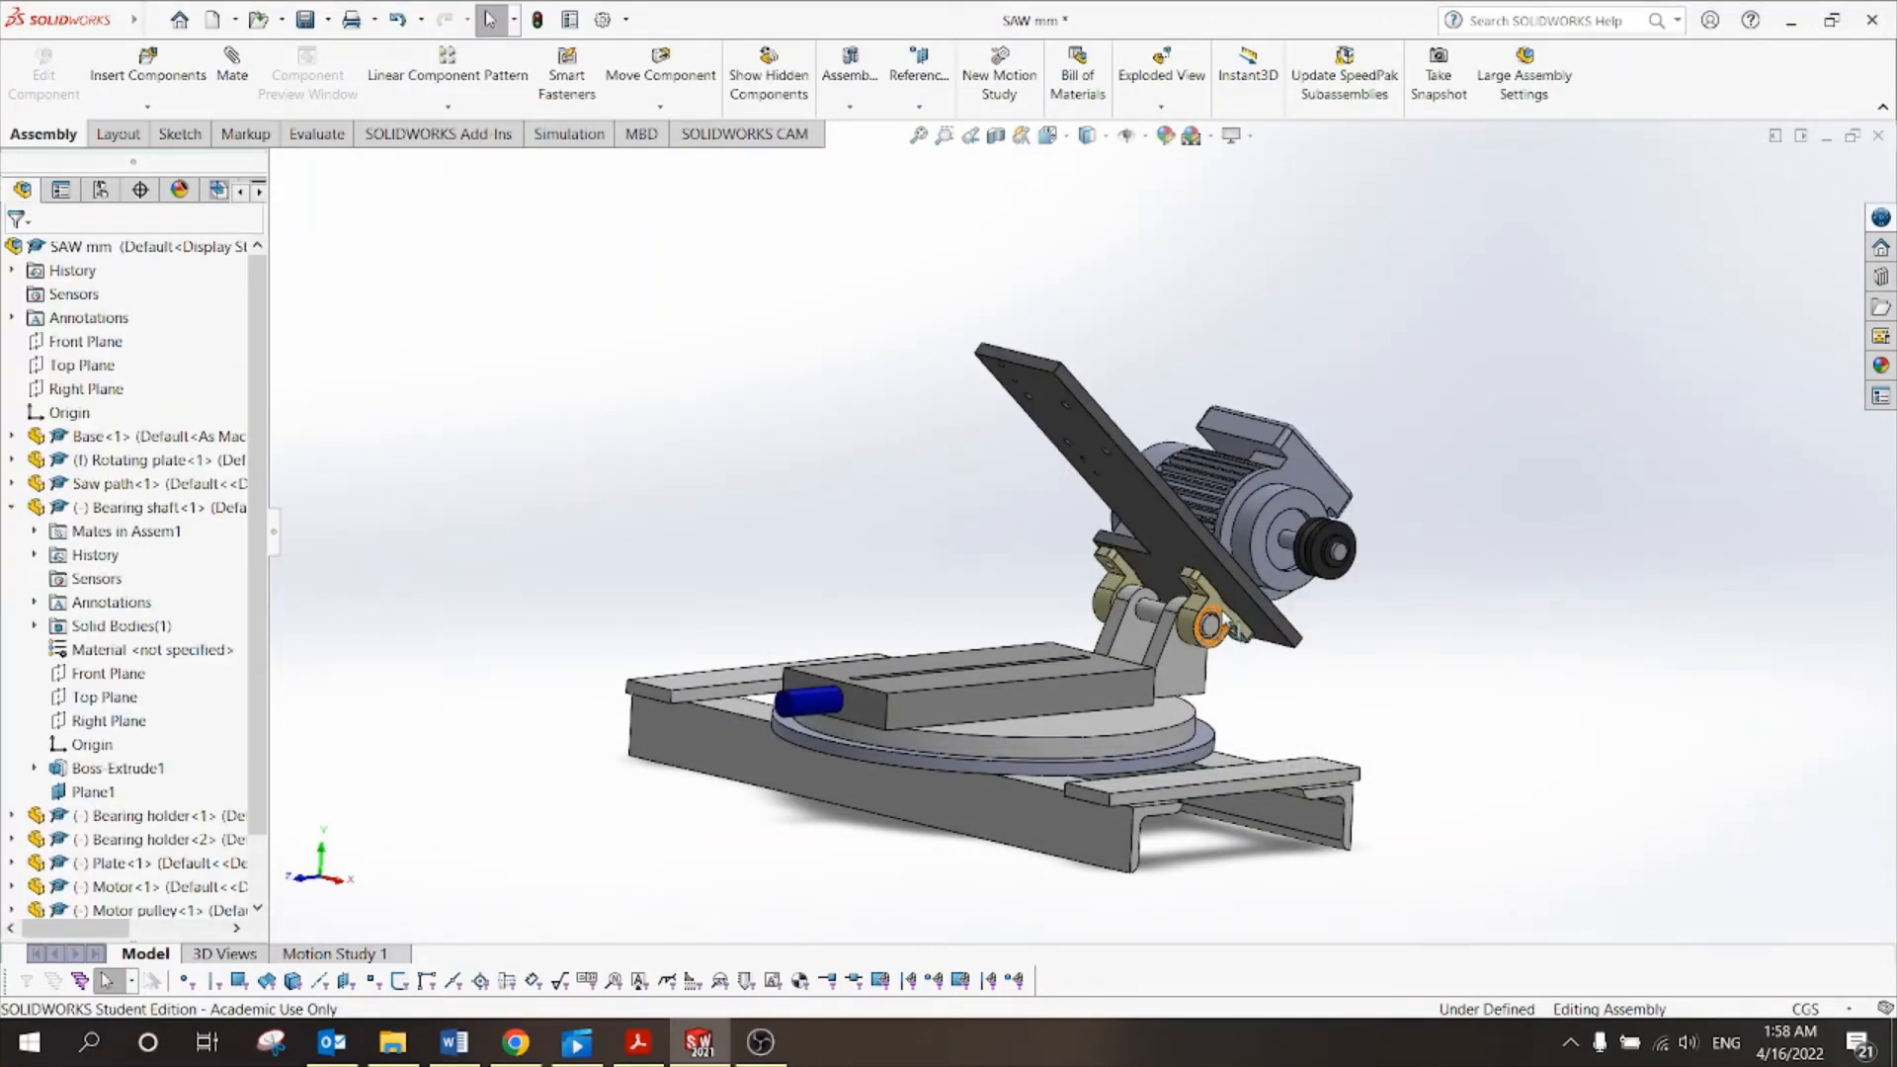
ctrl+drag(1213, 601, 762, 453)
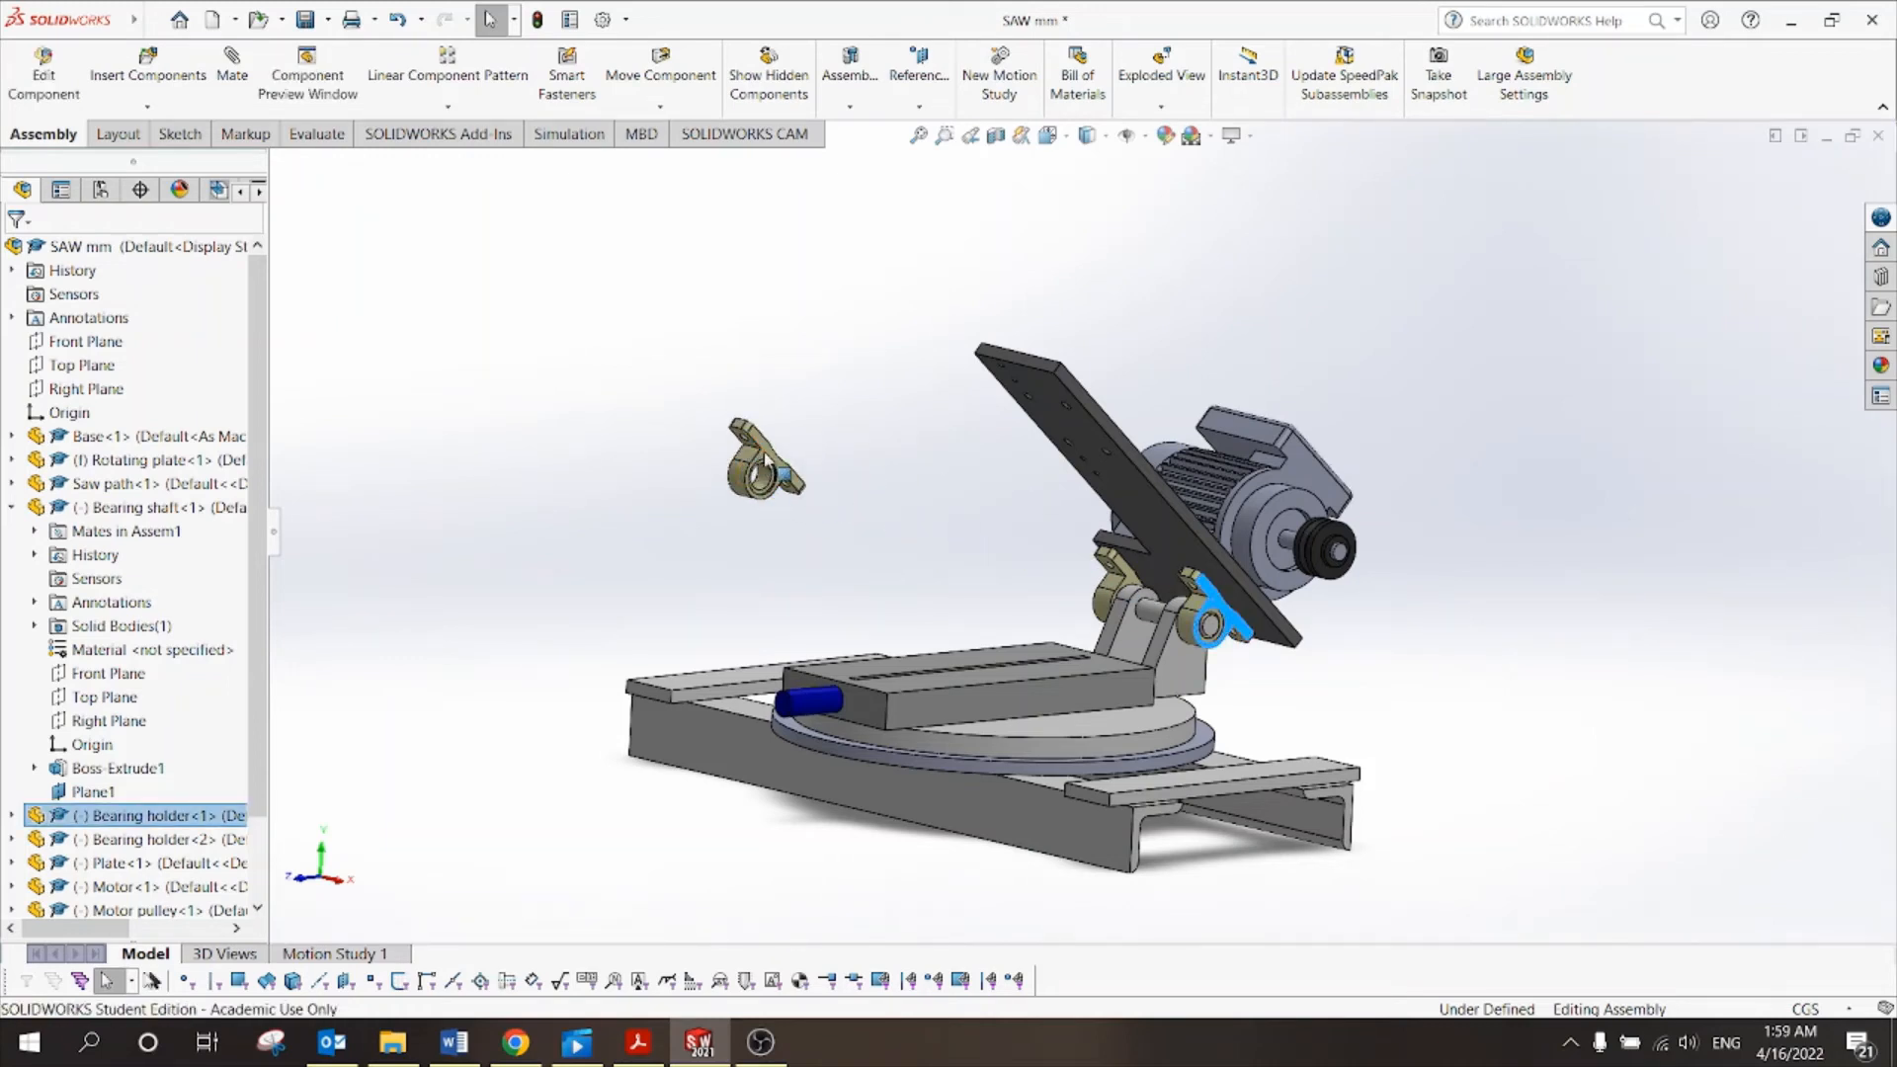
ctrl+drag(766, 458, 687, 563)
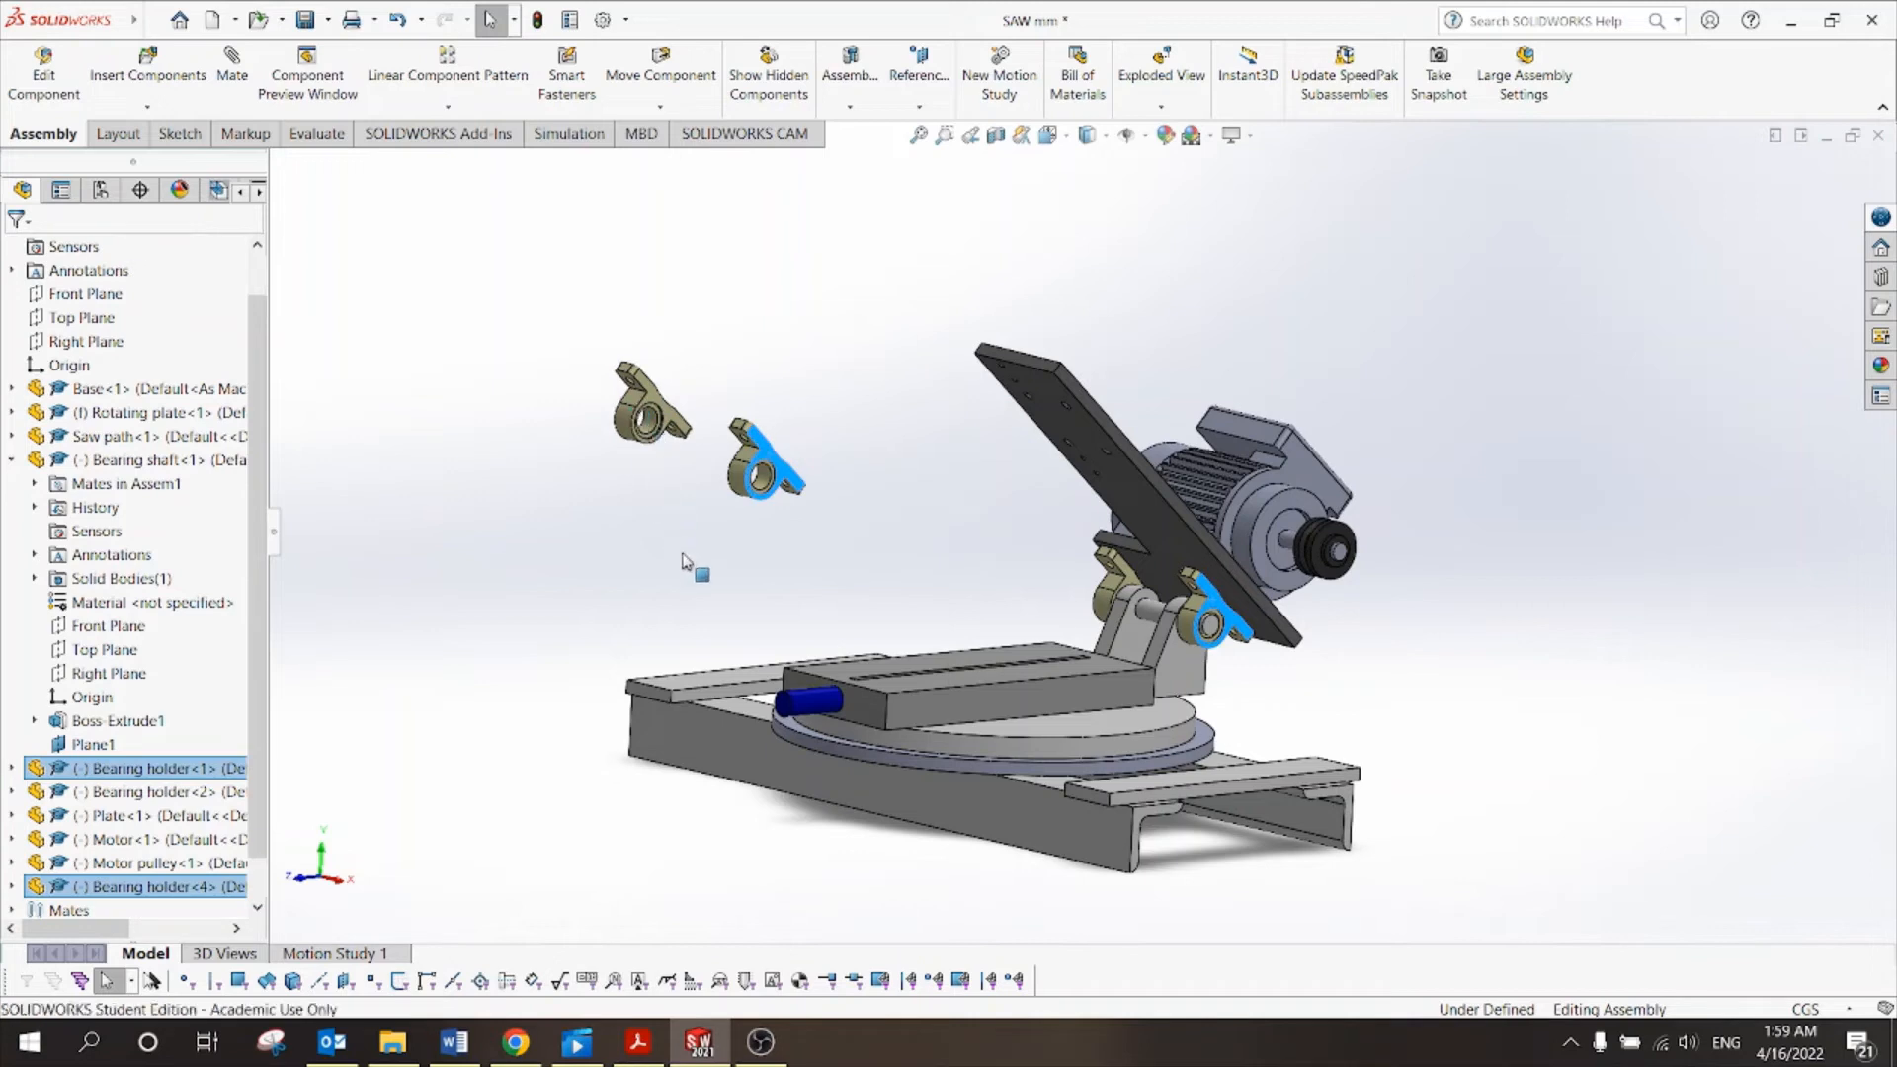
click(855, 554)
Swing the motor plate down so it lies horizontal above the base.
scroll(857, 555, up, 1)
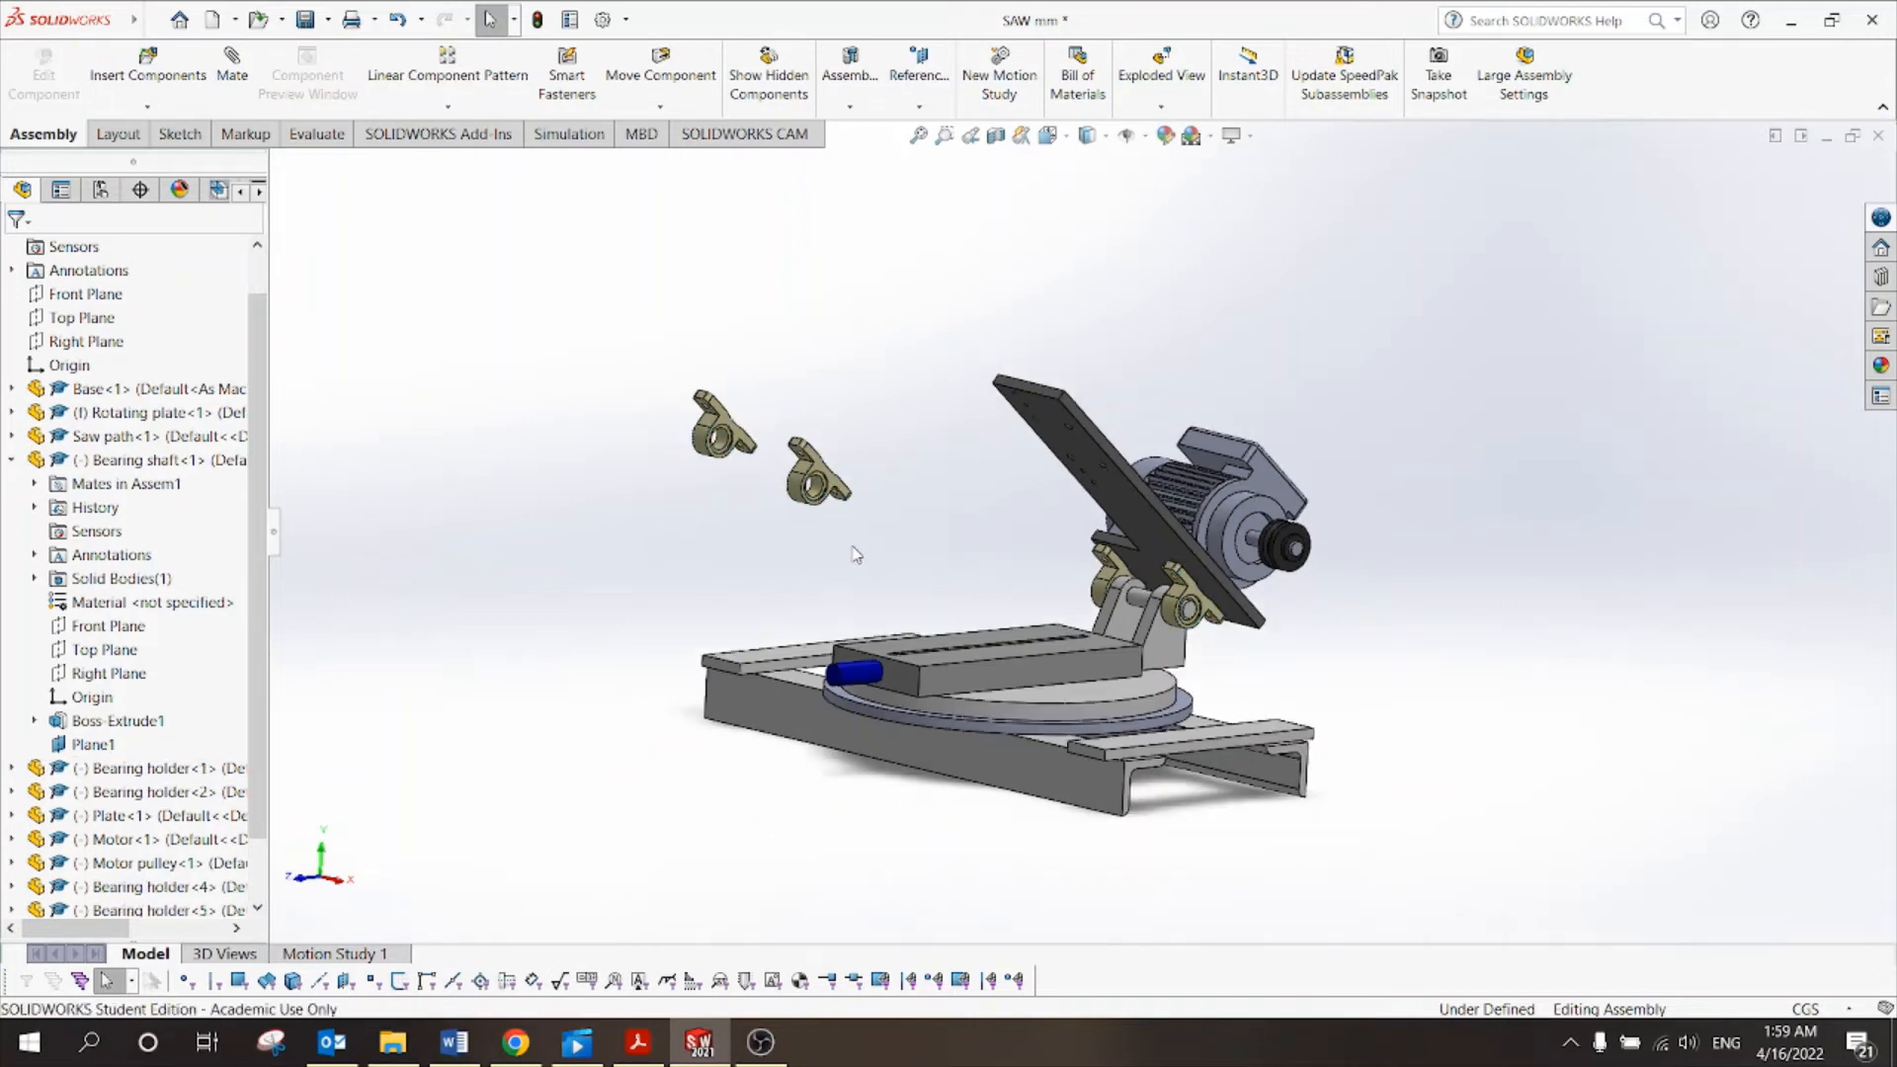
scroll(1093, 457, down, 1)
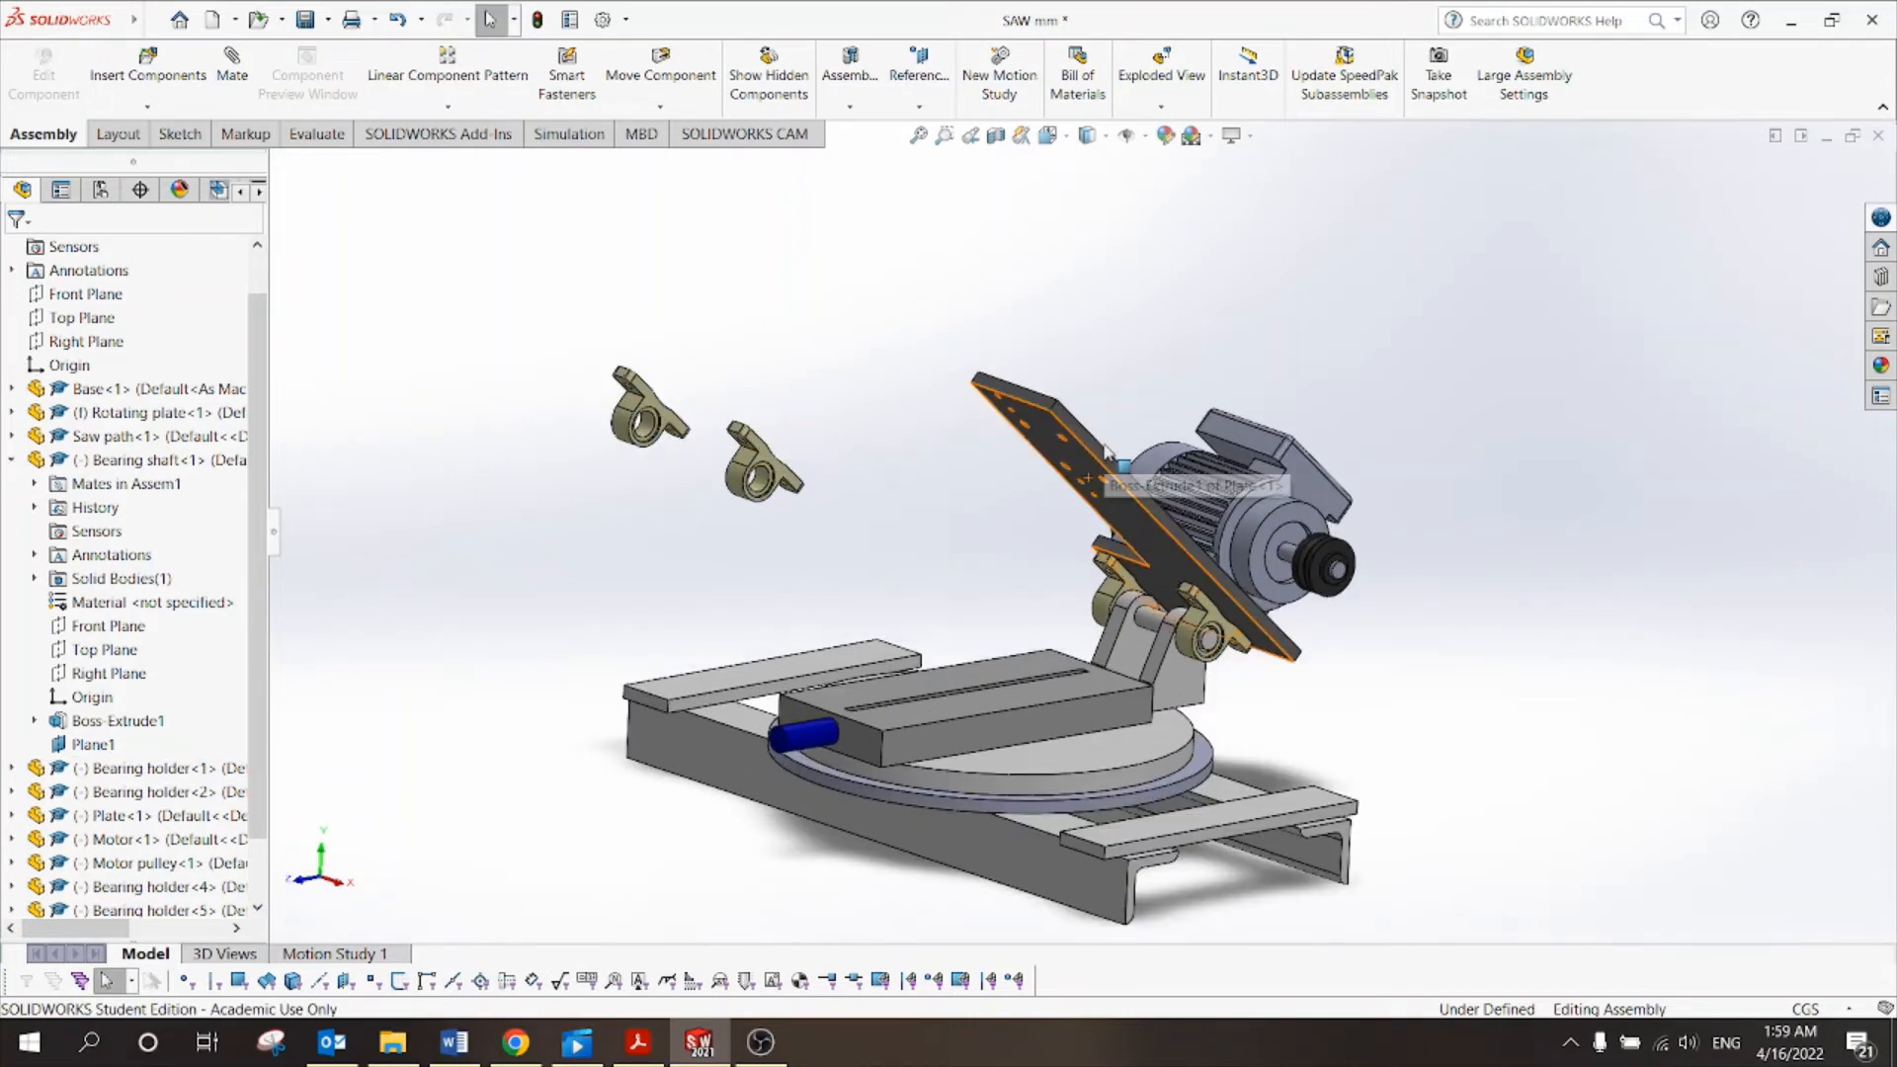
drag(1095, 452, 978, 634)
key(Escape)
scroll(965, 591, down, 3)
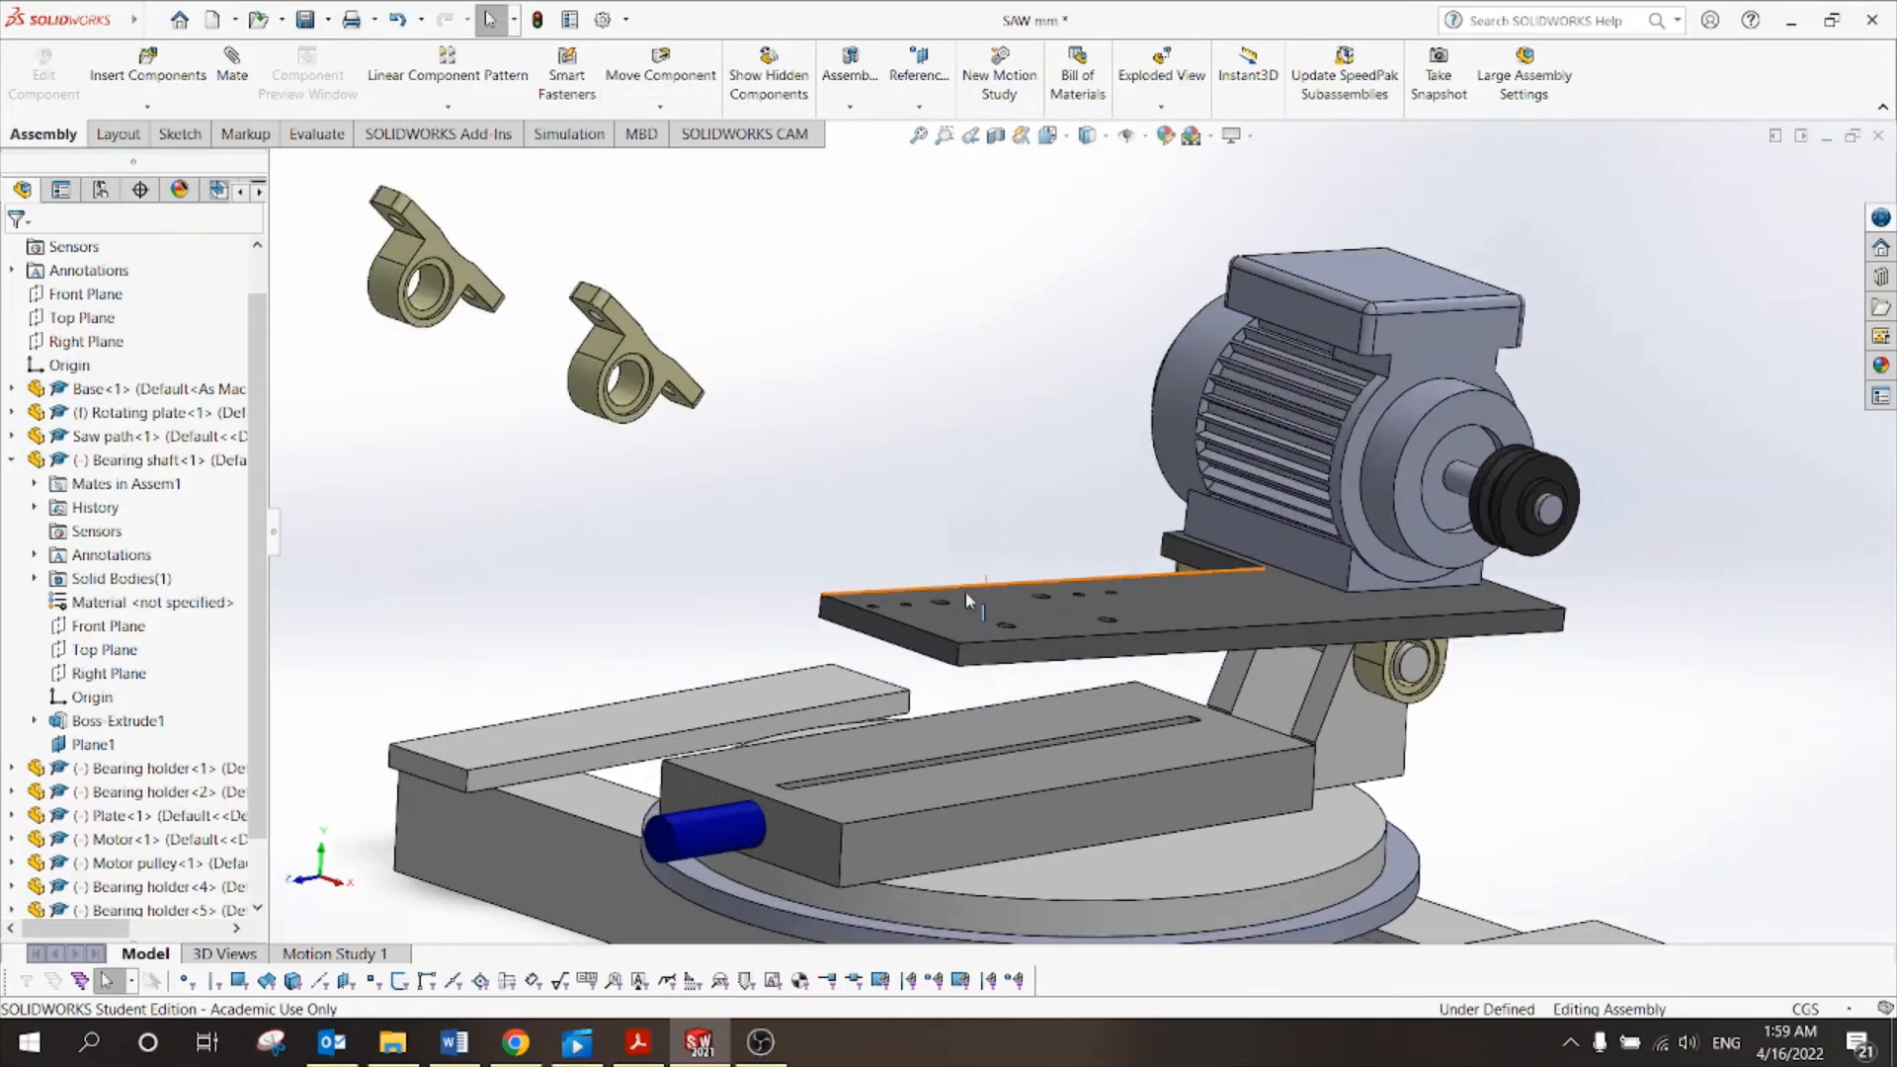
Rotate one floating Bearing holder copy upright with Rotate Component.
click(661, 106)
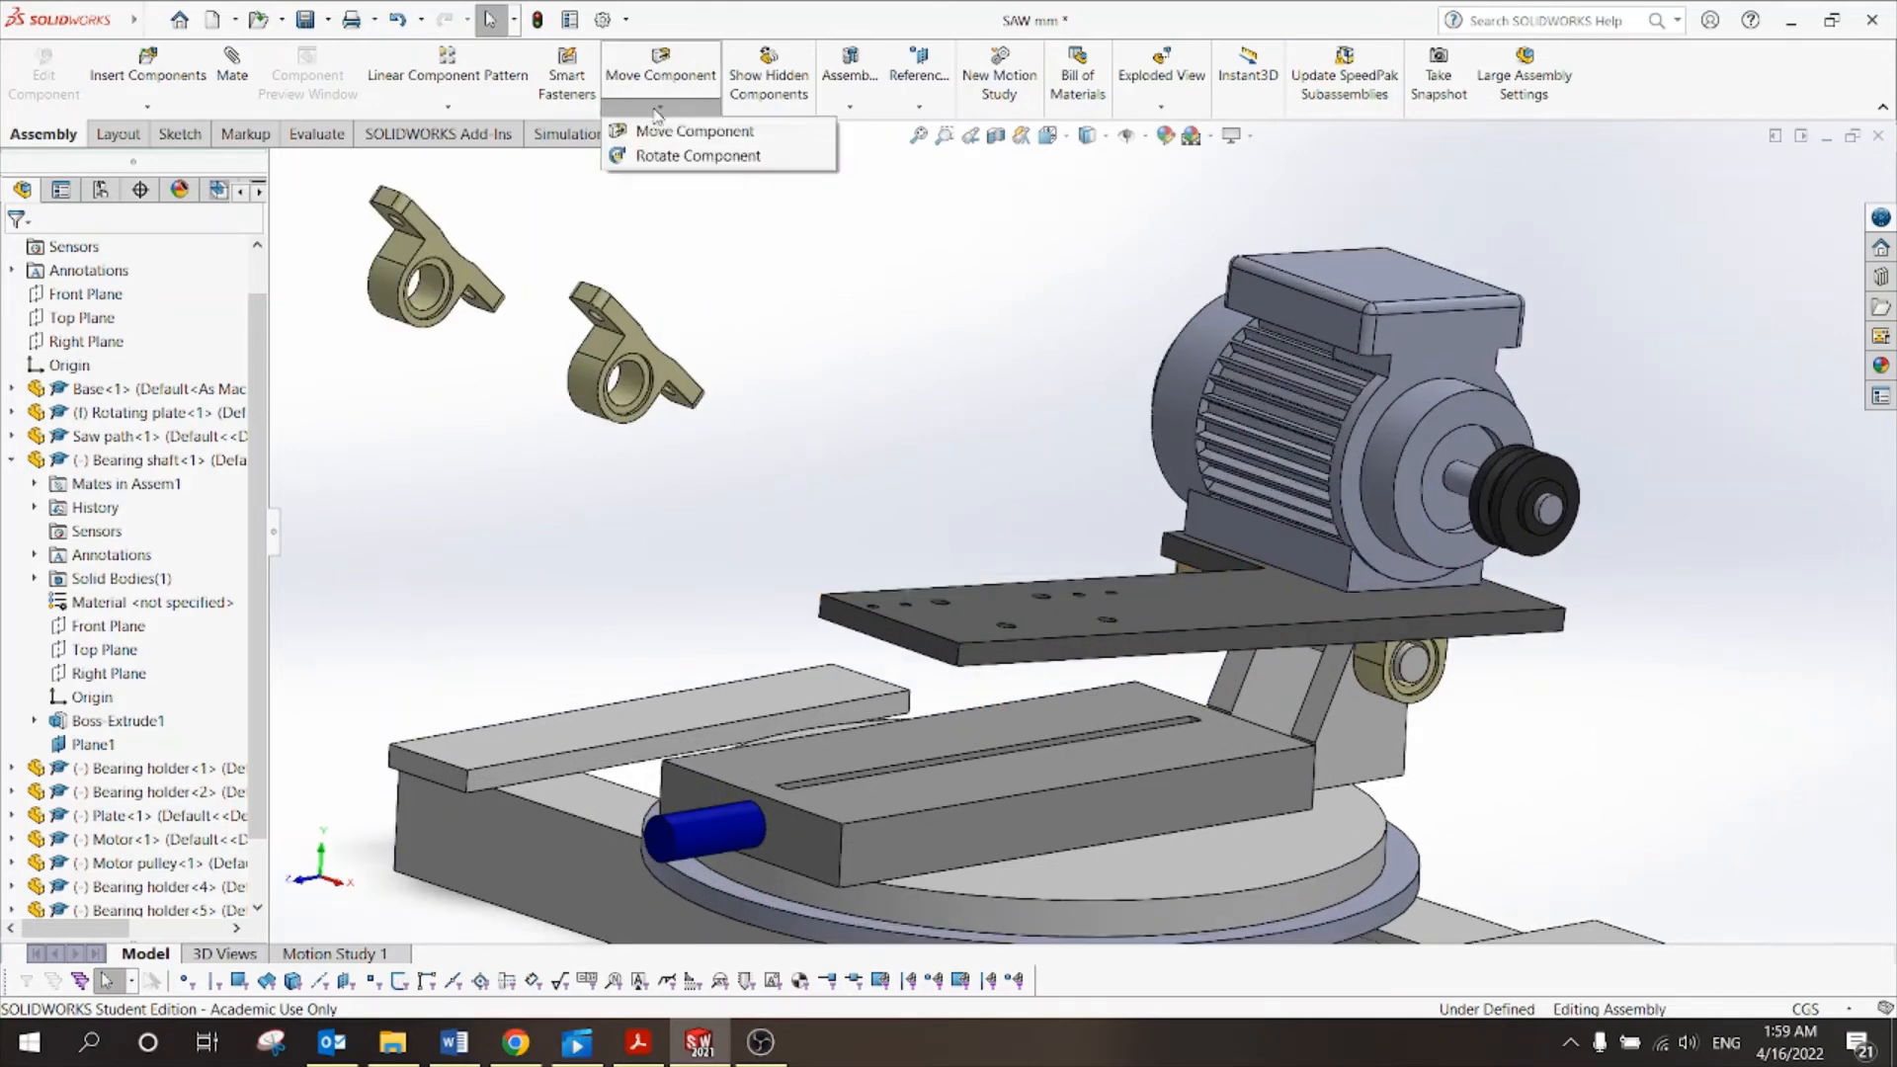
click(665, 158)
drag(605, 346, 575, 288)
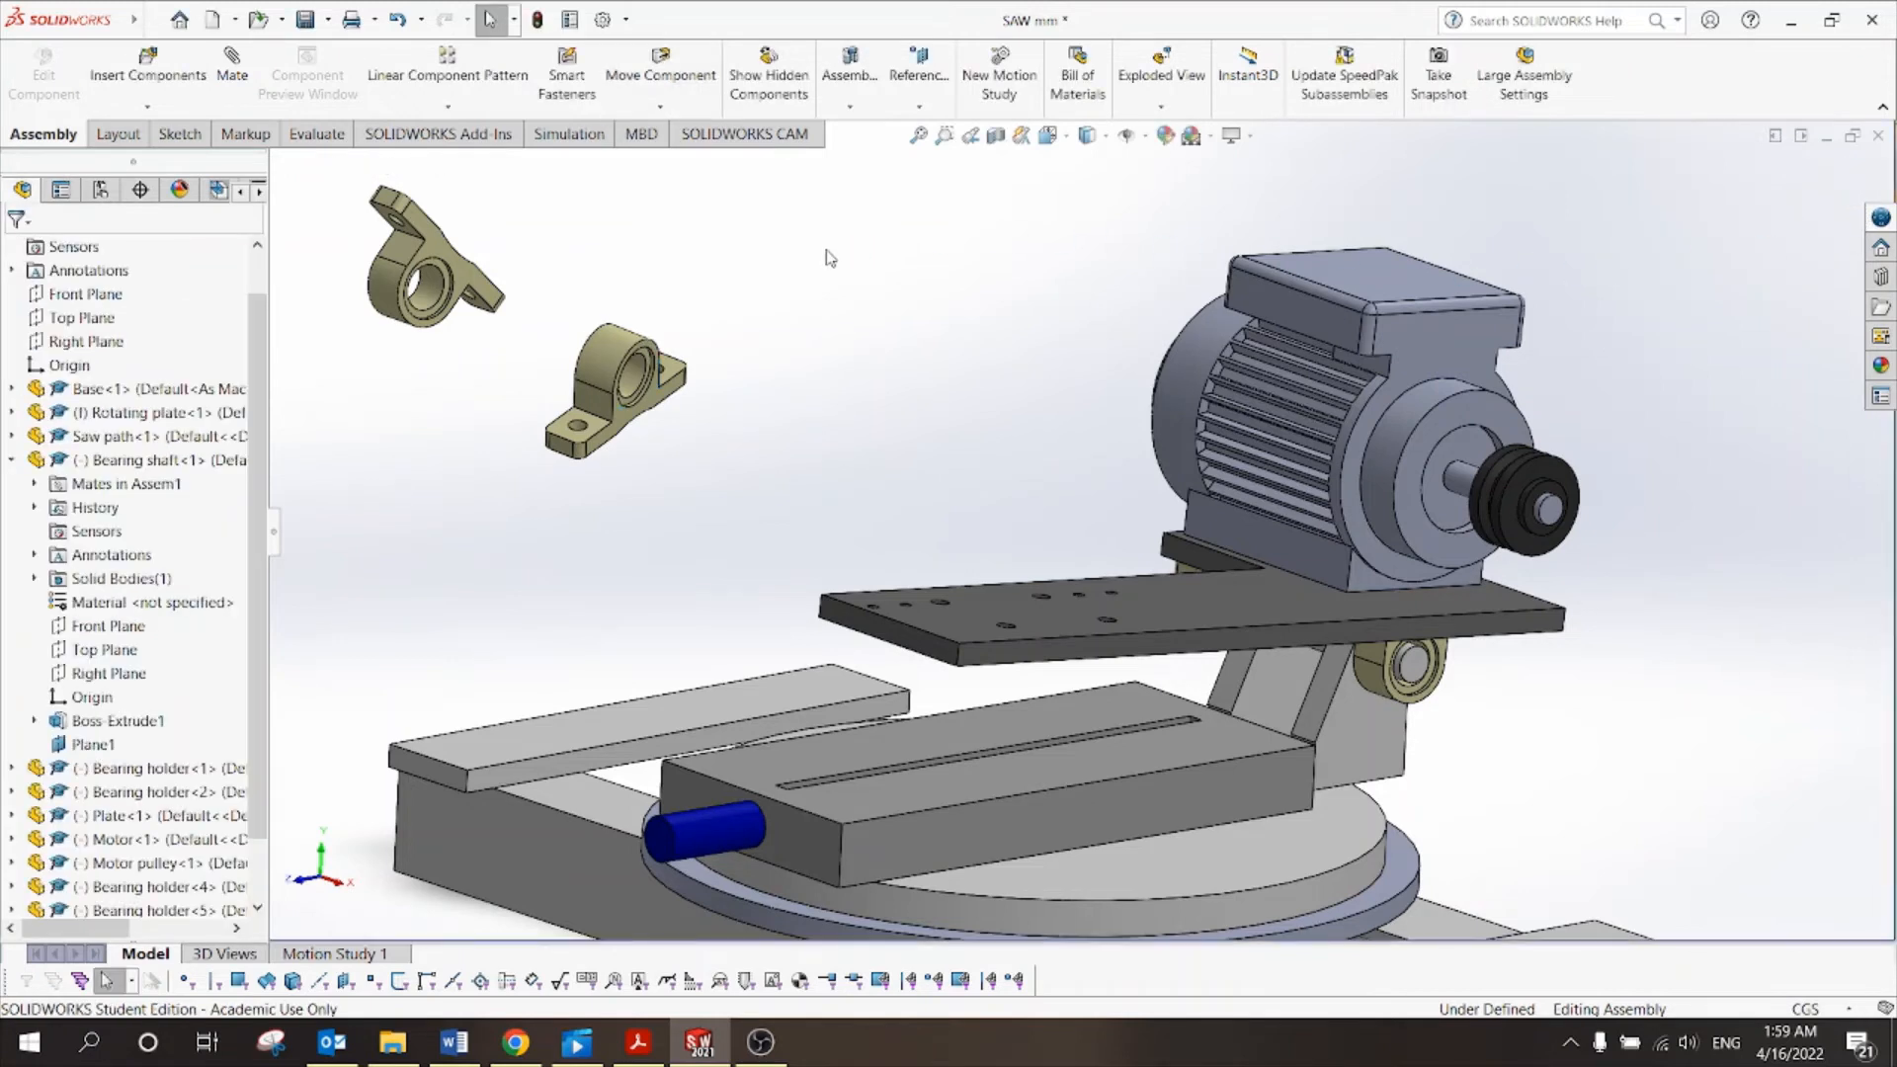
Rotate the top-left Bearing holder upright, exit, and switch to isometric view.
click(435, 262)
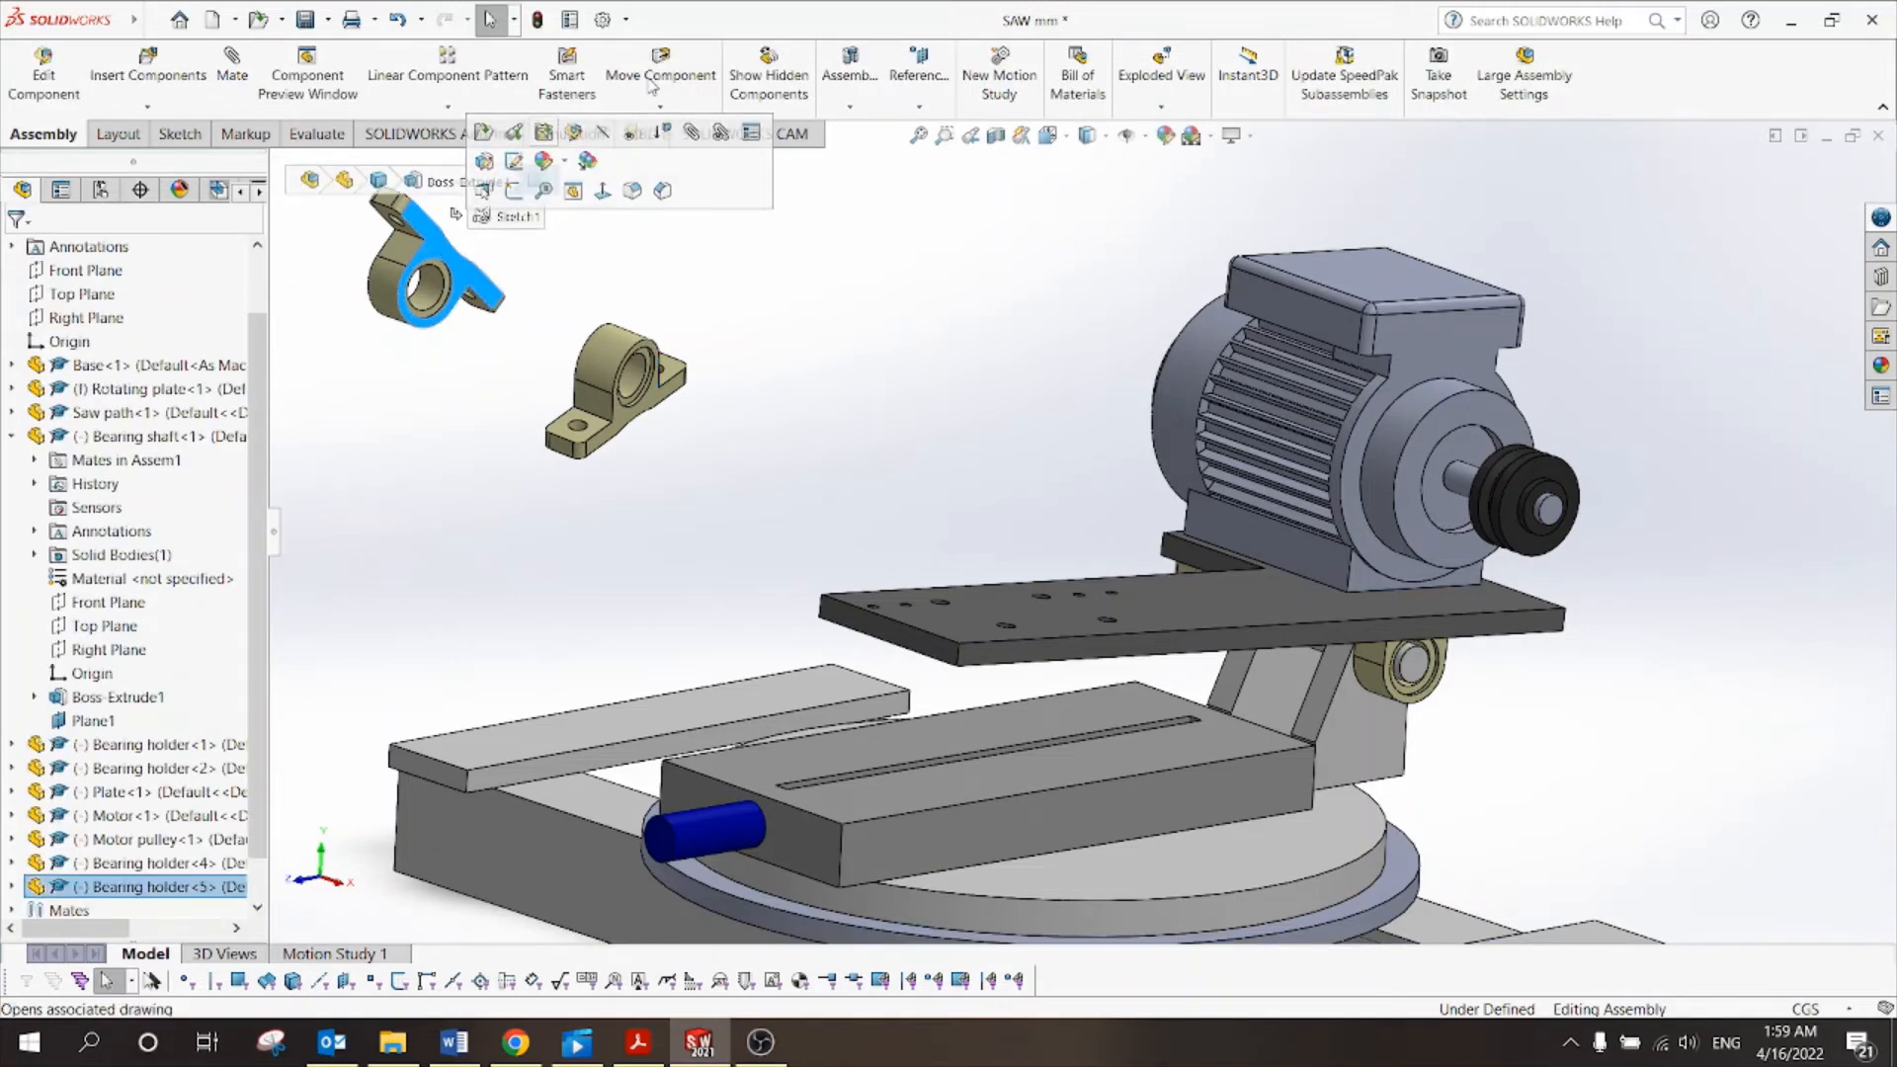
click(654, 109)
click(698, 155)
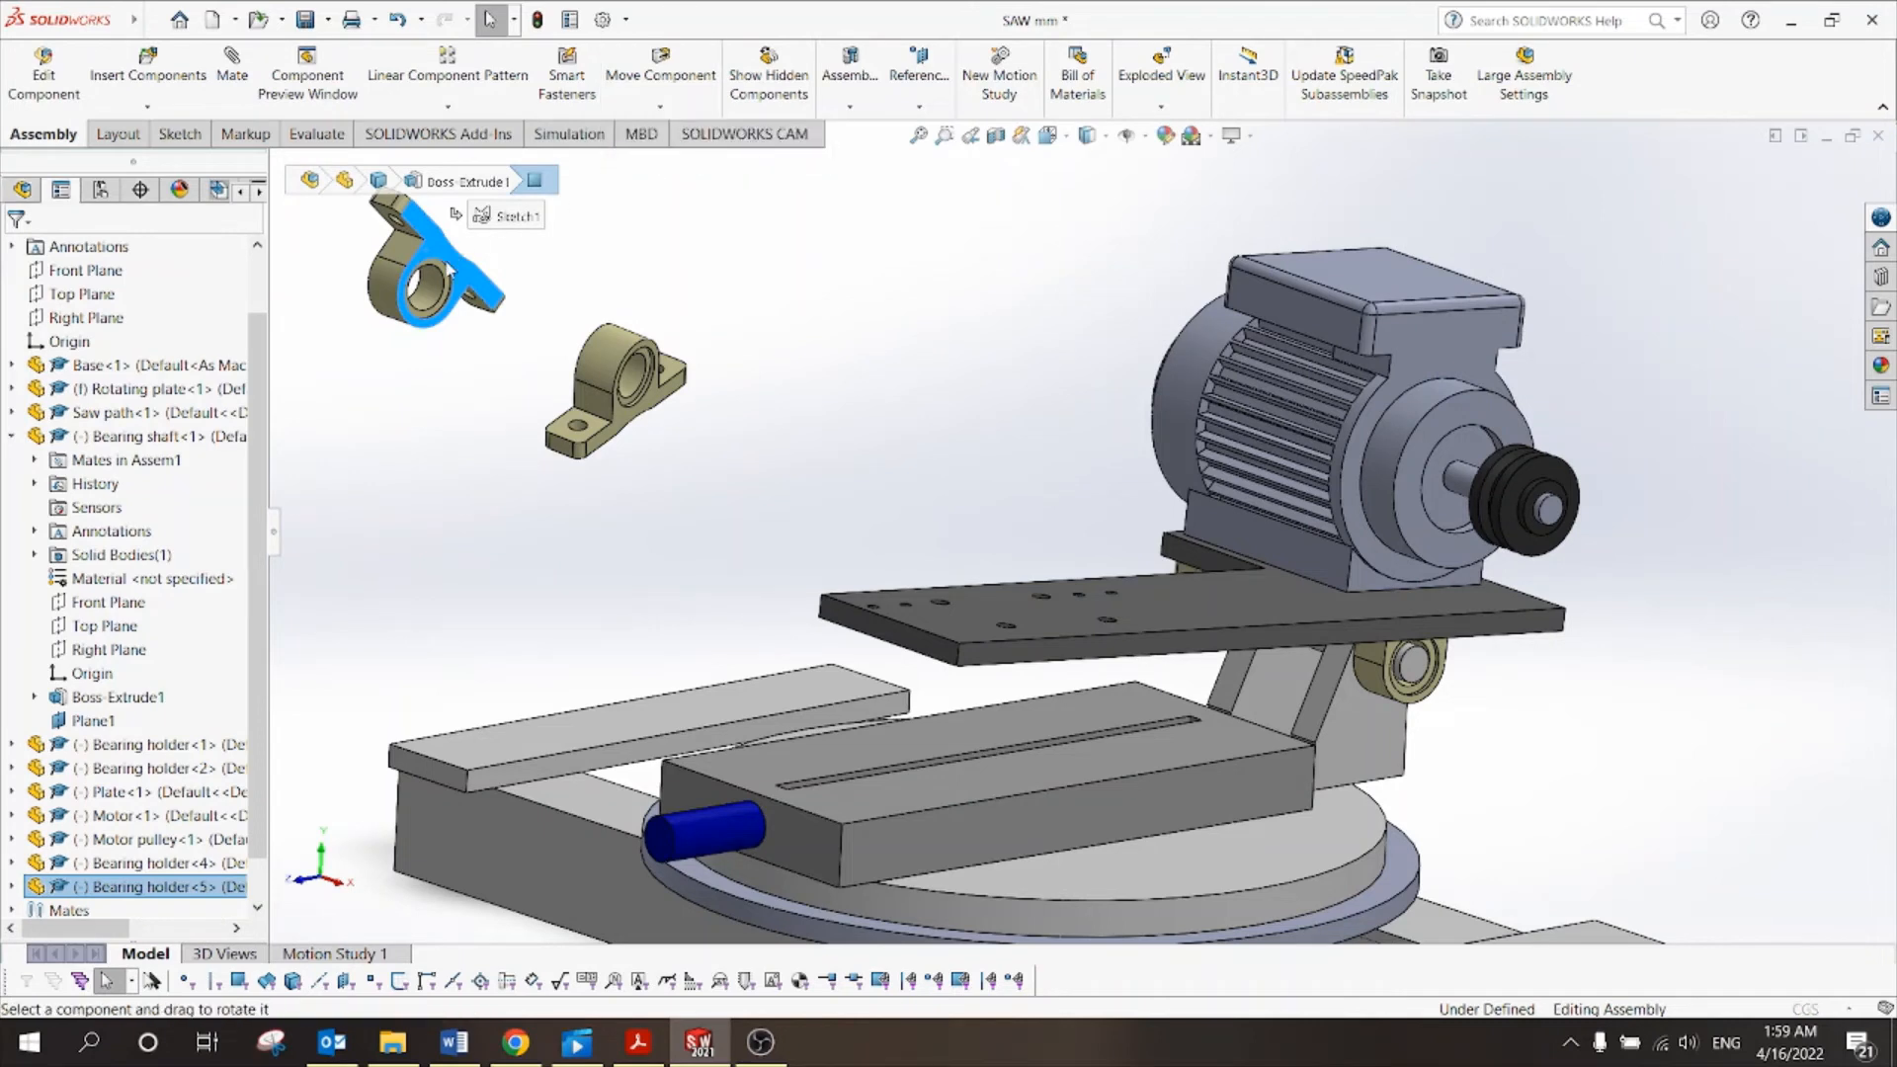
drag(431, 247, 548, 230)
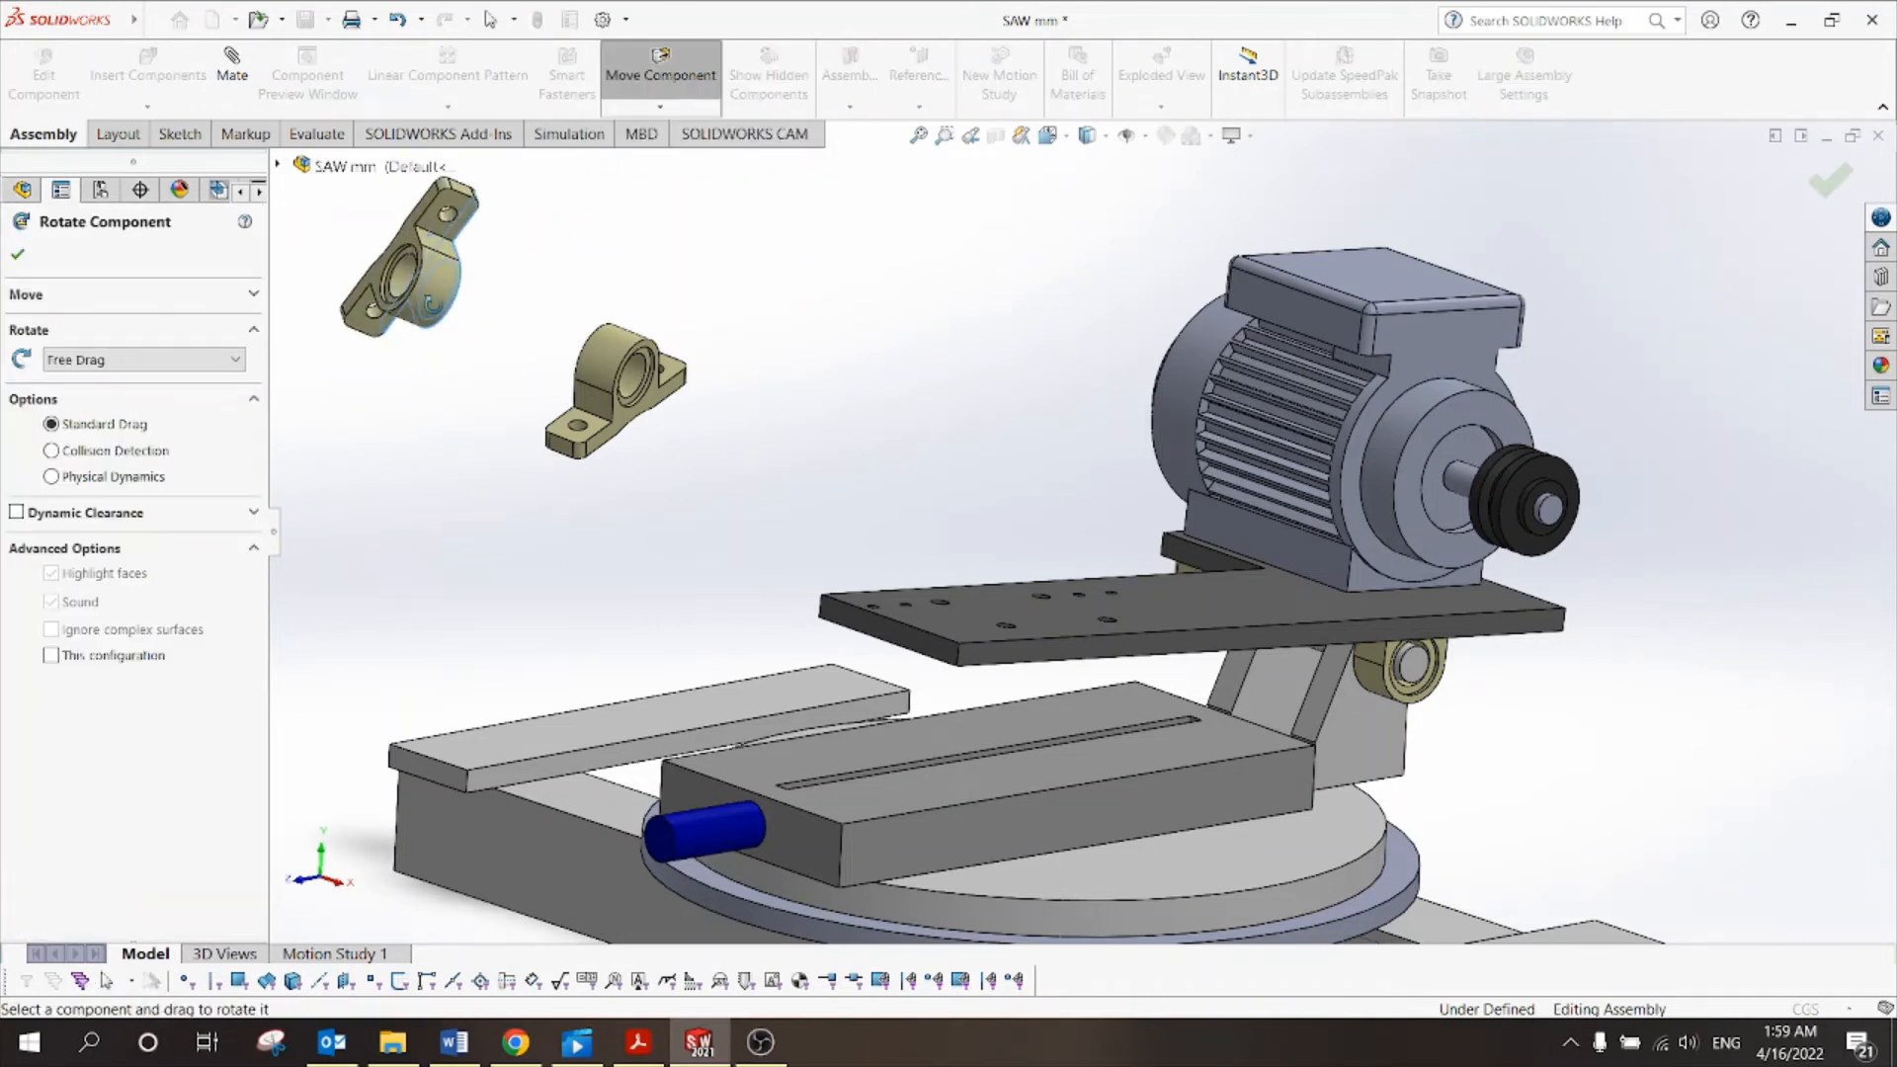
mouse_move(426, 302)
mouse_down()
mouse_move(431, 247)
mouse_move(416, 241)
mouse_move(415, 293)
mouse_move(391, 144)
mouse_move(449, 331)
mouse_up()
right_click(515, 356)
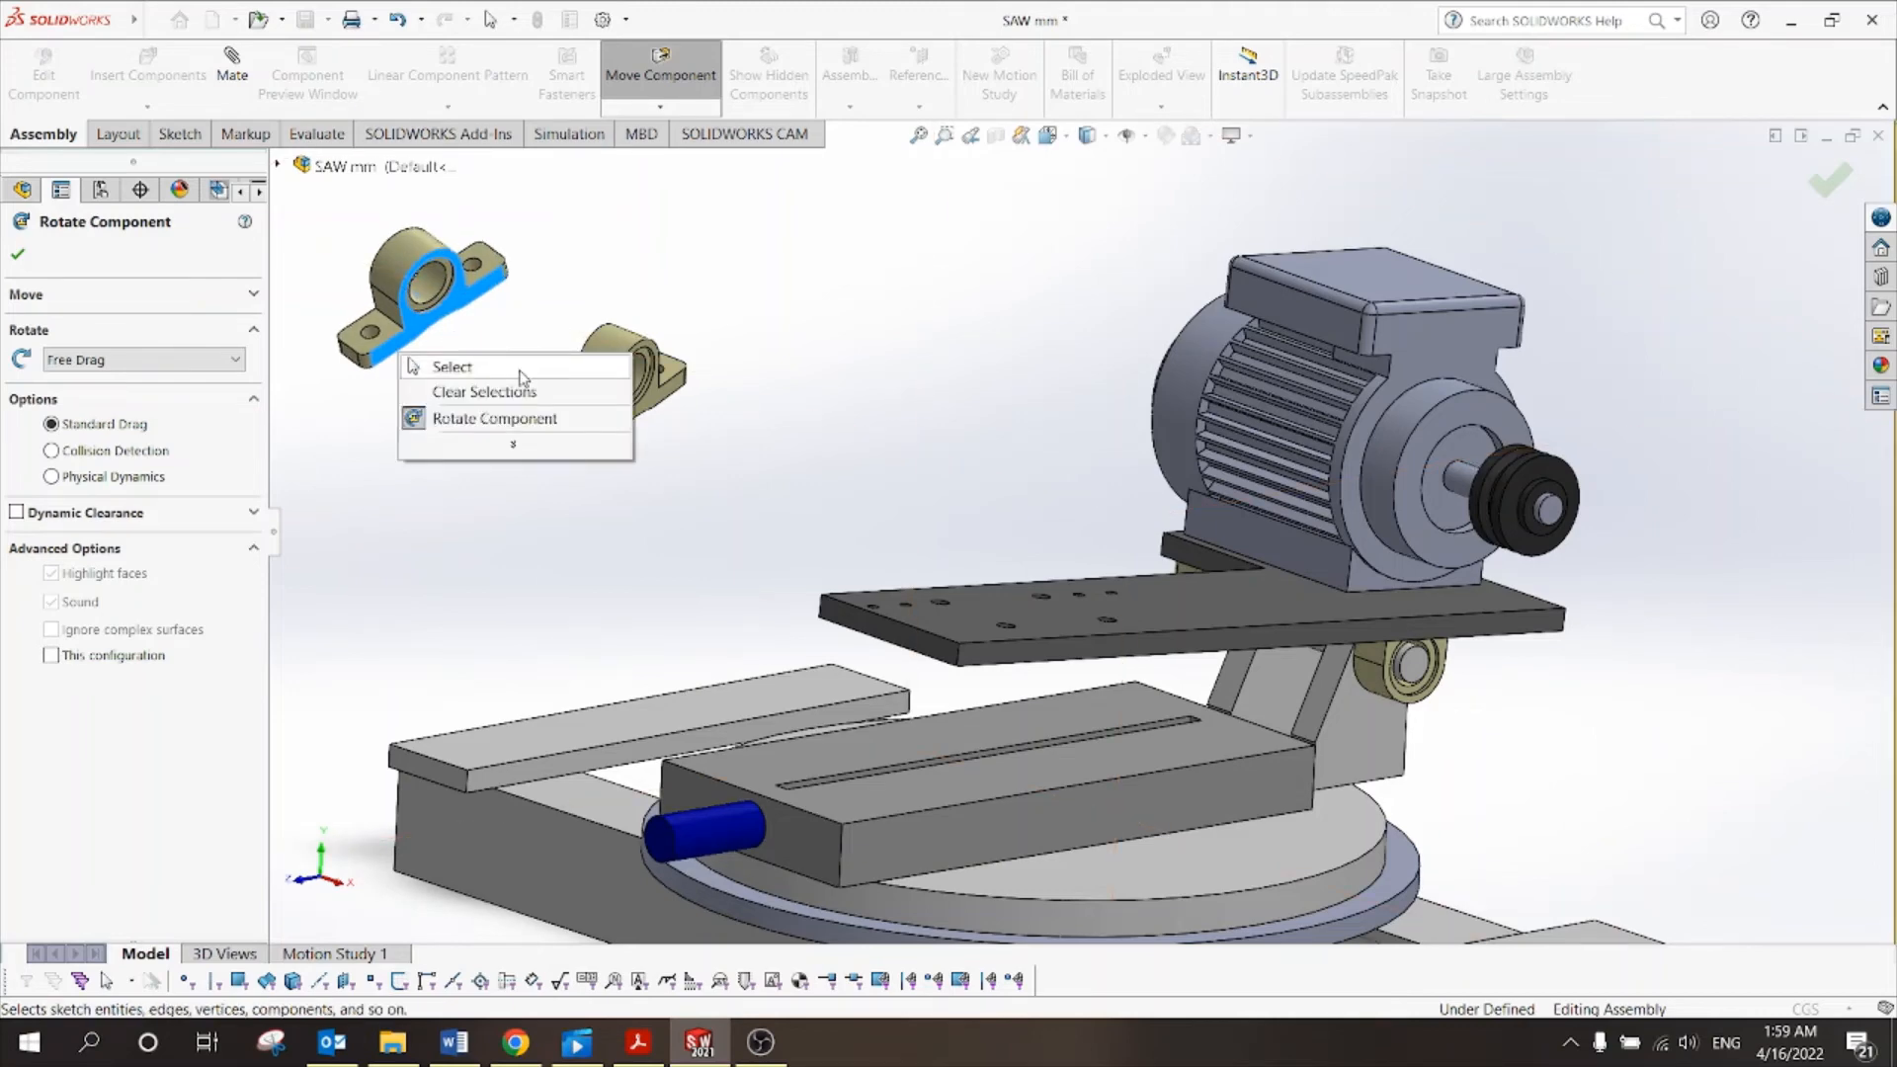
click(522, 373)
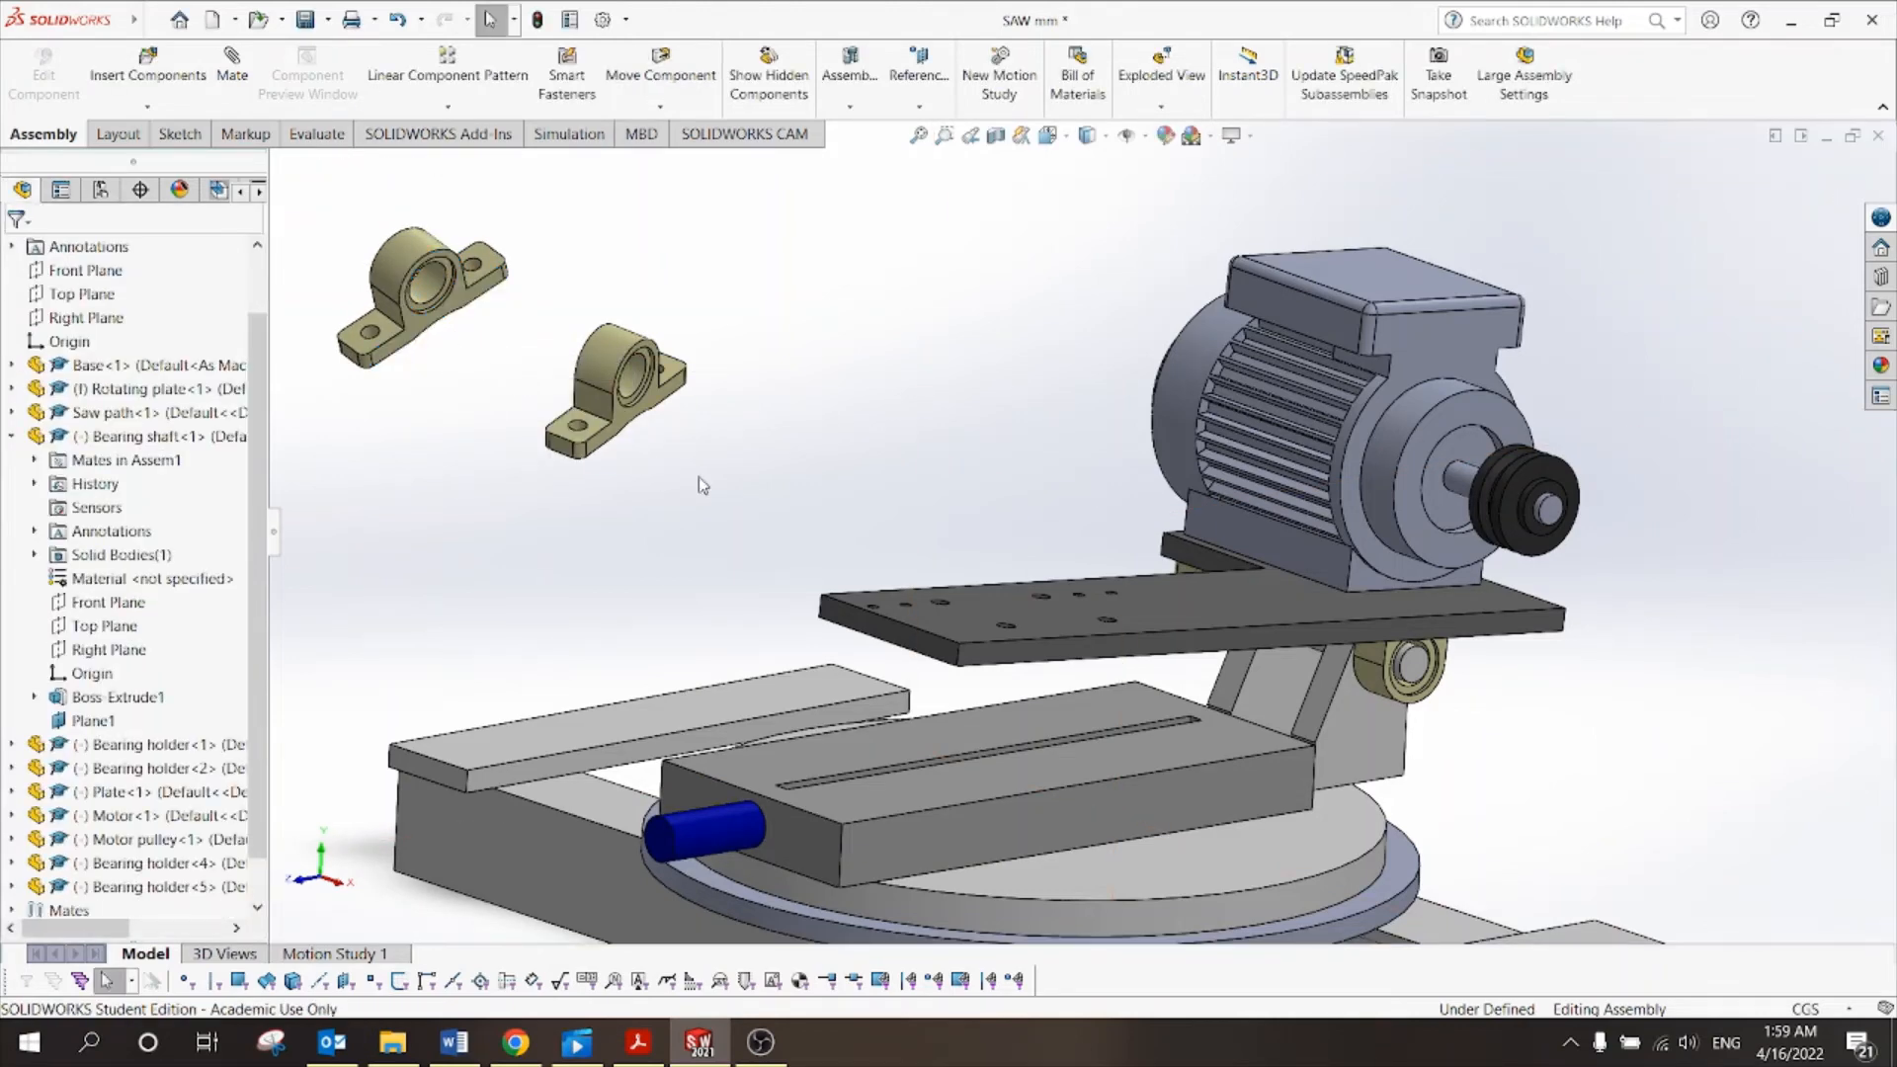
key(ctrl+7)
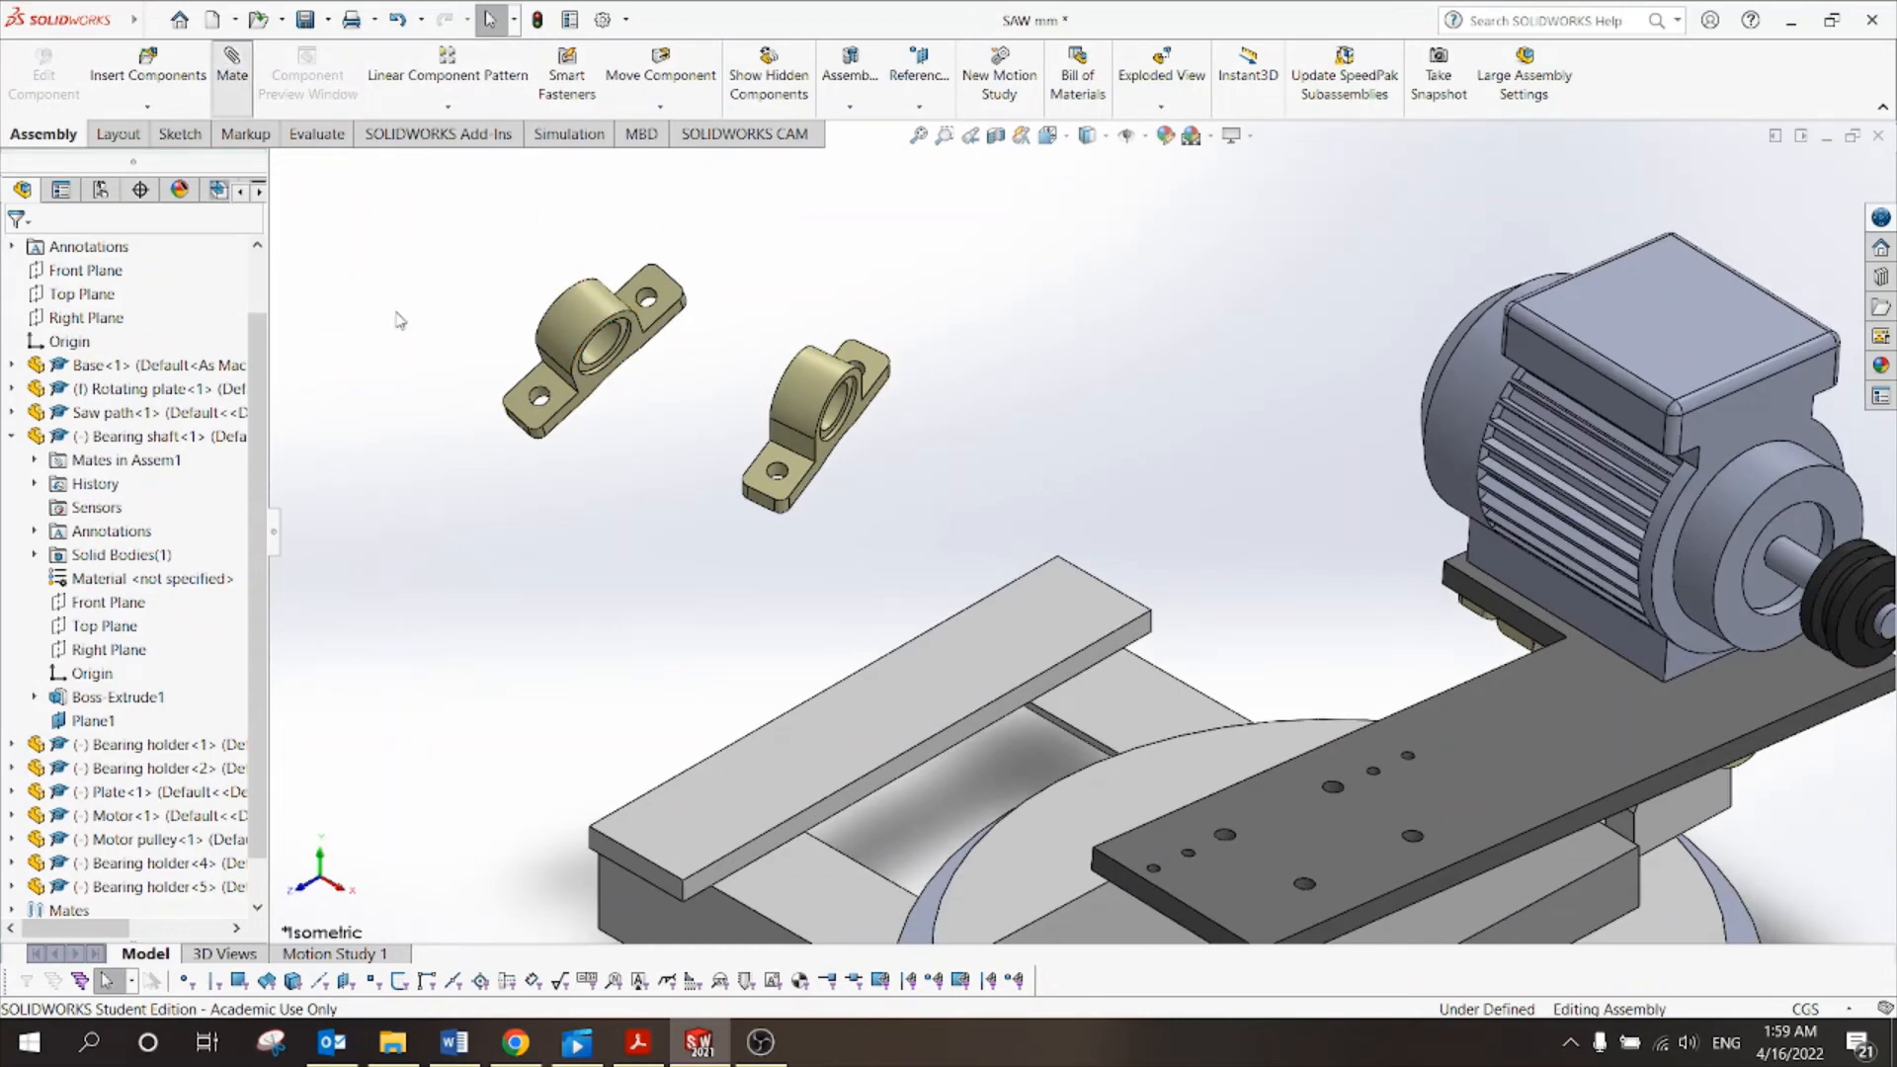
Mate a bearing holder hole edge coincident with its matching plate hole.
middle_drag(828, 551, 768, 560)
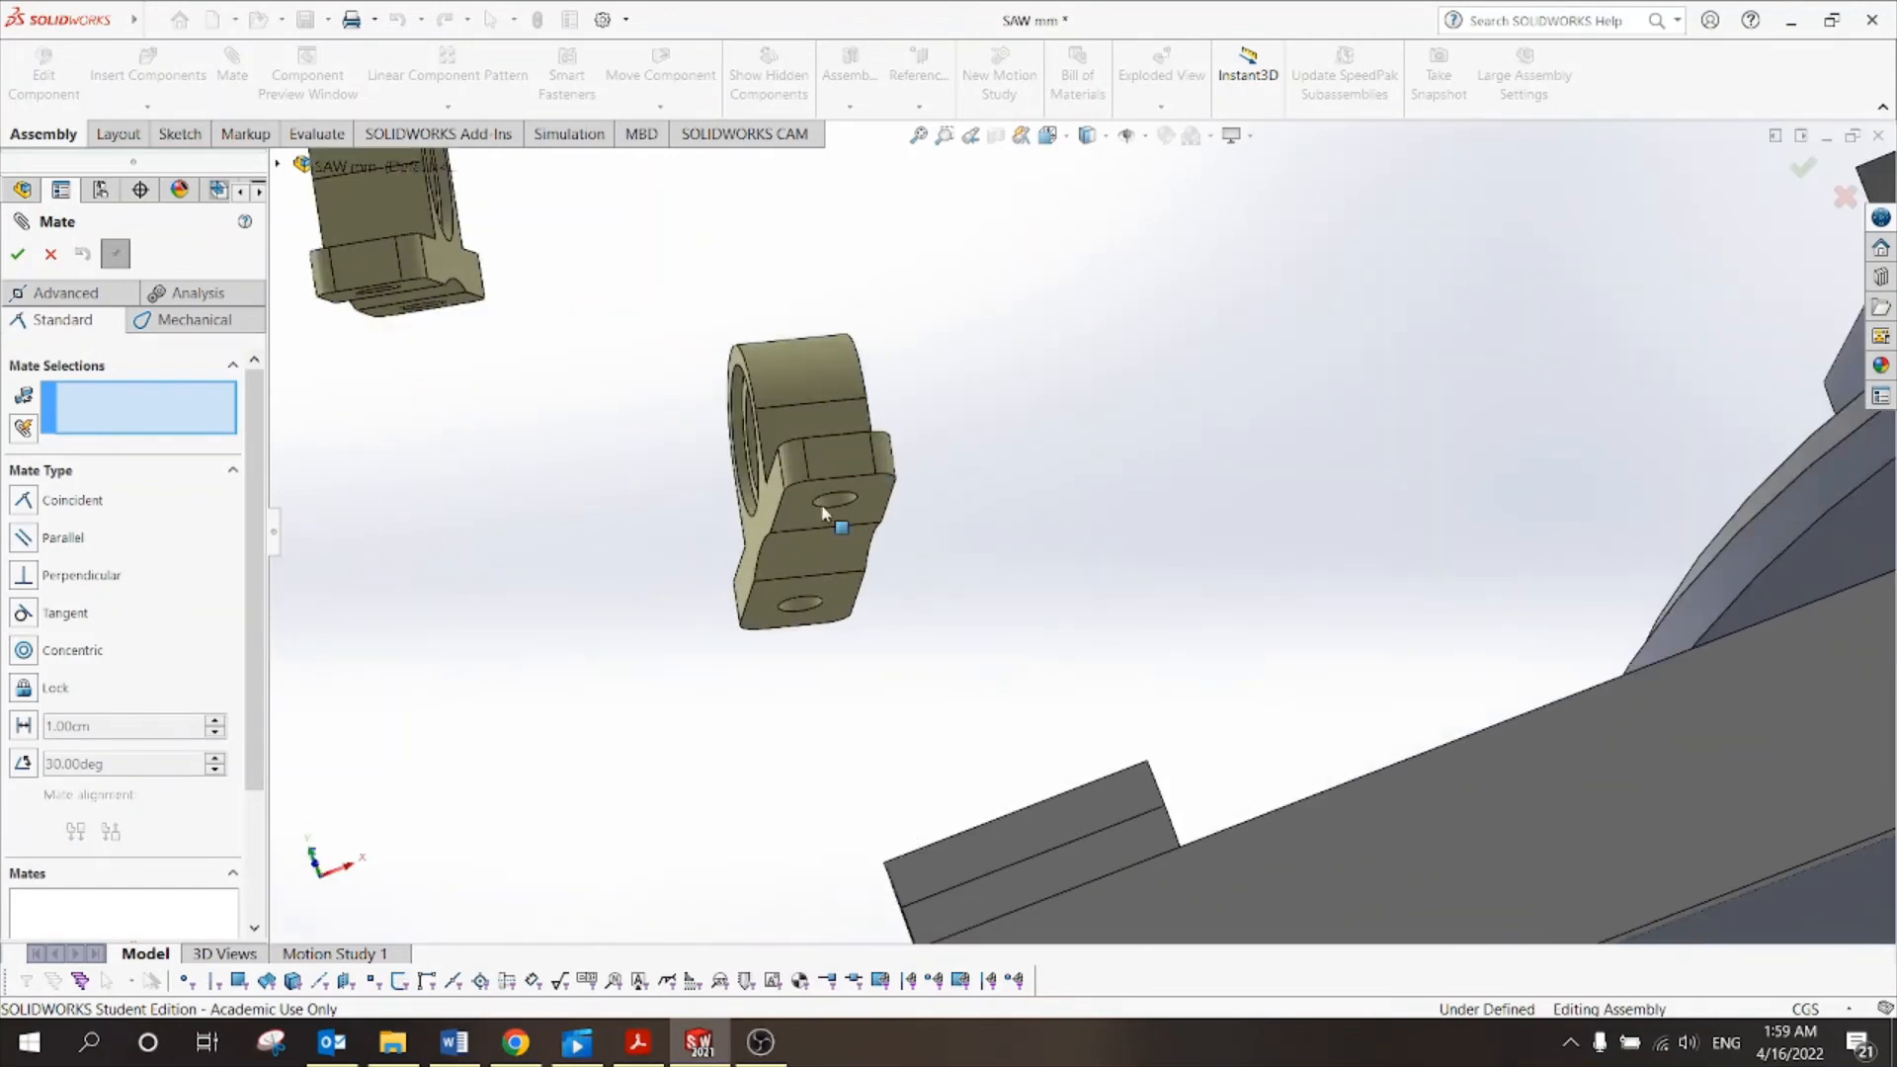
click(857, 502)
scroll(834, 632, up, 5)
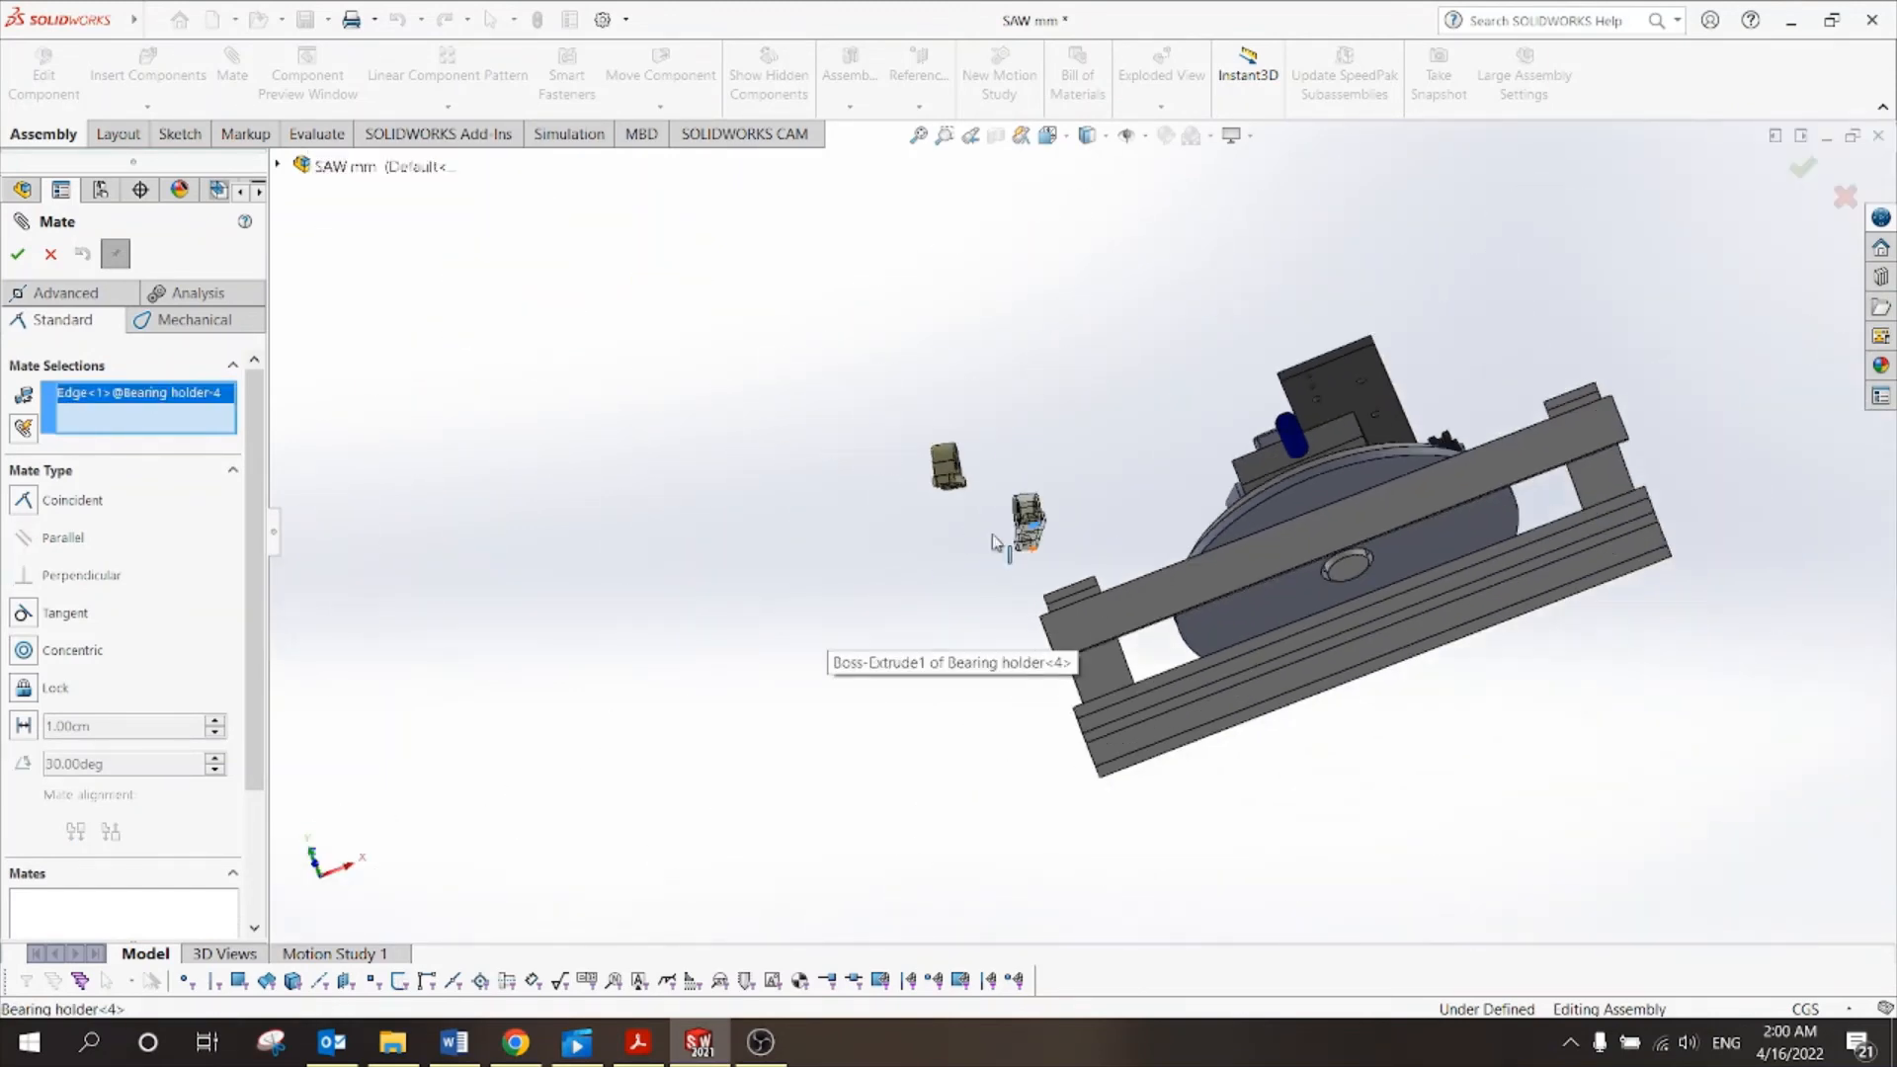
middle_drag(1378, 480, 1250, 864)
scroll(1237, 442, down, 5)
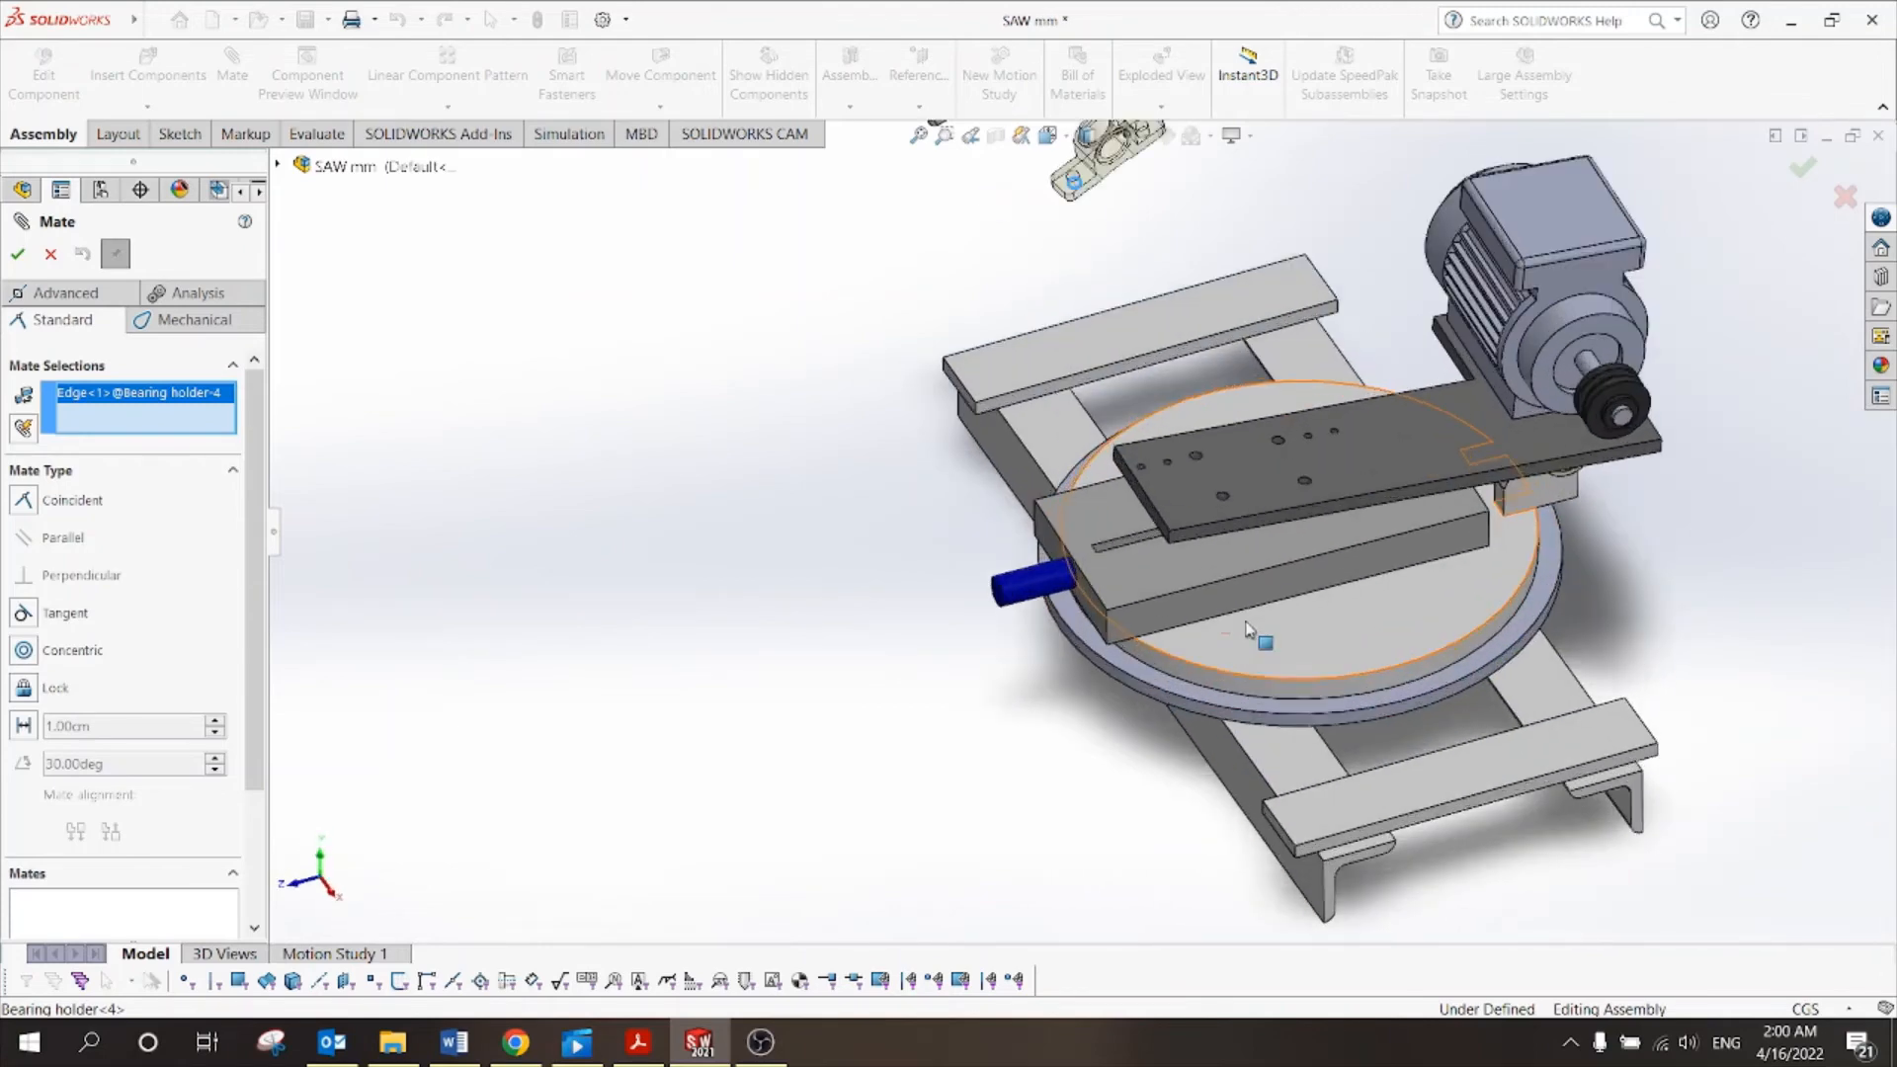
scroll(1237, 443, down, 3)
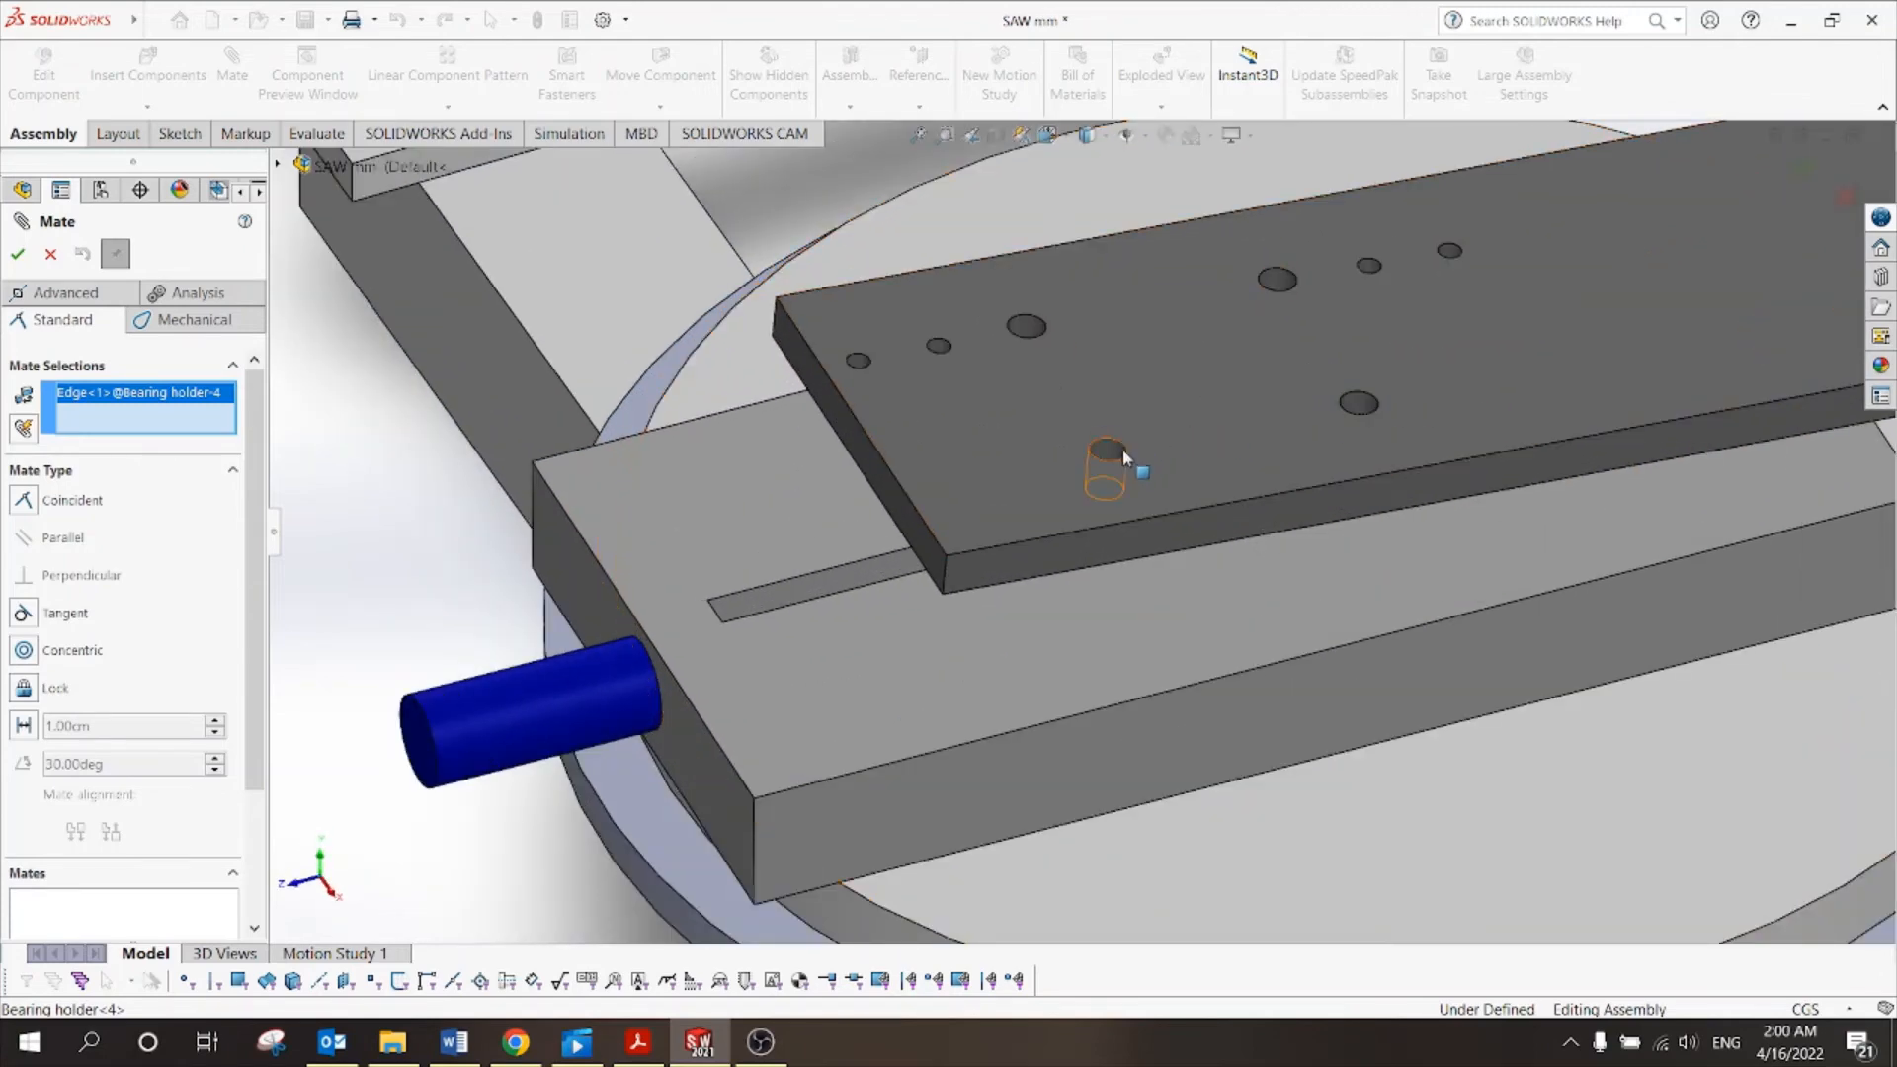
click(1122, 440)
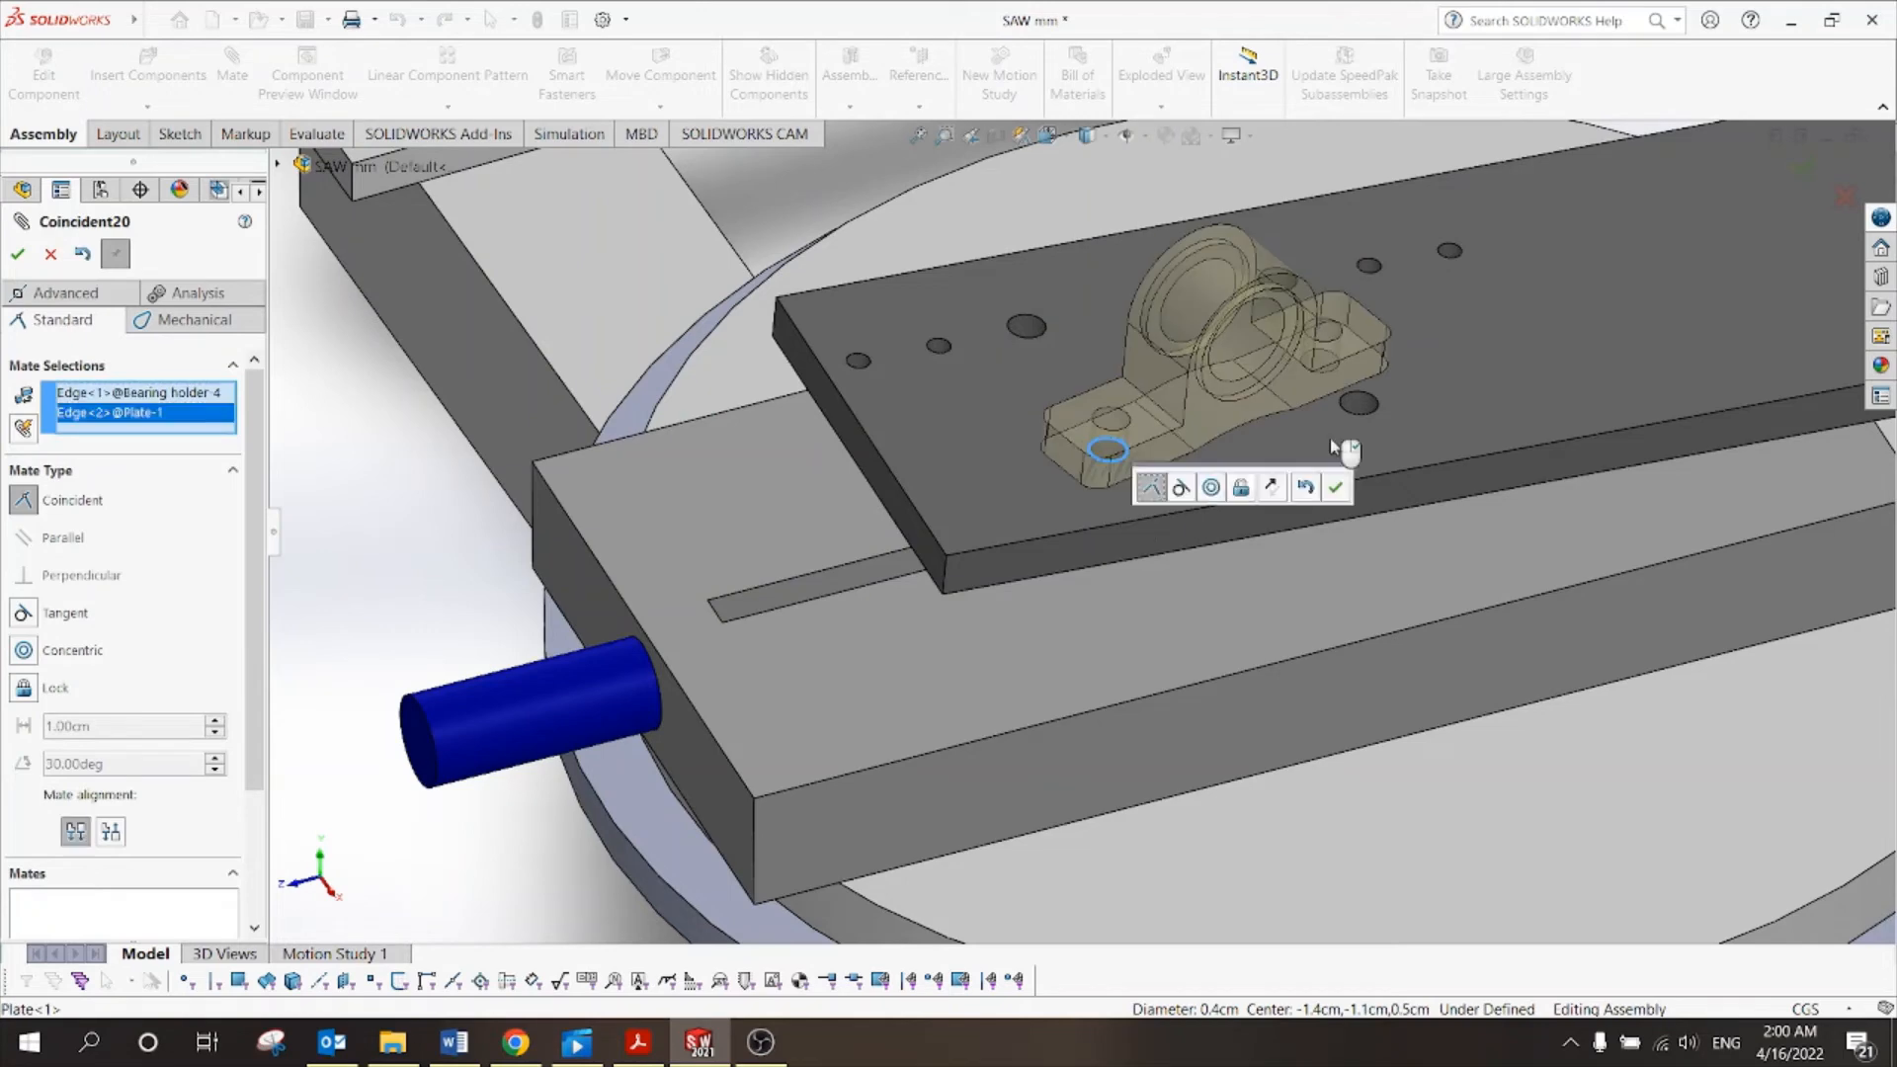
click(1336, 486)
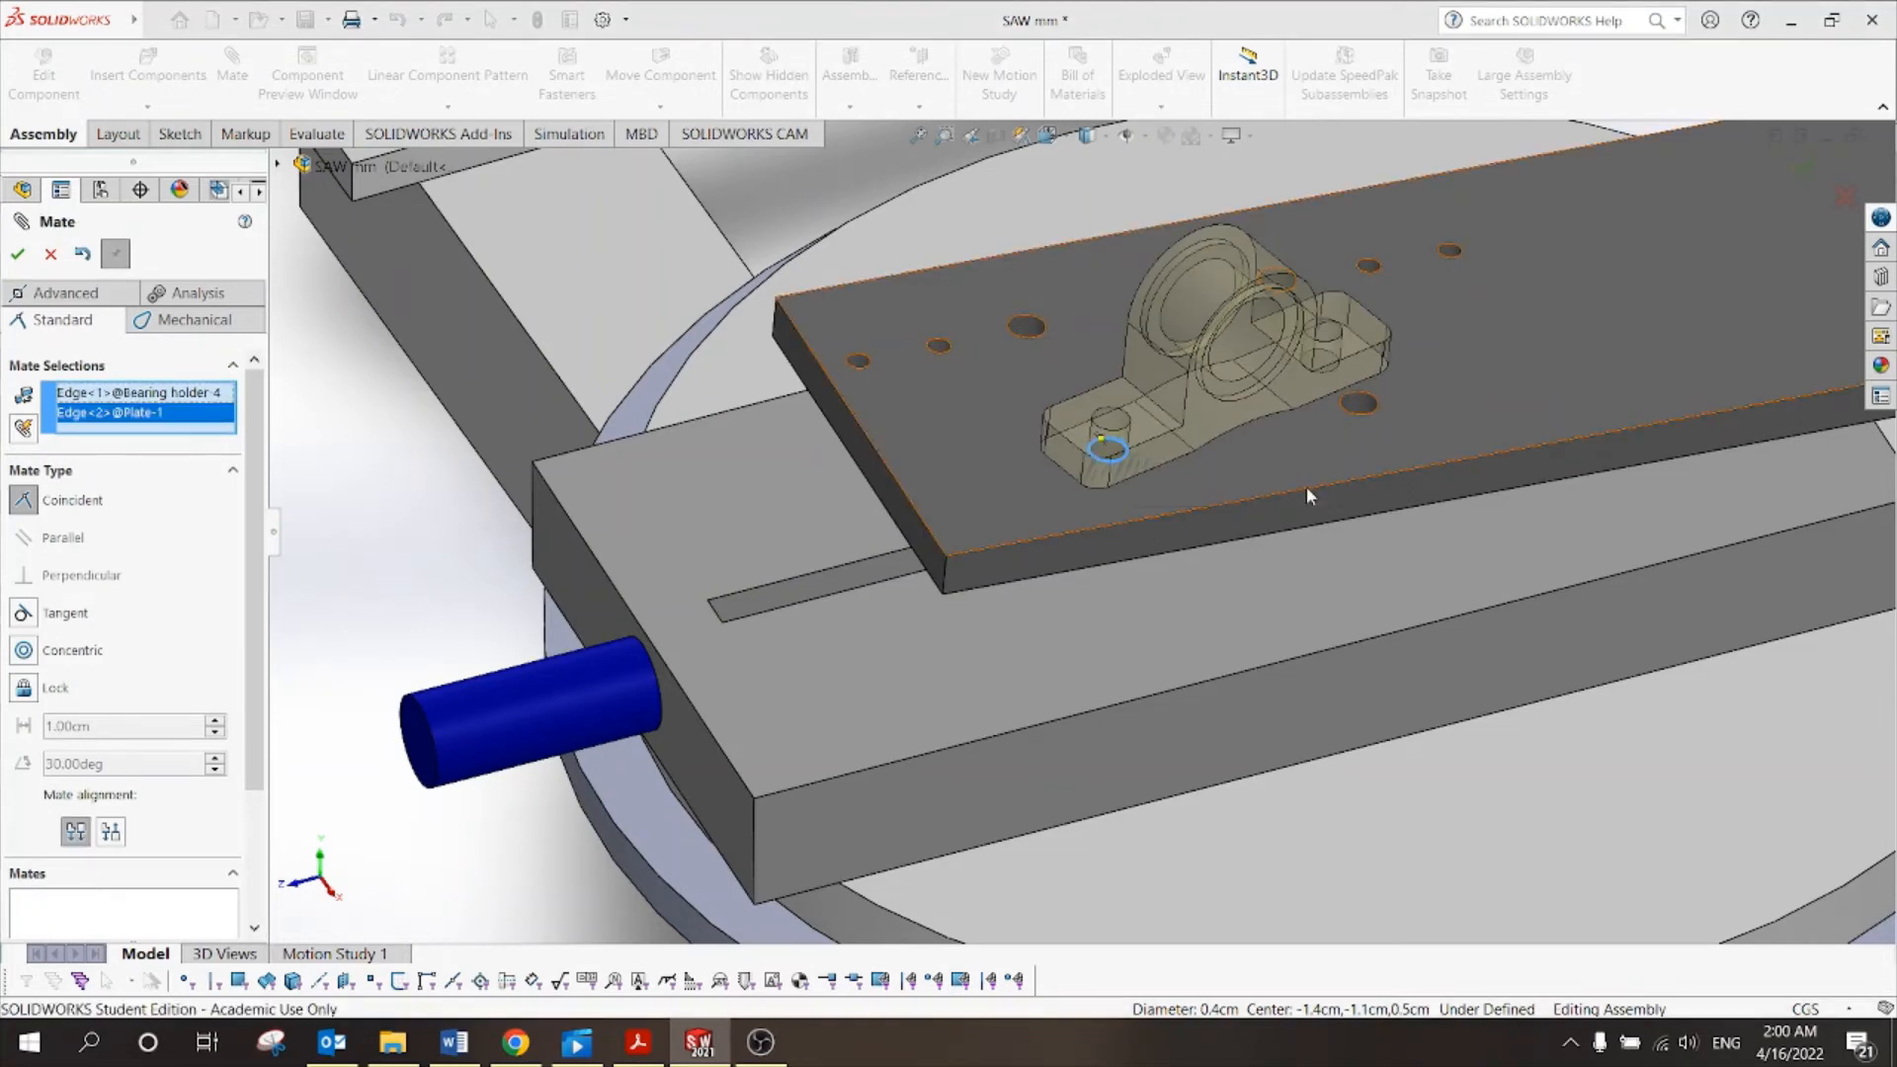
Add a second coincident mate between the holder's other hole and a plate hole.
click(1367, 401)
scroll(1442, 380, up, 2)
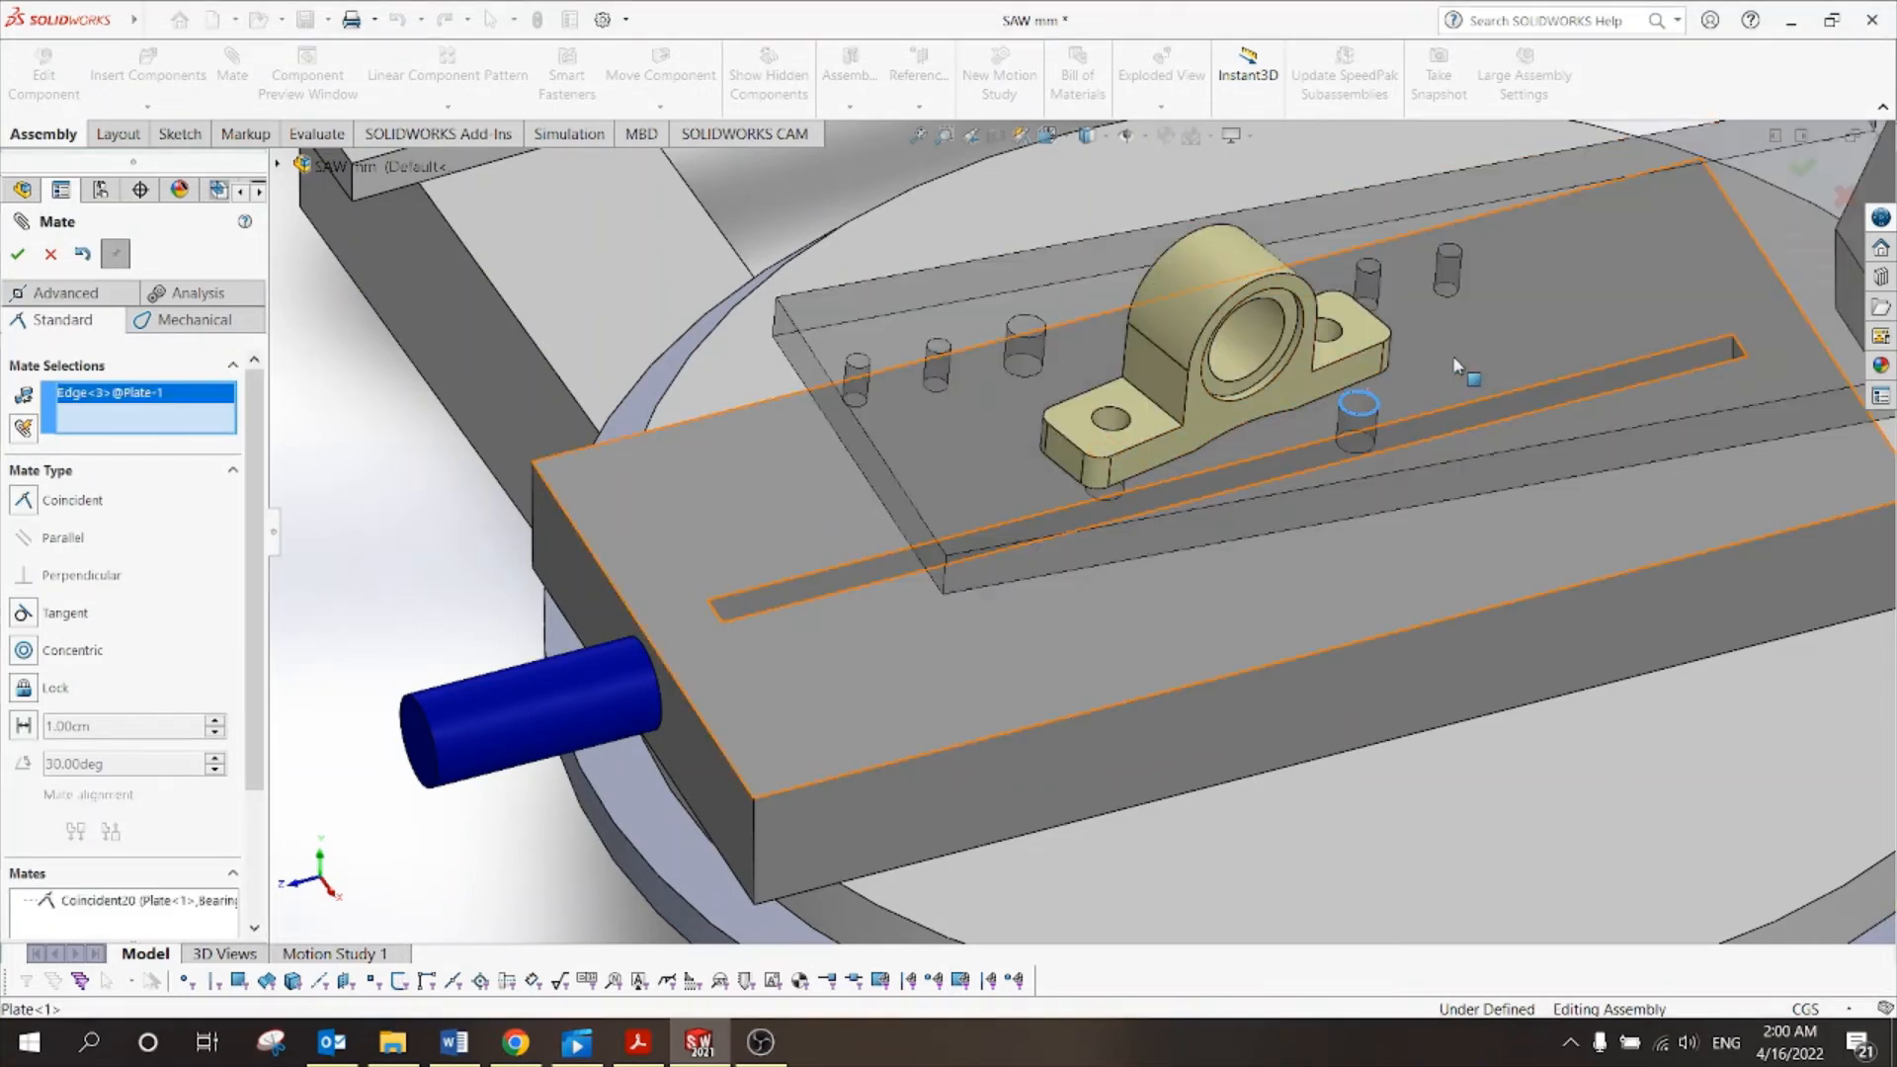
middle_drag(1445, 385, 1427, 427)
scroll(1249, 439, down, 3)
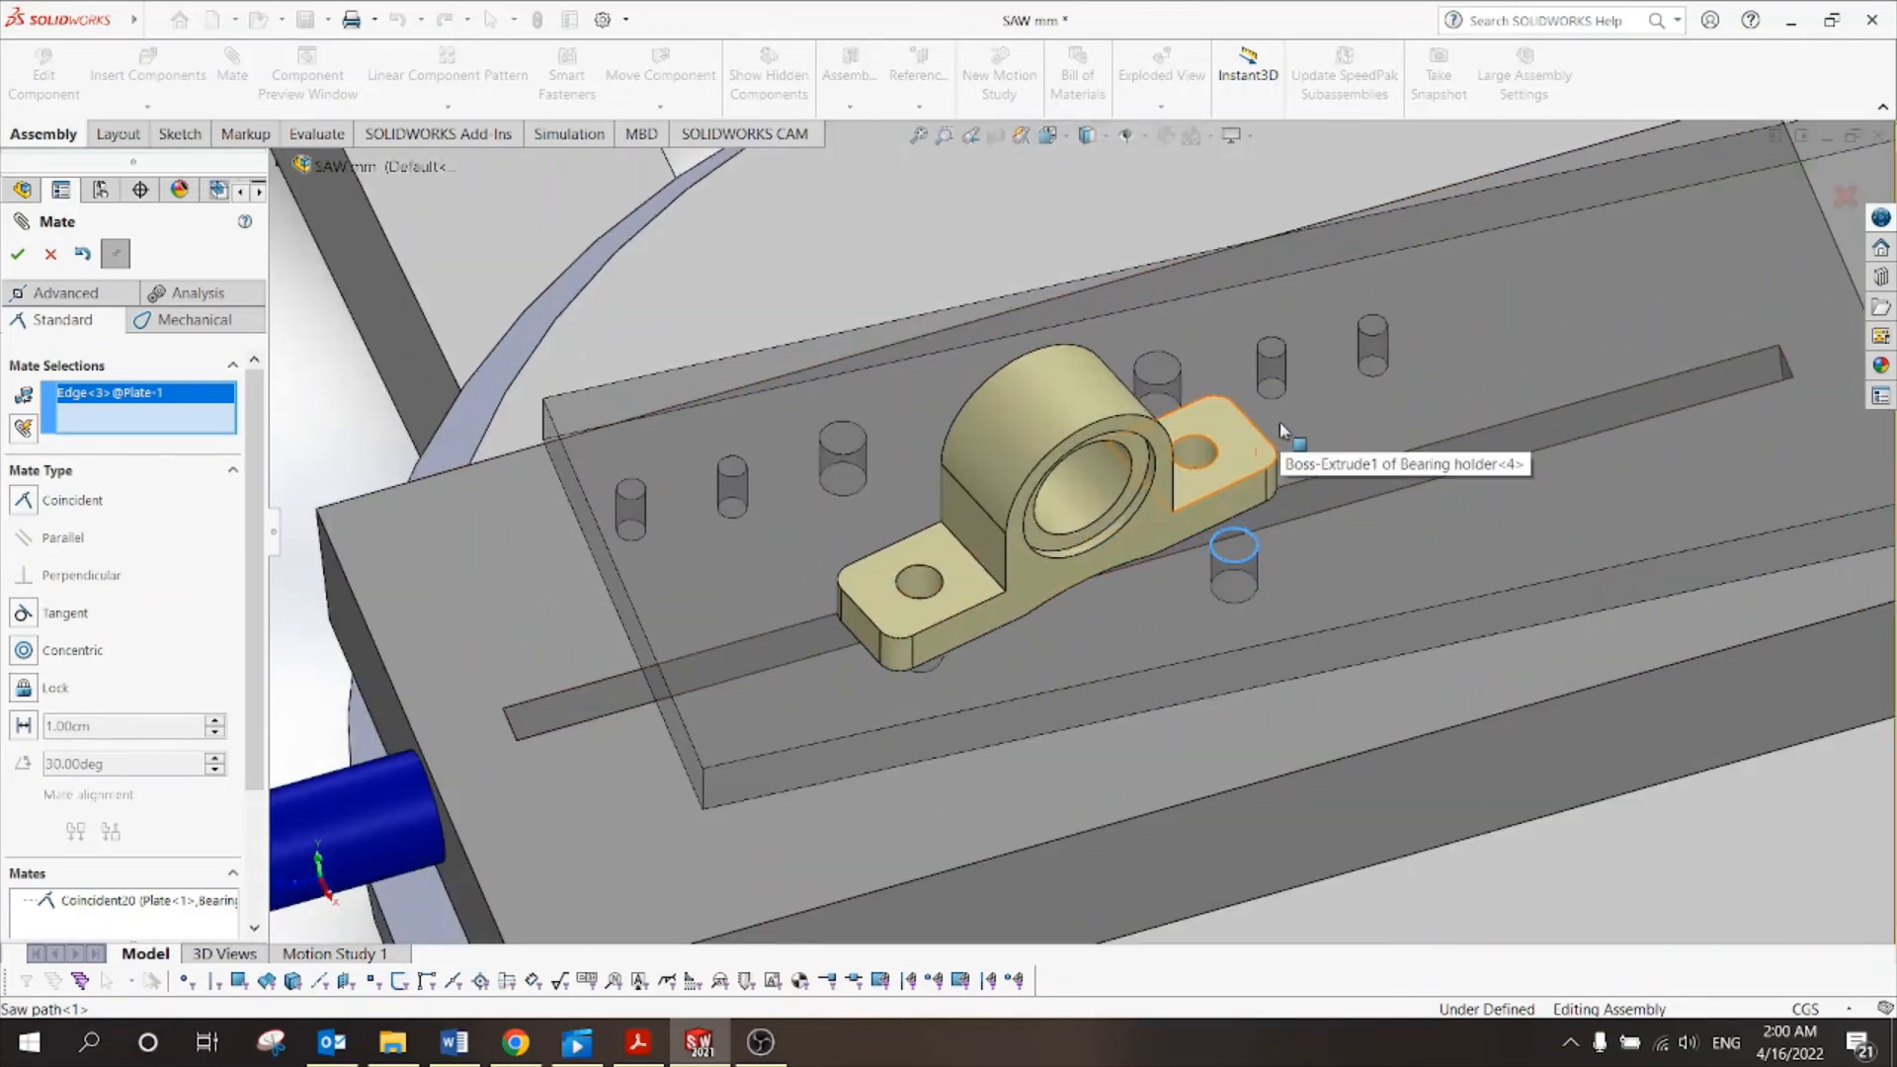
scroll(1278, 423, up, 3)
middle_drag(1279, 423, 1283, 448)
scroll(1282, 448, up, 5)
scroll(1079, 559, down, 4)
middle_drag(1076, 557, 1038, 642)
scroll(1087, 638, down, 5)
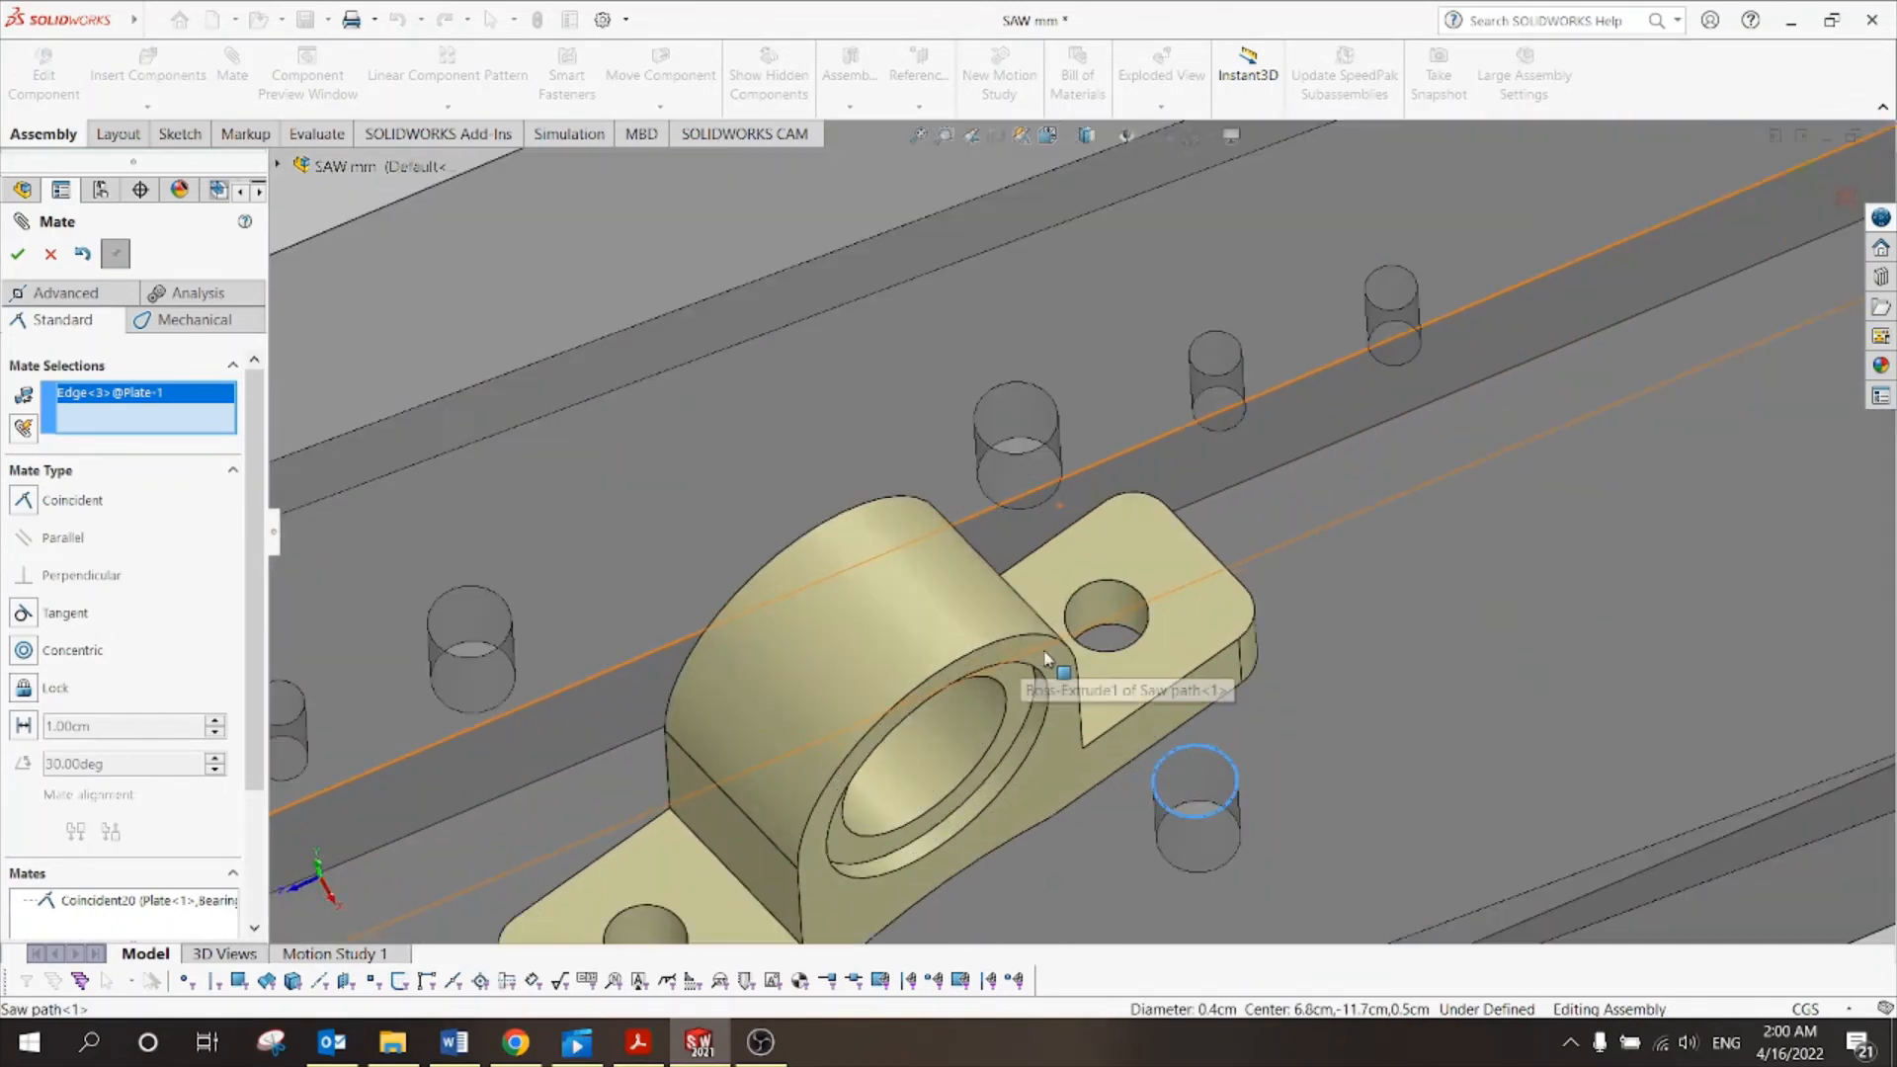
click(1116, 635)
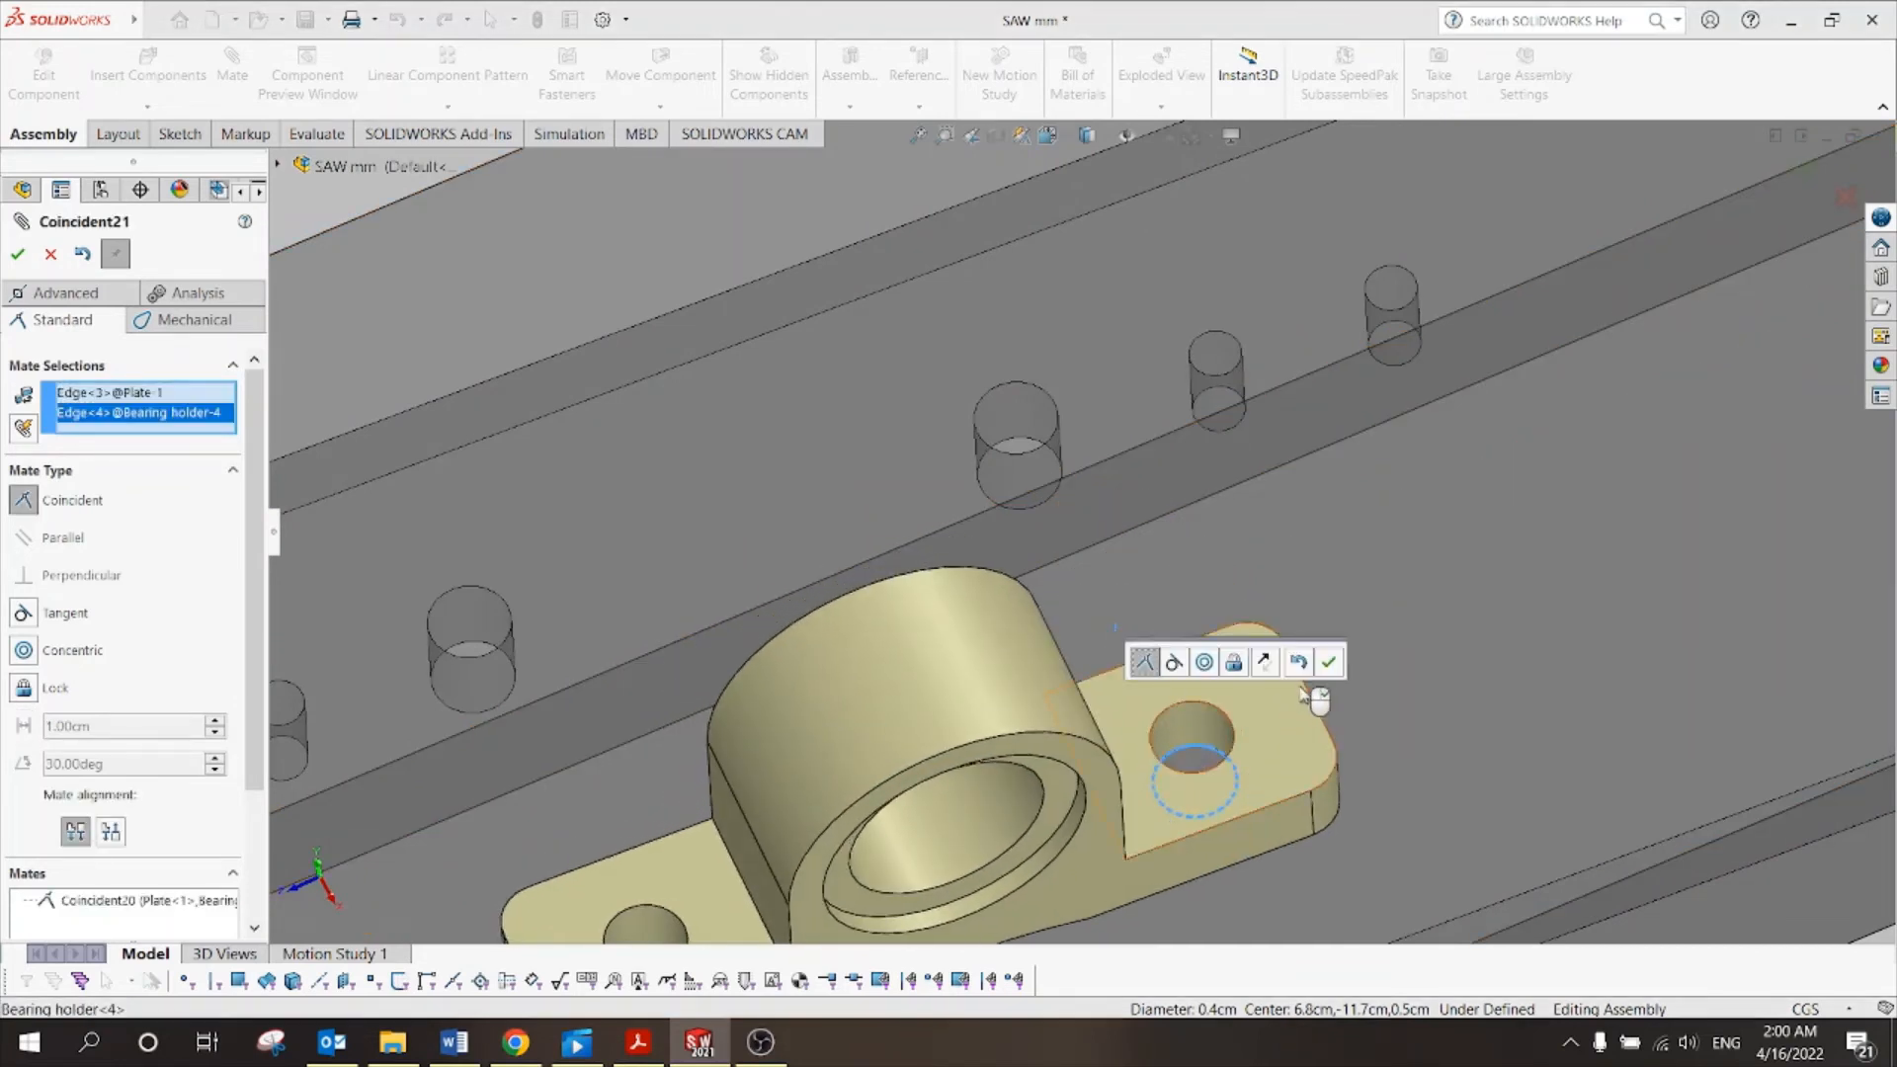
click(1330, 666)
Mate a hole edge on the second bearing holder coincident with its plate hole.
scroll(1247, 698, up, 8)
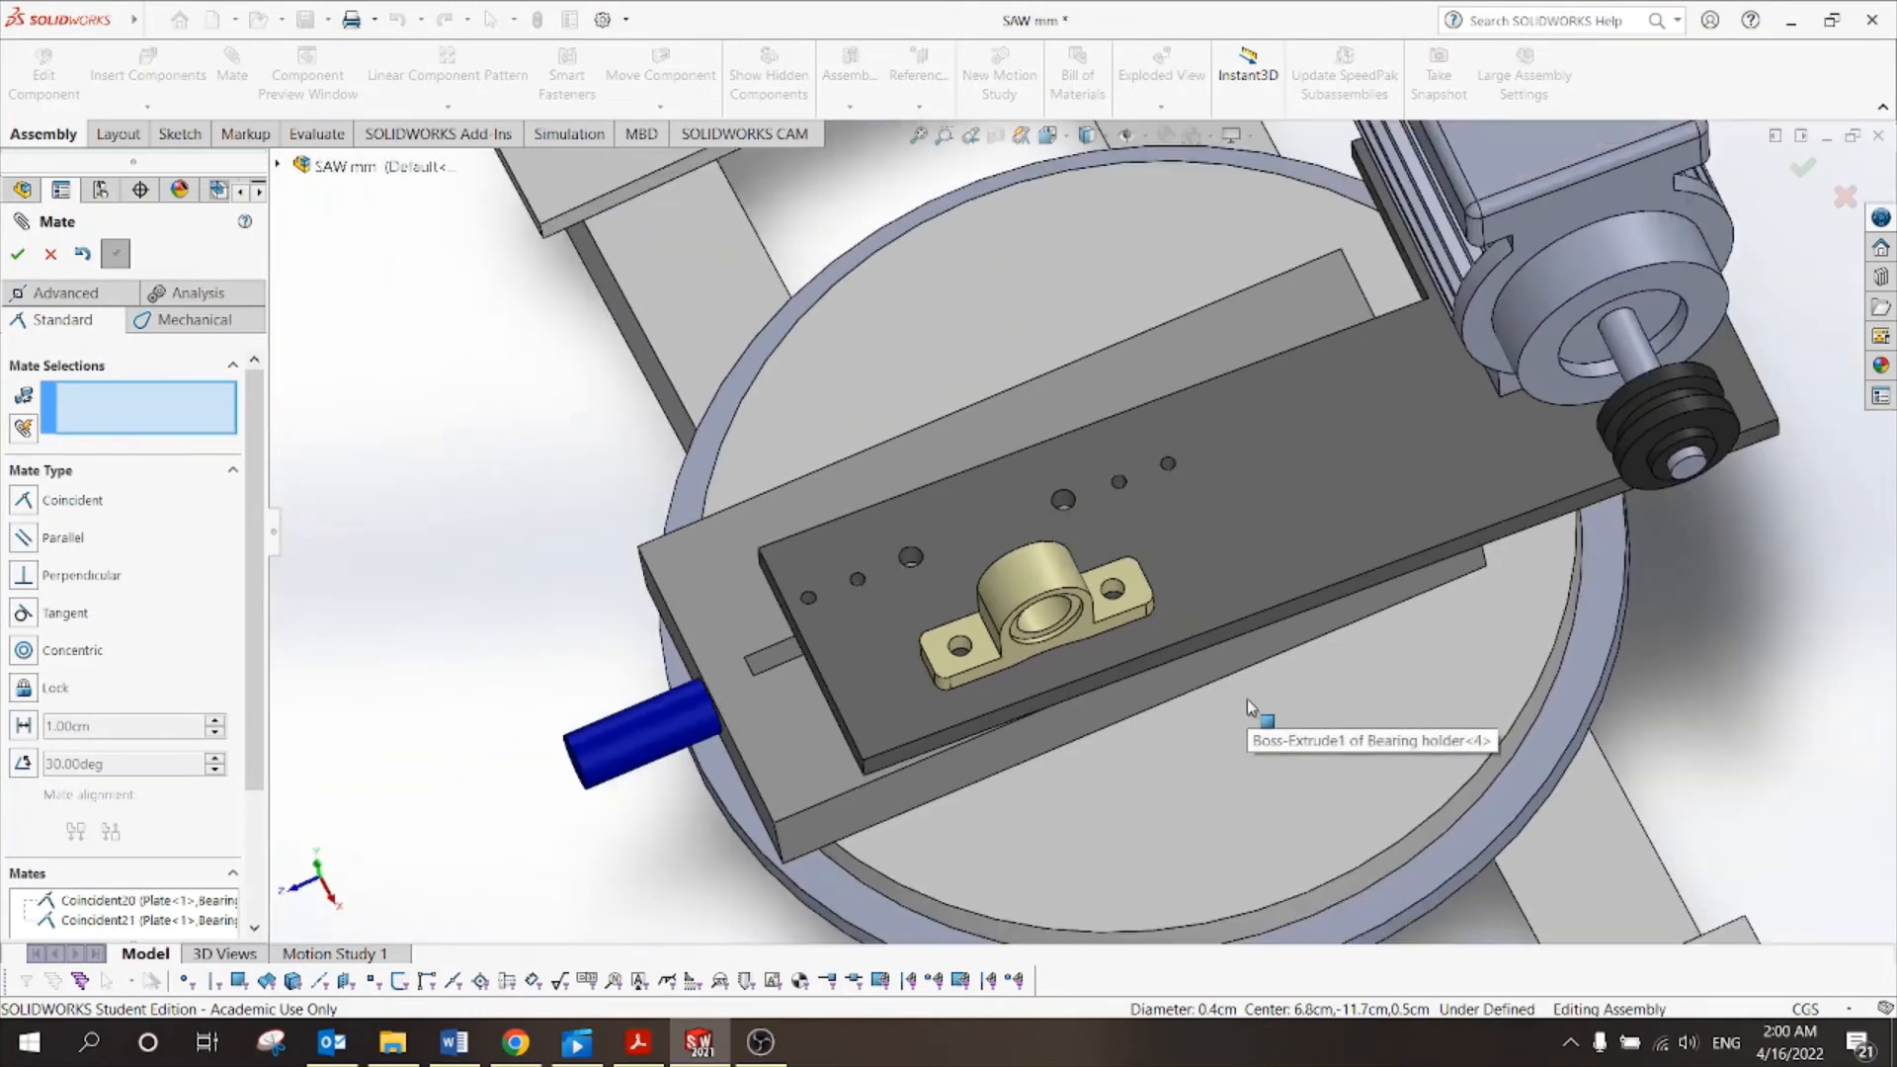
scroll(1247, 698, up, 3)
scroll(810, 341, down, 8)
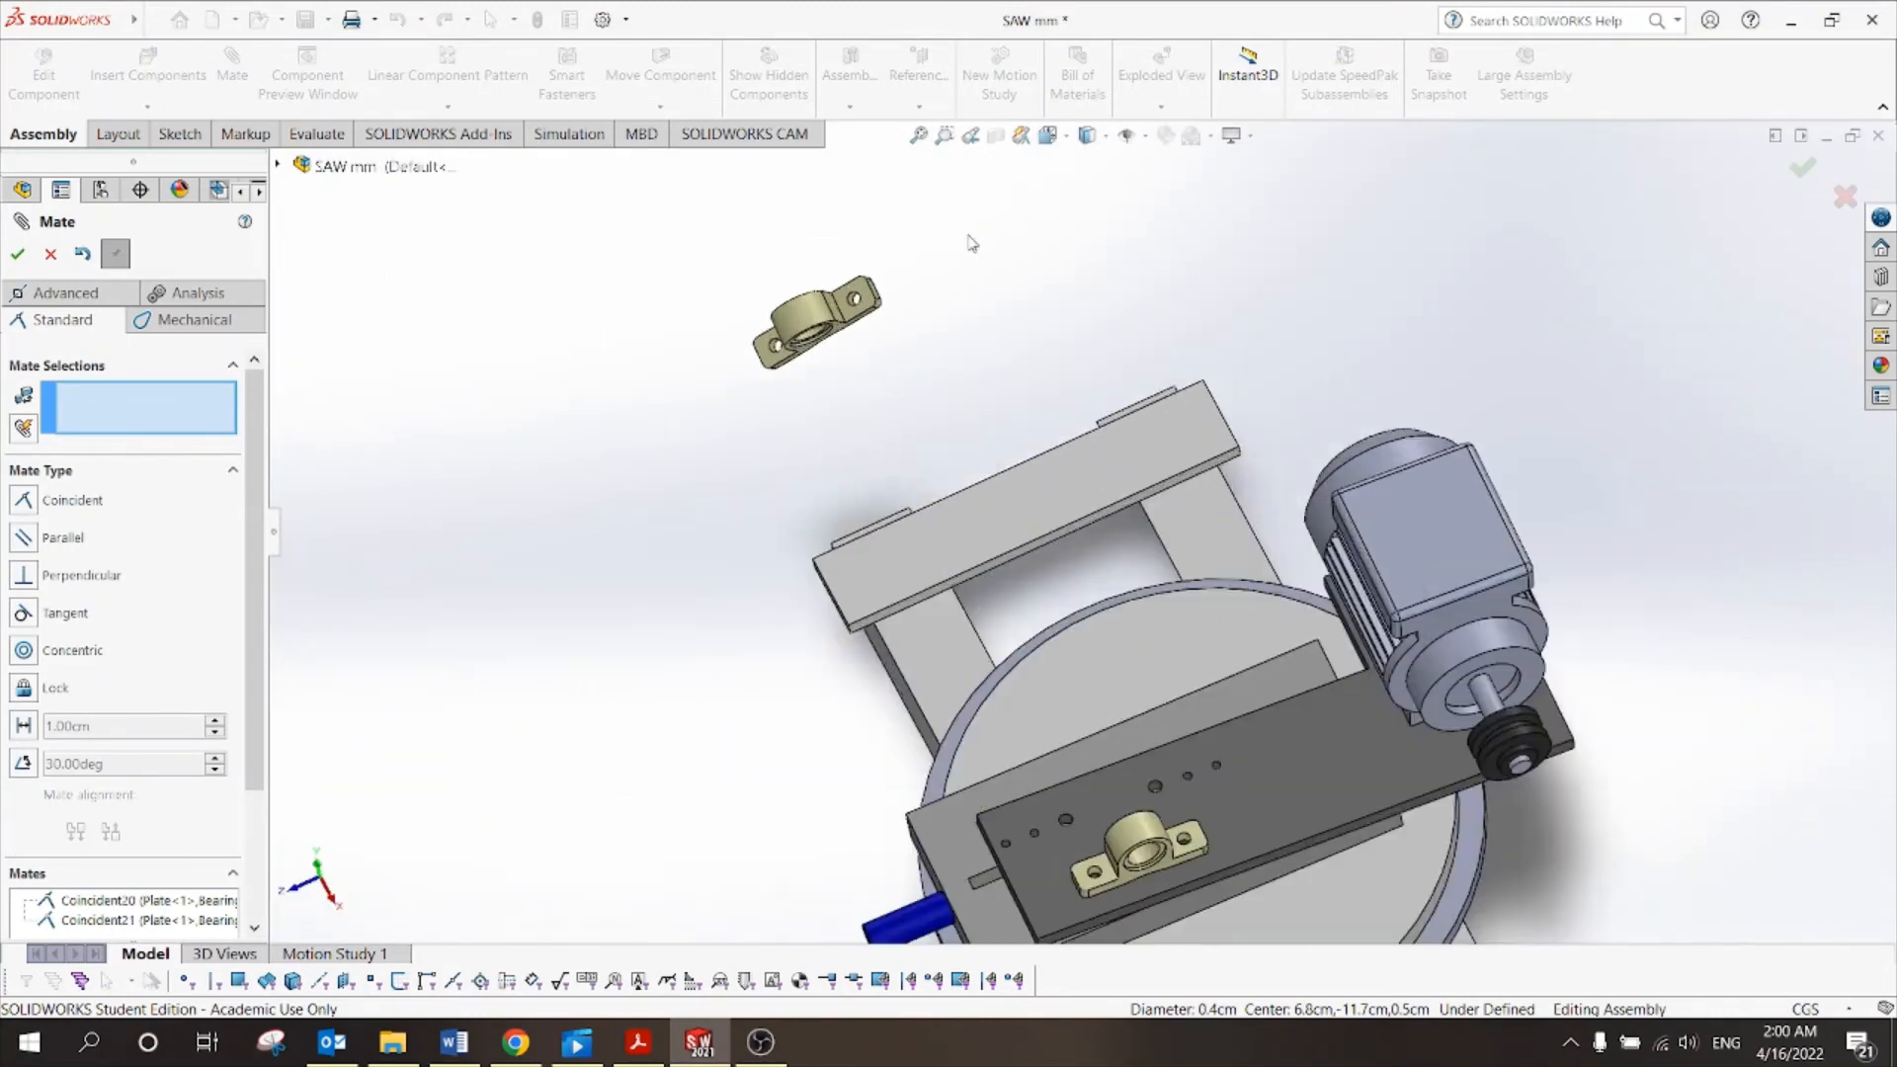
scroll(812, 356, down, 4)
middle_drag(929, 512, 763, 454)
scroll(904, 440, down, 4)
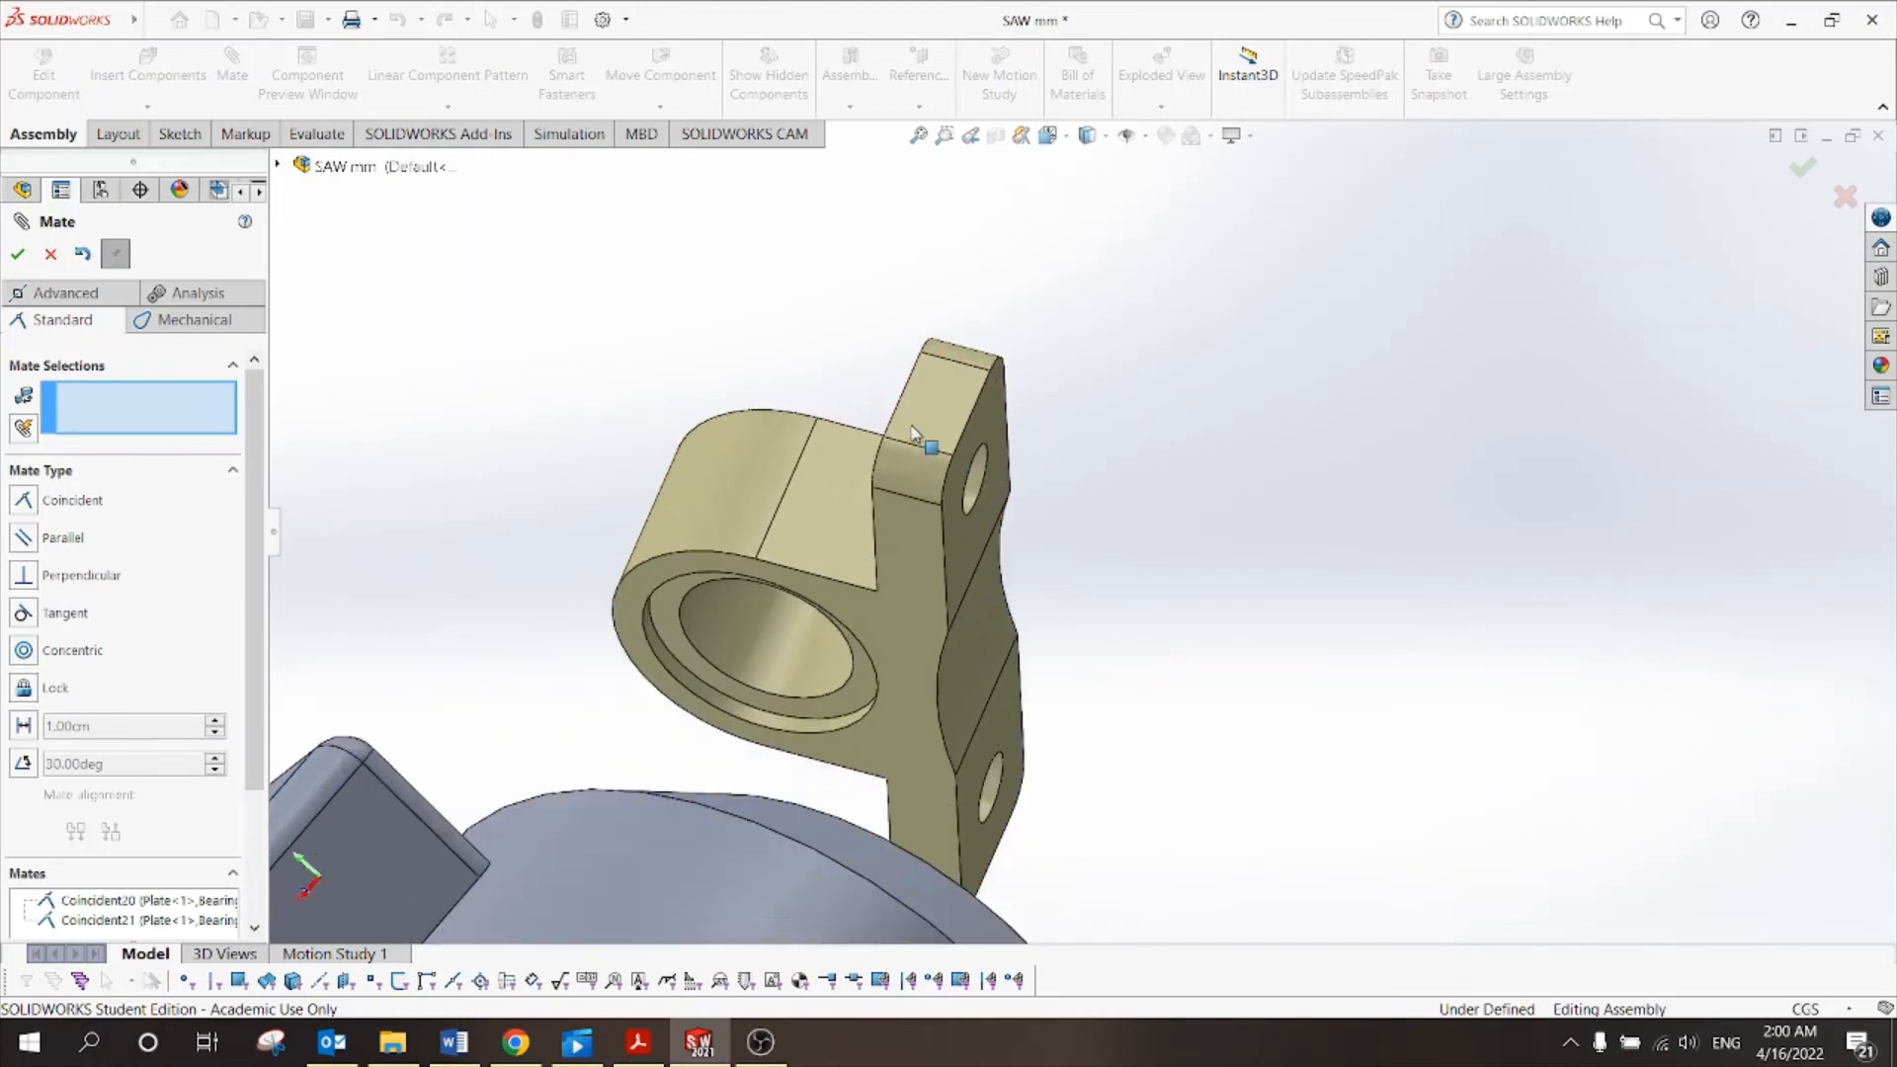
click(1010, 476)
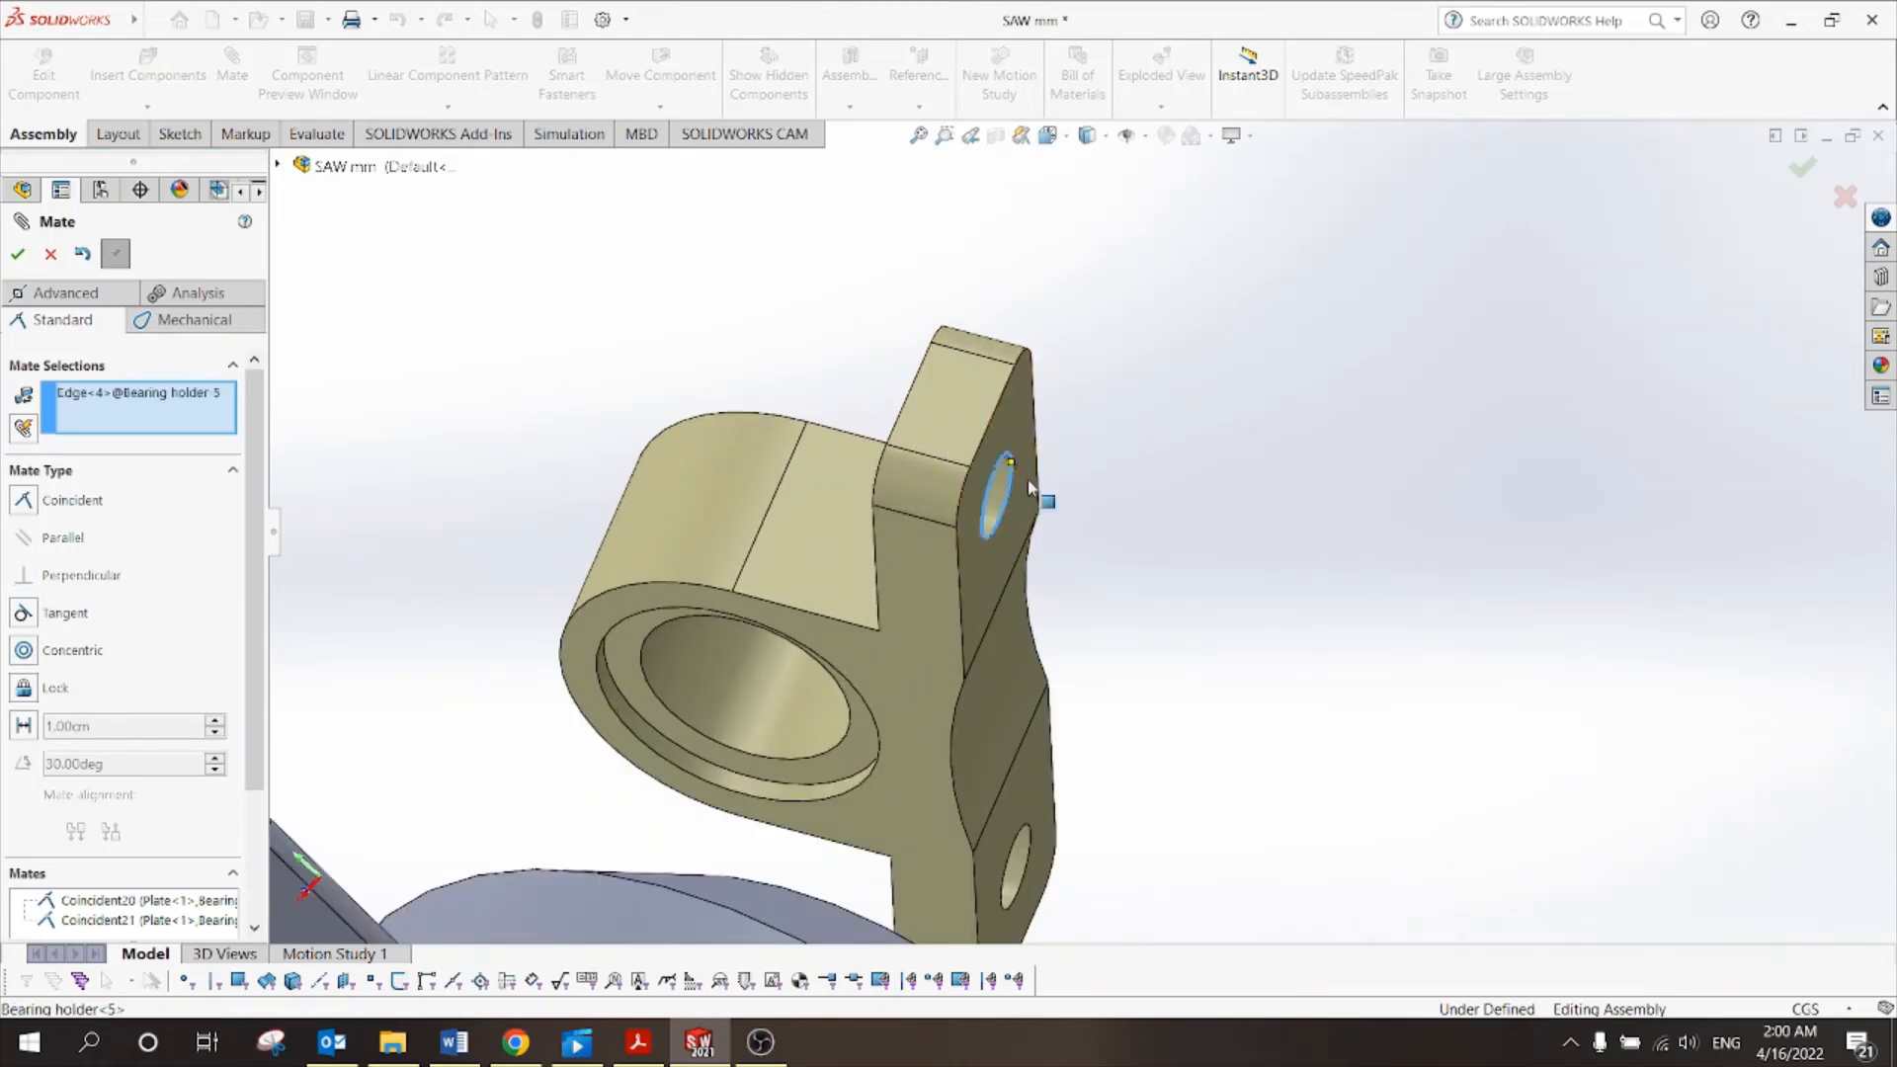
scroll(1028, 478, up, 6)
middle_drag(1099, 518, 1282, 488)
scroll(1226, 549, up, 2)
scroll(1006, 774, down, 3)
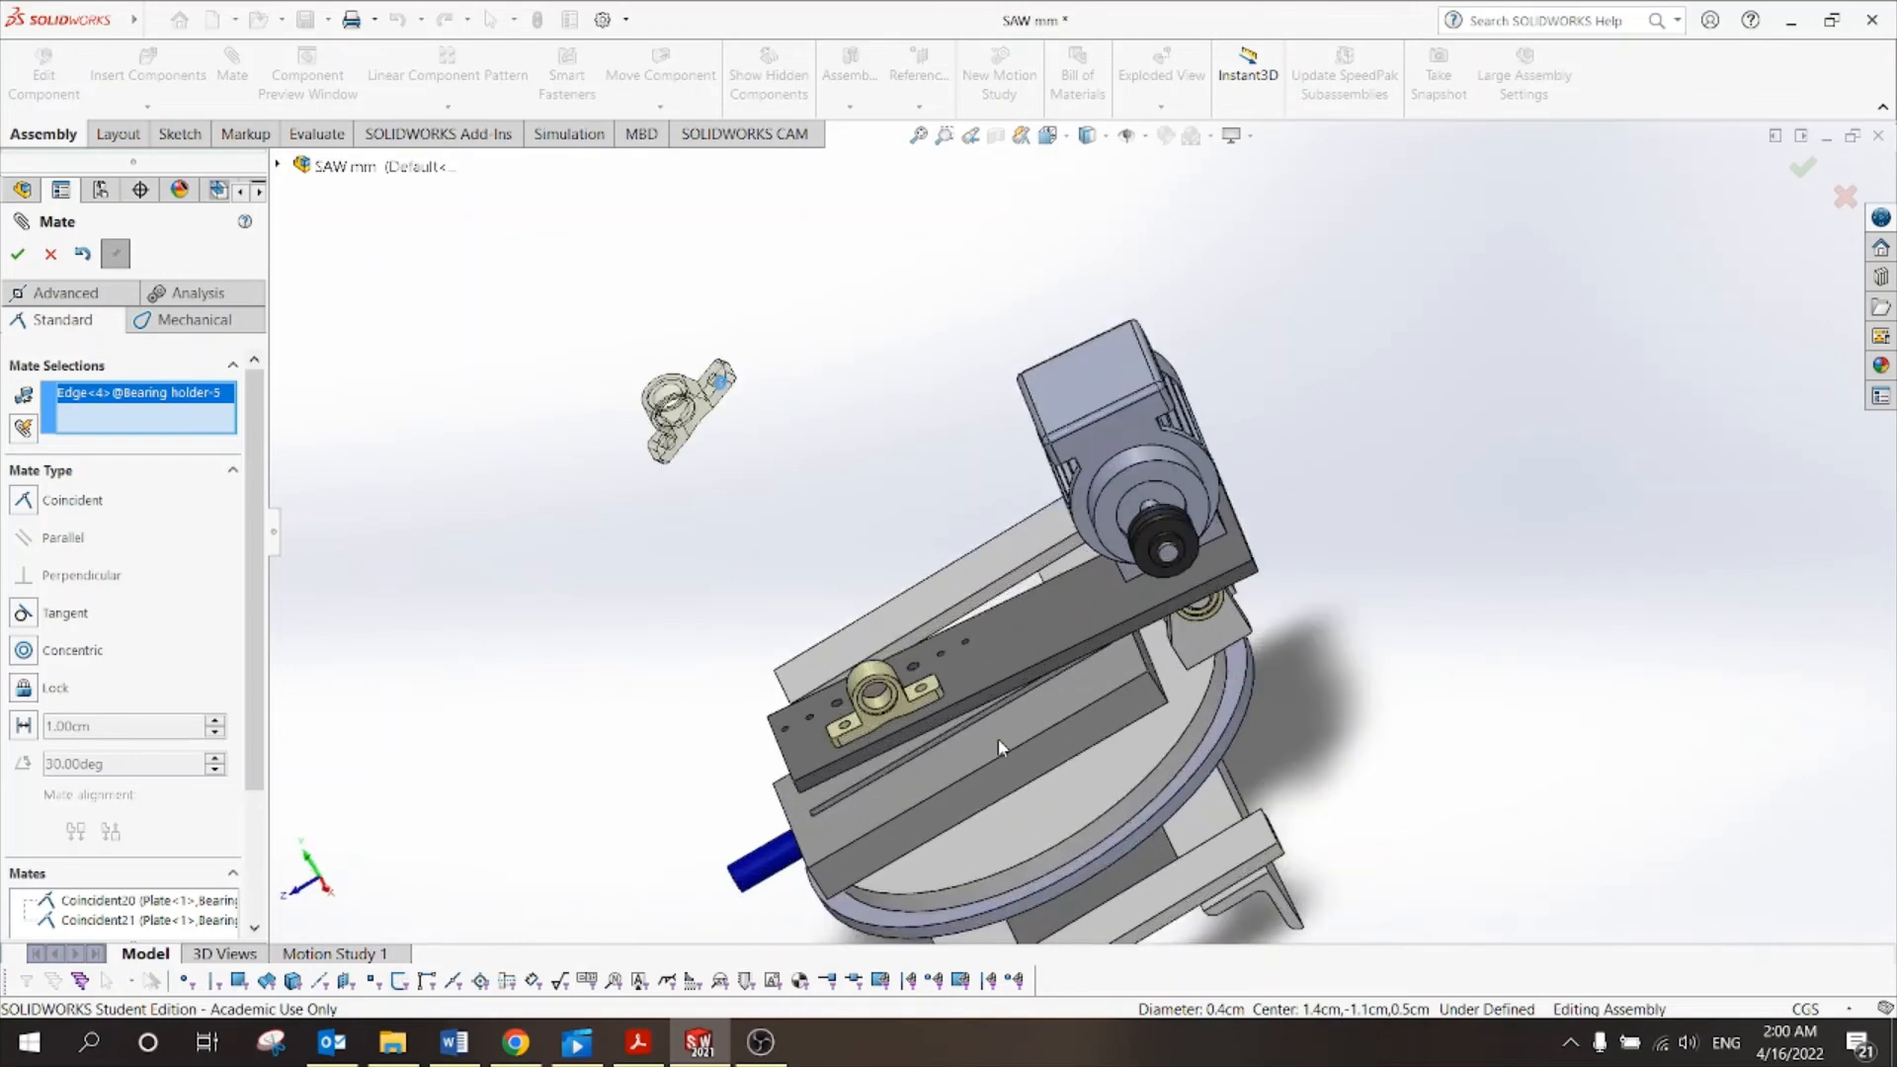
middle_drag(998, 741, 1070, 778)
scroll(966, 704, down, 6)
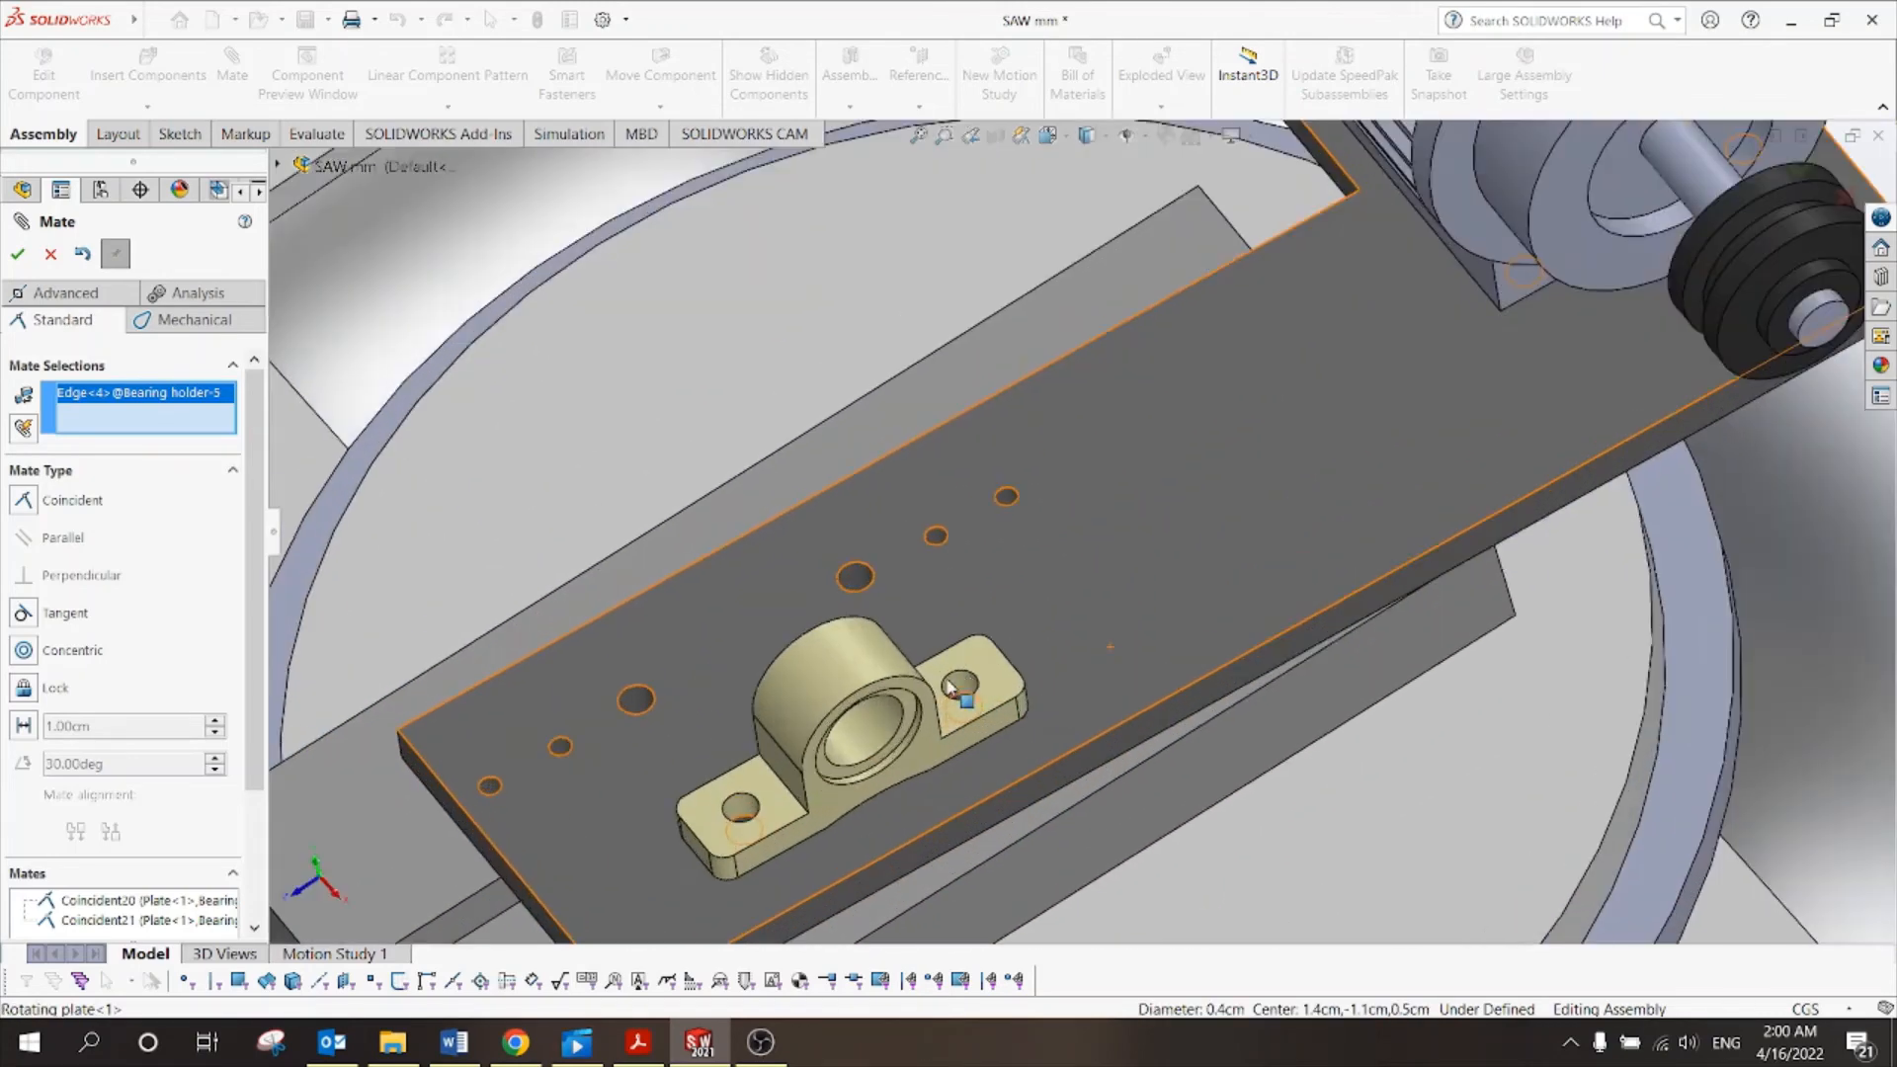
scroll(901, 638, down, 2)
click(879, 561)
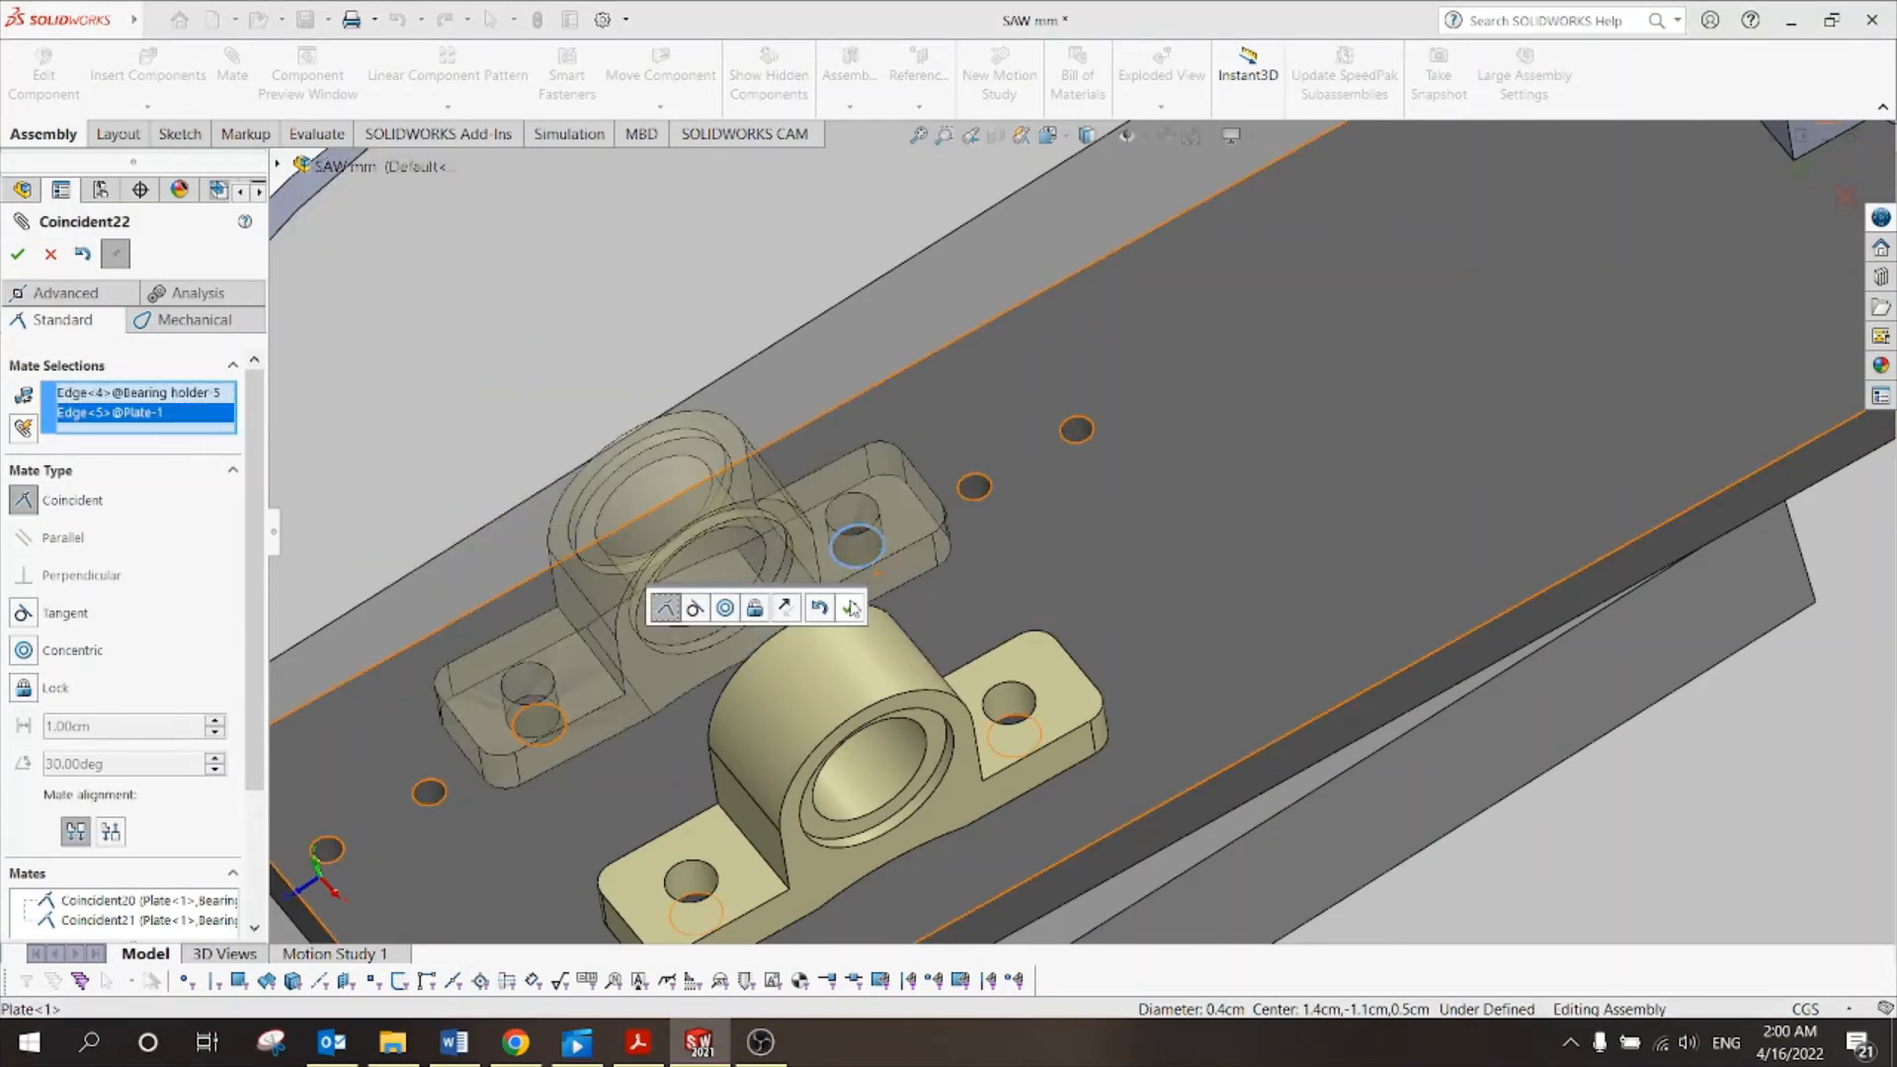
click(851, 608)
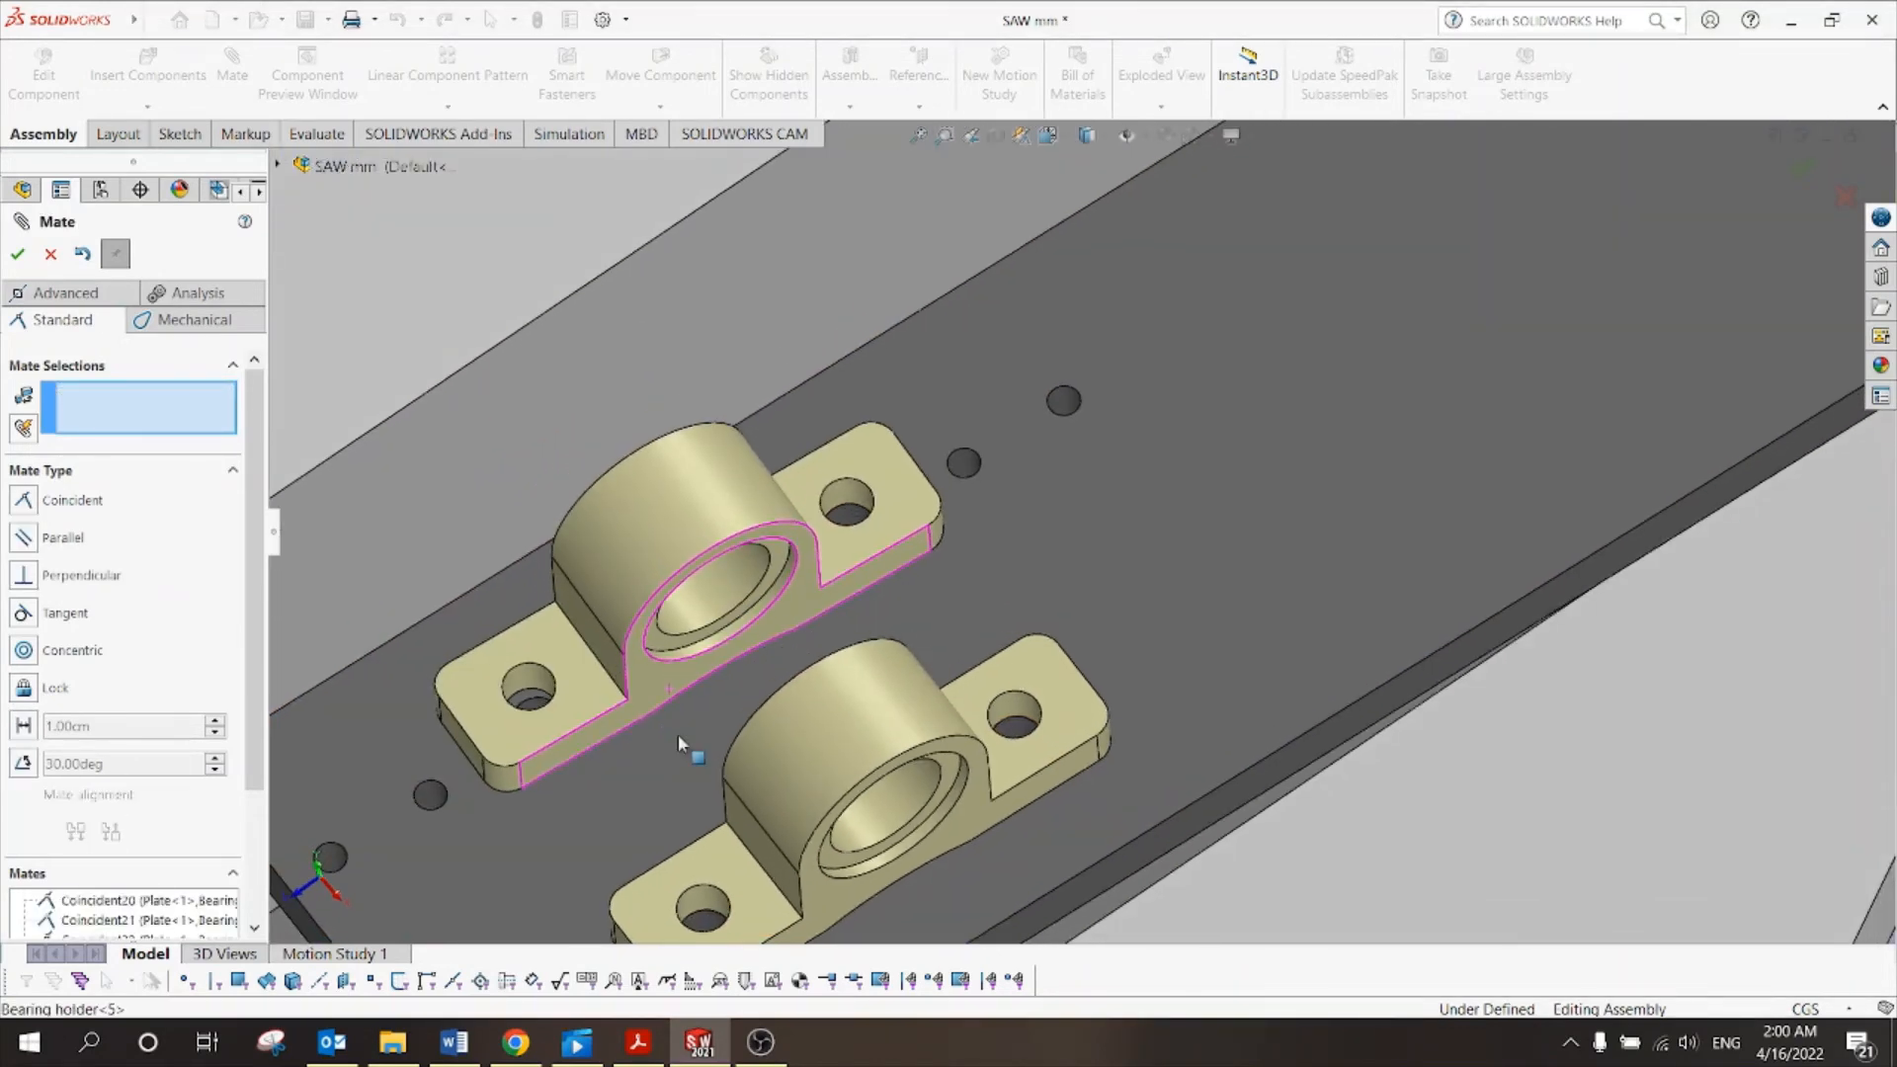
Mate the second holder's bolt hole edge coincident with the plate hole and close Mate.
scroll(678, 734, down, 8)
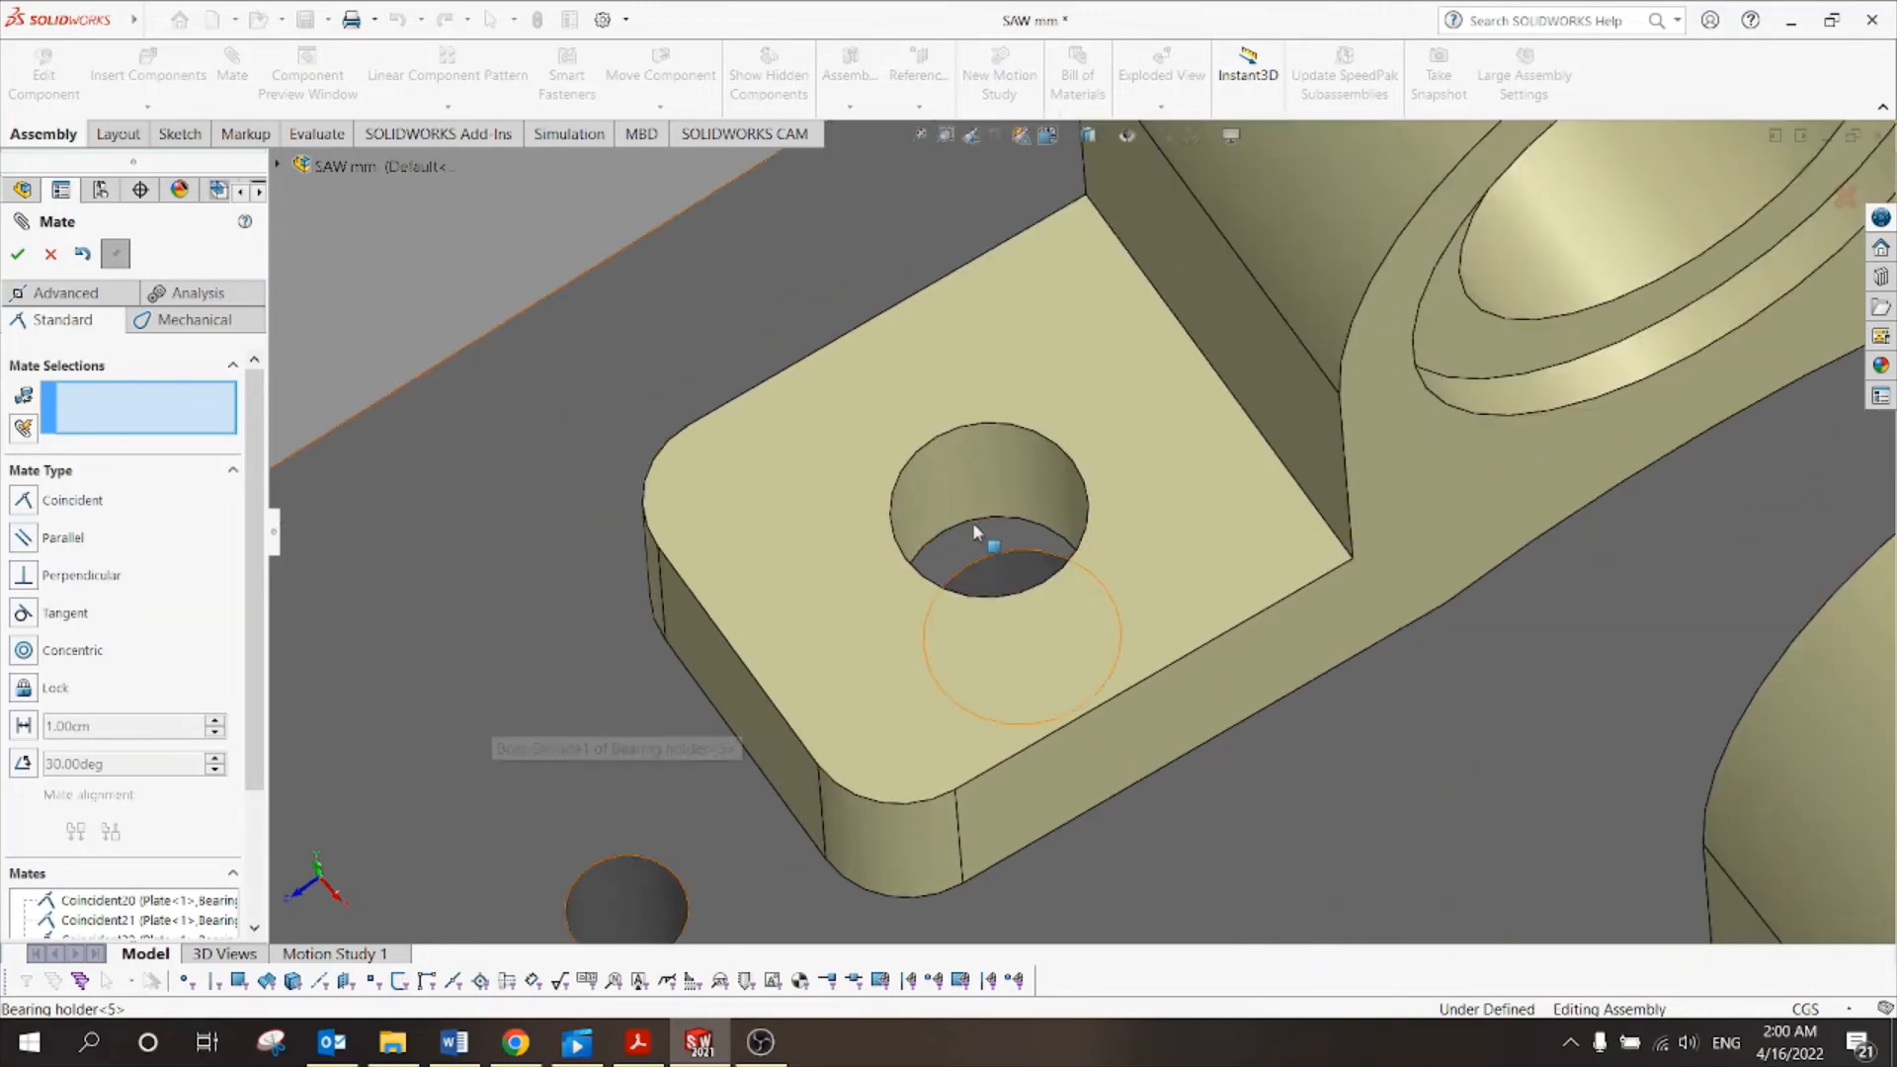
click(974, 525)
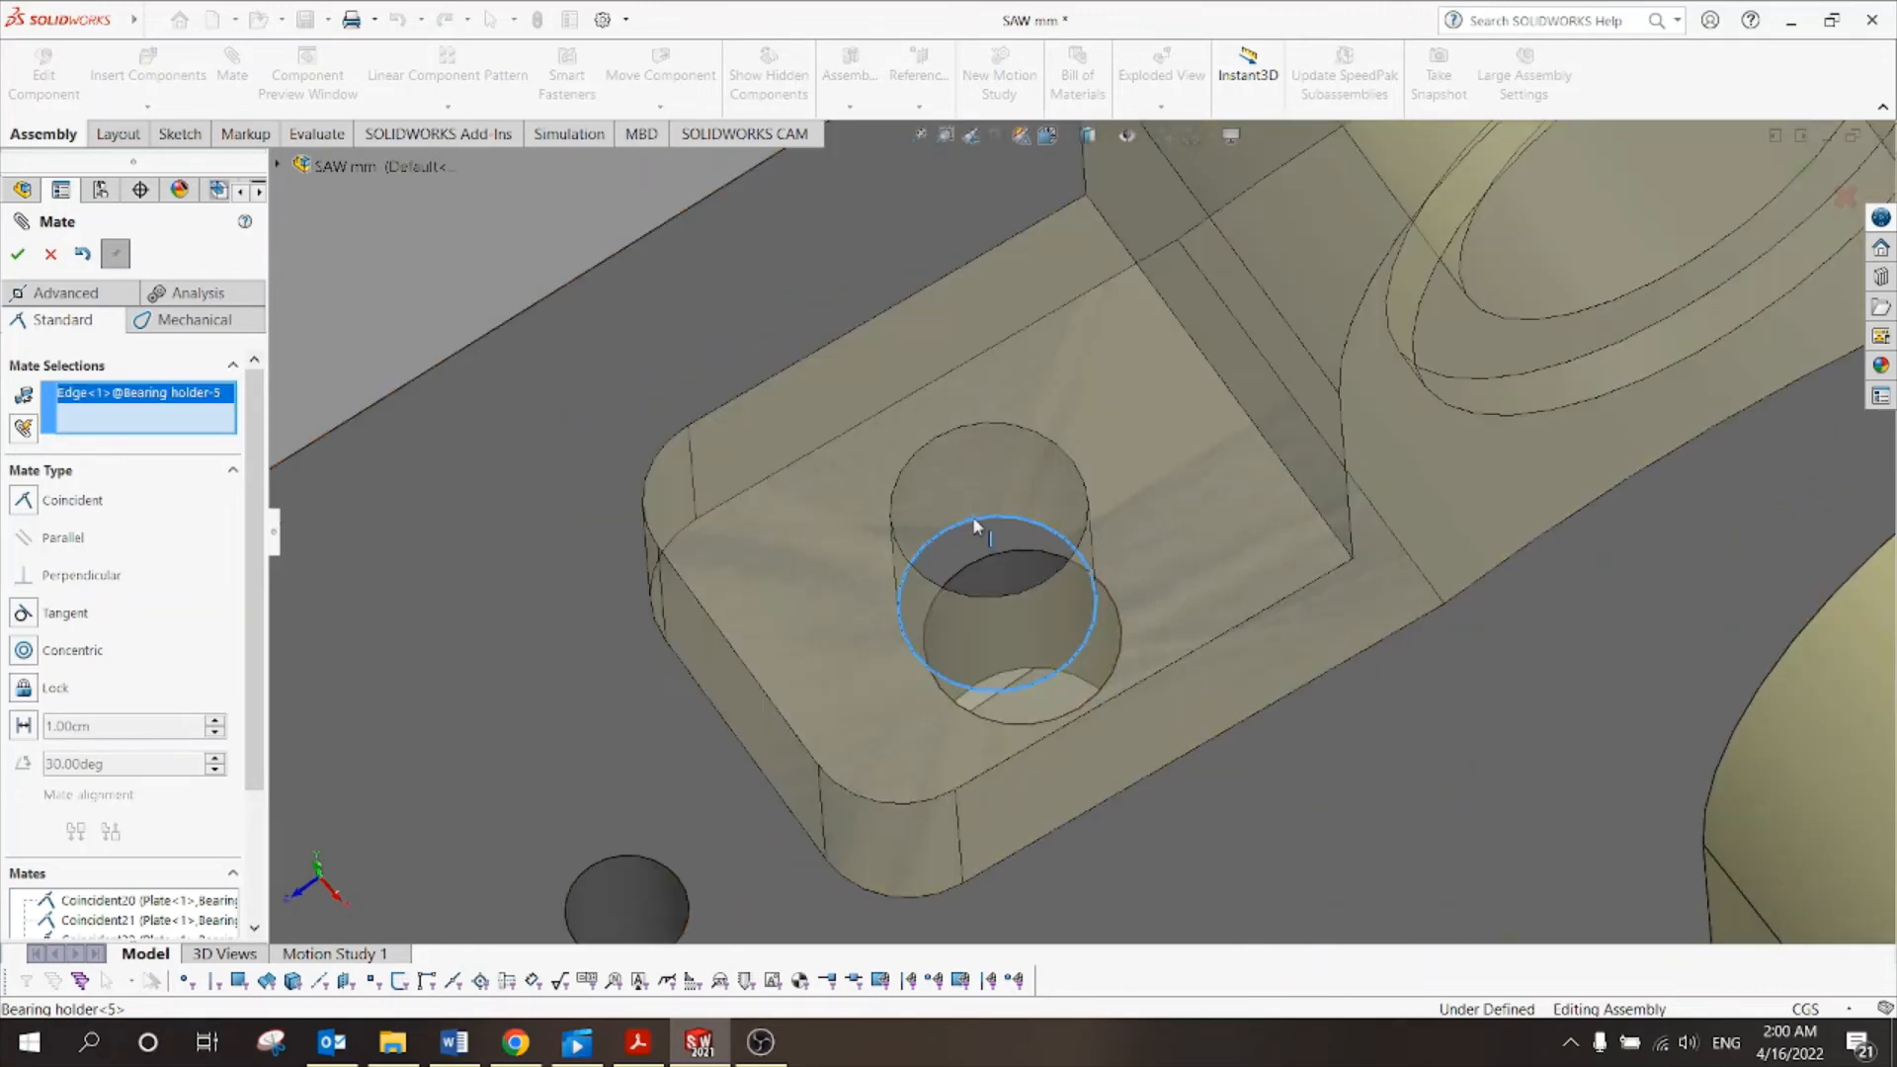
click(1010, 555)
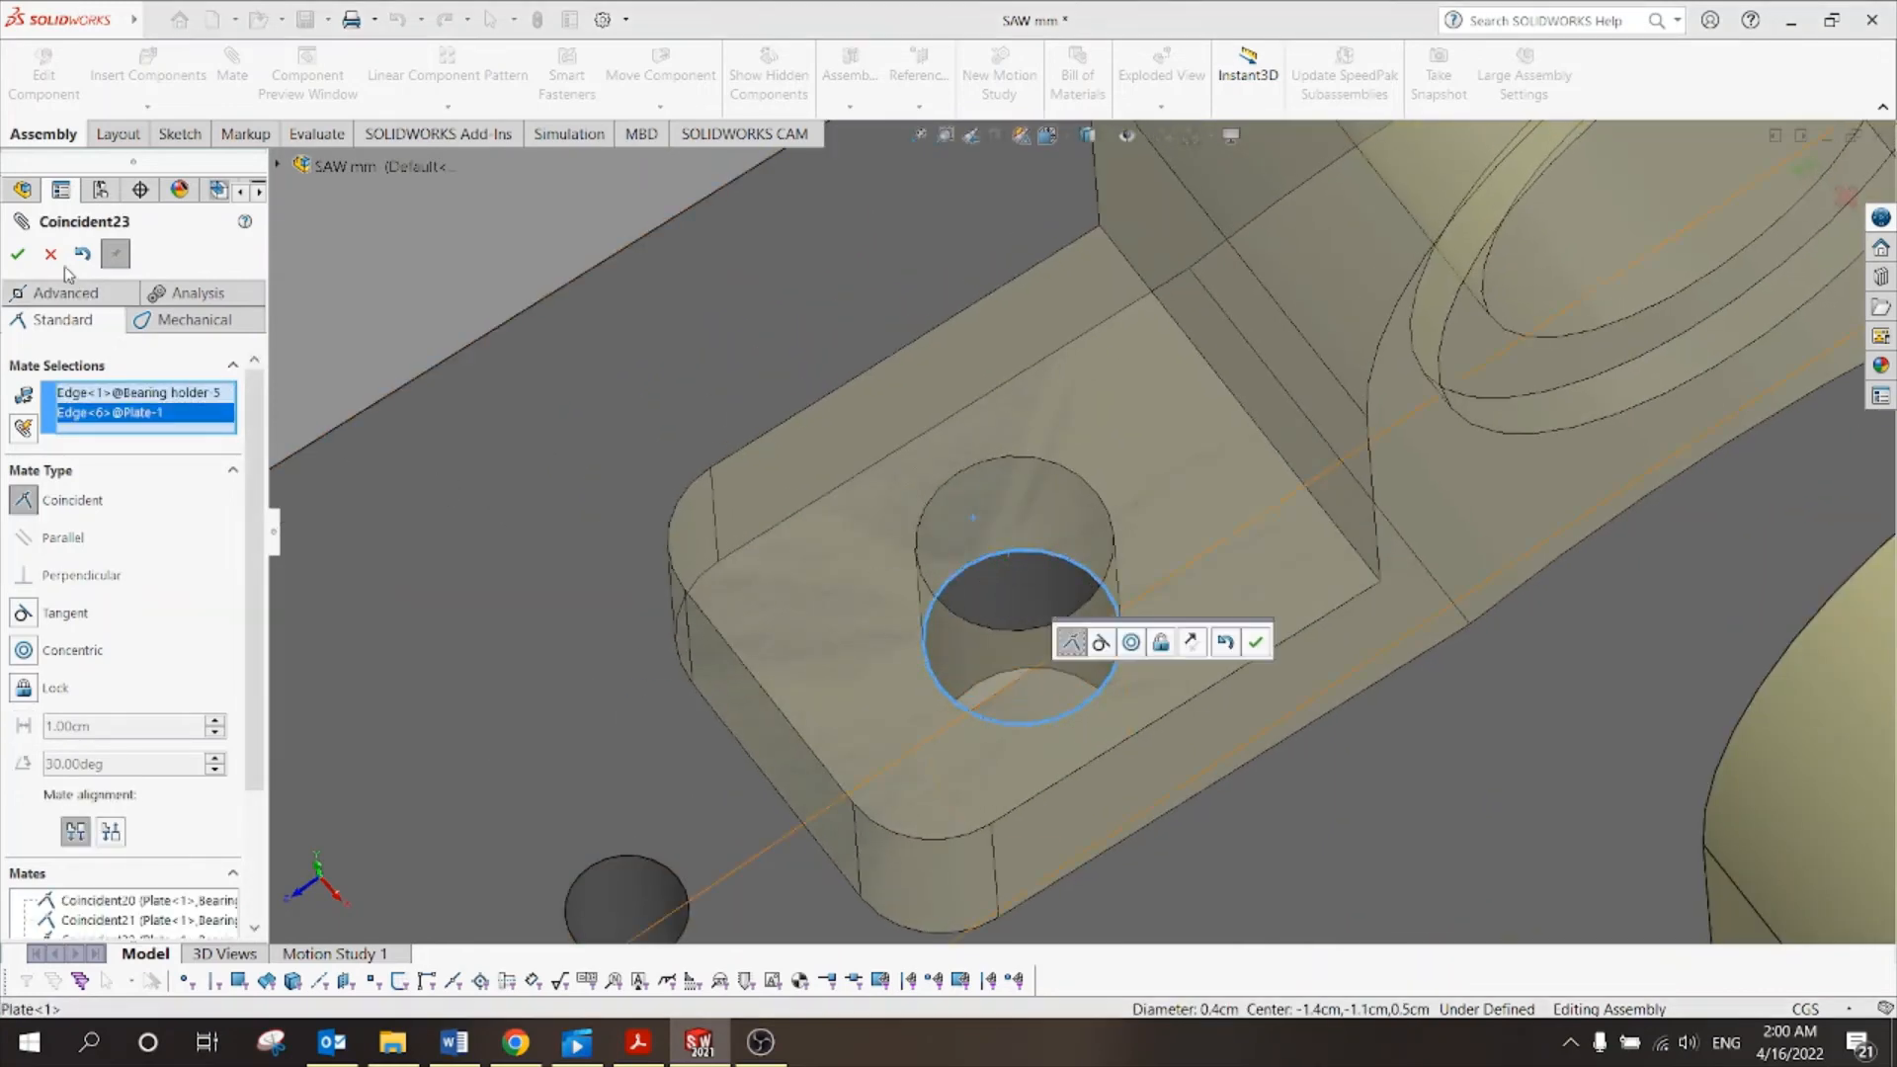
click(19, 255)
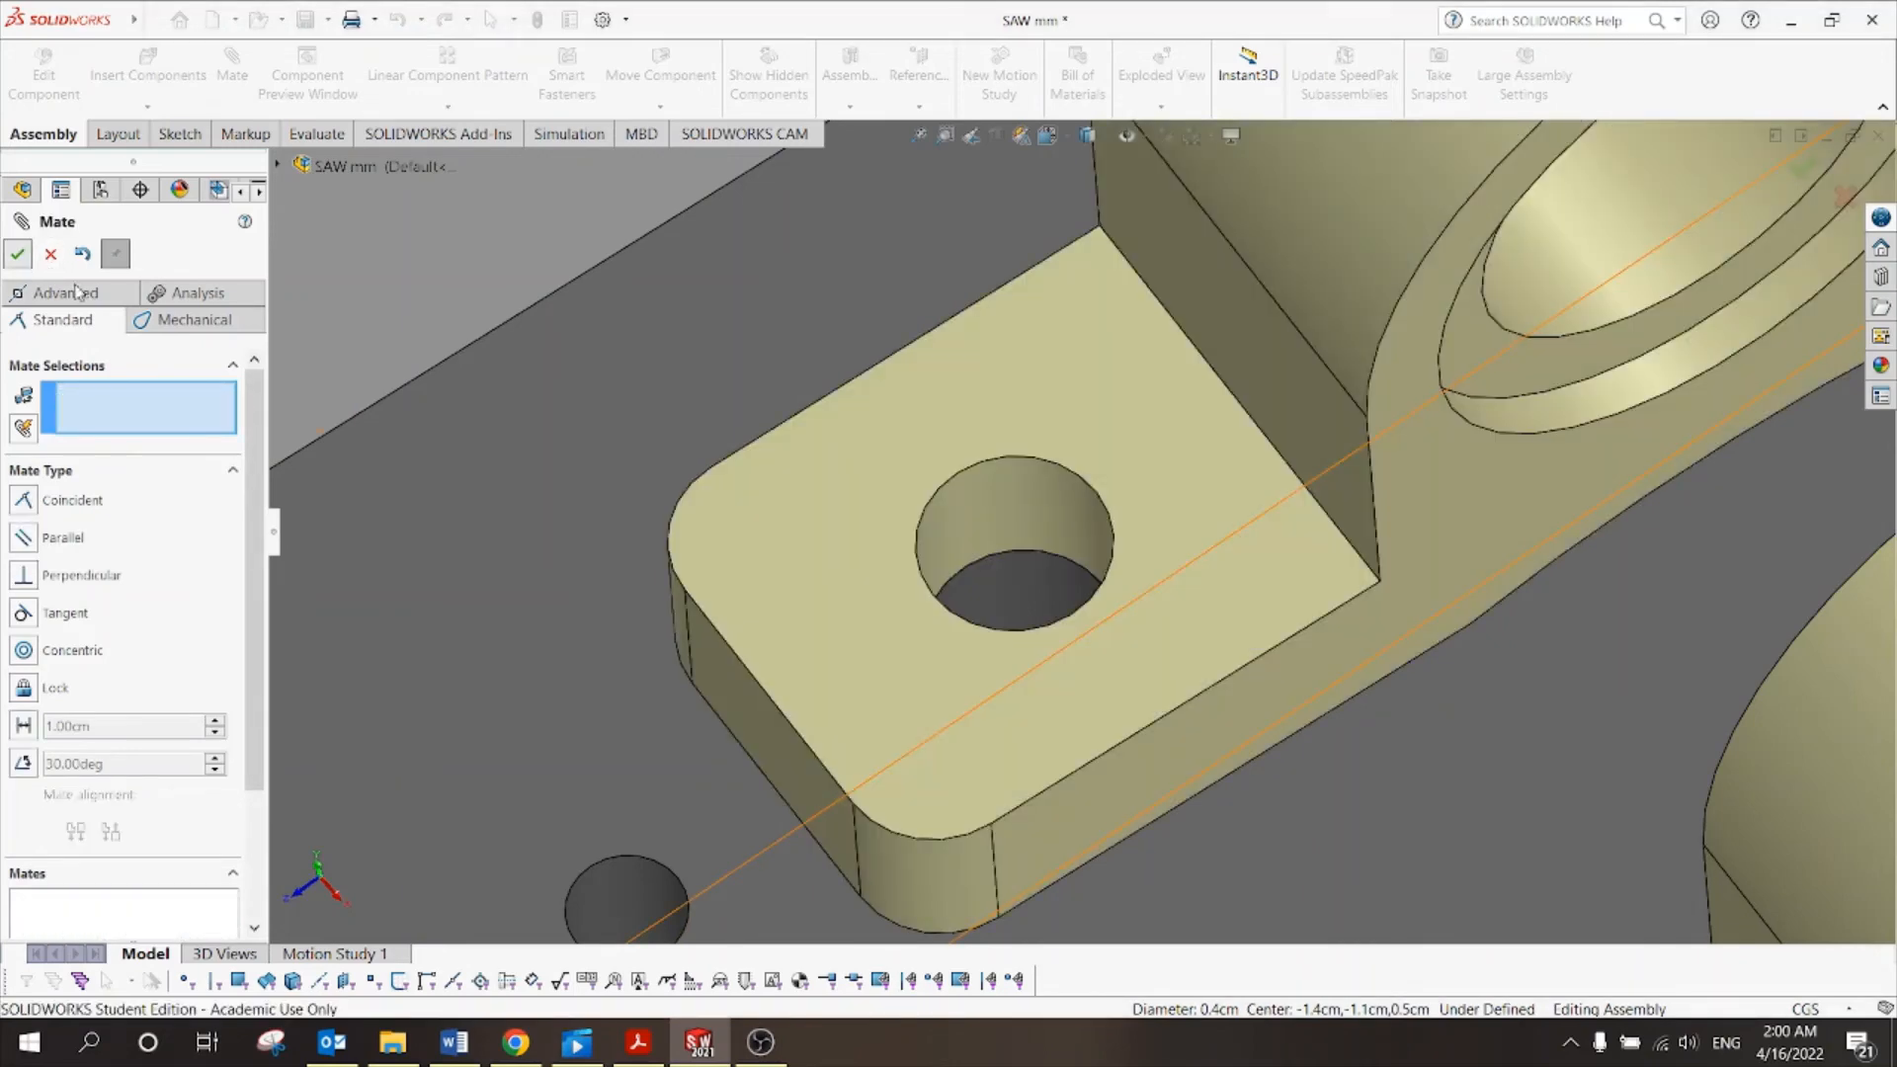
click(19, 255)
View the whole saw and drag the bearing holder to confirm it stays fixed.
scroll(822, 614, up, 5)
scroll(824, 614, up, 5)
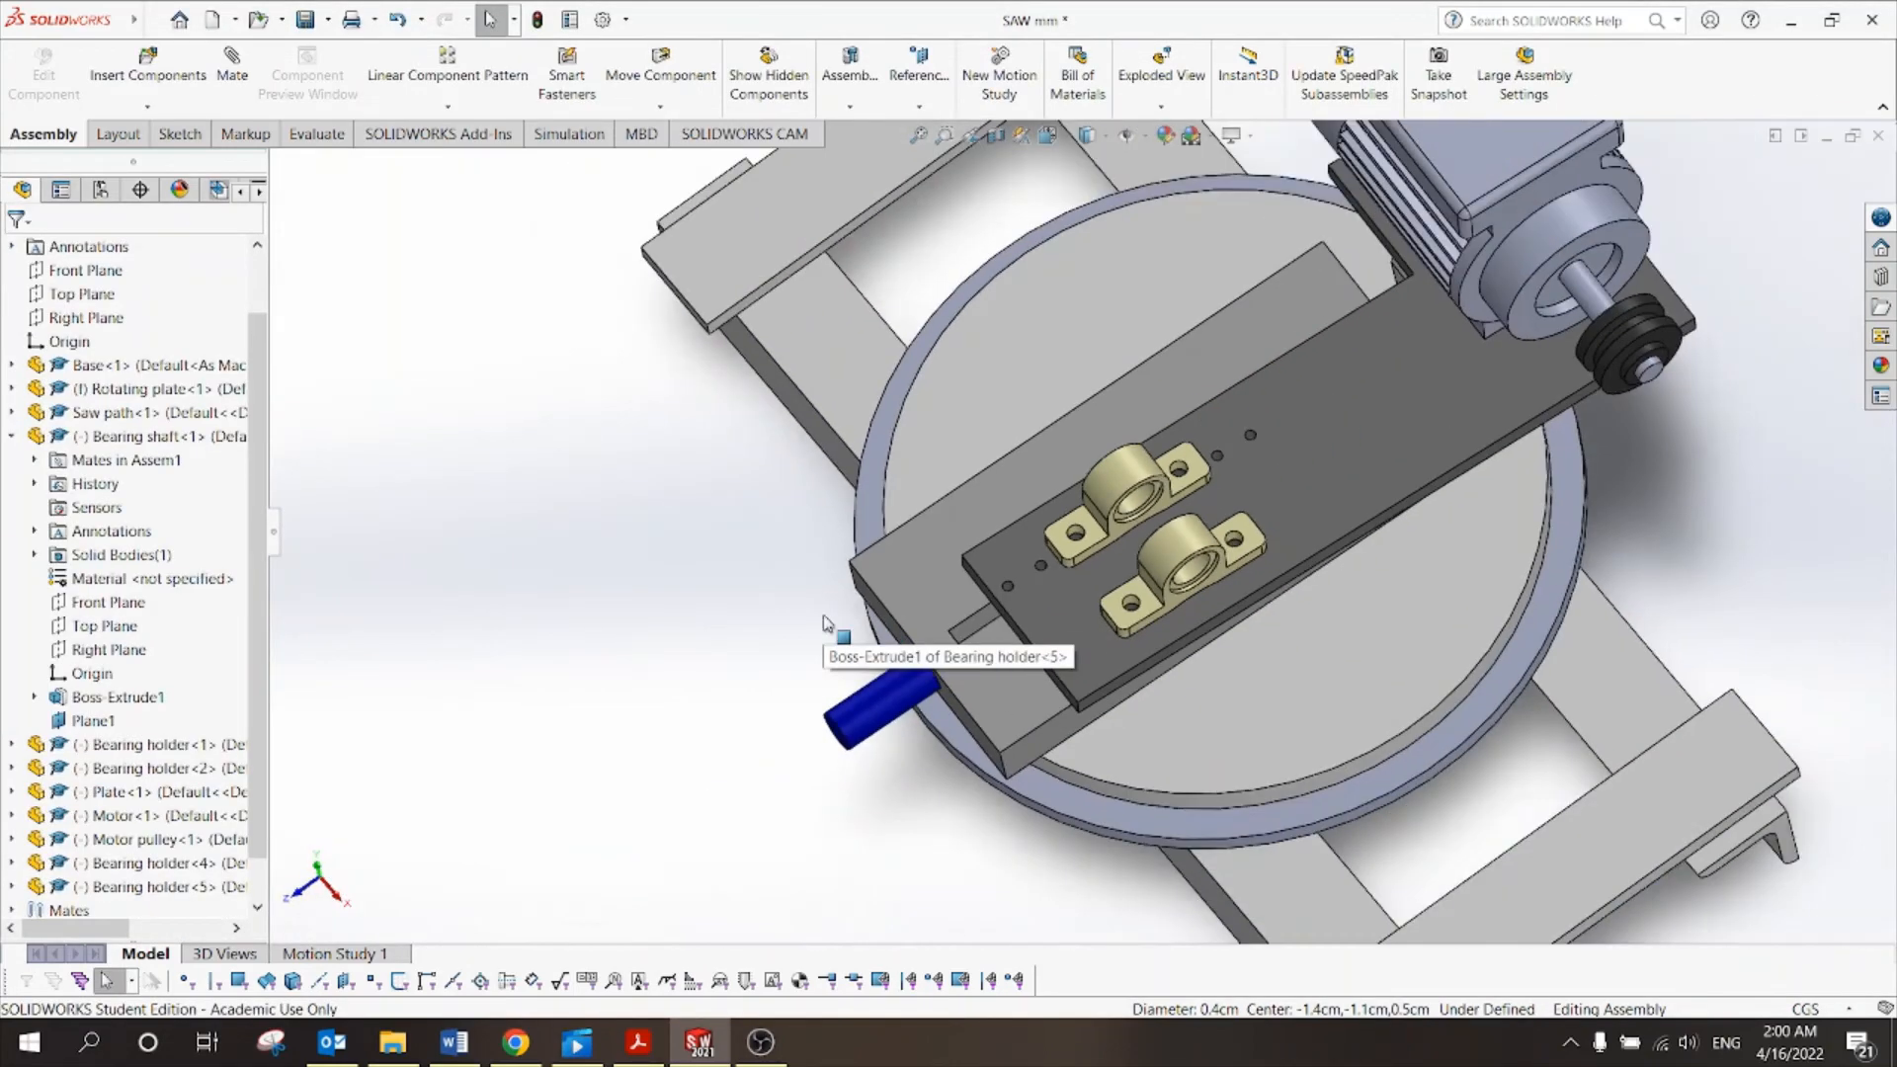
middle_drag(635, 690, 731, 601)
scroll(732, 605, up, 2)
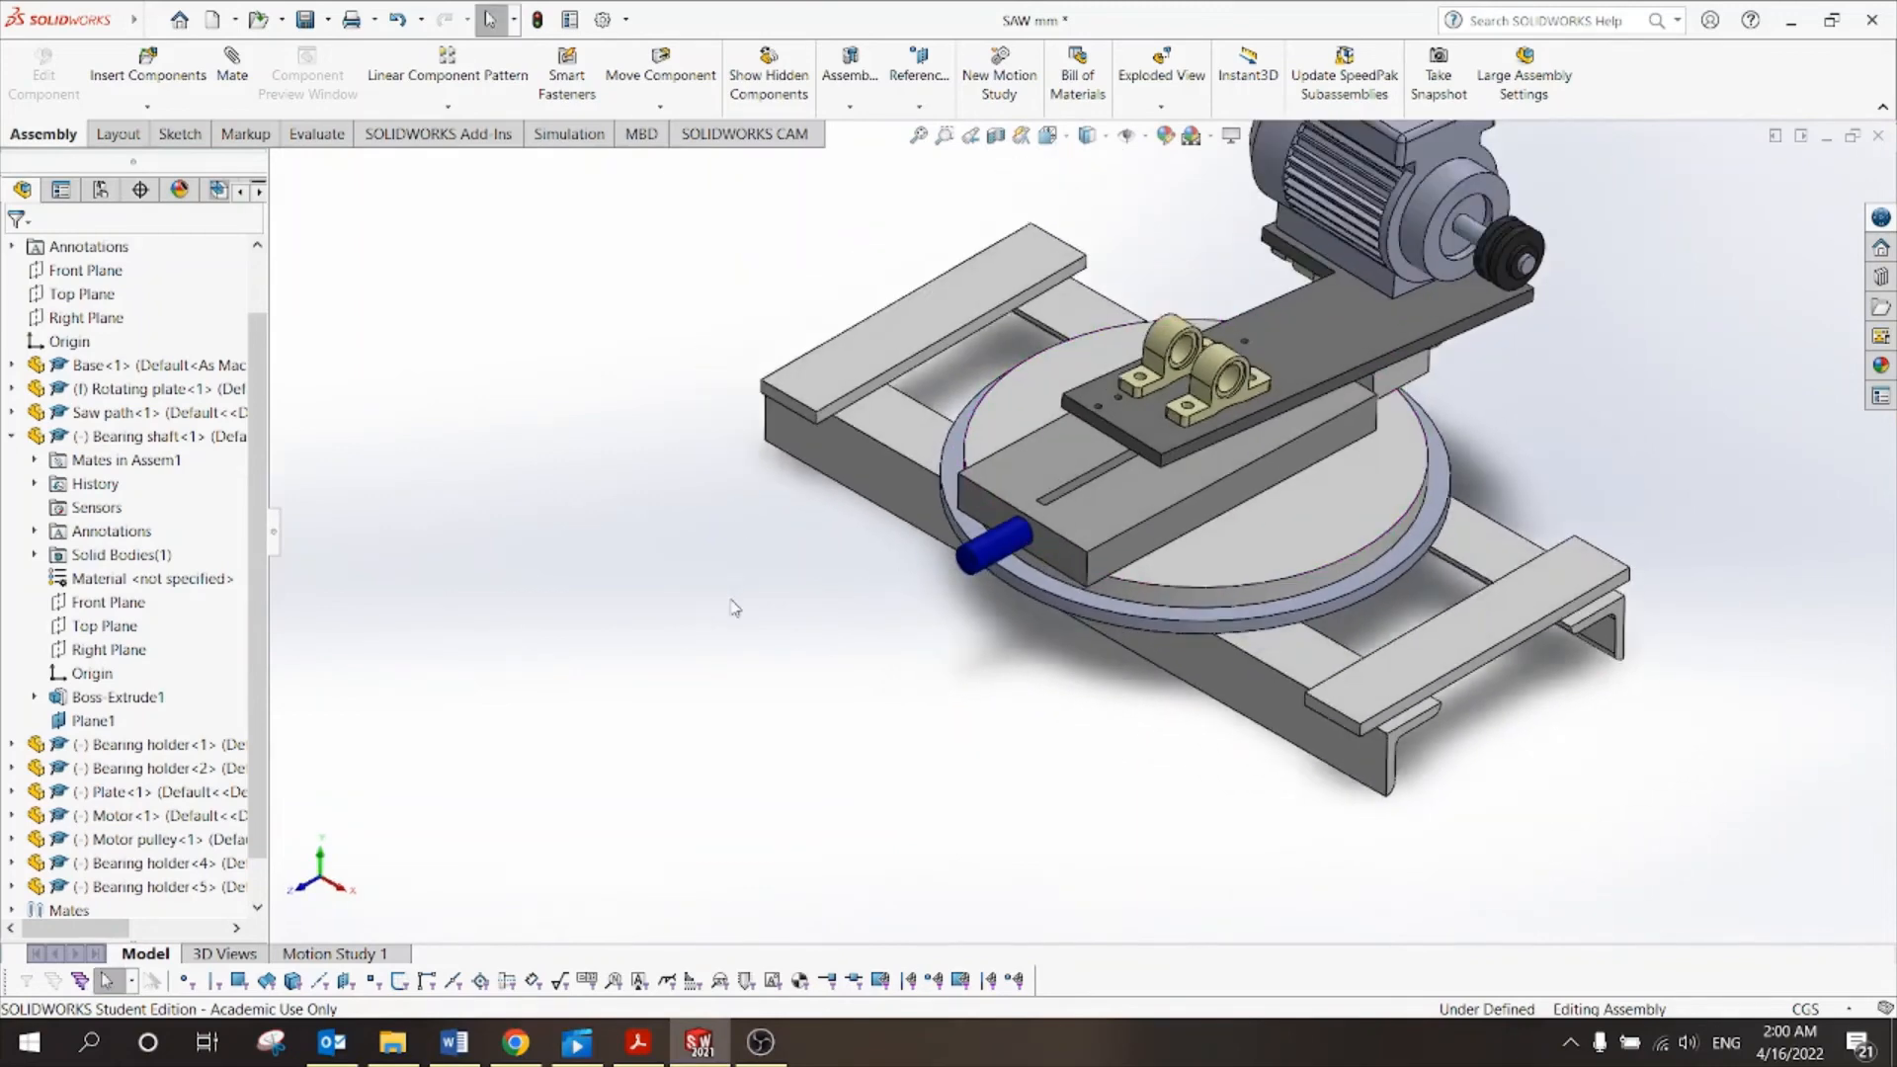
scroll(1170, 326, down, 6)
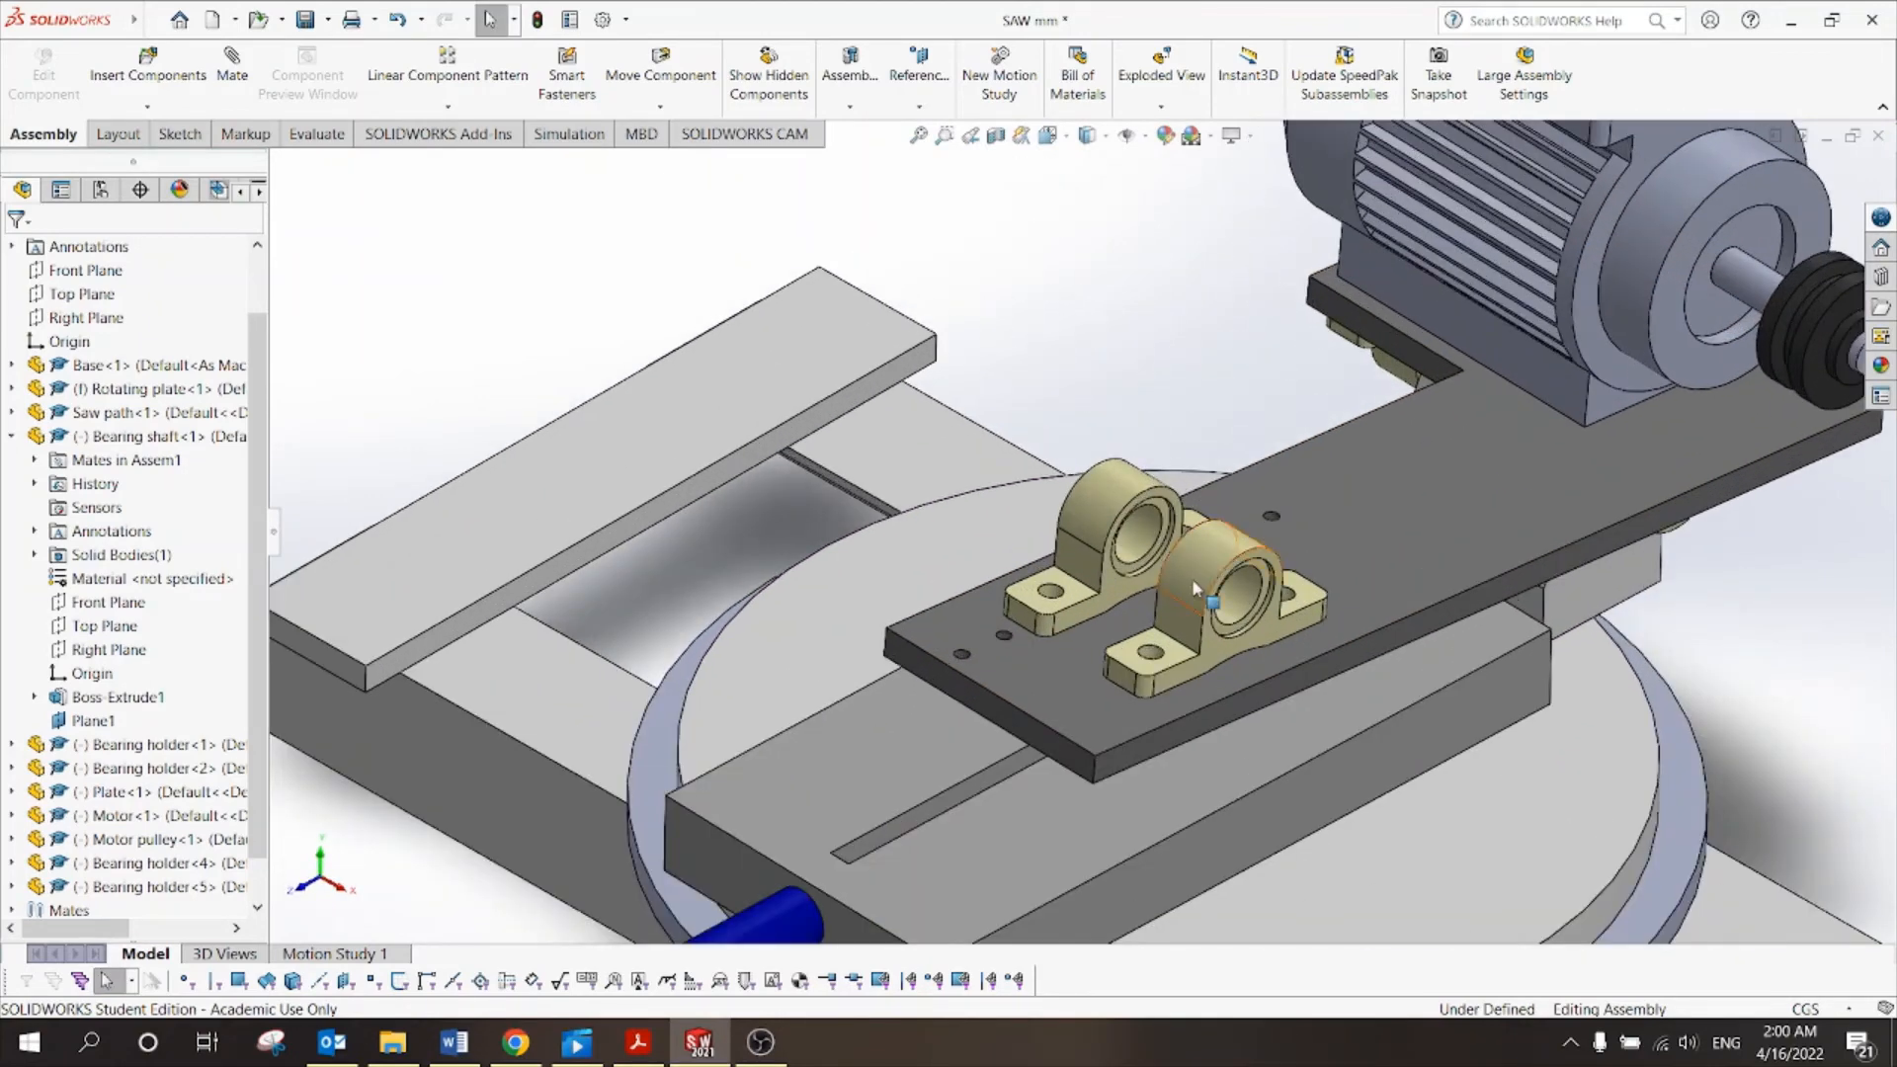
drag(1191, 578, 1165, 529)
scroll(1103, 434, up, 2)
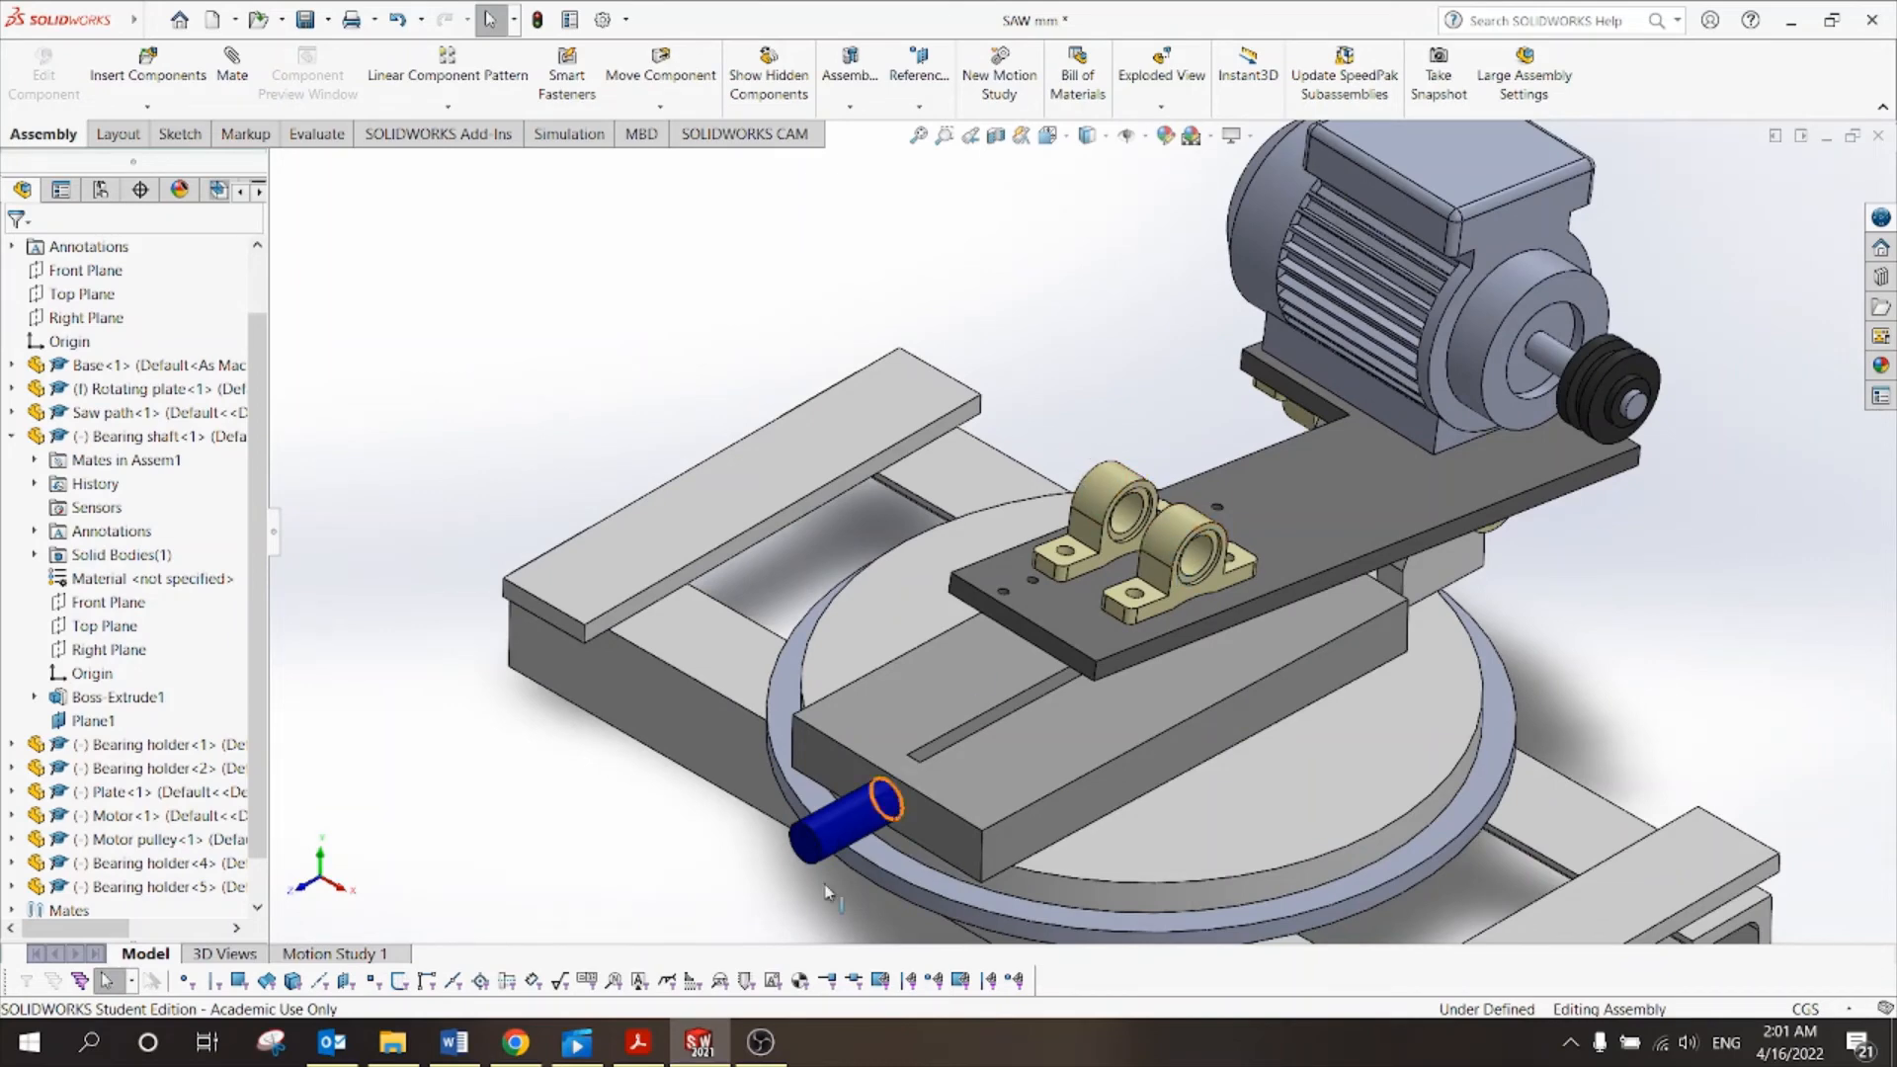
click(638, 1042)
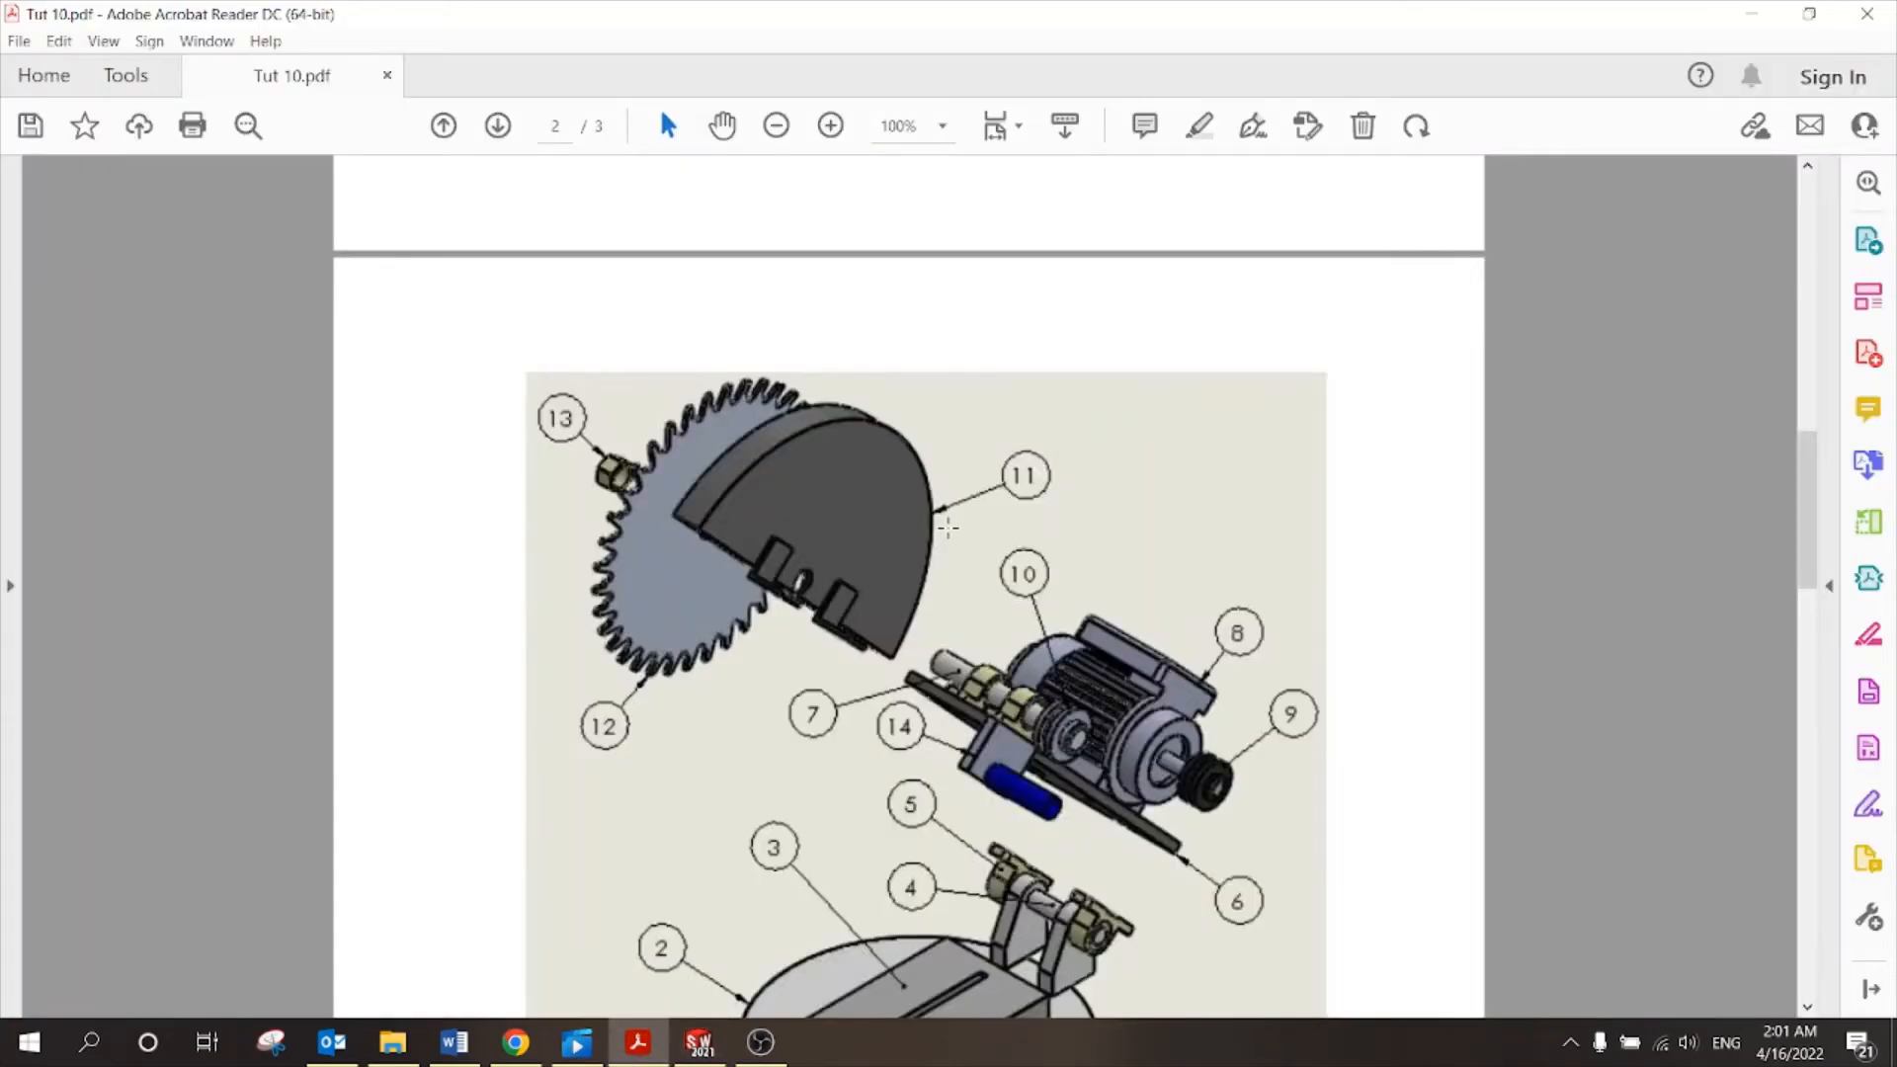
scroll(947, 528, down, 3)
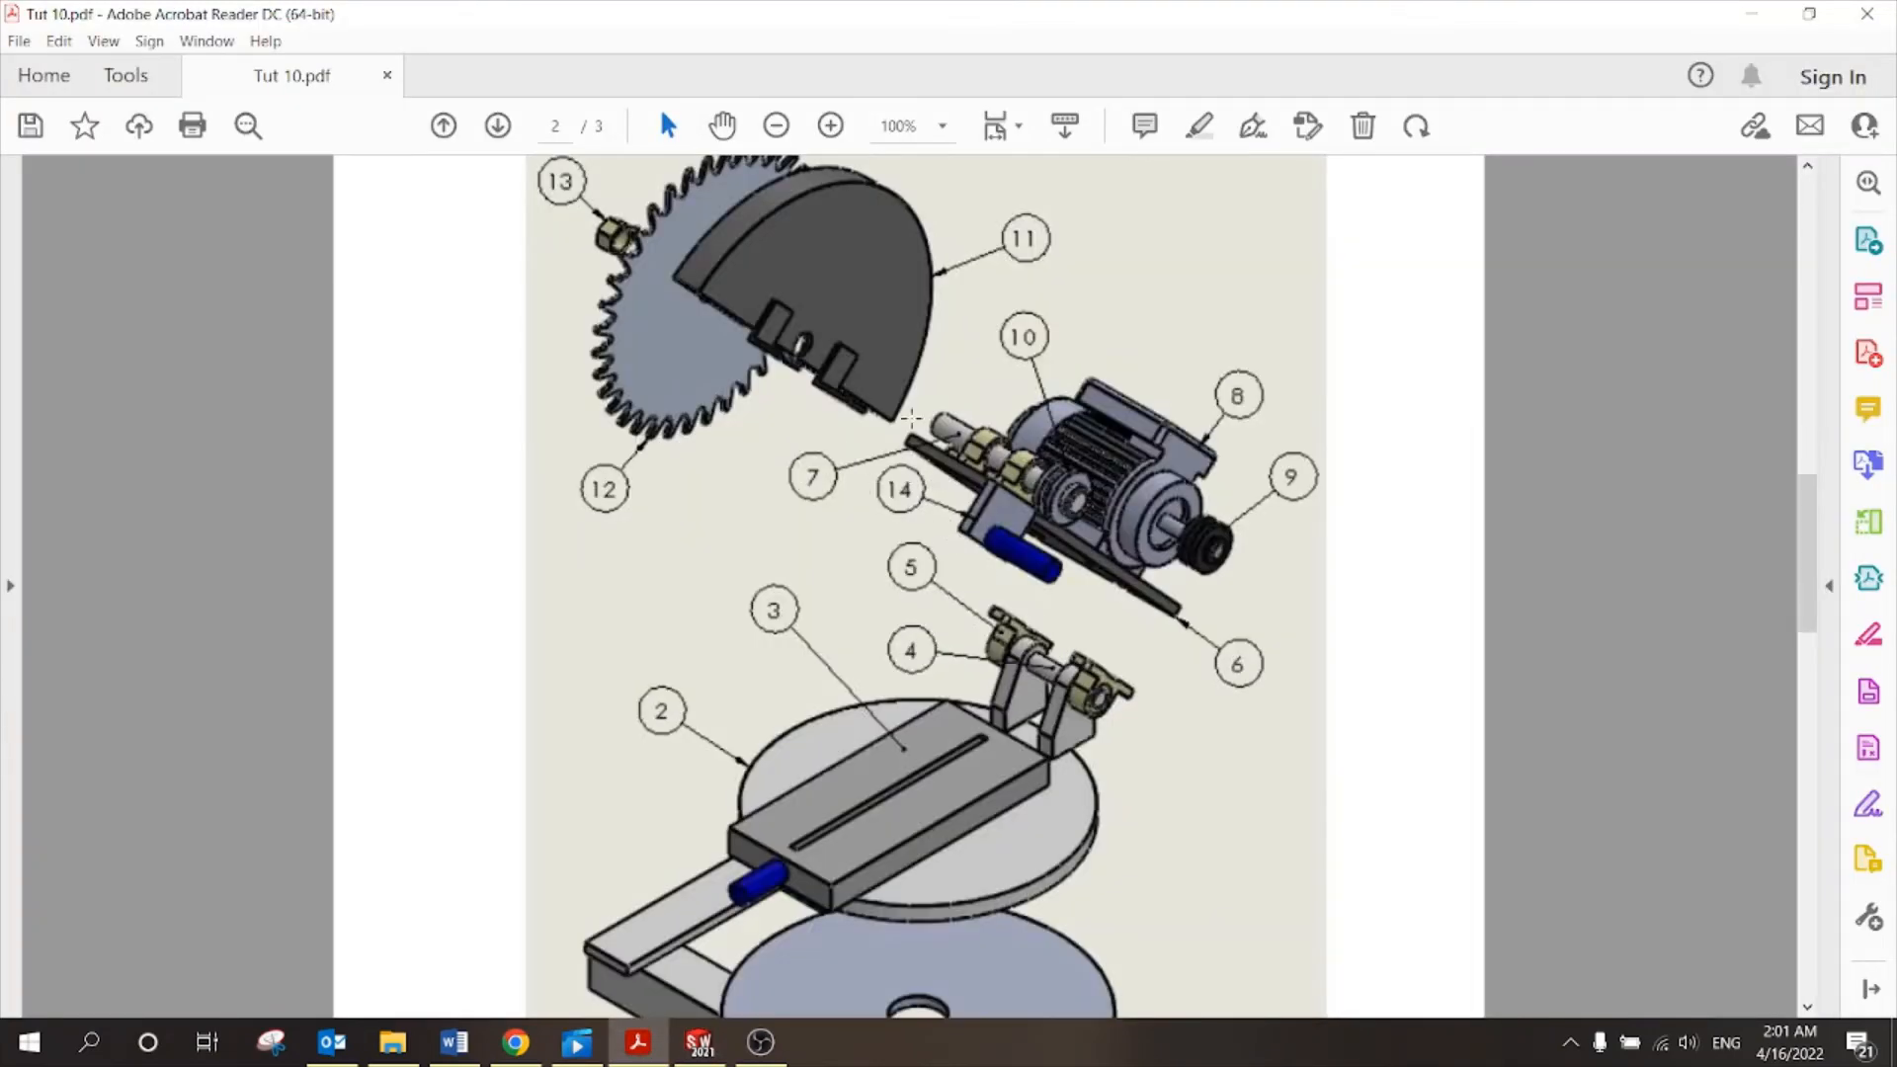
scroll(912, 418, down, 20)
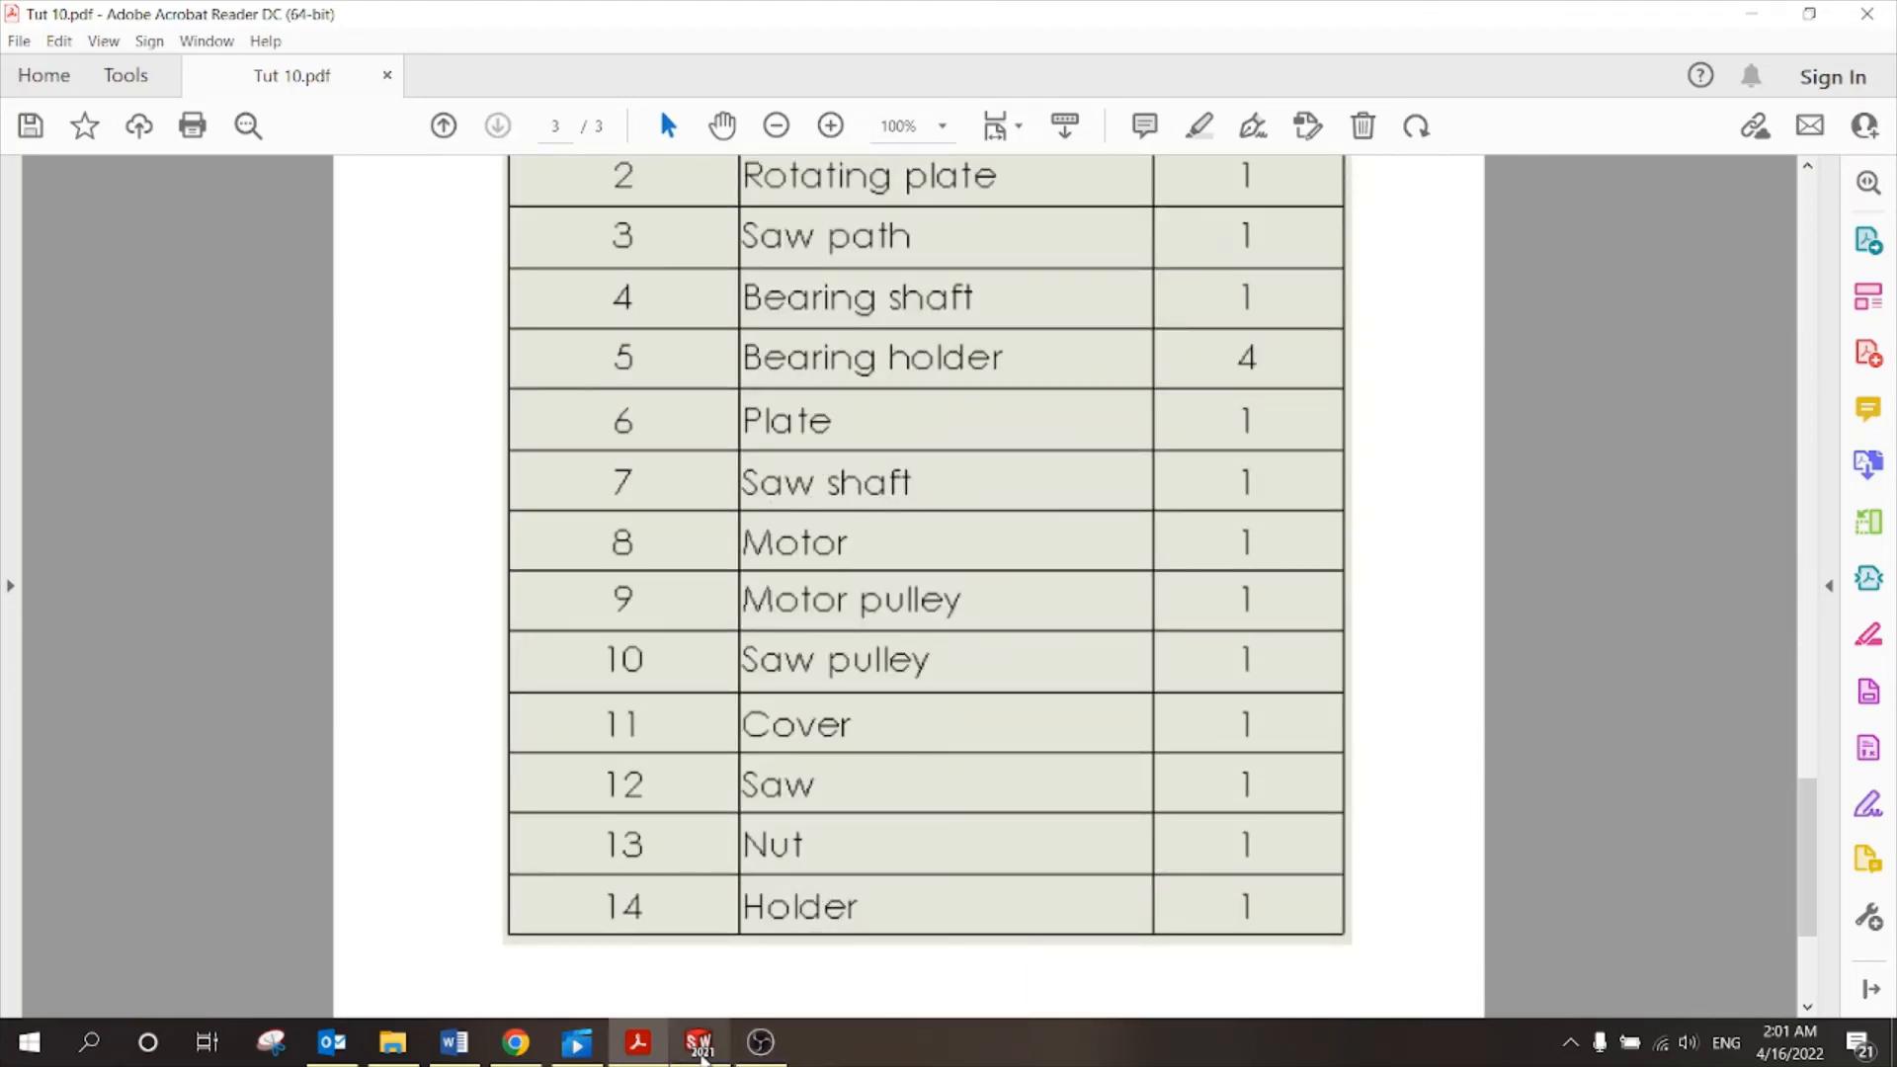
key(alt+Tab)
click(153, 75)
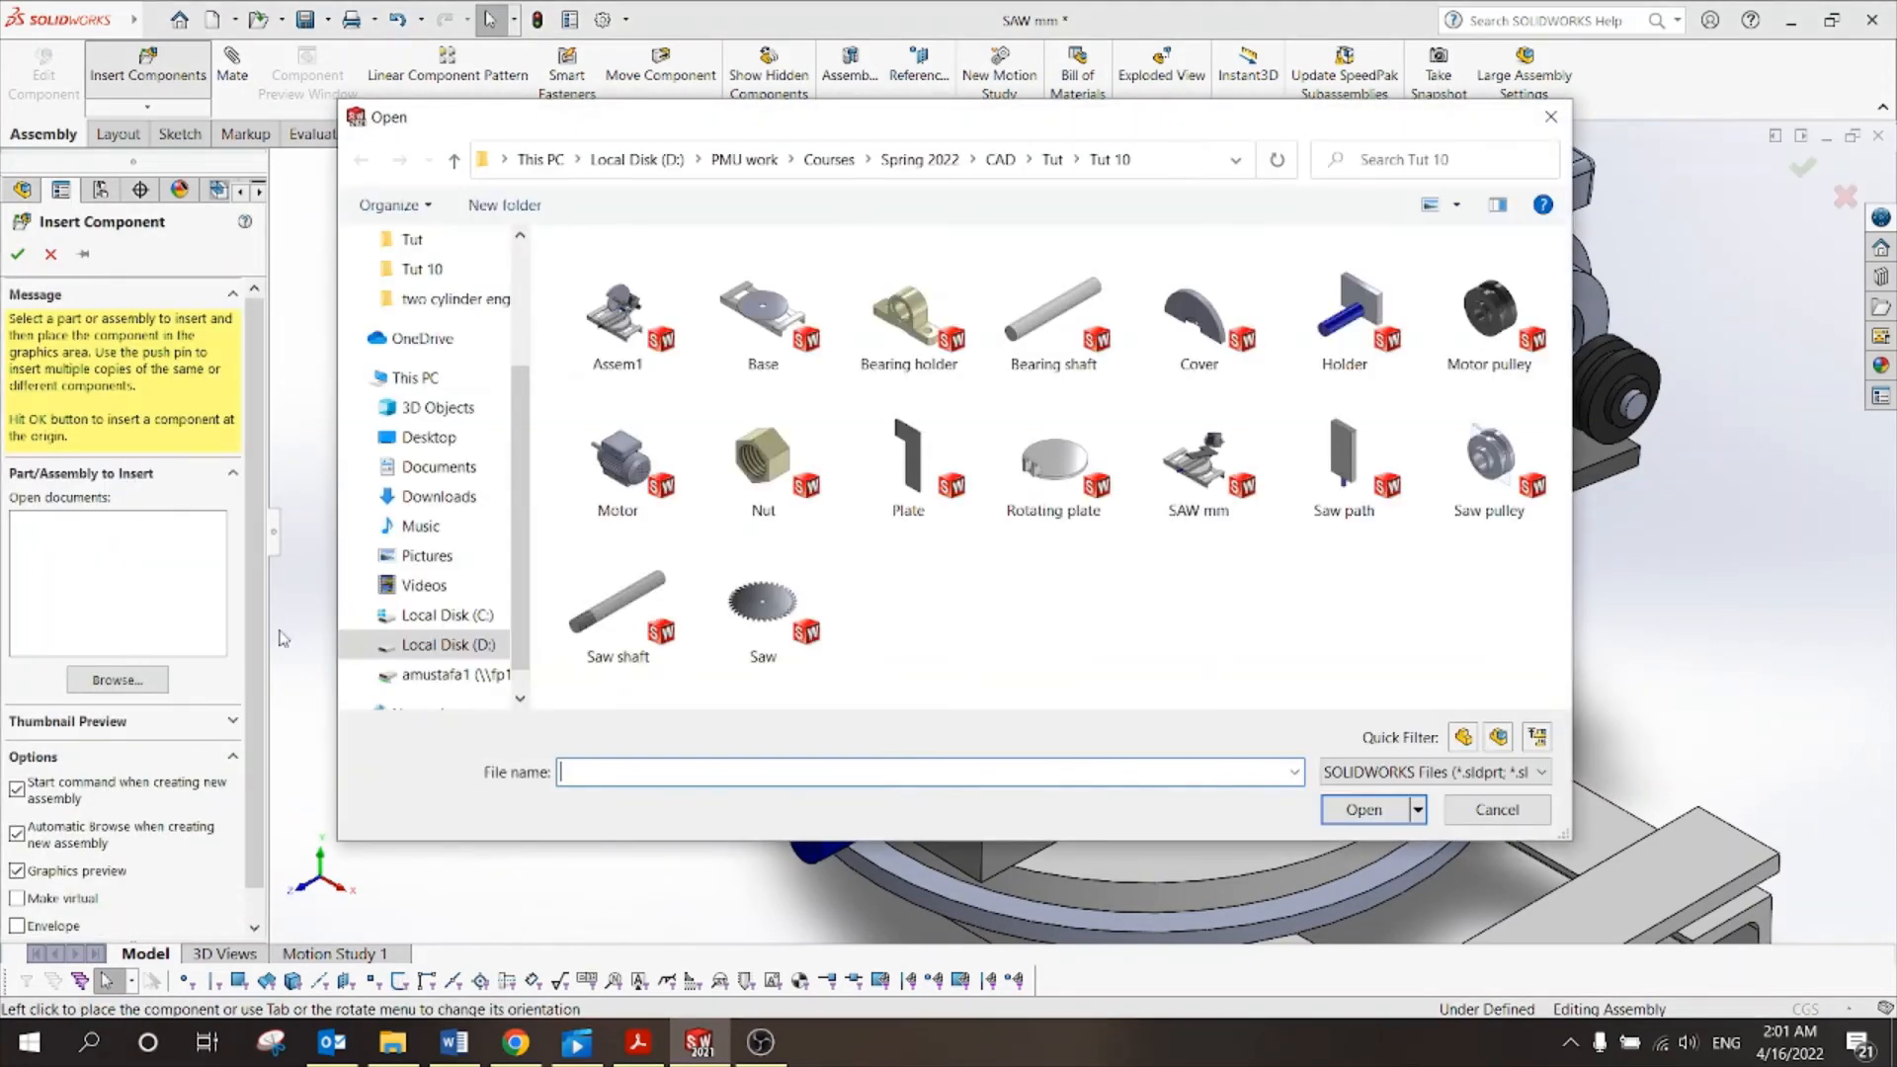
Insert the Saw shaft part above the base, then bring Tut 10.pdf back up.
click(642, 605)
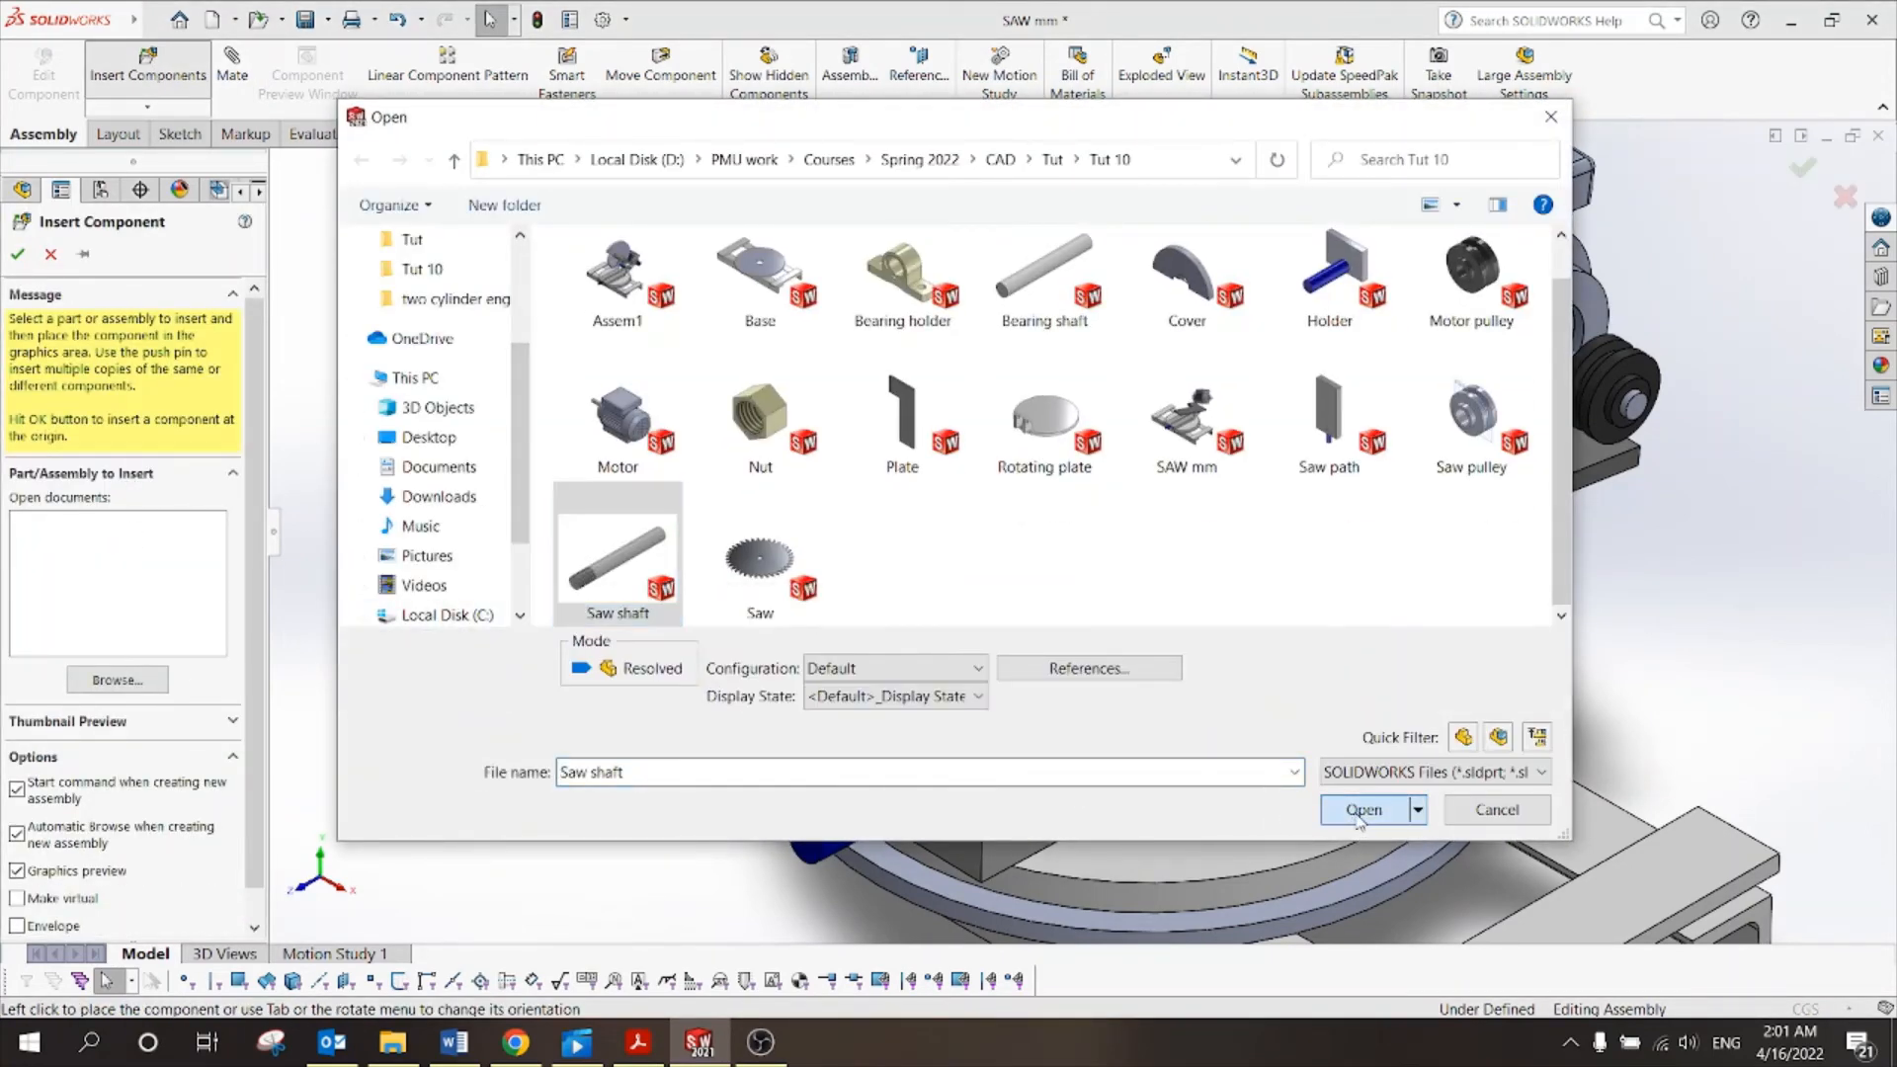
click(1364, 809)
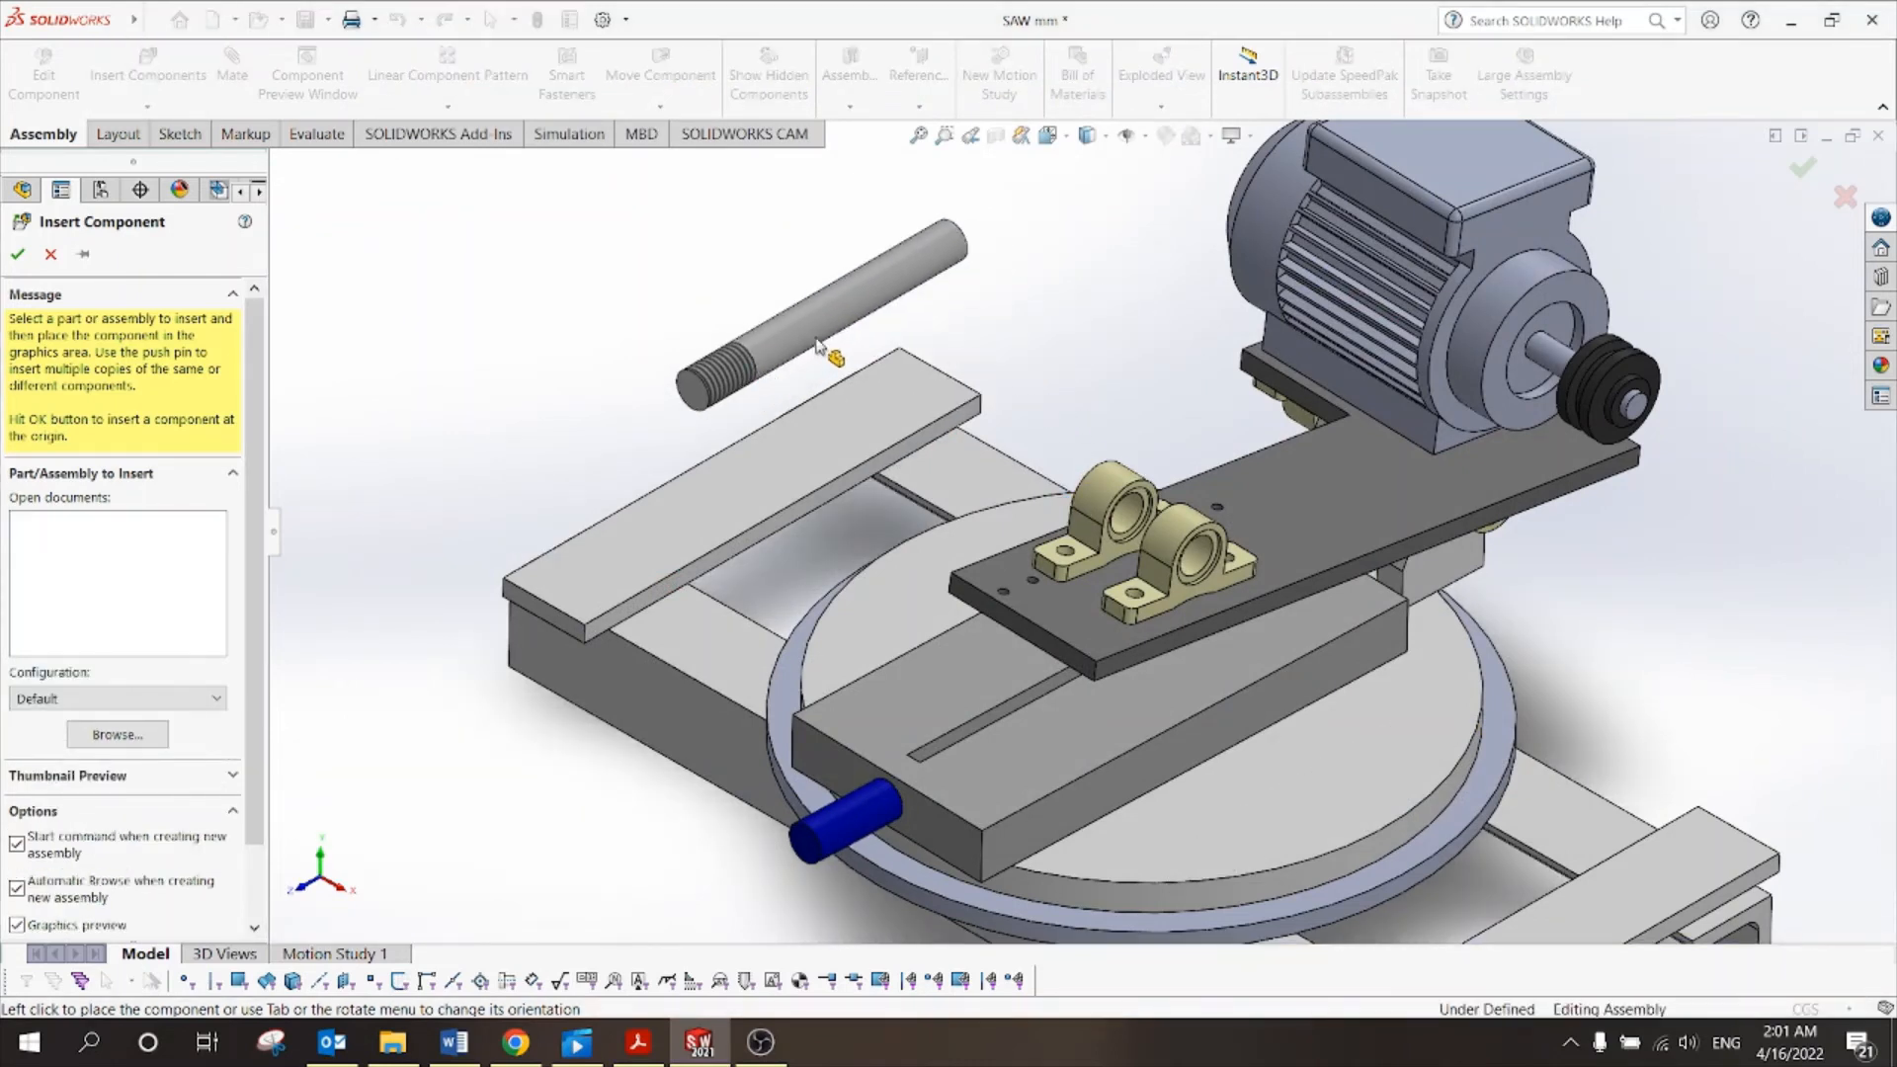
click(766, 379)
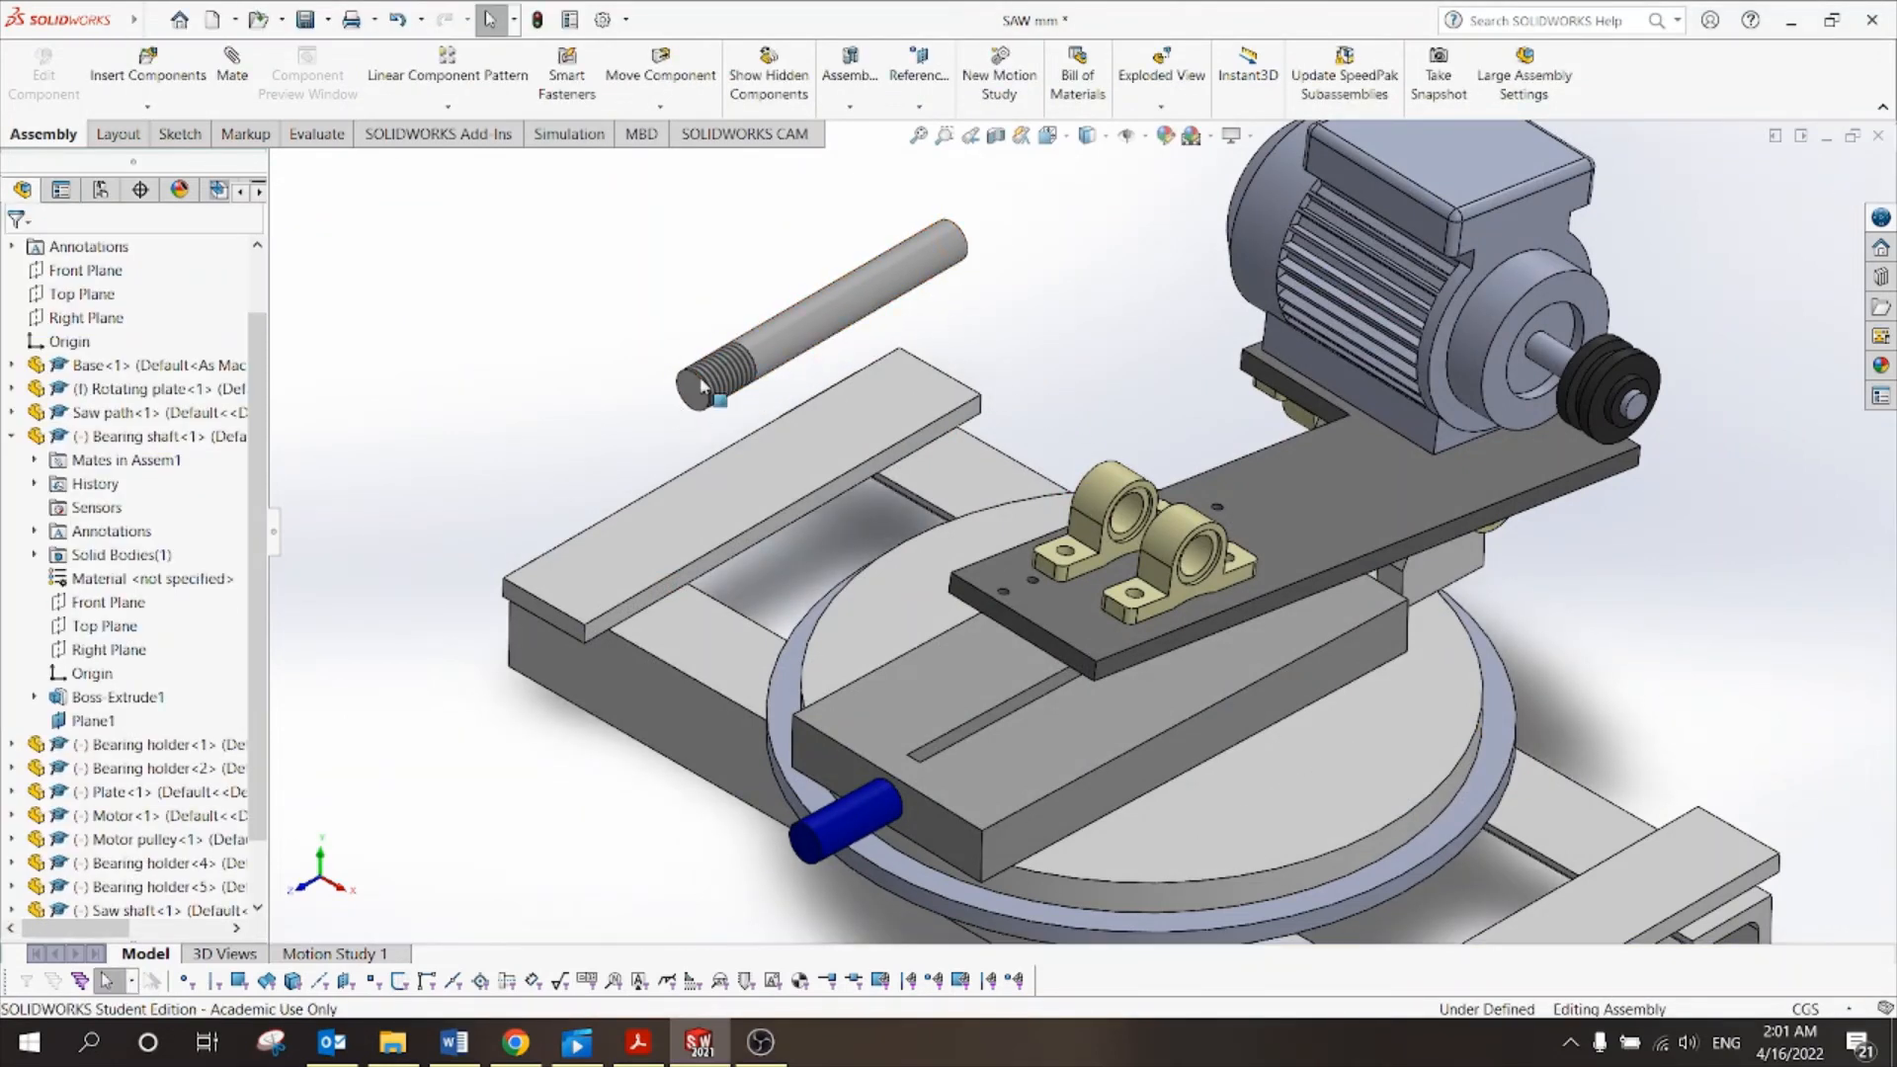
click(652, 1050)
scroll(904, 554, down, 15)
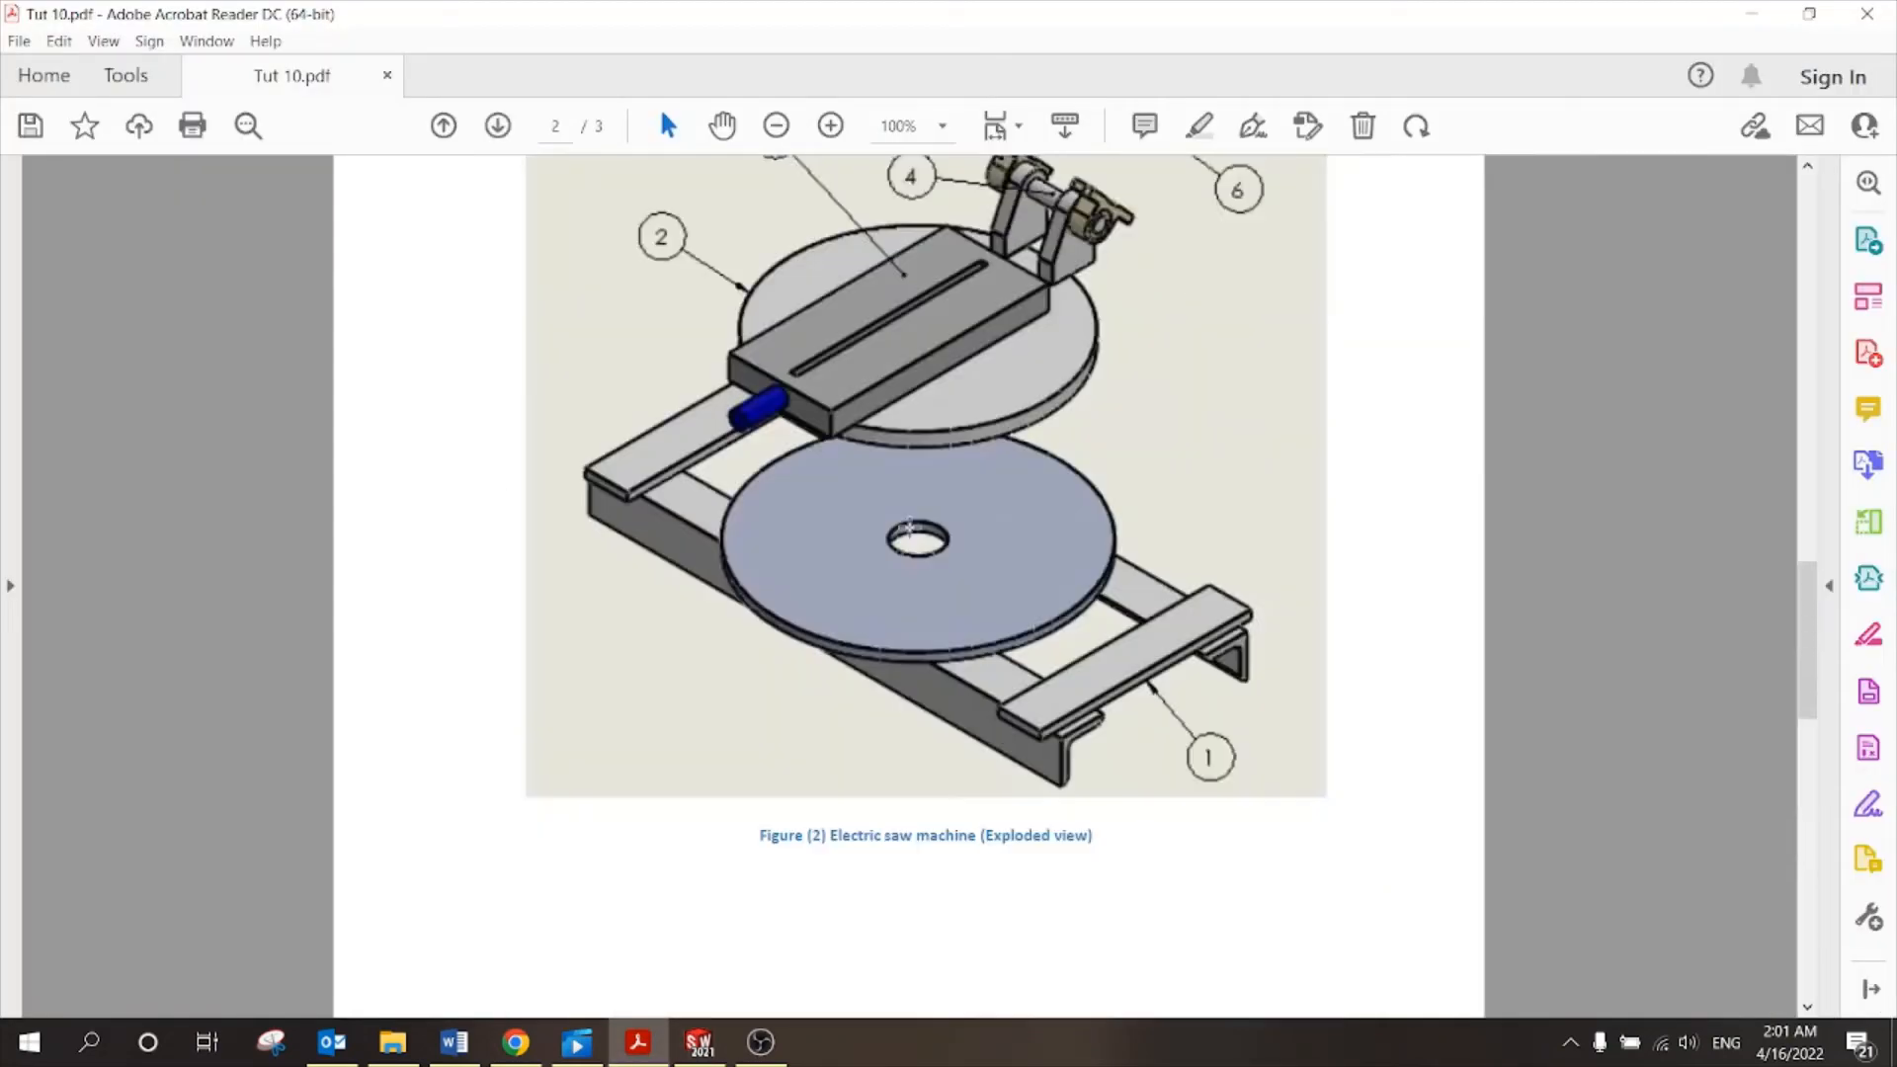
Scroll to Figure (1) of the electric saw in Tut 10.pdf, then return to SOLIDWORKS.
scroll(909, 583, up, 10)
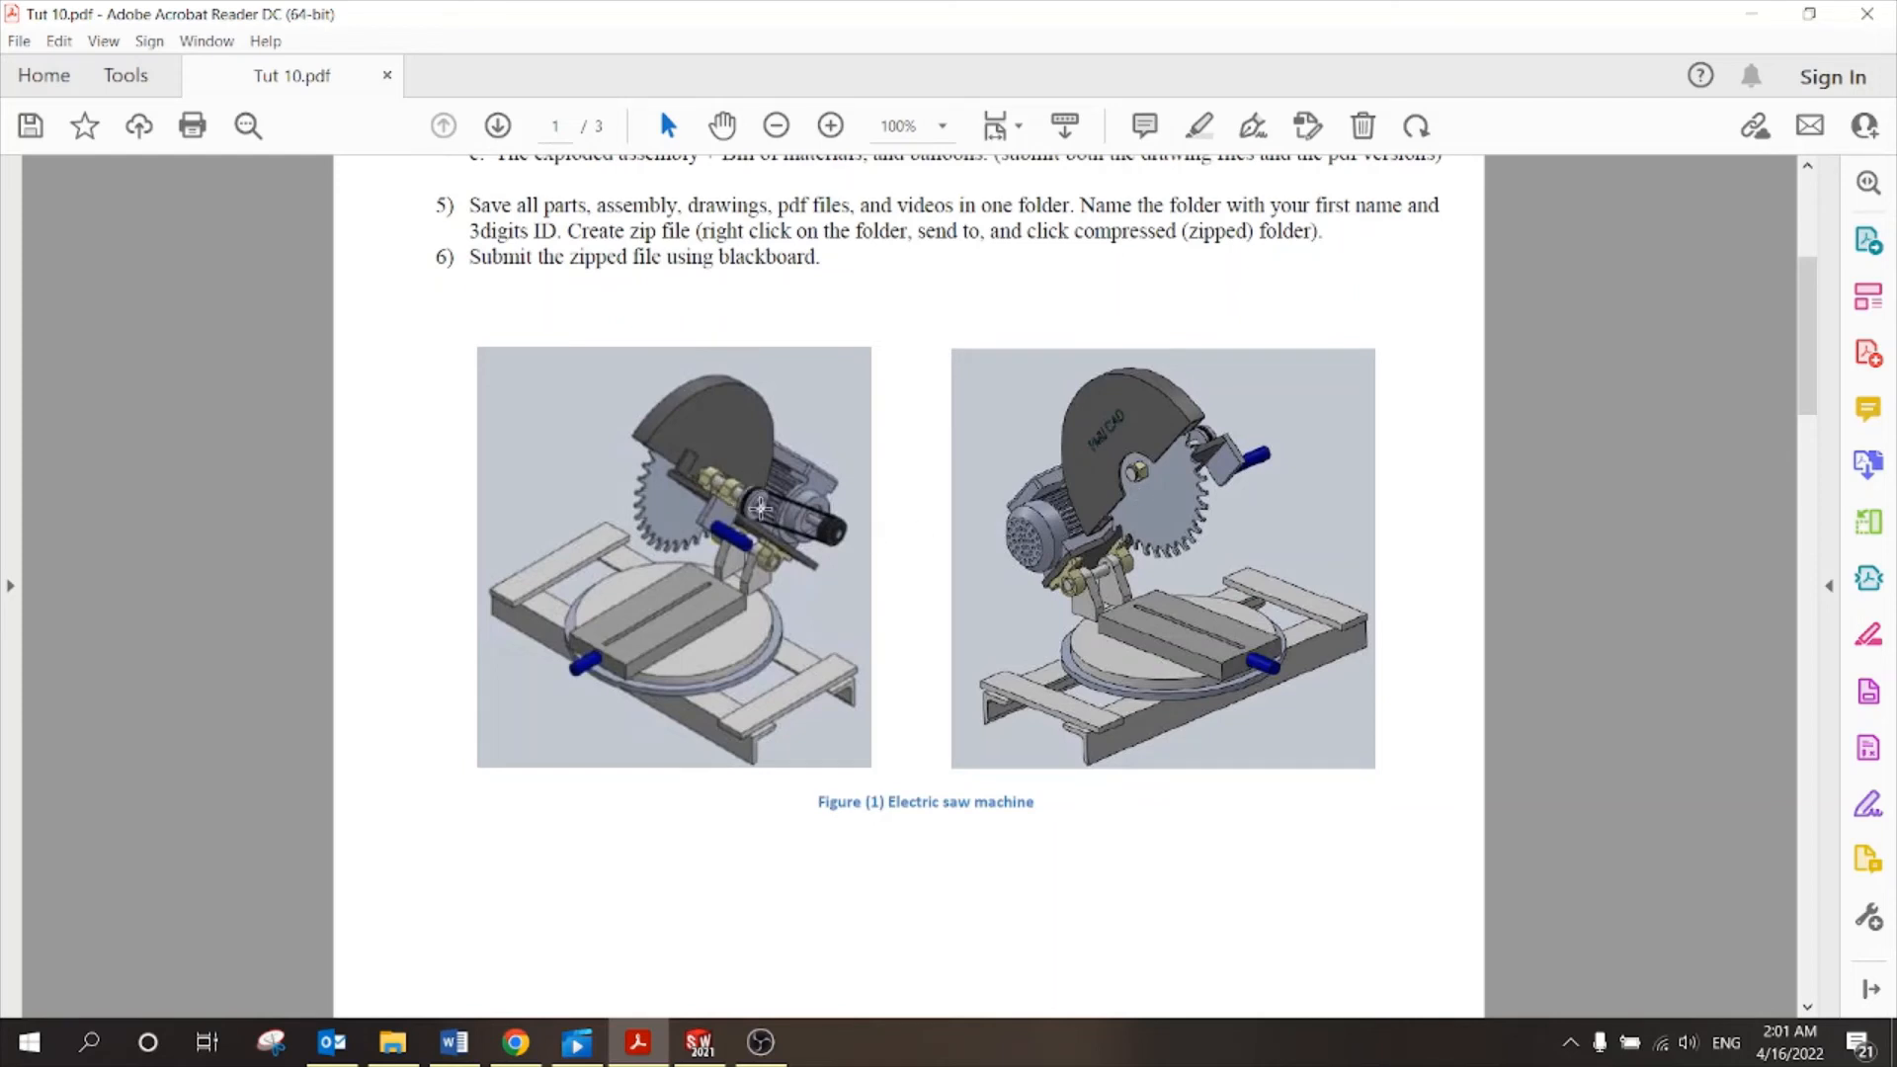
click(699, 1043)
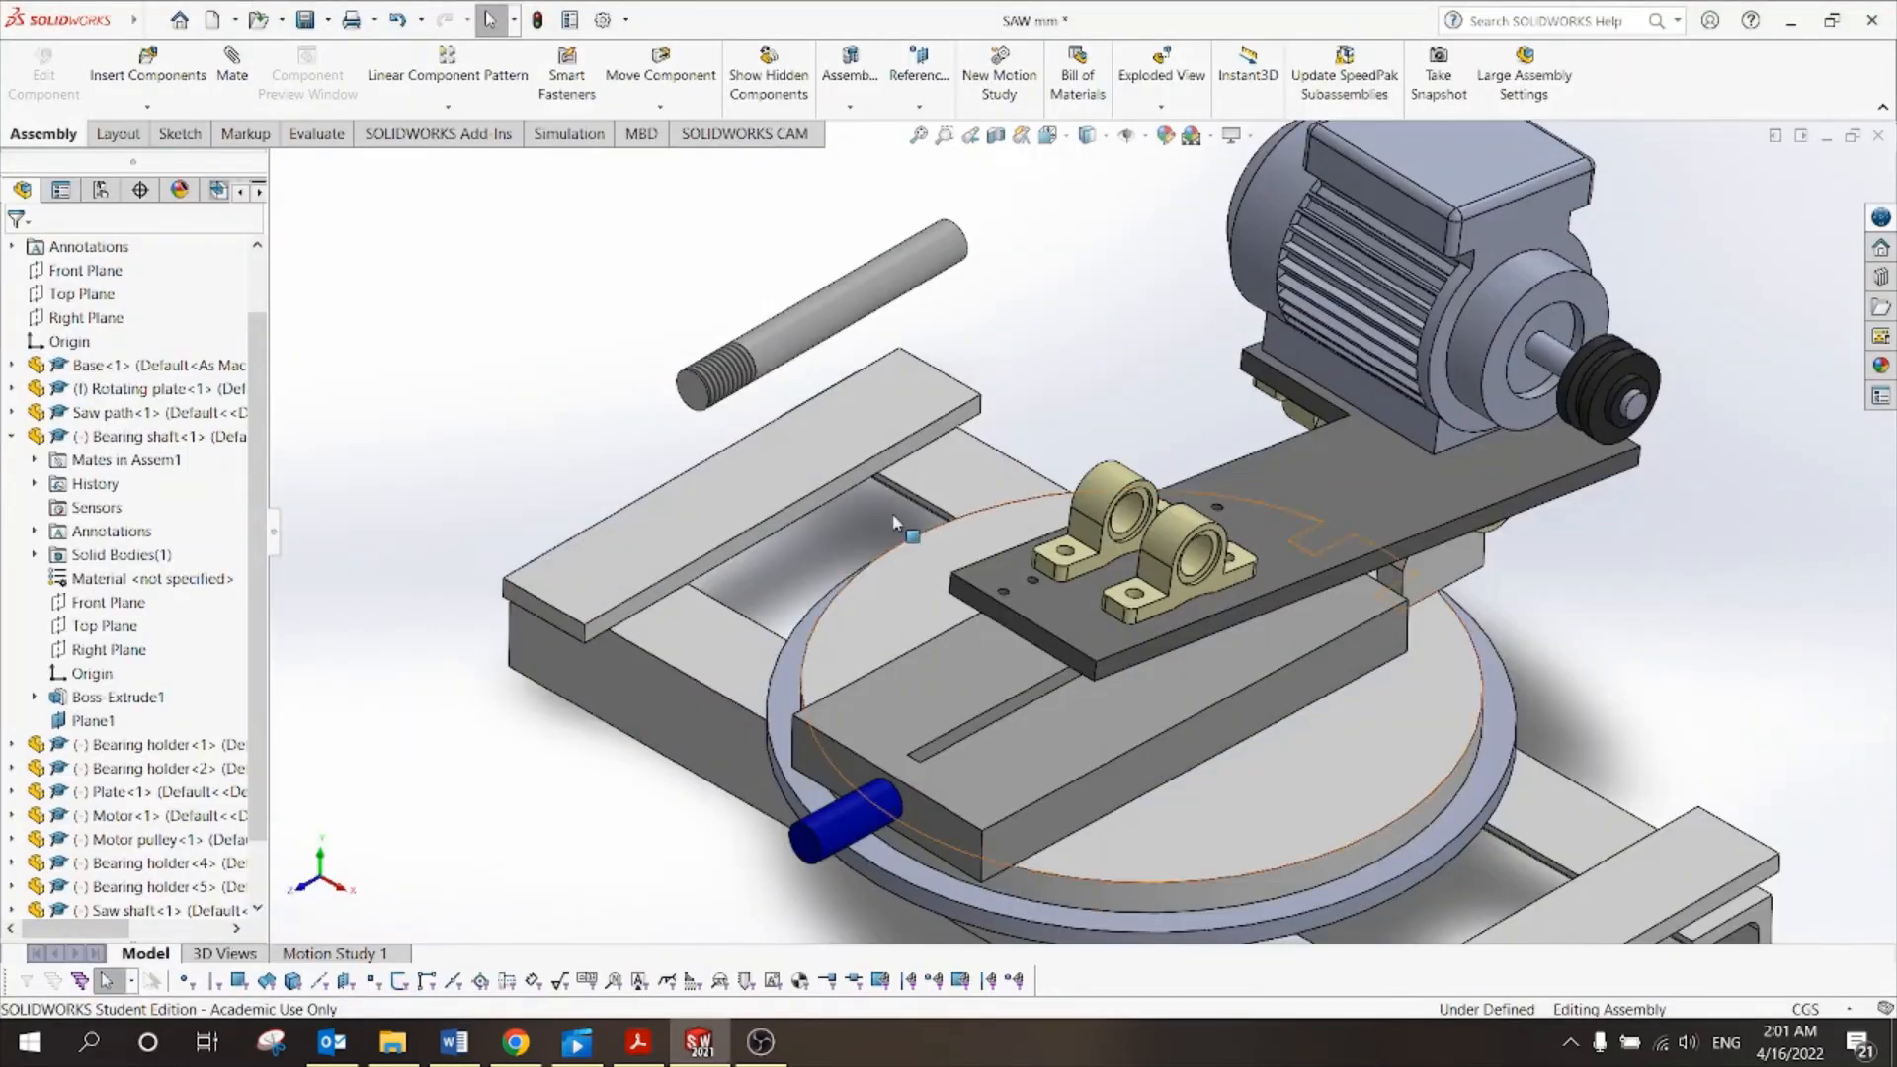
Rotate the Saw shaft and mate it concentric with the bearing holder bores.
click(659, 107)
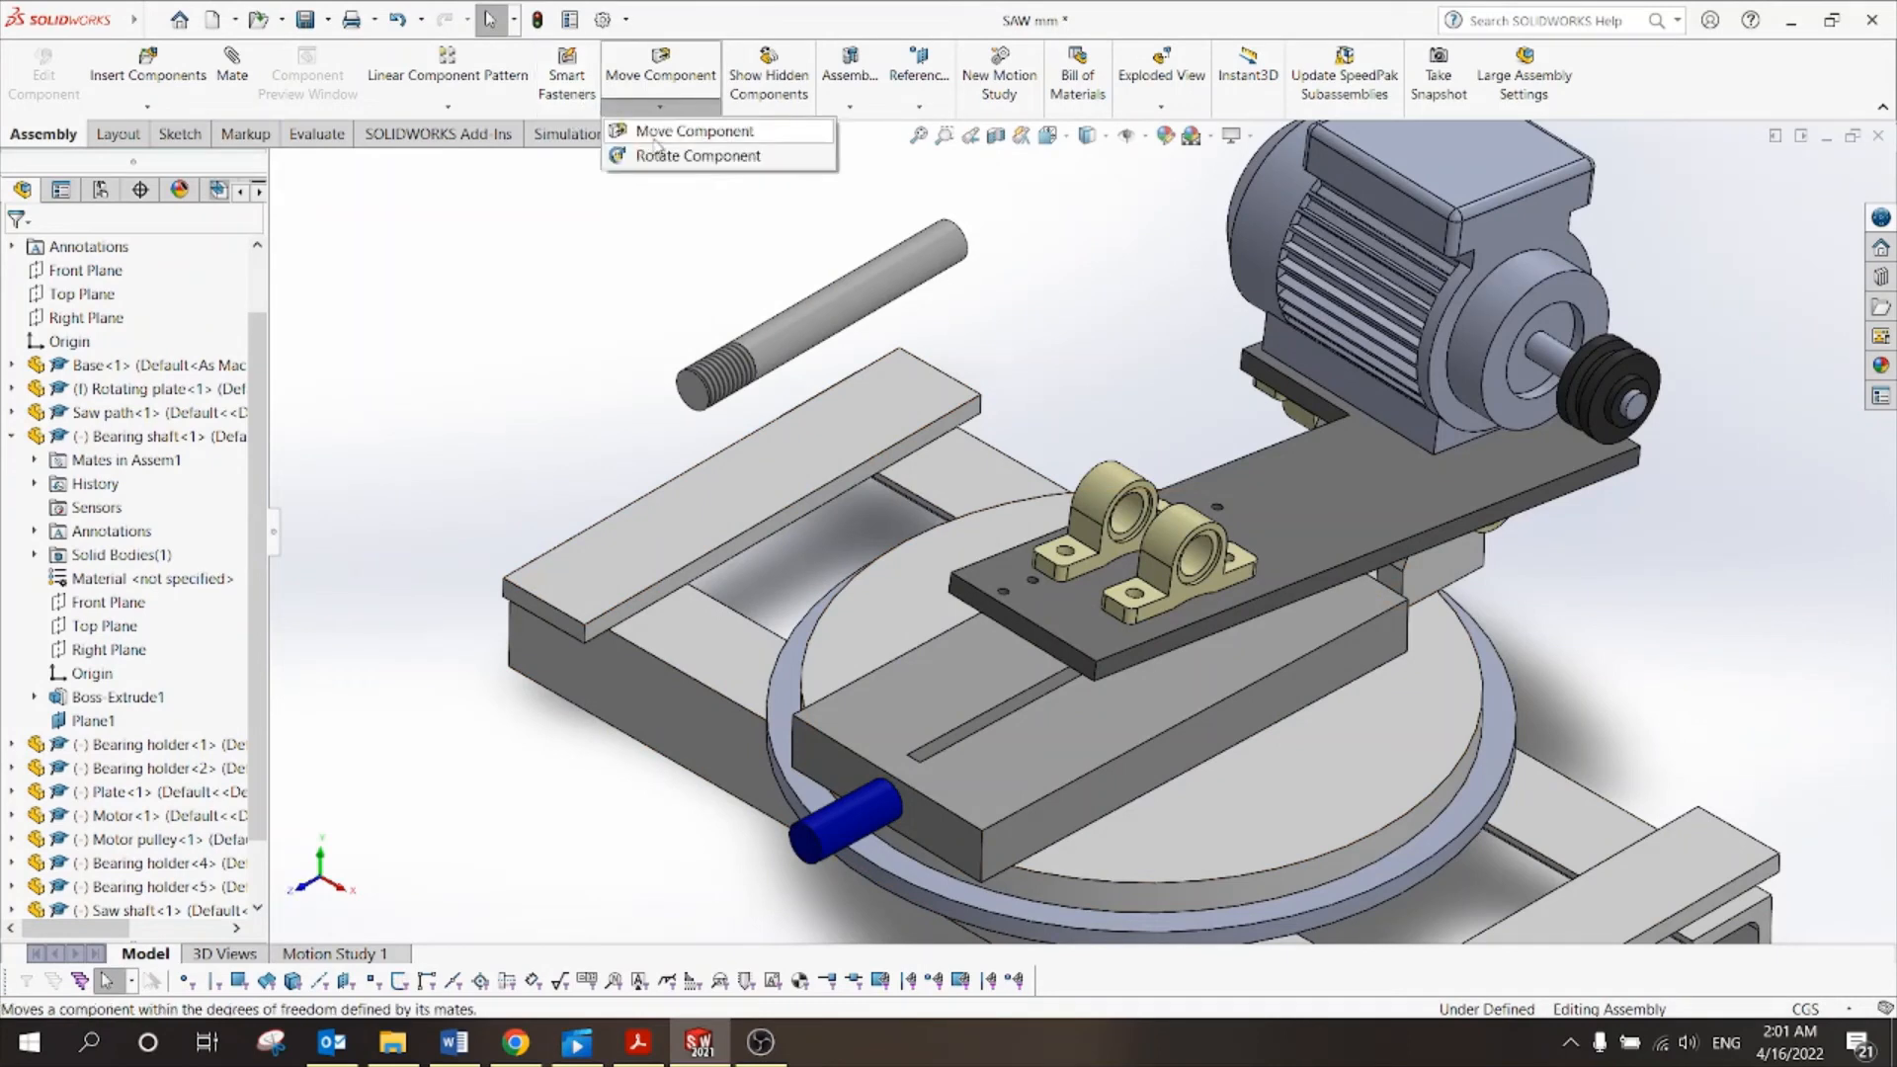
click(672, 153)
drag(774, 332, 1056, 472)
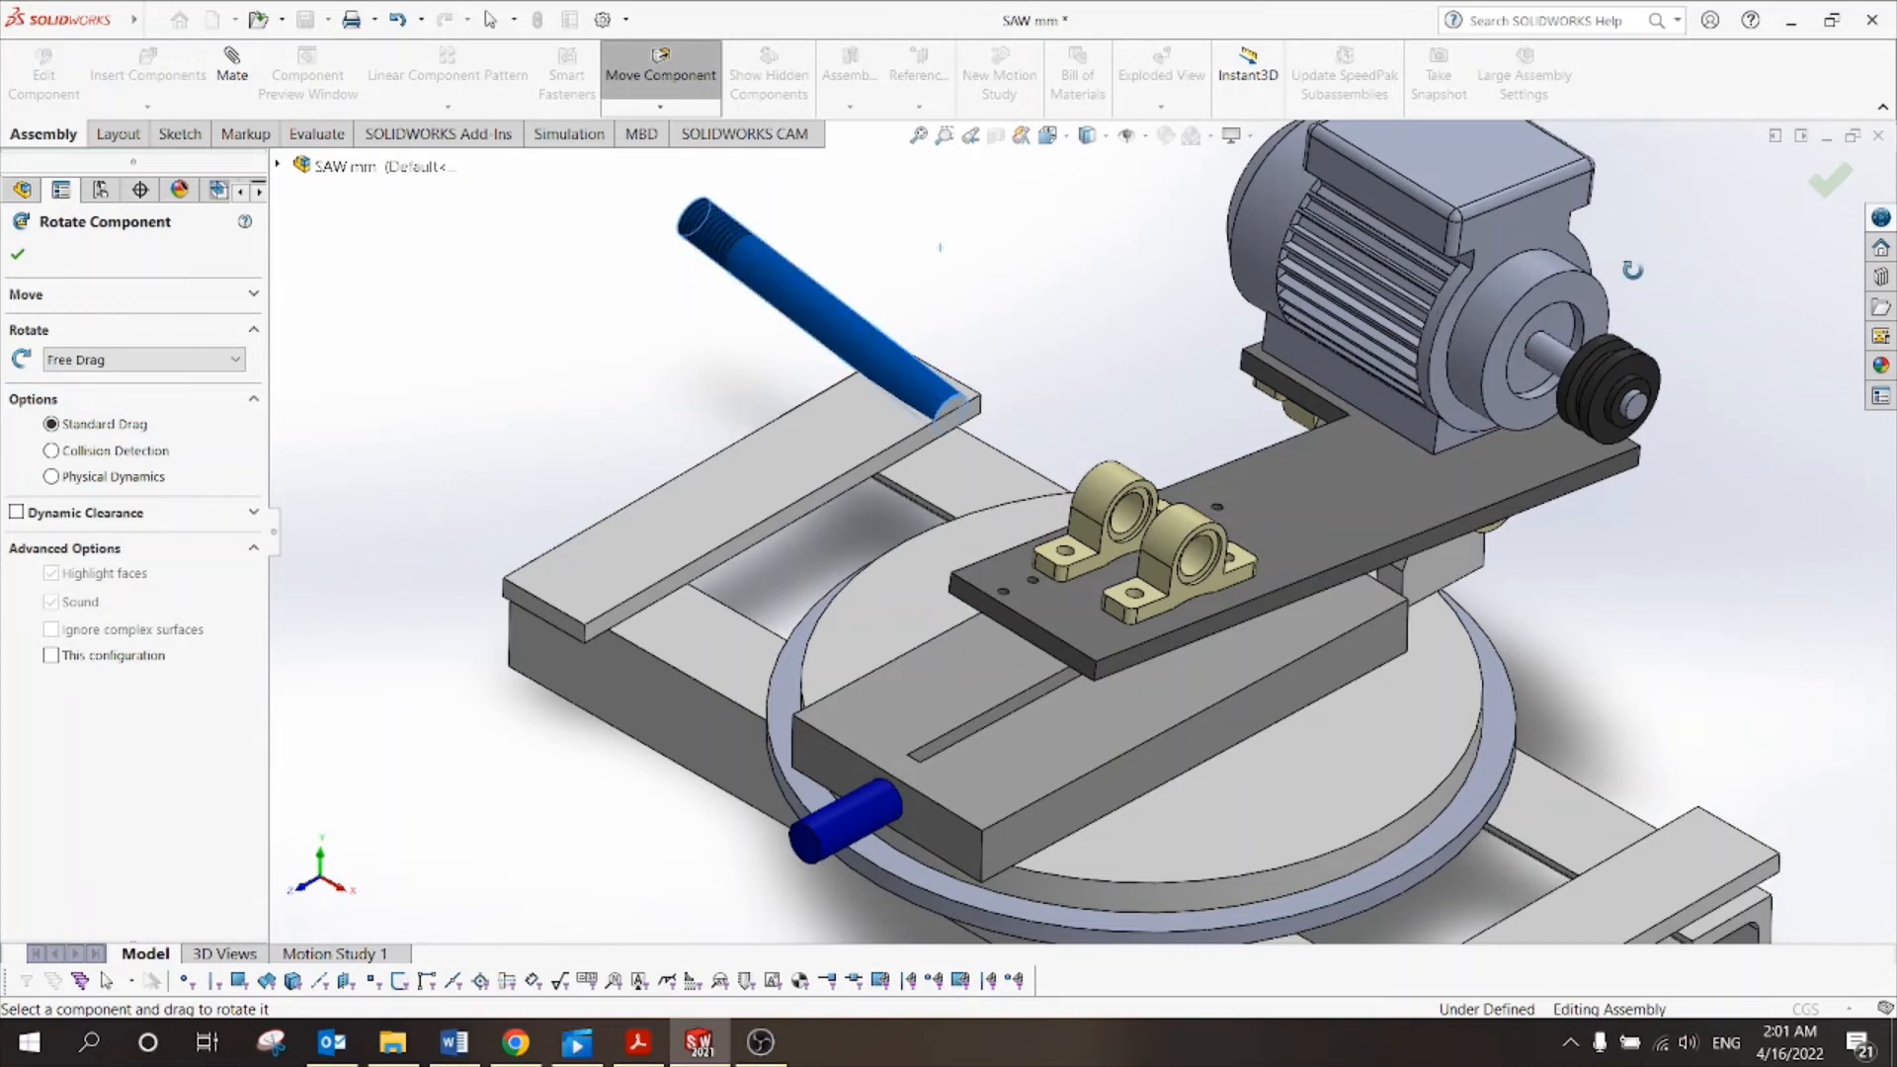
key(Escape)
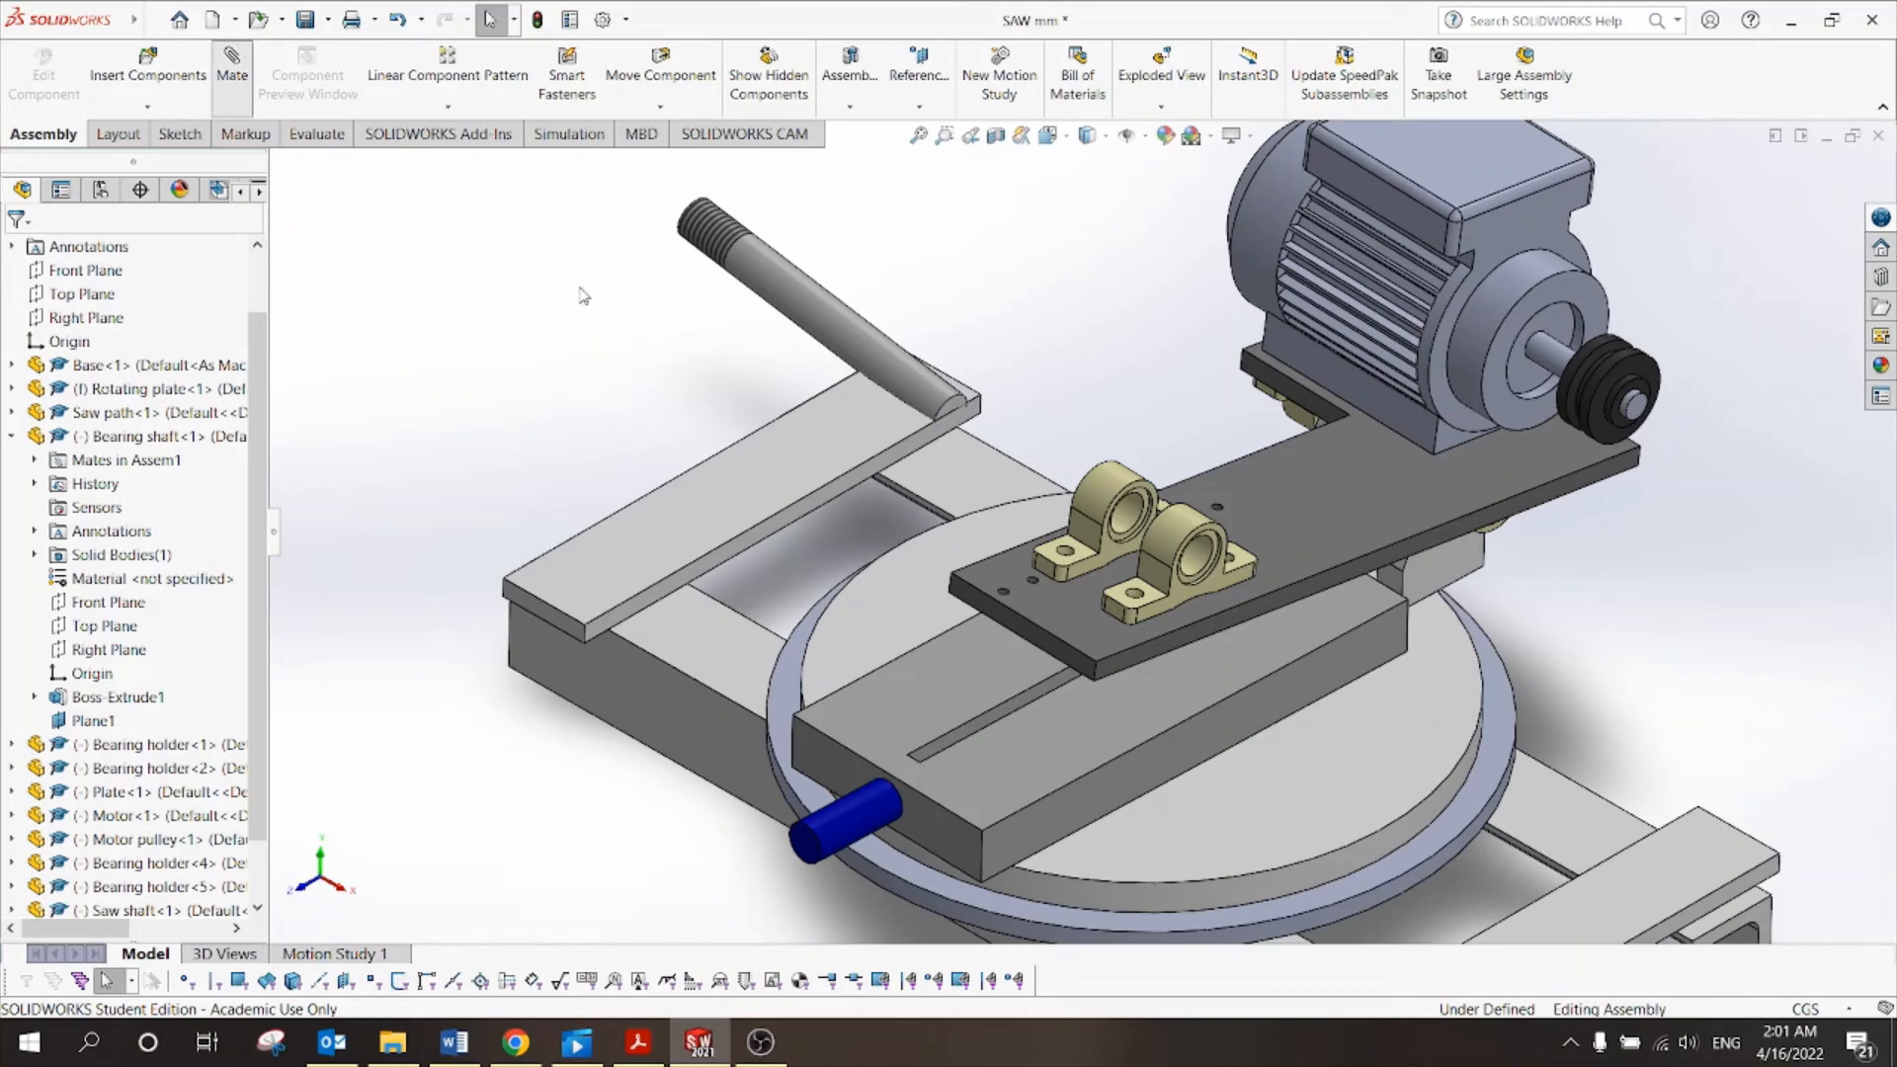
click(789, 294)
scroll(1146, 553, down, 5)
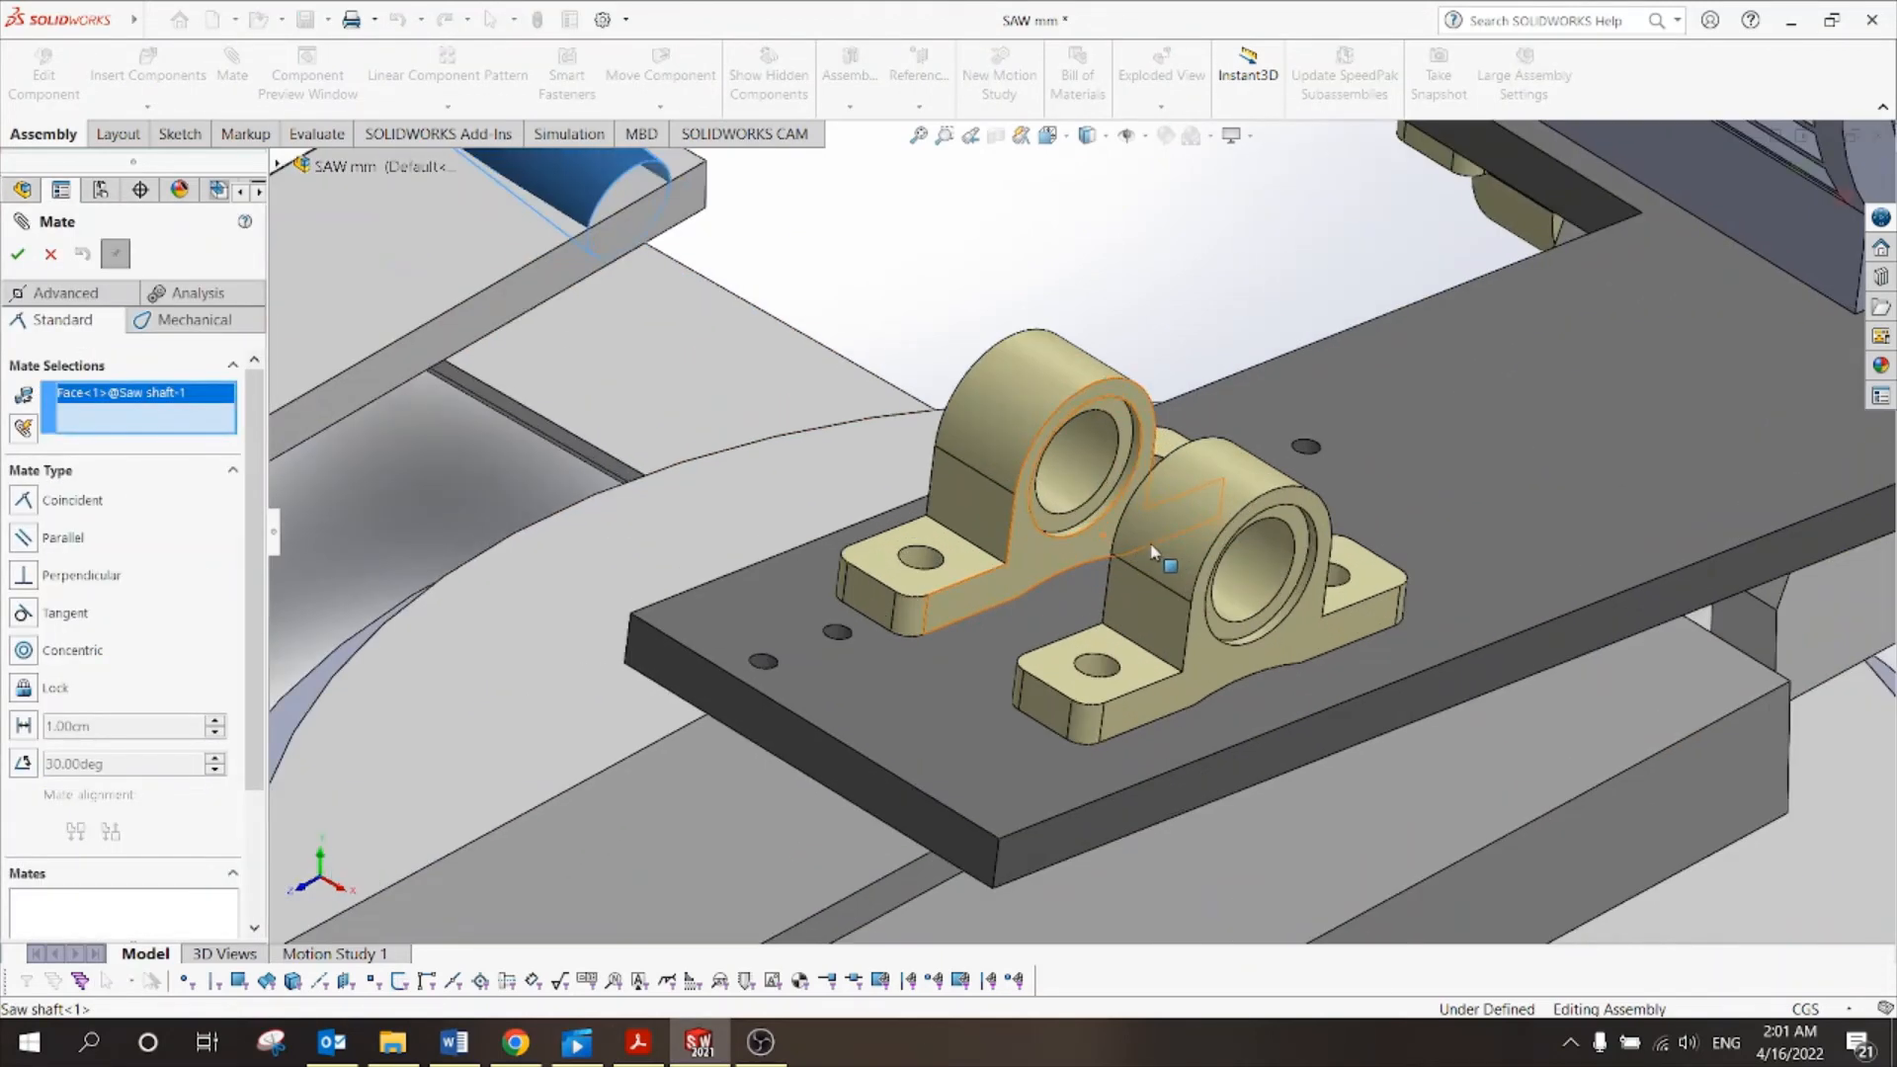
click(1253, 559)
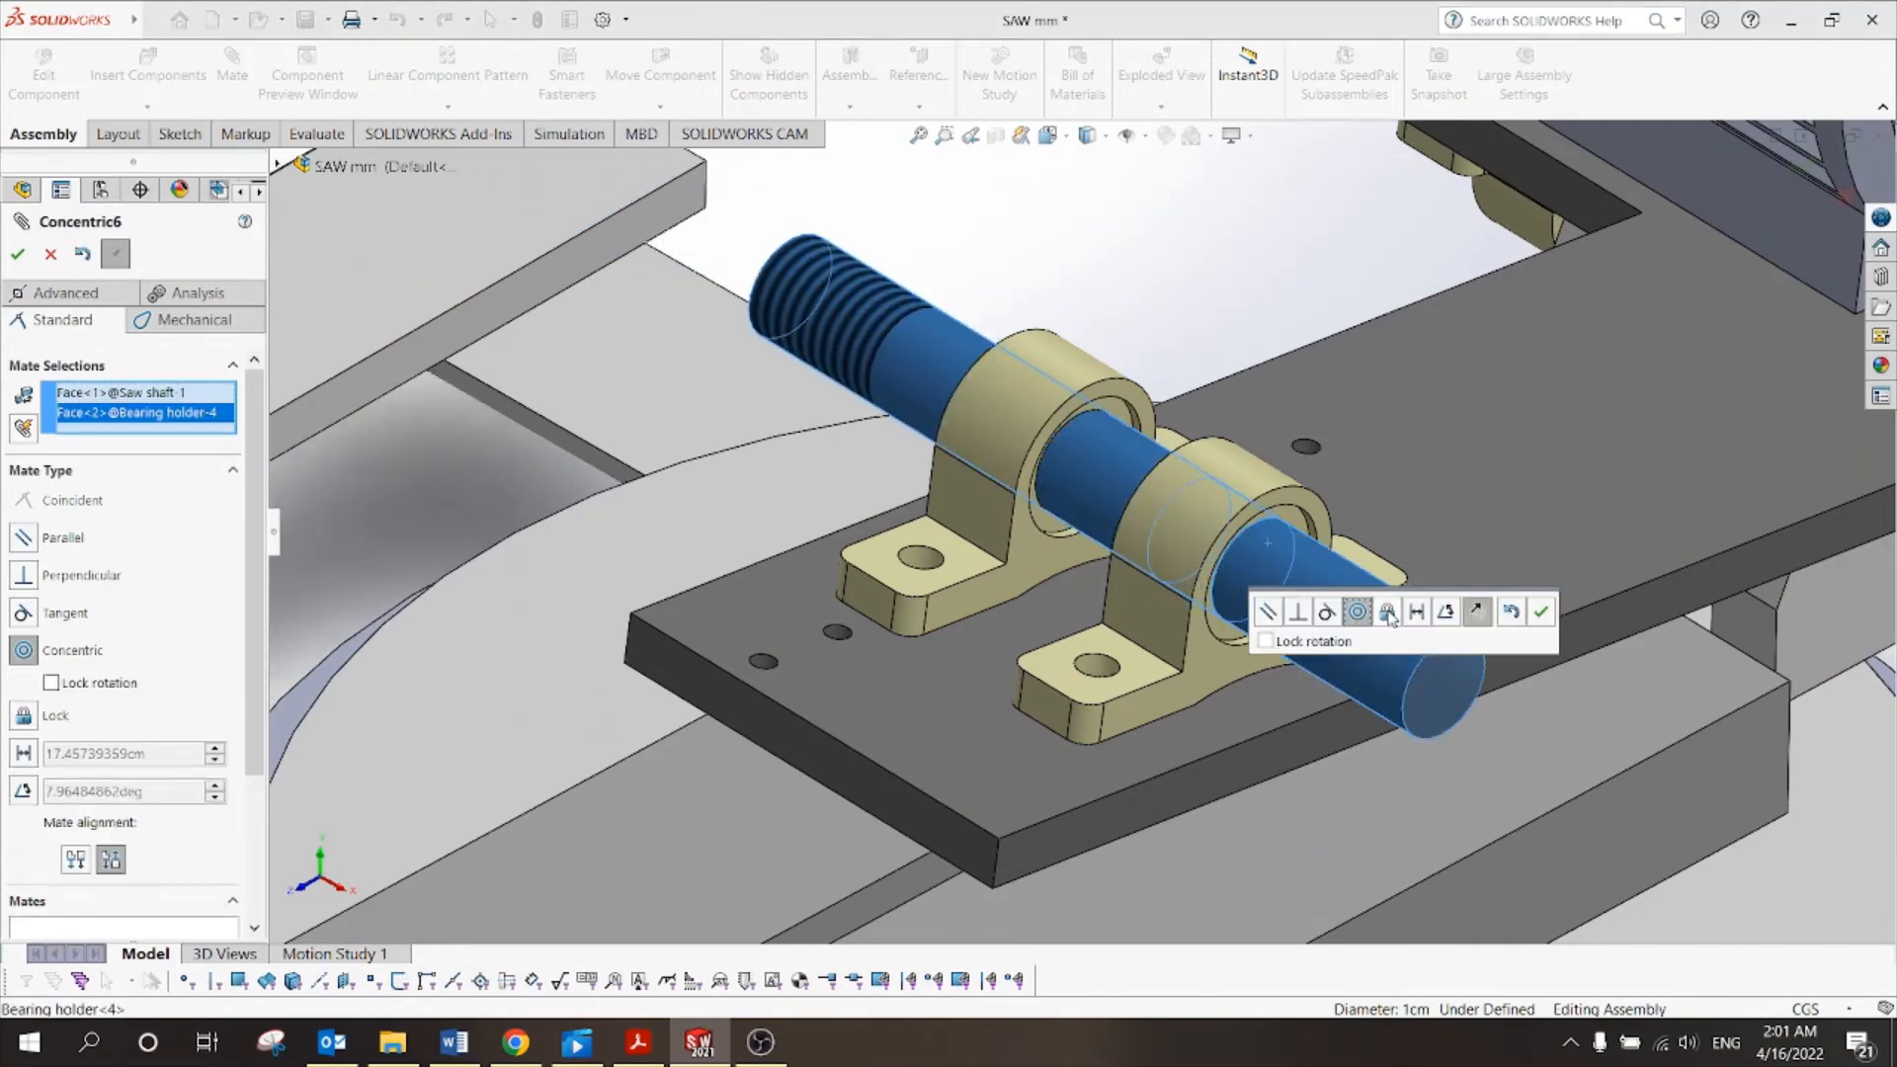
click(1543, 614)
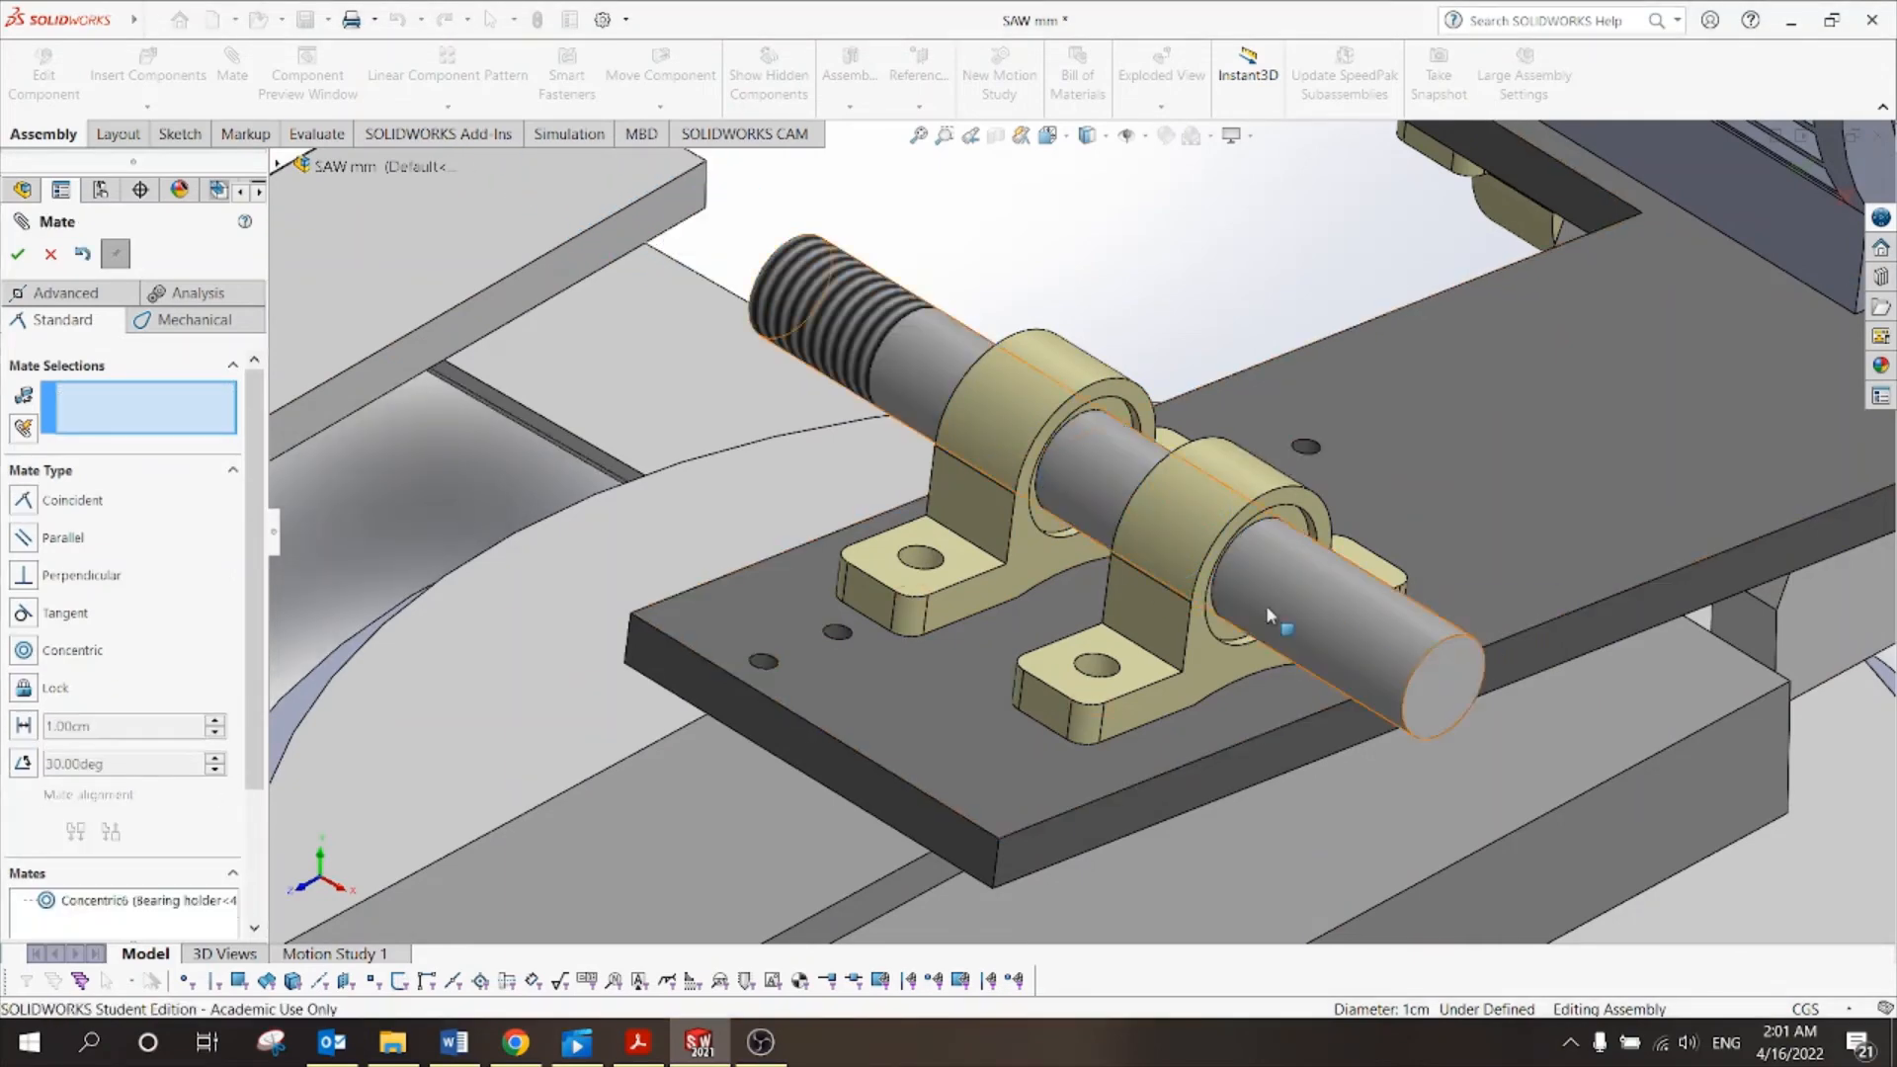
Mate the motor shaft's end face coincident with the saw shaft's end face.
scroll(1216, 599, up, 5)
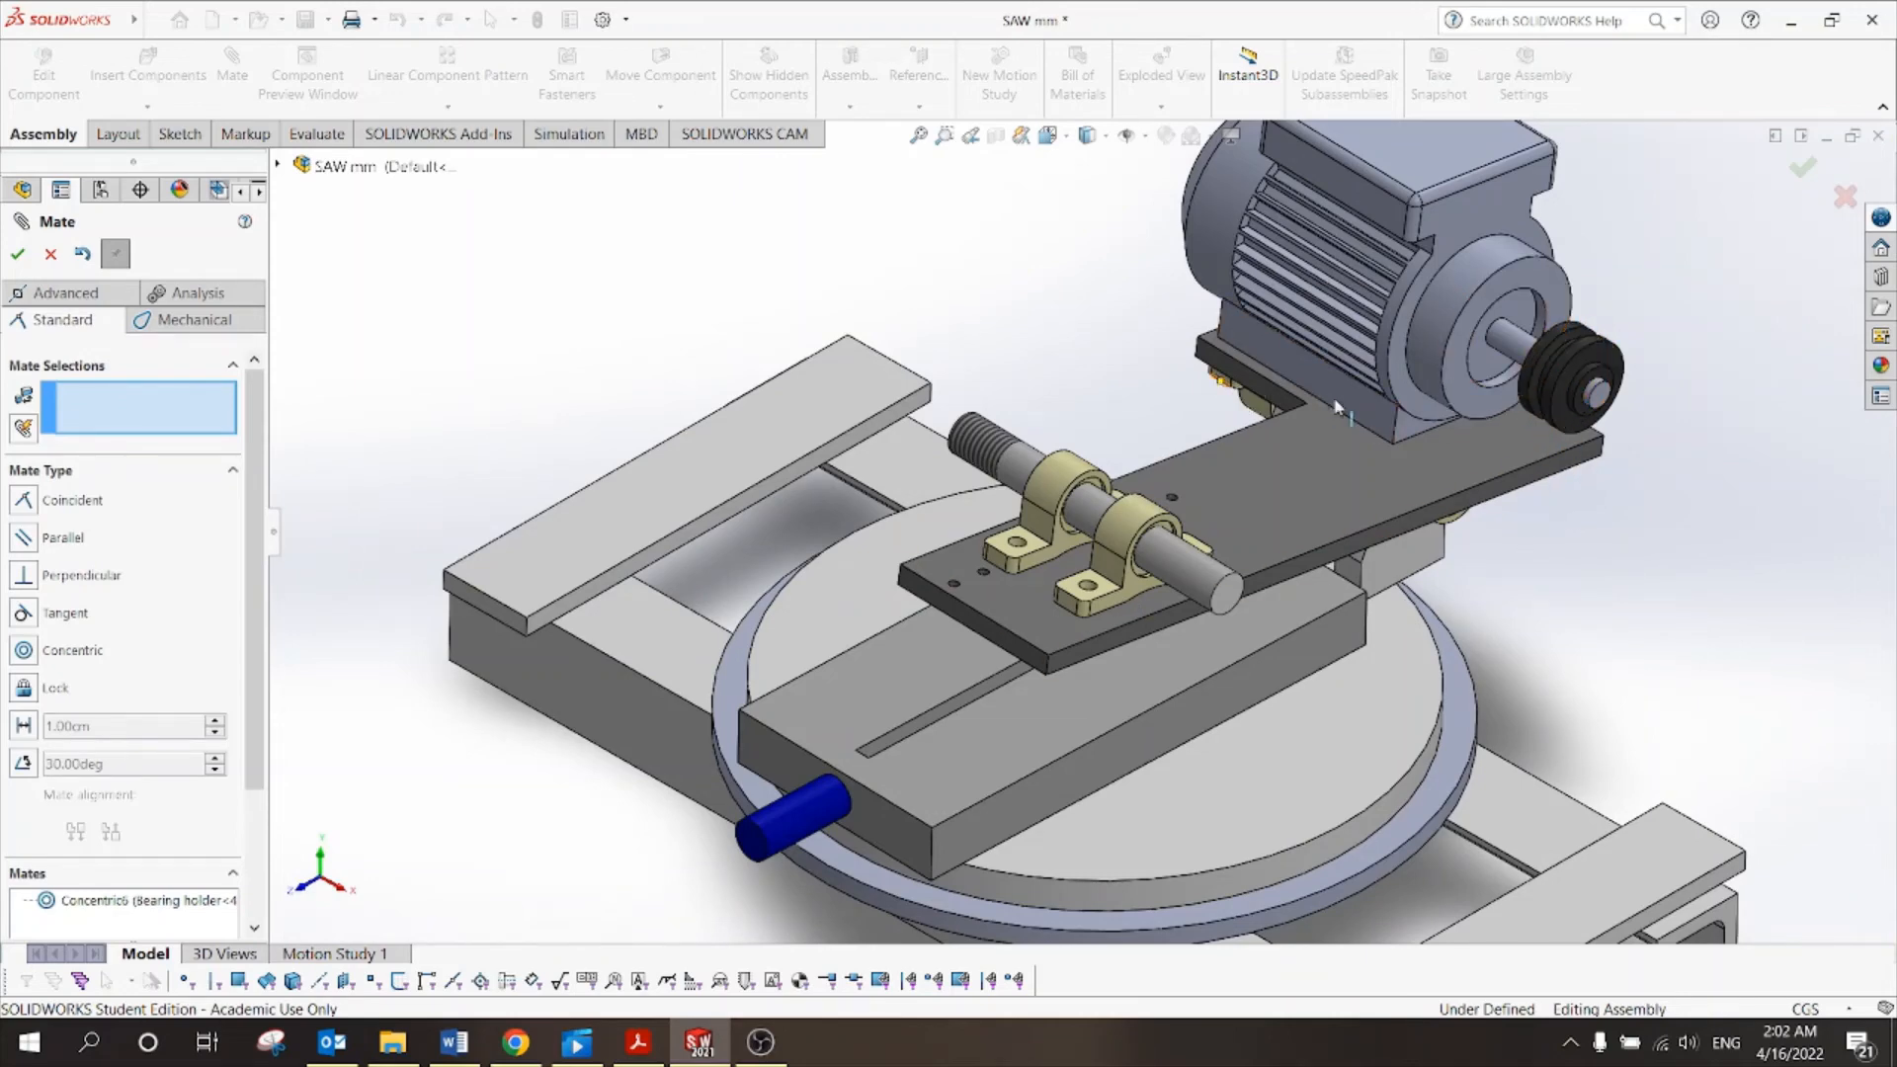
scroll(1700, 443, down, 3)
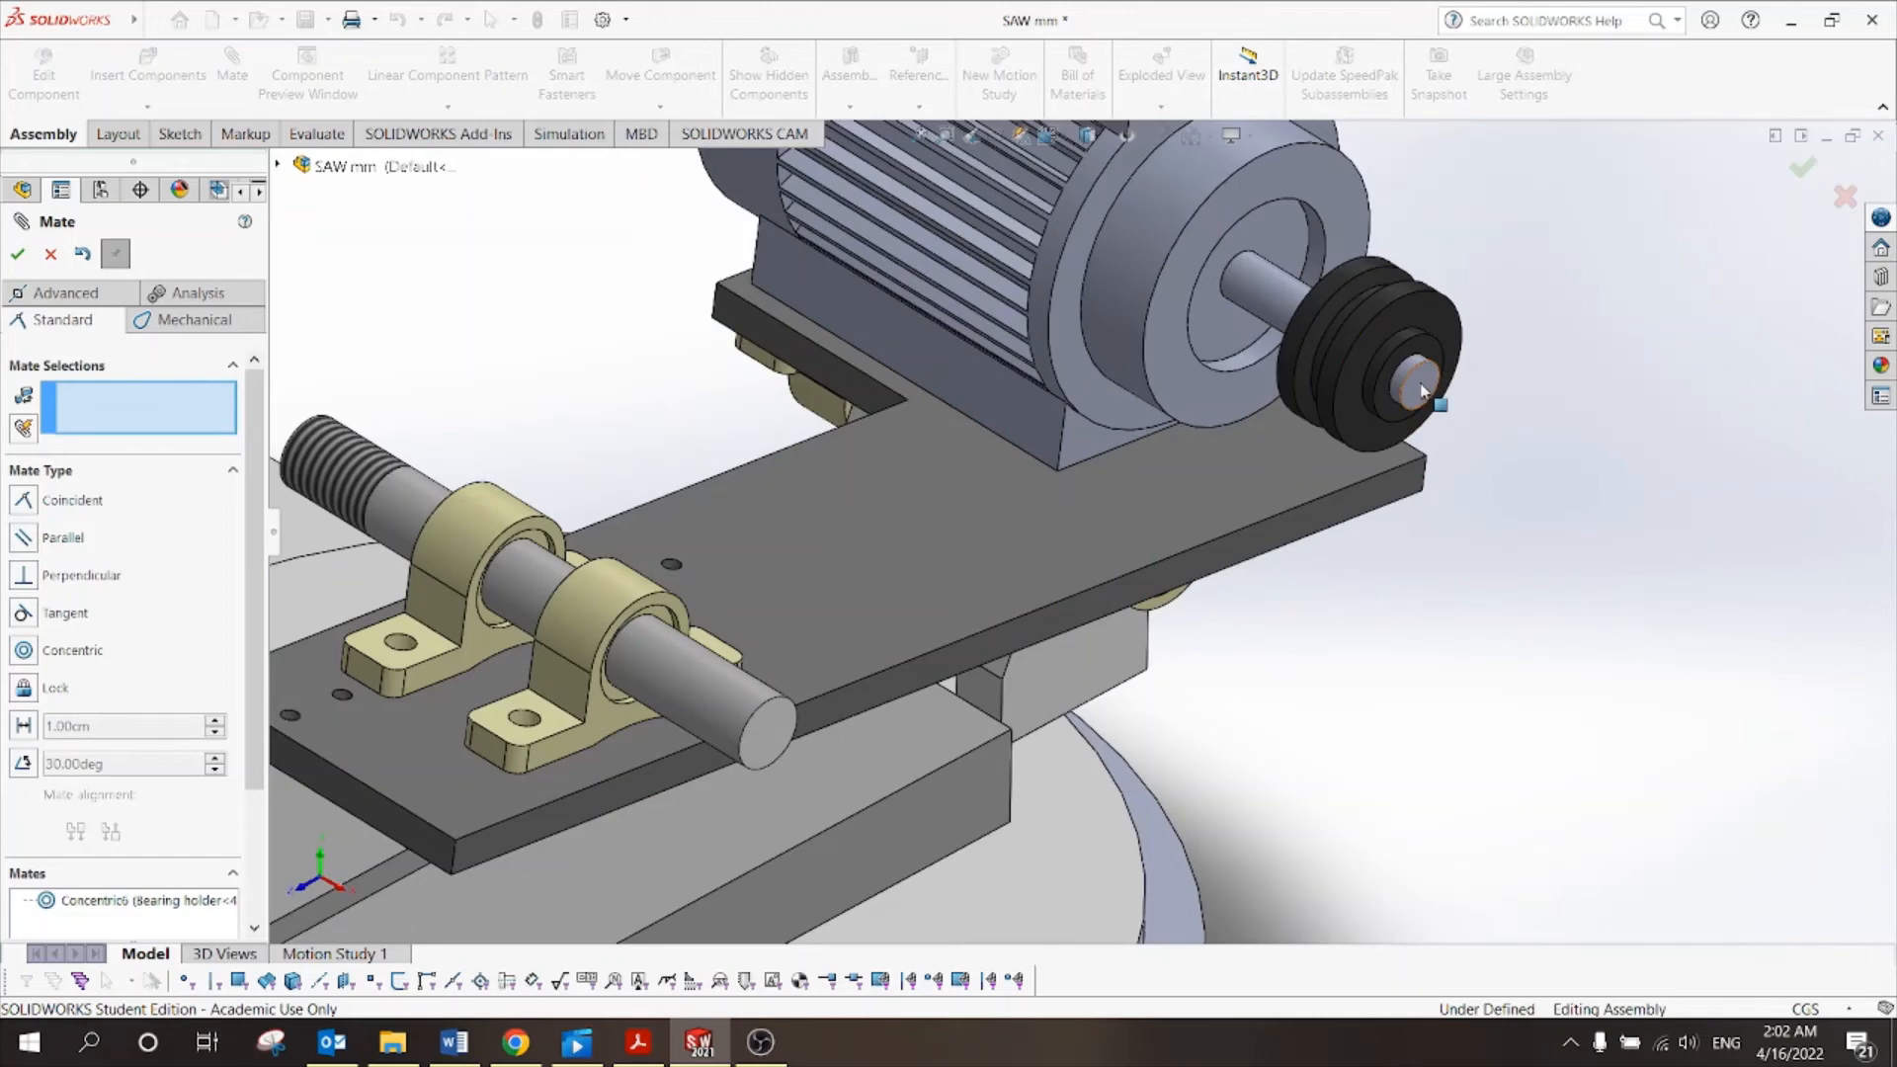
click(1423, 390)
click(780, 743)
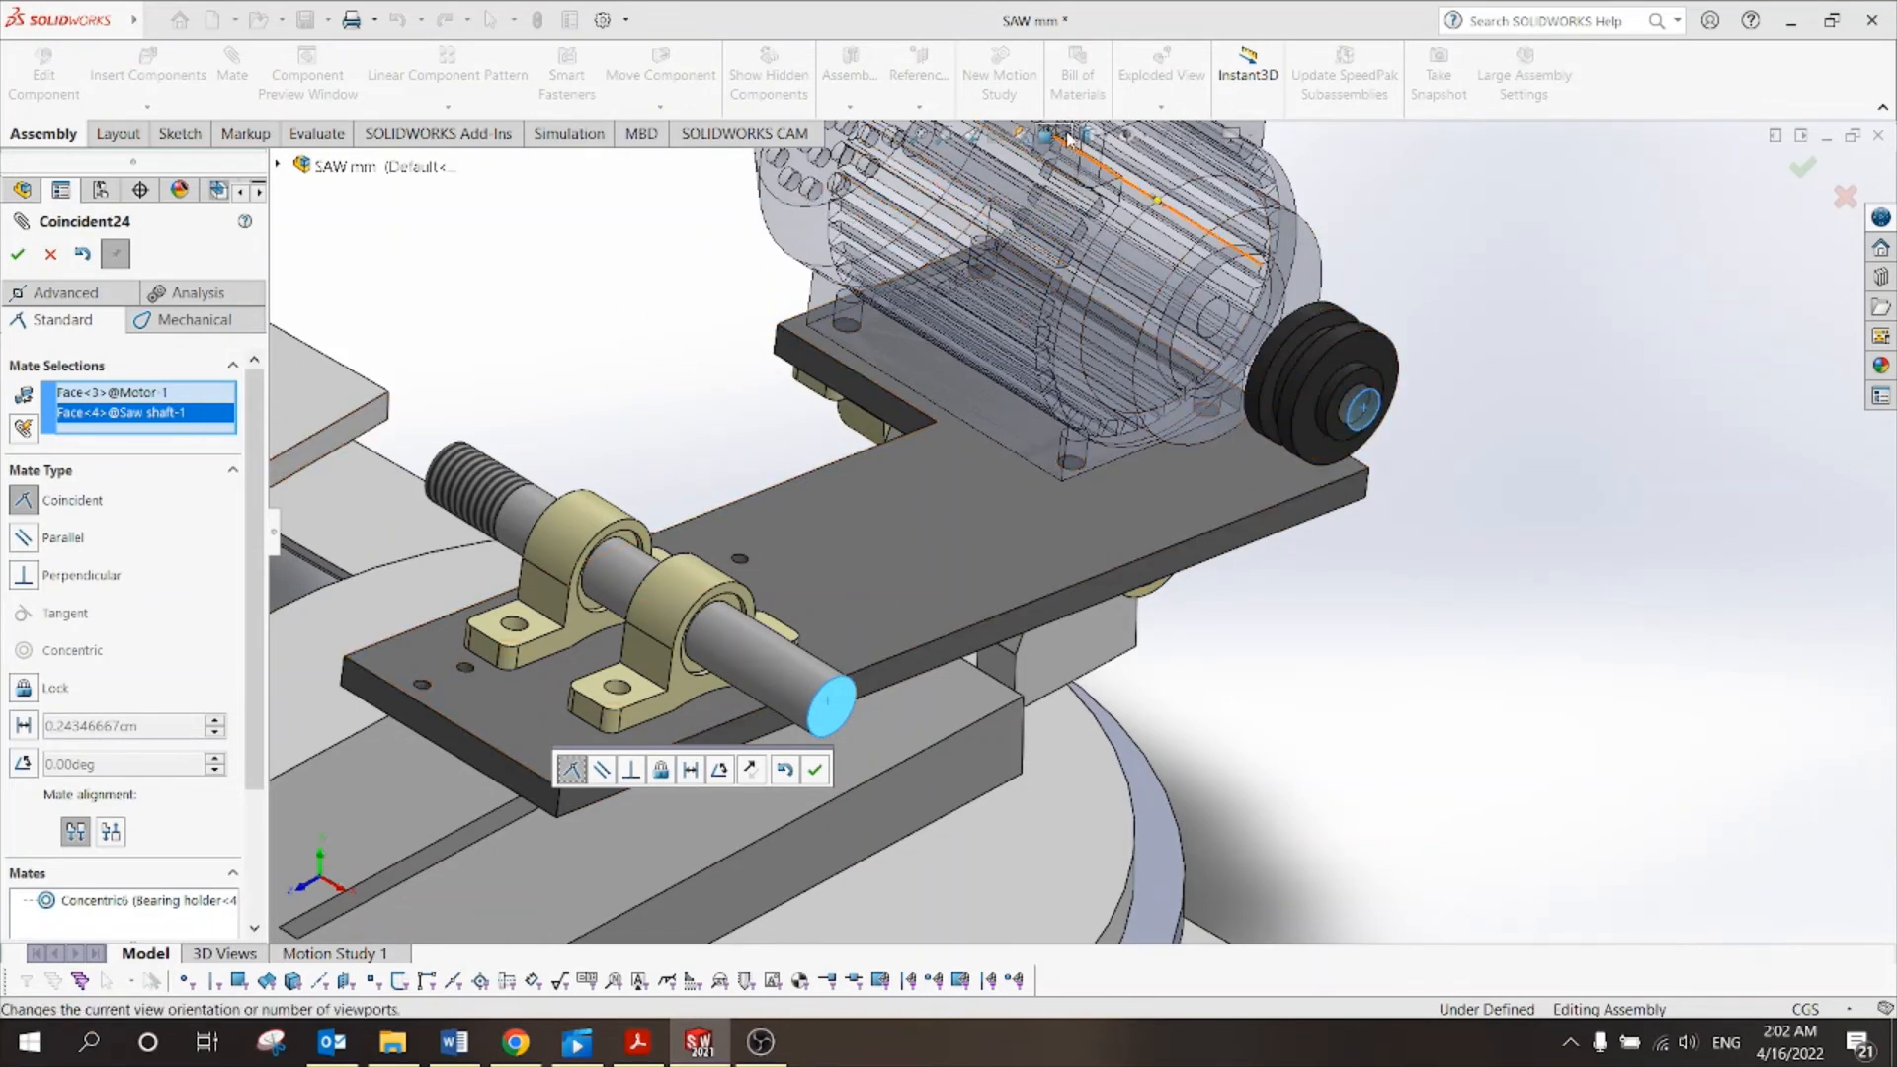
key(ctrl+5)
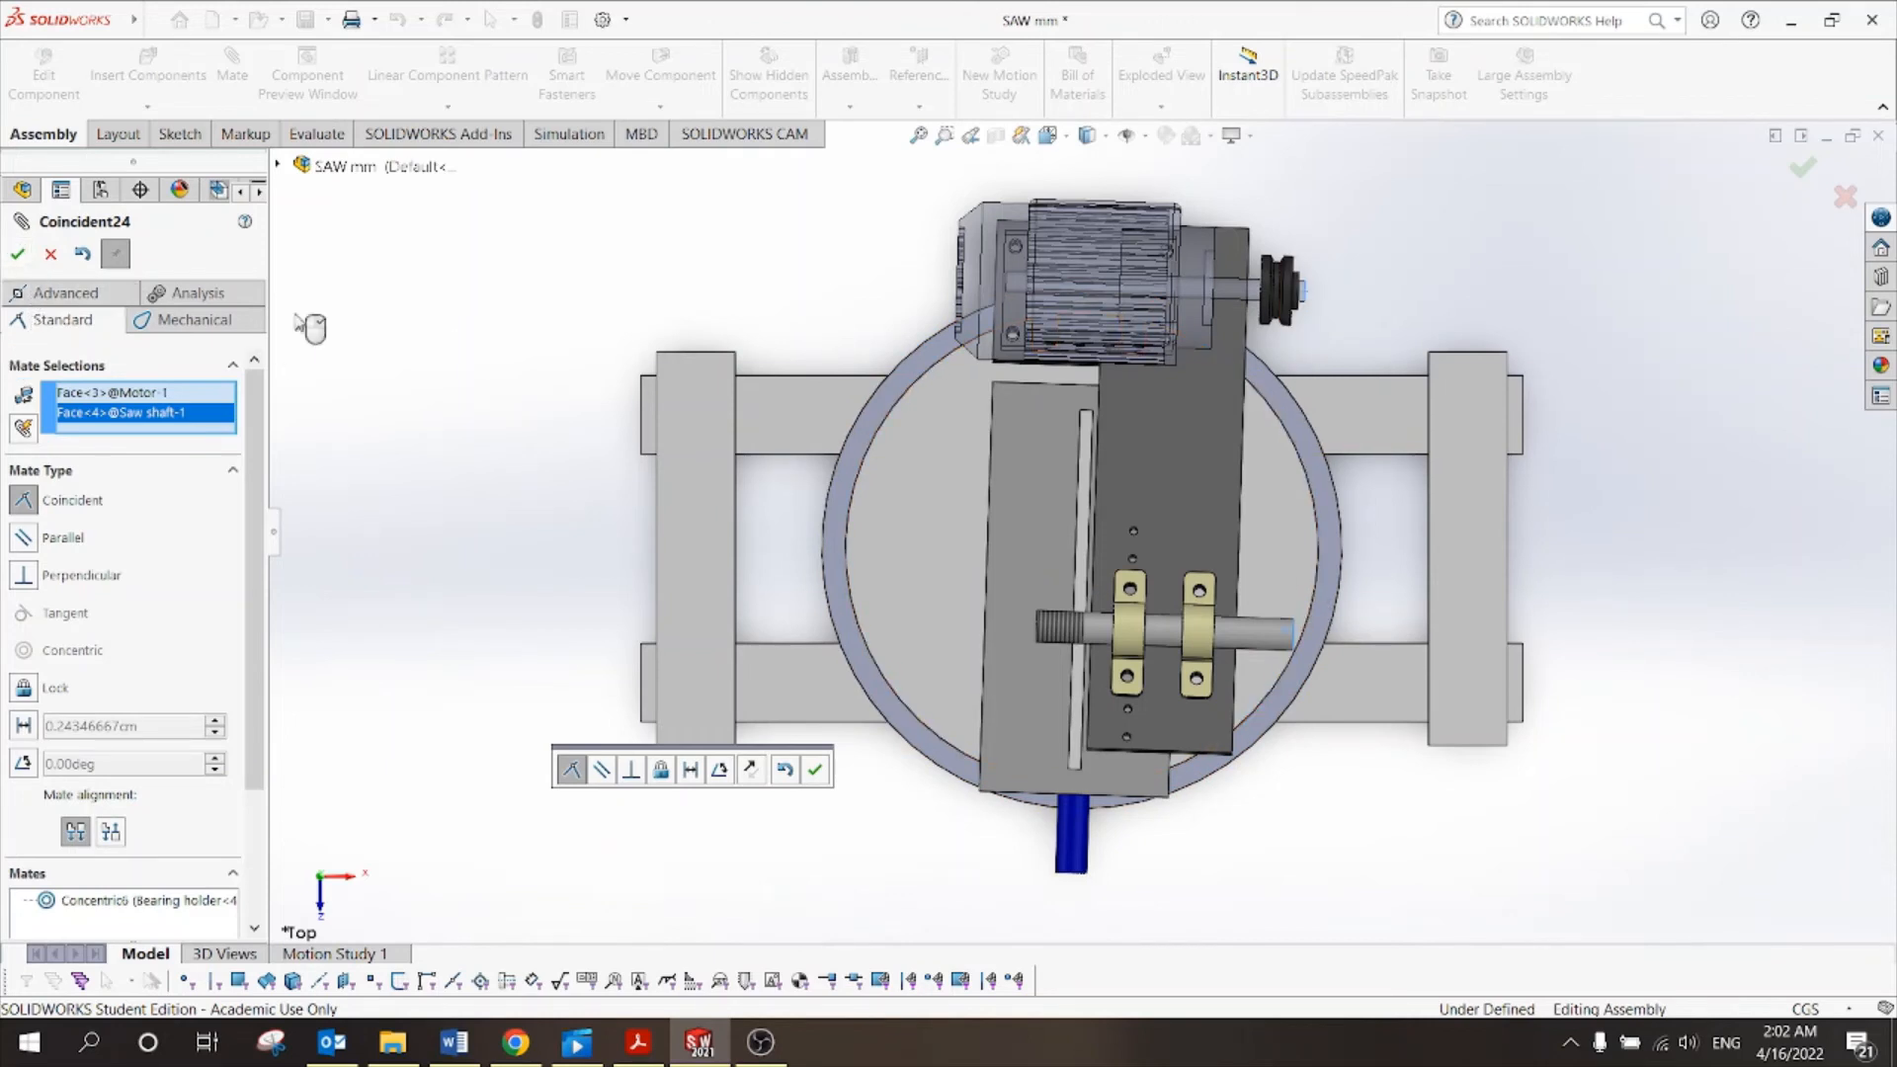
click(19, 255)
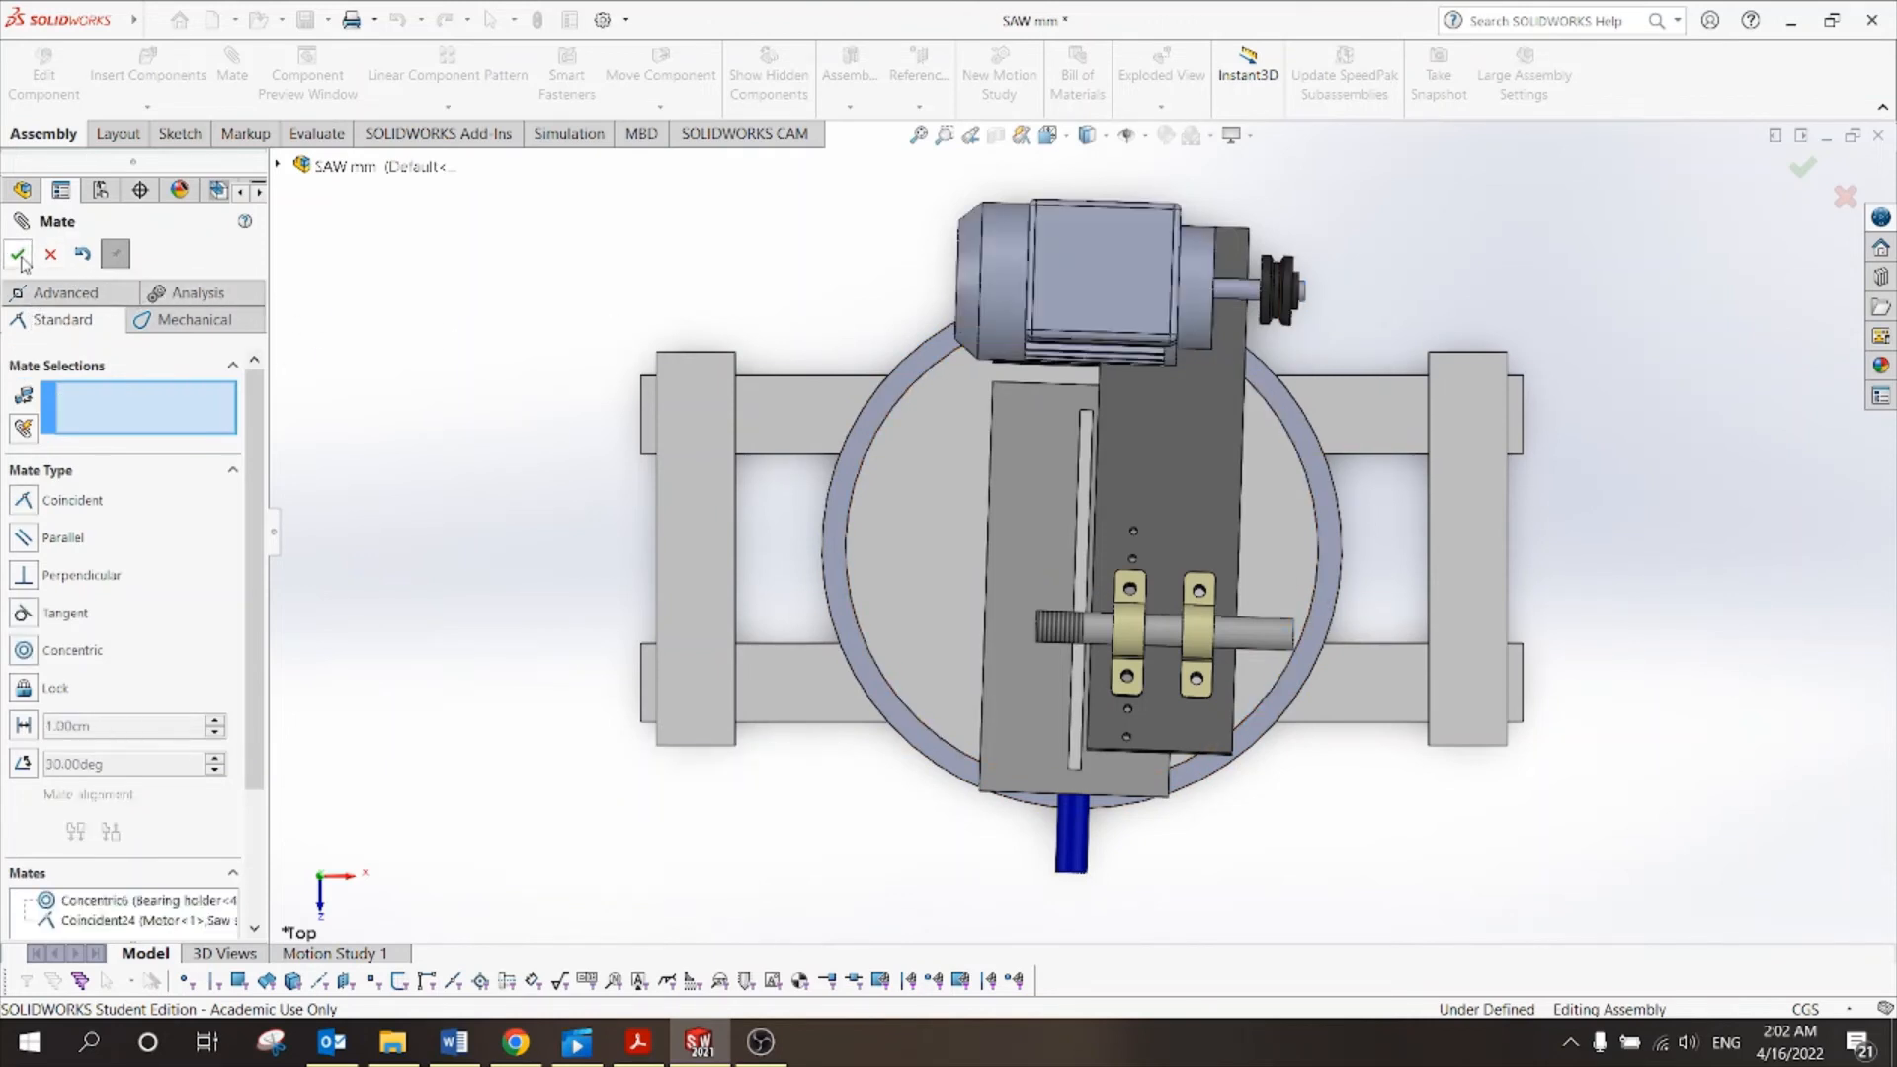
key(Escape)
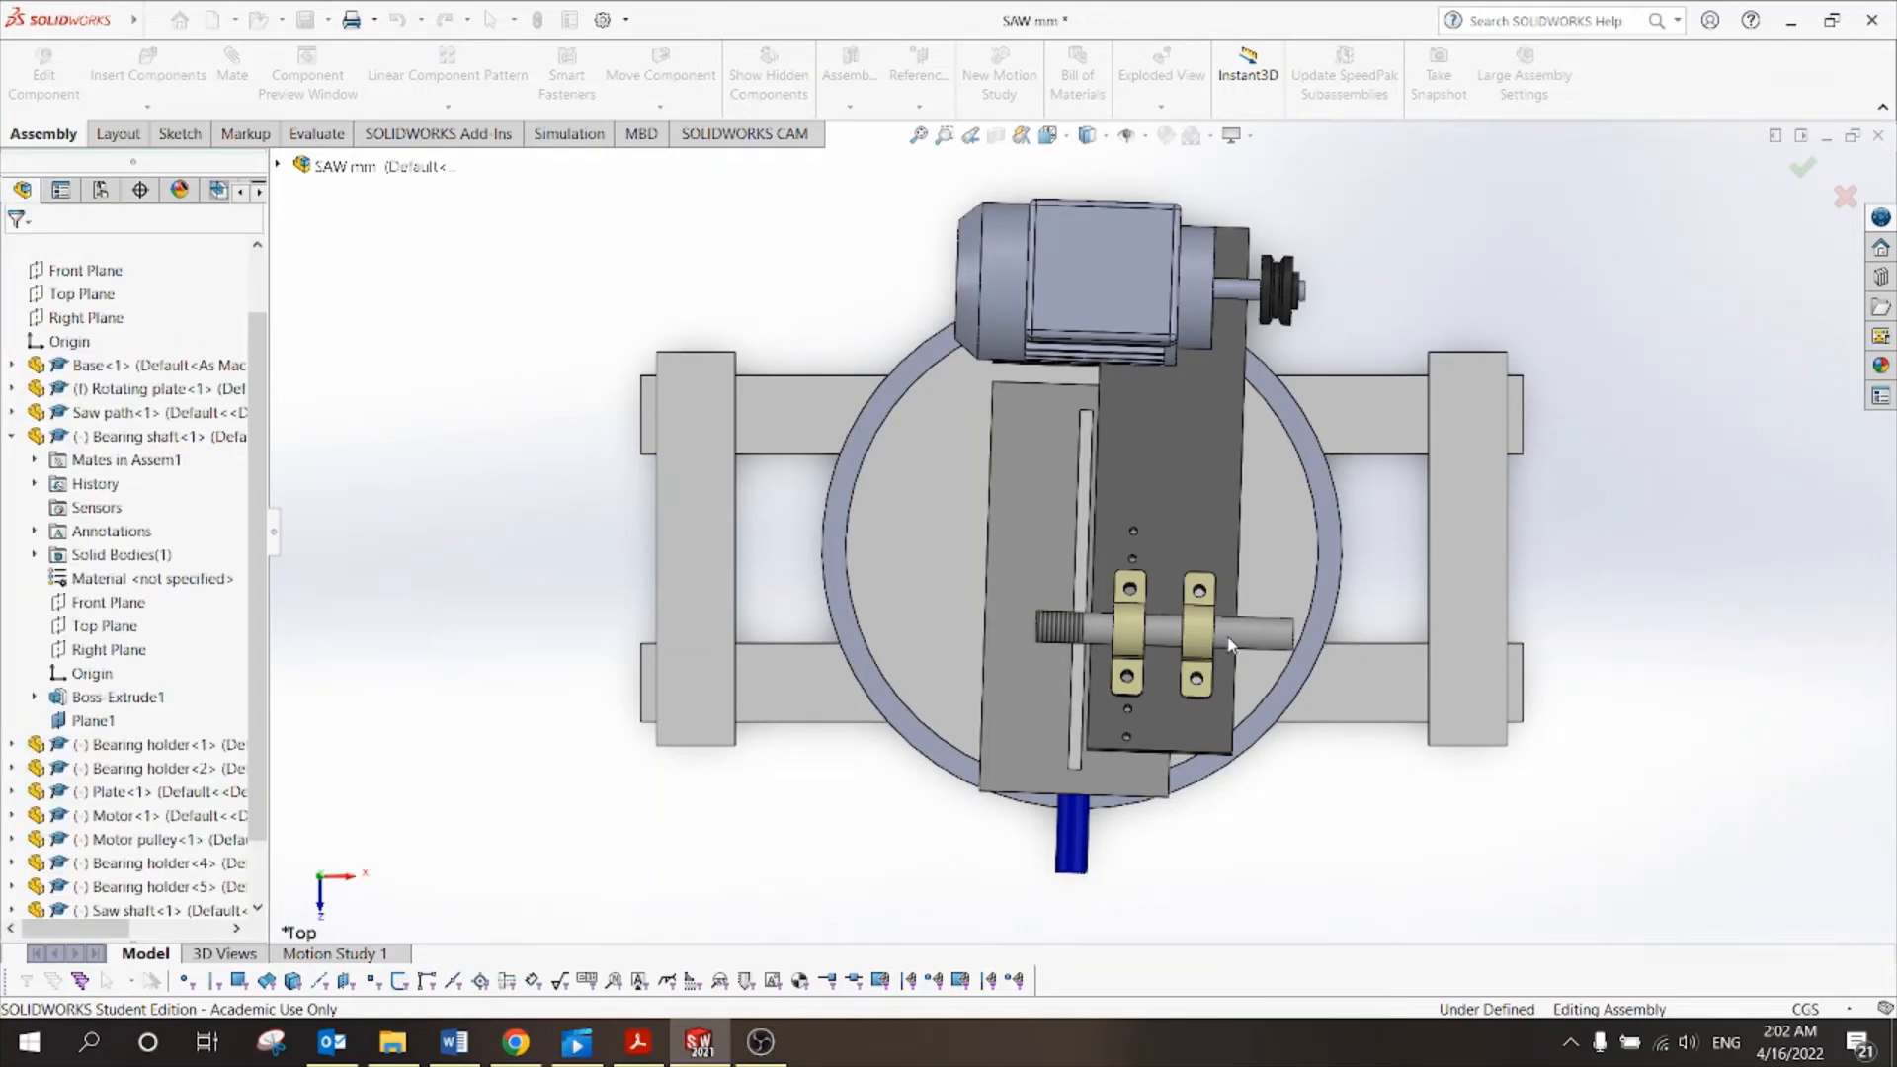
Swing the motor plate on its hinge to confirm it still rotates.
click(1247, 641)
scroll(1269, 637, up, 3)
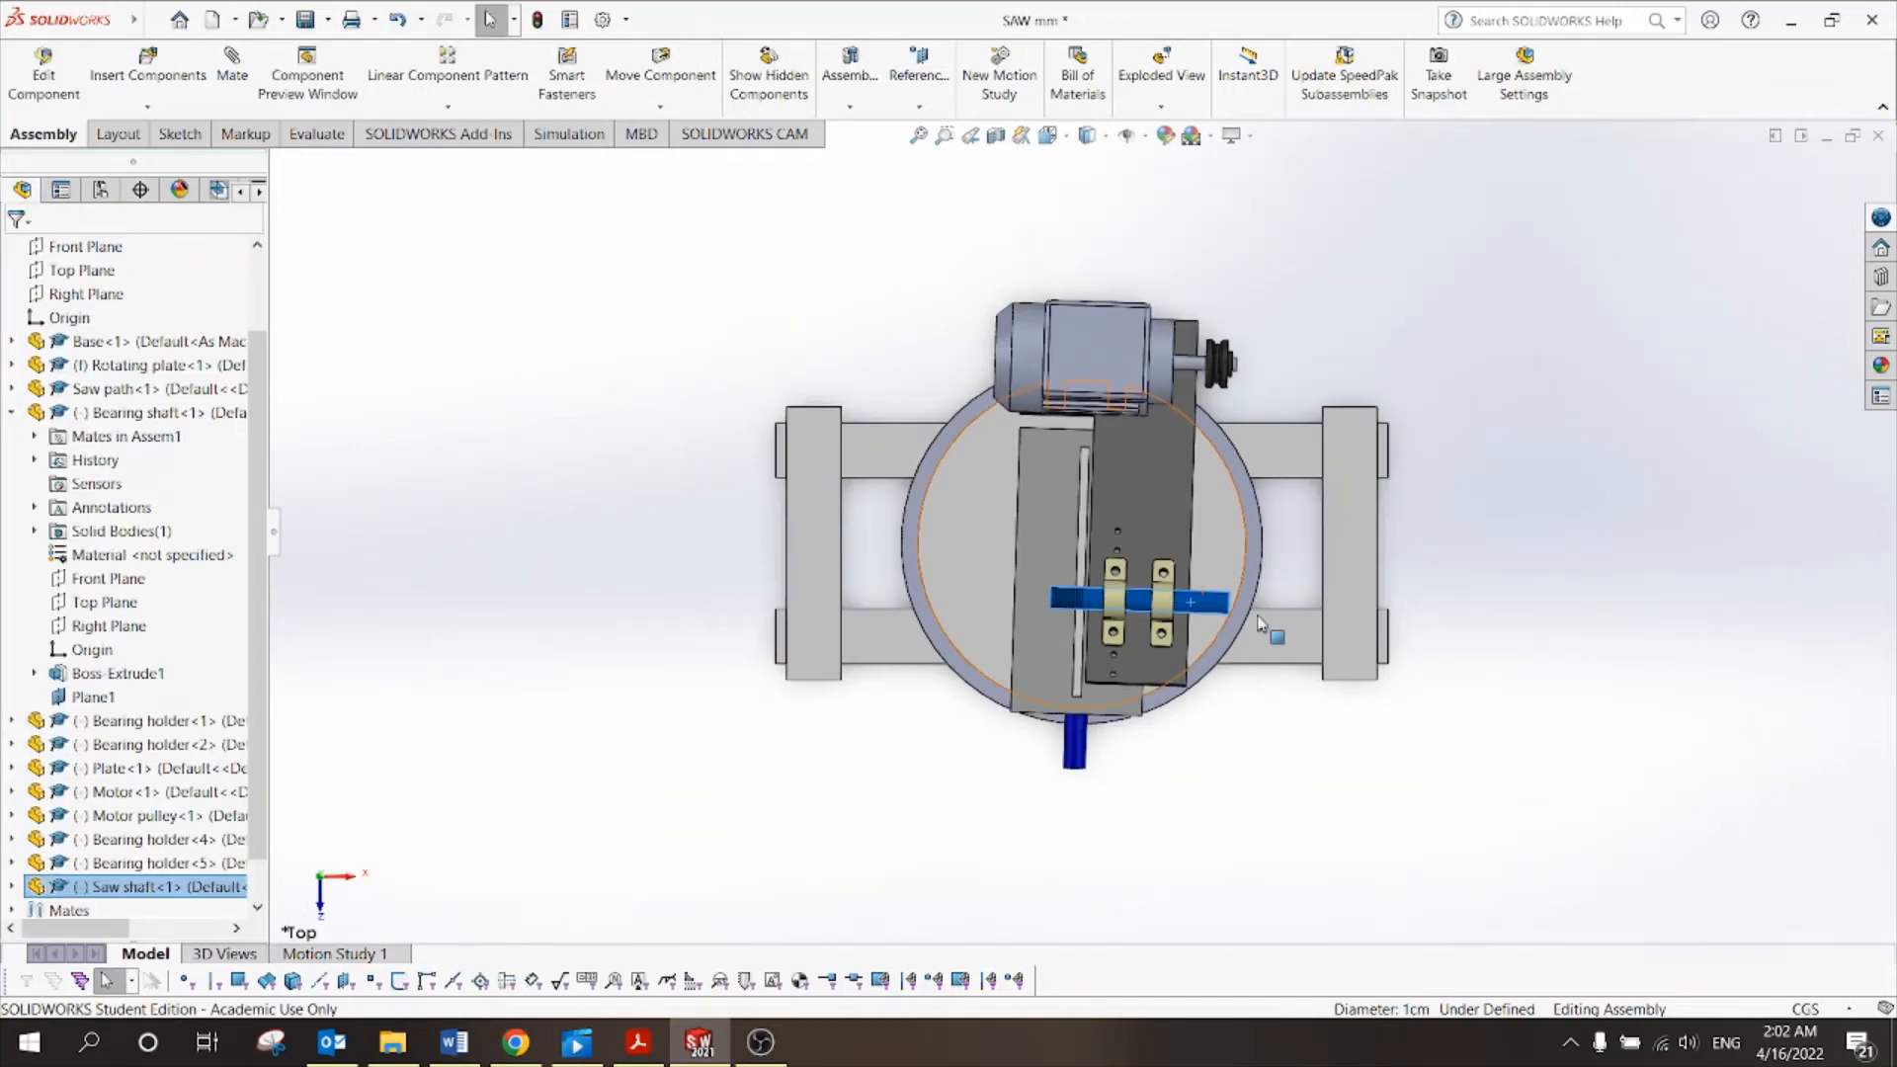
middle_drag(1318, 615, 1197, 290)
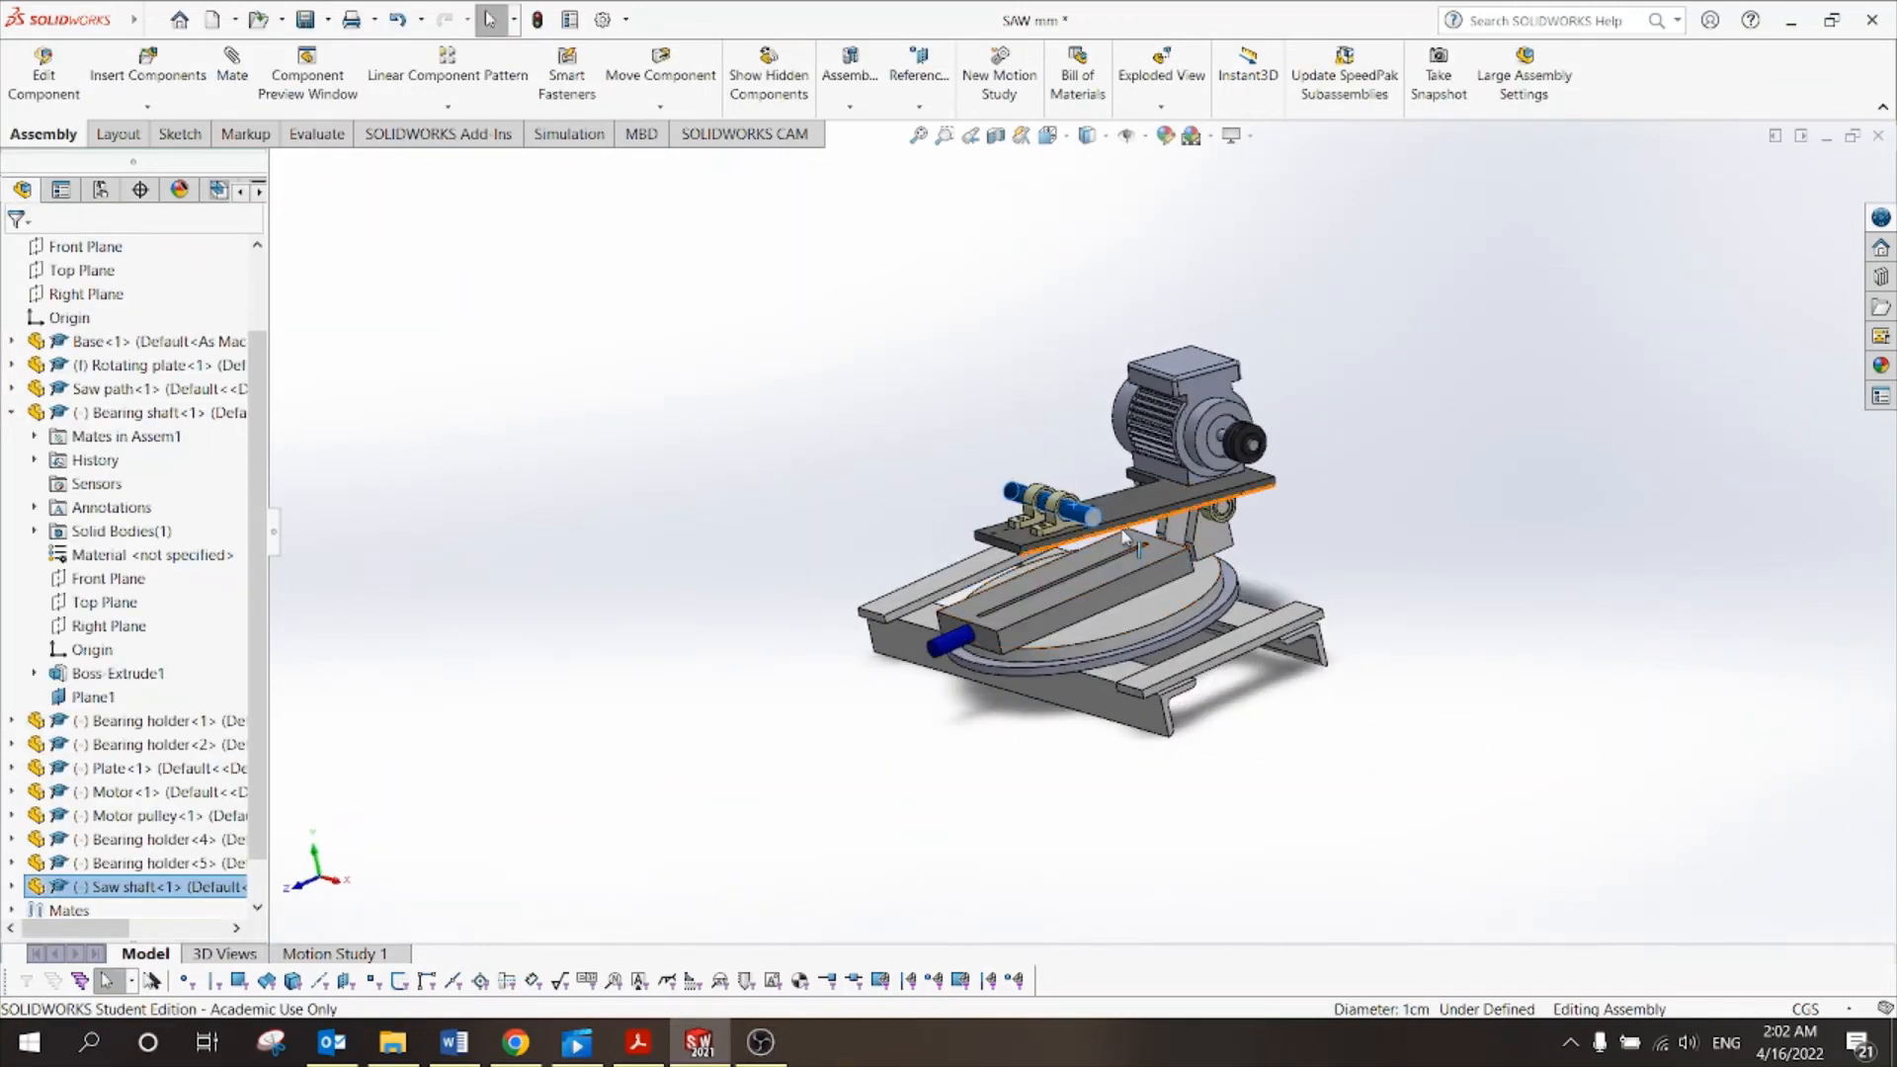
mouse_move(1117, 510)
mouse_down()
mouse_move(1150, 360)
mouse_move(1111, 513)
mouse_up()
click(941, 455)
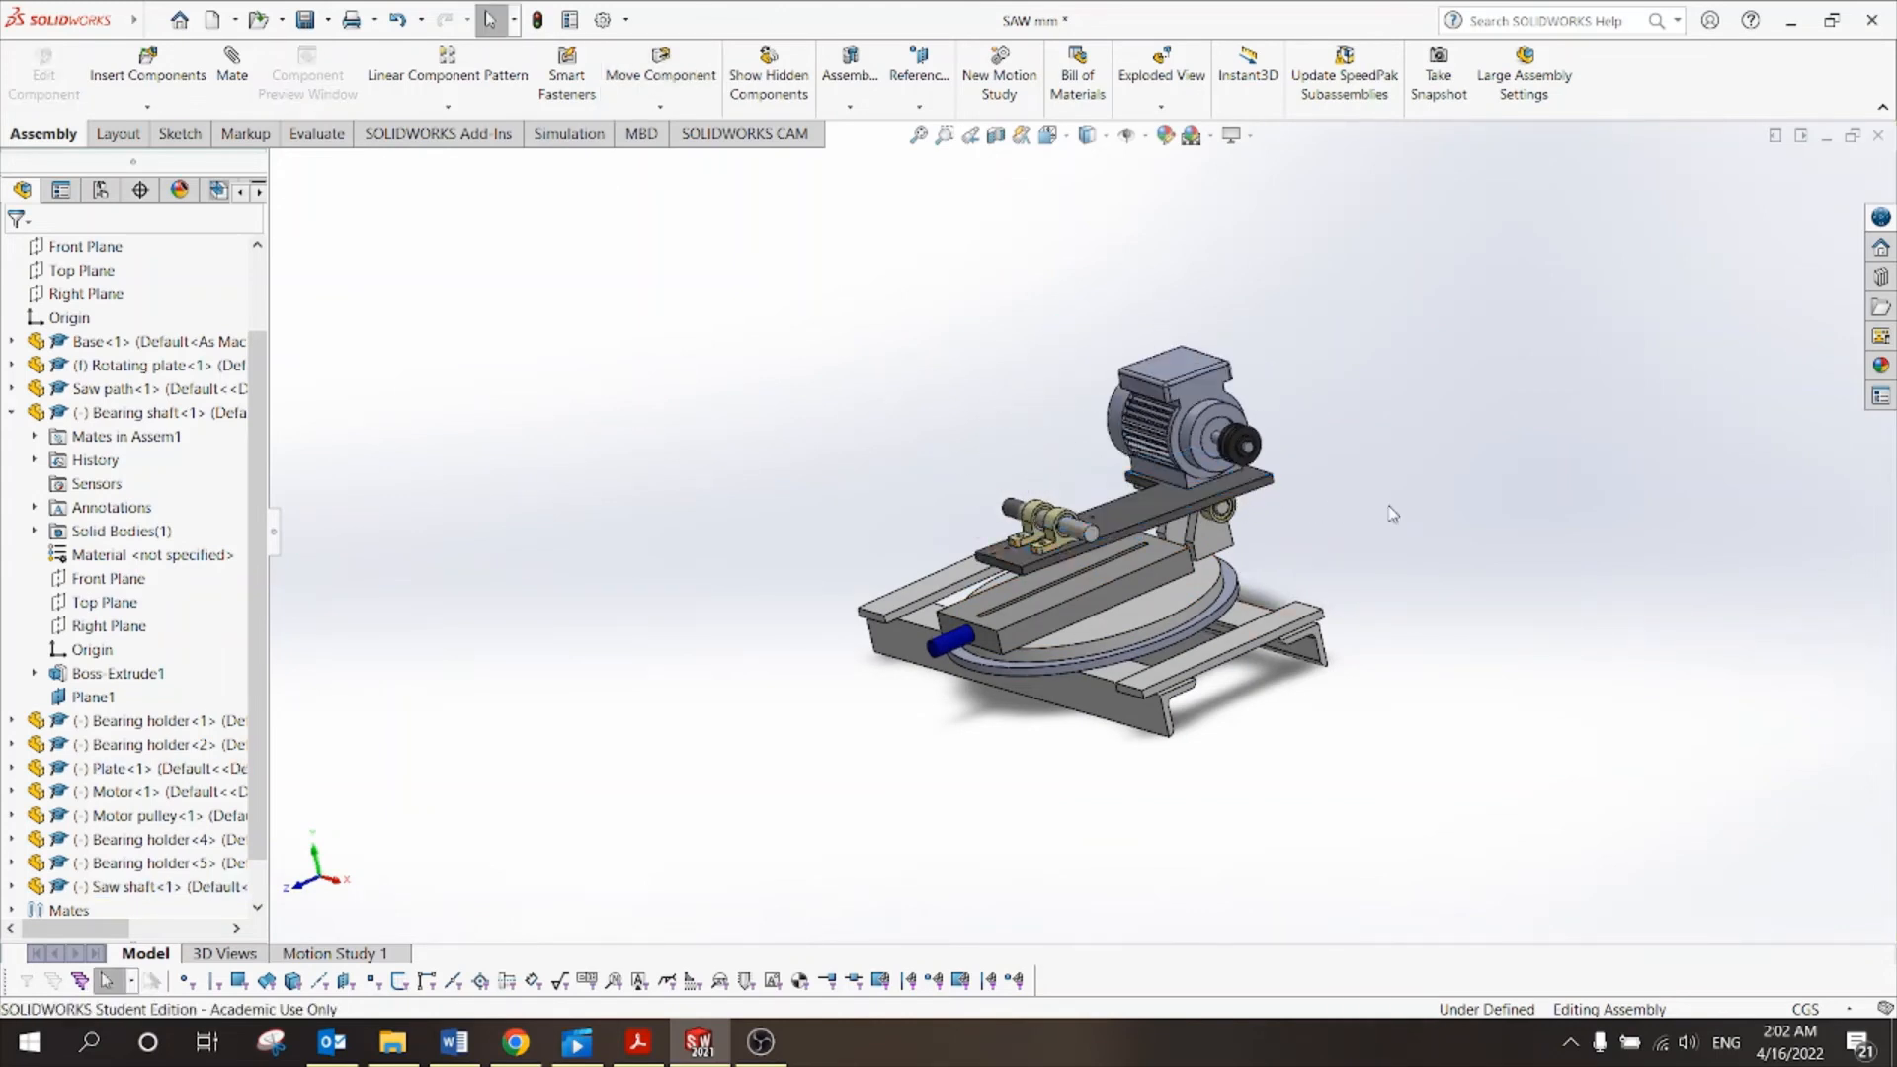
middle_drag(1392, 513, 1356, 492)
scroll(1274, 507, down, 3)
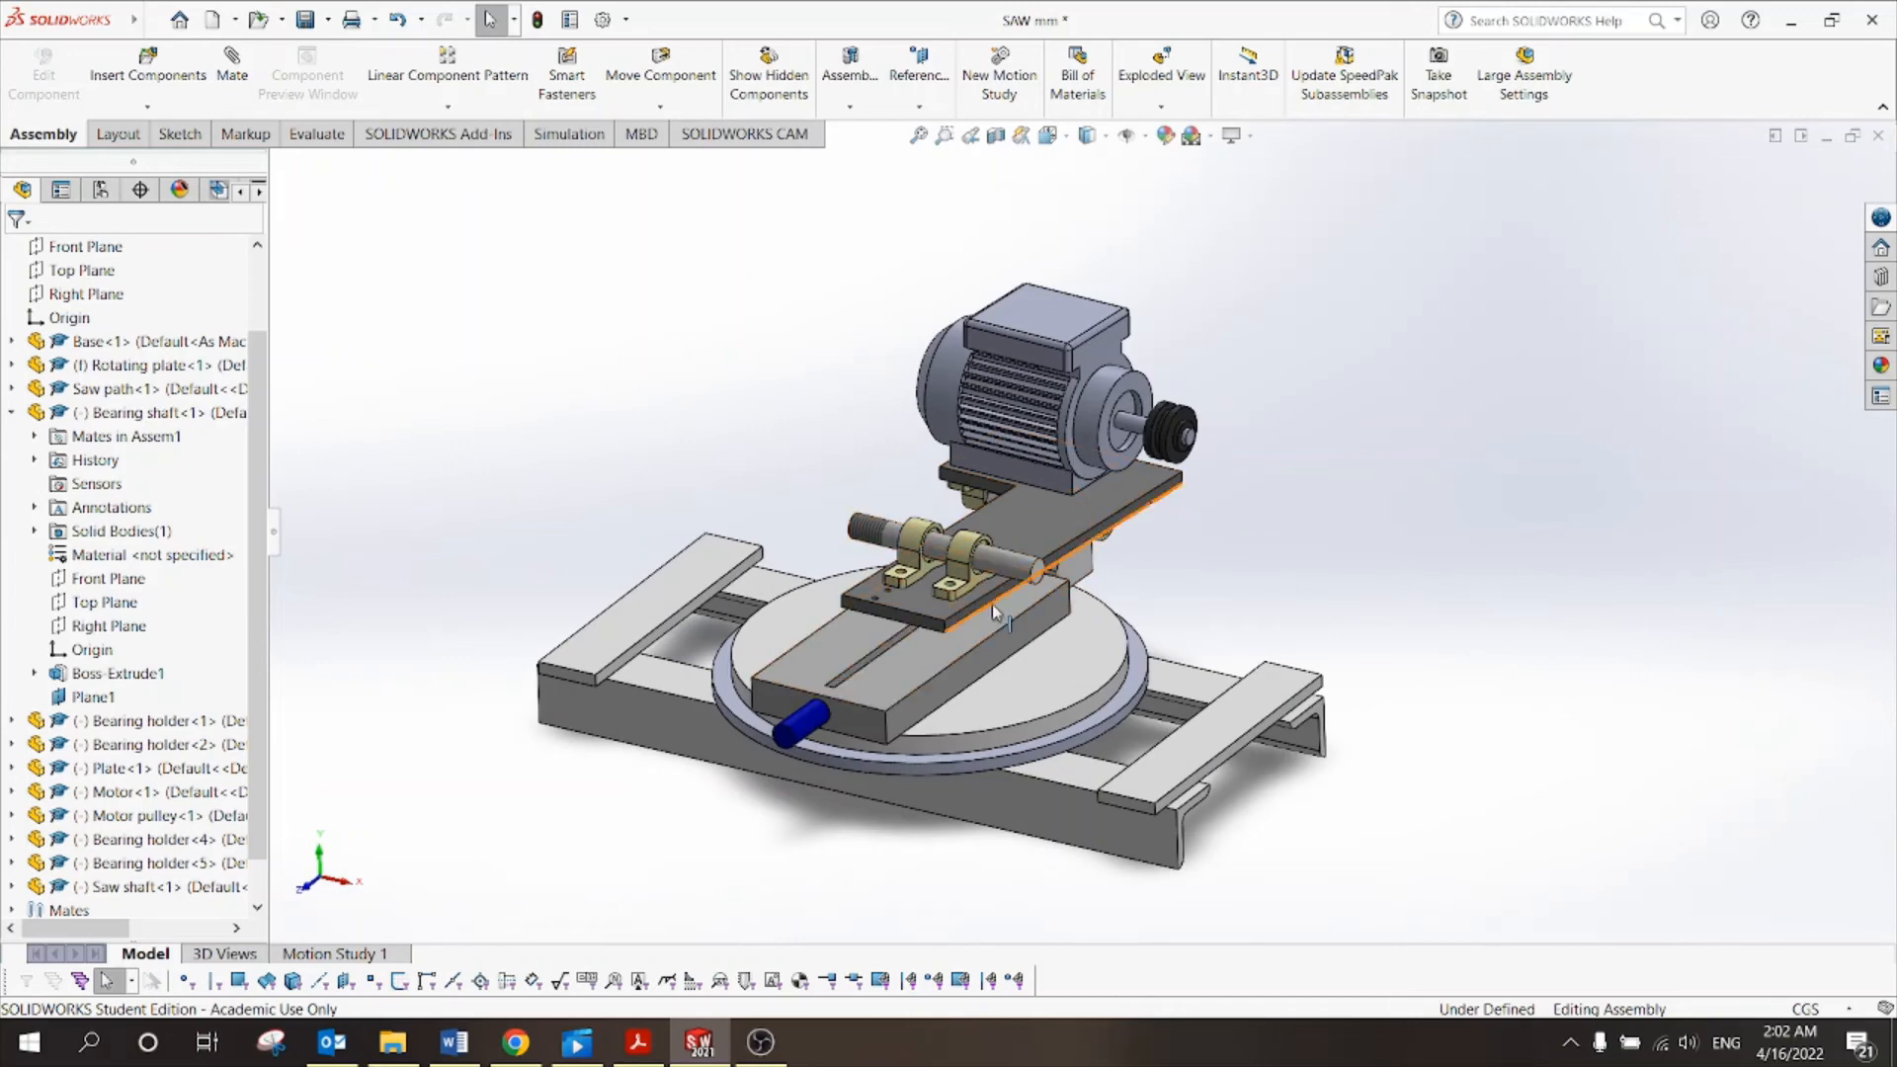
Scroll Tut 10.pdf to the page 3 parts table, then return to the saw assembly.
click(638, 1045)
scroll(806, 559, down, 10)
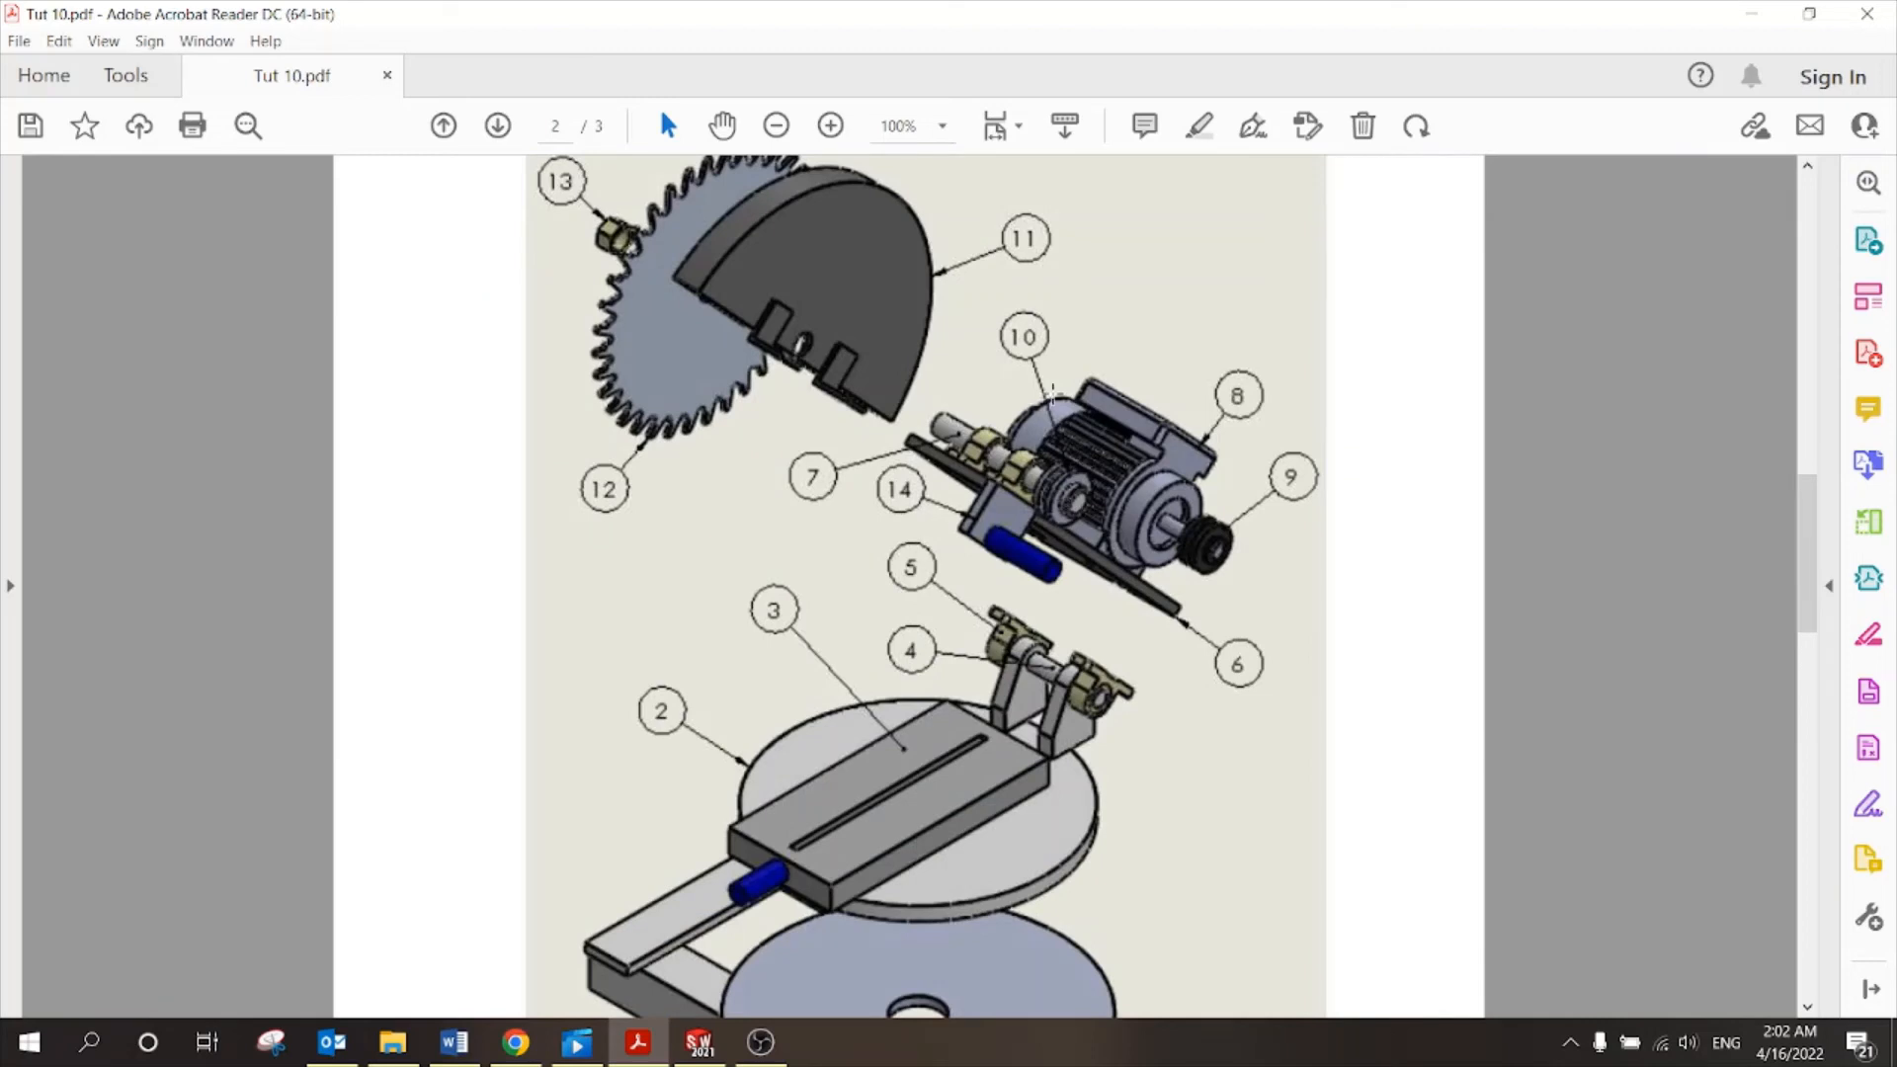
scroll(932, 625, down, 15)
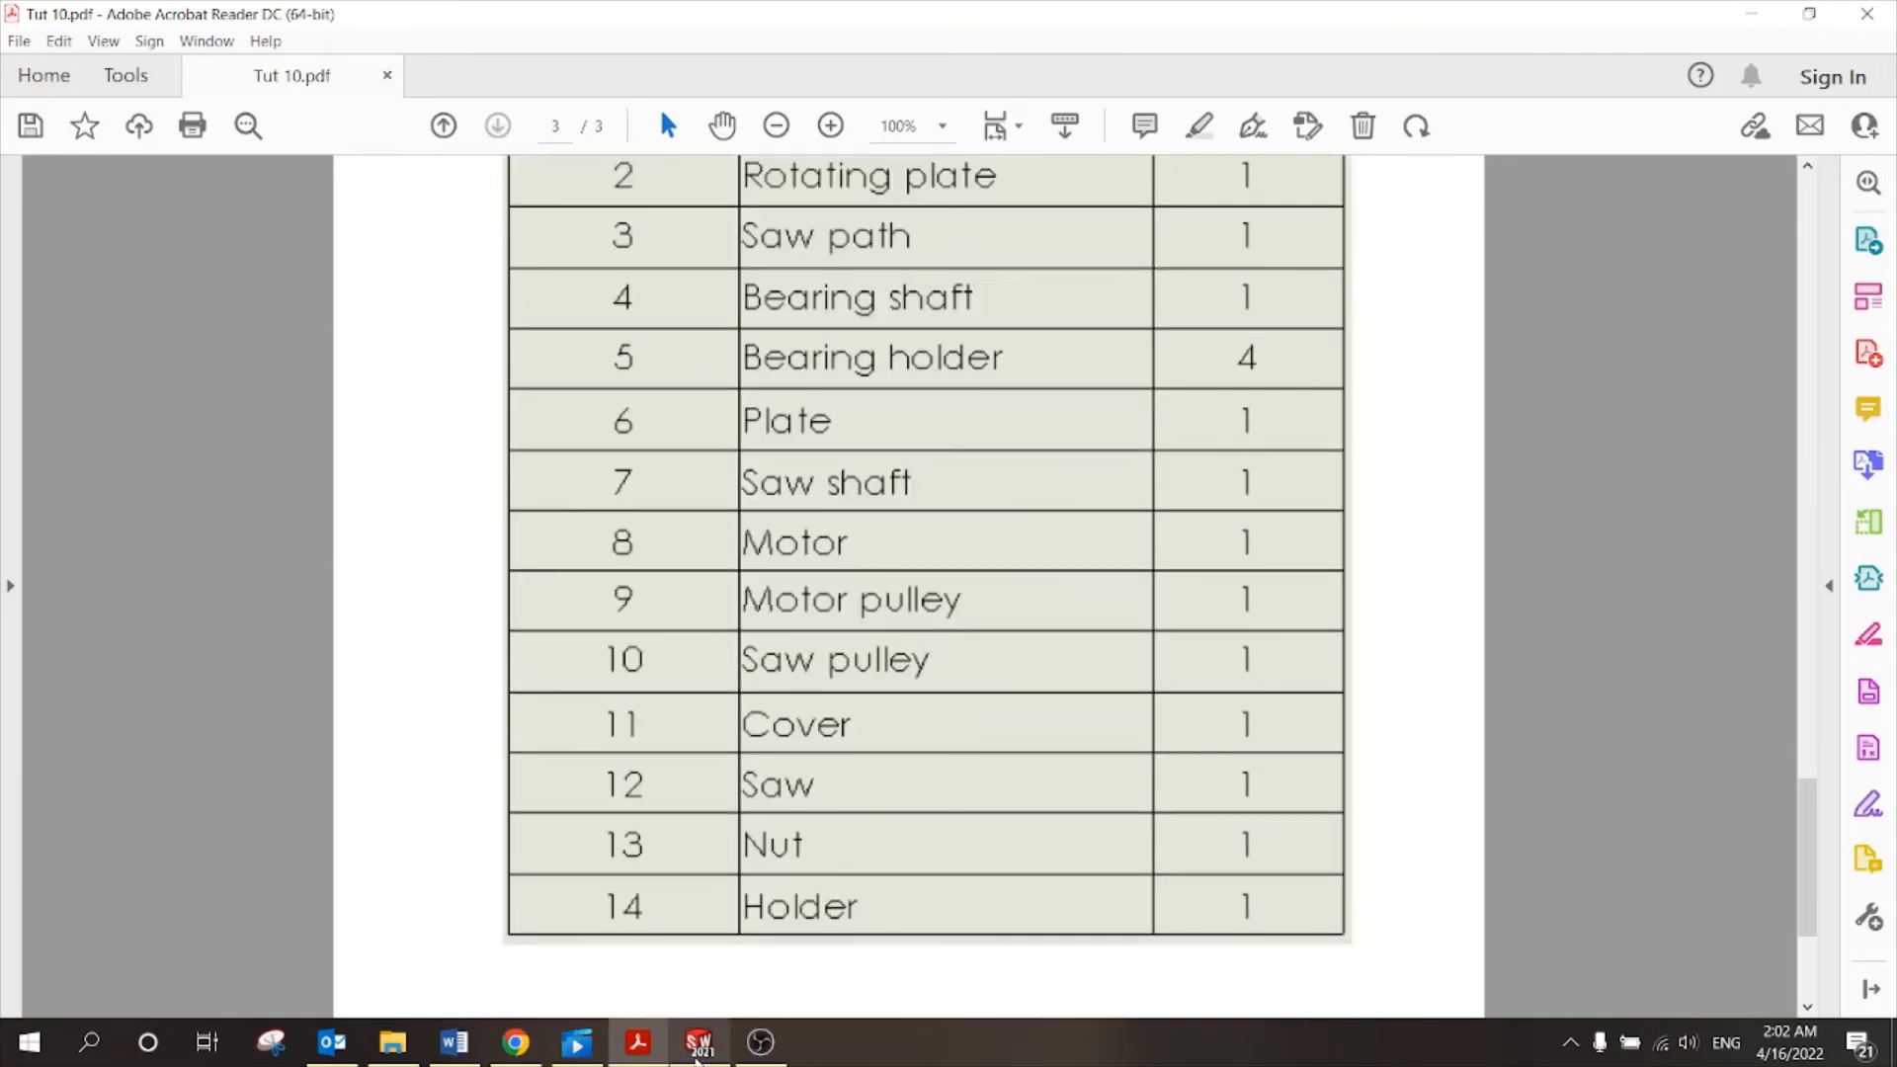
click(698, 1044)
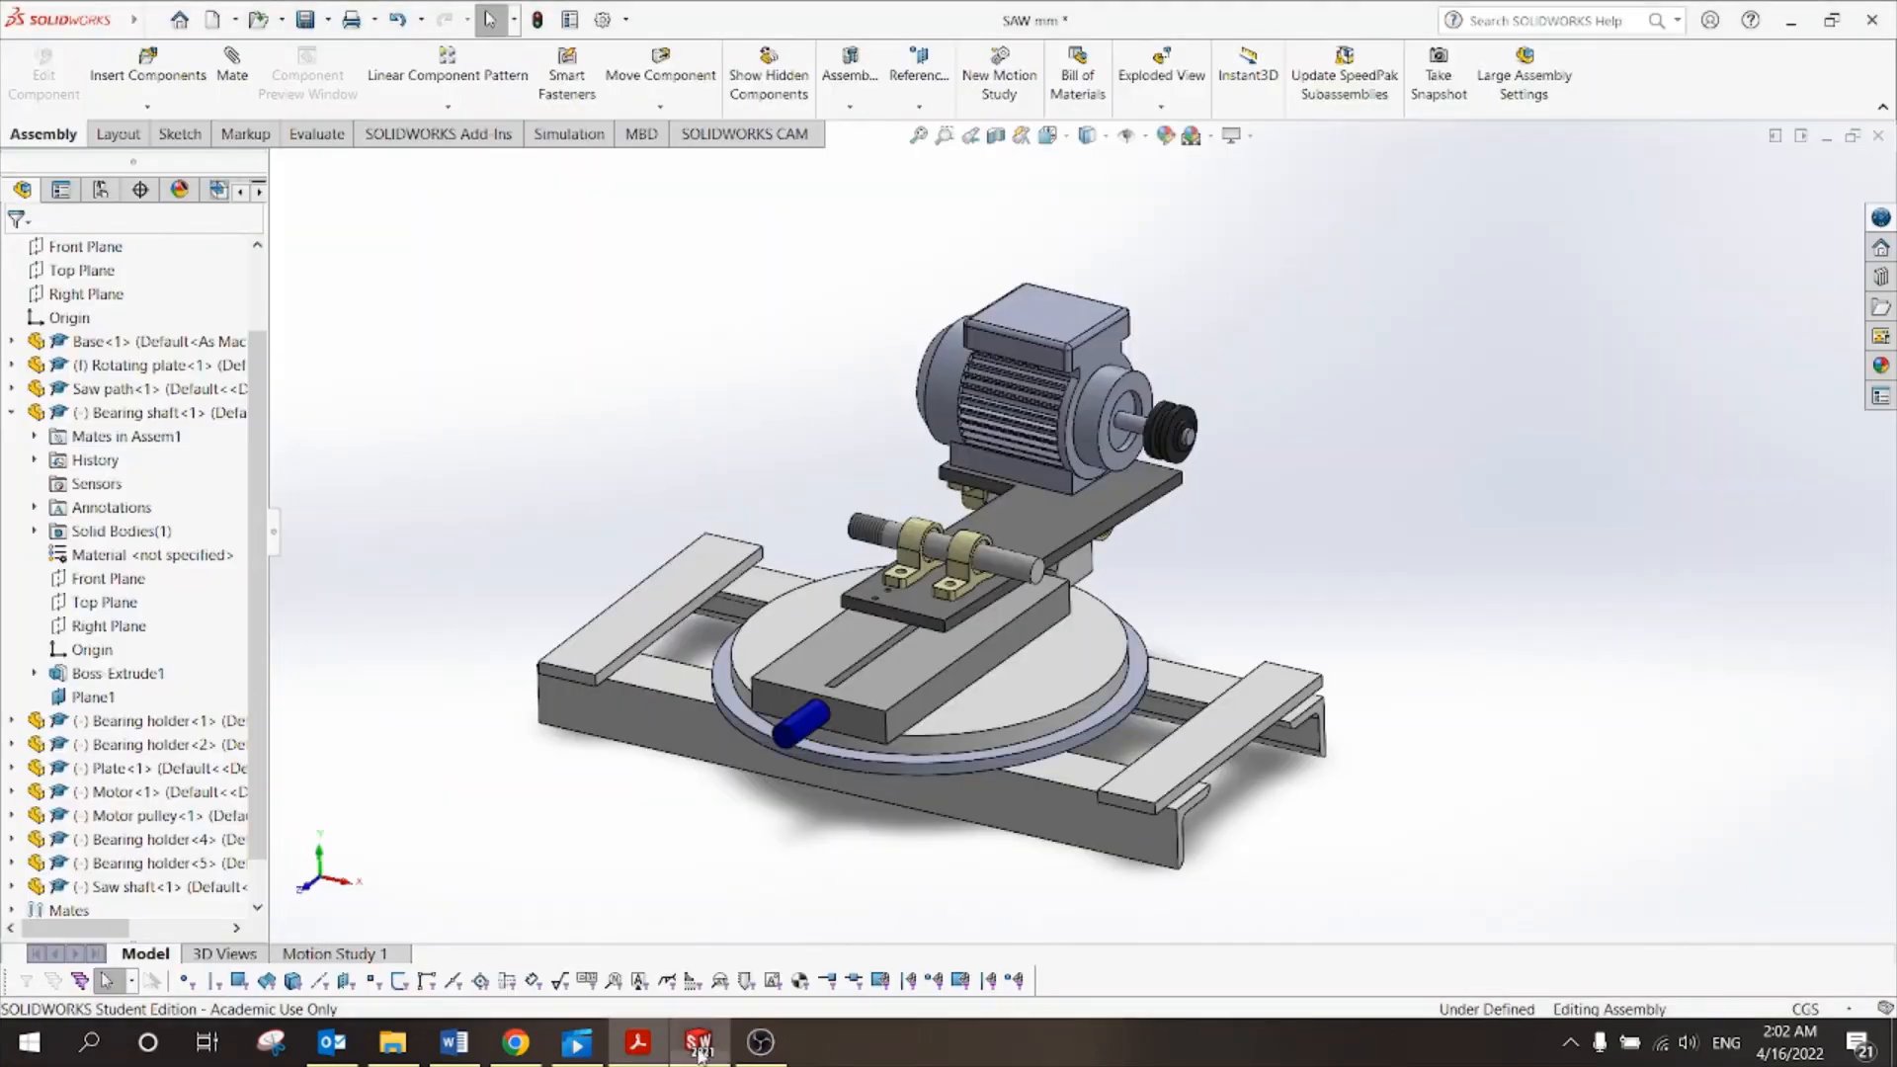
Insert the Saw pulley part, placing it beside the saw shaft.
click(148, 71)
click(118, 679)
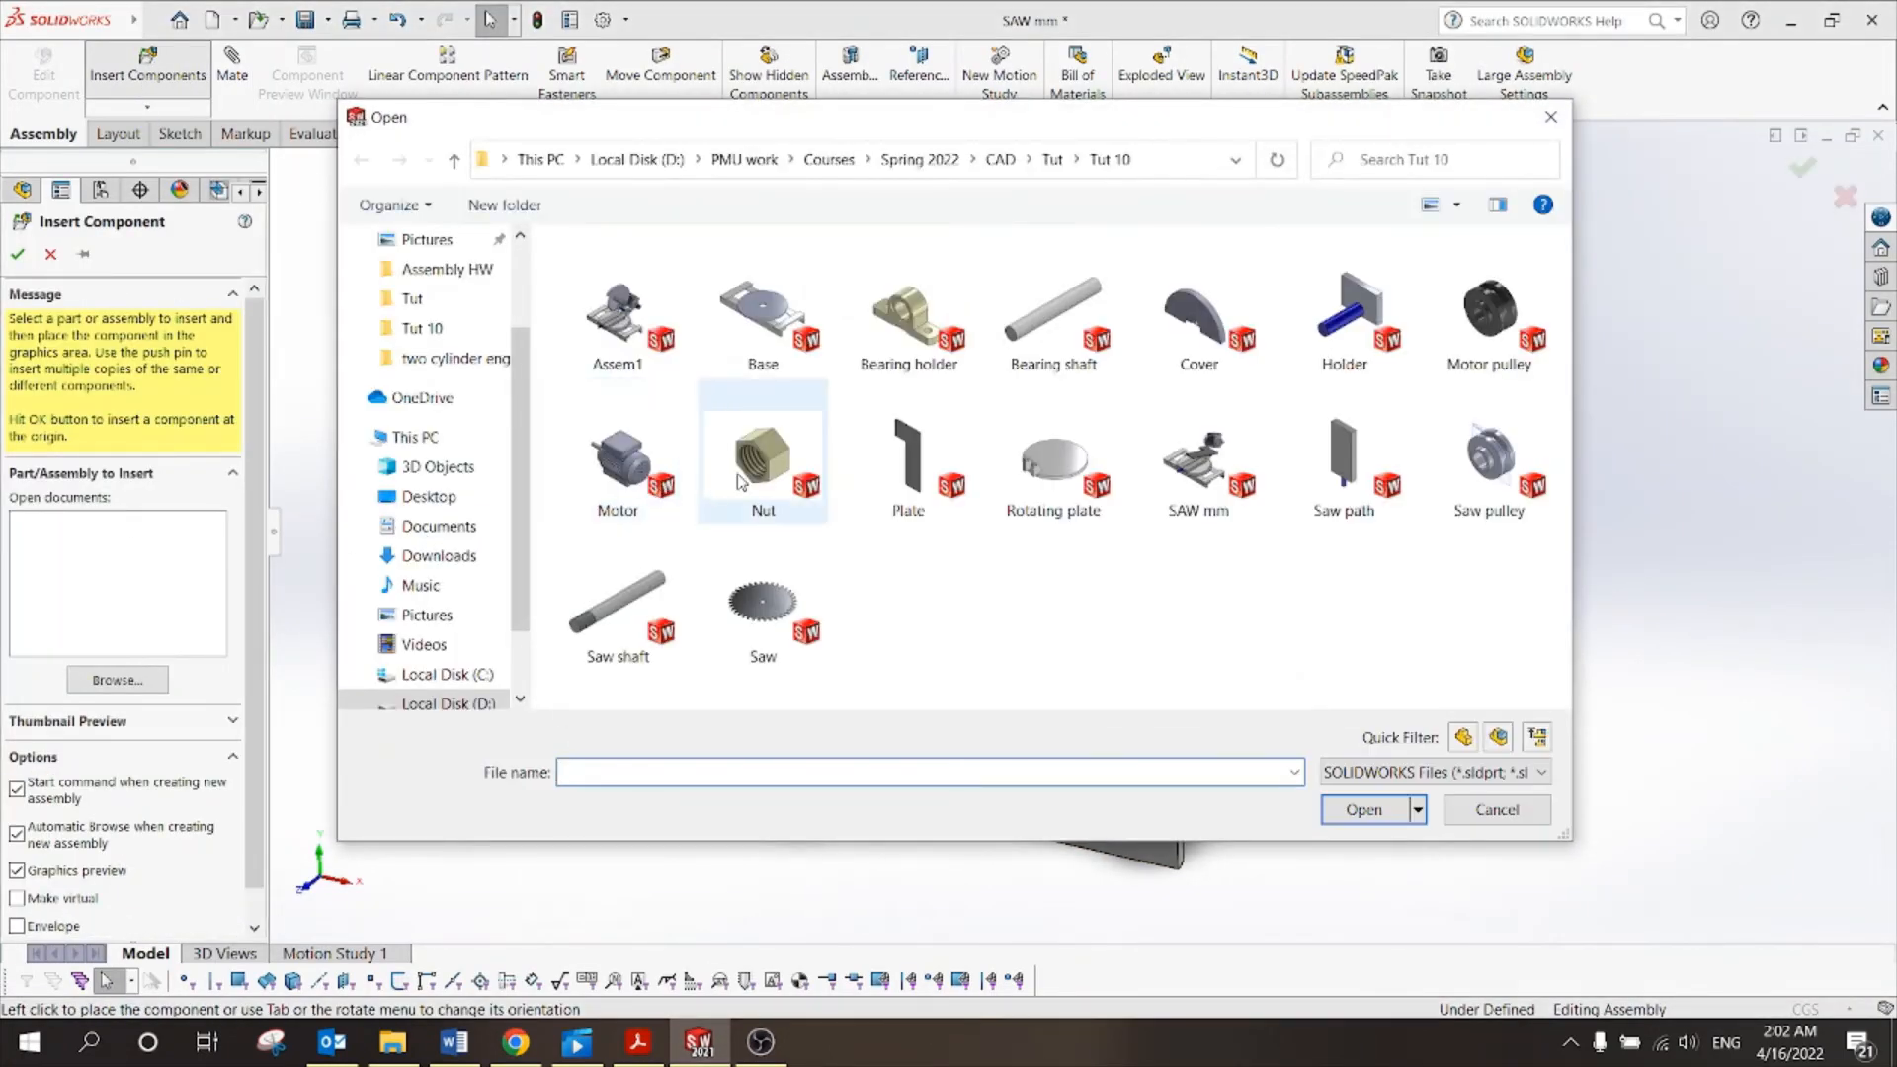
click(1435, 512)
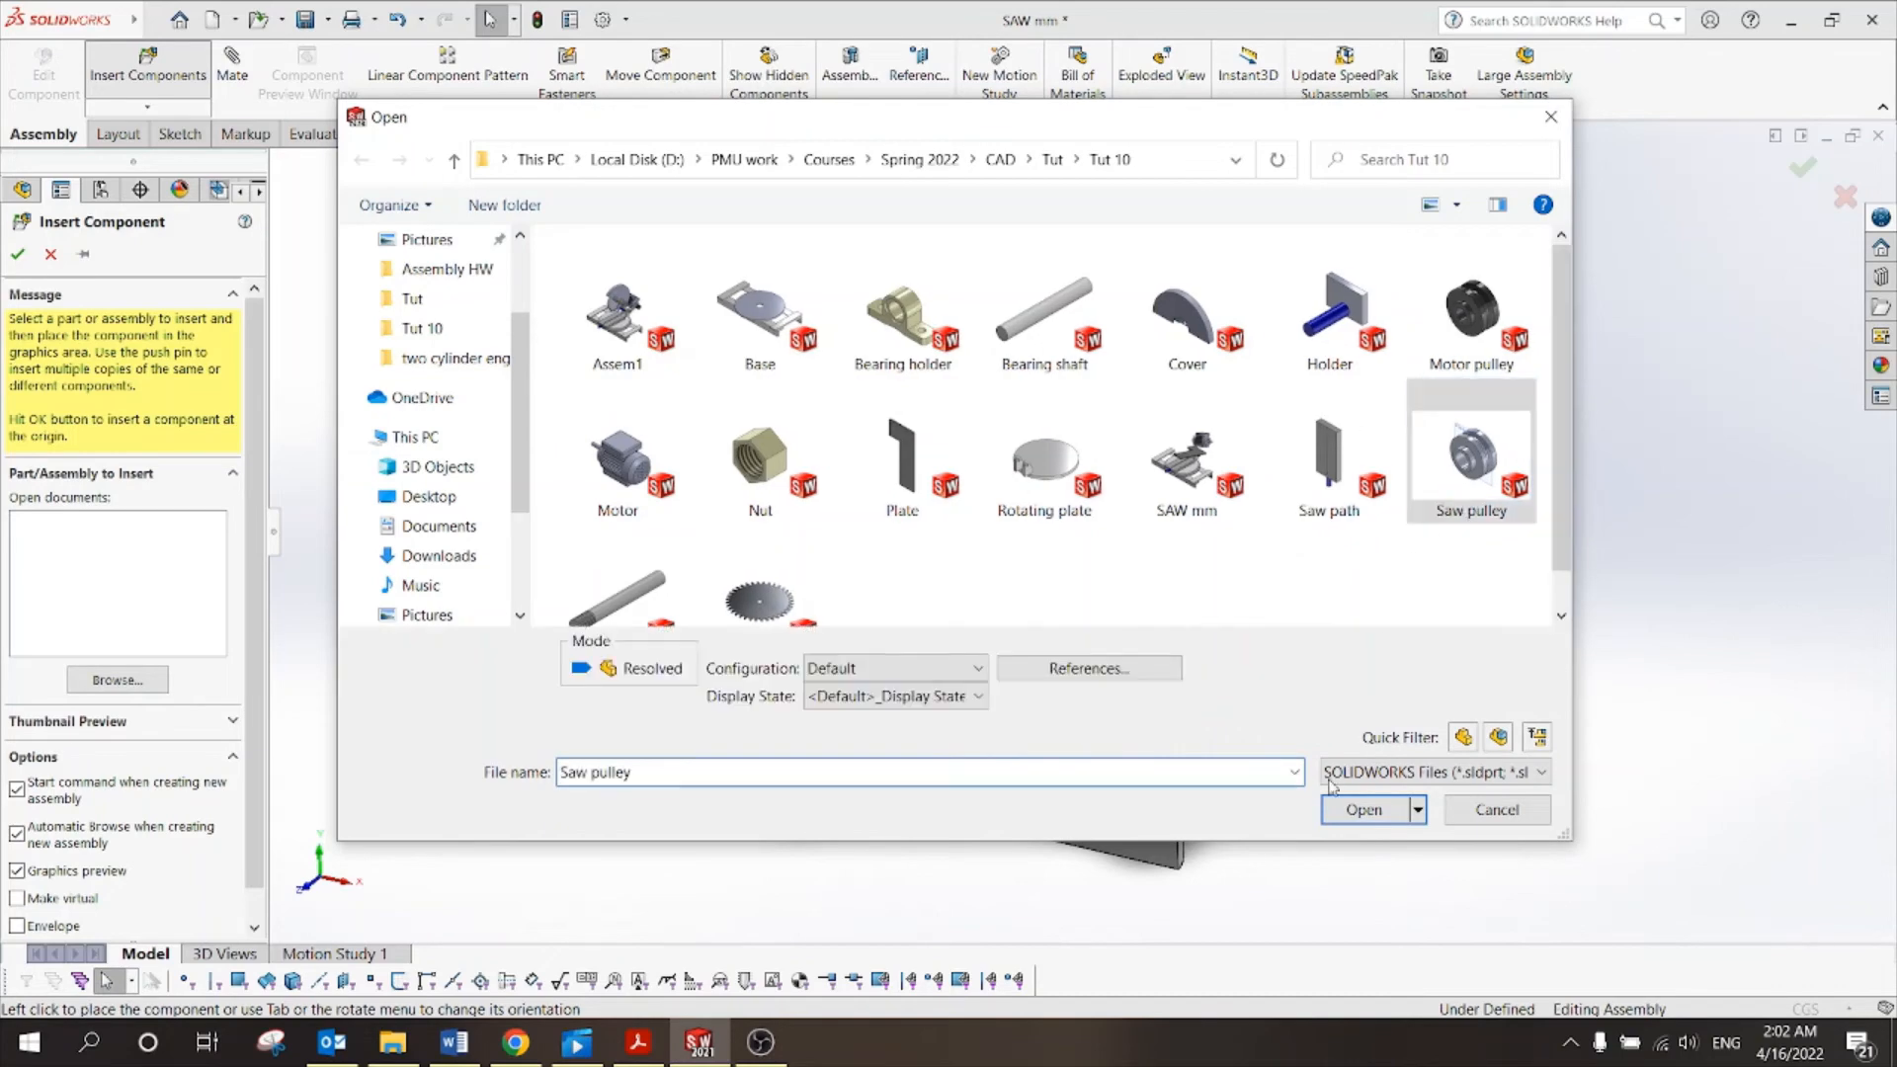
click(1346, 816)
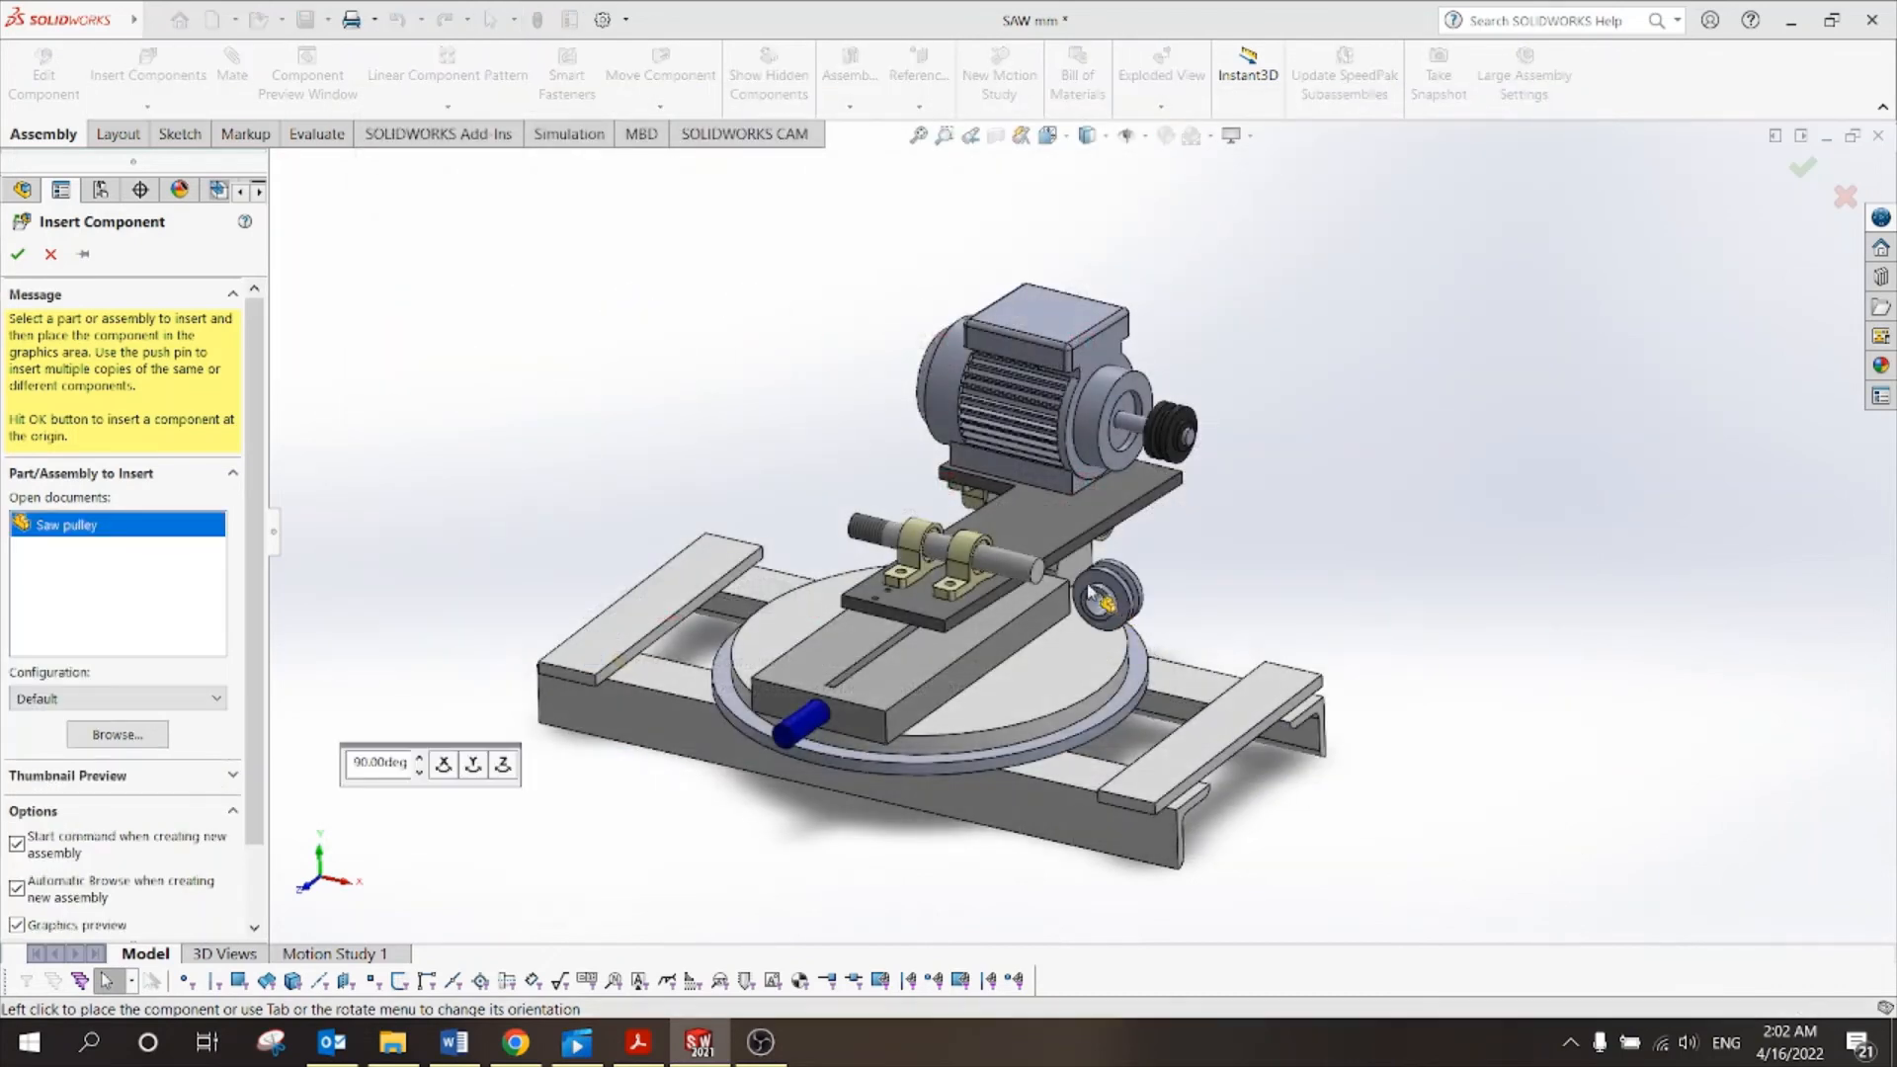
click(1121, 562)
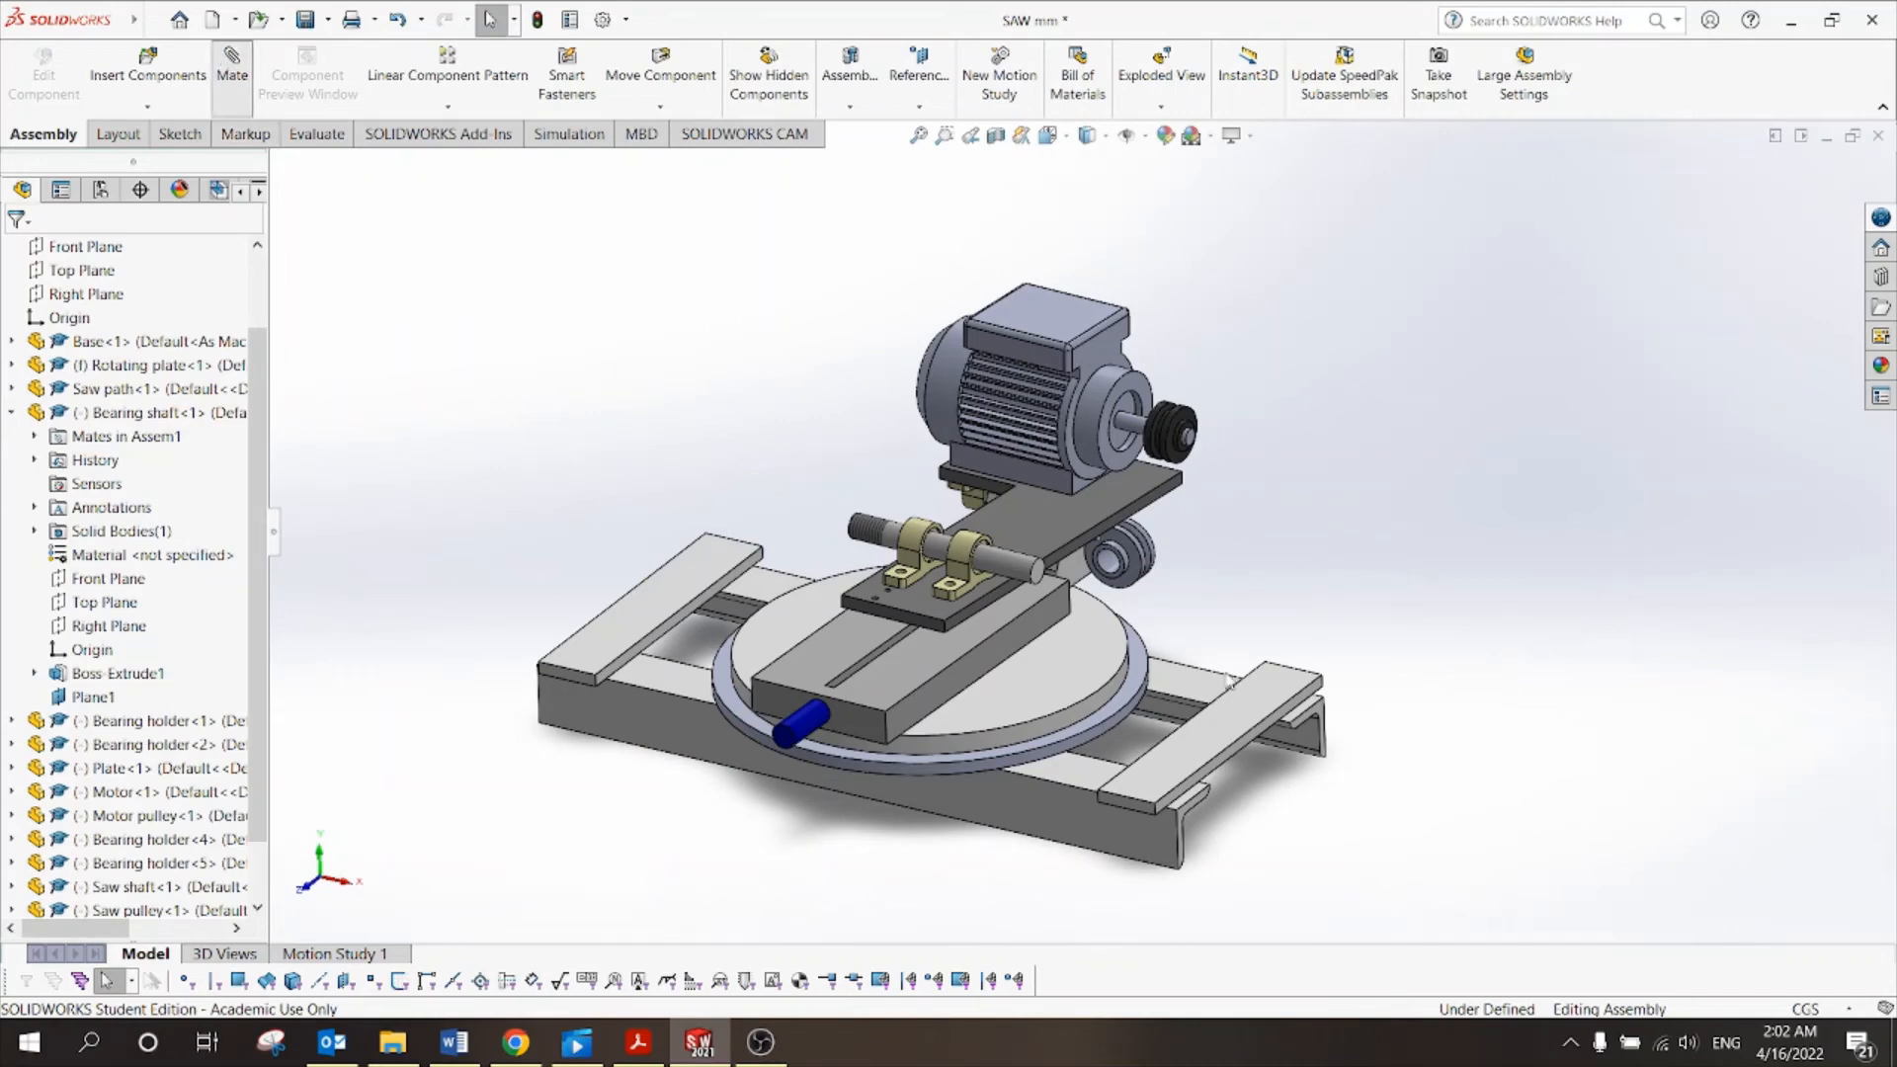
Mate the saw pulley's bore concentric with the saw shaft.
scroll(1095, 585, down, 5)
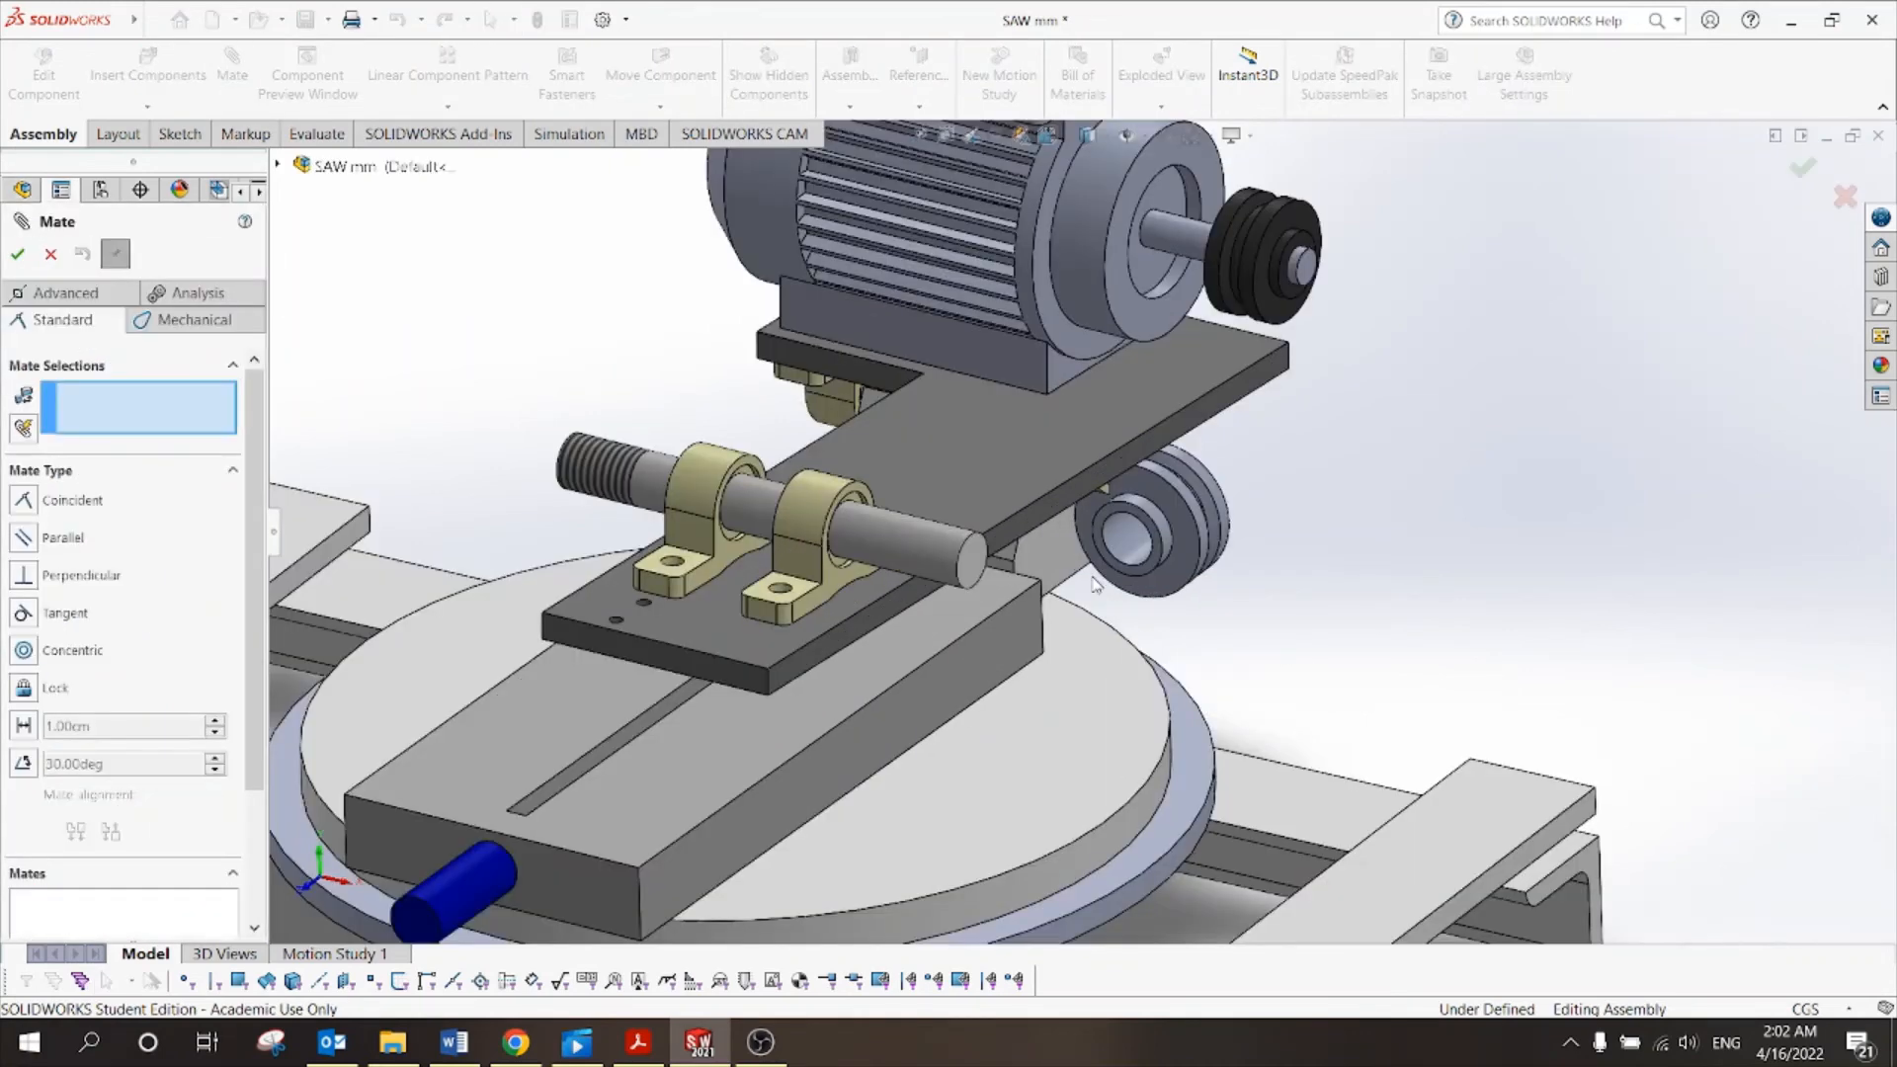
click(1126, 538)
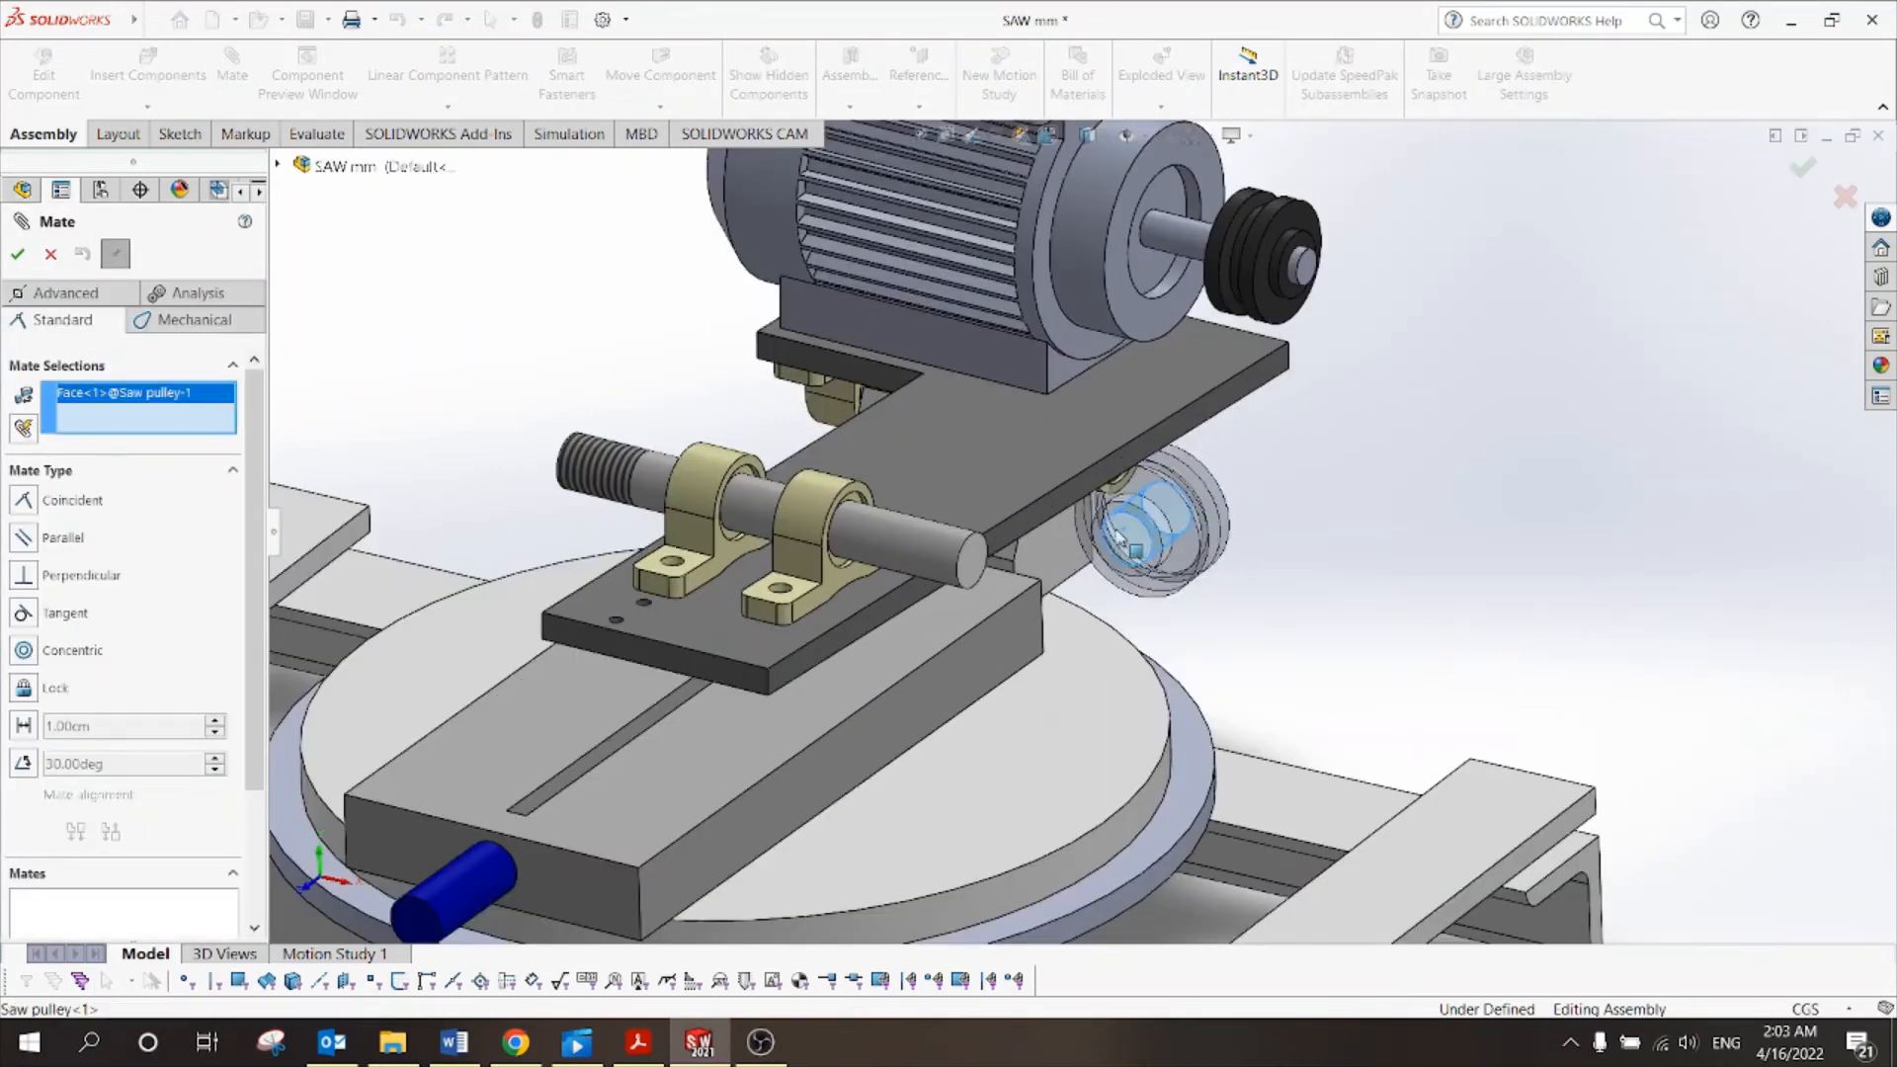
click(922, 541)
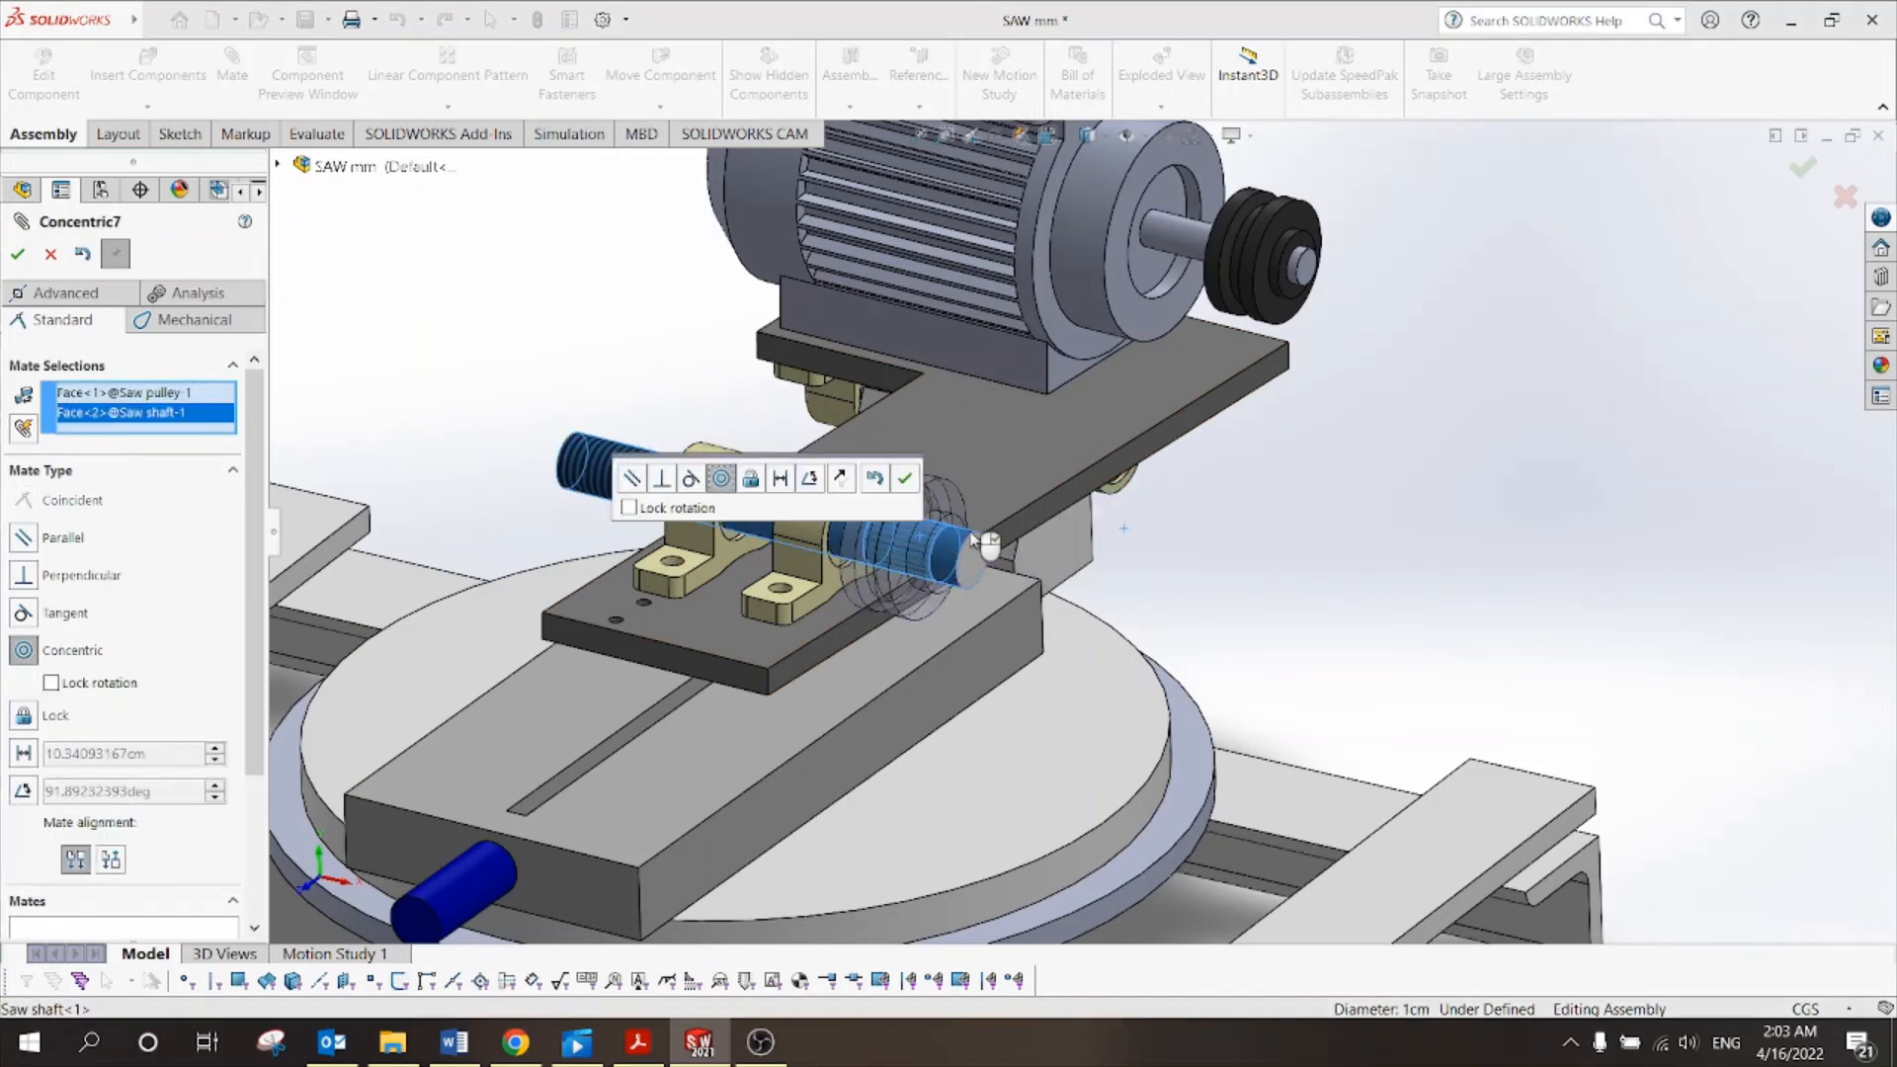
click(905, 480)
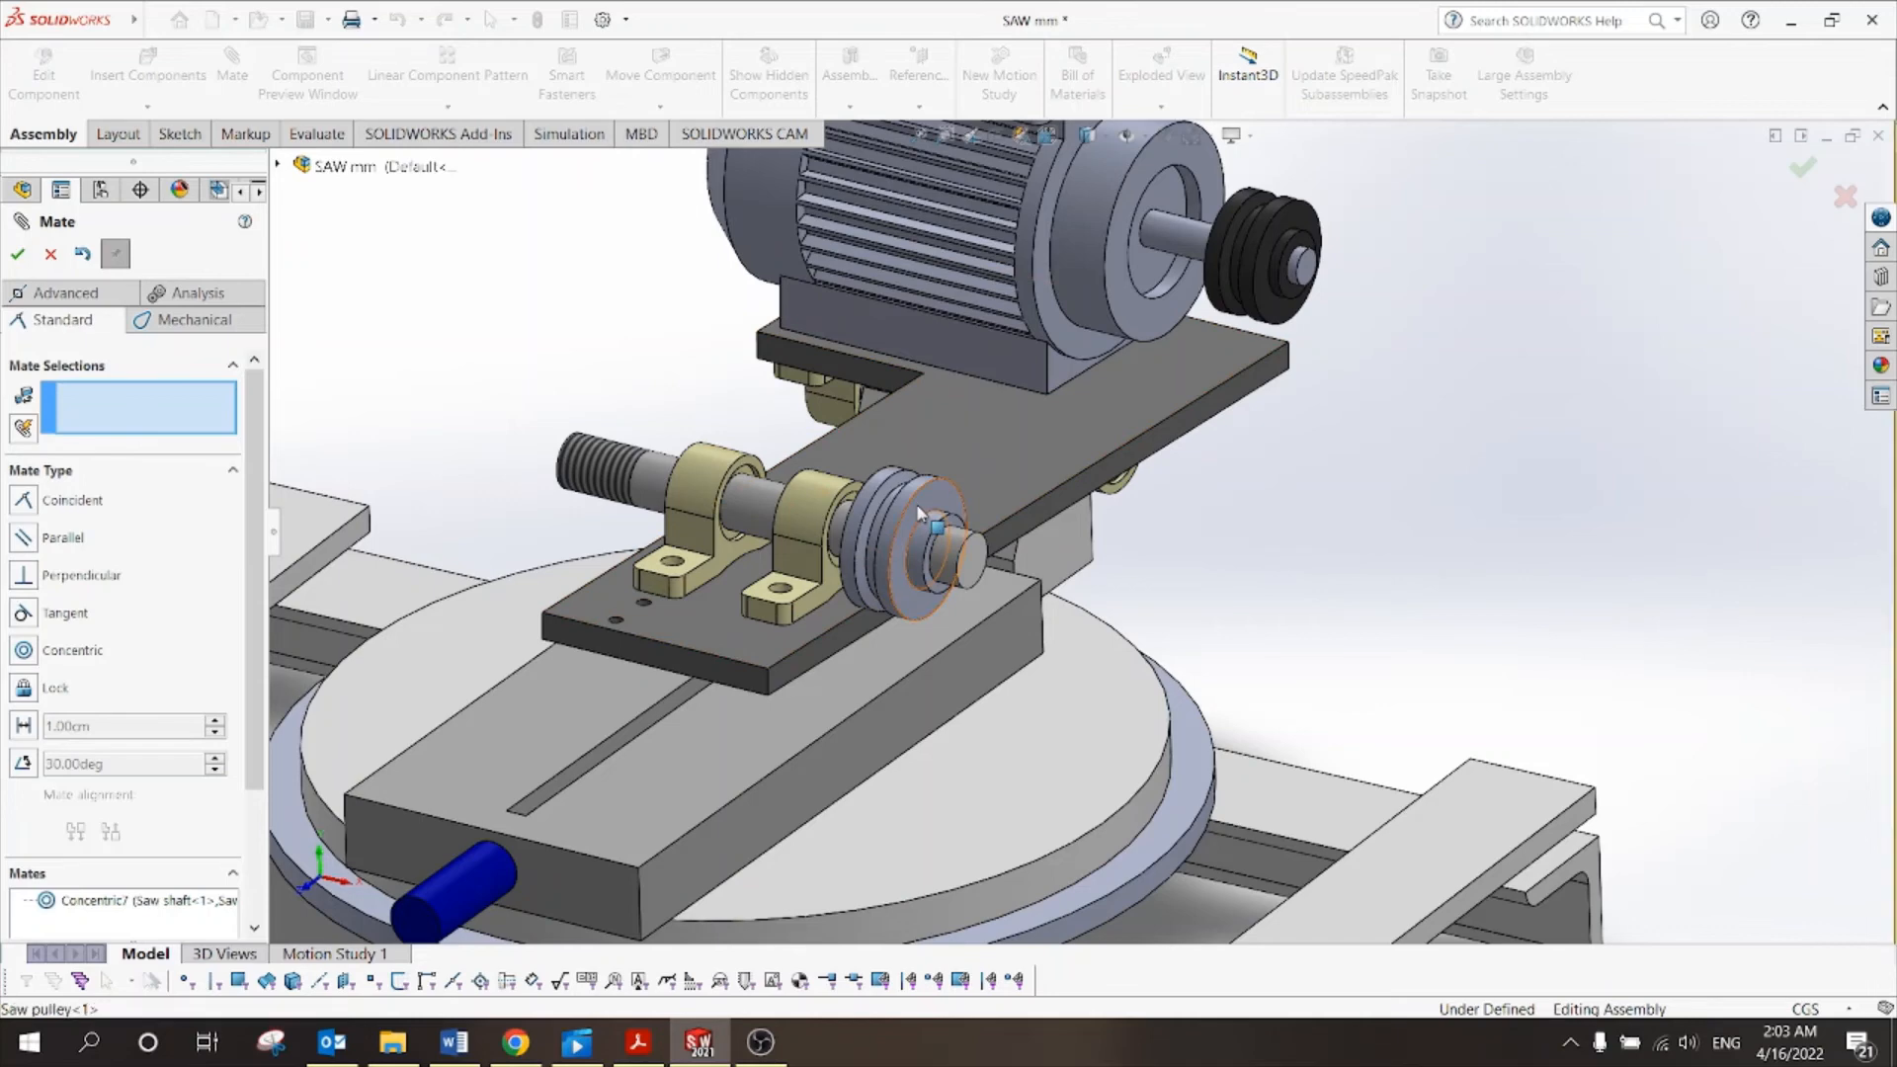
drag(924, 512, 938, 512)
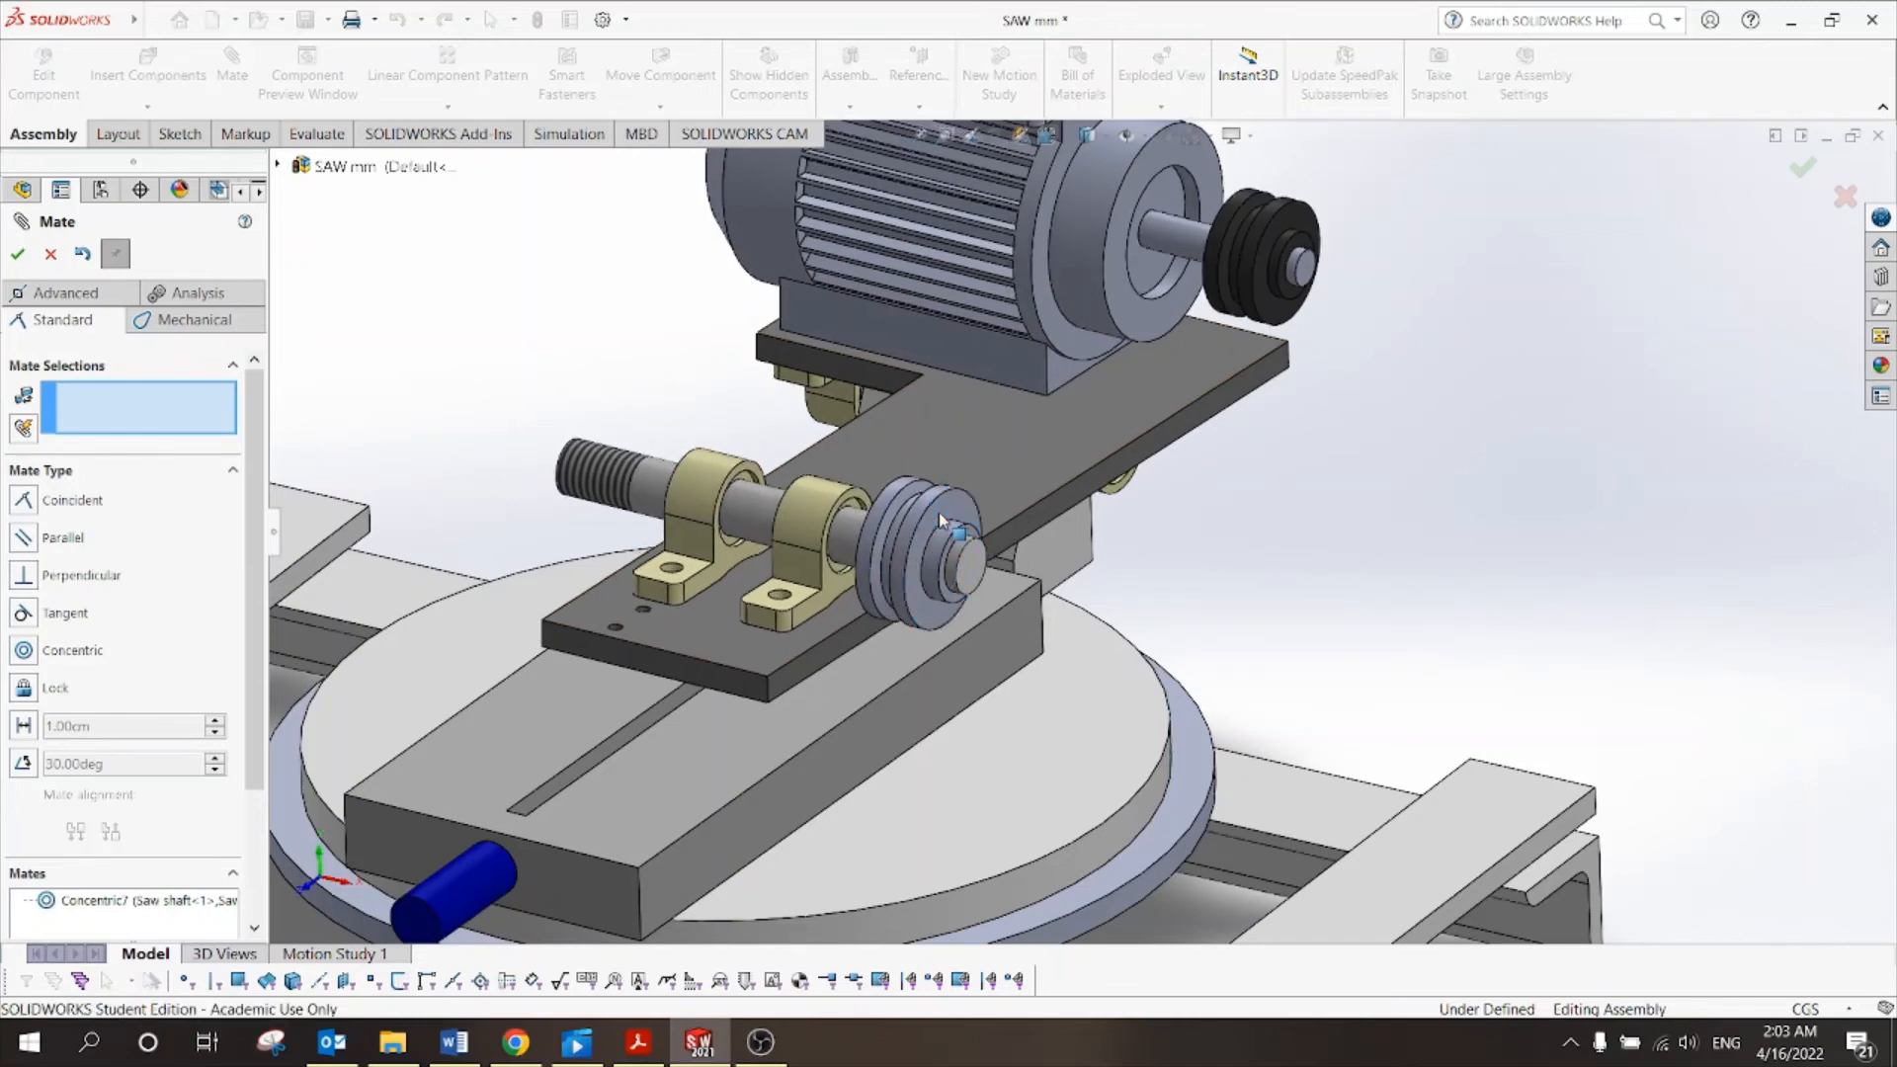
Mate the motor pulley face coincident with the saw pulley face.
scroll(1400, 373, down, 2)
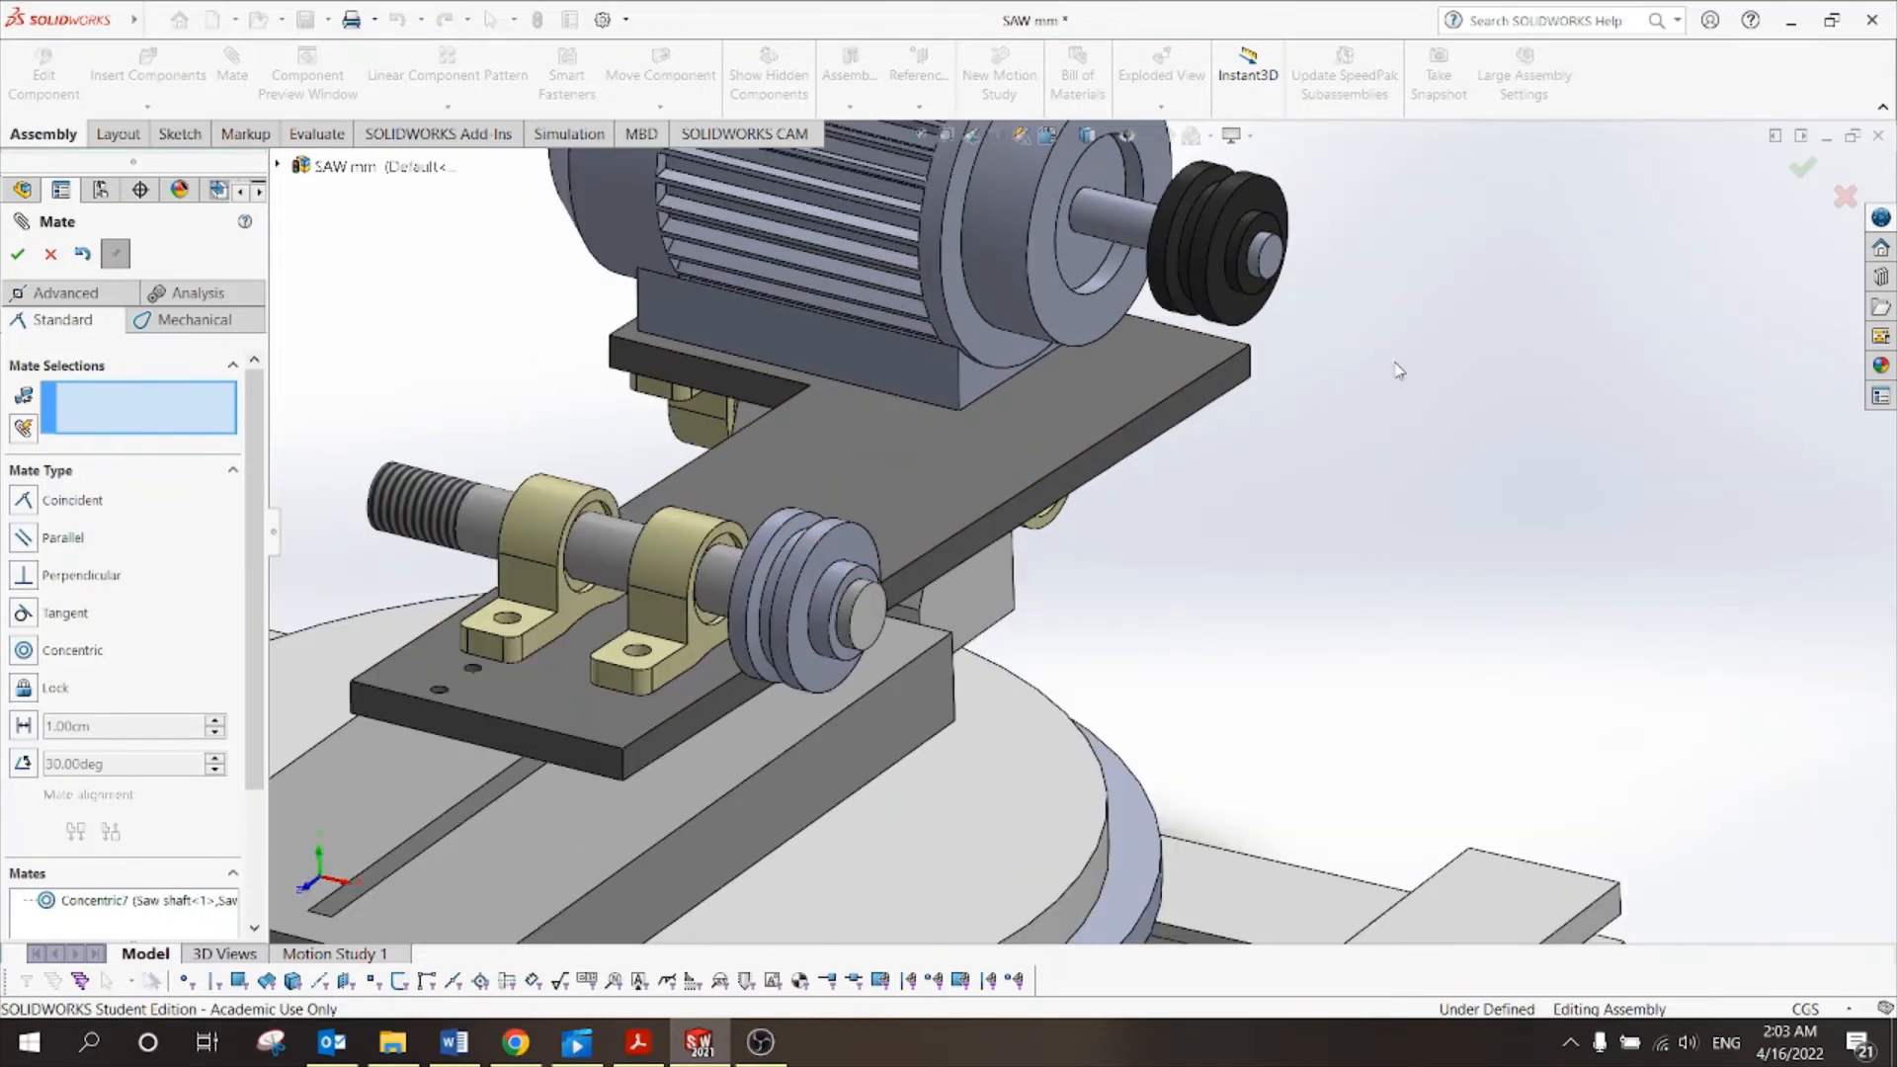
scroll(1350, 315, down, 4)
click(1172, 263)
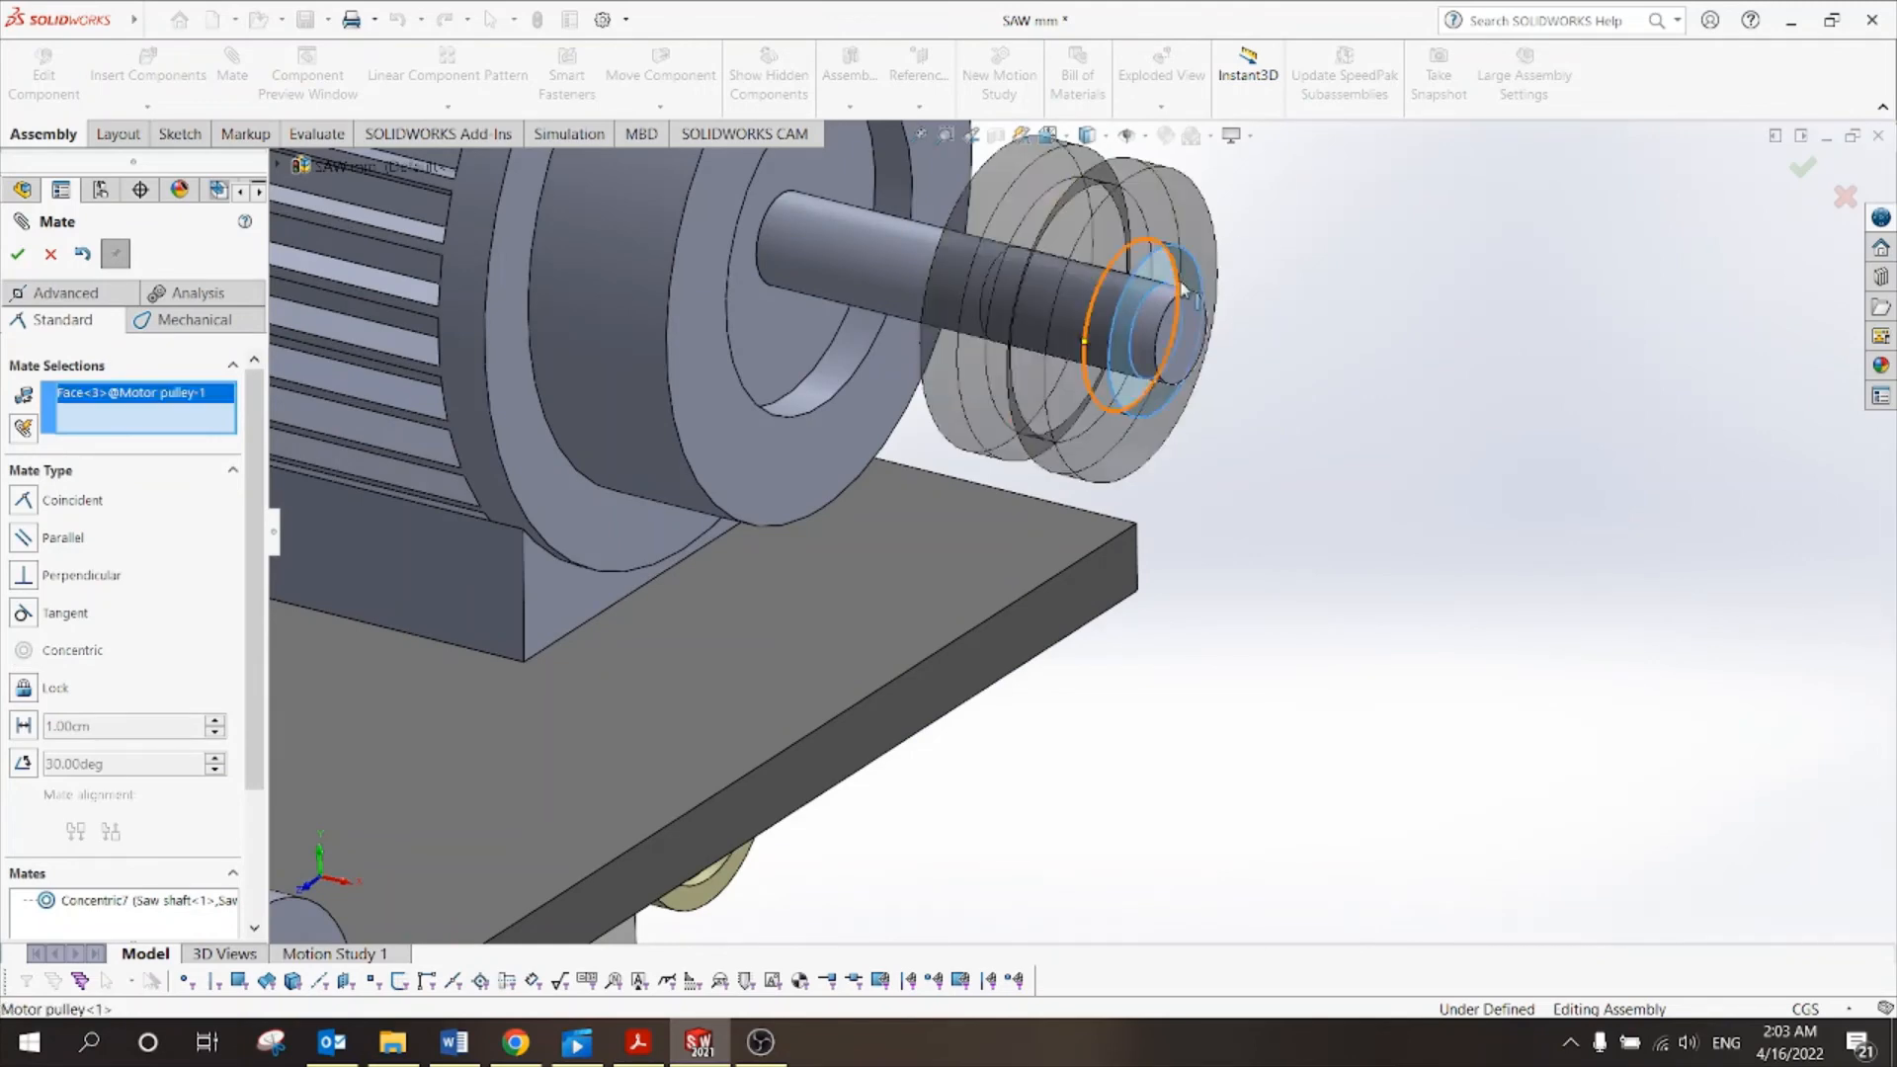
scroll(1116, 512, up, 5)
scroll(782, 721, down, 3)
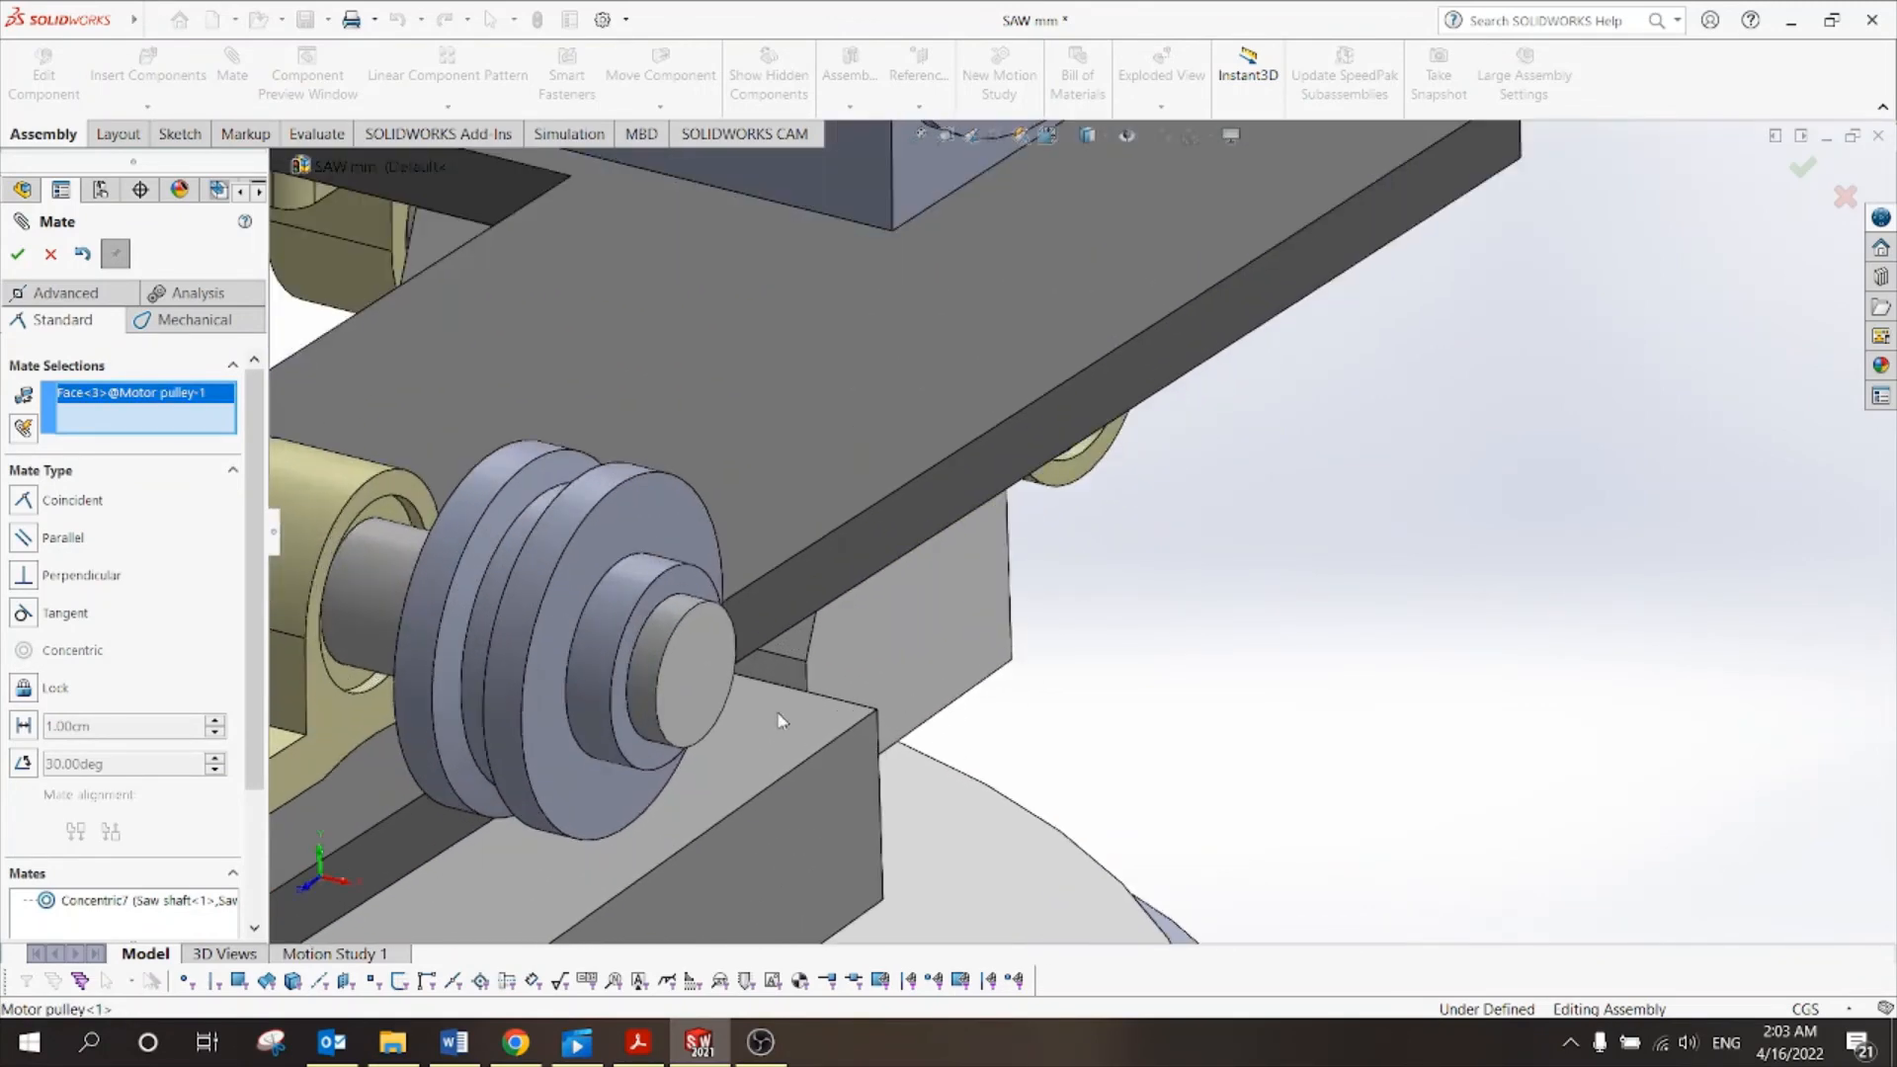
click(688, 589)
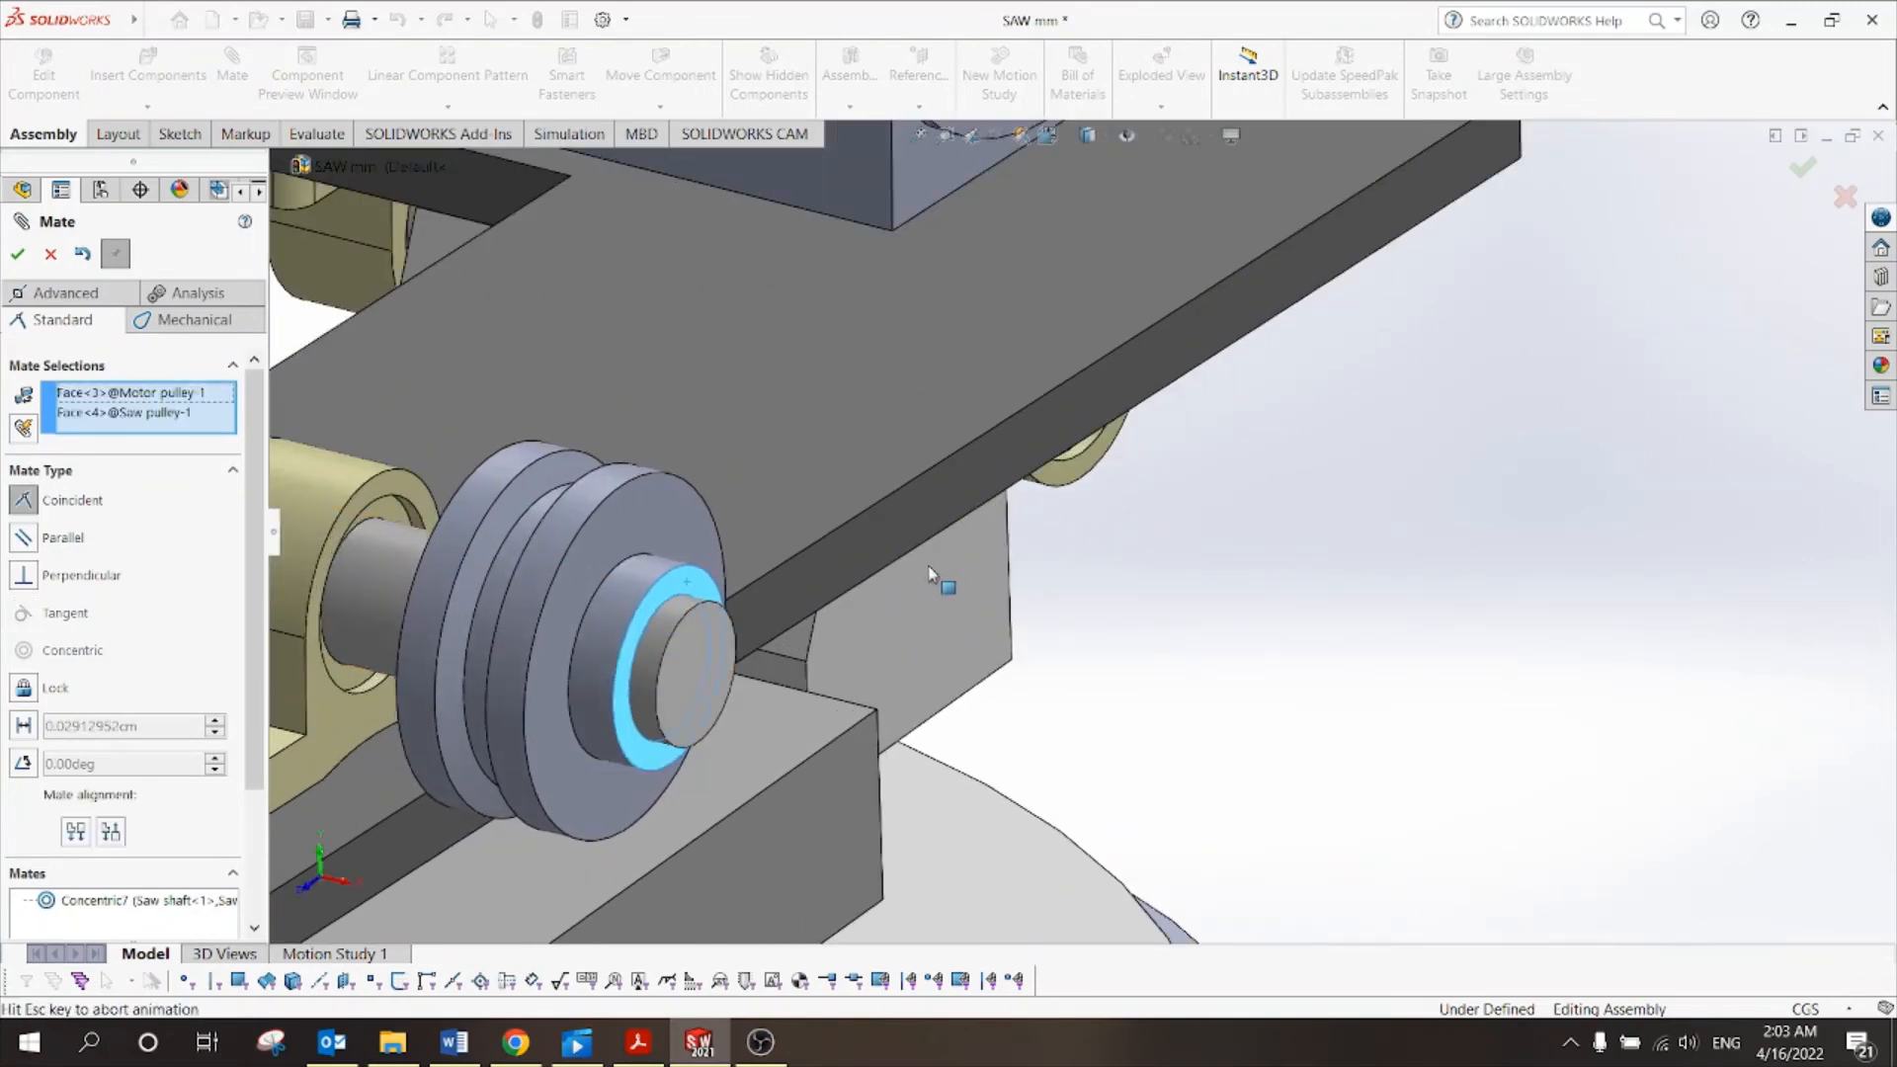
click(18, 255)
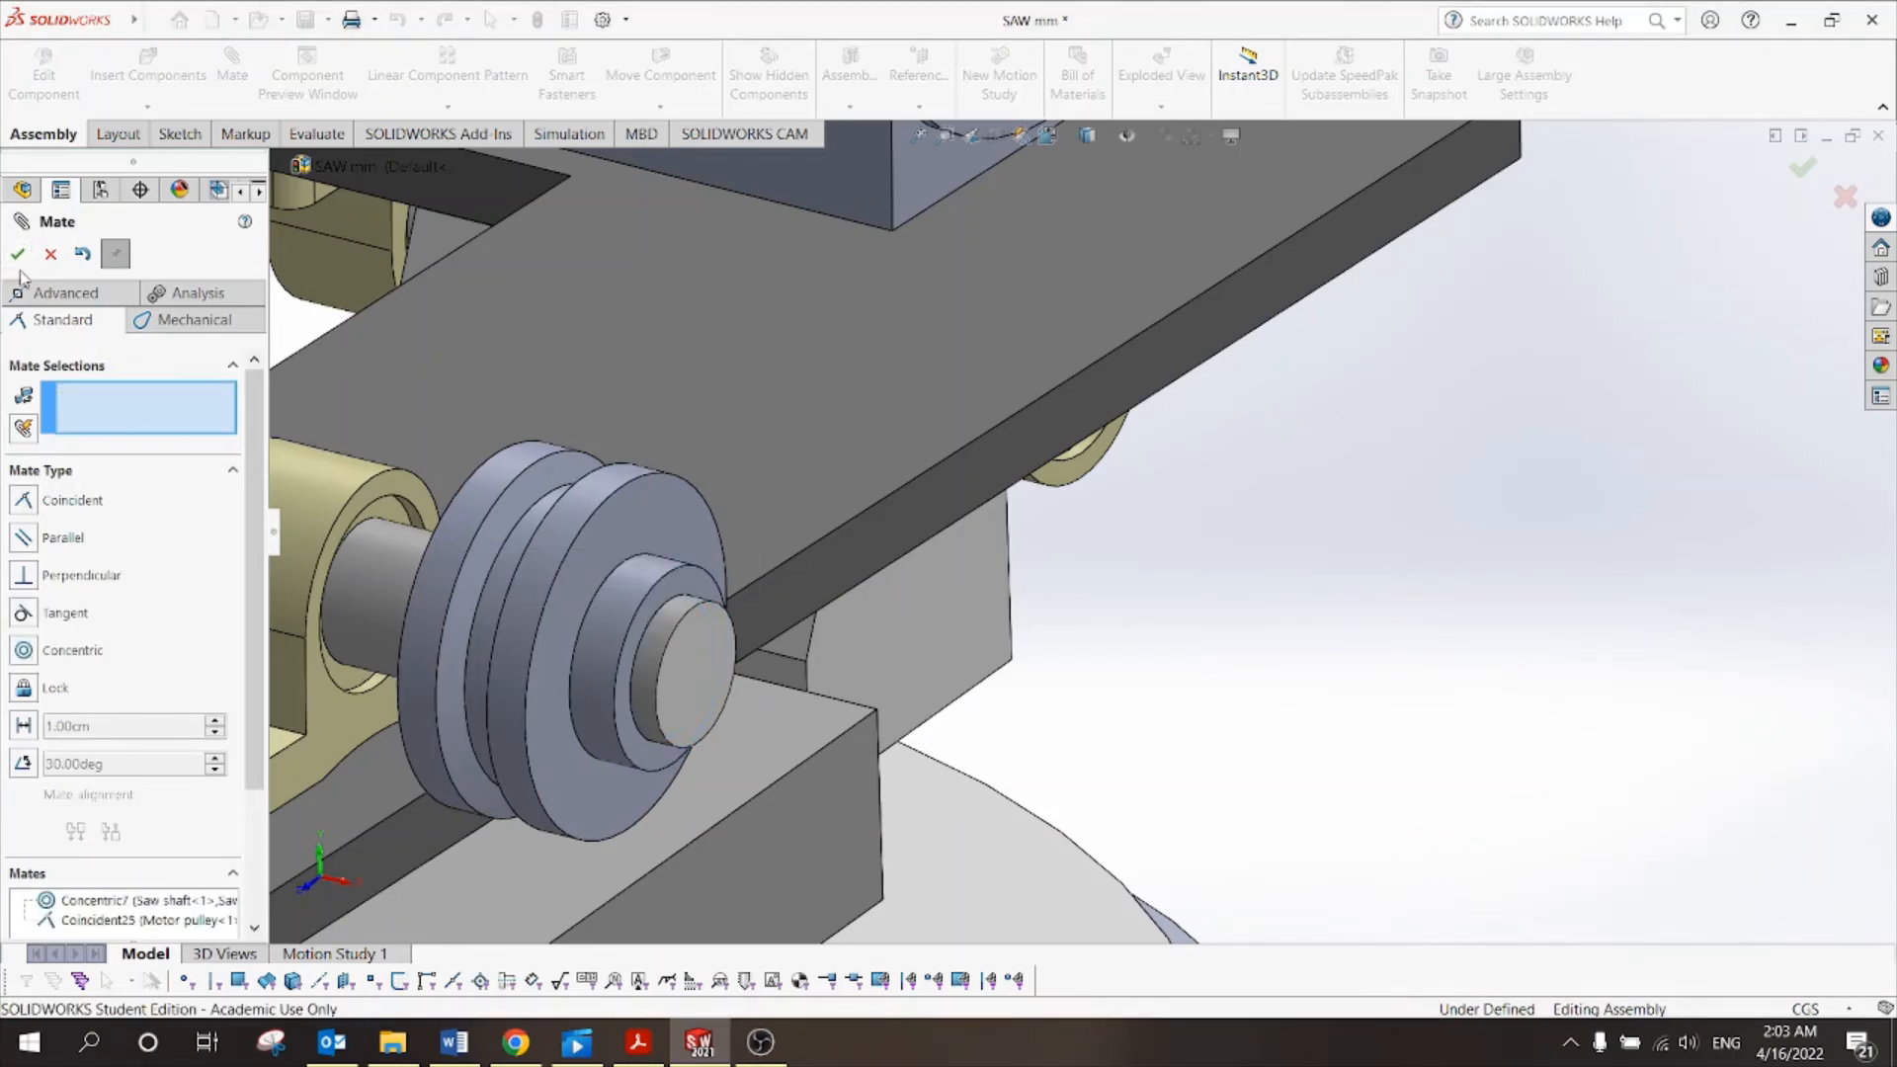
click(18, 255)
Swing the plate and motor on the hinge to test motion, then bring up Tut 10.pdf.
scroll(1192, 634, up, 5)
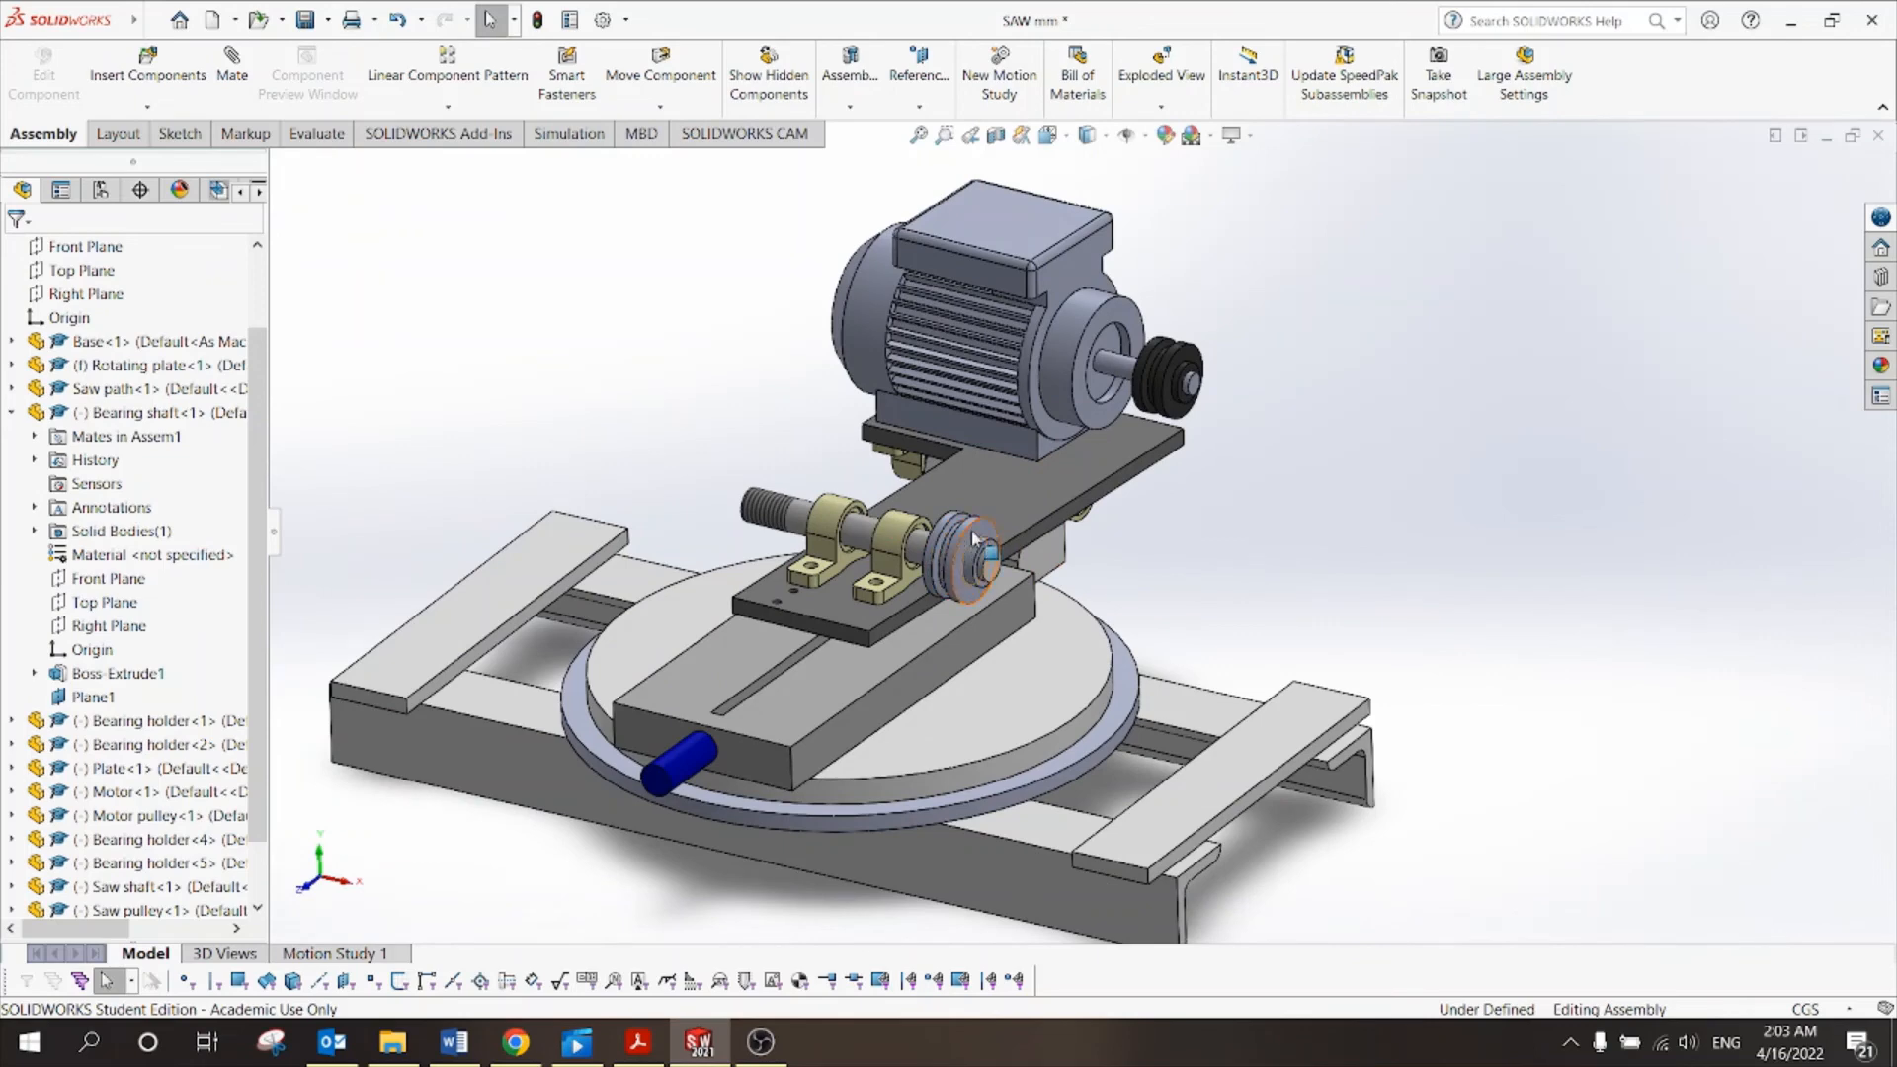
drag(973, 538, 1006, 511)
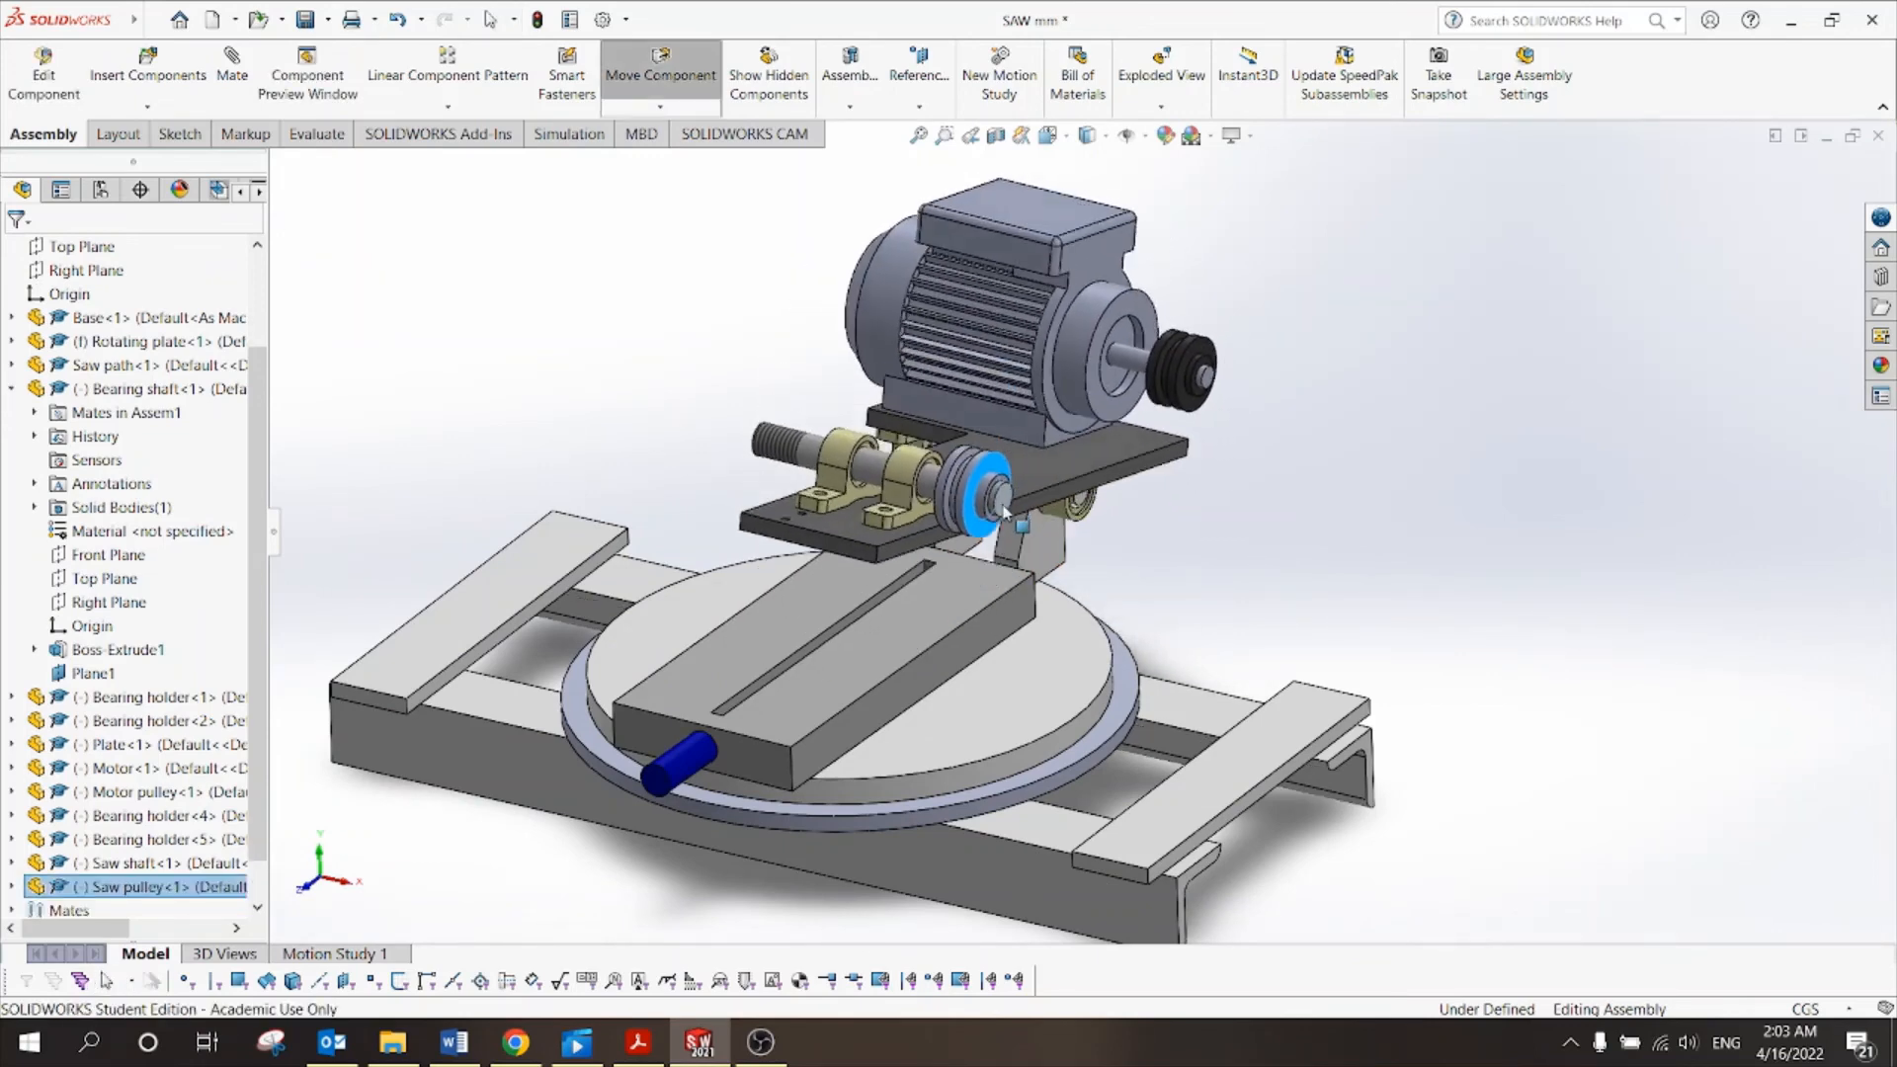
drag(1101, 419, 1064, 452)
drag(1004, 554, 992, 377)
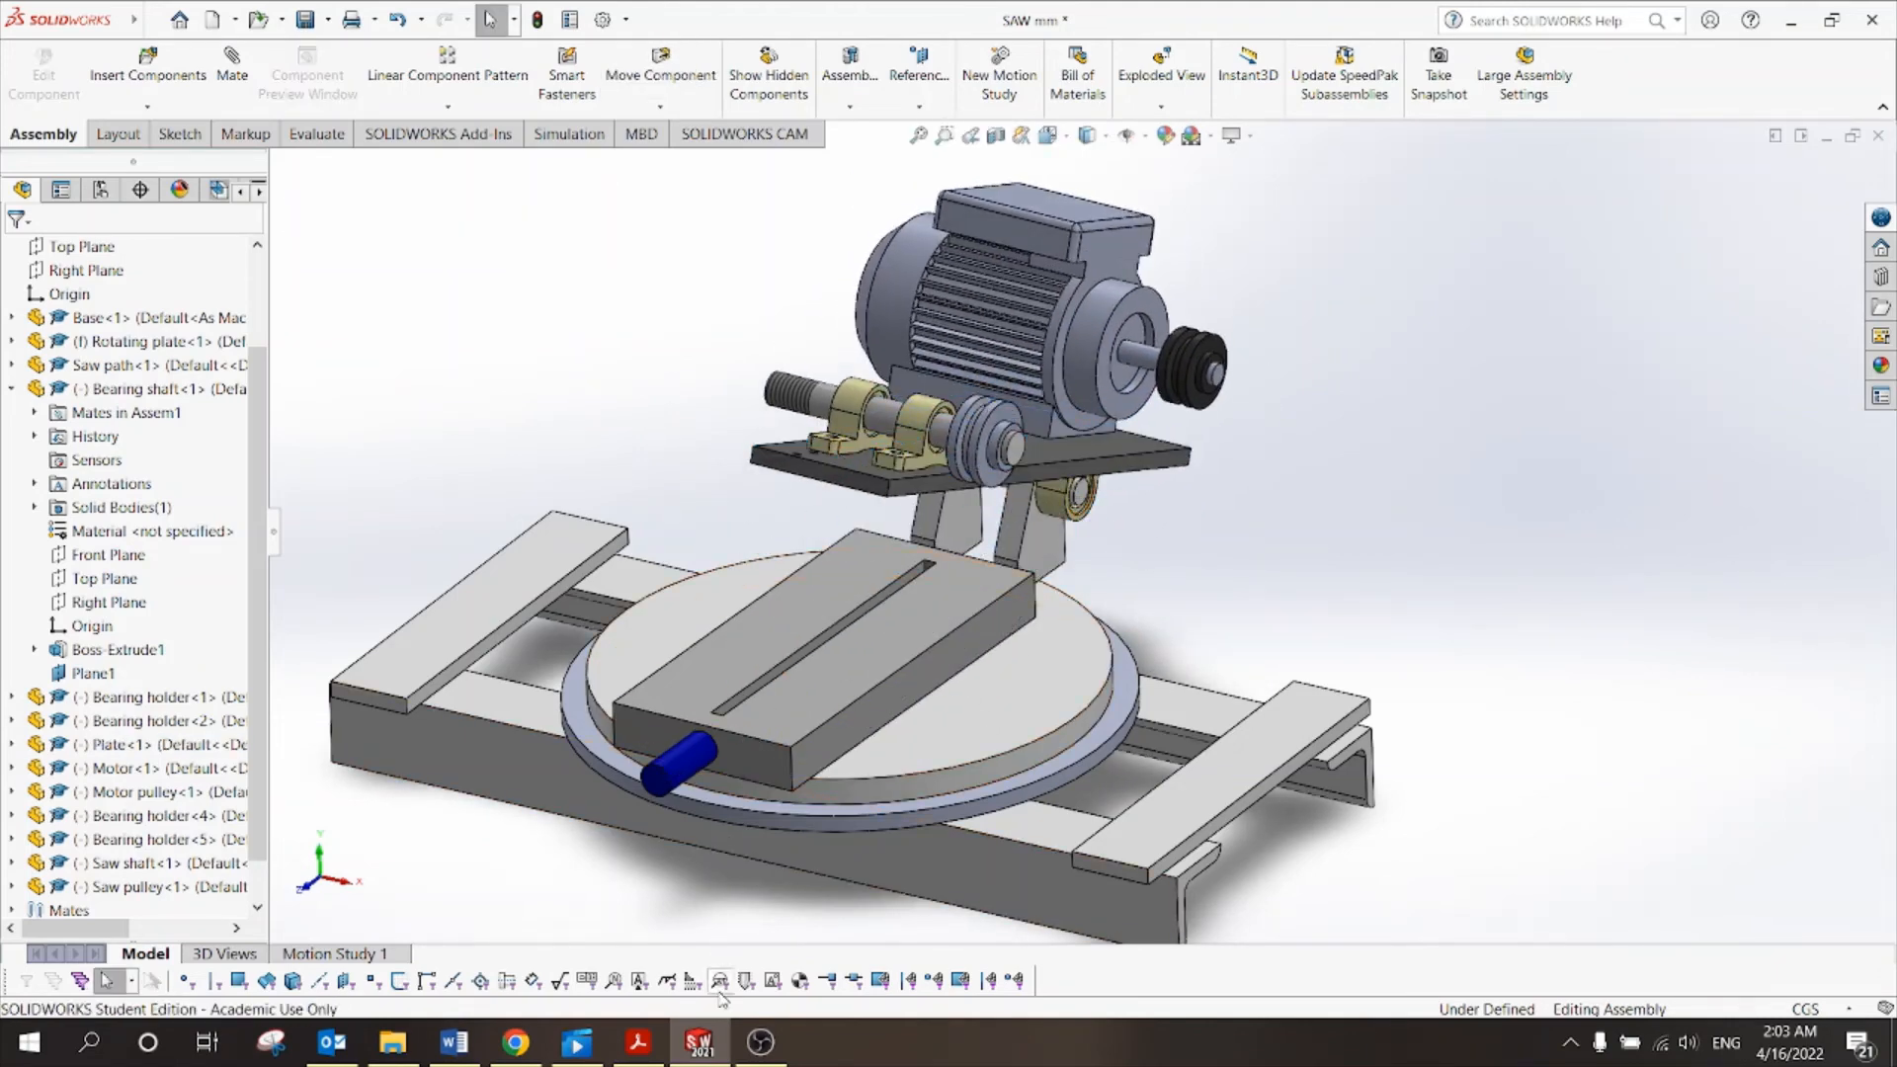
click(637, 1043)
scroll(707, 551, up, 10)
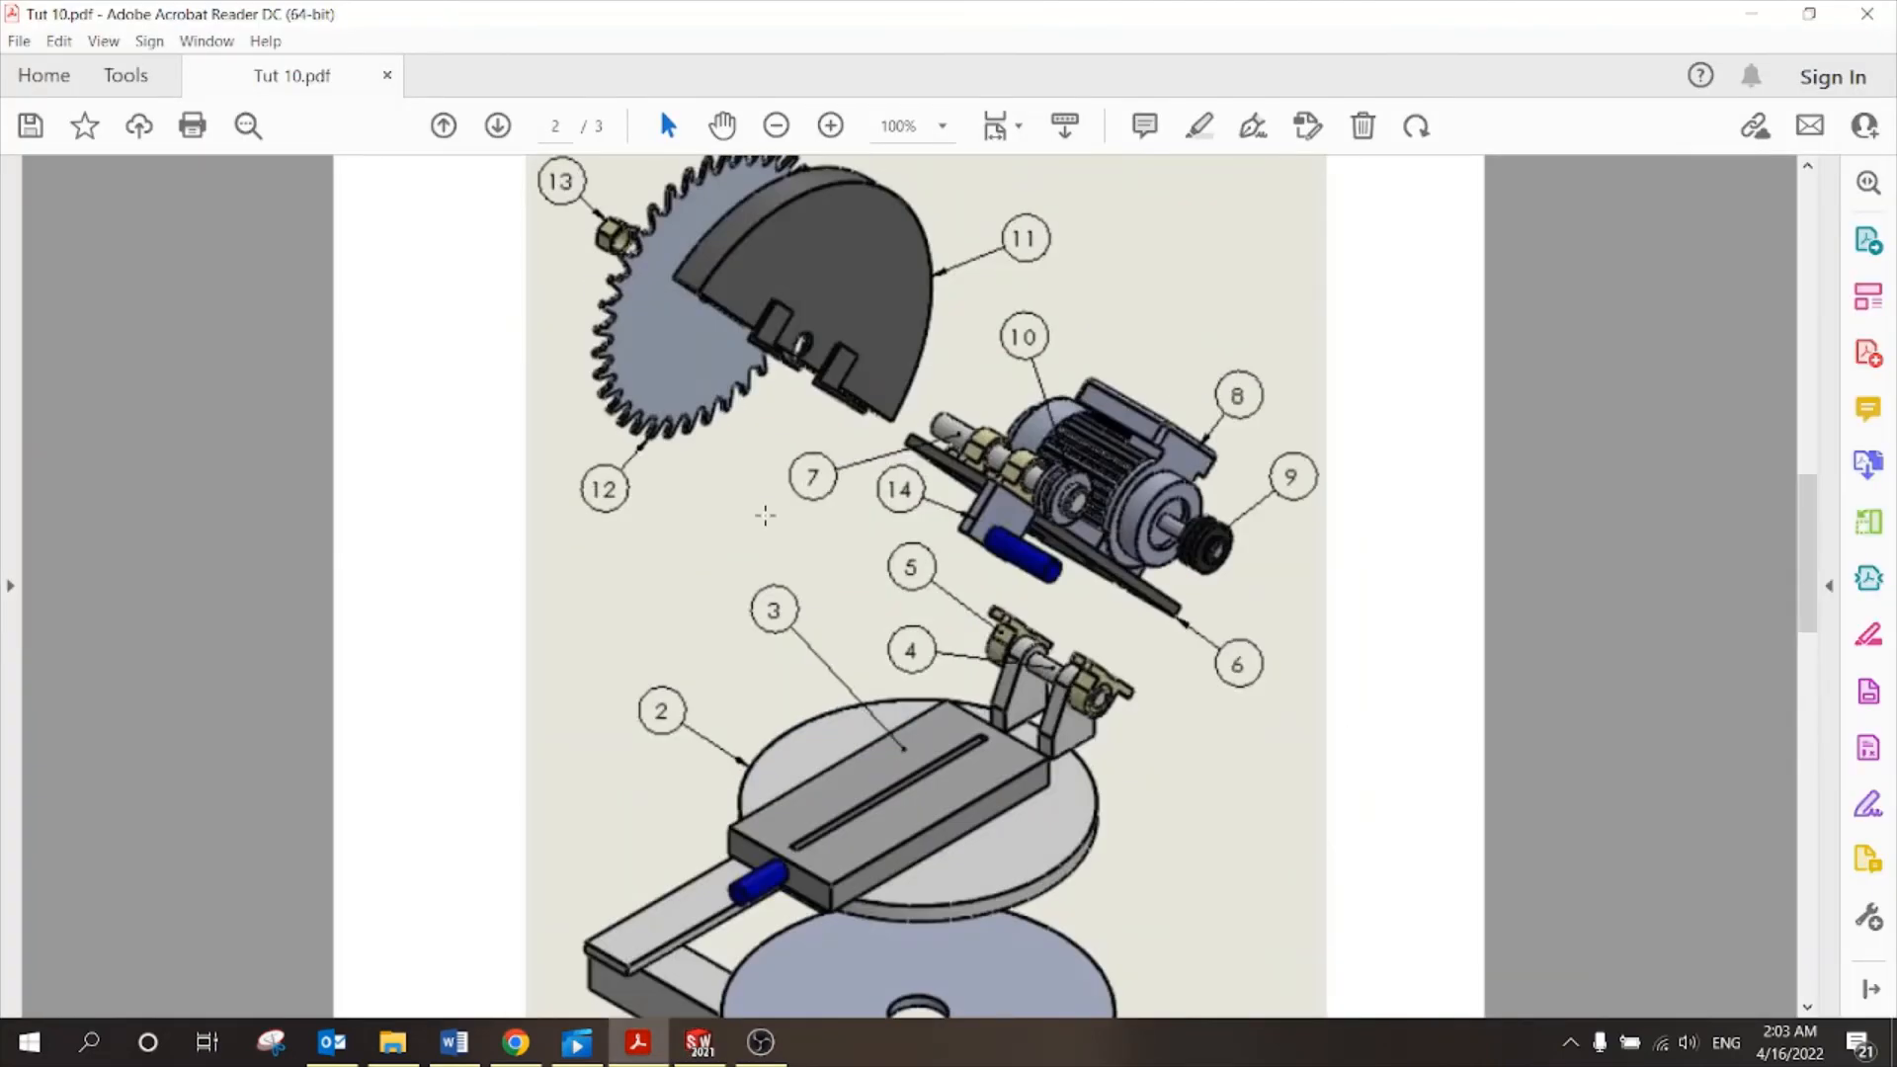
Scroll through page 3's parts list in Tut 10.pdf, then switch back to SOLIDWORKS.
scroll(932, 411, up, 10)
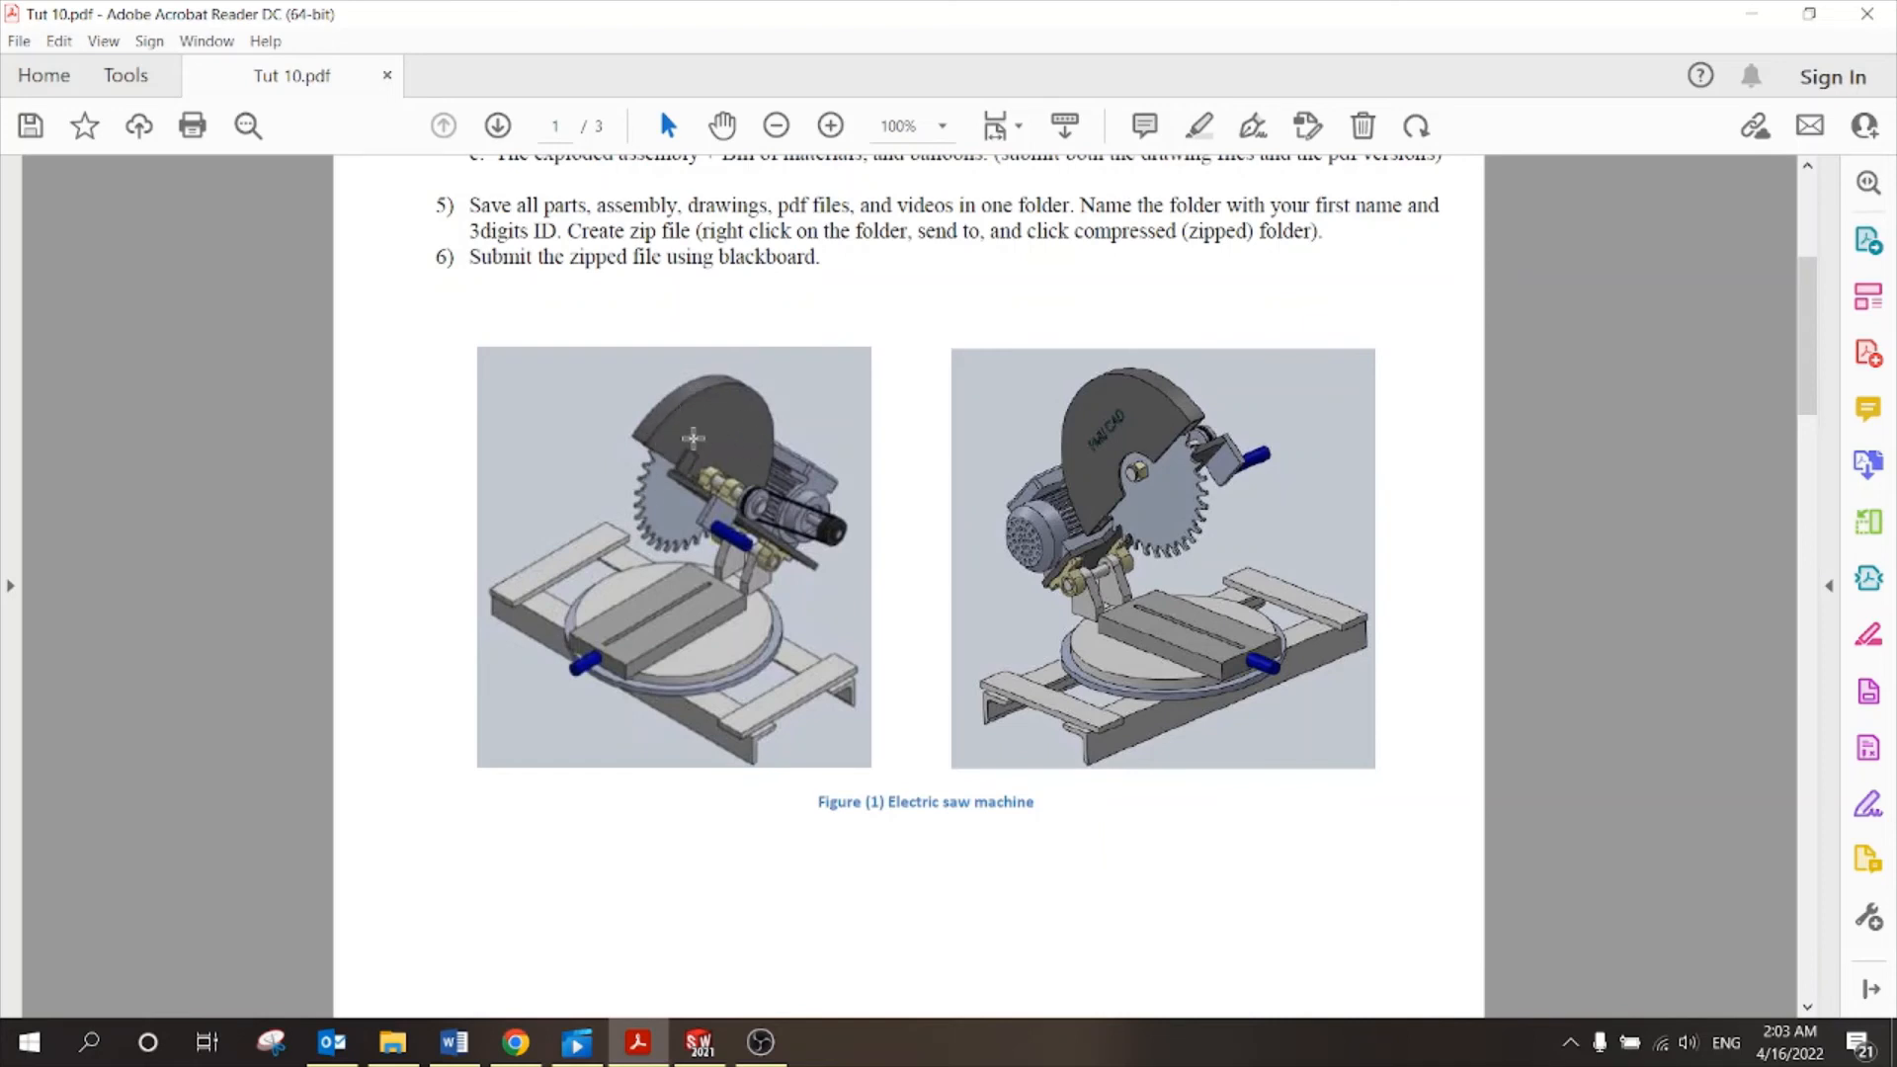
scroll(906, 610, down, 10)
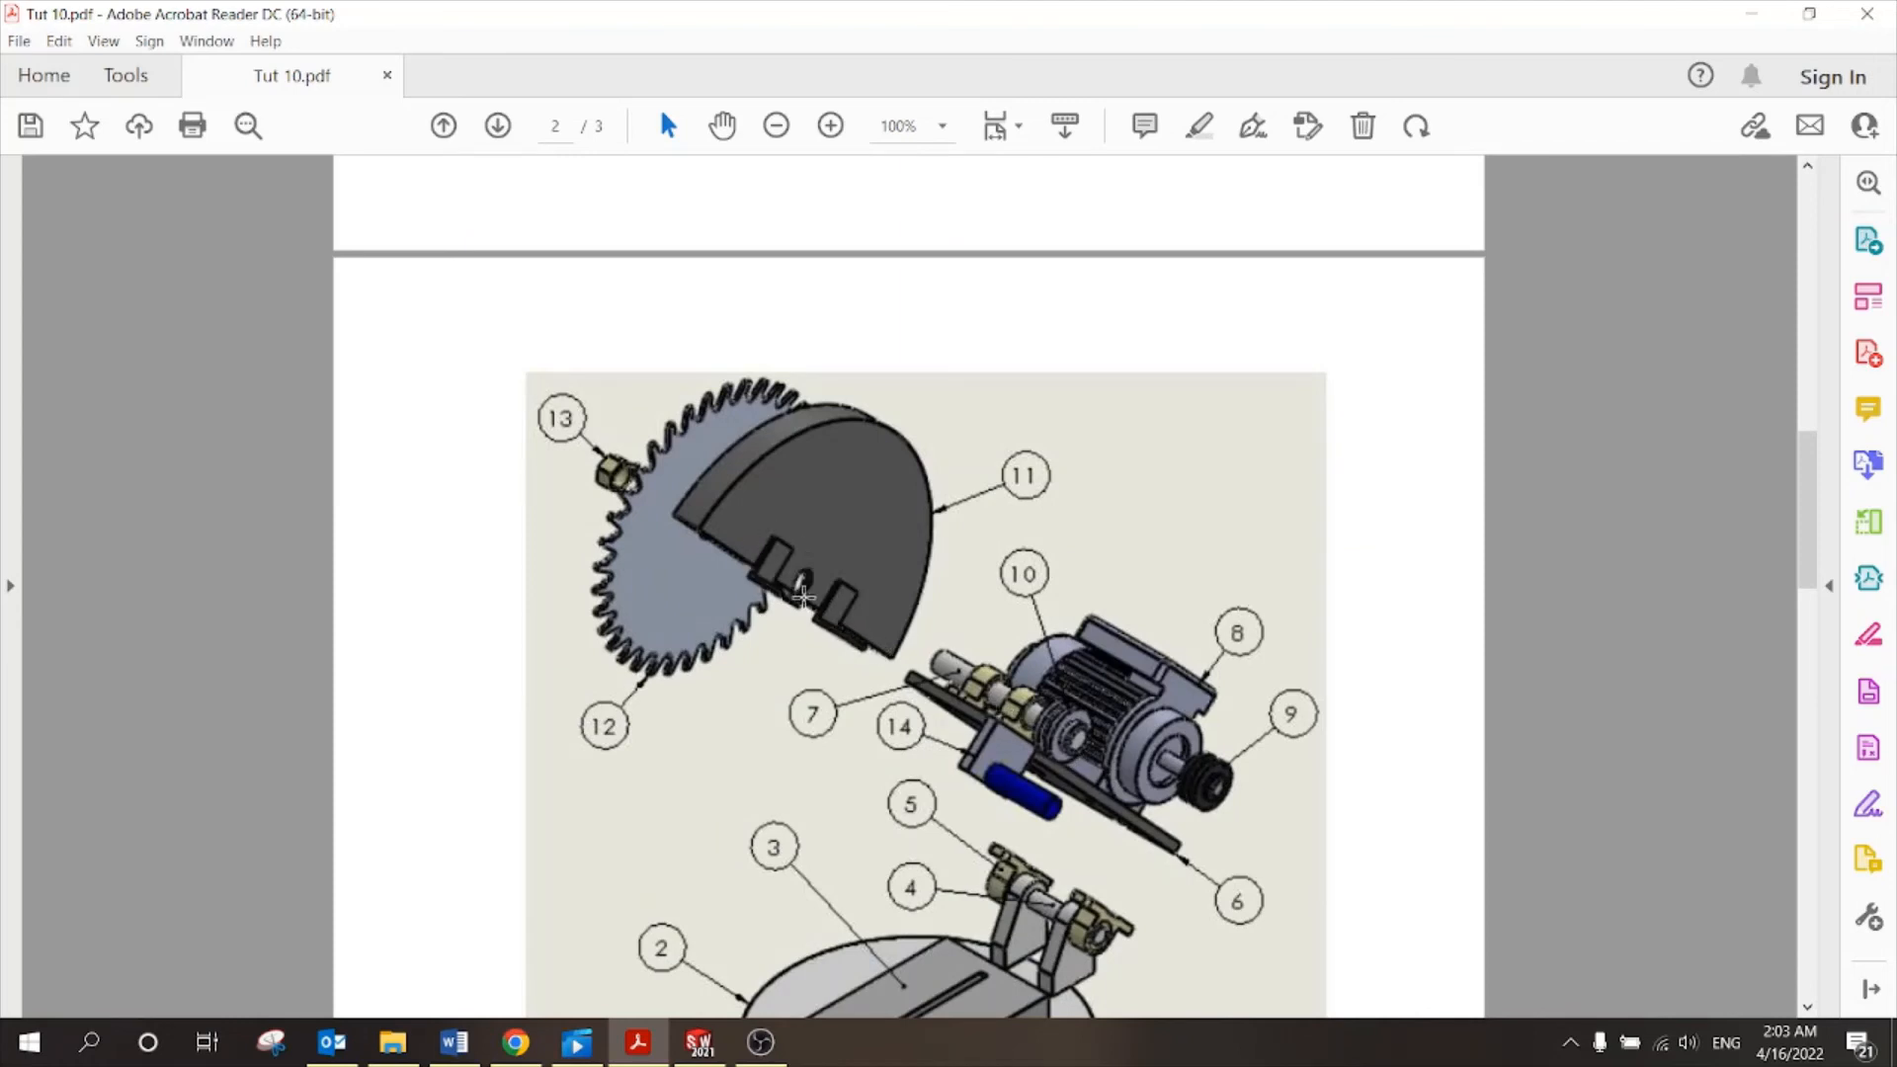
scroll(1008, 496, down, 10)
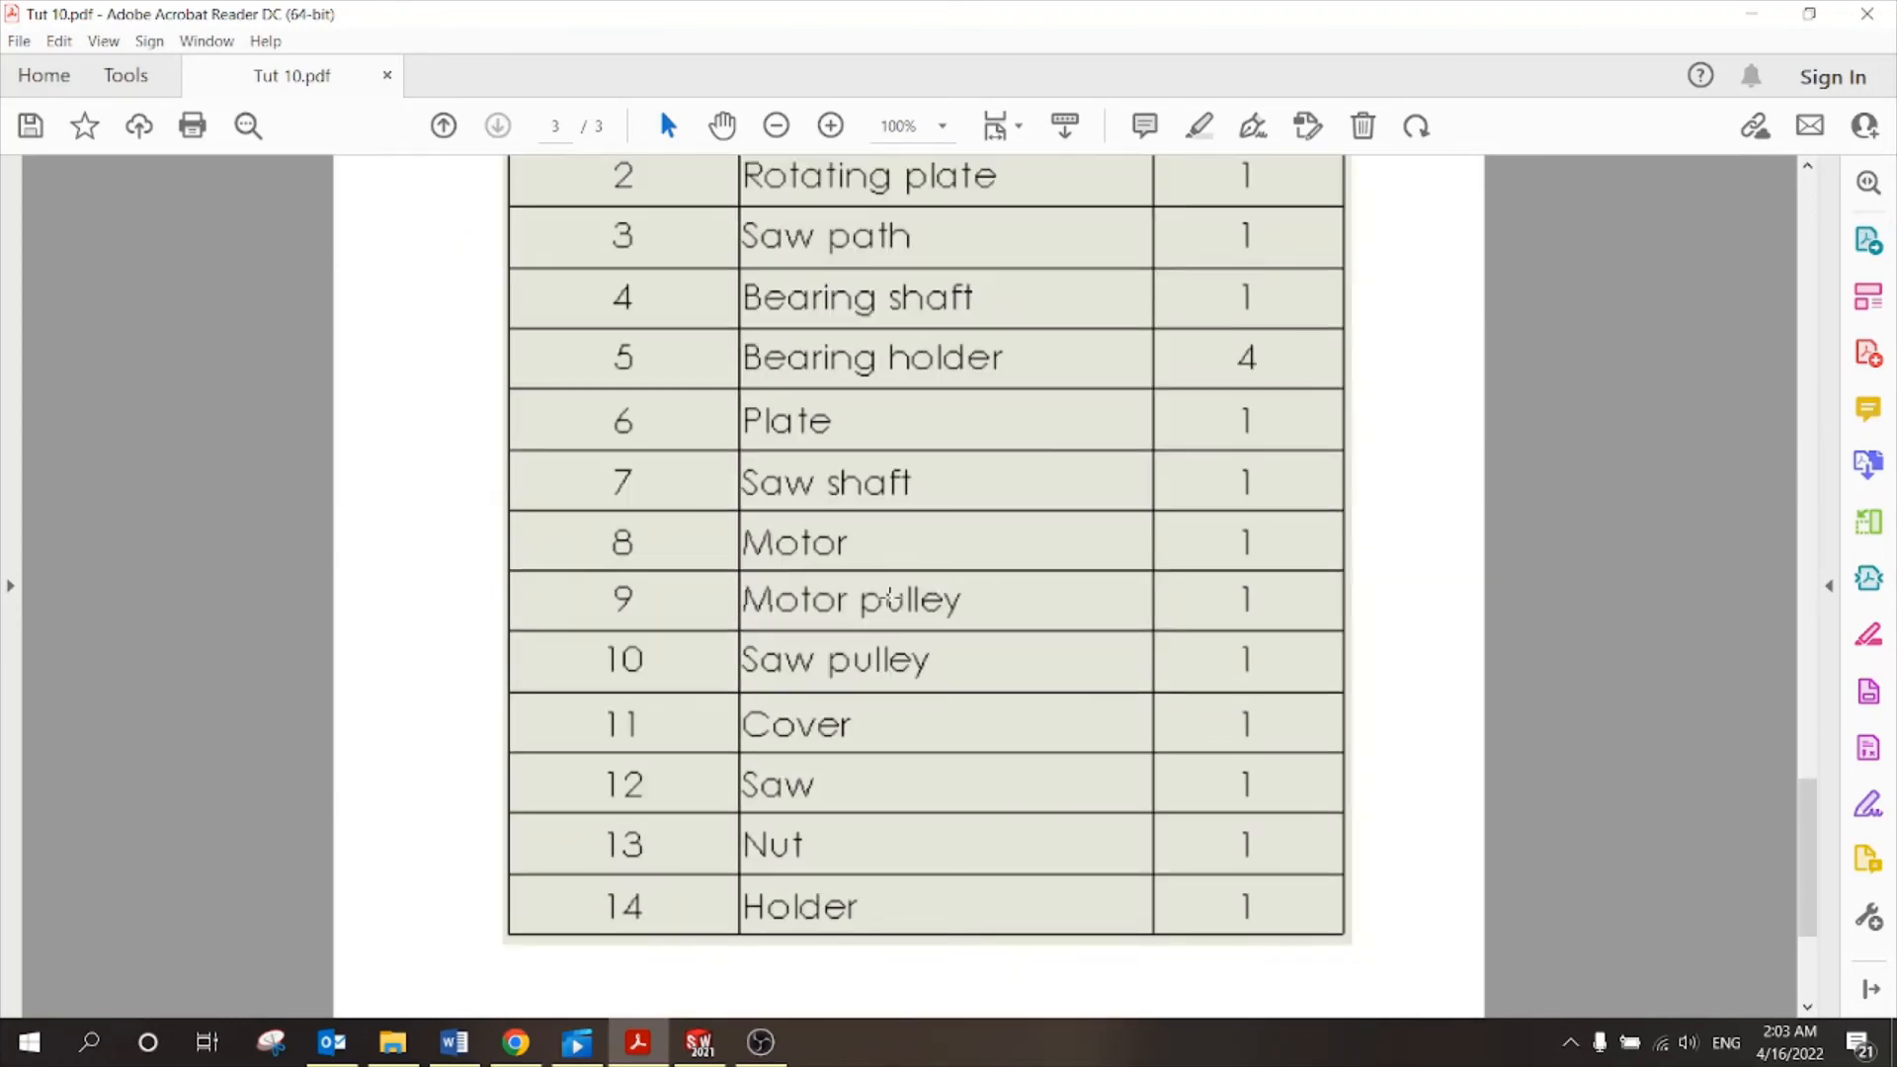
click(701, 1042)
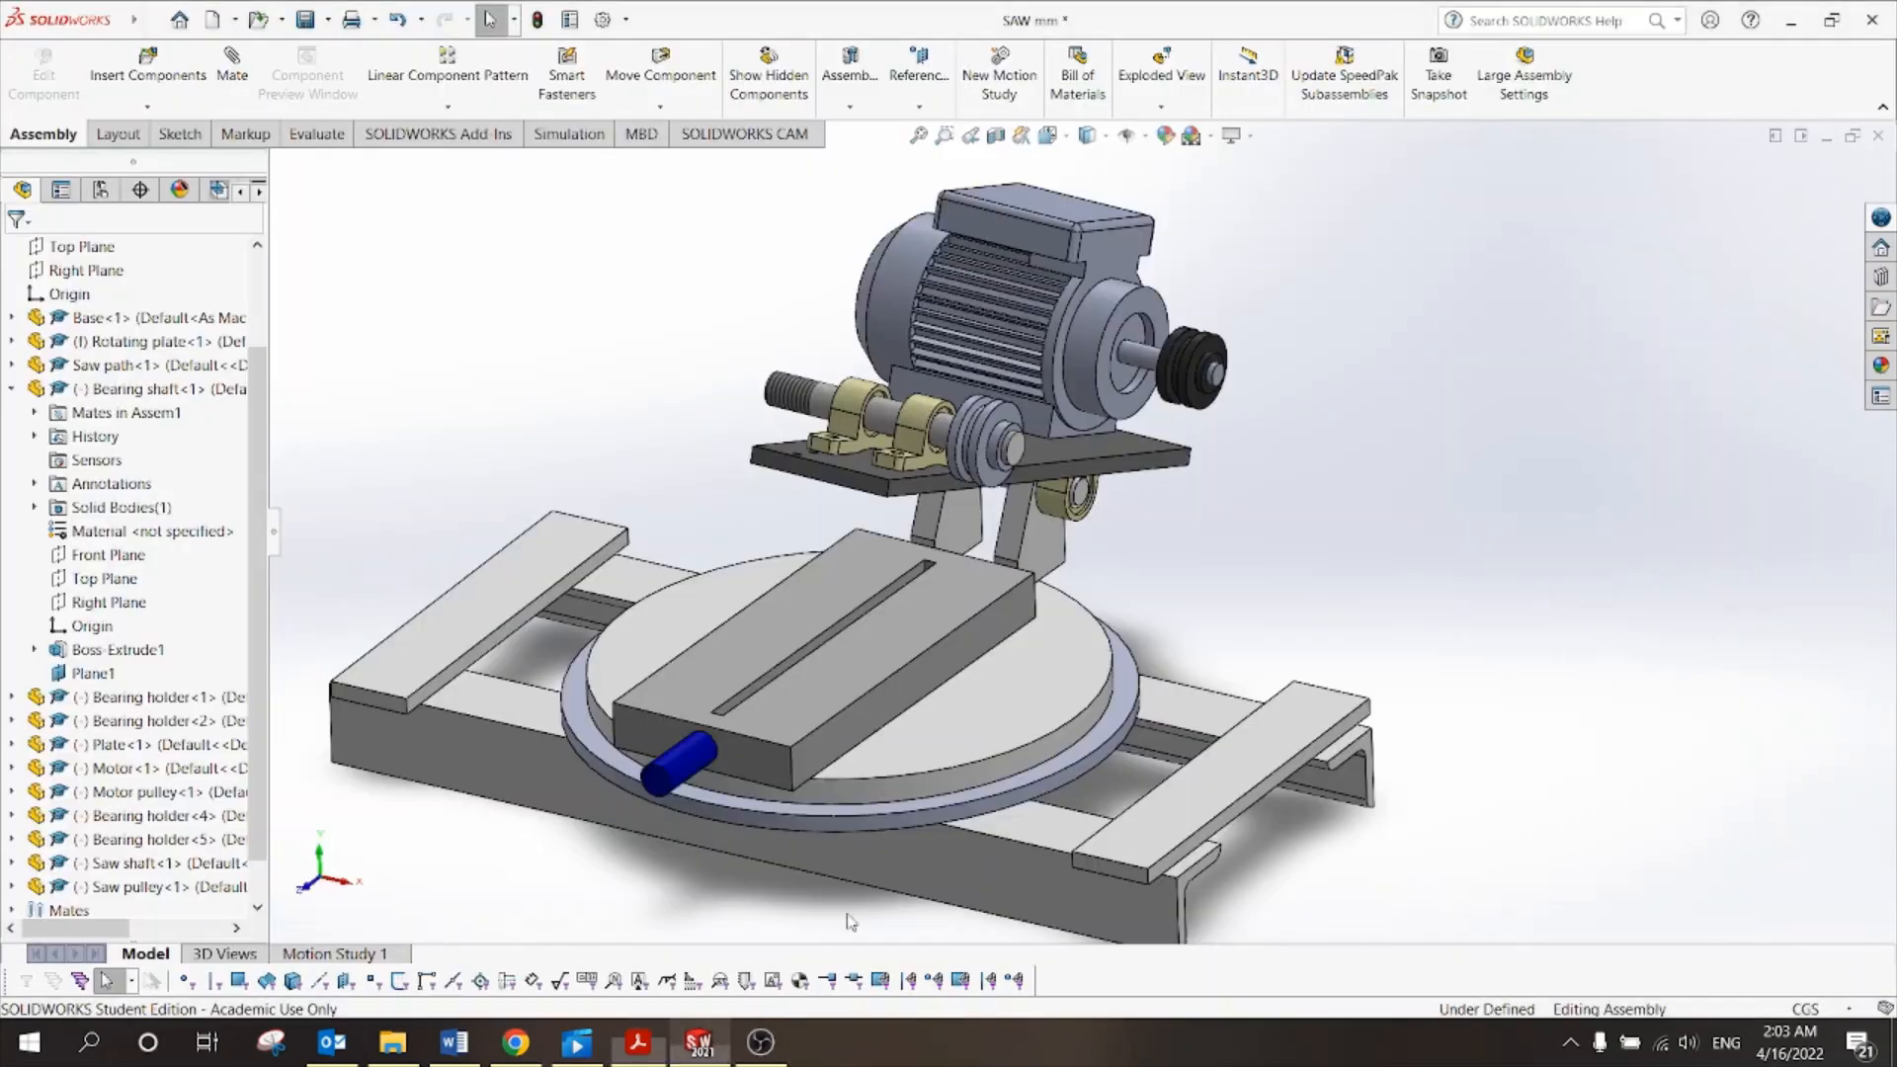
Insert the Cover part and place it above the motor as Cover<1>.
click(188, 65)
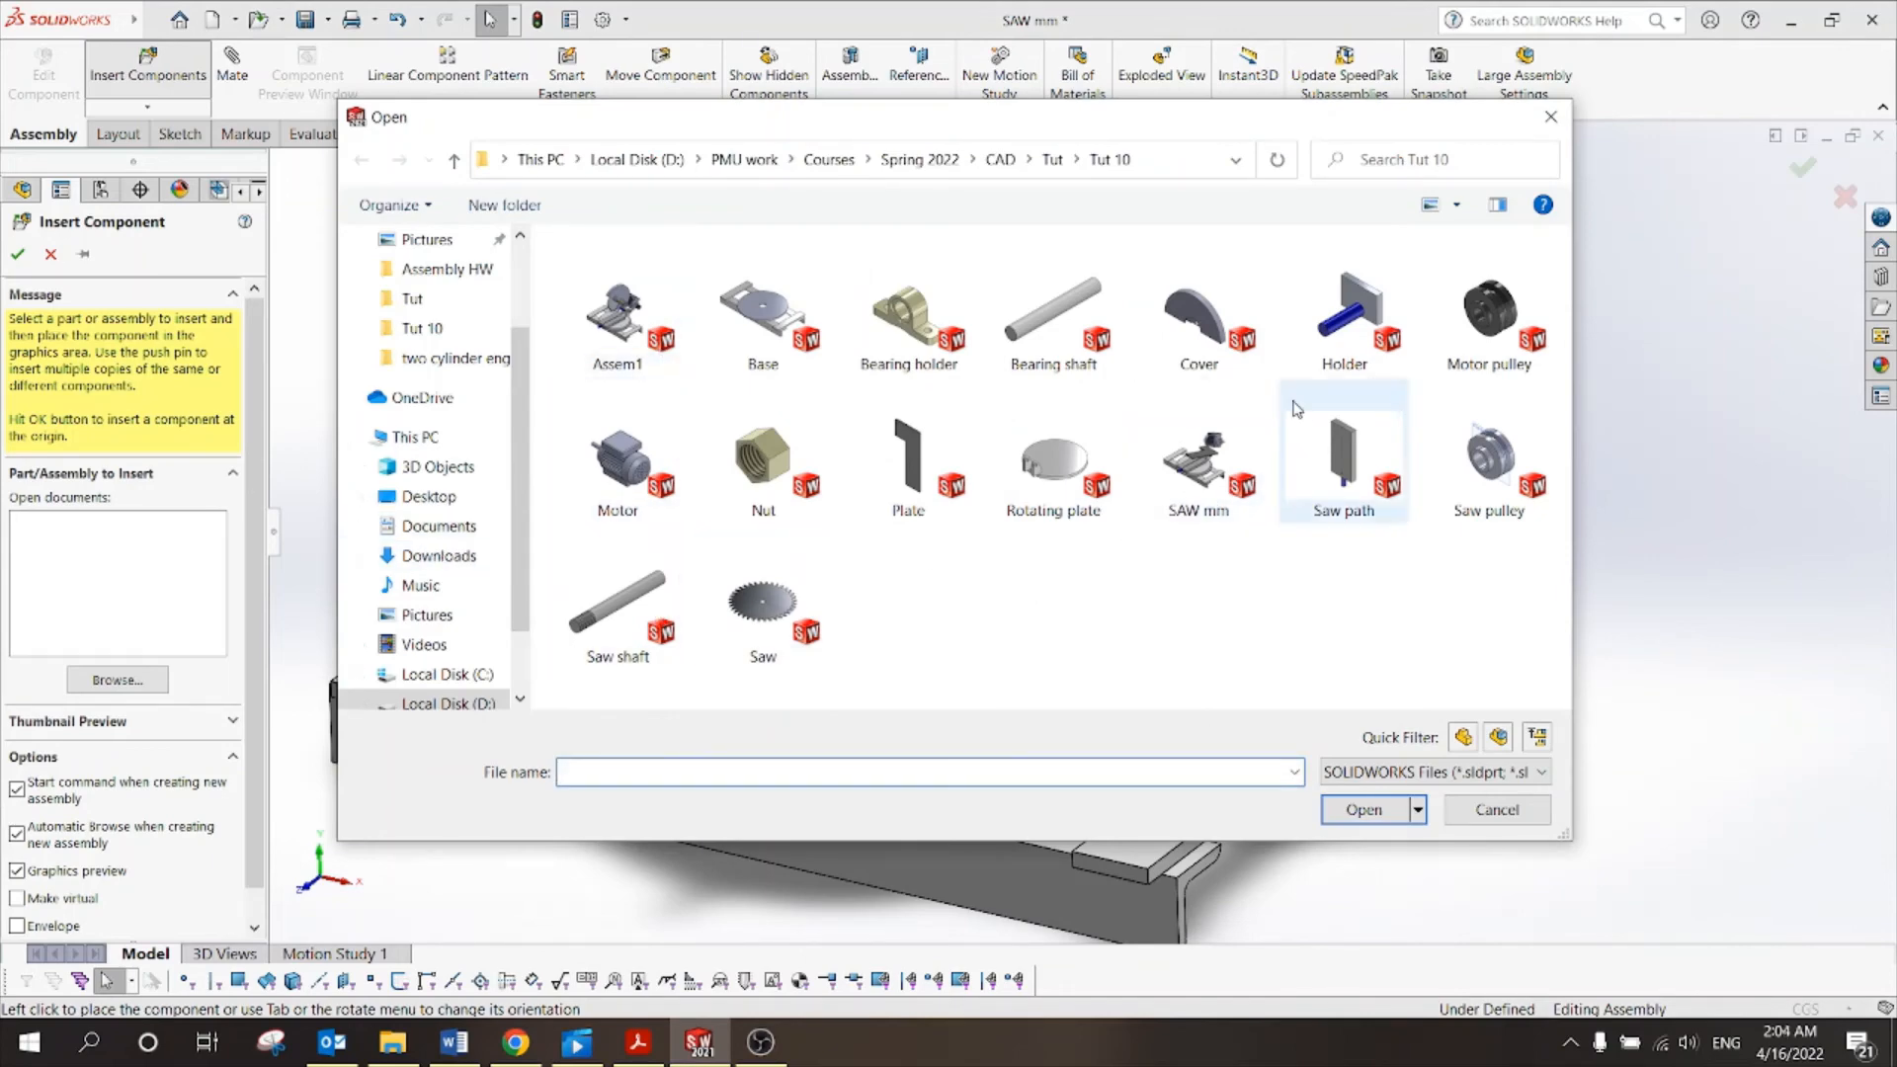
click(1233, 356)
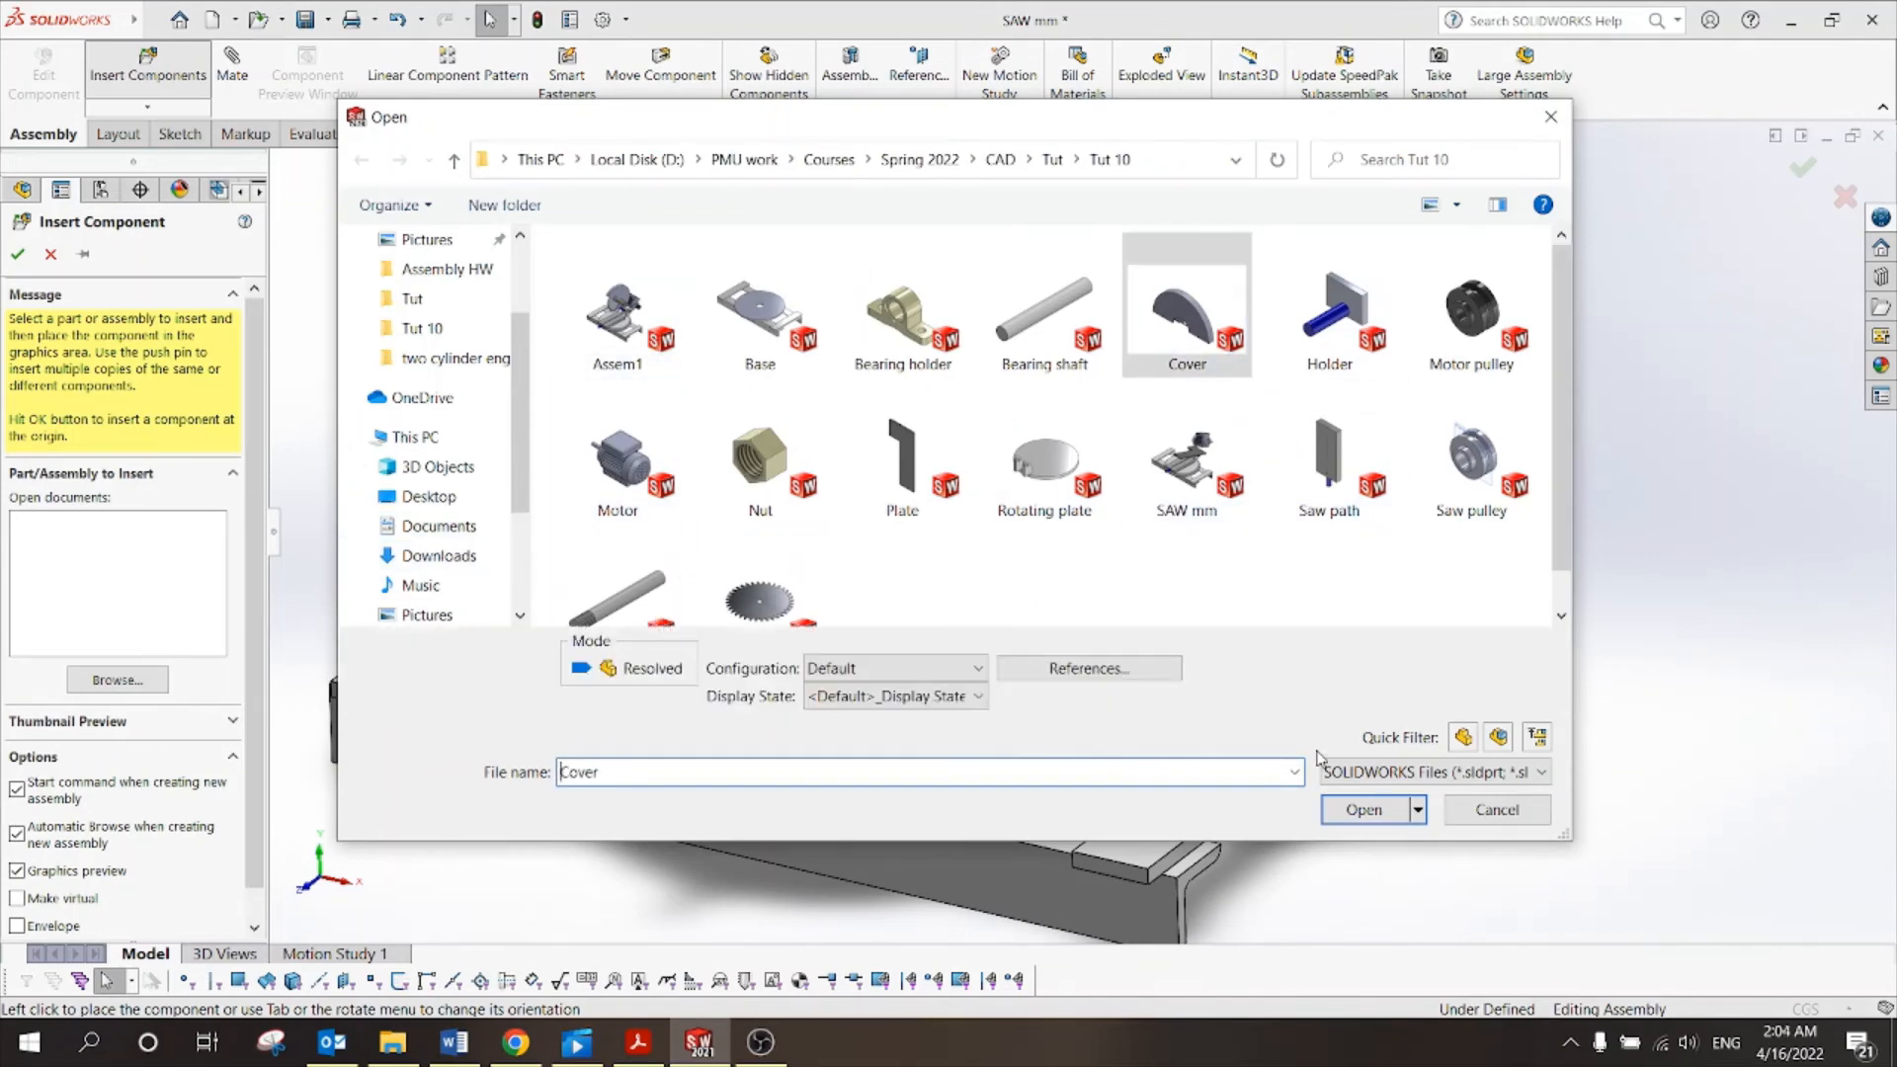
click(1362, 810)
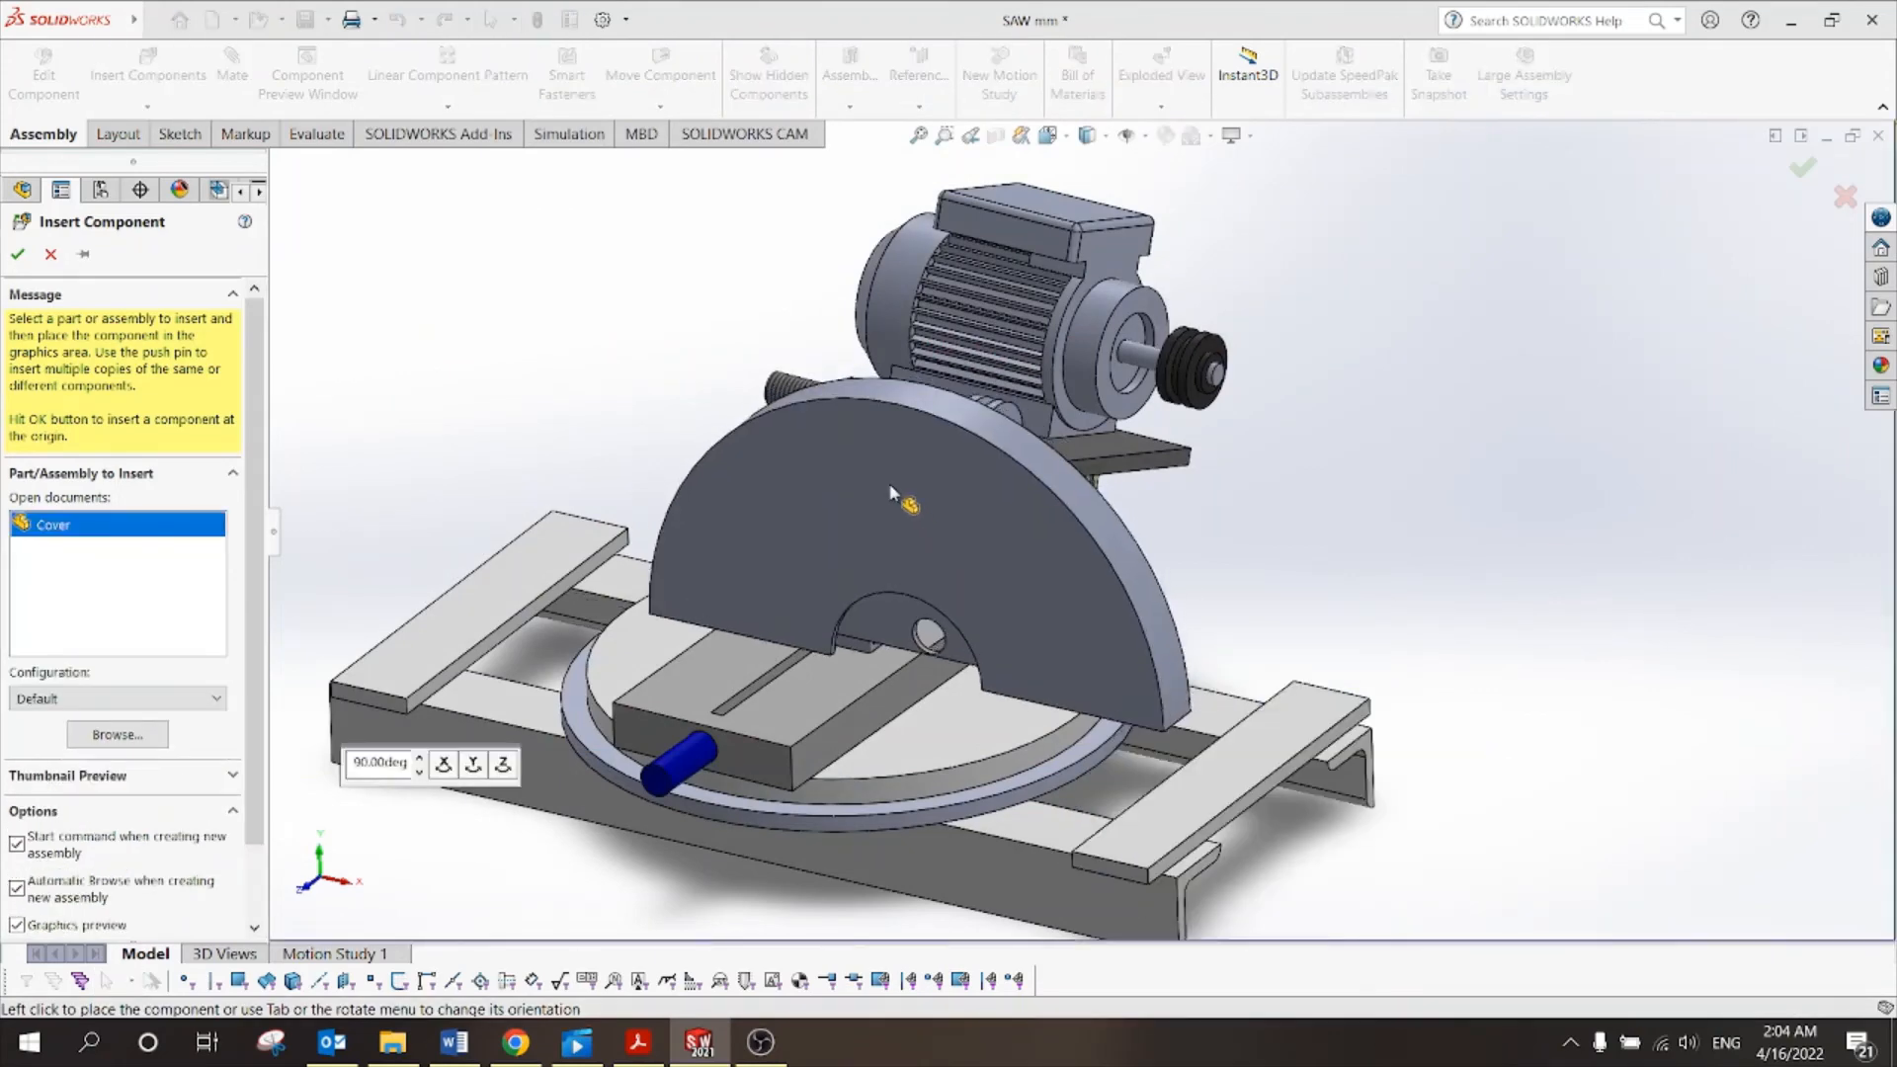
scroll(889, 492, down, 2)
click(770, 302)
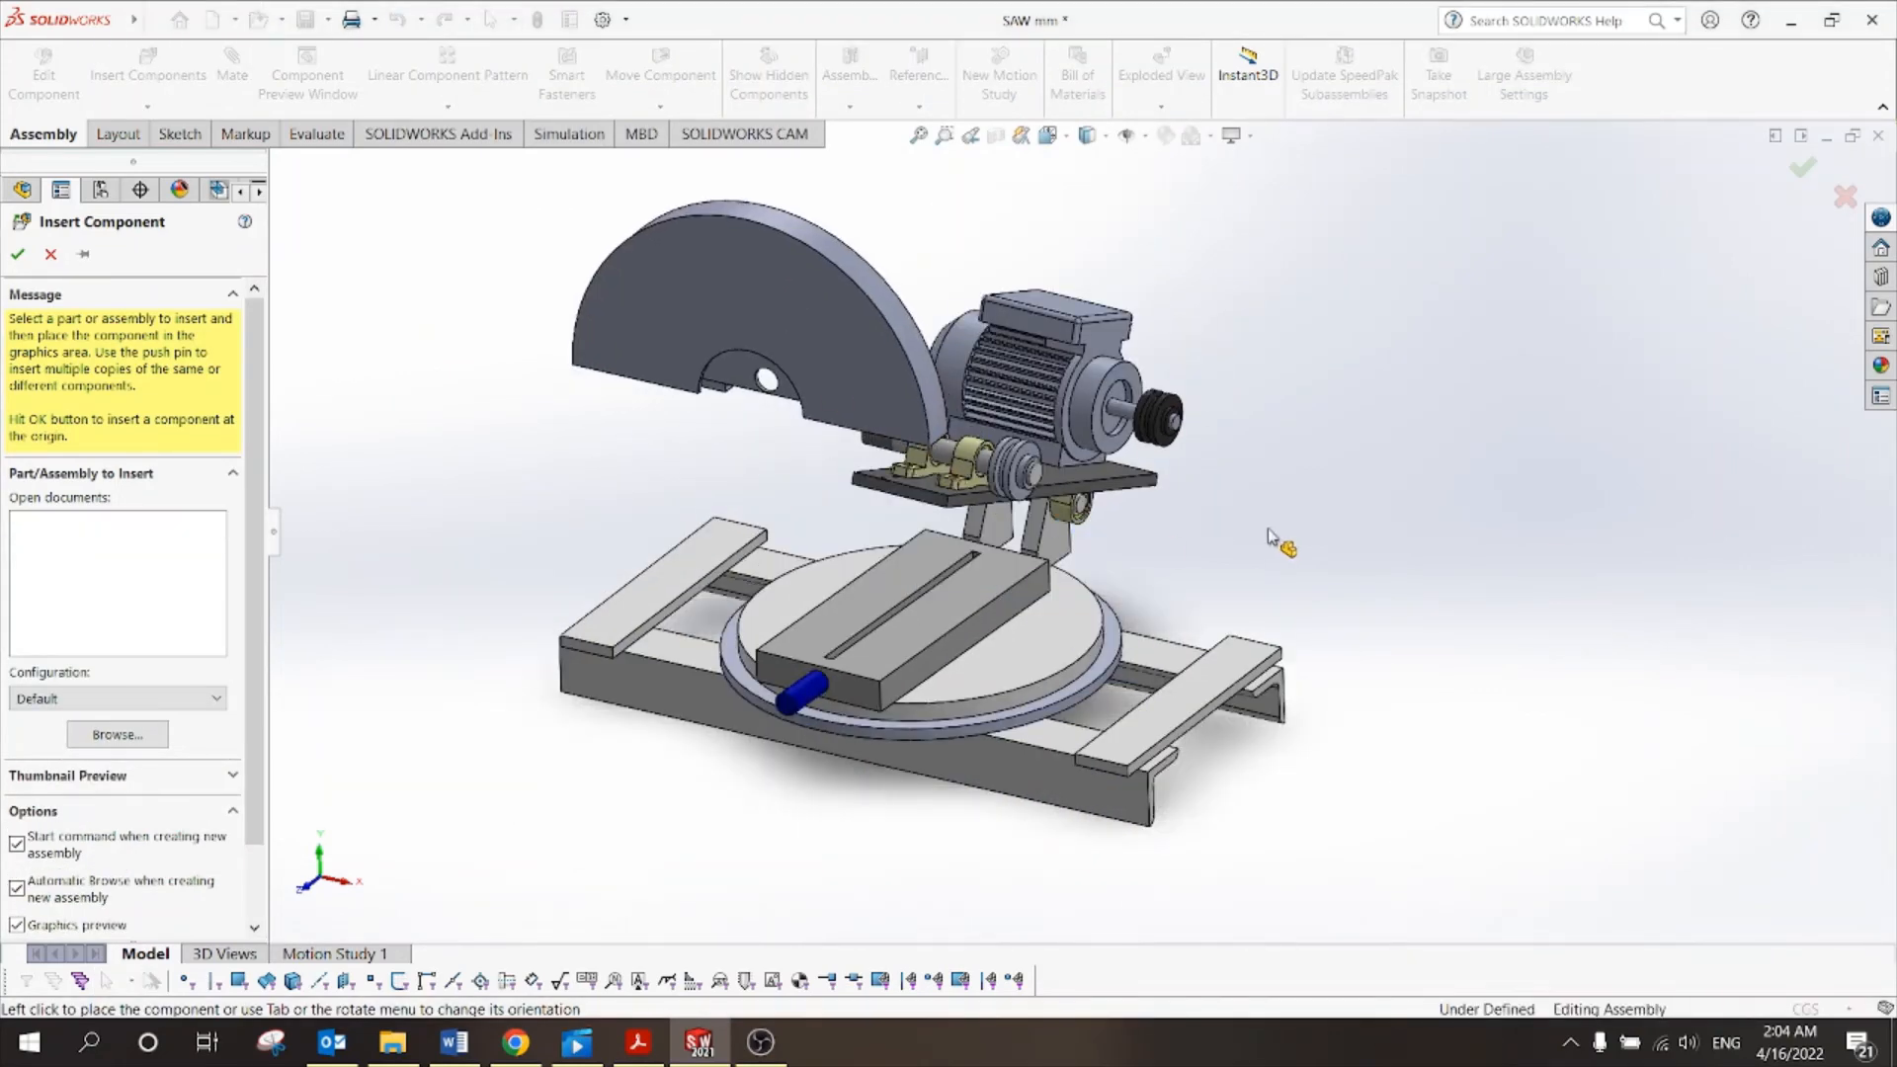
middle_drag(953, 455, 989, 417)
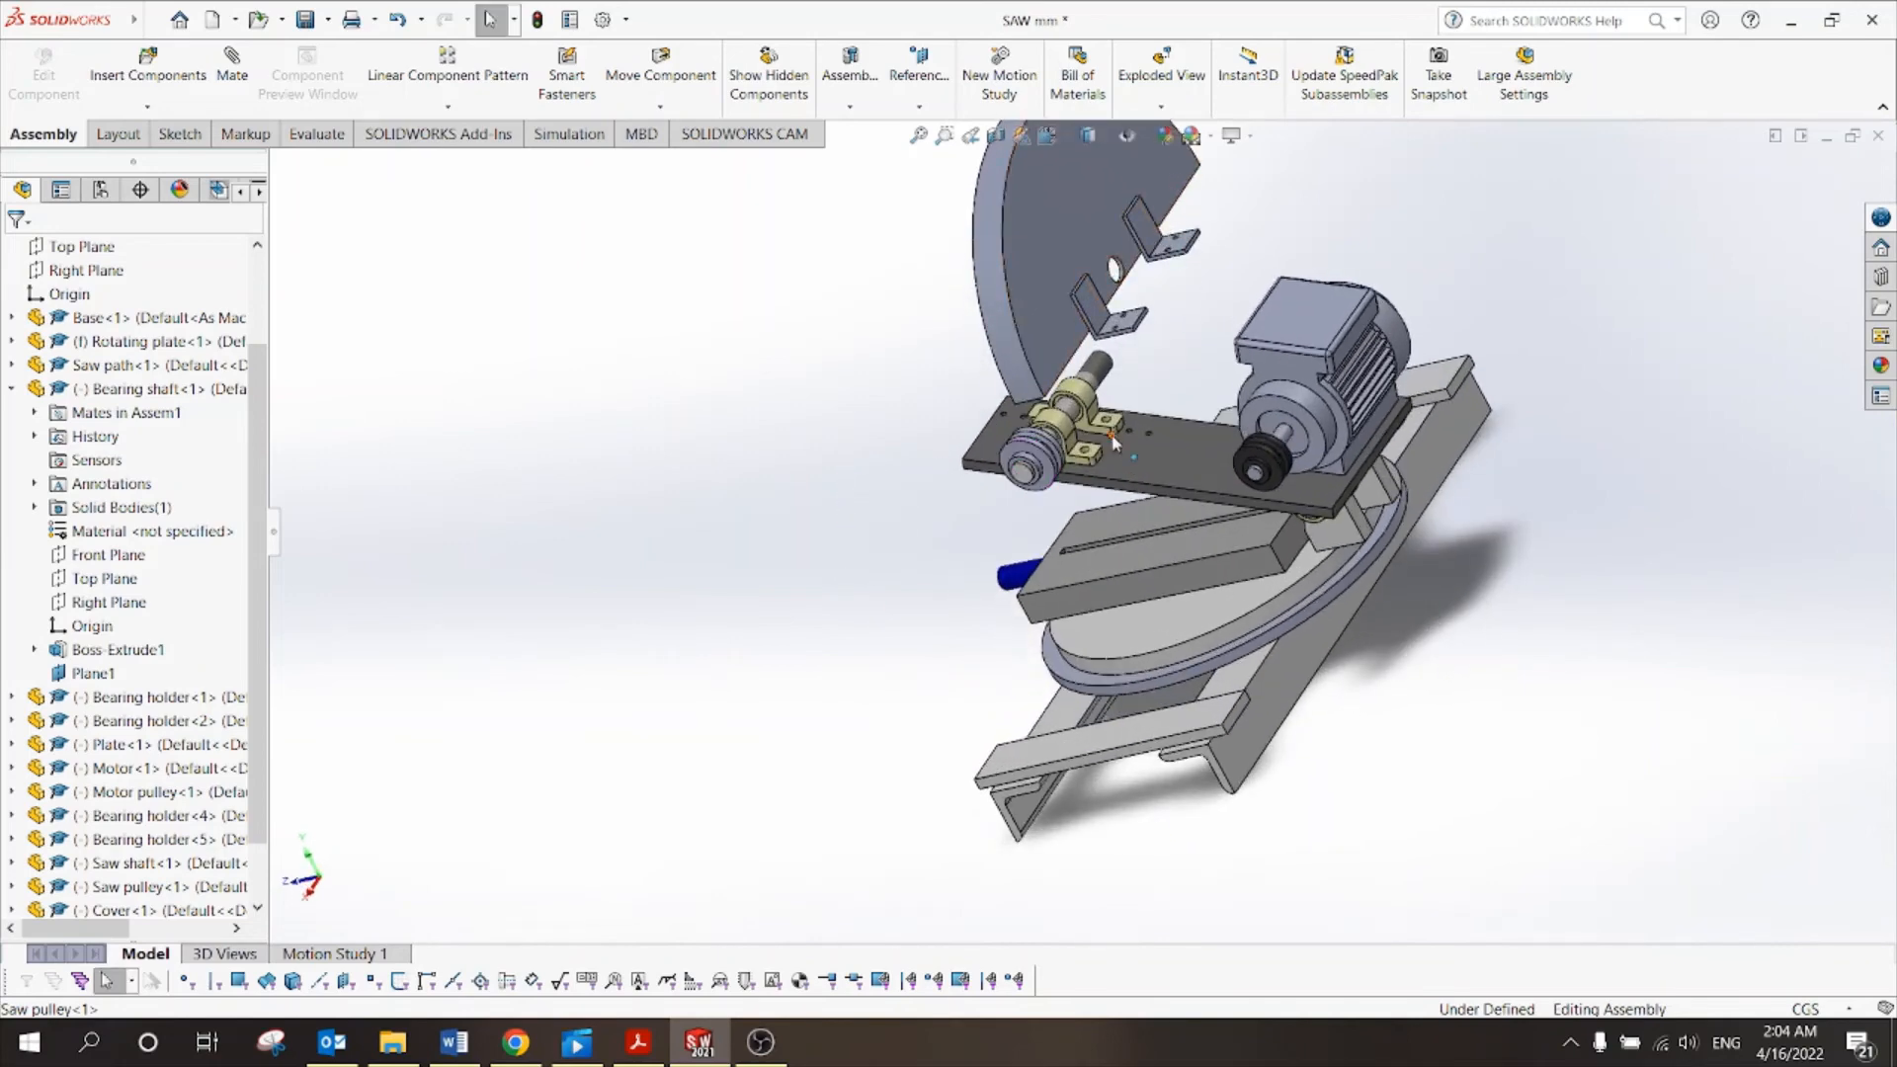
Rotate the floating Cover so its straight edge and mounting brackets face down toward the plate.
scroll(1145, 408, up, 1)
middle_drag(1125, 451, 1234, 378)
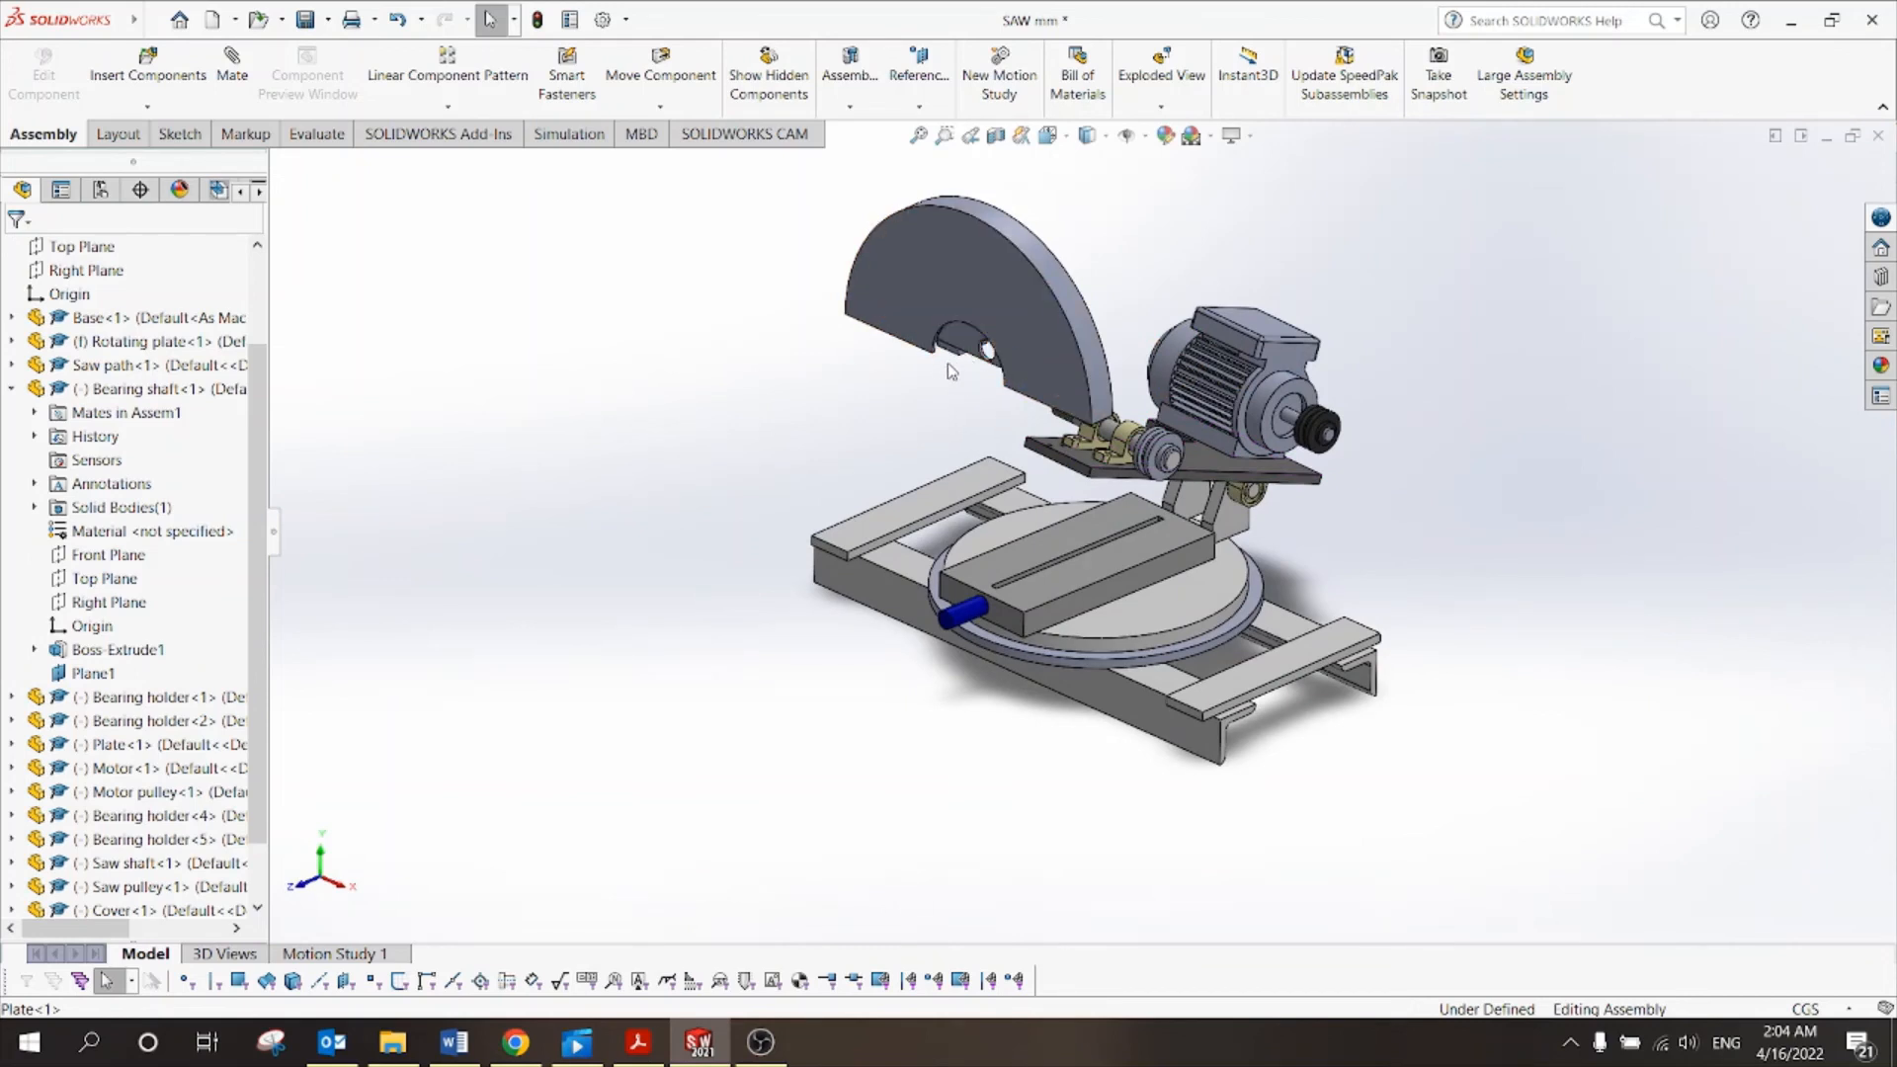
middle_drag(1114, 400, 1030, 464)
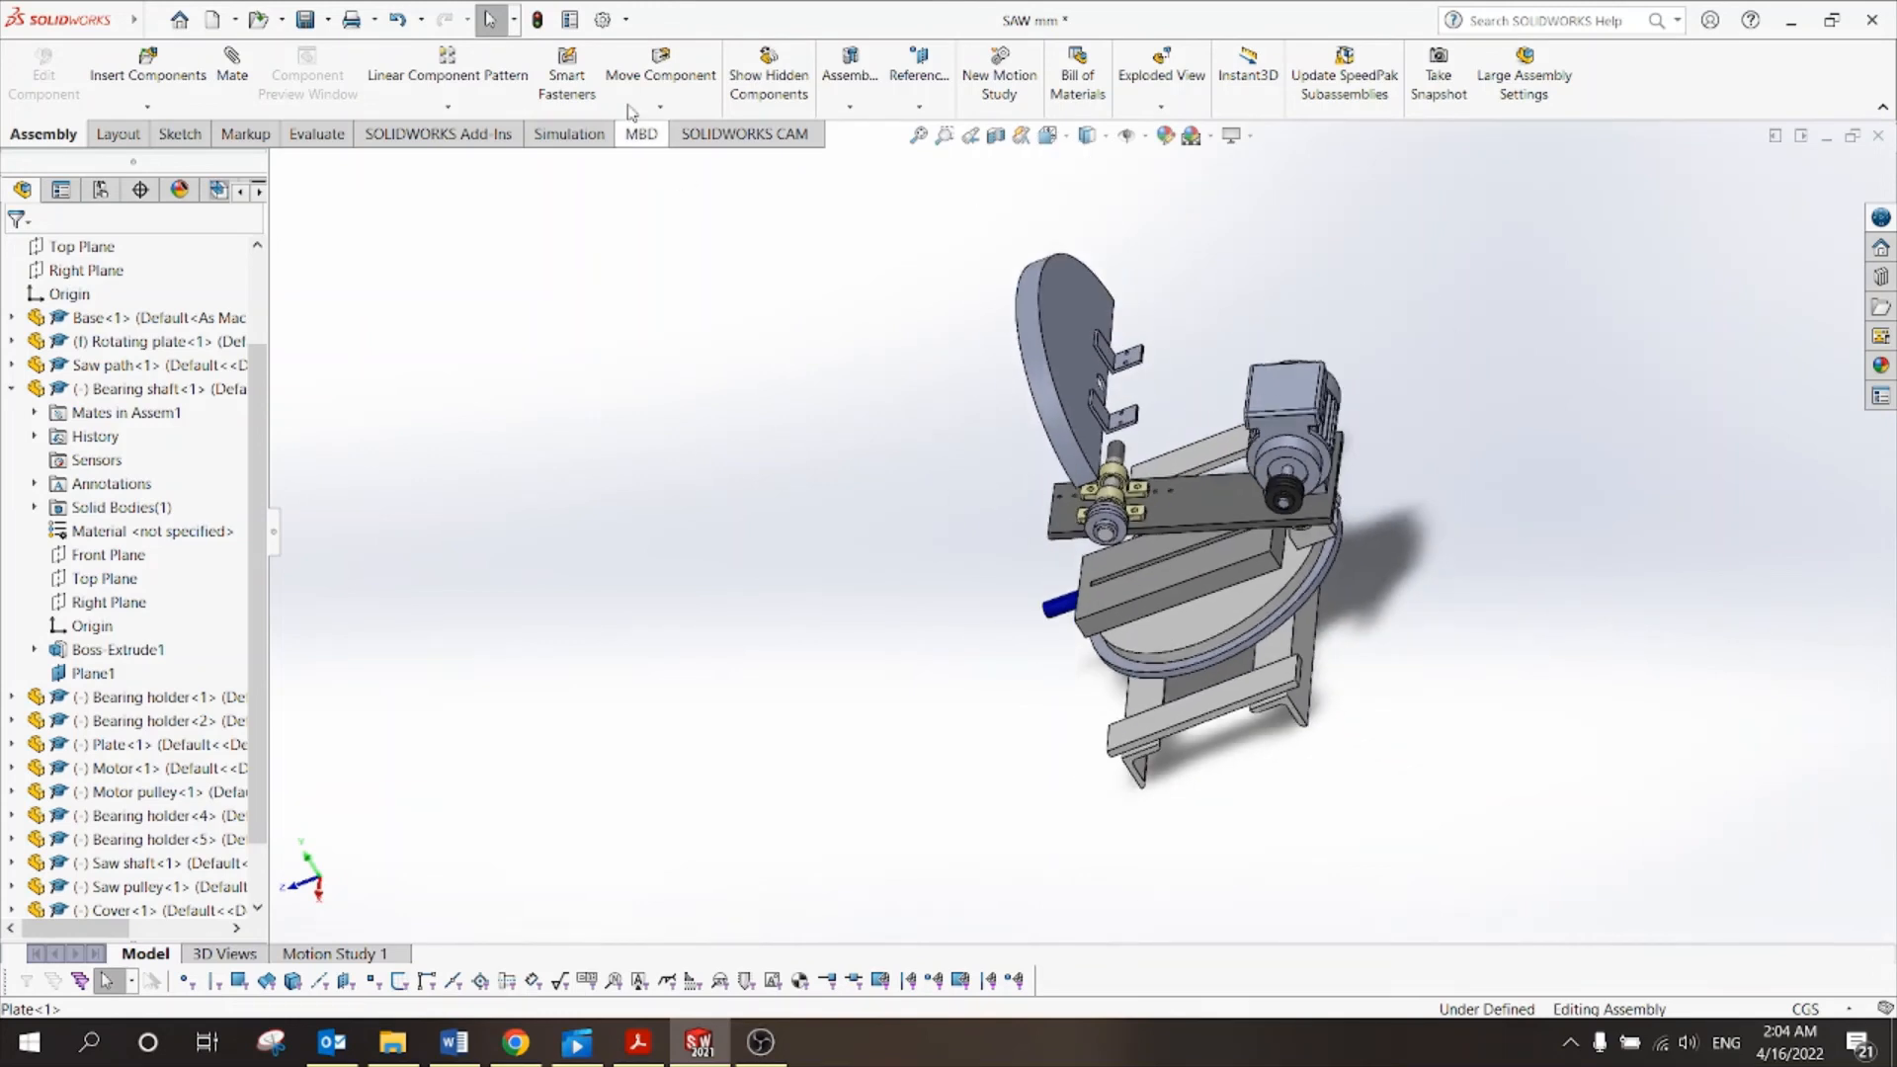
click(641, 107)
click(652, 155)
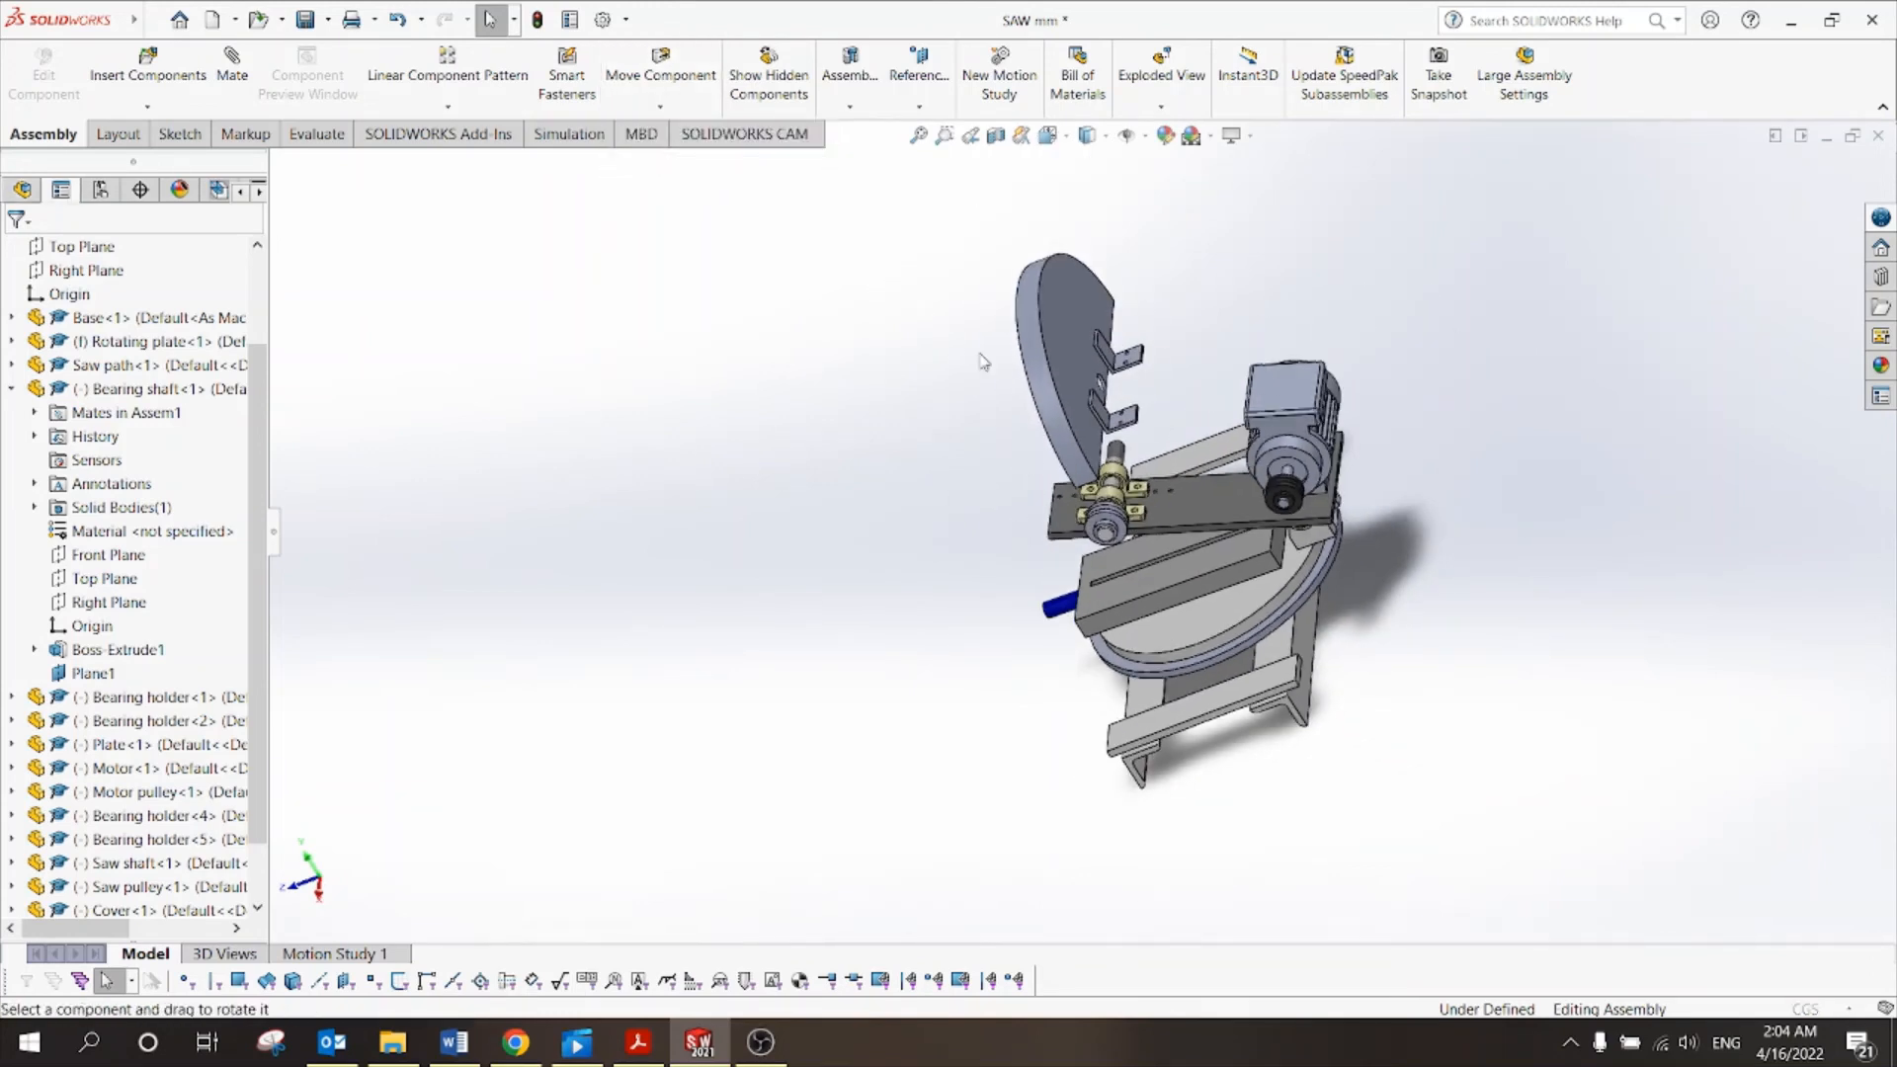
mouse_move(1058, 391)
mouse_down()
mouse_move(910, 305)
mouse_move(885, 419)
mouse_move(1054, 415)
mouse_up()
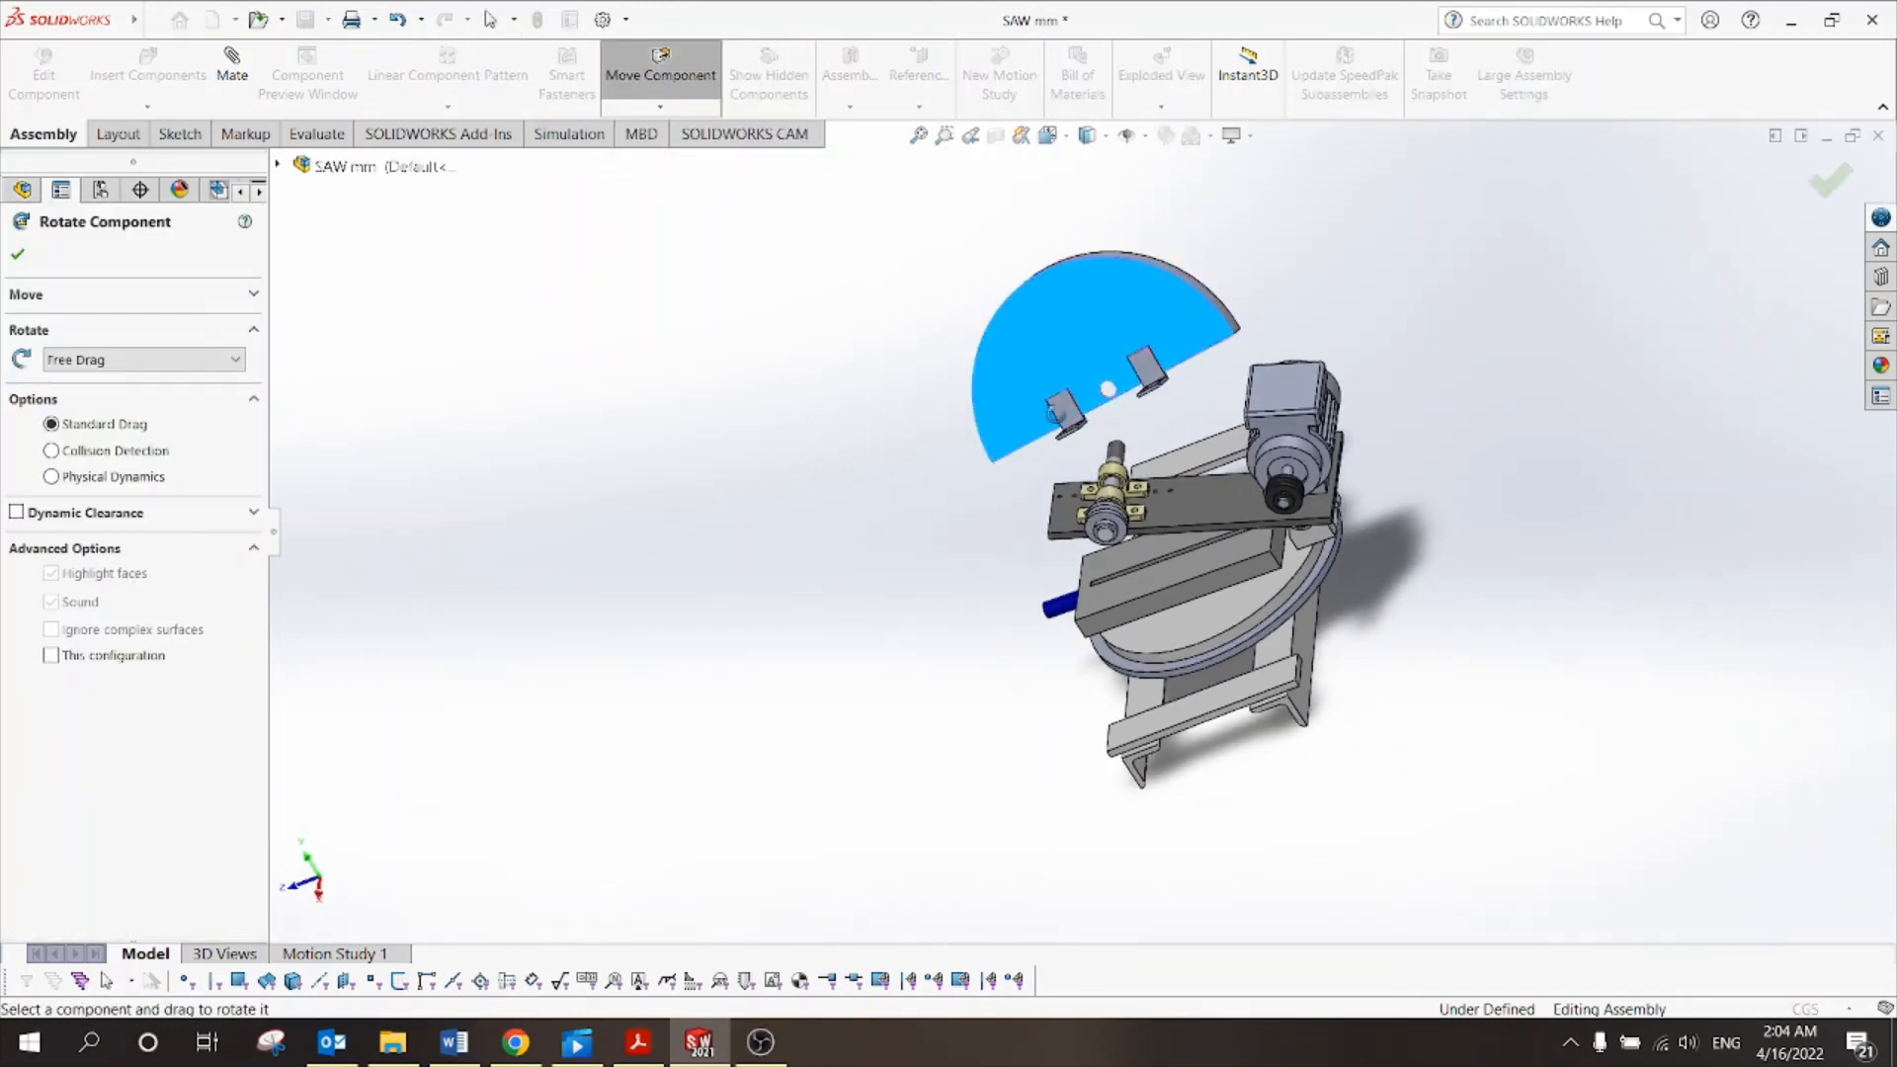
drag(1171, 304, 1223, 391)
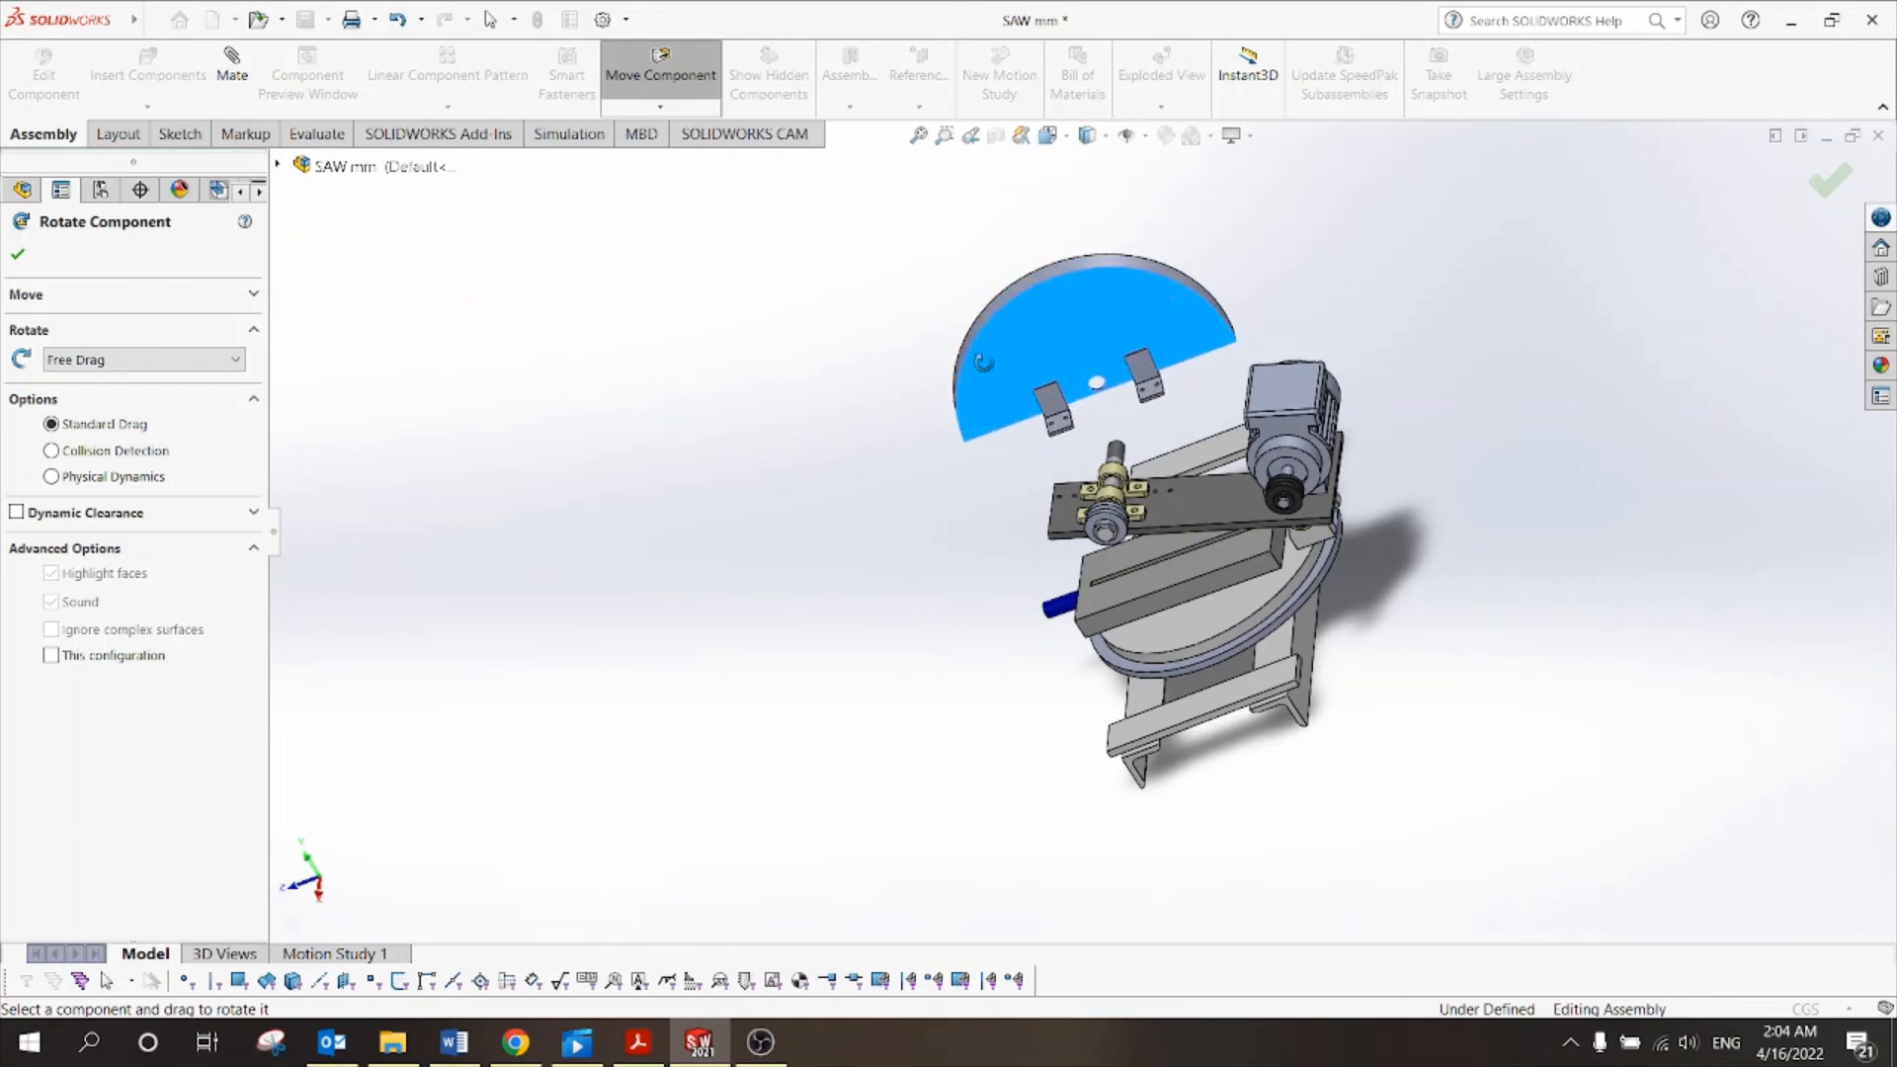
drag(983, 363, 974, 306)
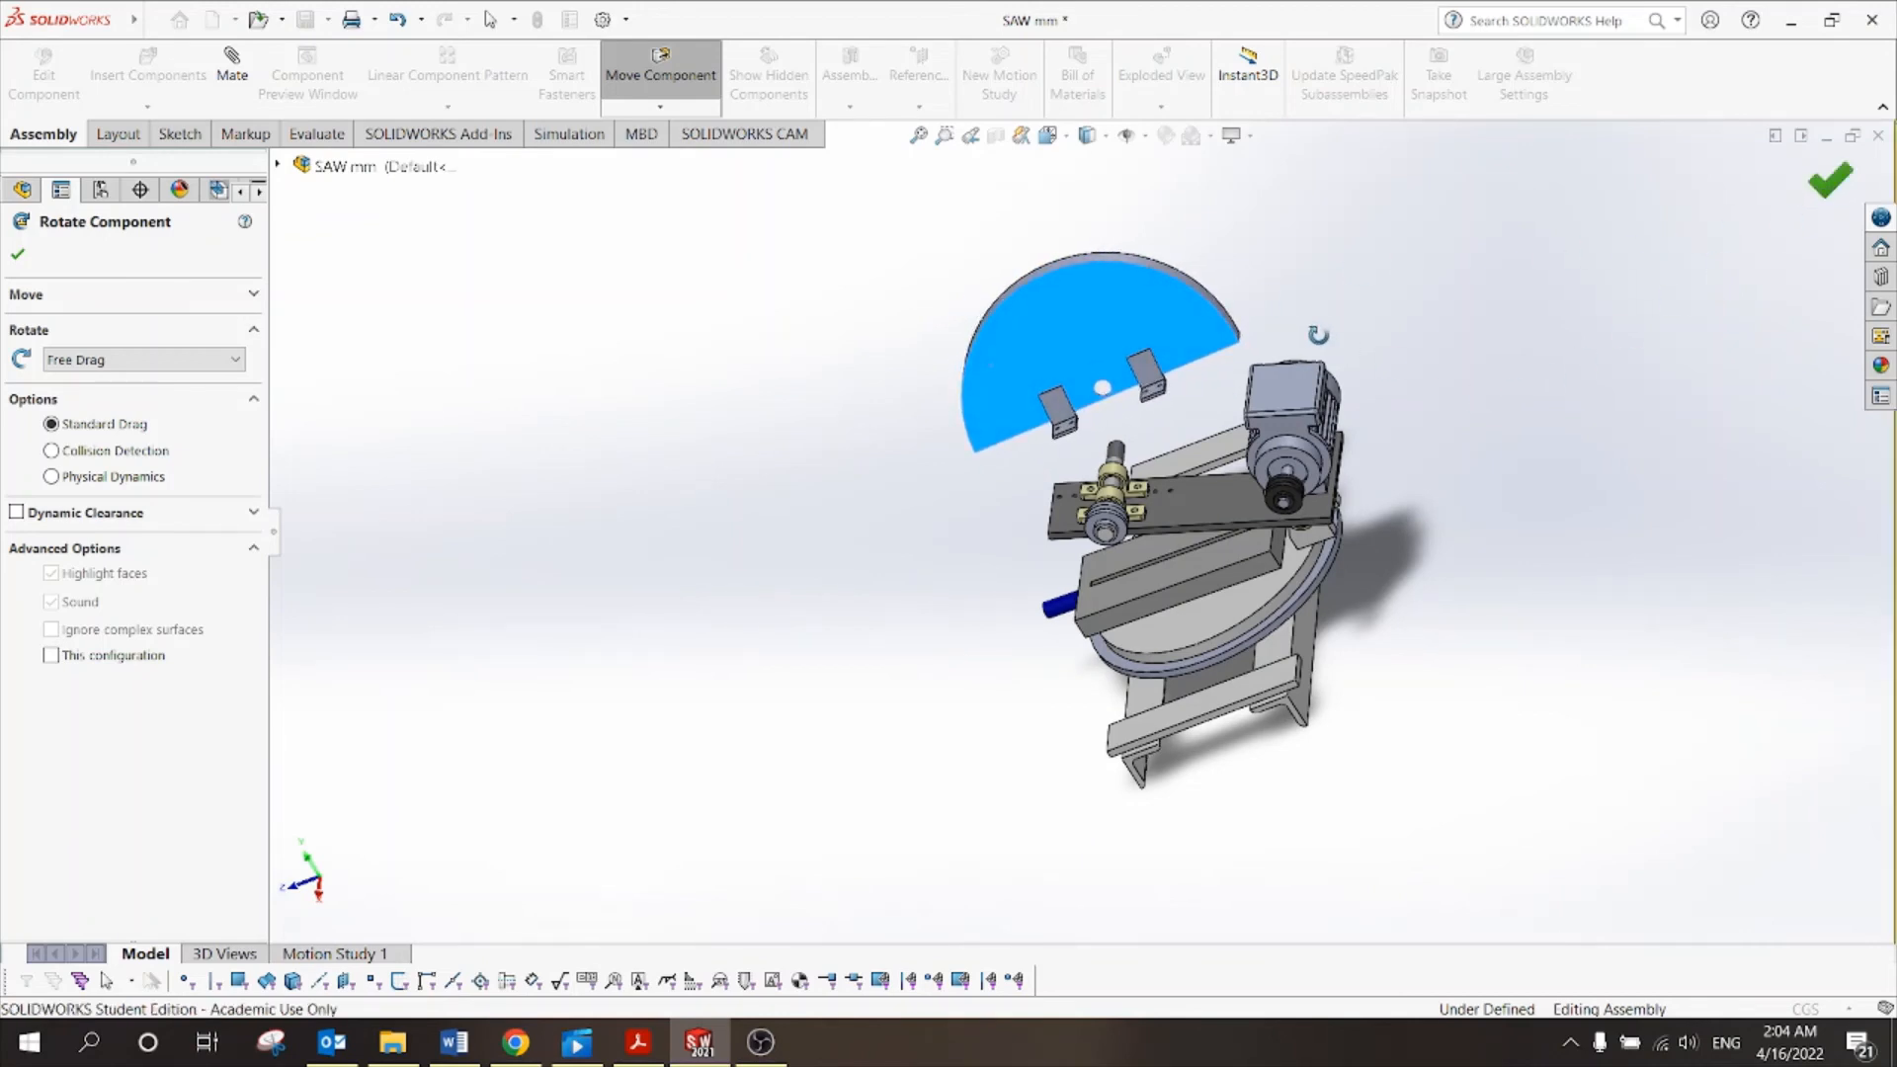
key(Escape)
scroll(1223, 487, down, 5)
middle_drag(1224, 487, 1299, 352)
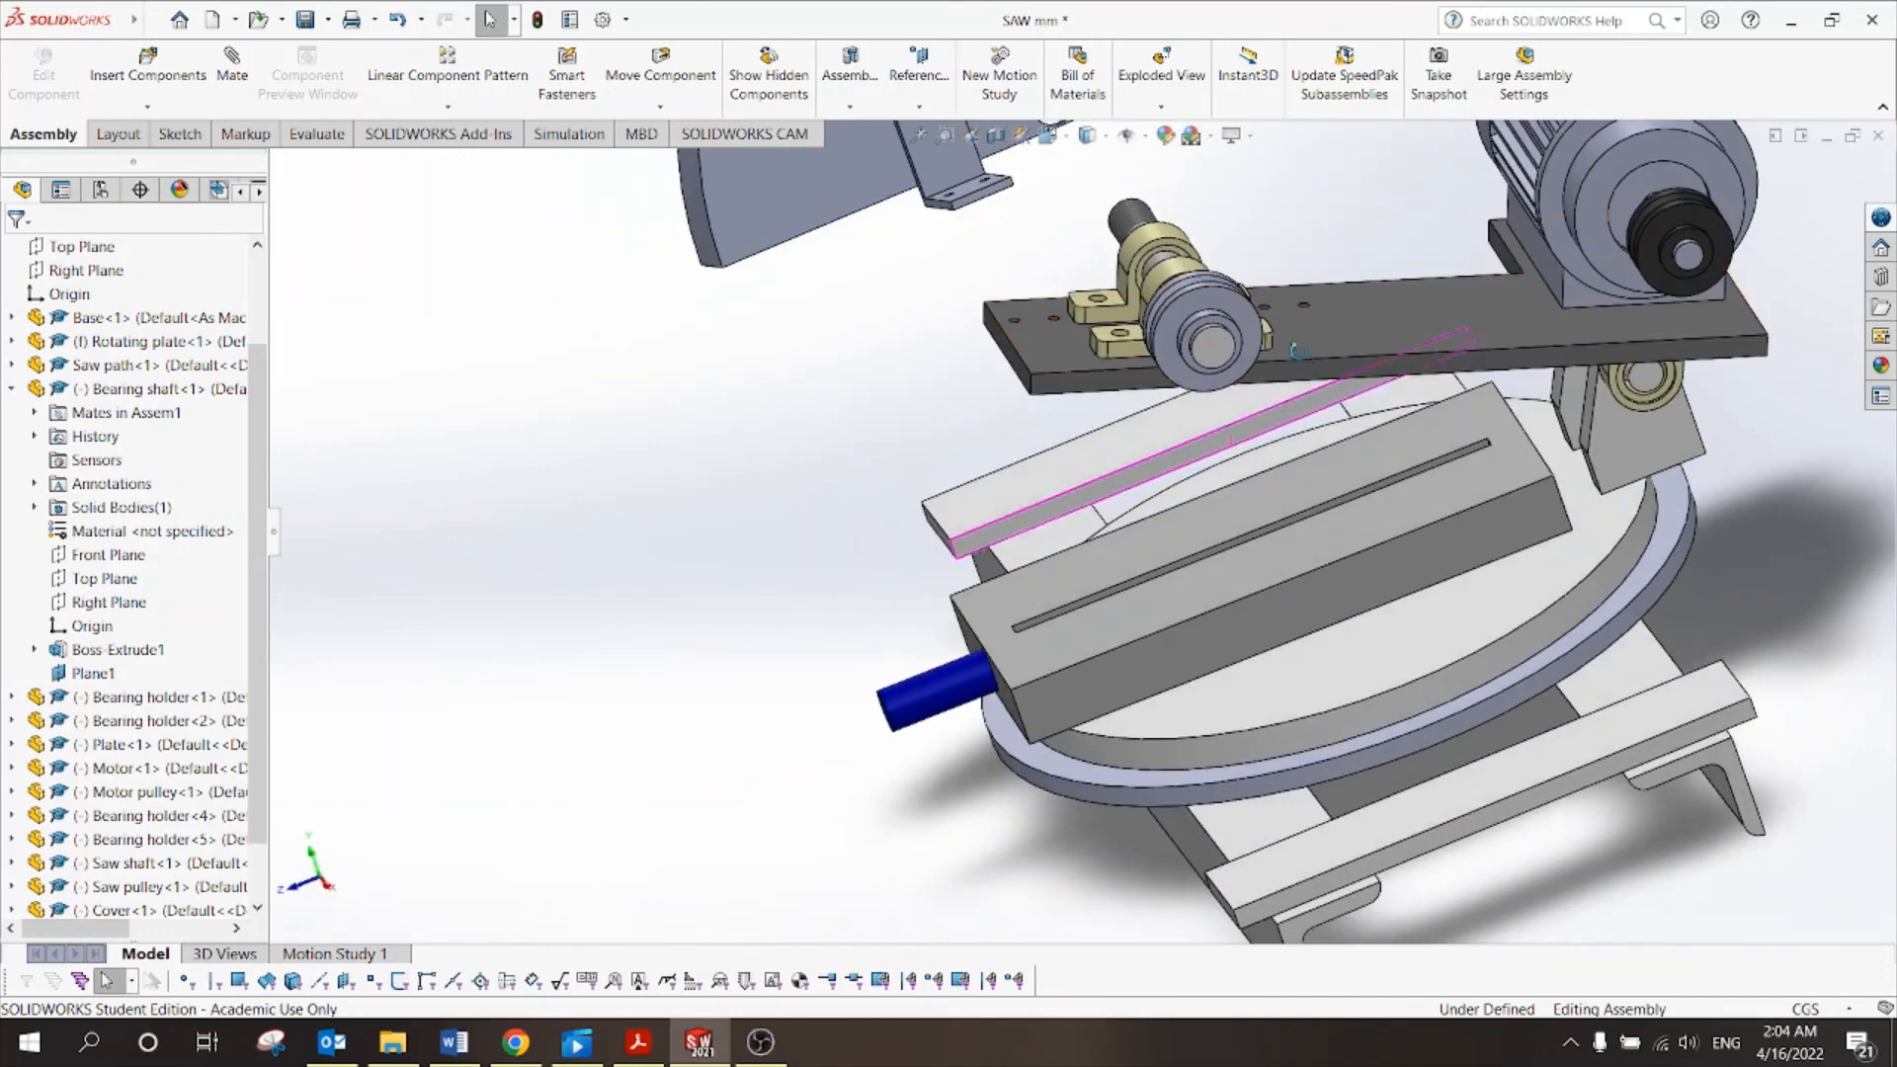
Mate a cover bracket edge coincident with a plate hole edge (Coincident26).
scroll(1299, 352, up, 4)
scroll(1197, 287, down, 4)
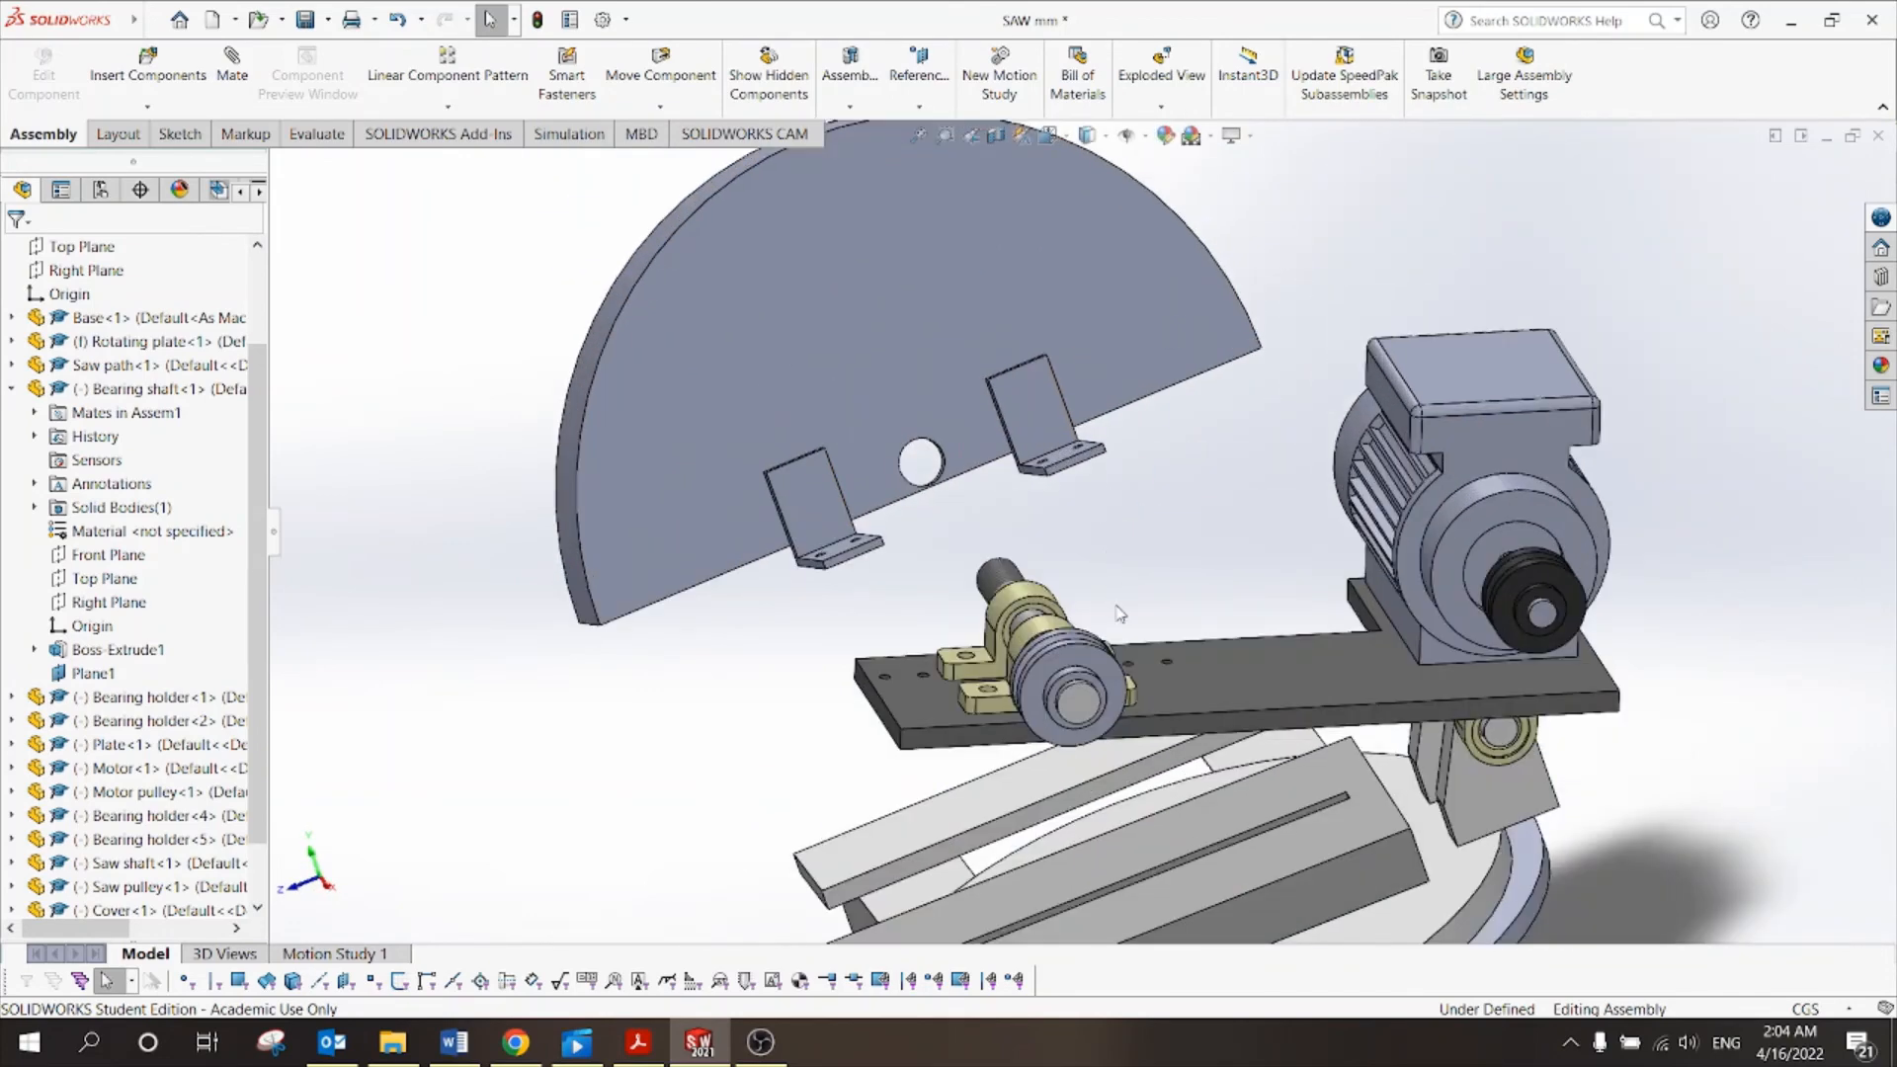
scroll(1176, 660, down, 3)
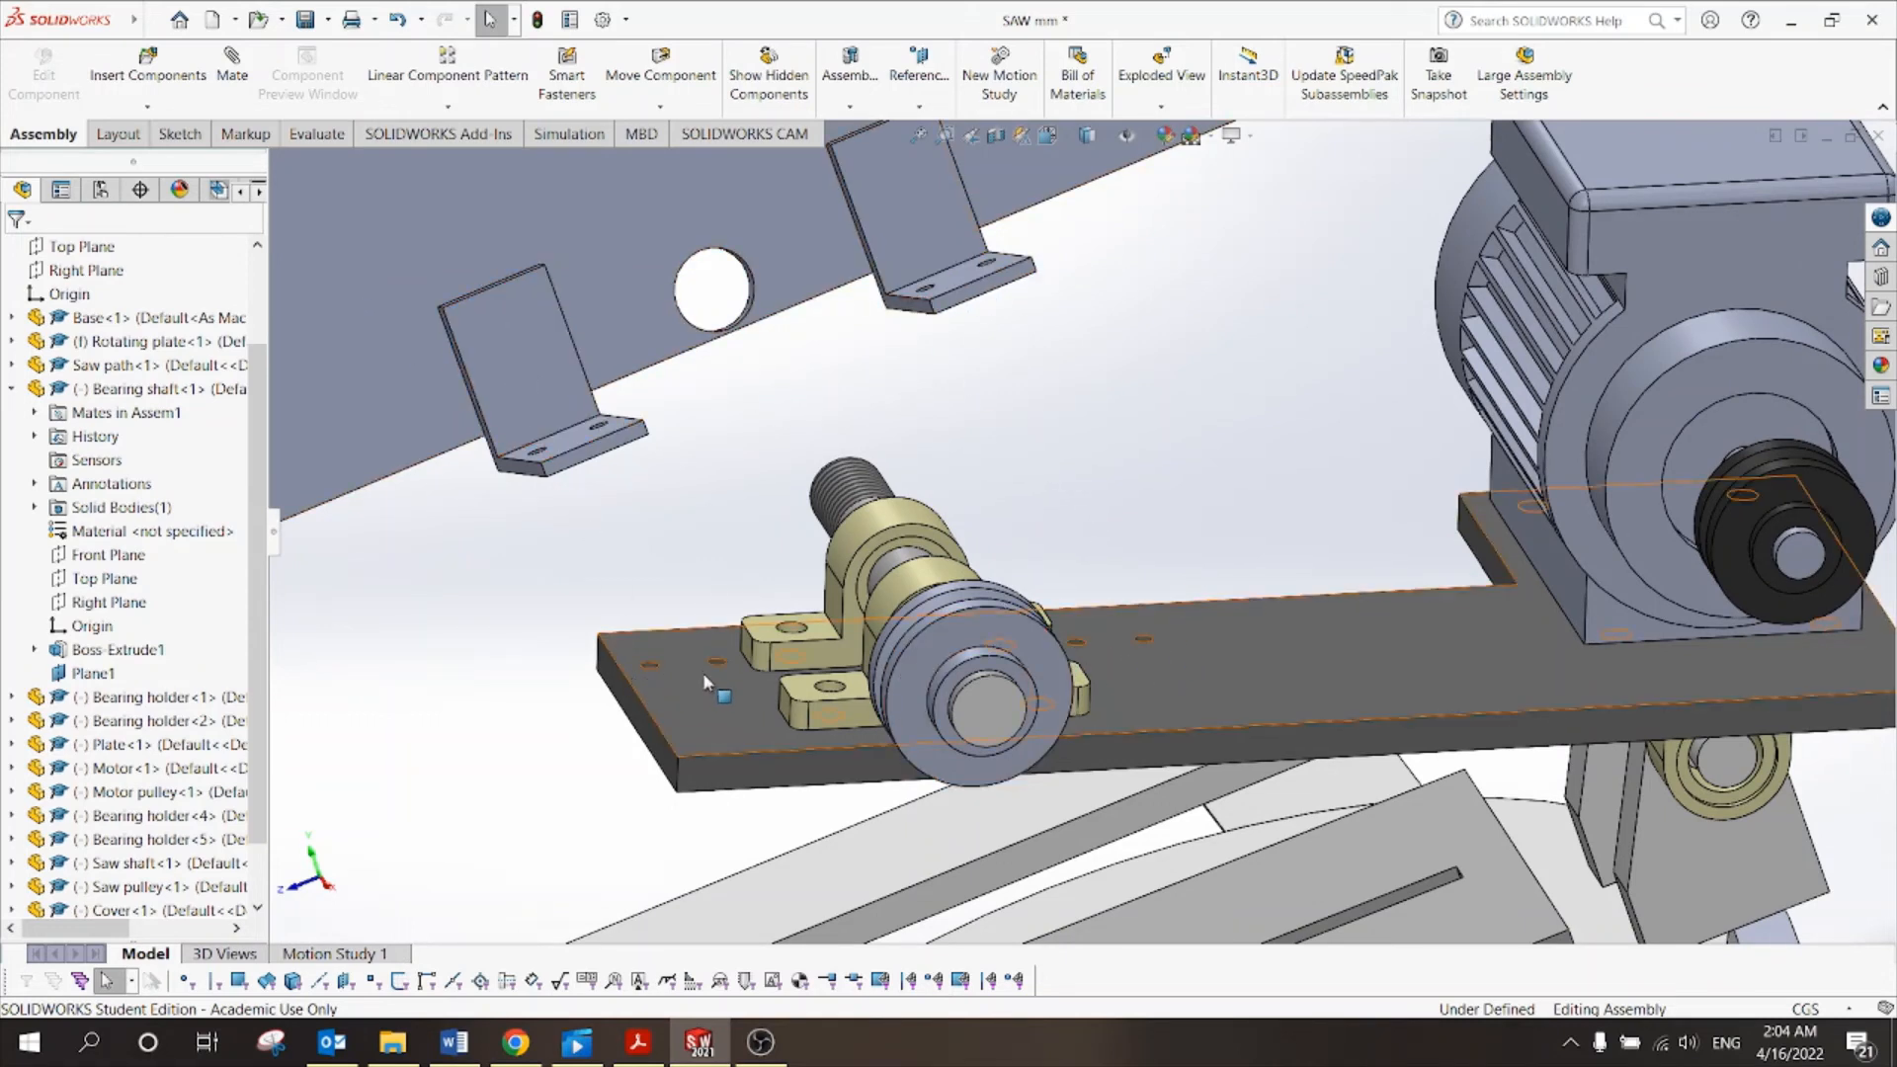
click(243, 91)
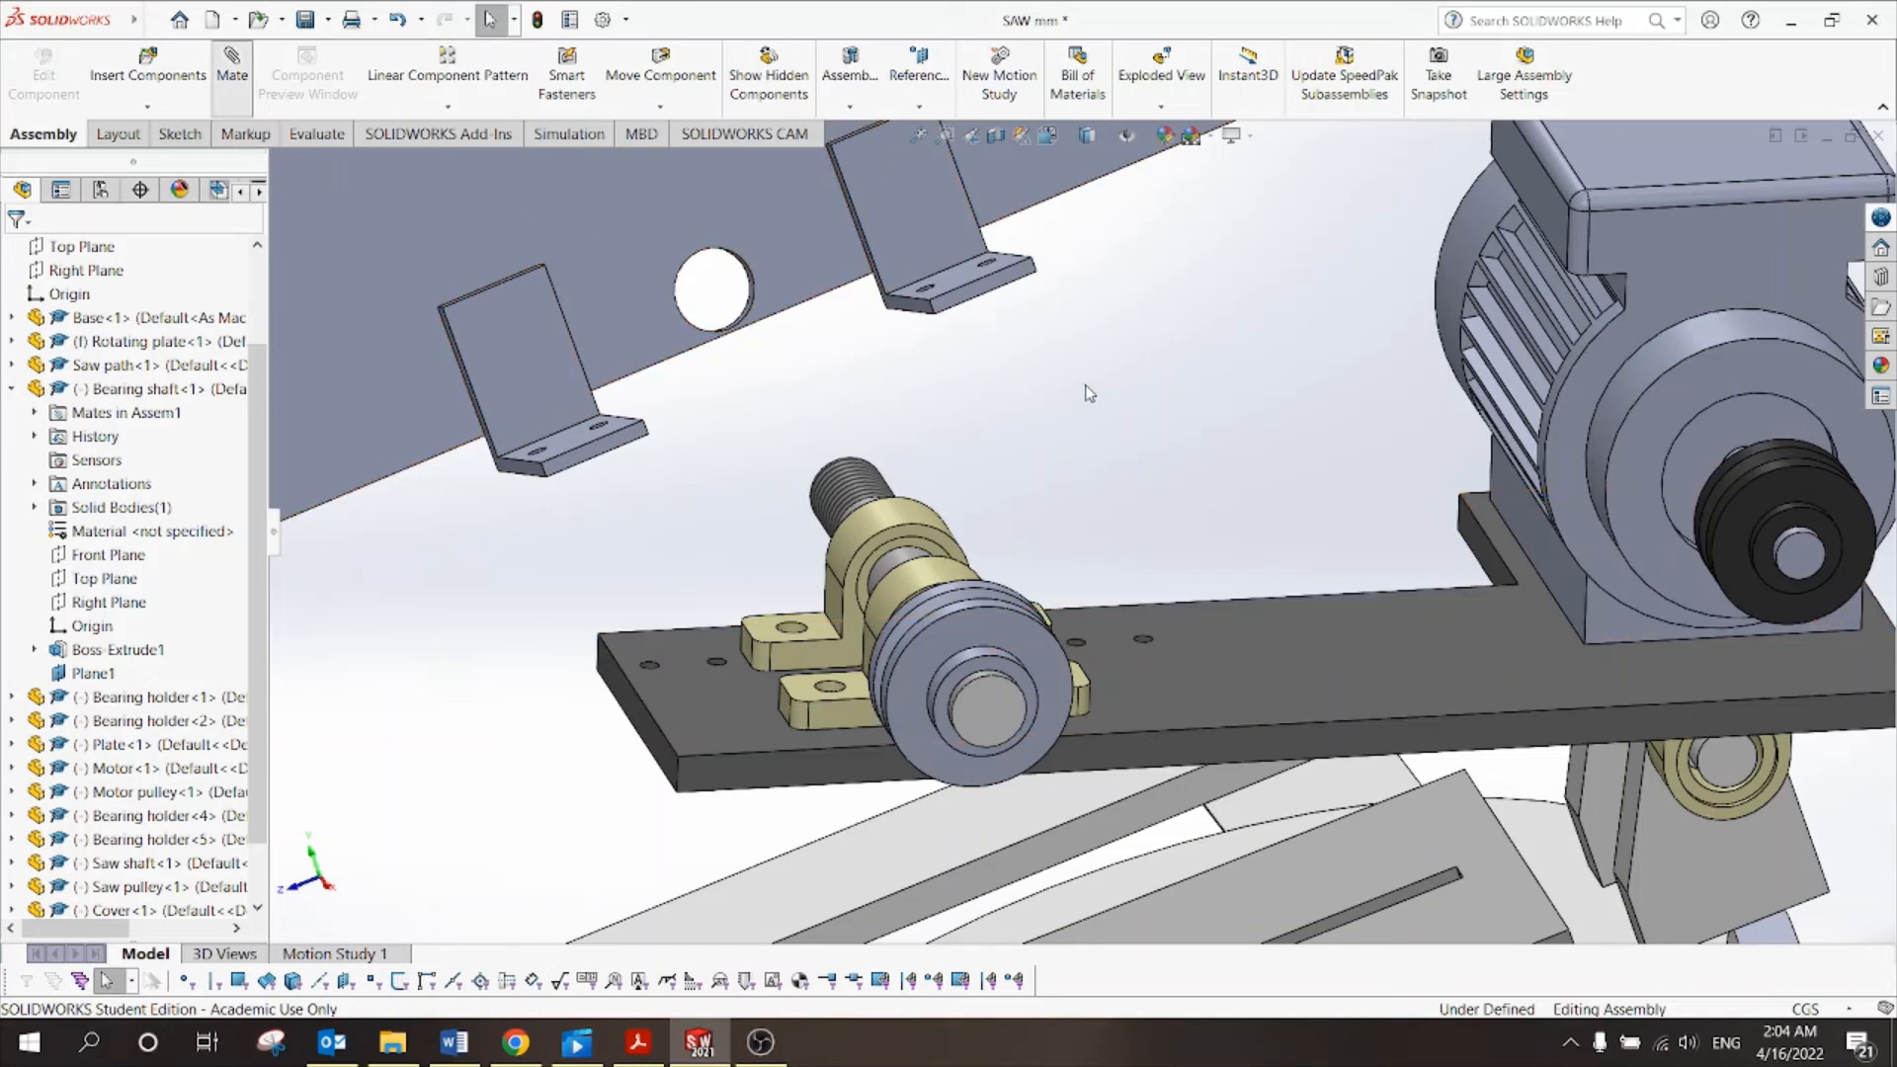
scroll(1084, 388, up, 5)
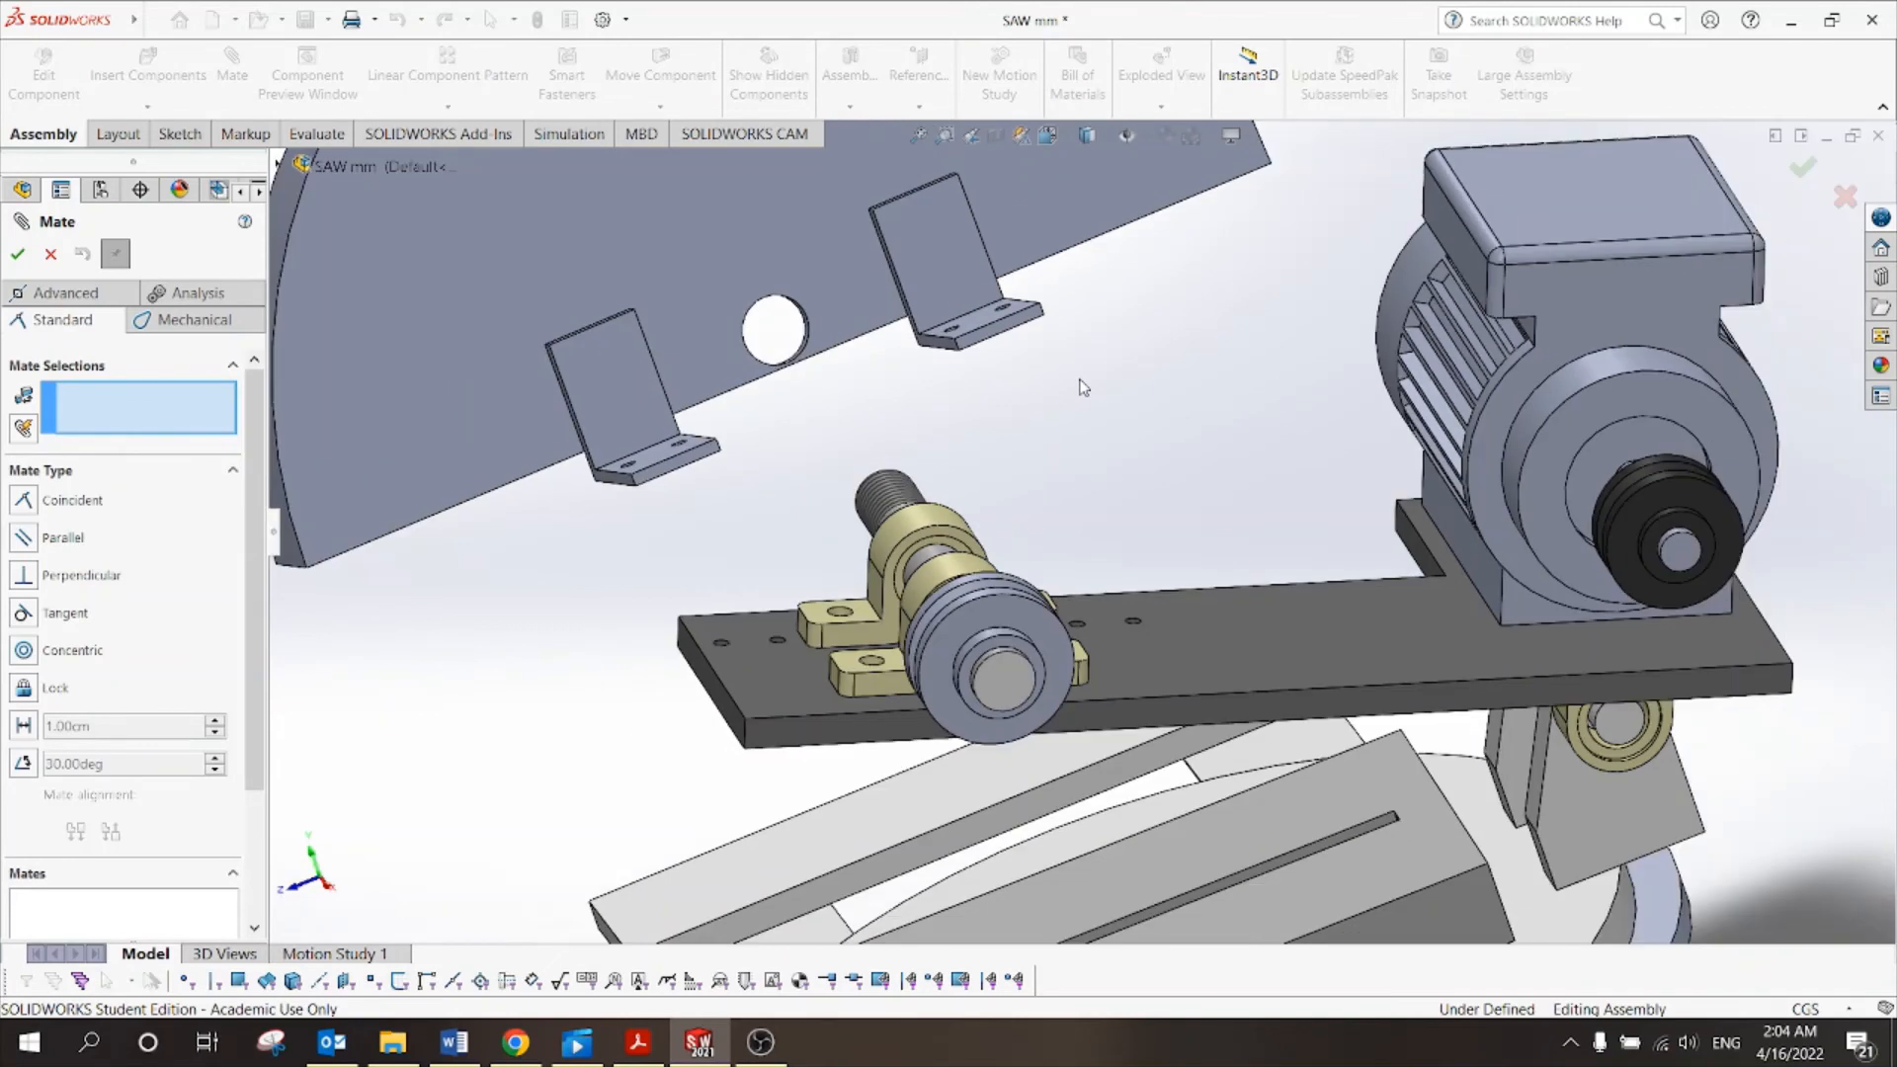
middle_drag(1082, 386, 1023, 401)
scroll(1020, 400, down, 6)
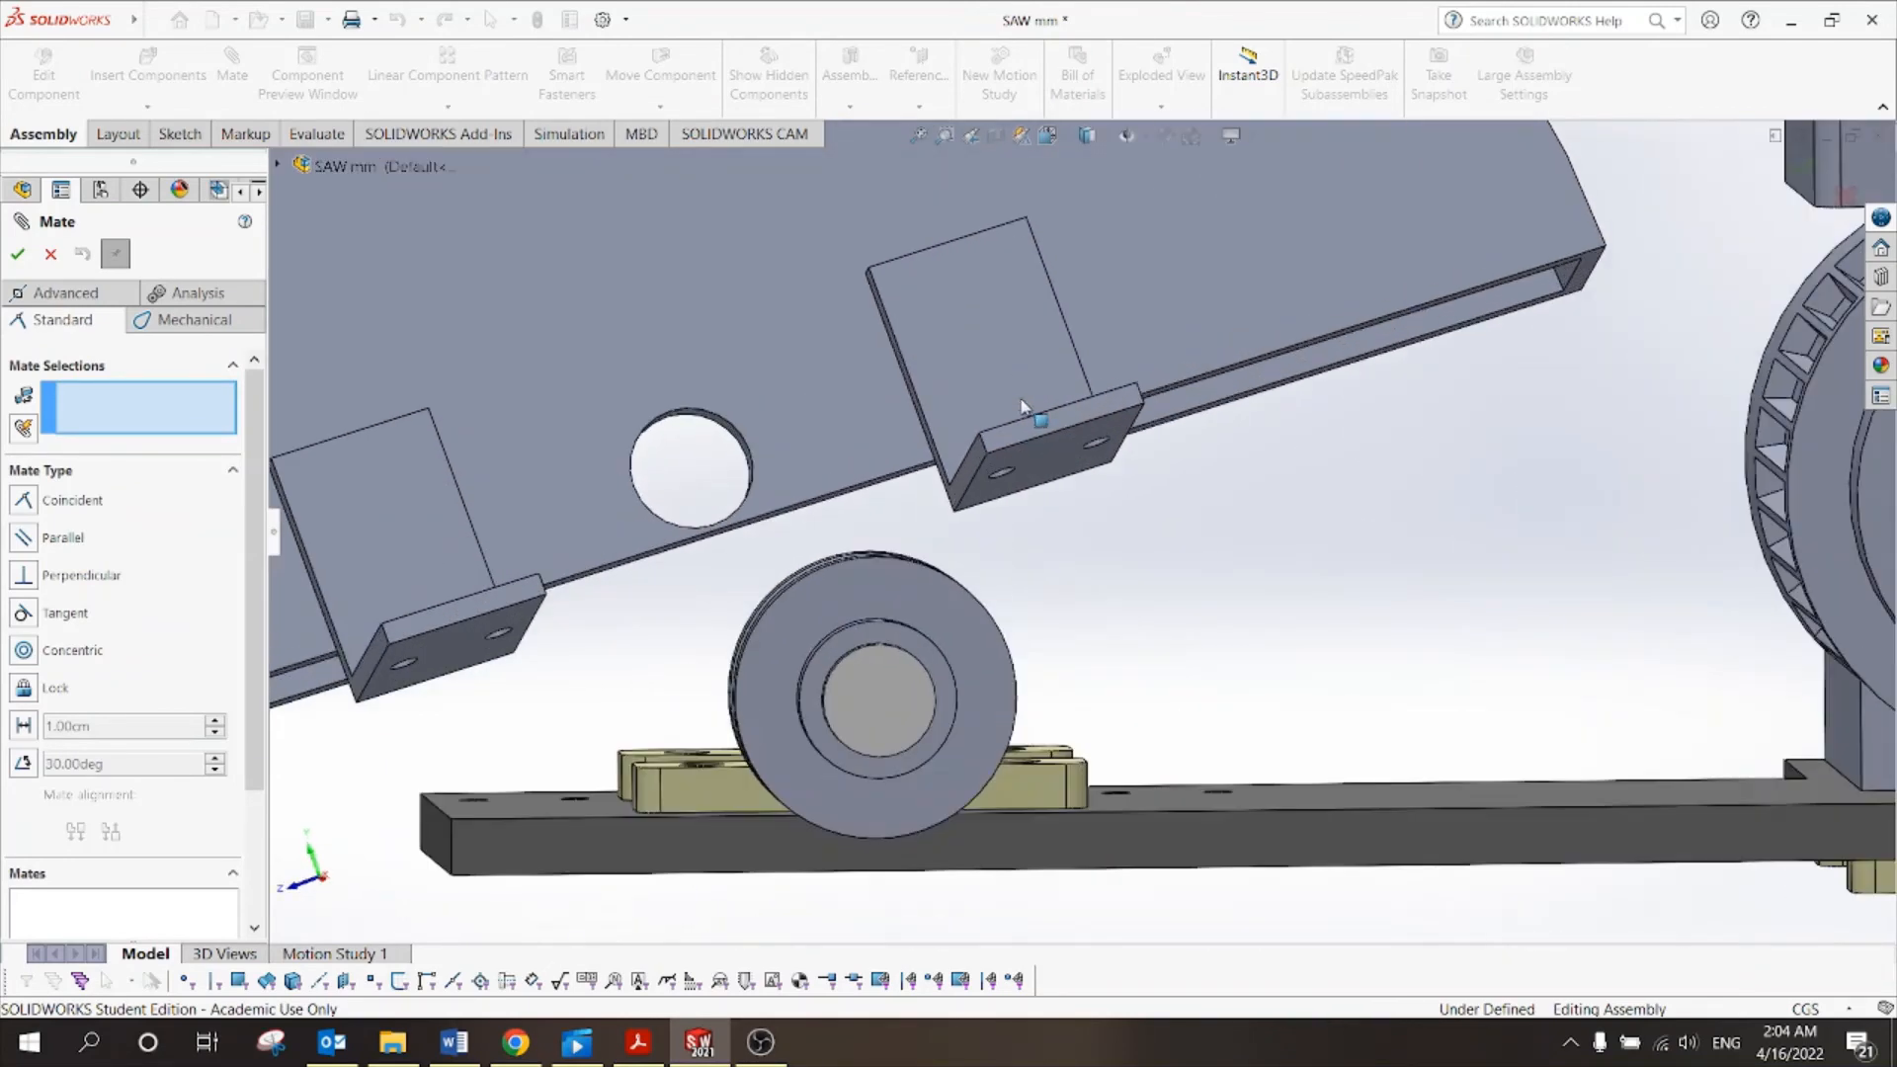
click(1149, 459)
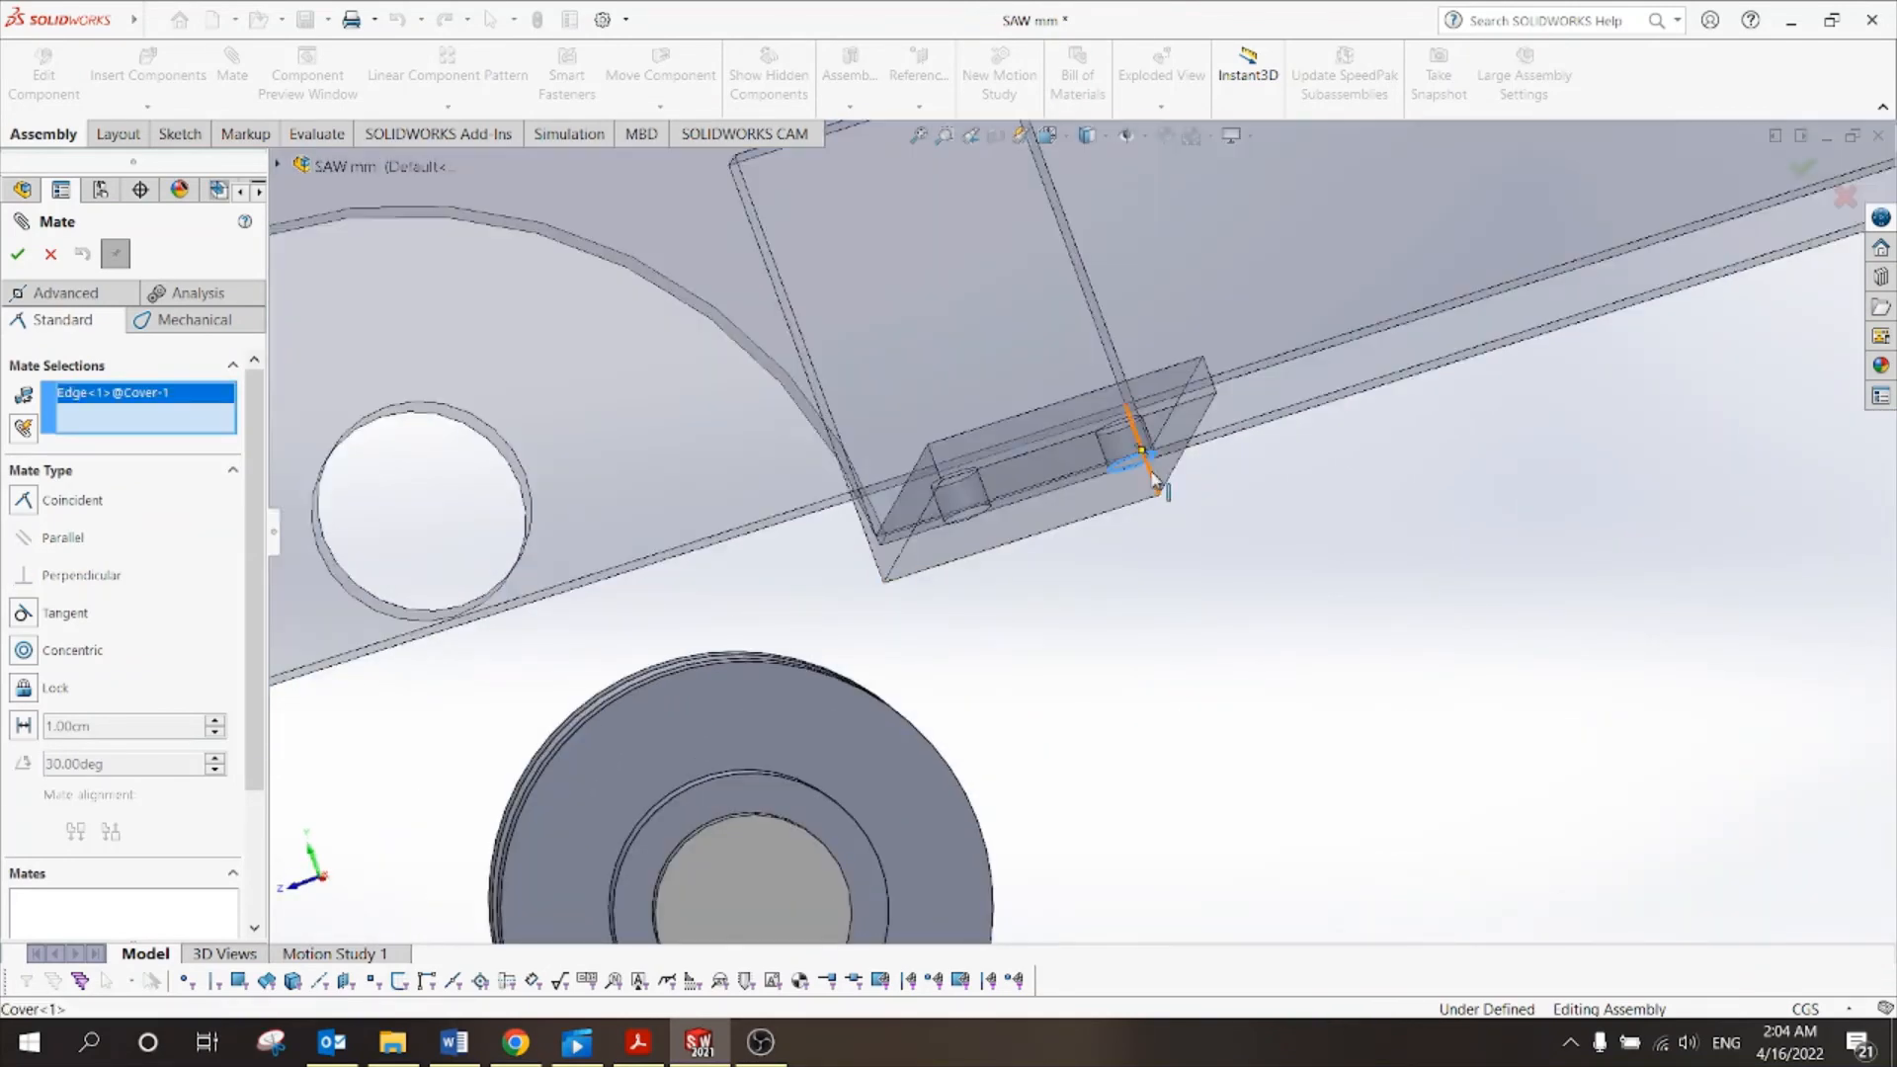
scroll(1166, 514, up, 5)
middle_drag(1182, 583, 1172, 646)
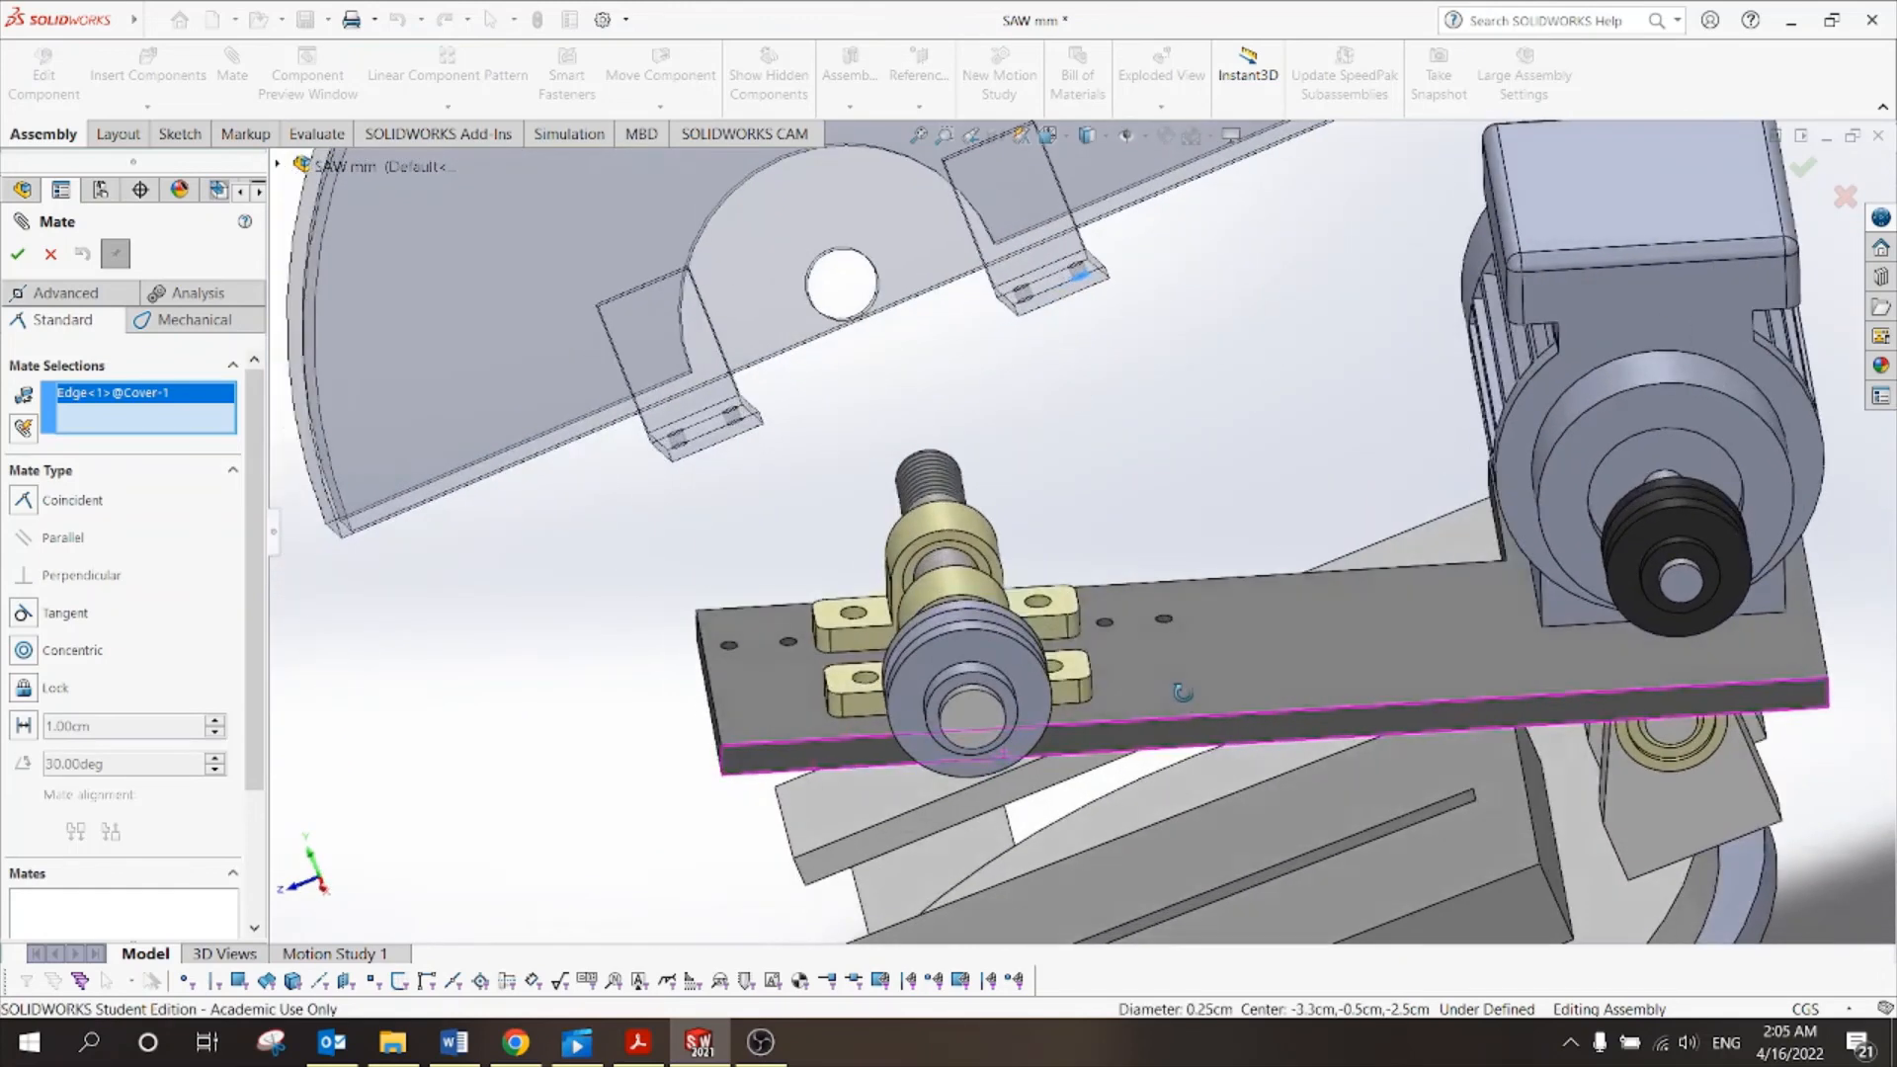
scroll(1166, 633, down, 5)
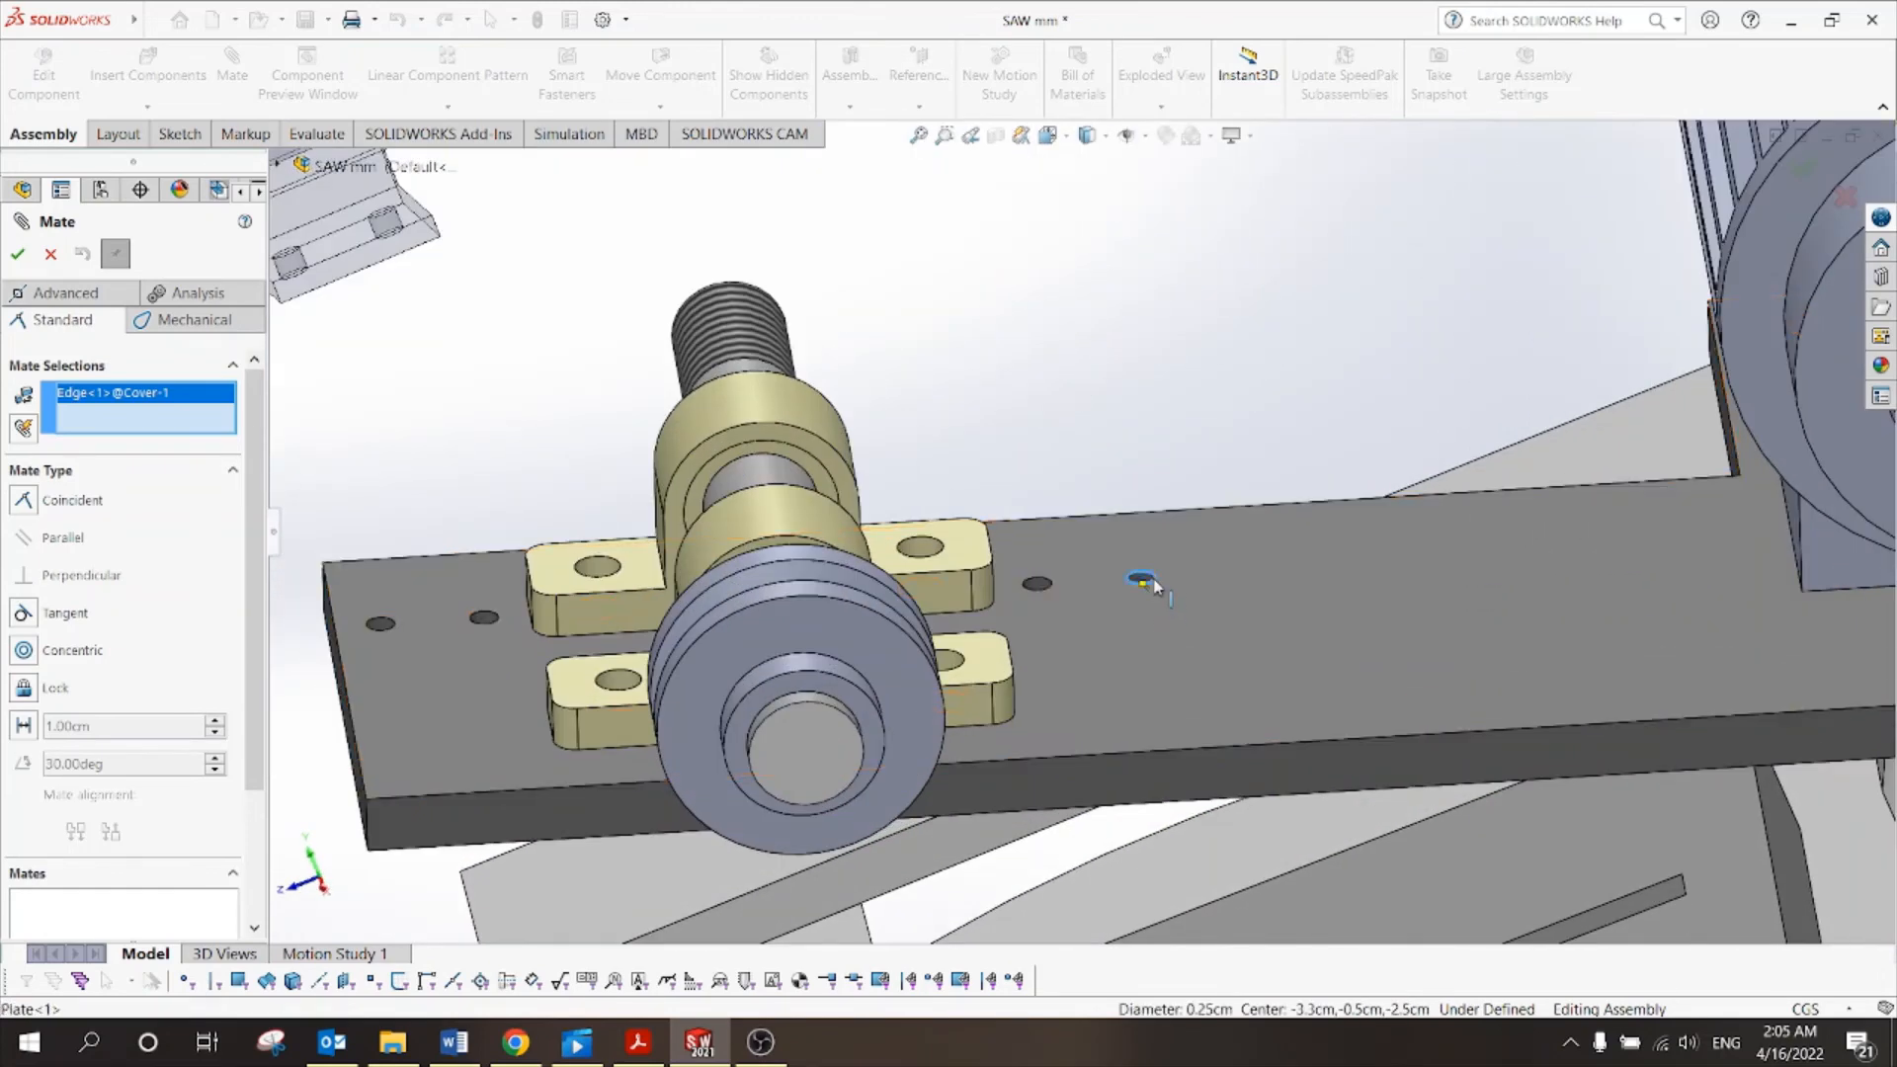
click(1142, 580)
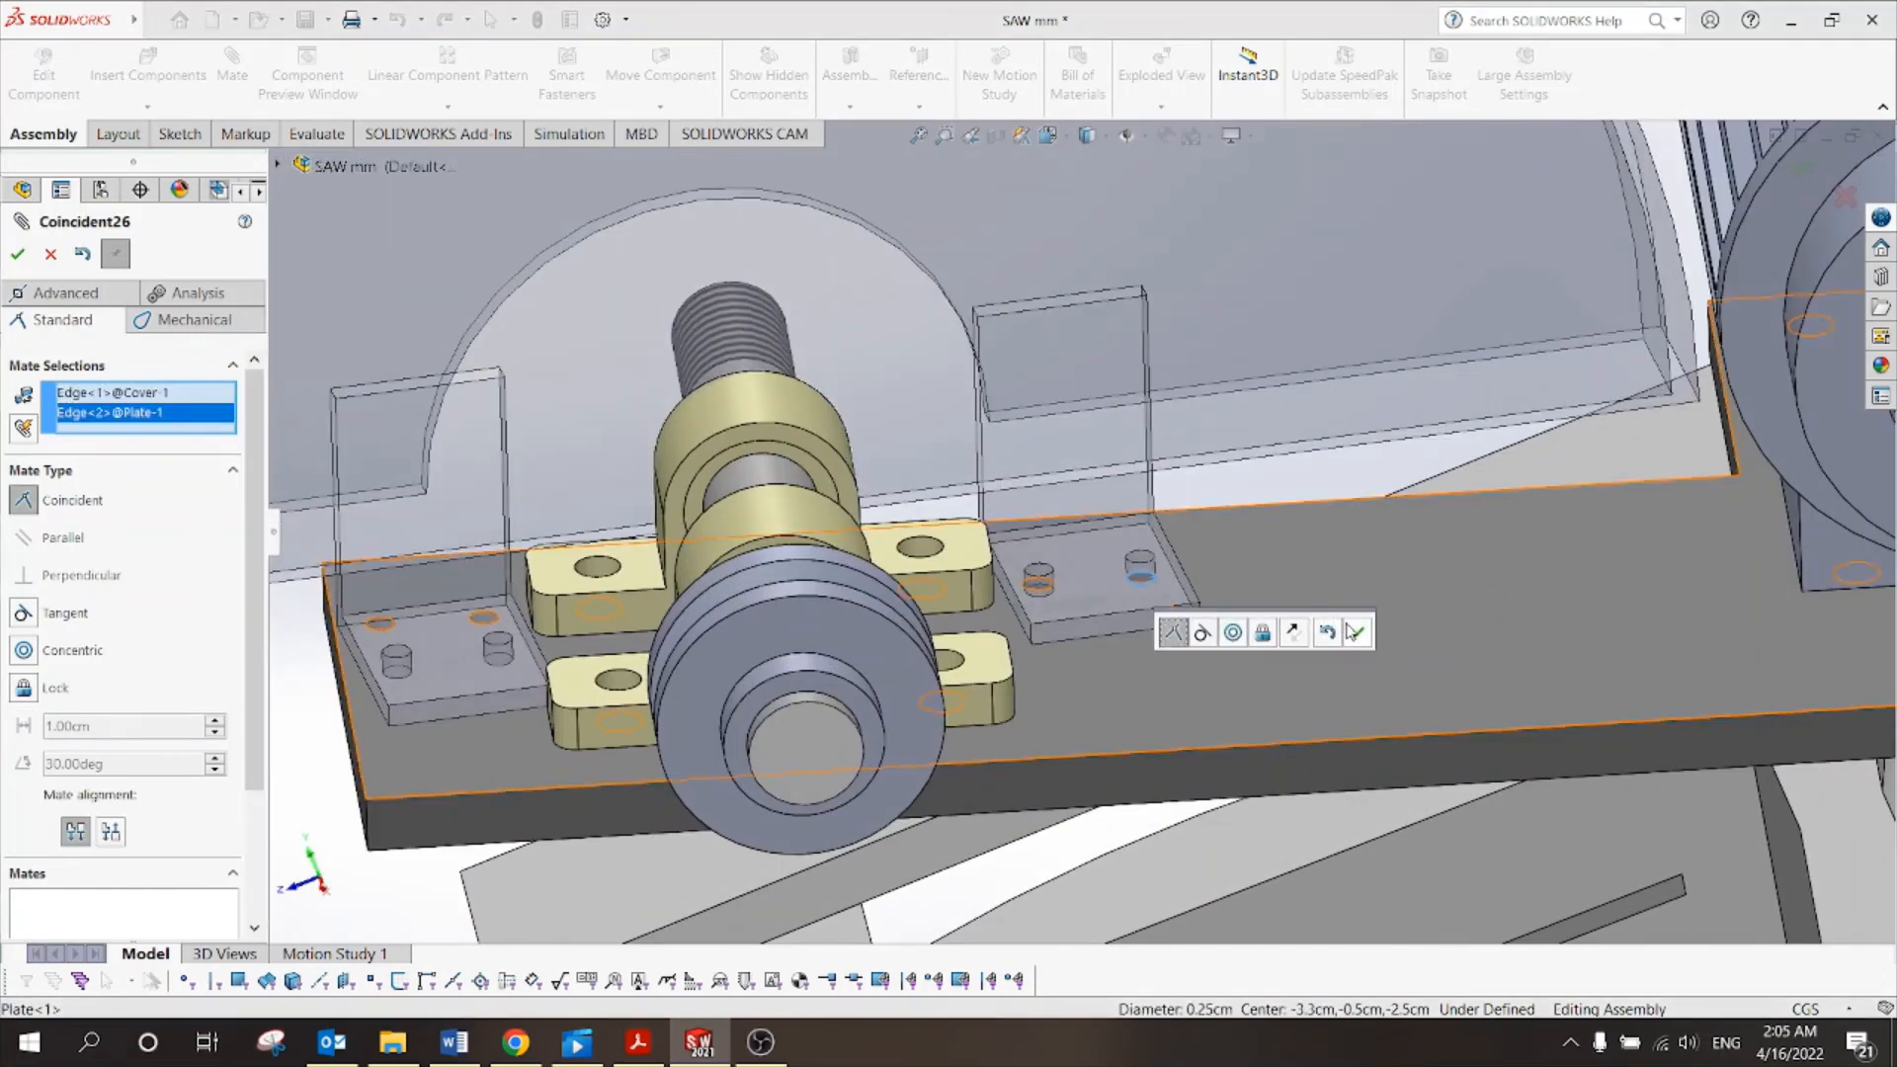
click(1359, 633)
Rotate the cover by its brackets until they stand upright over the plate.
scroll(1097, 605, up, 5)
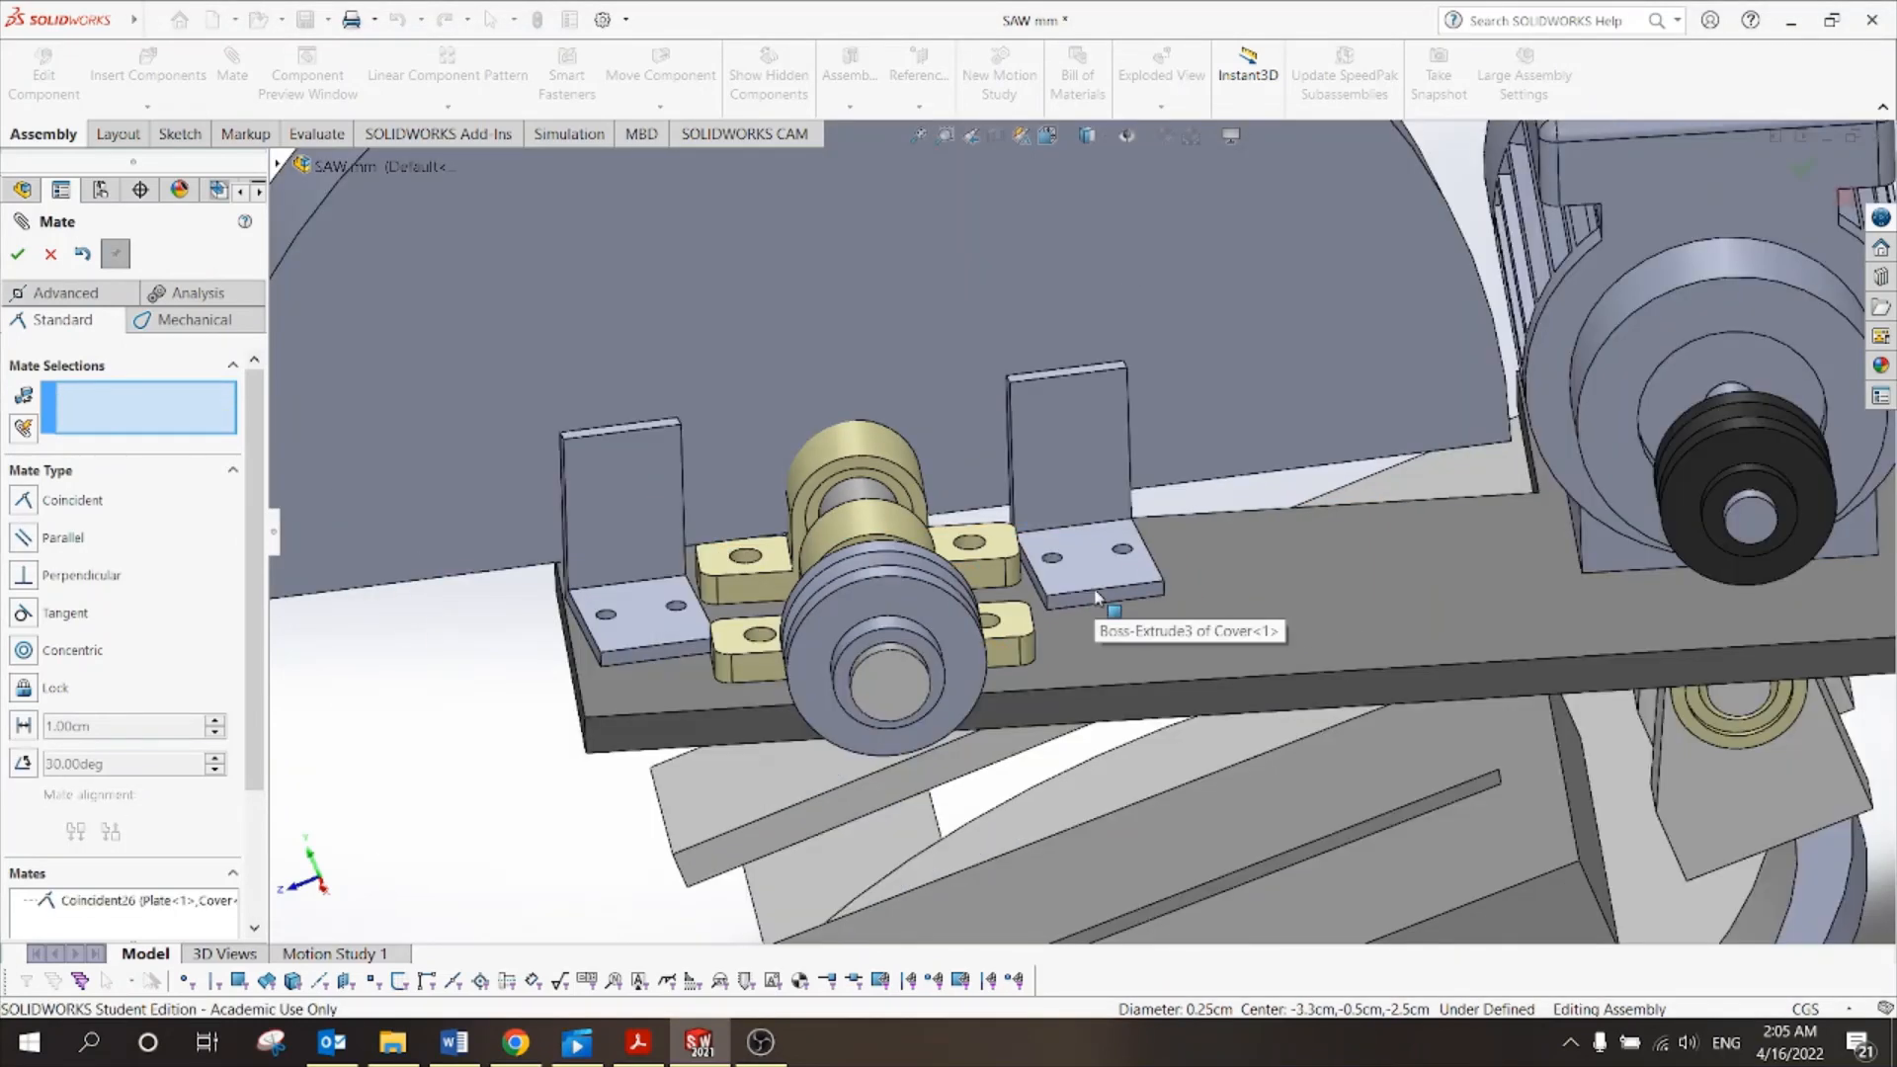
middle_drag(1090, 608, 1057, 556)
scroll(1056, 559, up, 5)
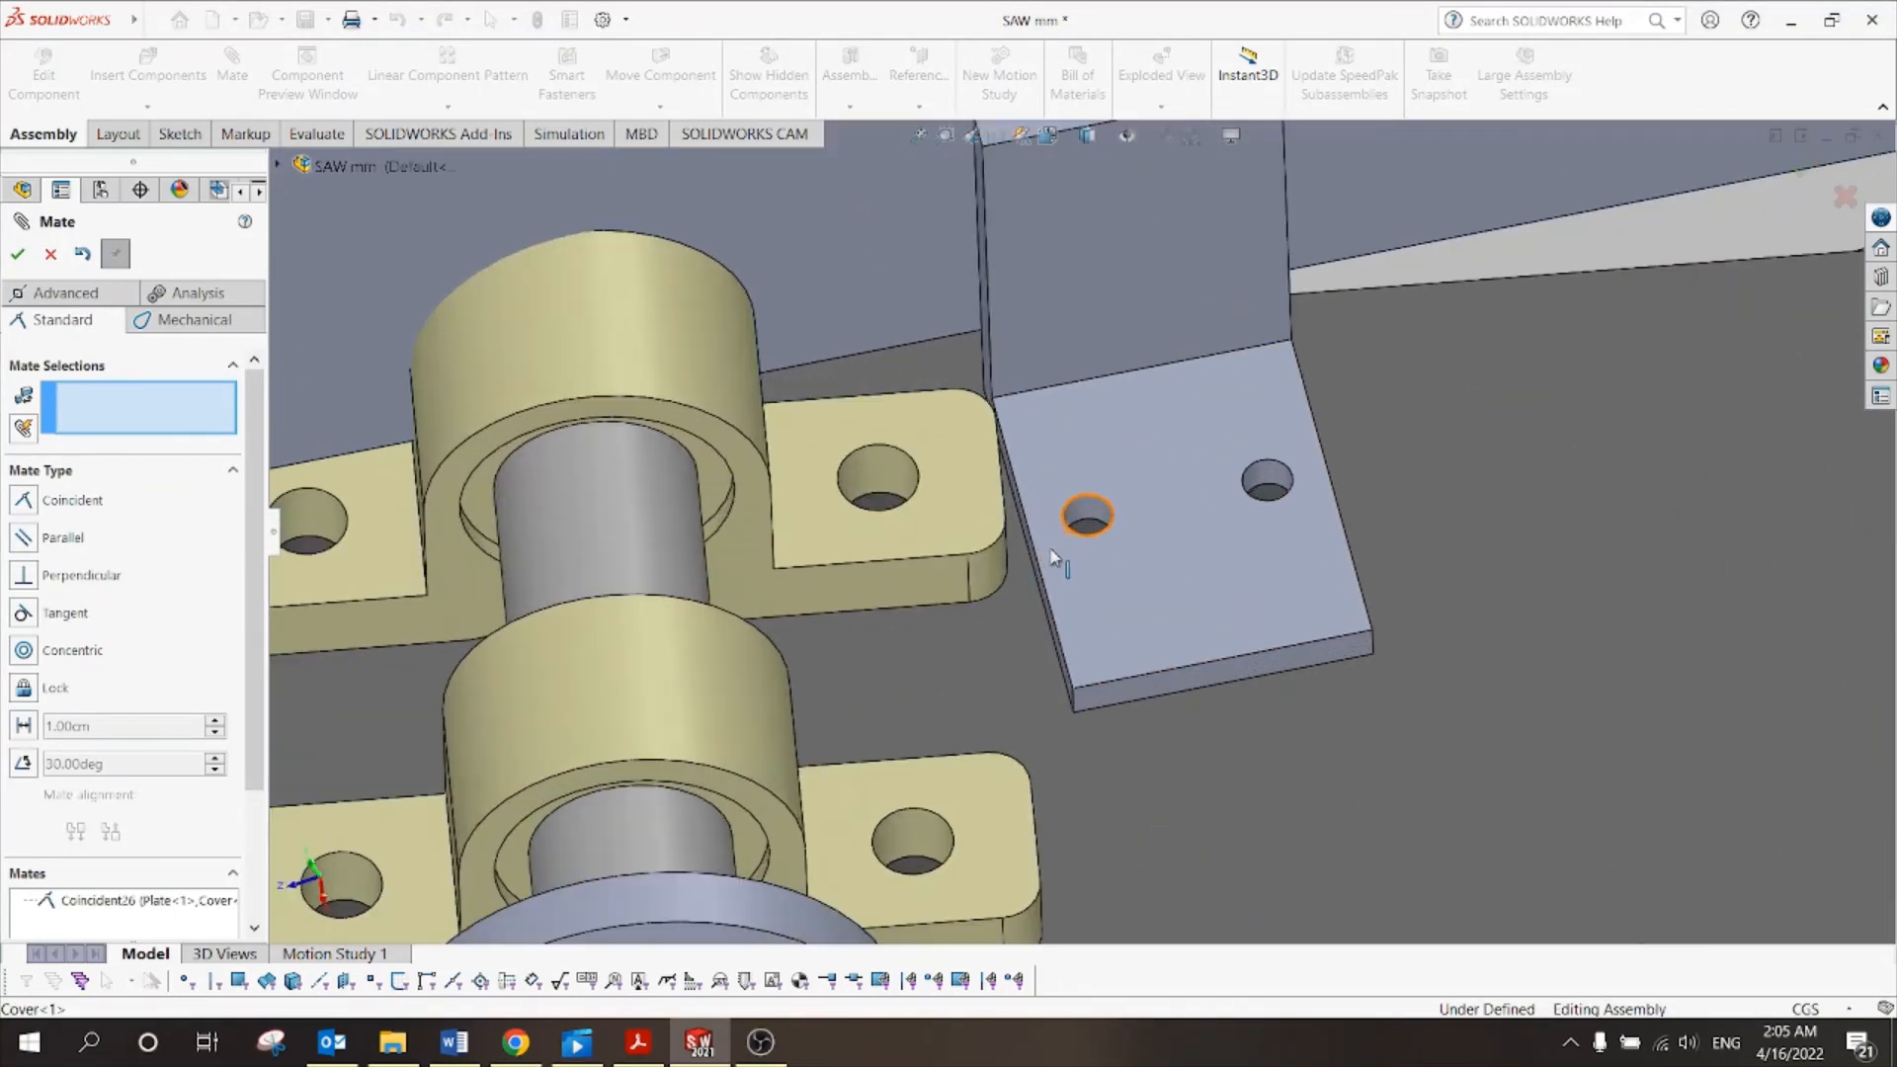
drag(1137, 605, 1117, 565)
scroll(1117, 565, down, 5)
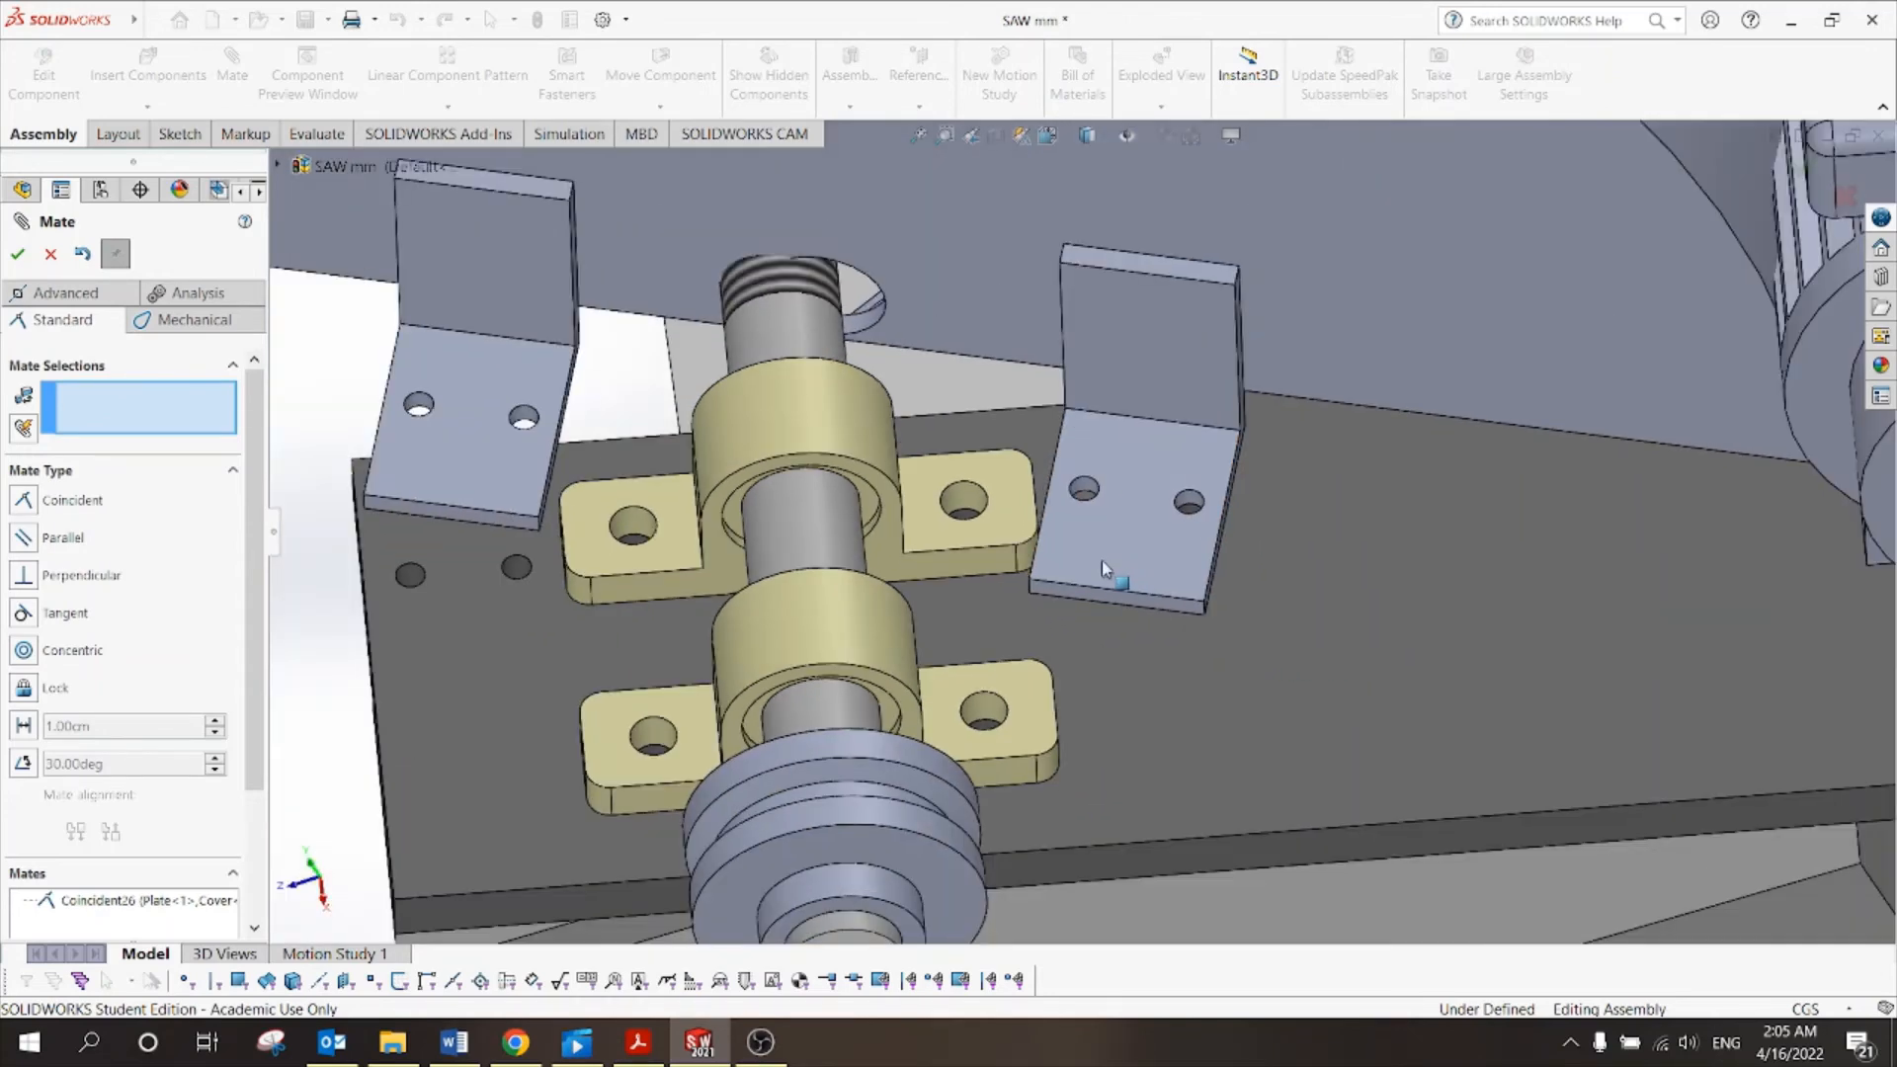
drag(483, 444, 502, 613)
Mate the cover to the plate's left hole edge as Coincident27, then finish mating.
scroll(505, 592, up, 3)
scroll(506, 595, up, 2)
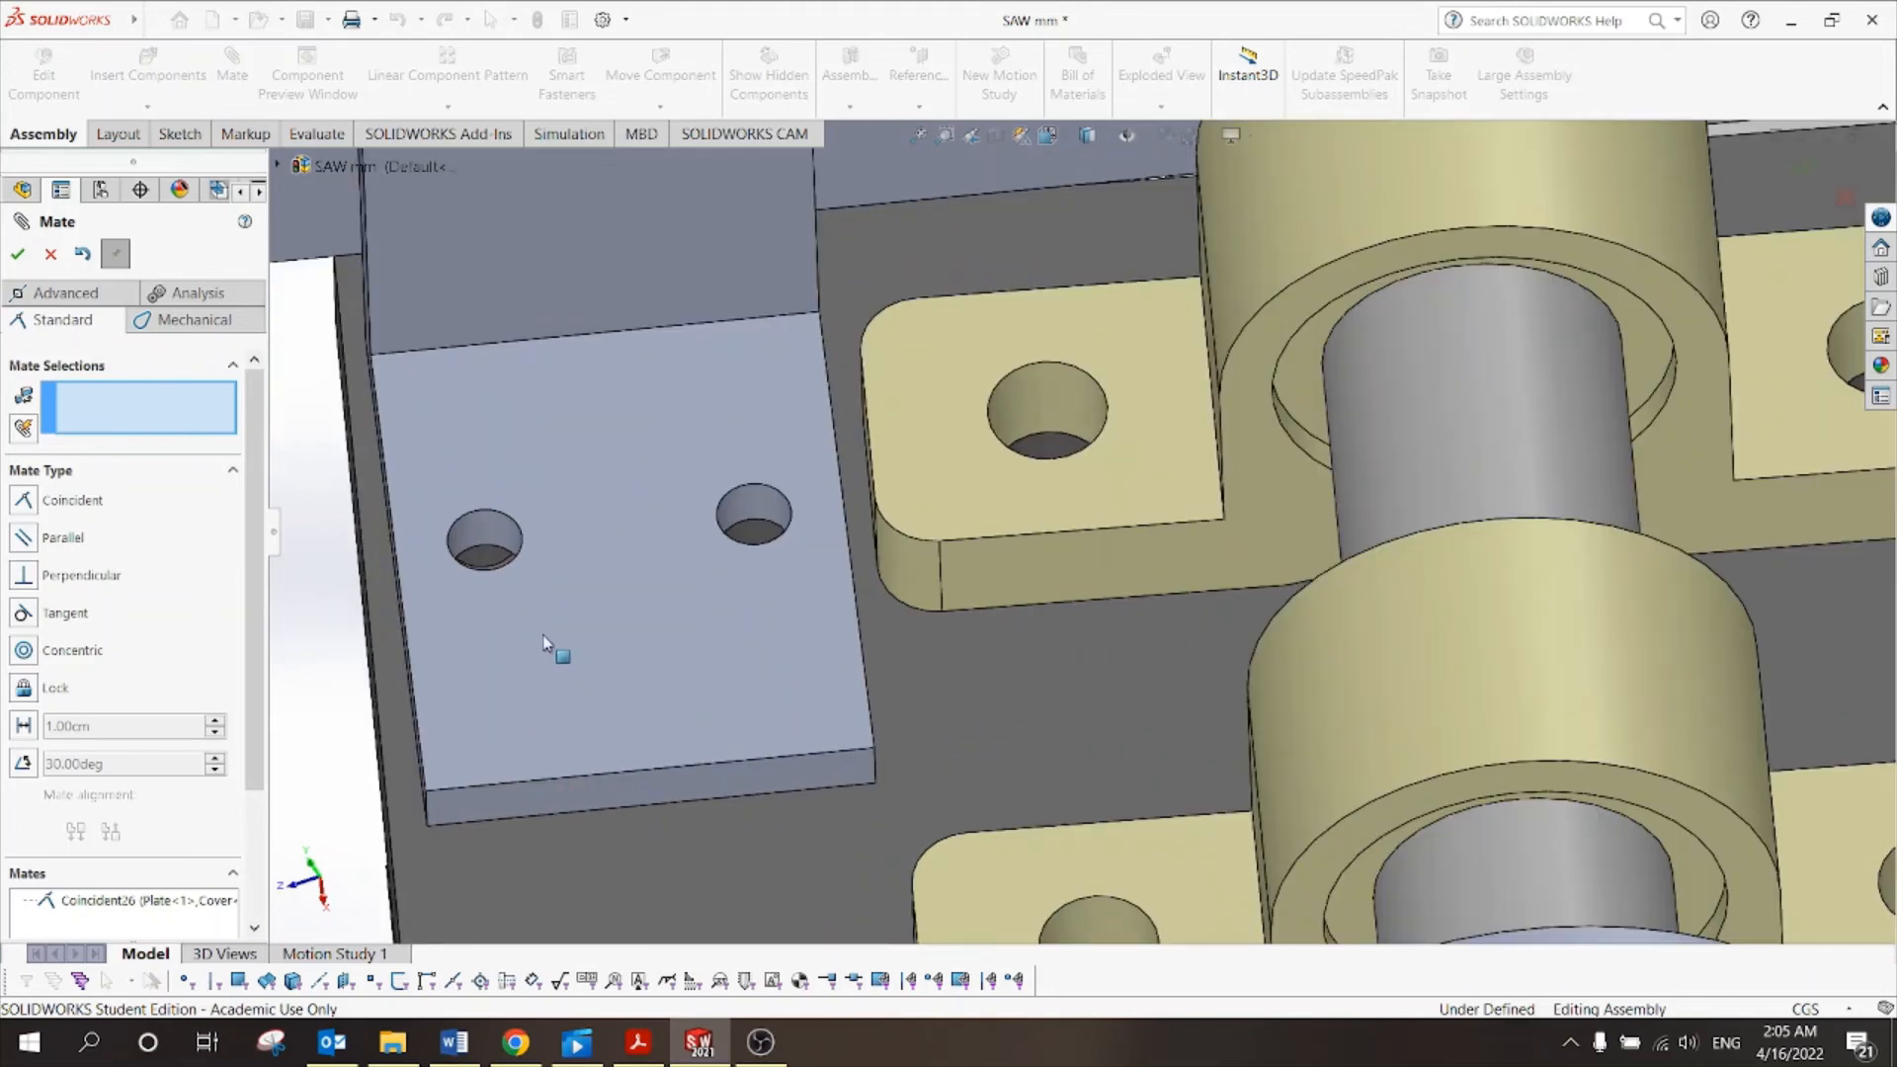
scroll(541, 637, up, 2)
middle_click(528, 605)
middle_drag(560, 659, 604, 662)
scroll(586, 550, up, 3)
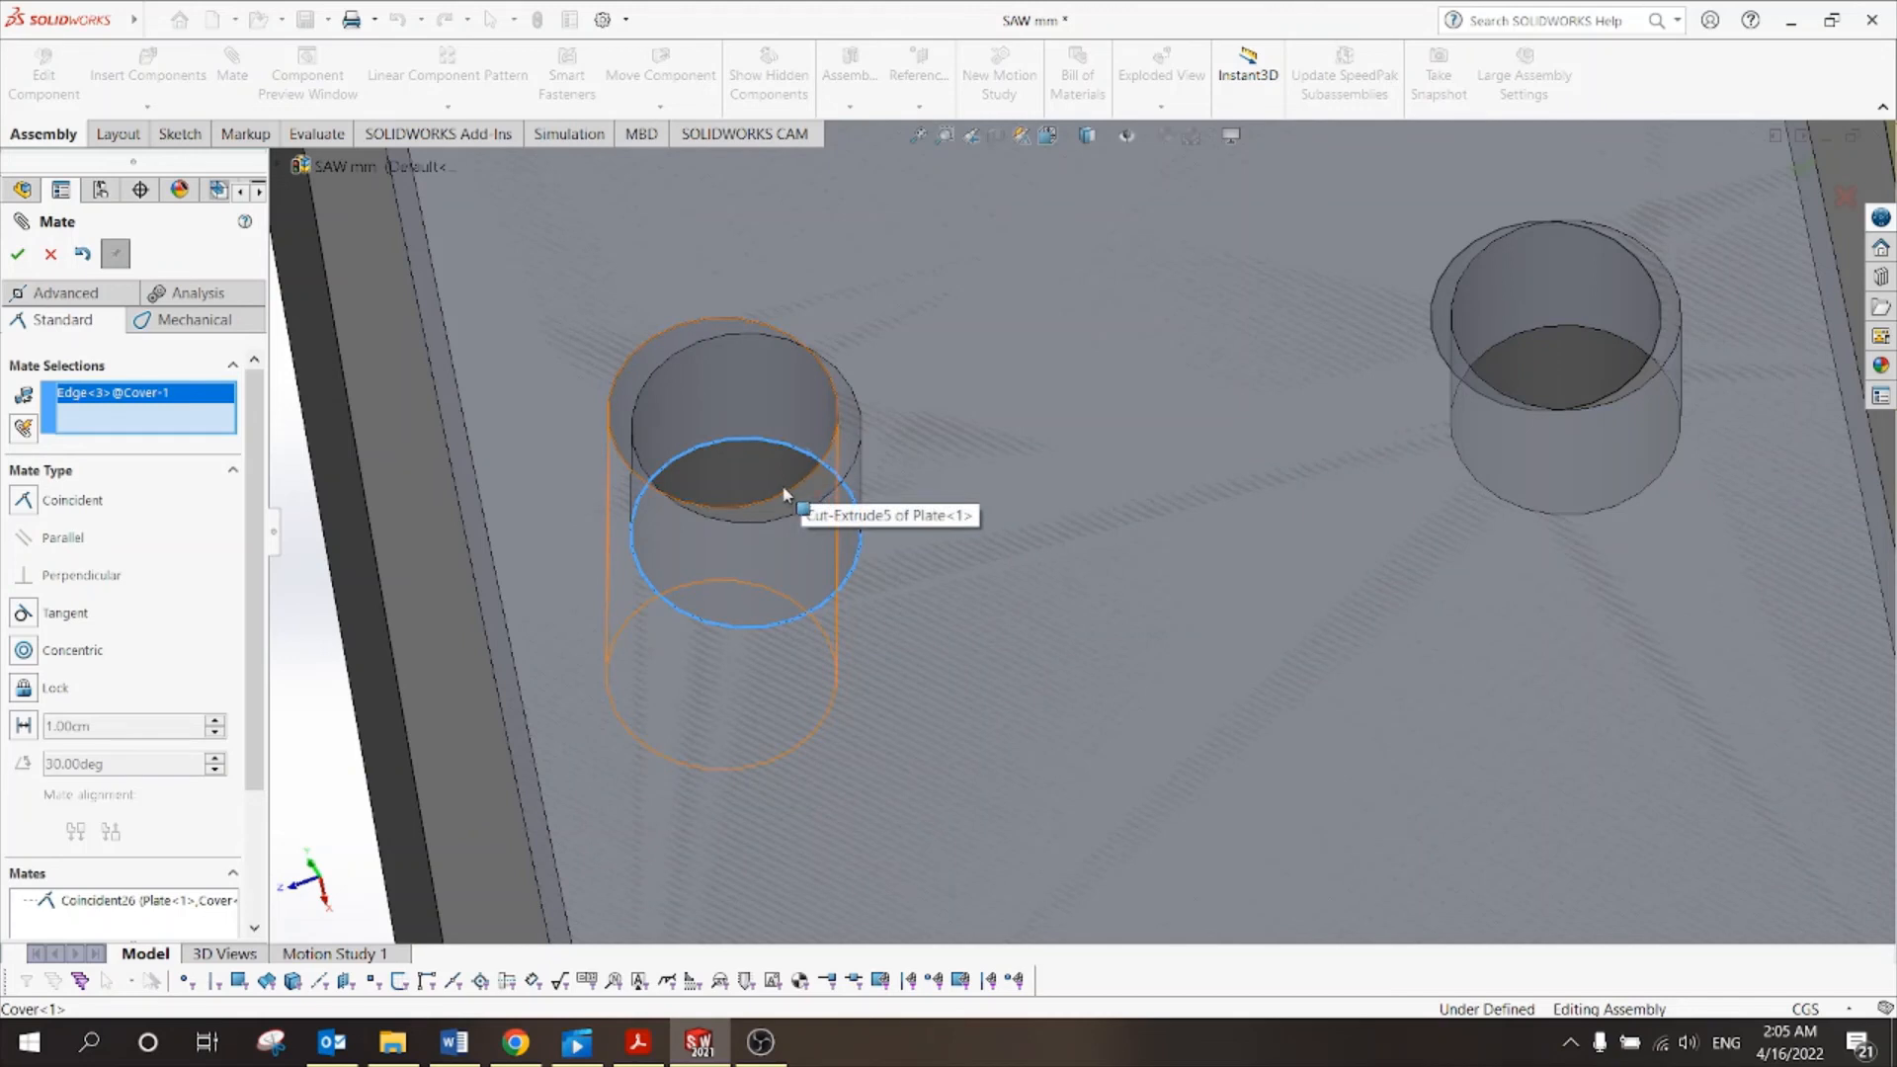
click(777, 509)
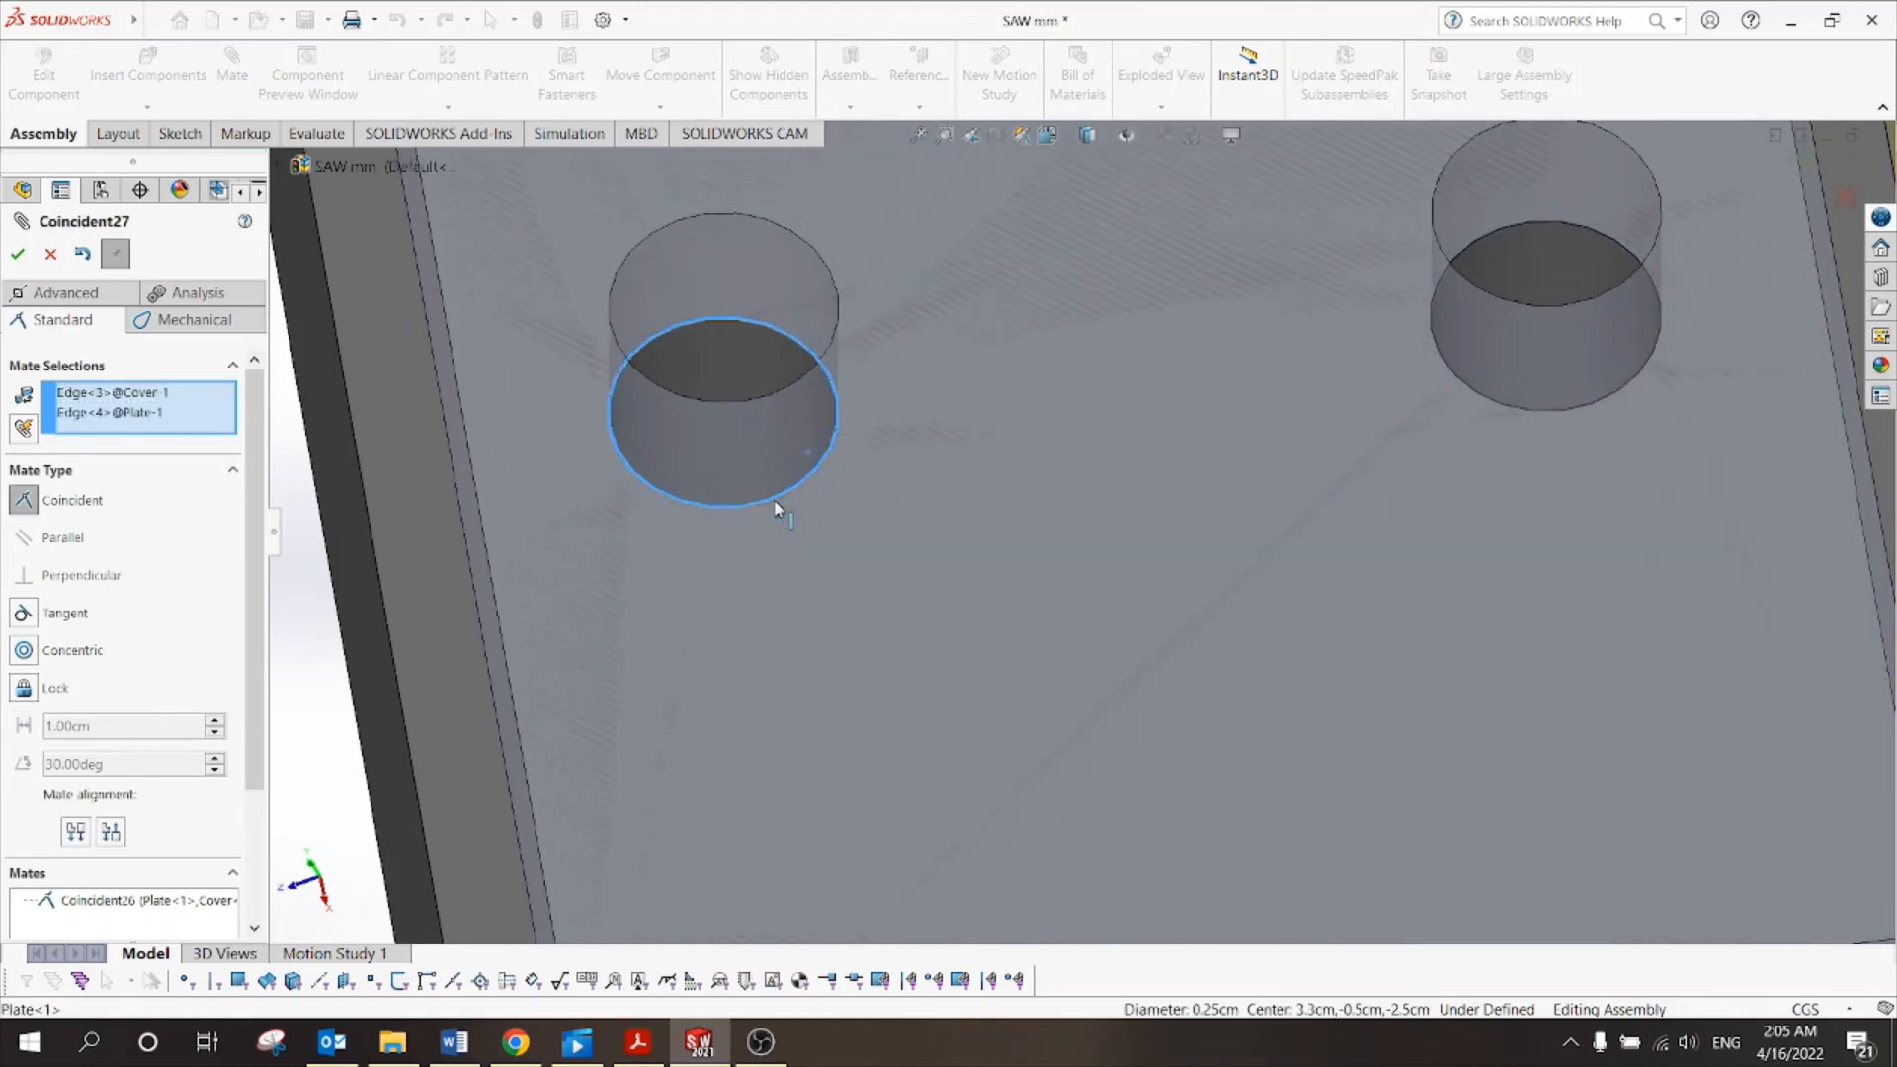
click(18, 257)
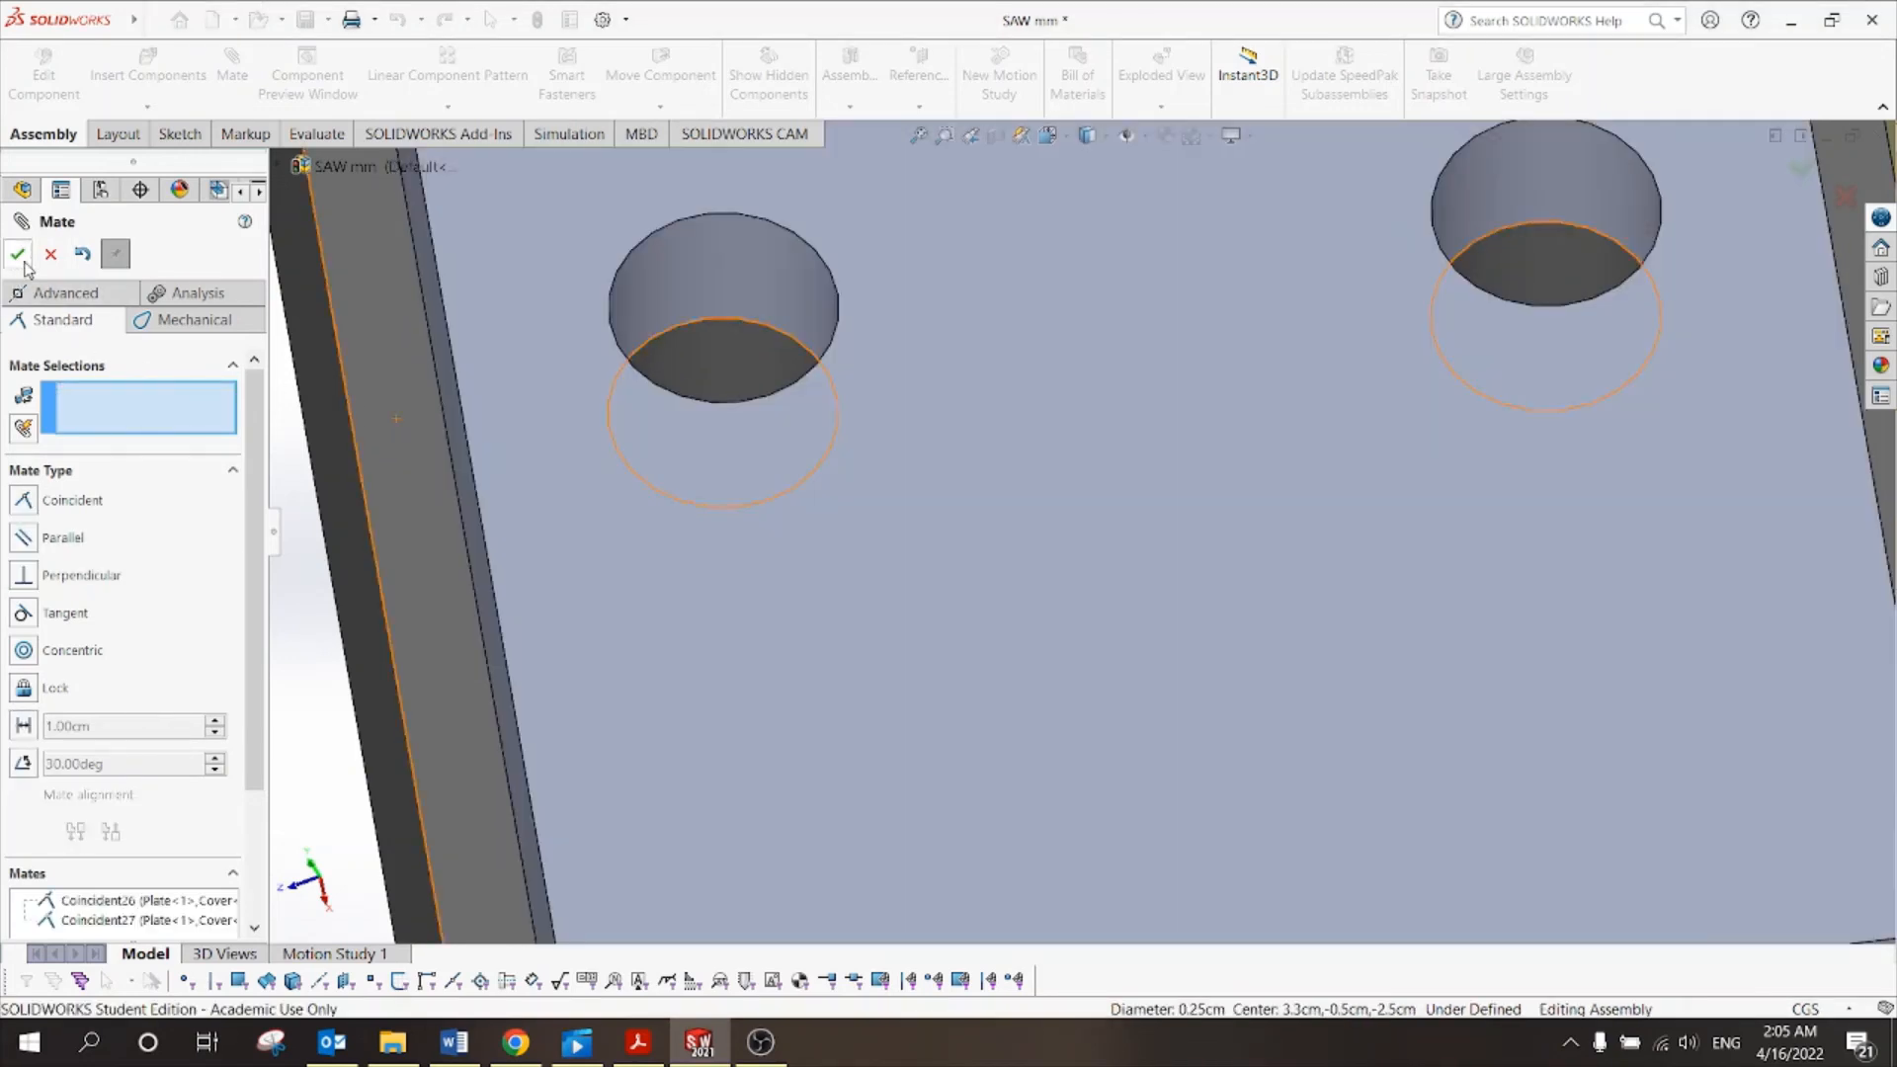
click(52, 254)
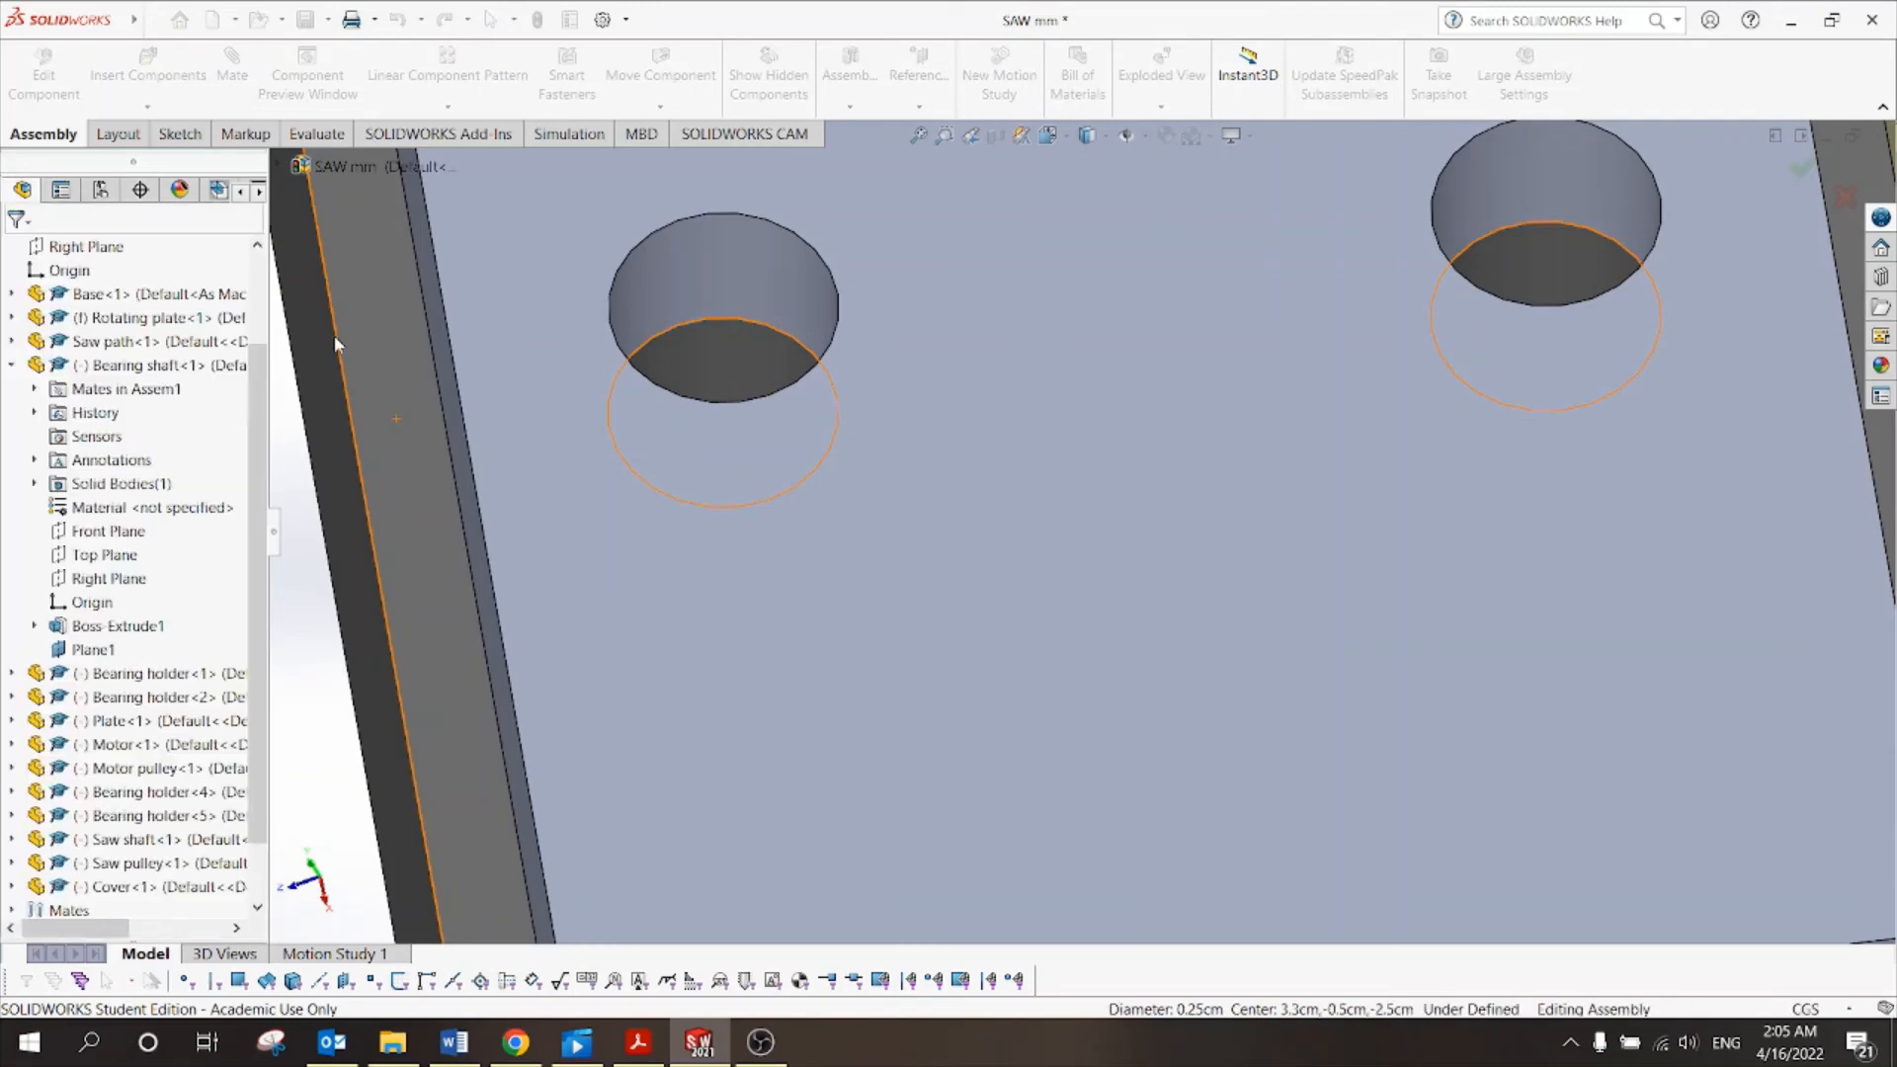
Insert the Saw part via Insert Components and place it beside the cover.
scroll(869, 453, up, 5)
scroll(874, 491, up, 6)
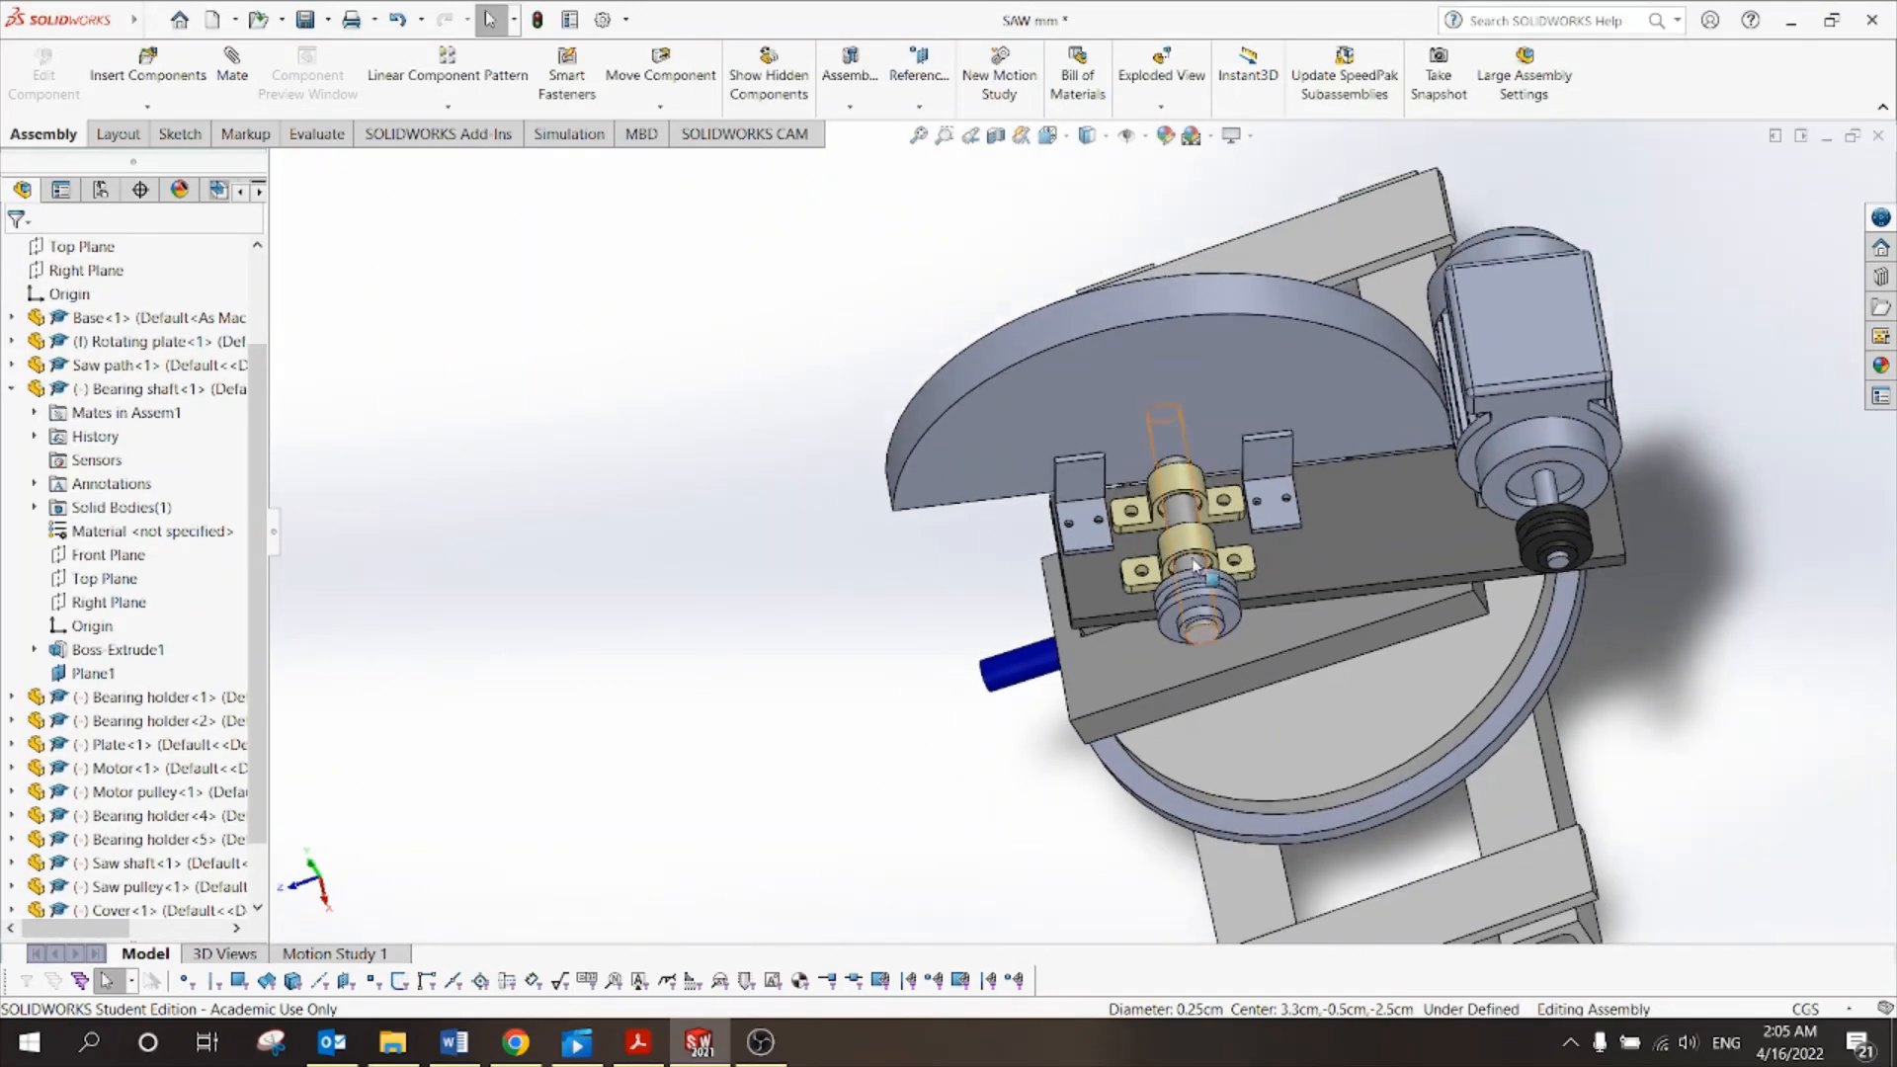
middle_drag(1194, 565, 1351, 349)
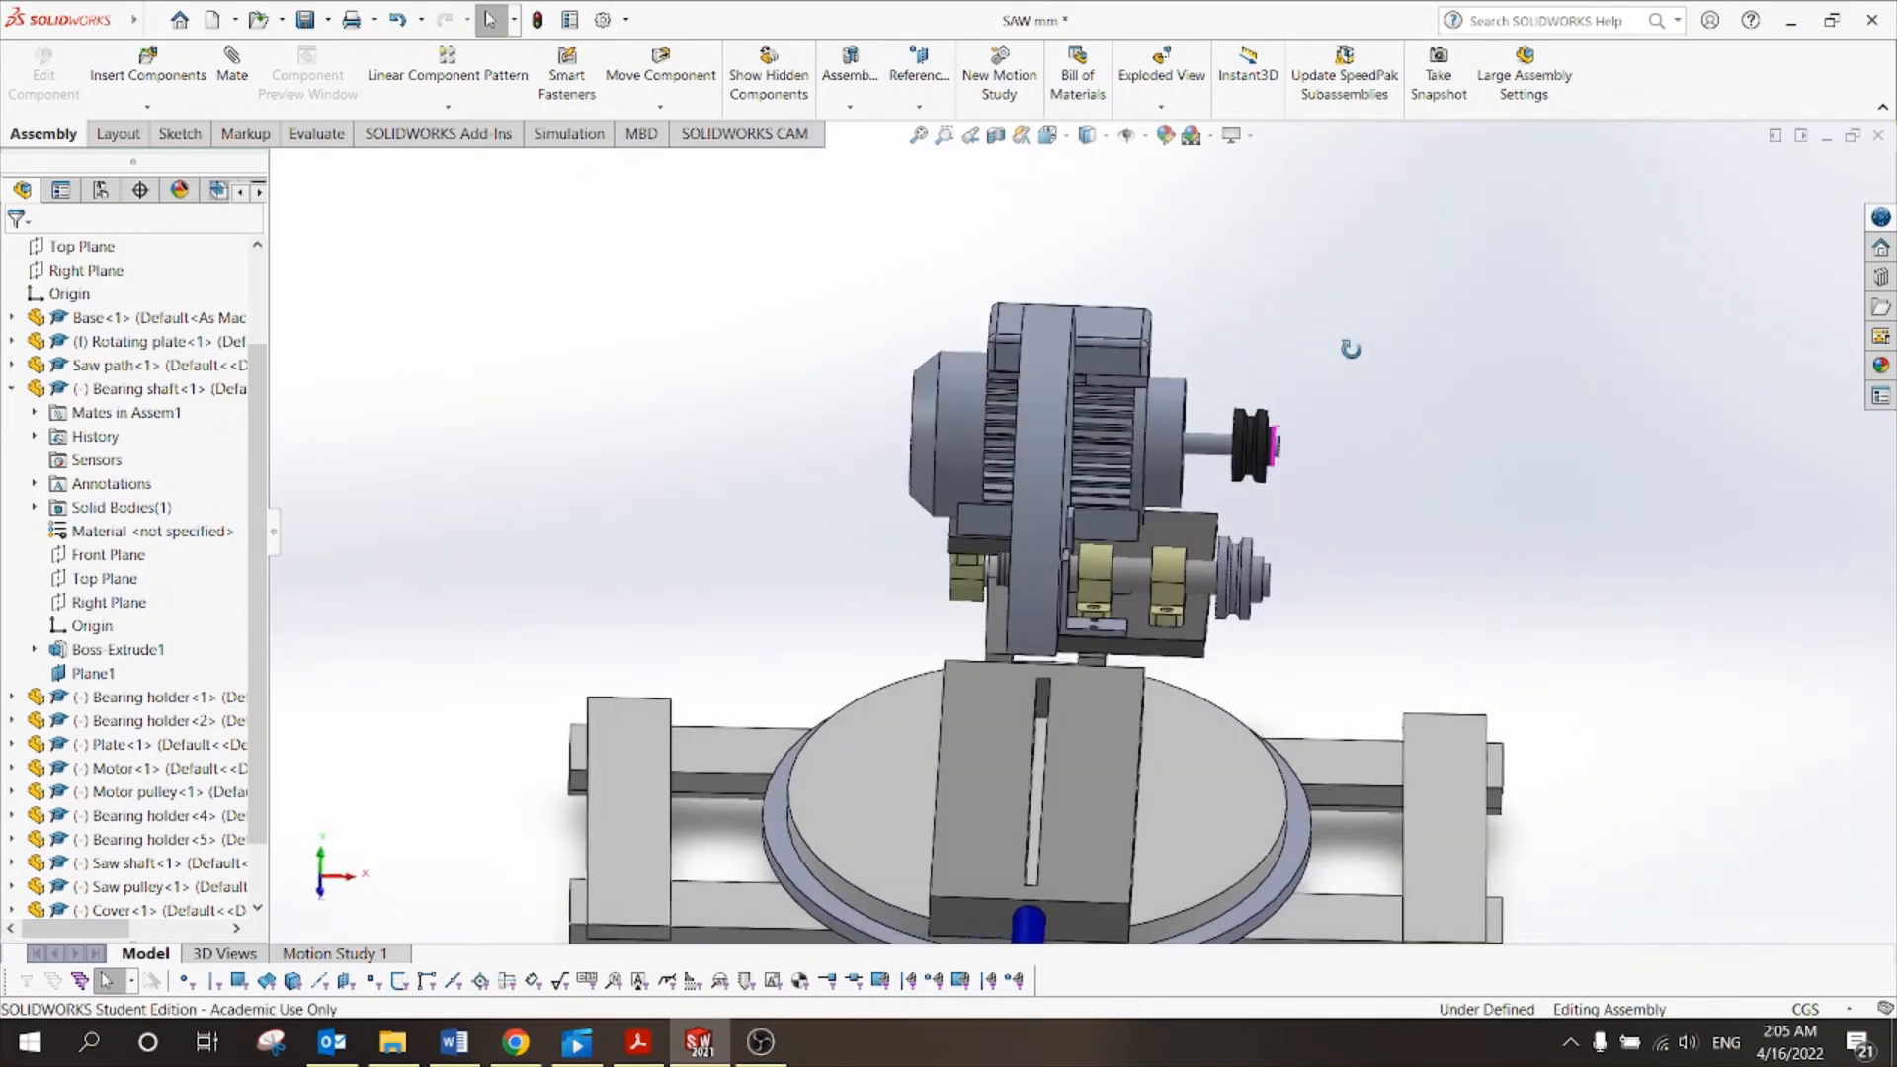
scroll(1352, 359, up, 3)
middle_drag(1381, 581, 1439, 530)
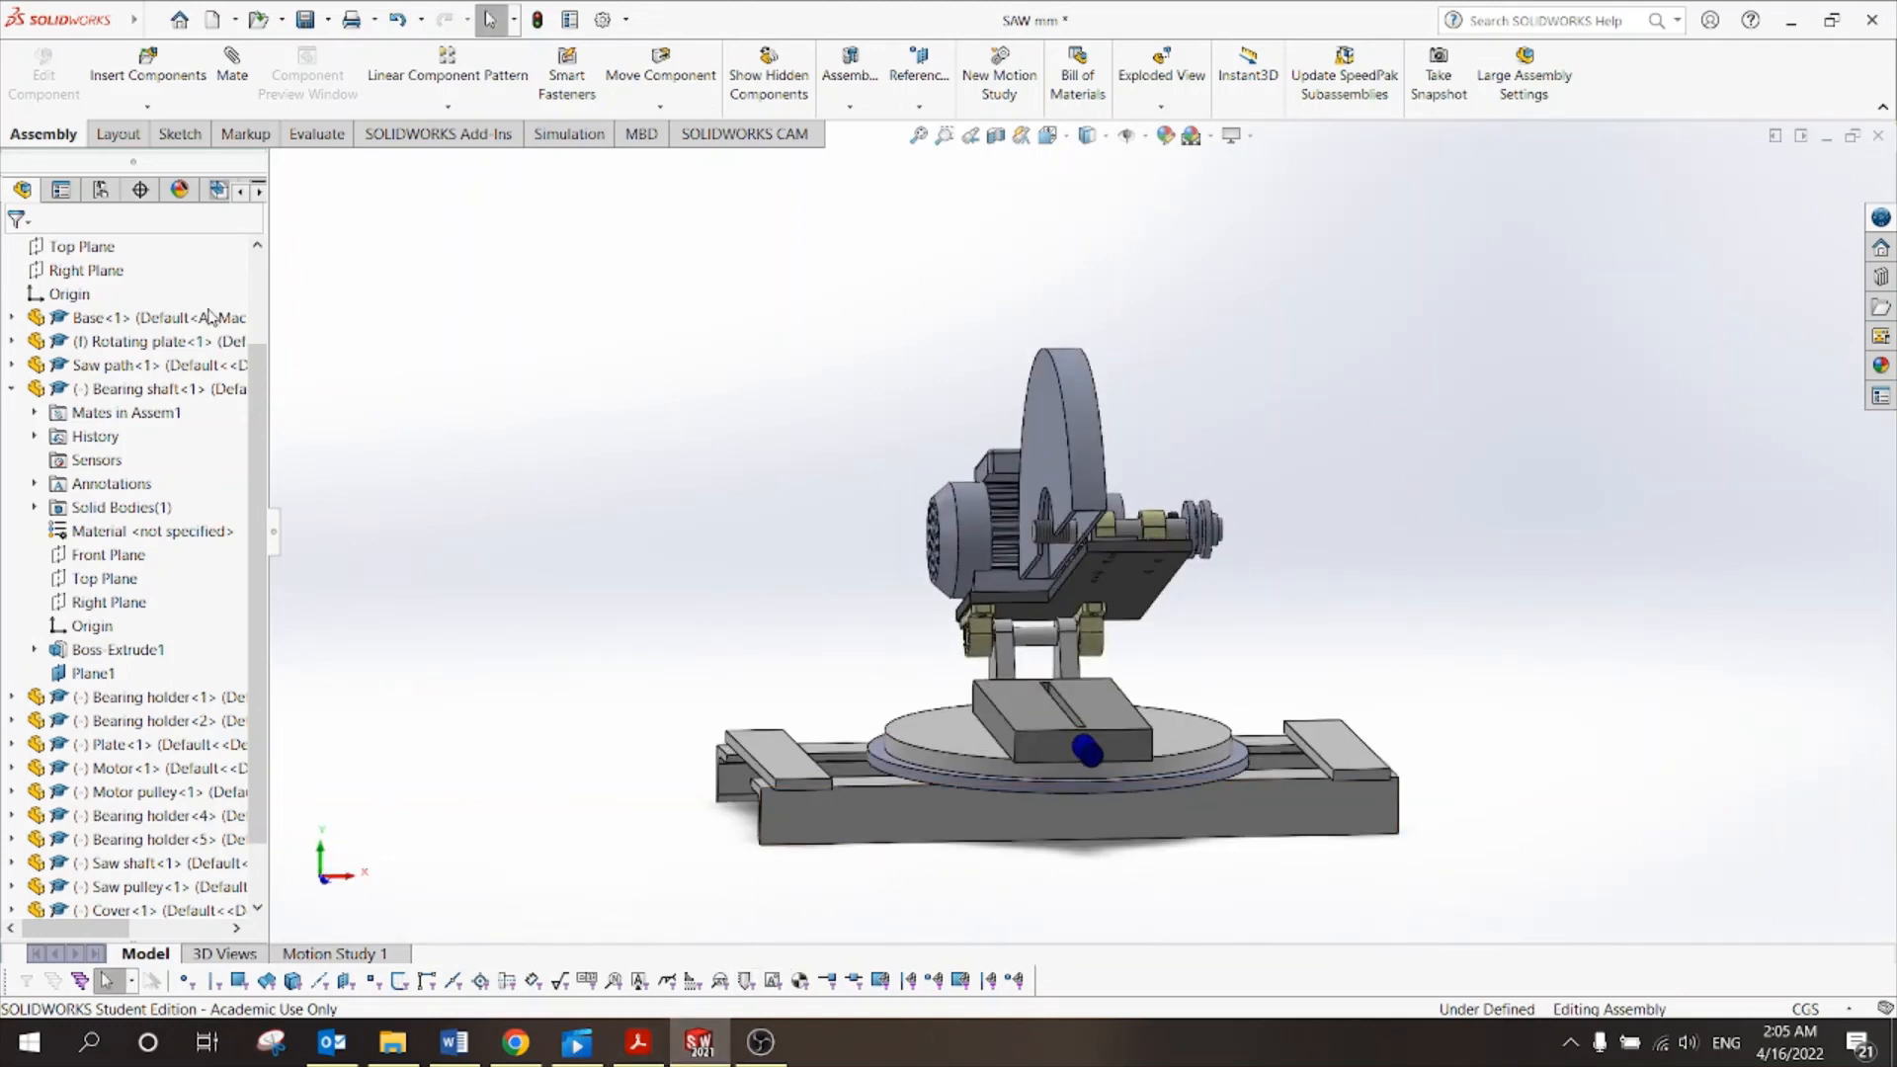
click(132, 84)
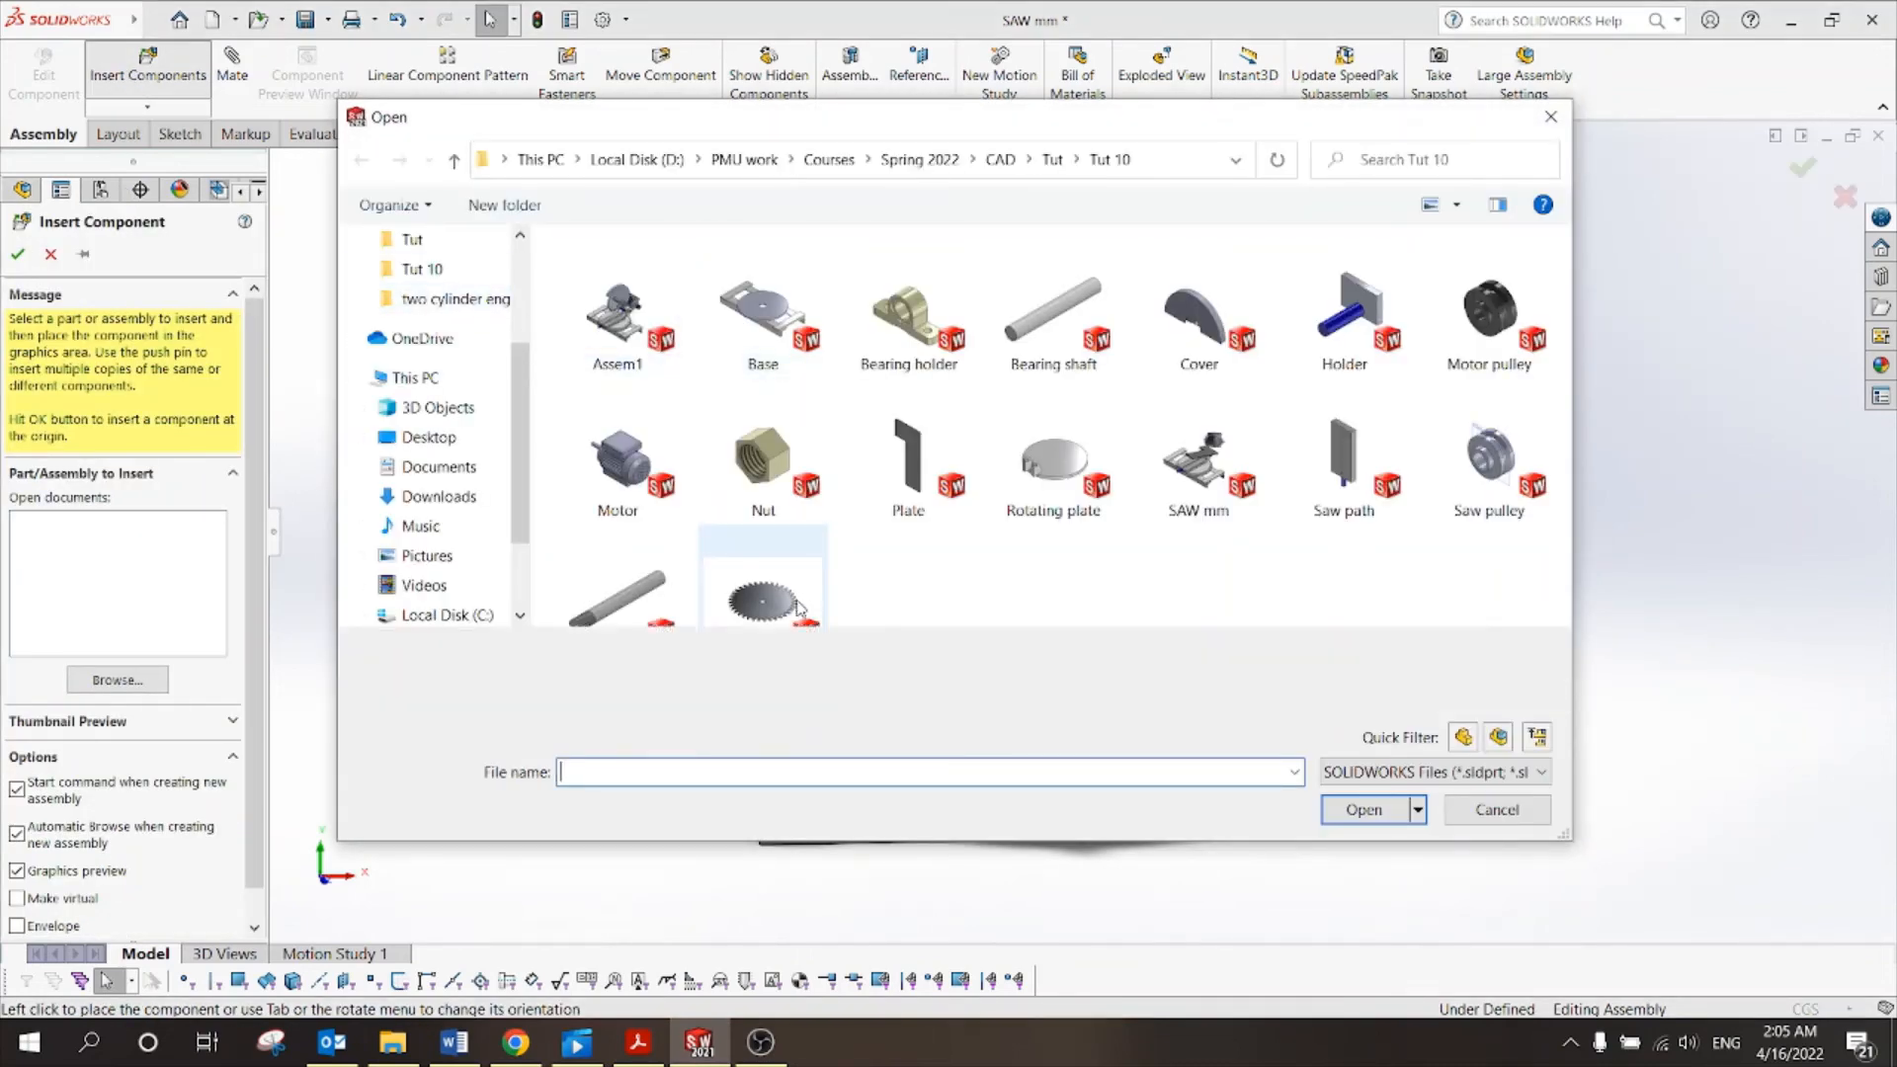
double_click(796, 606)
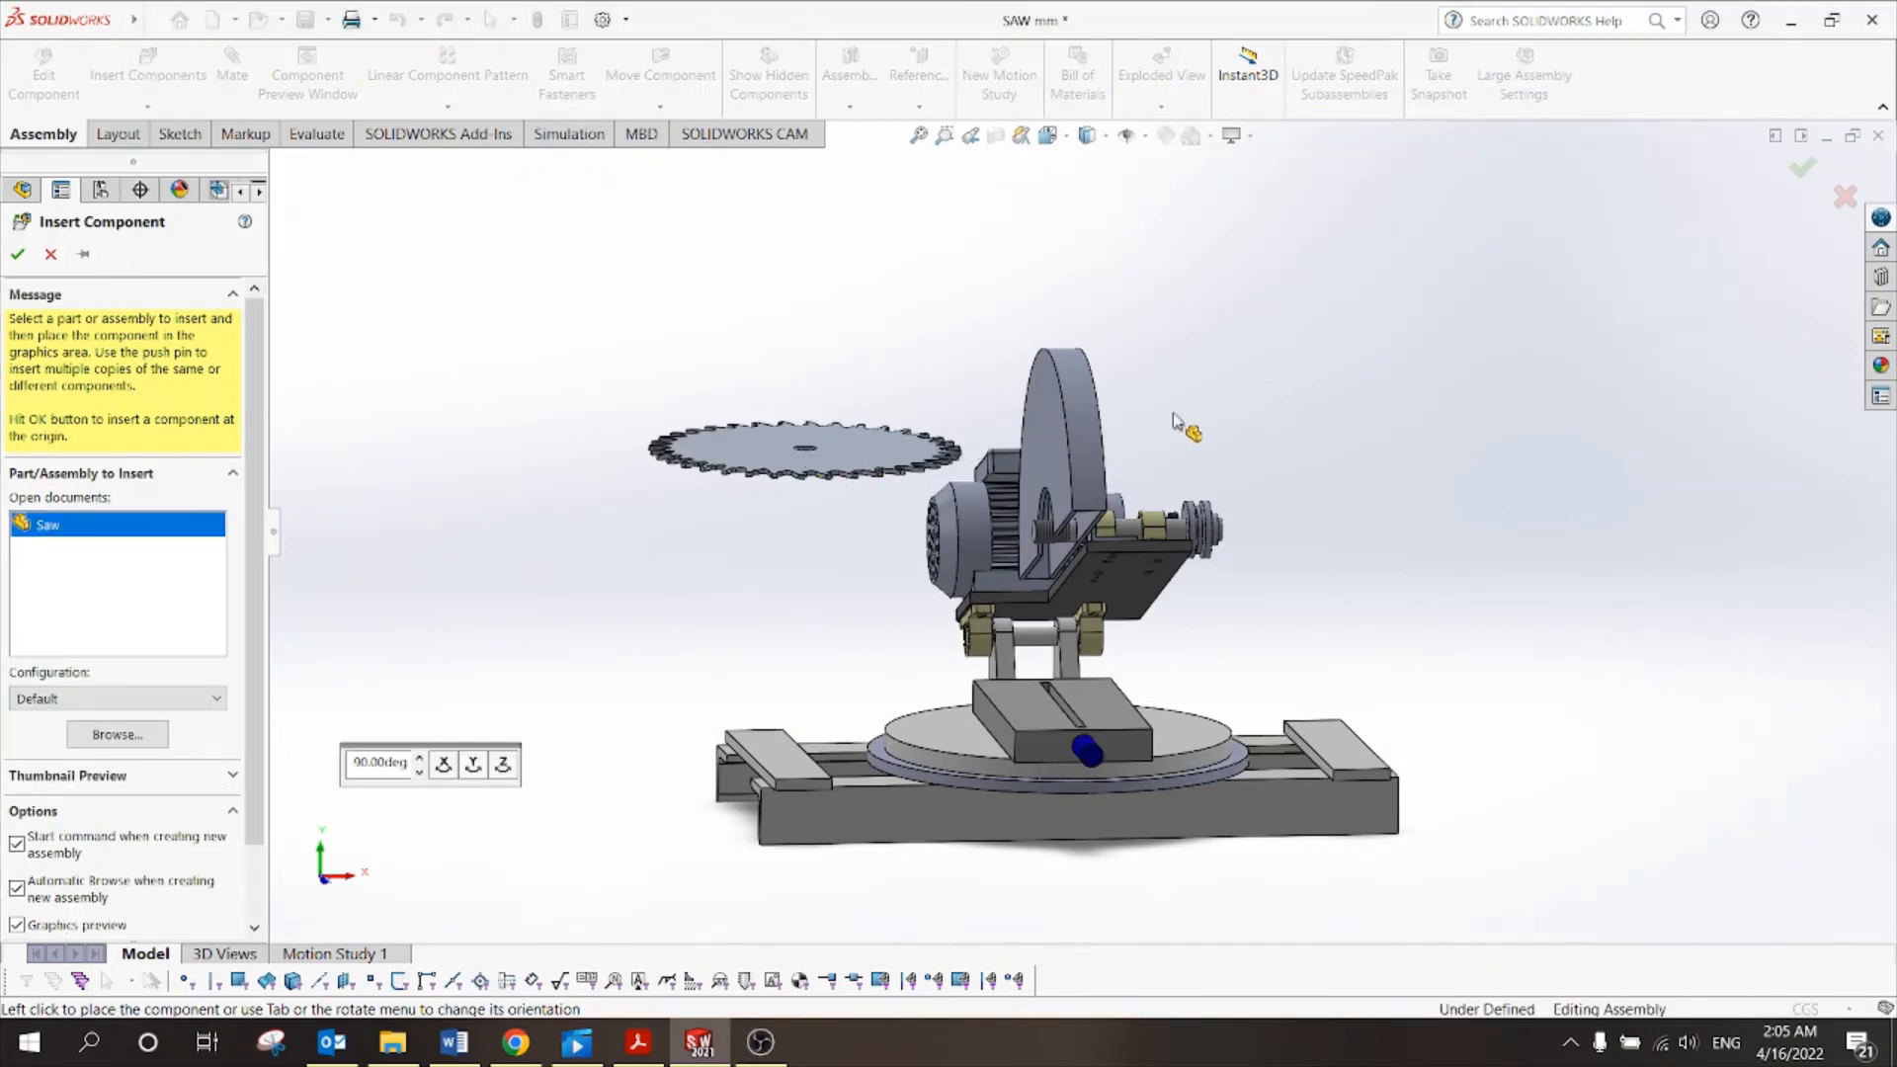
middle_drag(1233, 441, 1231, 555)
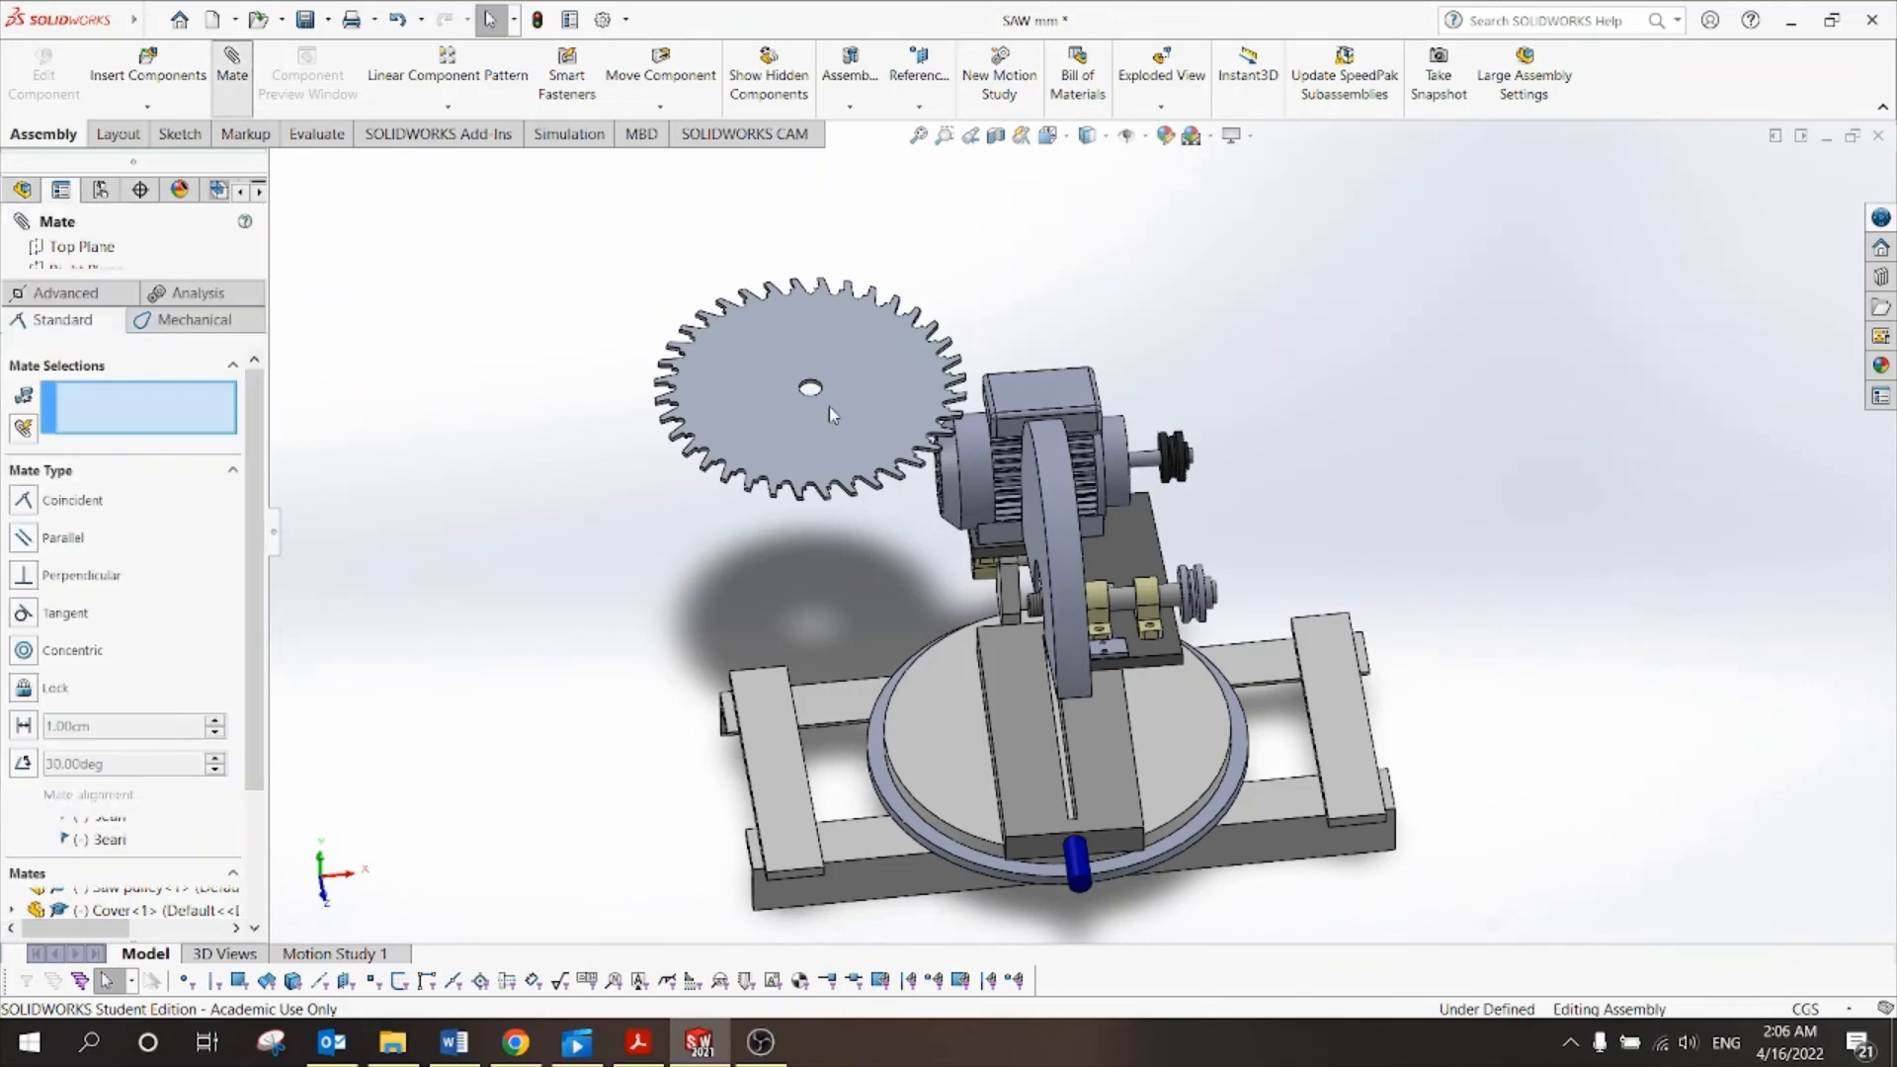
Mate the blade's hole face concentric with the saw shaft.
scroll(828, 406, down, 10)
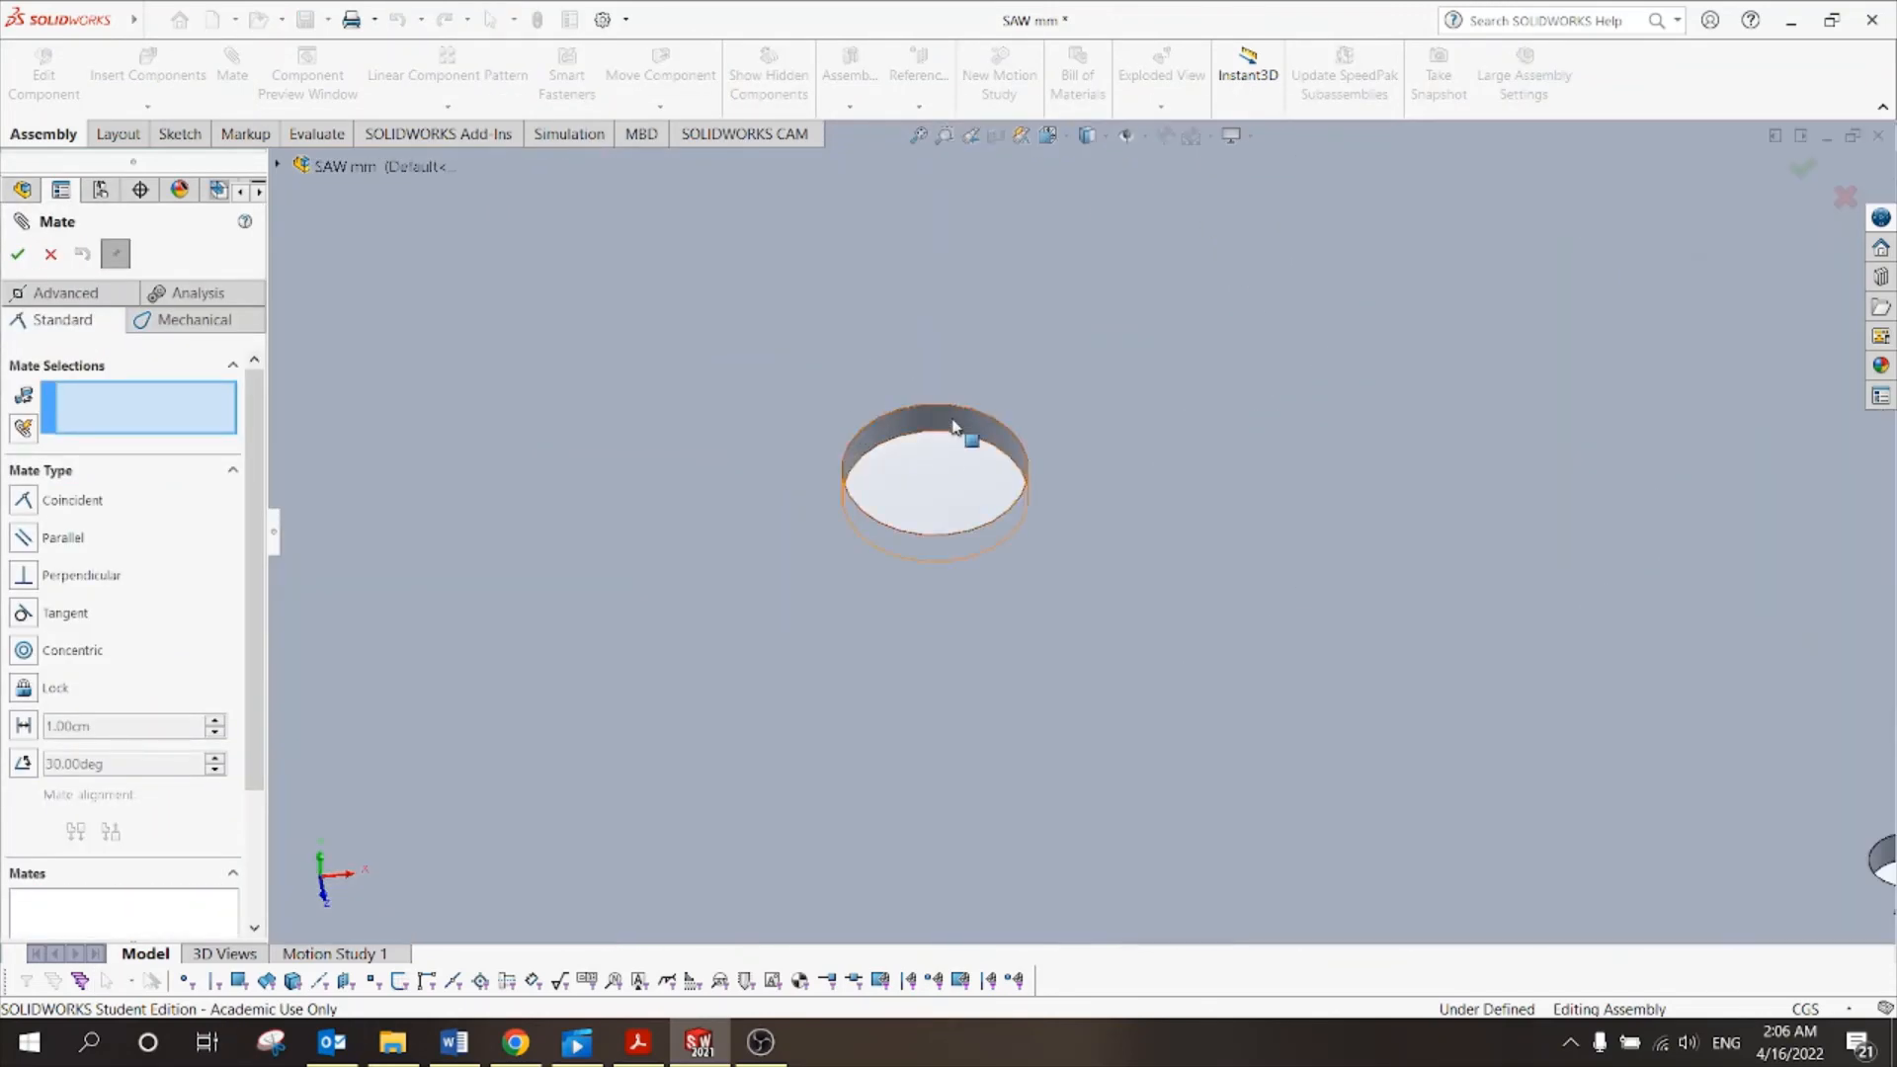
click(953, 427)
scroll(881, 466, up, 6)
scroll(1308, 769, down, 8)
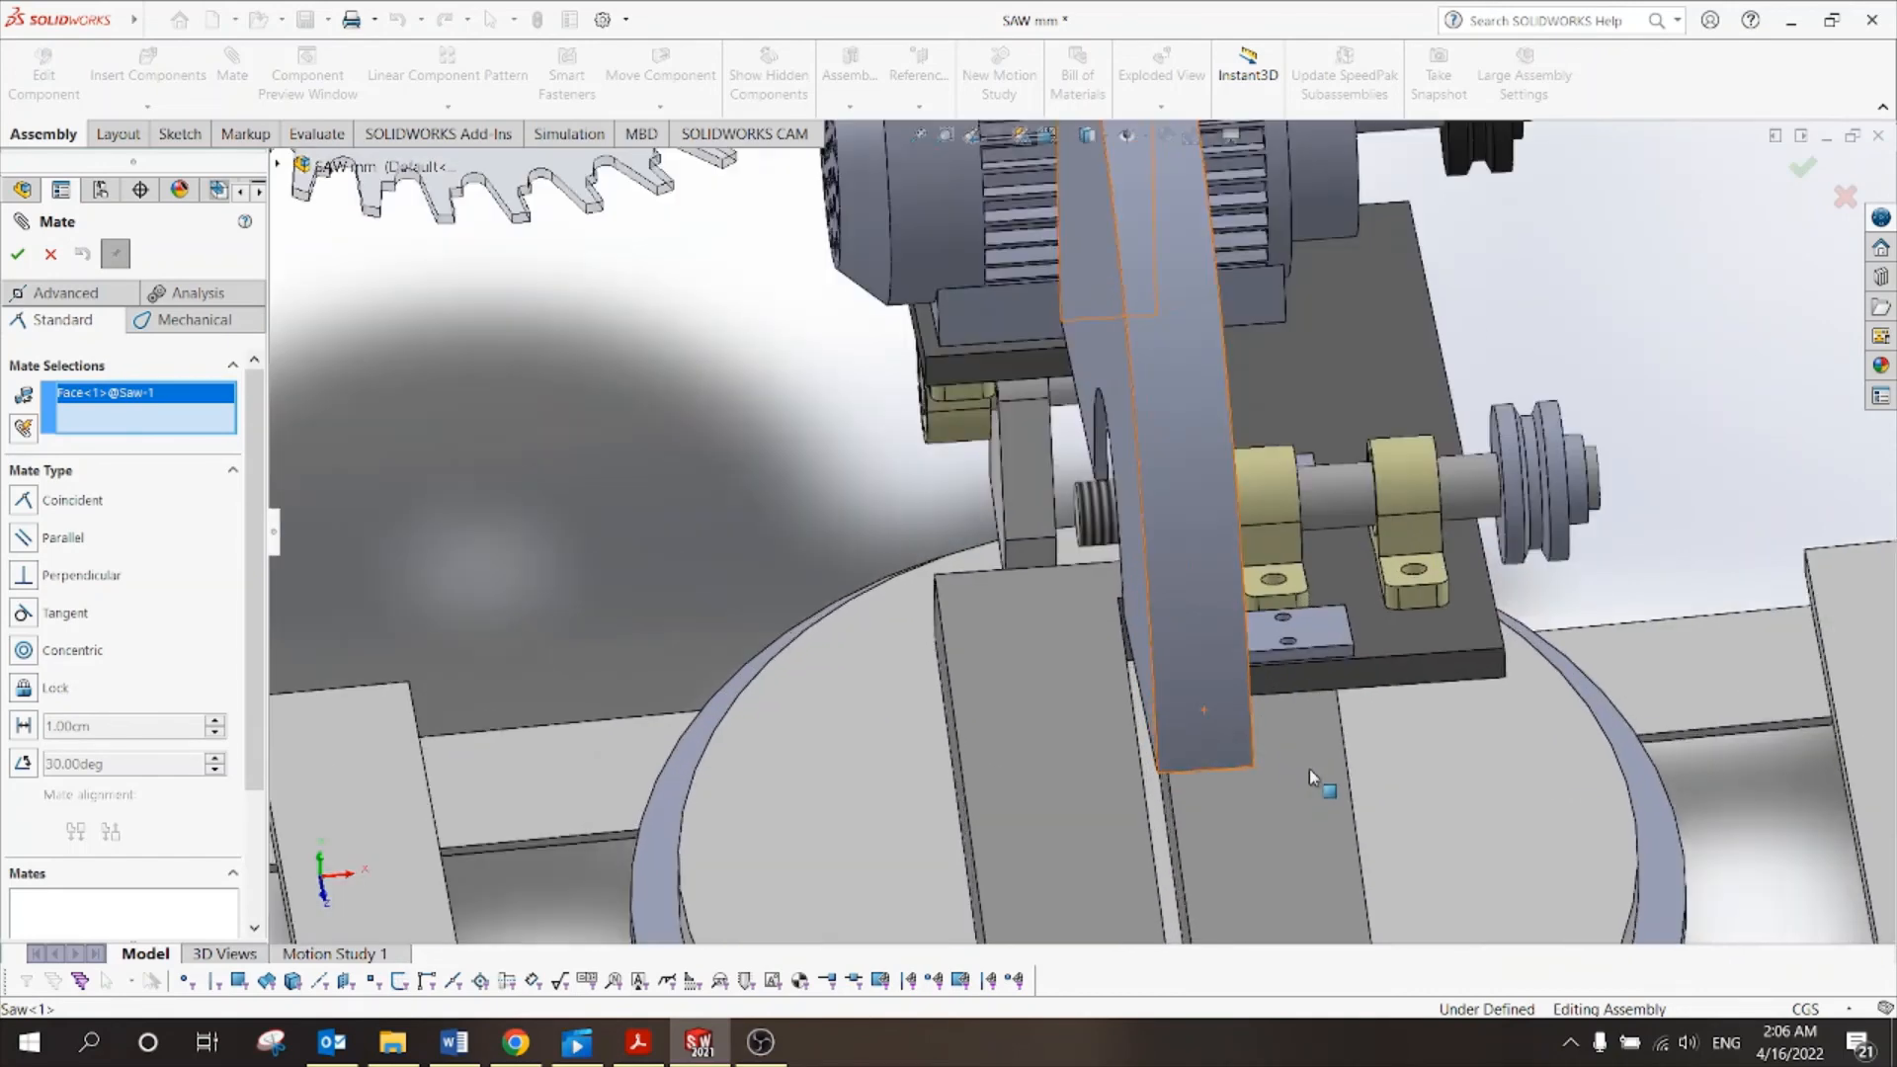
click(1331, 492)
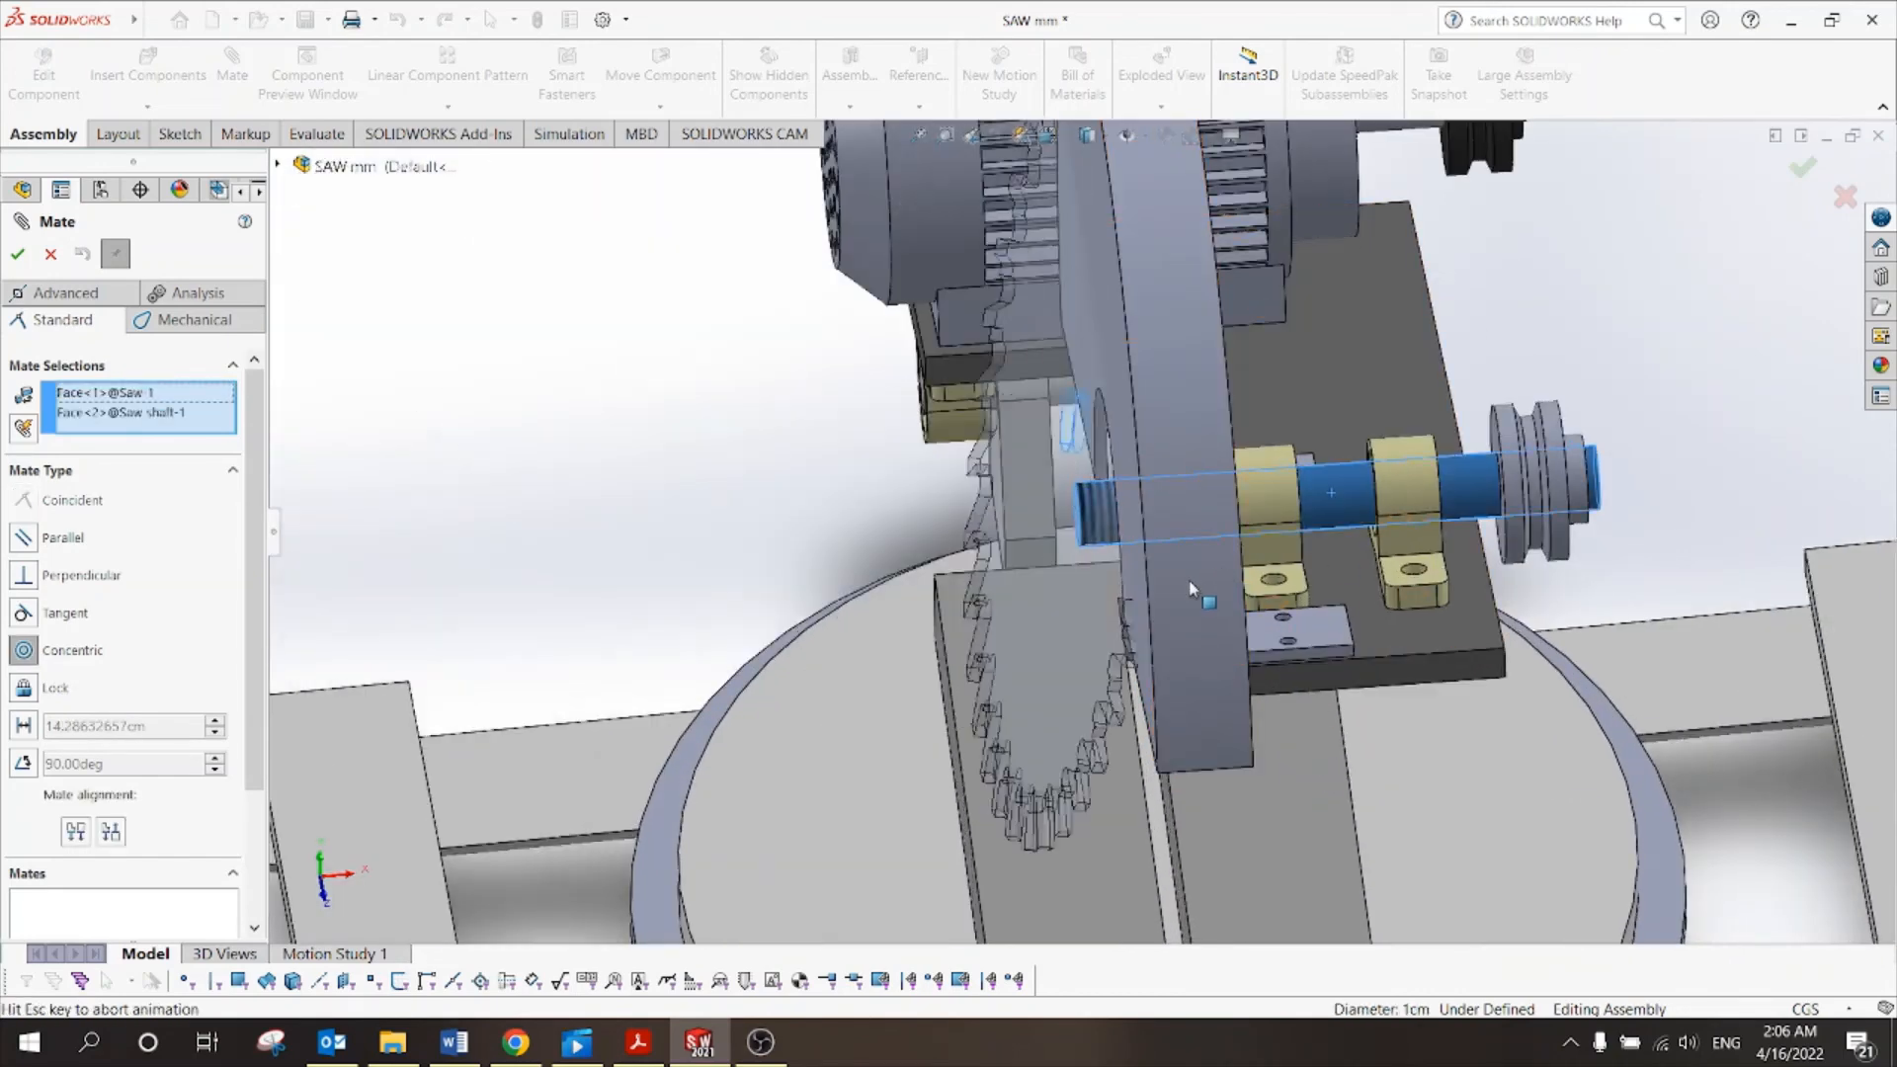
click(17, 254)
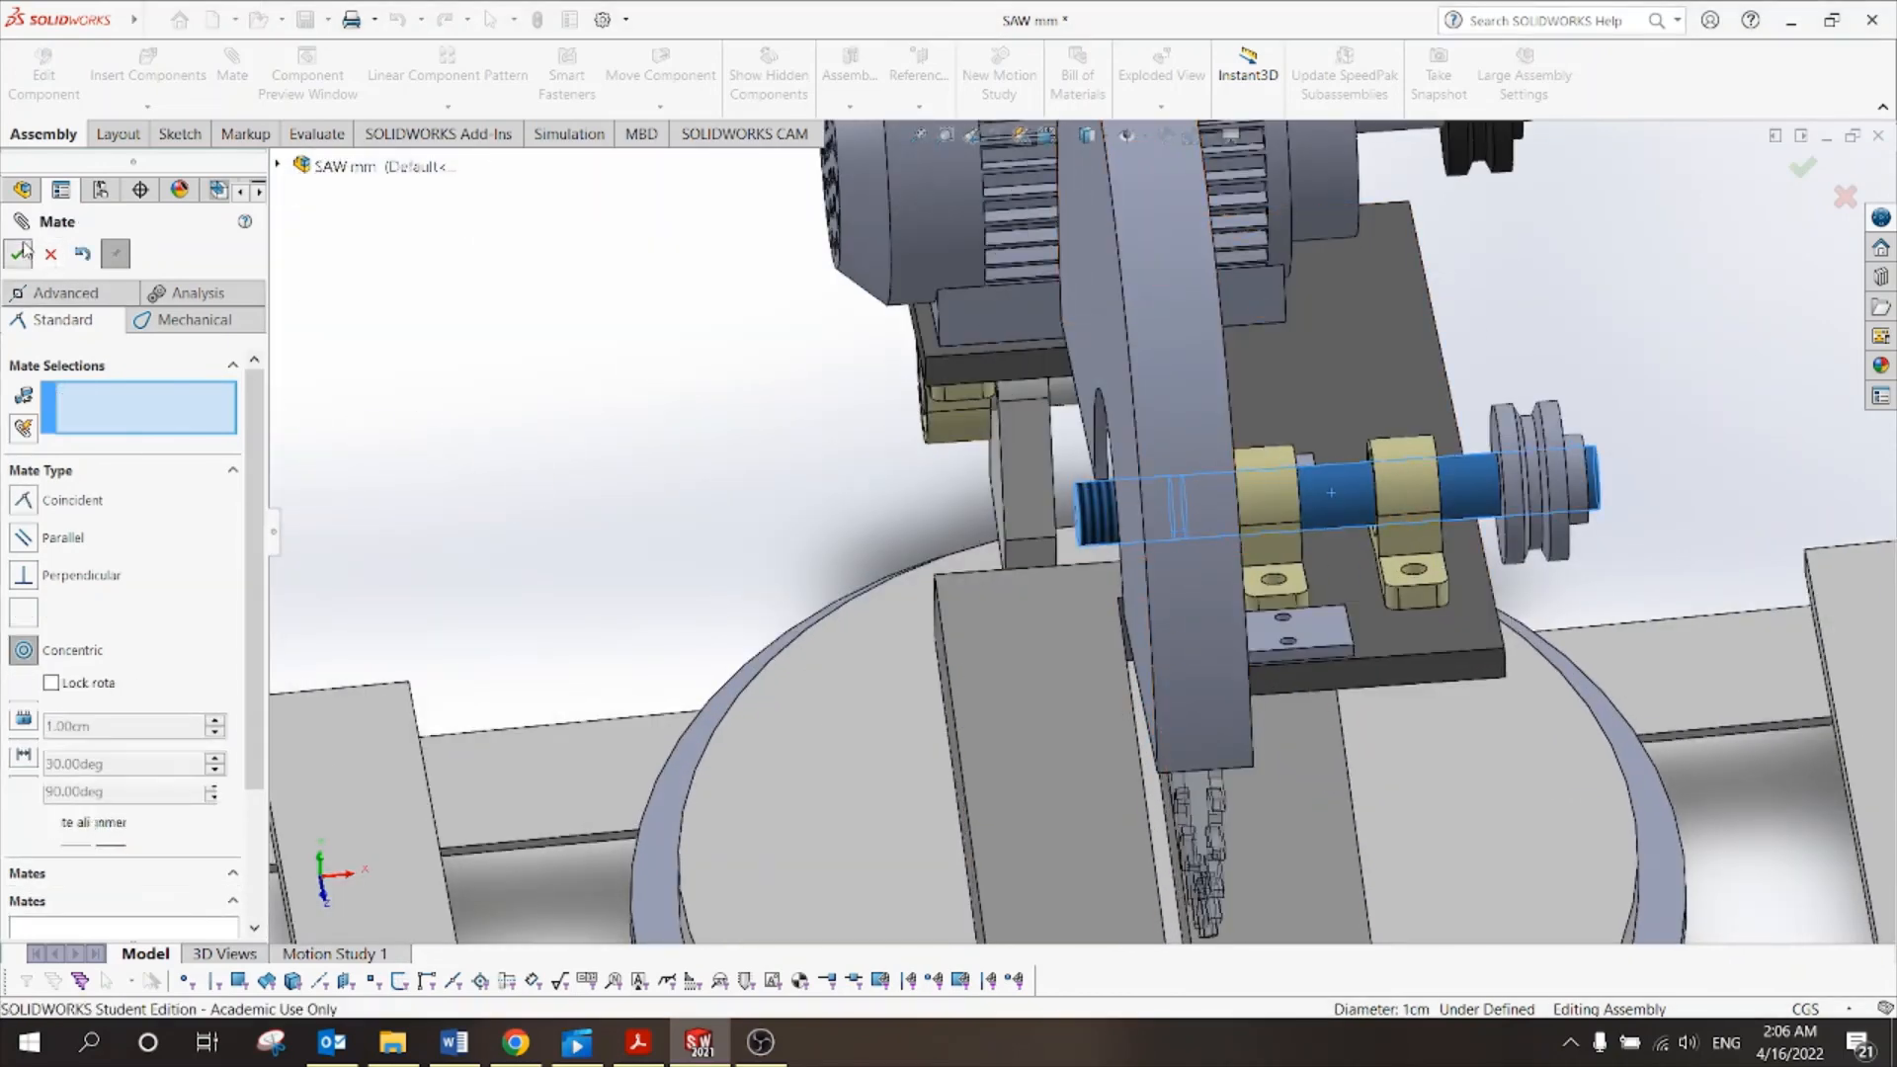
Switch to the Front view and pull the saw blade clear of the machine.
scroll(1038, 524, up, 4)
middle_drag(1490, 521, 1468, 287)
scroll(1410, 401, down, 4)
scroll(971, 284, up, 1)
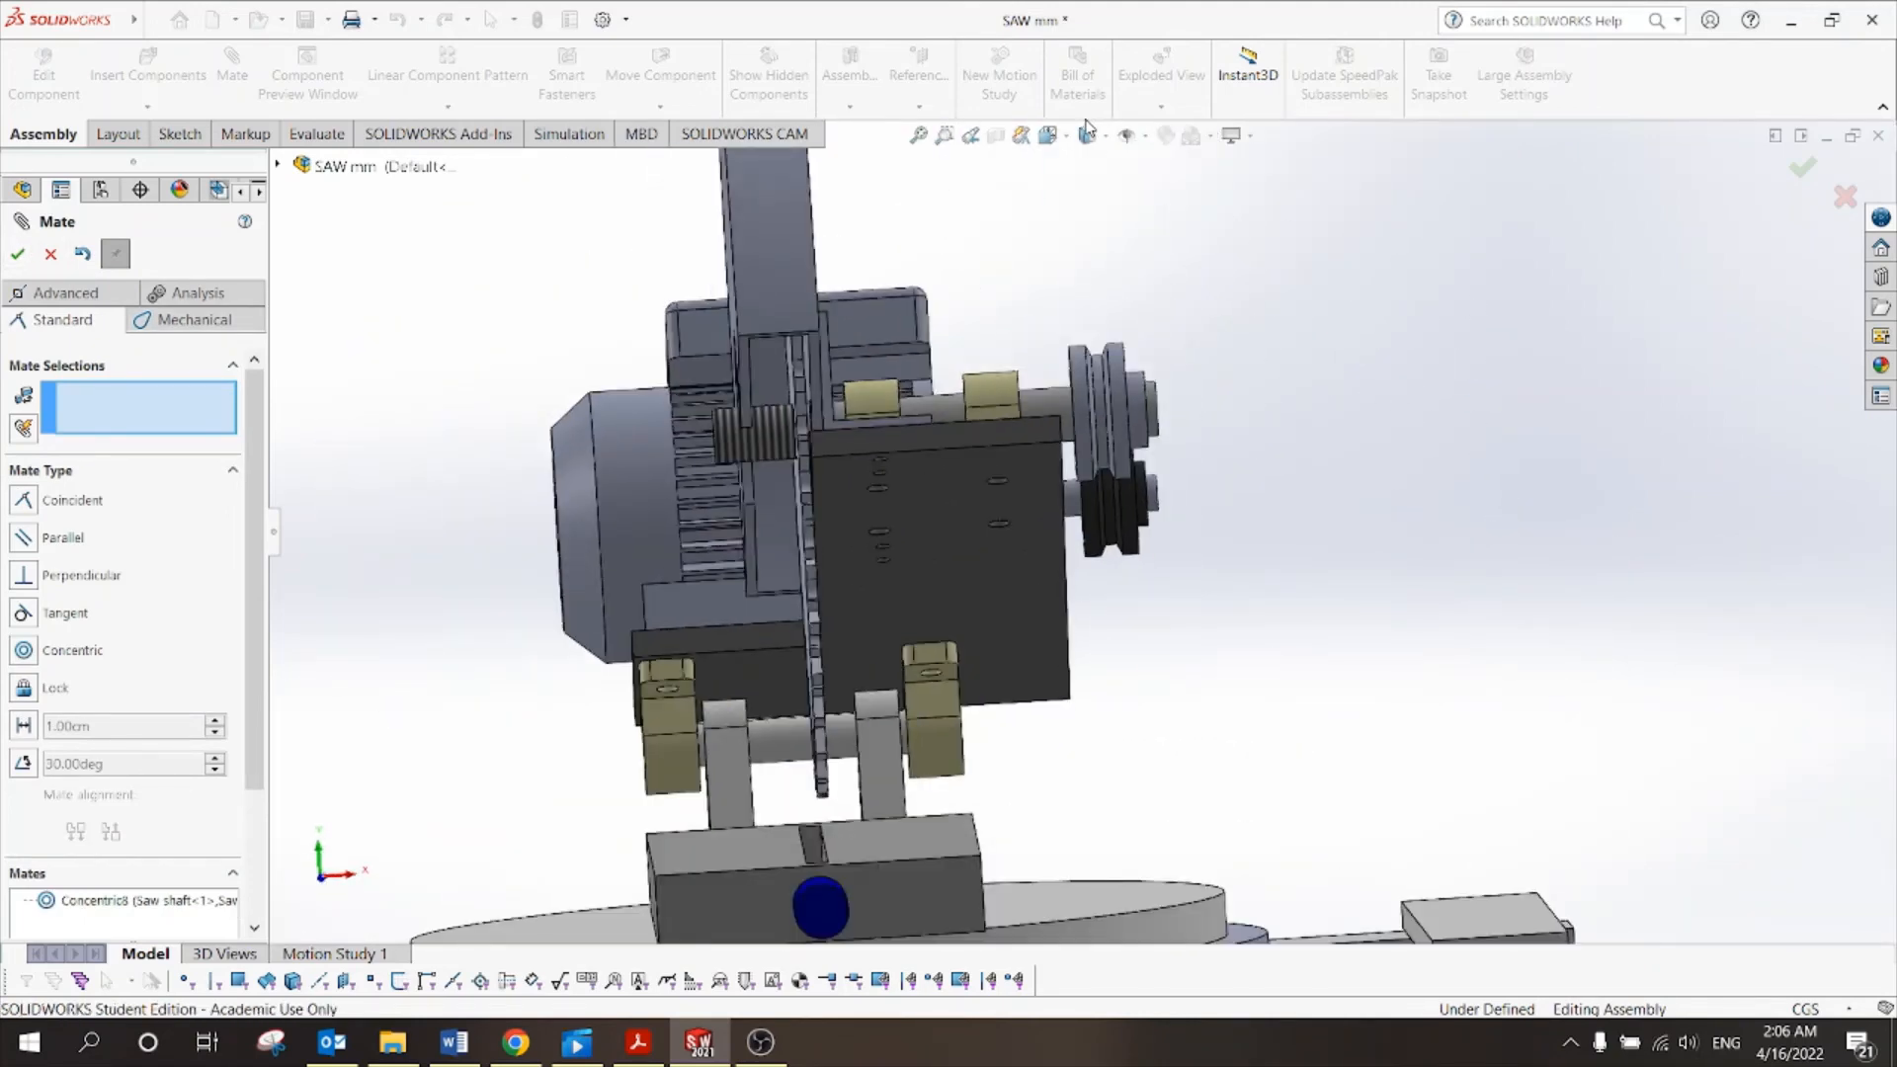
click(1048, 136)
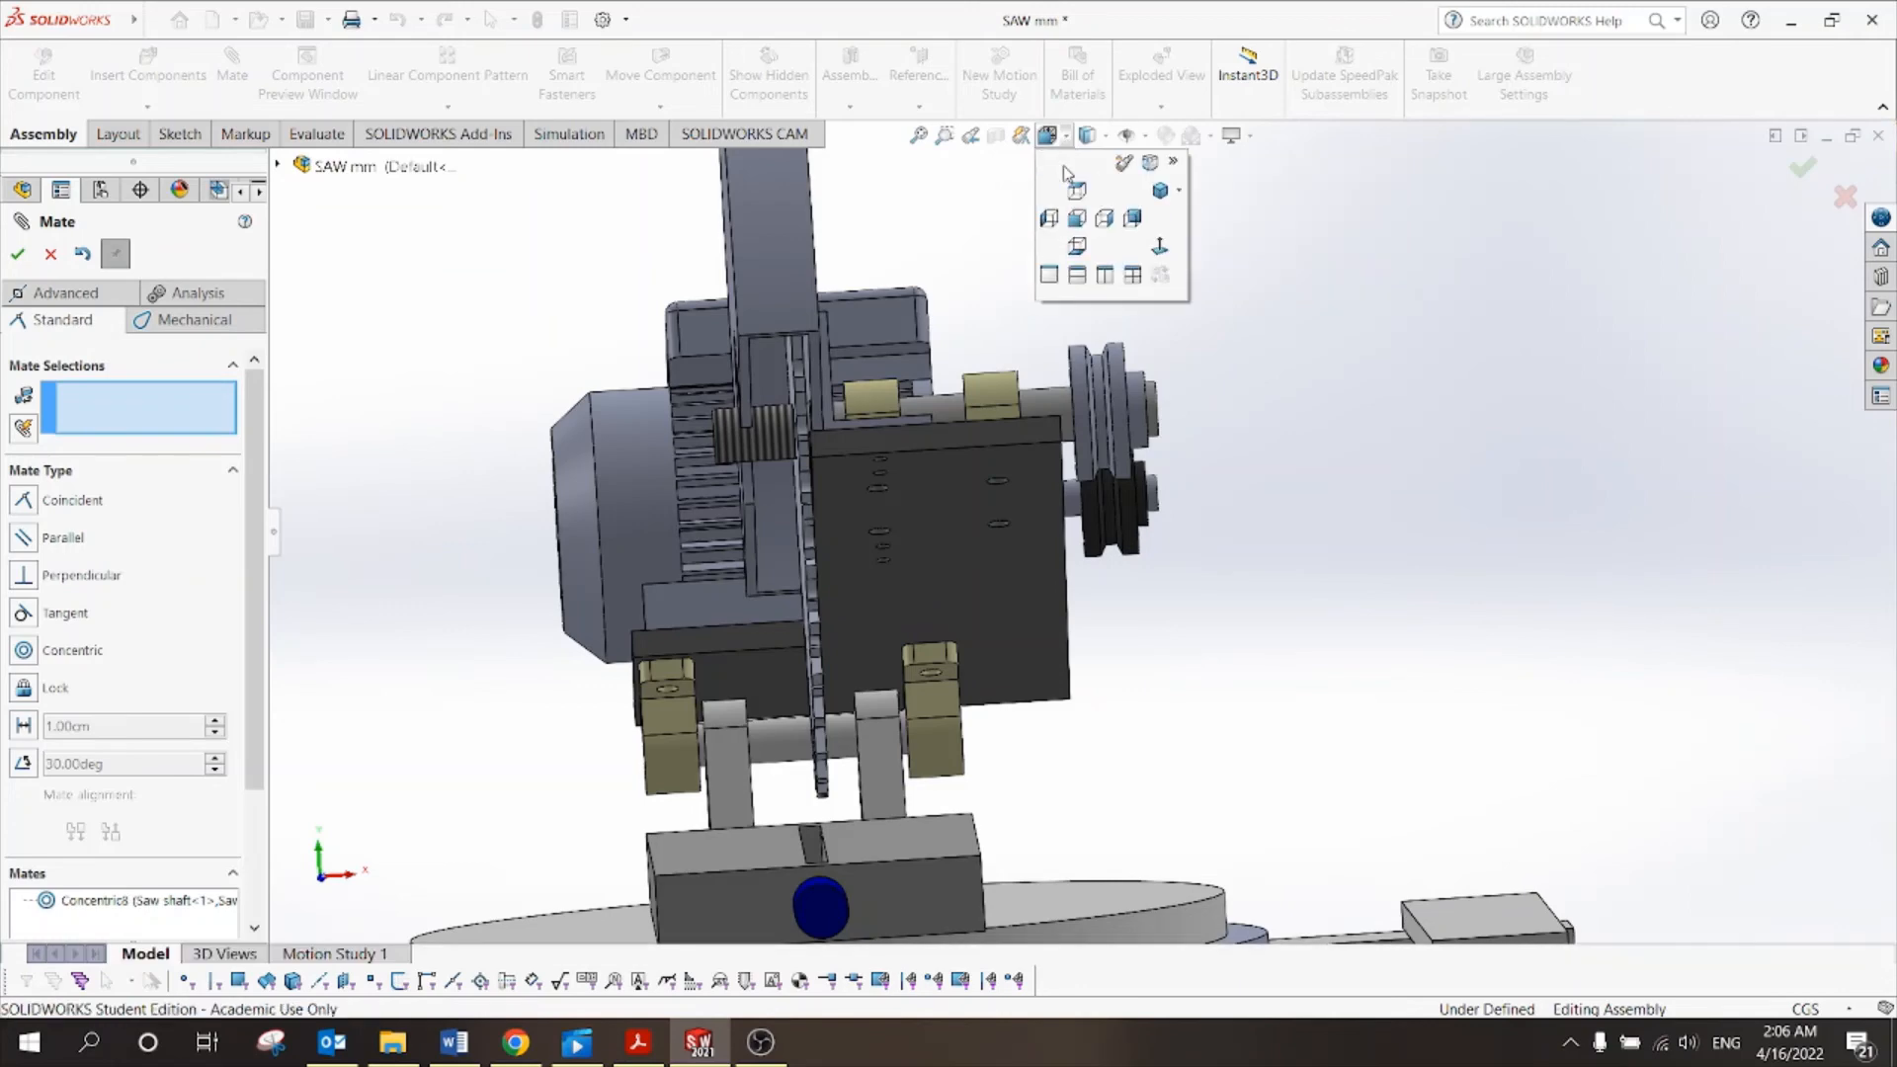
click(1077, 218)
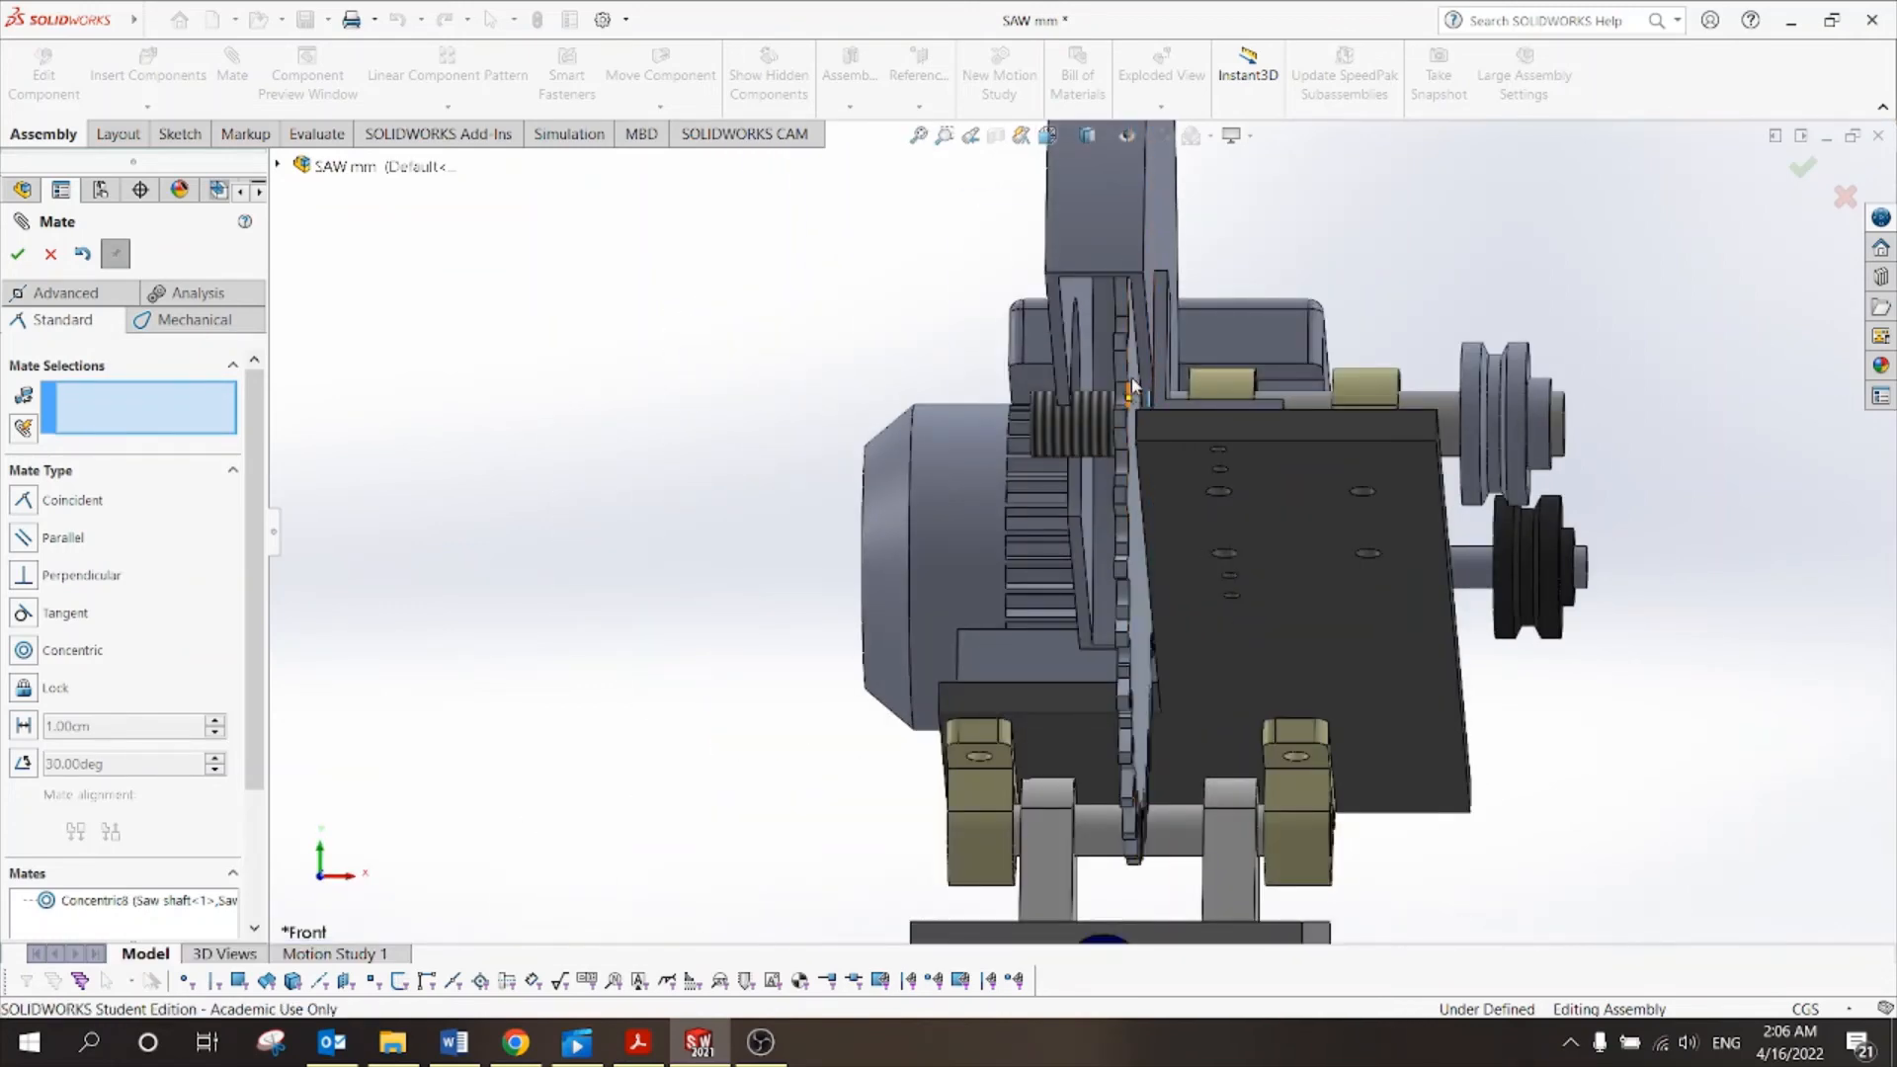
drag(1134, 383, 985, 413)
Slide the saw blade along the shaft to sit behind the bracket.
scroll(743, 403, up, 2)
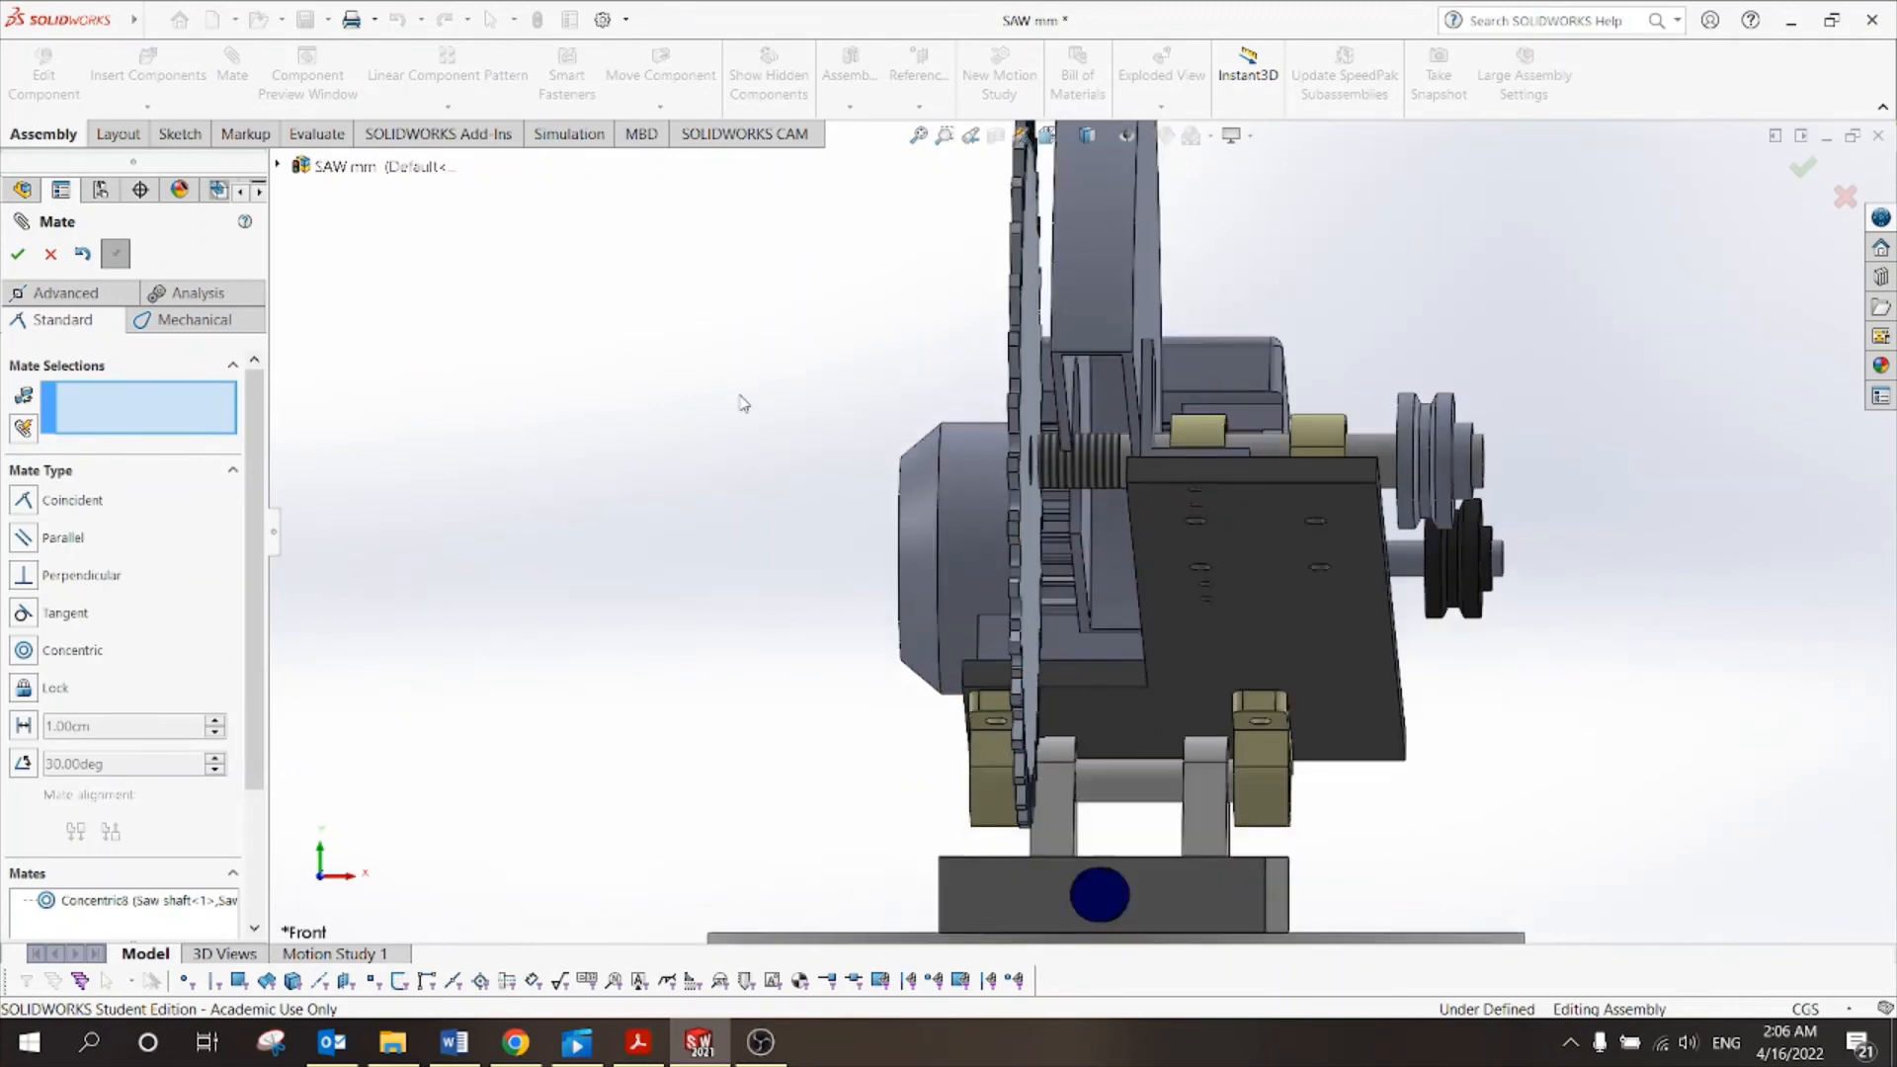
middle_drag(794, 451, 825, 528)
scroll(1414, 403, up, 2)
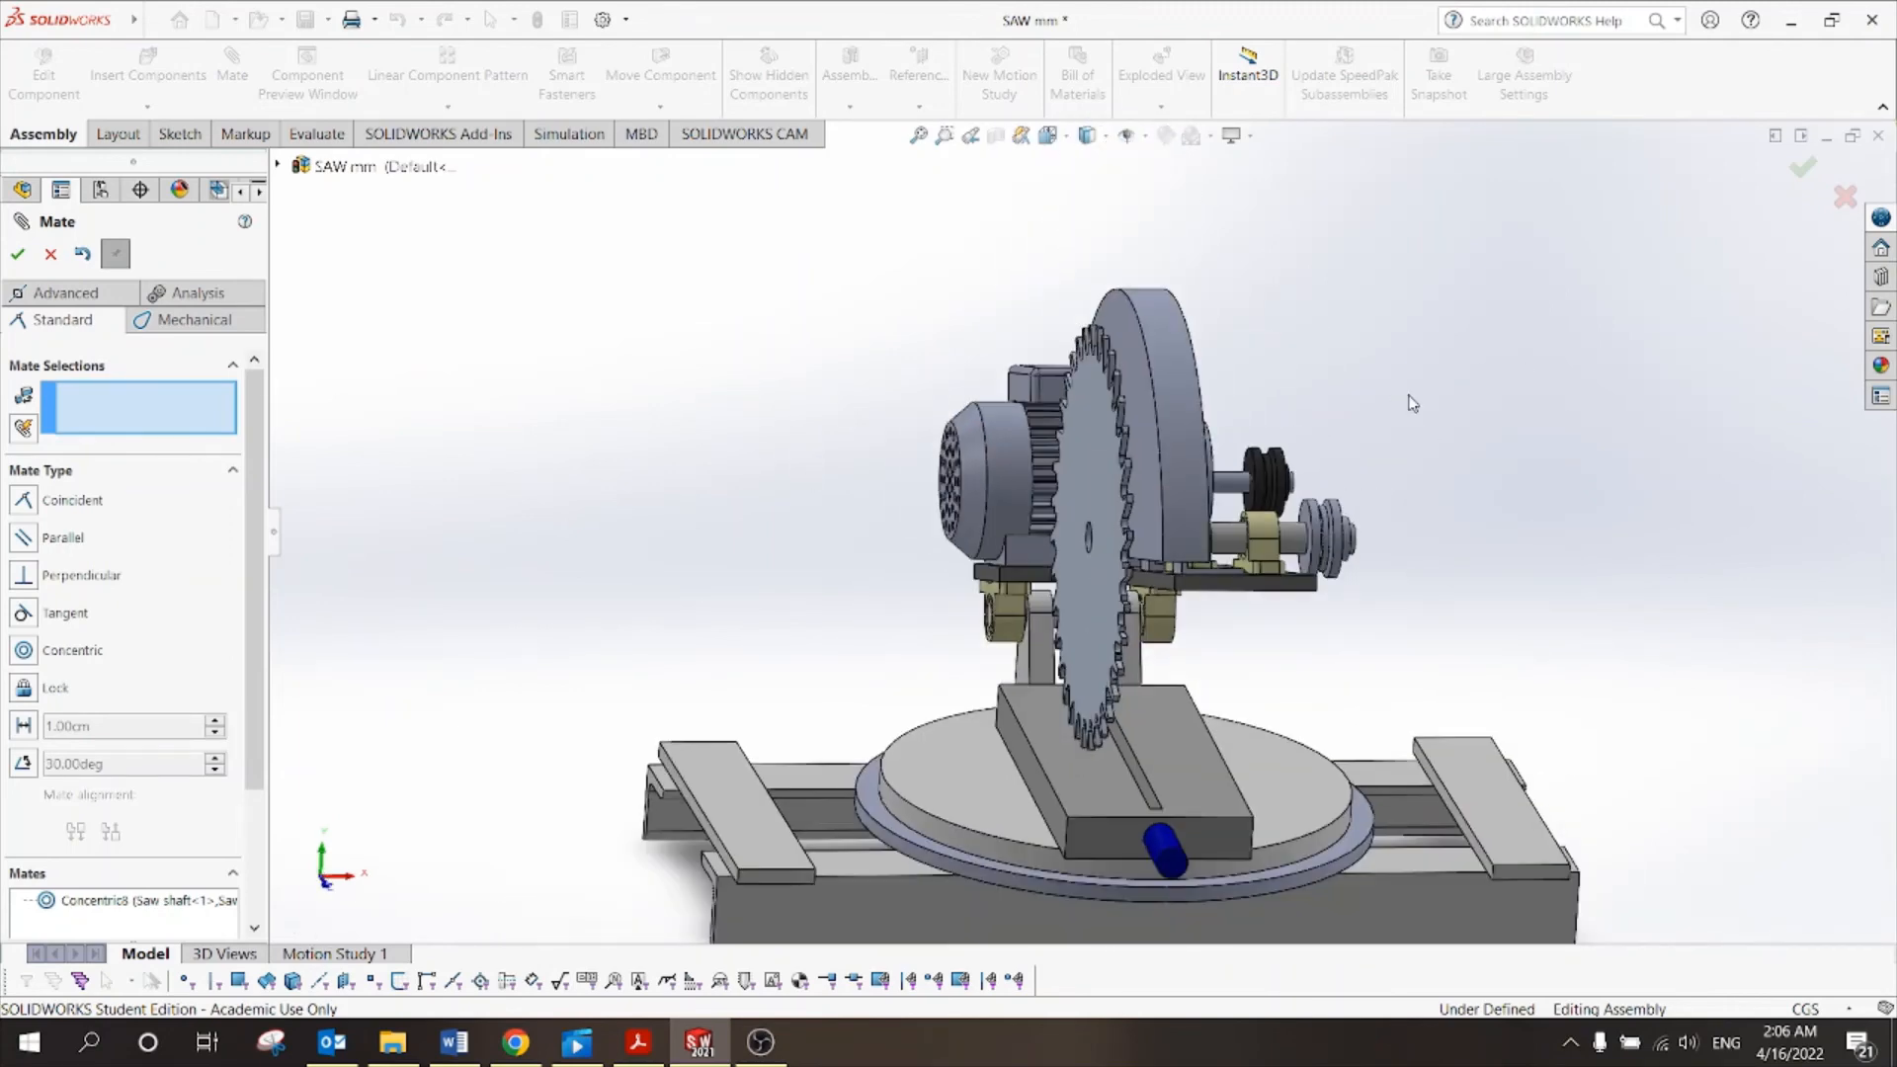
middle_drag(1411, 401, 1354, 318)
scroll(1073, 375, down, 2)
scroll(1085, 372, up, 1)
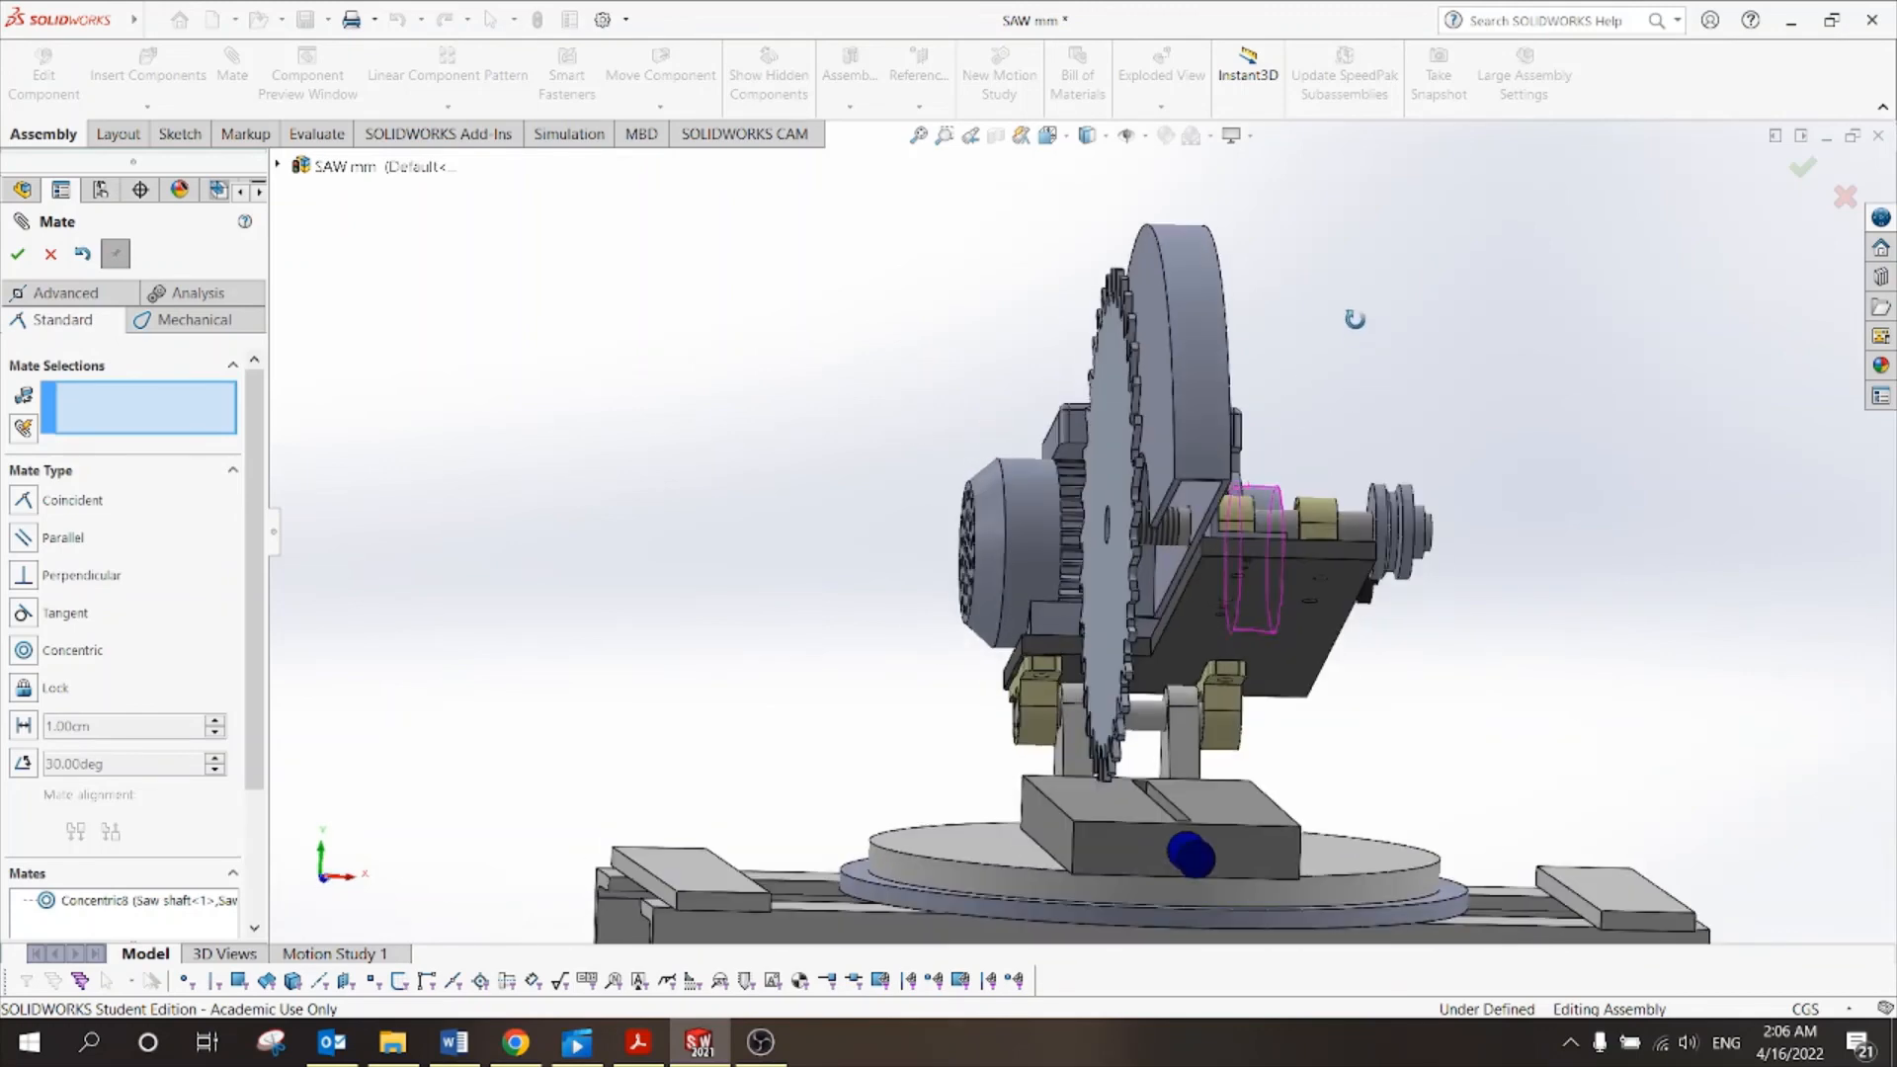
scroll(1329, 334, down, 2)
drag(1048, 514, 1107, 520)
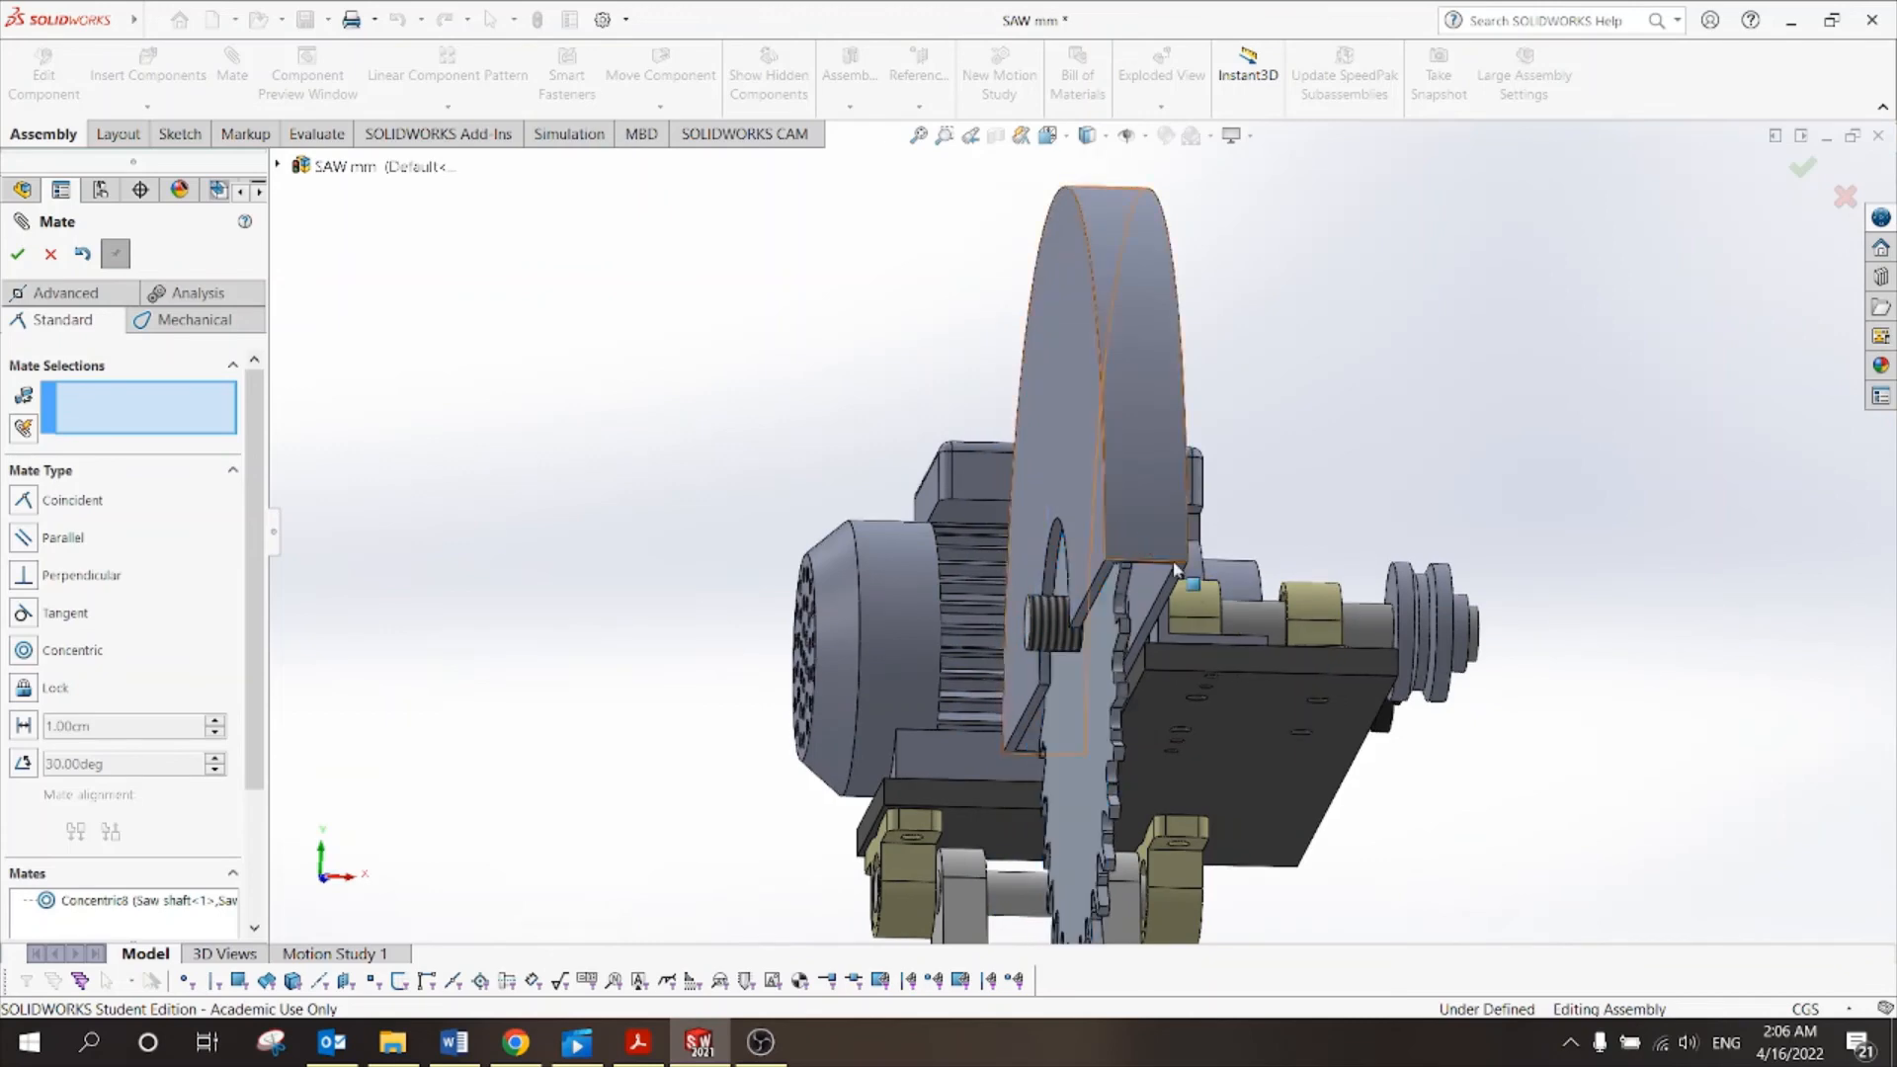
scroll(1112, 529, down, 3)
middle_drag(1119, 534, 1151, 442)
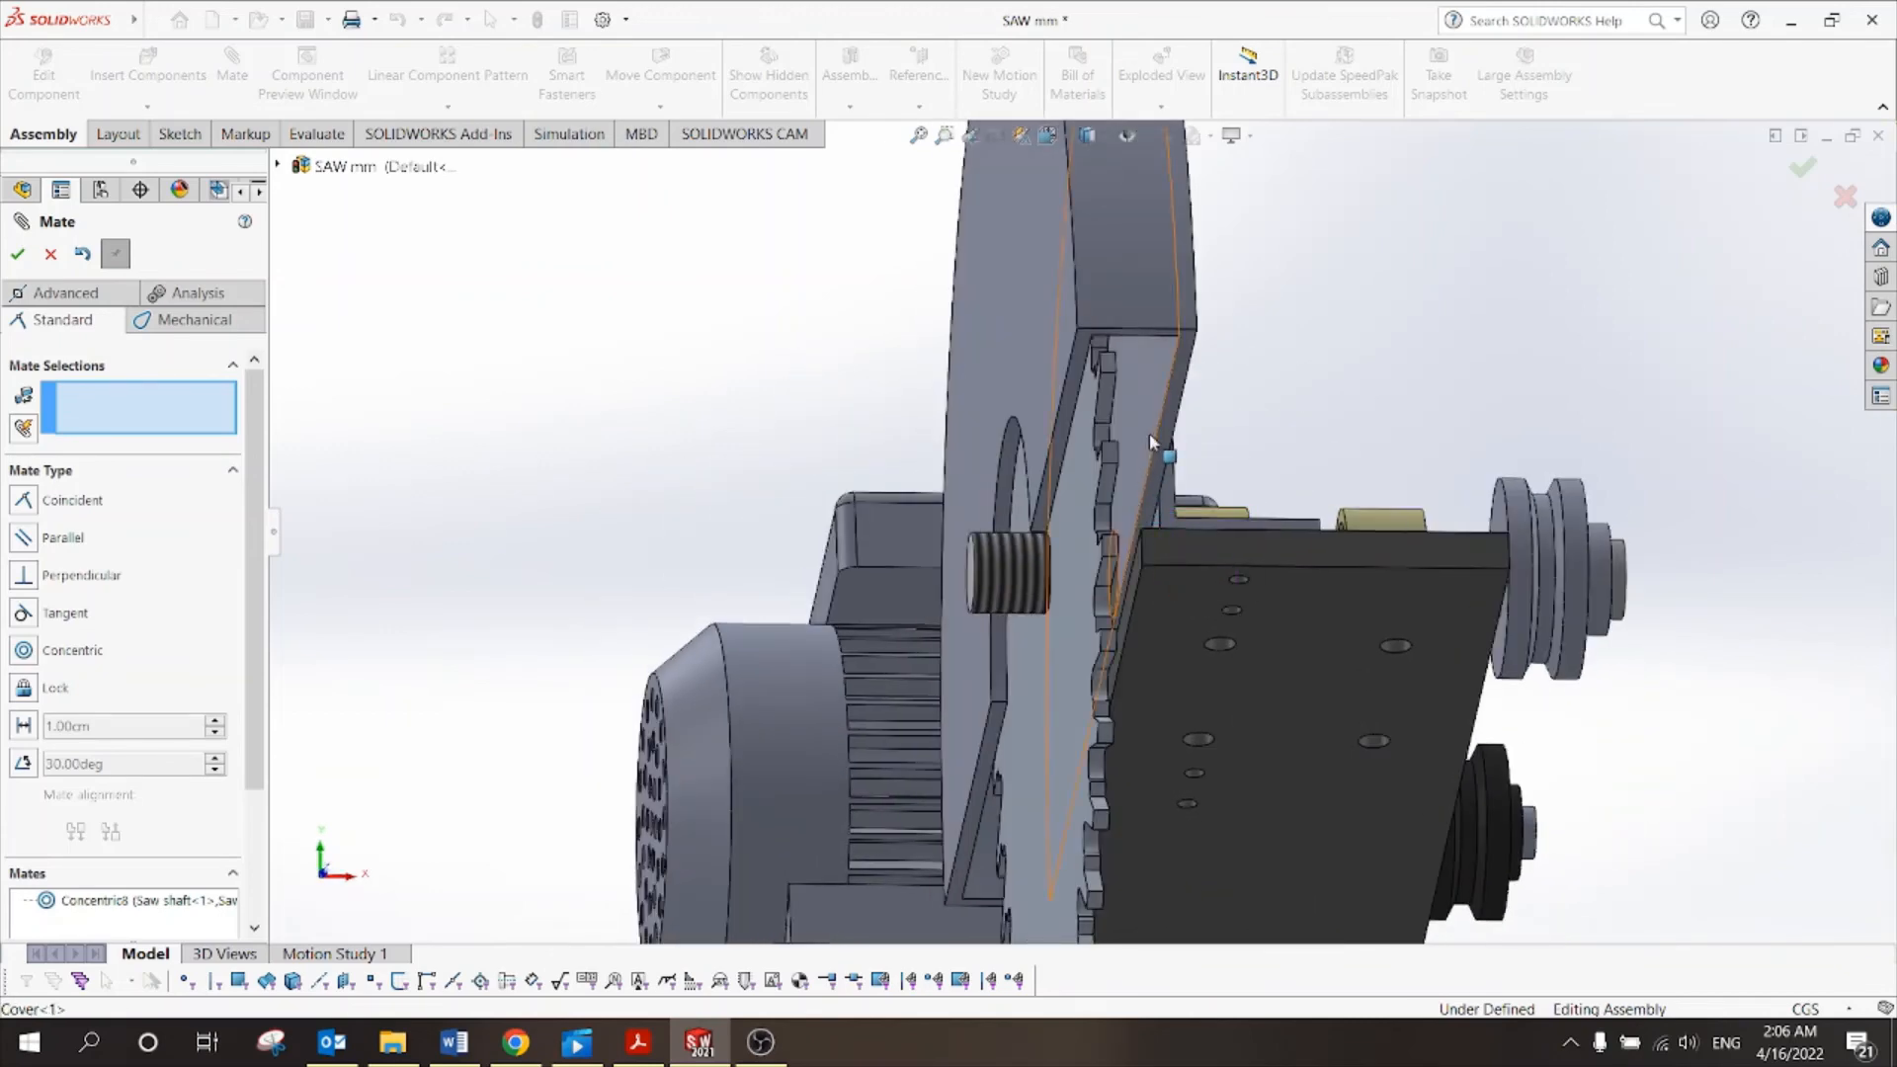
middle_drag(1267, 402, 1368, 369)
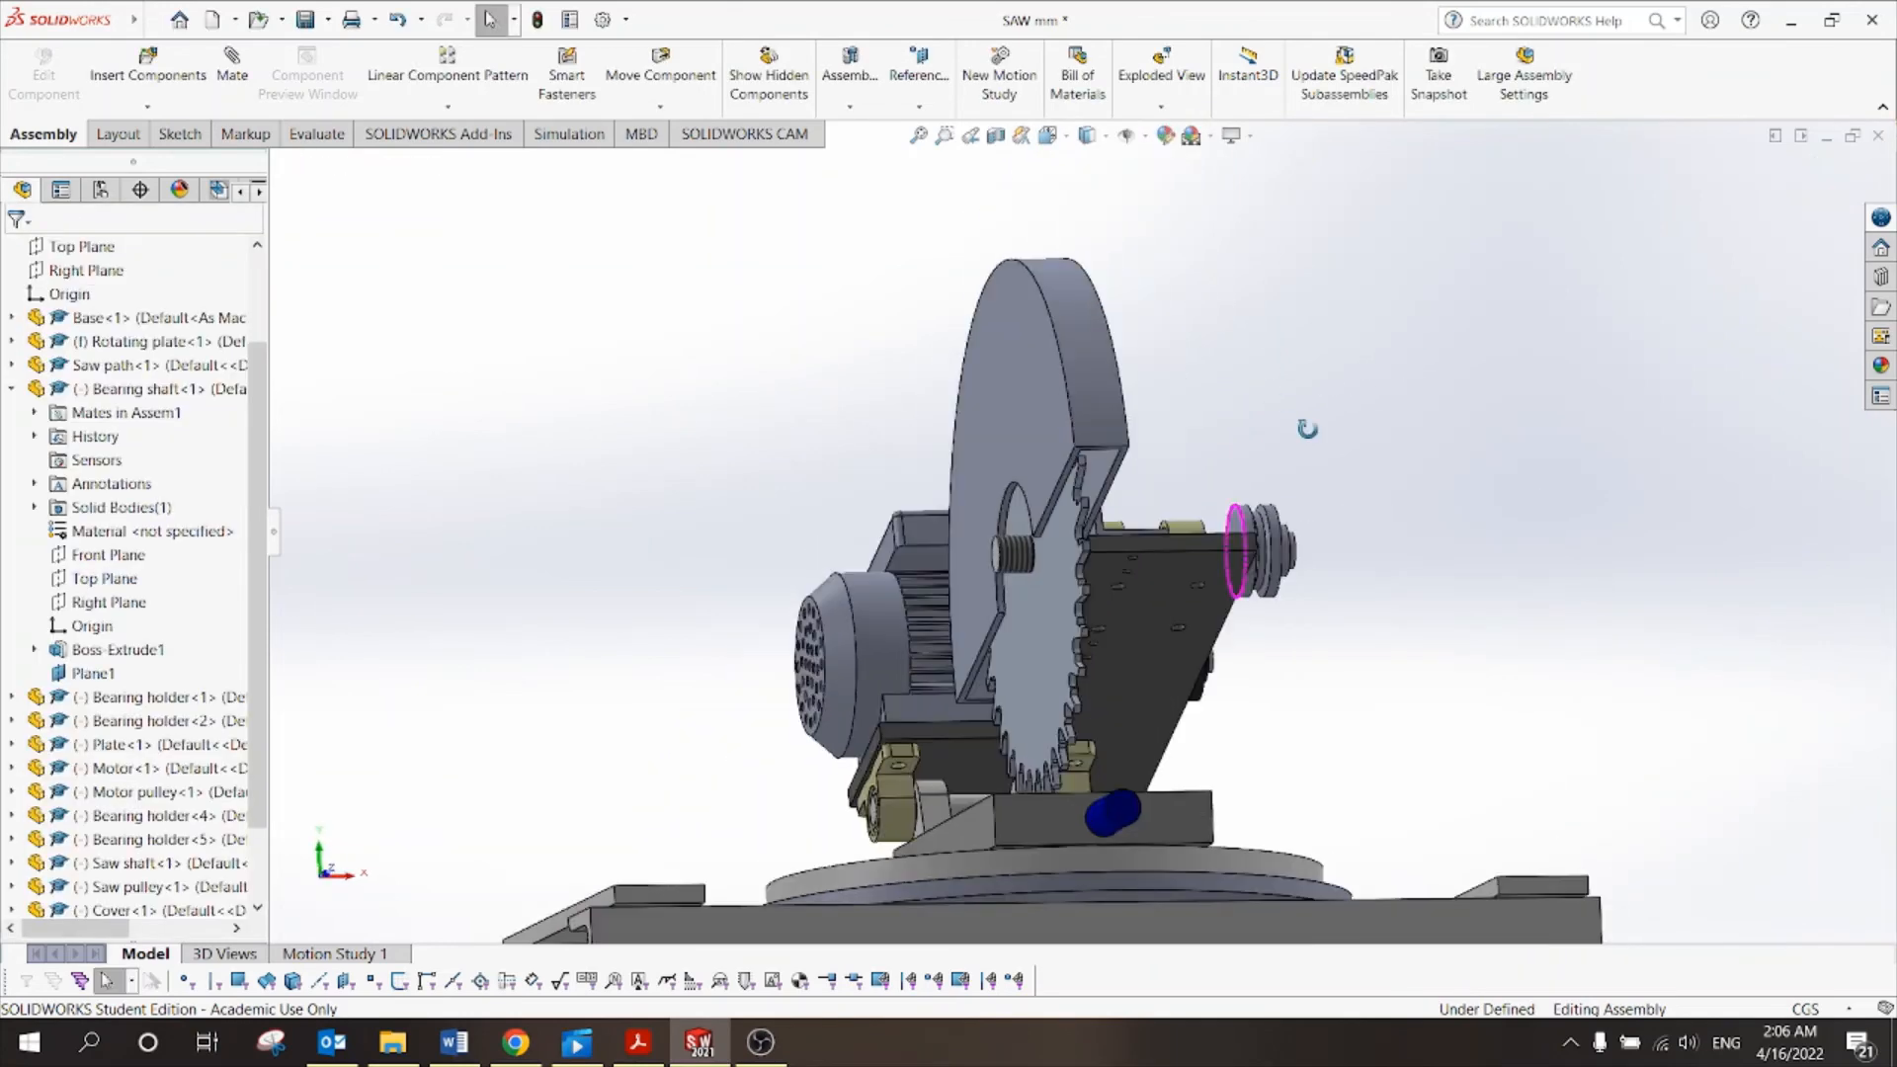
Turn the saw blade slightly on its shaft, then check its fit inside the cover.
middle_drag(1309, 432, 1207, 492)
scroll(1164, 524, down, 1)
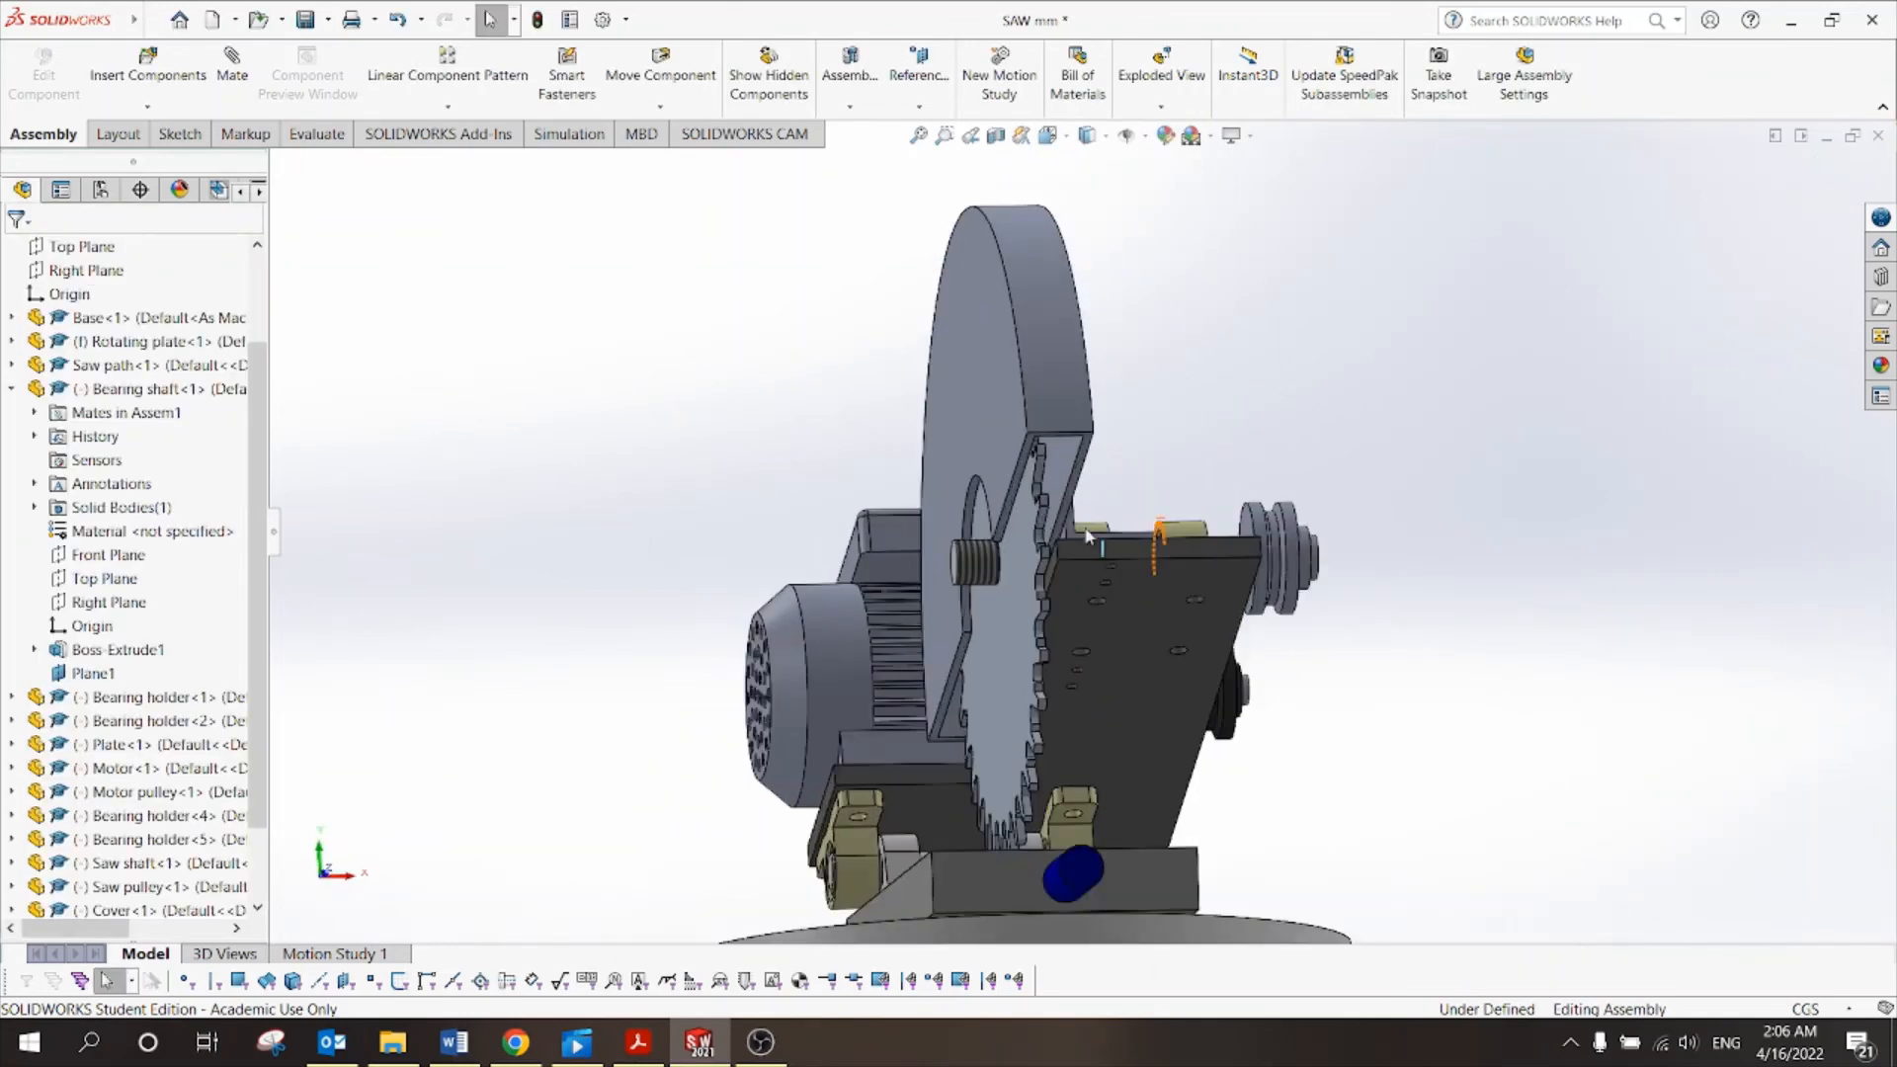
click(1029, 523)
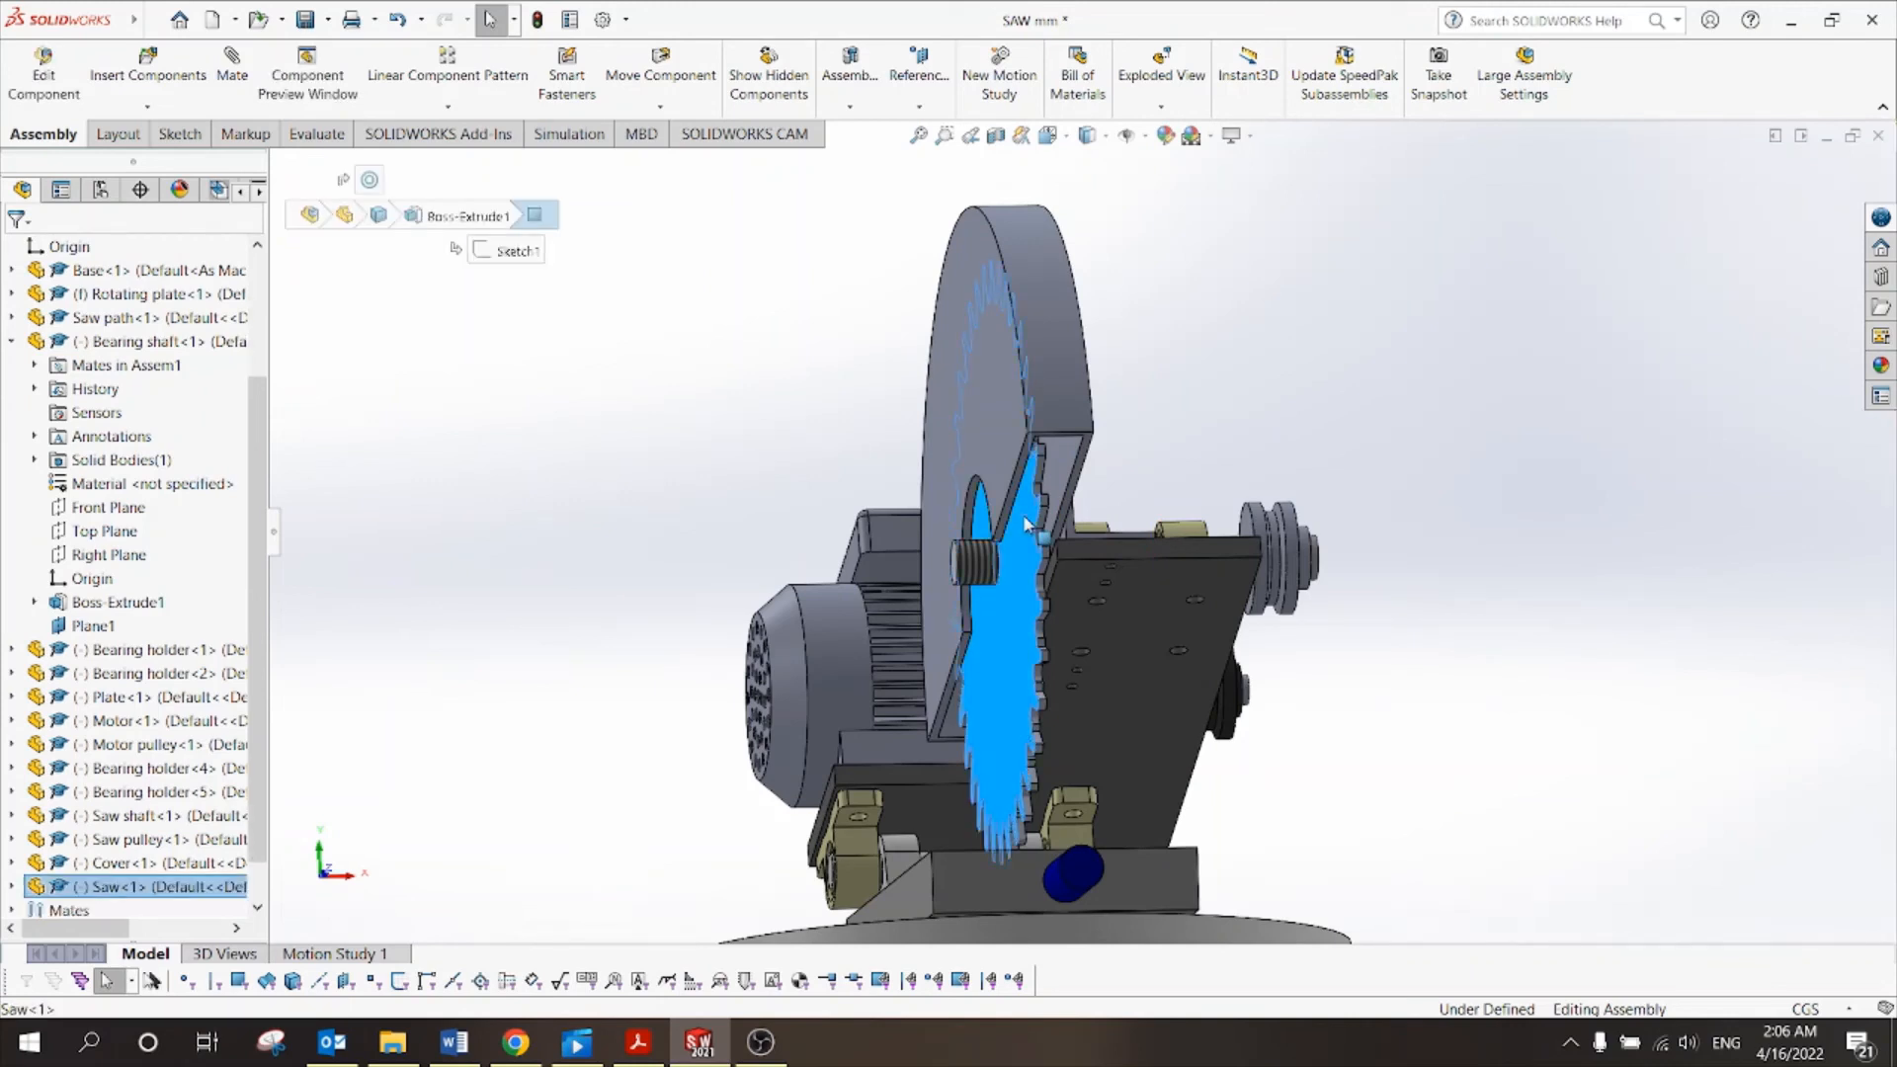
drag(1027, 524, 1054, 516)
click(1238, 429)
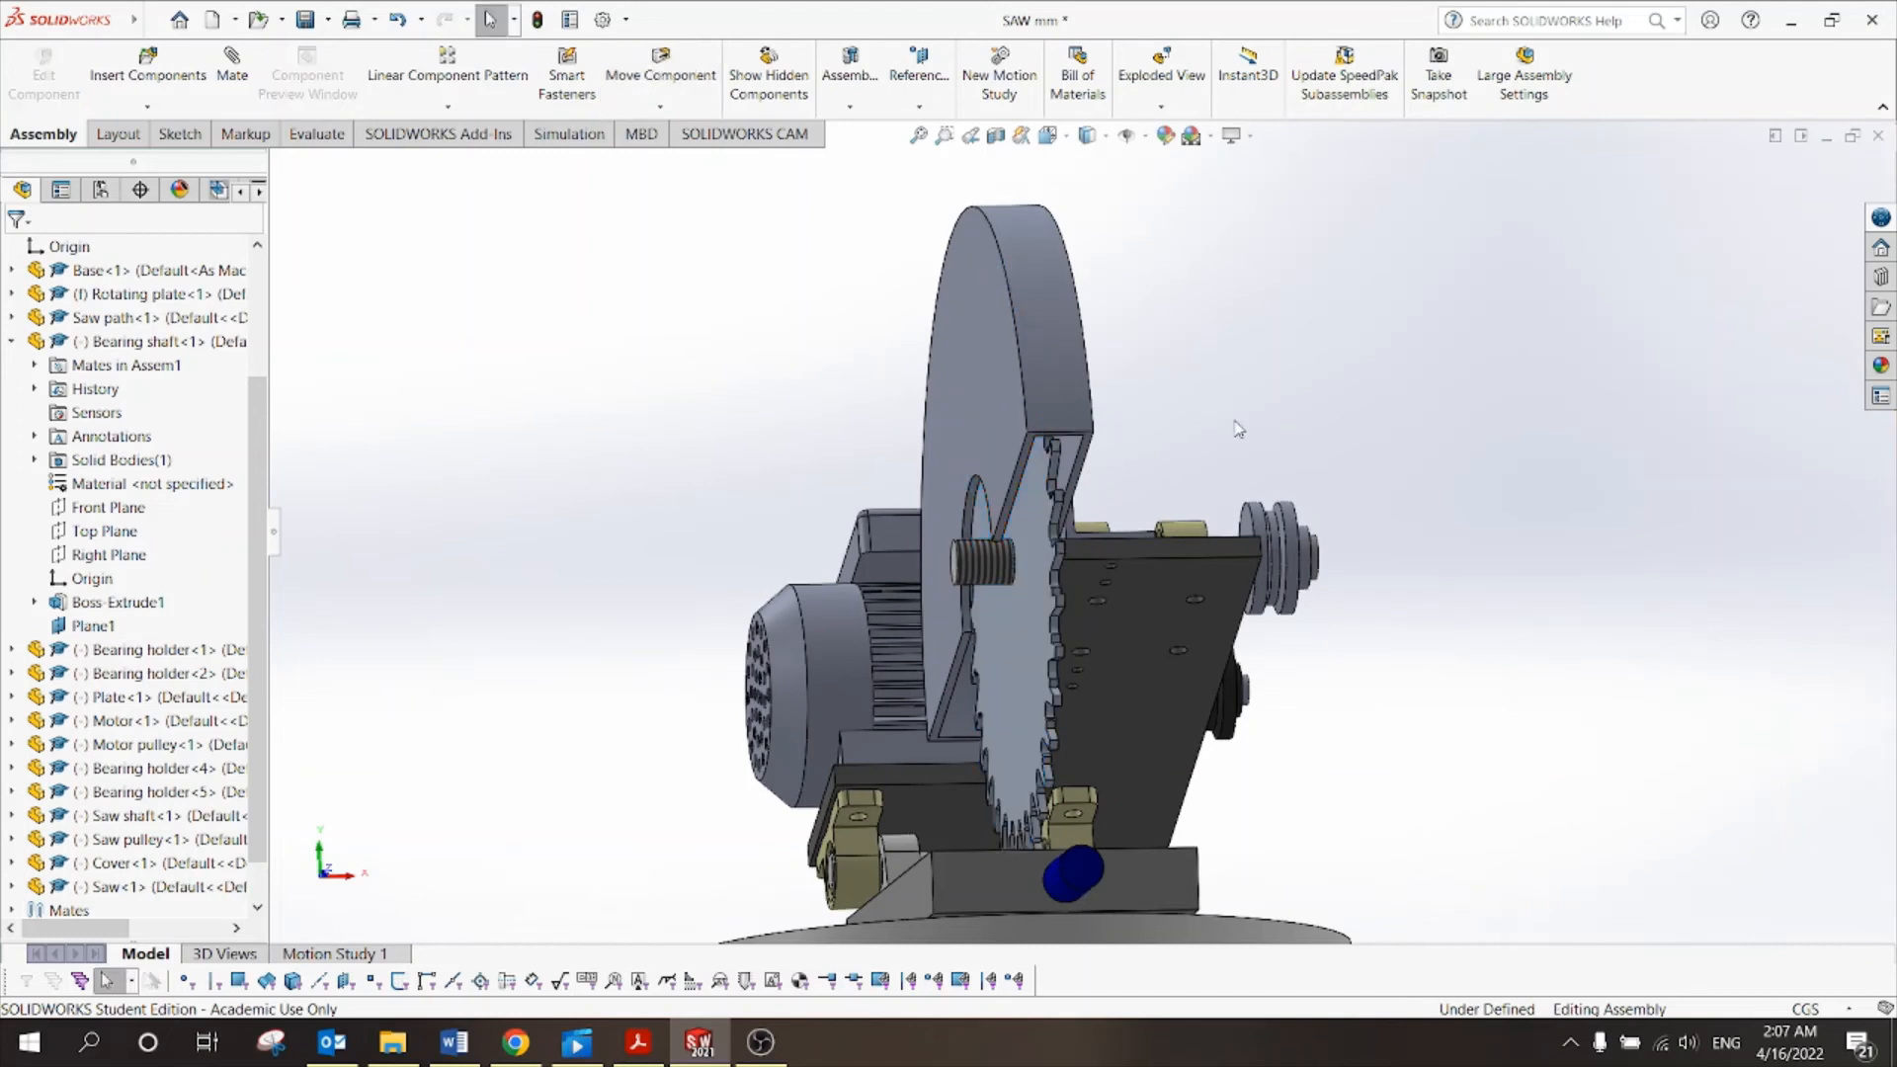
middle_drag(1238, 429, 1202, 415)
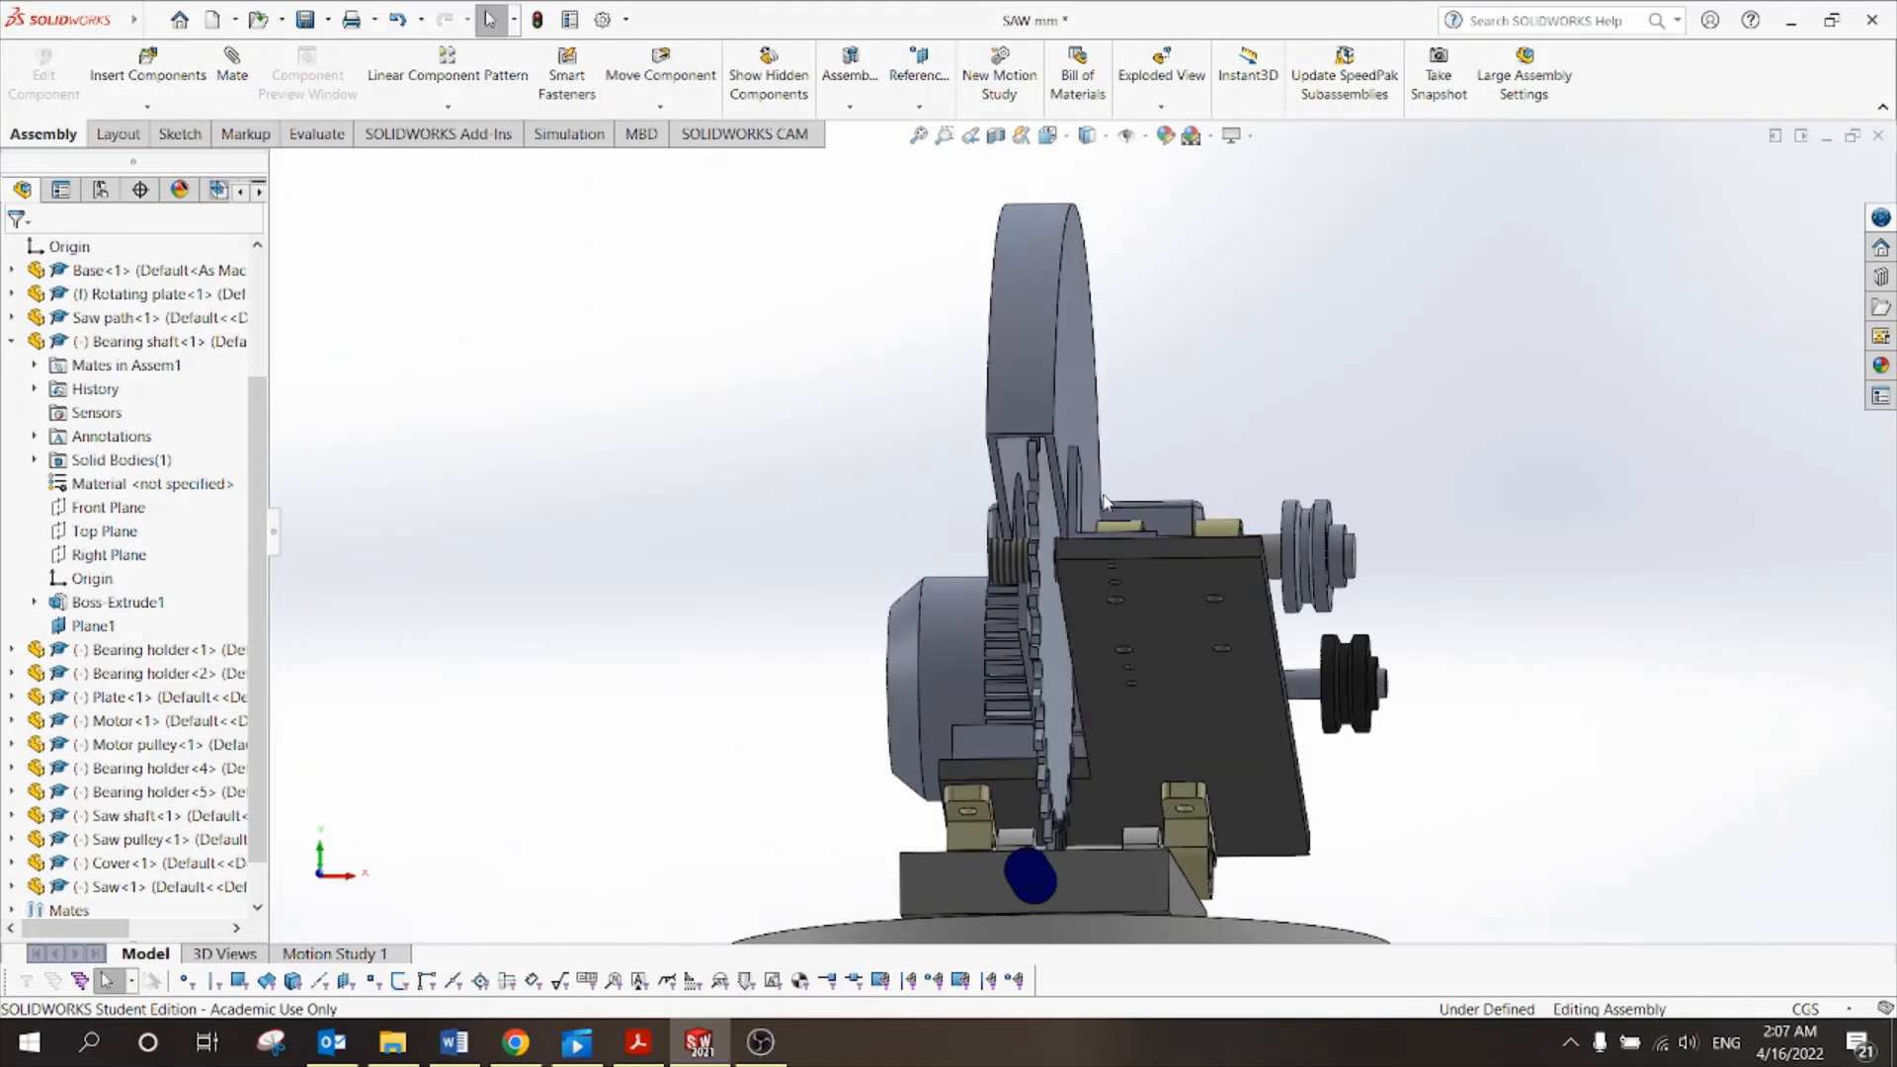
middle_drag(1136, 392, 1145, 395)
scroll(1110, 516, down, 4)
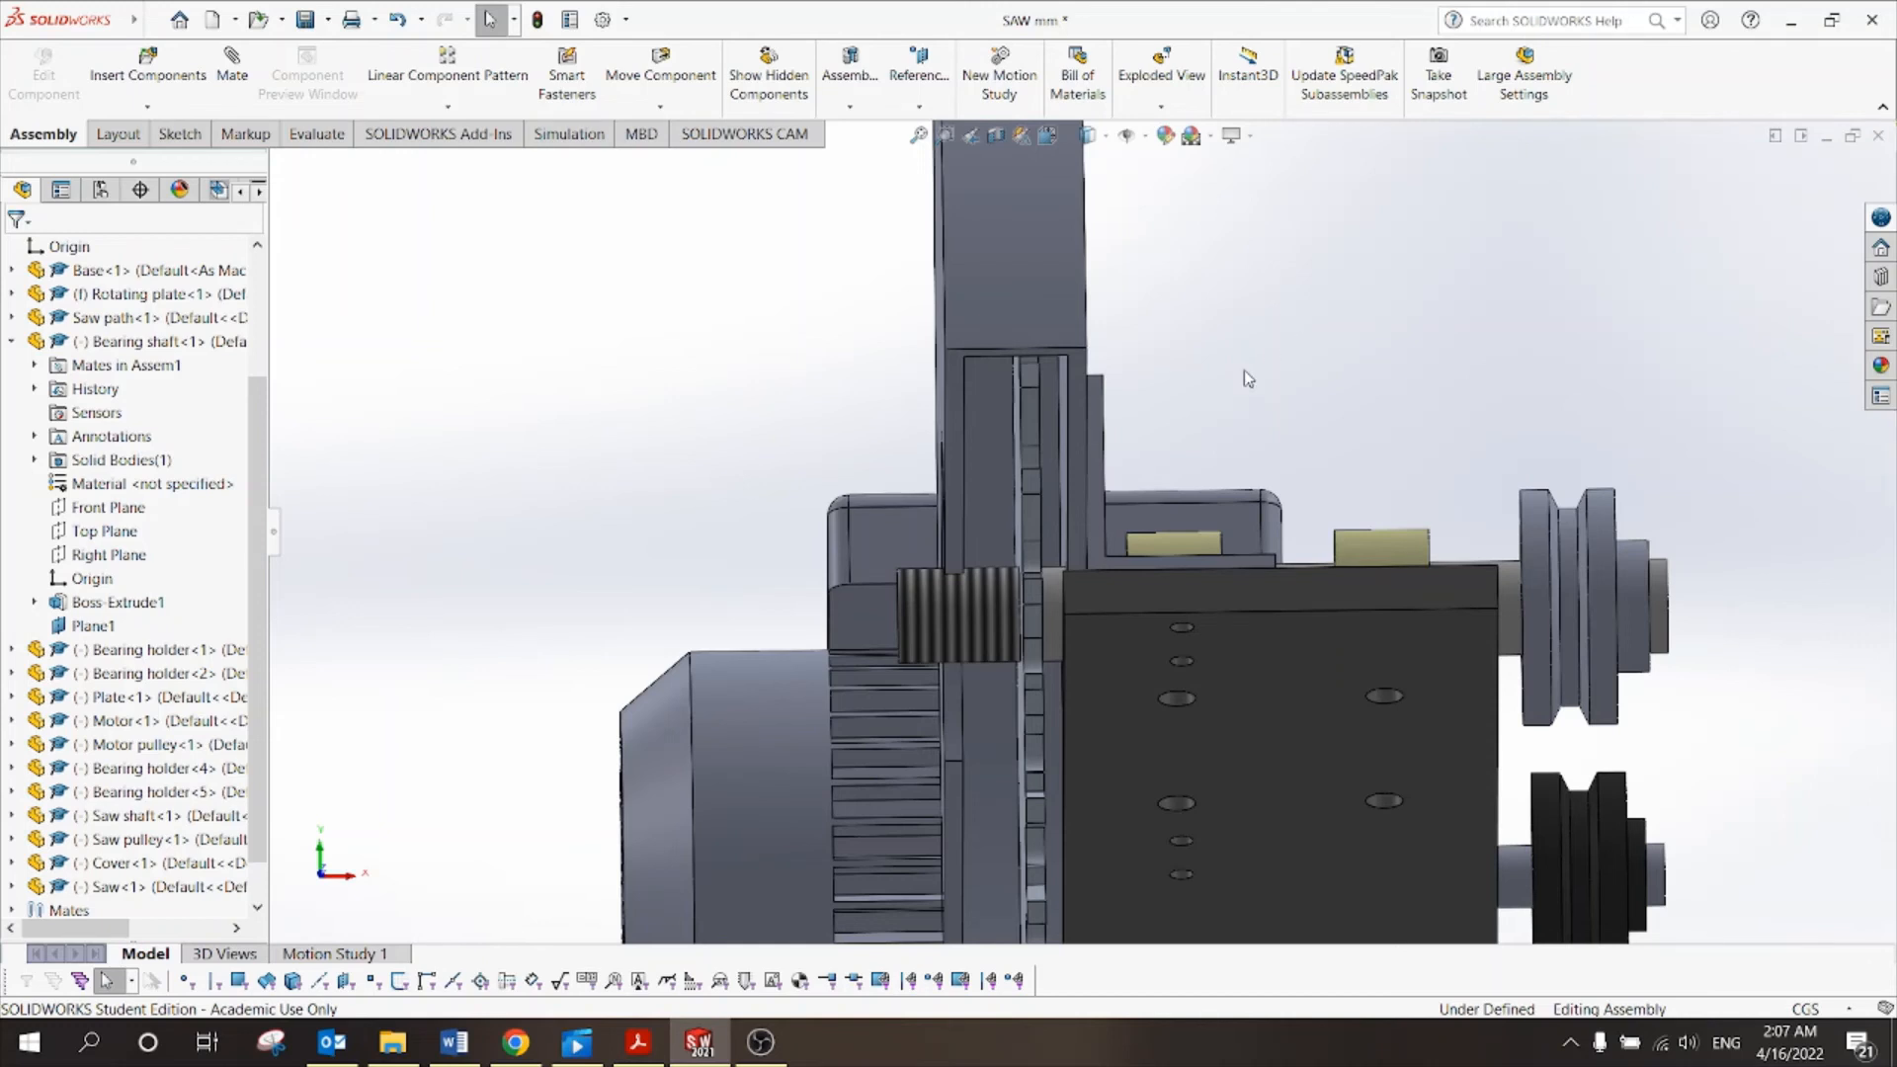
middle_drag(1239, 388, 1246, 386)
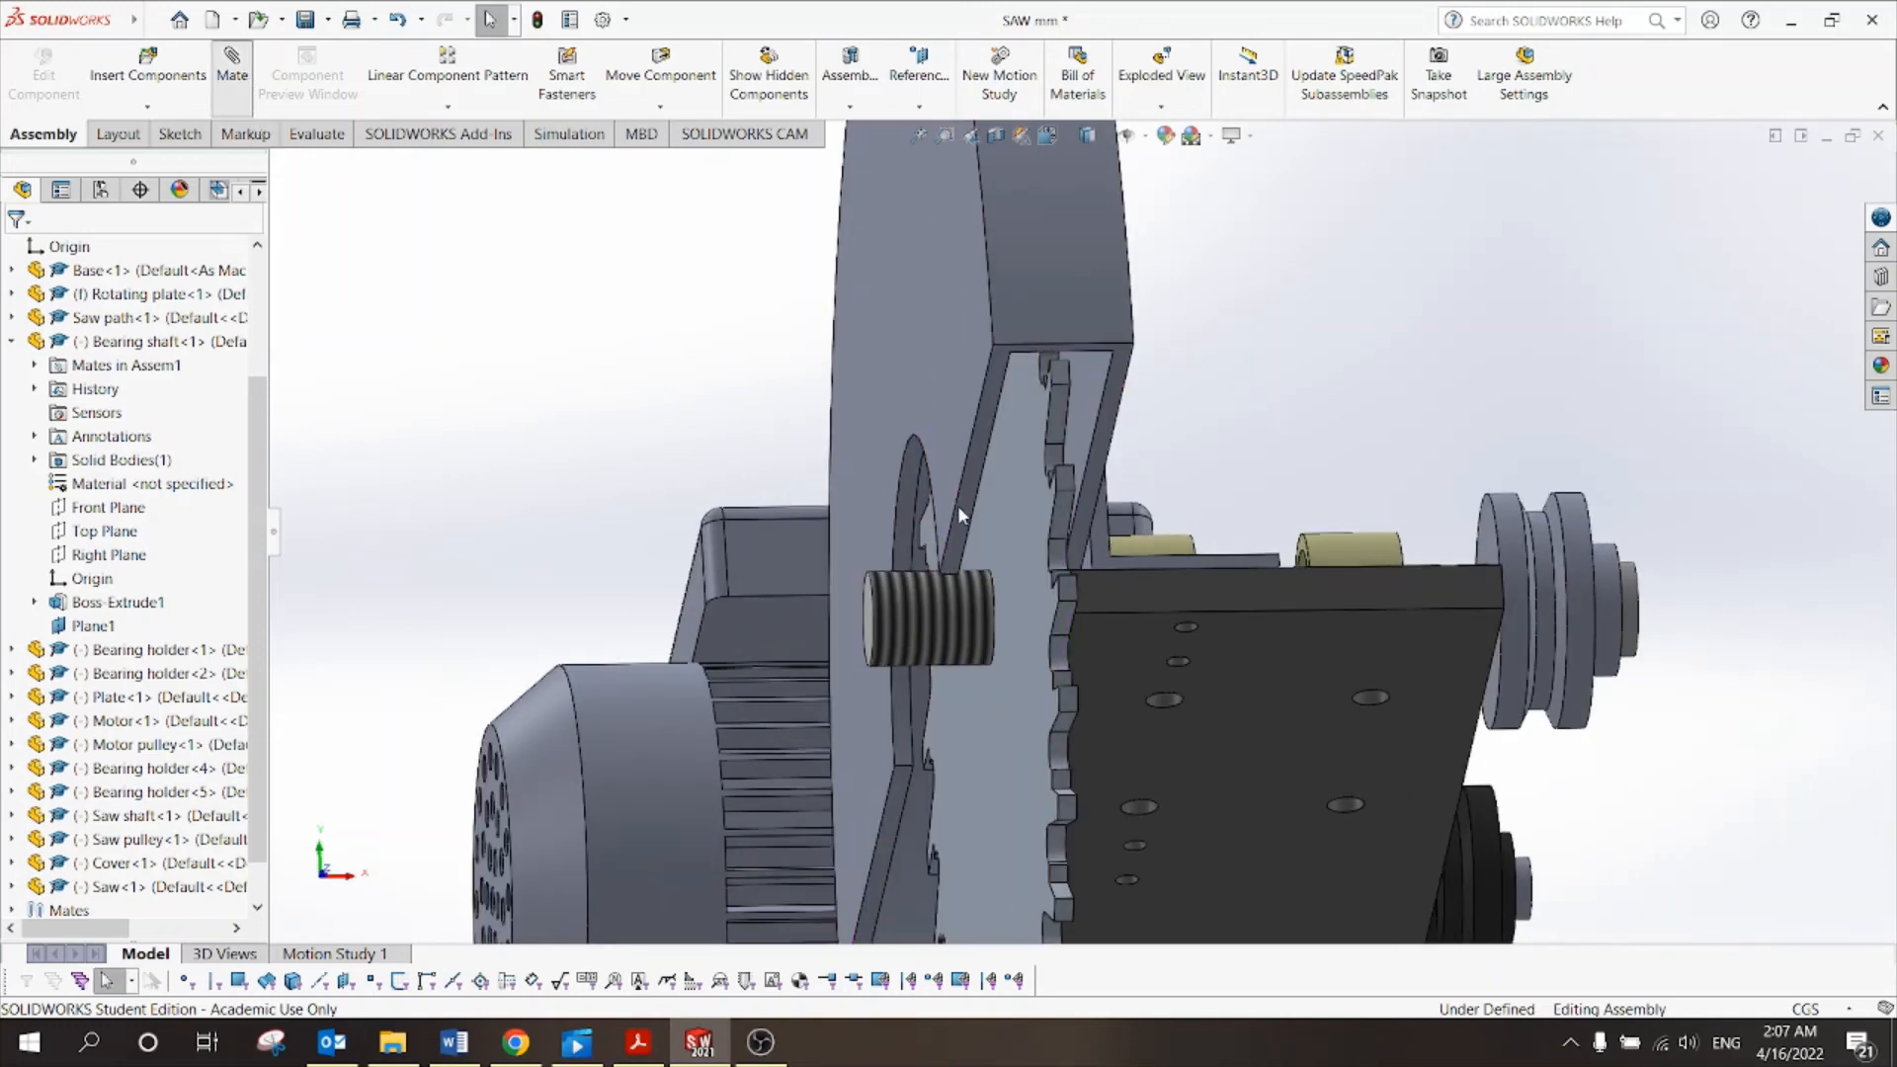
Select the saw blade face and the cover face as the mate references.
click(1017, 535)
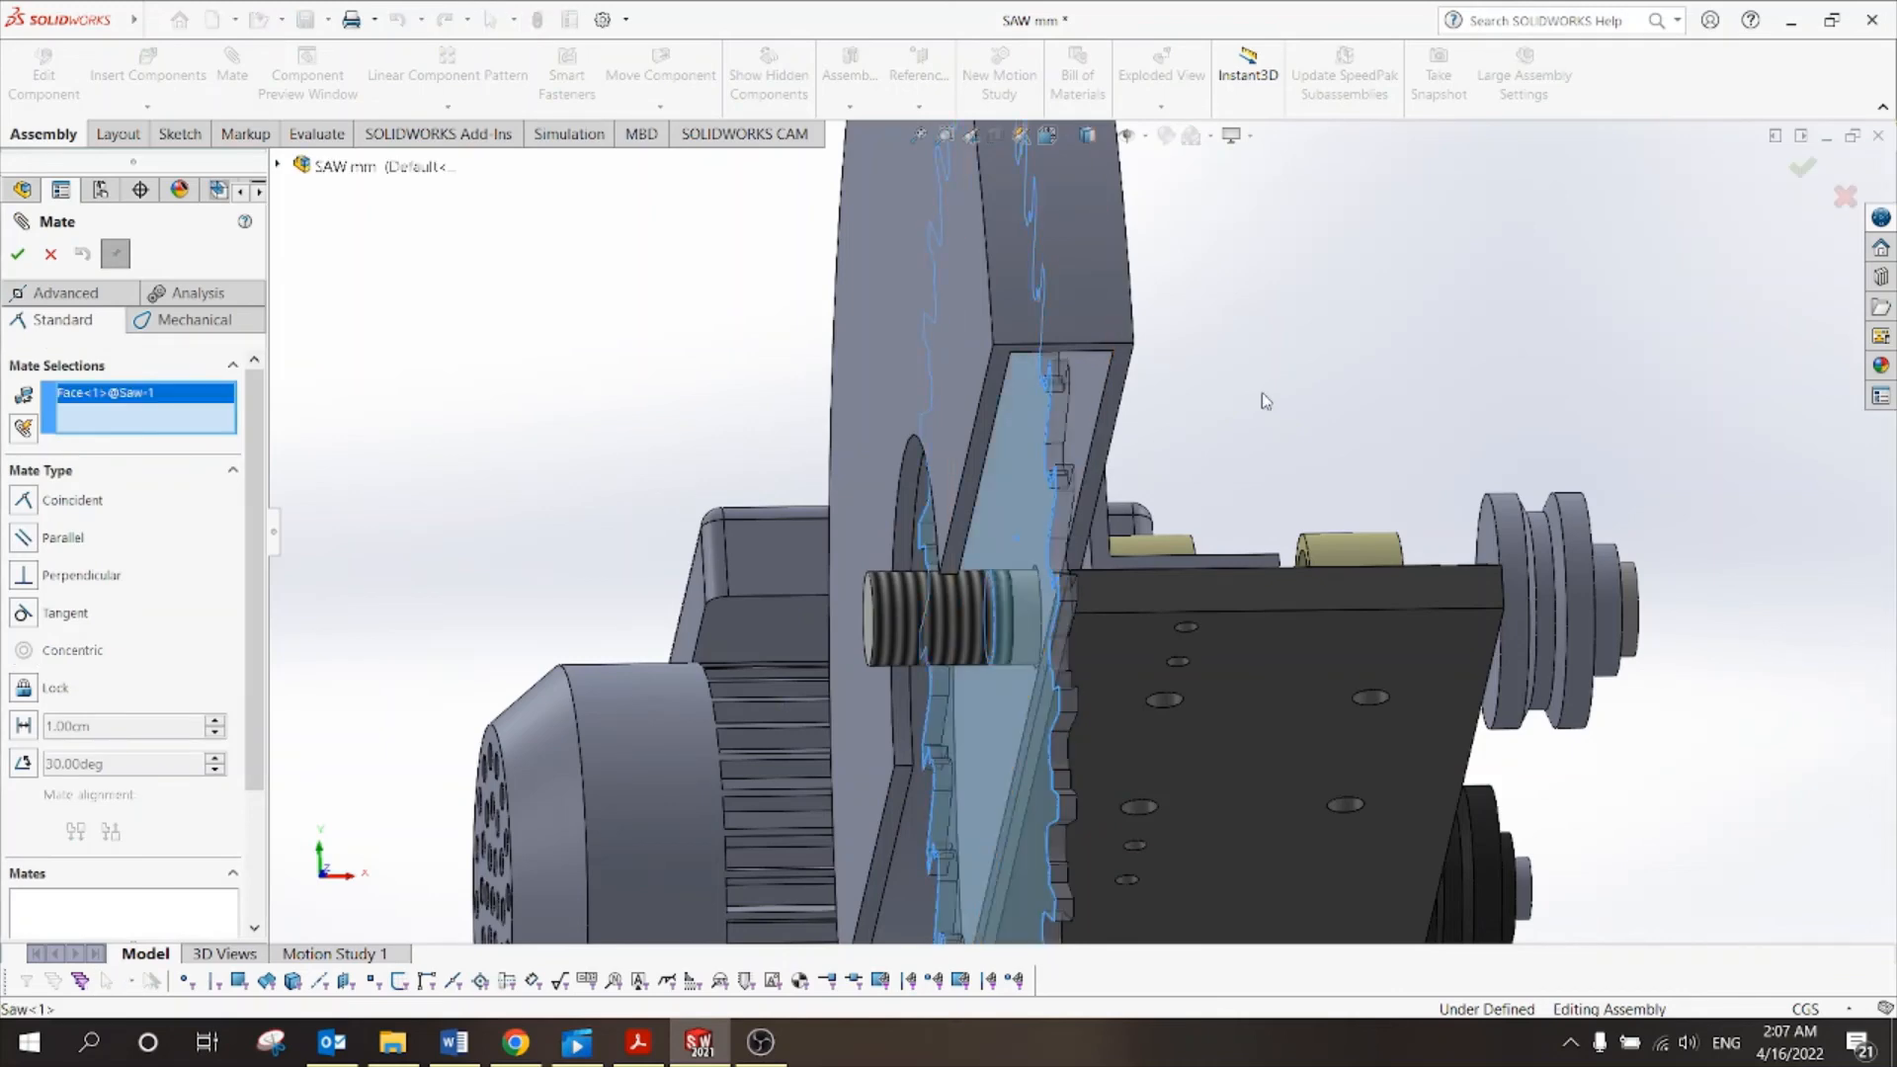
middle_drag(1261, 393, 1244, 388)
scroll(1235, 387, up, 5)
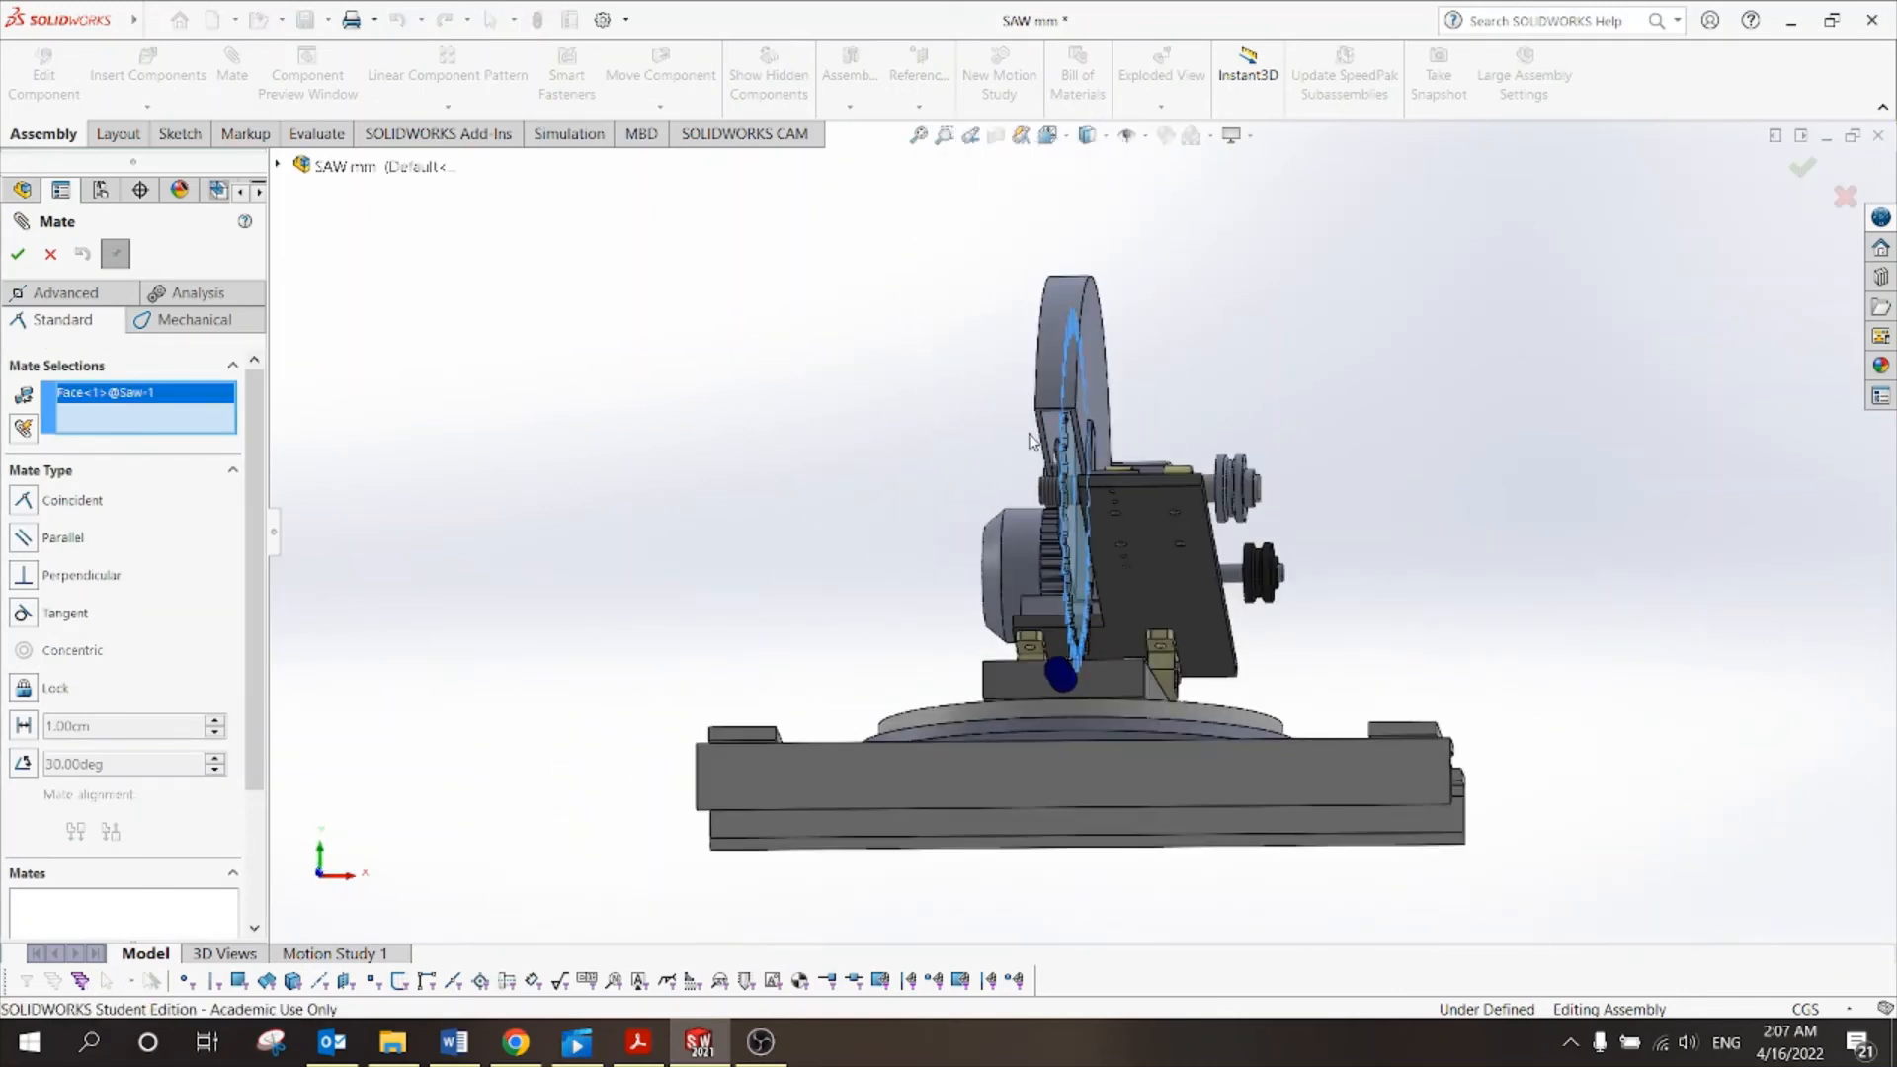
scroll(1088, 440, down, 5)
click(1092, 514)
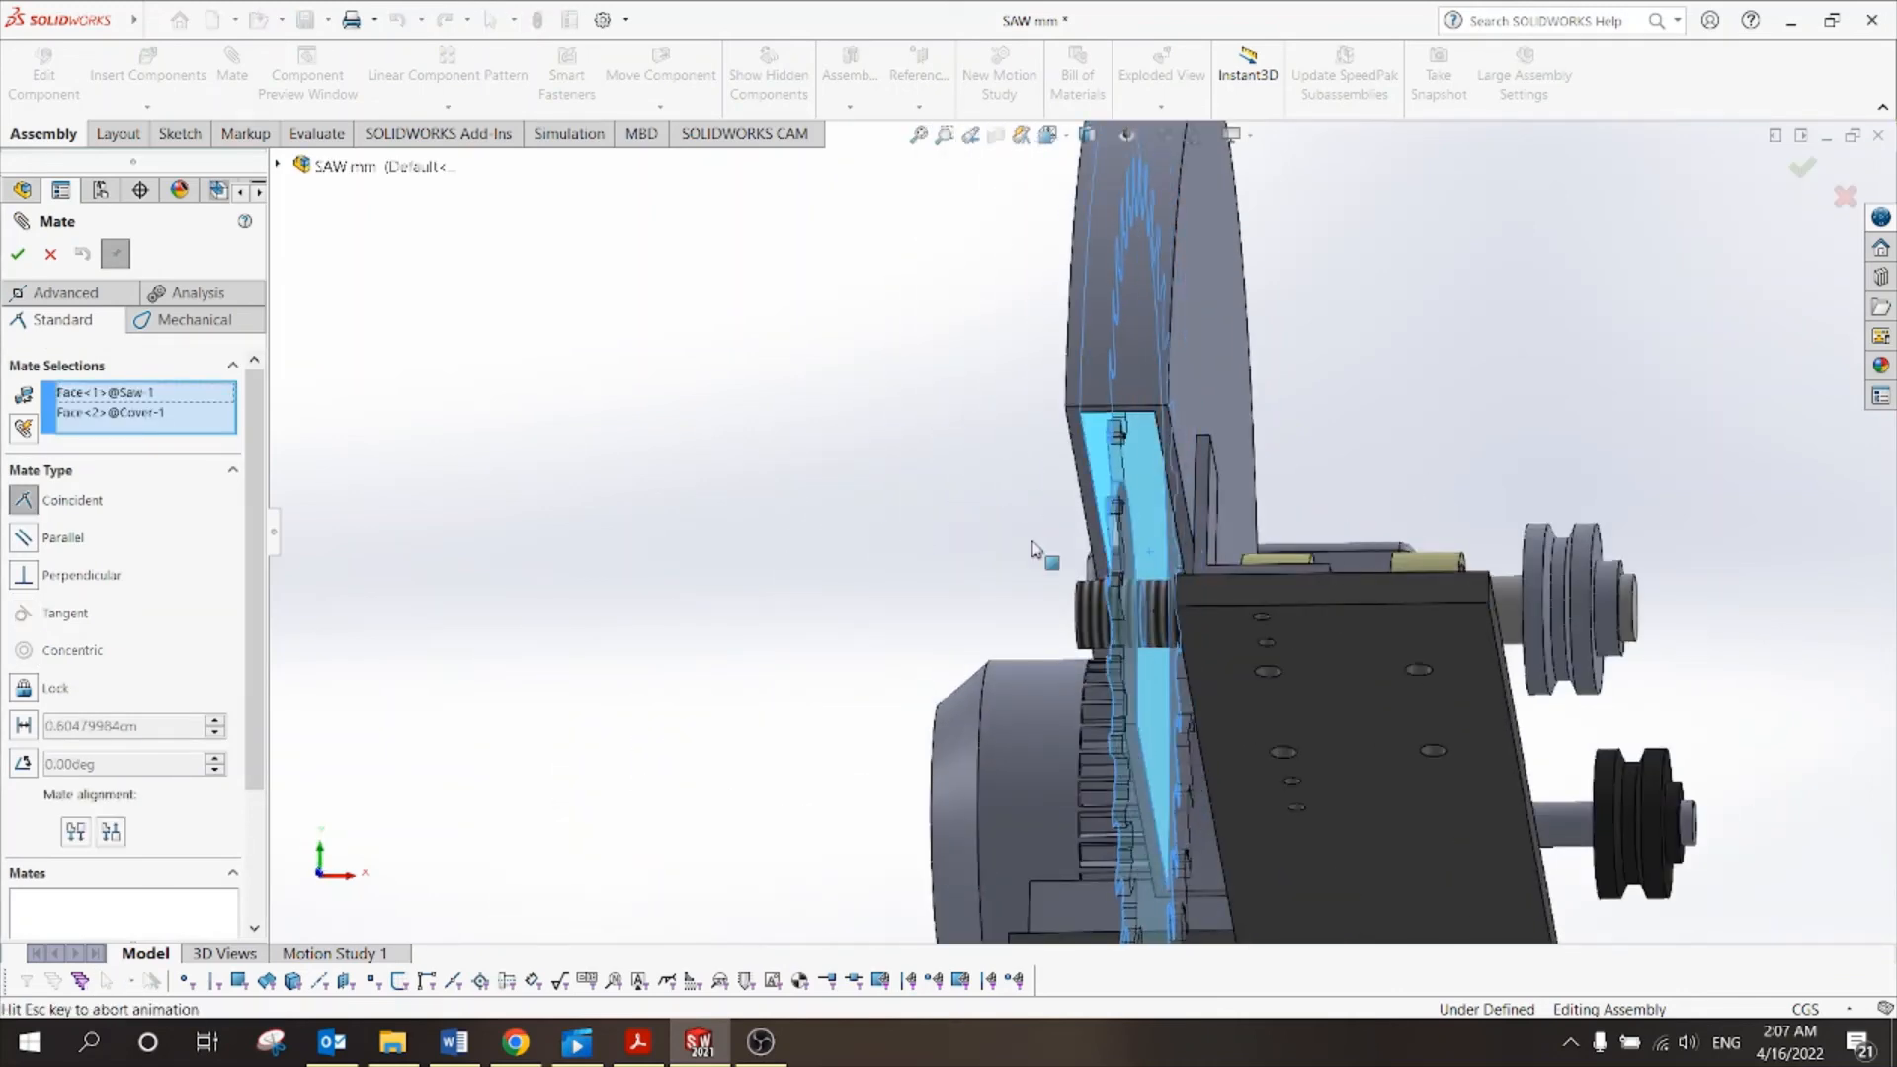
scroll(1339, 462, up, 5)
middle_drag(1342, 441, 1354, 436)
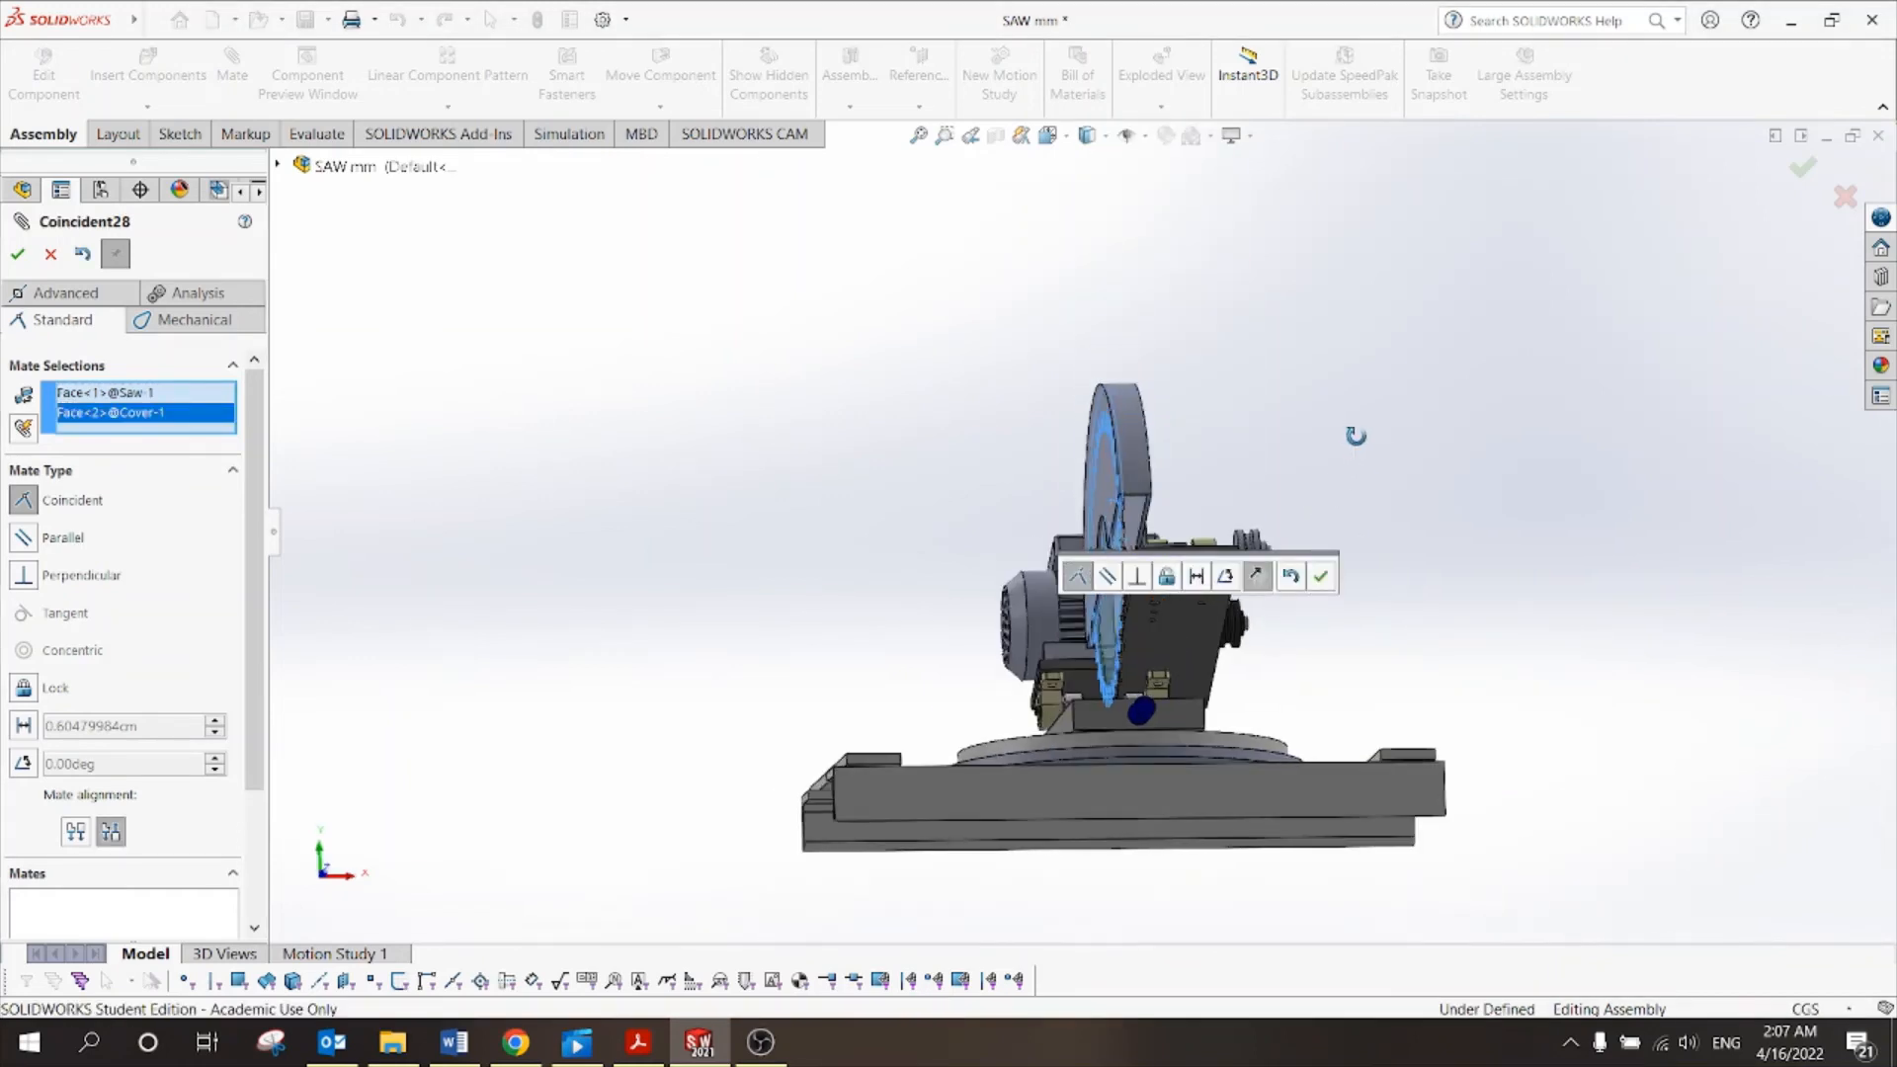
scroll(1208, 520, down, 2)
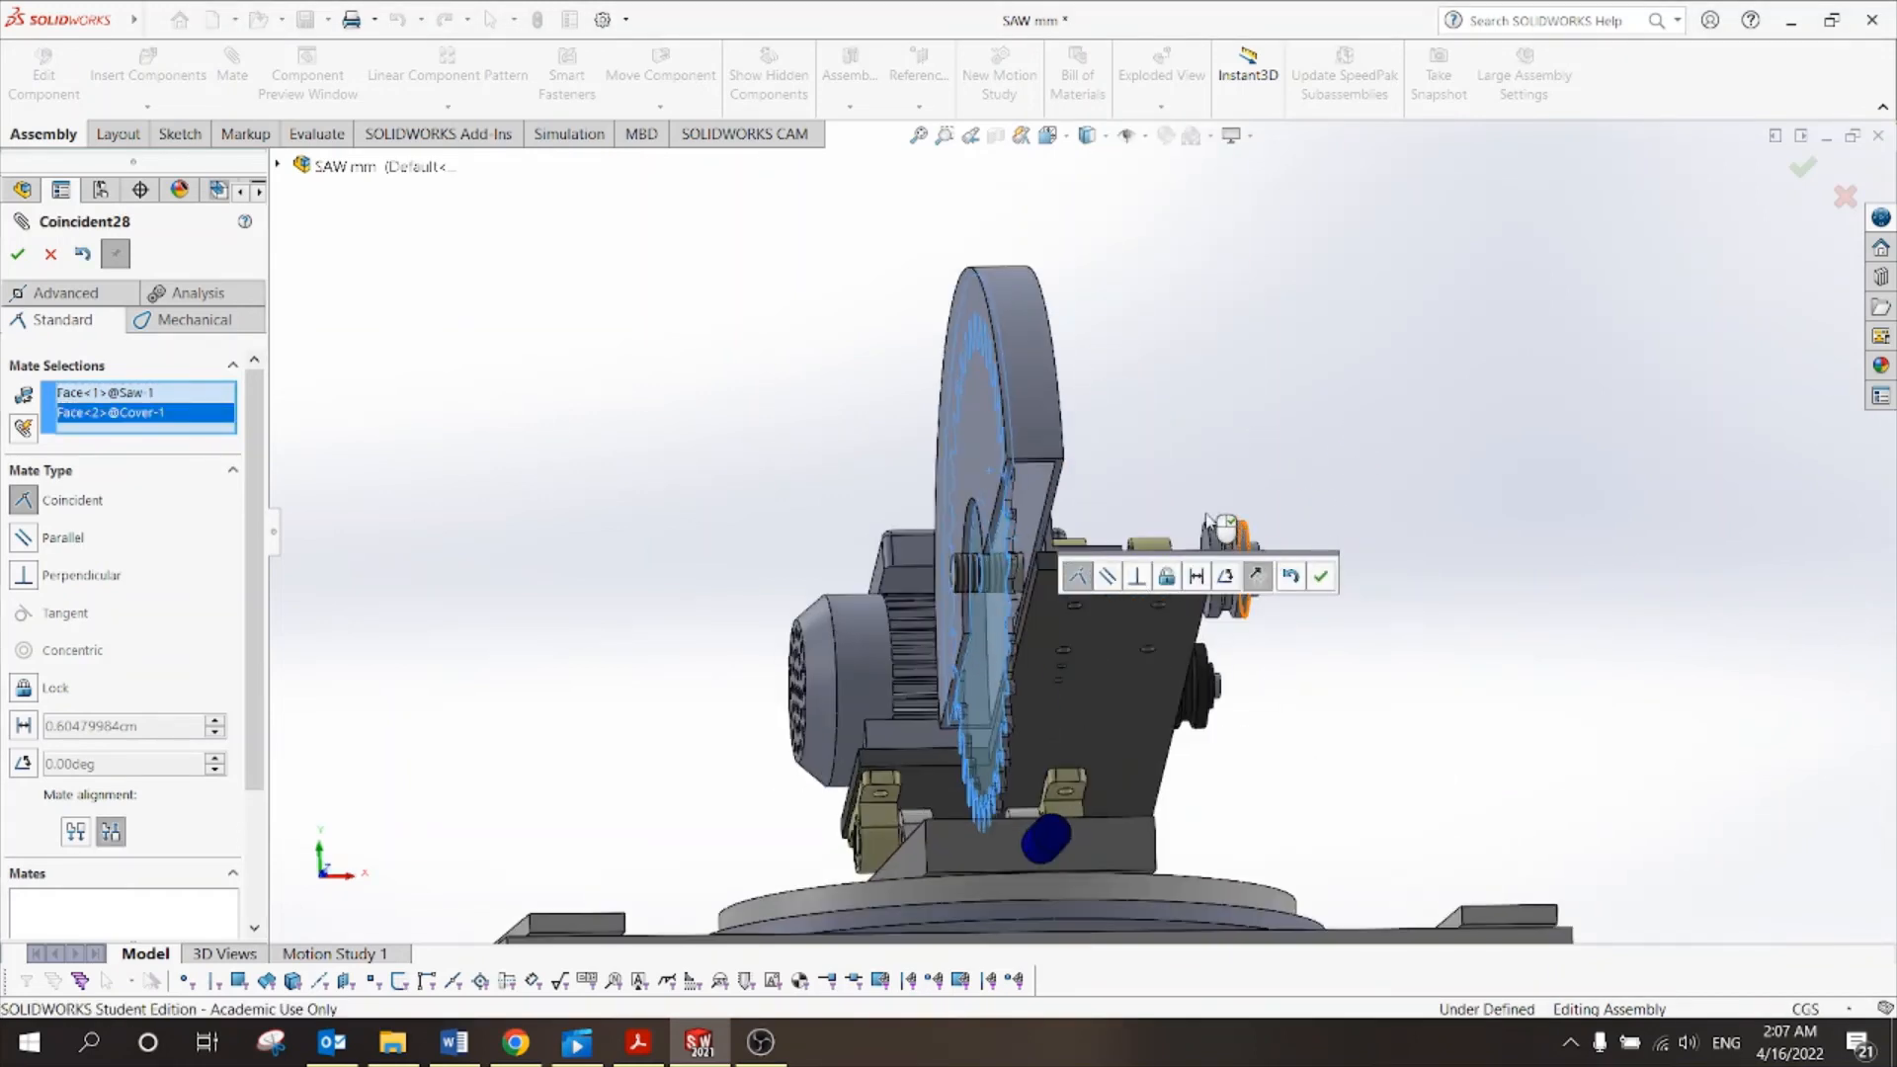
middle_drag(1164, 487, 1118, 475)
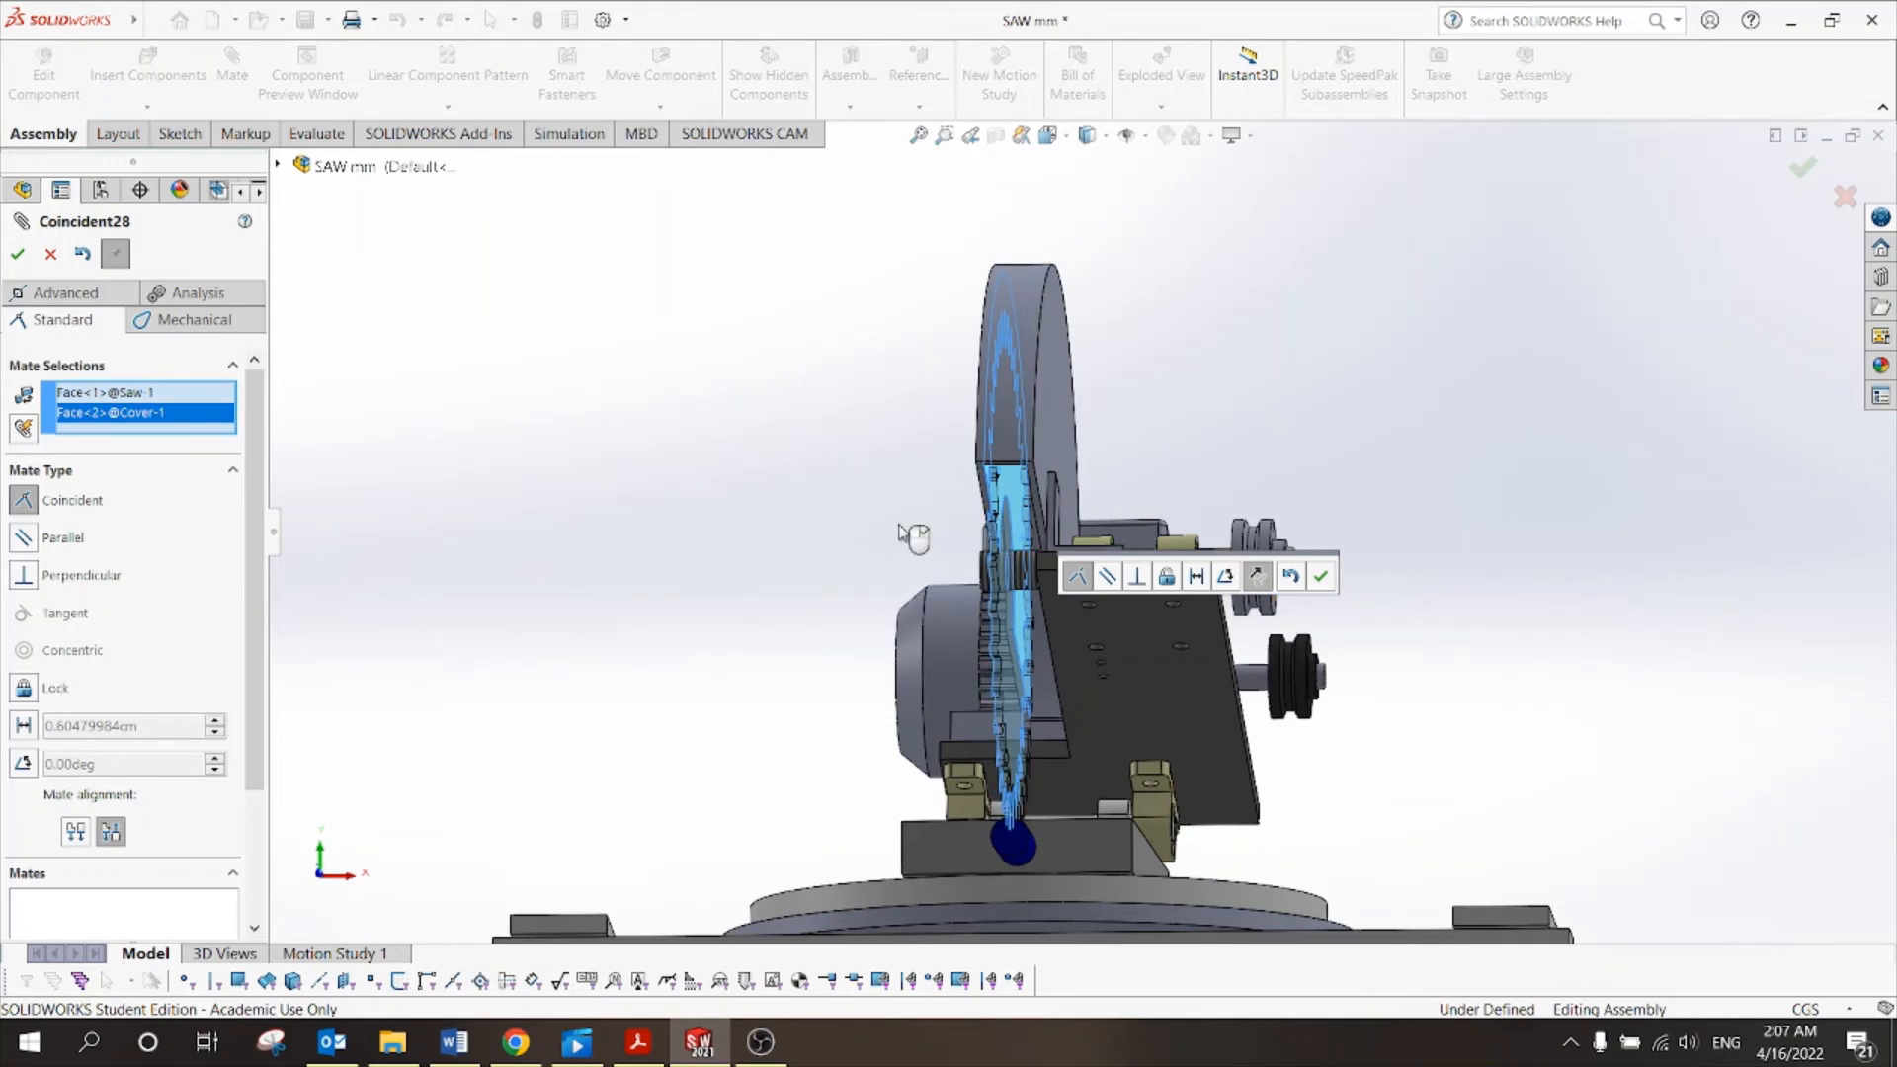
Make it a Distance mate, entering 0.3 then .4, accept it and close Mate.
click(24, 727)
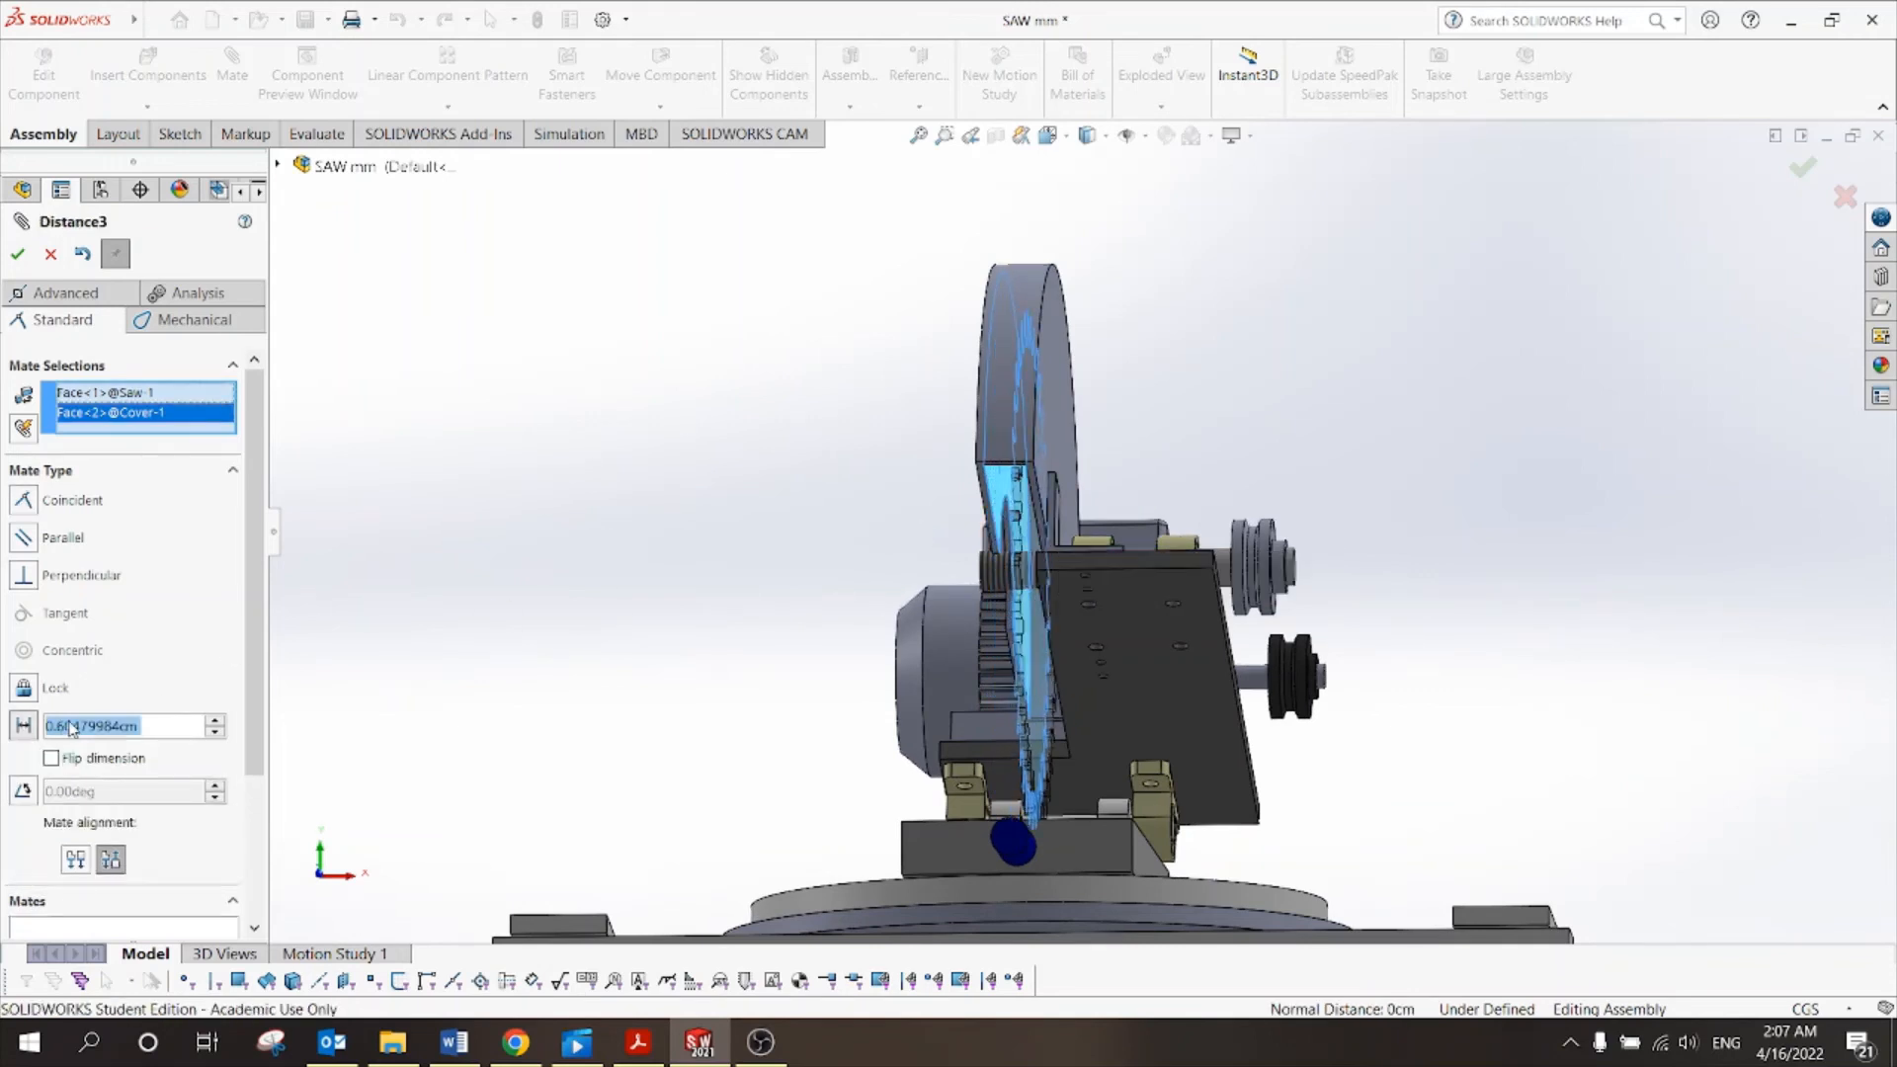
middle_drag(1151, 478, 1026, 484)
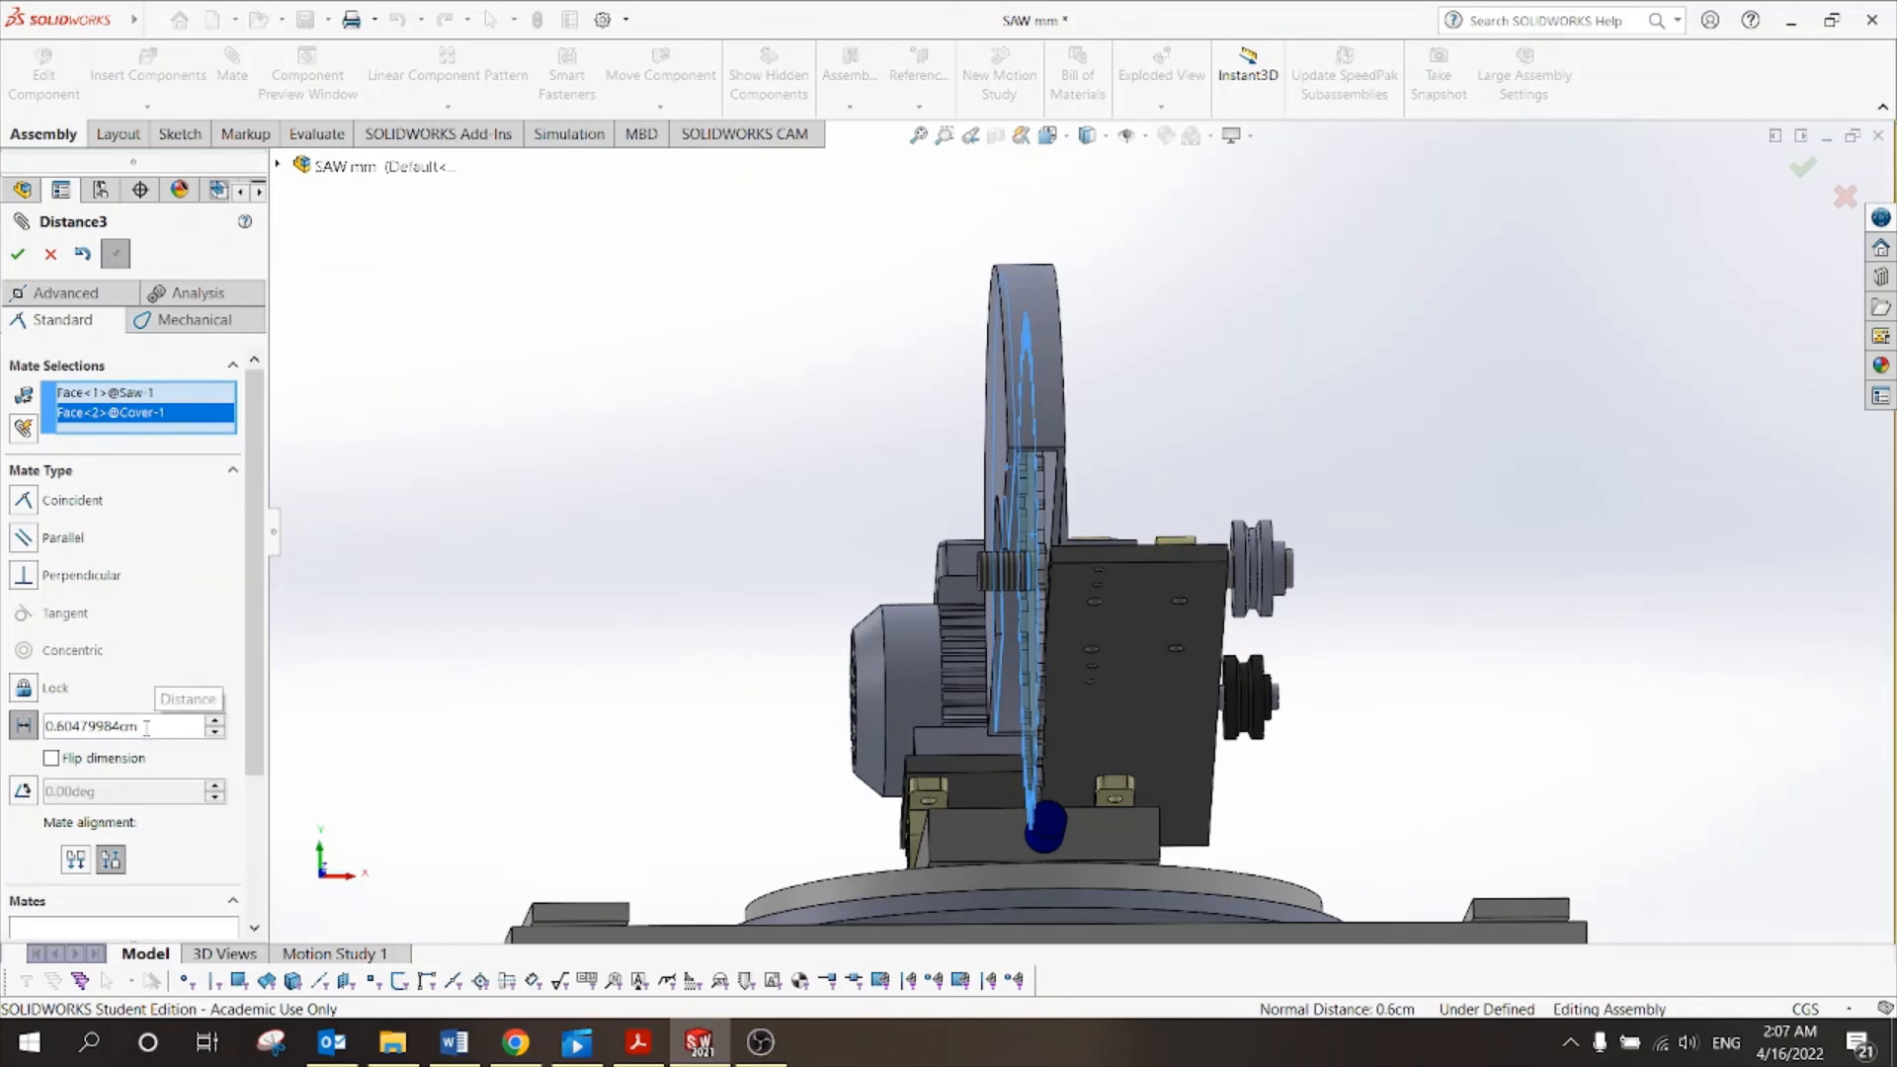
click(91, 725)
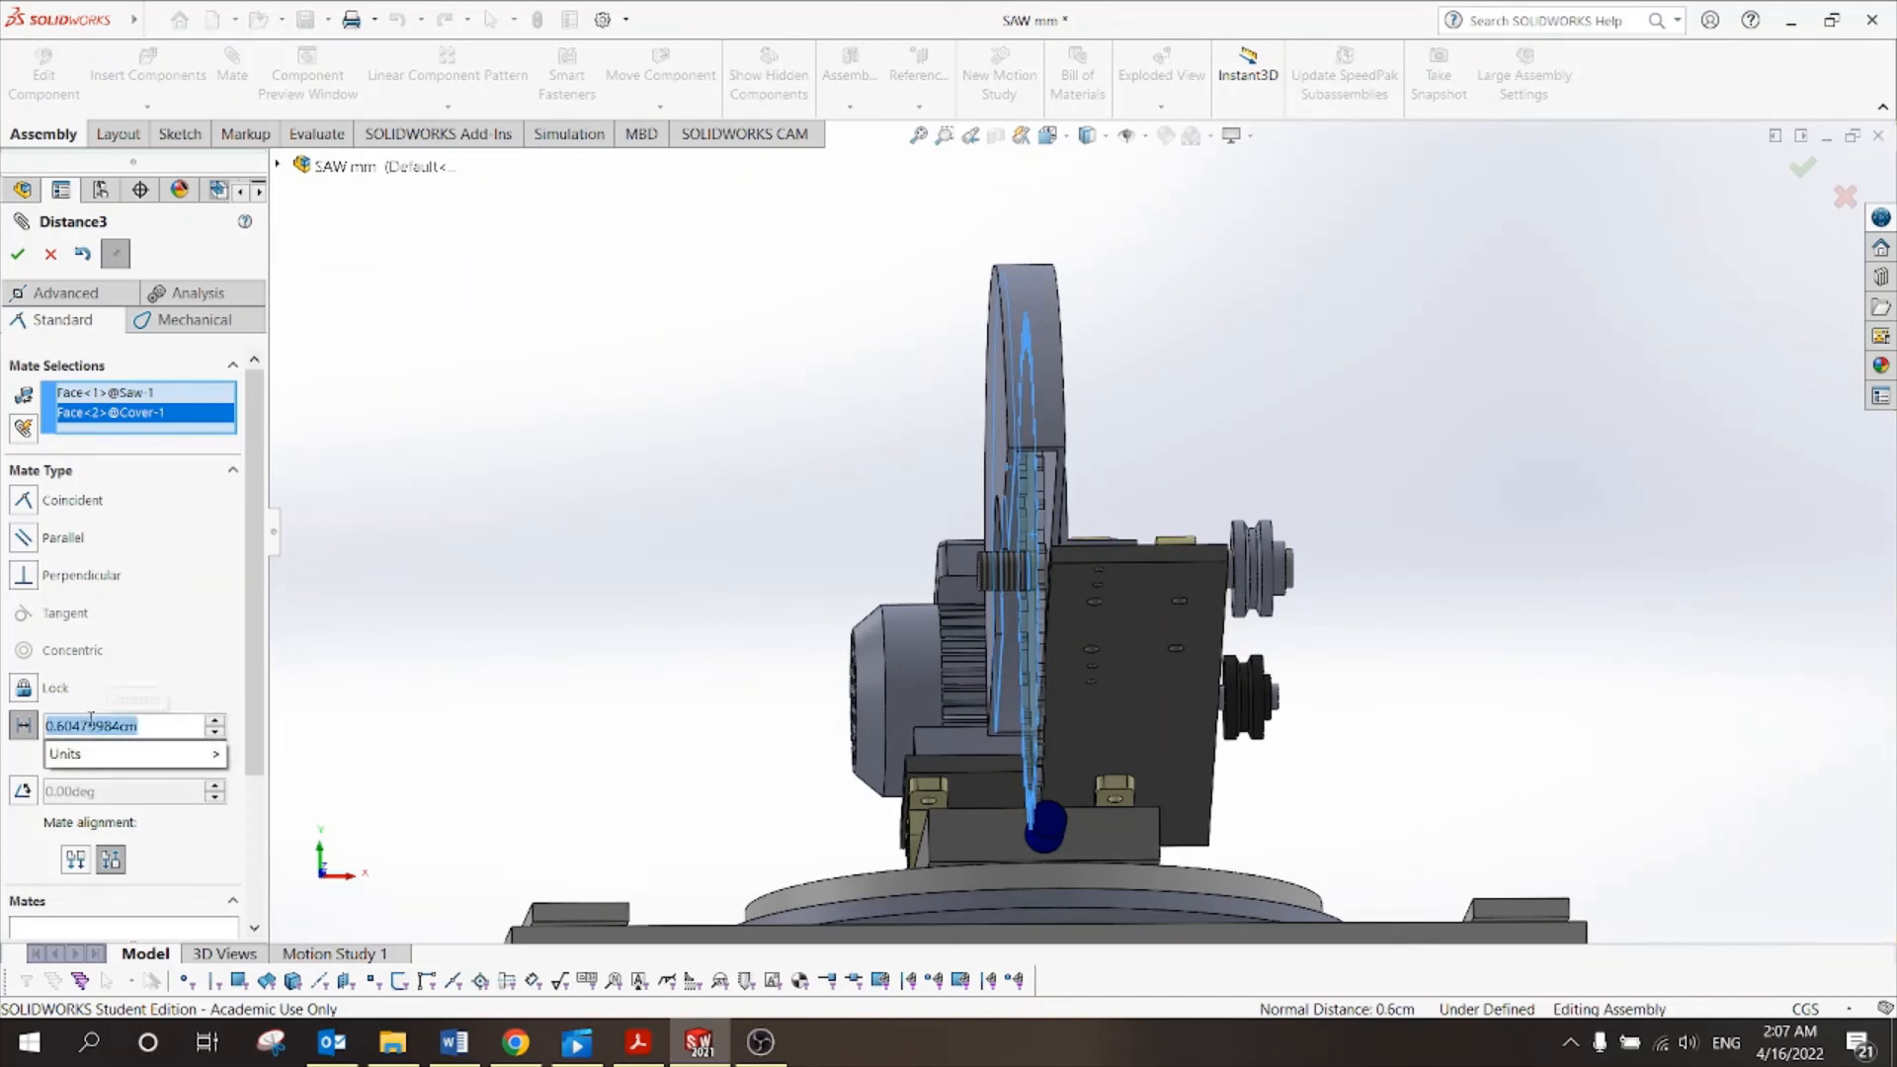
key(BackSpace)
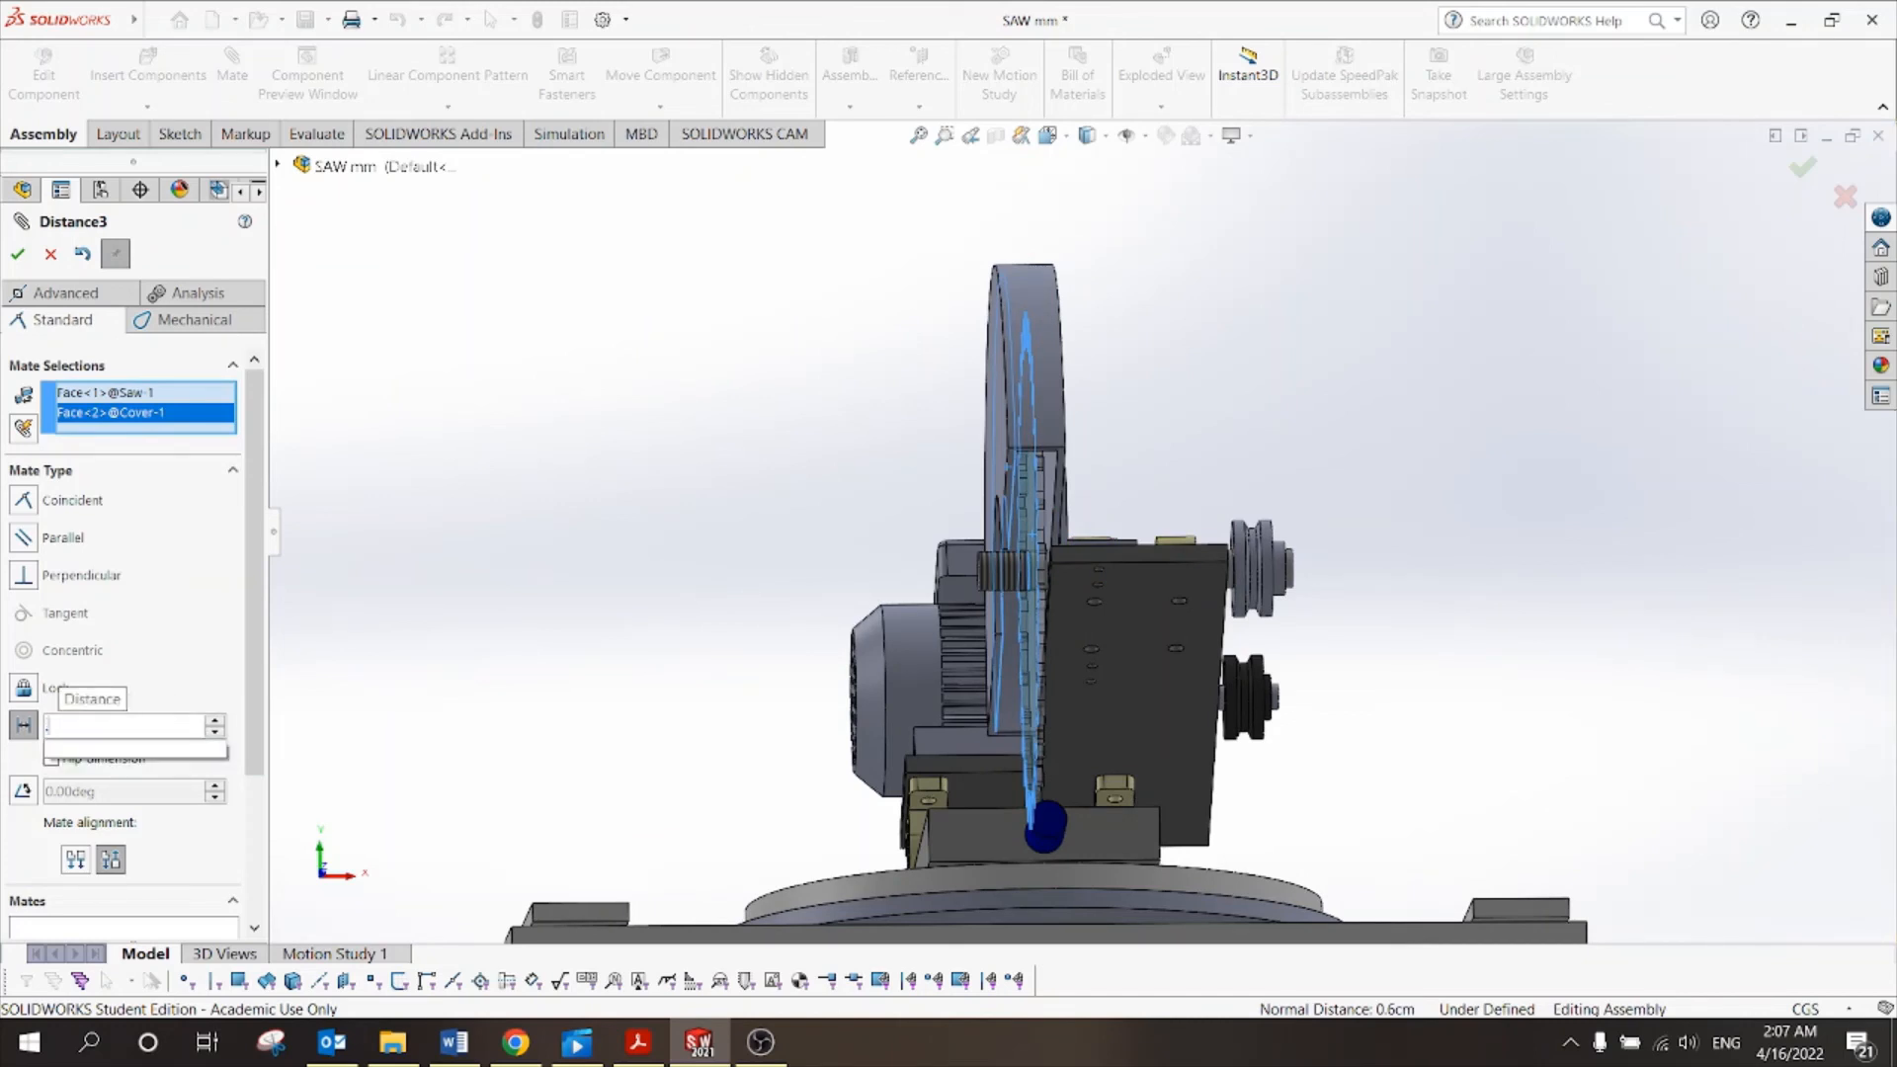
text(0.3)
key(Return)
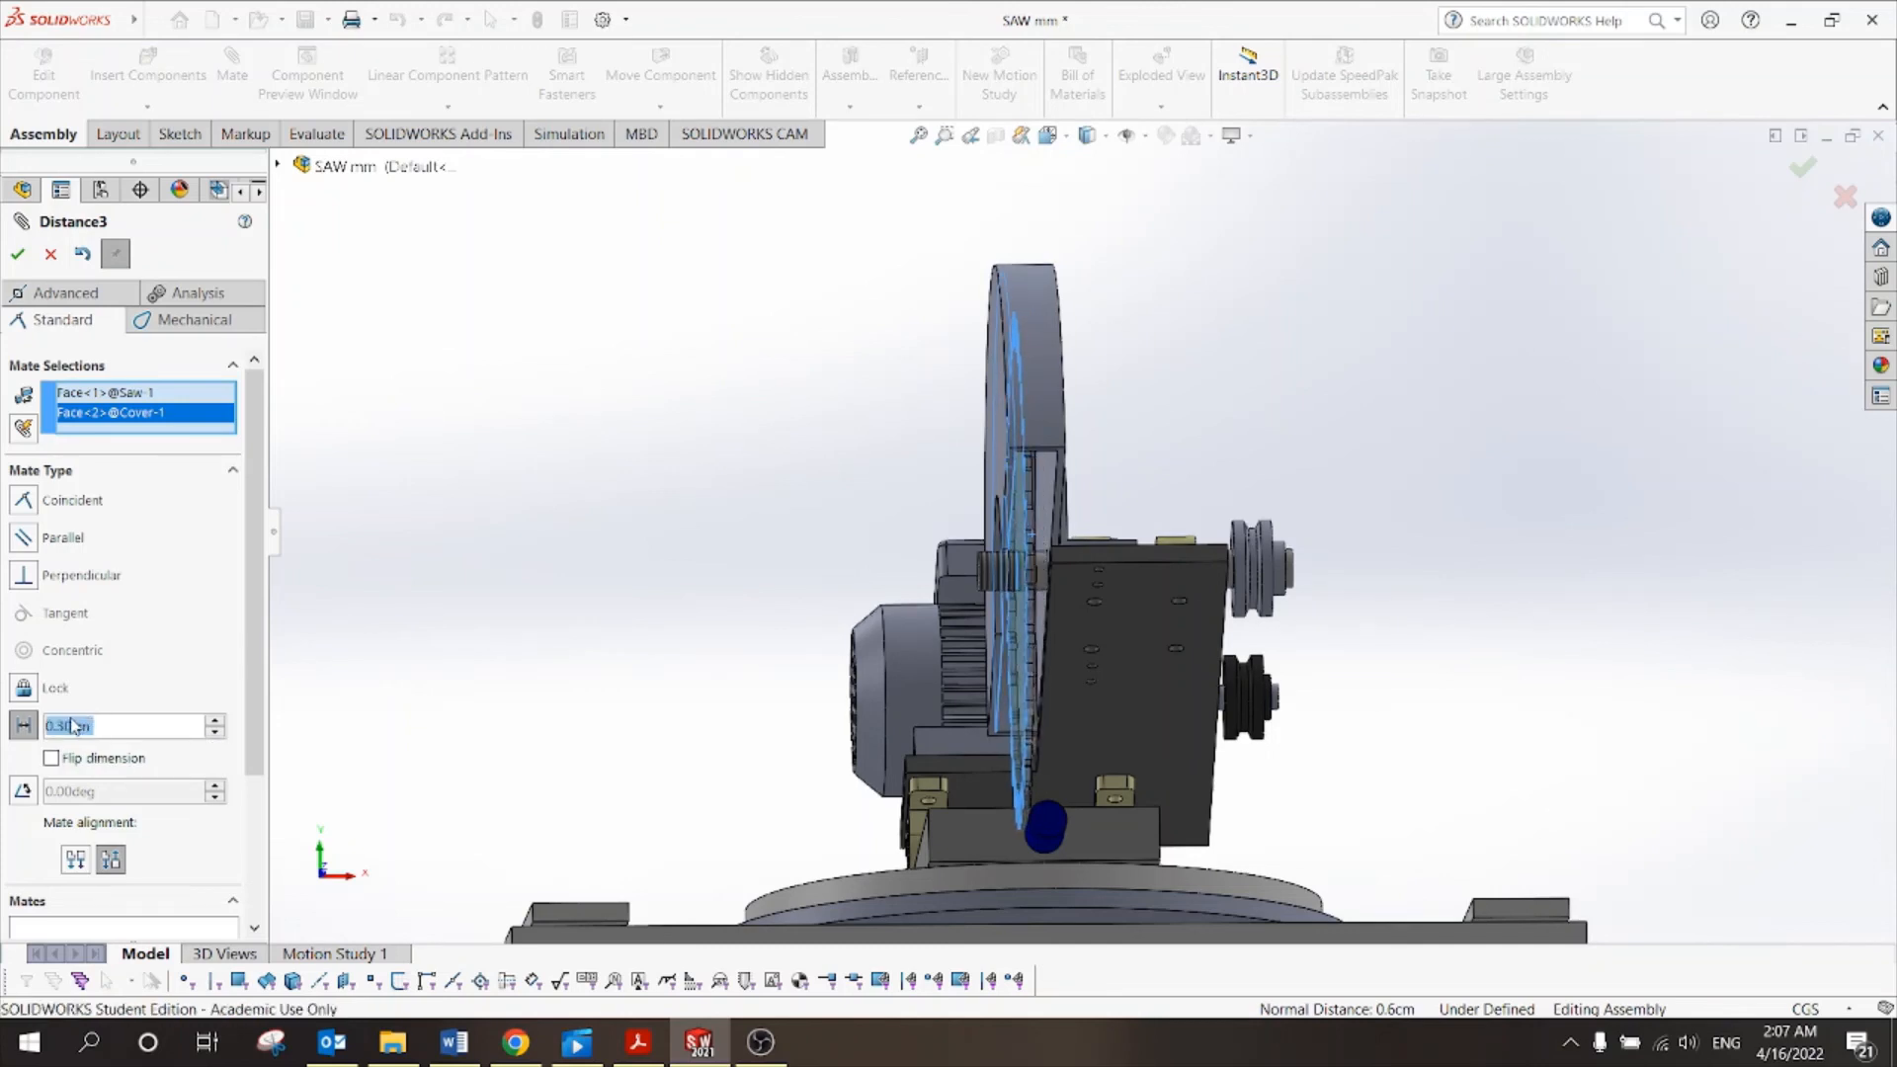
text(.4)
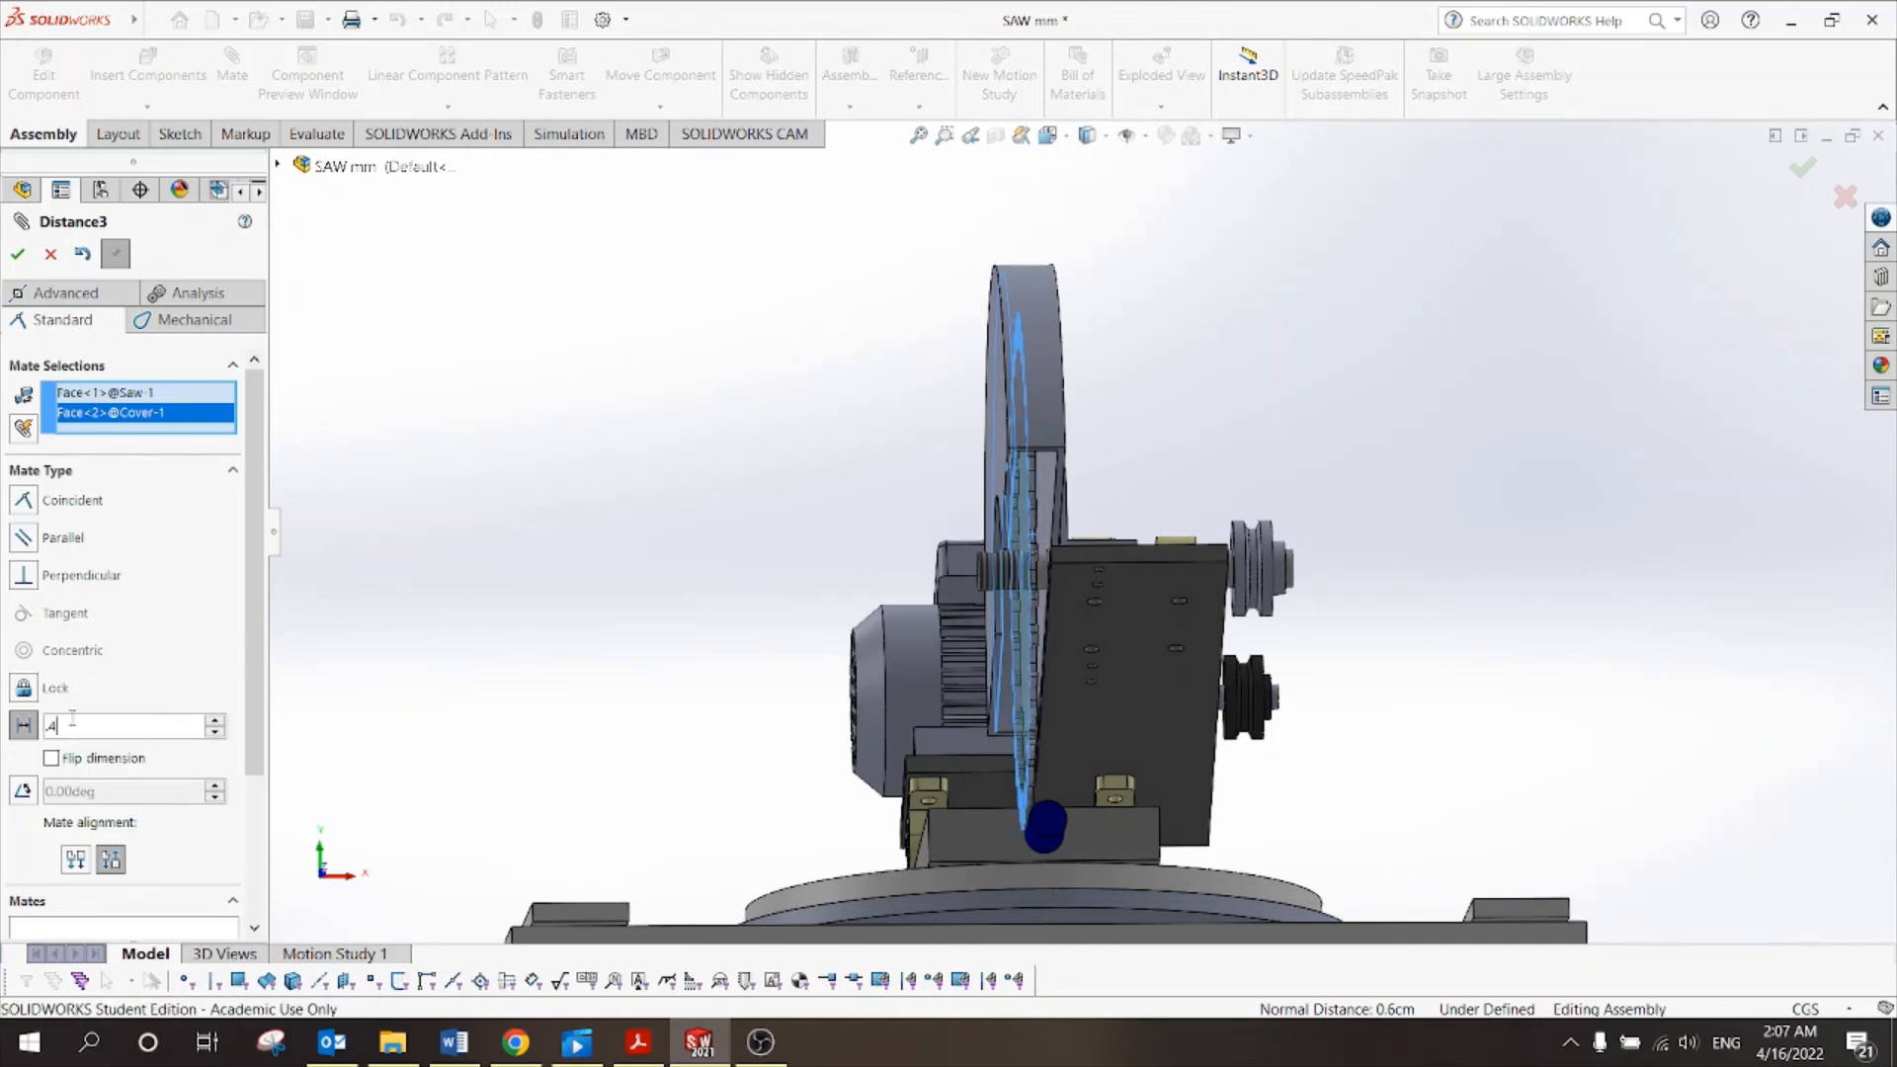
click(19, 254)
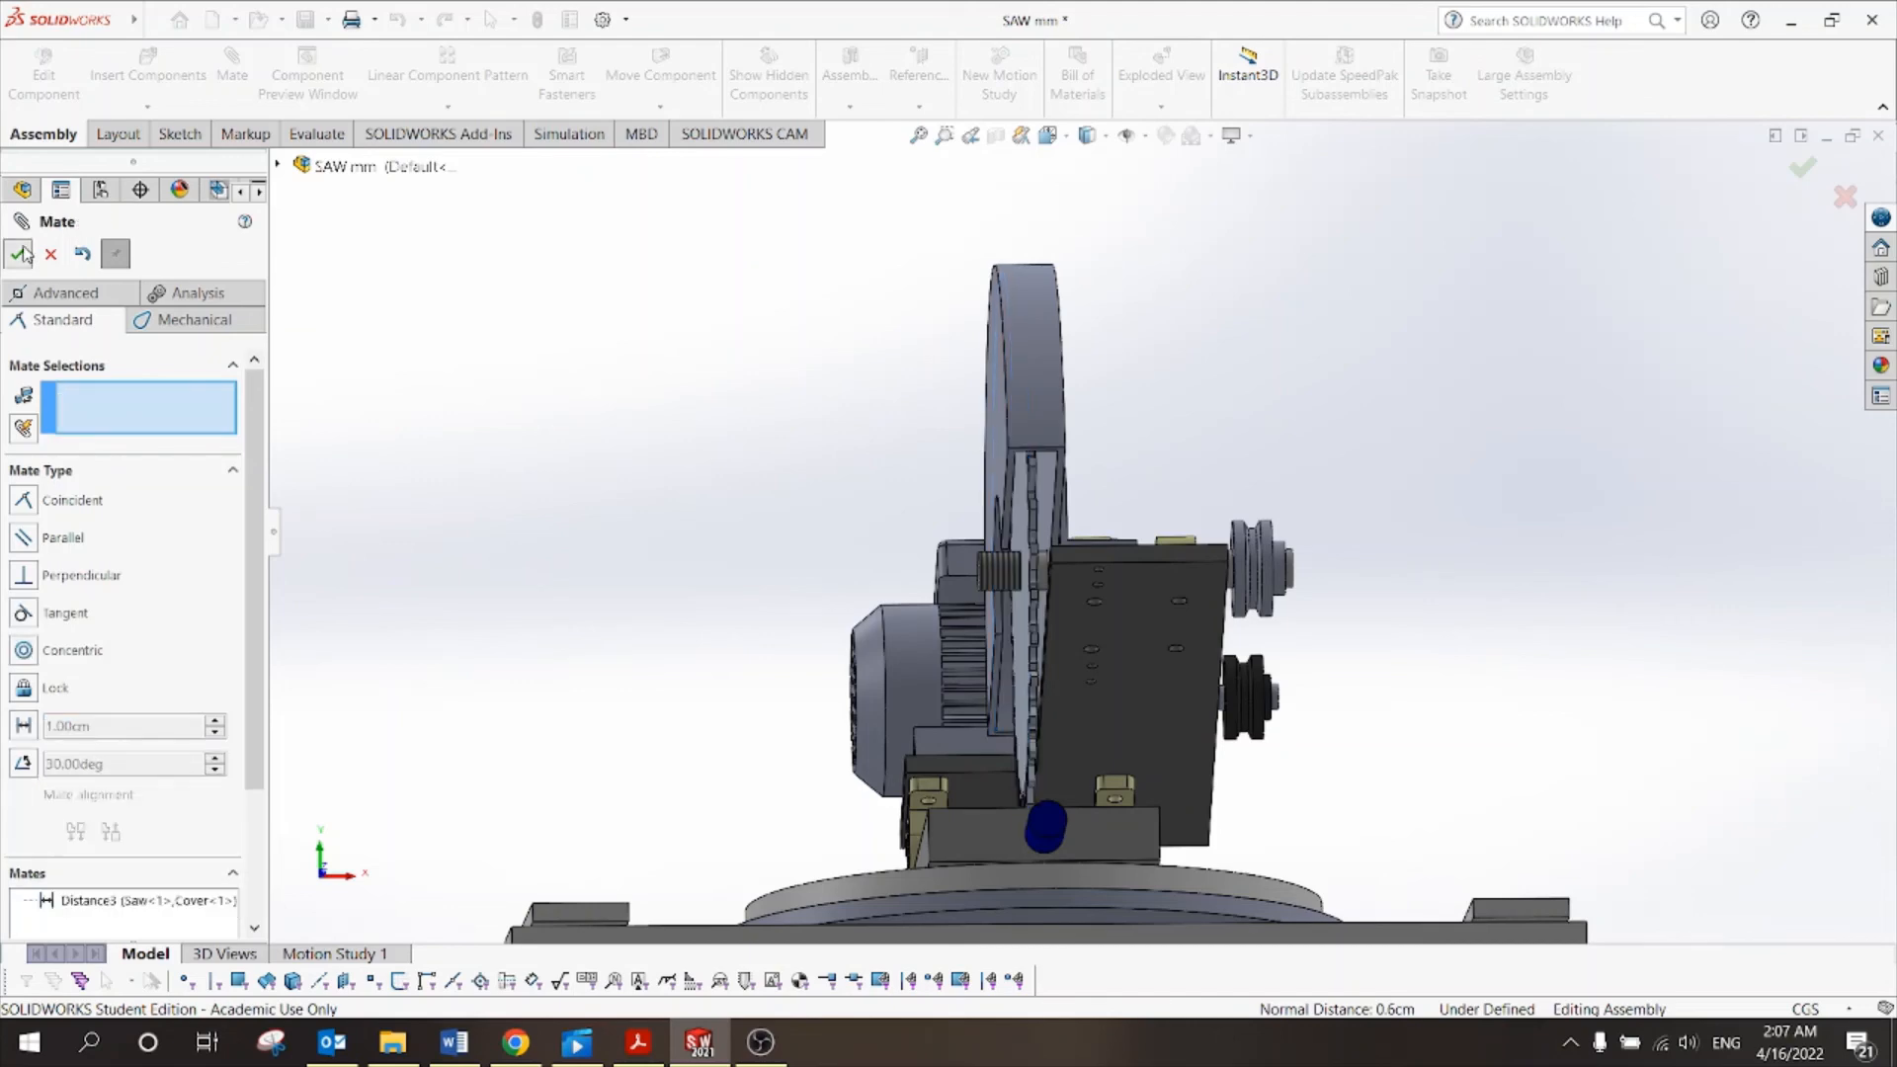
click(18, 254)
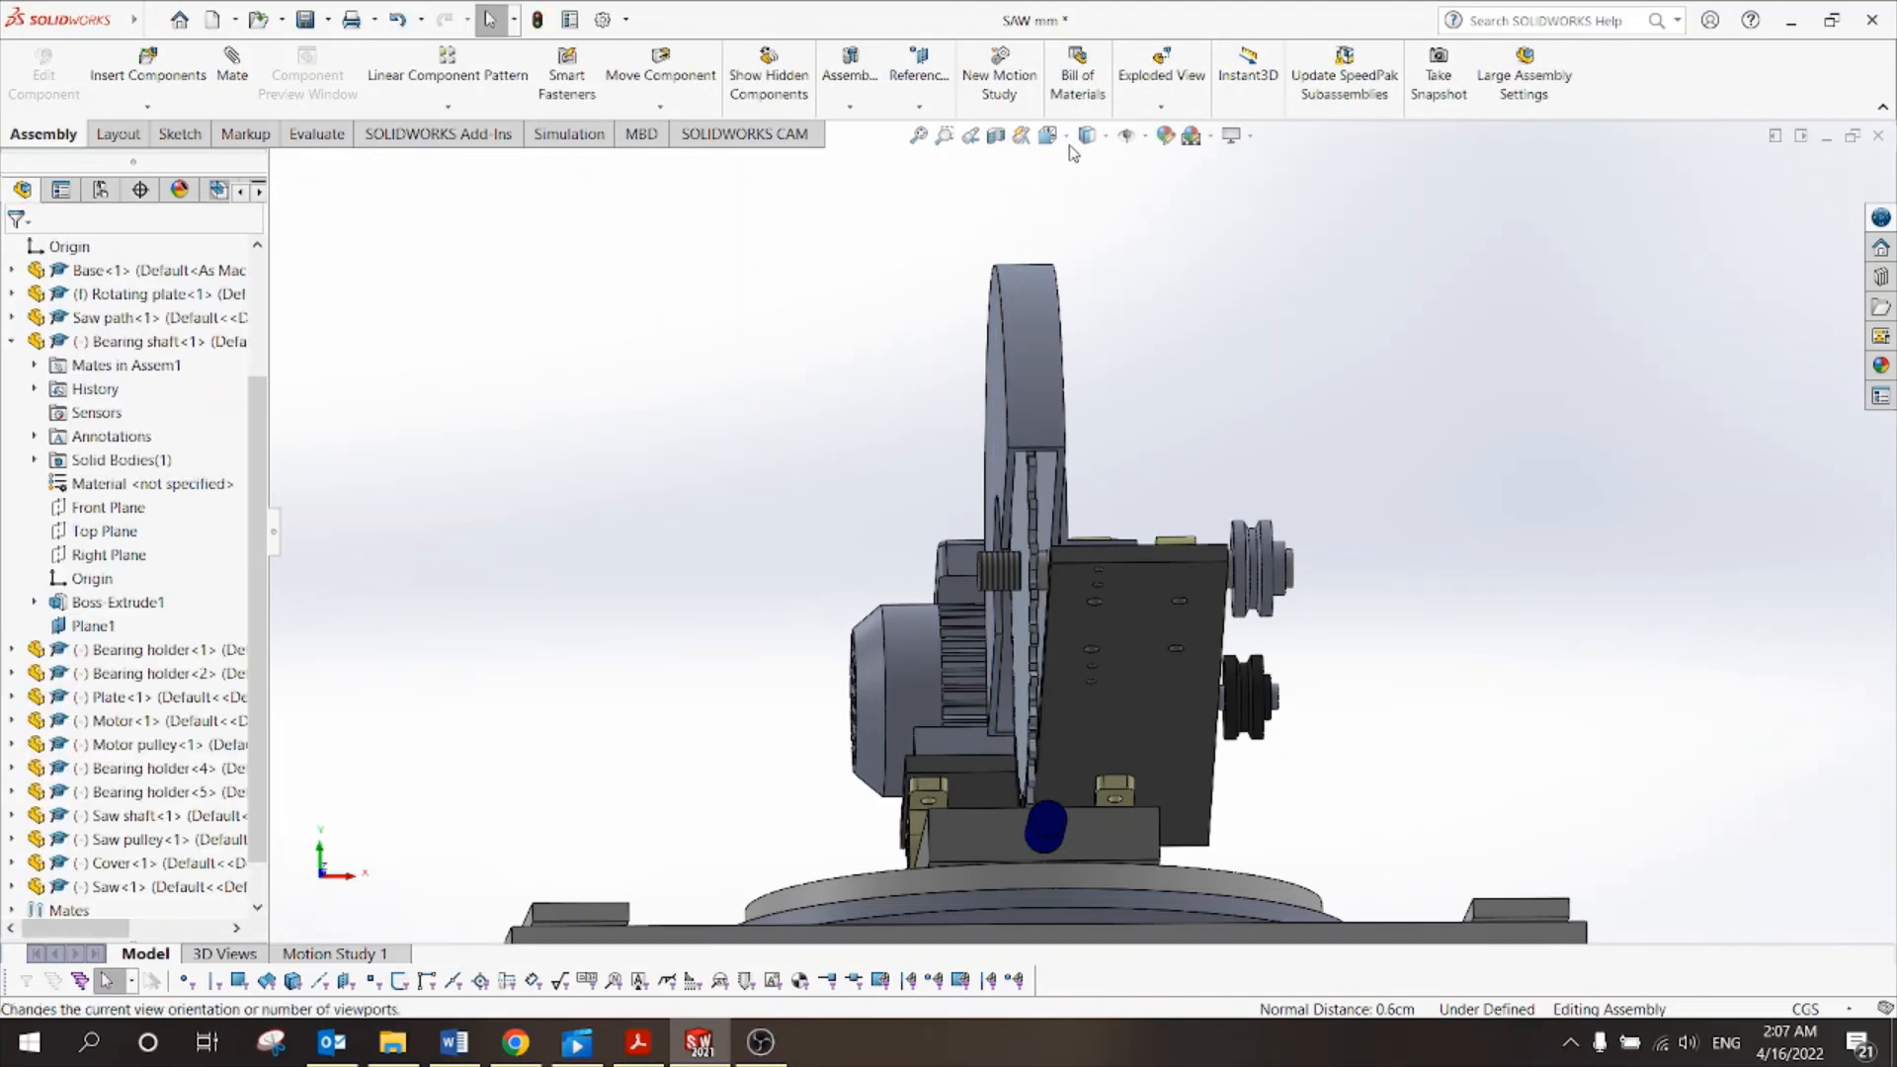
click(1068, 139)
click(1077, 221)
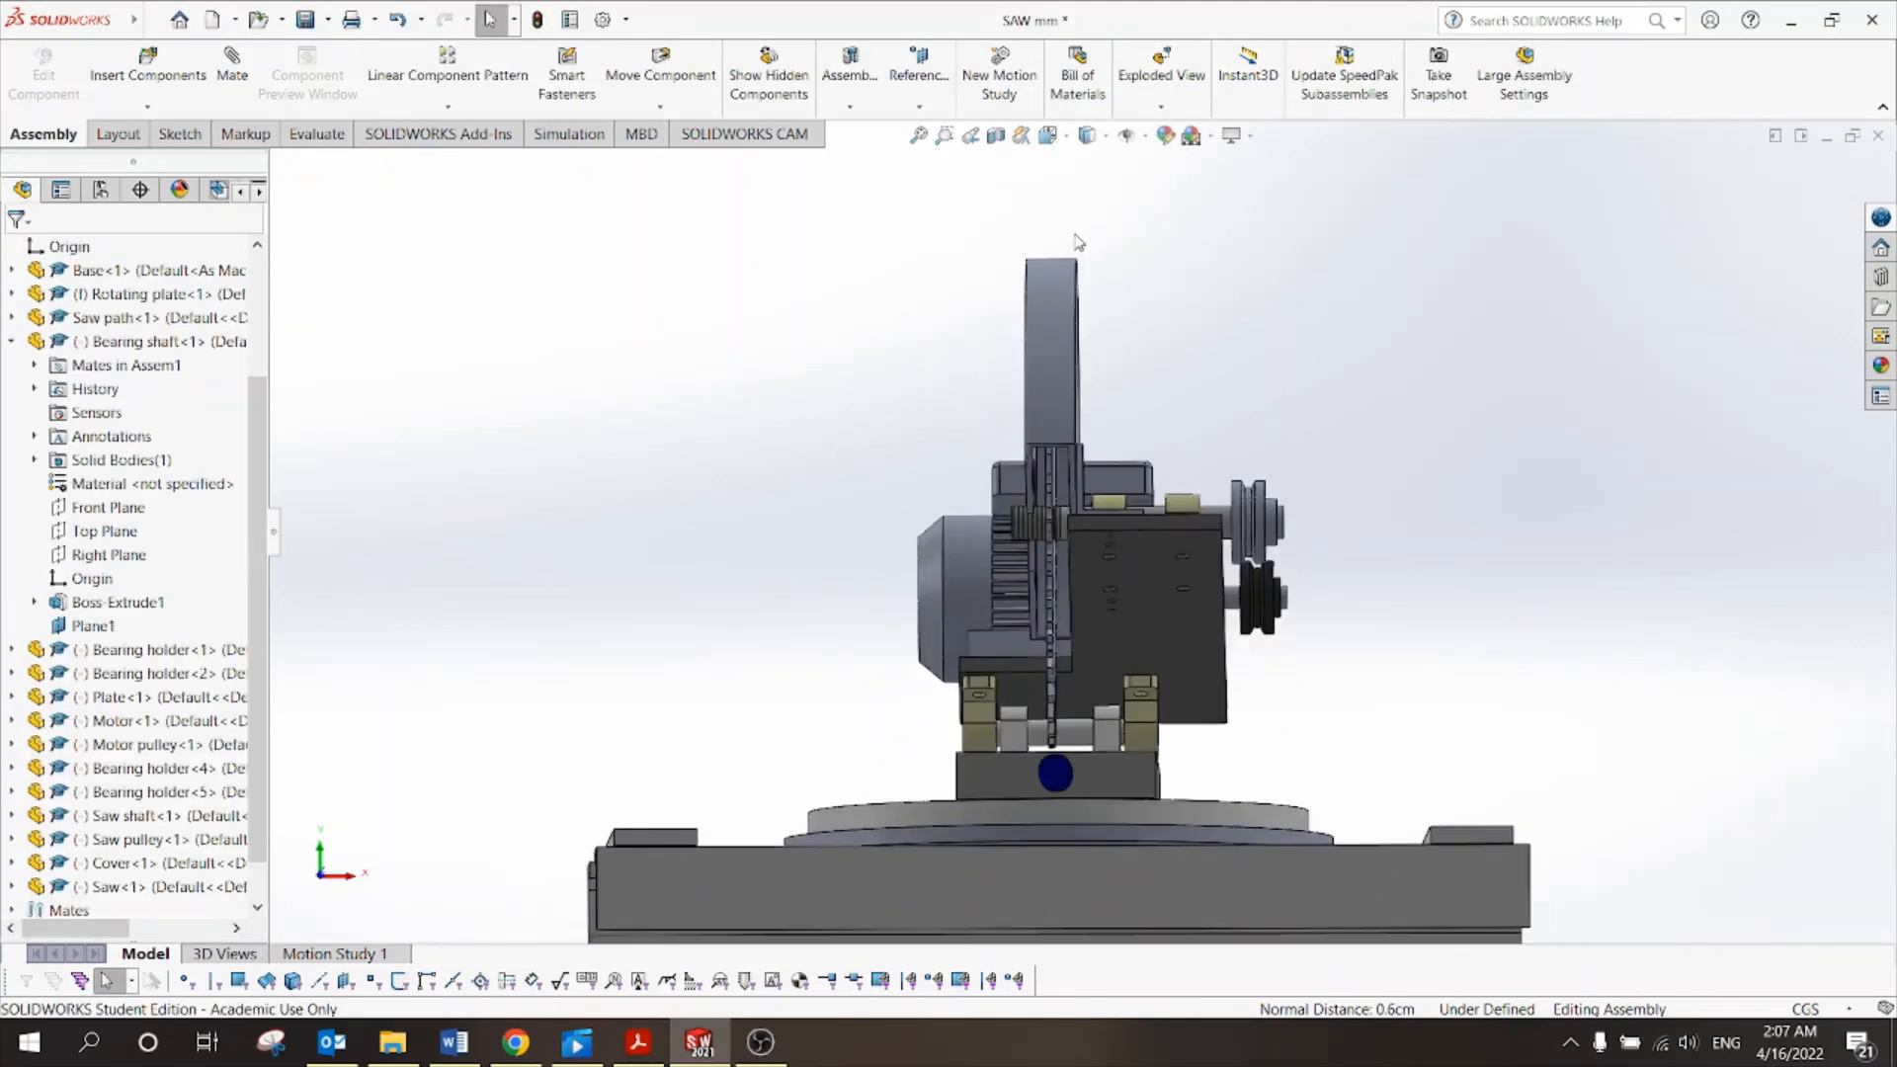
scroll(1044, 463, down, 5)
scroll(1183, 447, down, 2)
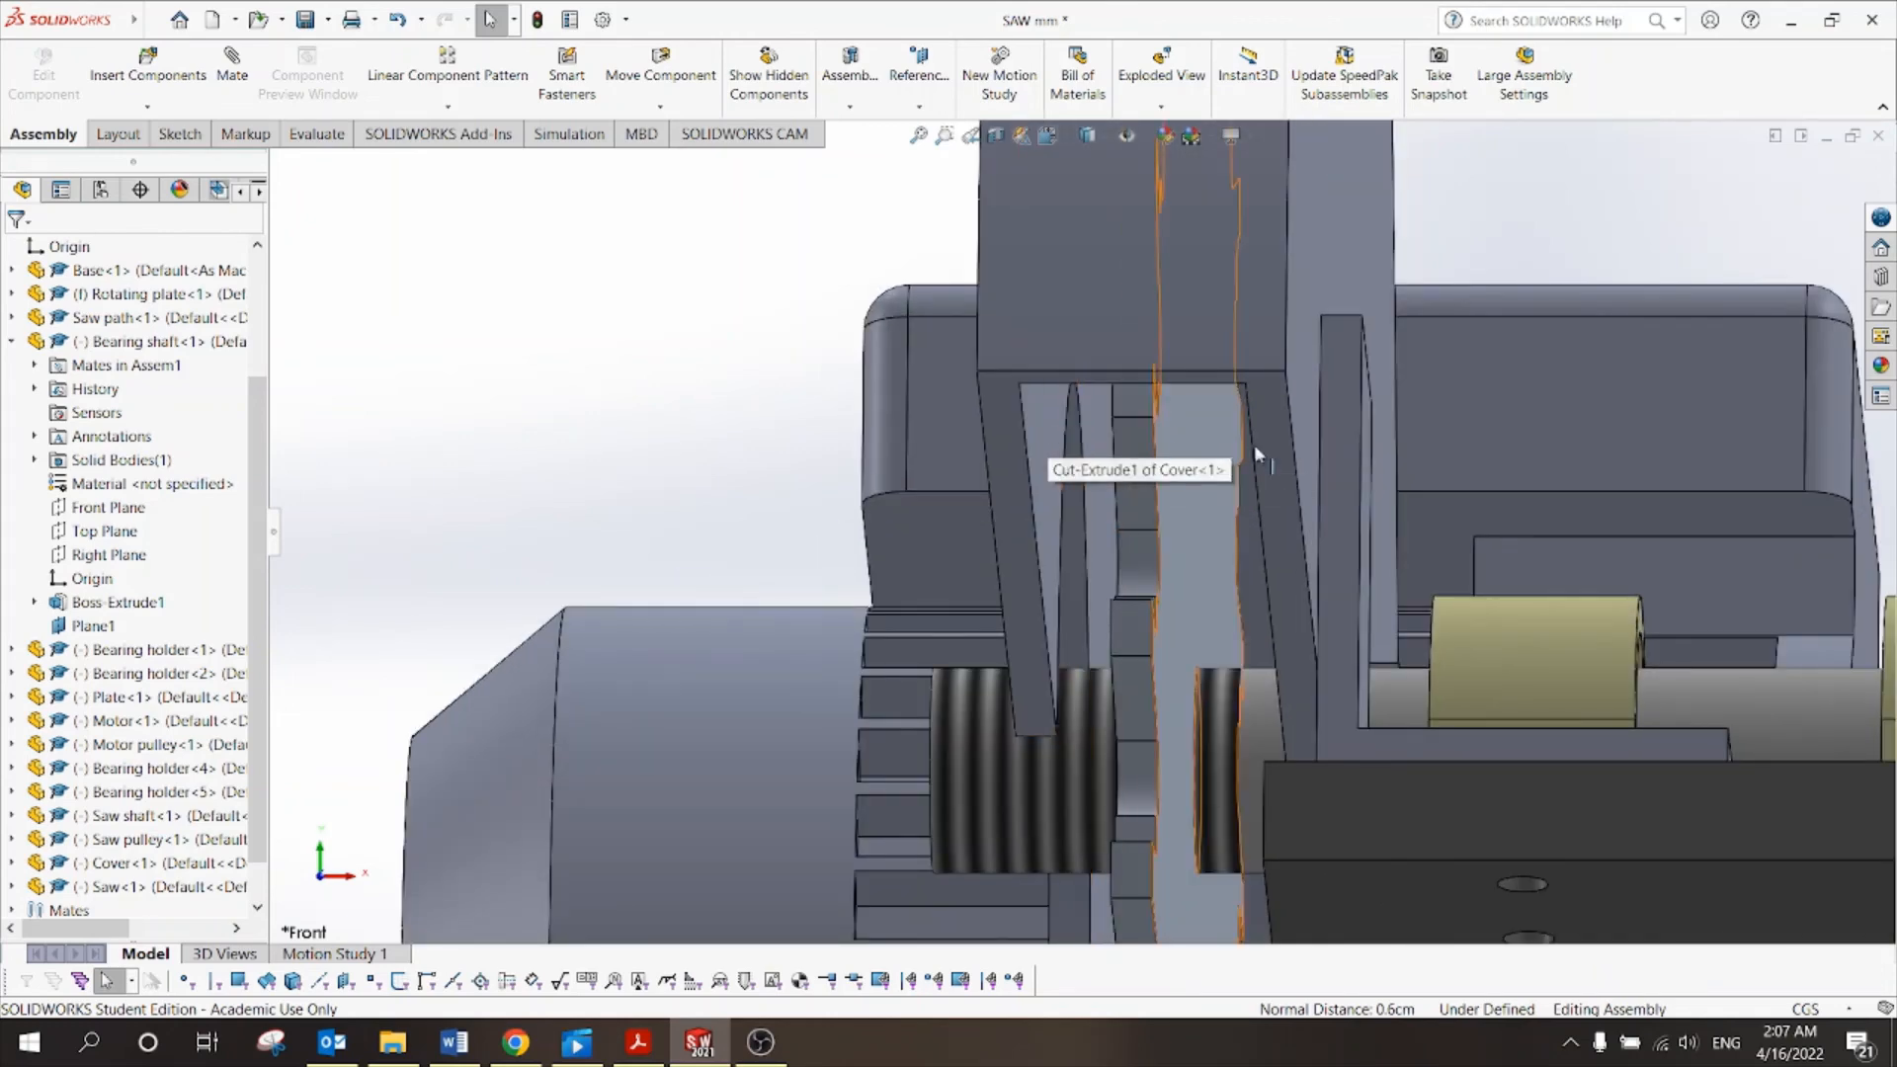
scroll(1125, 459, up, 10)
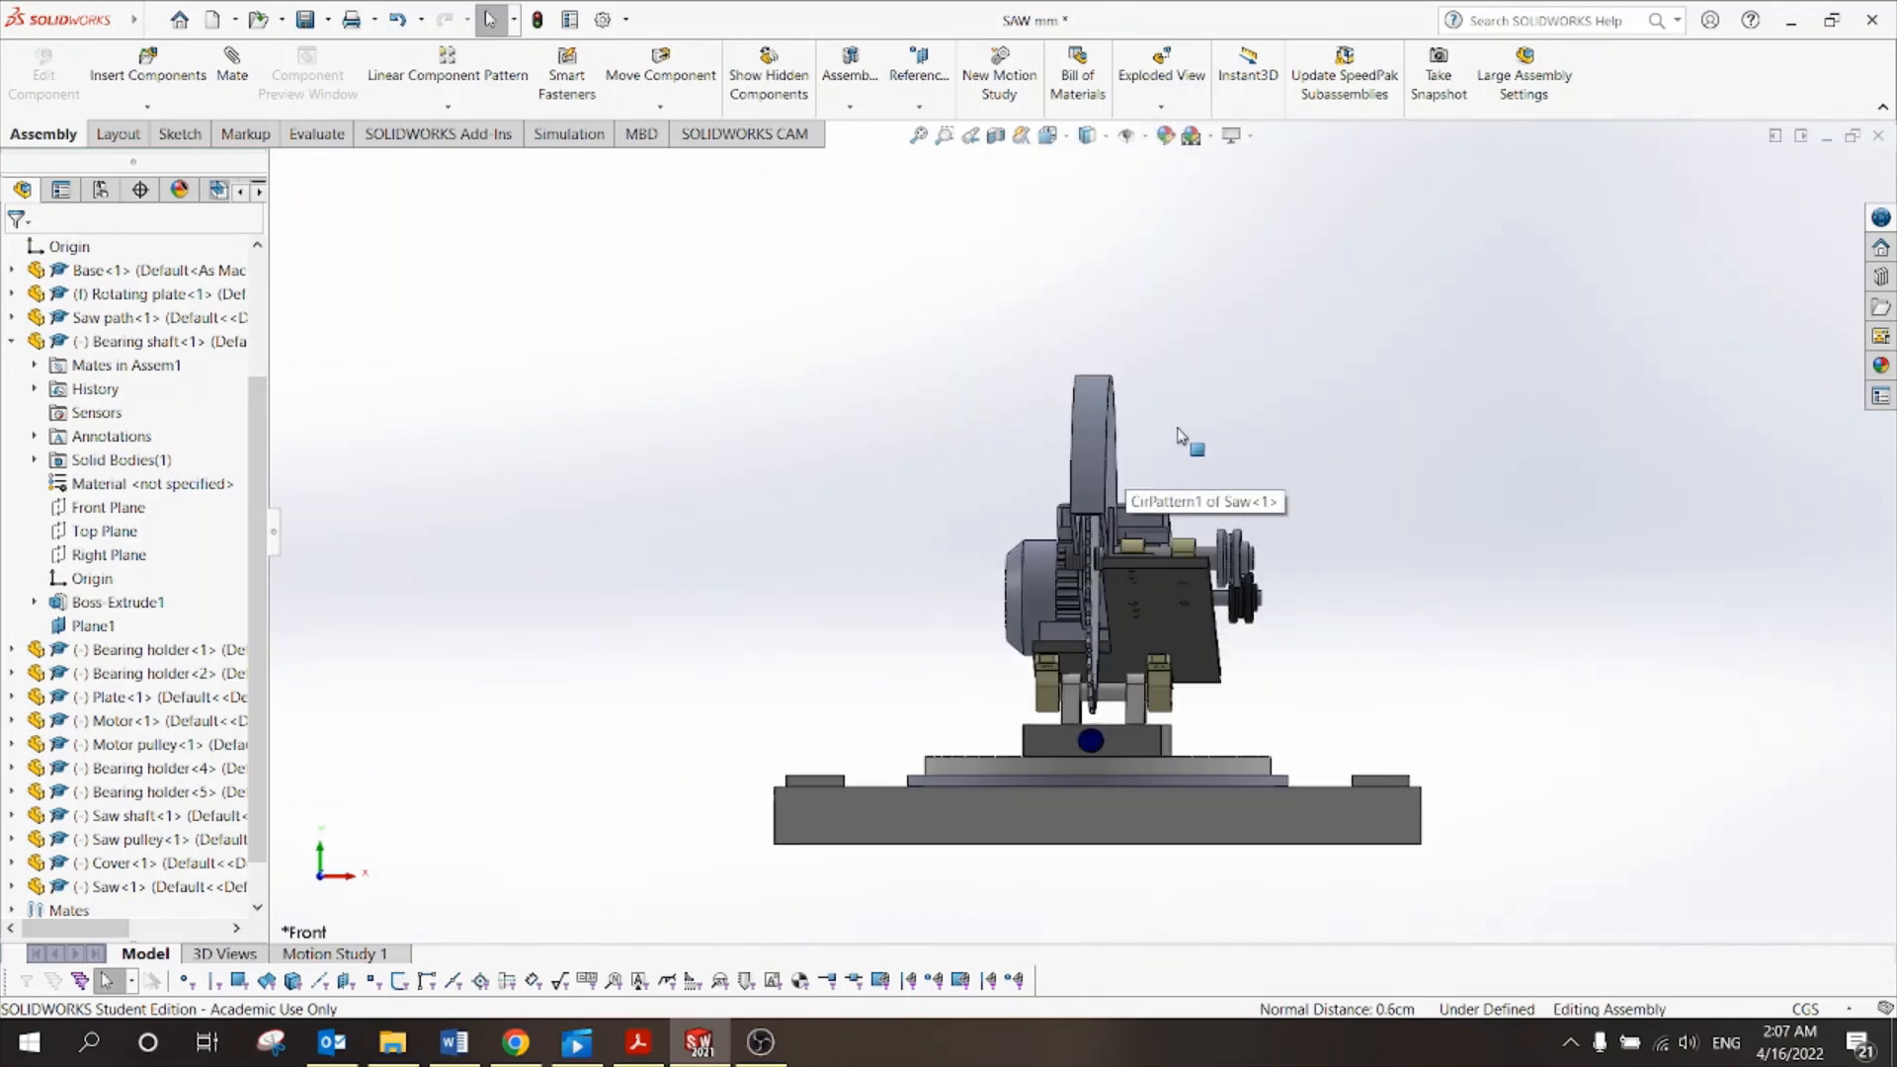
middle_drag(1206, 451, 1280, 432)
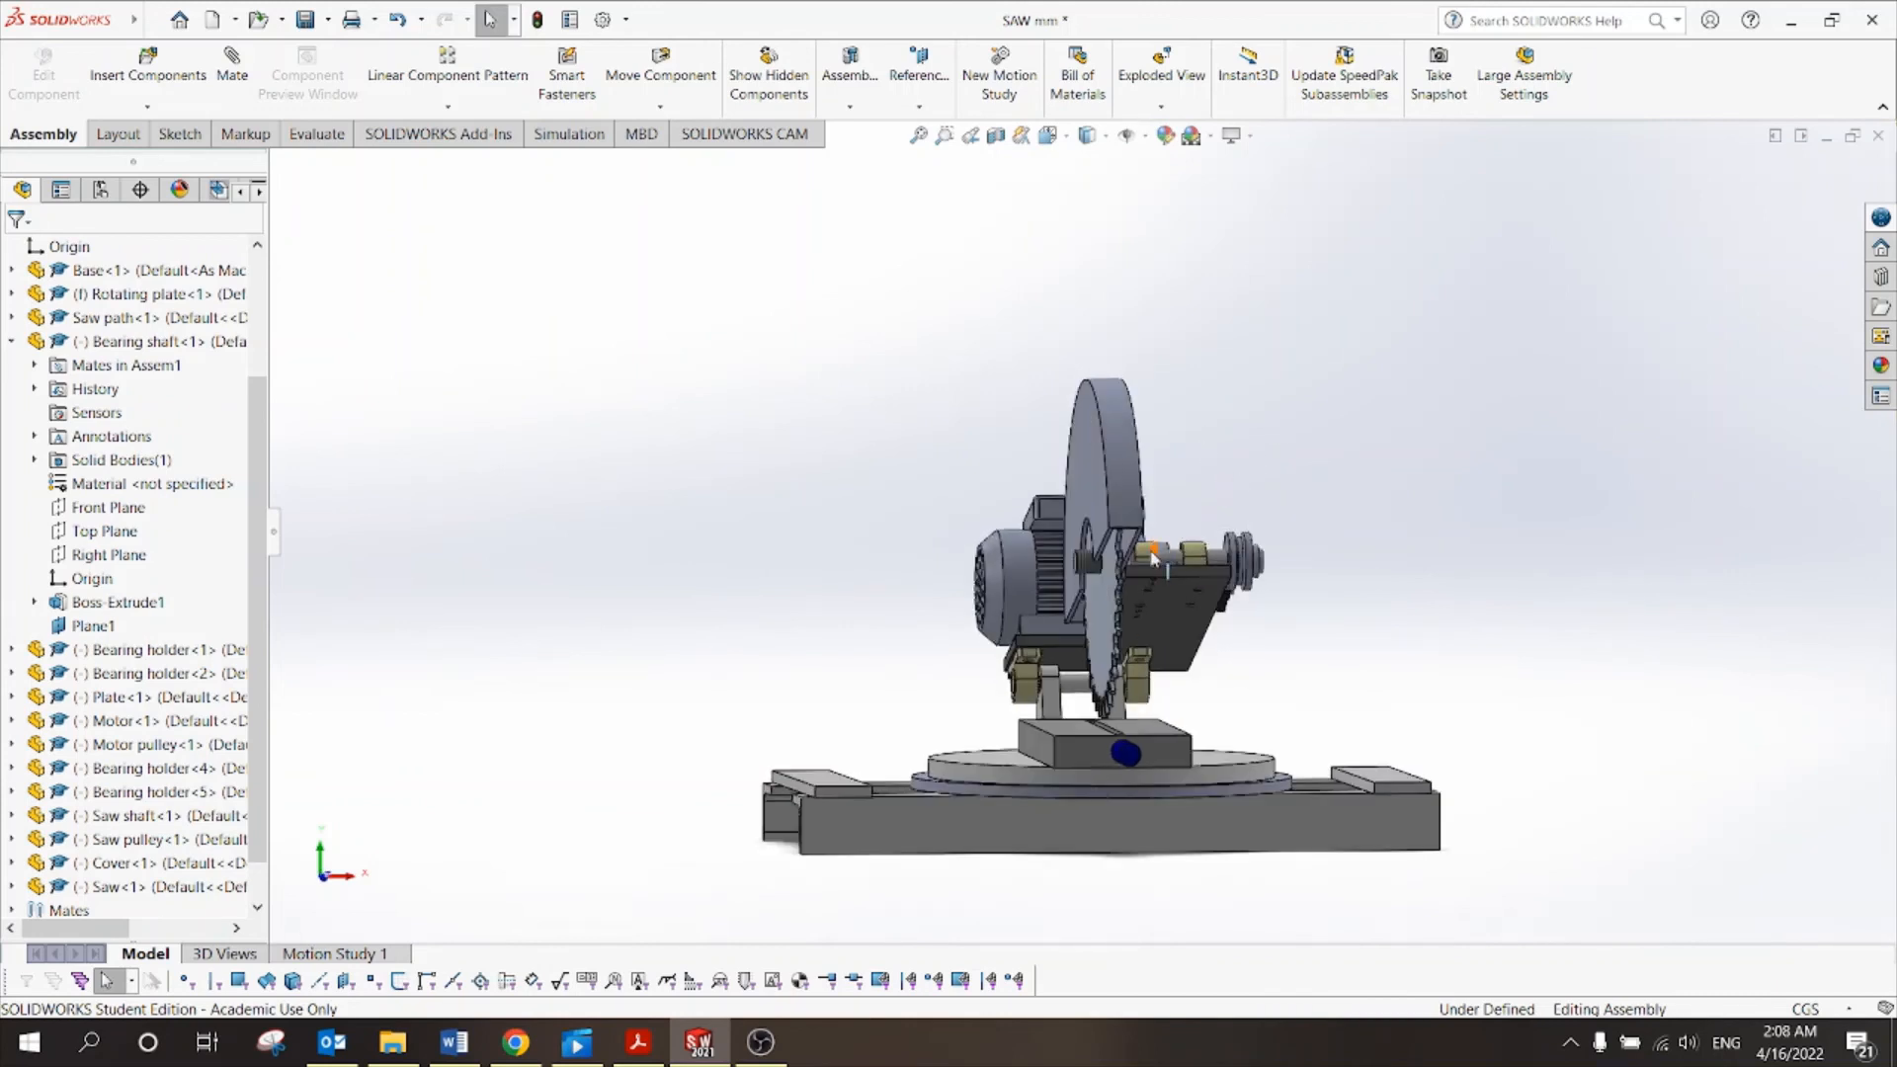
scroll(1151, 557, down, 3)
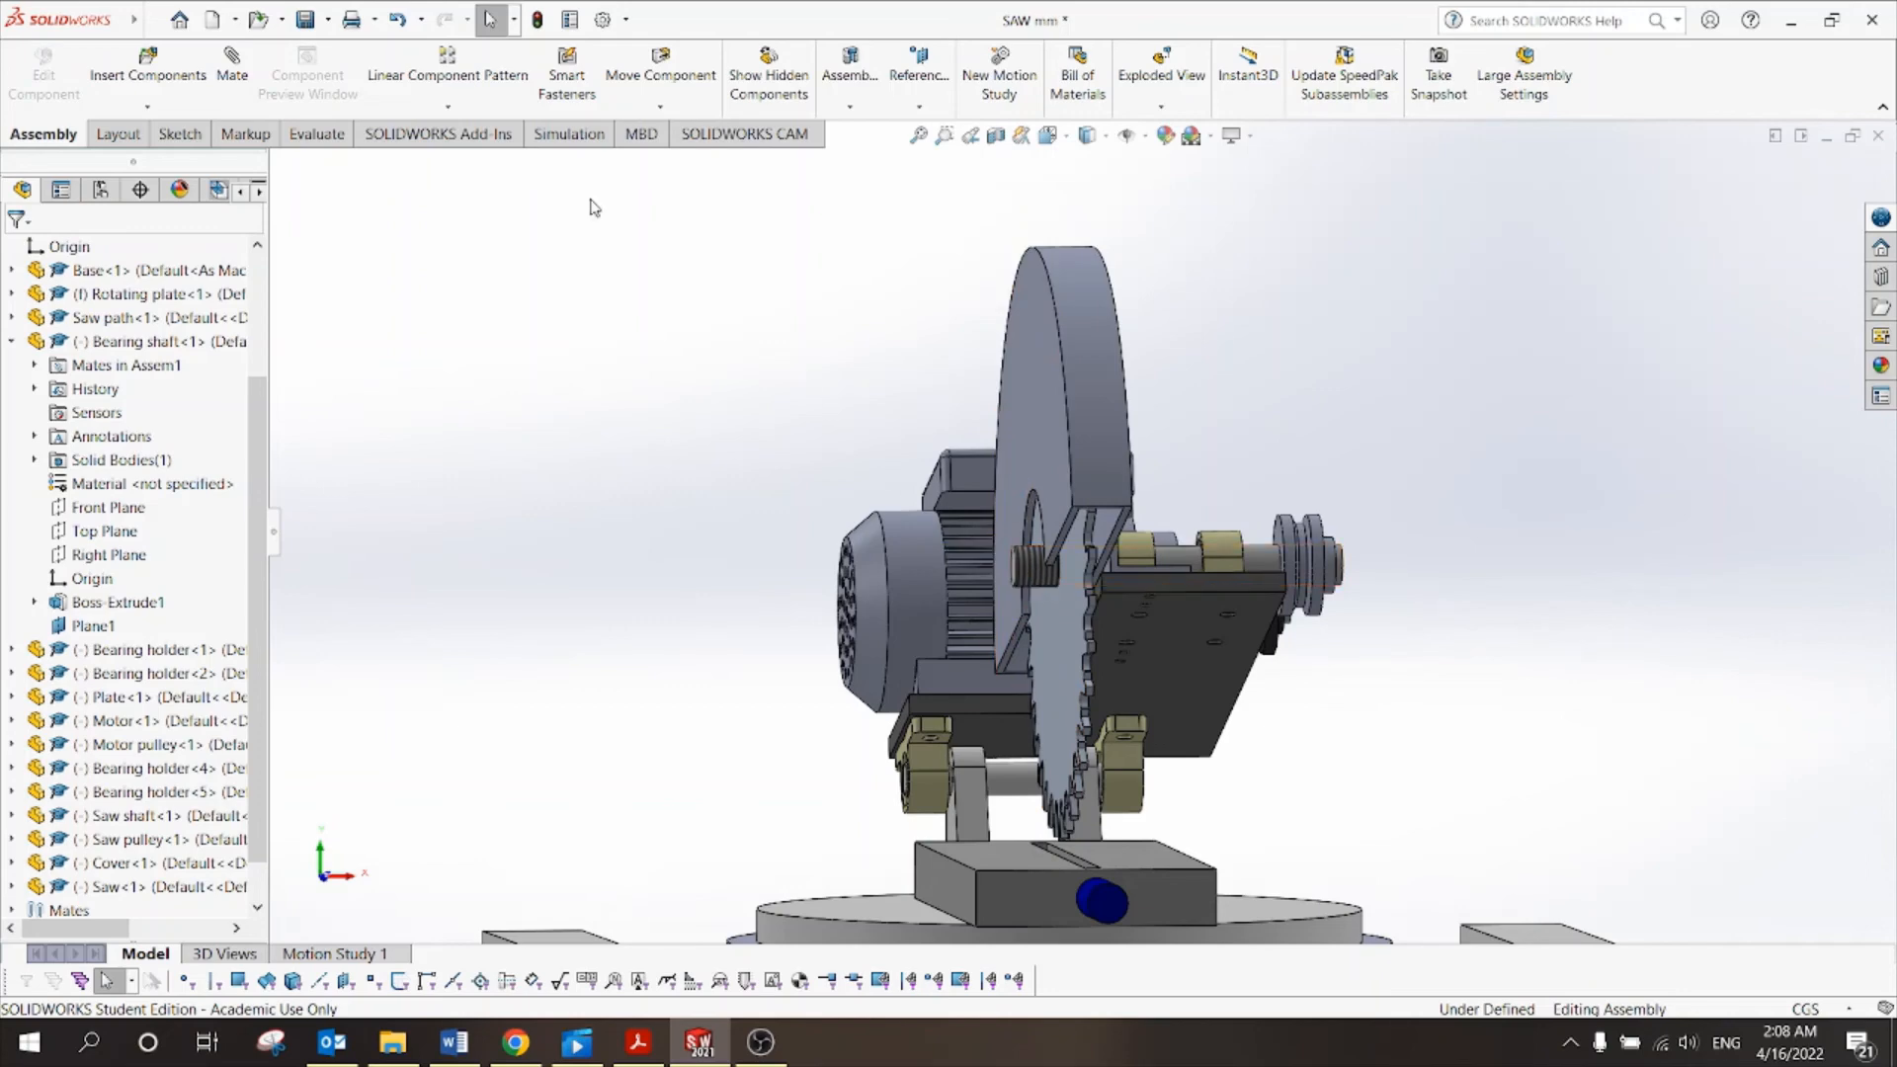
Insert the Nut part and place it beside the motor.
click(148, 68)
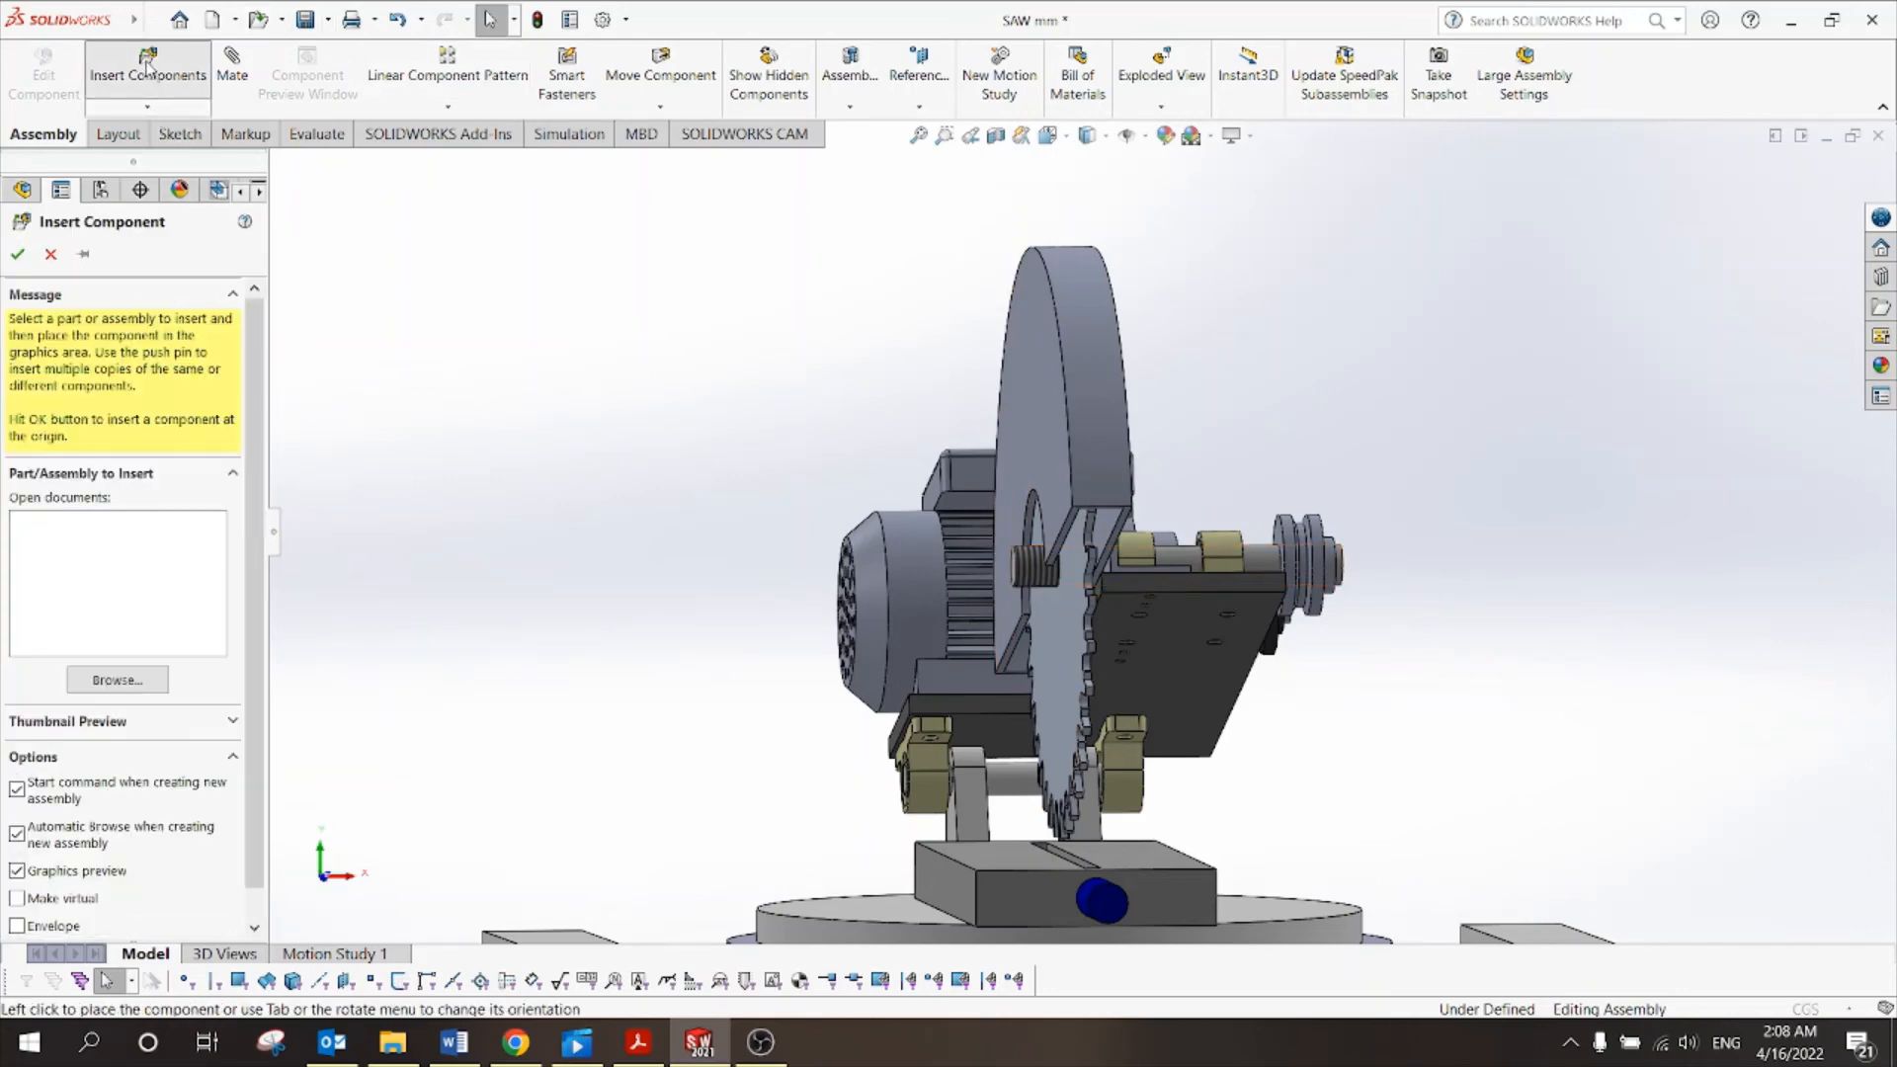
click(744, 468)
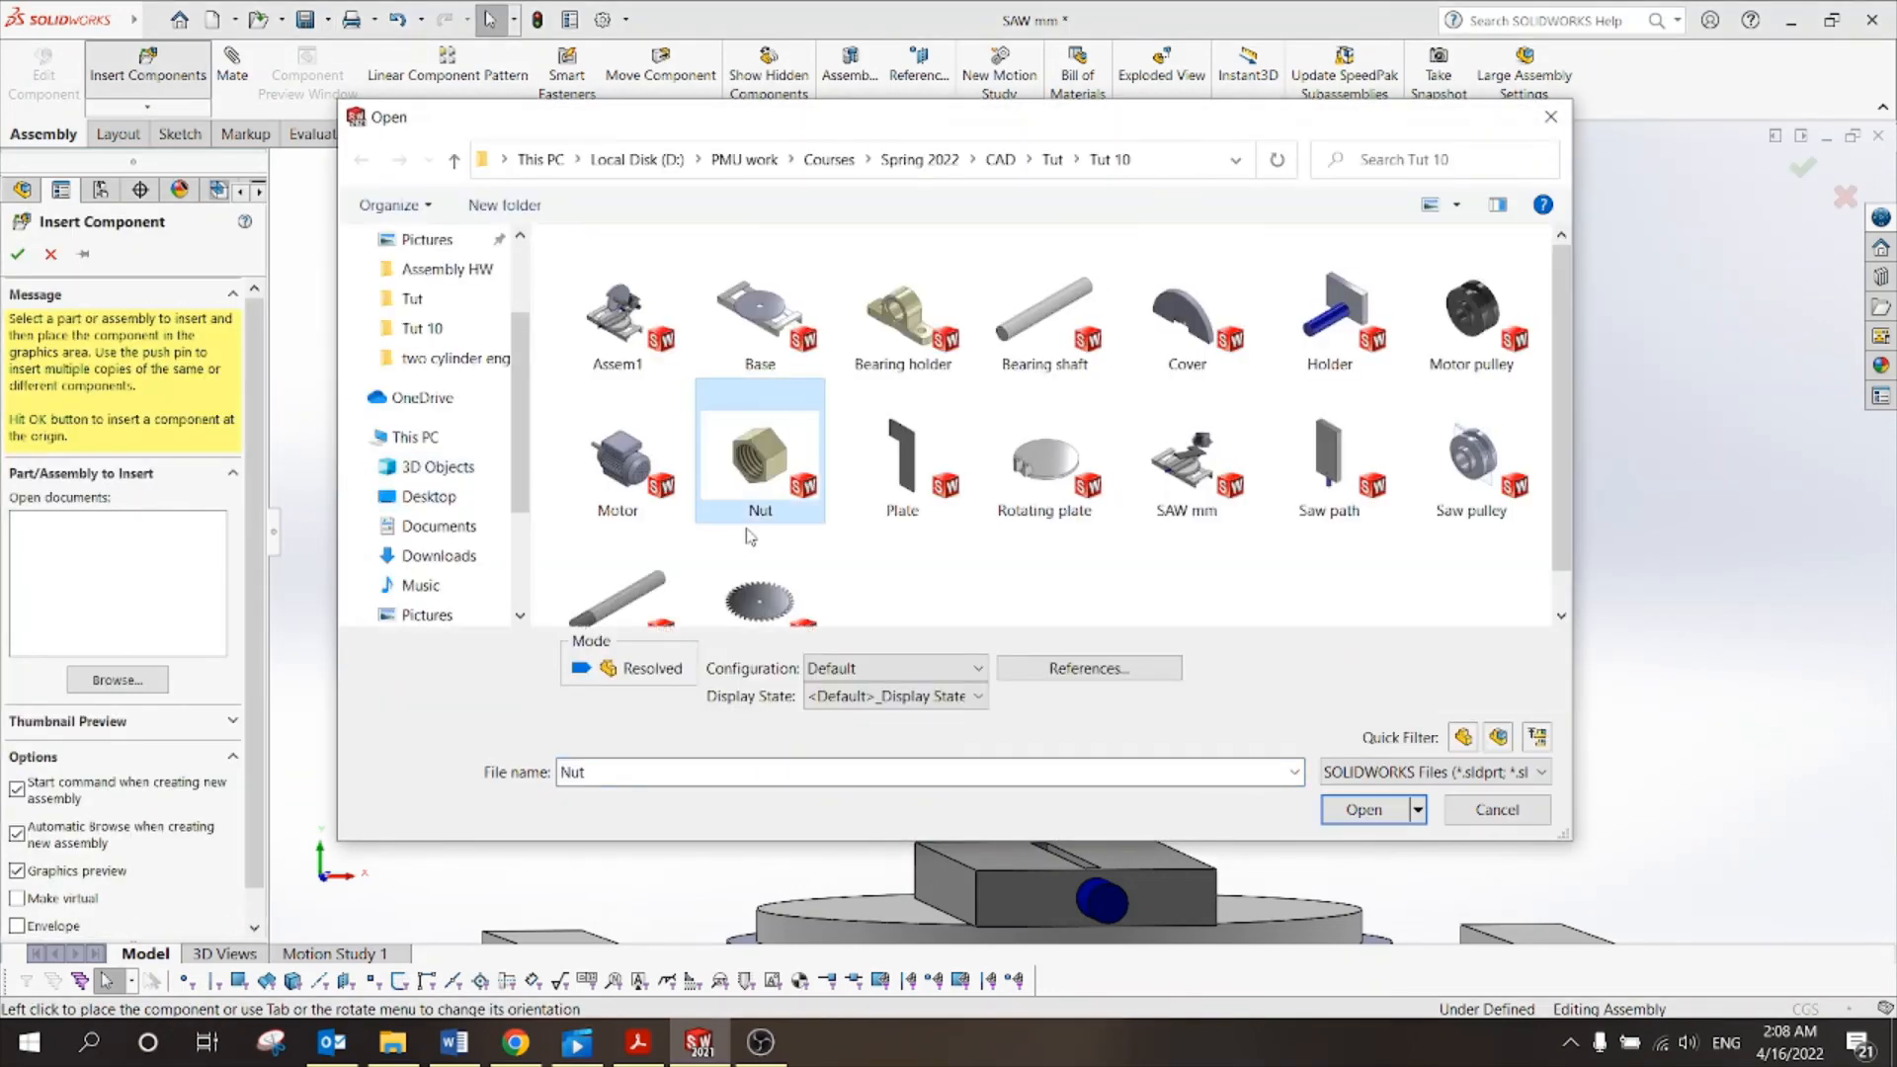
click(1340, 812)
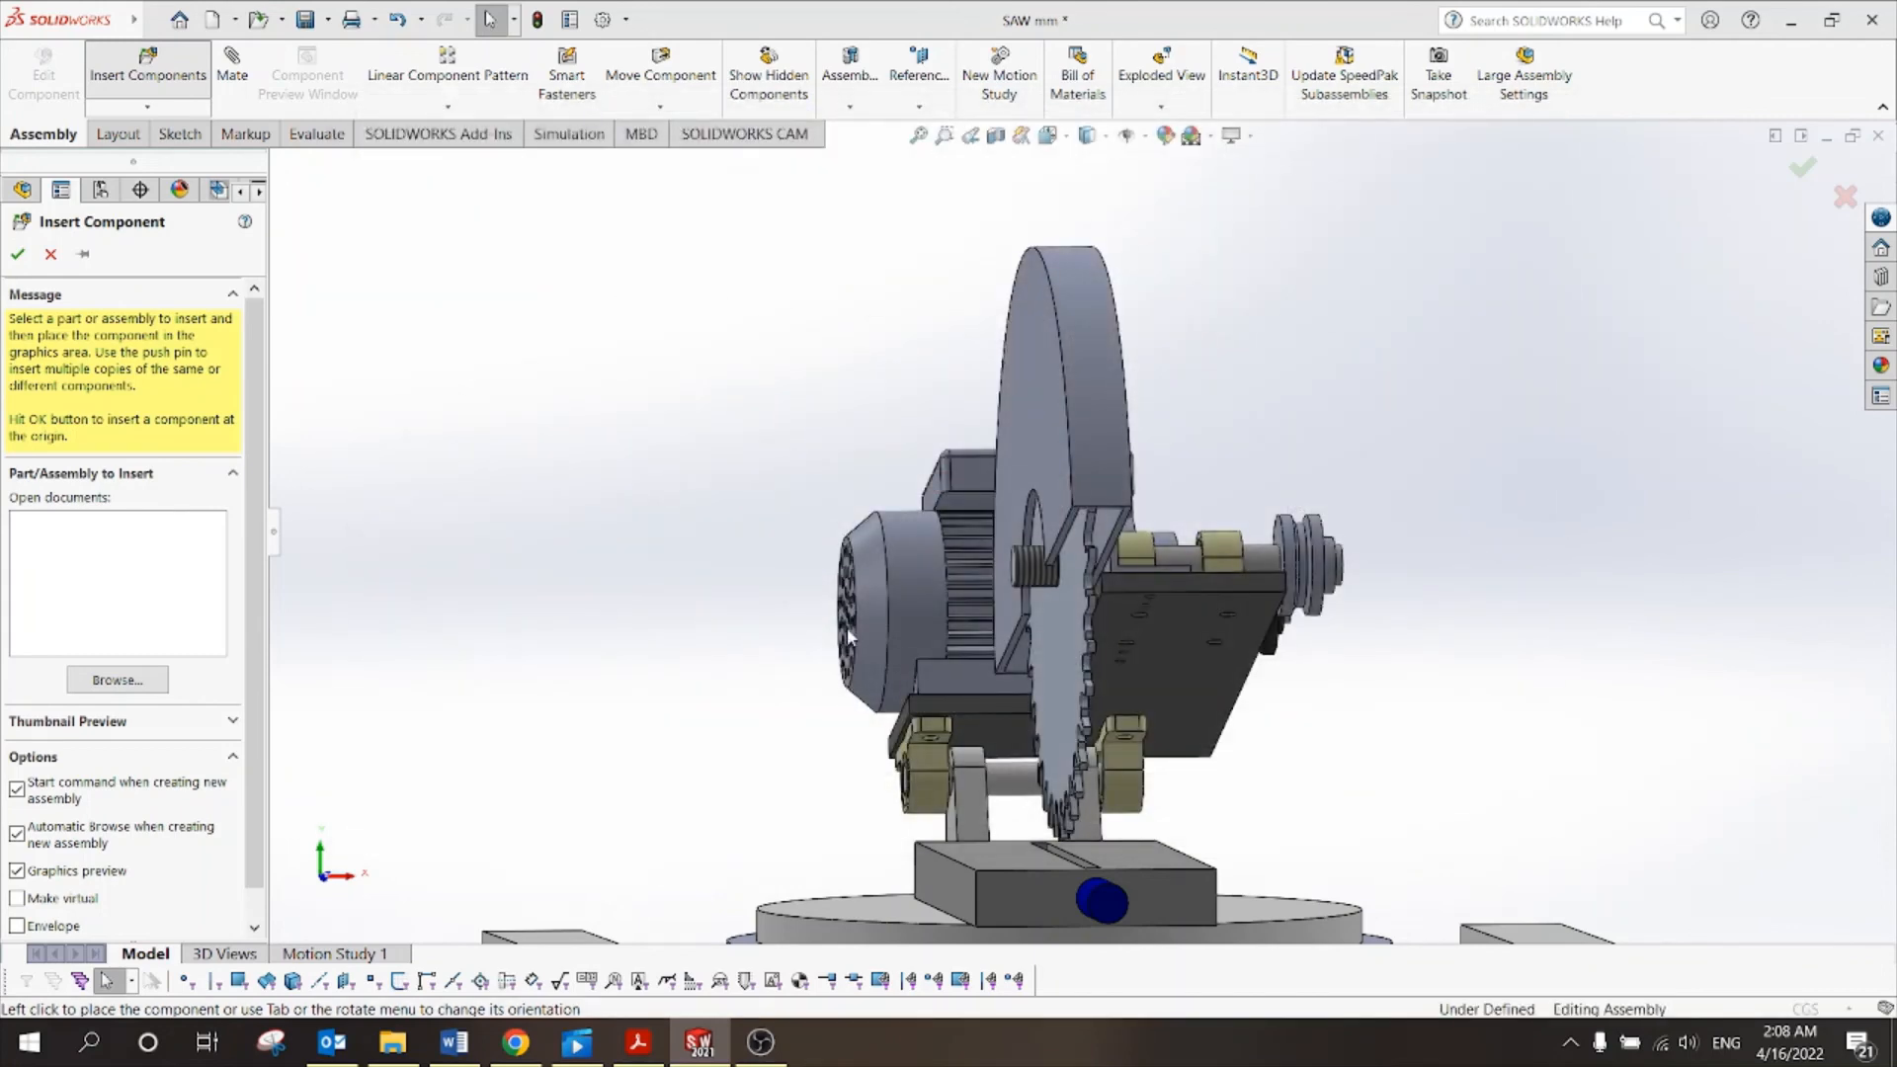
click(759, 478)
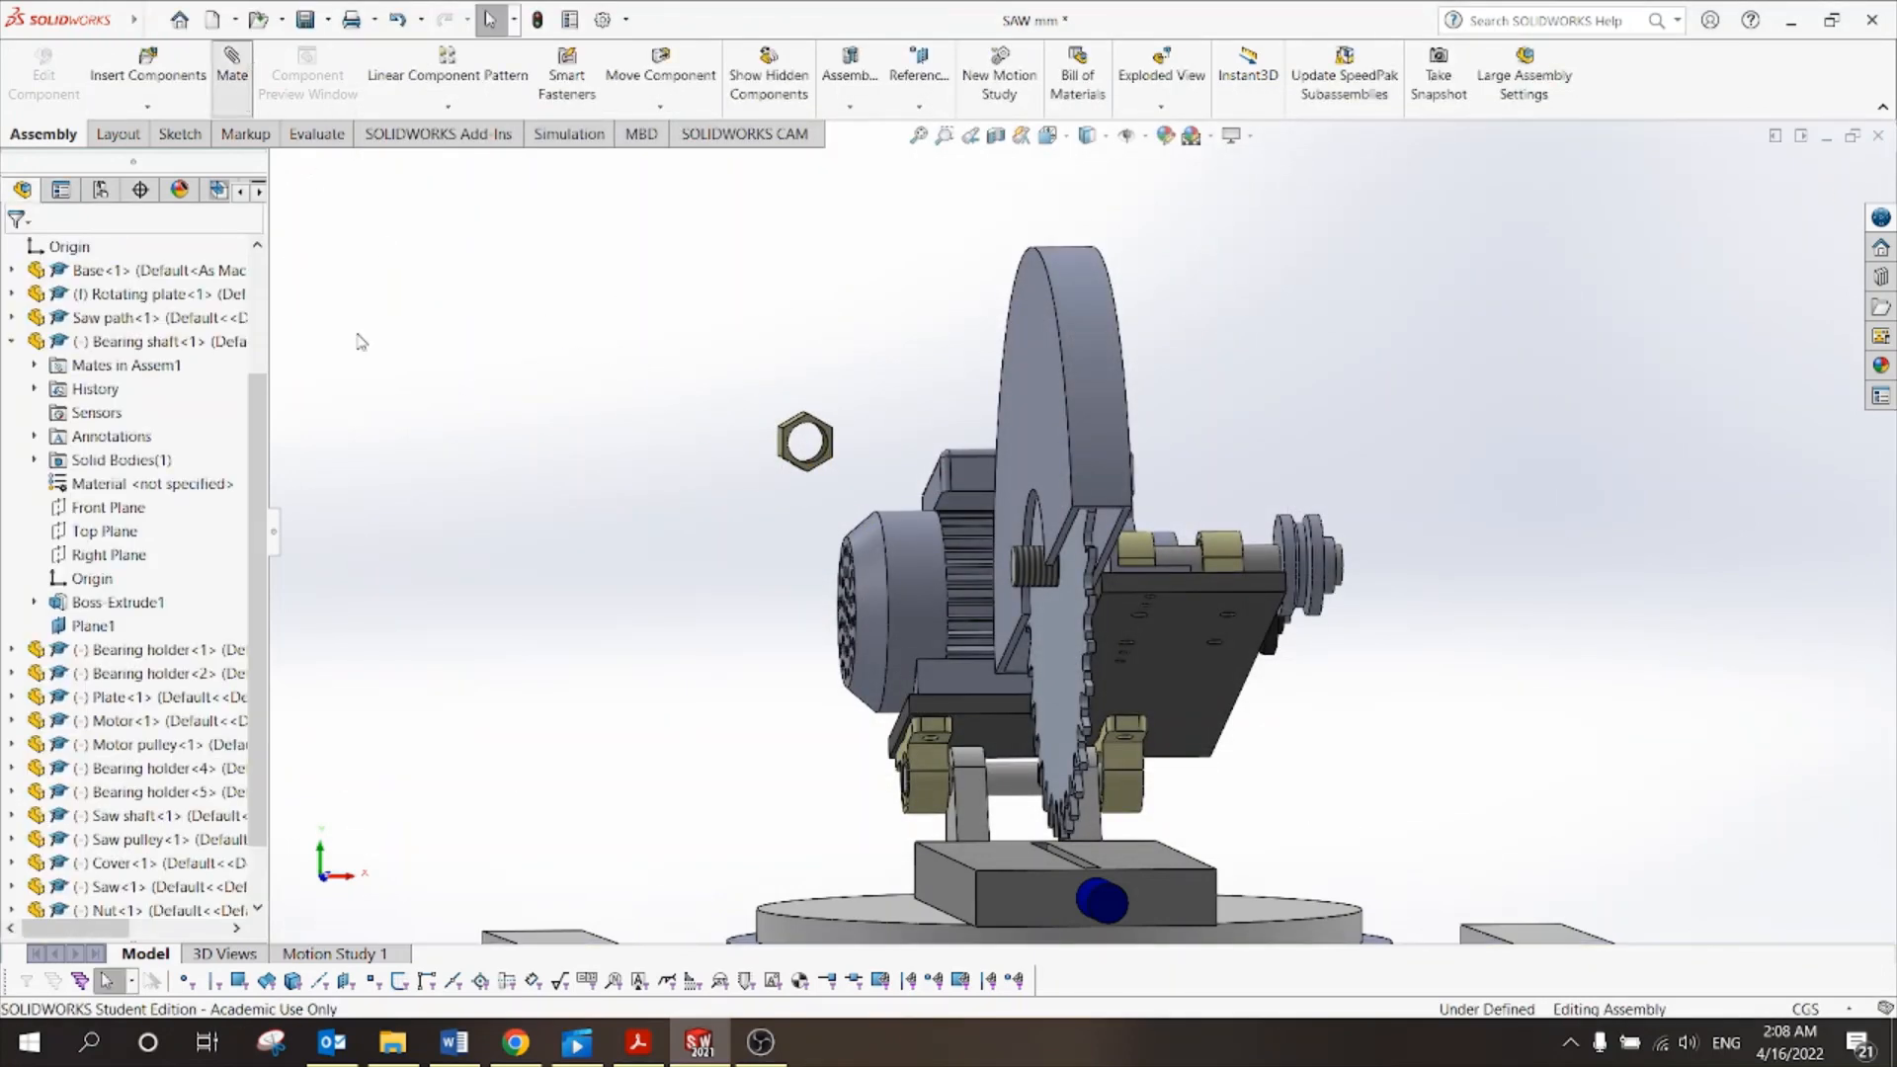
Mate the nut's inner face concentric with the saw shaft and slide it onto the shaft.
scroll(816, 463, down, 5)
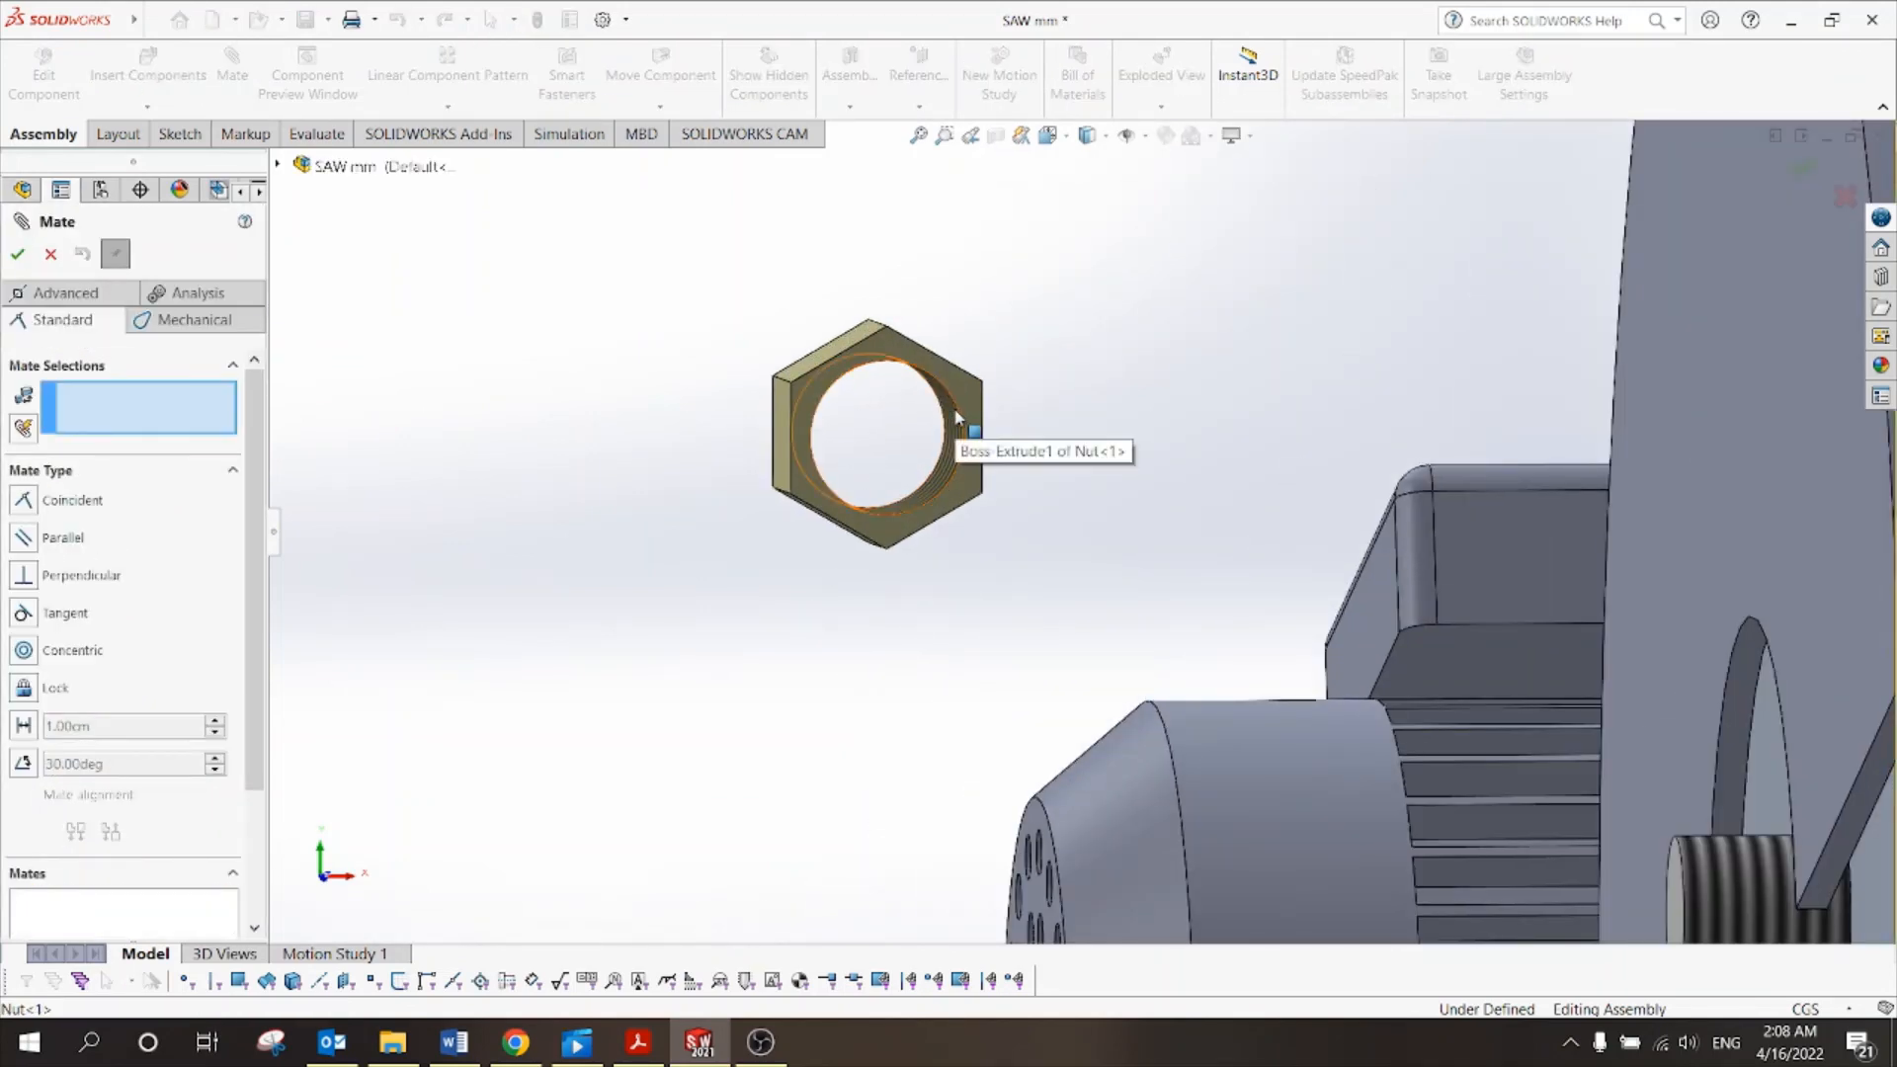
click(956, 418)
scroll(1031, 479, up, 4)
scroll(1313, 679, down, 4)
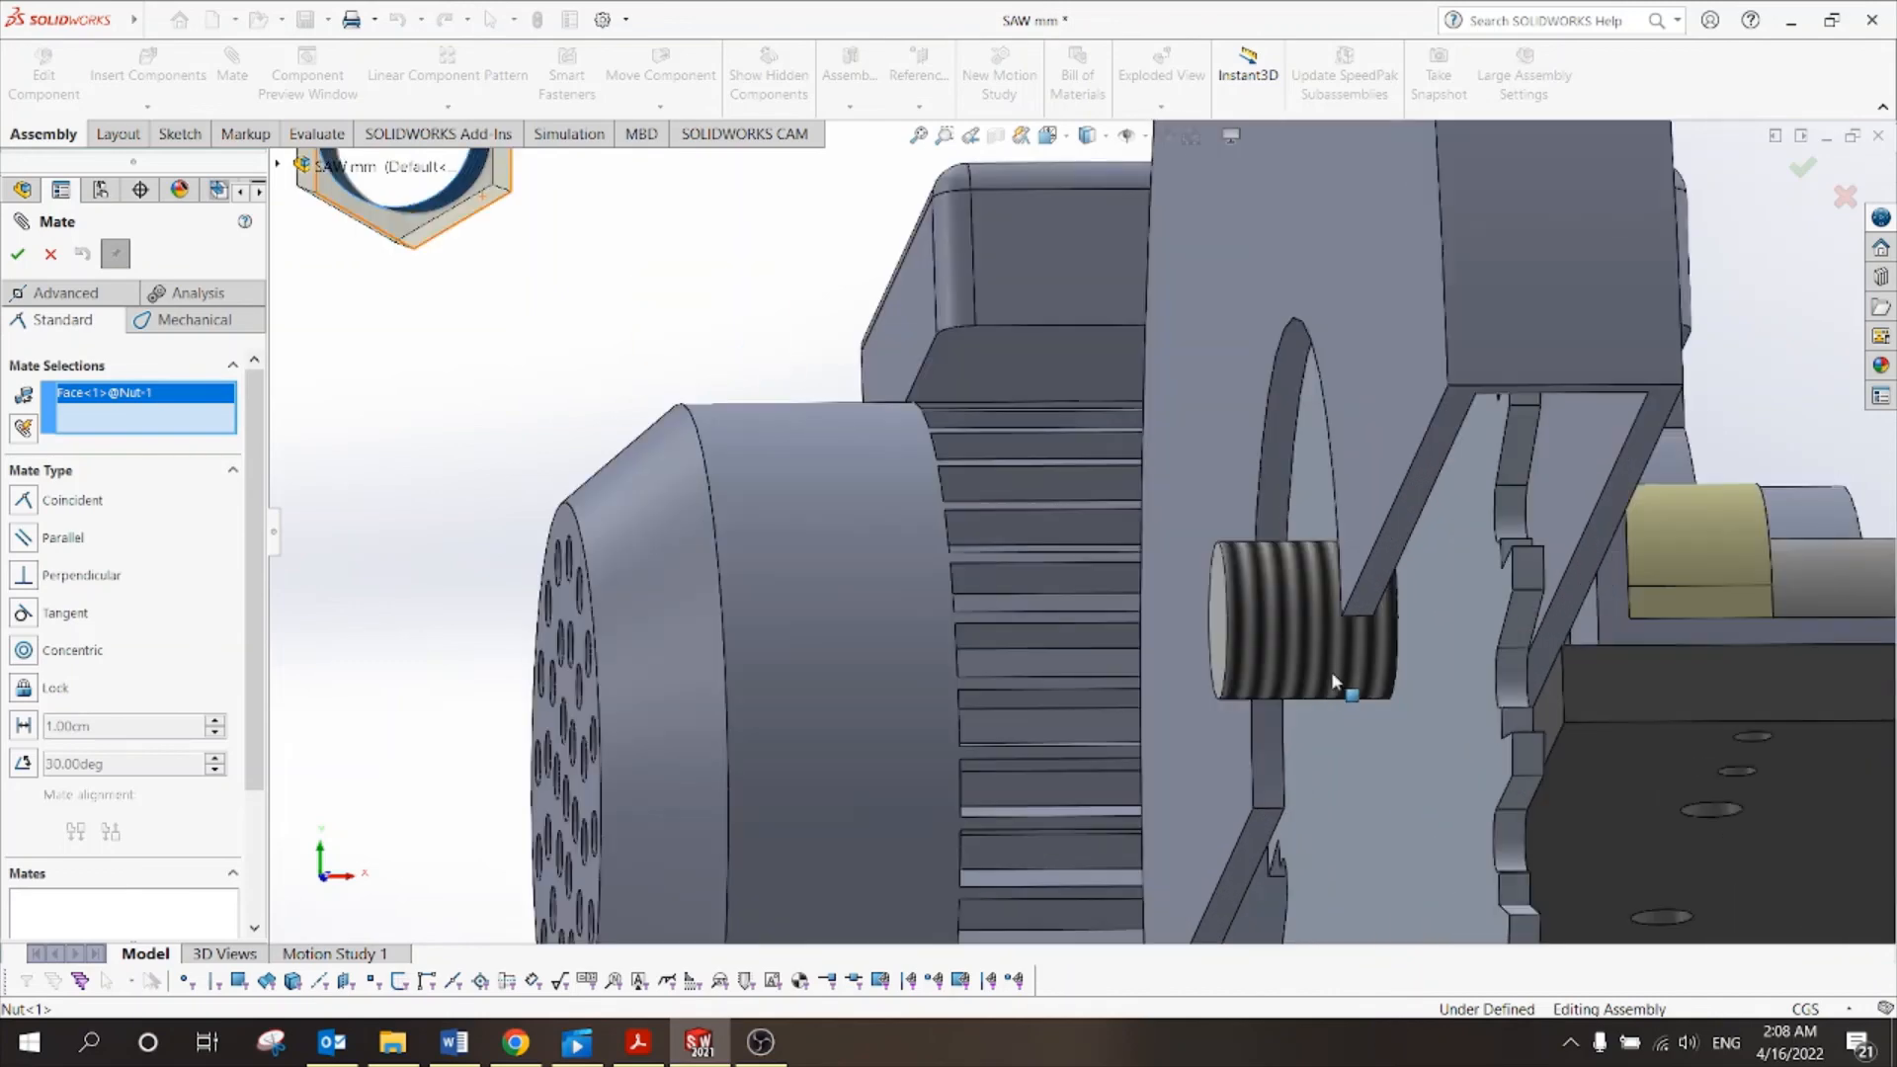
click(1303, 629)
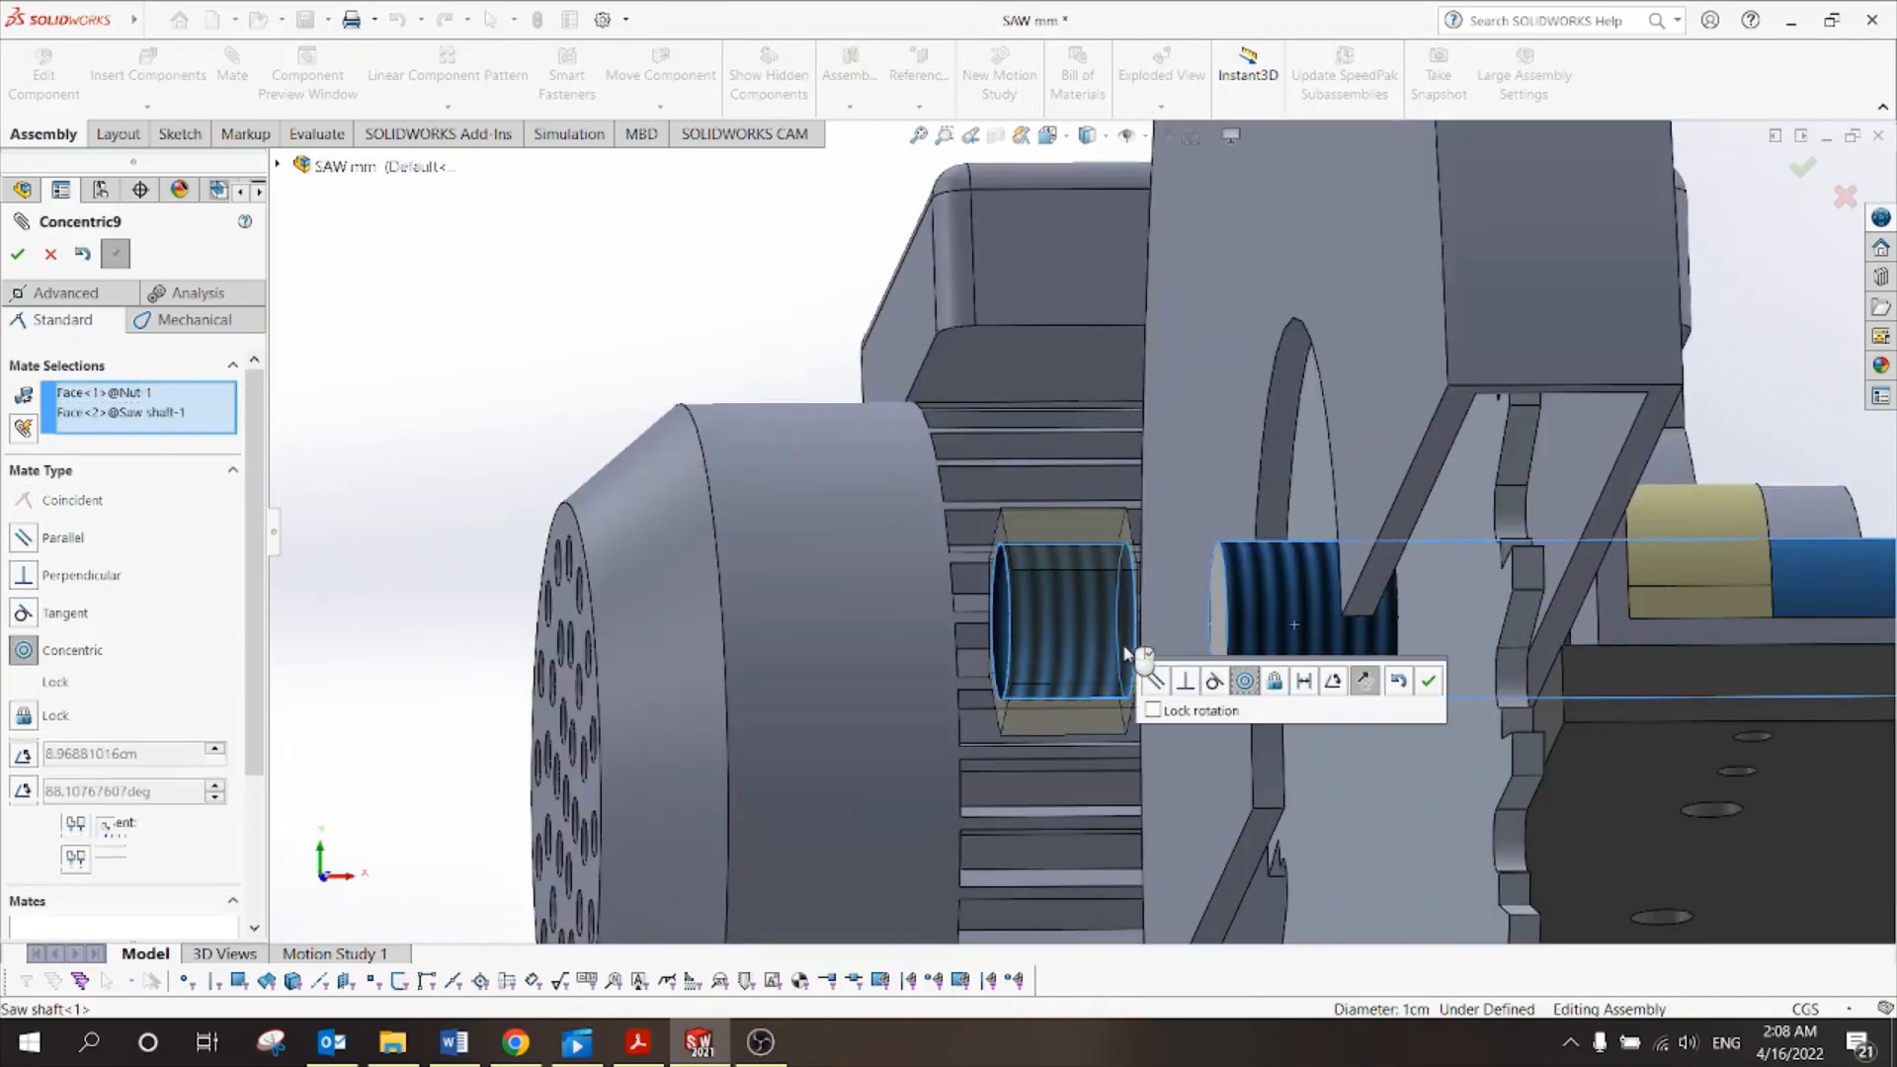
click(1429, 682)
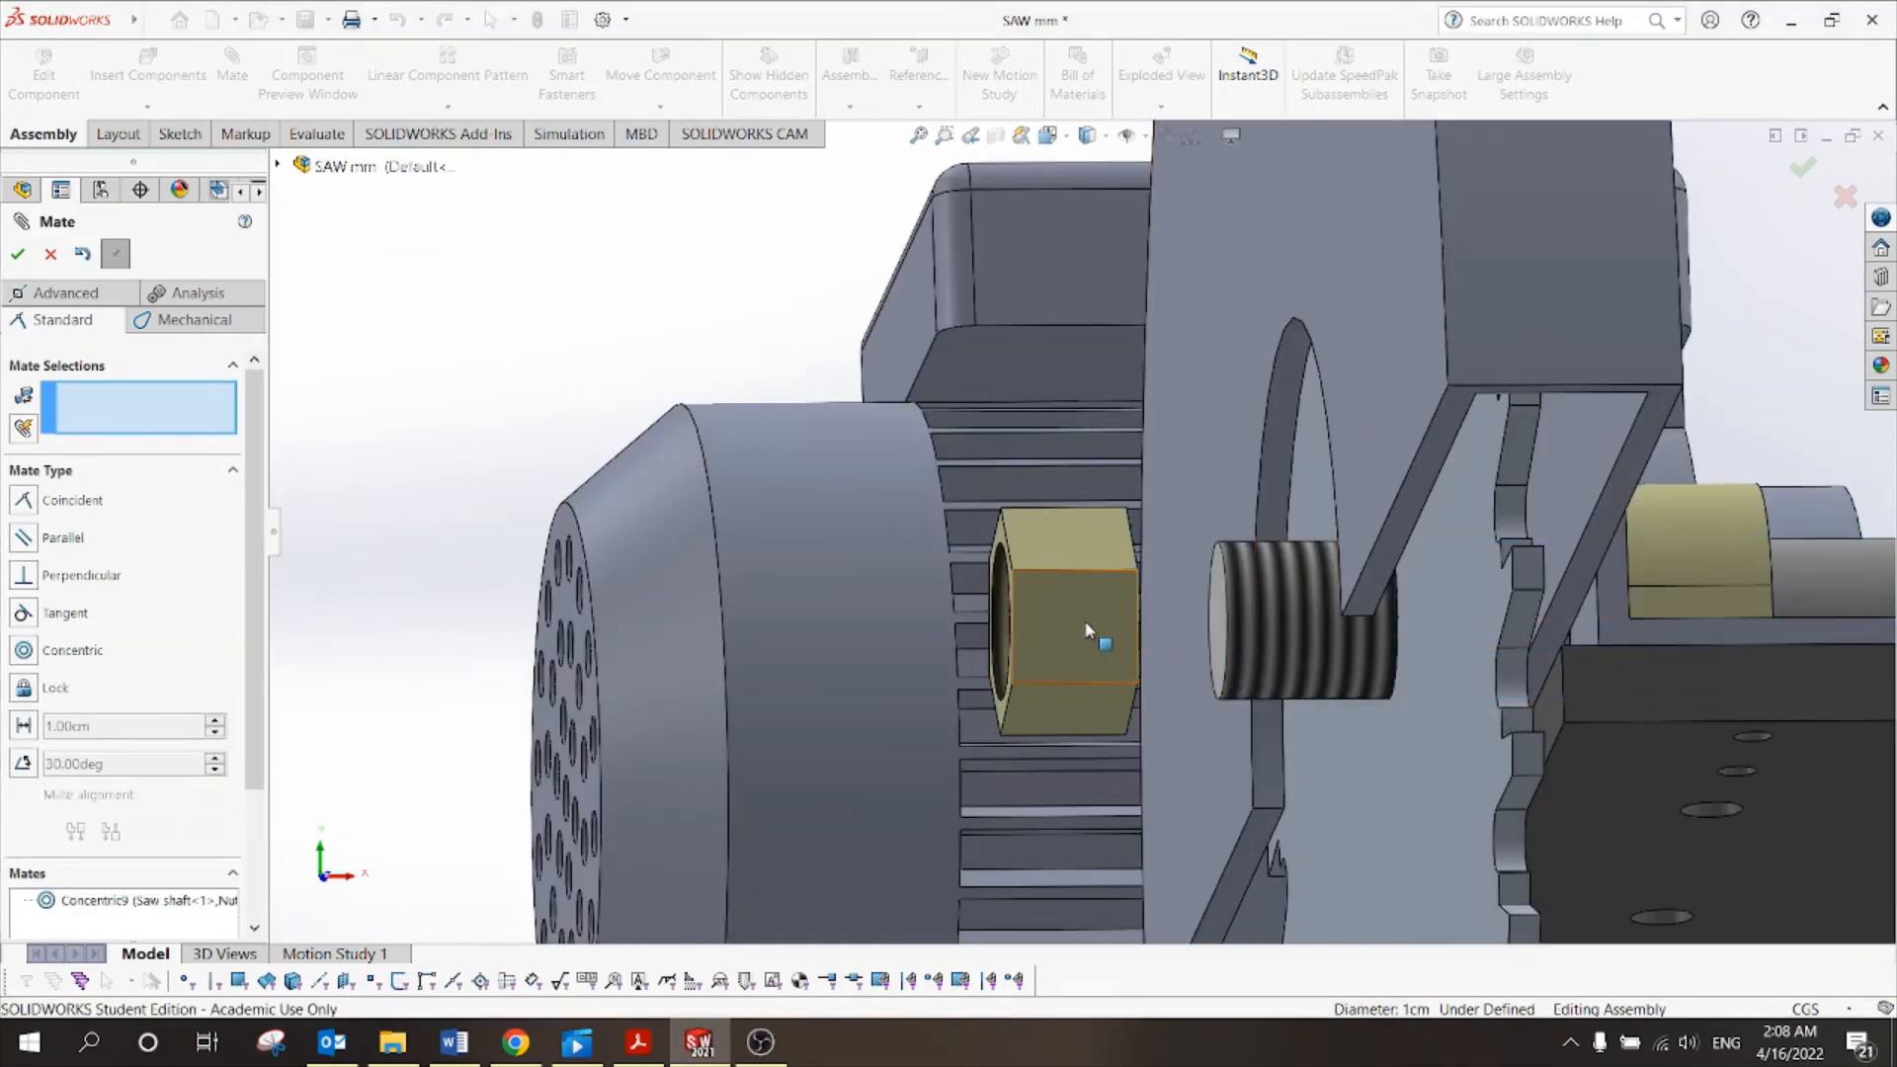
drag(1137, 633, 1355, 637)
Space the nut's end face 0.20 cm from the shaft end with a Distance mate.
scroll(1226, 641, down, 5)
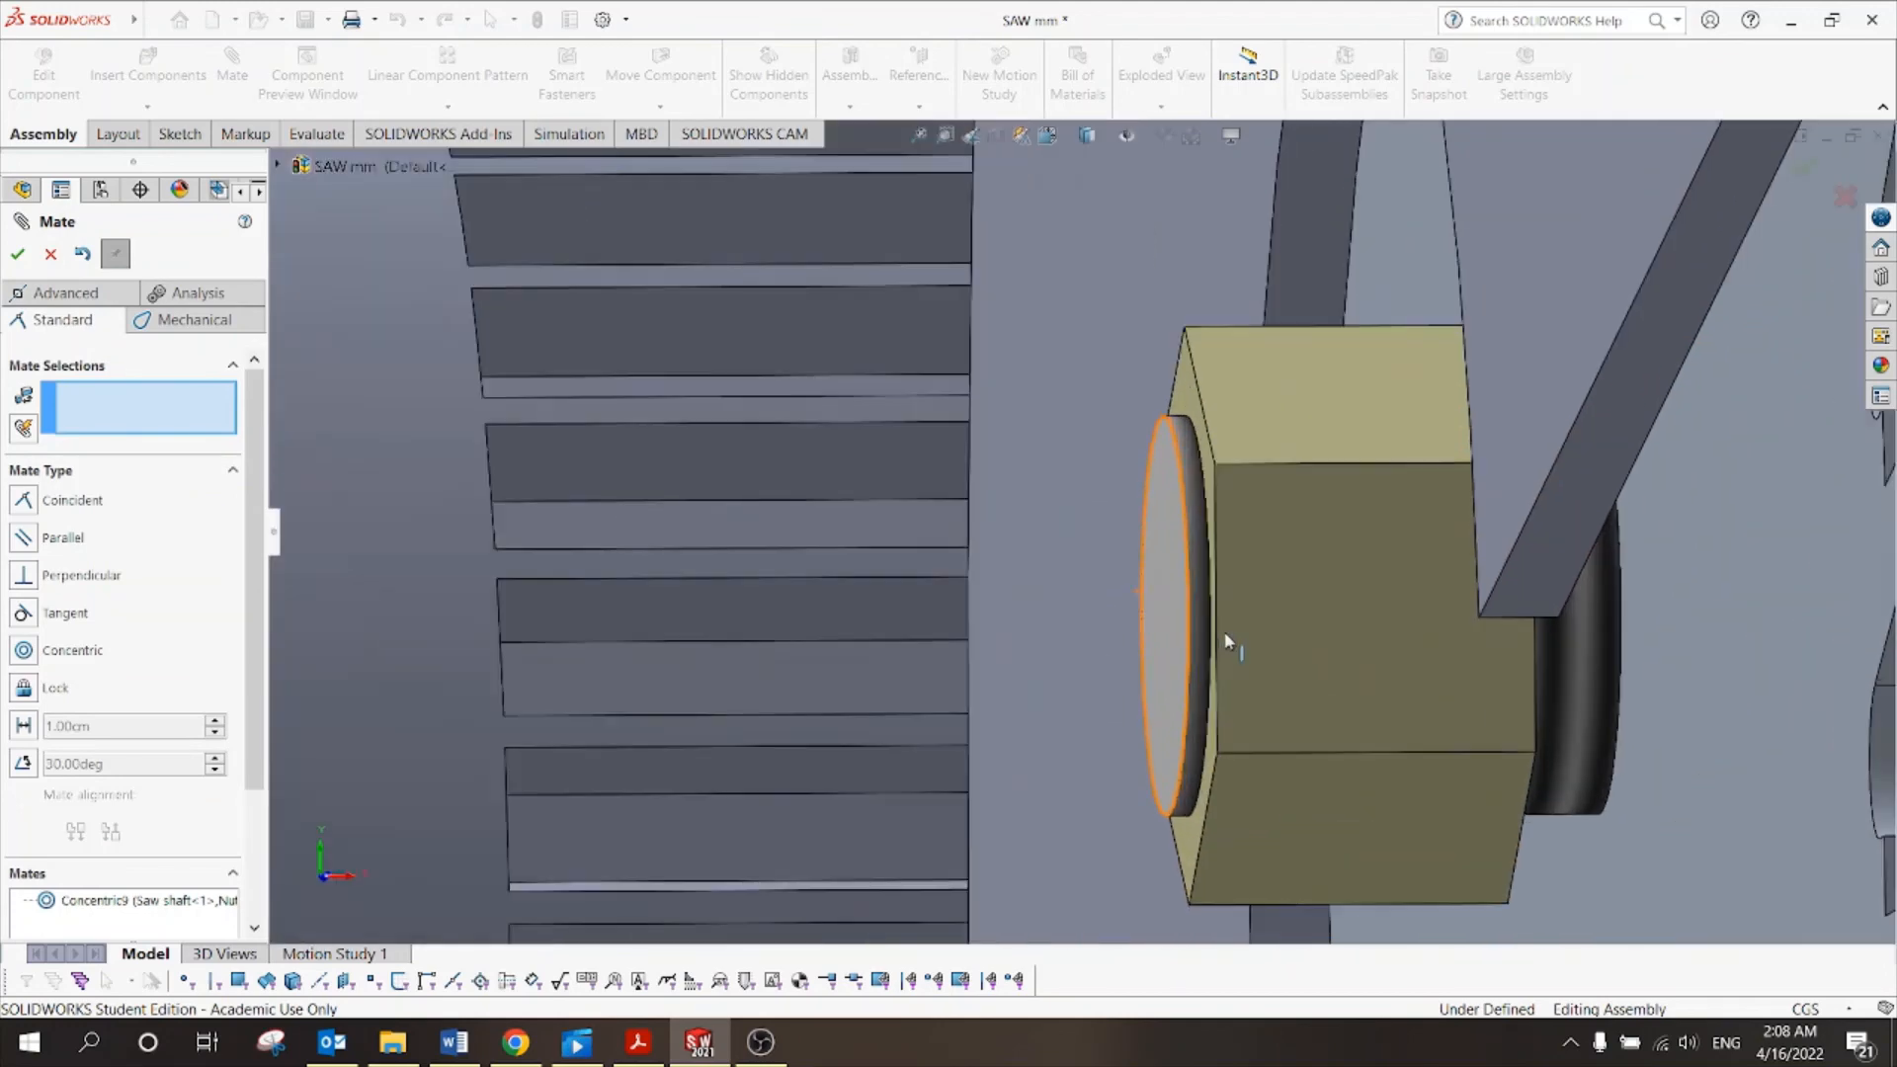
click(1185, 421)
click(1170, 466)
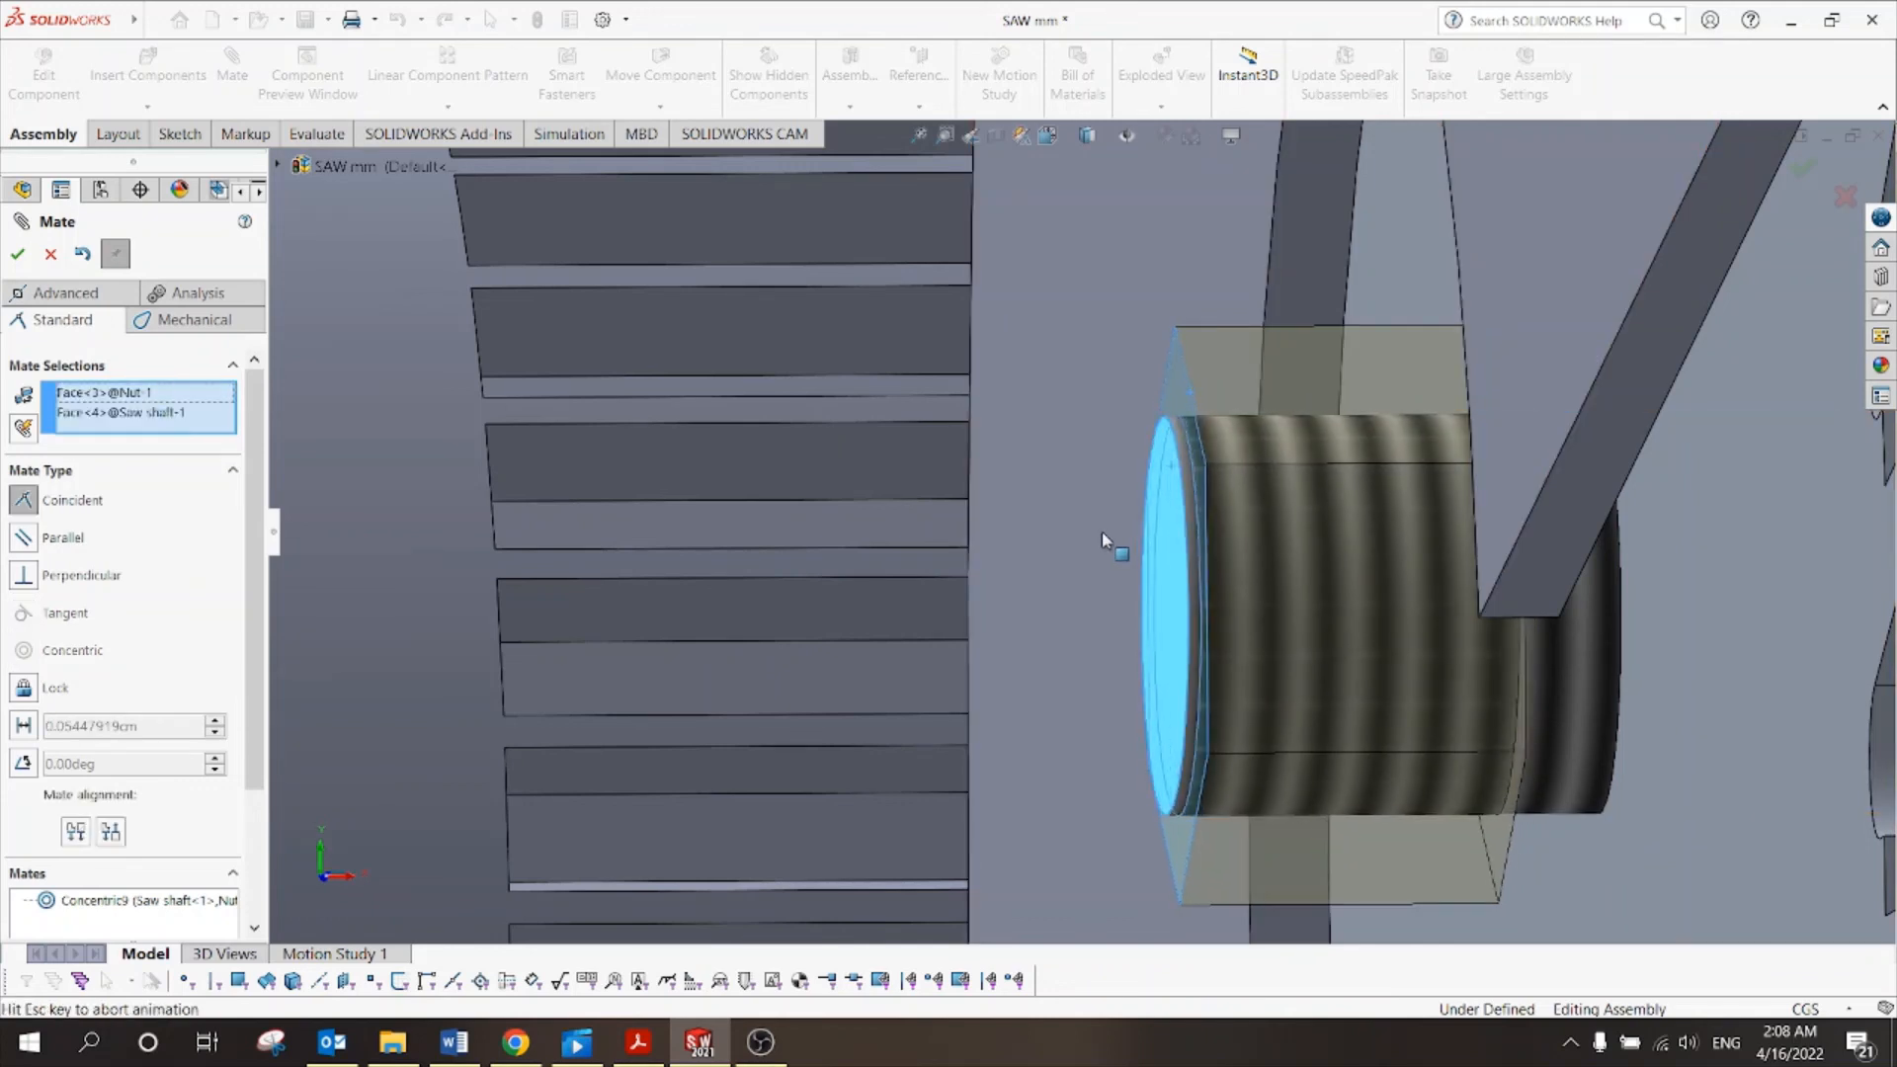
scroll(1101, 531, up, 3)
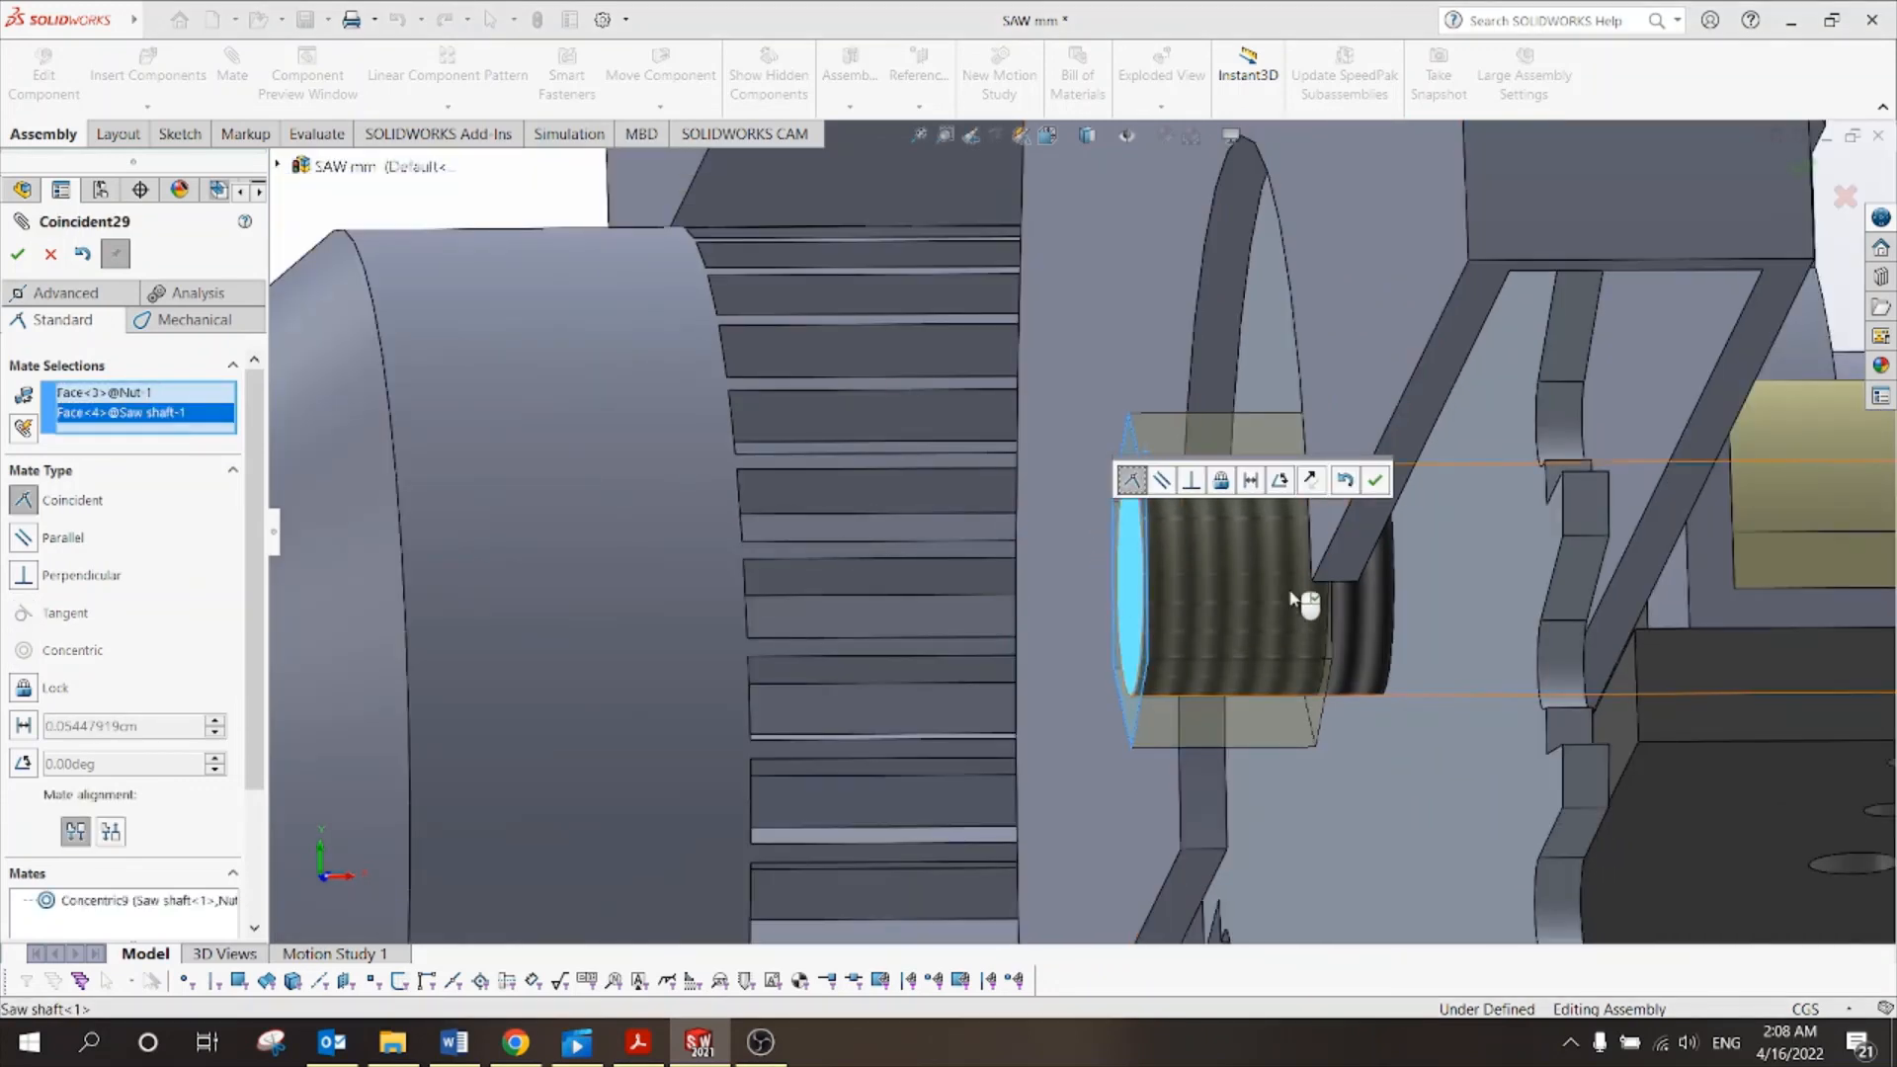
click(79, 728)
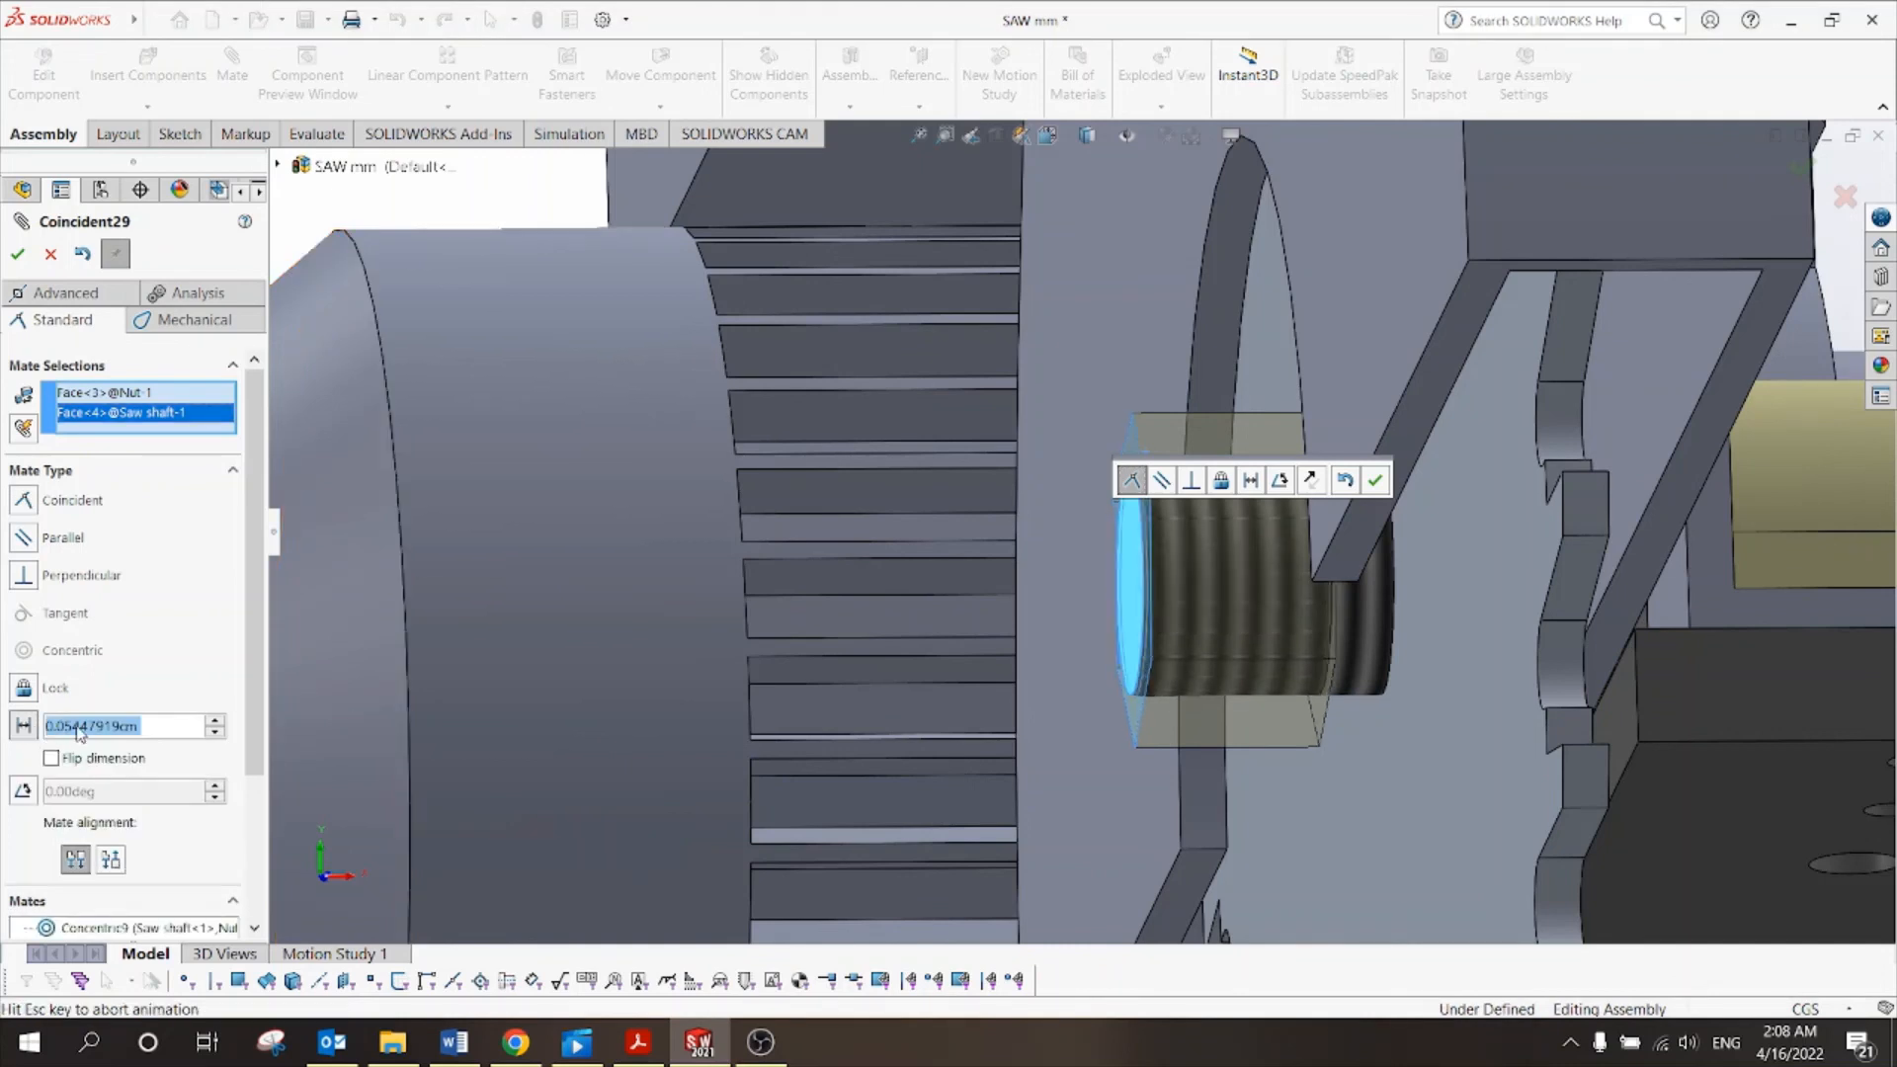
text(.1)
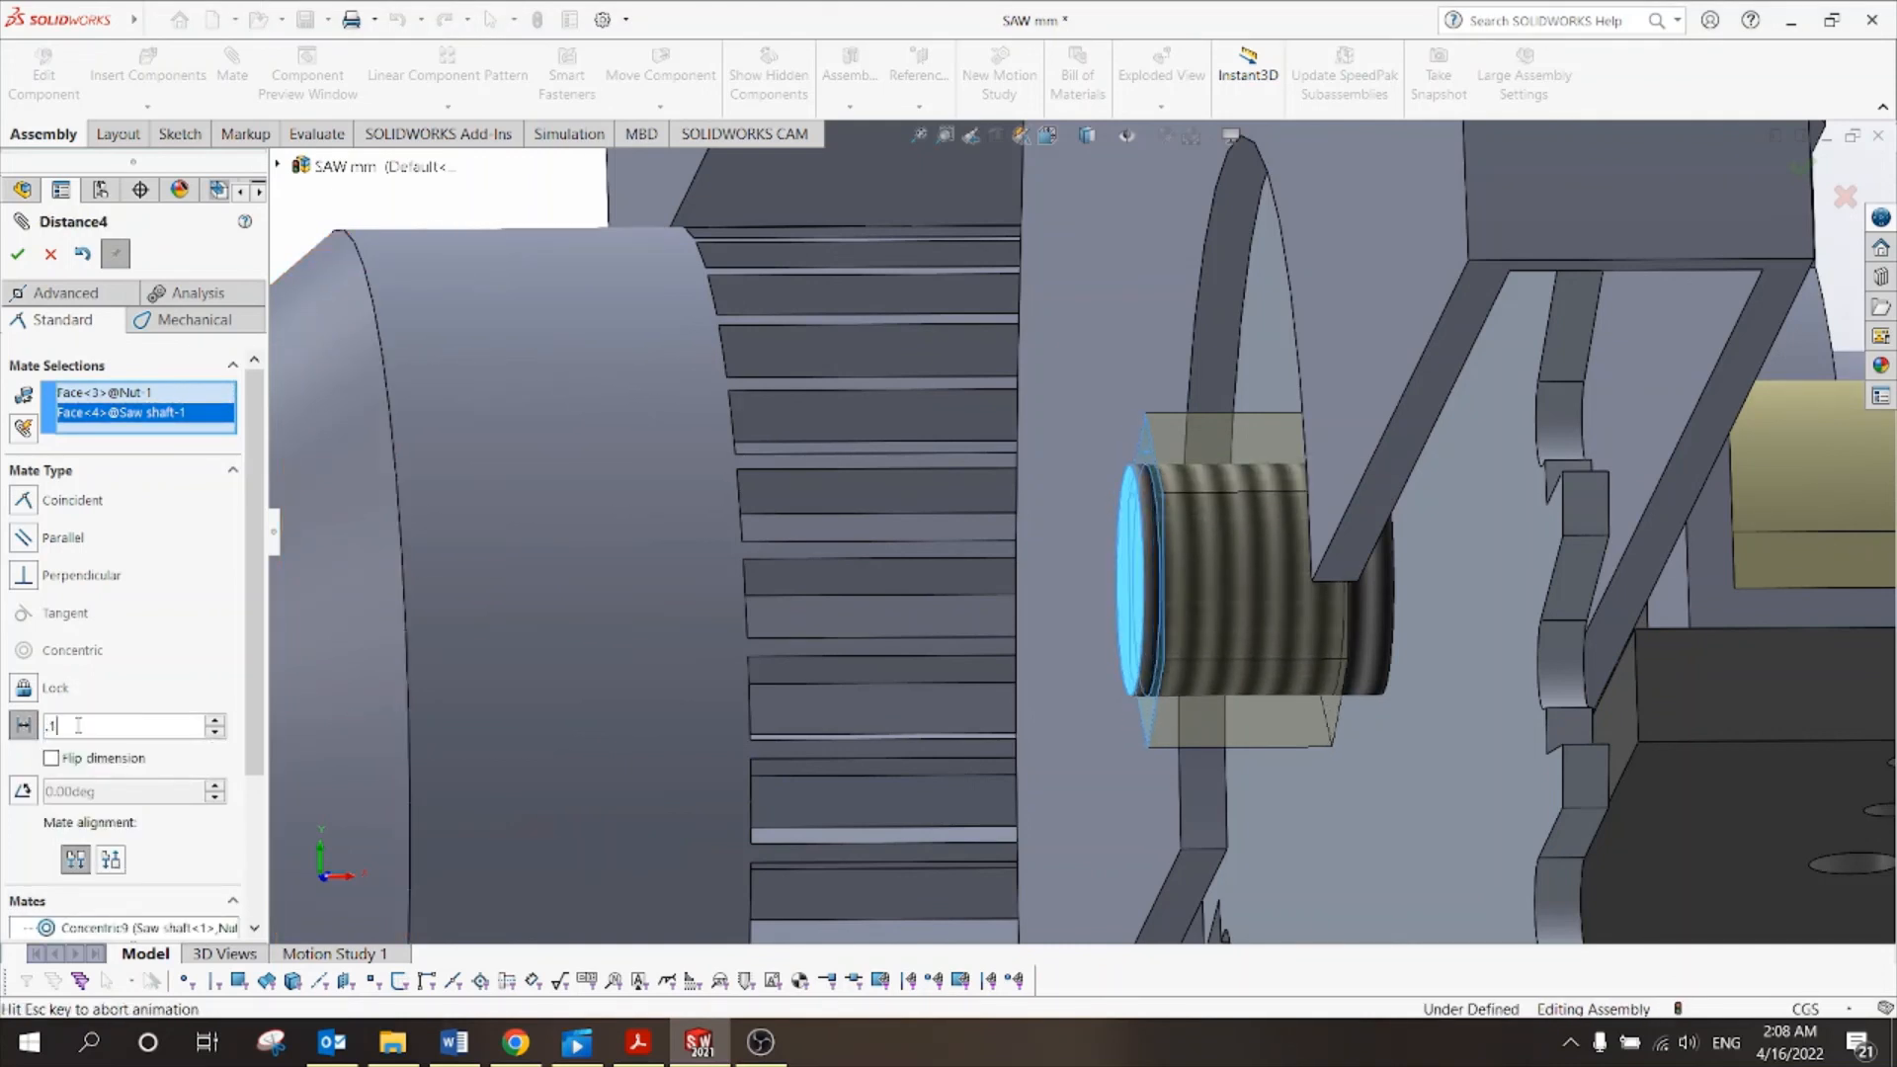
key(Return)
text(.)
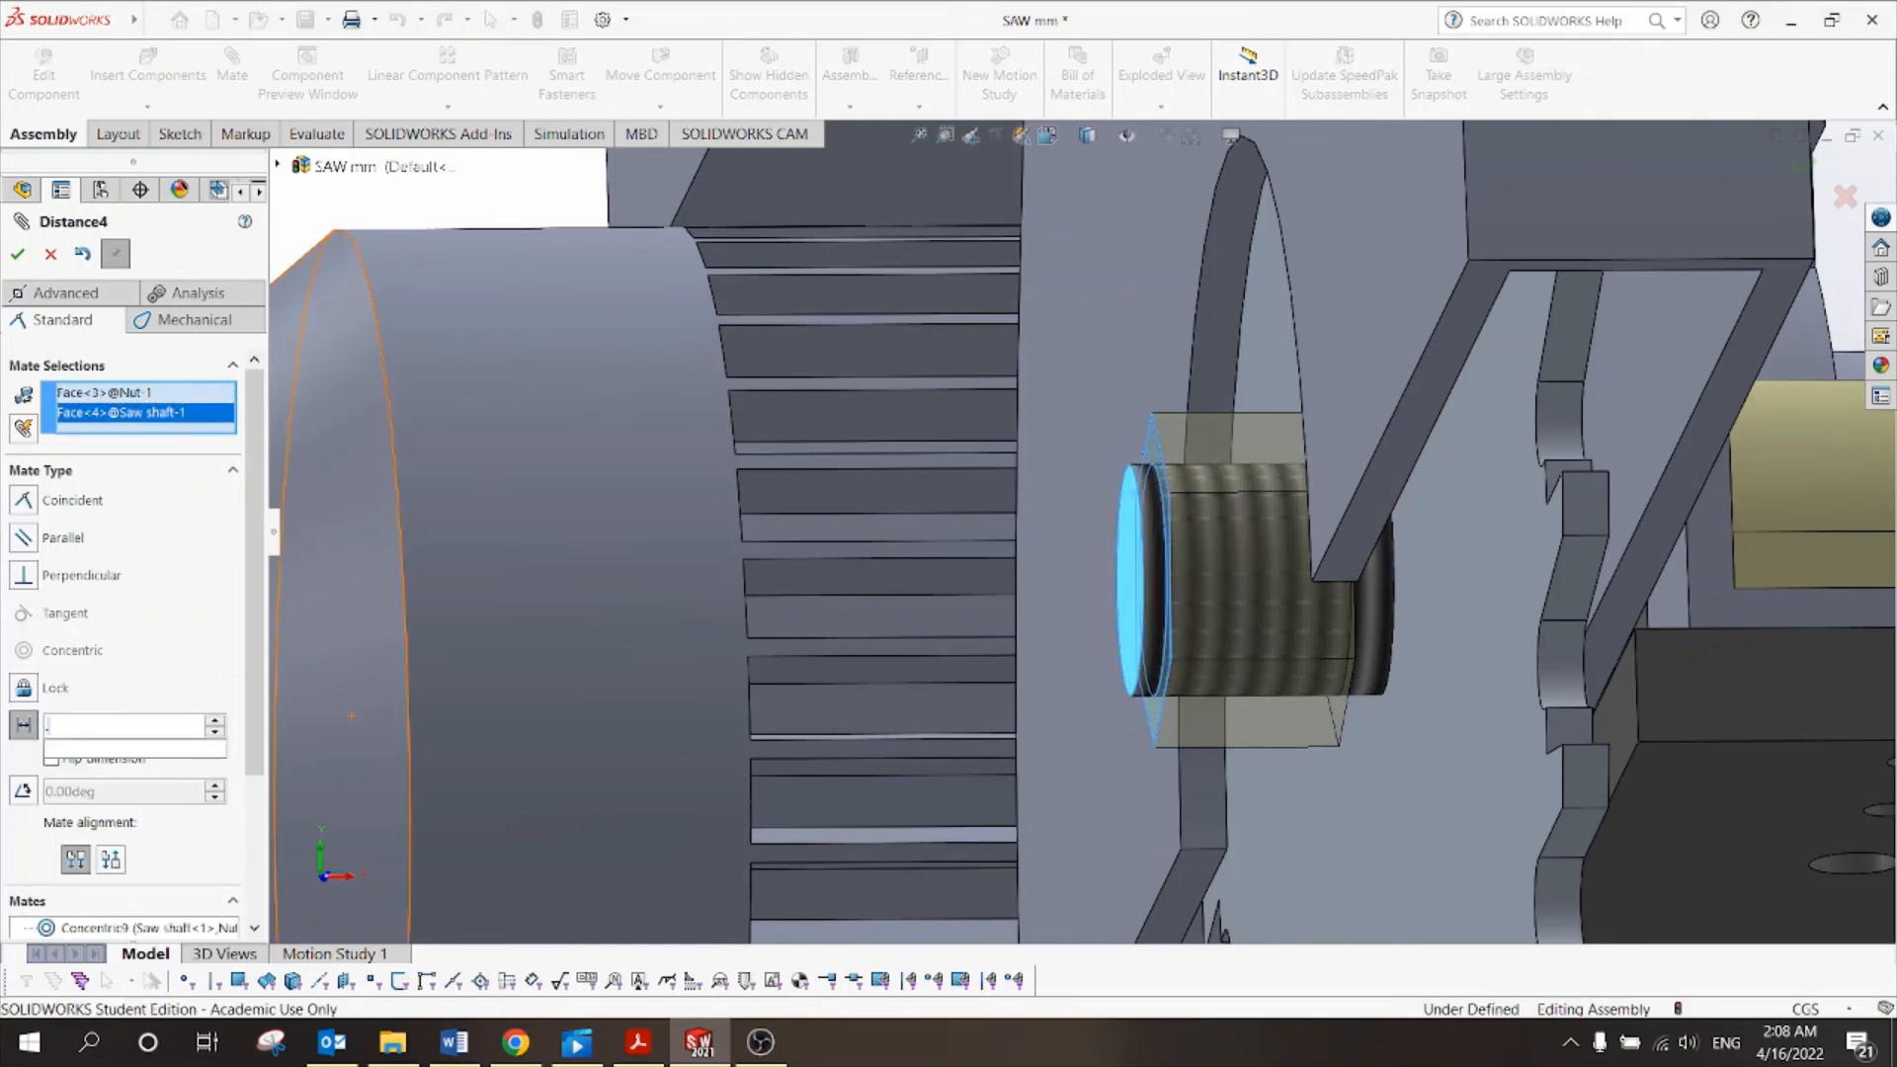
text(2)
key(Return)
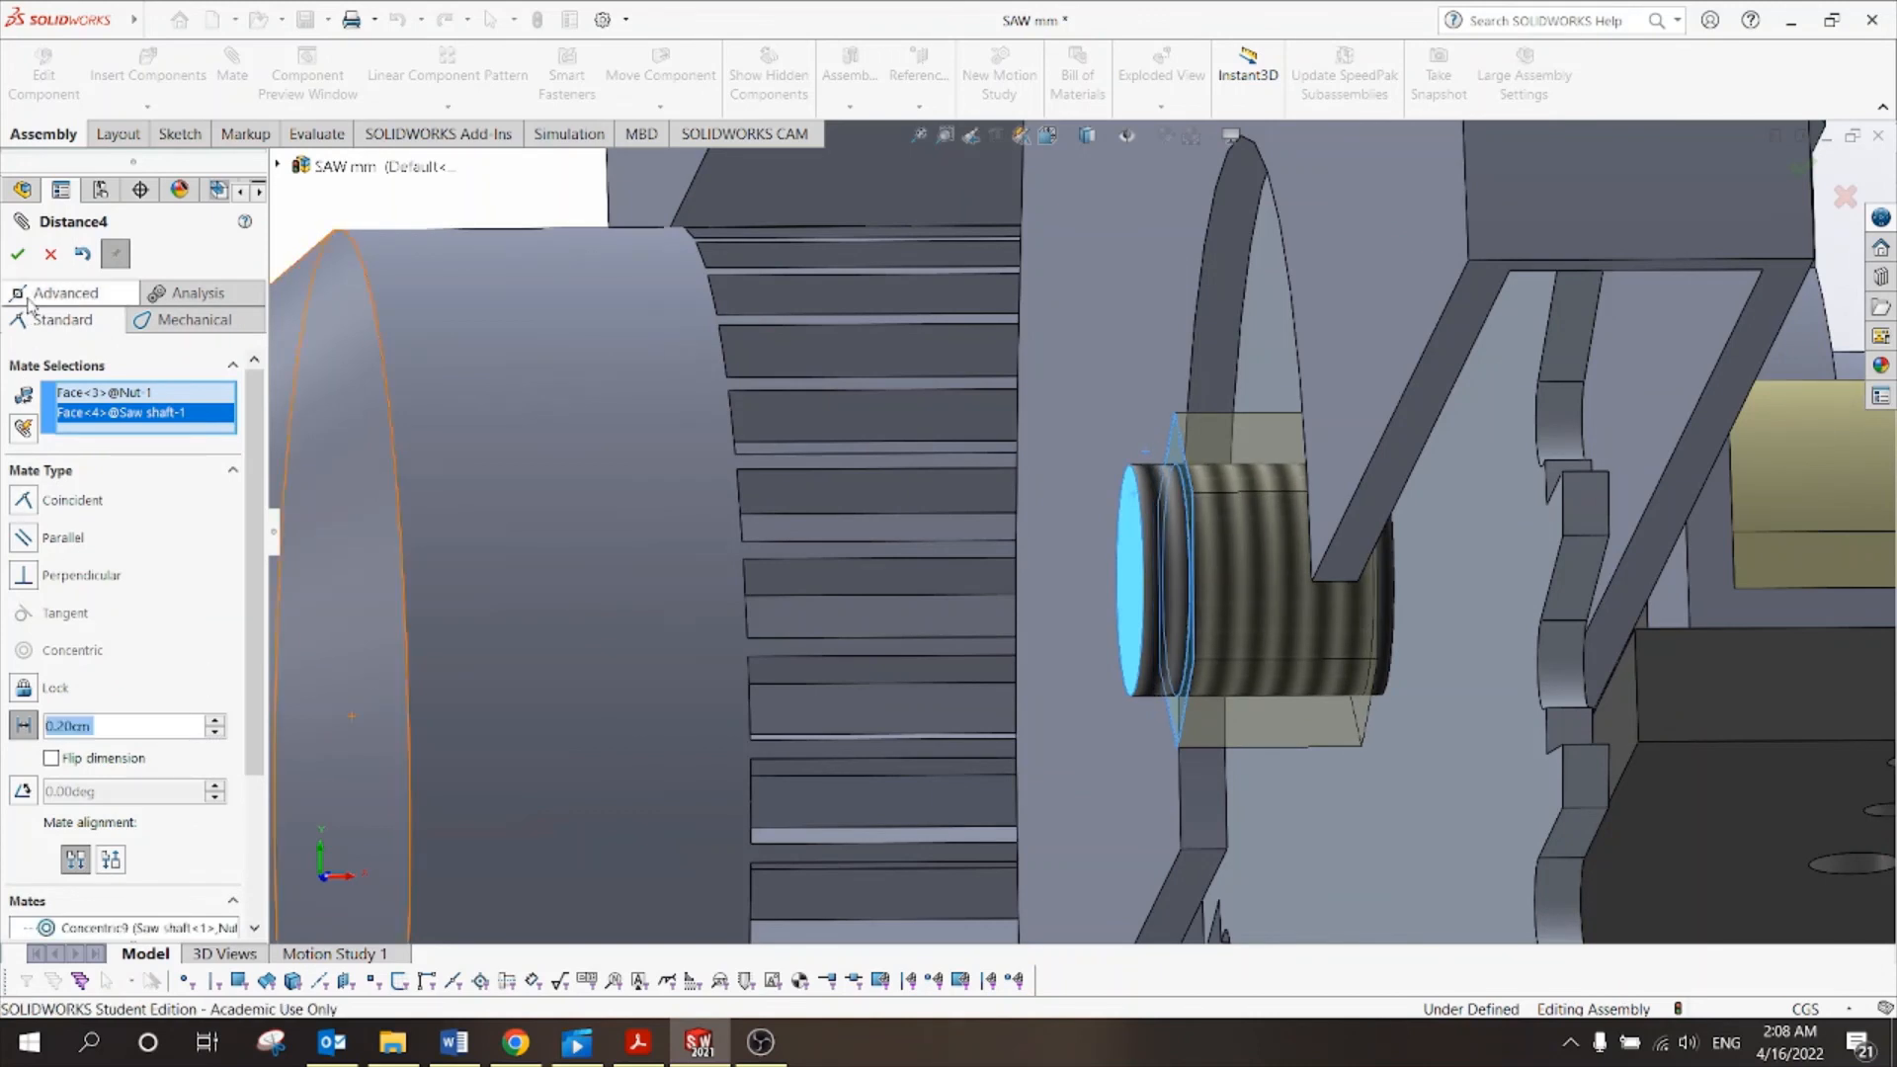
click(18, 254)
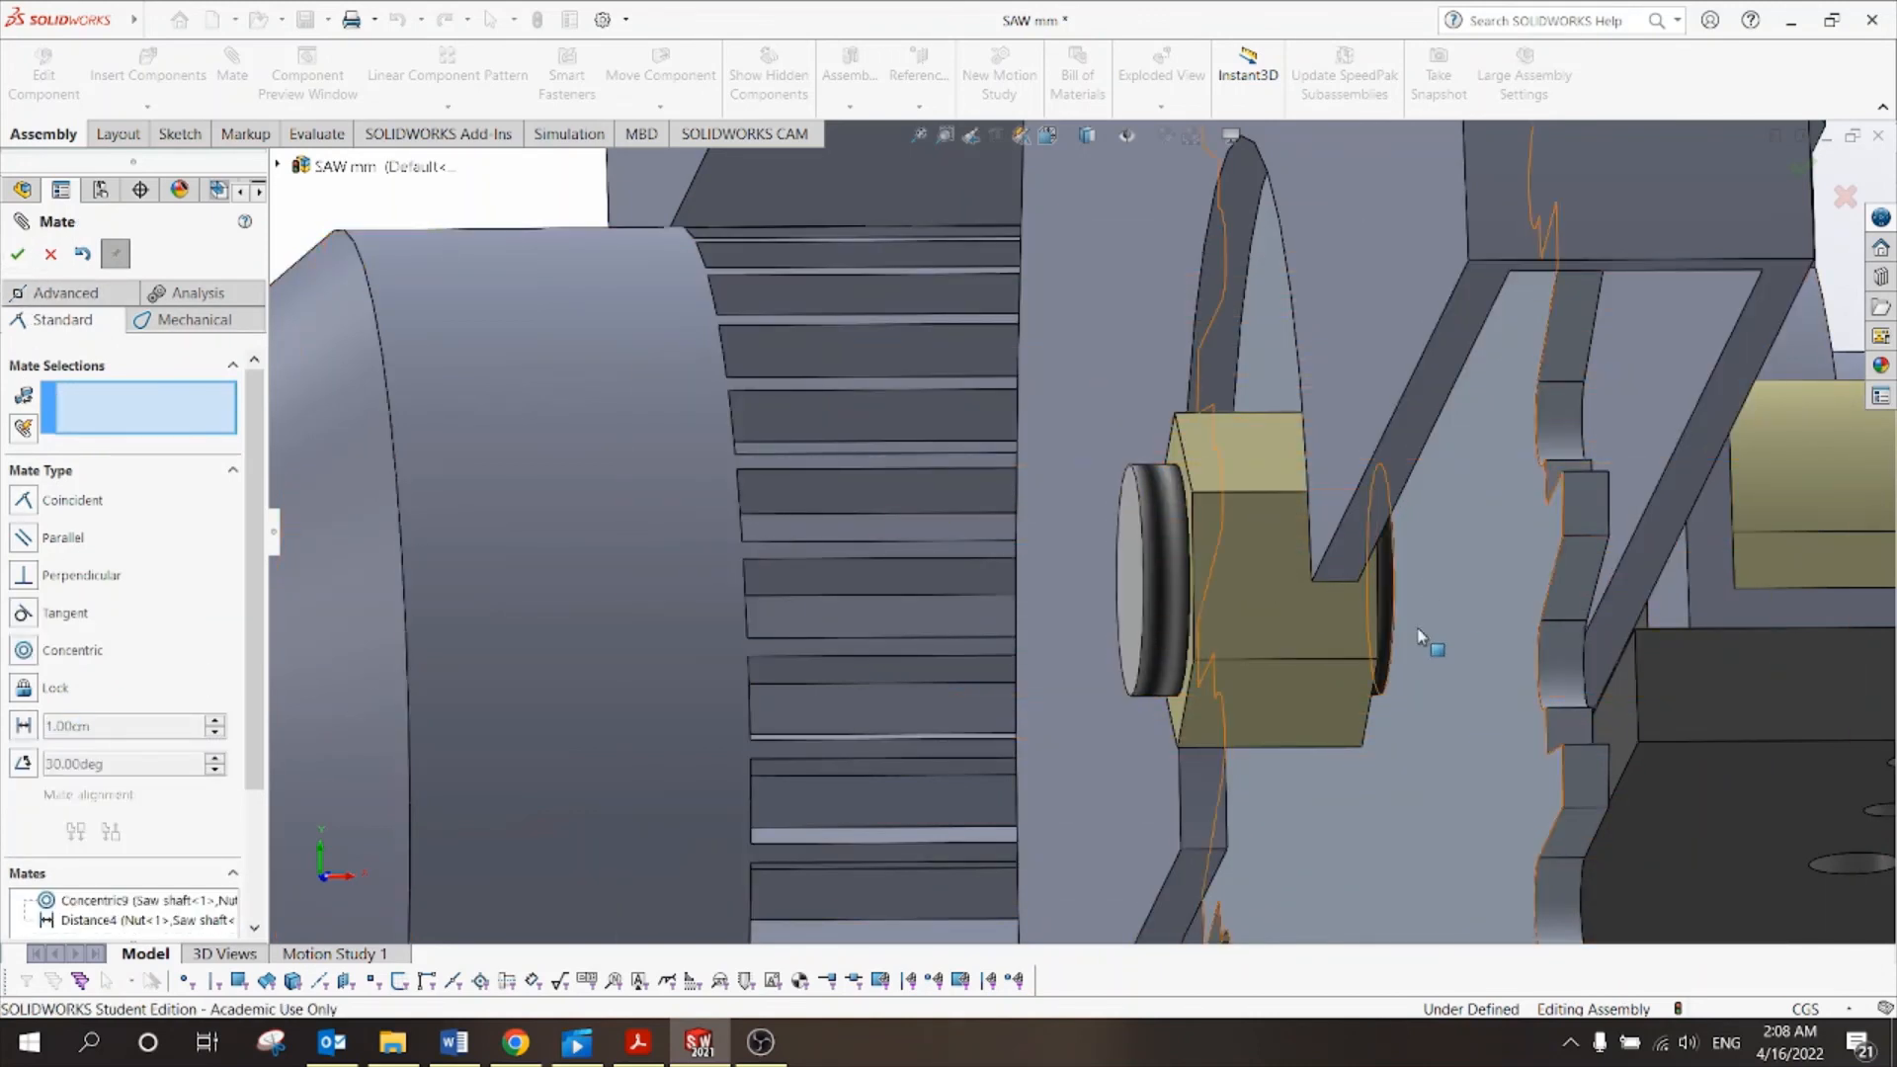
middle_drag(1430, 711, 1405, 690)
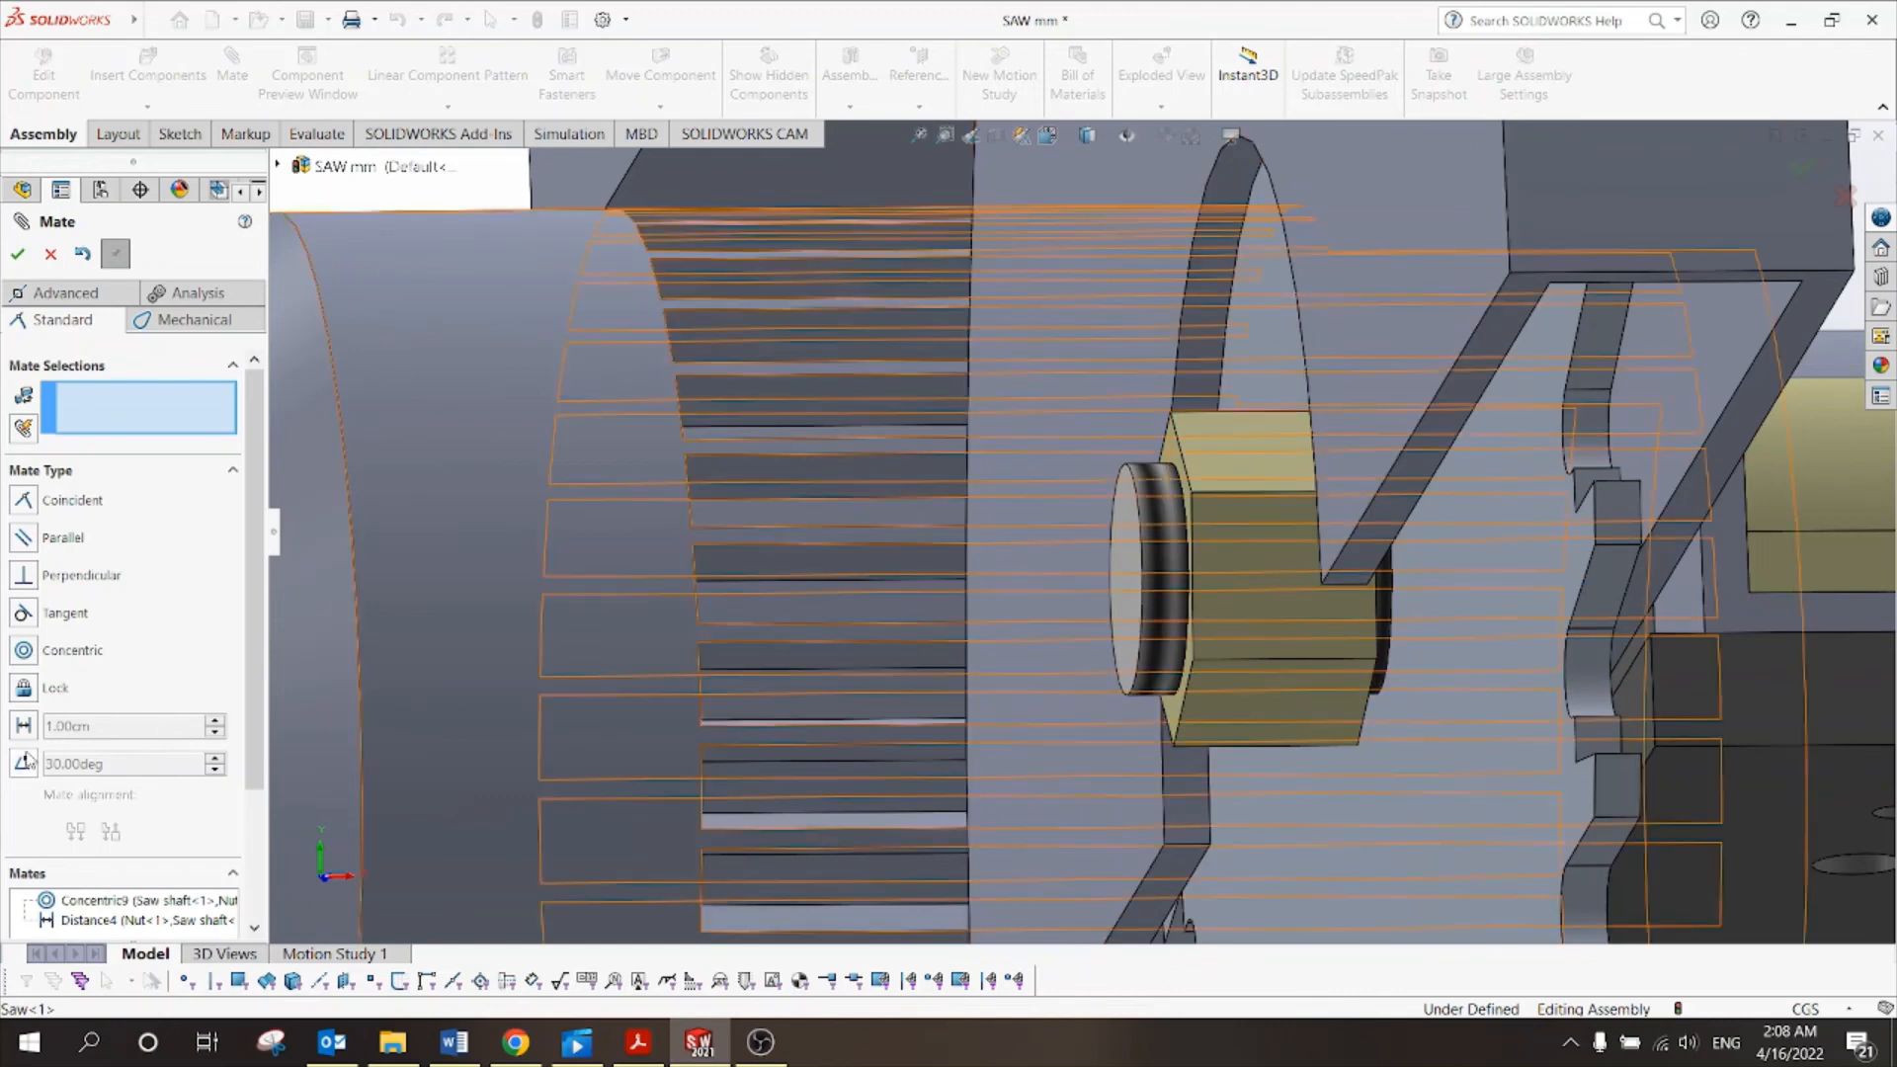
click(18, 254)
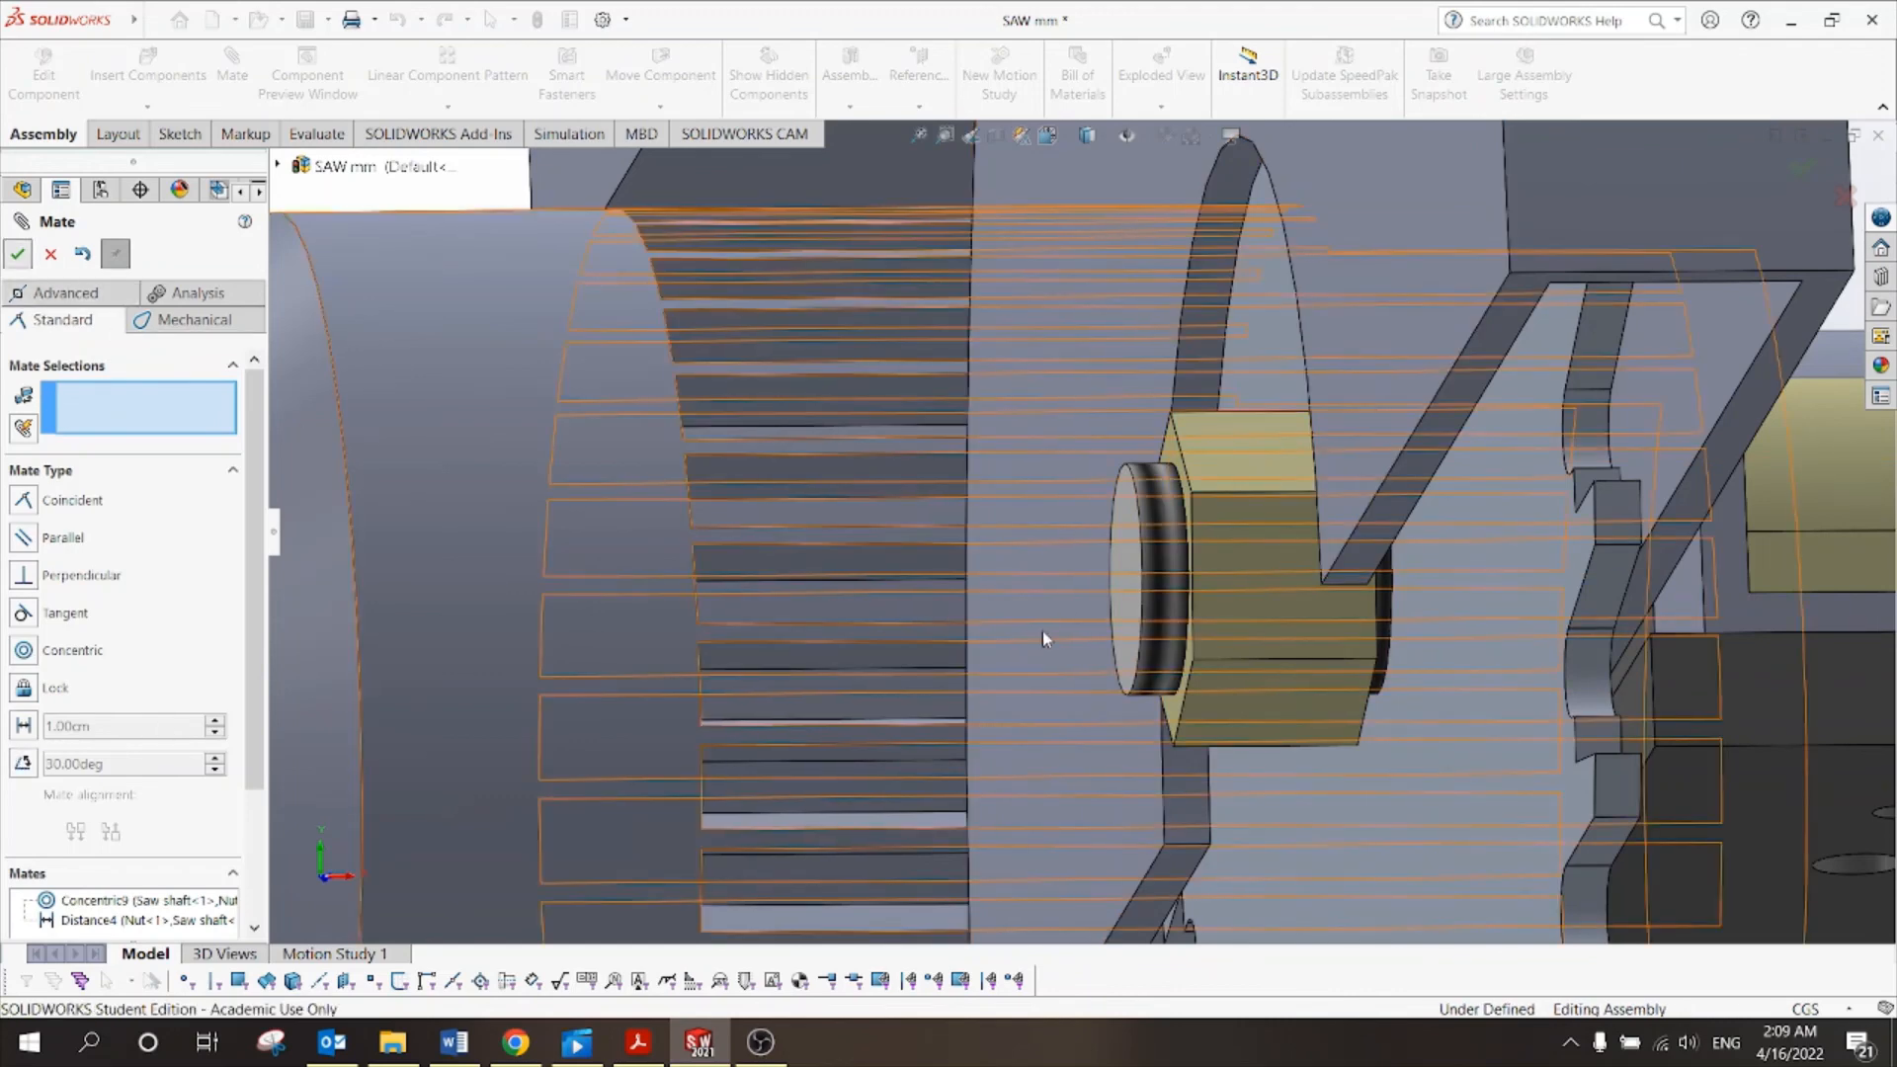
Fit the assembly in an Isometric view and swing the saw and plate to test motion.
key(f)
key(z)
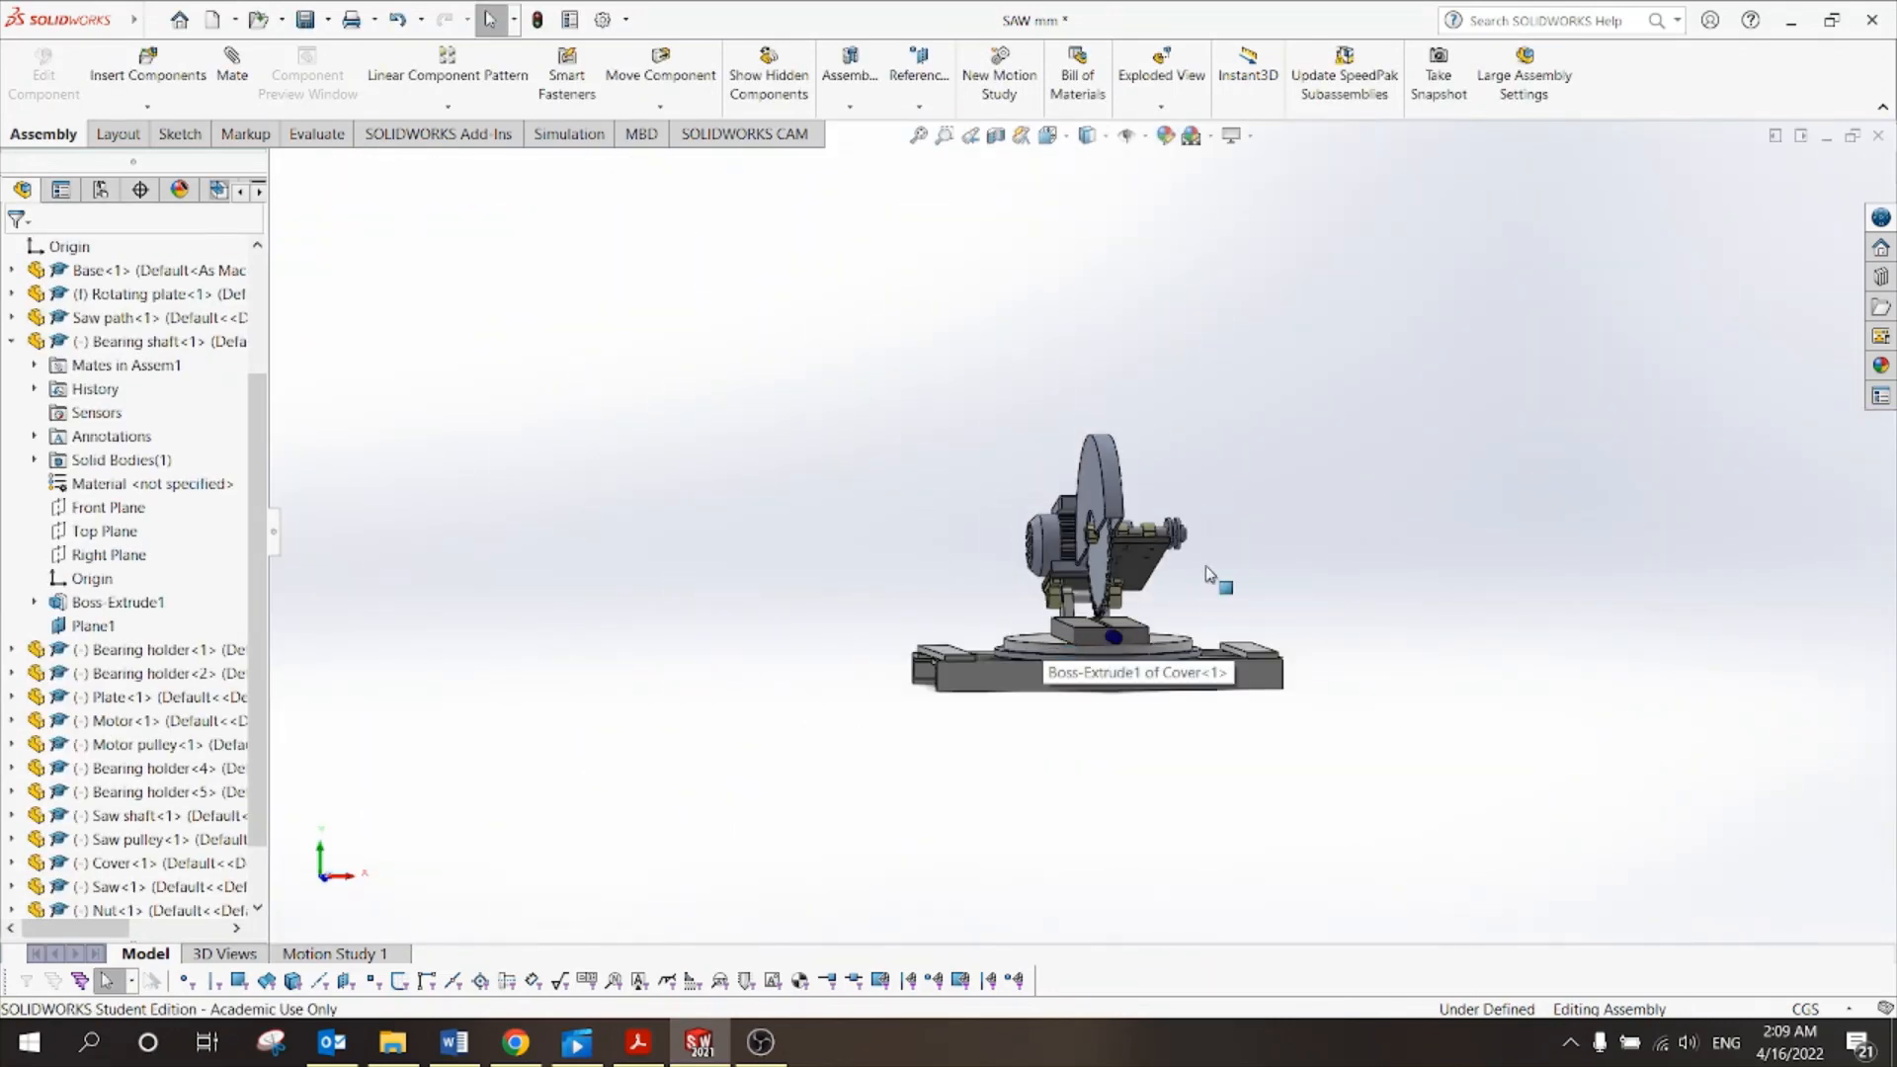
middle_drag(1284, 531, 1099, 453)
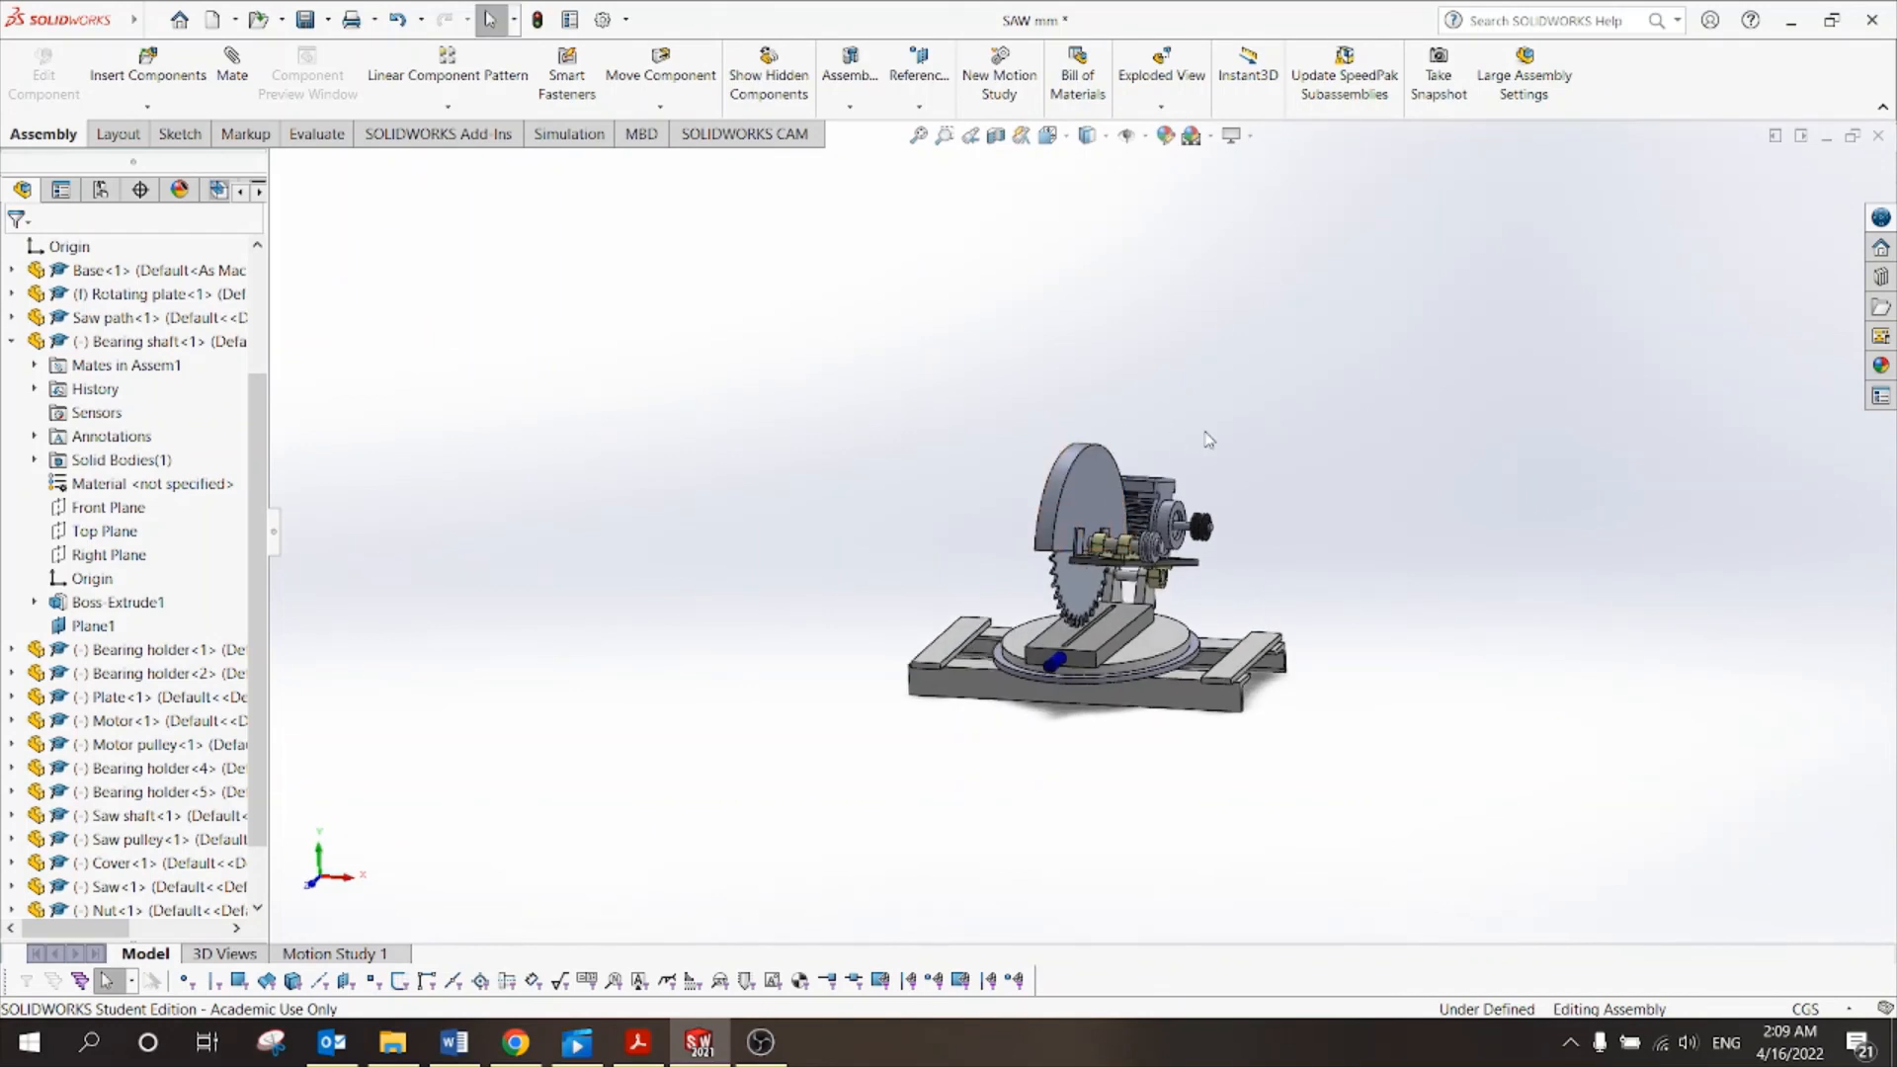
click(1067, 138)
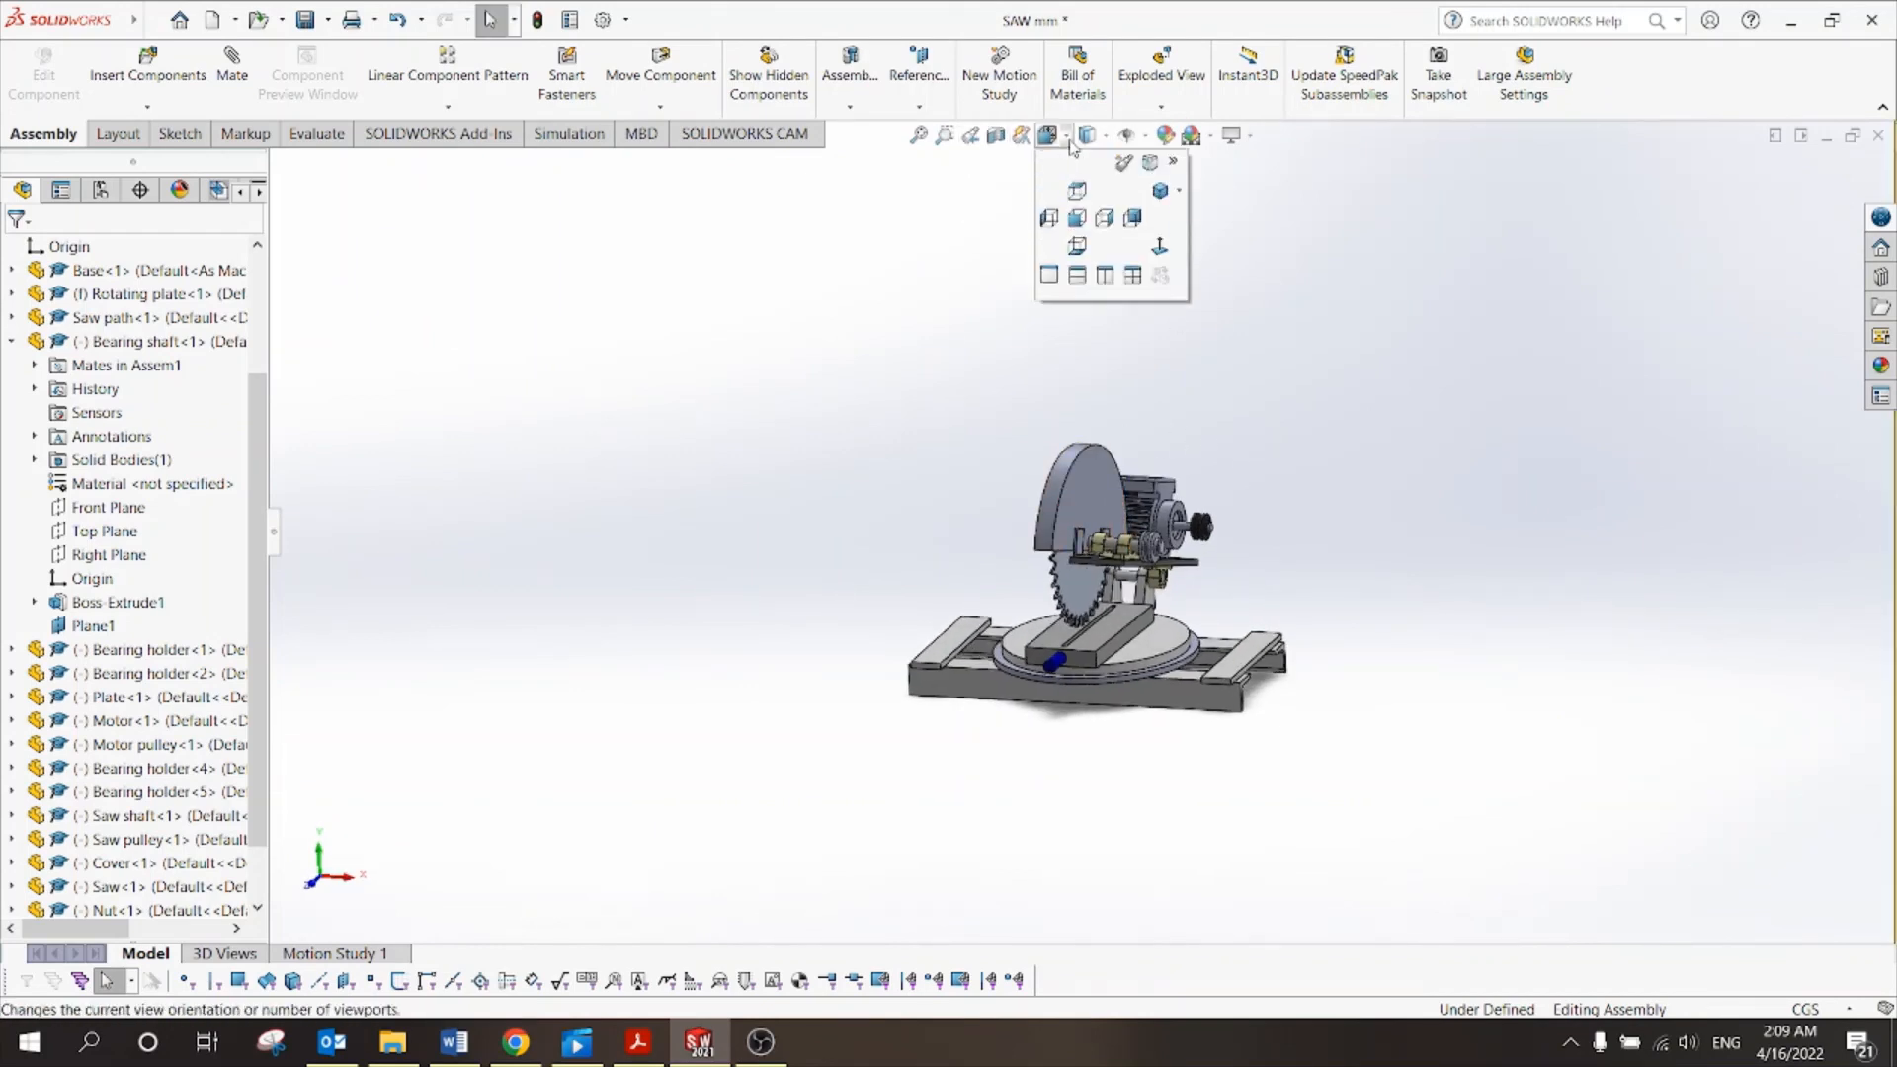
click(1161, 191)
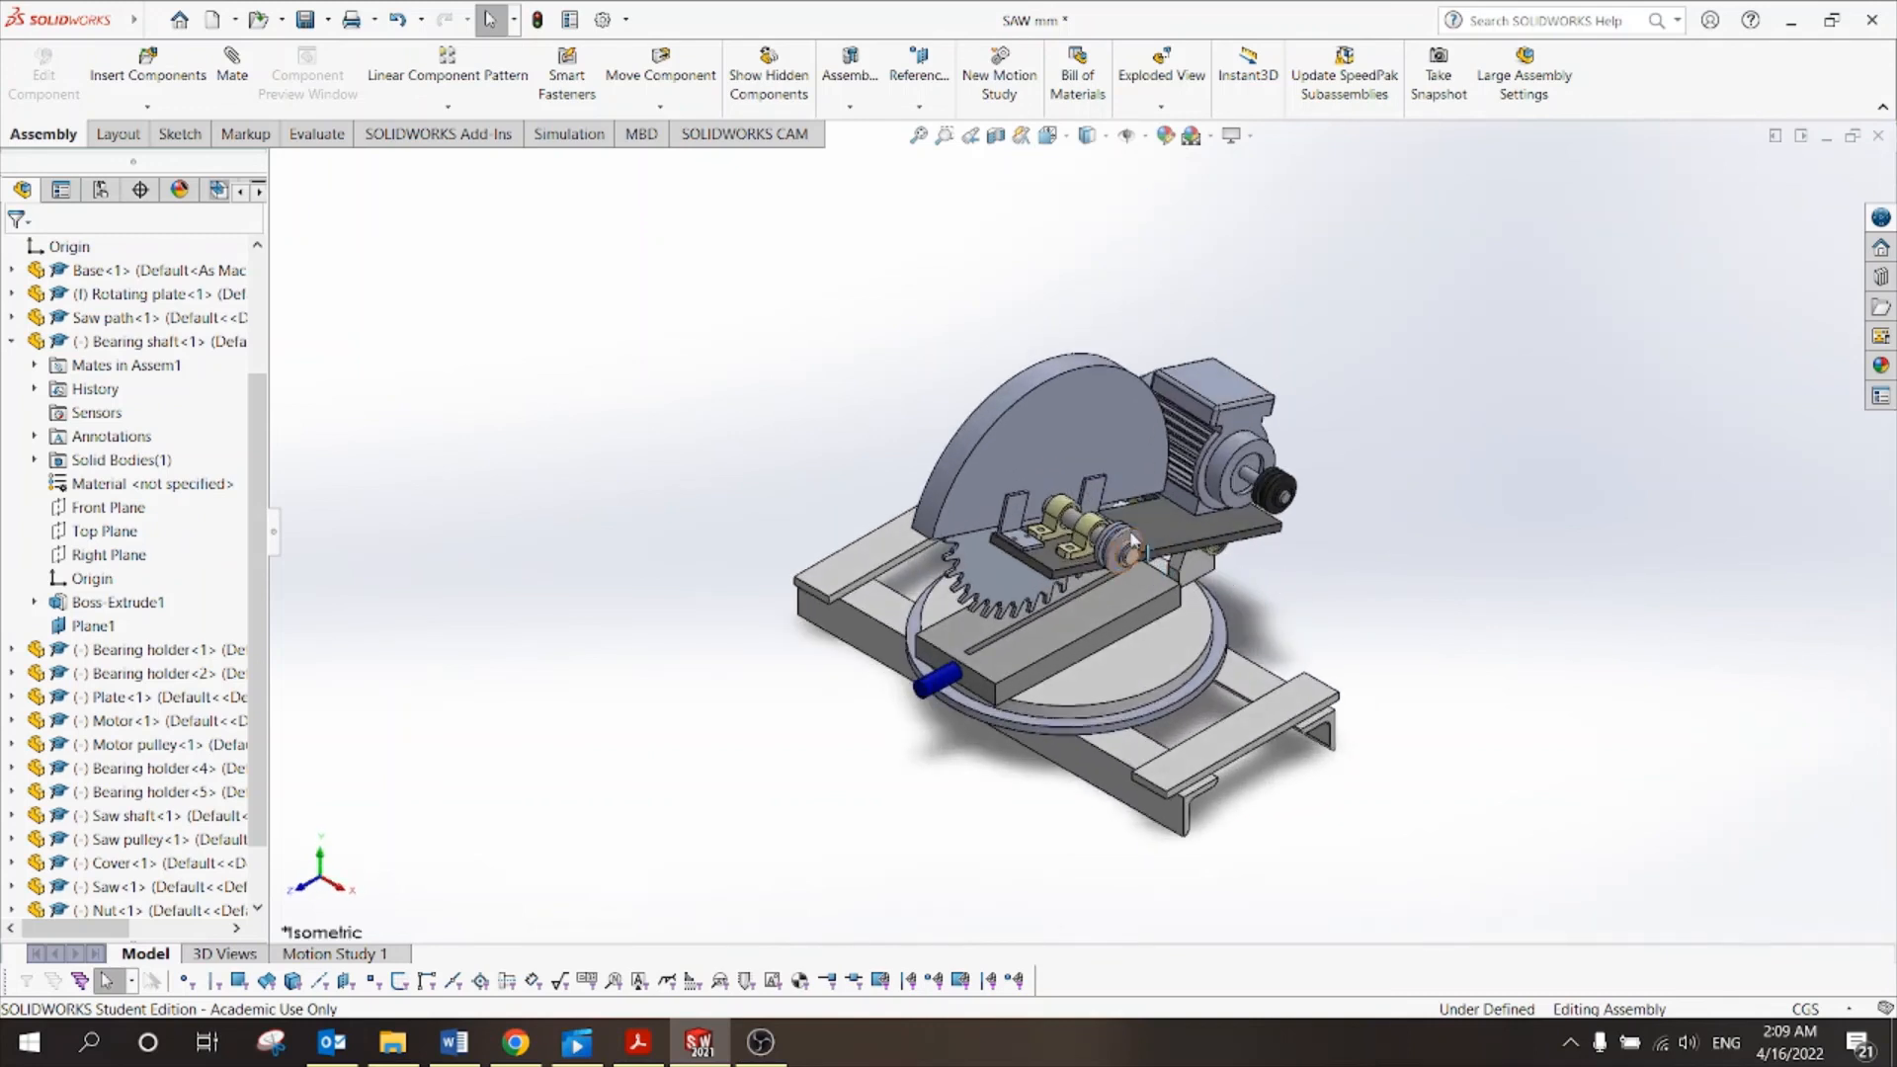
drag(1154, 534, 1124, 460)
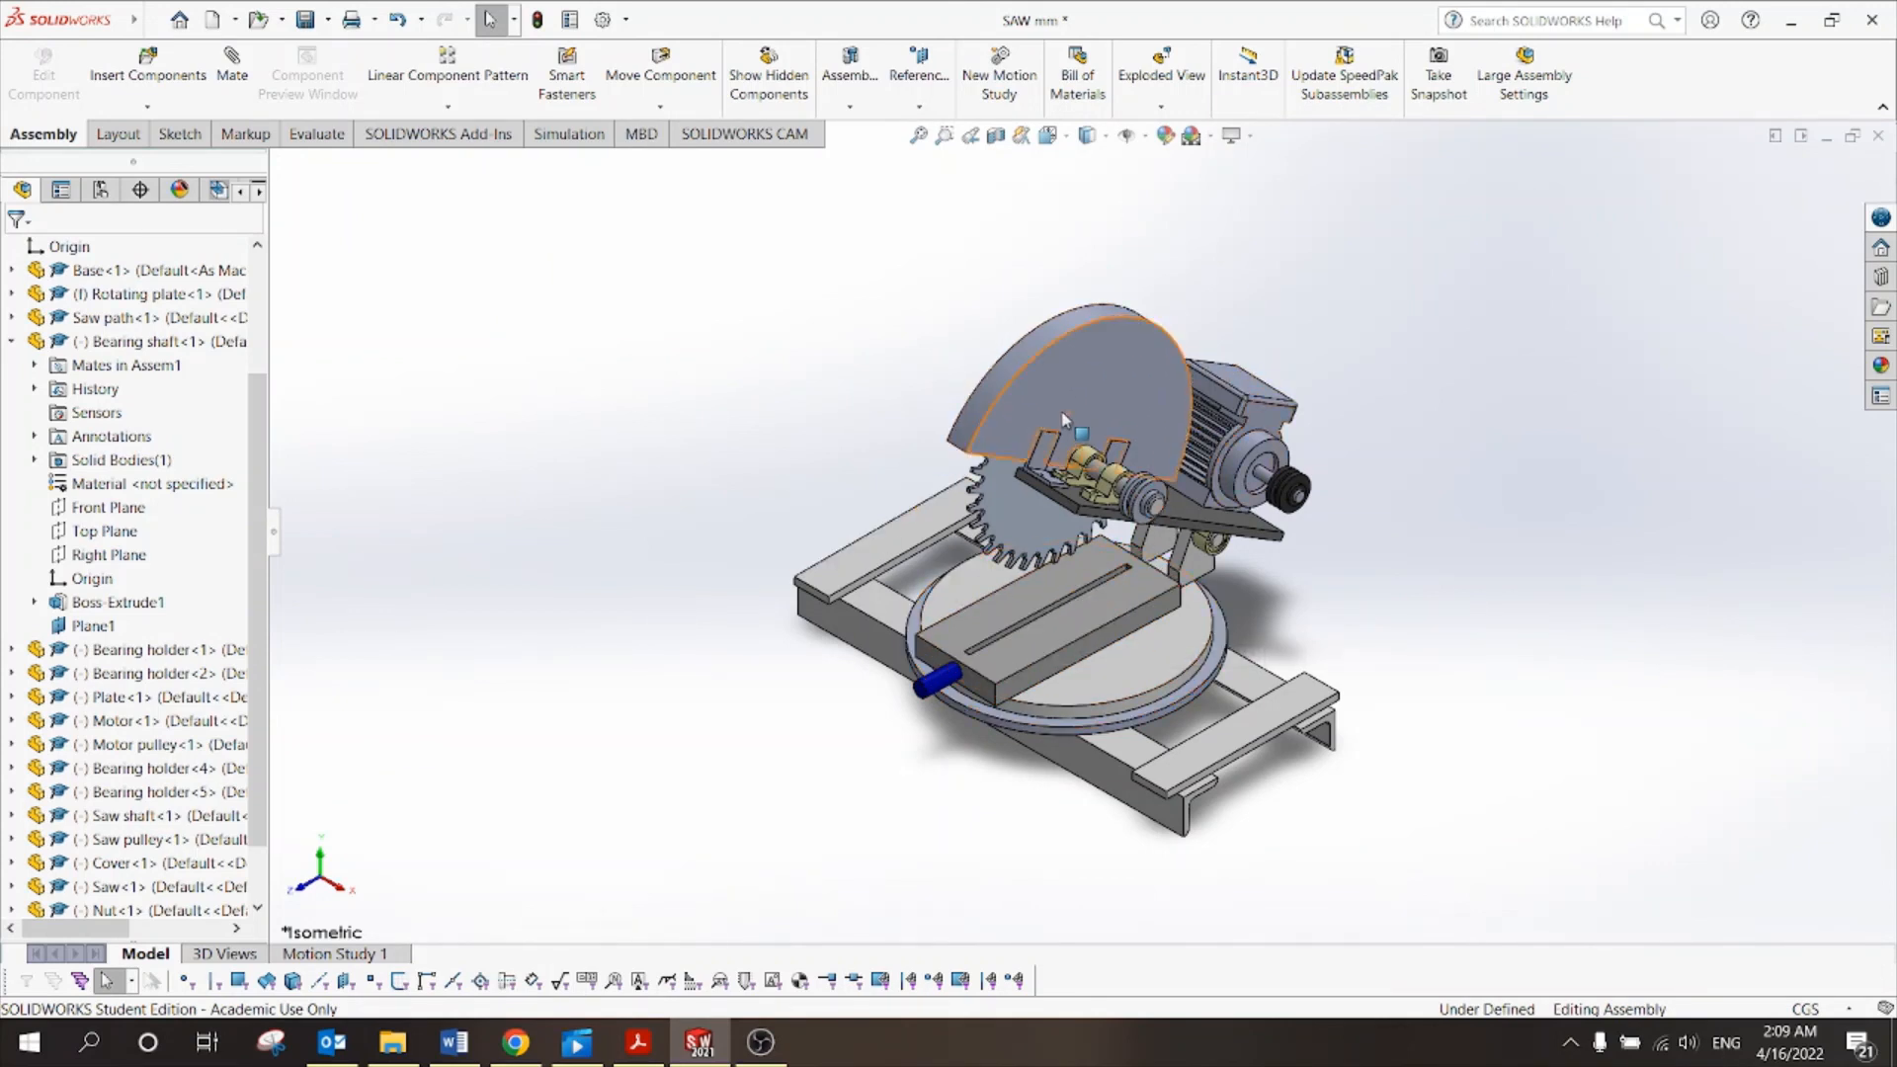
Set the Rotating plate component to Float.
click(1127, 657)
click(874, 601)
key(Escape)
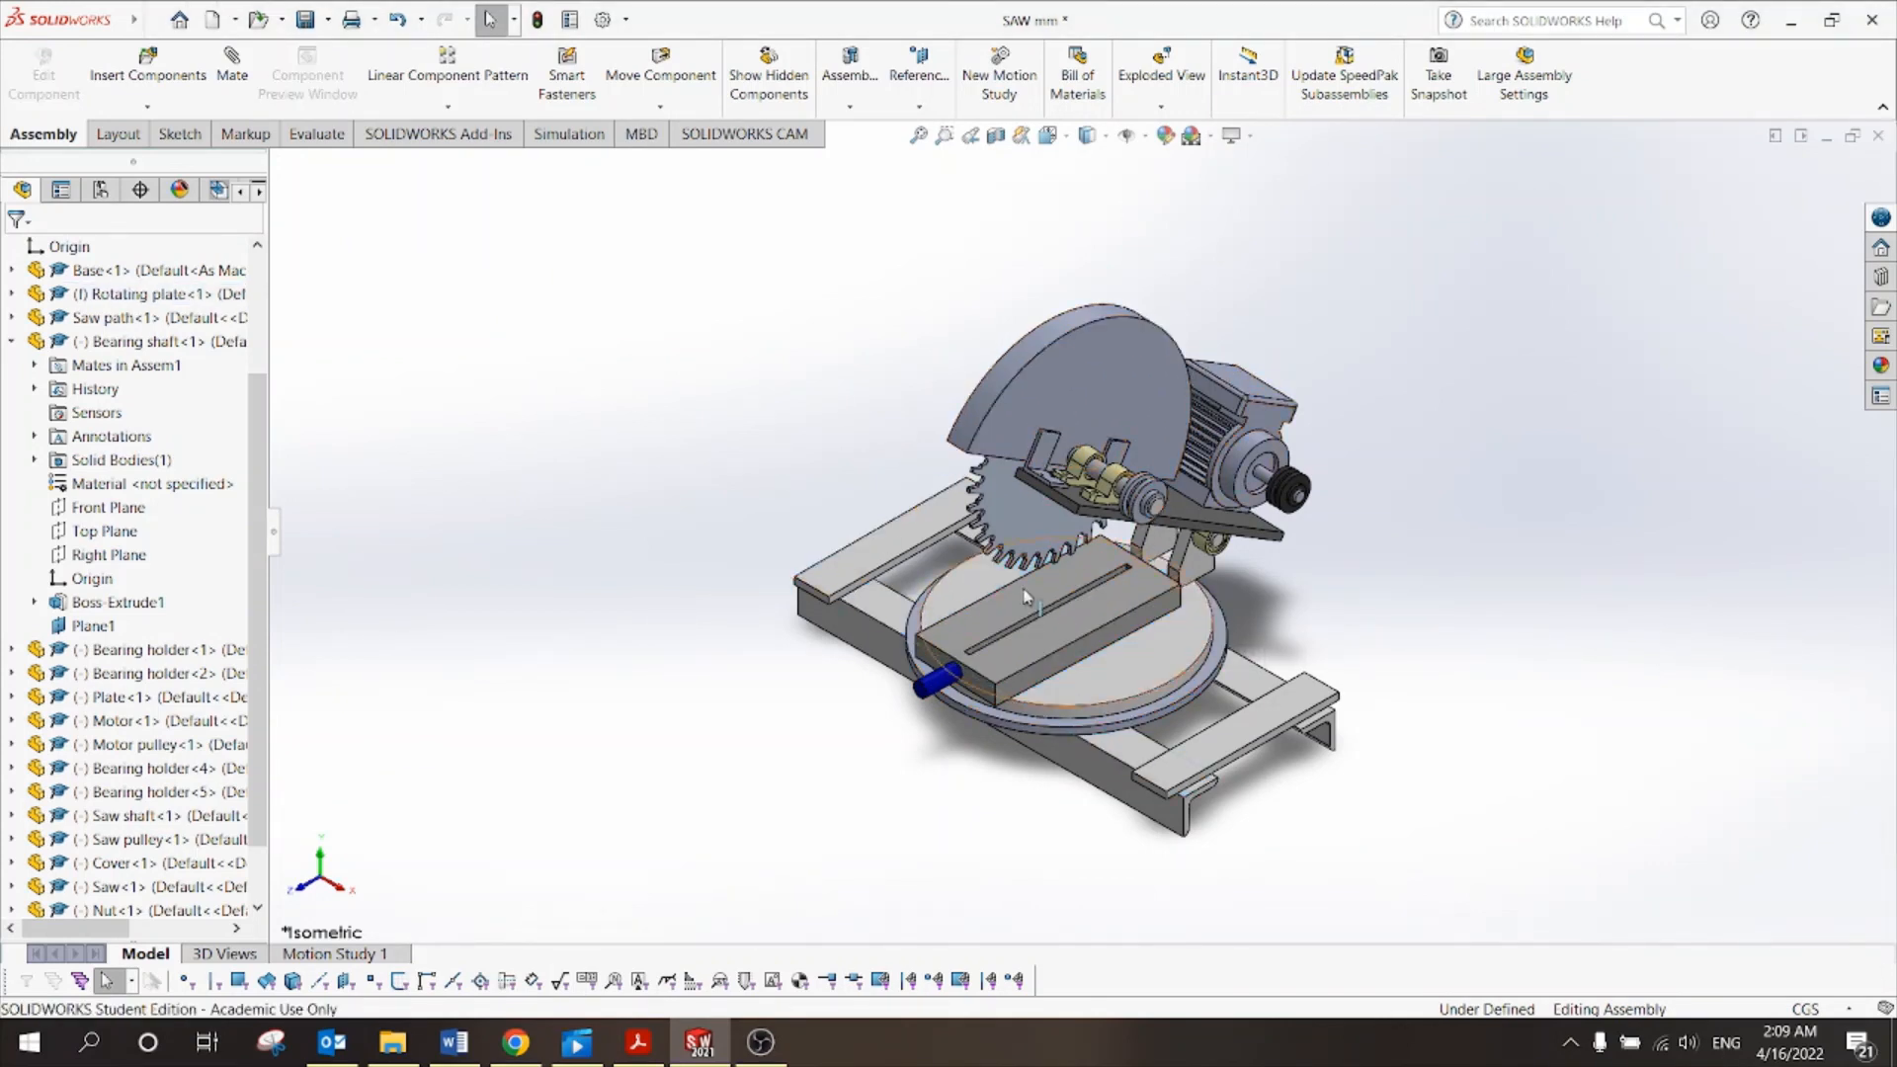
click(1124, 646)
right_click(1127, 648)
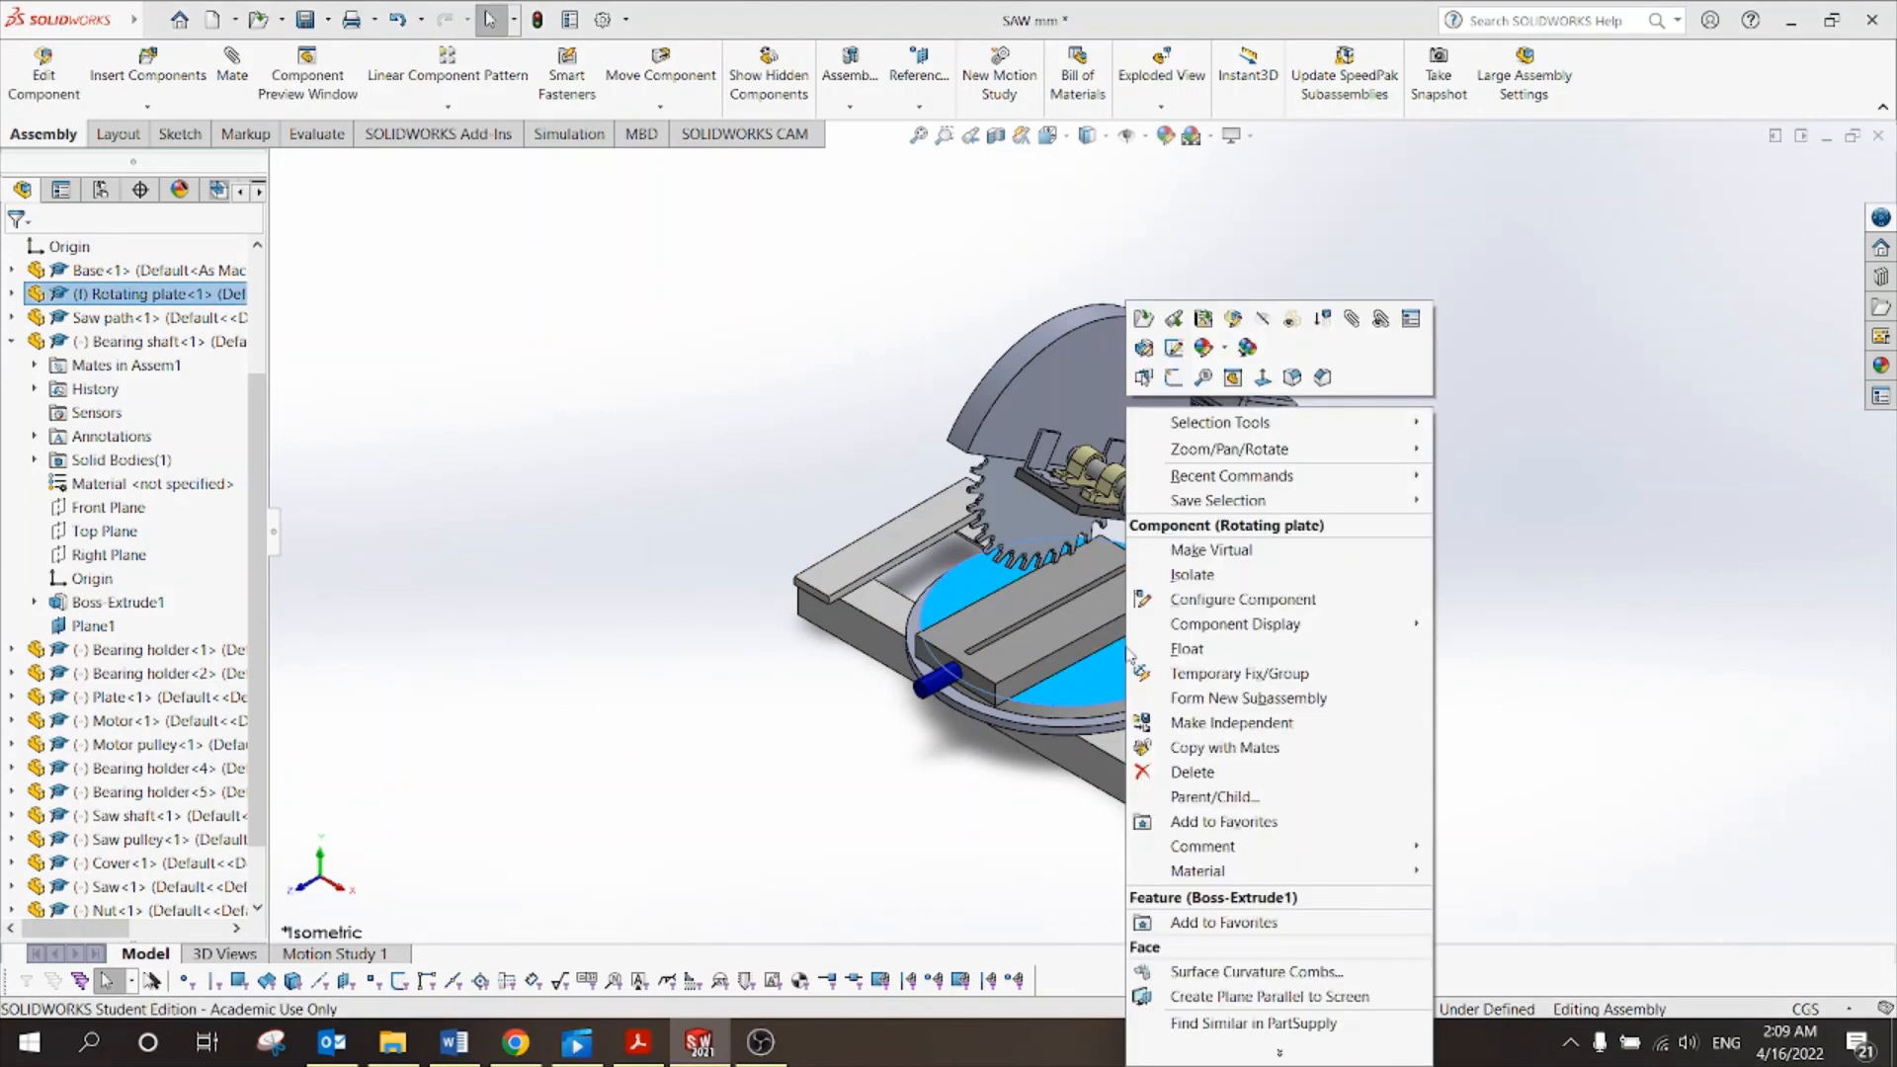
click(1158, 648)
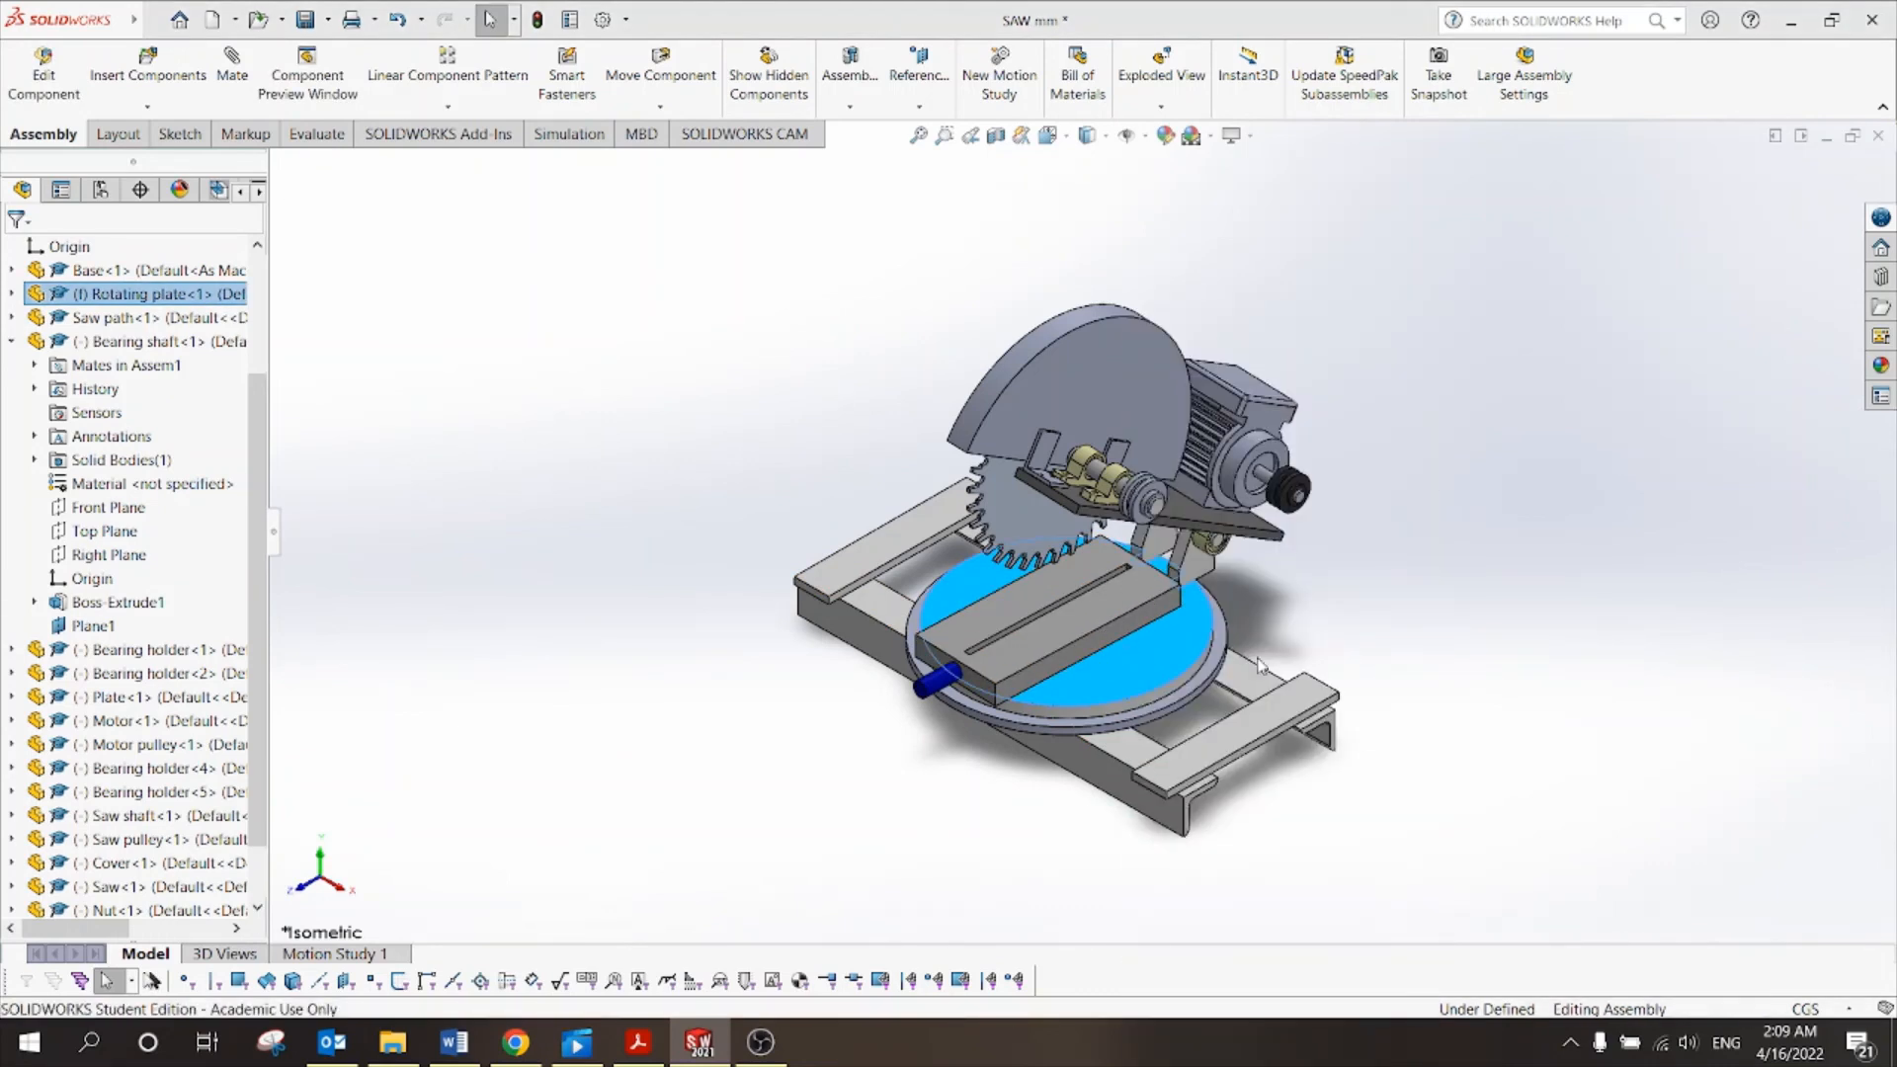
Swing the saw and motor about the pivot to test the movement.
mouse_move(996, 665)
mouse_down()
mouse_move(1030, 676)
mouse_move(1013, 682)
mouse_move(976, 607)
mouse_move(1018, 672)
mouse_up()
click(1403, 609)
click(1102, 377)
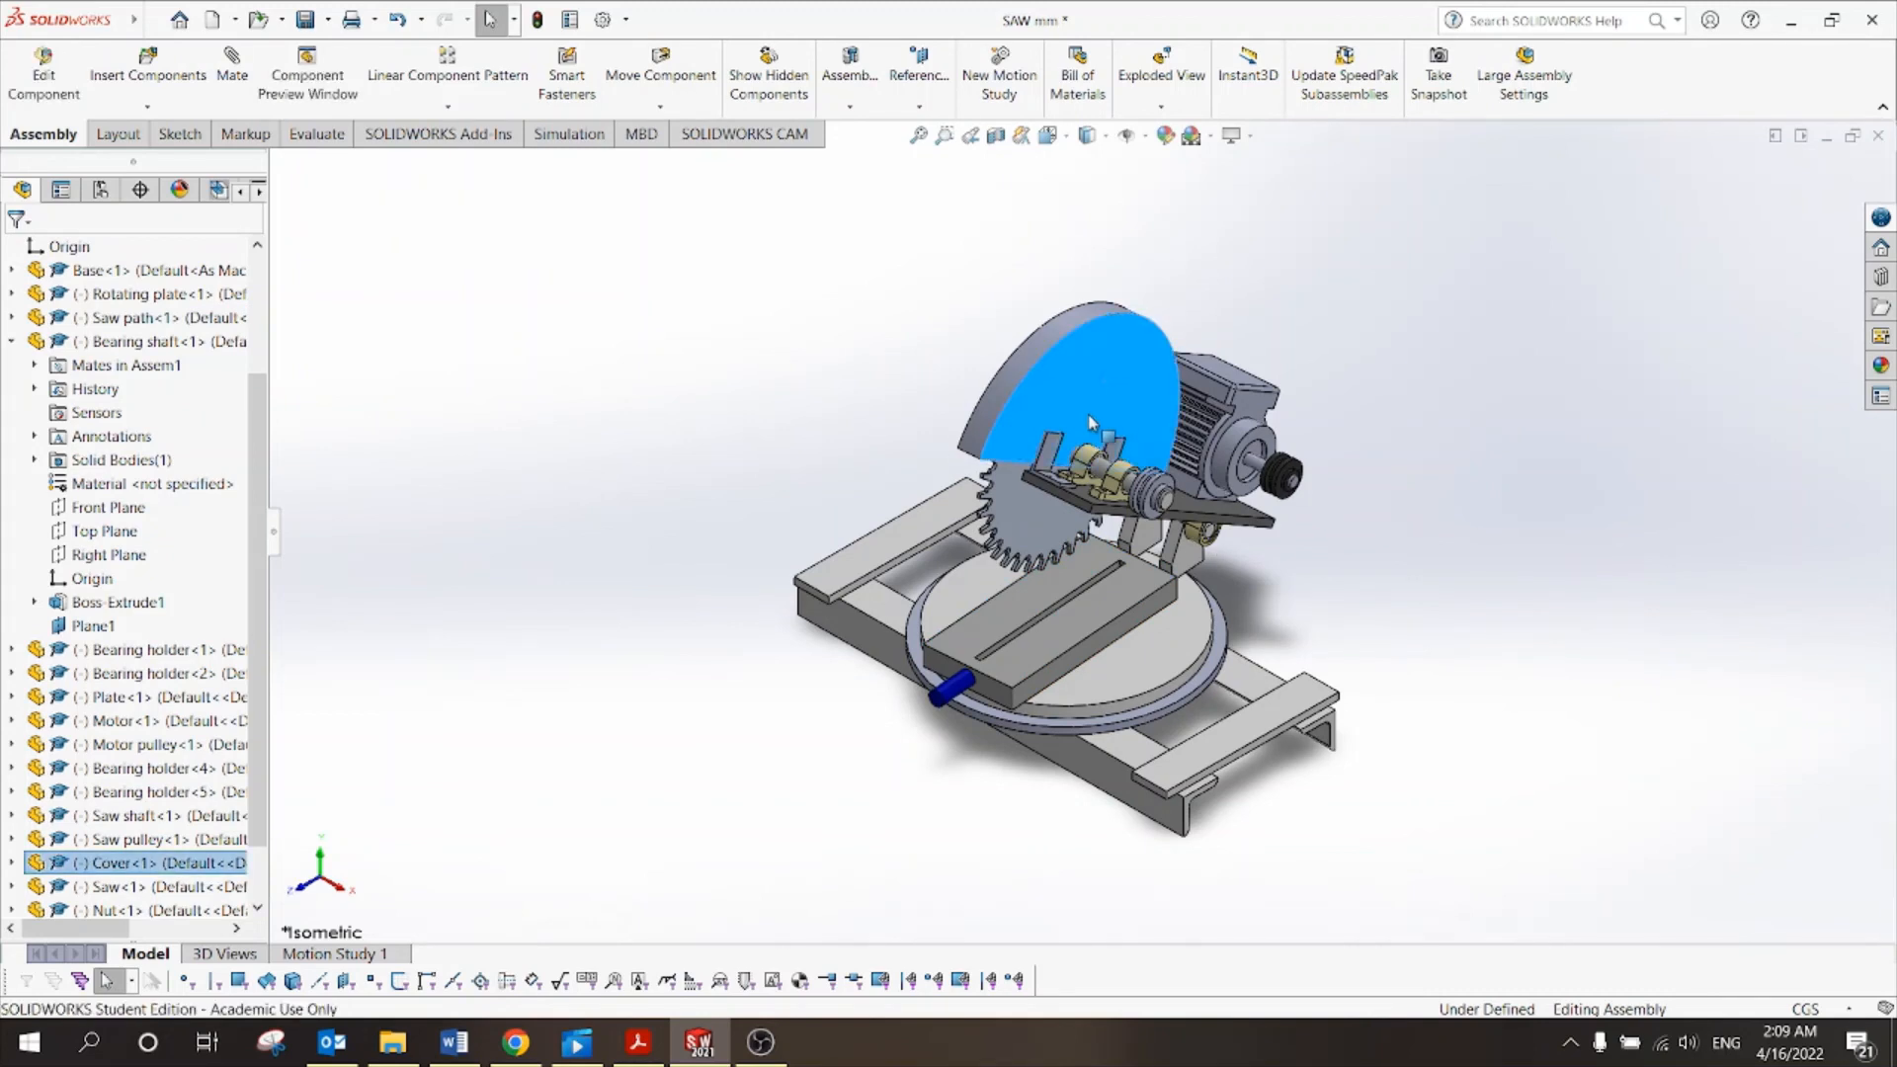
mouse_move(1092, 423)
mouse_down()
mouse_move(1082, 443)
mouse_move(1143, 298)
mouse_move(1103, 413)
mouse_up()
key(Escape)
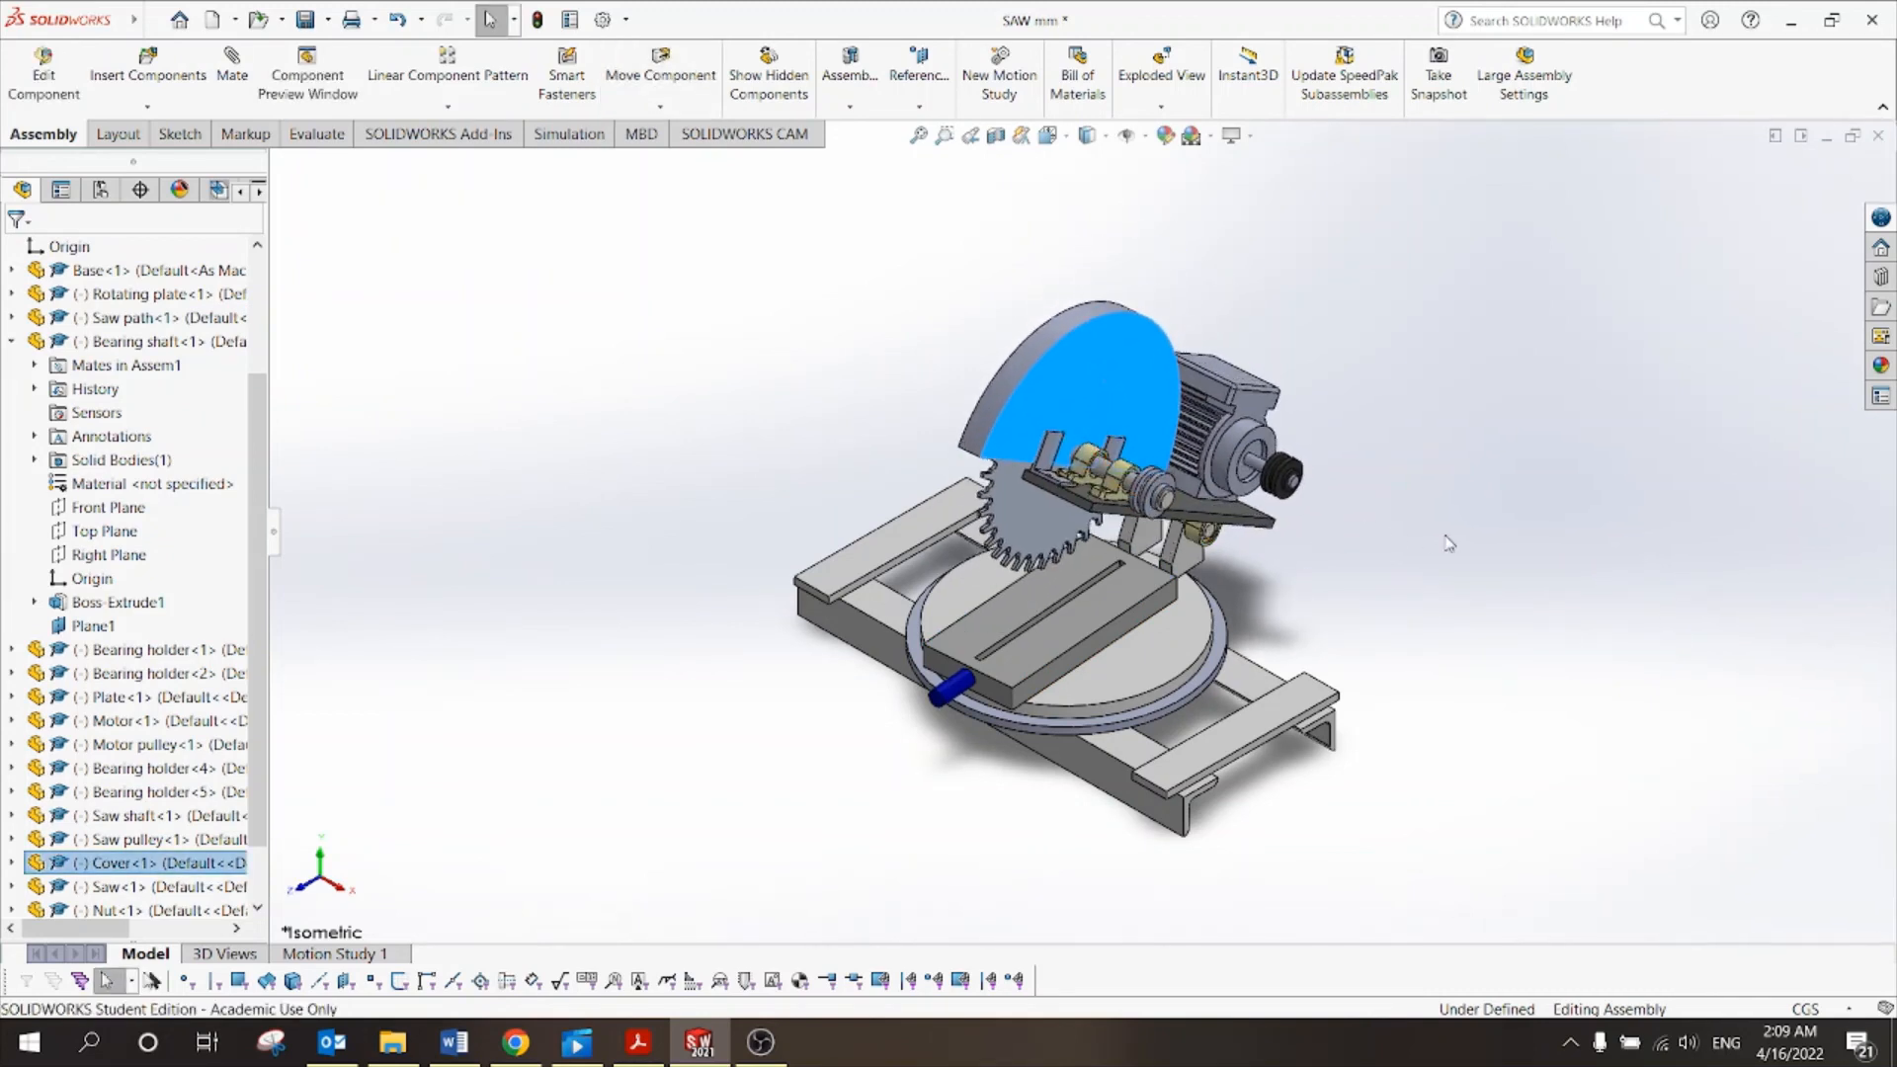
click(1445, 543)
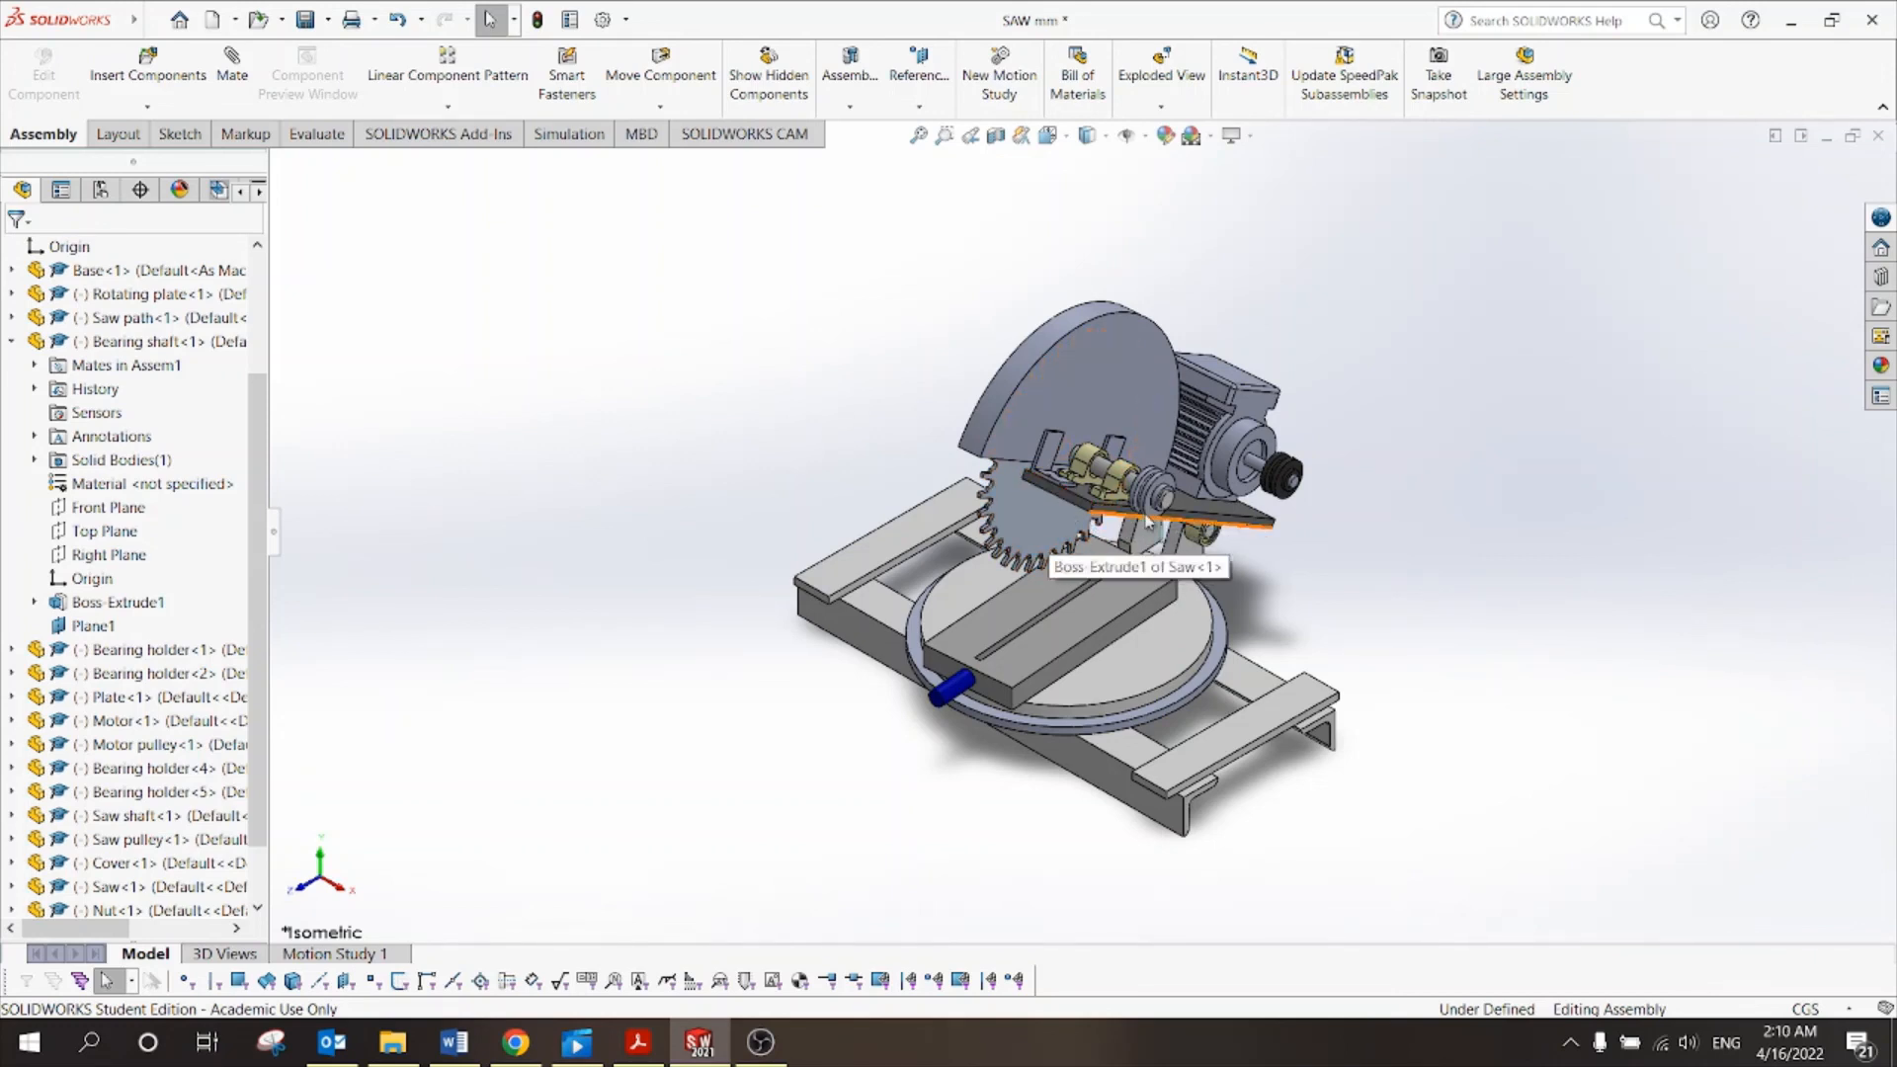
scroll(1146, 521, down, 4)
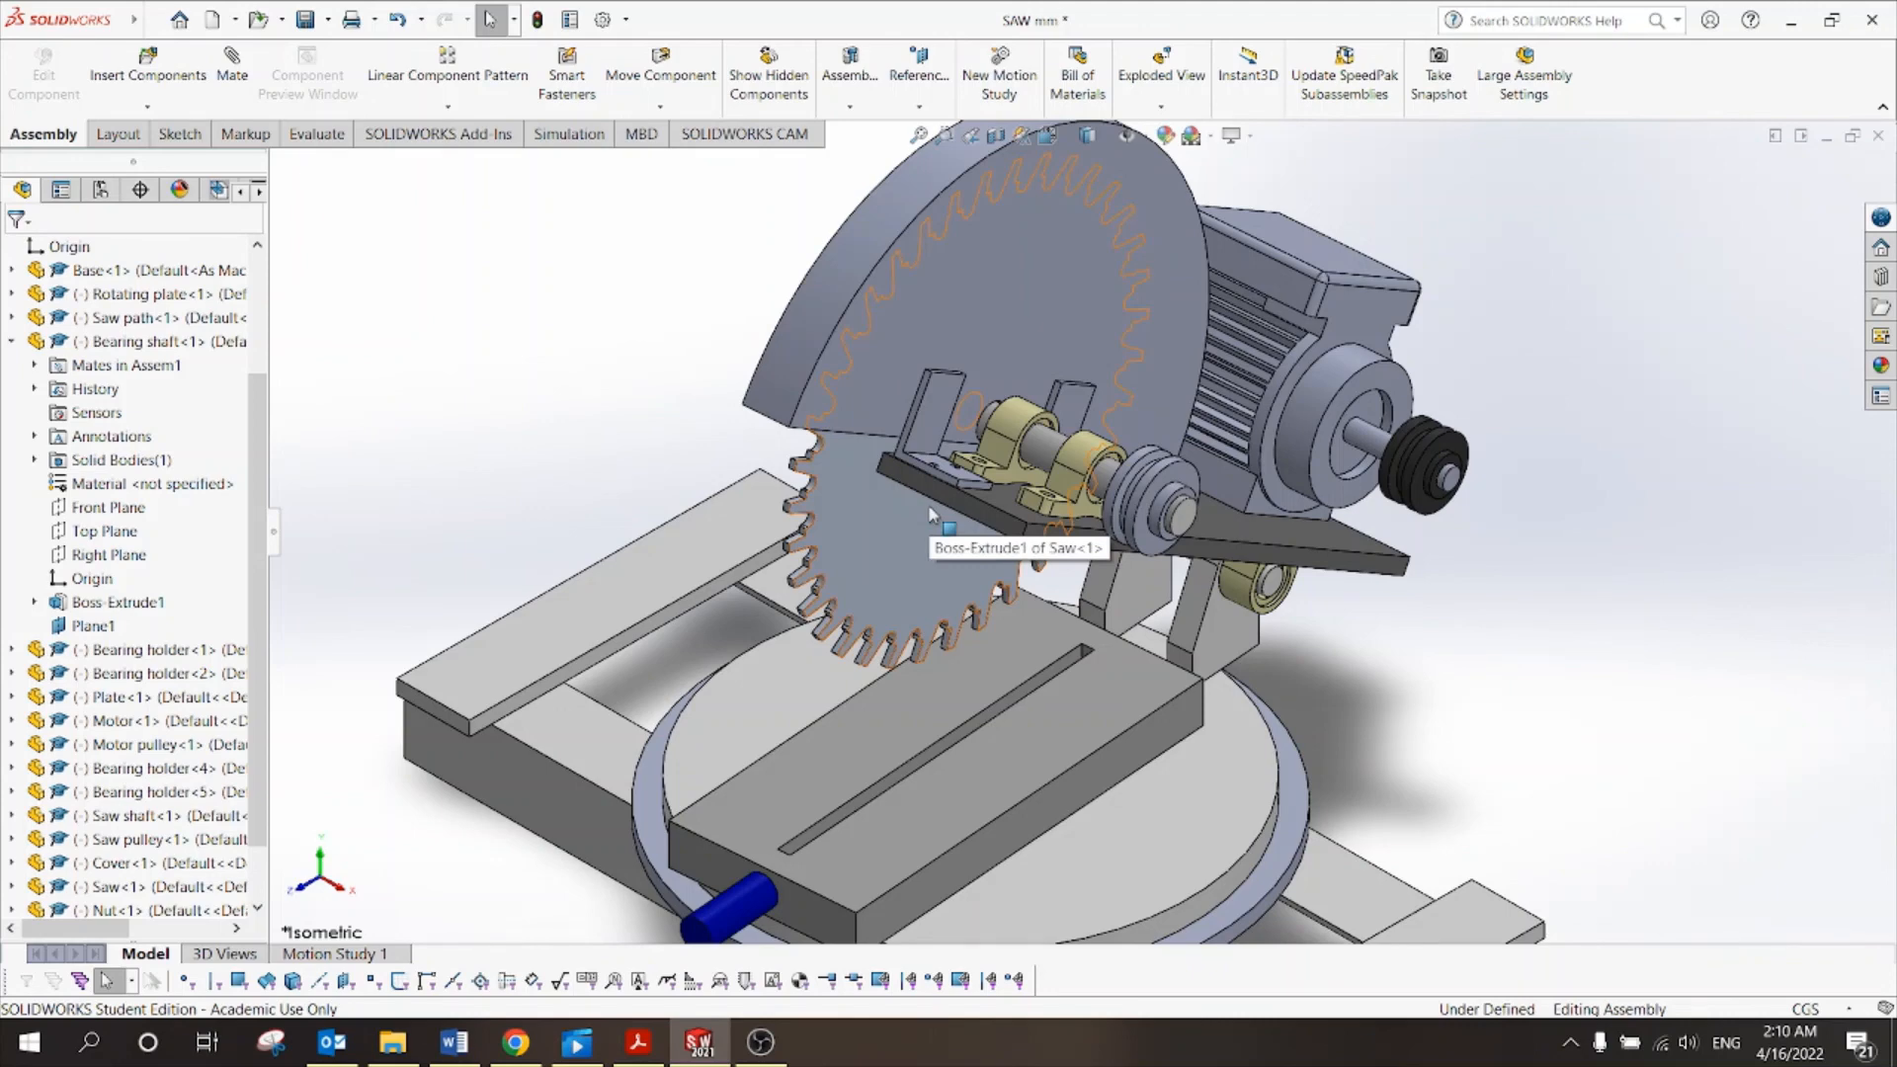
Bring up Tut 10.pdf and scroll to the exploded view parts table.
click(637, 1043)
scroll(939, 567, up, 10)
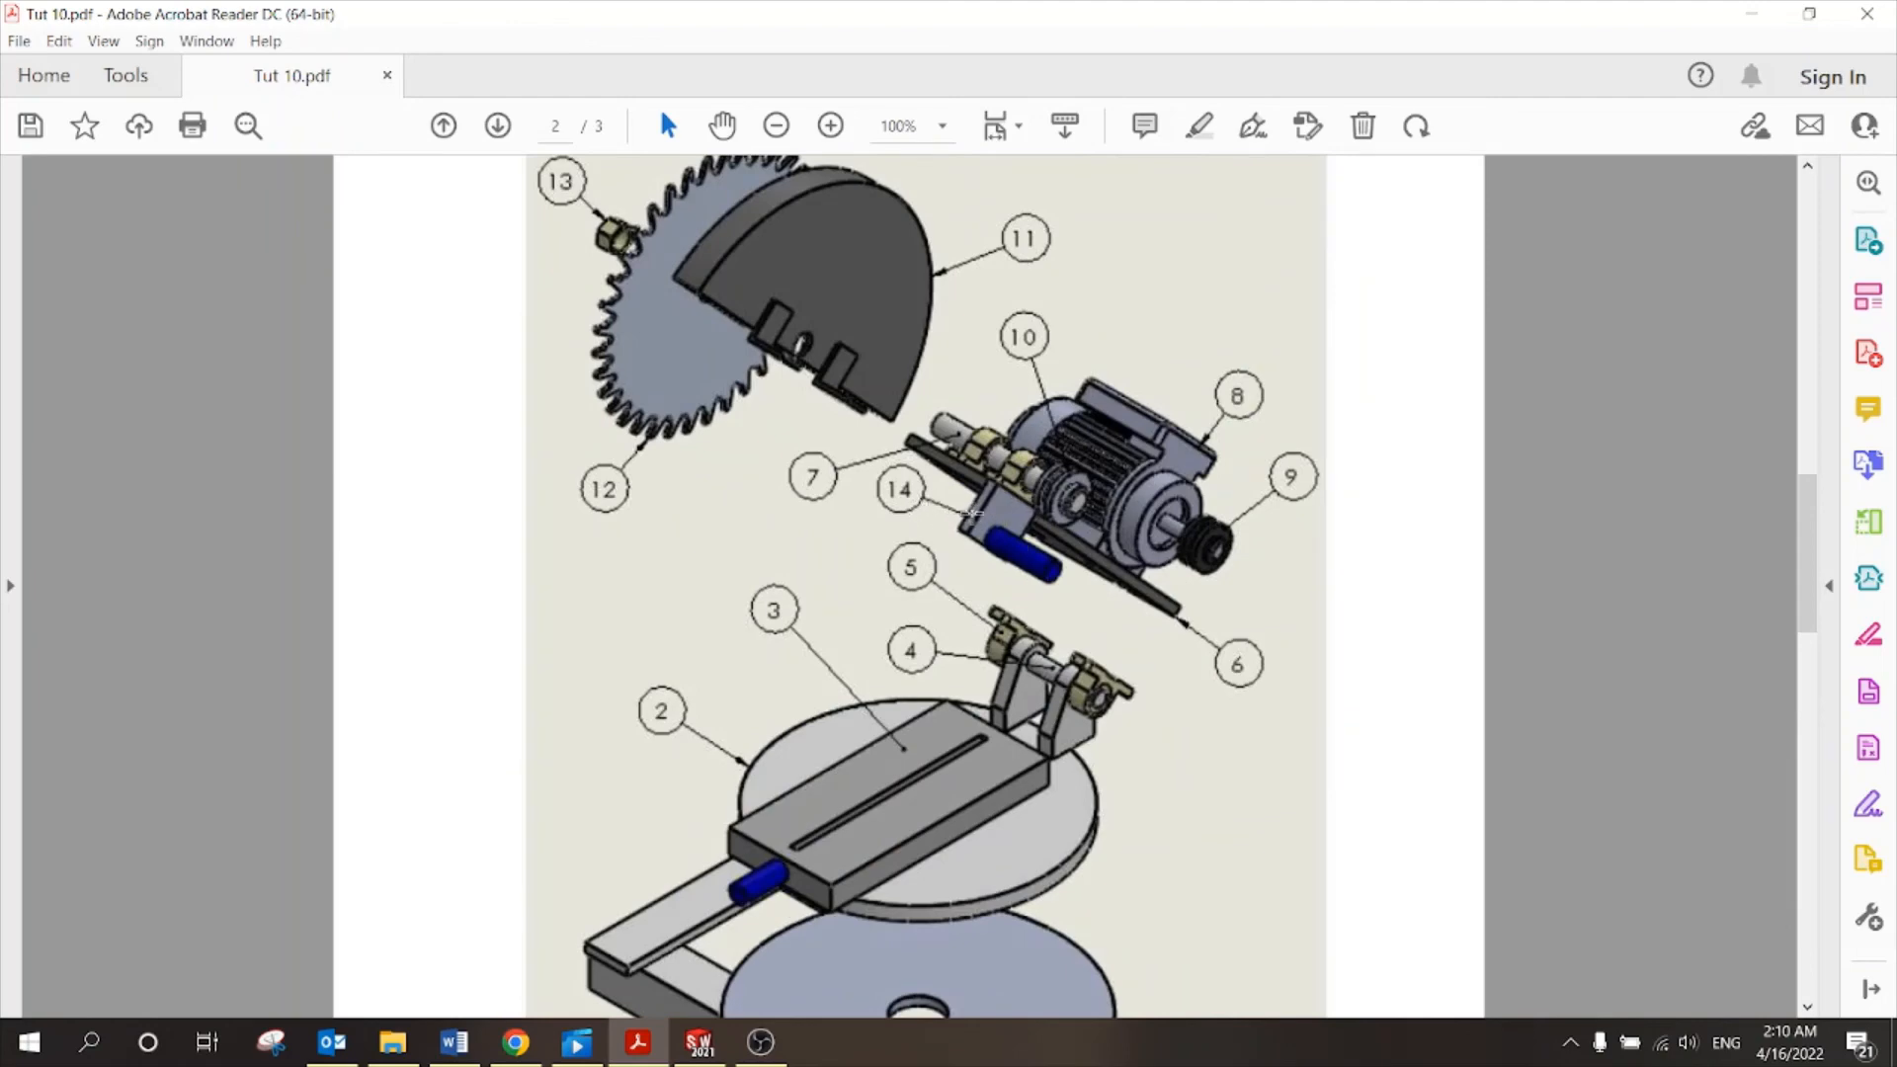
scroll(969, 512, down, 10)
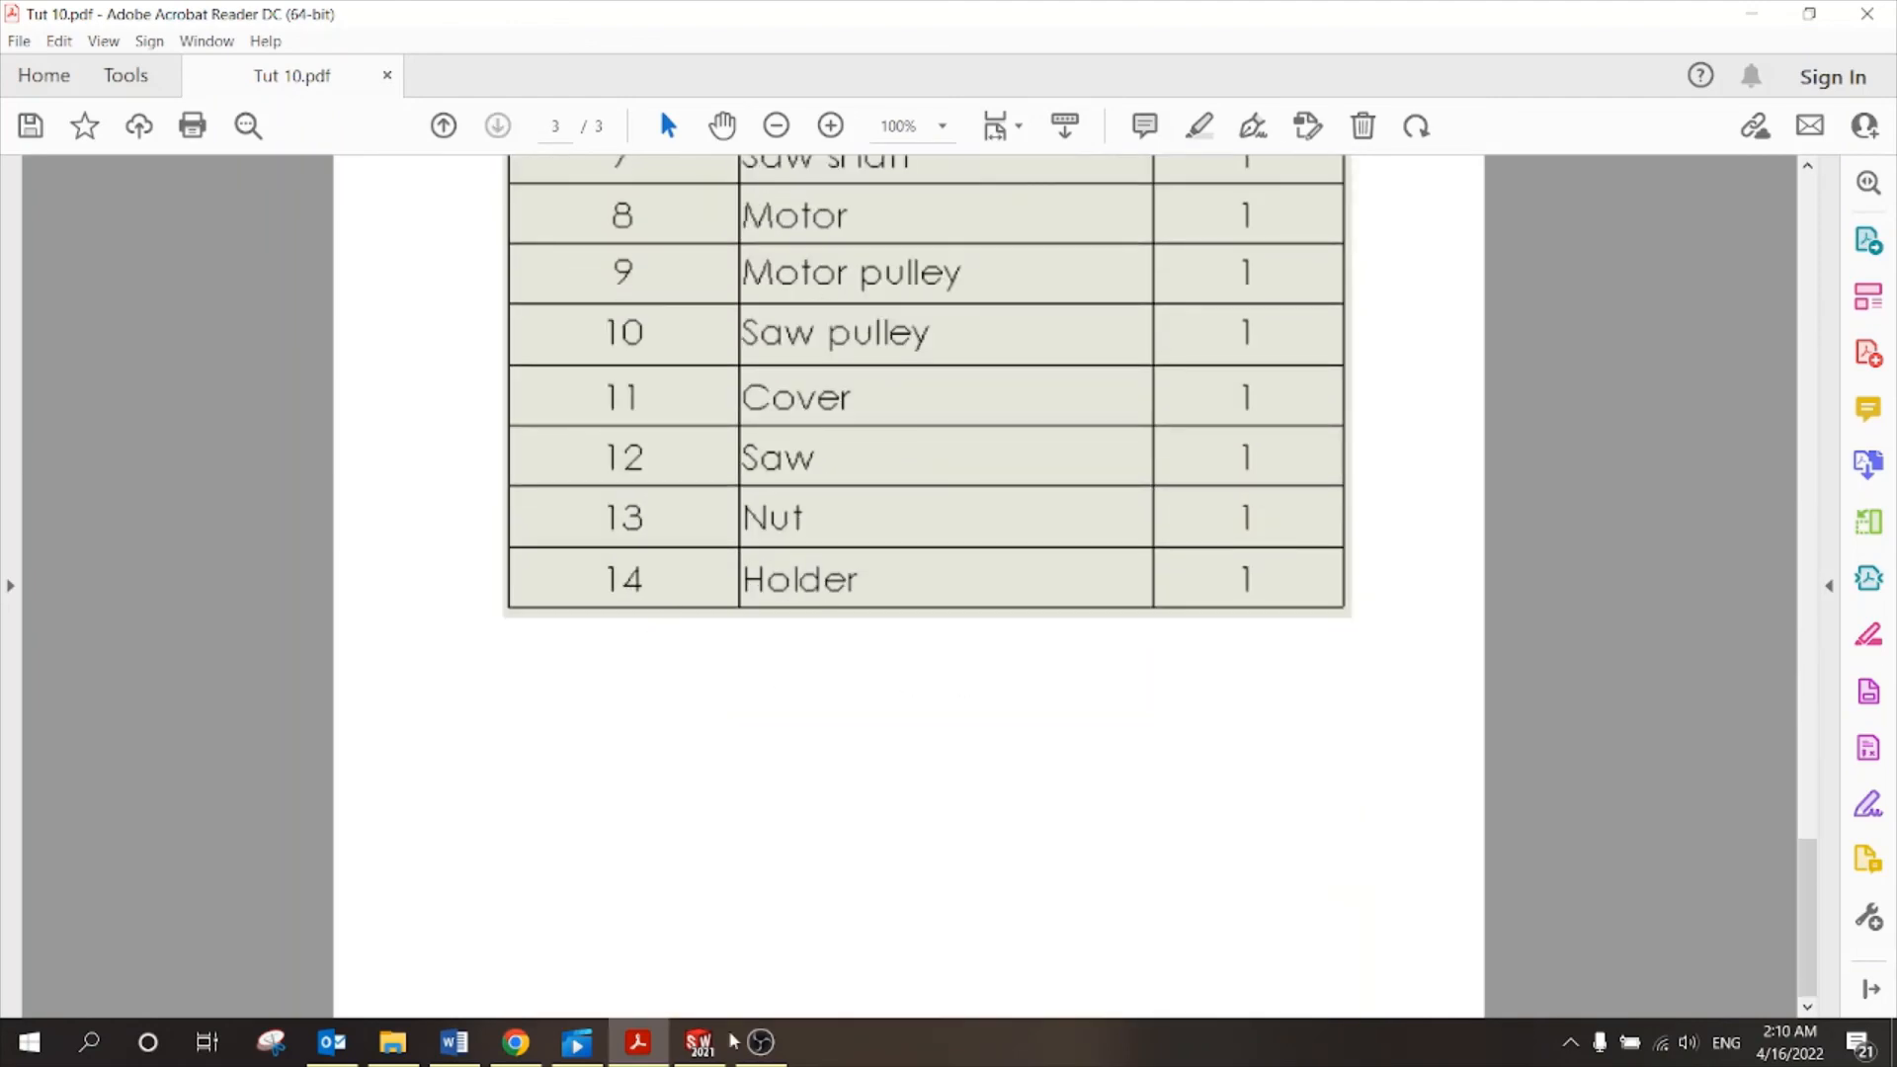
Back in SOLIDWORKS, insert the Holder part and place it beside the plate.
click(699, 1042)
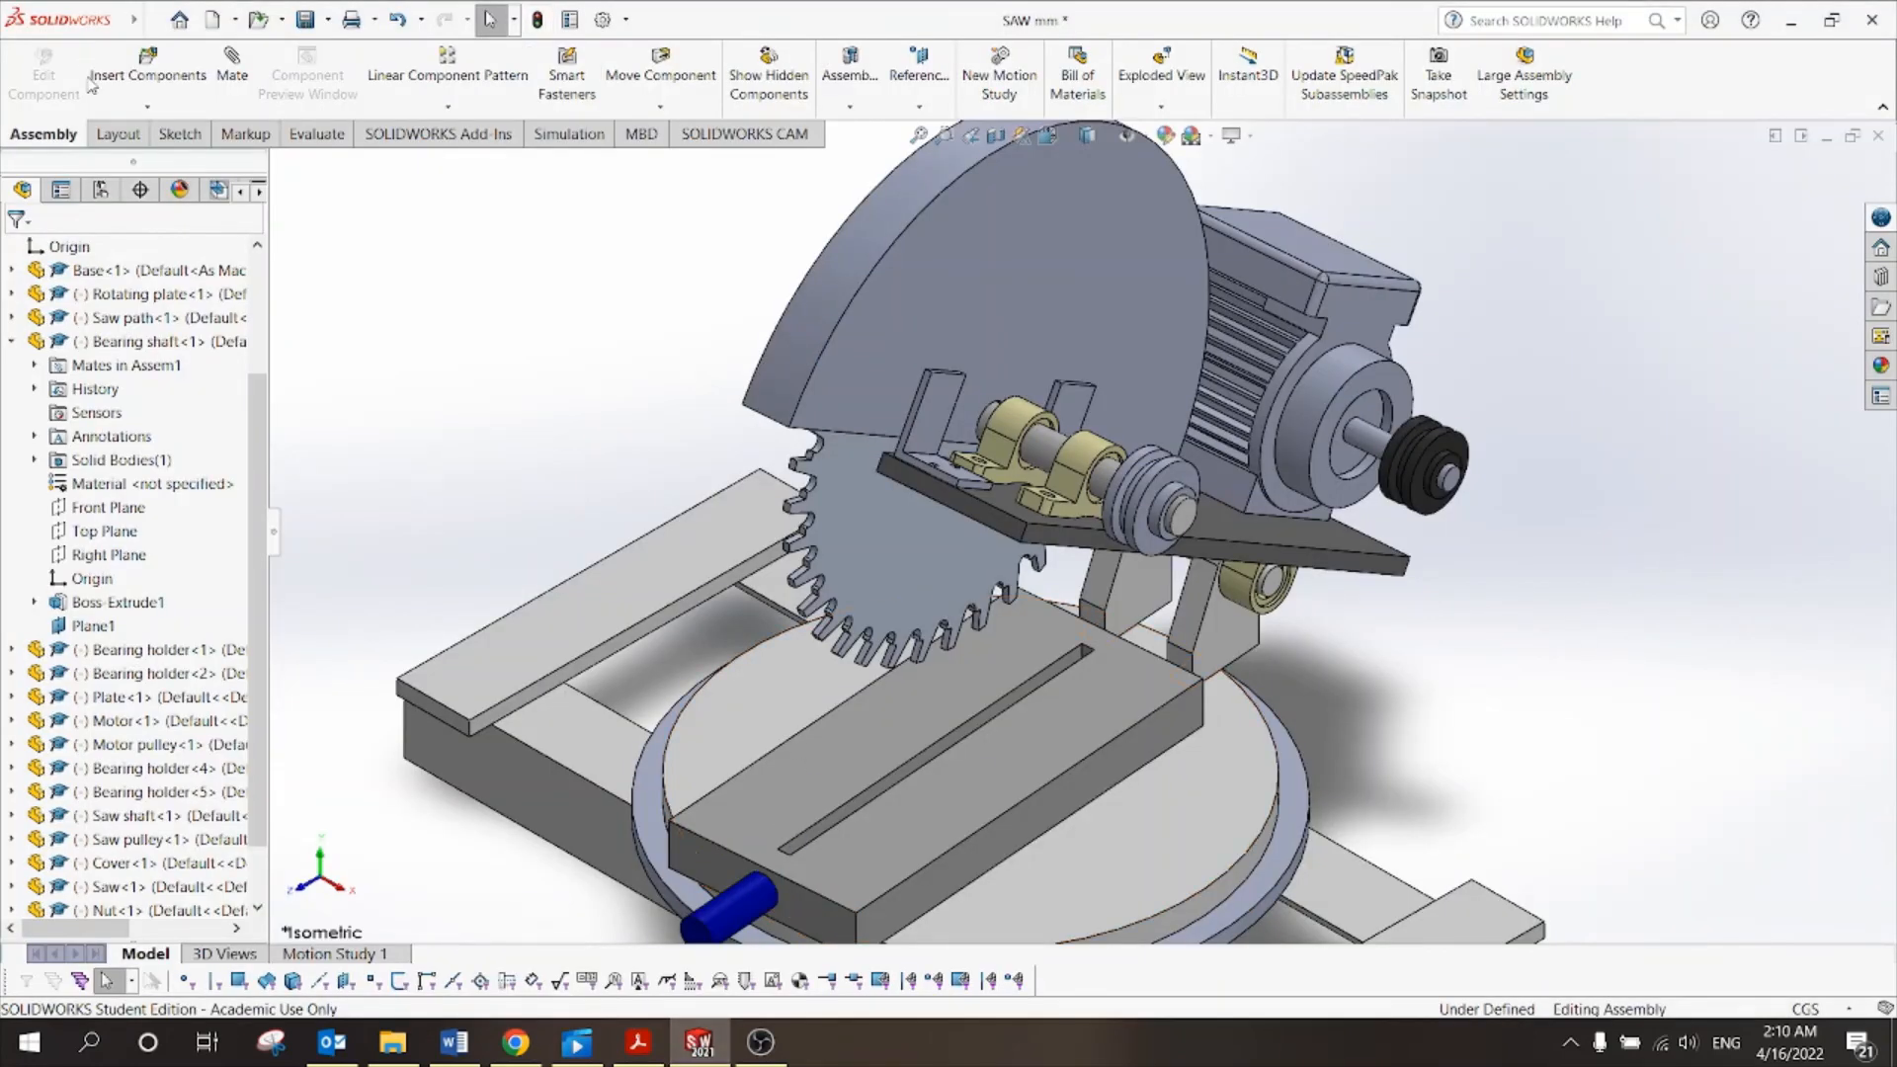
click(183, 82)
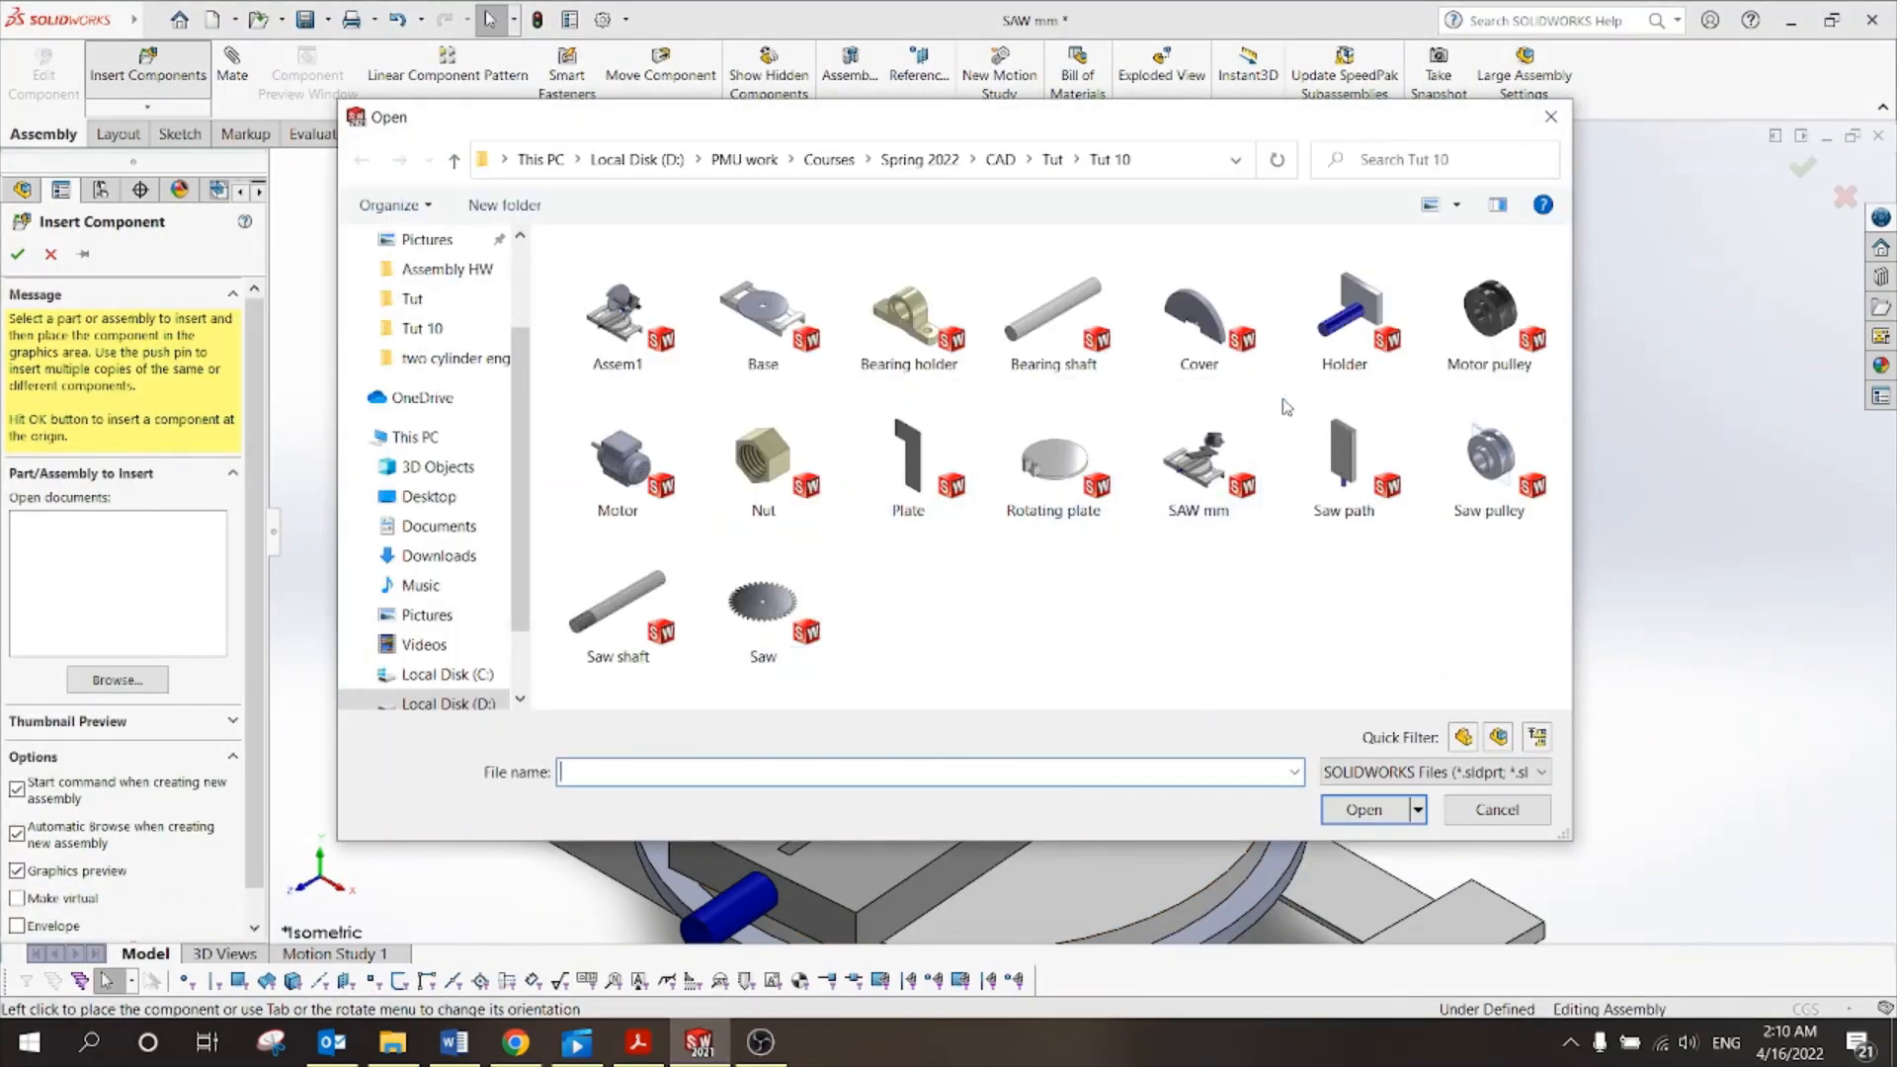
click(1346, 317)
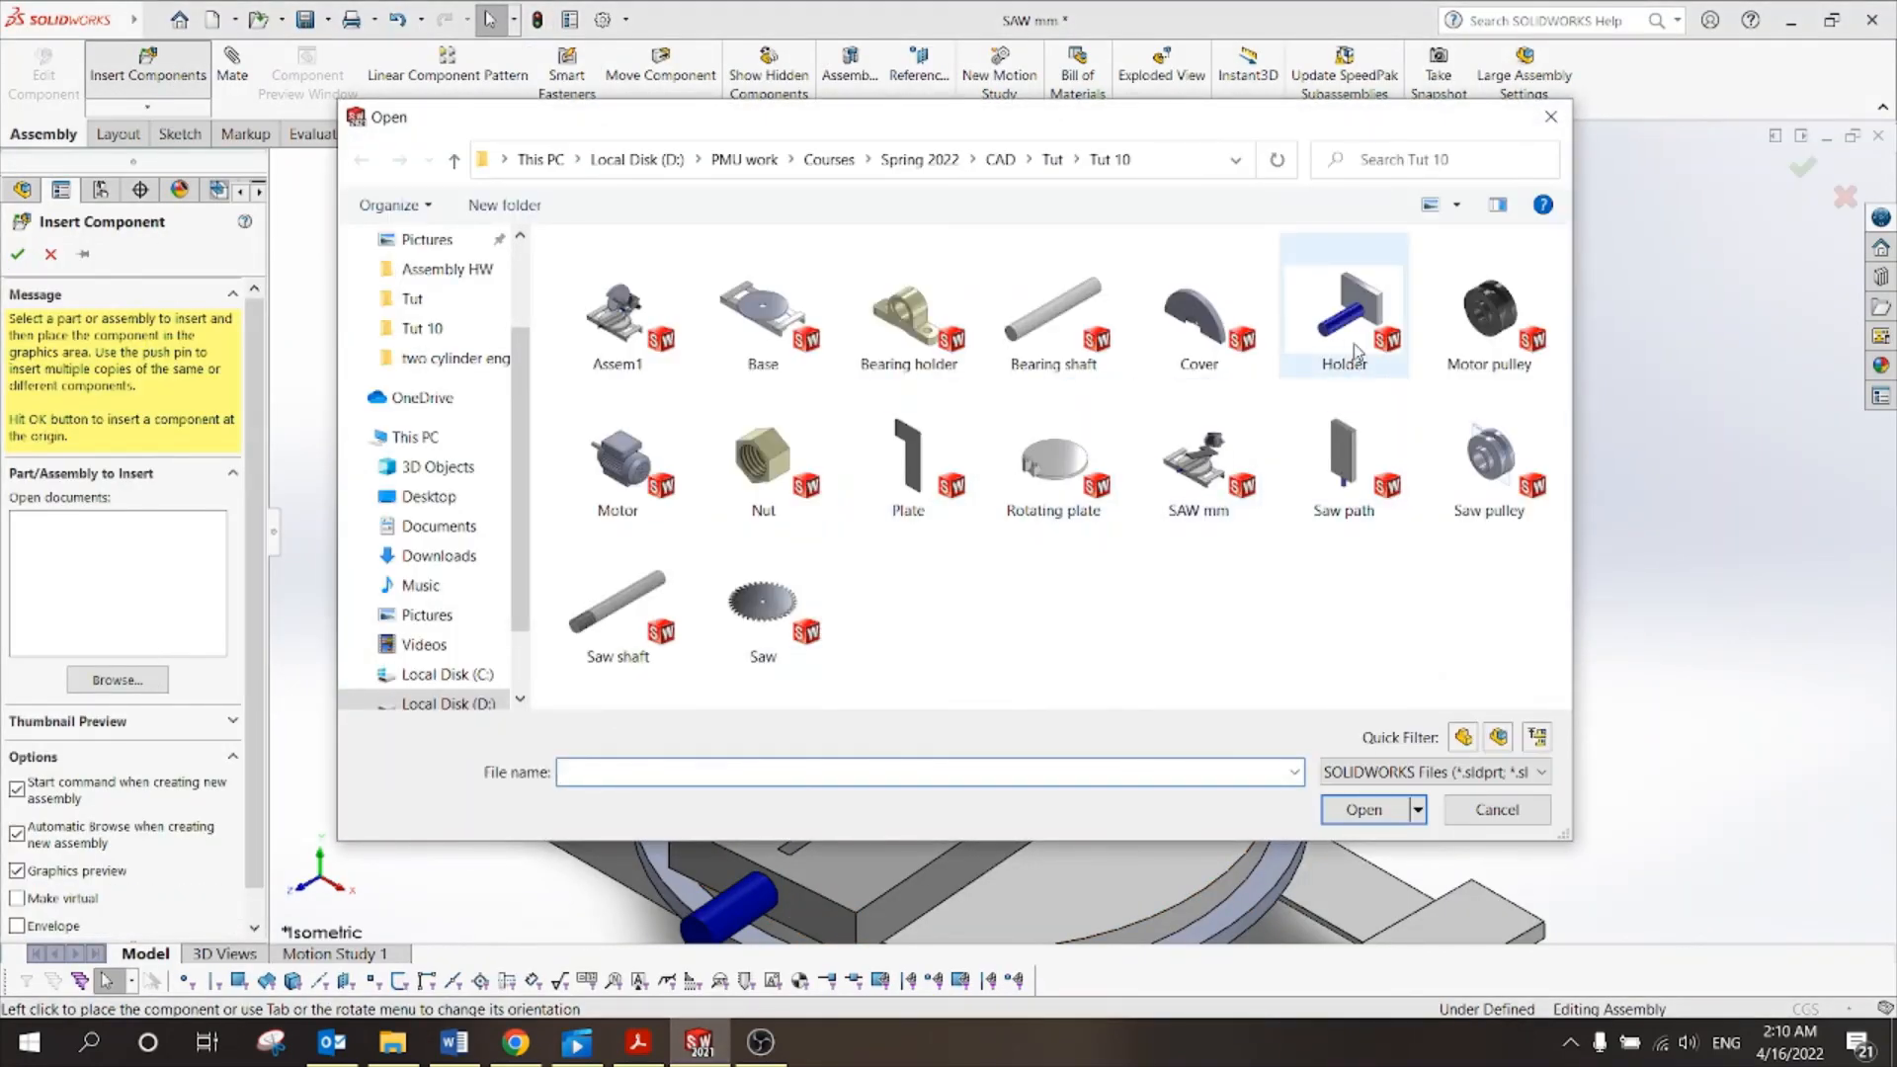
click(1366, 810)
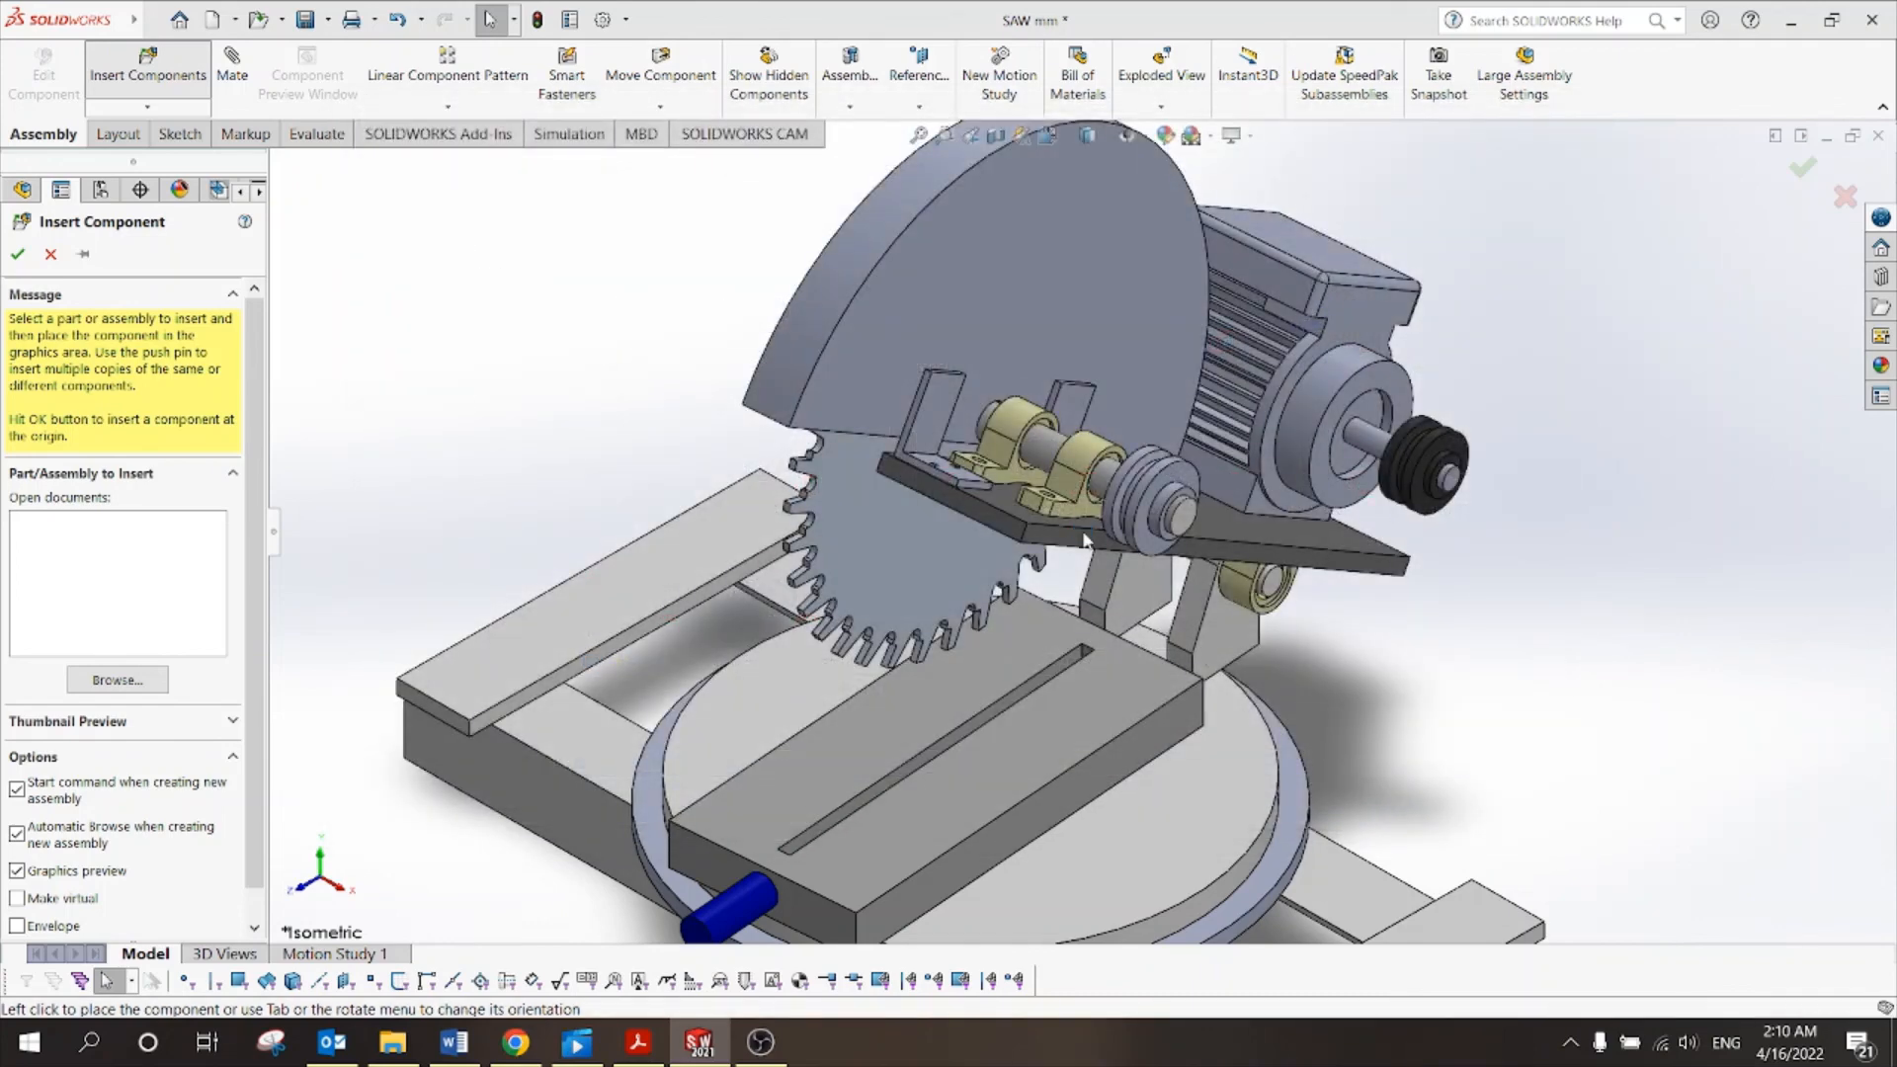
click(1018, 643)
View Figure (1) Electric saw machine on page 1 of Tut 10.pdf, then return to the assembly.
click(653, 1034)
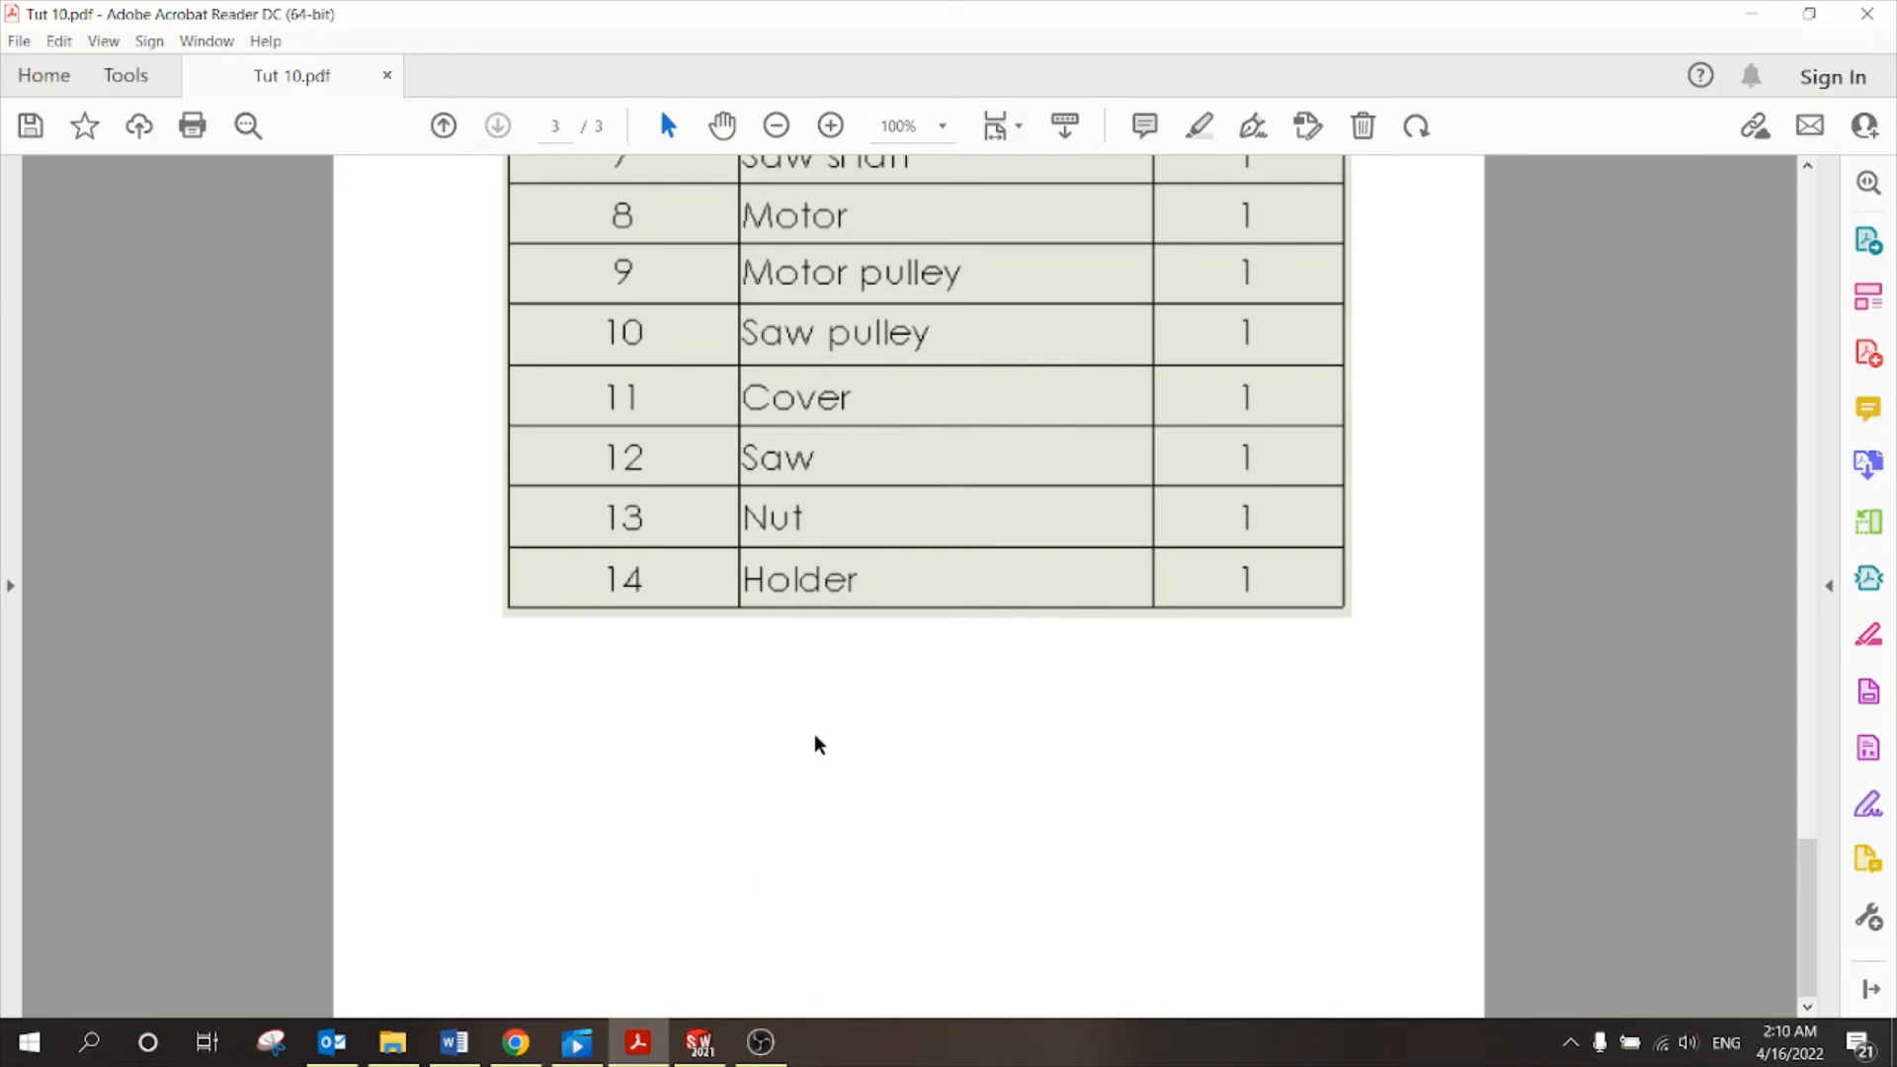
scroll(818, 744, up, 20)
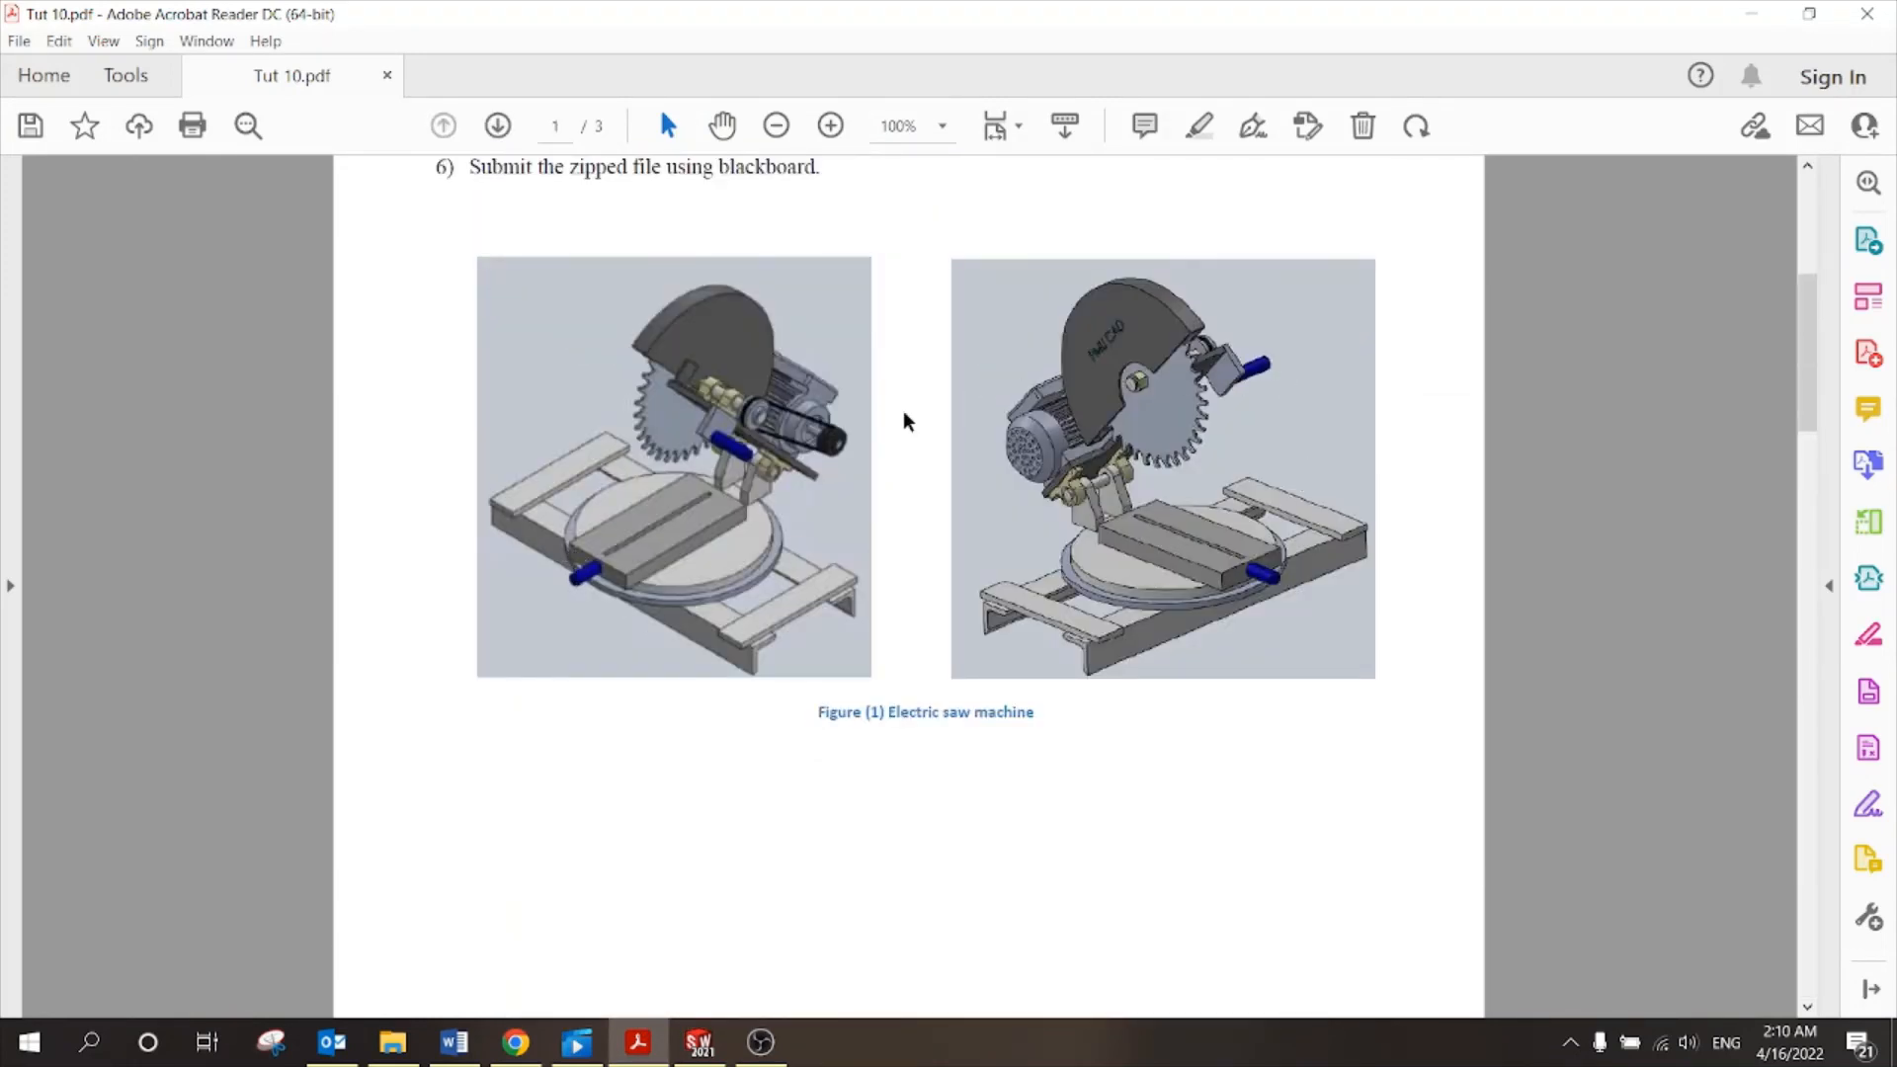
scroll(745, 431, down, 5)
scroll(742, 408, up, 5)
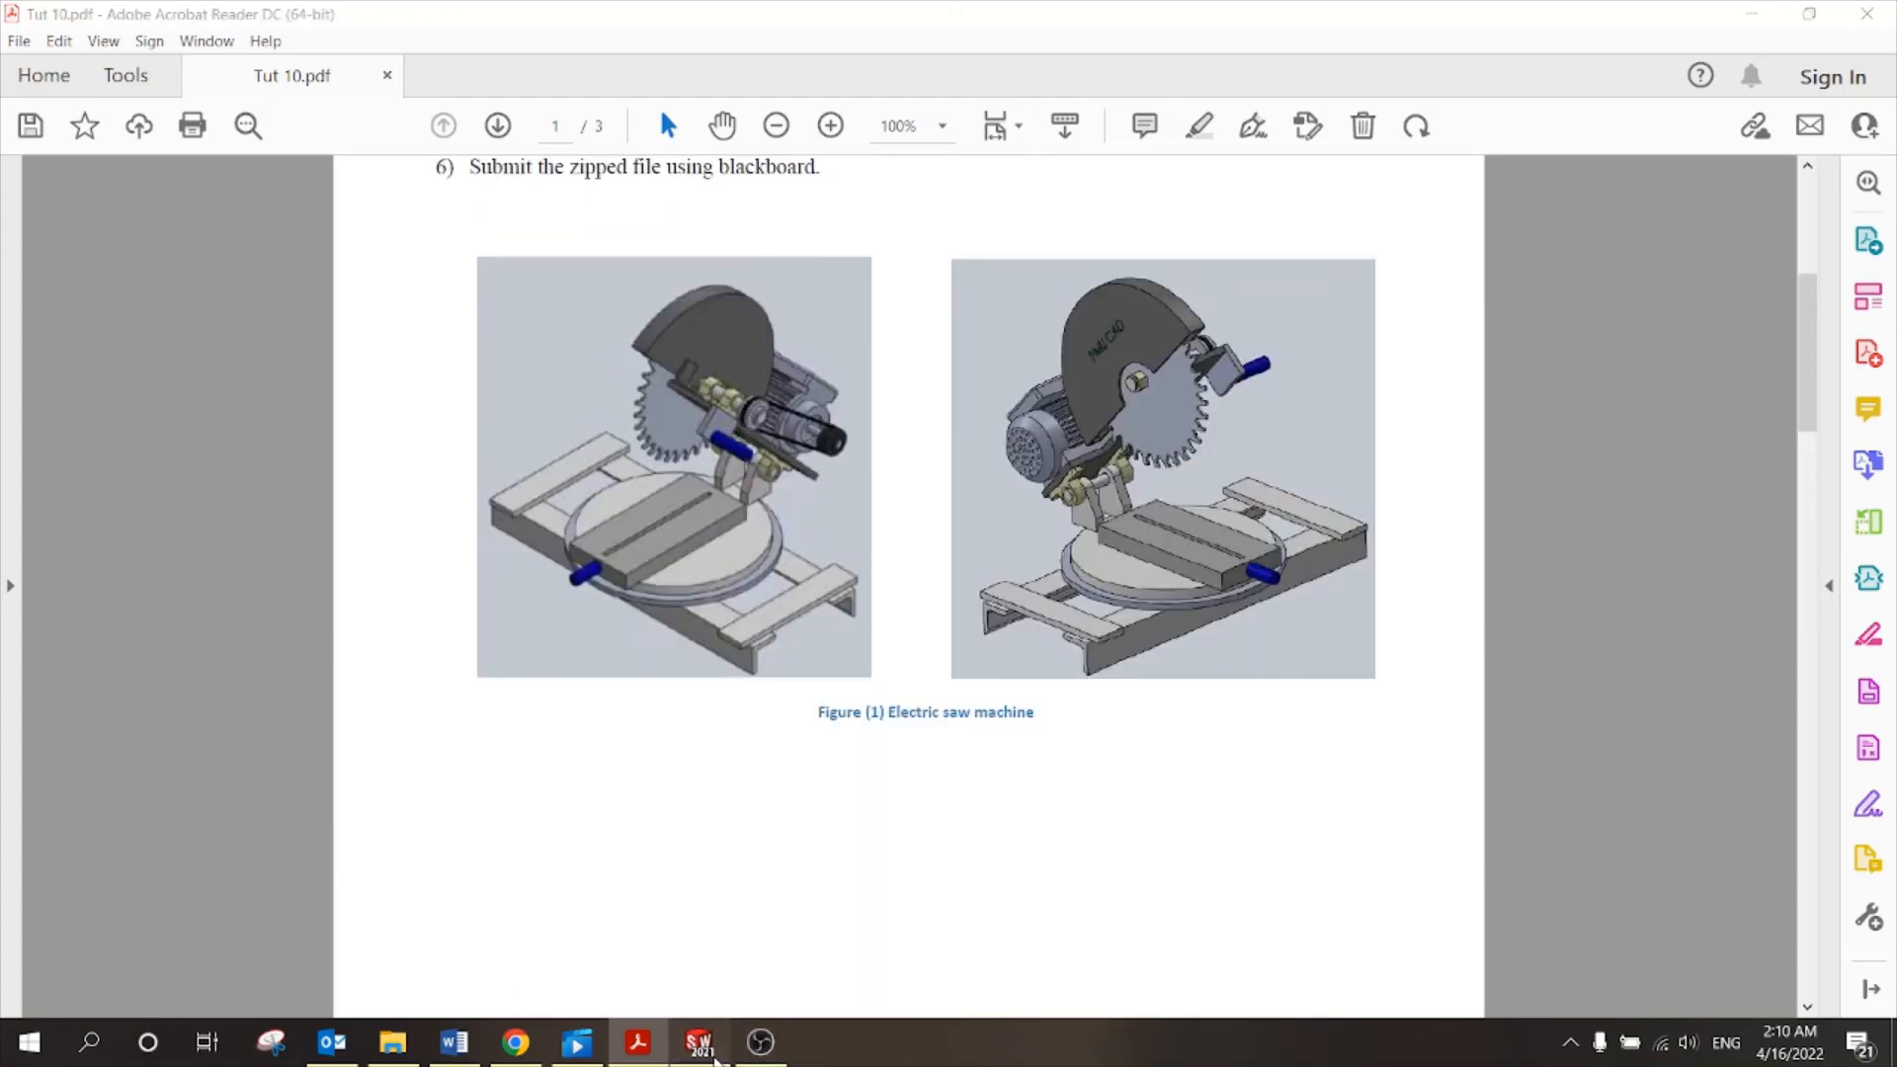
click(699, 1043)
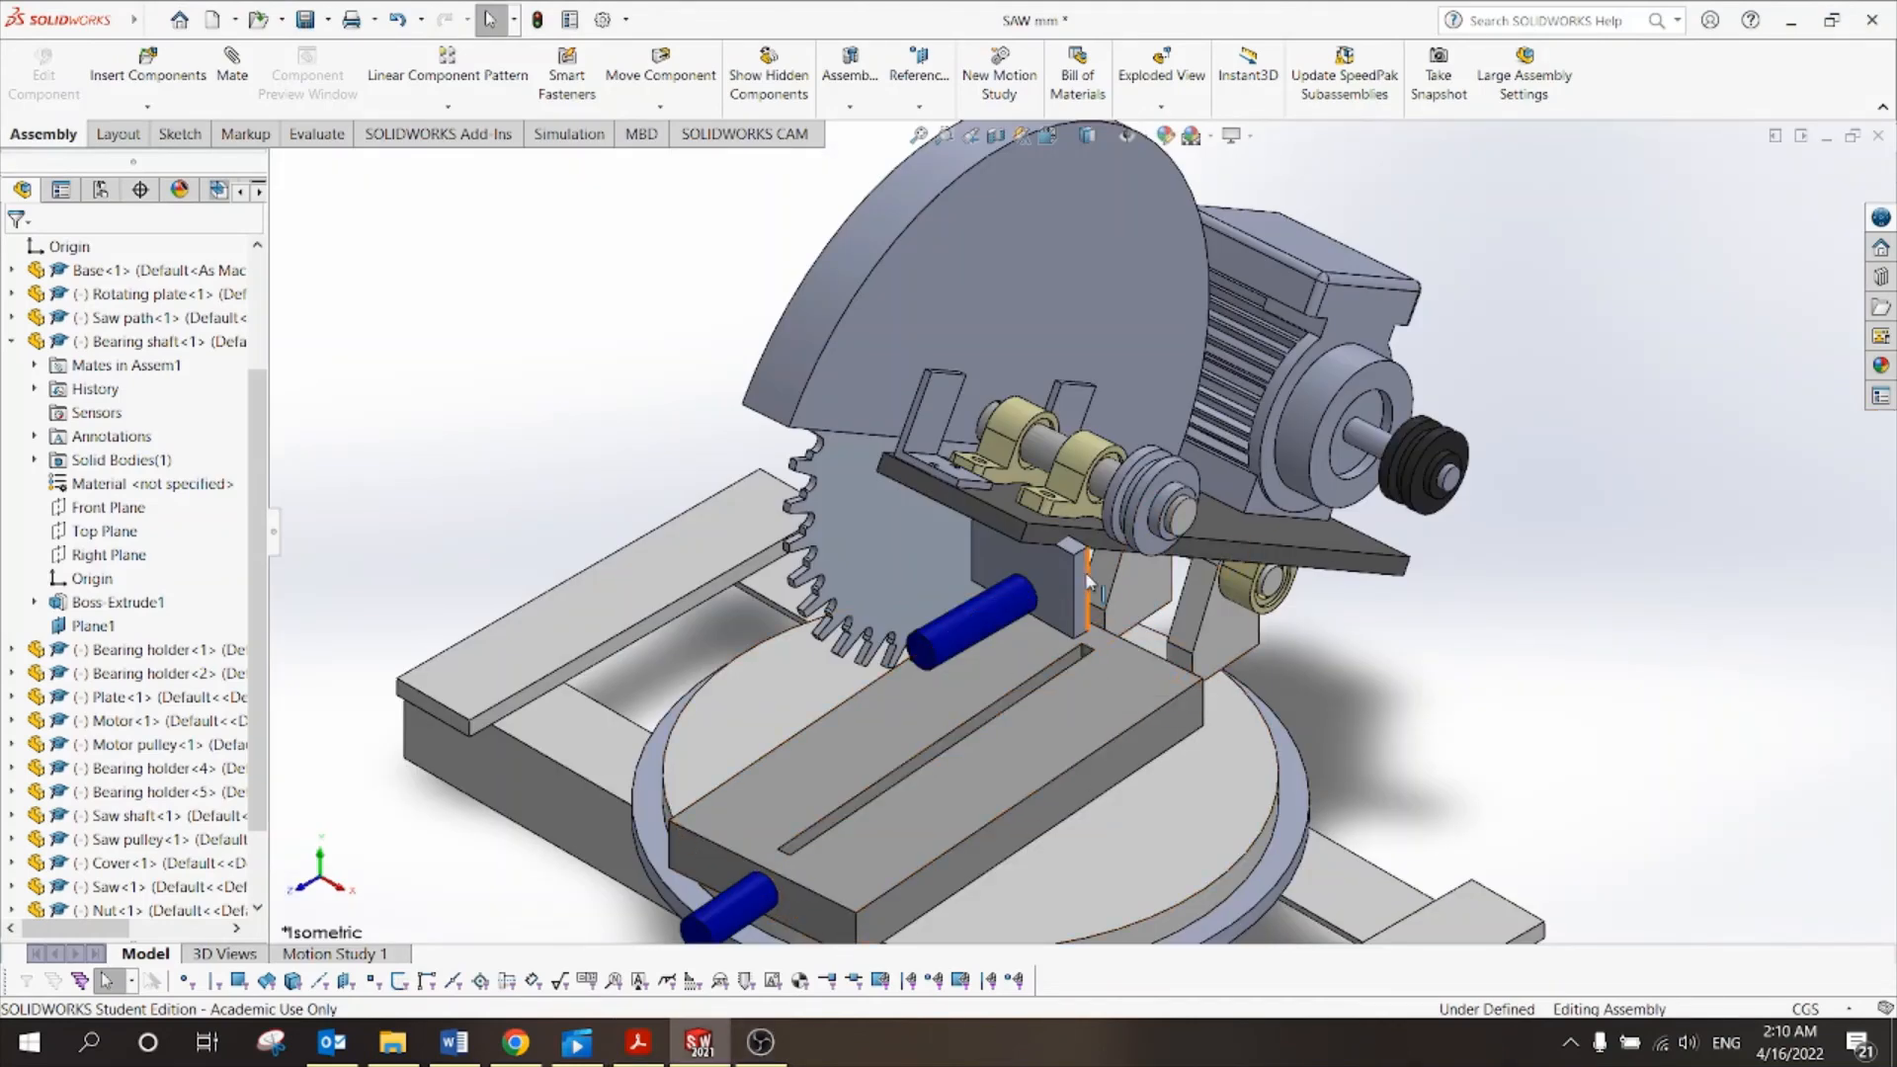
Move the Holder beside the plate slot and rotate it so its blue pin angles toward the saw, as in the figure.
drag(1087, 581, 1136, 660)
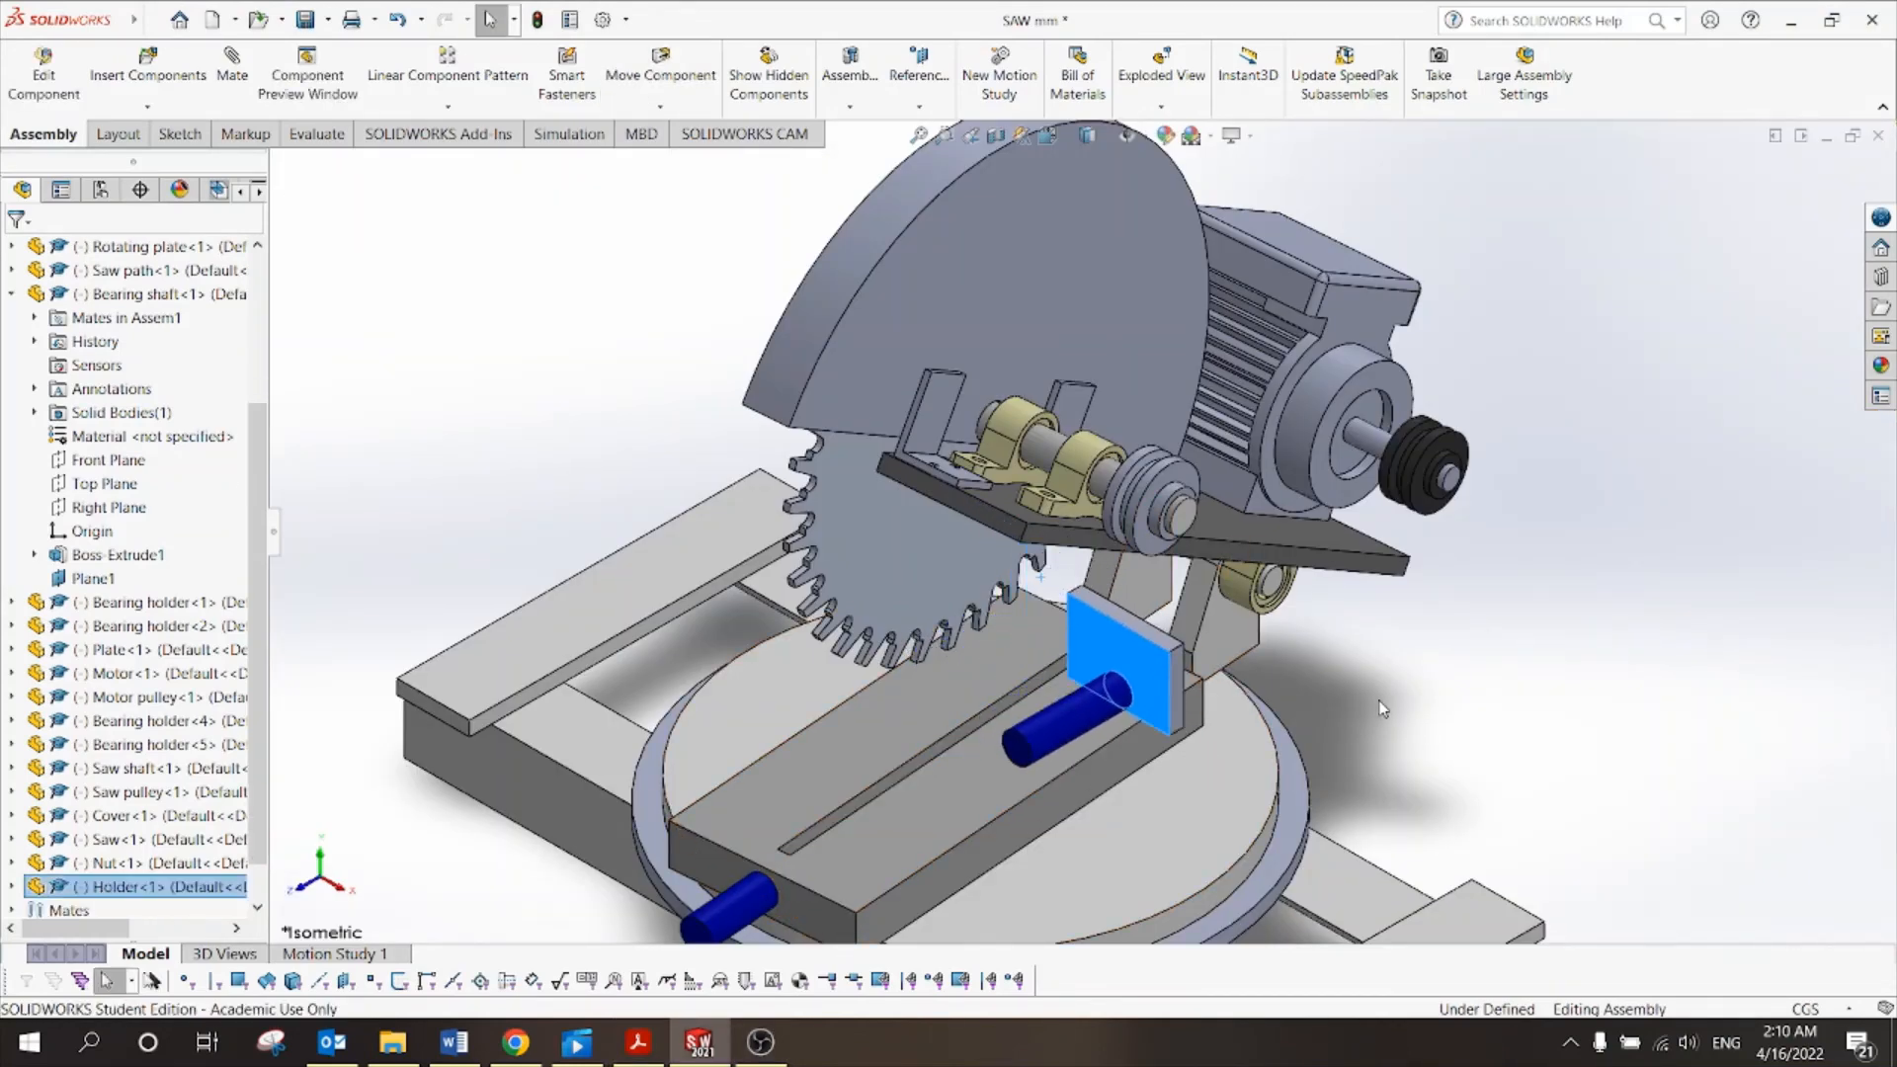
click(1382, 708)
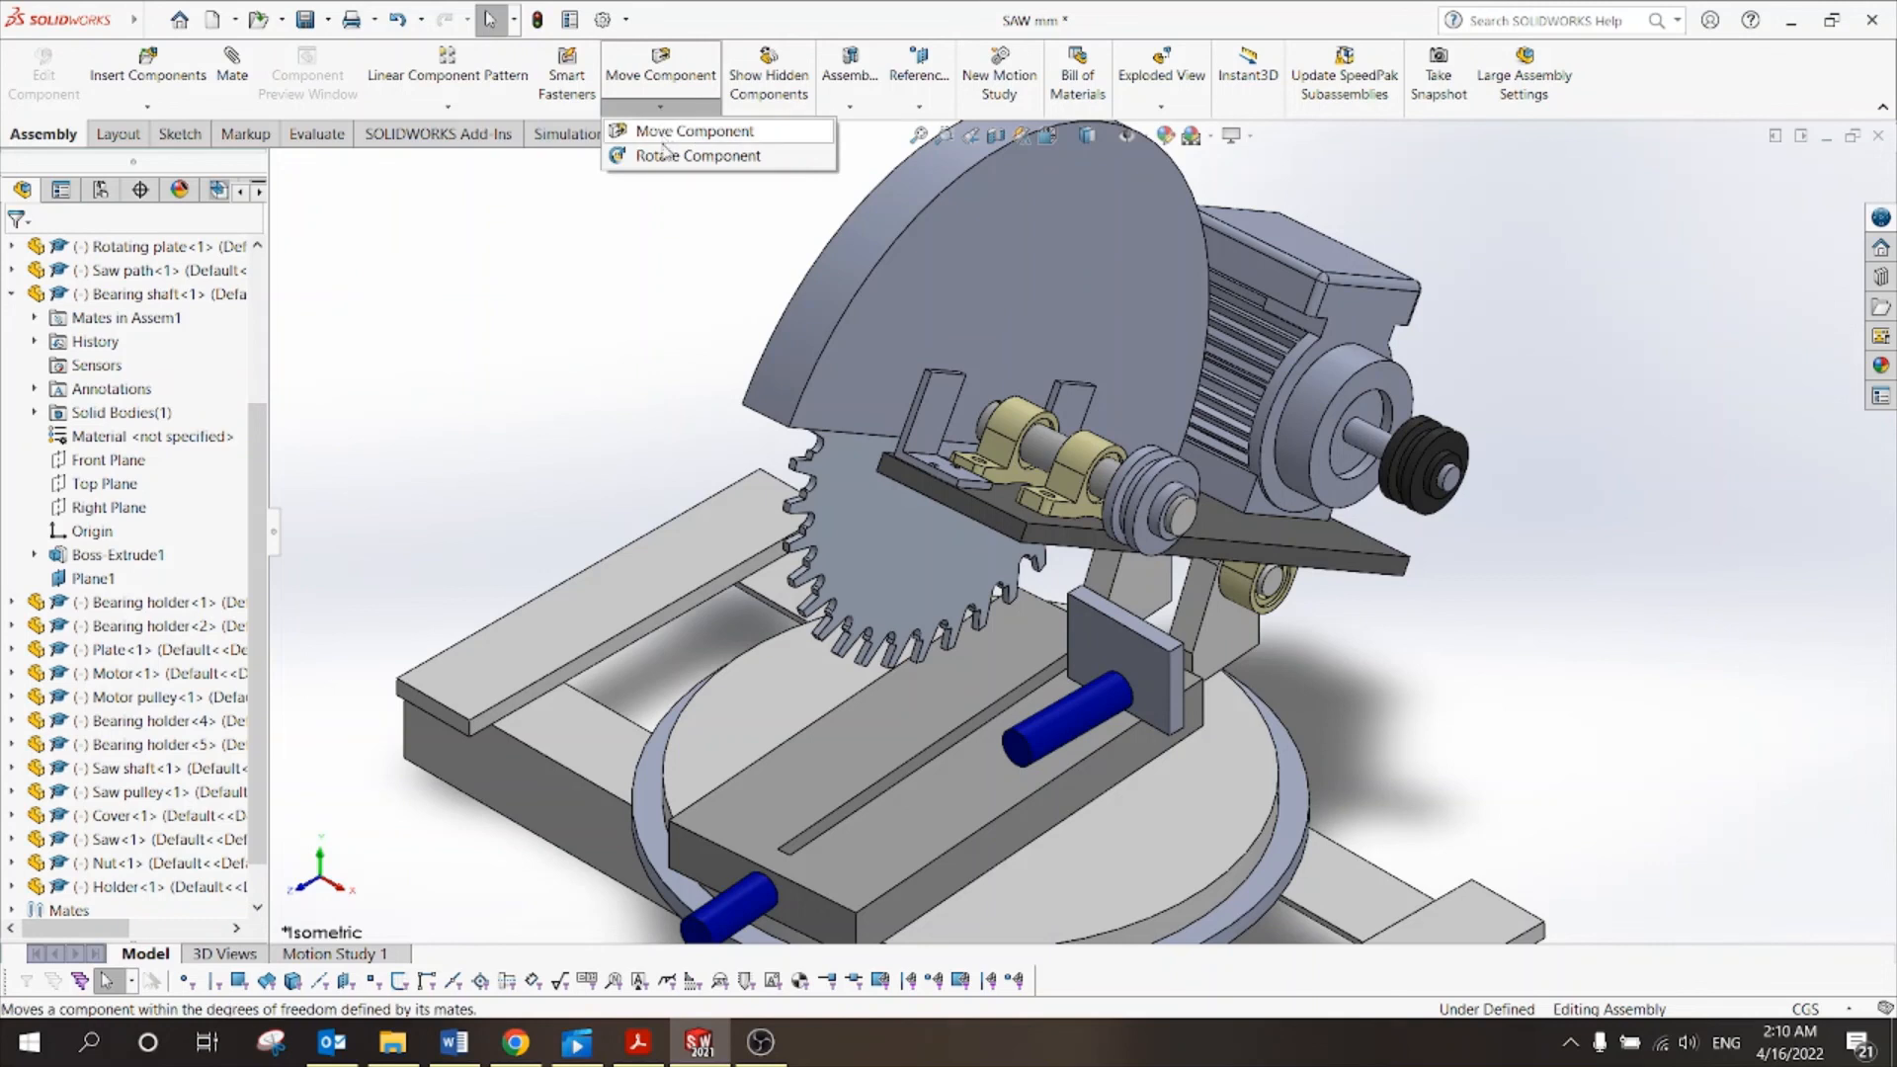
click(698, 155)
drag(1155, 665, 1167, 870)
click(659, 1052)
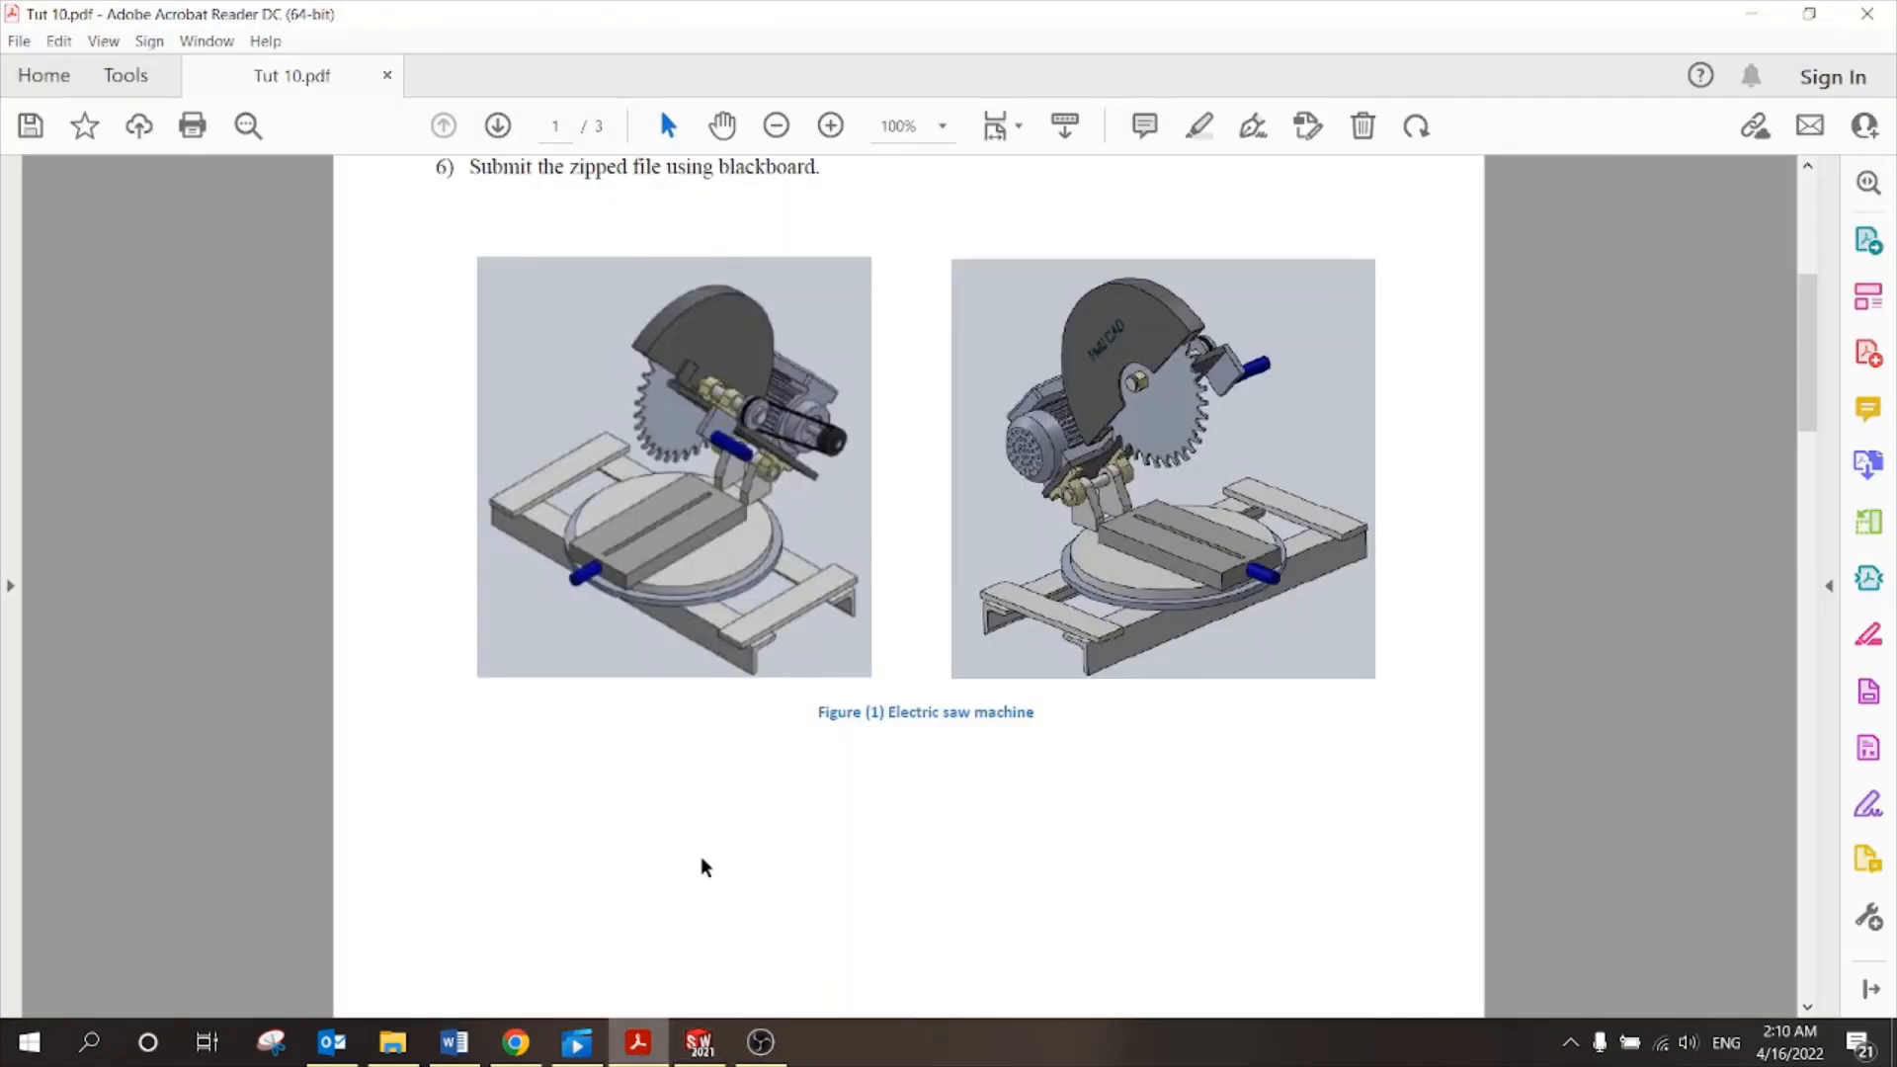
click(699, 1045)
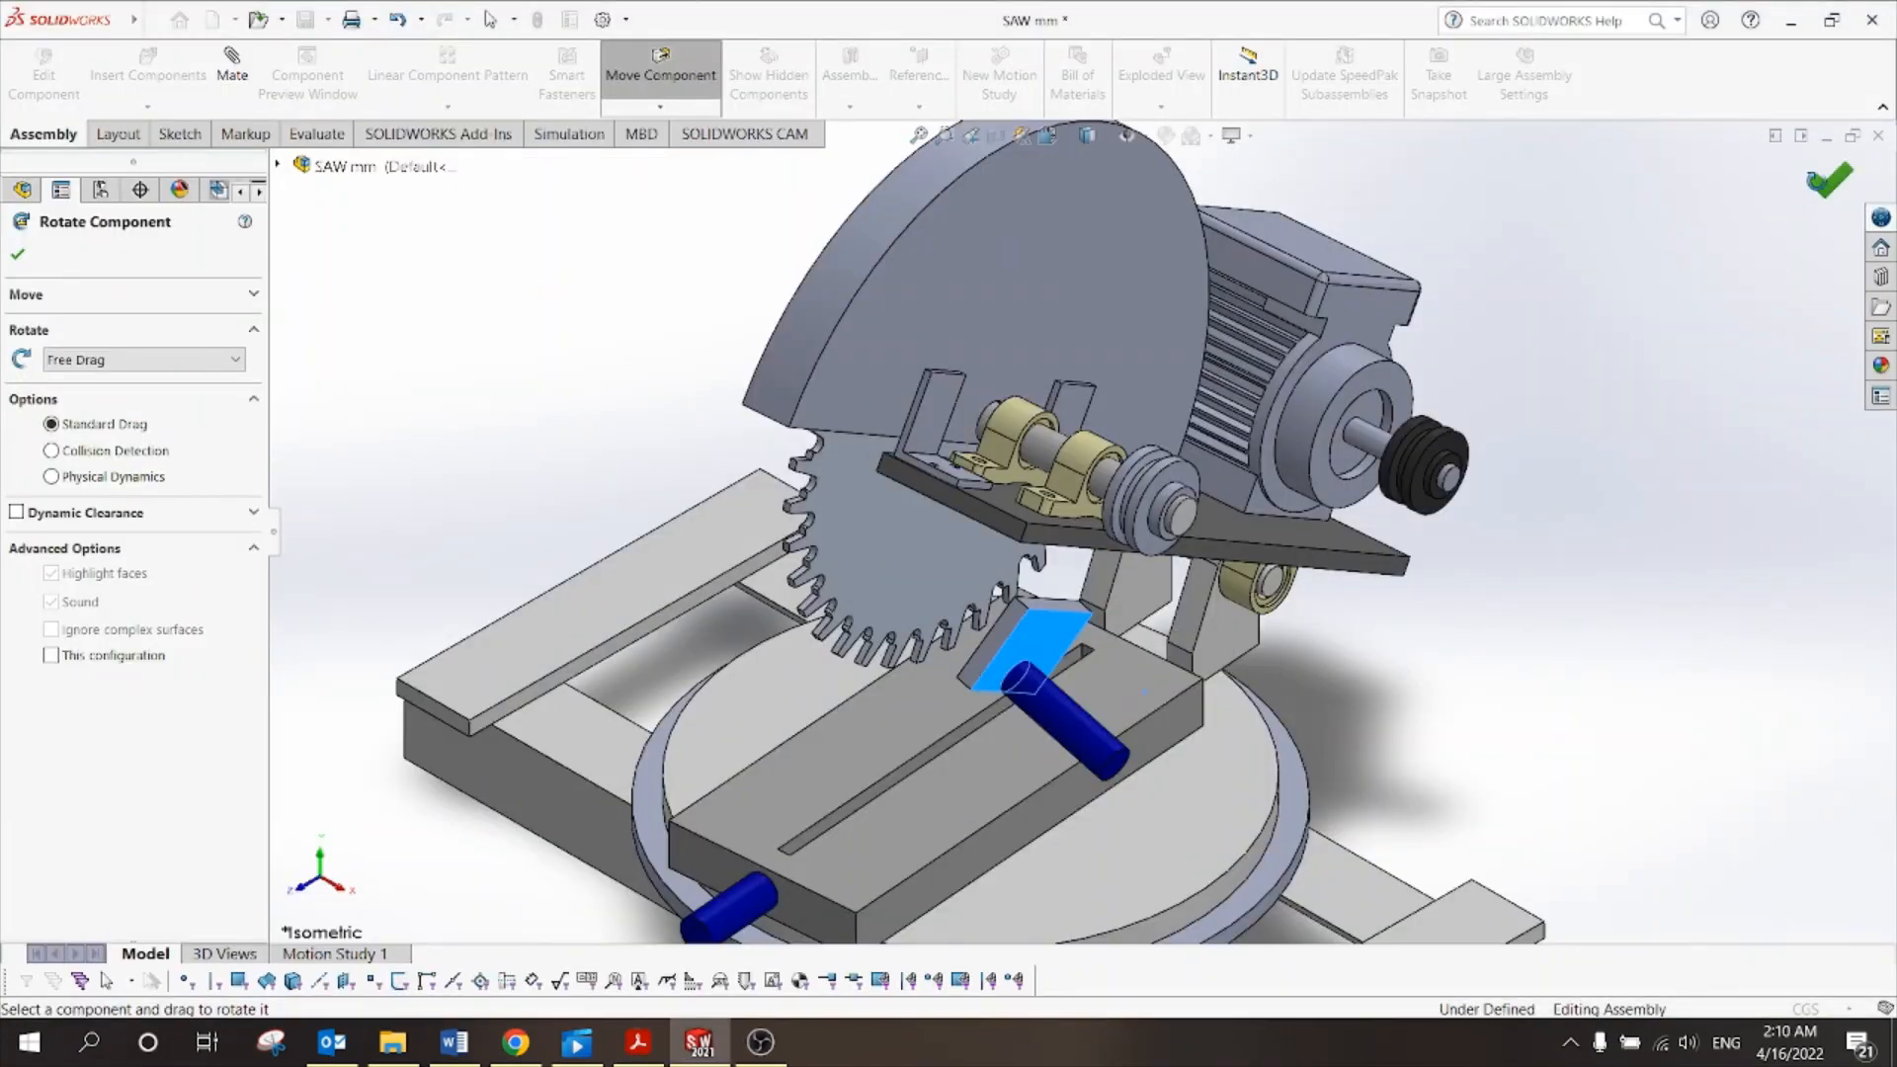
key(Escape)
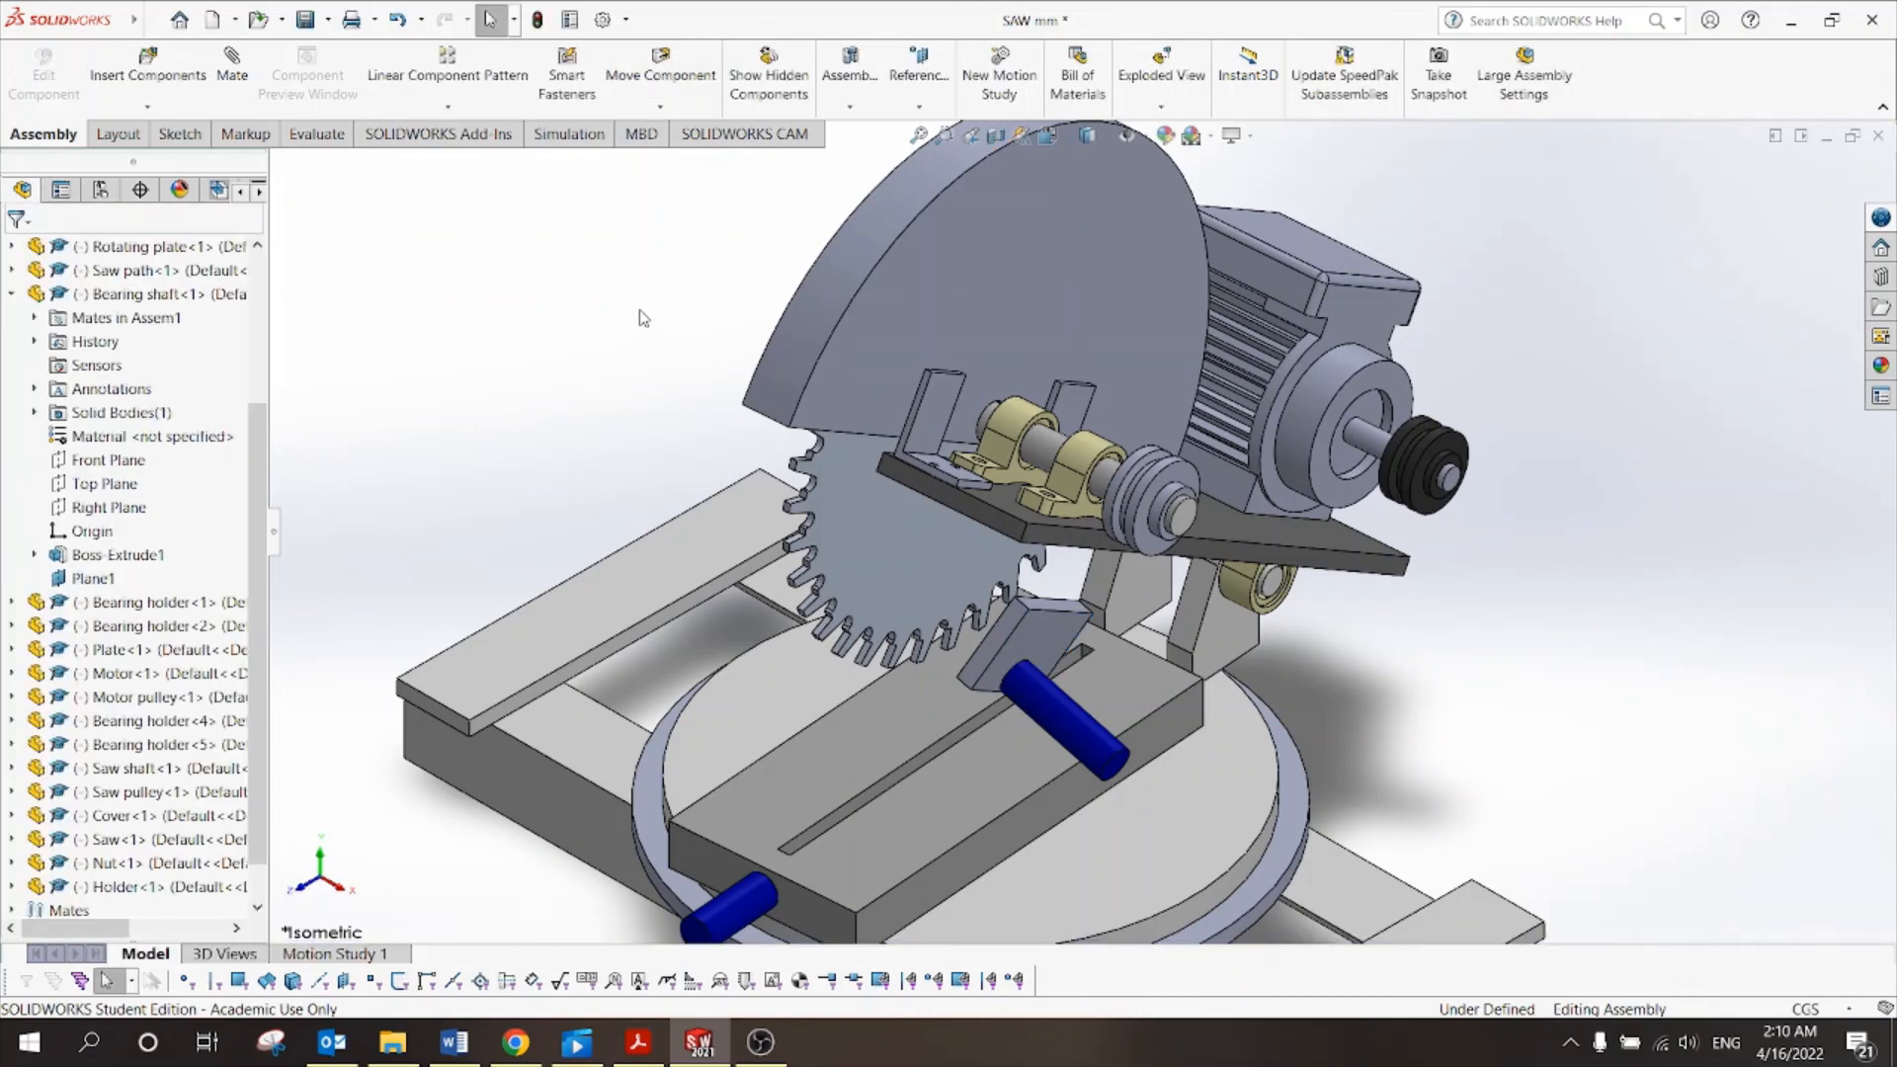
Mate the holder's top face to the plate's underside, then a holder side face to the plate's side face, both coincident.
click(249, 77)
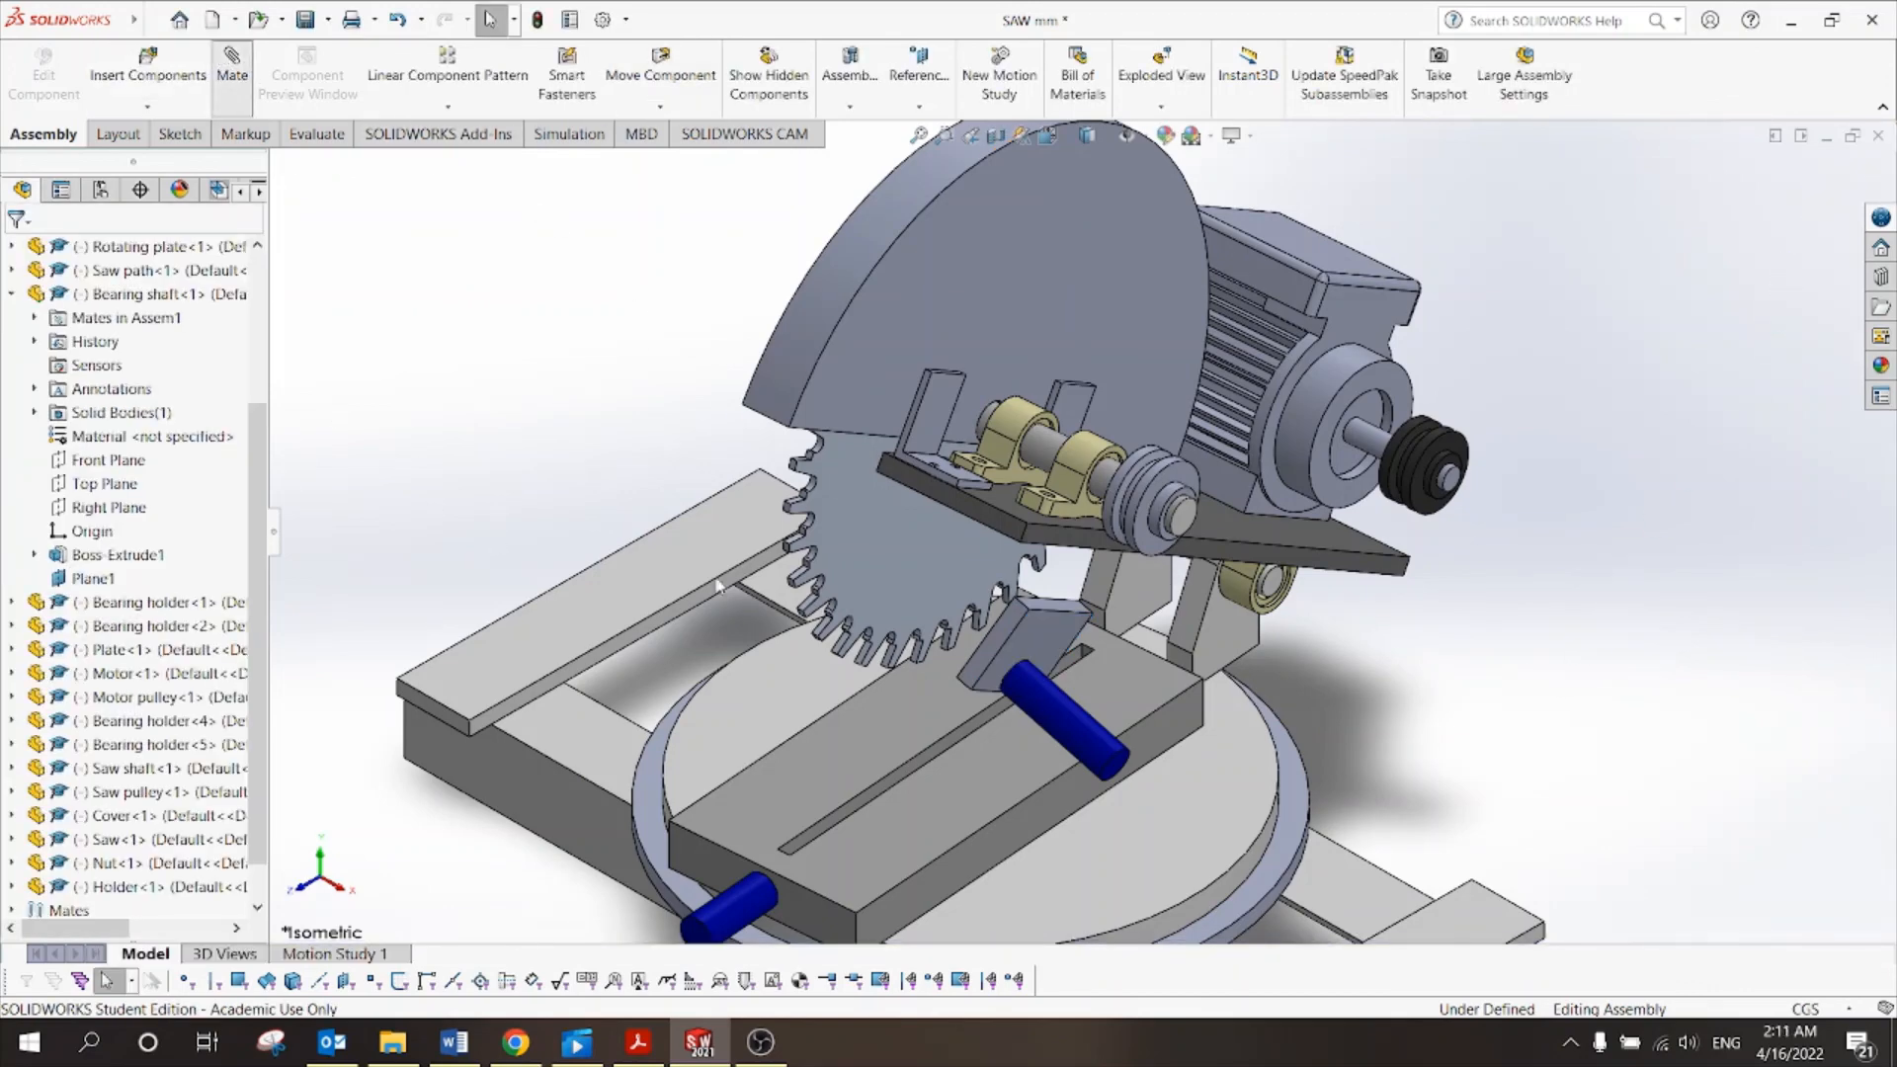
scroll(1031, 549, down, 4)
click(1034, 502)
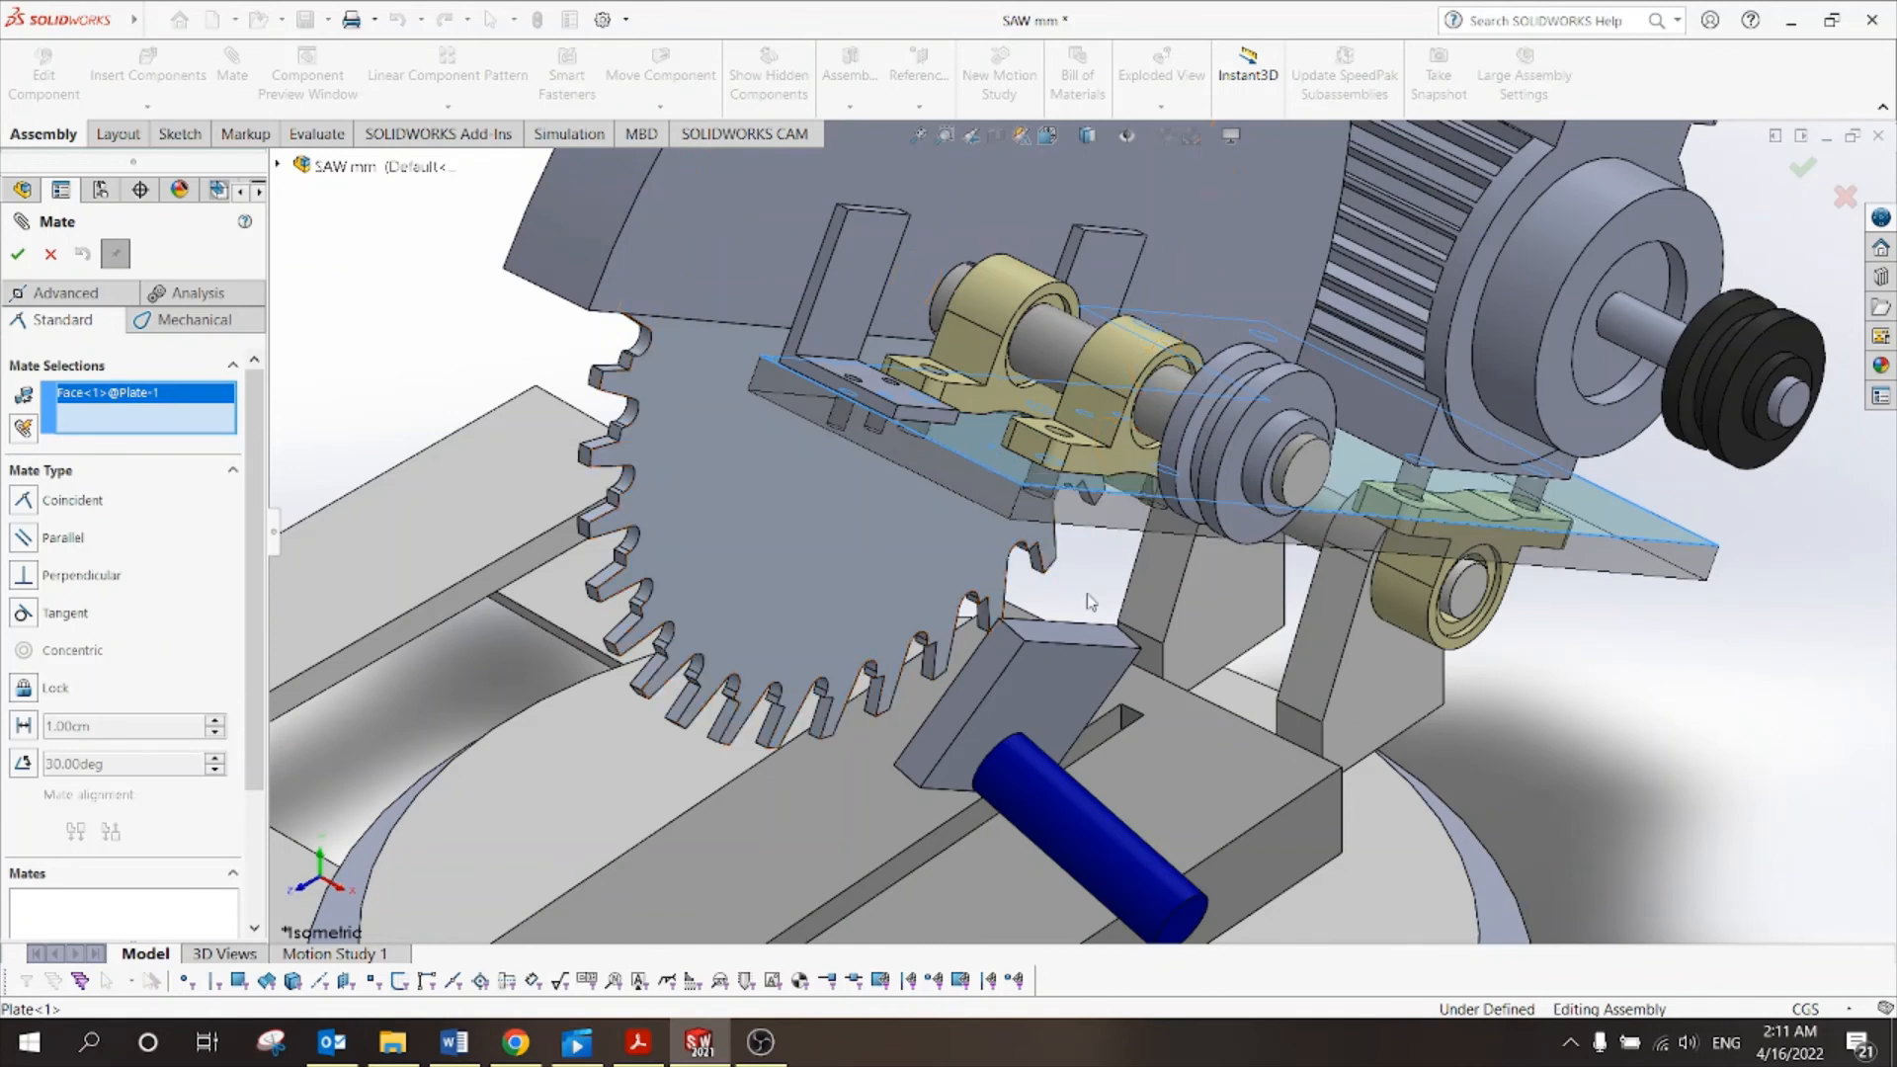
click(1090, 645)
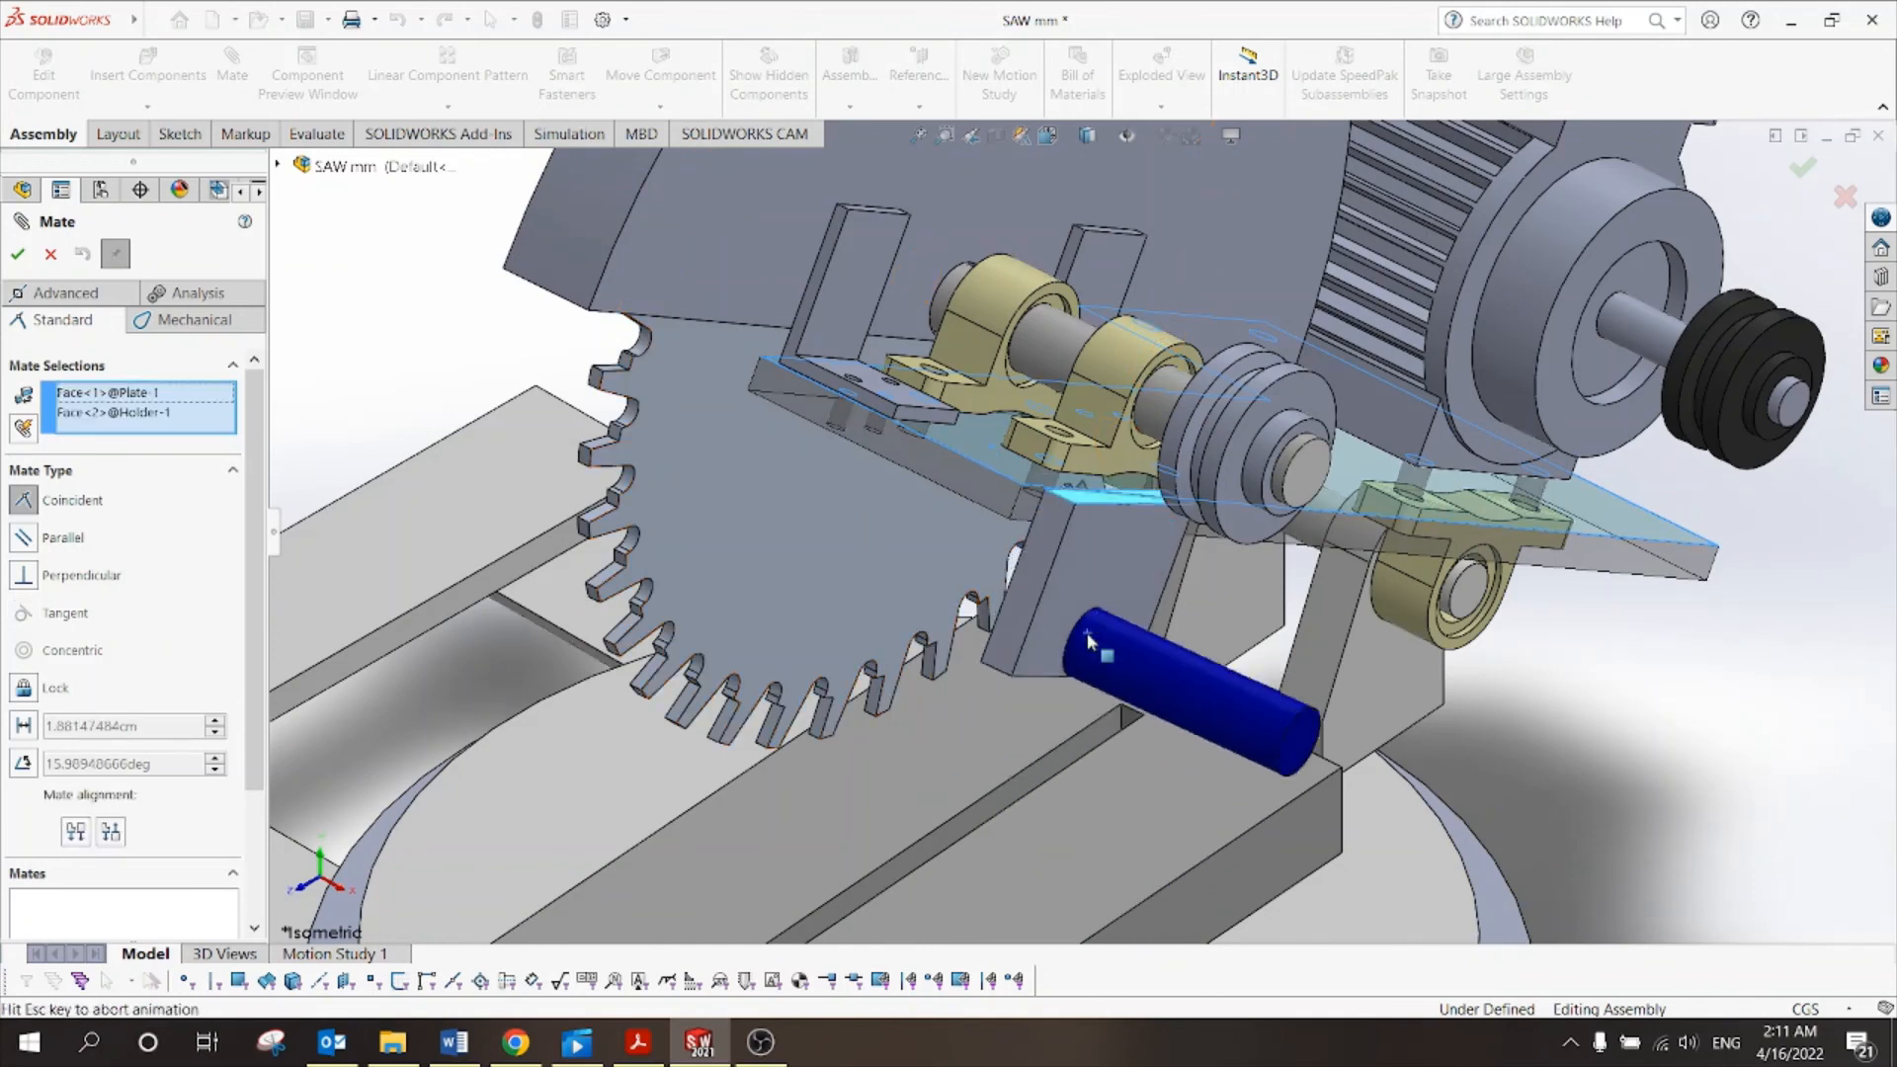
click(1362, 670)
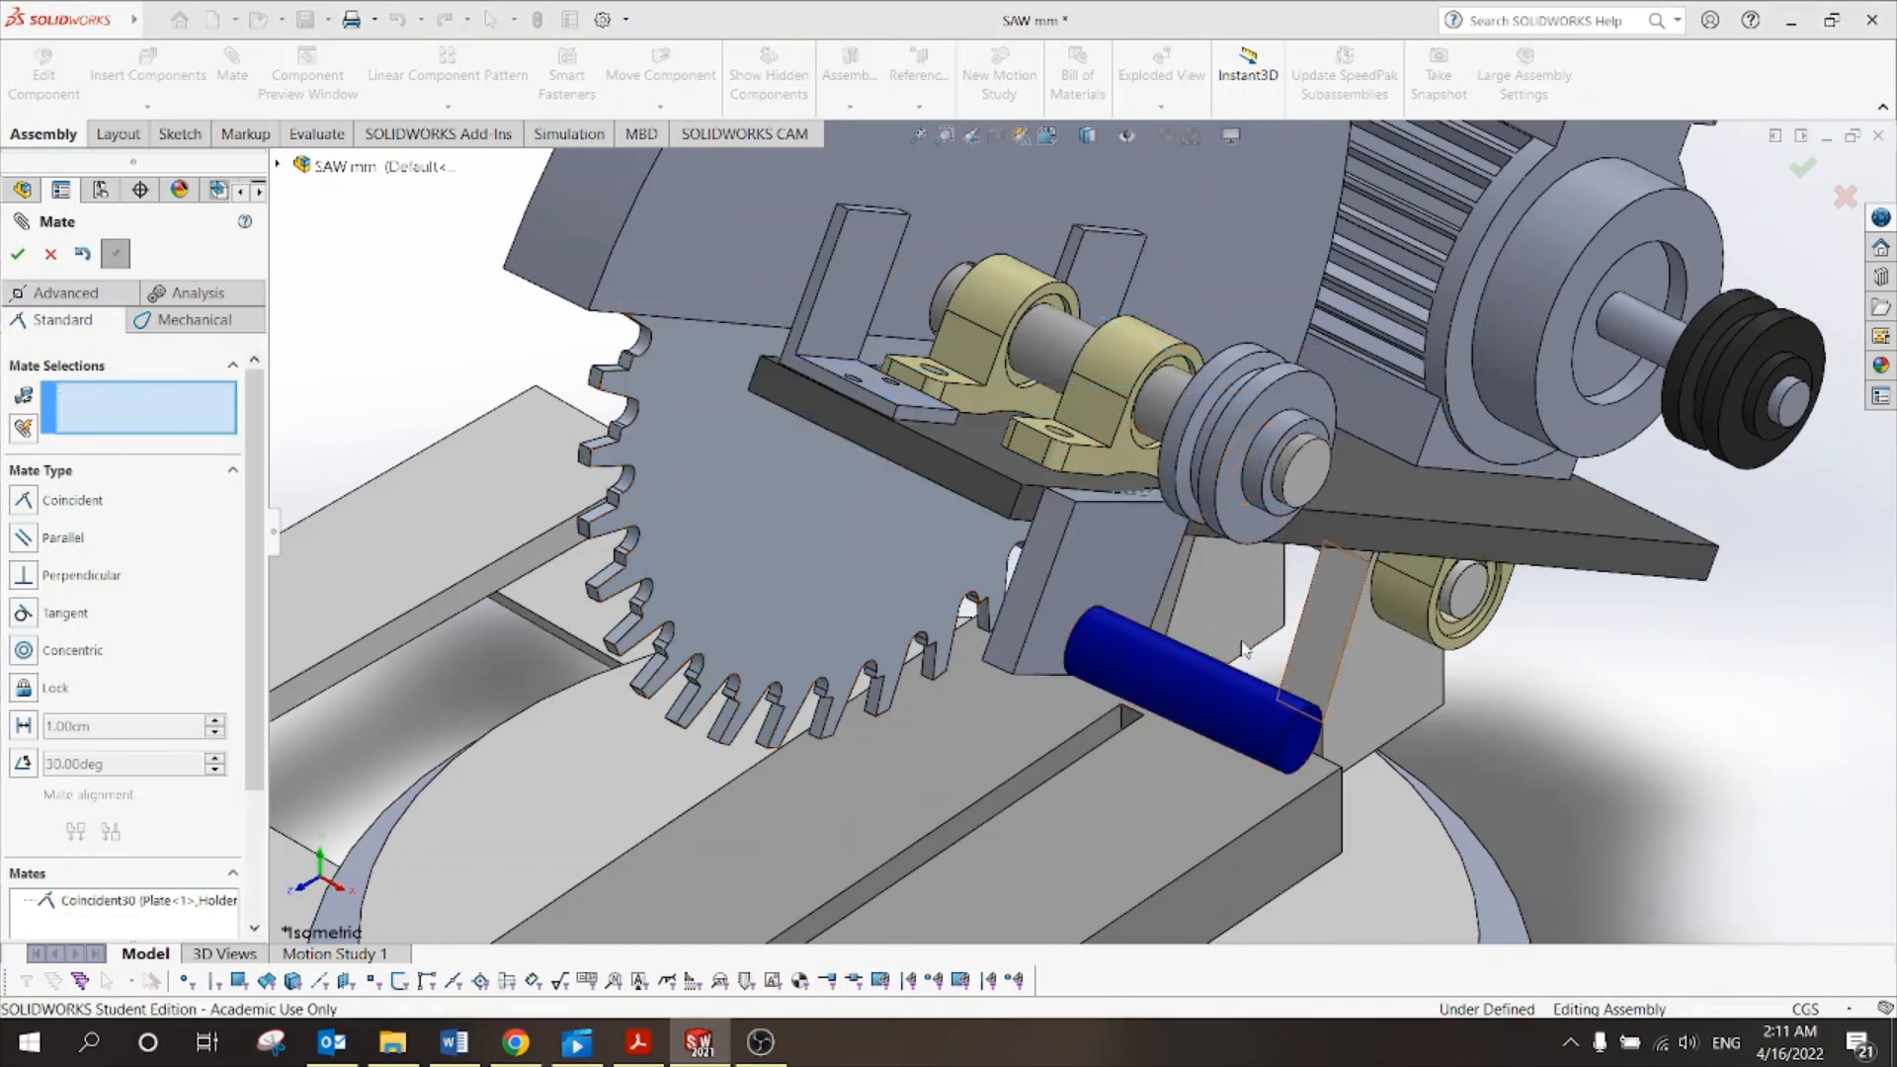
click(1049, 533)
click(983, 496)
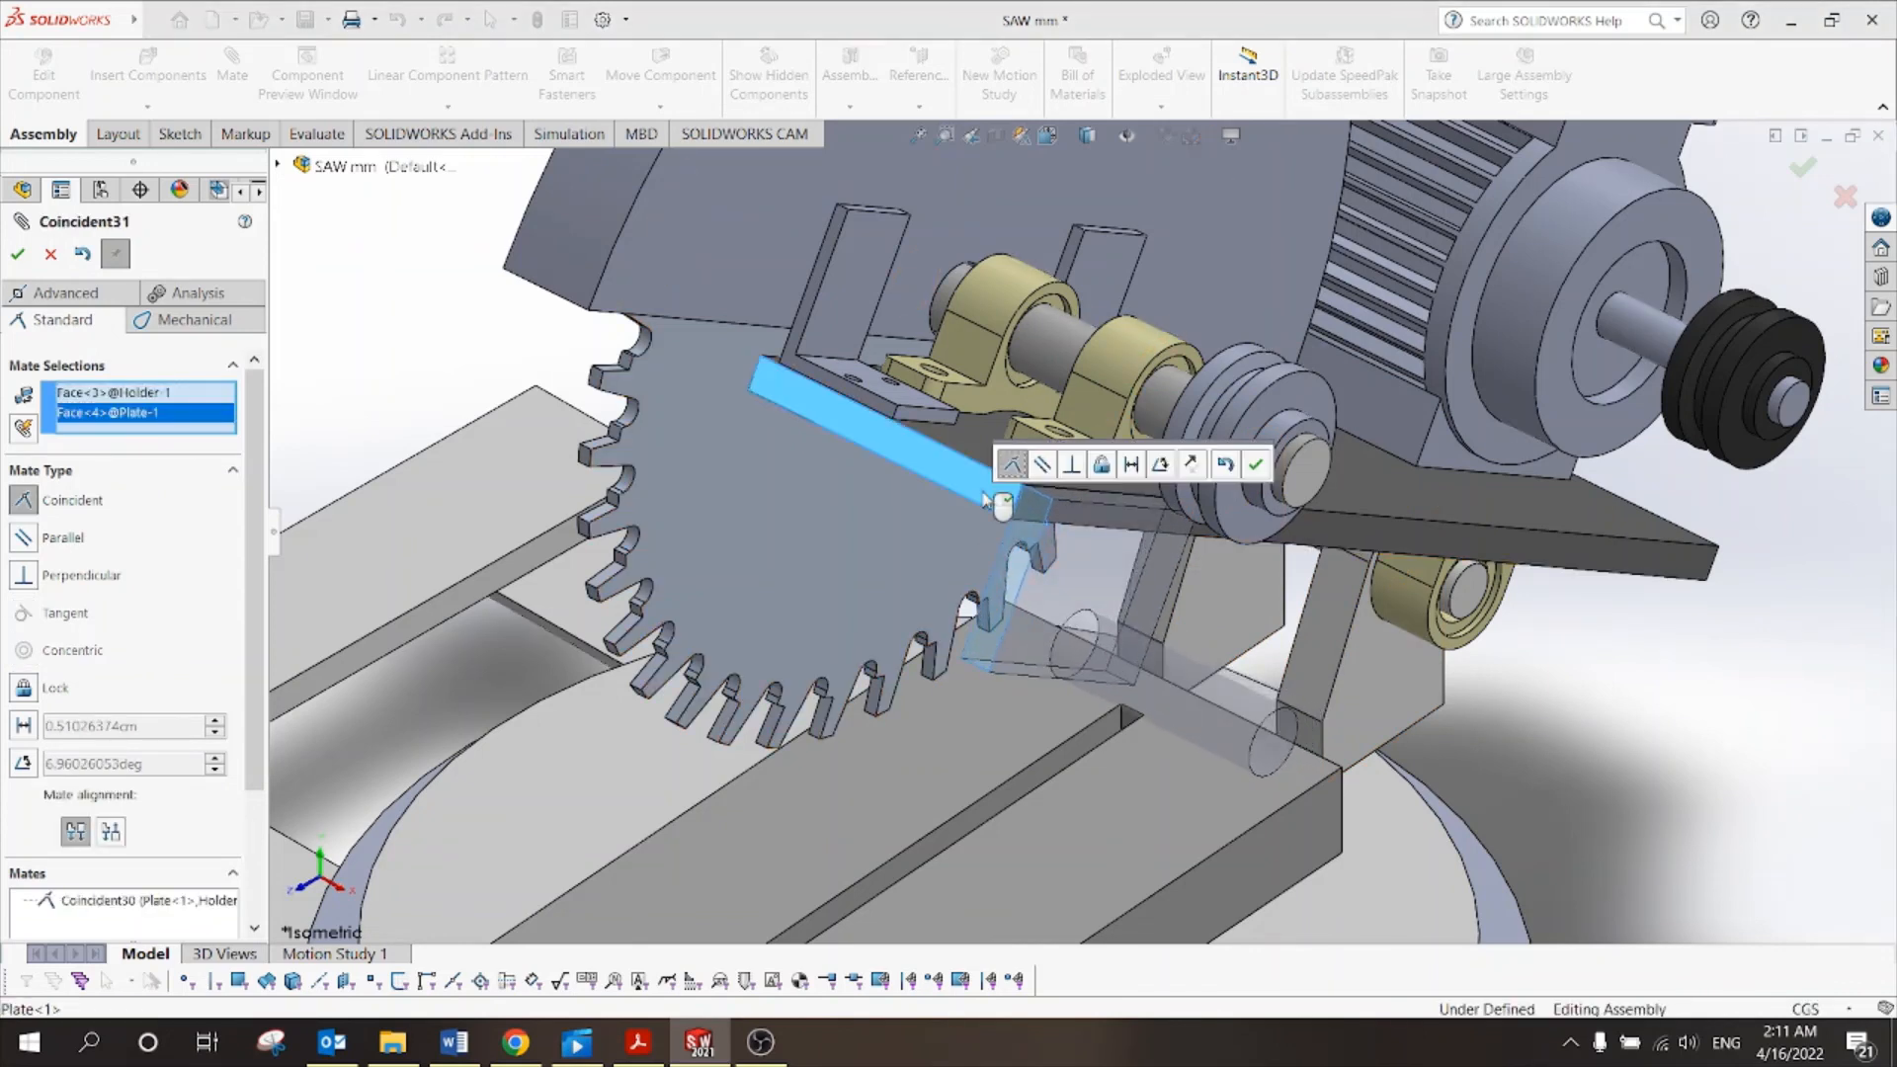
click(1257, 464)
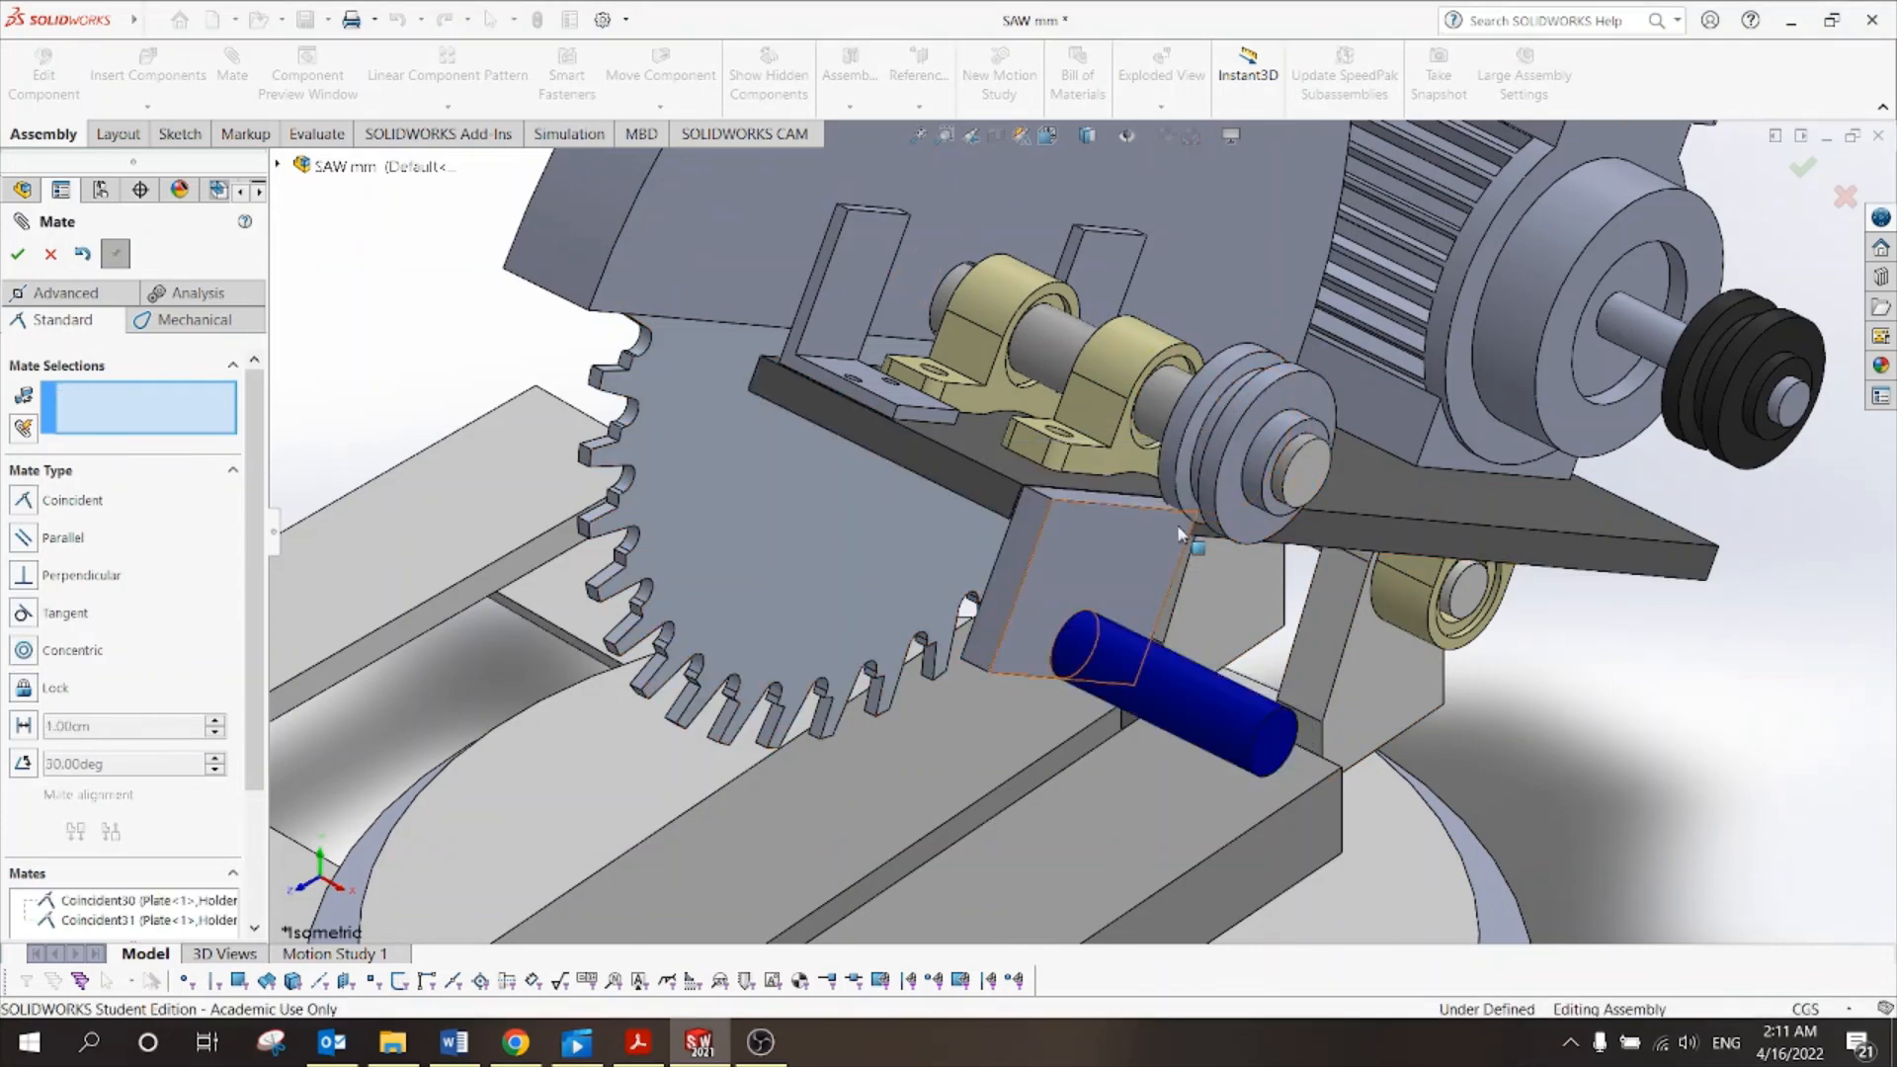
Add a third coincident mate aligning the holder's end face with the plate's end face.
click(1357, 547)
middle_drag(1384, 592, 1620, 731)
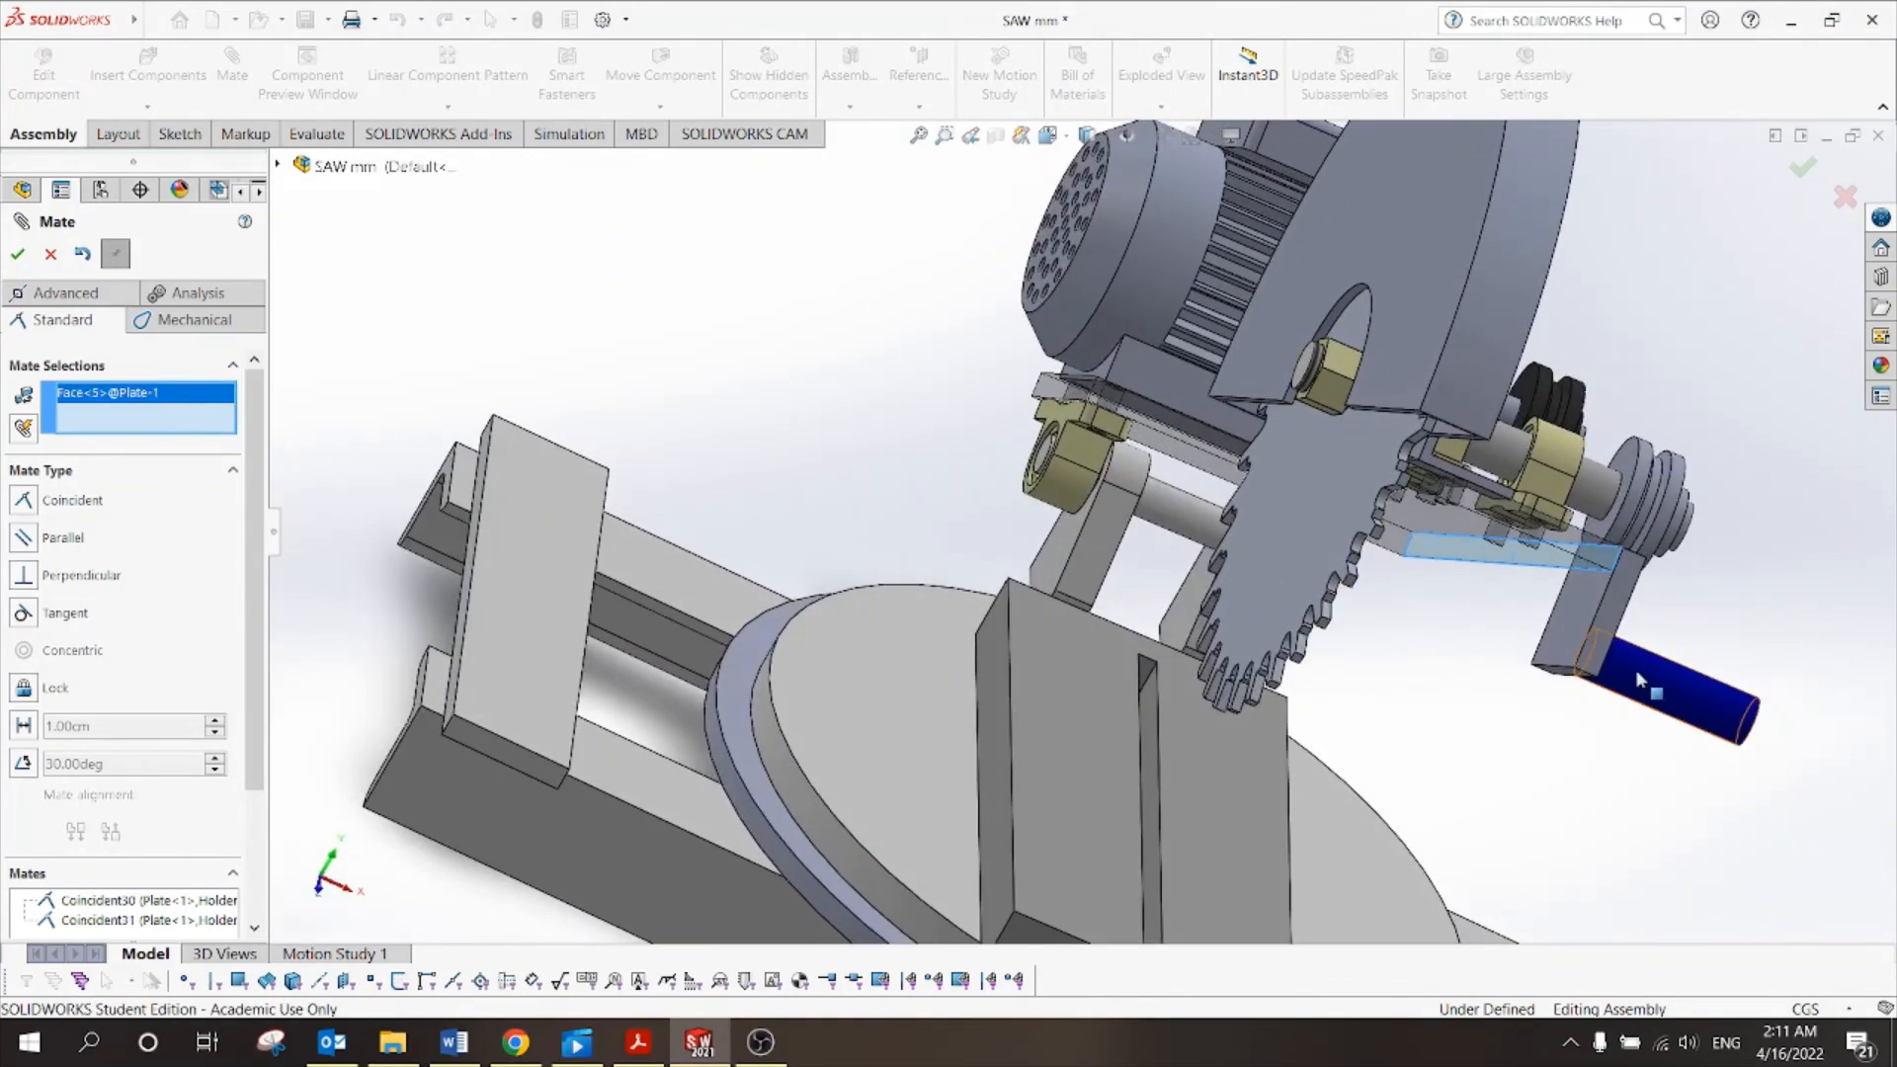
click(1582, 622)
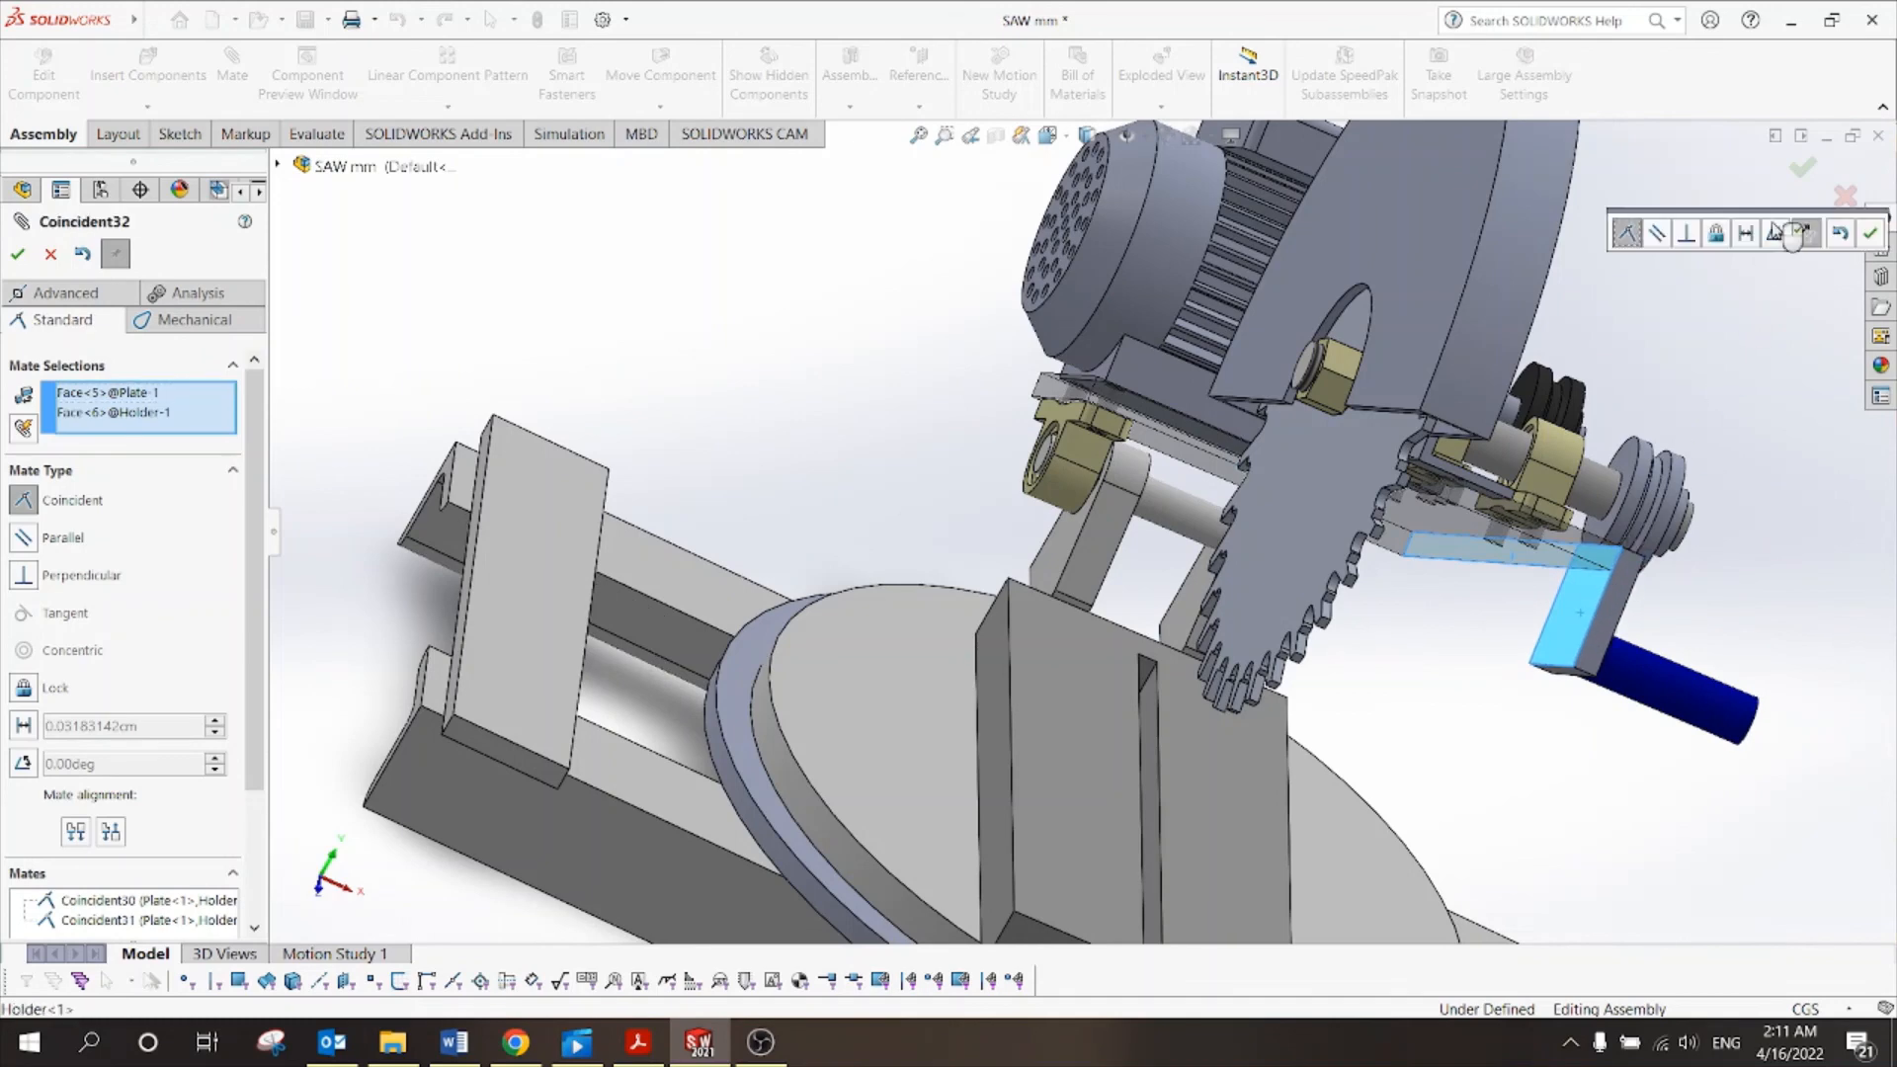
click(1871, 237)
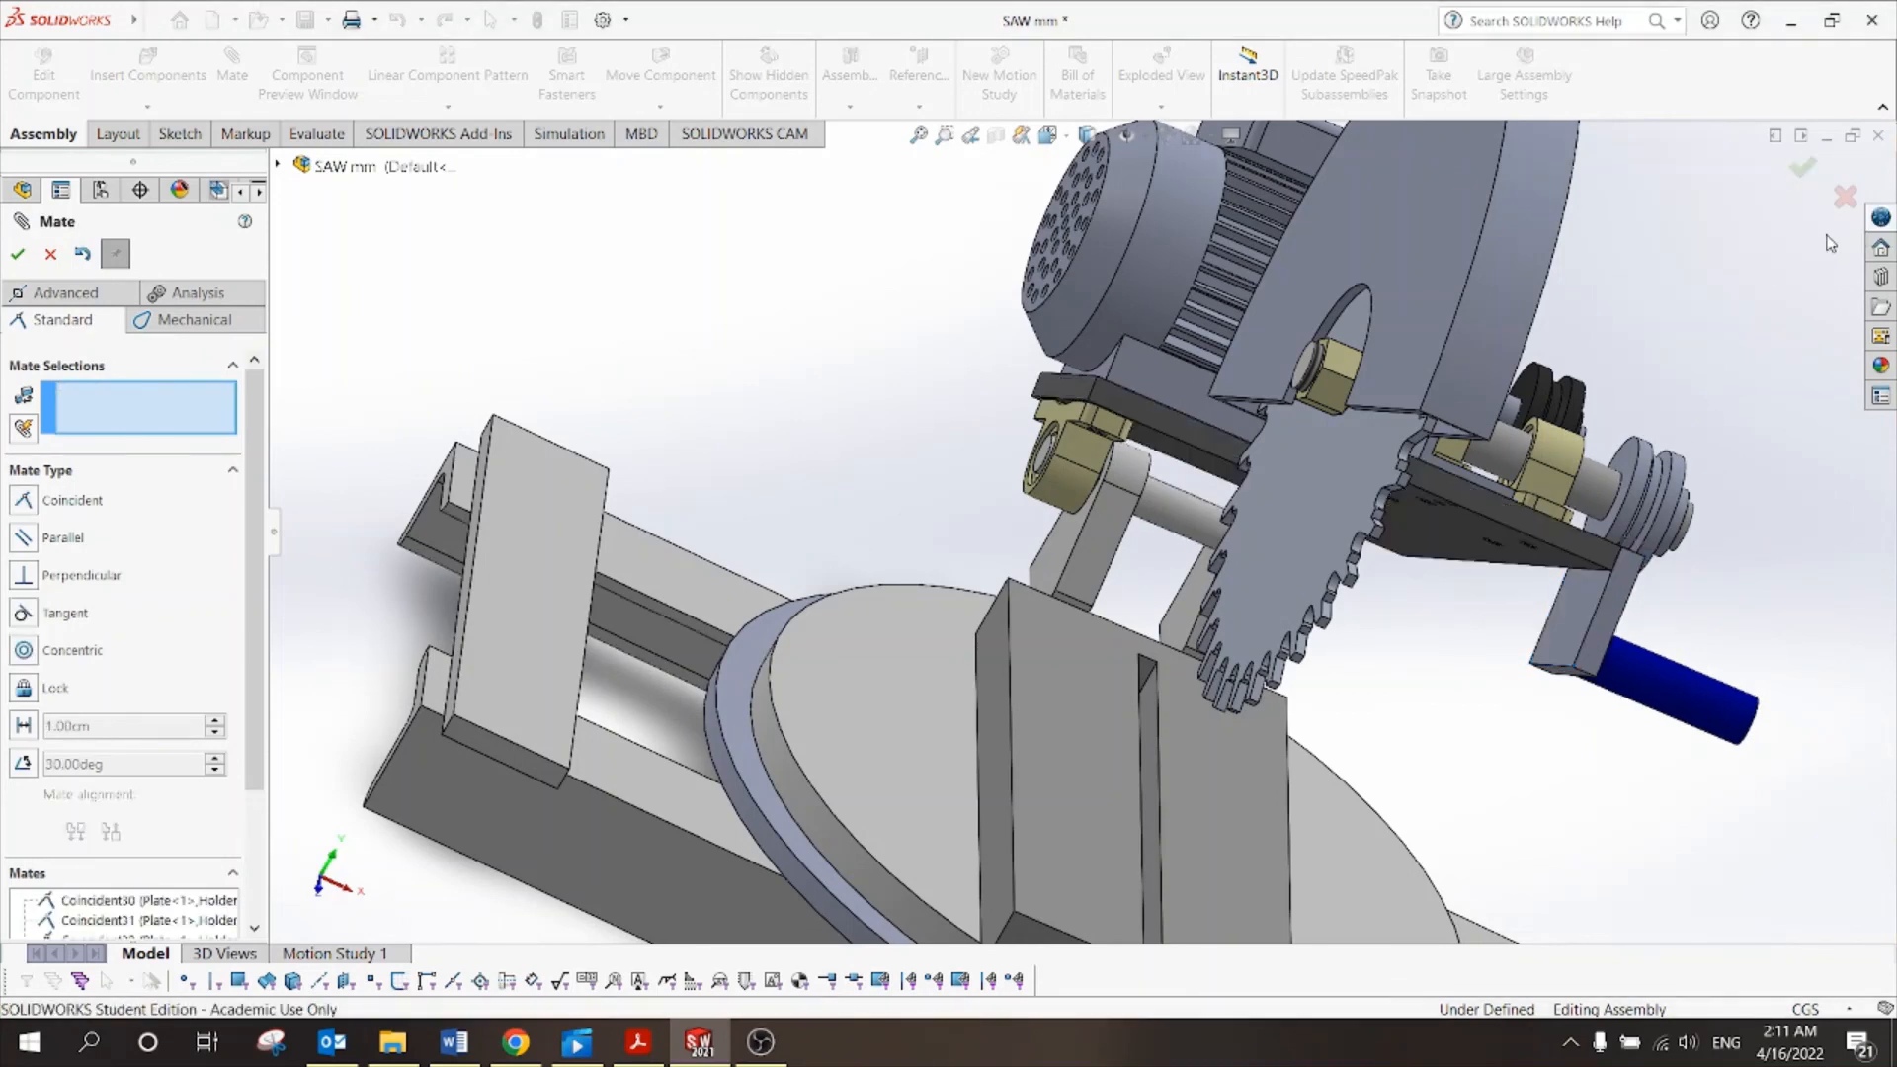
key(Escape)
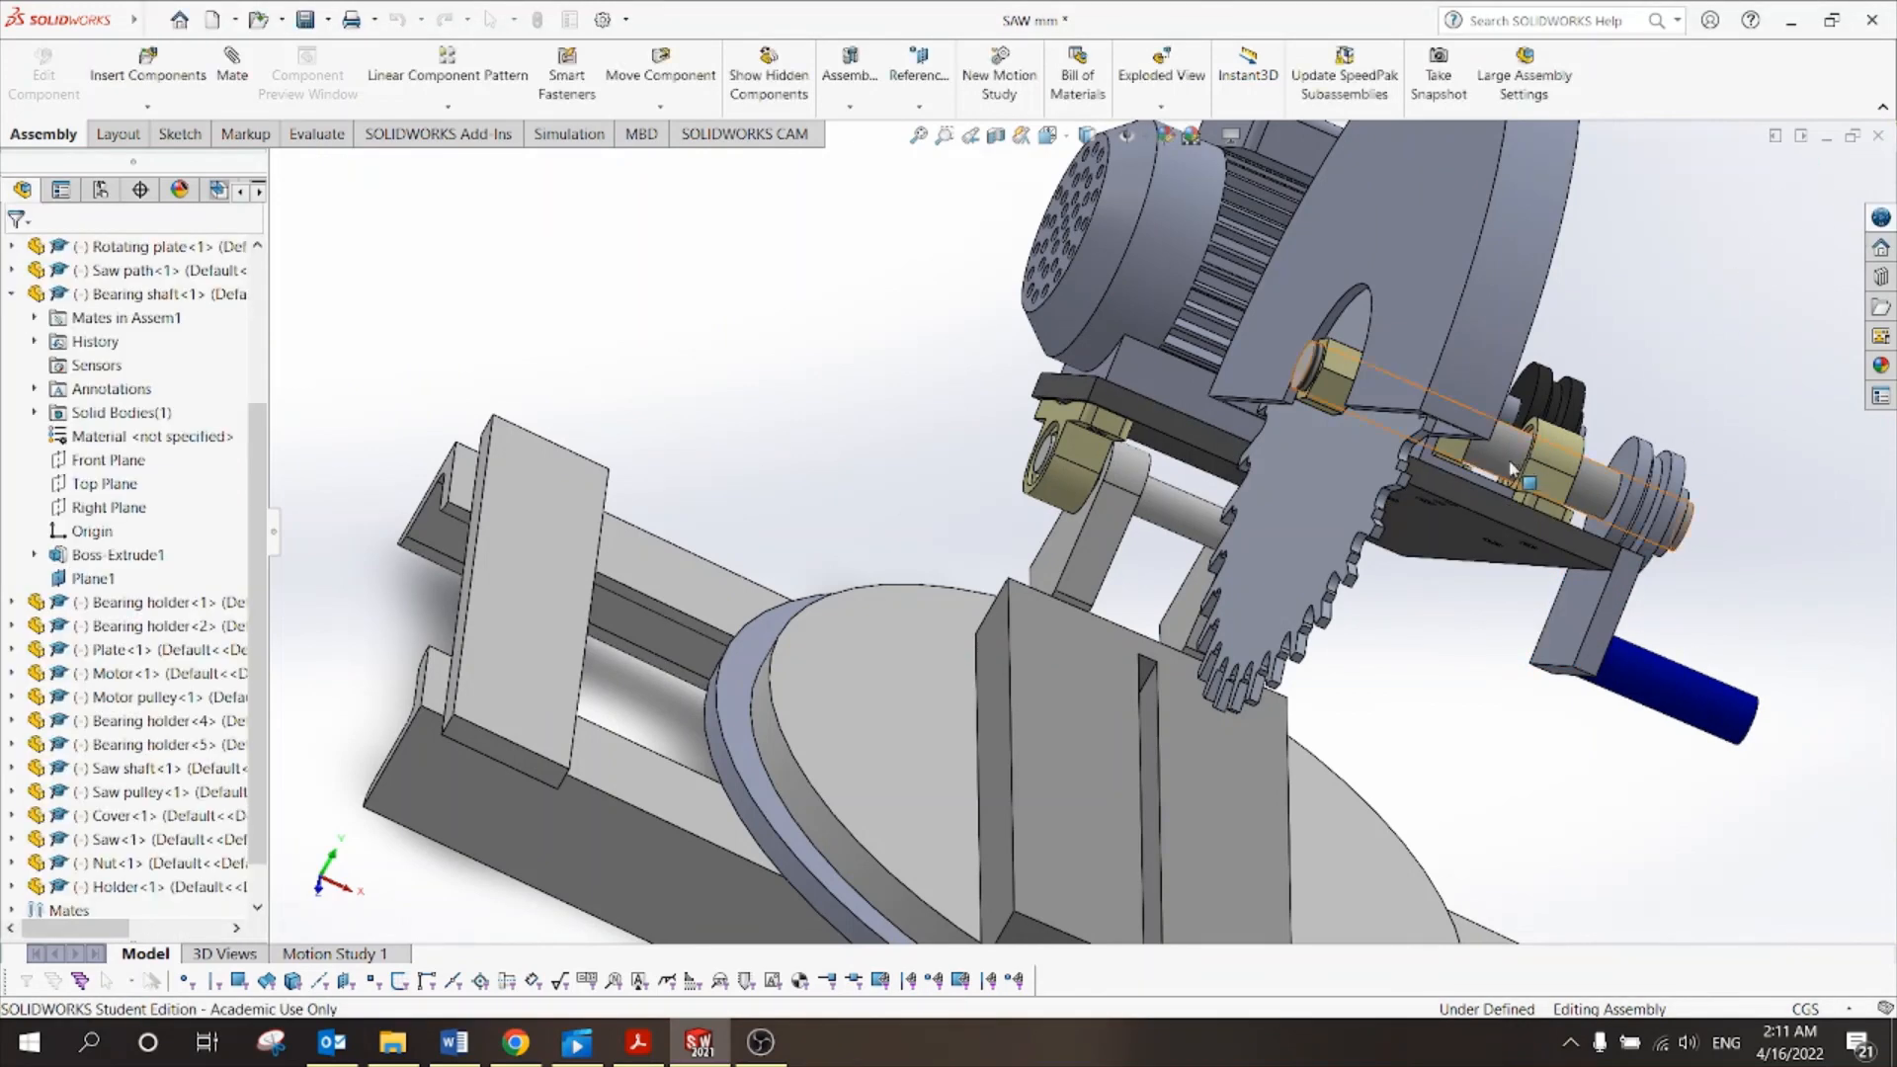
Swing the saw head and turn the saw path assembly on its rotating plate to check the holder follows.
scroll(1443, 478, up, 5)
middle_drag(1441, 476, 1285, 534)
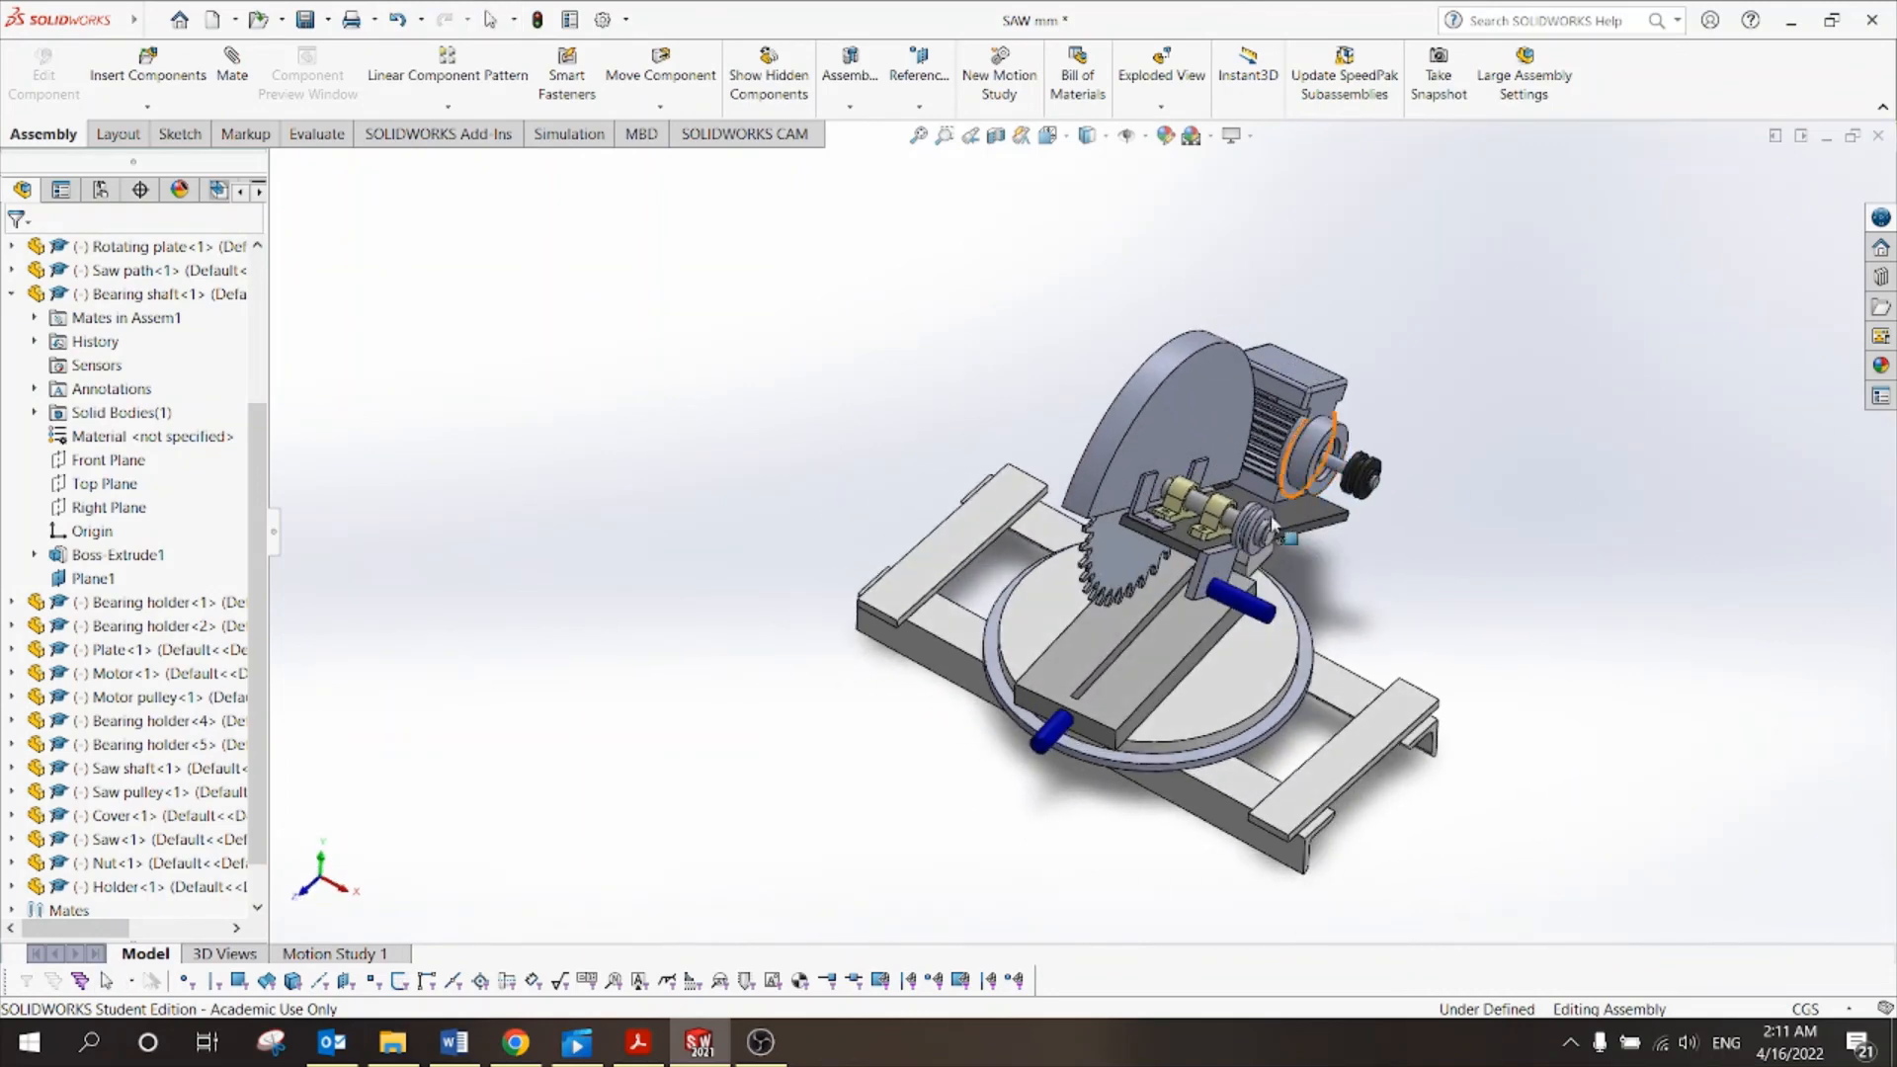
mouse_move(1223, 599)
mouse_down()
mouse_move(1222, 571)
mouse_move(1207, 607)
mouse_move(1226, 554)
mouse_move(1213, 595)
mouse_up()
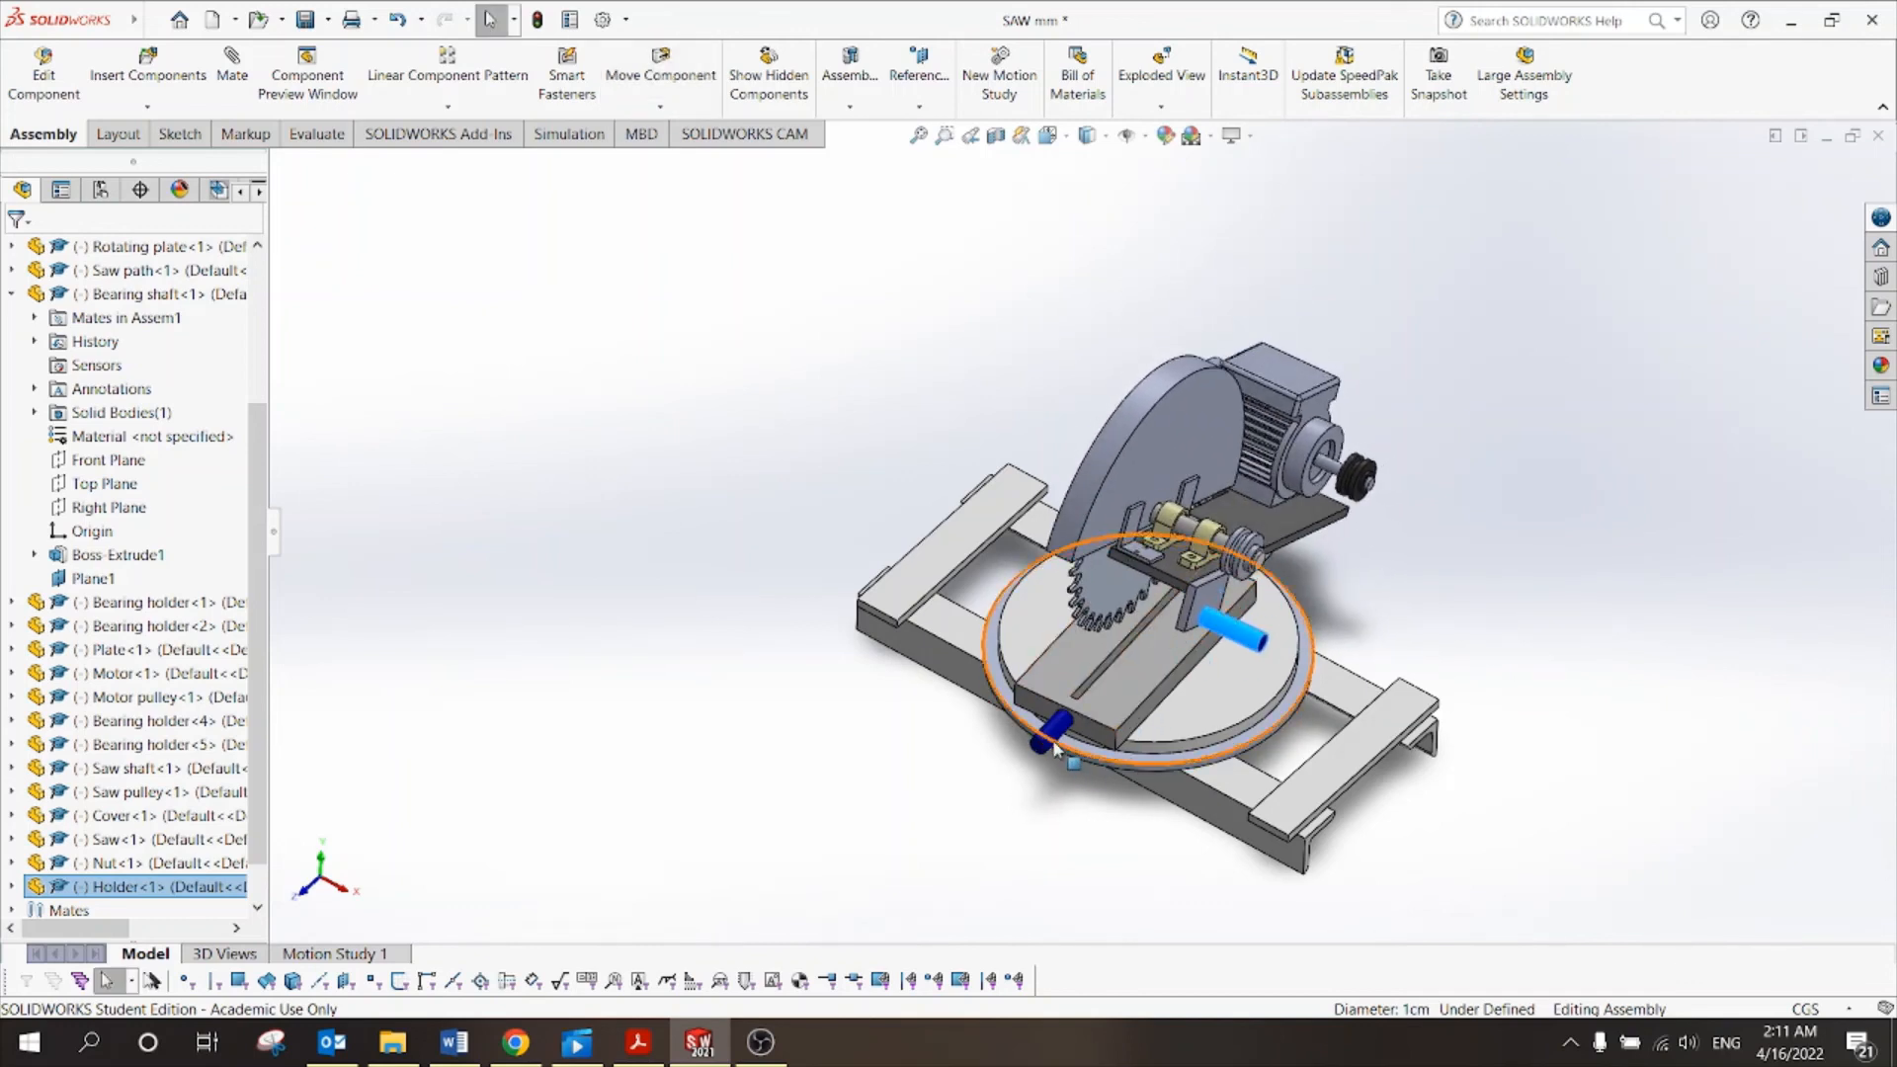
mouse_move(1051, 733)
mouse_down()
mouse_move(960, 593)
mouse_move(1137, 756)
mouse_move(1003, 704)
mouse_move(1028, 723)
mouse_up()
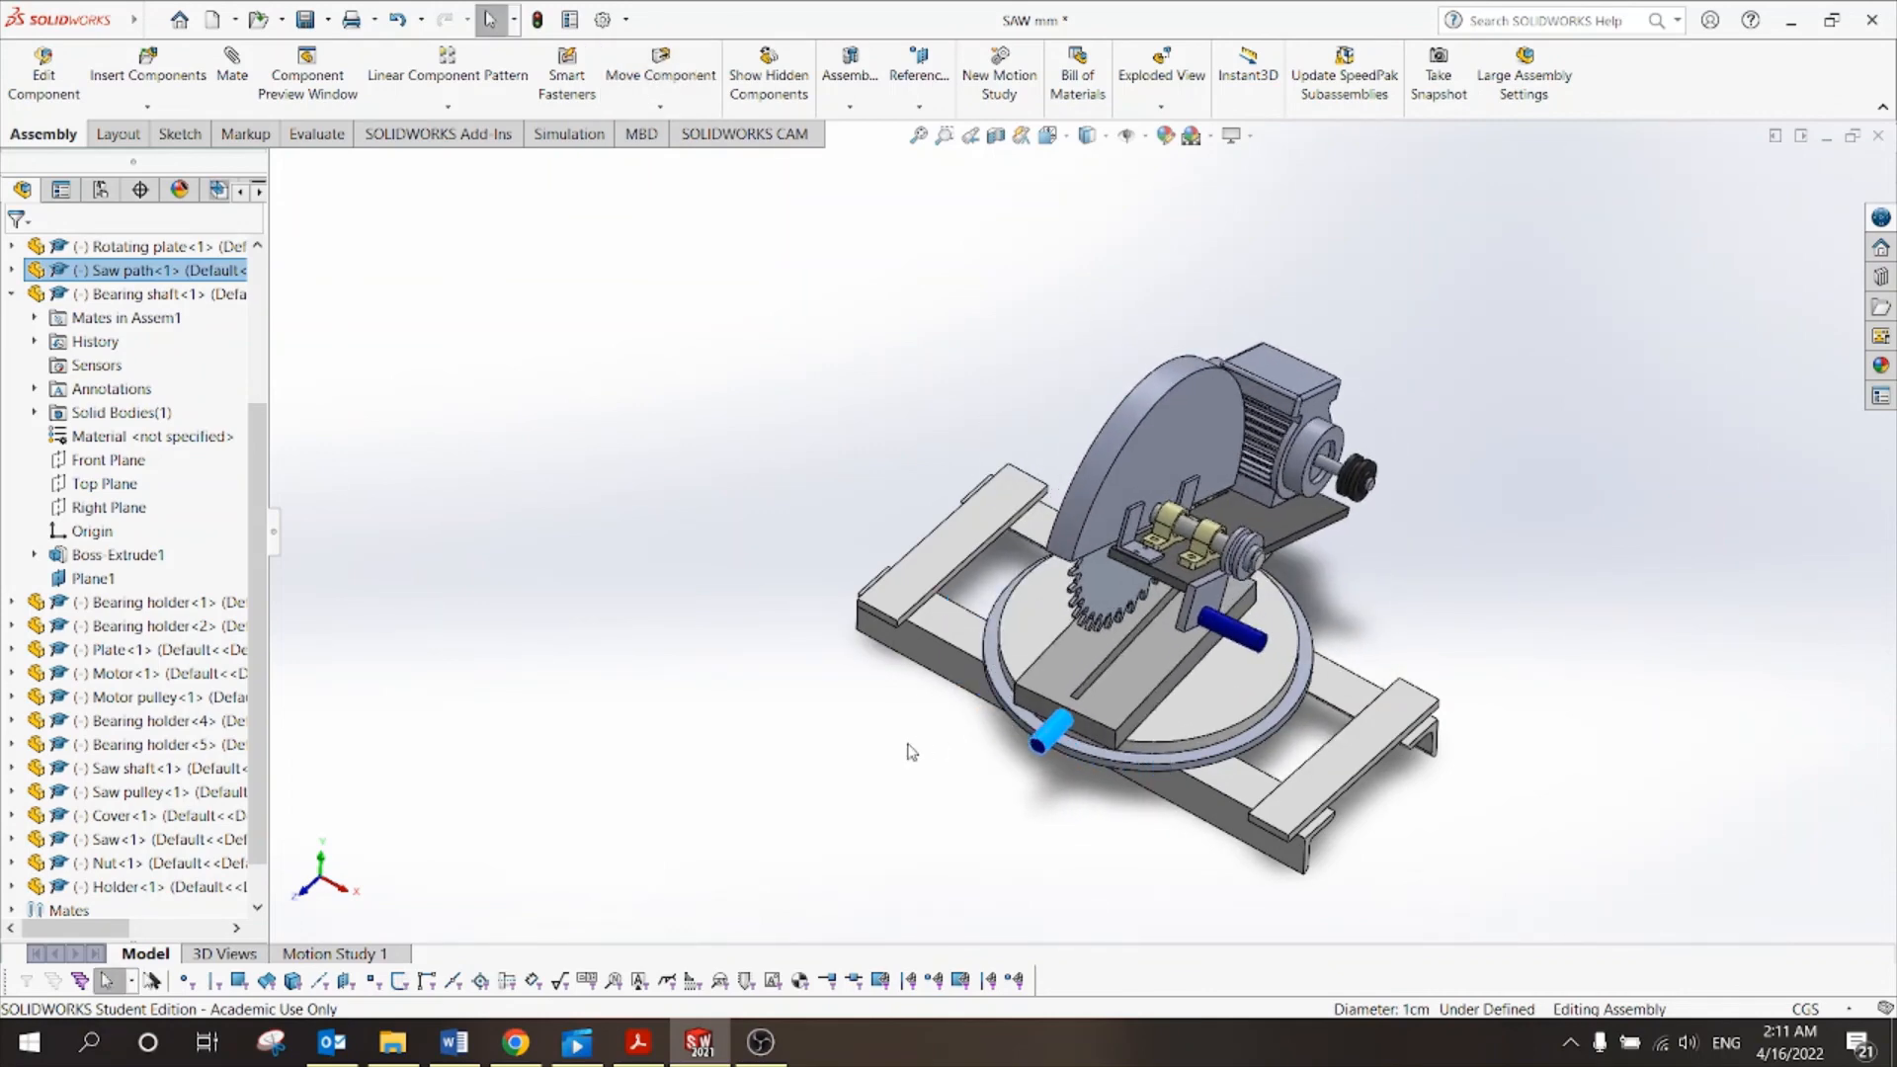
click(905, 750)
Switch to the isometric view and tilt the saw head by dragging its Cover.
click(1047, 135)
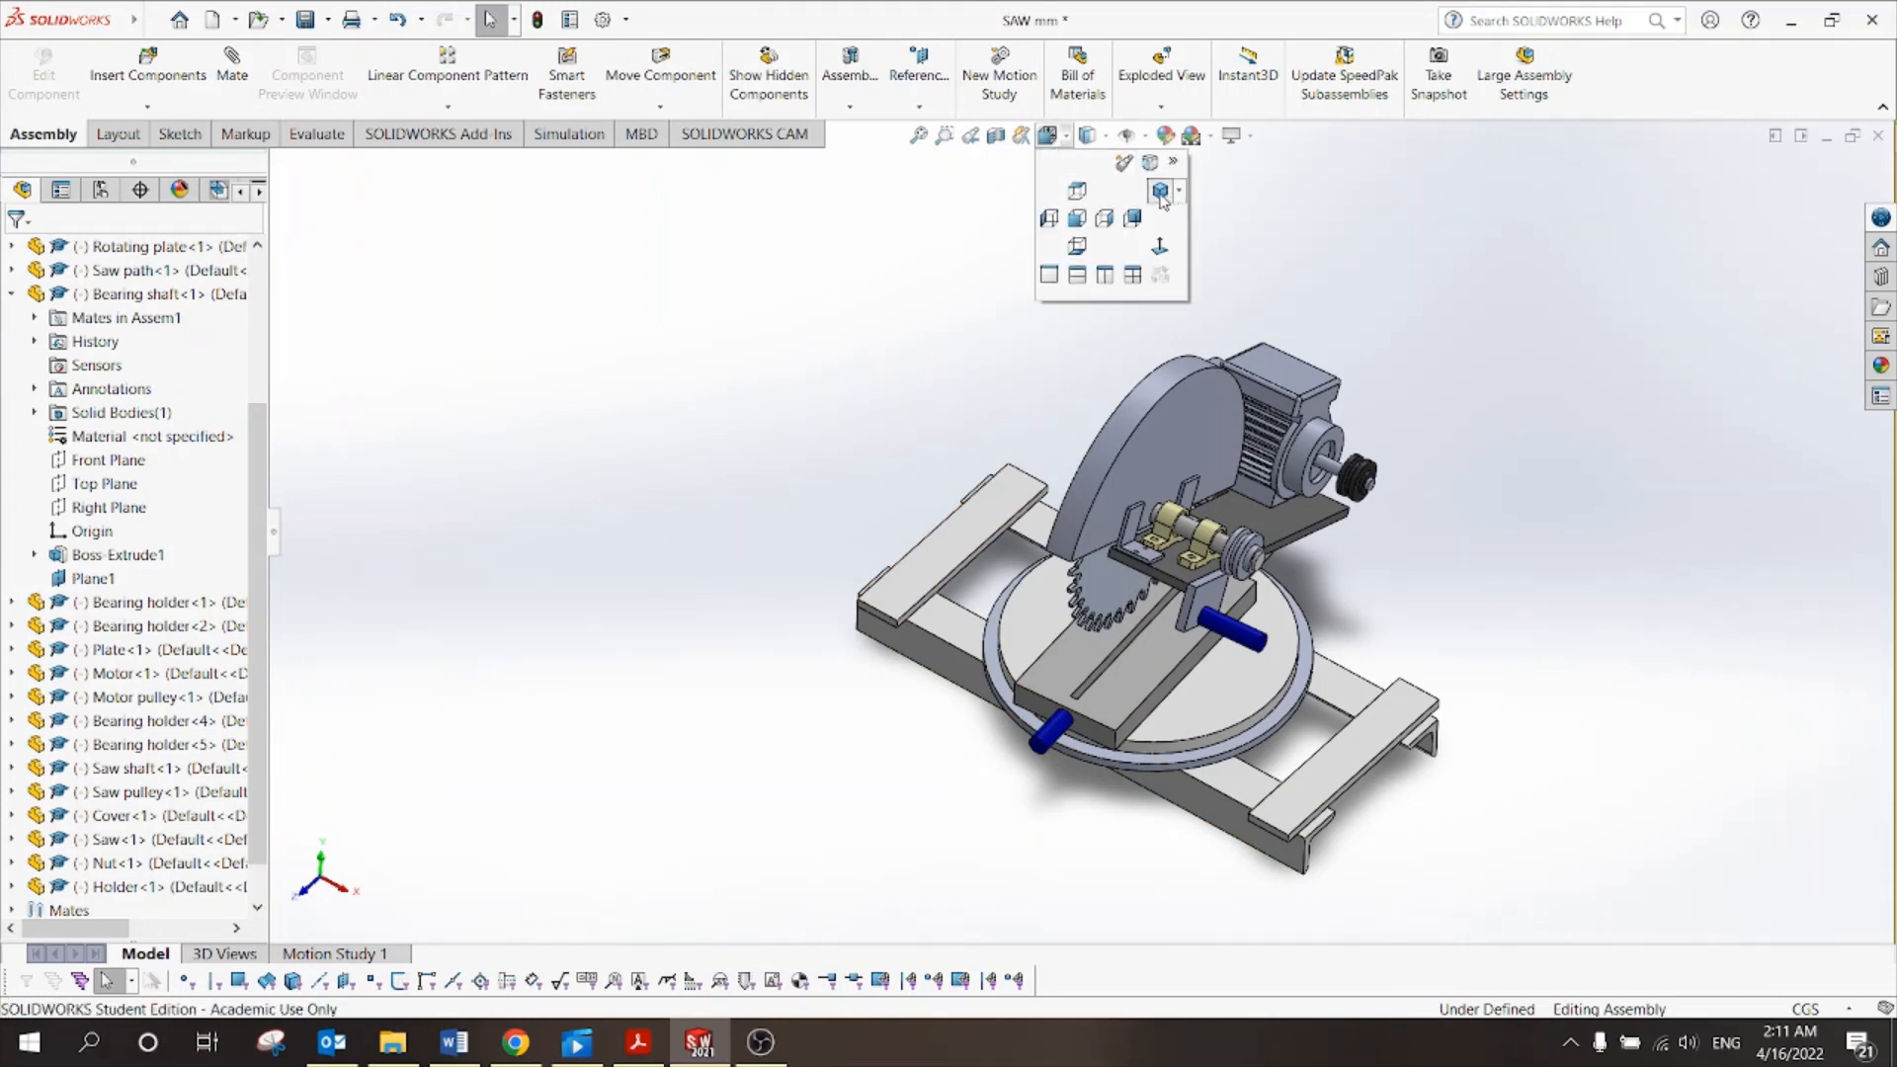
click(1160, 191)
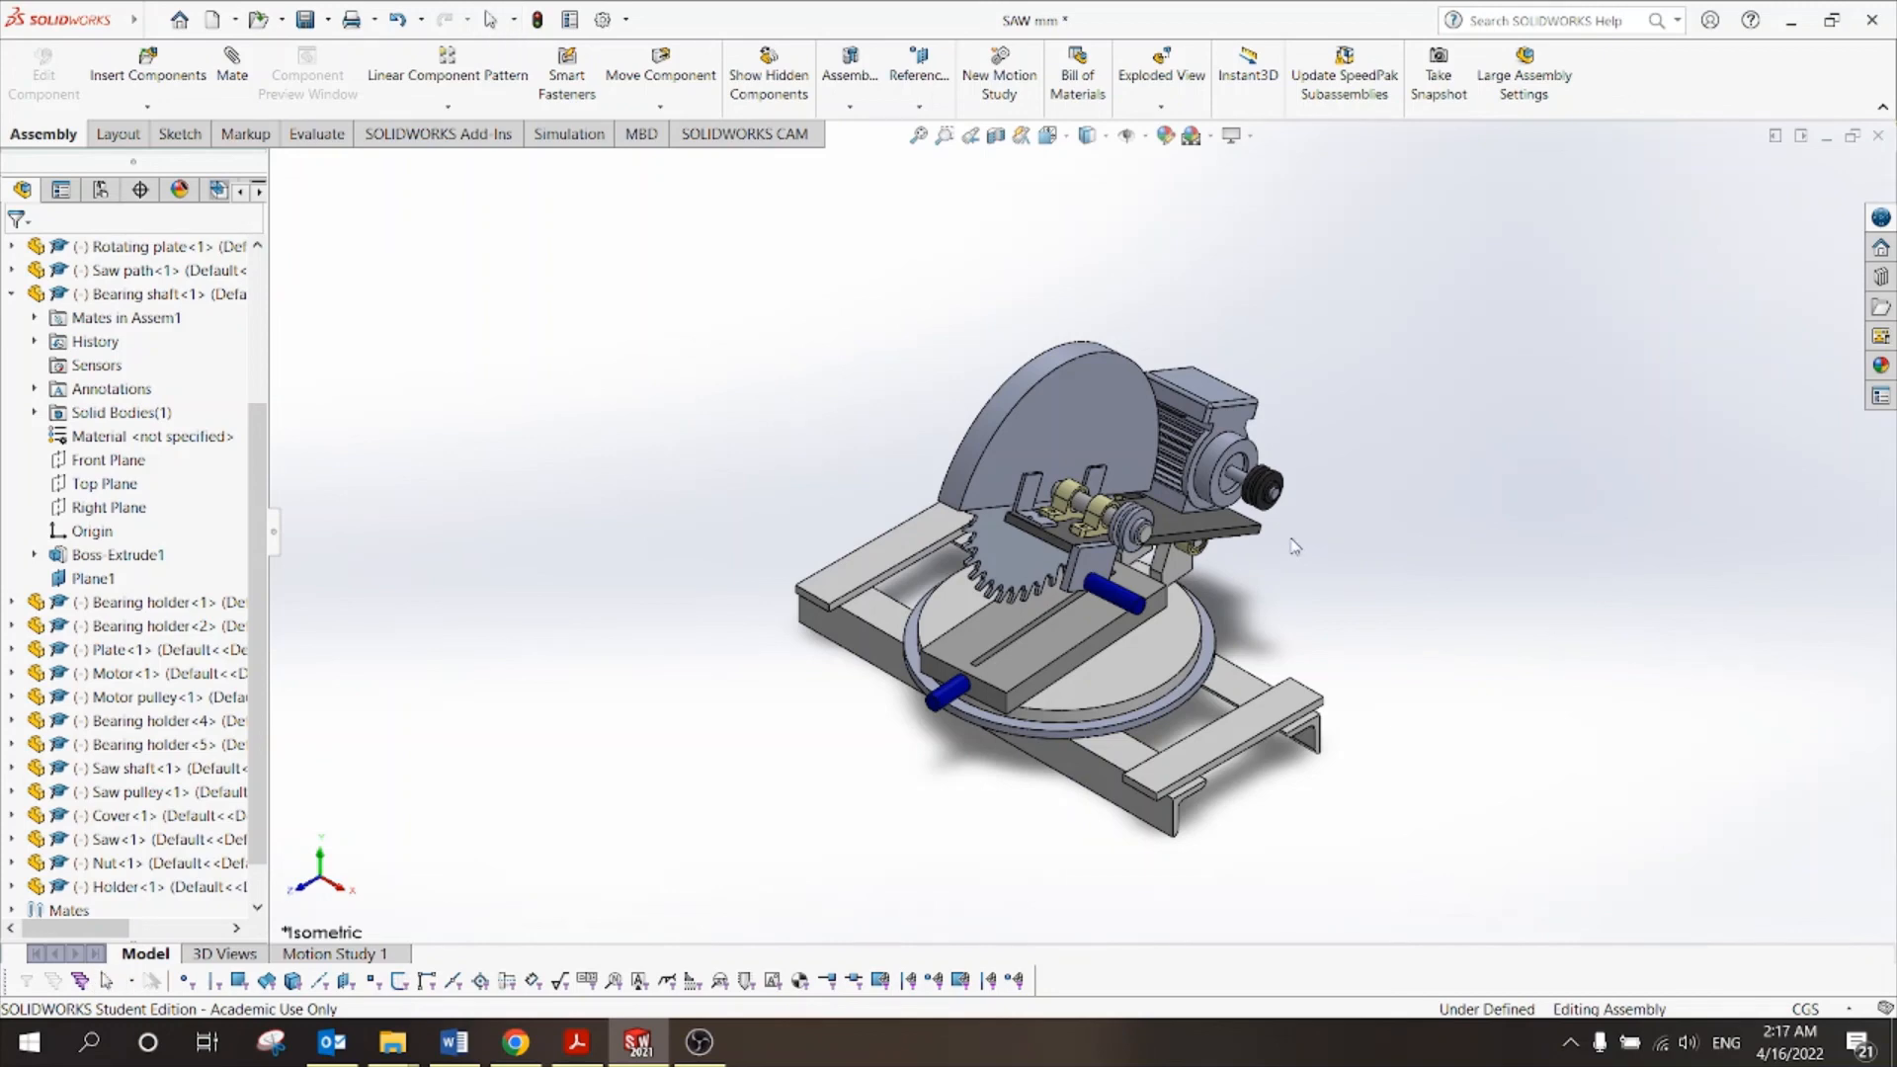
mouse_move(1294, 547)
middle_down()
mouse_move(1428, 570)
mouse_move(1291, 534)
middle_up()
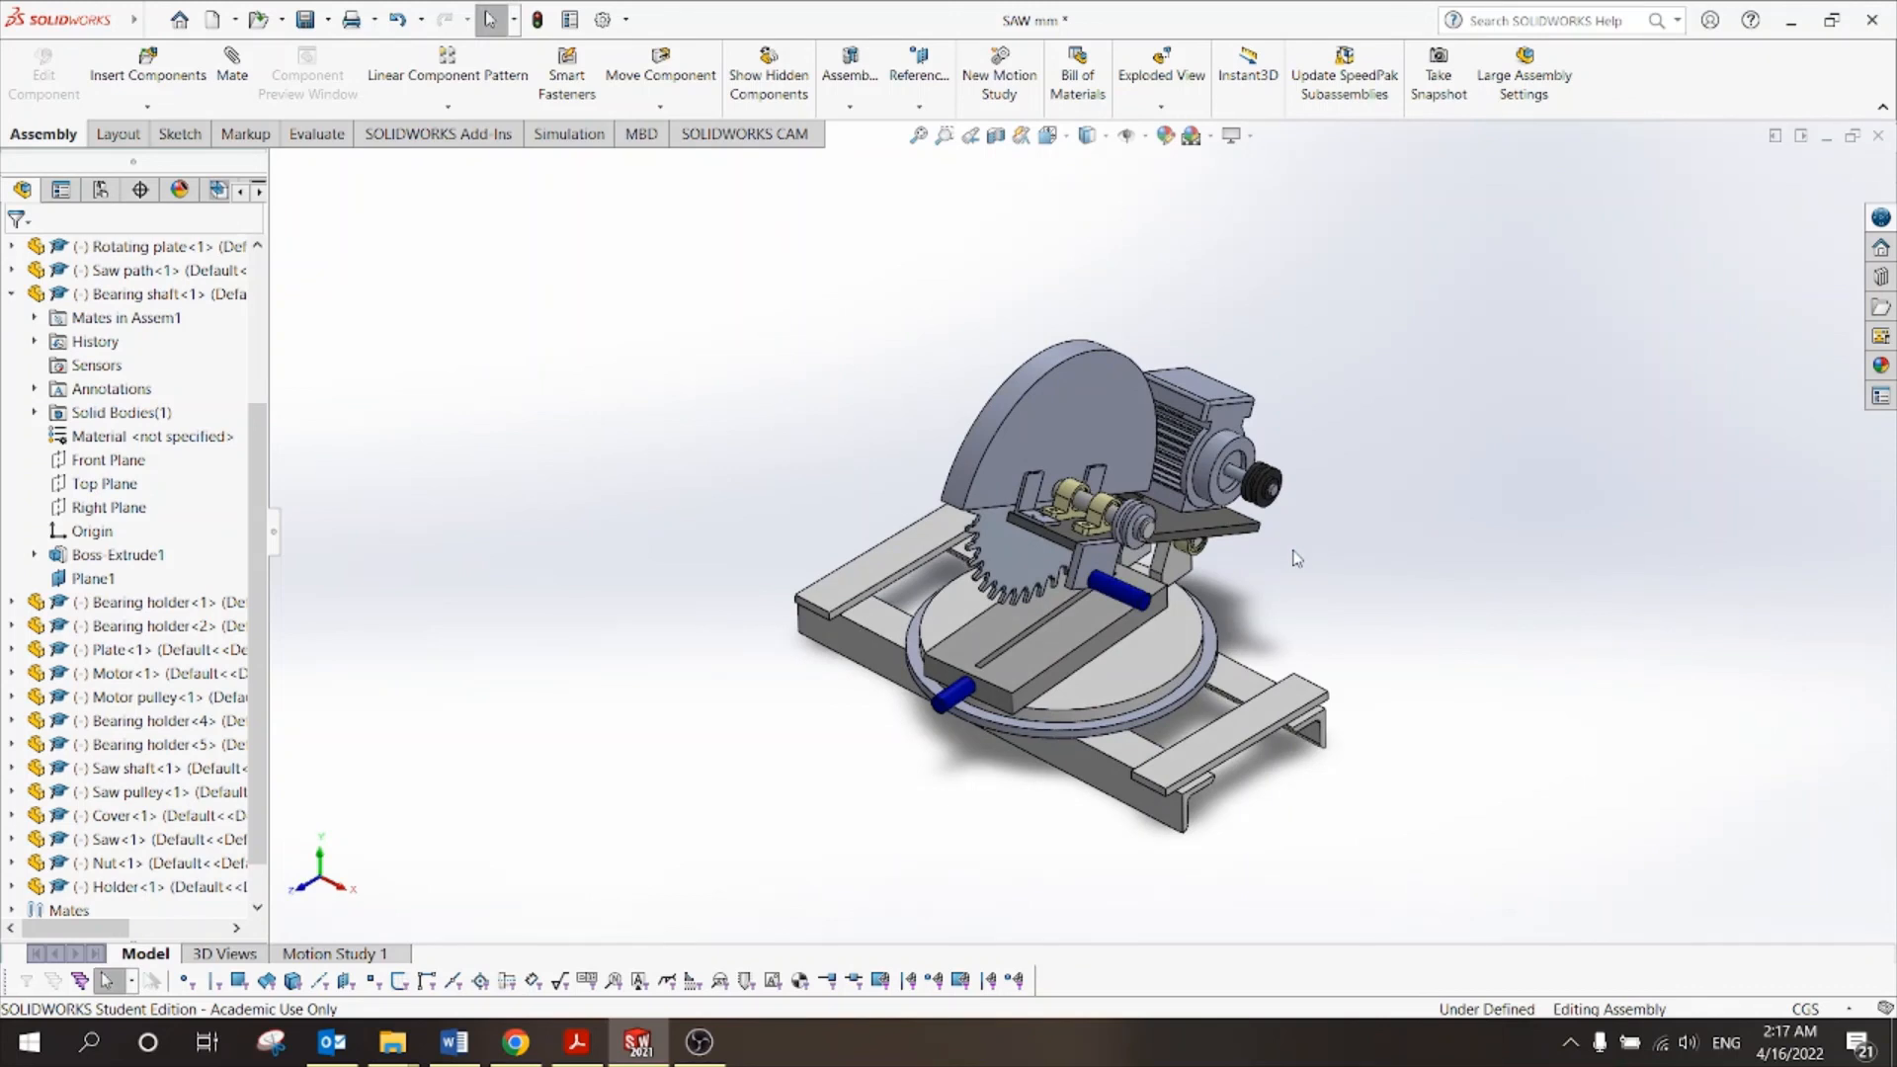
drag(1061, 427, 1105, 385)
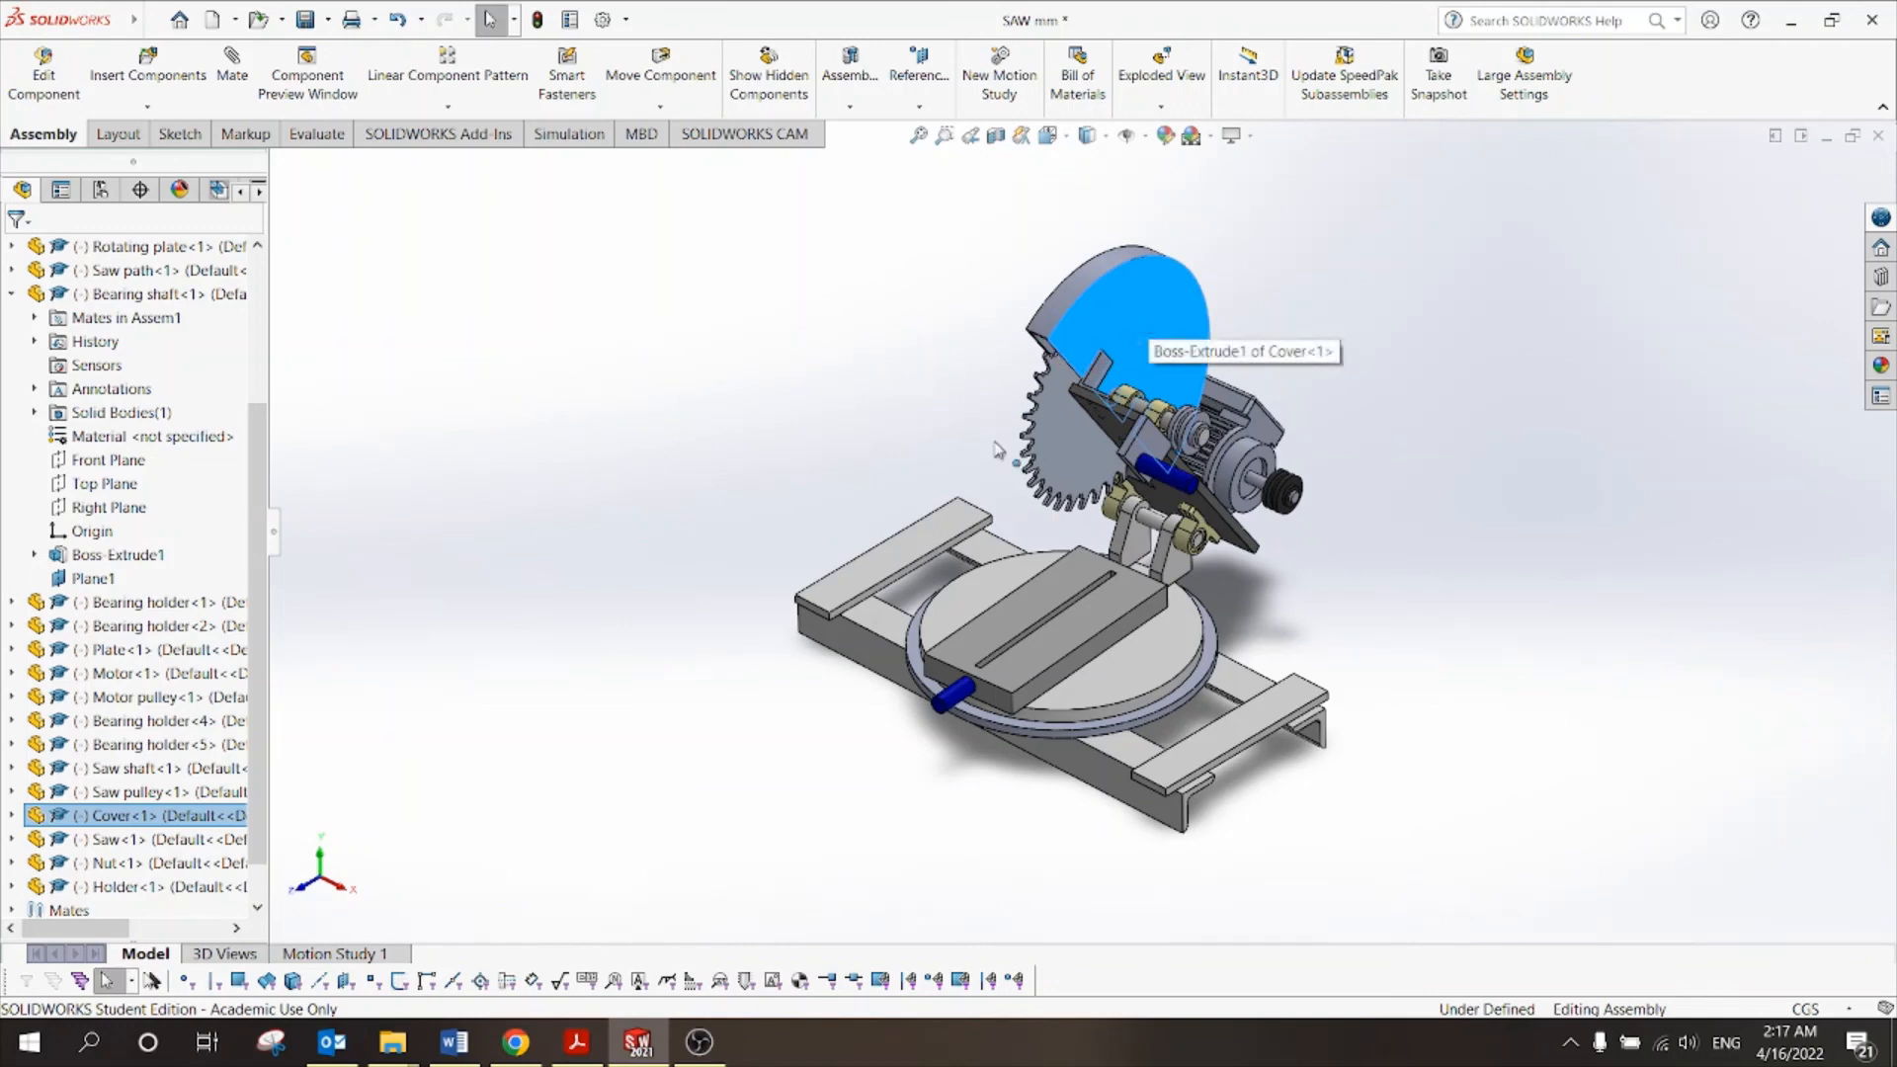
click(578, 1042)
scroll(910, 678, down, 5)
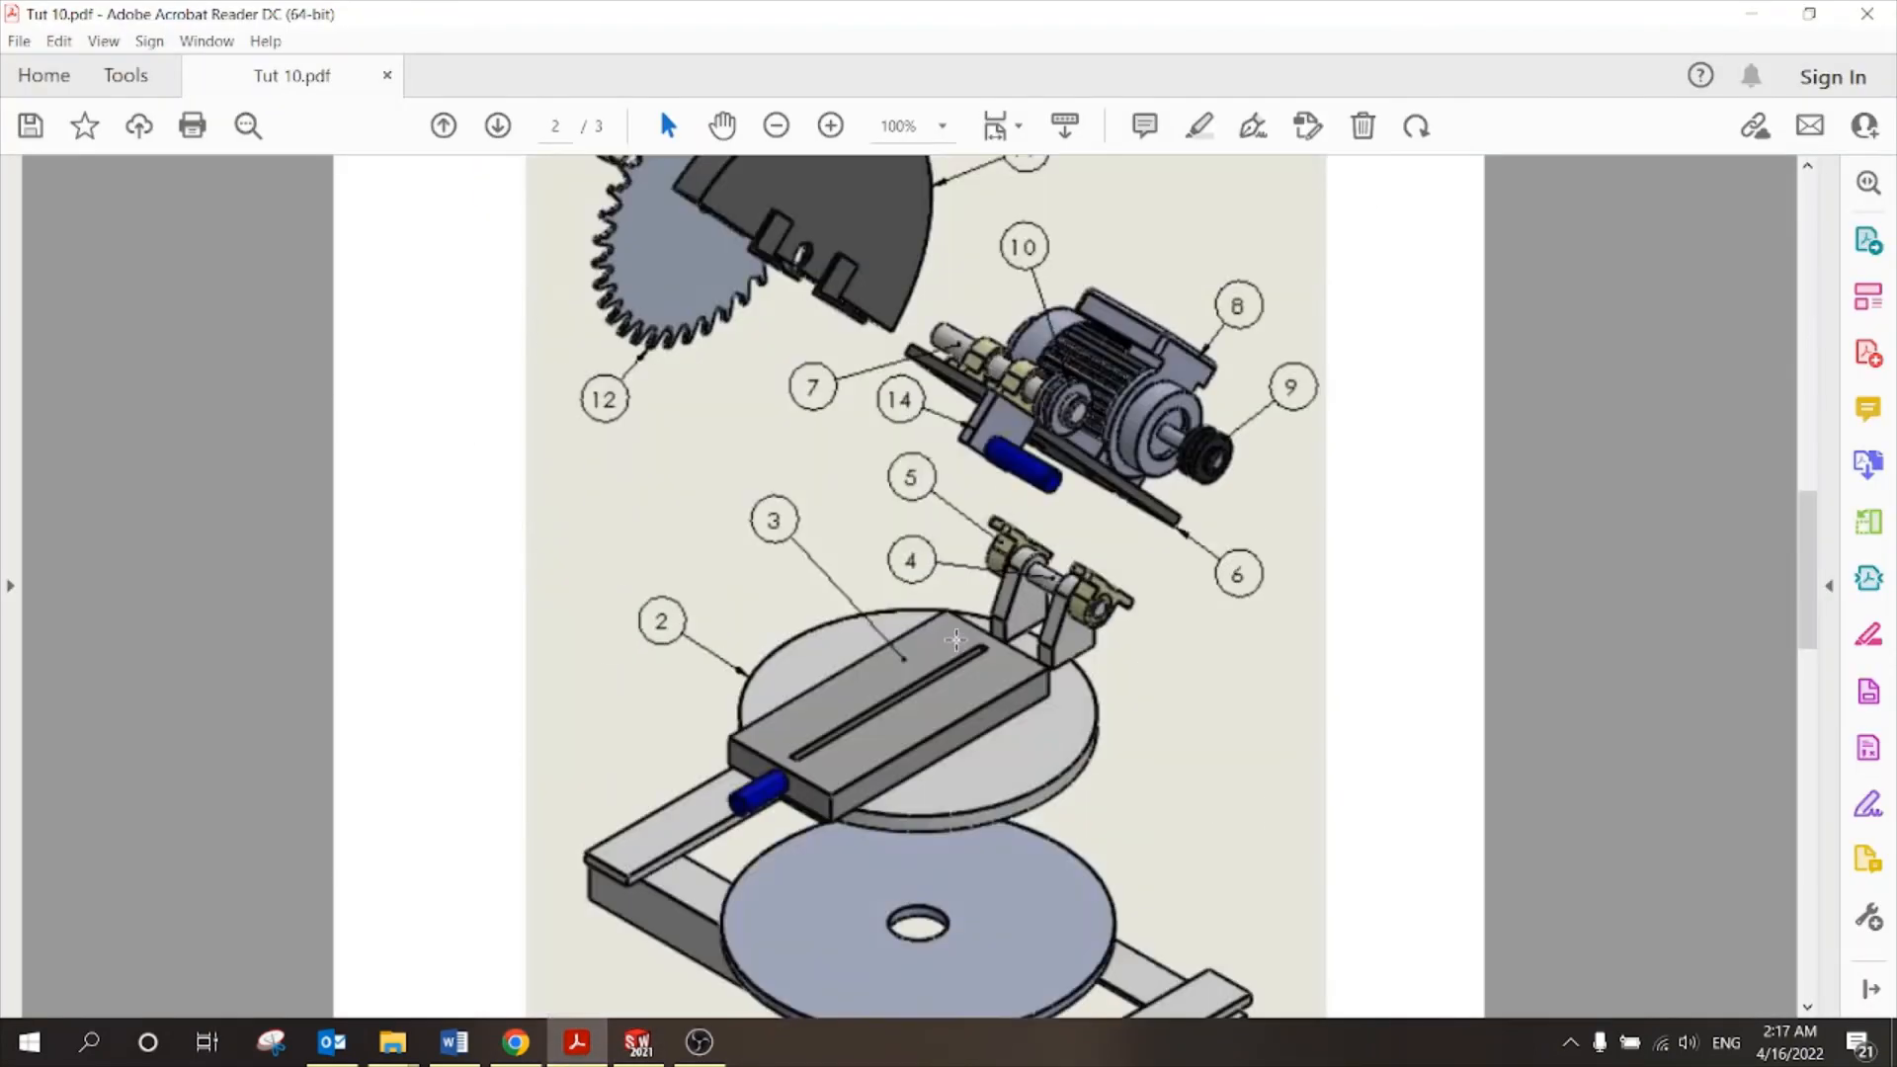
scroll(956, 640, up, 3)
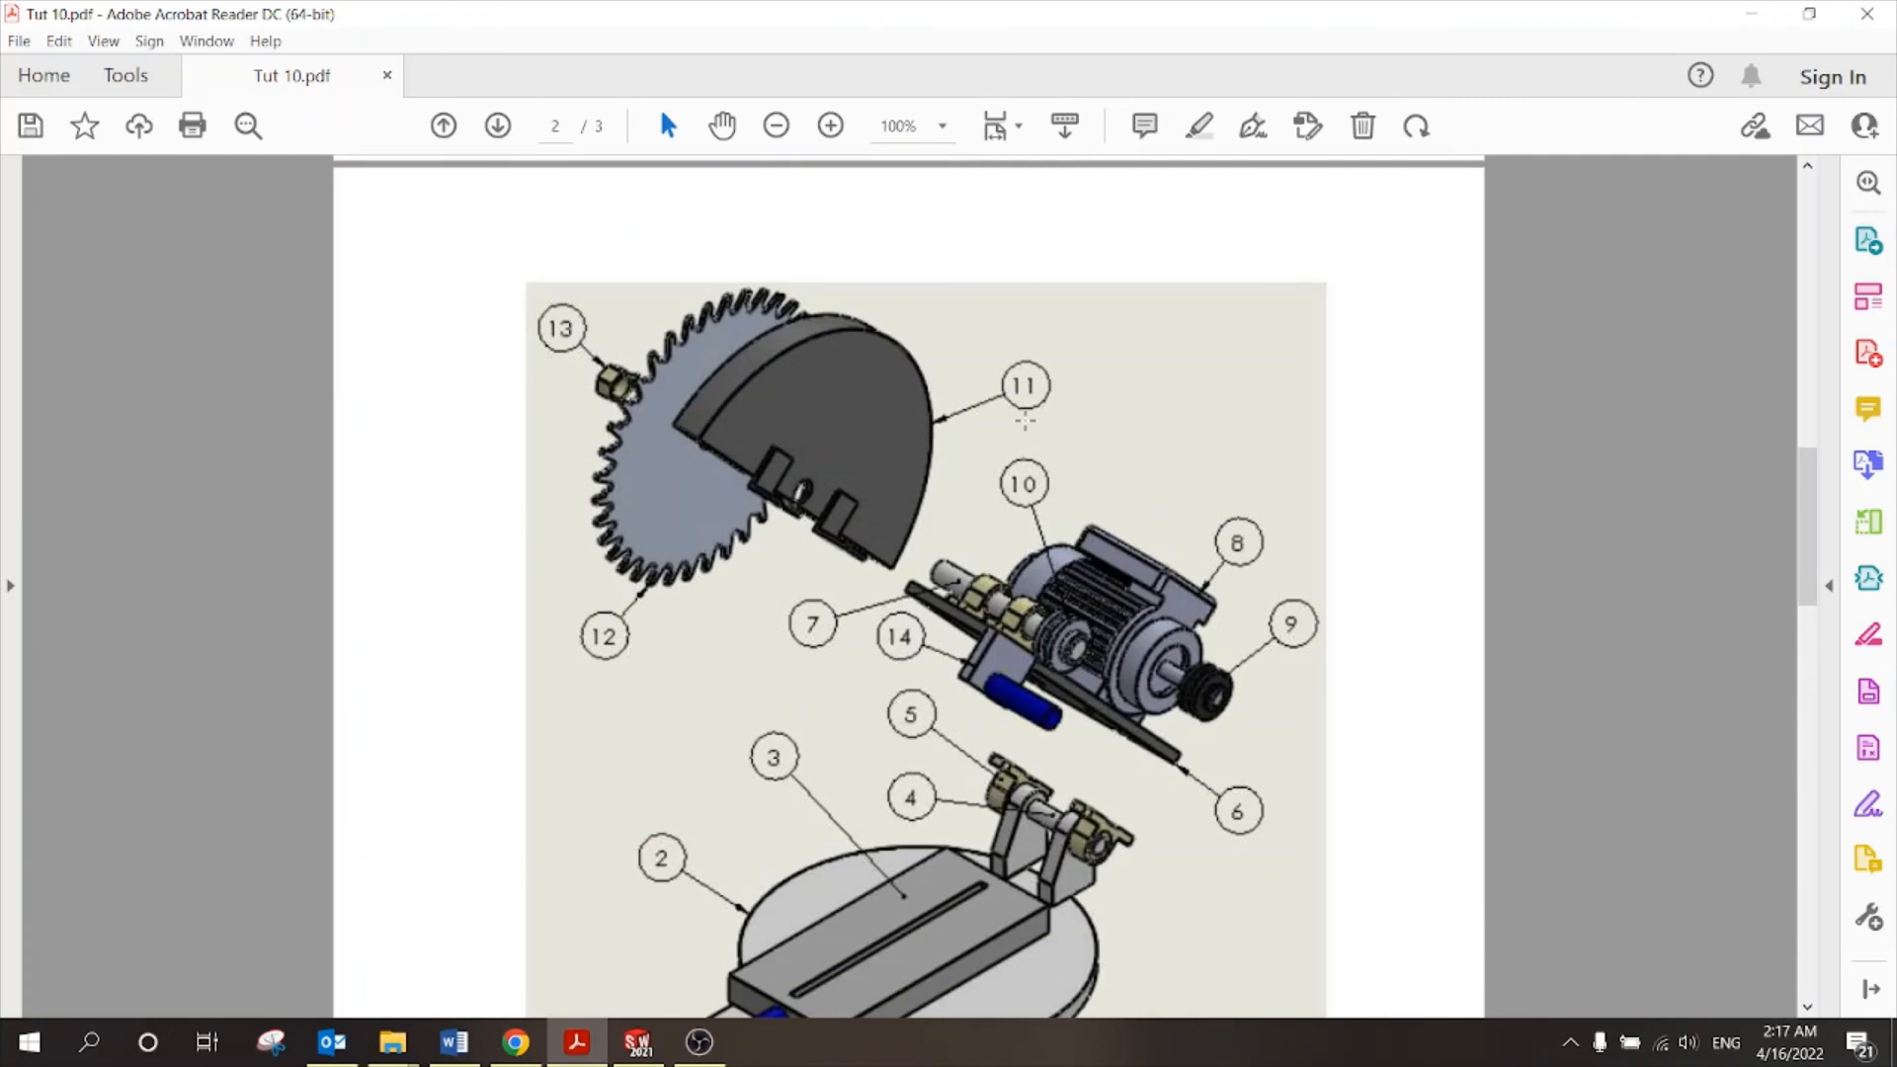
scroll(943, 564, down, 15)
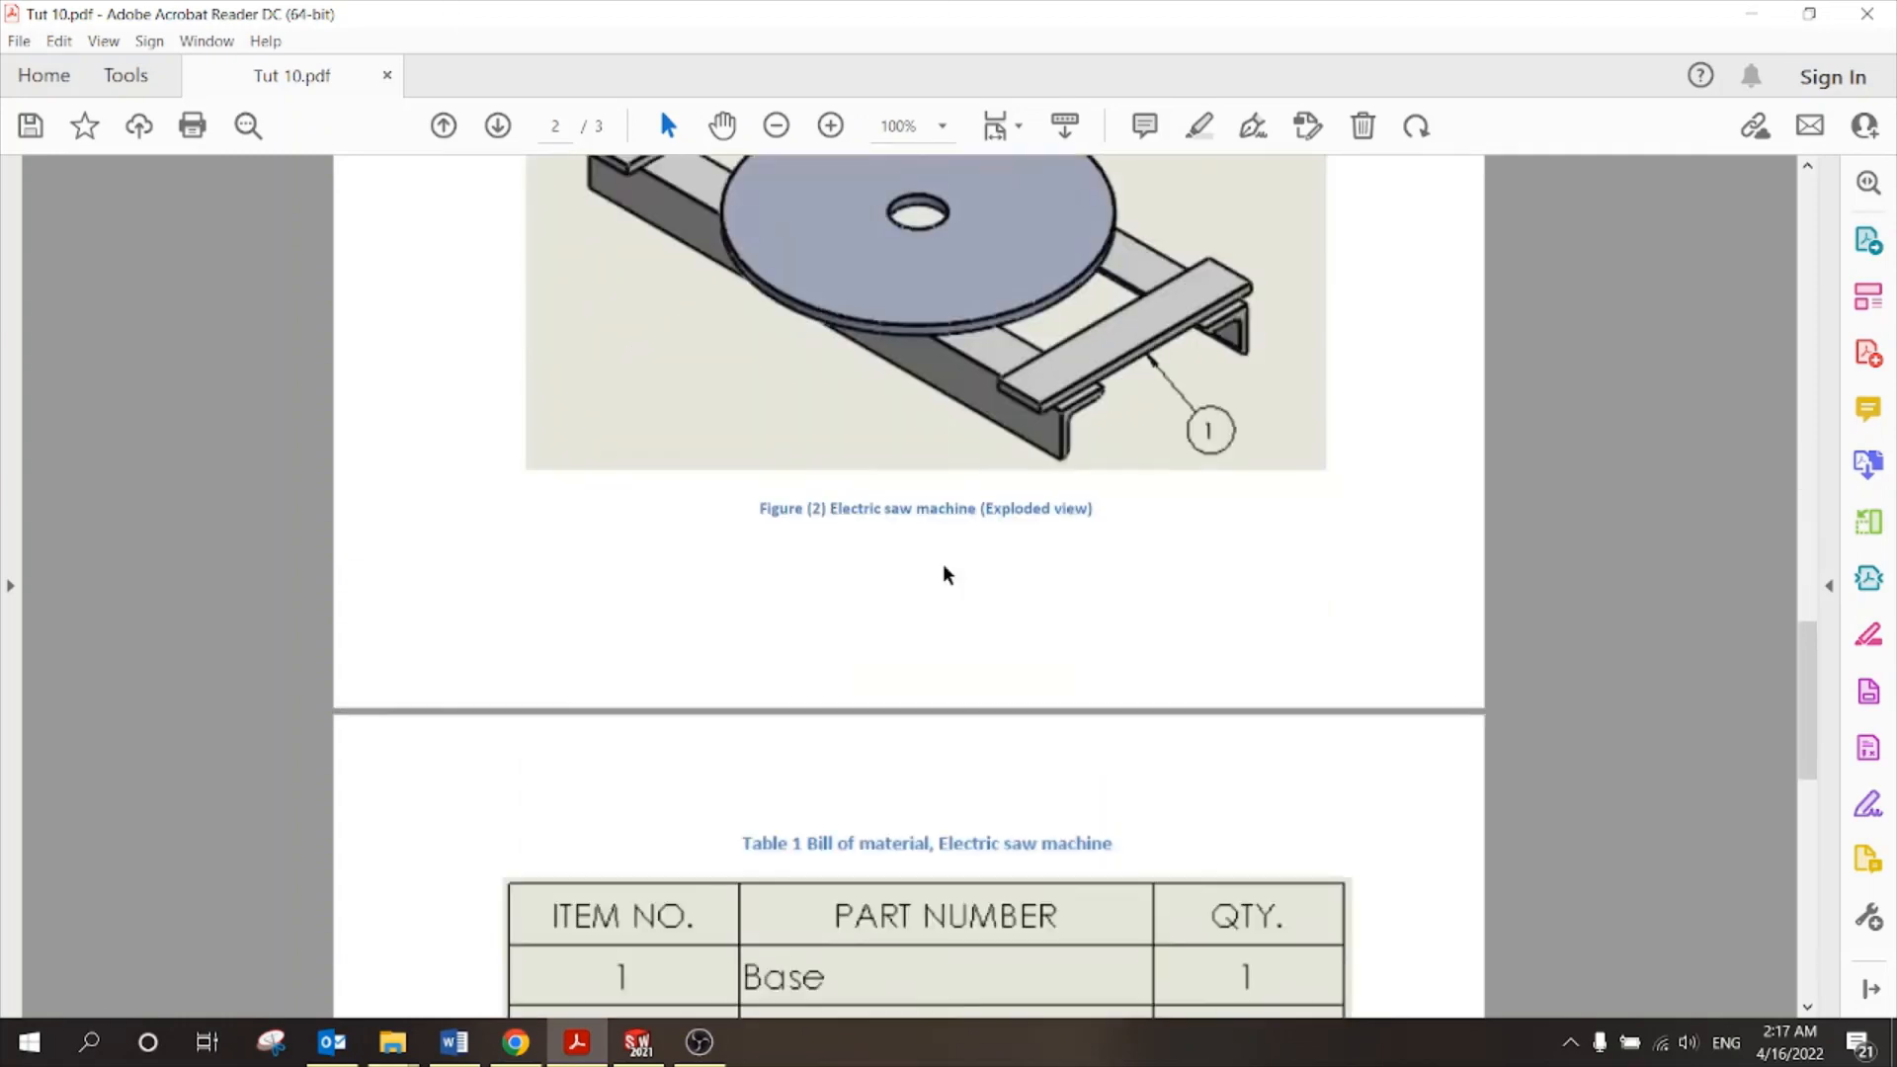
scroll(756, 493, down, 3)
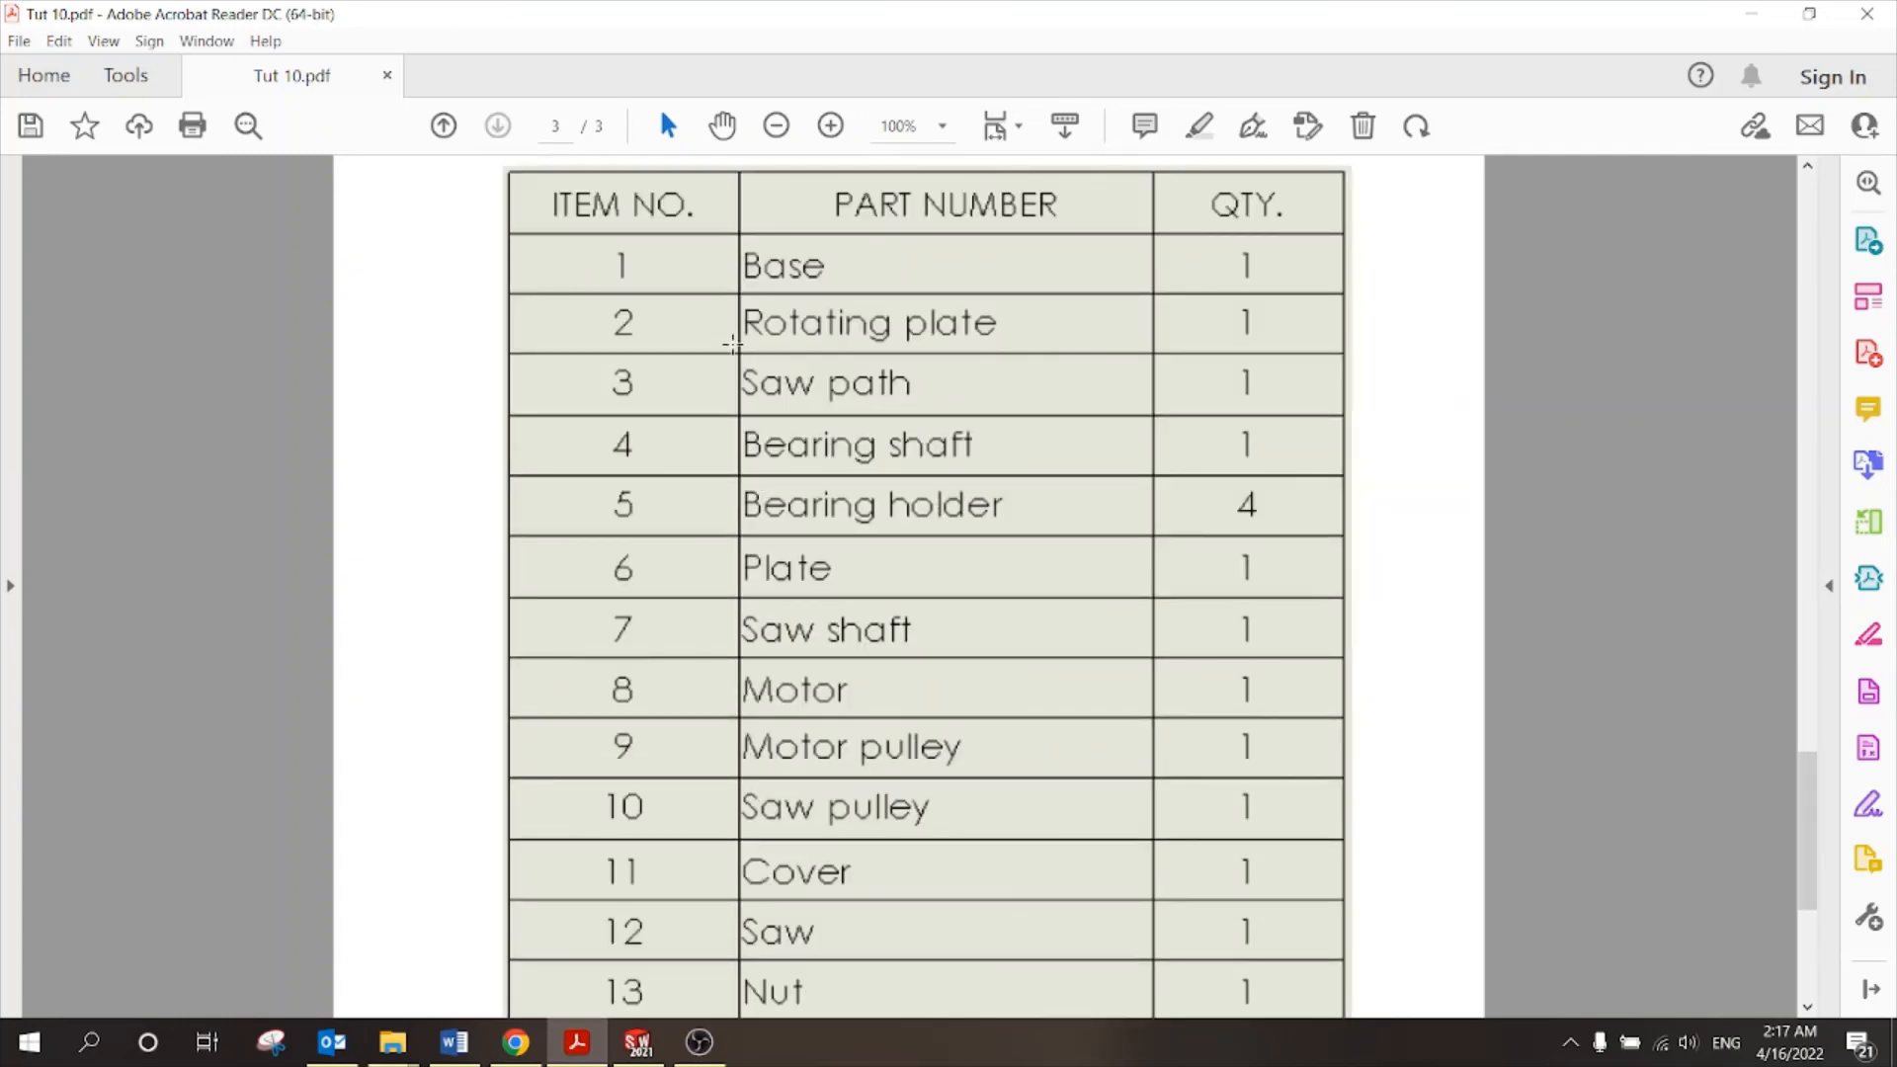
scroll(949, 347, up, 3)
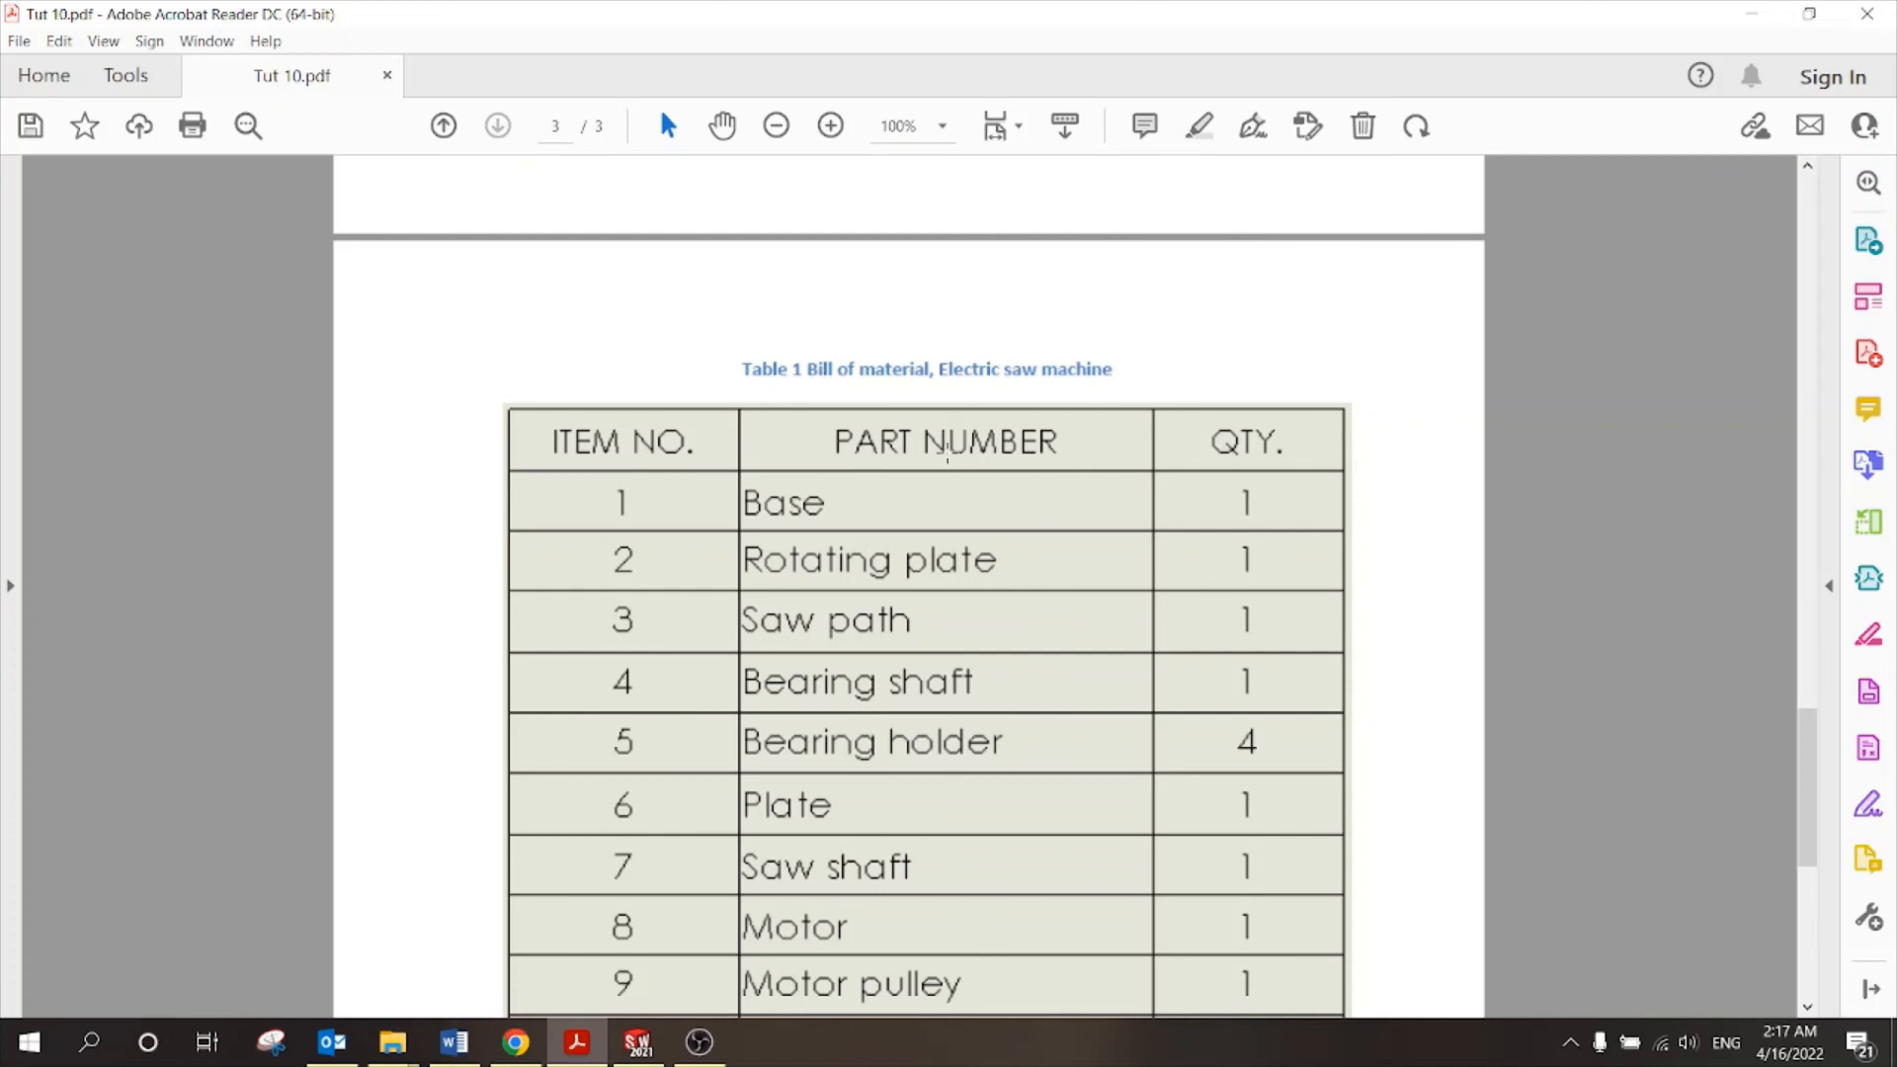
scroll(652, 656, down, 3)
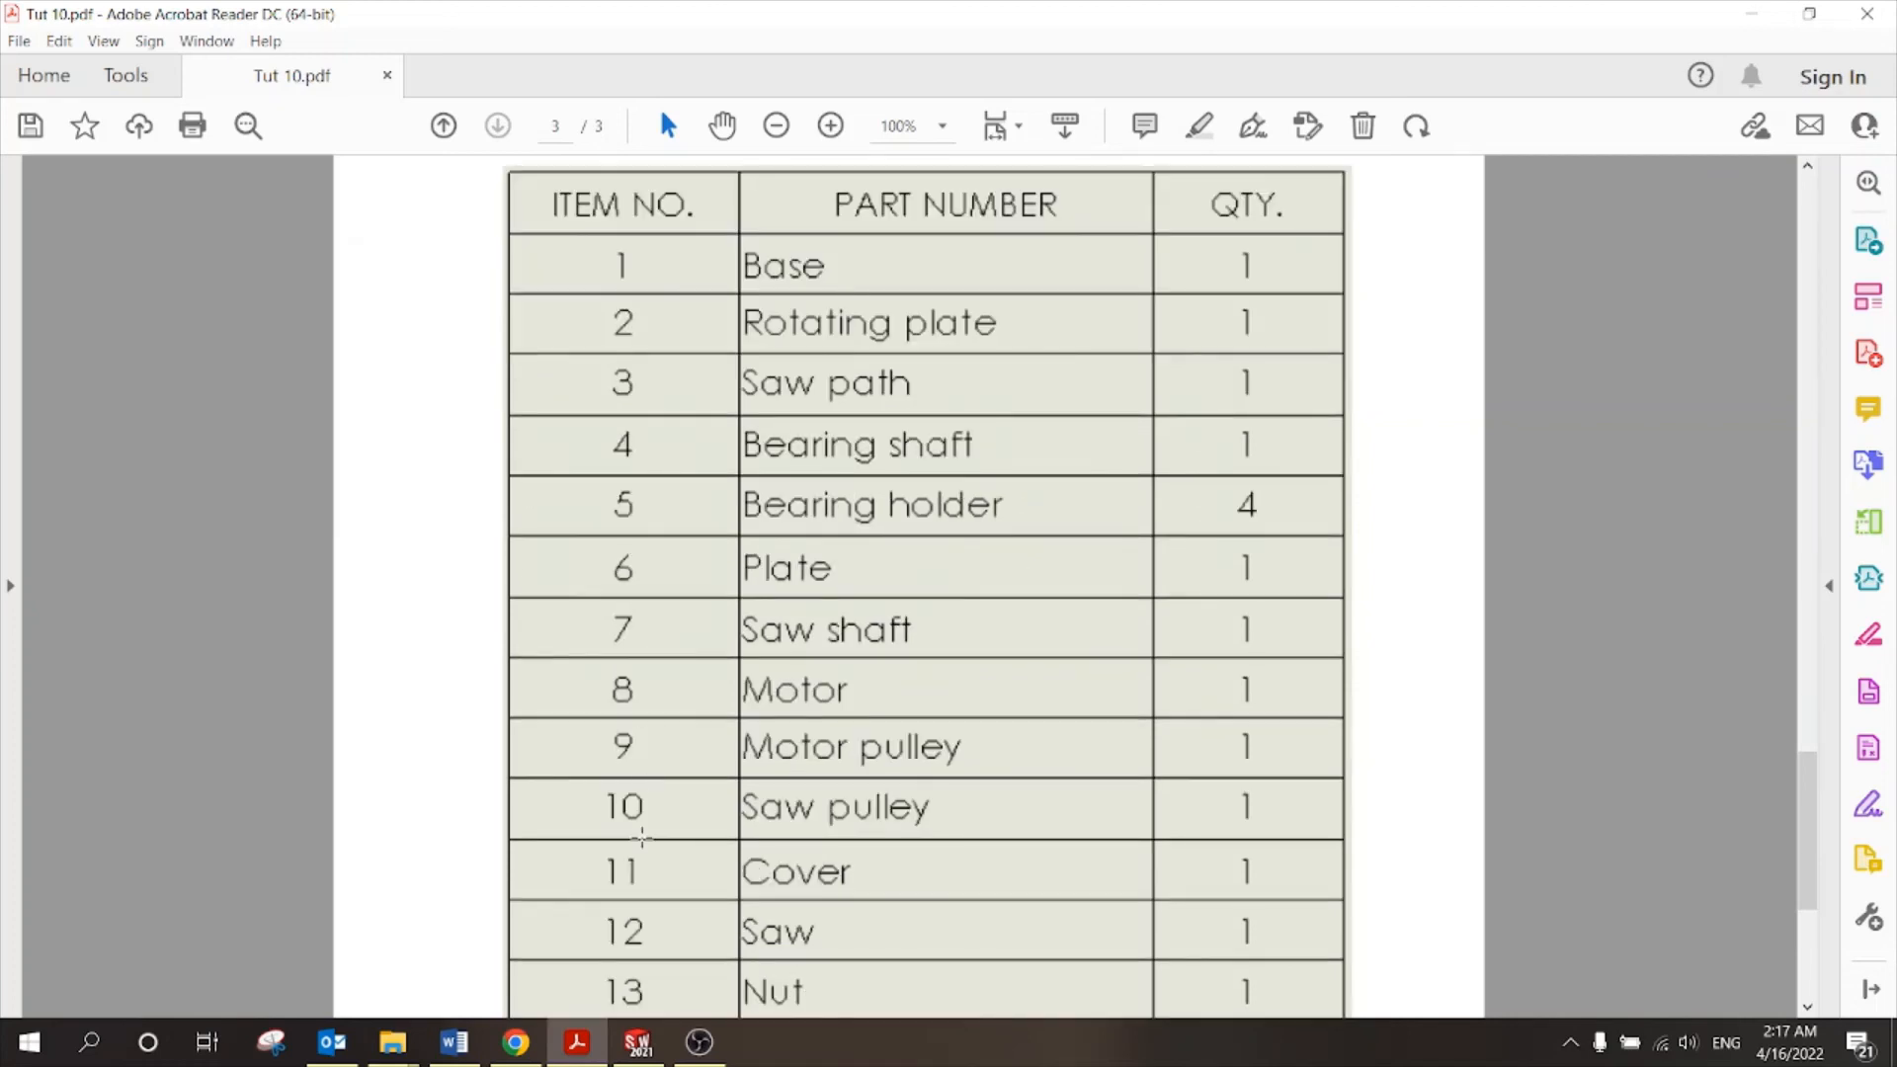
click(647, 1046)
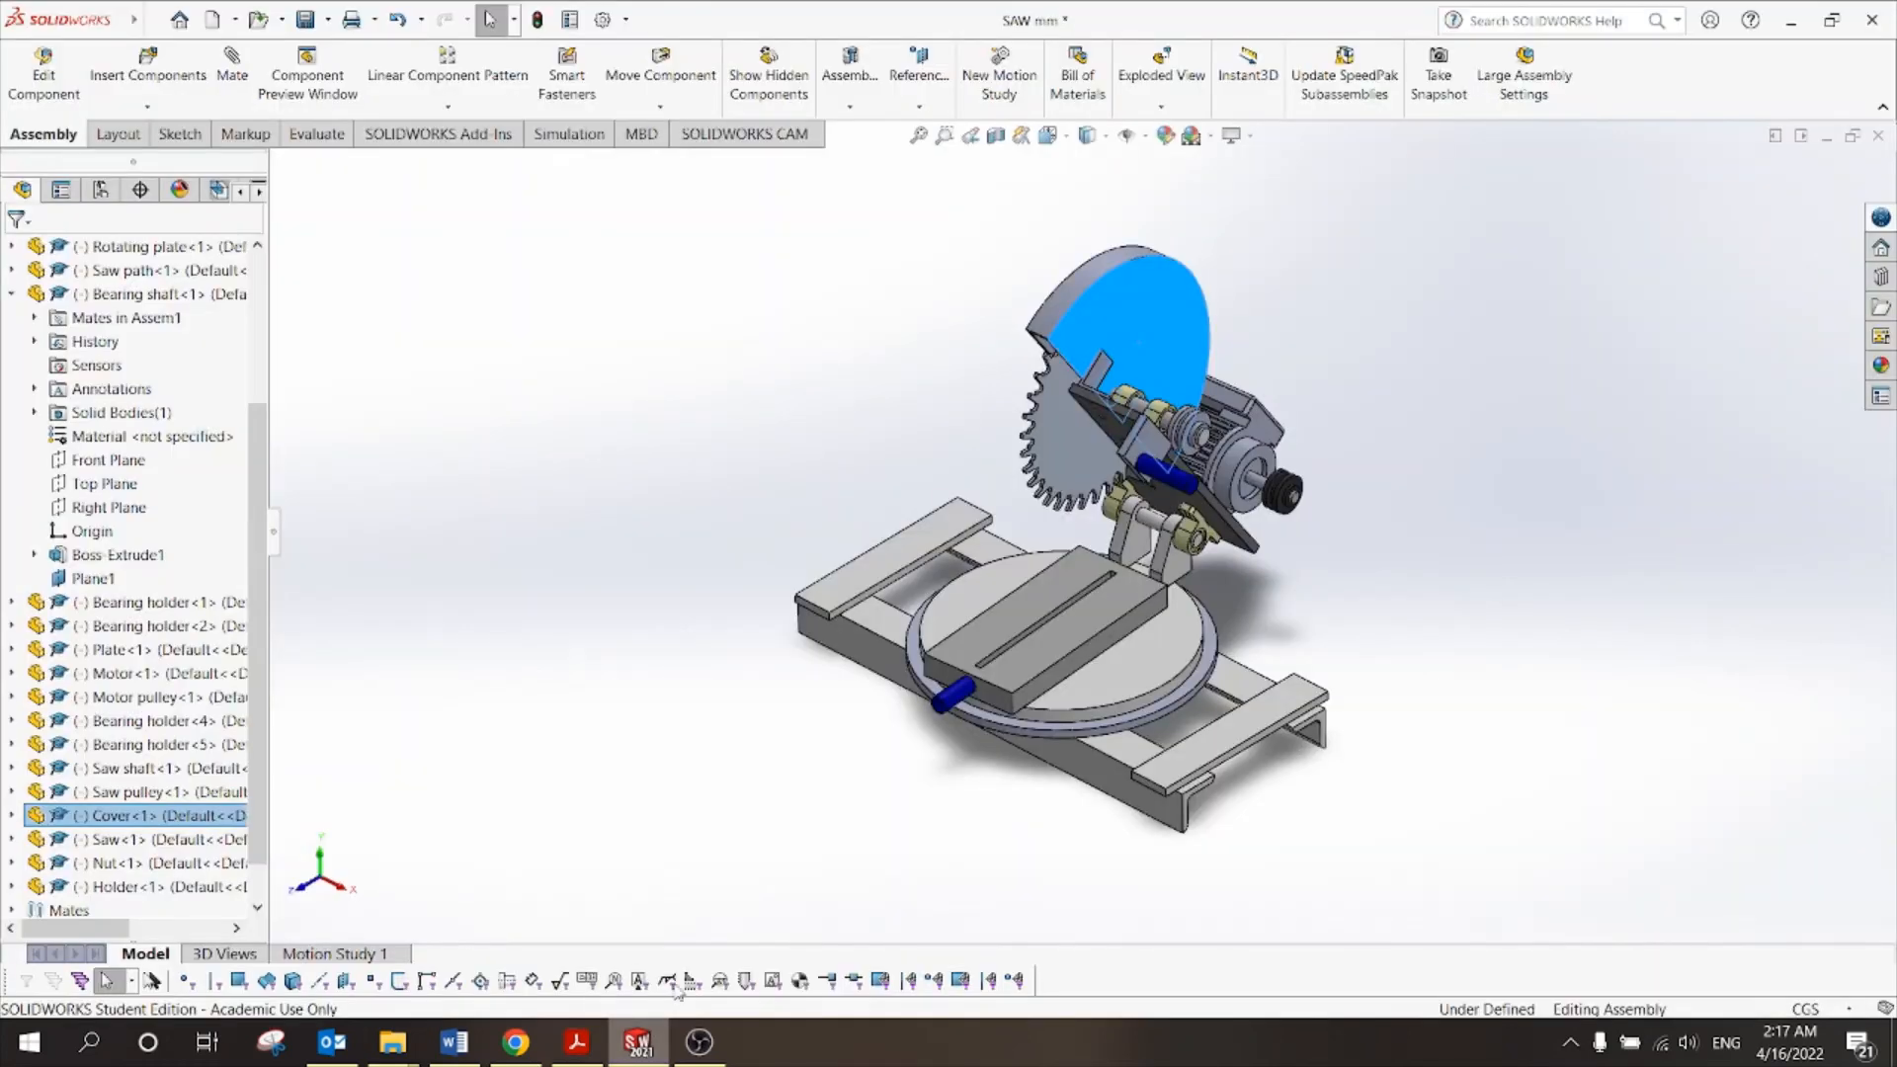
click(1315, 309)
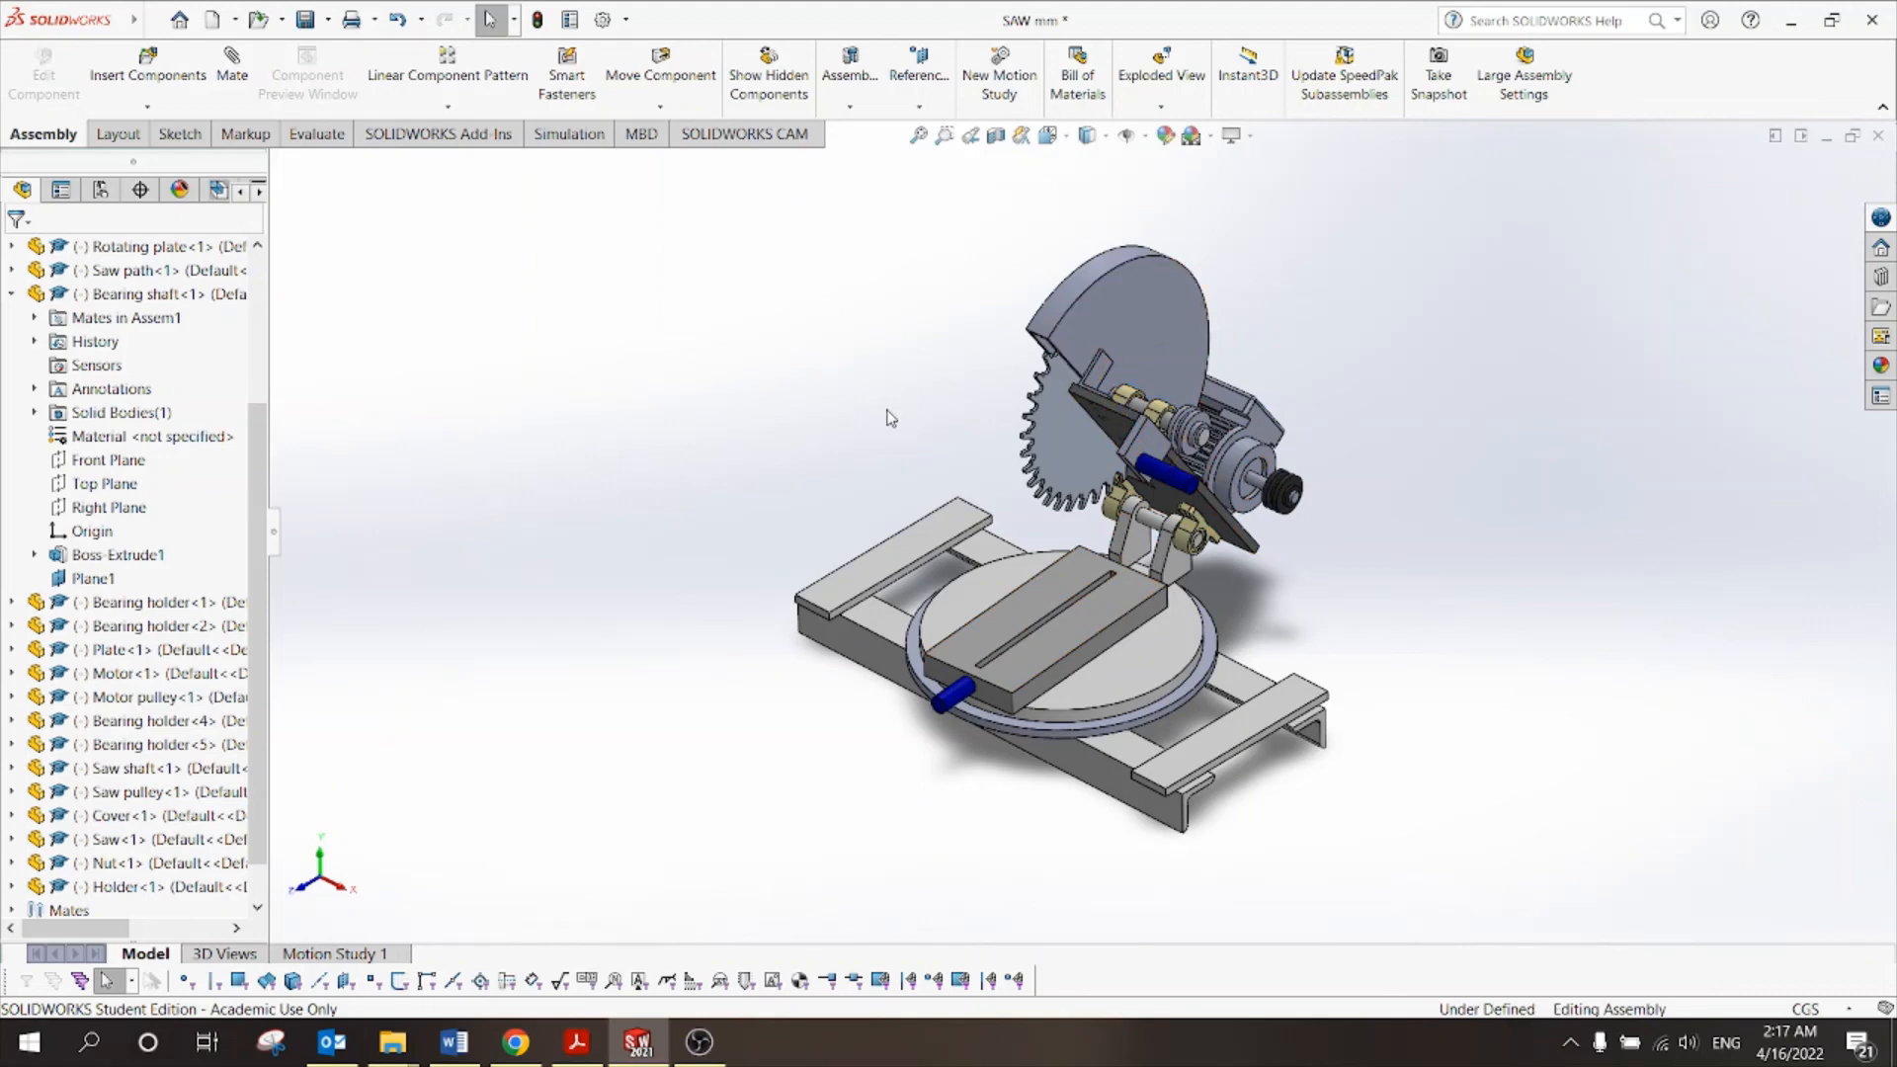